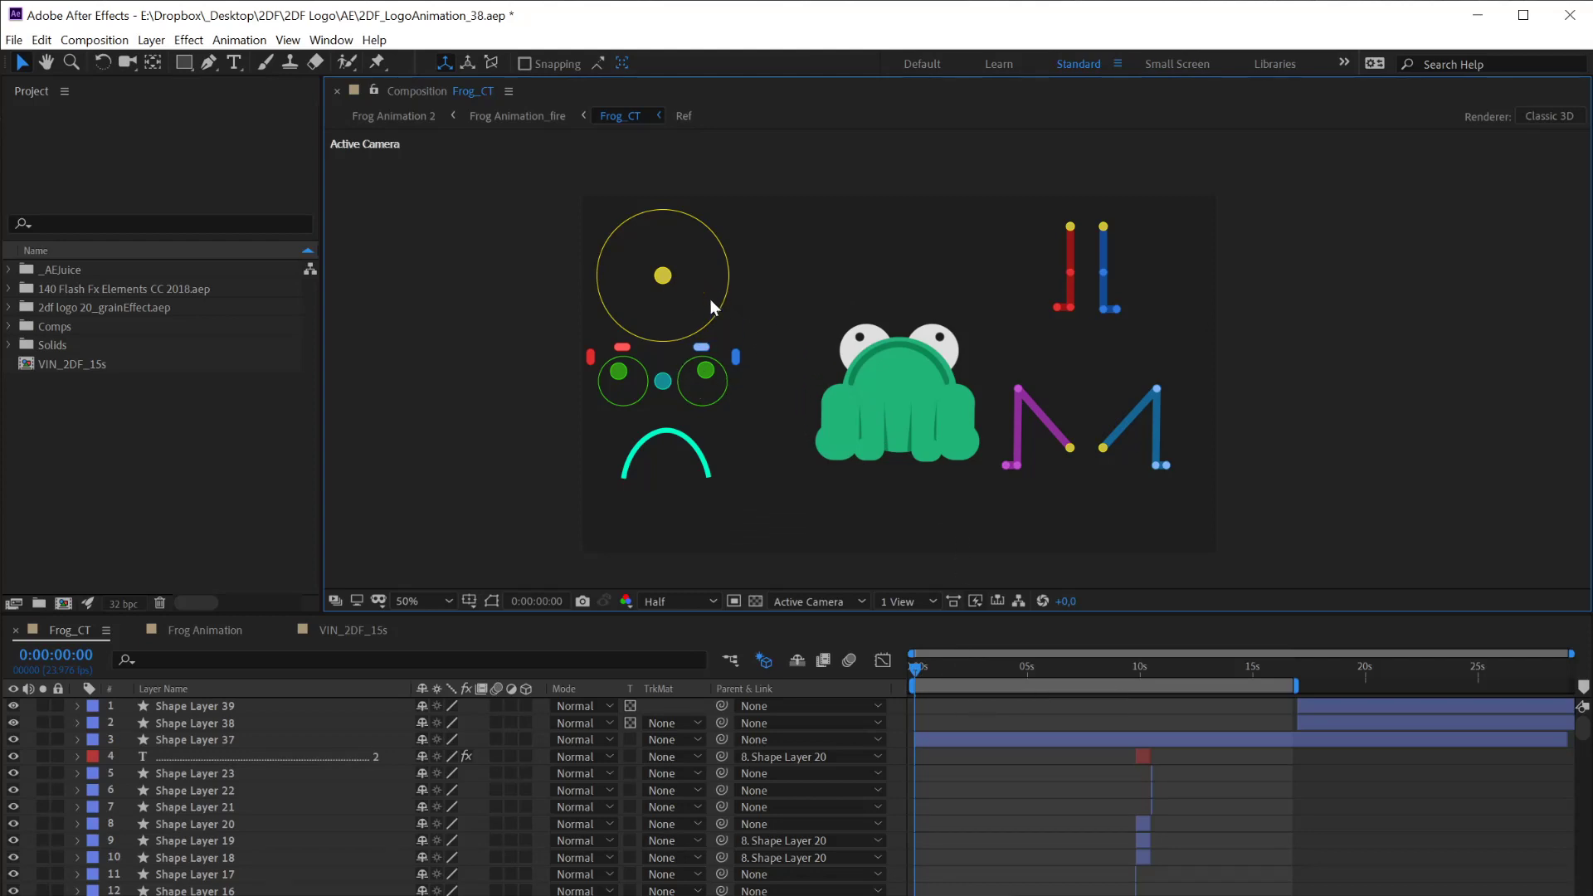
Try moving the yellow head controller up inside its circle to turn the frog's head, and undo the move
mouse_move(661, 277)
mouse_down()
mouse_move(685, 280)
mouse_move(634, 286)
mouse_move(616, 261)
mouse_move(687, 274)
mouse_up()
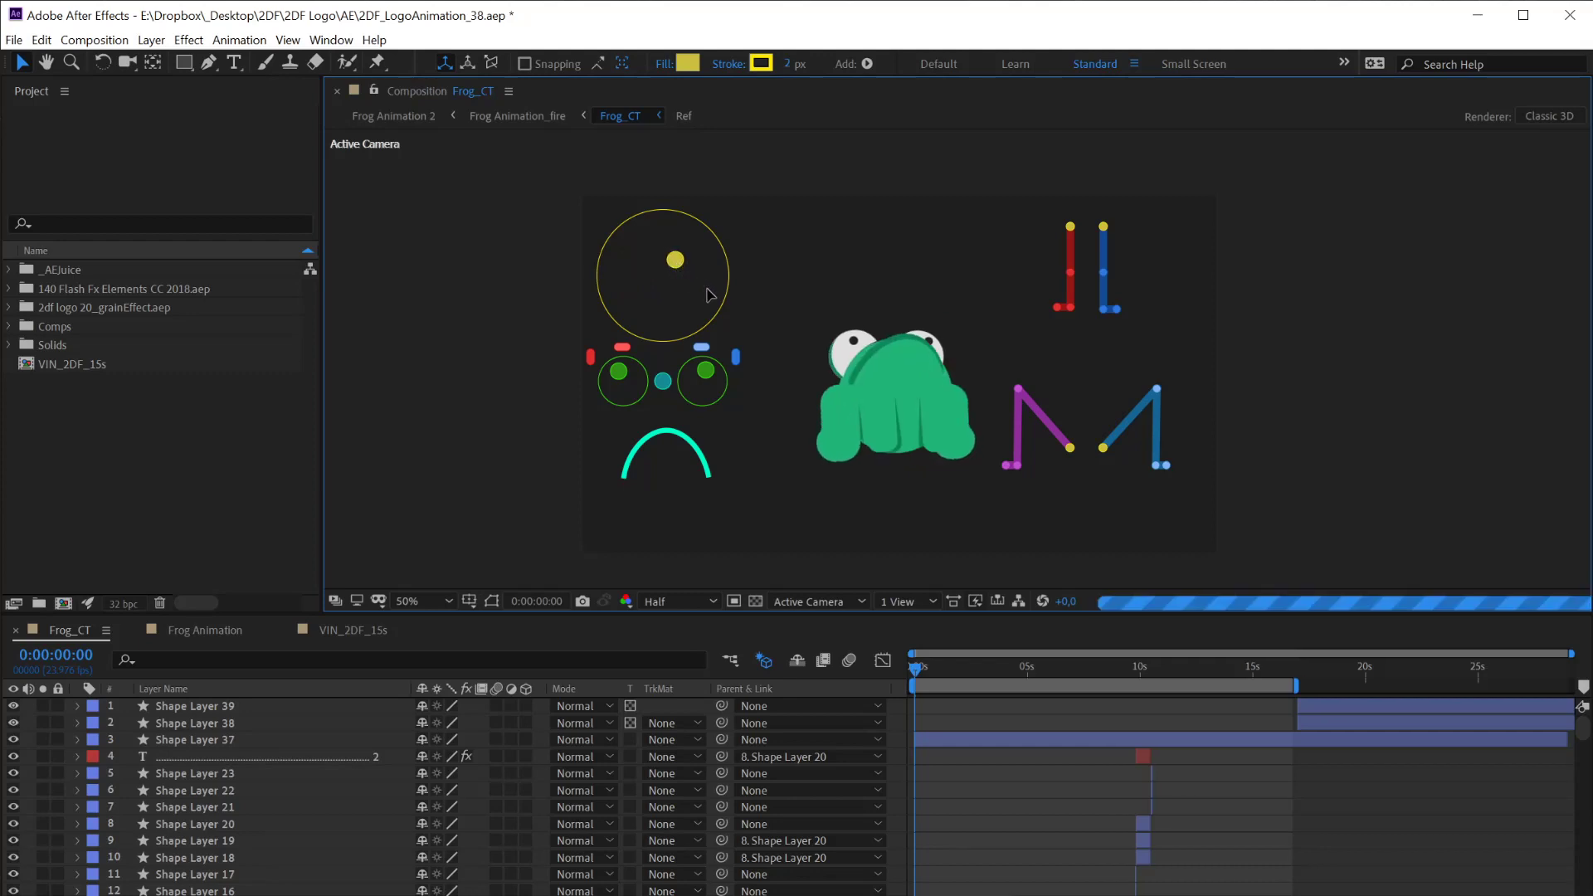
key(ctrl+z)
key(ctrl+z)
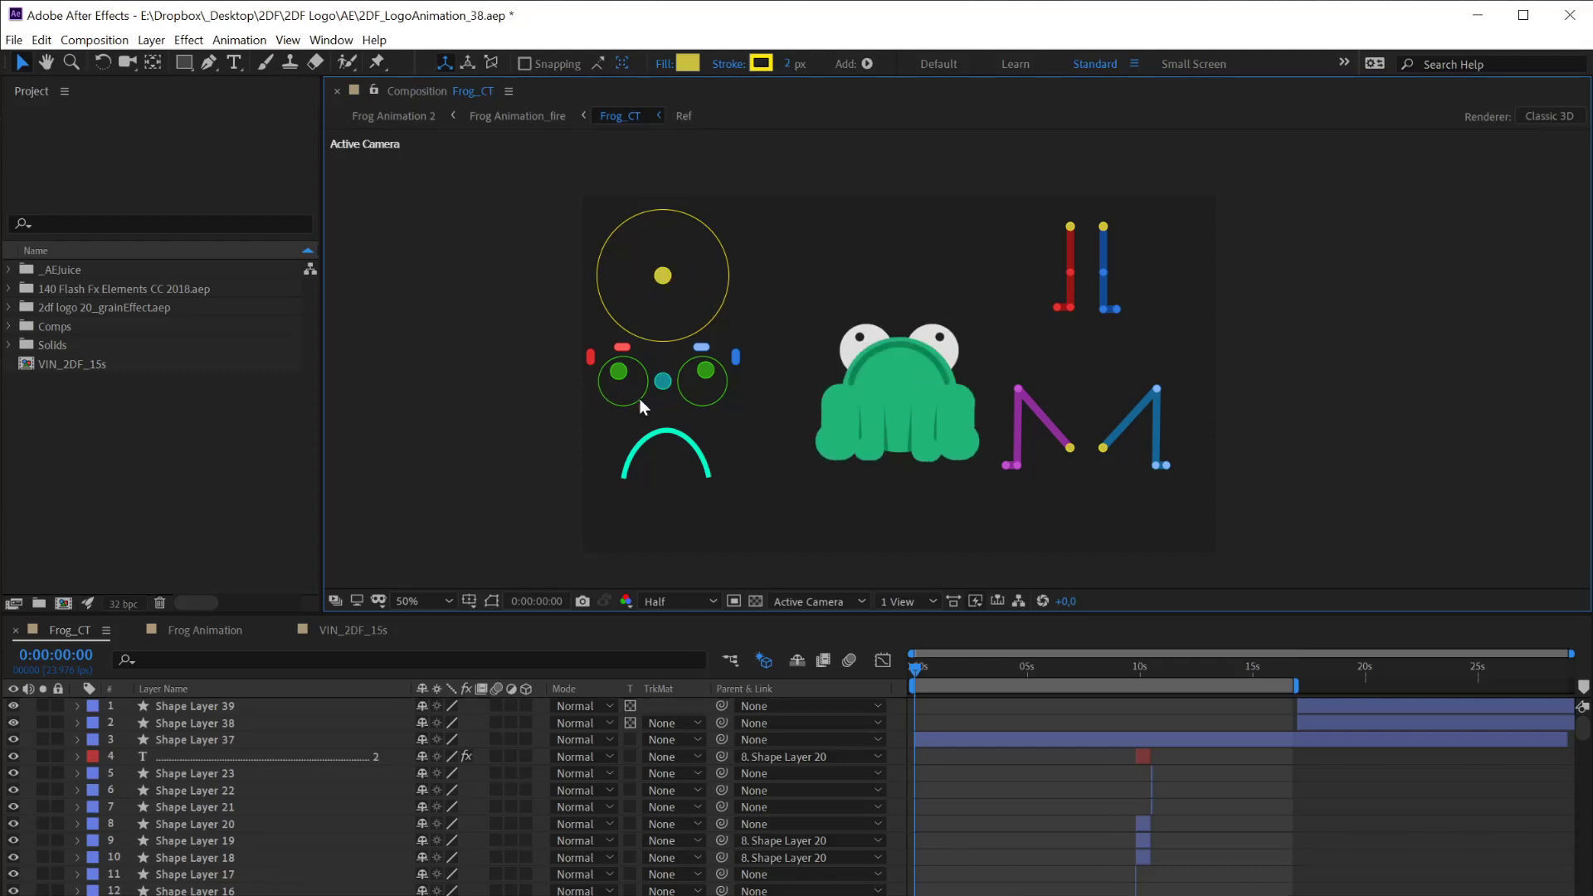
Try lowering and tilting the frog's eyelid with the red eyelid controllers, and undo the changes
mouse_move(589, 357)
mouse_down()
mouse_move(595, 400)
mouse_move(590, 357)
mouse_move(672, 383)
mouse_move(626, 348)
mouse_move(645, 350)
mouse_move(590, 385)
mouse_move(636, 356)
mouse_up()
click(620, 371)
key(ctrl+z)
key(ctrl+z)
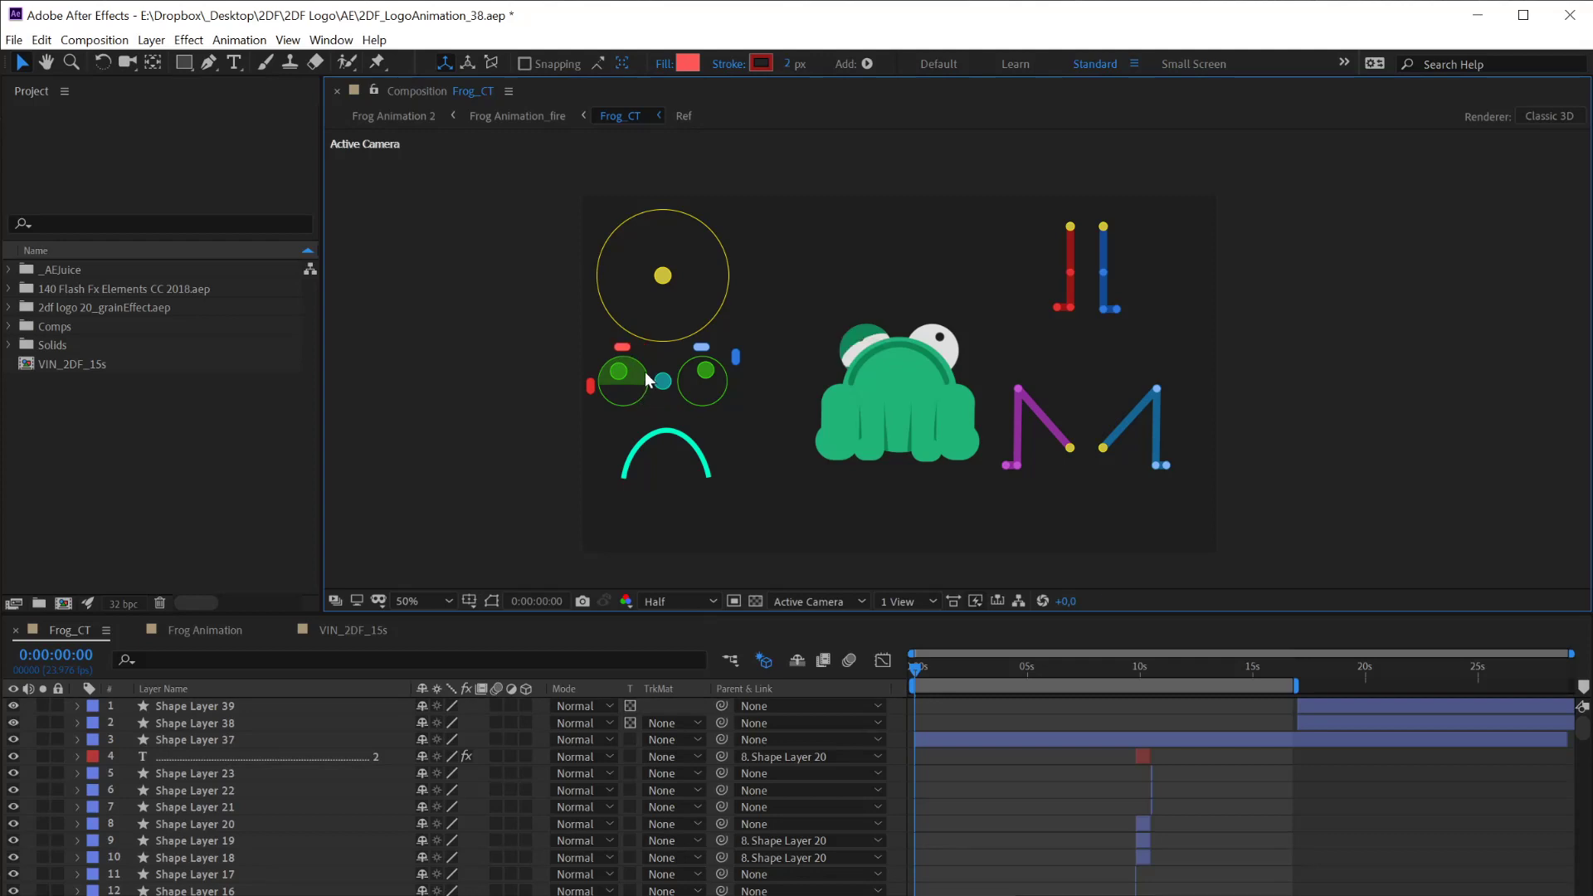
key(ctrl+z)
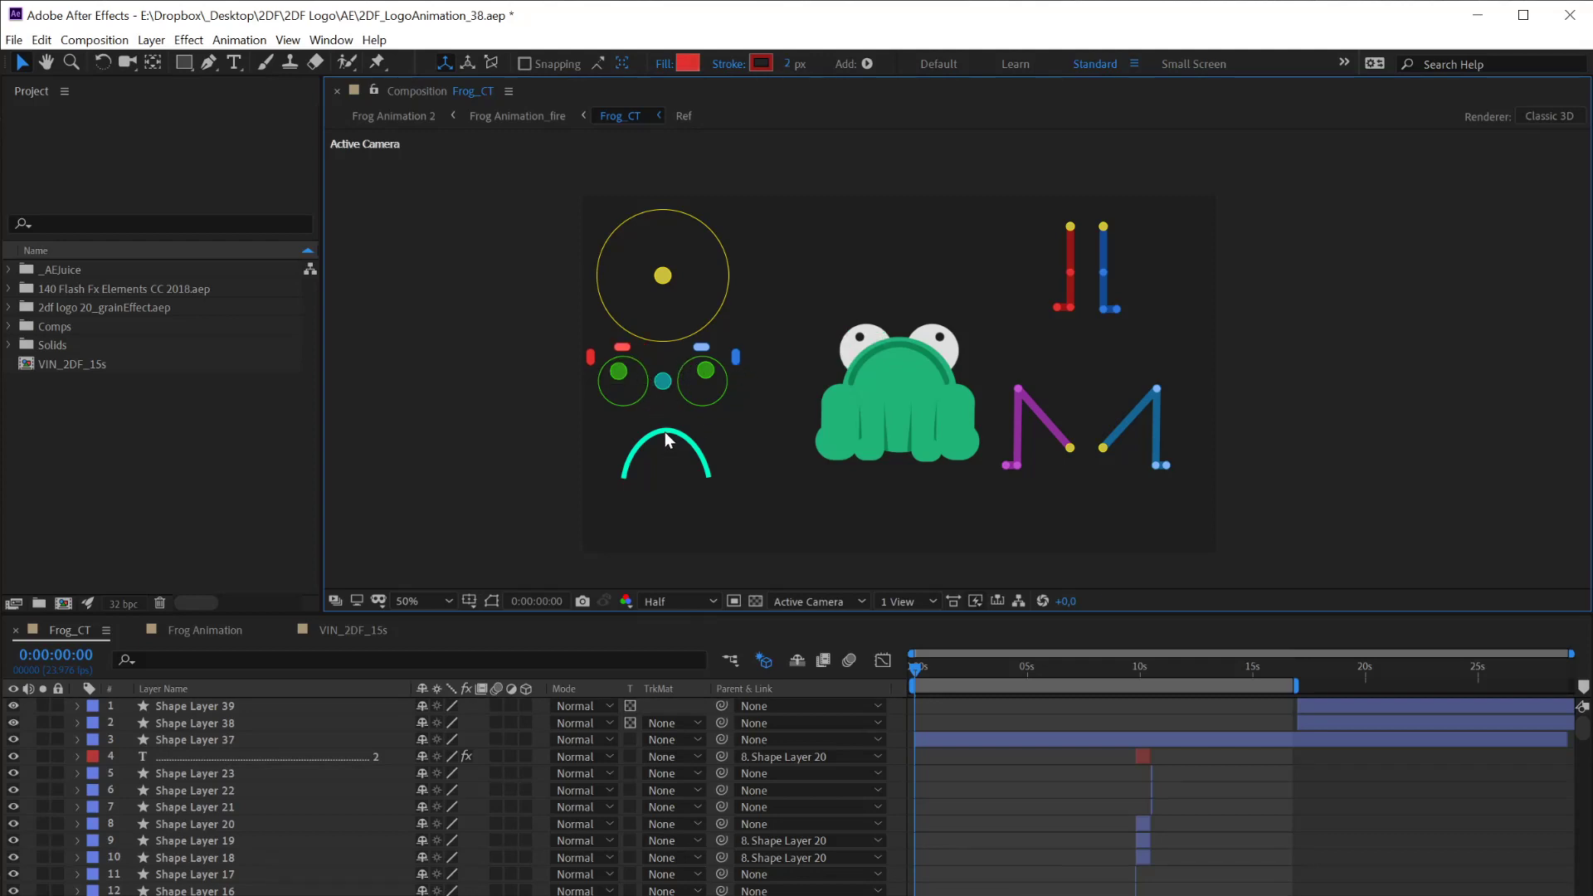
Show the layer controls and reshape the turquoise mouth path so its middle dips into a wavy line
click(668, 434)
key(ctrl+shift+h)
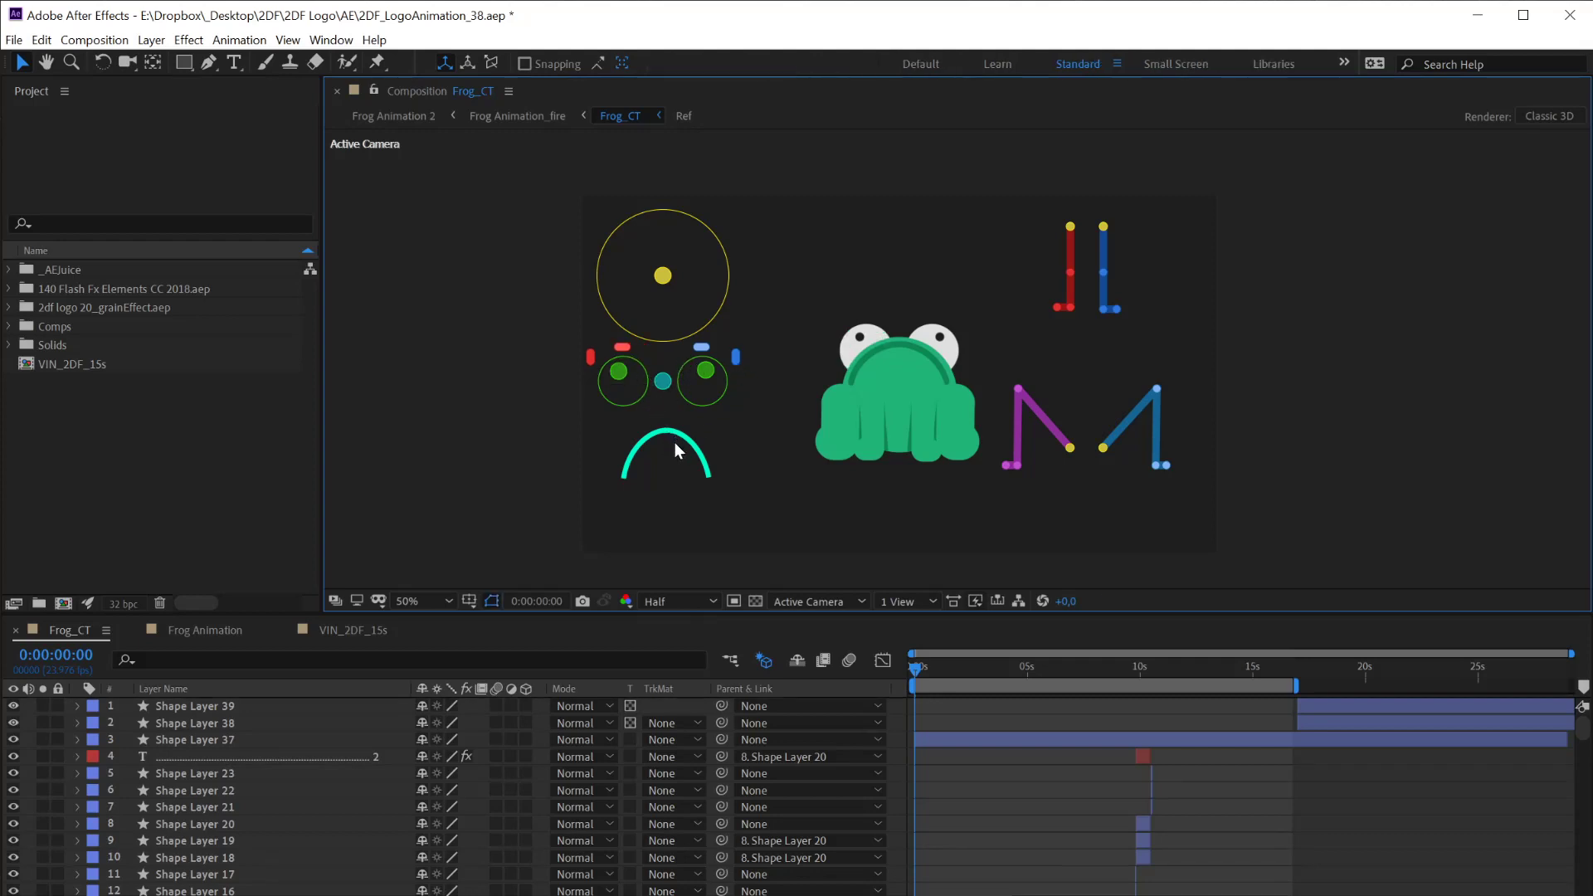
click(666, 432)
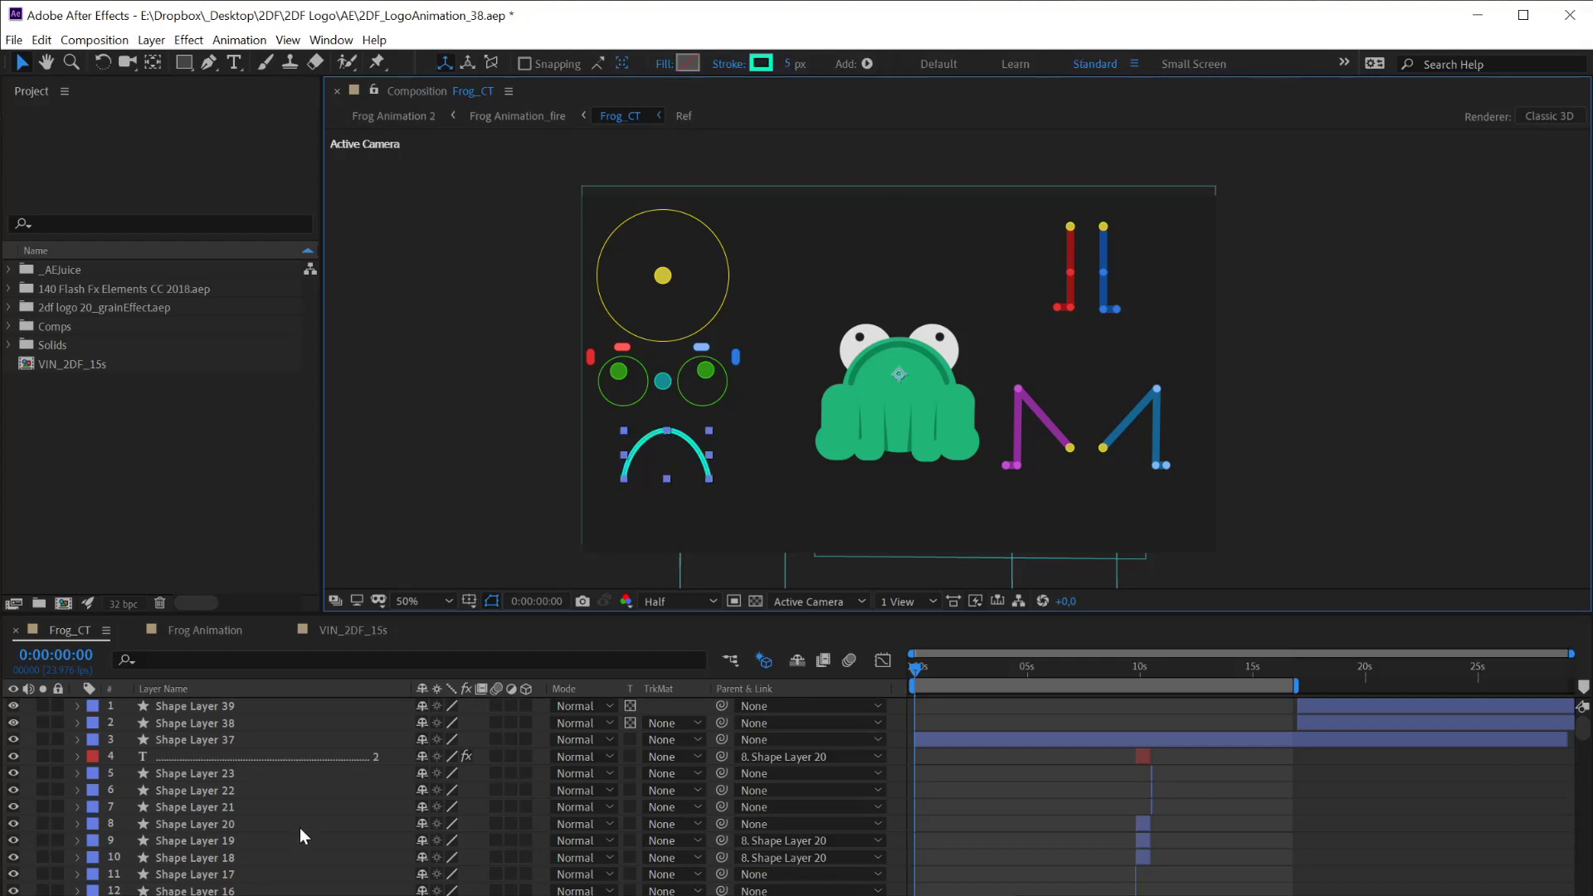
double_click(667, 434)
drag(665, 438, 701, 427)
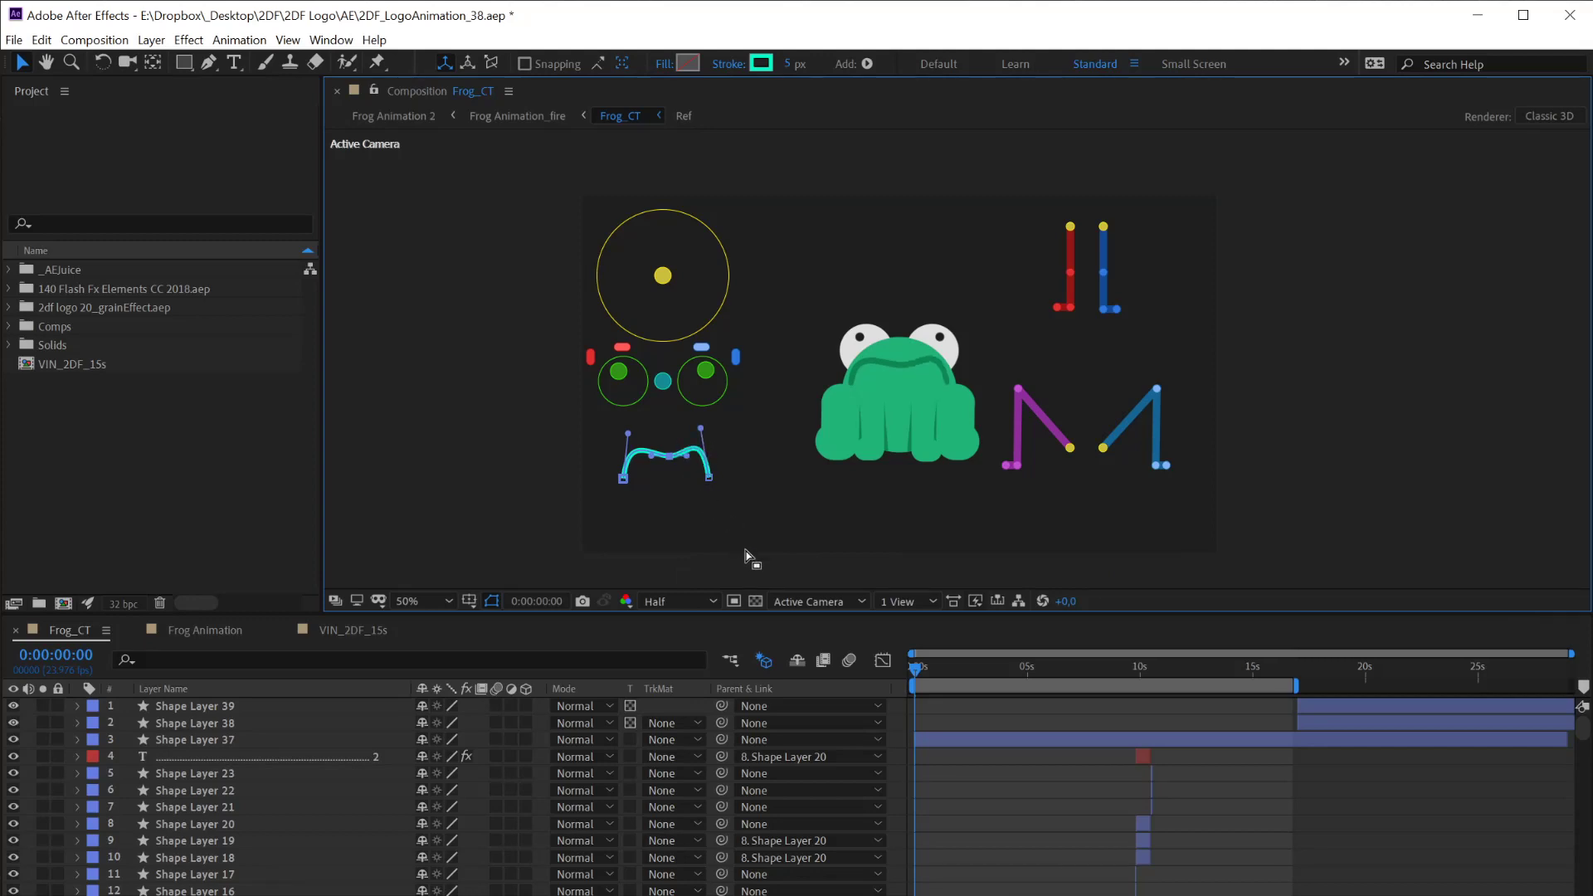
click(1021, 476)
click(1243, 499)
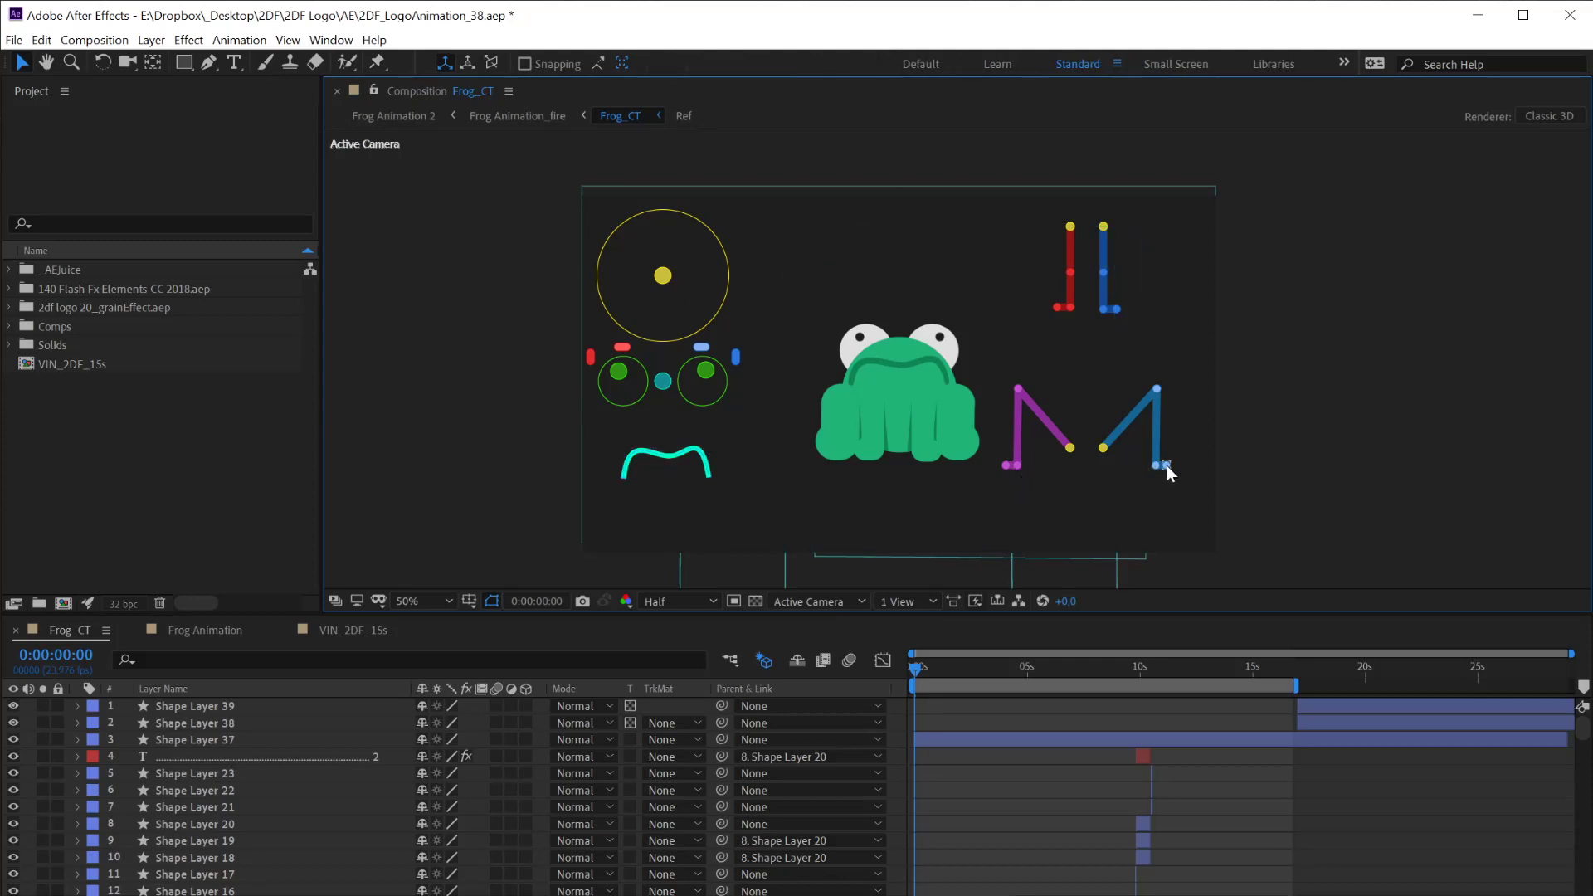
Pull the light-blue knee controller up and outward, and try shifting that leg's yellow hip controller before undoing the hip move
click(1167, 465)
click(1234, 481)
mouse_move(1157, 390)
mouse_down()
mouse_move(1149, 426)
mouse_move(1178, 372)
mouse_up()
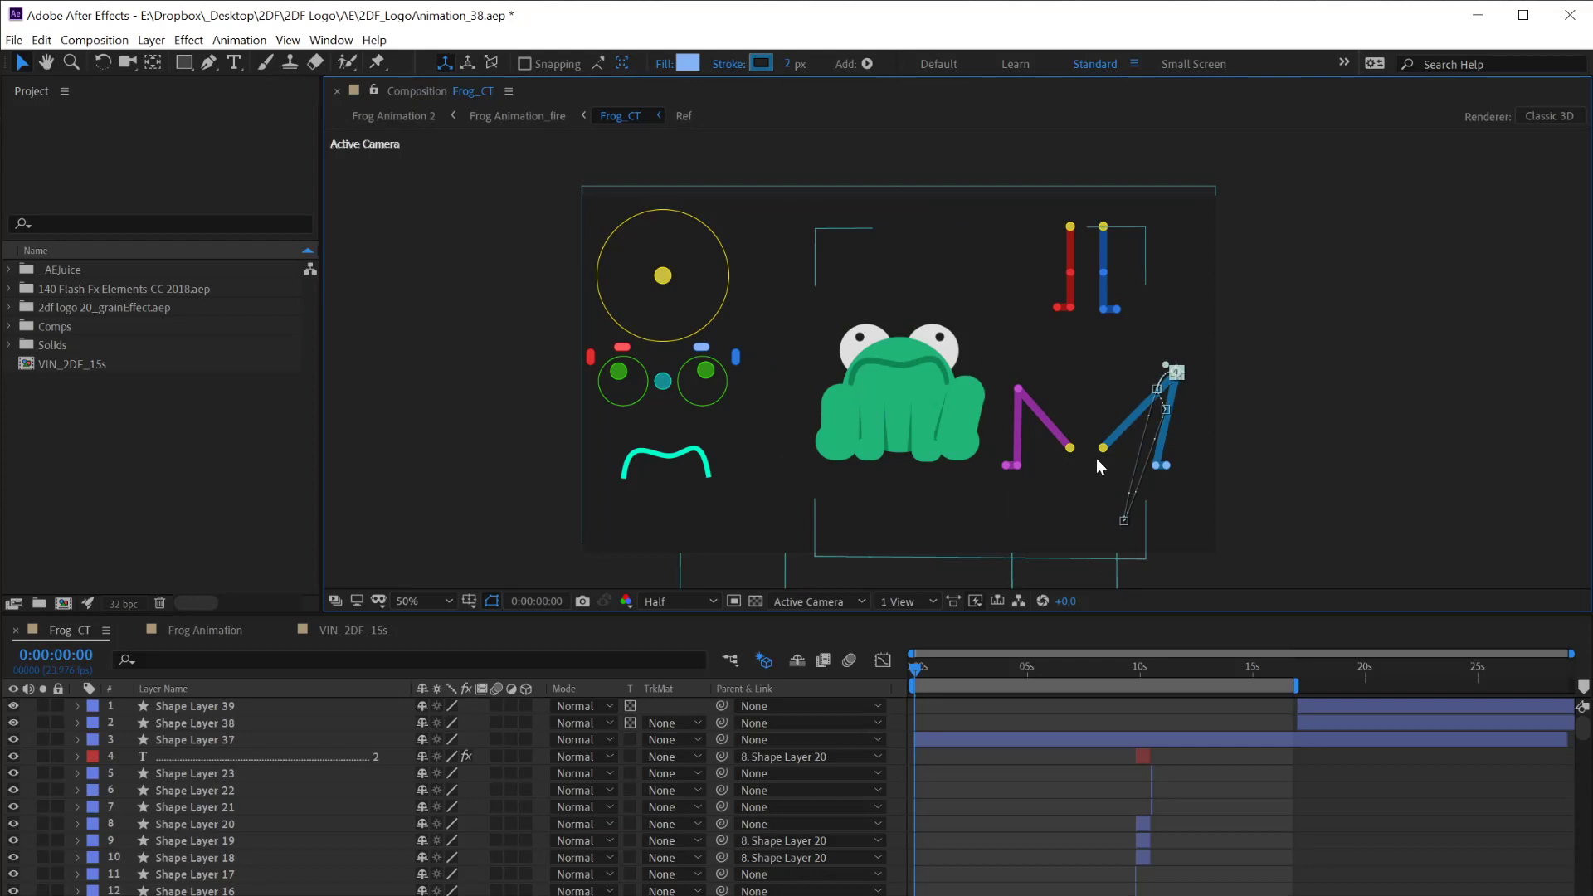
click(1103, 449)
drag(1126, 469, 1149, 487)
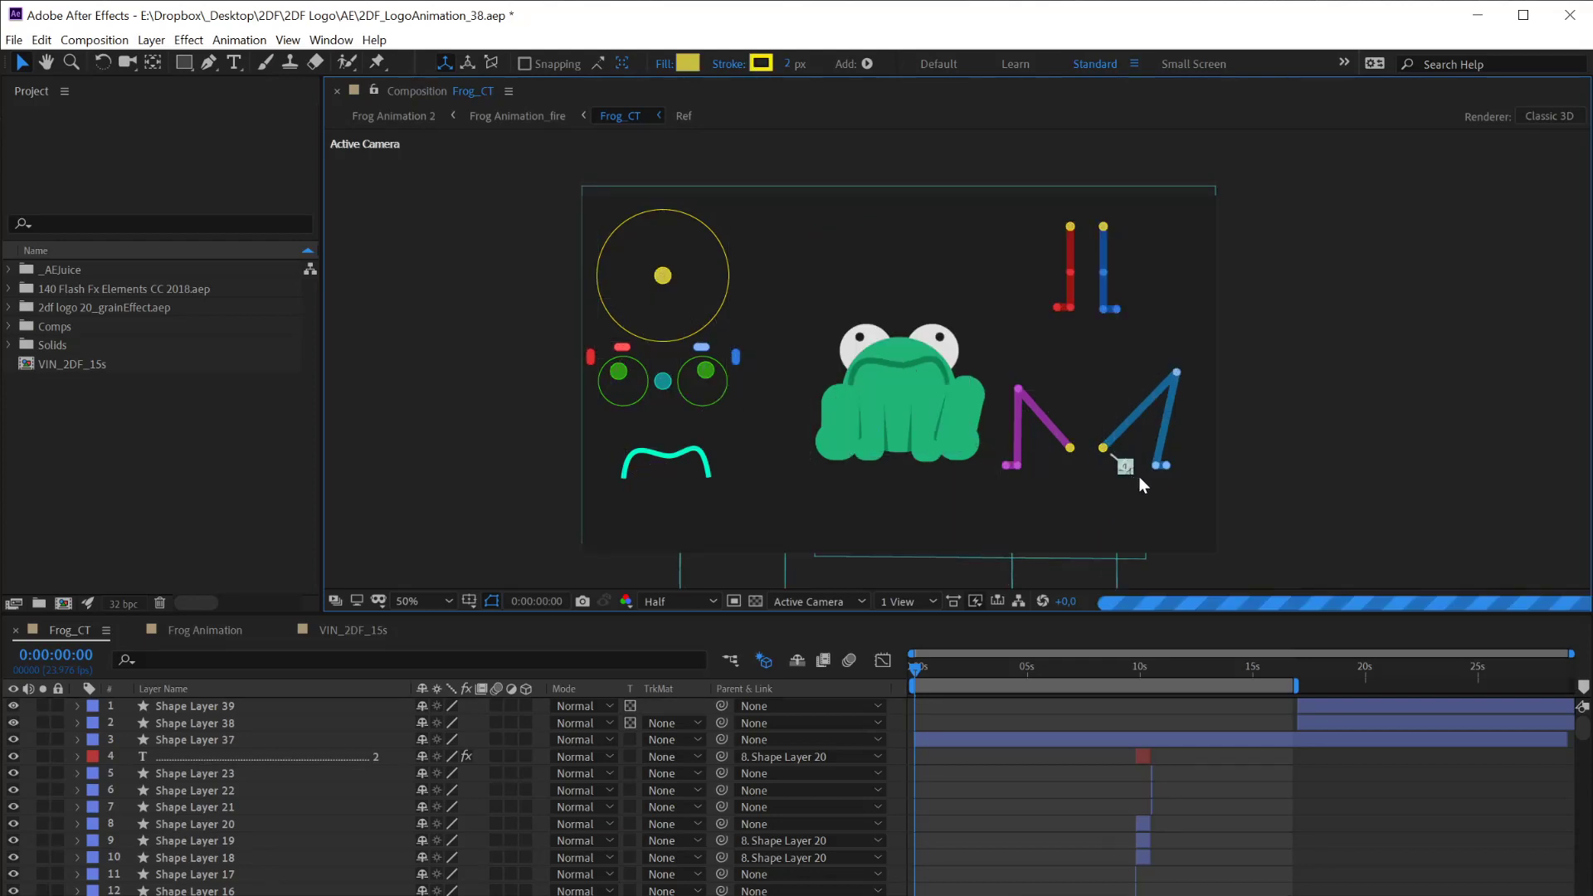
key(ctrl+z)
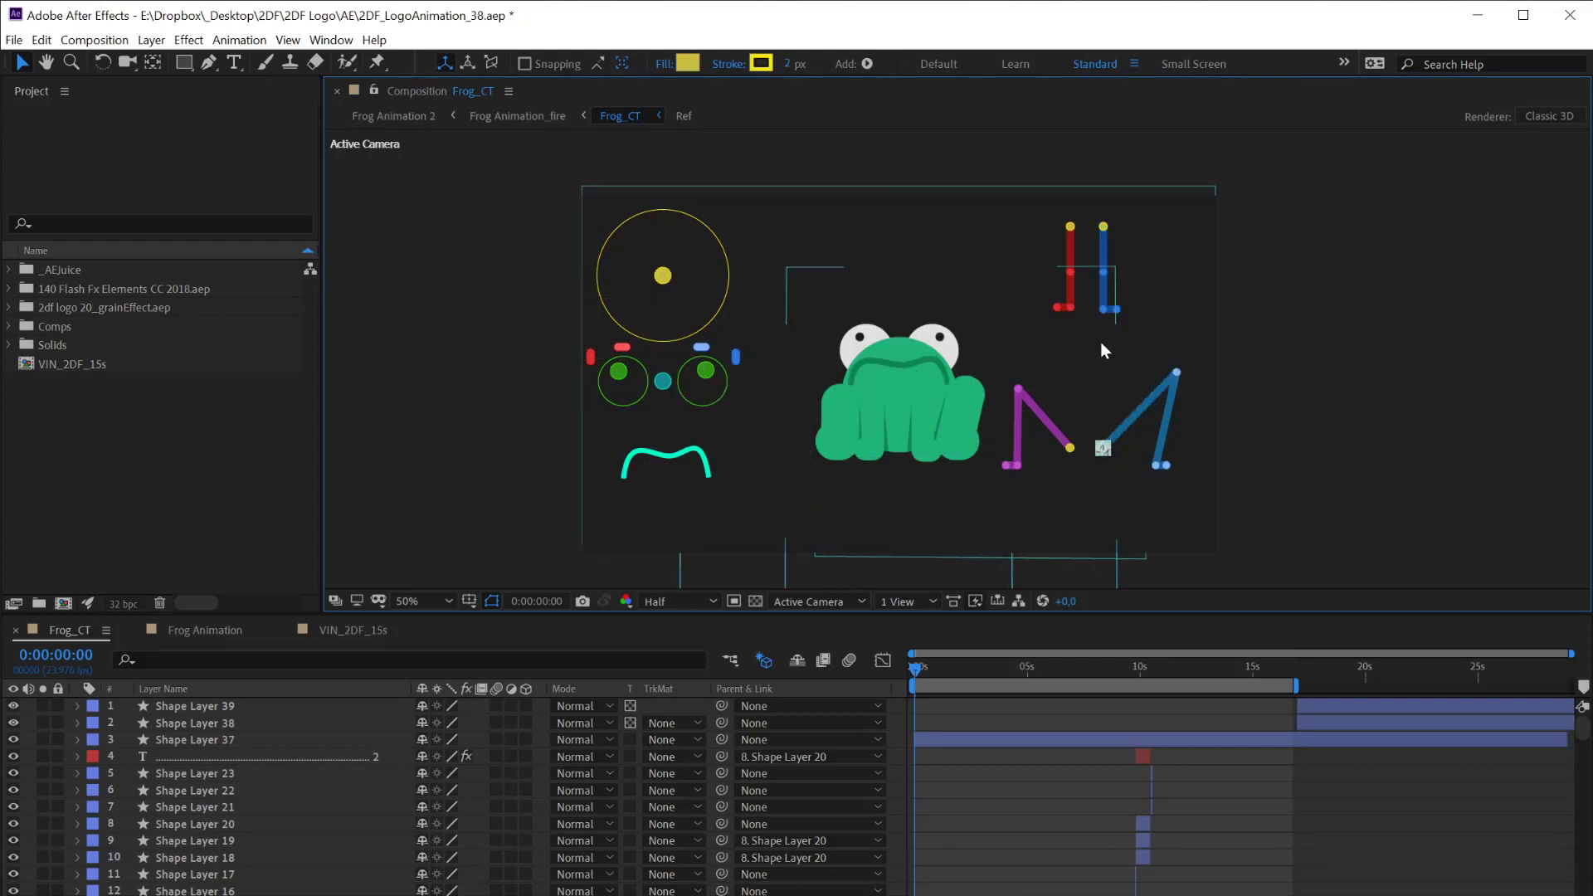
Try moving the dark-blue foot controller of the upper leg rig outward, and undo the move
click(1102, 310)
click(1164, 306)
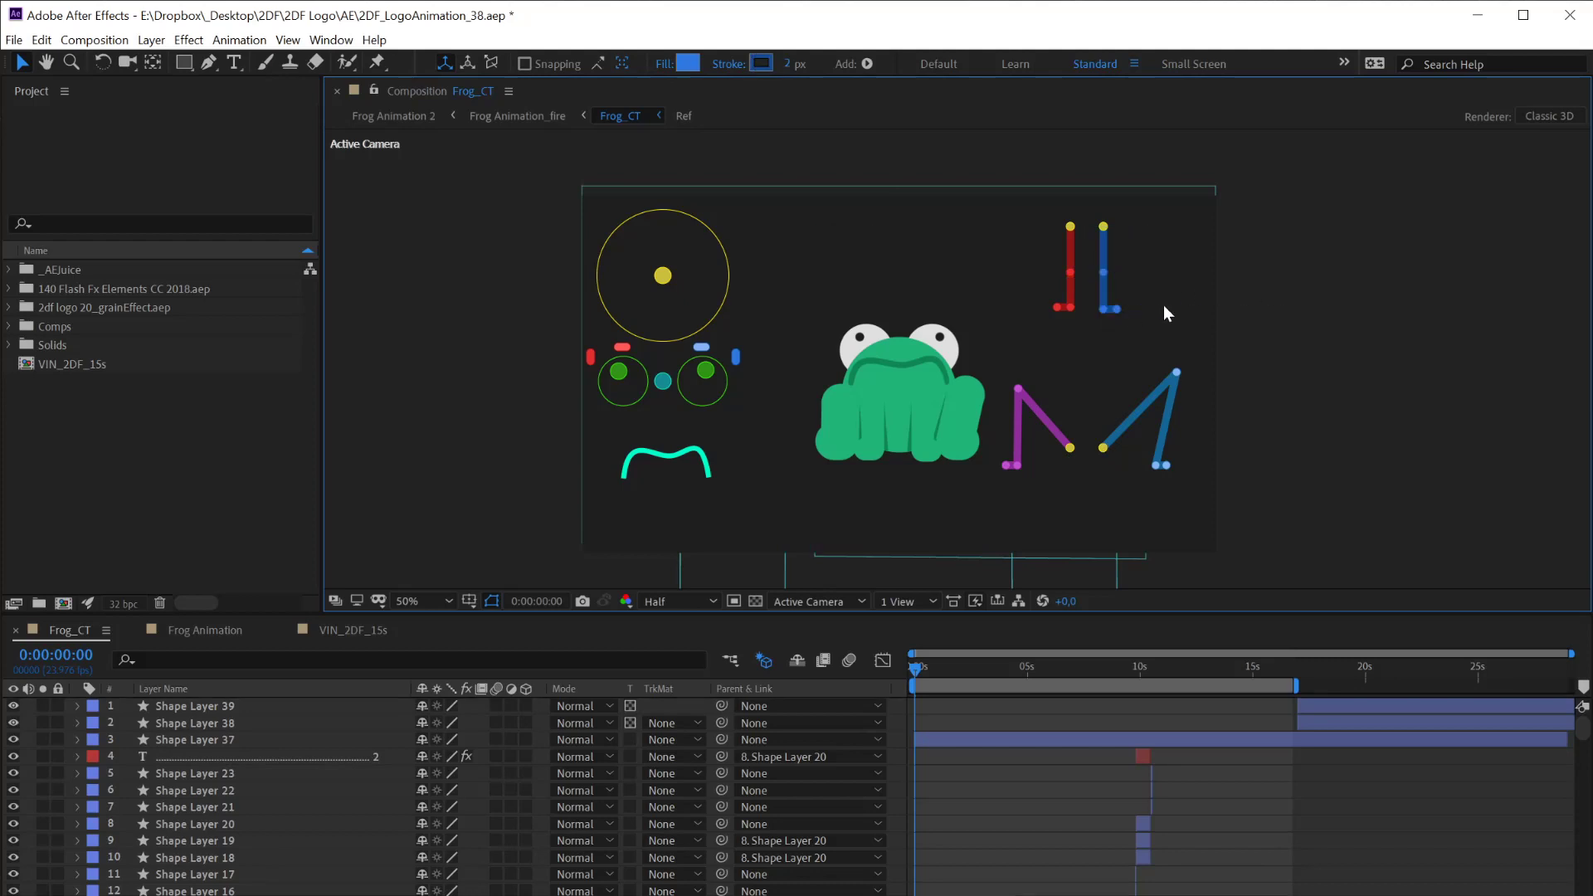
click(1118, 310)
click(1110, 242)
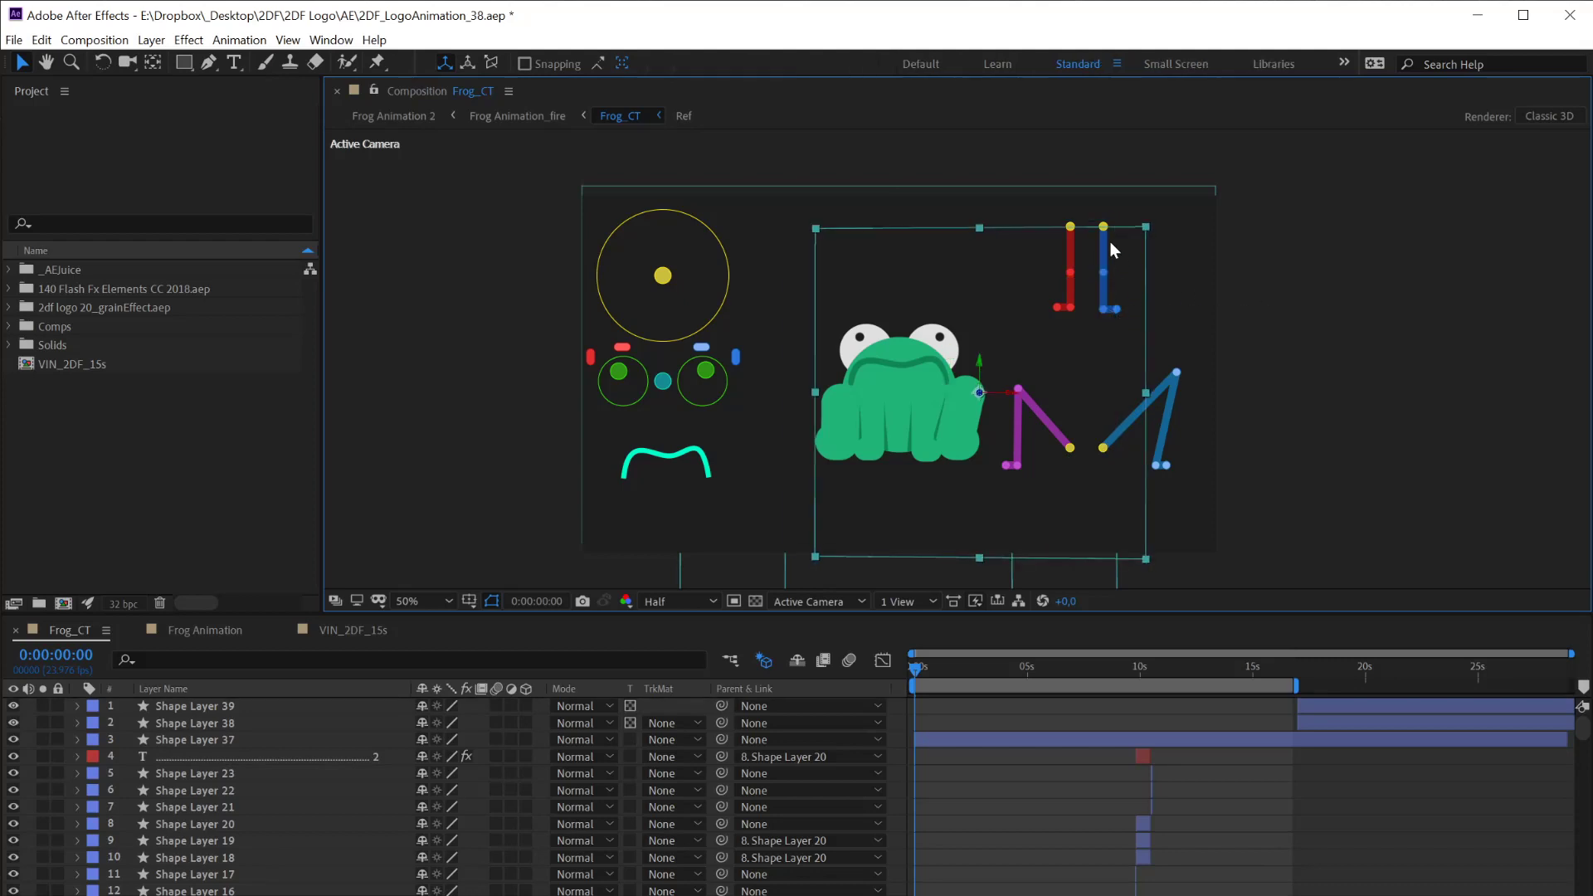
click(1122, 330)
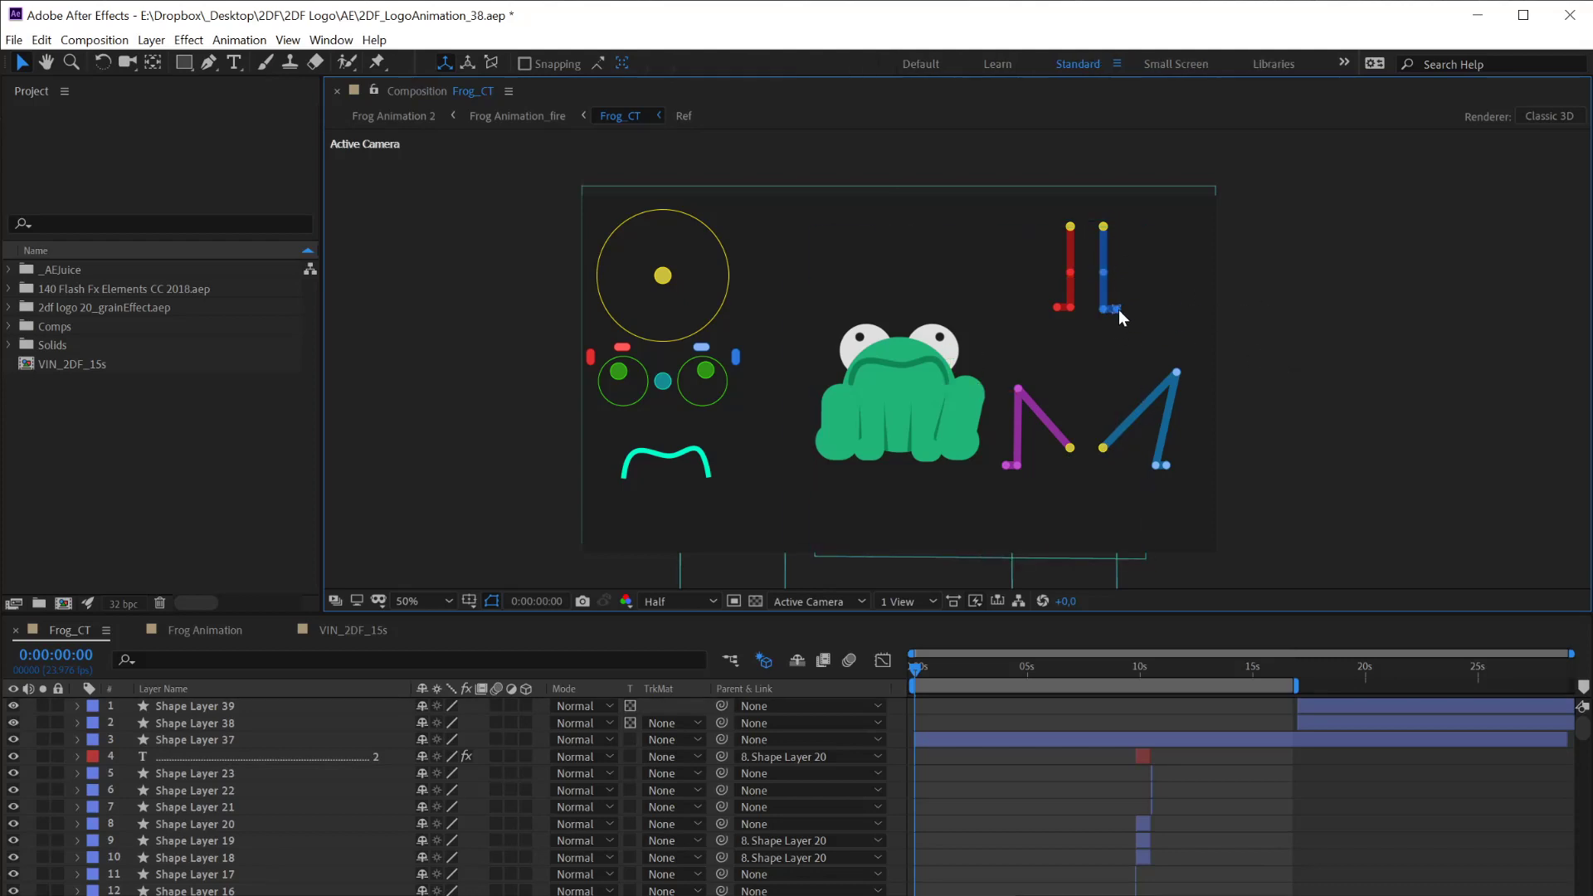
click(1118, 310)
drag(1142, 307, 1165, 316)
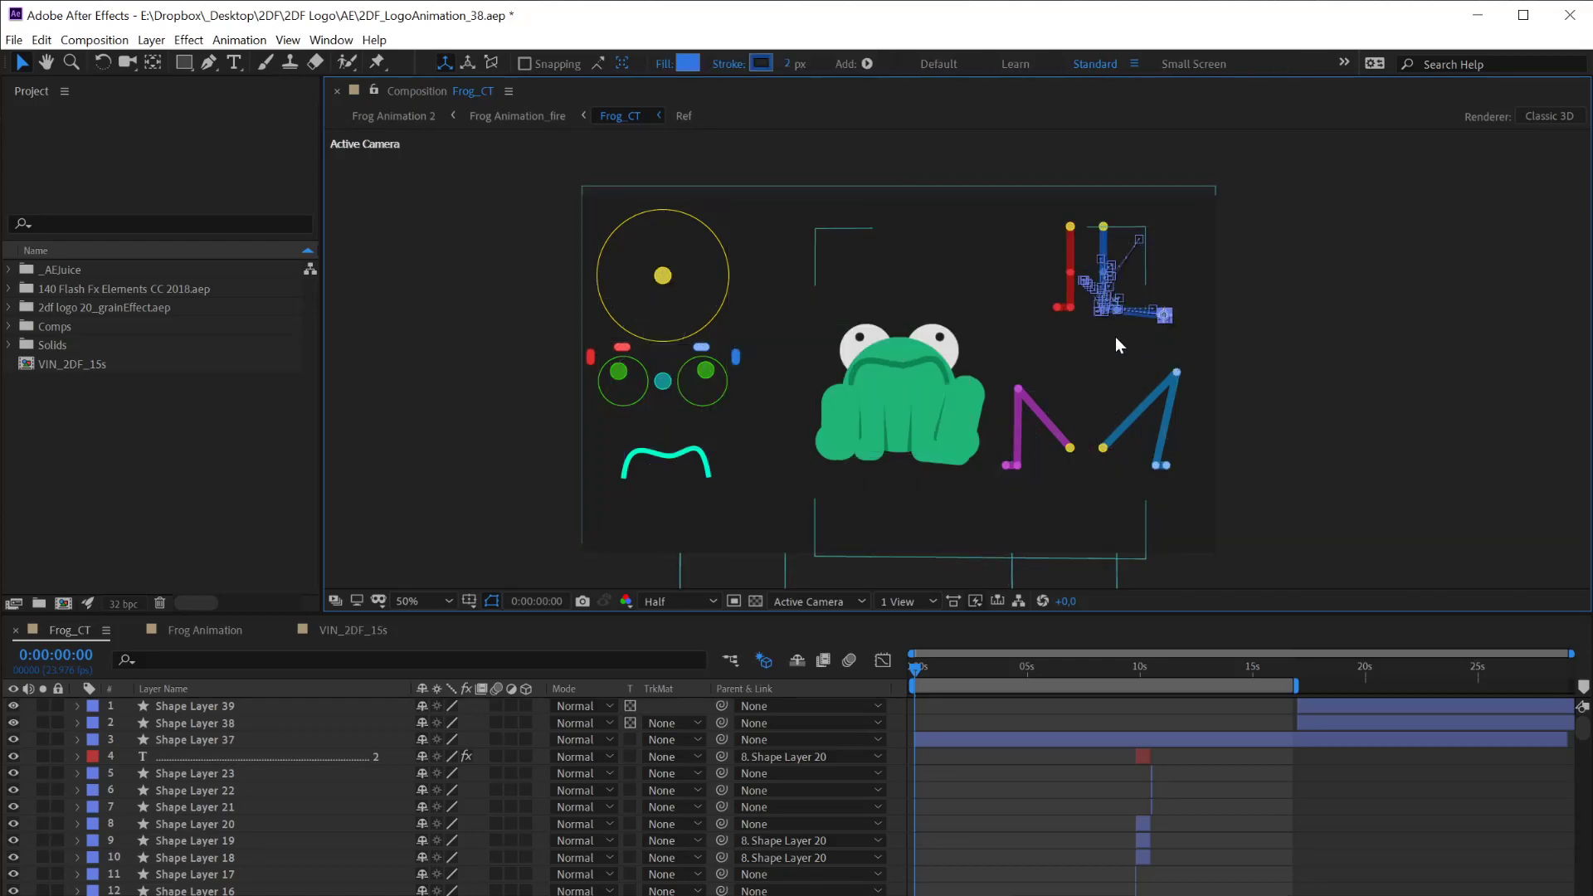
key(ctrl+z)
Lock the R_Leg_Shadow layer so it cannot be selected accidentally
click(1047, 364)
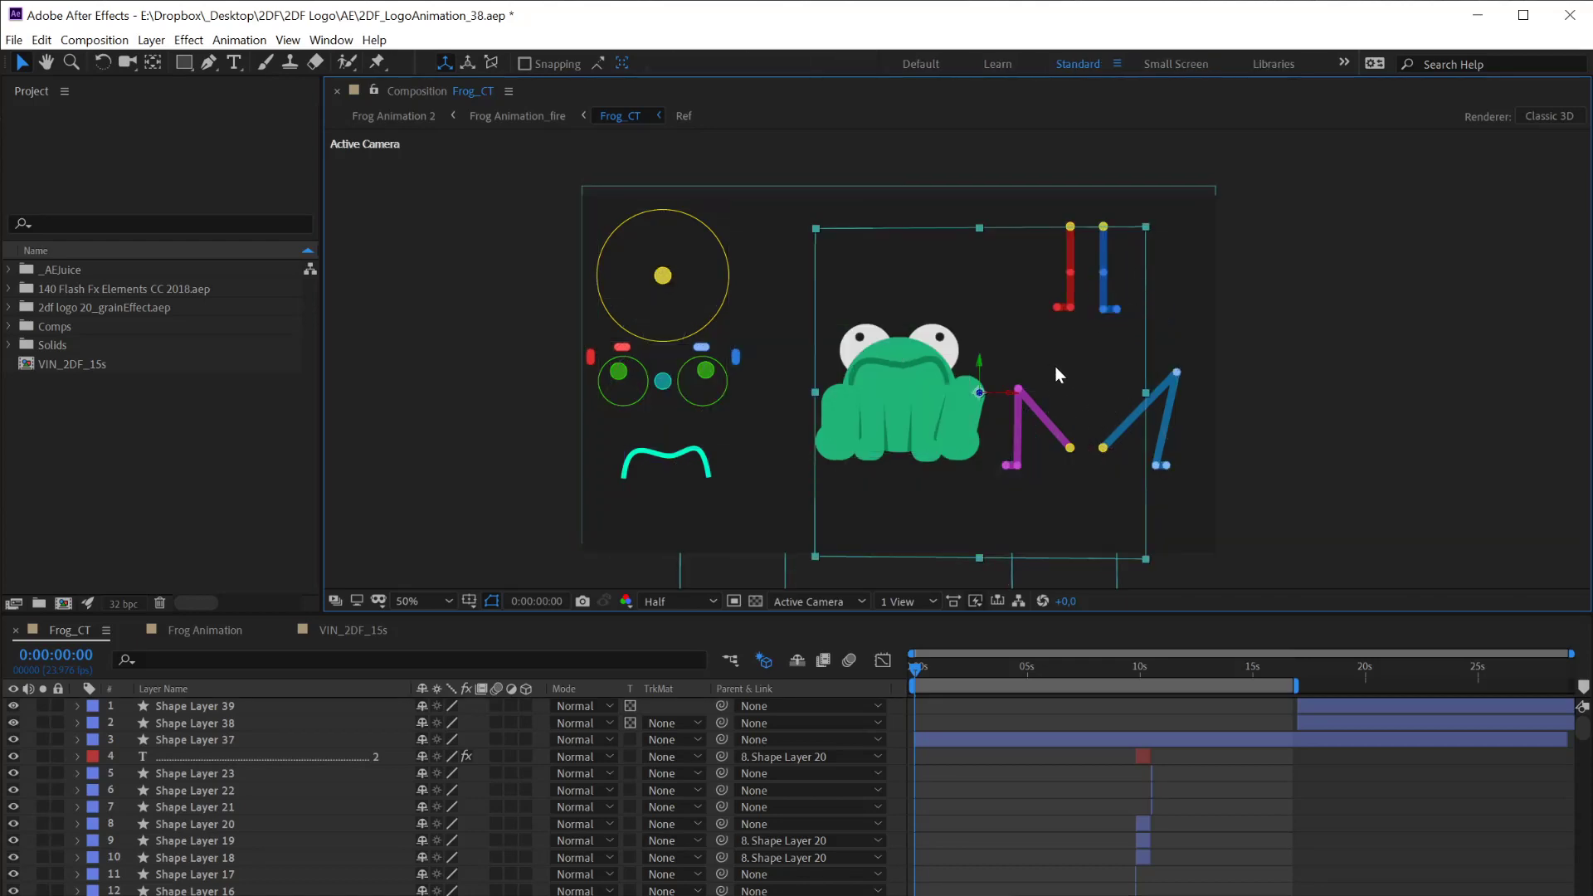
click(1156, 360)
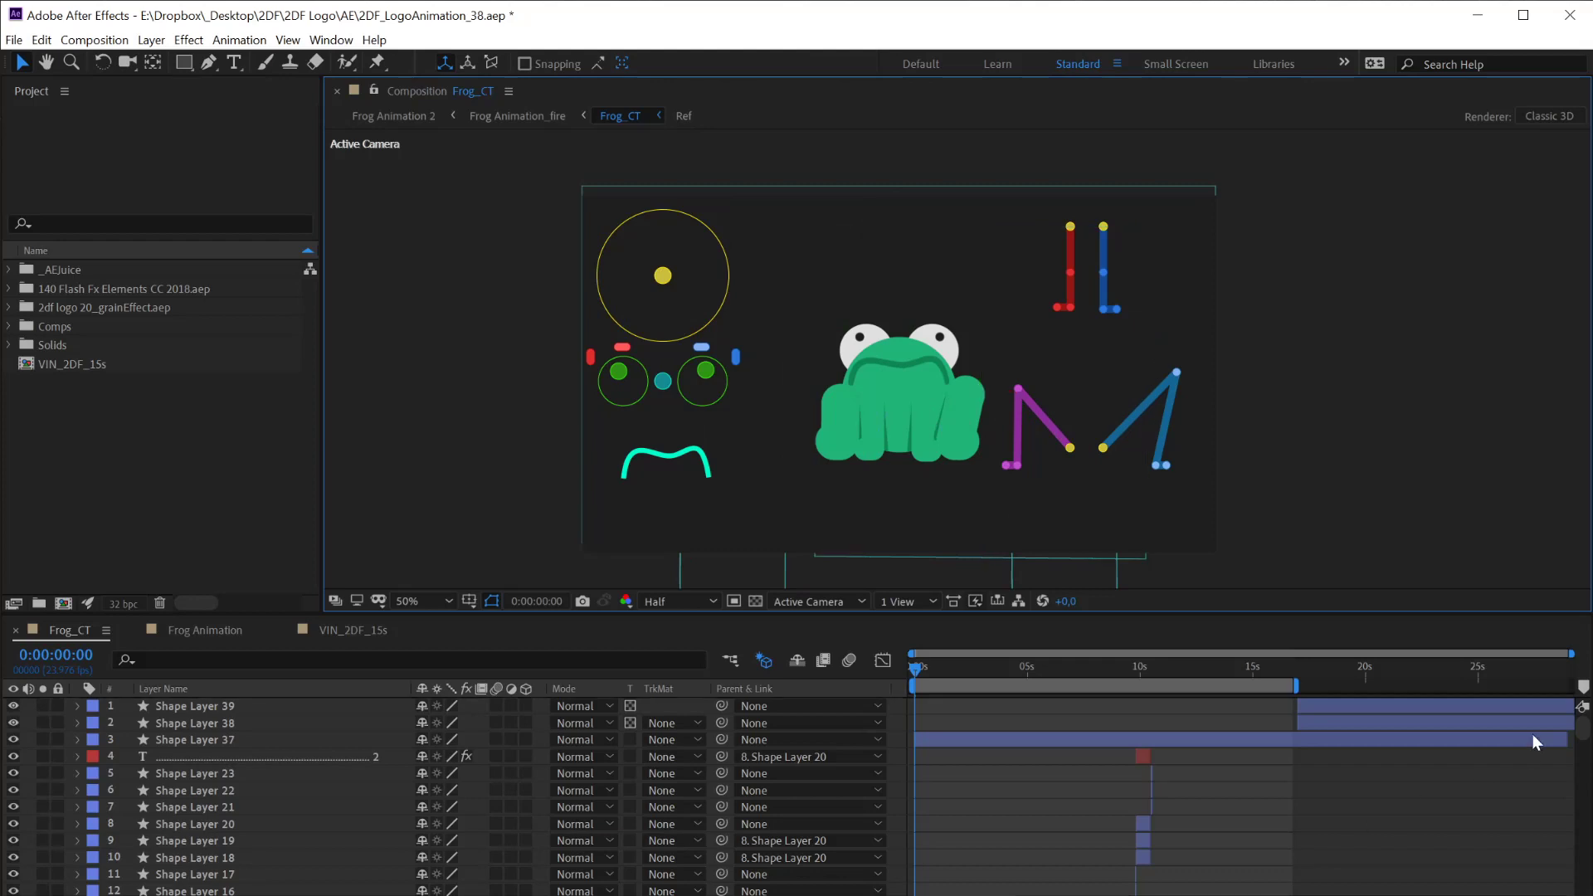
mouse_move(1585, 734)
mouse_down()
mouse_move(1584, 804)
mouse_move(1584, 726)
mouse_up()
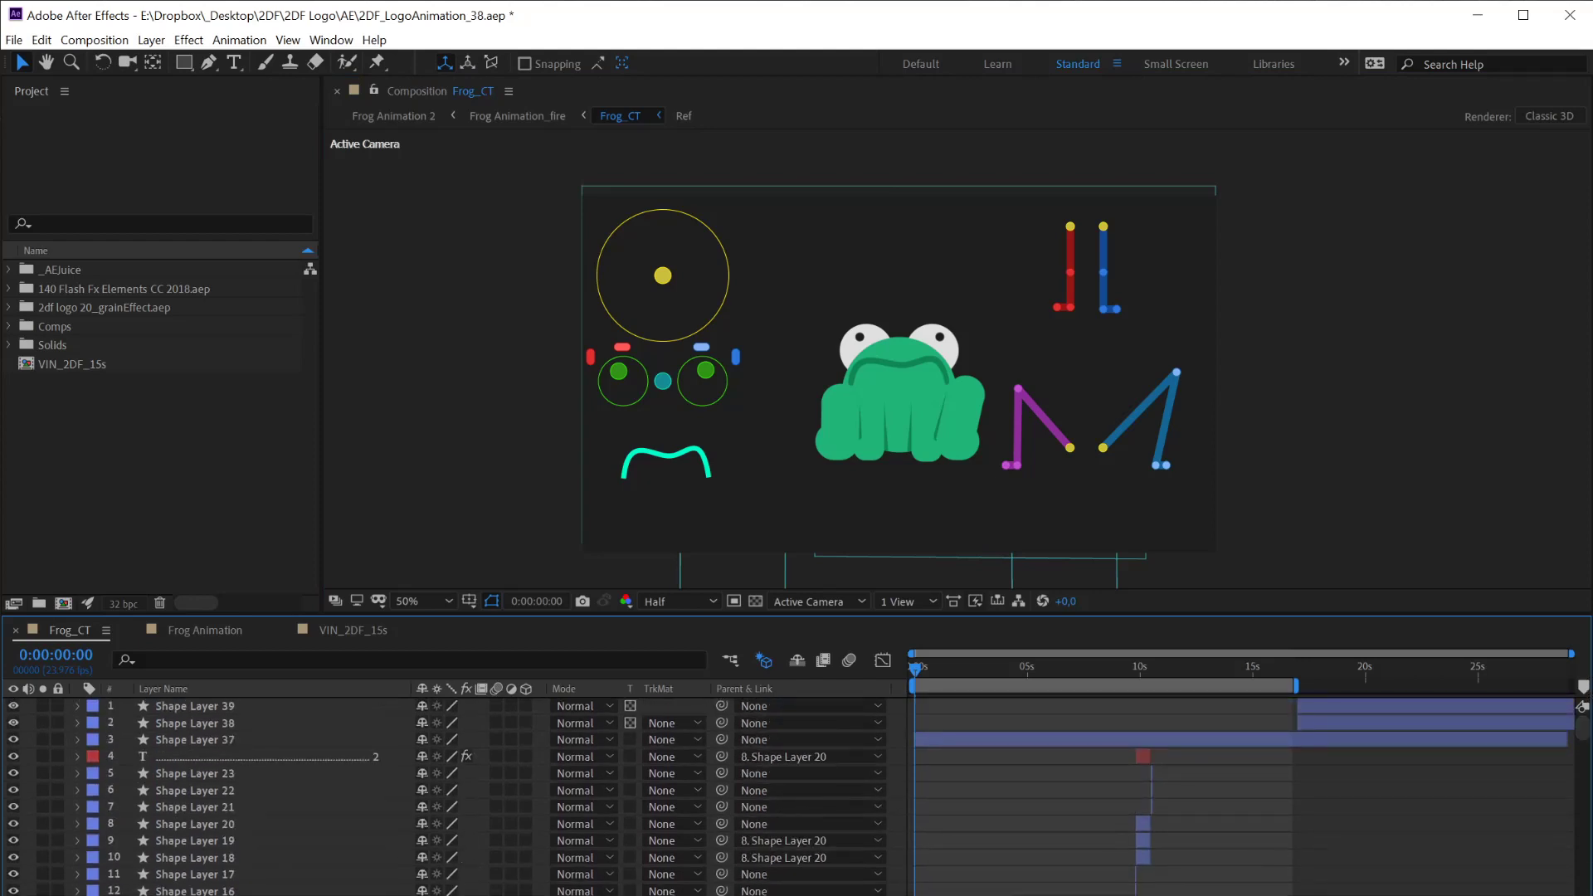
drag(1583, 733, 1587, 867)
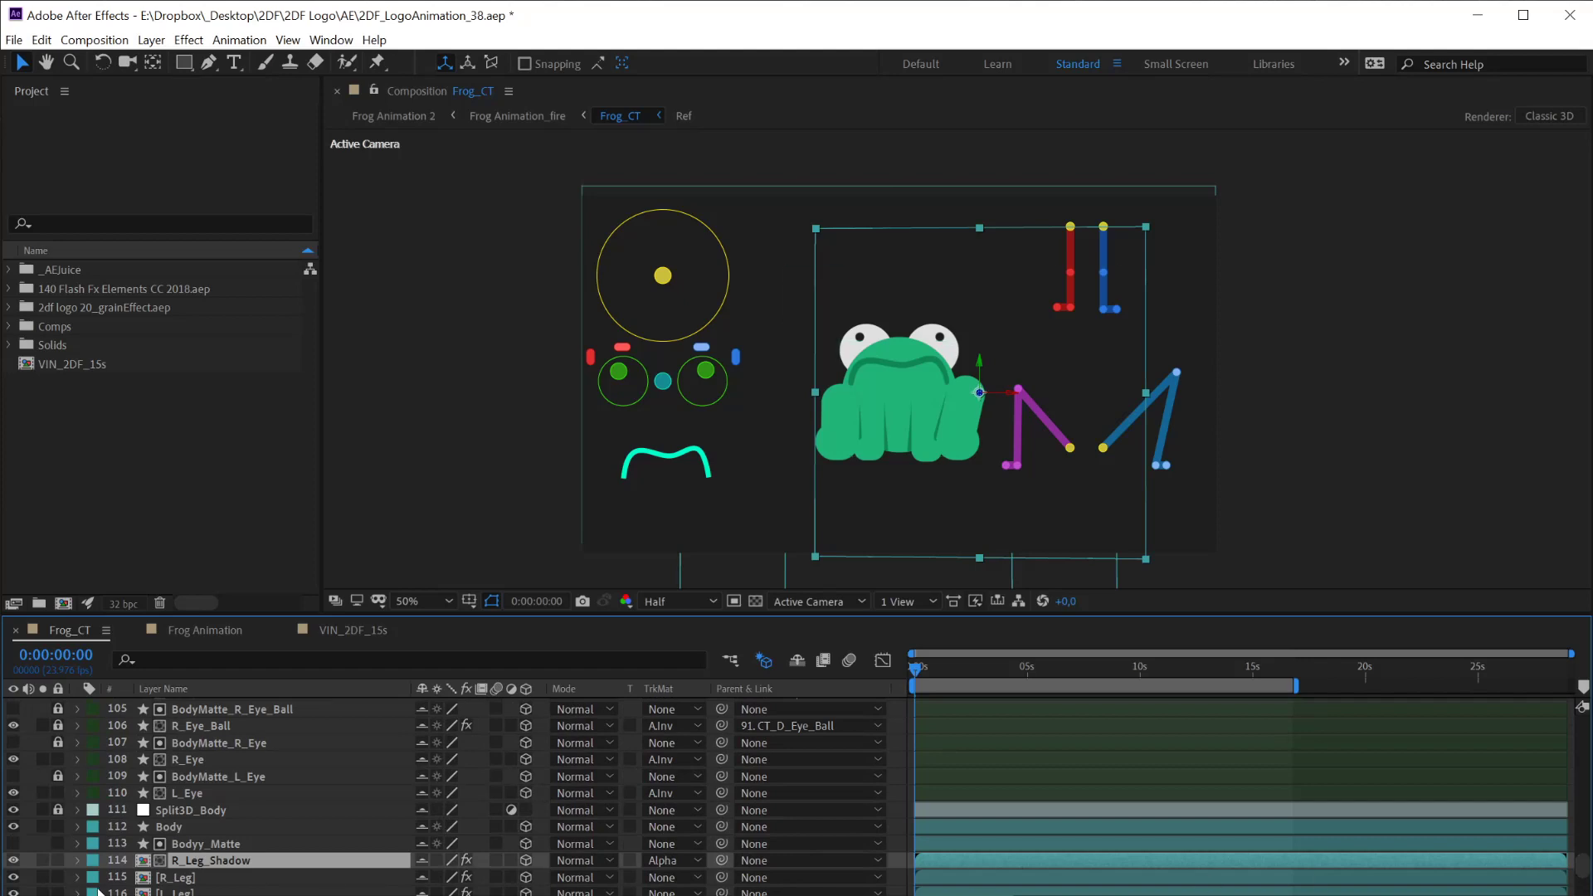
click(55, 860)
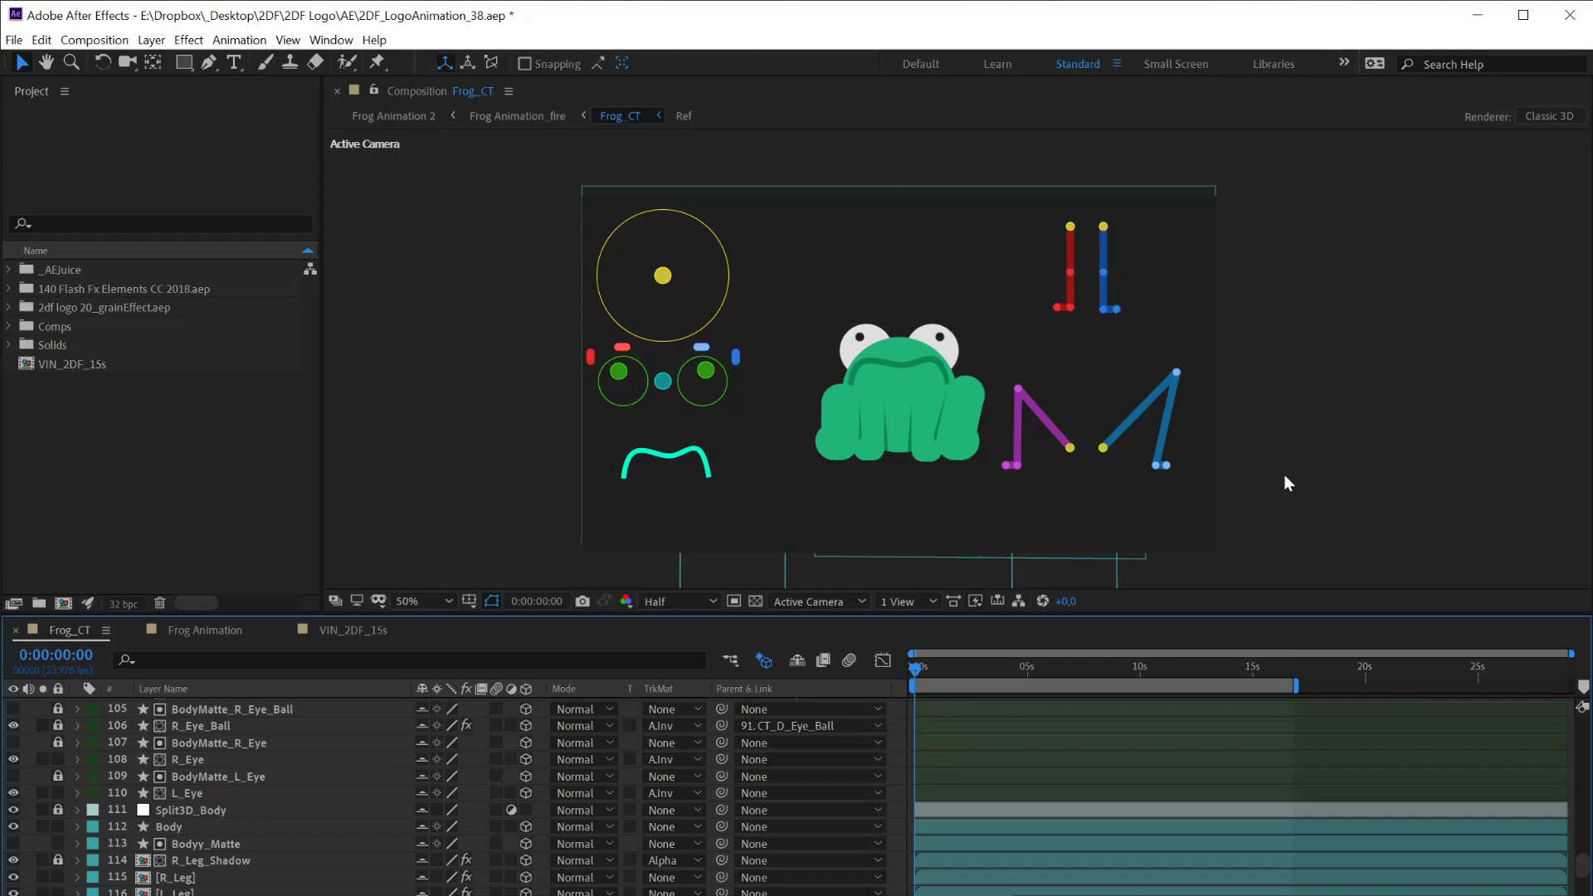
Move the light-blue knee controller back to its position directly above the foot and deselect it
drag(1175, 372, 1156, 391)
click(1315, 462)
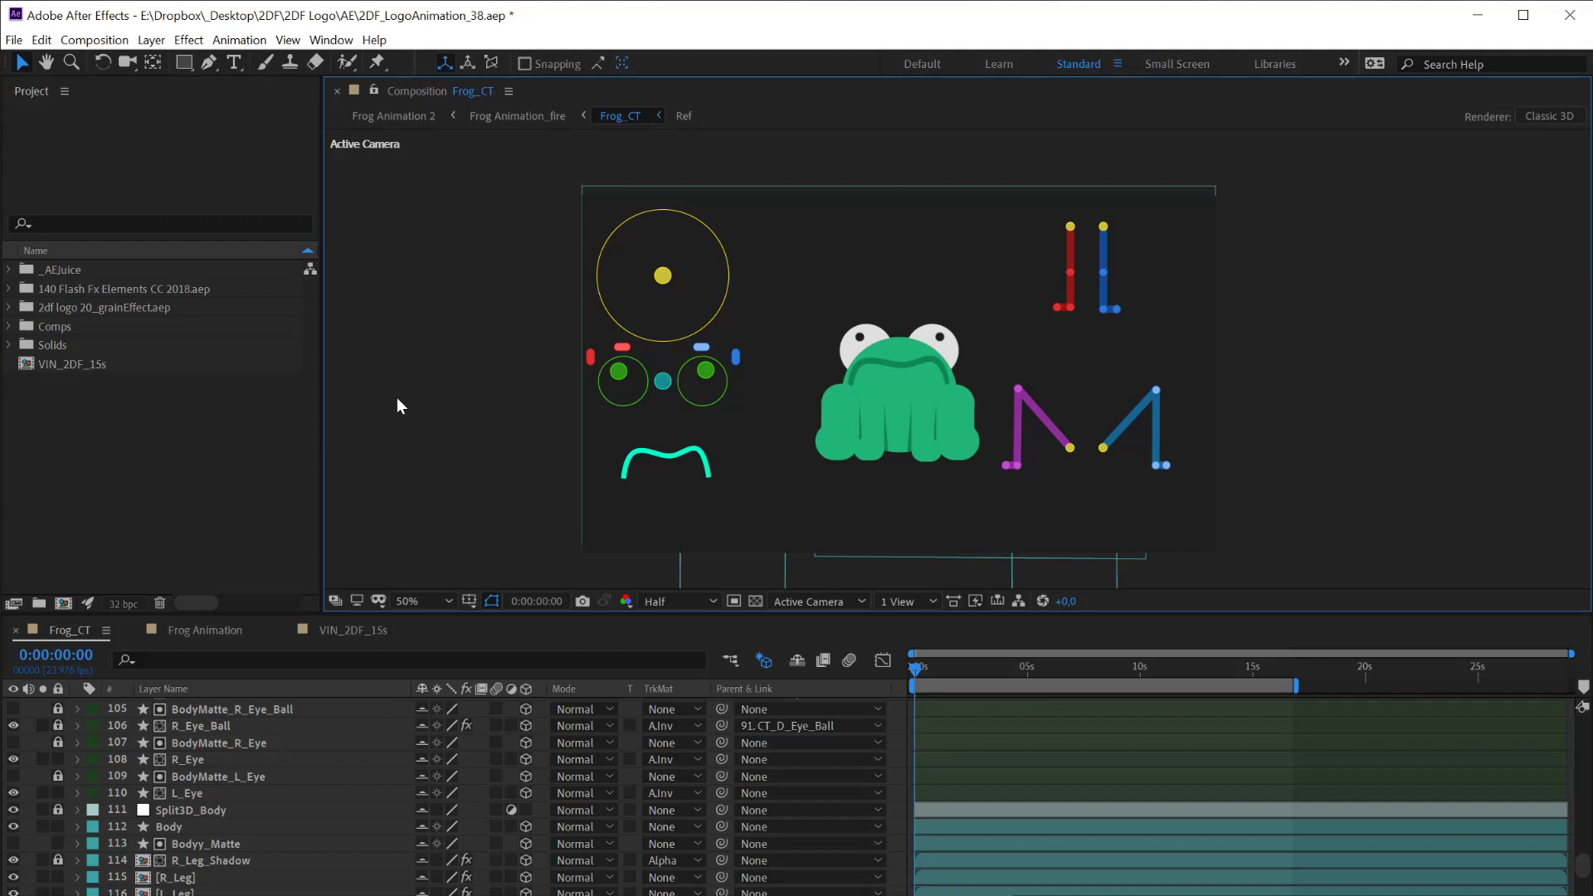
Select the blue foot and heel controllers in turn to examine their motion paths on the leg rigs
click(1117, 310)
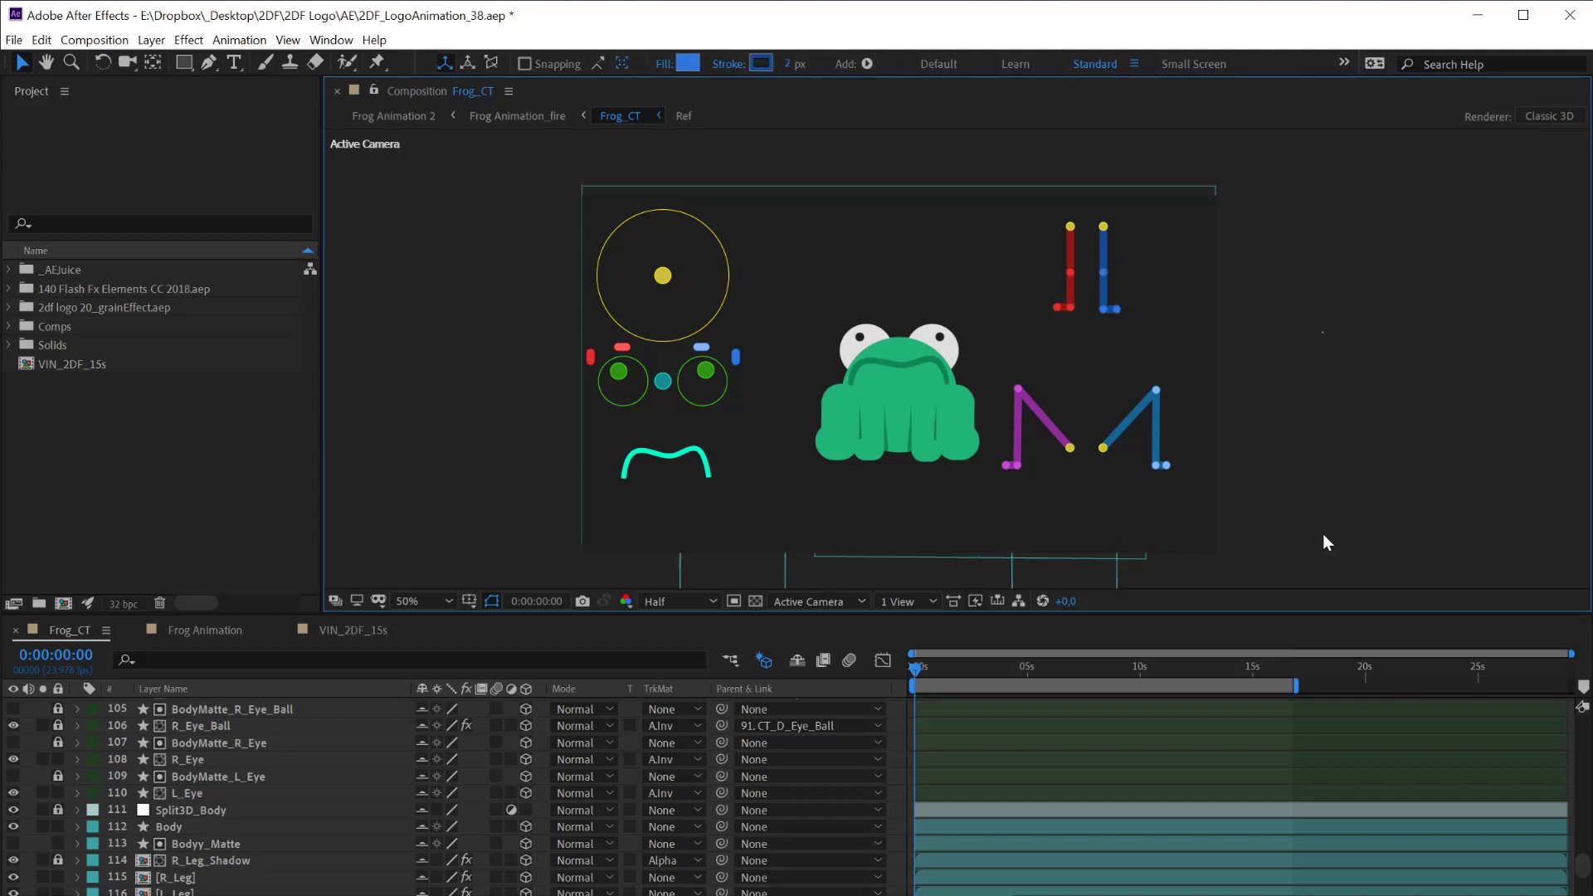
click(1369, 355)
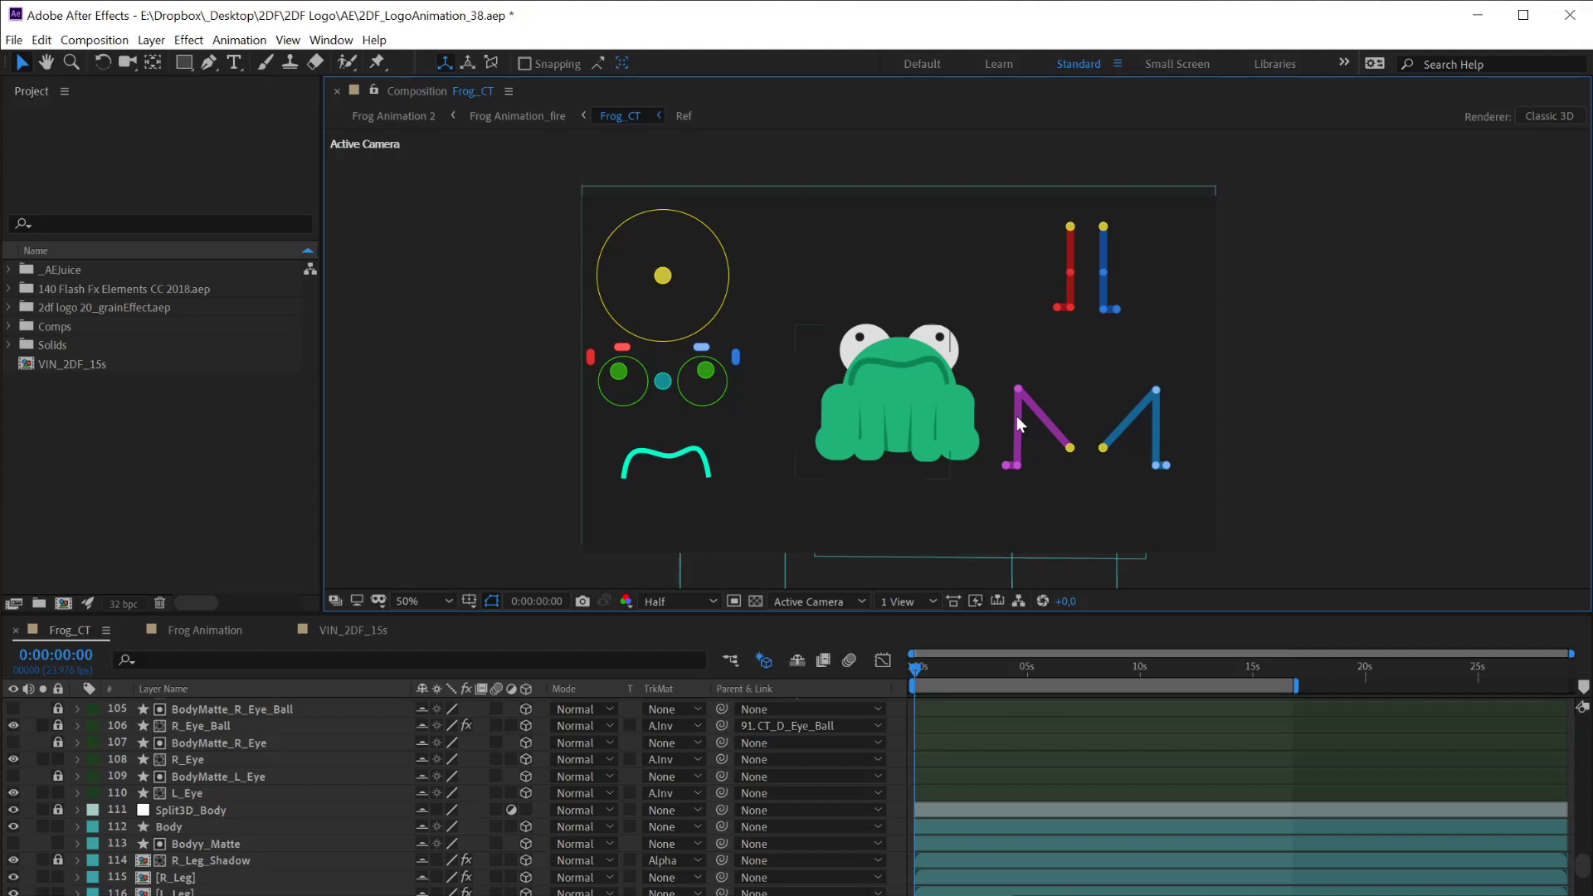
click(1168, 467)
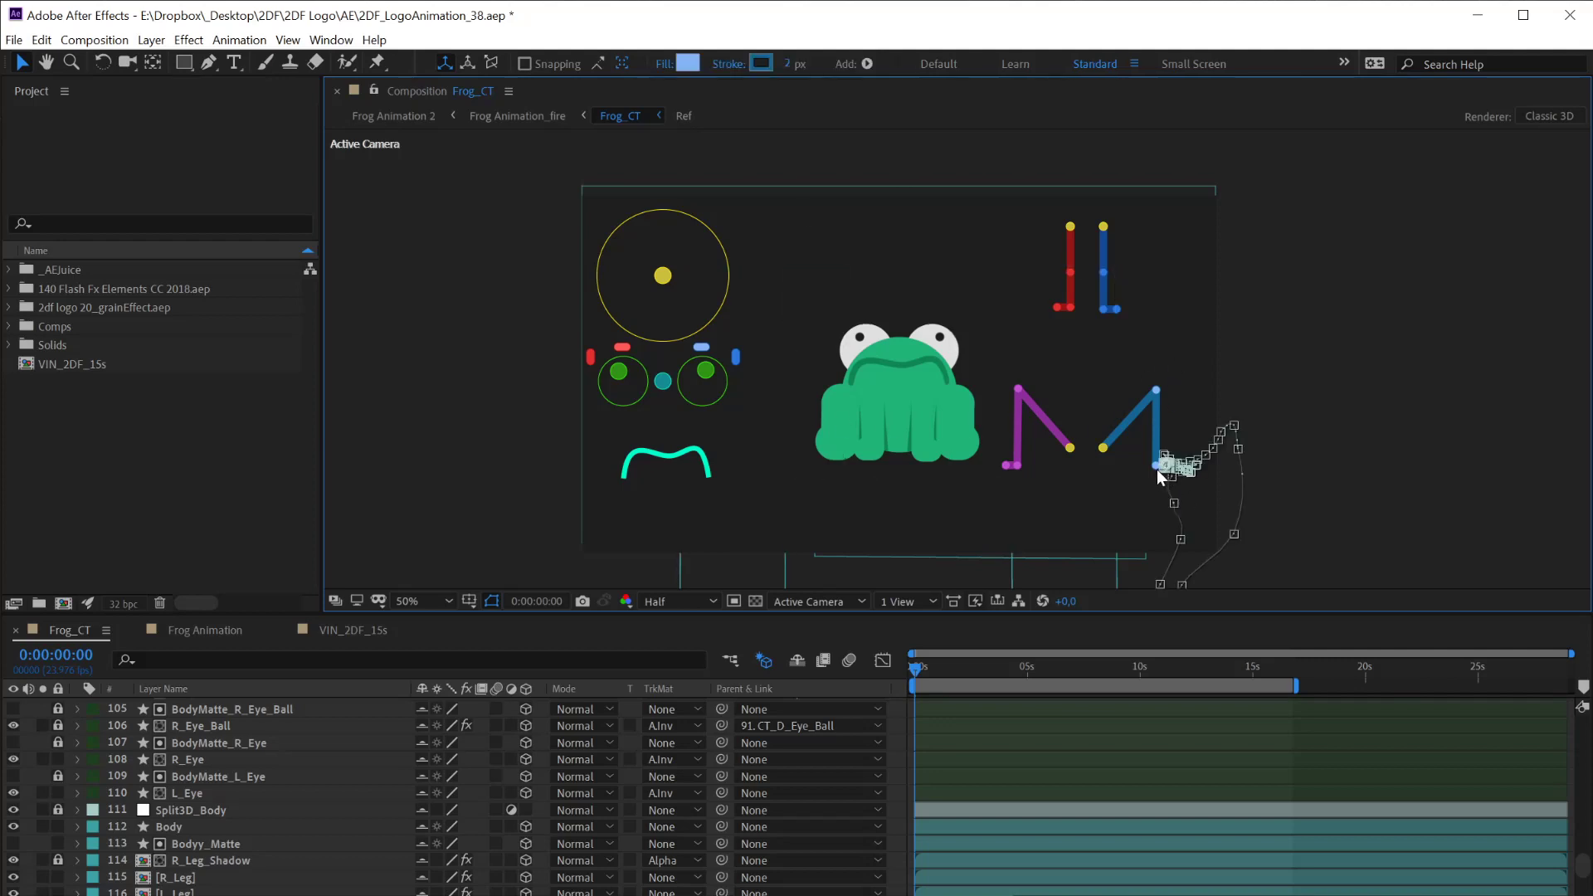
click(1362, 495)
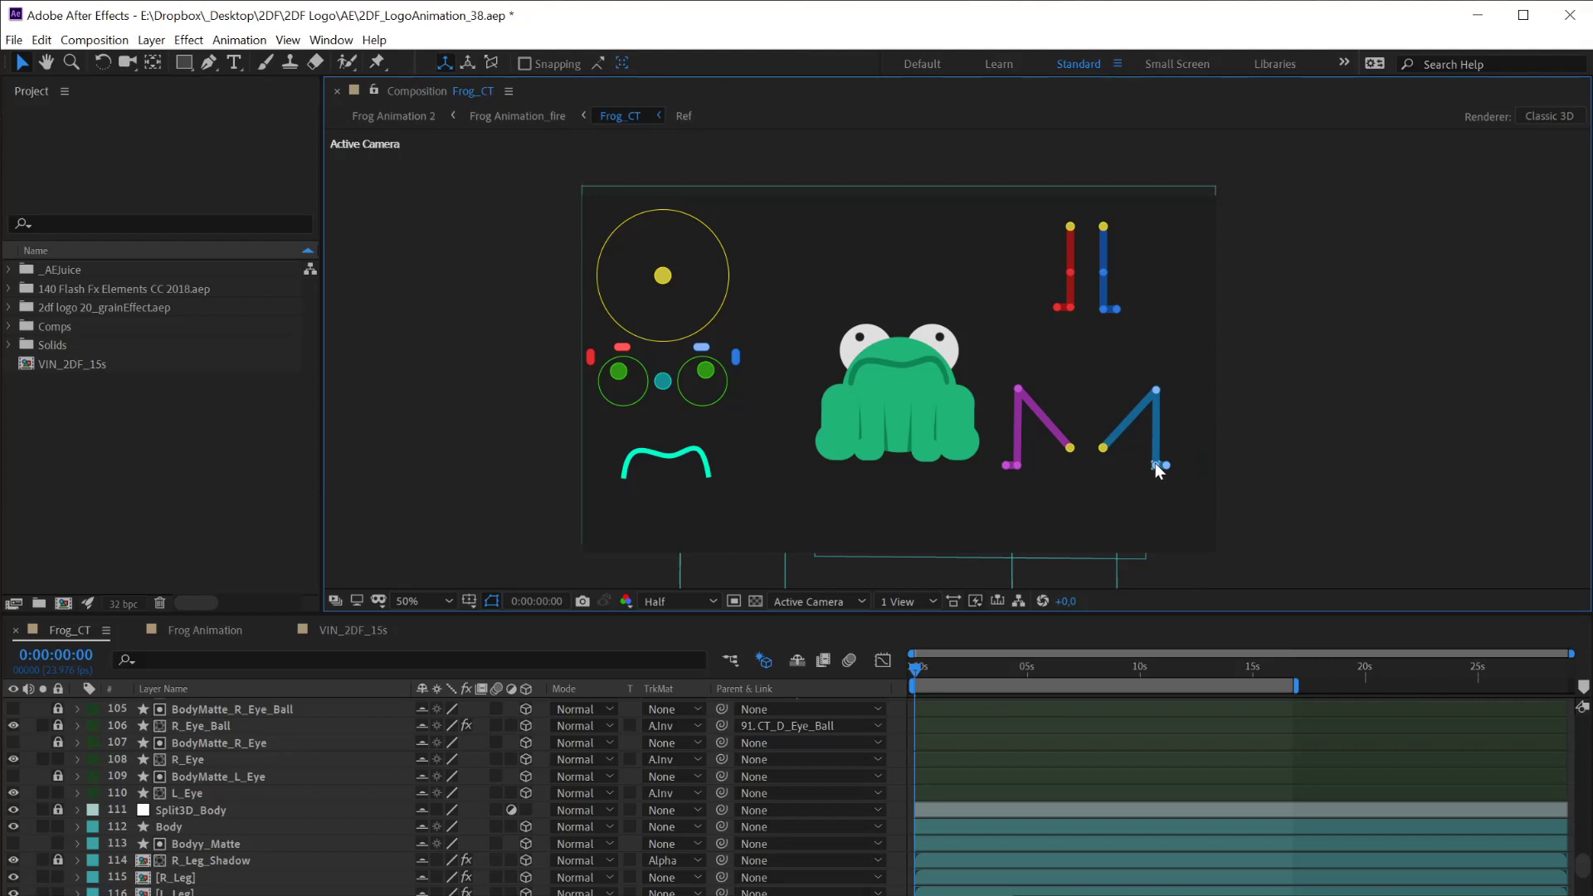
click(1155, 466)
click(1384, 496)
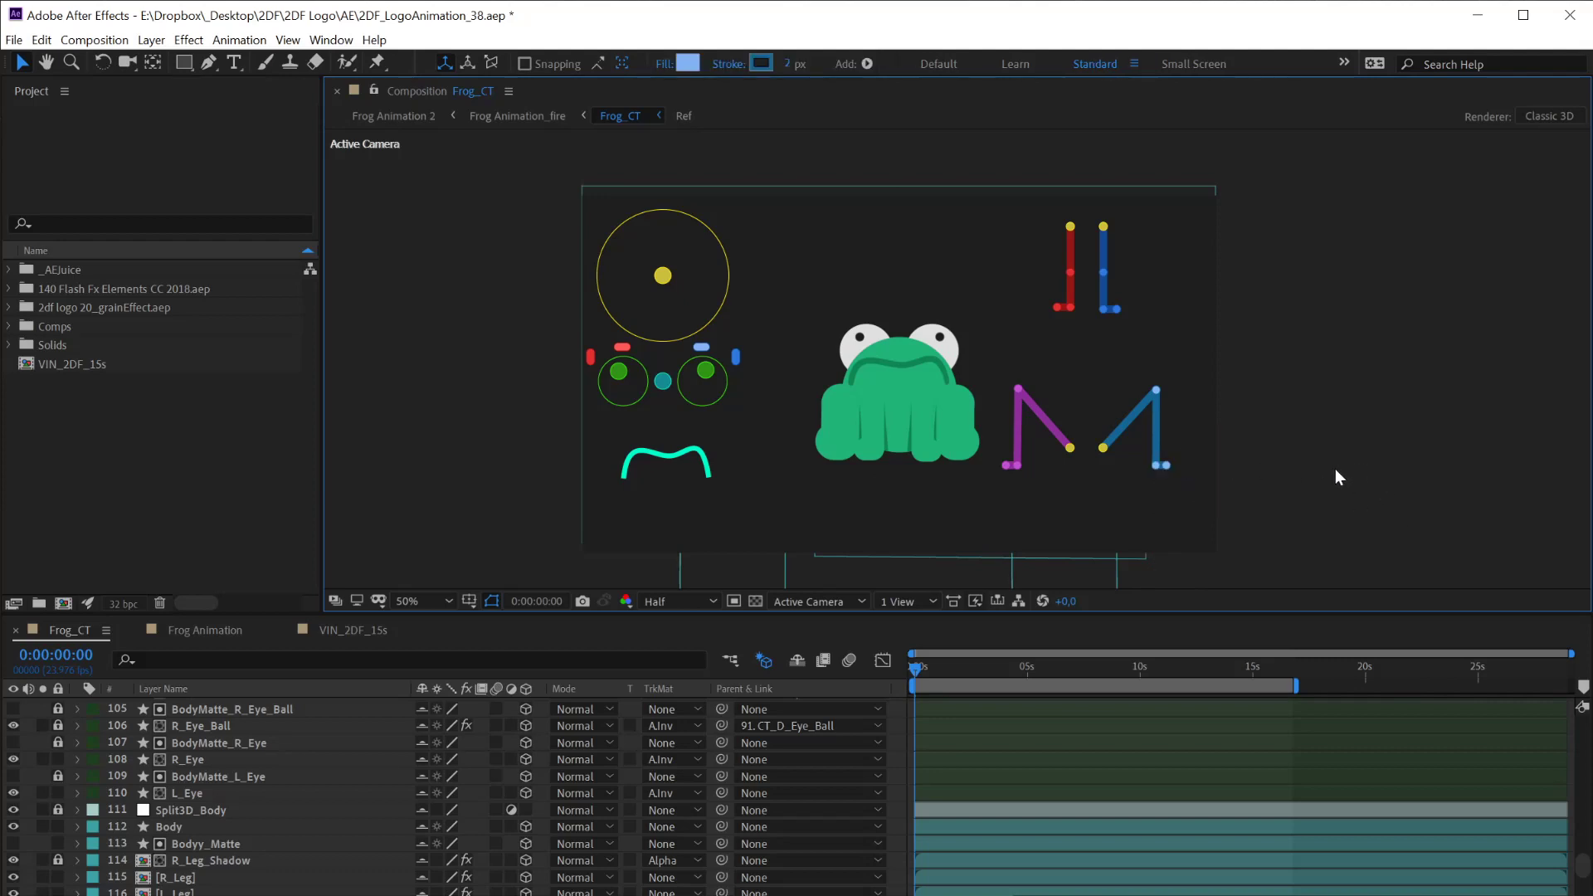
click(1153, 465)
shift+click(1154, 465)
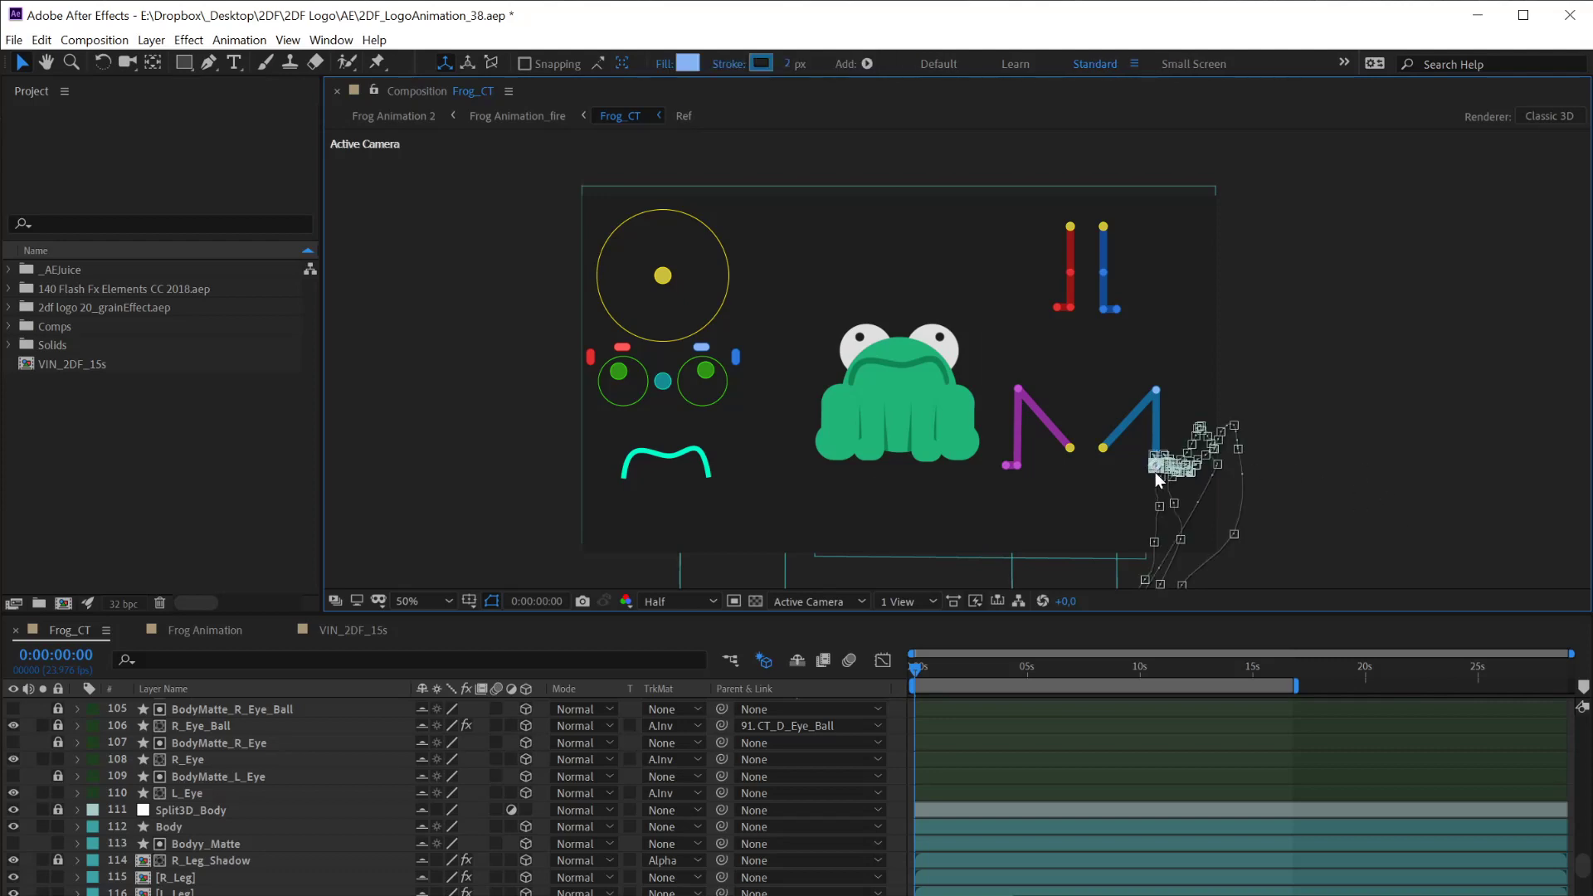
drag(1168, 446, 1174, 439)
drag(1301, 375, 1352, 403)
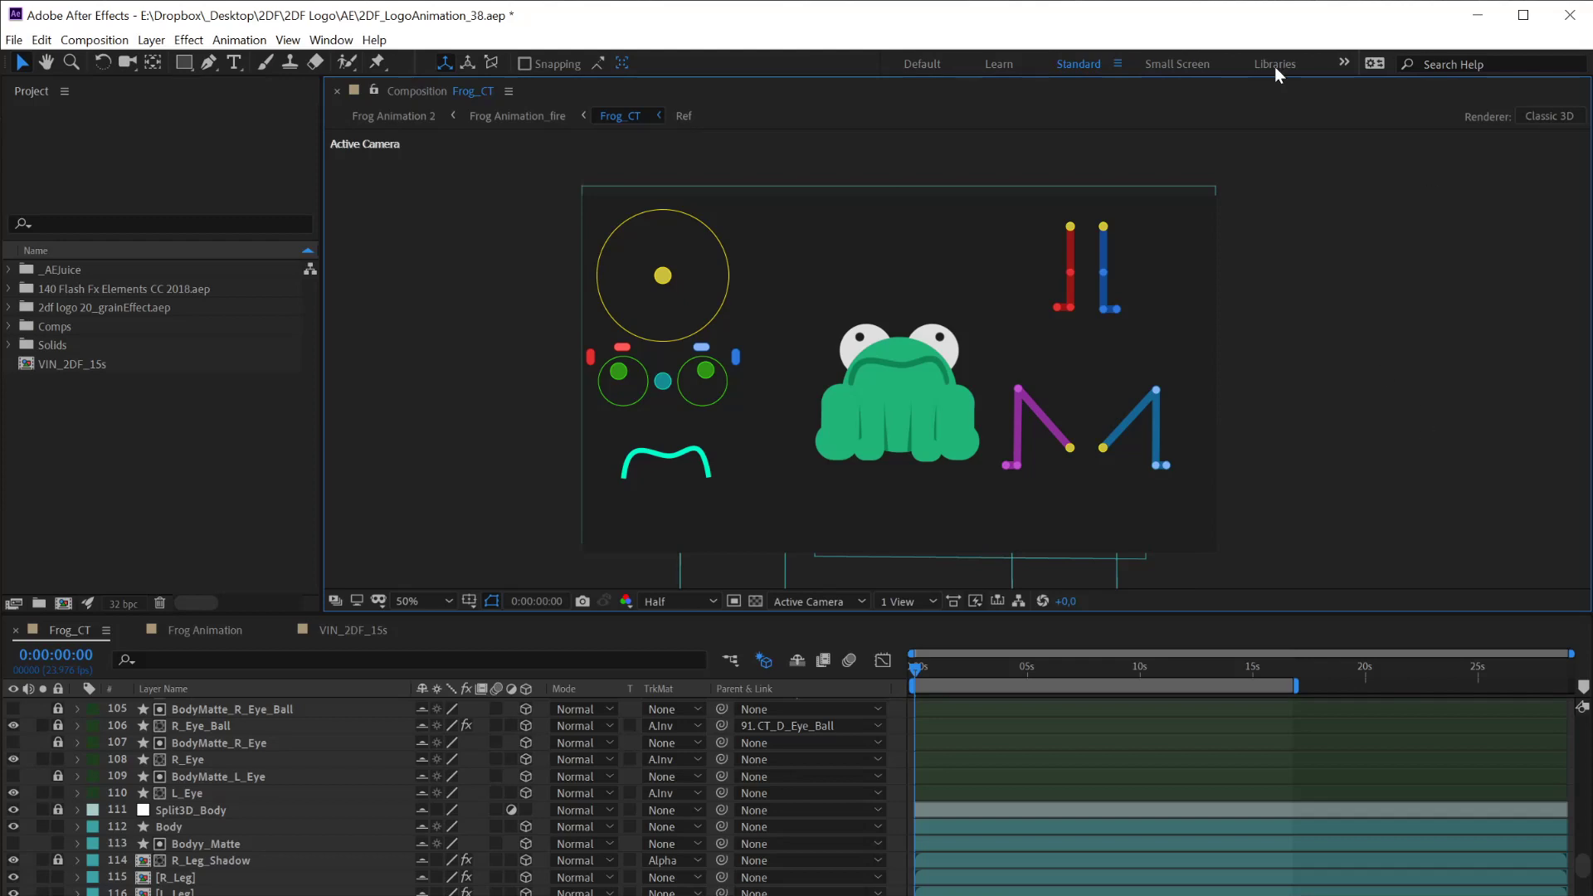
Try lowering and tilting the frog's other eyelid with the dark-blue and light-blue controllers, and undo the changes
click(702, 348)
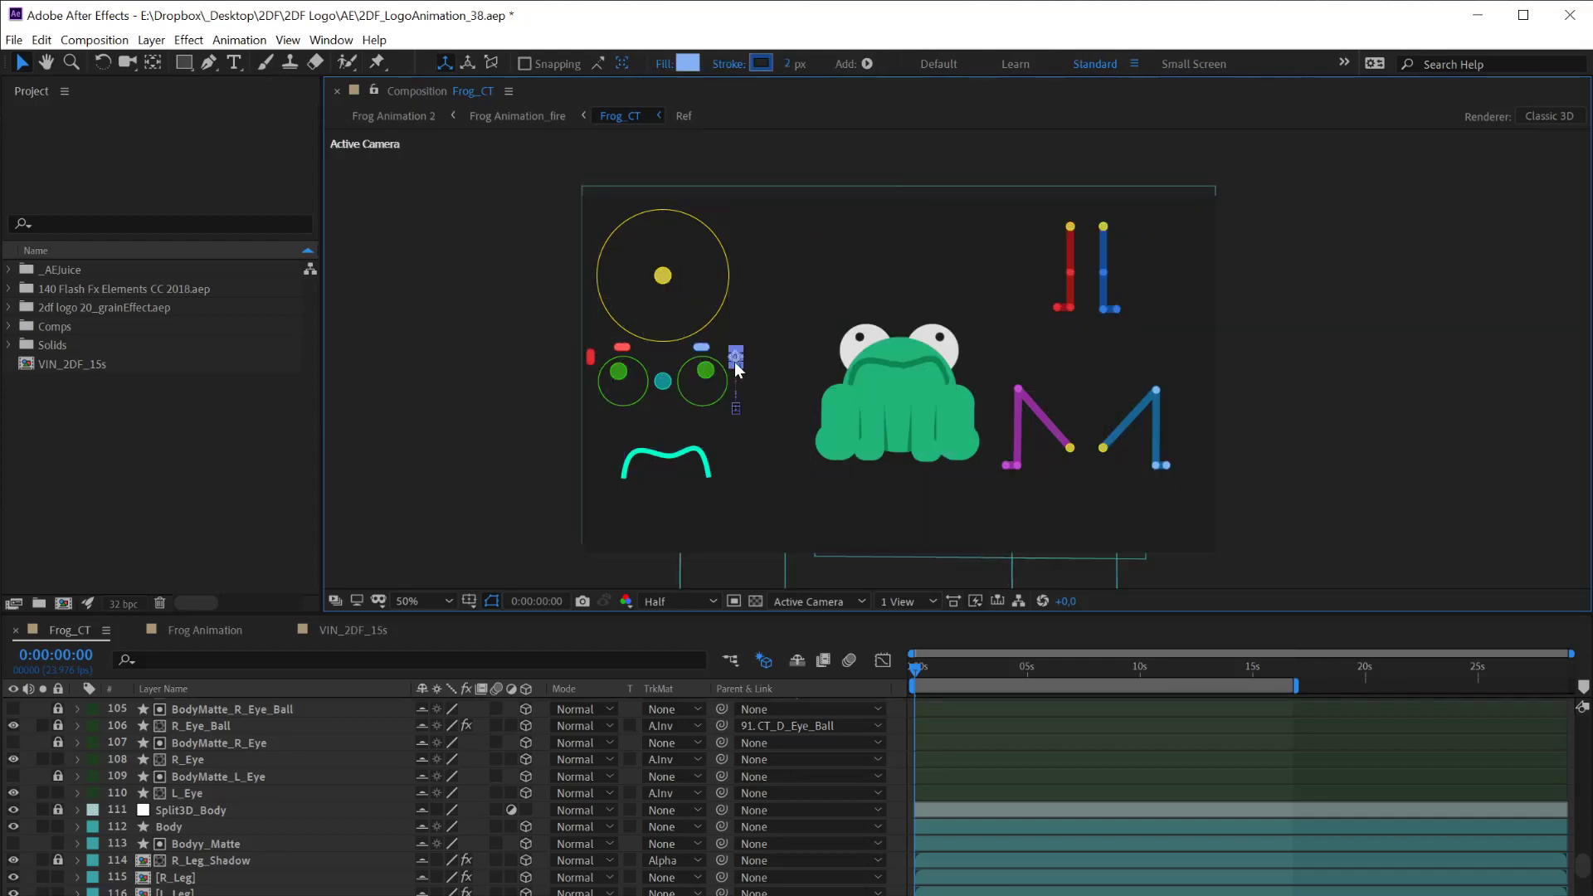
click(735, 383)
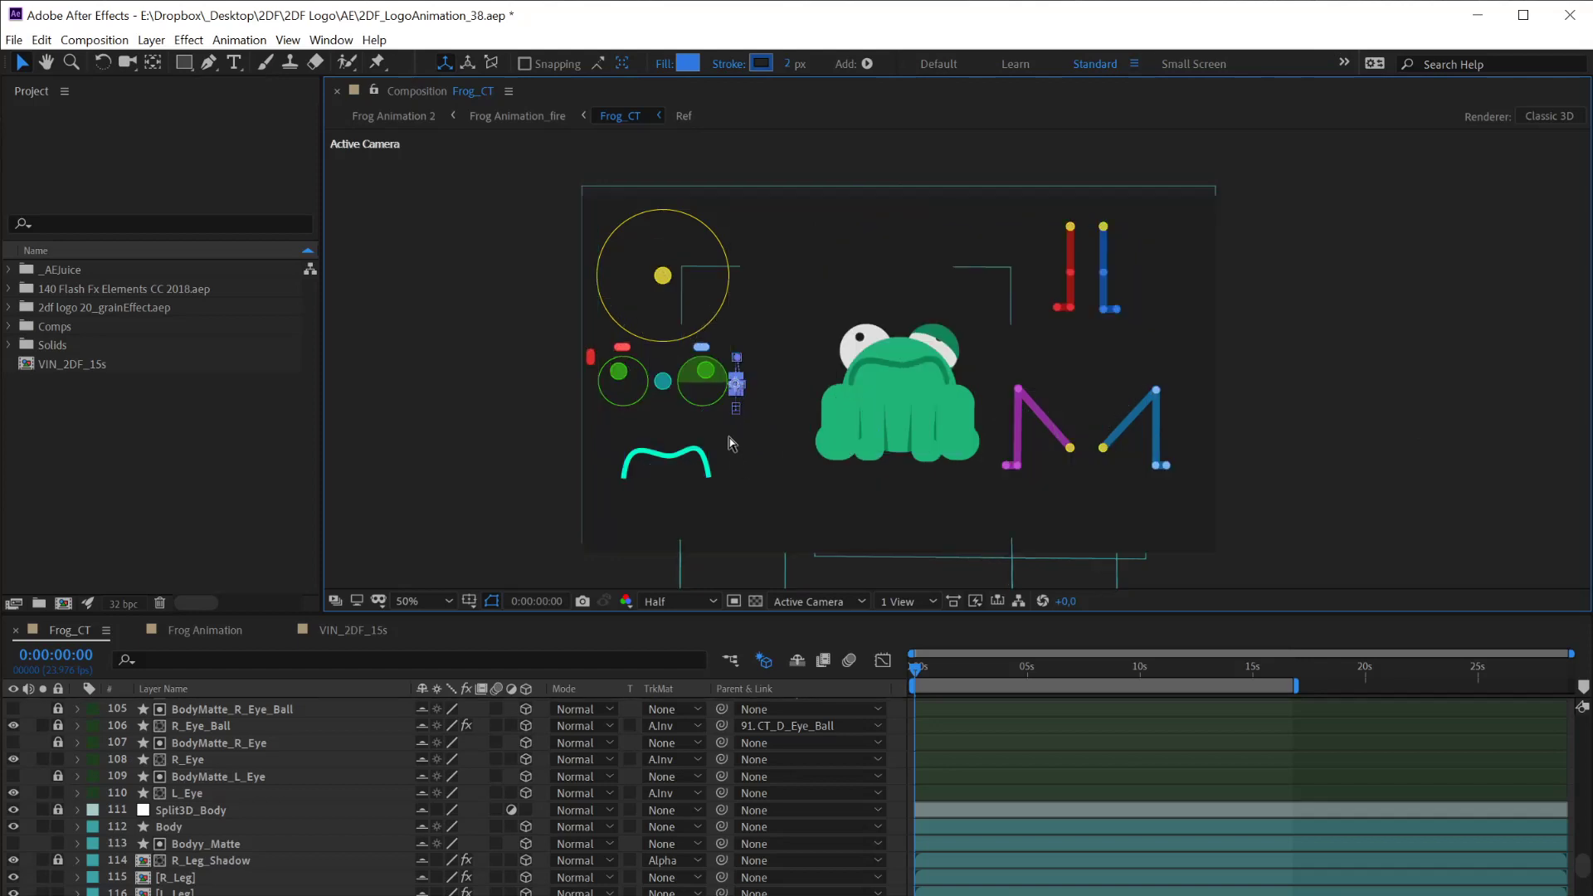
mouse_move(736, 358)
mouse_down()
mouse_move(735, 379)
mouse_move(697, 348)
mouse_up()
click(698, 346)
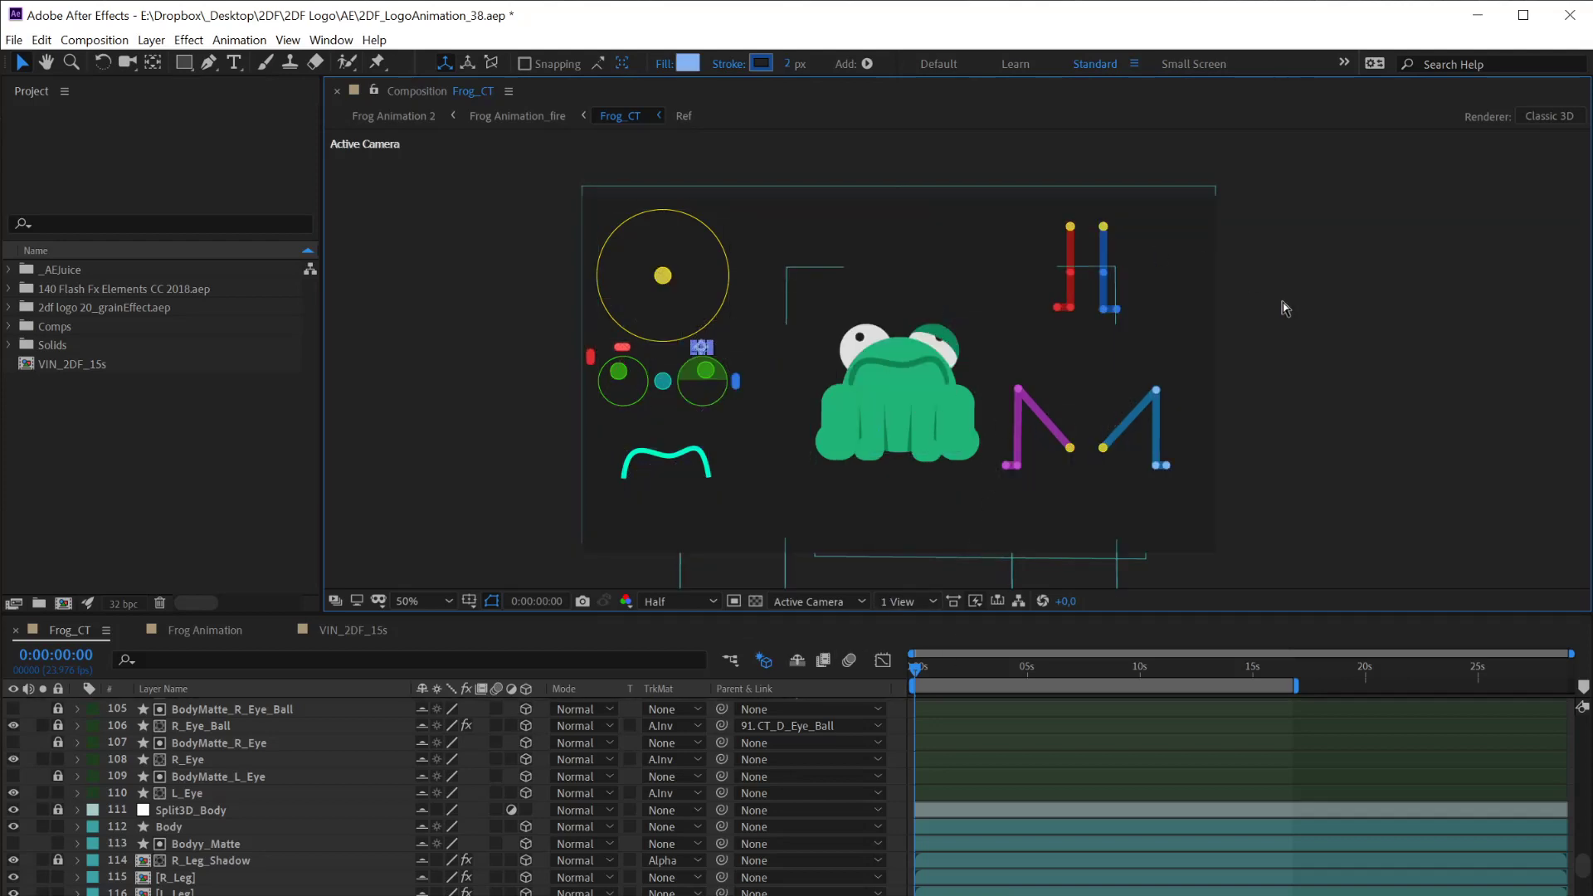
key(ctrl+z)
key(ctrl+z)
key(ctrl+z)
key(ctrl+z)
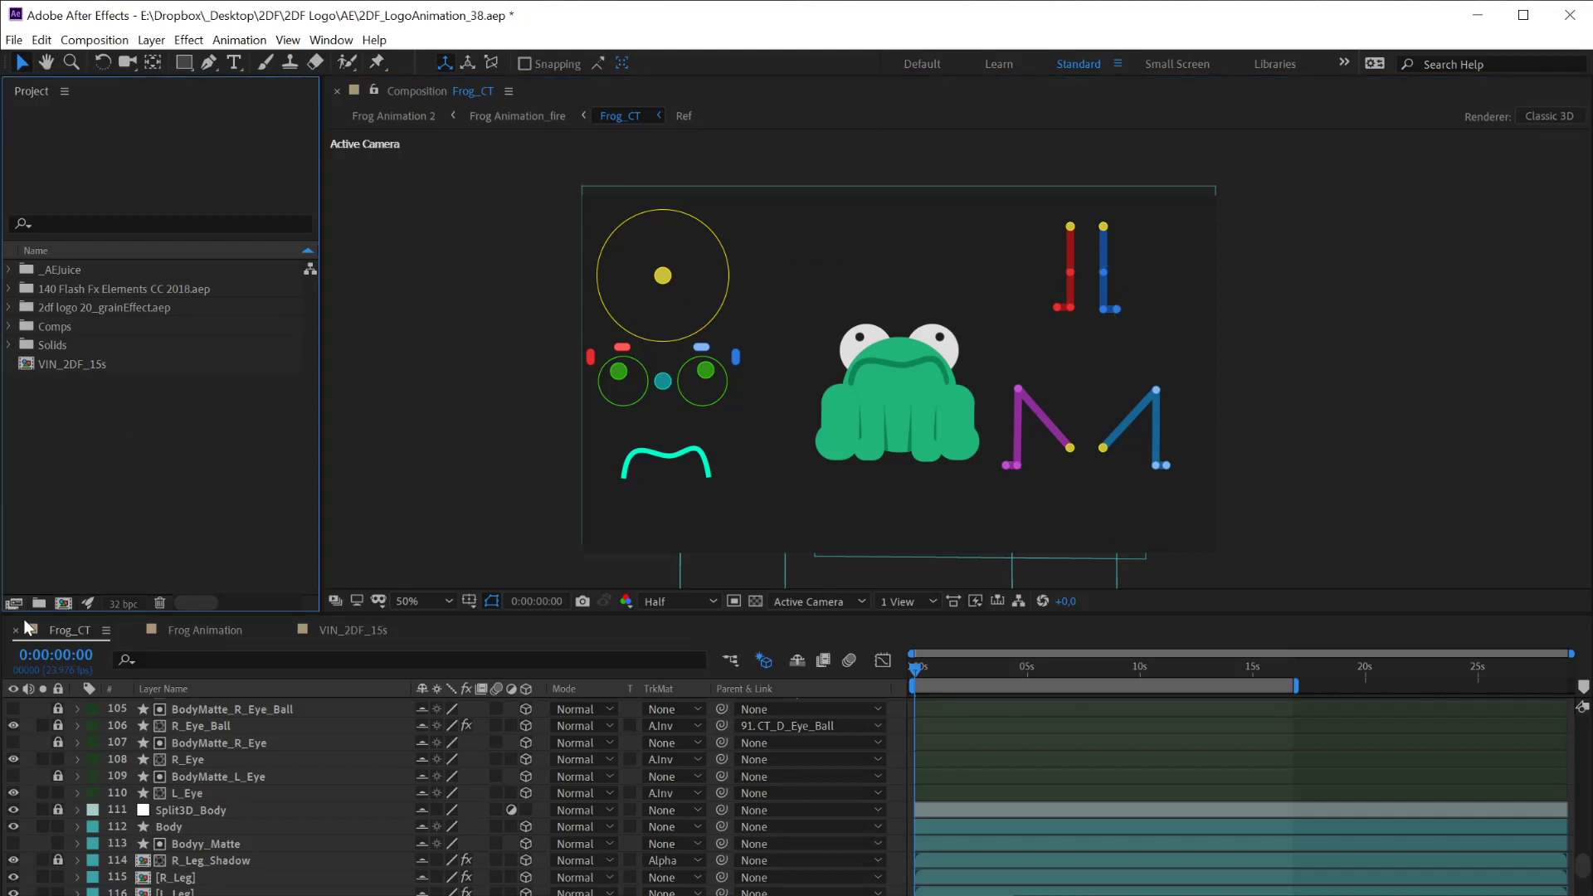
Create a new 1920 x 1080 composition named Comp 2 at 23,976 fps, and set its background to Dark Gray
click(64, 603)
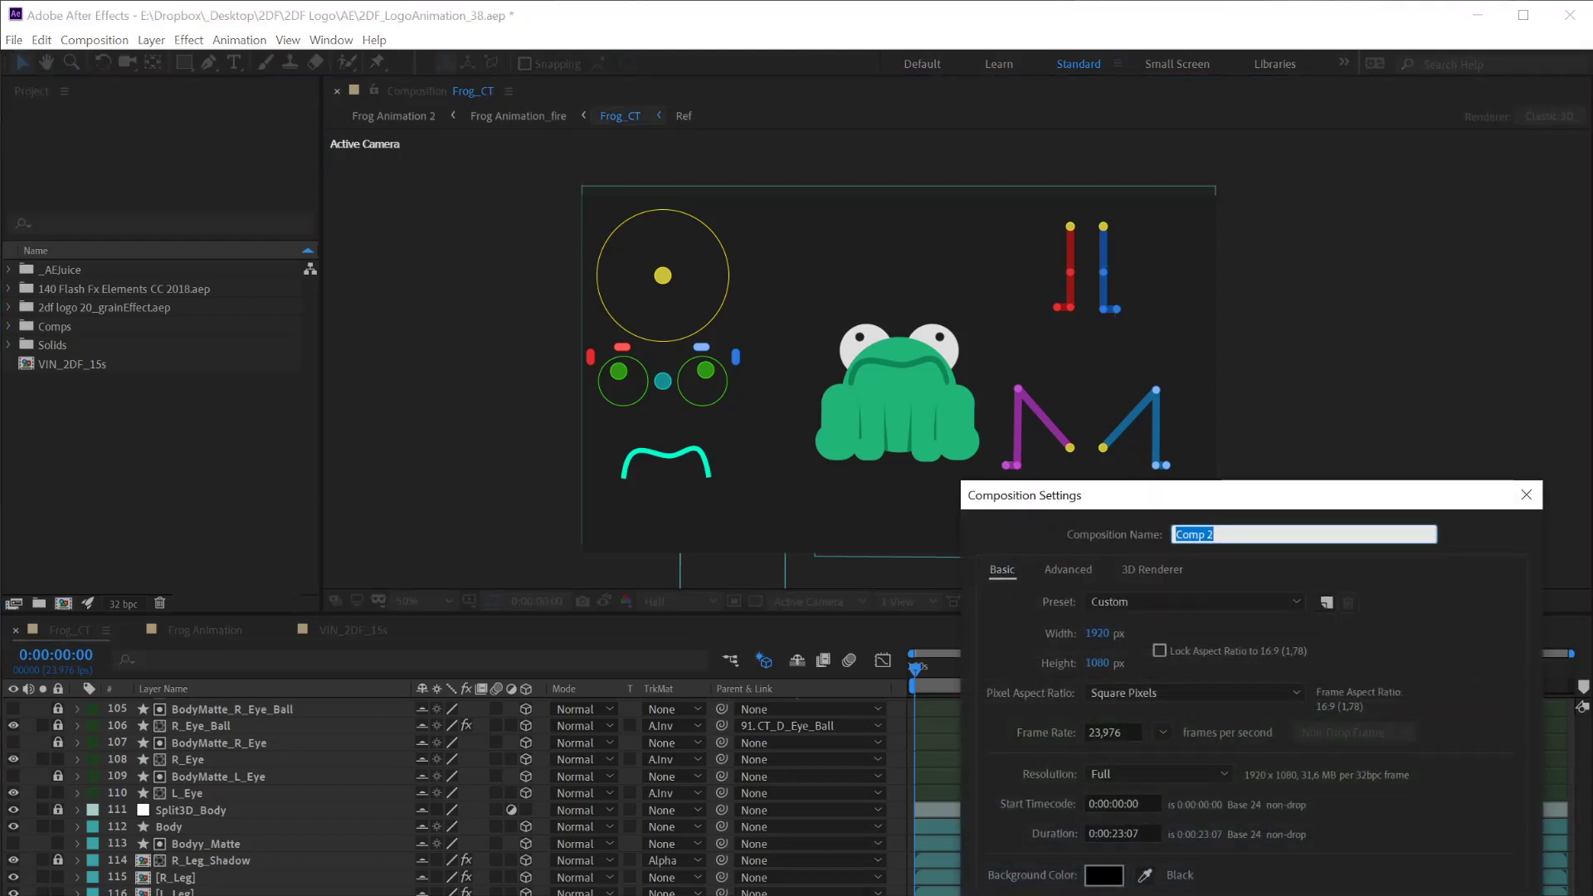
key(Return)
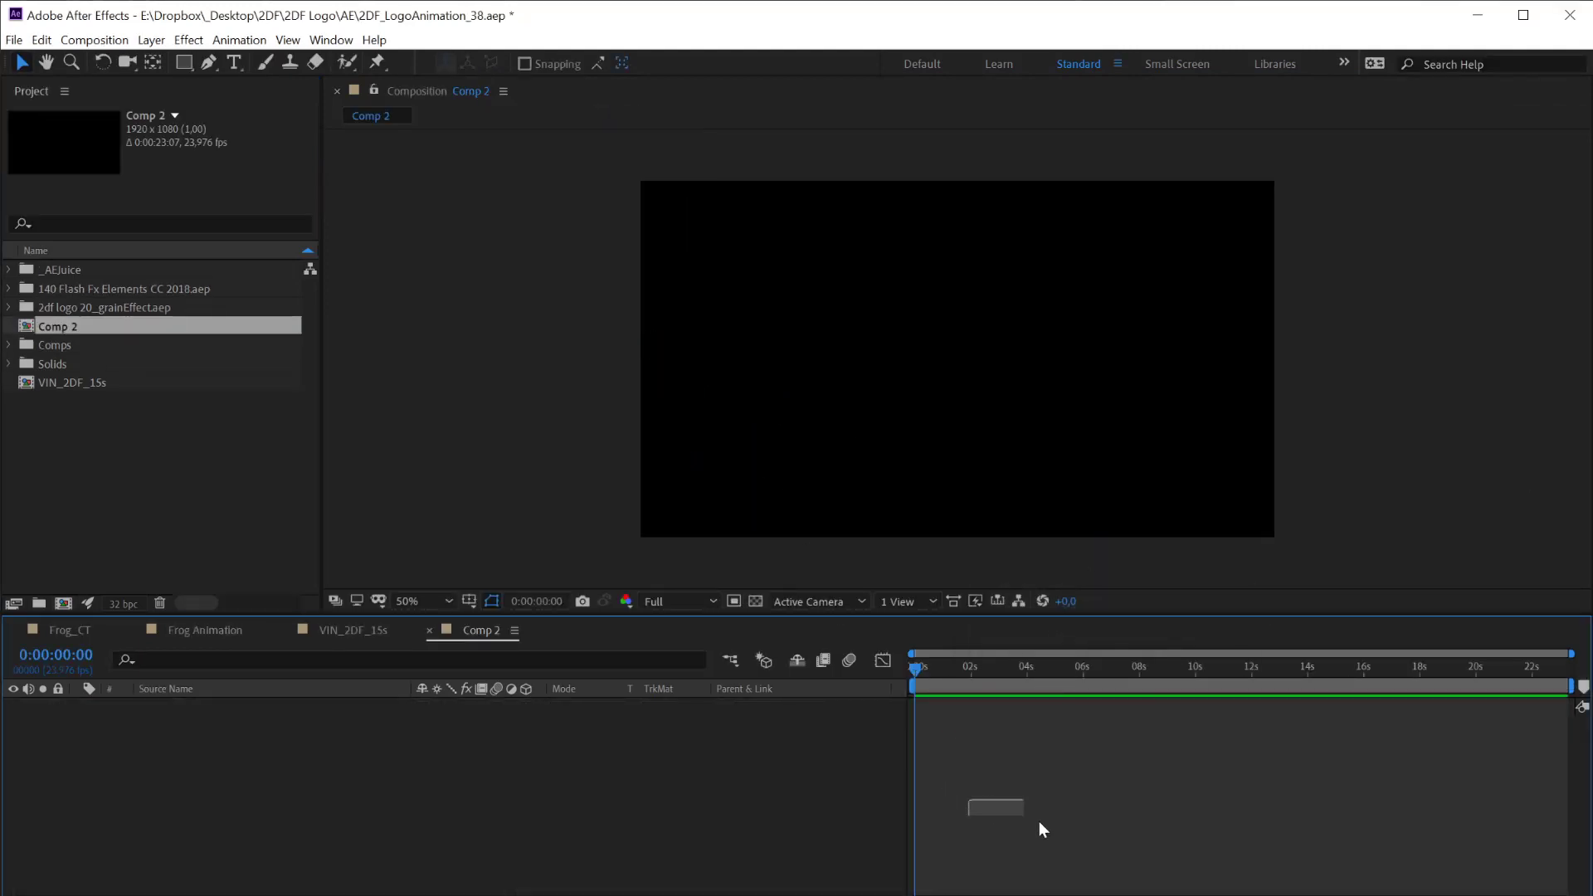
key(ctrl+k)
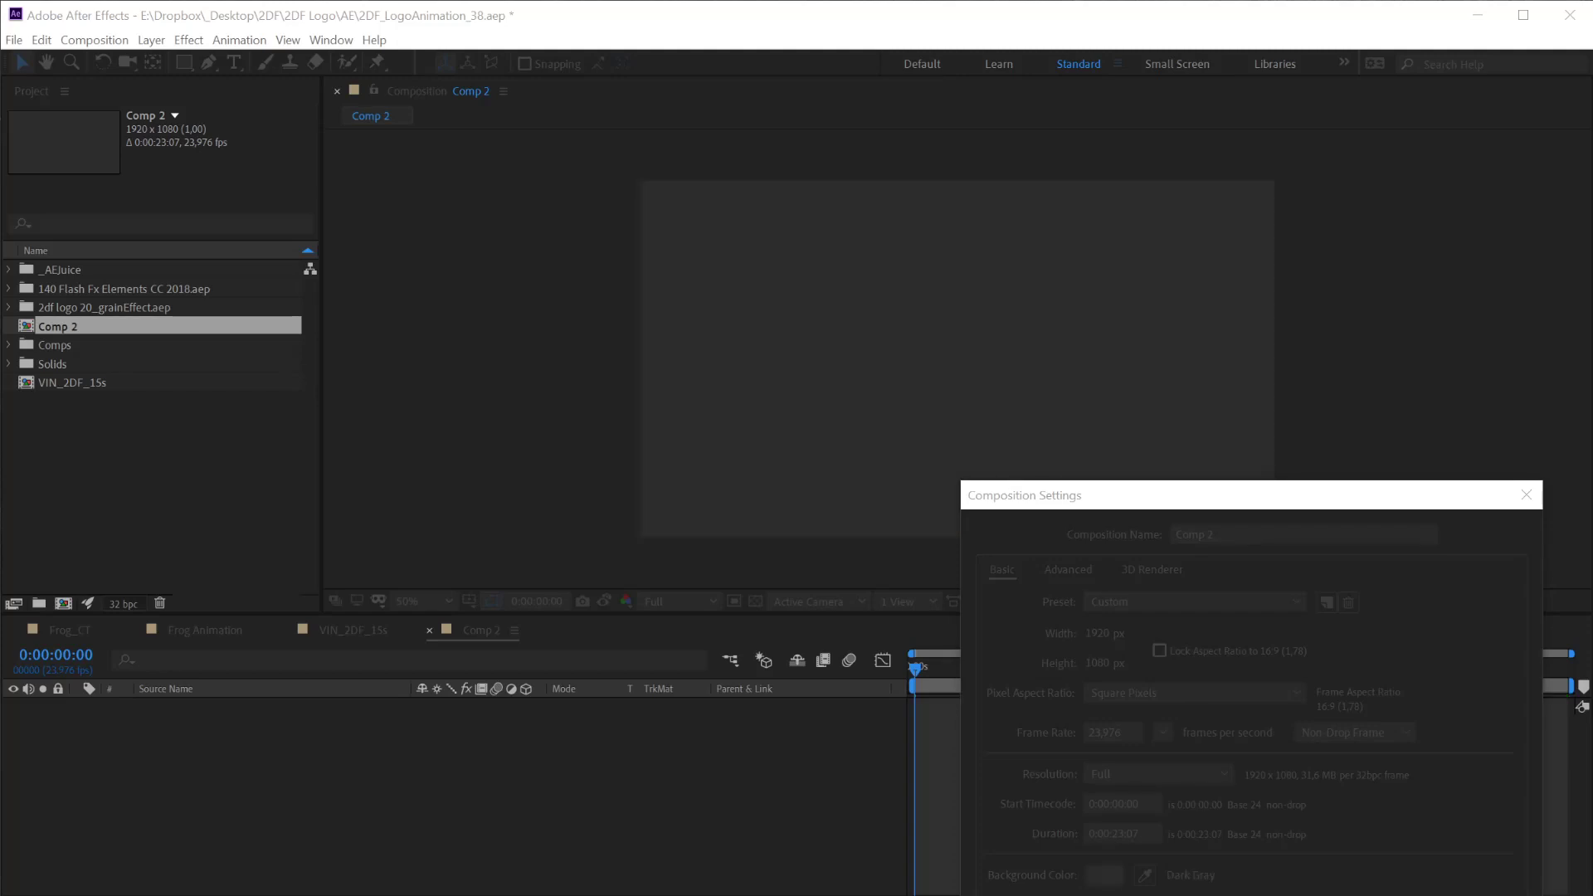
Accept the composition settings and draw an open four-point leg path with the Pen tool: short horizontal foot, vertical shin and diagonal thigh
key(Return)
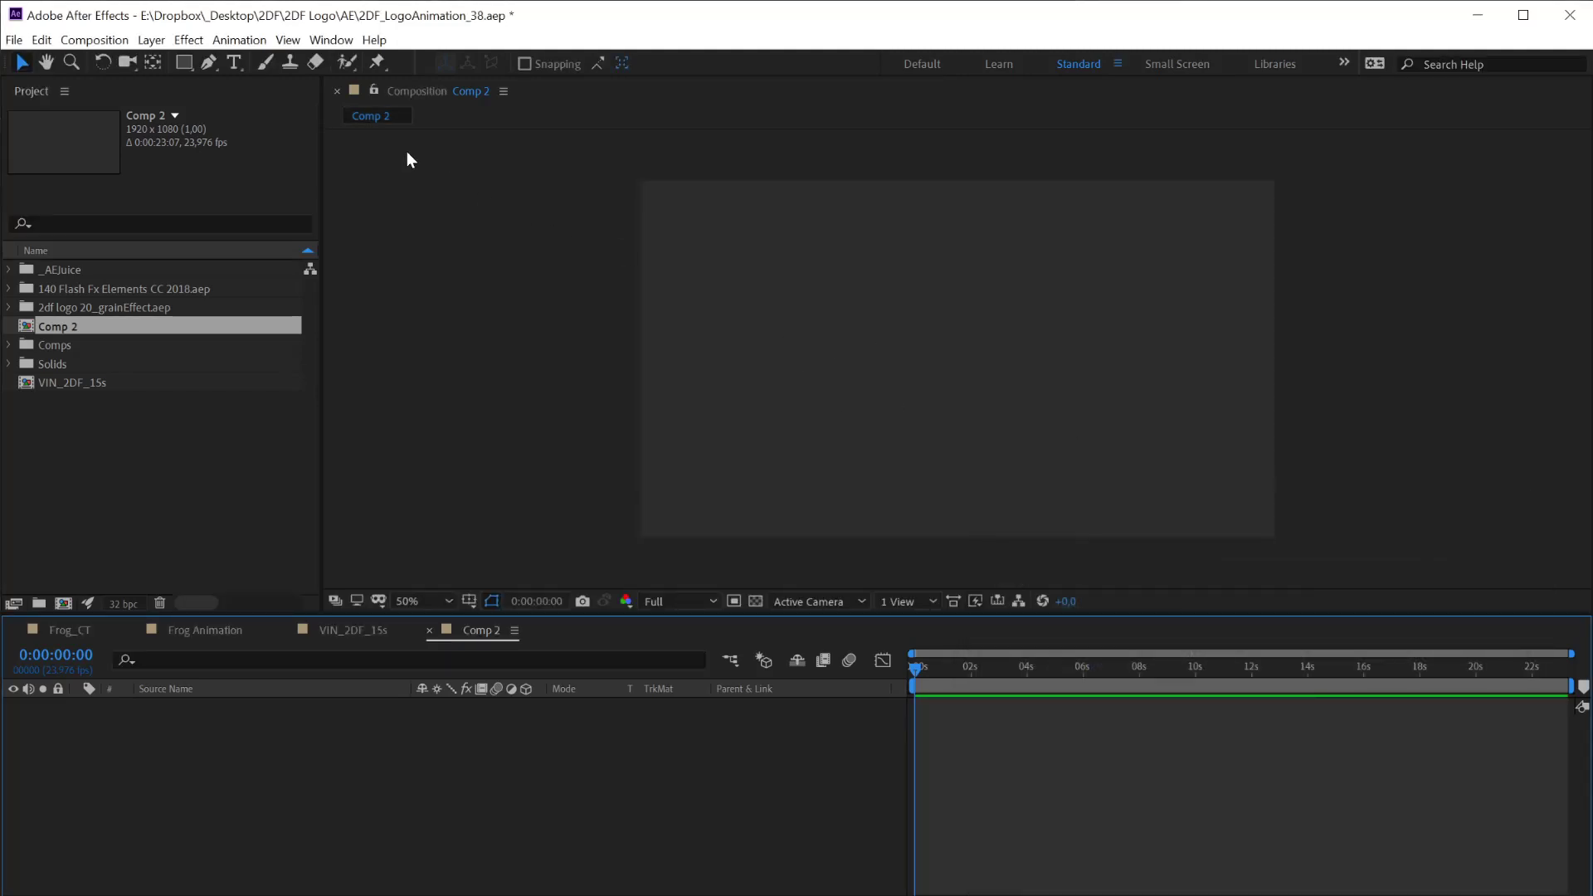
click(210, 63)
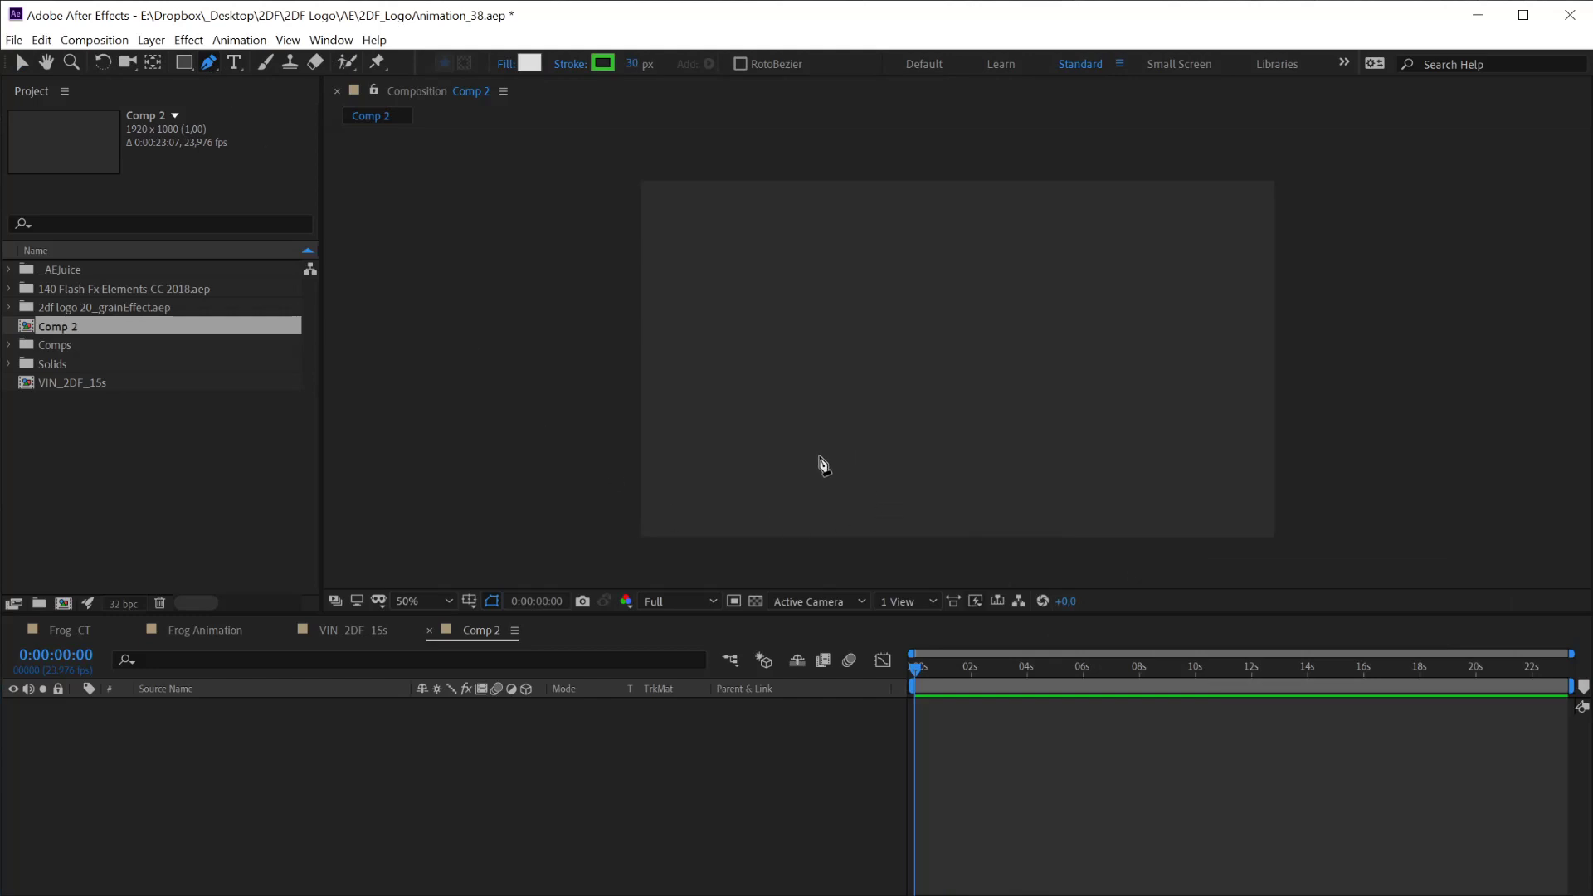
click(760, 475)
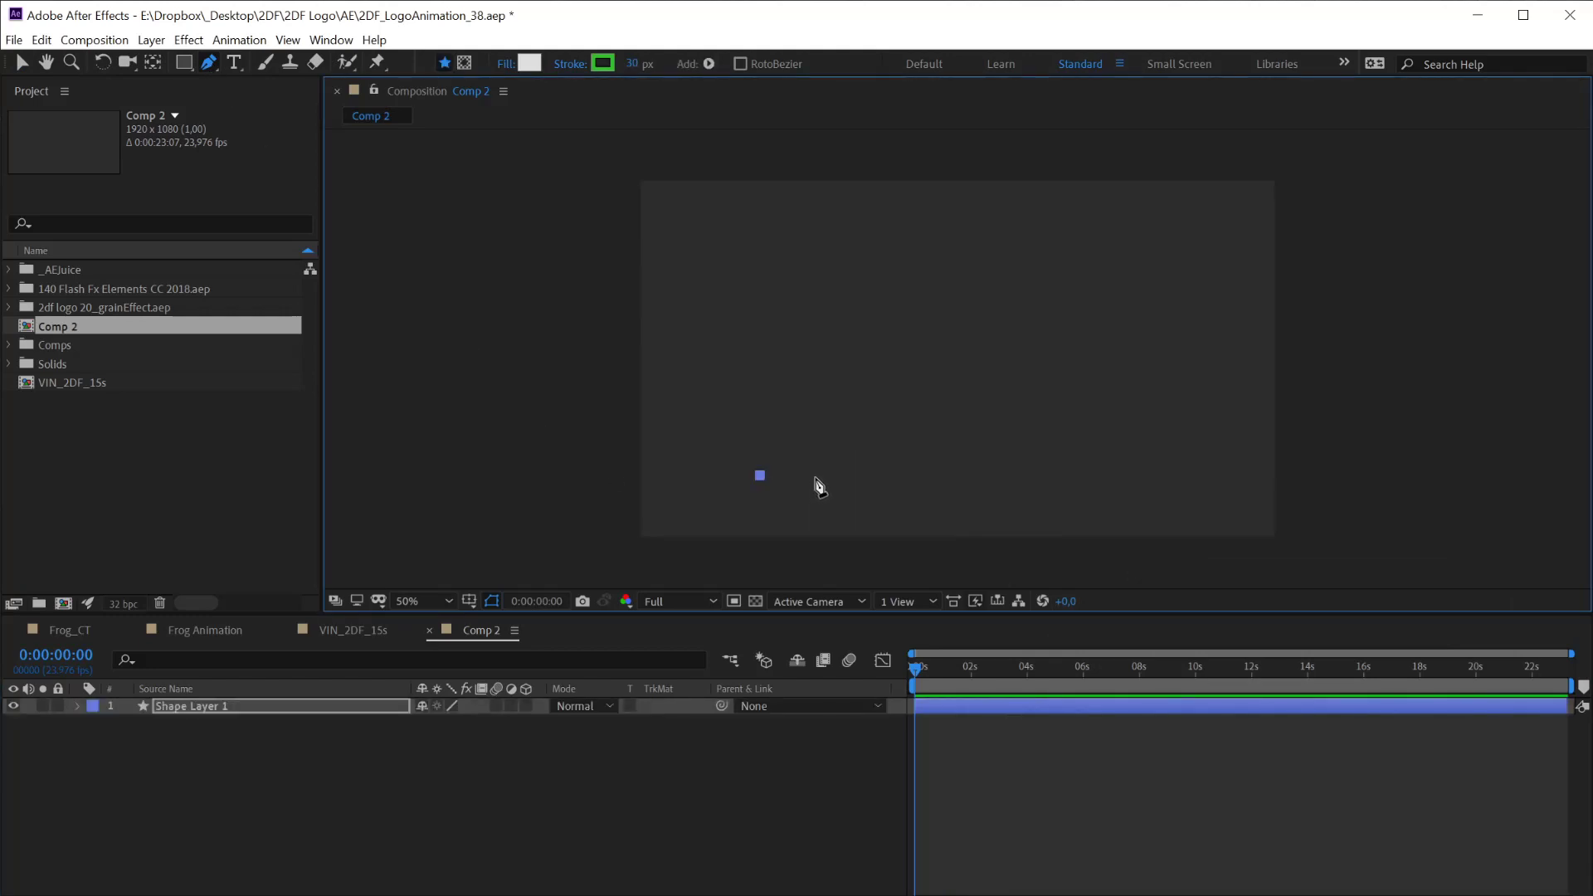
click(810, 476)
click(810, 286)
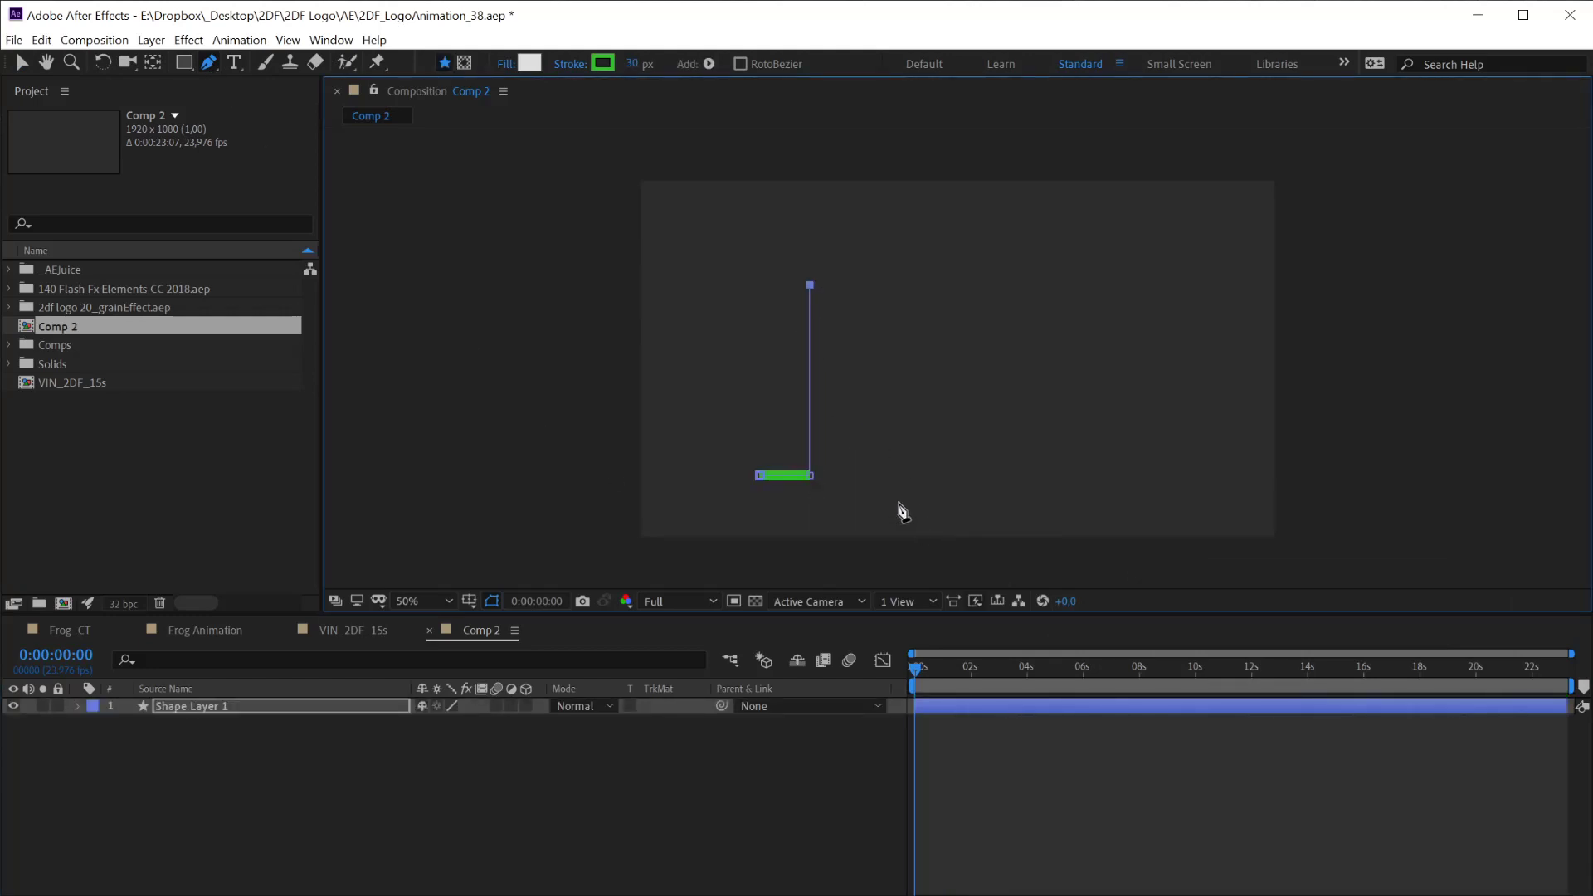
click(908, 407)
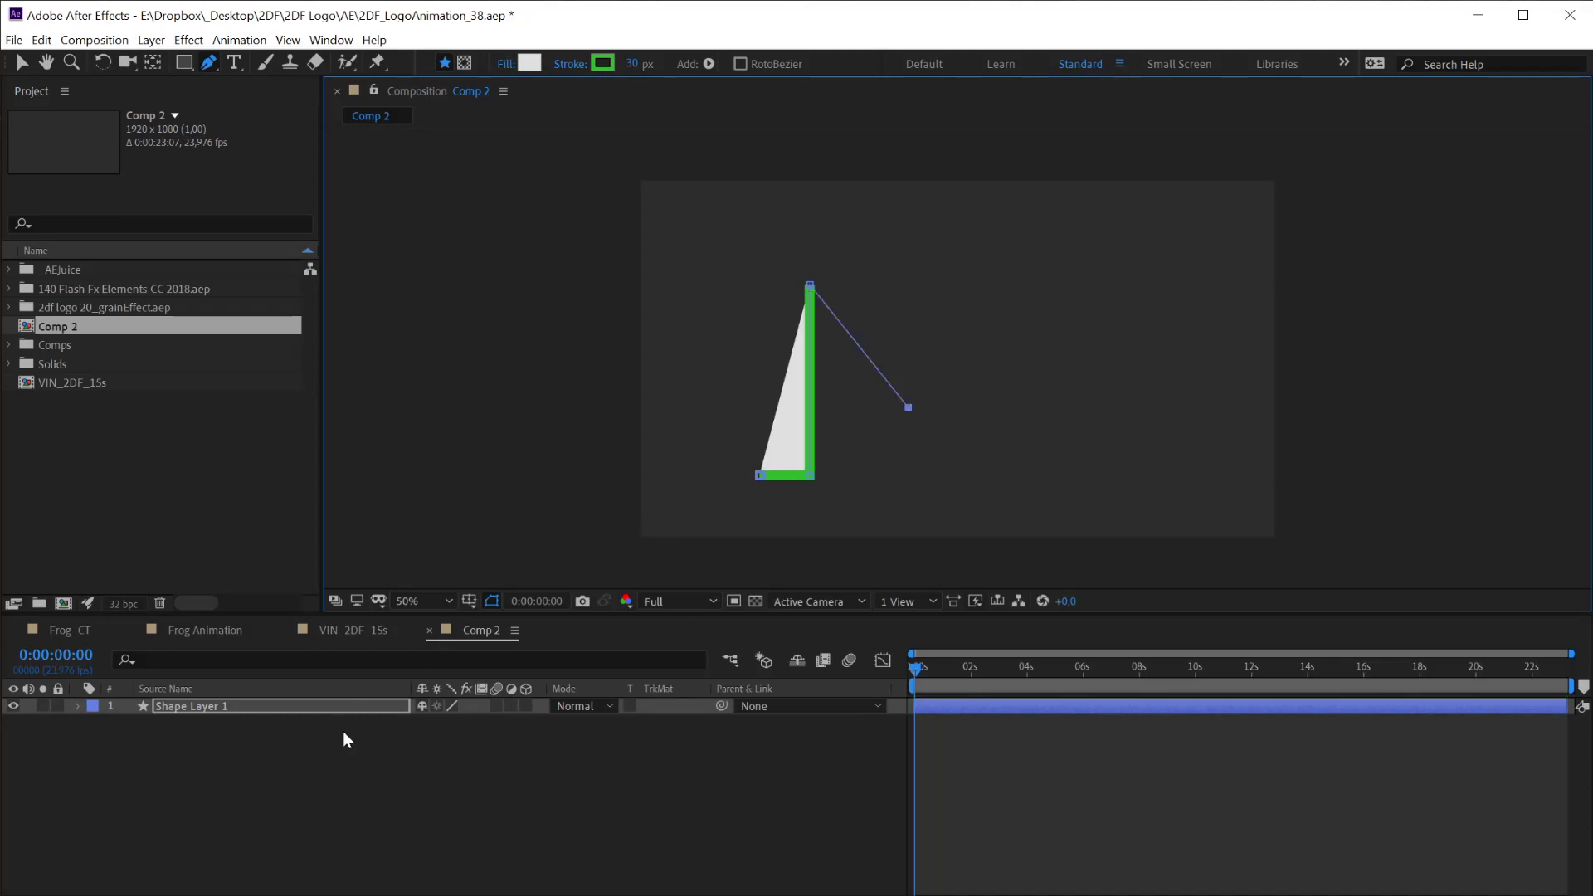
Expand the contents of Shape Layer 1 and hide Fill 1 of Shape 1
click(77, 705)
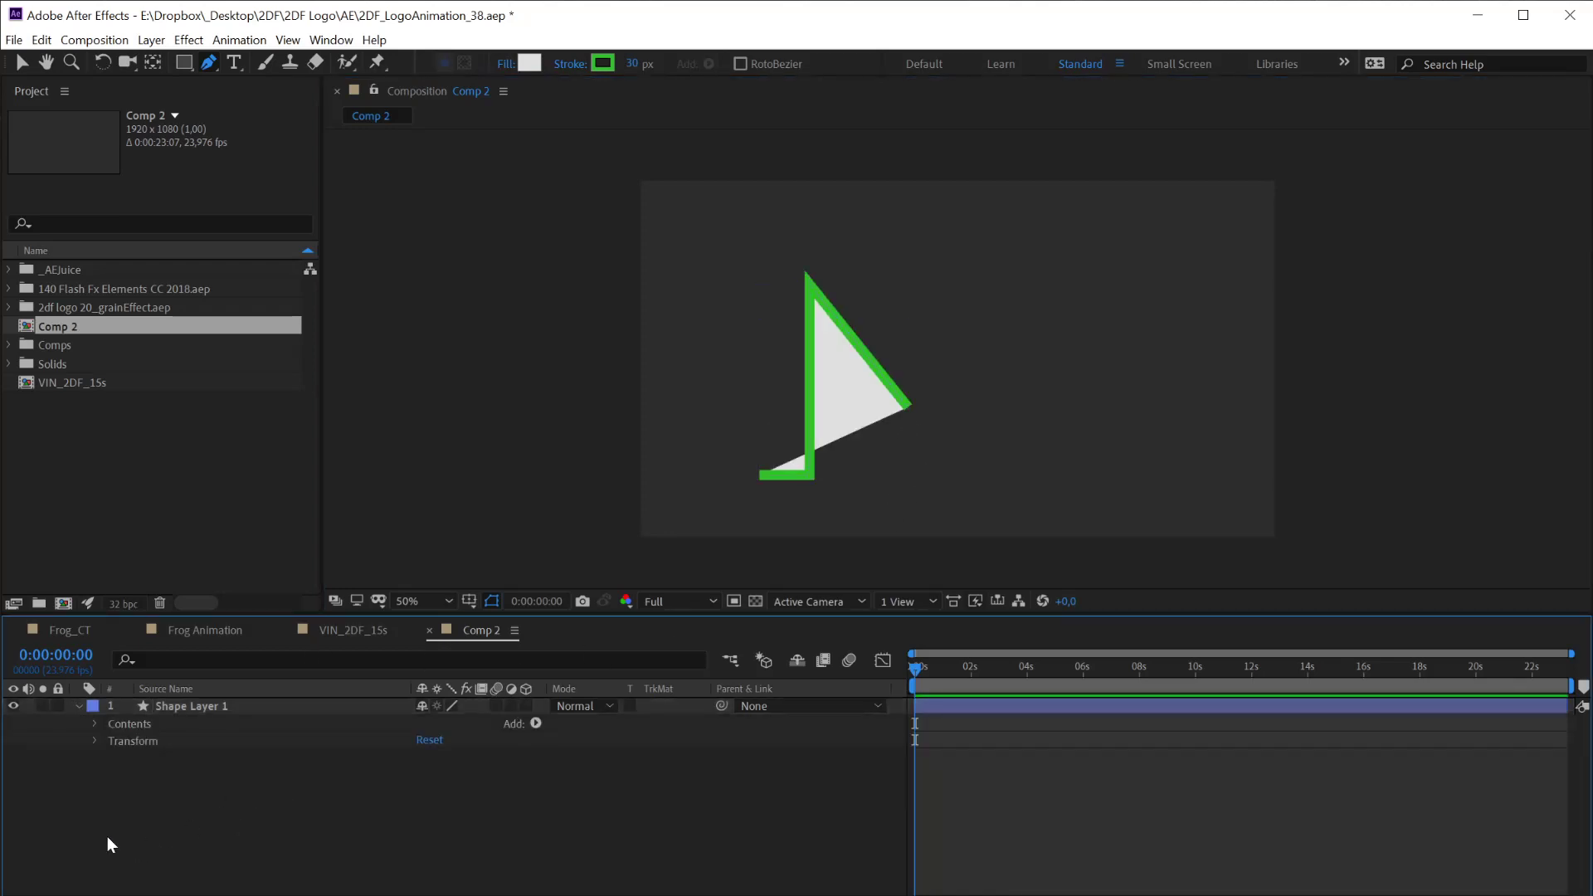
click(93, 724)
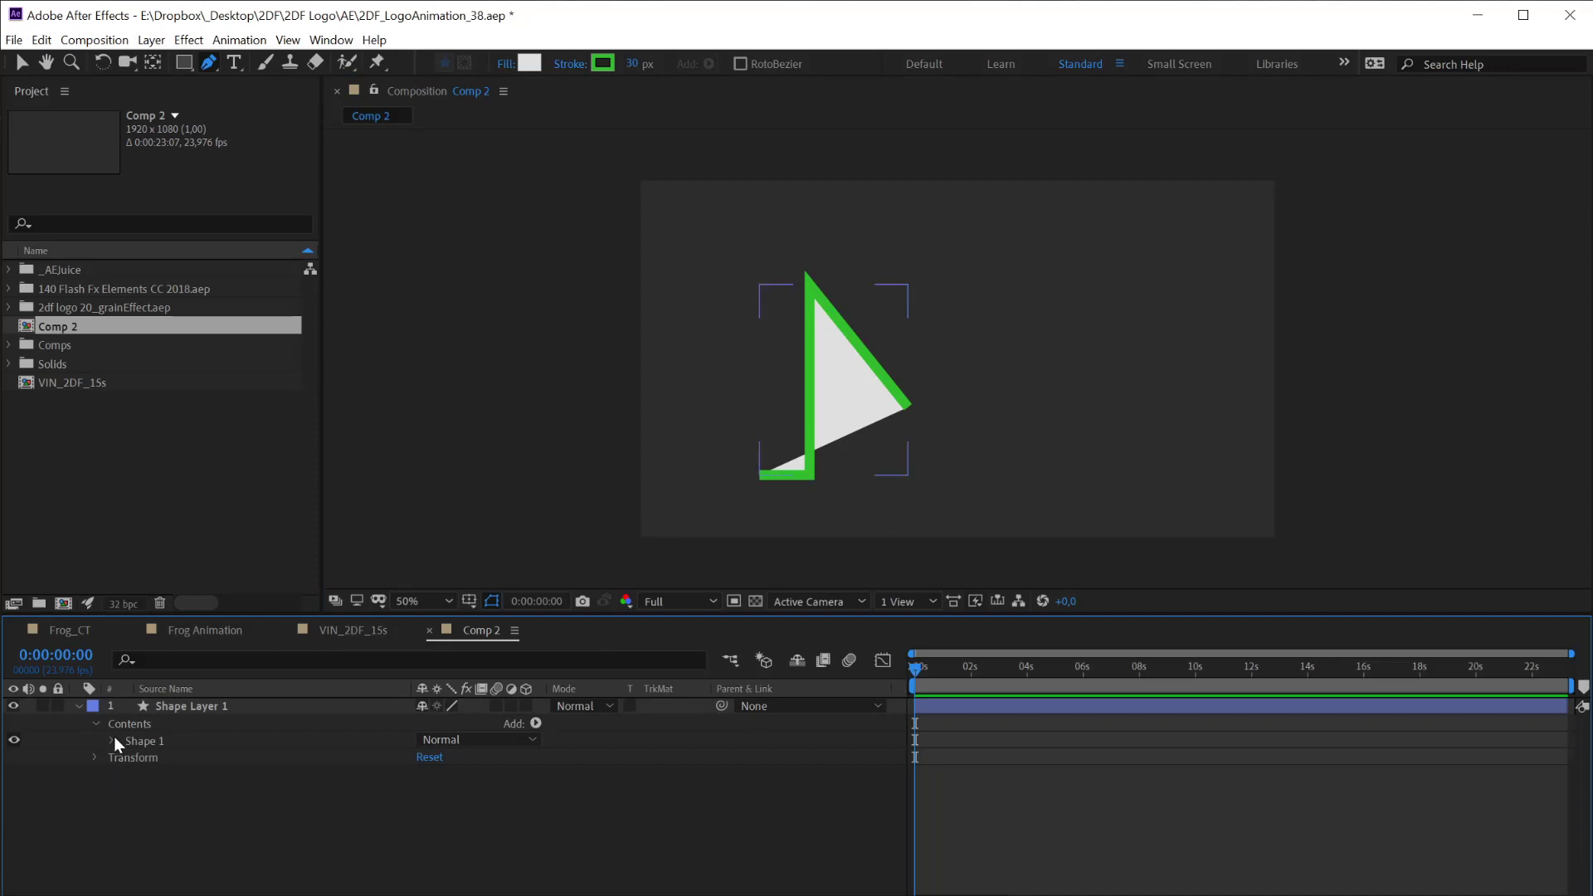
click(113, 740)
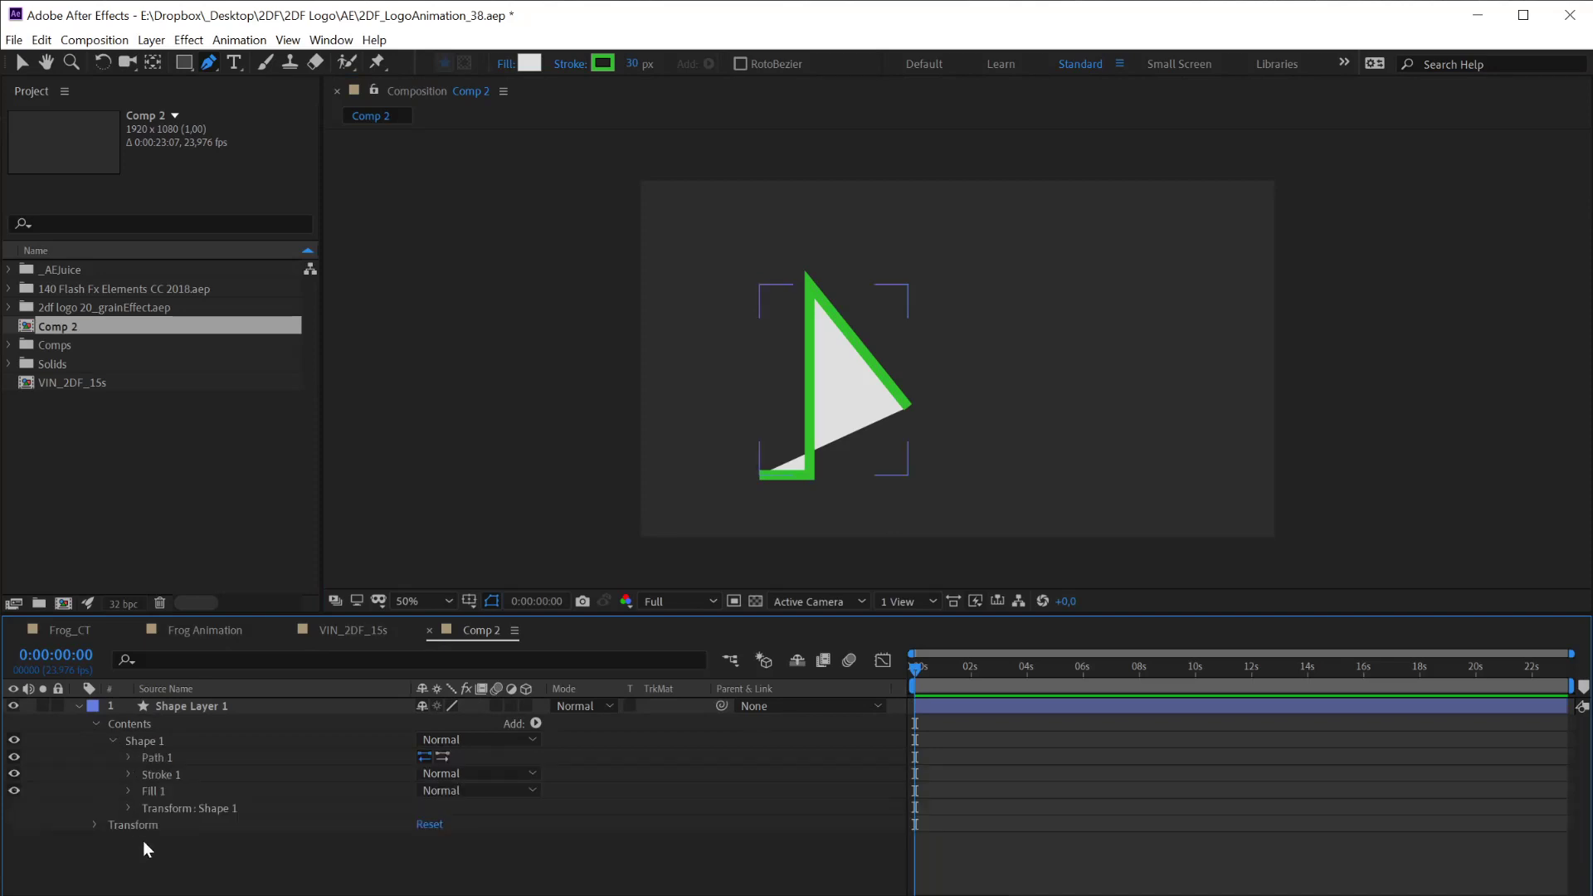
click(155, 793)
click(15, 790)
Thicken Stroke 1 of the leg shape to a width of 112 and give it Round Cap ends and Round Join corners
click(152, 773)
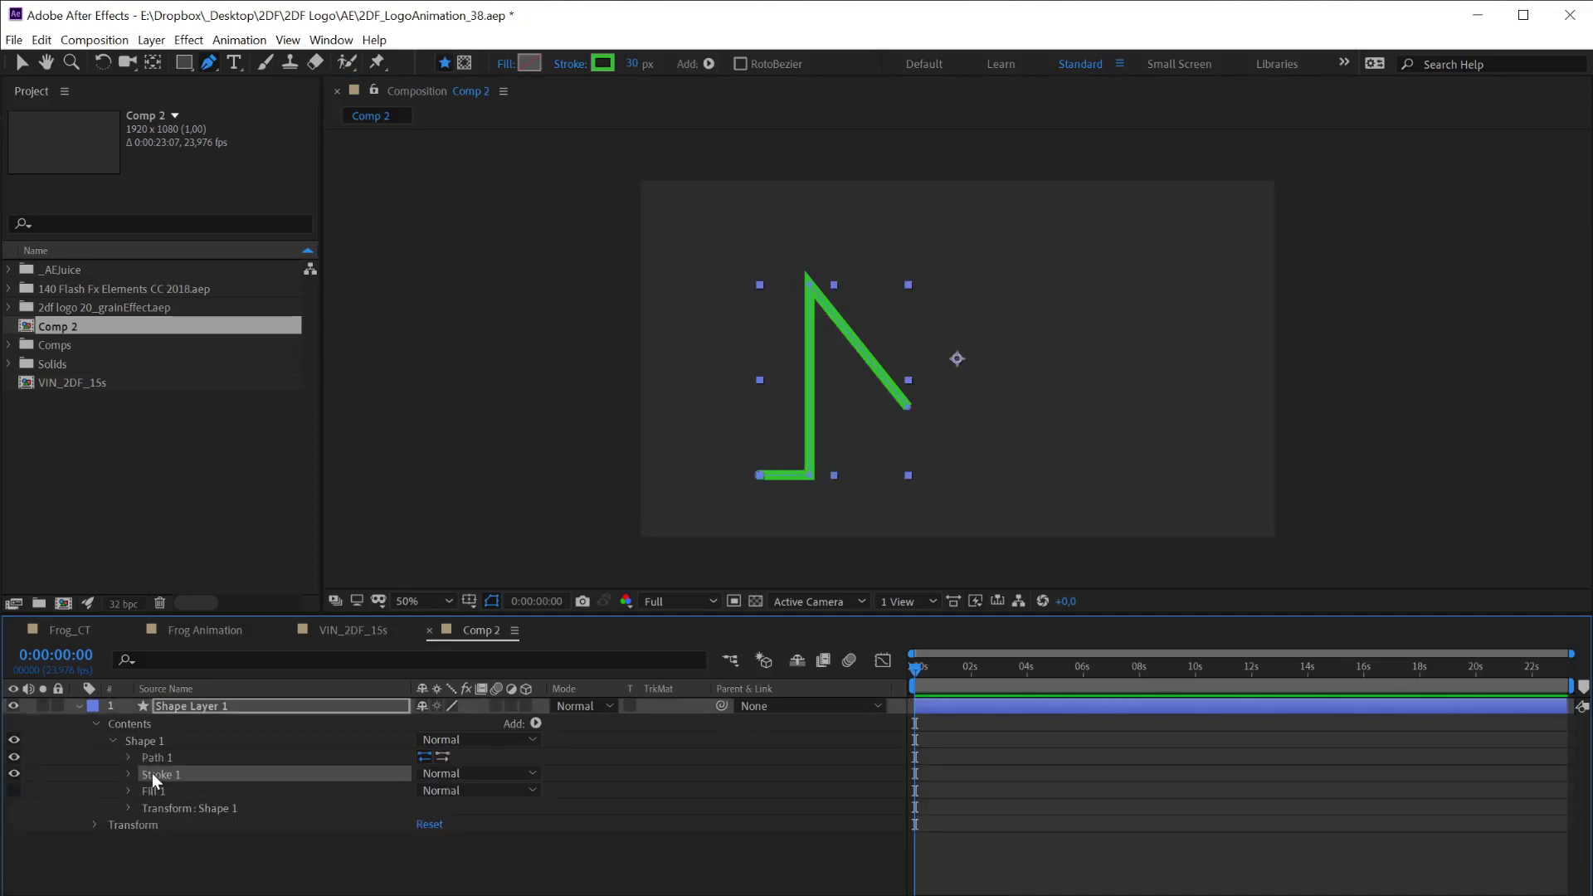
click(128, 774)
drag(427, 819, 503, 814)
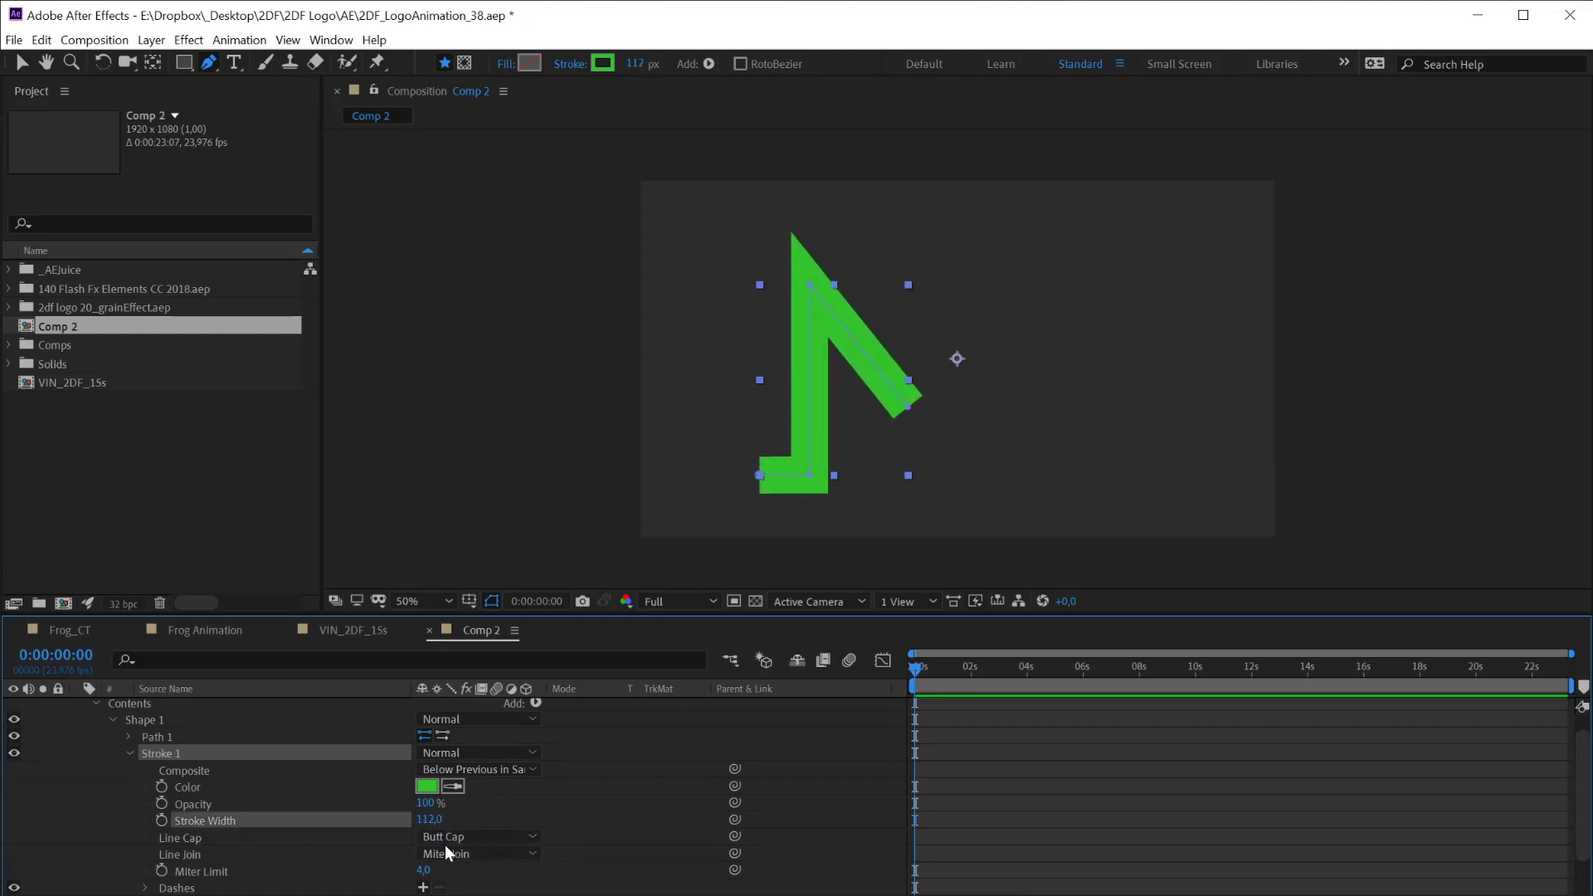
click(451, 838)
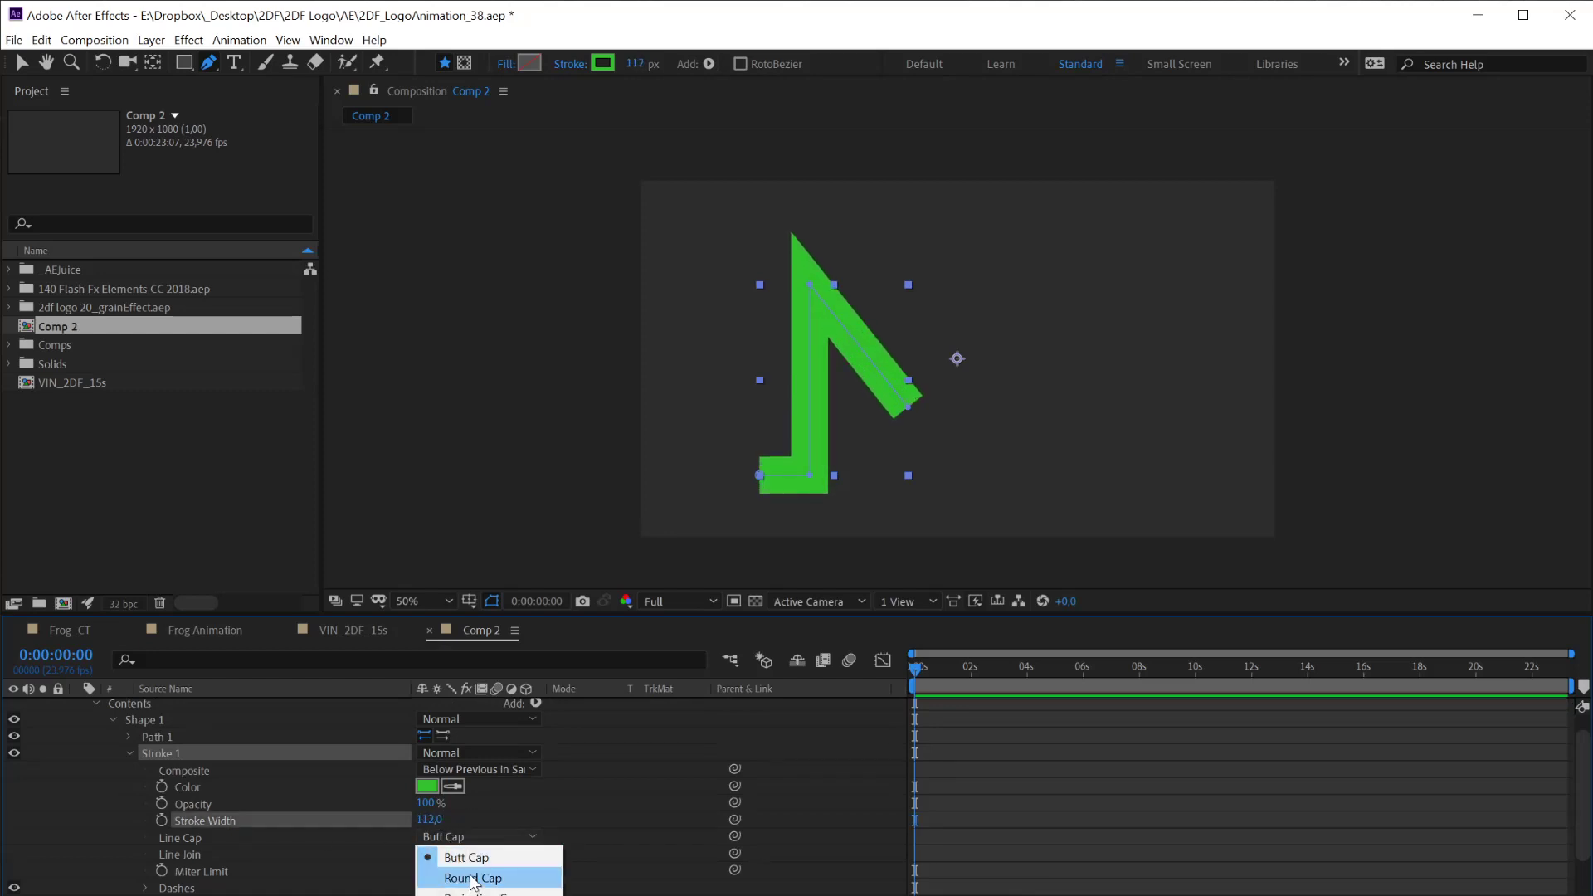
click(456, 878)
click(502, 855)
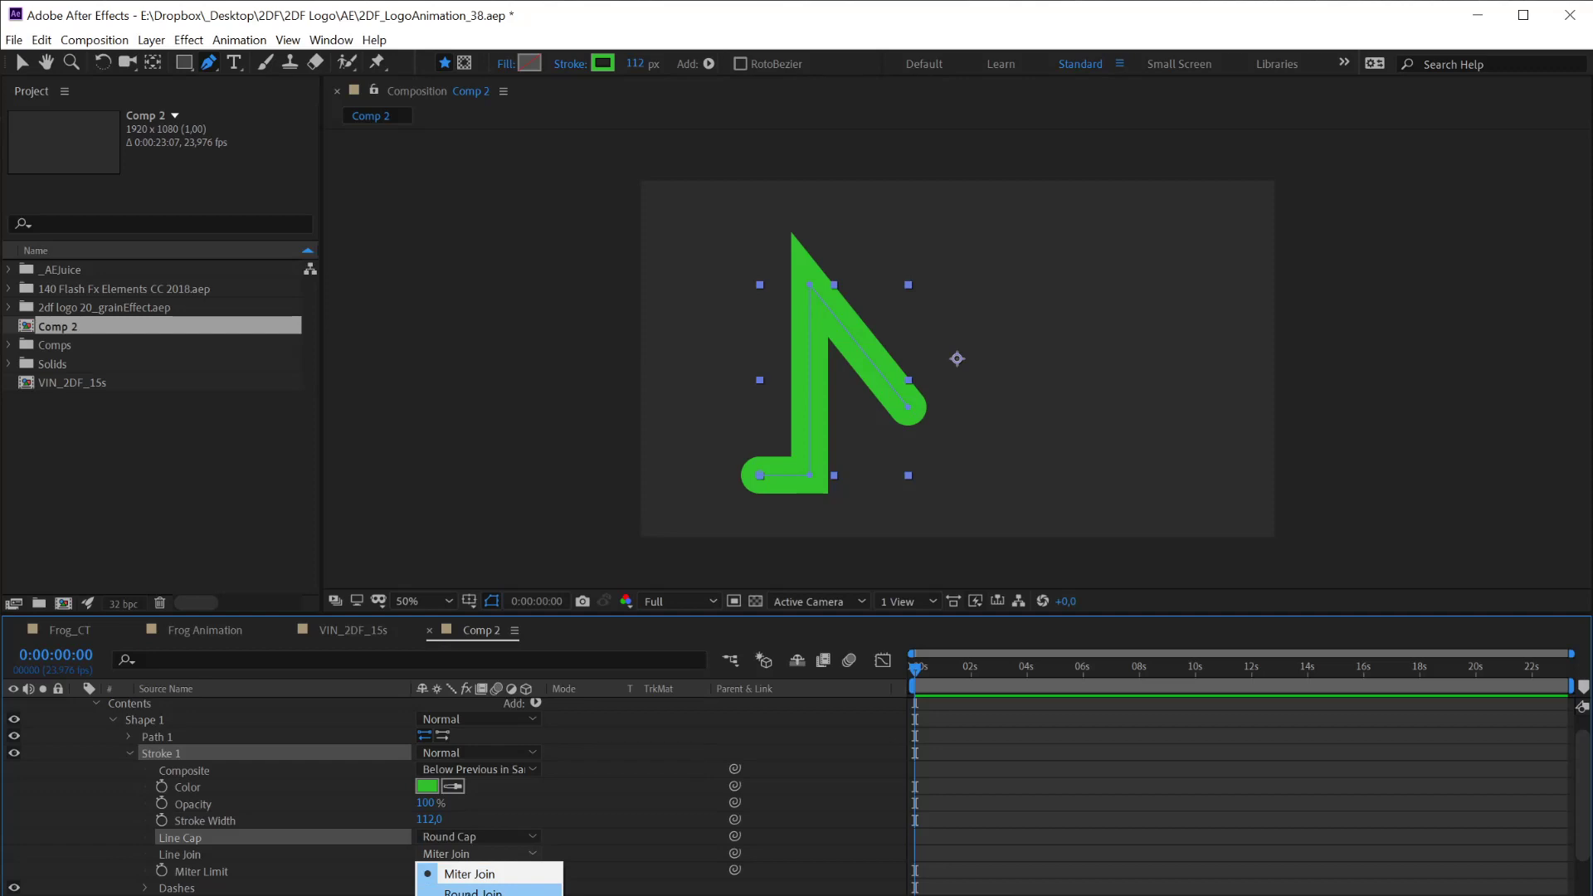
click(472, 892)
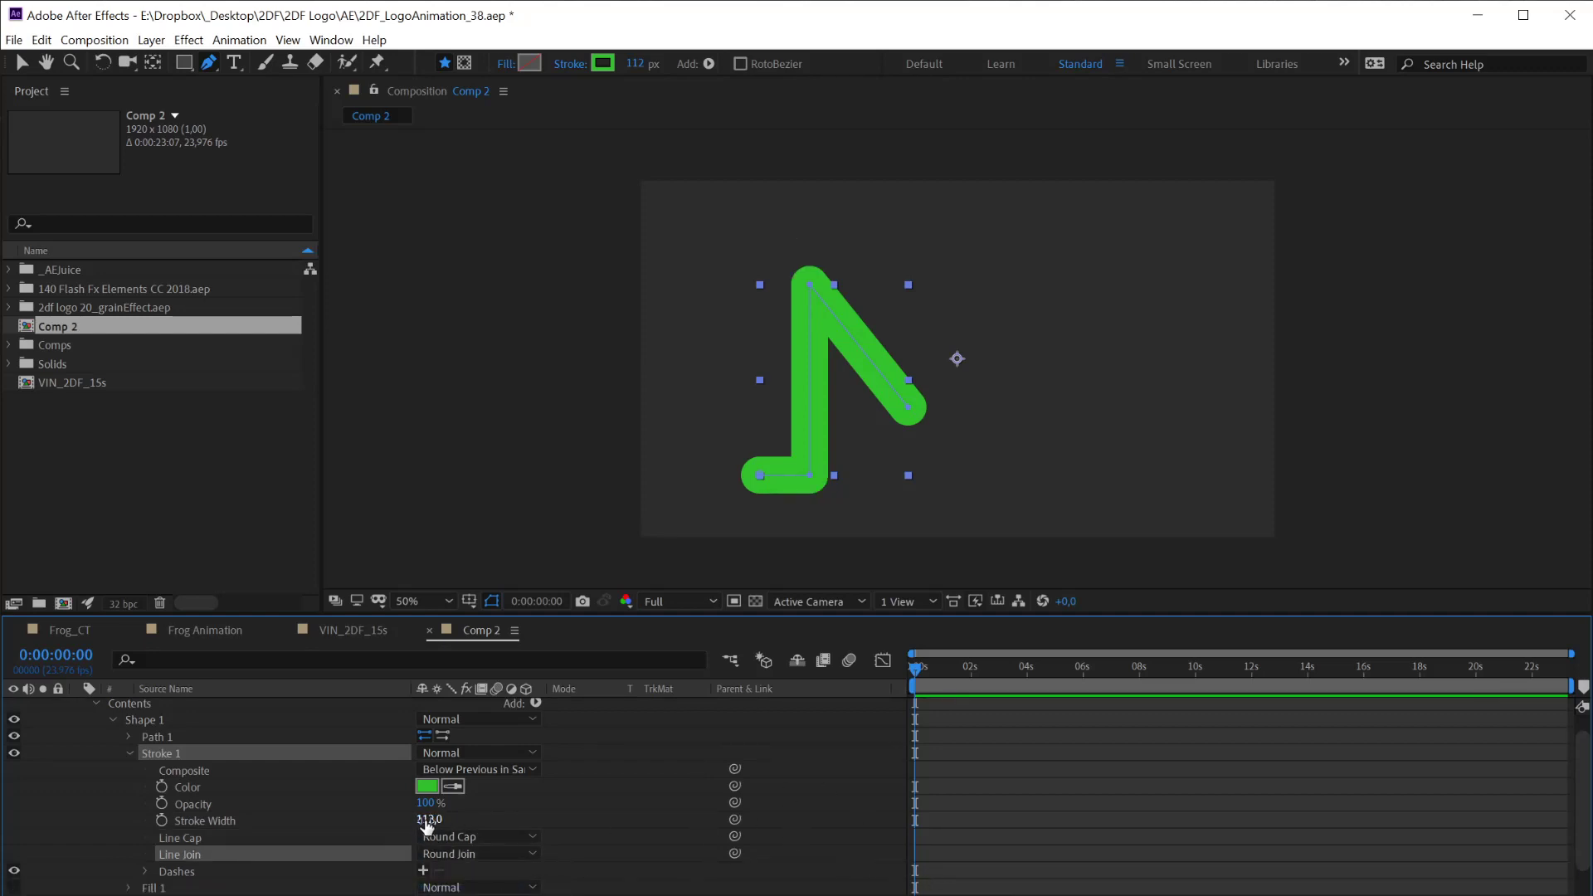
Increase the leg's stroke width to 197 and collapse the layer's properties
drag(429, 828, 509, 820)
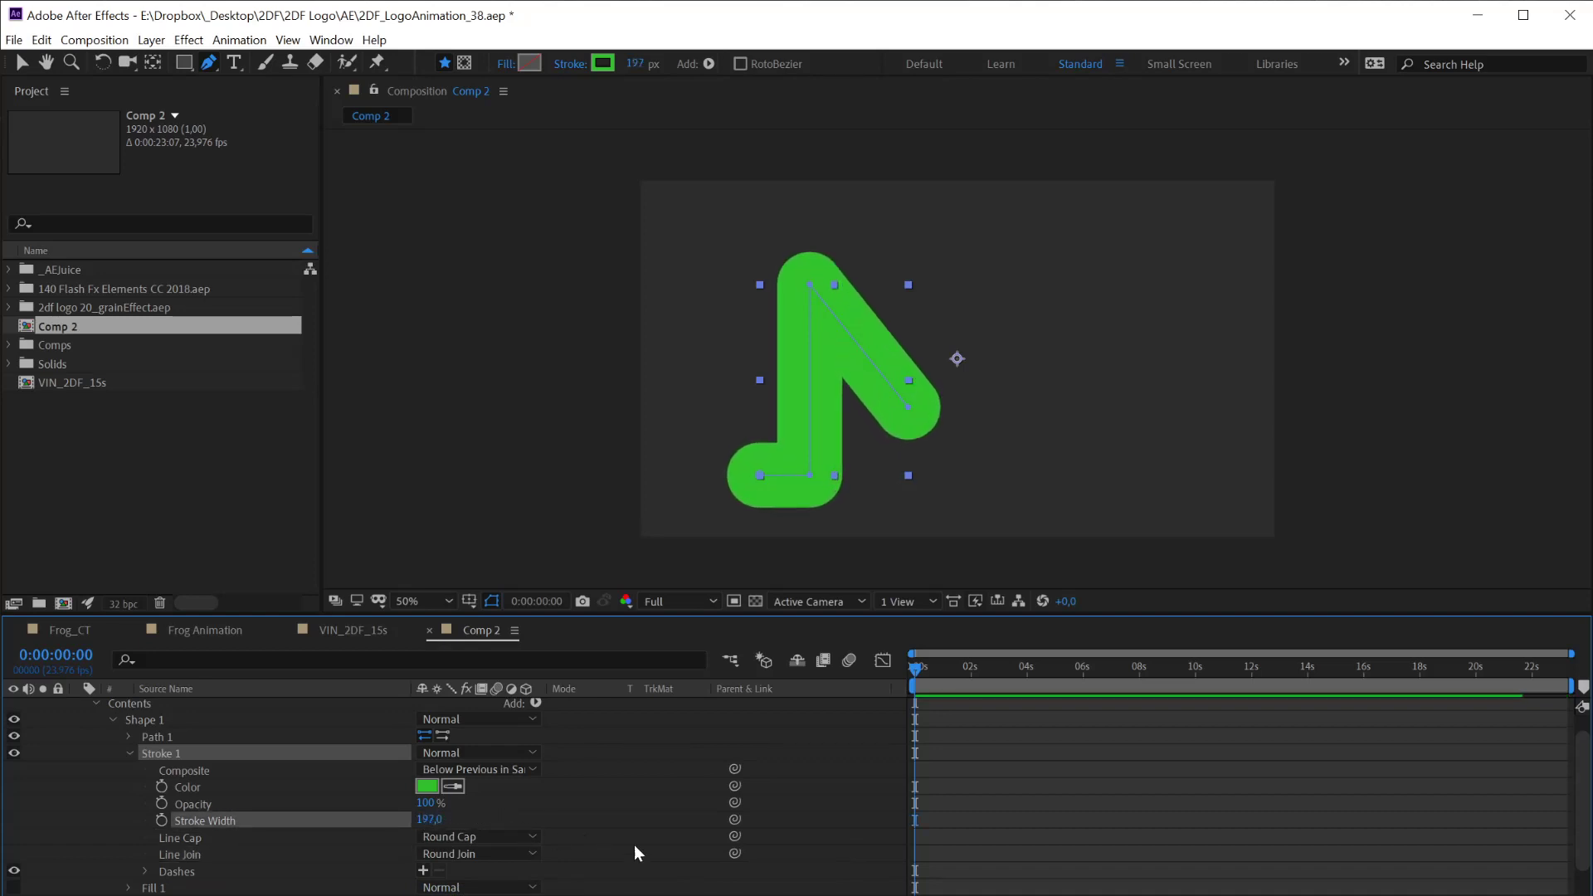
click(727, 892)
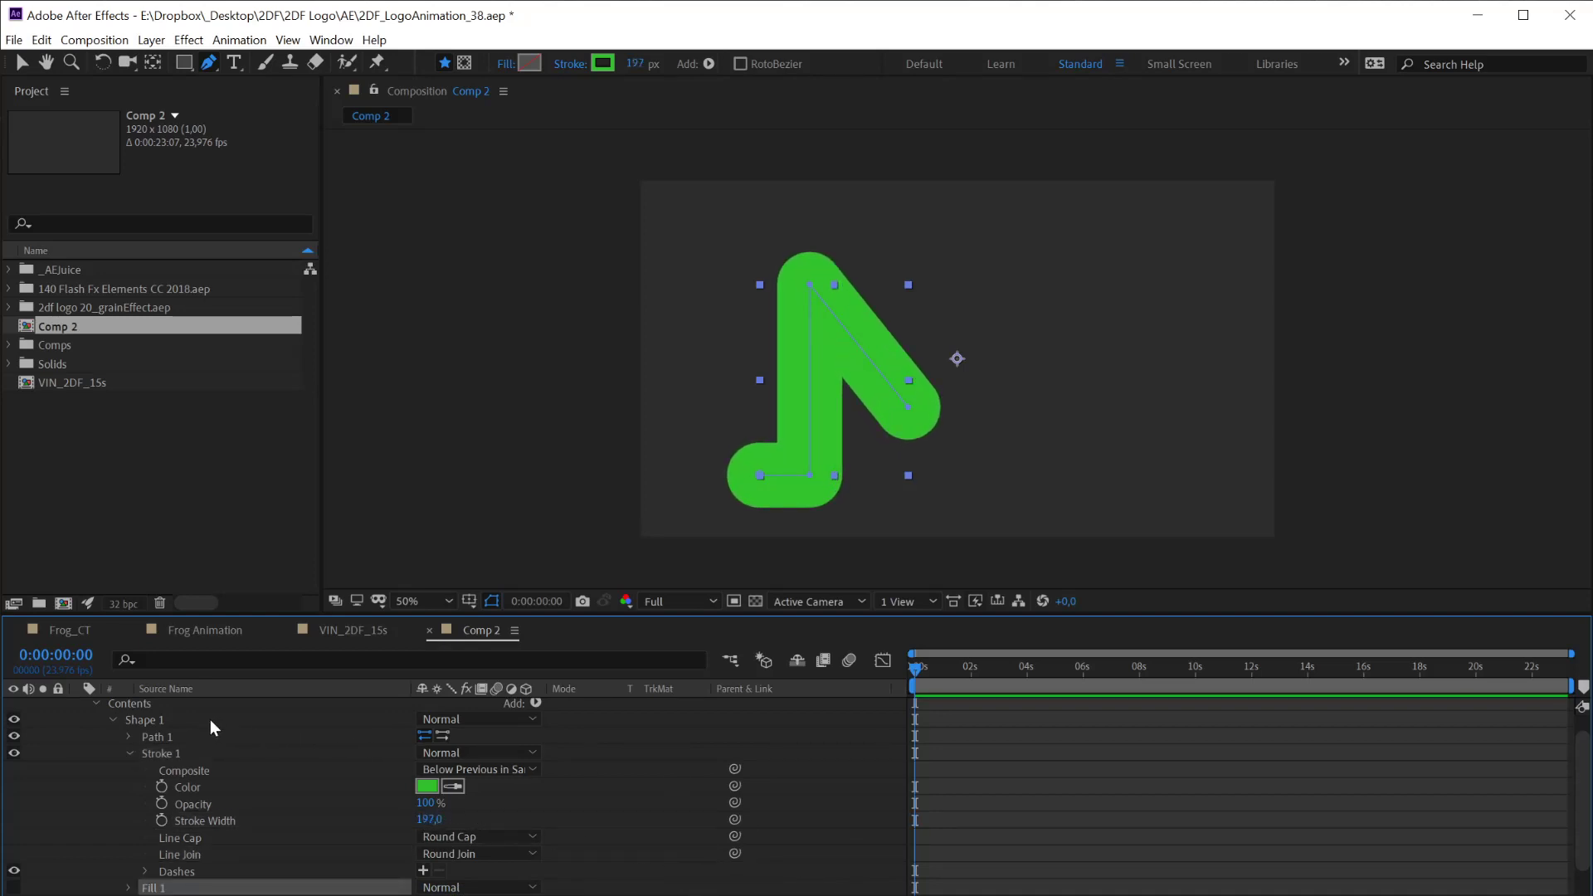
click(202, 738)
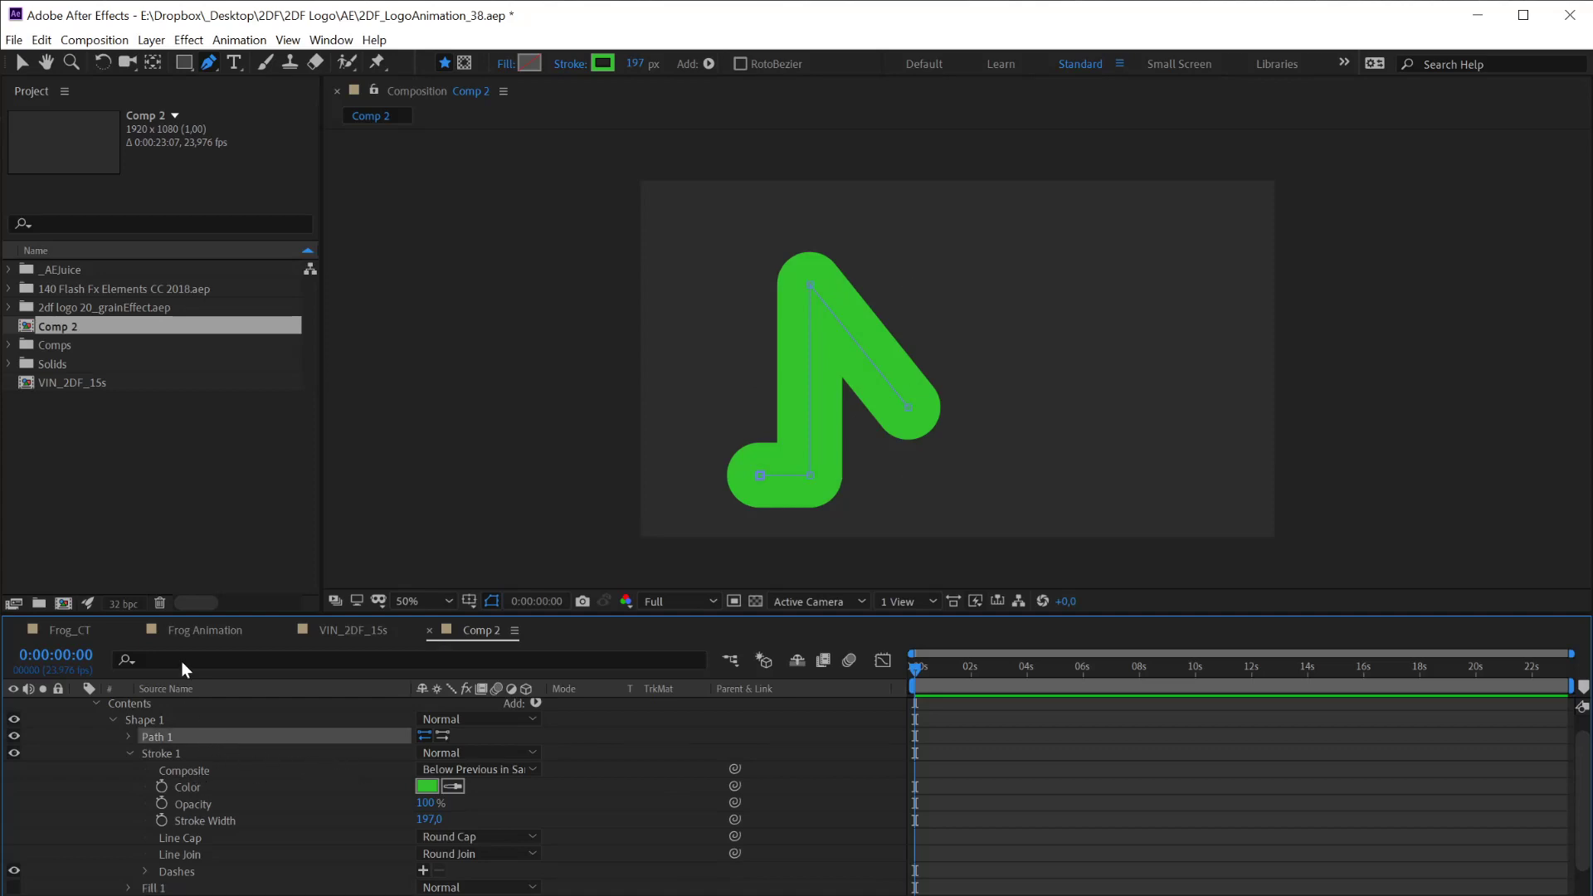
key(u)
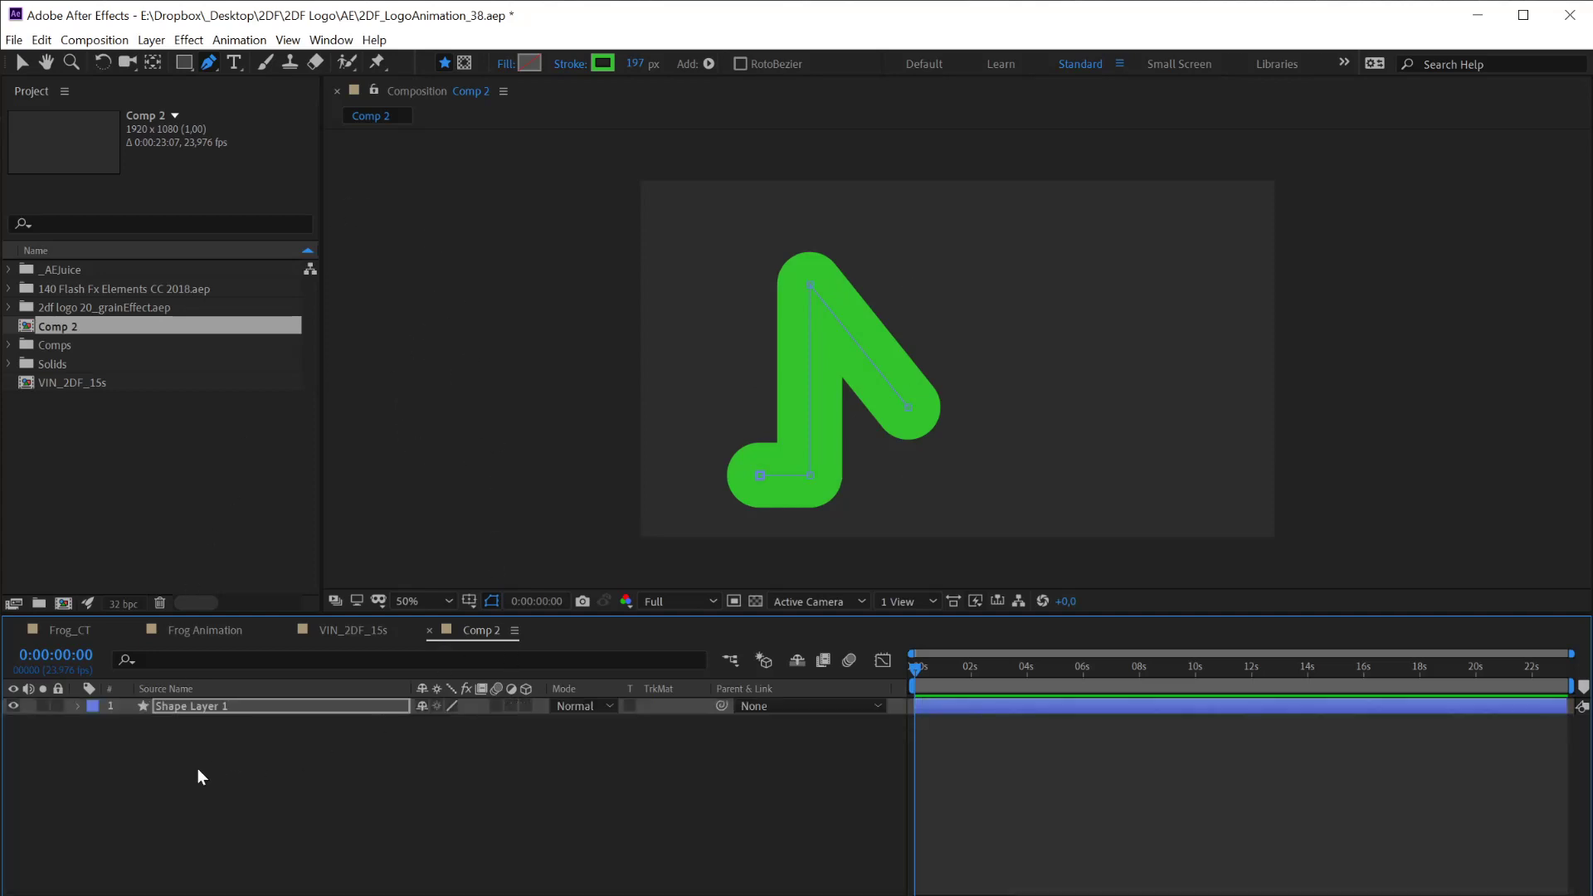
Expand Shape Layer 1 down to Path 1 and select its Path property
click(127, 705)
click(79, 706)
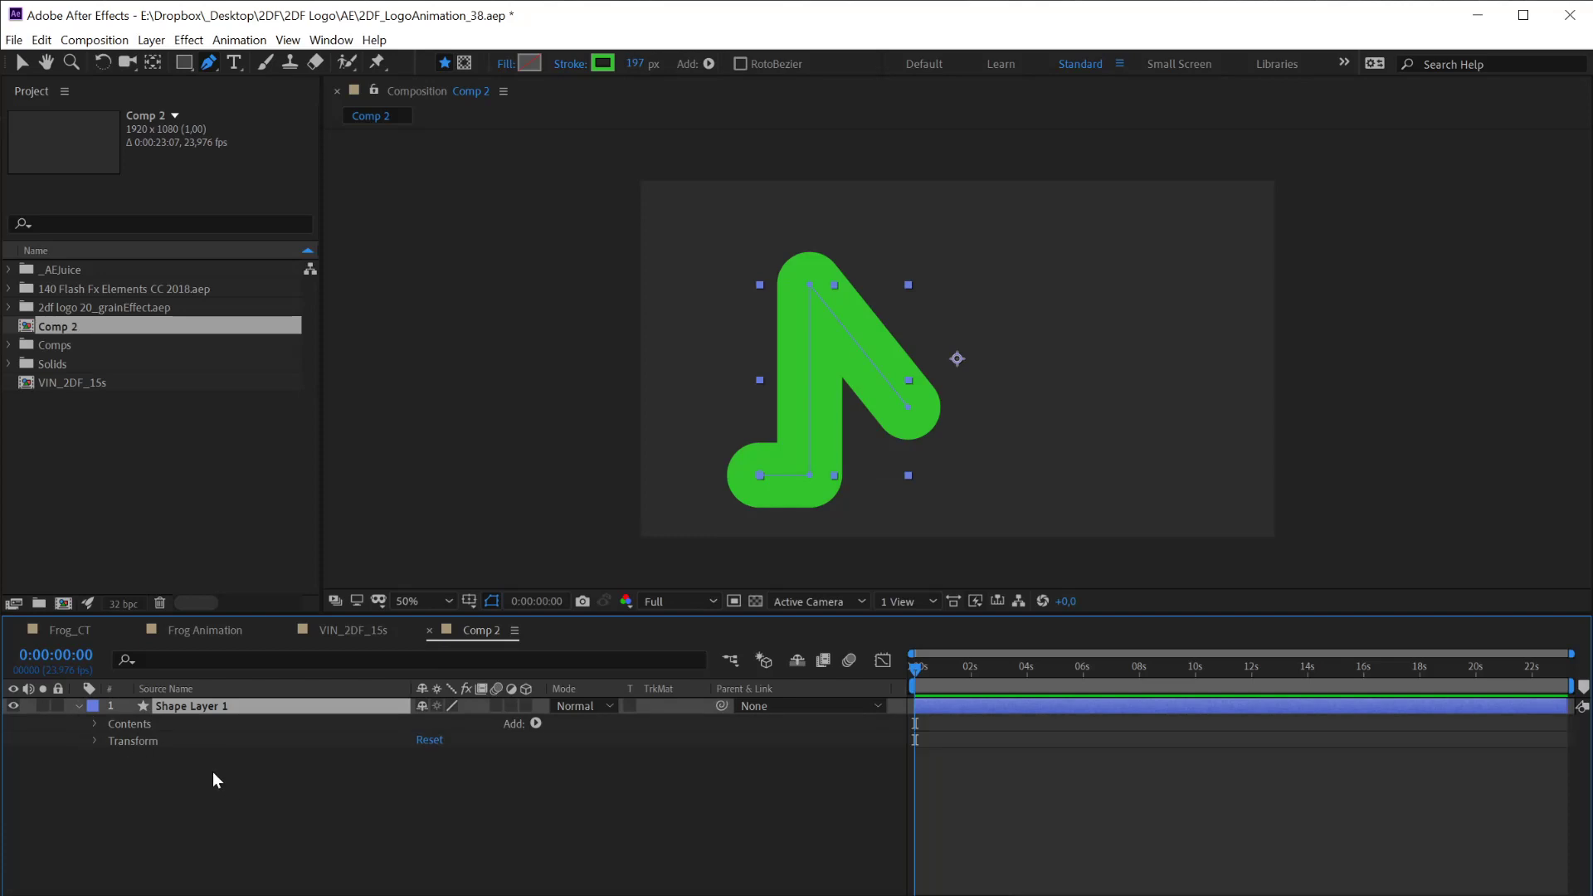
click(94, 724)
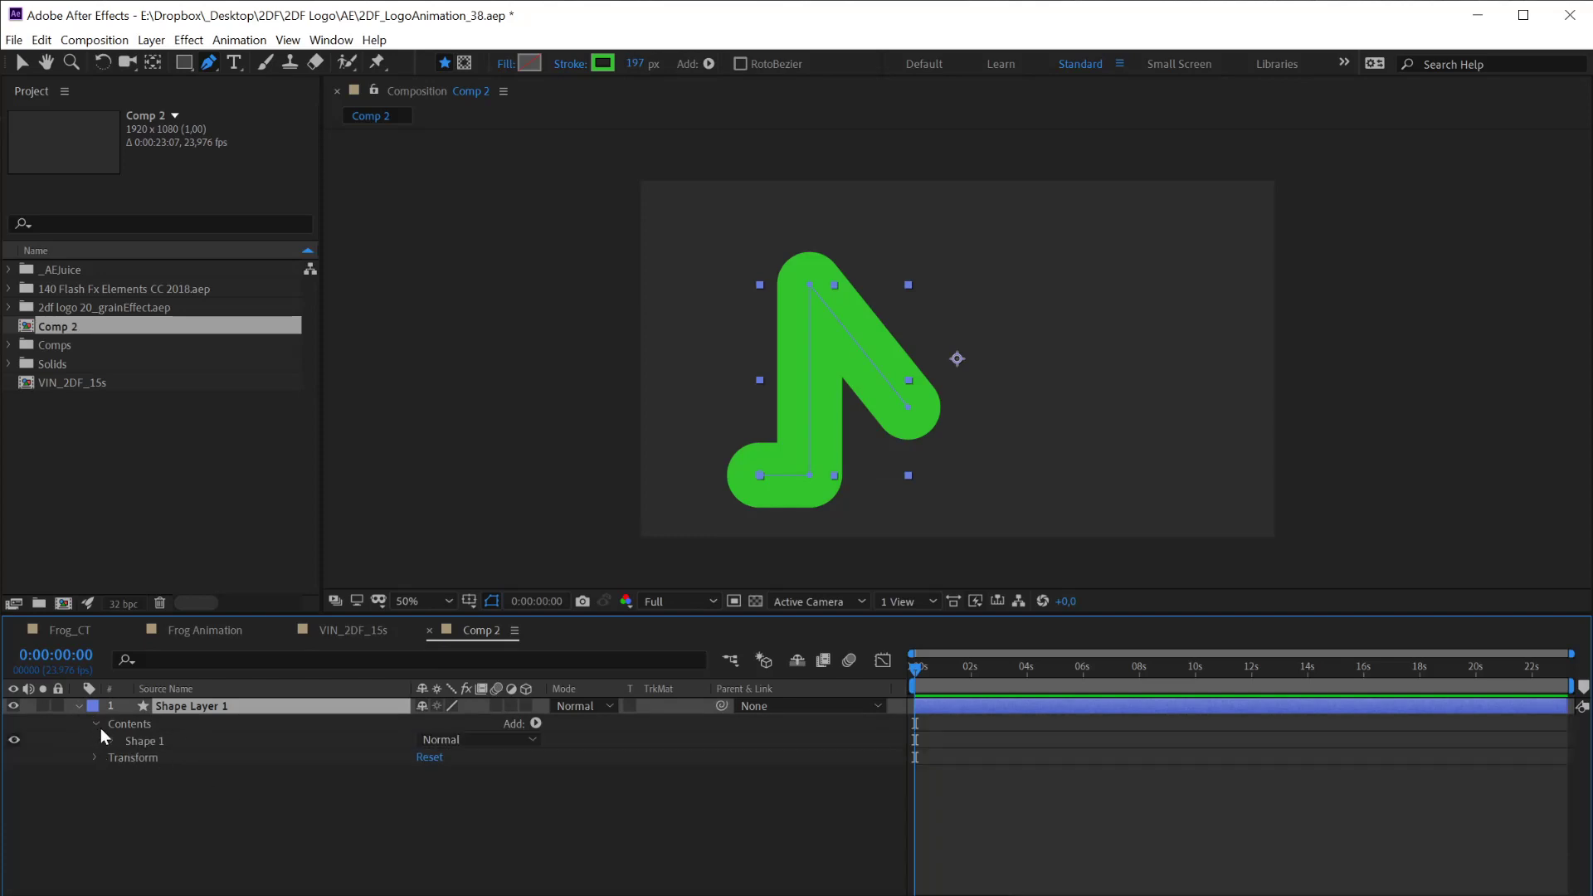
click(113, 740)
click(155, 757)
click(129, 758)
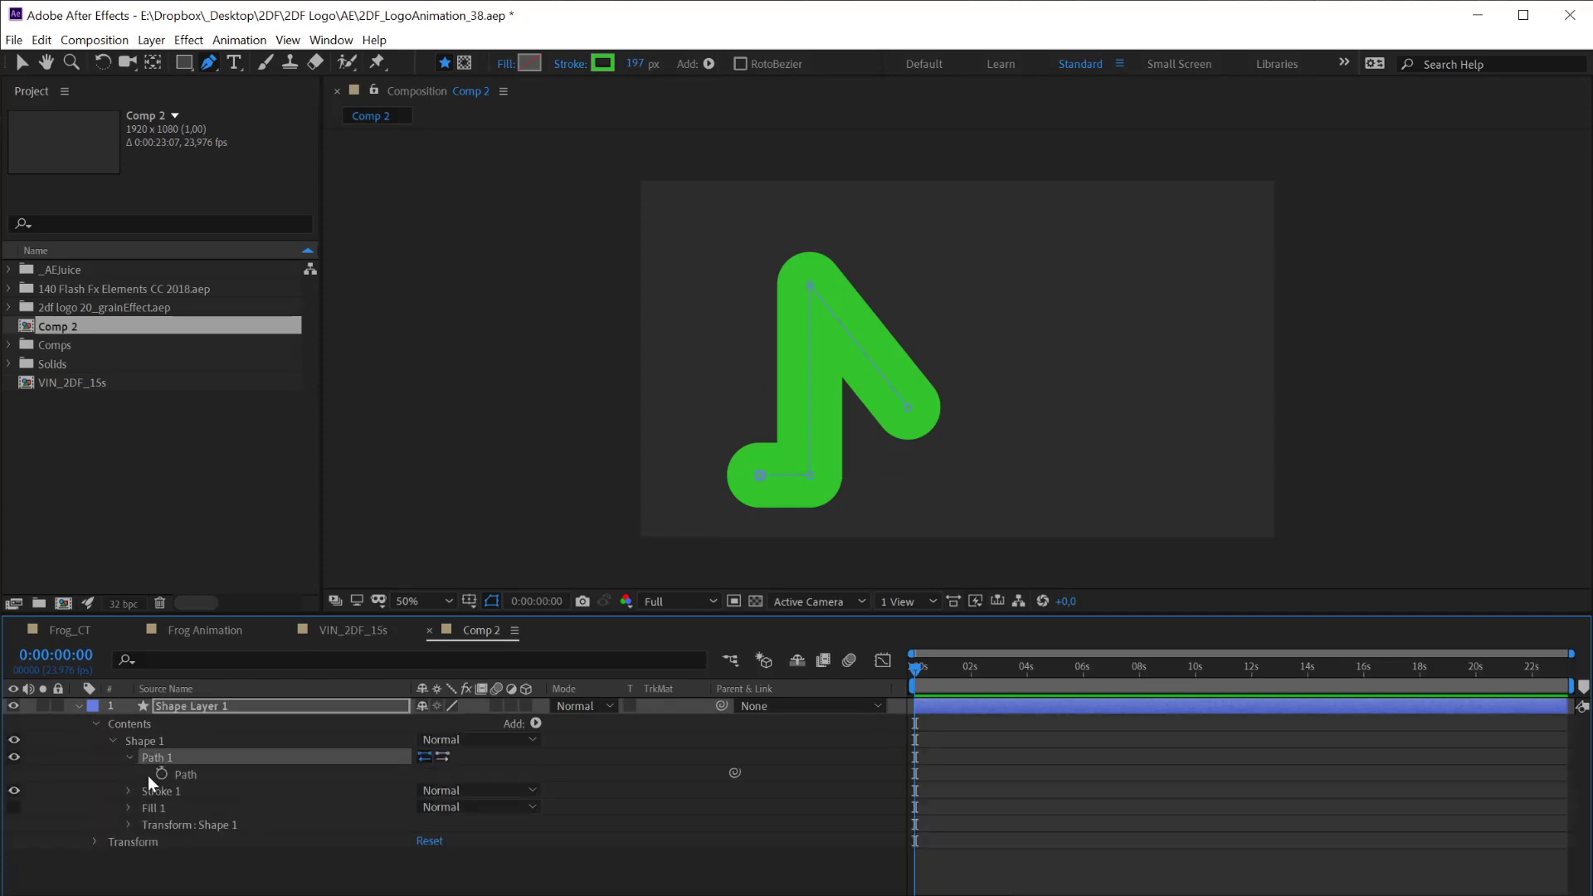
click(179, 773)
Open the Create Nulls From Paths script window and place it beside the leg shape
click(331, 40)
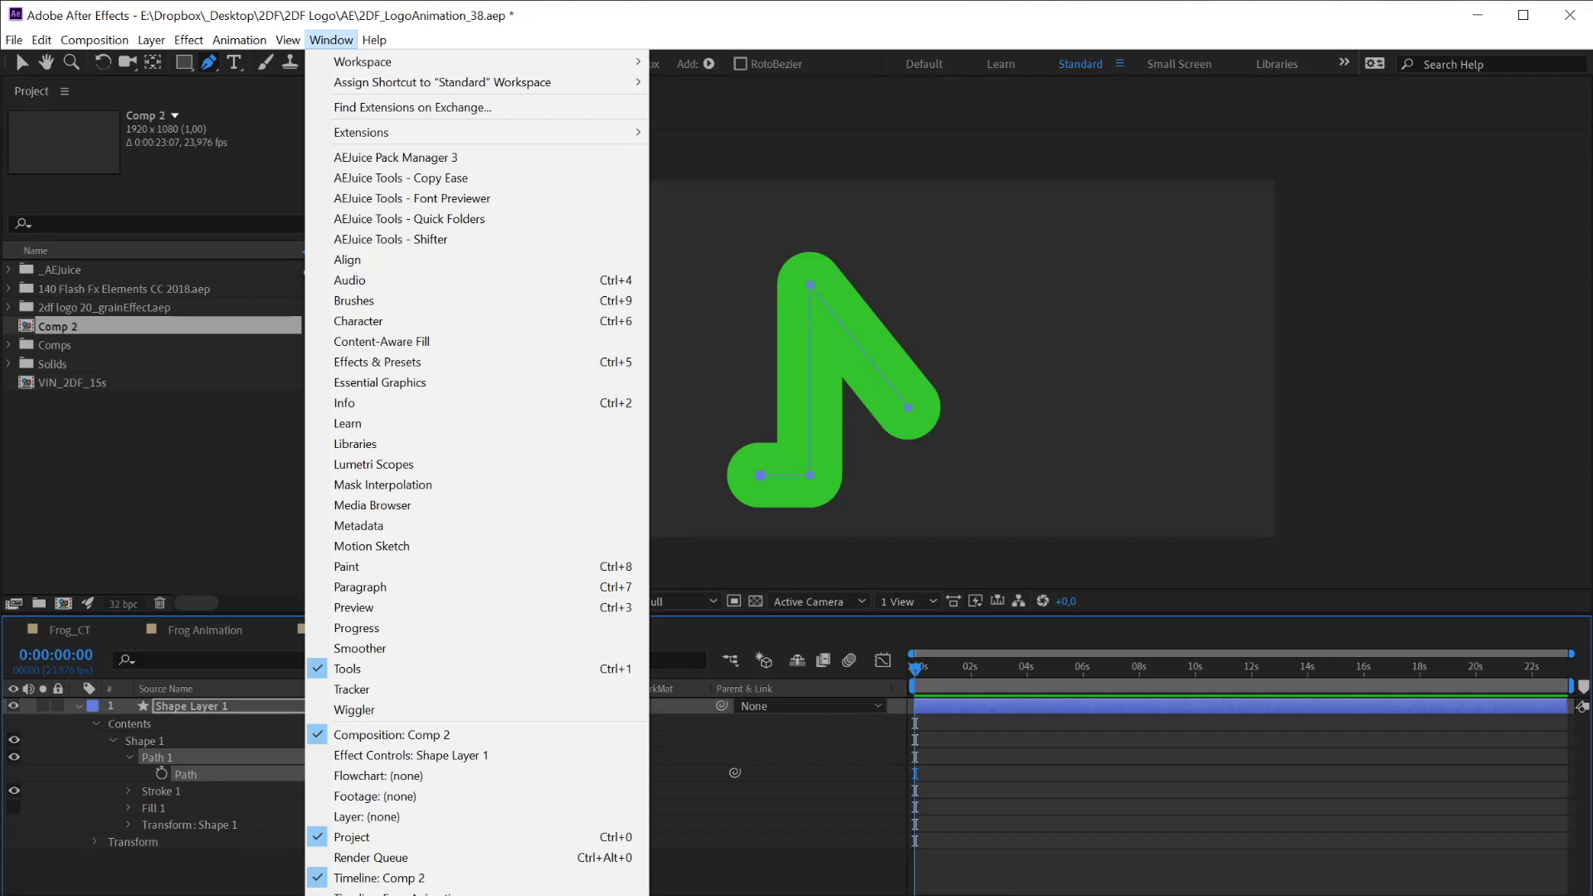
click(390, 894)
drag(312, 87, 1384, 201)
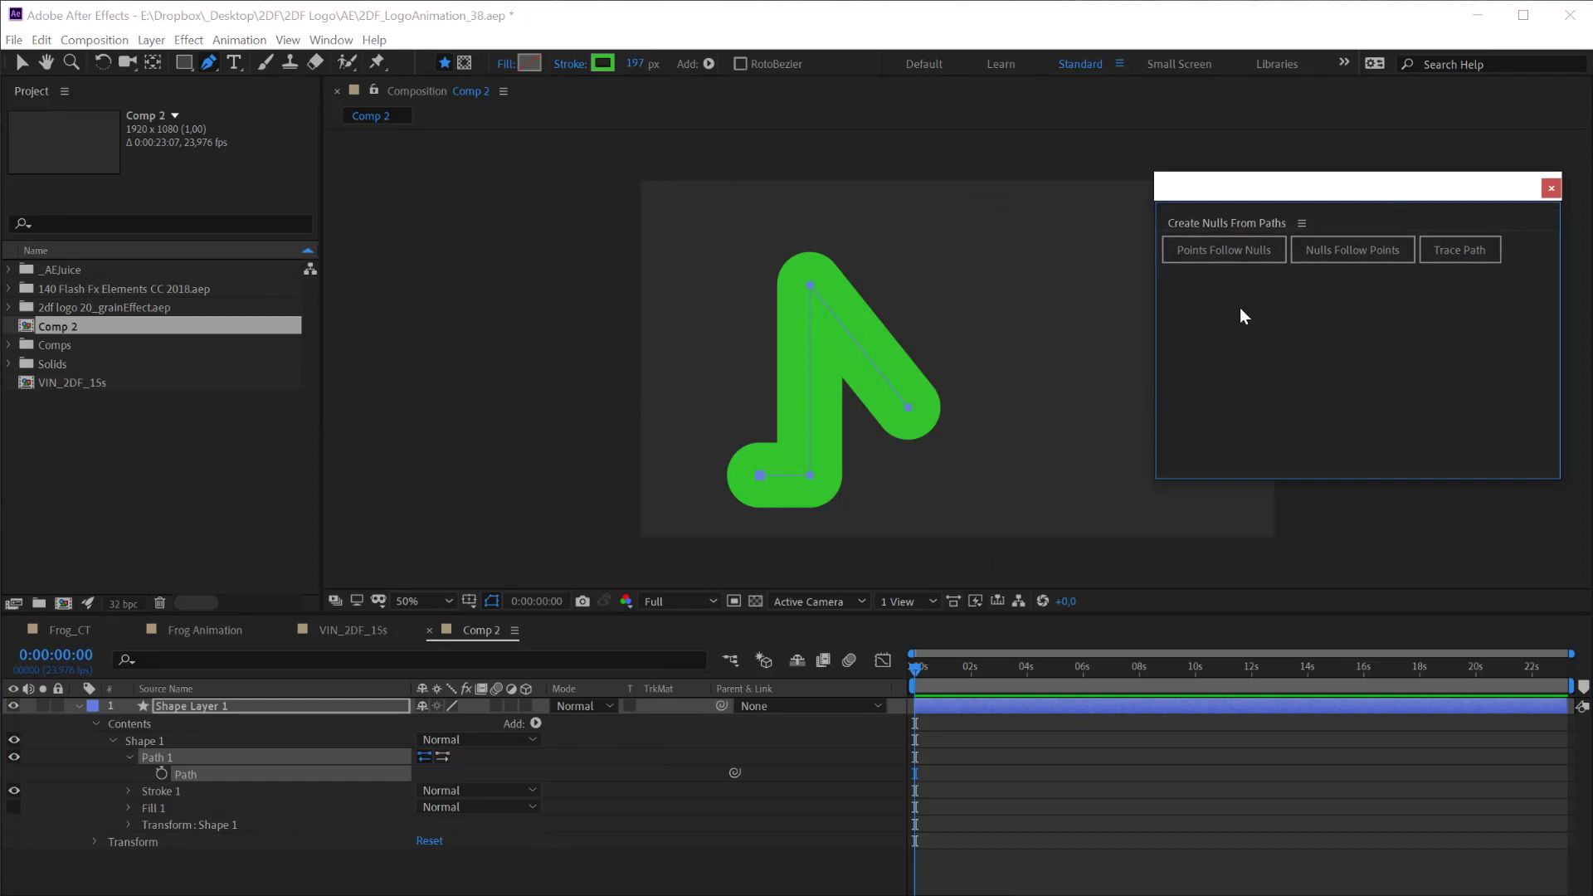
drag(1286, 195, 1291, 273)
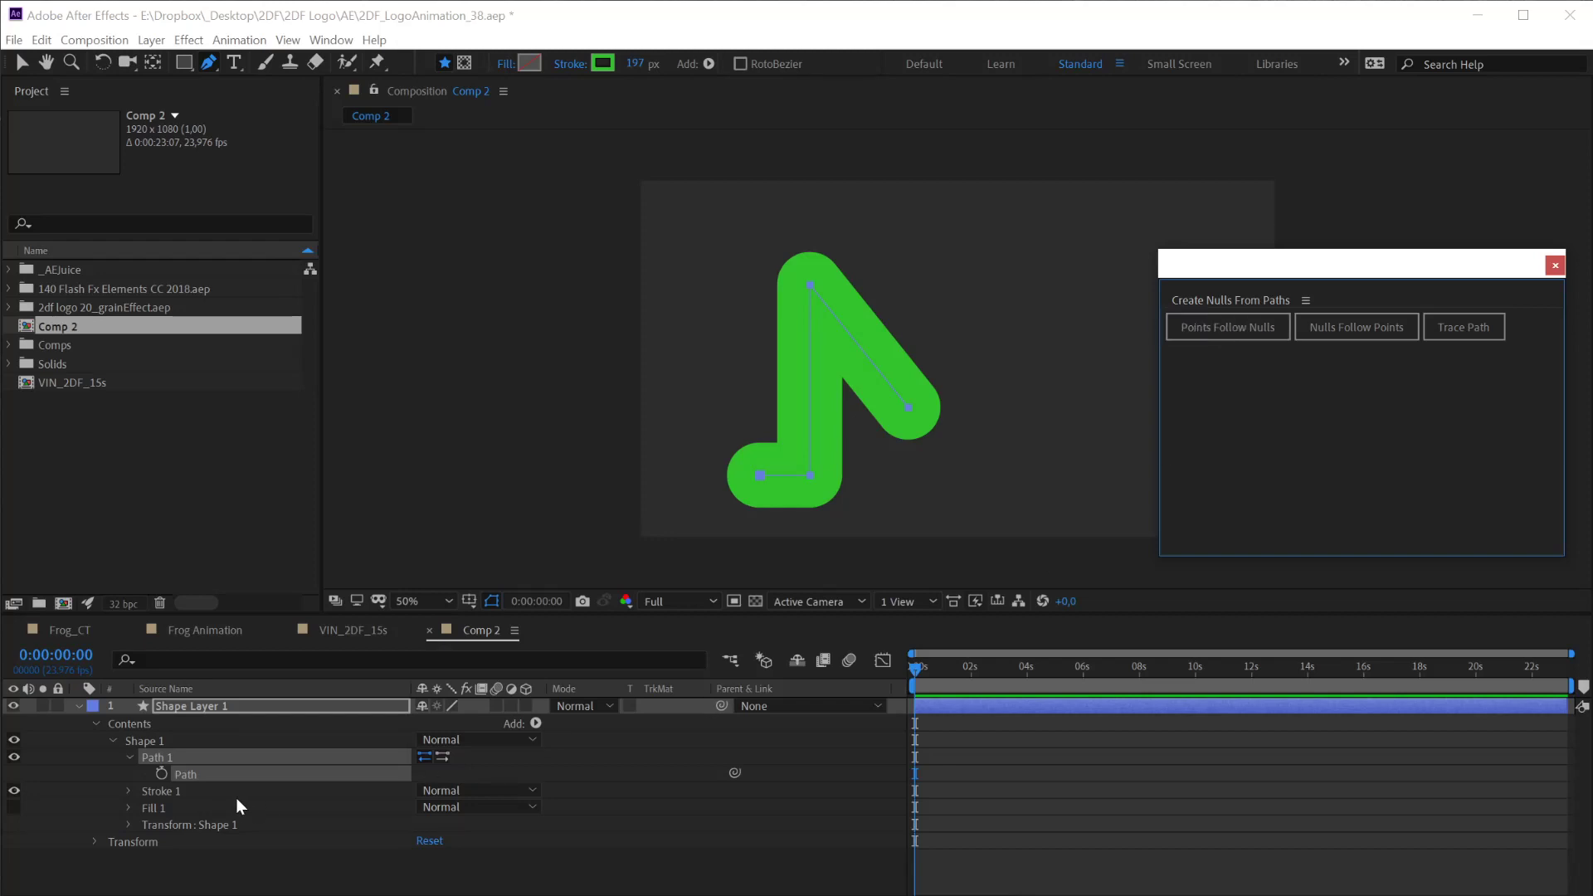
Create nulls that control the selected leg path's points with Points Follow Nulls, and close the script window
click(217, 867)
click(188, 775)
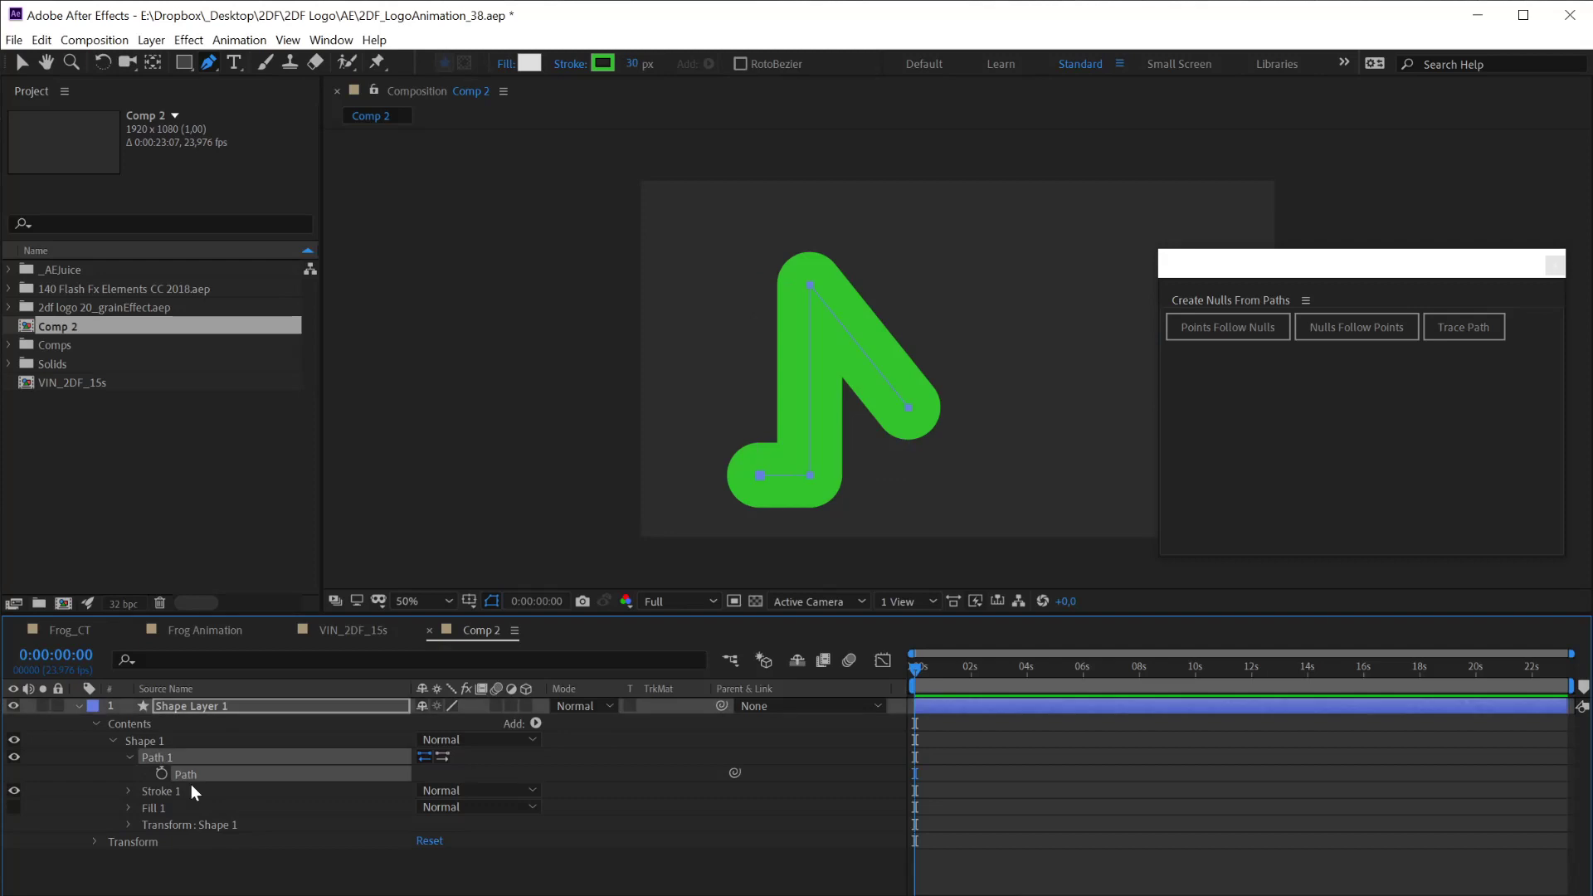
click(1215, 327)
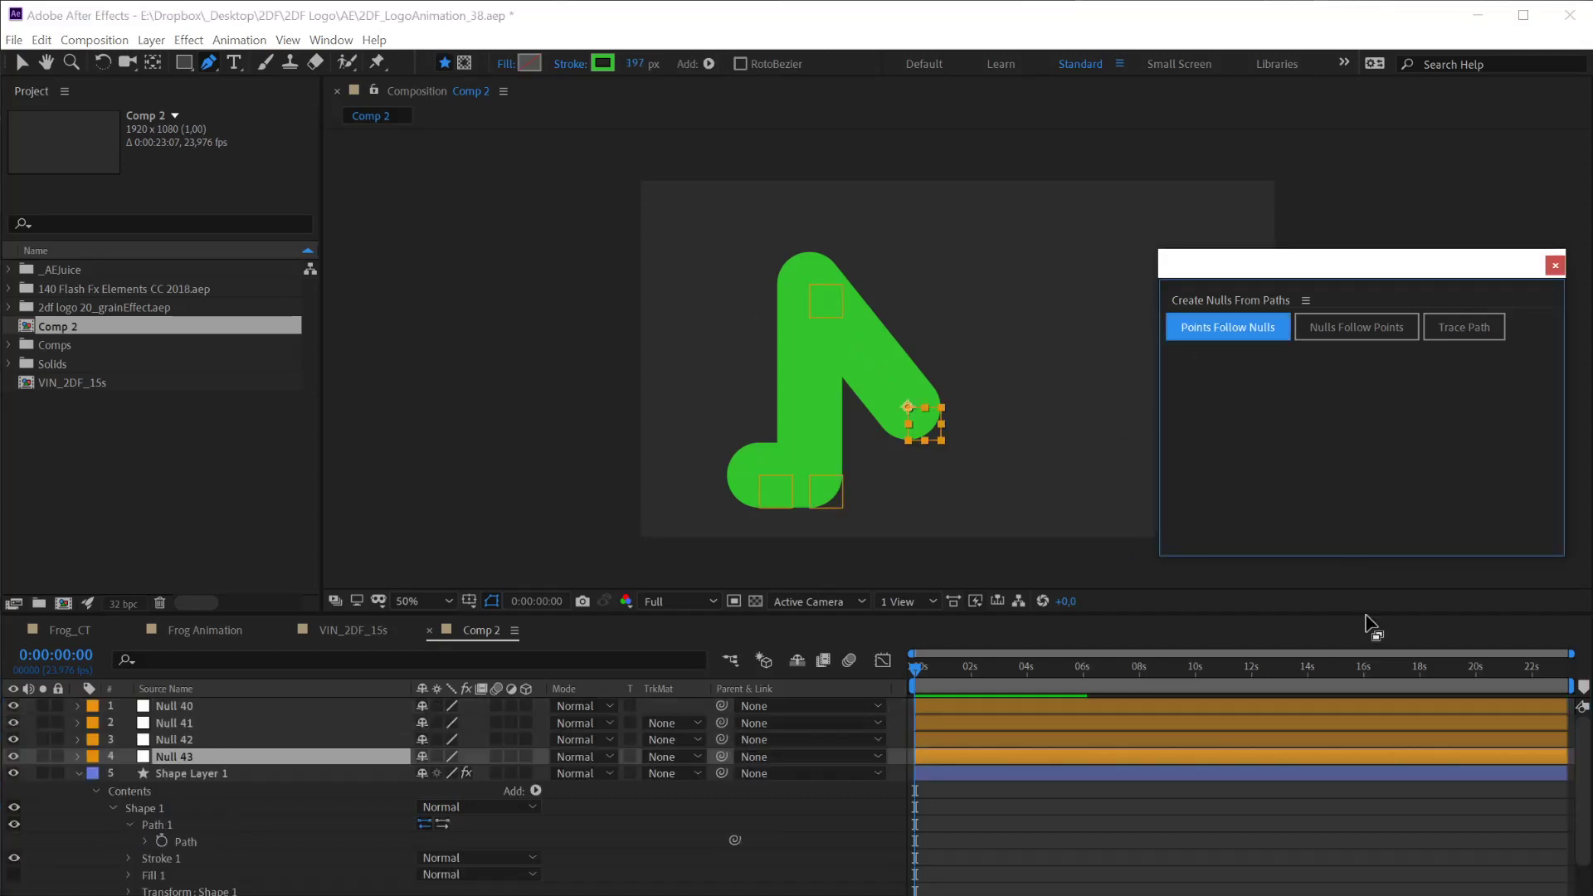
click(1555, 267)
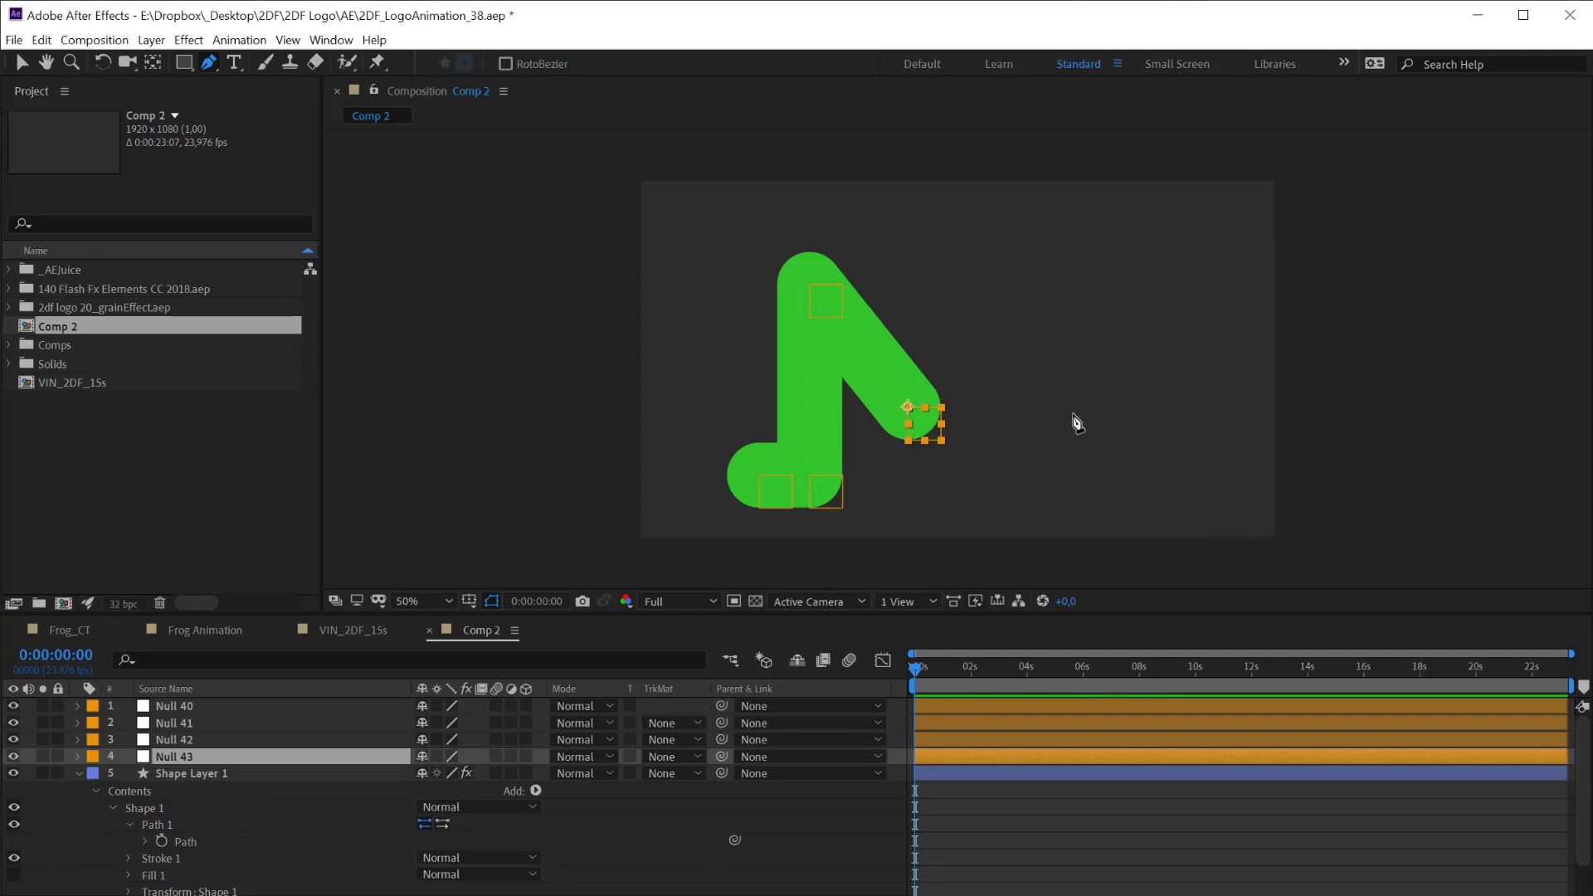
Try moving the null at the leg's upper bend with the Selection tool, and undo the move
key(v)
click(828, 306)
mouse_move(828, 307)
mouse_down()
mouse_move(856, 297)
mouse_move(936, 327)
mouse_move(815, 318)
mouse_move(757, 350)
mouse_move(885, 313)
mouse_move(764, 285)
mouse_move(810, 319)
mouse_move(815, 283)
mouse_up()
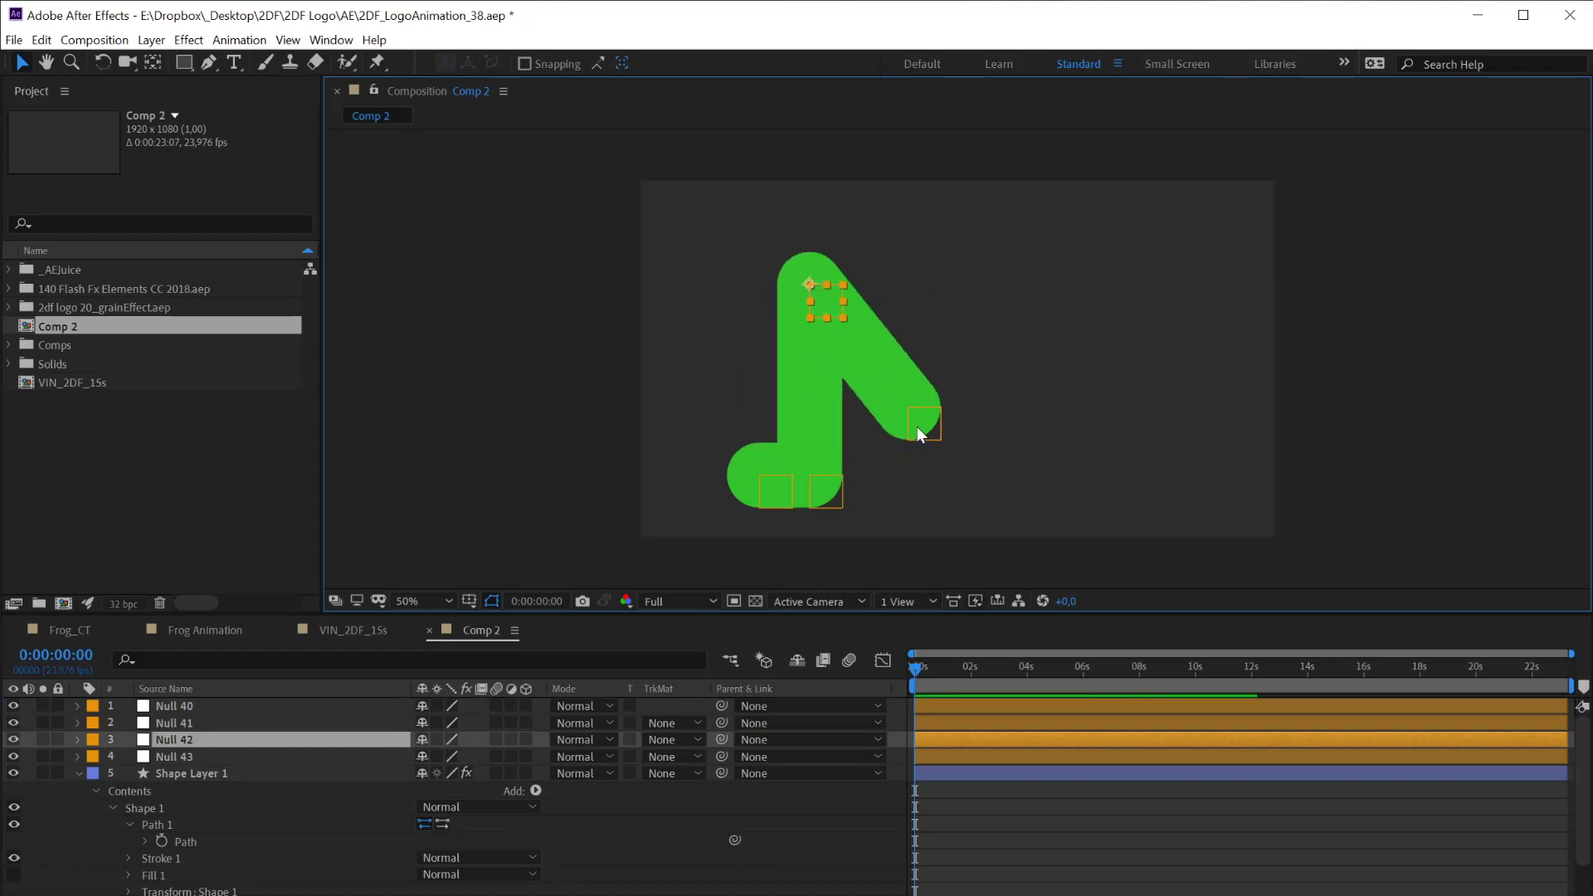
mouse_move(924, 427)
mouse_down()
mouse_move(949, 346)
mouse_move(942, 445)
mouse_move(935, 315)
mouse_move(914, 455)
mouse_move(957, 456)
mouse_move(925, 429)
mouse_up()
drag(822, 307, 783, 256)
key(ctrl+z)
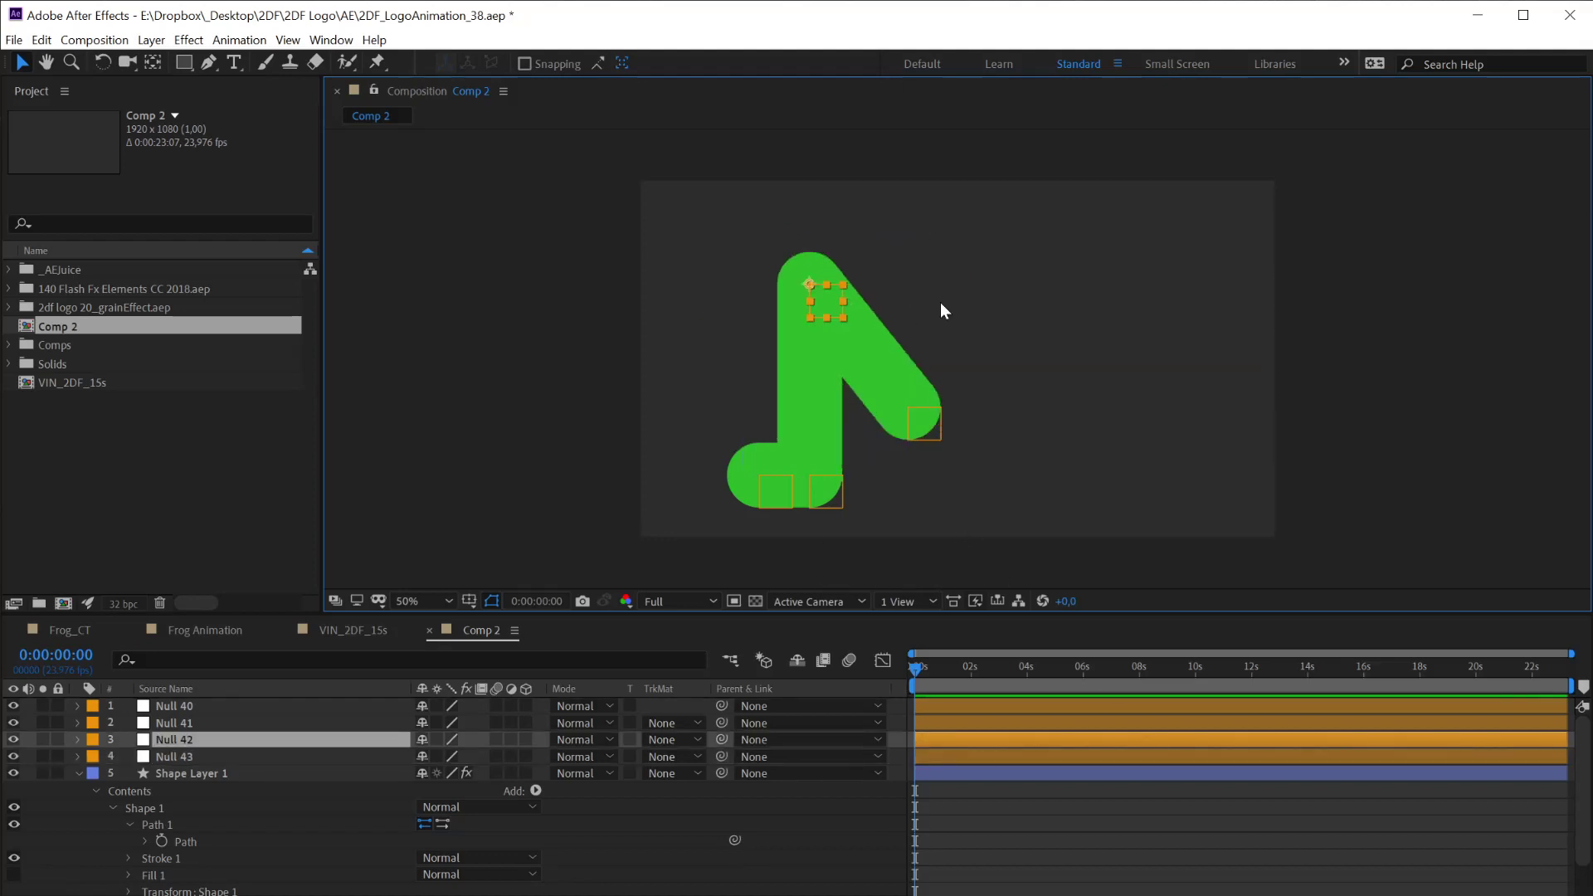
Collapse the properties of Shape Layer 1 and show its effect controls
click(79, 773)
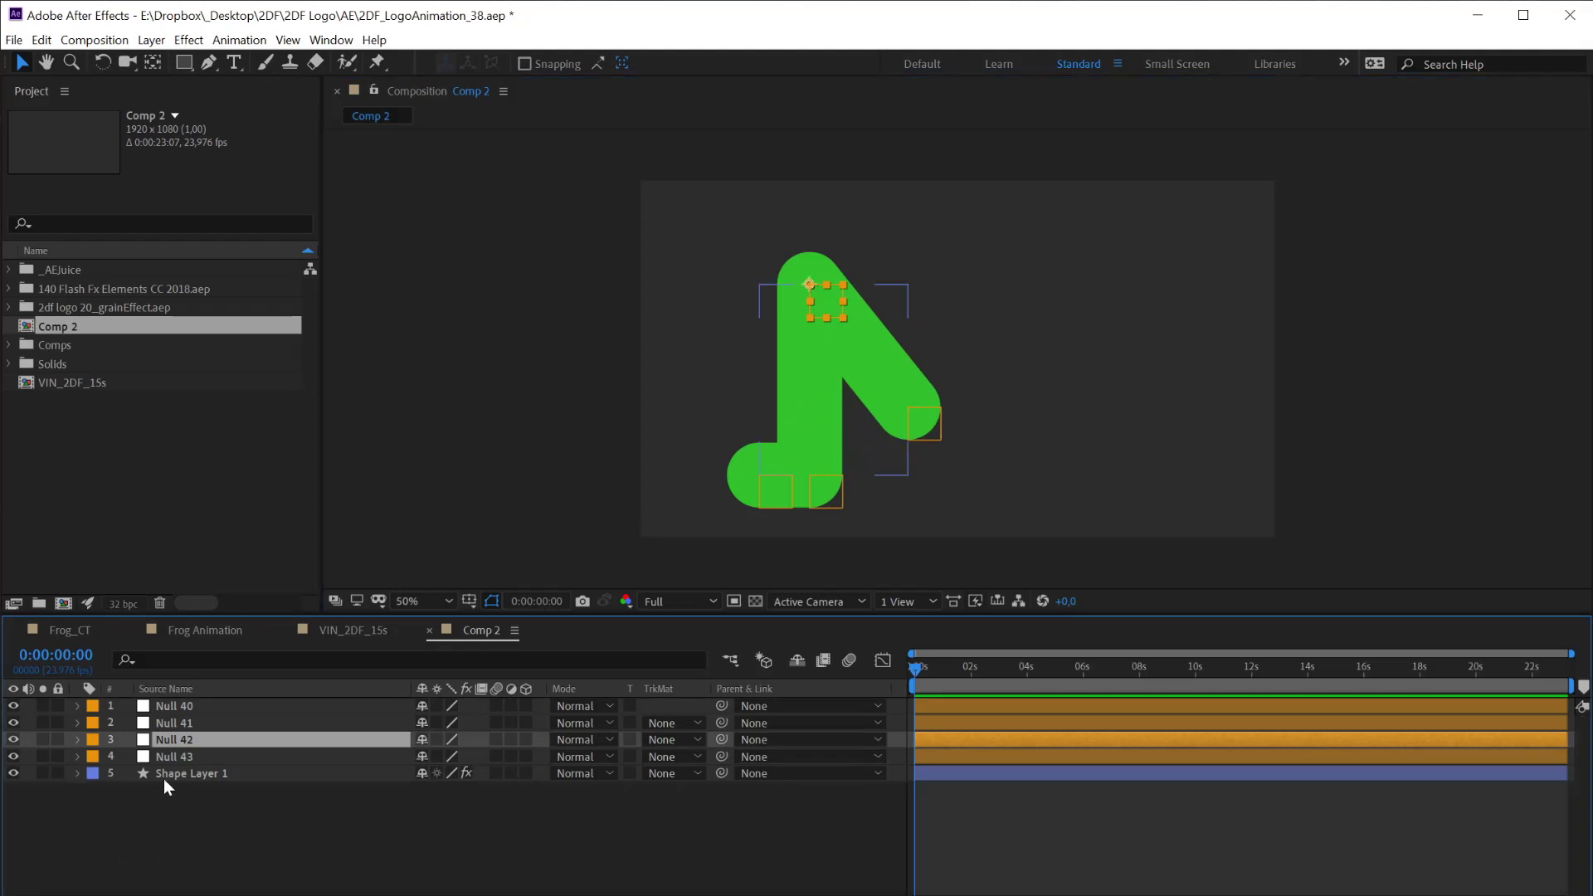
click(191, 799)
click(173, 772)
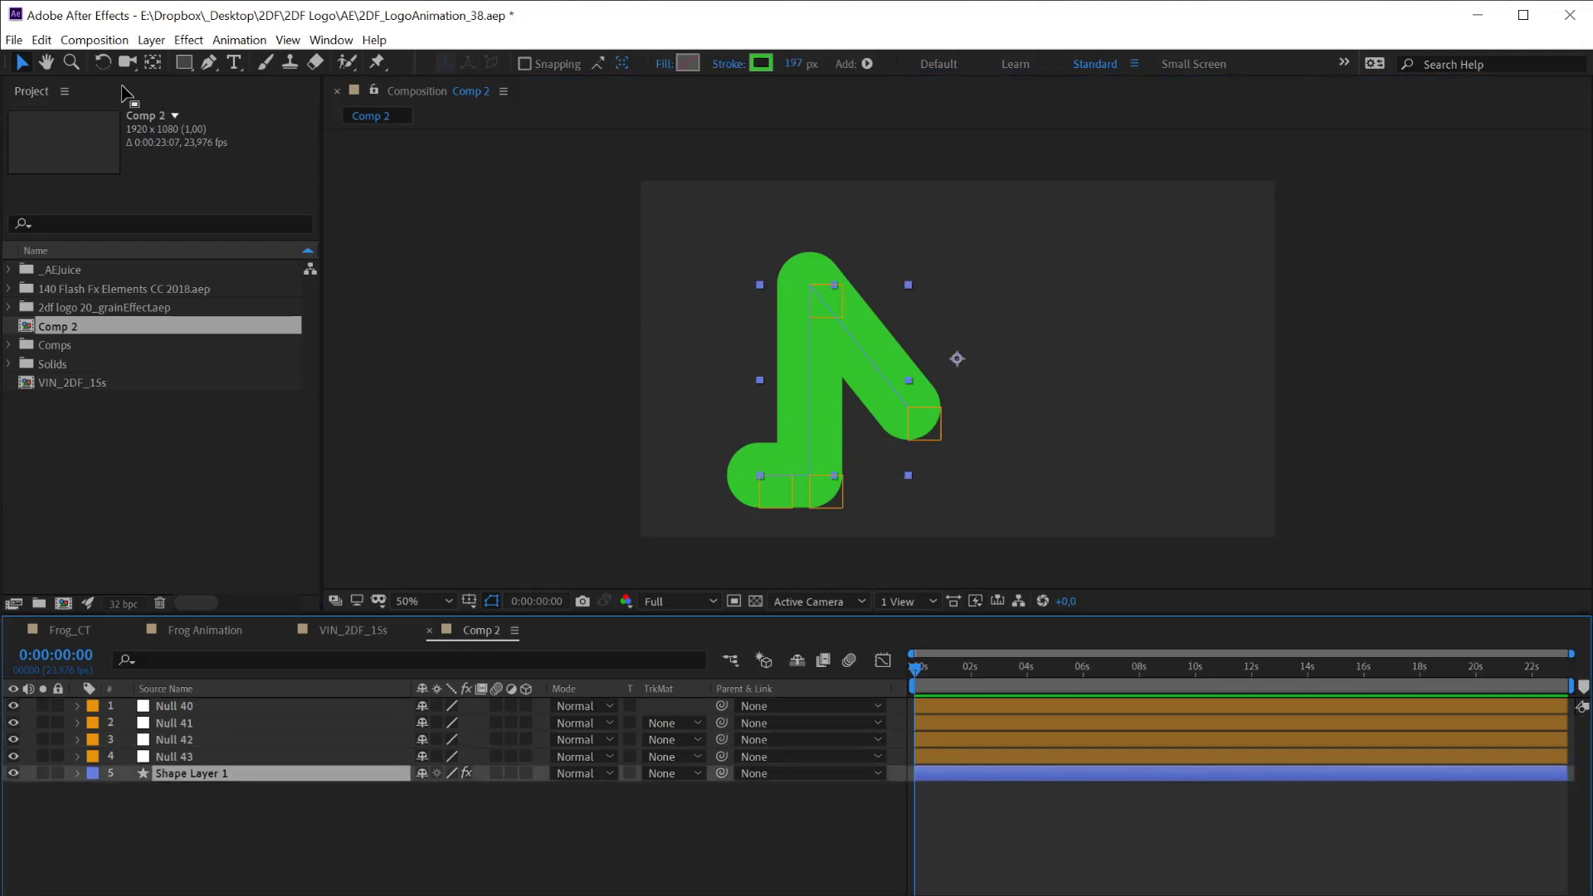
key(F3)
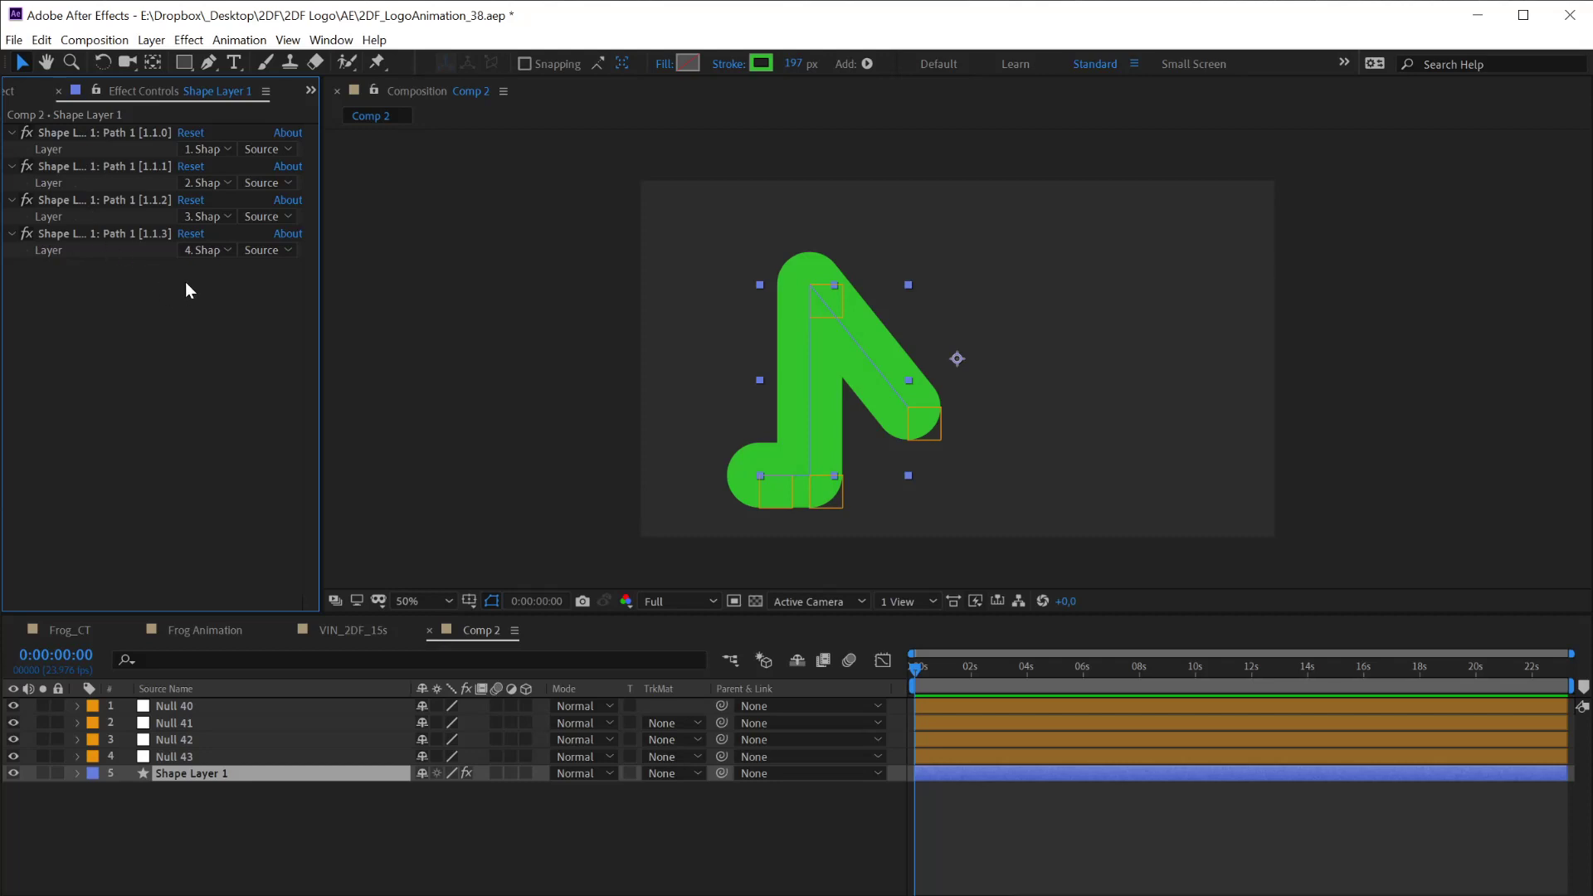
Examine the Path 1 point effects on Shape Layer 1 and the null layers they correspond to
click(95, 235)
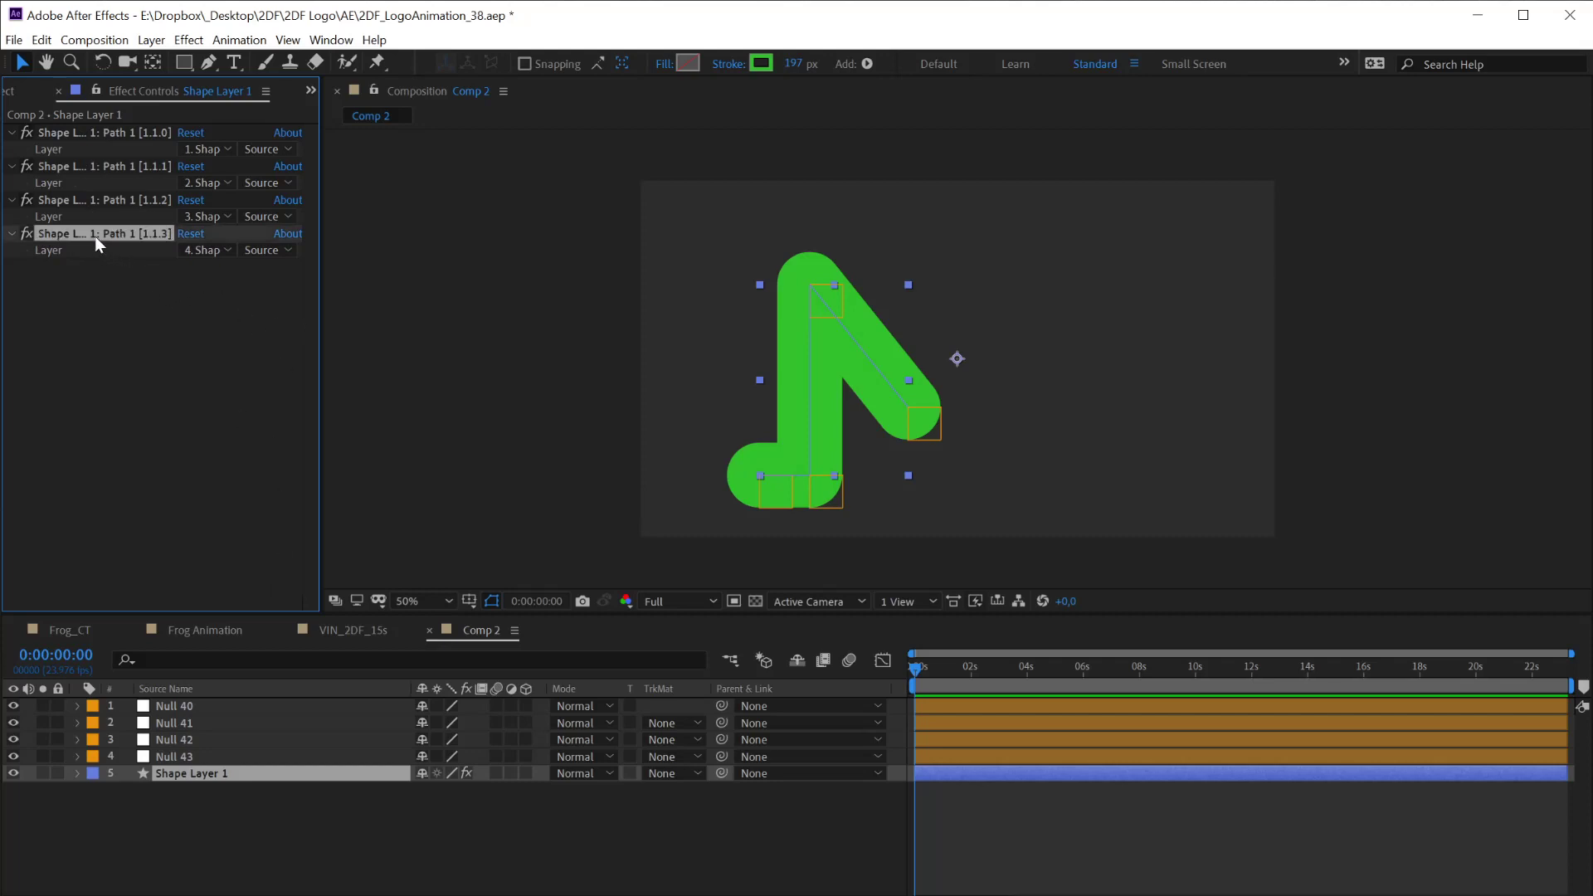
click(177, 755)
shift+click(174, 705)
click(187, 774)
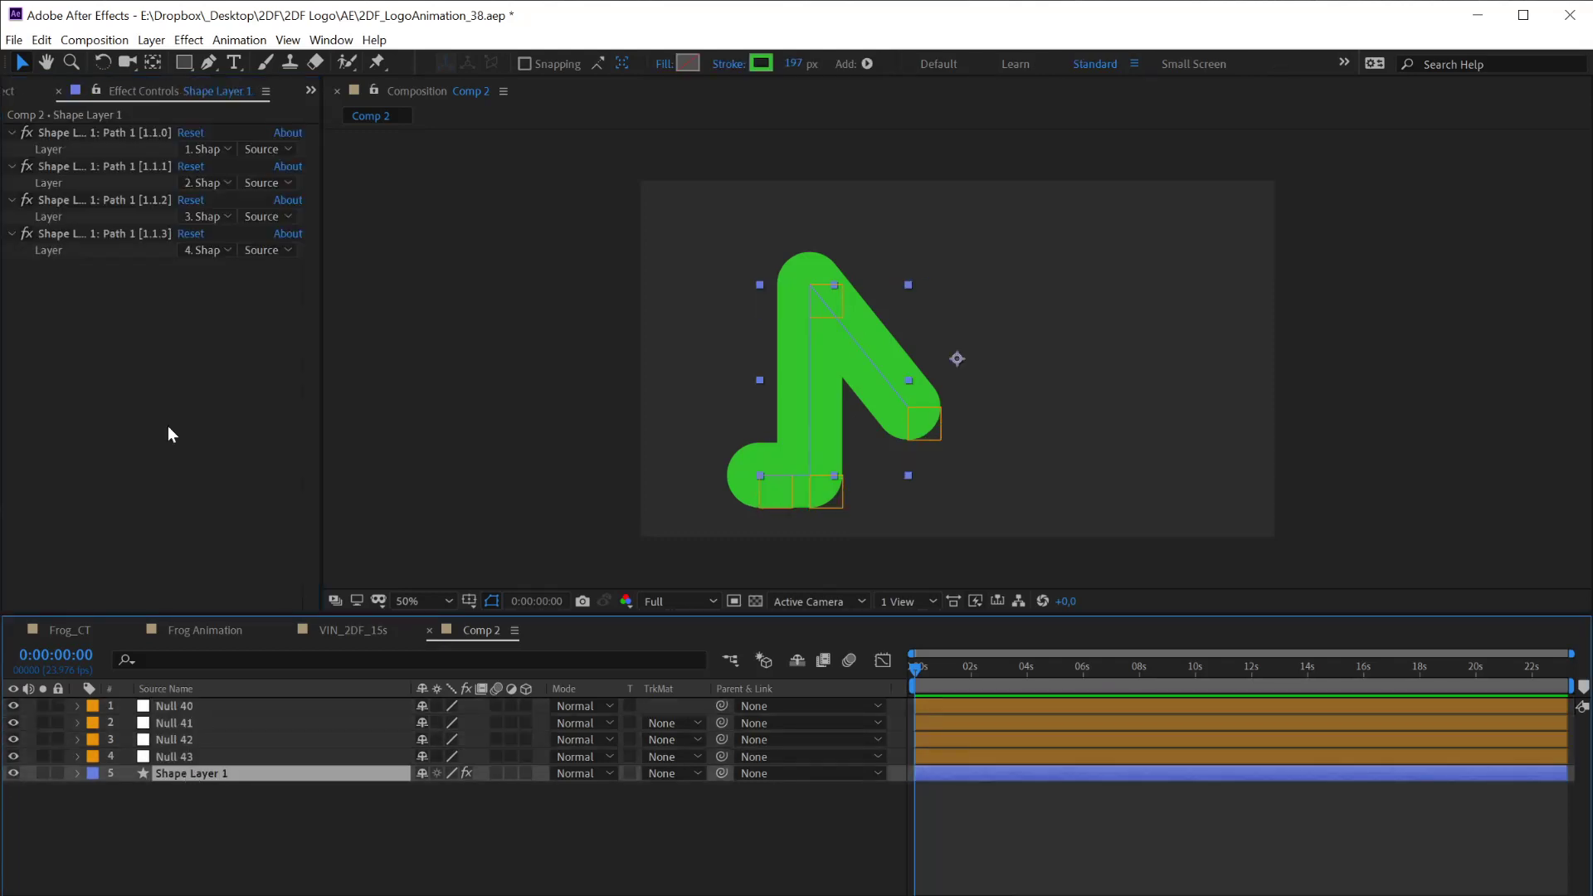
click(88, 233)
click(86, 201)
click(86, 167)
click(85, 132)
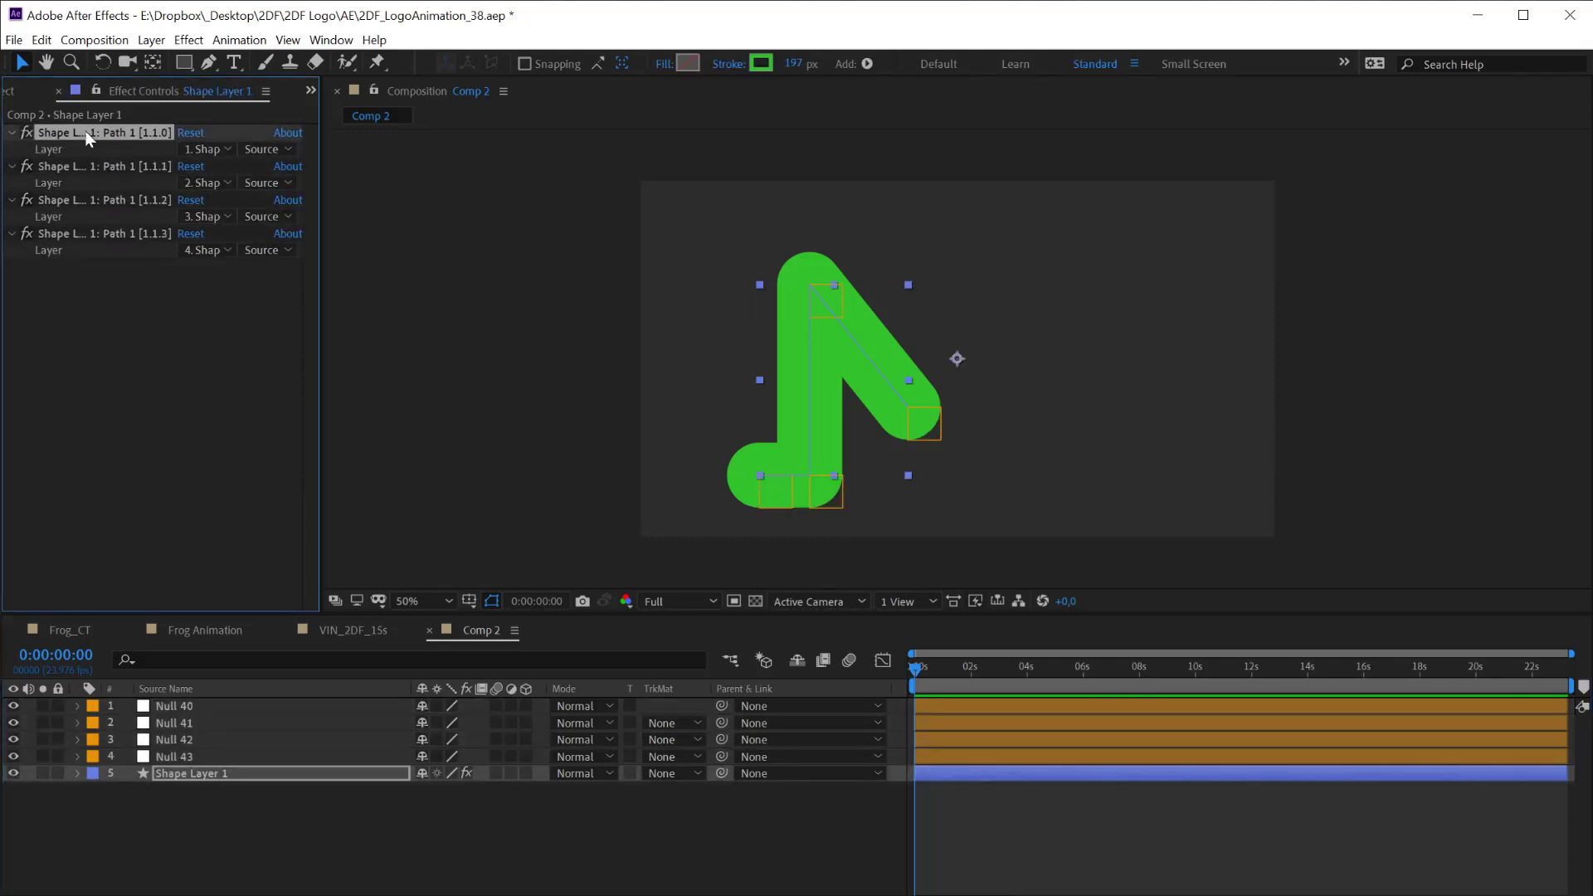
click(177, 793)
click(176, 757)
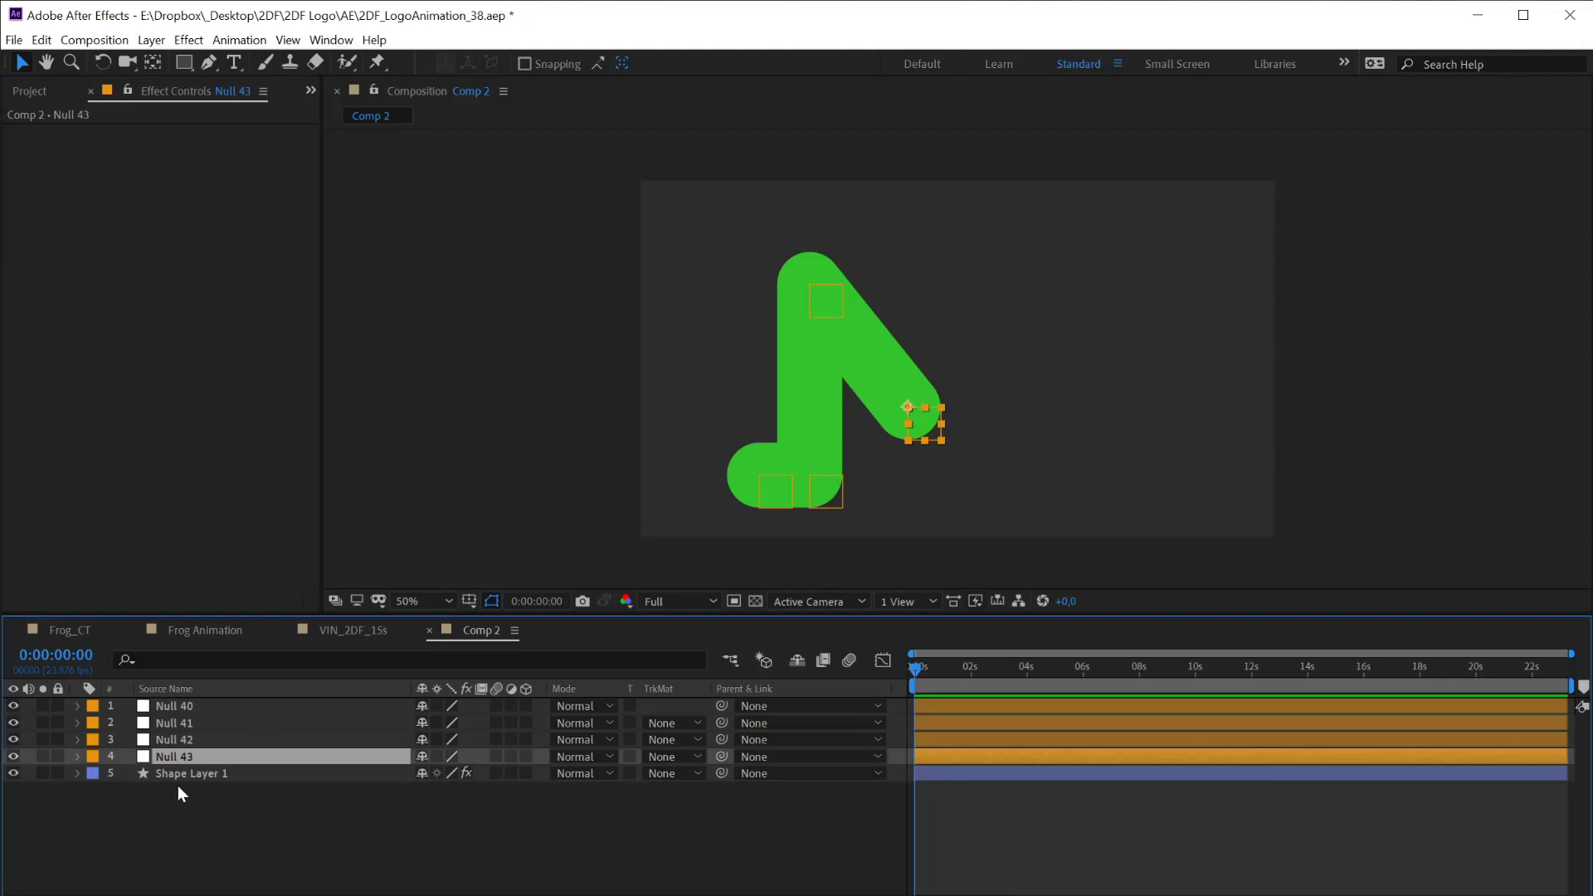
click(178, 774)
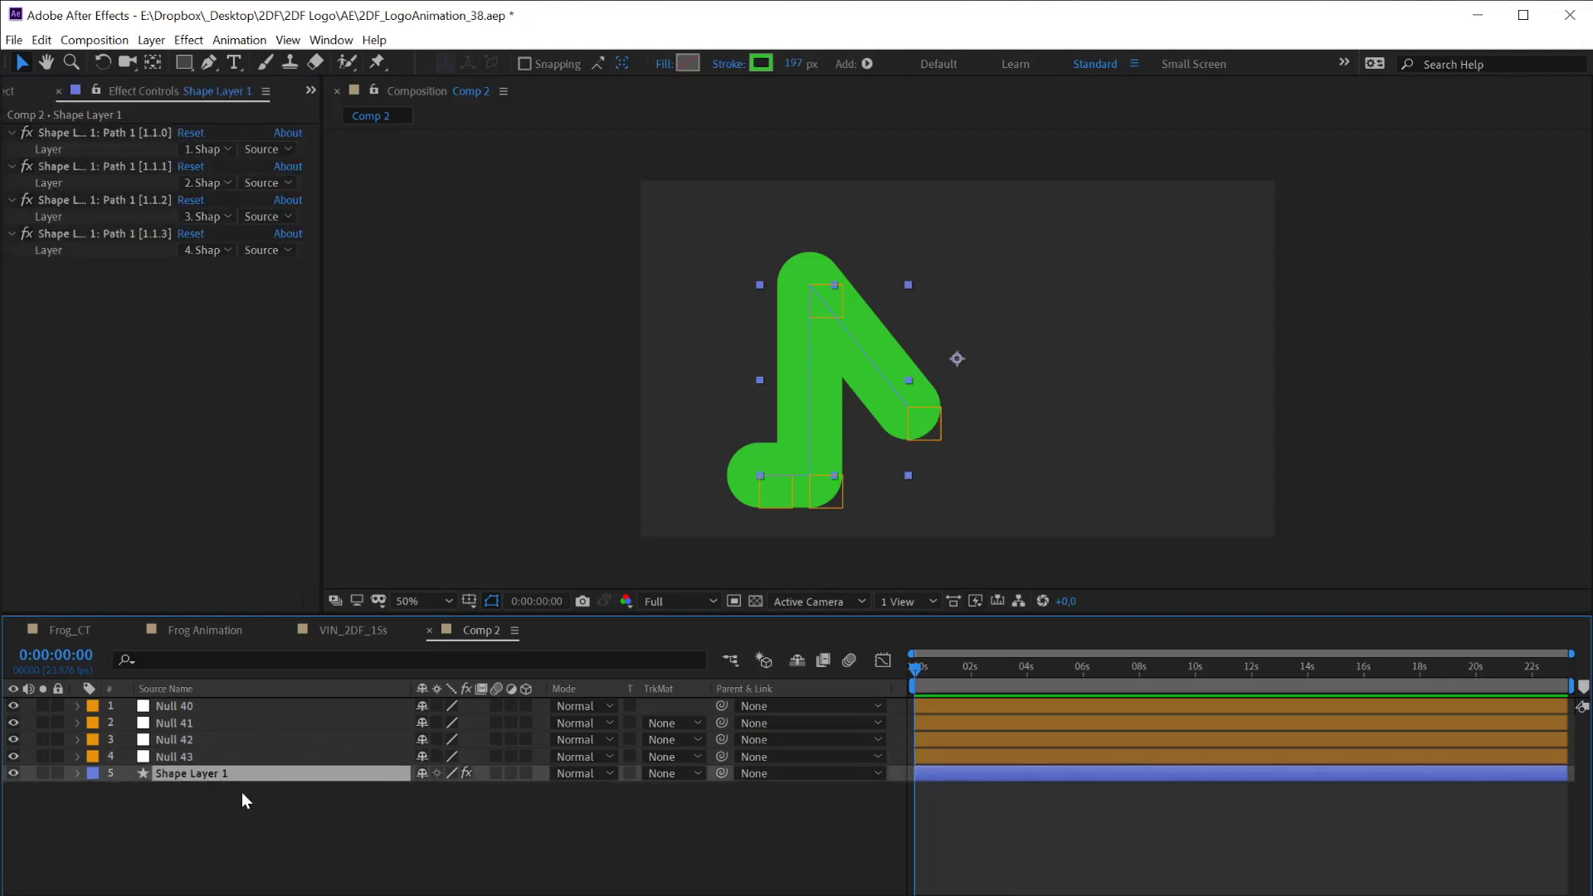
shift+click(162, 709)
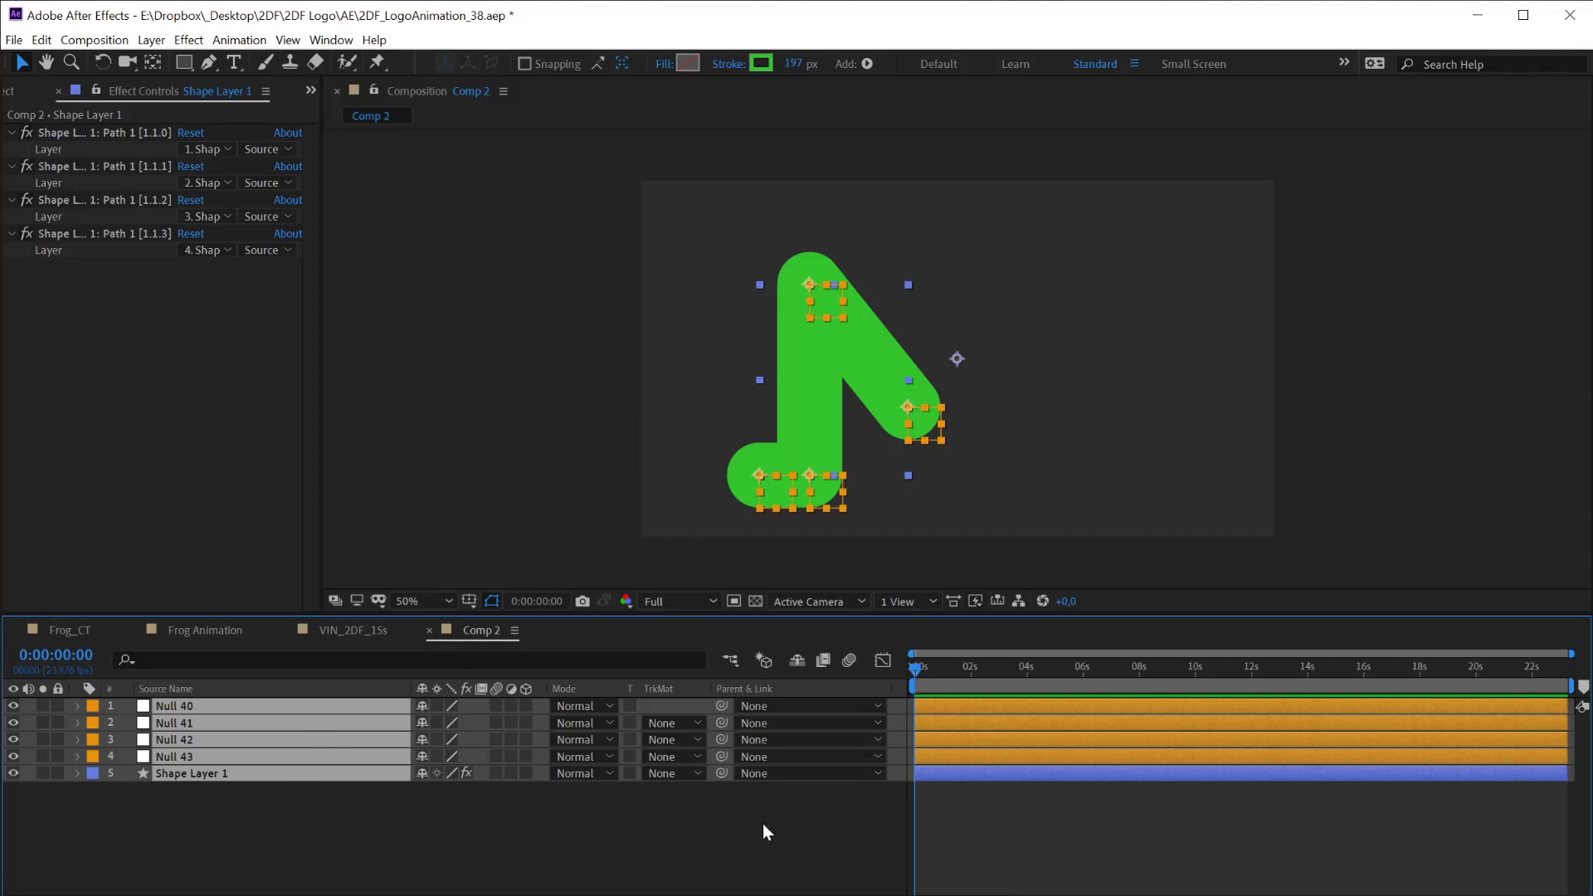
click(480, 858)
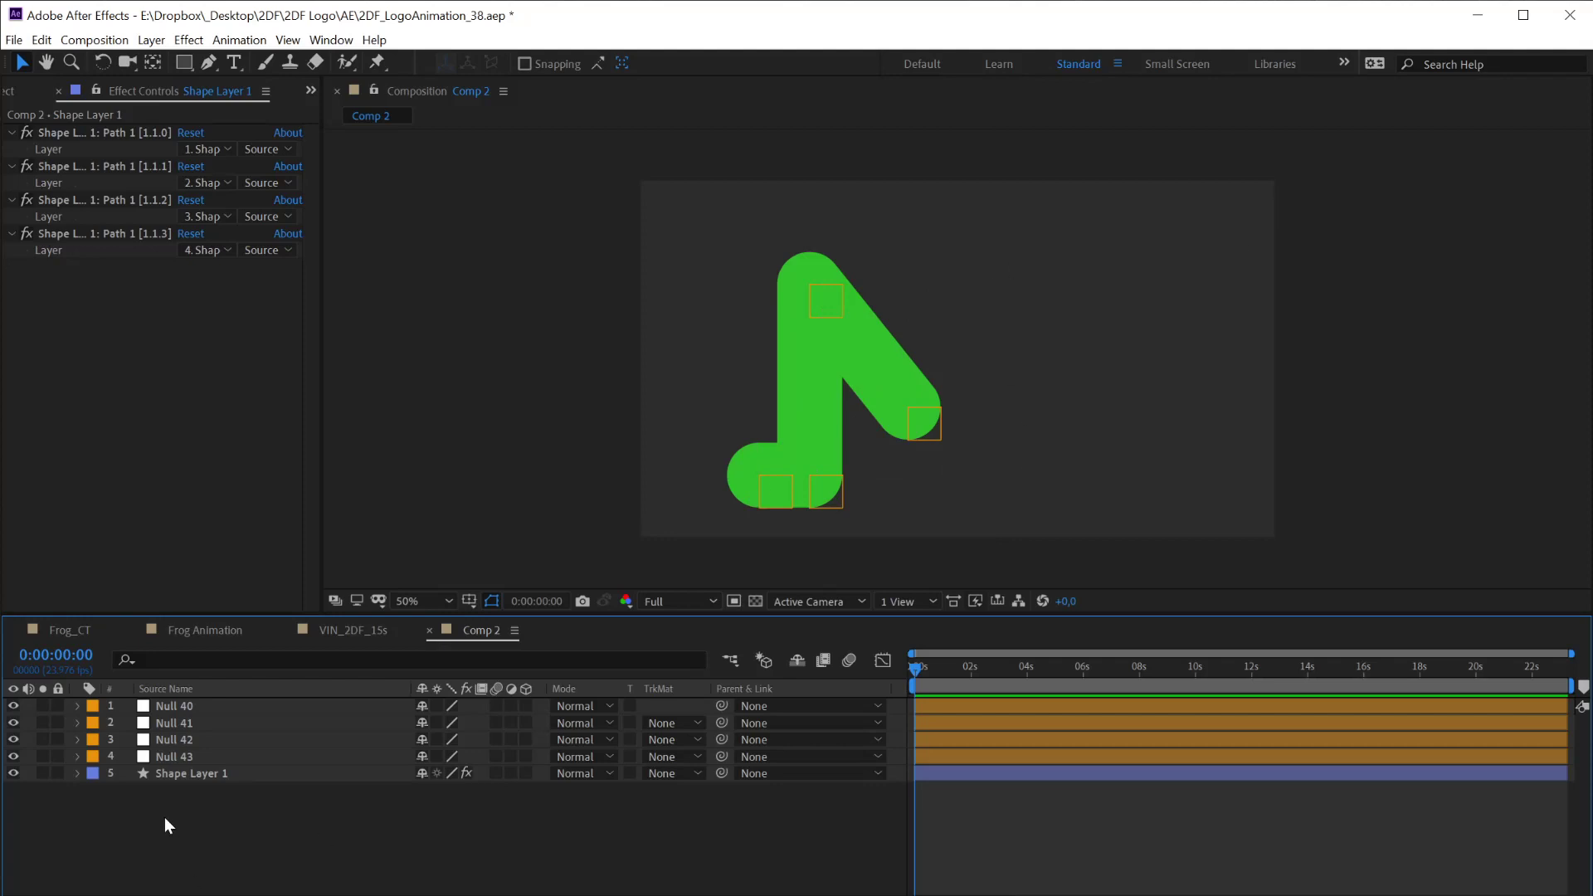
click(176, 773)
click(218, 855)
Inspect the Position values of Null 40, Null 41, Null 42 and Null 43, and collapse their properties again
click(183, 705)
key(p)
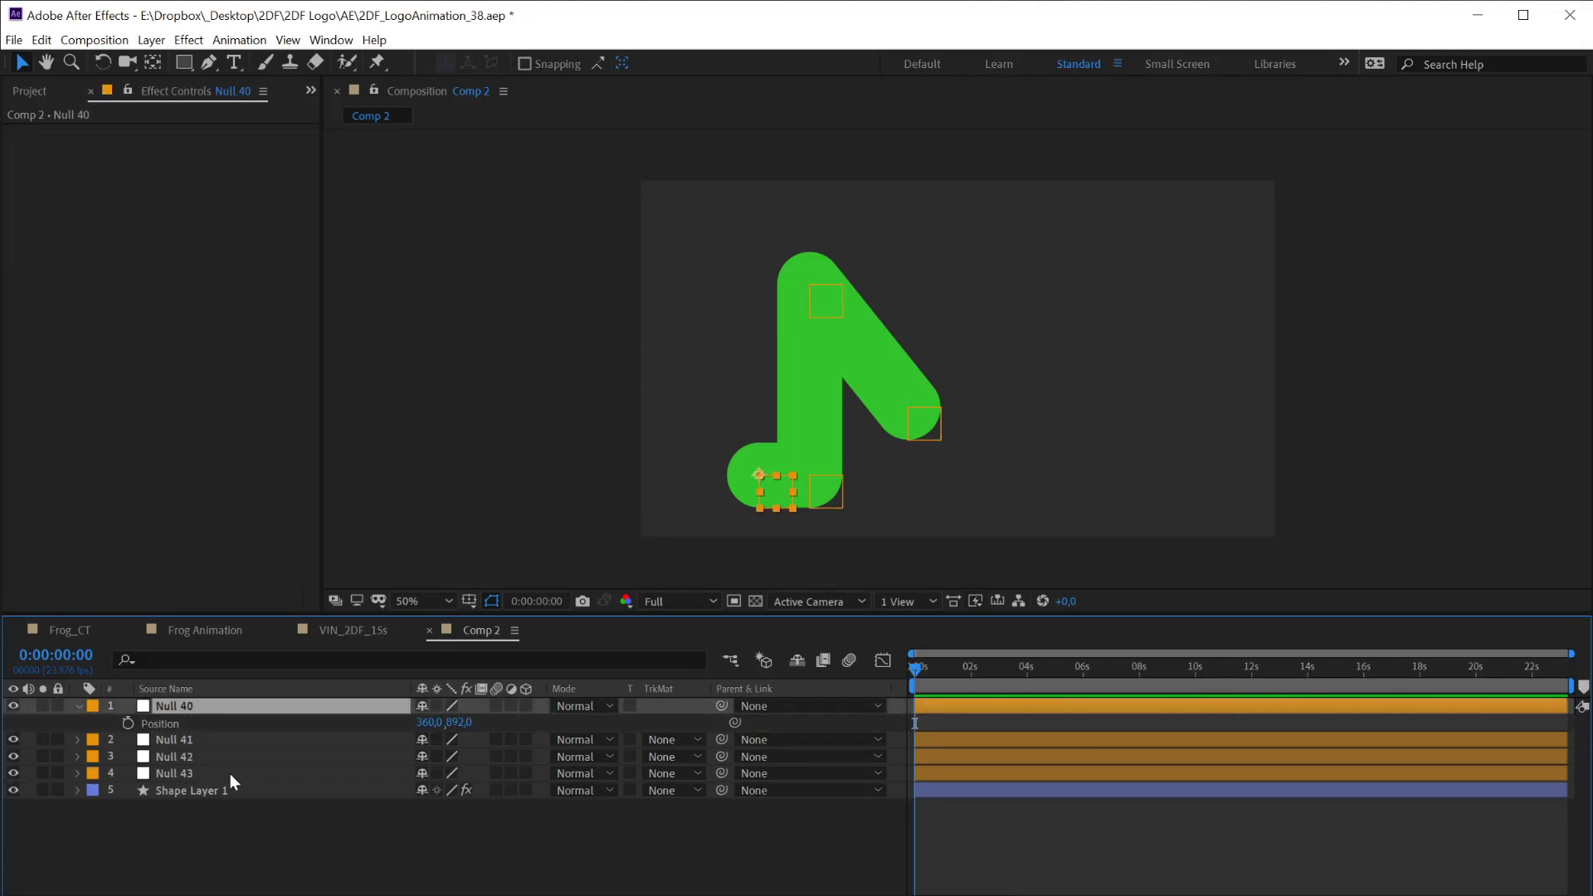
click(191, 742)
key(p)
click(184, 777)
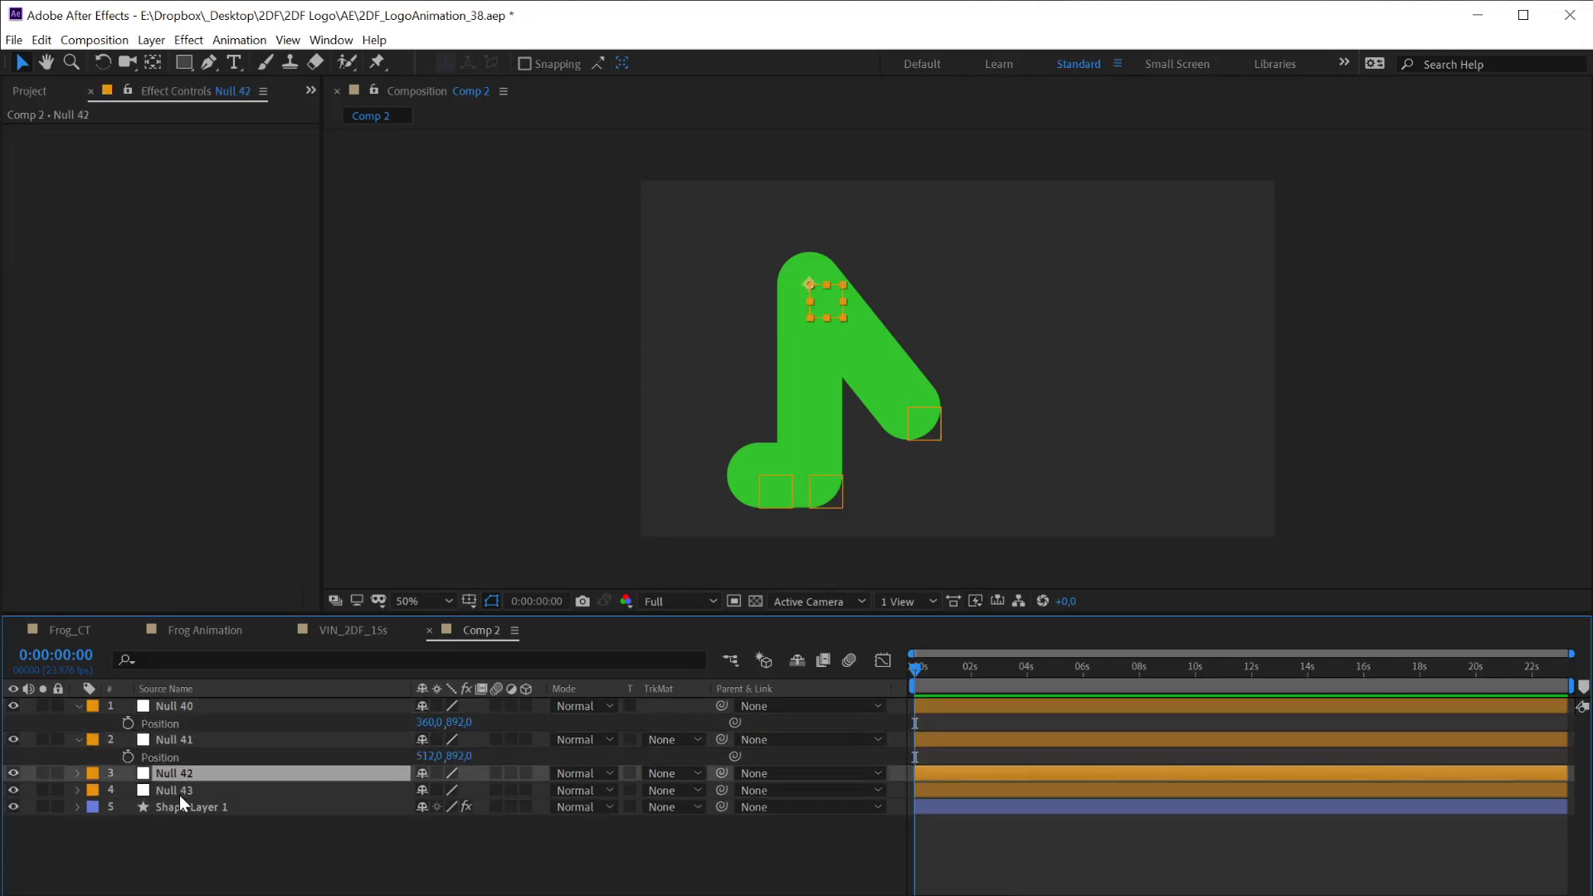
key(p)
click(172, 807)
key(ctrl+a)
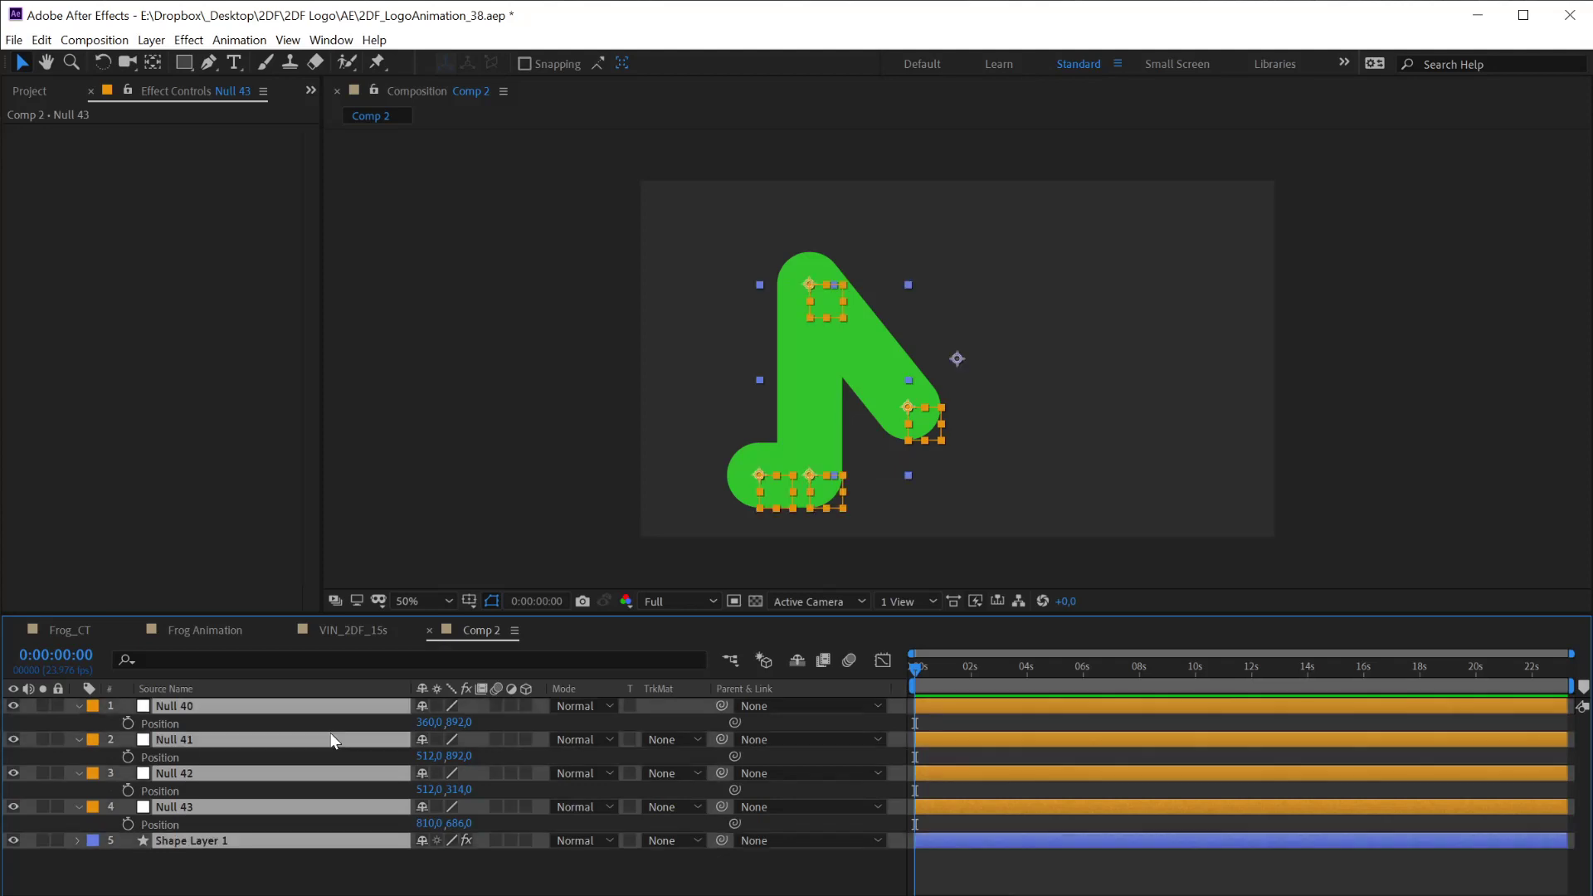
key(u)
click(206, 819)
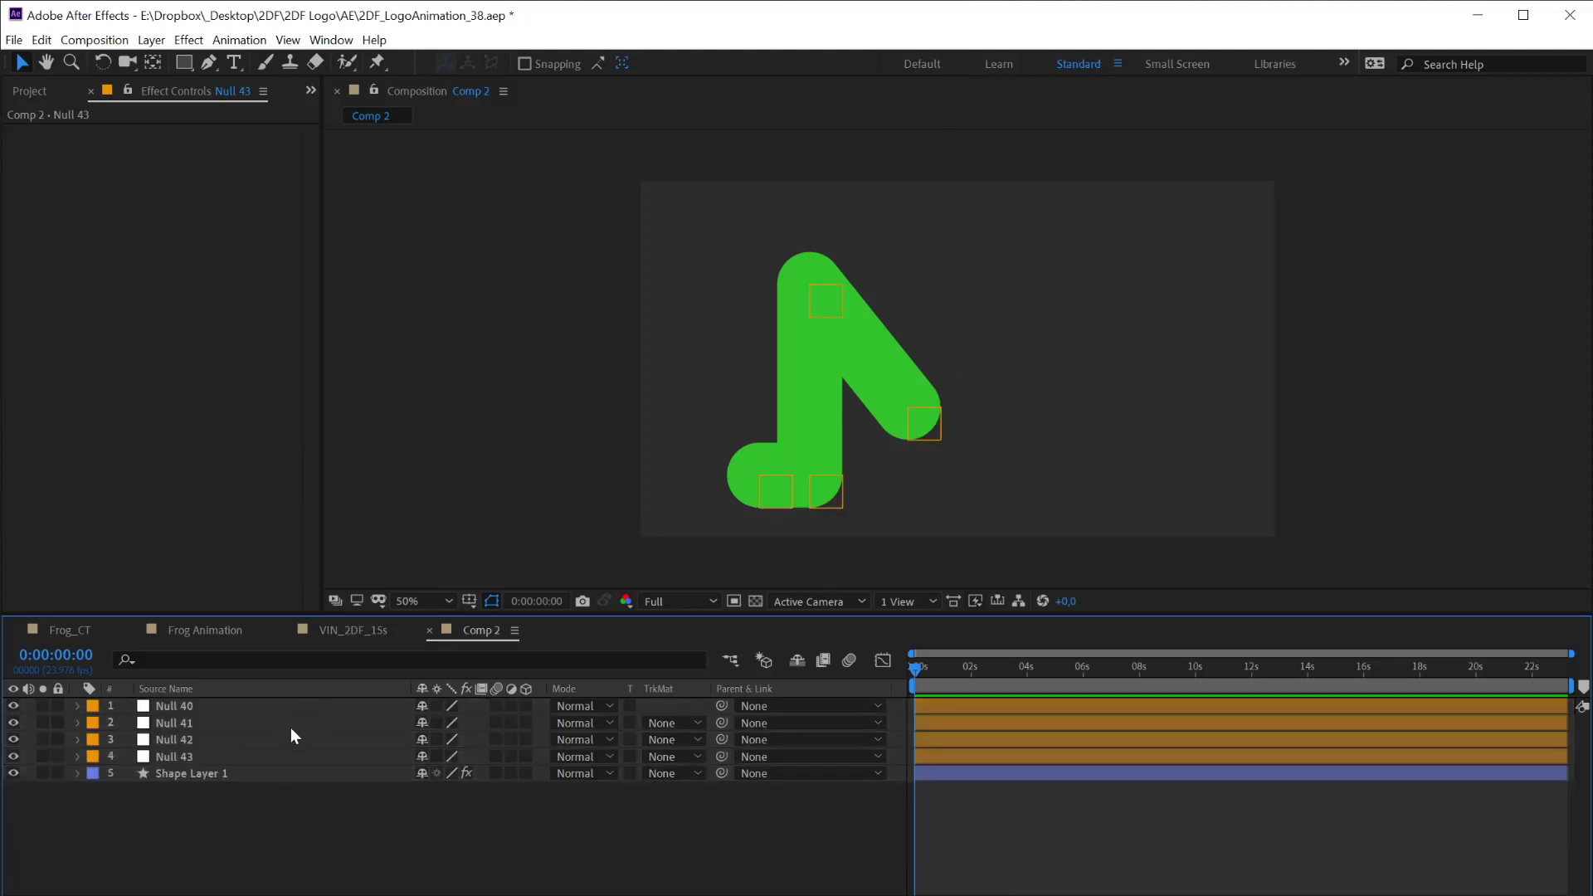
Add a new null object to the composition and rename it Zero Pos
key(ctrl+alt+shift+y)
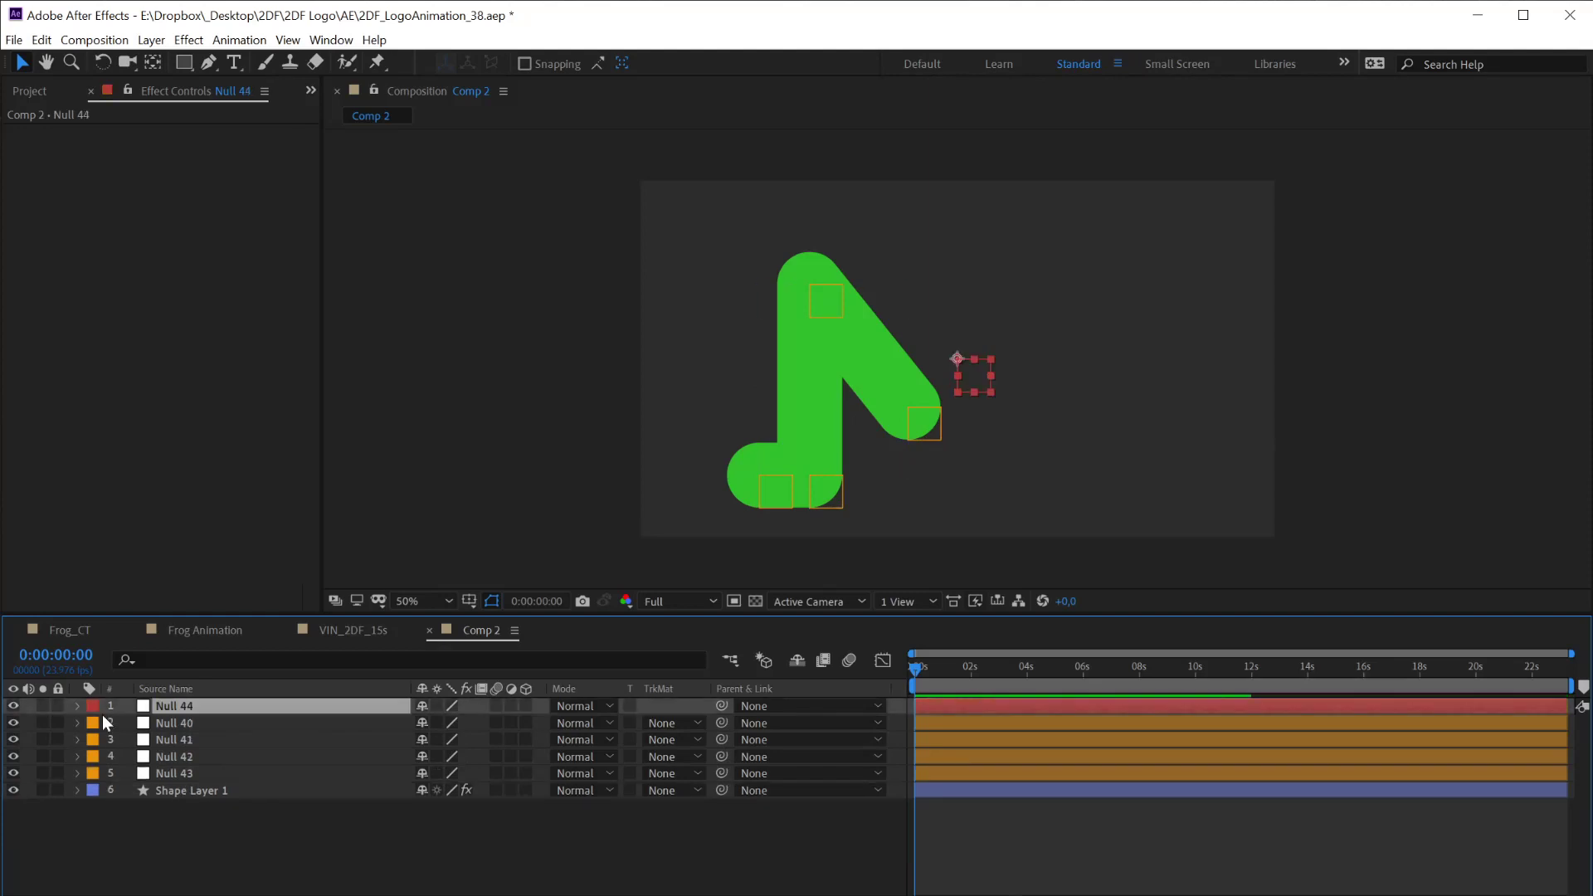
key(Return)
text(Zero)
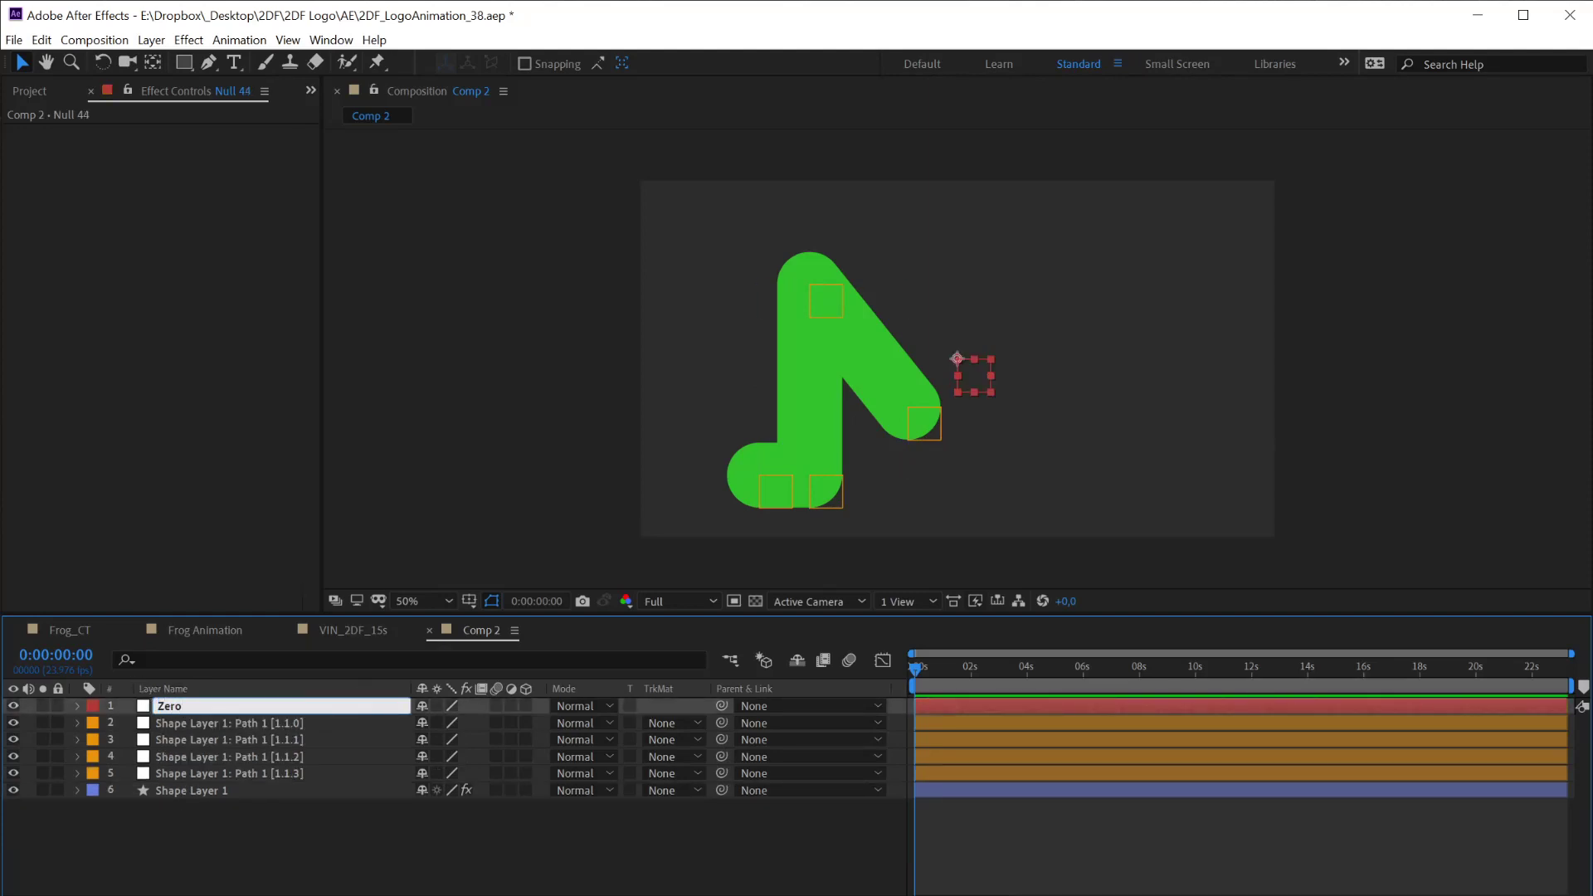
text( Pos)
key(Return)
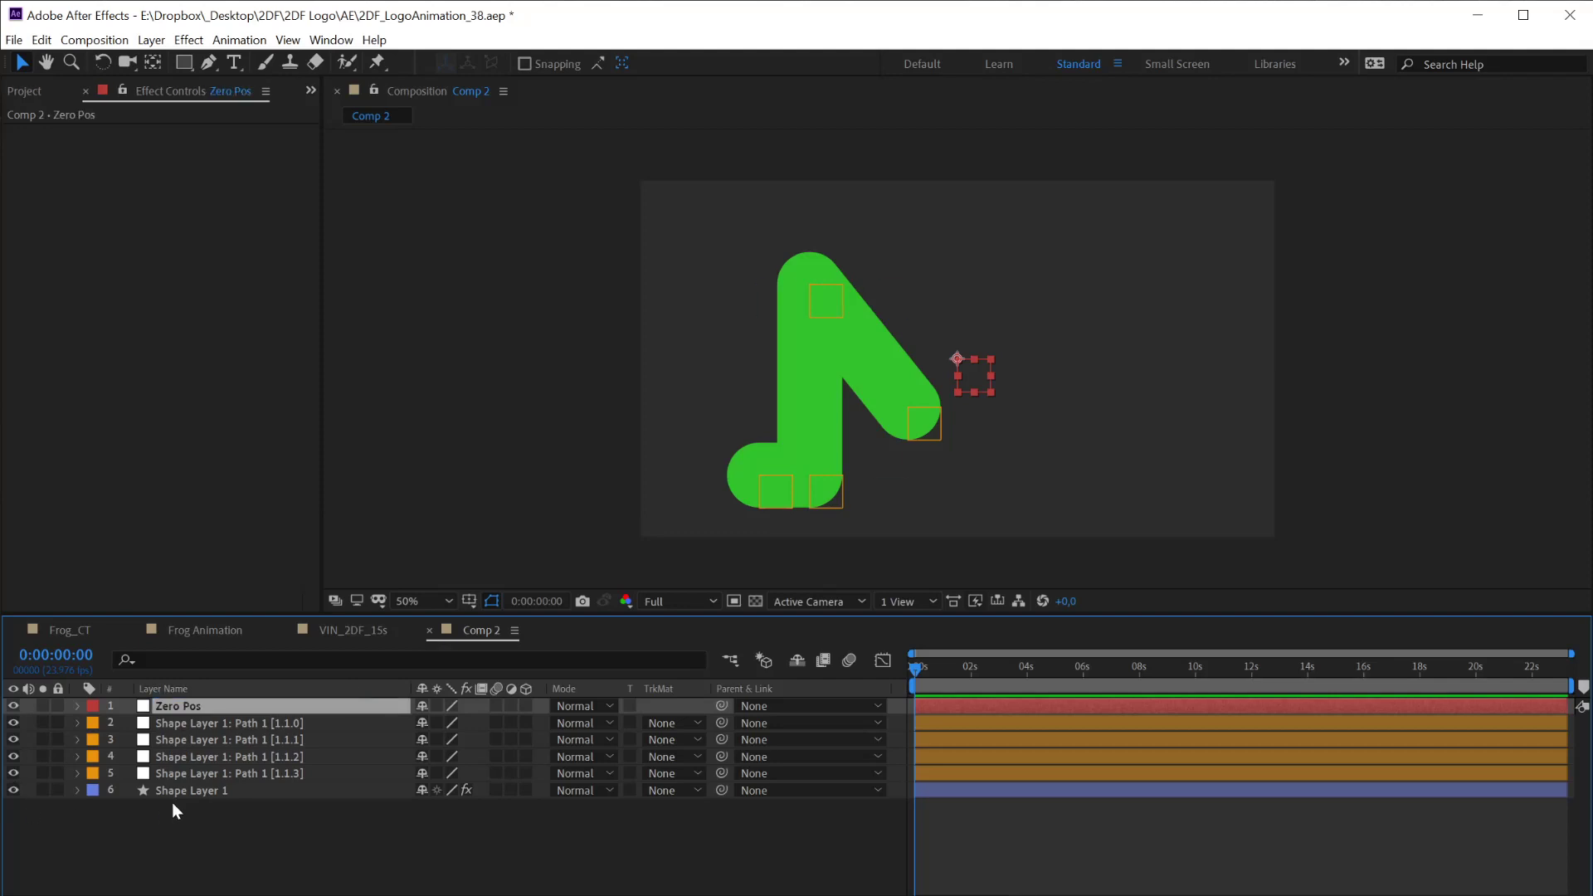
Parent the four Path 1 point nulls, [1.1.0] to [1.1.3], to the Zero Pos null
click(220, 772)
shift+click(231, 724)
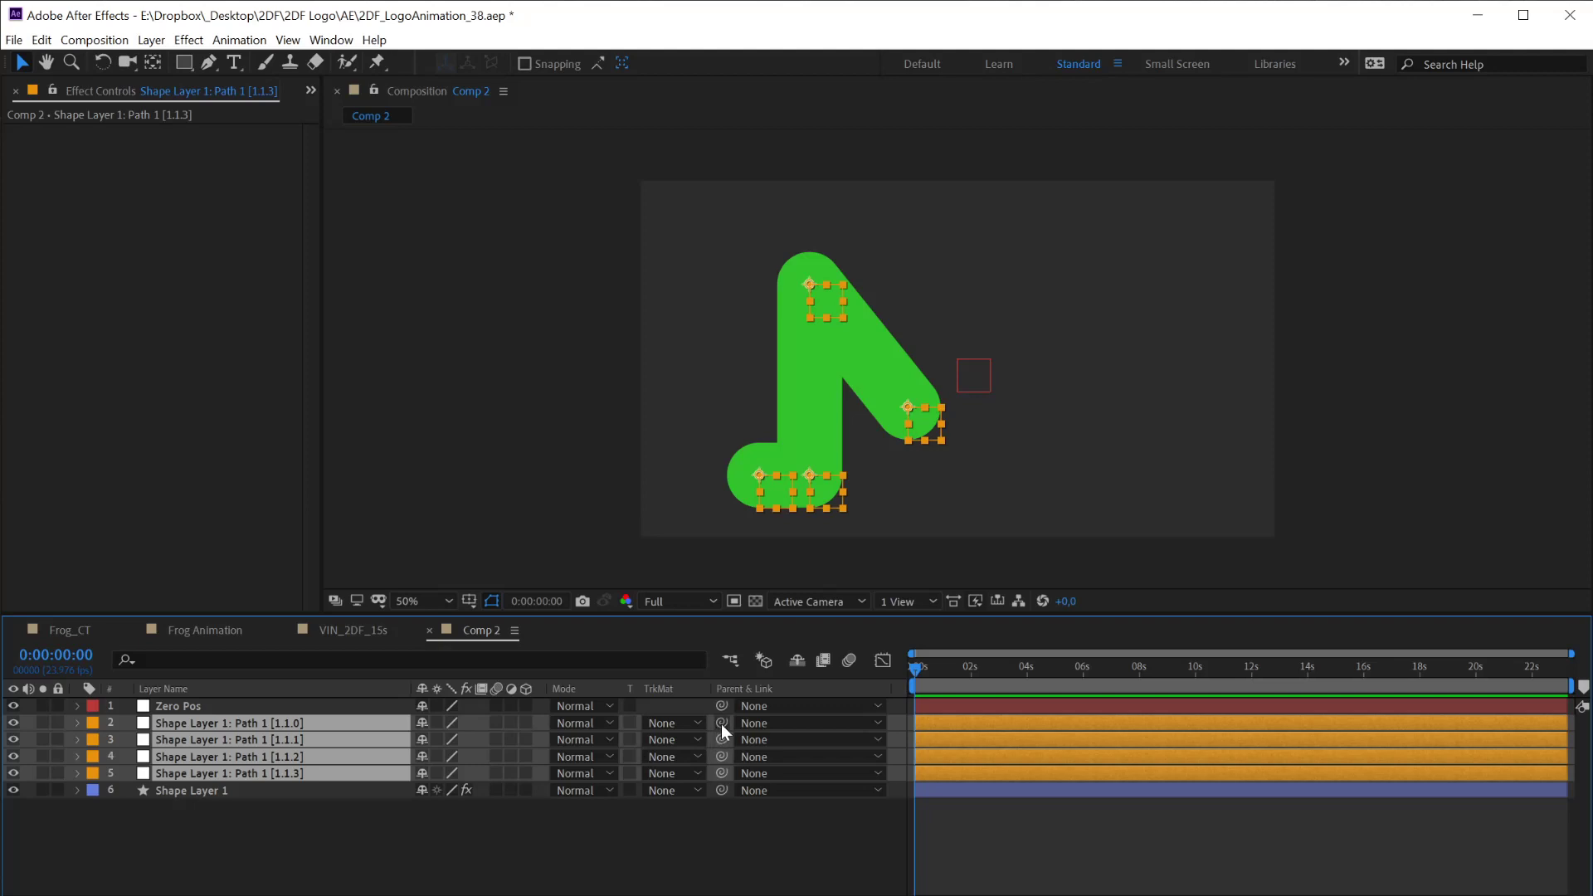
drag(720, 721, 719, 699)
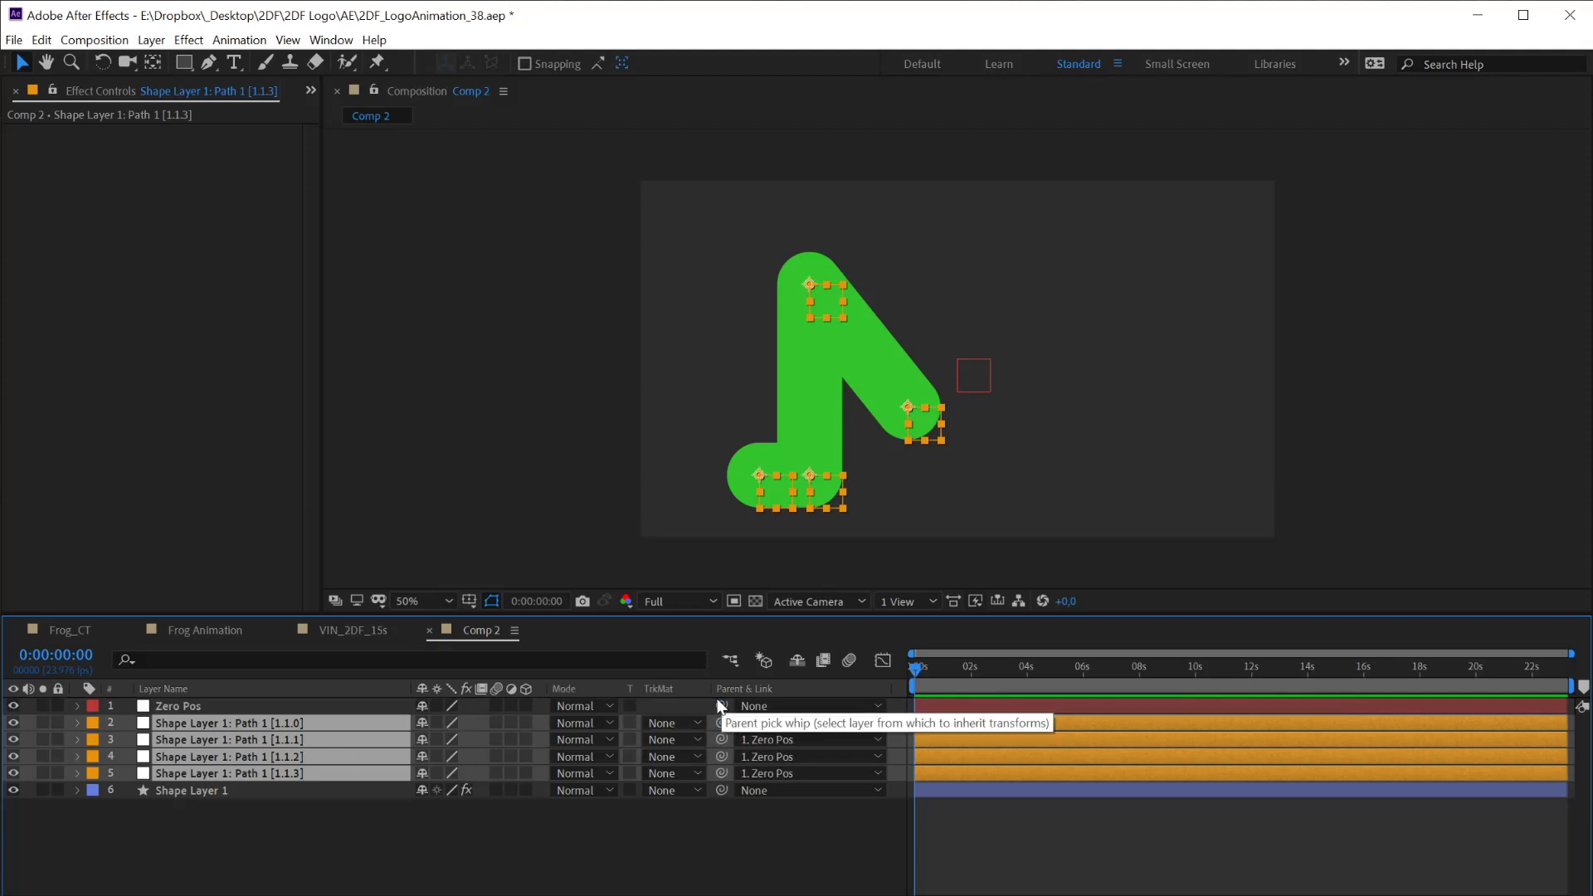
click(649, 843)
Check the Position of the Zero Pos null and hide the property again
click(195, 706)
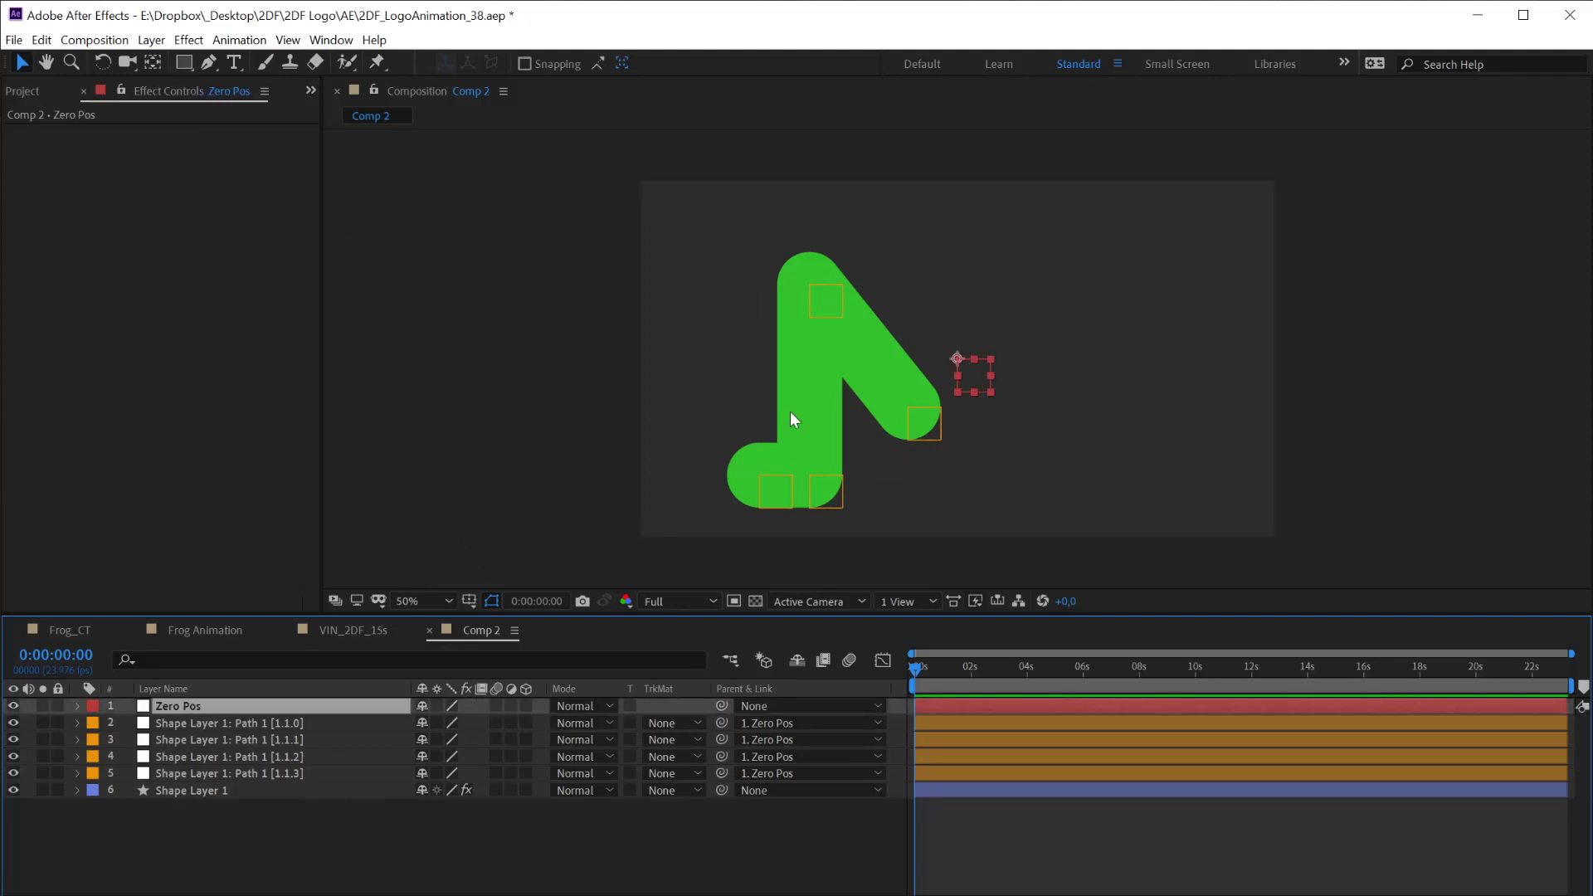
key(p)
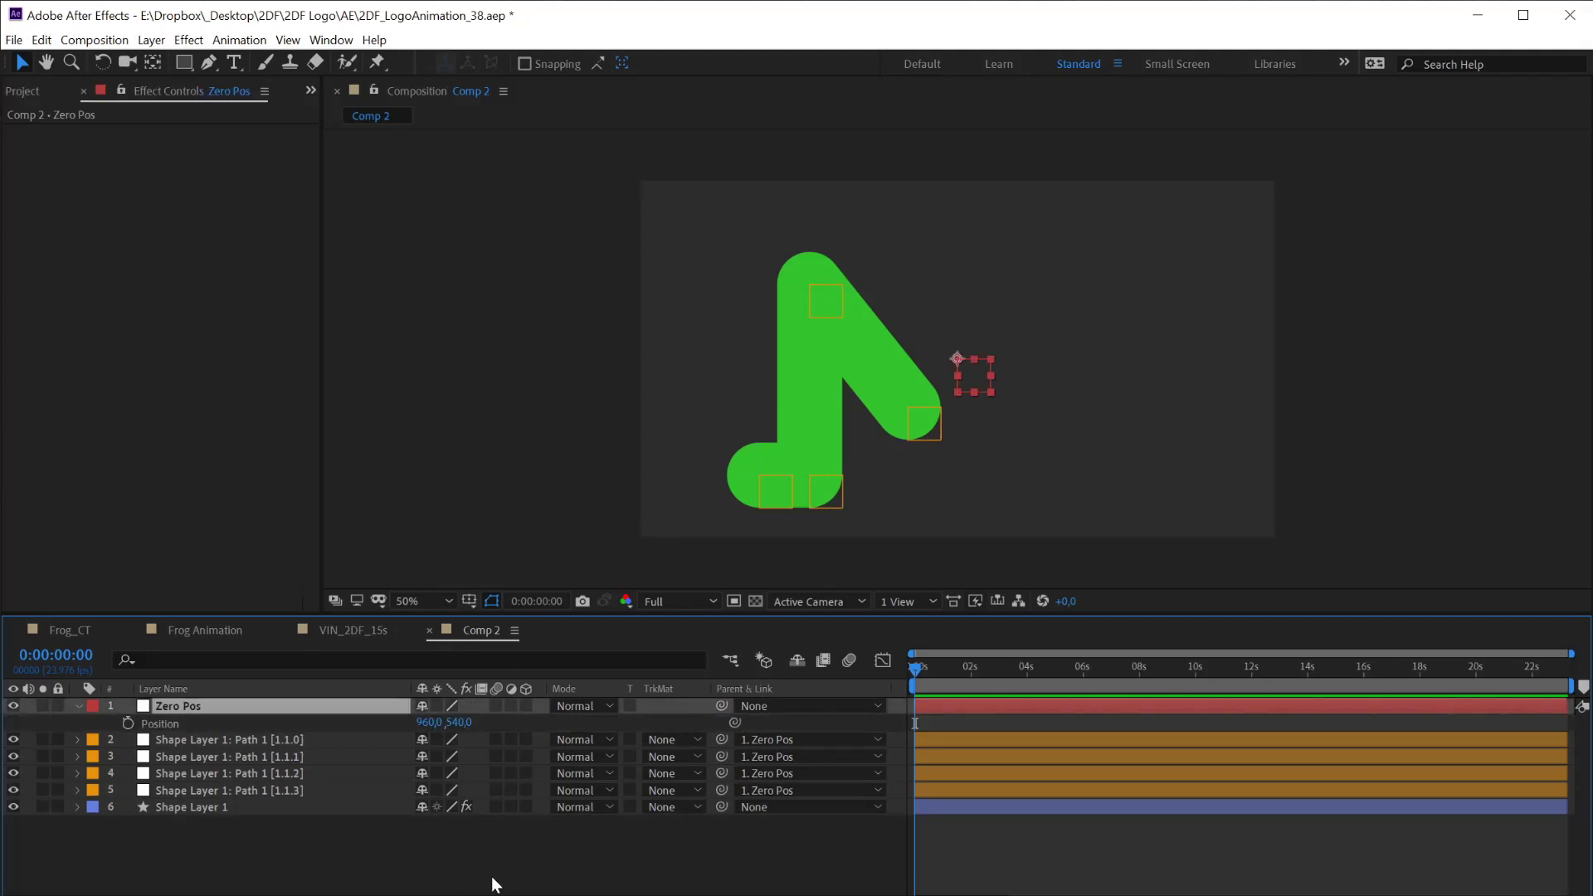
key(p)
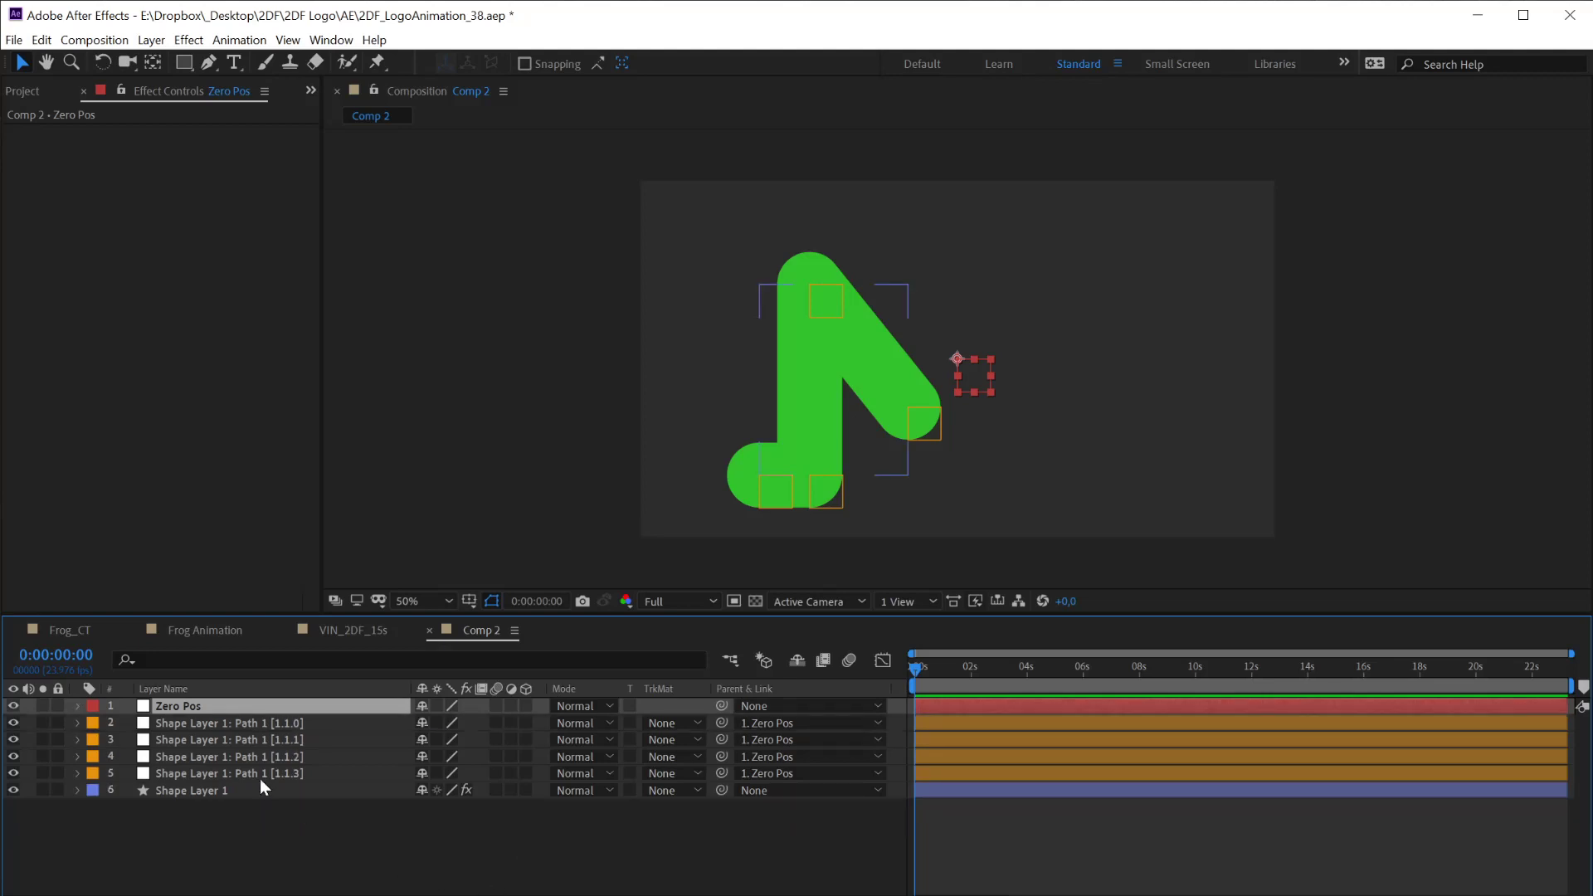
shift+click(199, 795)
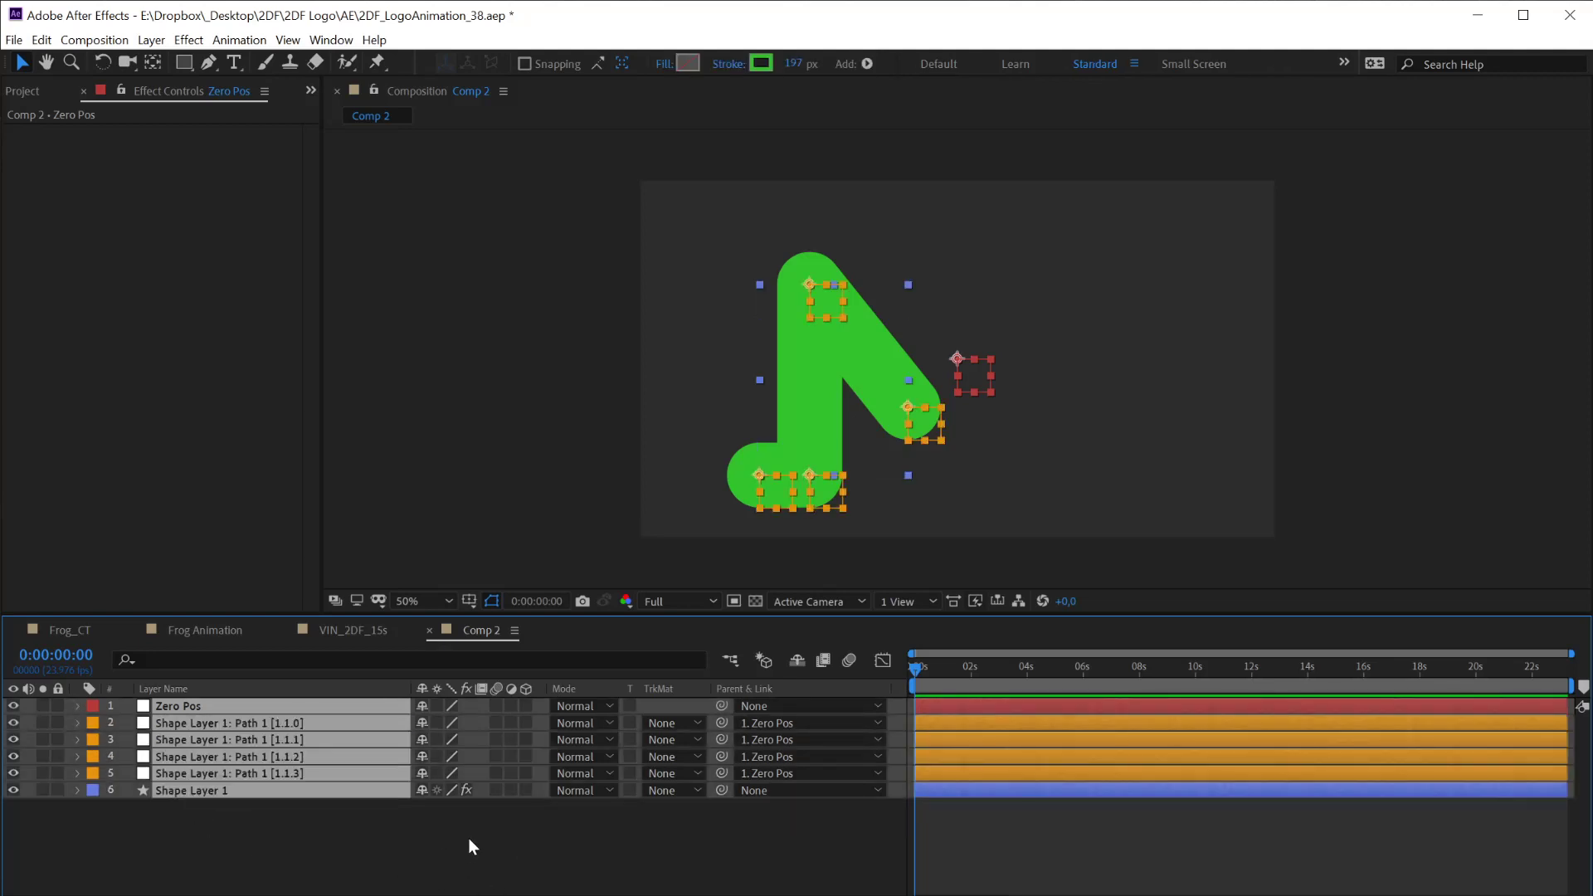
click(276, 818)
Duplicate all rig layers from Zero Pos to Shape Layer 1 and group the duplicates above the originals in the layer stack
click(181, 708)
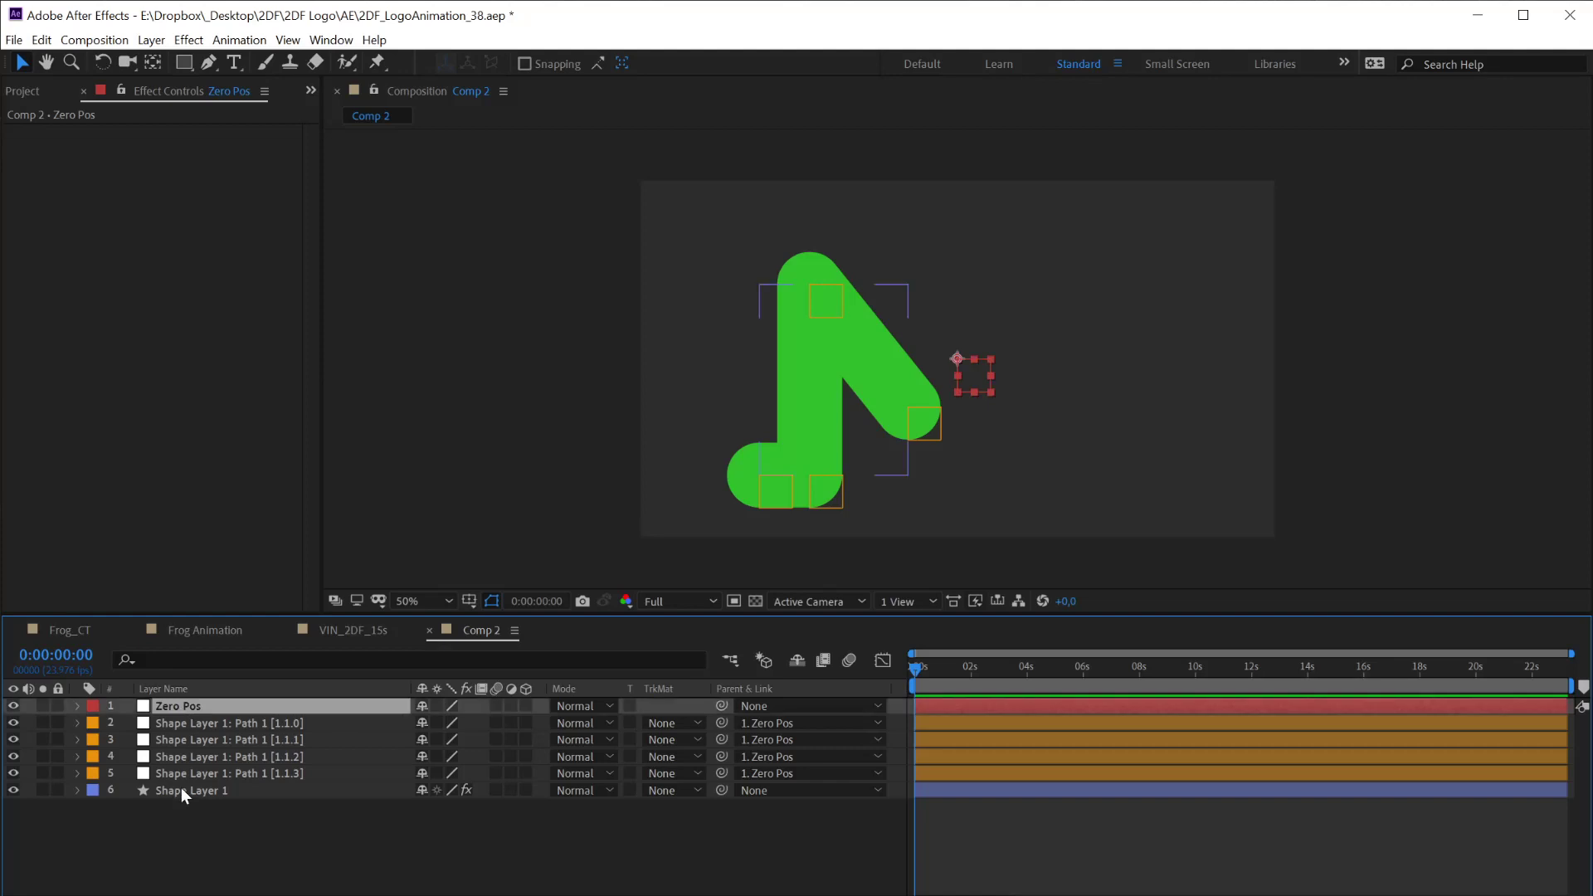
shift+click(184, 791)
key(ctrl+d)
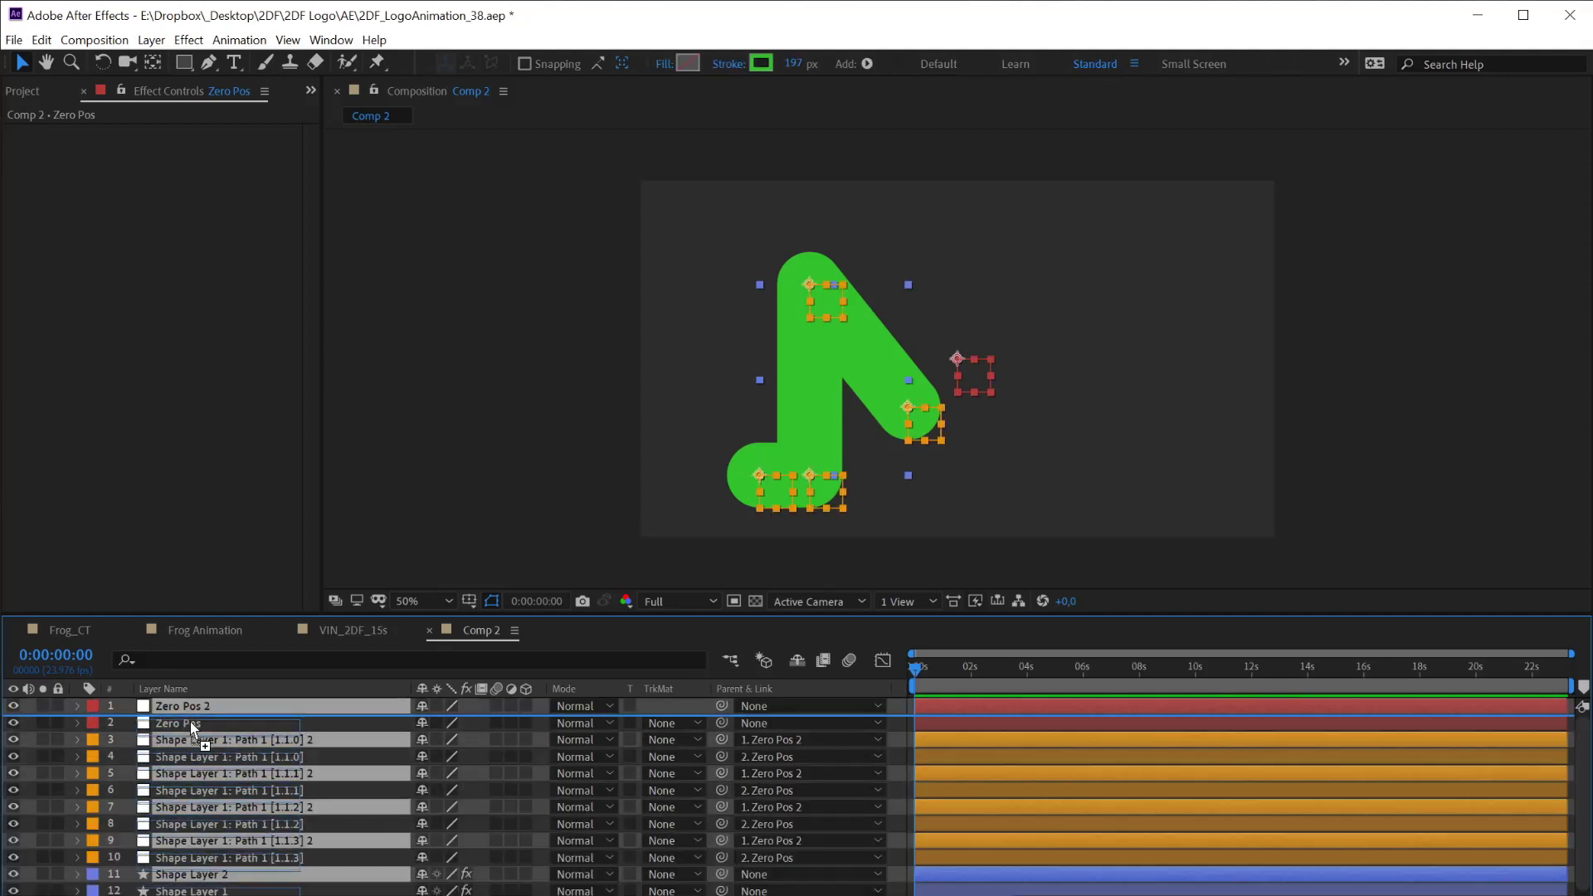
Move the Zero Pos 2 null towards the composition's upper-right corner and scale it down, taking its child nulls along
click(112, 497)
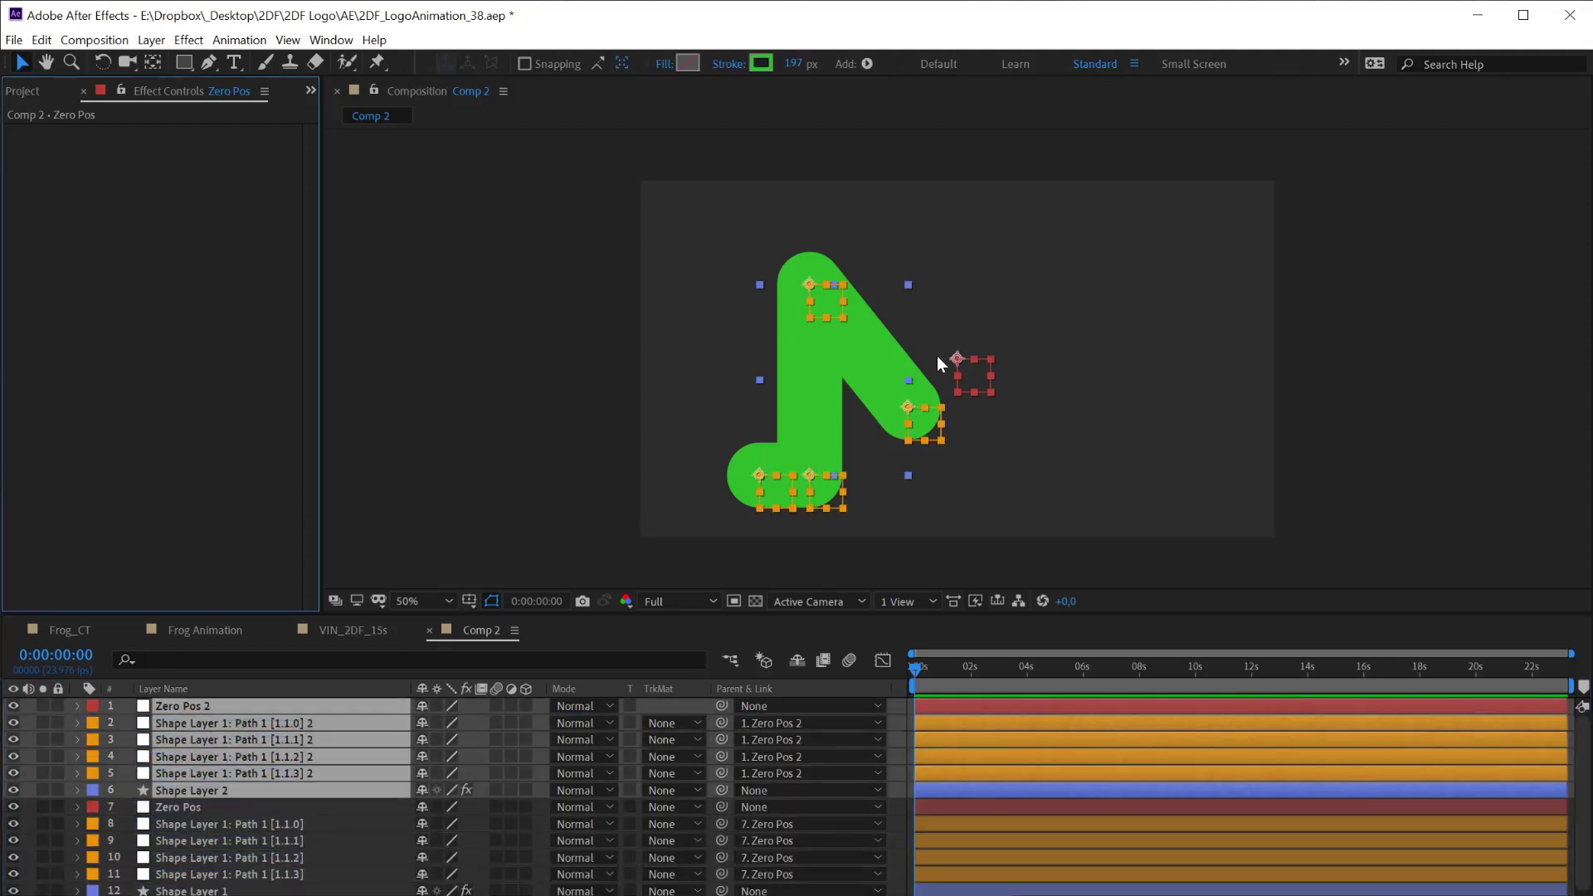
click(1406, 401)
drag(990, 376, 1246, 264)
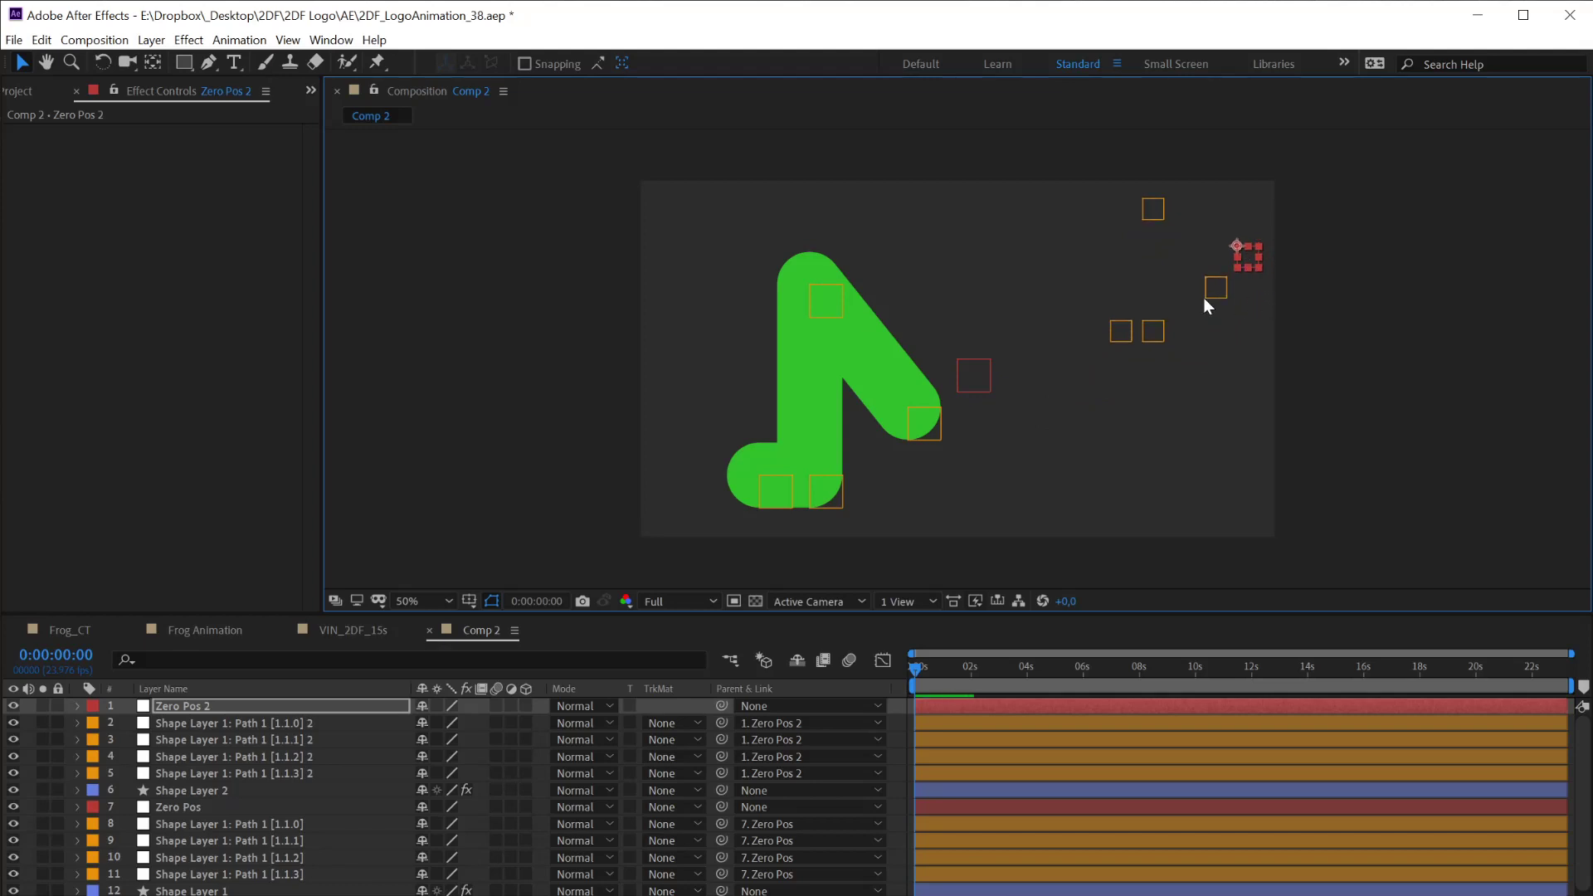
Compare the Position values of the original Path 1 [1.1.0] null and its duplicate Path 1 [1.1.0] 2
click(273, 727)
key(p)
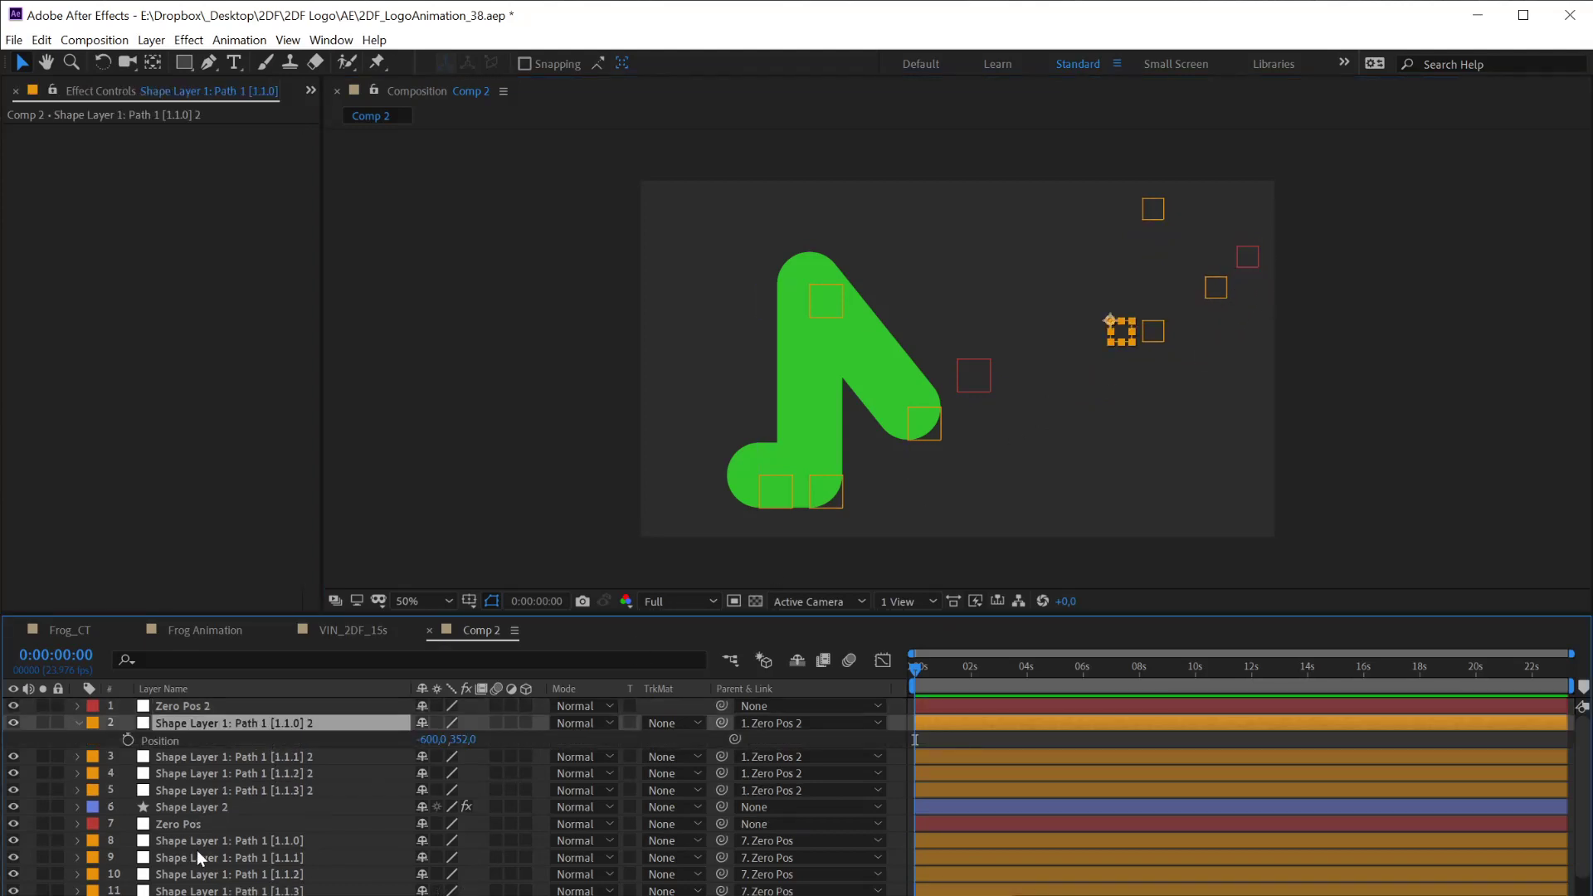
click(224, 843)
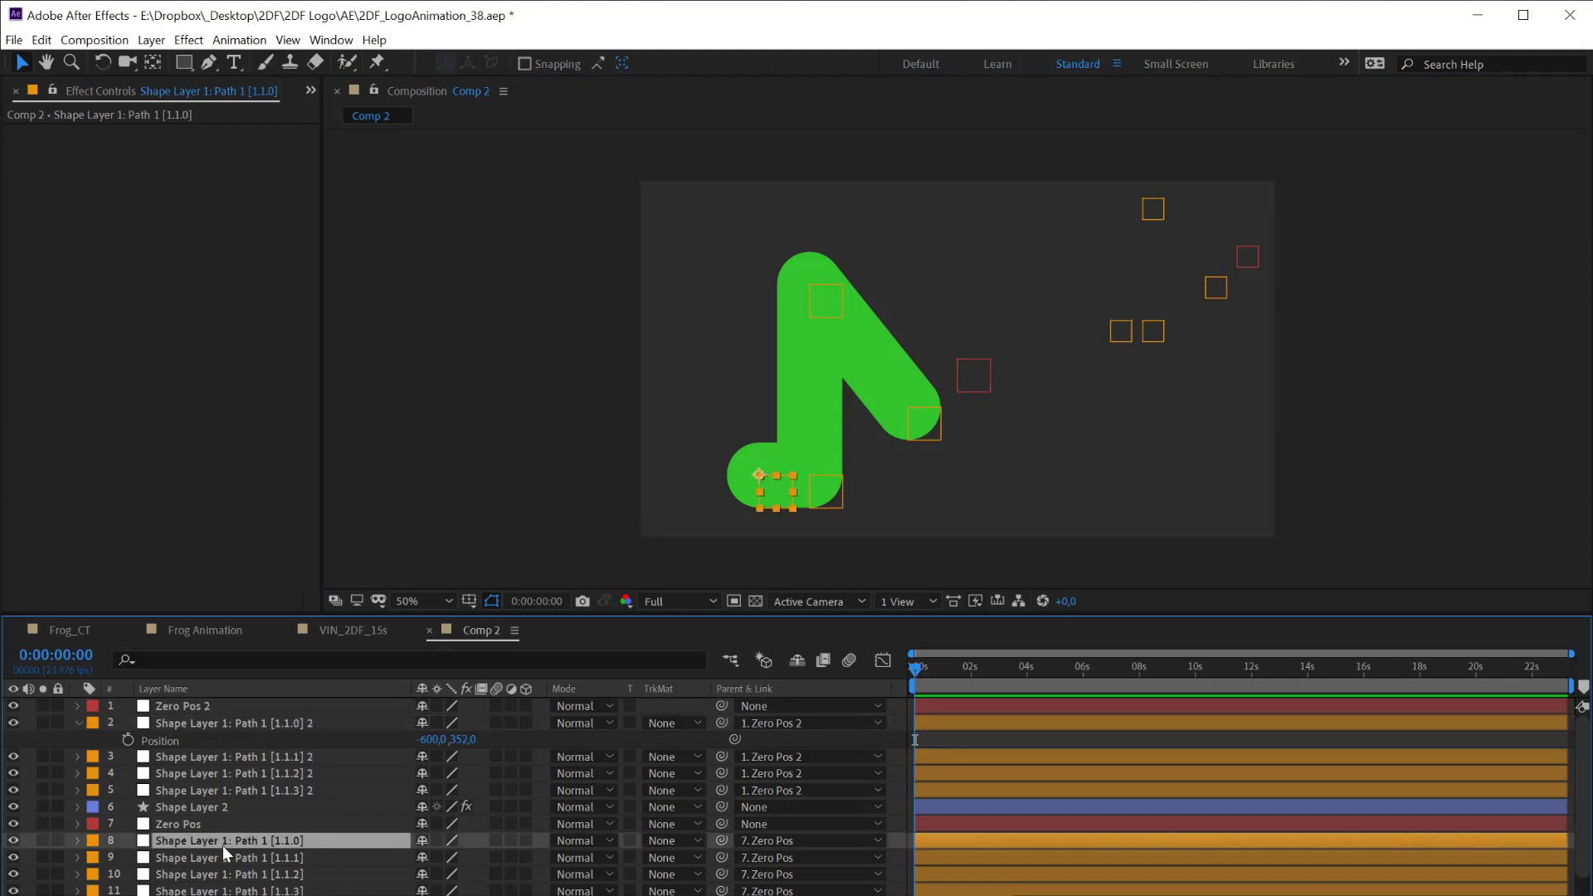
key(p)
drag(242, 877, 256, 835)
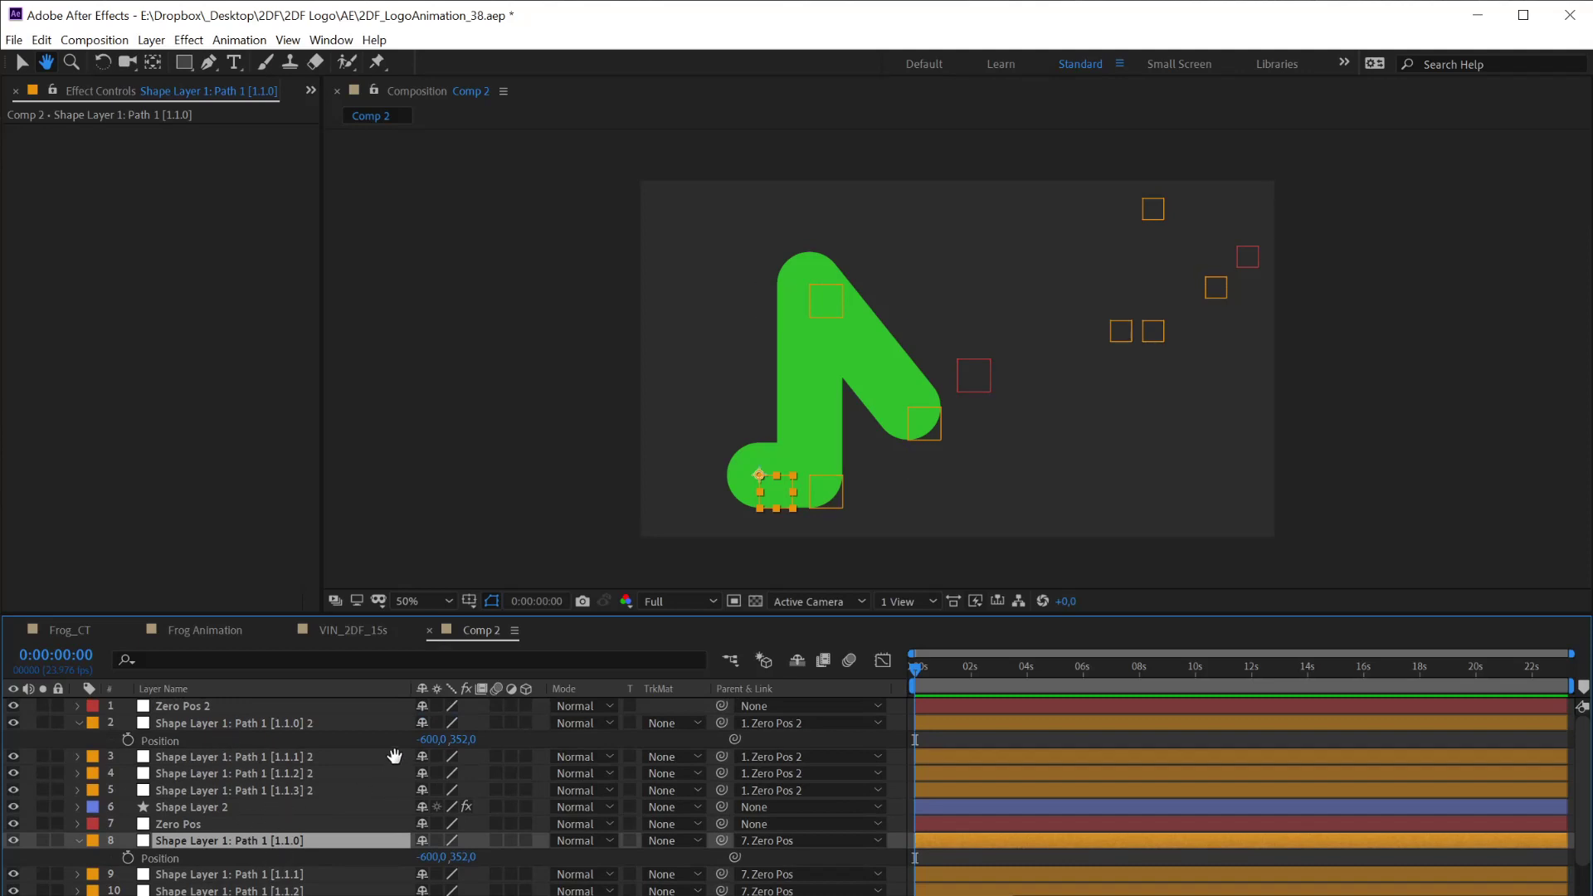
key(v)
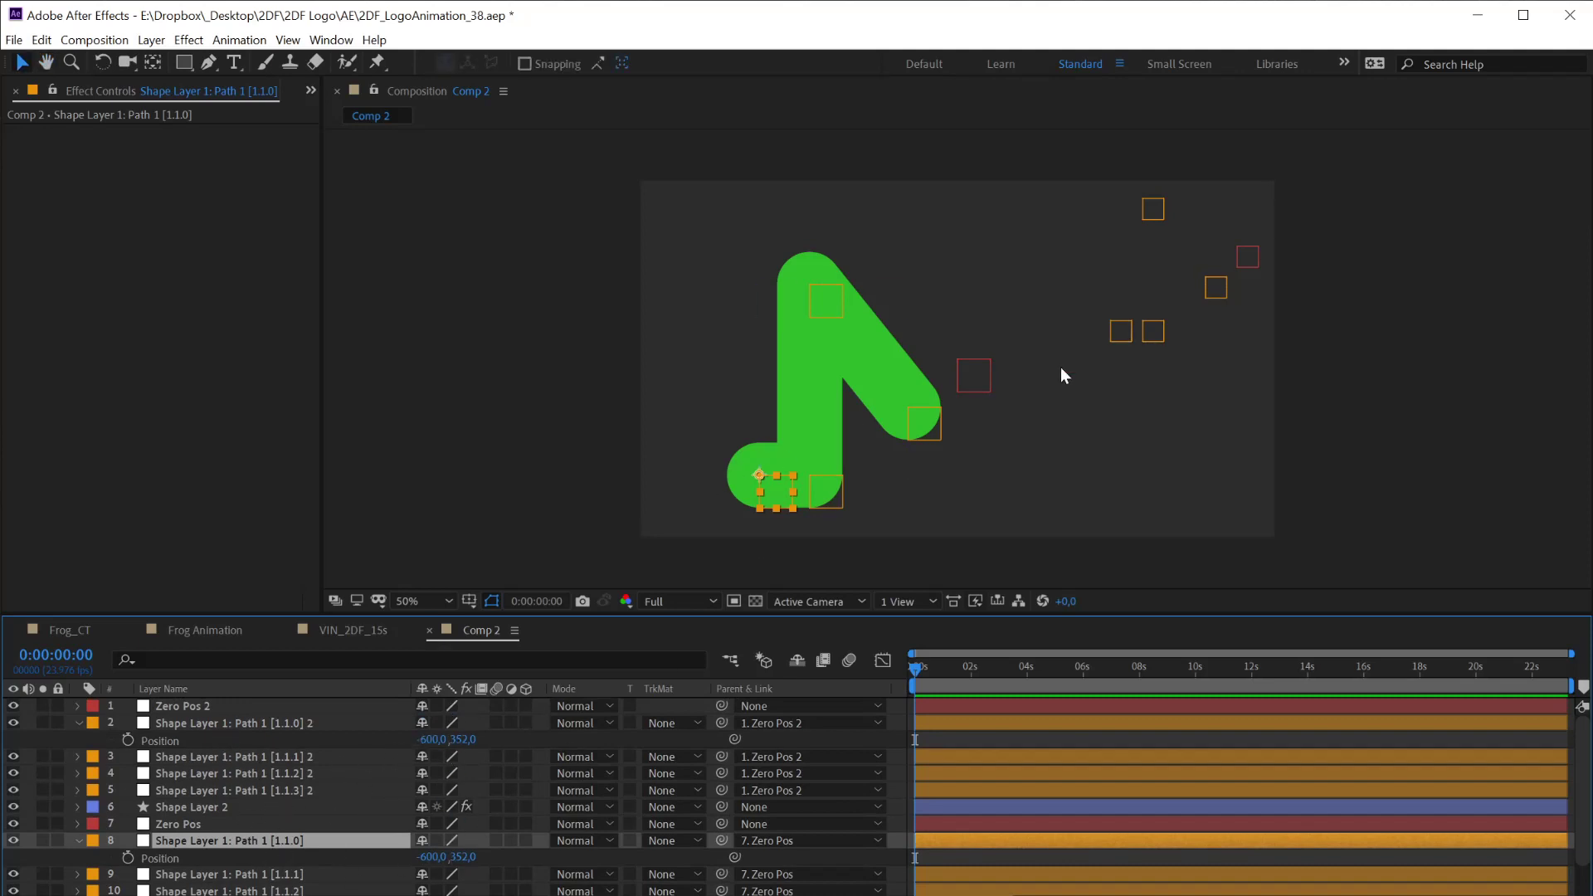
click(230, 724)
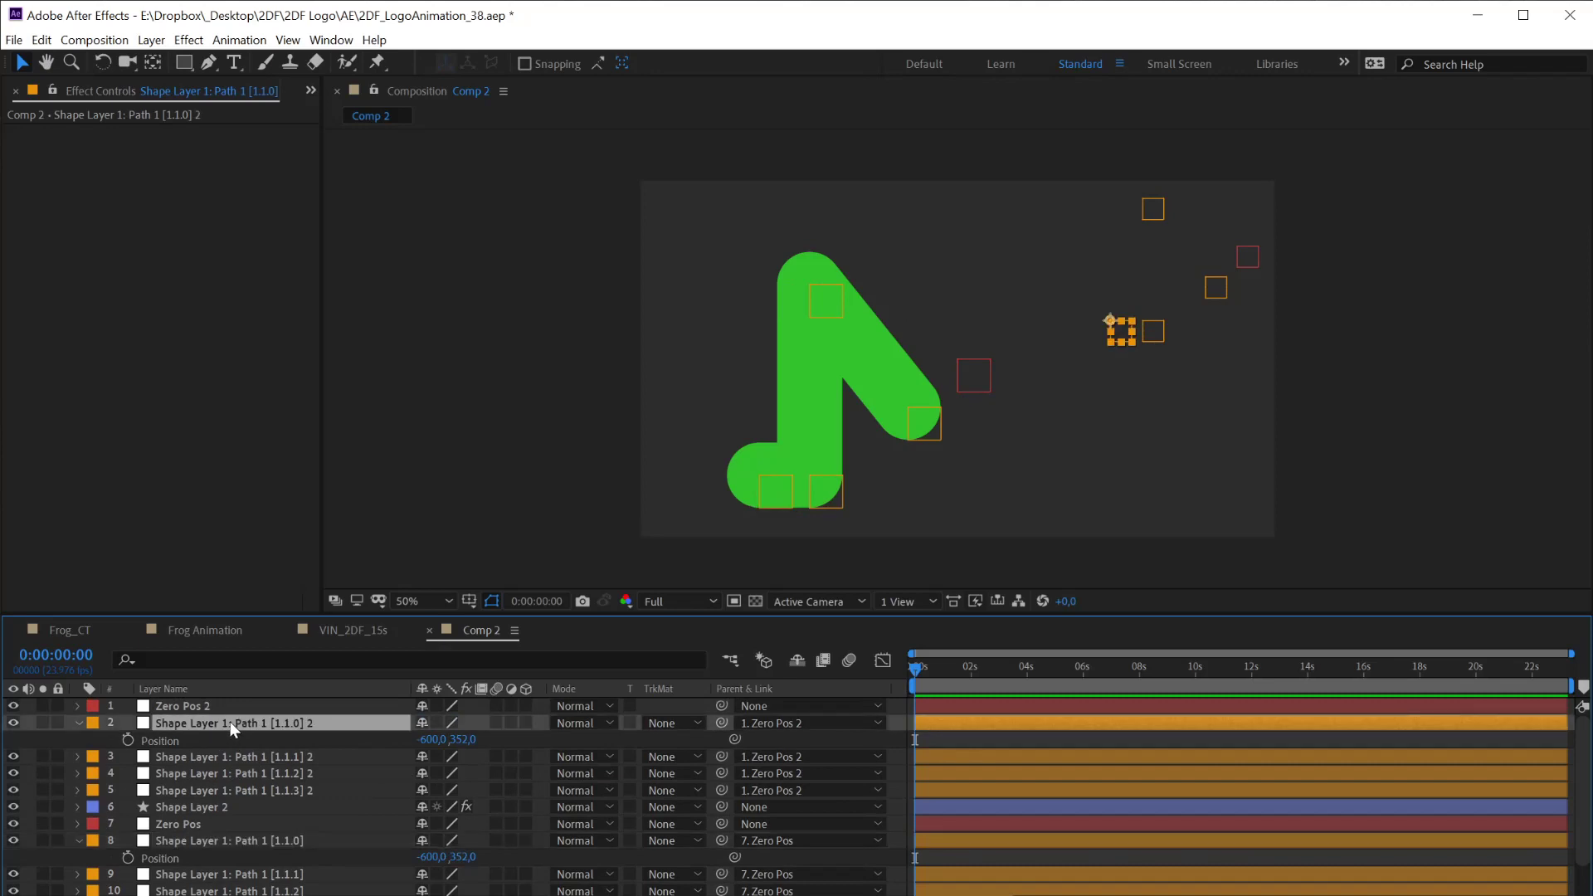
click(259, 841)
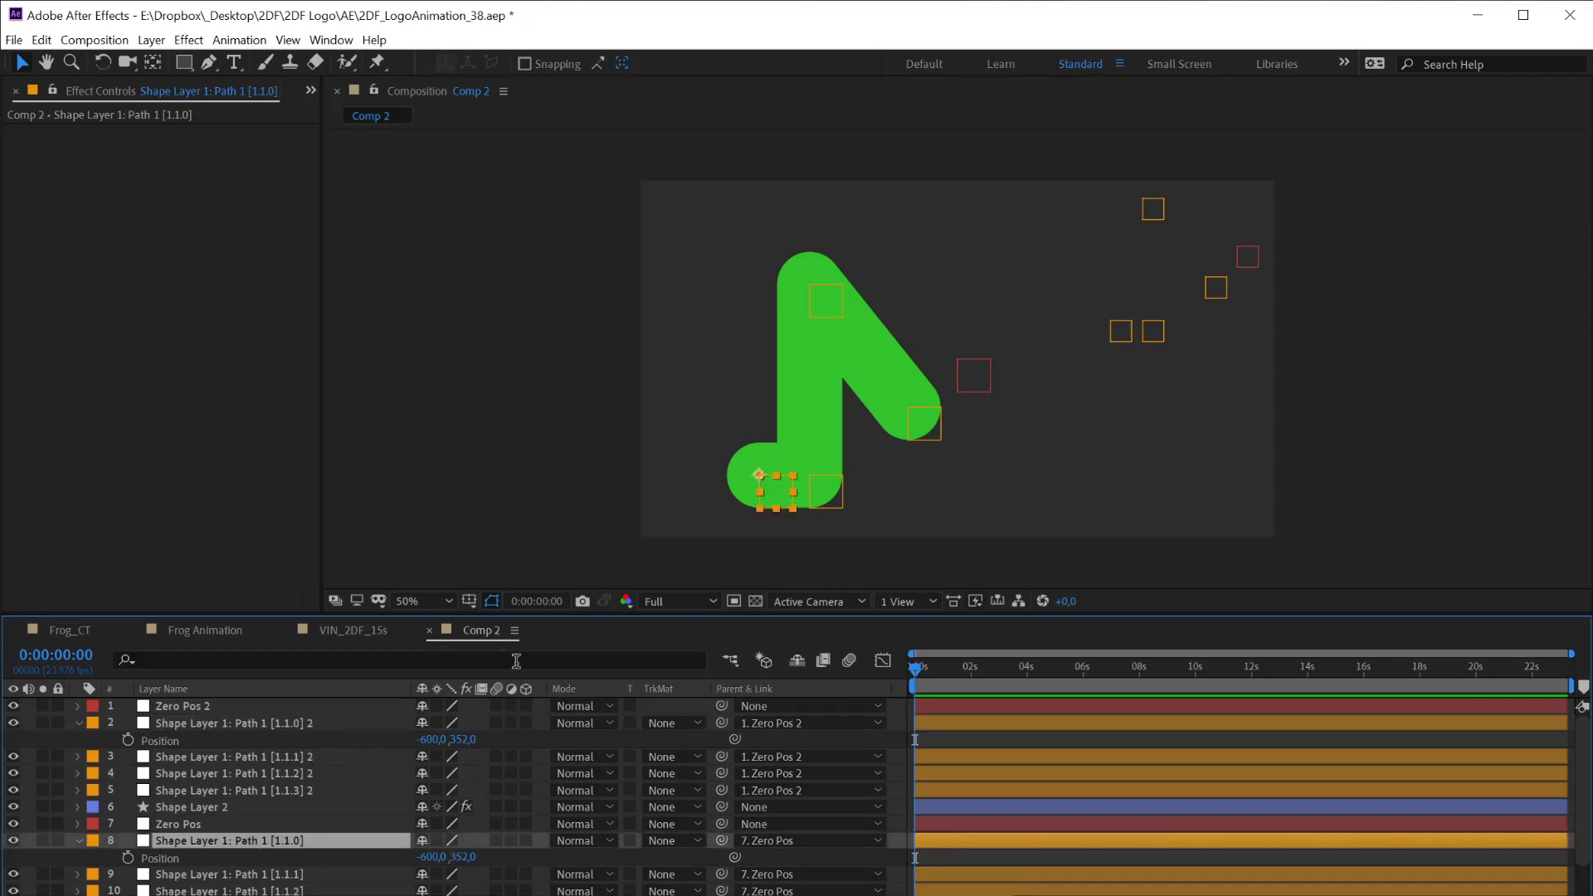
click(230, 724)
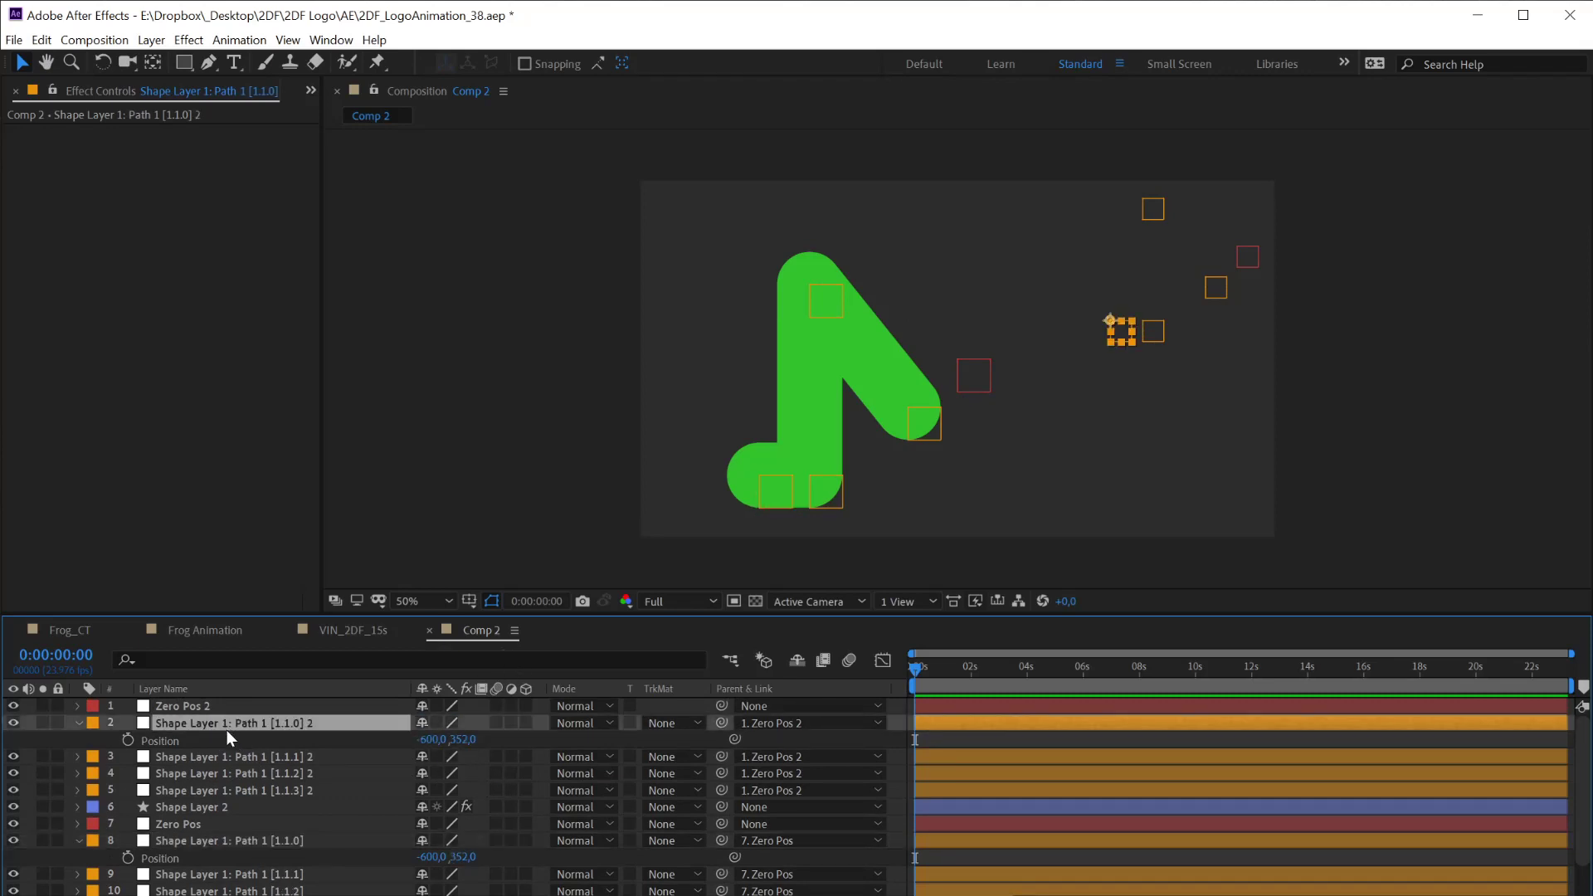
On Shape Layer 2, relink the Path 1 [1.1.0] and [1.1.1] point effects to the duplicate nulls [1.1.0] 2 and [1.1.1] 2
click(201, 811)
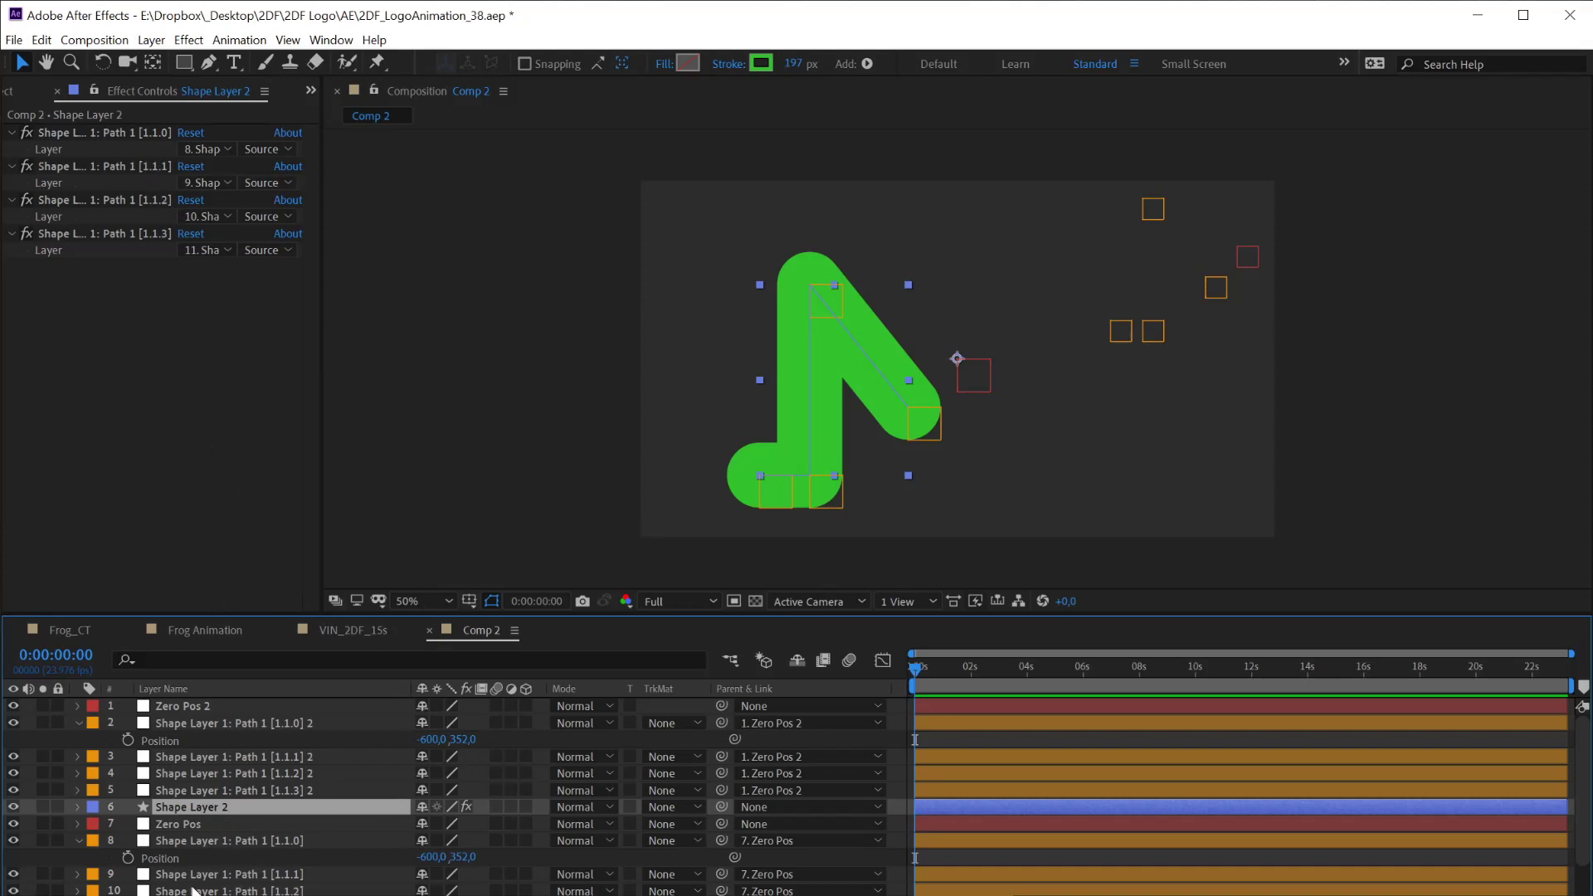
click(79, 724)
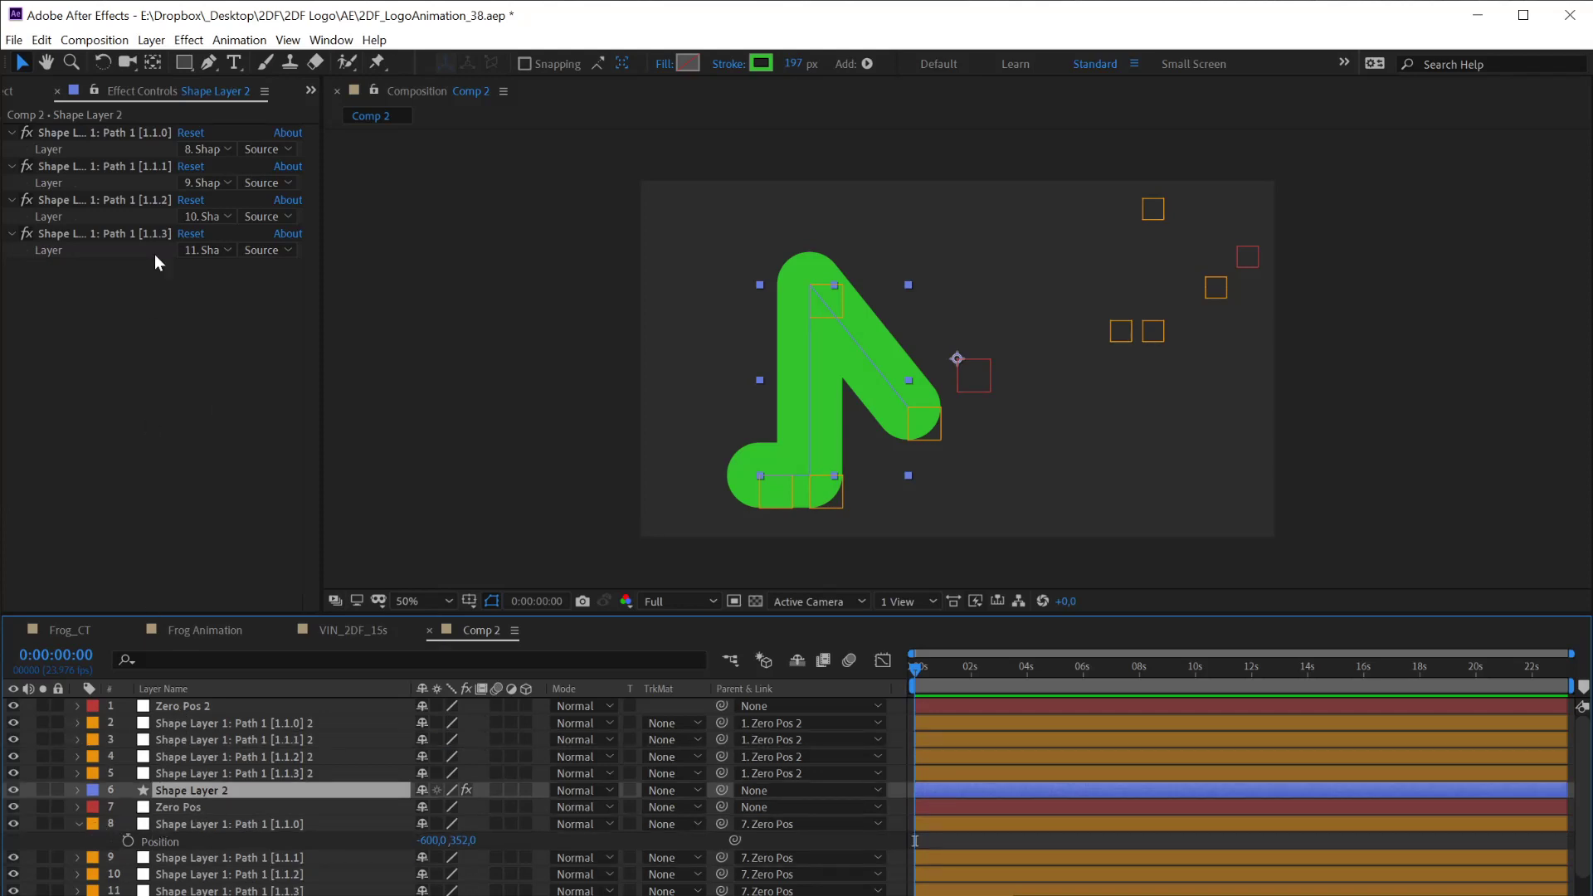
click(191, 148)
click(222, 214)
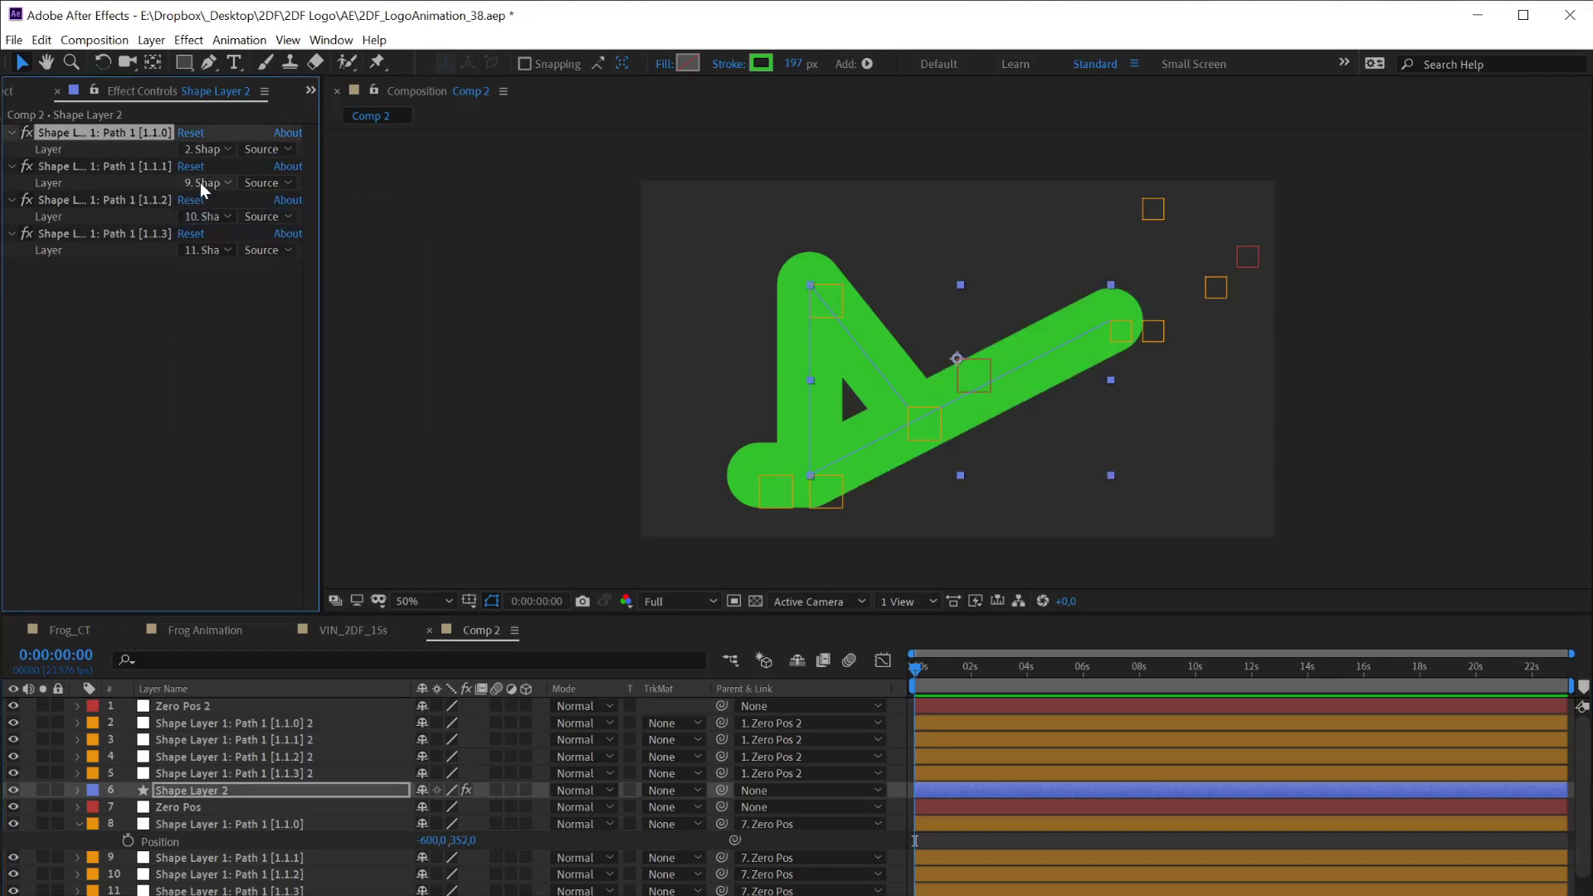
click(197, 183)
click(214, 268)
Relink Shape Layer 2's Path 1 [1.1.2] and [1.1.3] point effects to the duplicate nulls [1.1.2] 2 and [1.1.3] 2
click(197, 216)
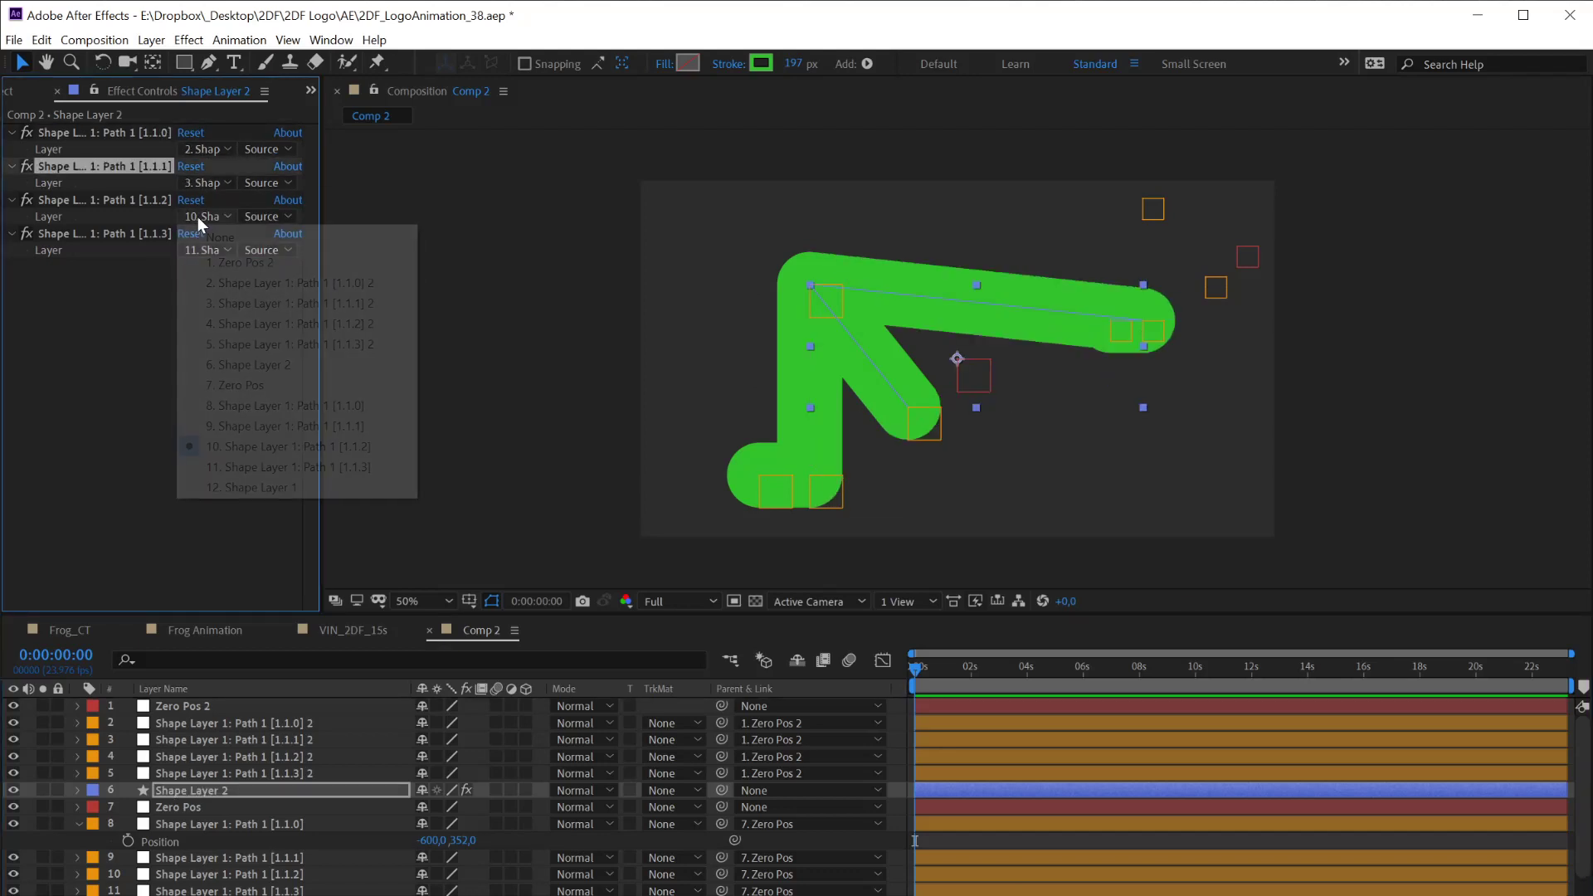
click(237, 323)
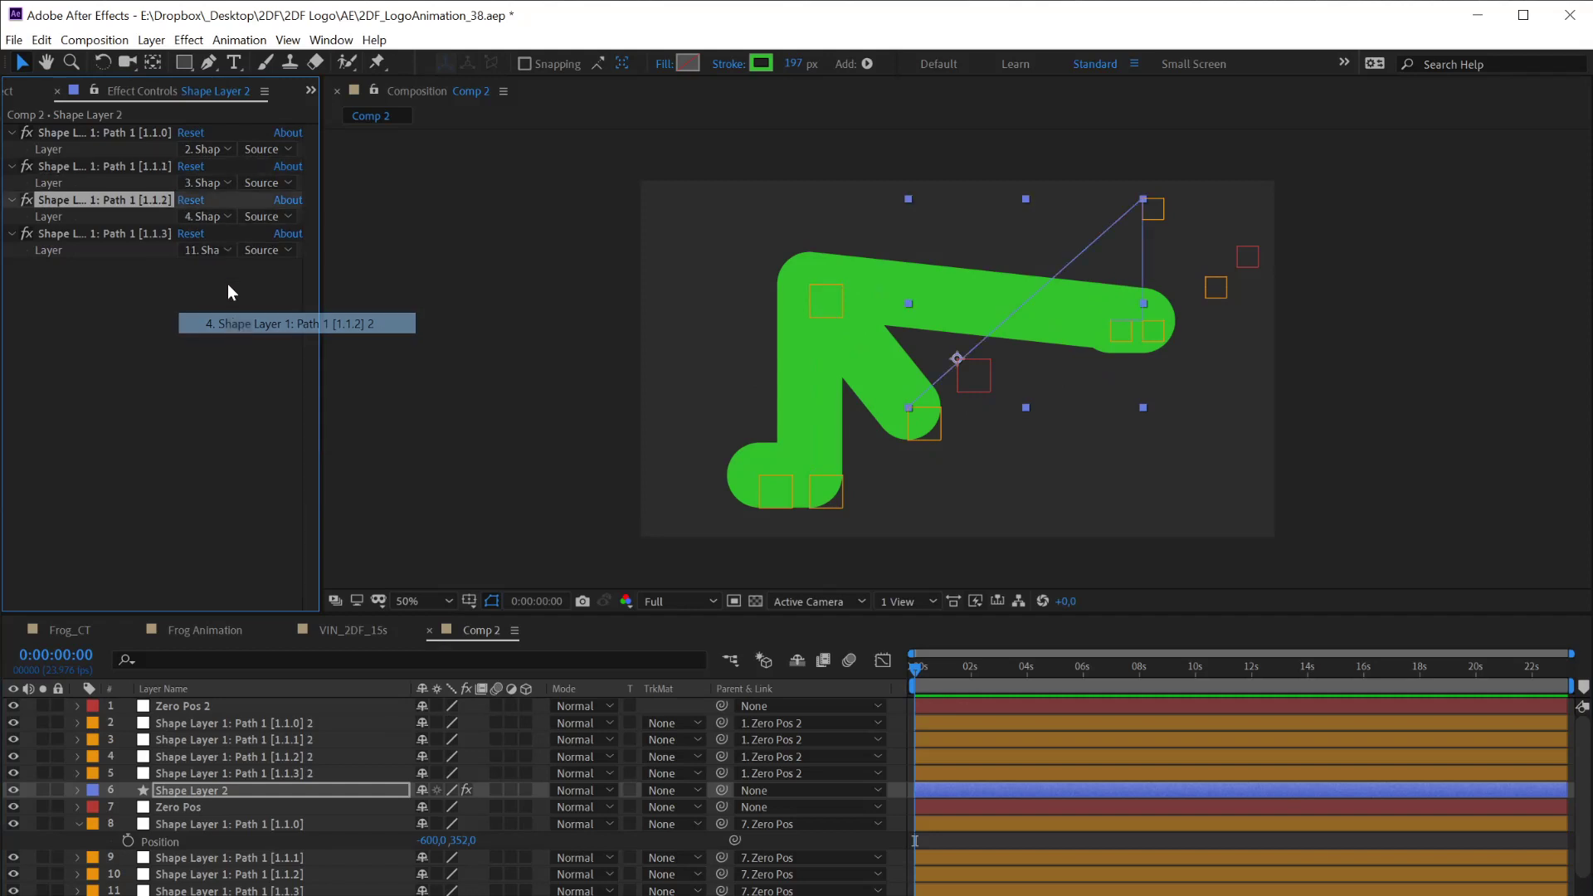
click(204, 248)
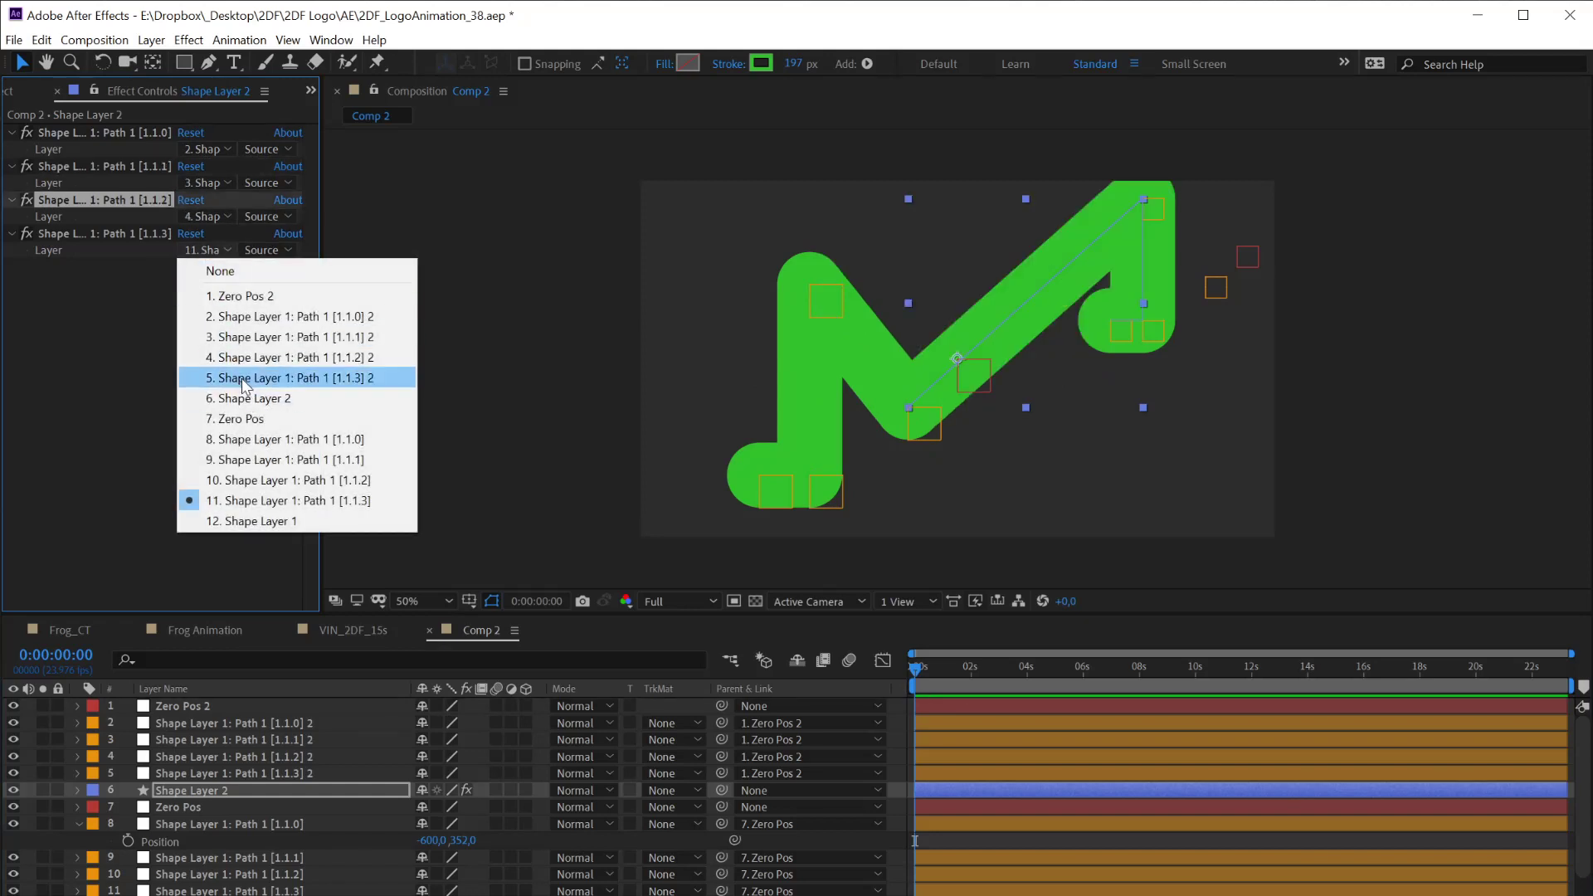
click(247, 390)
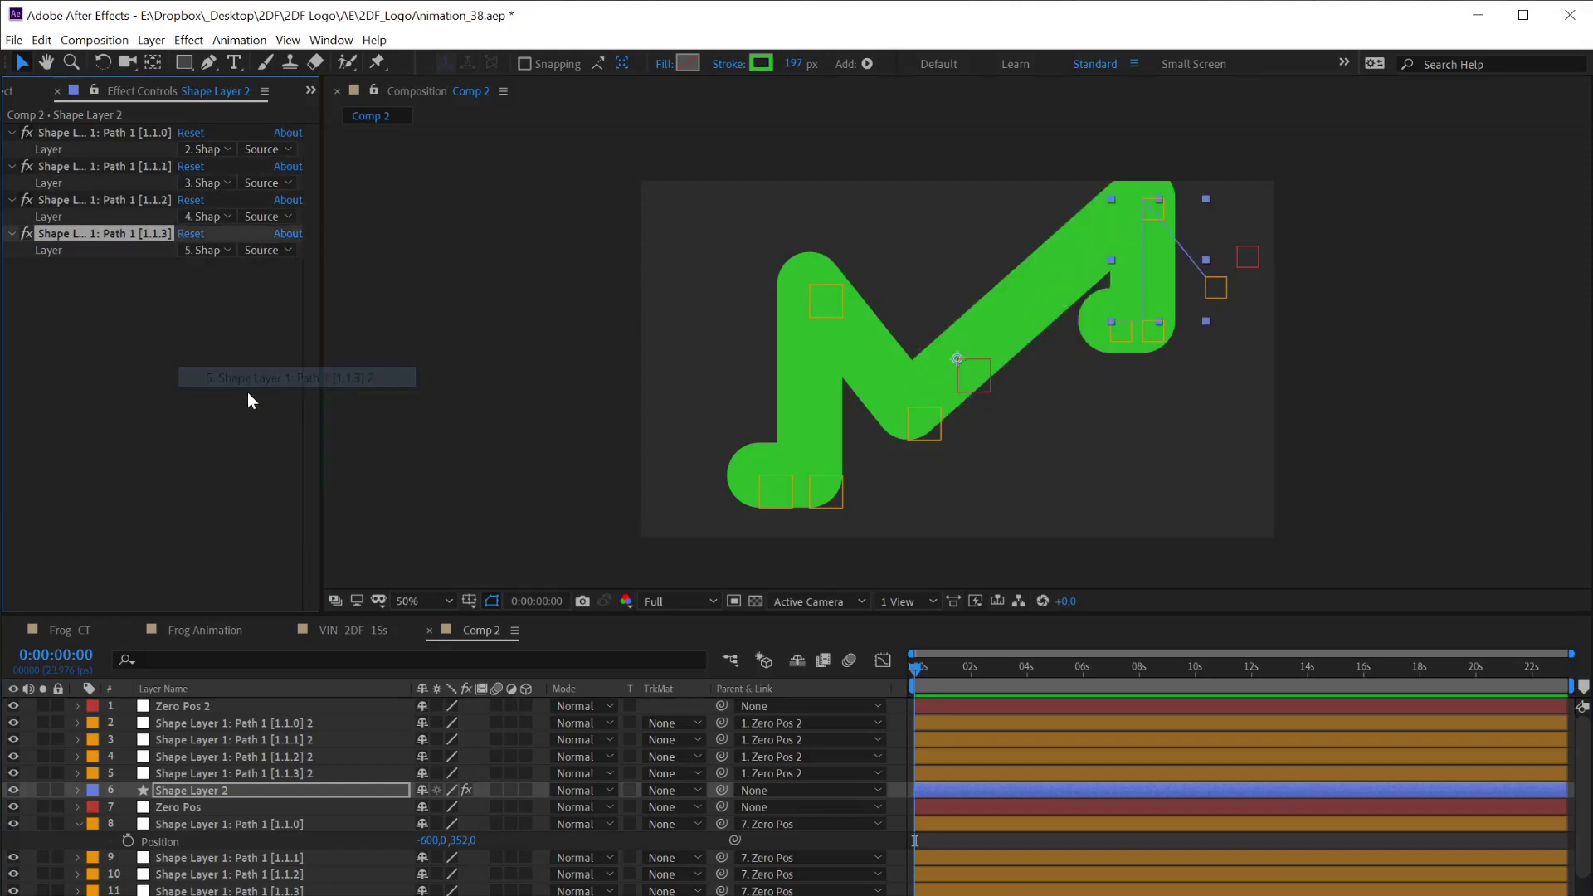
Change the label colour of the layers from Zero Pos 2 down to Shape Layer 2 to Yellow
click(174, 789)
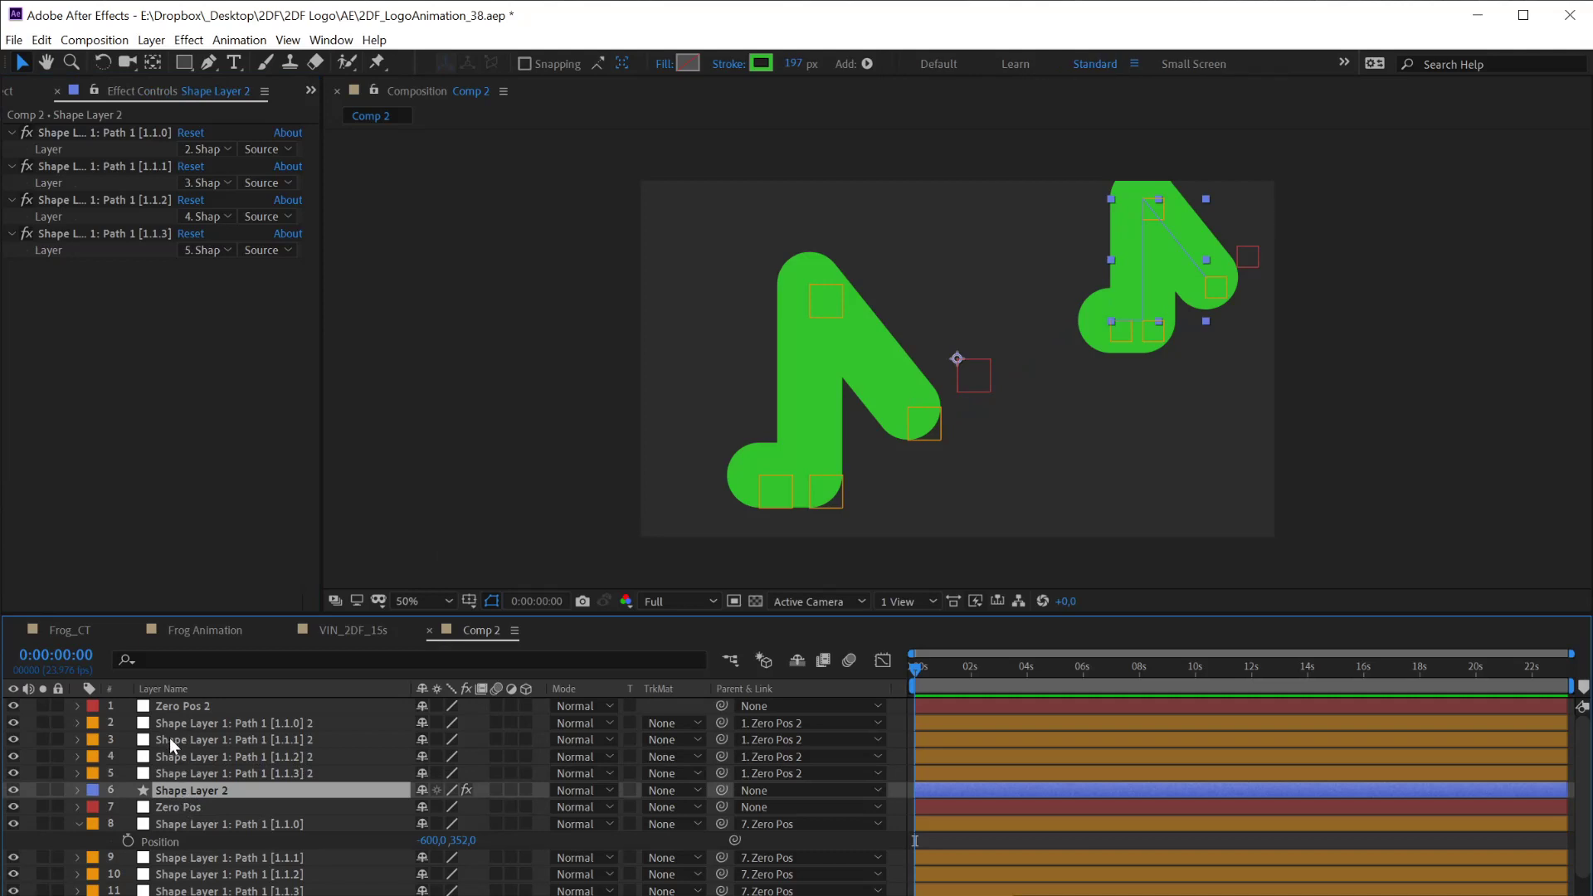
shift+click(166, 710)
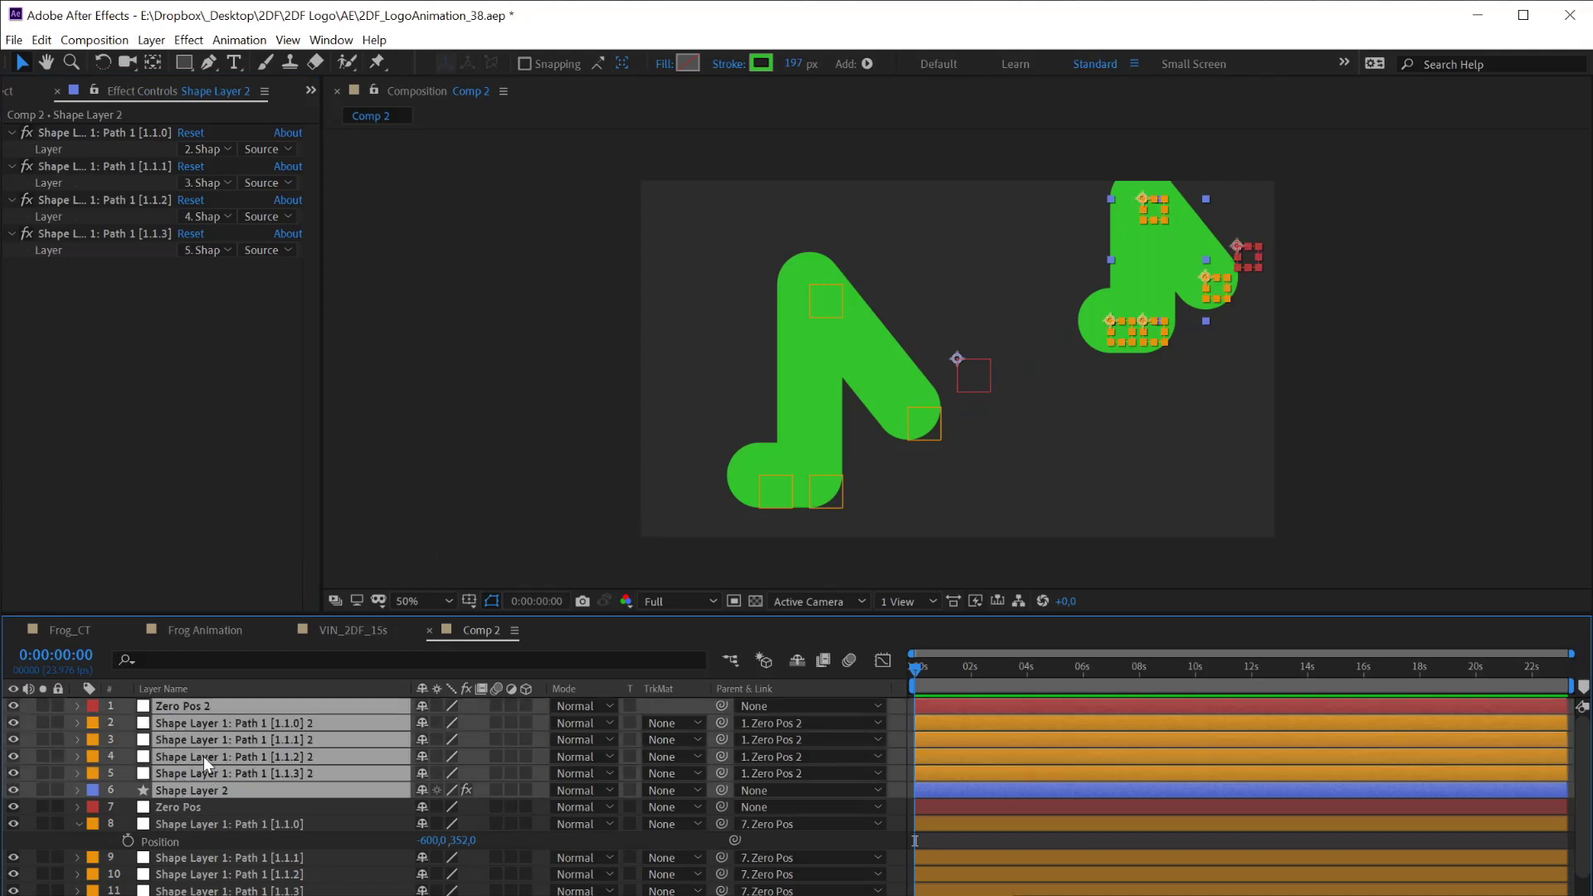
click(99, 778)
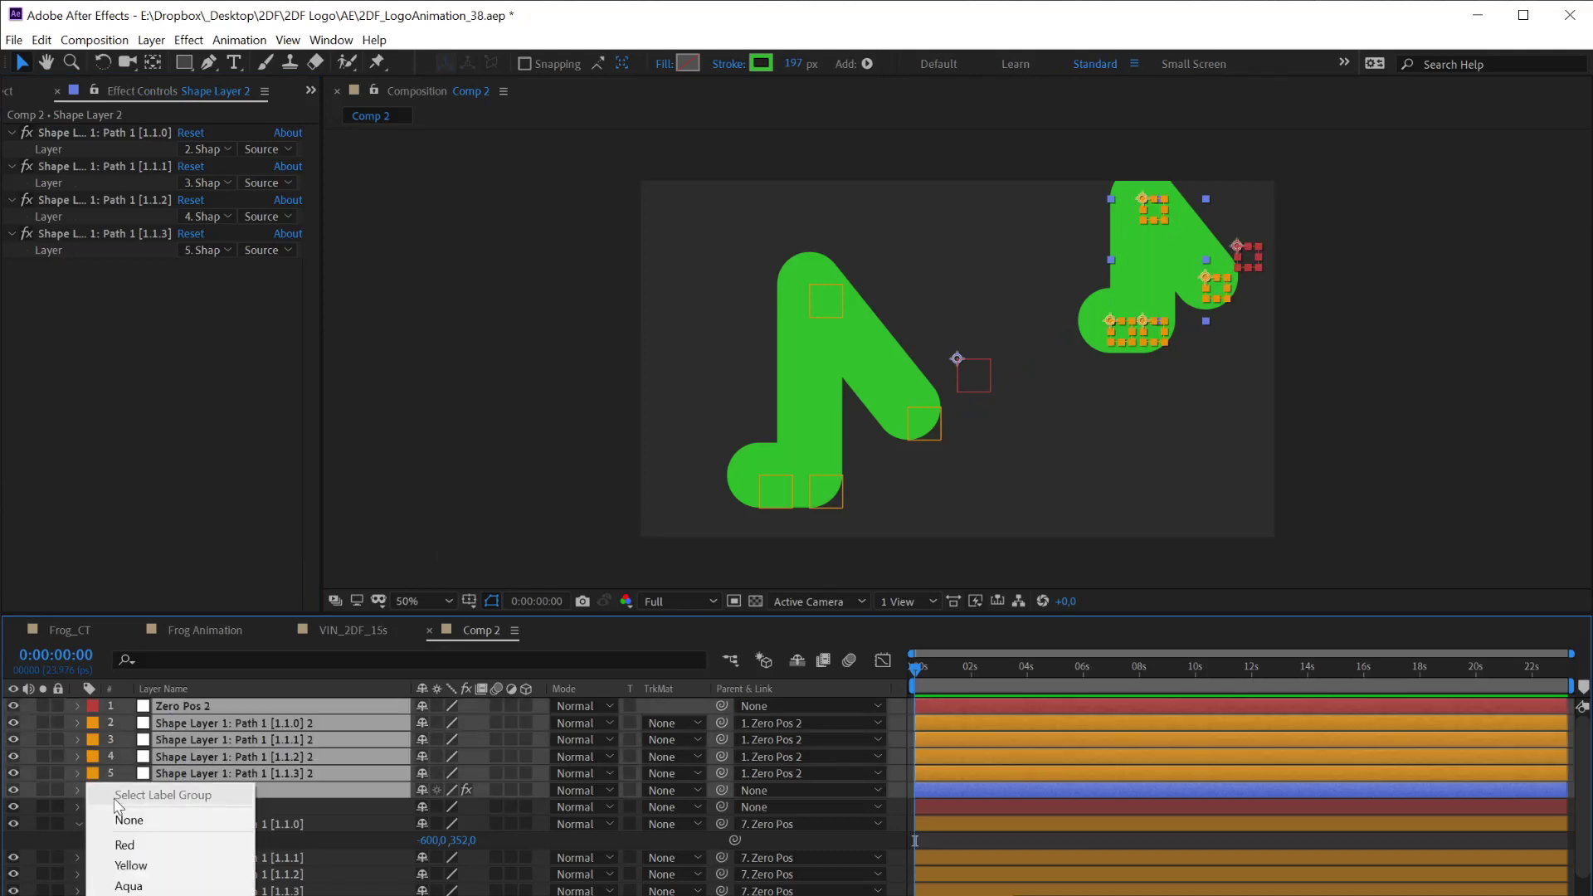
click(149, 865)
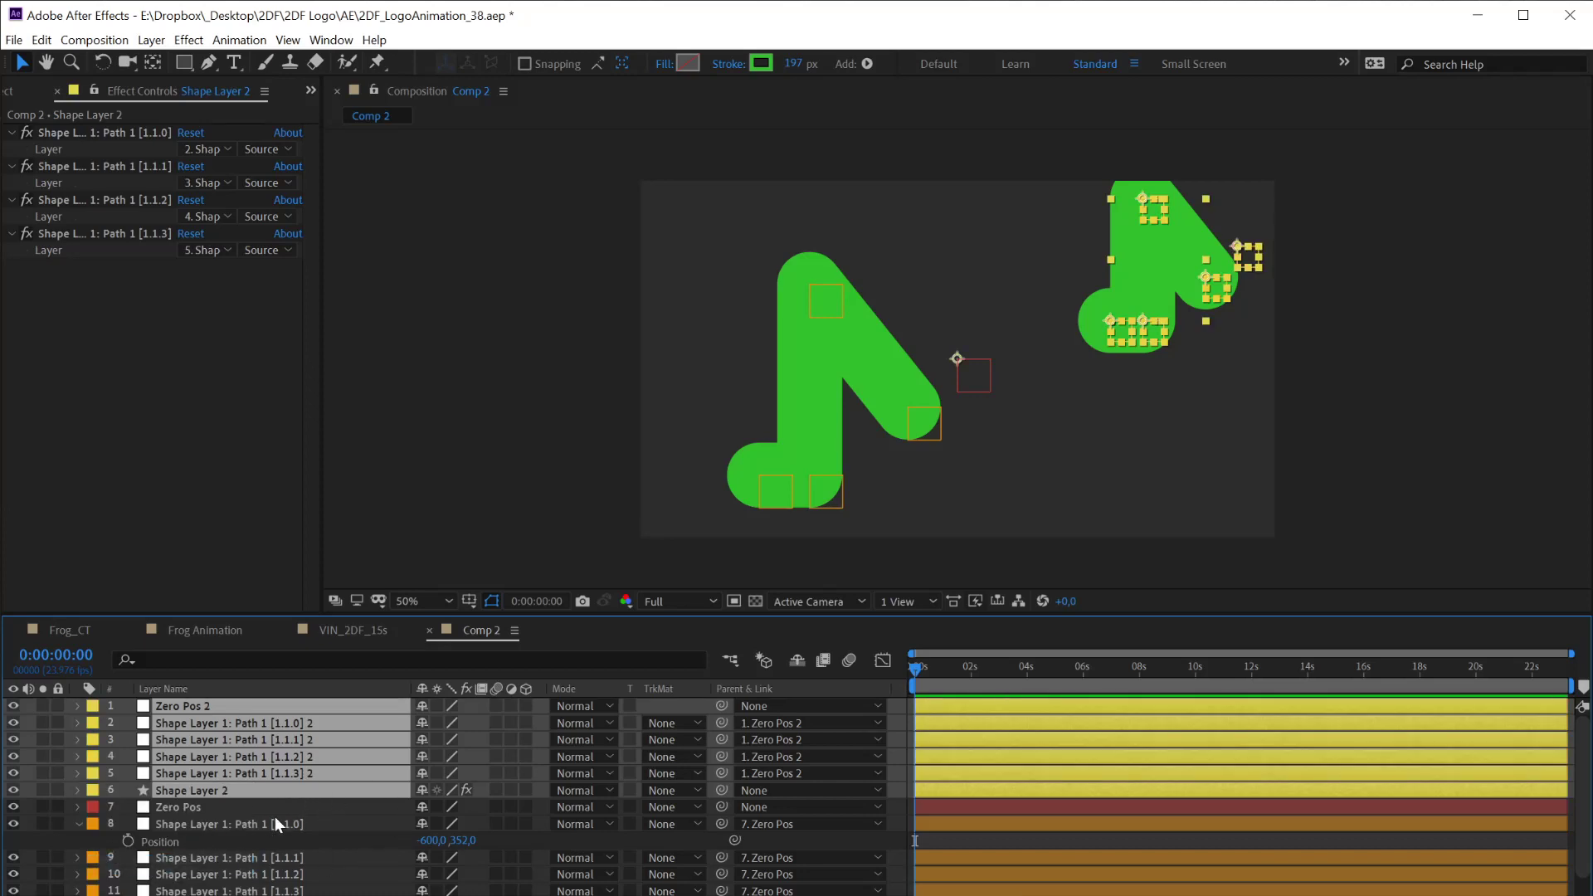
Give Shape Layer 2 a cyan stroke with a width of 25 px
click(176, 808)
click(184, 792)
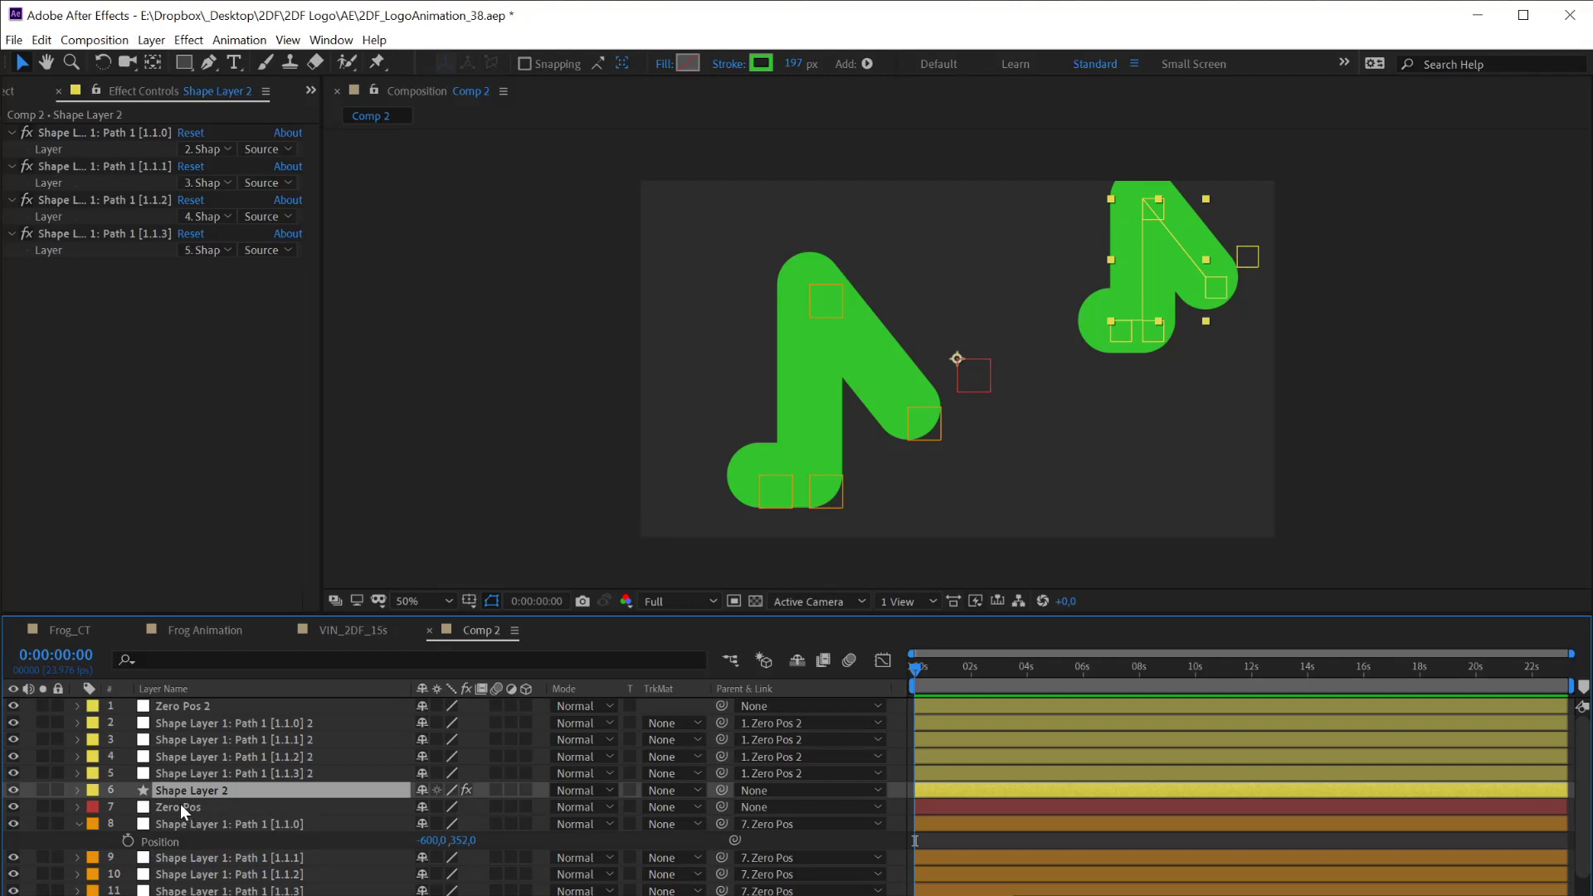
drag(801, 70, 640, 88)
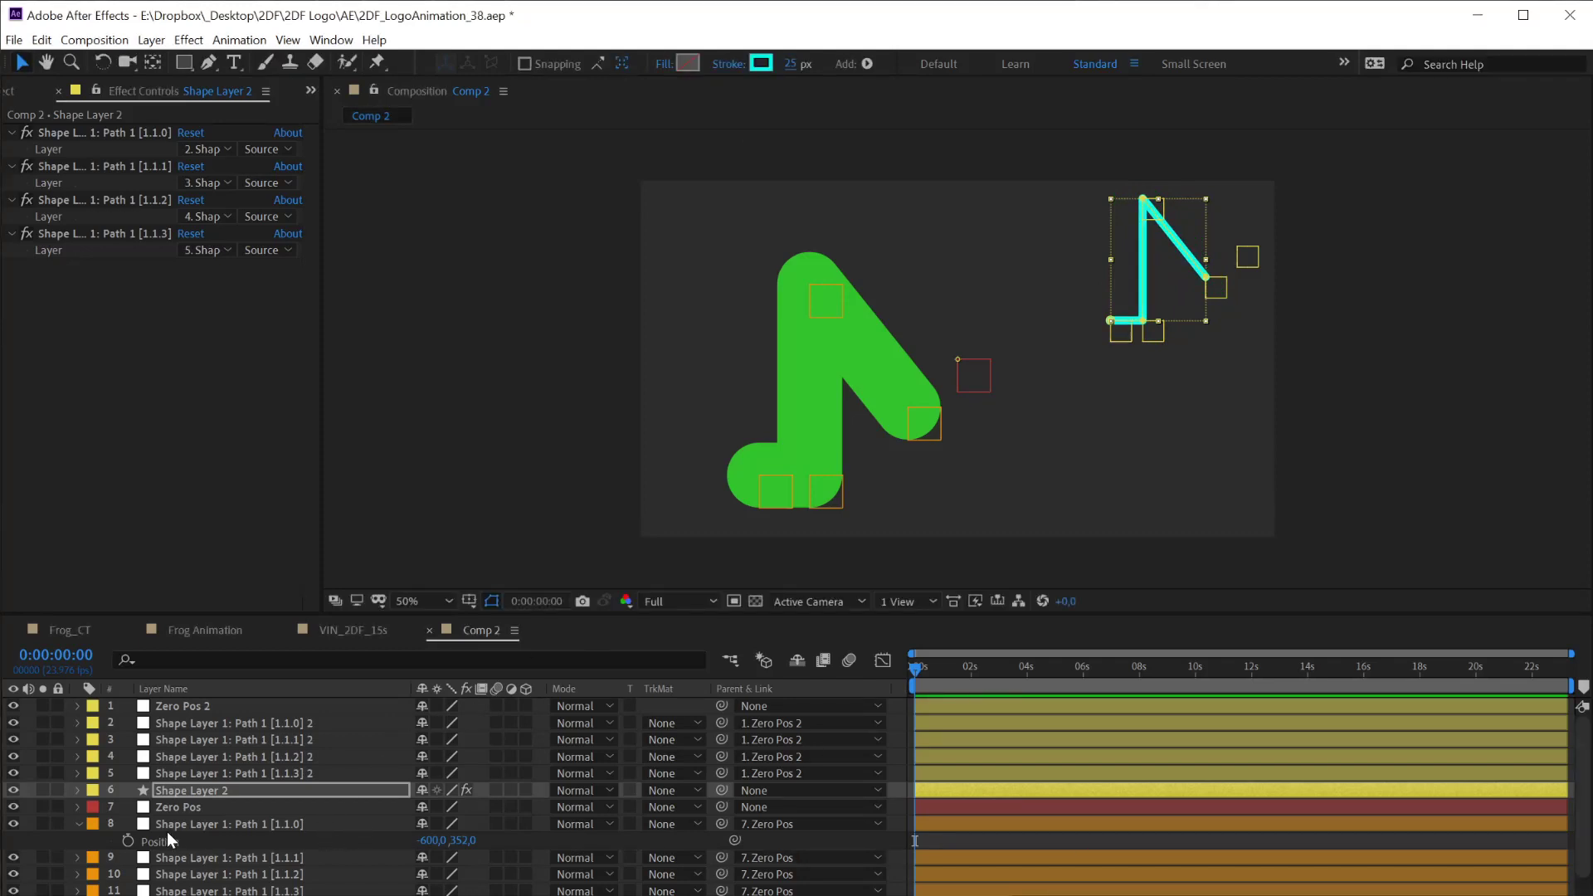
Turn Zero Pos 2, its four duplicate path nulls and Shape Layer 2 into guide layers
click(168, 810)
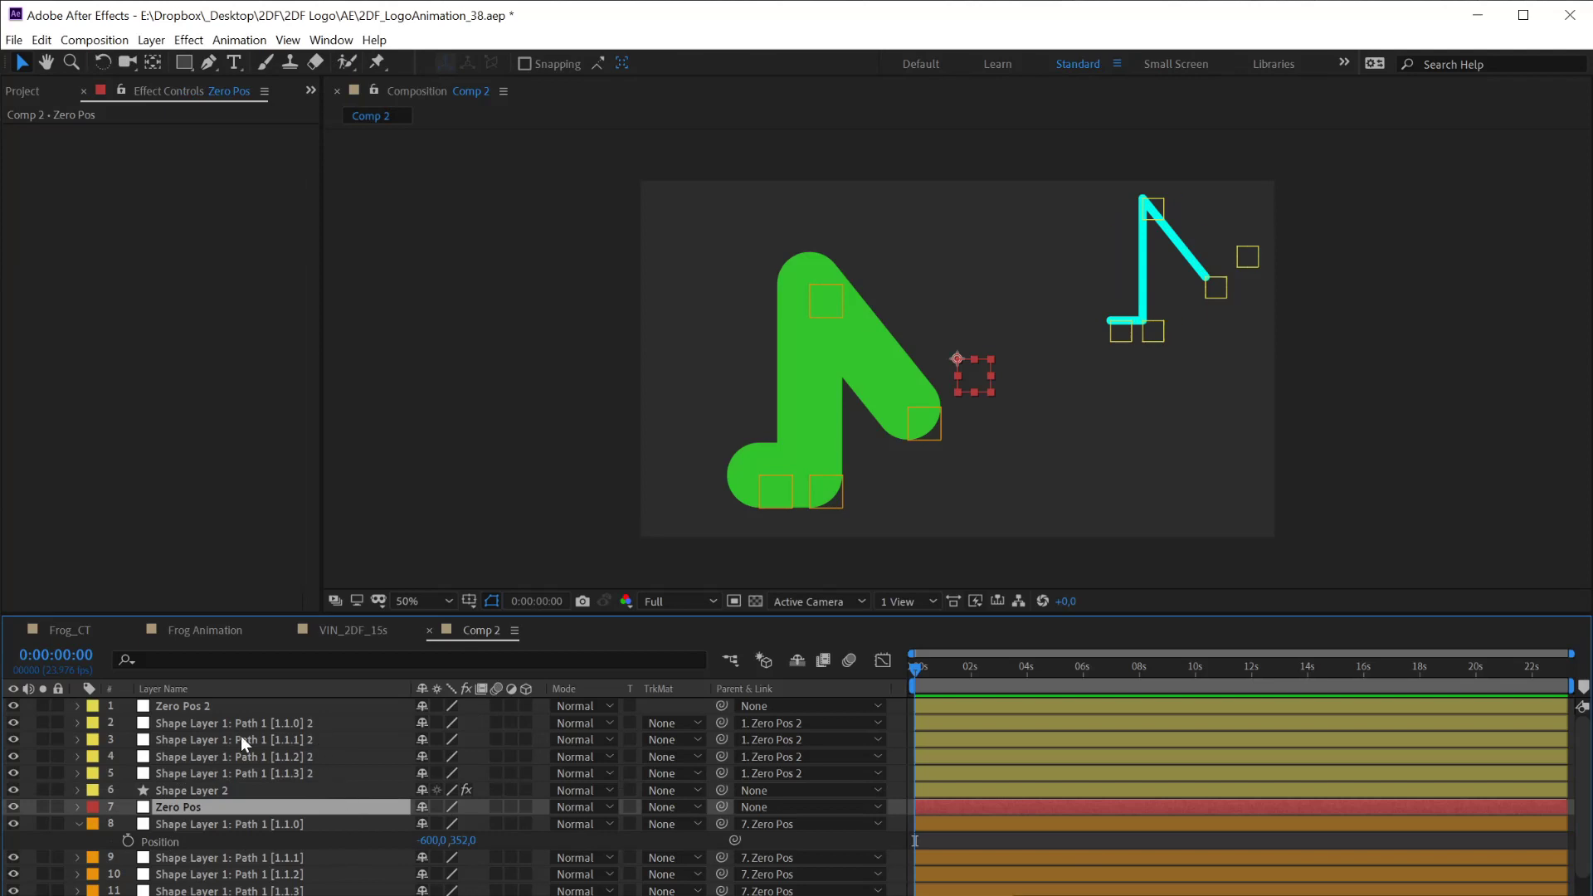
click(76, 825)
click(165, 704)
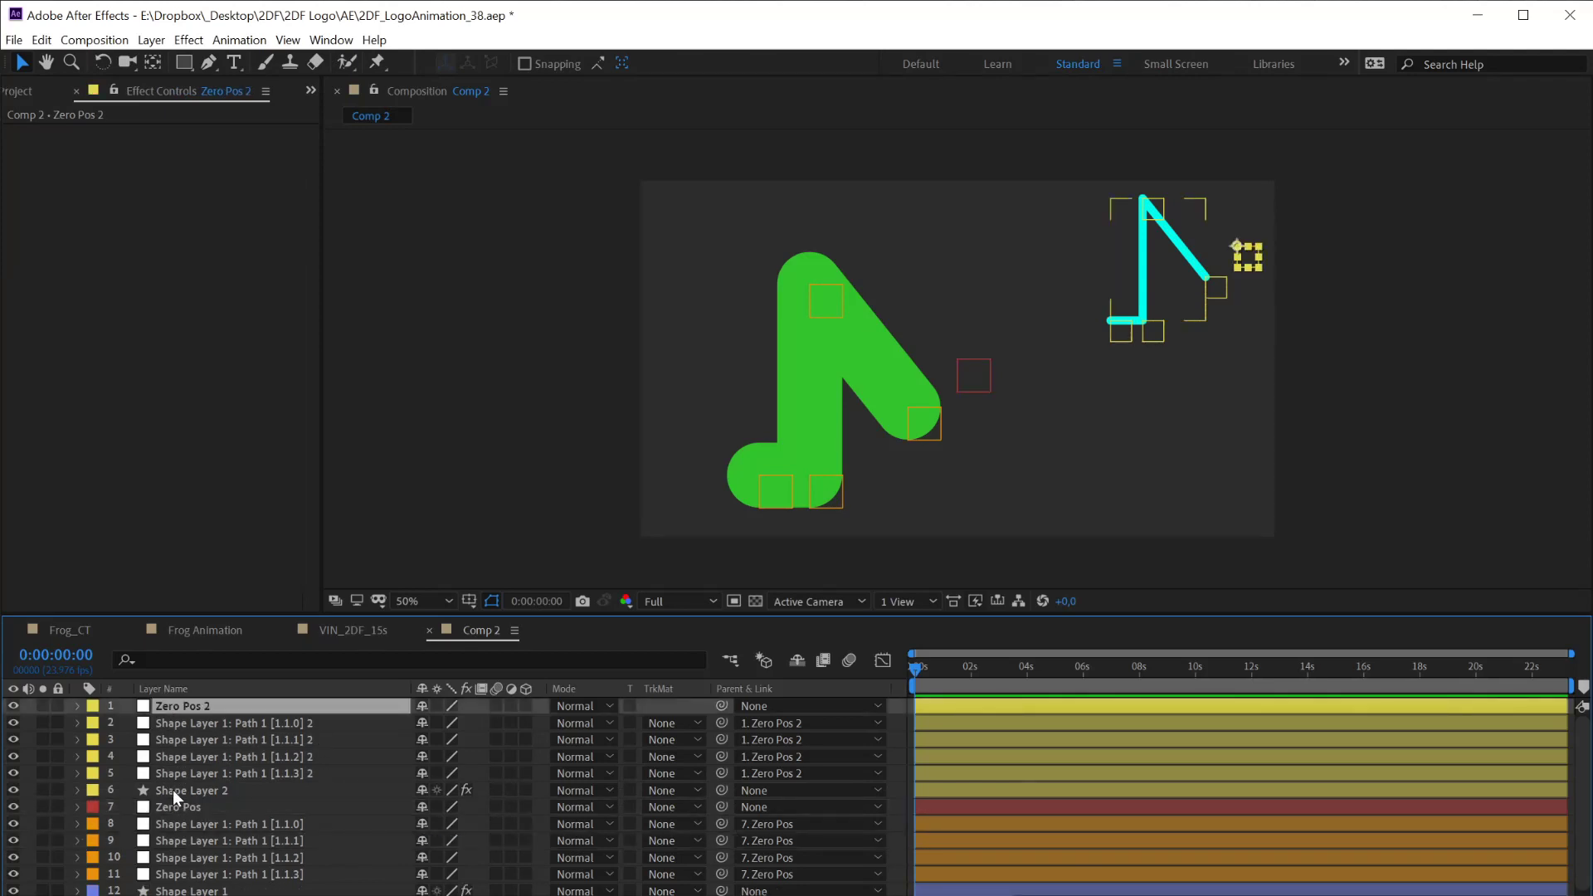
shift+click(176, 793)
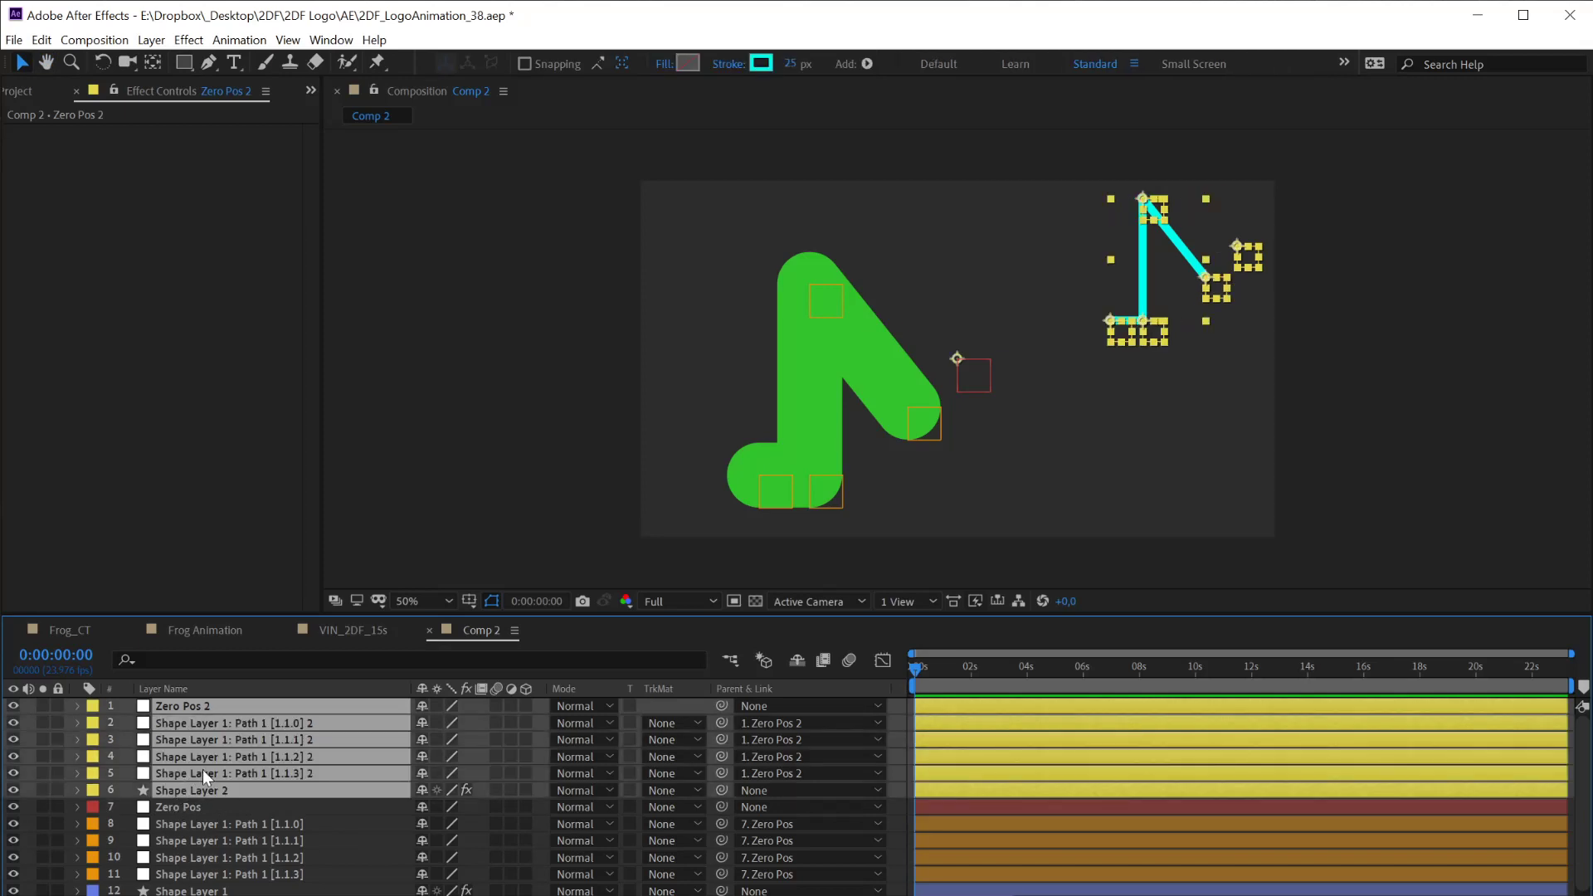
right_click(186, 790)
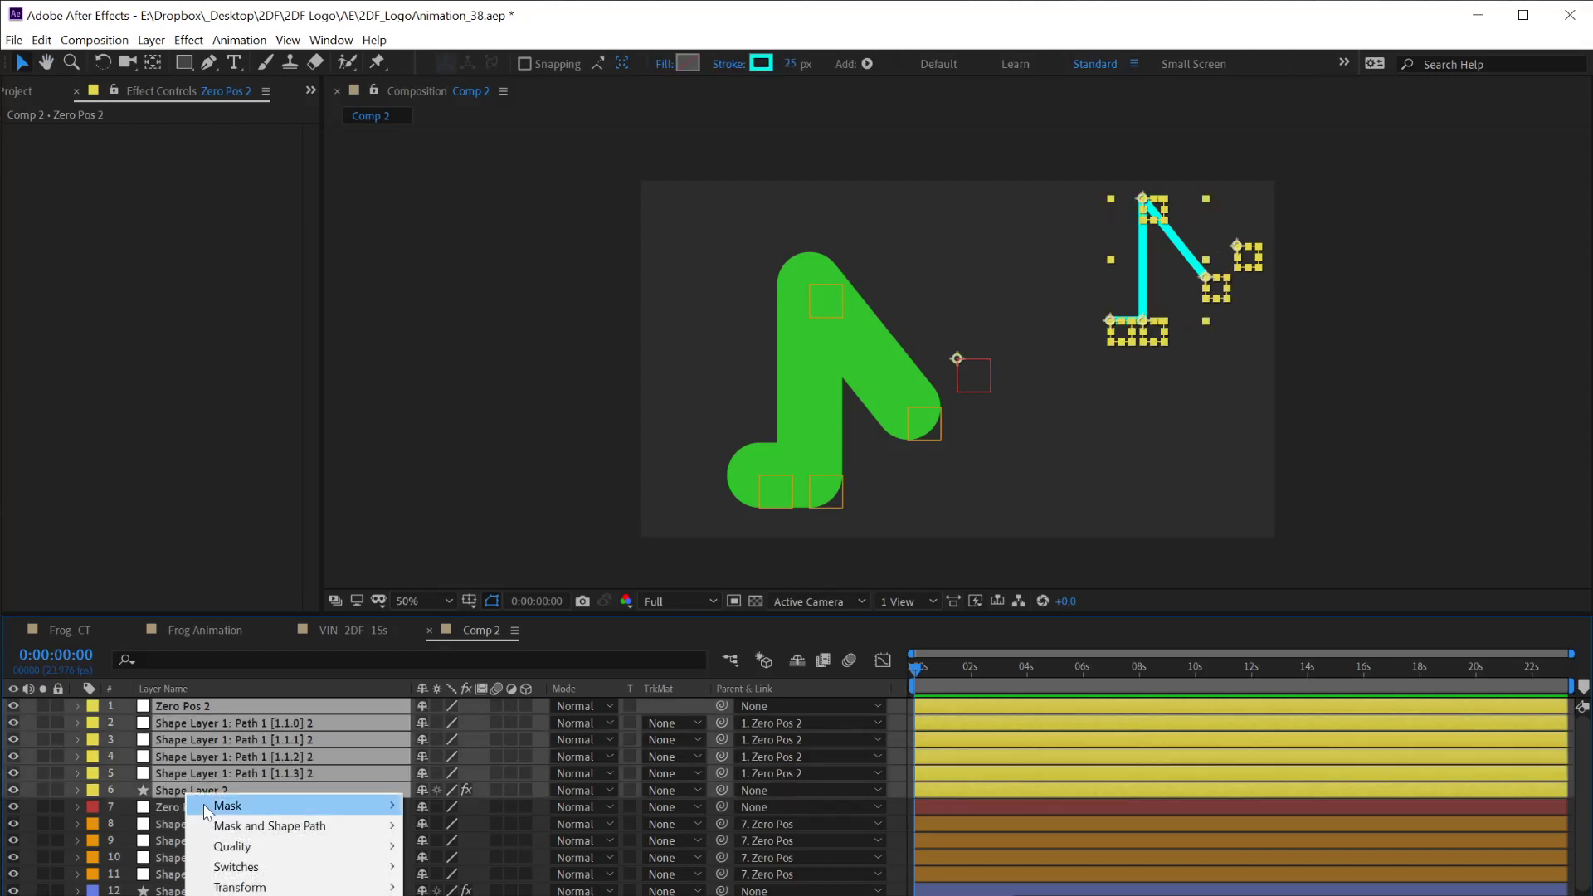
click(331, 895)
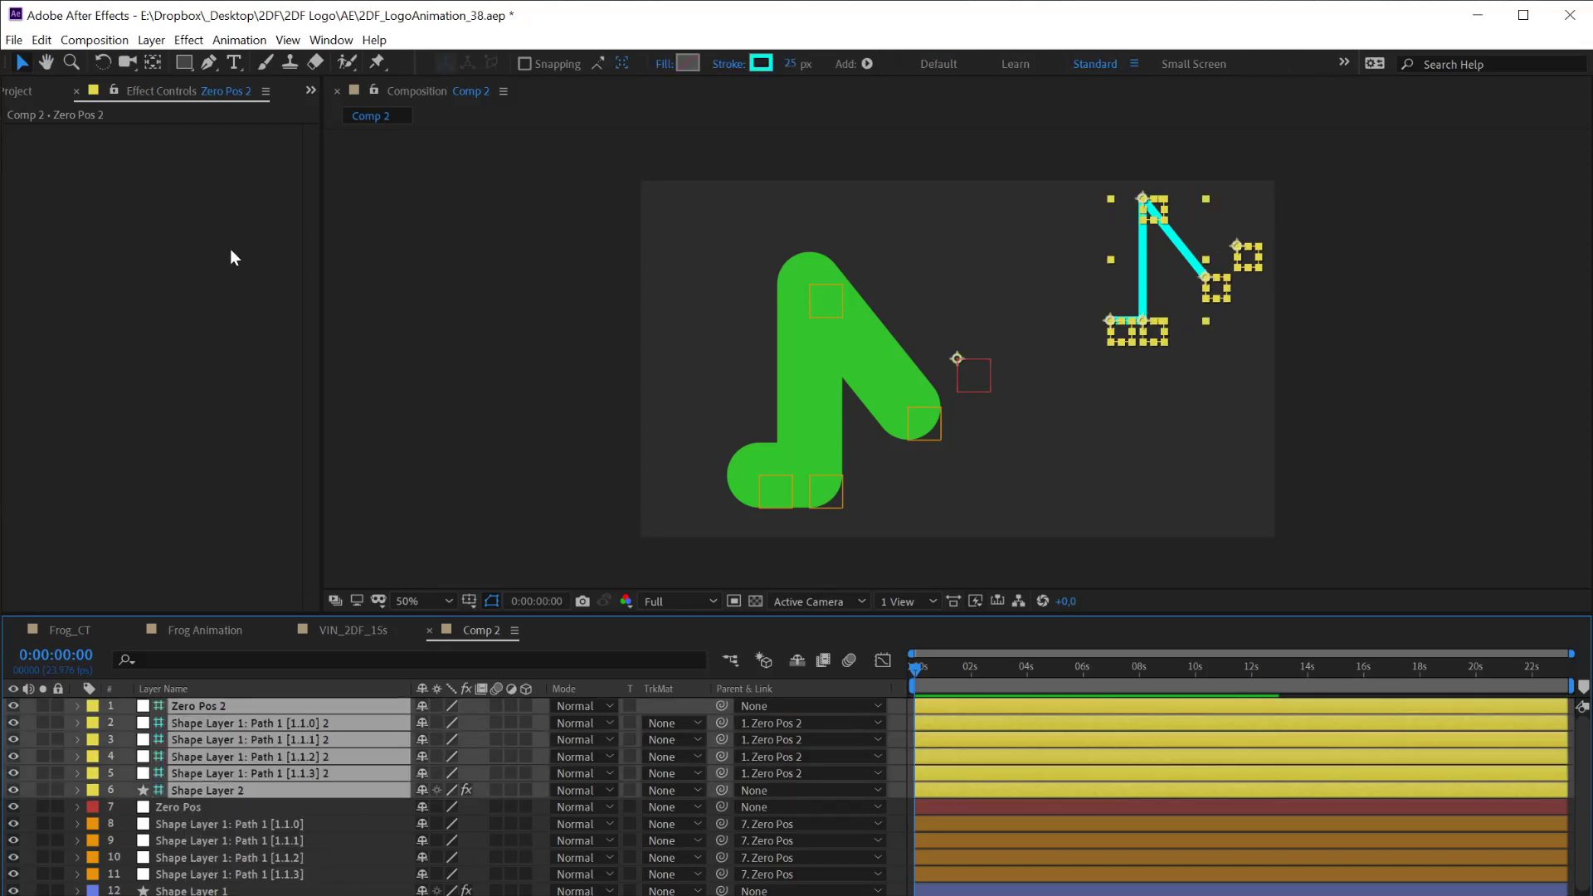
Rename the Comp 2 composition in the project as Perna
click(18, 93)
click(79, 431)
click(60, 327)
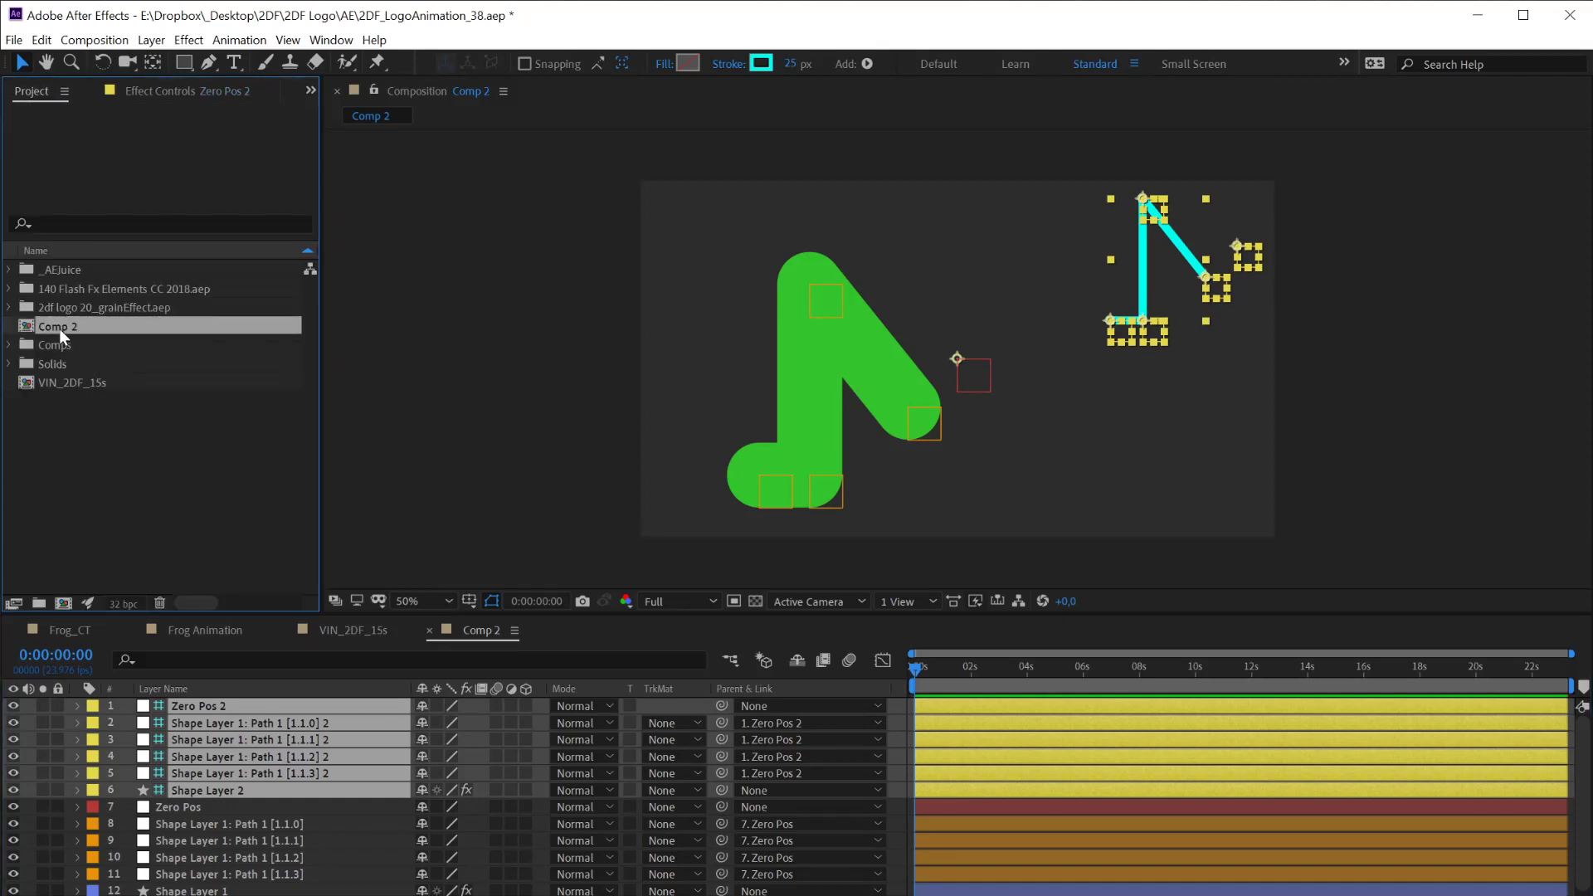
key(Return)
text(Perna)
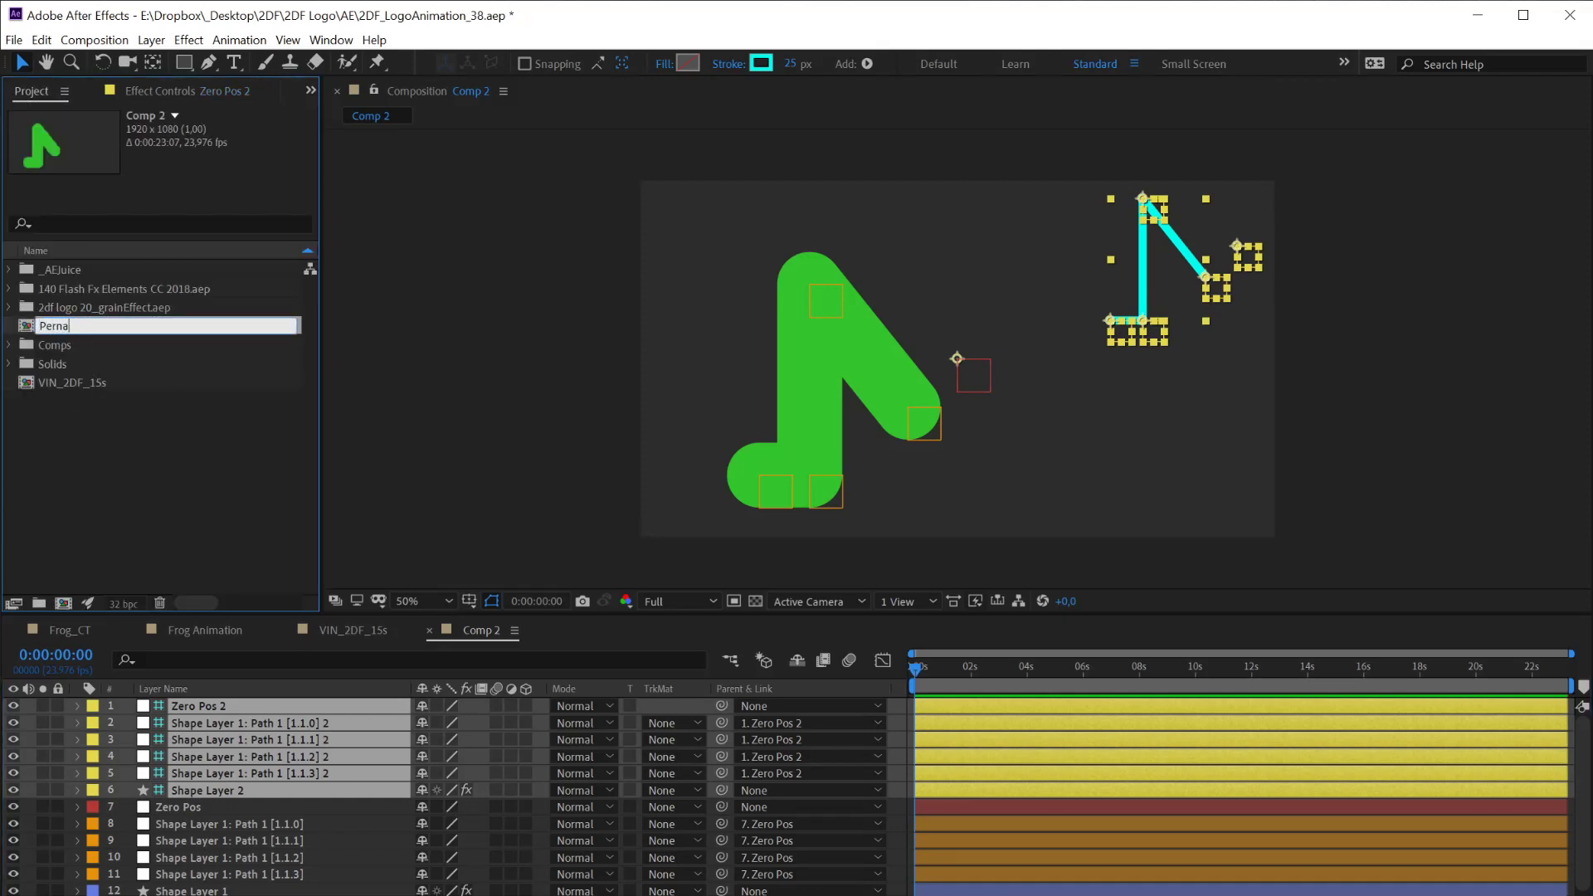
key(Return)
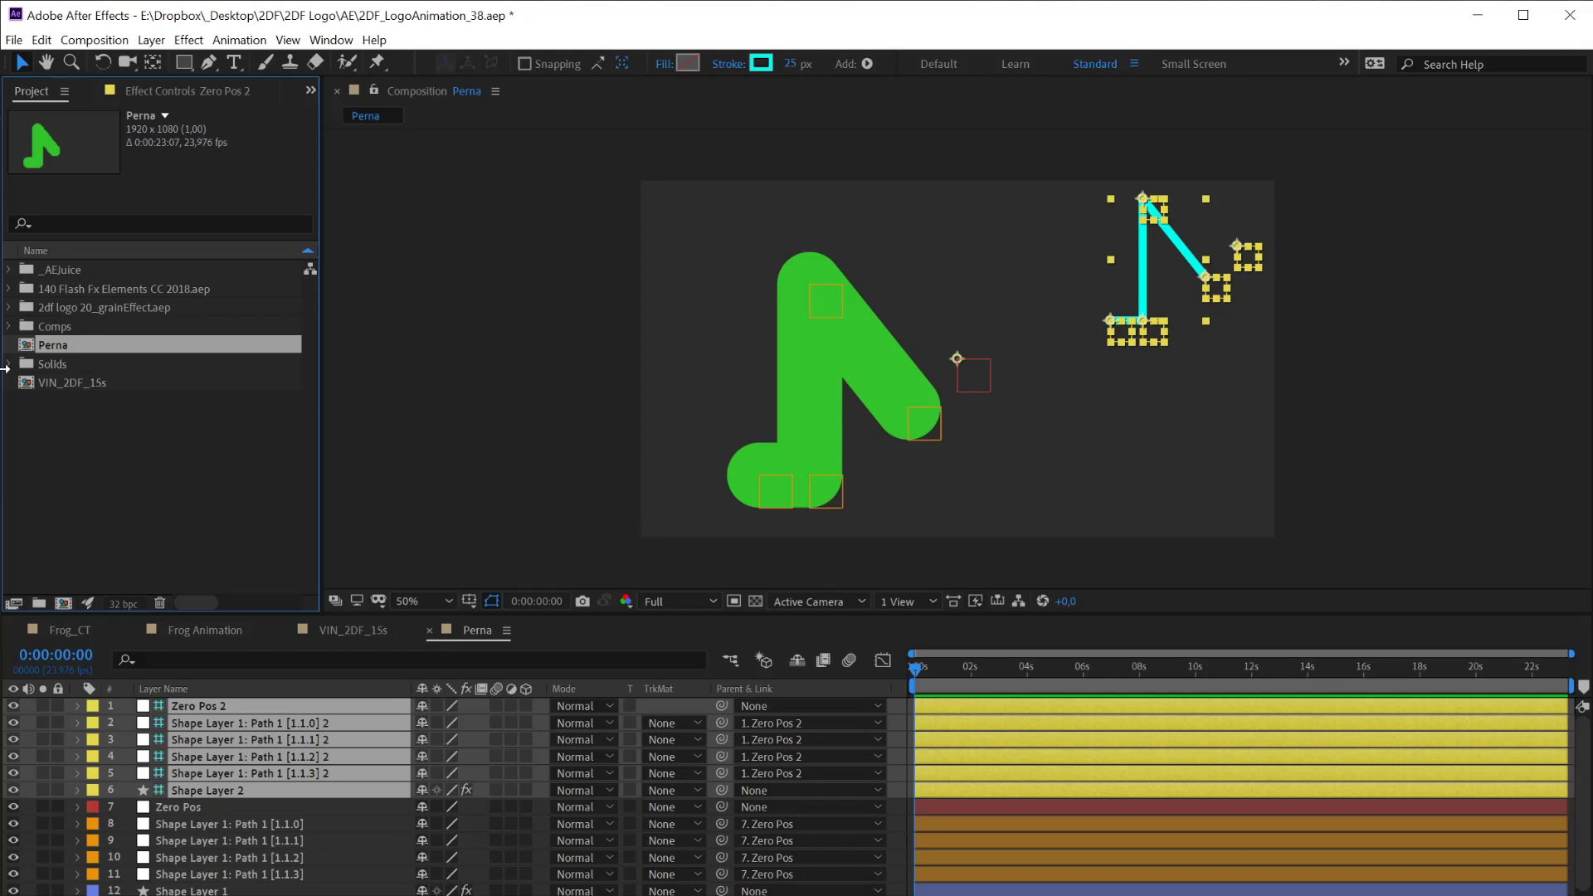
Create a new composition containing Perna to check how the guide layers render, and return to the Perna composition
drag(66, 597, 62, 602)
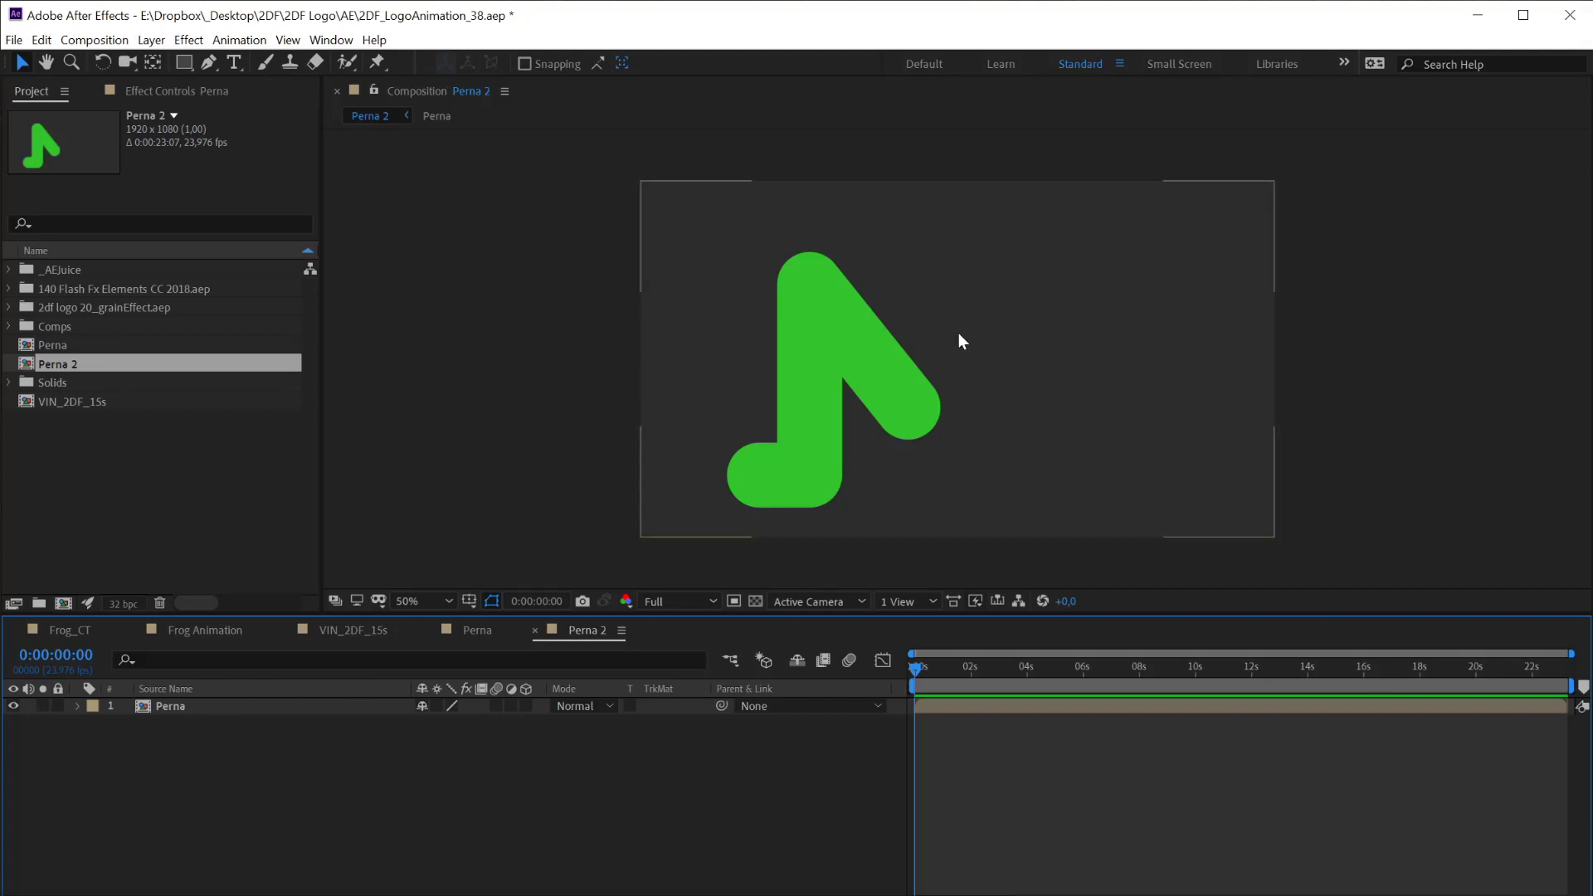
double_click(271, 705)
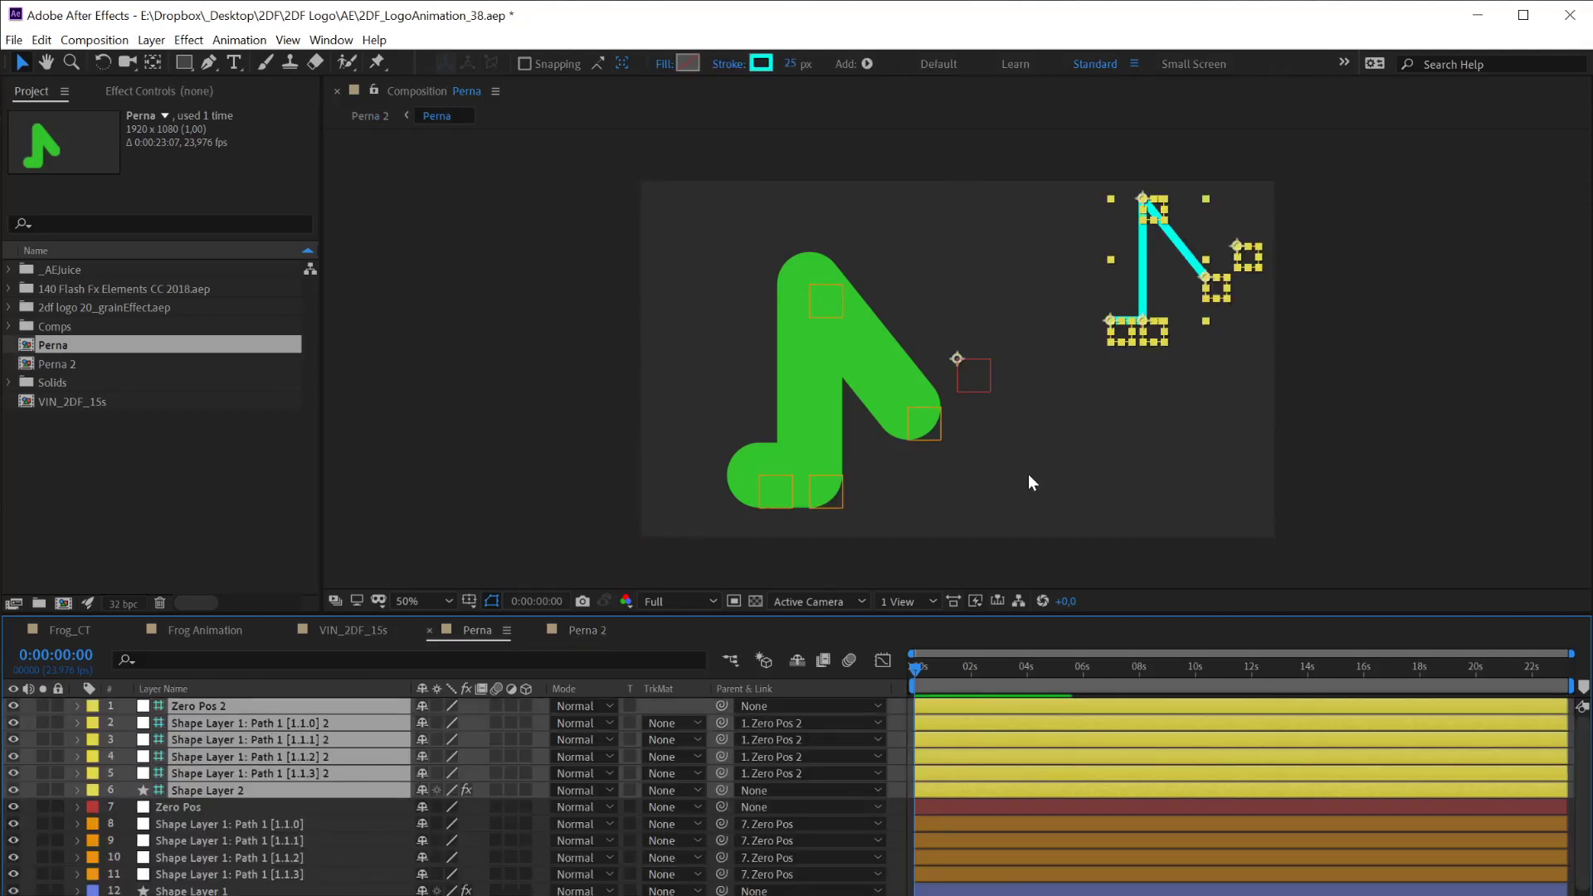
click(1337, 503)
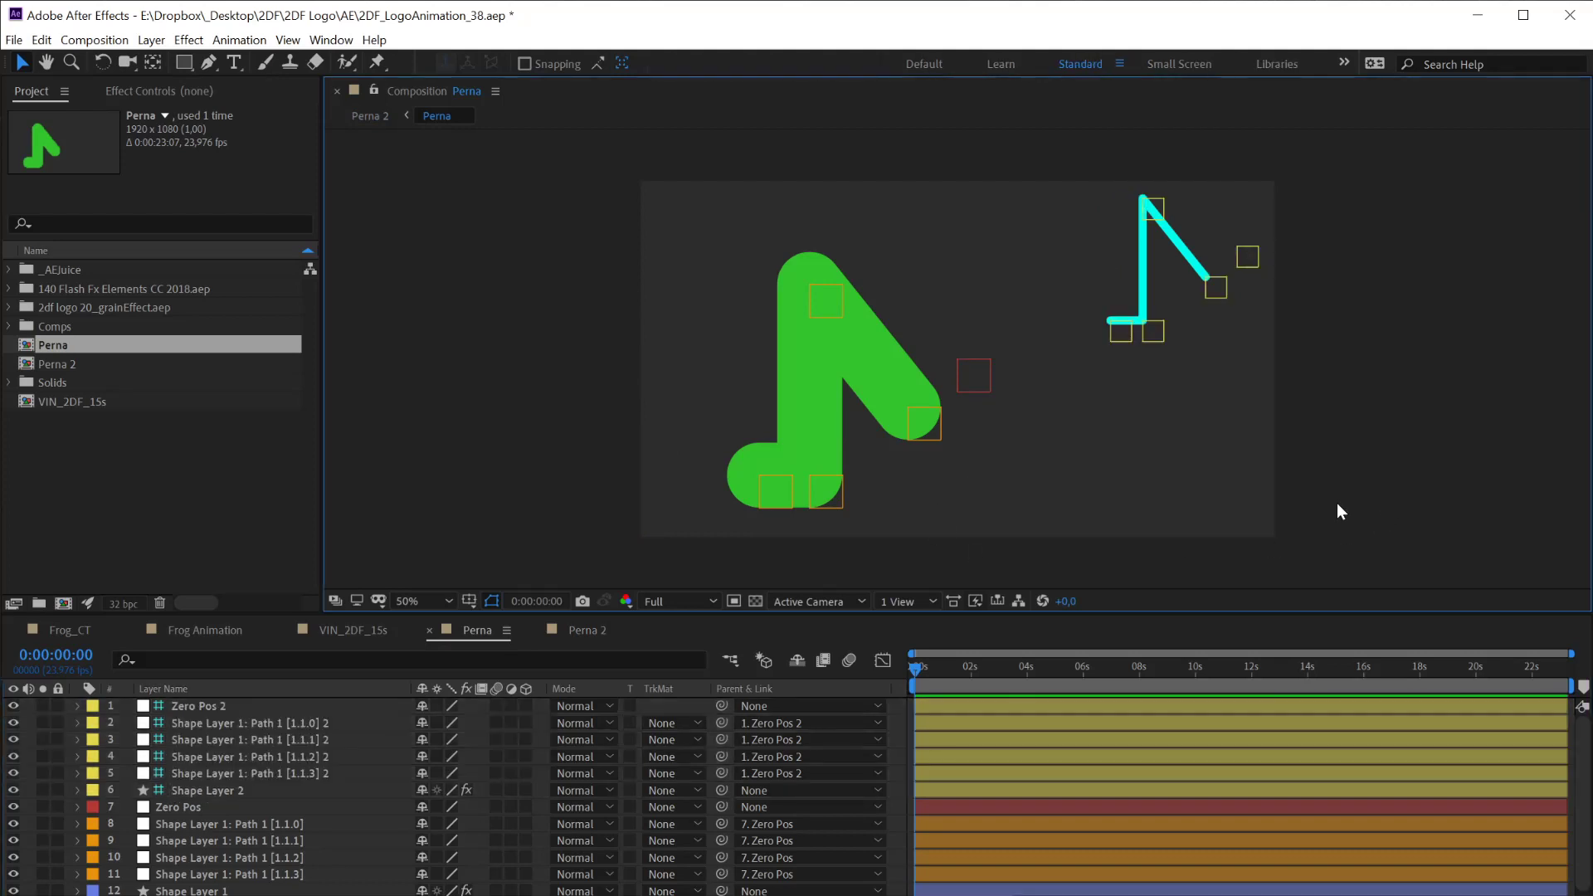
click(1216, 288)
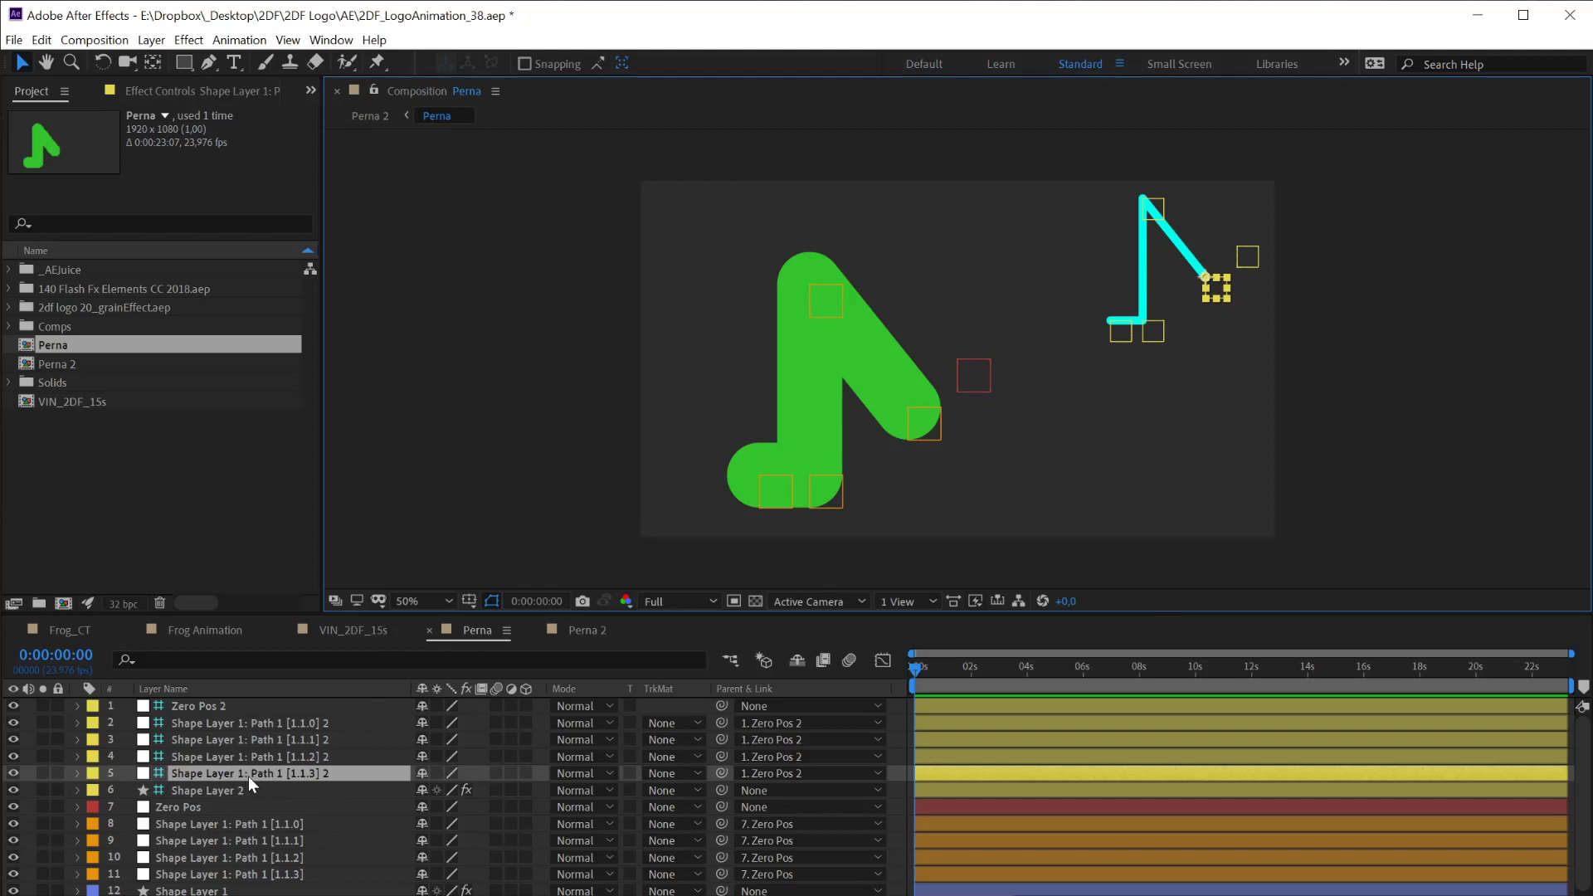
click(1378, 425)
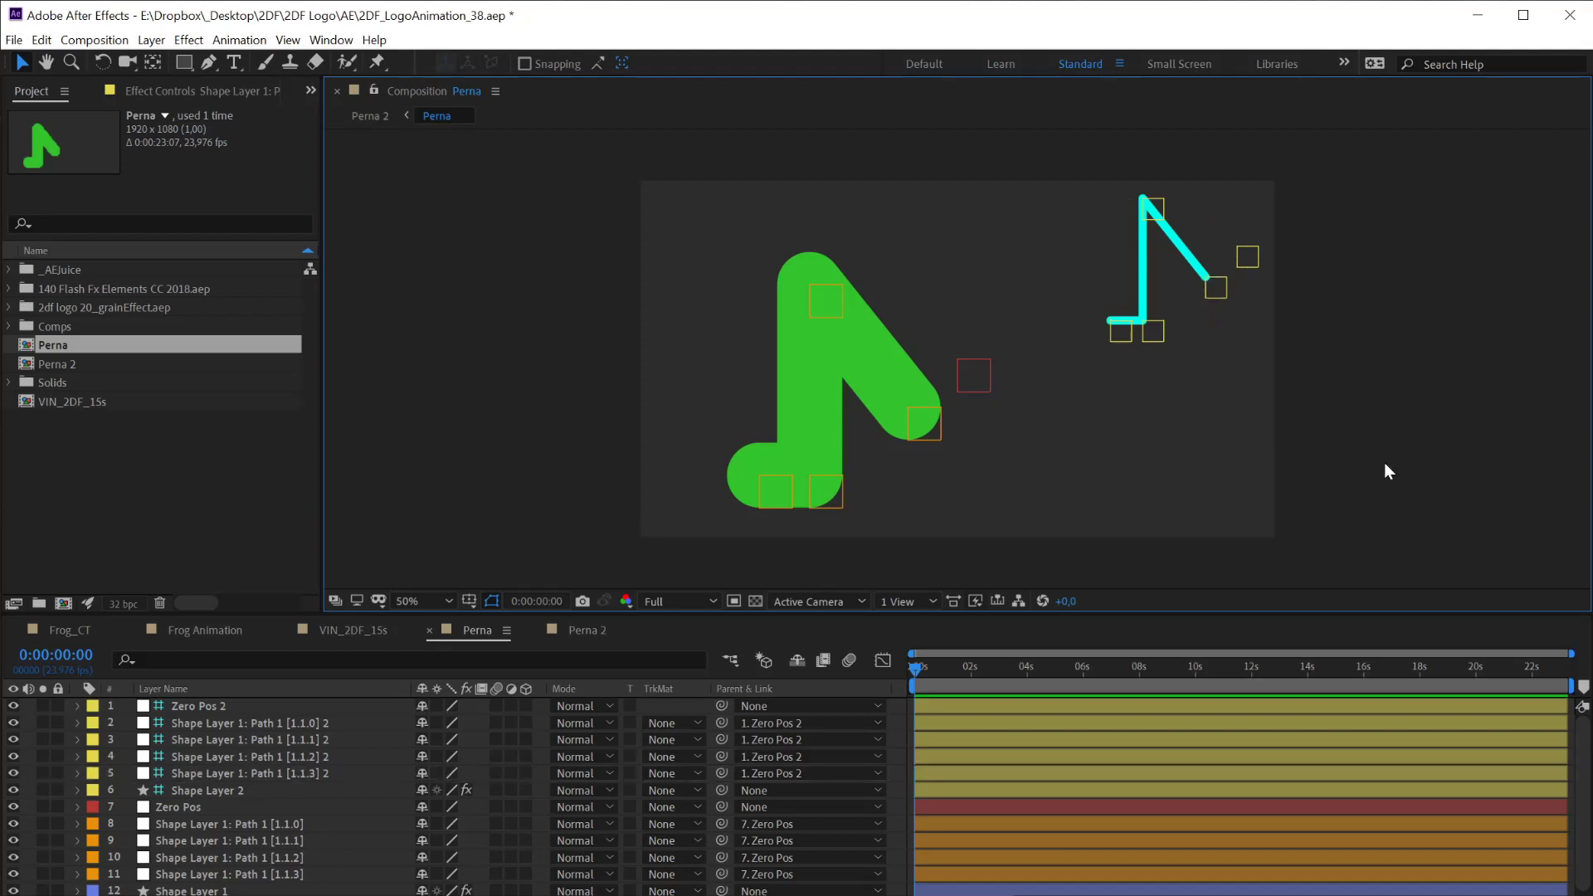
click(195, 771)
shift+click(204, 730)
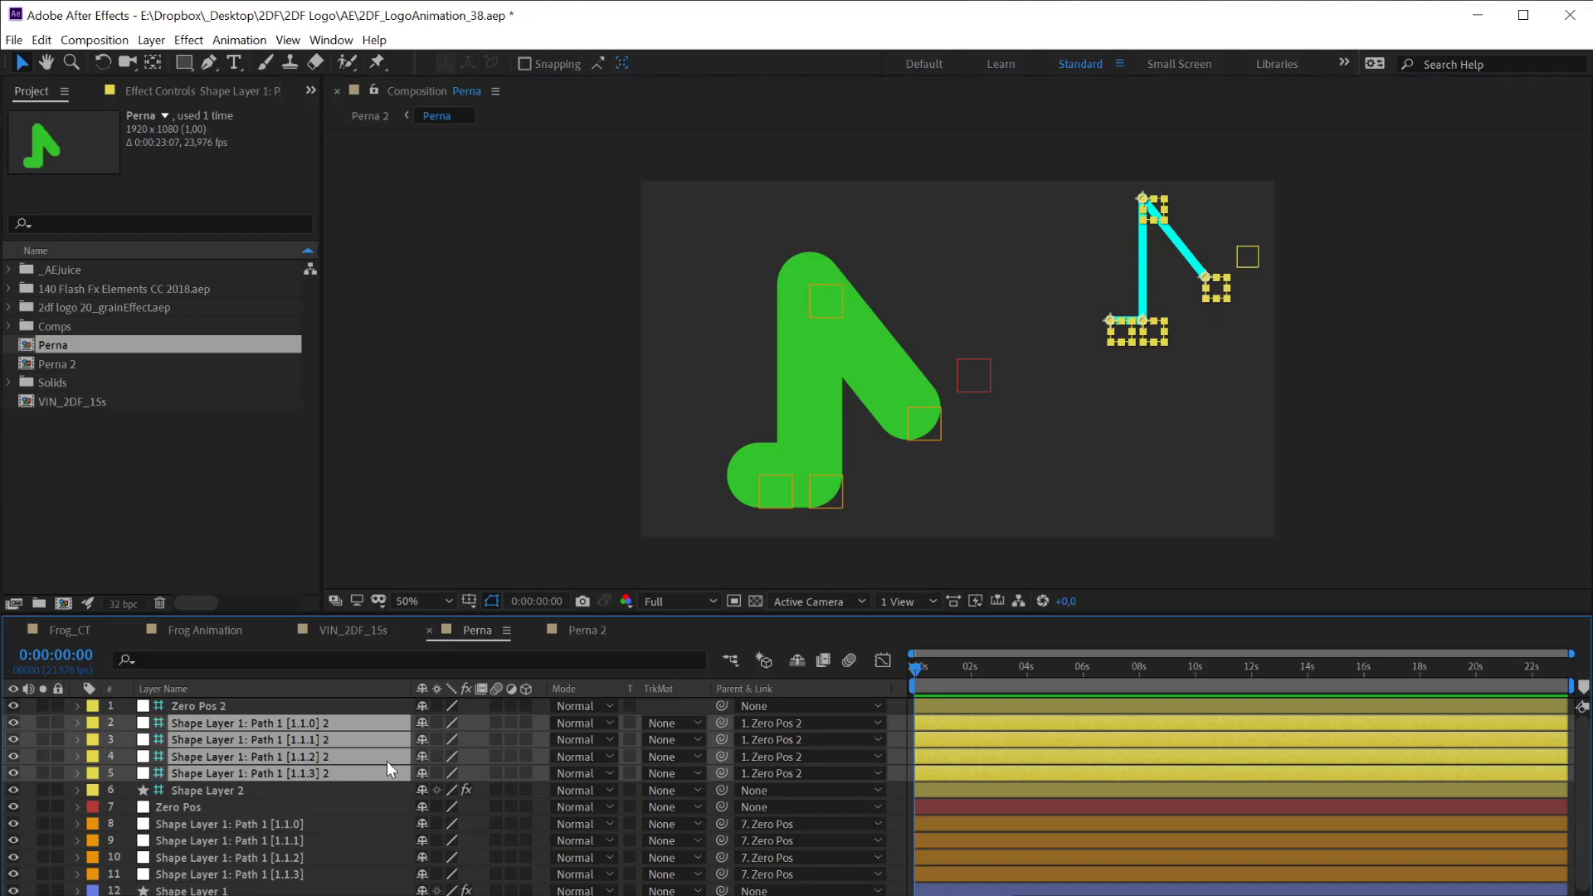
click(1288, 421)
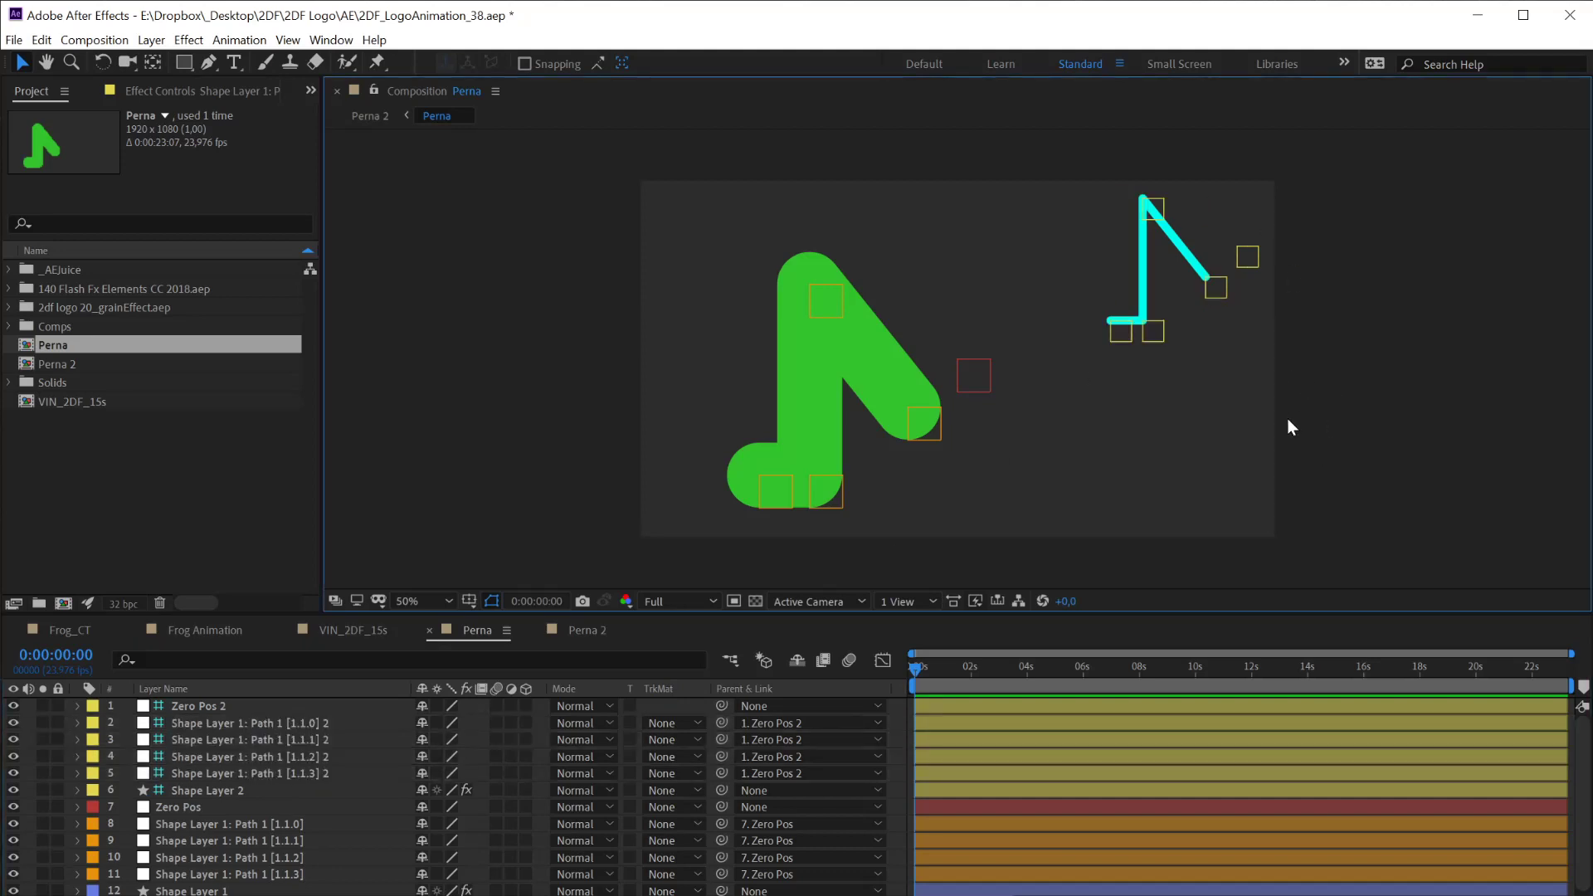
click(183, 63)
double_click(182, 63)
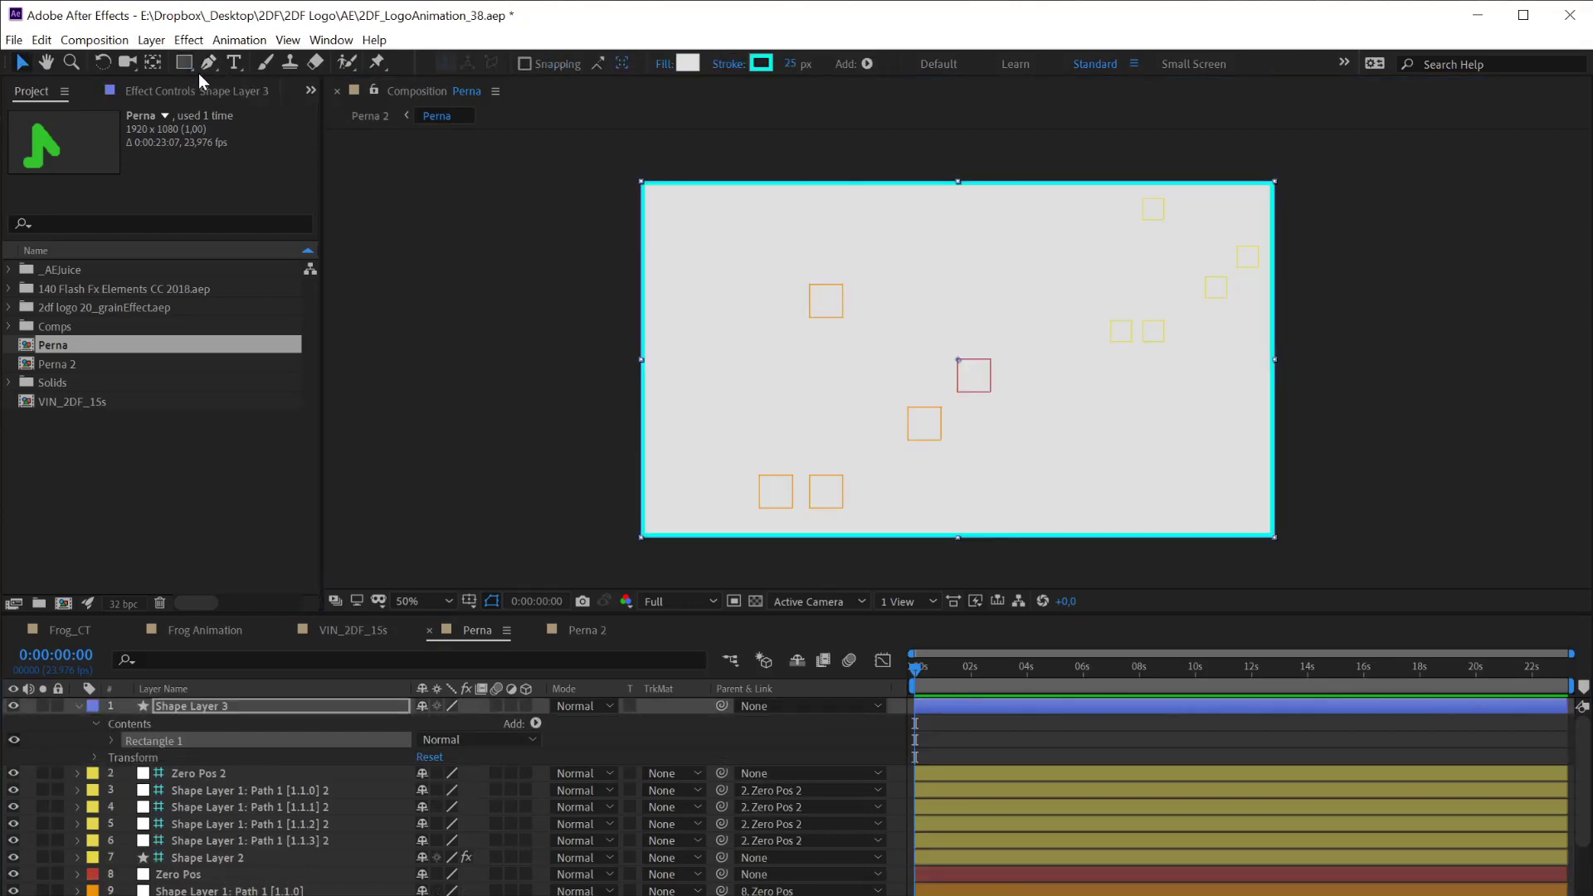
key(ctrl+z)
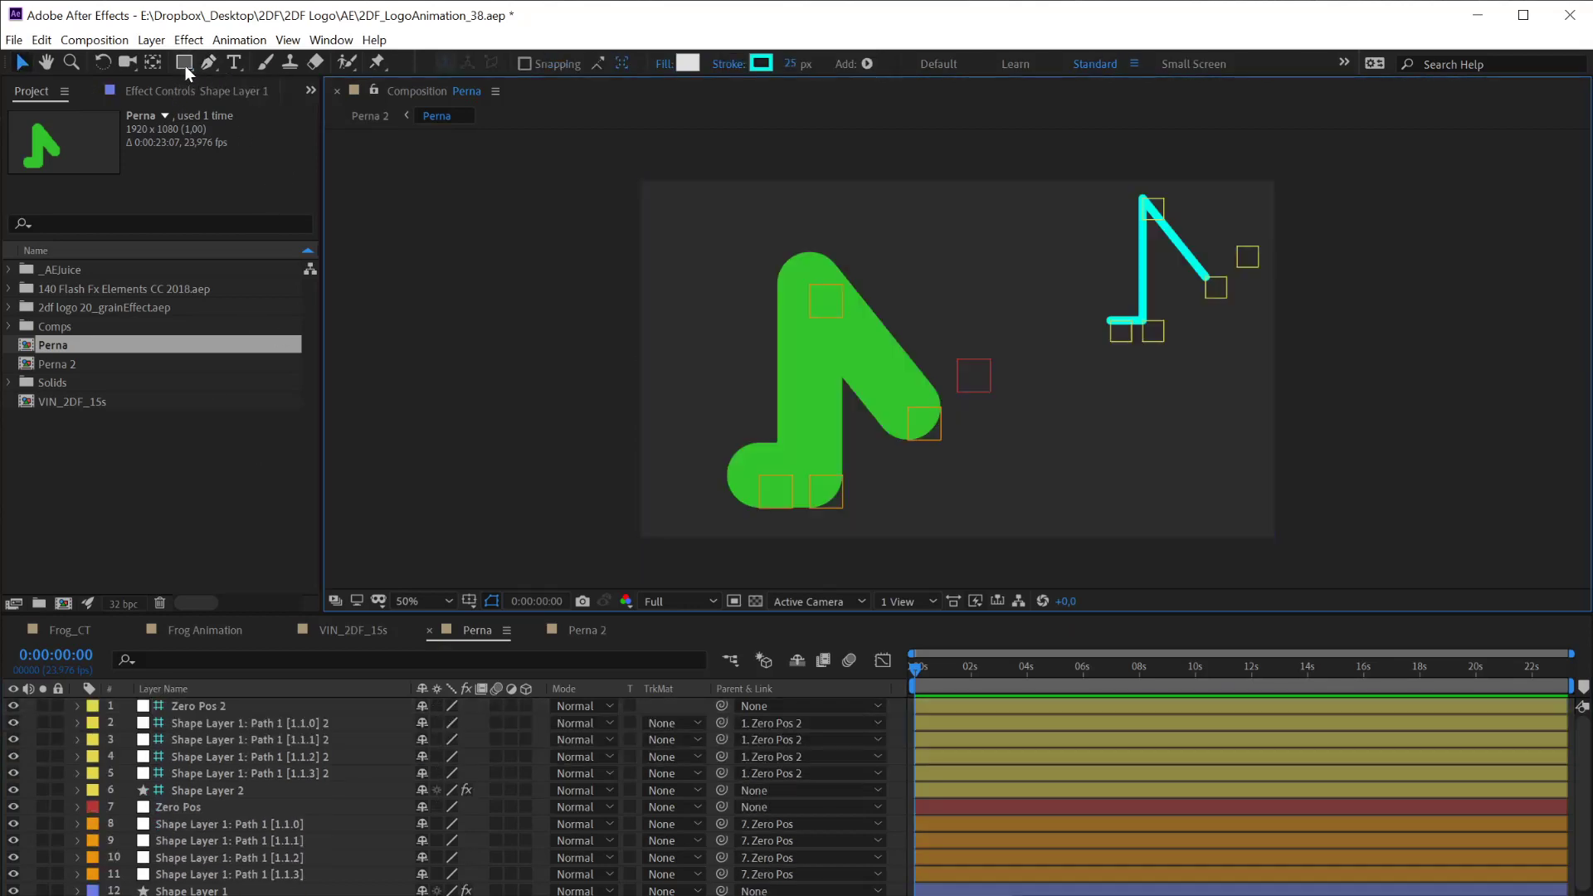
Create a composition-sized ellipse on a new shape layer and give it a red fill
click(186, 63)
click(230, 103)
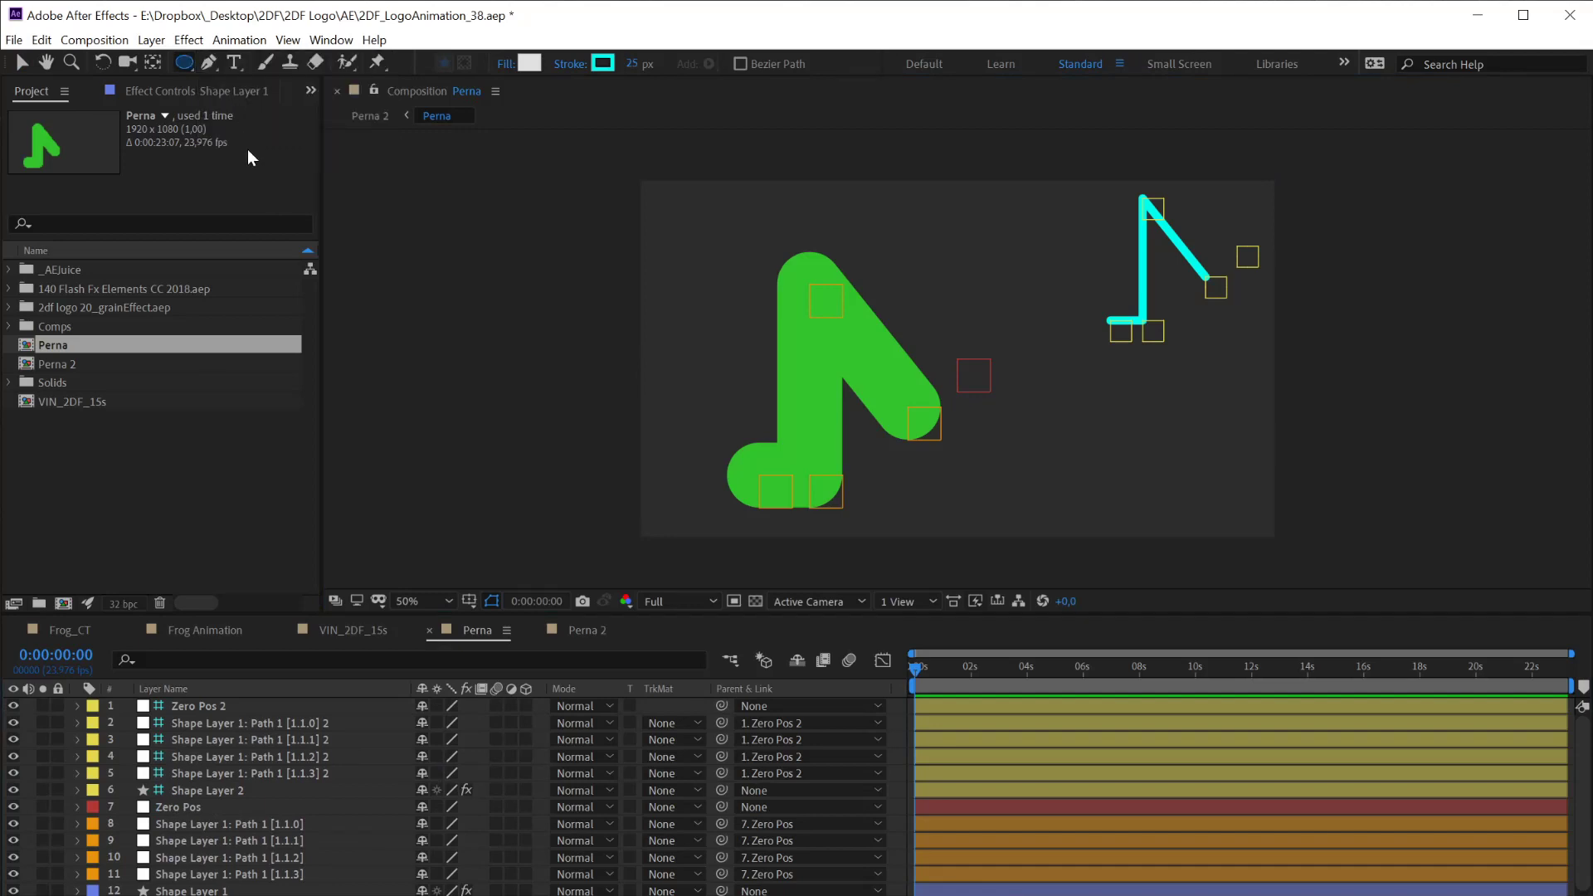
double_click(179, 64)
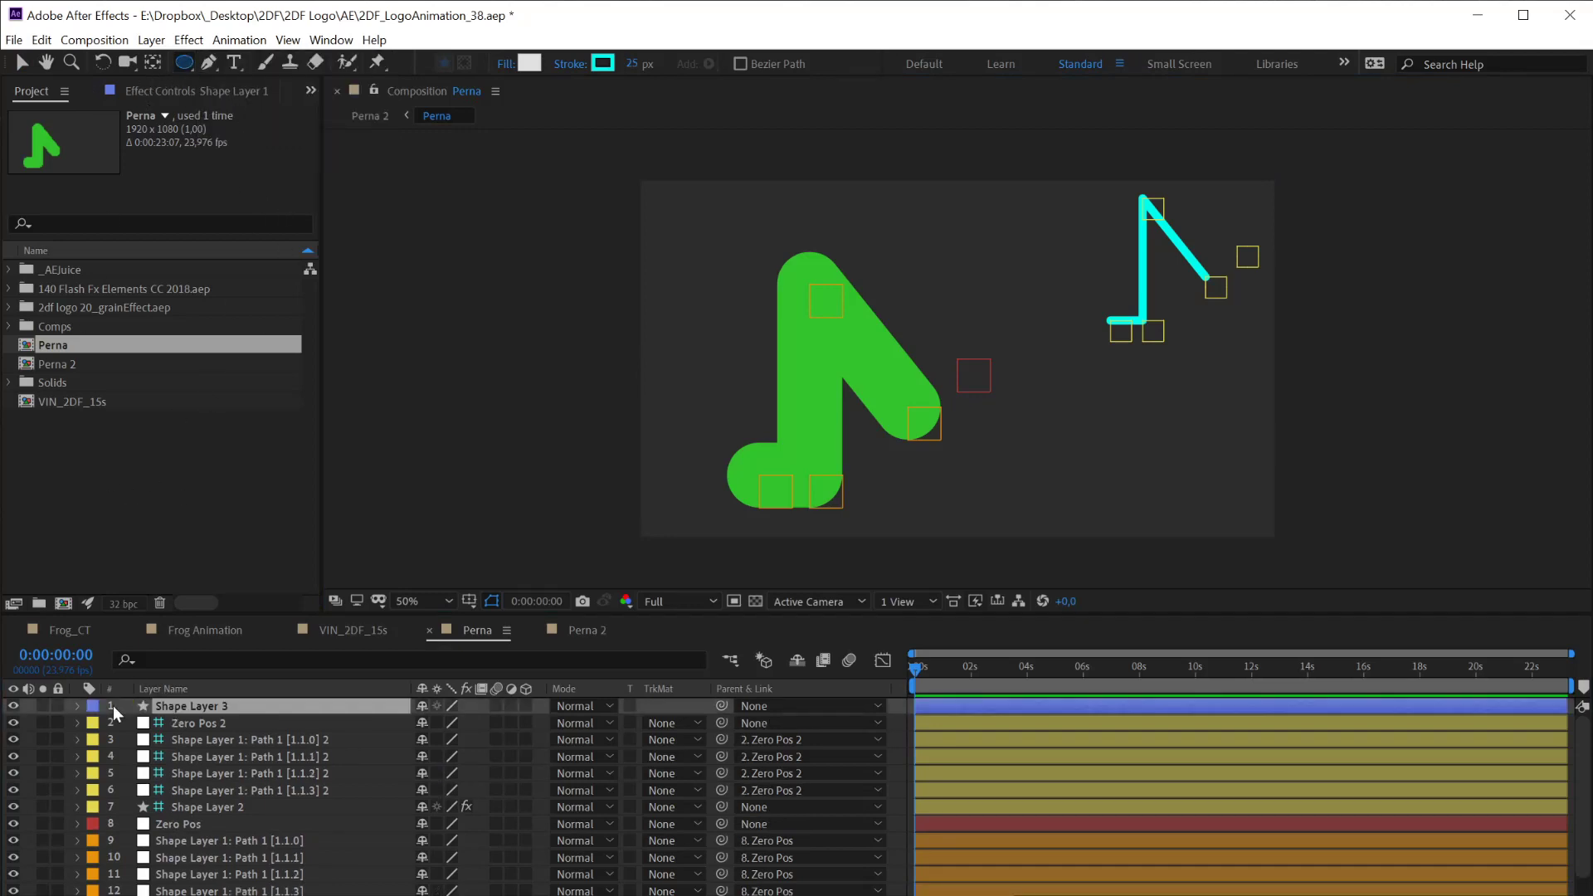
click(688, 63)
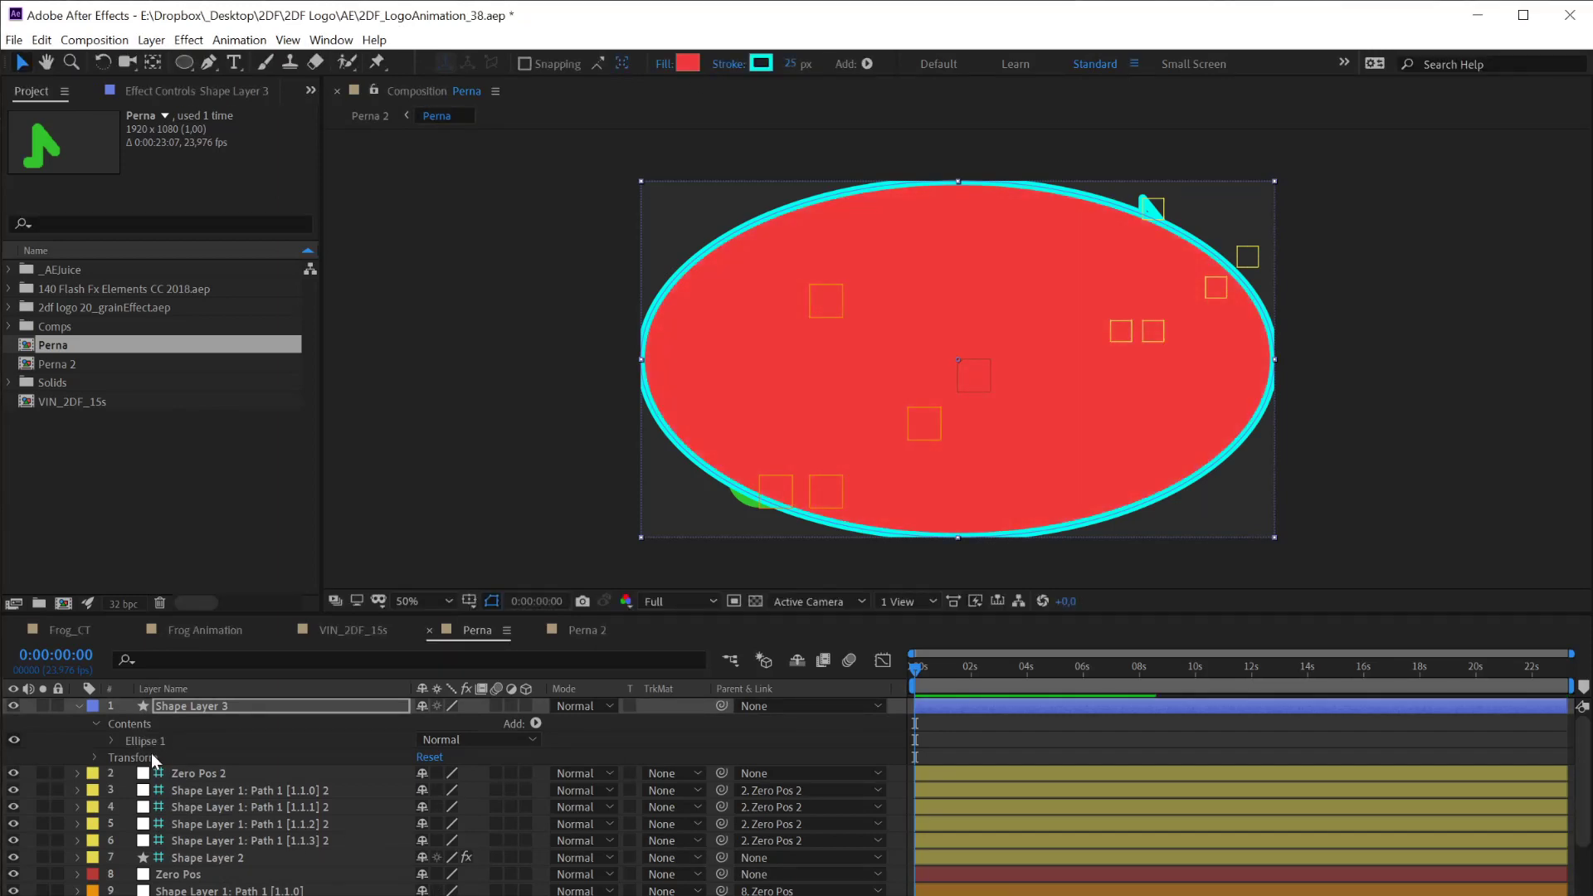
Set the ellipse's size to 50 by 50 and delete its stroke
key(u)
key(u)
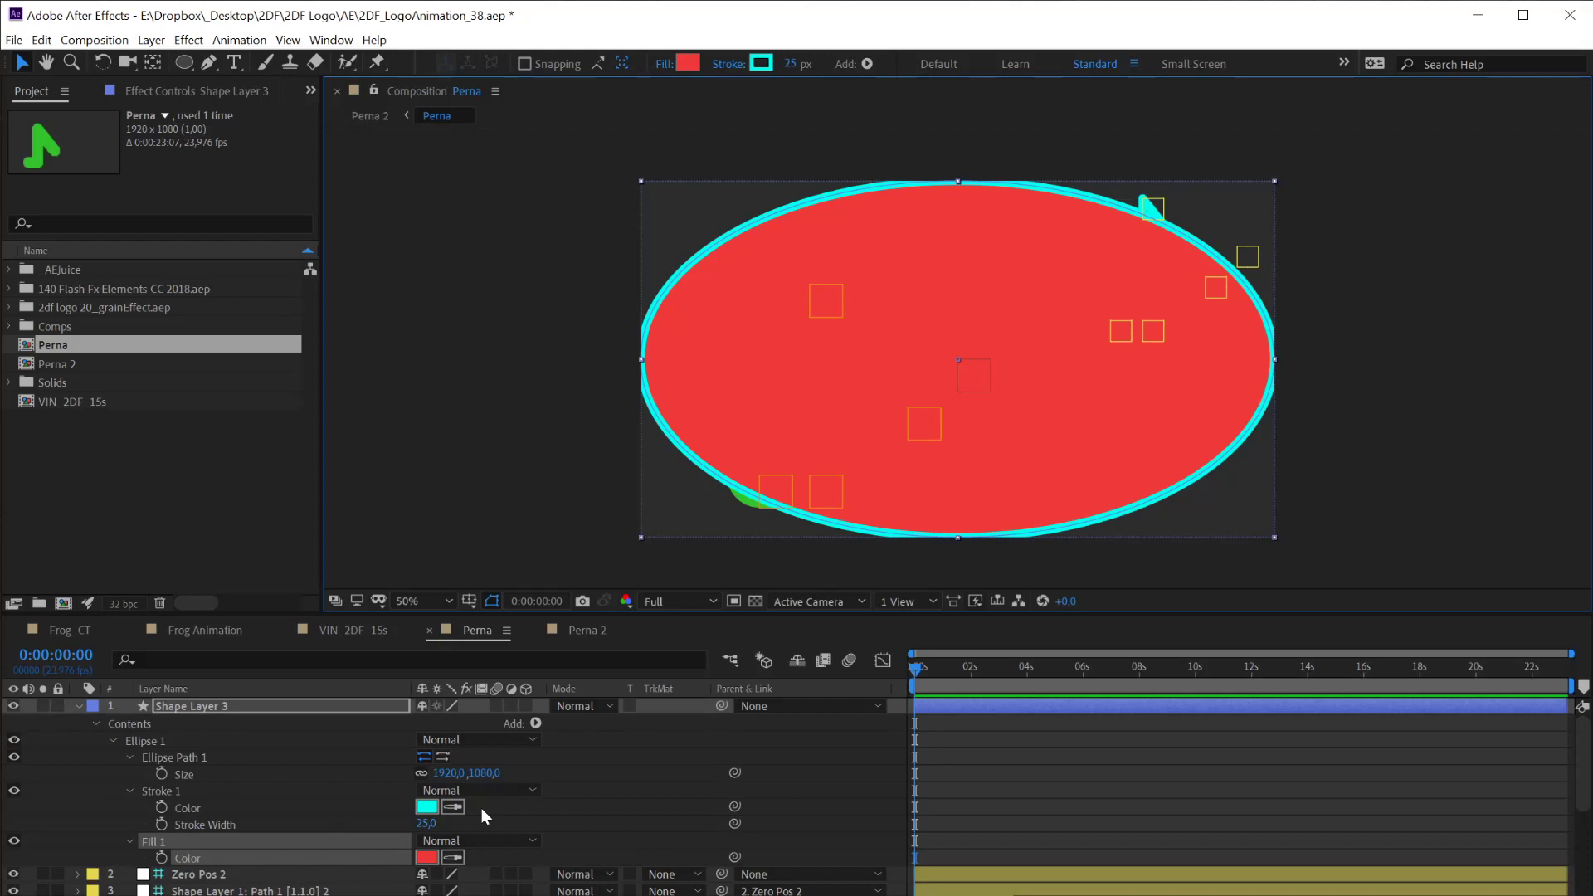
click(448, 773)
text(50)
key(Tab)
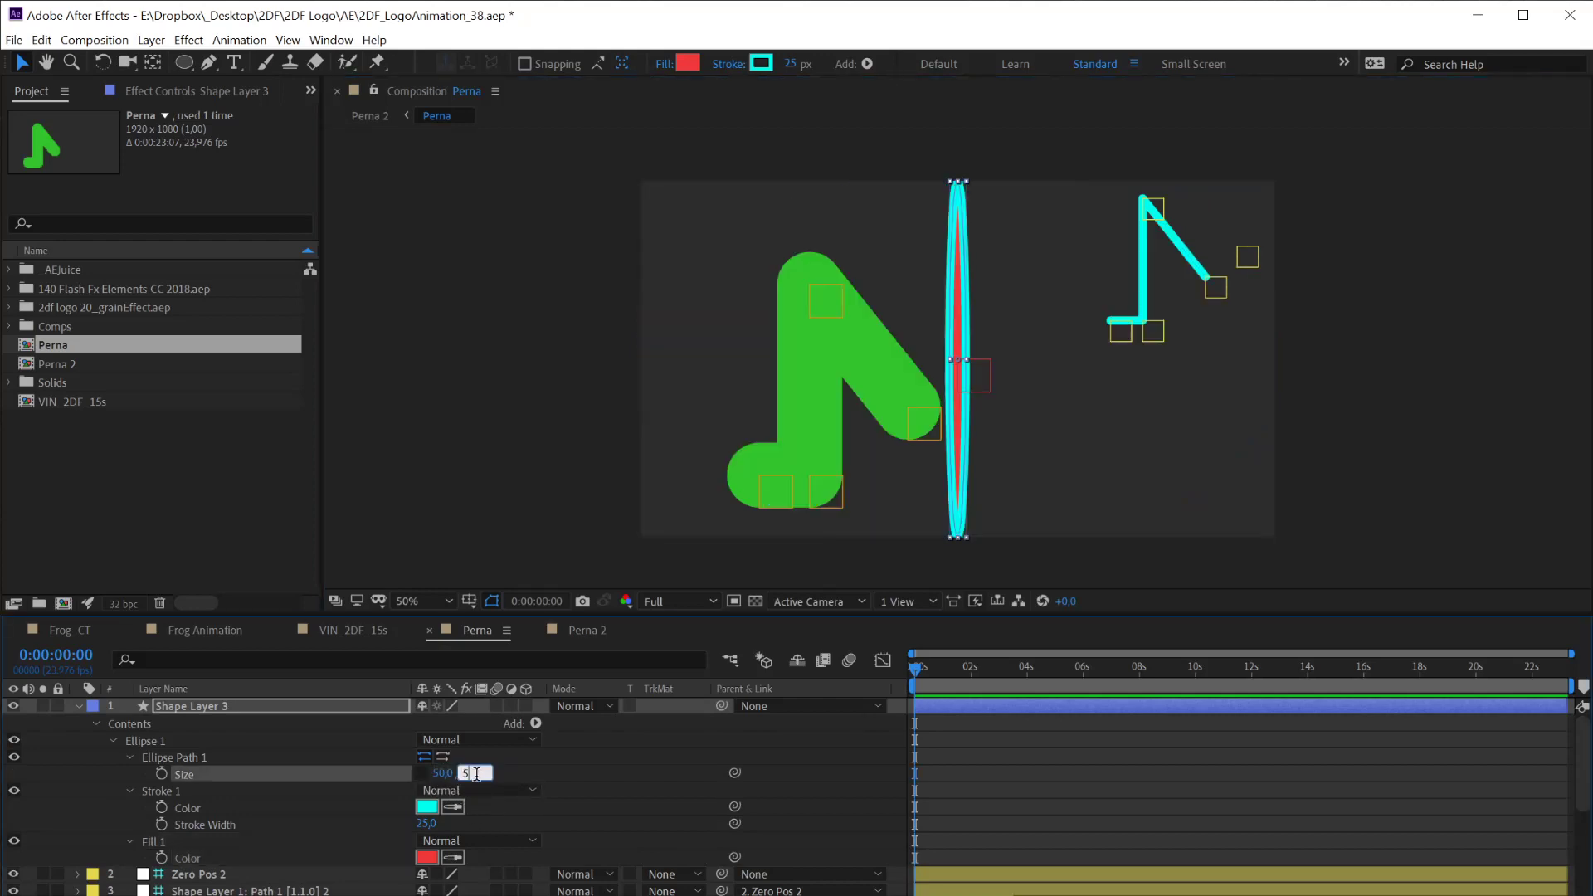
text(50)
key(Return)
click(157, 795)
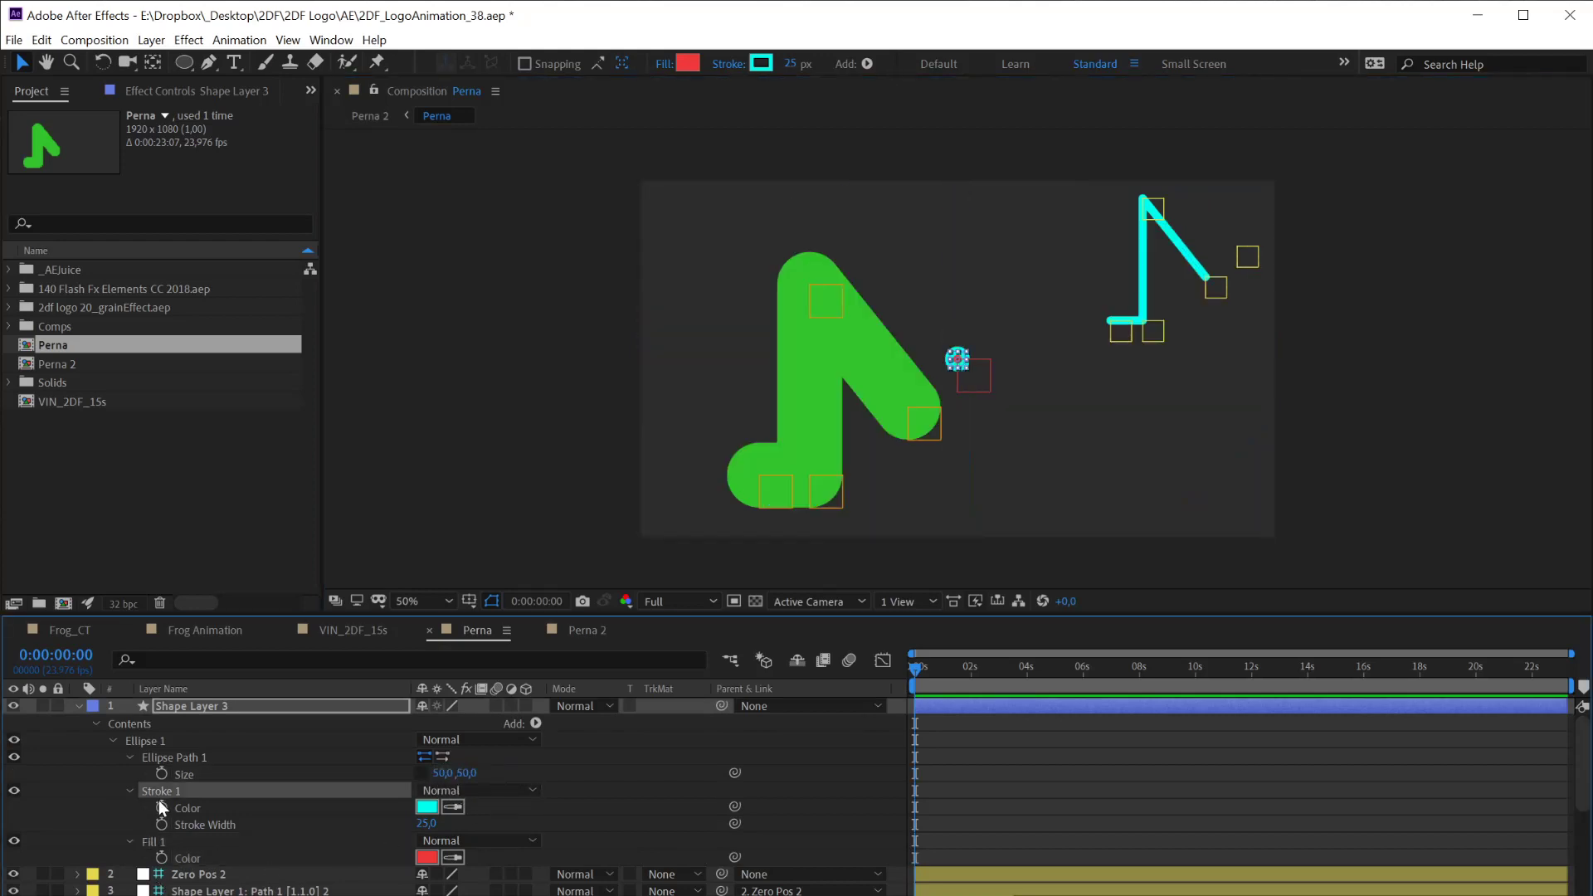
key(Delete)
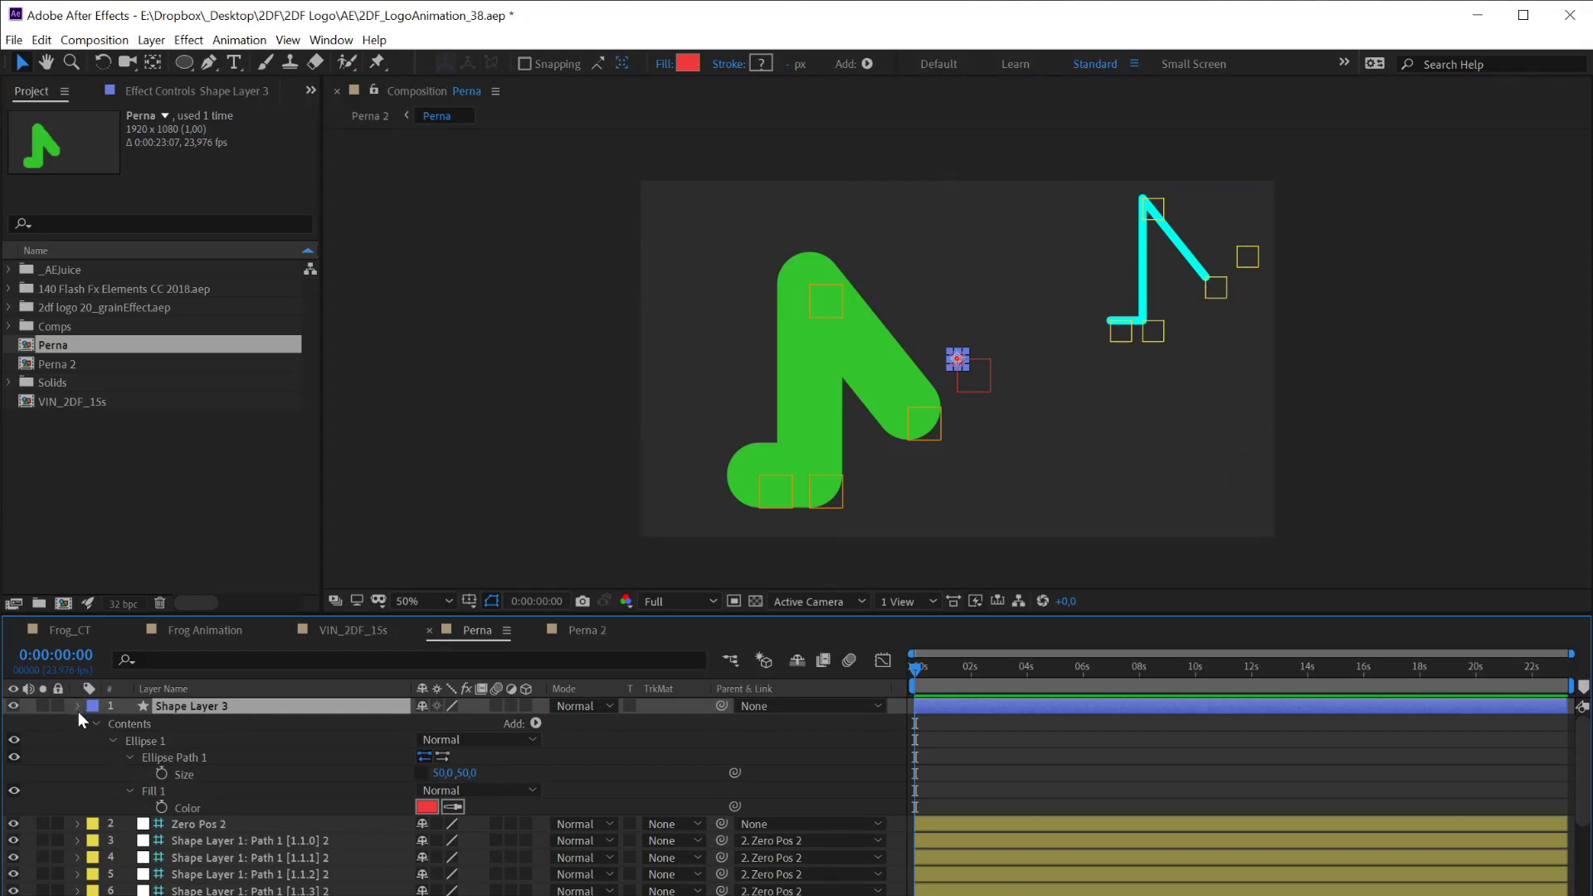
Rename the ellipse's layer as CT and move the red circle beside the small cyan leg's foot
click(78, 706)
key(Return)
text(CT)
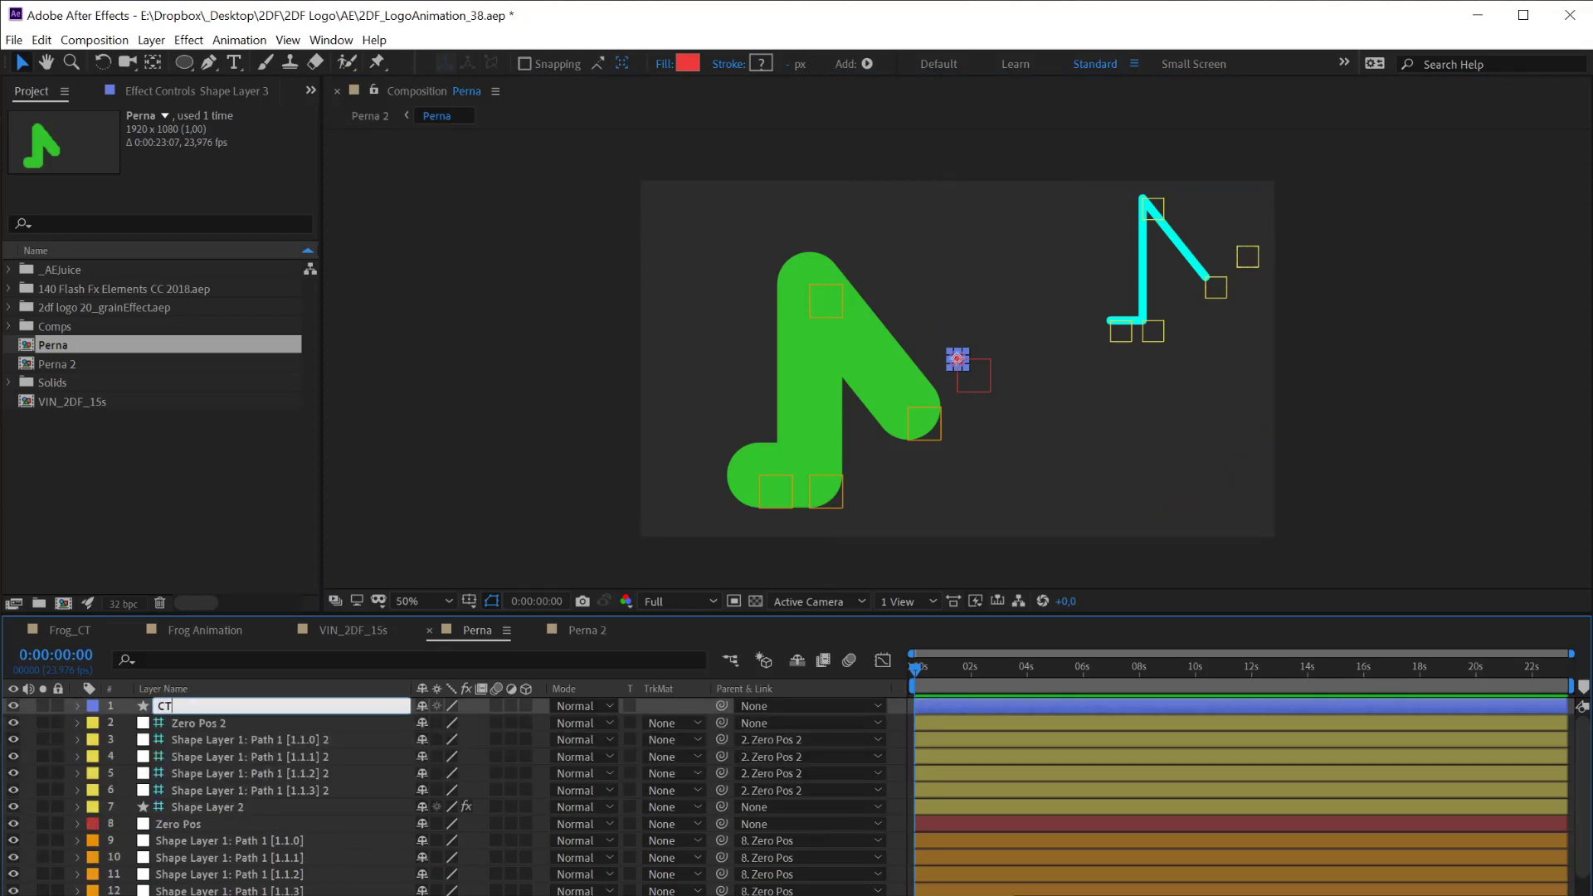
key(Return)
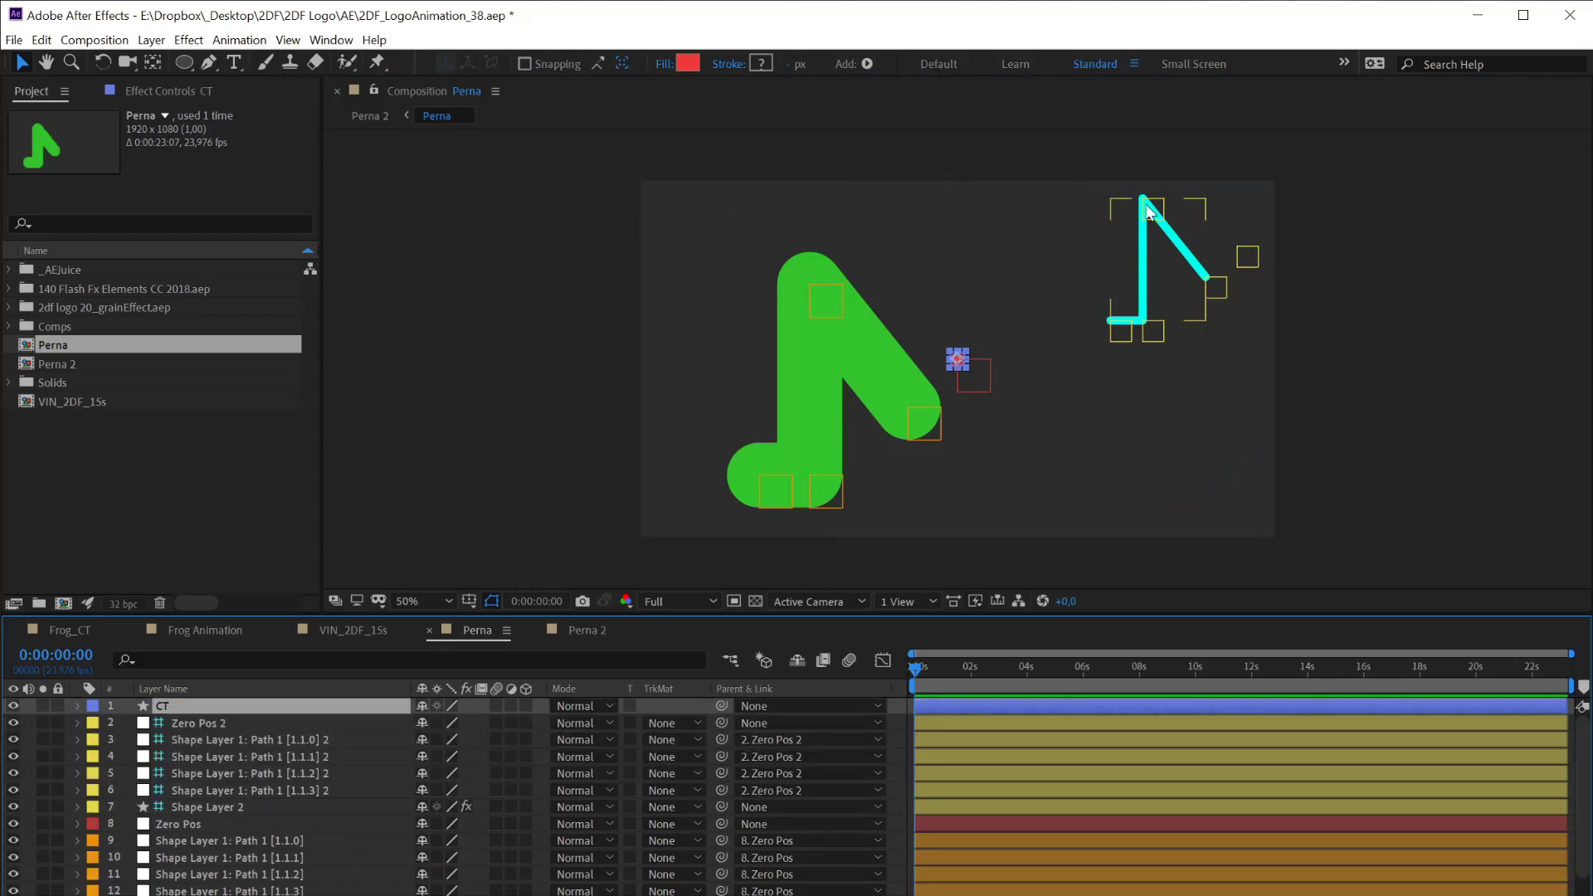
click(1402, 355)
drag(954, 360, 1067, 348)
Copy the foot-tip null's position, -600, 352, onto CT and parent CT to Zero Pos 2, placing it directly below that null
click(1121, 334)
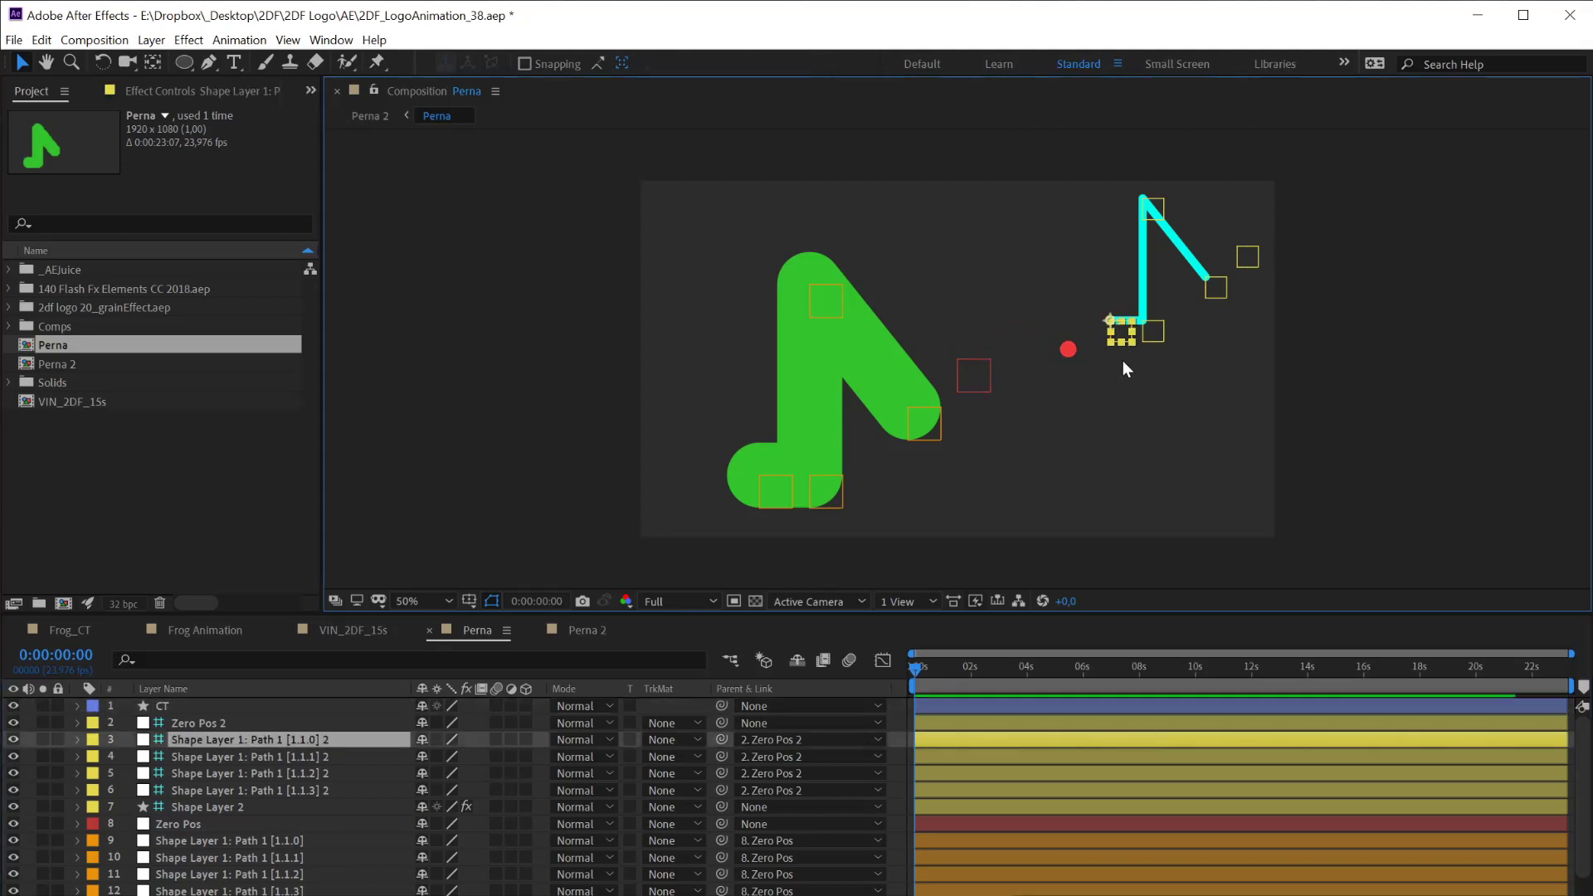
key(p)
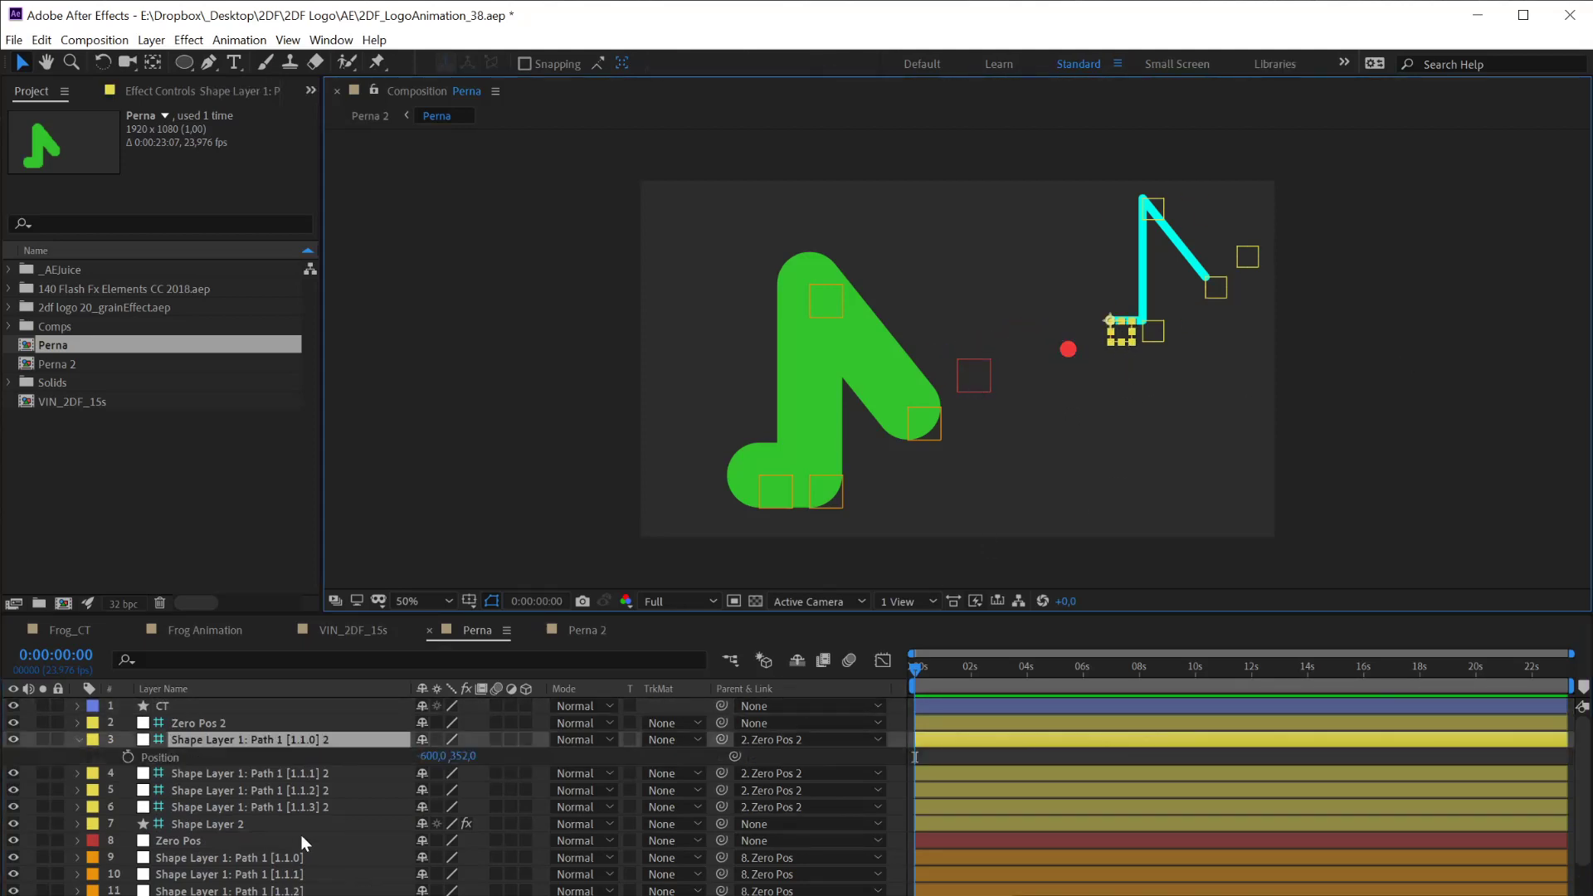
click(168, 759)
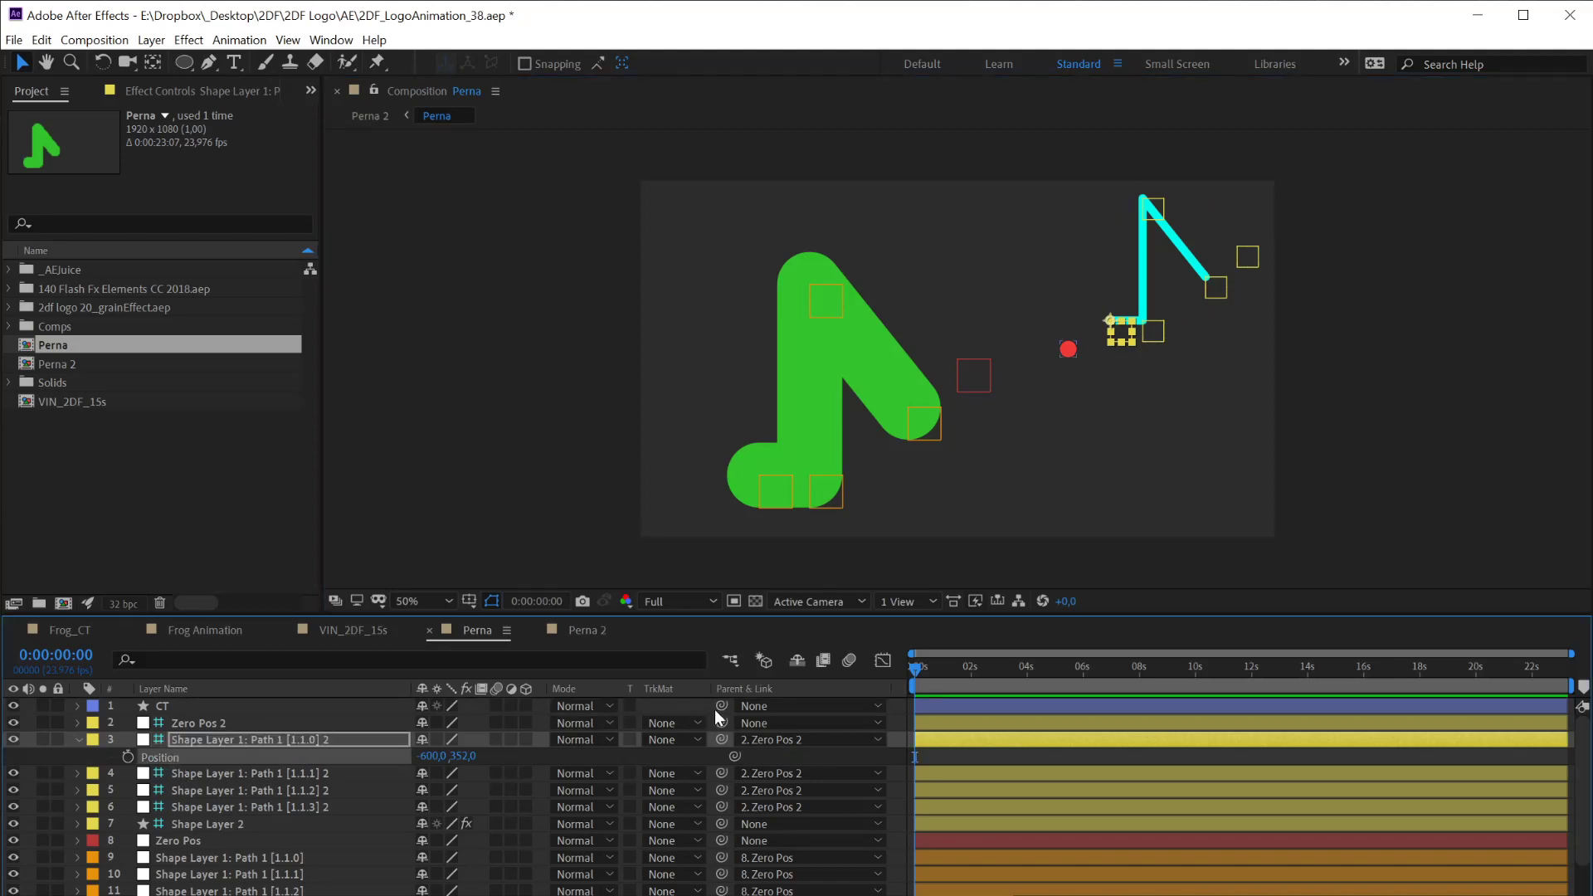
click(166, 710)
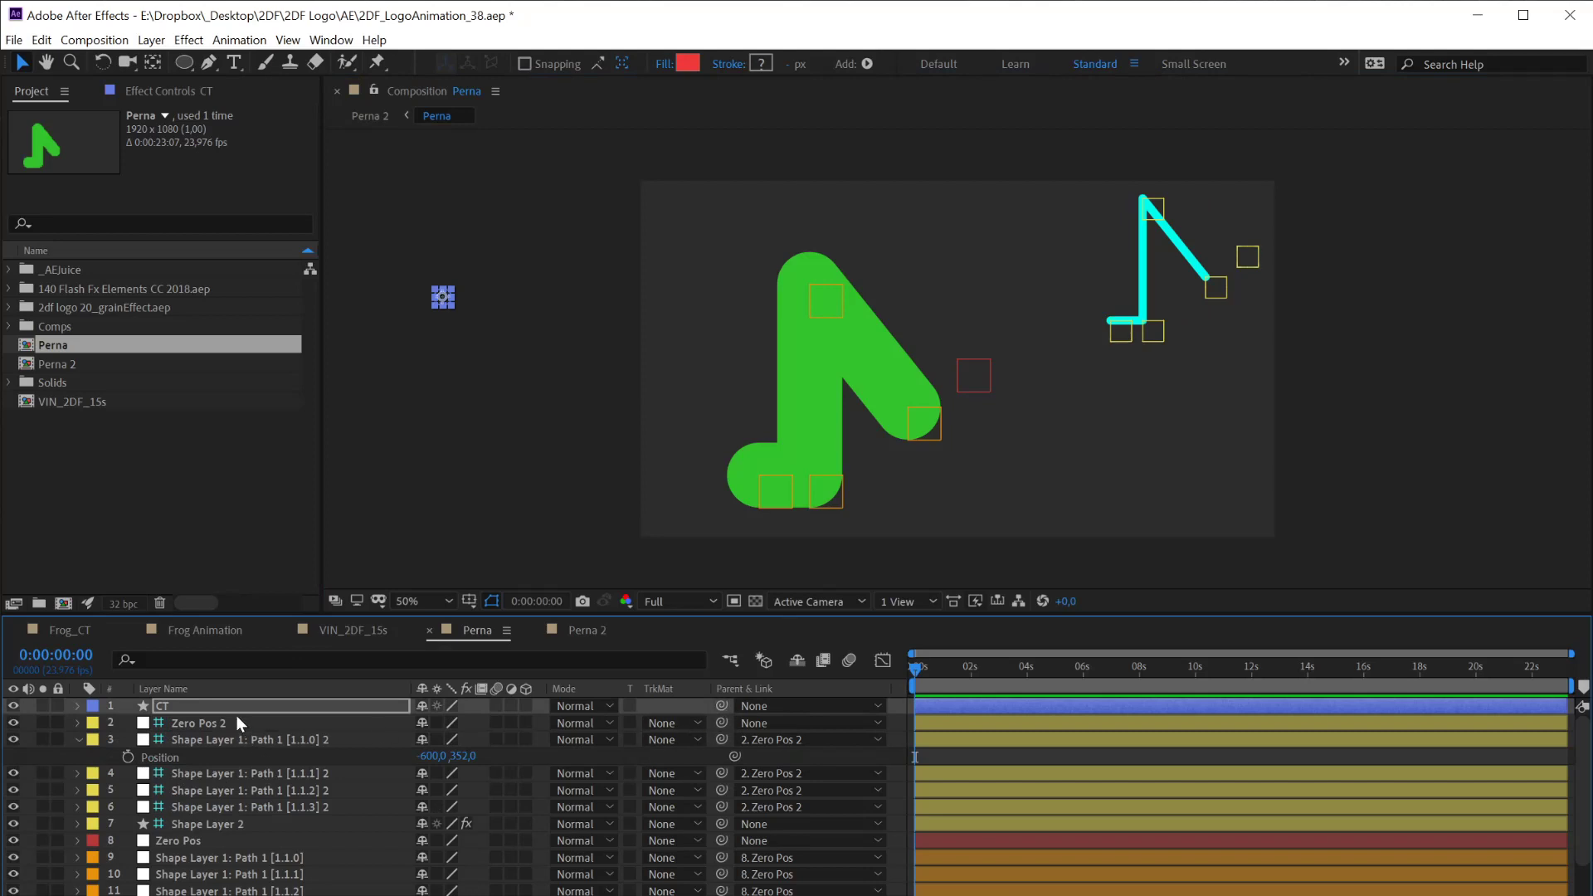
key(Return)
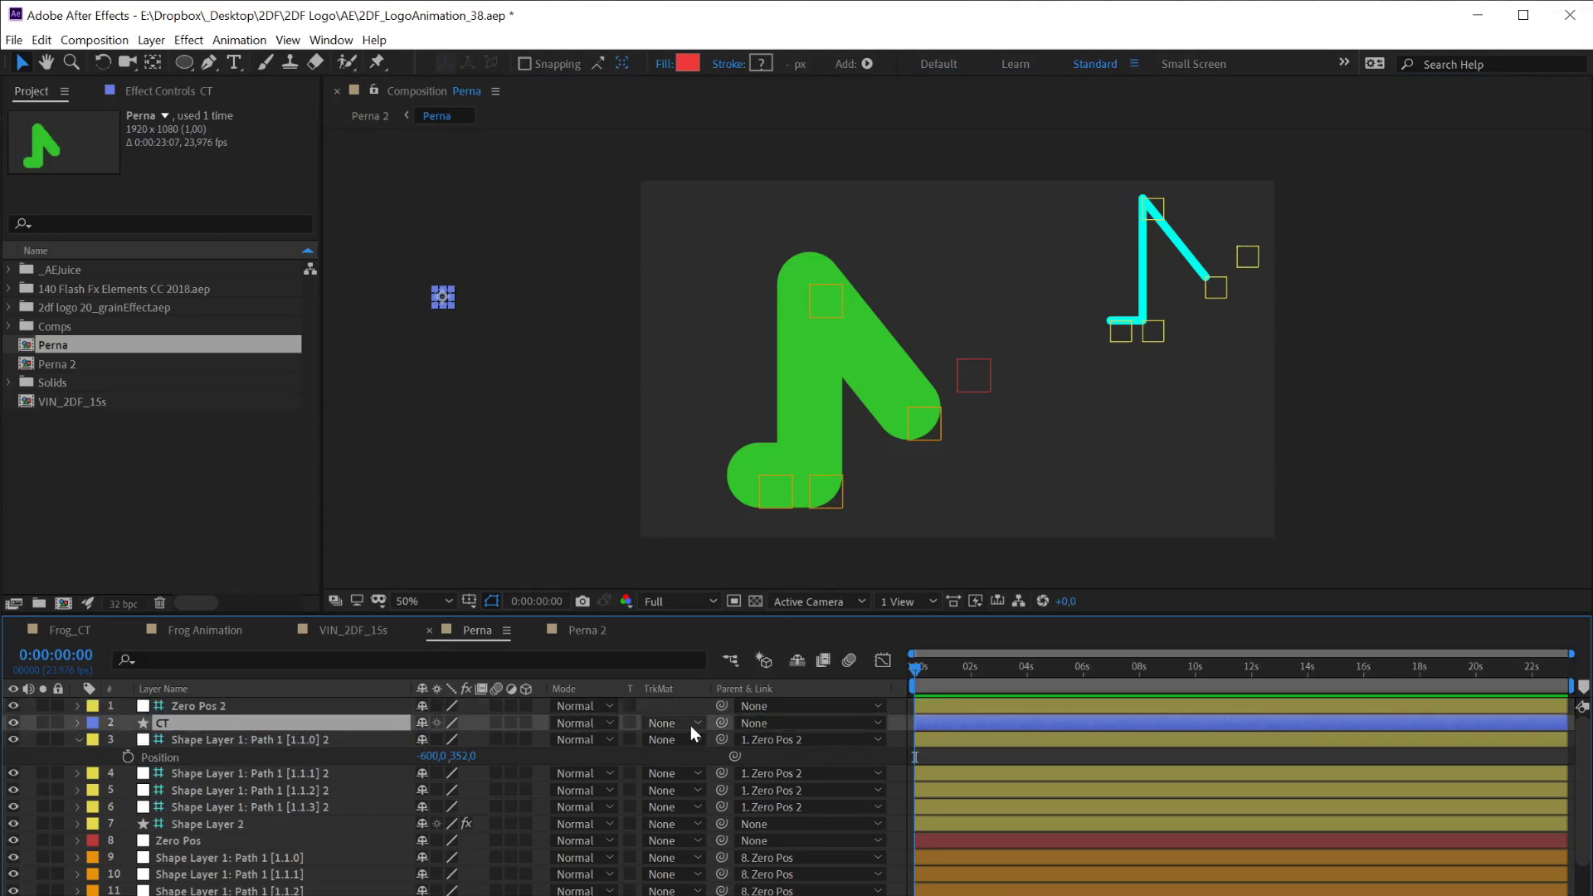
drag(720, 725, 716, 709)
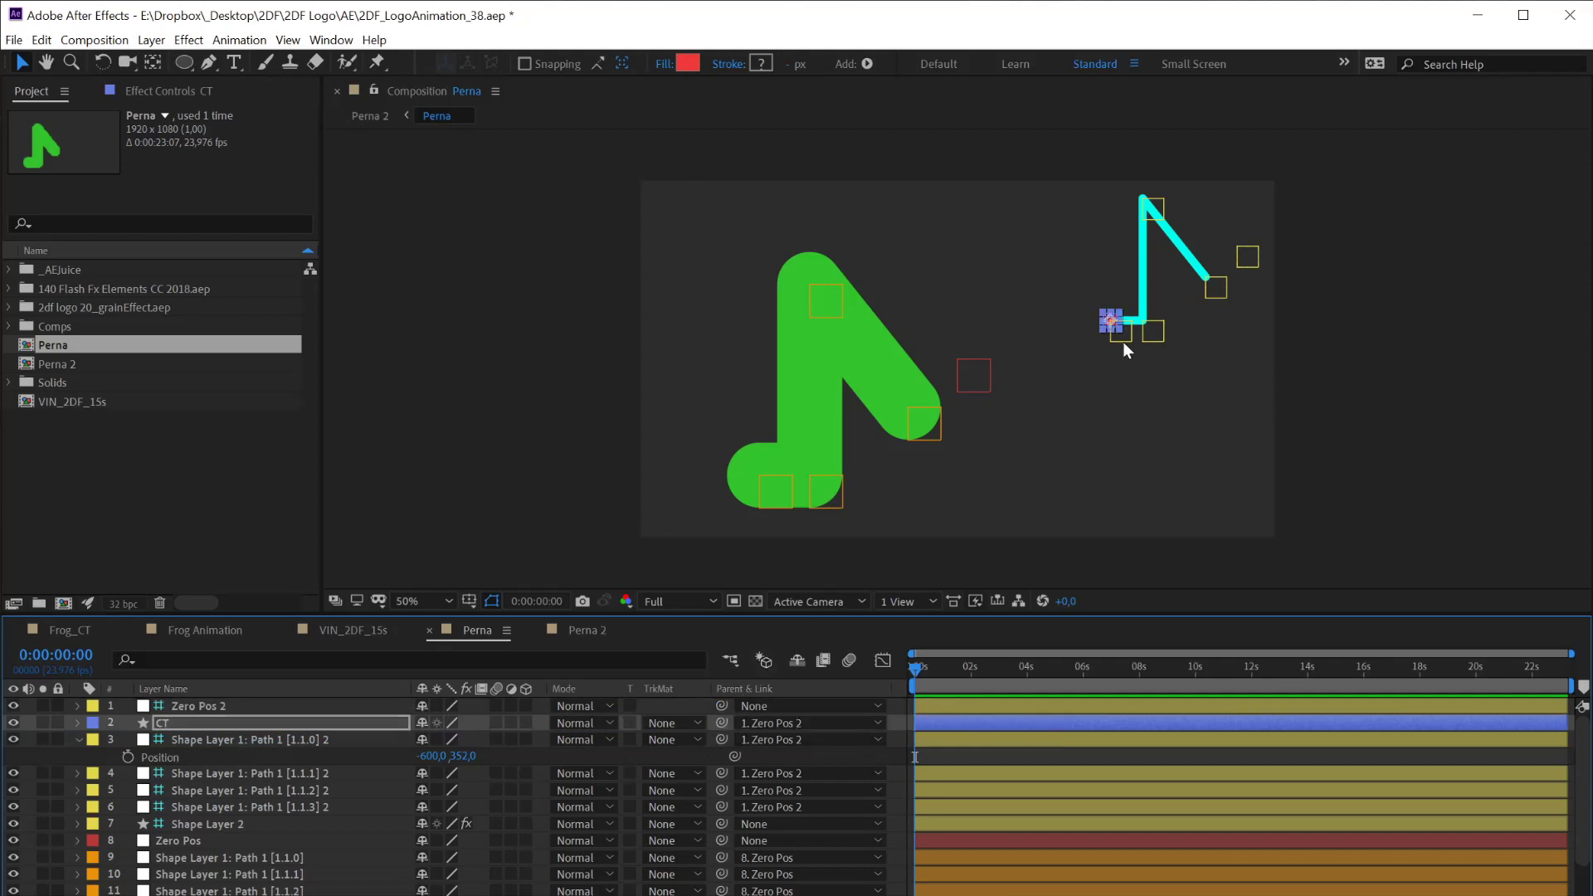
Link Shape Layer 2's Path 1 [1.1.0] effect to CT and delete the replaced null, Shape Layer 1: Path 1 [1.1.0] 2
click(201, 829)
click(170, 93)
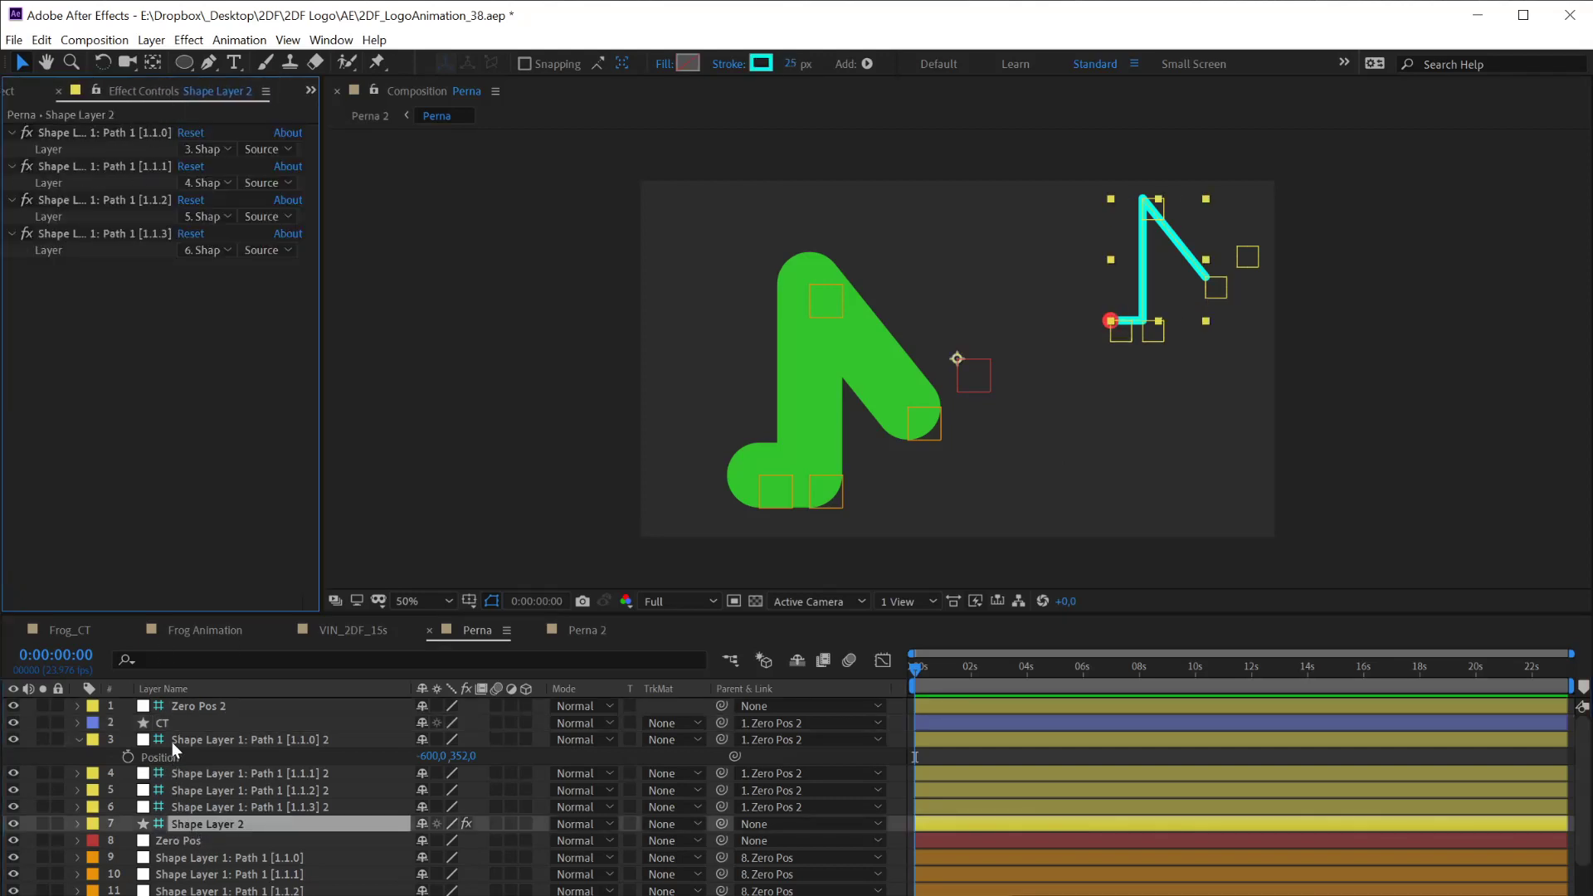
click(217, 151)
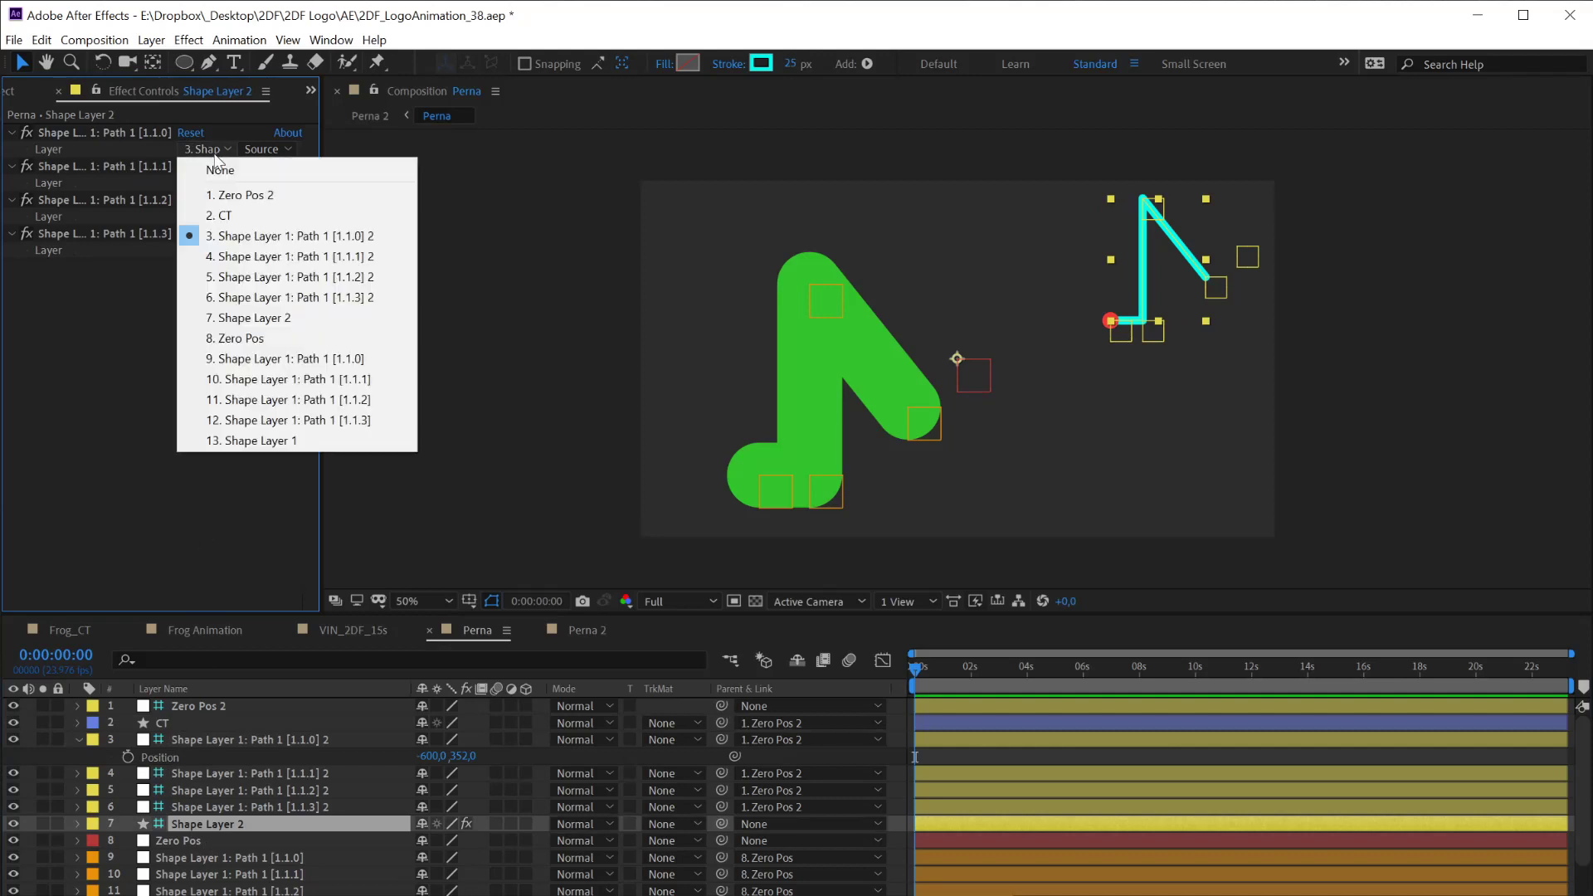
click(228, 213)
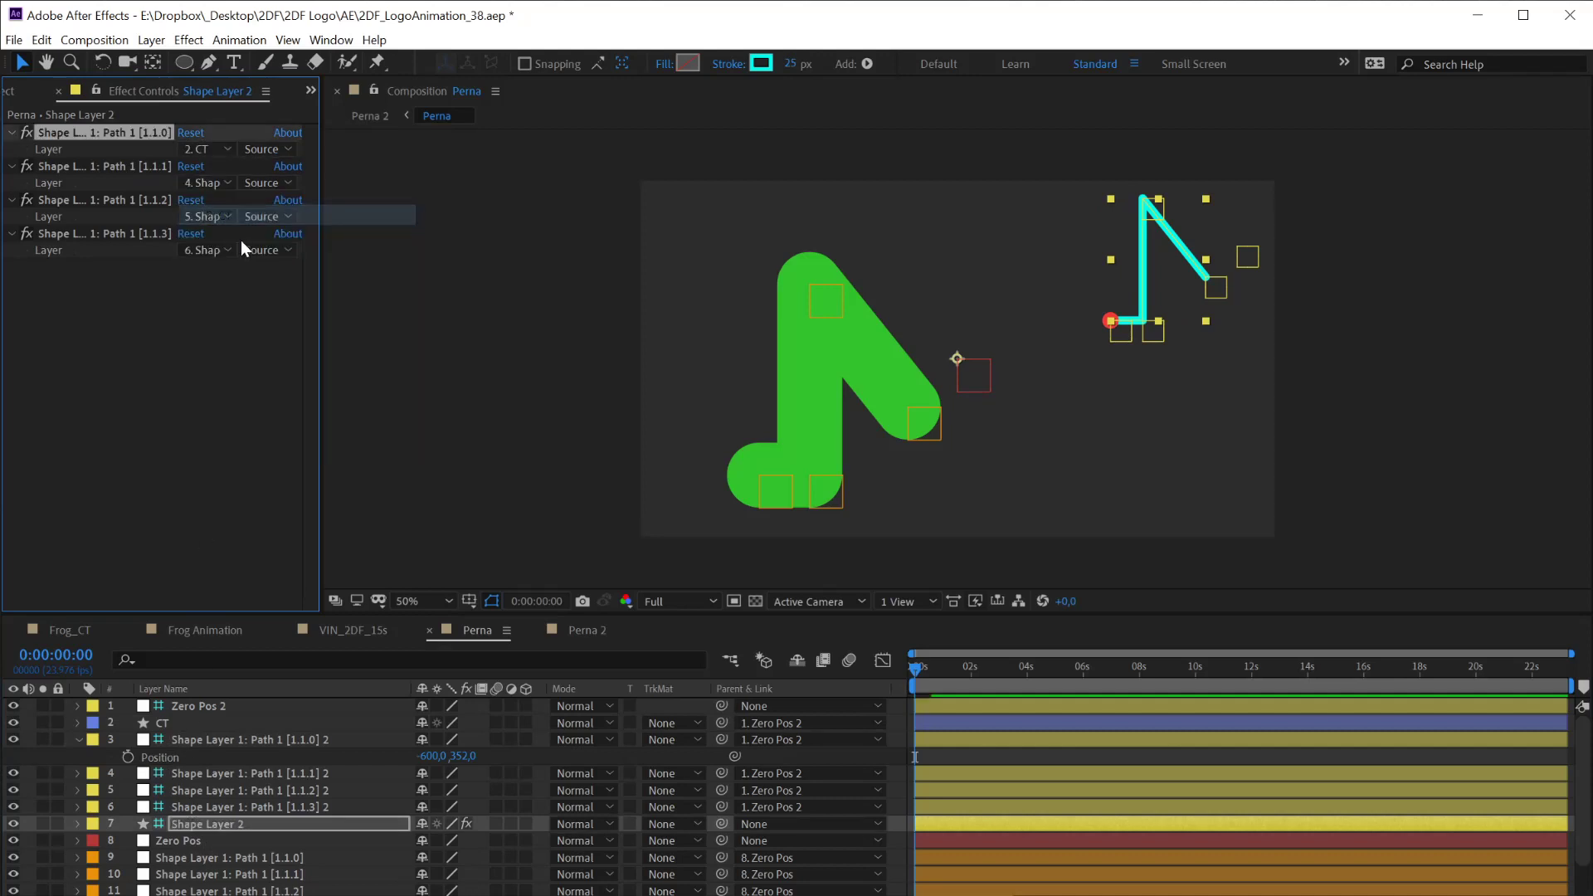
click(181, 741)
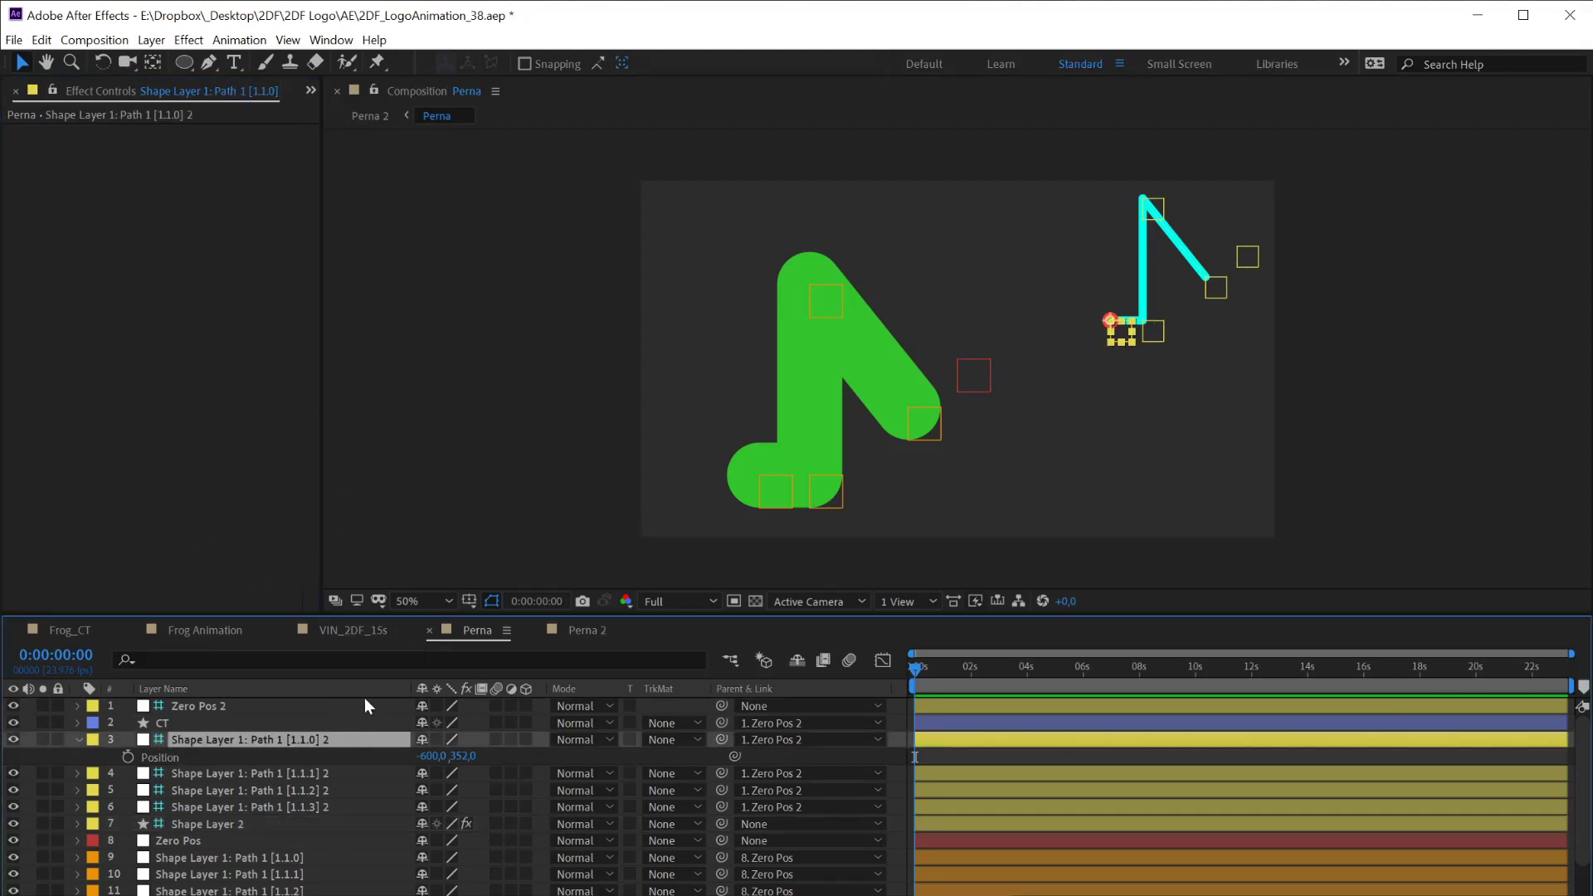
key(Delete)
Make CT a guide layer and try moving its red circle to test how the cyan foot follows
right_click(169, 723)
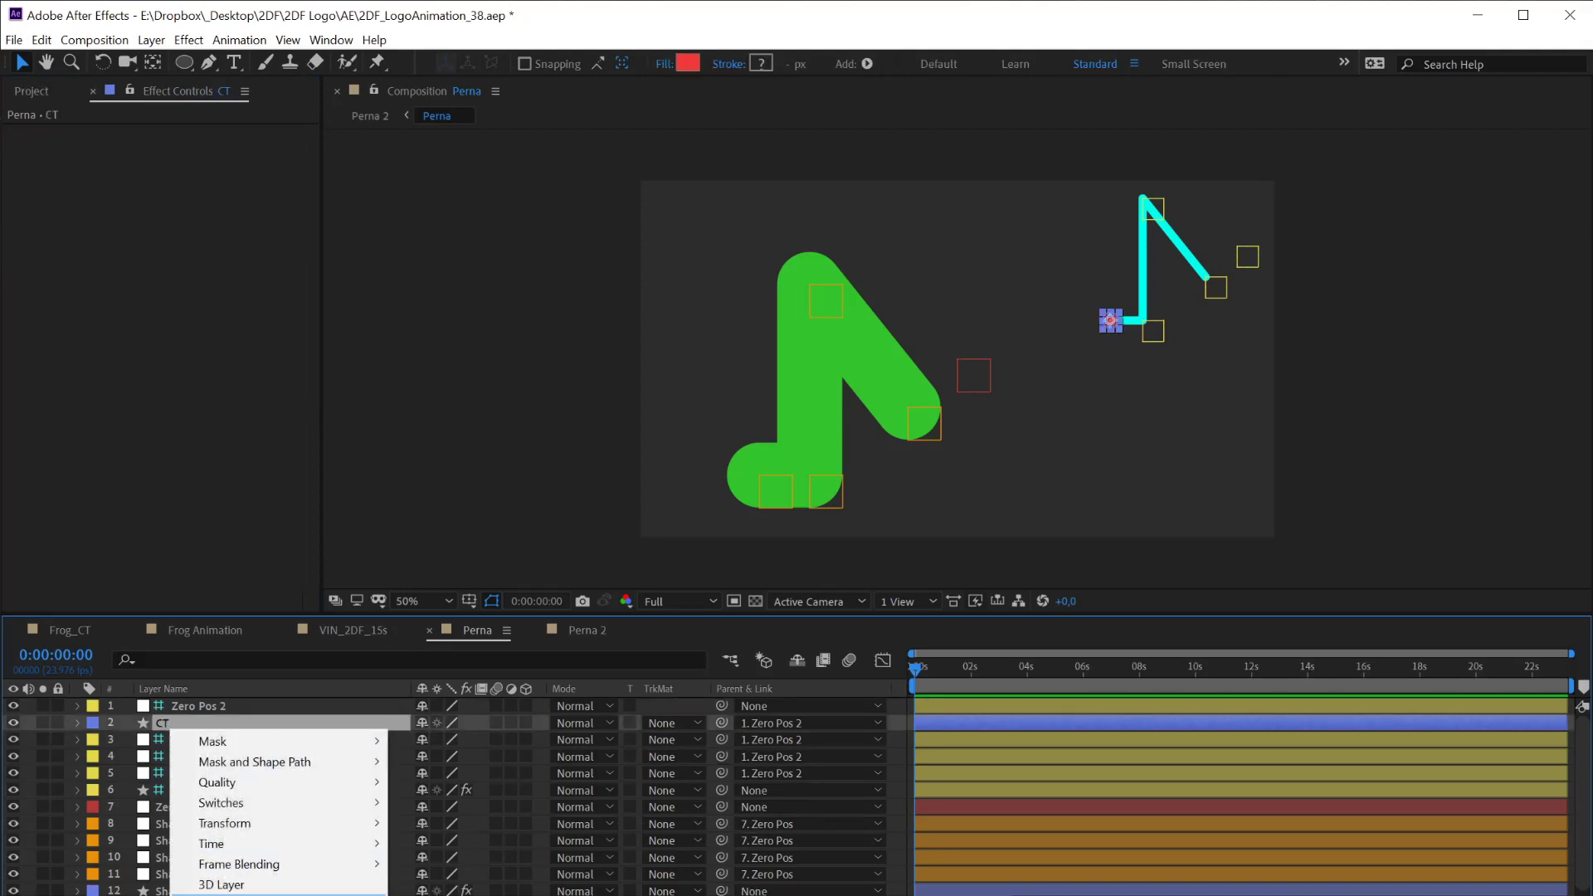
click(480, 723)
click(1371, 504)
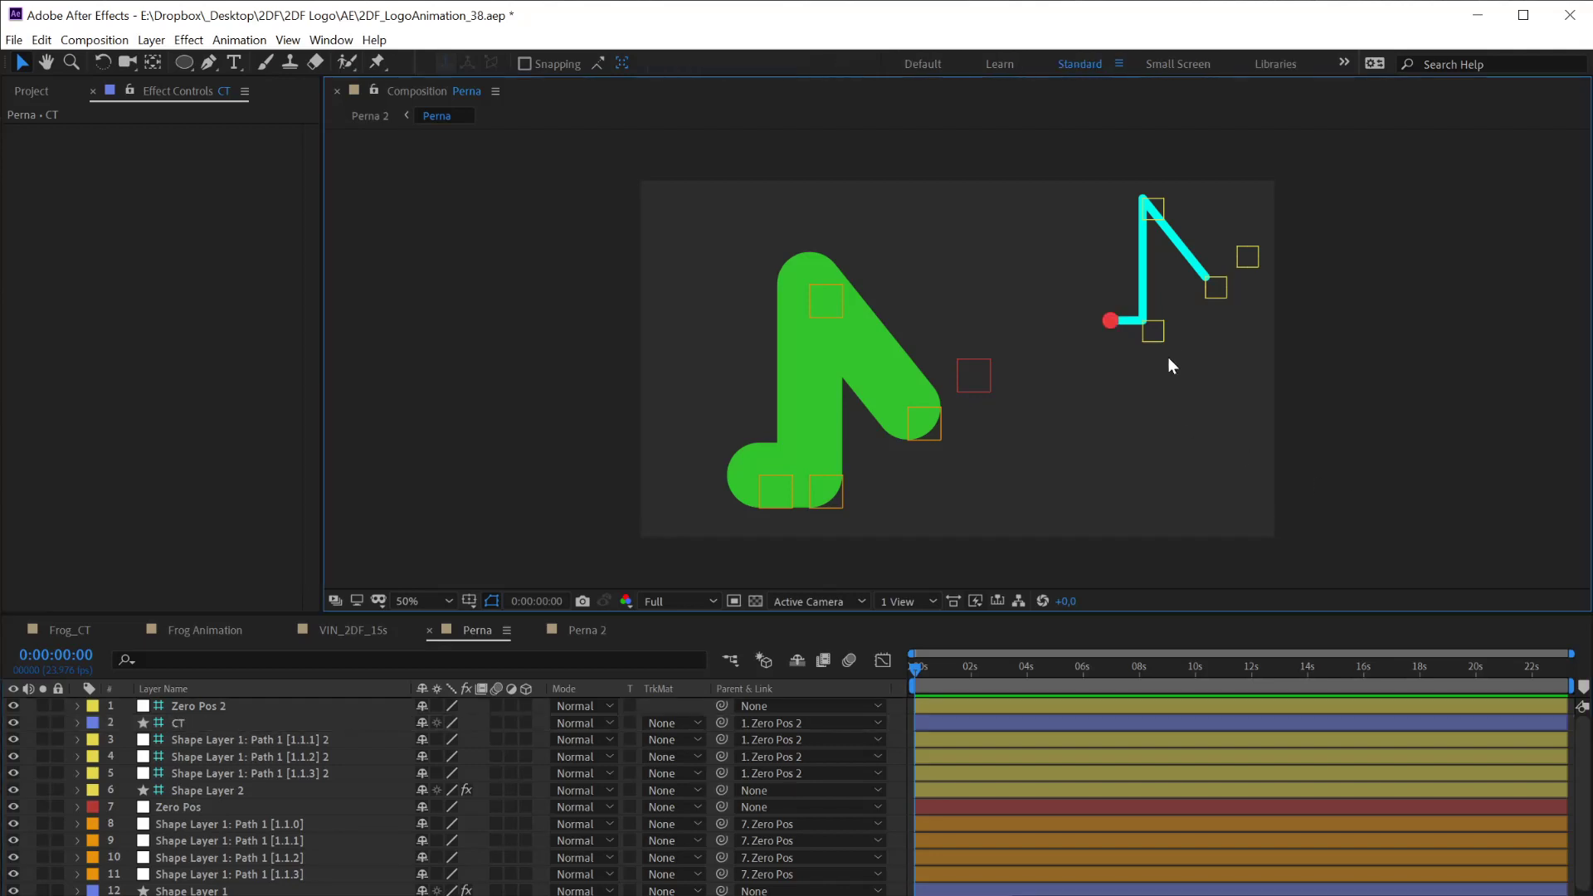
mouse_move(1106, 324)
mouse_down()
mouse_move(1128, 373)
mouse_move(1087, 303)
mouse_move(1080, 352)
mouse_move(1097, 363)
mouse_move(1163, 360)
mouse_move(1091, 323)
mouse_move(1084, 290)
mouse_move(1093, 322)
mouse_up()
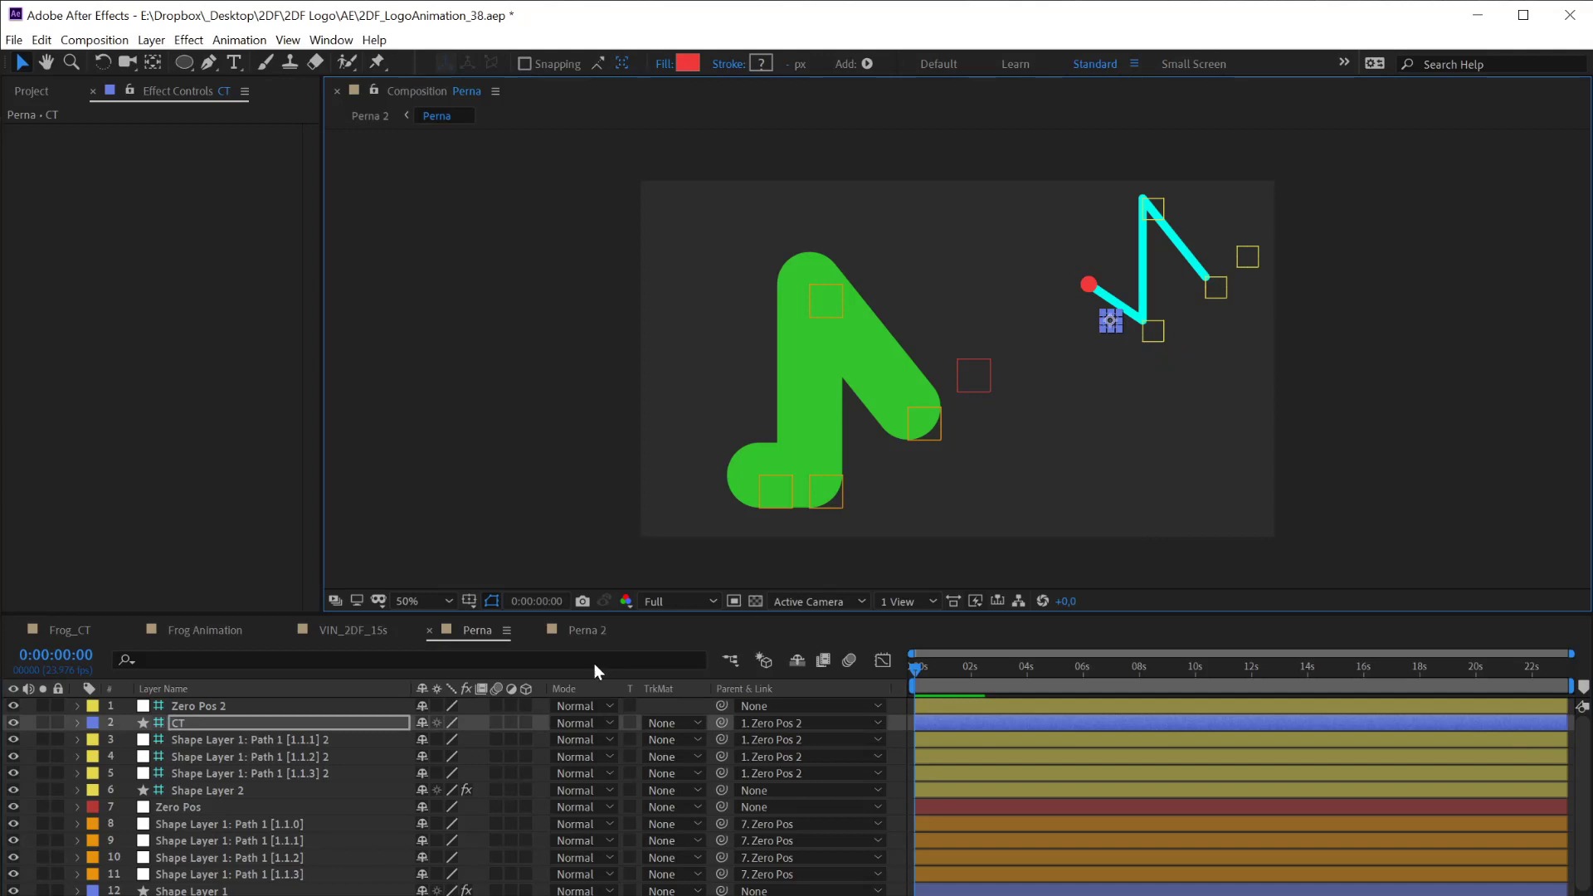
Restore CT to its place on the foot tip and duplicate it three times
click(189, 740)
click(182, 725)
key(ctrl+d)
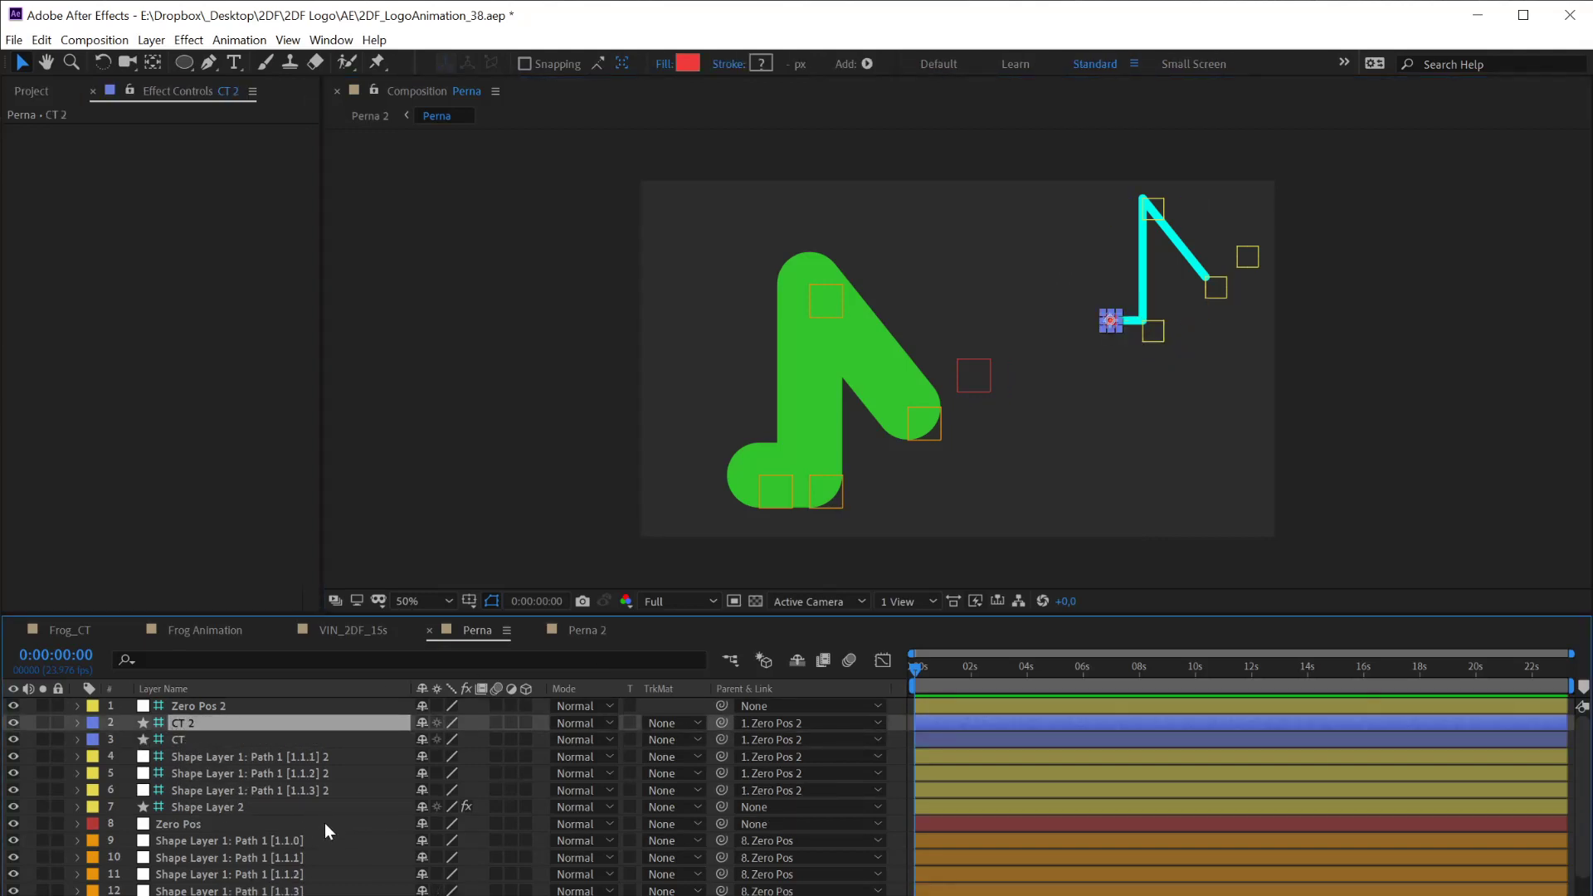
key(ctrl+d)
key(ctrl+d)
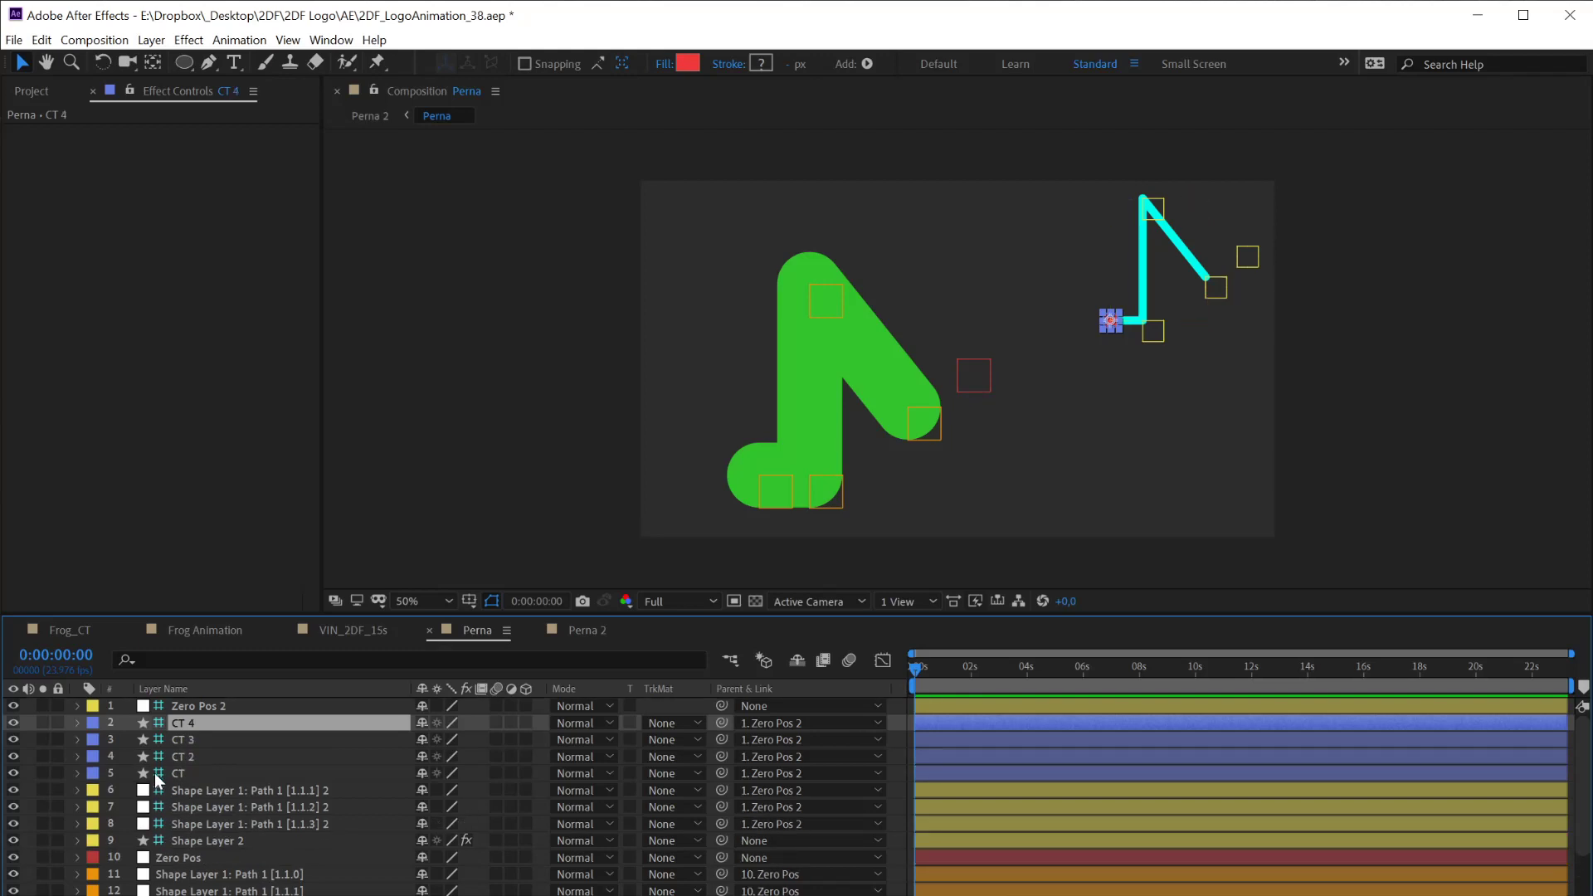
Show the Position properties of the cyan leg's three remaining point nulls and of CT 2, CT 3 and CT 4
click(191, 806)
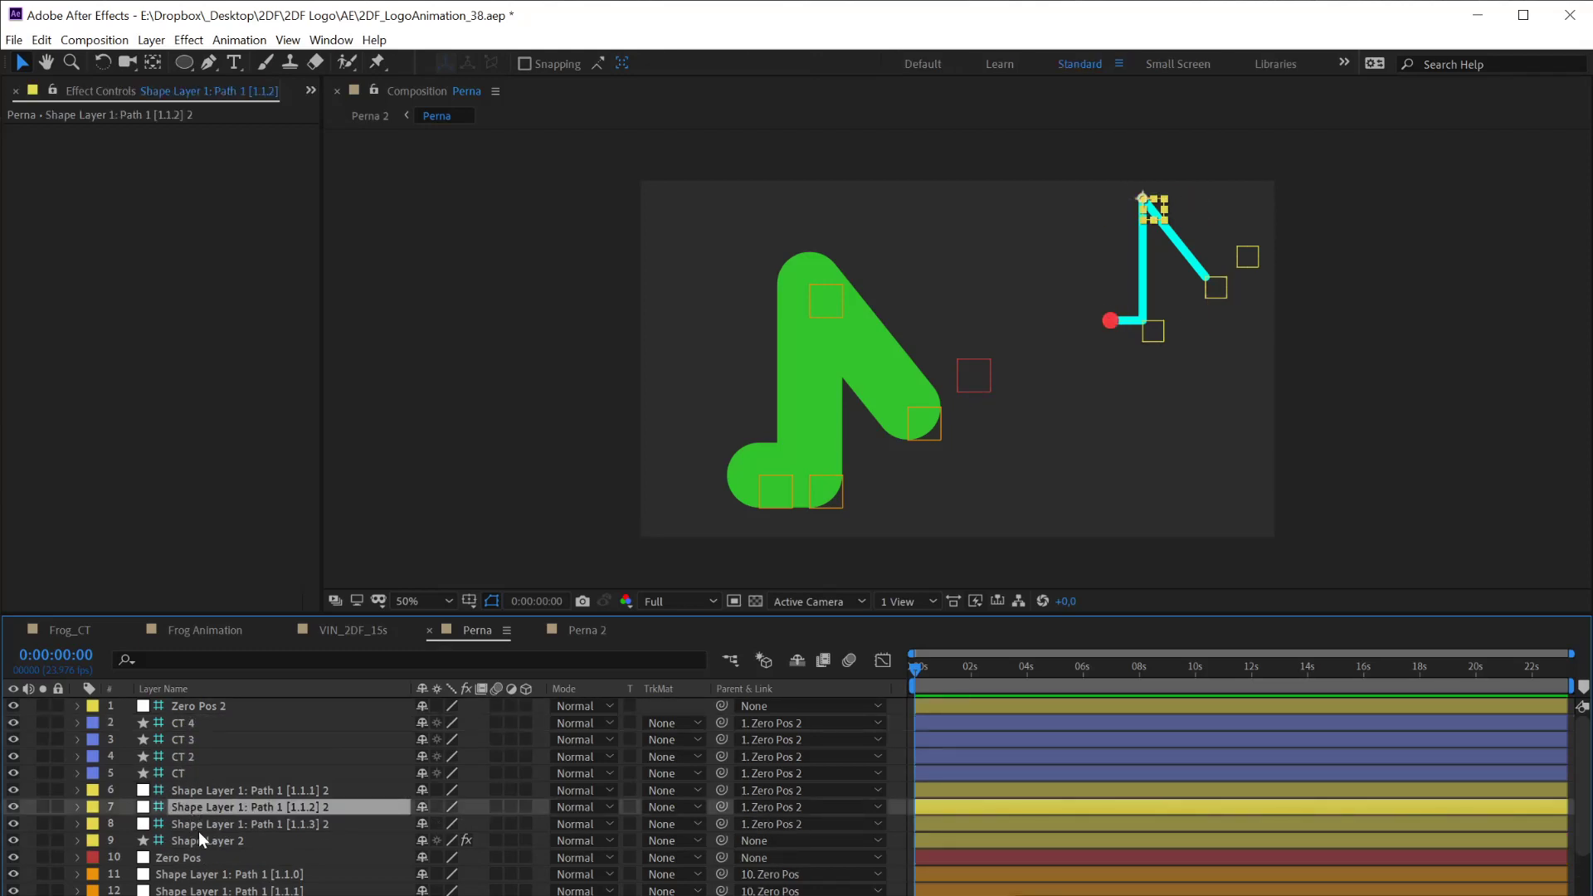
click(1152, 330)
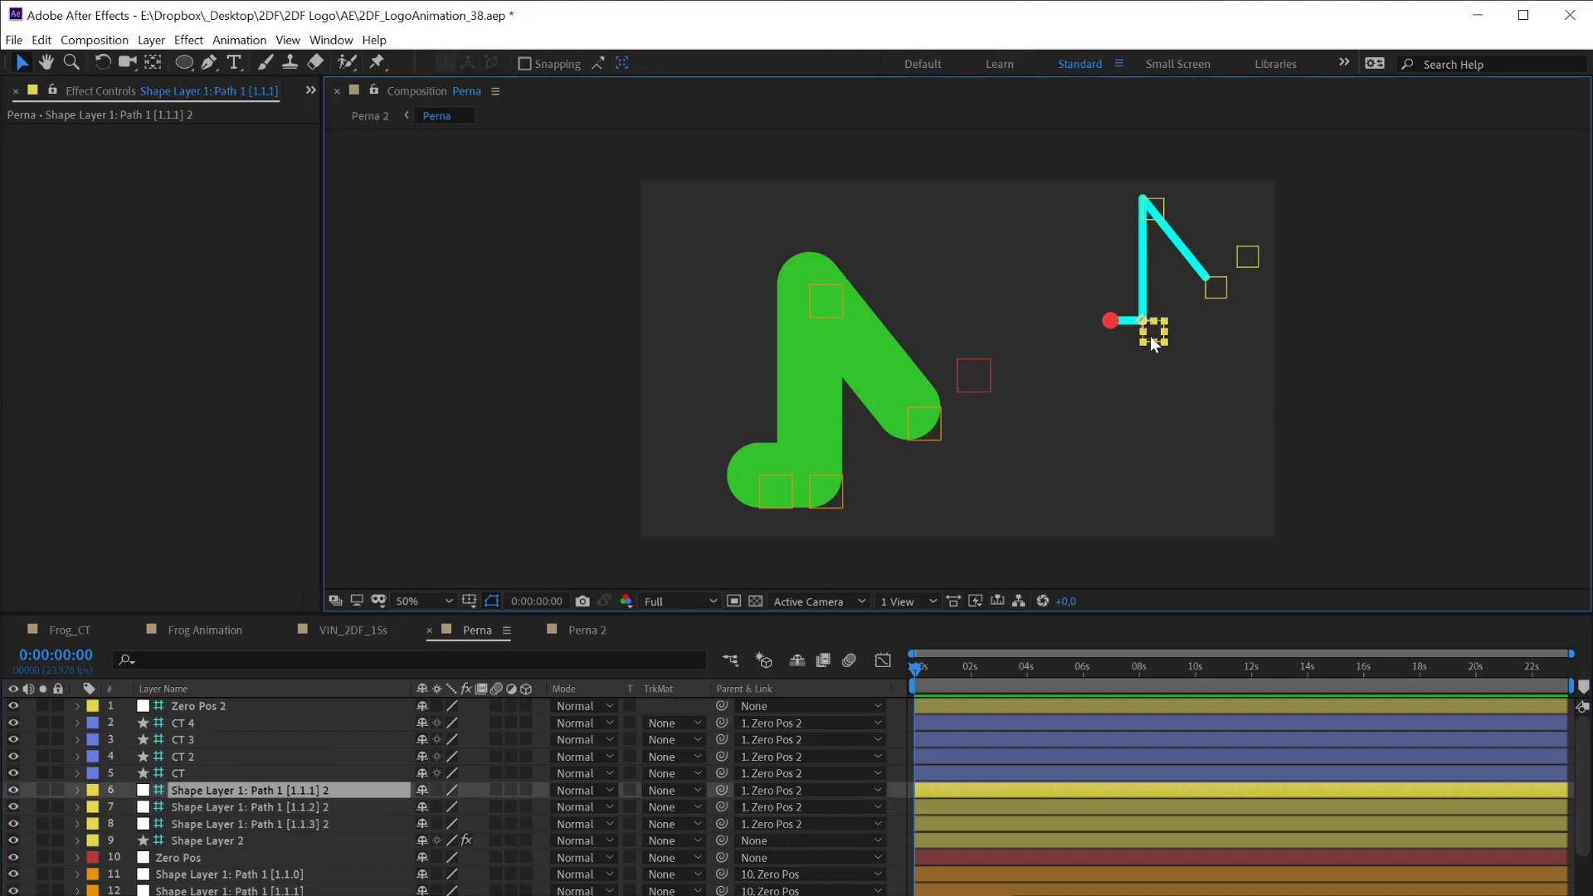
key(p)
click(207, 826)
key(p)
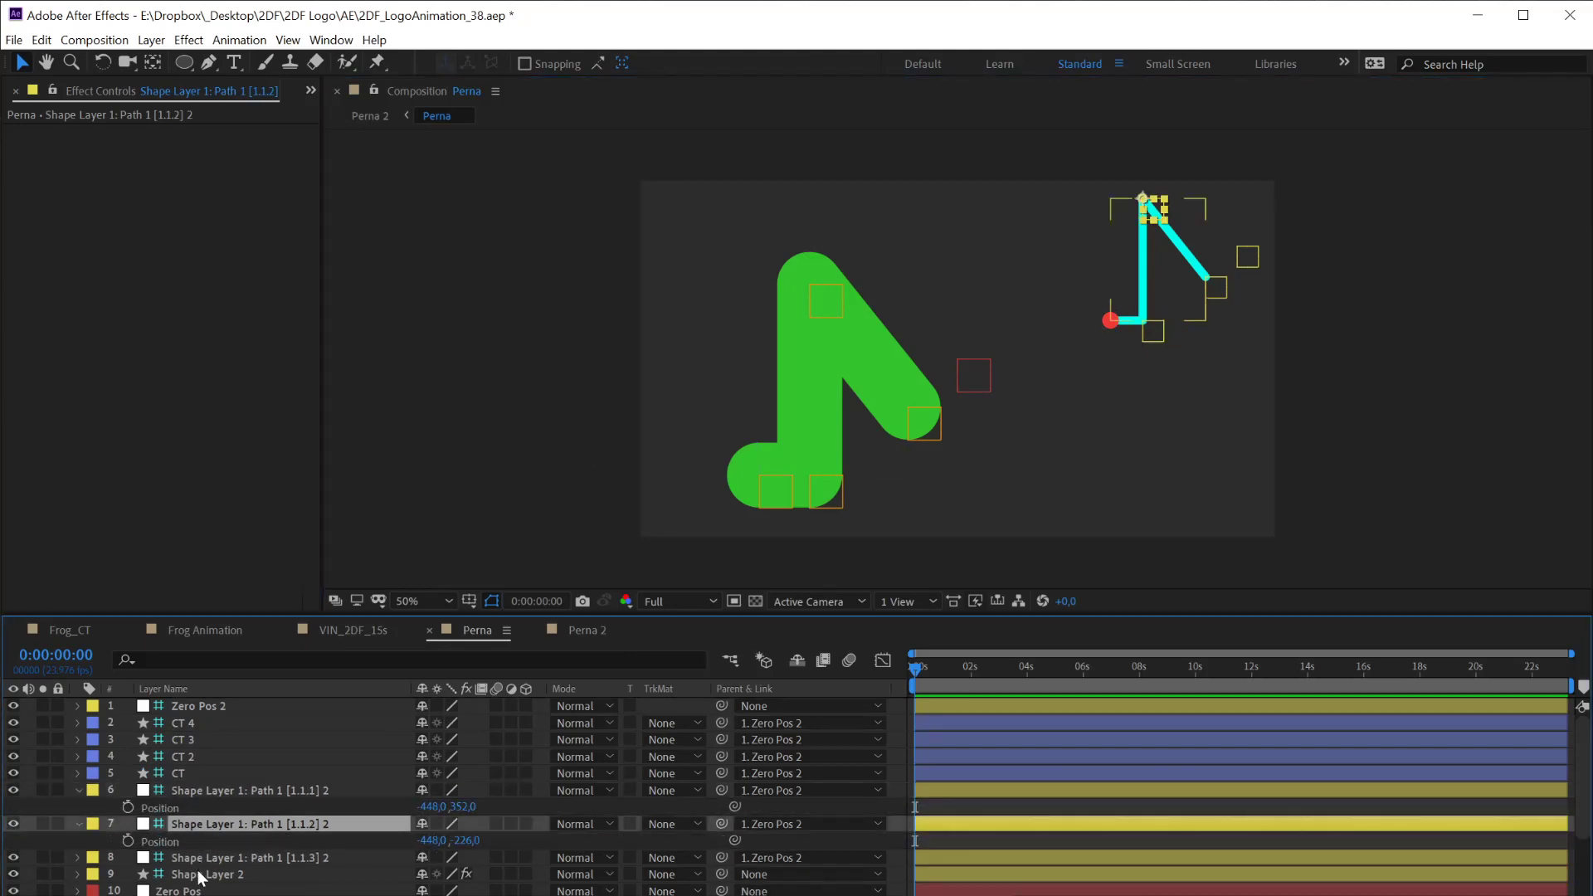
click(201, 875)
click(192, 858)
key(p)
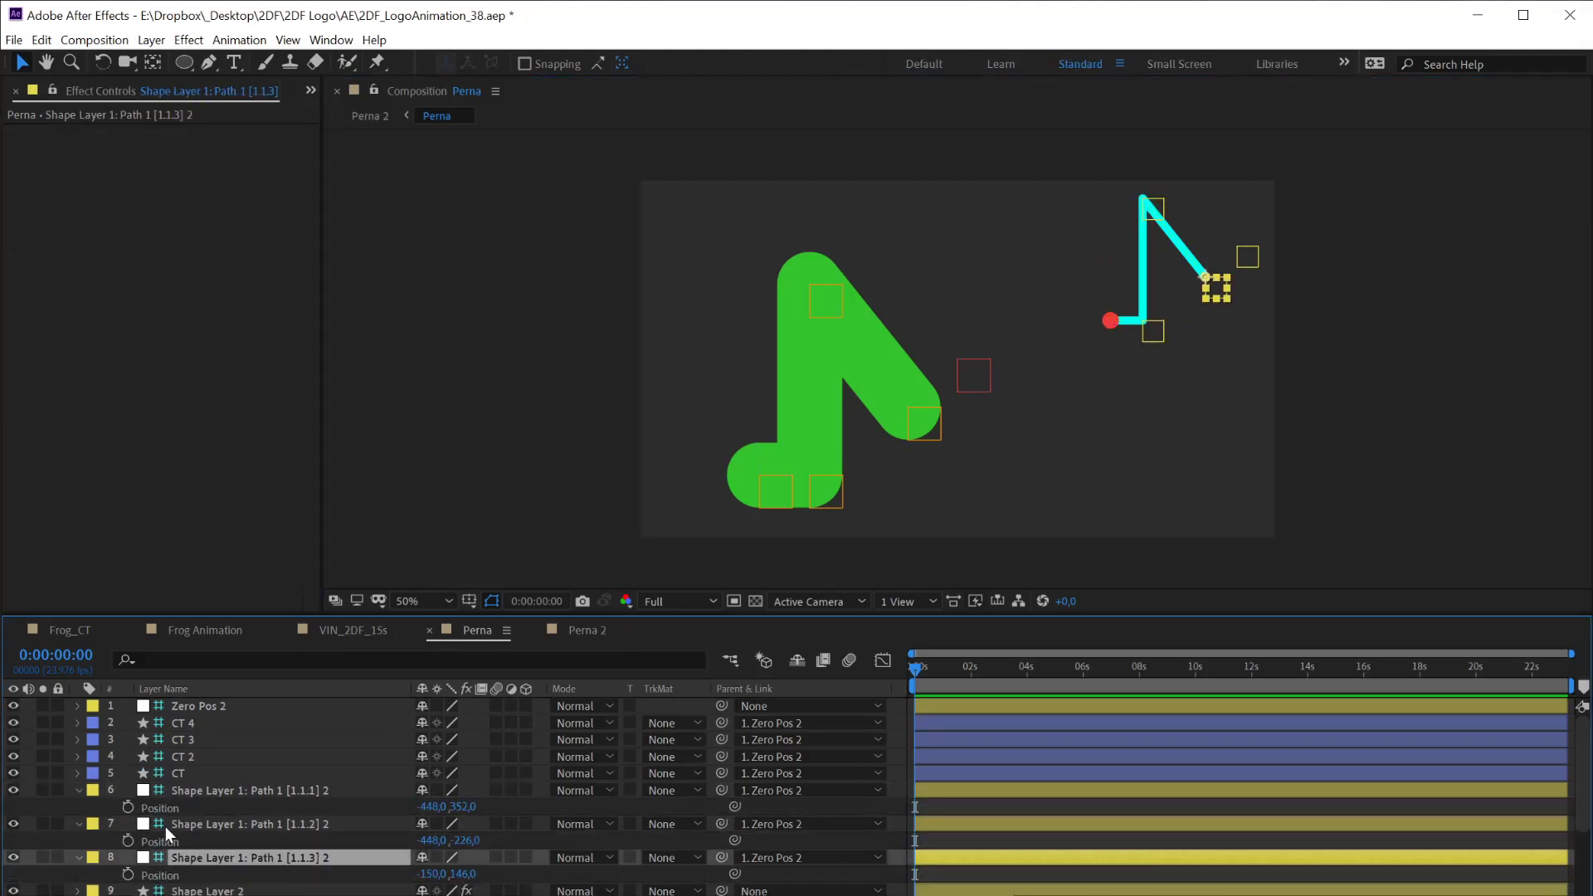
click(181, 758)
shift+click(185, 727)
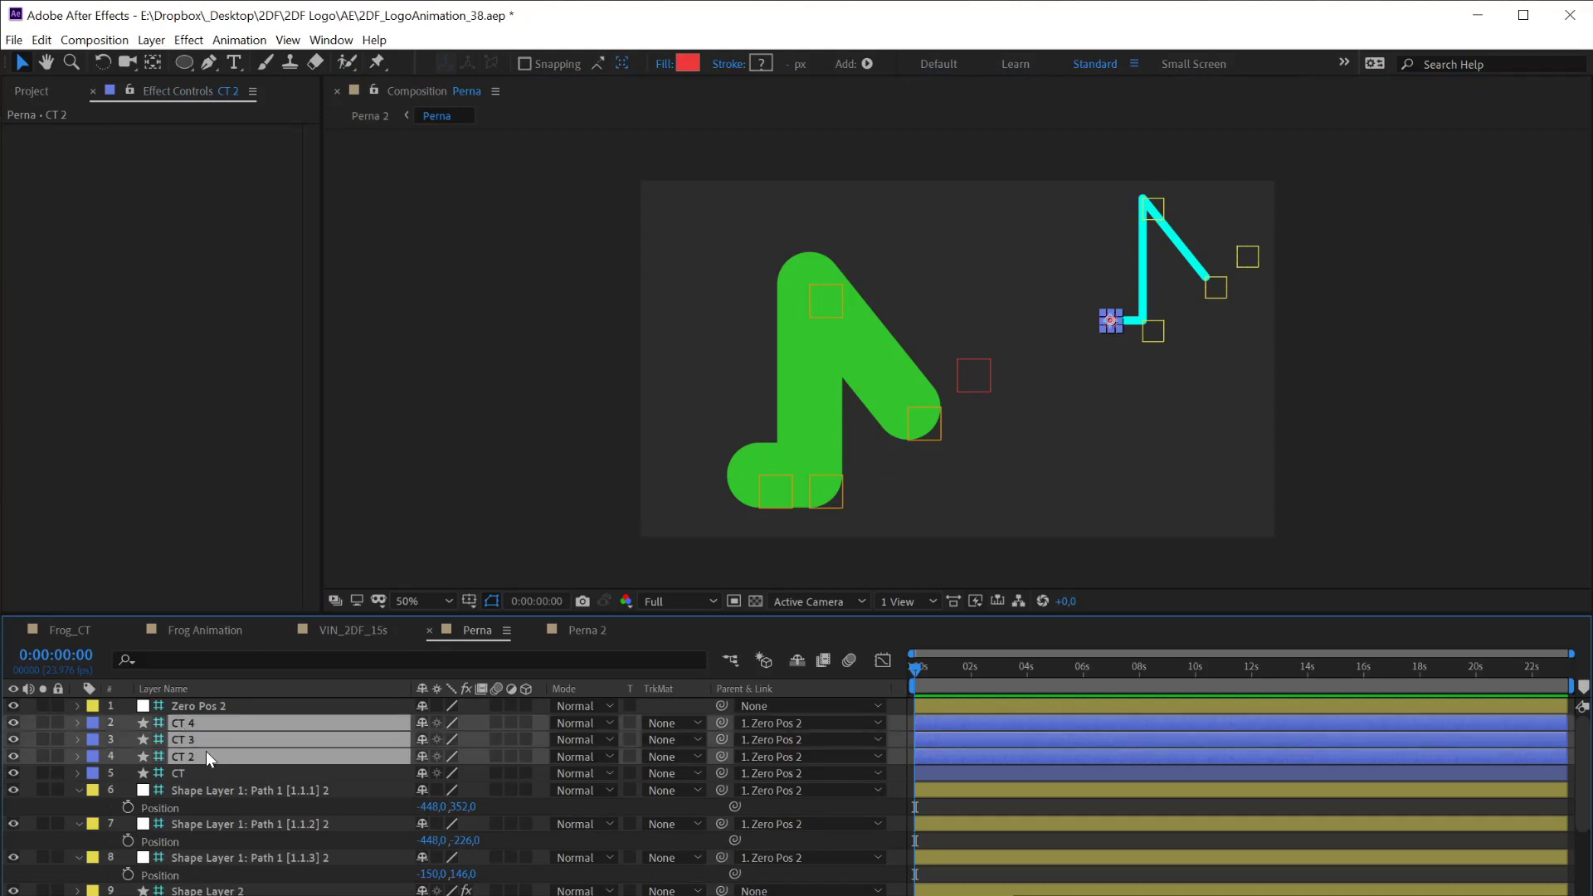
key(p)
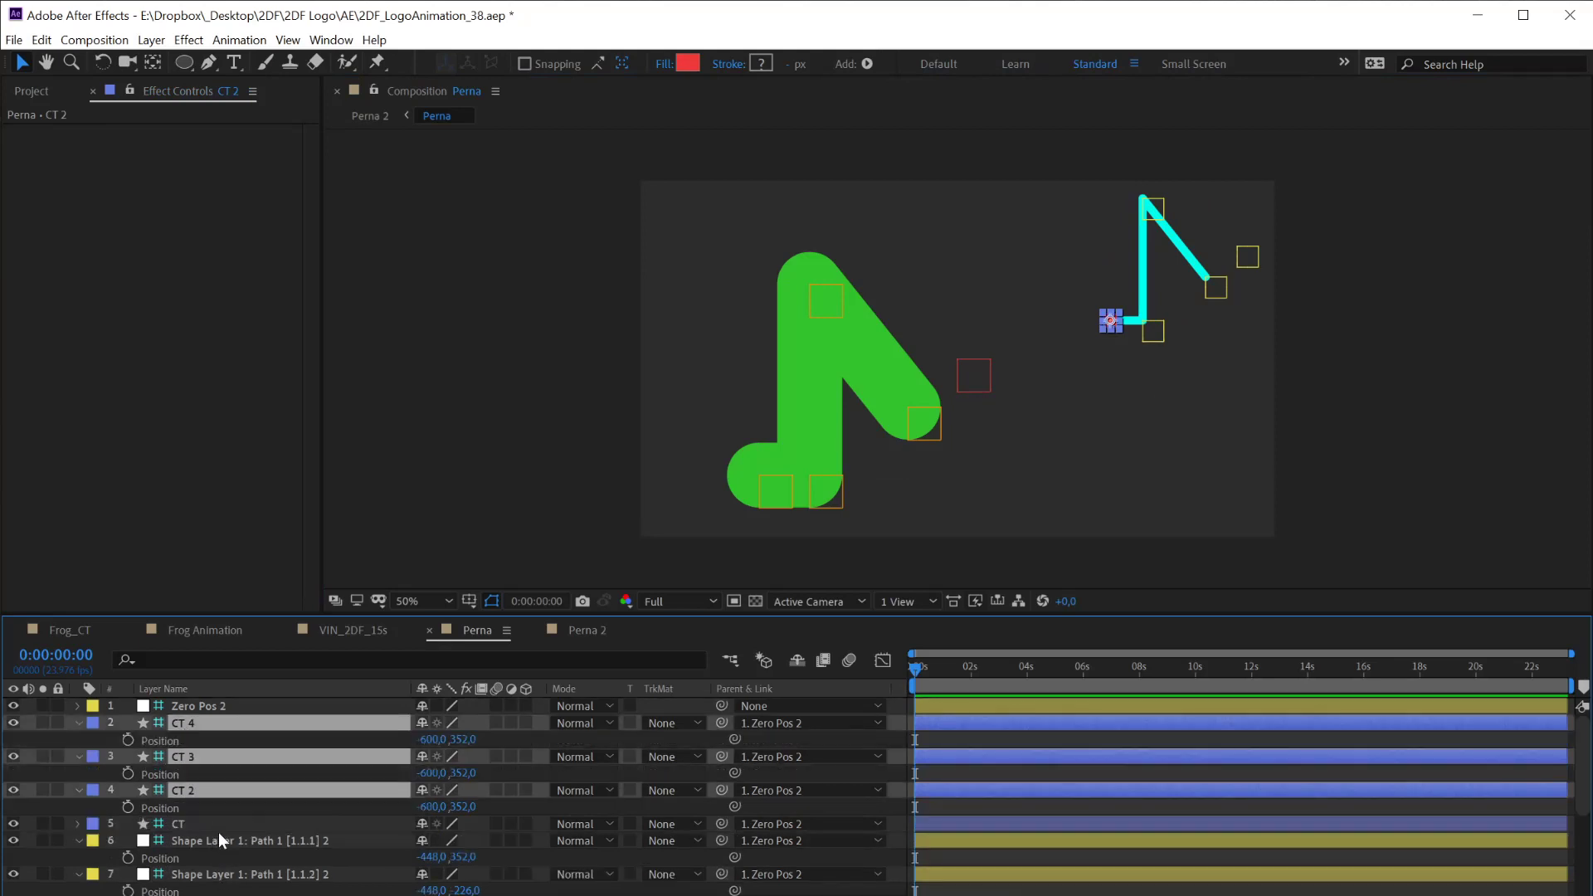
Copy the position of the [1.1.1] 2 null to CT 2 (-448, 352) and of the [1.1.2] 2 null to CT 3 (-448, -226)
click(186, 824)
scroll(207, 871, down, 2)
click(198, 781)
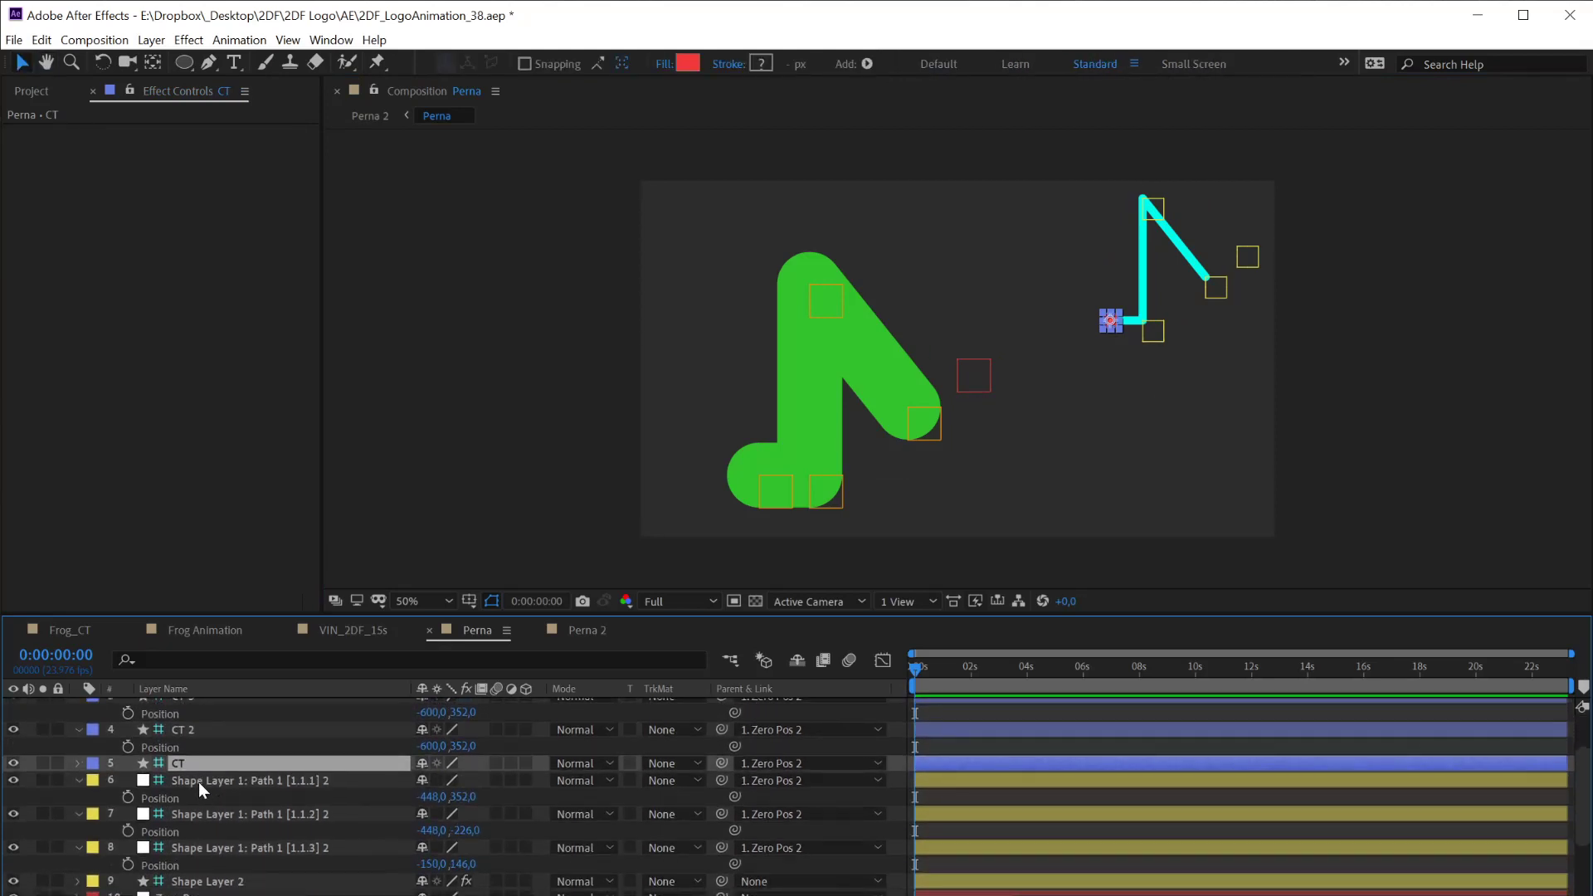
click(185, 799)
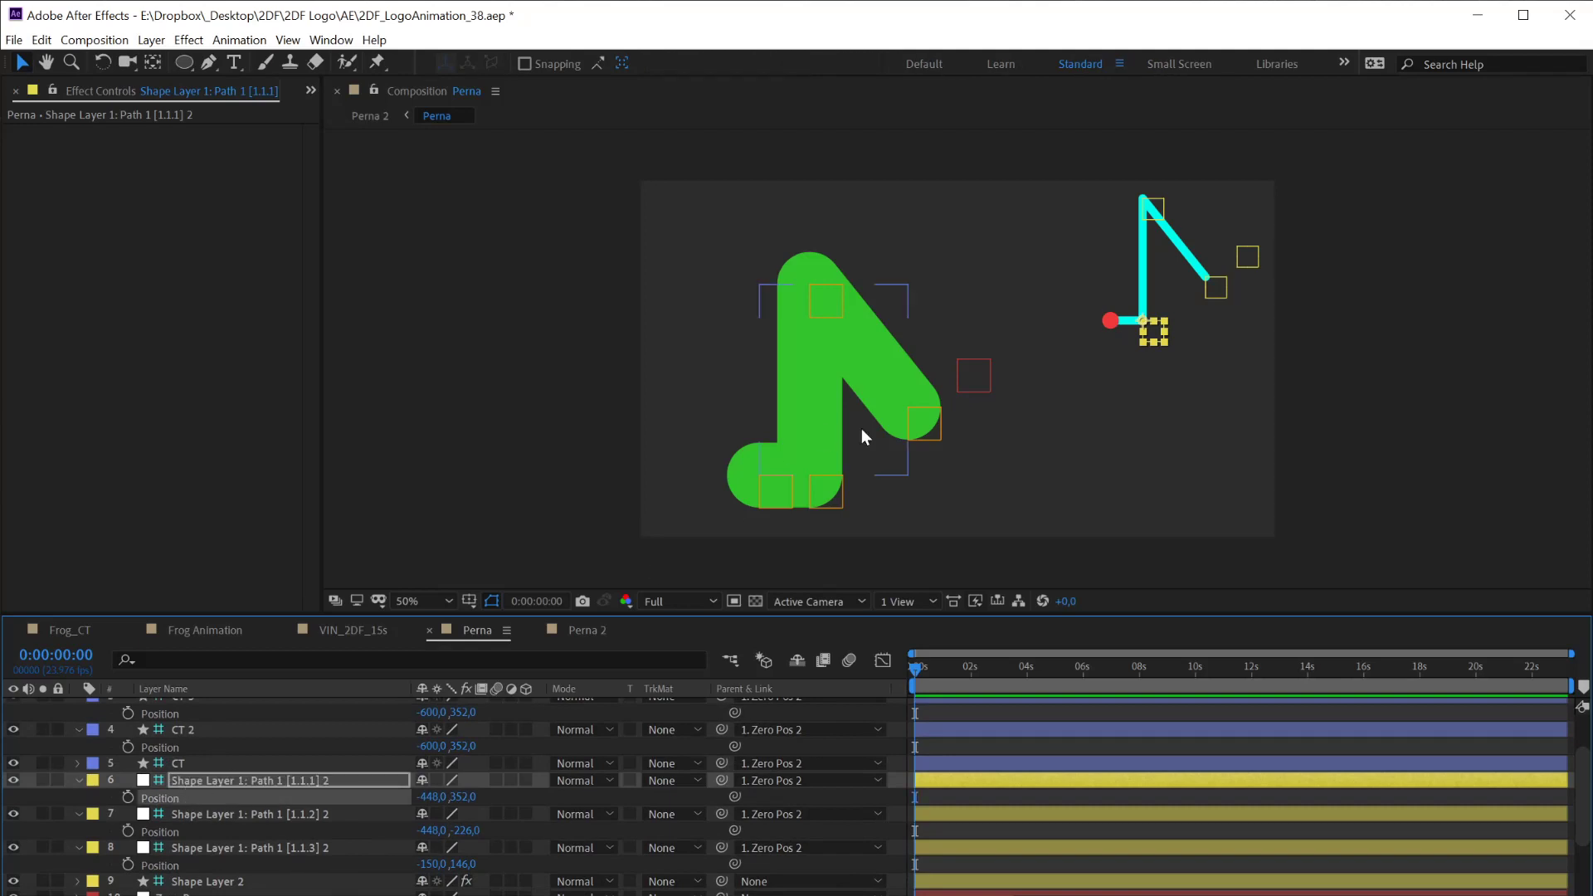
click(194, 733)
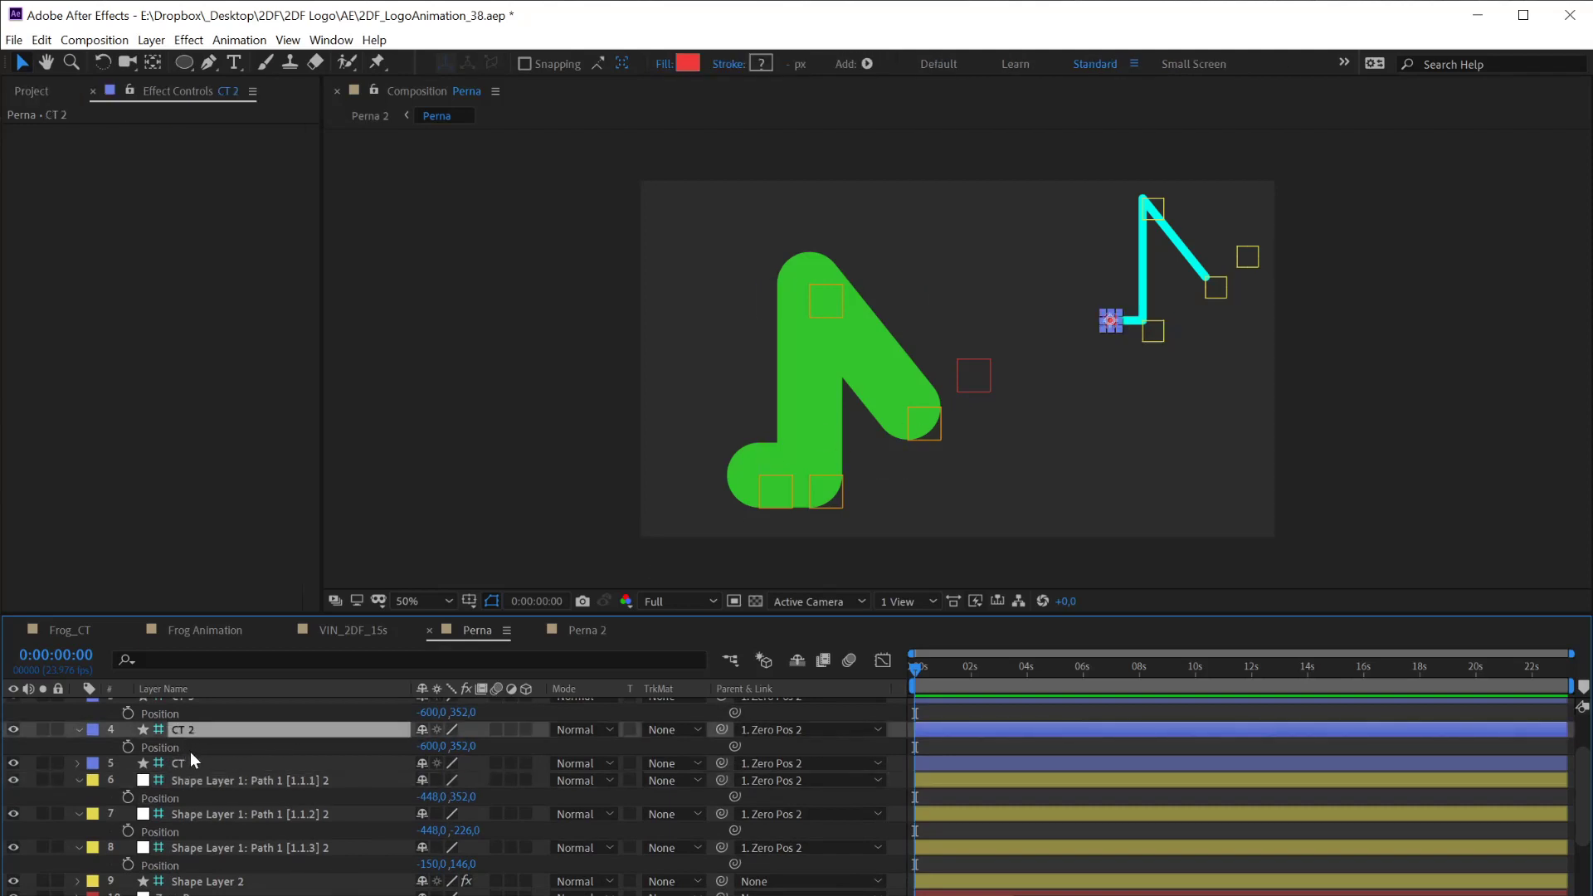
key(ctrl+v)
click(182, 832)
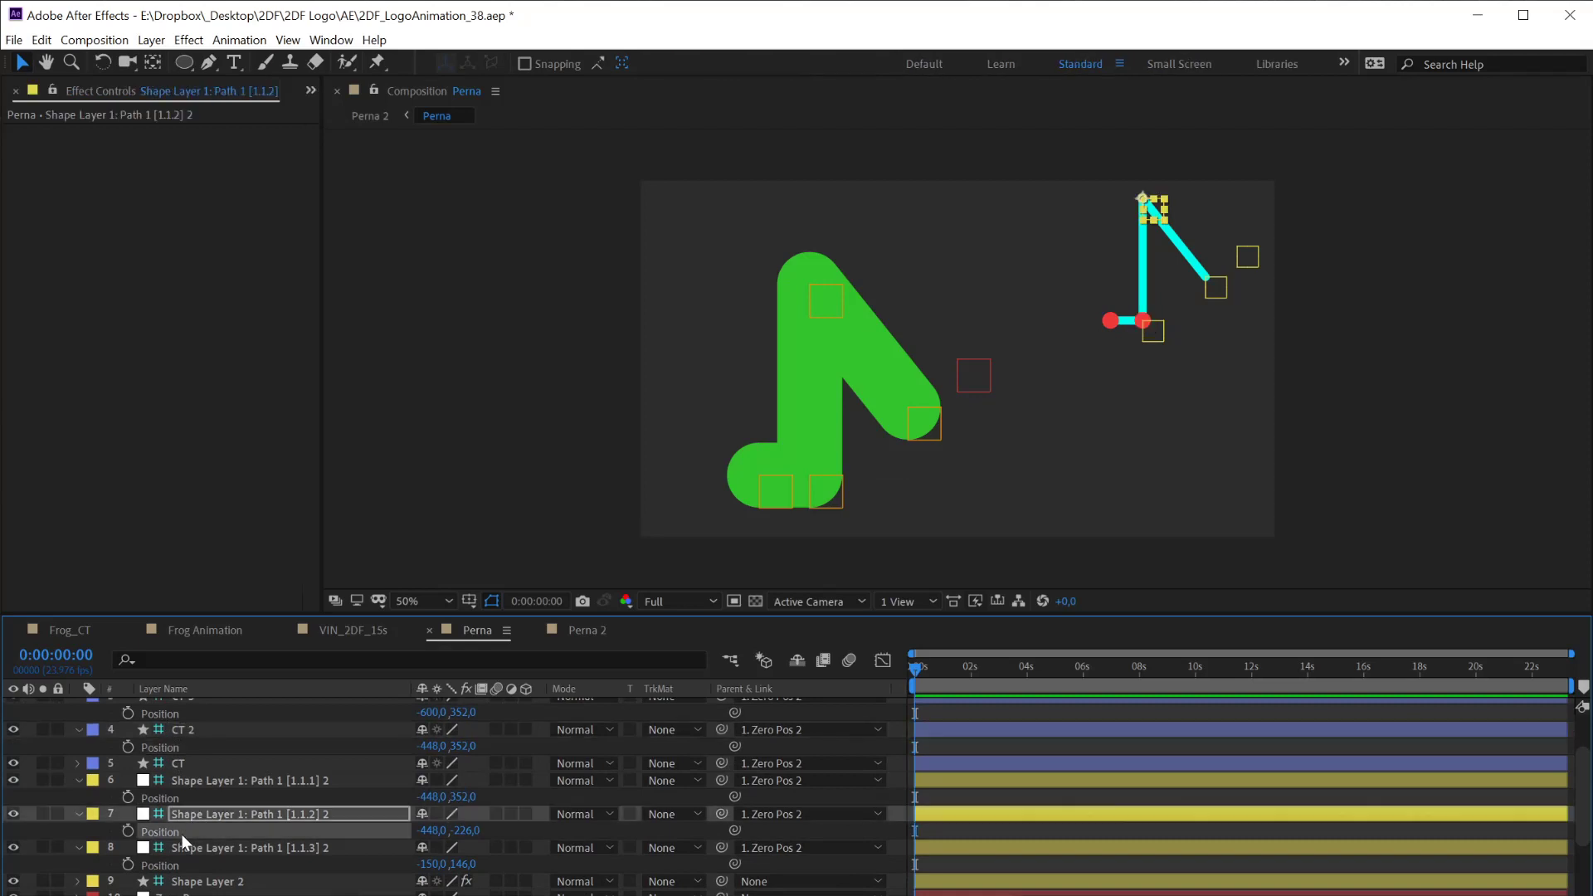
click(177, 714)
key(ctrl+v)
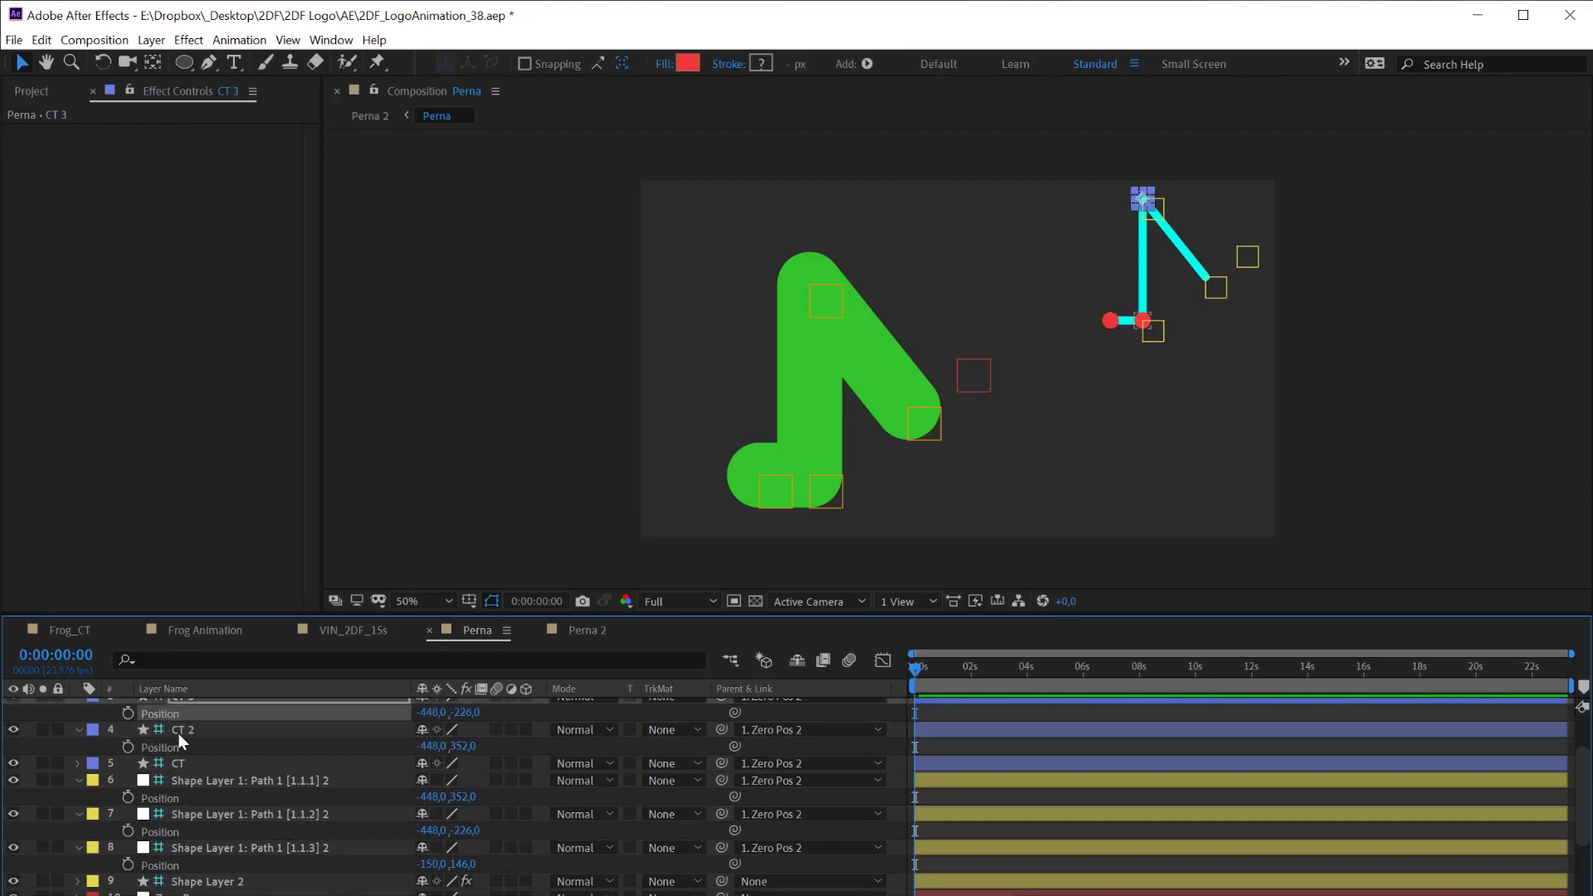
Copy the position of the [1.1.3] 2 null to CT 4 (-150, 146)
click(170, 848)
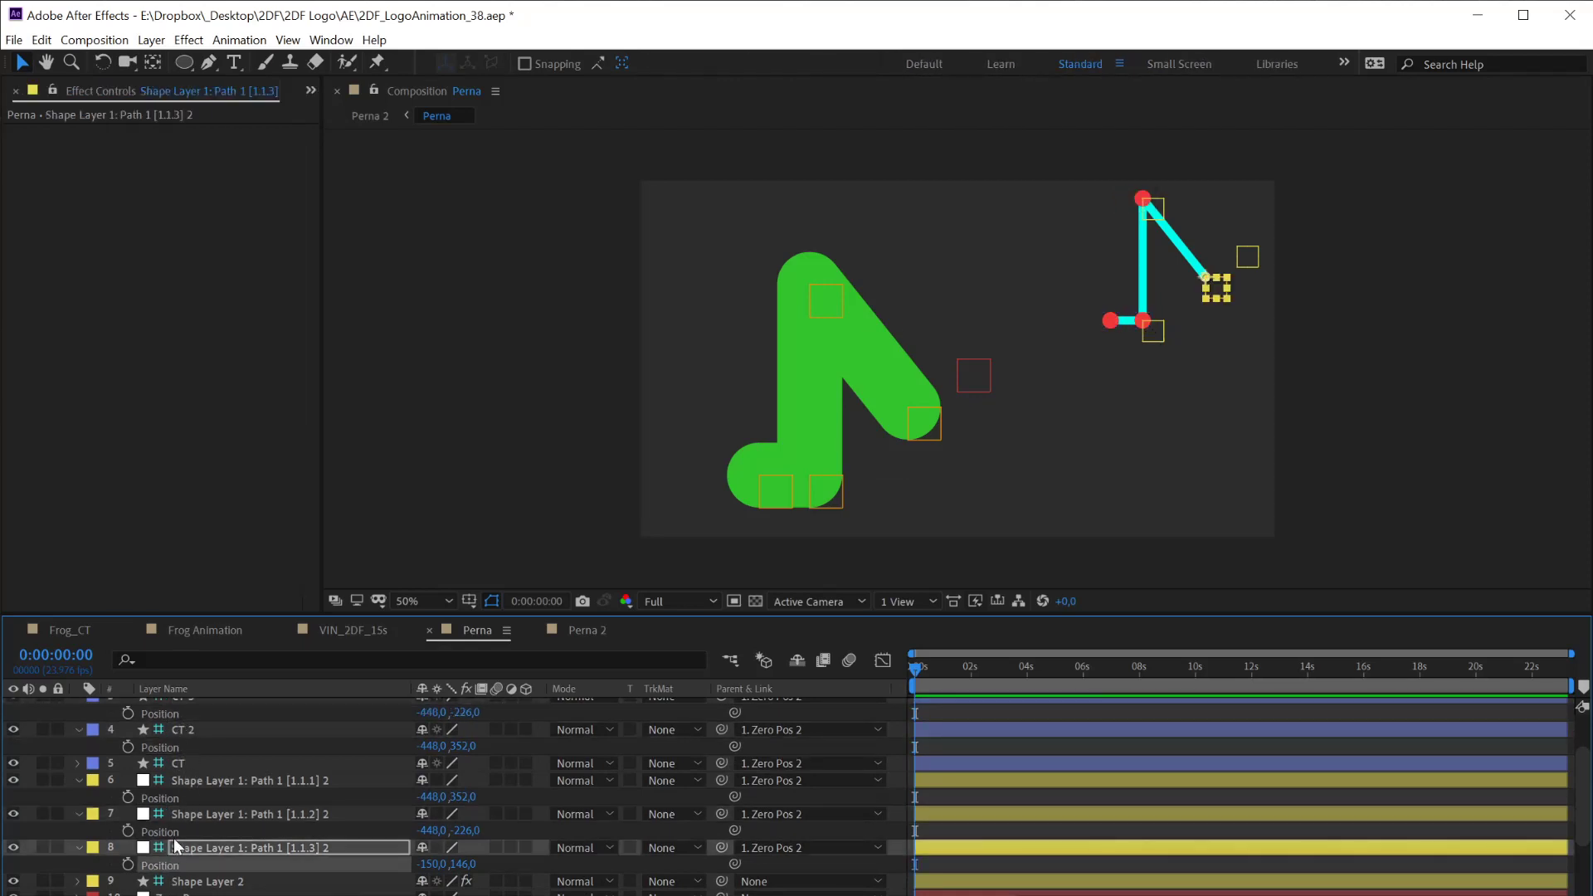
scroll(188, 771, up, 3)
key(h)
key(v)
click(167, 740)
key(ctrl+v)
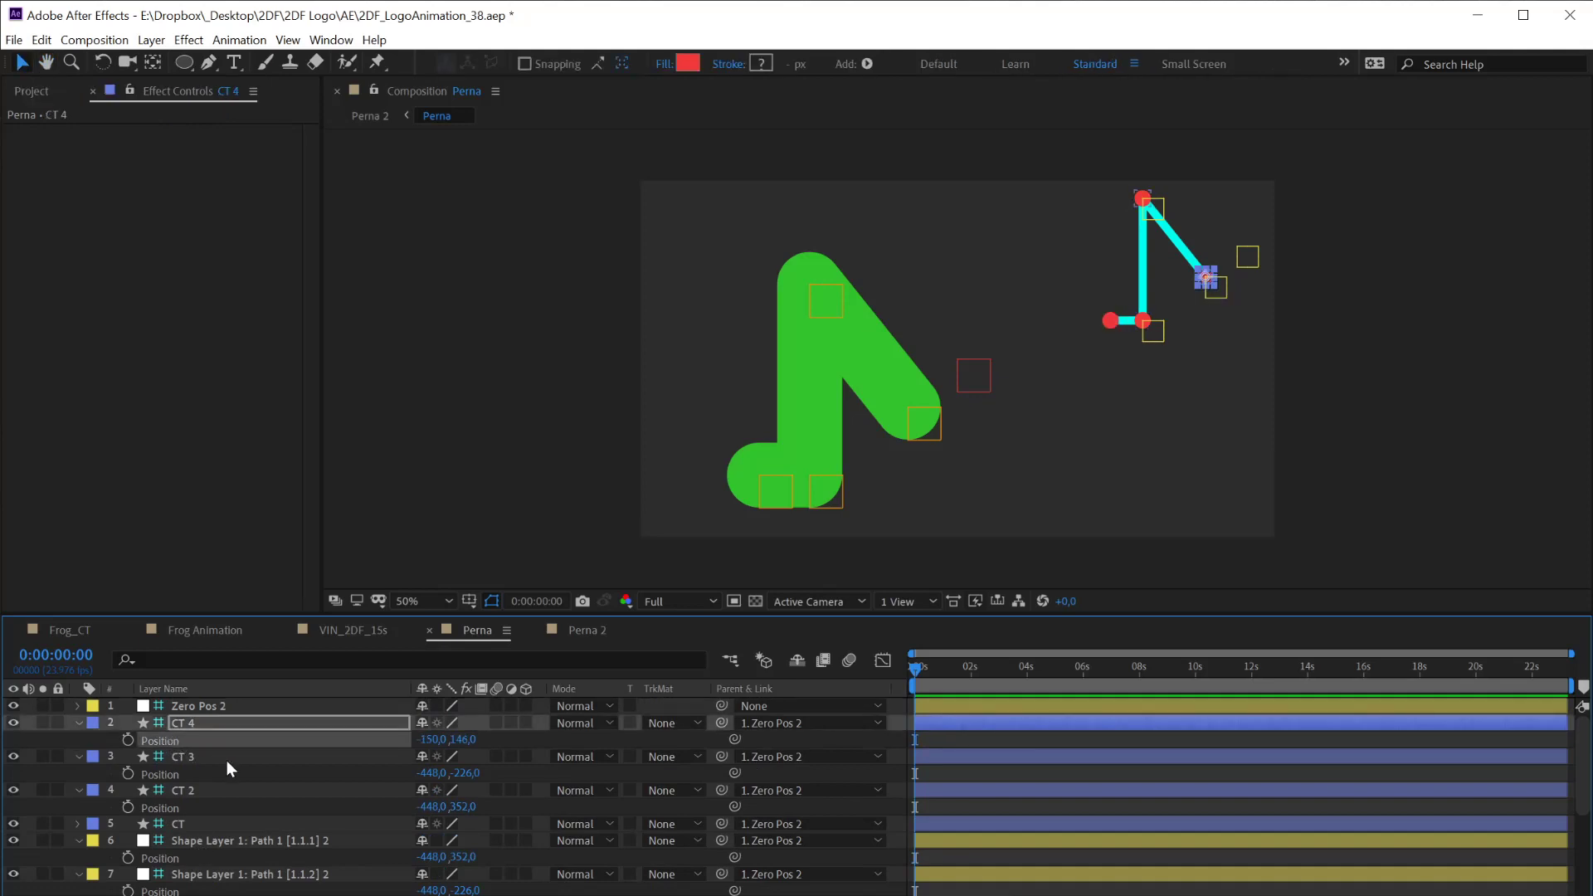
Link Shape Layer 2's remaining path effects to the circles: [1.1.1] to CT 2, [1.1.2] to CT 3 and [1.1.3] to CT 4
scroll(188, 835, down, 3)
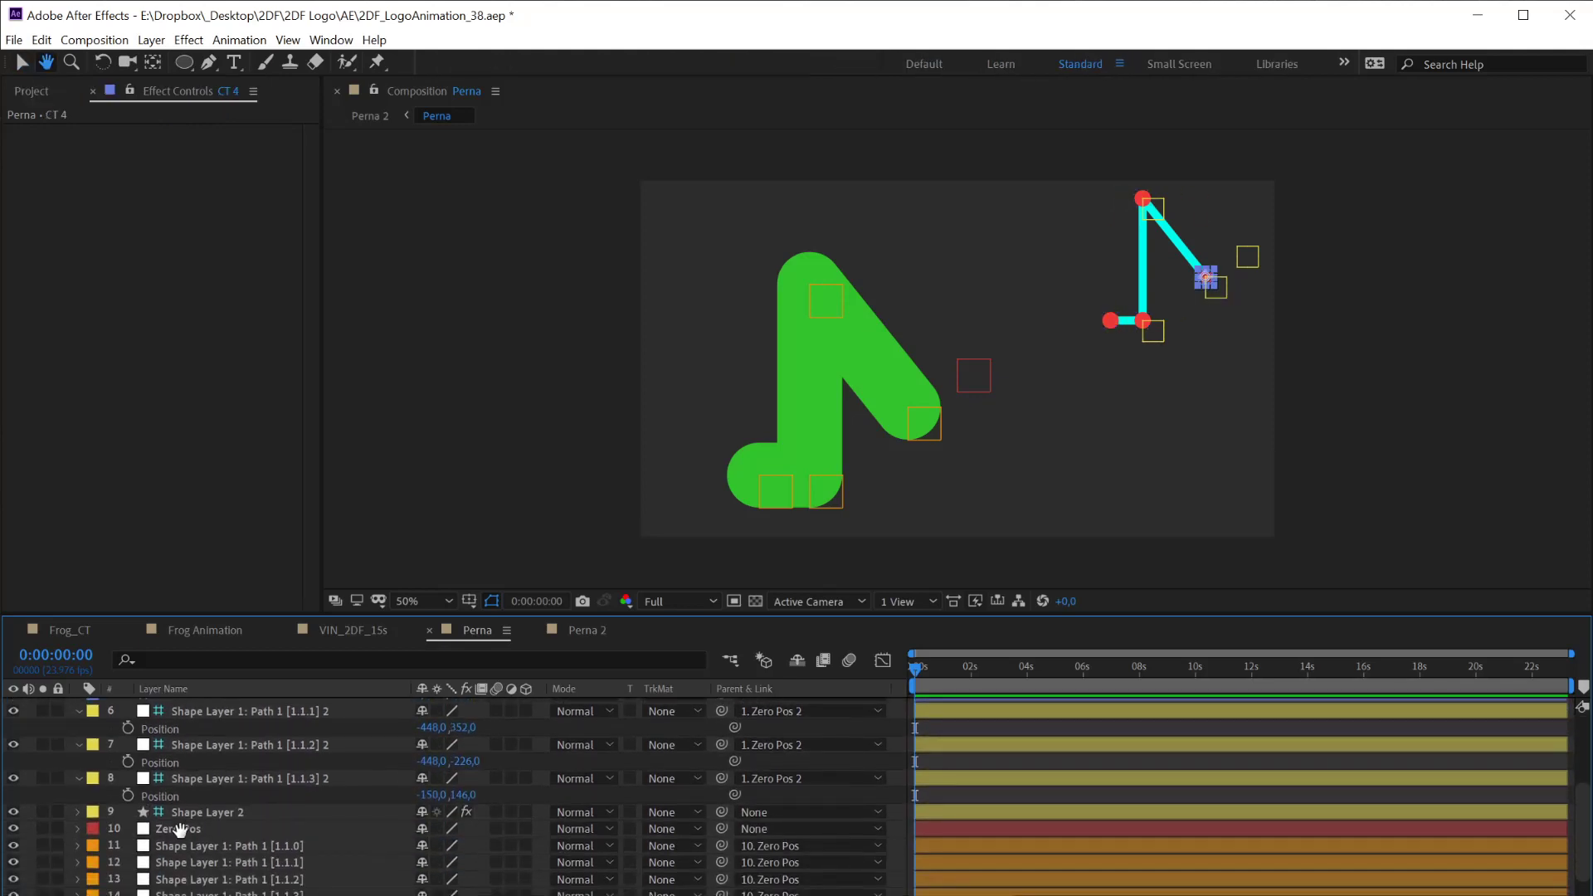
click(182, 834)
click(191, 816)
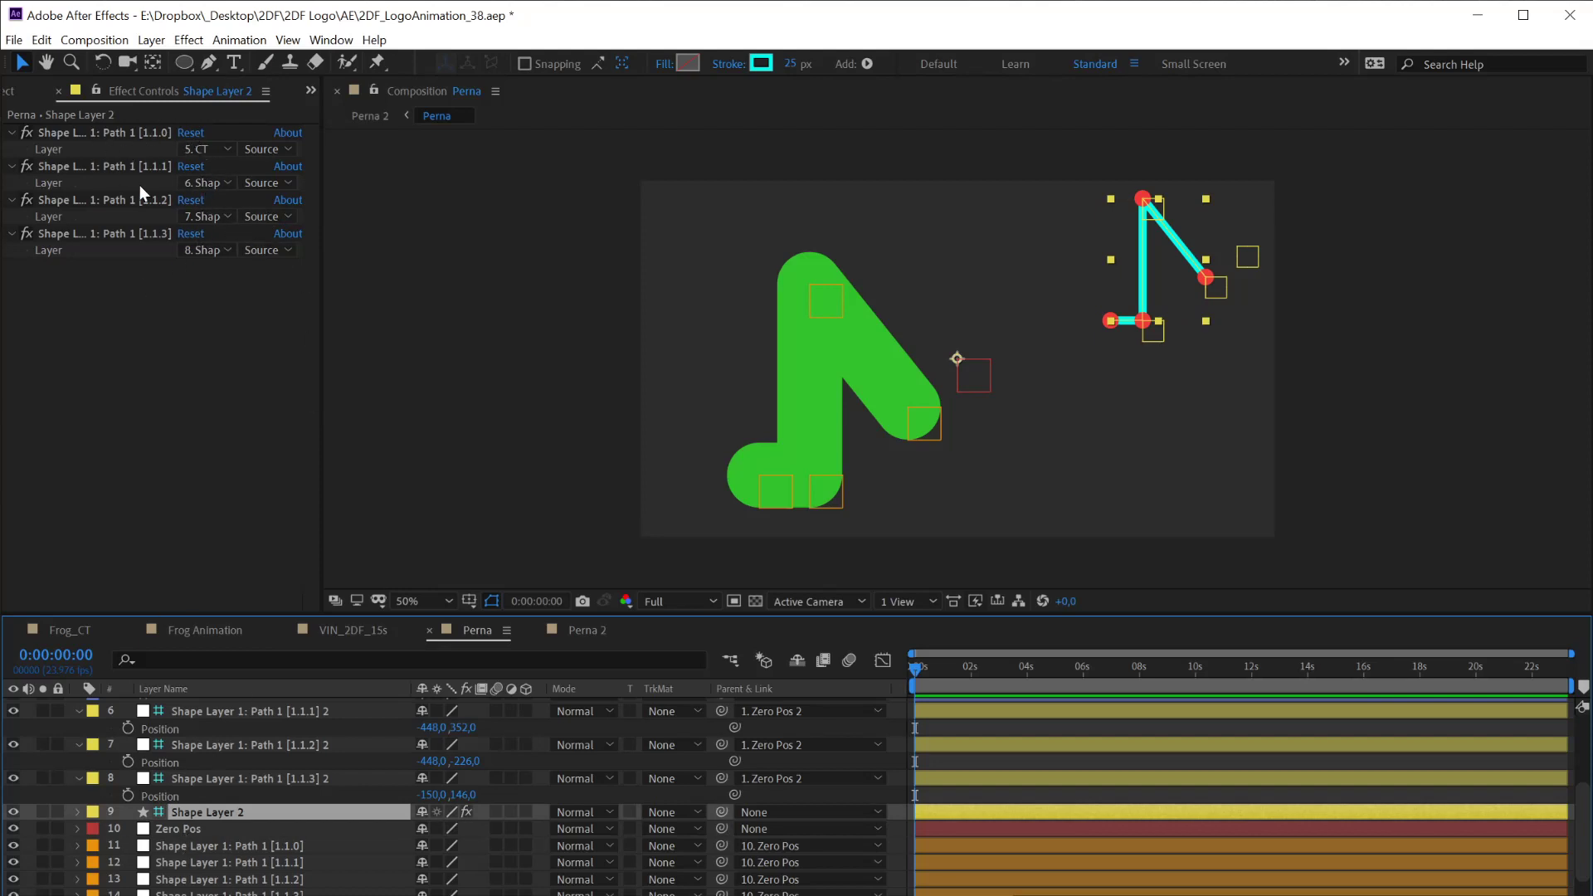
click(207, 183)
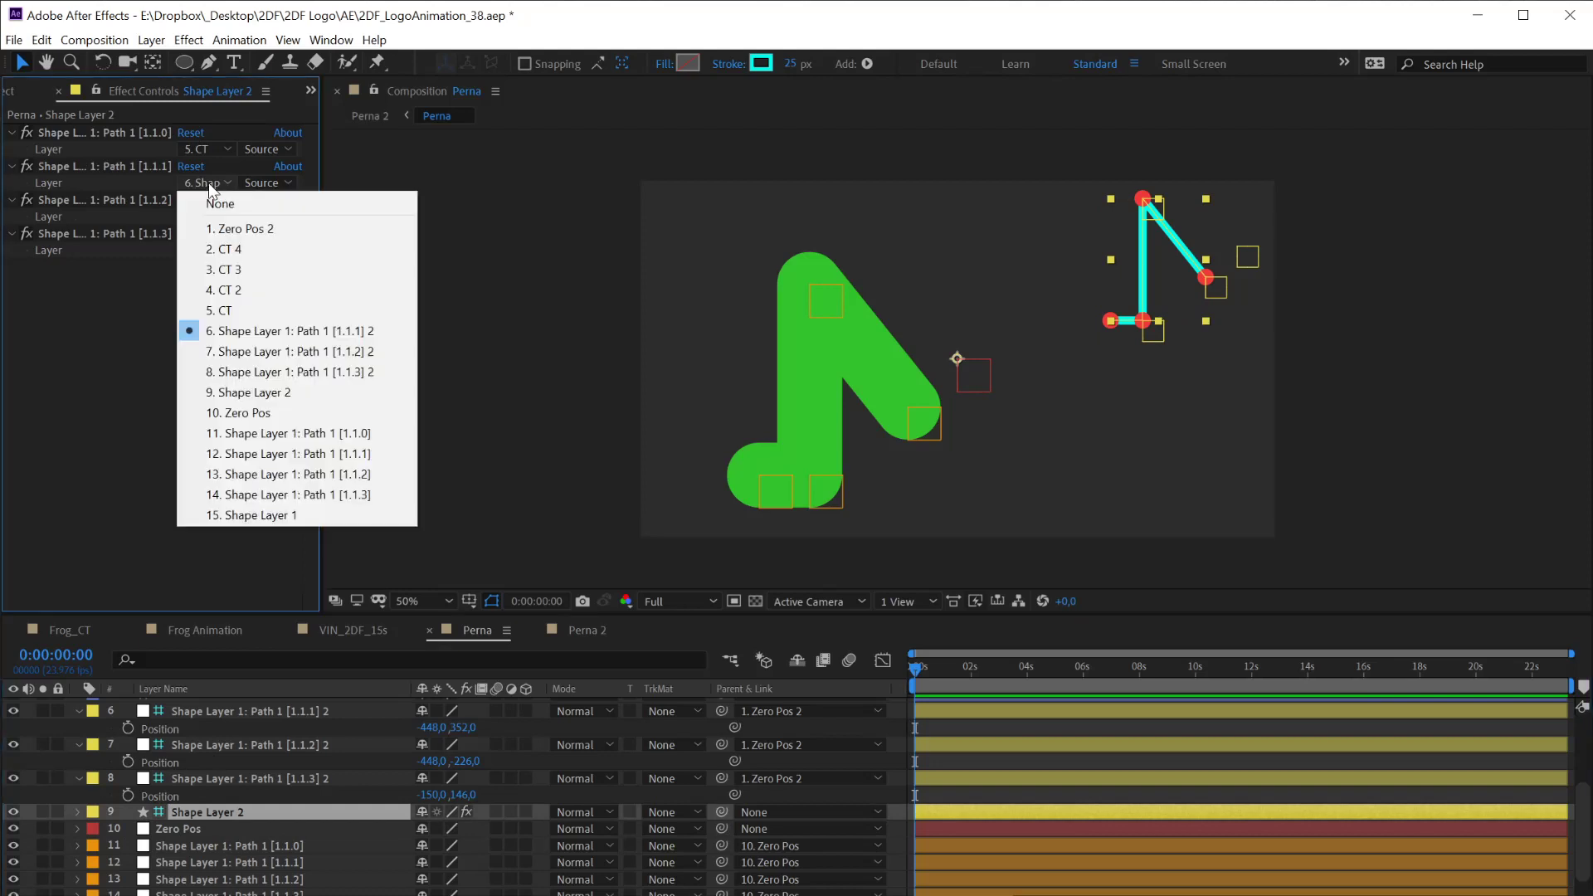
click(232, 292)
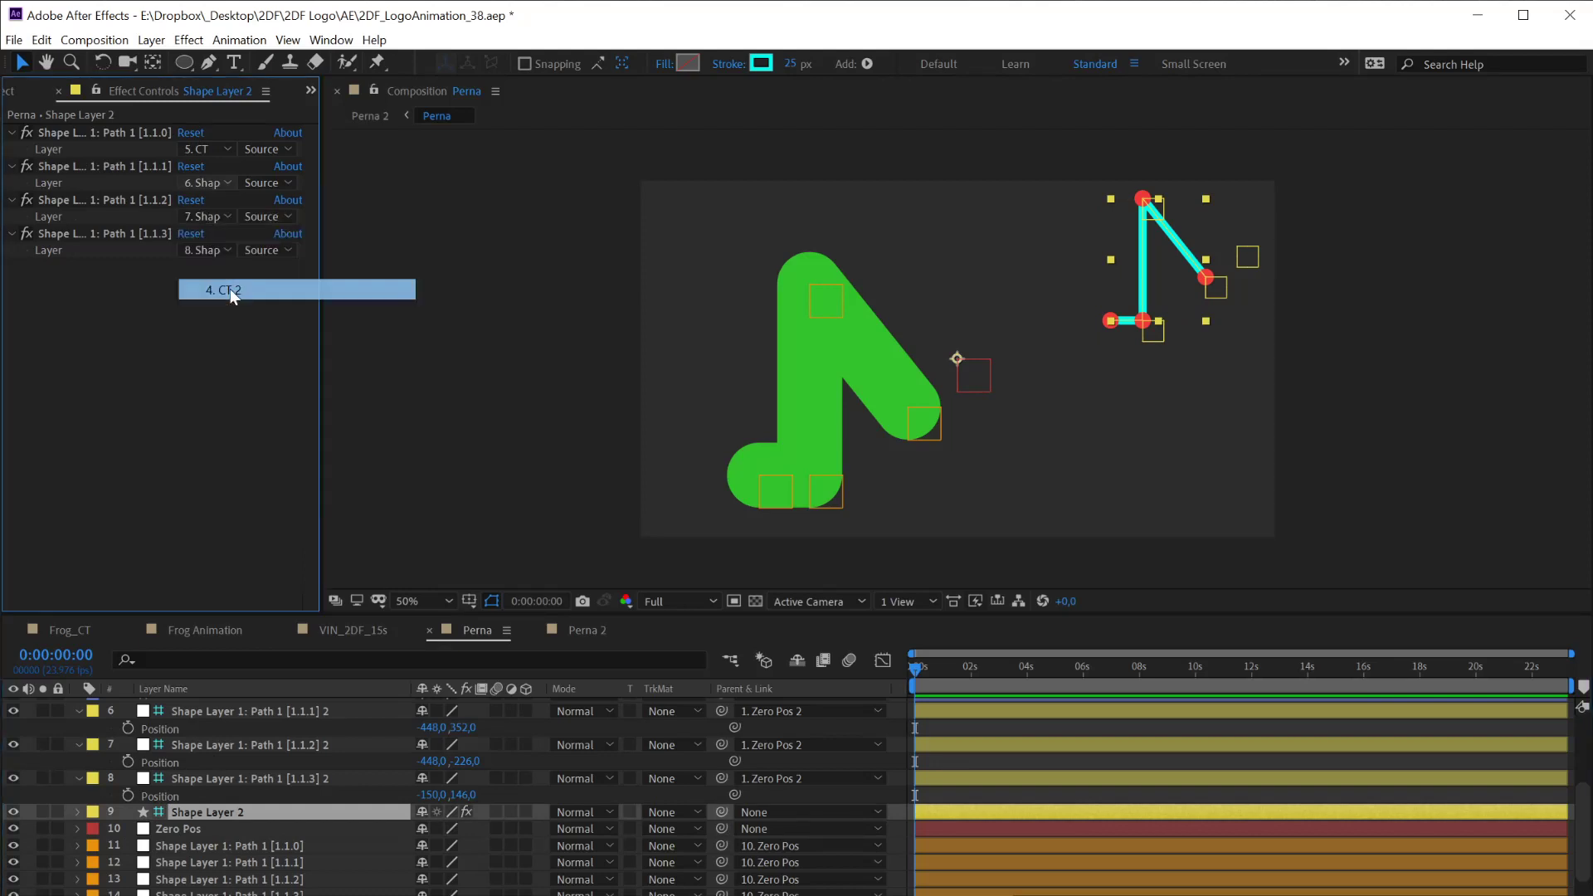
click(204, 214)
click(232, 311)
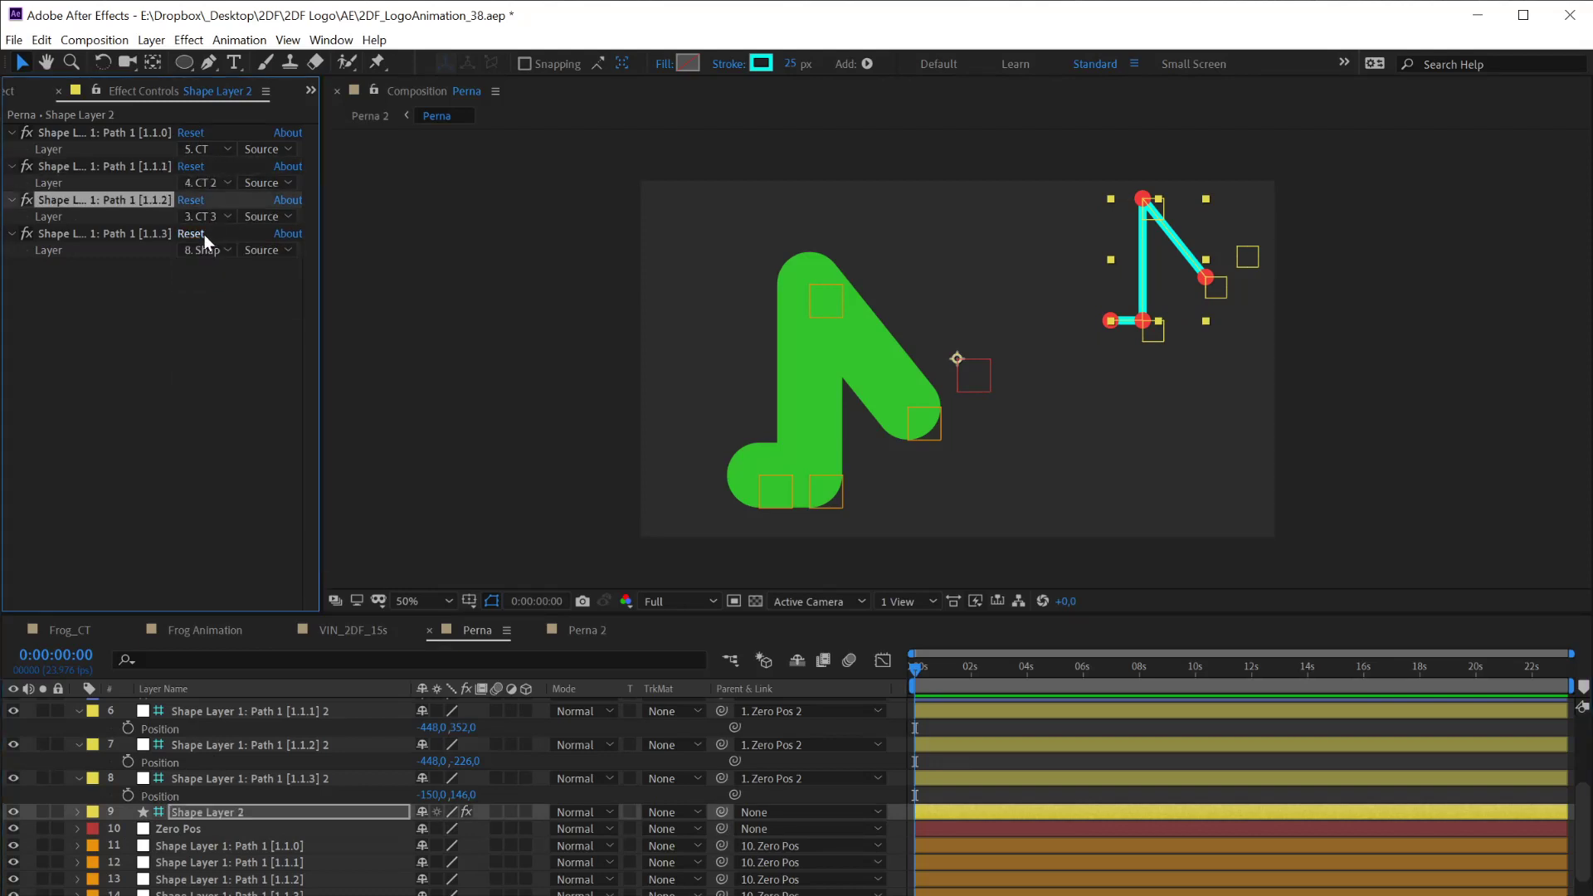
click(204, 249)
click(224, 317)
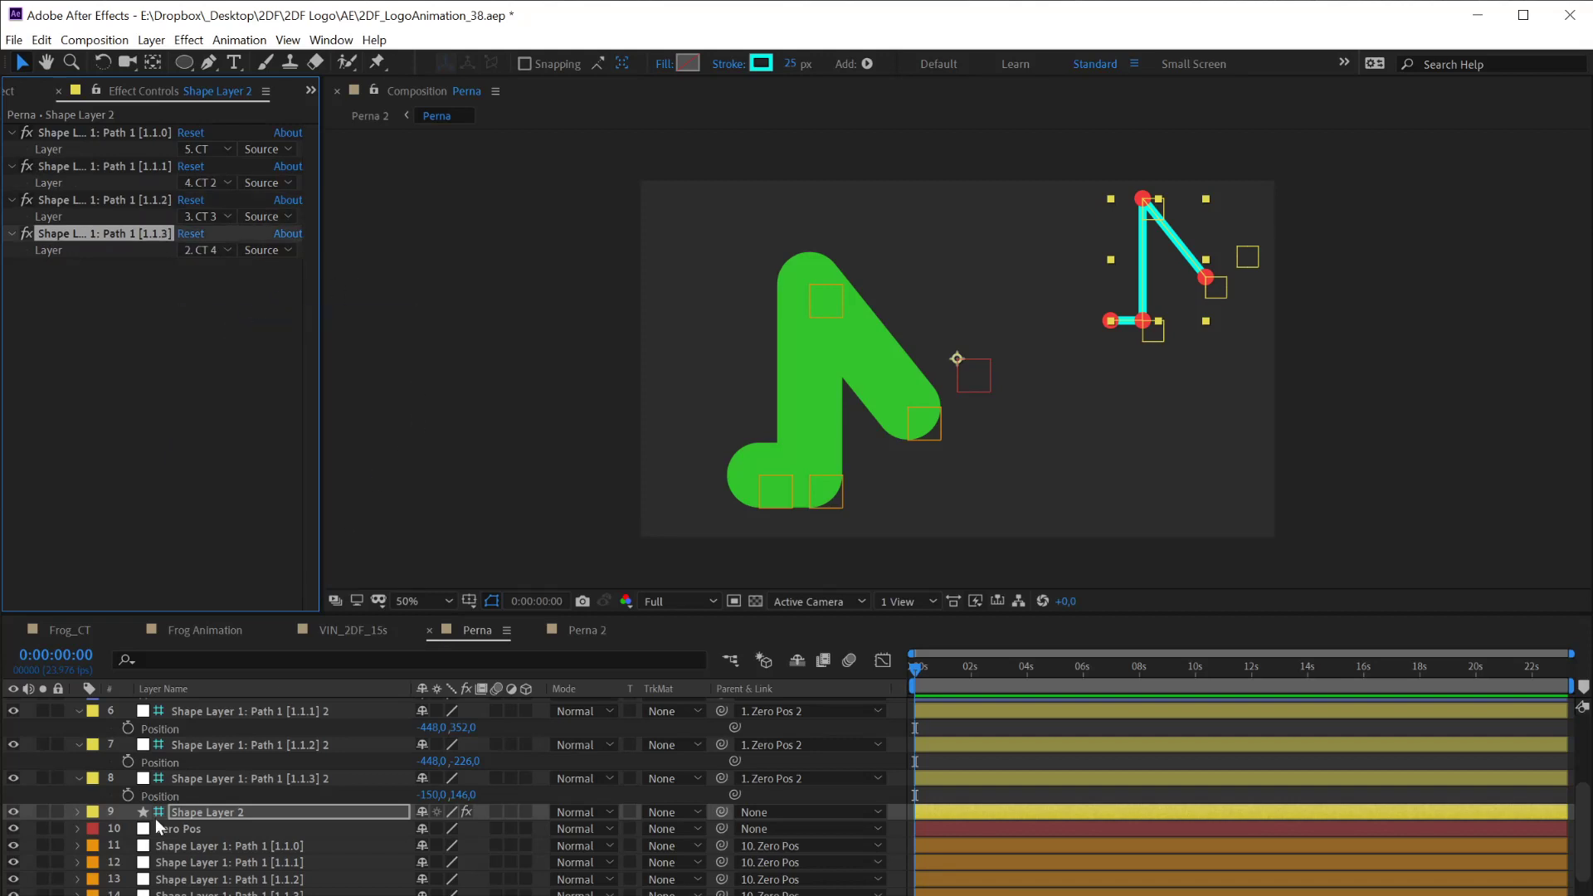
Delete the cyan leg's three remaining point nulls: [1.1.1] 2, [1.1.2] 2 and [1.1.3] 2
click(181, 782)
mouse_move(213, 794)
mouse_down()
mouse_move(236, 848)
mouse_move(207, 809)
mouse_up()
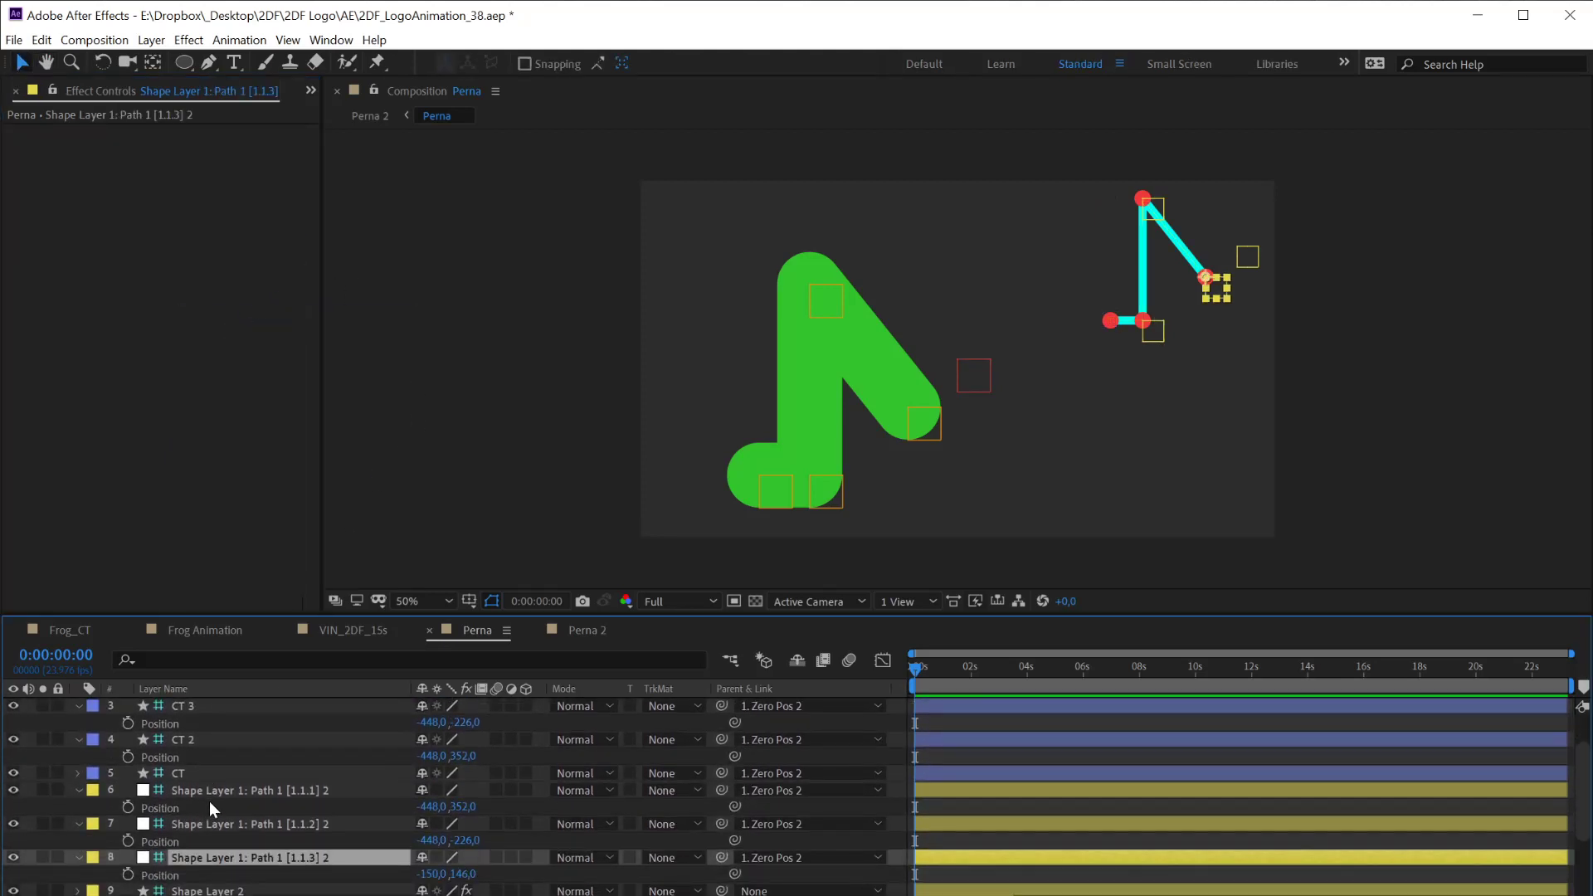
shift+click(201, 796)
key(Delete)
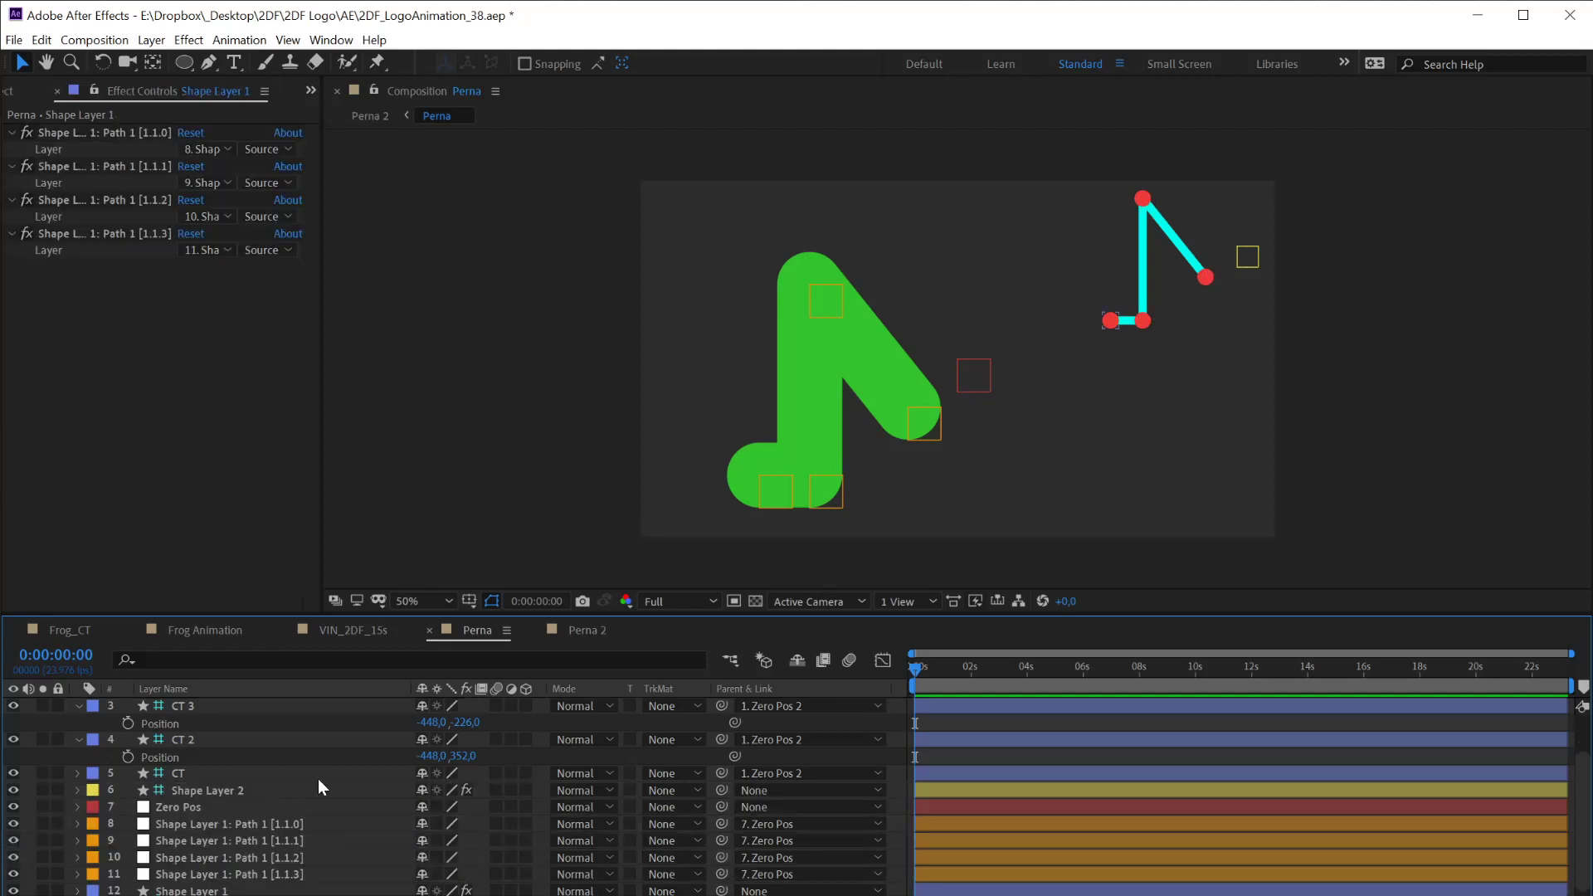
Test the cyan leg by moving its circle controllers in the composition view, and undo the moves
mouse_move(1145, 324)
mouse_down()
mouse_move(1116, 270)
mouse_move(1164, 349)
mouse_move(1118, 270)
mouse_move(1150, 329)
mouse_move(1132, 377)
mouse_move(1155, 326)
mouse_up()
key(ctrl+z)
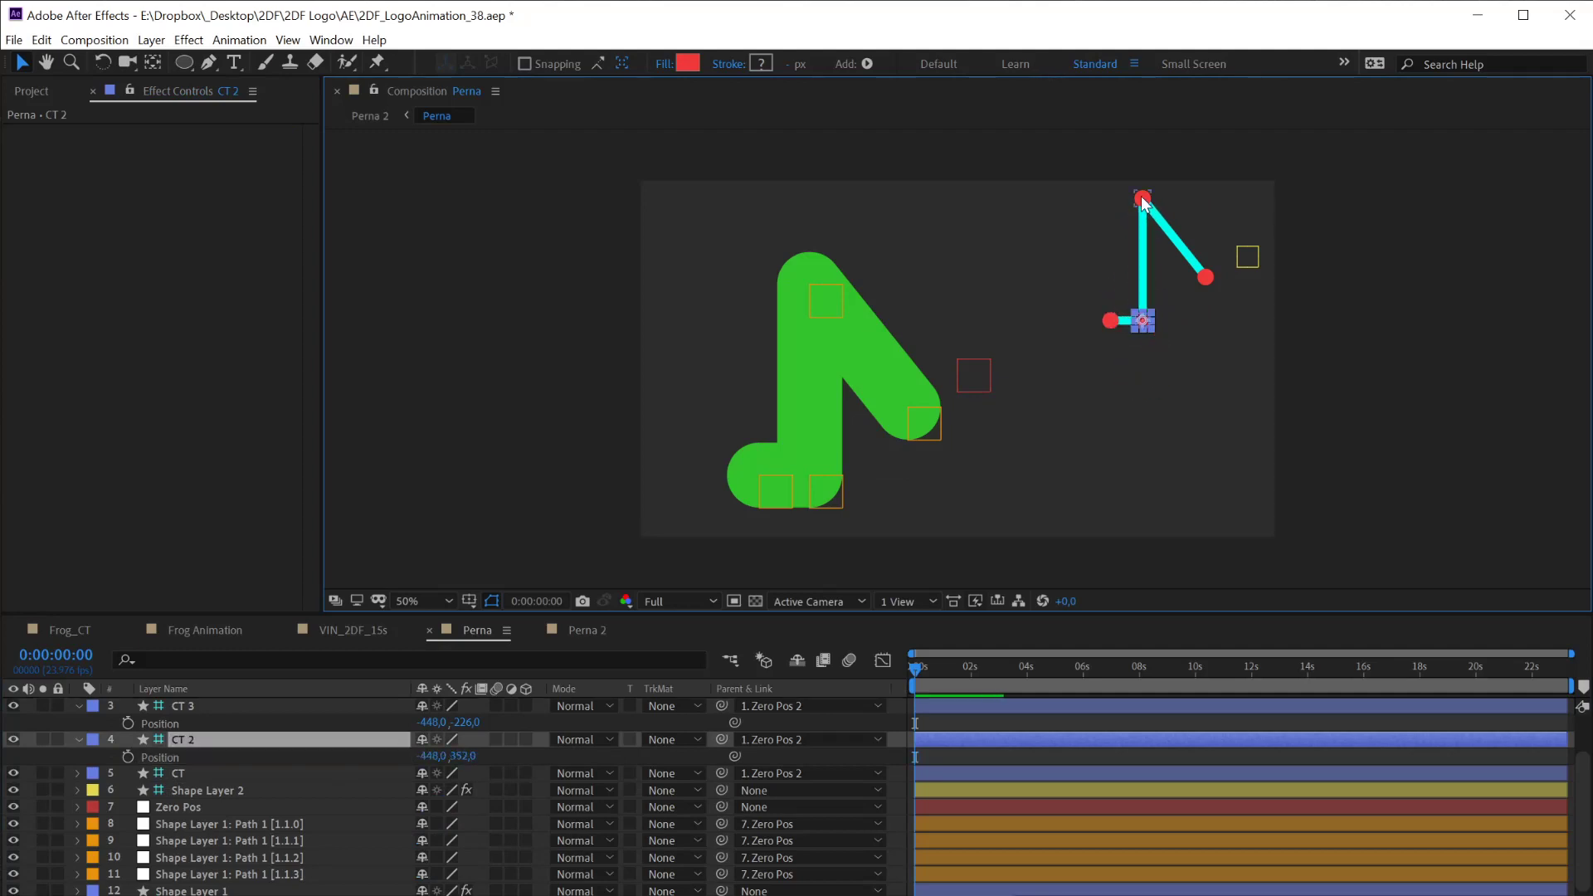
drag(1143, 200, 1159, 232)
key(ctrl+z)
key(ctrl+z)
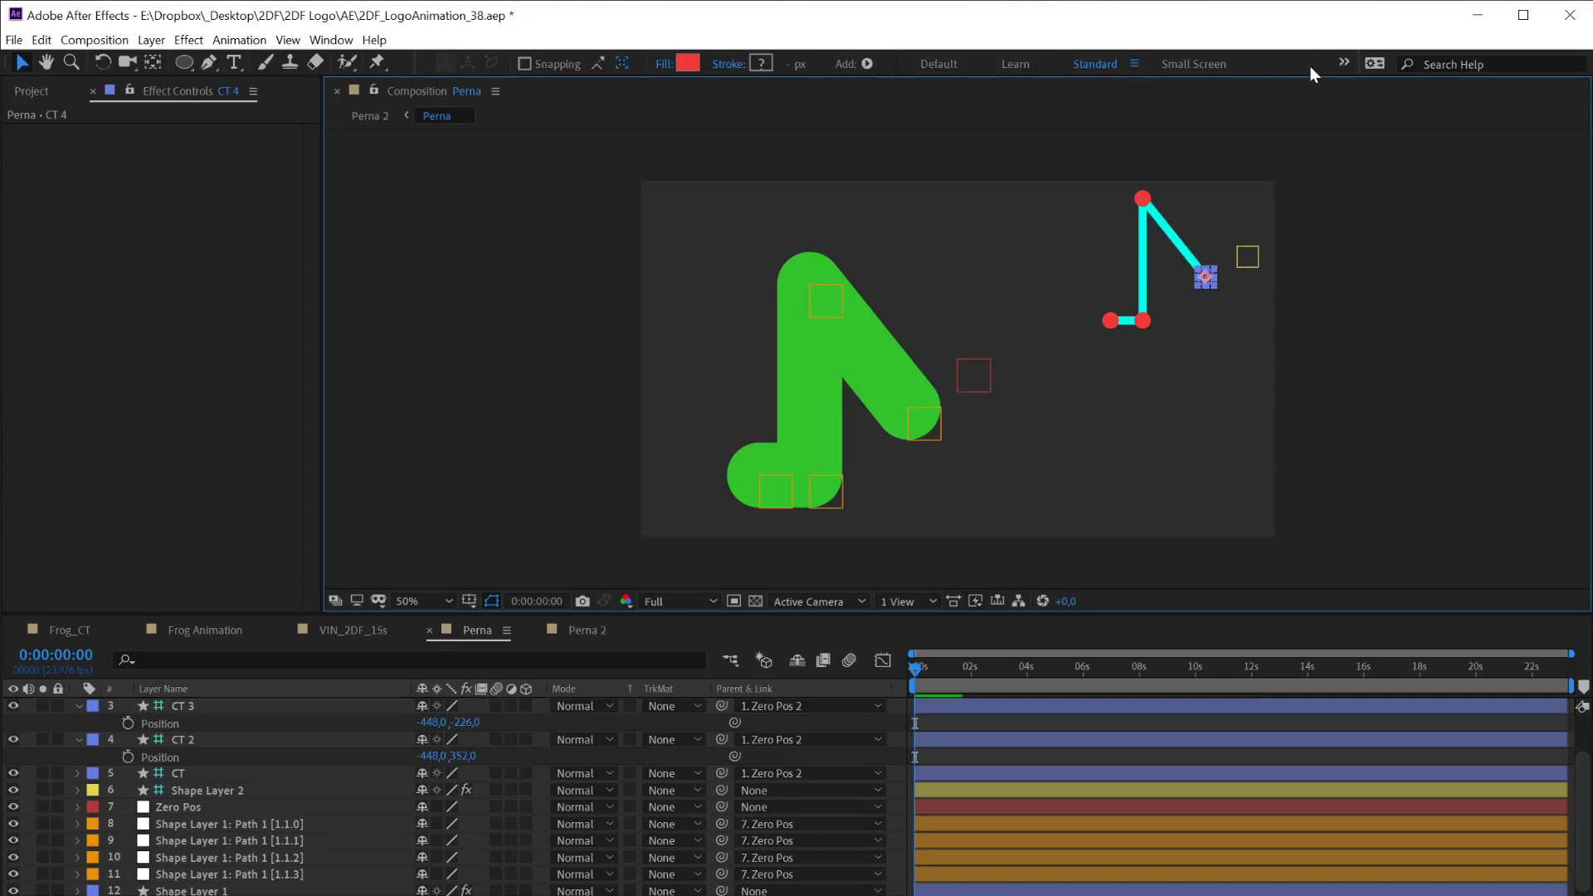
Collapse the properties of all layers and hide the Zero Pos and Zero Pos 2 nulls
key(ctrl+a)
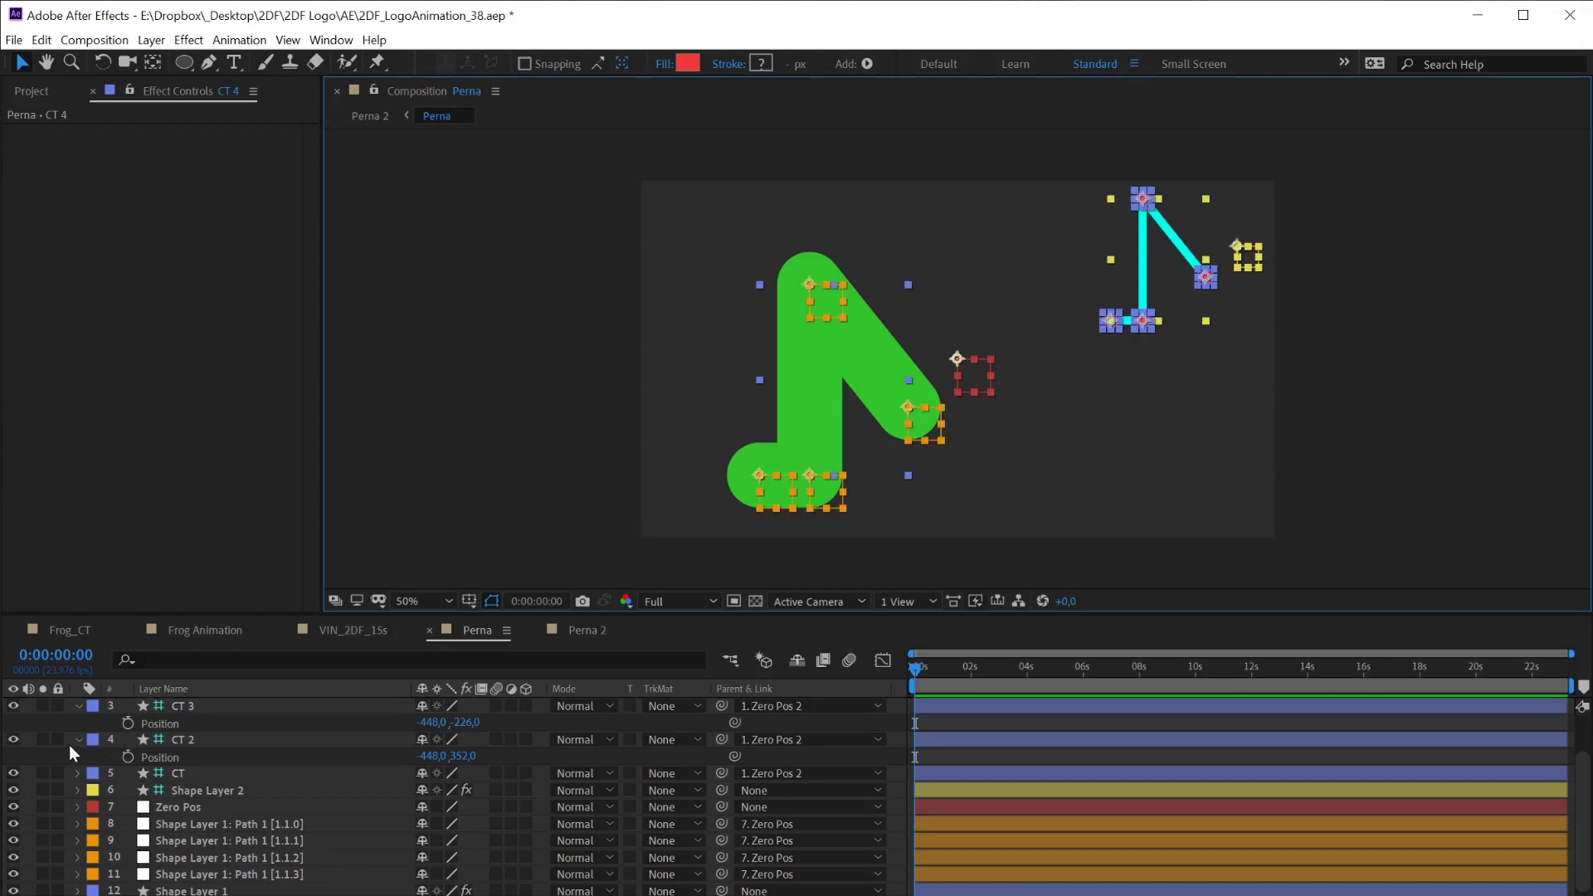
click(77, 738)
click(158, 803)
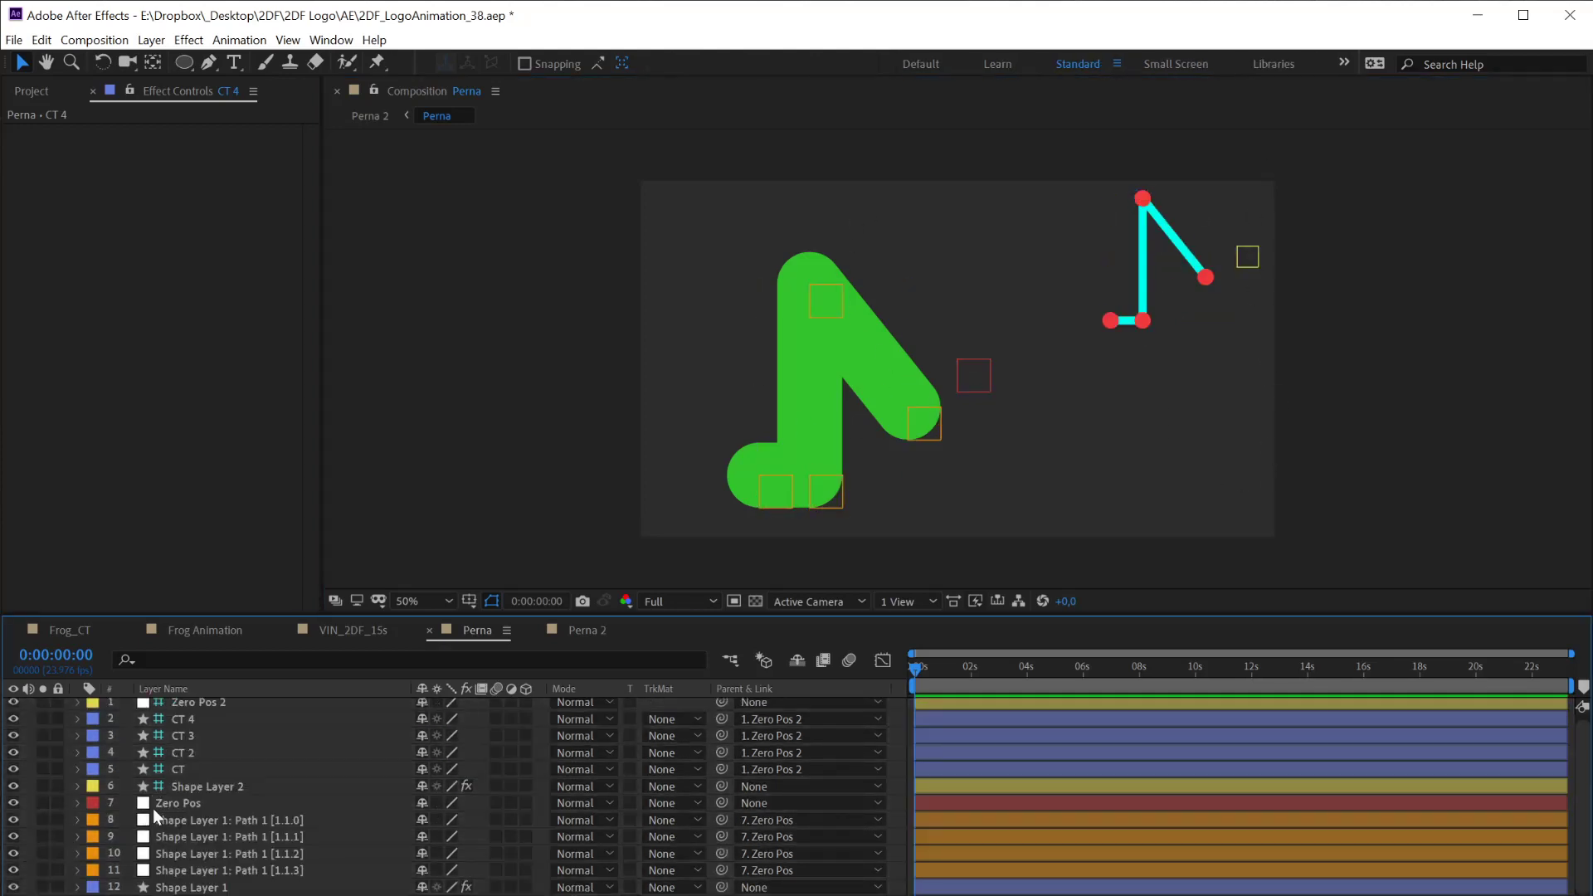
ctrl+click(177, 701)
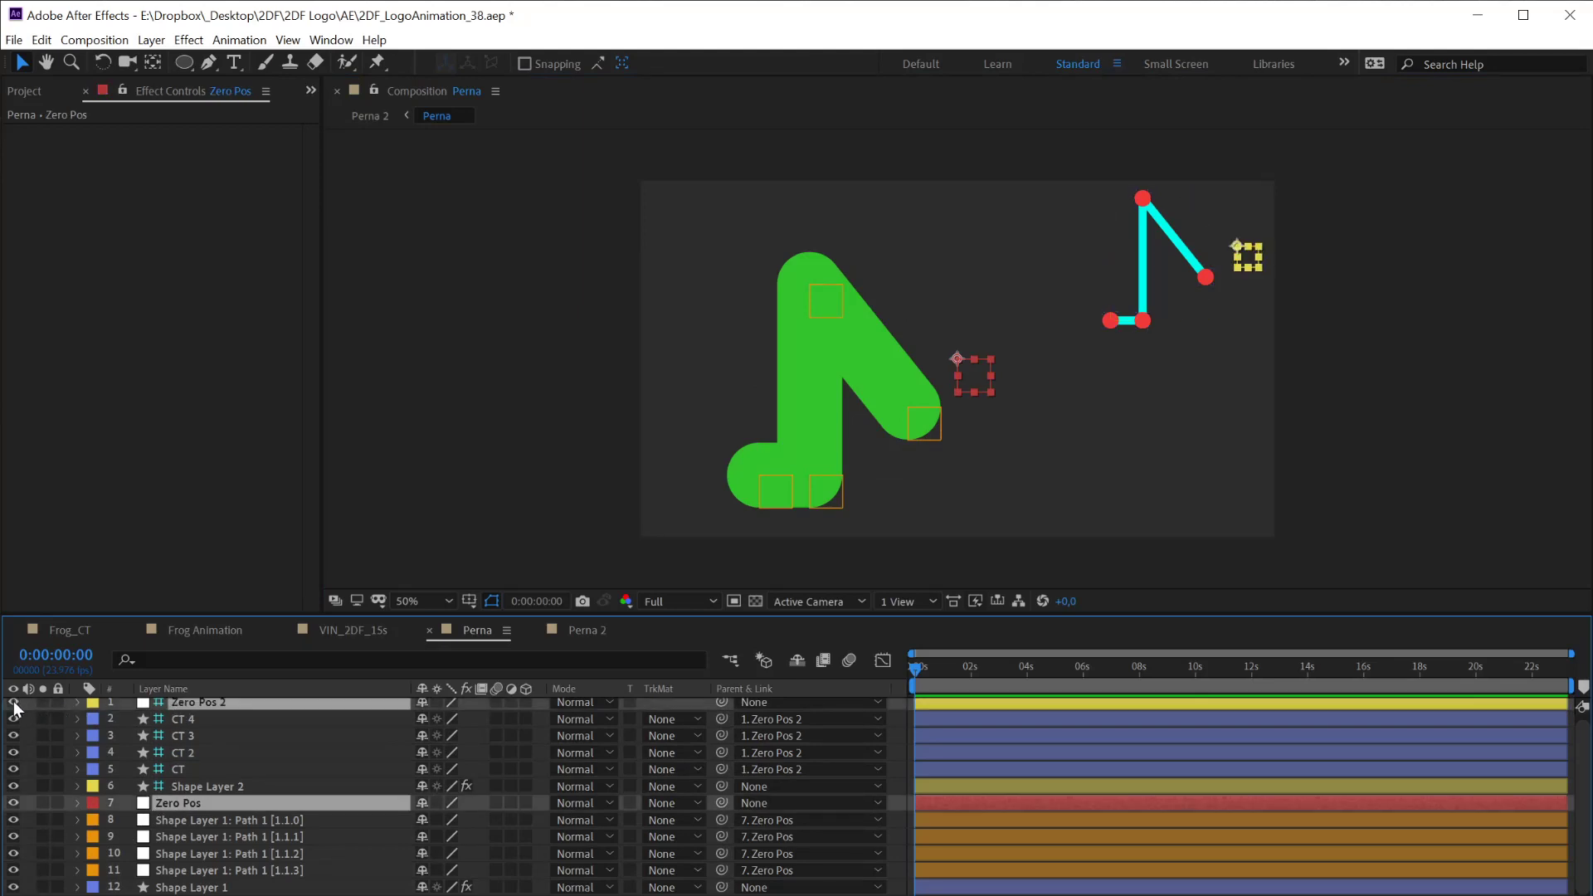
click(14, 702)
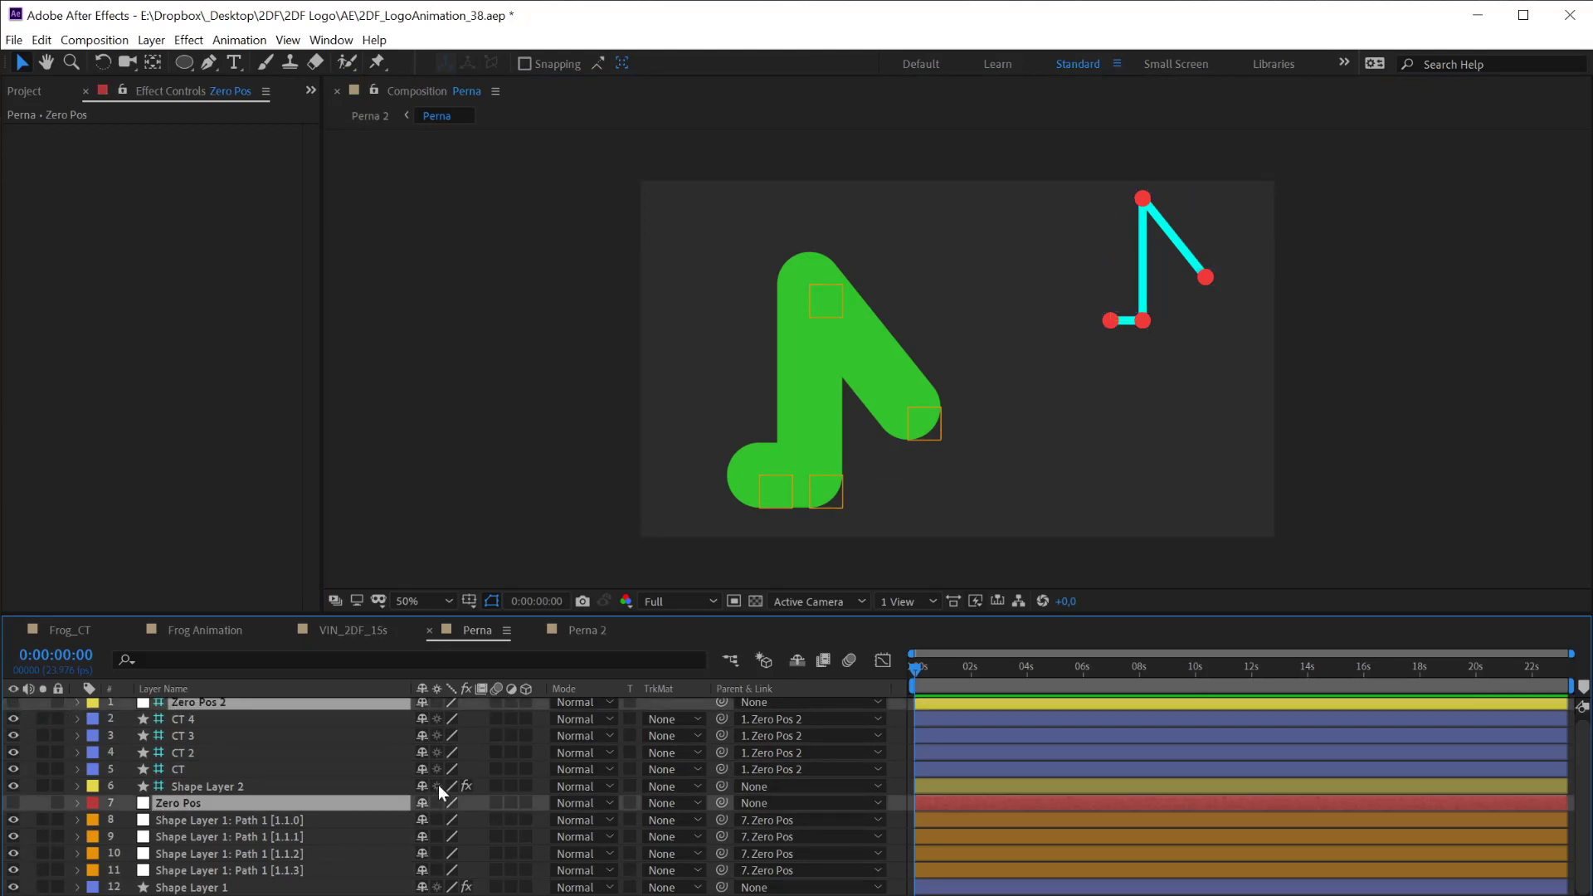
Show the Position properties of the green leg's four point nulls, [1.1.0] through [1.1.3]
click(171, 772)
drag(198, 750, 218, 819)
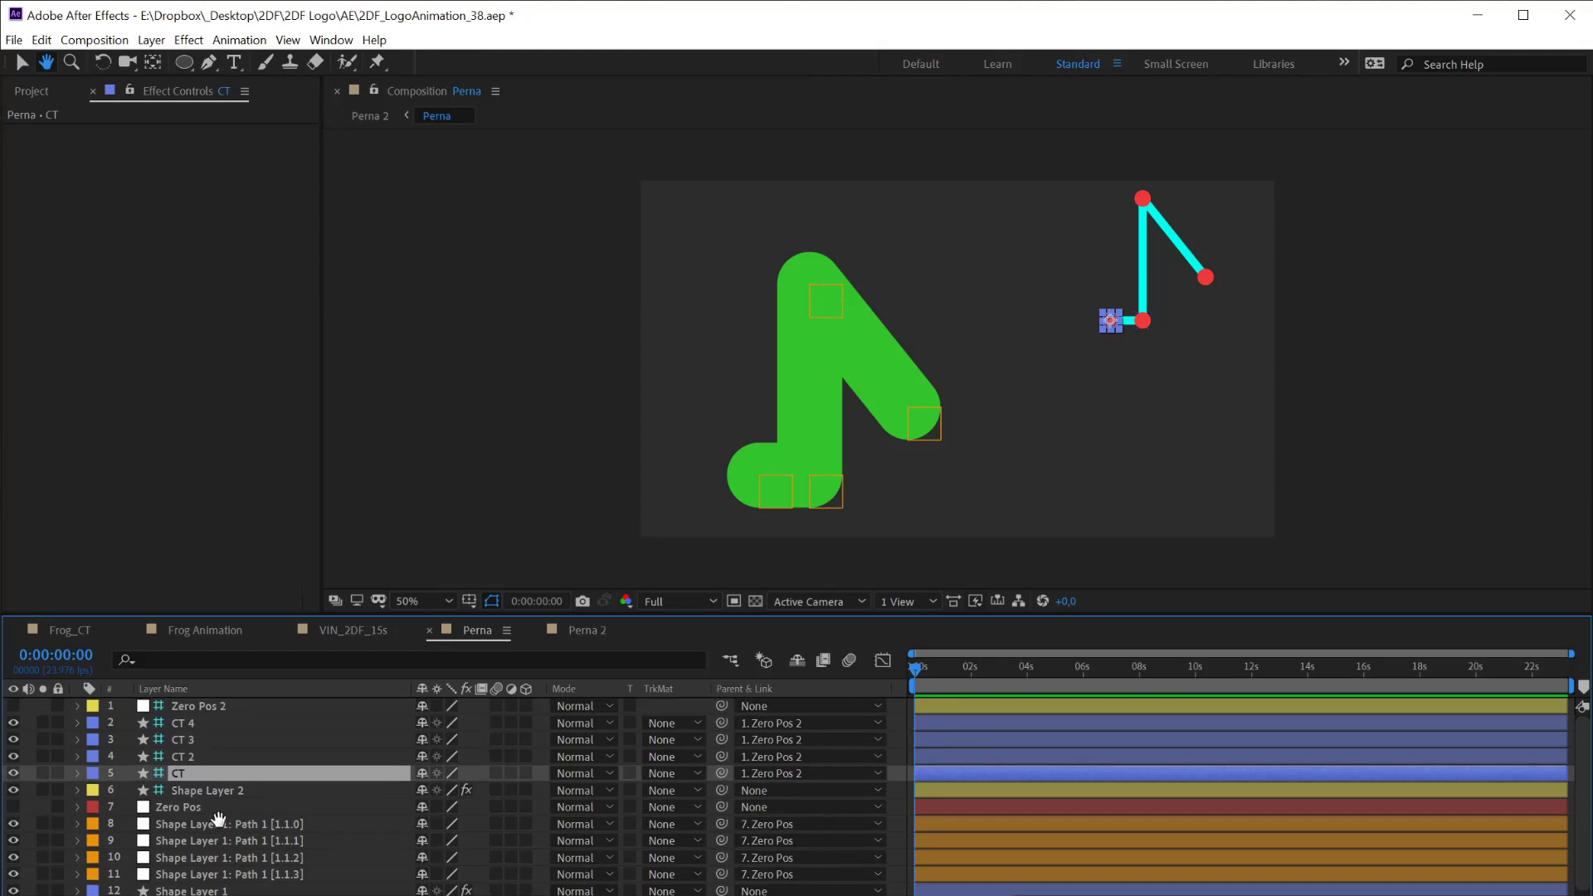
click(190, 790)
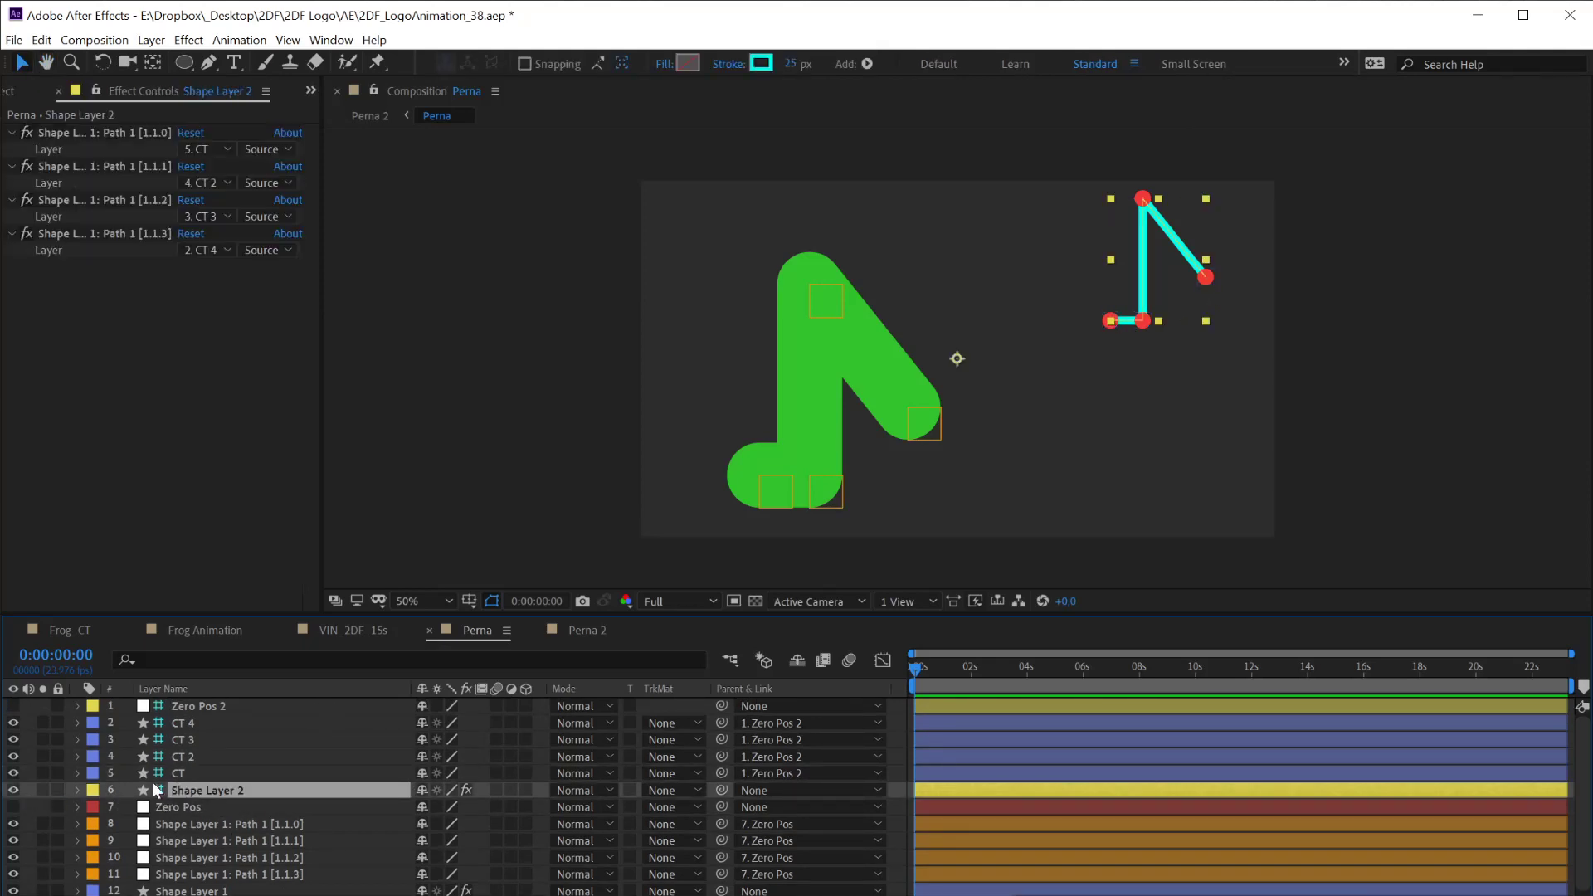
click(168, 774)
shift+click(178, 724)
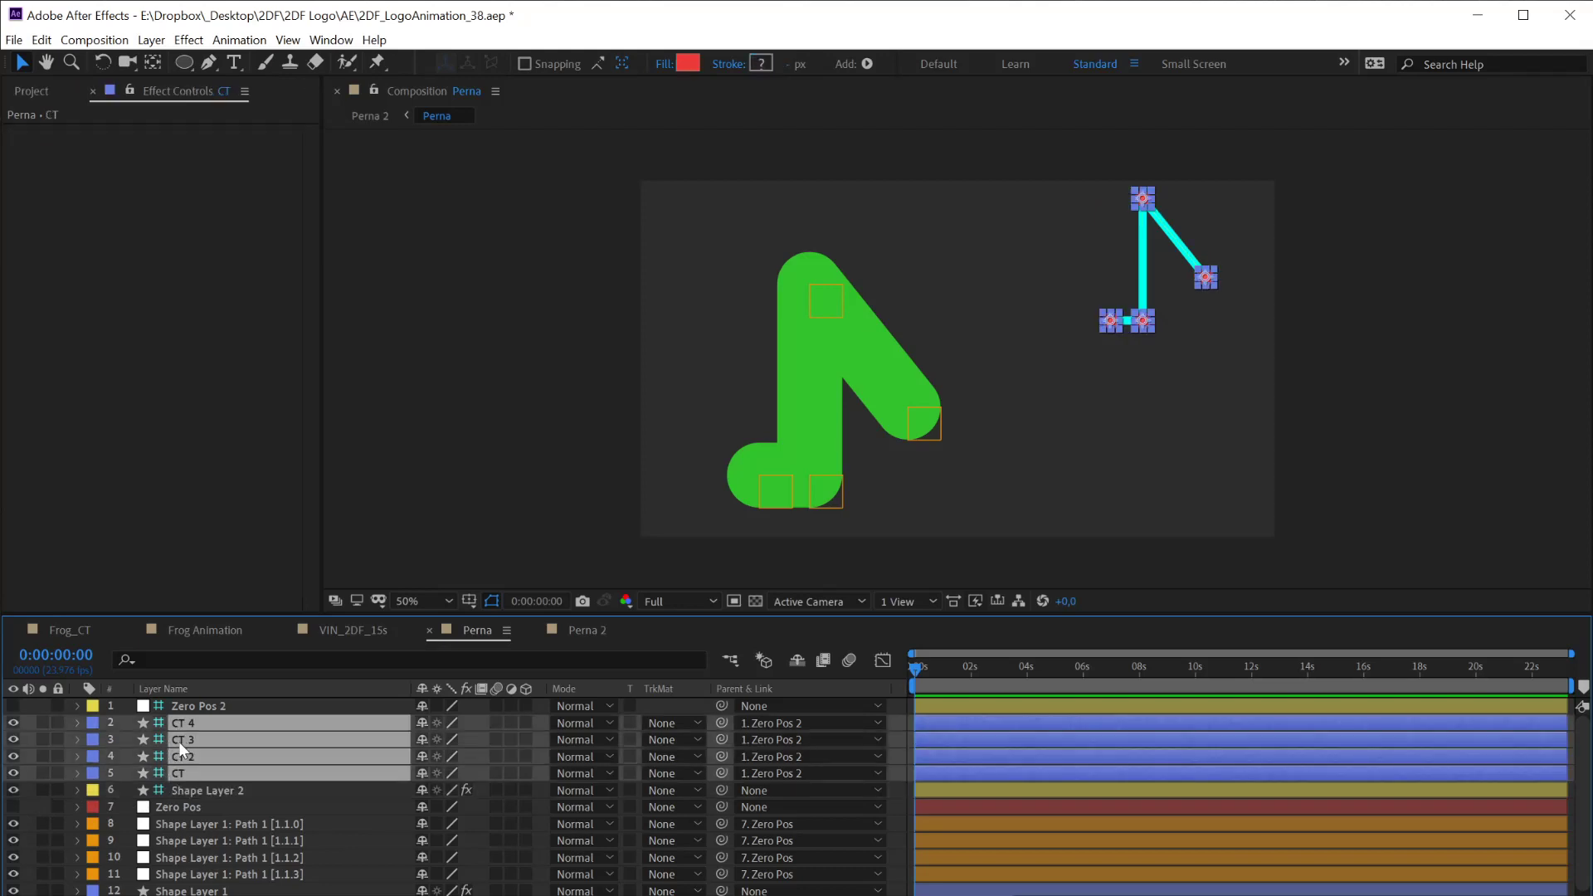
click(200, 874)
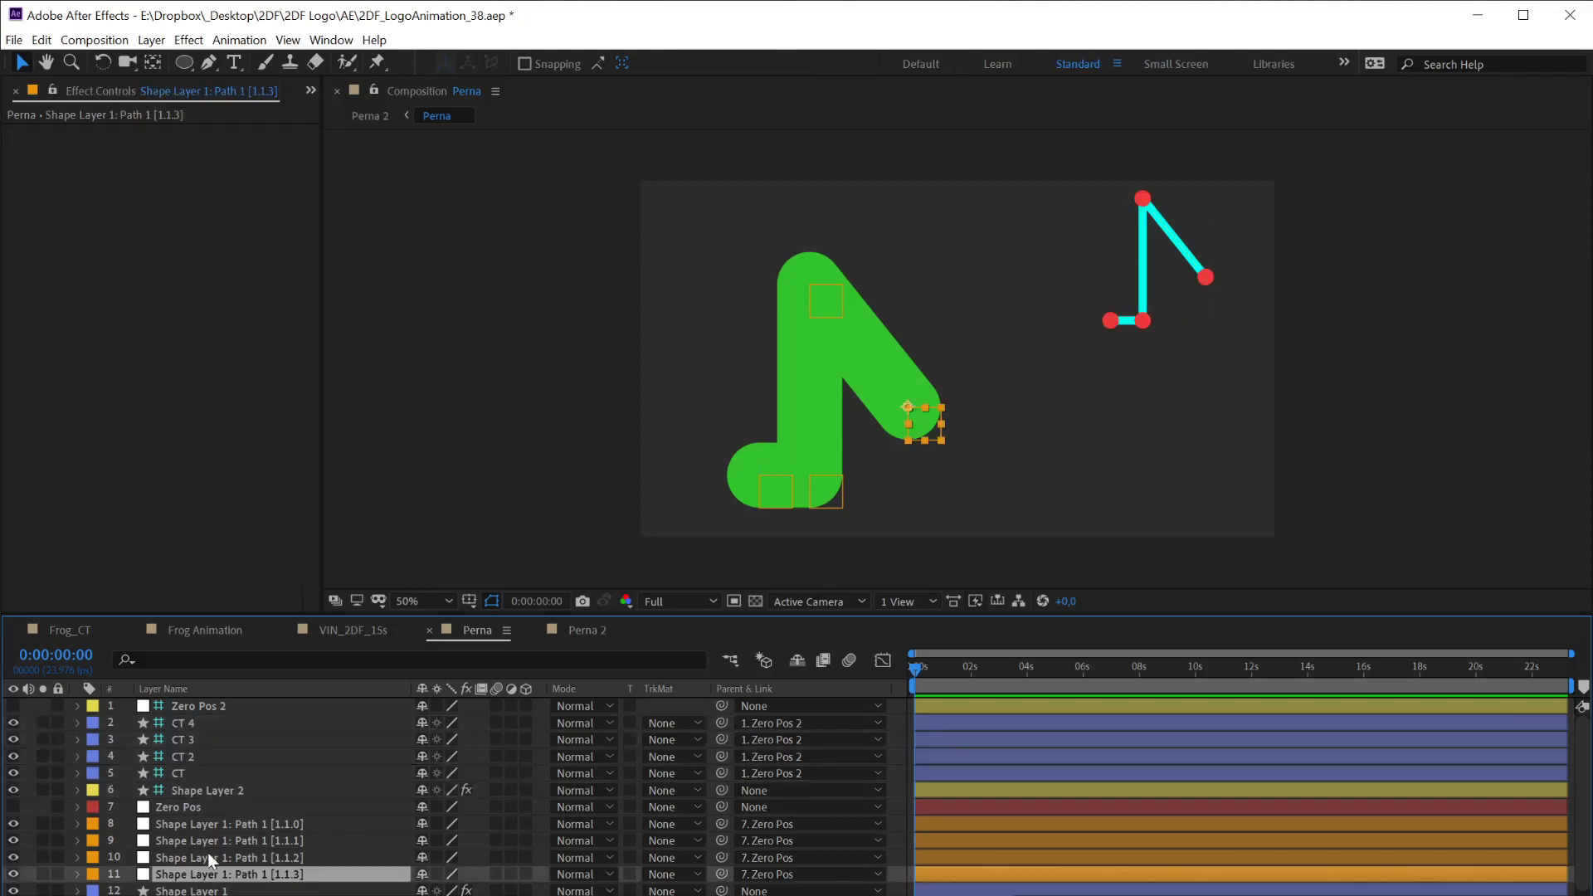
shift+click(221, 827)
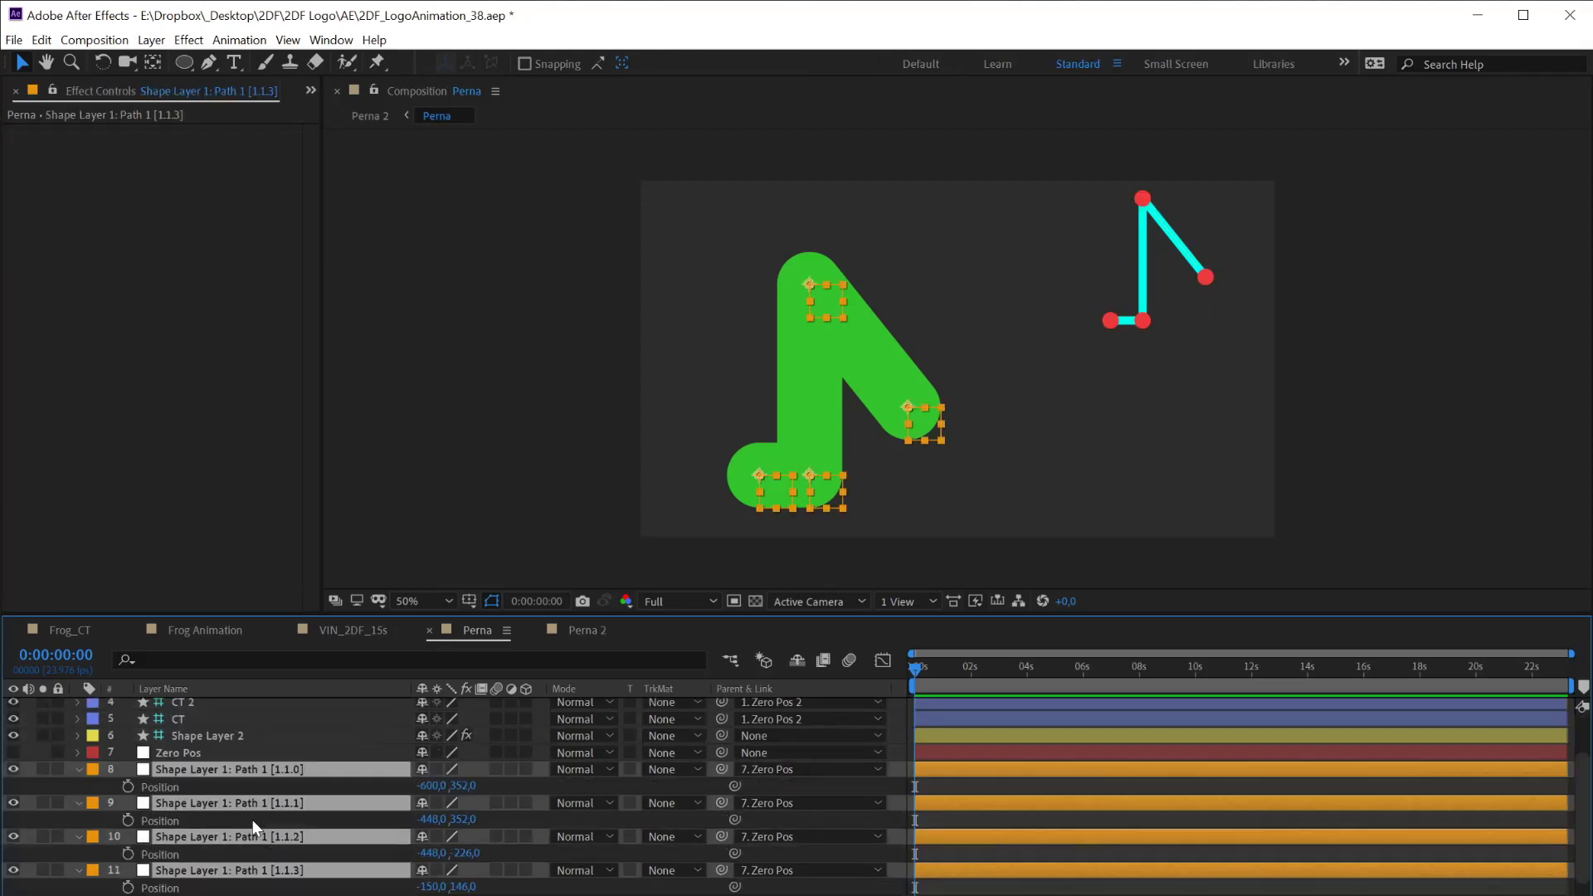
key(p)
scroll(255, 770, up, 3)
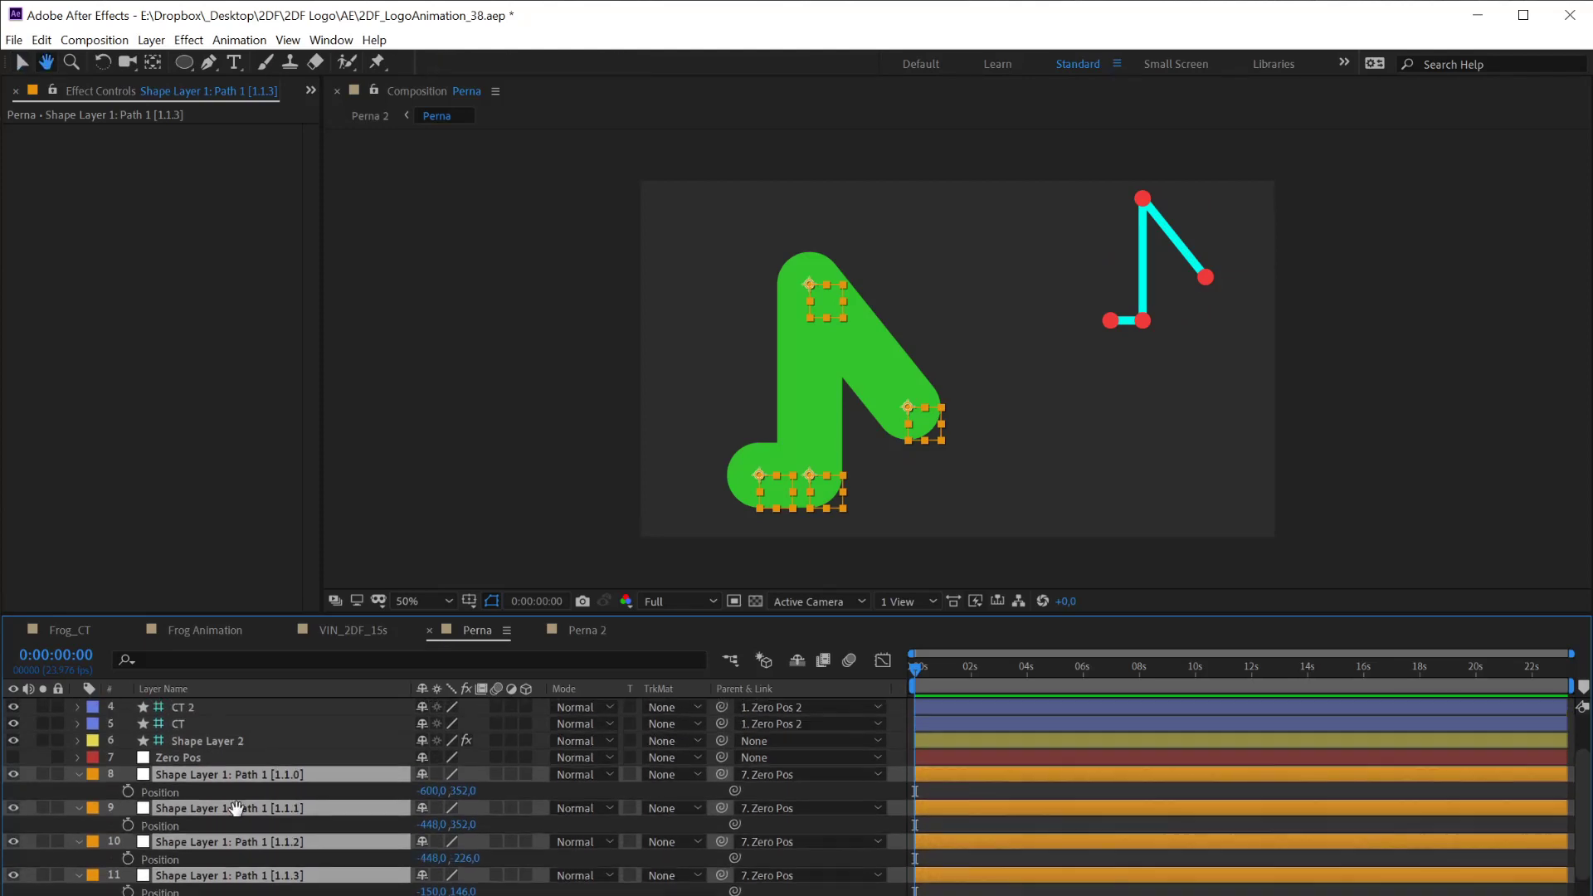
Show the Position properties of the four circle controllers, CT through CT 4
click(189, 771)
shift+click(184, 724)
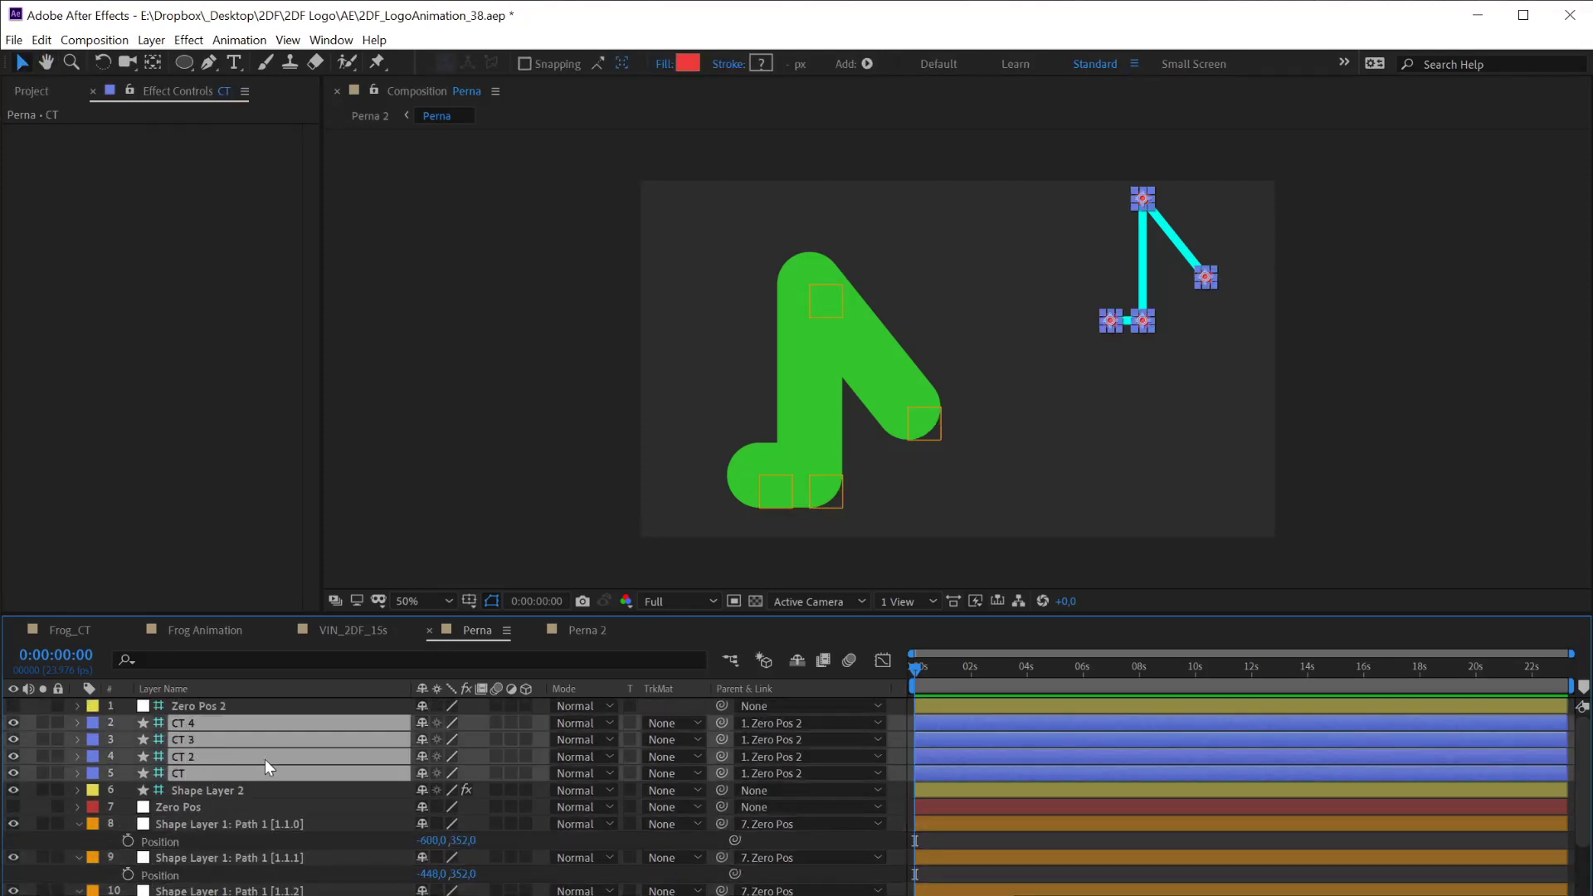
key(p)
key(h)
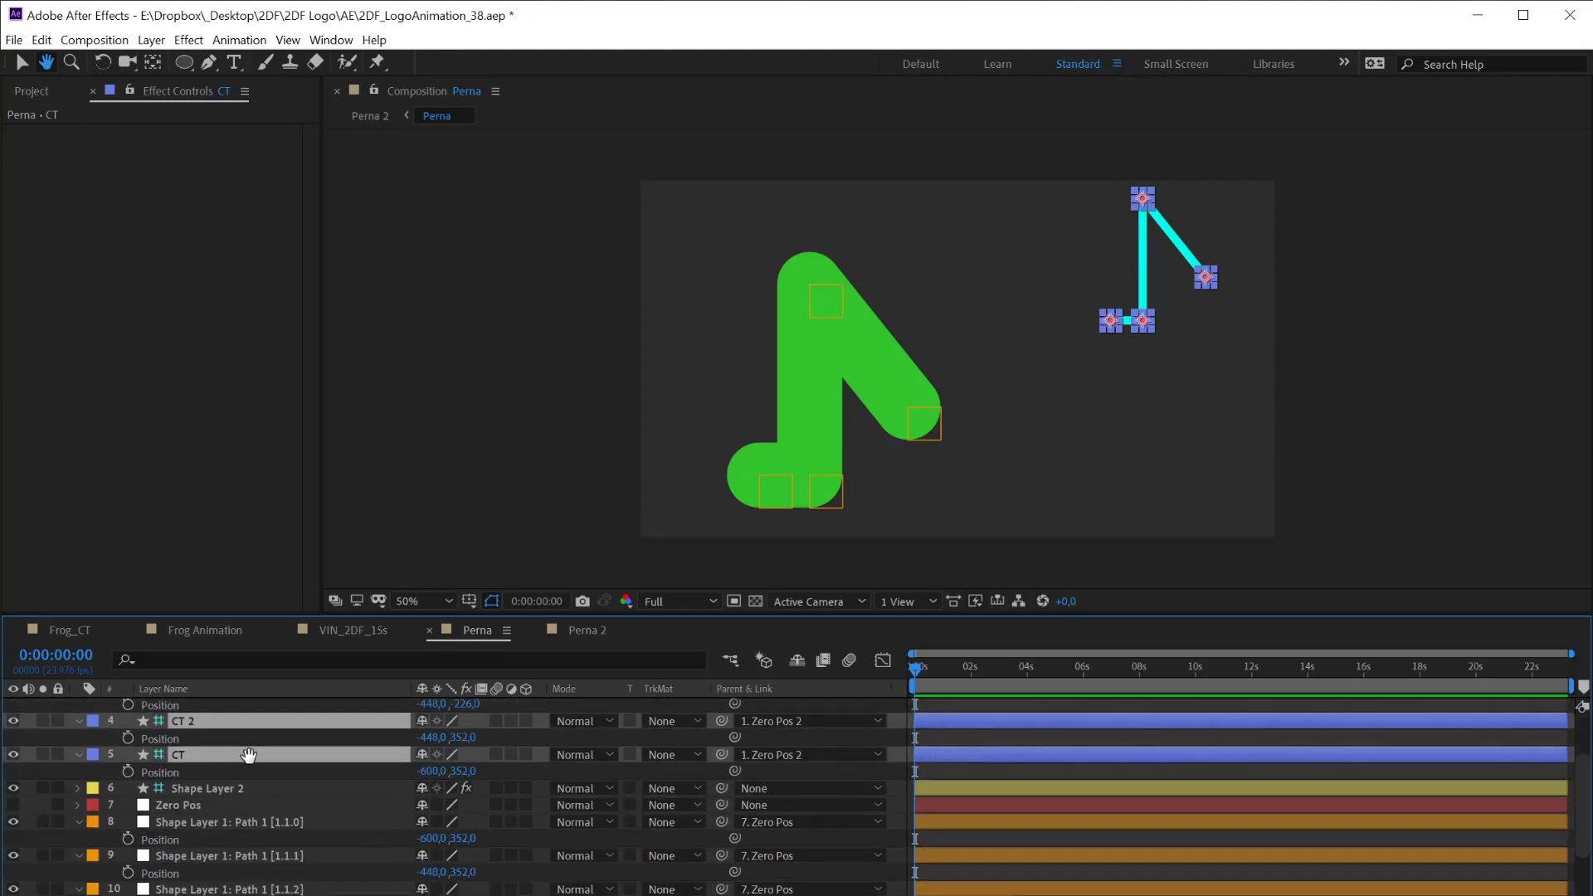
scroll(224, 840, down, 4)
Link the Position of the green leg's [1.1.0] null to the Position of CT
click(213, 853)
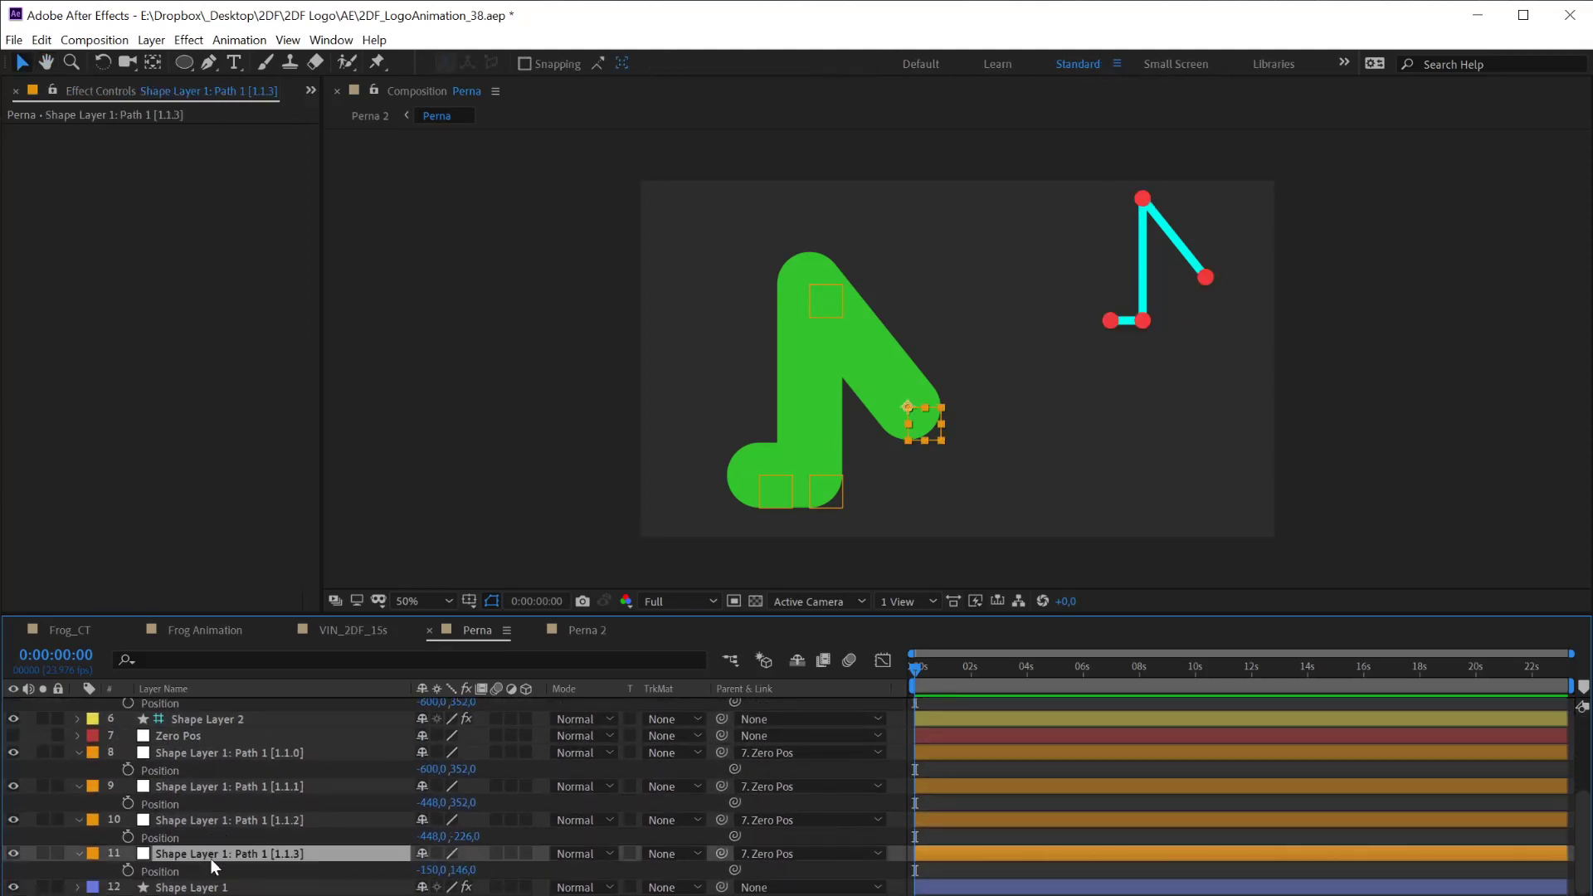
scroll(332, 838, up, 3)
key(v)
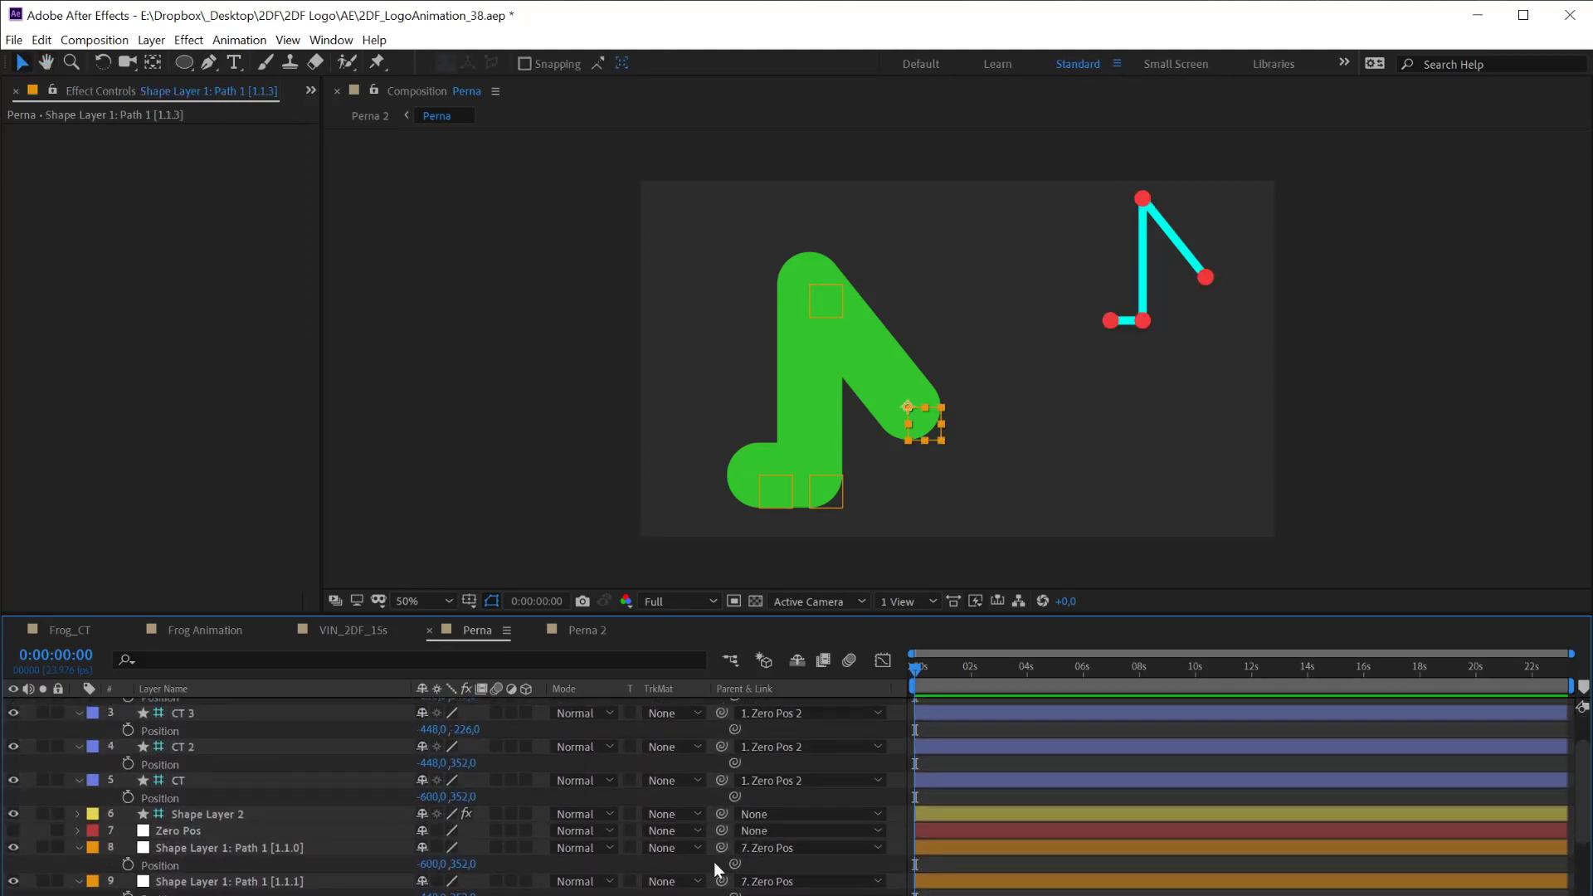
drag(734, 864, 186, 800)
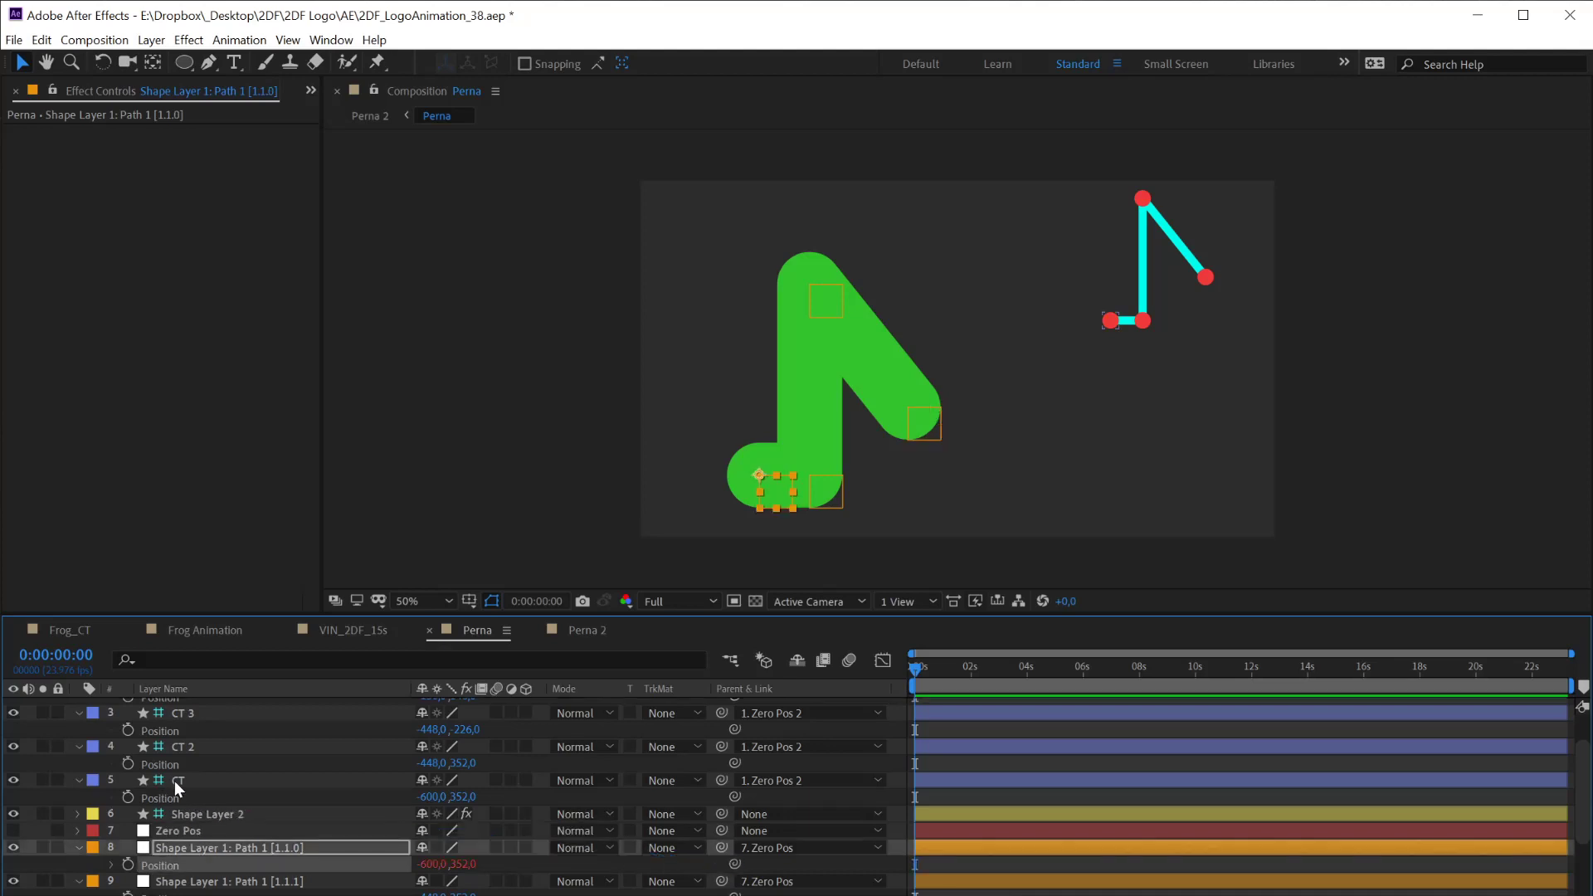
Test the link by moving the CT circle down at the cyan foot, and undo the move
click(175, 780)
click(1258, 372)
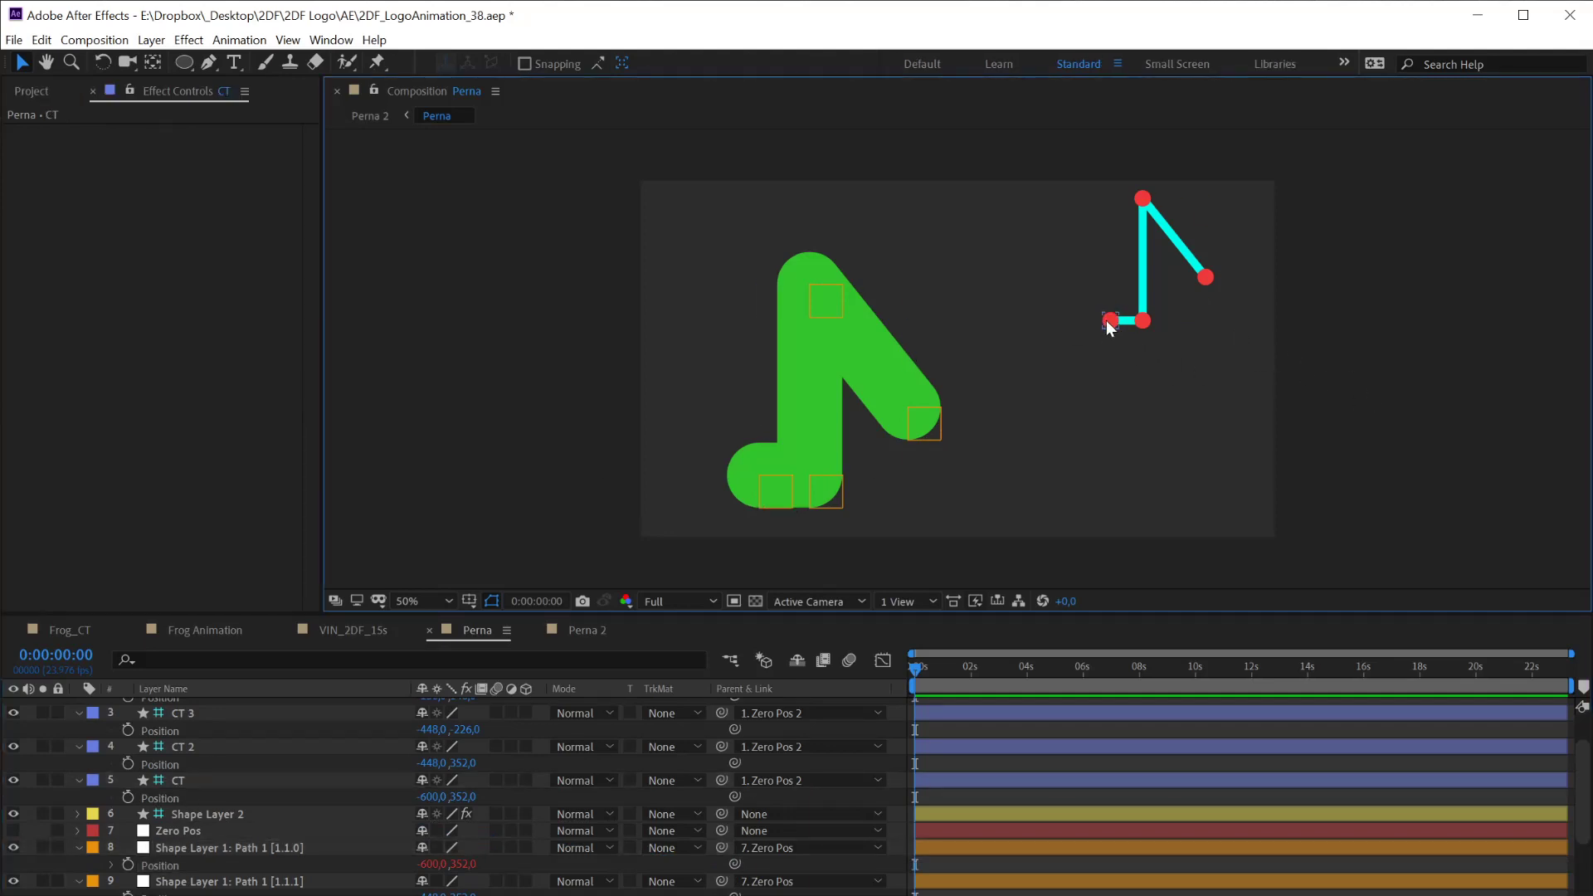
drag(1106, 320, 1102, 352)
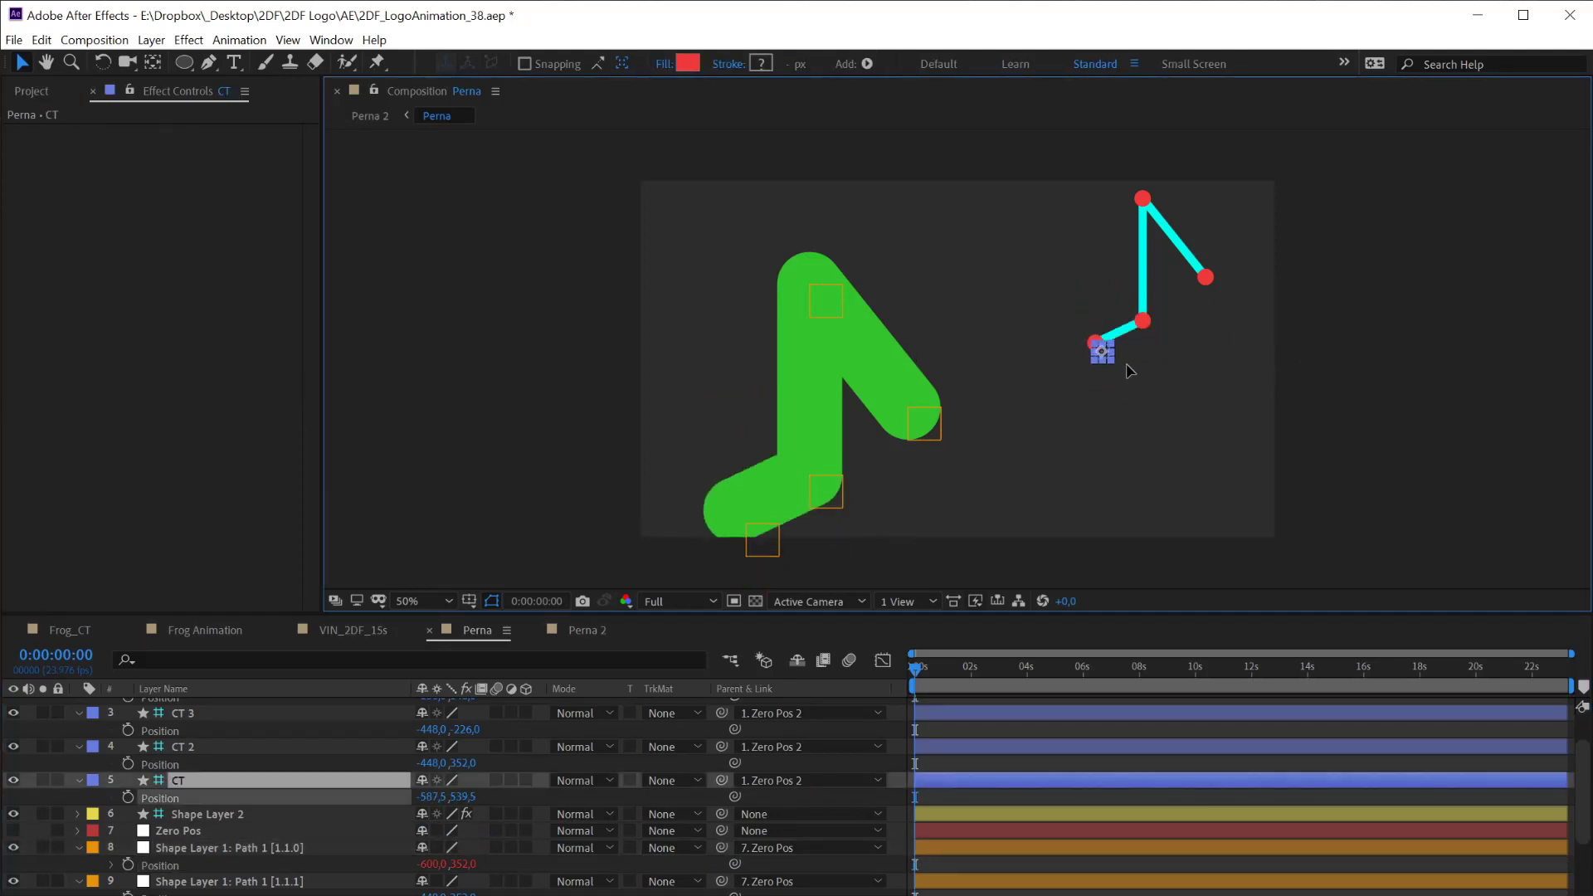
key(ctrl+z)
key(ctrl+z)
key(ctrl+z)
key(ctrl+z)
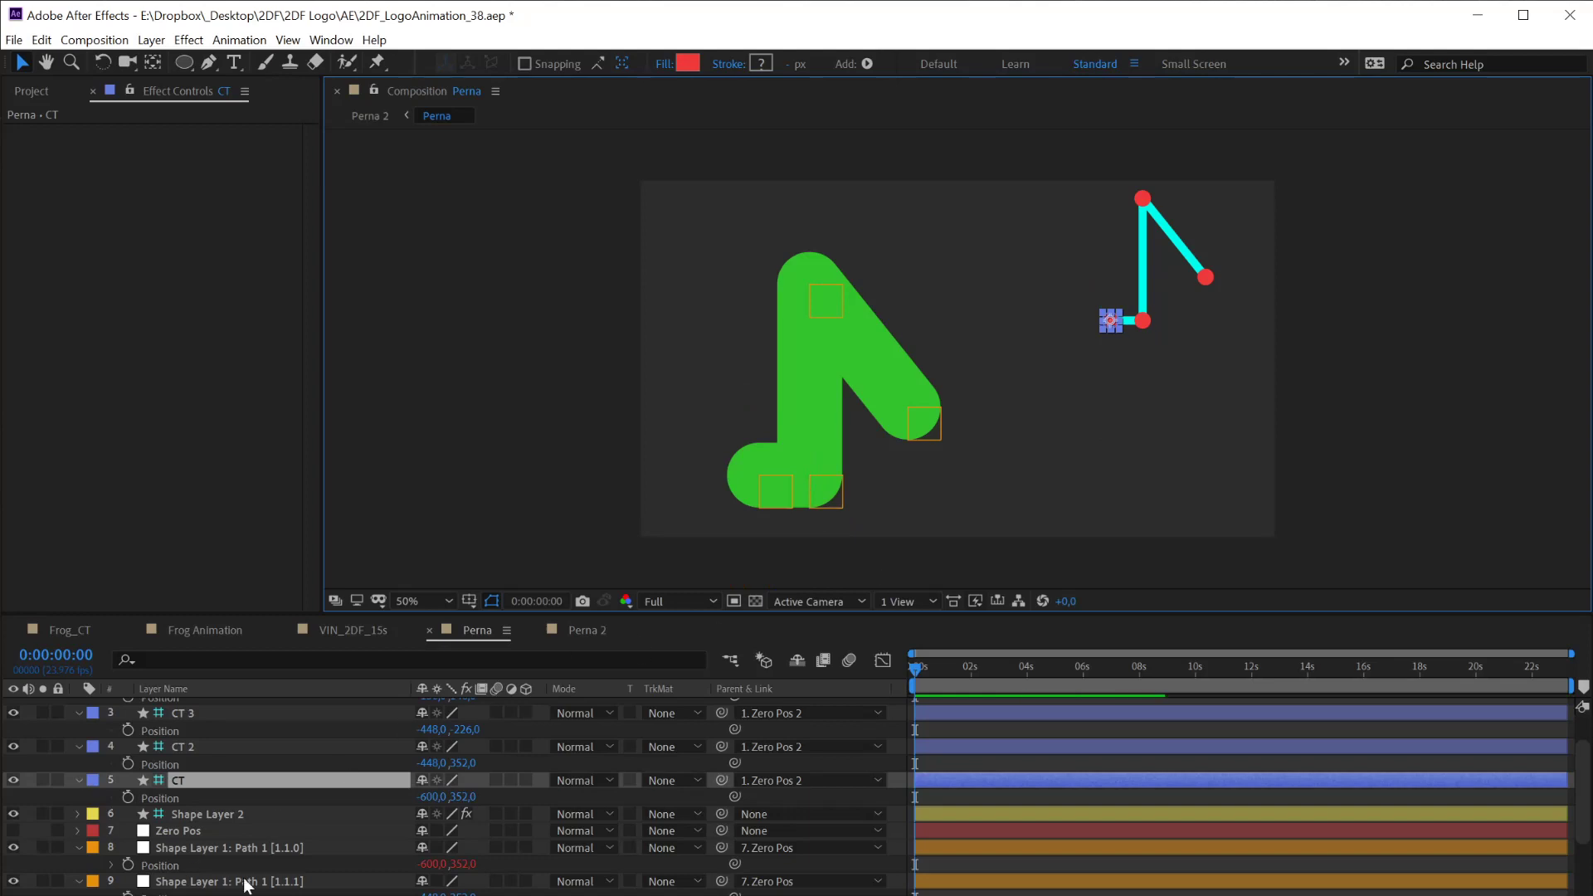
Link the Position of the green leg's [1.1.1] null to the Position of CT 2
click(229, 886)
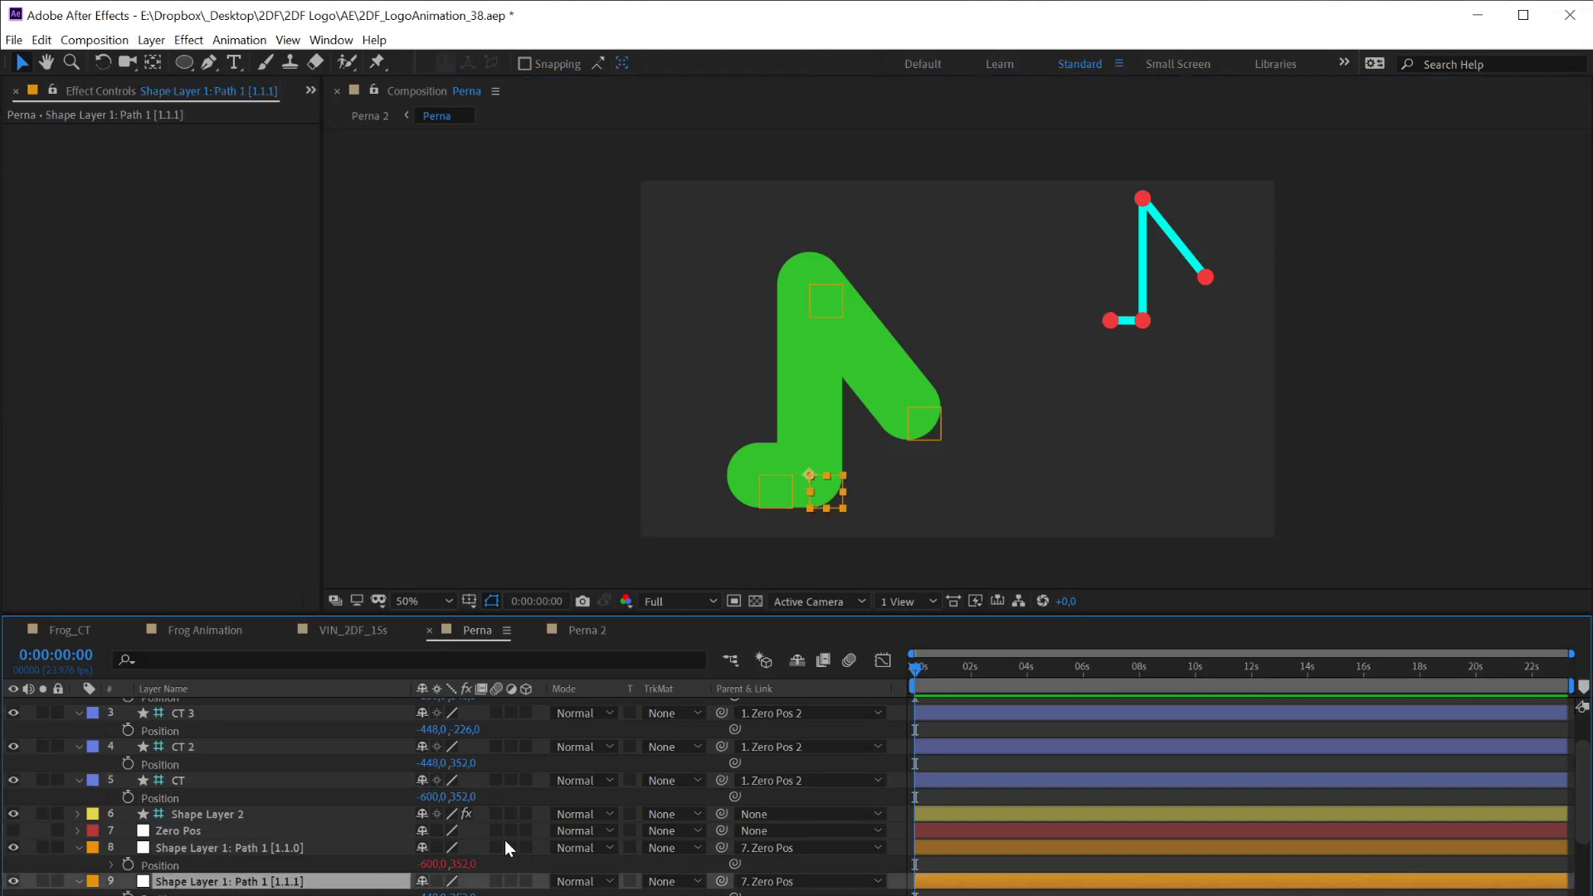
scroll(350, 856, down, 2)
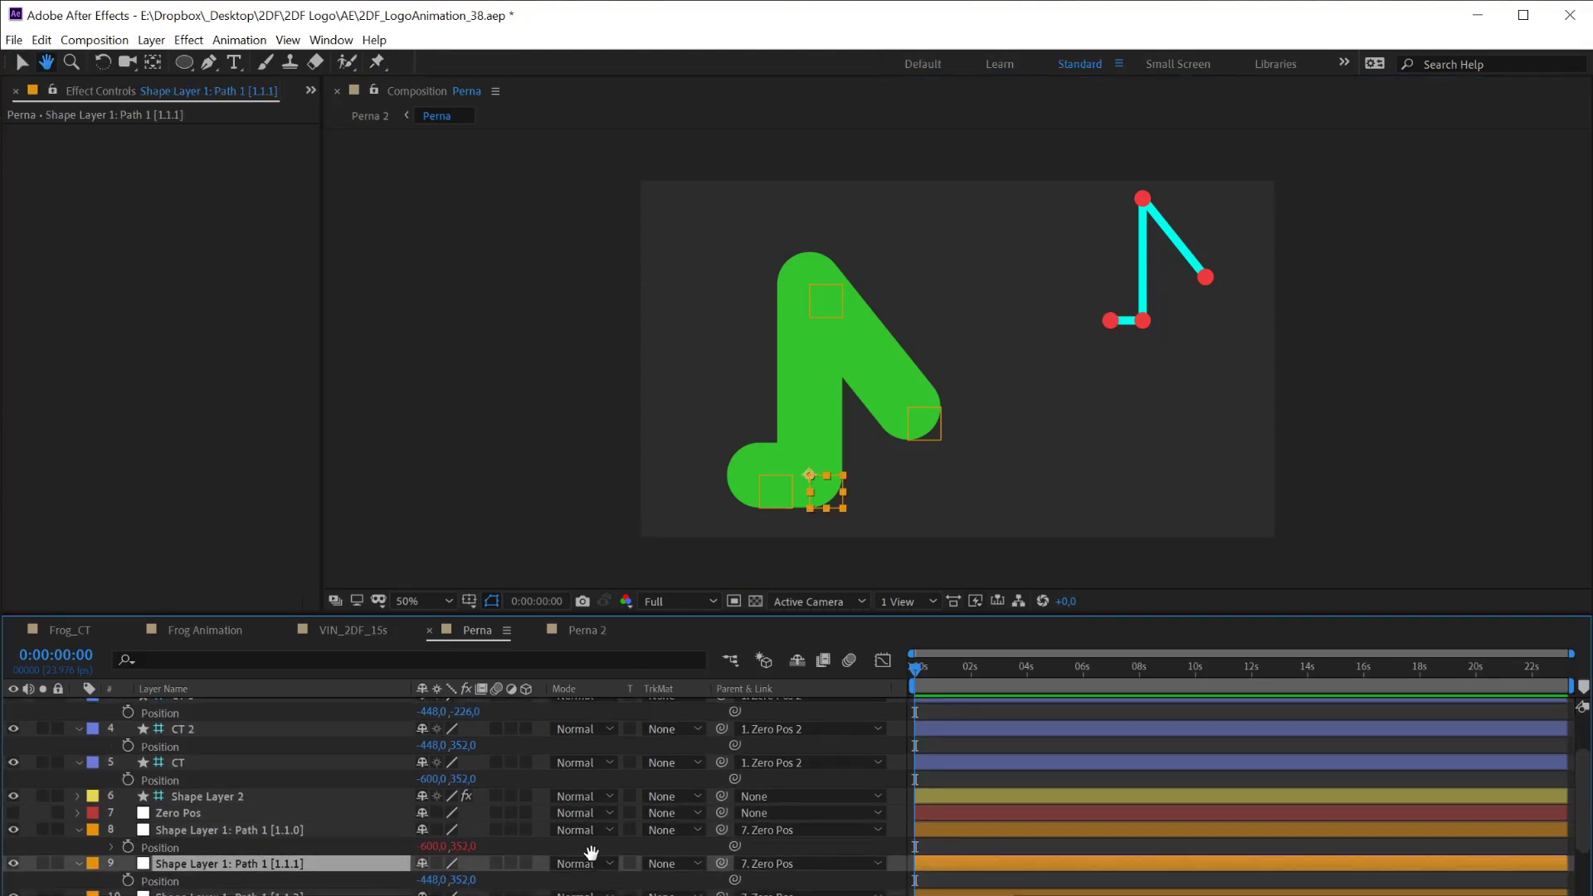
drag(734, 879, 189, 752)
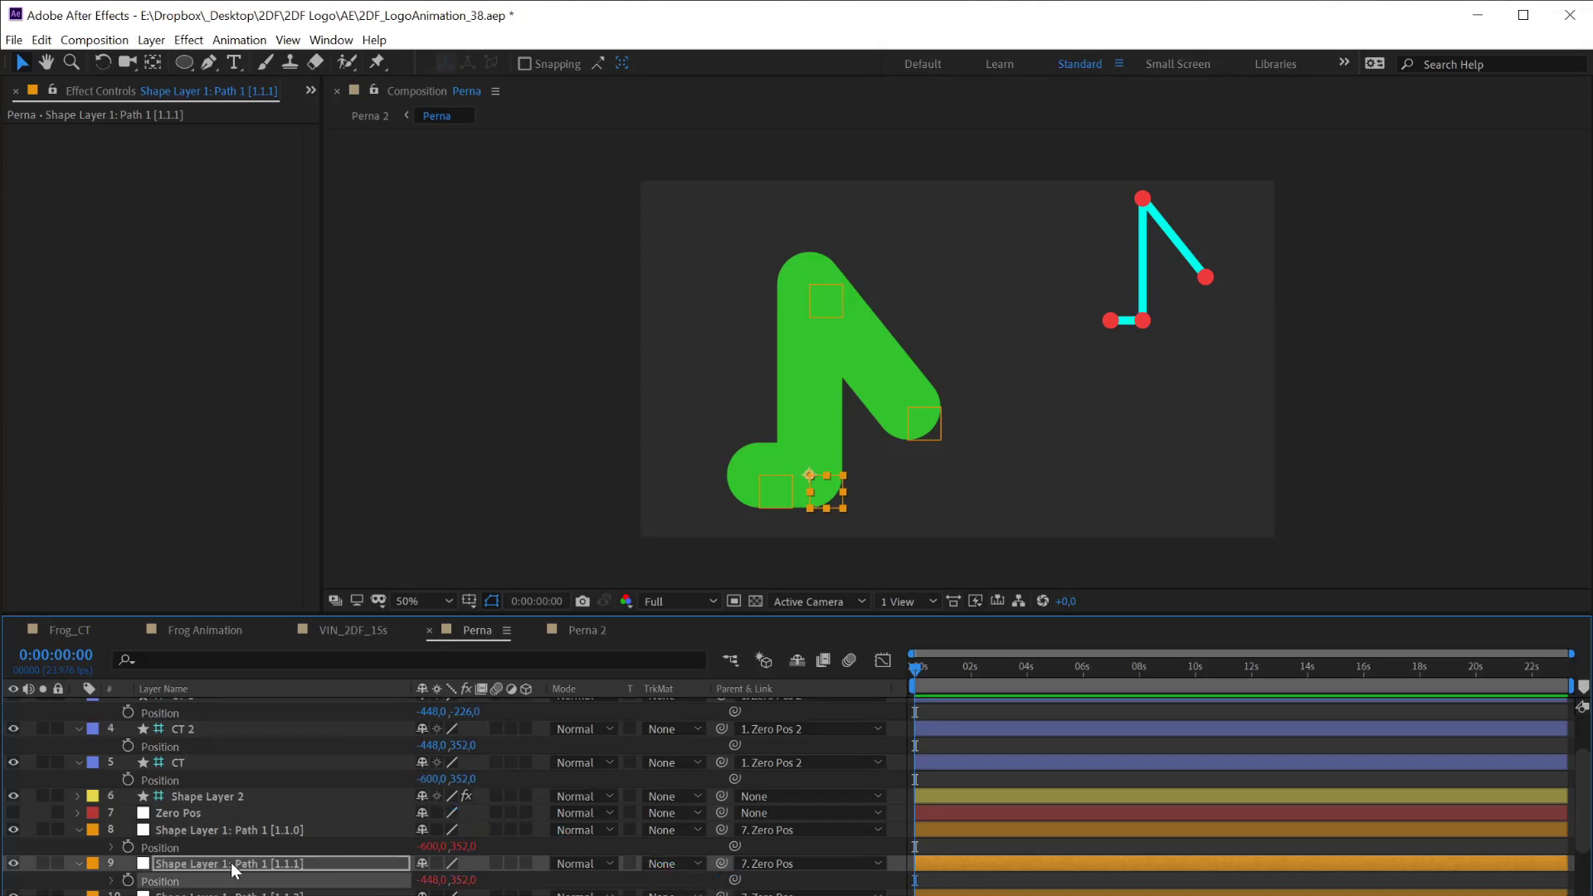
Link the Position of the green leg's [1.1.2] null to the Position of CT 3
key(h)
scroll(226, 859, down, 2)
key(v)
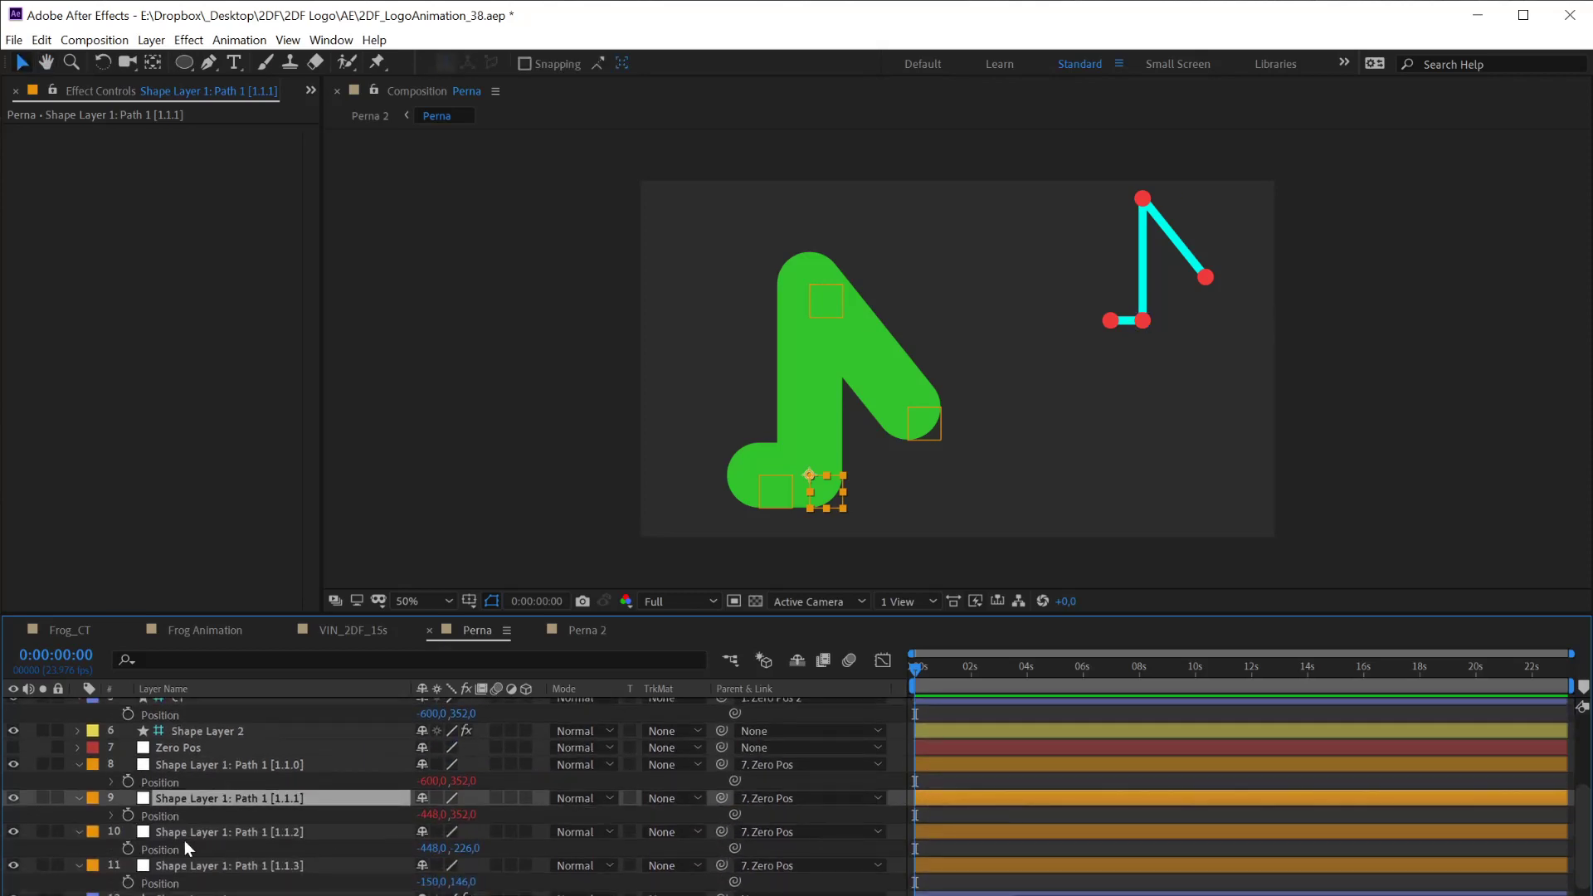
click(181, 848)
drag(728, 847, 204, 751)
Link the Position of the green leg's [1.1.3] null to the Position of CT 4
key(h)
scroll(303, 715, down, 1)
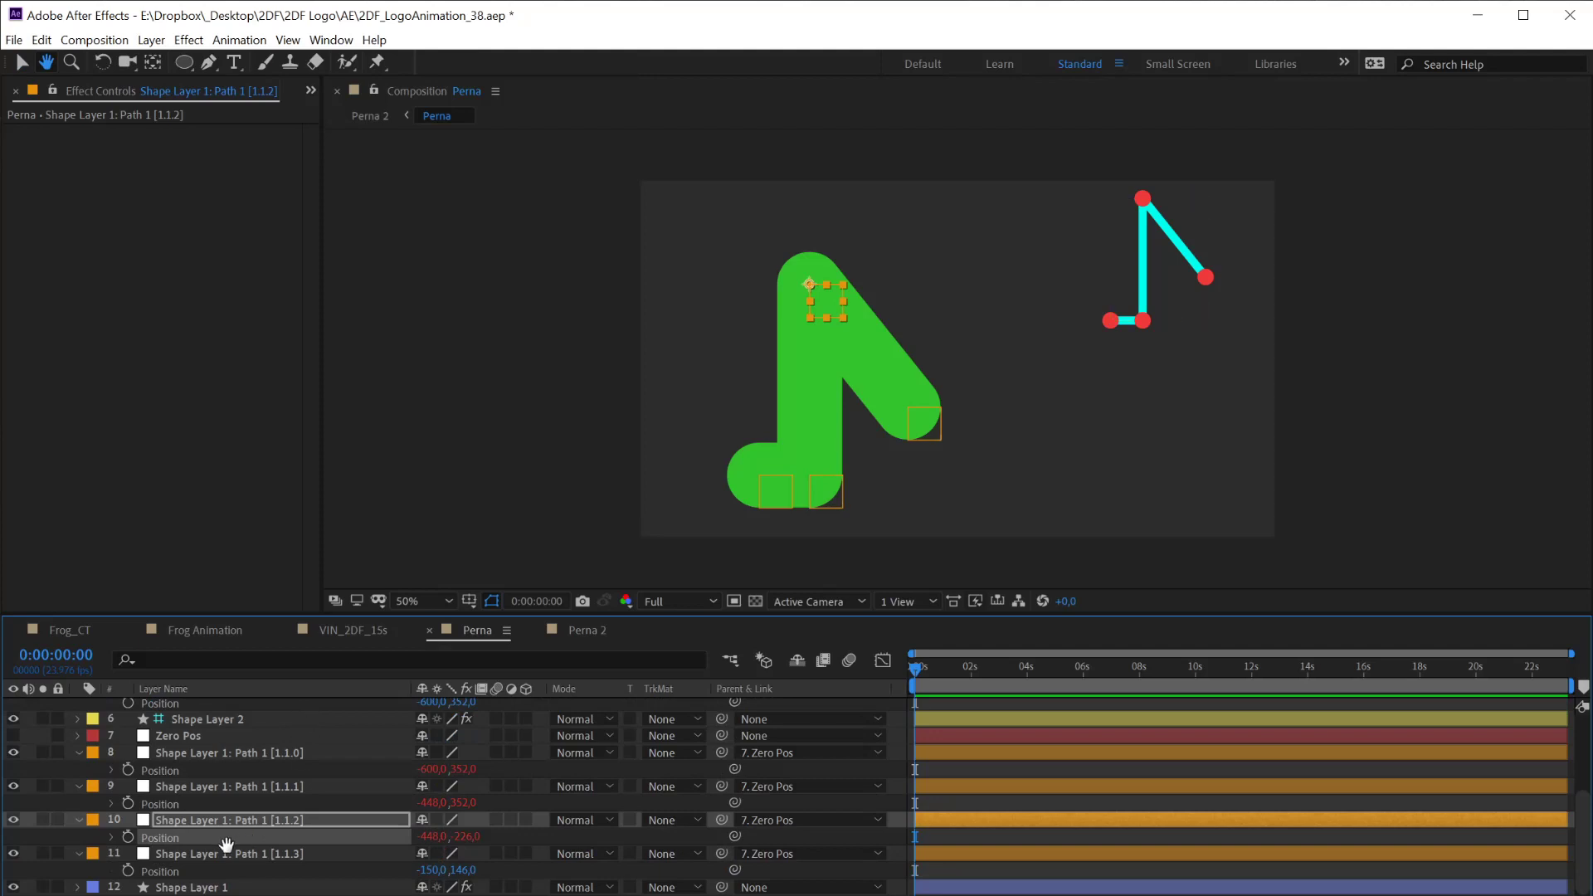
key(v)
click(195, 871)
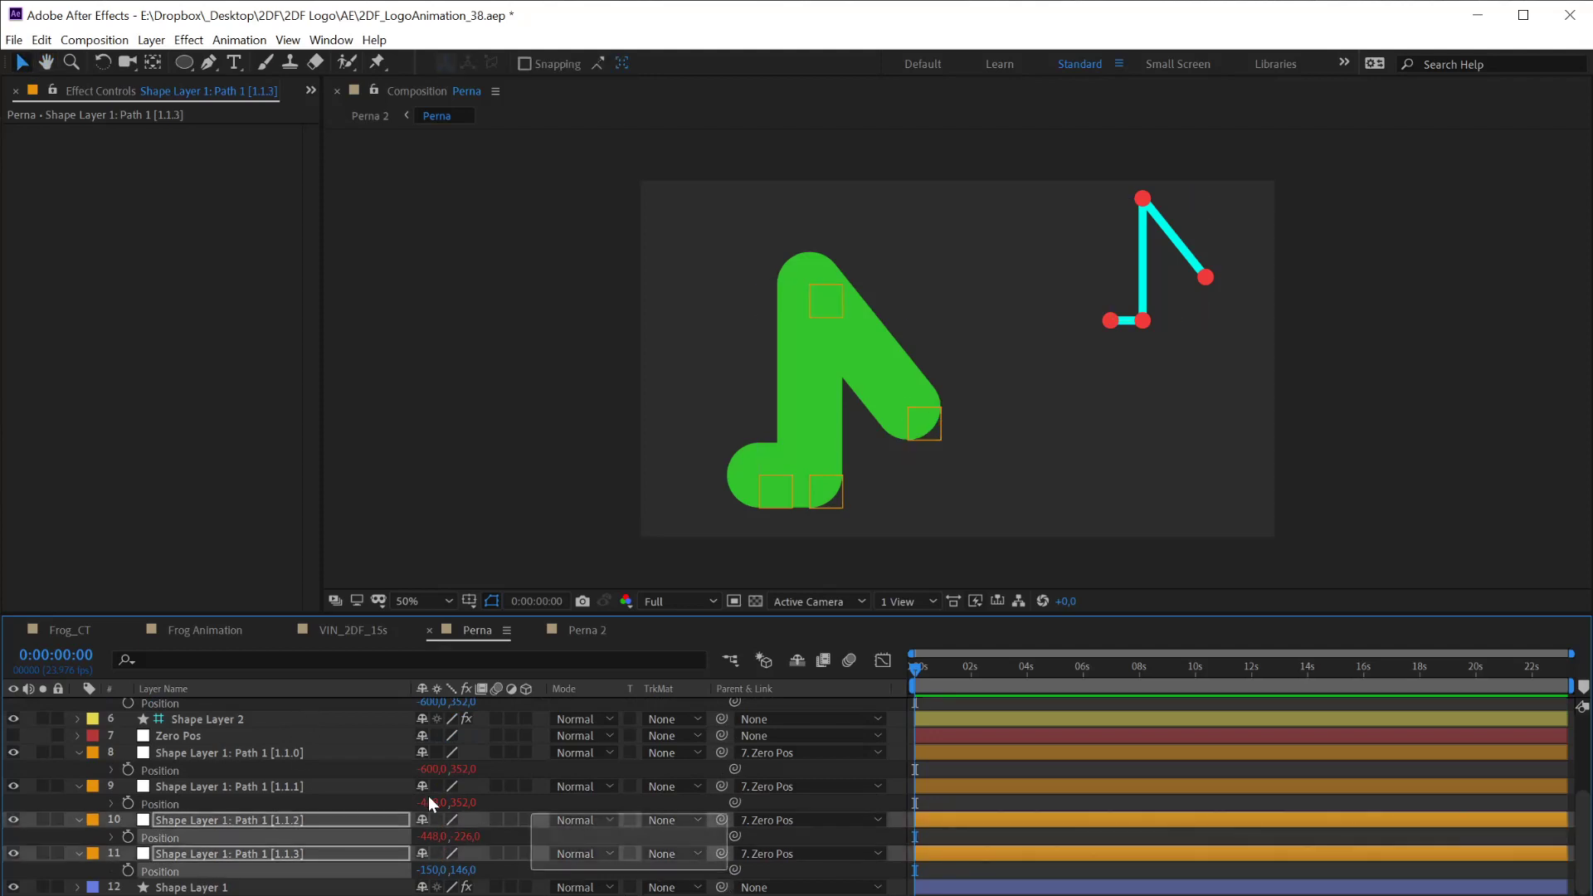
ctrl+click(407, 835)
click(242, 888)
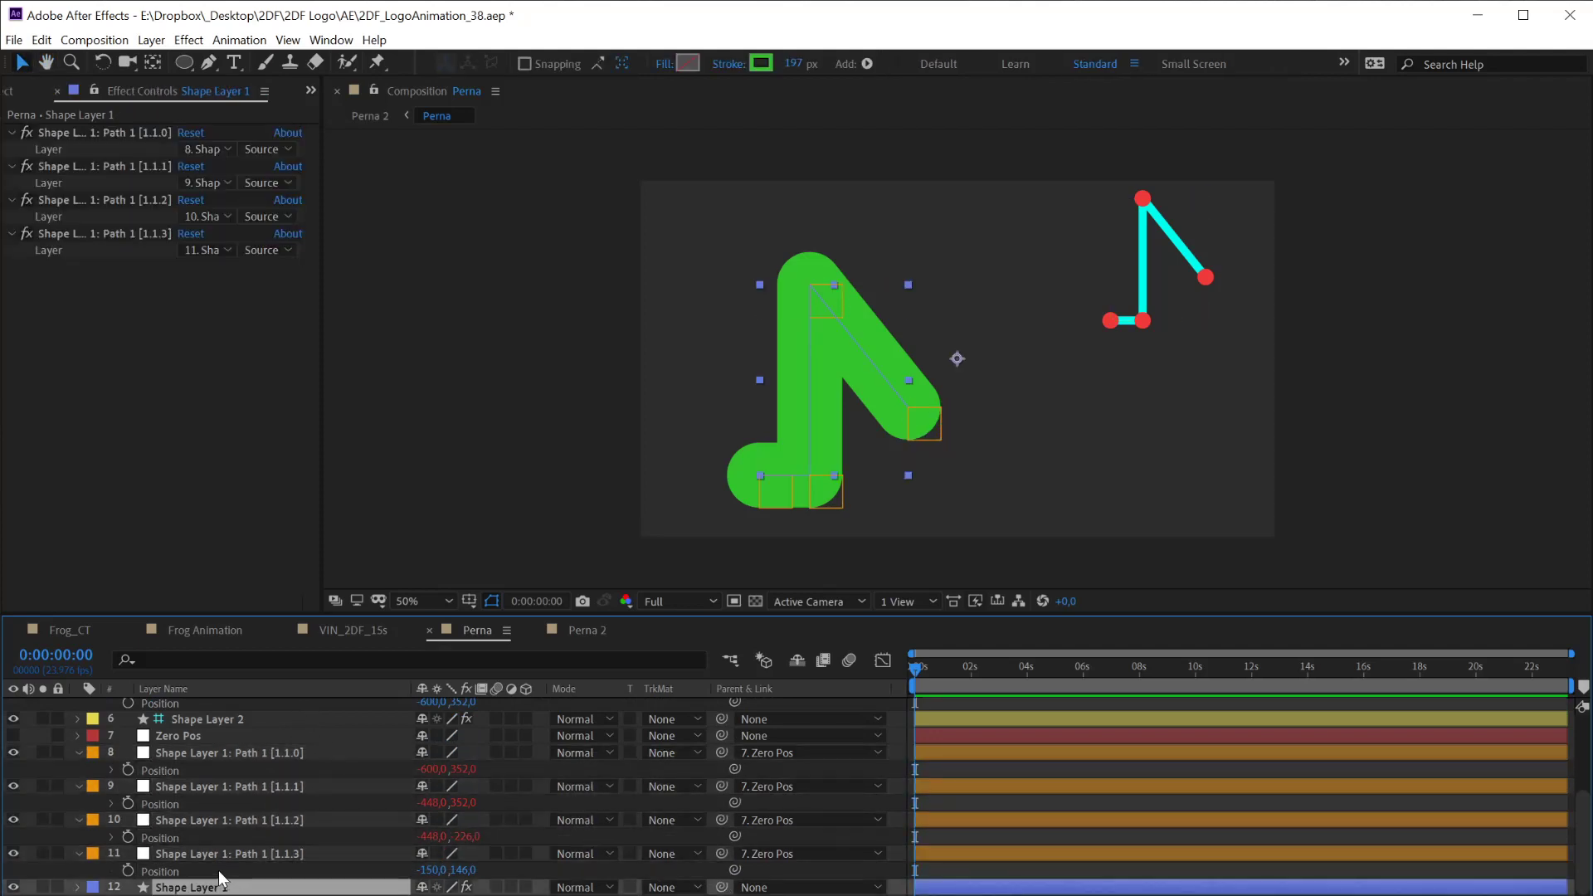
click(705, 870)
drag(734, 870, 216, 740)
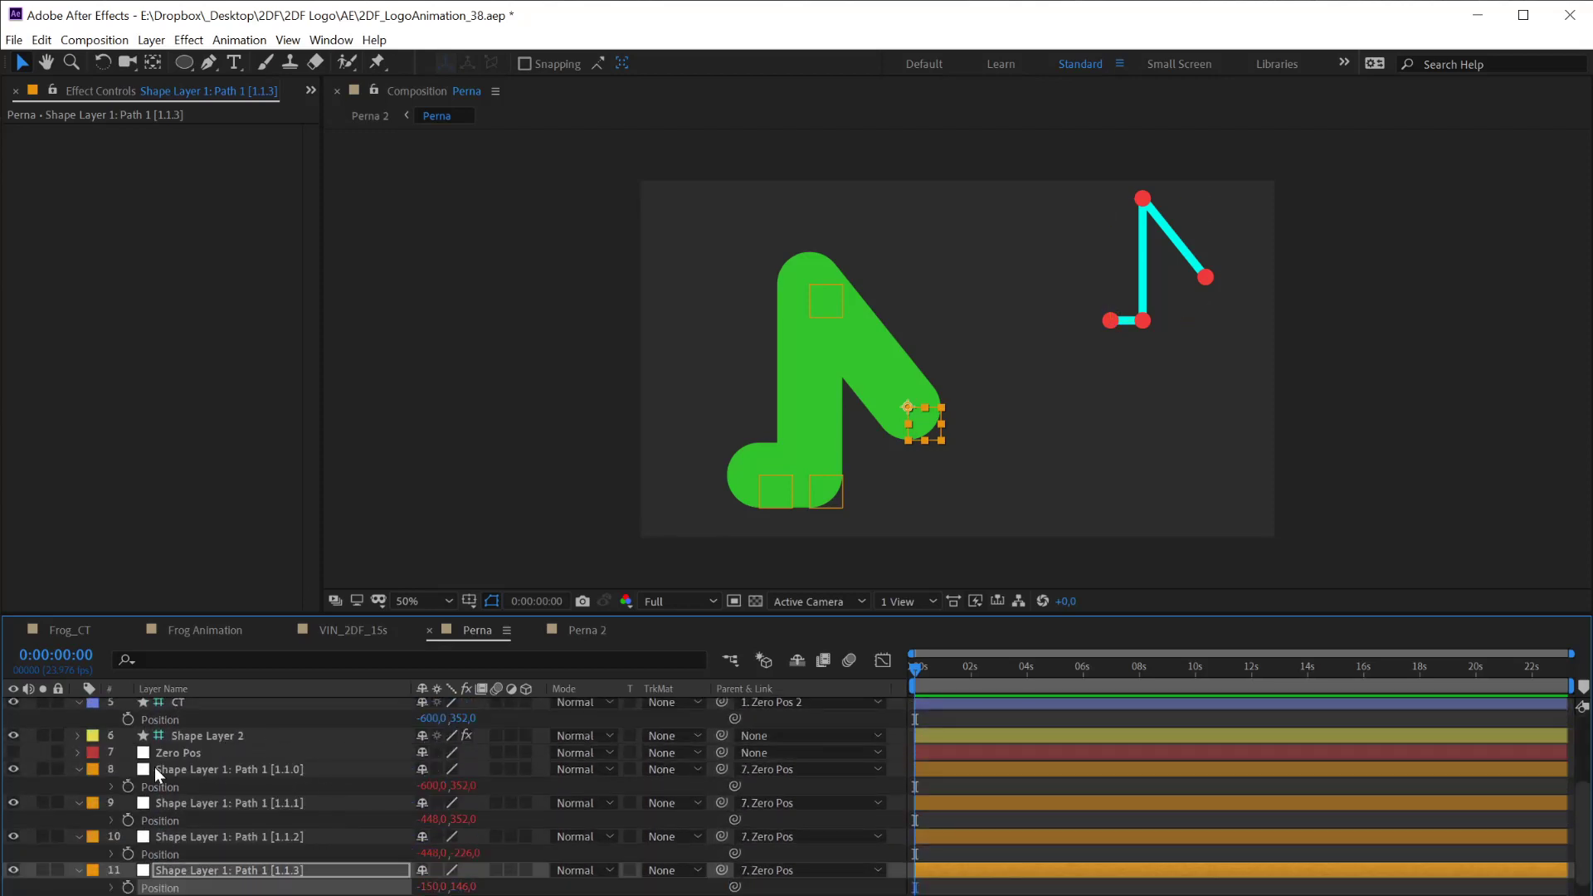
Collapse the properties of all layers and hide the green leg's four point nulls
key(ctrl+a)
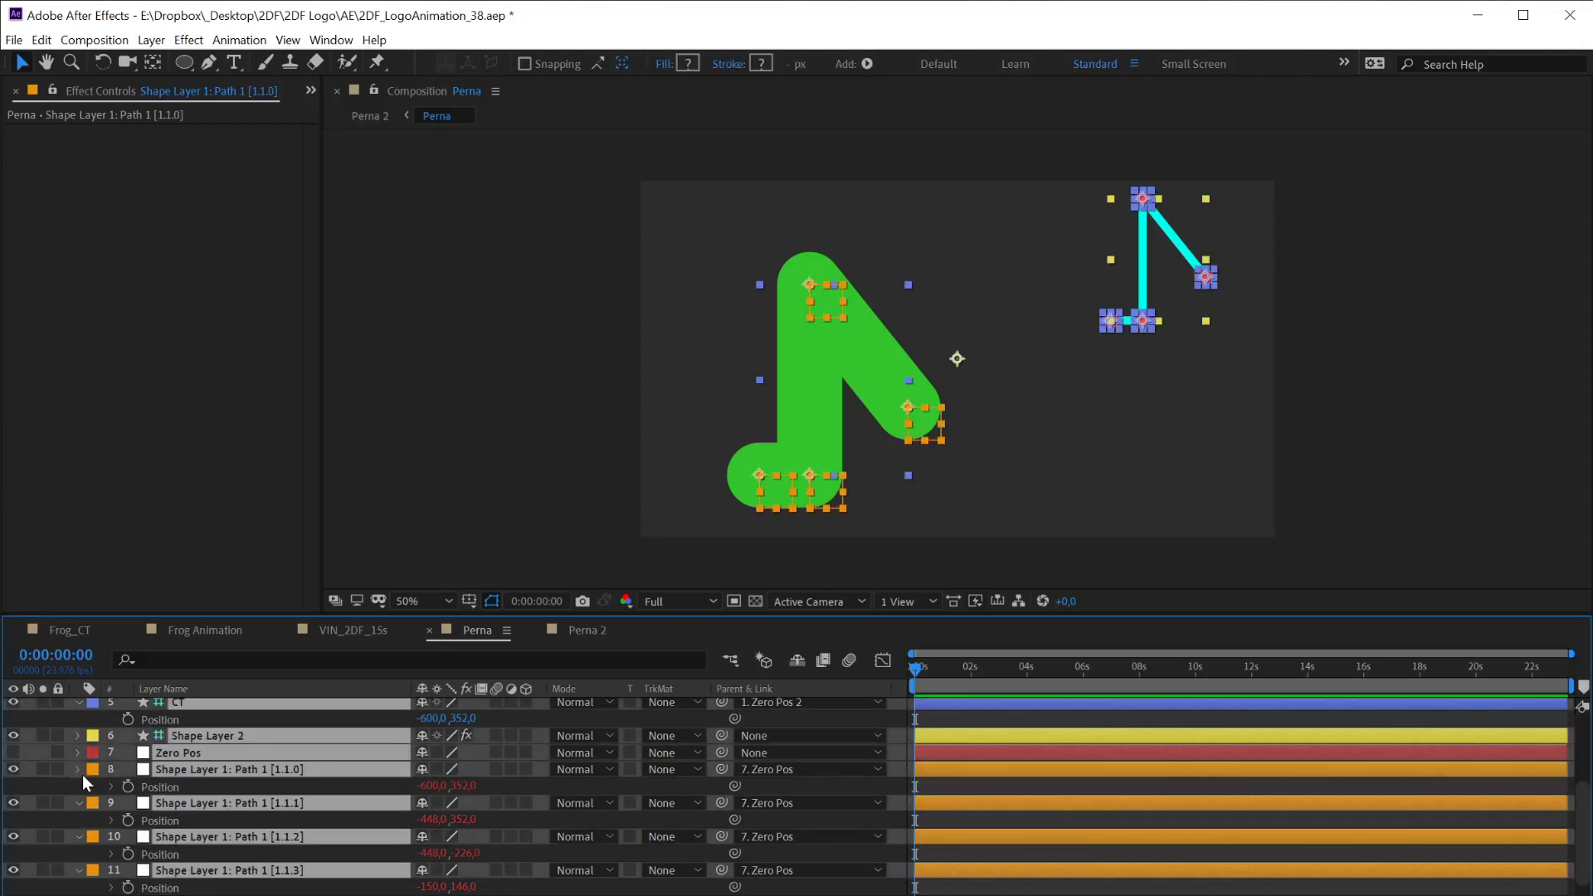
click(80, 770)
key(ctrl+shift+a)
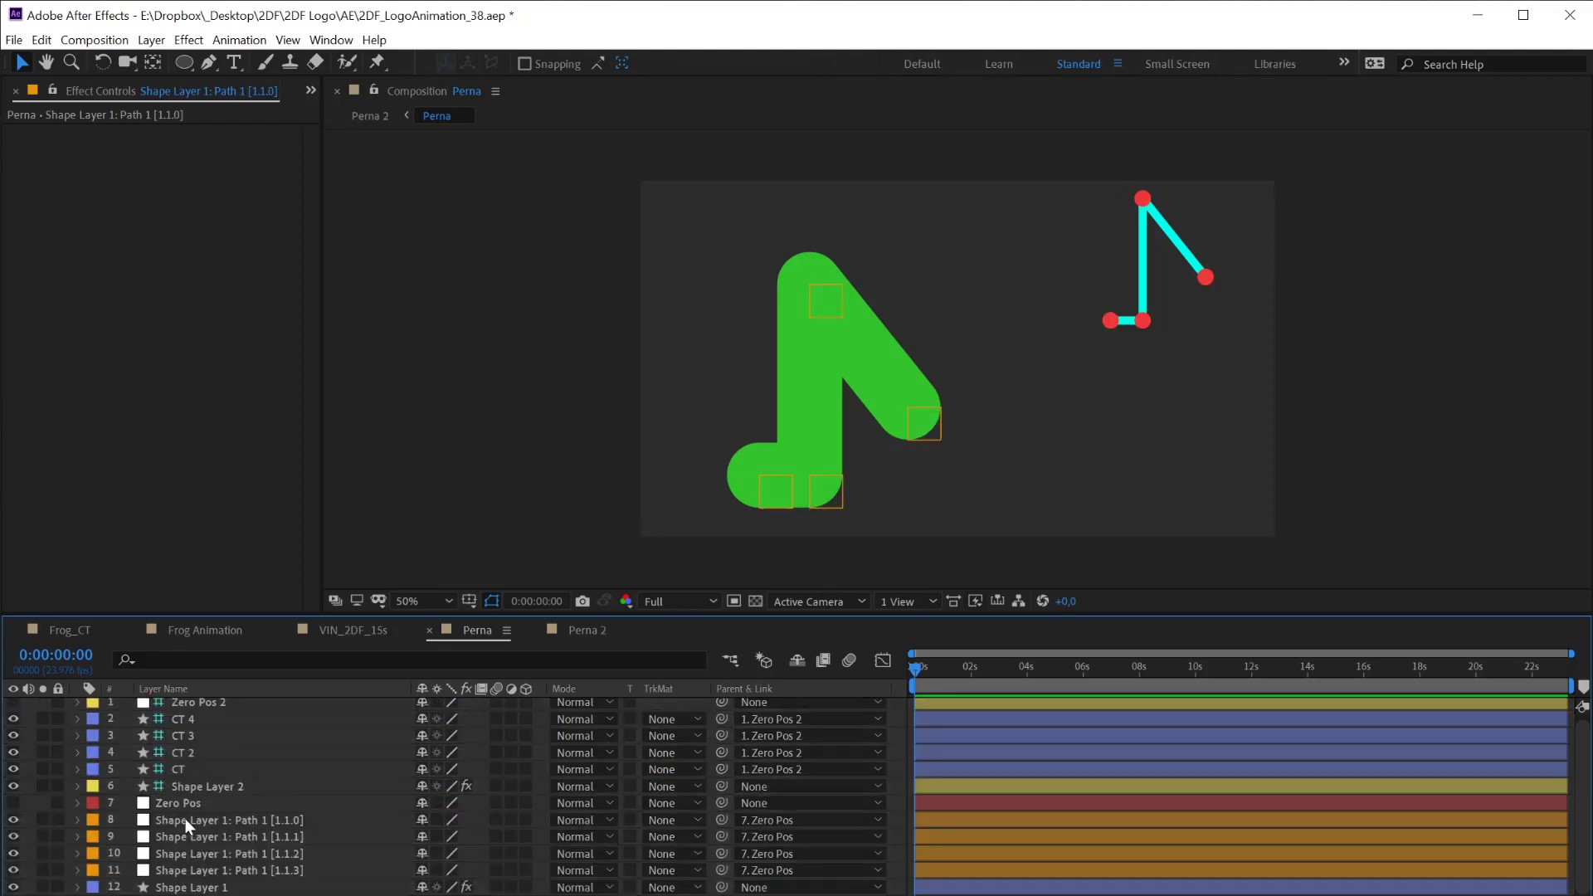
click(190, 820)
shift+click(198, 873)
click(14, 871)
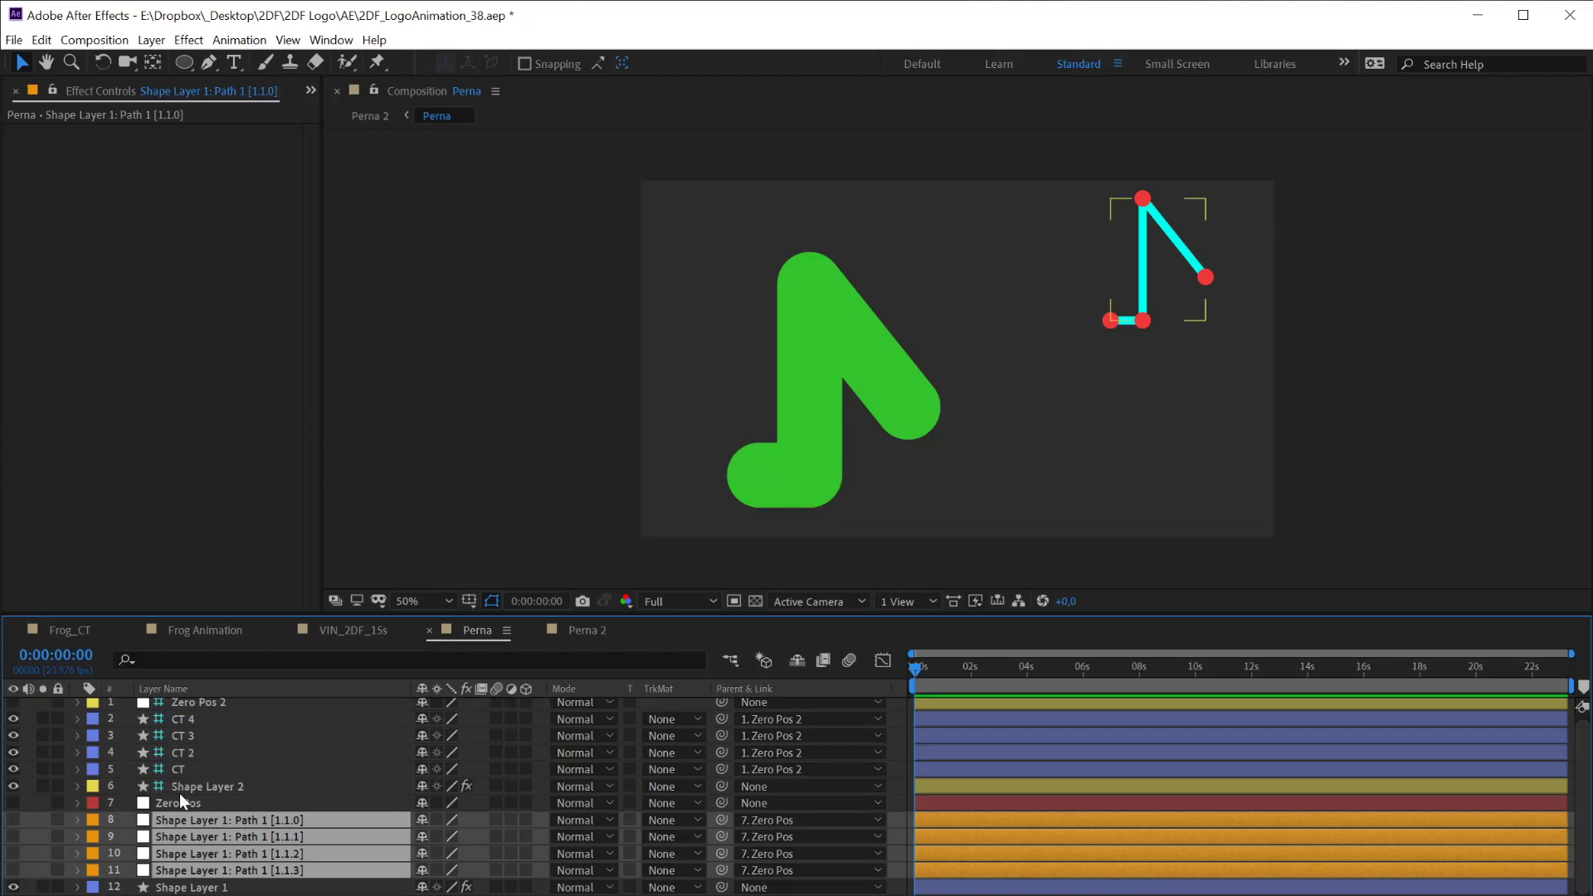
Mark all layers of the composition as shy and select Shape Layer 2
key(ctrl+a)
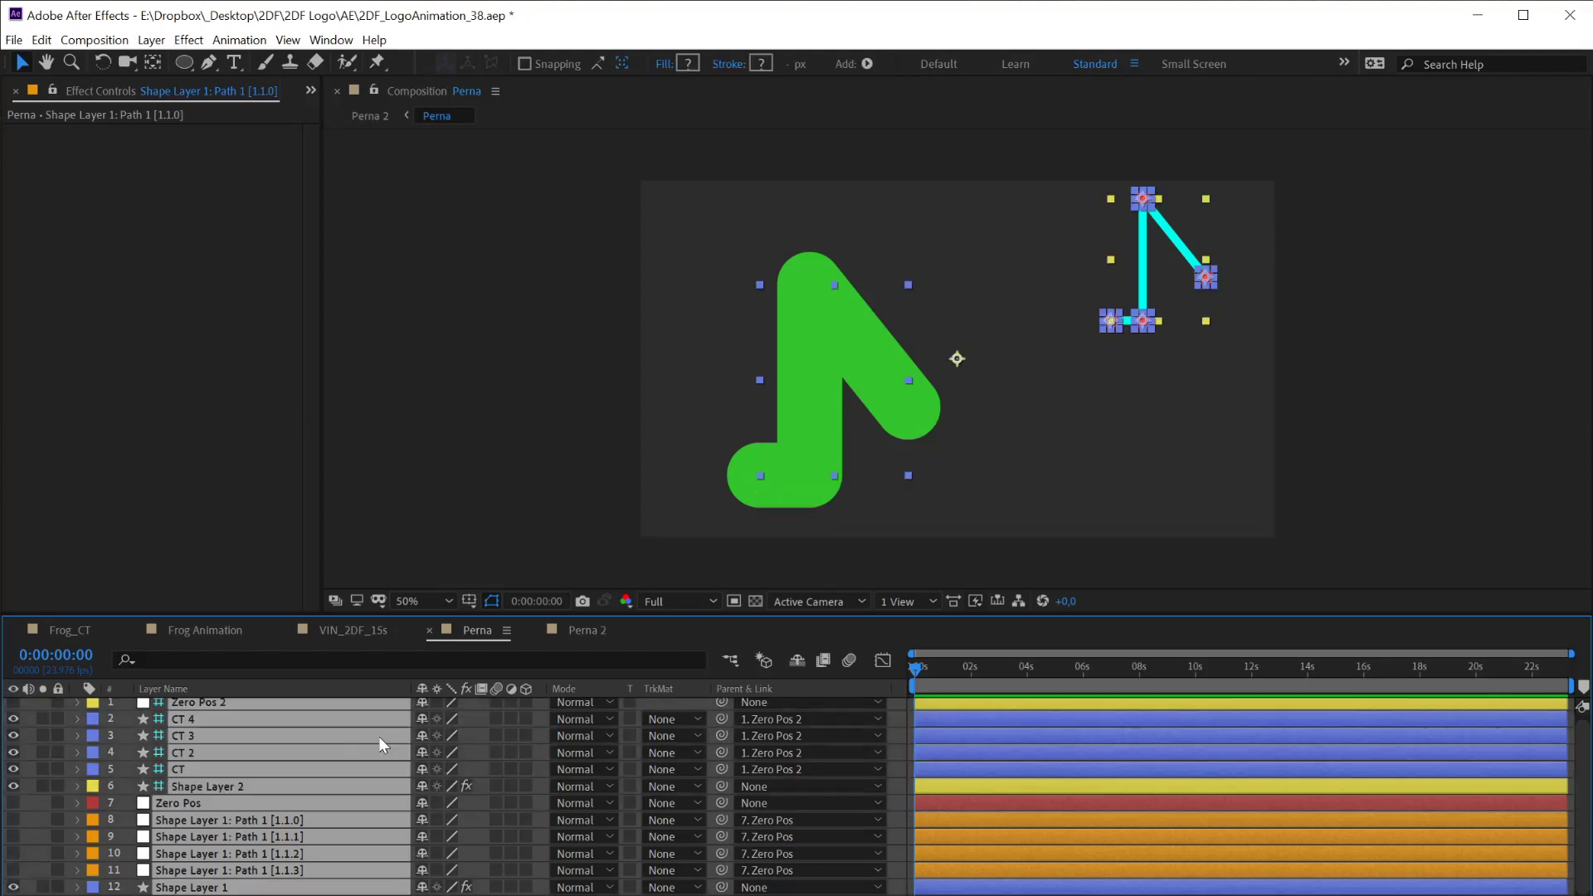
click(422, 769)
key(F2)
click(187, 785)
drag(168, 745, 181, 795)
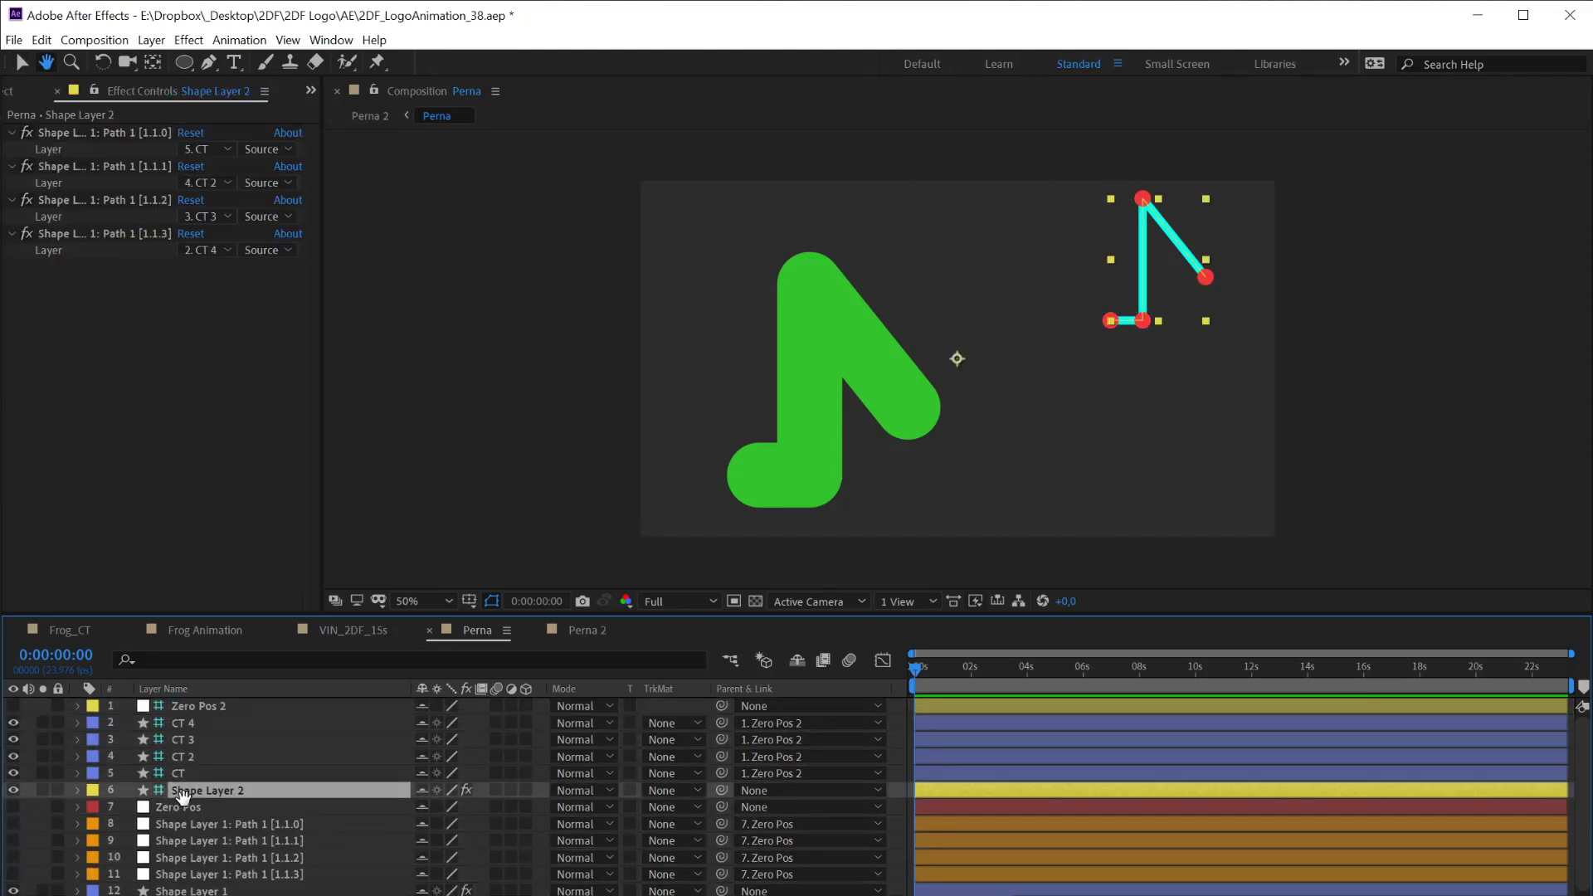
Remove the shy mark from the CT, CT 2, CT 3 and CT 4 layers and hide all shy layers
click(181, 773)
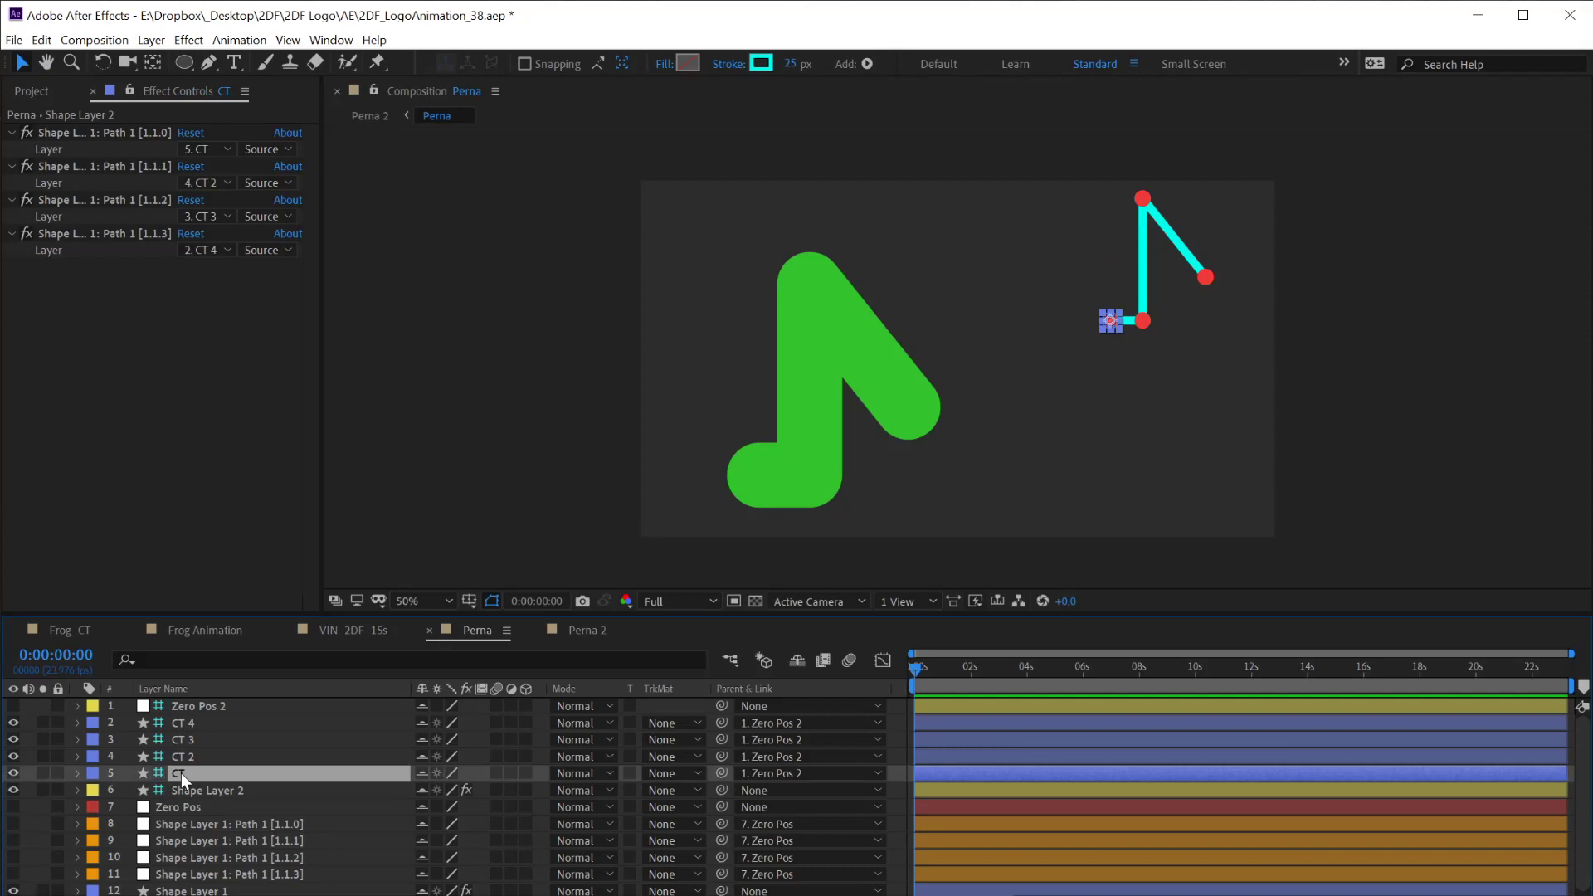
shift+click(184, 721)
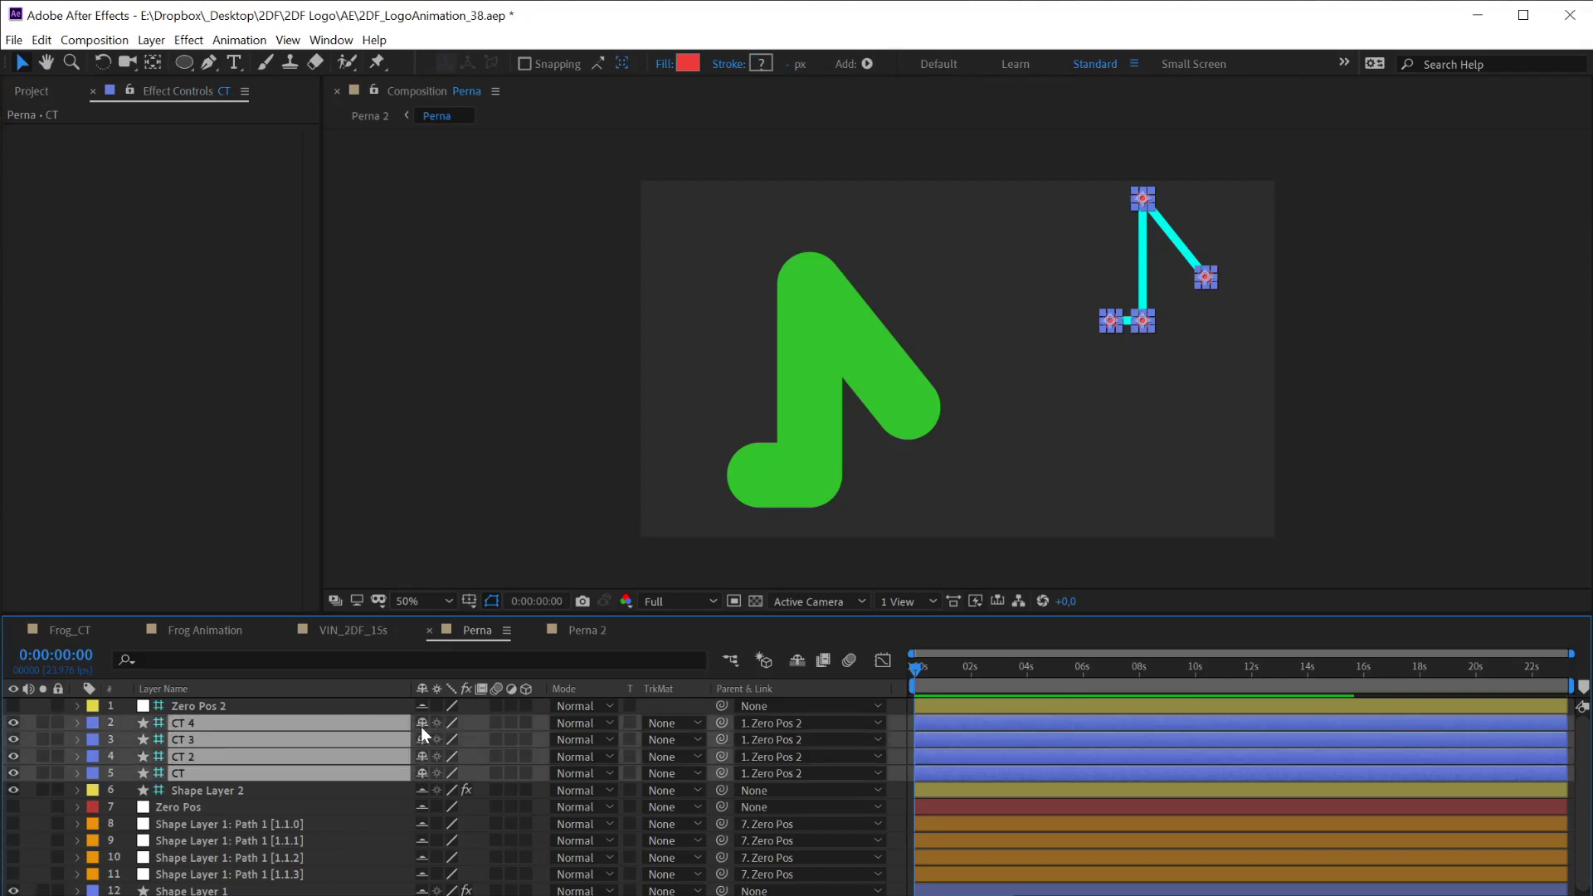
click(797, 661)
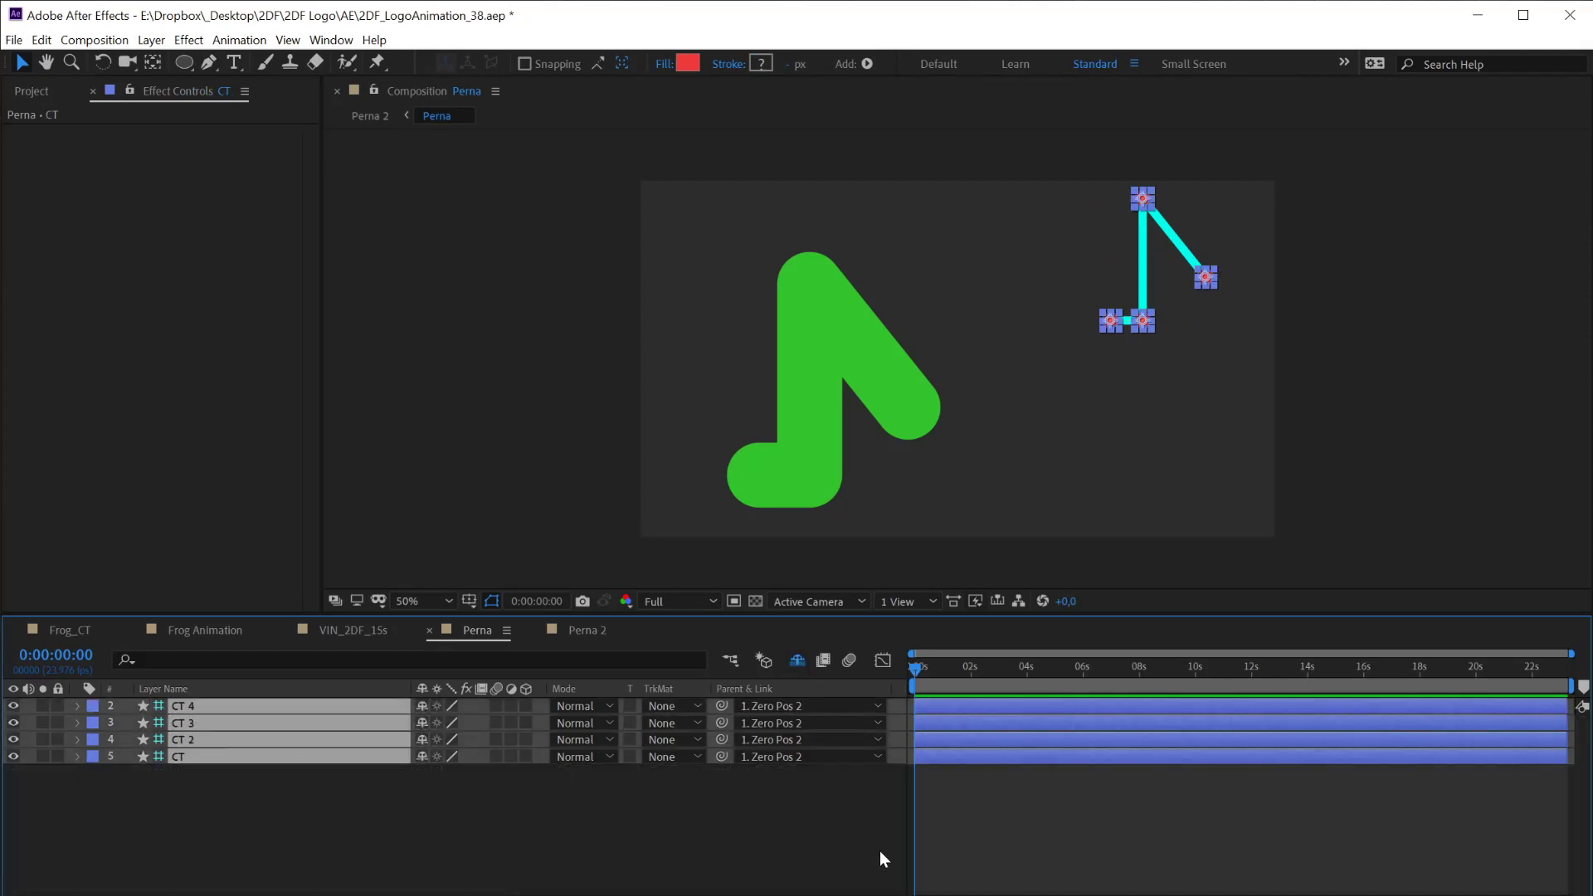
click(791, 833)
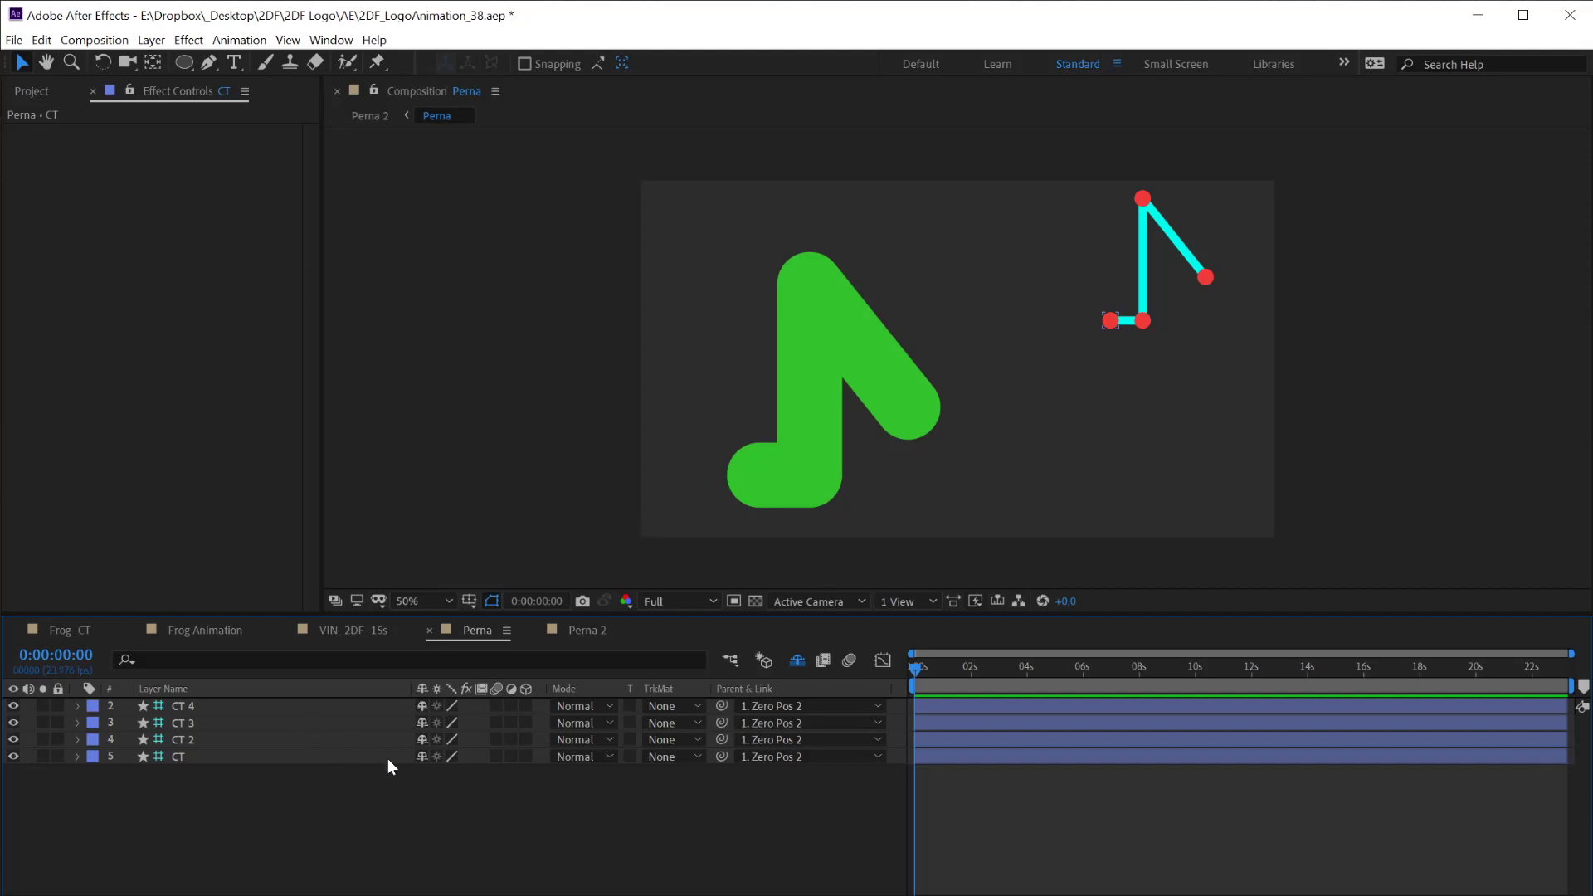
Lock every layer except the four CT controllers, with shy layers shown for the edit and hidden again
click(168, 755)
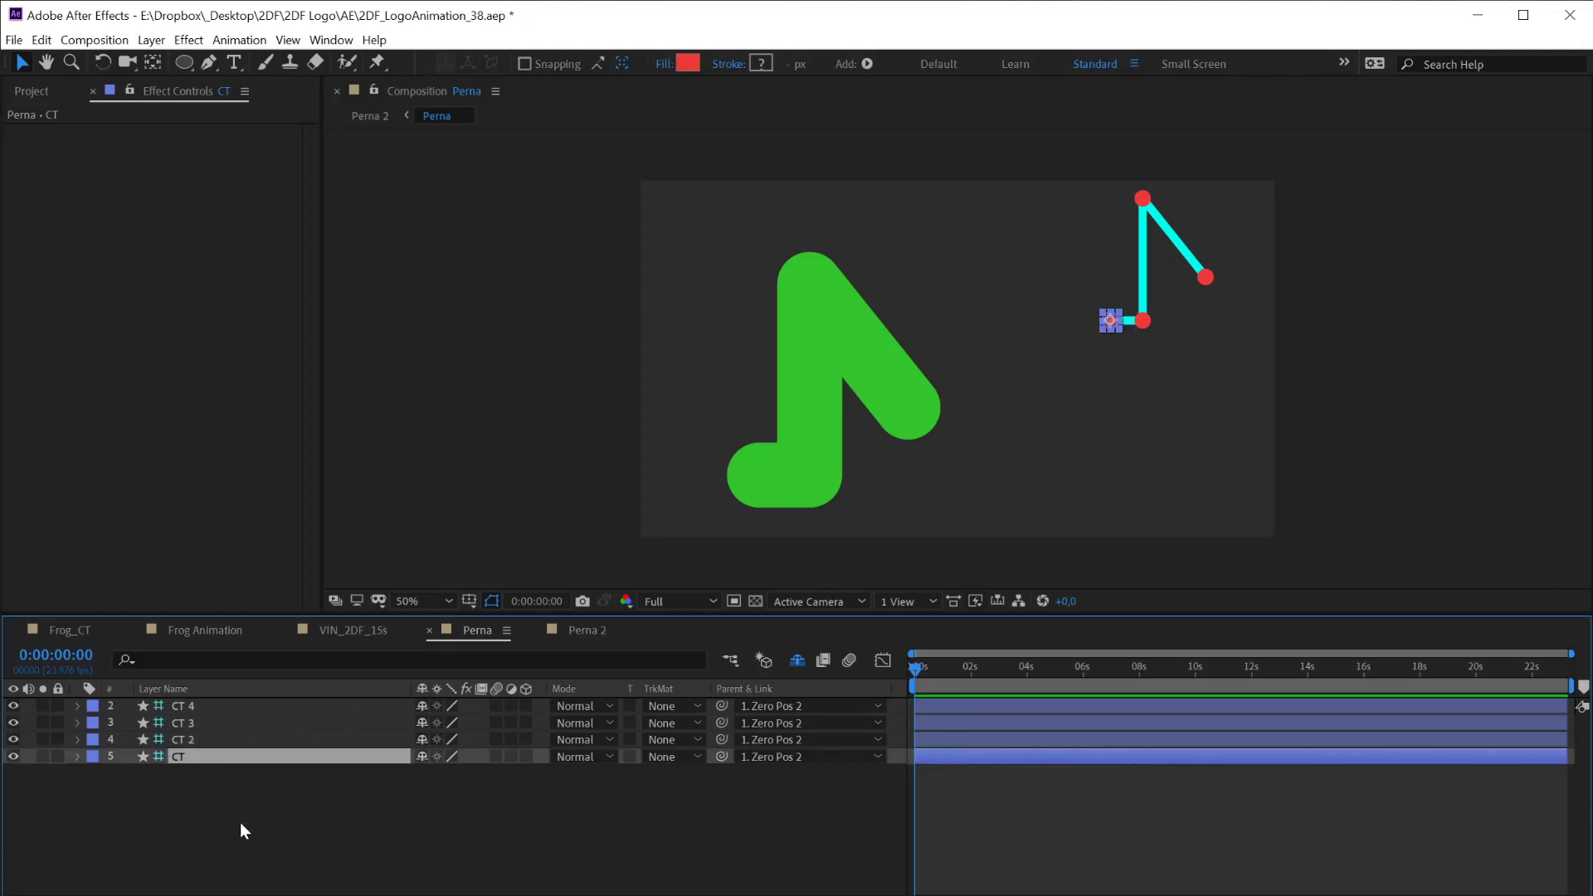
shift+click(187, 707)
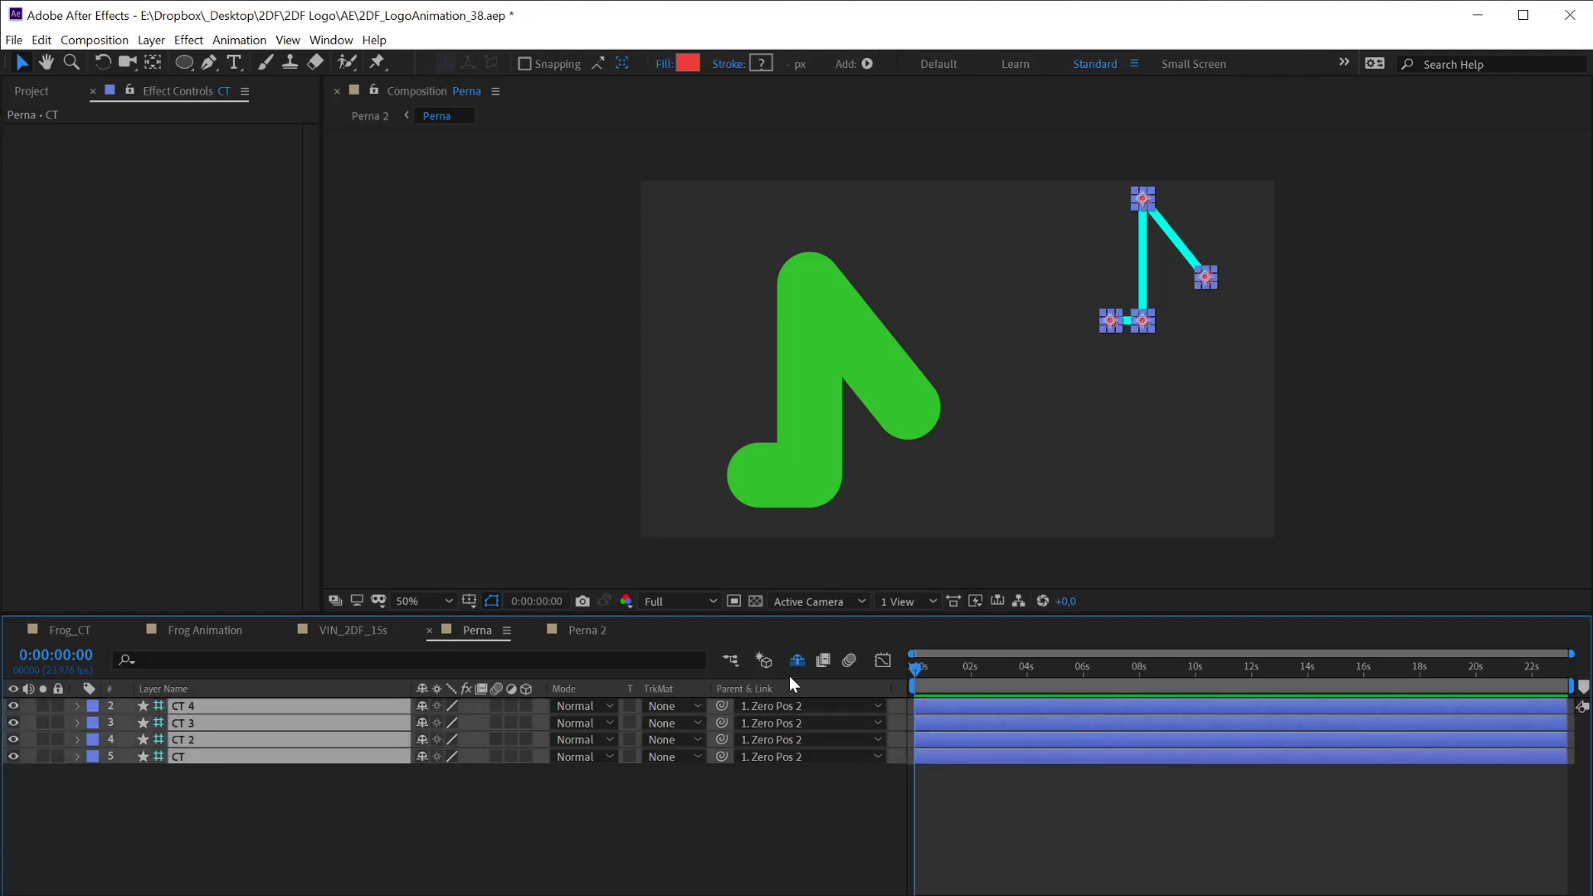
click(796, 661)
click(187, 707)
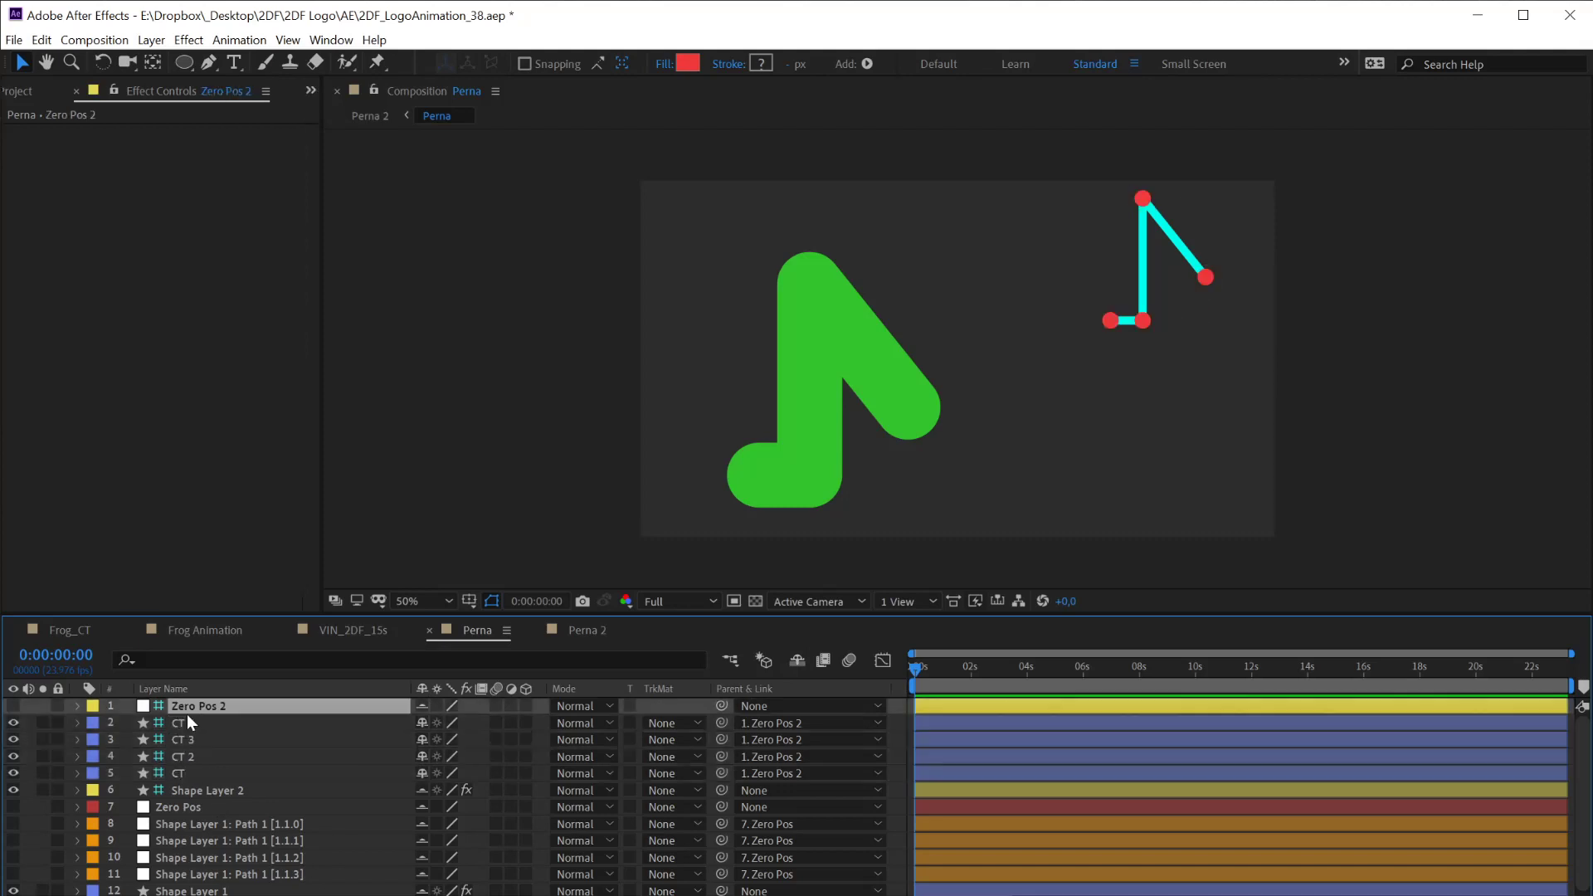
scroll(191, 788, down, 1)
shift+click(184, 887)
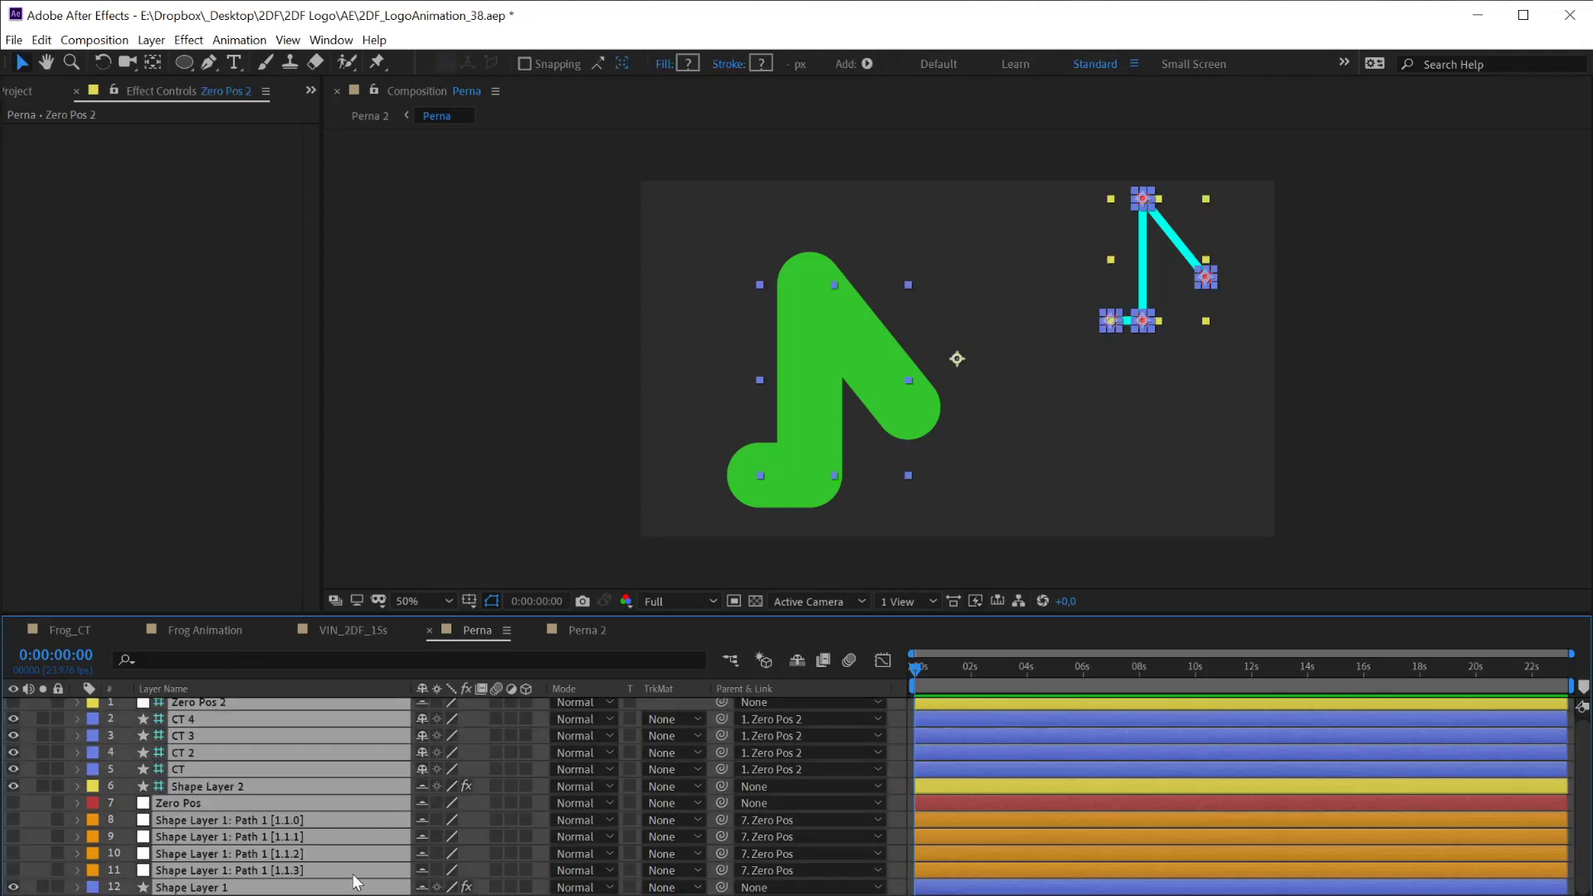
click(58, 786)
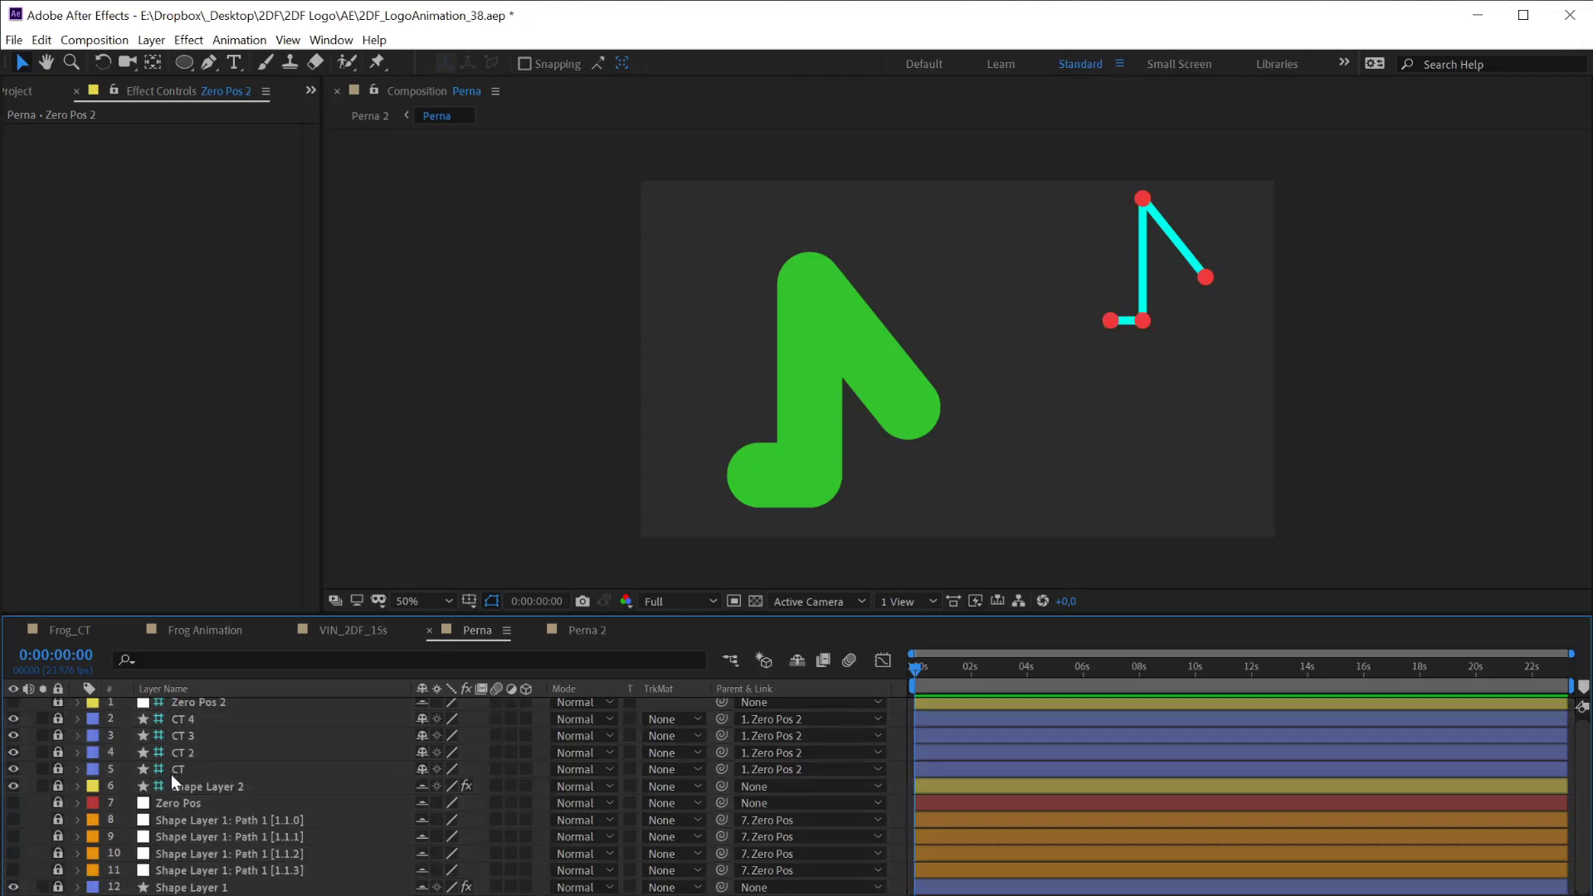
drag(57, 769, 57, 752)
click(797, 660)
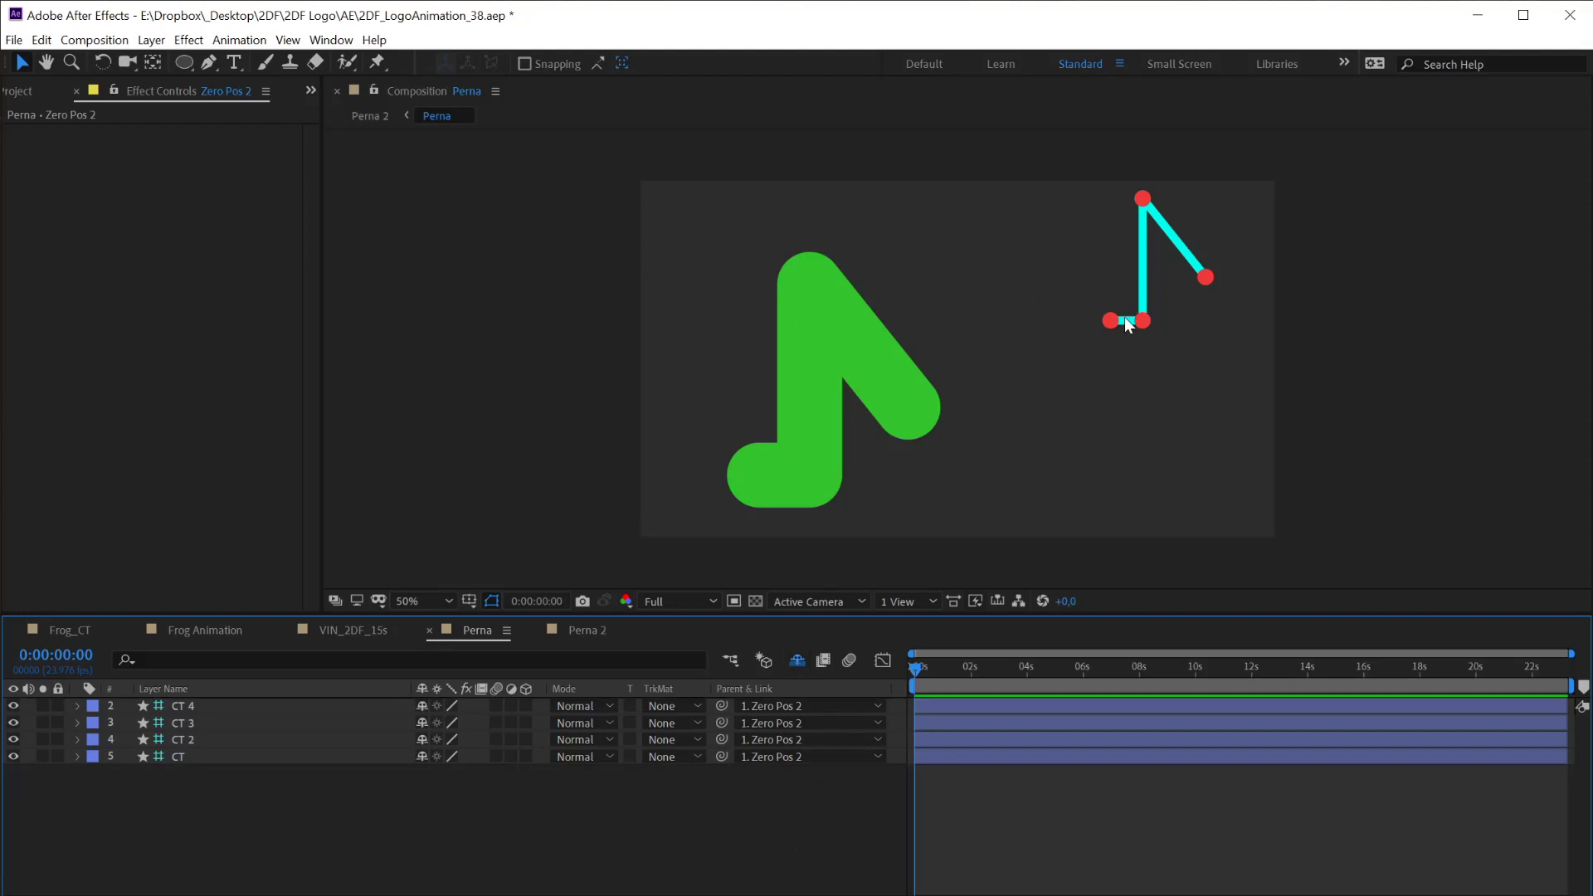
Bend the green leg by moving the four CT controllers on the cyan guide leg, then shift CT and CT 2 together
mouse_move(1111, 320)
mouse_down()
mouse_move(1104, 344)
mouse_move(1115, 300)
mouse_up()
drag(1079, 271, 1121, 285)
mouse_move(1143, 199)
mouse_down()
mouse_move(1152, 278)
mouse_move(1148, 209)
mouse_up()
mouse_move(1207, 283)
mouse_down()
mouse_move(1171, 251)
mouse_move(1203, 264)
mouse_up()
mouse_move(1147, 201)
mouse_down()
mouse_move(1152, 225)
mouse_move(1148, 205)
mouse_up()
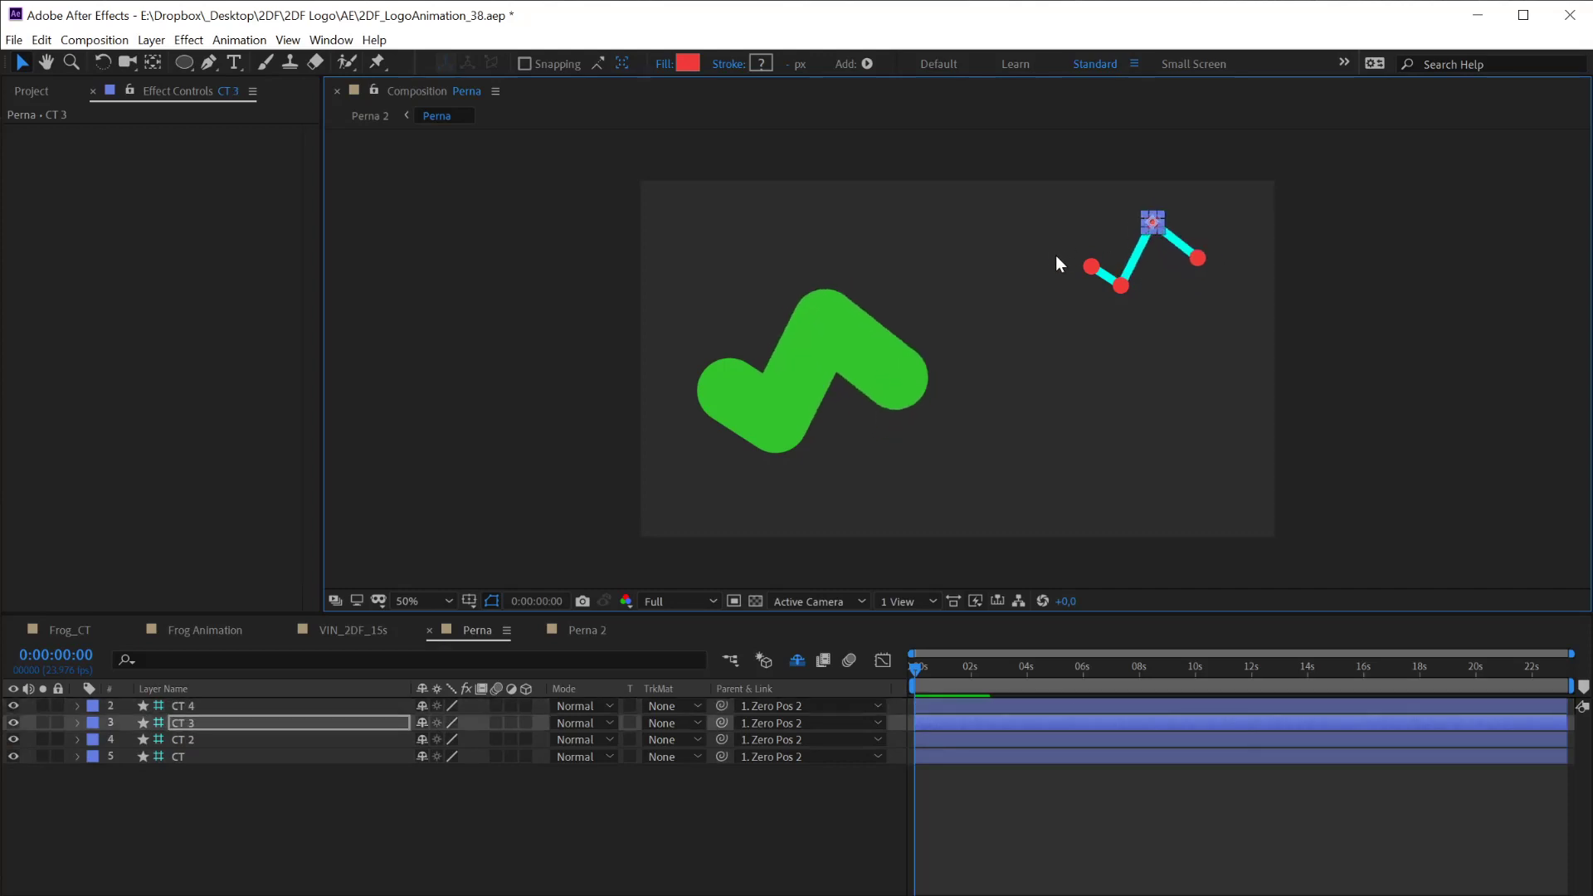
drag(1056, 256, 1161, 308)
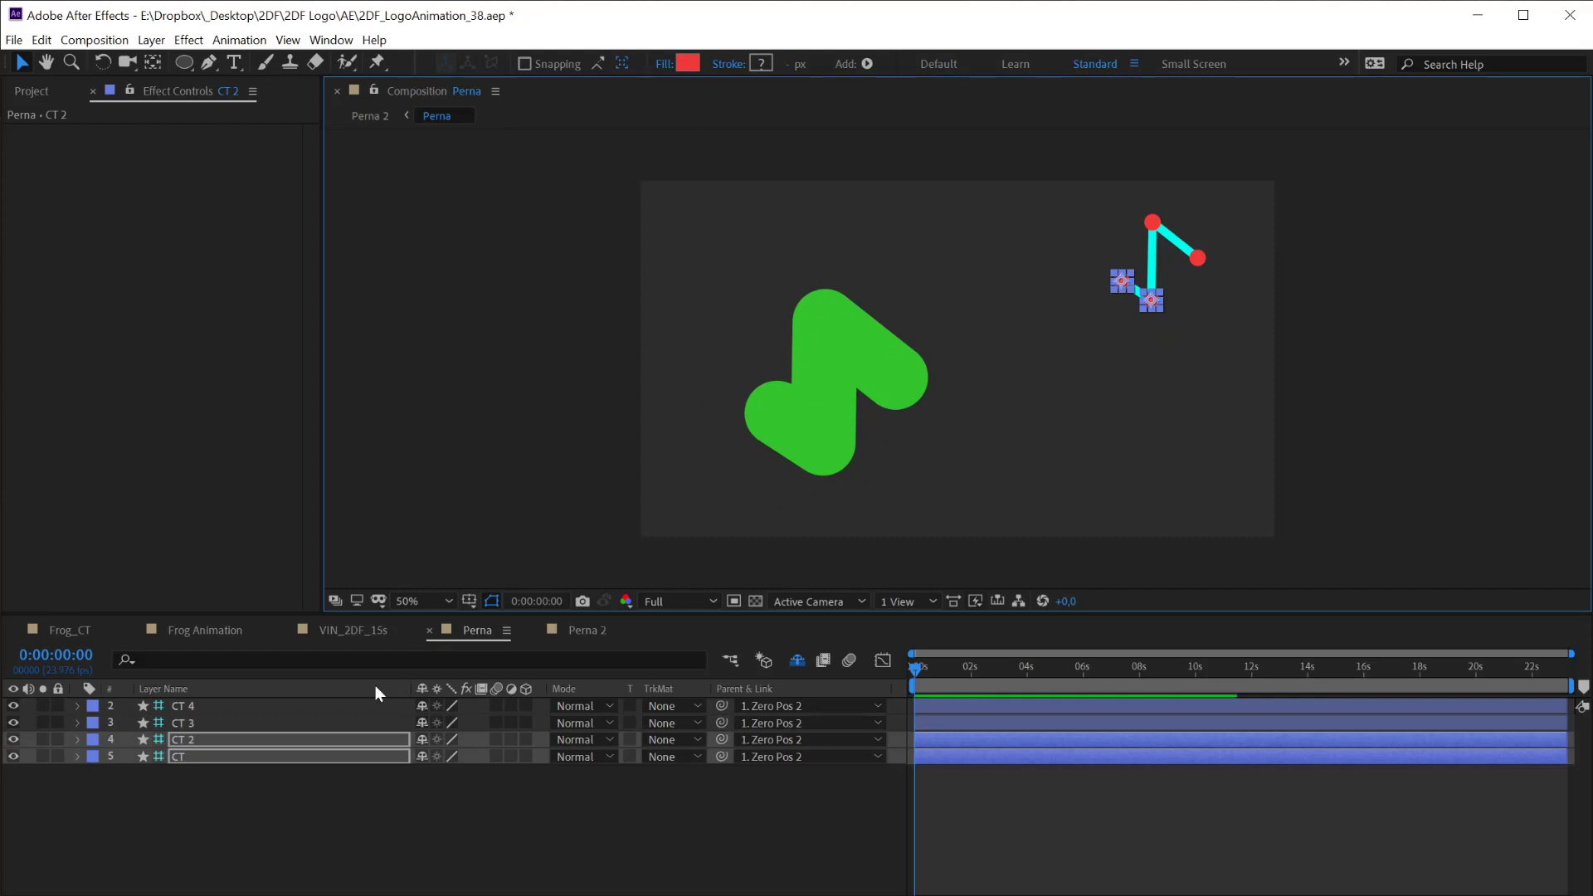
Open the Frog_CT composition and move the CT_R_Knee controller of the lower blue leg slightly outward
click(86, 631)
click(1394, 410)
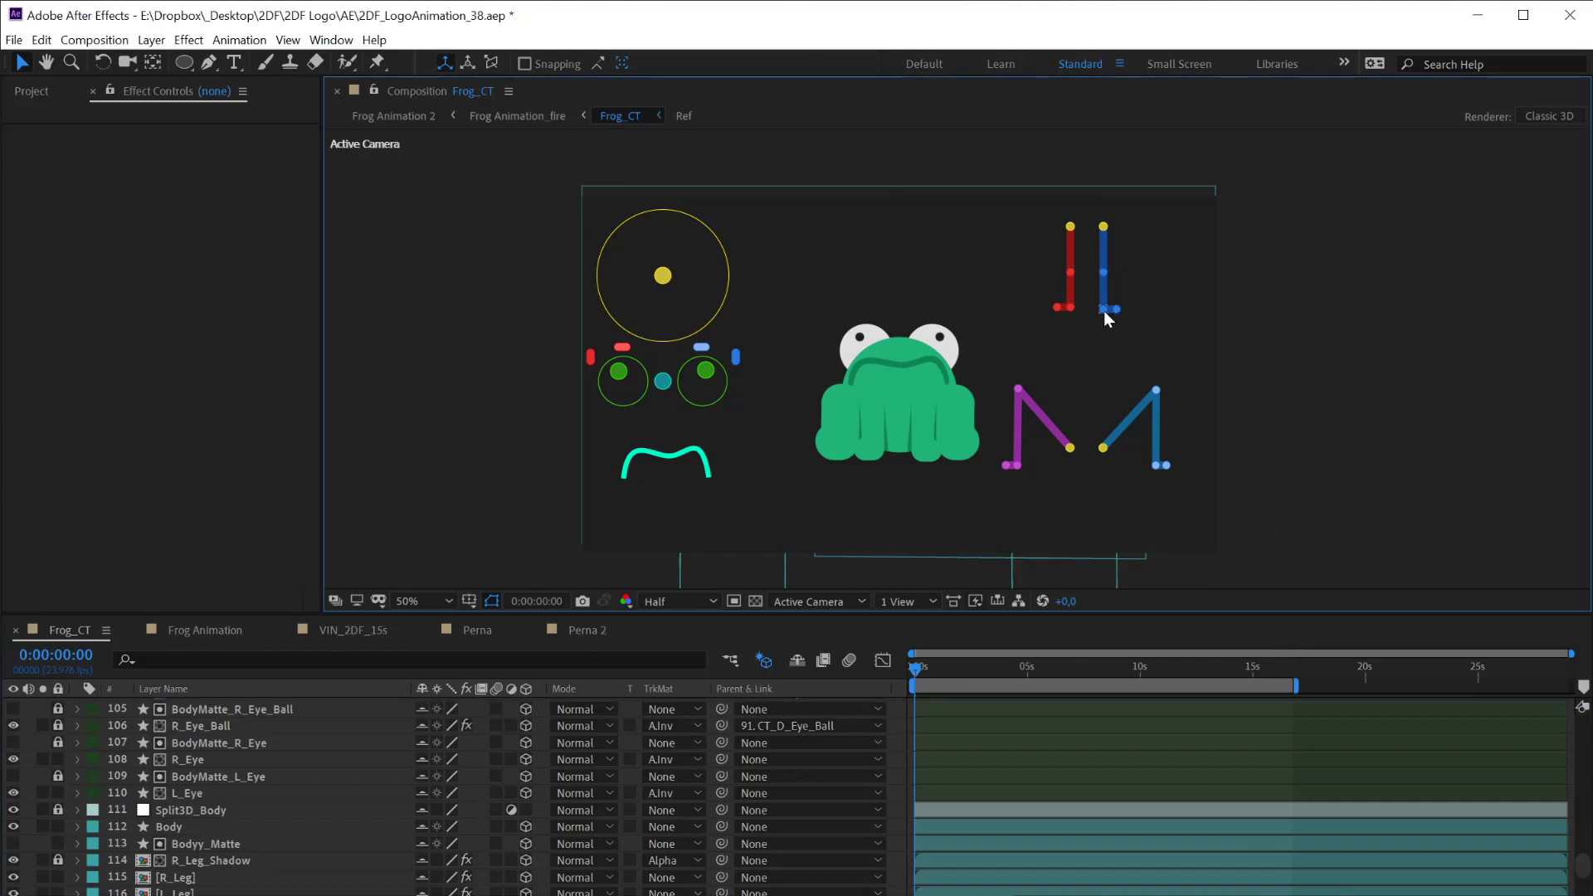
mouse_move(1157, 392)
mouse_down()
mouse_move(1137, 439)
mouse_move(1177, 386)
mouse_up()
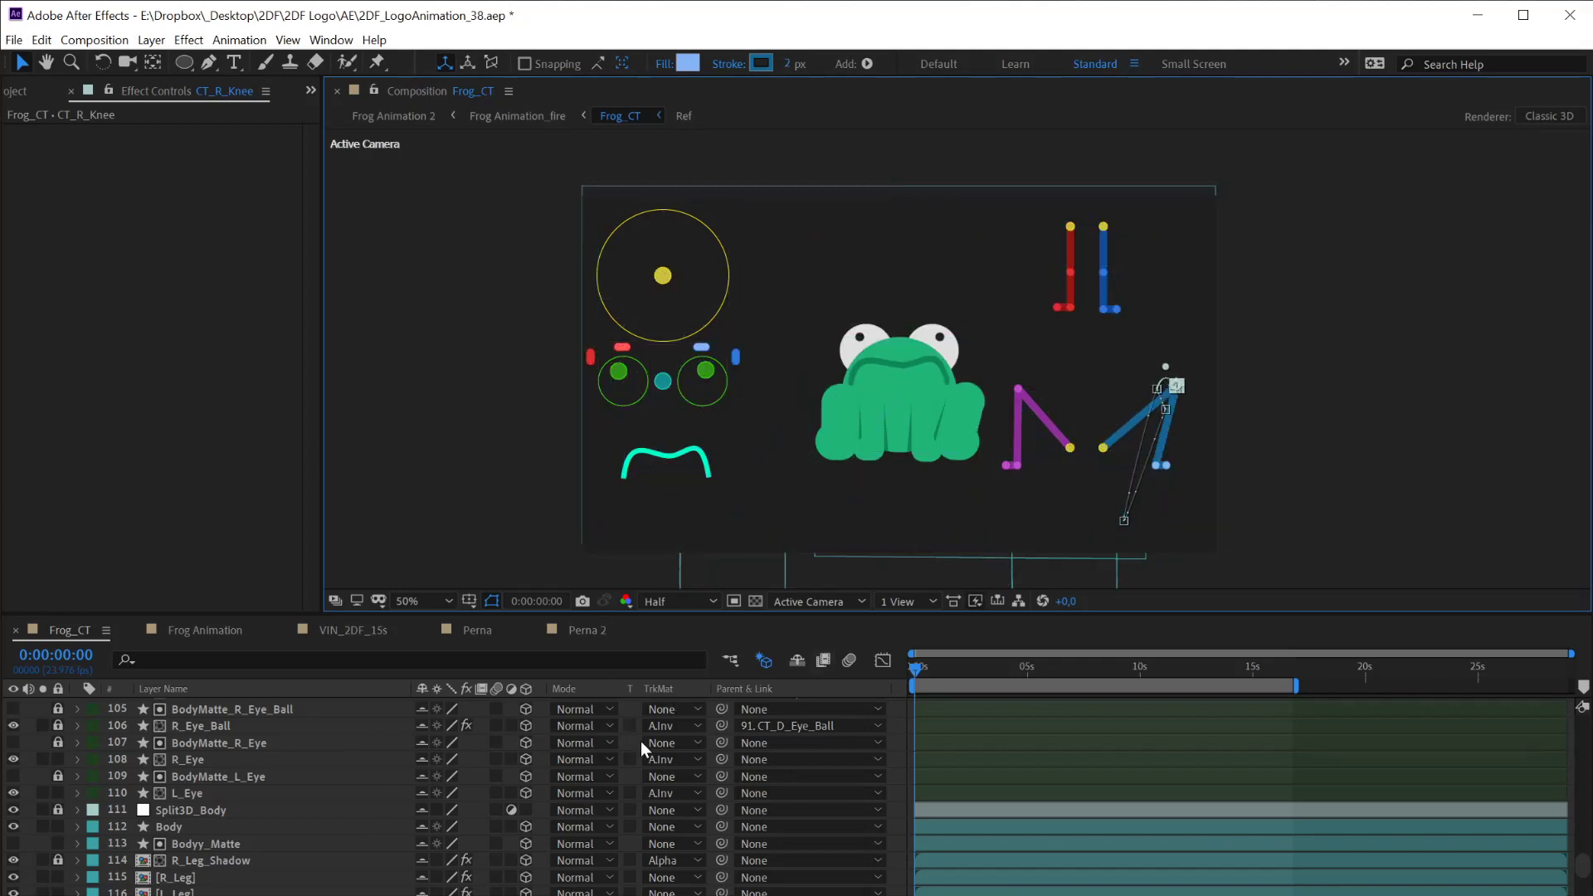
Compare the Perna 2, Frog_CT, VIN_2DF_15s and Frog Animation compositions with Perna, and return to Perna
click(579, 632)
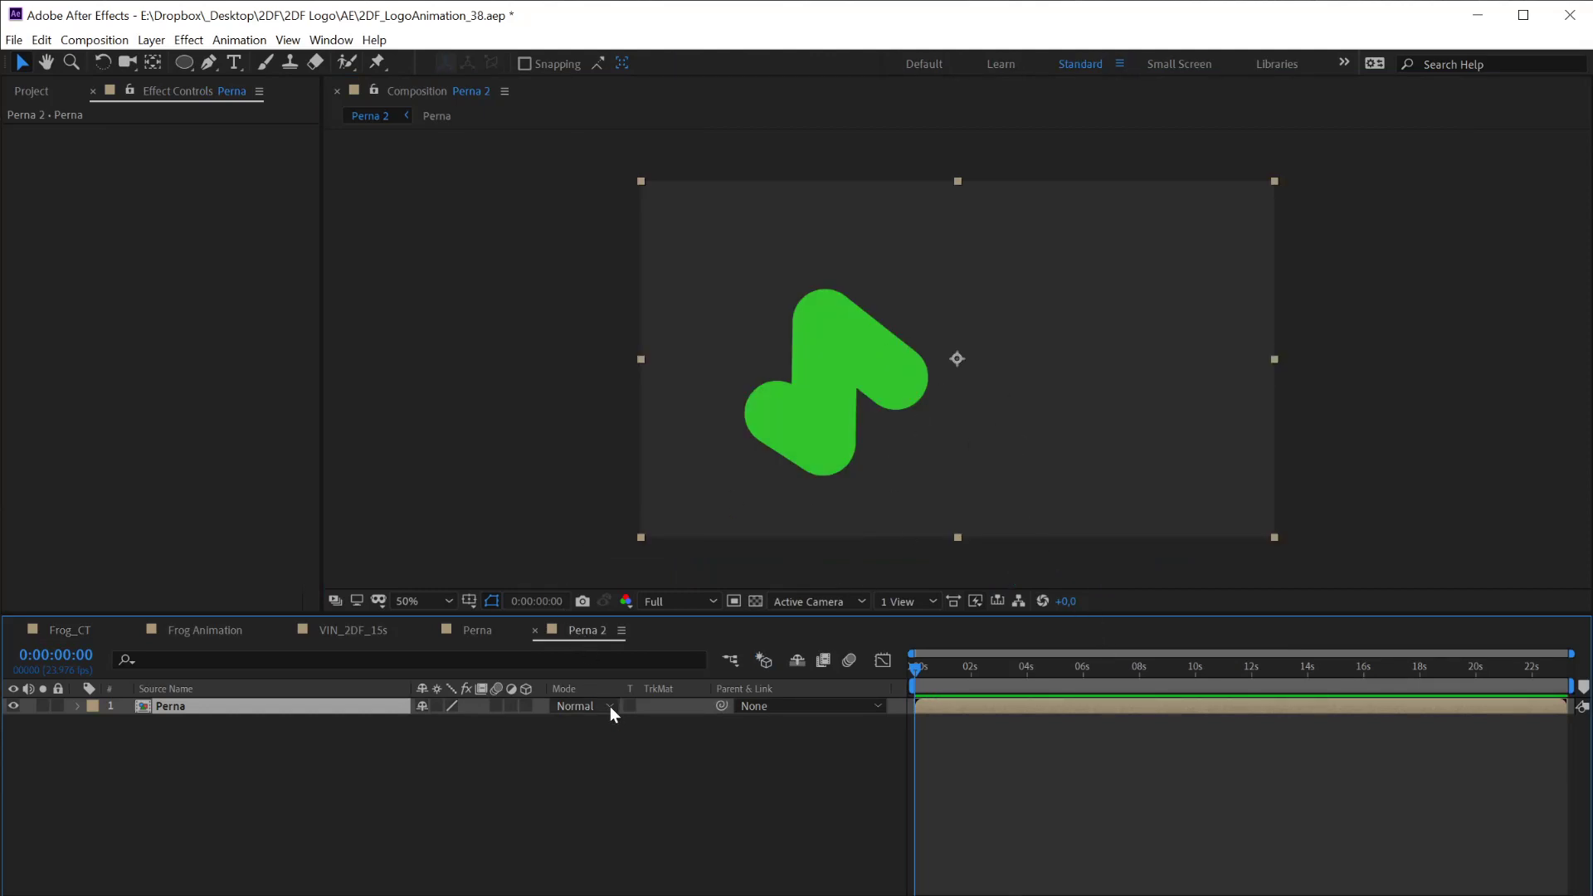
click(477, 632)
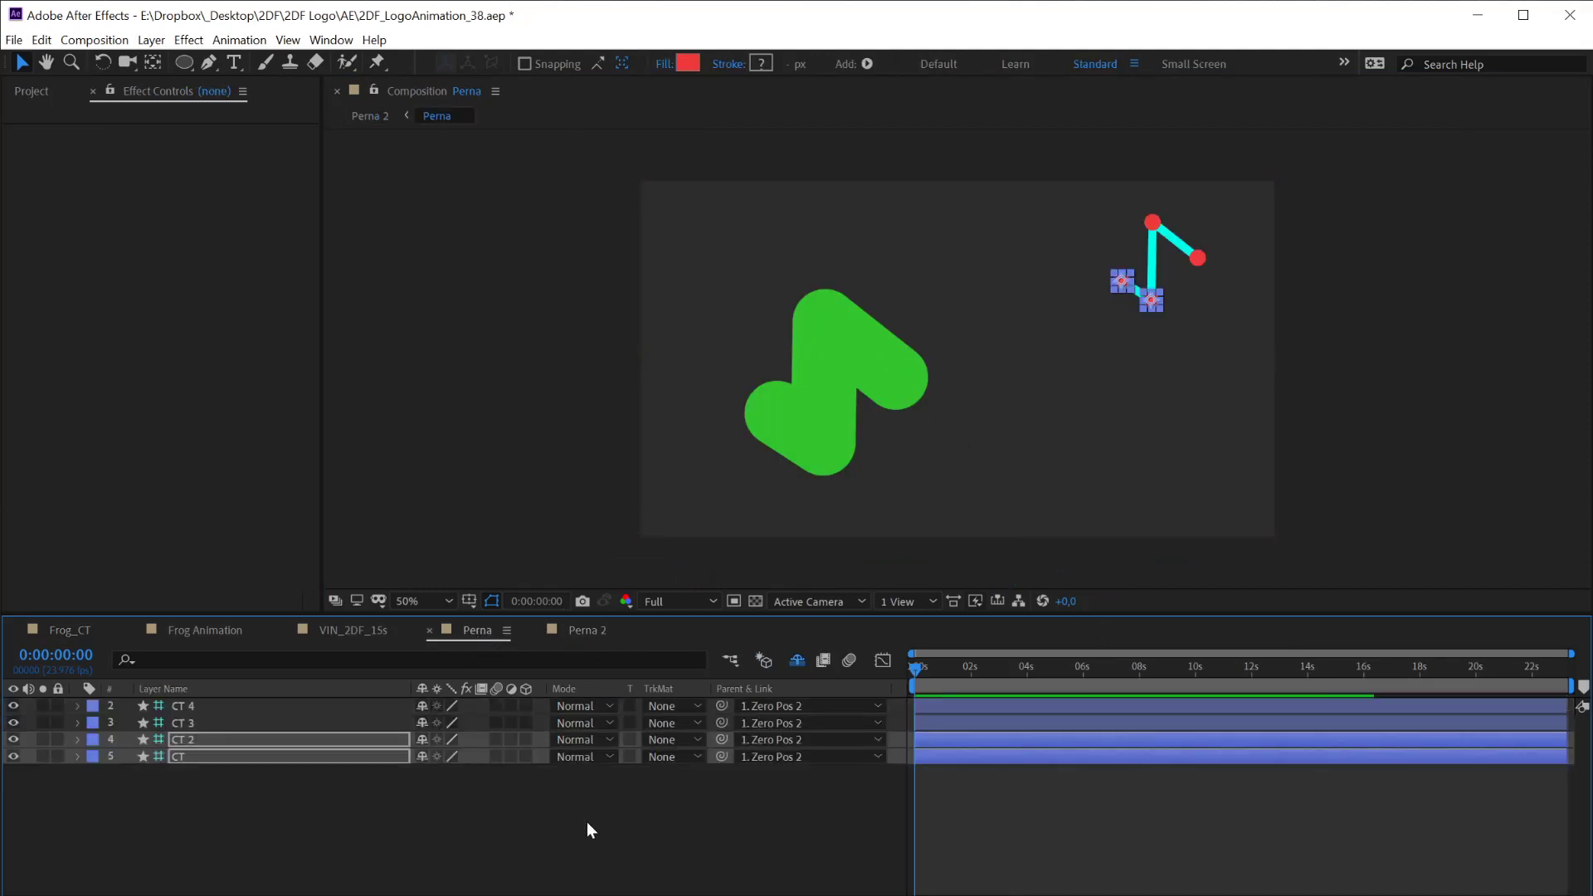
click(647, 828)
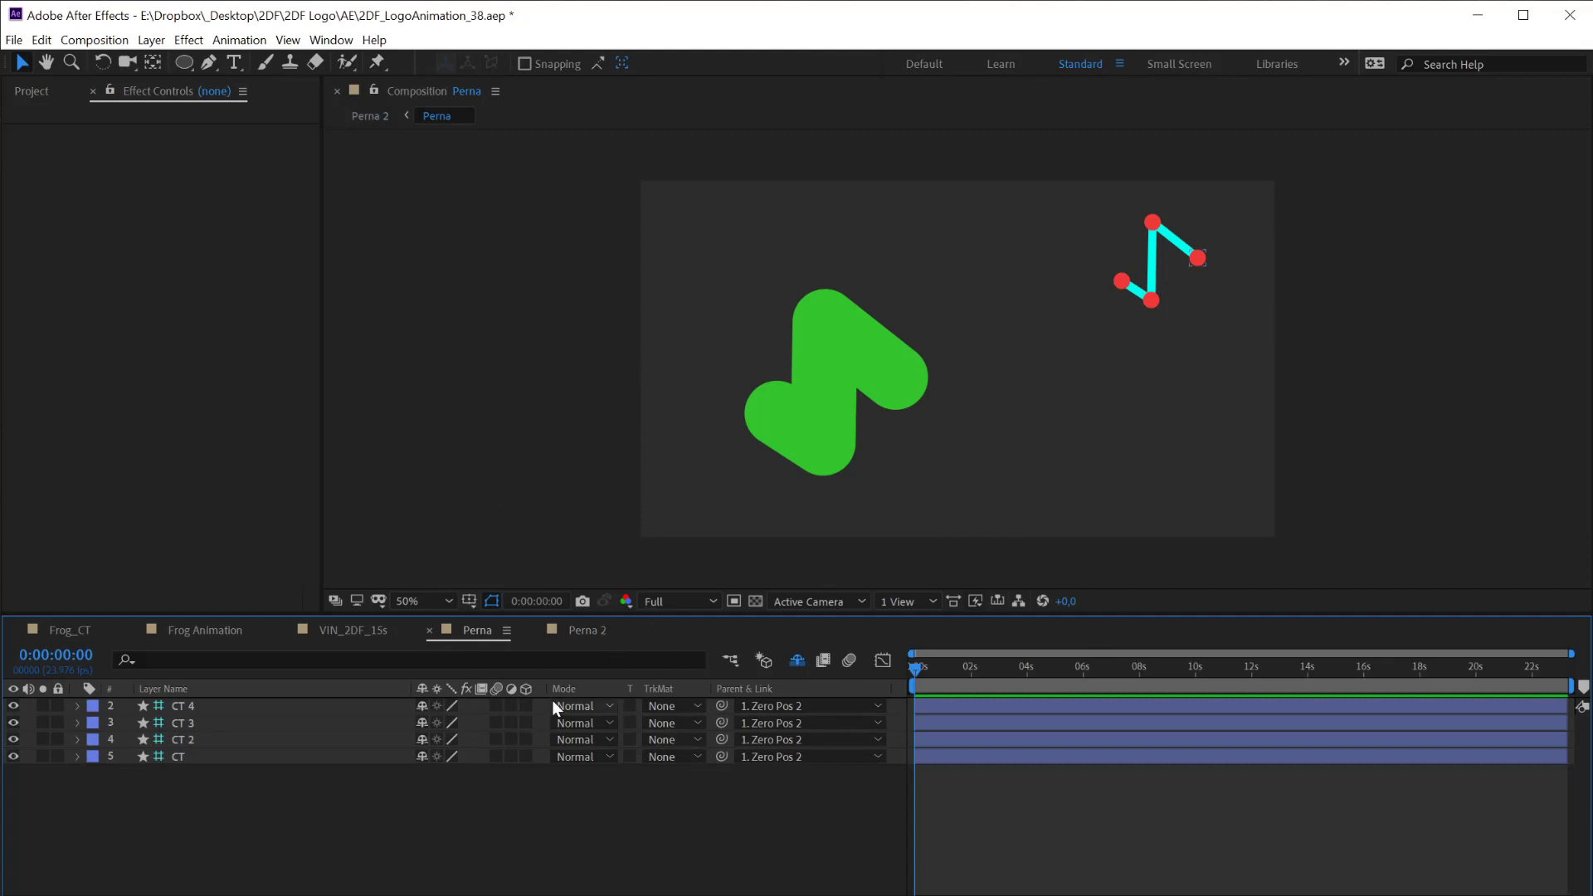
click(85, 630)
click(474, 634)
click(368, 640)
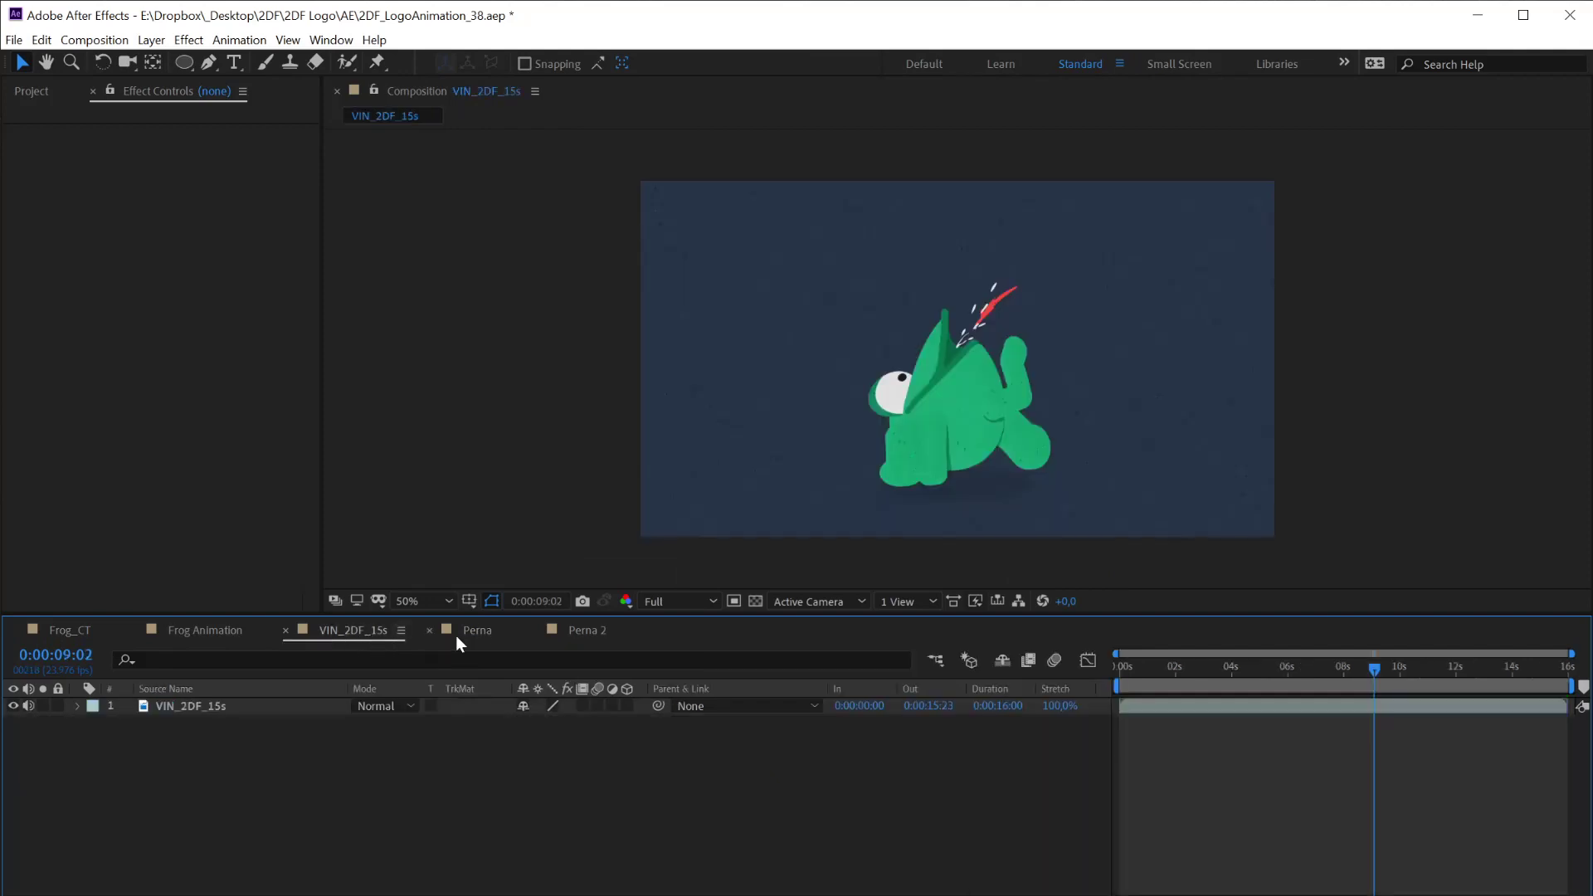
click(485, 639)
click(590, 632)
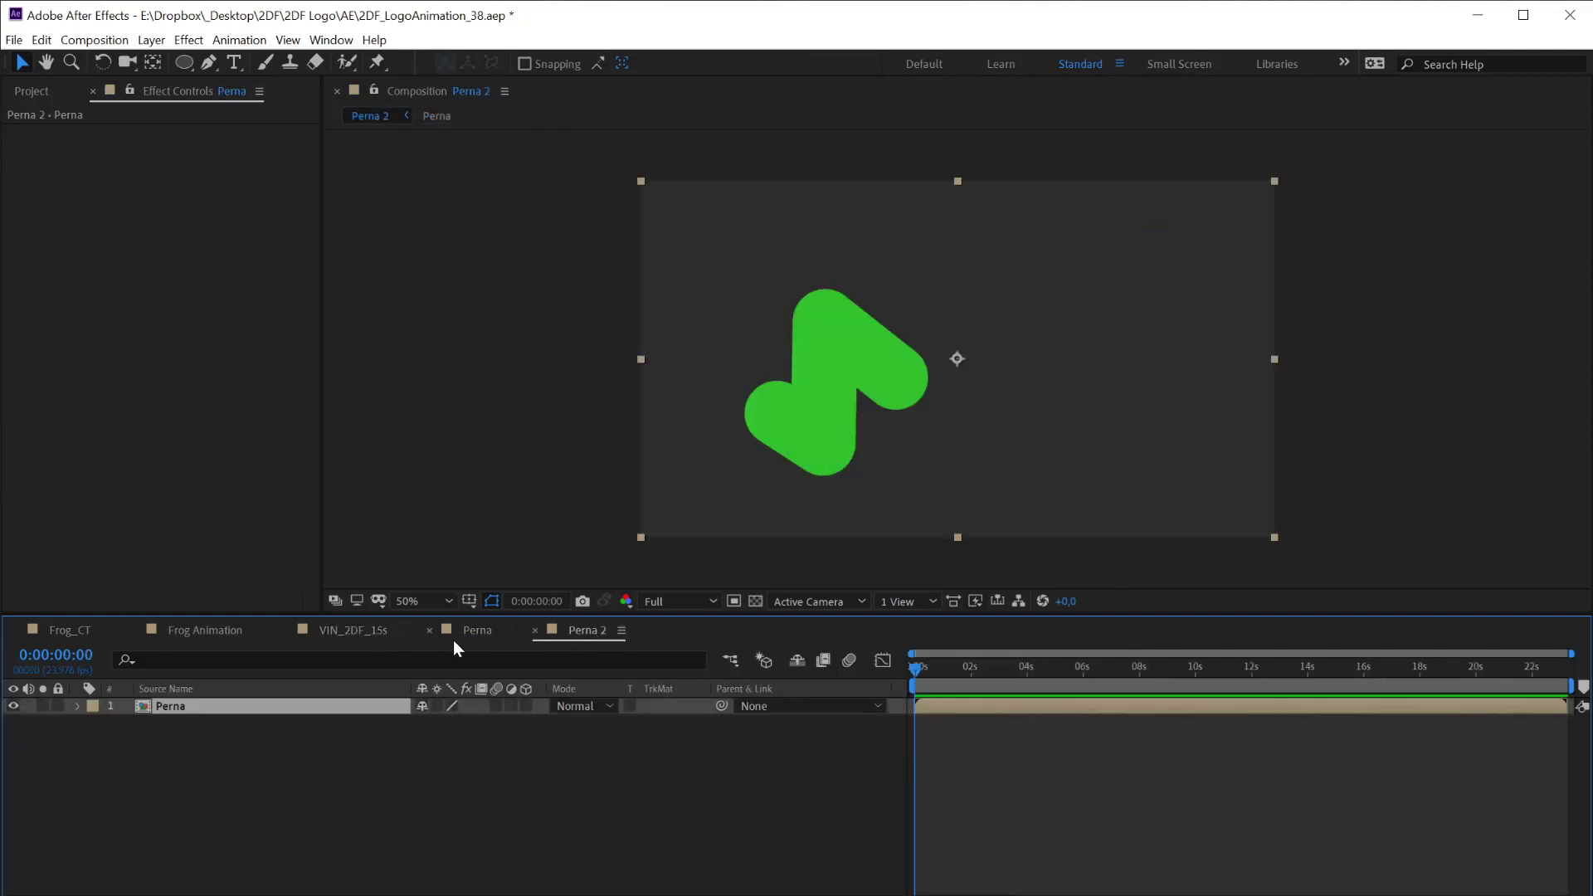
click(479, 633)
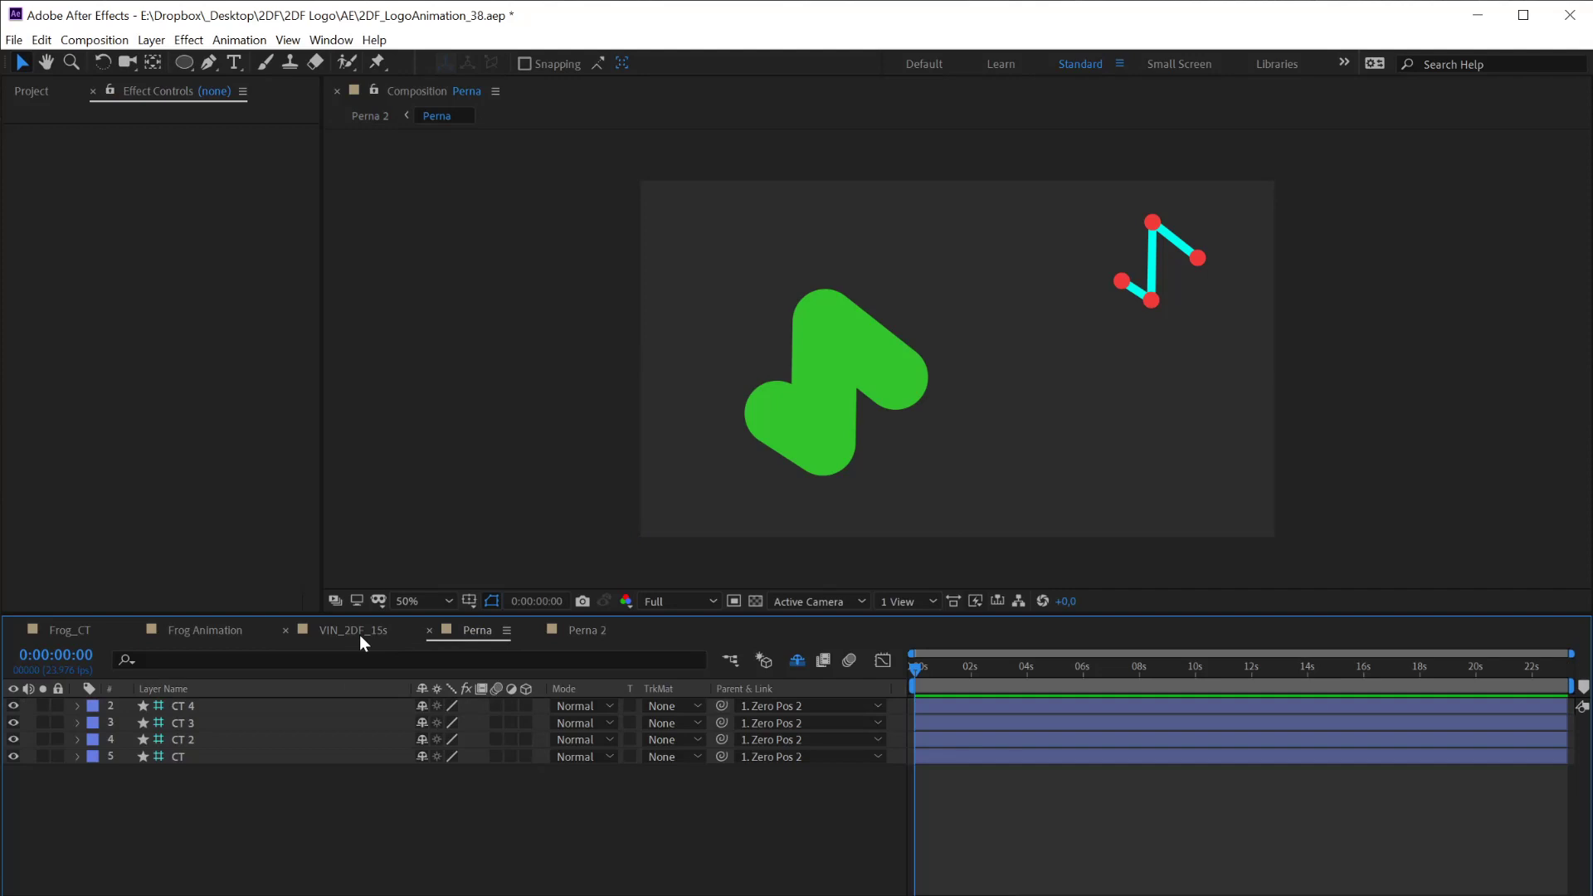
click(204, 630)
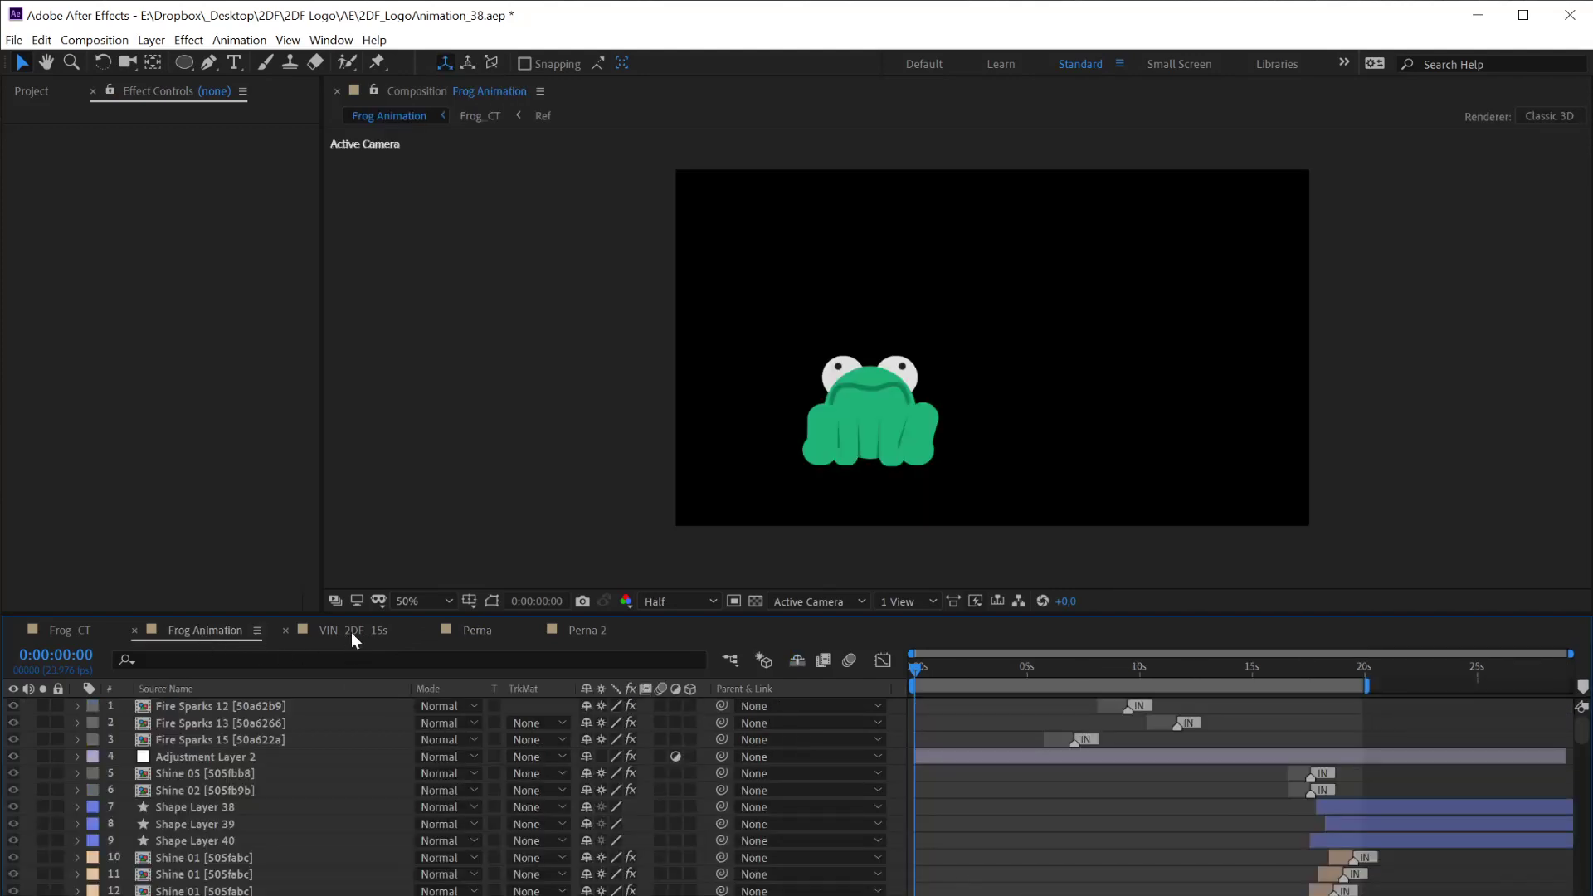
click(351, 632)
click(482, 630)
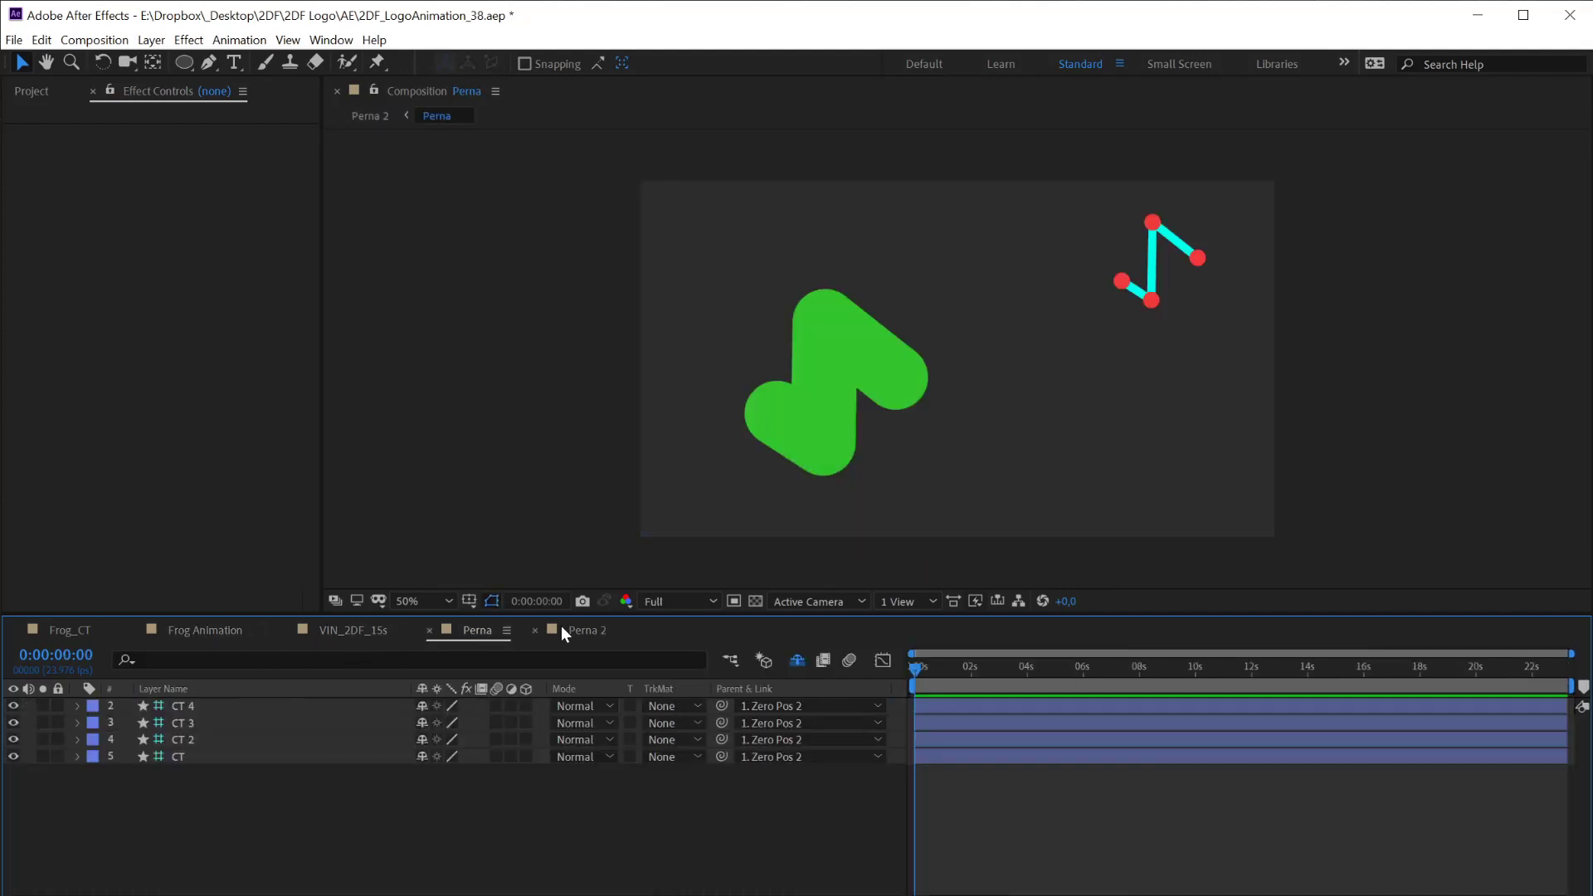
Repose the leg by moving the CT controllers on the cyan guide, and undo the vertical stretch of CT 2
click(1152, 304)
drag(1152, 304, 1162, 365)
drag(1118, 284, 1154, 324)
mouse_move(1152, 222)
mouse_down()
mouse_move(1139, 249)
mouse_move(1131, 213)
mouse_up()
mouse_move(1198, 257)
mouse_down()
mouse_move(1198, 291)
mouse_move(1219, 267)
mouse_move(1240, 276)
mouse_move(1209, 246)
mouse_up()
drag(1112, 344, 1200, 292)
click(1156, 323)
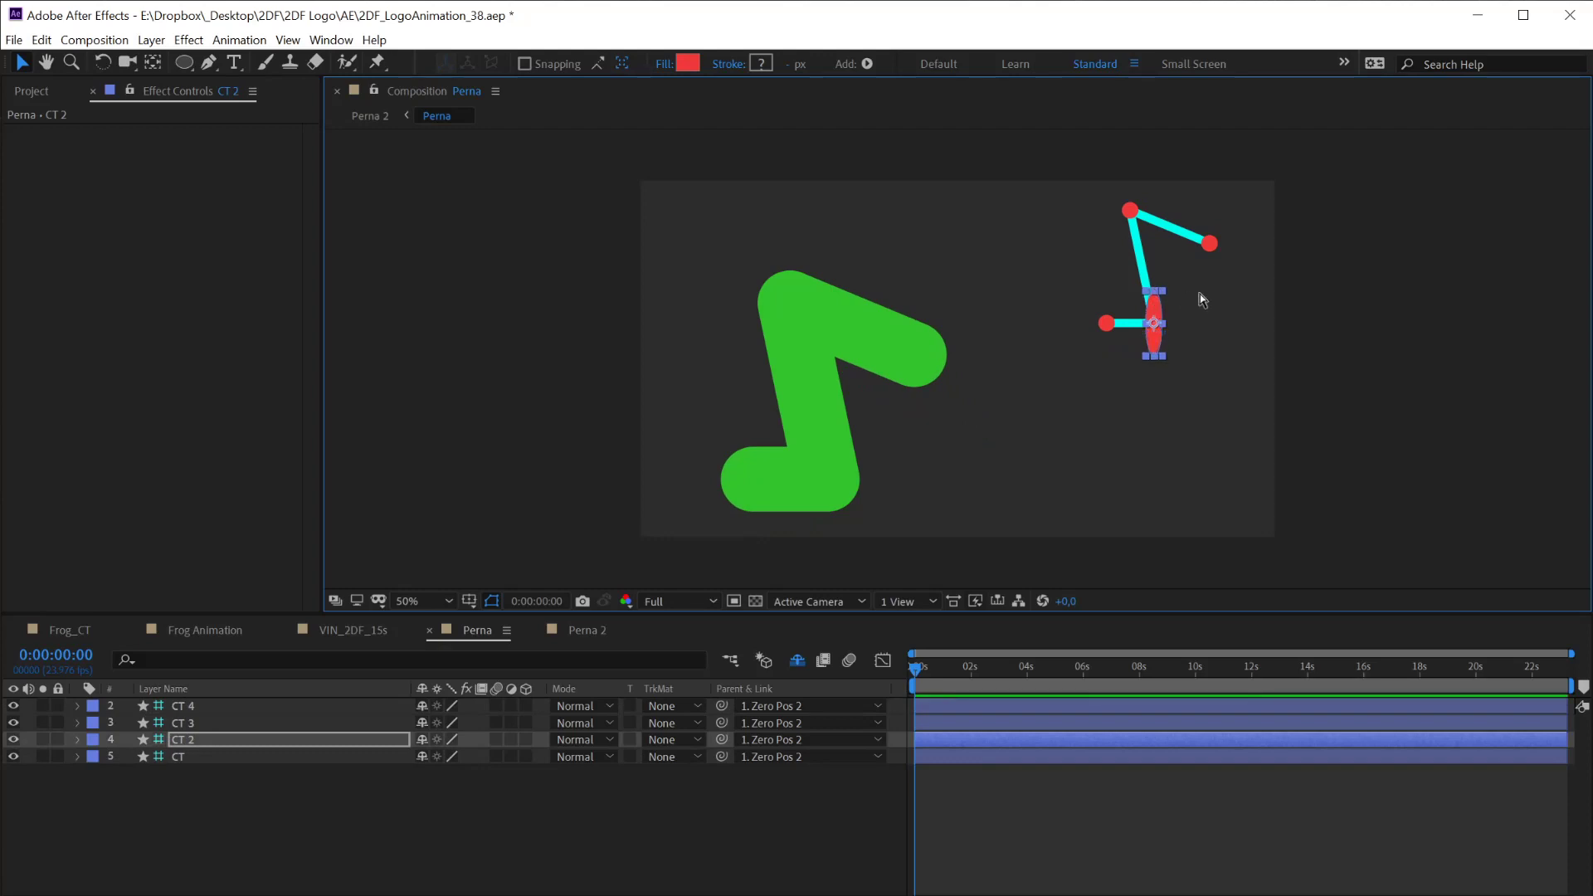
key(ctrl+z)
Lock the Scale of CT 2 with the expression [150,150]
key(s)
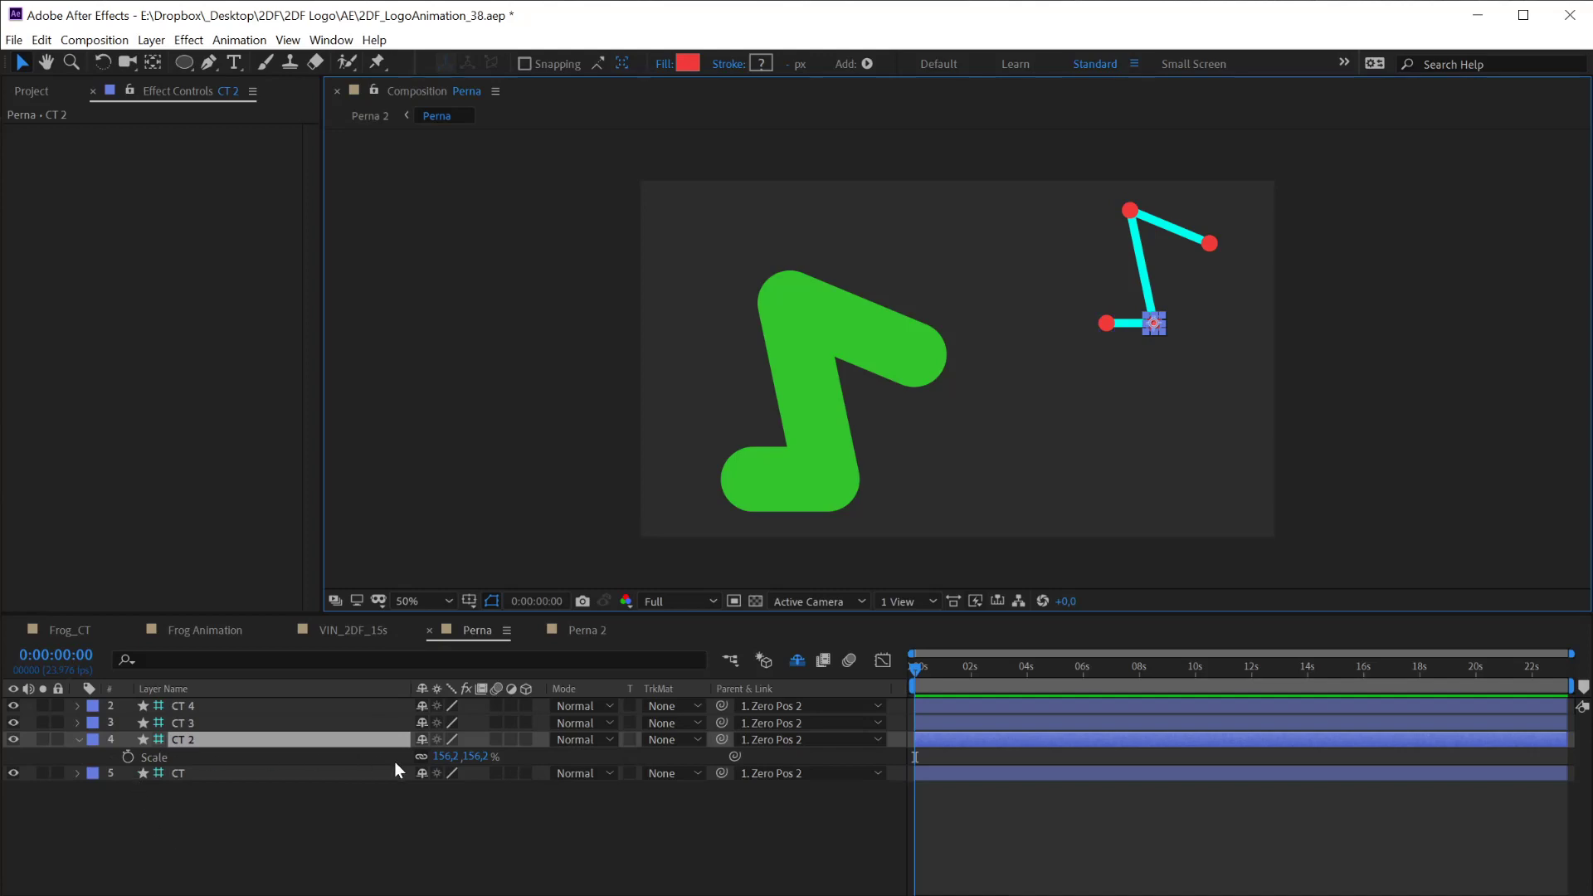
alt+click(128, 758)
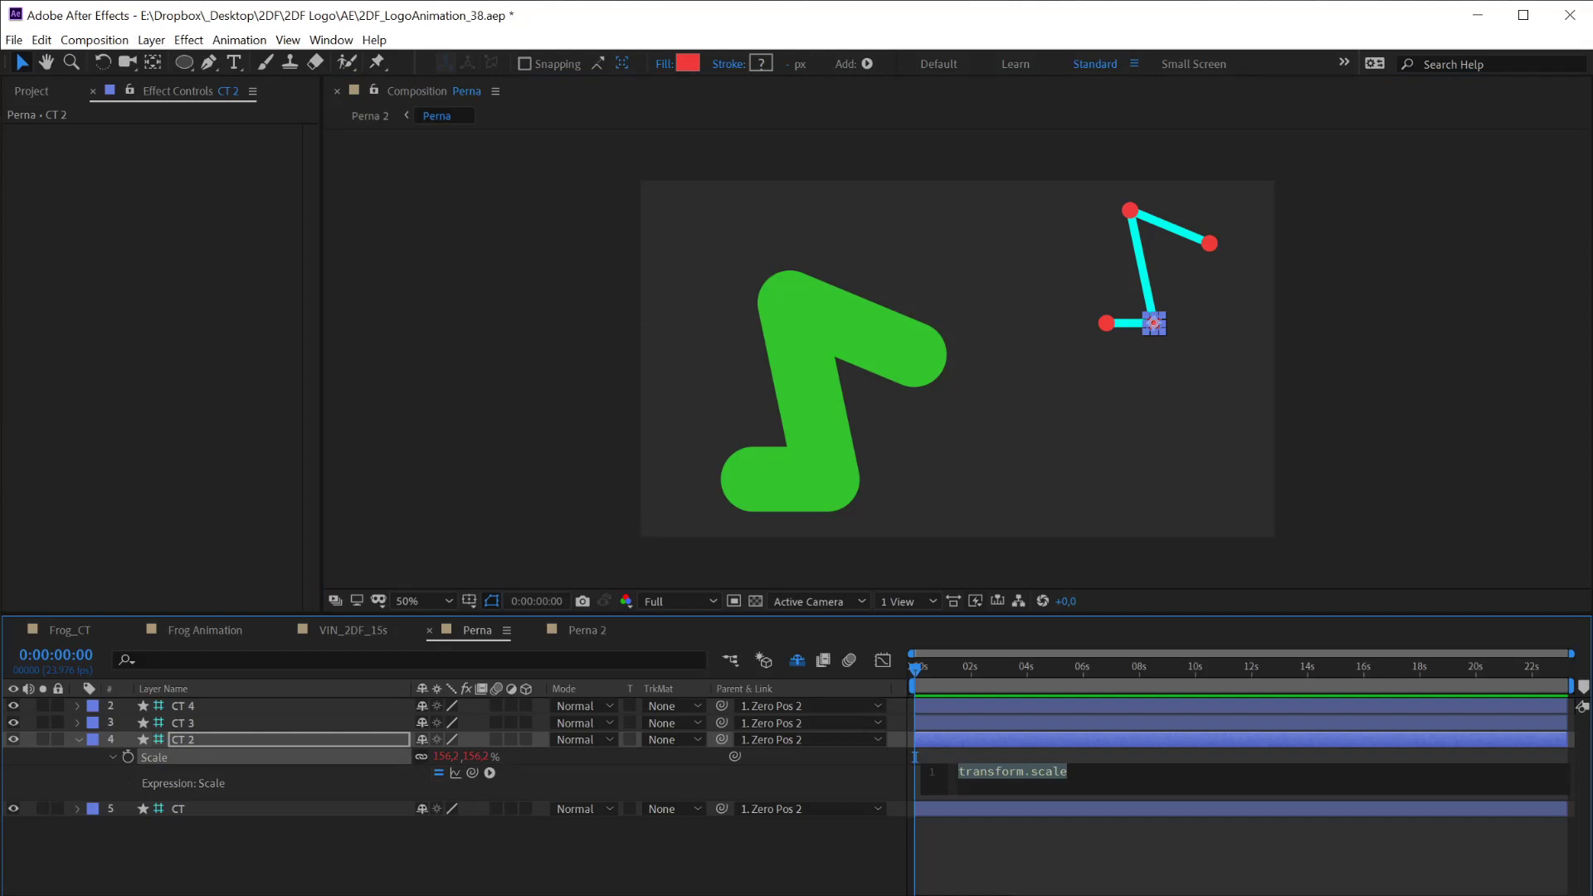
key(BackSpace)
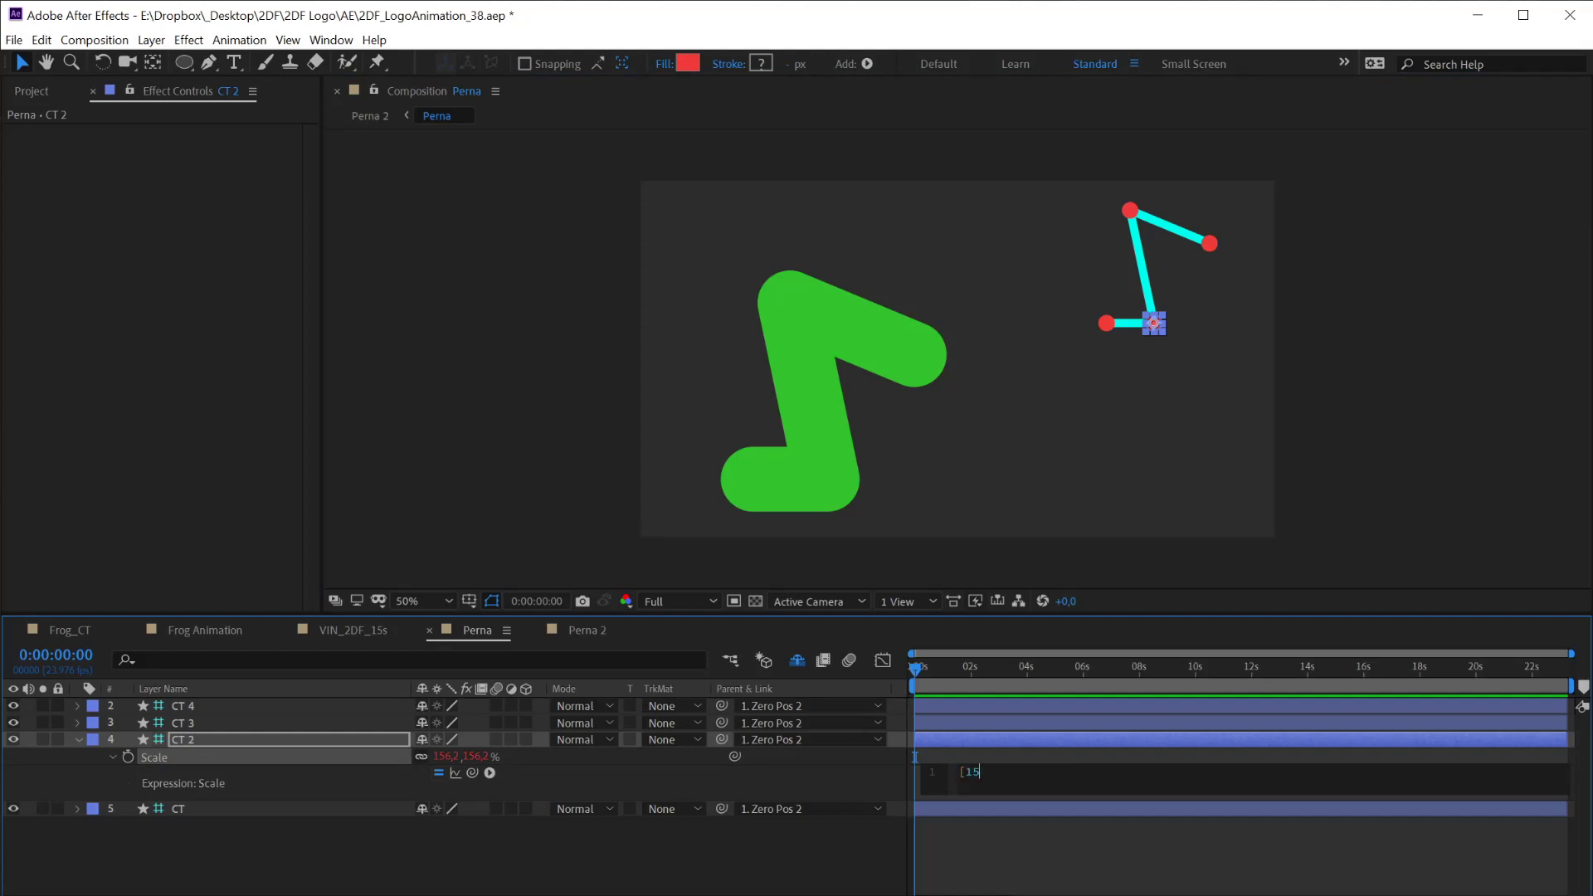
text([150,150)
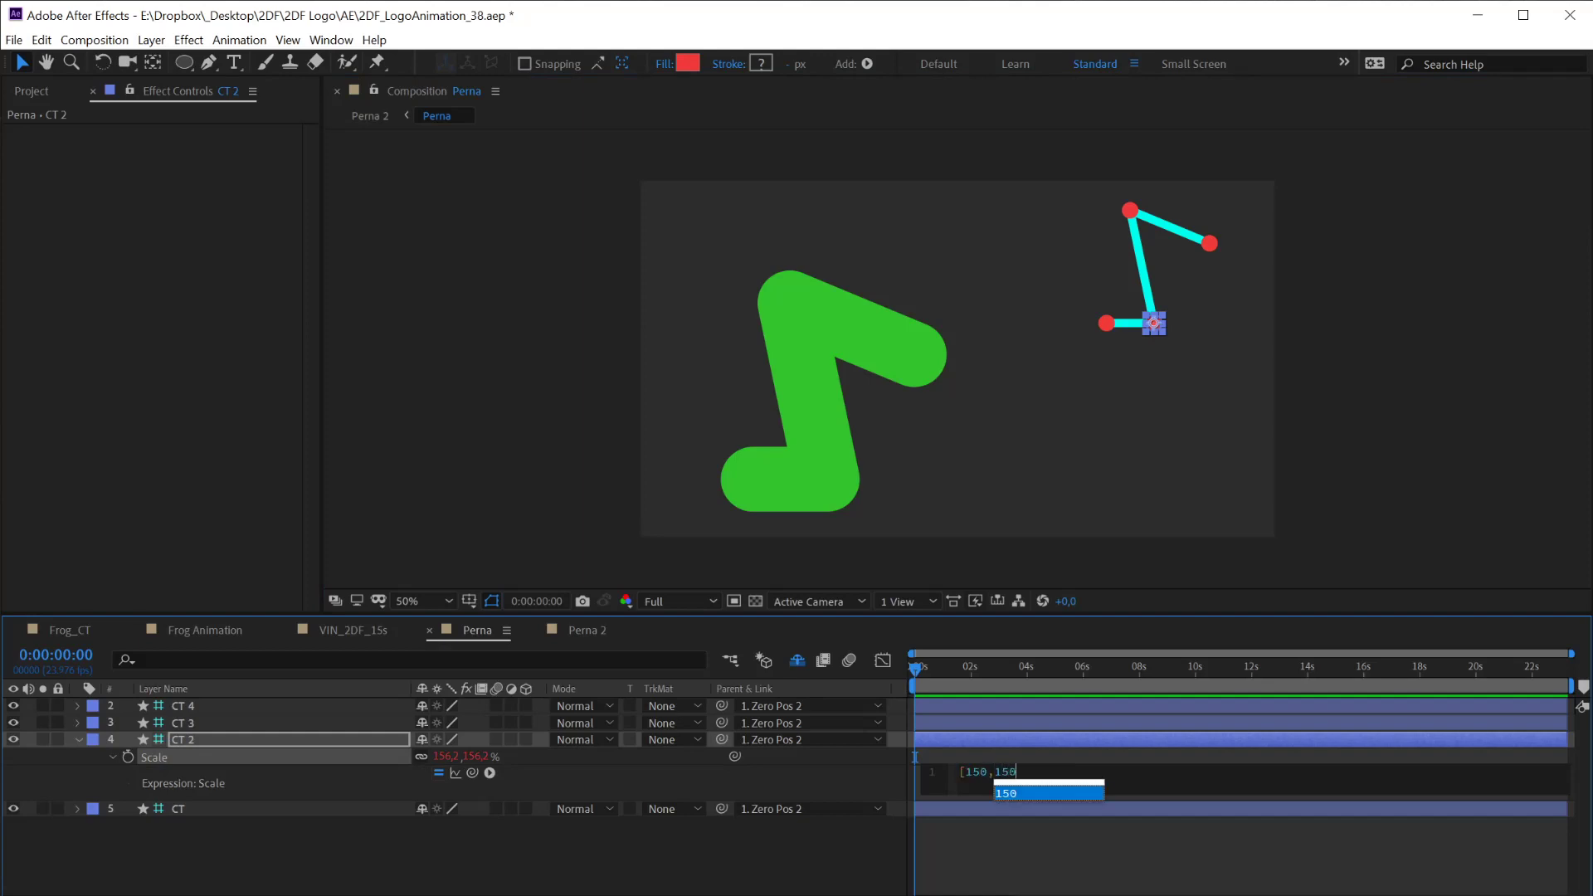
text(])
key(KP_Enter)
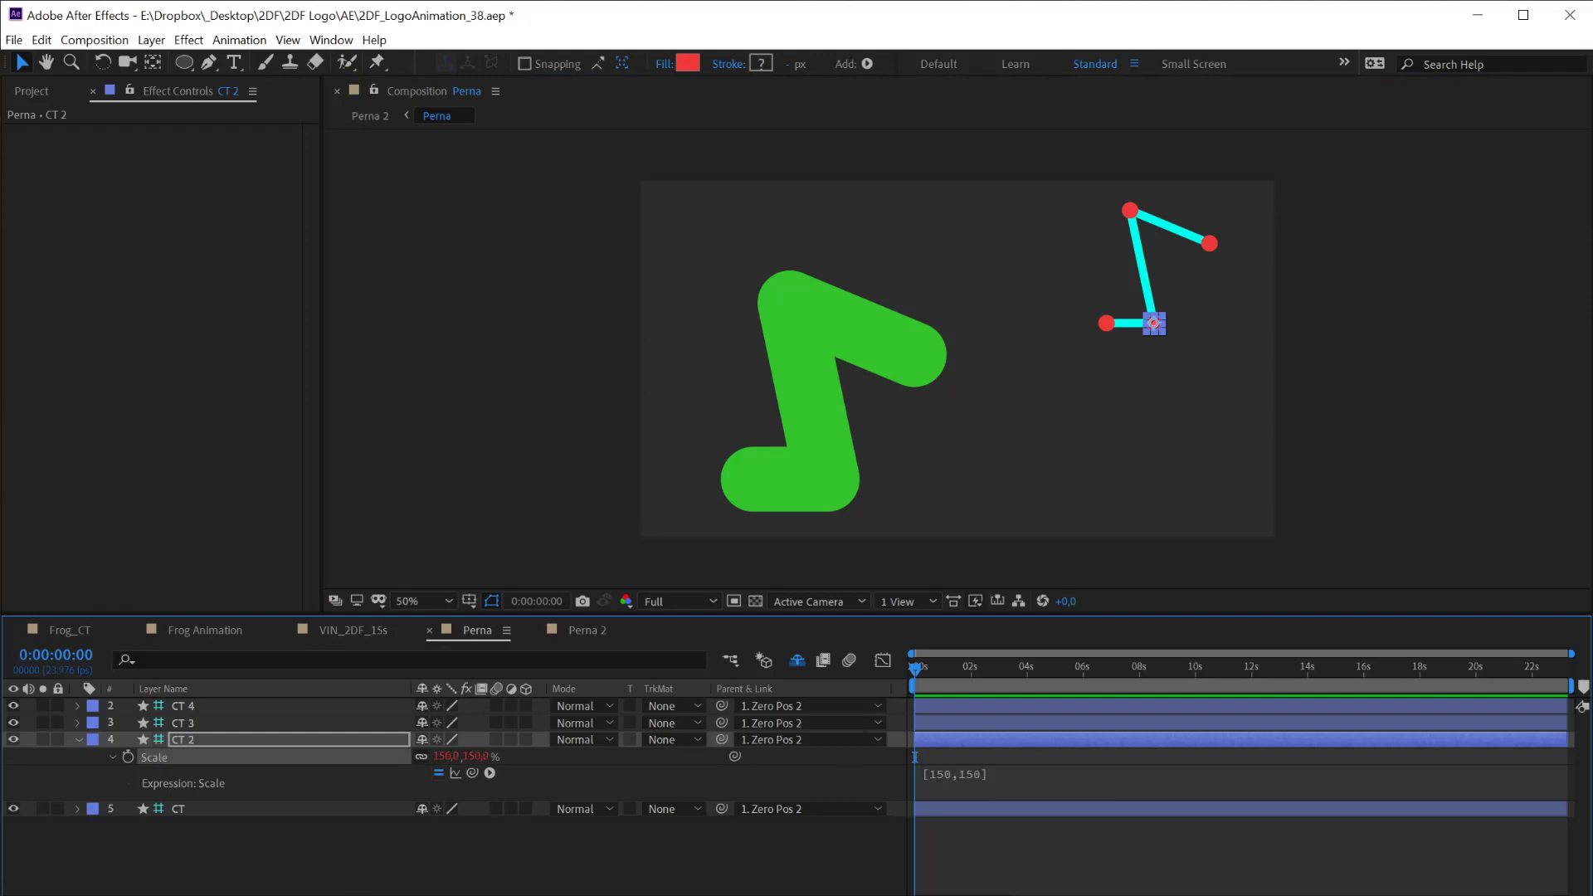
click(336, 877)
click(166, 759)
key(ctrl+a)
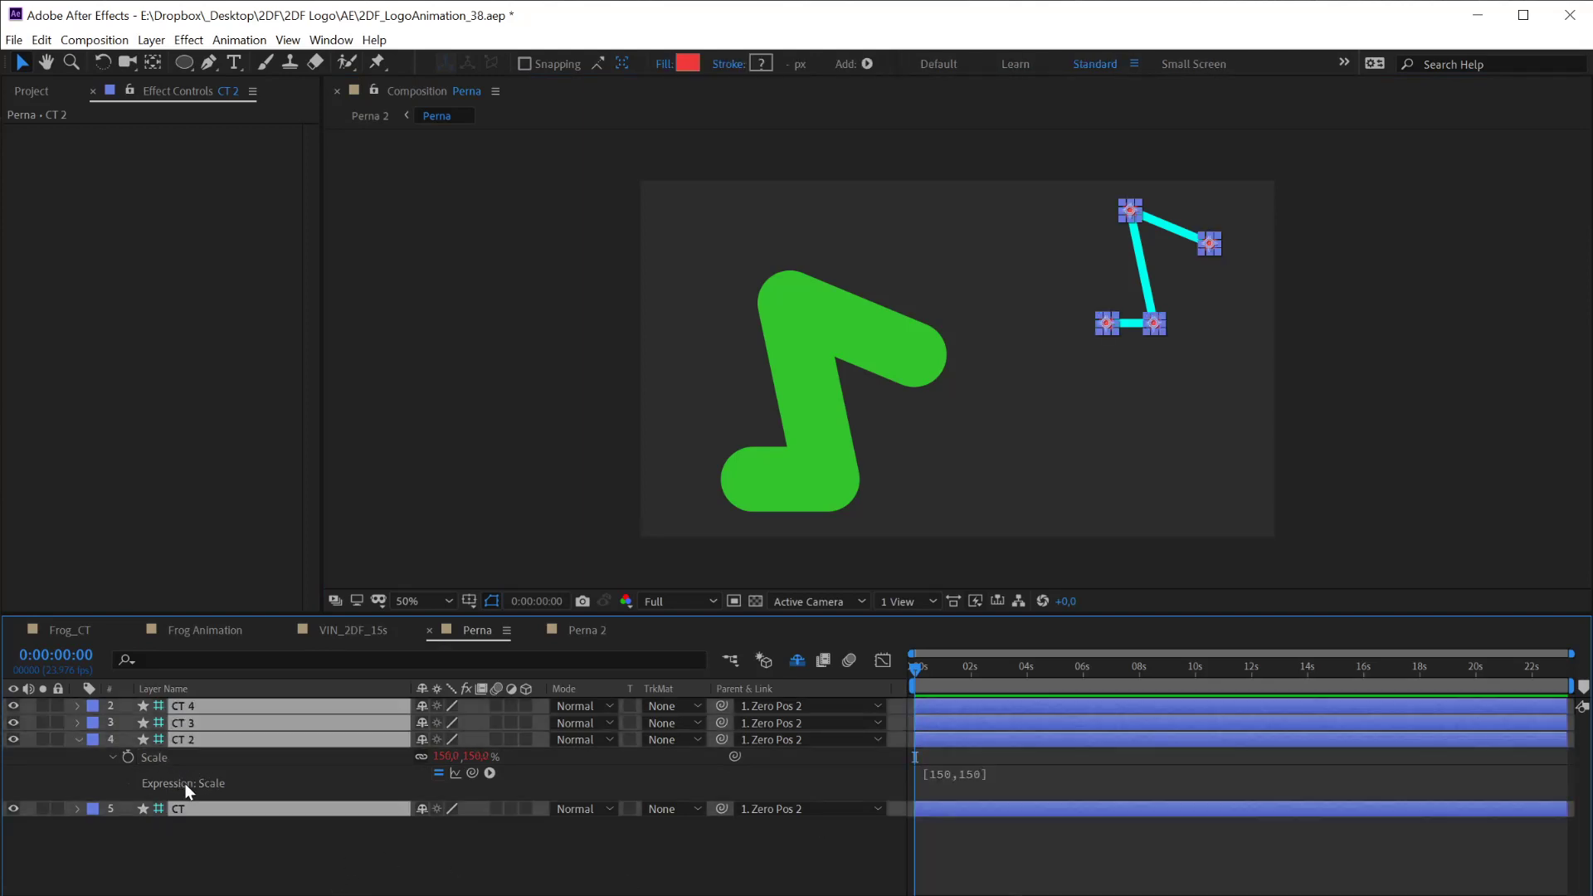
click(310, 859)
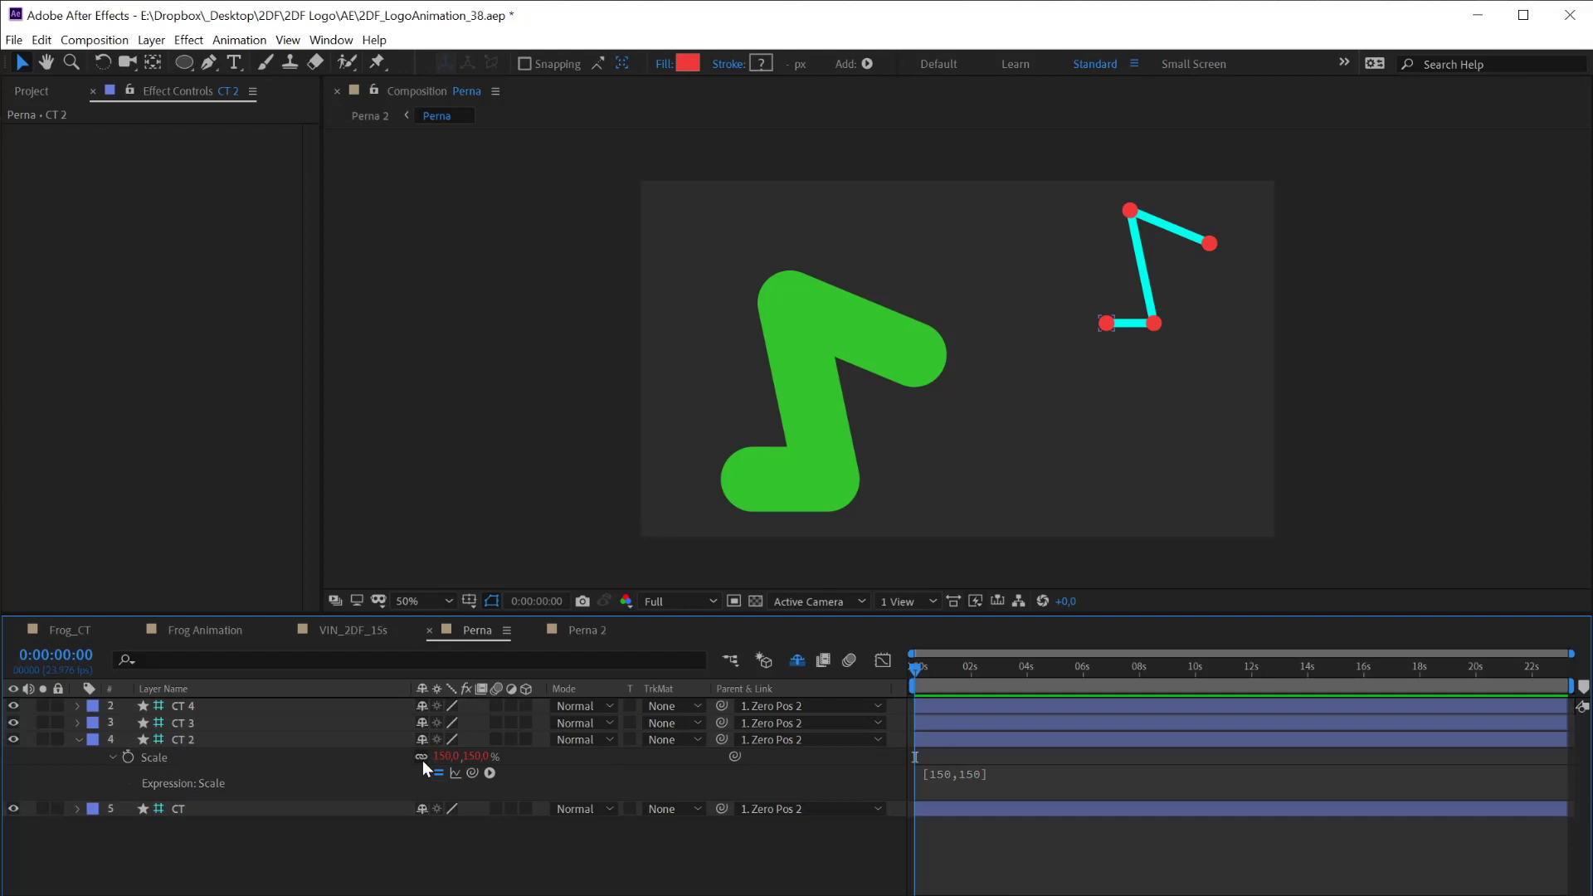
Try to resize CT 2 in the viewer to test its locked scale, and collapse the layer's properties
click(1155, 323)
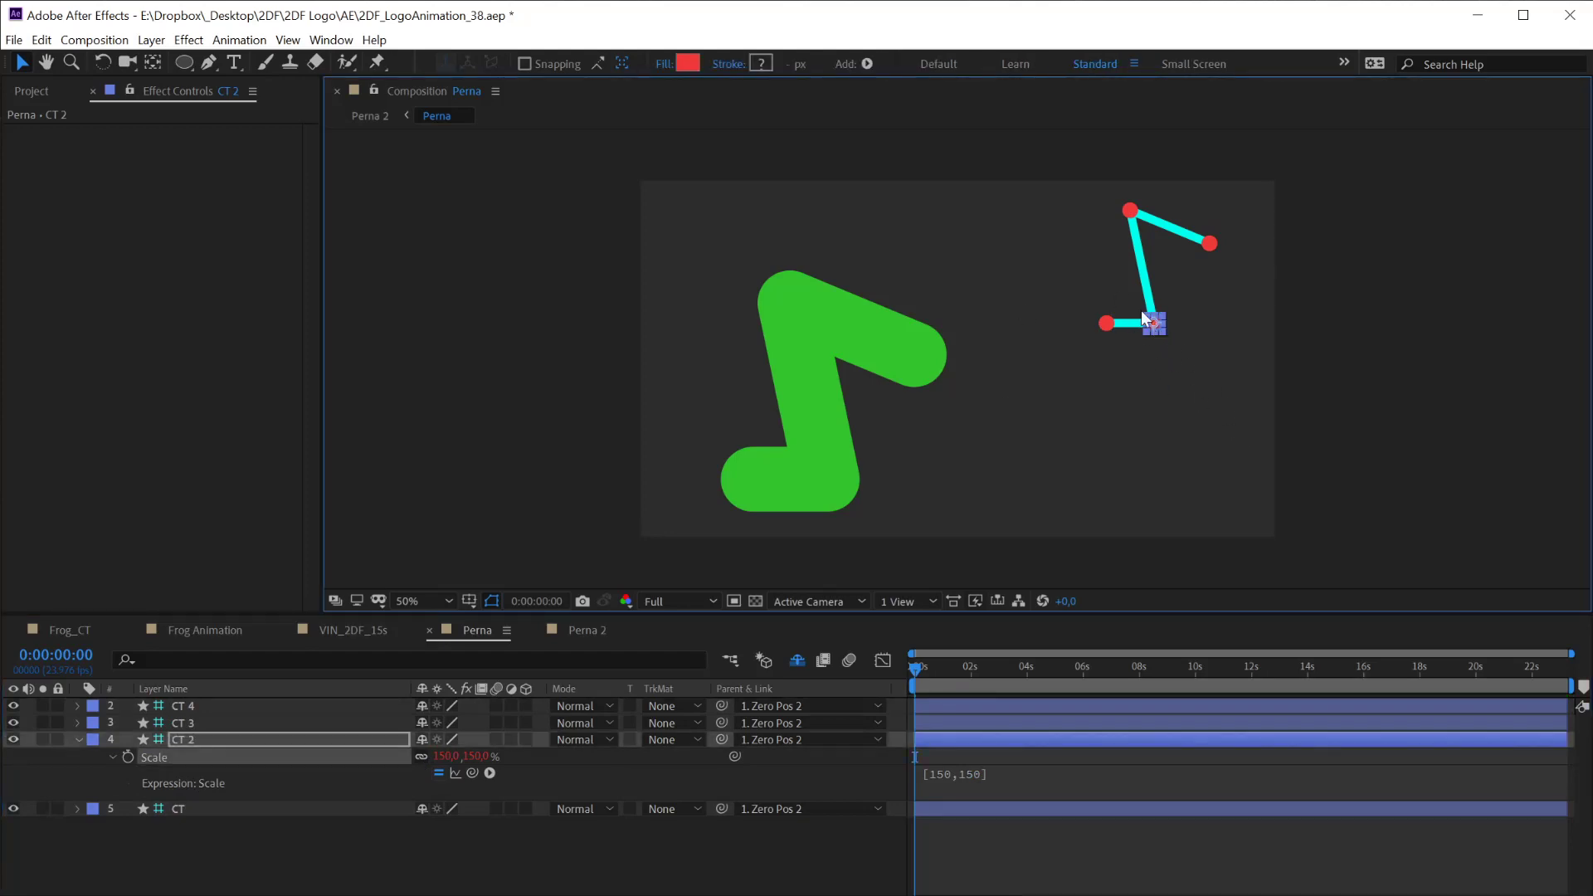
click(1171, 354)
click(1157, 325)
click(1080, 253)
click(1156, 326)
click(1196, 373)
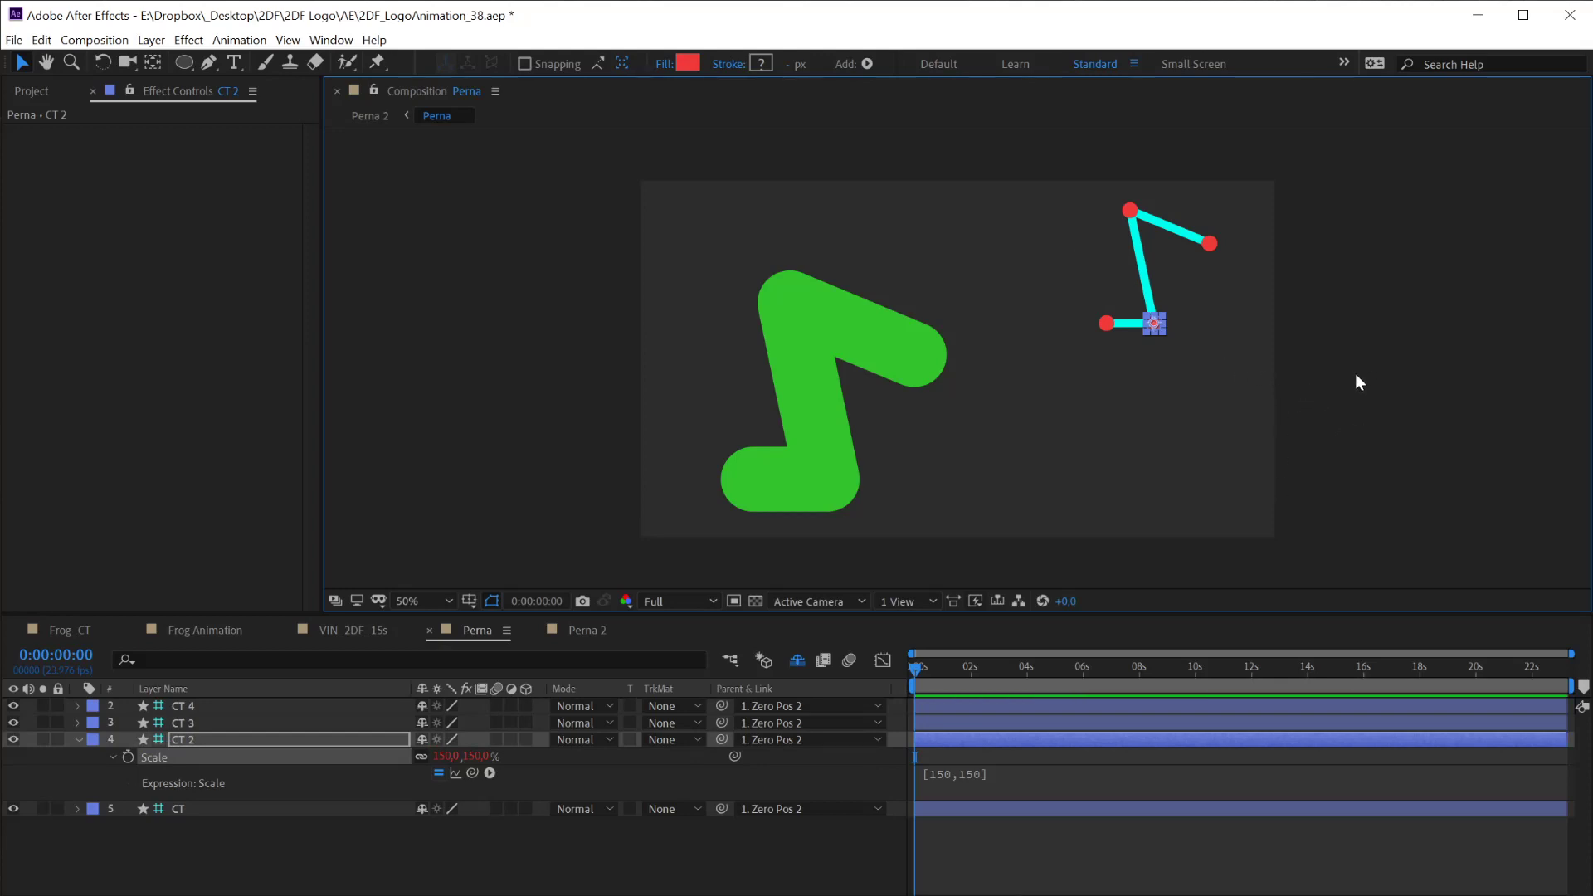
click(1156, 327)
click(1175, 350)
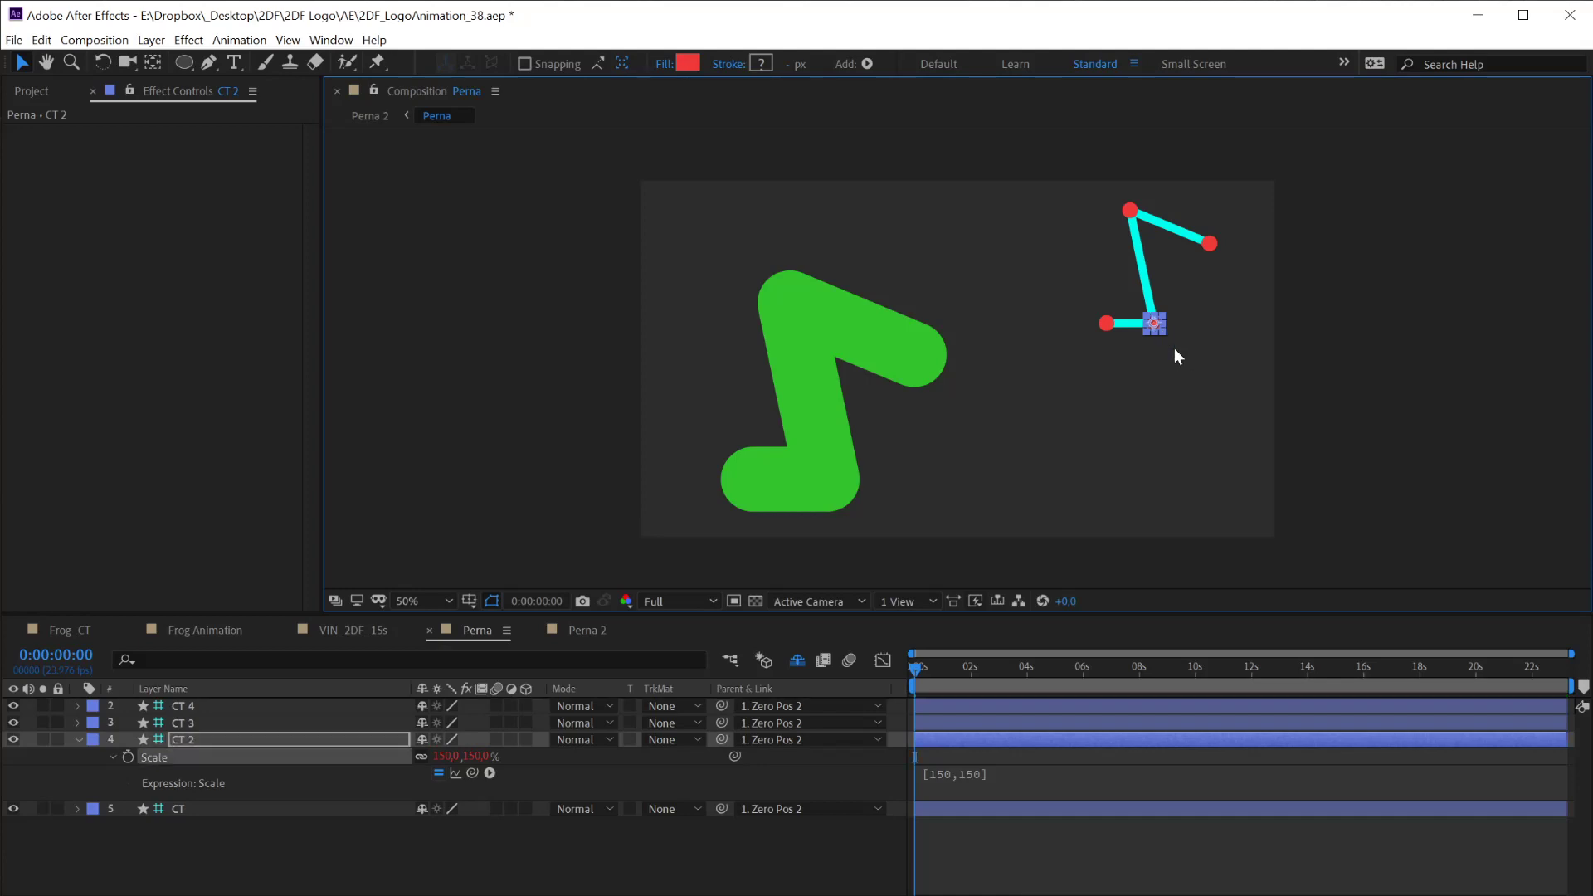
click(1202, 404)
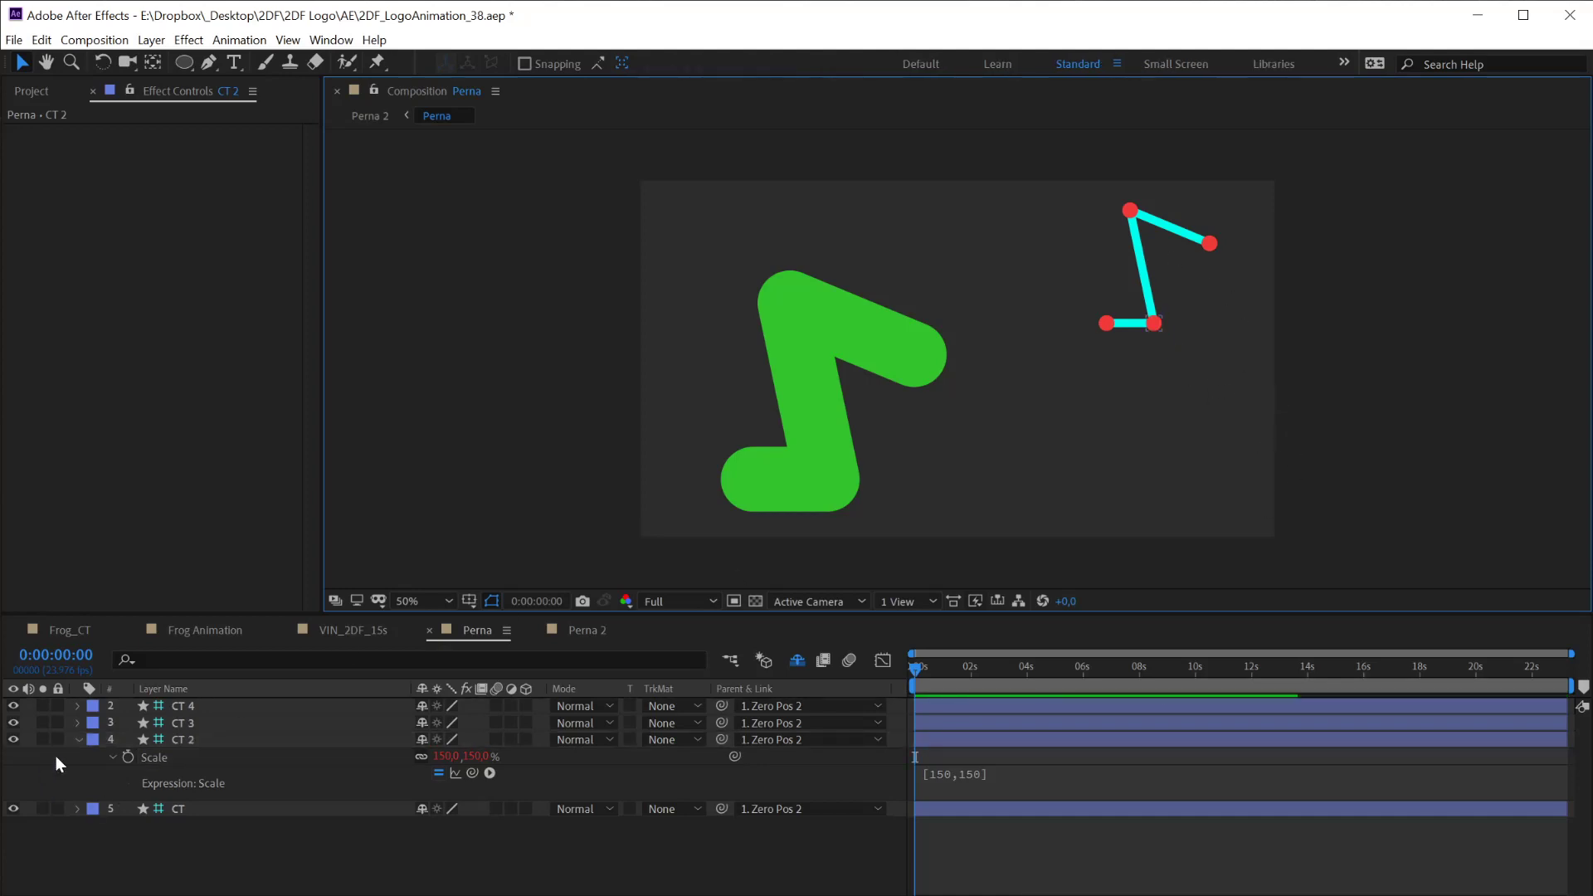
click(79, 739)
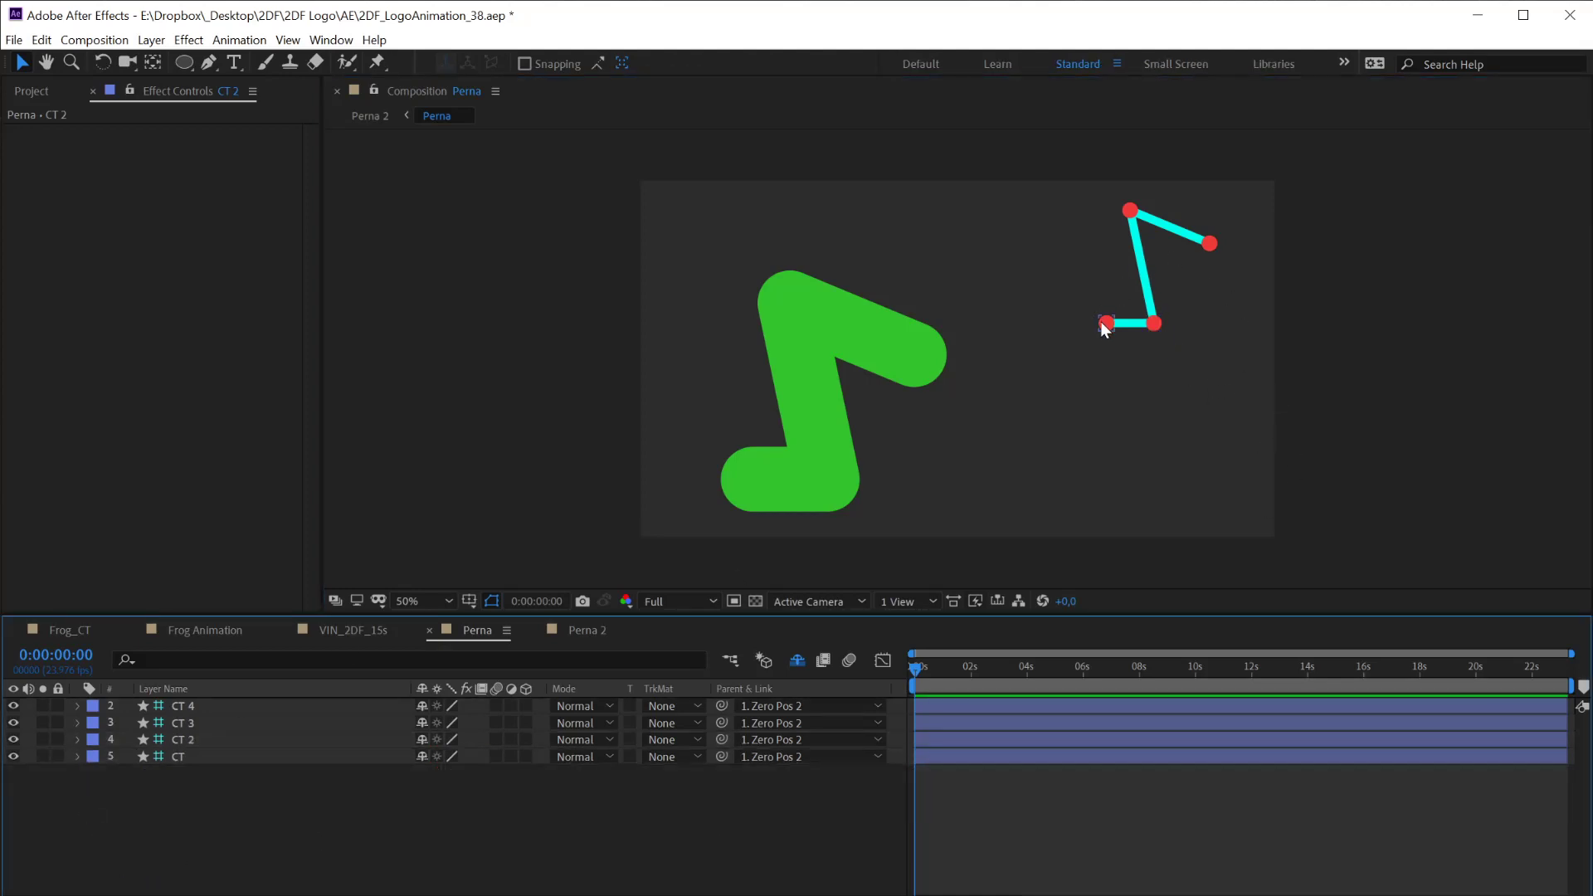
Show the hidden shy layers again in the Perna timeline
mouse_move(1100, 322)
mouse_down()
mouse_move(1138, 452)
mouse_move(1107, 323)
mouse_up()
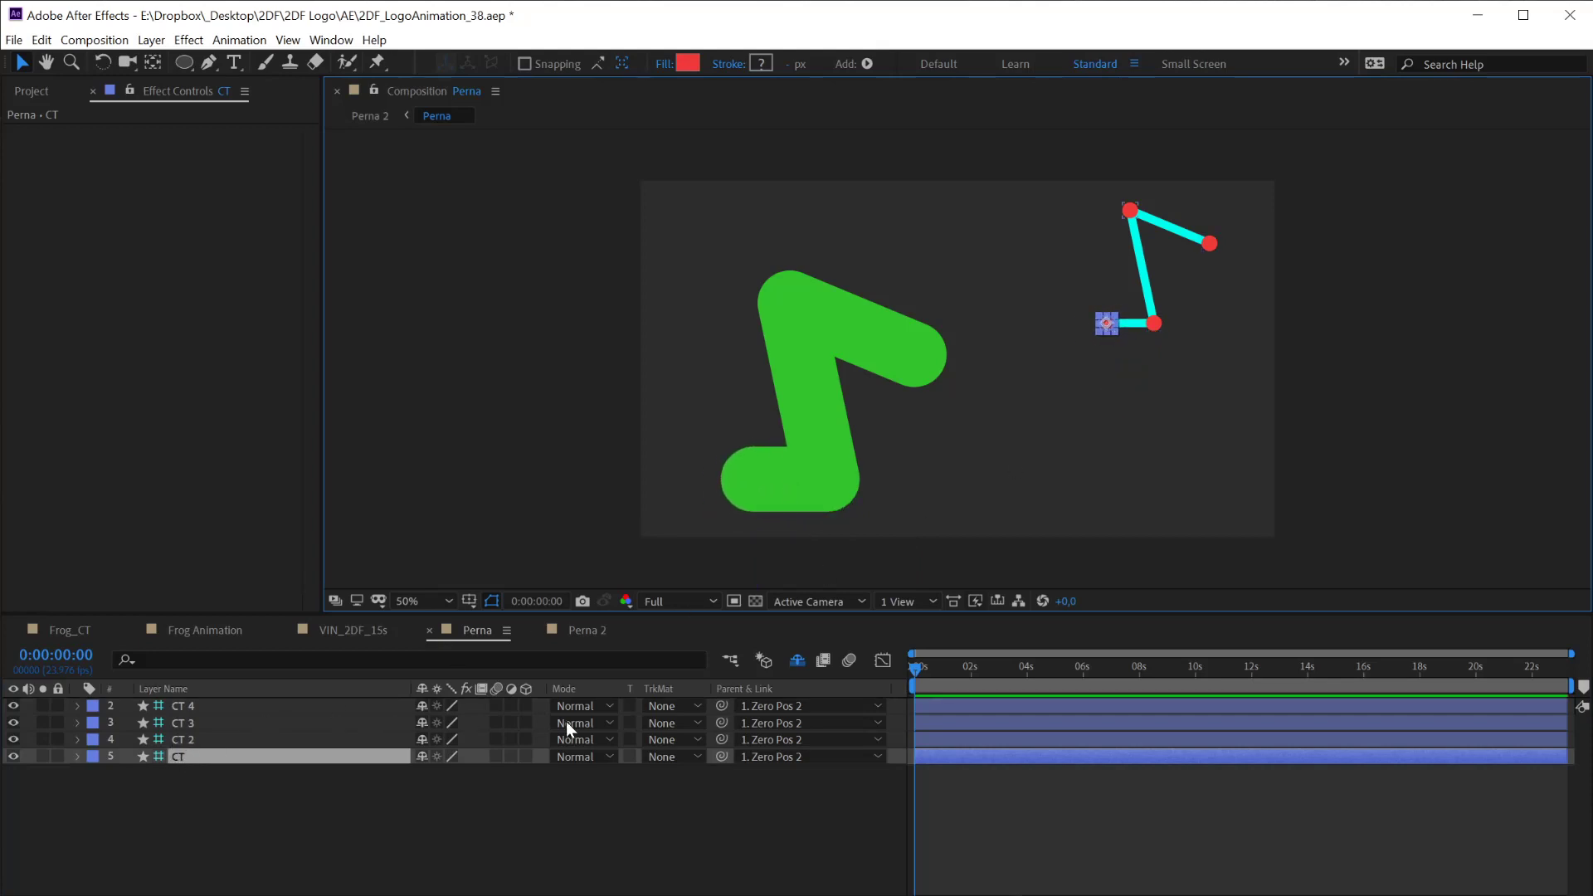
click(794, 662)
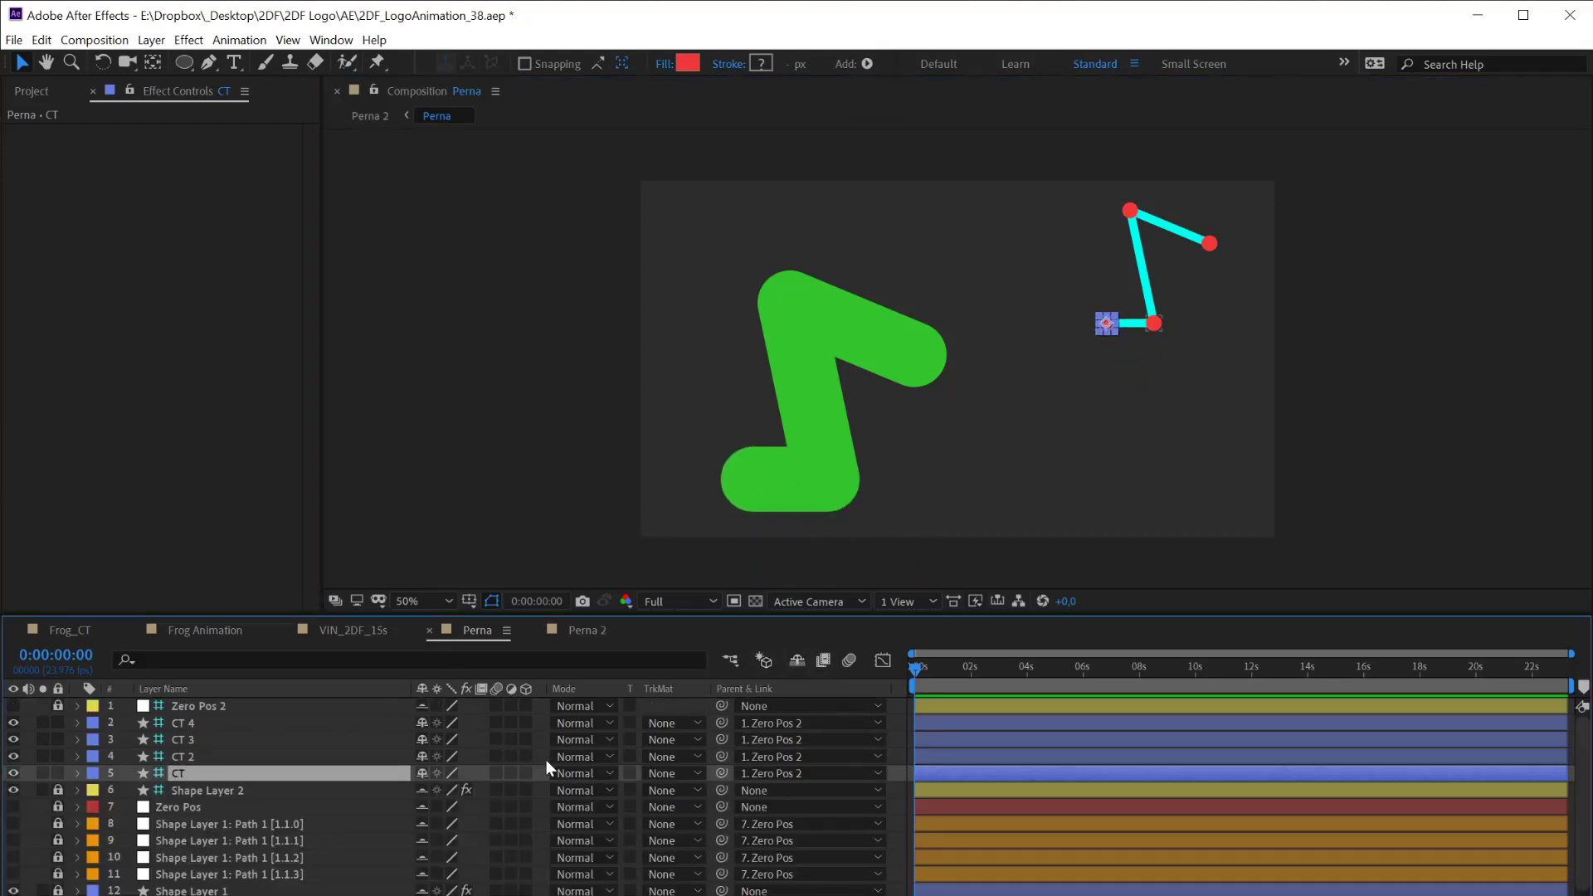
key(h)
scroll(297, 830, down, 1)
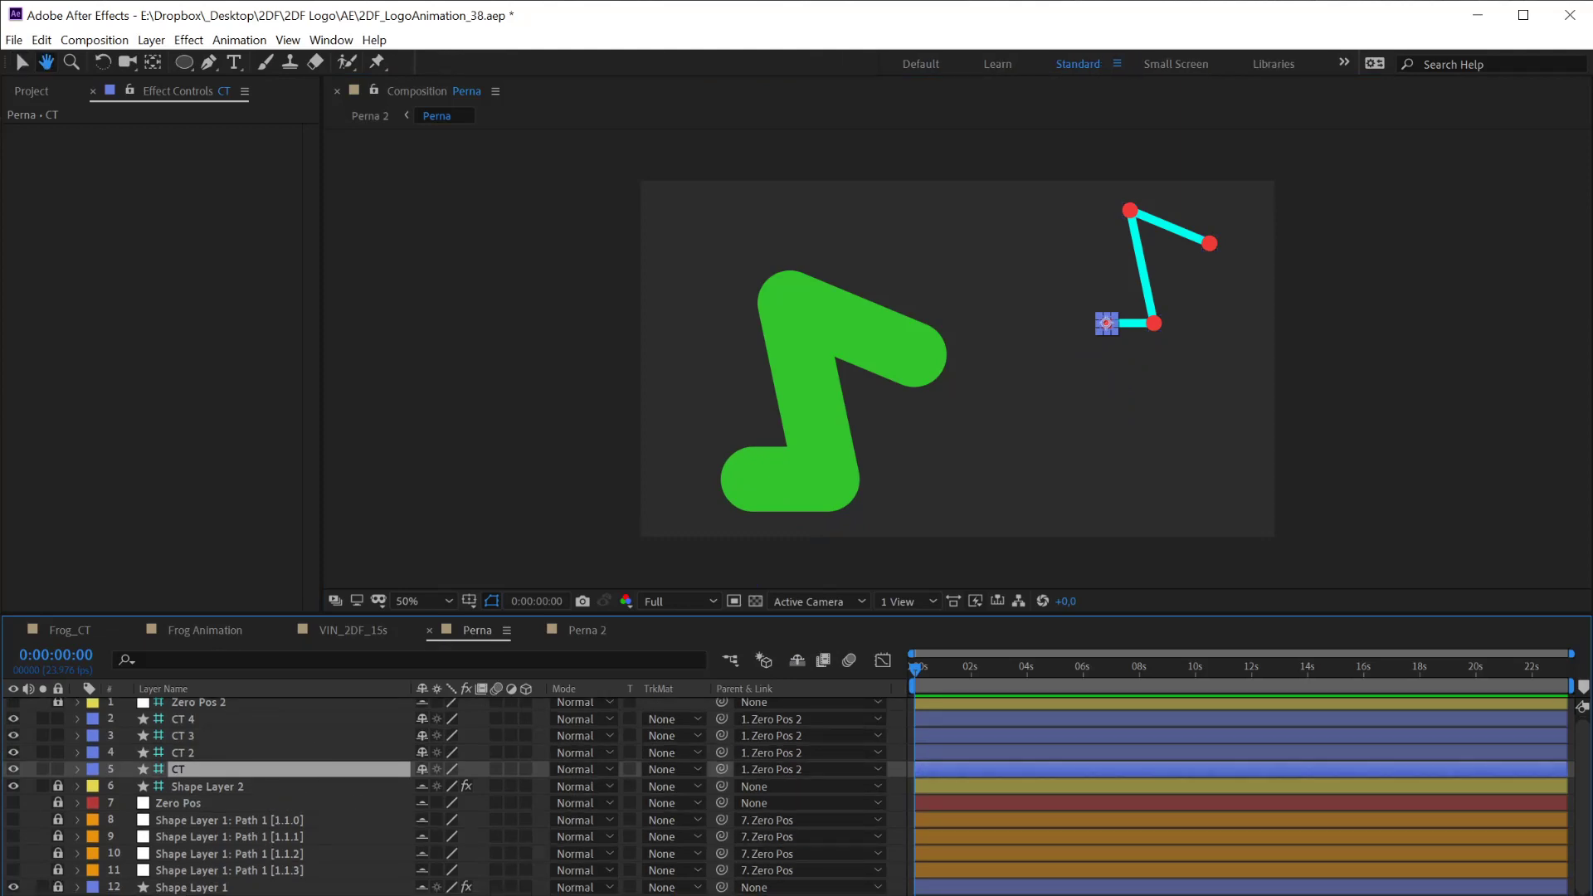
key(v)
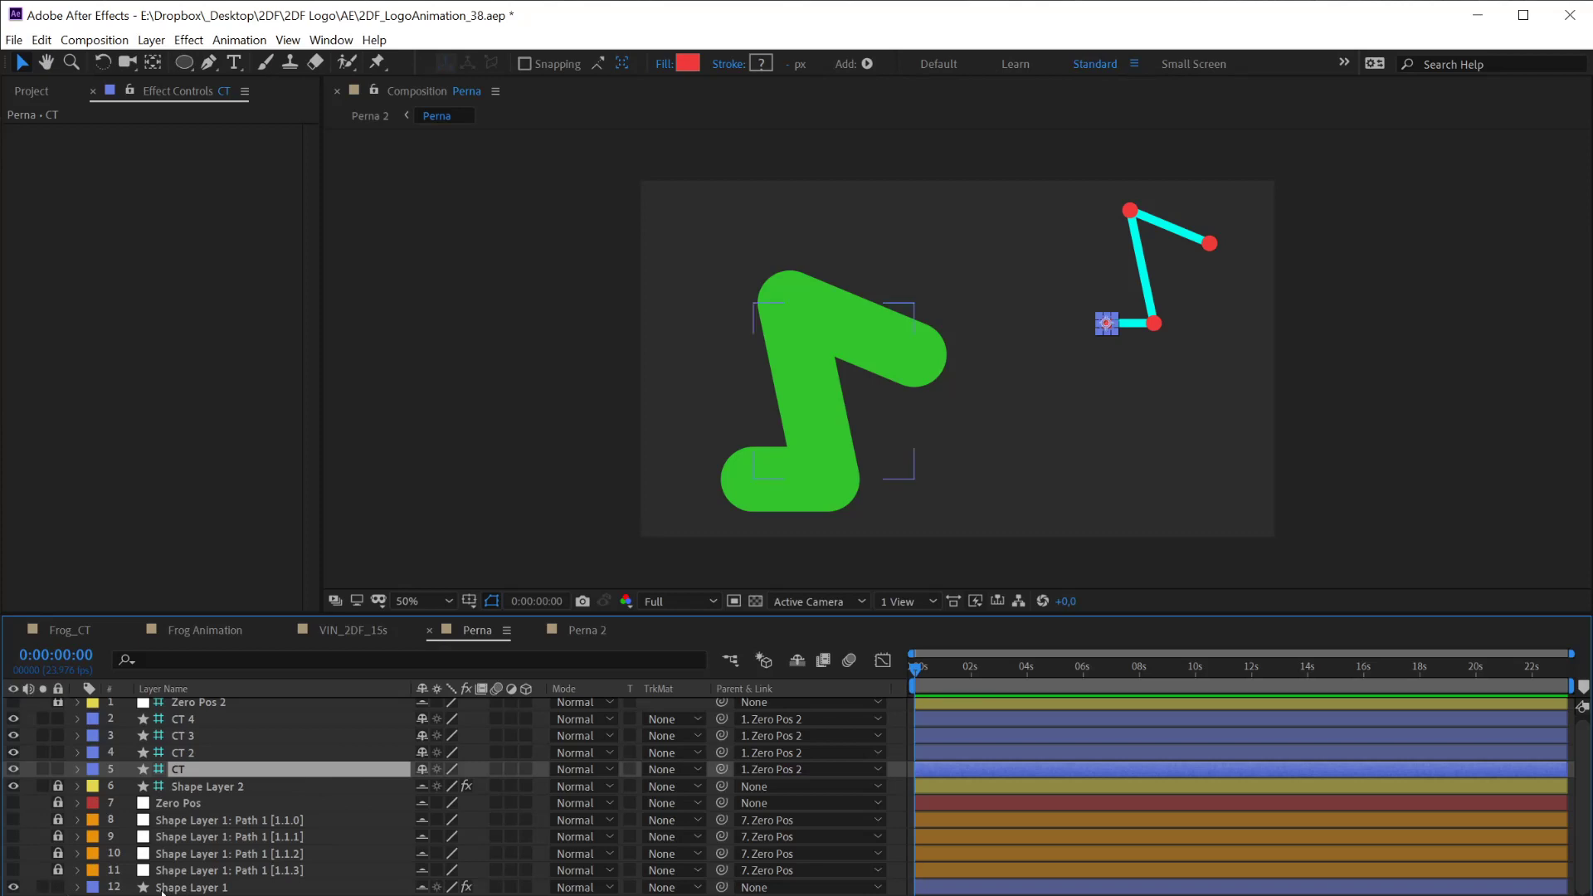
Solo Shape Layer 1, which holds the green leg, and duplicate it
click(104, 886)
key(h)
key(v)
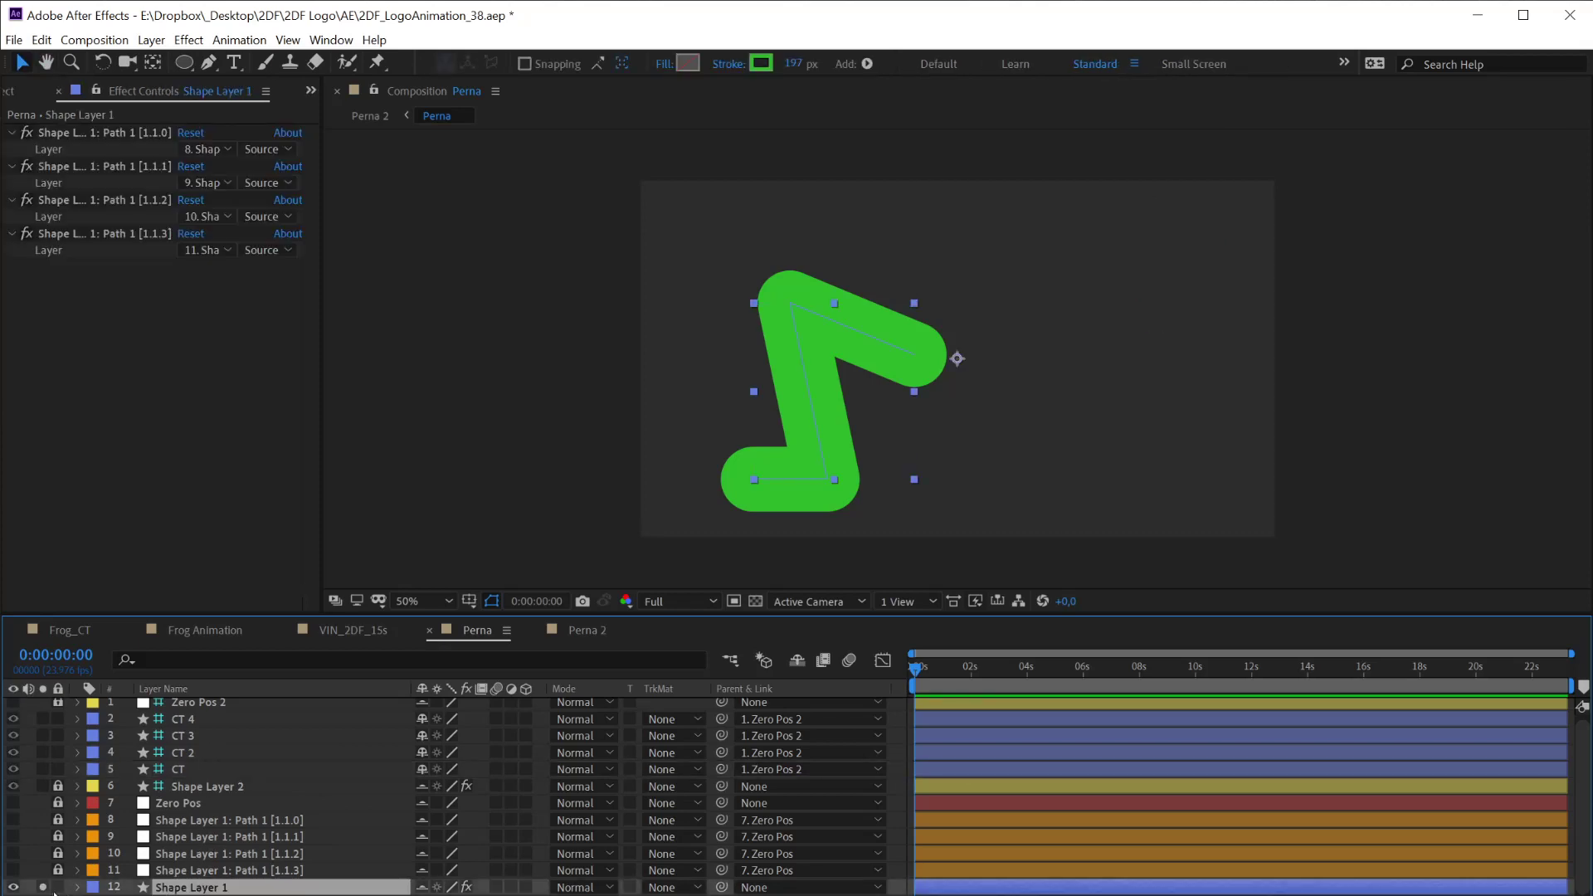
click(42, 887)
key(ctrl+d)
key(h)
key(v)
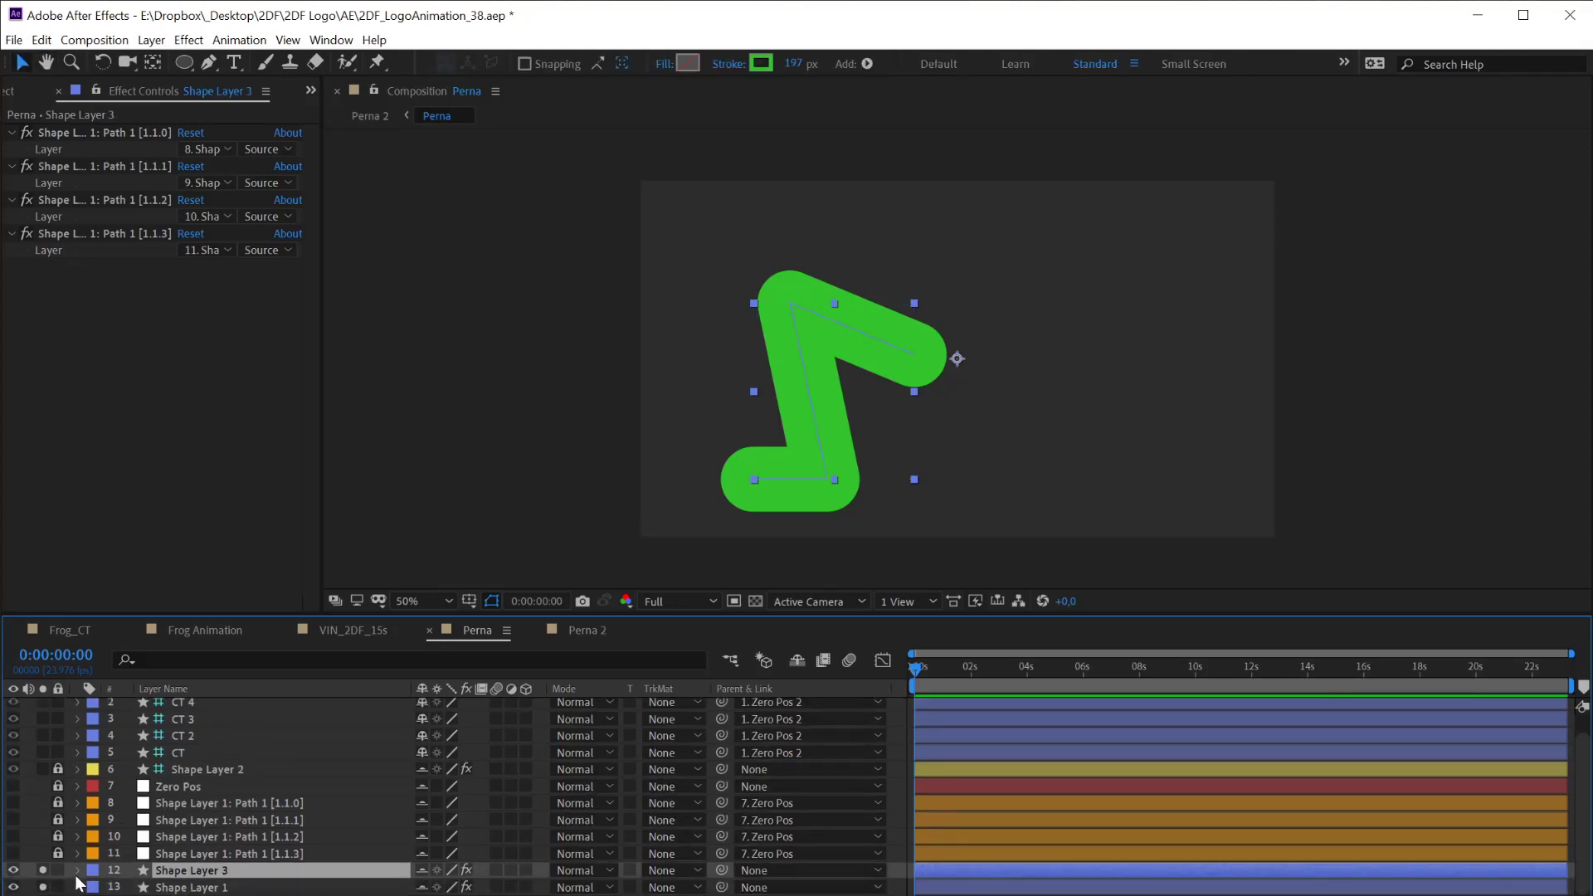
Delete the hip-end point of Path 1 in Shape Layer 3, leaving only the lower leg and foot
click(78, 869)
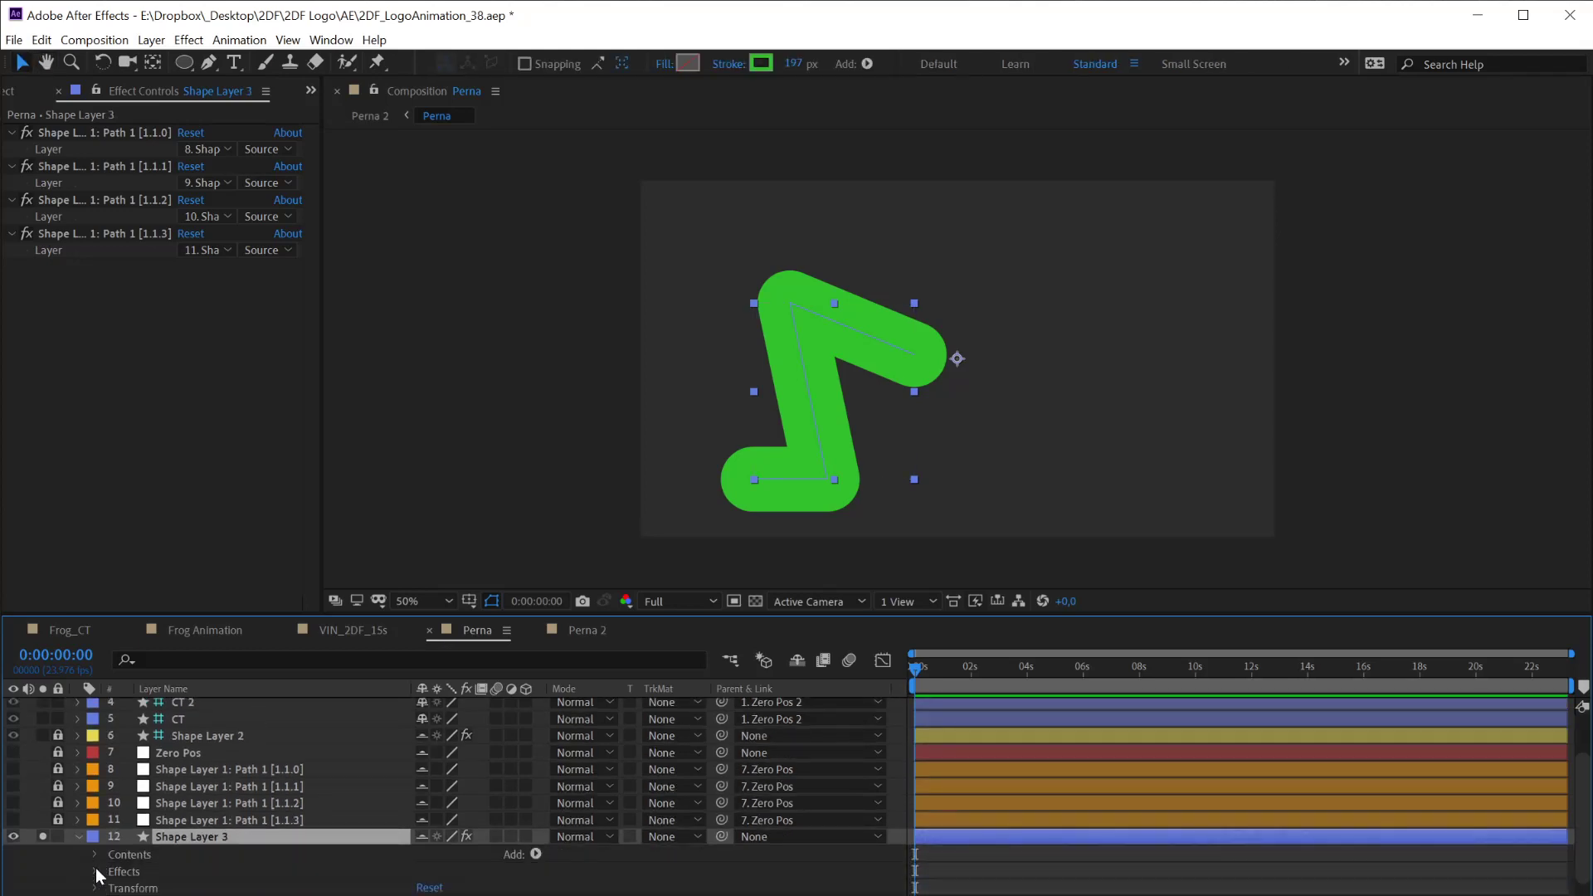
click(95, 854)
click(137, 871)
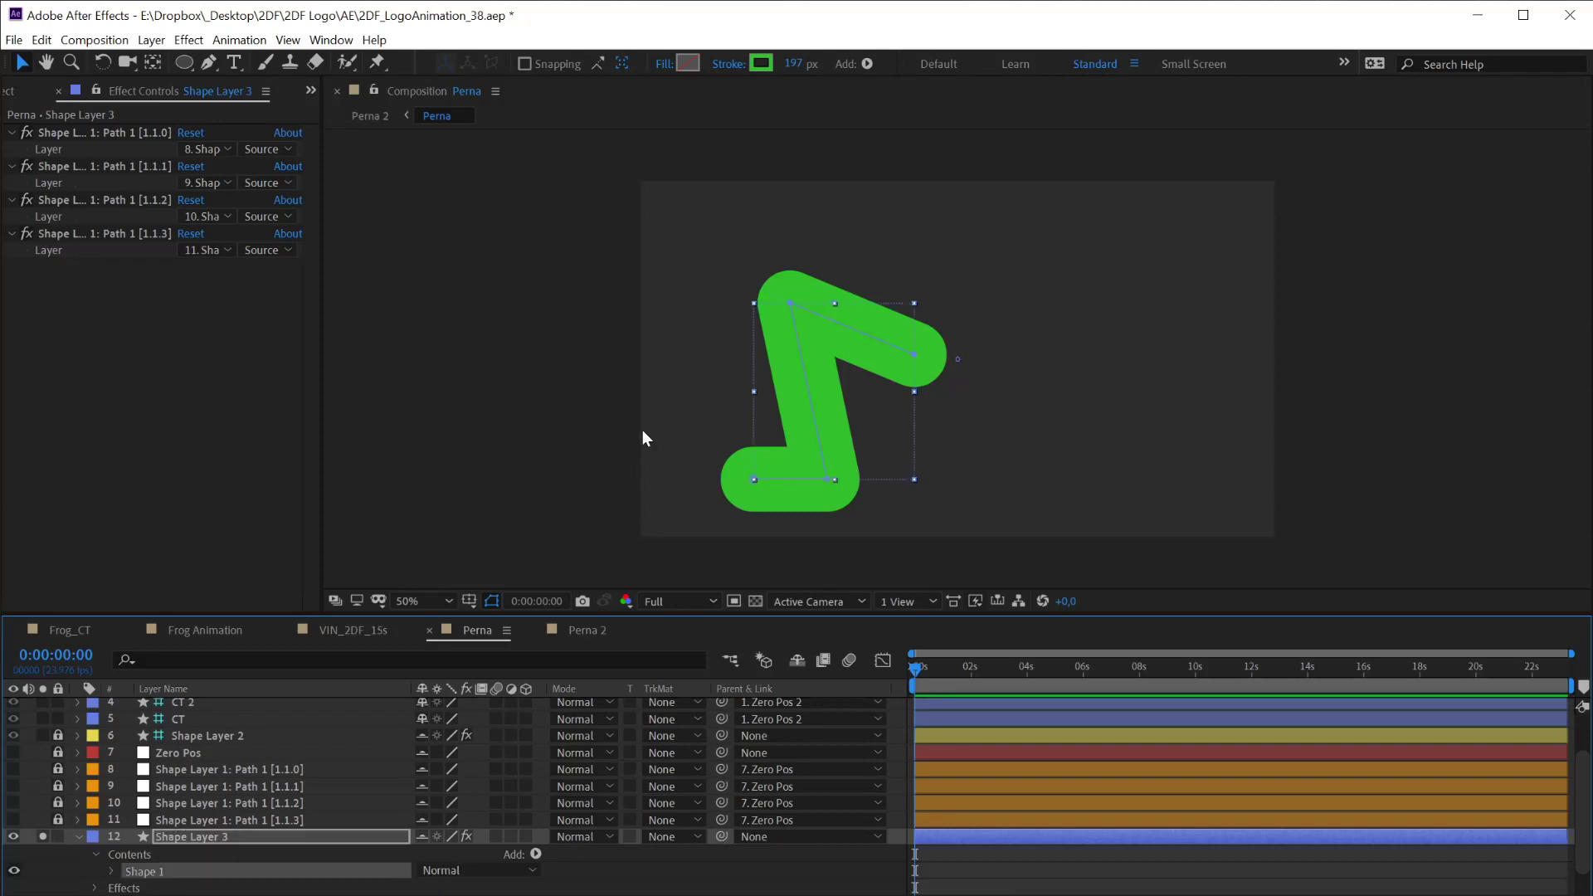
click(112, 872)
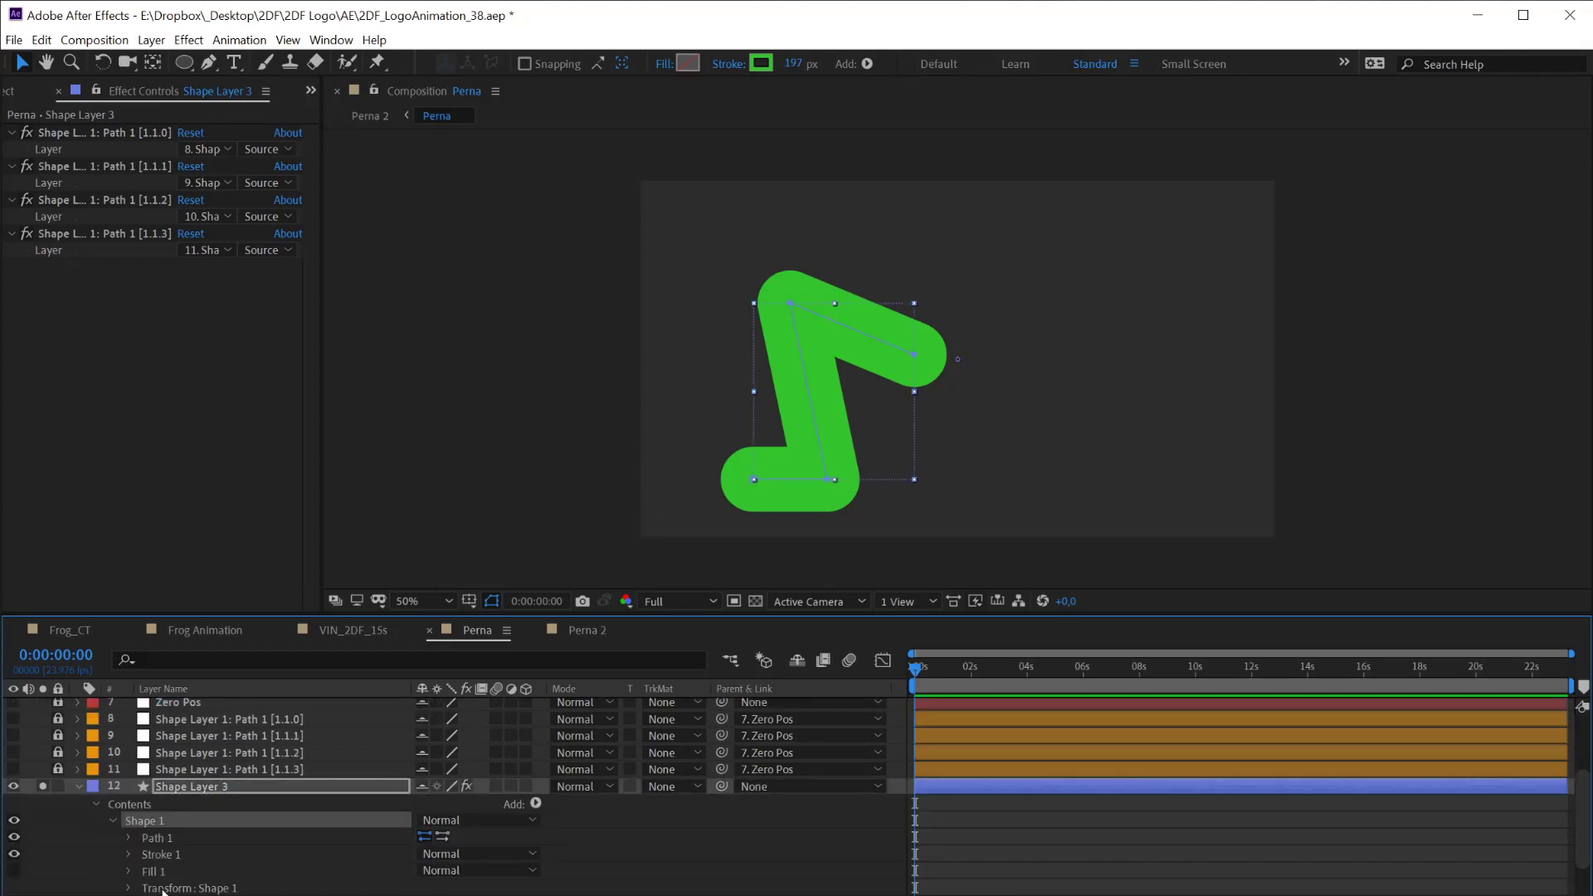
click(157, 838)
click(129, 838)
click(177, 855)
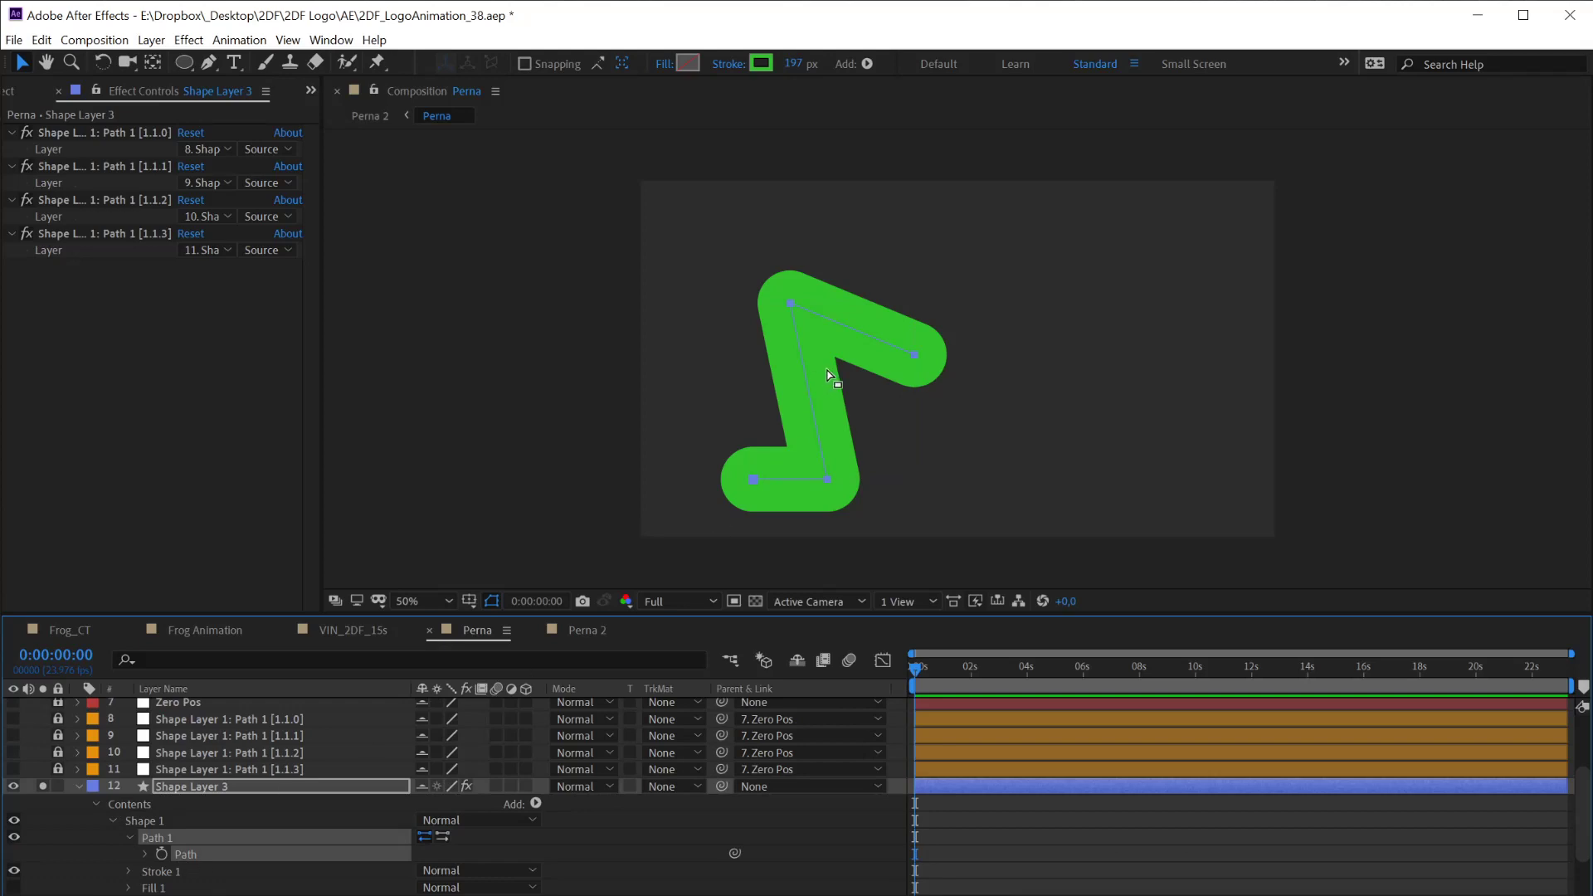
click(926, 357)
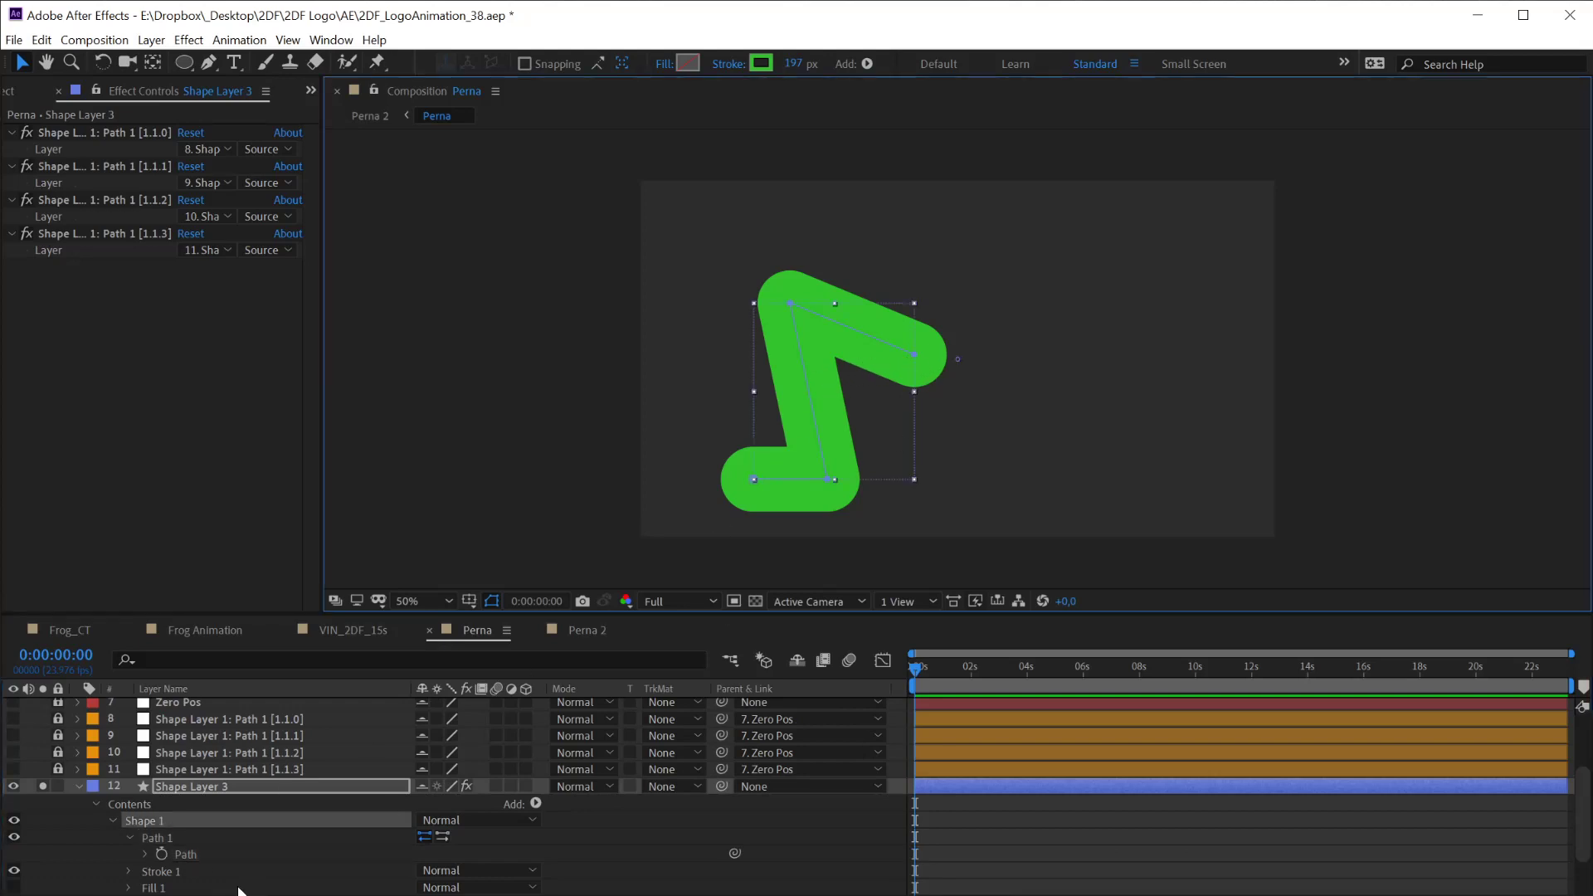
click(187, 855)
key(Delete)
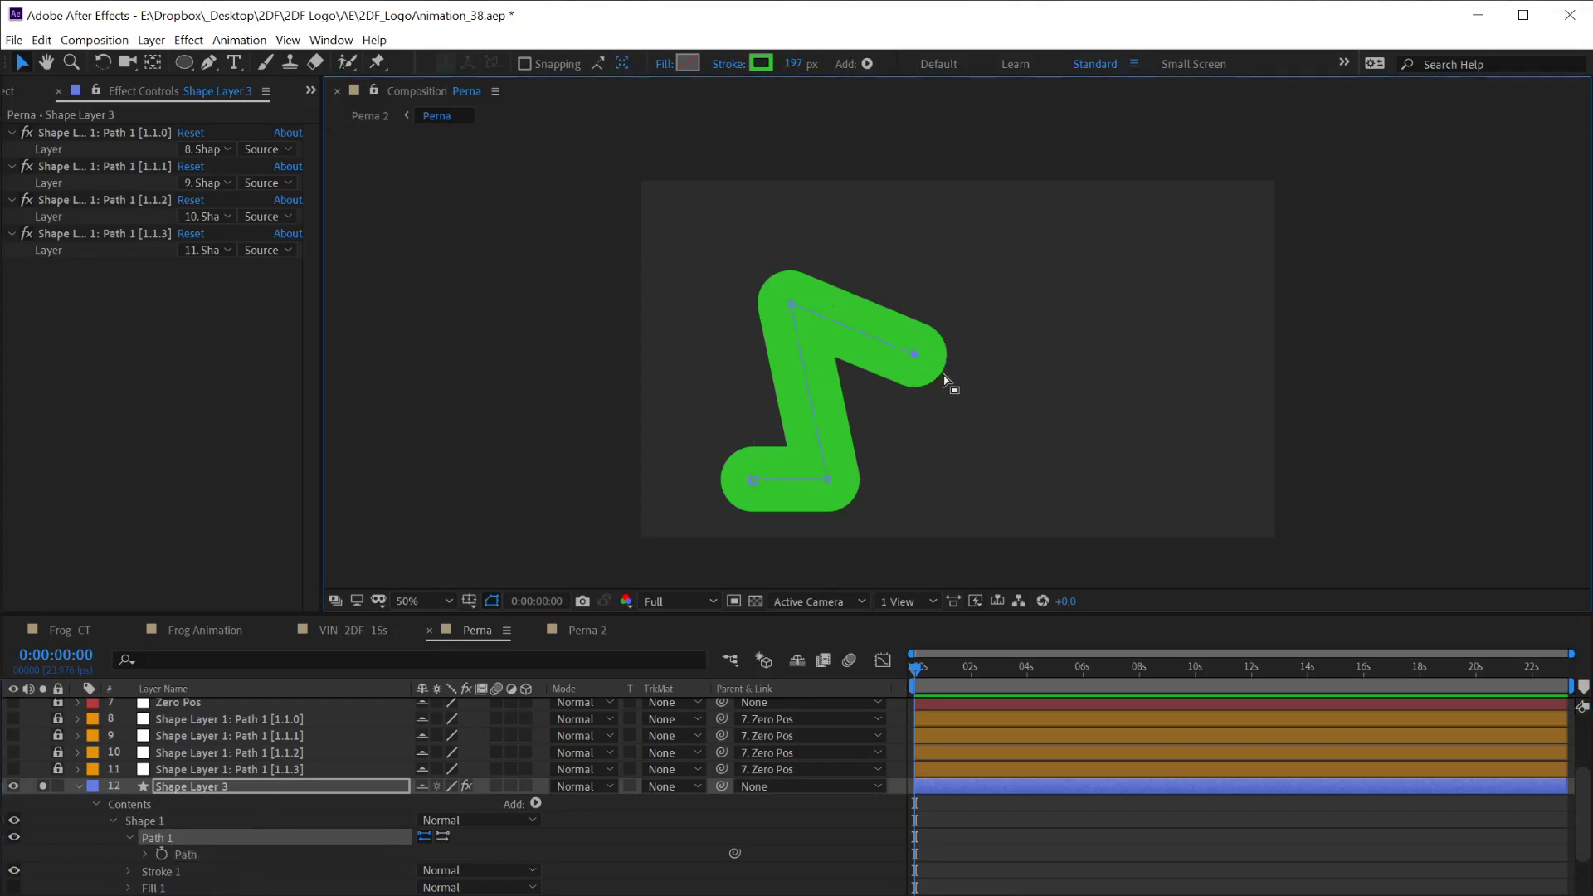
Collapse Shape Layer 3, hide Shape Layer 1 and turn off the solo view
click(78, 786)
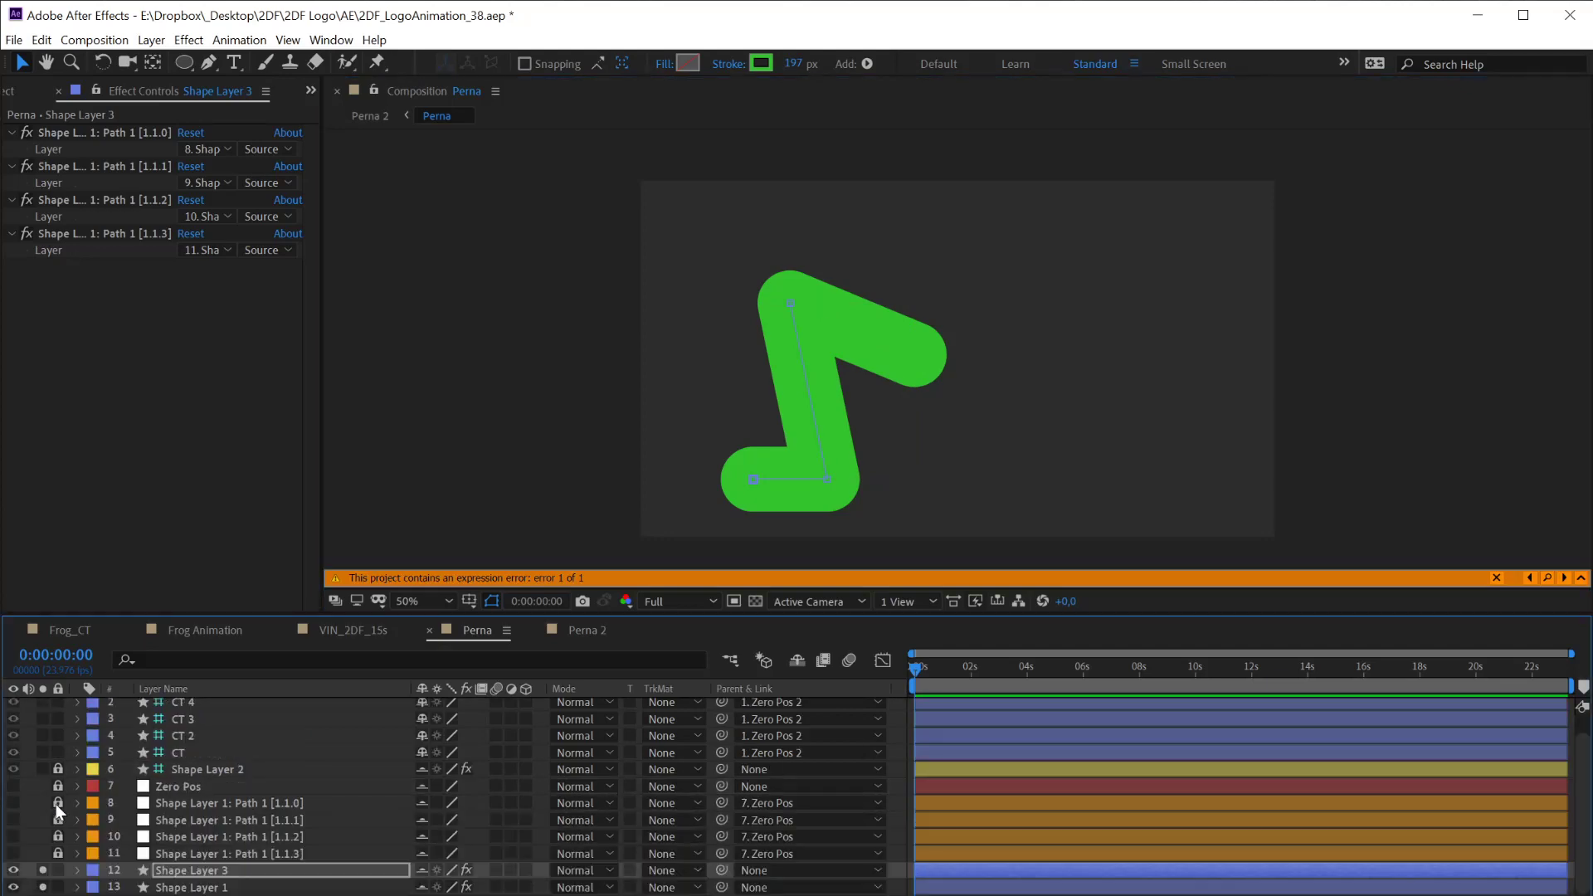
click(12, 887)
click(43, 869)
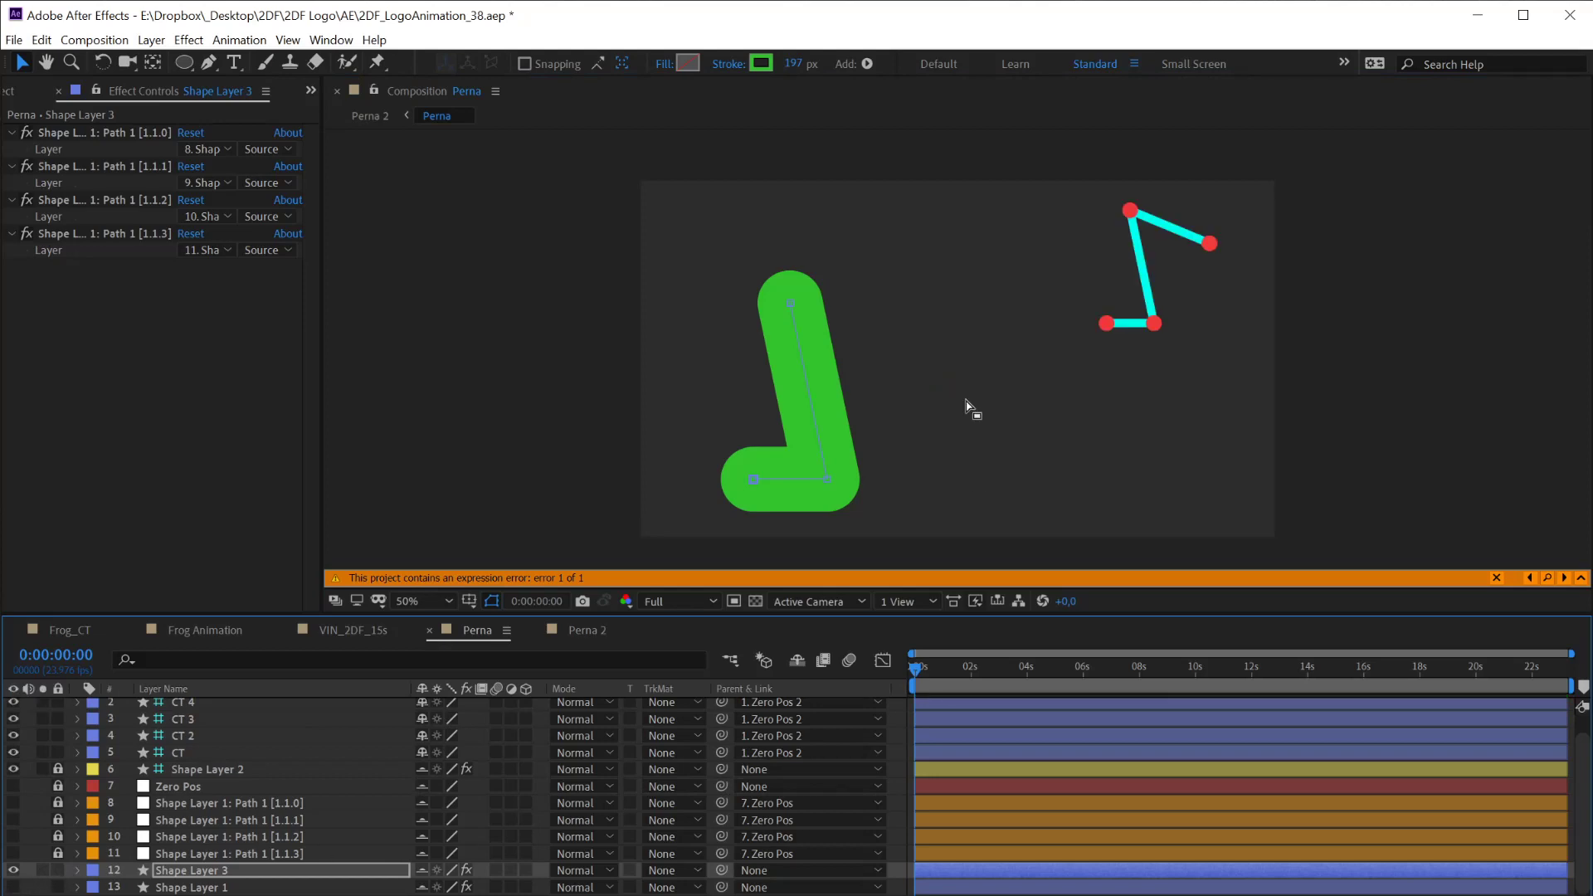
Try moving the CT controller at the foot end of the cyan guide, and undo the move
click(1110, 323)
drag(1079, 329, 1117, 426)
key(ctrl+z)
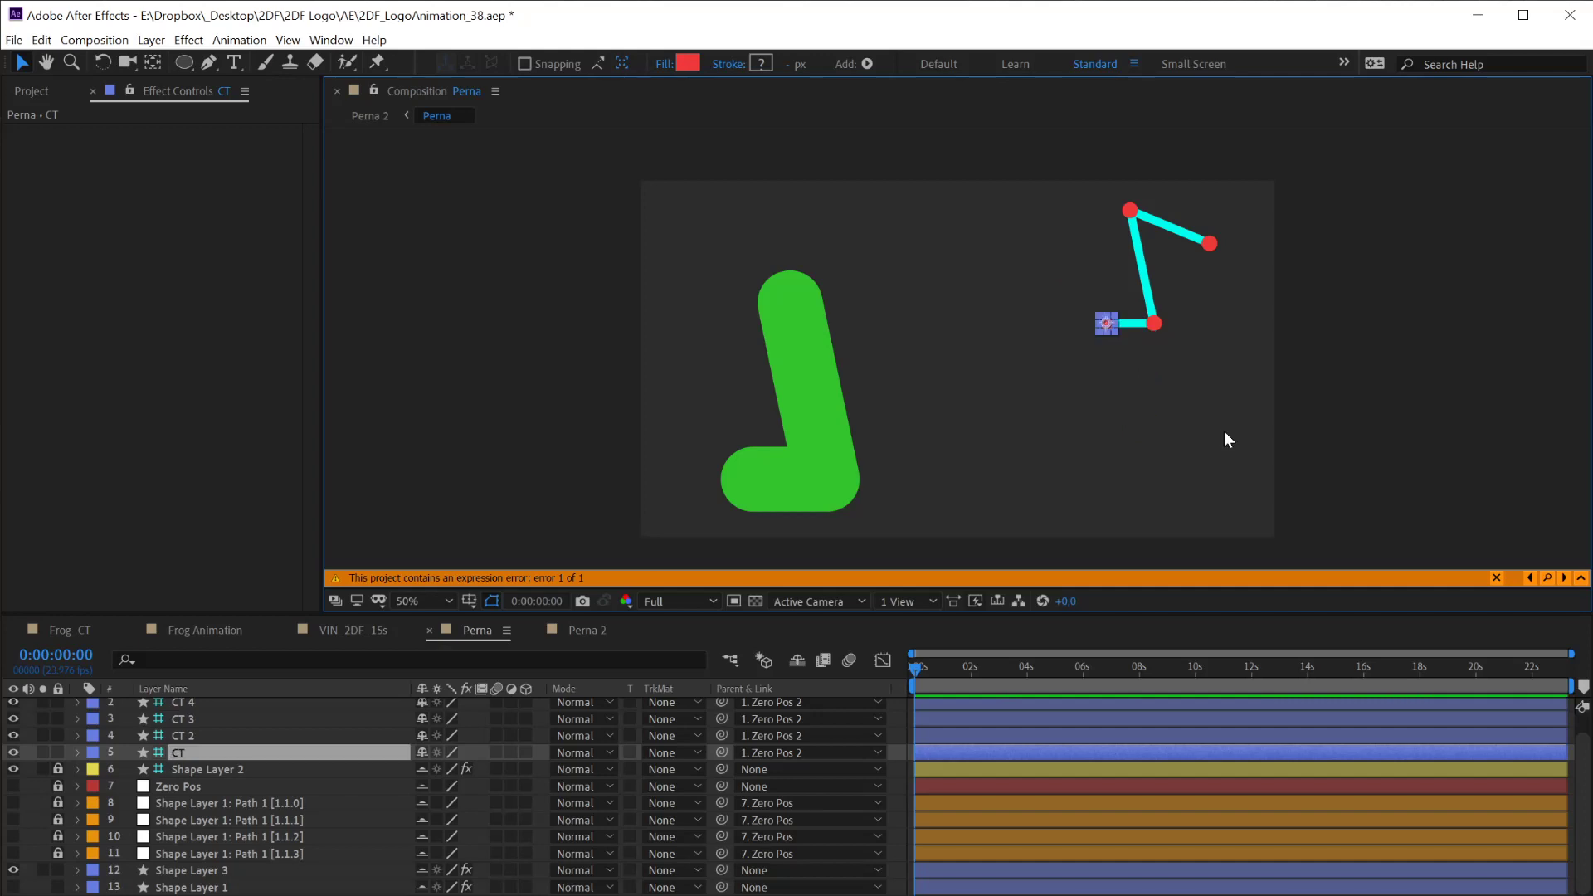
Show Shape Layer 1 and hide Shape Layer 3
click(12, 887)
click(13, 887)
click(191, 887)
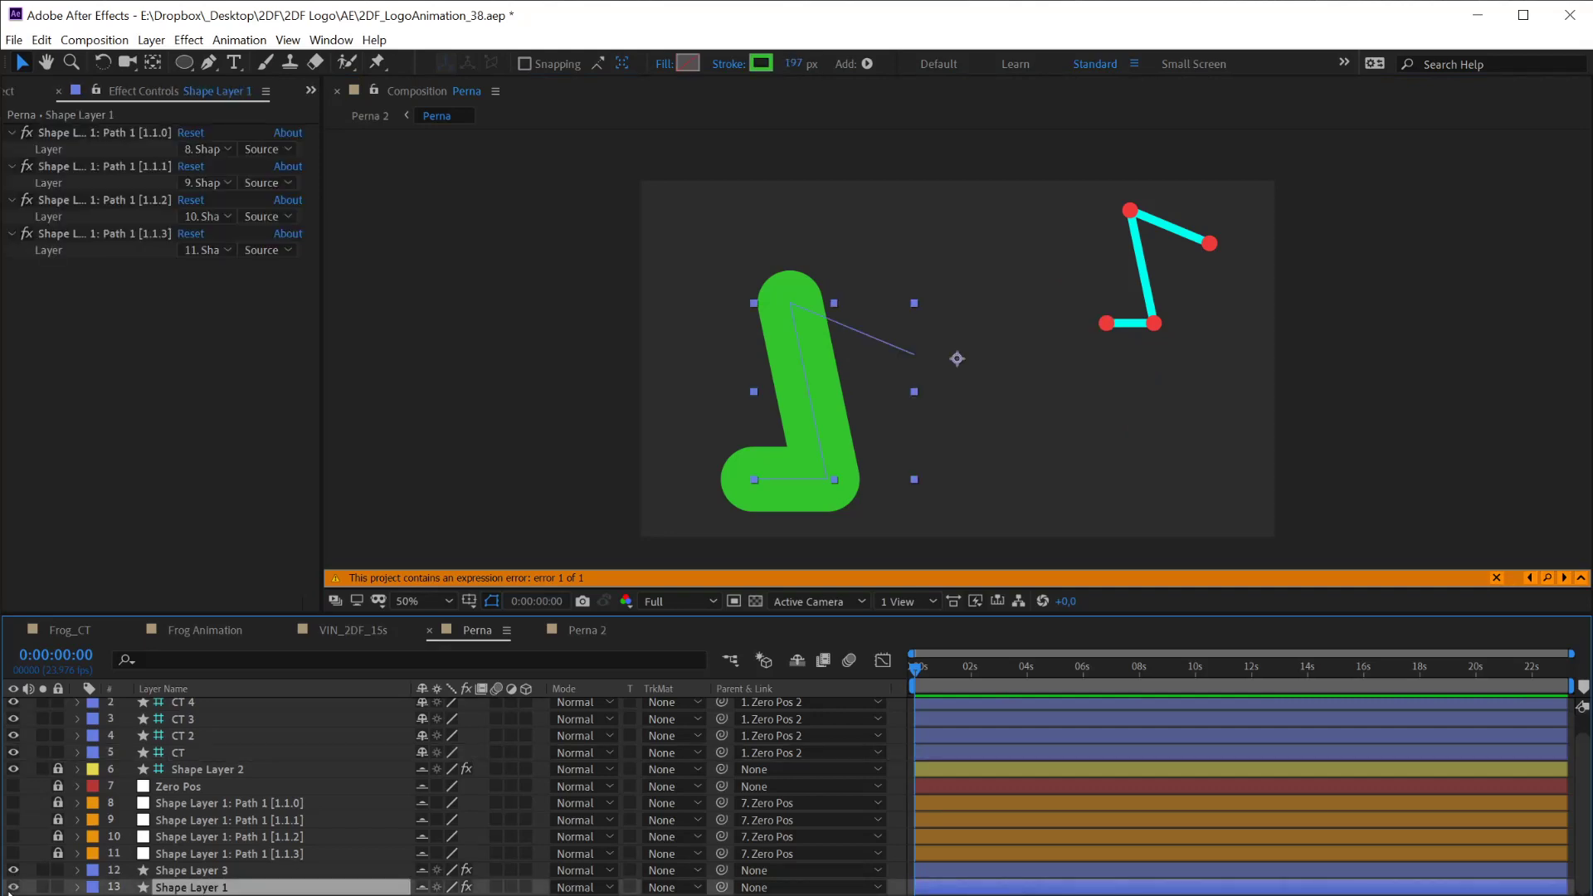
click(12, 887)
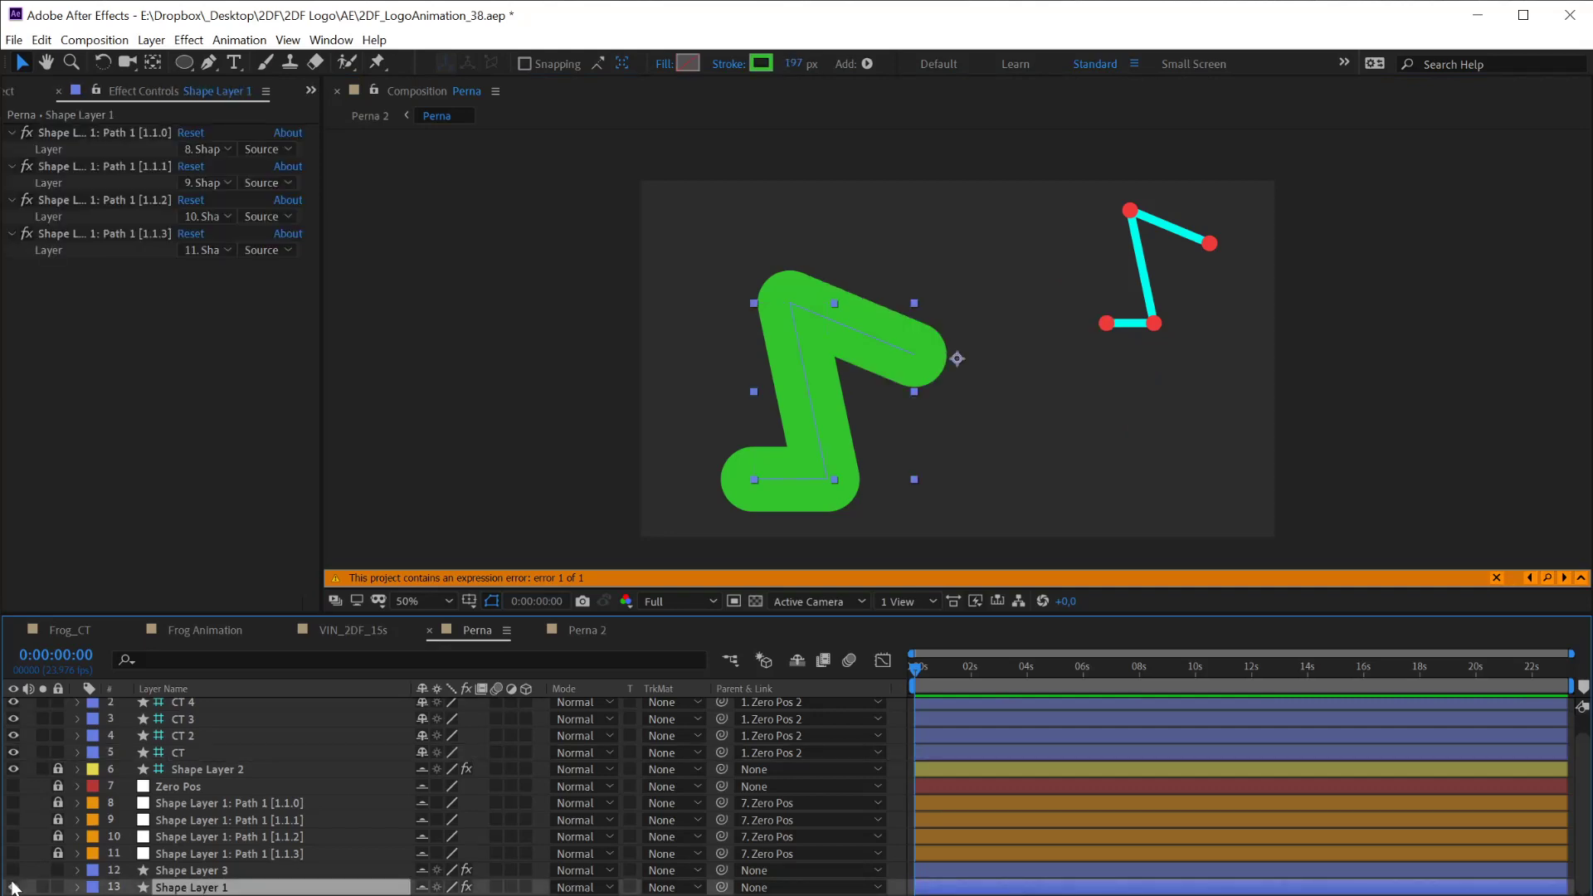
Delete the two foot points of Path 1 in Shape Layer 1, leaving only the upper leg segment
click(77, 887)
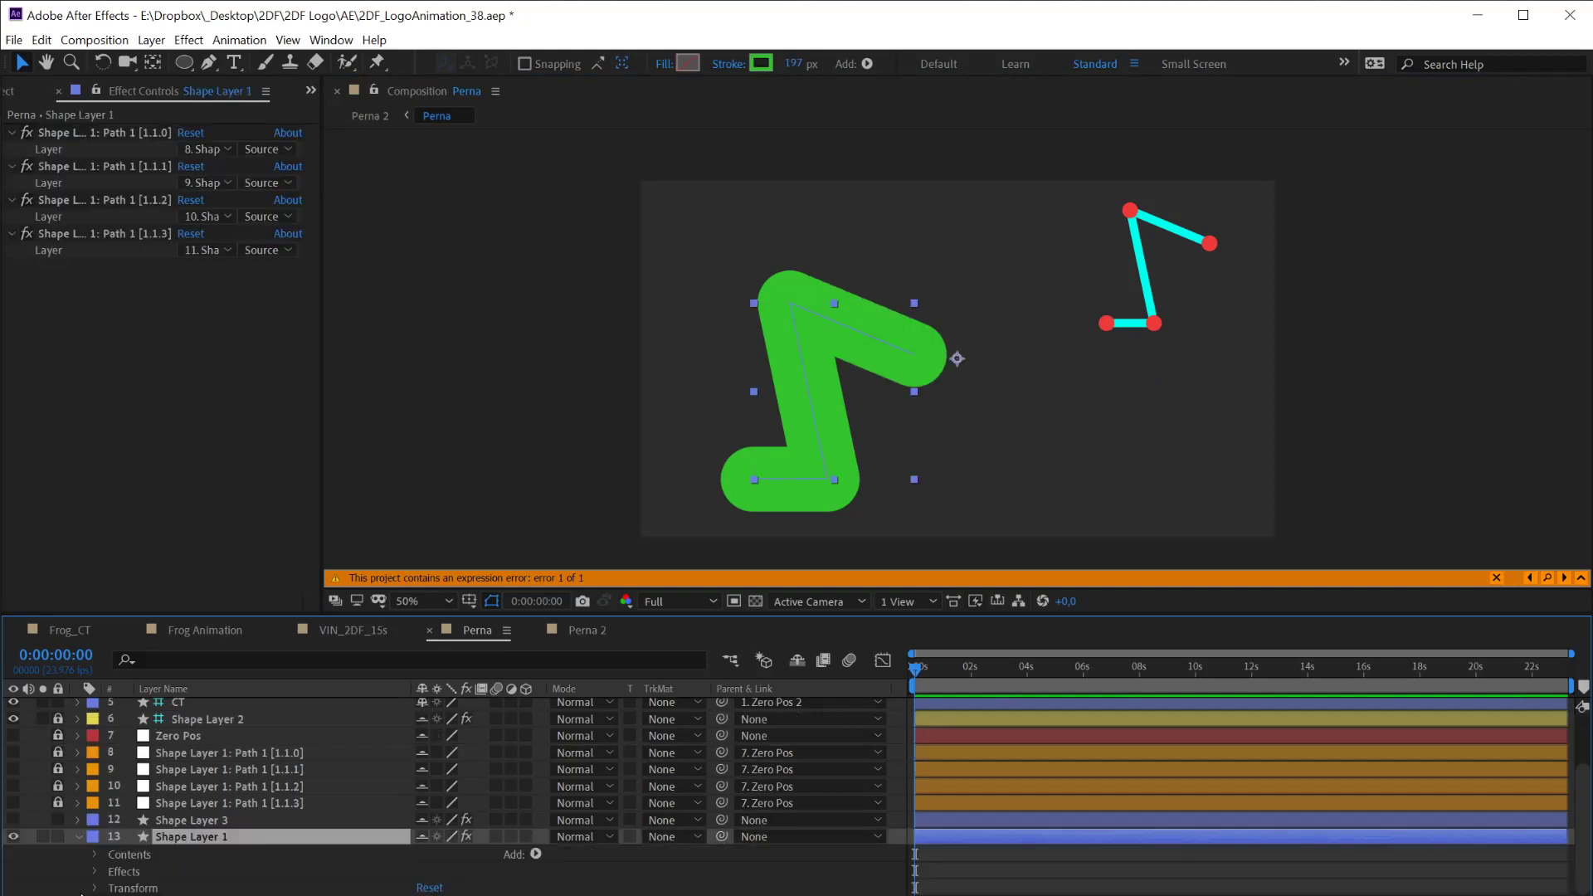
click(94, 854)
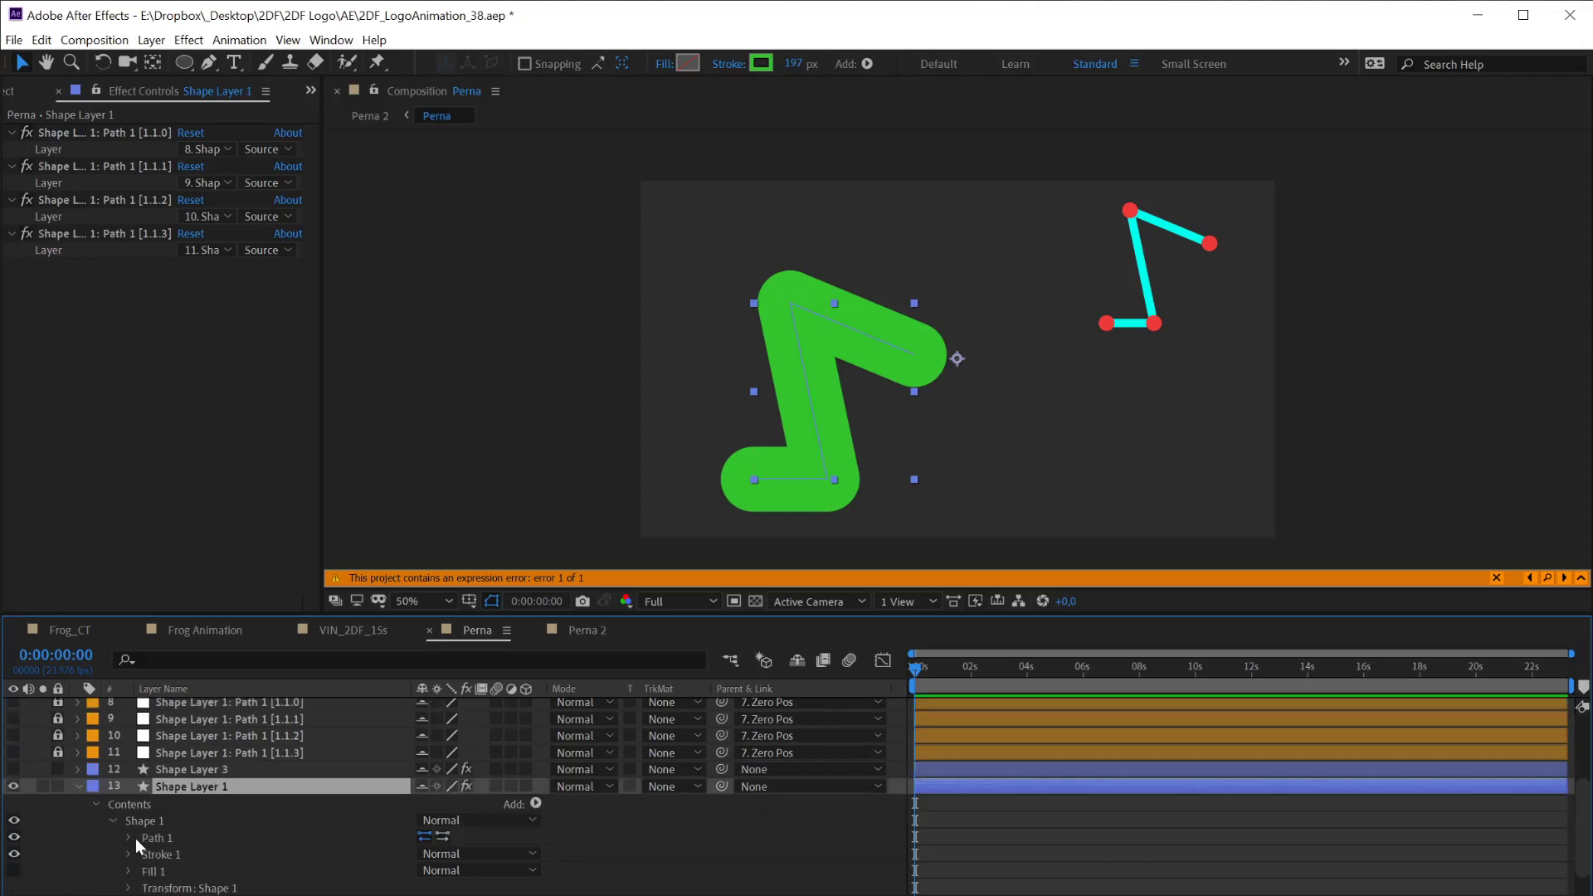
click(133, 838)
click(177, 855)
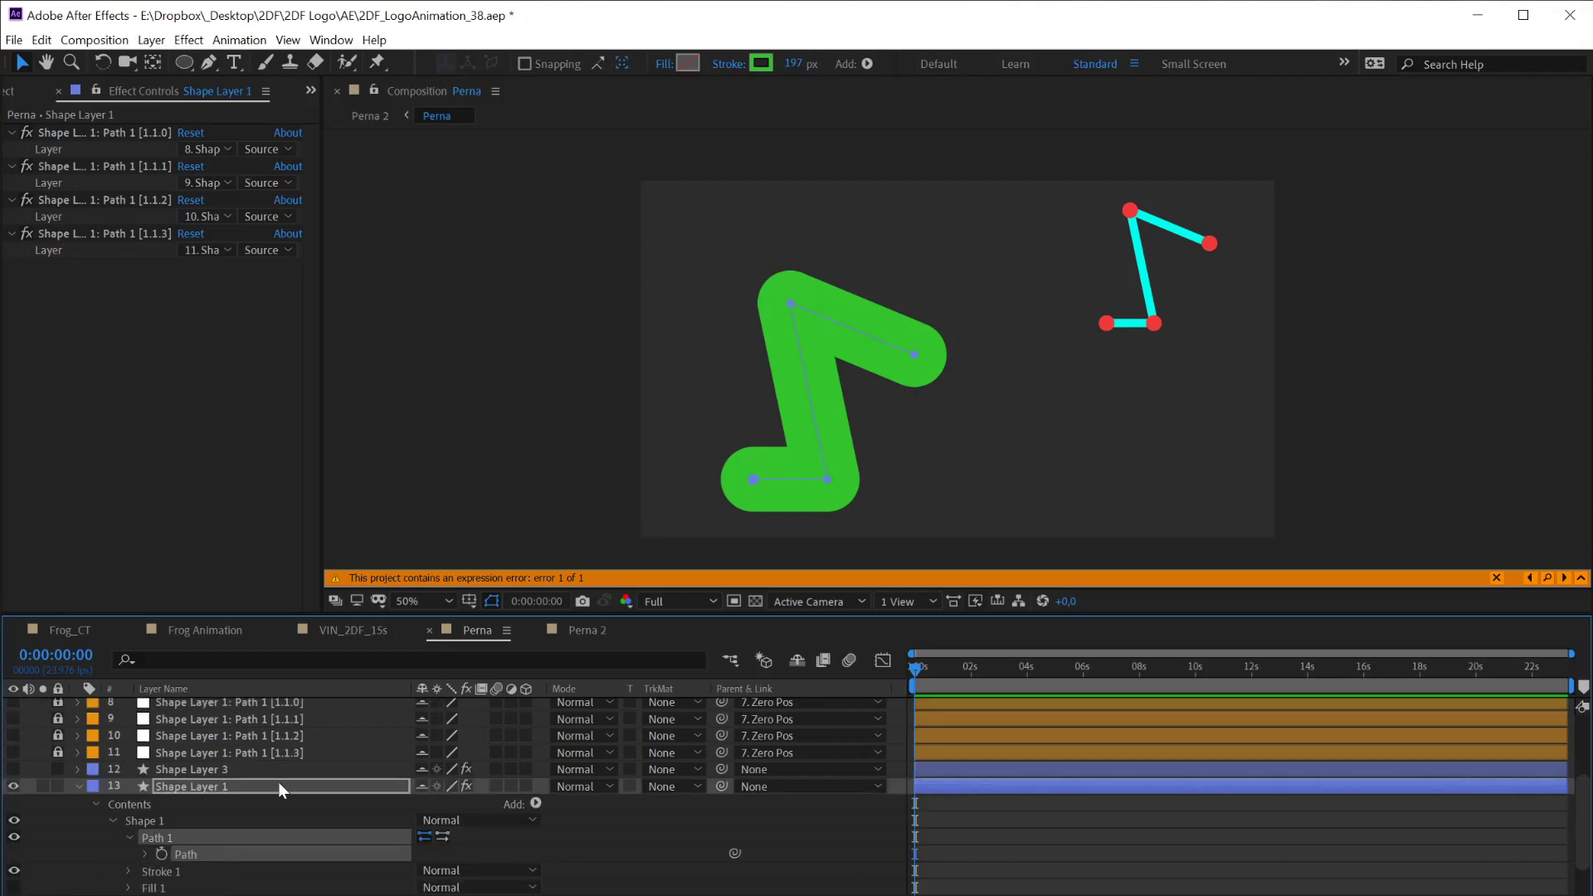
click(734, 476)
click(222, 836)
drag(718, 463, 855, 513)
key(Delete)
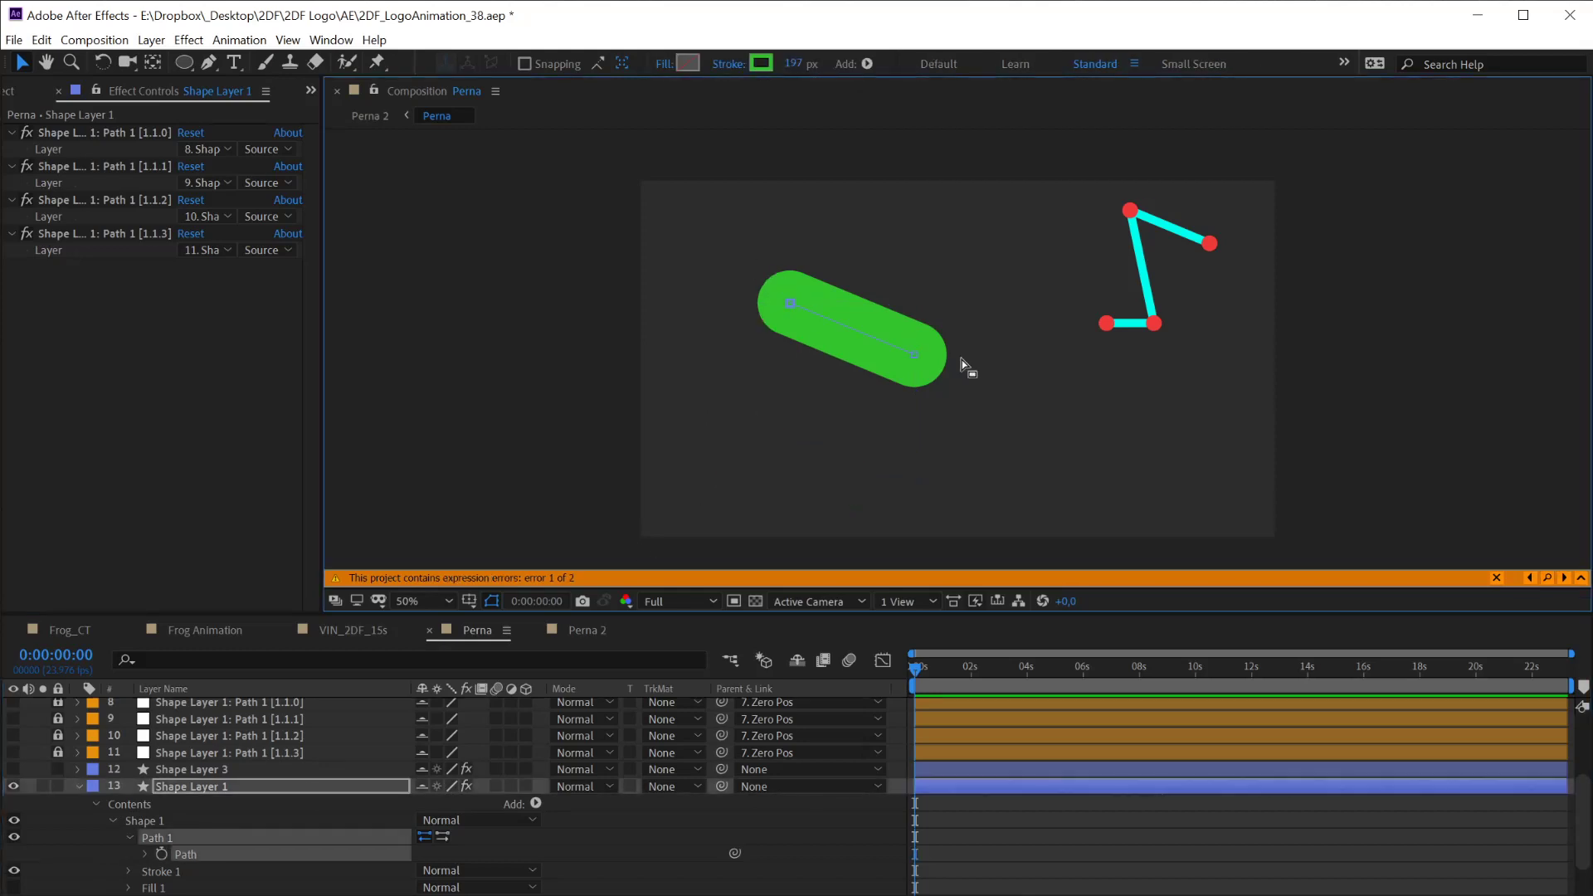
Make Shape Layer 3 visible again and collapse the properties of both leg layers
click(15, 771)
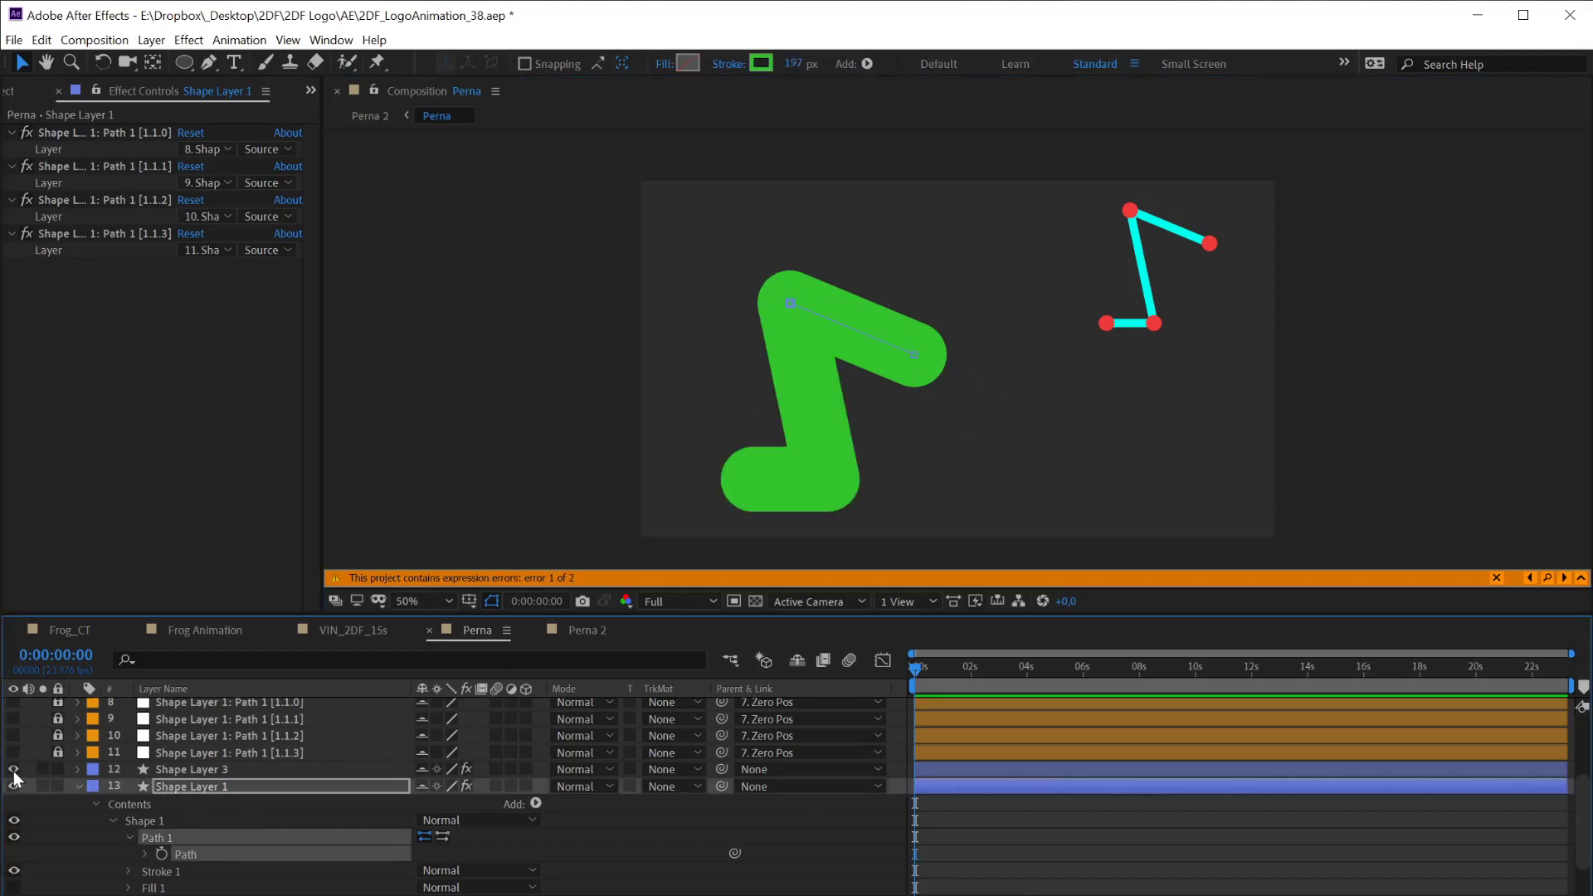
click(75, 771)
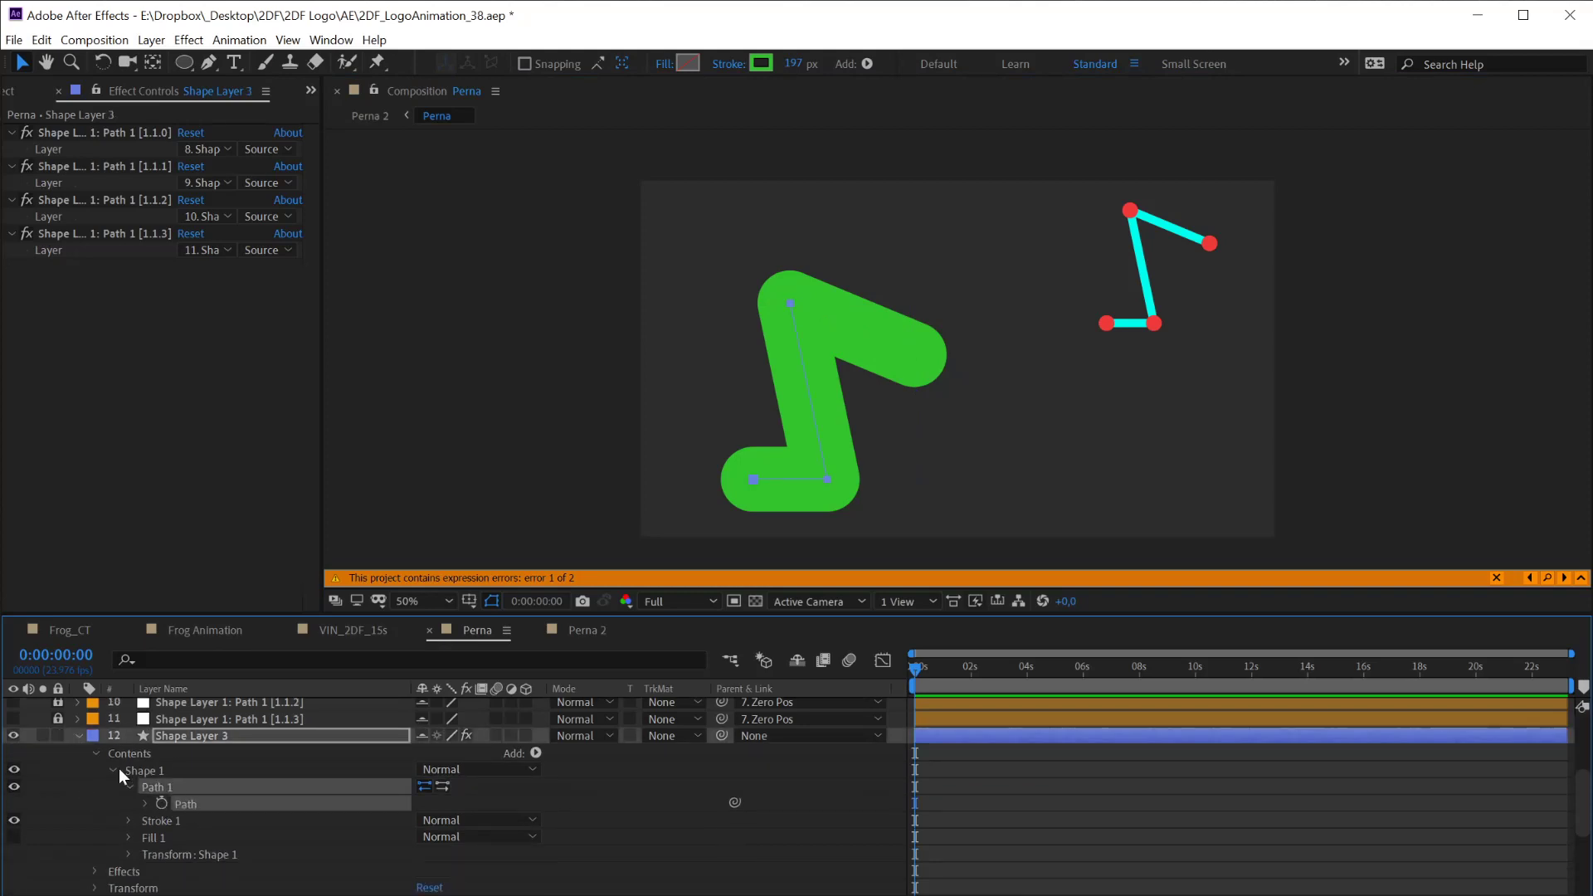
click(78, 735)
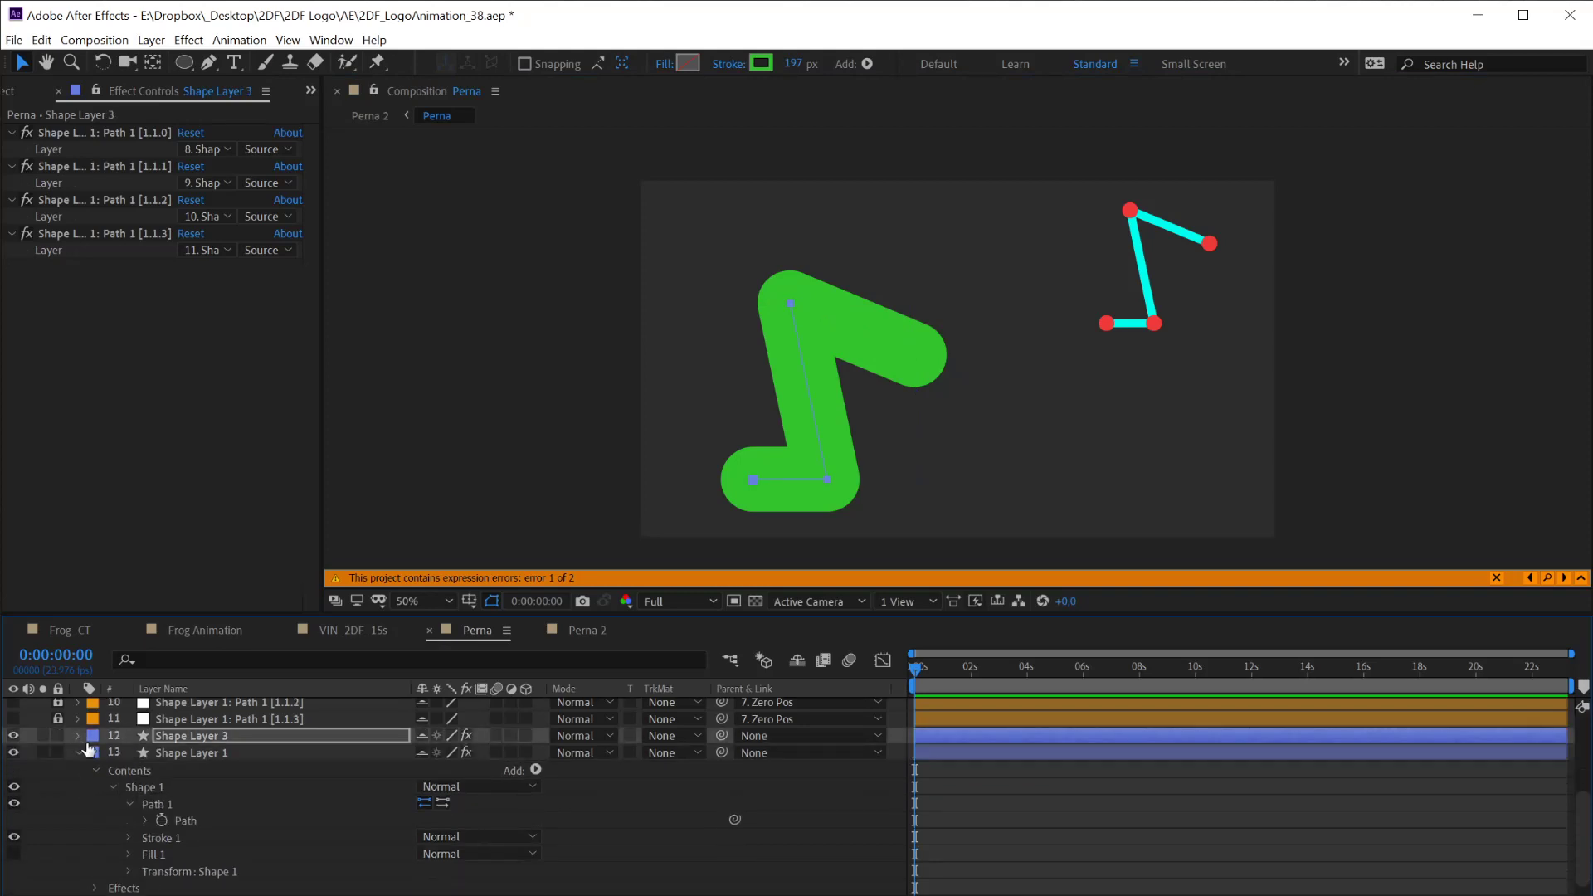
click(77, 752)
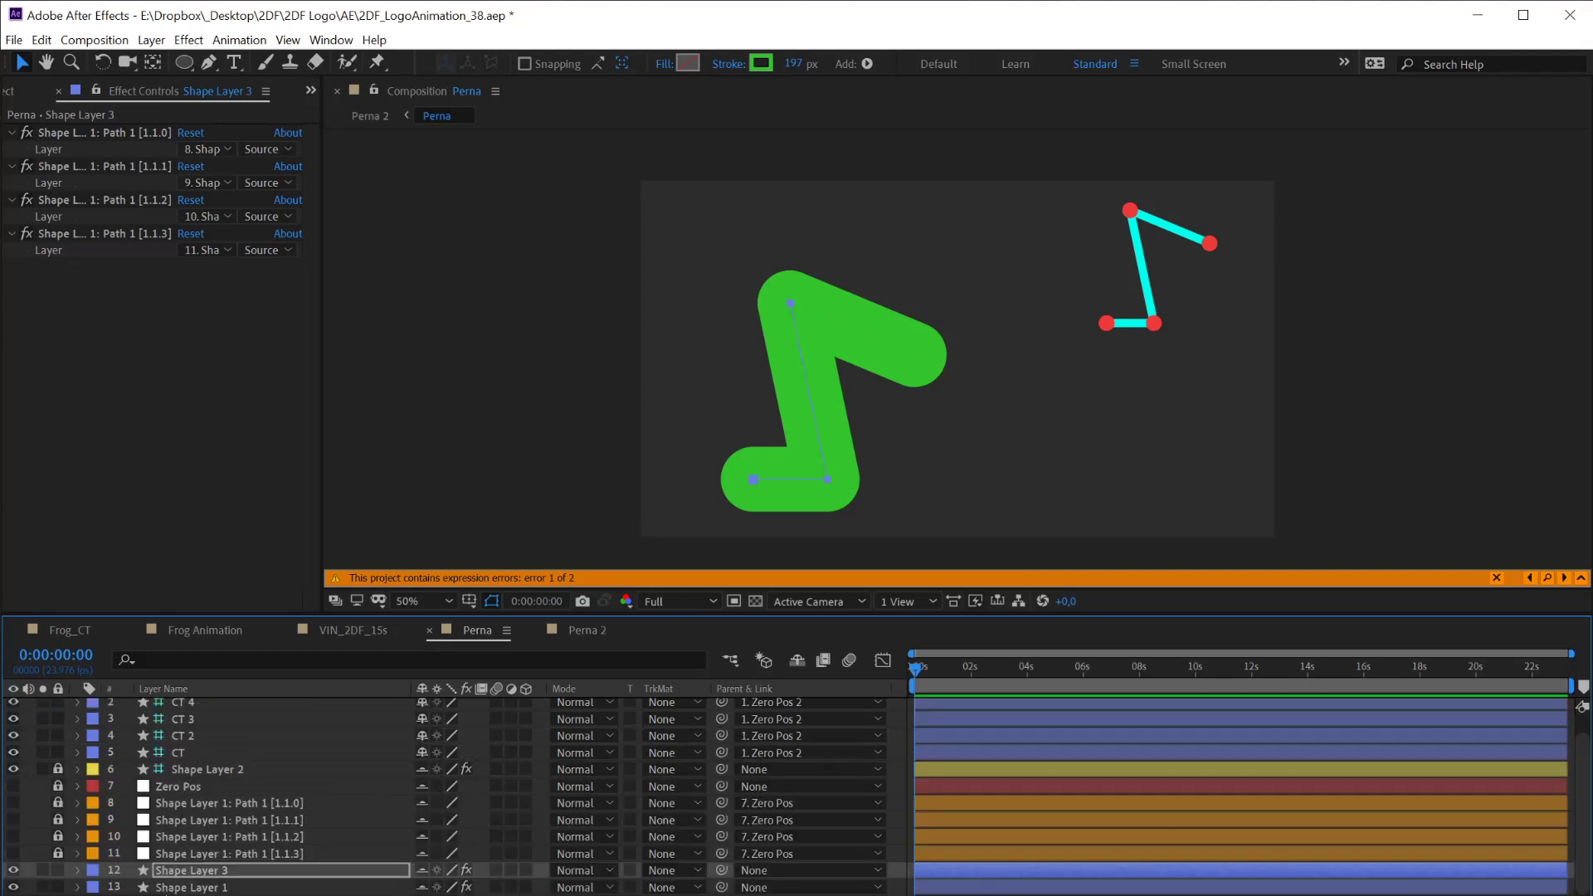
Reduce the stroke width of the upper leg in Shape Layer 1 to 96 px
click(177, 888)
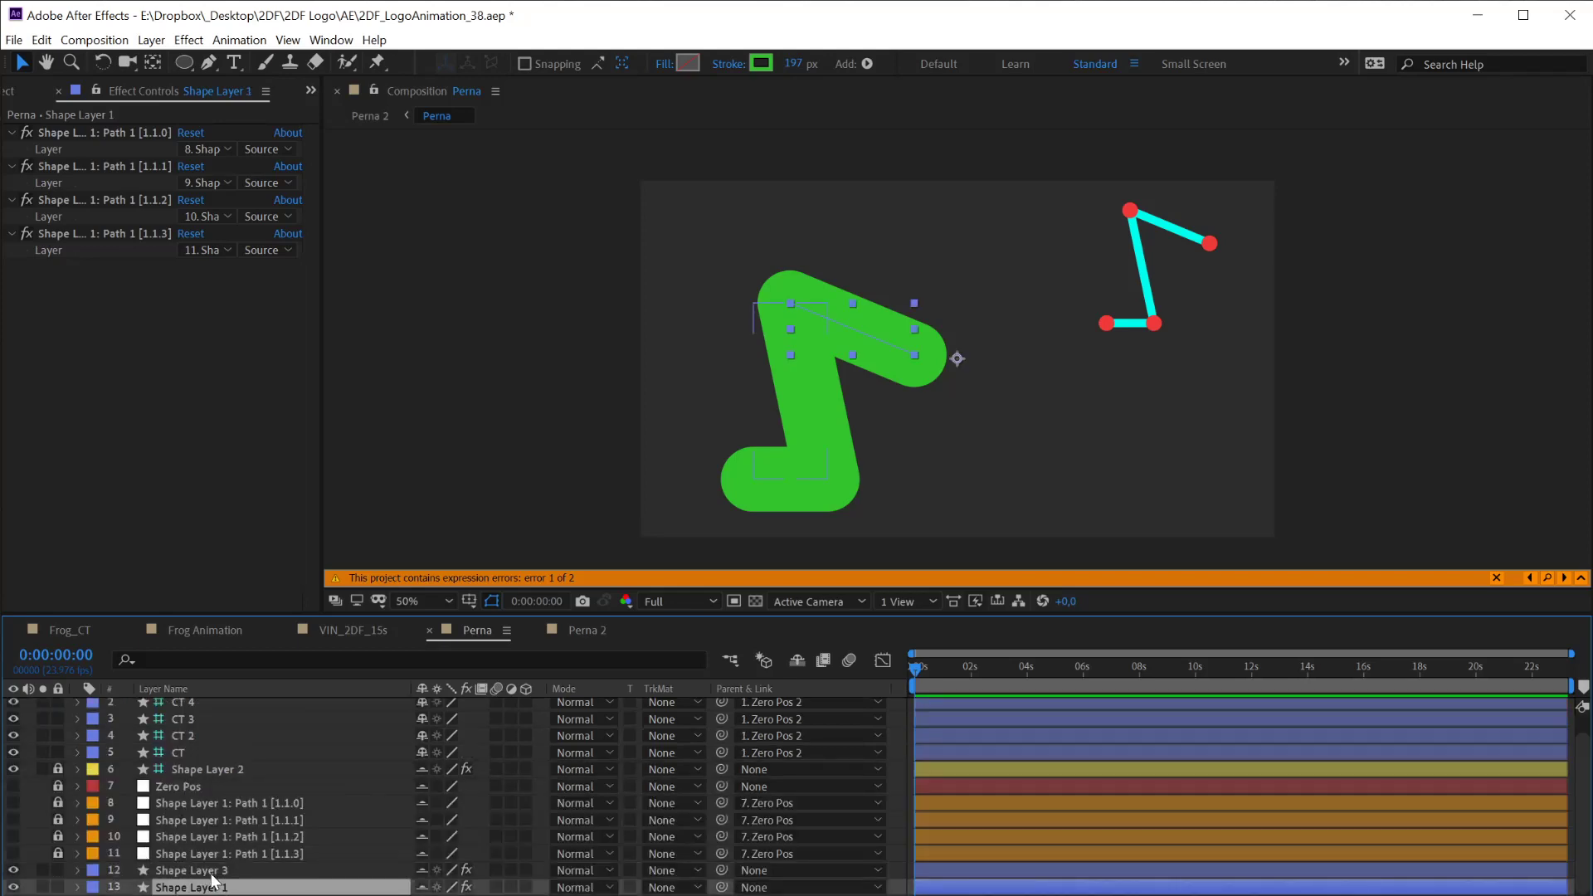
key(h)
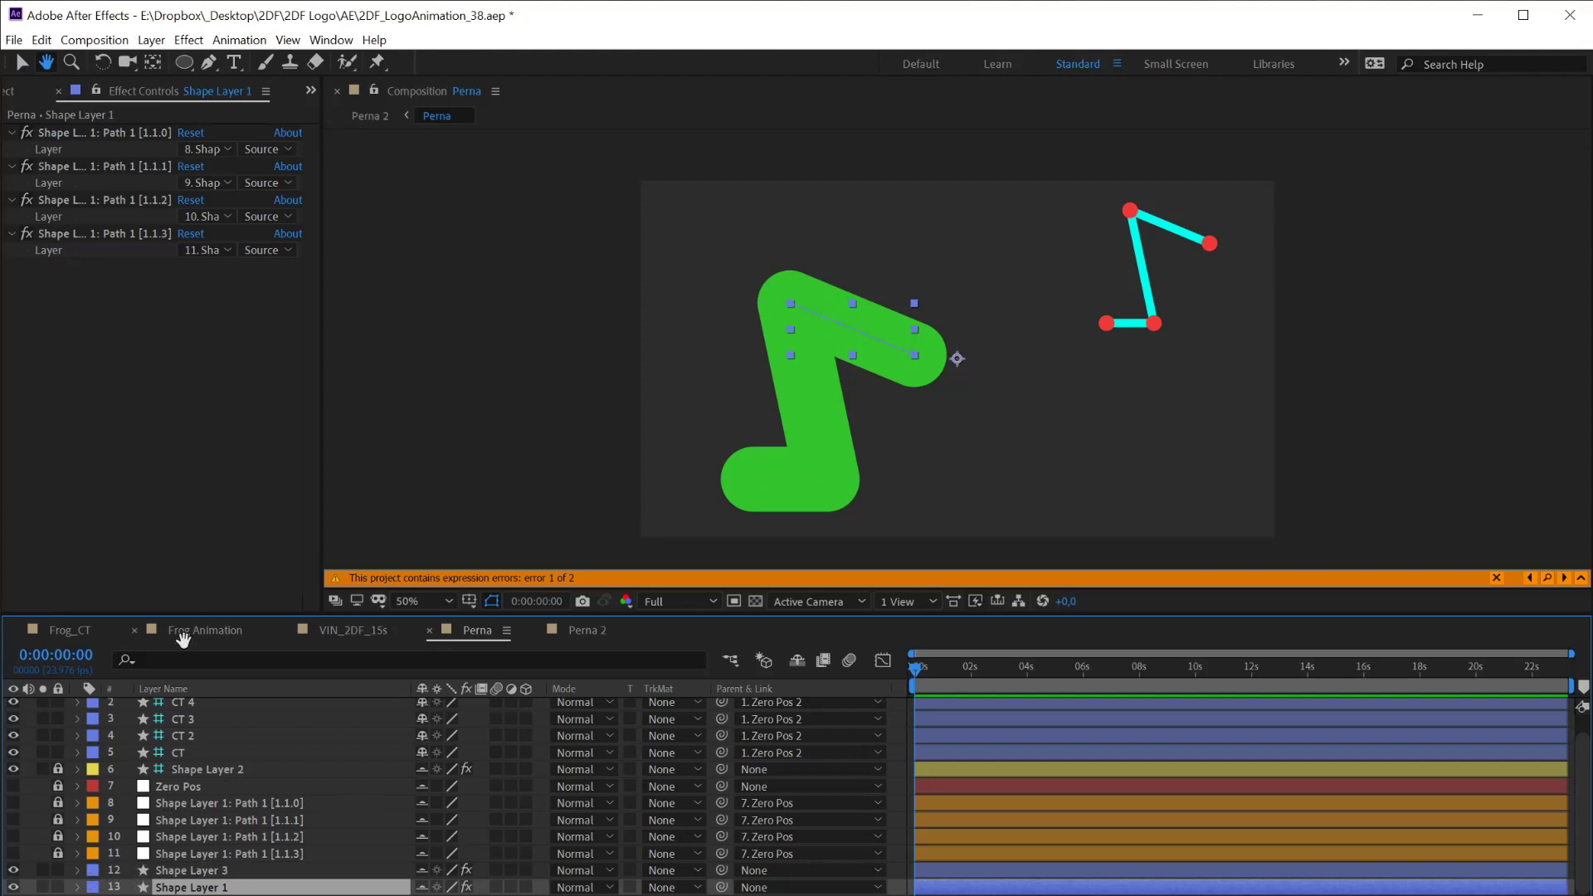
click(77, 887)
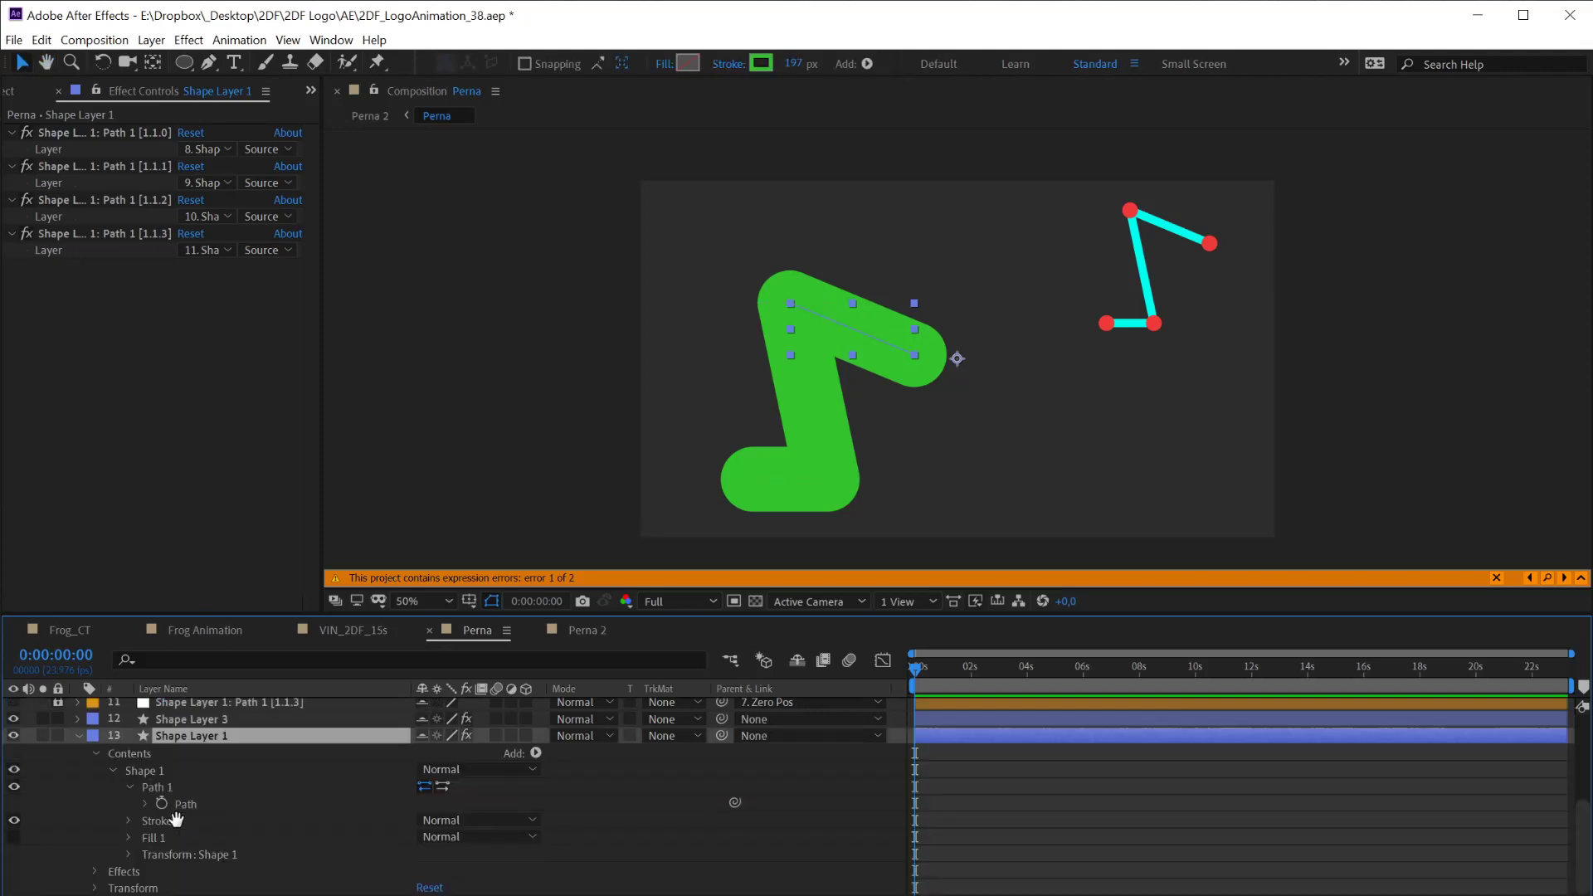
key(v)
click(184, 805)
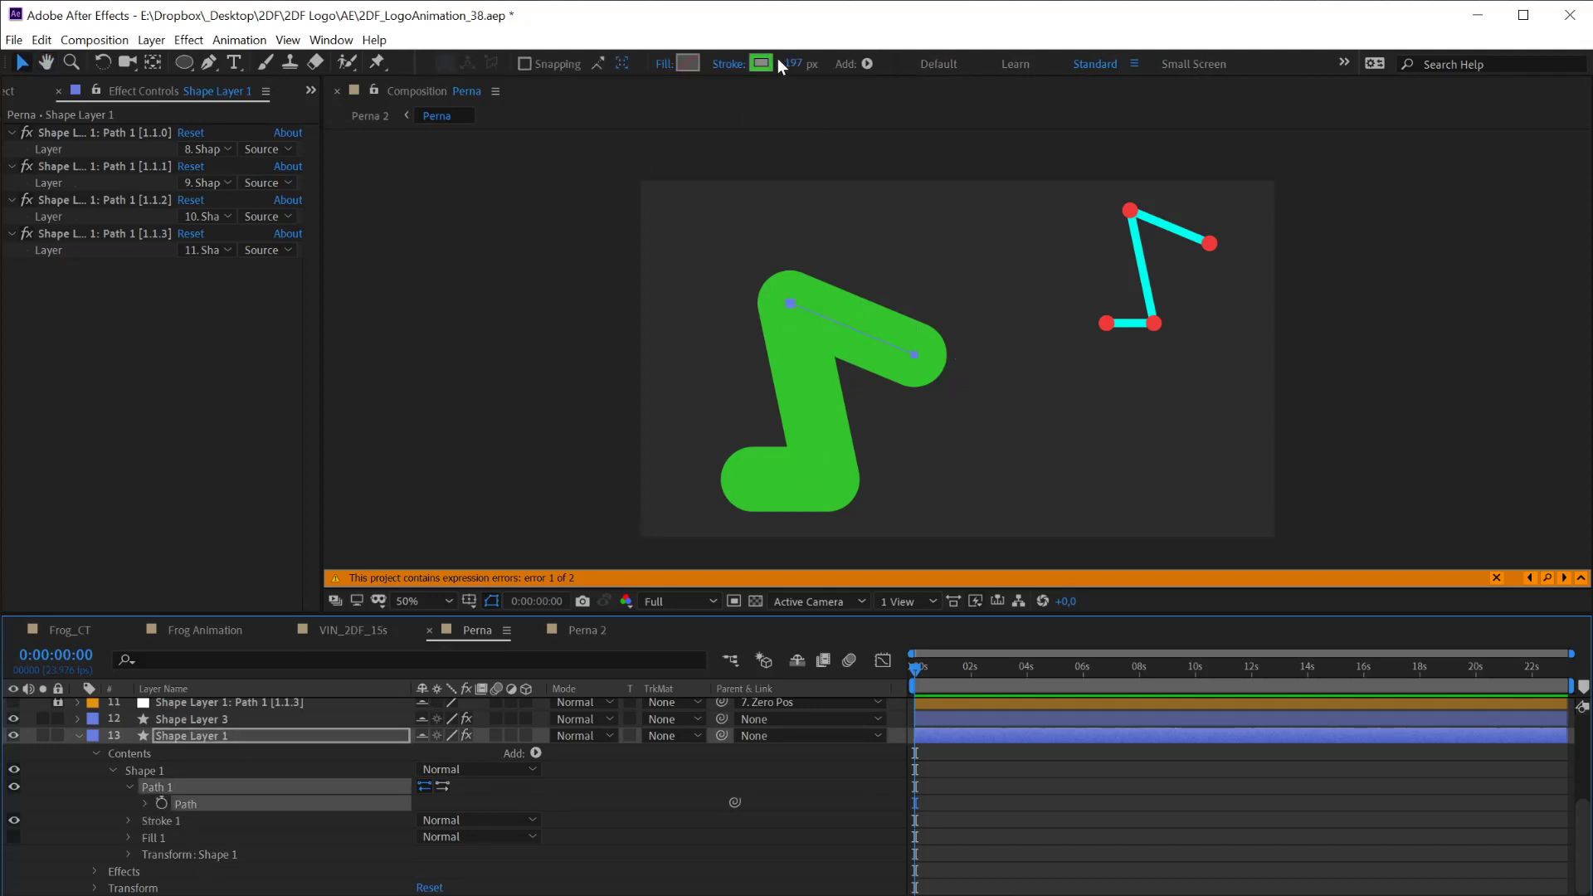
drag(790, 63, 702, 71)
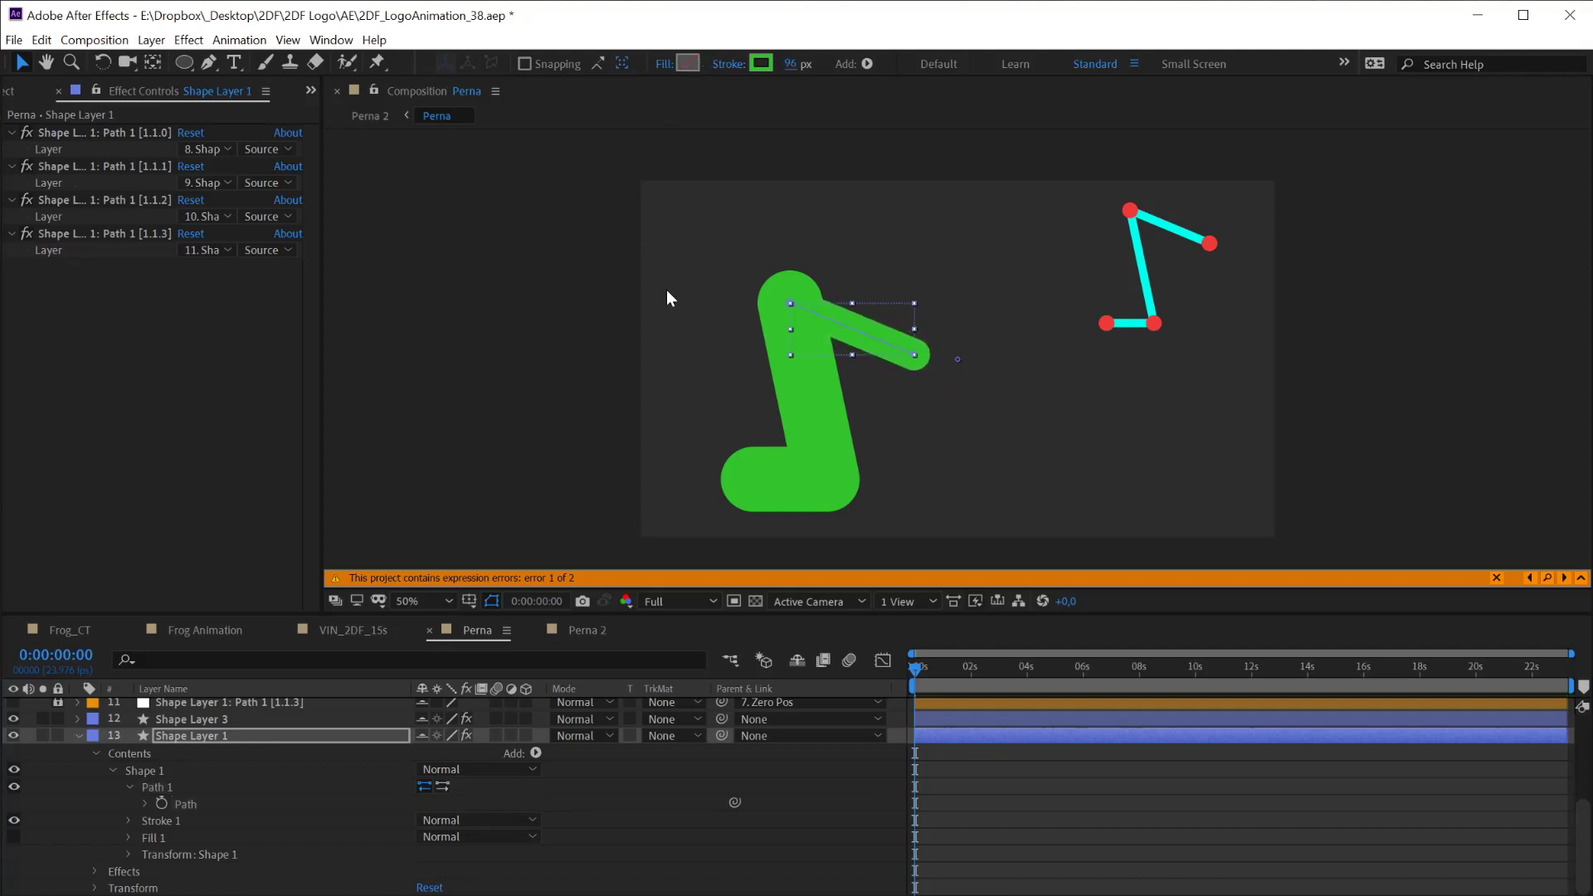
Duplicate Path 1 in Shape Layer 1 and disable the Path expression on the copy
click(159, 787)
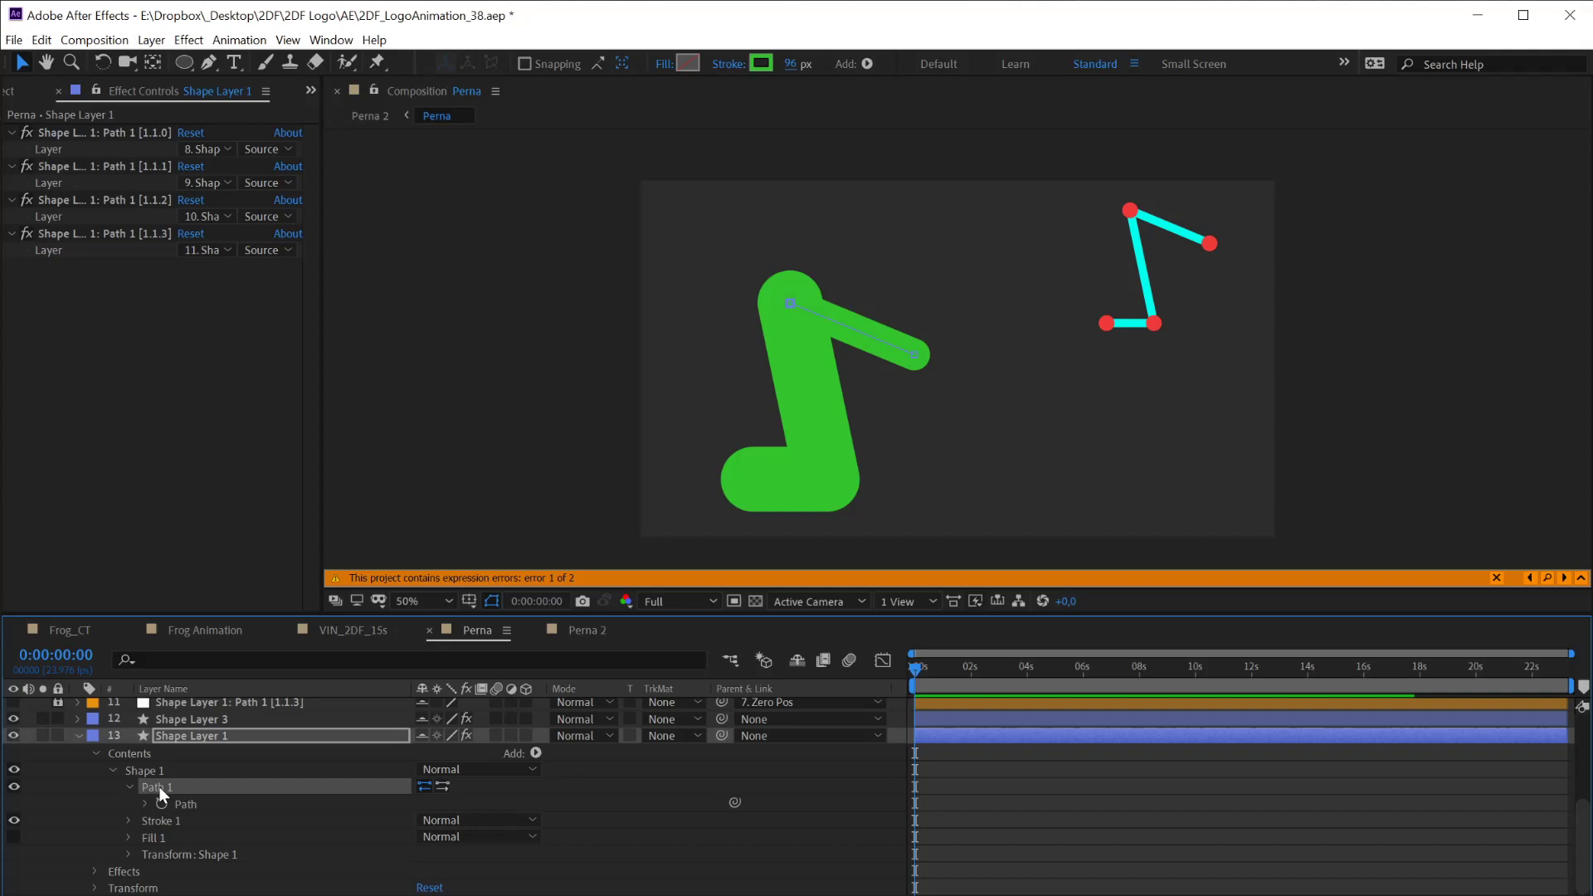
key(ctrl+d)
click(187, 839)
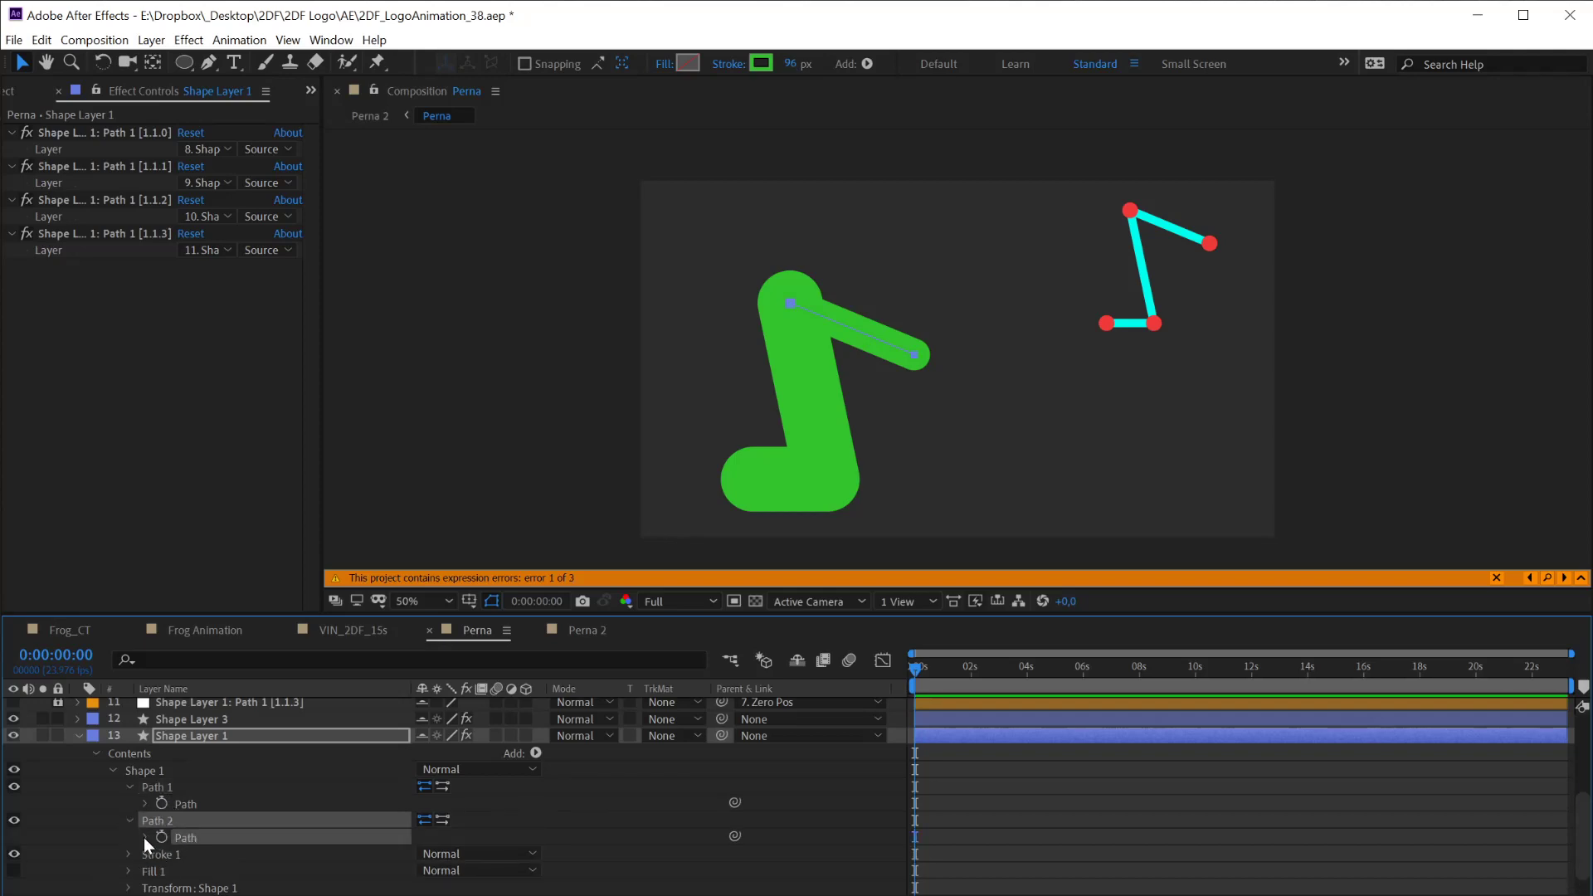
click(145, 837)
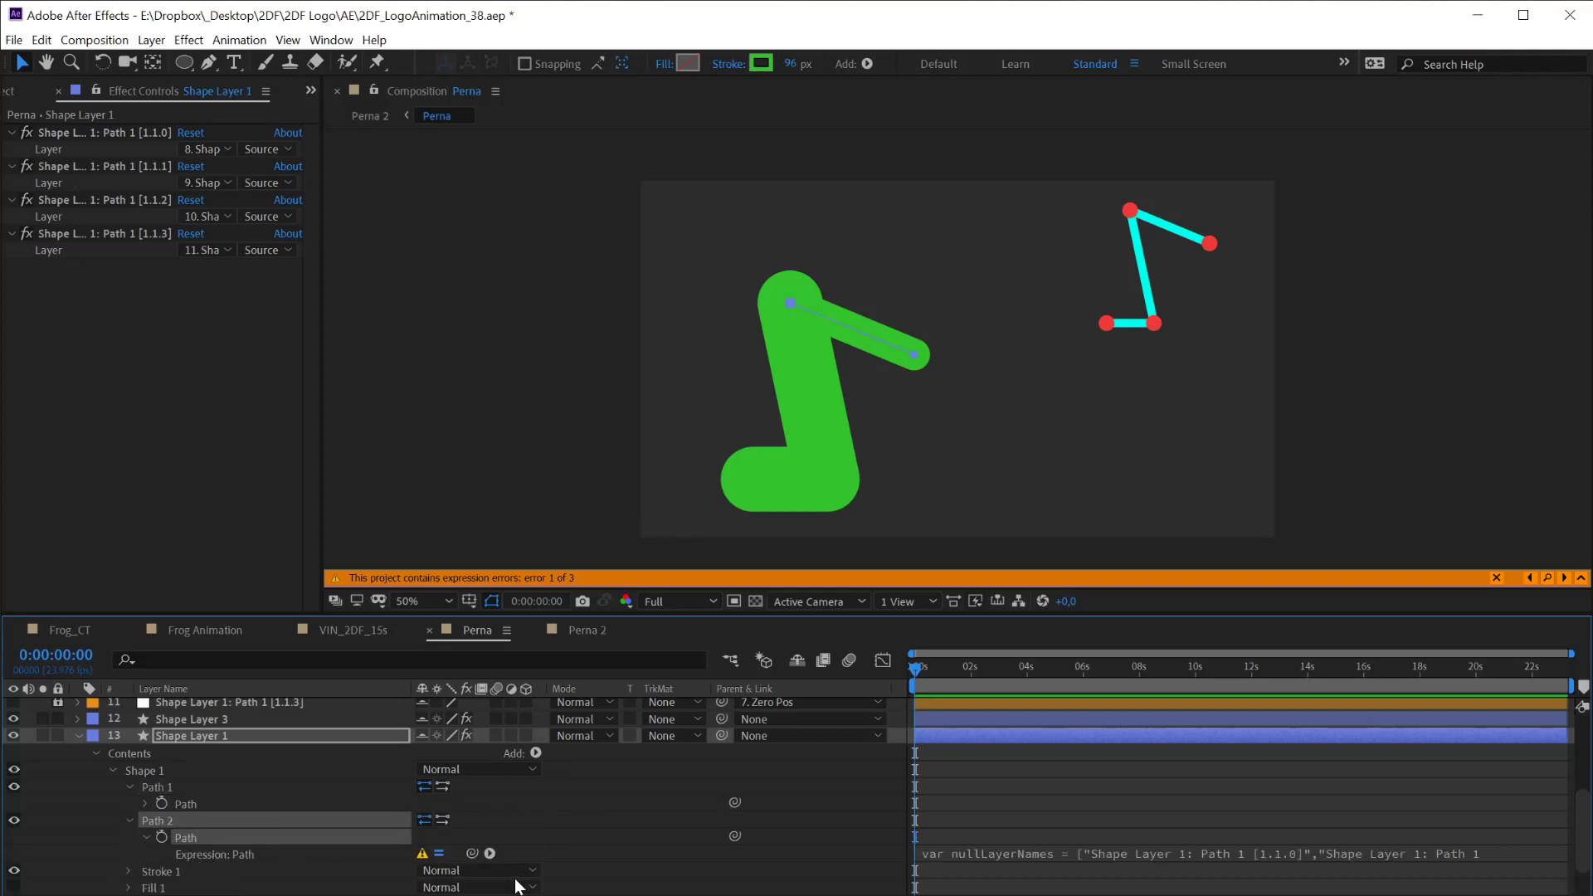
click(439, 854)
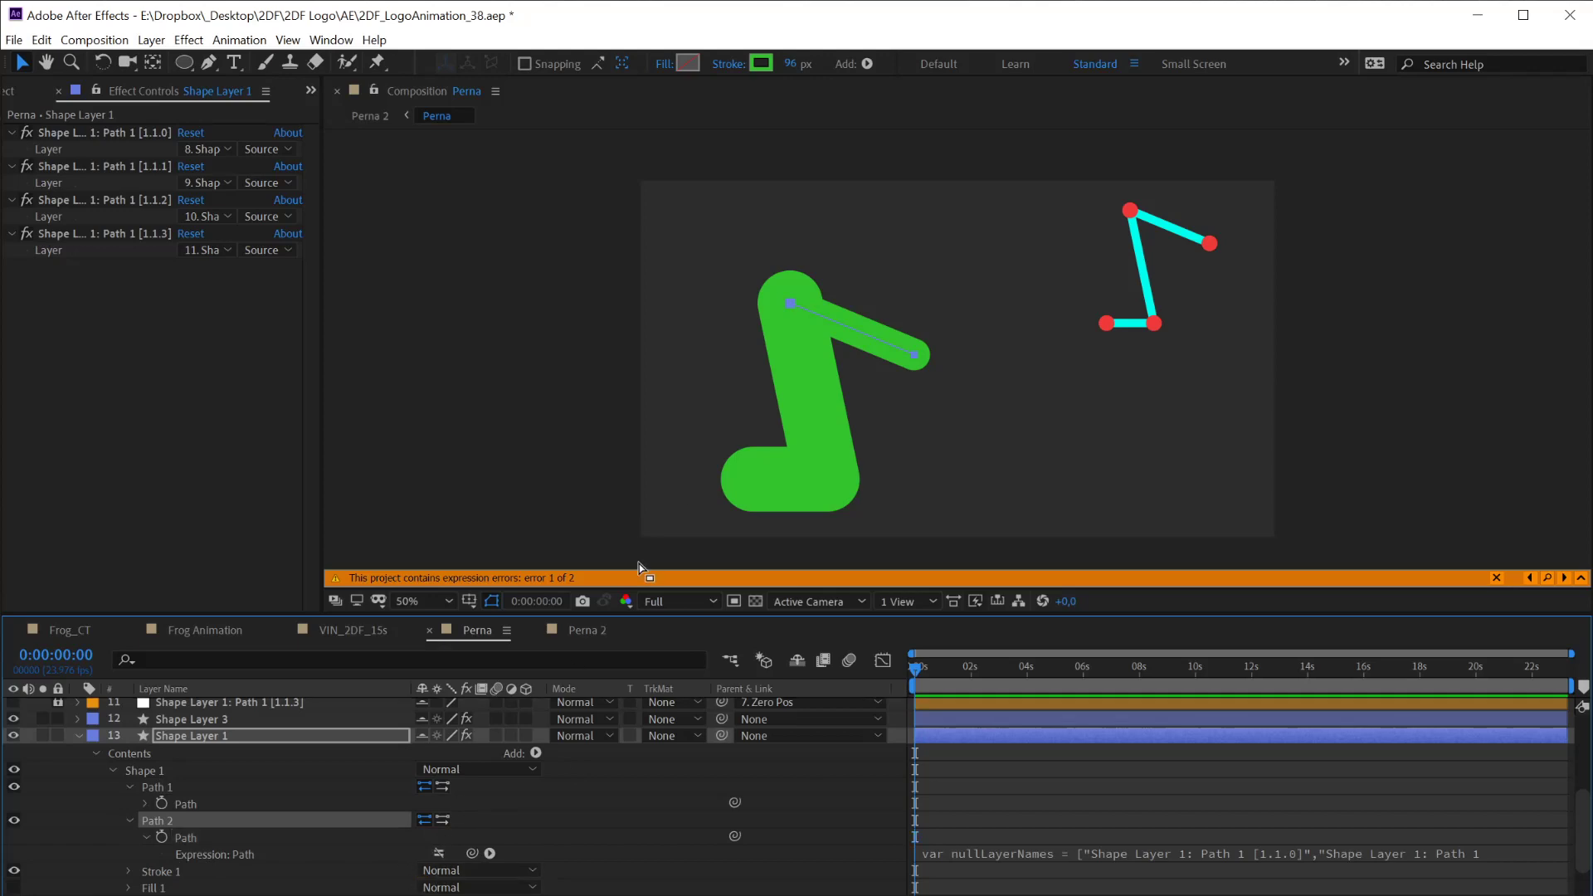
click(790, 305)
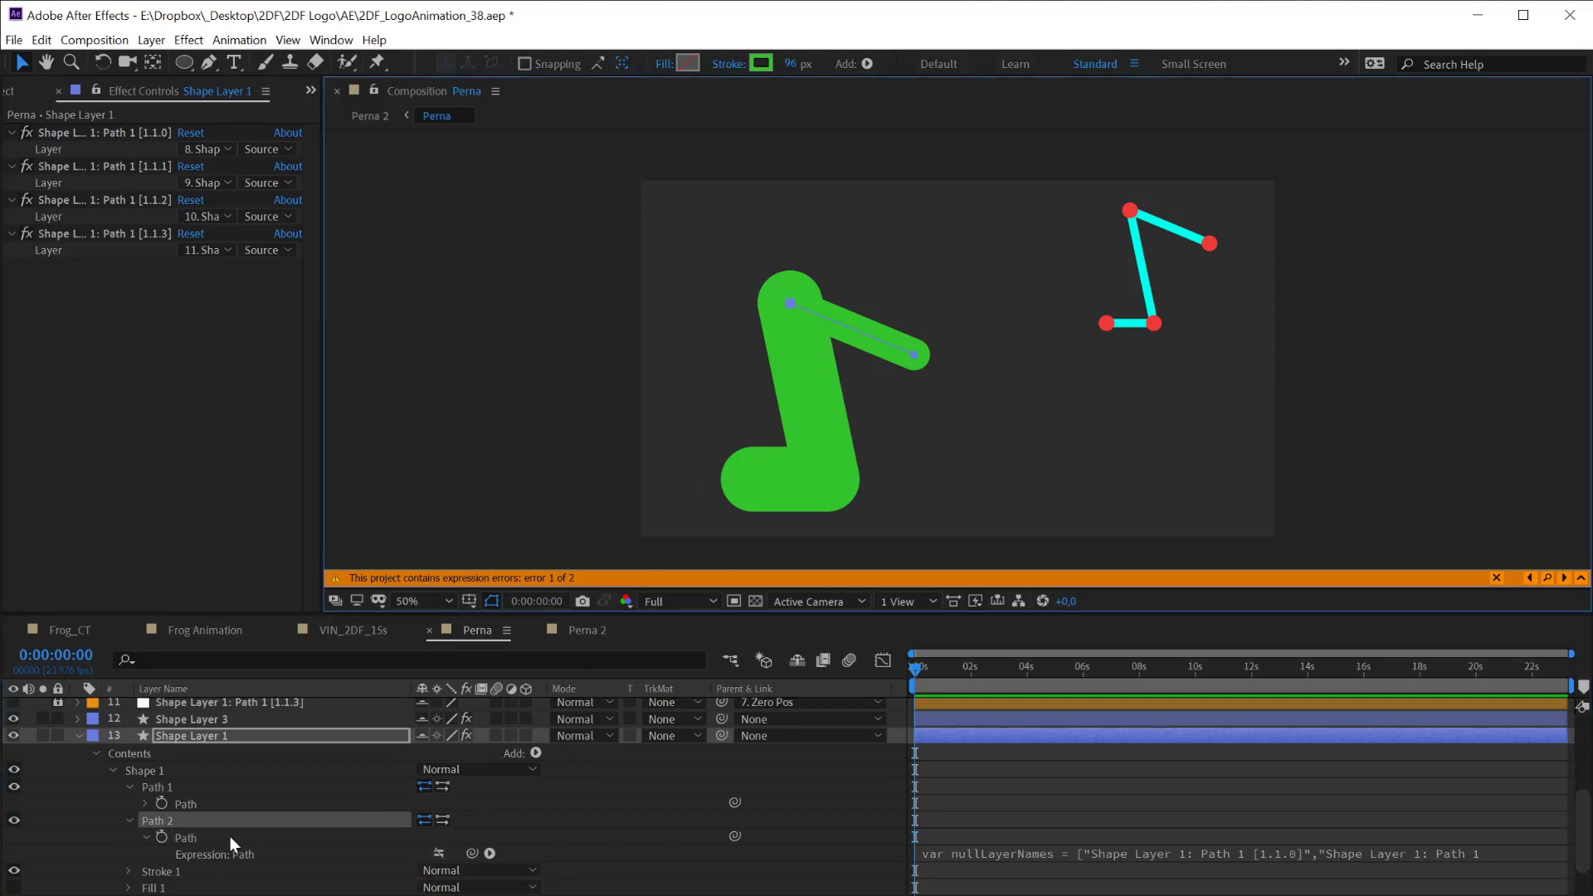
Hide Path 1 in Shape Layer 1 and move the knee point of Path 2 slightly up and toward the thigh
click(197, 836)
click(787, 302)
click(786, 302)
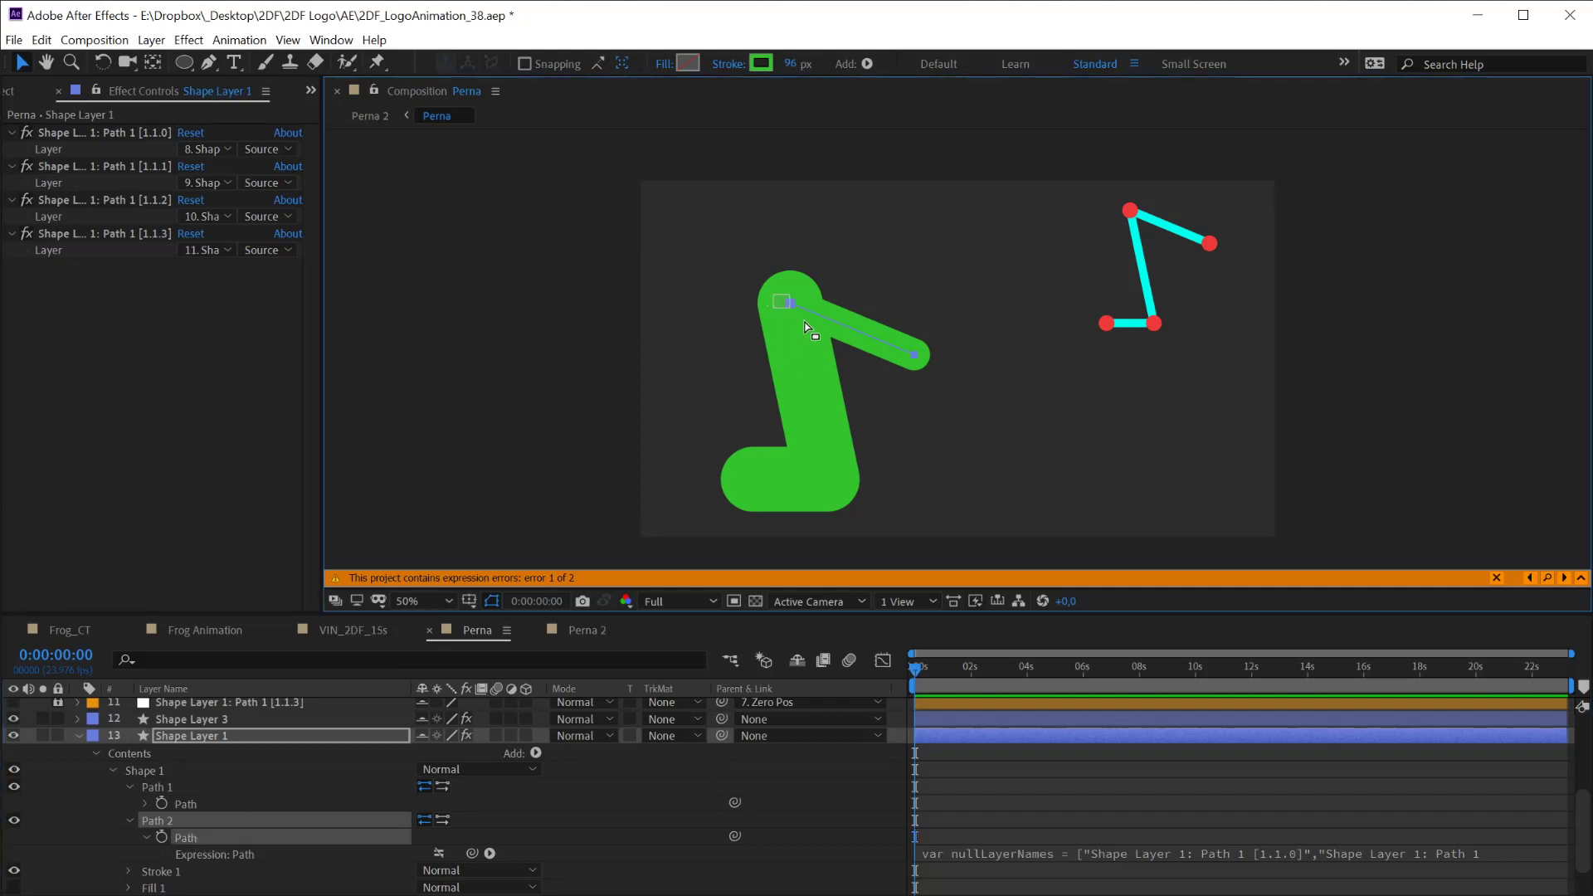
mouse_move(14, 787)
mouse_down()
mouse_move(15, 820)
mouse_move(17, 795)
mouse_up()
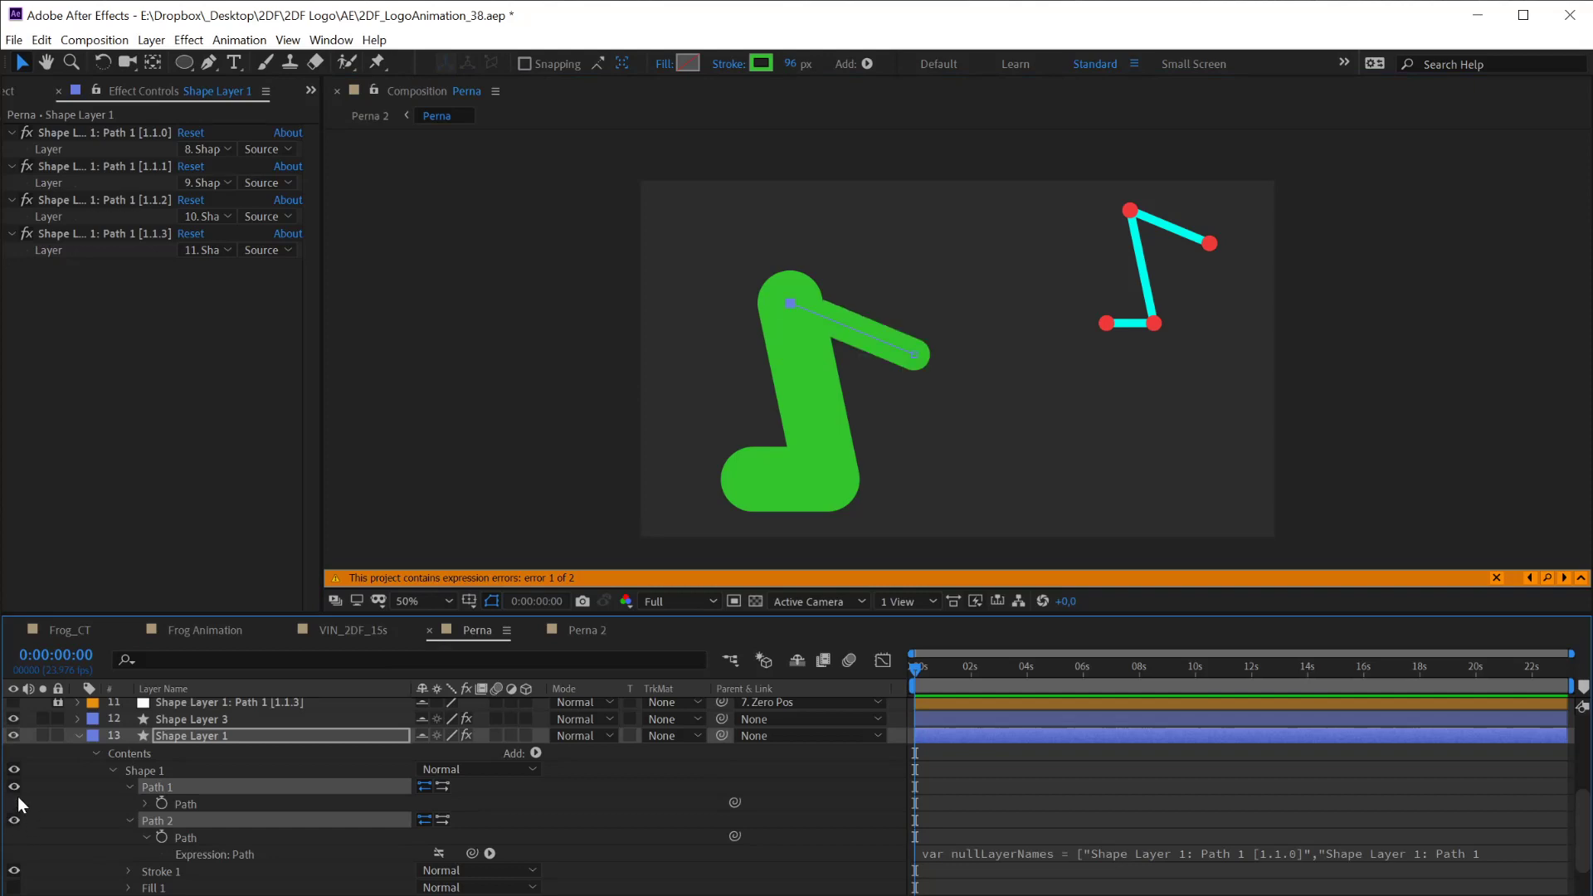
click(56, 796)
click(162, 833)
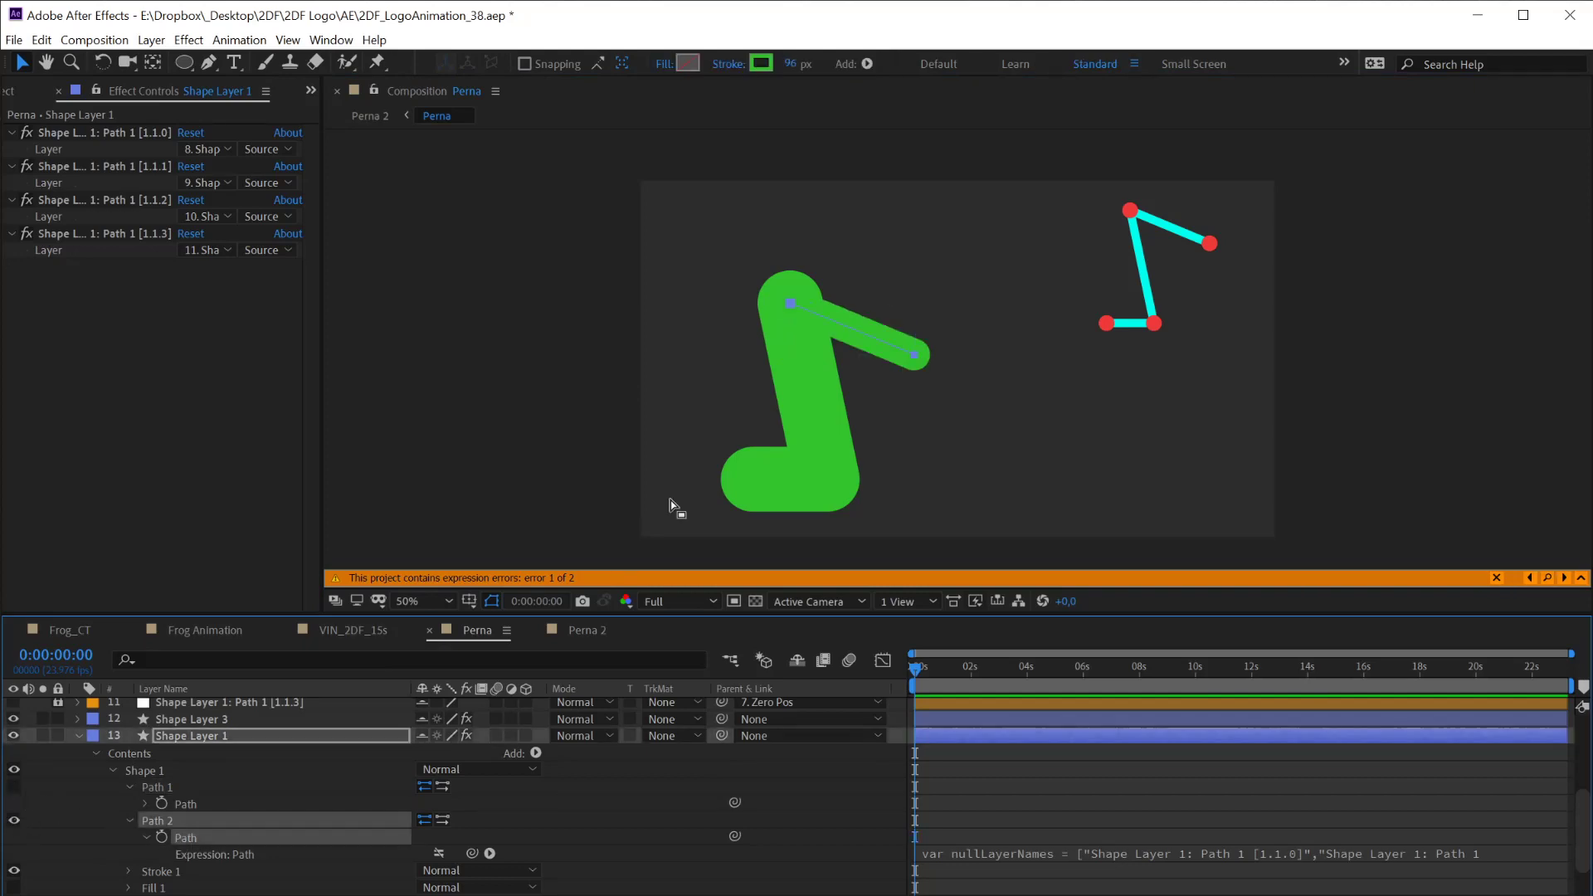
click(788, 303)
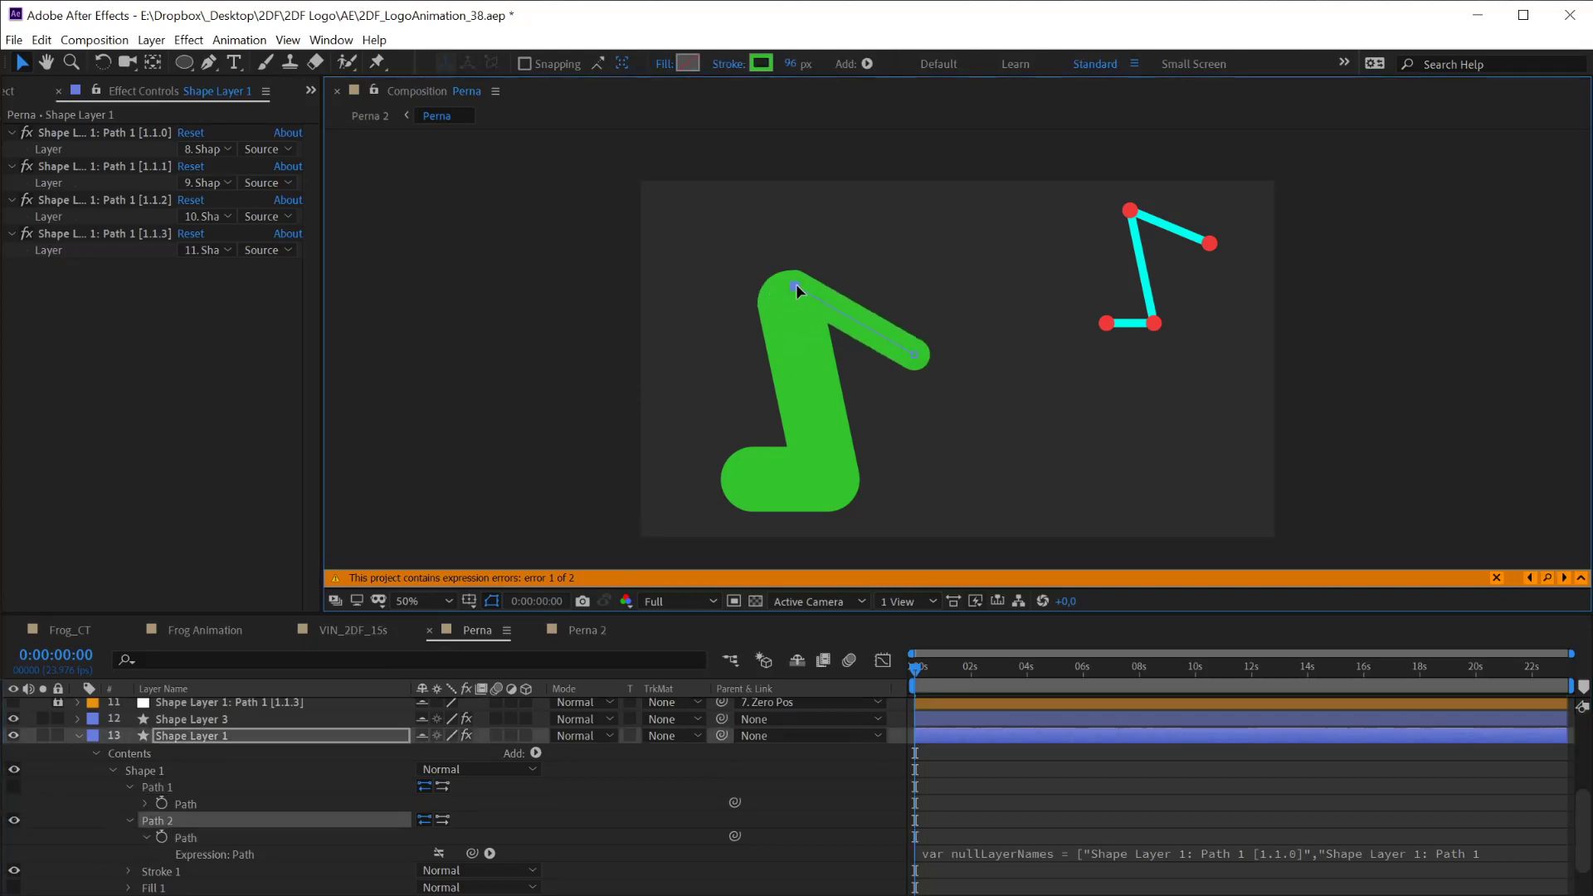
drag(795, 287, 798, 296)
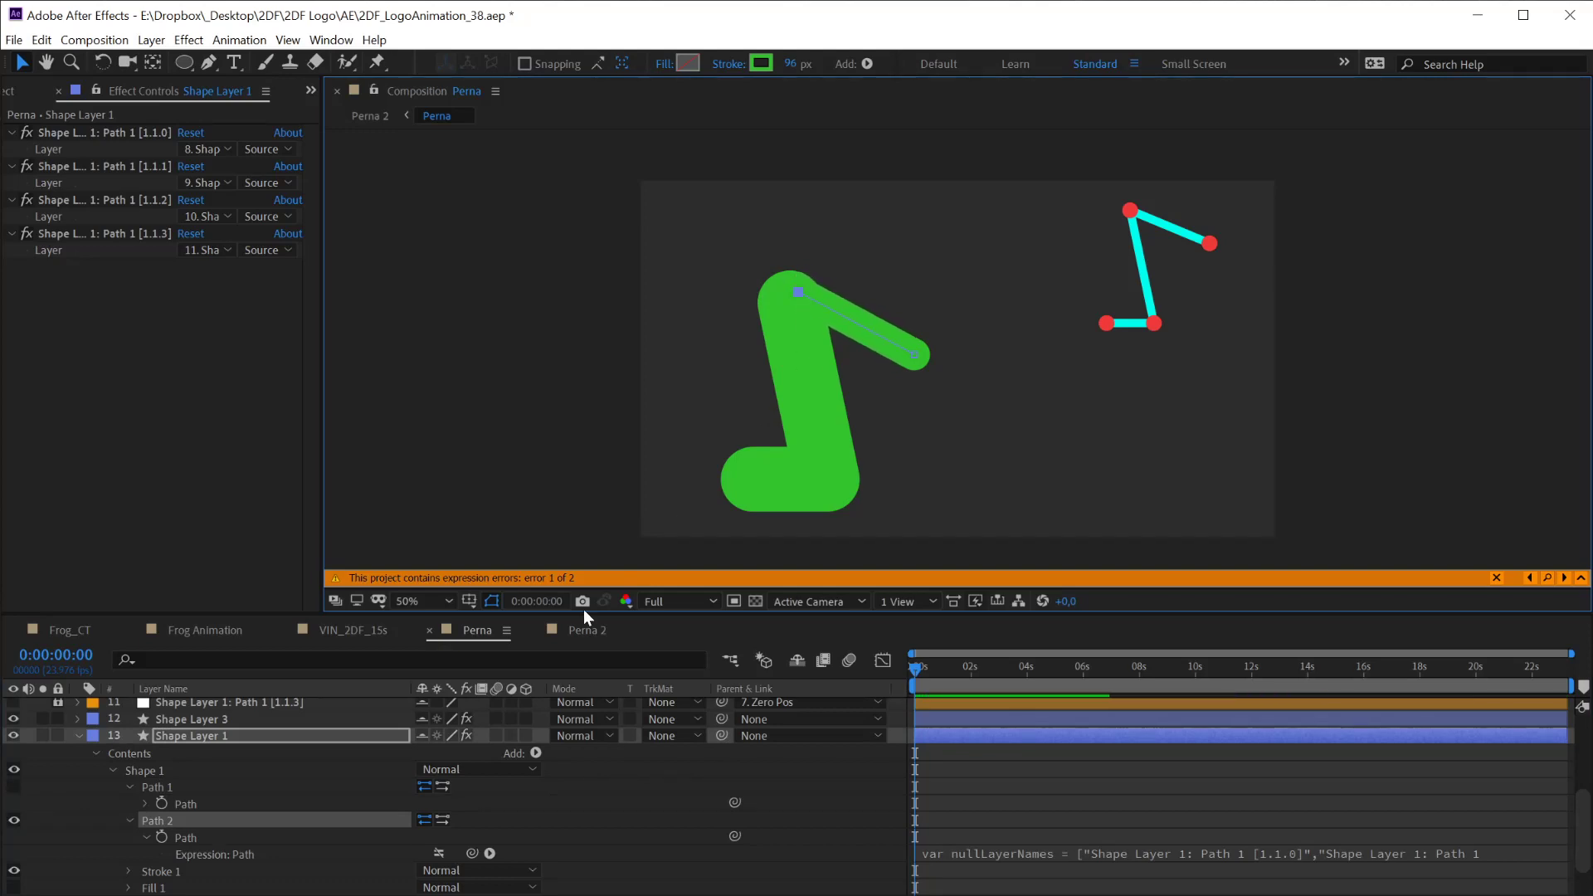
Show Path 1 again, move its knee point slightly down, and fine-tune both paths' knee points to widen the thigh at the knee
click(13, 791)
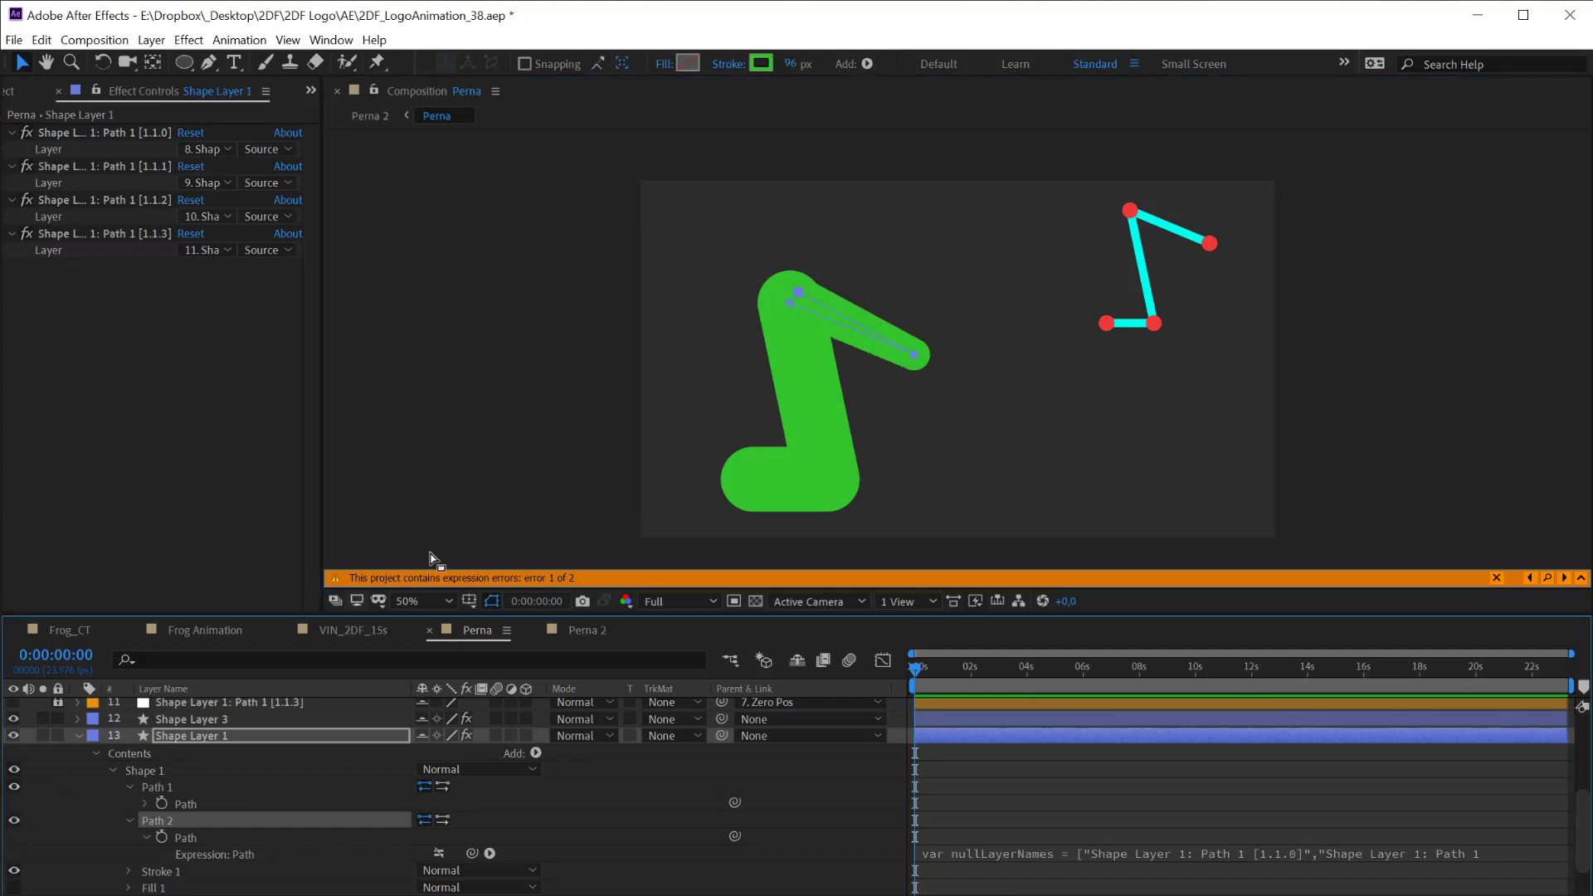
drag(789, 302, 789, 314)
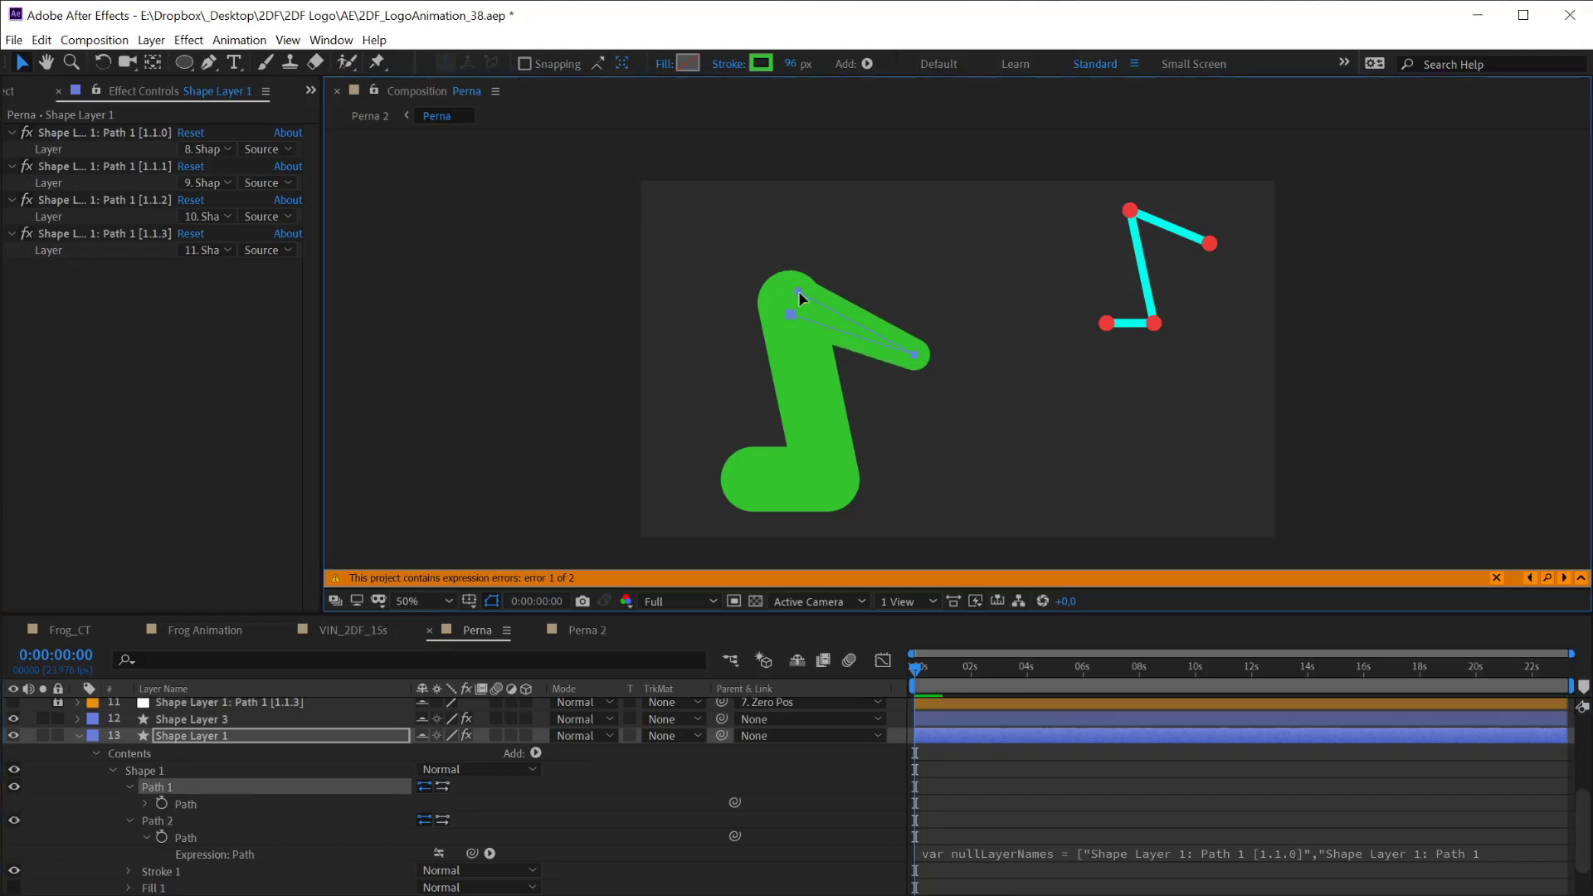
click(799, 290)
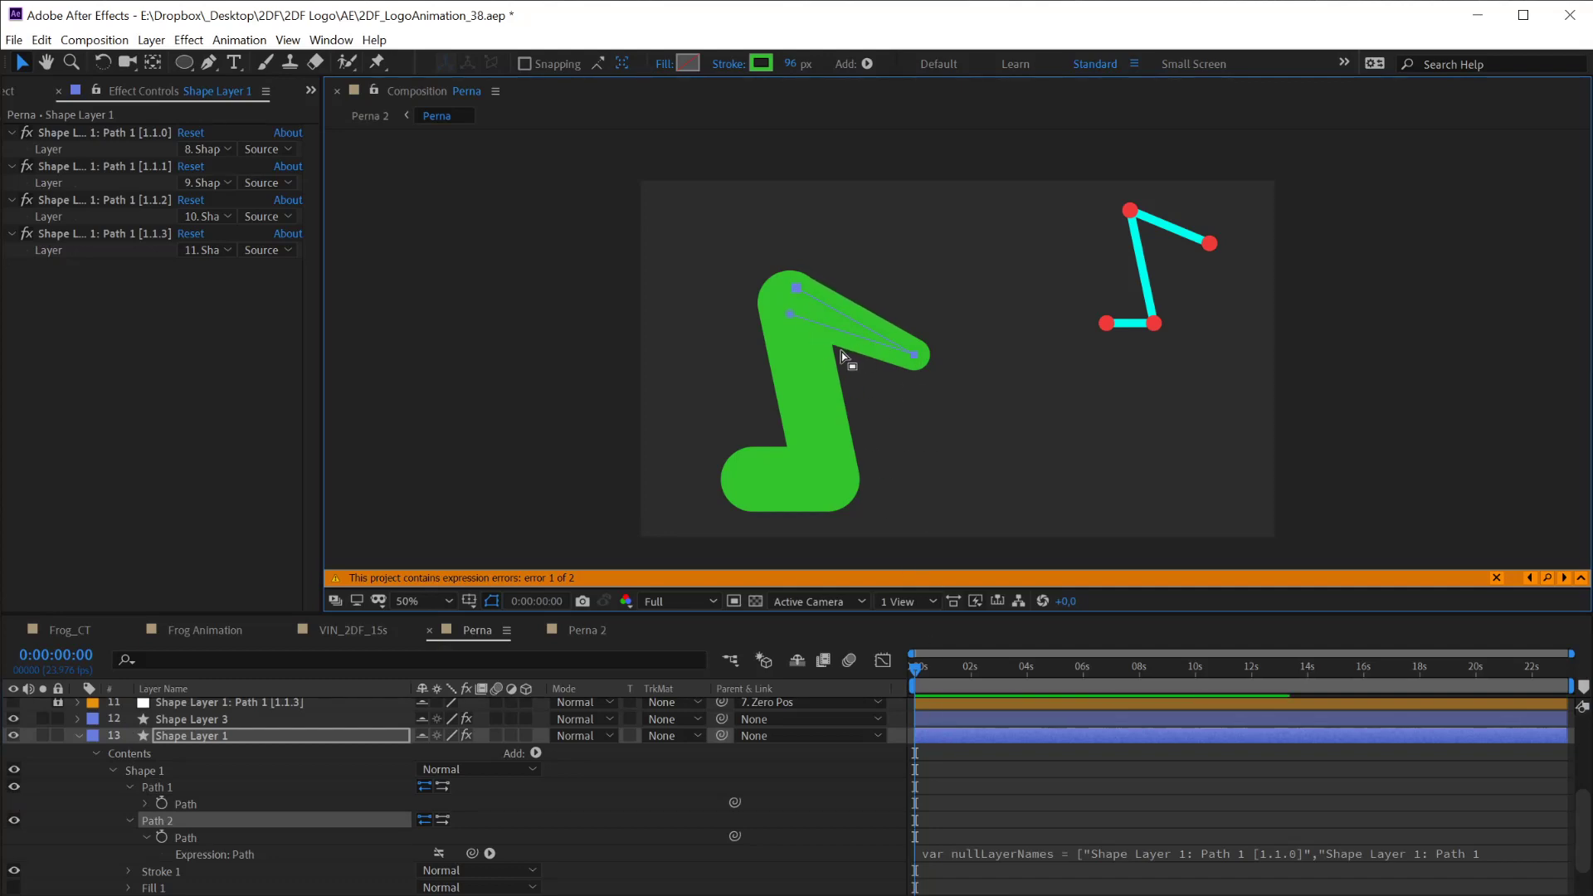
click(789, 315)
drag(789, 315, 787, 313)
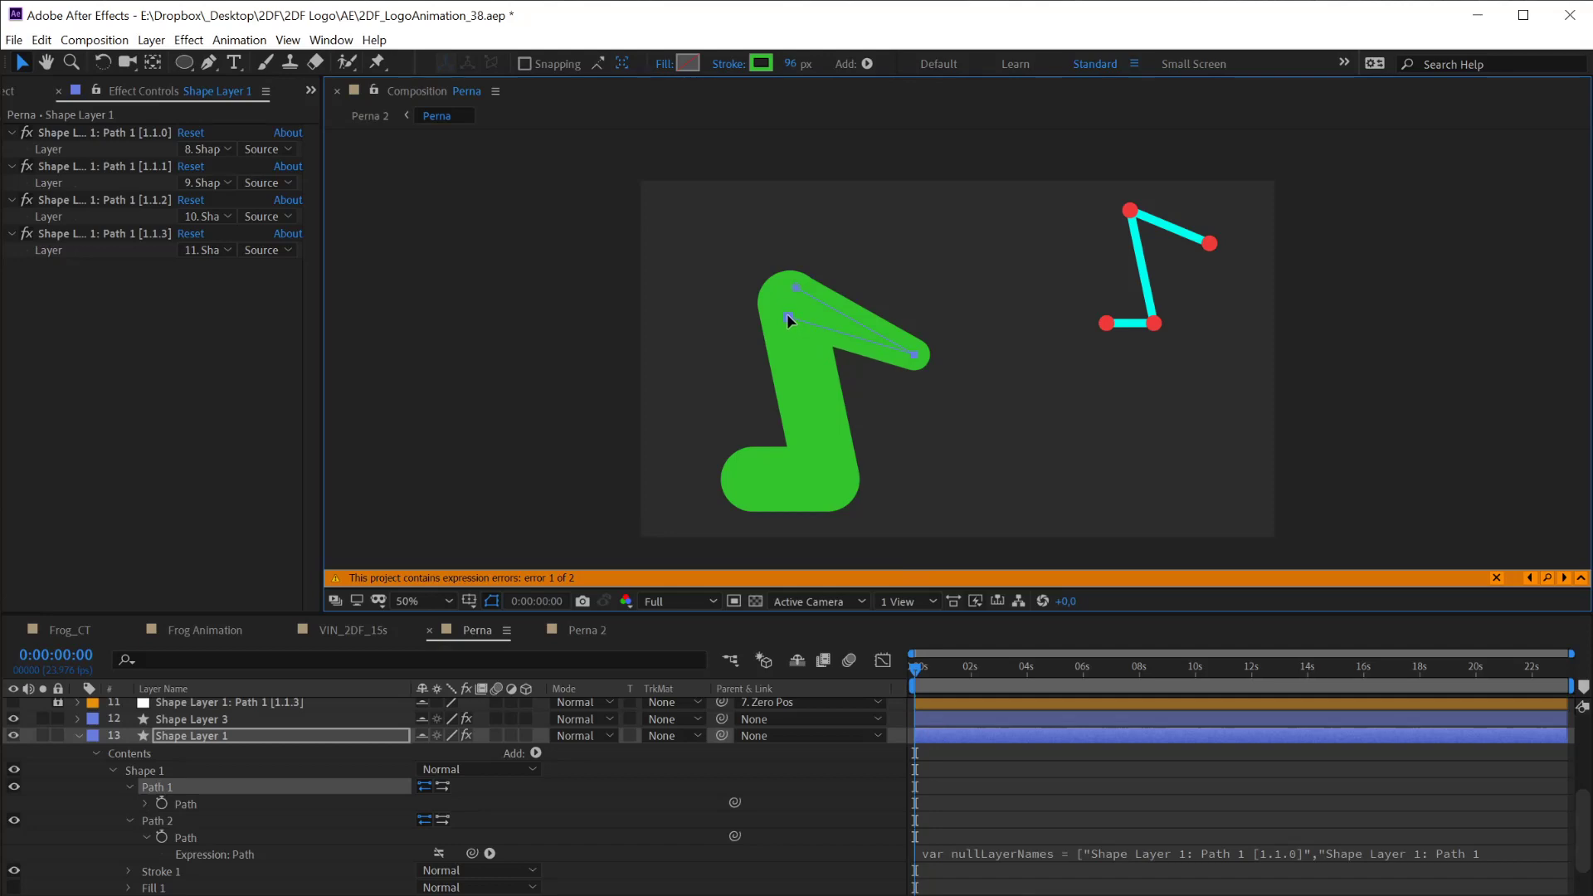
click(795, 285)
drag(792, 286, 795, 288)
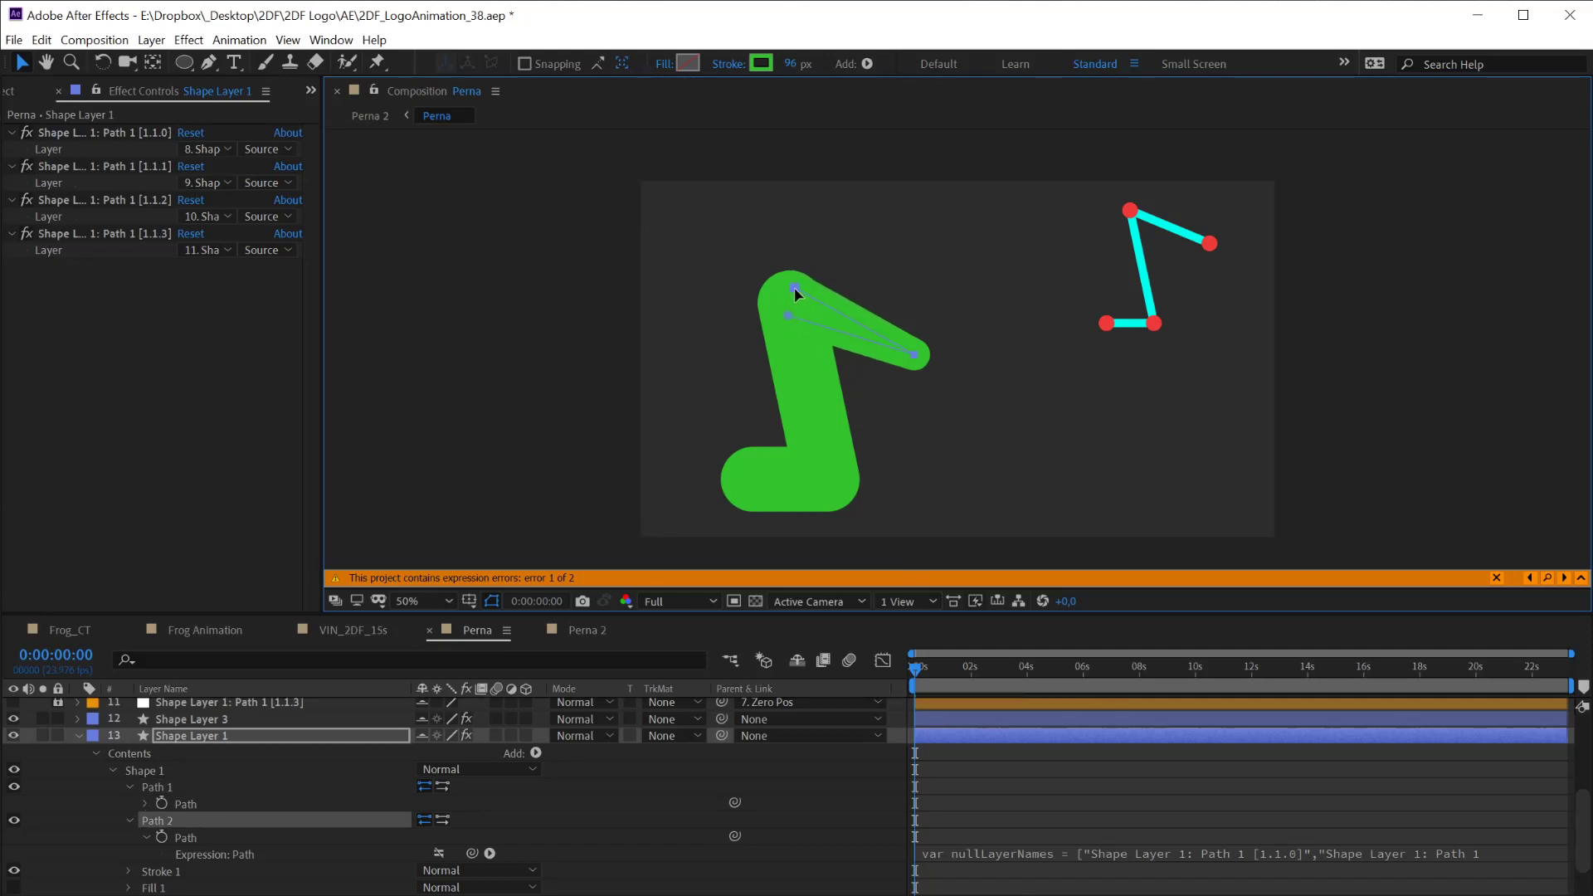
click(829, 422)
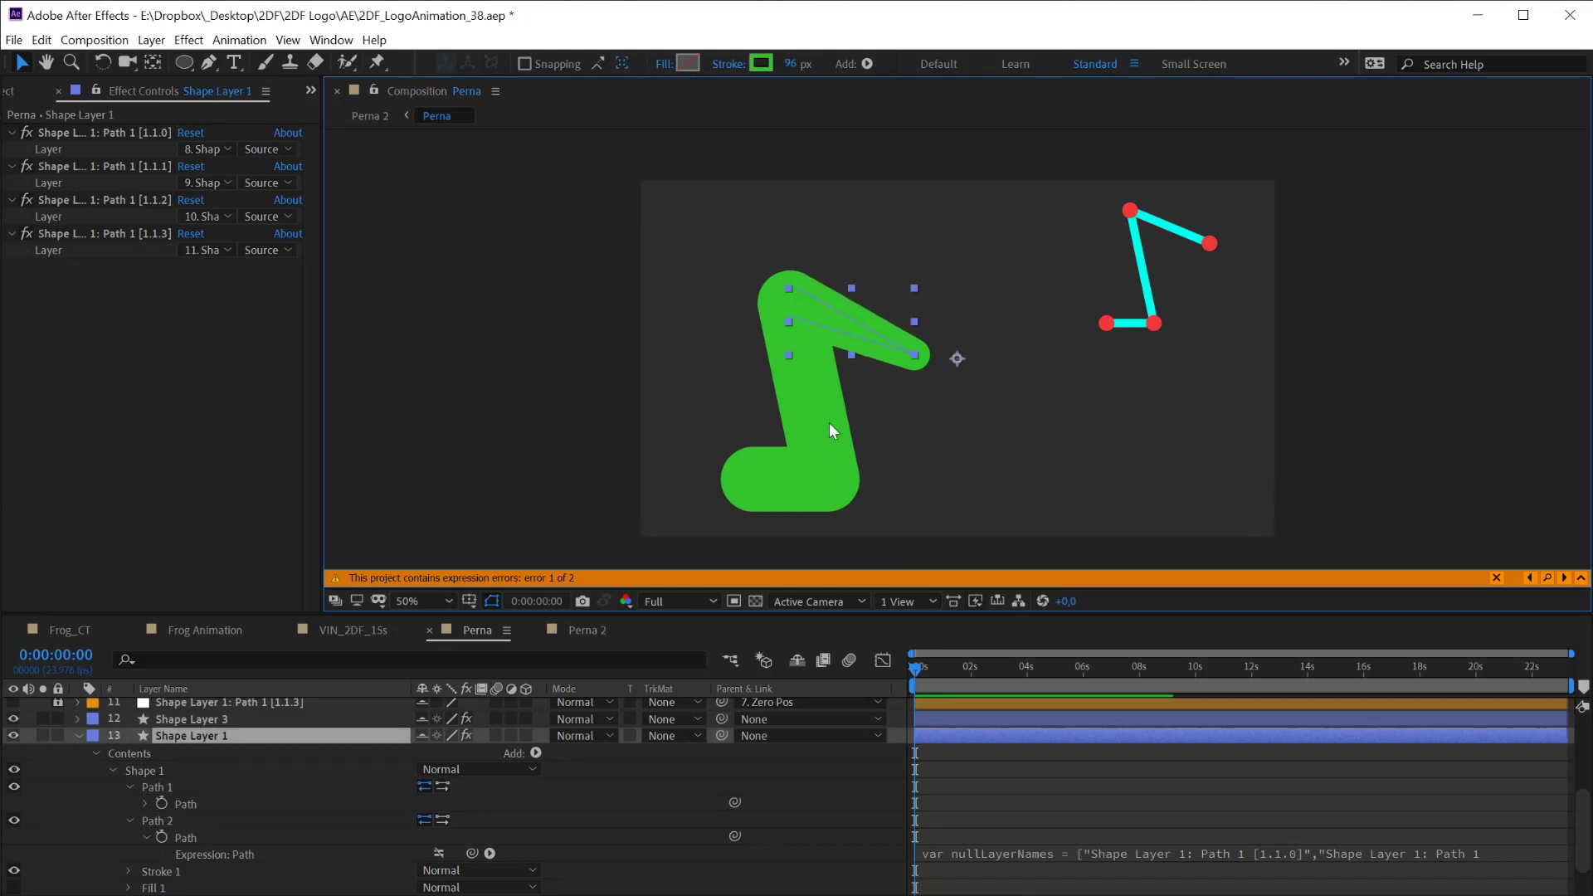
click(503, 410)
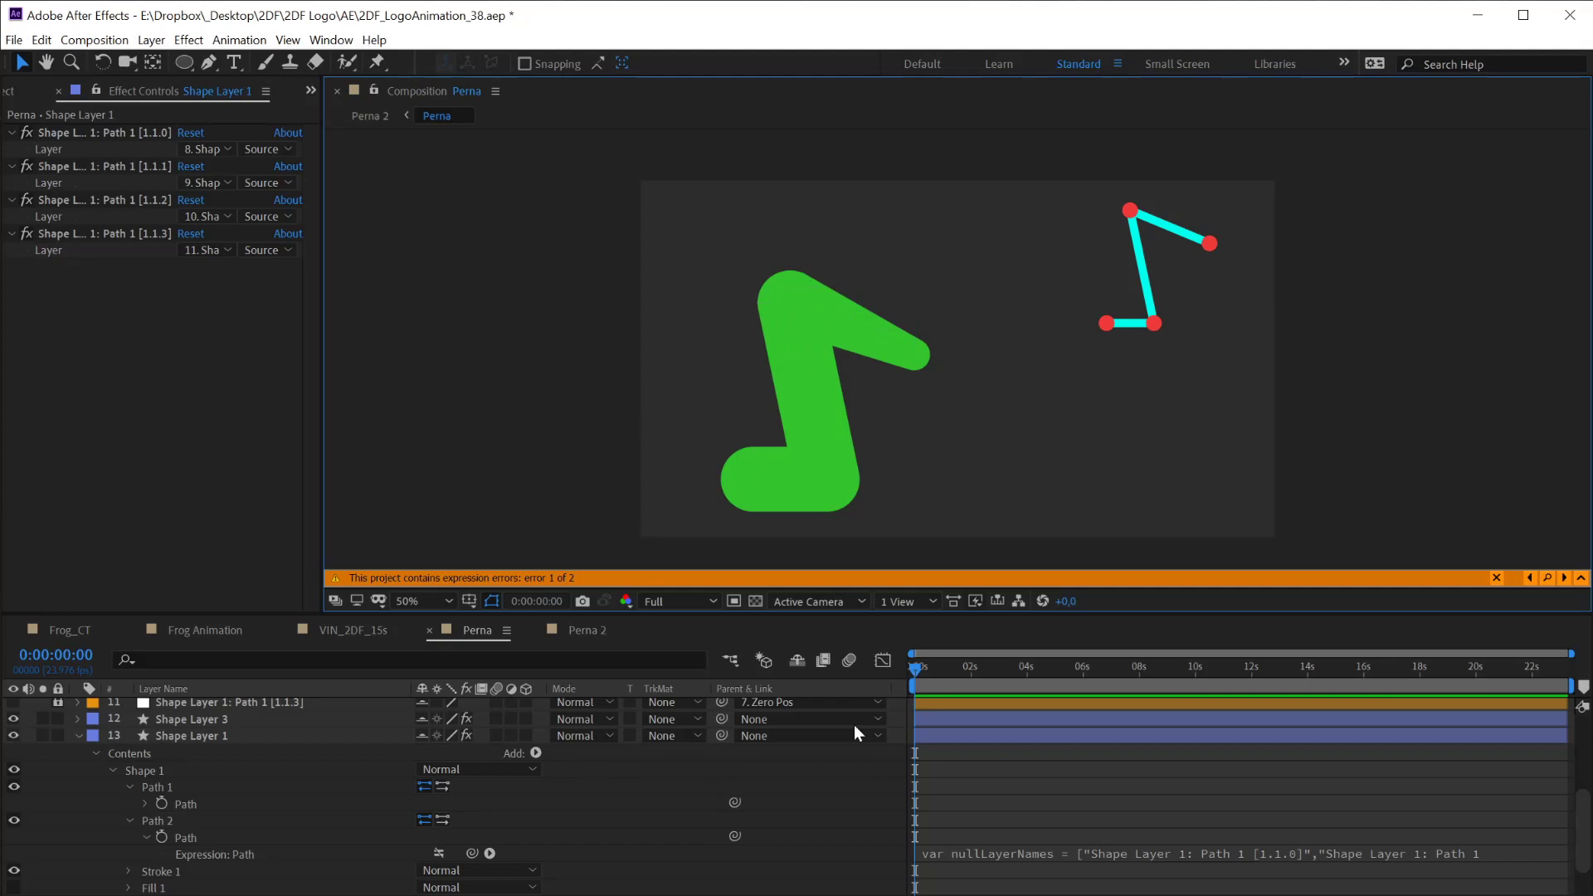
Select both paths of Shape Layer 1 to view their points, and collapse the properties of the CT 2 layer
click(183, 738)
click(183, 837)
shift+click(187, 803)
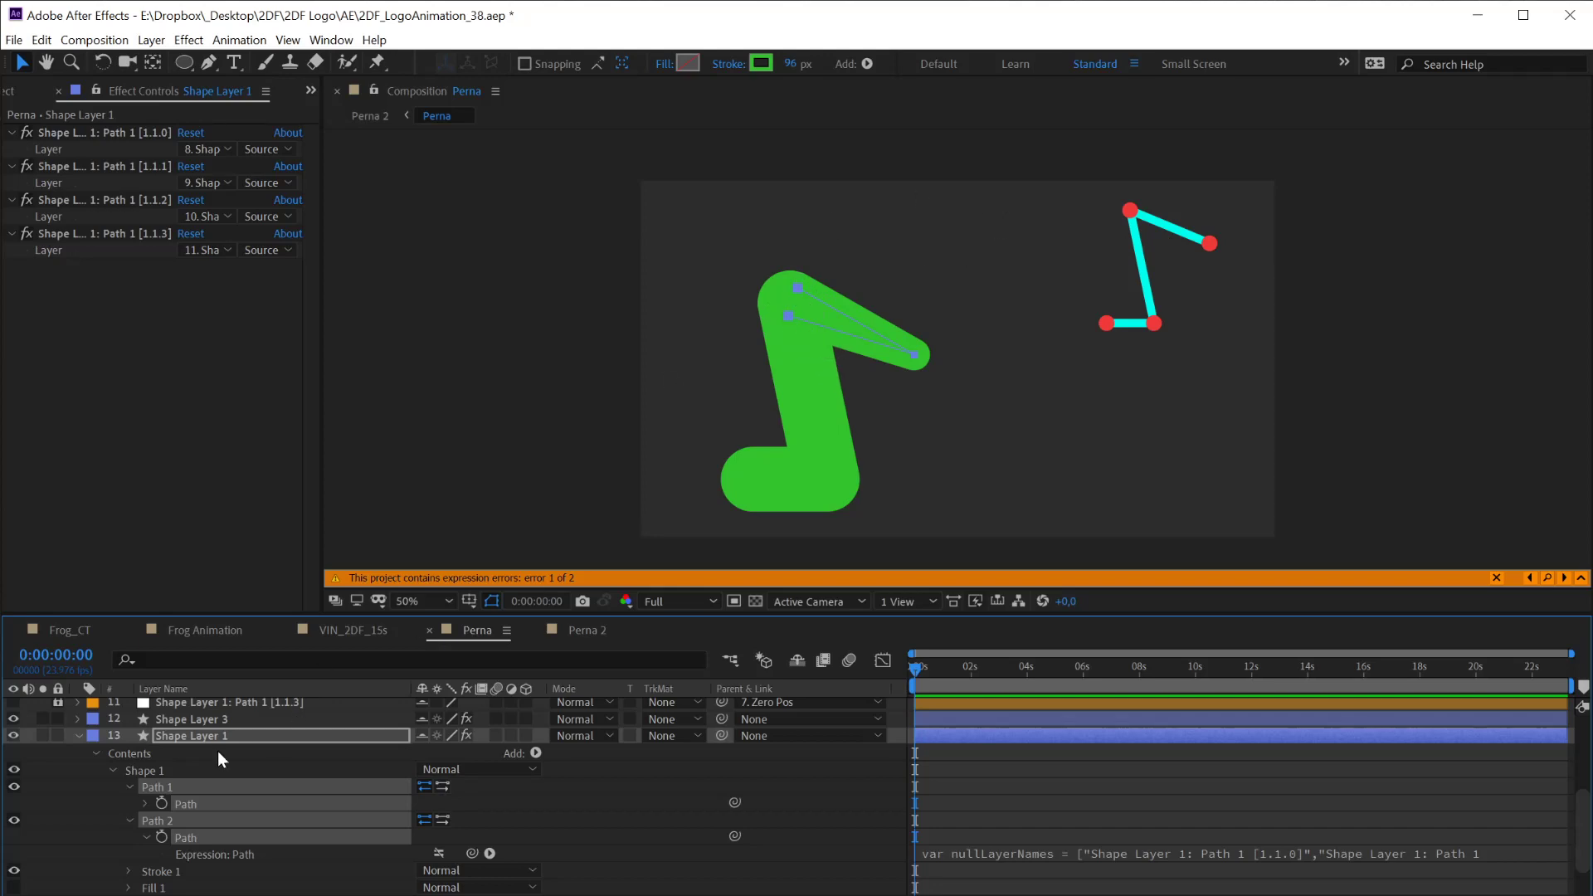
scroll(78, 735, up, 10)
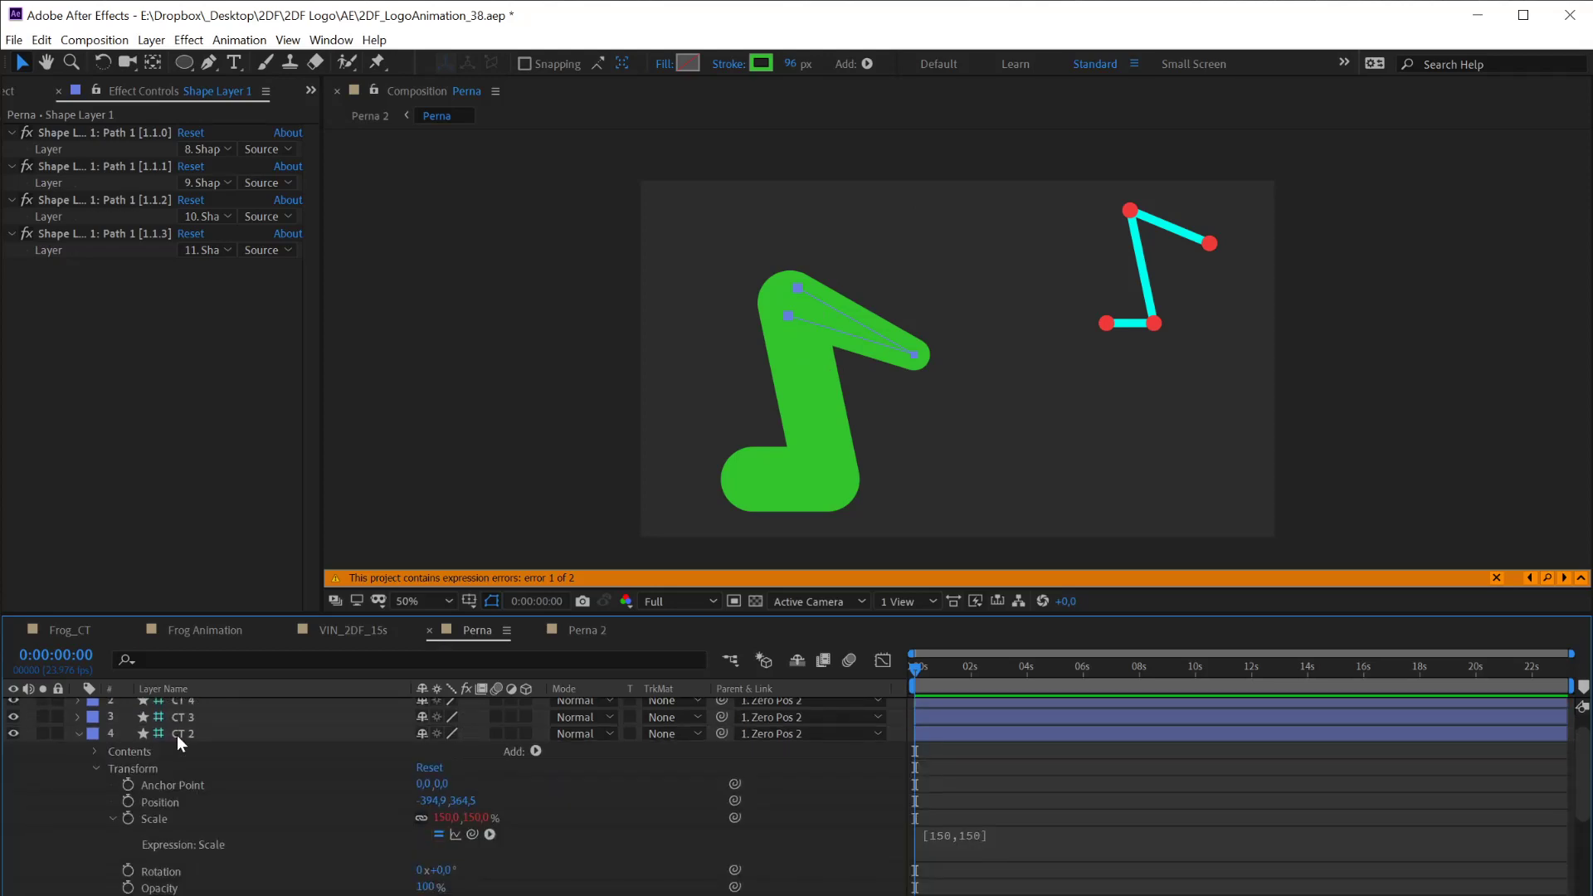
click(77, 735)
click(611, 516)
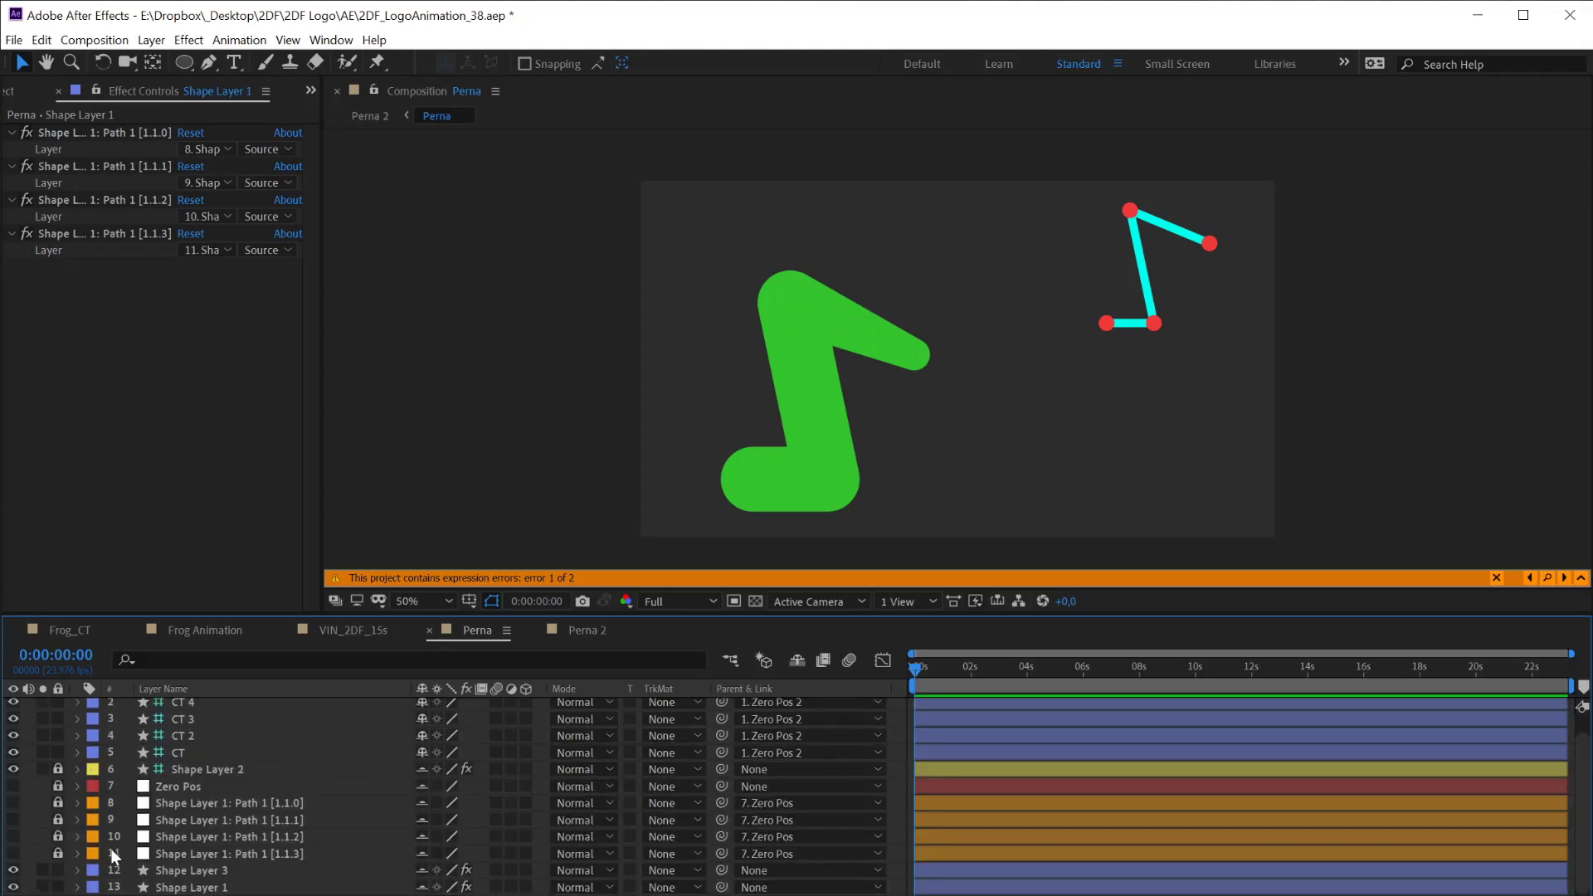
Open the L_Leg composition from the Body Parts folder inside the project's Comps folder
click(17, 93)
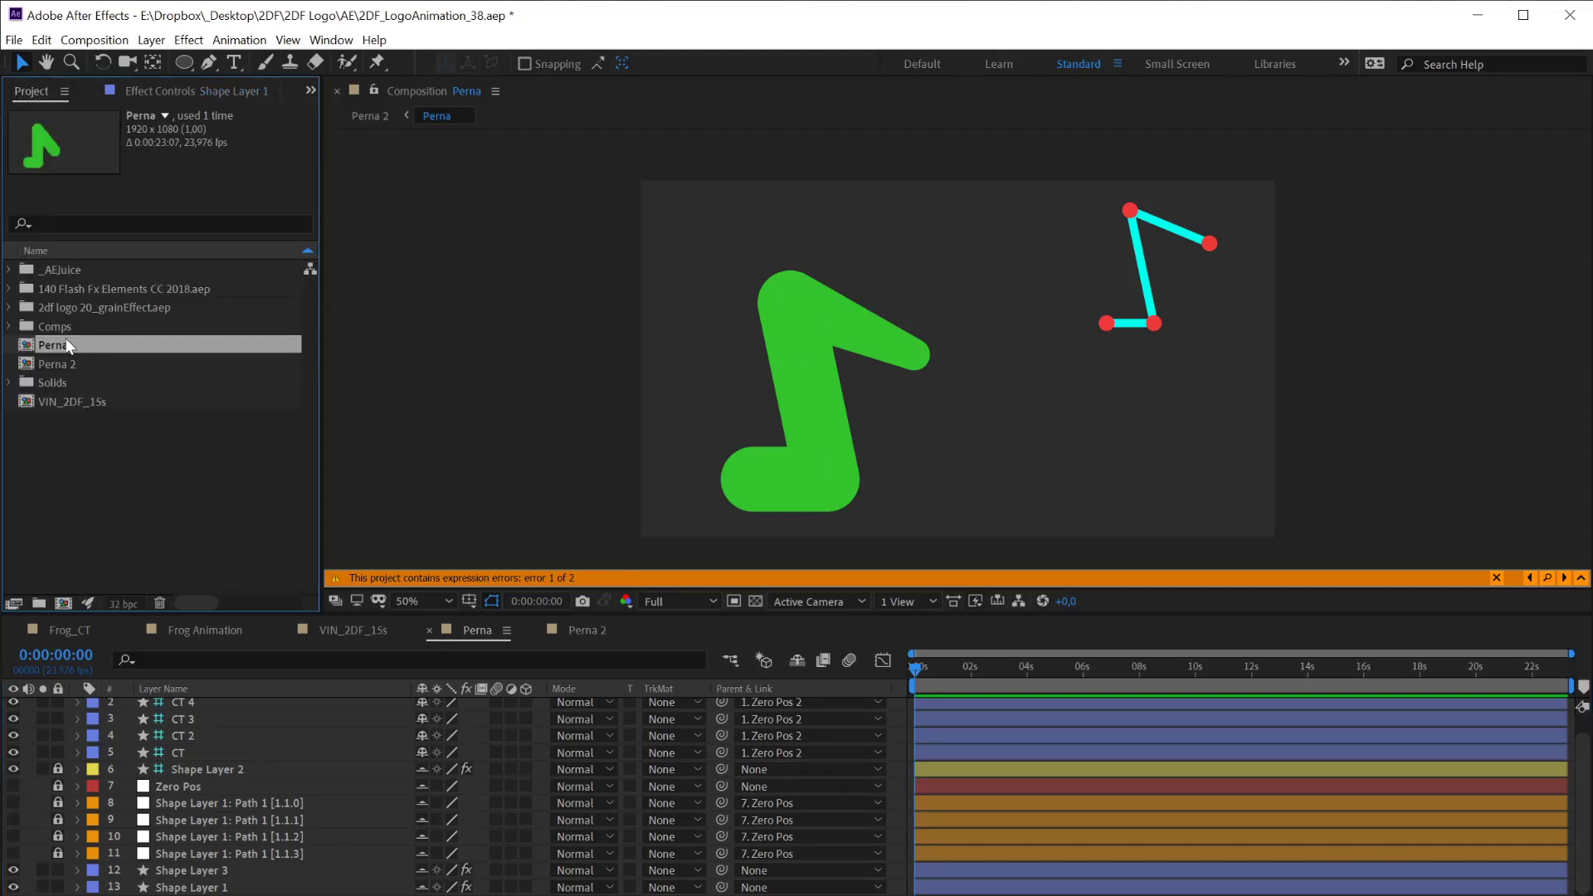
click(14, 330)
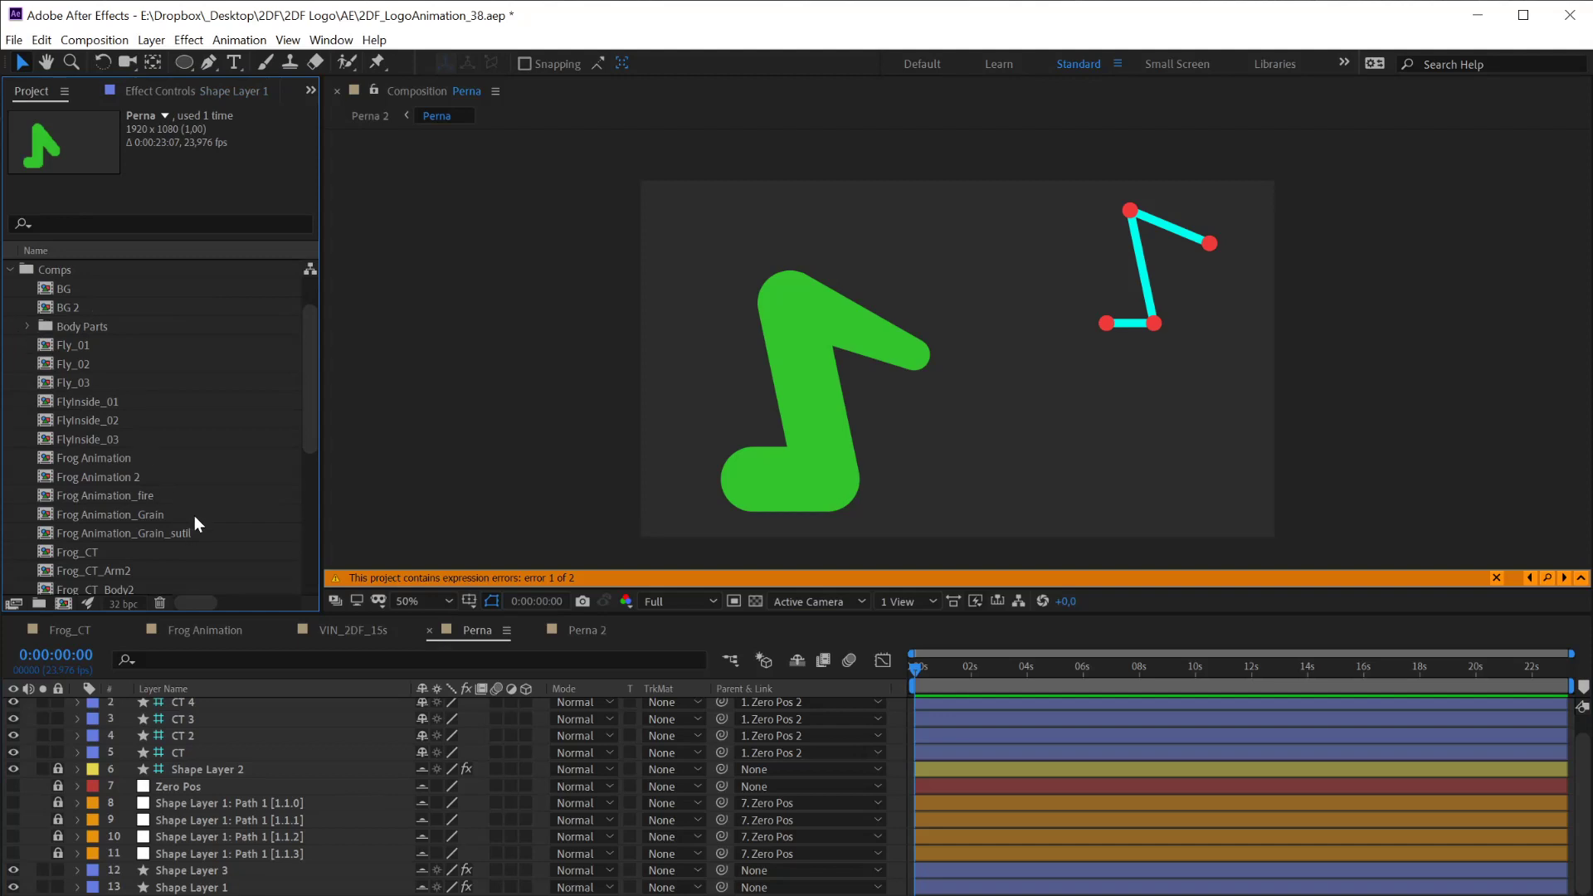
mouse_move(307, 402)
mouse_down()
mouse_move(322, 506)
mouse_move(321, 395)
mouse_up()
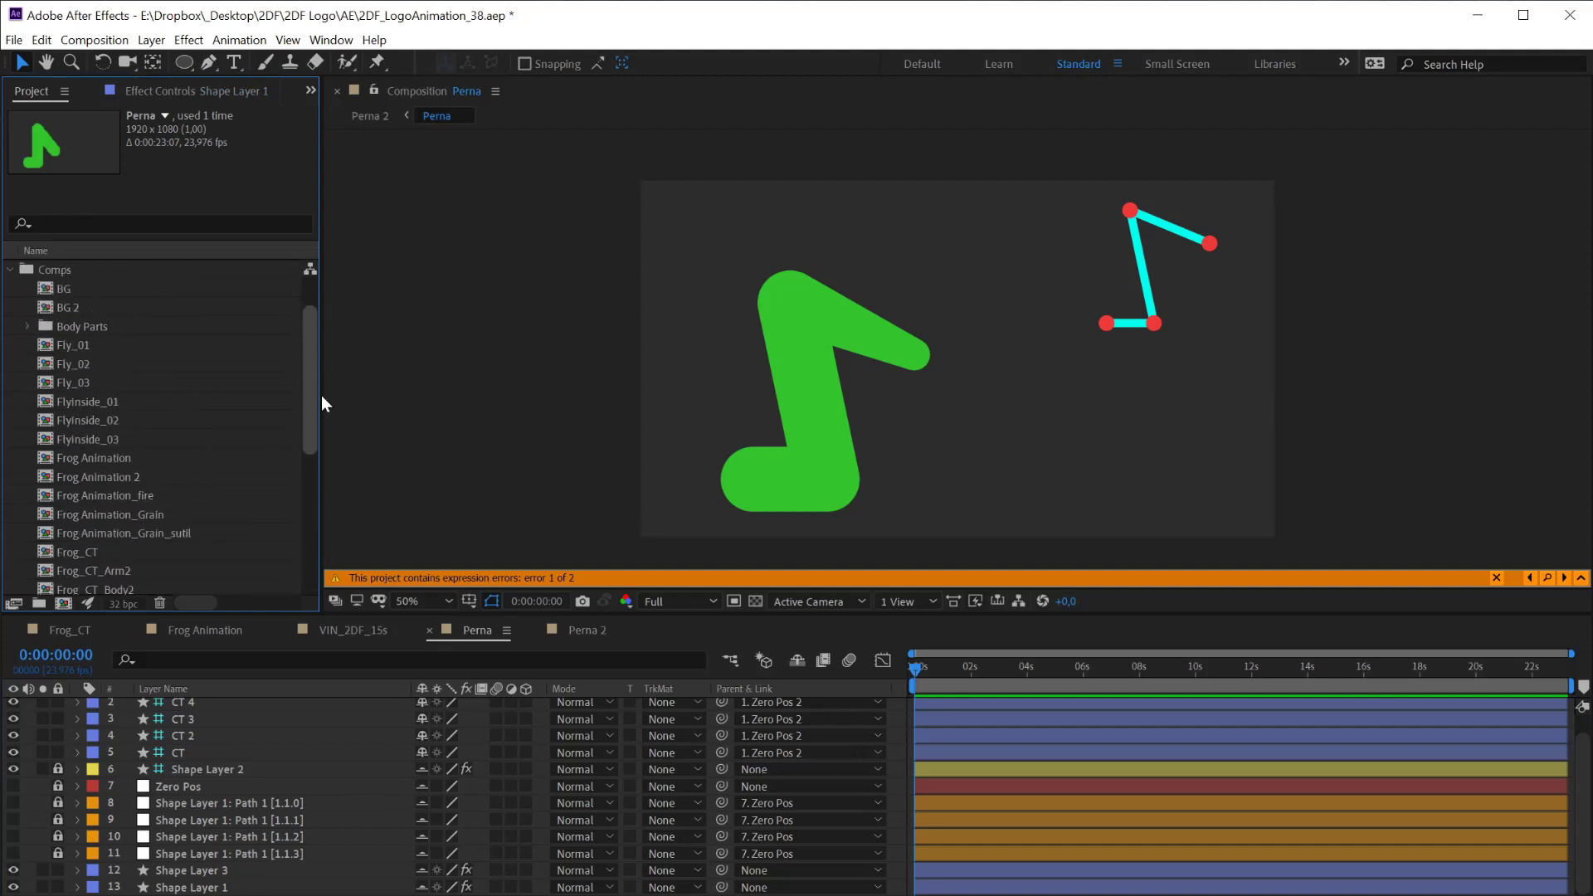
click(27, 325)
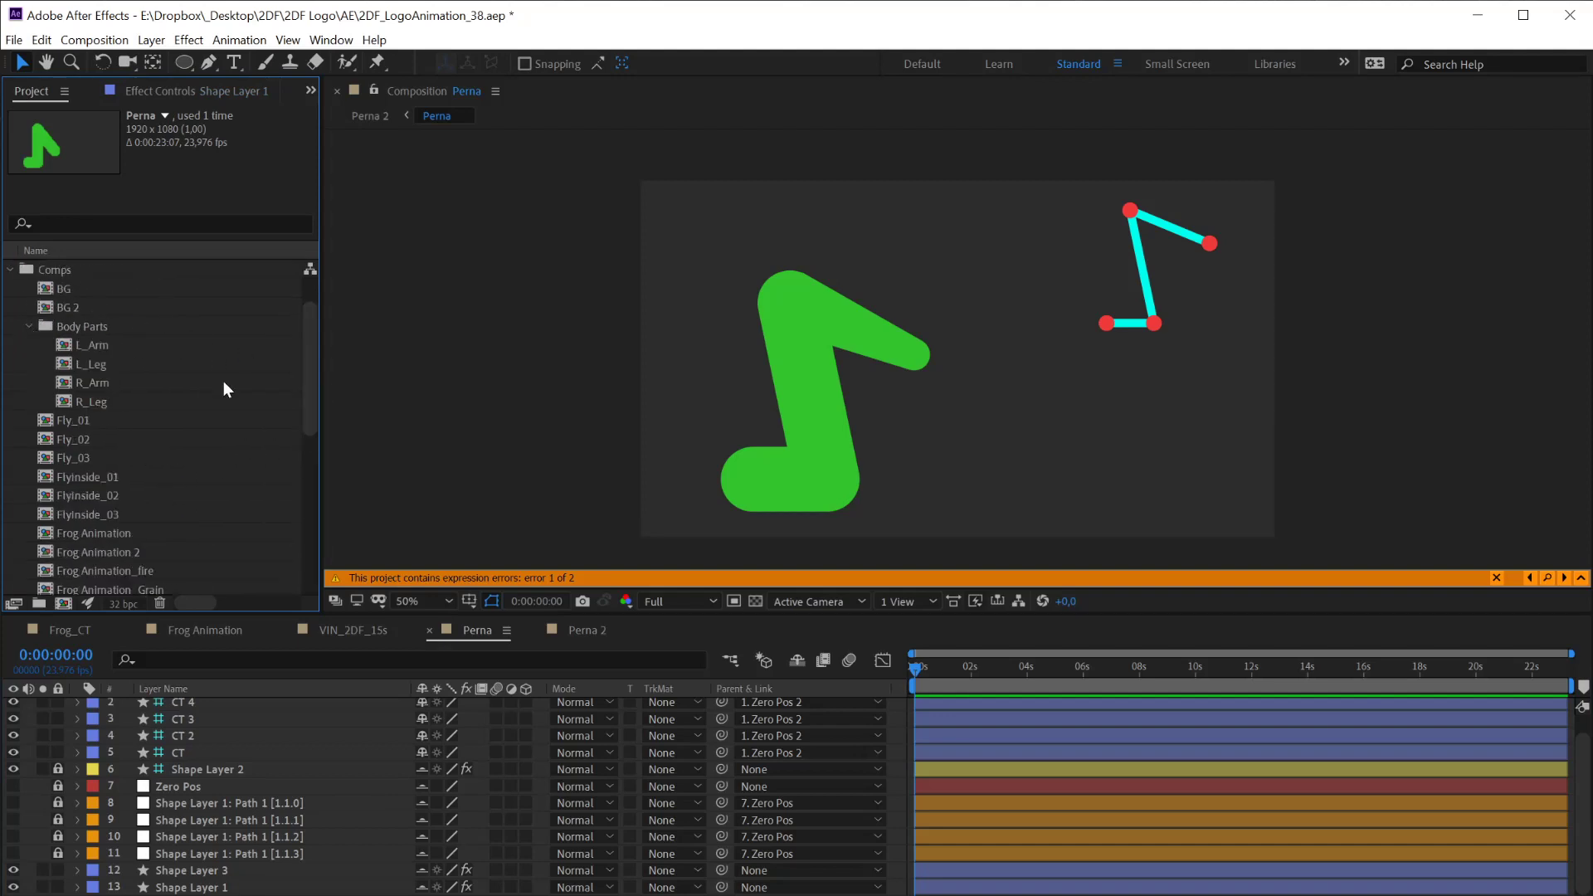
double_click(83, 365)
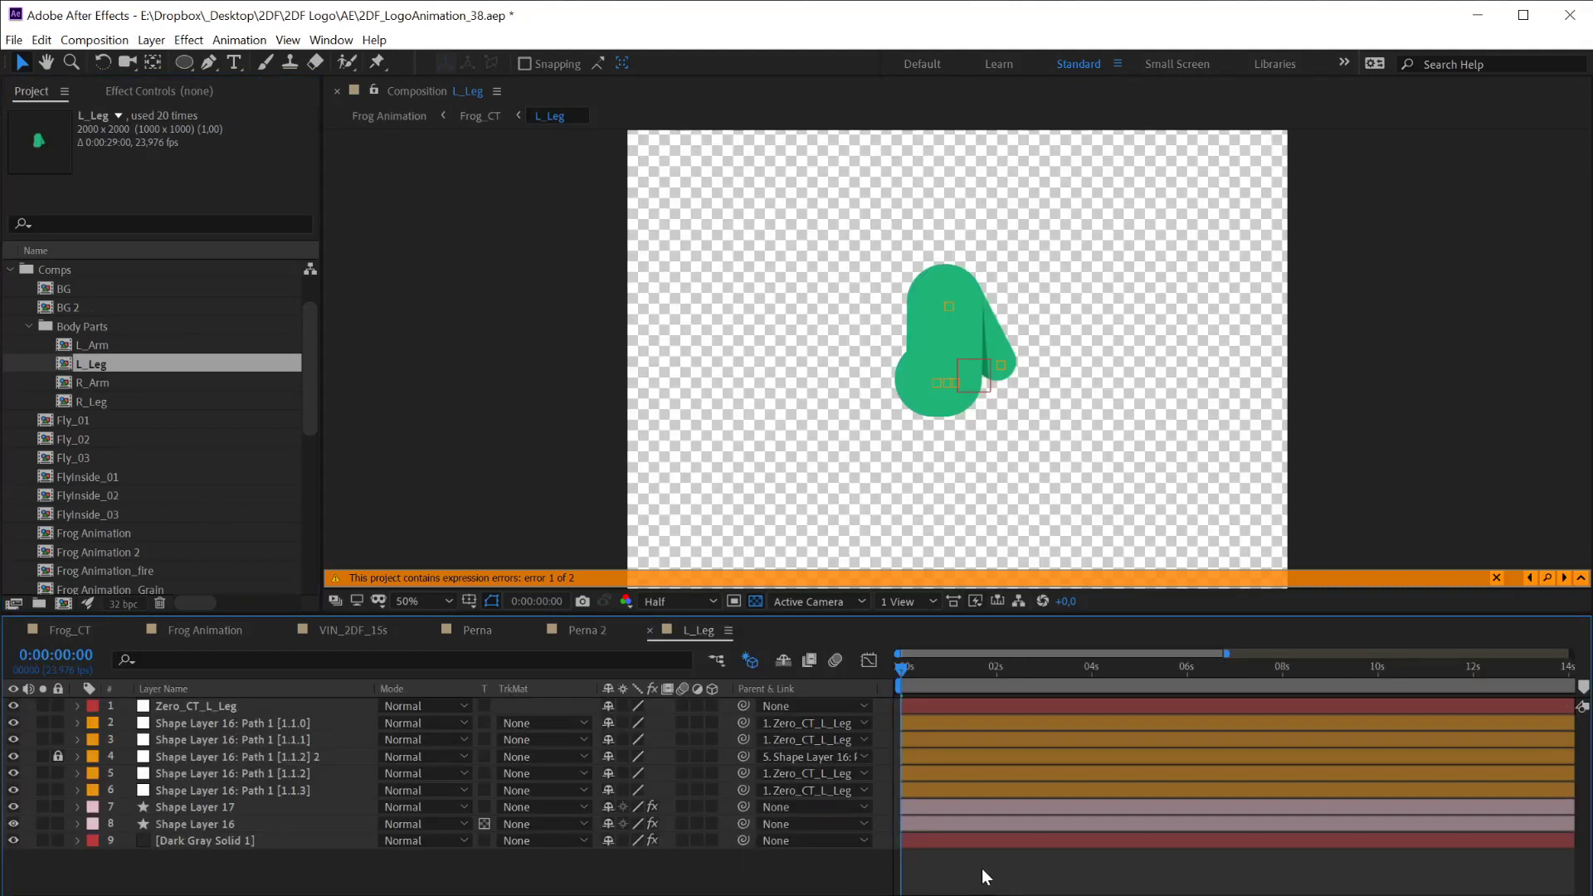
Inspect the L_Leg shading by toggling the visibility of Dark Gray Solid 1 and the Preserve Underlying Transparency switch of Shape Layer 16
click(998, 371)
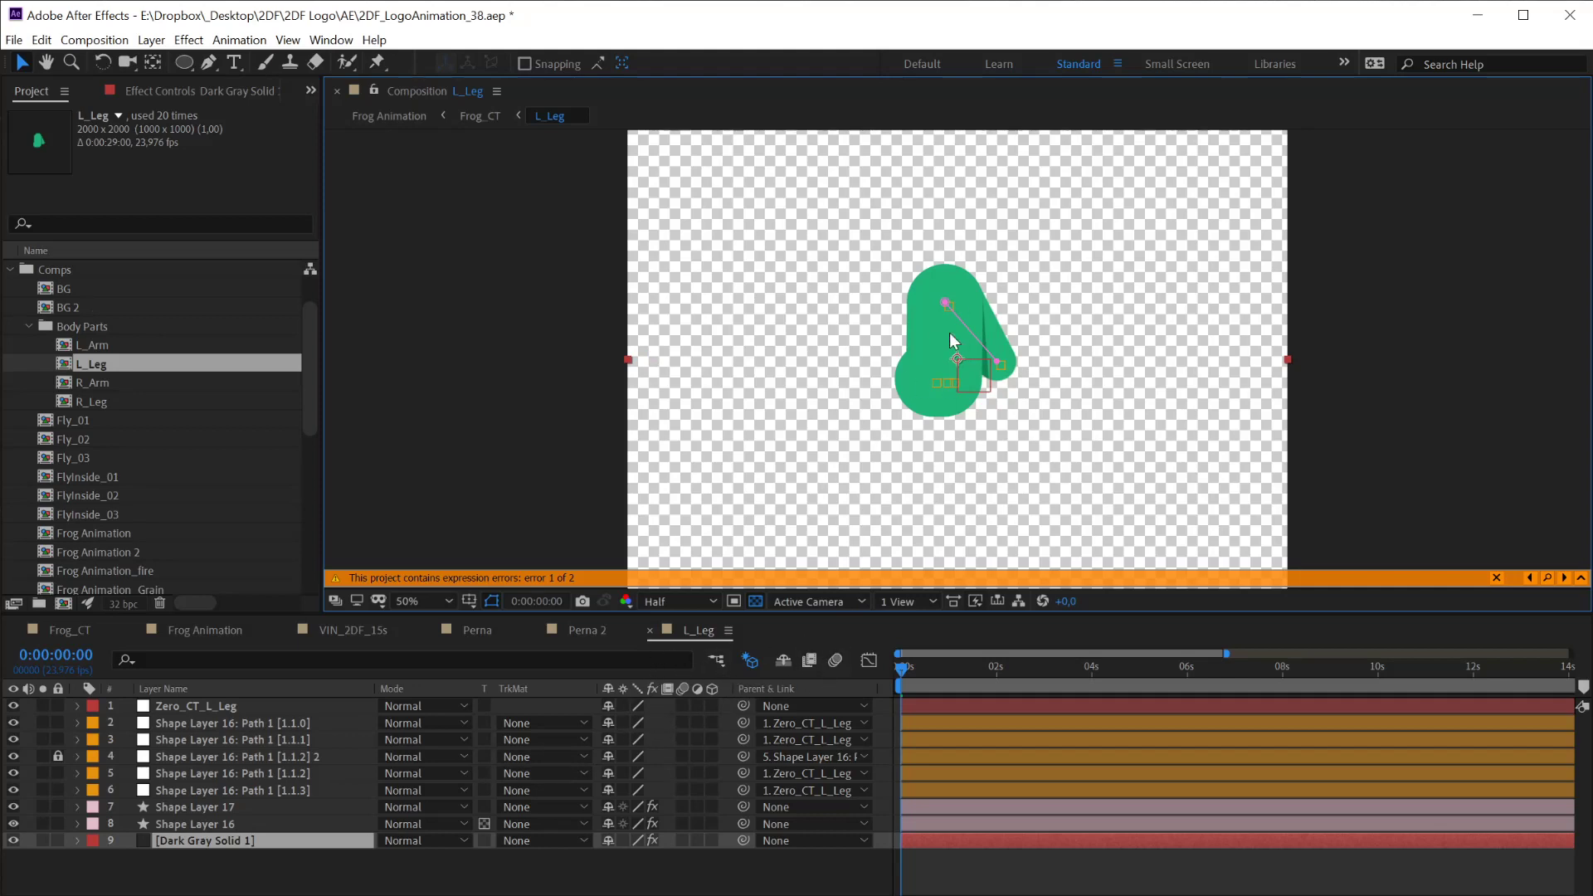
click(13, 840)
click(13, 839)
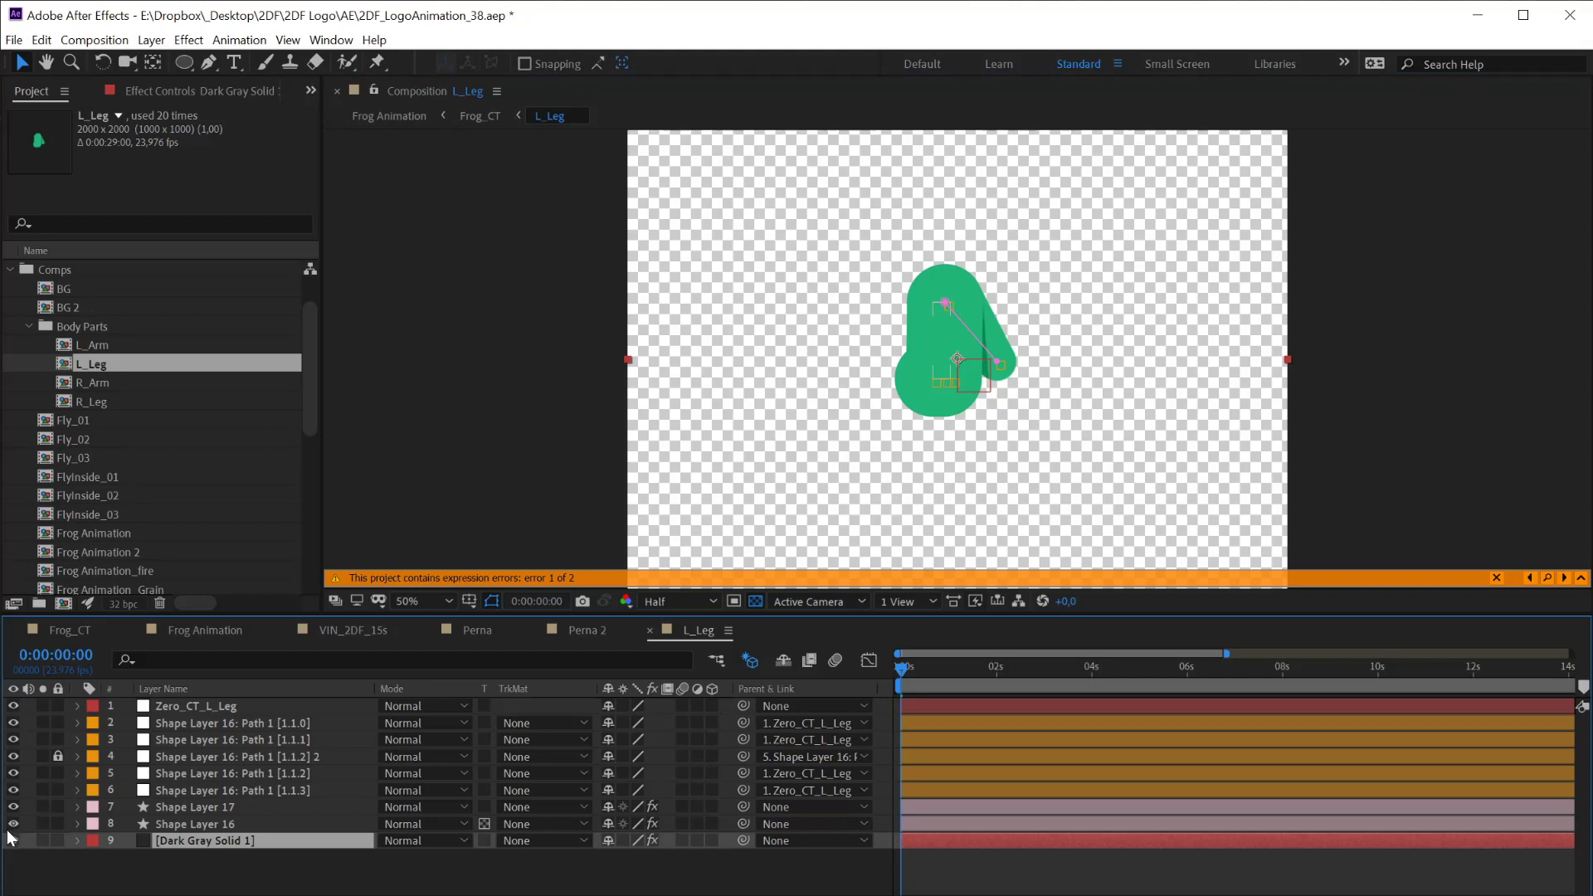
click(170, 824)
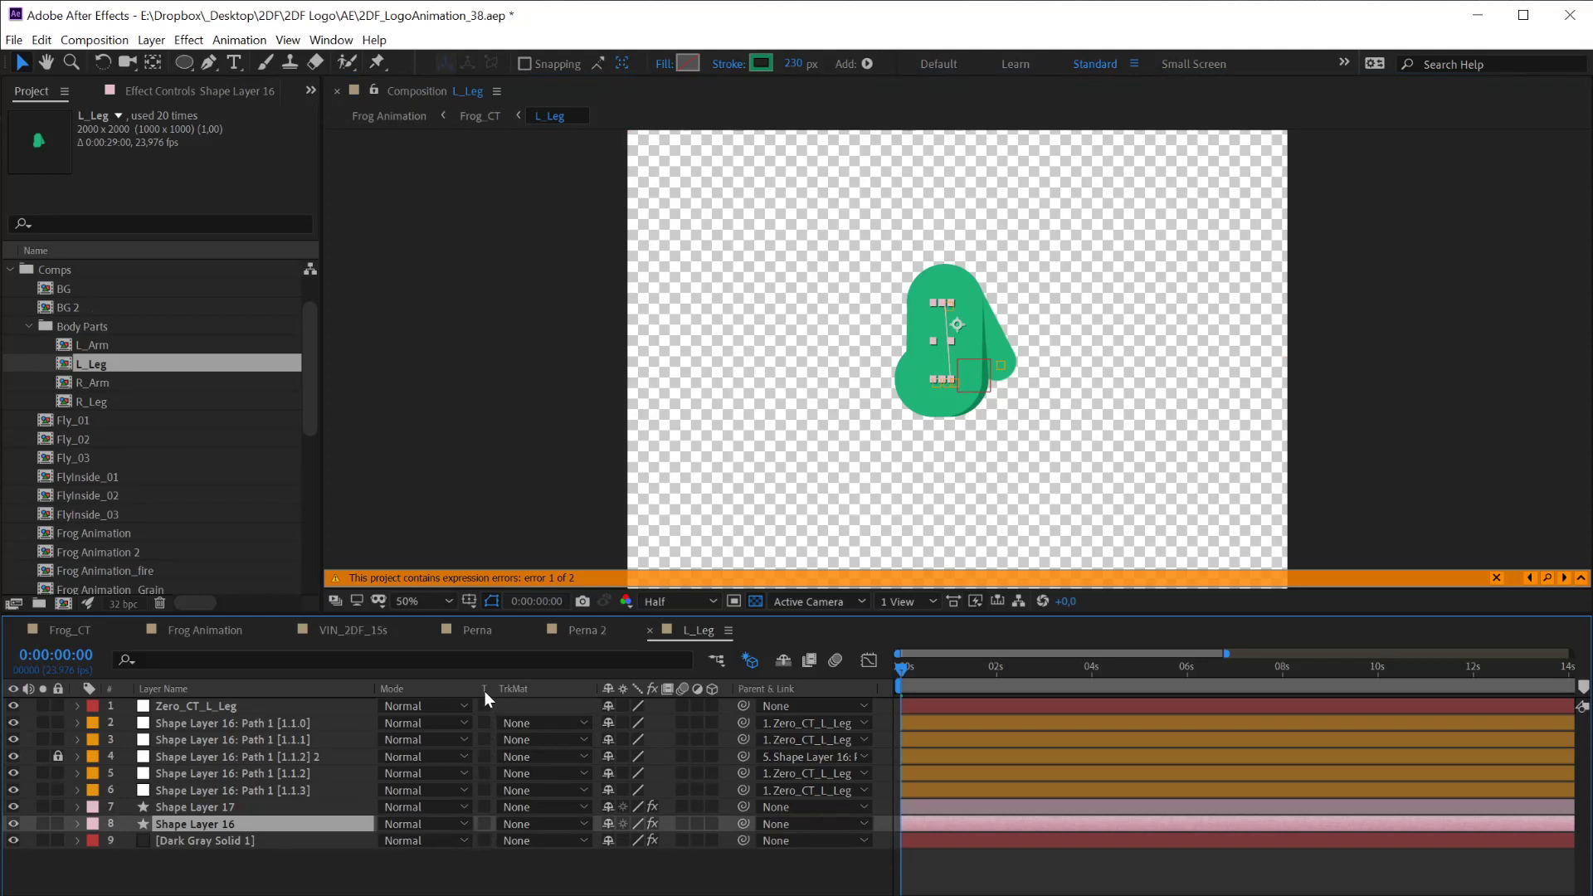
click(484, 820)
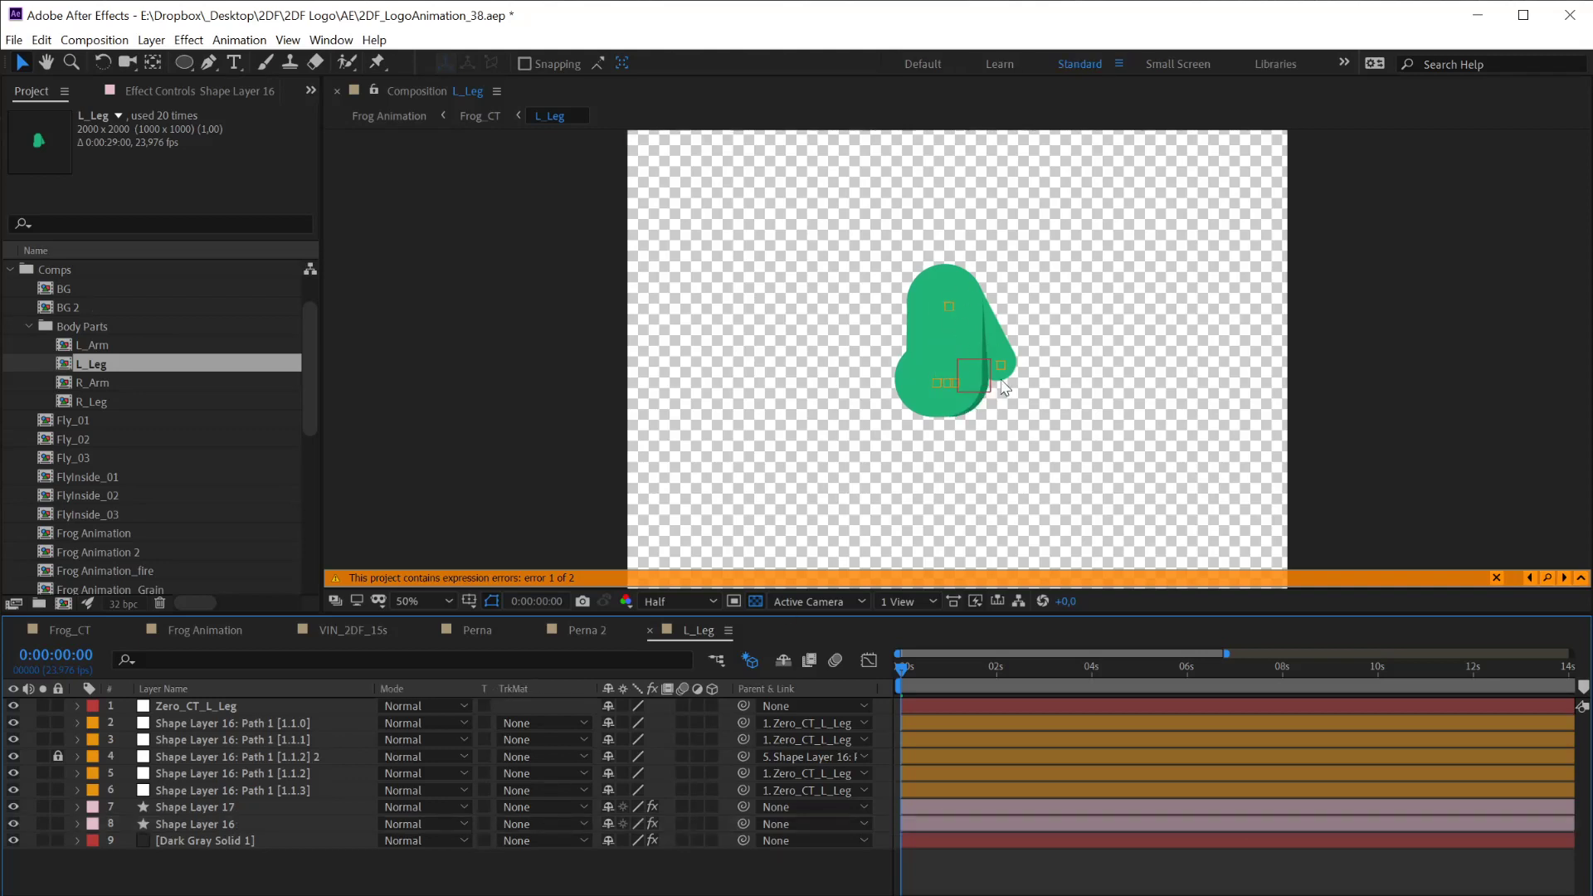
click(479, 827)
Switch to the VIN_2DF_15s composition to view the finished frog animation
click(461, 635)
click(364, 633)
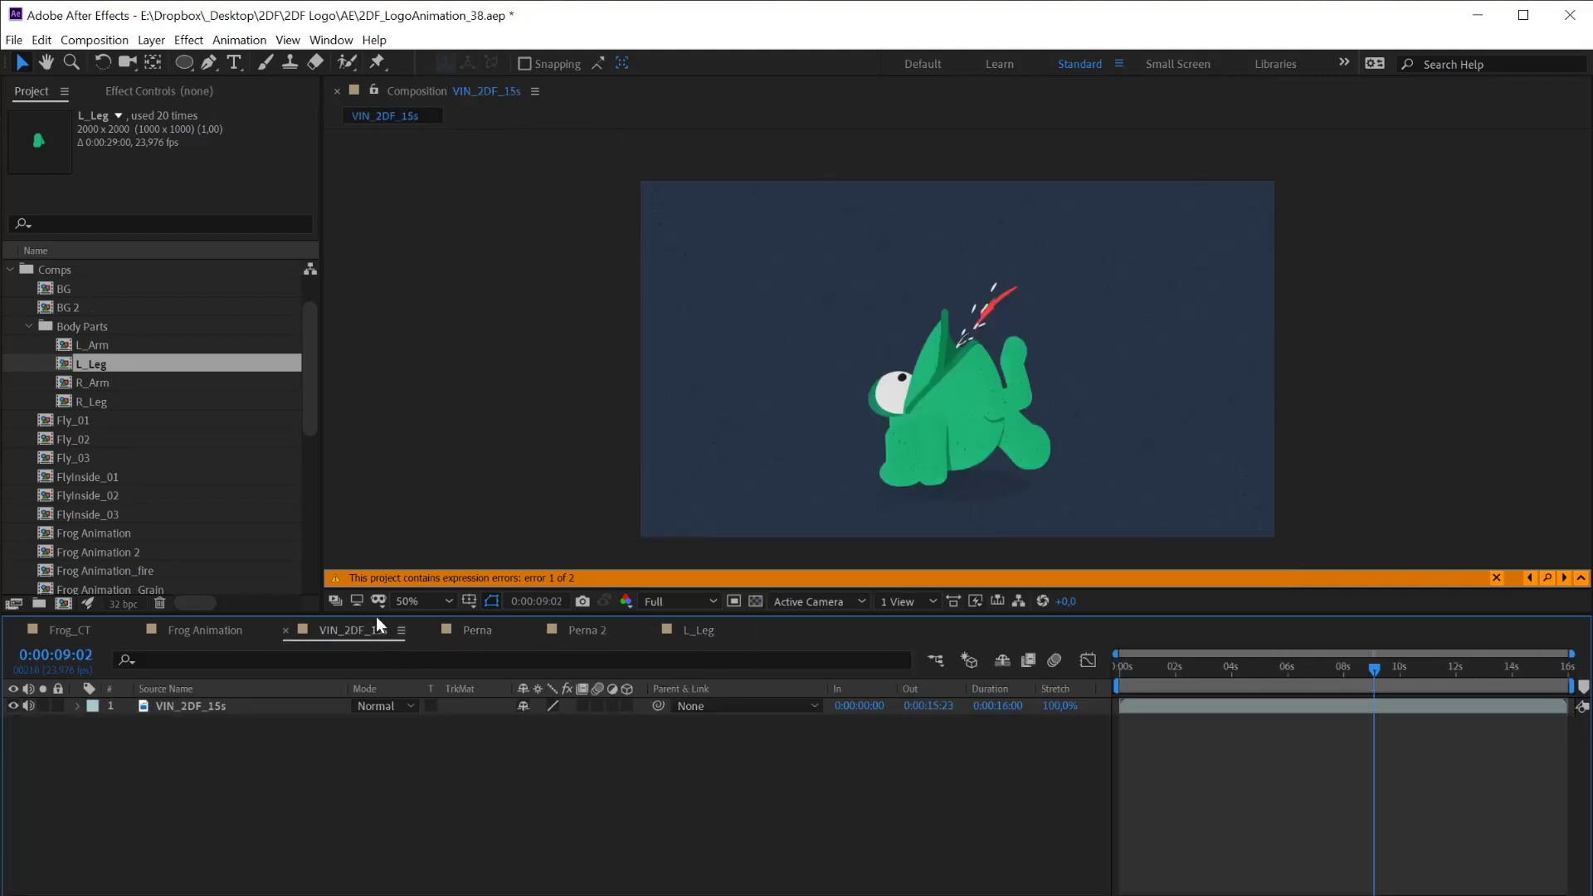
In the Perna composition, move the lower leg controllers CT and CT 2 upward to test the leg rig's bend
click(476, 632)
click(1103, 326)
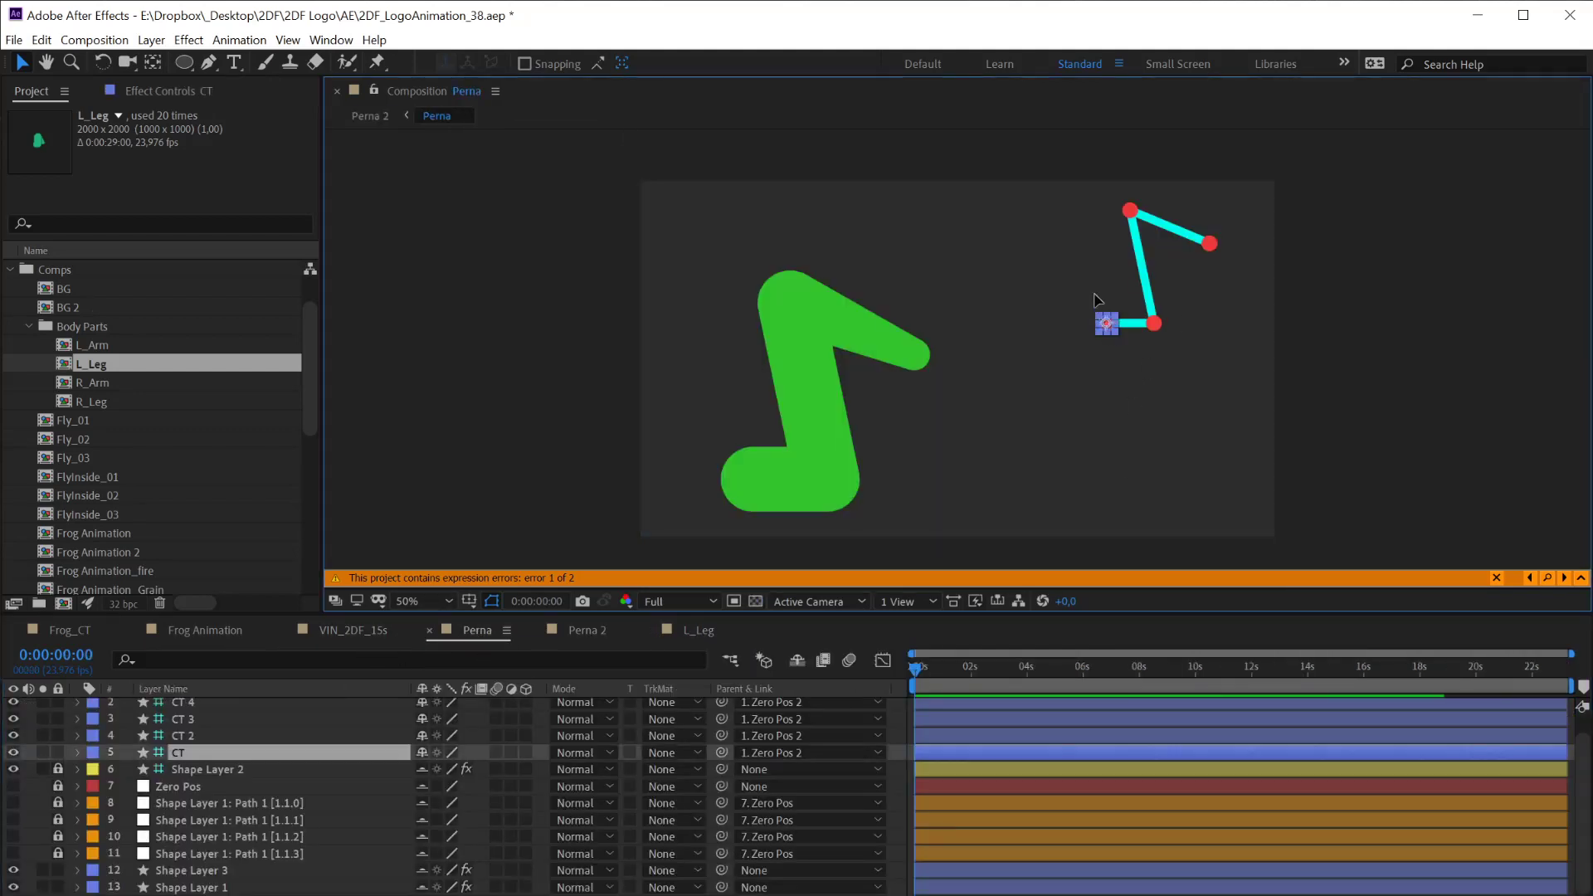
drag(1103, 326, 1086, 269)
drag(1154, 323, 1145, 291)
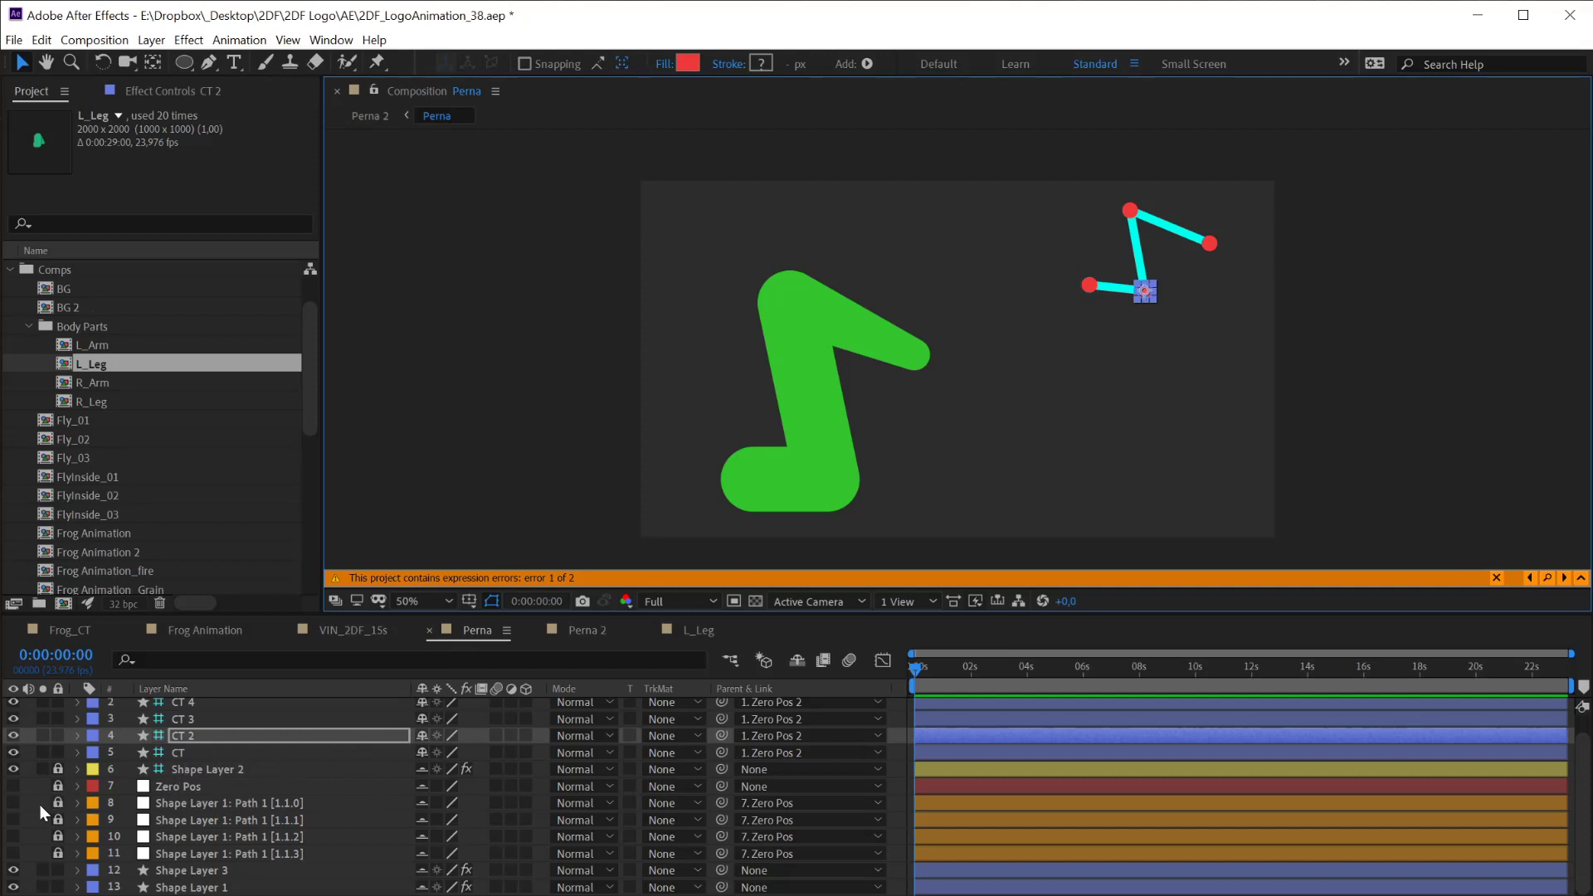
key(F2)
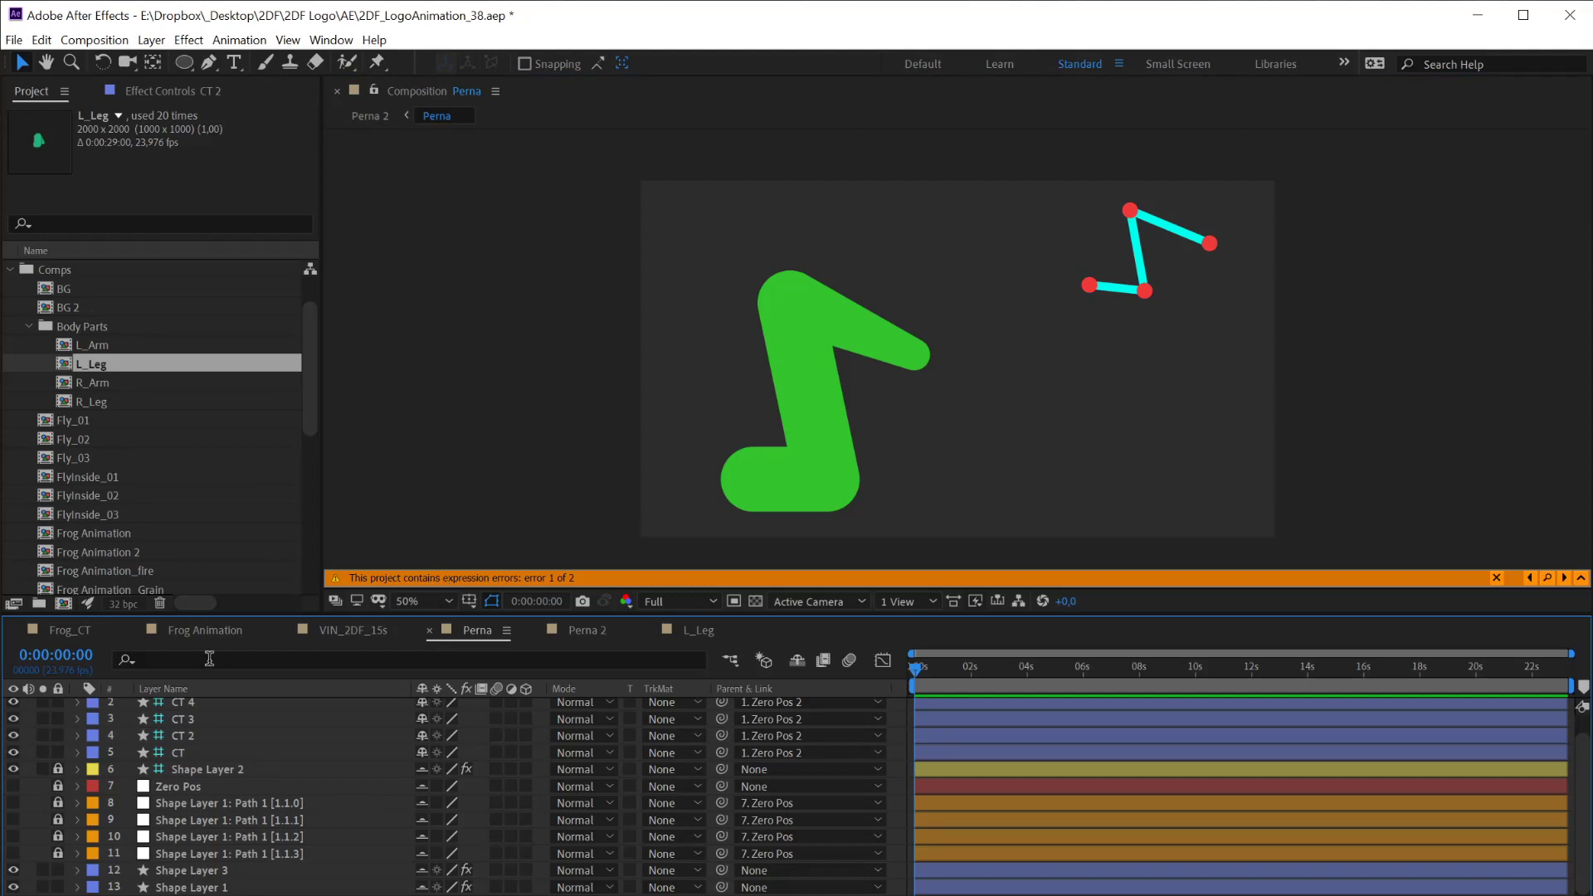
Open the Frog_CT composition and preview the frog rig's animation from the first frame
click(71, 633)
key(space)
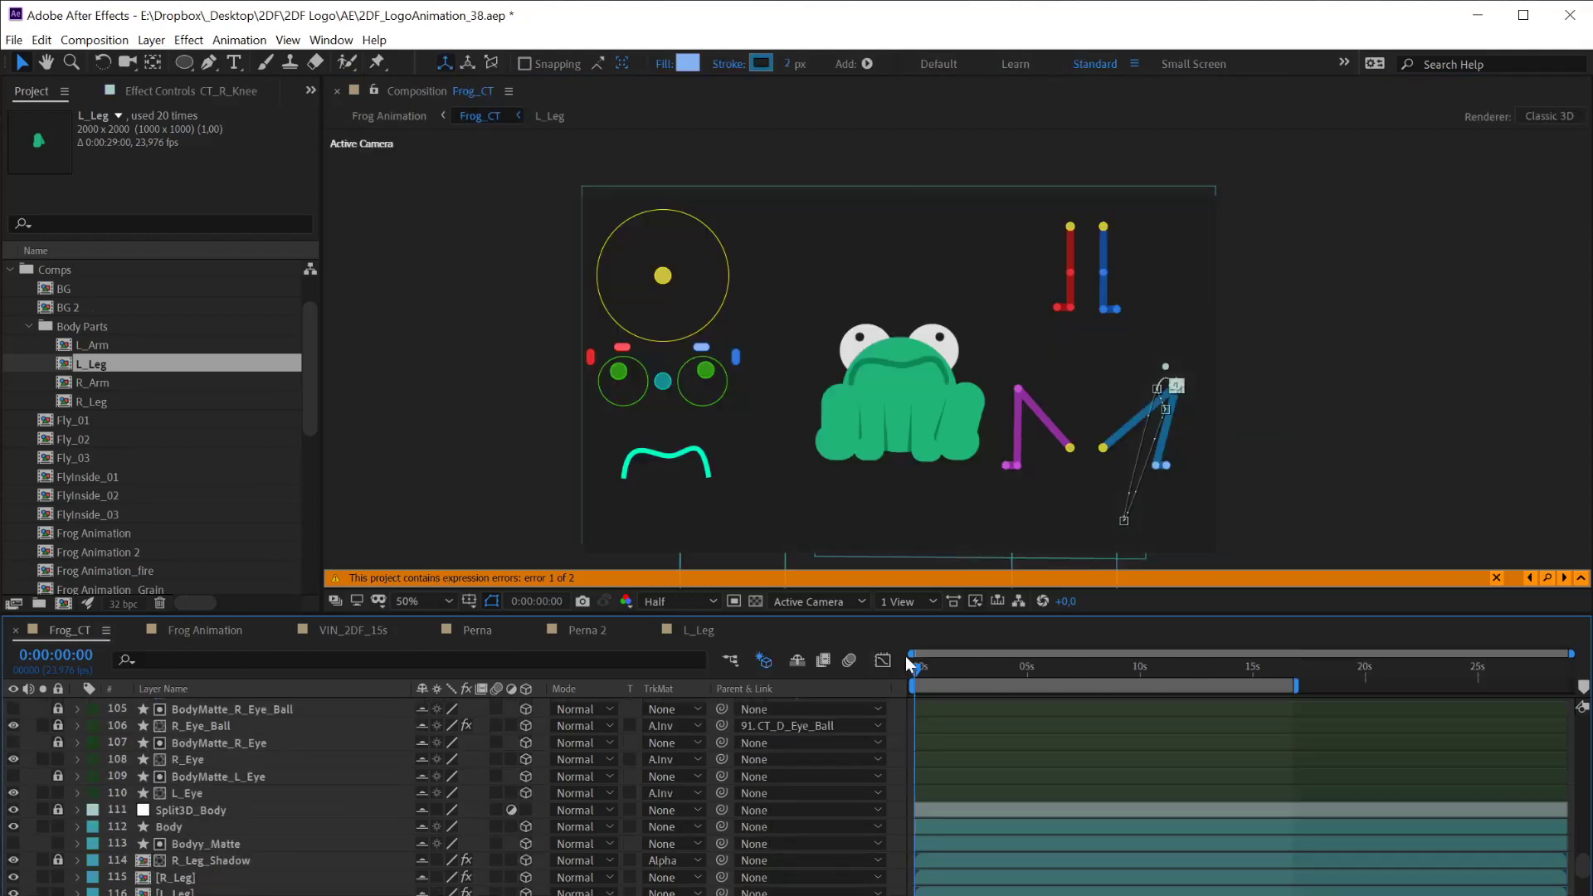
click(1307, 465)
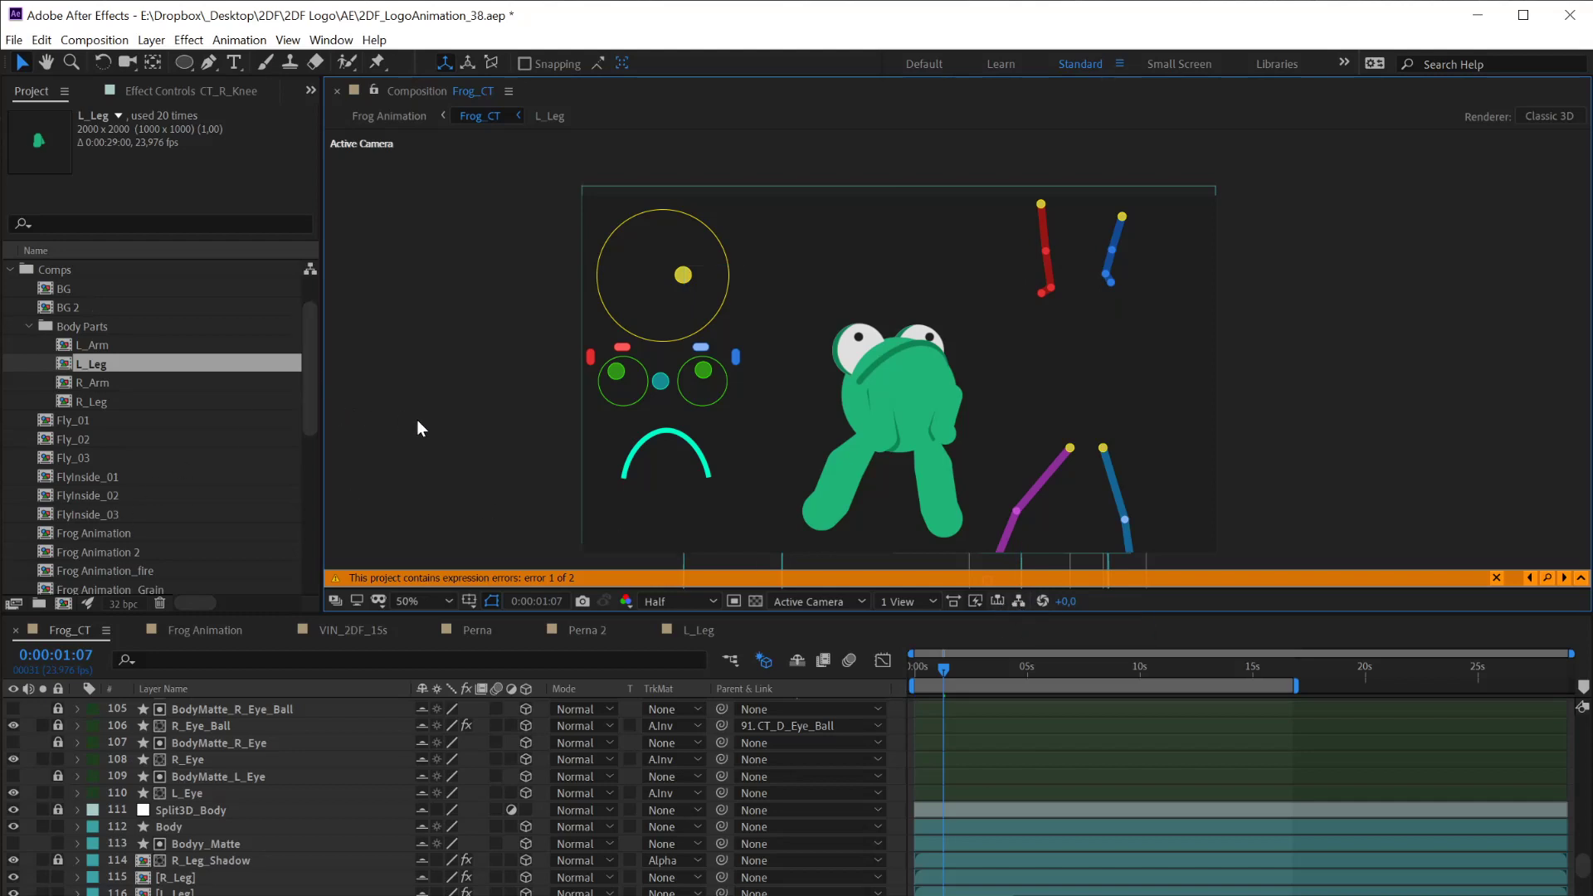
scroll(307, 431, down, 2)
scroll(314, 391, up, 5)
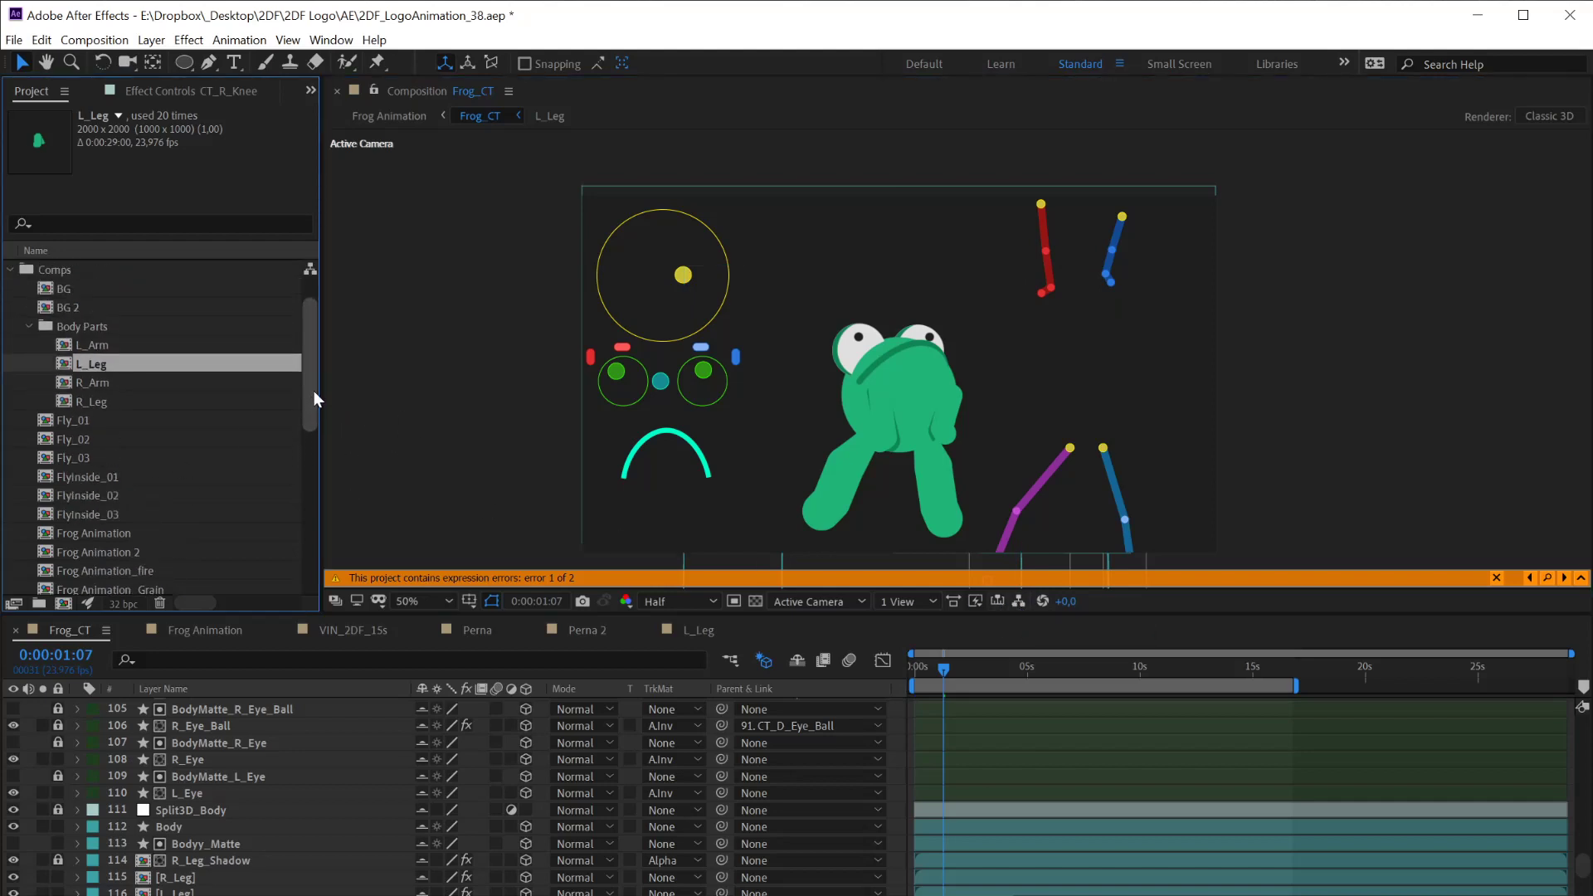
Move the yellow head controller upward at 0:00:01:07 and return the playhead to the first frame
click(668, 286)
drag(647, 285, 677, 263)
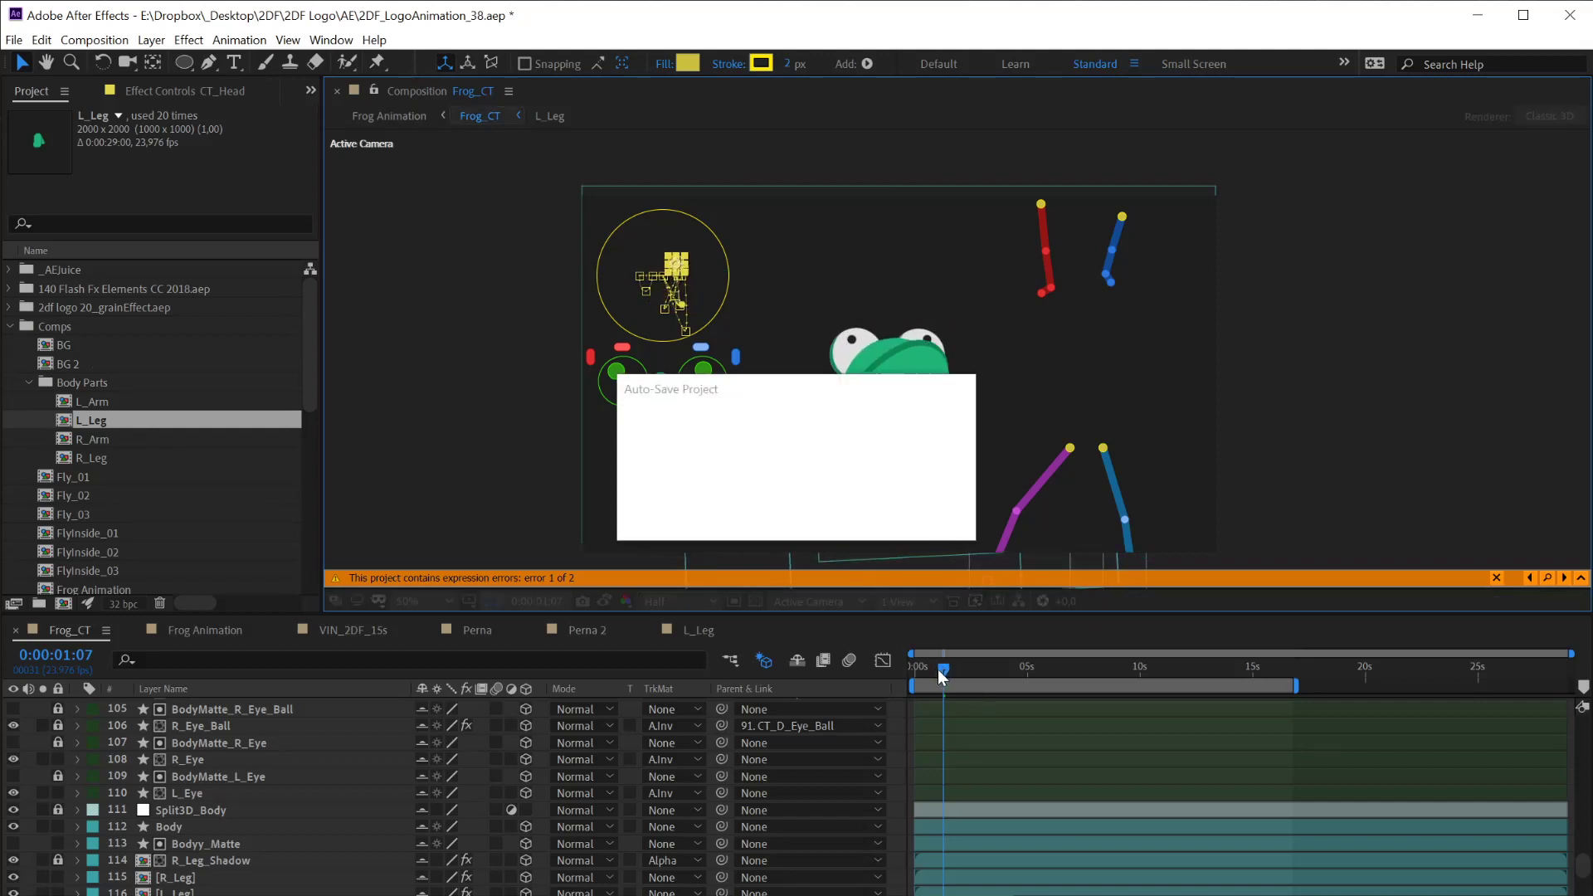
drag(953, 672, 827, 640)
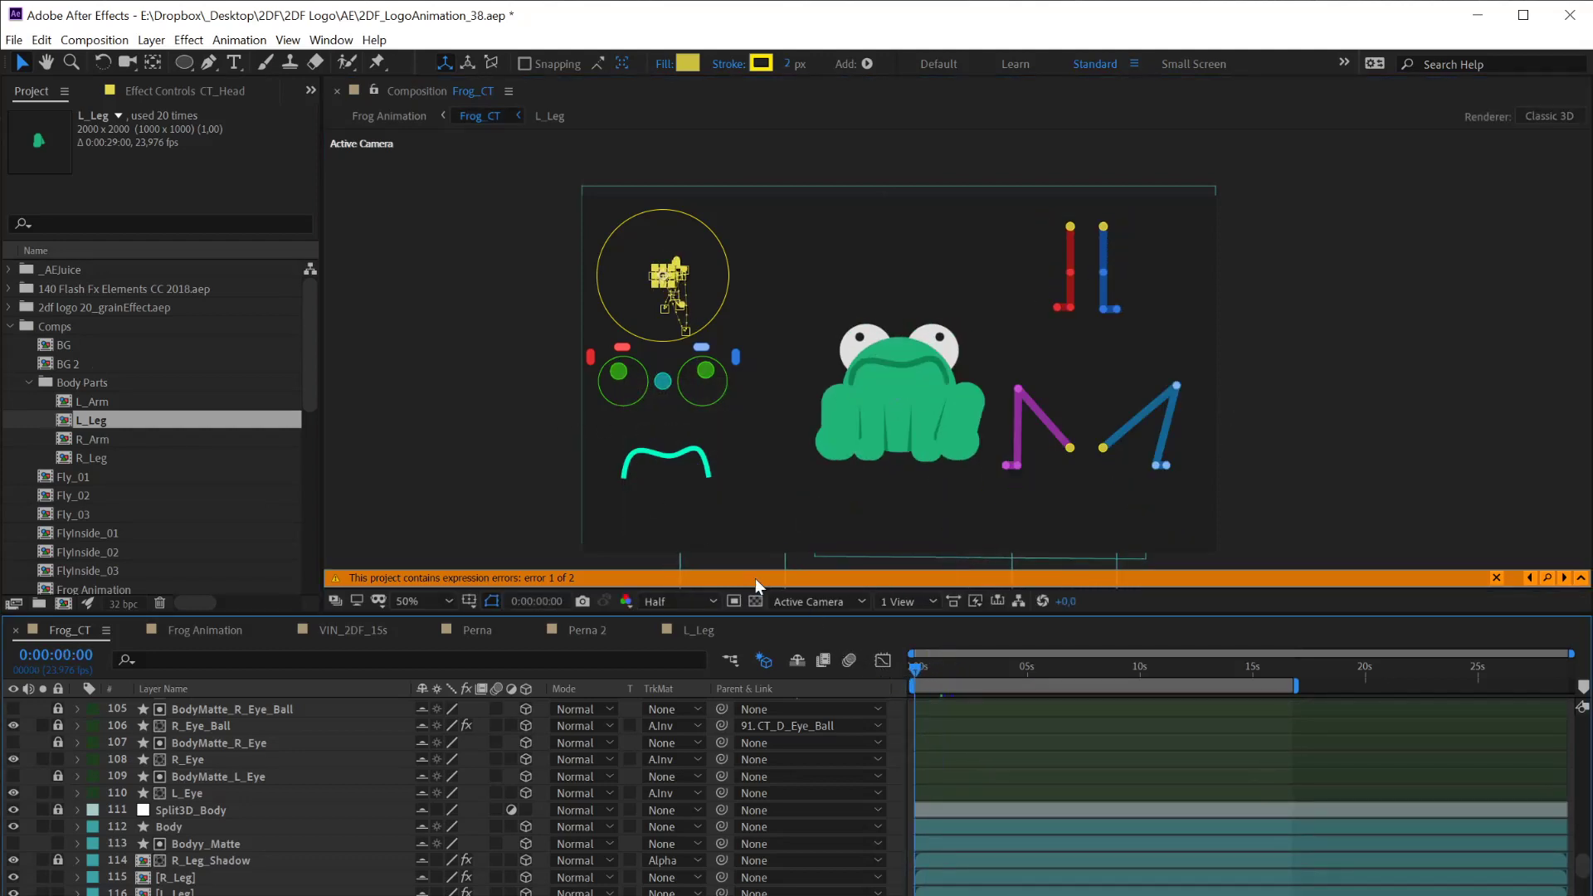
click(505, 355)
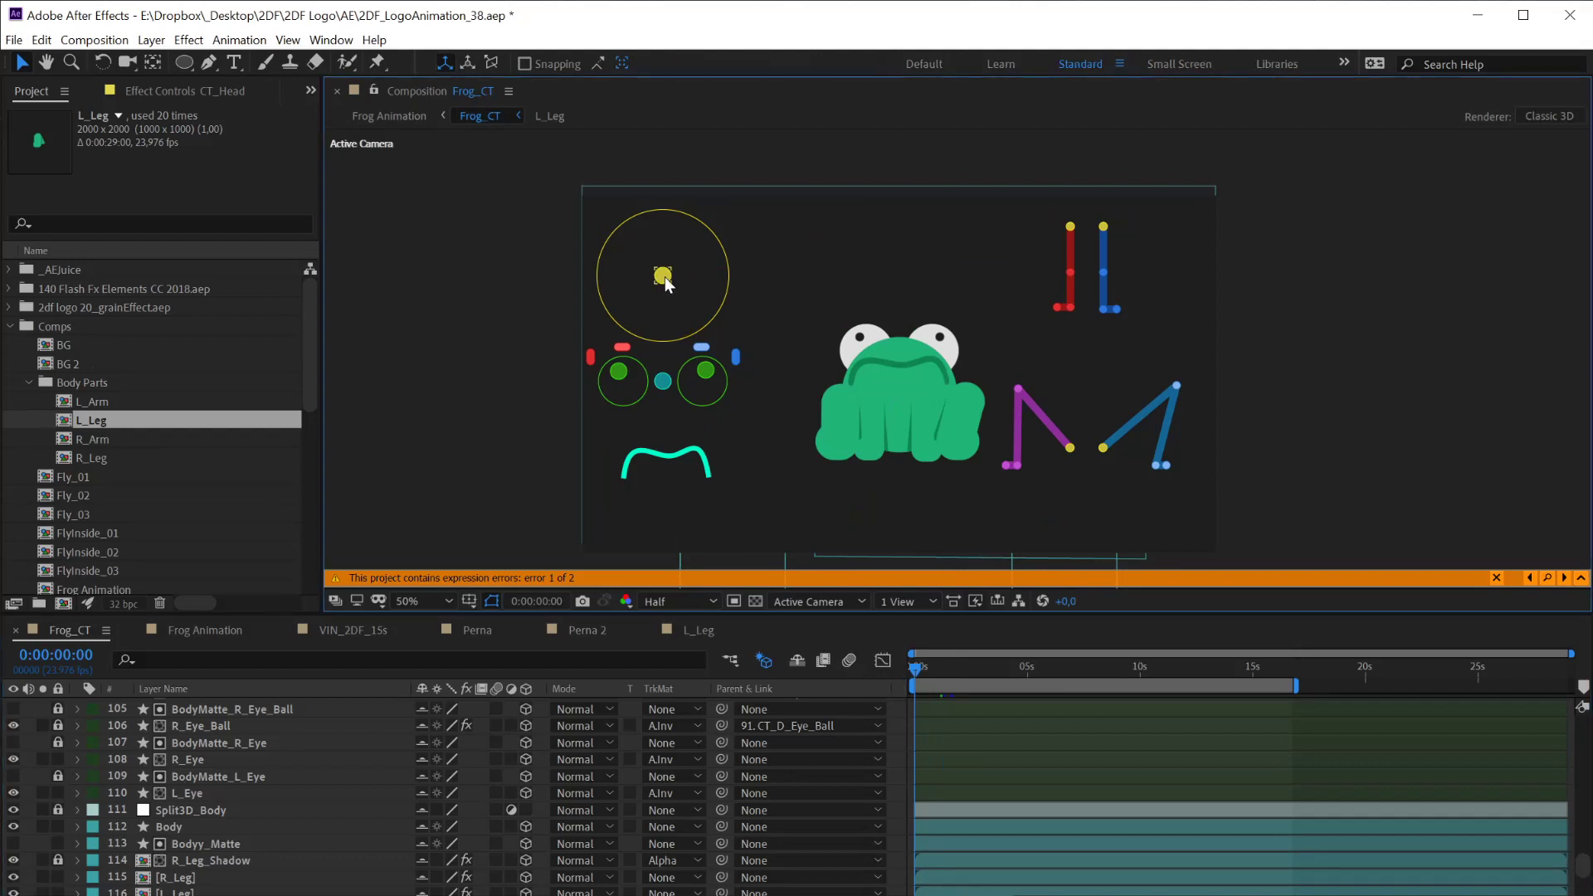
Pose the frog's face at the first frame by moving the head controller right, the left pupil controller outward and the left eyelid controller down
mouse_move(663, 275)
mouse_down()
mouse_move(624, 276)
mouse_move(692, 276)
mouse_up()
click(588, 382)
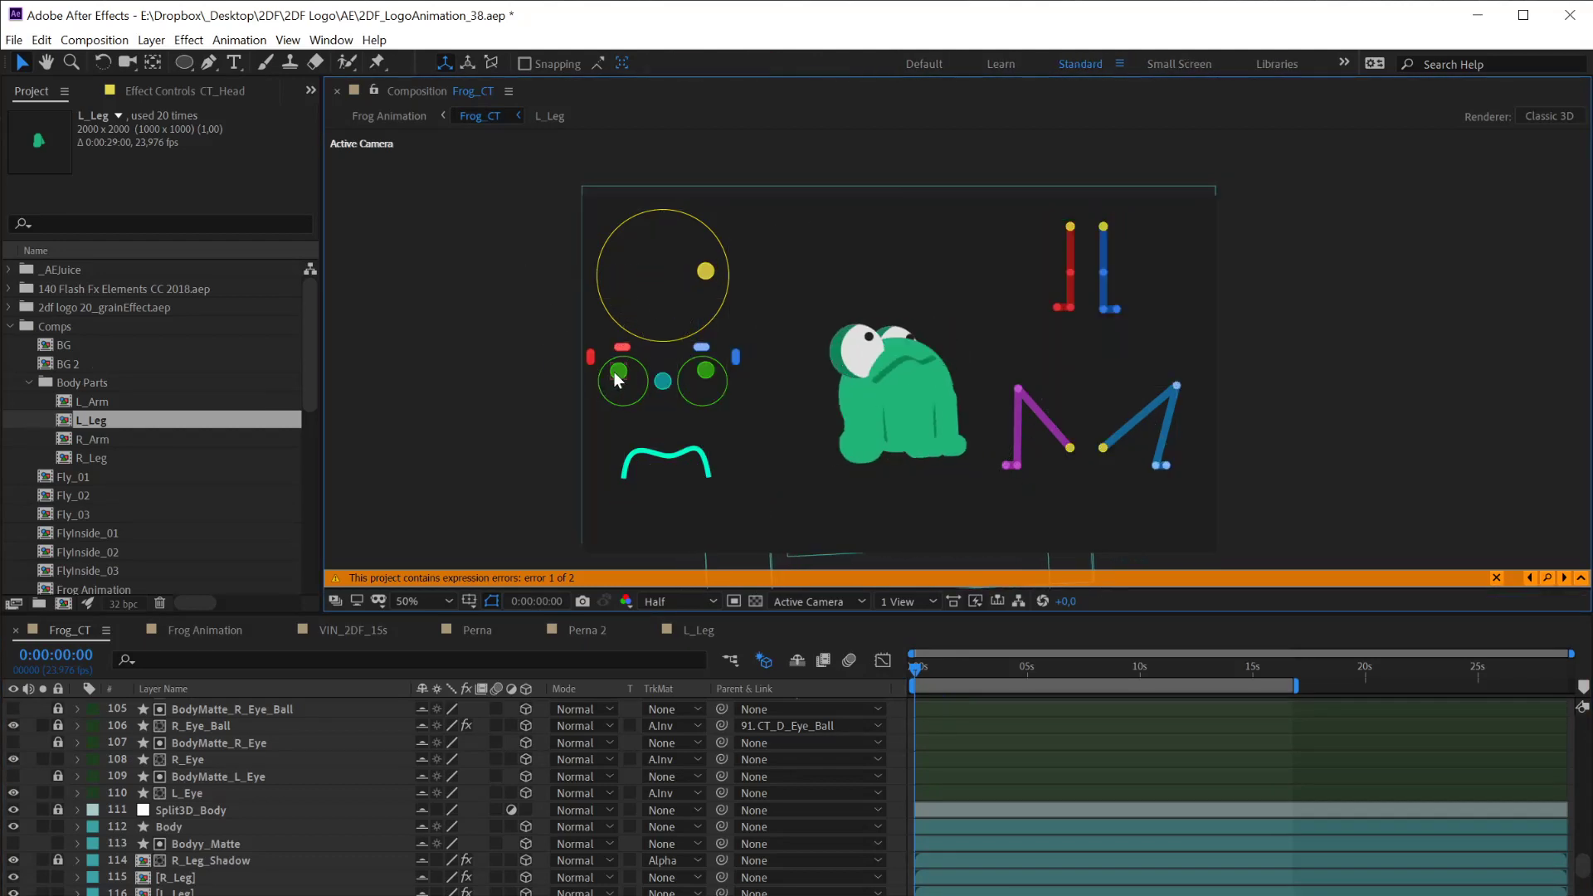
click(618, 372)
mouse_move(609, 375)
mouse_down()
mouse_move(595, 400)
mouse_move(585, 359)
mouse_move(588, 382)
mouse_up()
click(589, 356)
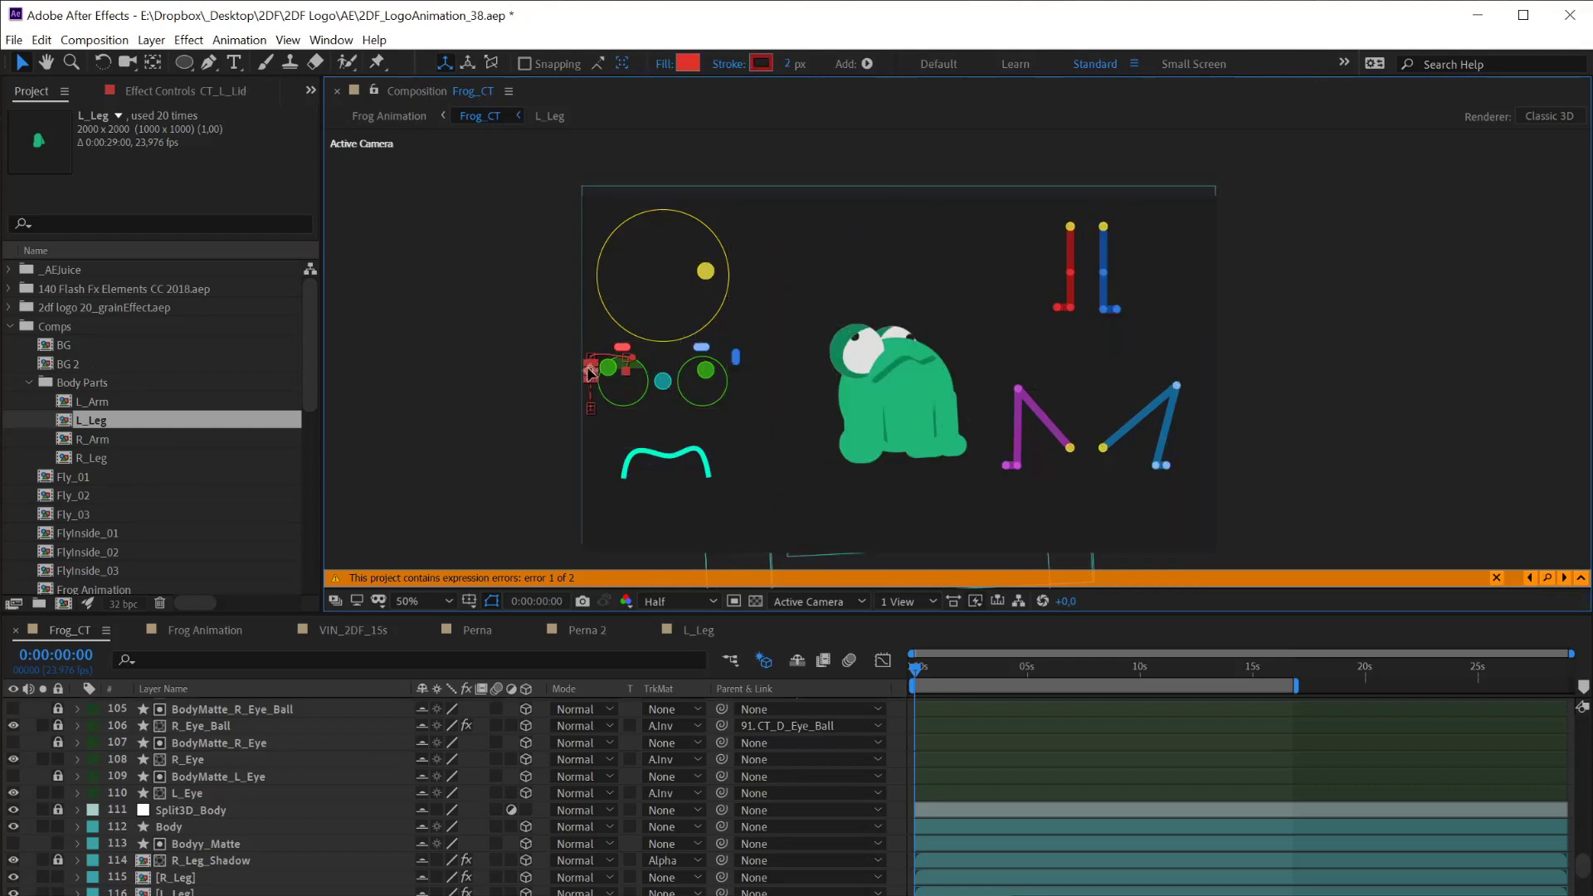
click(515, 341)
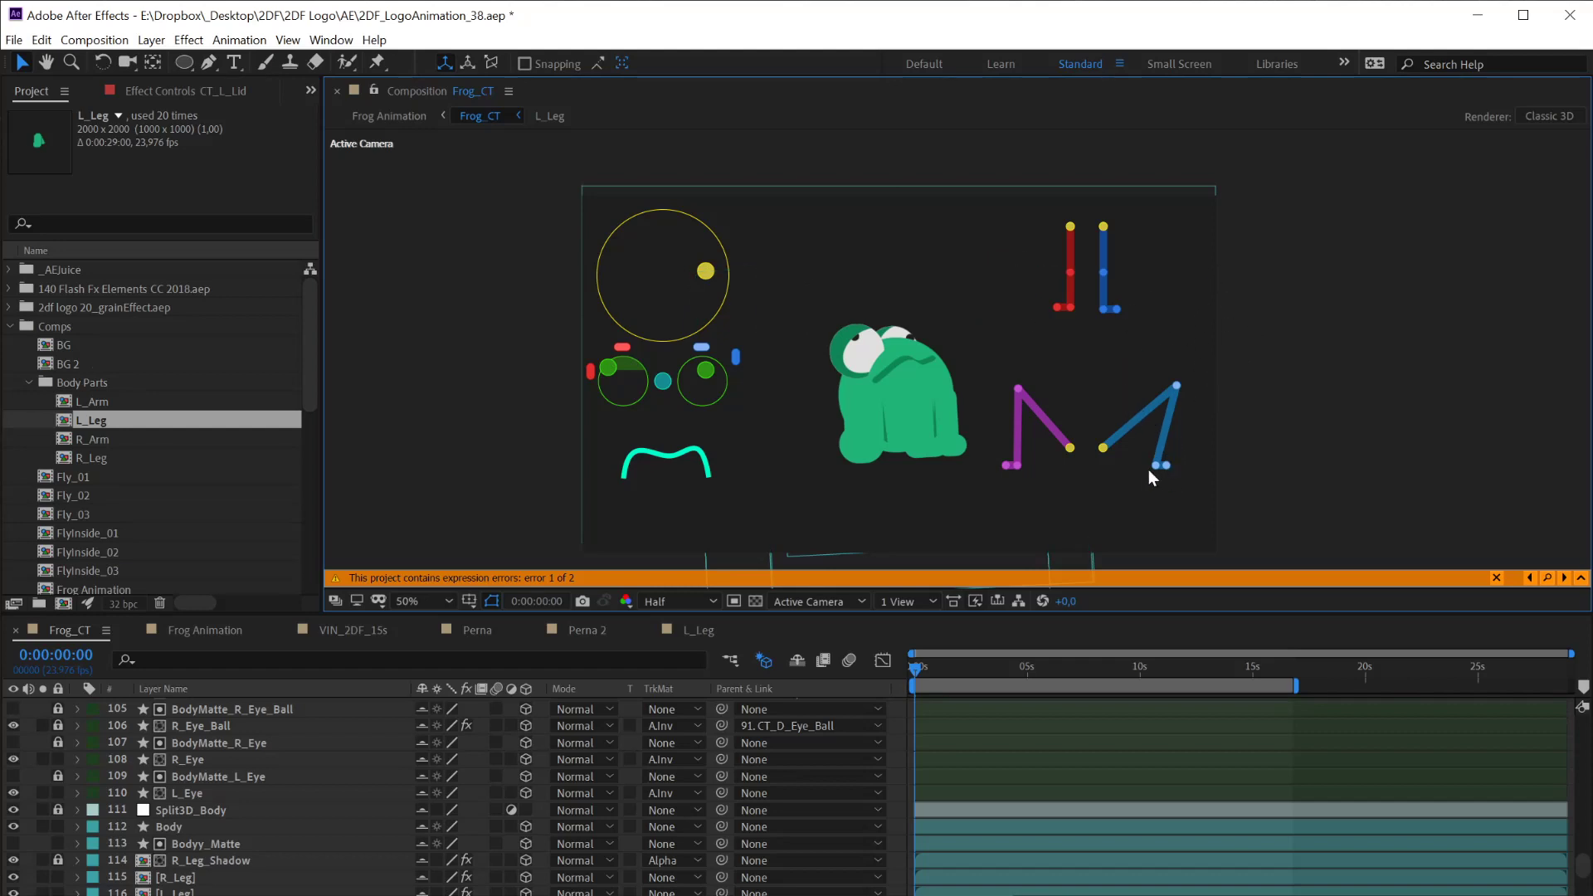
Collapse the Comps folder and move the frog's head controller down toward the bottom of its yellow circle
click(11, 328)
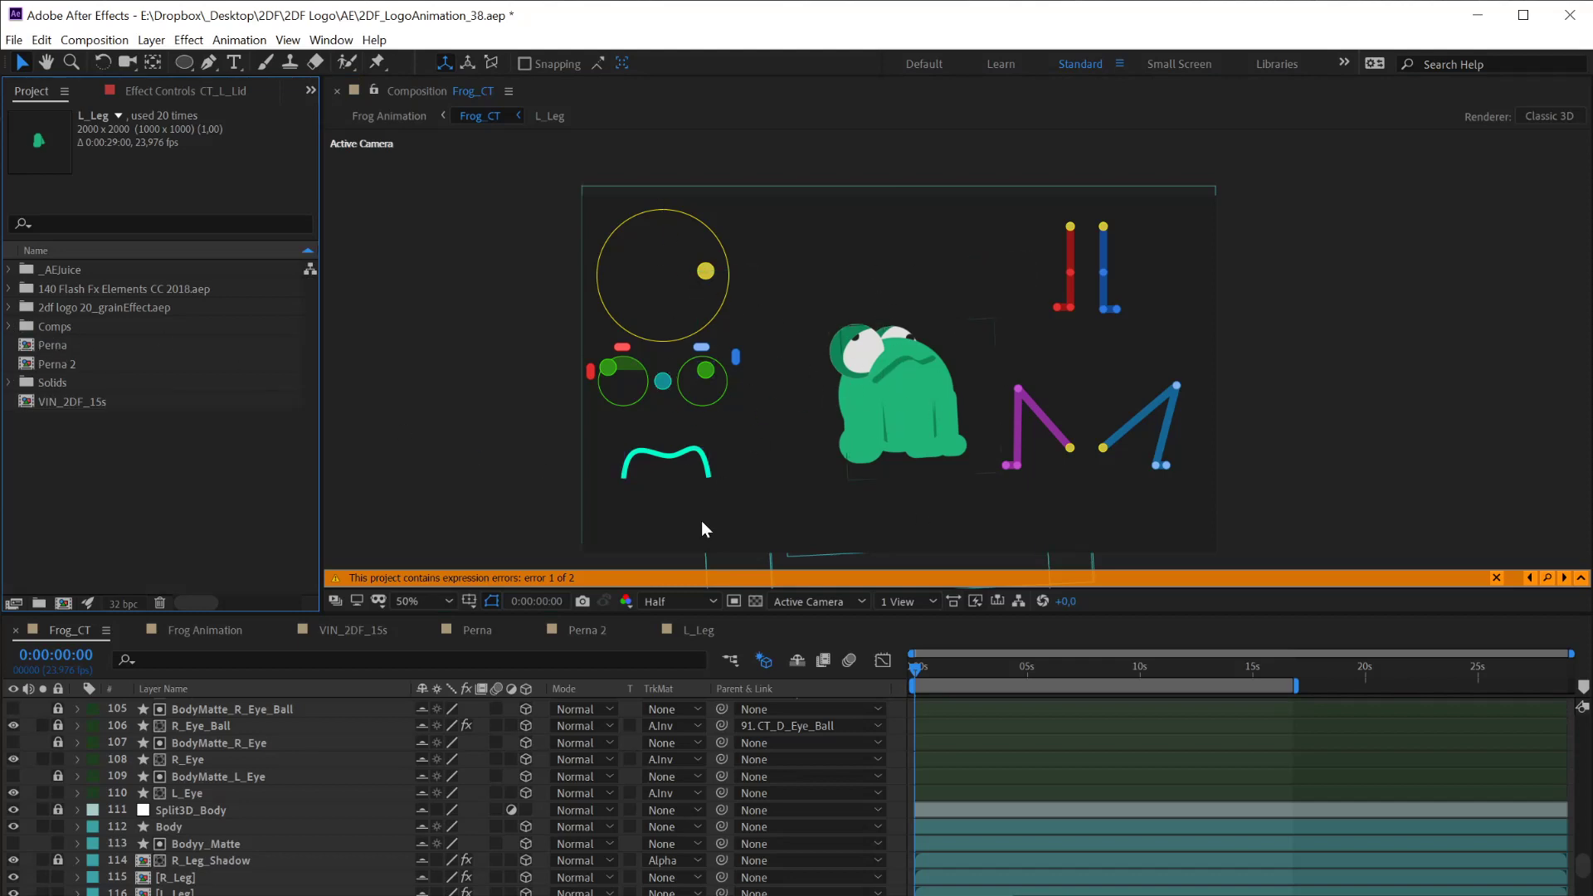
click(88, 466)
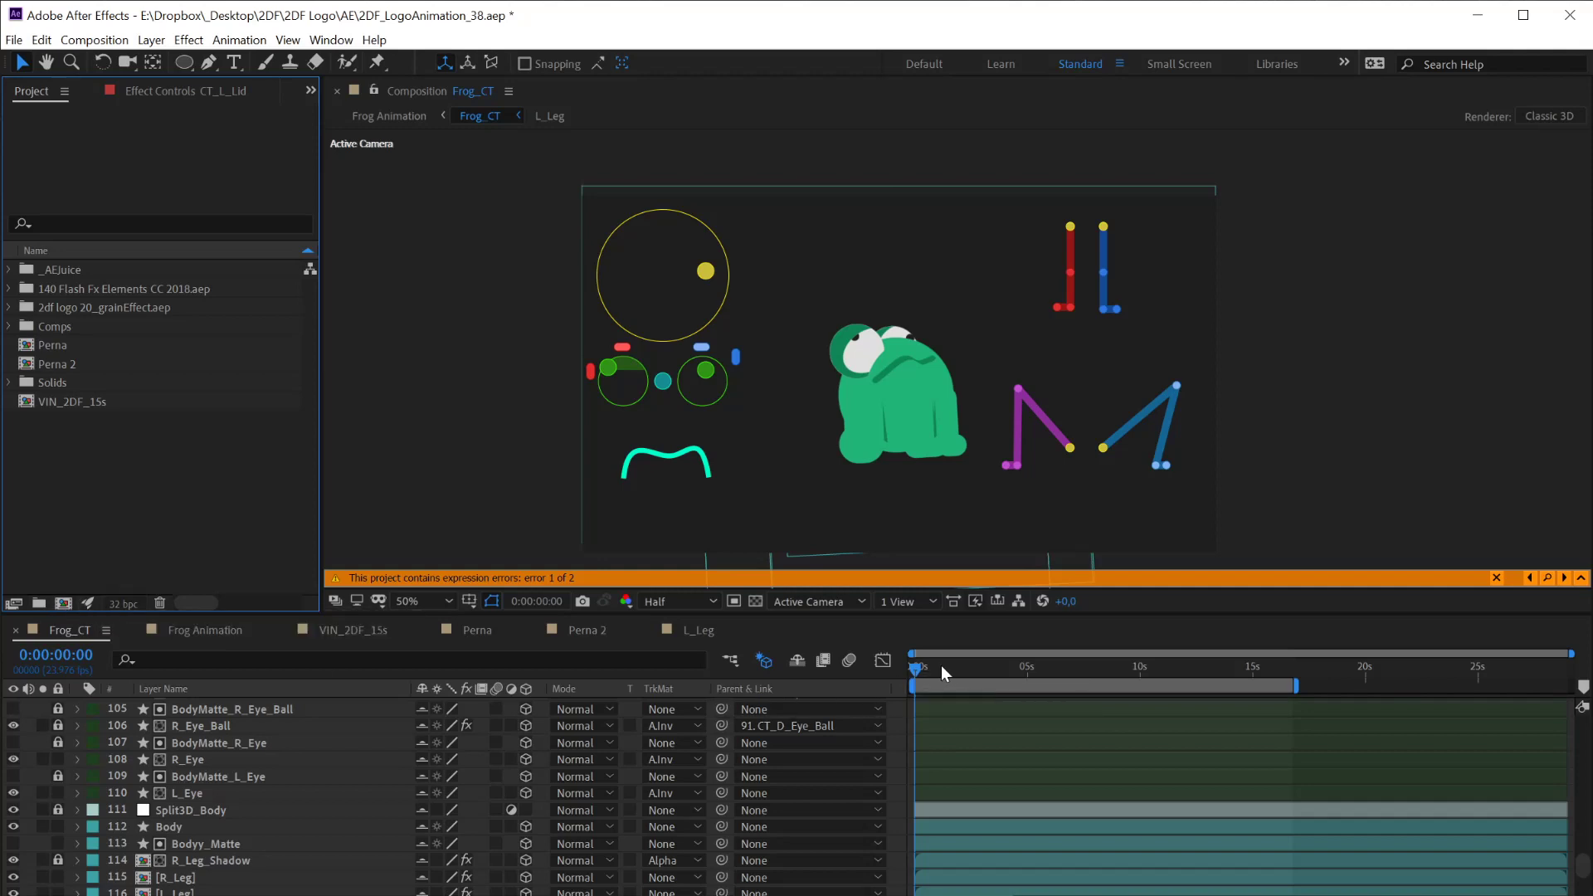
drag(942, 667, 886, 669)
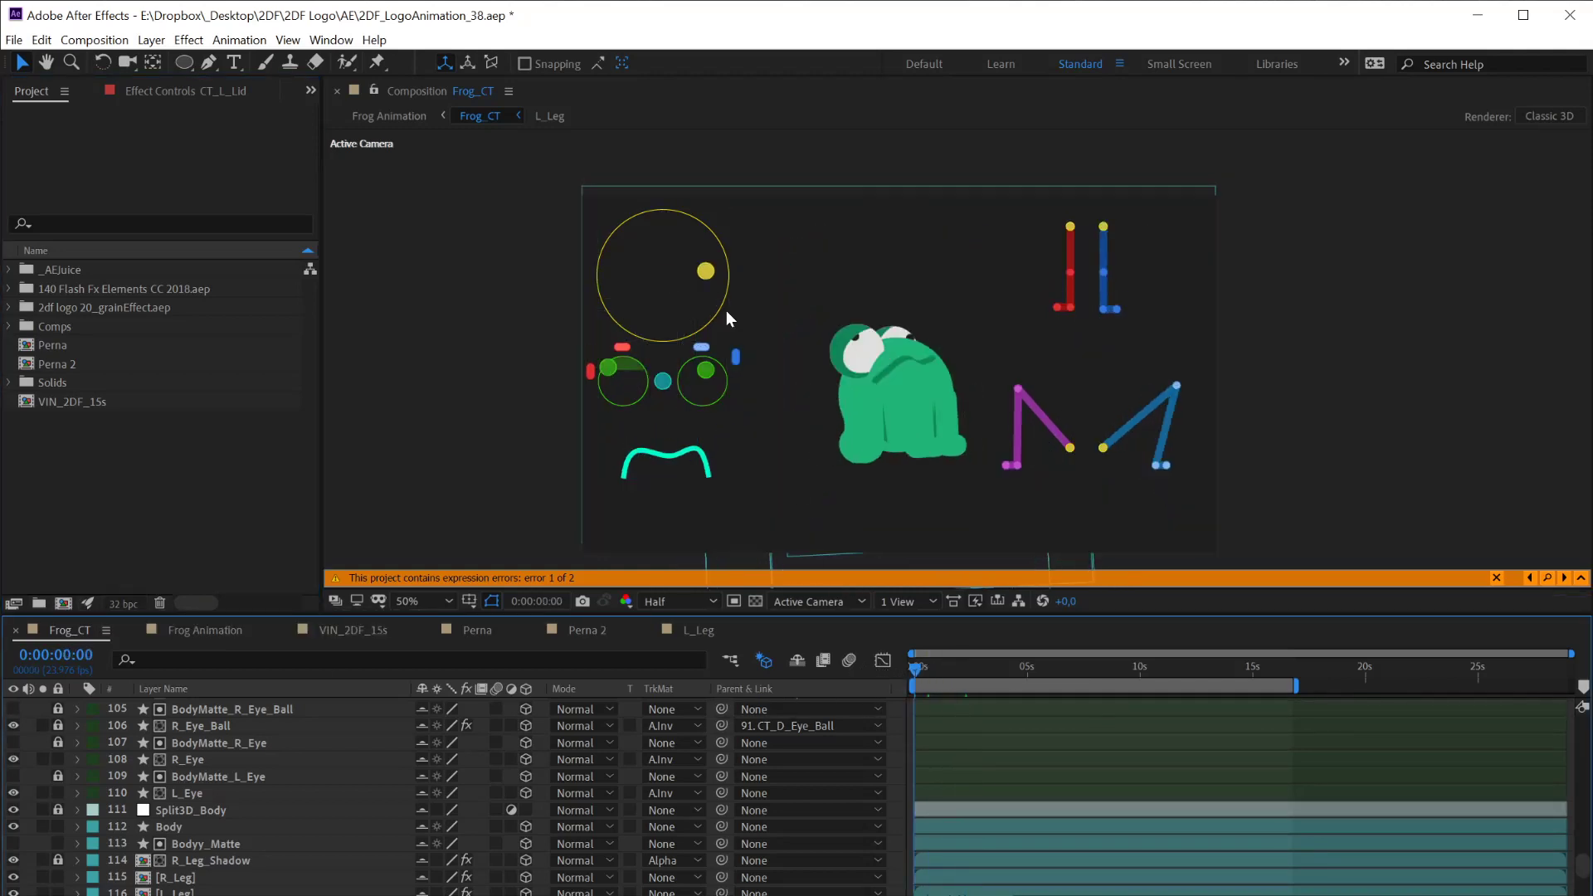
mouse_move(704, 271)
mouse_down()
mouse_move(640, 279)
mouse_move(667, 329)
mouse_up()
Create a new composition named CT and hide the expression error banner
click(63, 603)
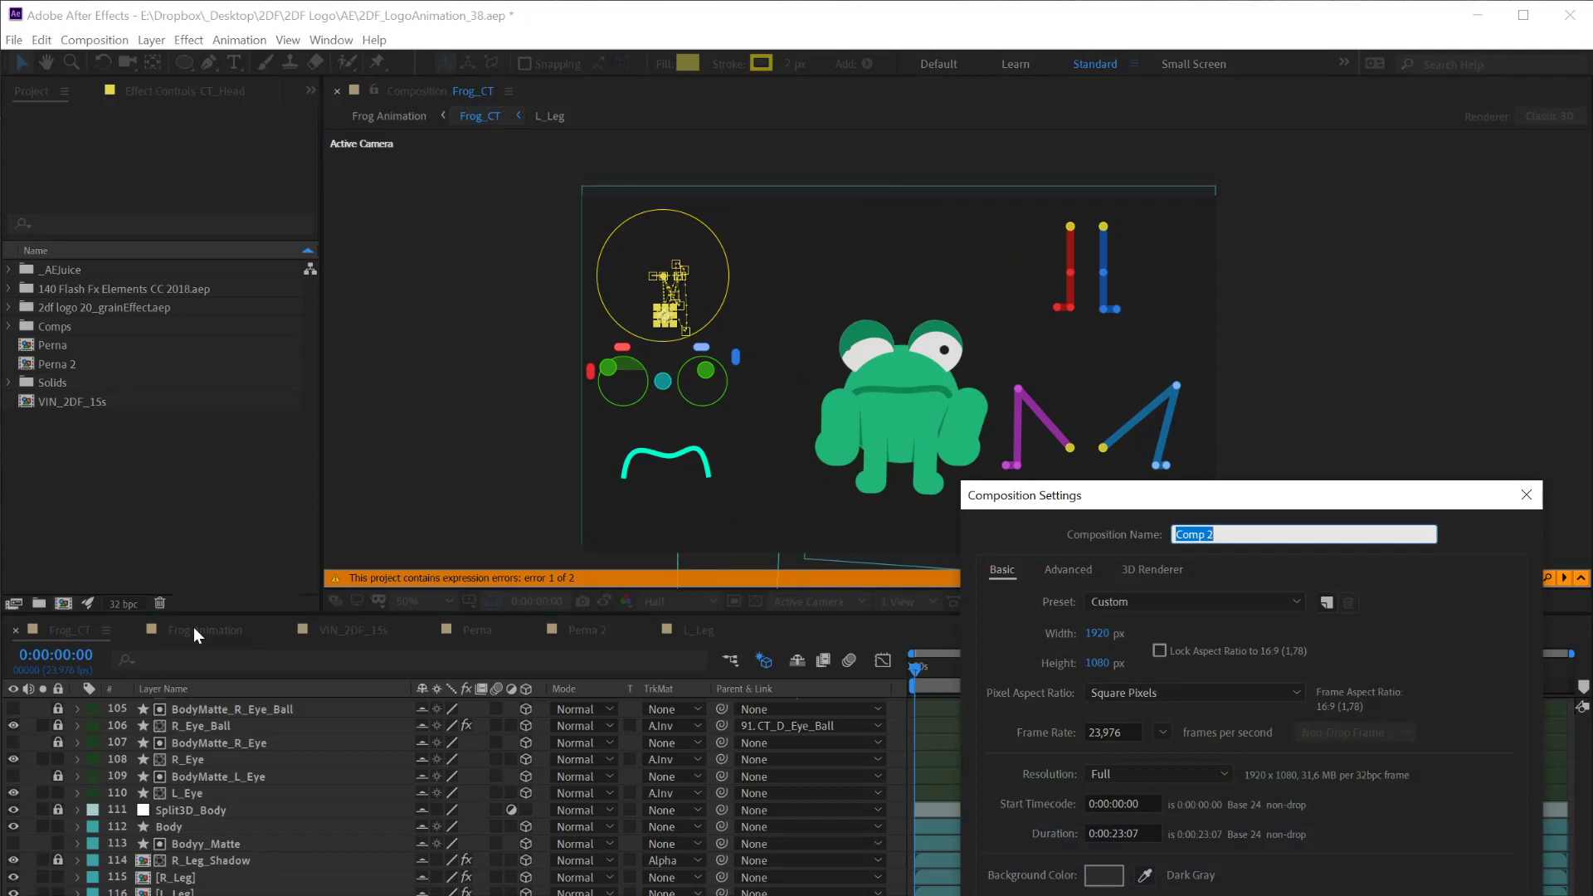
text(CT)
key(Return)
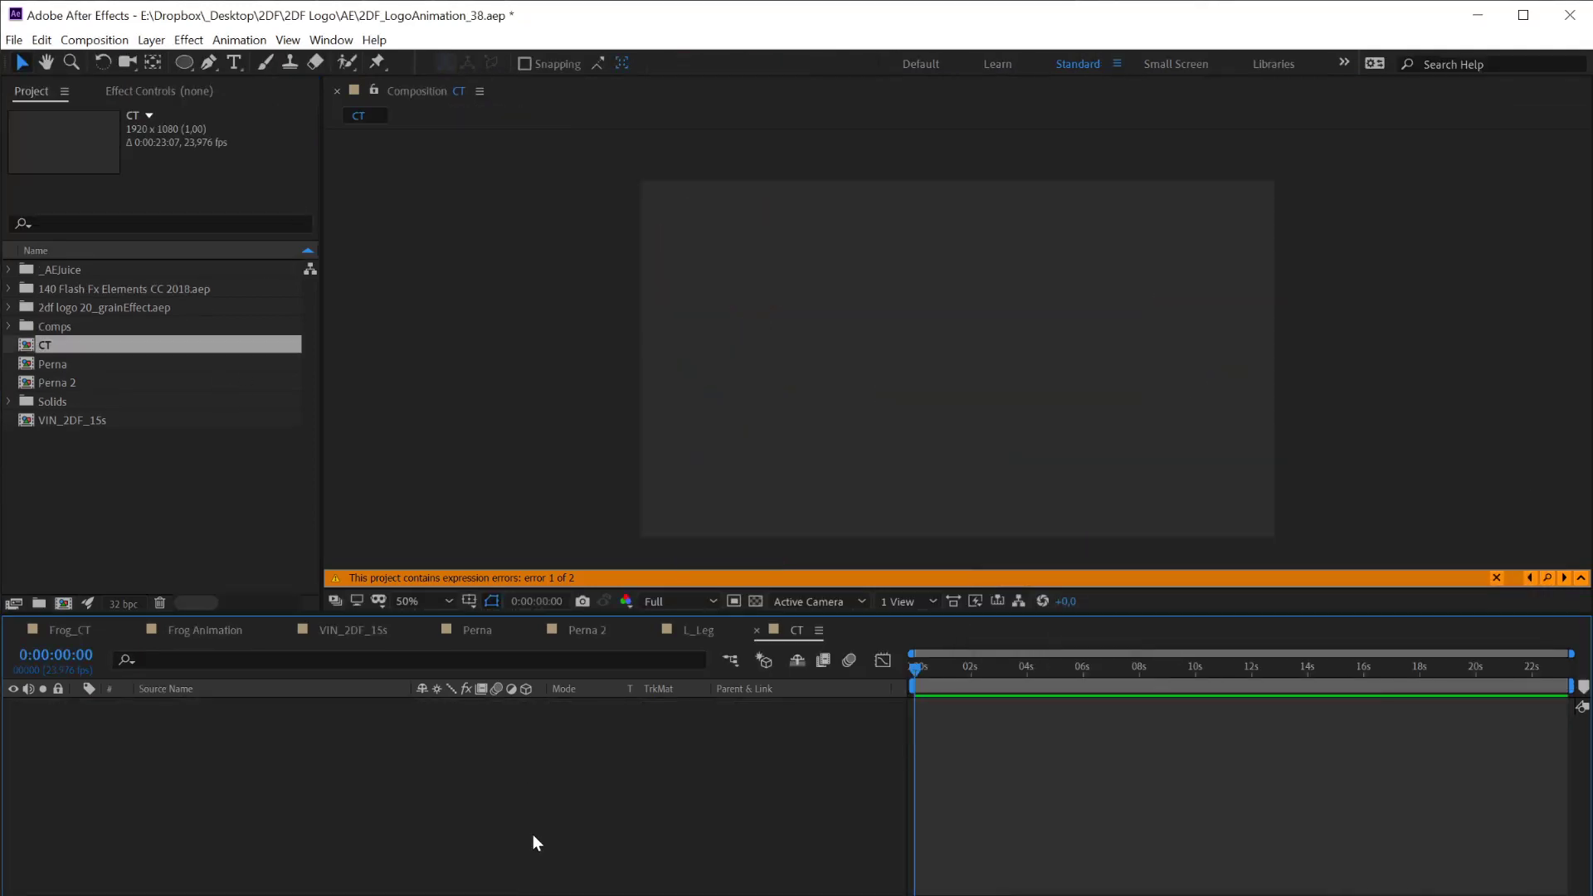
click(1495, 576)
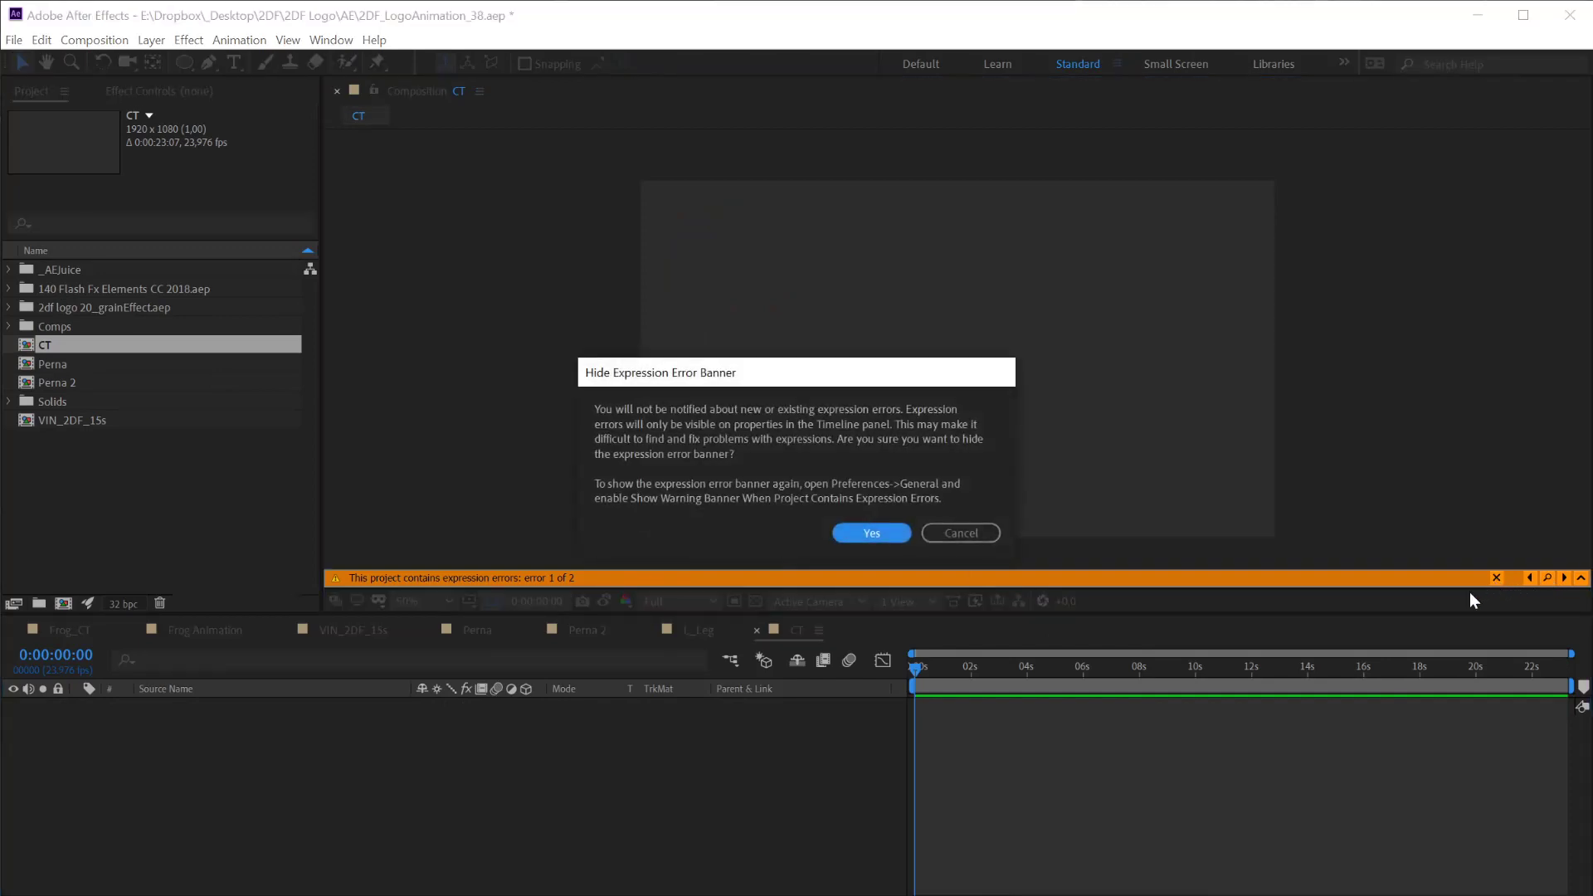
click(854, 535)
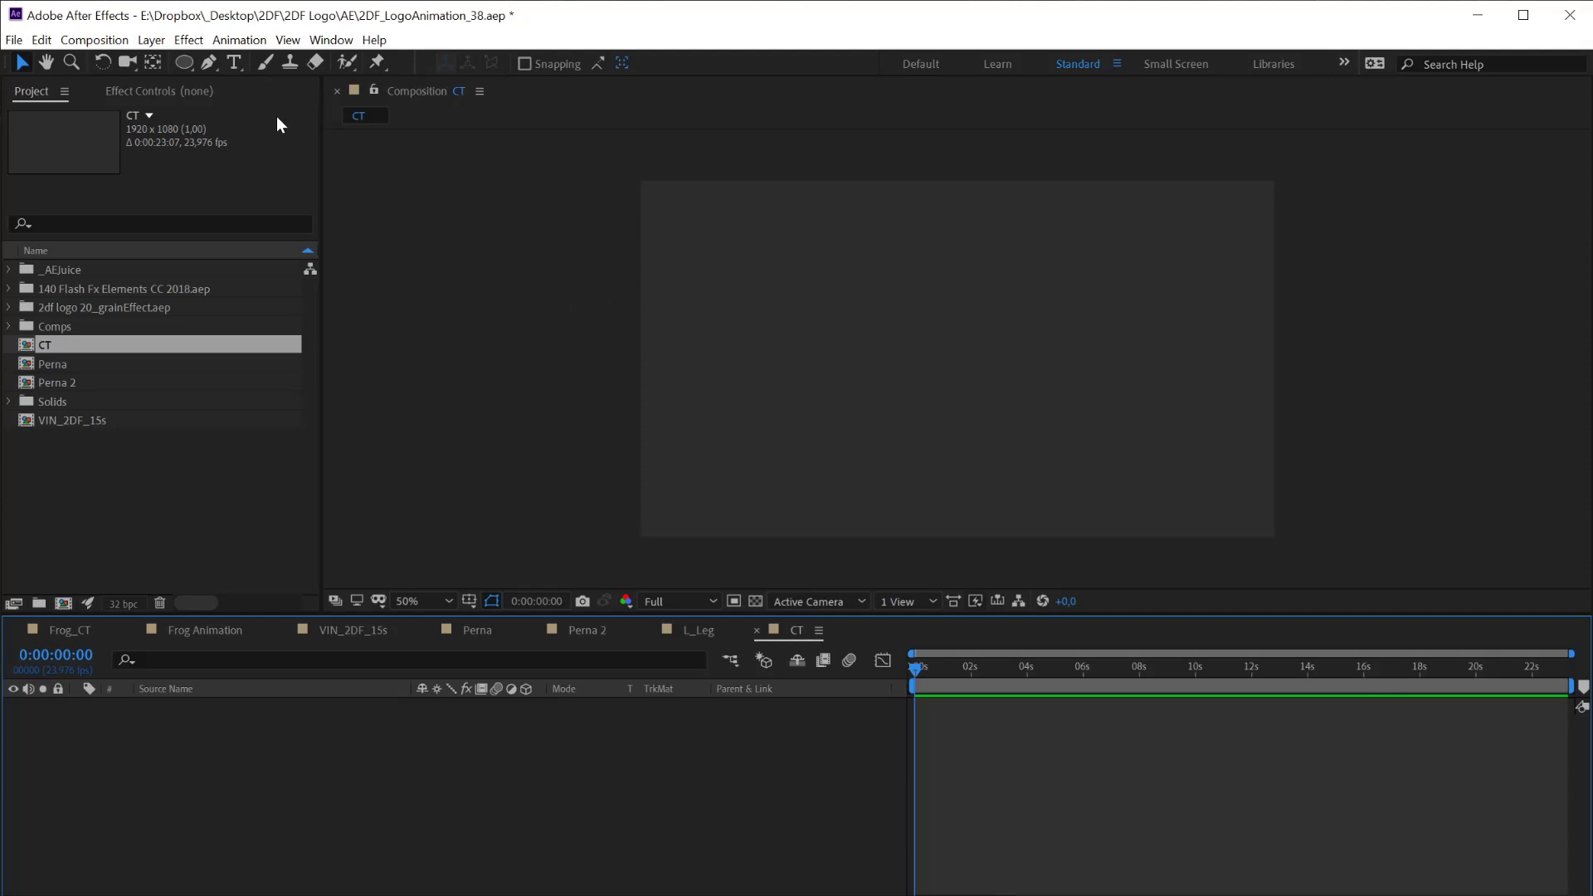
Show the title/action safe guides and draw a circle about 596 px wide from the composition's centre with the Ellipse tool
click(184, 63)
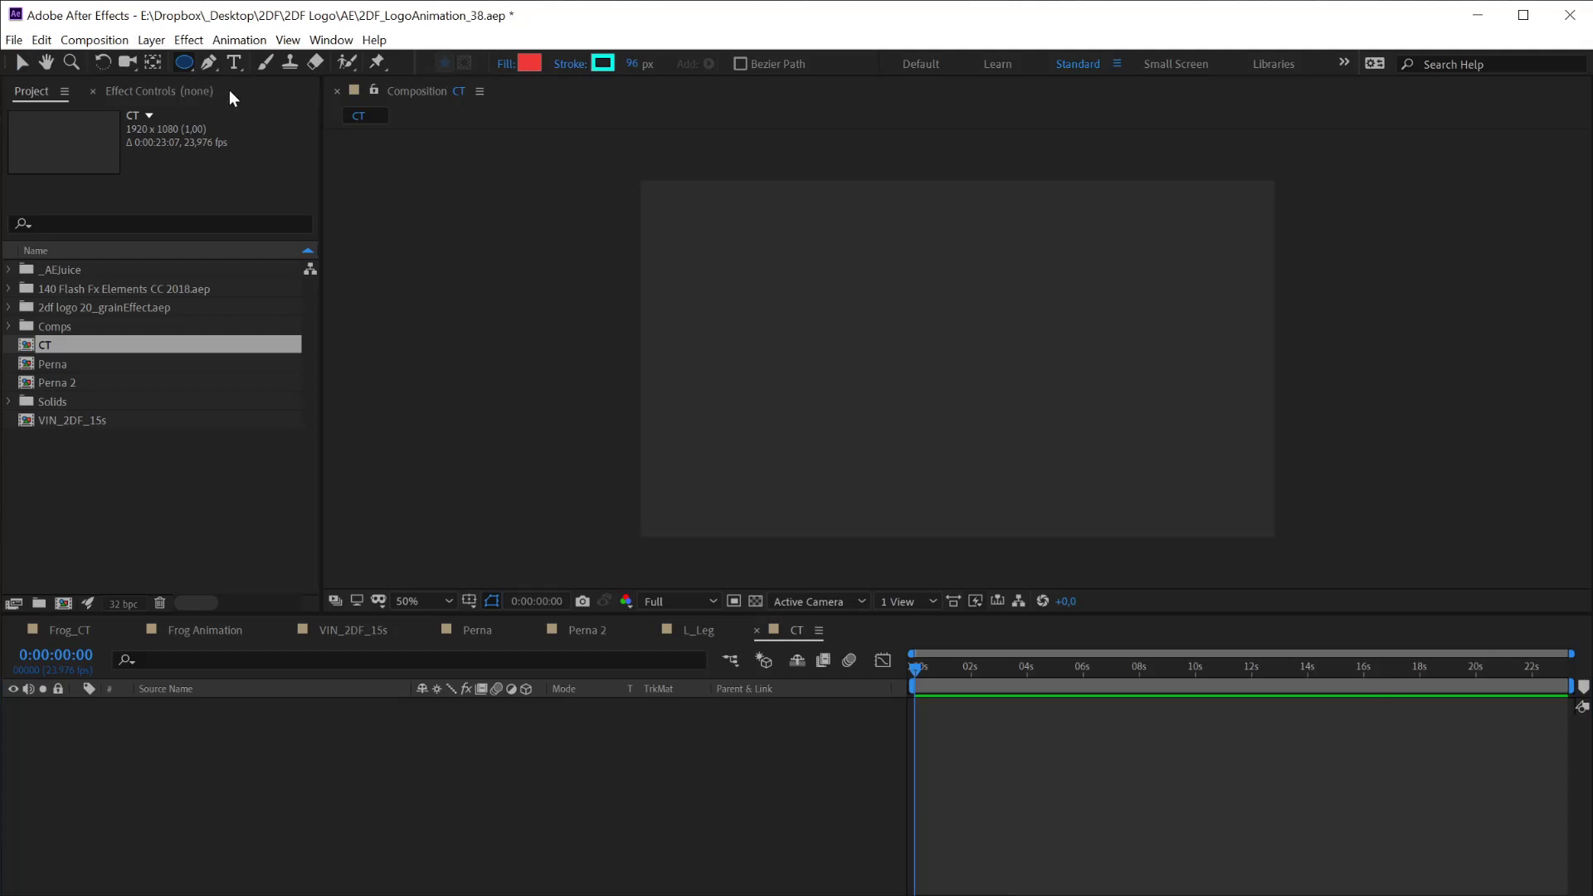
key(')
drag(956, 358, 1046, 458)
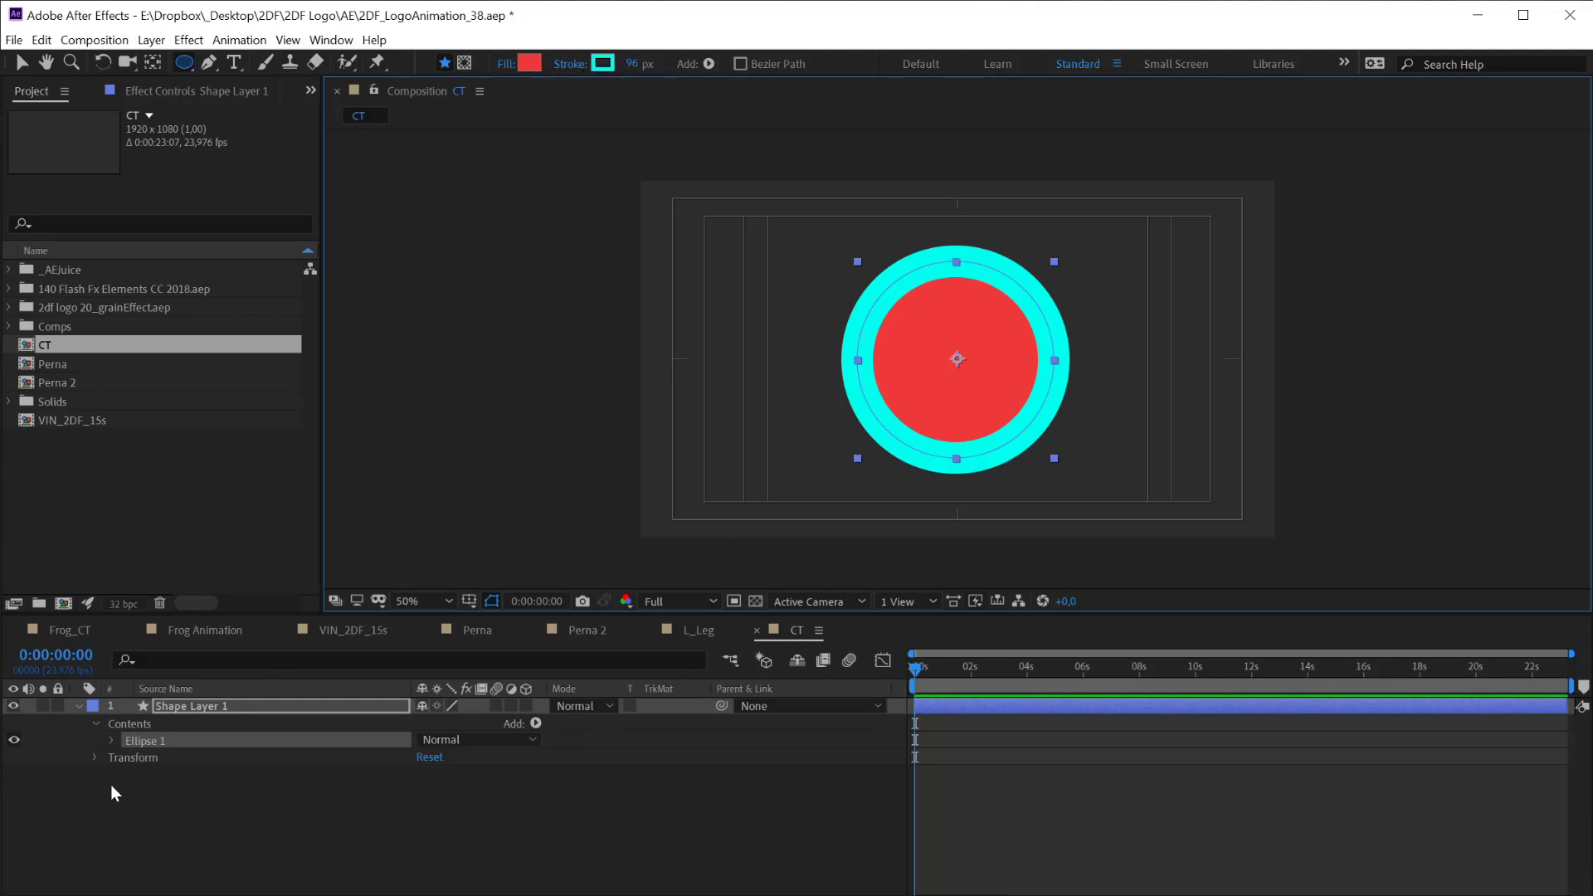
Delete Stroke 1 from the circle's shape contents, leaving only the fill
click(111, 741)
click(153, 841)
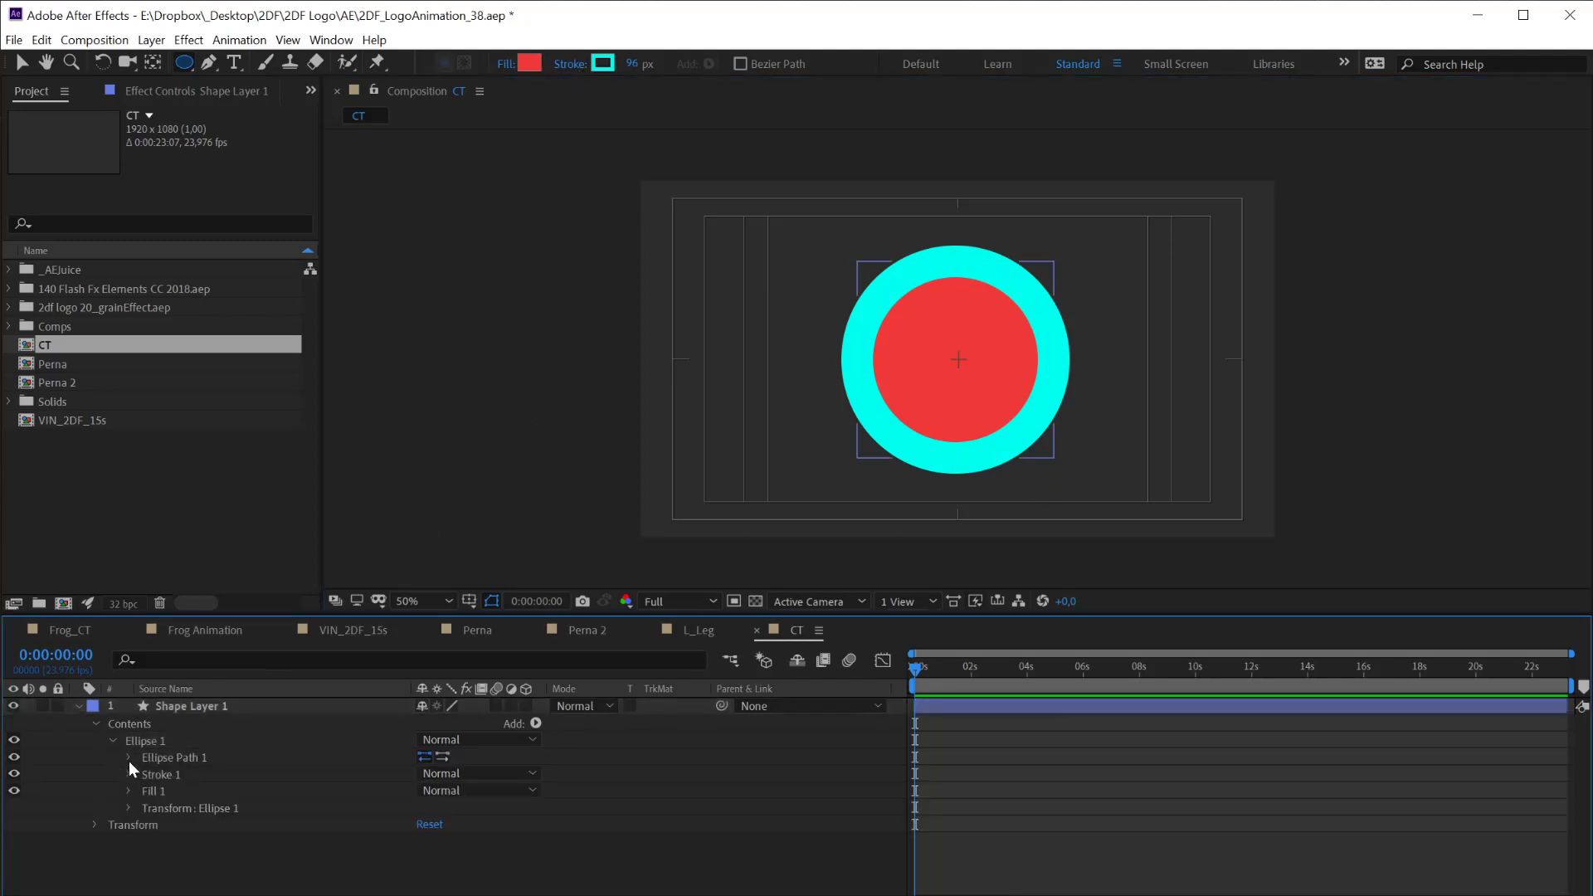
click(129, 757)
click(156, 809)
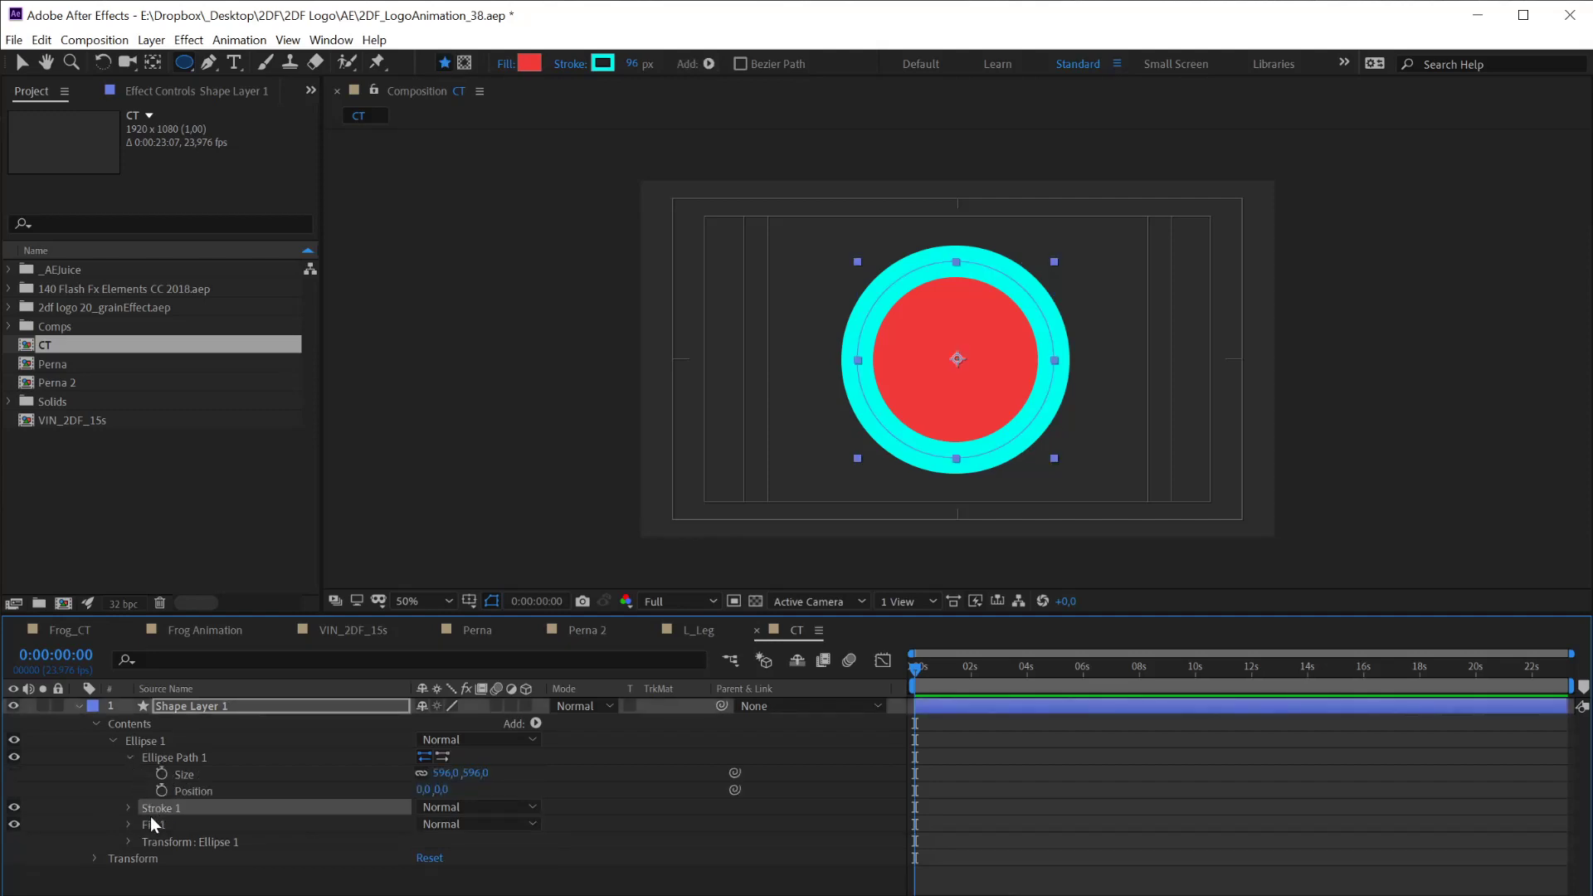
key(Delete)
click(78, 706)
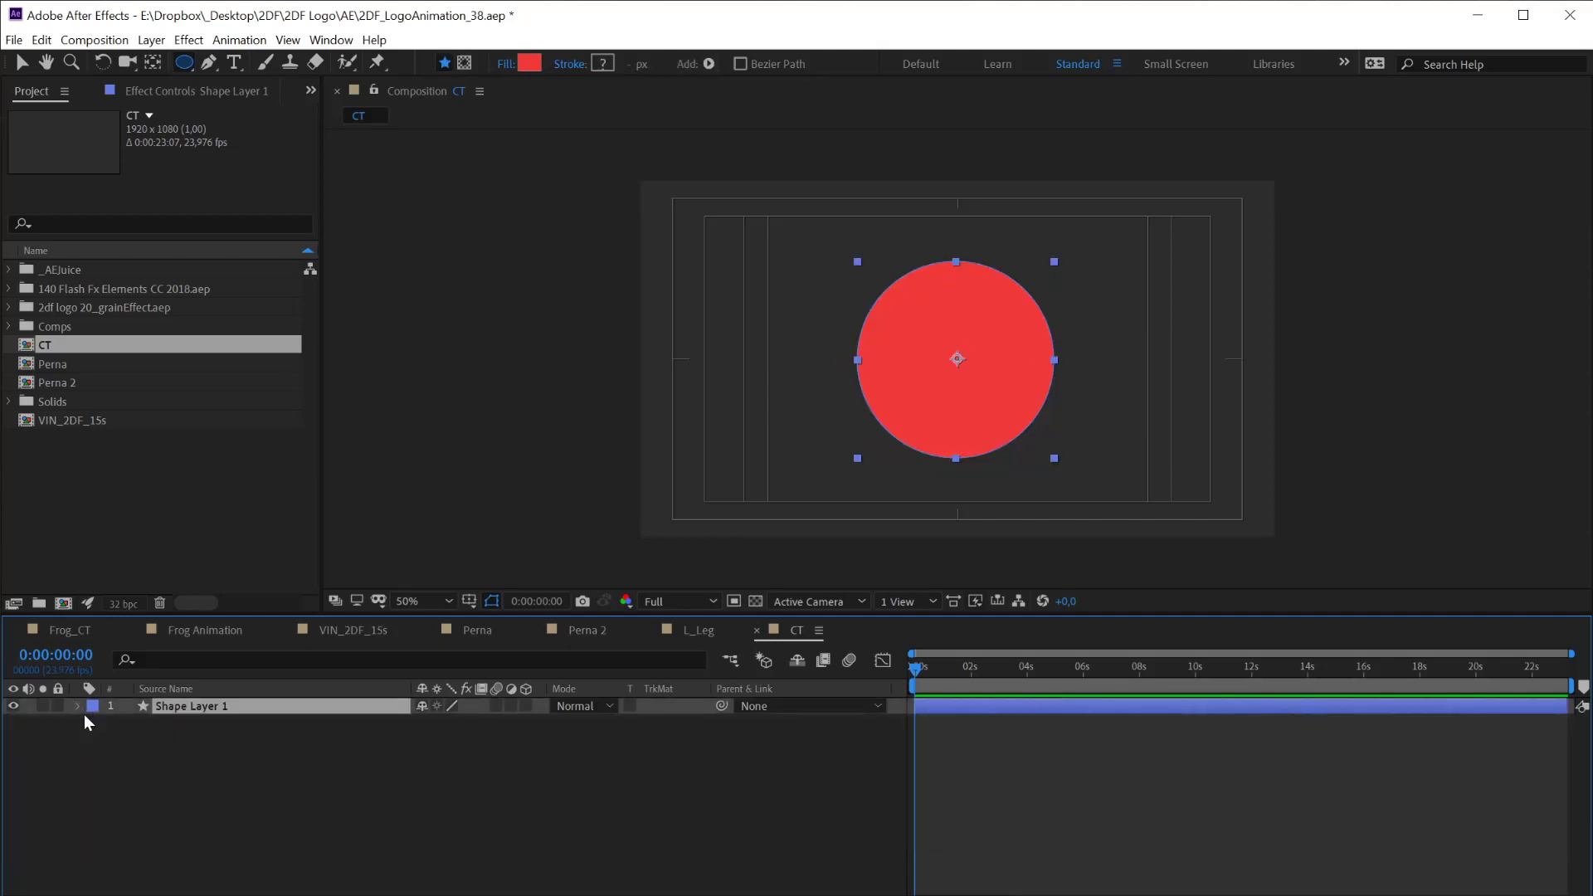
Change the circle's fill color to orange
click(528, 65)
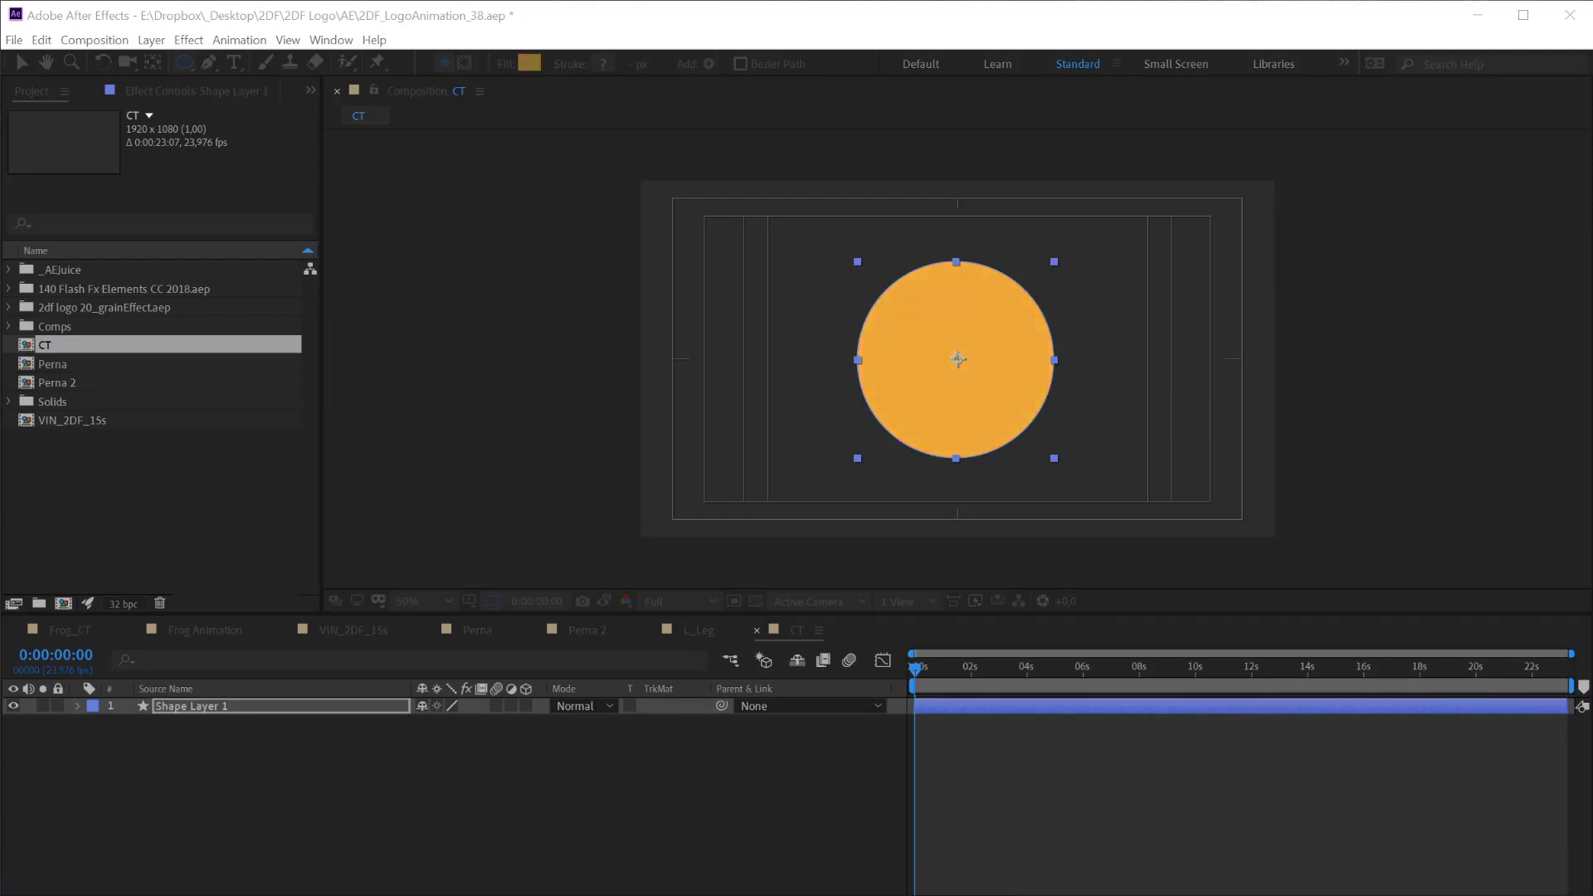
key(Return)
click(1152, 799)
click(1002, 705)
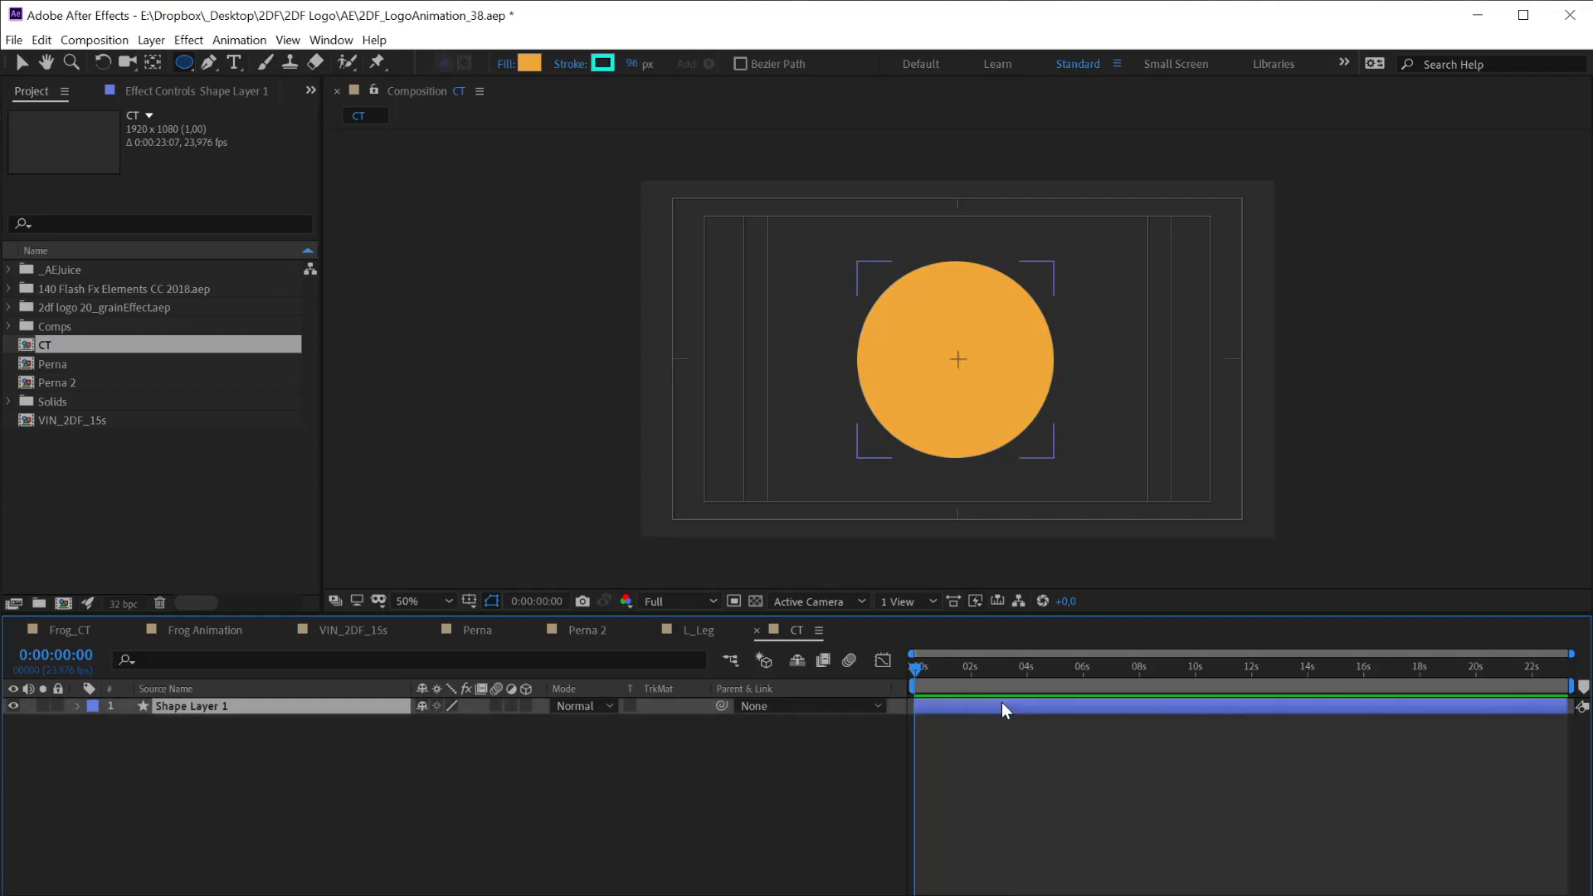
Duplicate the orange circle's layer, reduce the copy's ellipse size to 110 px and recolor it dark grayish brown
key(ctrl+d)
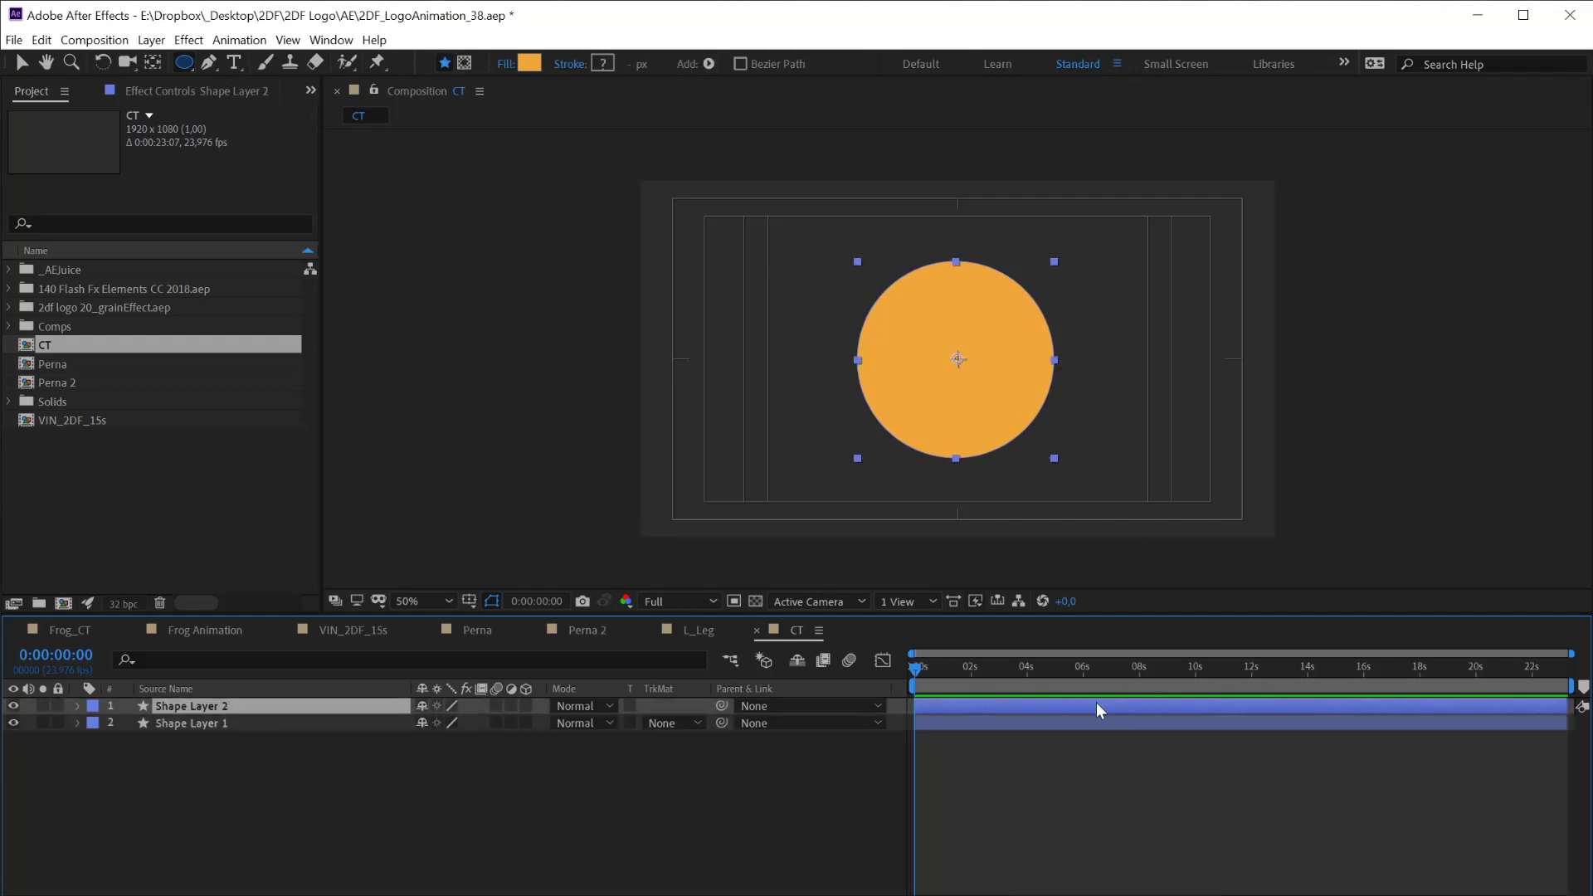
key(u)
key(u)
click(437, 774)
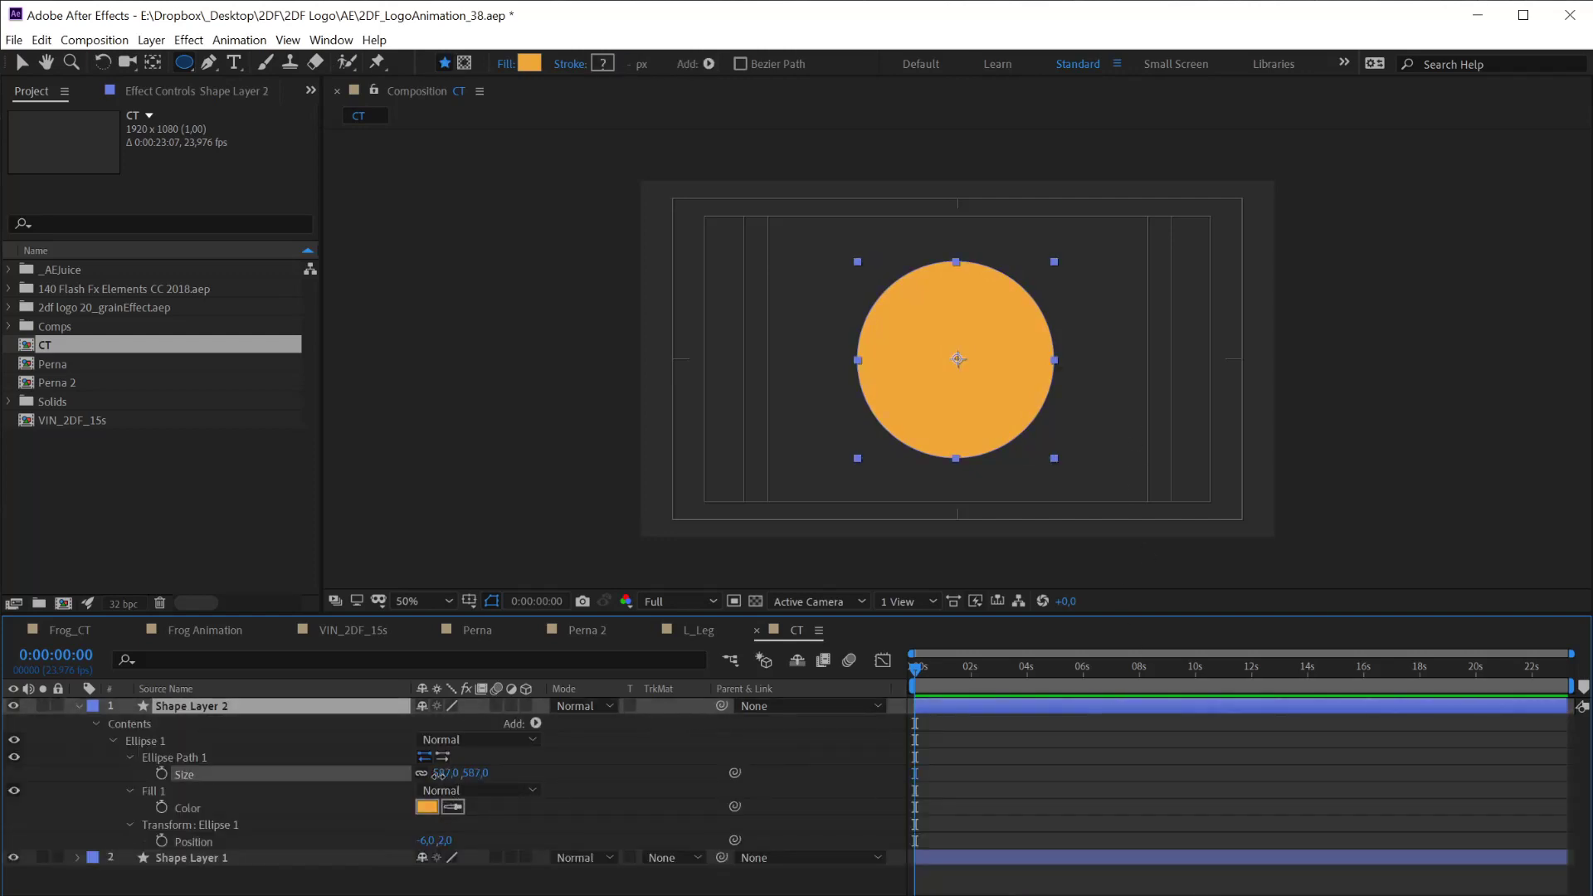
drag(438, 774, 365, 775)
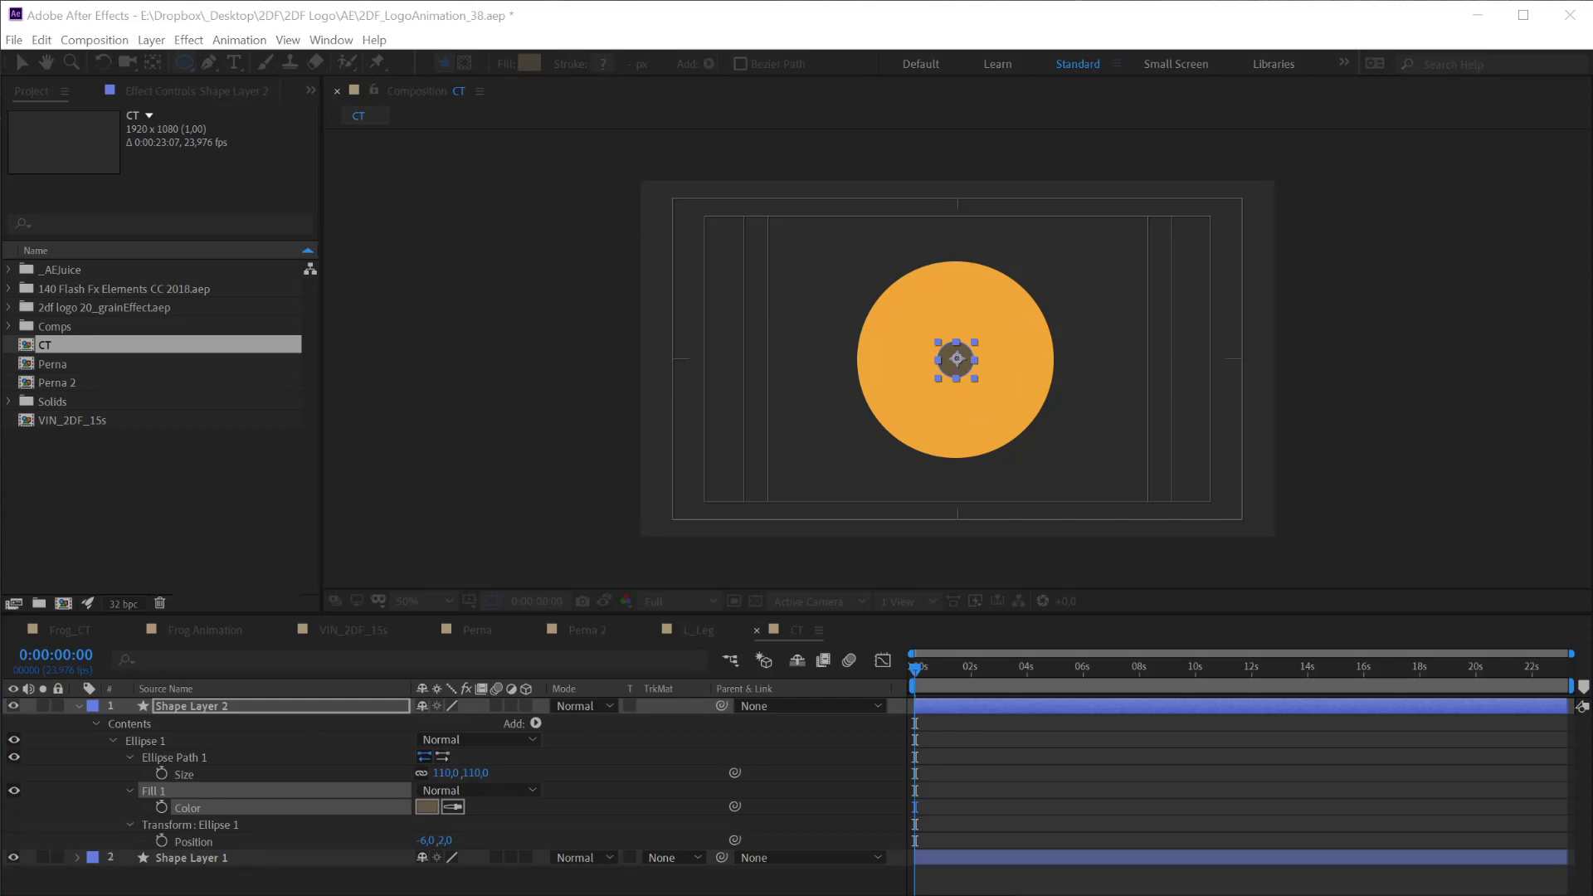
key(Return)
click(78, 706)
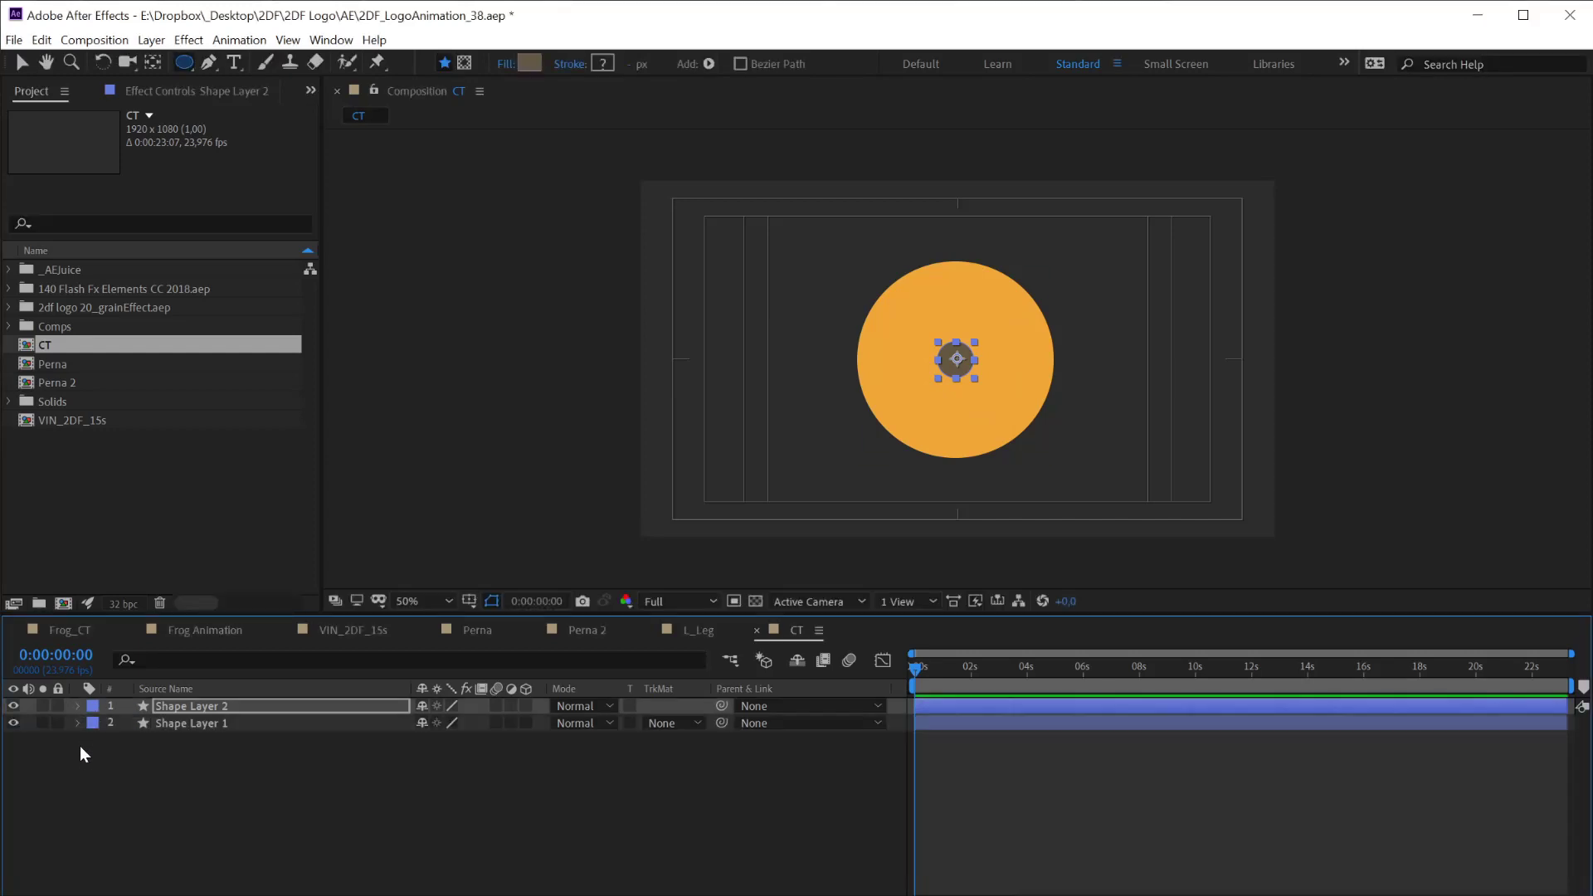
Set the ellipse transform position of the small circle on Shape Layer 2 to 0, 0
click(115, 778)
click(182, 707)
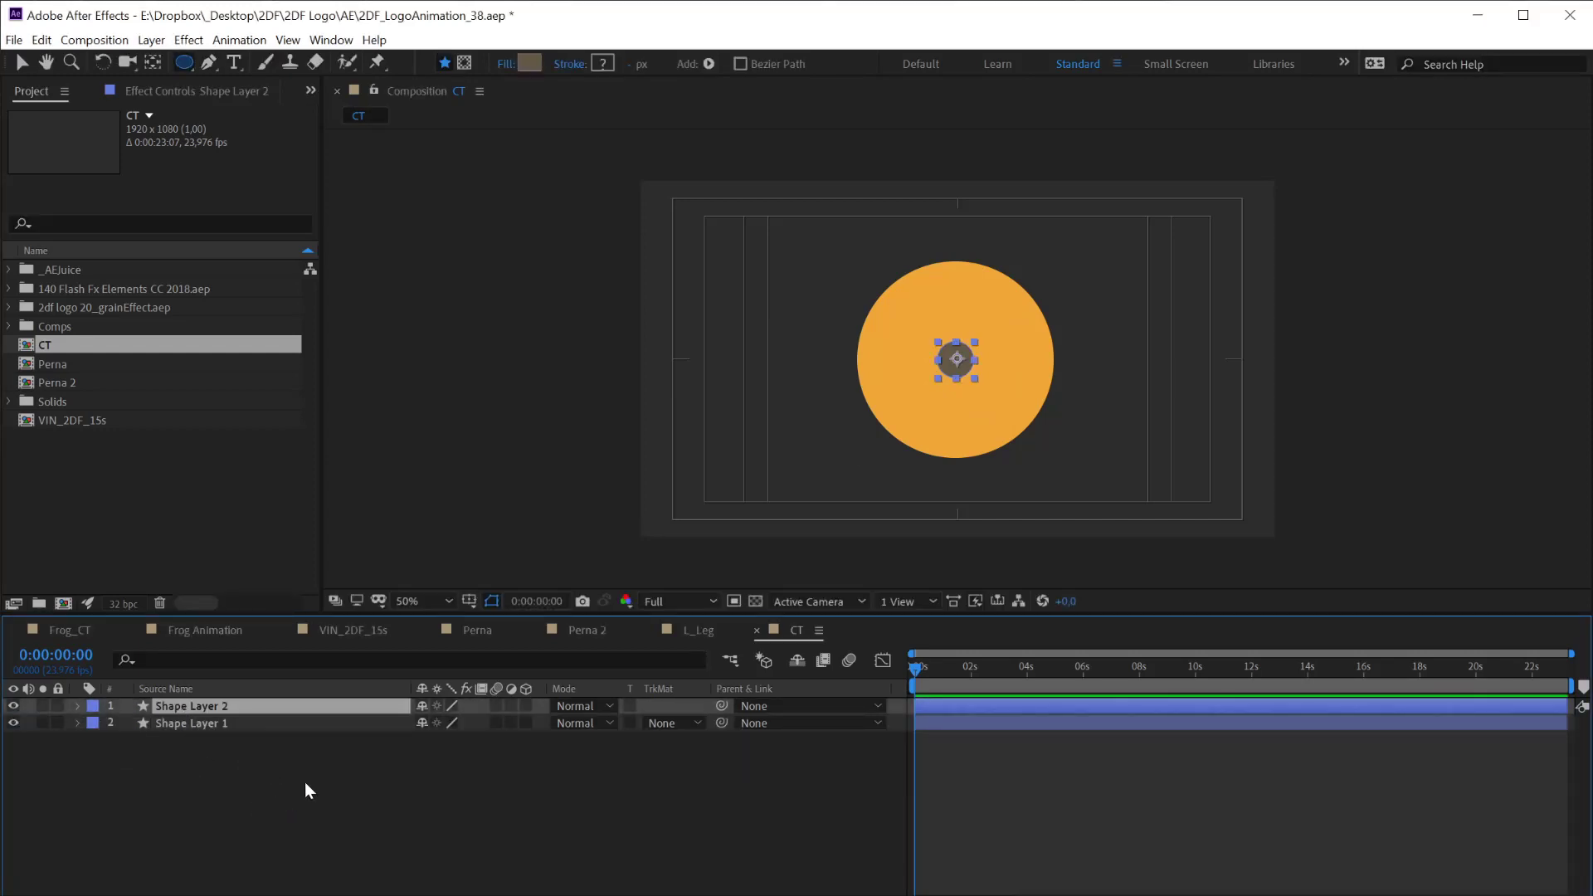
click(394, 834)
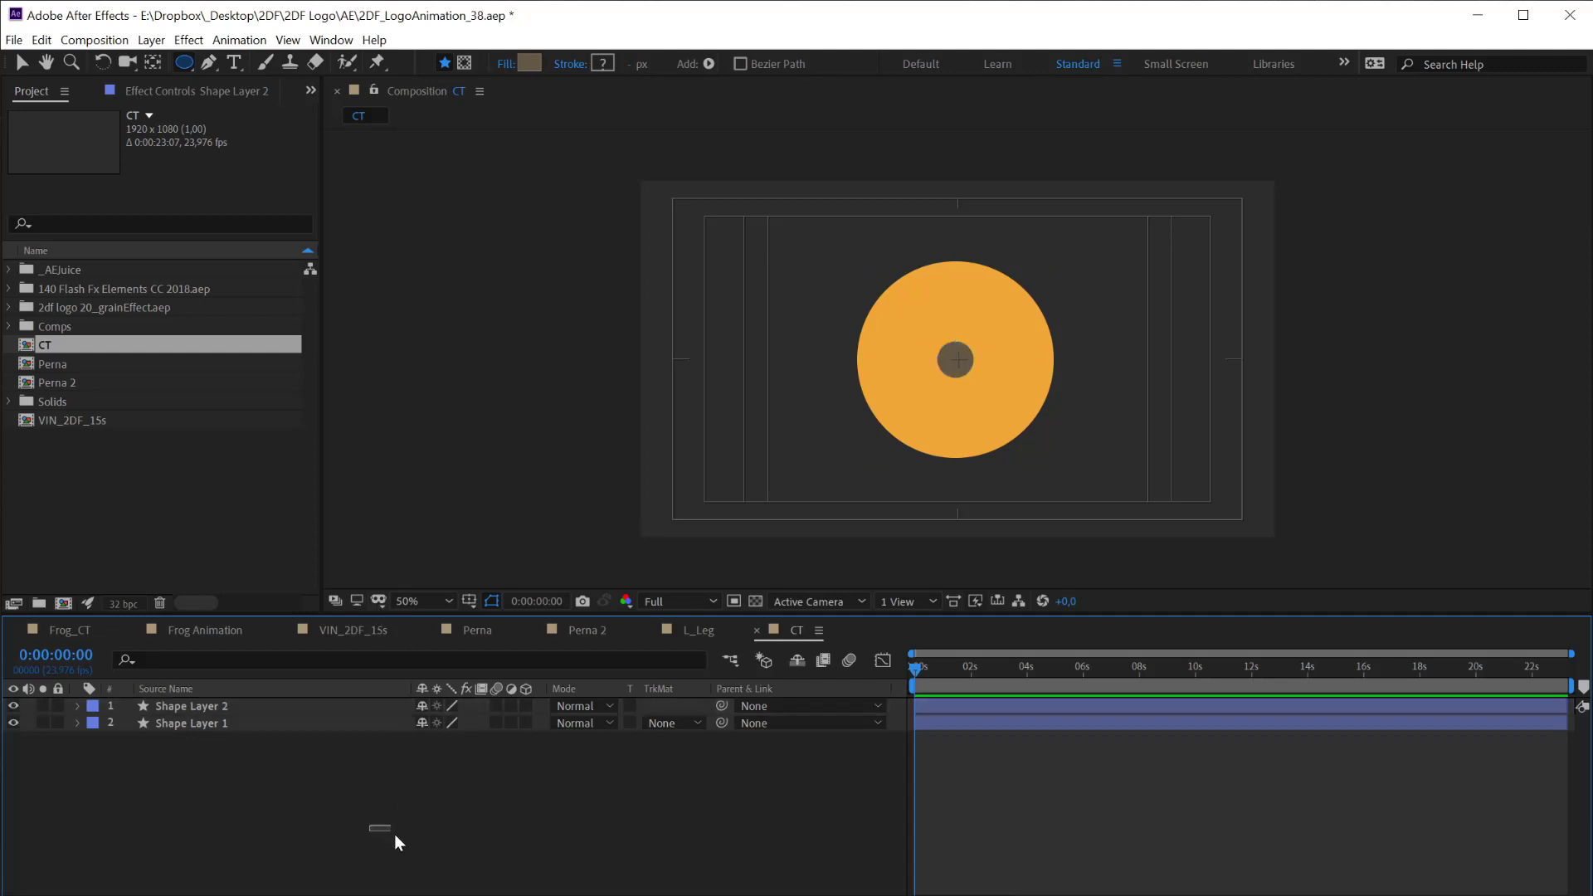
click(235, 706)
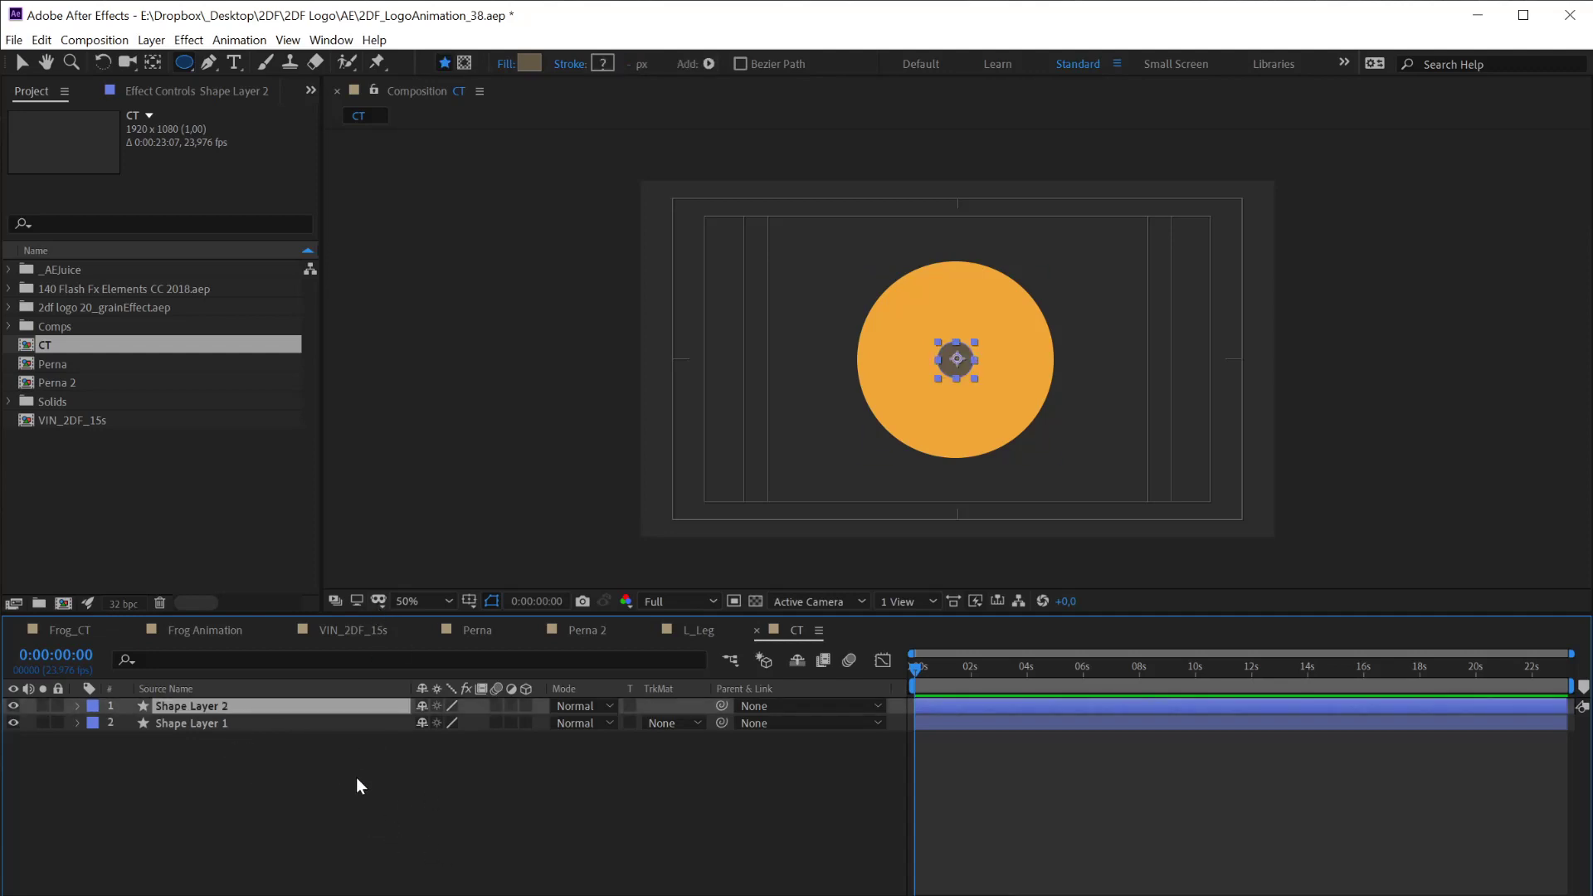
key(u)
key(u)
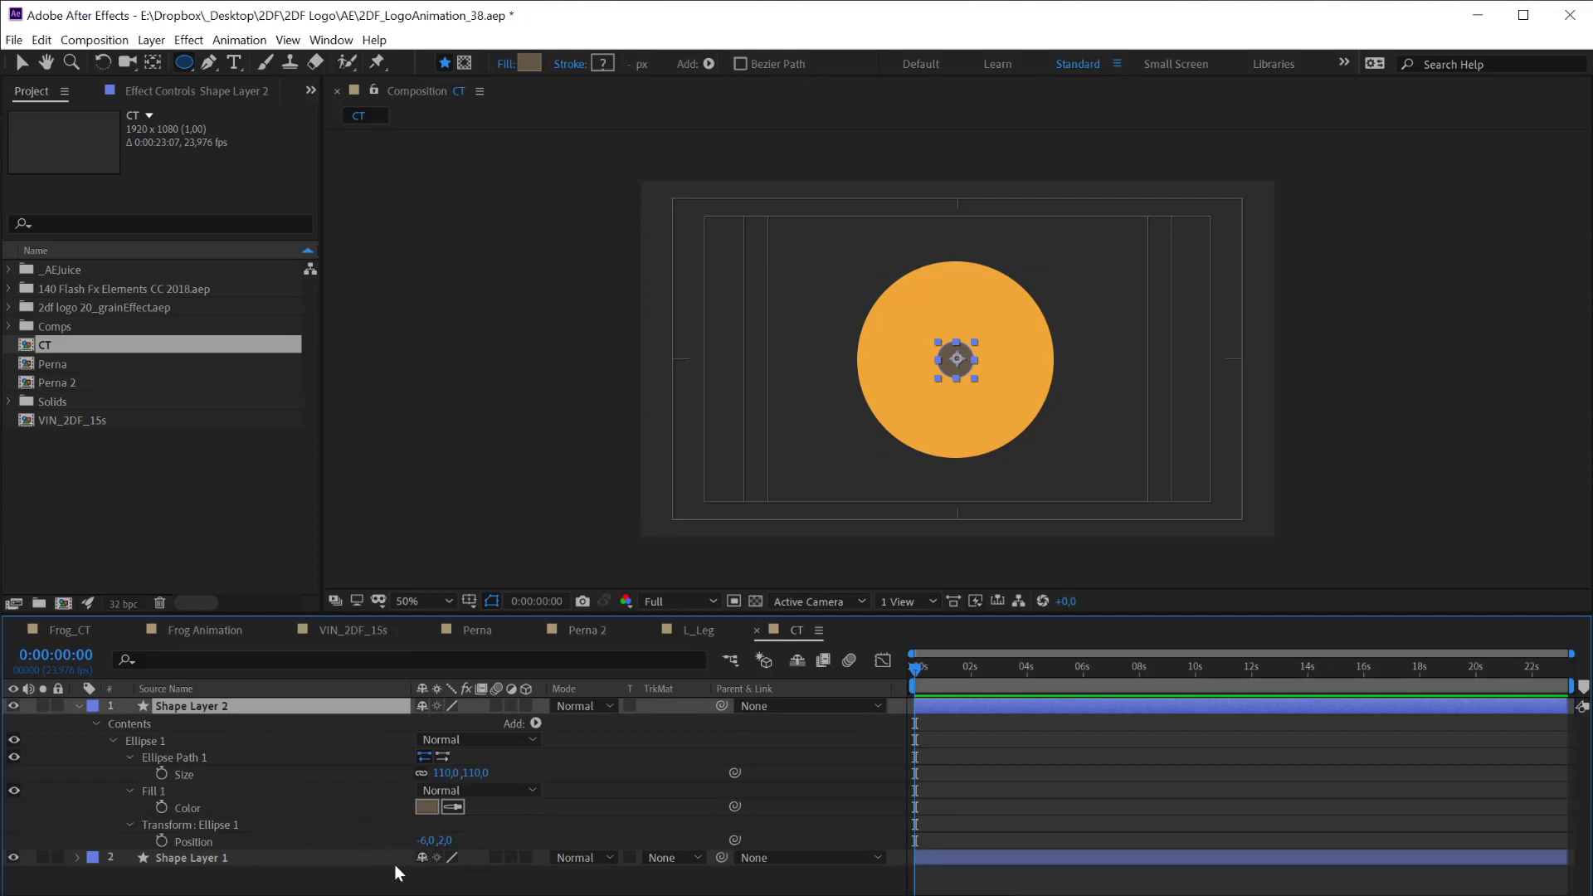
click(425, 840)
text(0)
key(Return)
click(444, 840)
text(0)
key(Return)
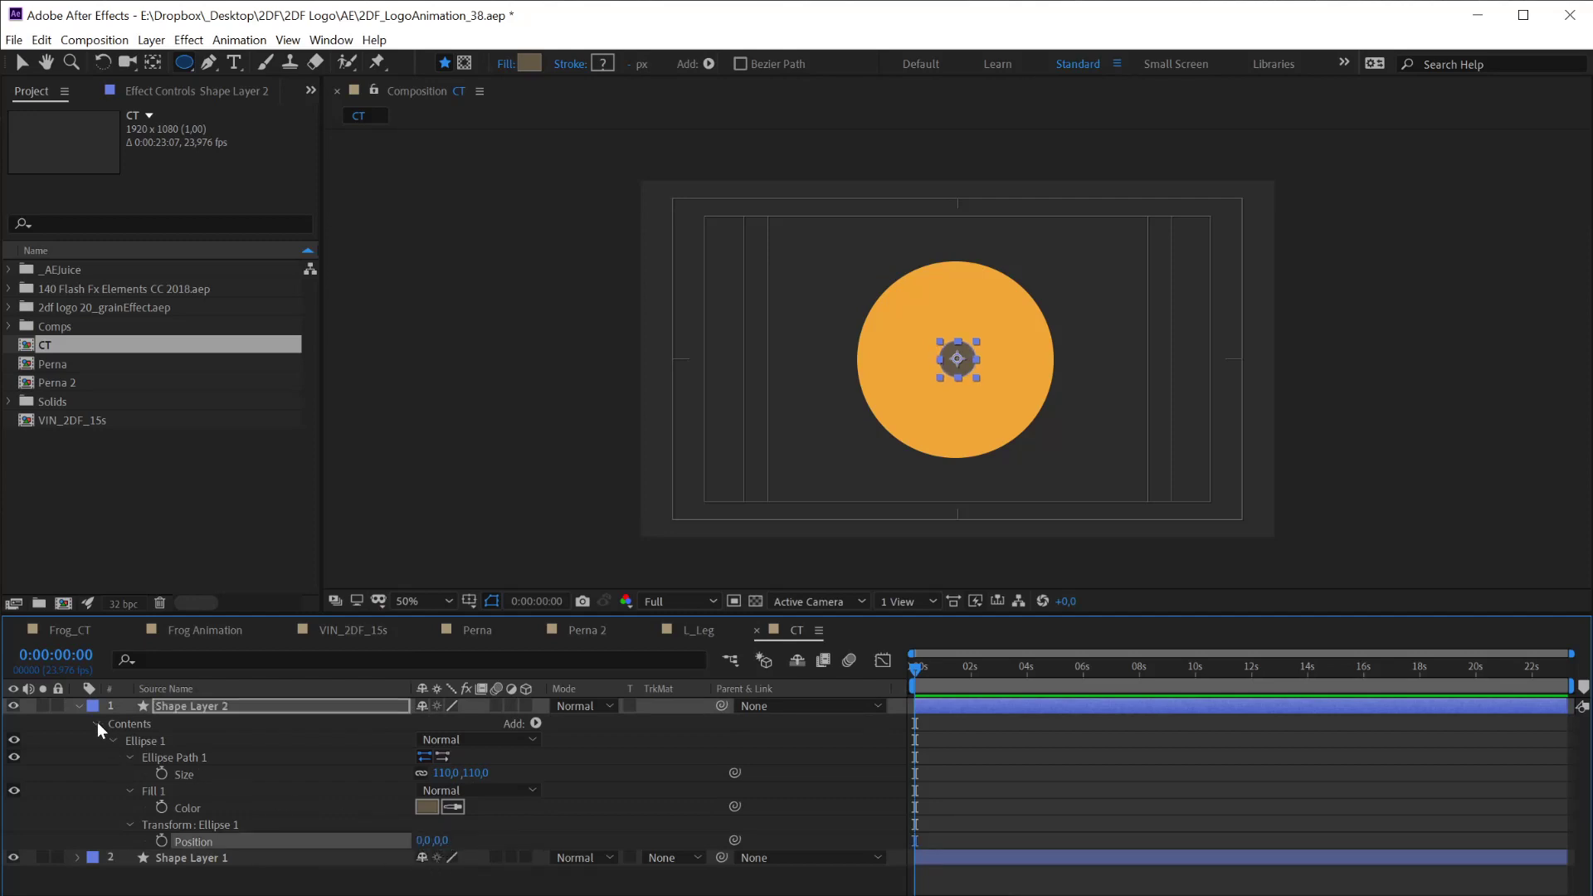
Collapse the small circle layer's properties and rename the large orange circle's layer to head
click(78, 706)
click(78, 724)
click(78, 724)
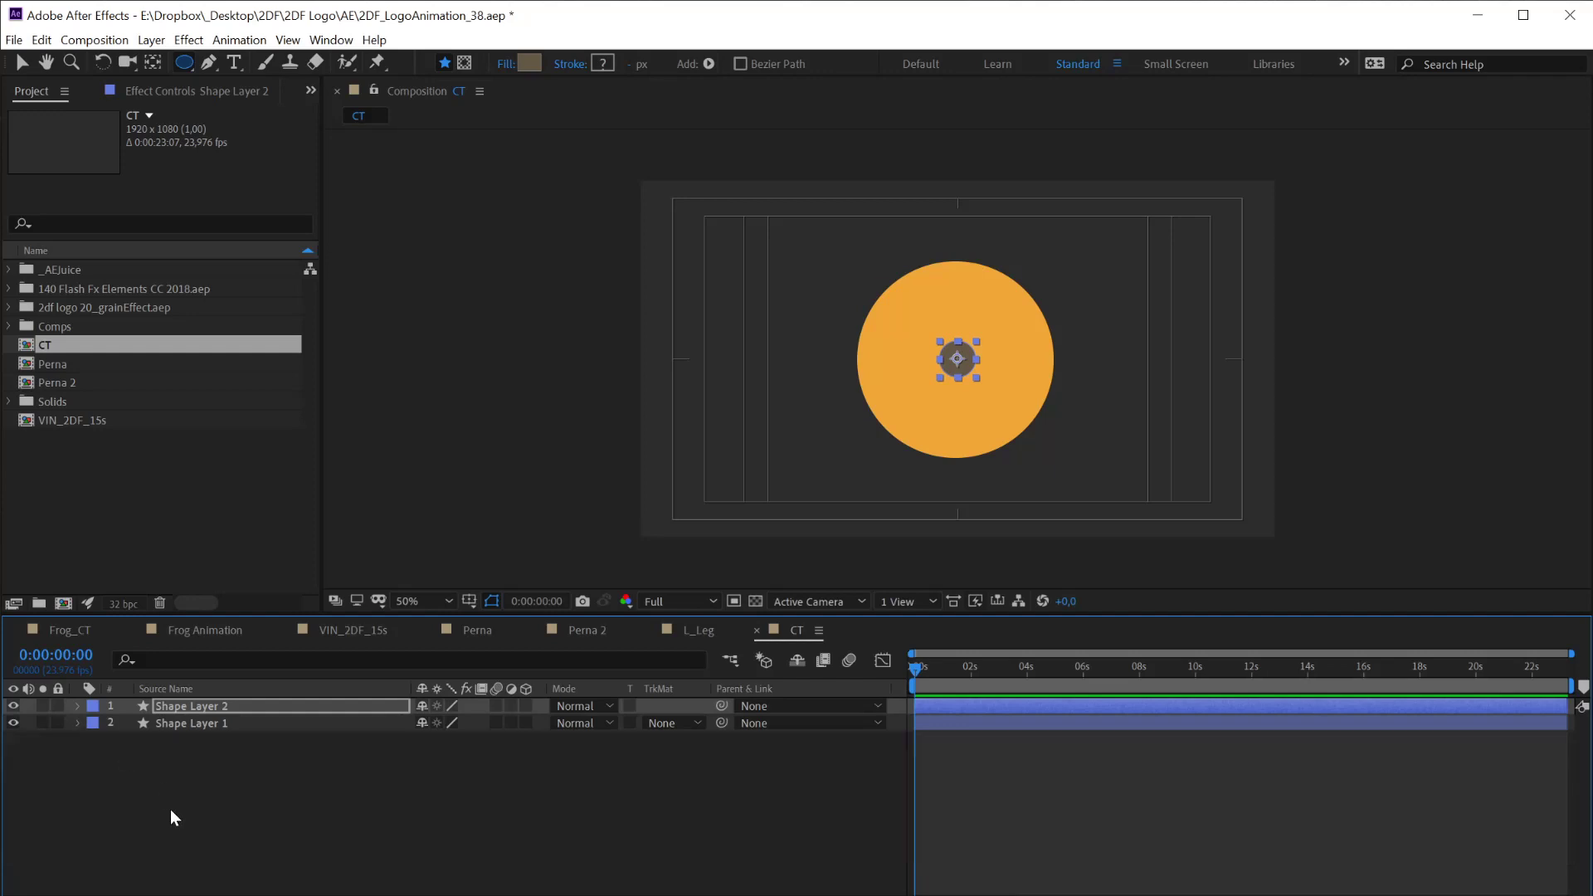
click(183, 724)
key(Return)
text(head)
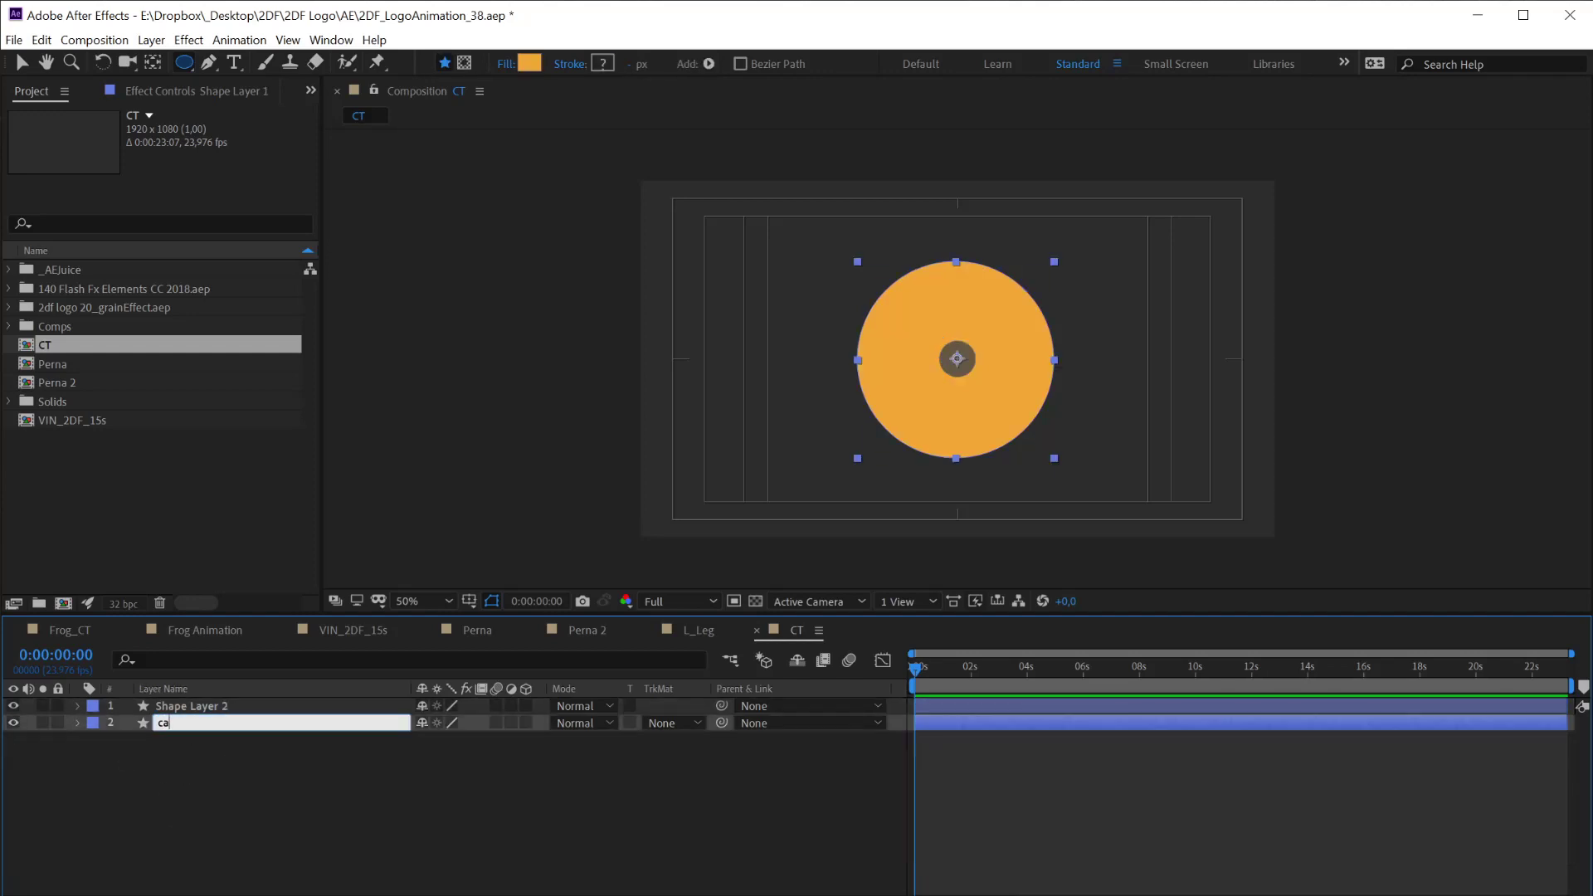
key(Return)
Rename the small circle's layer to L_eye and hide the title/action safe guides in the composition view
key(ctrl+Up)
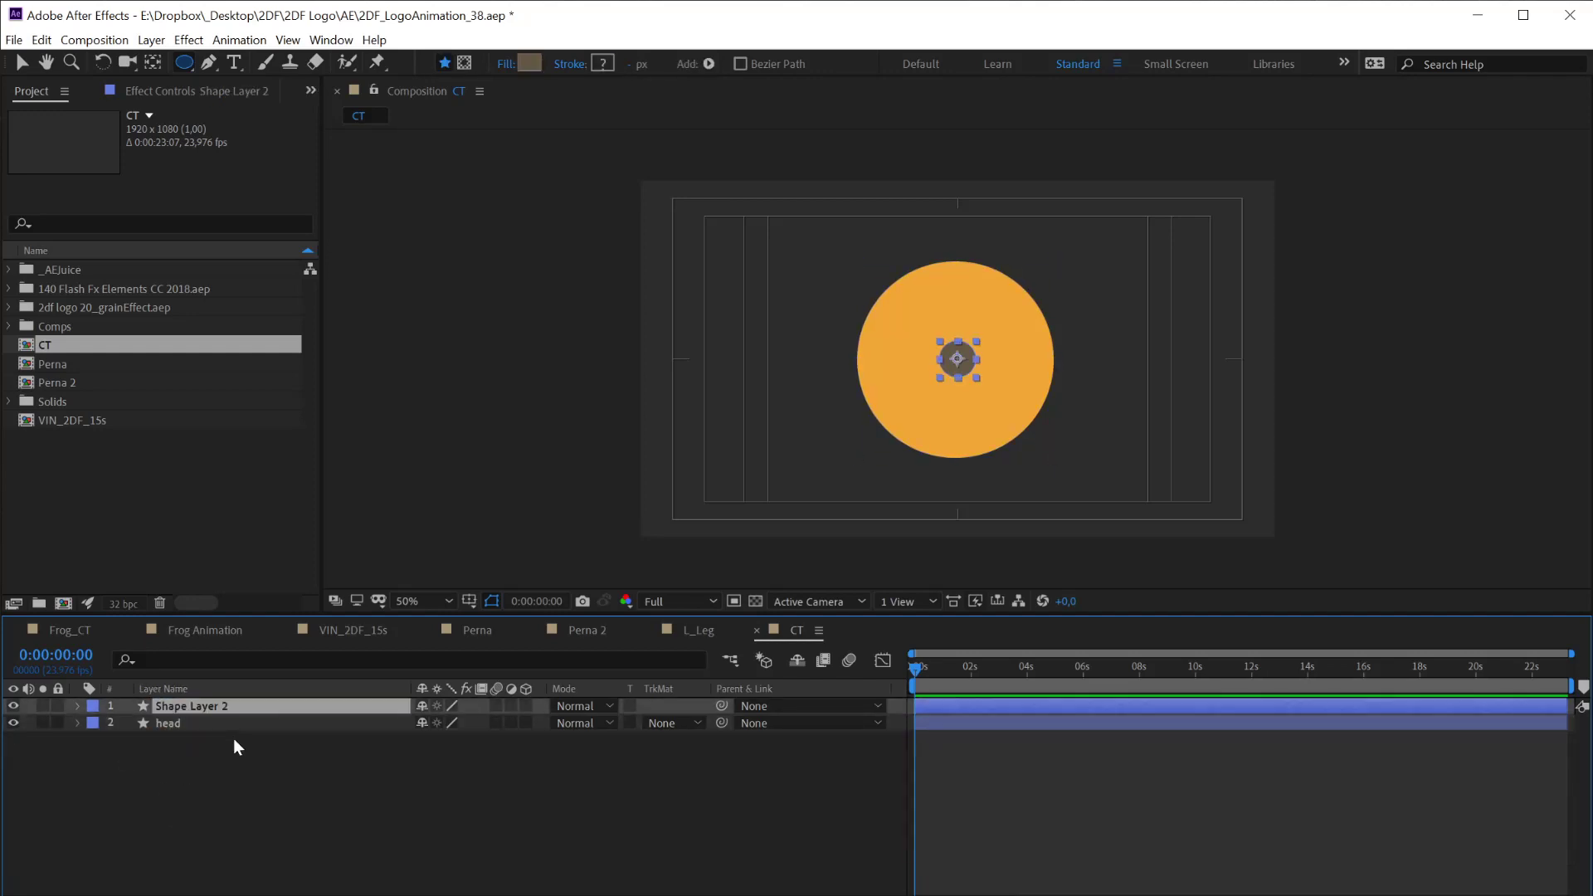
key(Return)
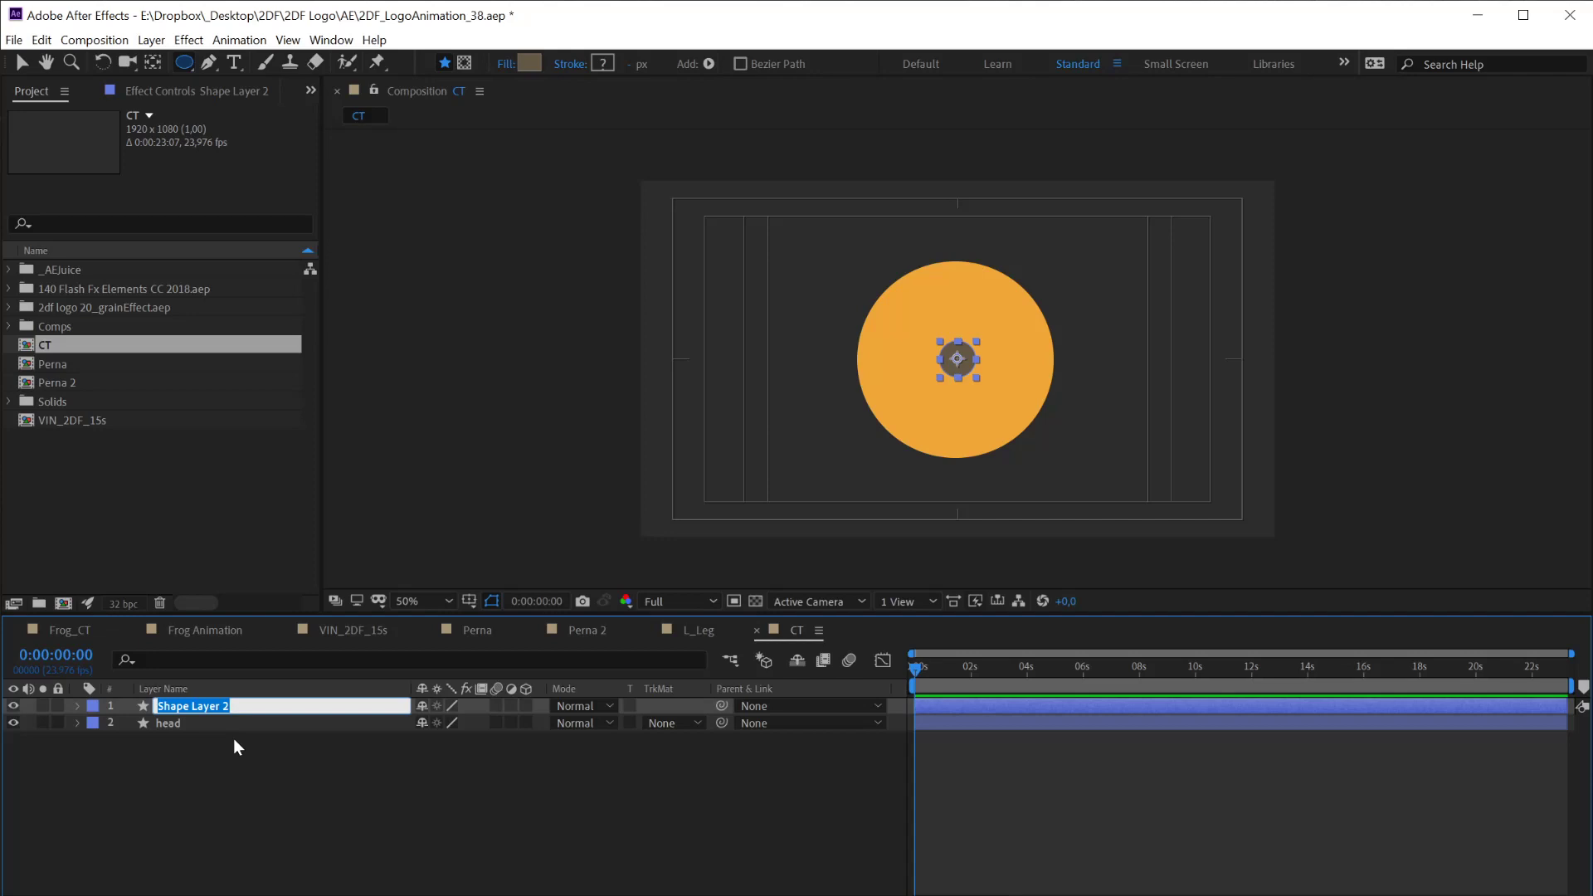
text(L_eye)
key(Return)
key(apostrophe)
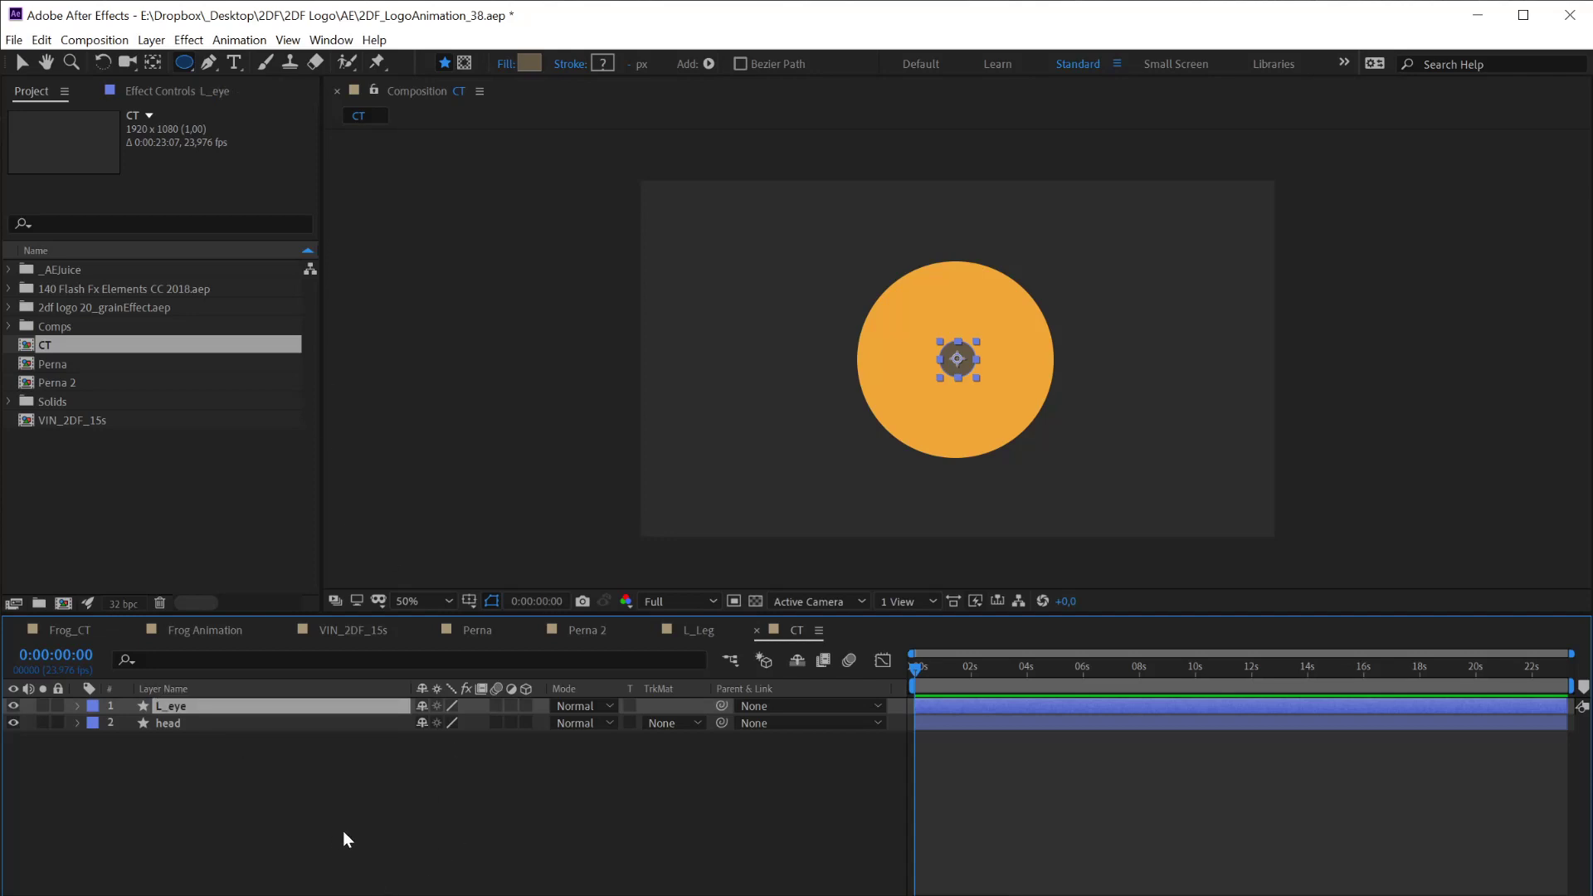
click(342, 830)
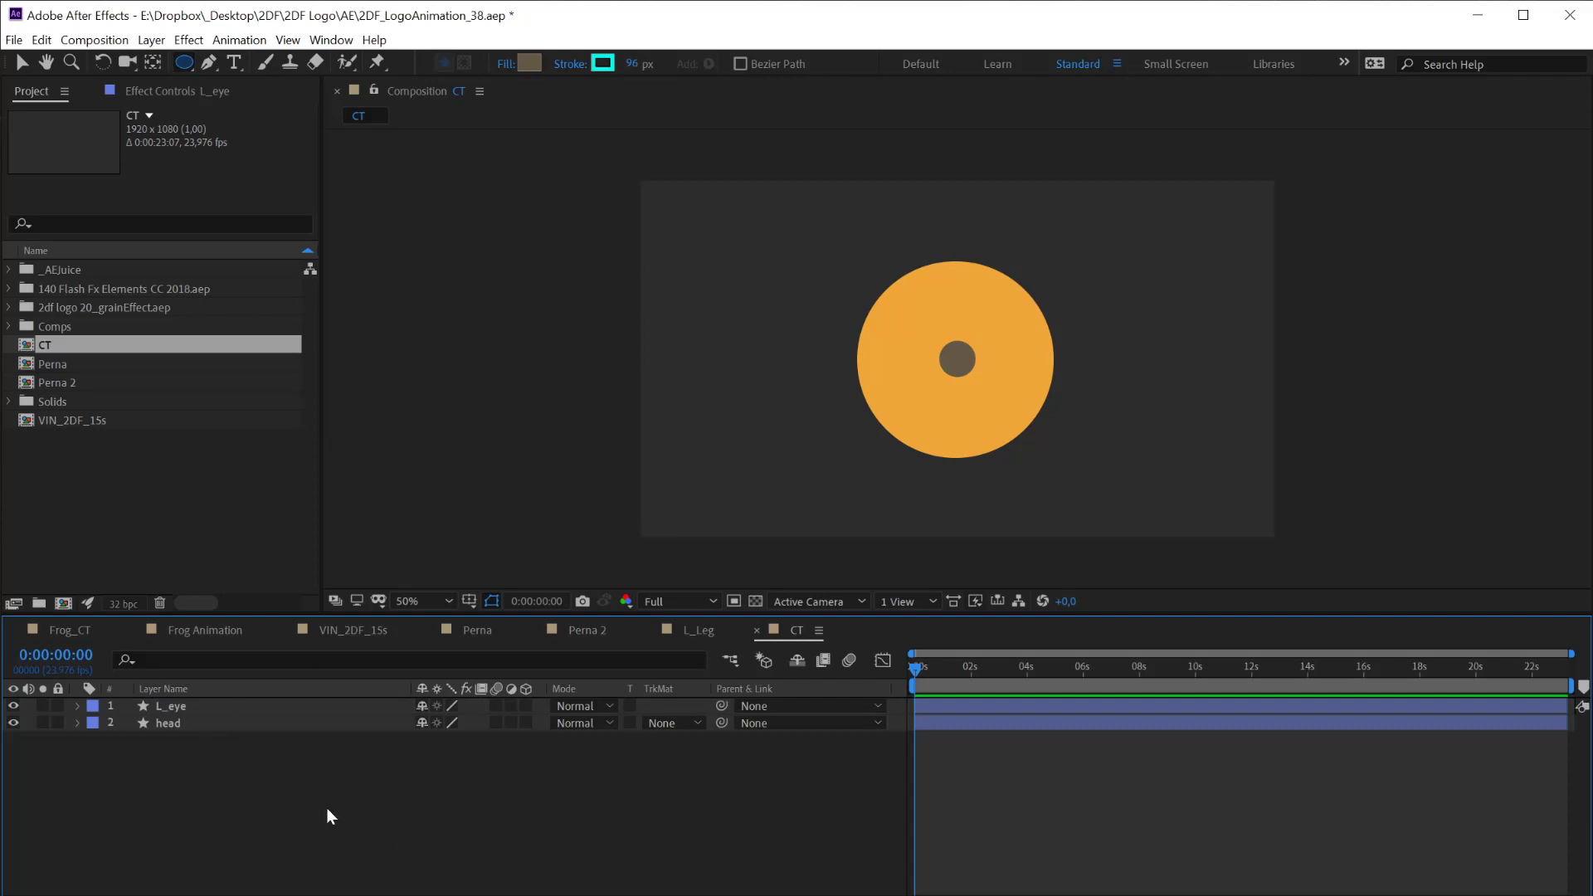
Add a null object to the CT composition and name it z_L_eye
key(ctrl+alt+shift+y)
click(177, 725)
key(Return)
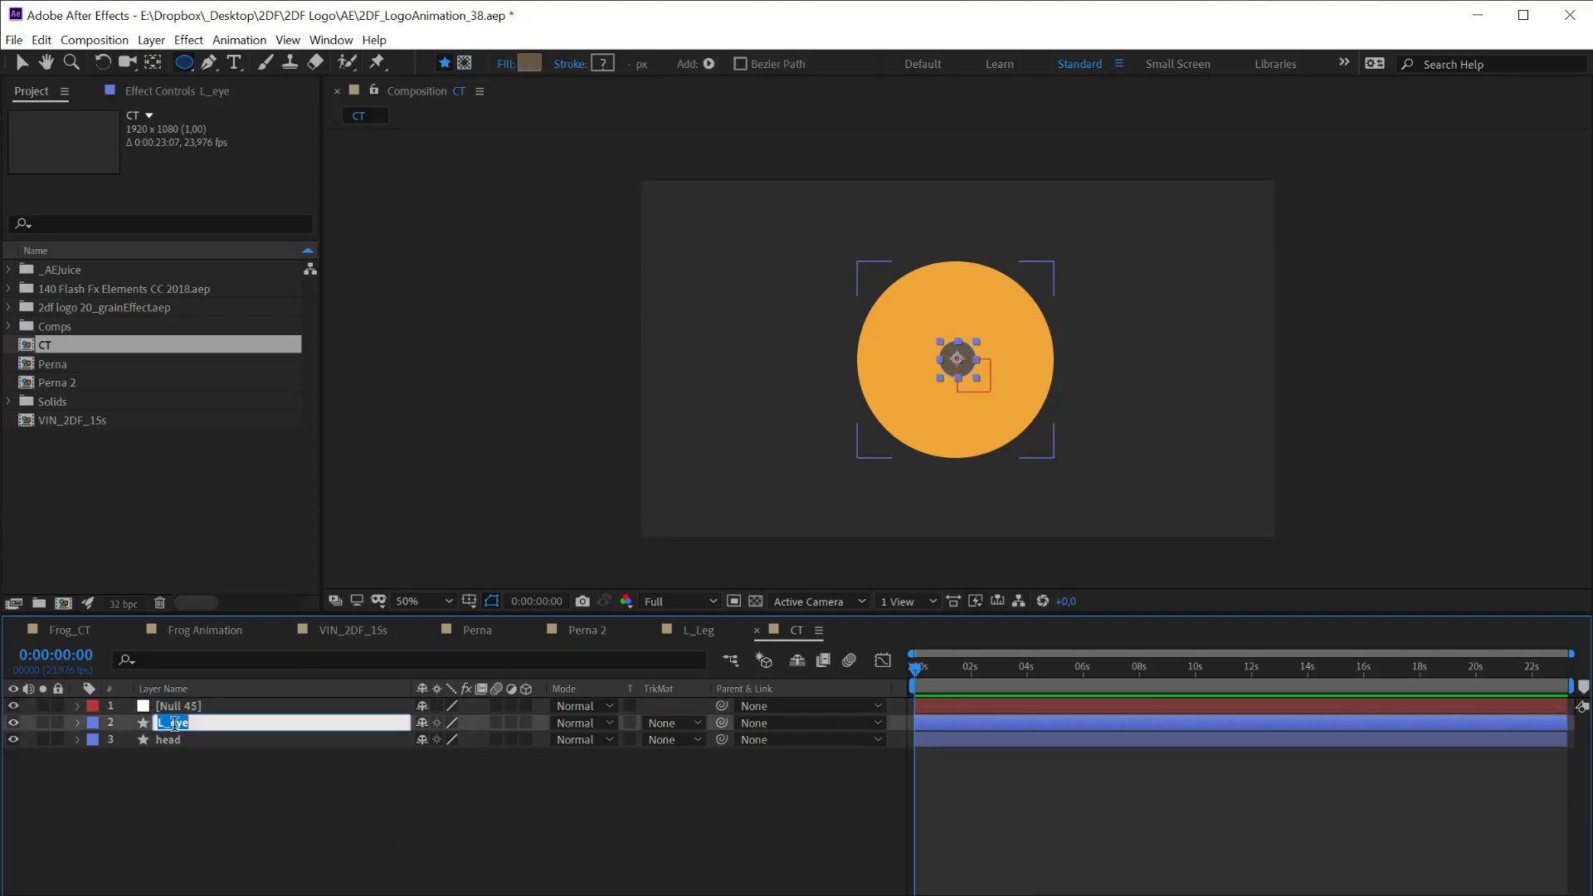
click(170, 707)
key(Return)
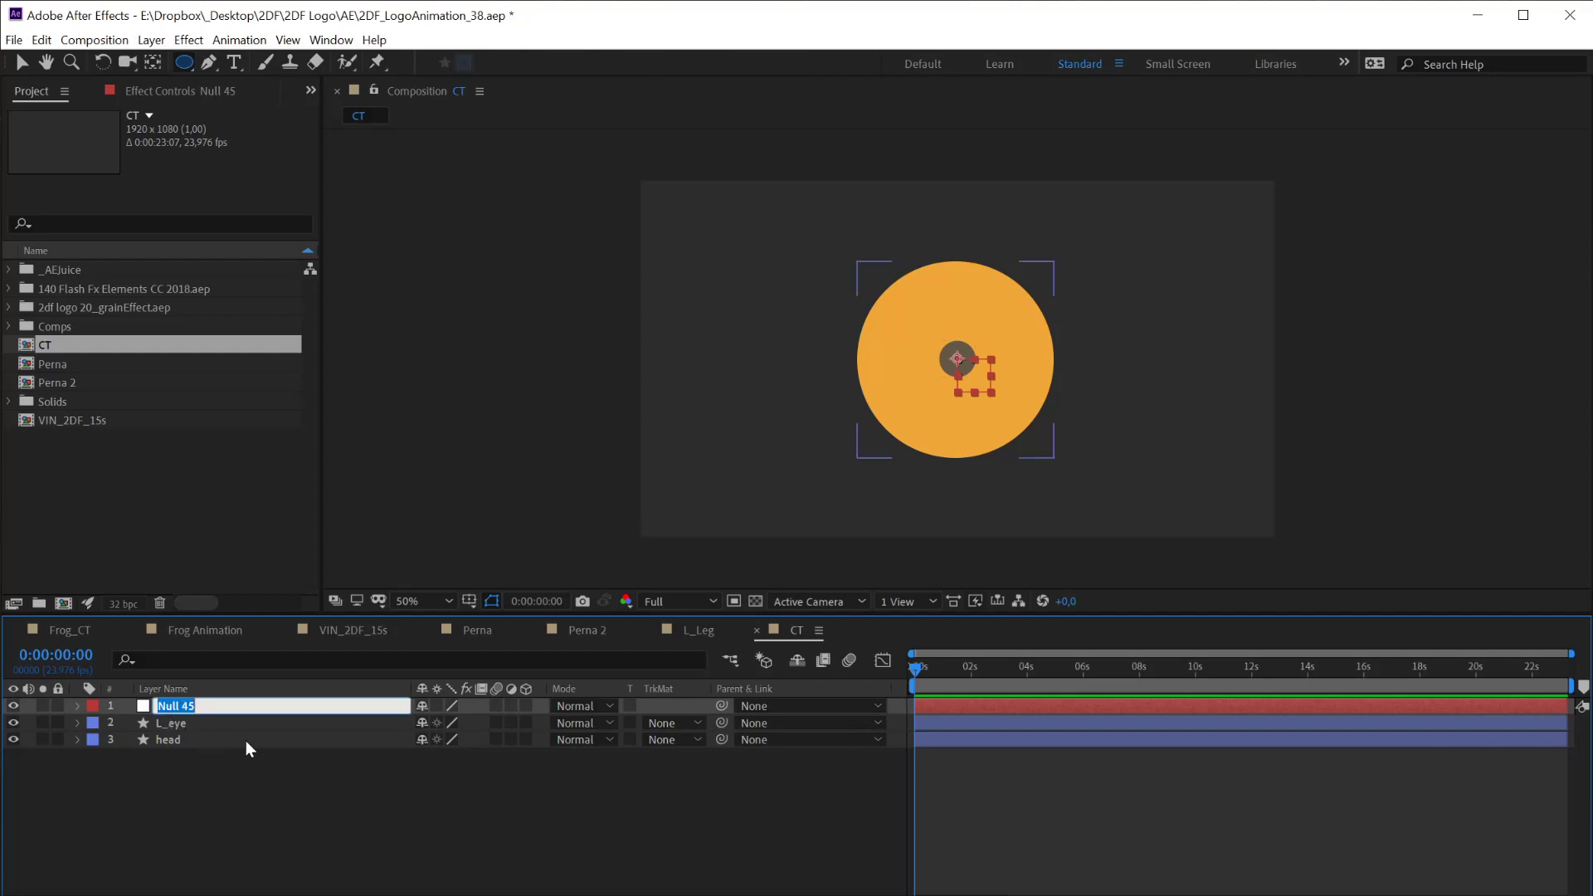
text(z_L_eye)
key(Return)
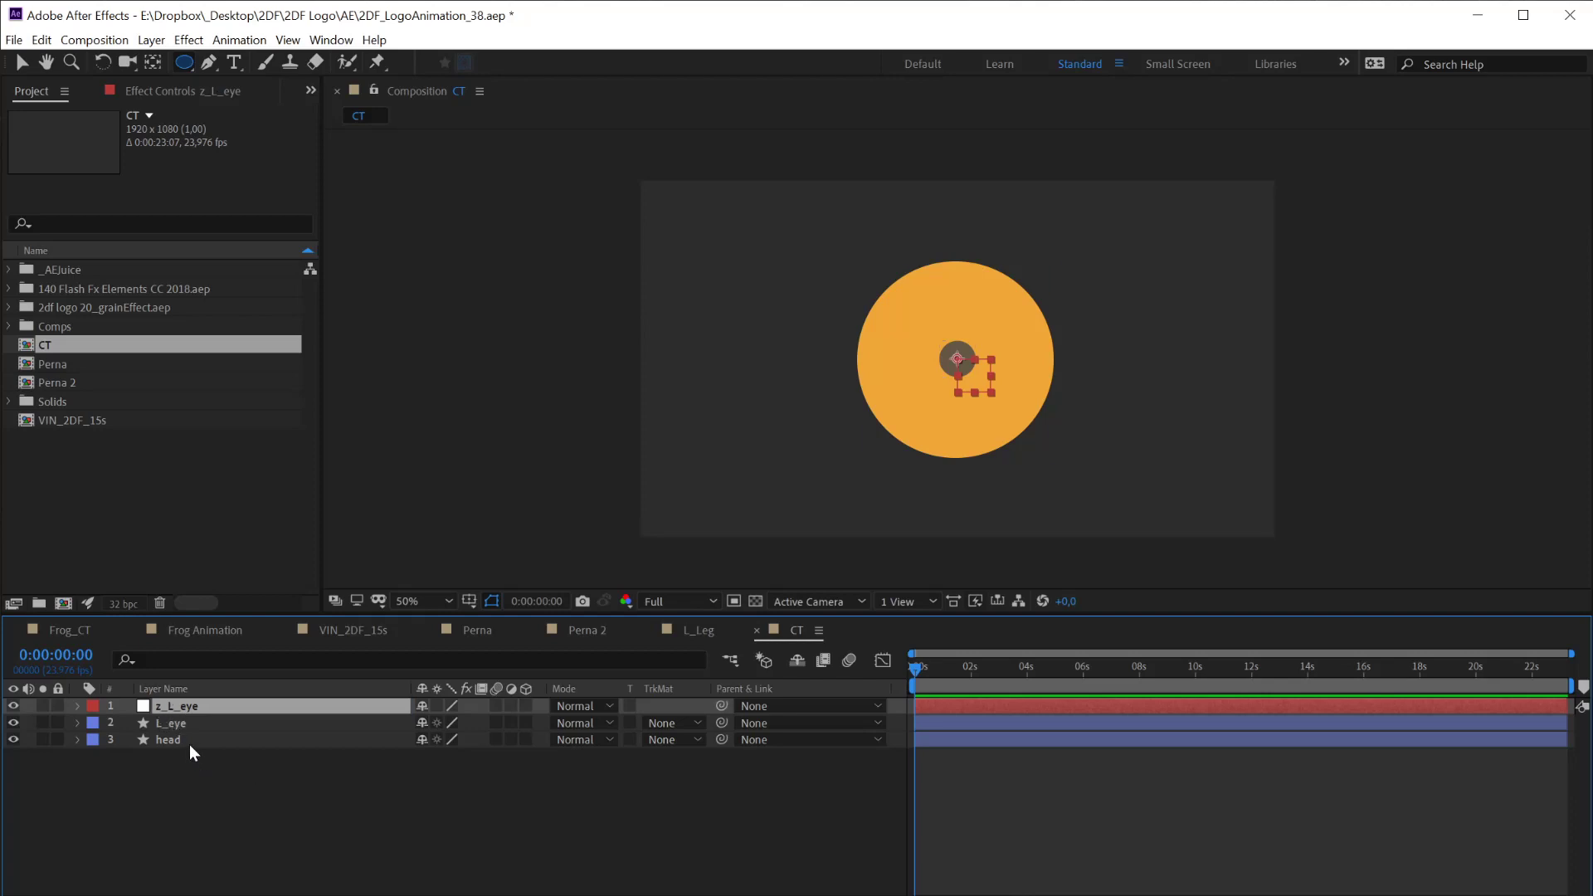
Parent the L_eye layer to the z_L_eye null and reveal L_eye's Position property
click(176, 722)
drag(721, 723, 720, 706)
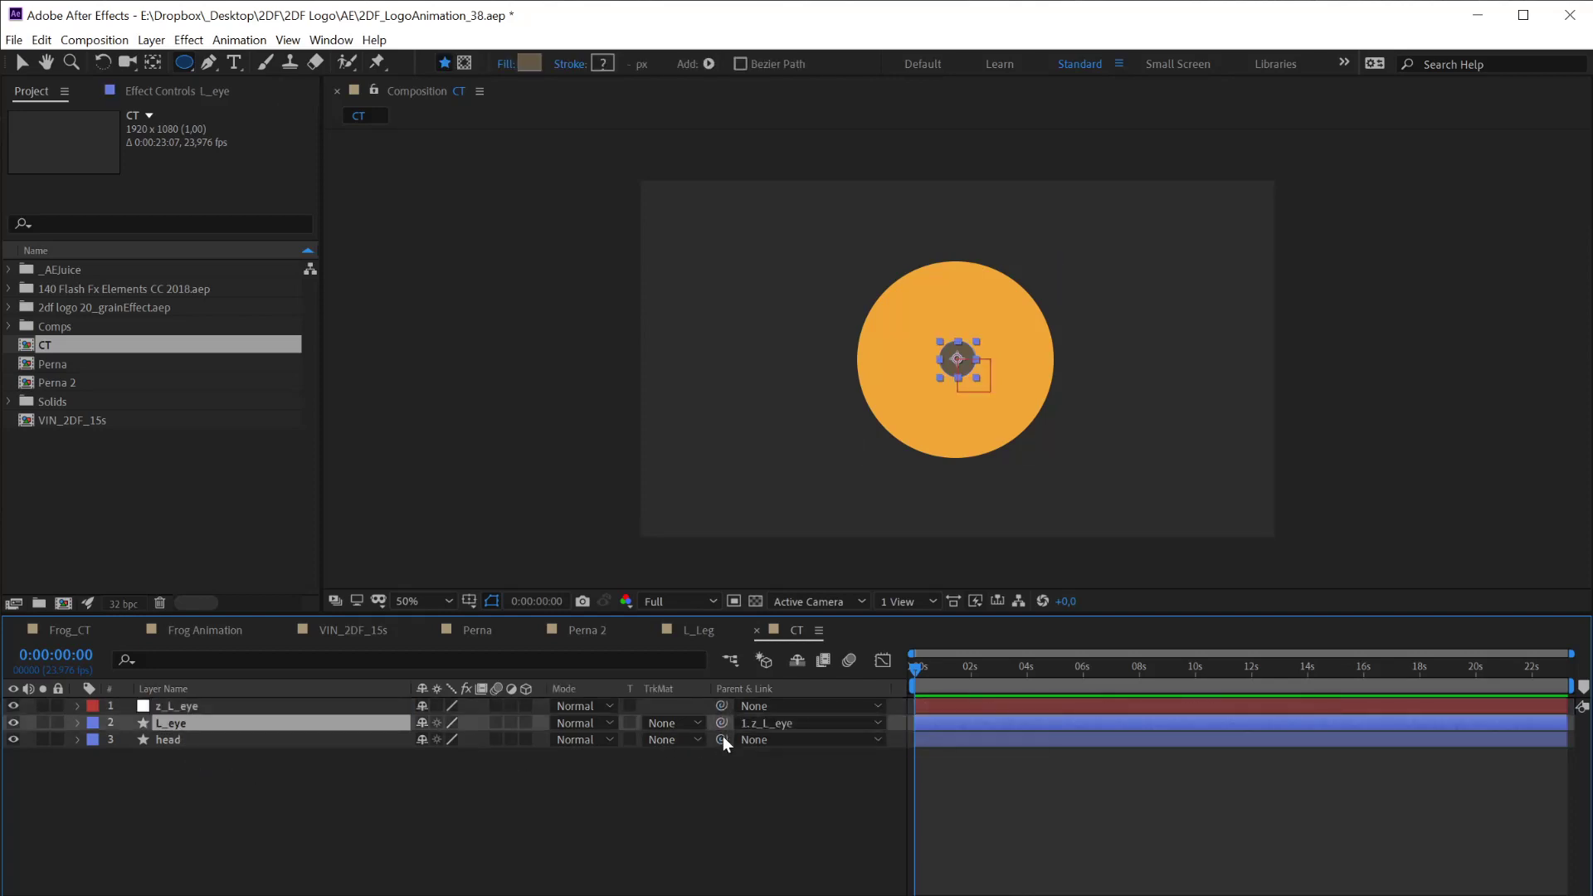
click(197, 707)
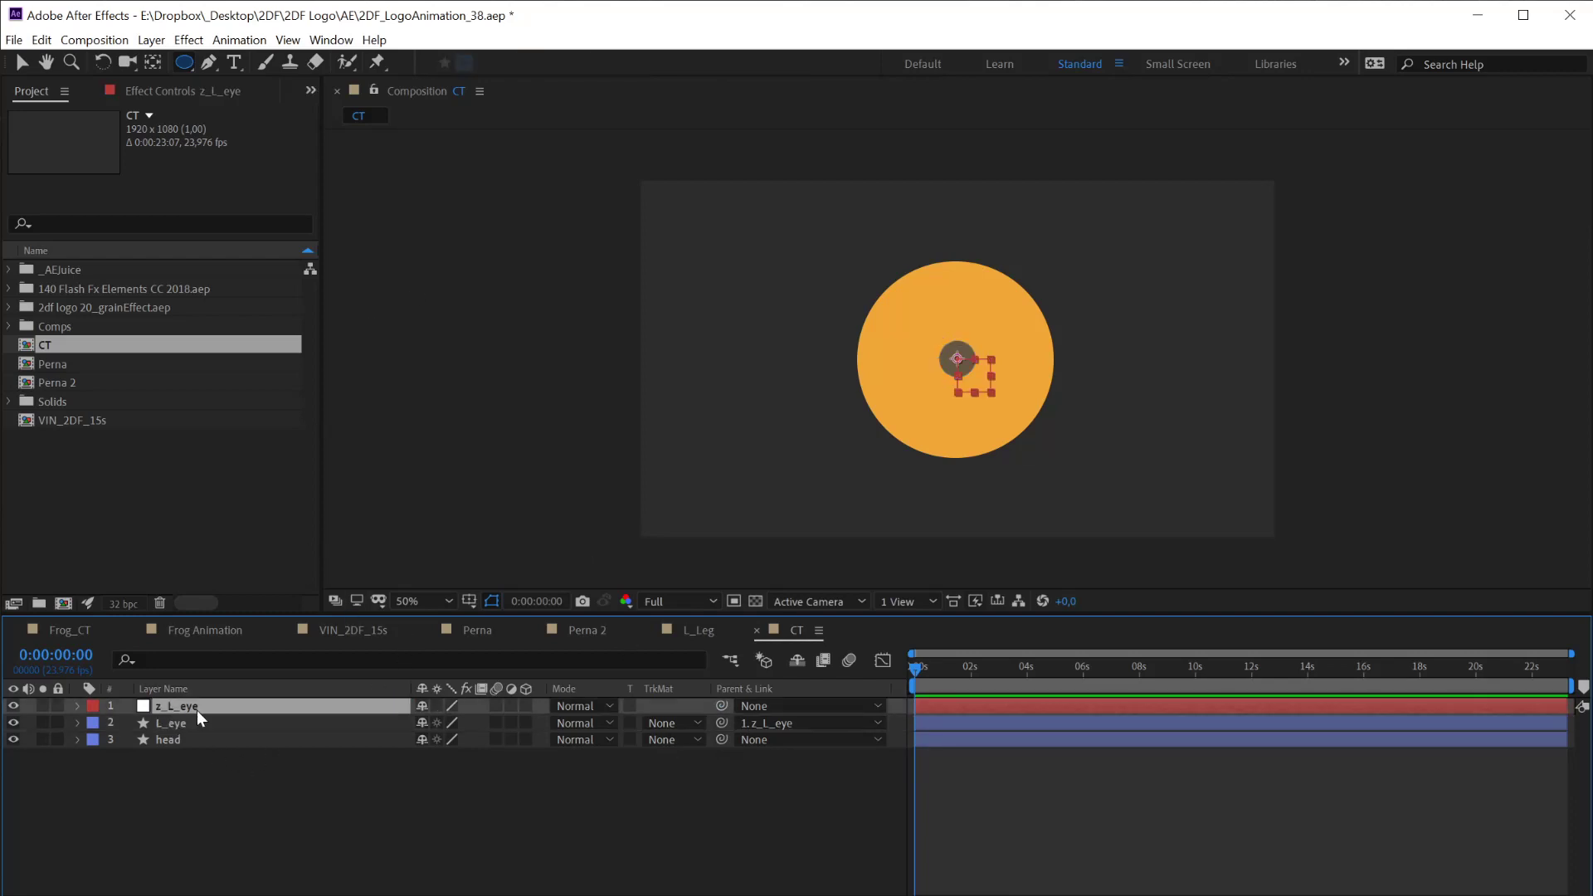
click(191, 725)
key(p)
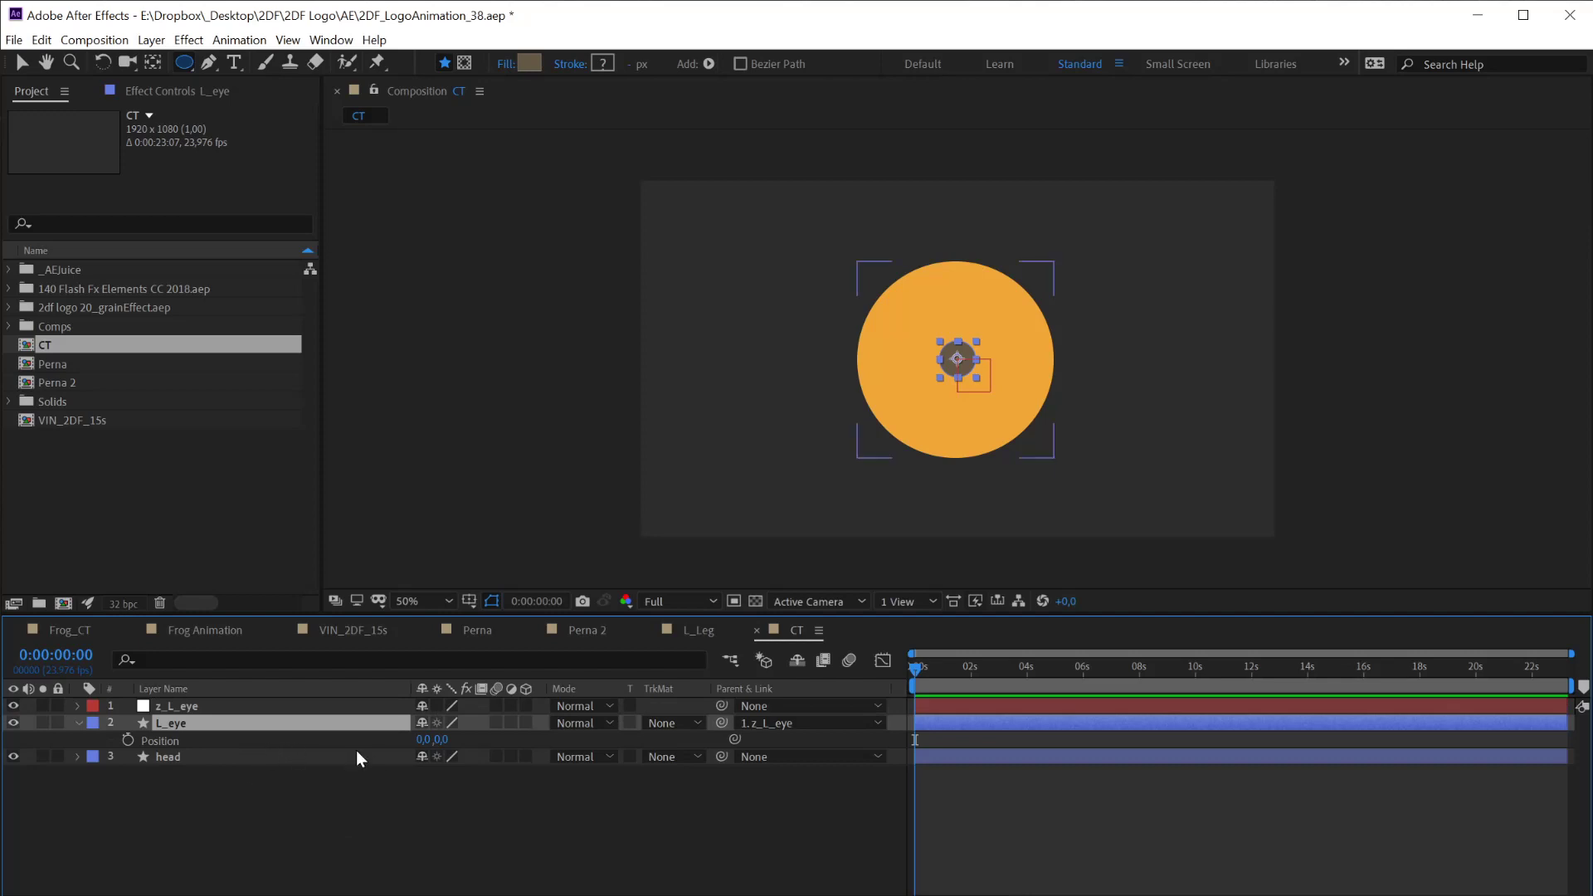
Move the z_L_eye null horizontally so the eye sits on the left half of the face
click(176, 711)
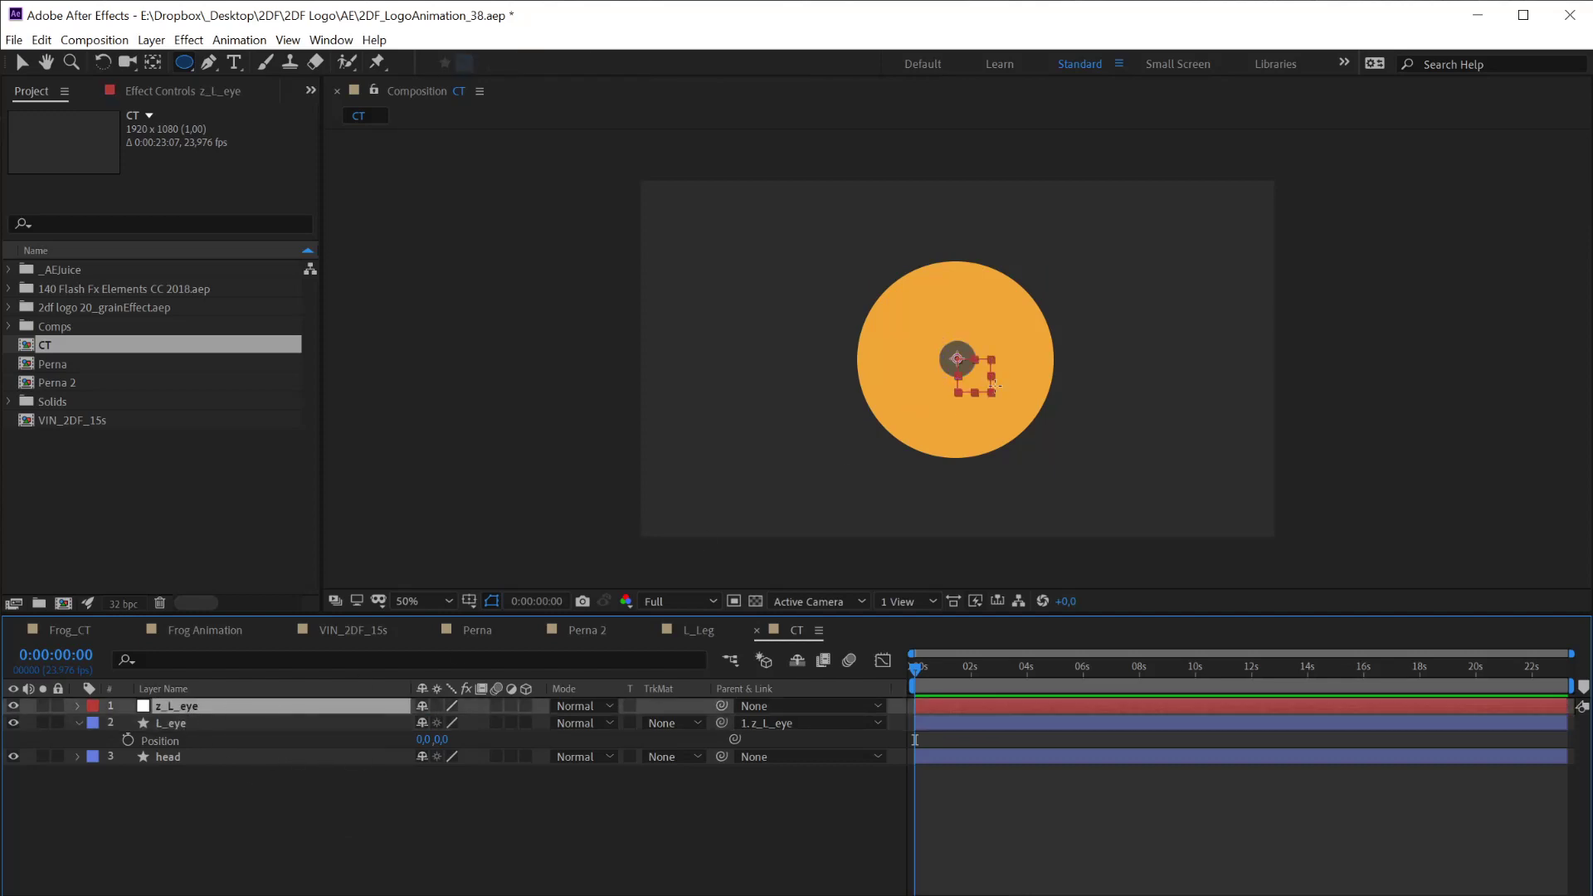
key(v)
drag(966, 383, 929, 383)
Duplicate the z_L_eye null and the L_eye layer together, keeping the copies above the originals
ctrl+click(168, 725)
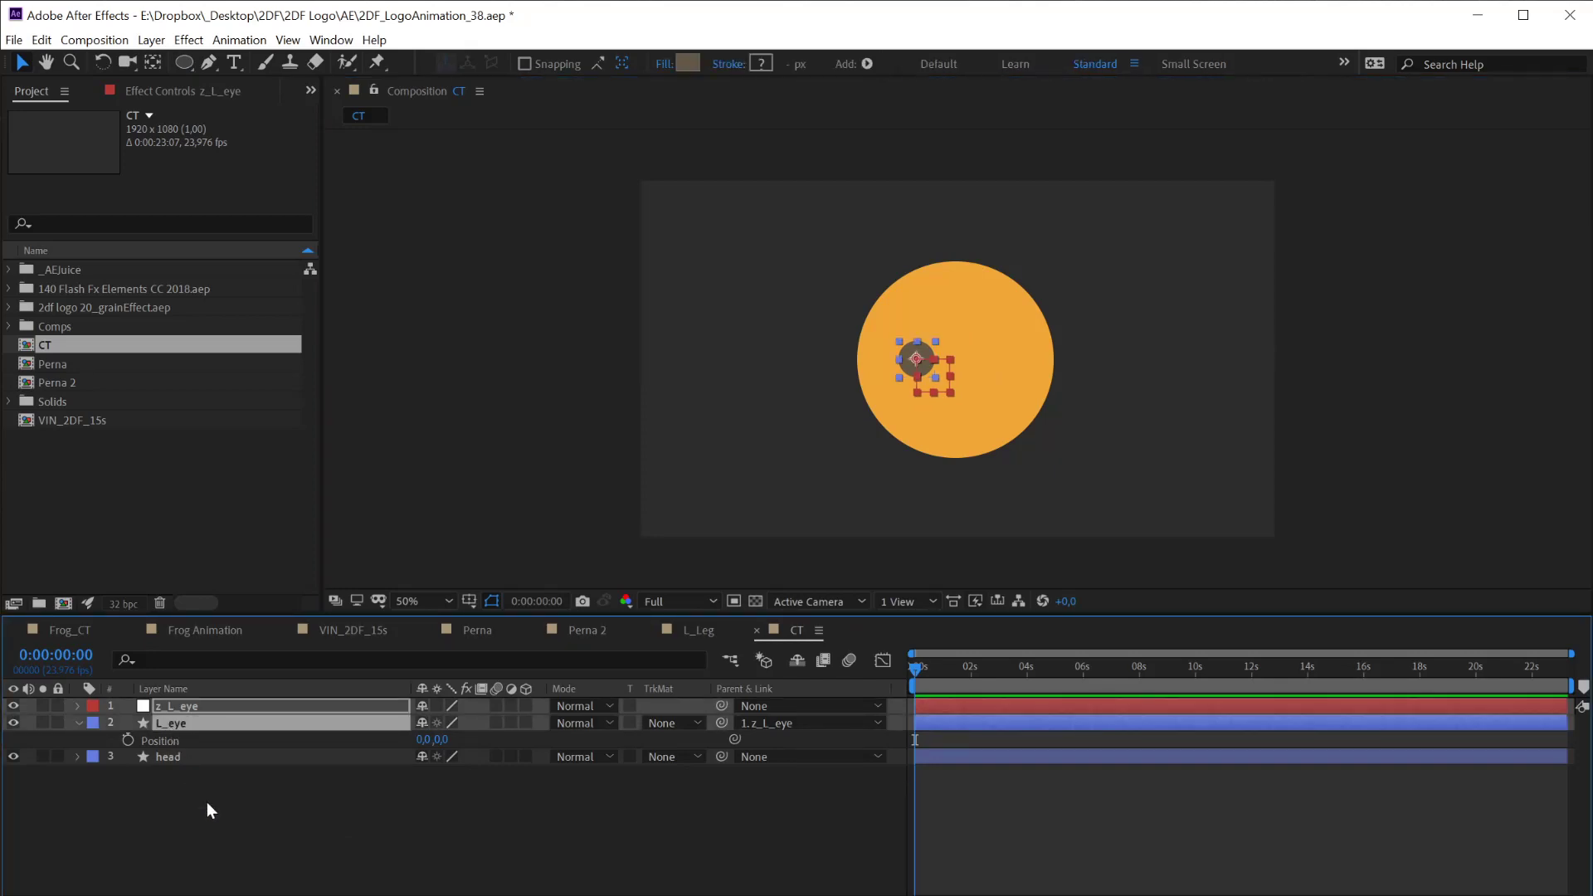
key(ctrl+d)
key(ctrl+bracketright)
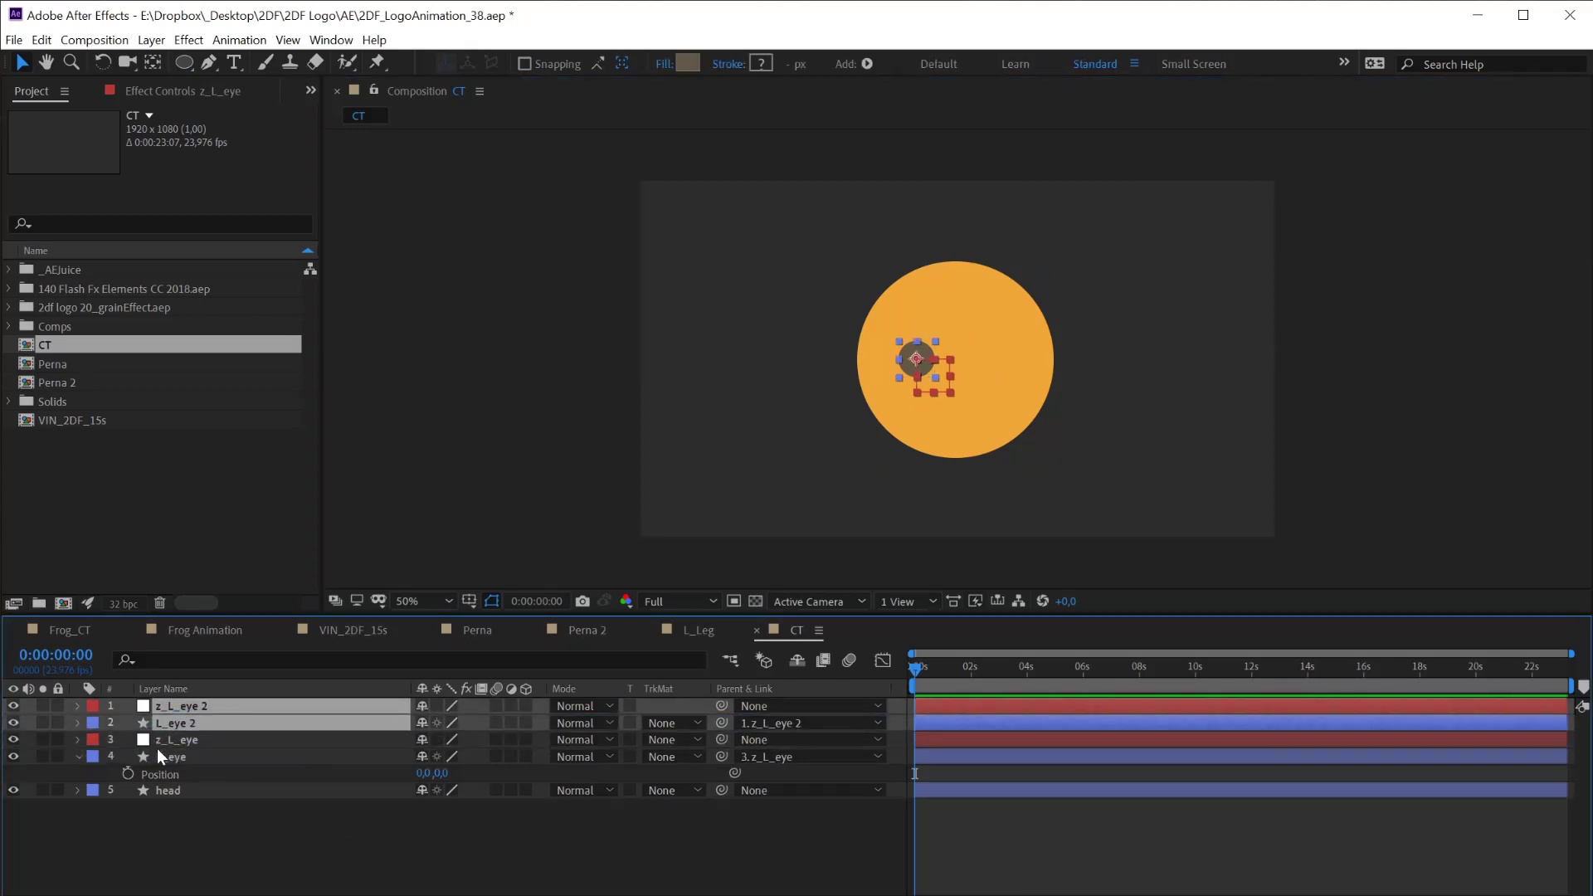
click(206, 849)
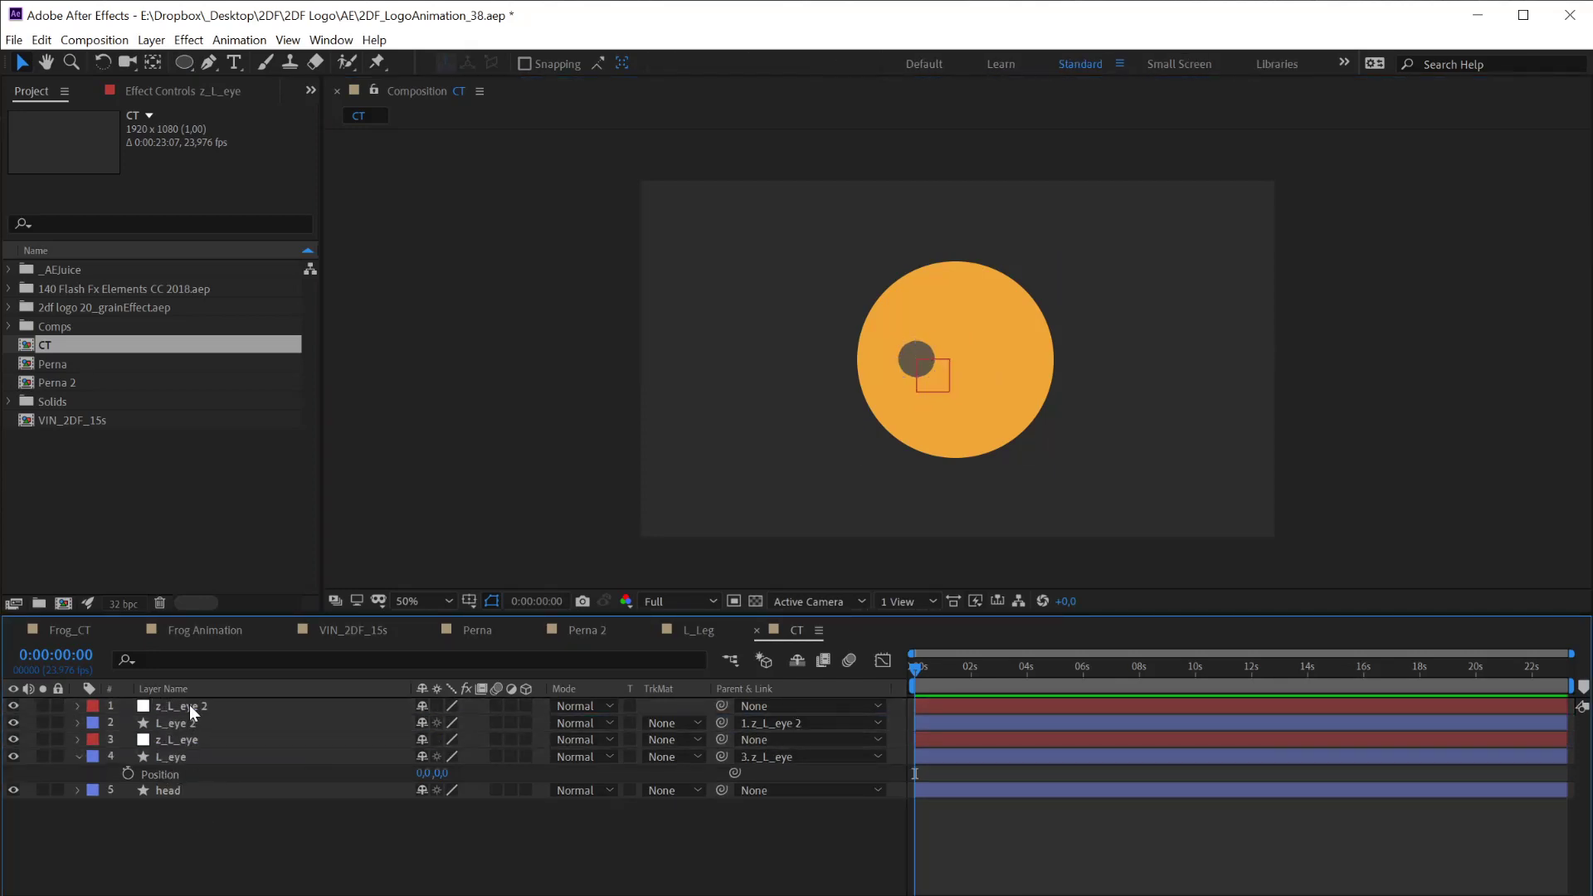
Rename the duplicated null to z_R_eye and the duplicated eye layer to R_eye
click(178, 707)
click(170, 702)
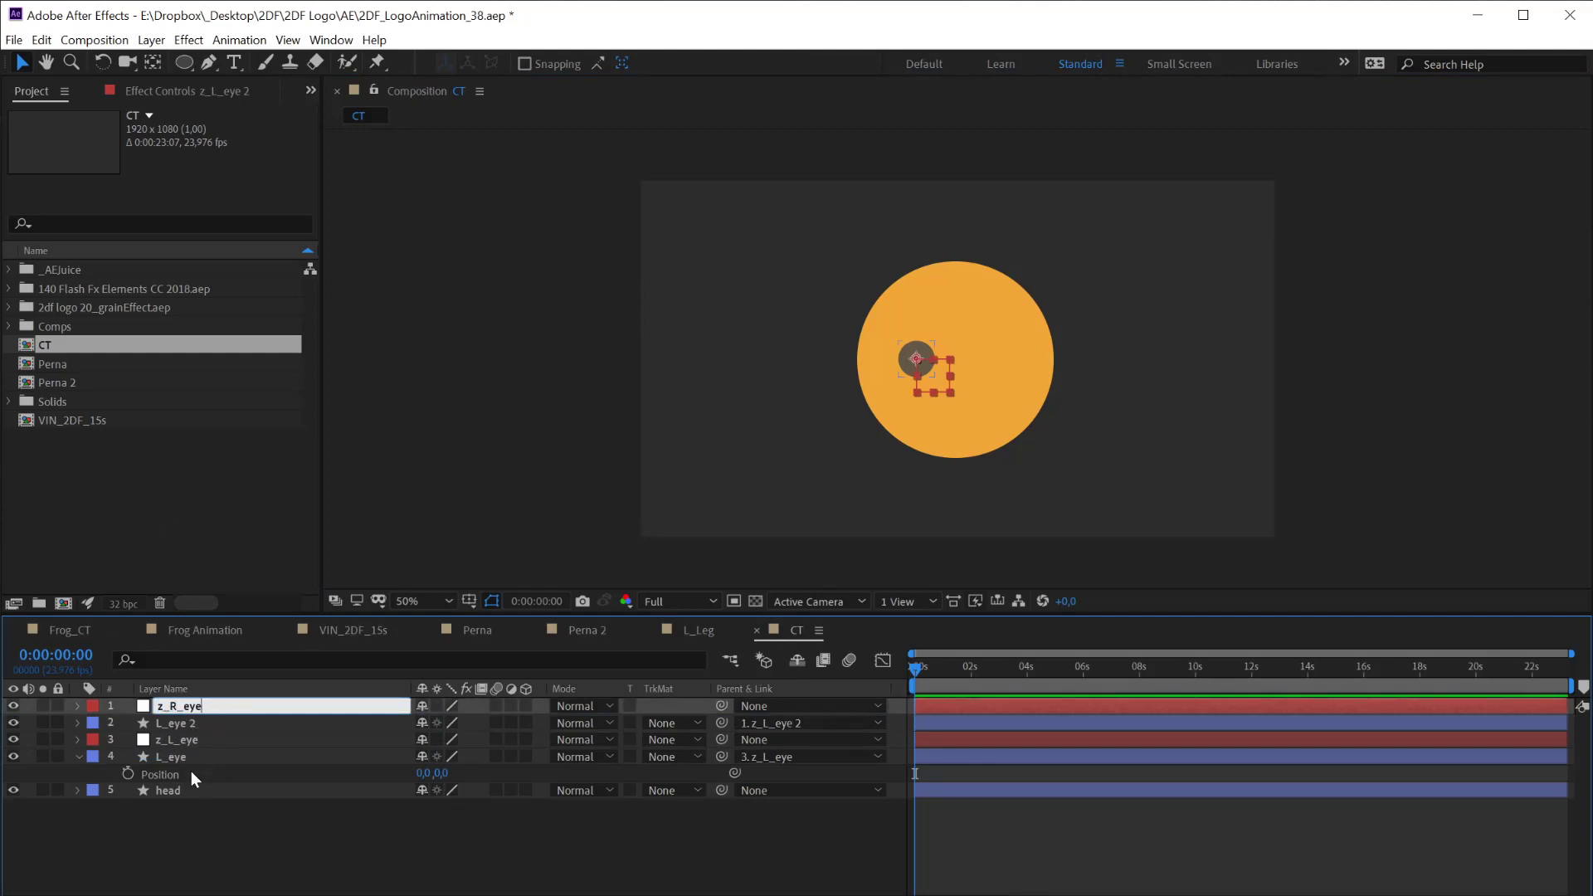
key(Return)
click(182, 725)
key(Return)
key(Home)
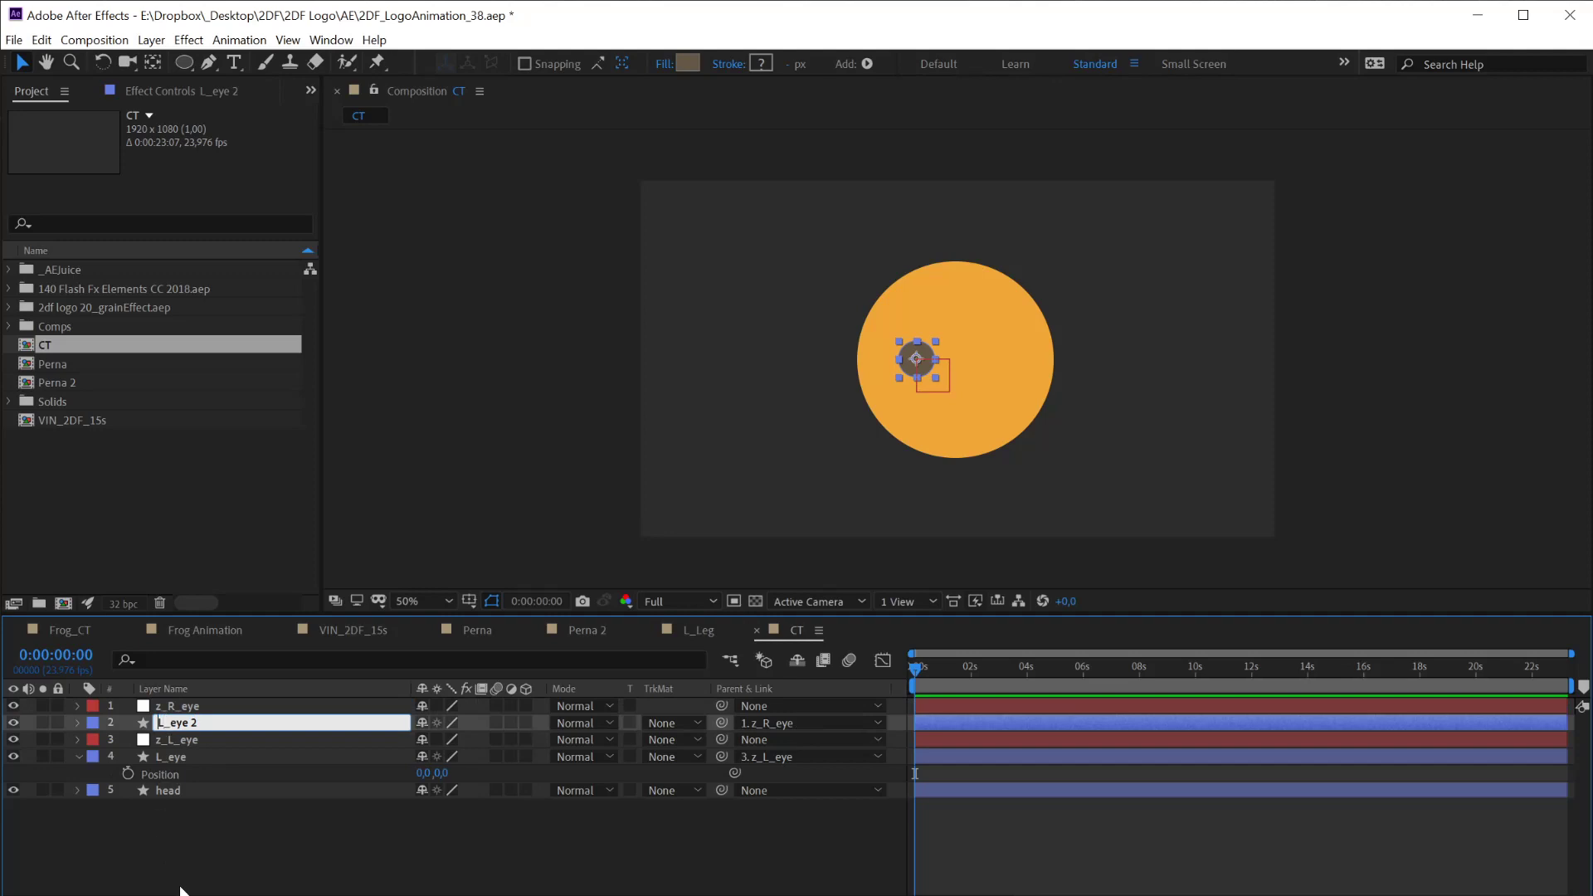
text(R)
key(End)
key(BackSpace)
key(BackSpace)
key(Return)
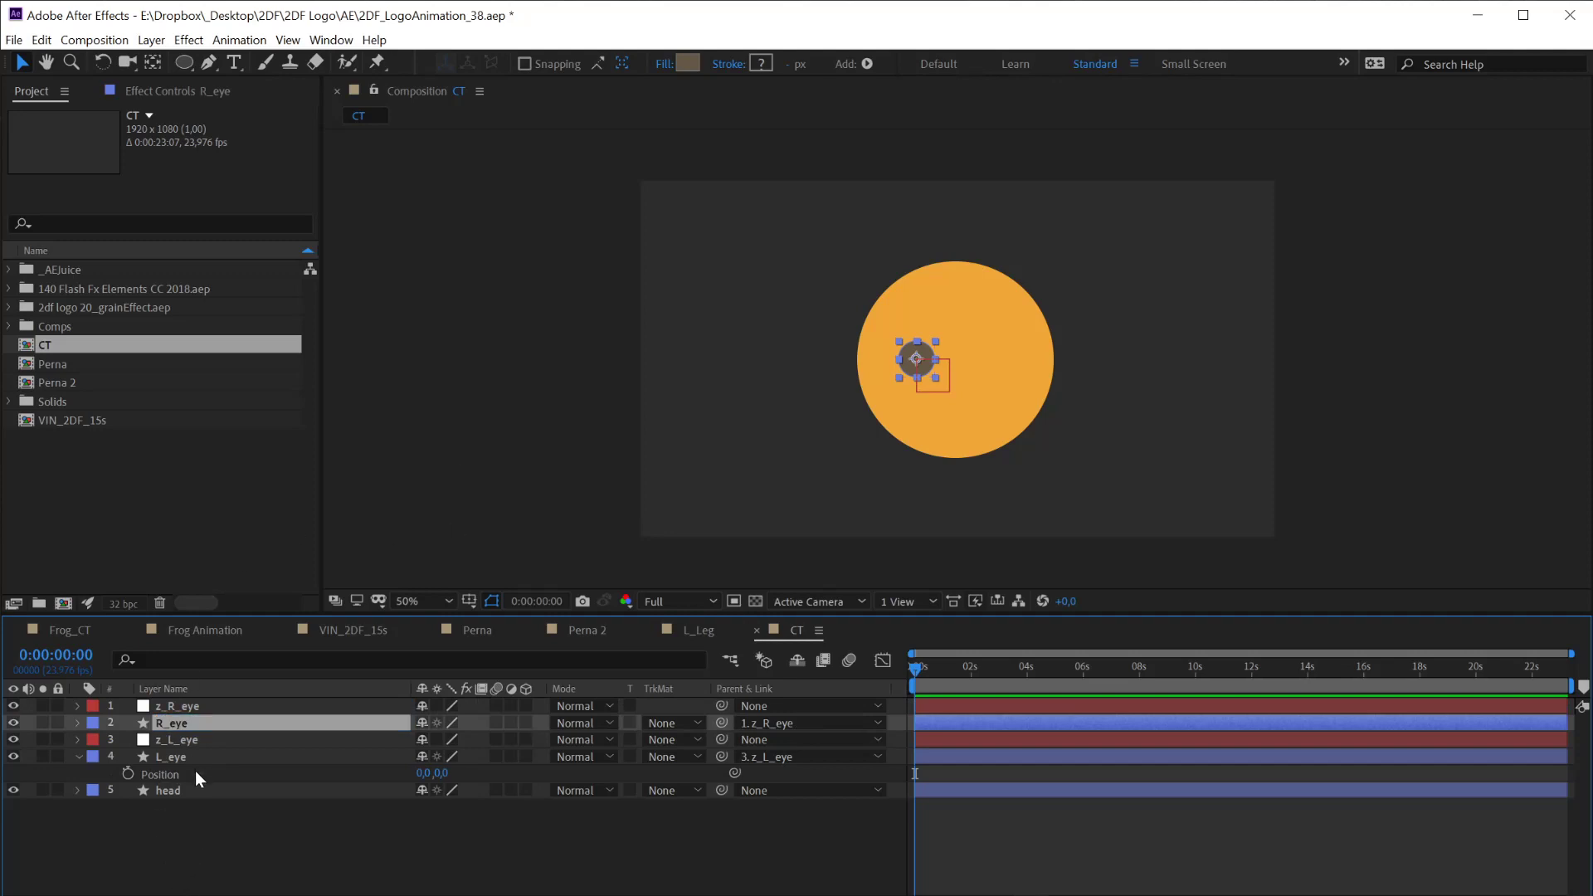
Move the z_R_eye null horizontally to the right half of the face, level with the other eye
click(183, 708)
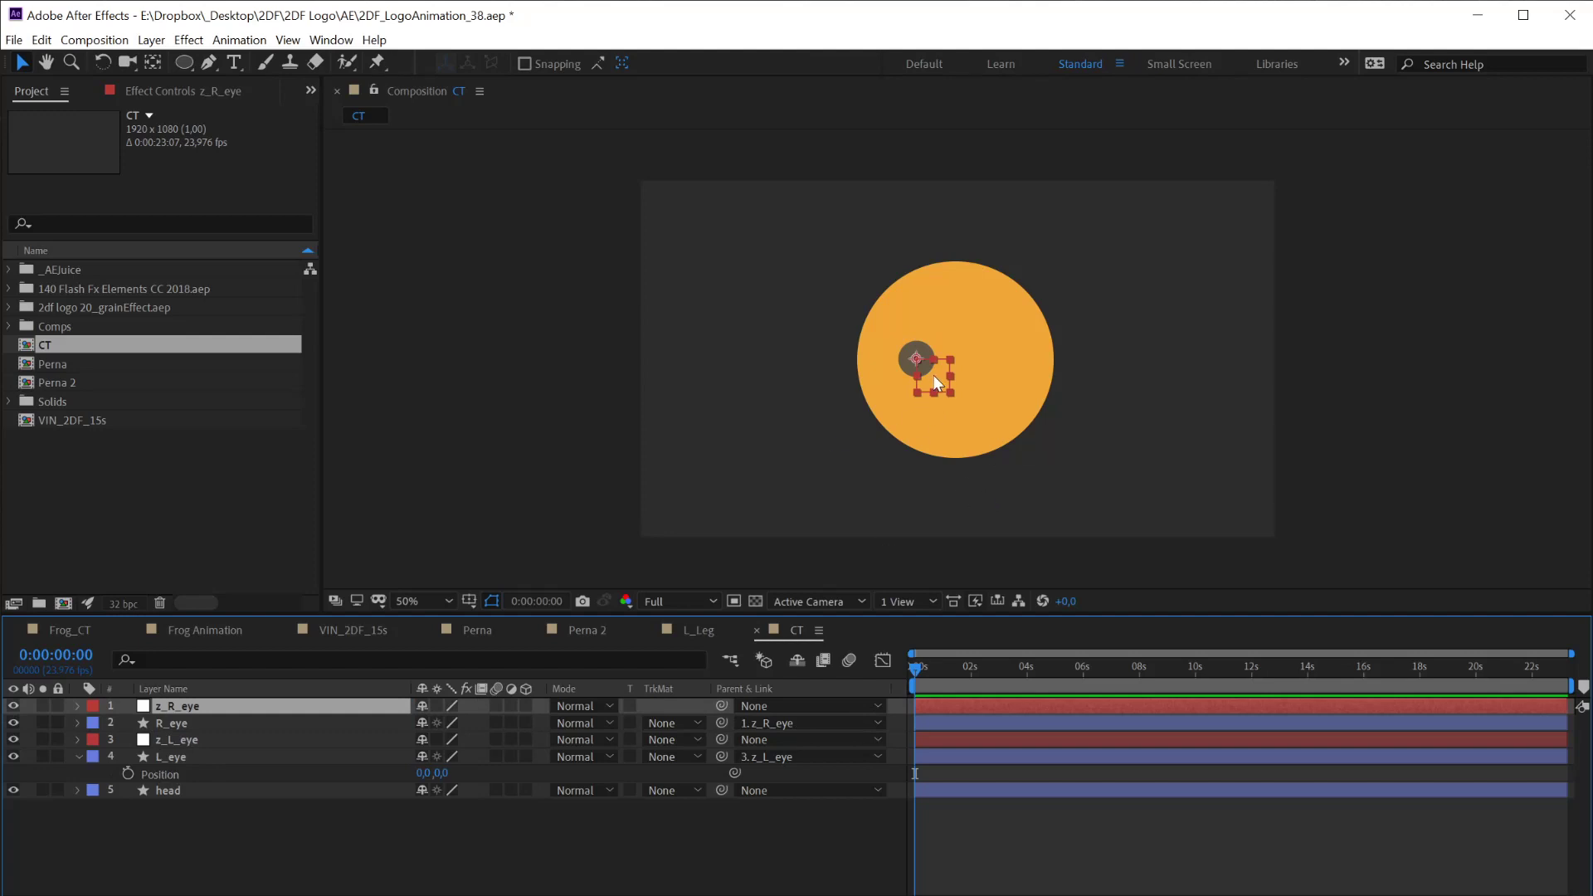
drag(934, 375, 1017, 395)
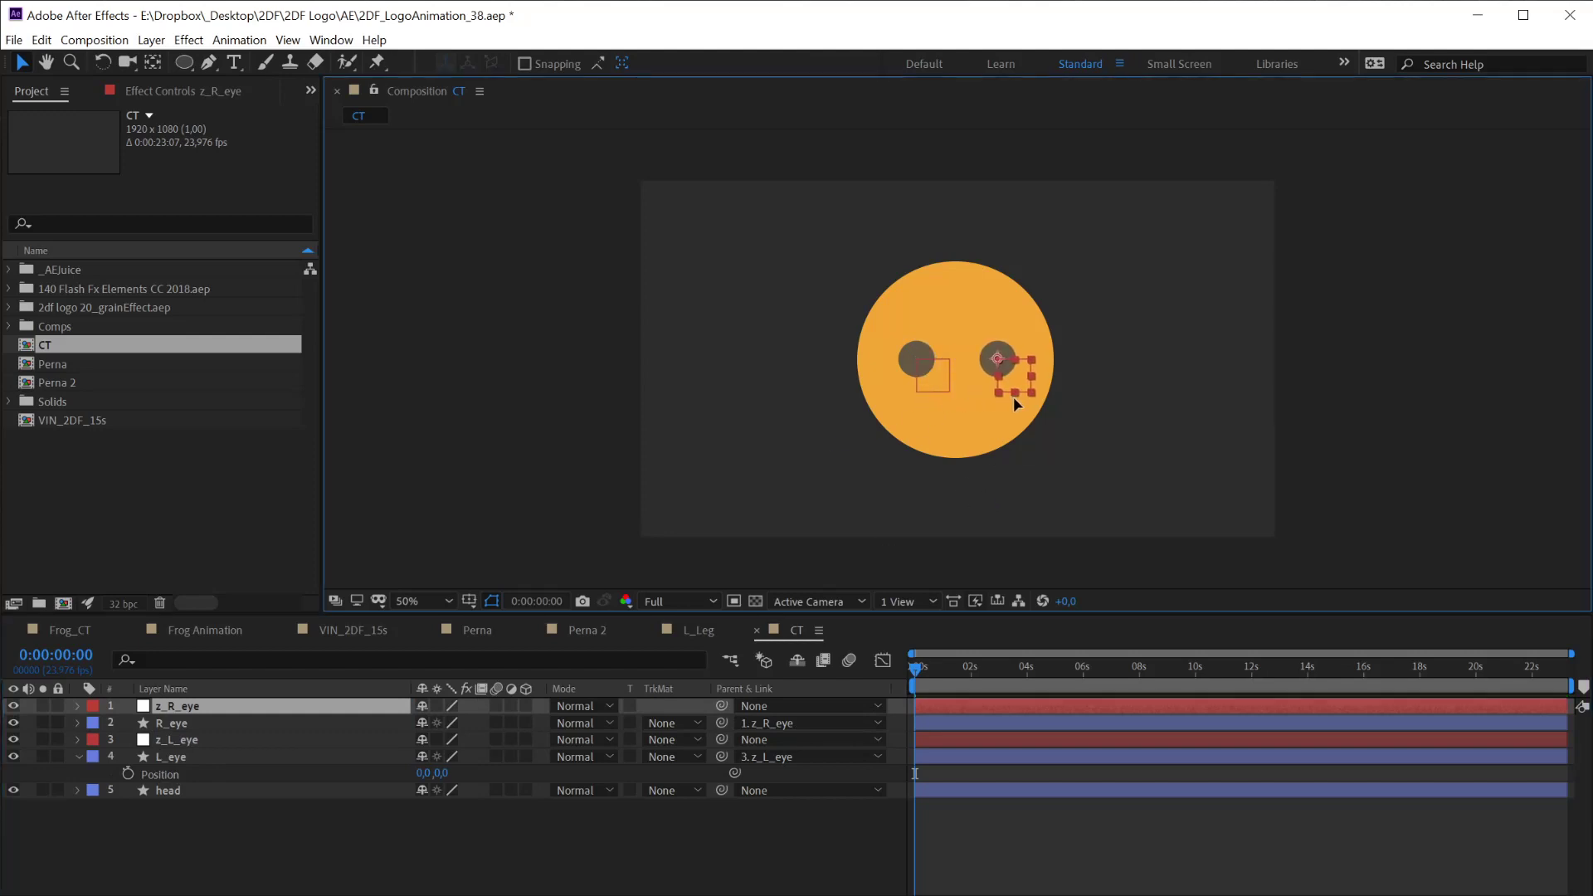
key(ctrl+shift+a)
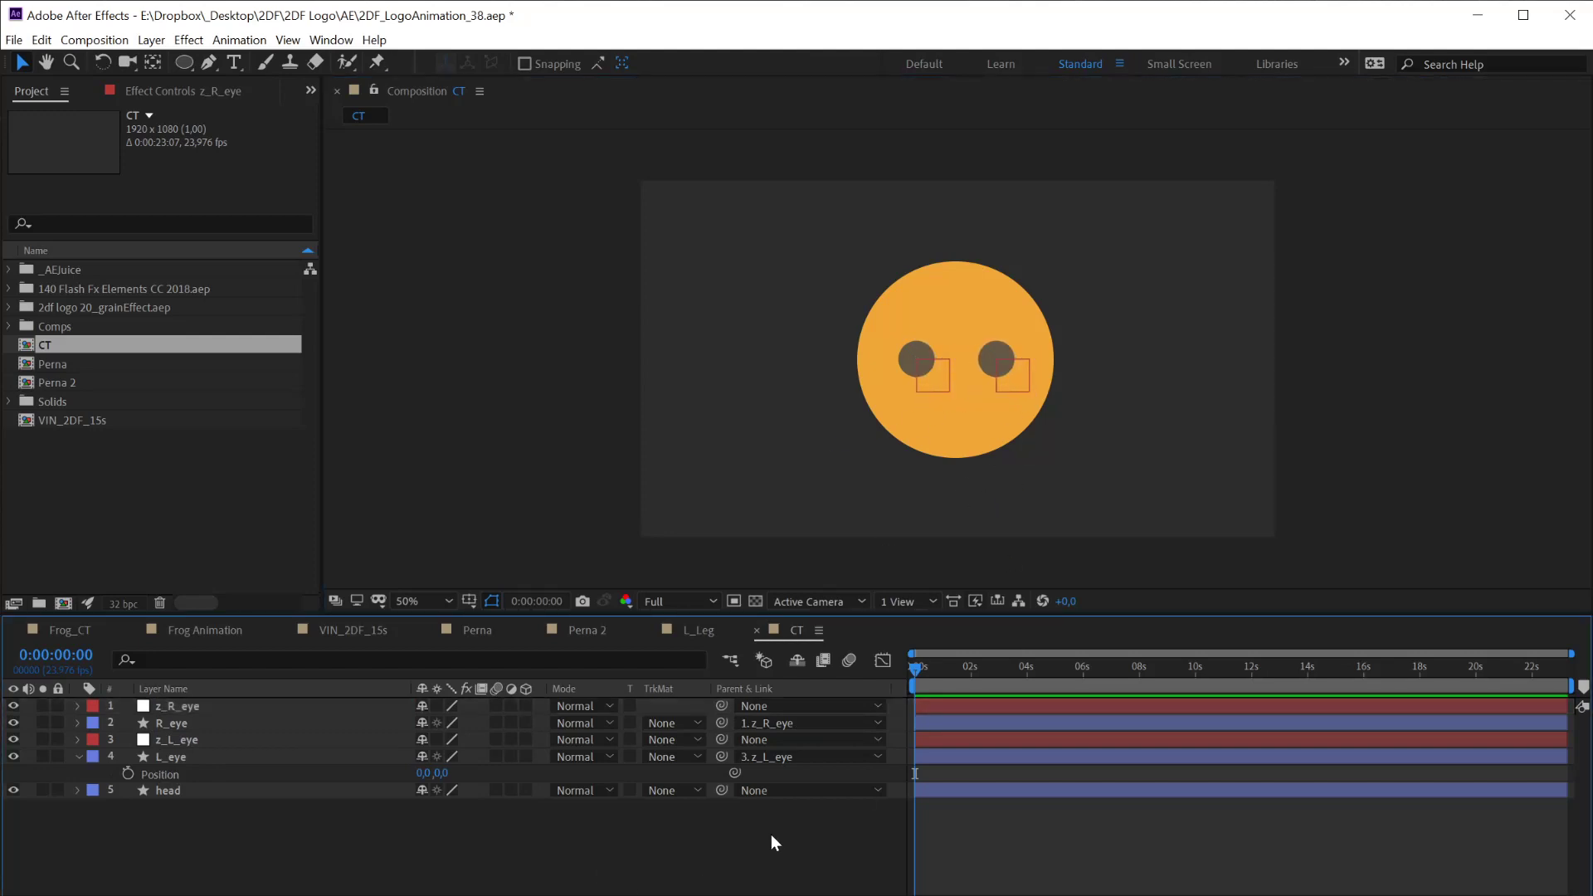
Place the z_R_eye and z_L_eye nulls below the head layer in the stack and hide them
click(168, 724)
ctrl+click(177, 760)
drag(177, 760, 199, 817)
click(176, 707)
ctrl+click(179, 724)
click(231, 858)
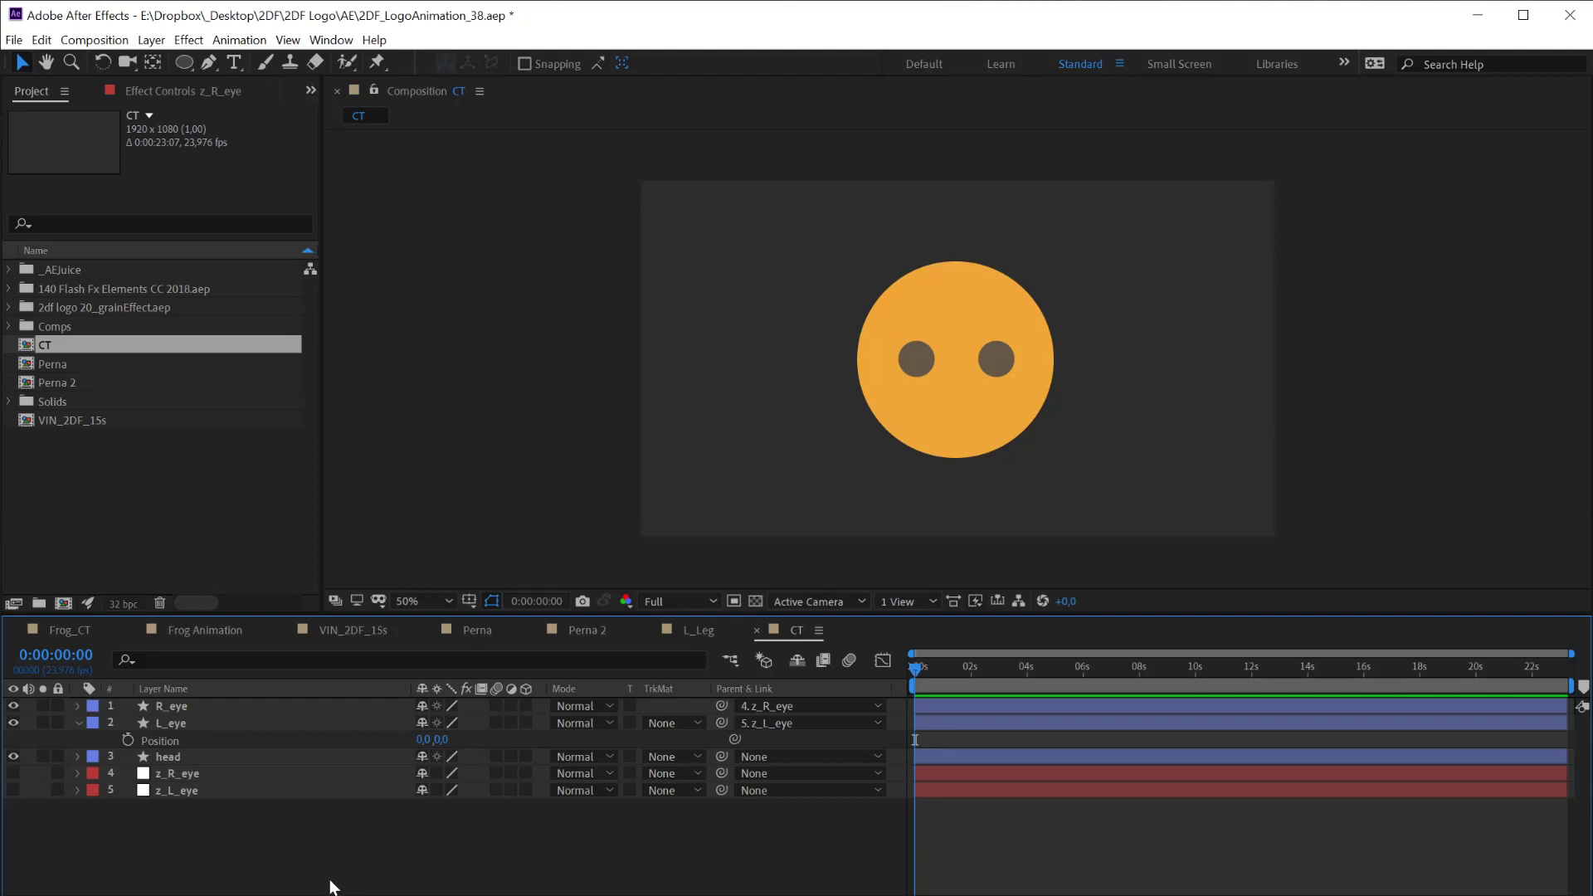
Duplicate the R_eye layer with its z_R_eye null, keeping the null copy below the head layer
click(173, 708)
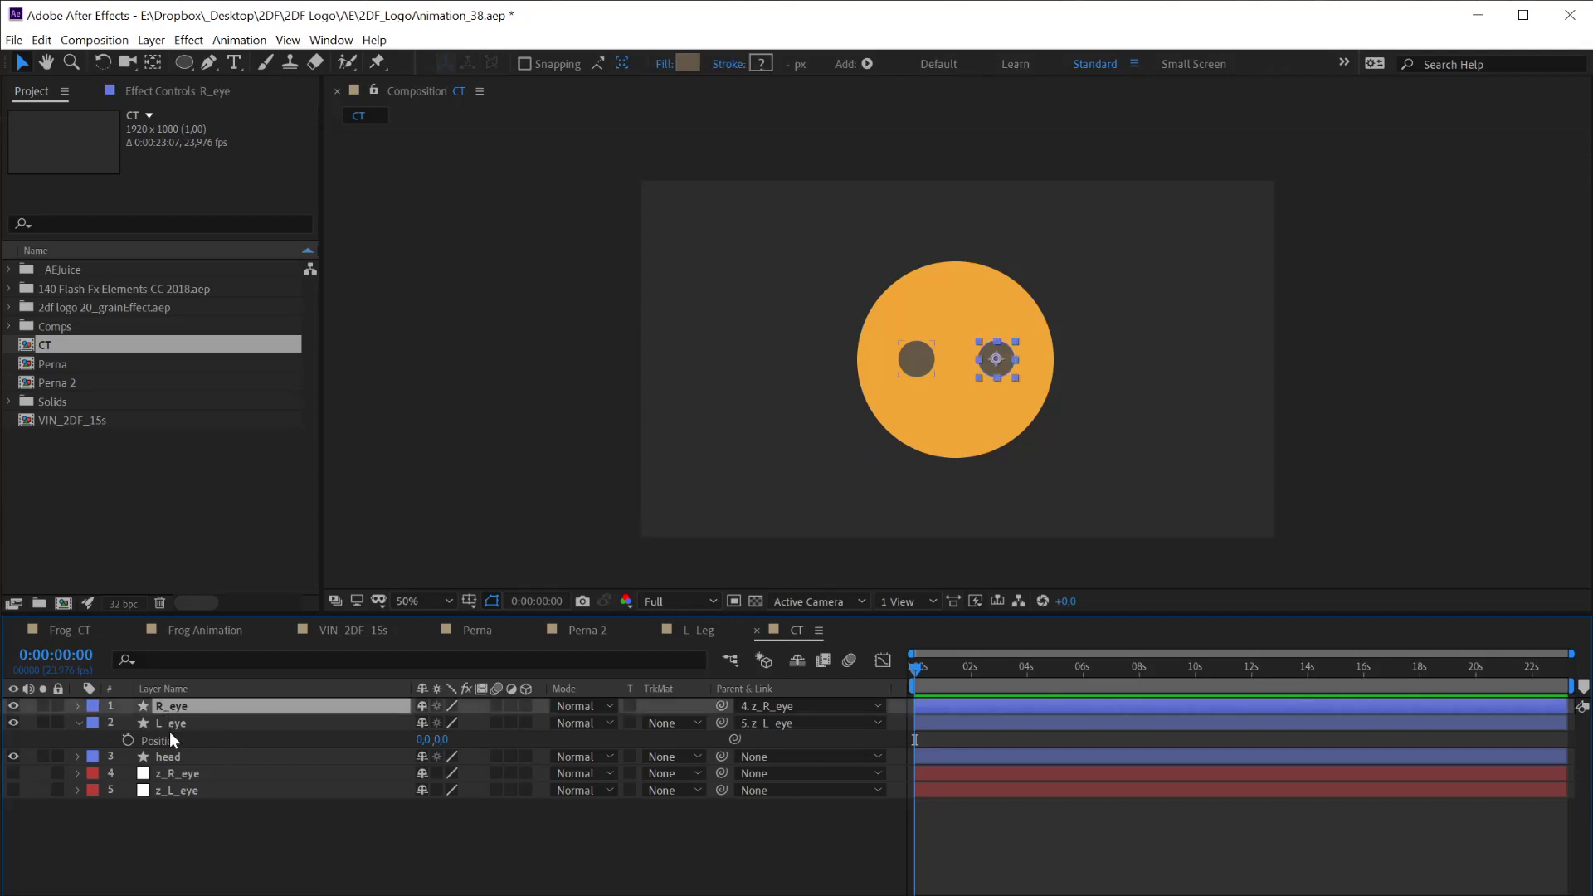
ctrl+click(173, 779)
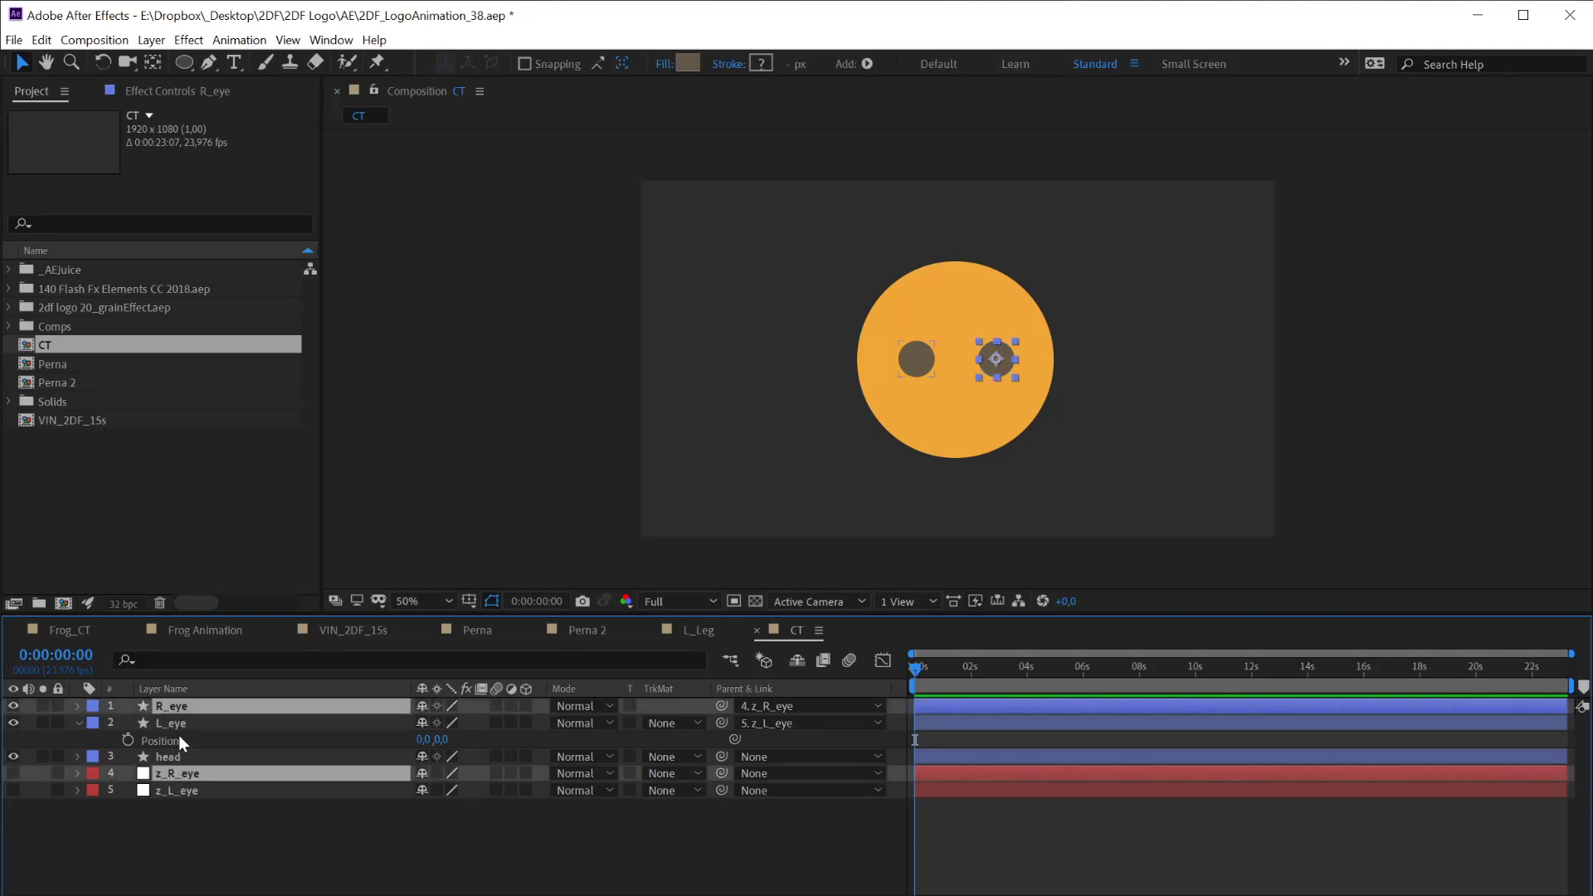
key(ctrl+d)
drag(172, 703, 229, 793)
click(214, 860)
Rename the copied null to z_mouth and the copied eye layer to R_mouth
key(Return)
double_click(180, 790)
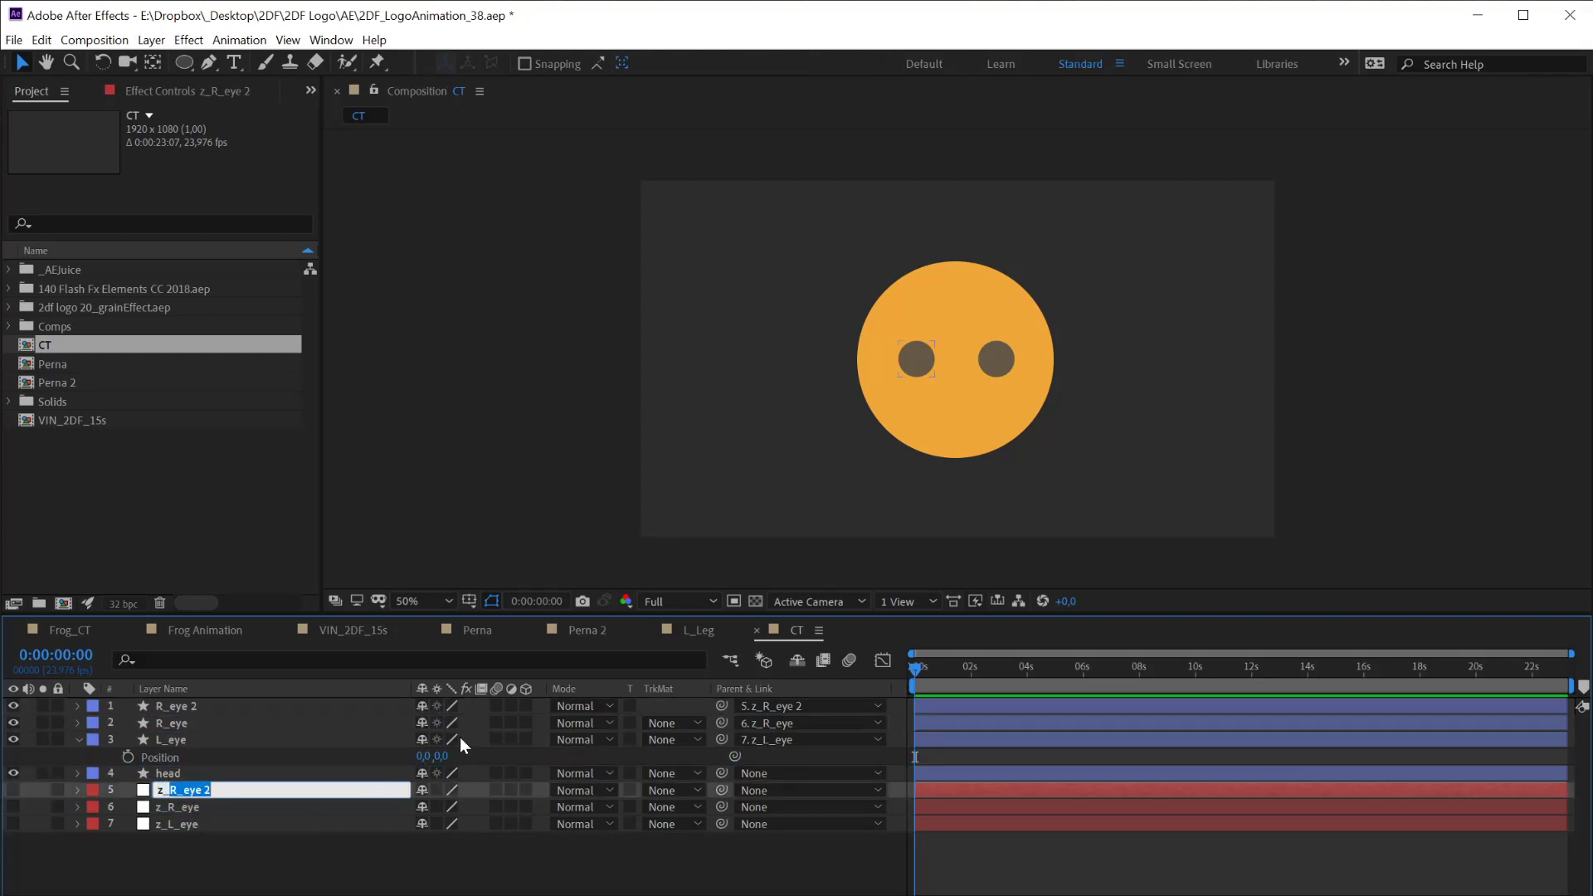
text(mouth)
key(Return)
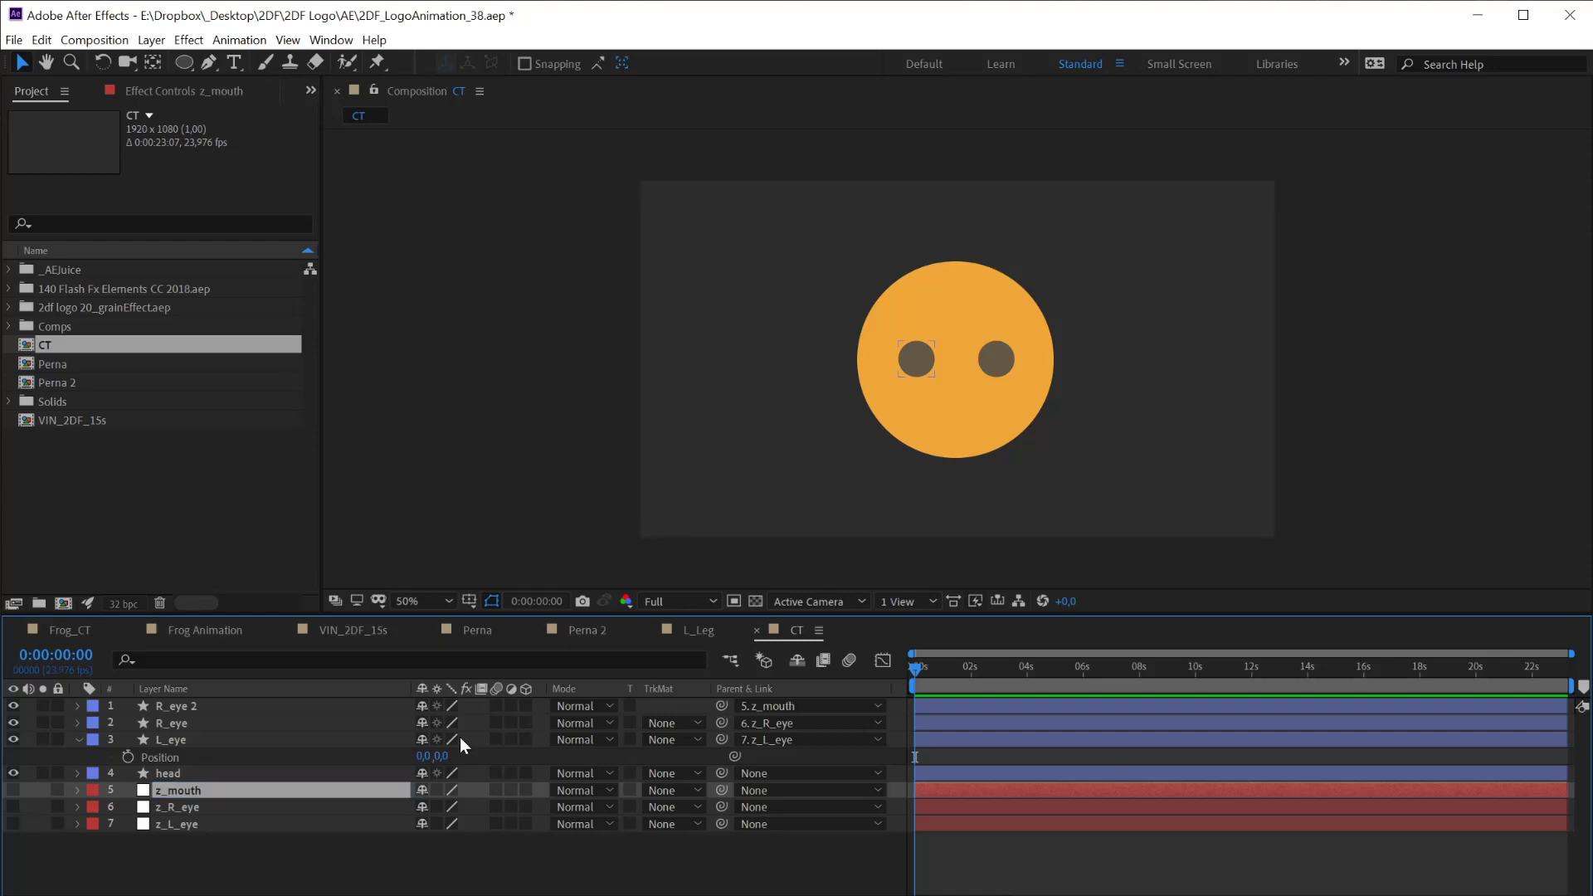
click(176, 707)
key(Return)
text(R_mo)
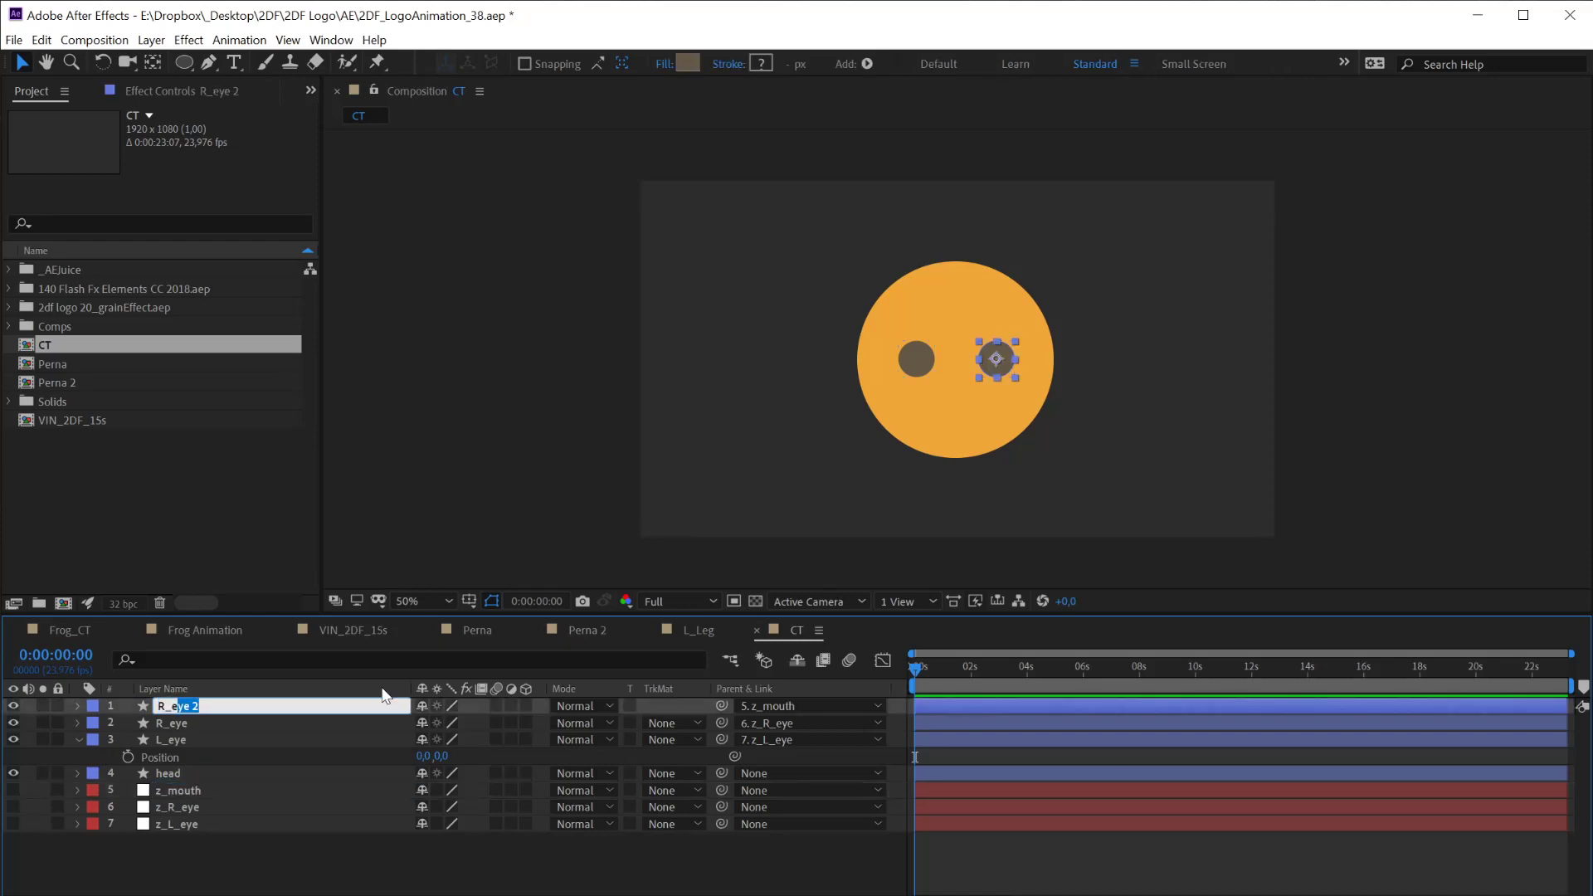
text(uth)
key(Return)
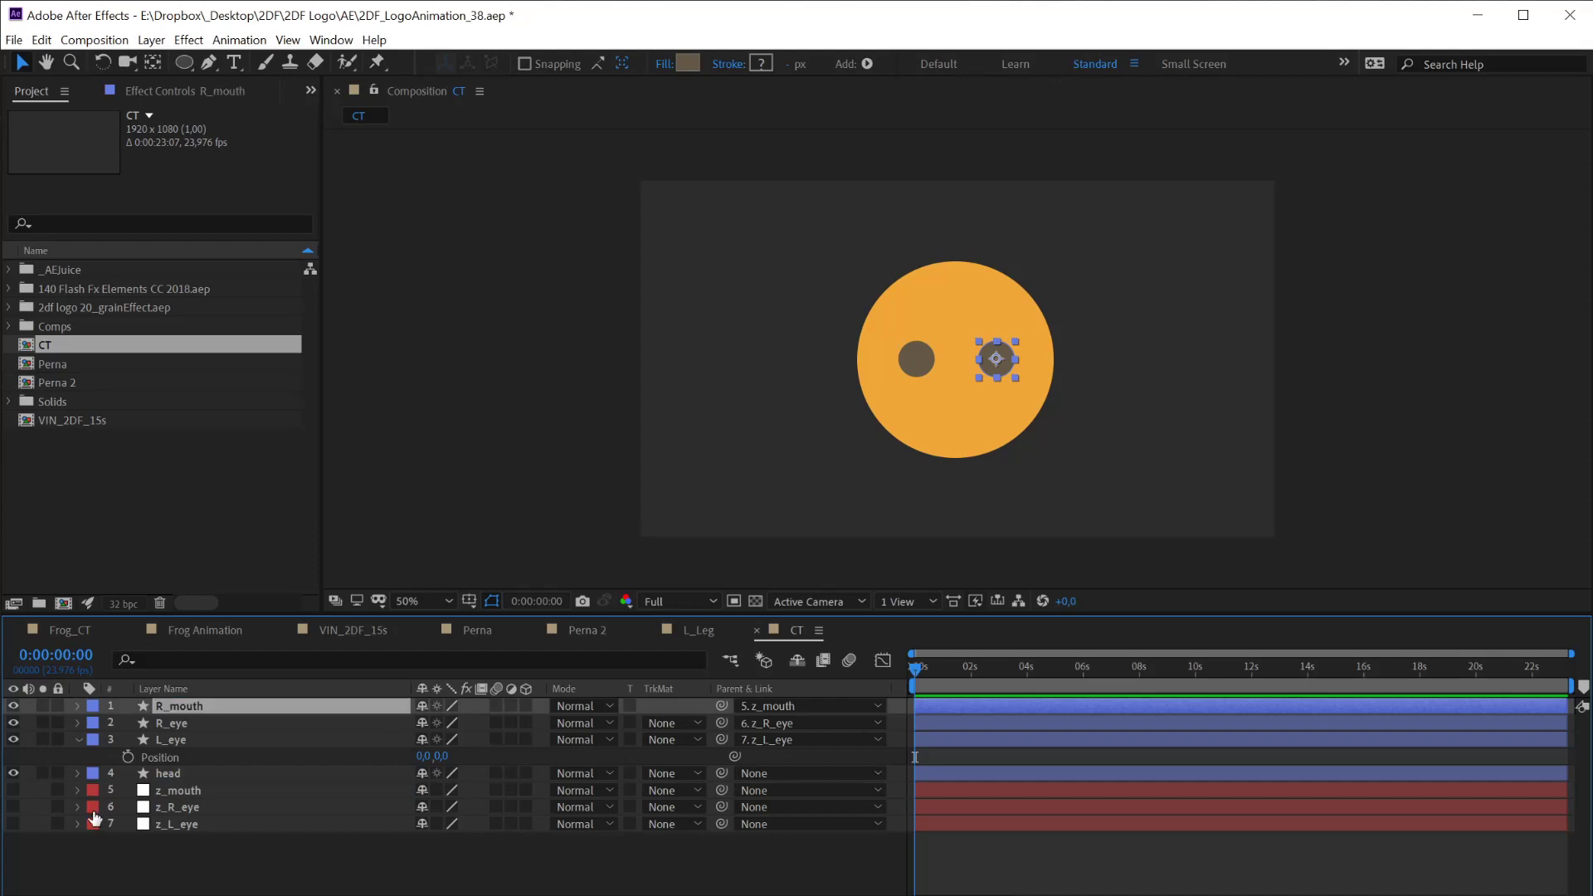
Make the z_mouth null visible and move it to the lower centre of the face, below the eyes
click(182, 790)
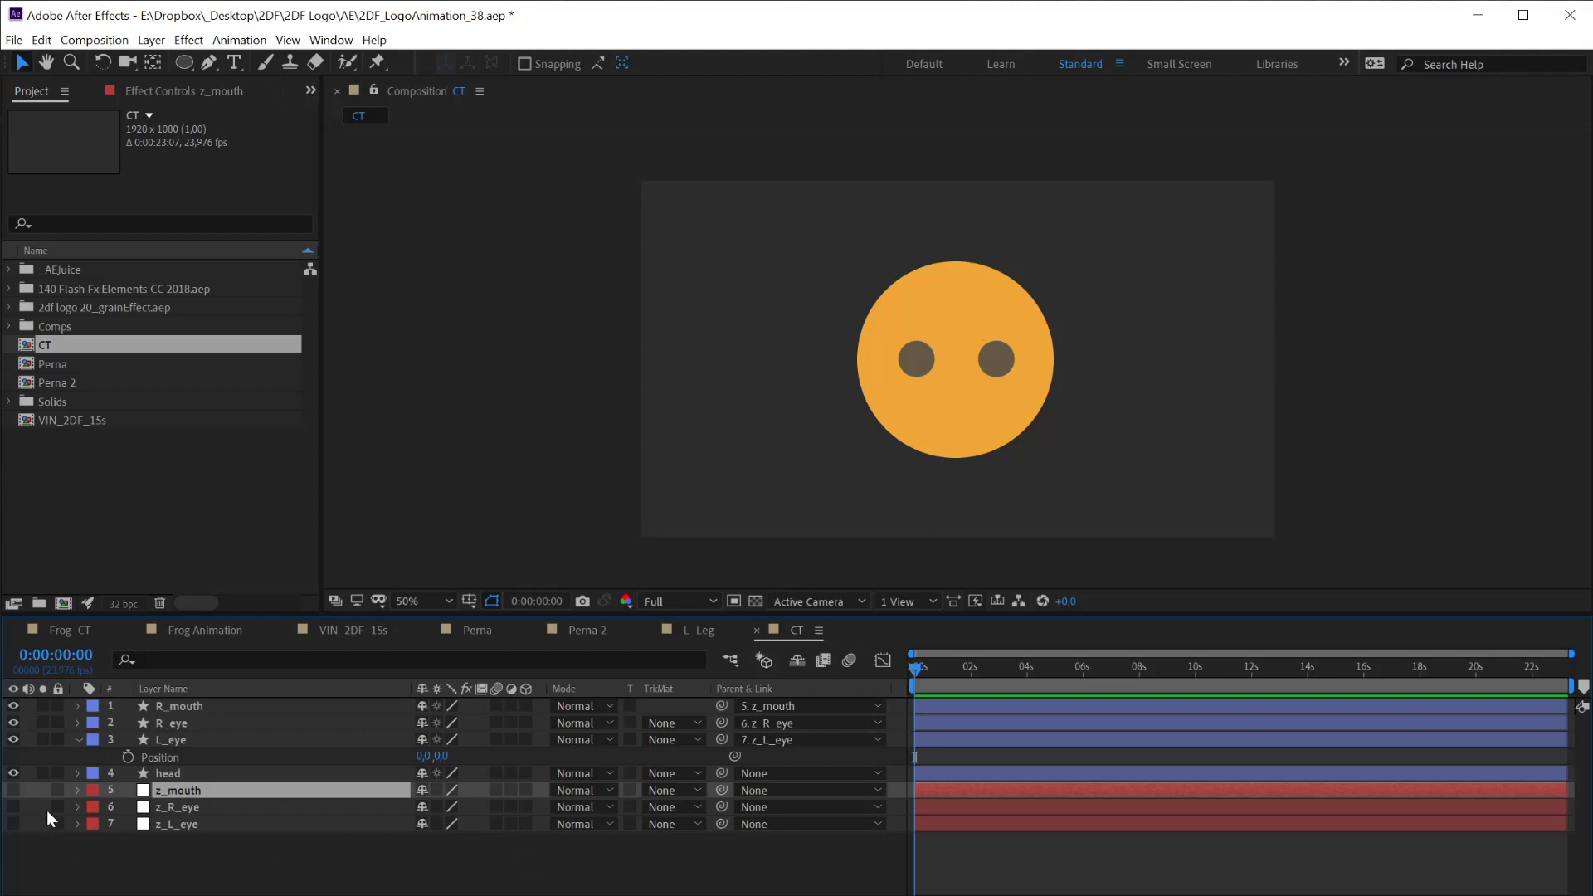
click(13, 790)
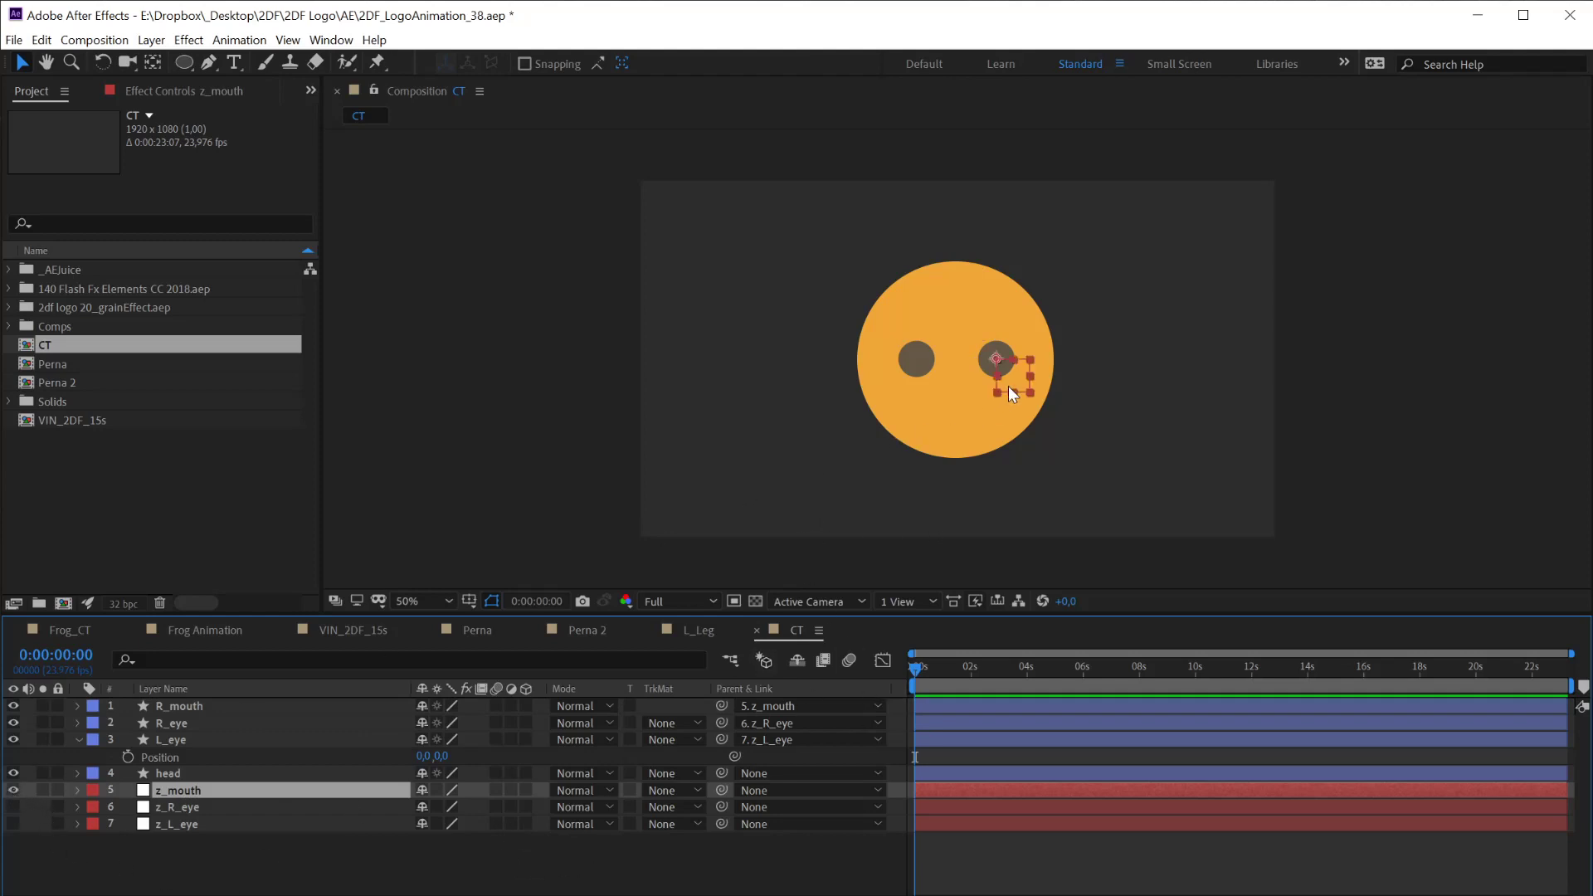
drag(1008, 386, 981, 442)
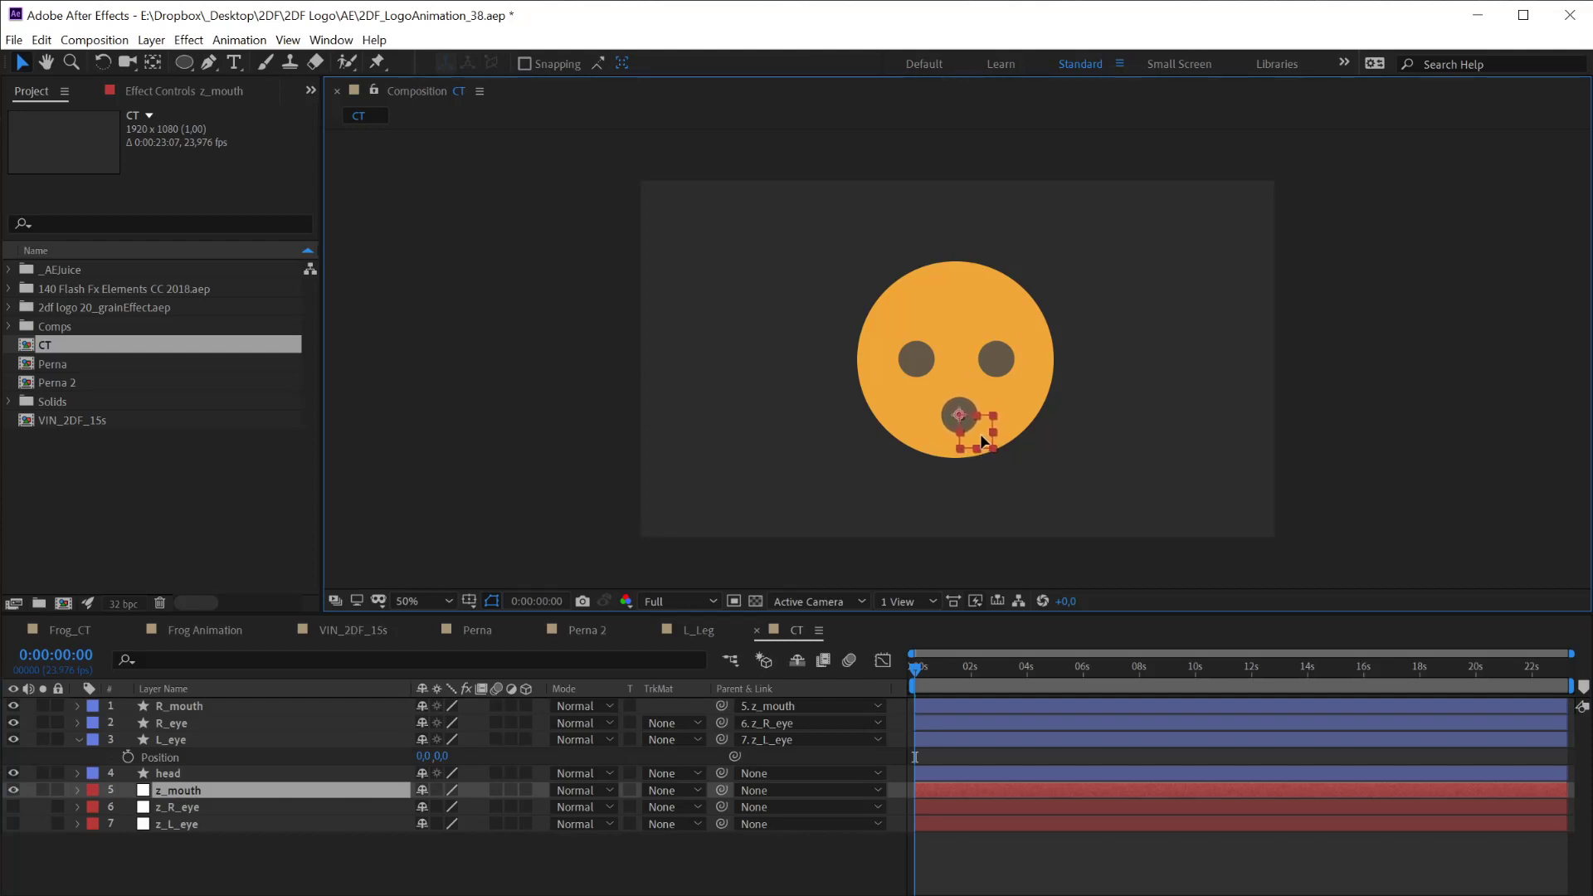
key(Return)
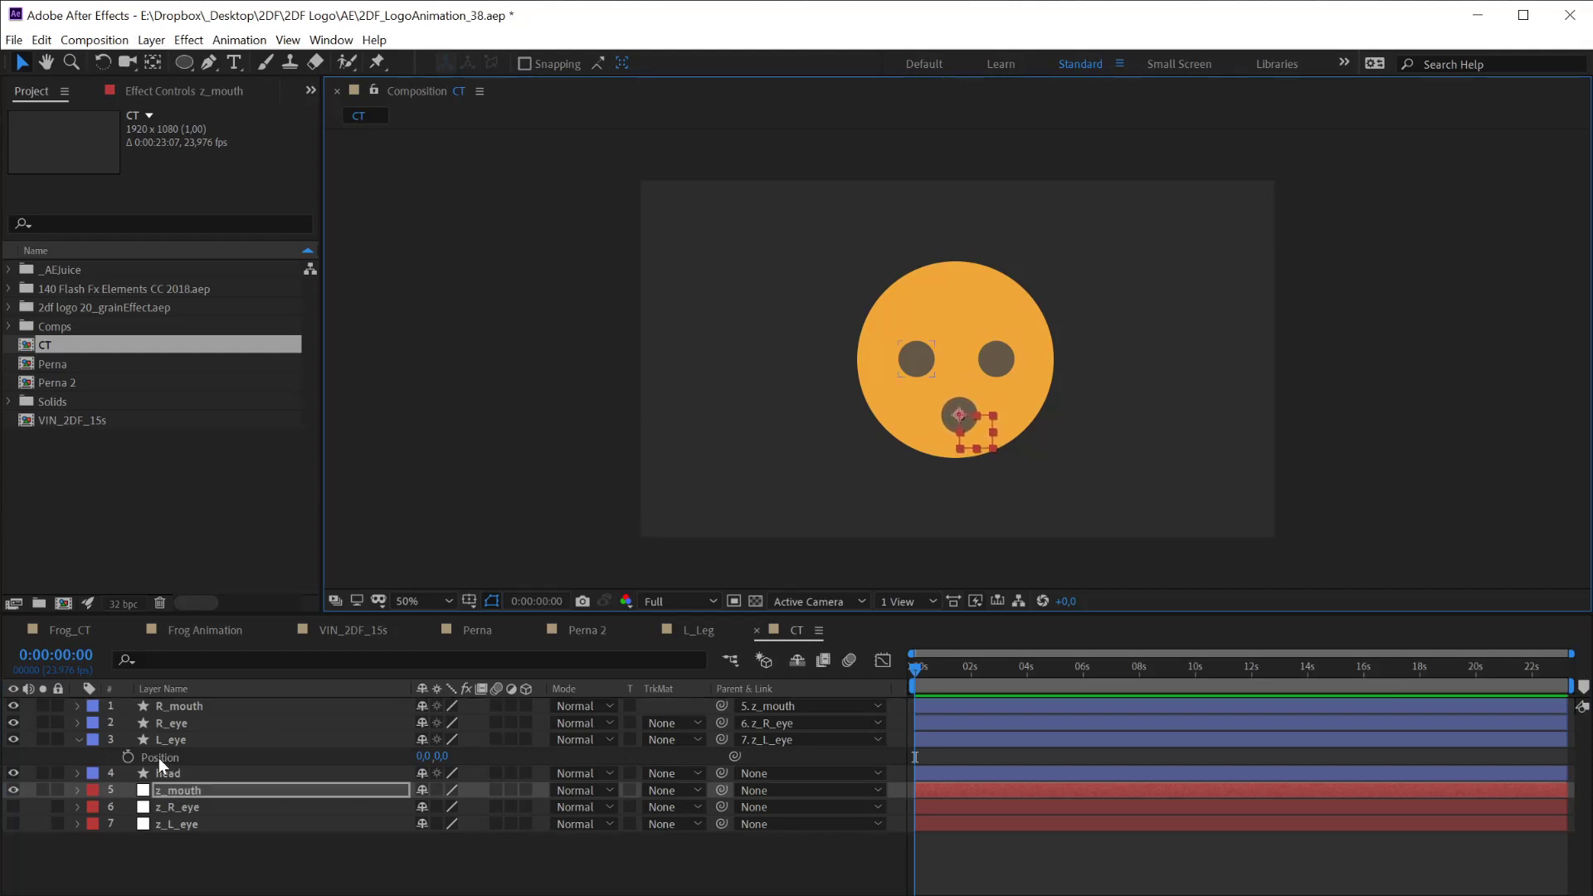
Reveal the Position property of R_mouth and collapse the L_eye layer's properties
click(161, 708)
key(p)
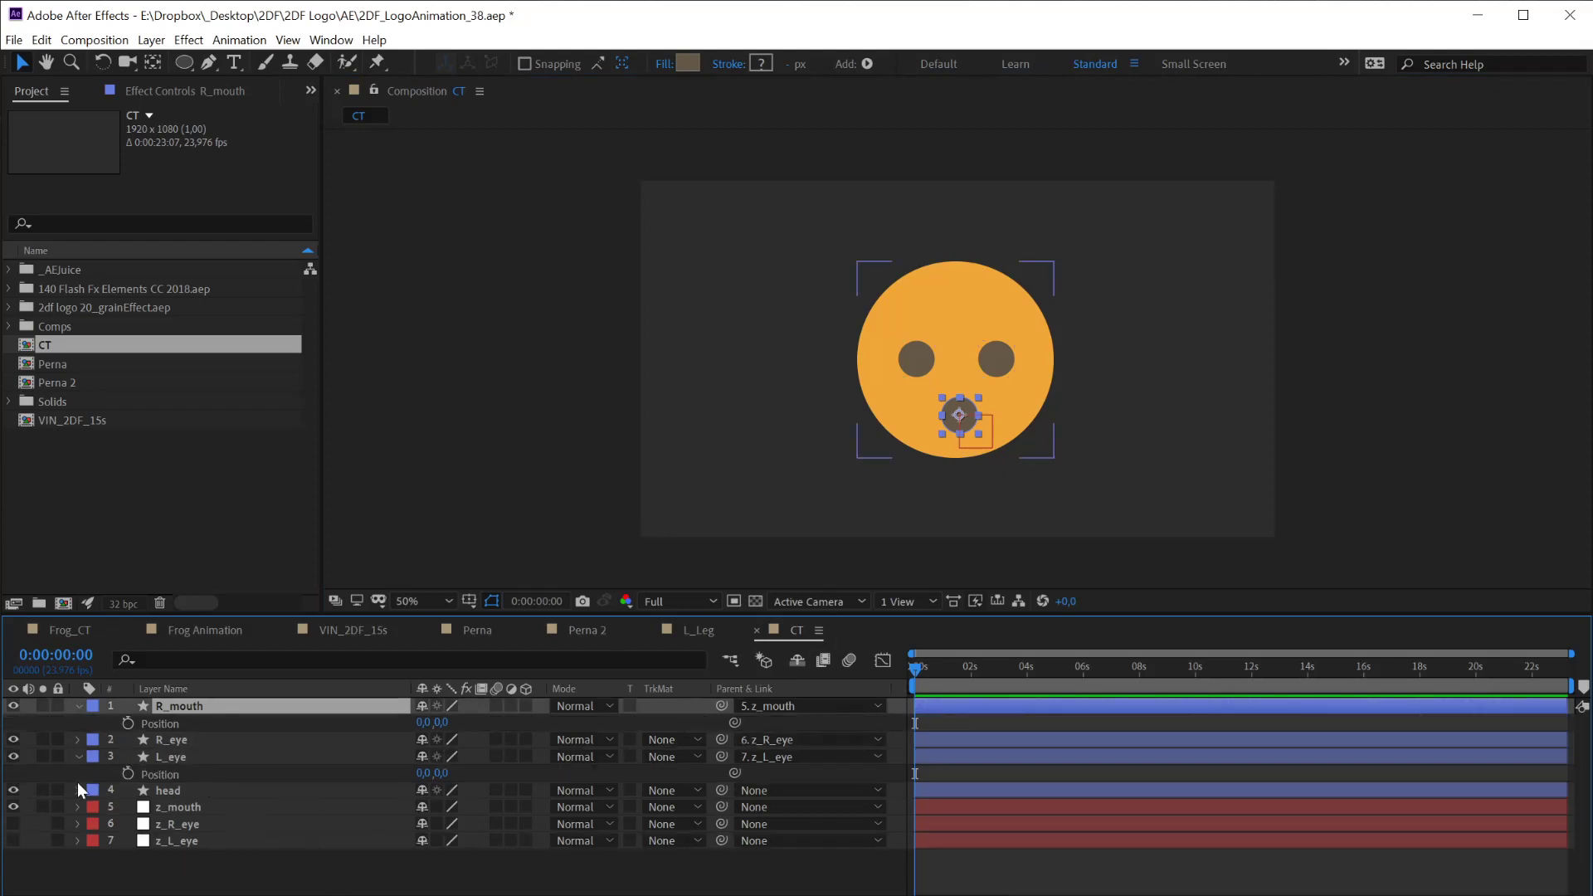
click(78, 757)
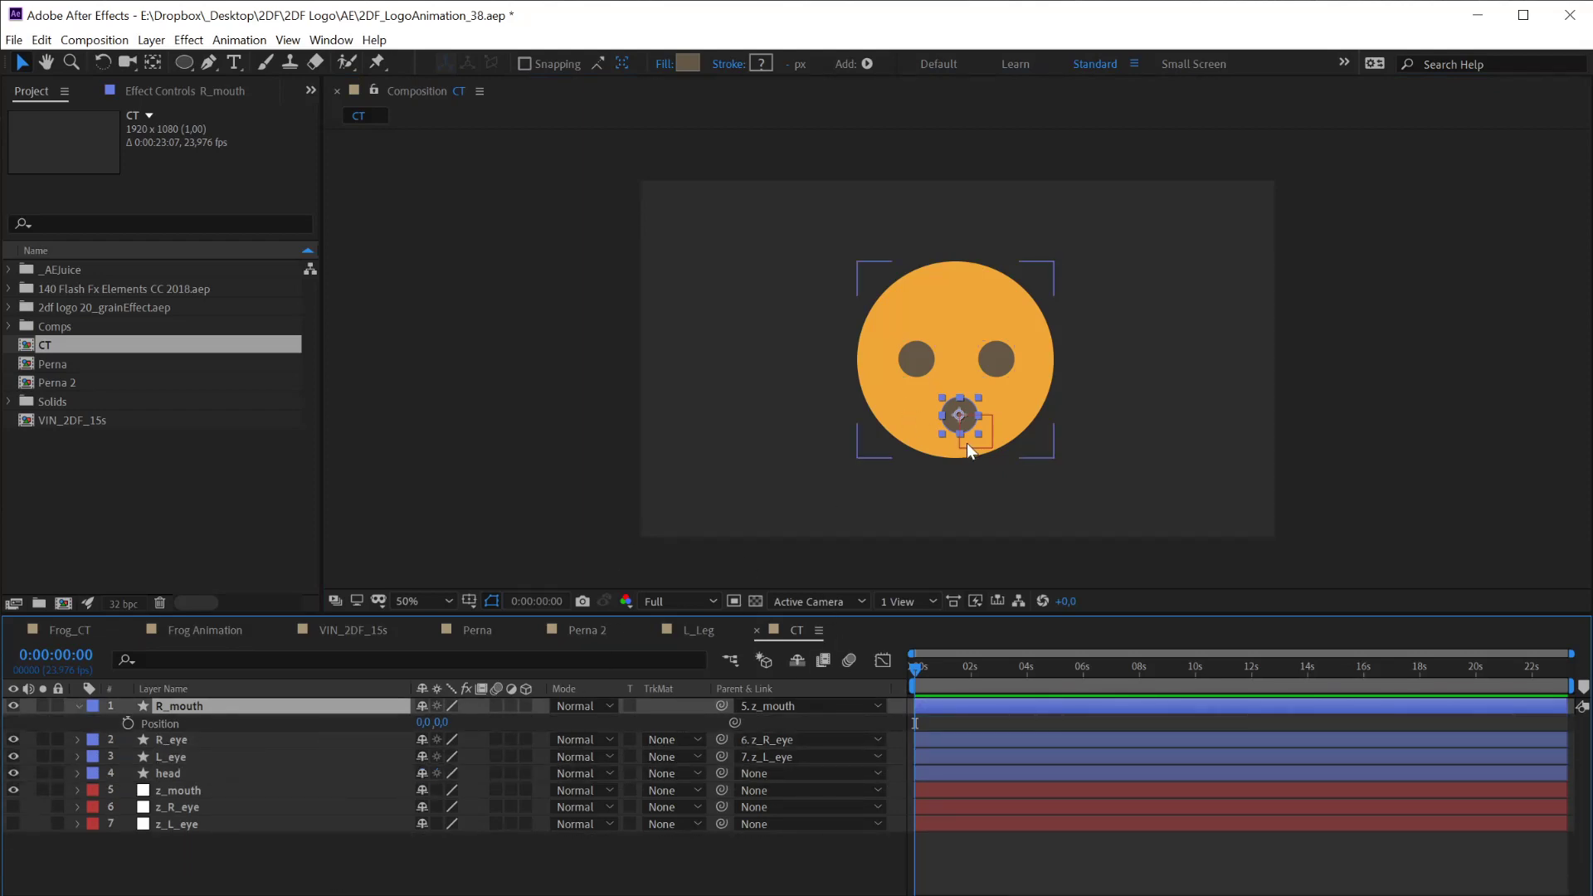
Convert the R_mouth layer's Ellipse Path 1 to a Bezier path
click(78, 706)
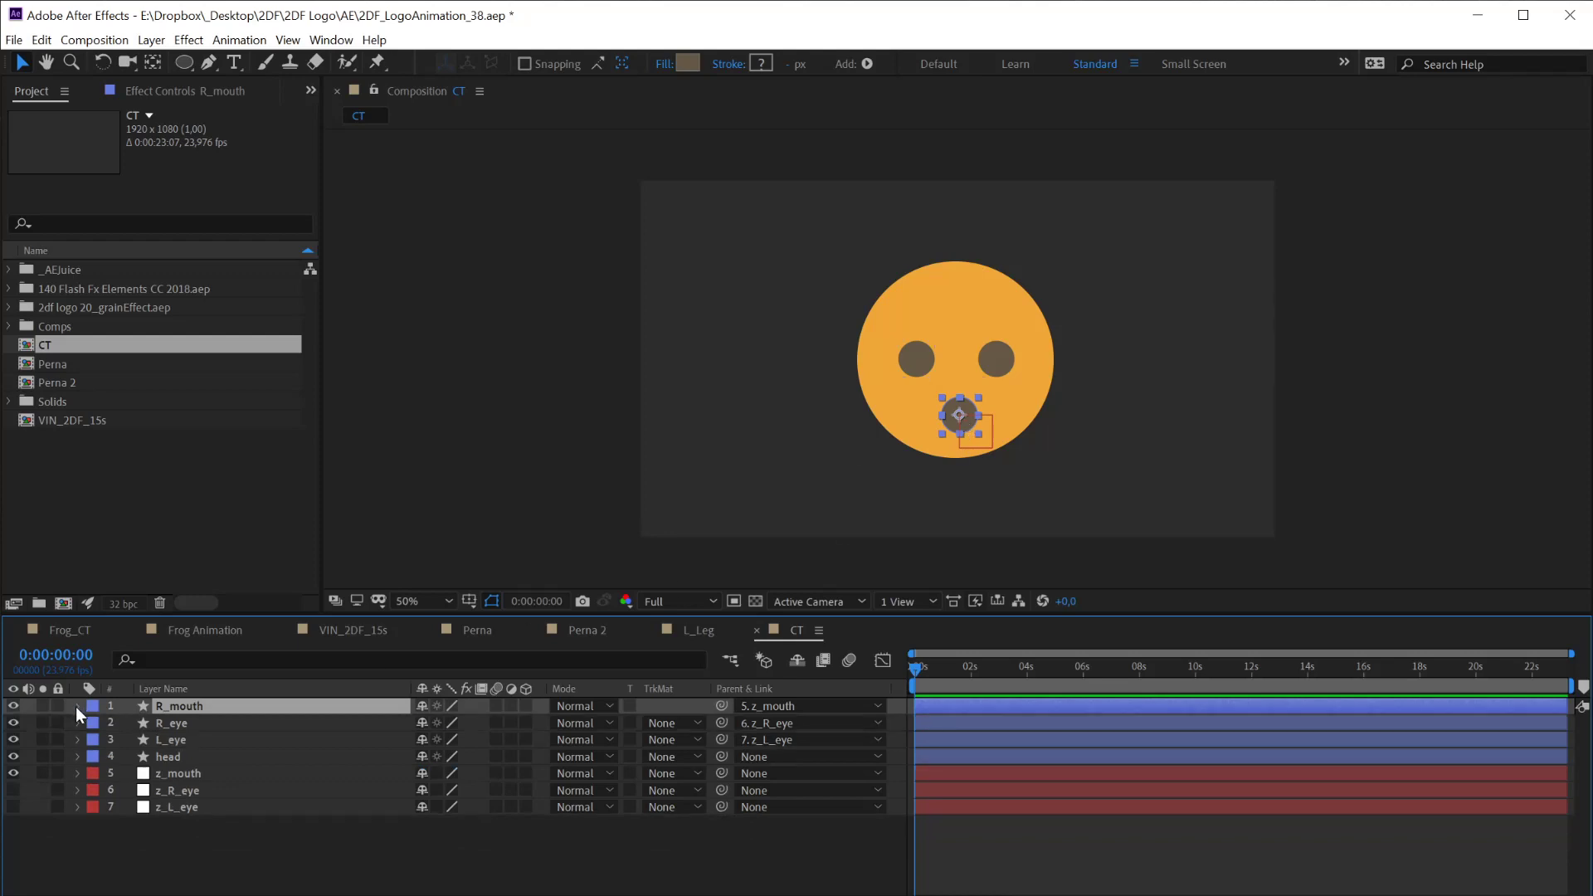
click(78, 706)
click(94, 725)
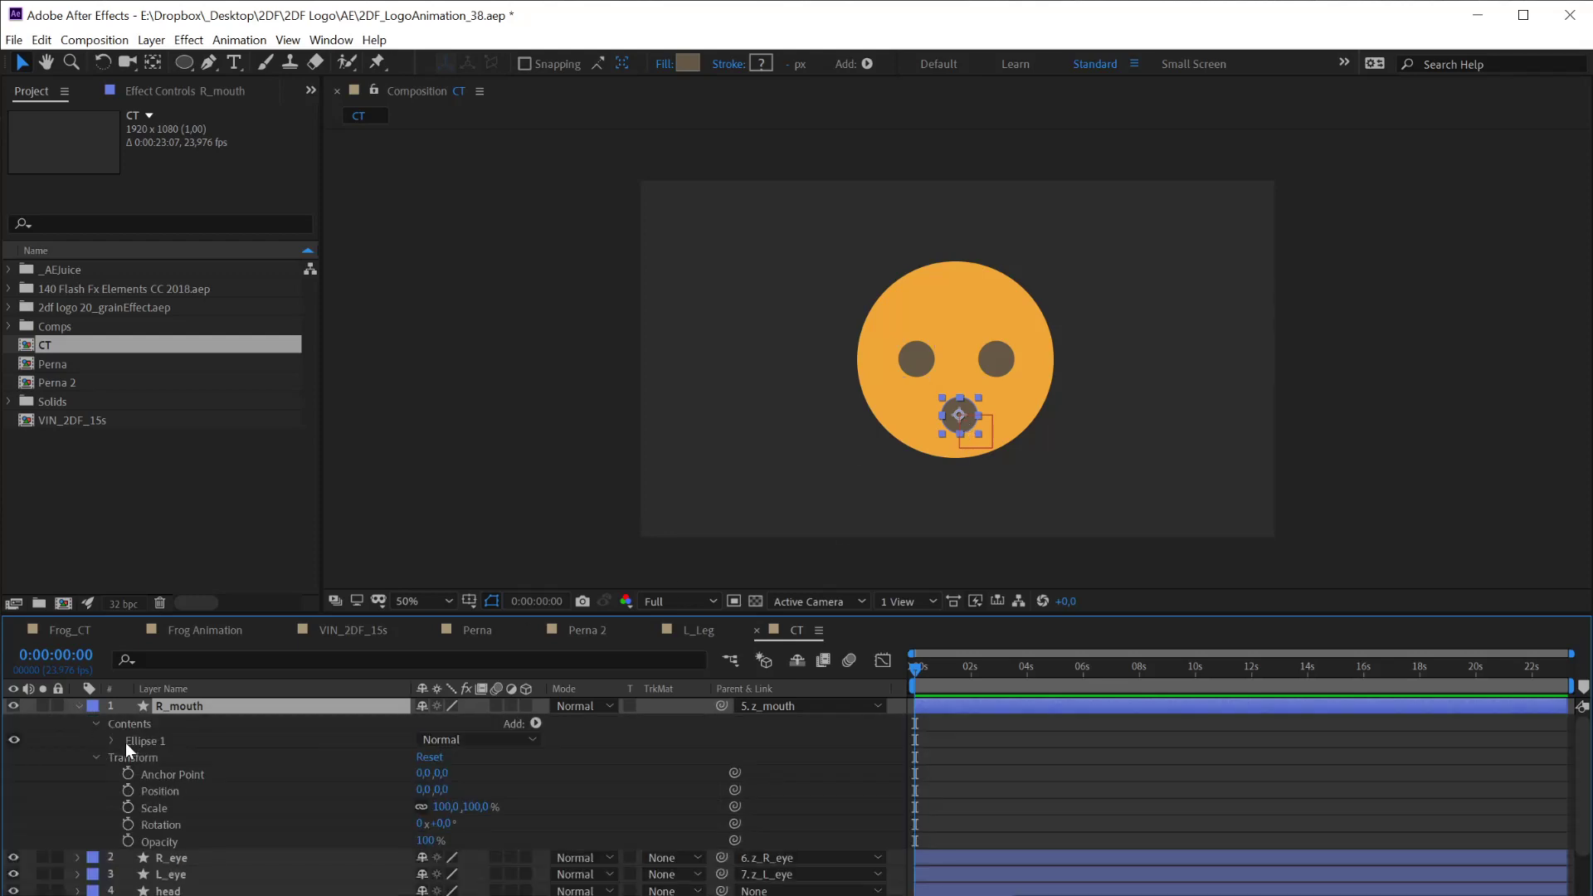
click(141, 740)
click(111, 741)
right_click(150, 746)
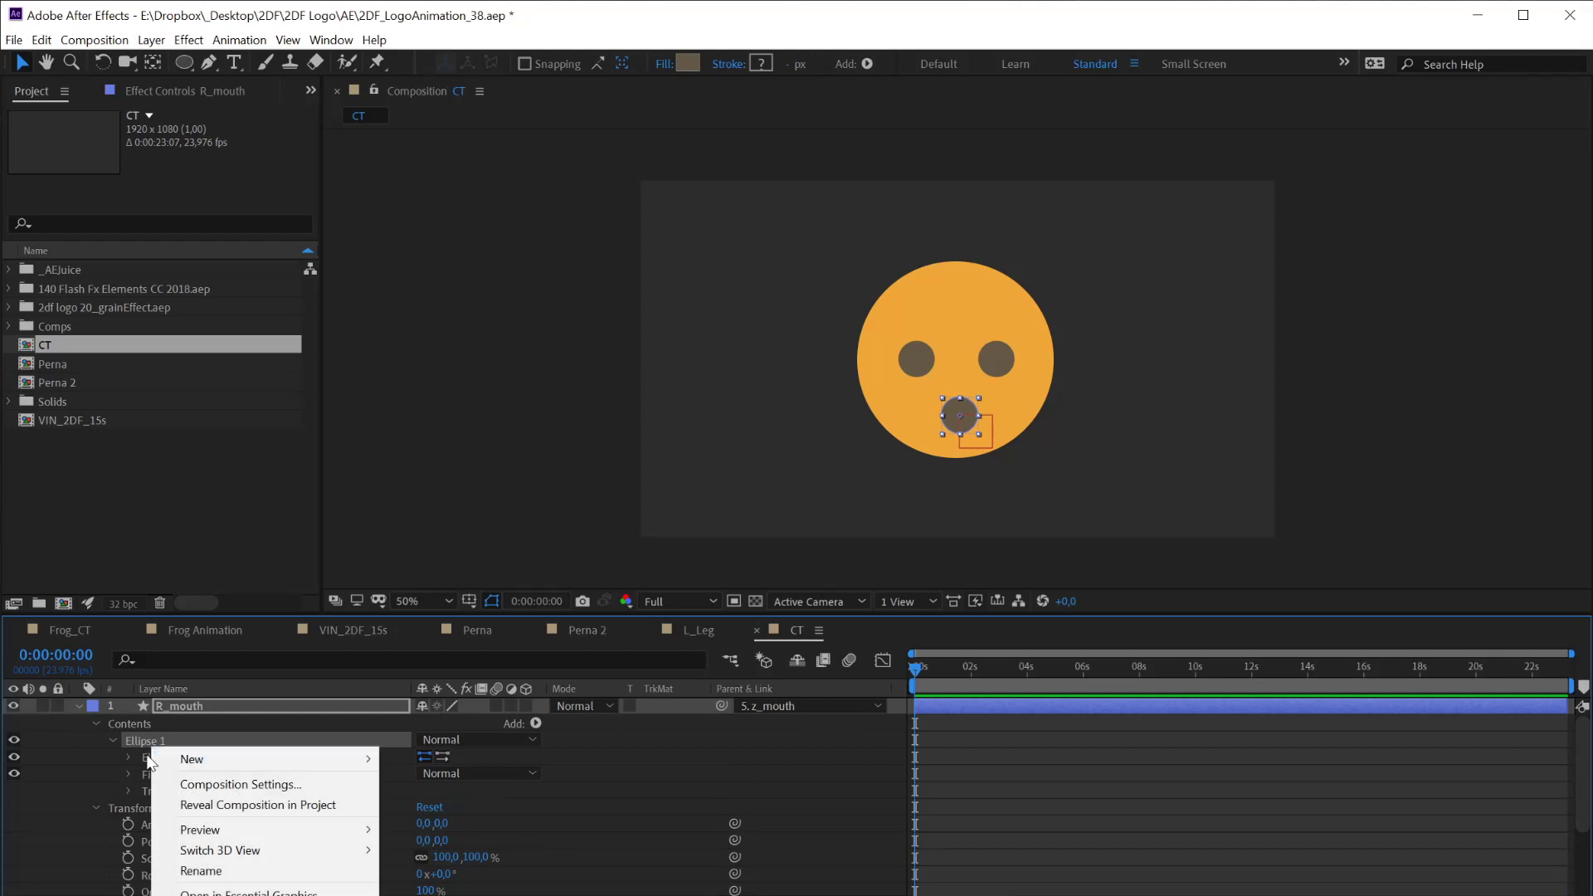
click(147, 750)
right_click(158, 762)
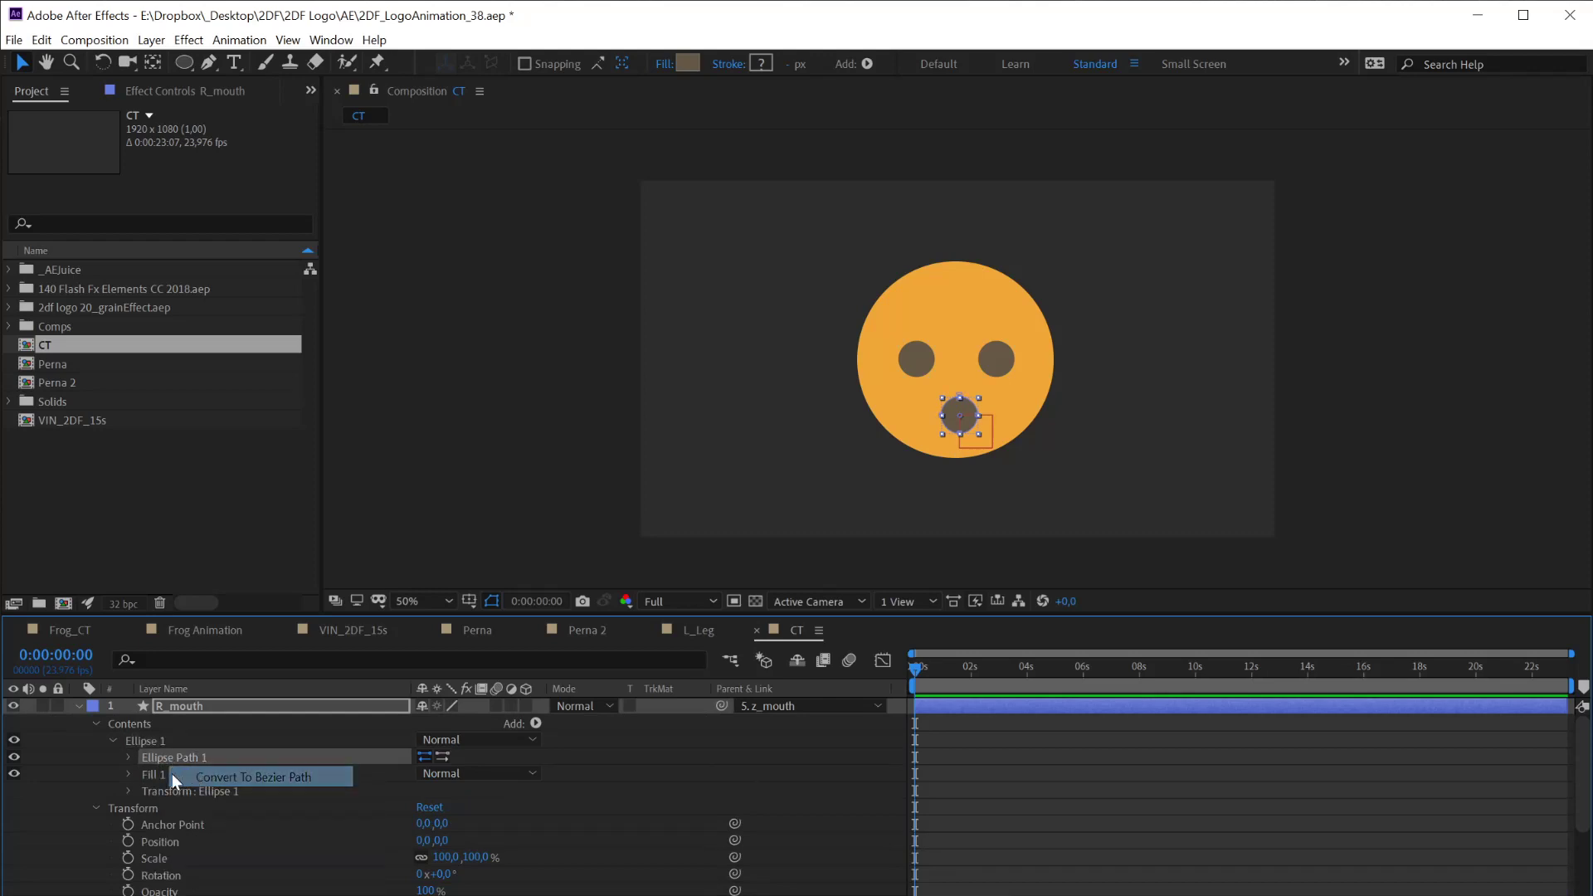
click(171, 773)
Select the mouth's path and lower its top point to the level of the side points, forming a half-circle
click(129, 758)
click(184, 774)
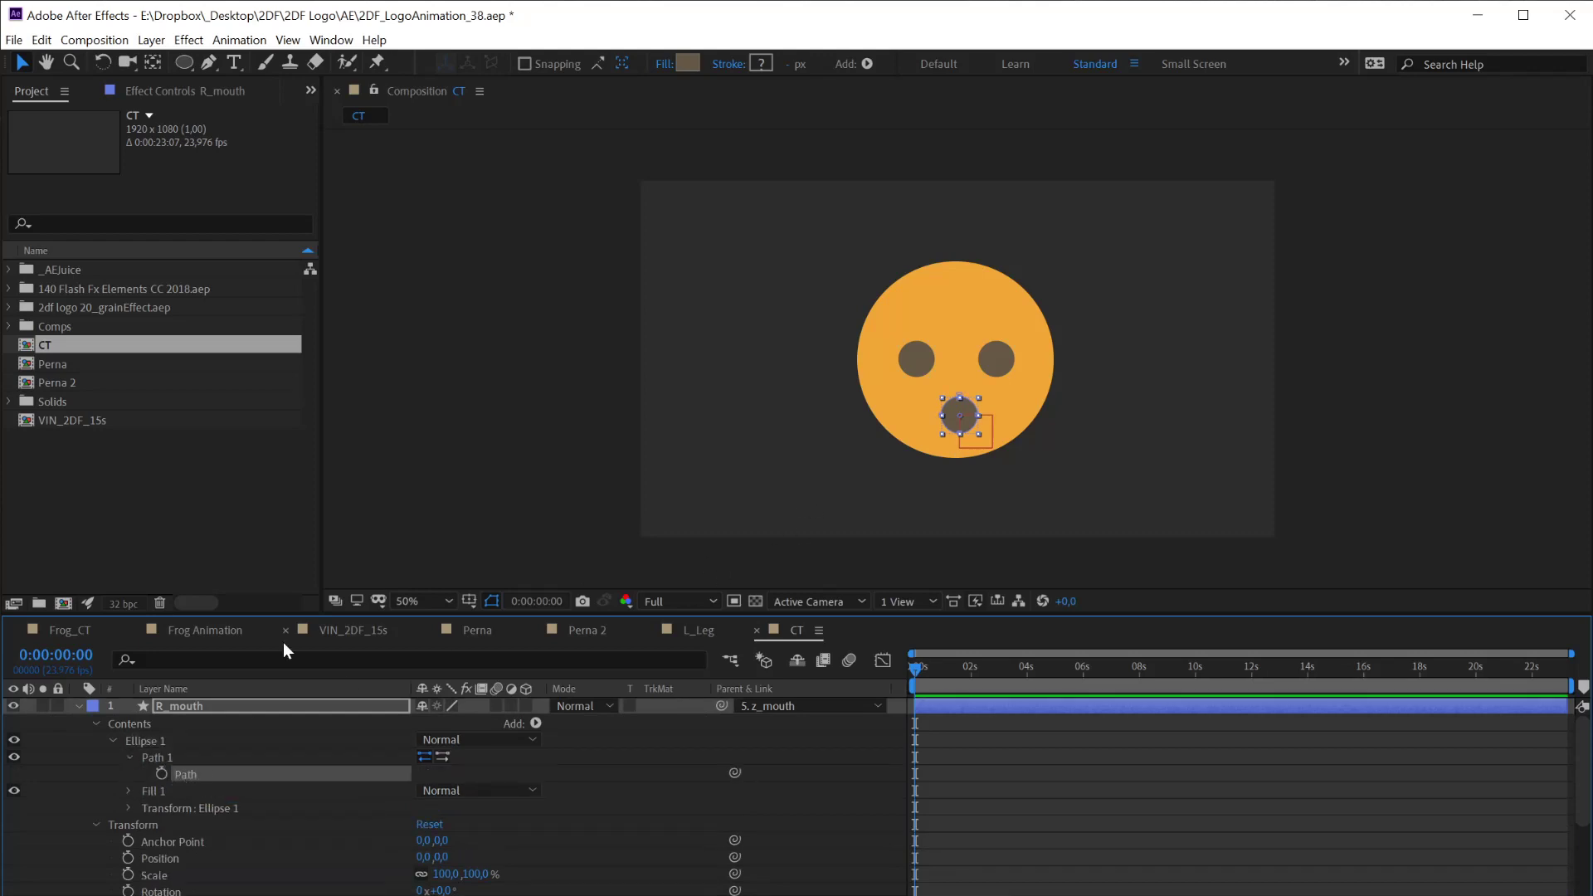
click(188, 774)
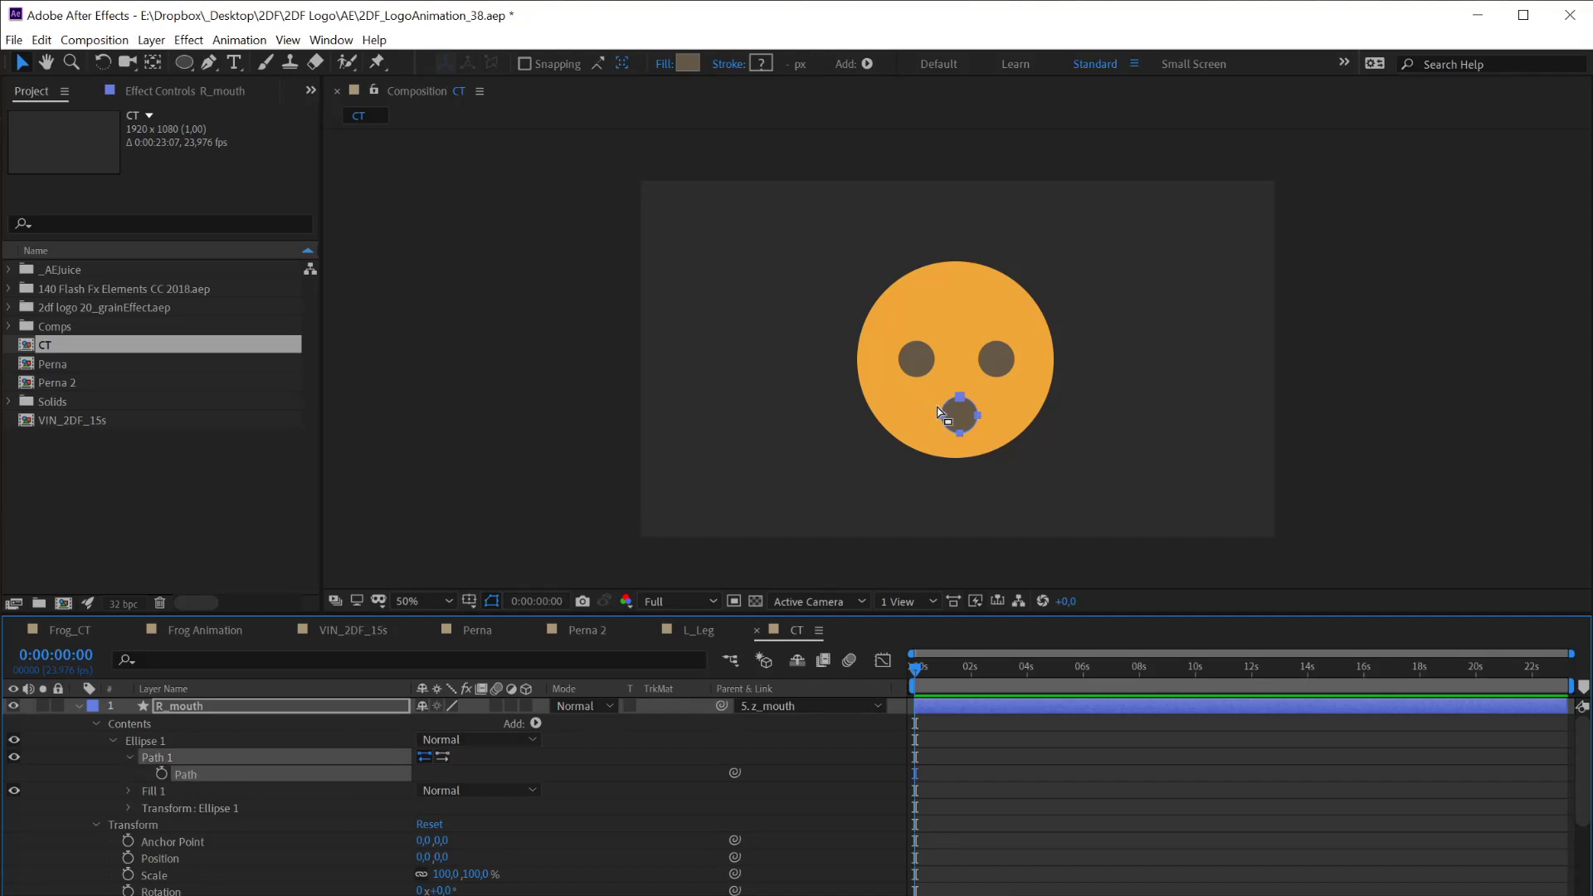
drag(949, 414, 948, 413)
key(ctrl+z)
click(963, 400)
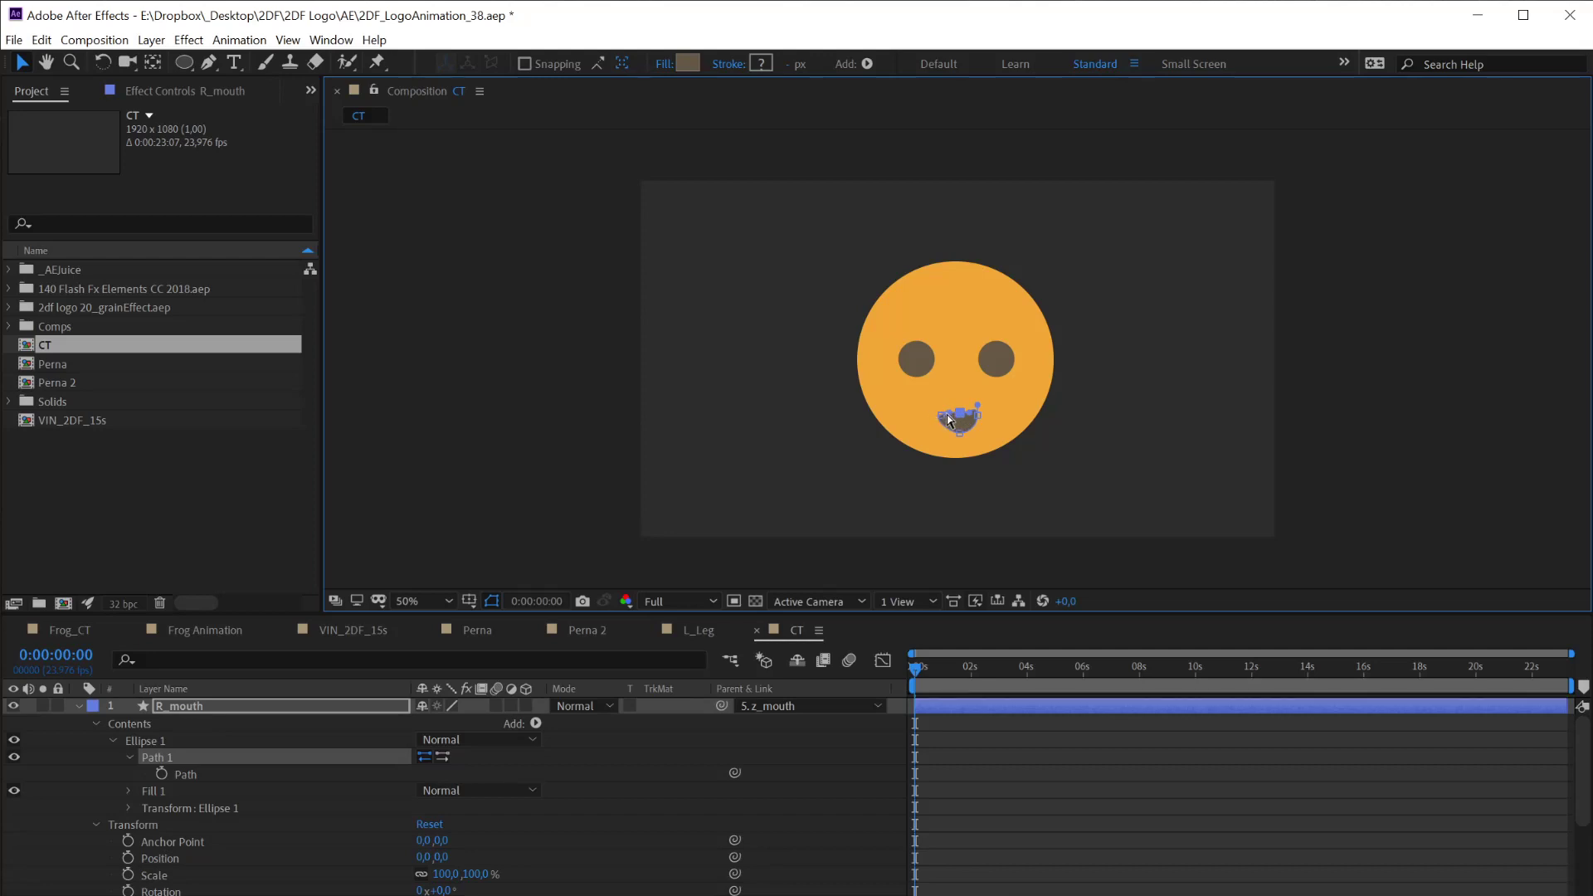
Convert the left and right points of the mouth path to sharp corners with the Pen tool
key(g)
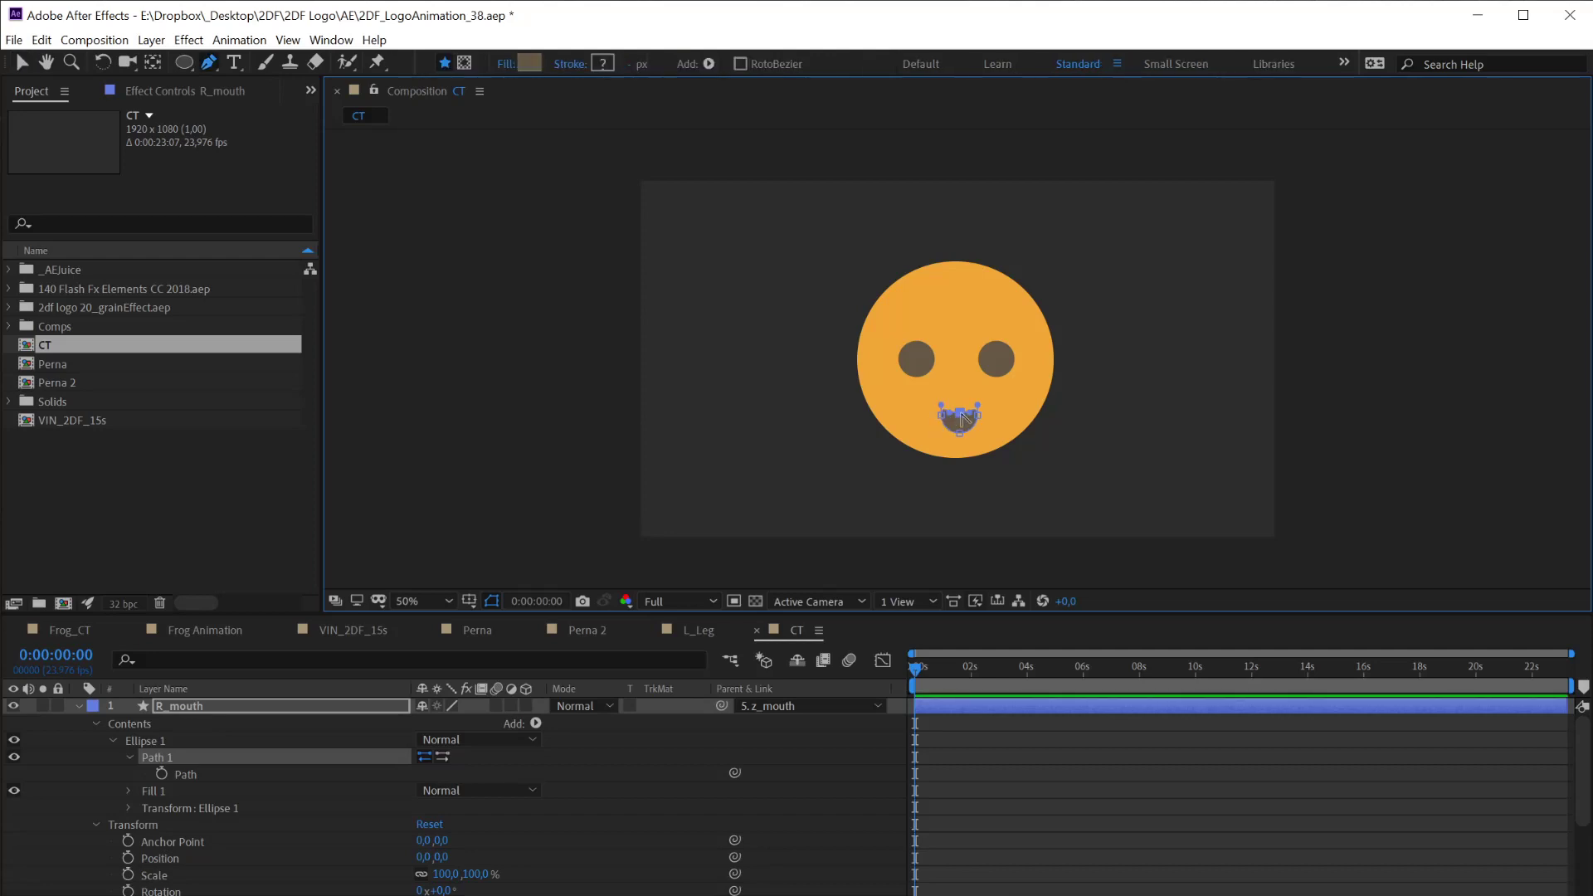
click(943, 422)
alt+click(942, 417)
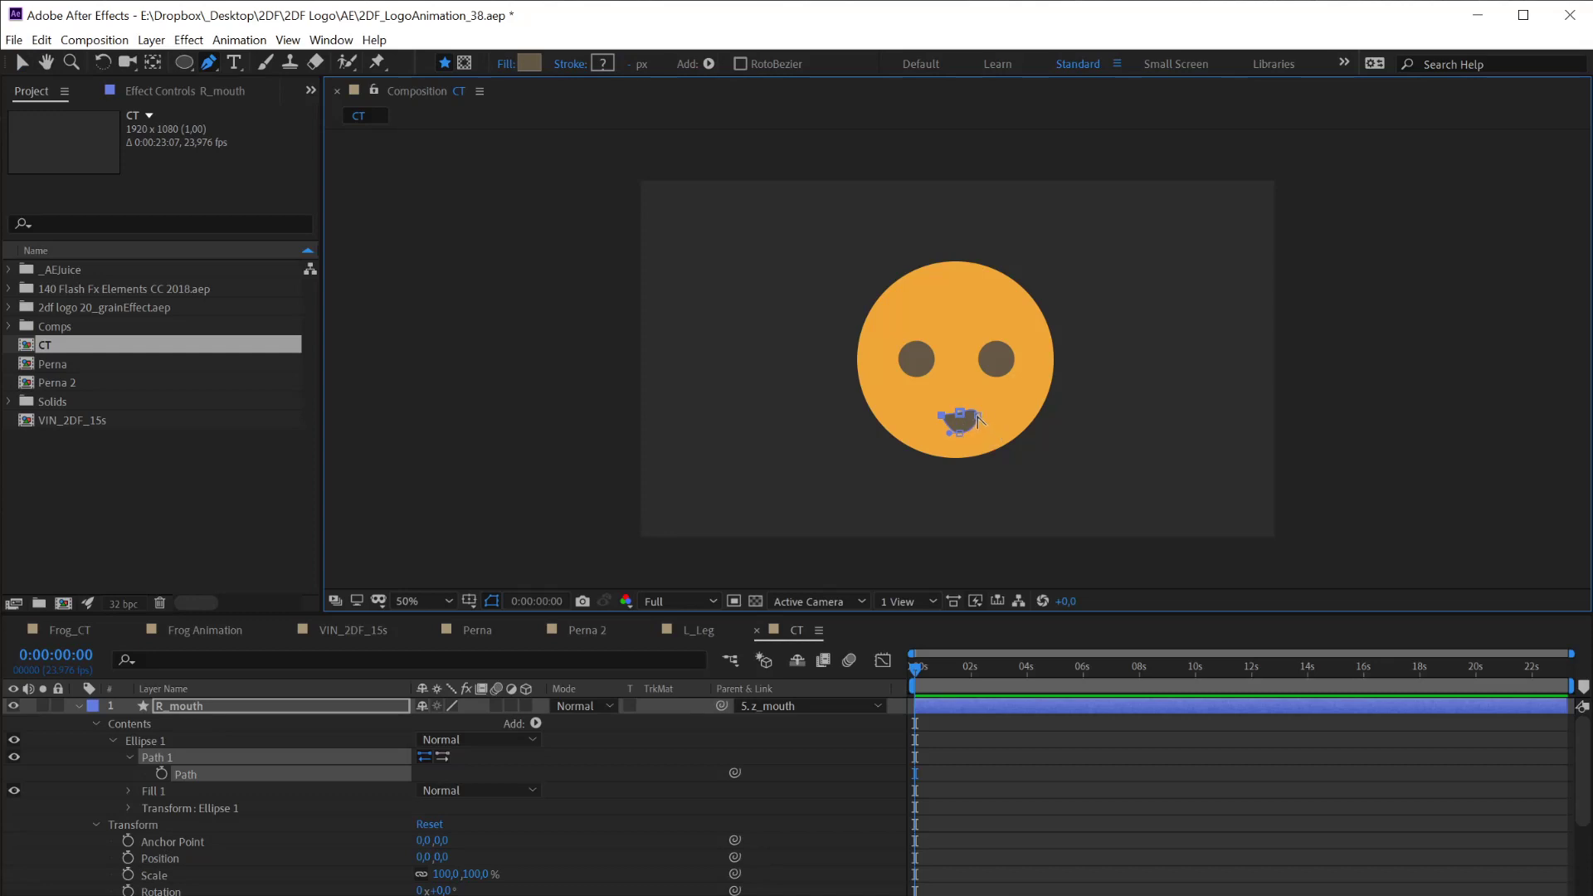
alt+click(978, 416)
key(v)
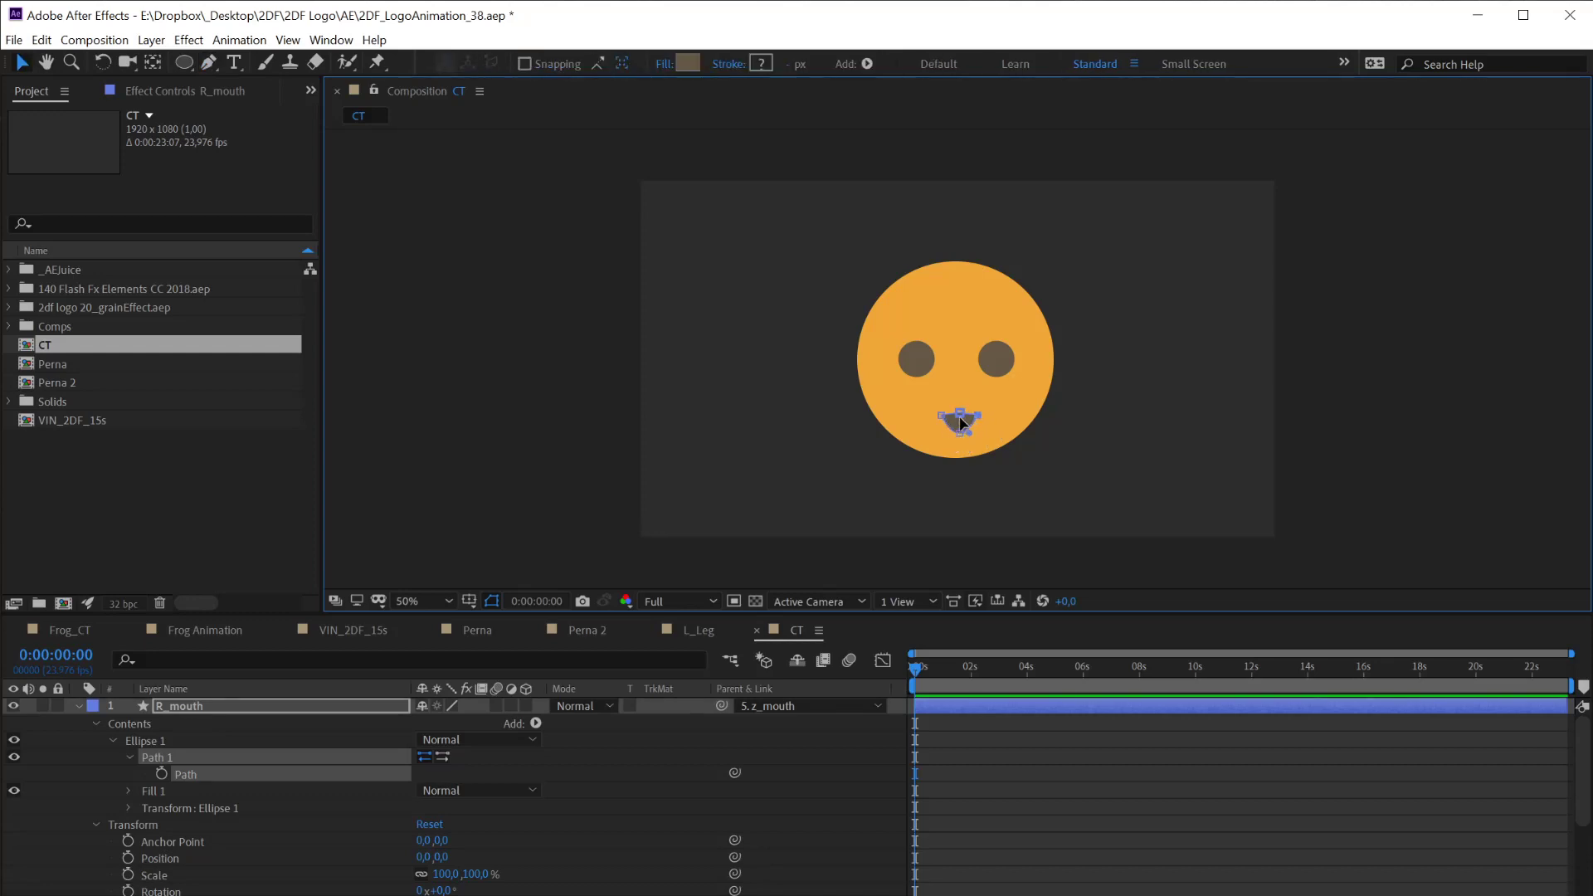
Widen the mouth by moving its two corner points outward, and collapse the R_mouth layer's properties
click(959, 416)
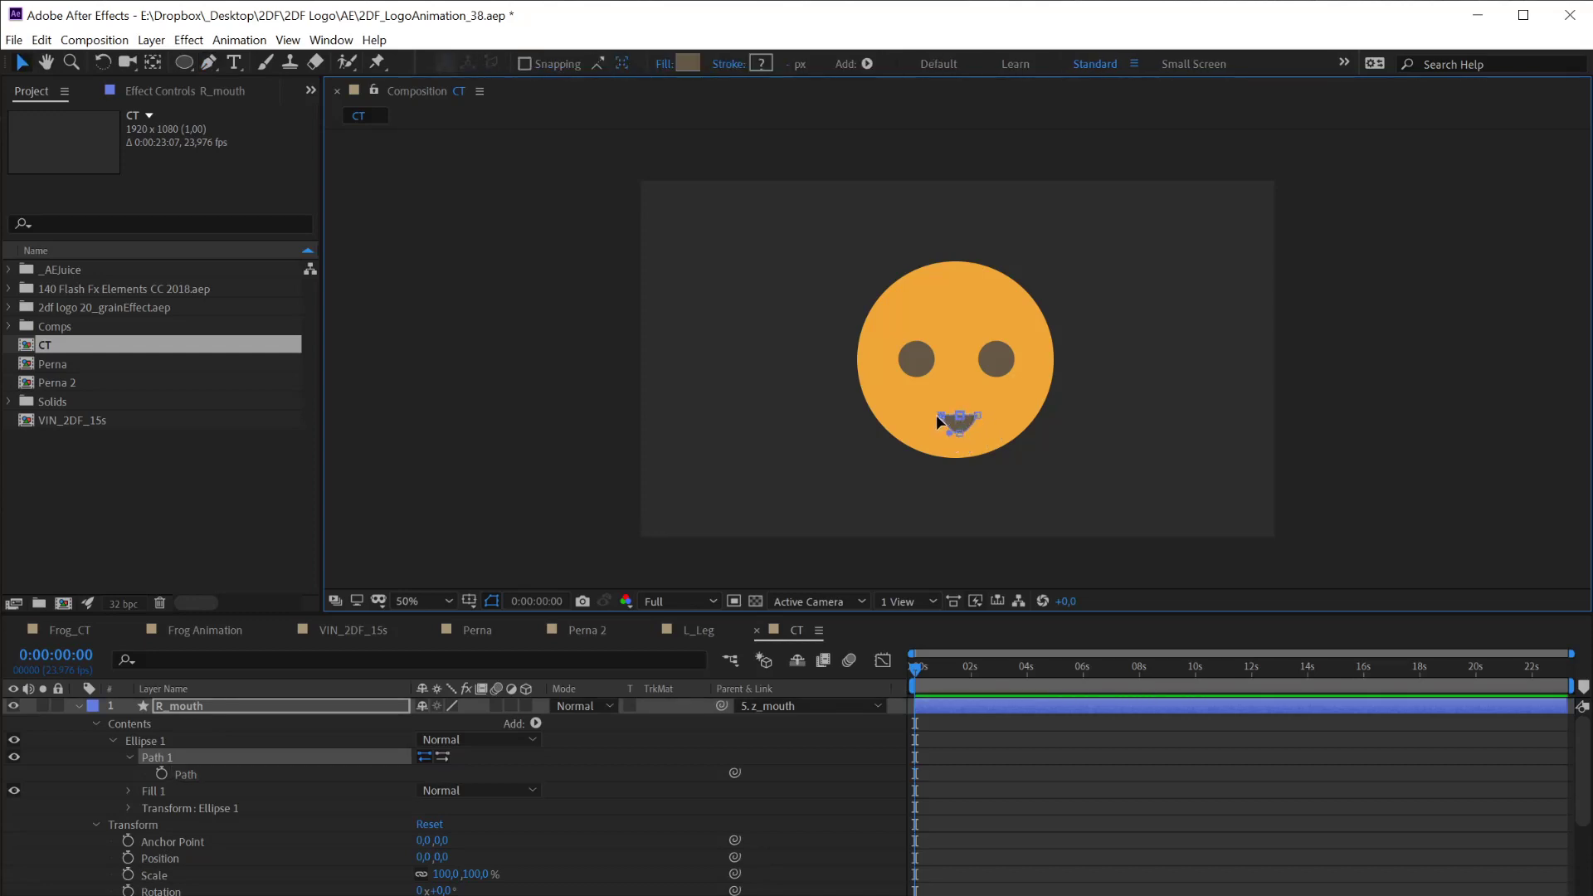
drag(937, 417, 919, 414)
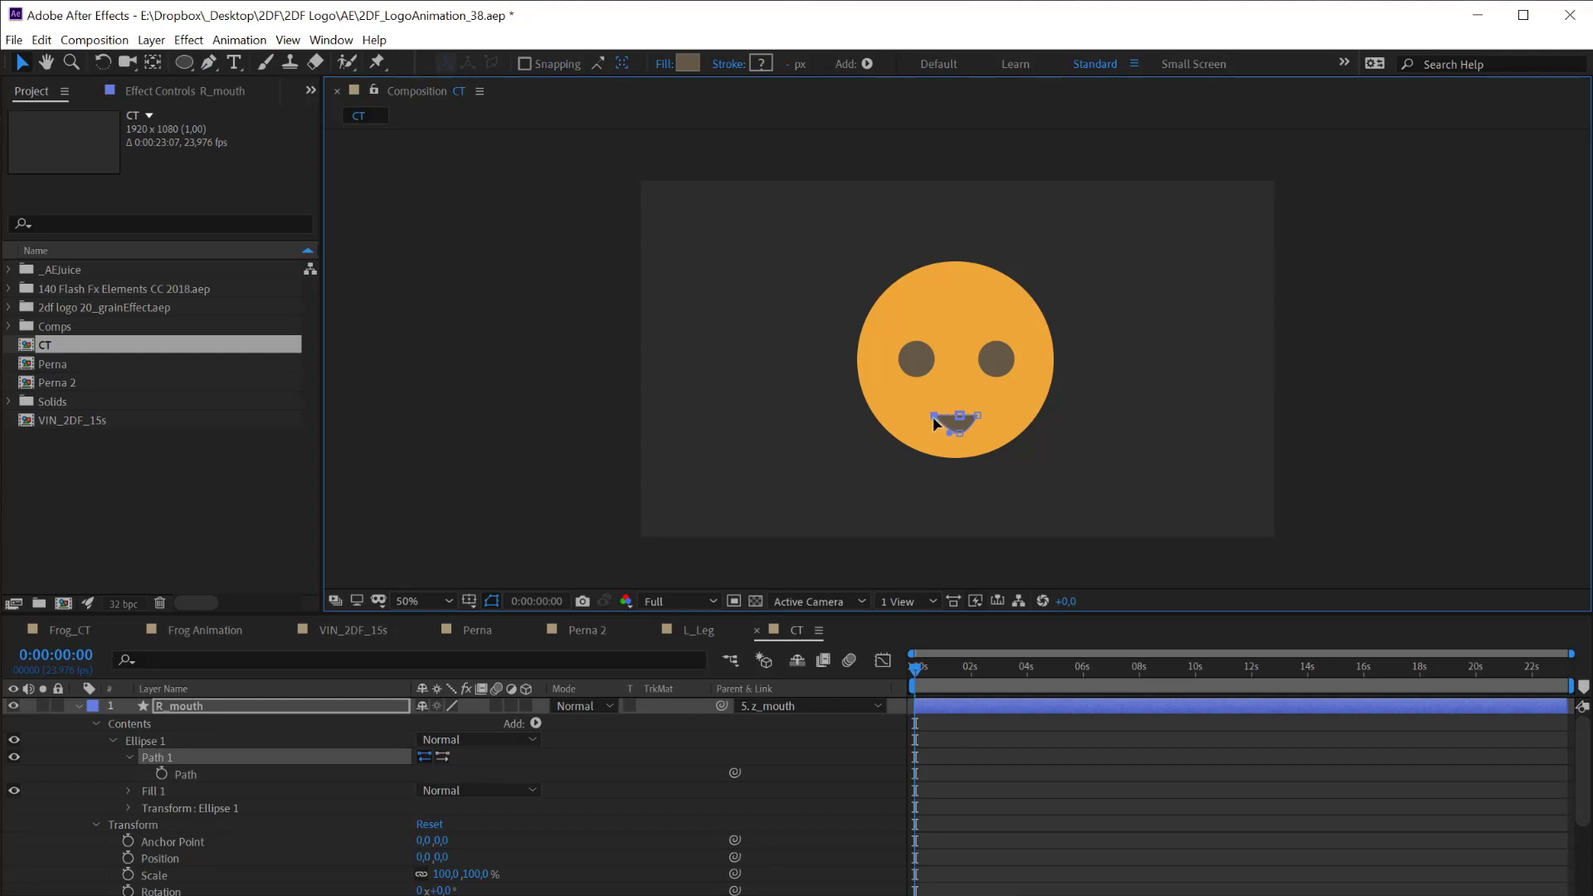
drag(976, 416, 990, 415)
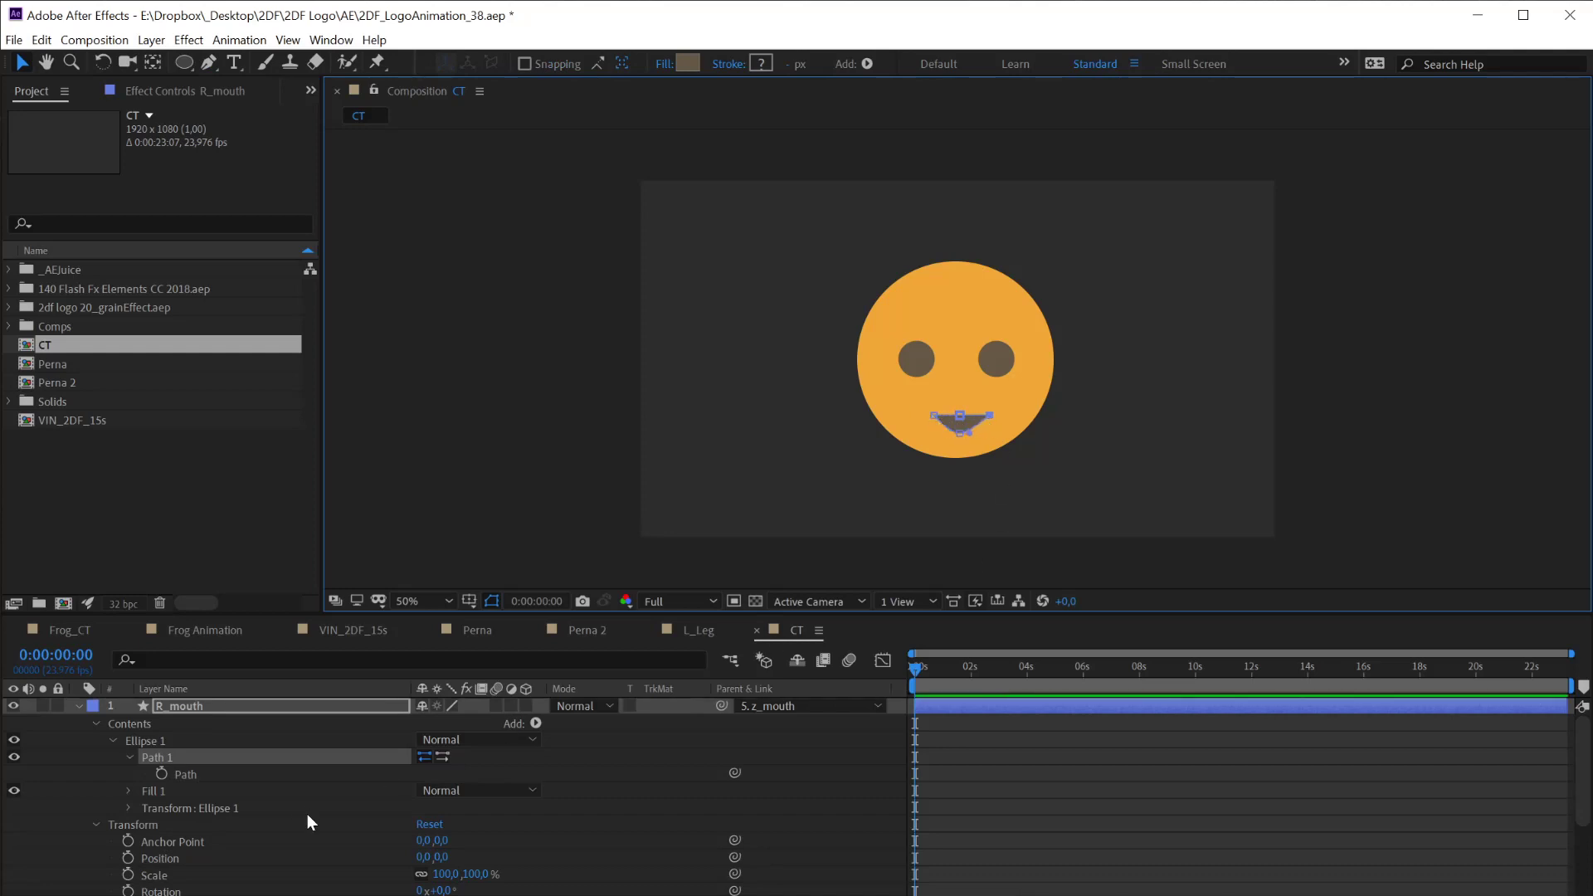
click(232, 713)
key(u)
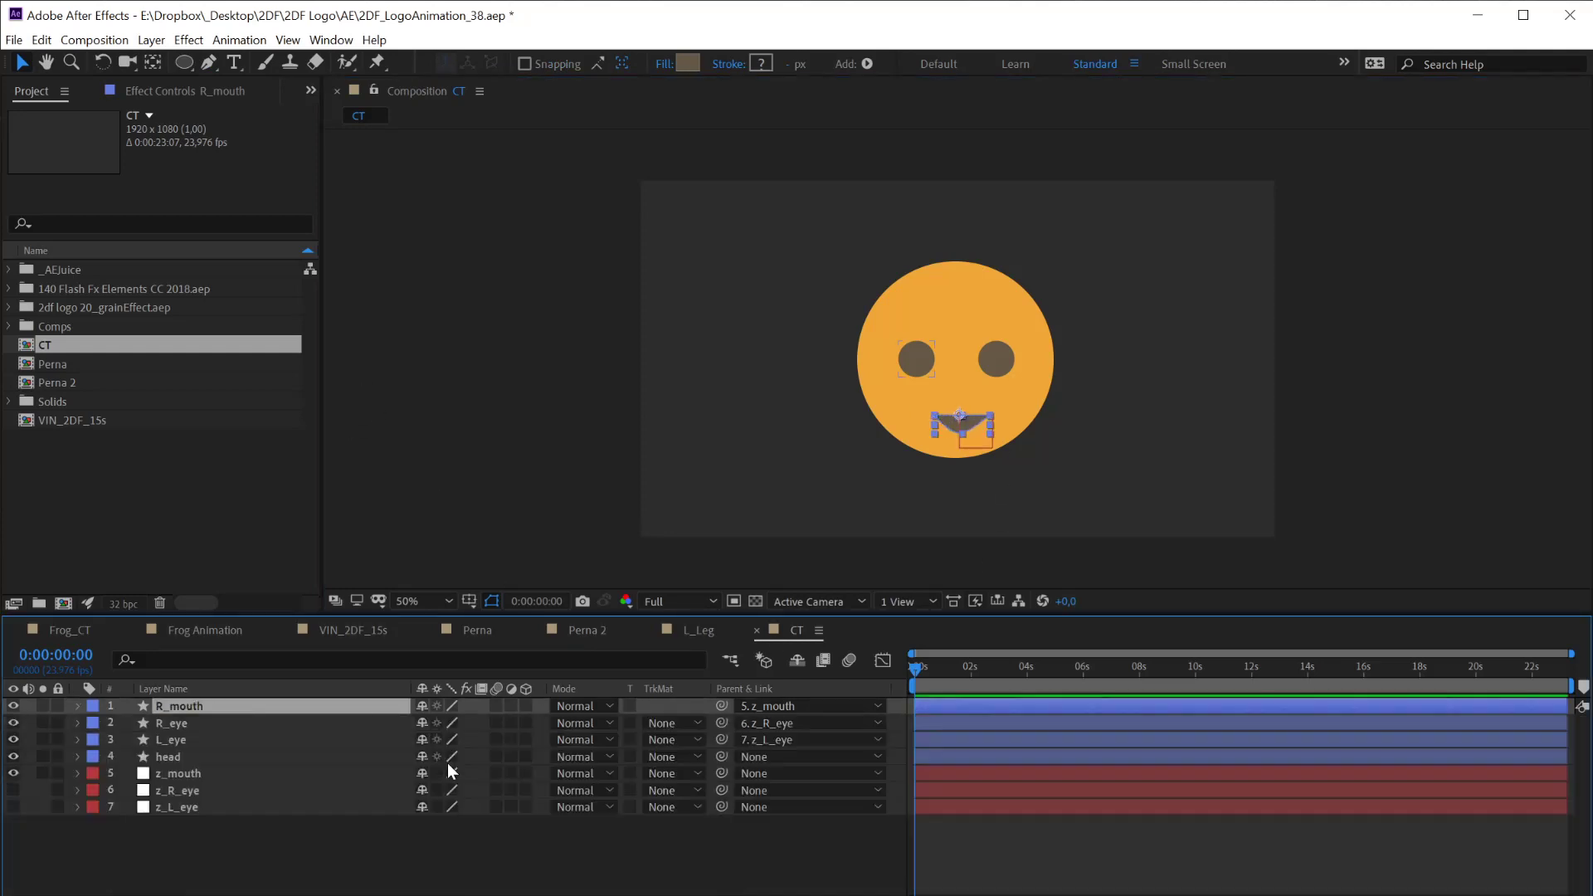
click(313, 891)
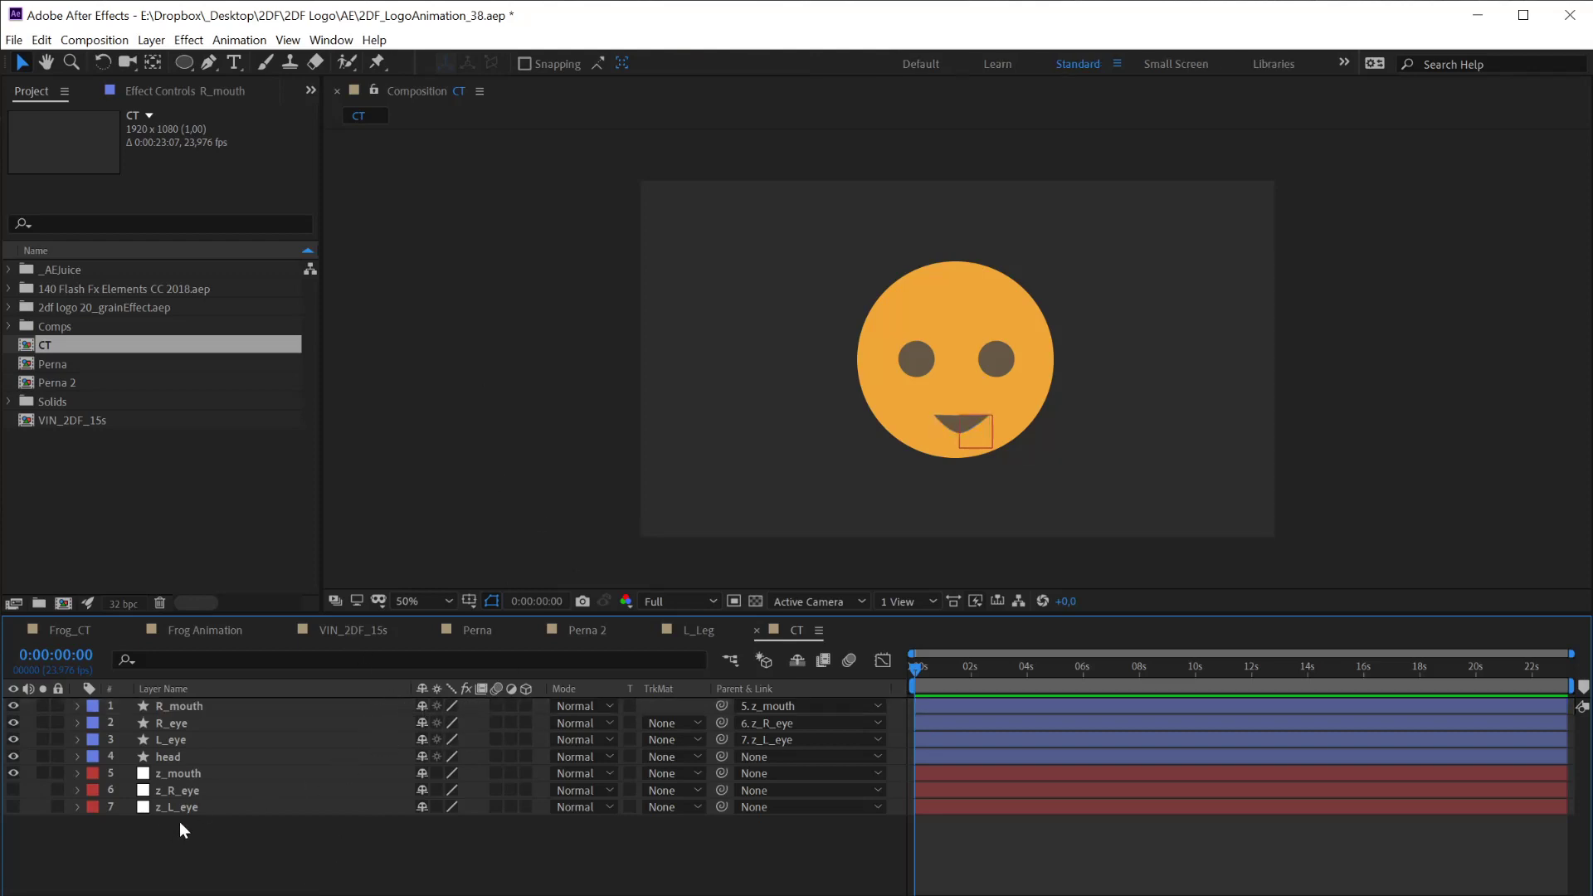
Reshape both corners of the R_mouth path with curve handles, rounding the lower lip while keeping the top edge straight
click(166, 705)
key(u)
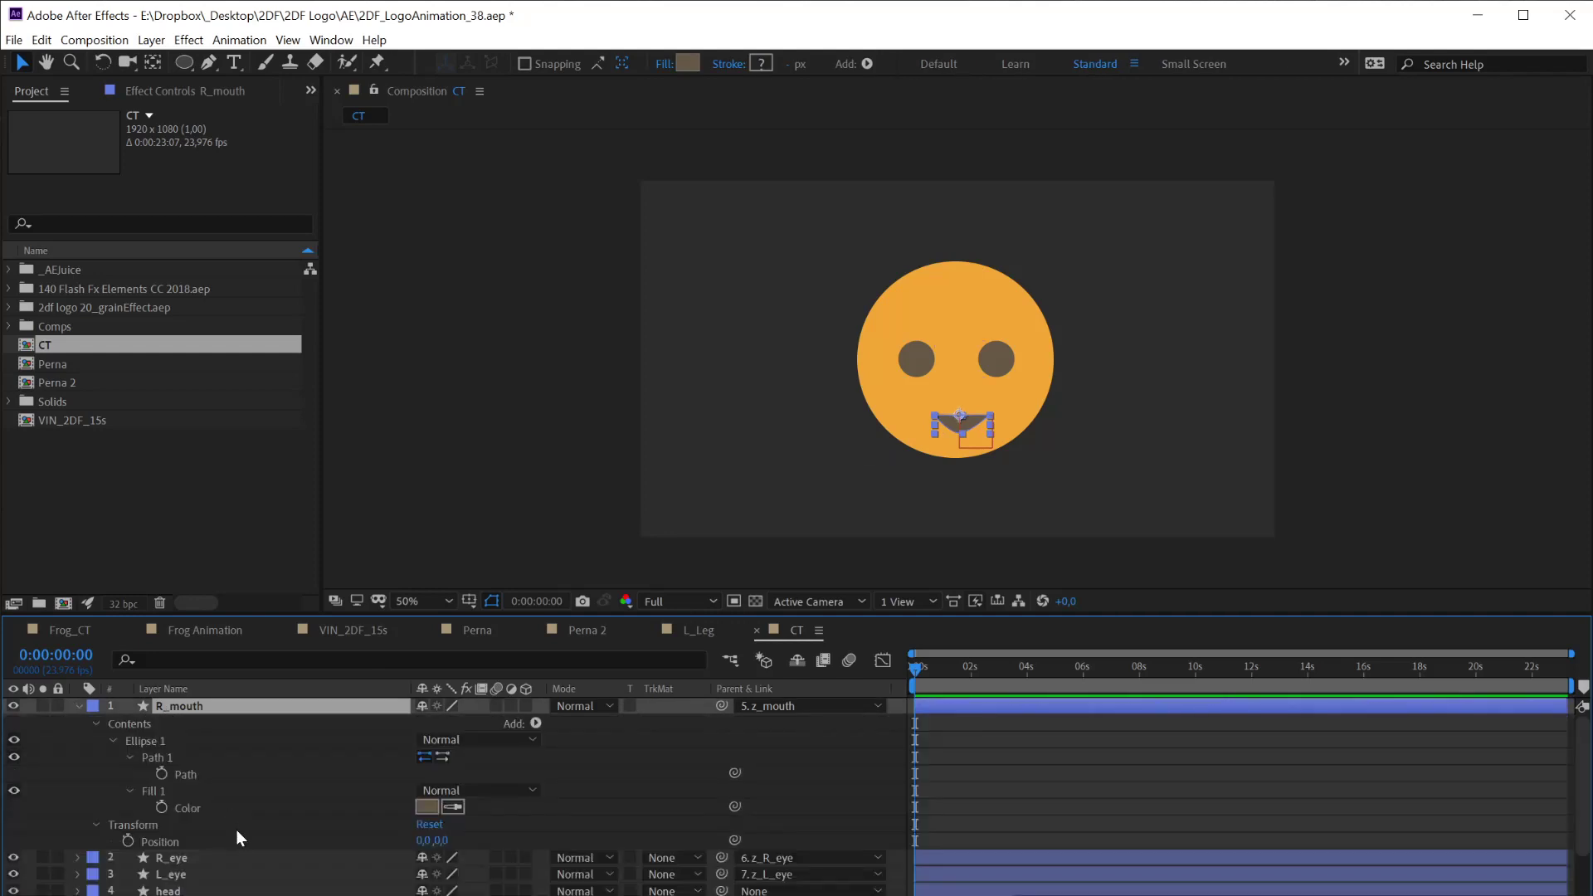
click(183, 774)
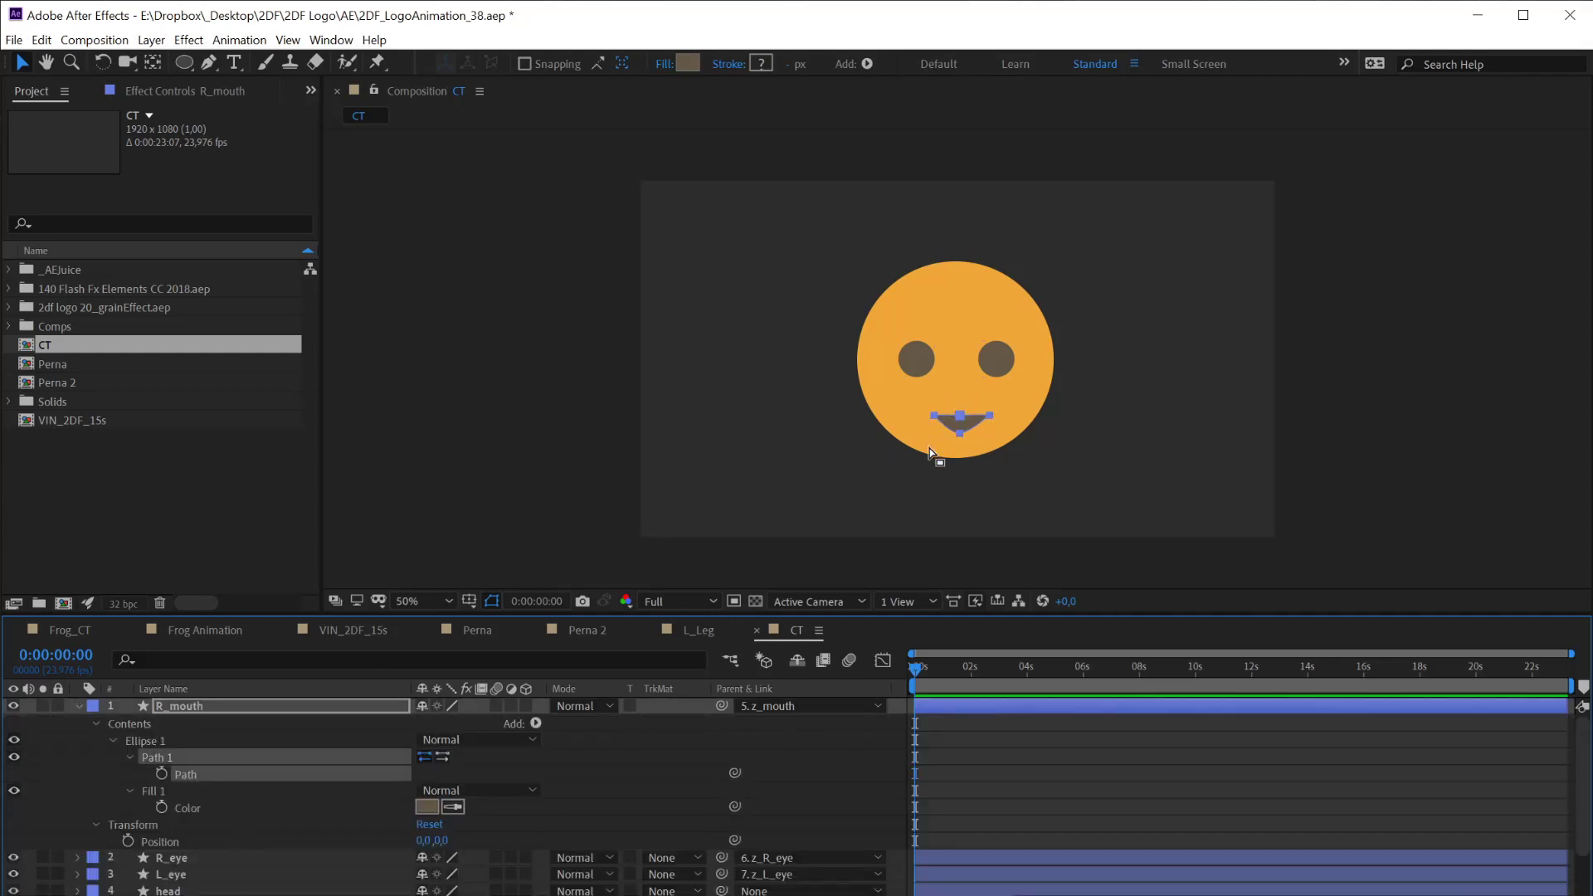
scroll(958, 456, up, 4)
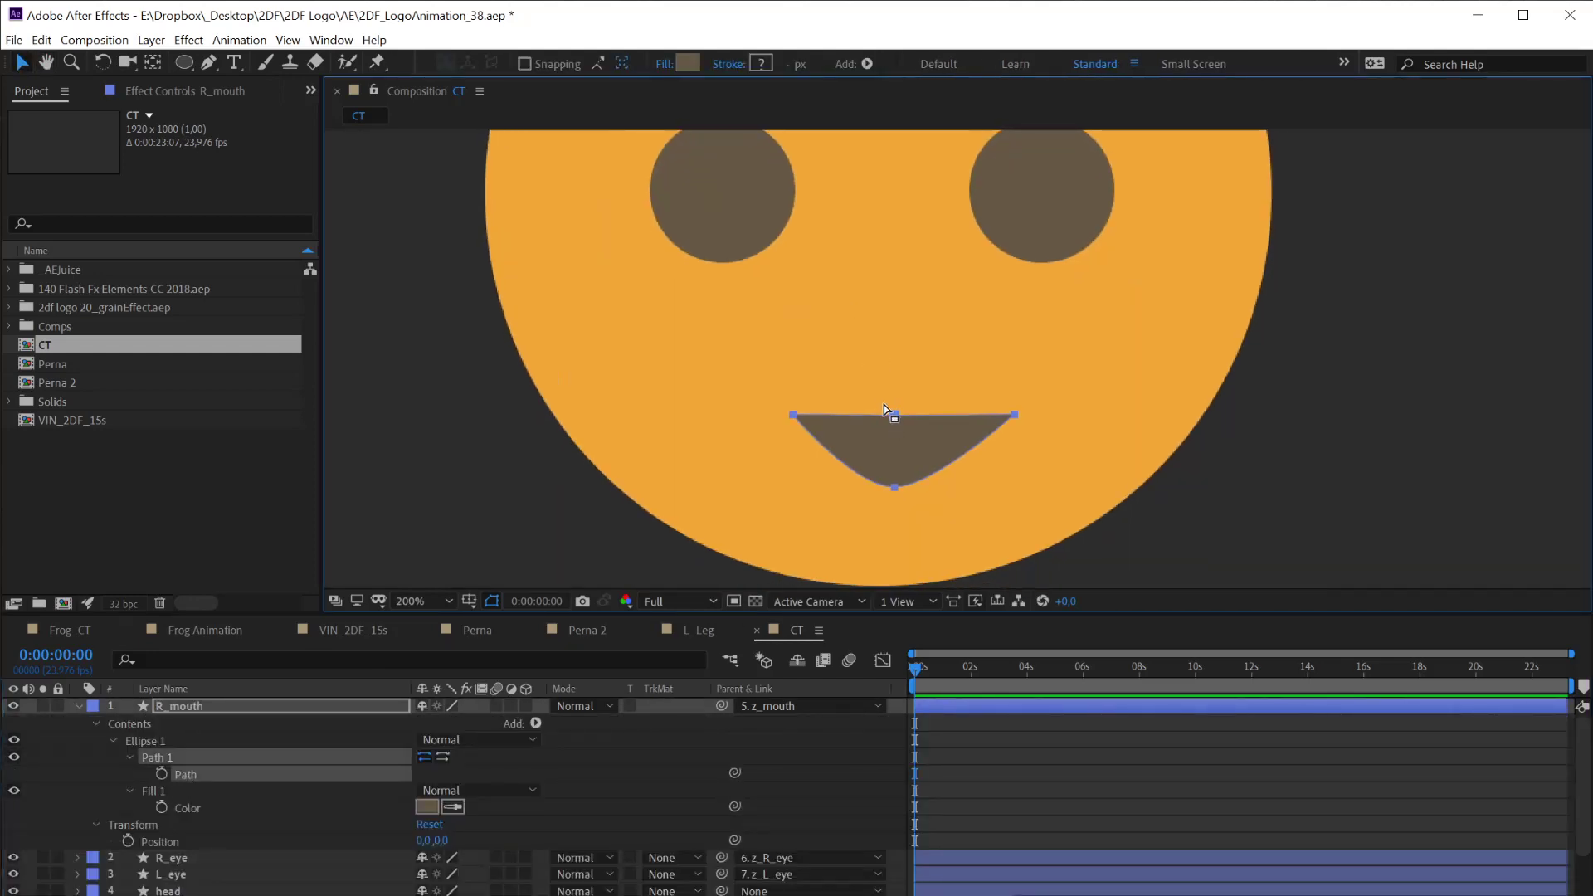
click(895, 414)
click(1013, 415)
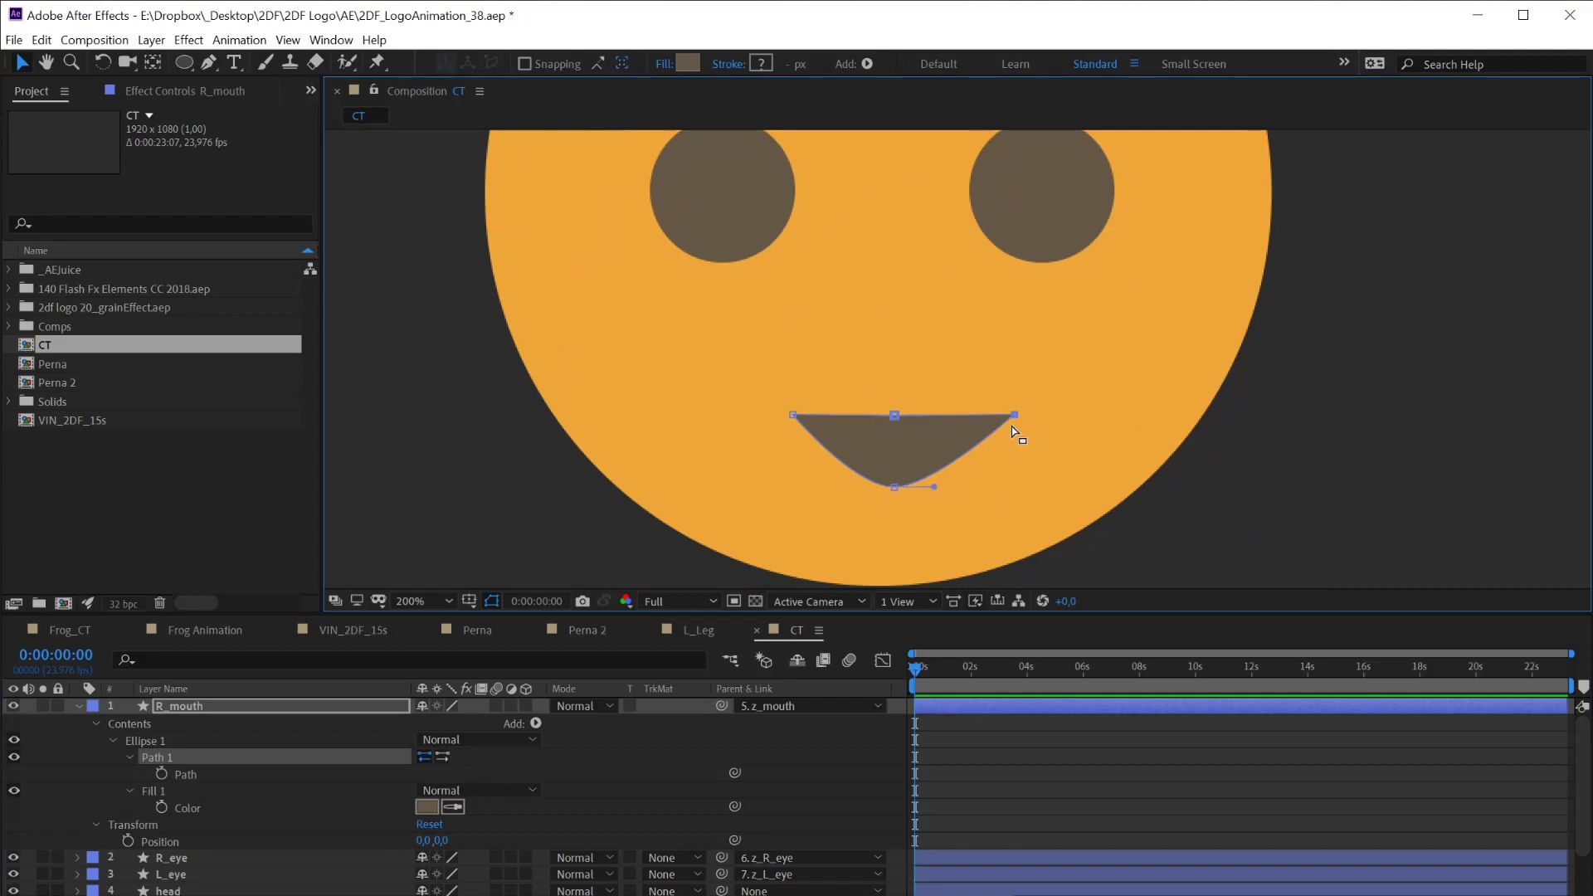
key(g)
drag(1014, 414, 1002, 450)
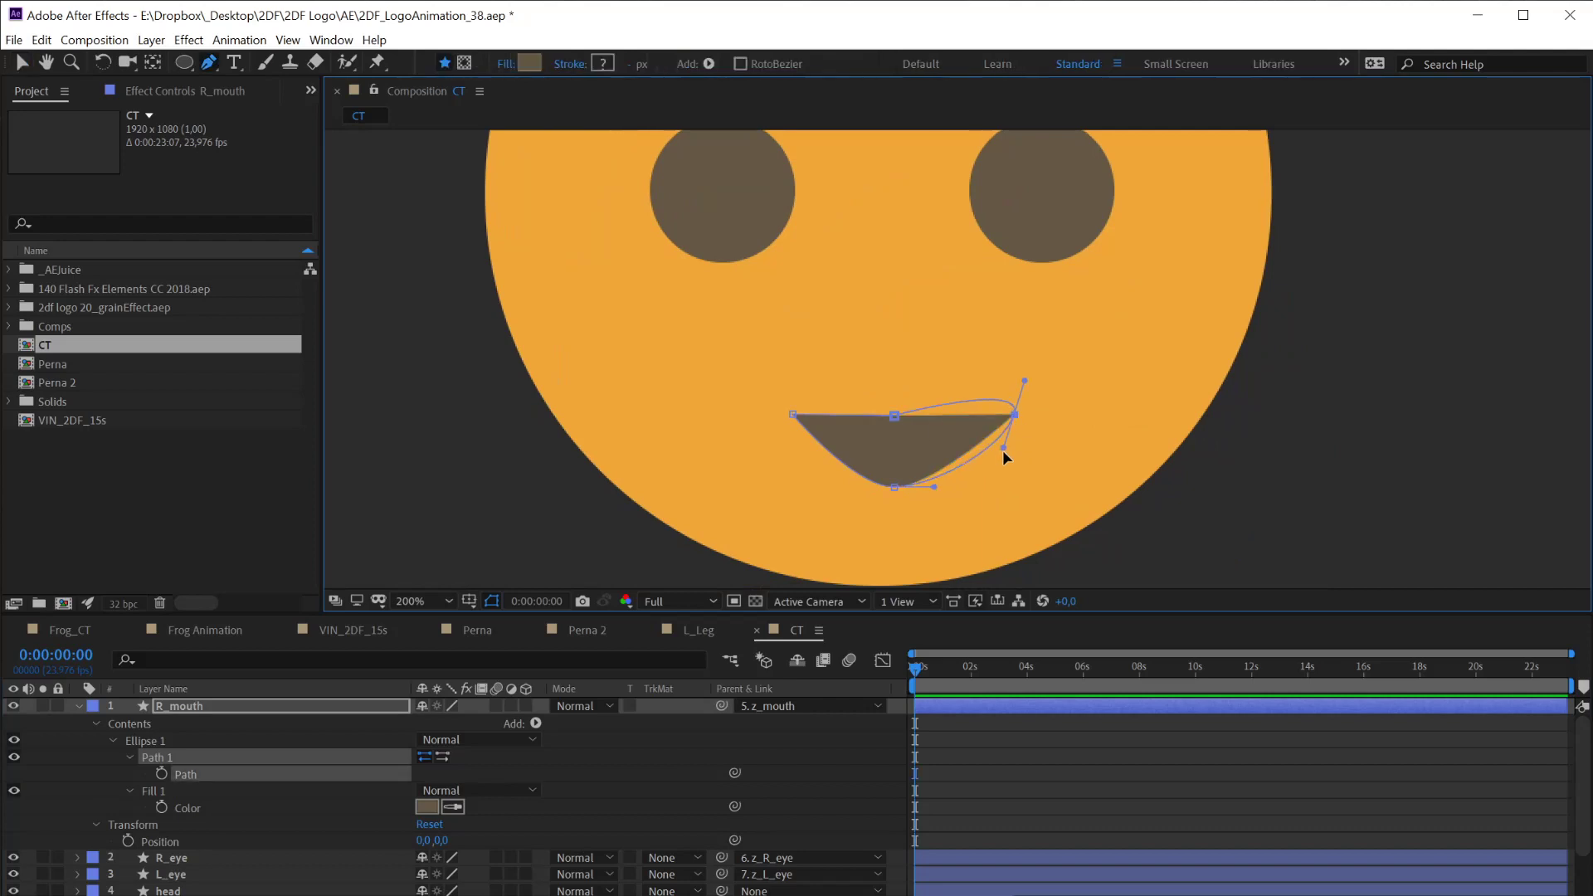
drag(1024, 380, 985, 414)
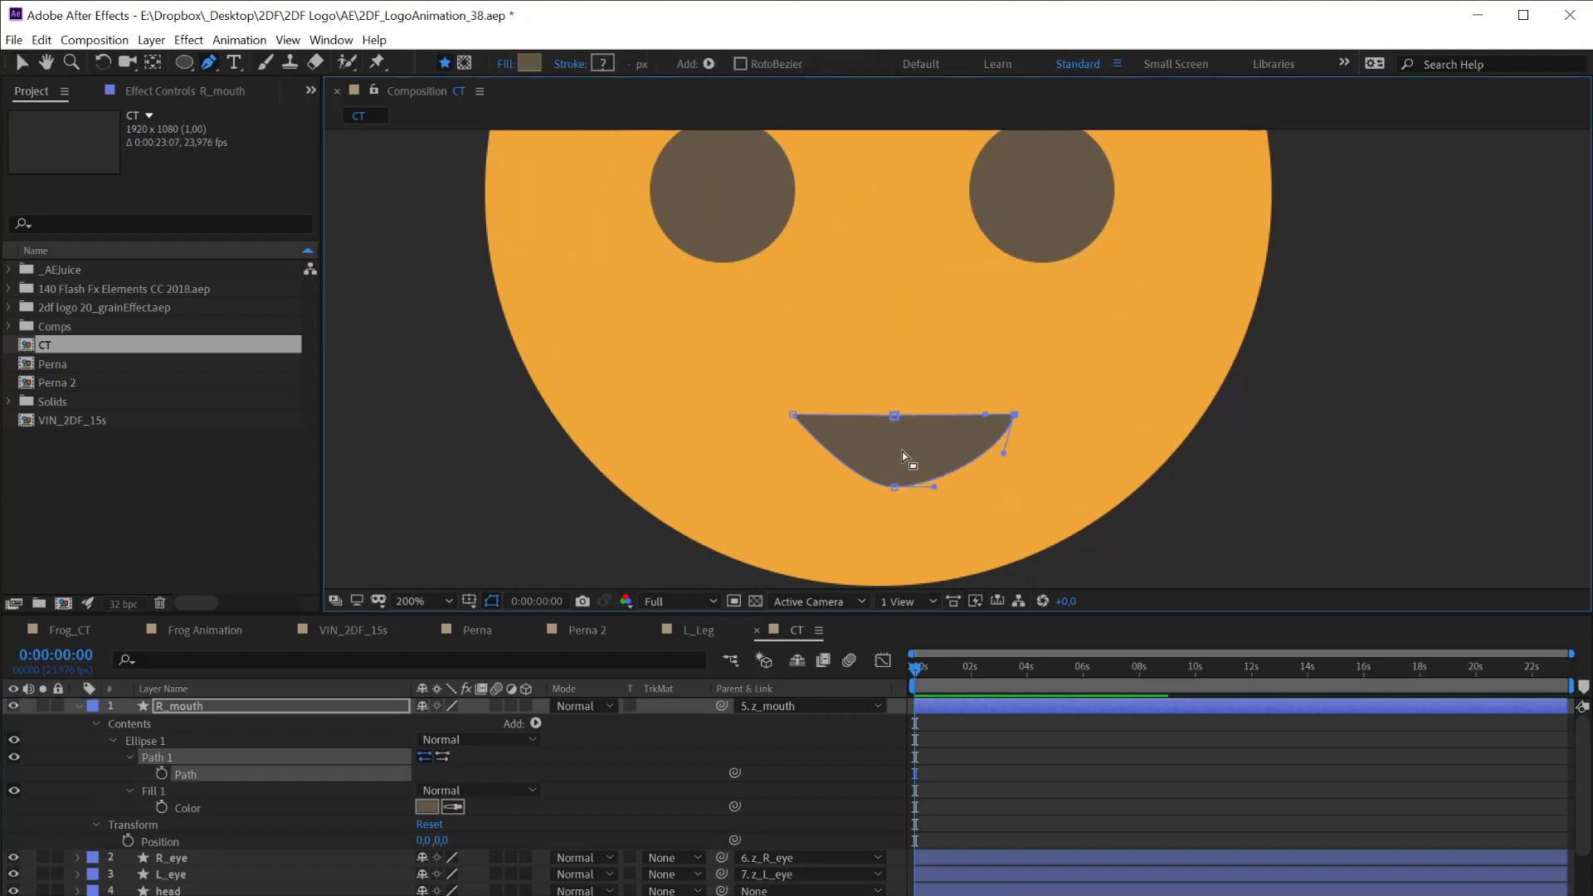
mouse_move(794, 415)
mouse_down()
mouse_move(792, 457)
mouse_move(793, 380)
mouse_move(813, 414)
mouse_up()
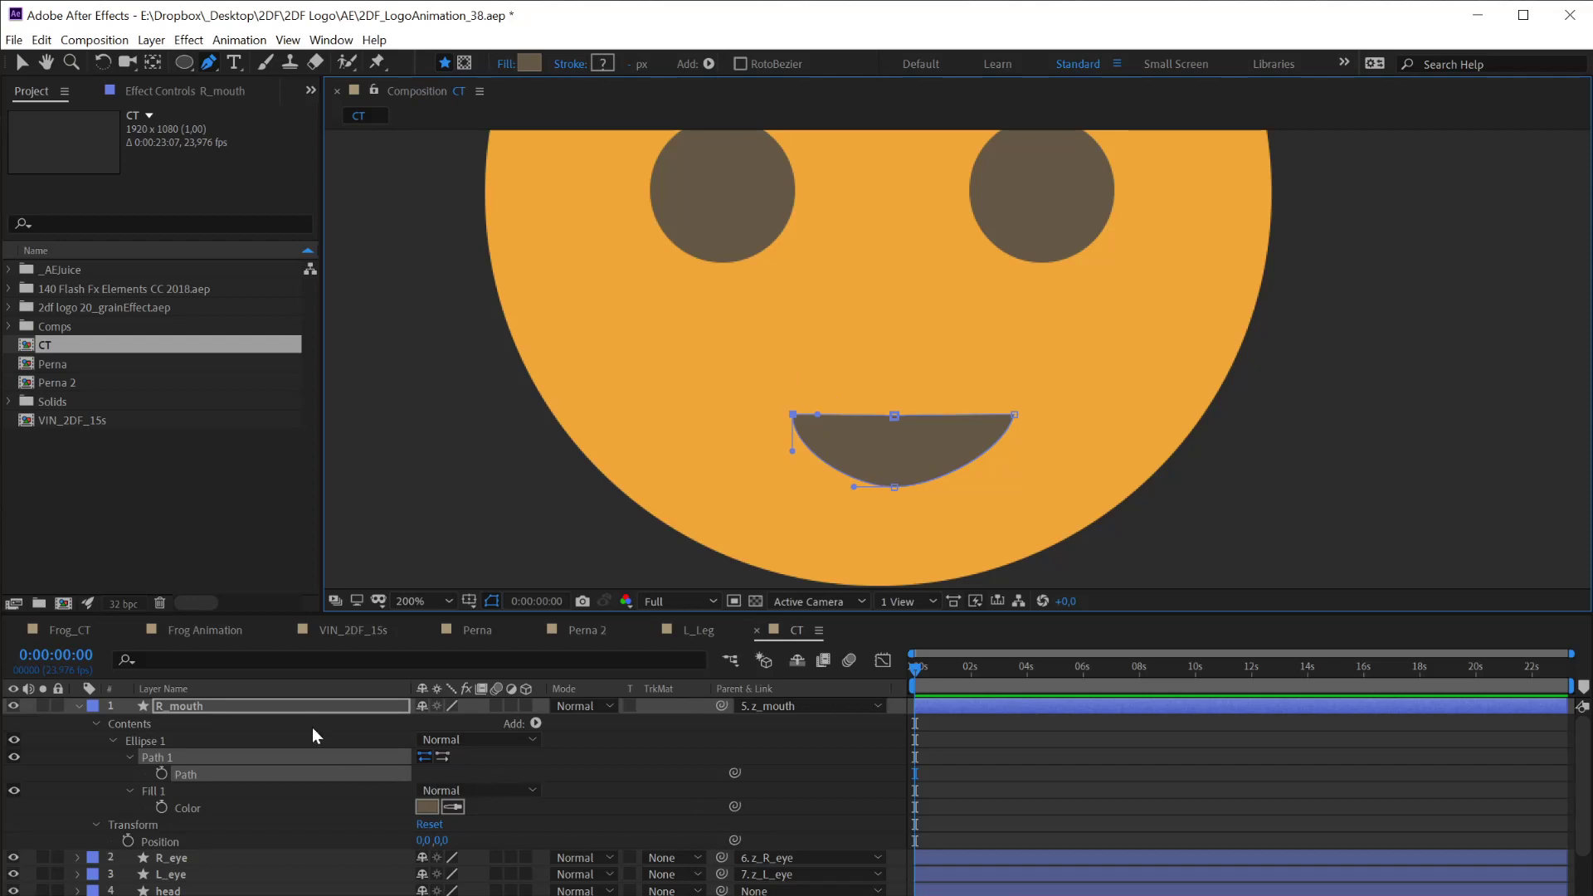
Collapse the R_mouth layer's properties, deselect the layer and return to a 50% view of the face
click(295, 710)
key(u)
key(comma)
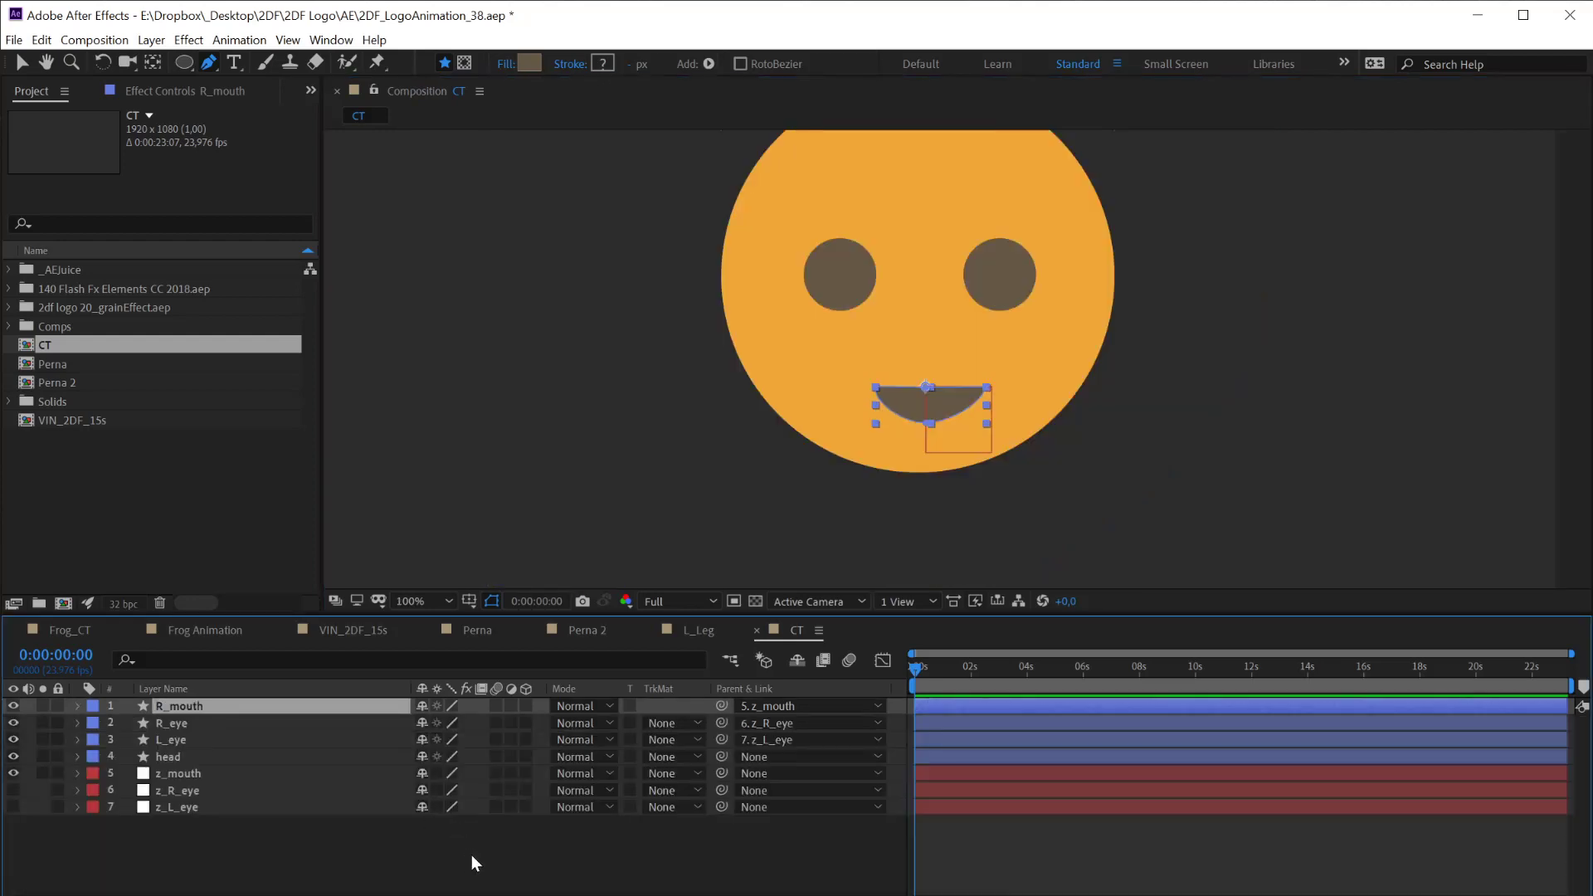
click(474, 851)
key(comma)
key(h)
drag(854, 291, 902, 437)
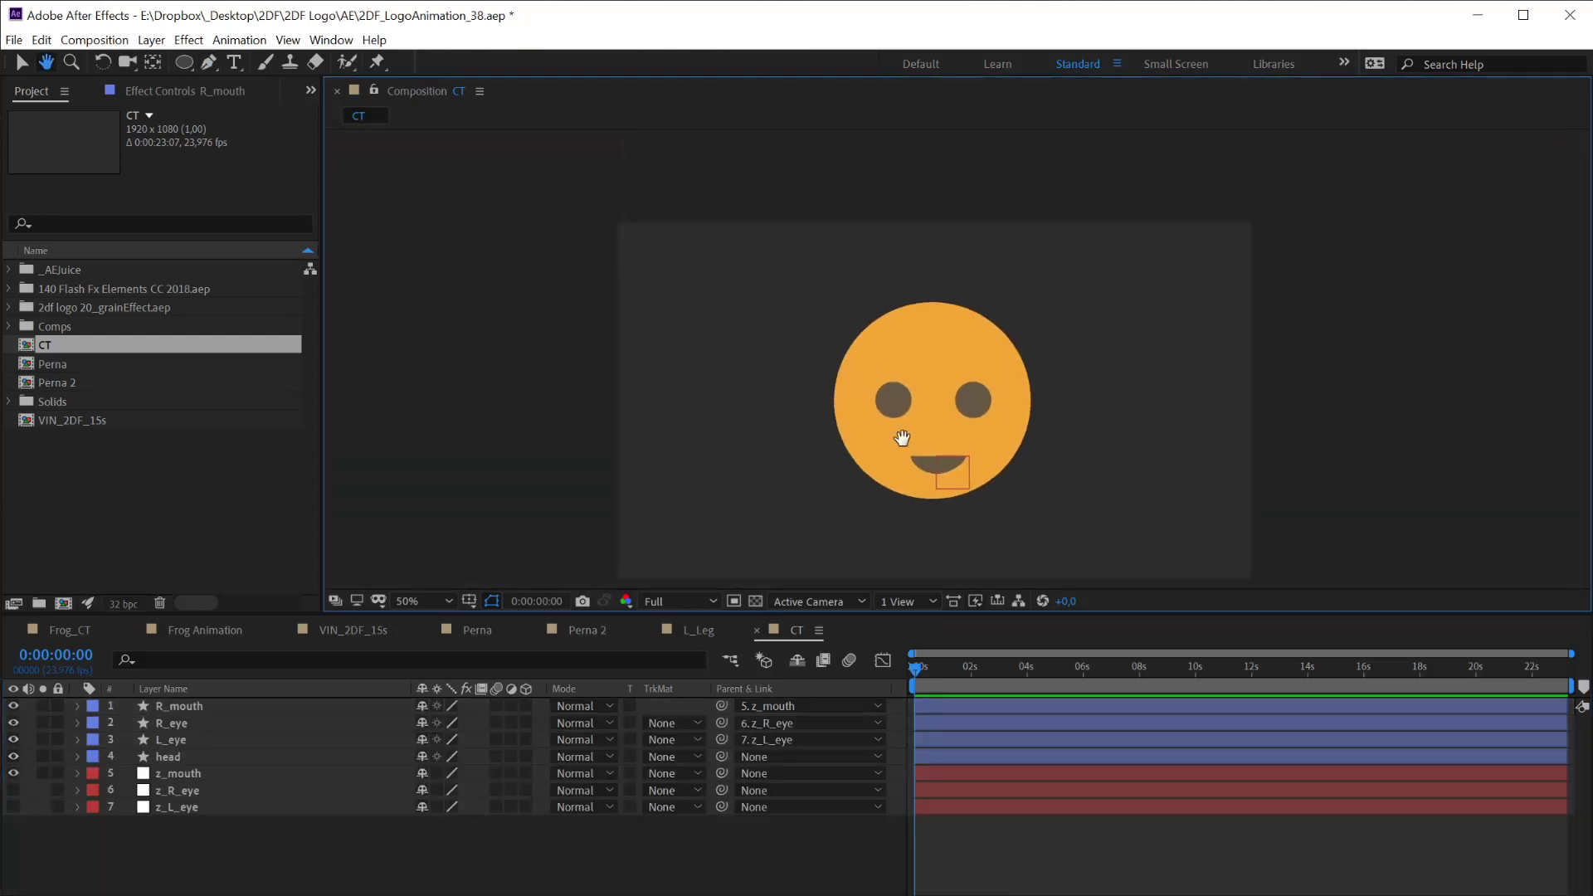
key(g)
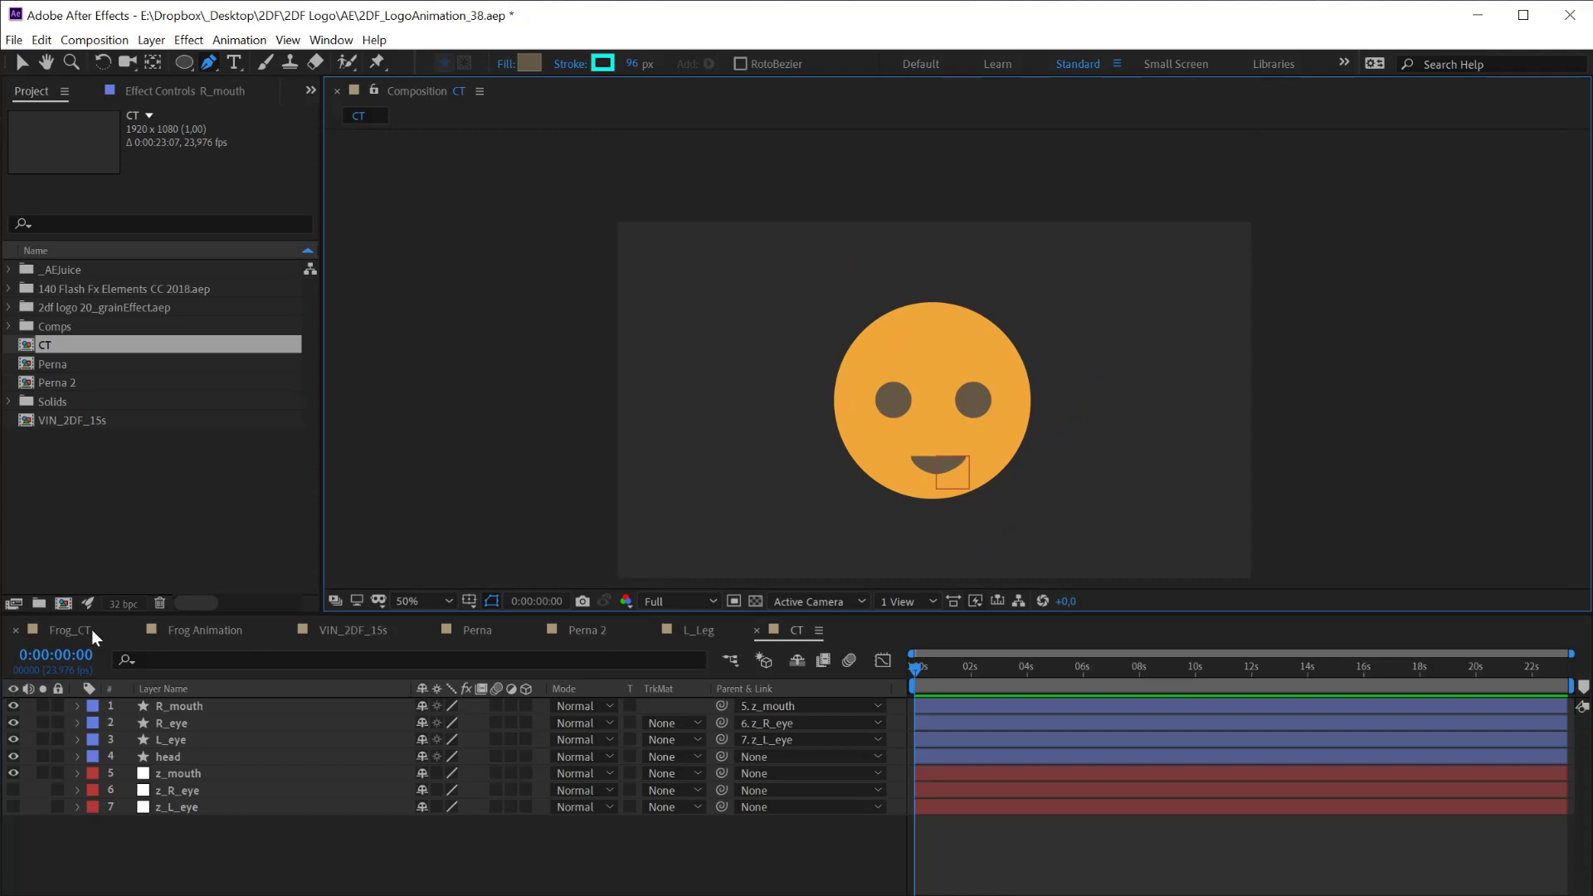
Examine the head controller's circle and handle in the Frog_CT composition and return to CT
click(87, 628)
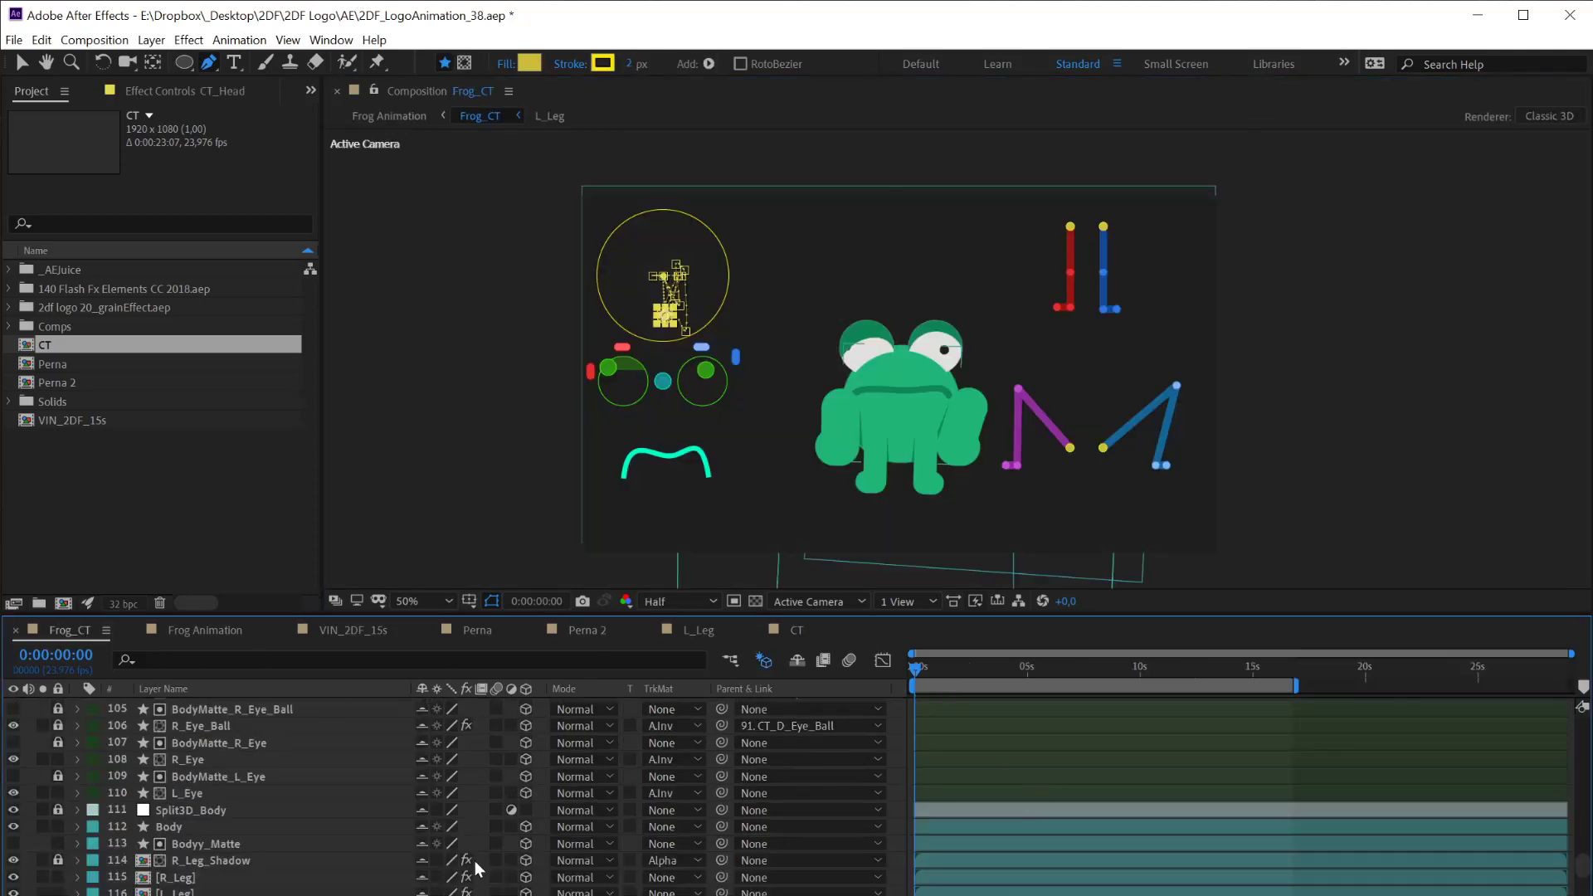
click(372, 771)
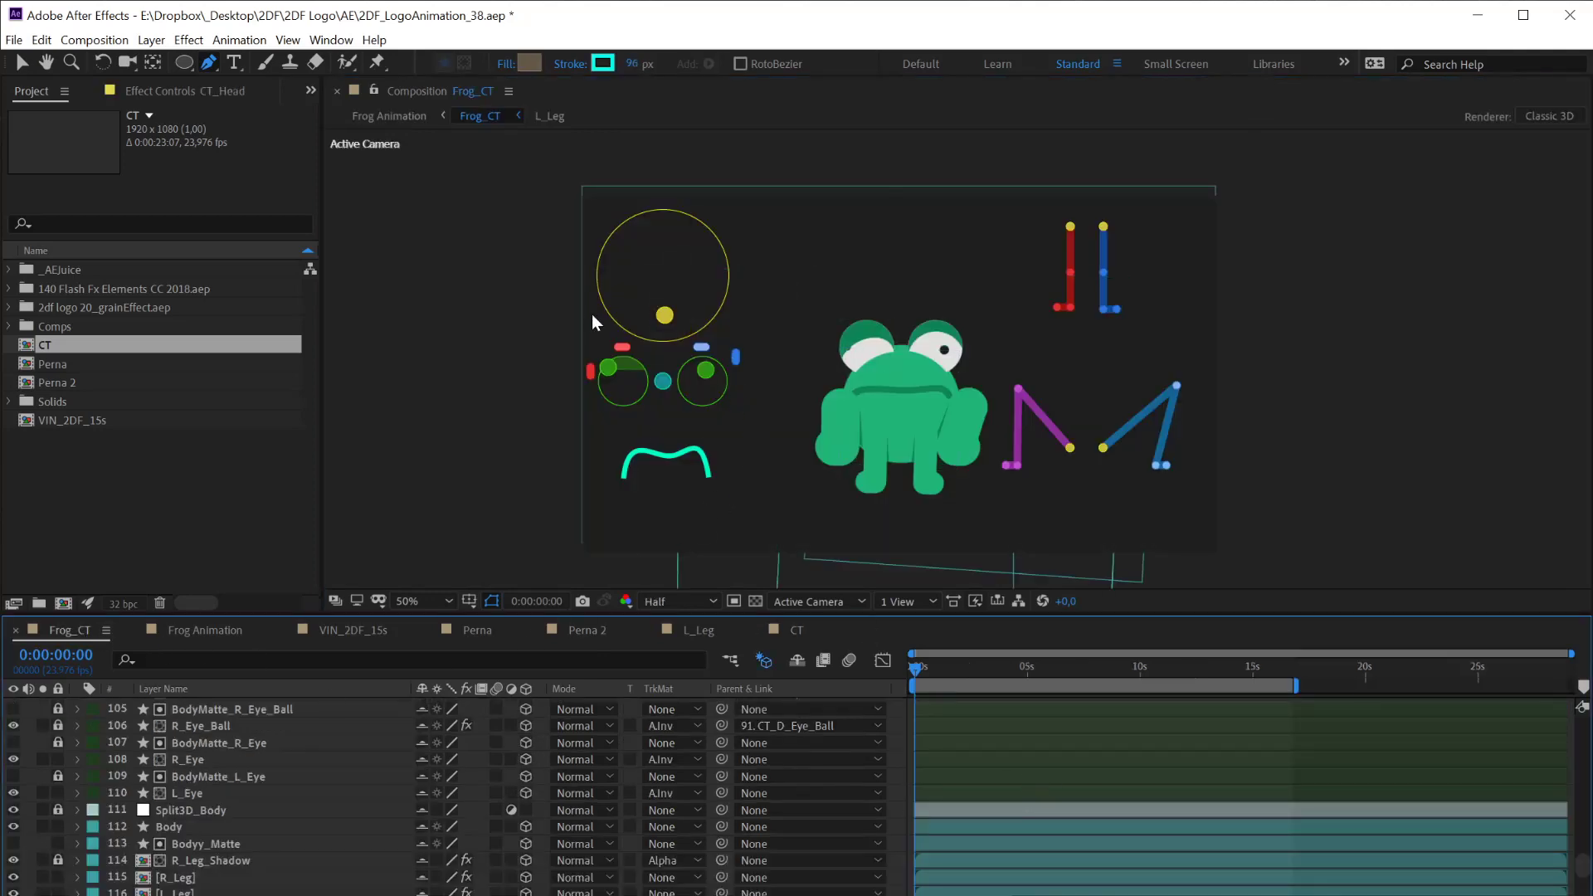
key(v)
click(664, 317)
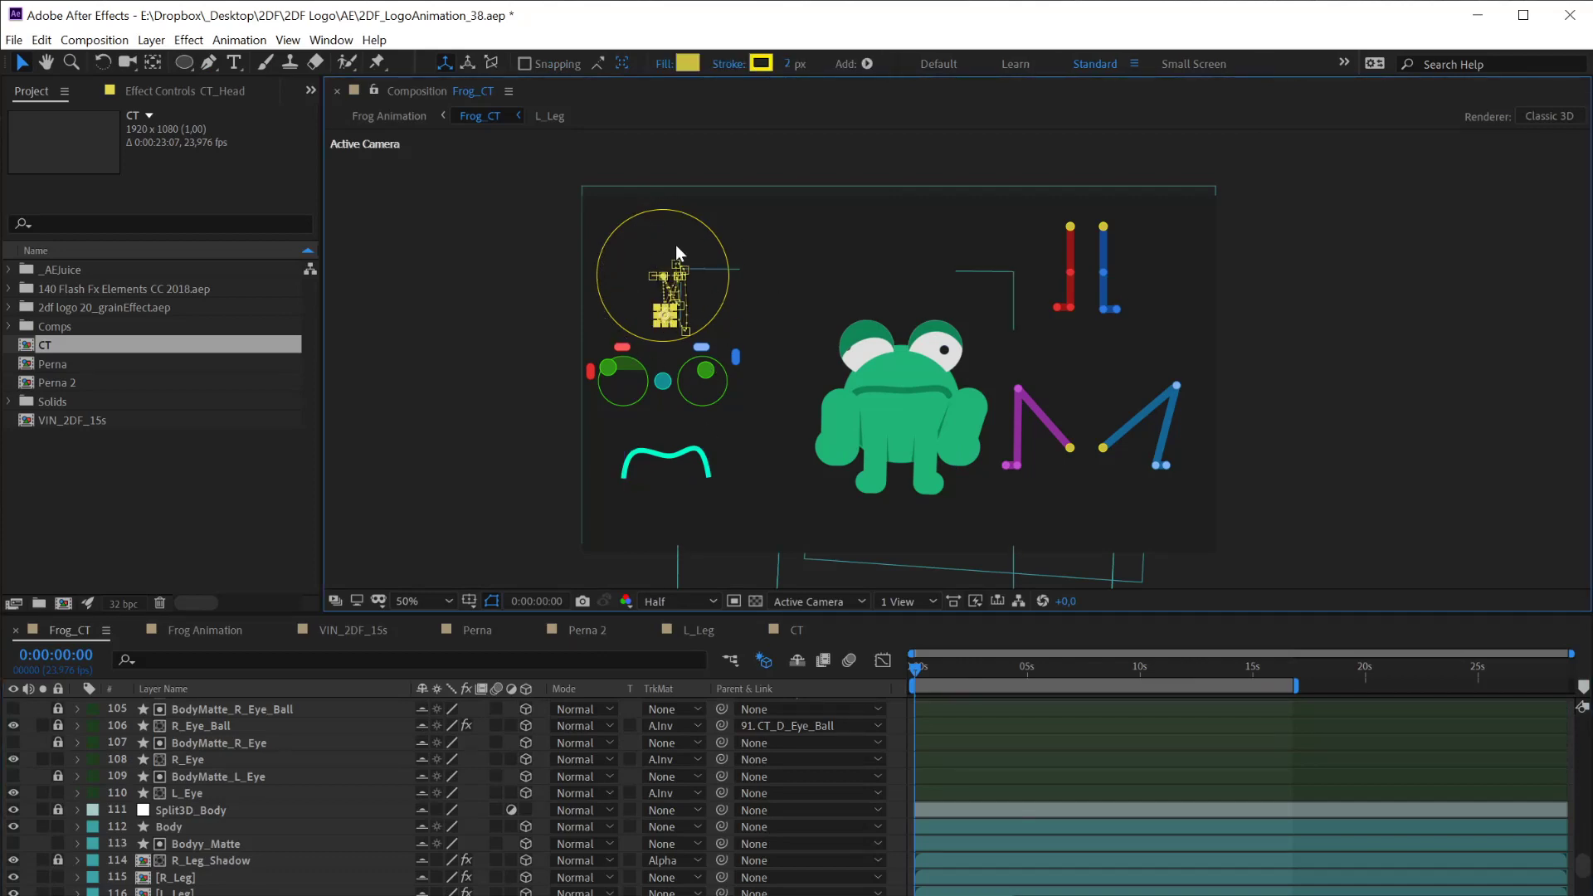
click(795, 630)
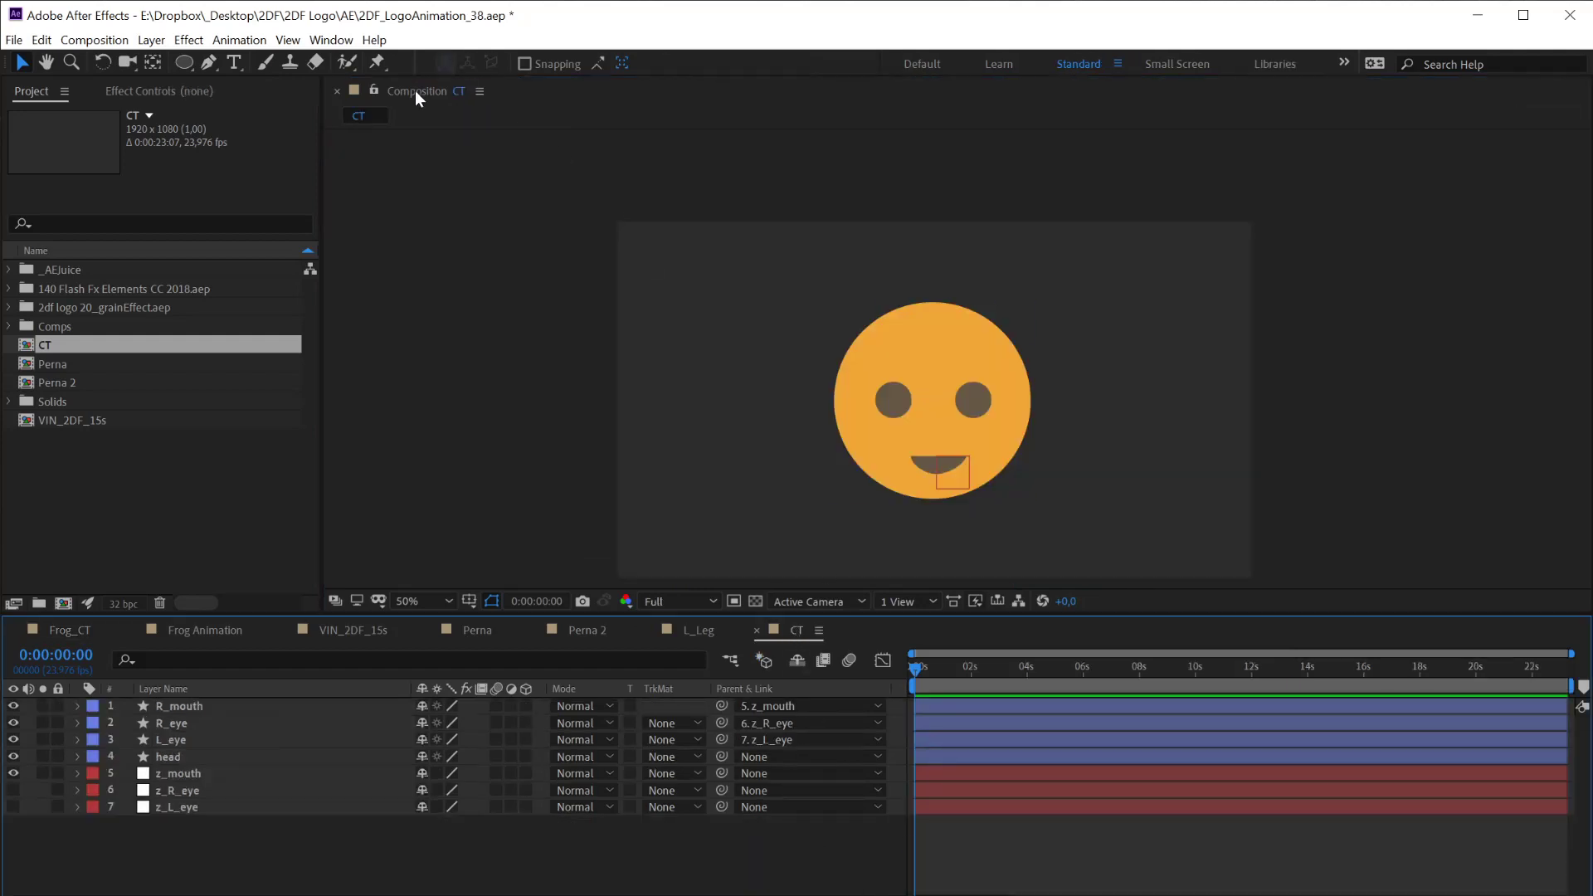
Add an ellipse shape layer filling the CT composition and reveal its size, stroke and fill properties
click(184, 62)
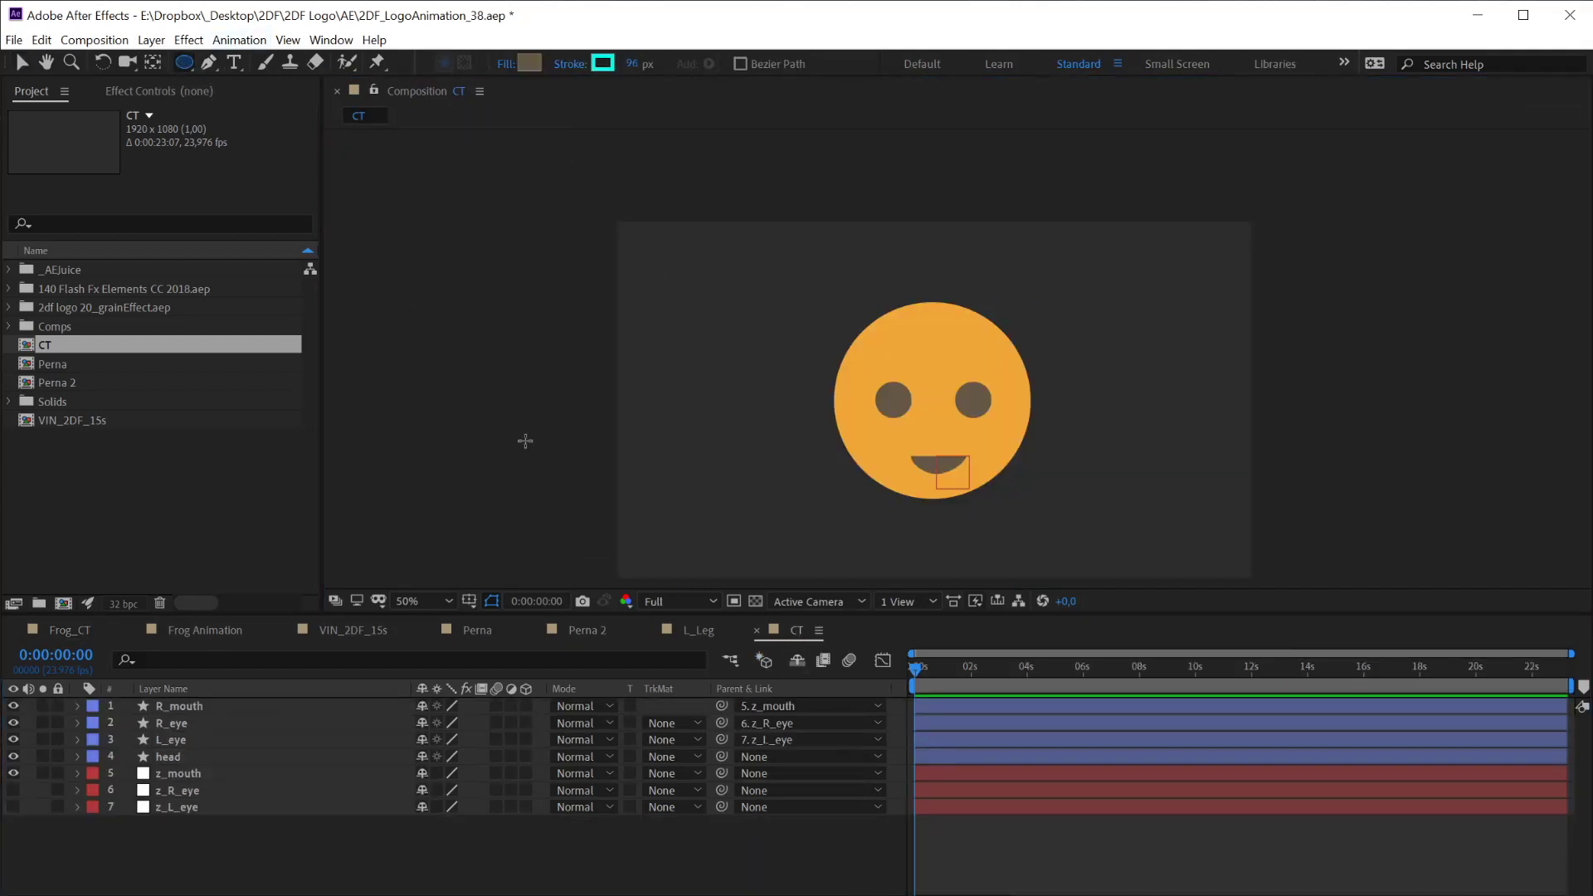
double_click(189, 63)
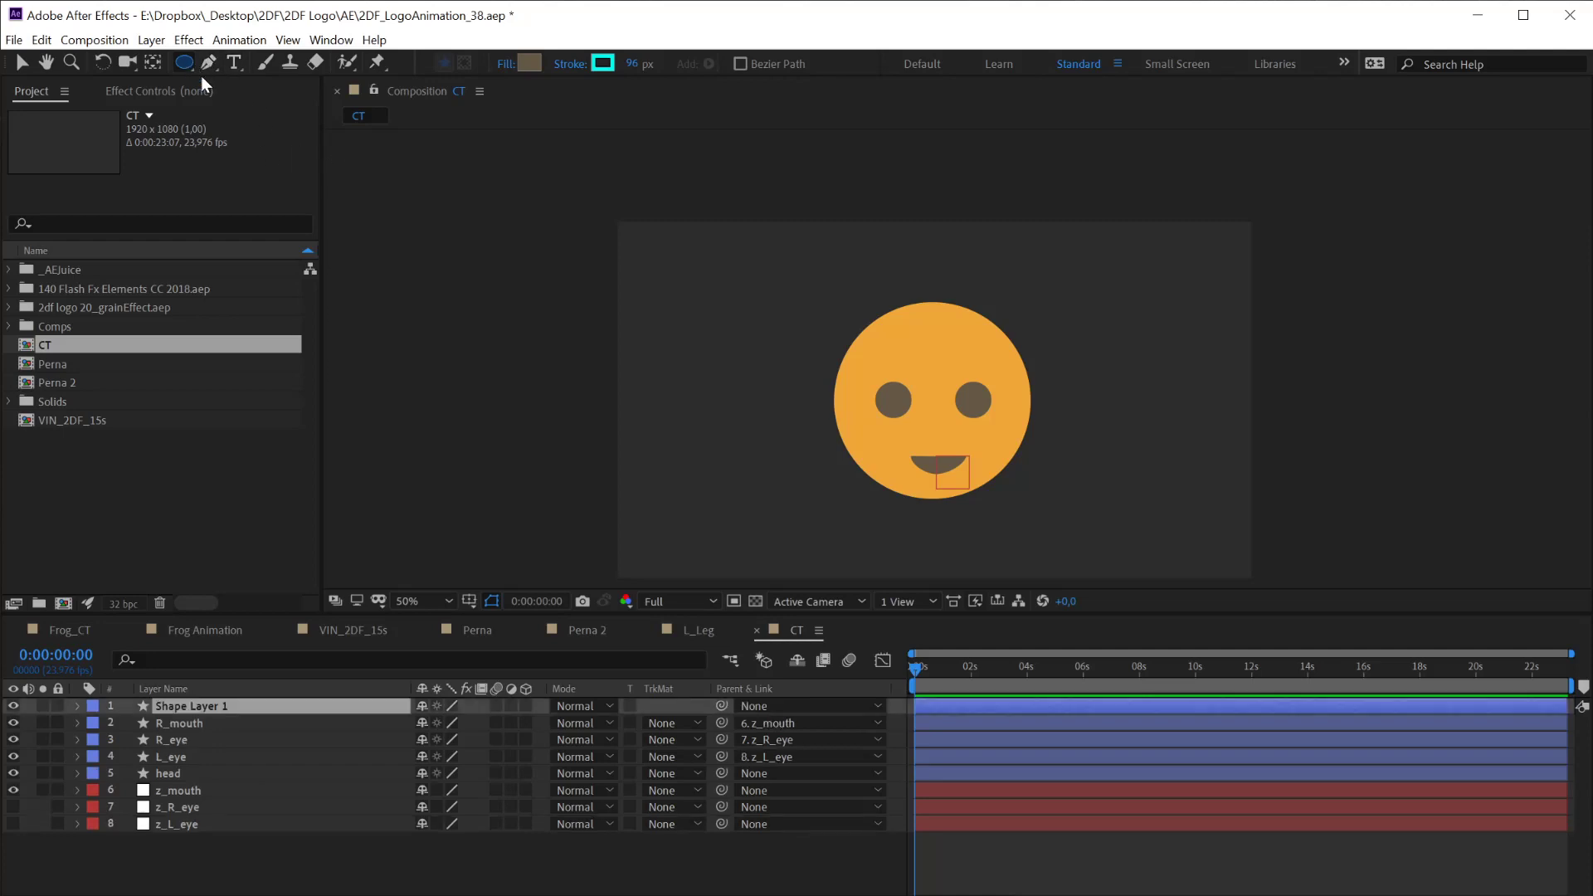
key(v)
key(u)
key(u)
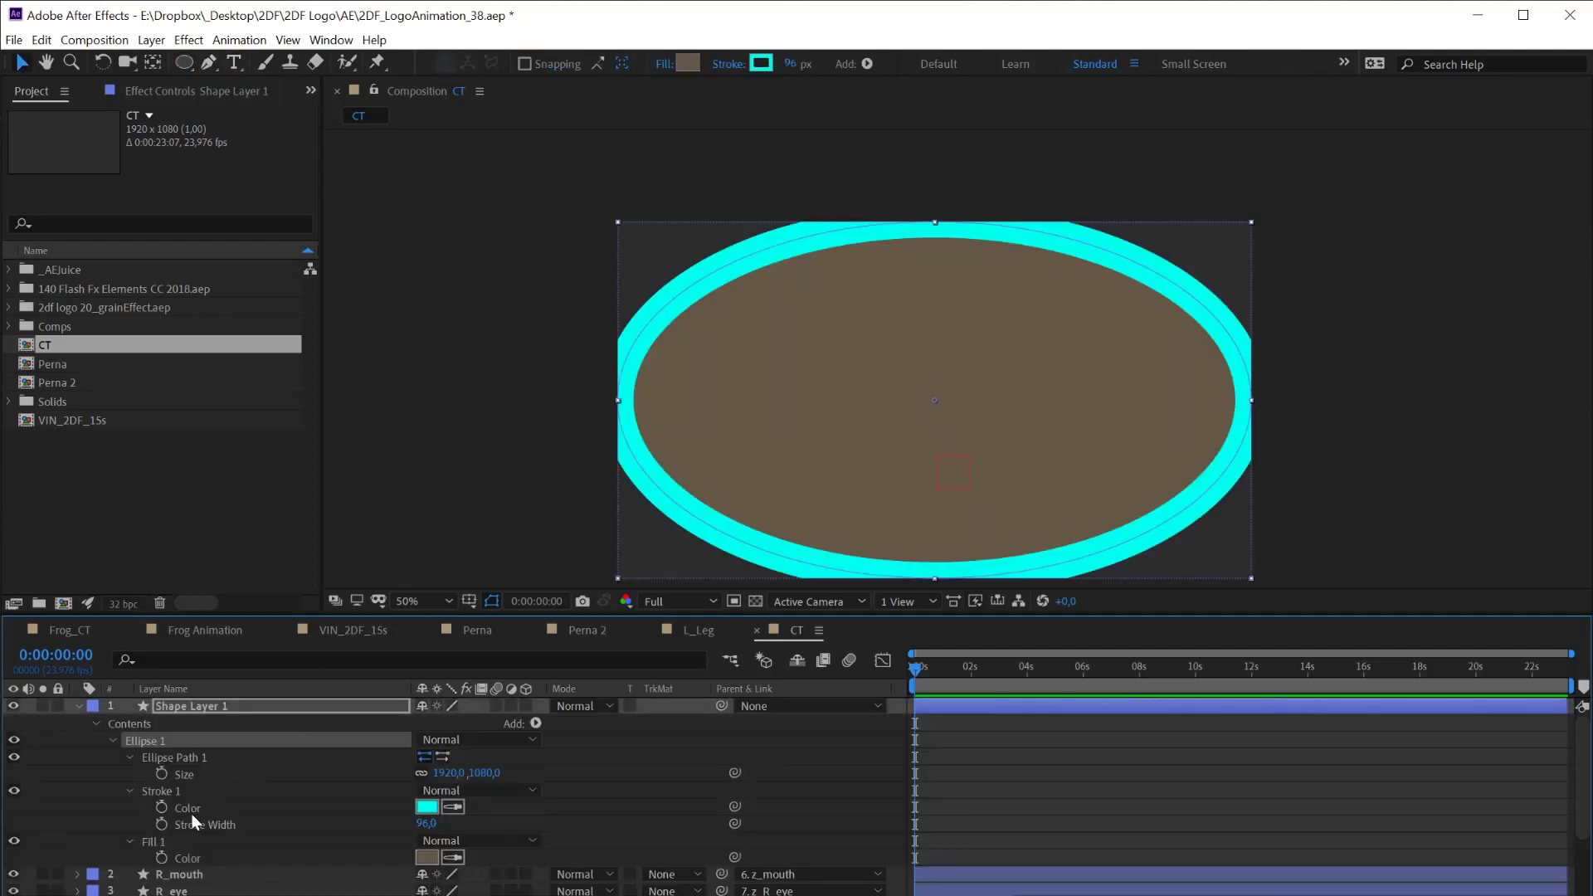
Delete the new ellipse's fill and set its stroke width to 10
click(156, 843)
key(Delete)
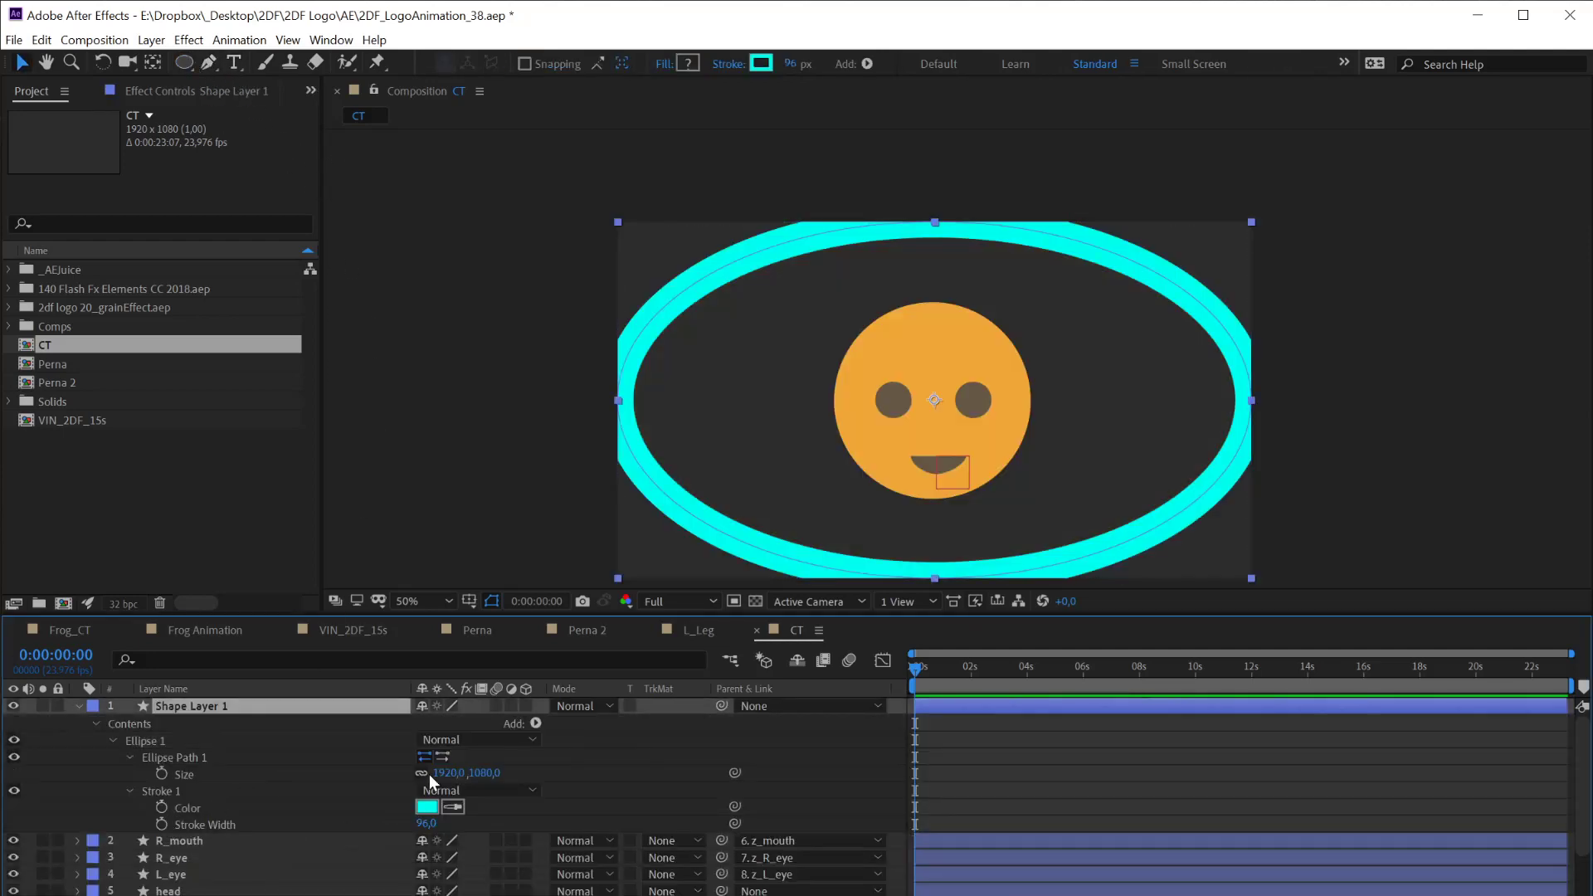
click(426, 823)
text(10)
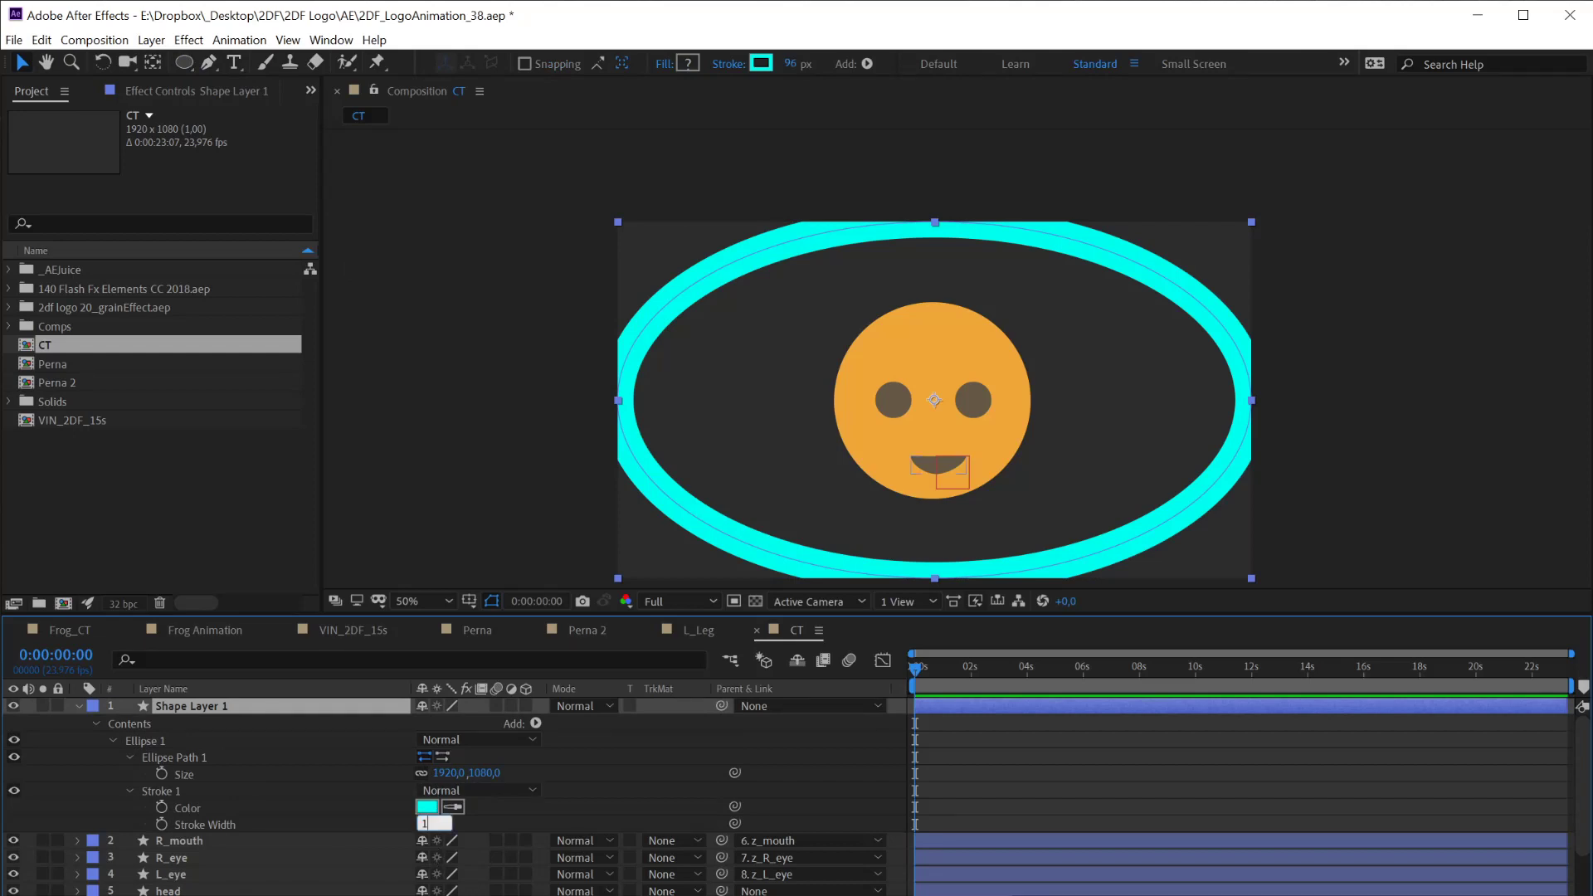
key(Return)
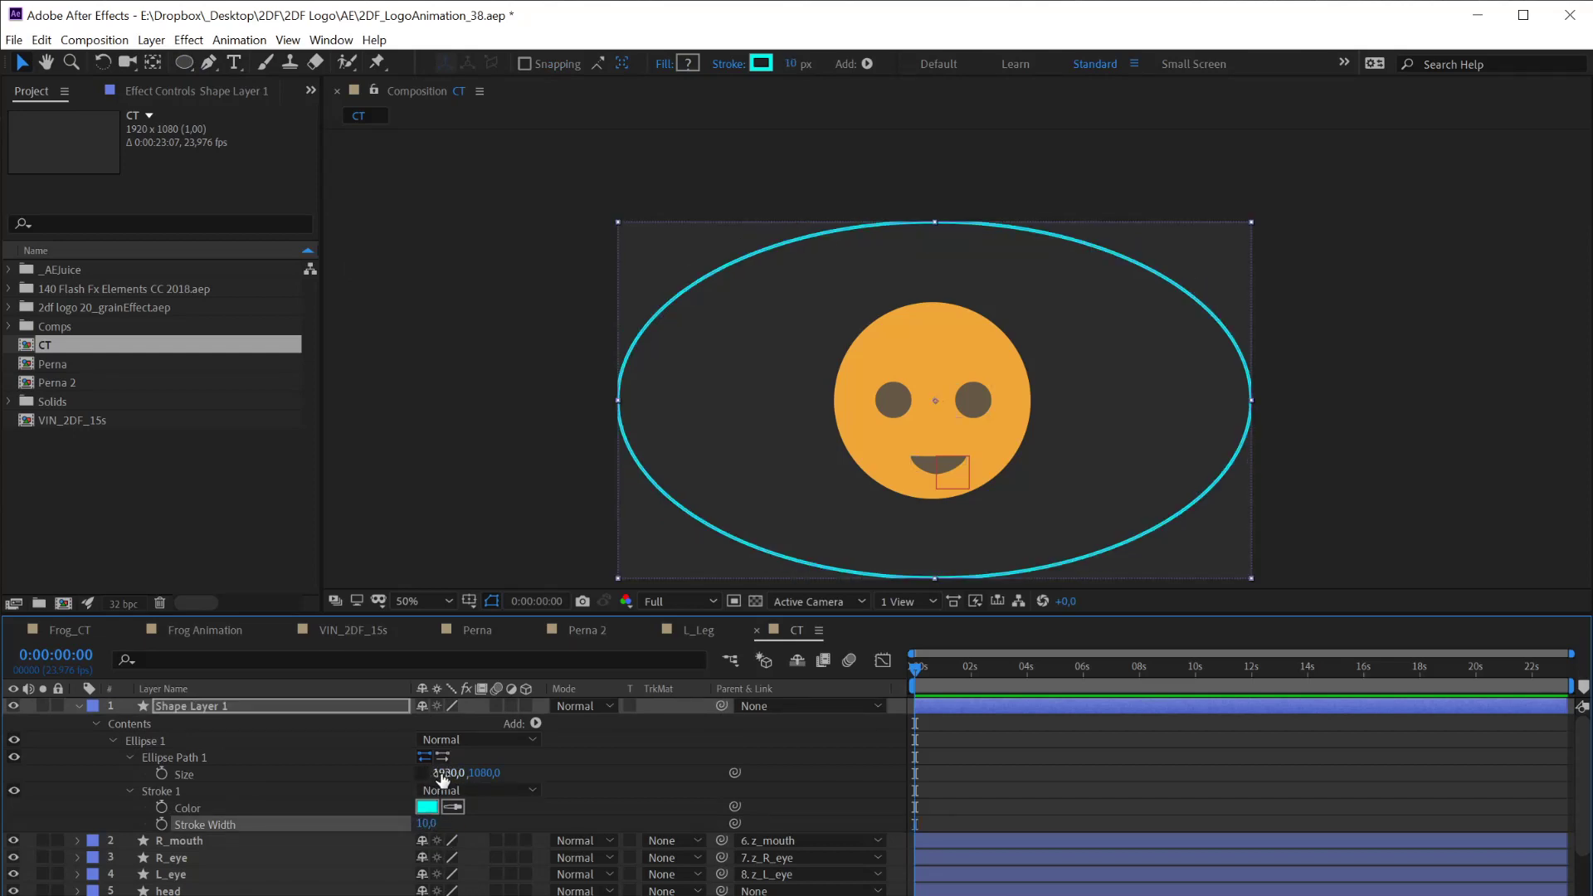
Set the cyan ellipse's size to 500 by 500 and collapse the layer's properties
click(448, 772)
text(500)
key(Tab)
text(500)
key(Return)
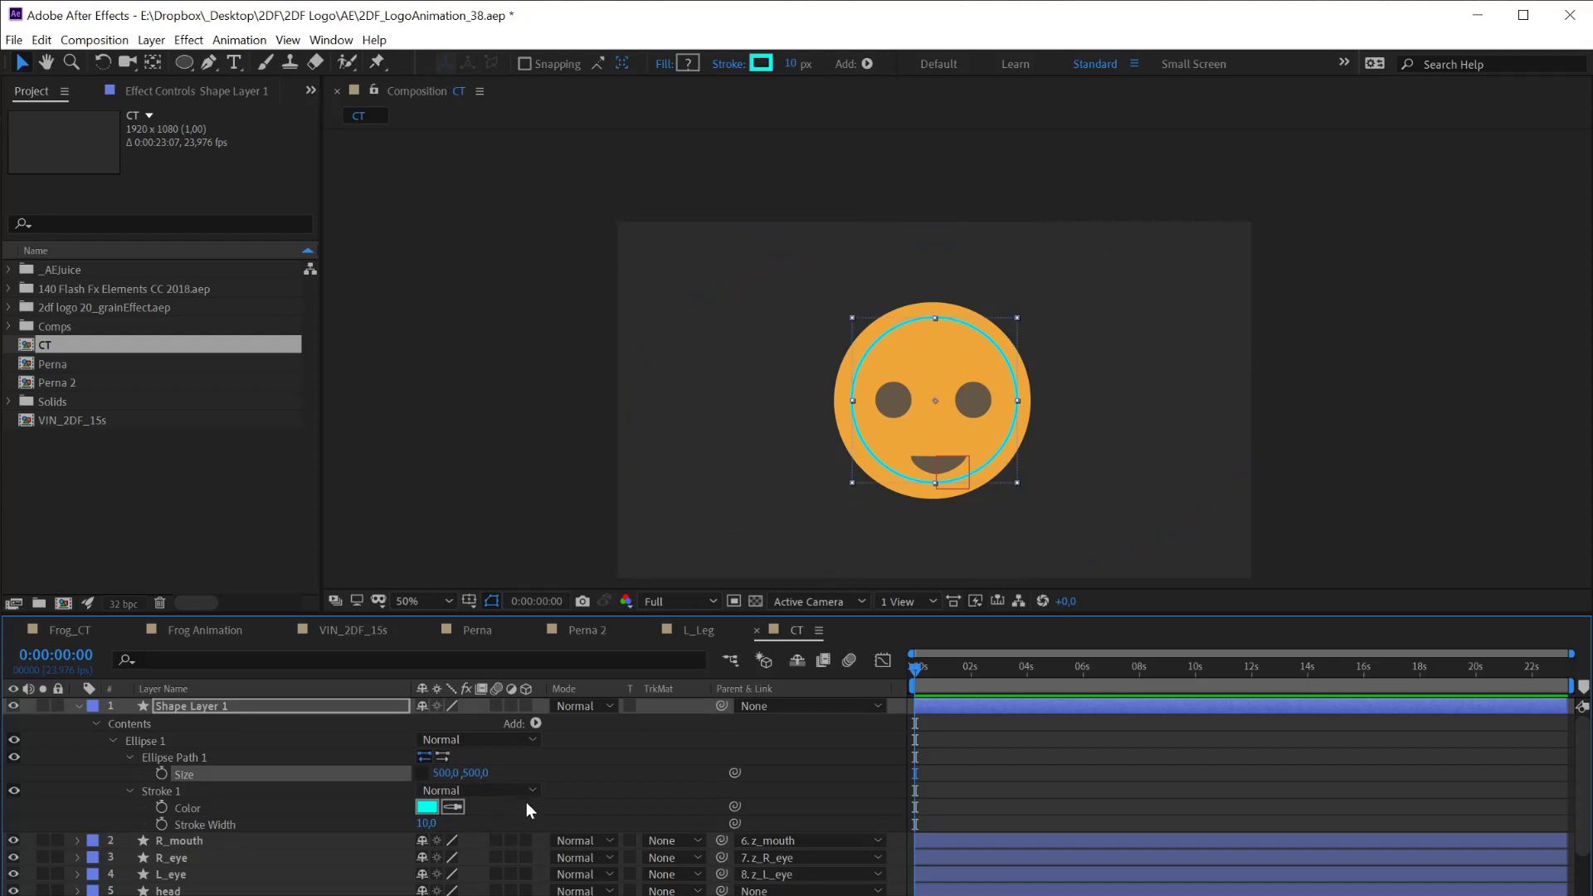
click(76, 705)
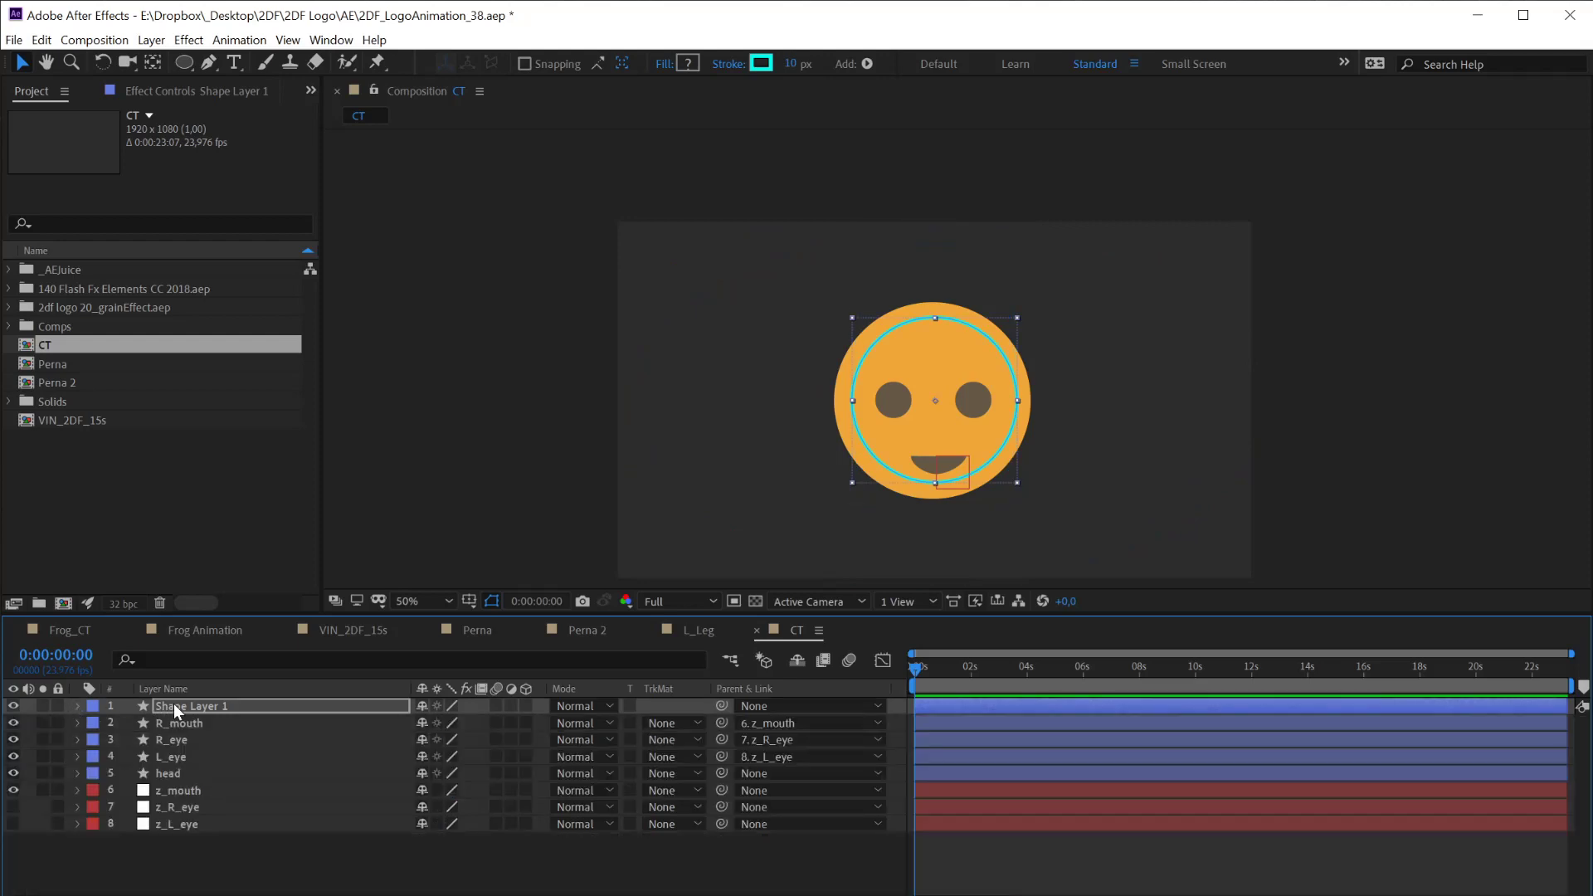
Duplicate the cyan circle layer and set the copy's ellipse size to 50 by 50
click(173, 704)
key(ctrl+d)
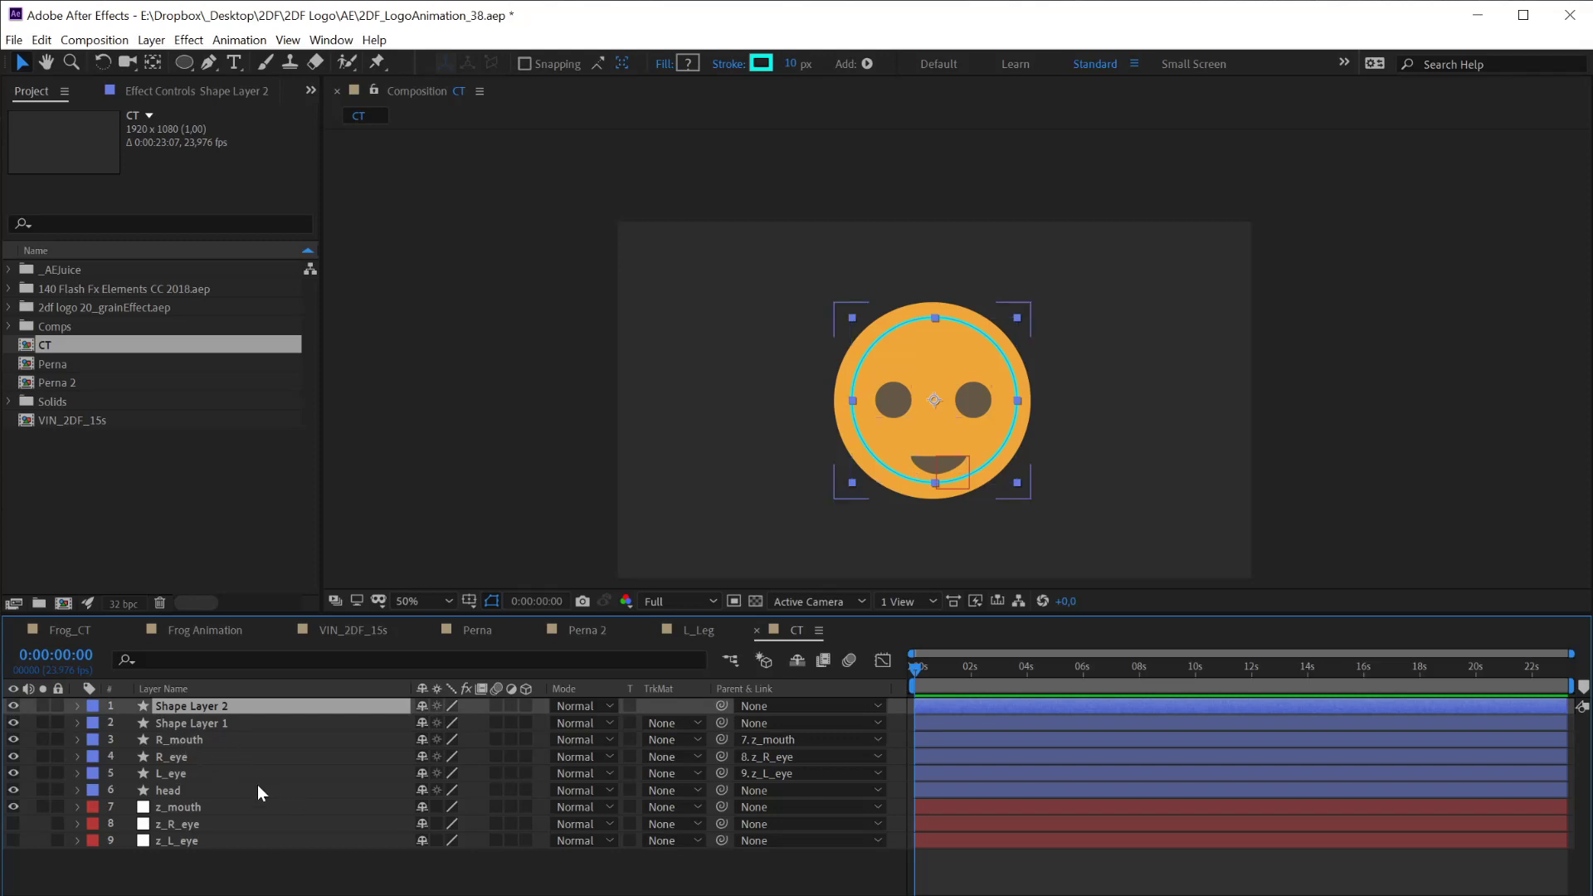
key(u)
key(u)
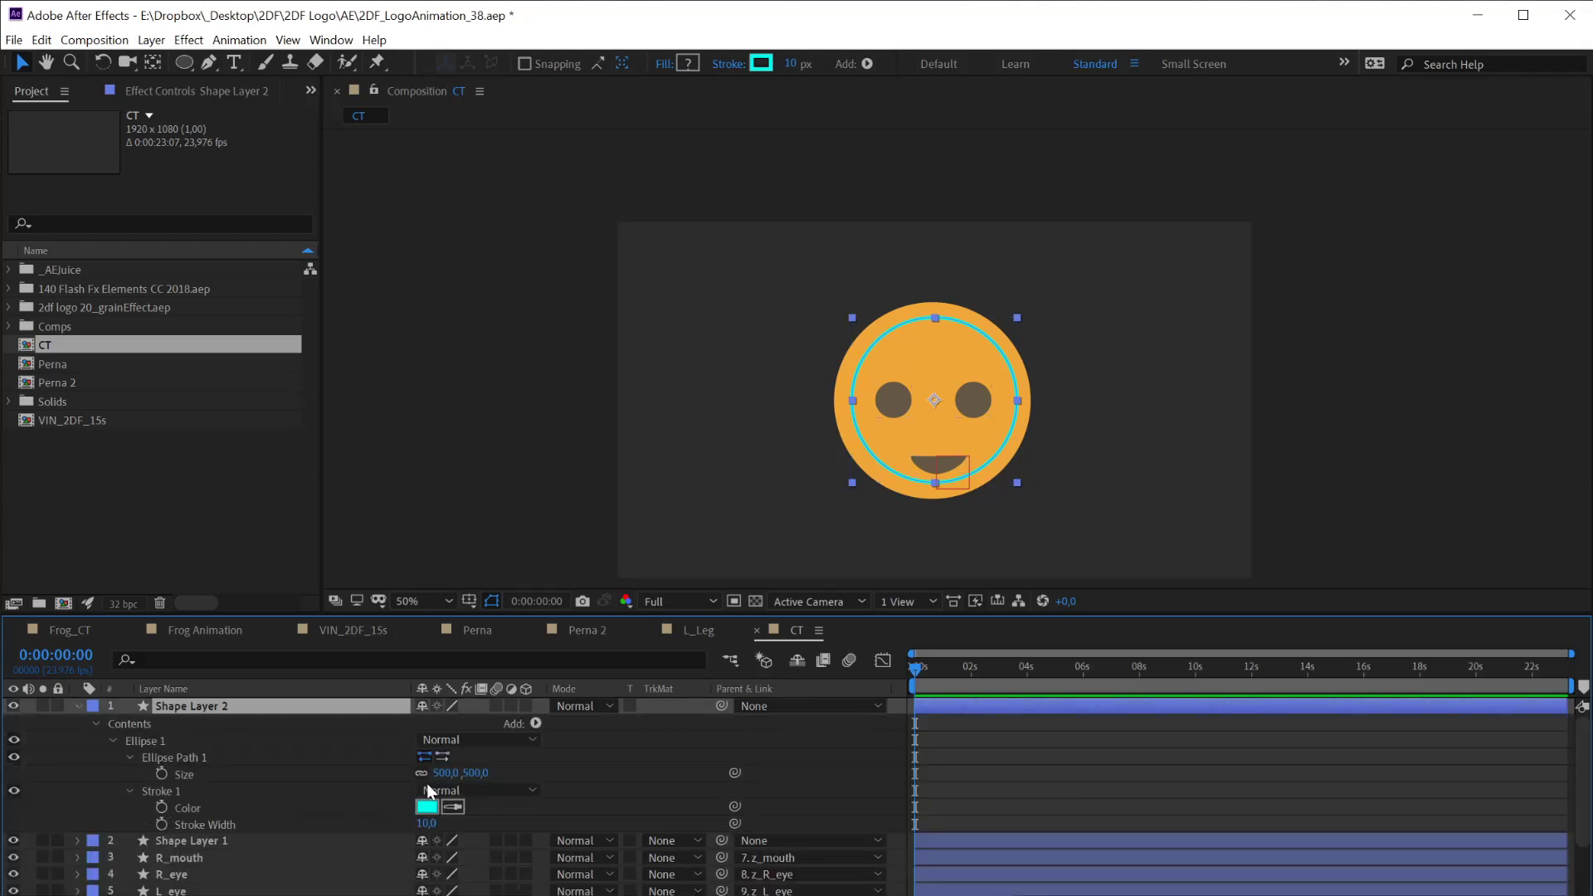
click(444, 772)
text(50)
key(Return)
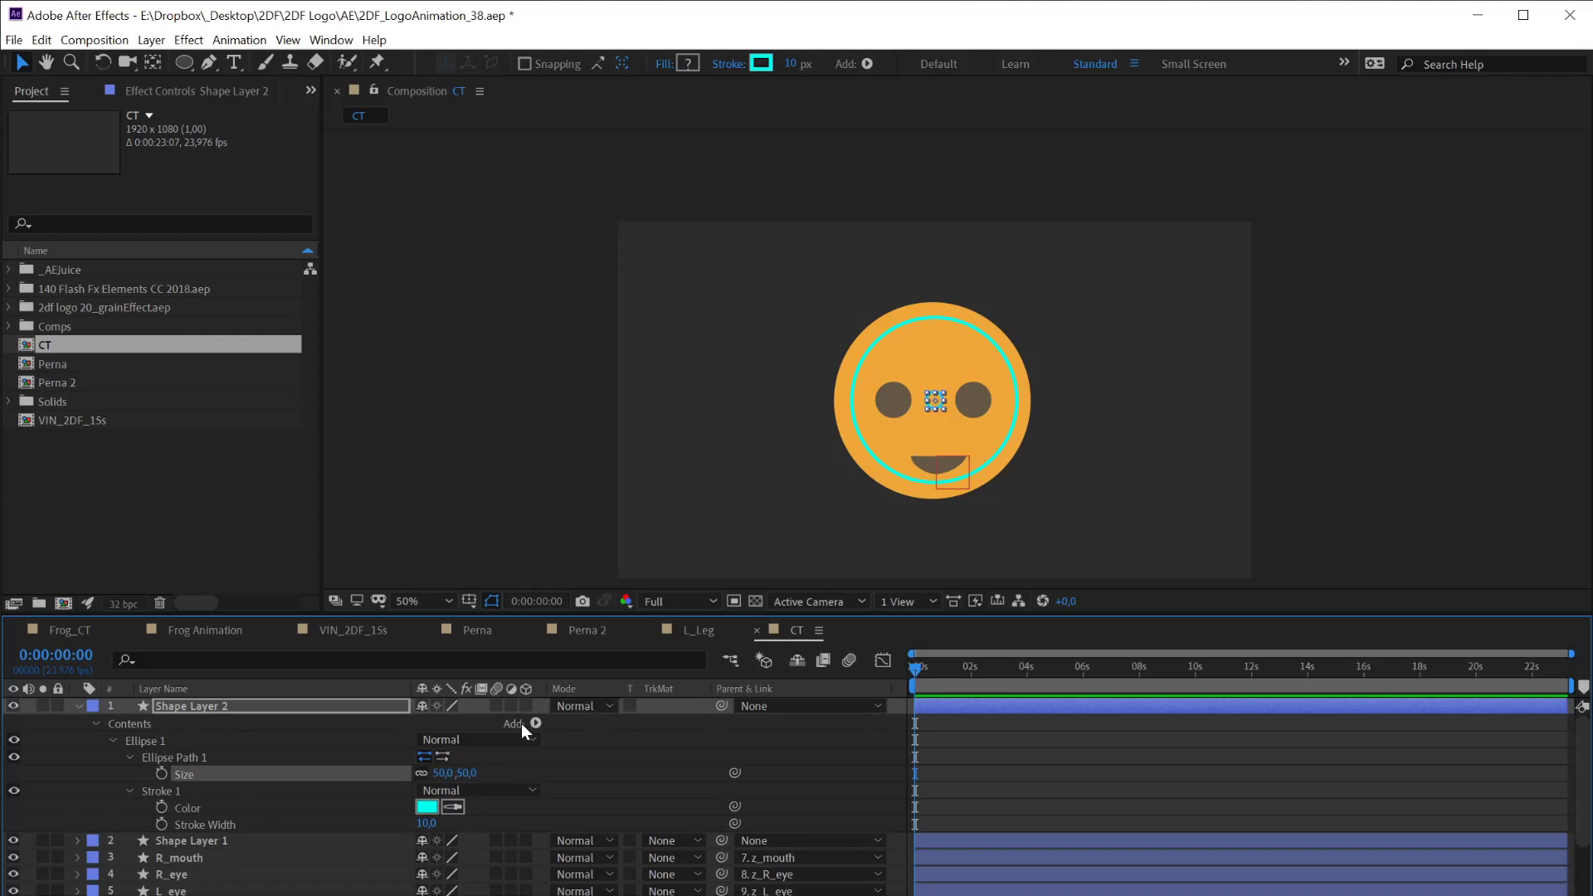
Add a fill to the small circle, sample its cyan stroke color for the fill, and collapse the layer
click(535, 723)
click(416, 812)
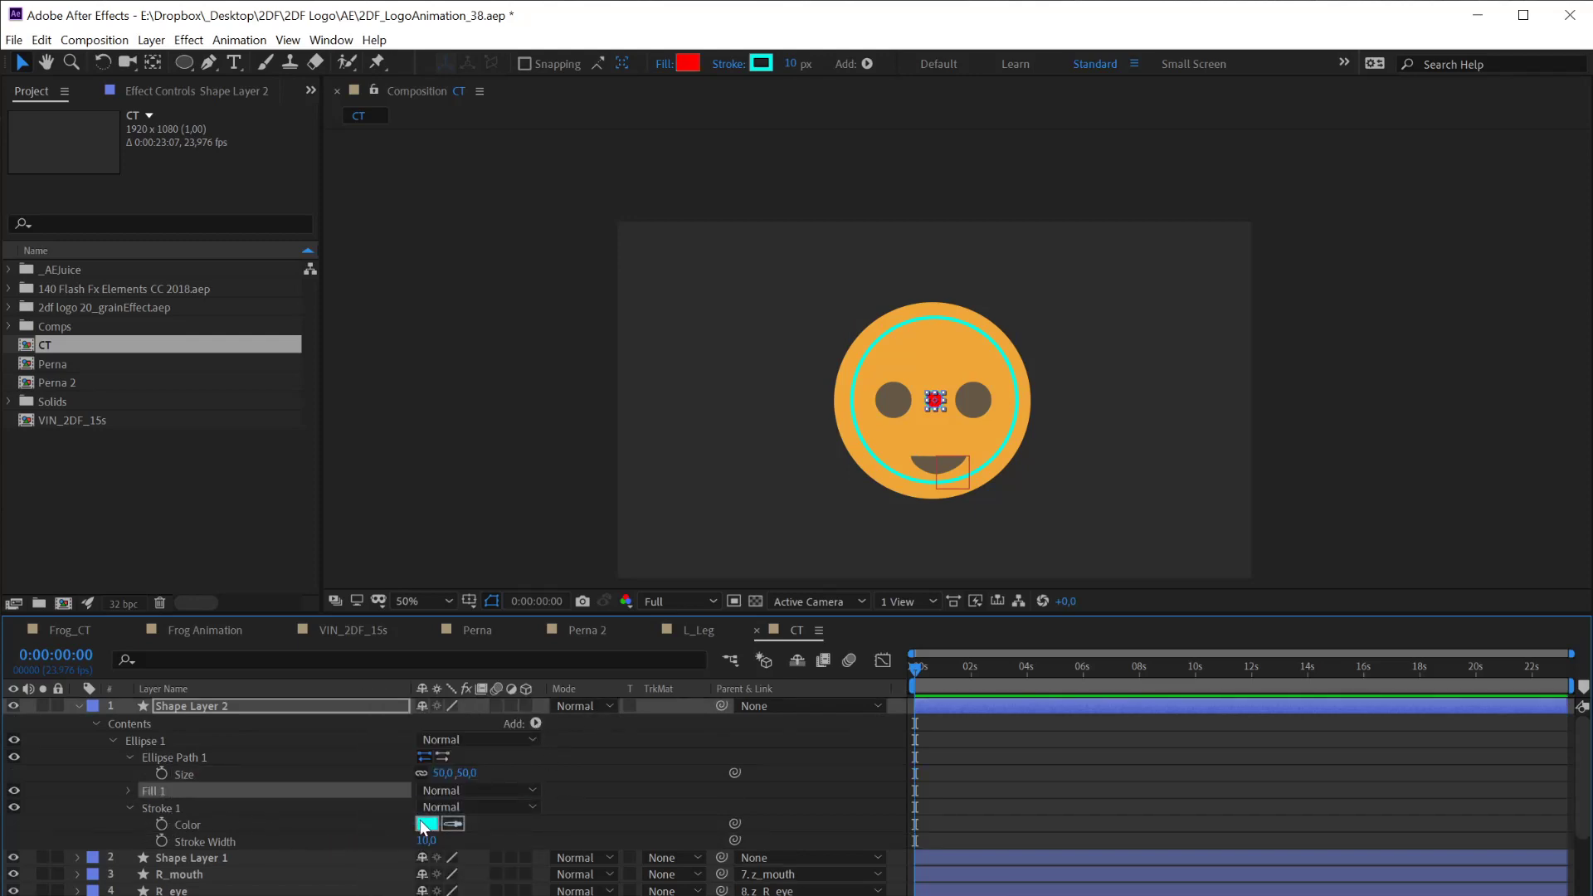
click(128, 790)
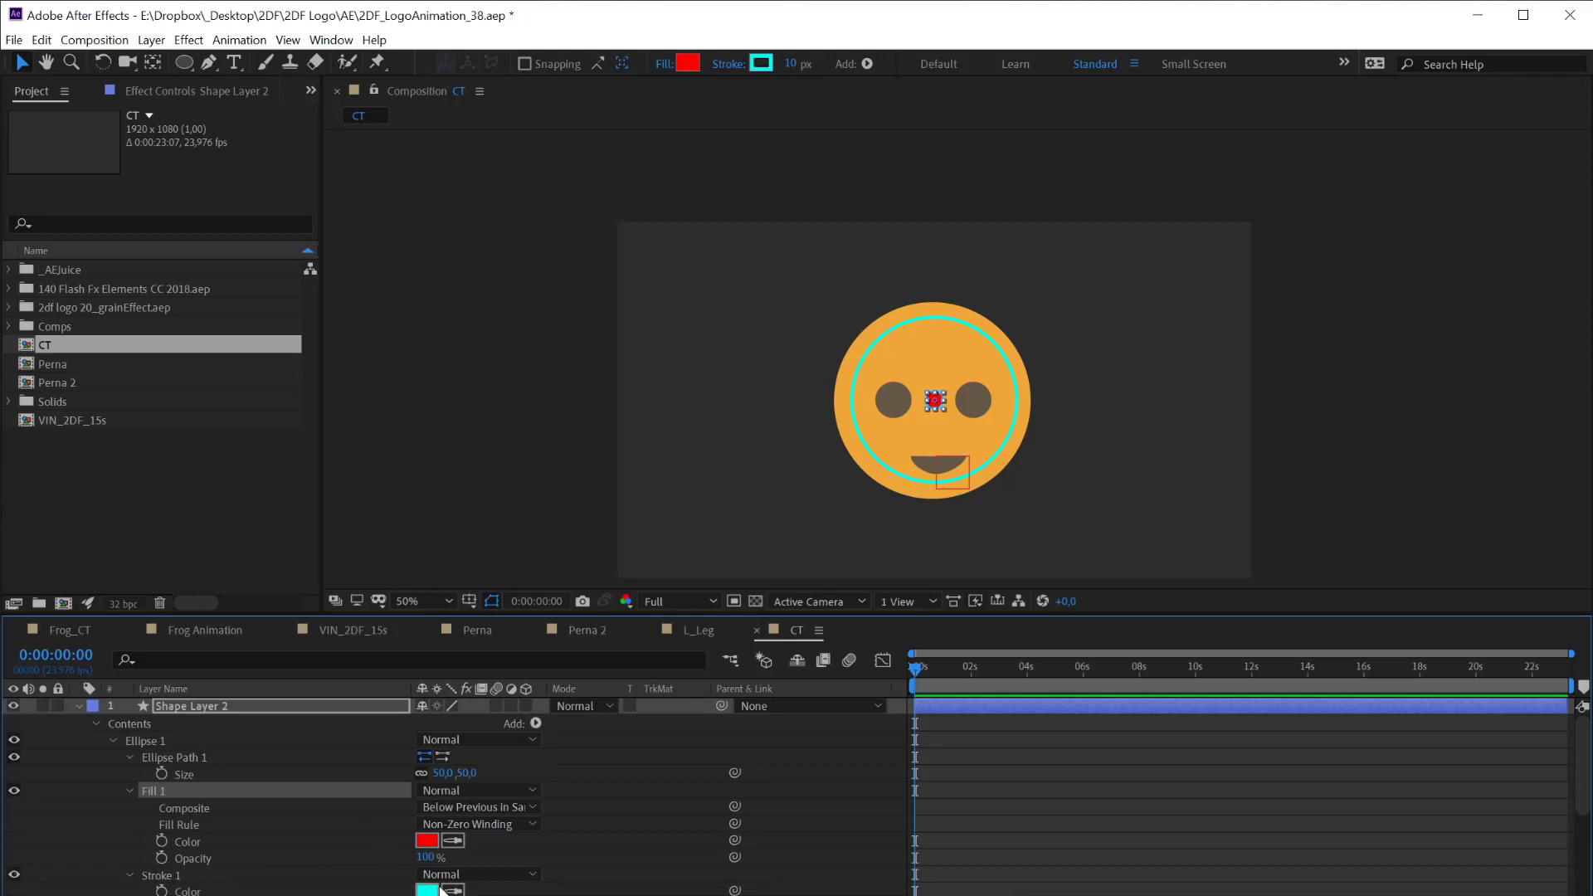
click(453, 841)
click(428, 887)
click(79, 706)
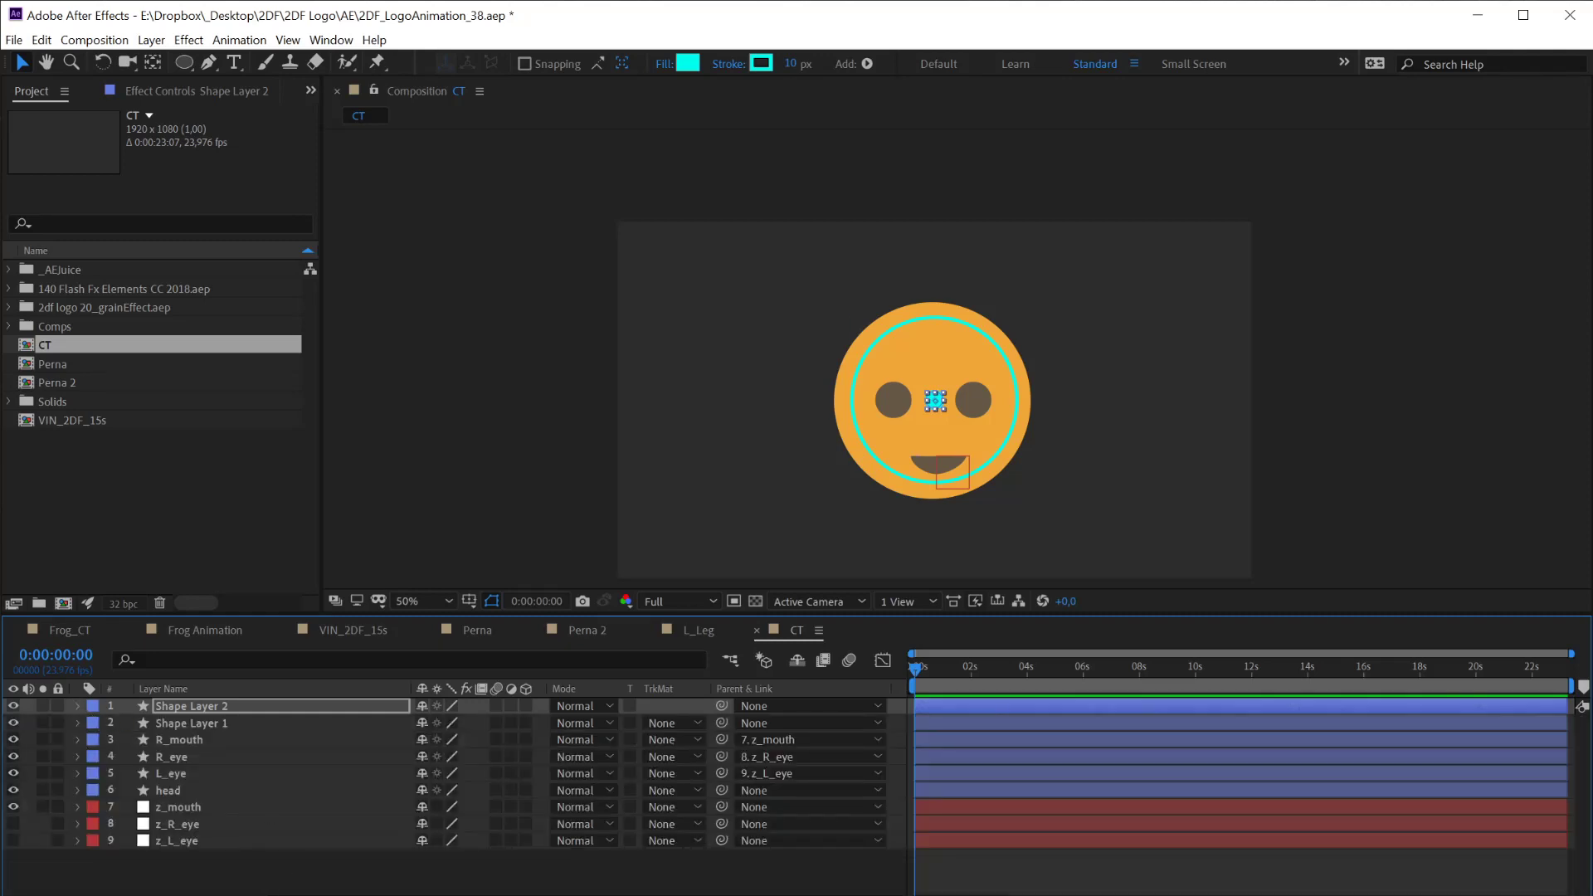
Add a null object to the CT composition and name it z_POS
key(ctrl+alt+shift+y)
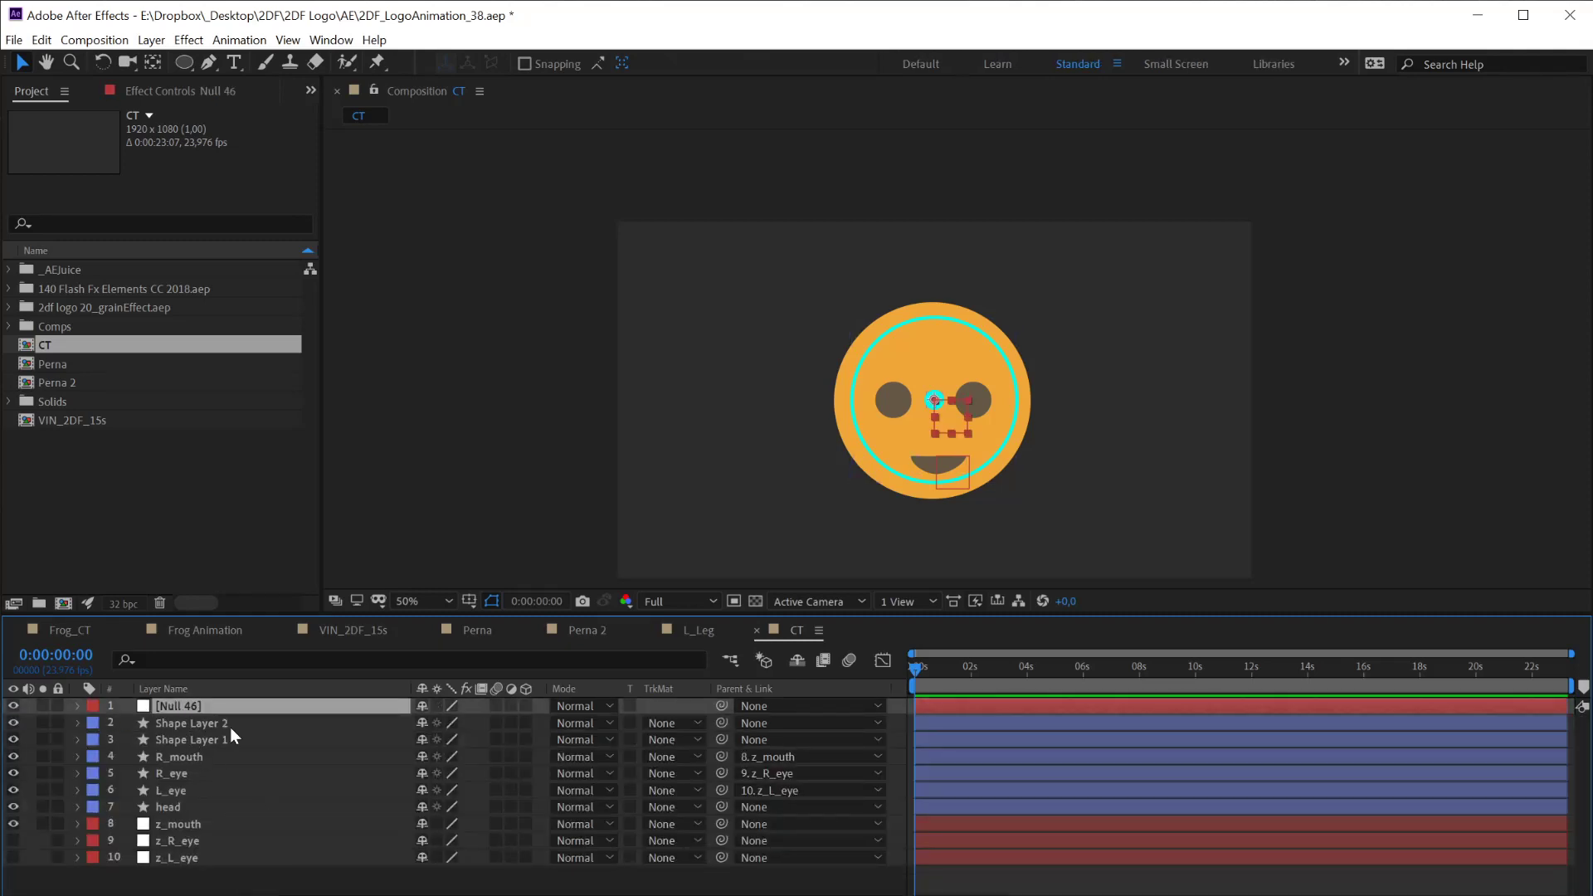
key(Return)
text(z)
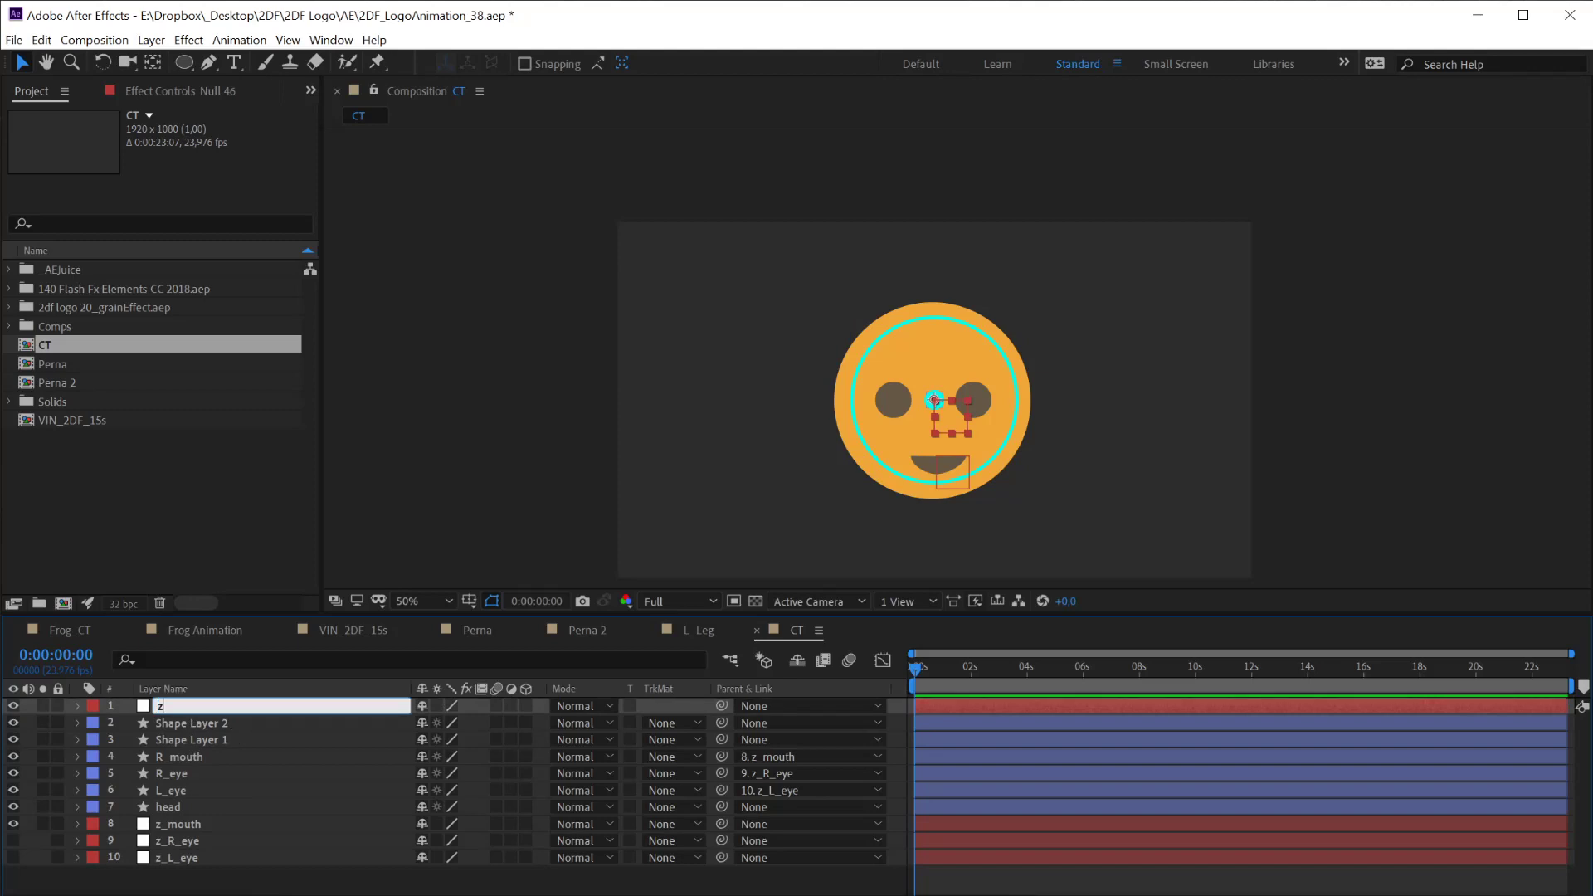
text(_POS)
key(Return)
Parent both cyan circle layers to the z_POS null and clear the selection
shift+click(187, 739)
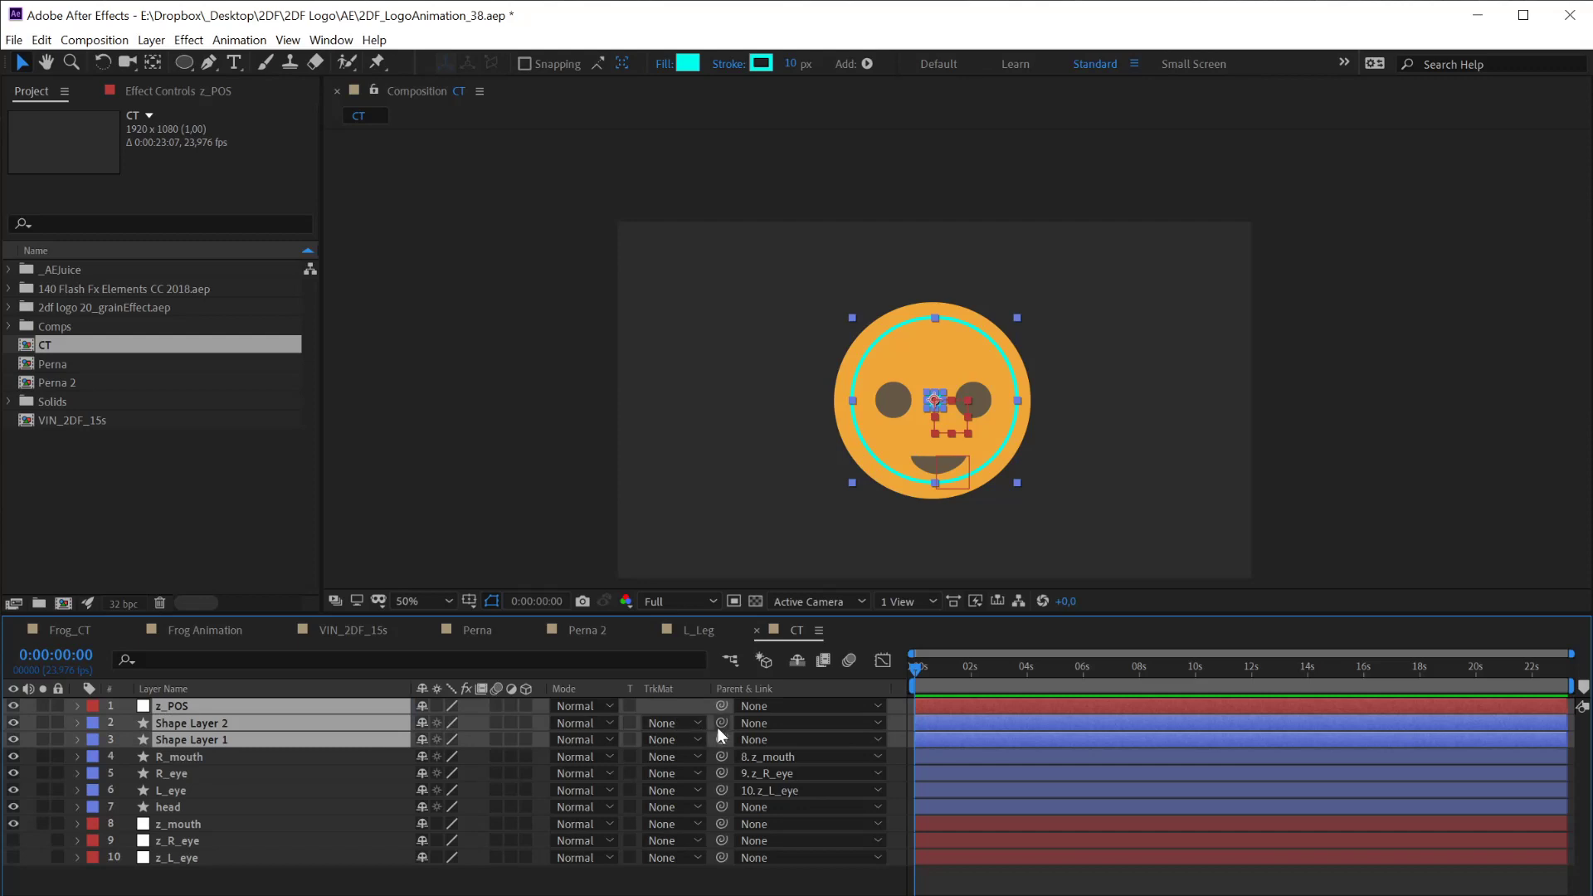
drag(719, 724, 719, 702)
click(249, 873)
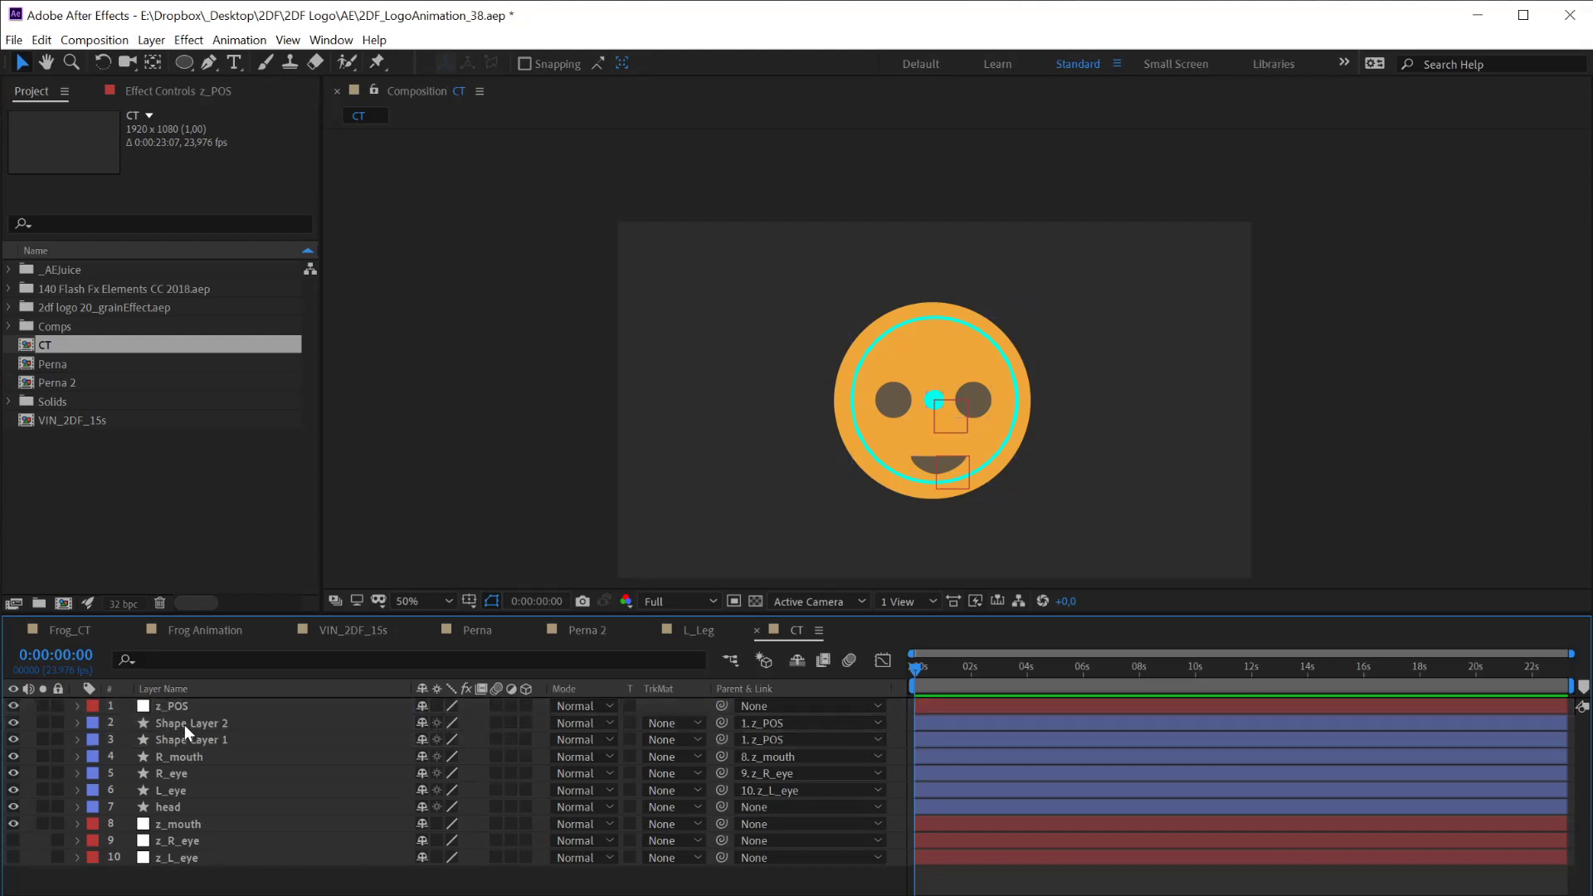
Rename the small cyan circle's layer as CT
click(184, 728)
key(Return)
text(CT)
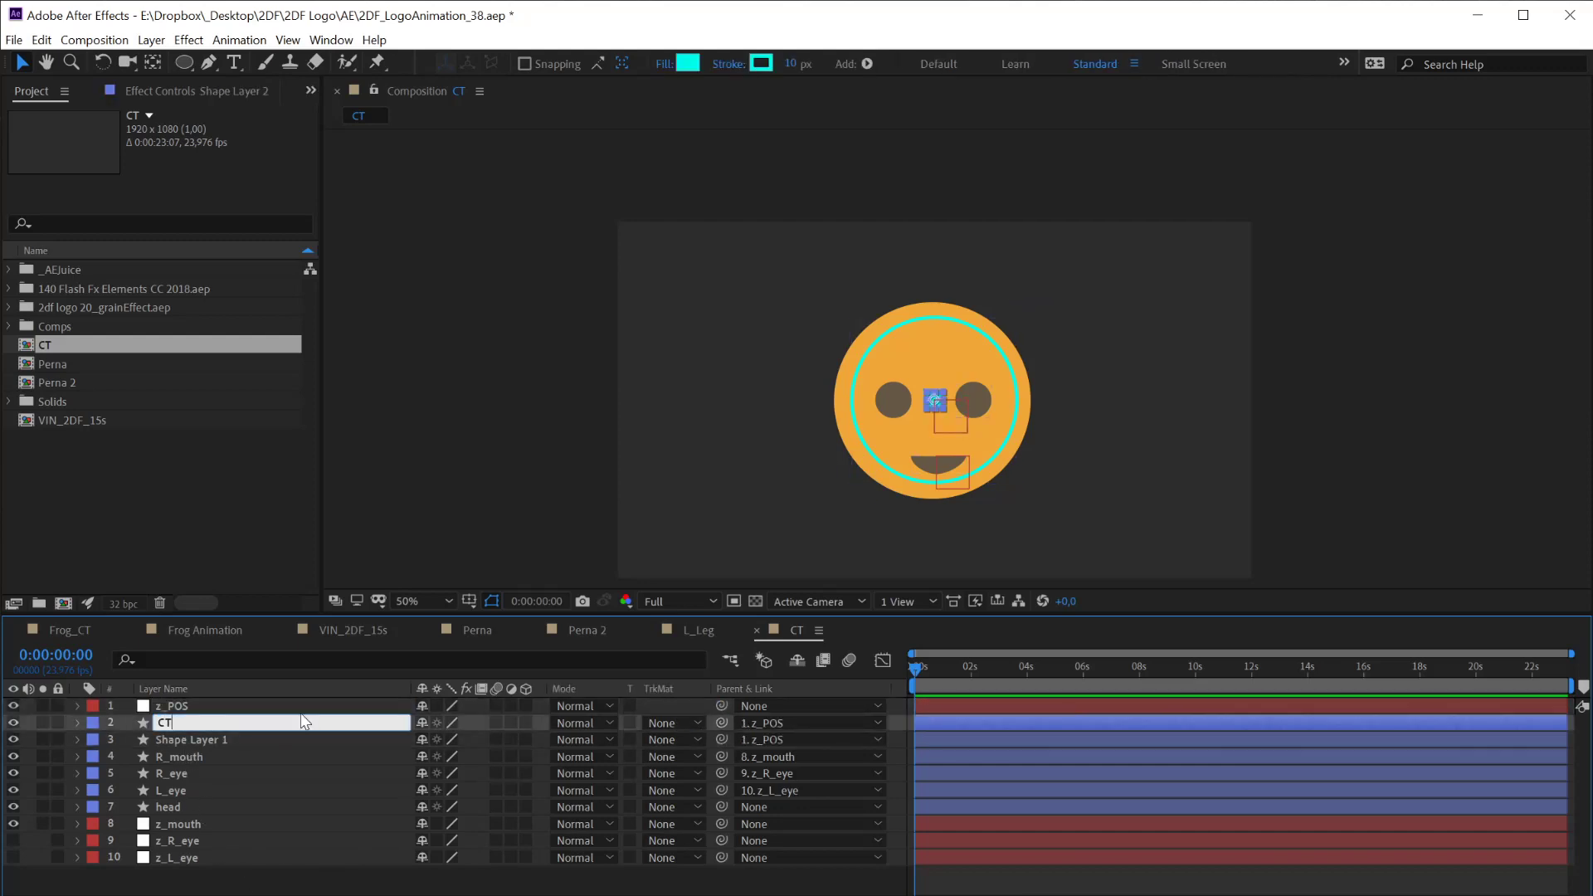
key(Return)
Move z_POS below z_L_eye in the layer stack and place Shape Layer 1 underneath it
click(161, 703)
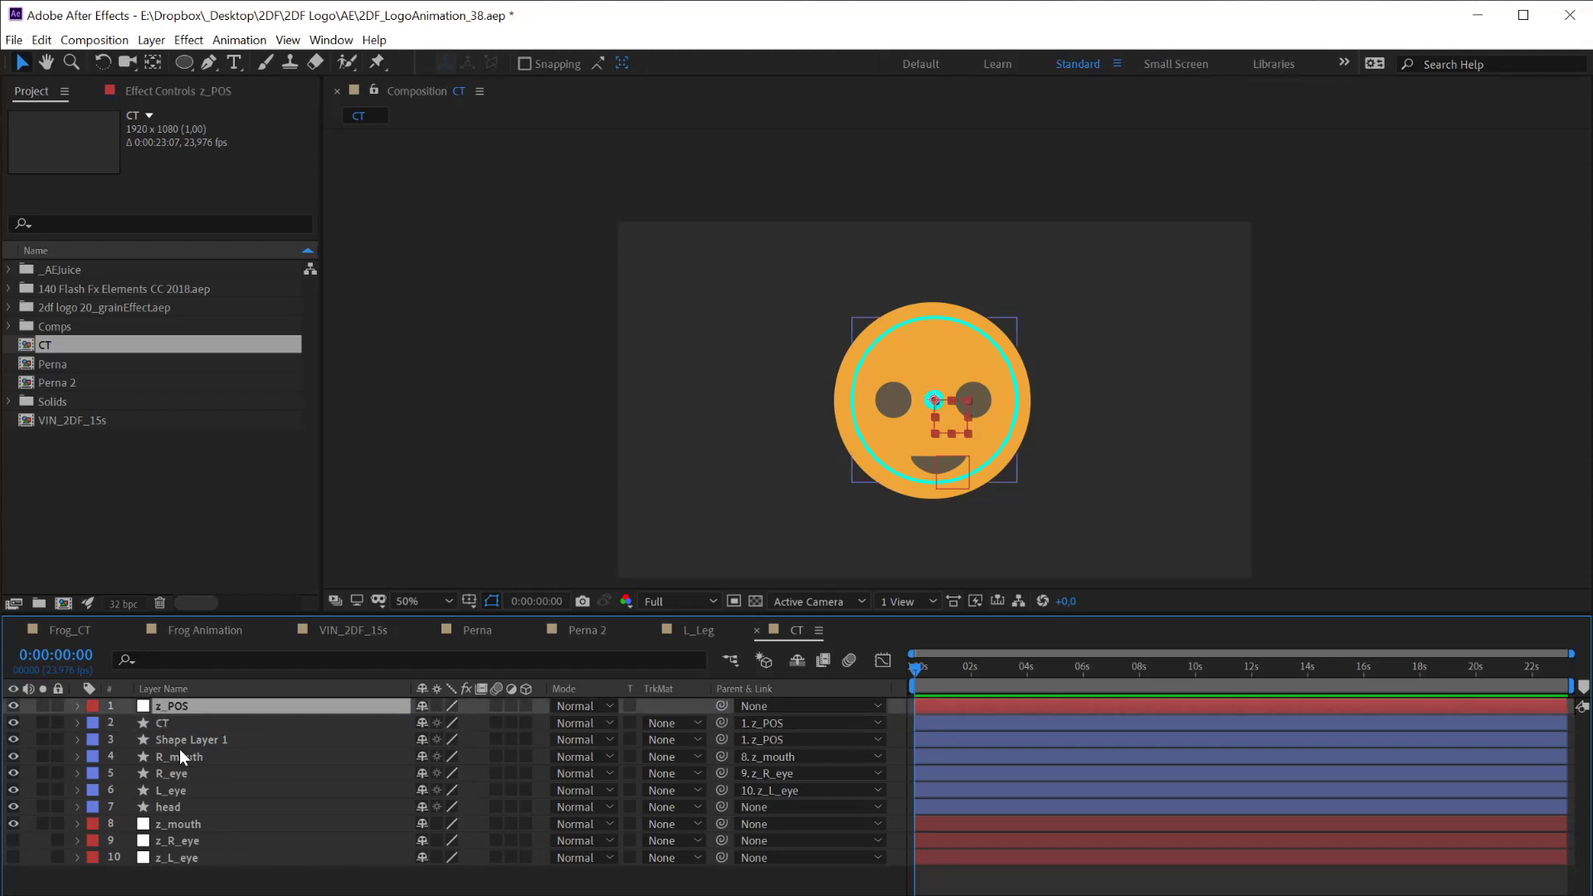
drag(168, 869, 169, 868)
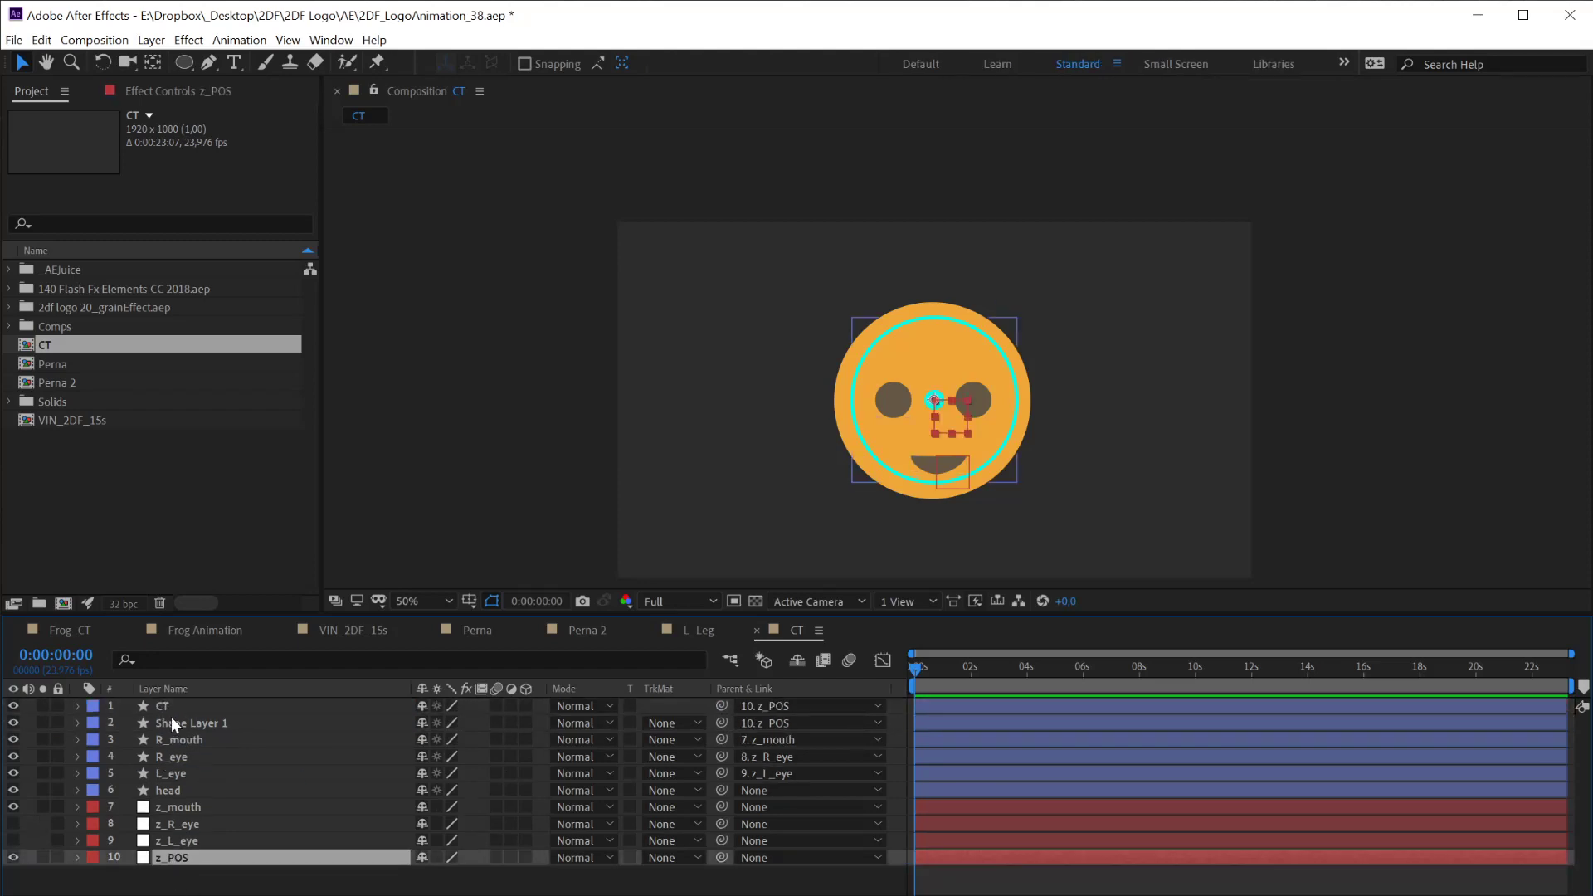
click(170, 711)
drag(168, 720, 168, 863)
Turn Shape Layer 1 and the CT layer into guide layers
right_click(167, 858)
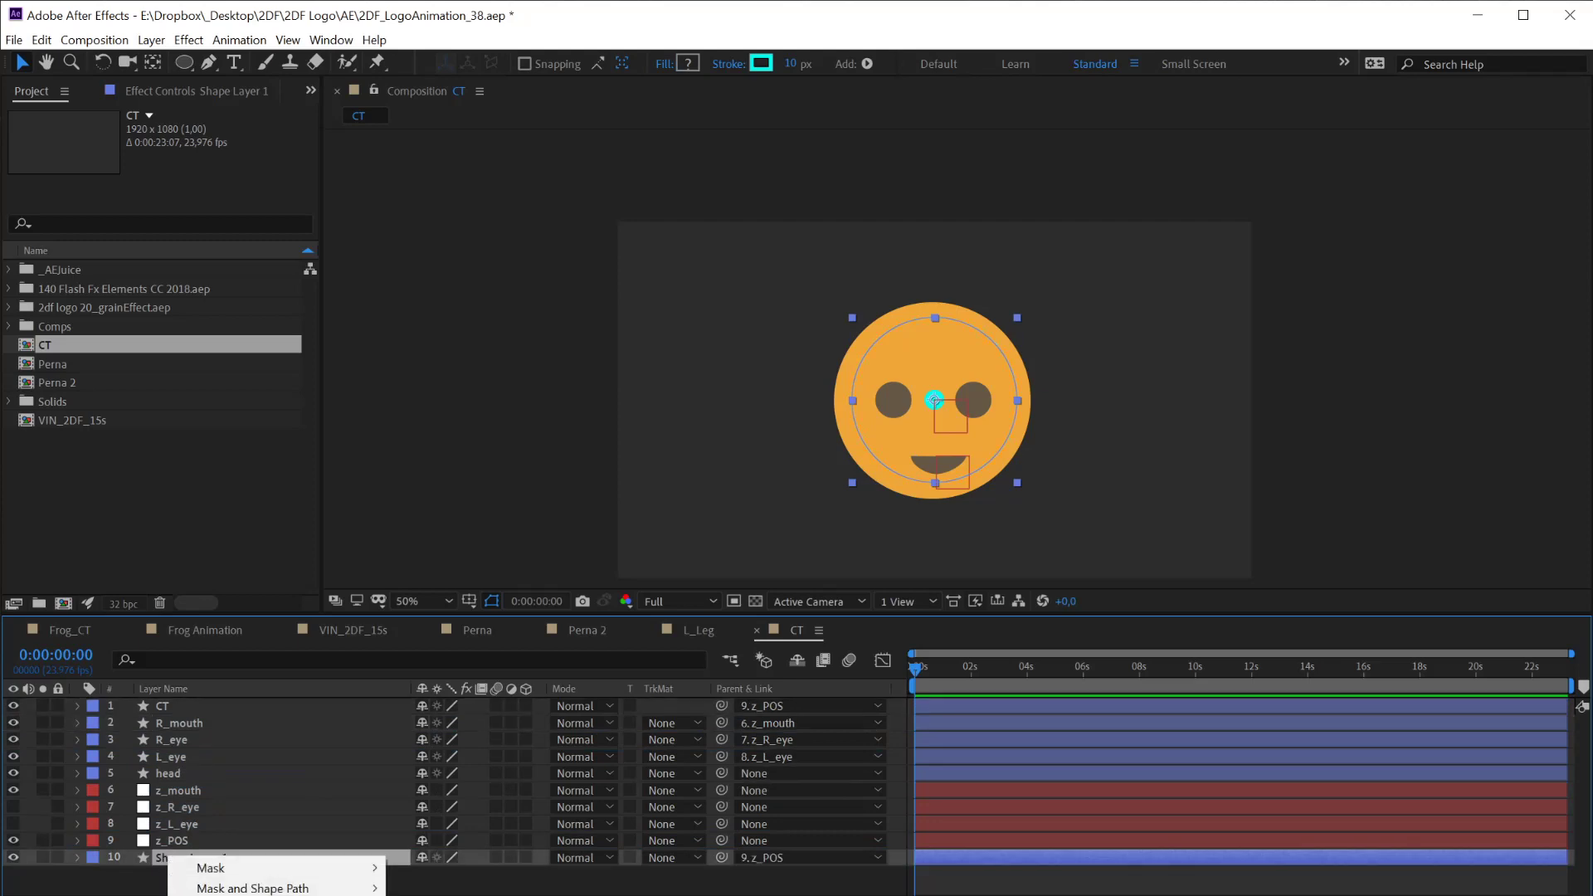
click(186, 746)
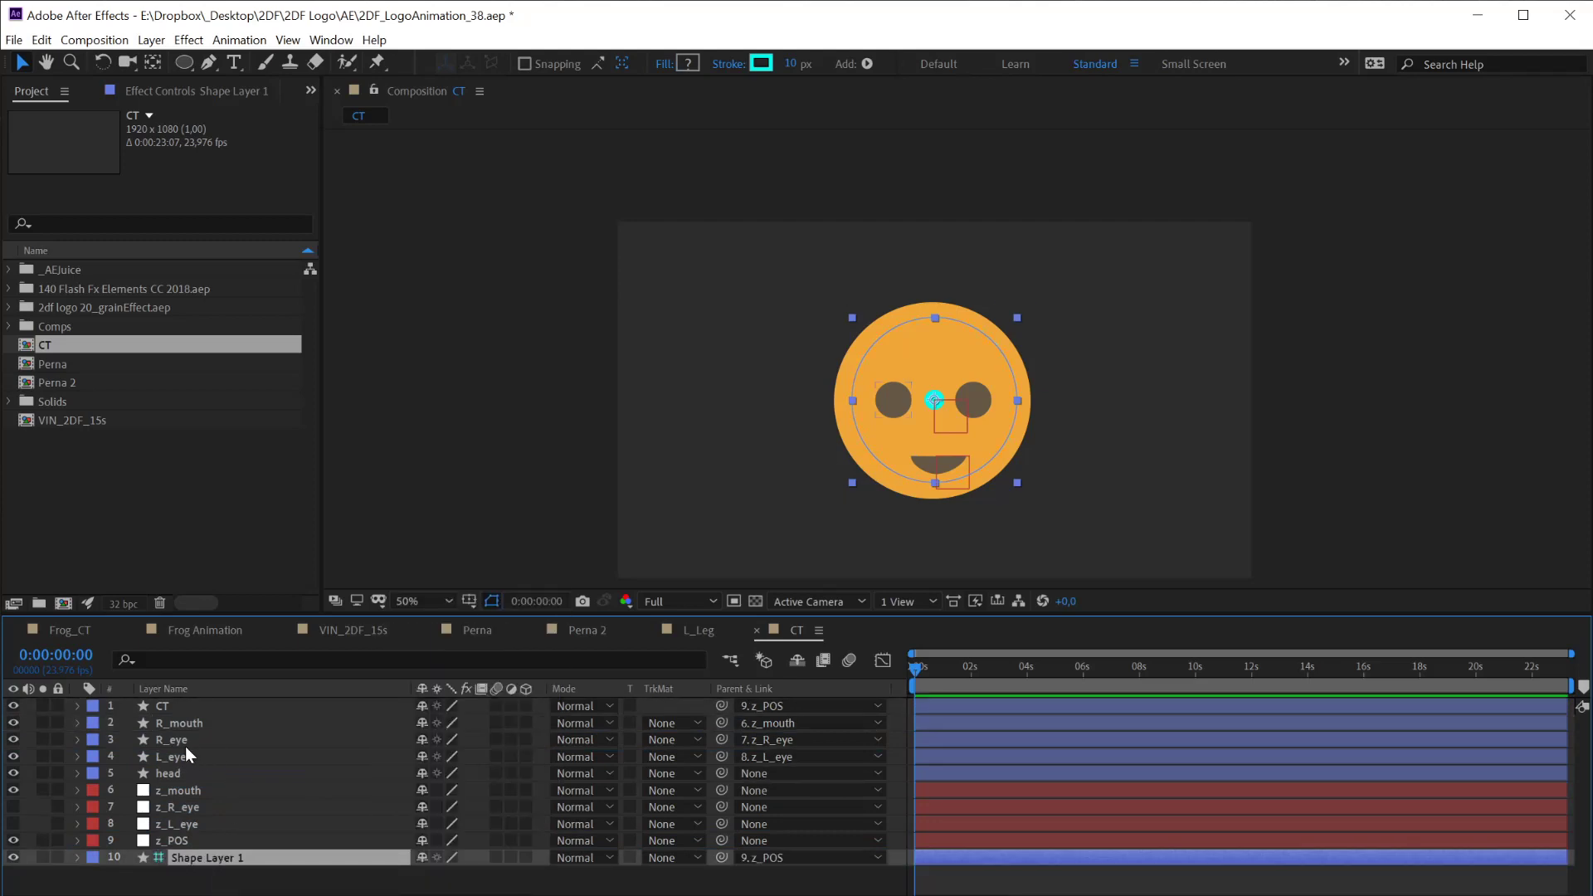
click(168, 704)
right_click(168, 704)
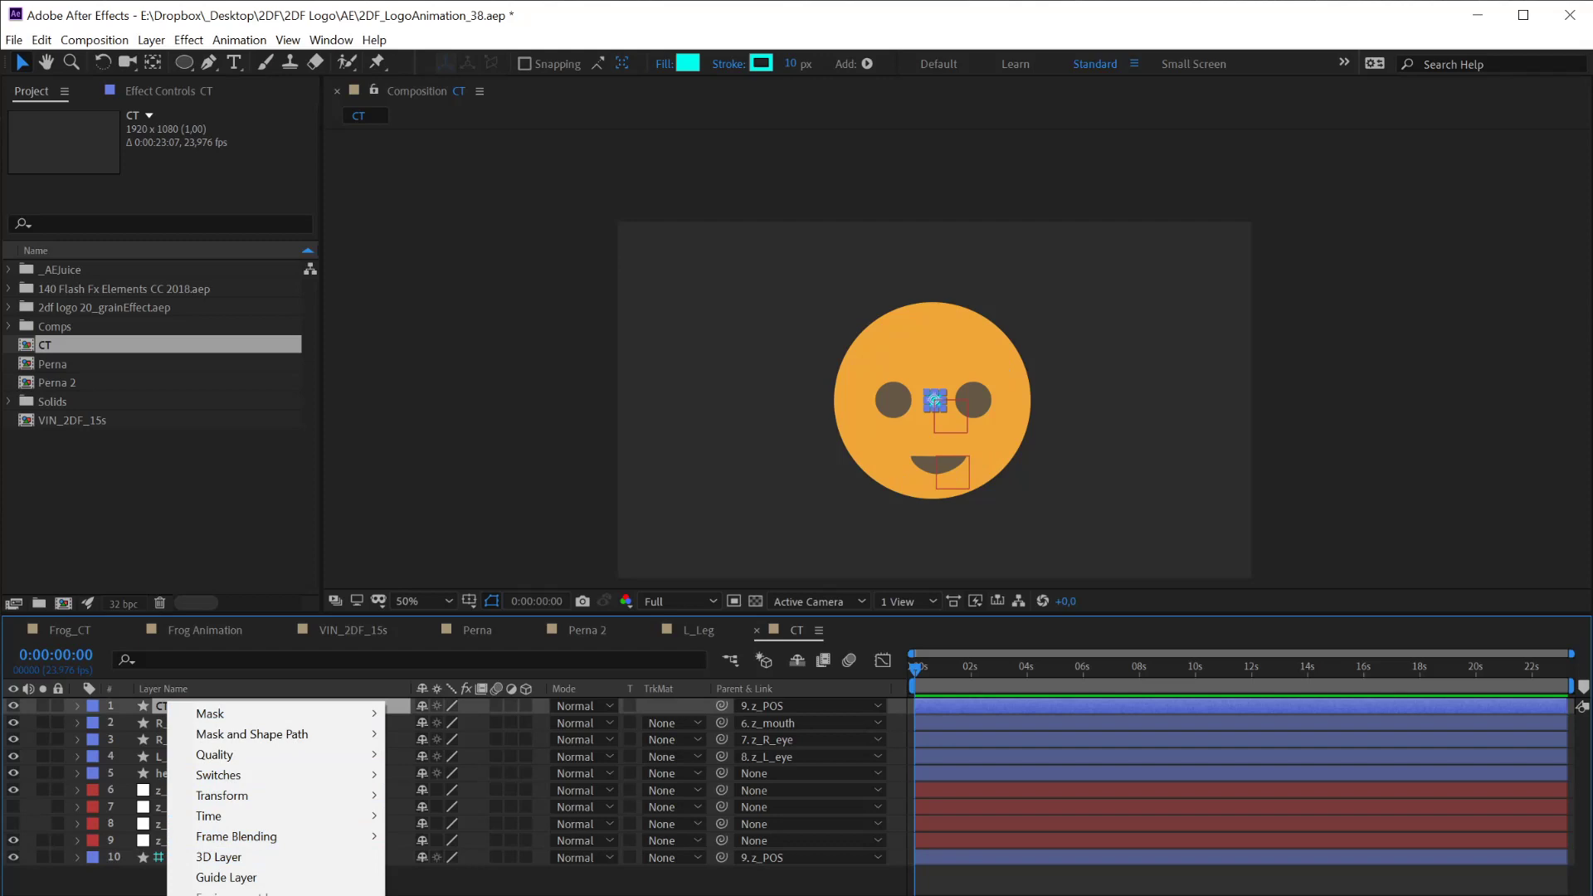
click(226, 877)
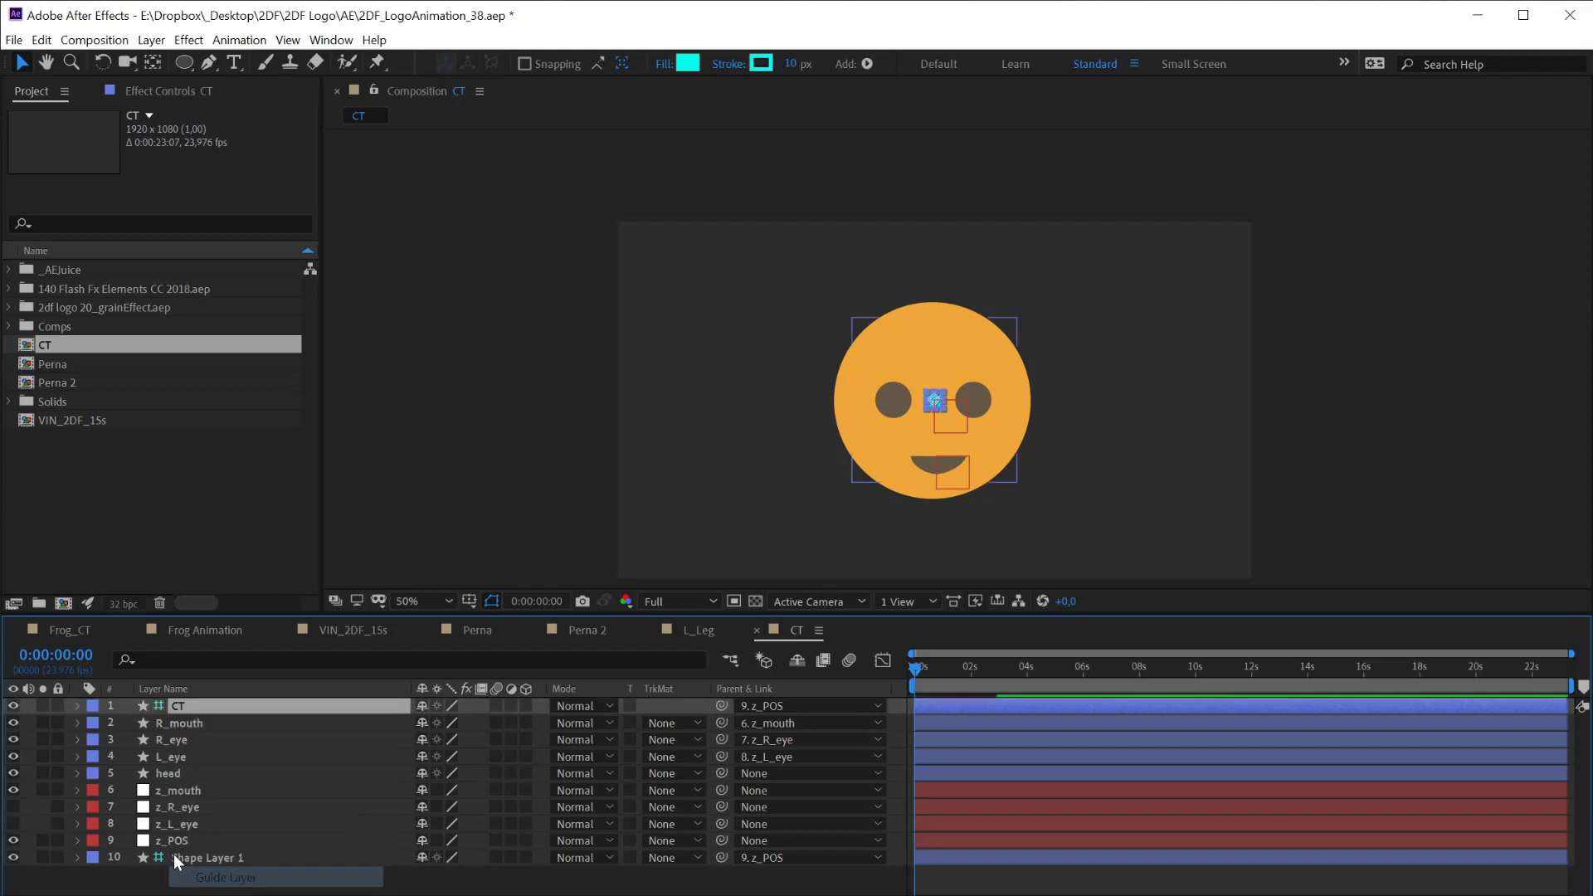
Scale z_POS to about half size, move it to the composition's upper-left corner, and reveal the CT handle's position
click(182, 840)
drag(954, 434, 689, 292)
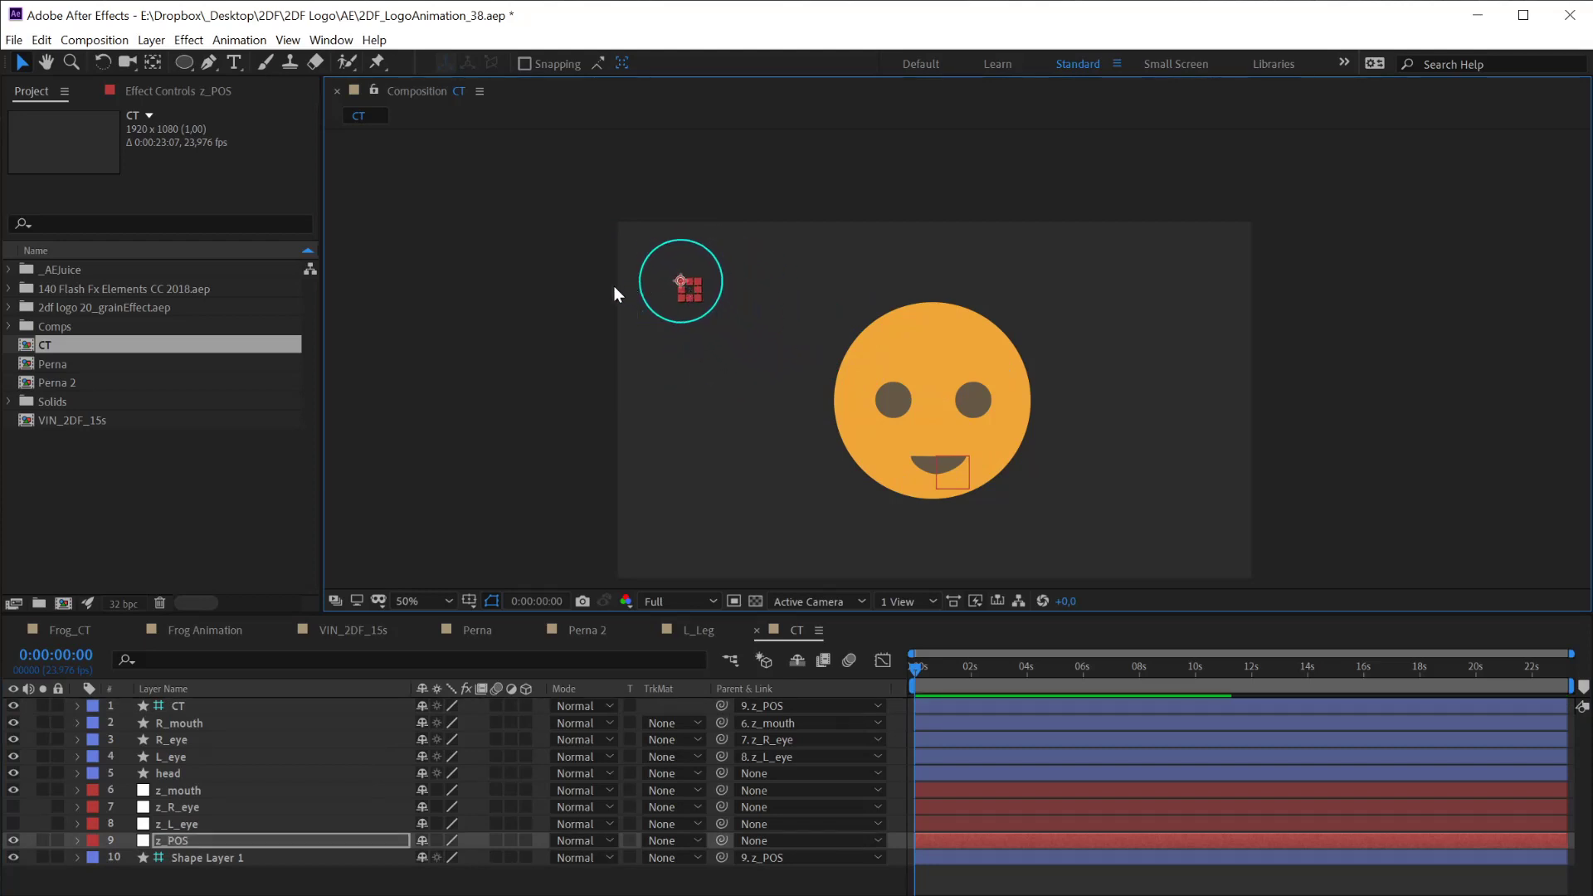
click(182, 703)
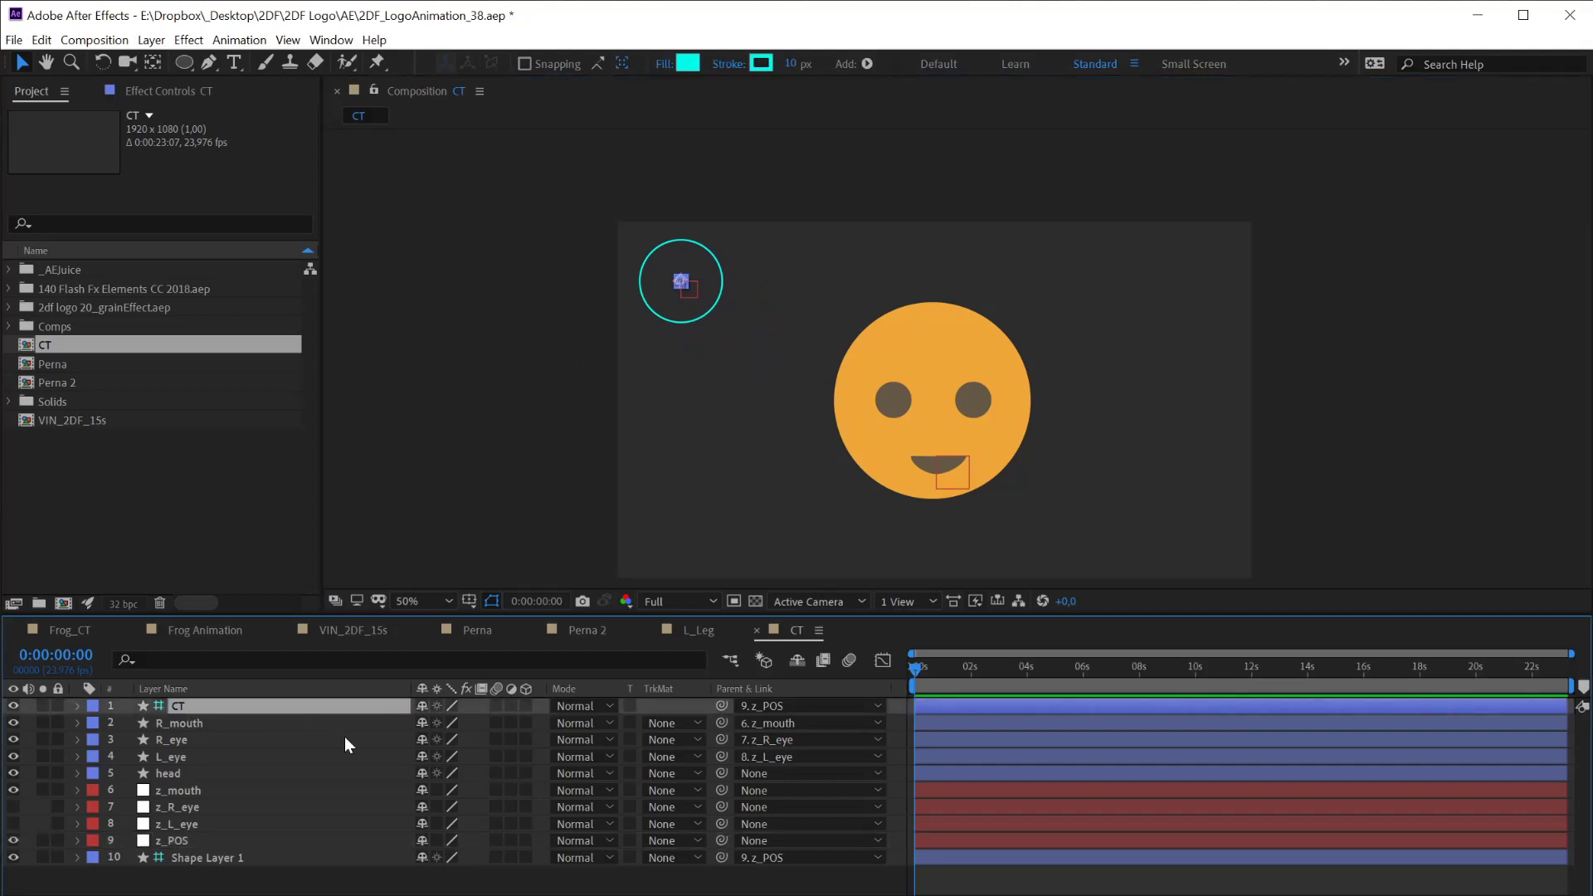
key(p)
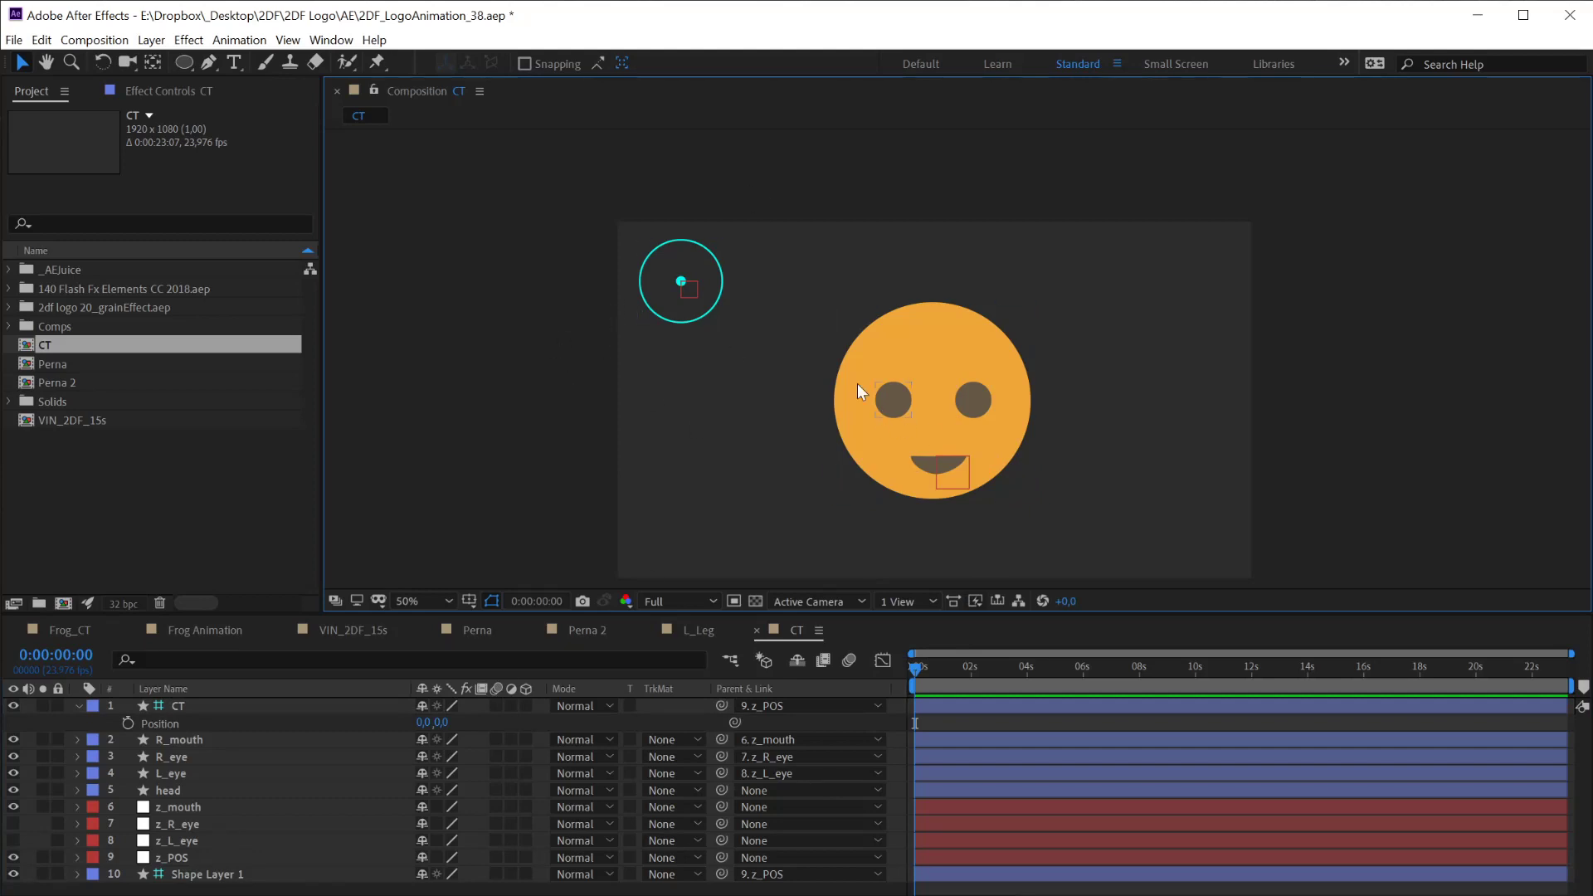
Try shifting the CT handle to about -241 in X, then reset its X position to 0
click(681, 283)
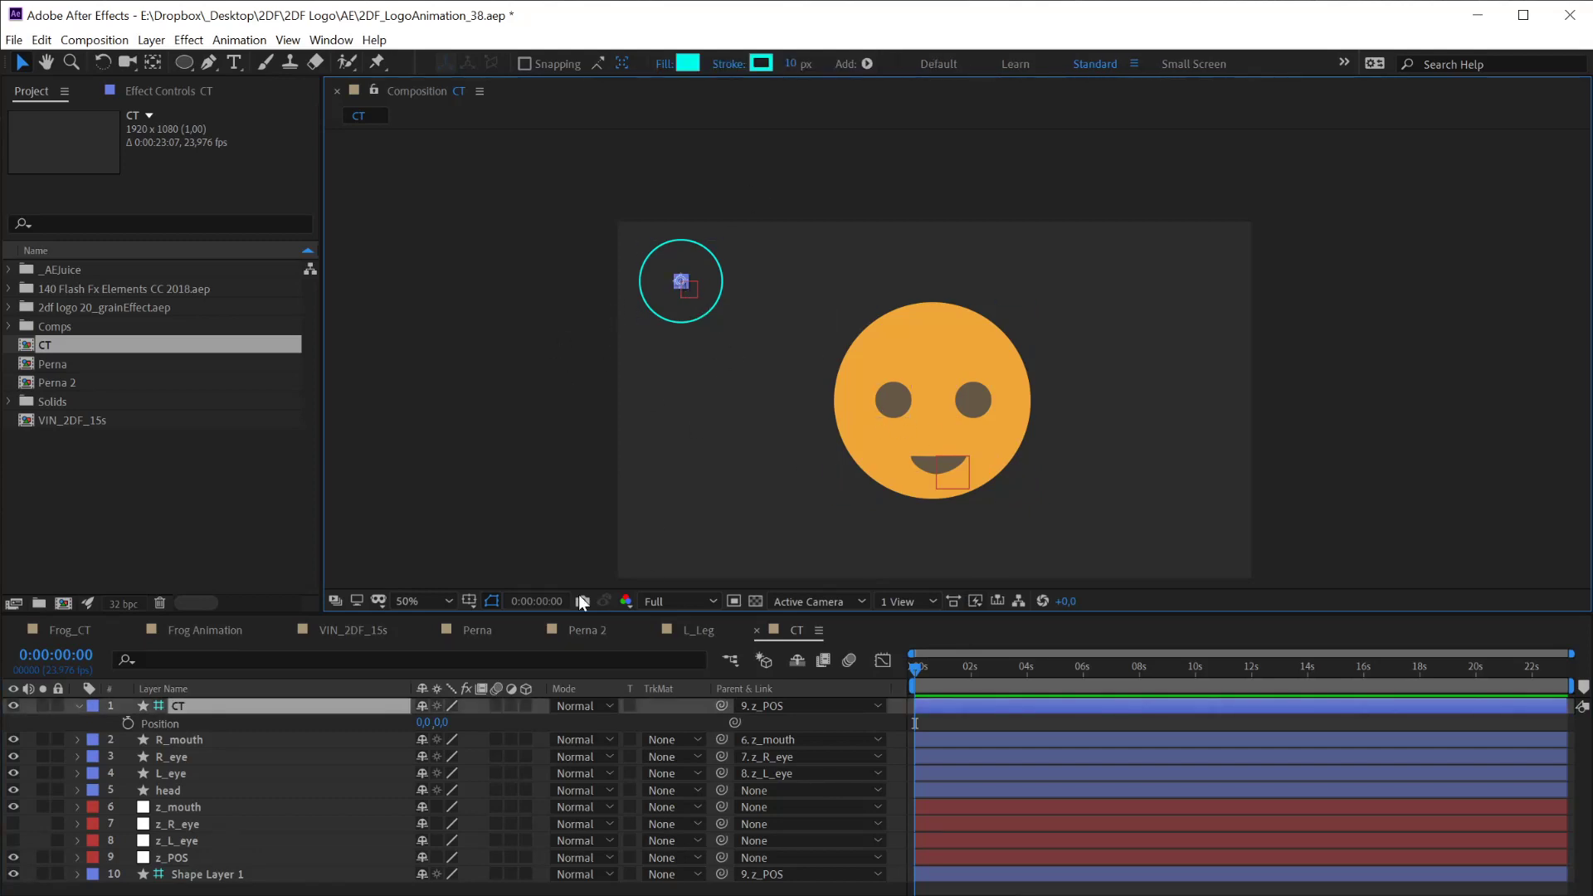
drag(423, 722, 152, 697)
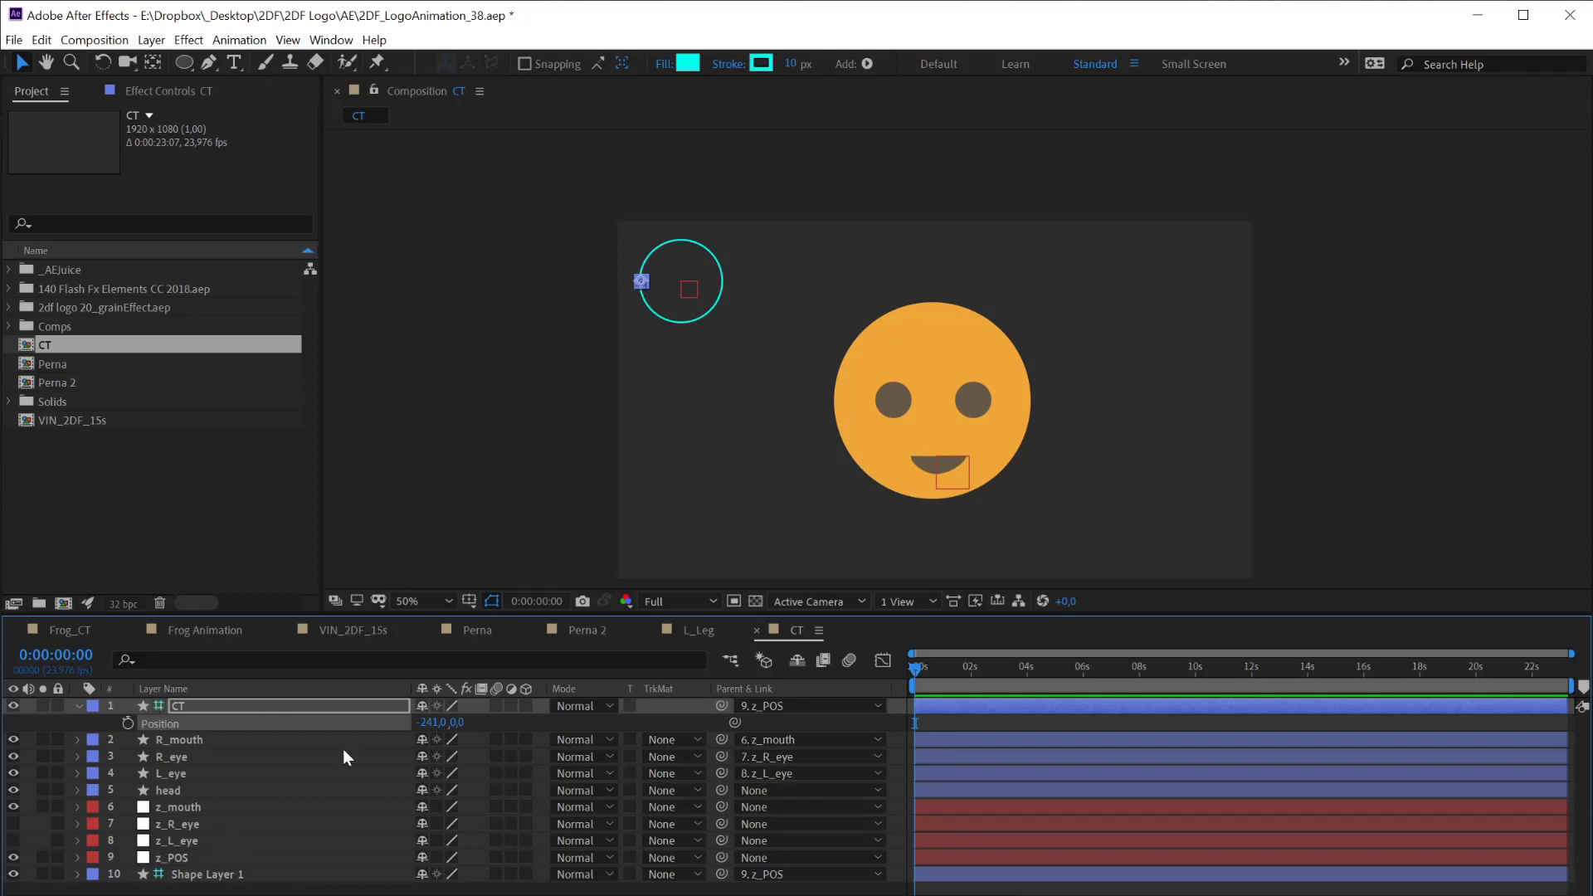
click(431, 722)
text(0)
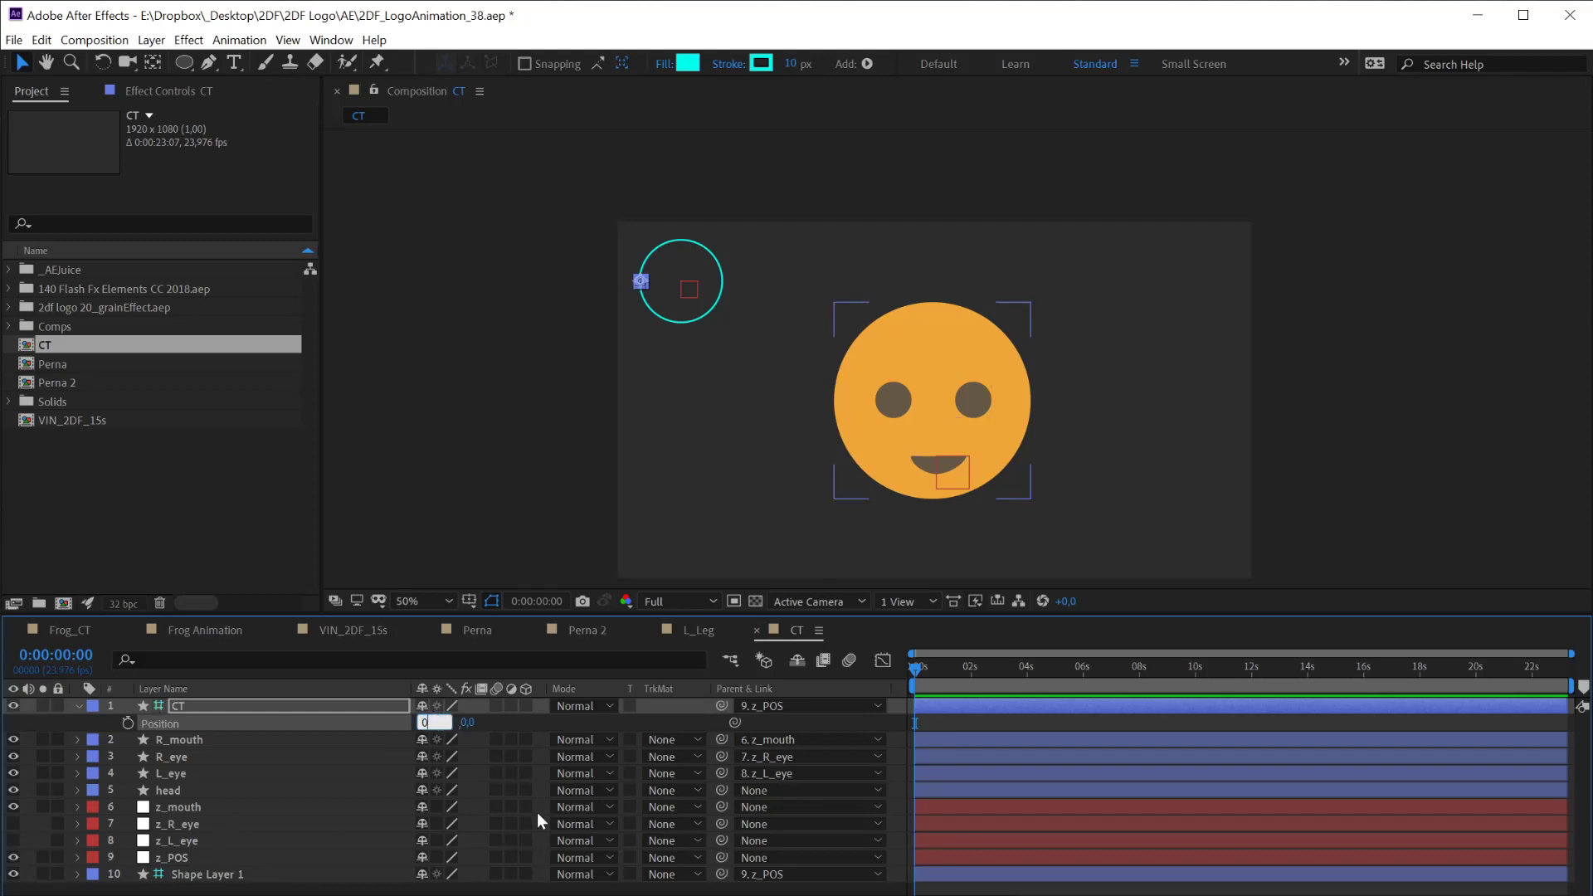
key(Return)
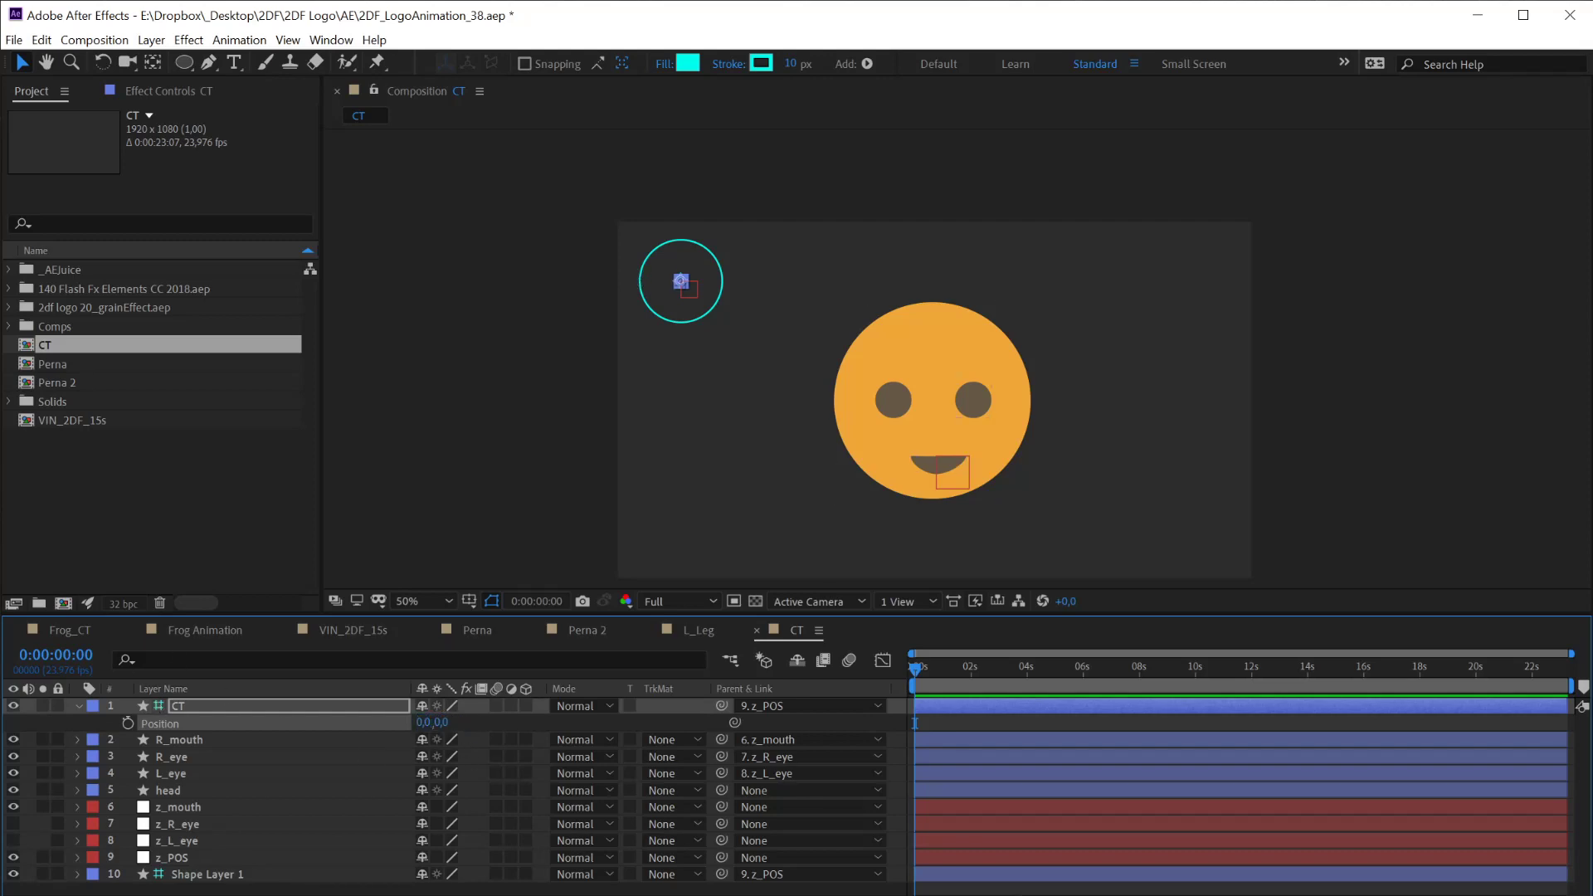
Reveal the position properties of the L_eye and R_eye layers and clear the selection
click(892, 407)
shift+click(975, 401)
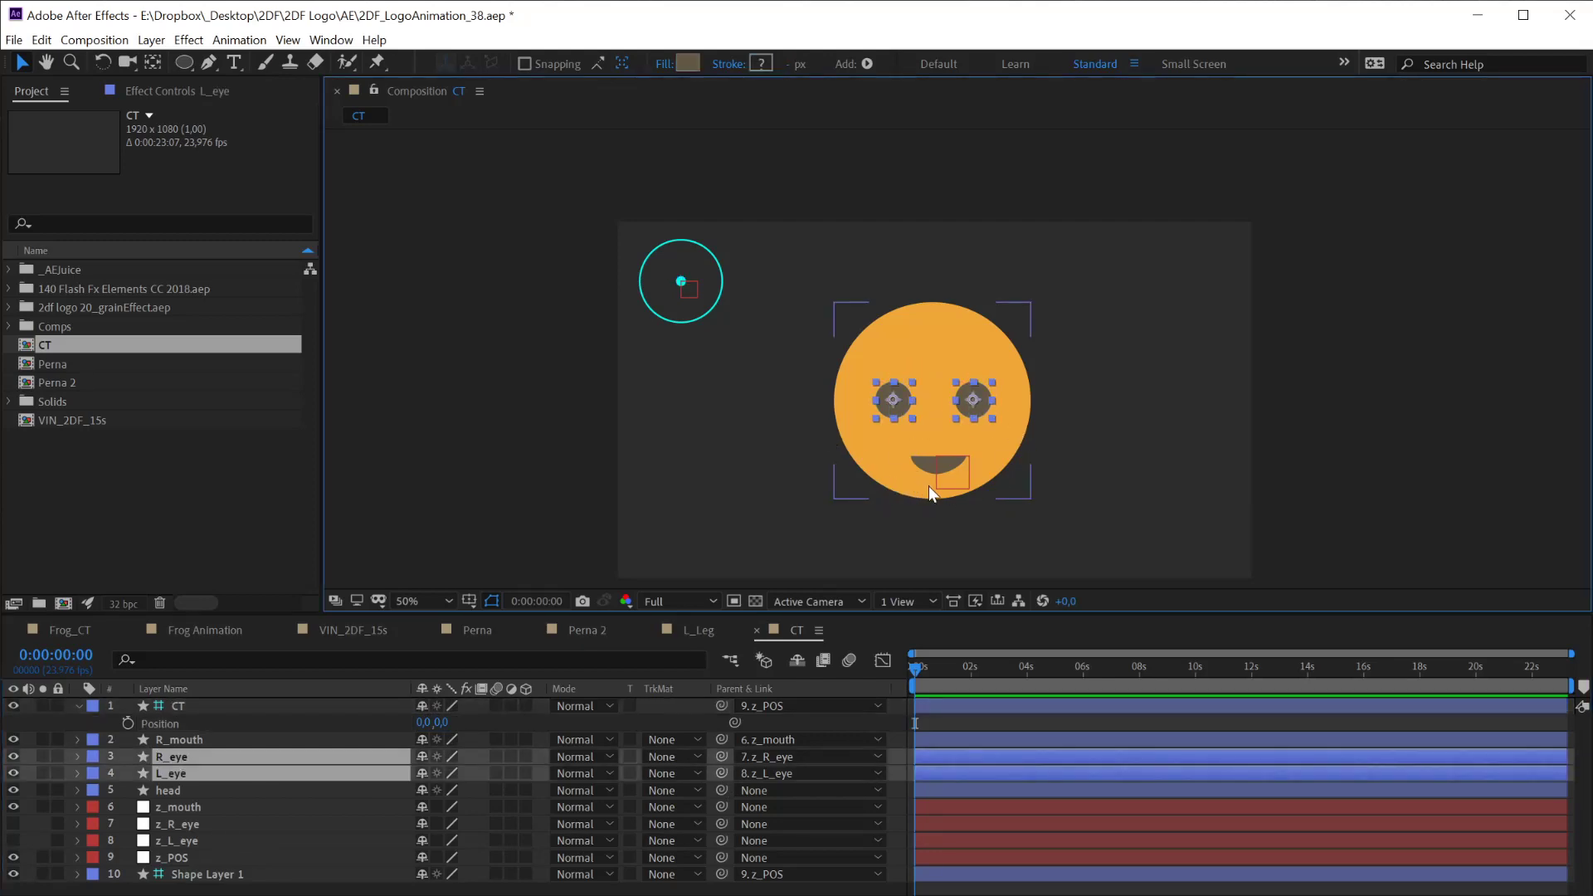
key(p)
click(784, 534)
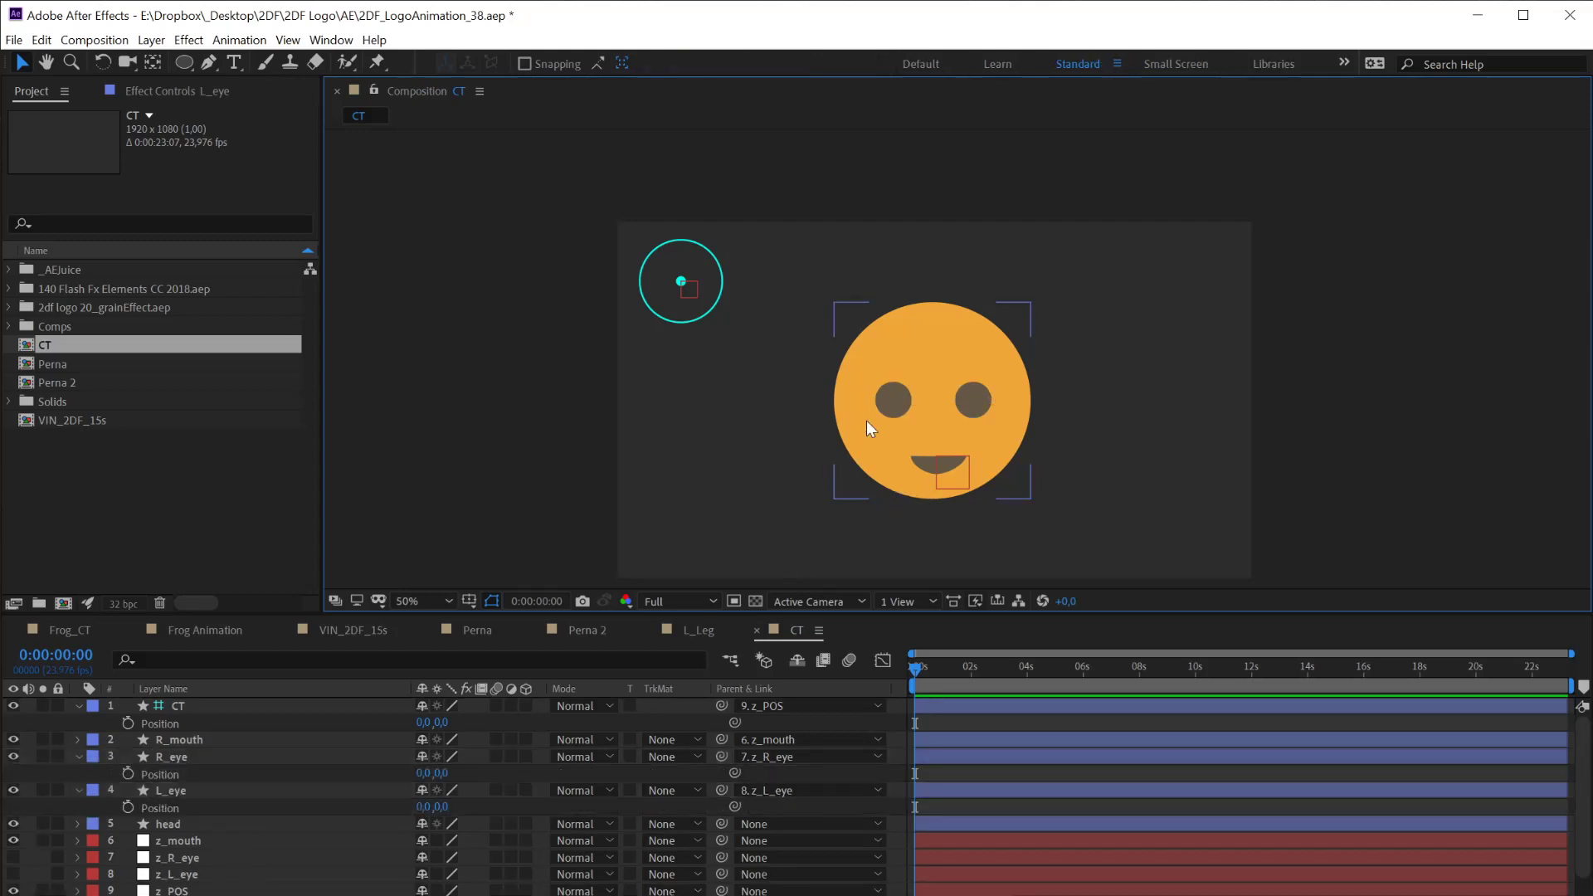
Try moving L_eye about 120 px toward the head's left edge, then undo the move
click(891, 411)
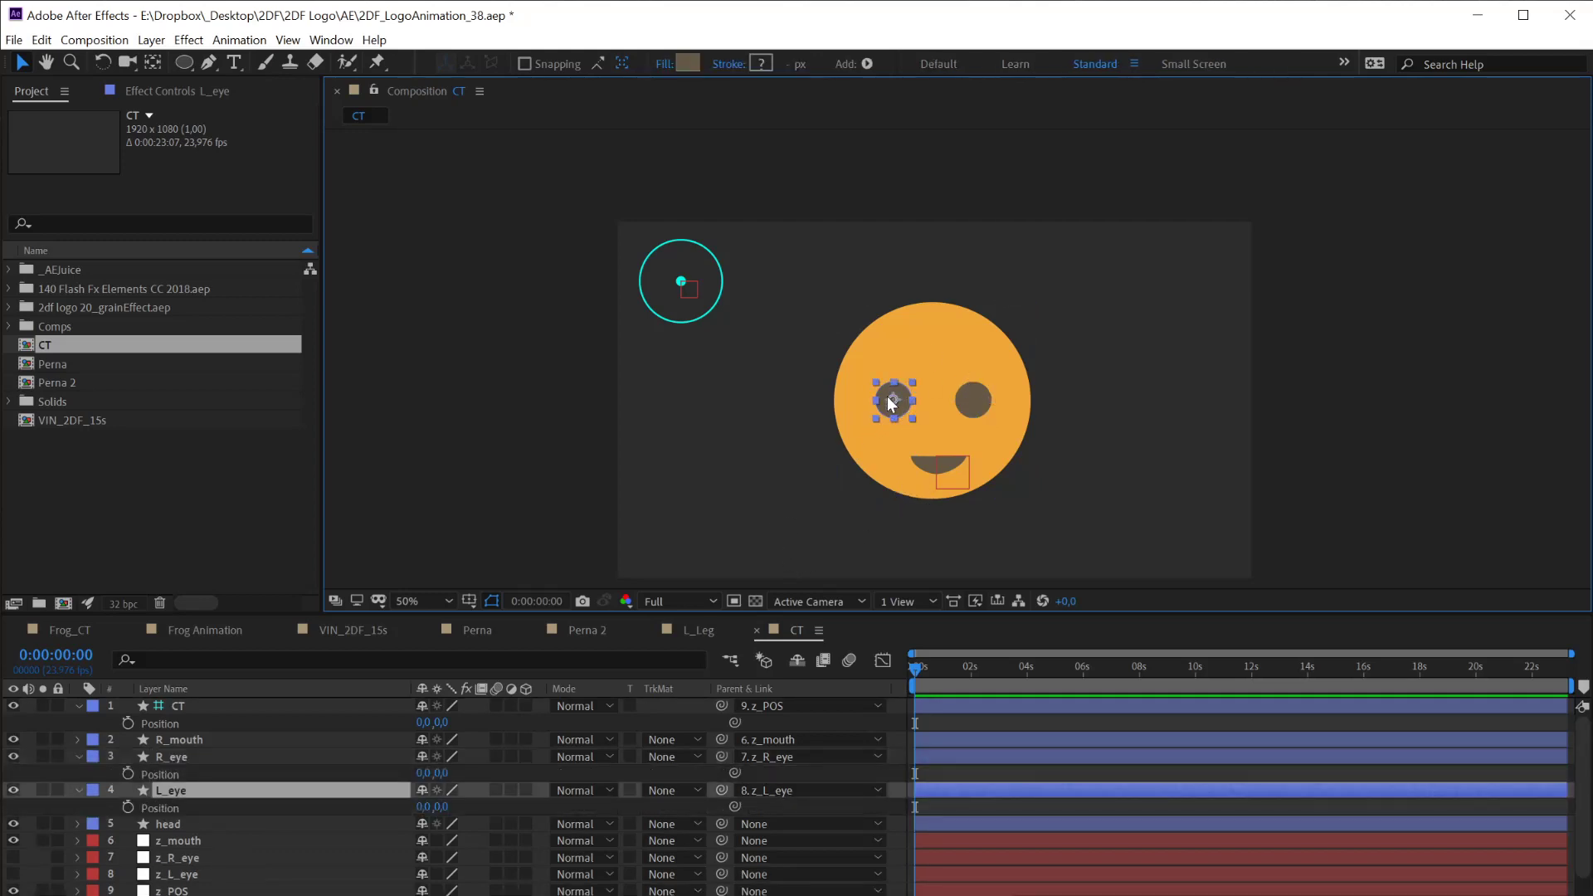
drag(888, 406, 849, 405)
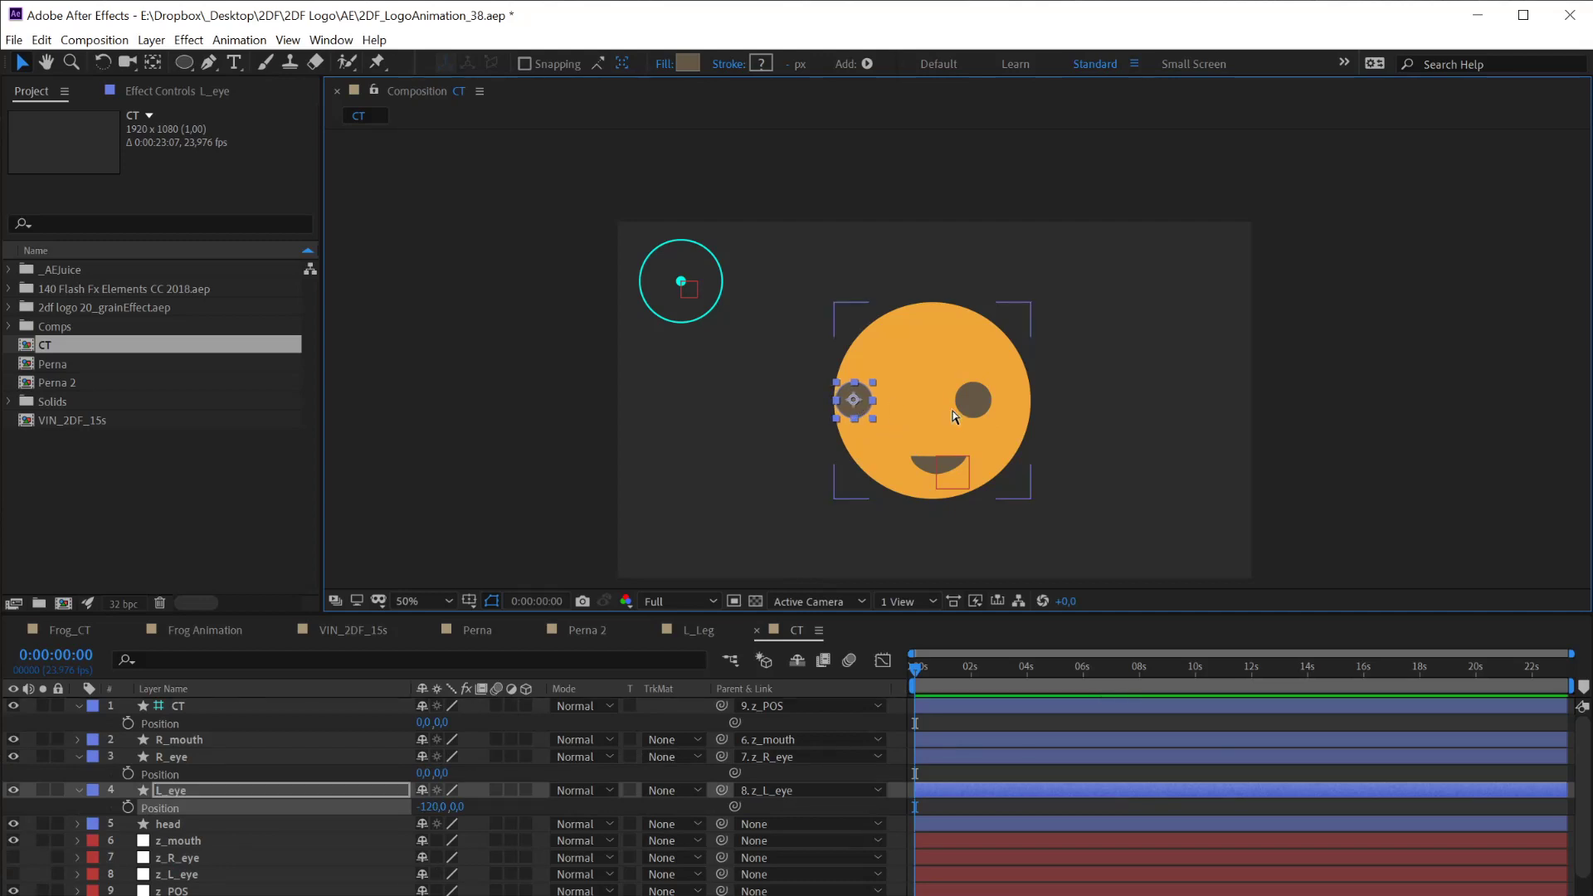
key(ctrl+z)
click(1137, 391)
Test moving both eyes together 80 px to the left, then bring them back to X position 0
click(895, 400)
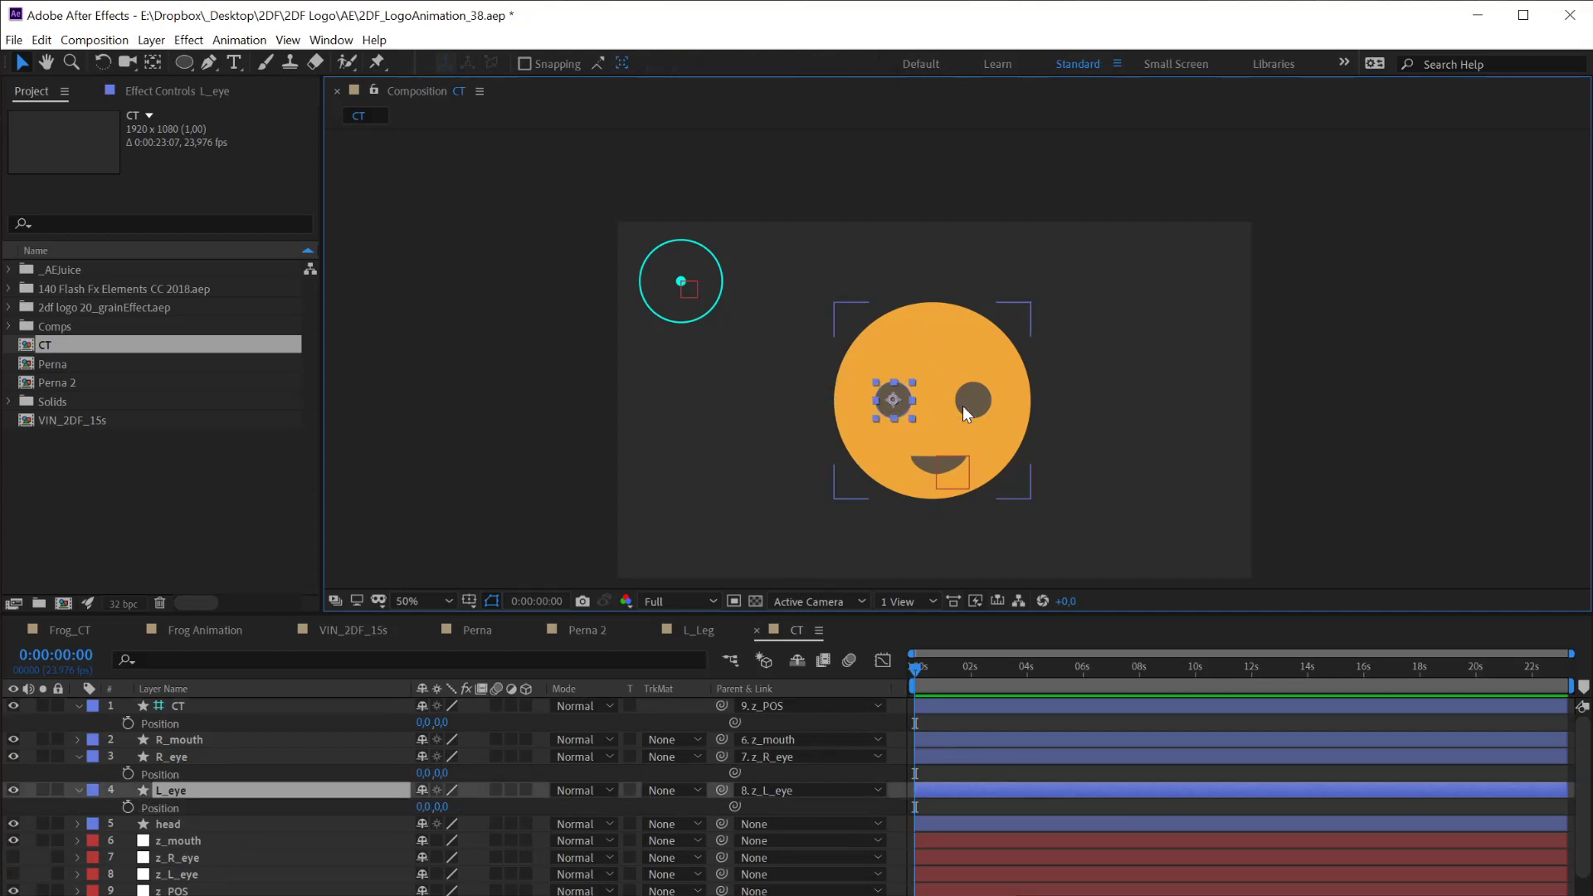
shift+click(973, 401)
key(shift+Left)
key(shift+Left)
key(shift+Left)
key(shift+Left)
key(shift+Left)
key(shift+Left)
key(shift+Left)
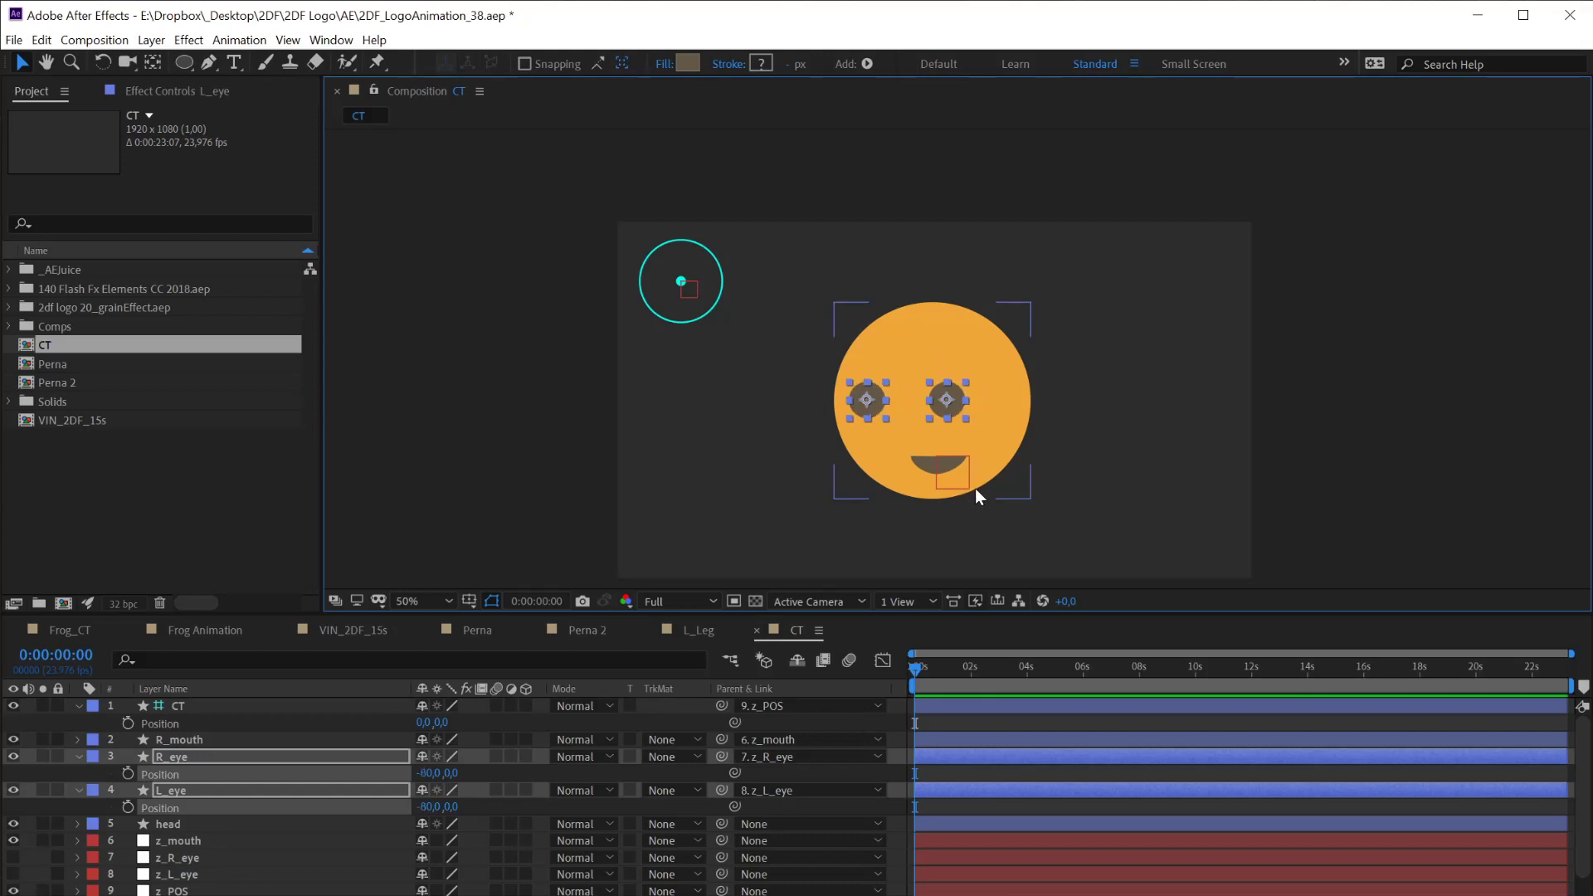
key(shift+Right)
key(shift+Right)
key(shift+Right)
key(shift+Right)
key(shift+Right)
key(shift+Right)
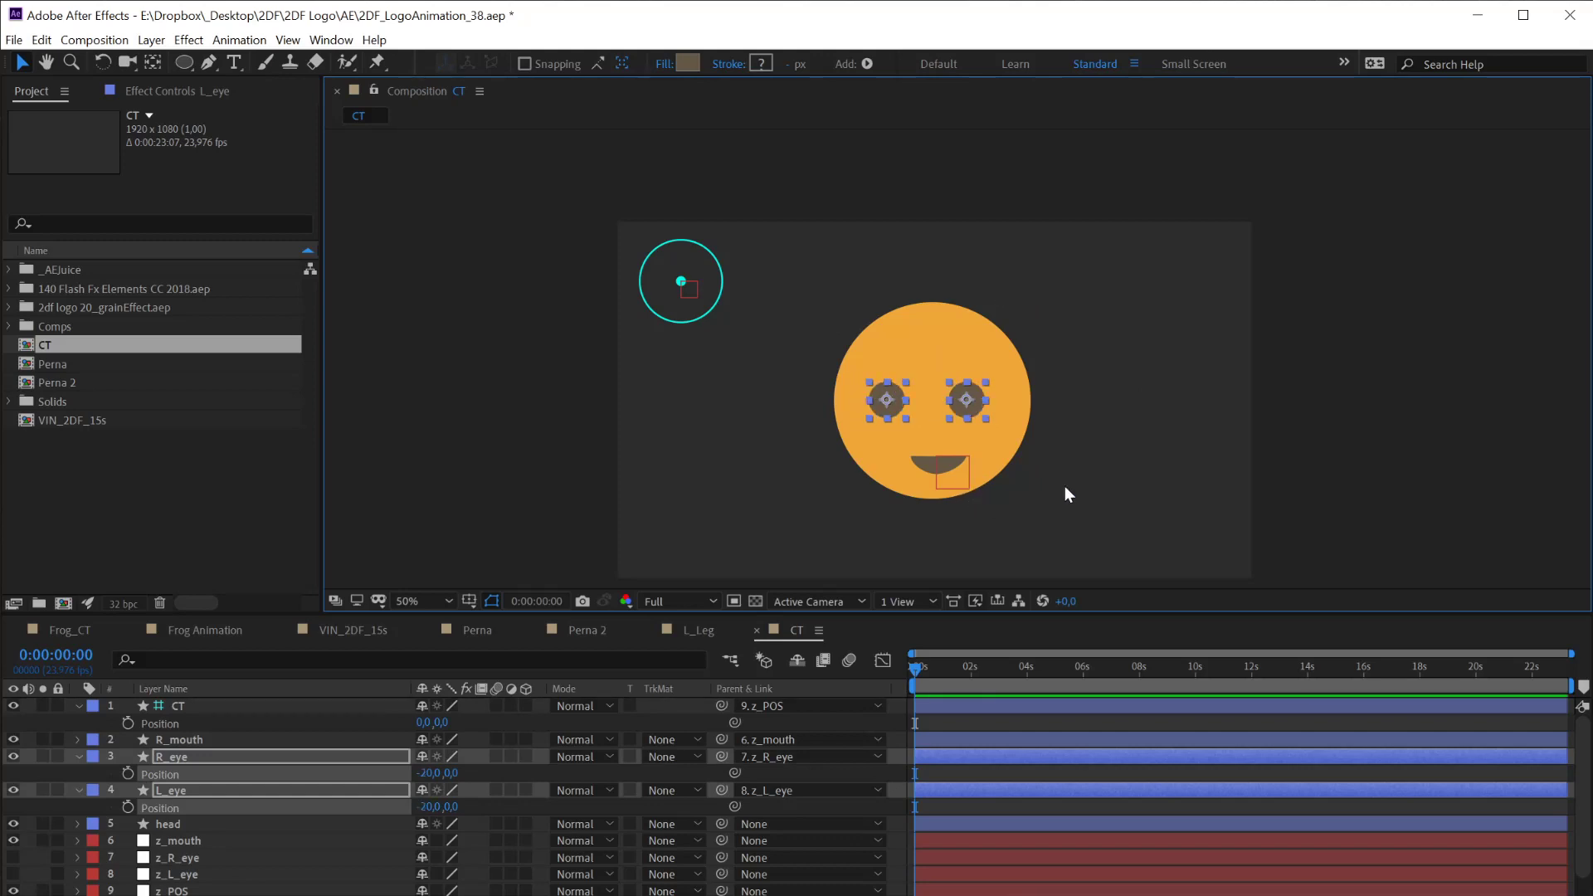
key(shift+Right)
key(shift+Right)
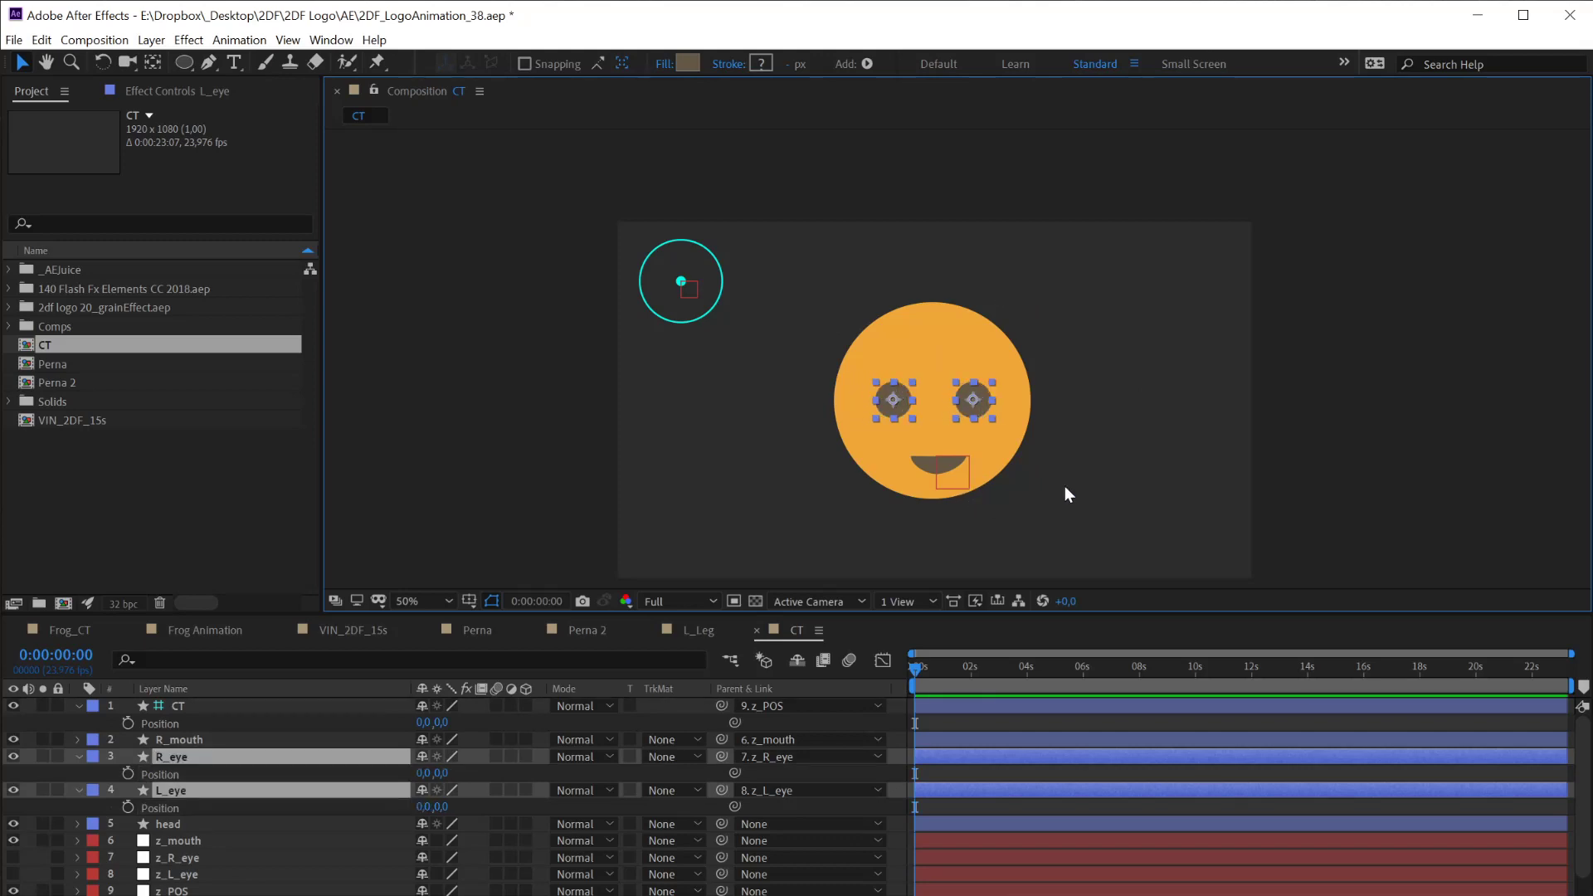
Start position keyframing on the R_mouth, R_eye and L_eye layers at frame 0 with the neutral pose
ctrl+click(161, 824)
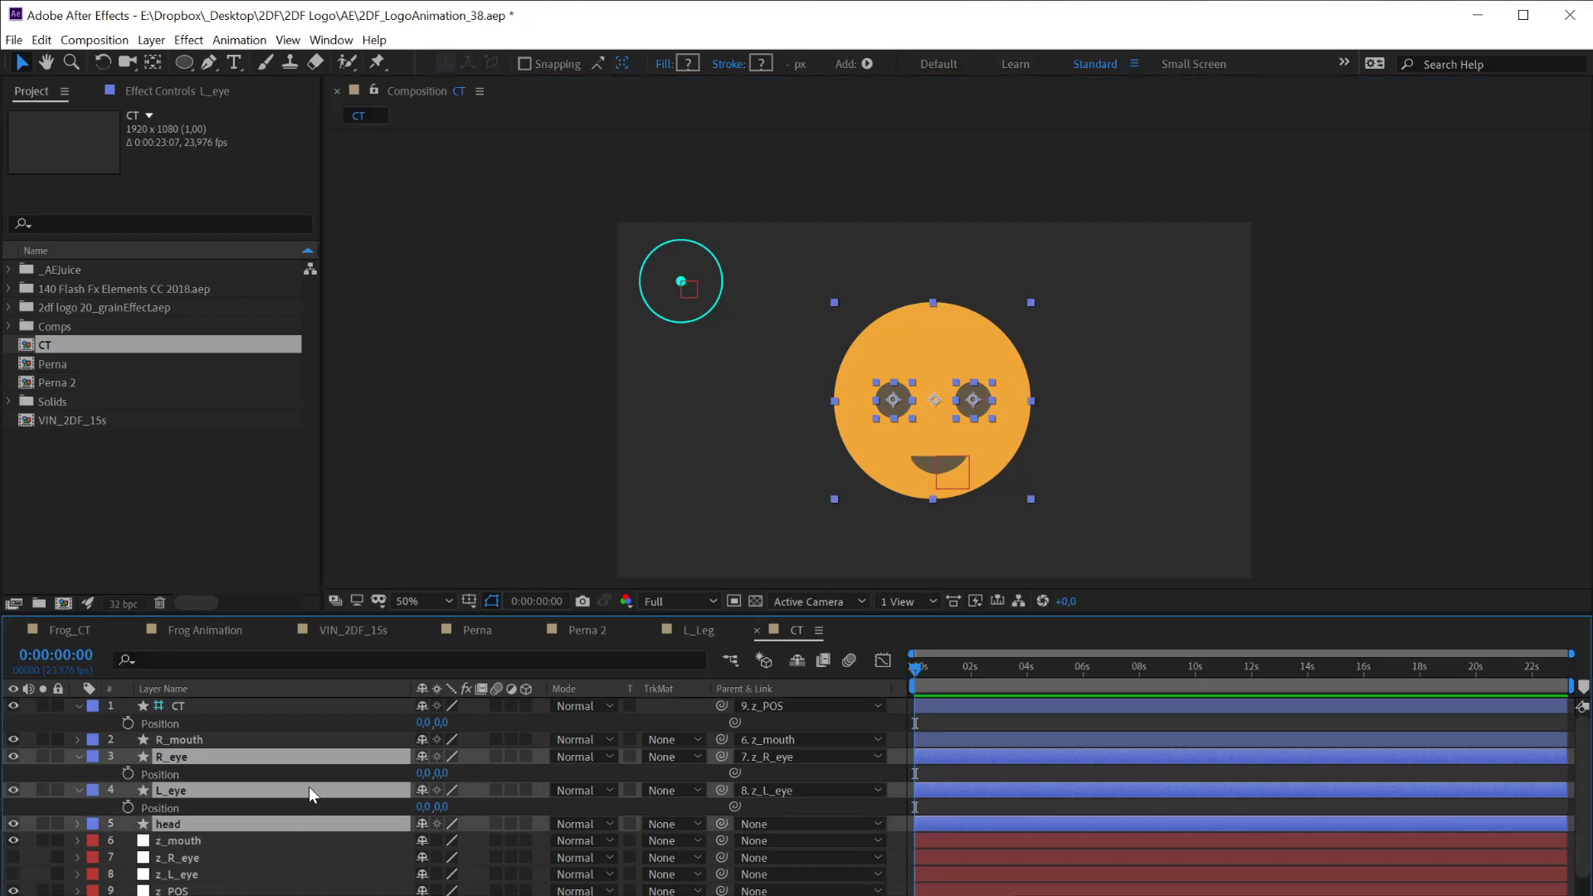
key(p)
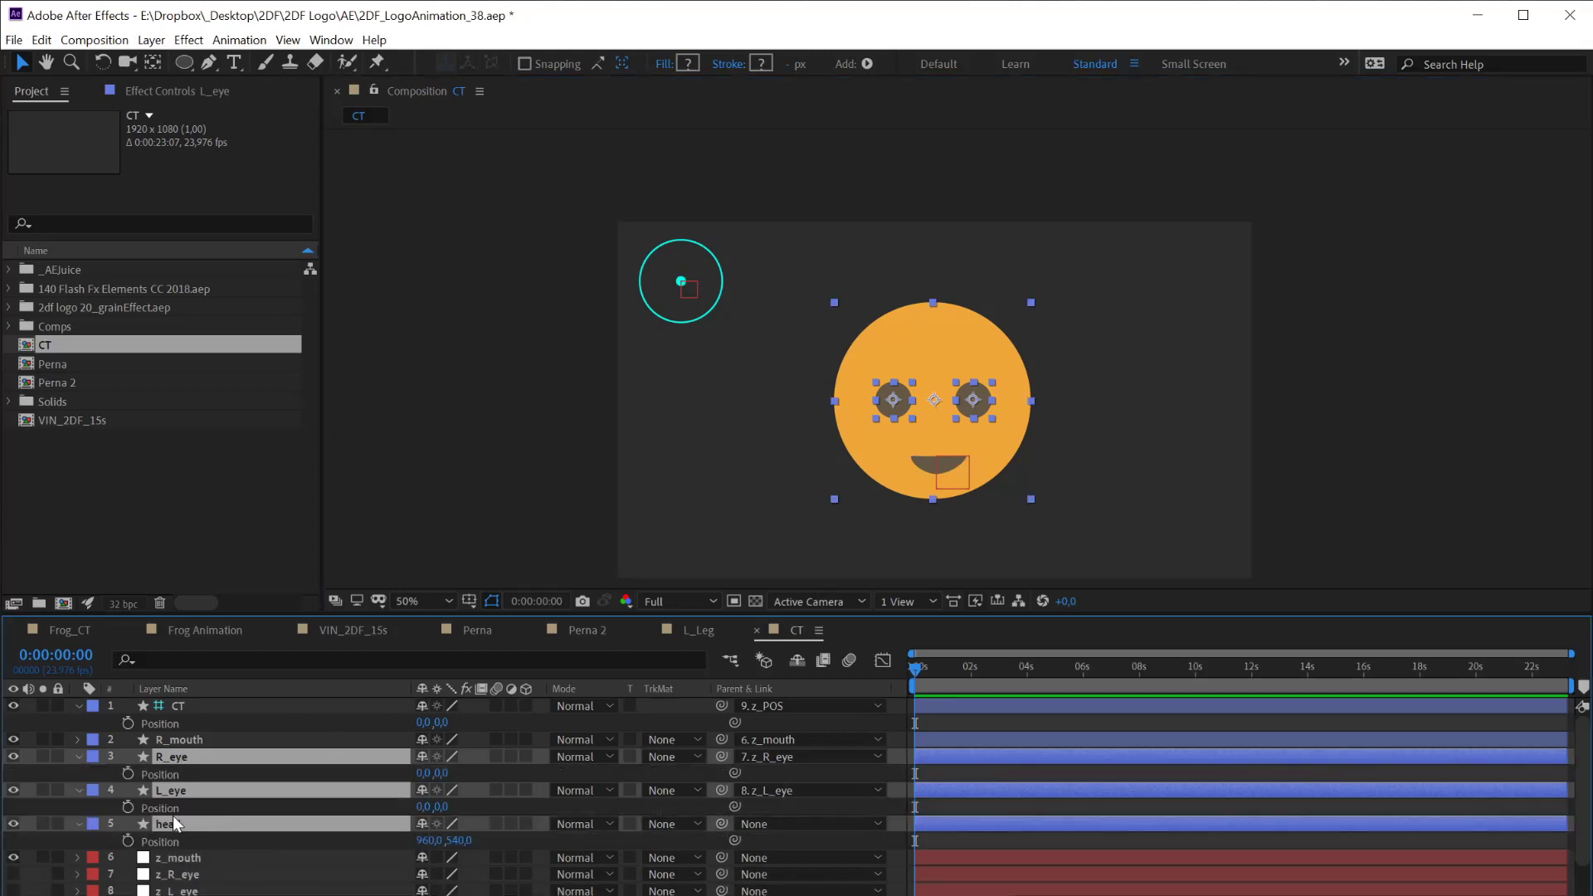
key(p)
click(181, 739)
shift+click(178, 770)
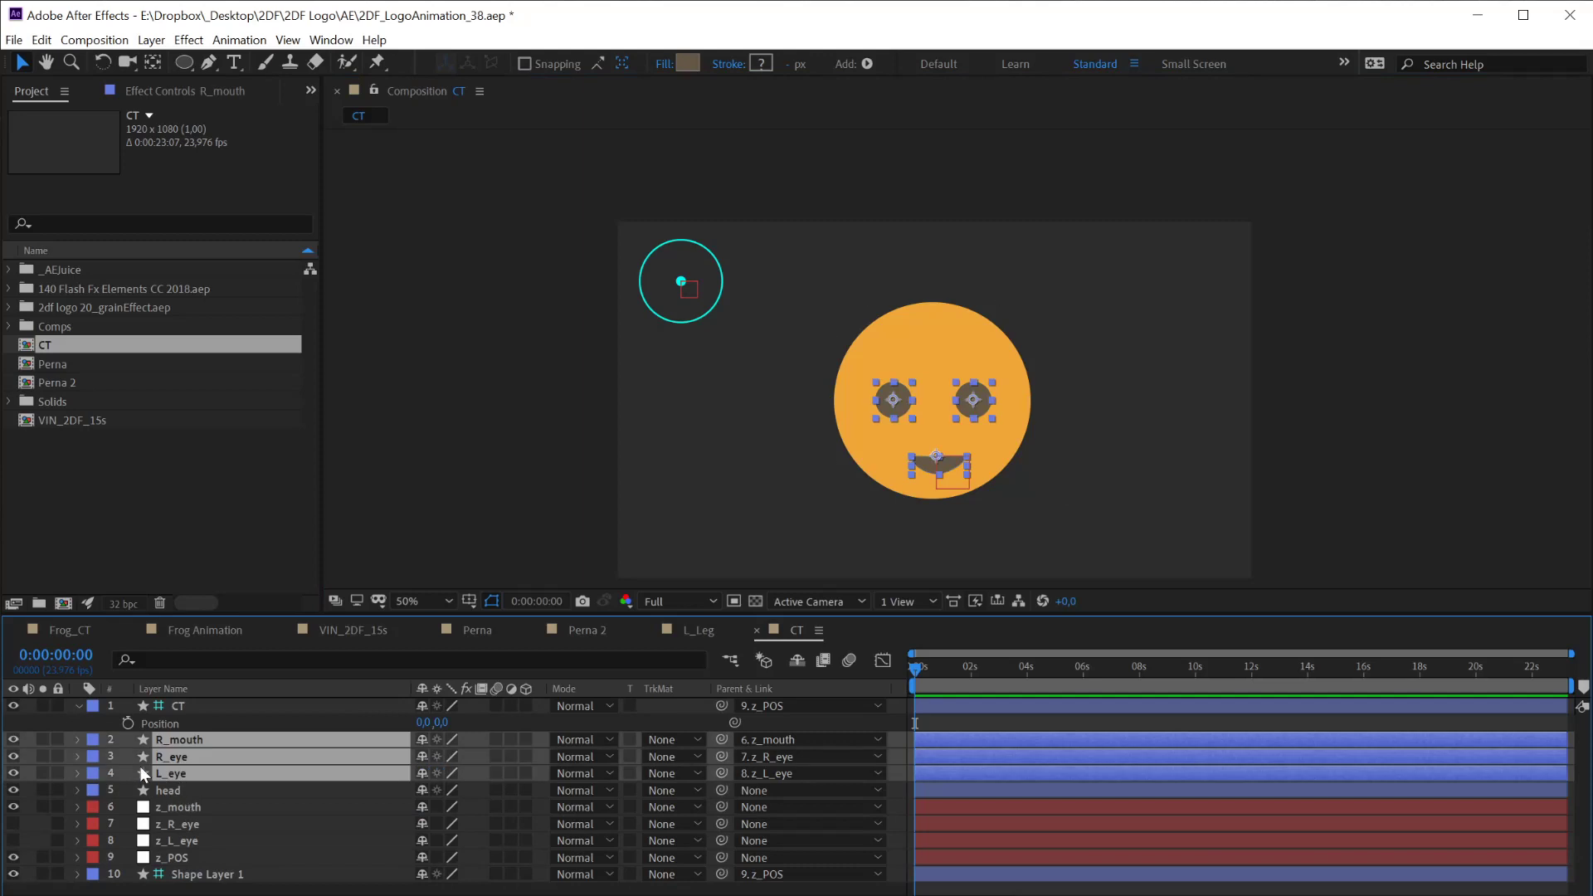
key(p)
click(127, 756)
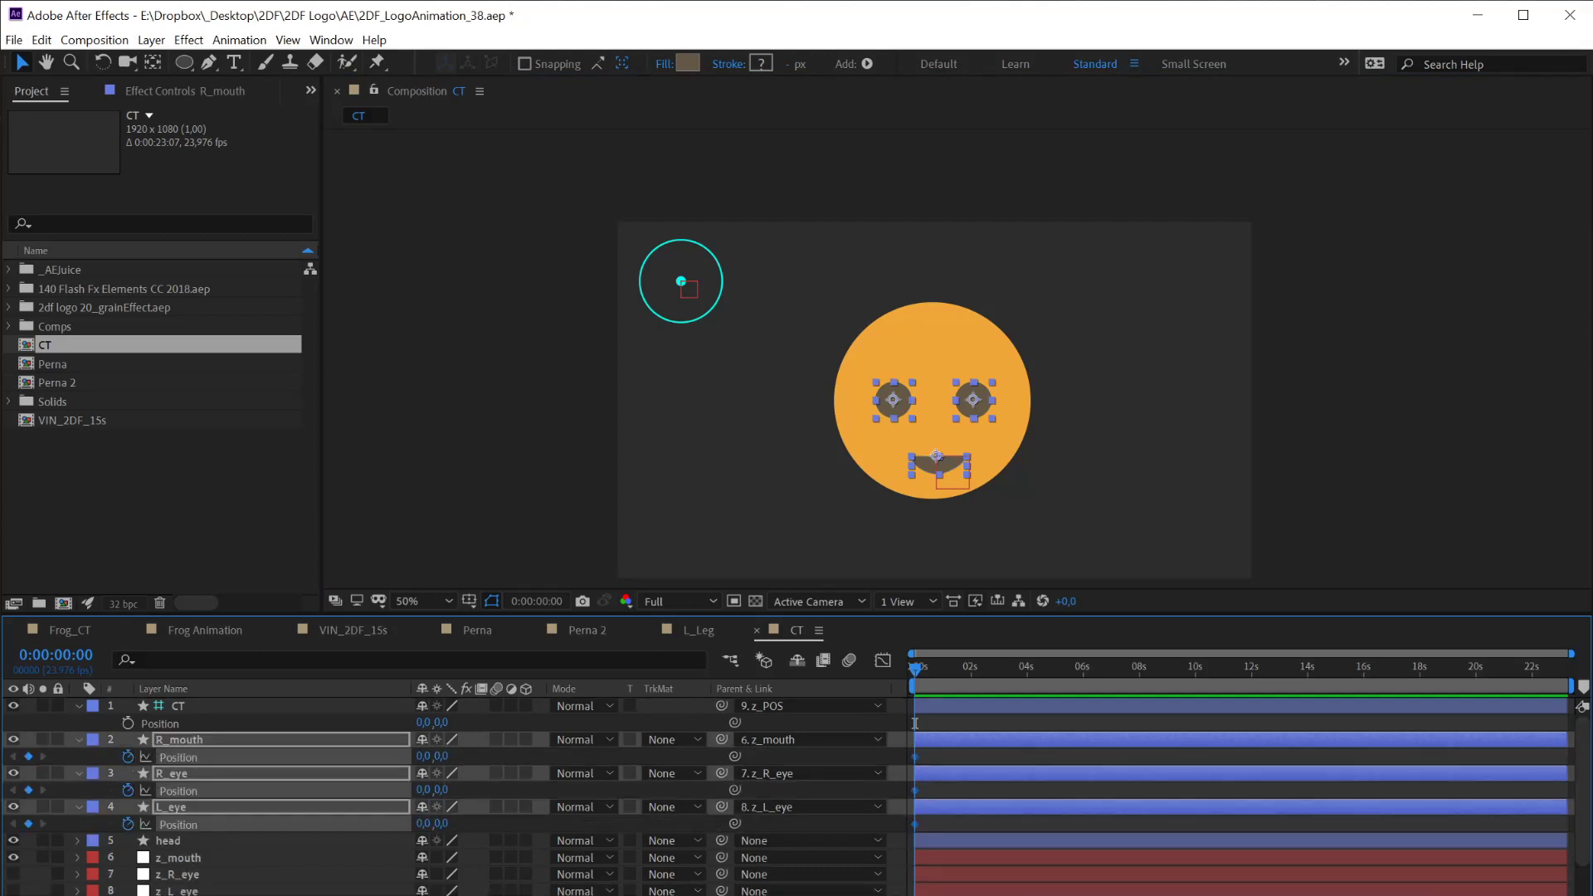
At frame 1, pose the face looking left with X positions L_eye -80, R_eye -164 and R_mouth -114
key(Page_Down)
key(equal)
key(equal)
key(equal)
key(equal)
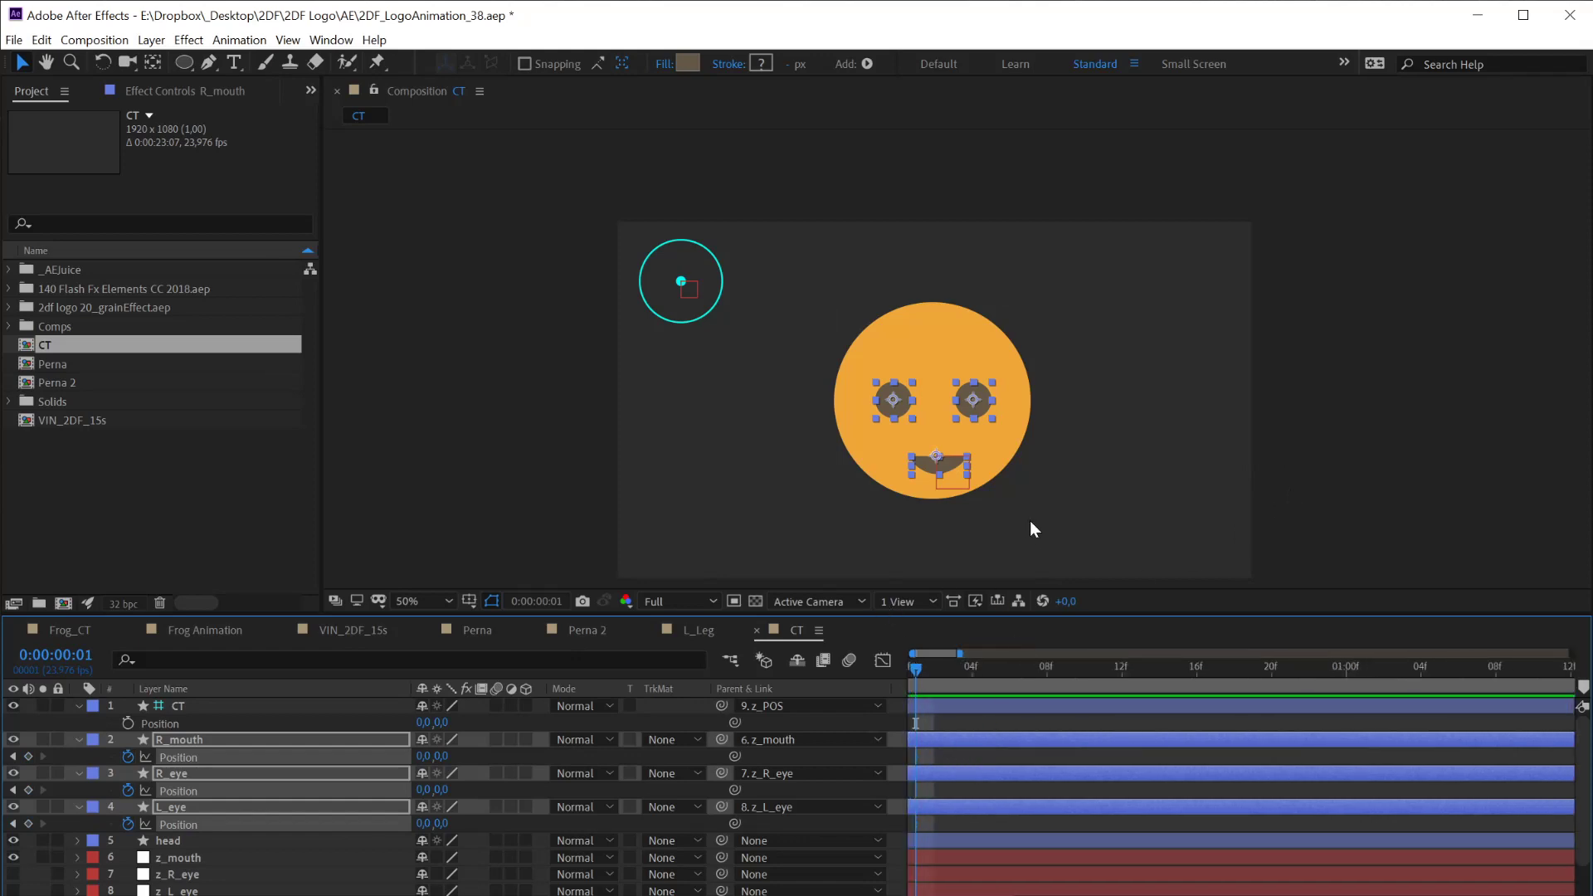
key(space)
drag(1068, 775, 1088, 757)
click(1307, 495)
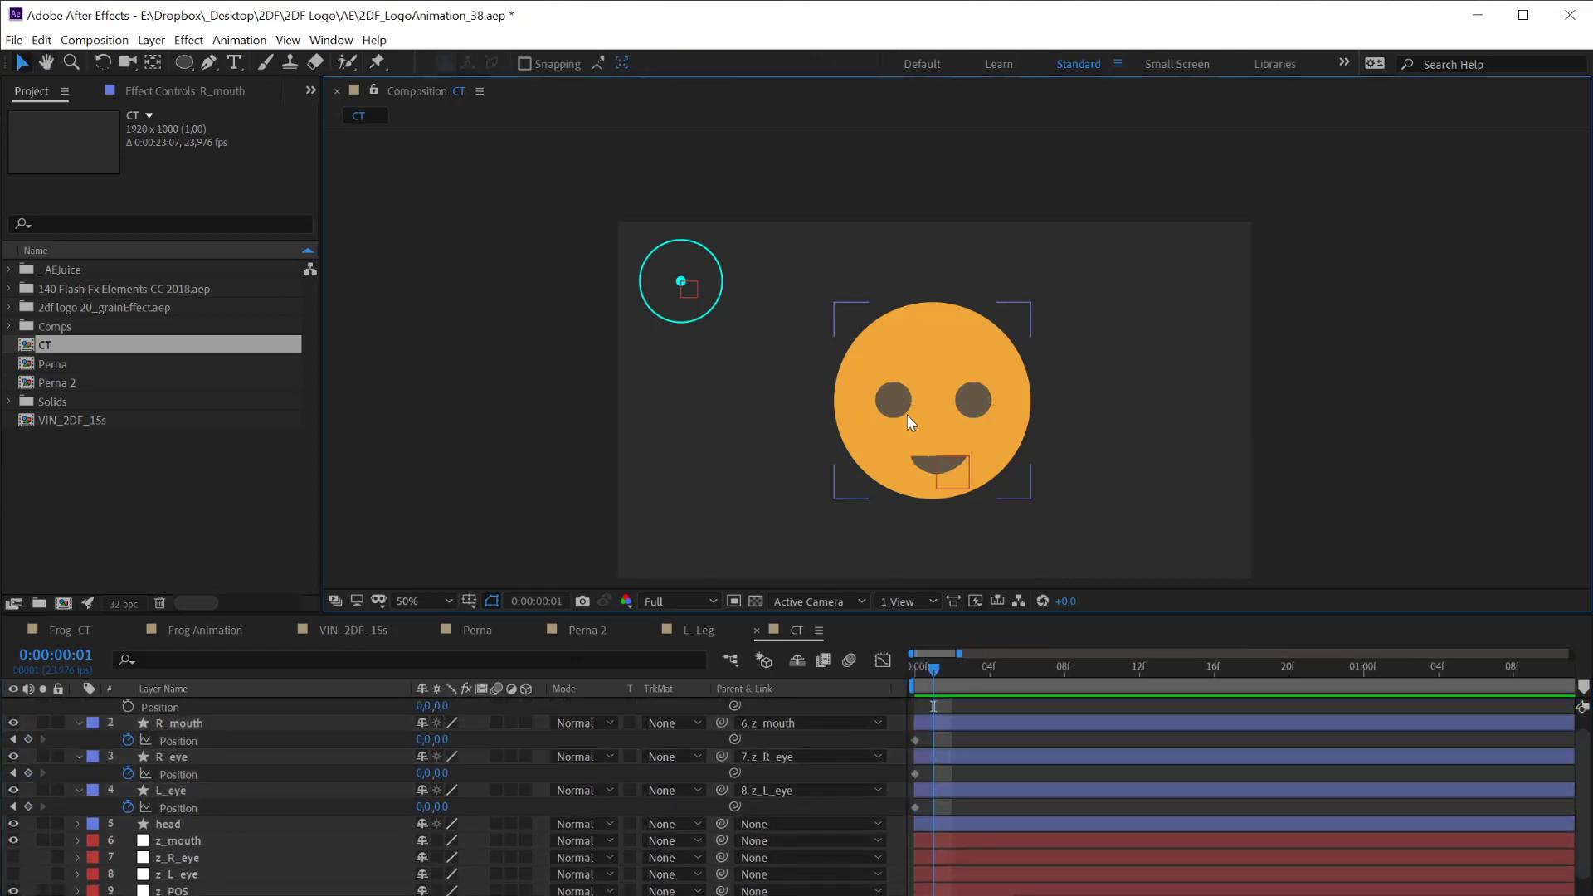
drag(892, 404, 863, 404)
drag(972, 405, 919, 408)
click(929, 463)
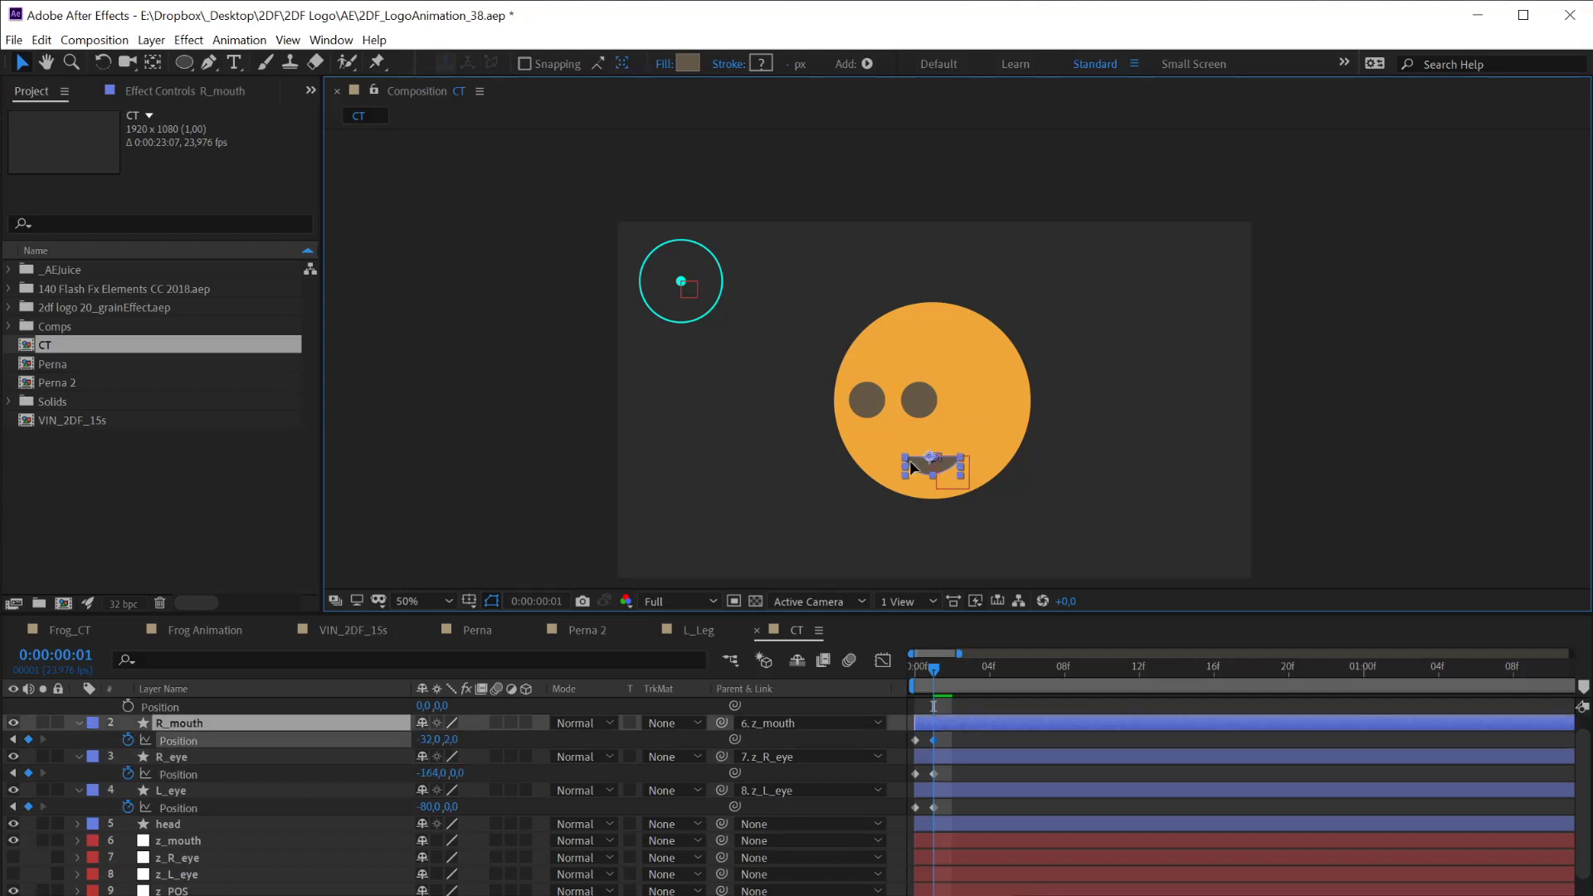
drag(929, 463, 890, 468)
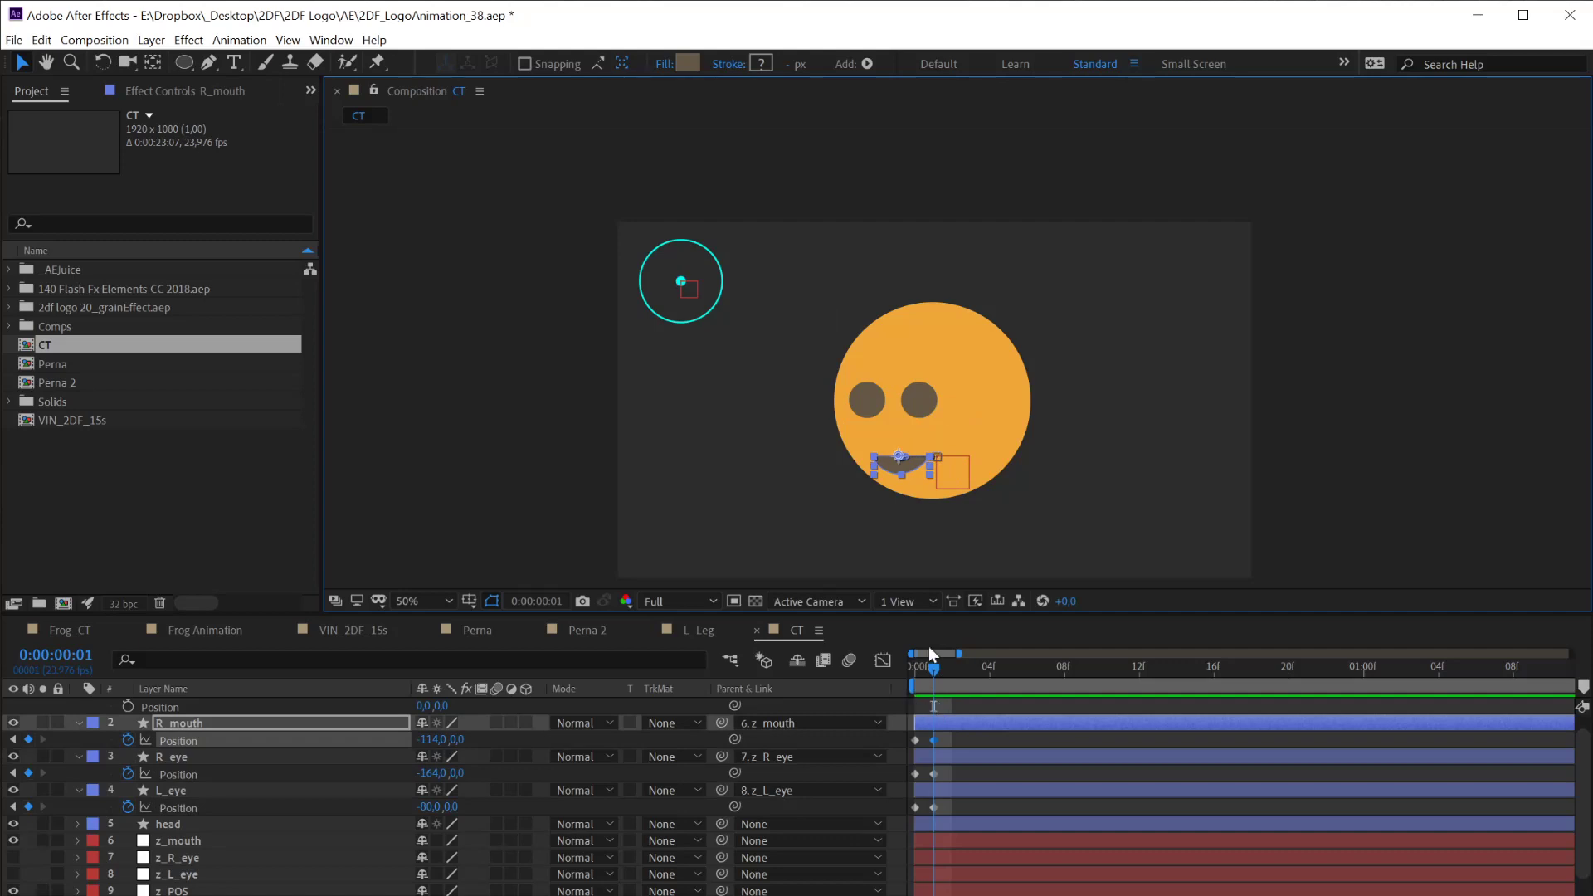
At frame 2, pose the face looking right with X positions R_eye 100, L_eye 206 and R_mouth 124
key(Page_Down)
click(918, 402)
drag(919, 401, 1003, 415)
drag(867, 412, 960, 412)
click(883, 464)
drag(883, 465, 980, 474)
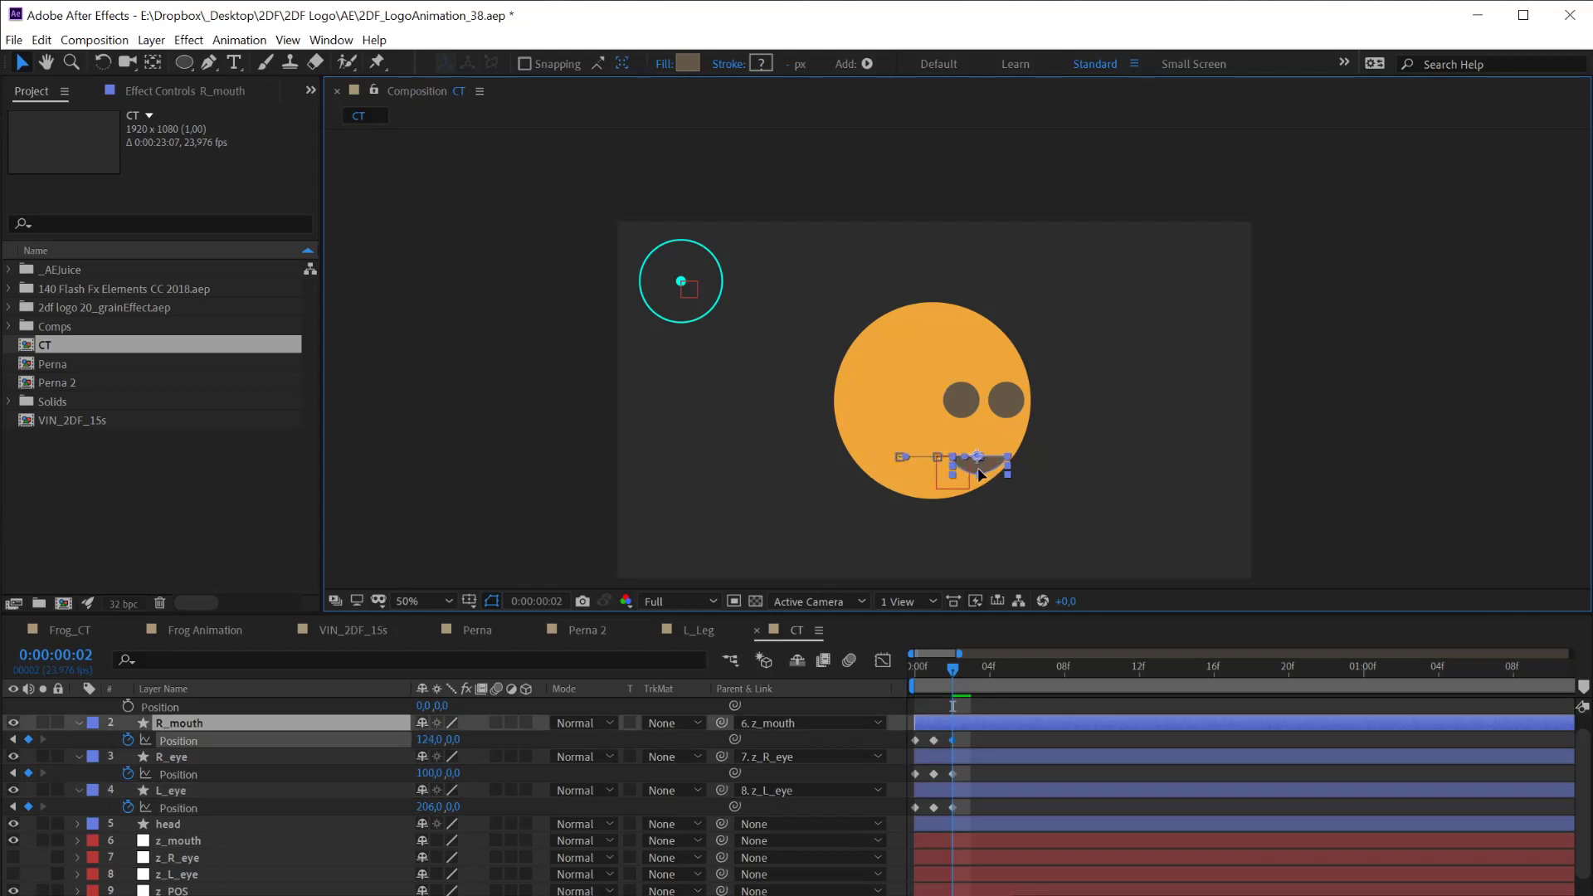
Copy the frame 0 position keyframes of R_mouth, R_eye and L_eye to frame 3
key(Page_Down)
click(1280, 495)
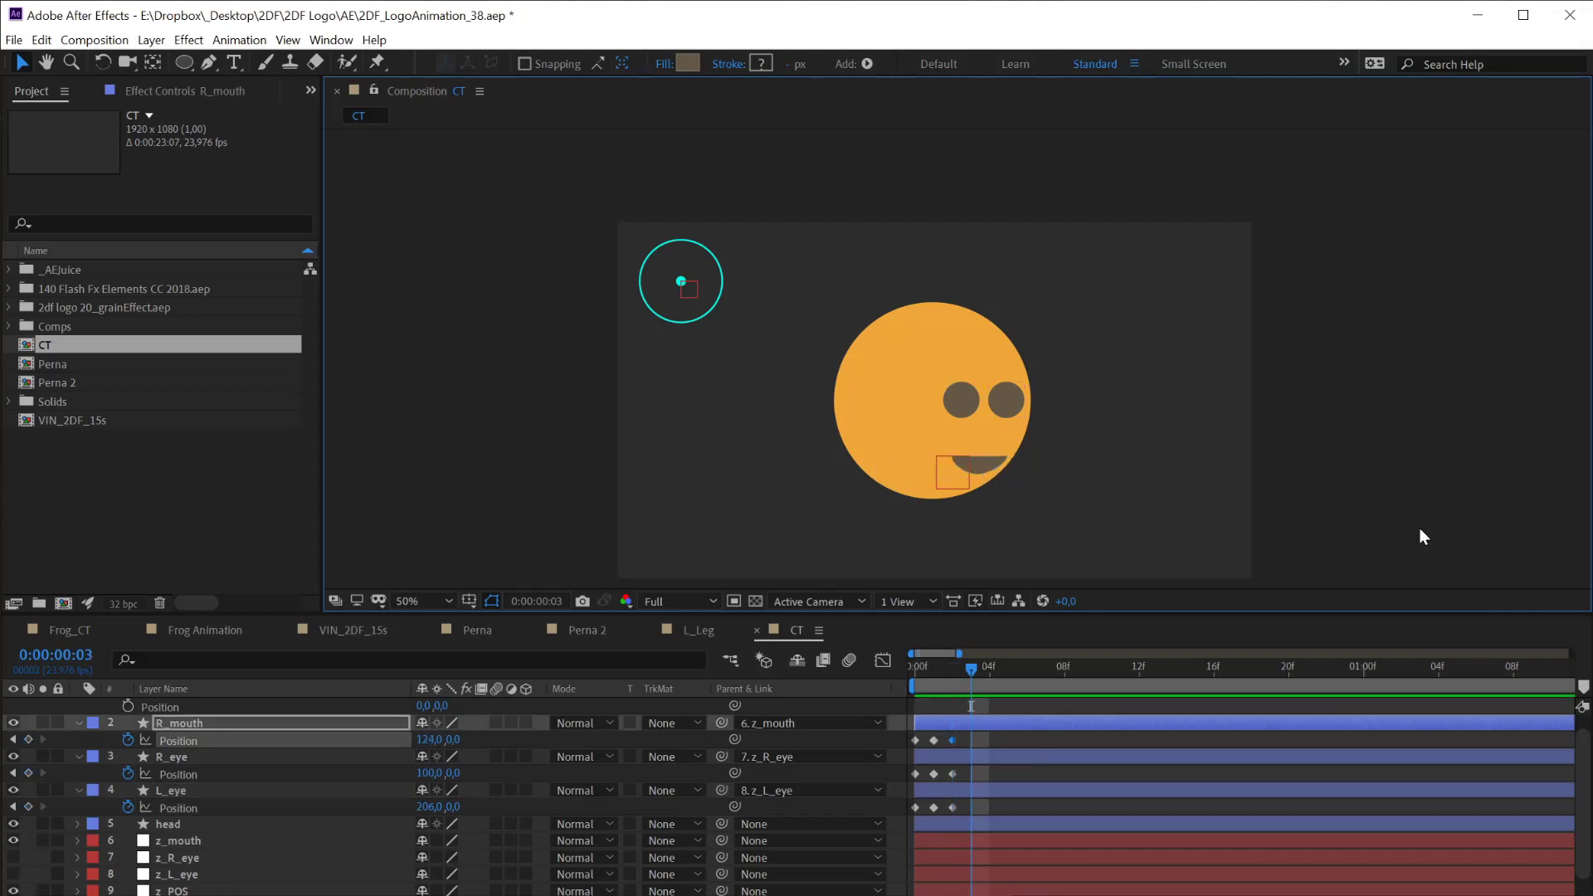
click(915, 740)
key(ctrl+c)
key(ctrl+v)
click(915, 775)
key(ctrl+c)
key(ctrl+v)
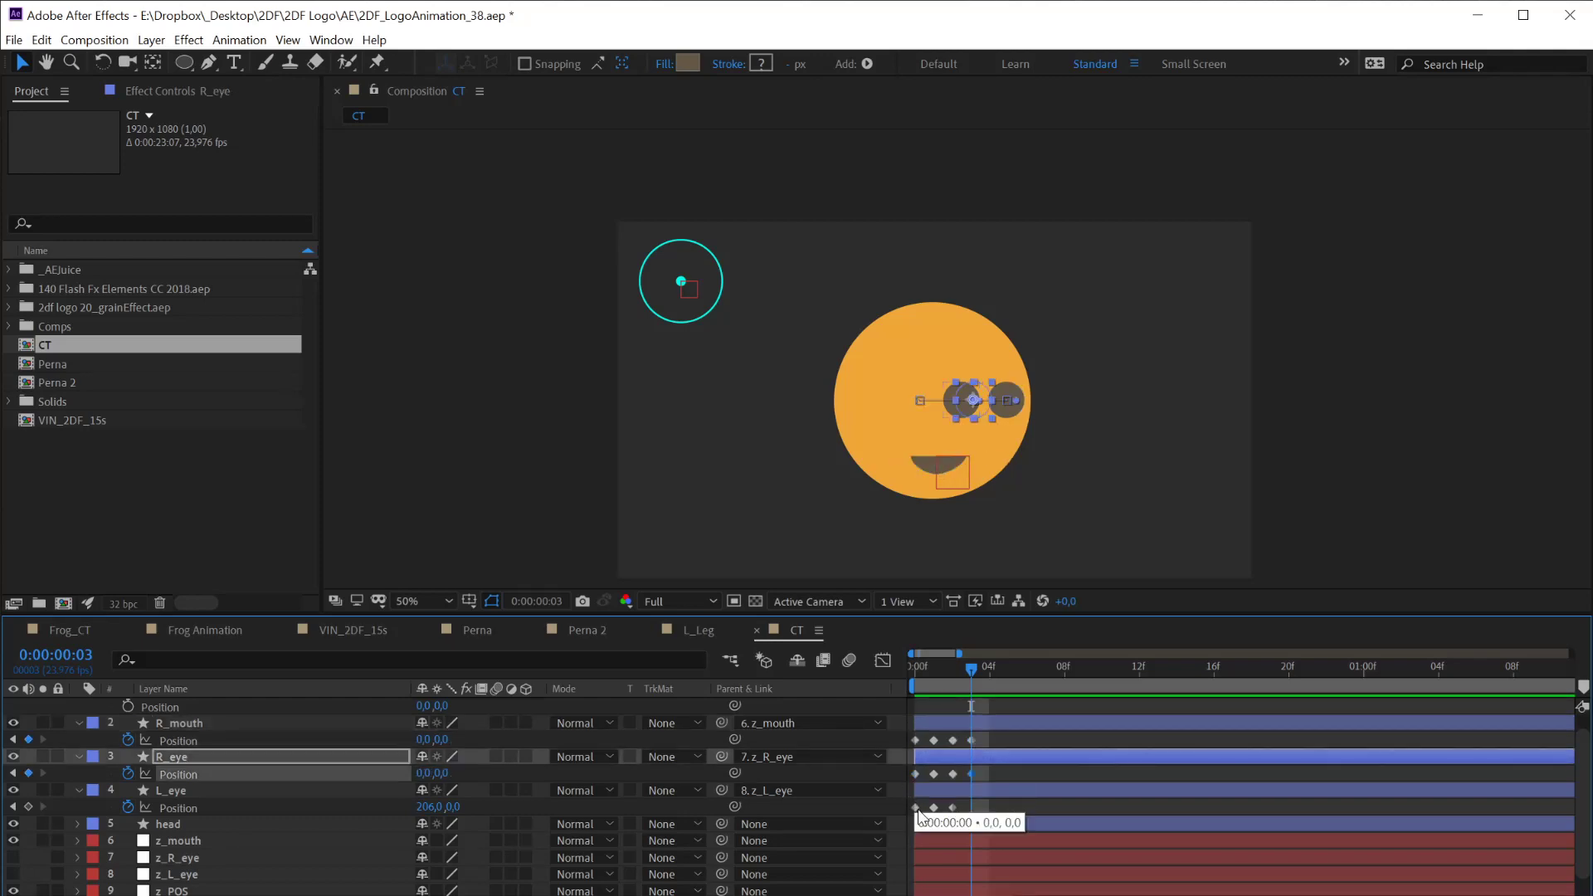
click(915, 807)
key(ctrl+c)
key(ctrl+v)
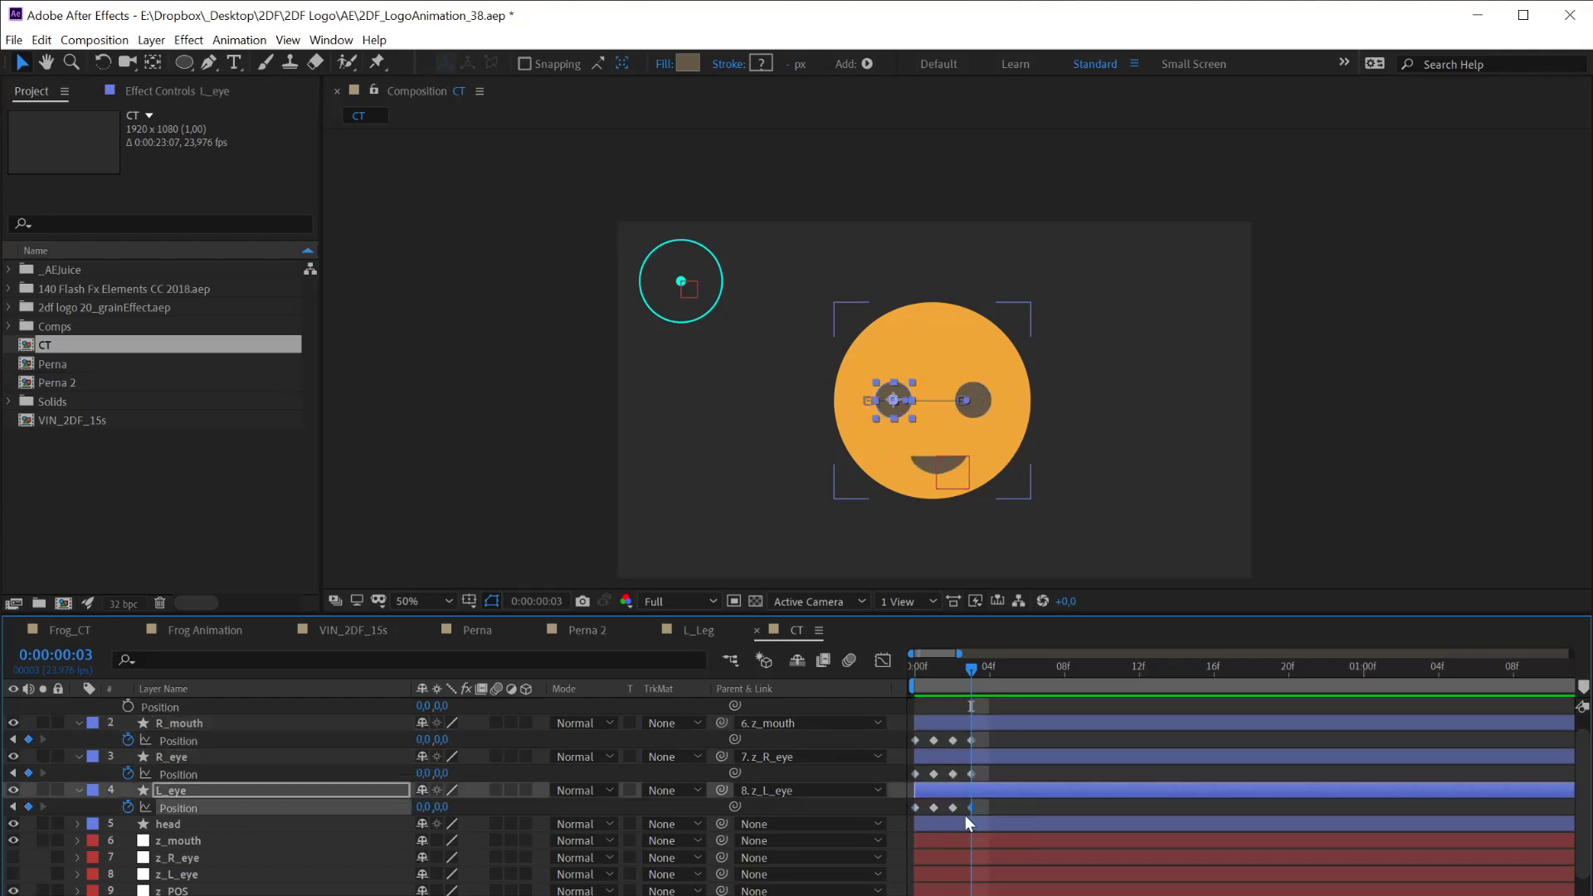
Move both eyes and the mouth up together to Y position -100 at frame 3
key(space)
drag(955, 743, 960, 774)
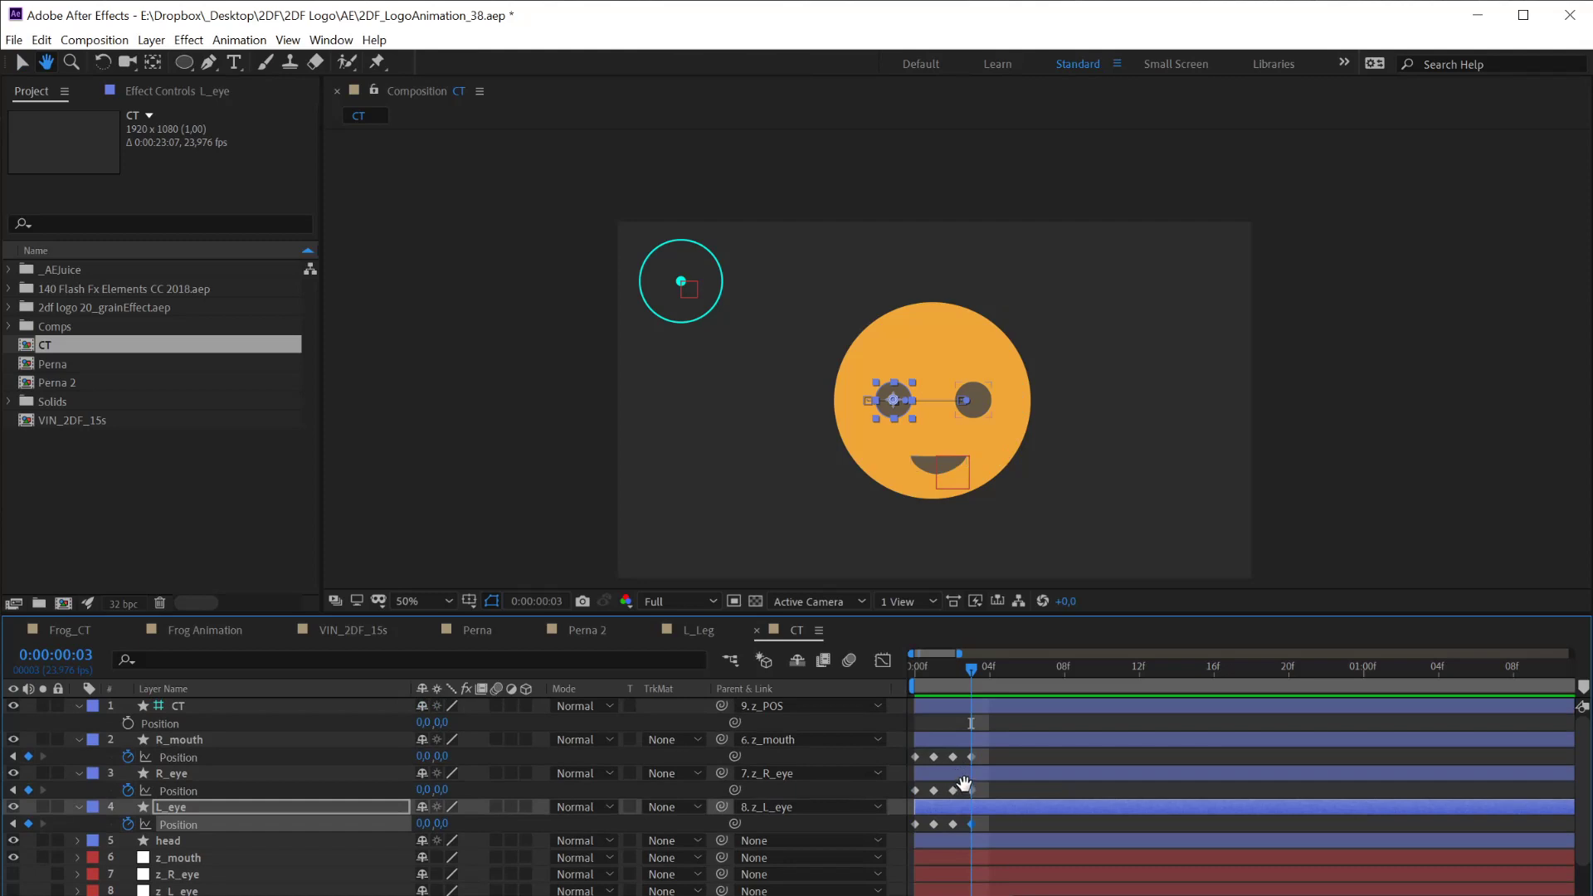
click(974, 410)
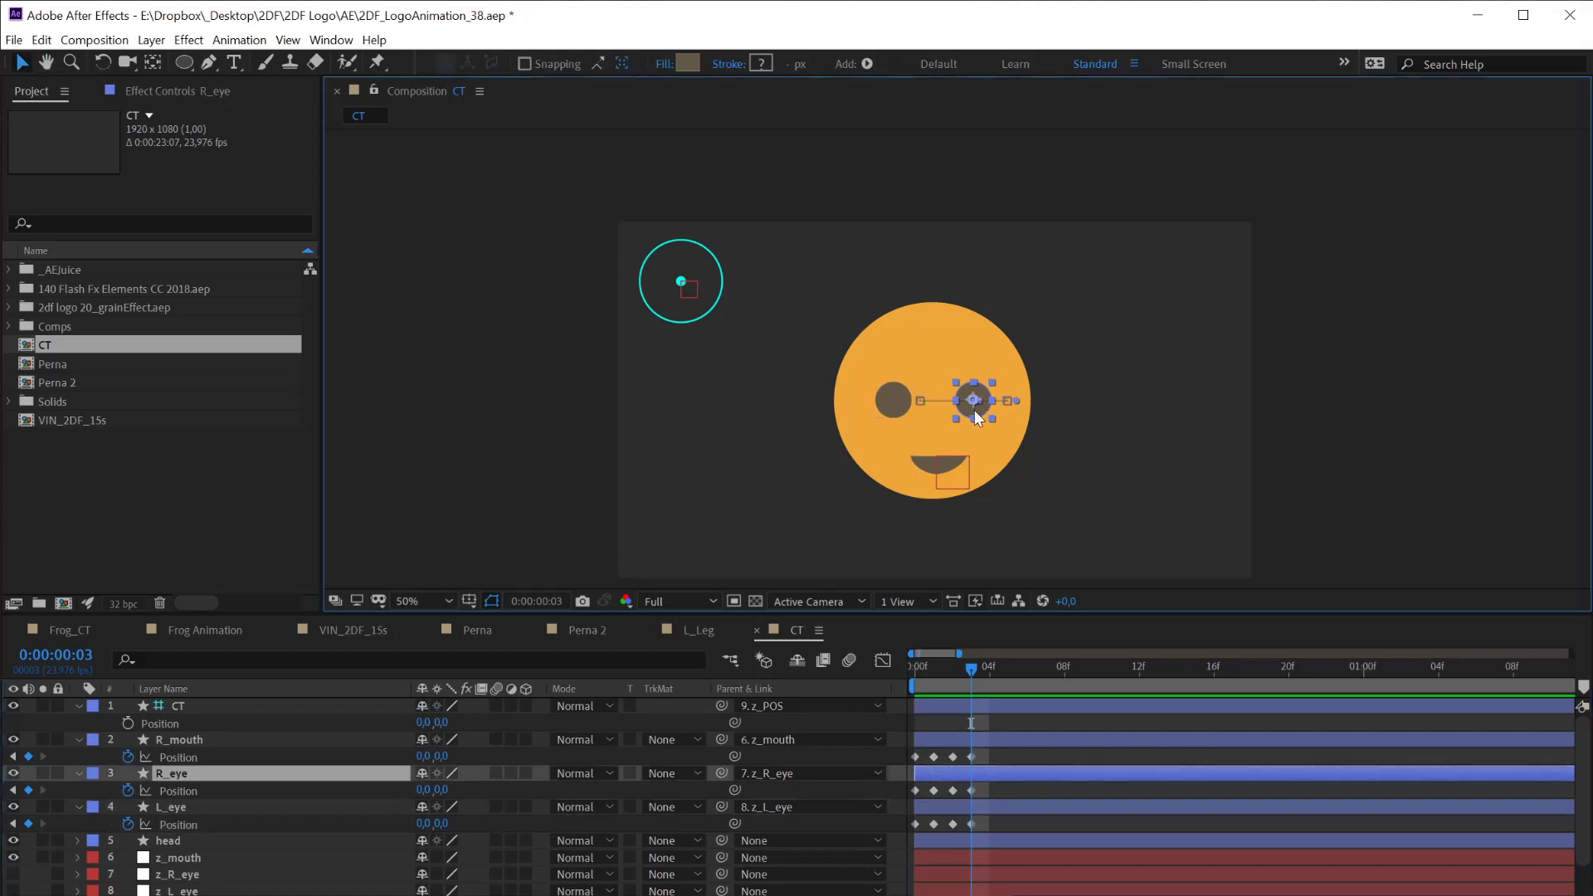
shift+click(900, 399)
shift+click(928, 461)
key(shift+Up)
key(shift+Up)
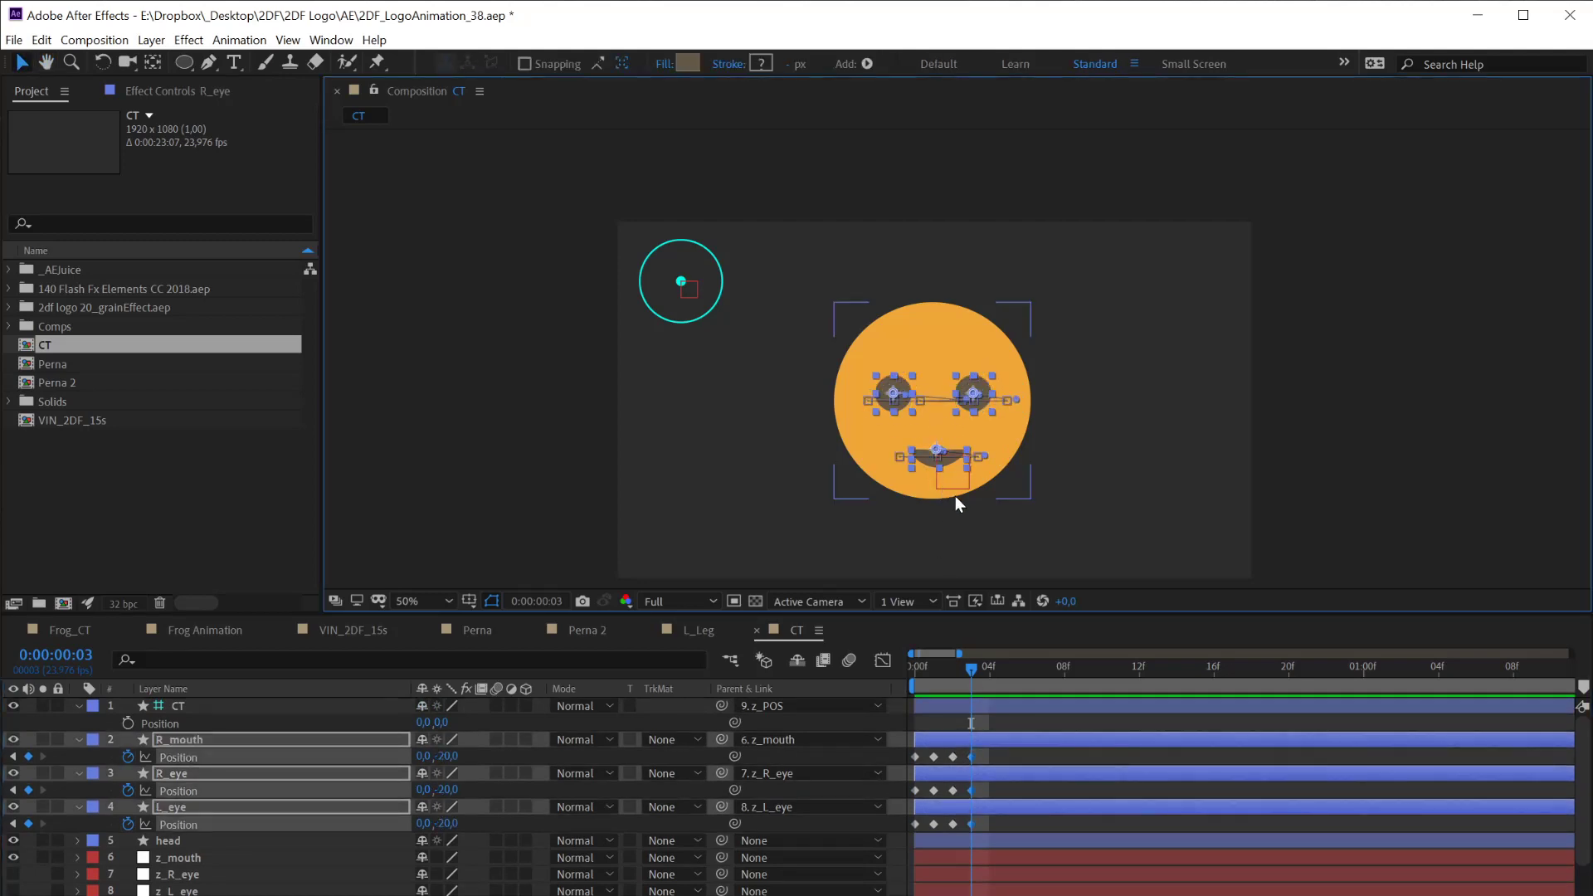
key(shift+Up)
key(shift+Up)
key(shift+Up)
key(shift+Up)
key(shift+Up)
key(shift+Up)
key(shift+Up)
key(shift+Up)
click(1237, 550)
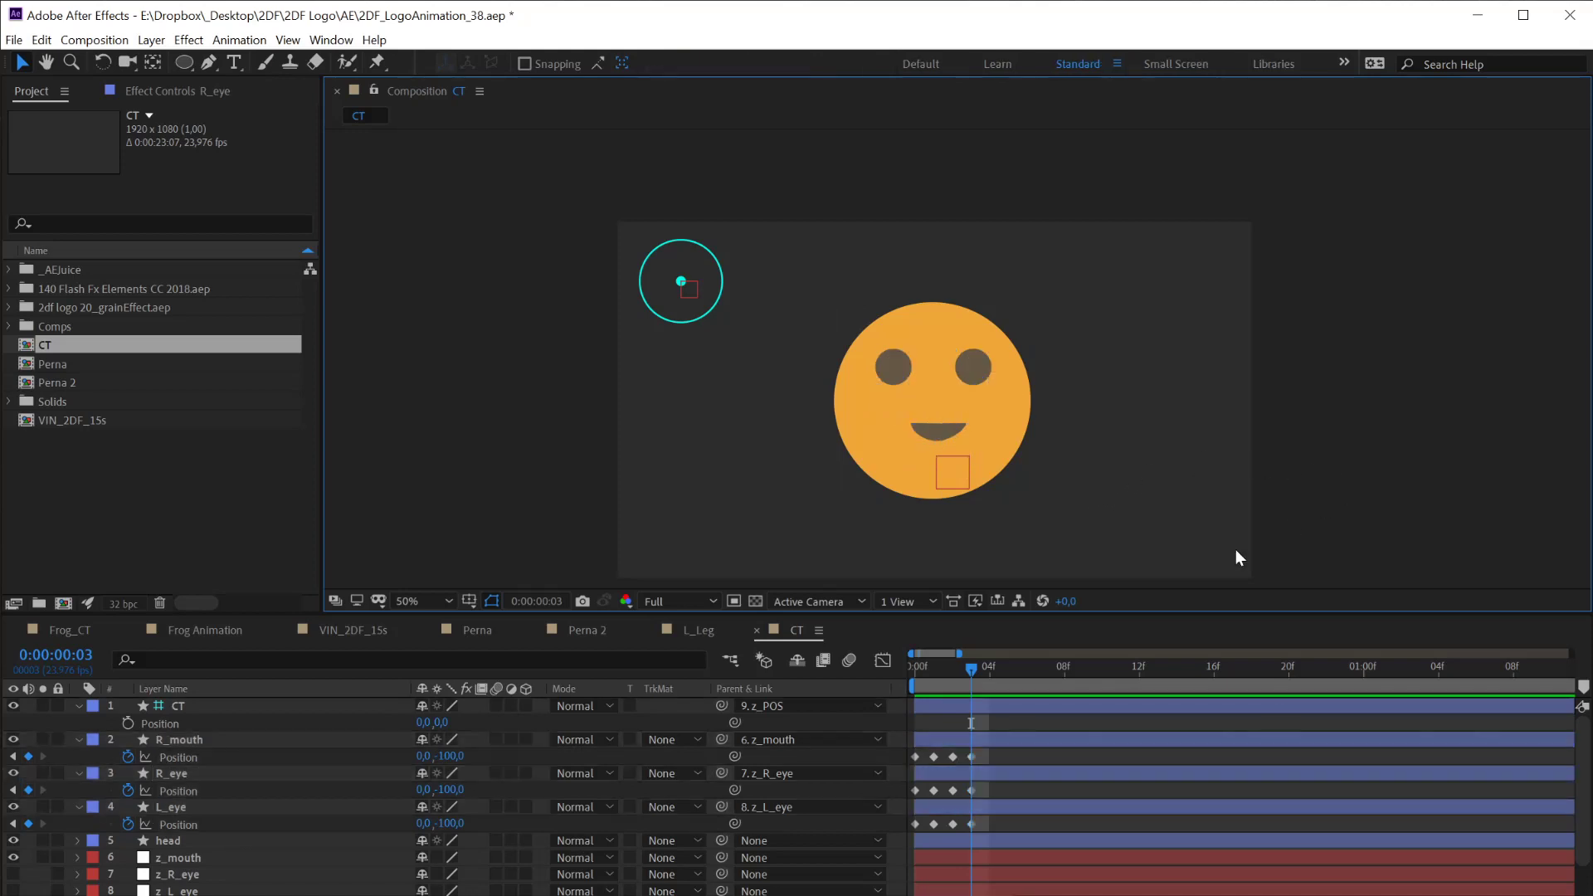
At frame 4, move both eyes and the mouth down together to Y position 60
key(Page_Down)
click(983, 739)
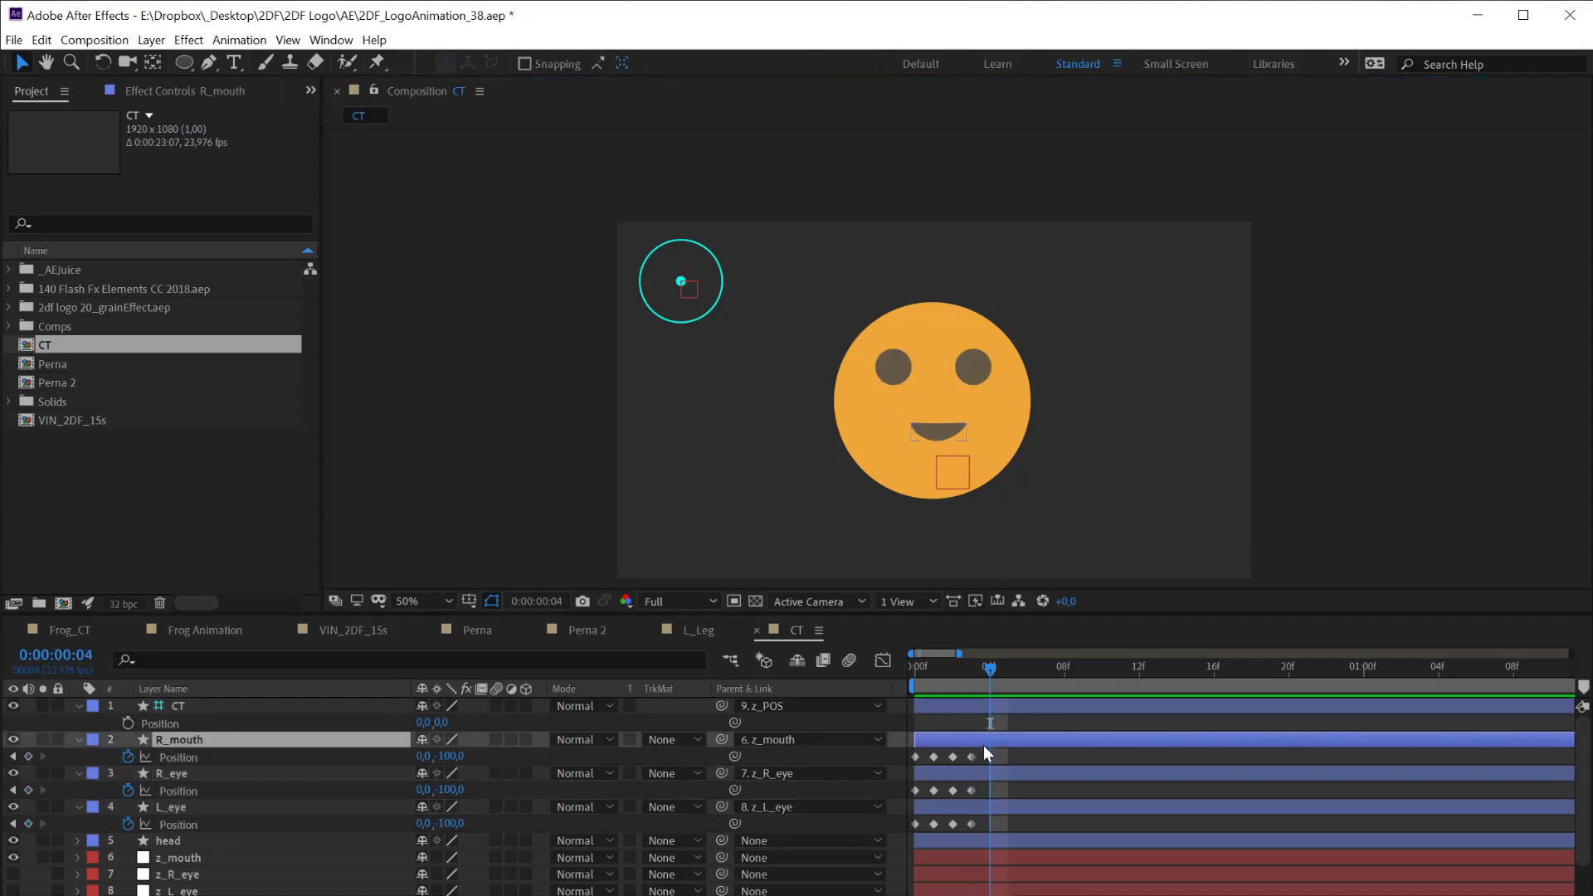
shift+click(986, 807)
key(shift+Down)
key(shift+Down)
key(shift+Down)
key(shift+Down)
key(shift+Down)
key(shift+Down)
key(shift+Down)
key(shift+Down)
key(shift+Down)
key(shift+Down)
key(shift+Down)
key(shift+Down)
key(shift+Down)
key(shift+Down)
key(shift+Down)
key(shift+Down)
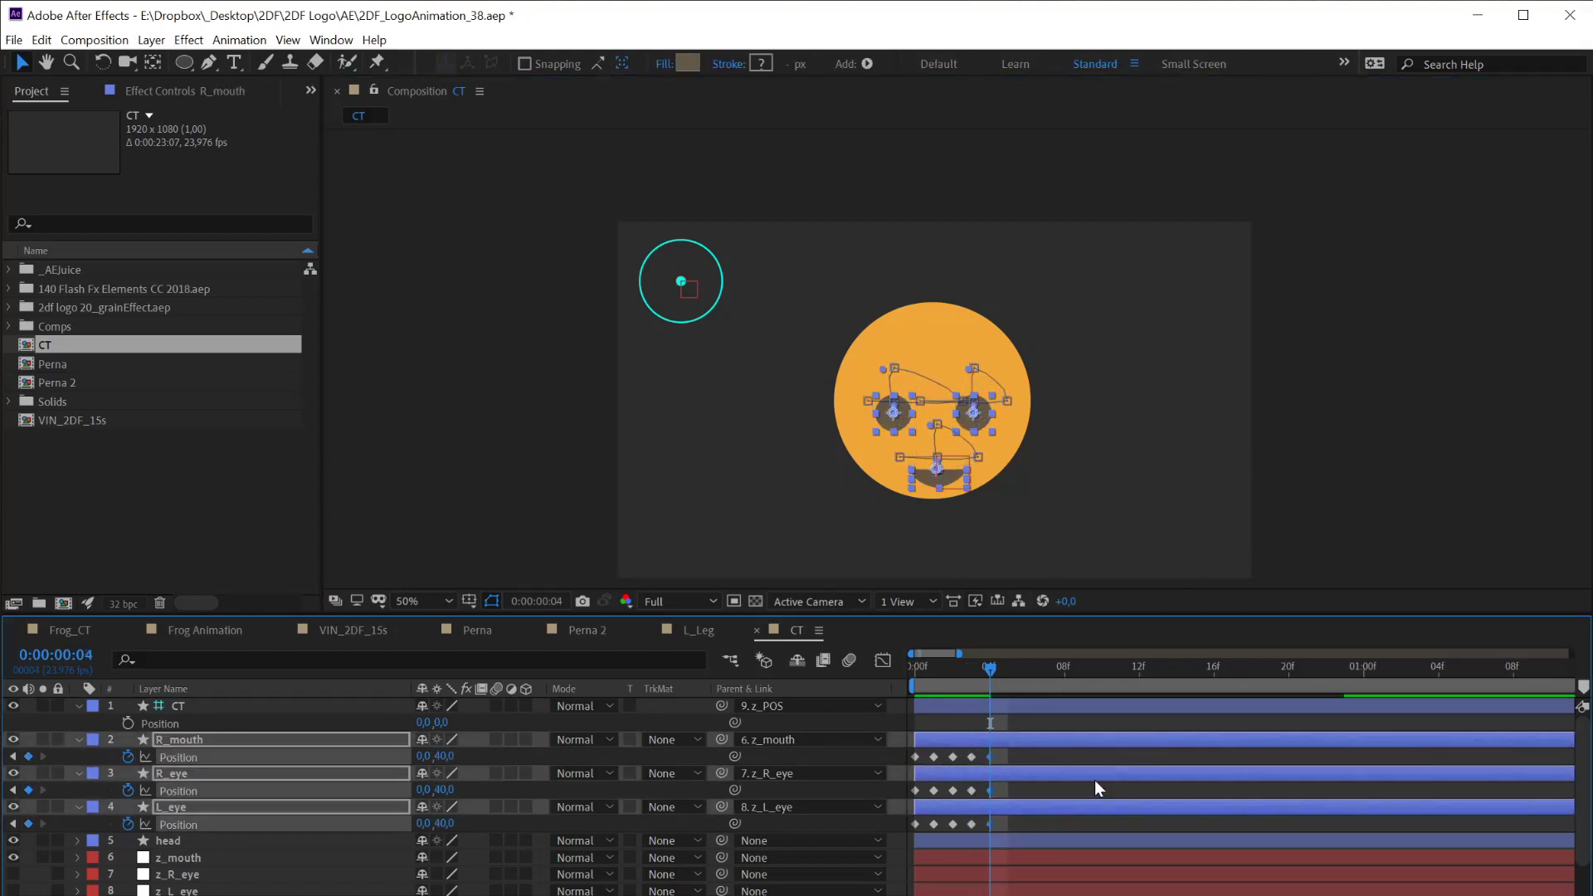
click(1353, 503)
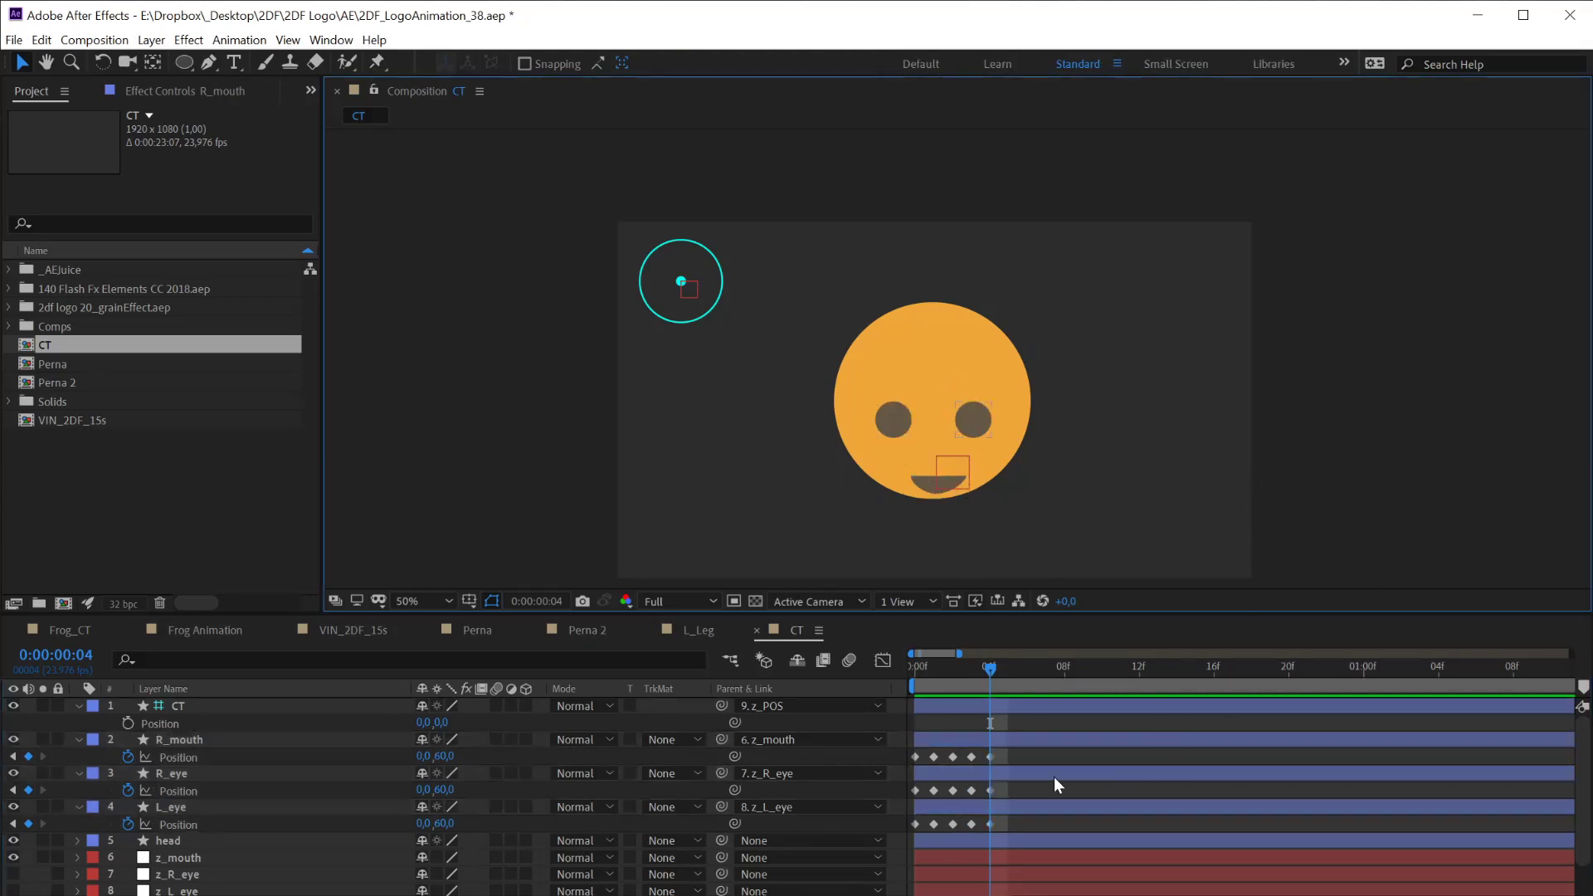
Step back and forth through frames 0 to 2 to compare the L_eye and R_eye positions in each pose
key(Home)
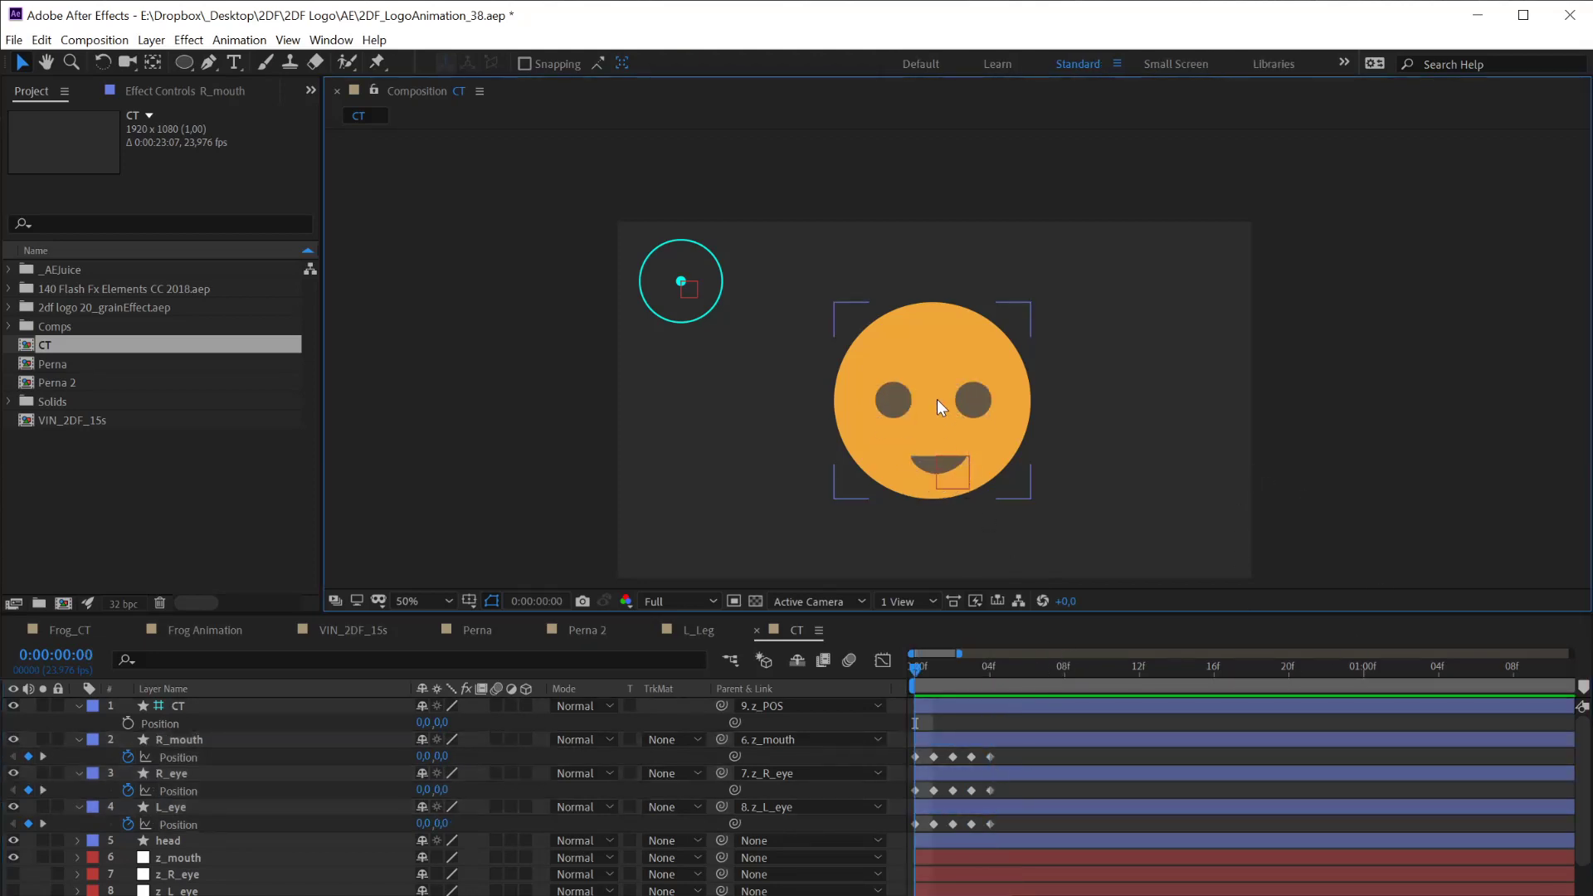
click(890, 406)
key(space)
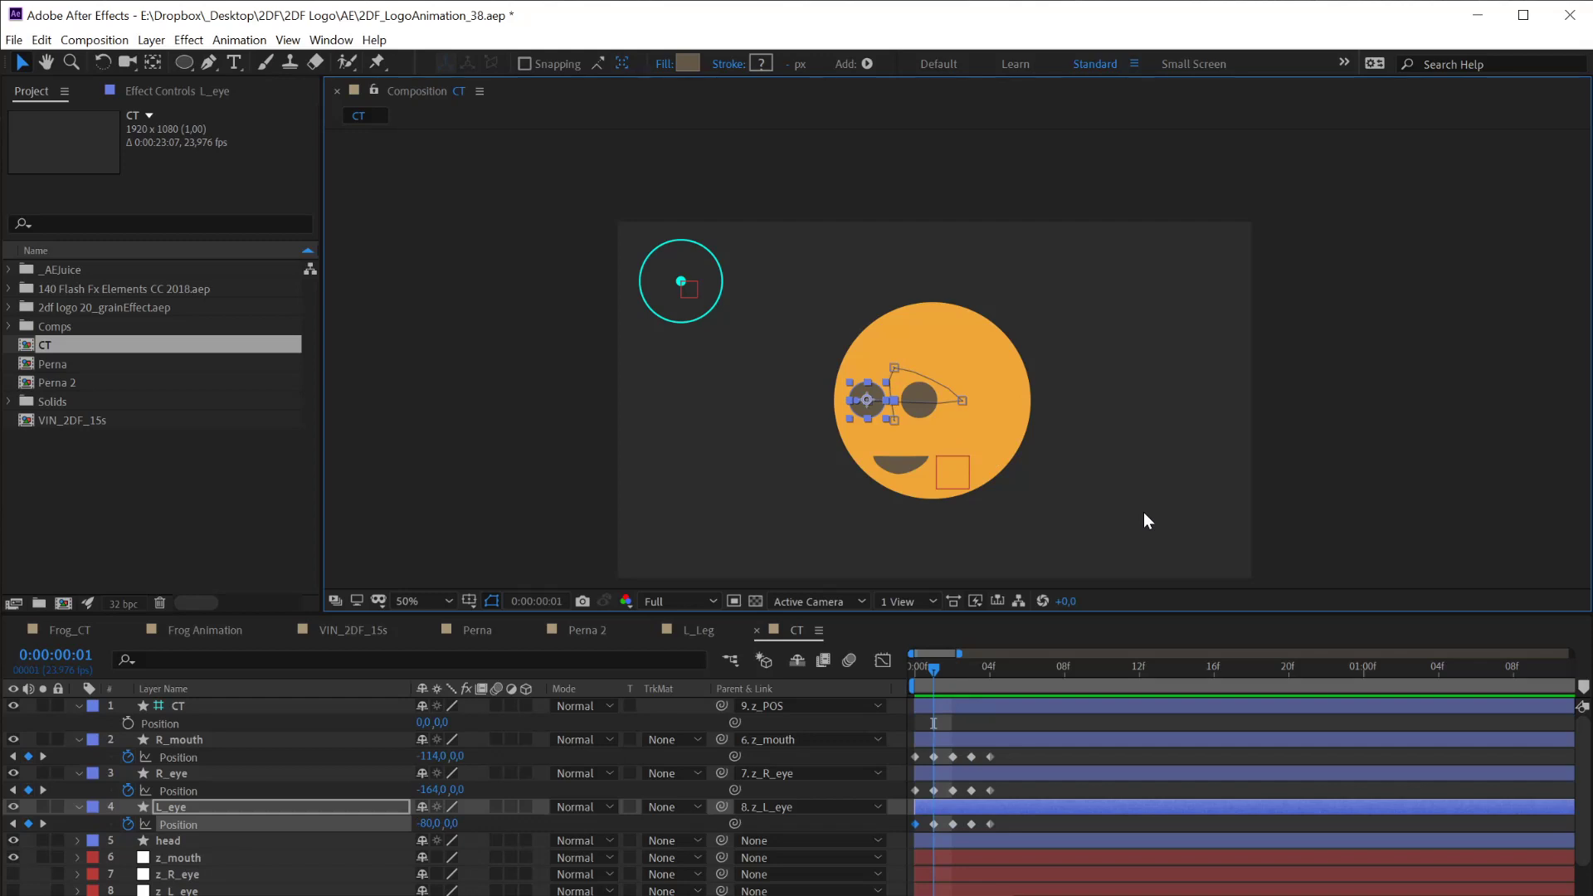
key(Page_Down)
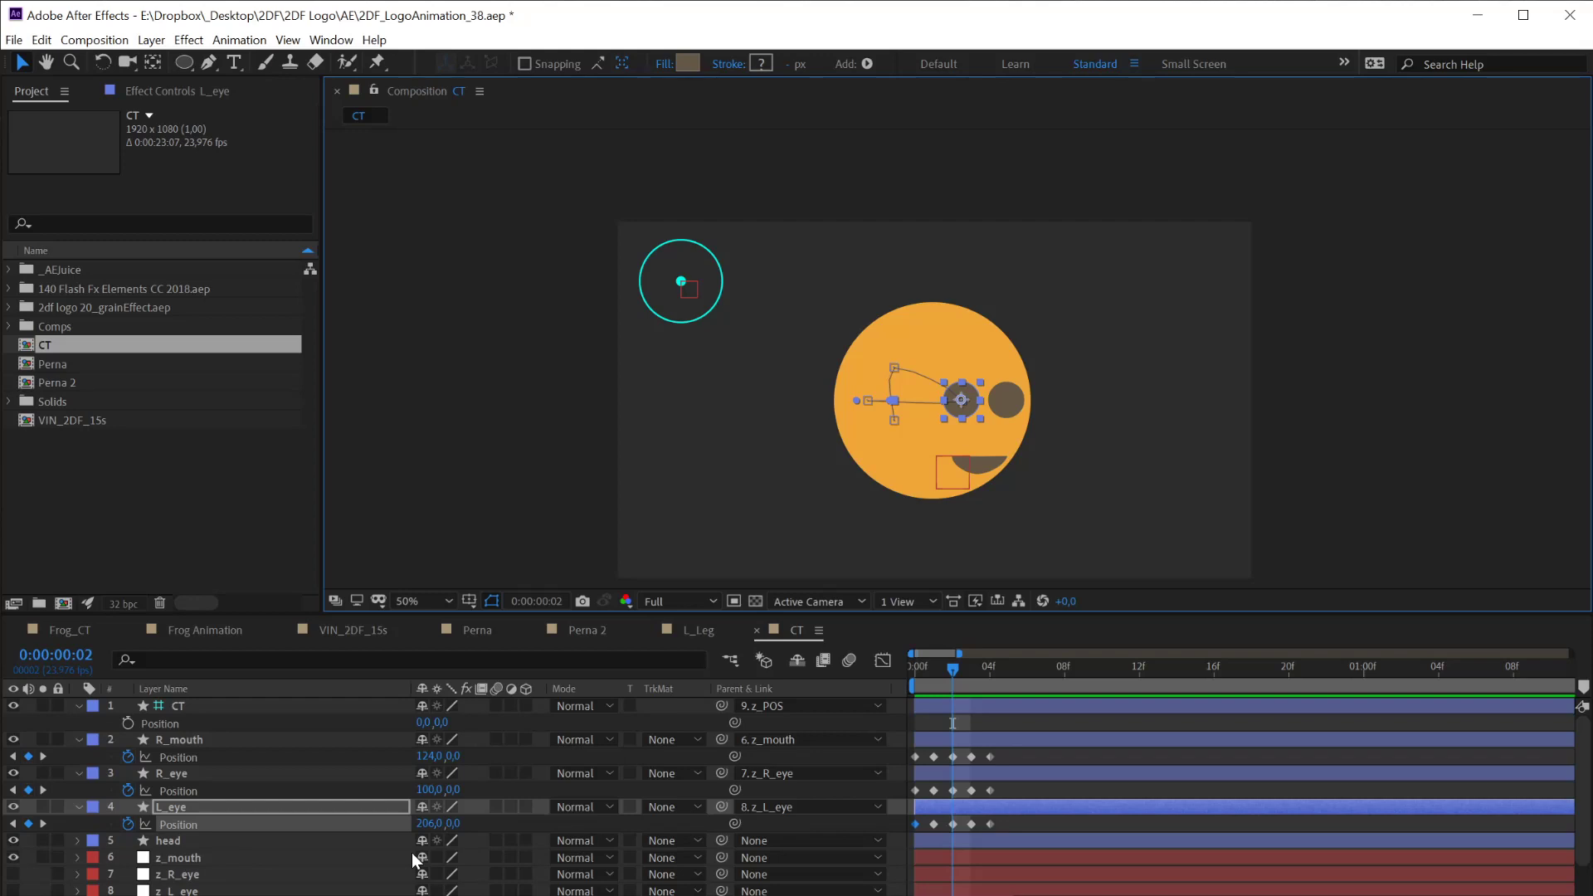
key(ctrl+Up)
key(Page_Up)
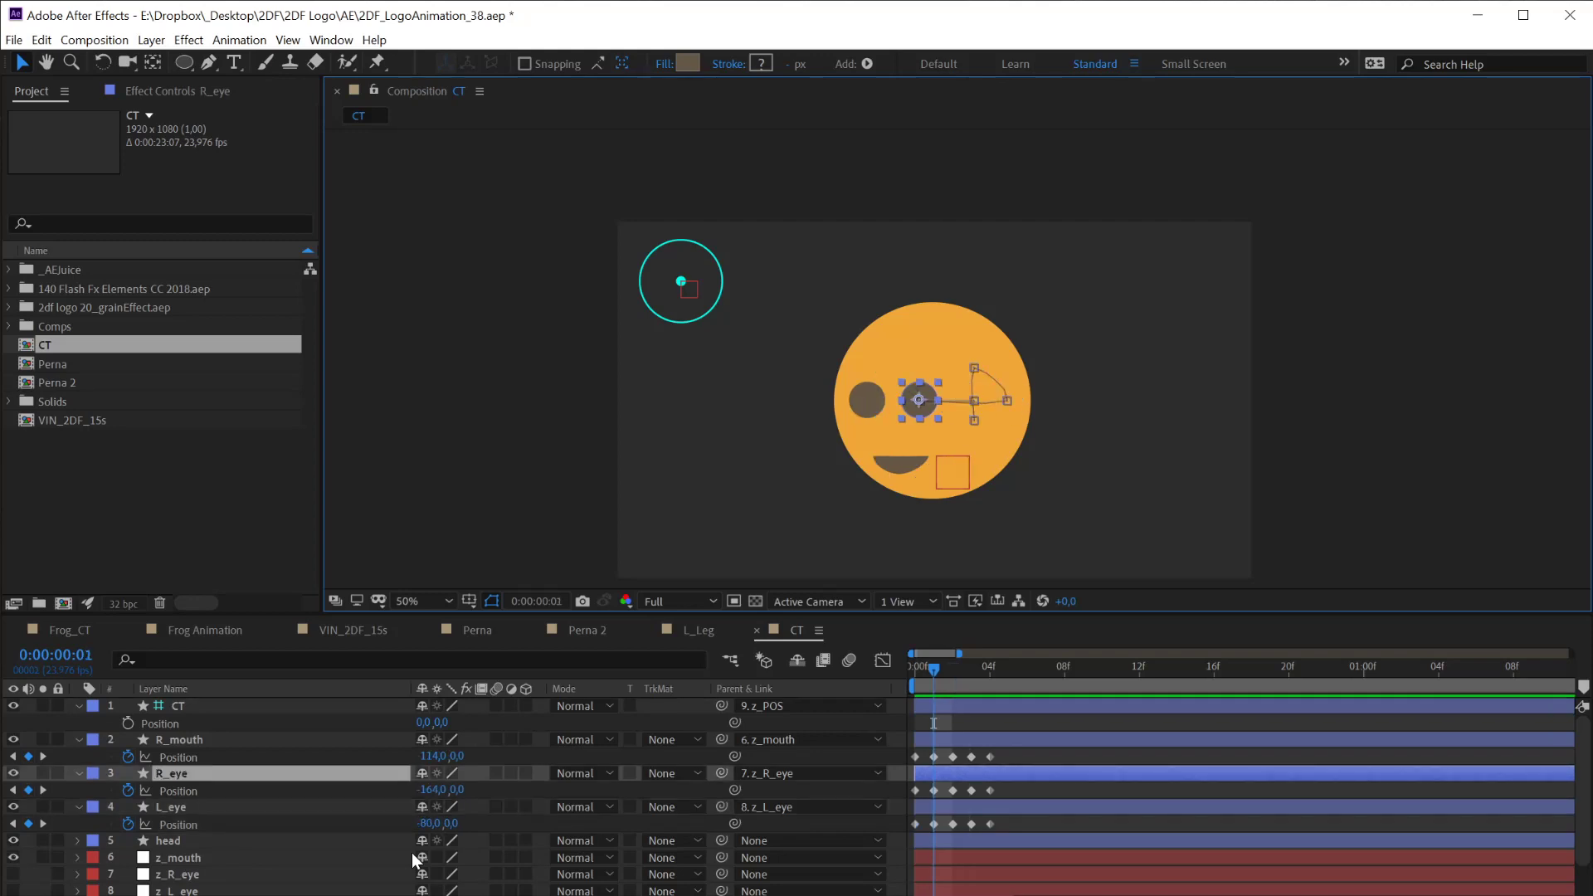
key(Page_Down)
key(Page_Up)
key(Page_Down)
key(Page_Up)
key(Page_Down)
key(Page_Up)
key(Page_Down)
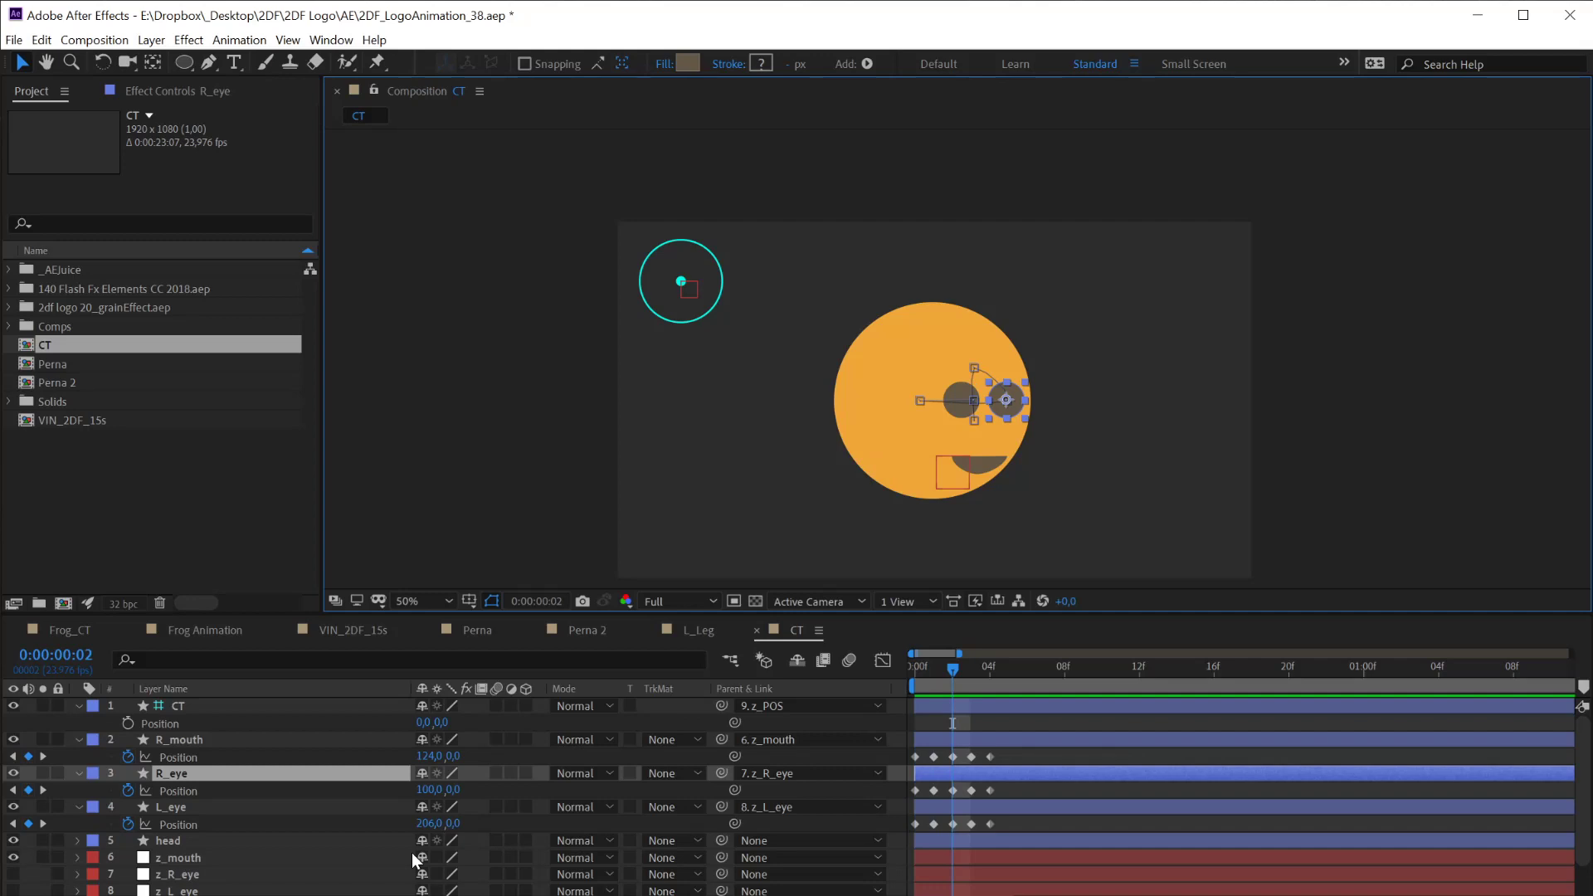
key(Page_Up)
key(Page_Up)
key(Page_Down)
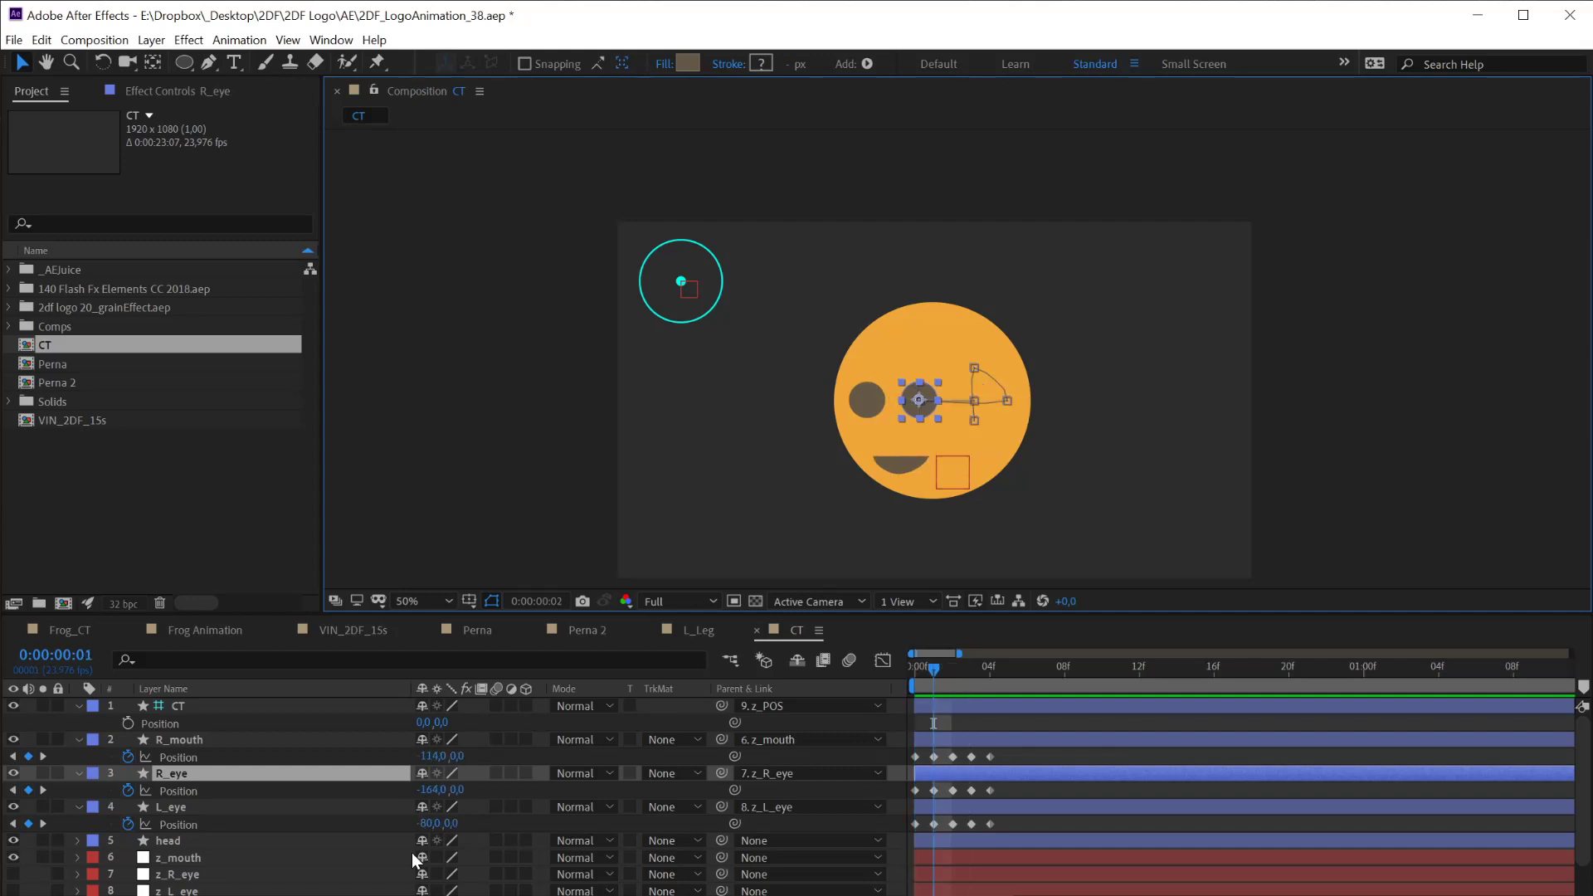
key(Page_Down)
key(Page_Up)
key(Page_Up)
key(Page_Down)
key(Page_Up)
key(Page_Down)
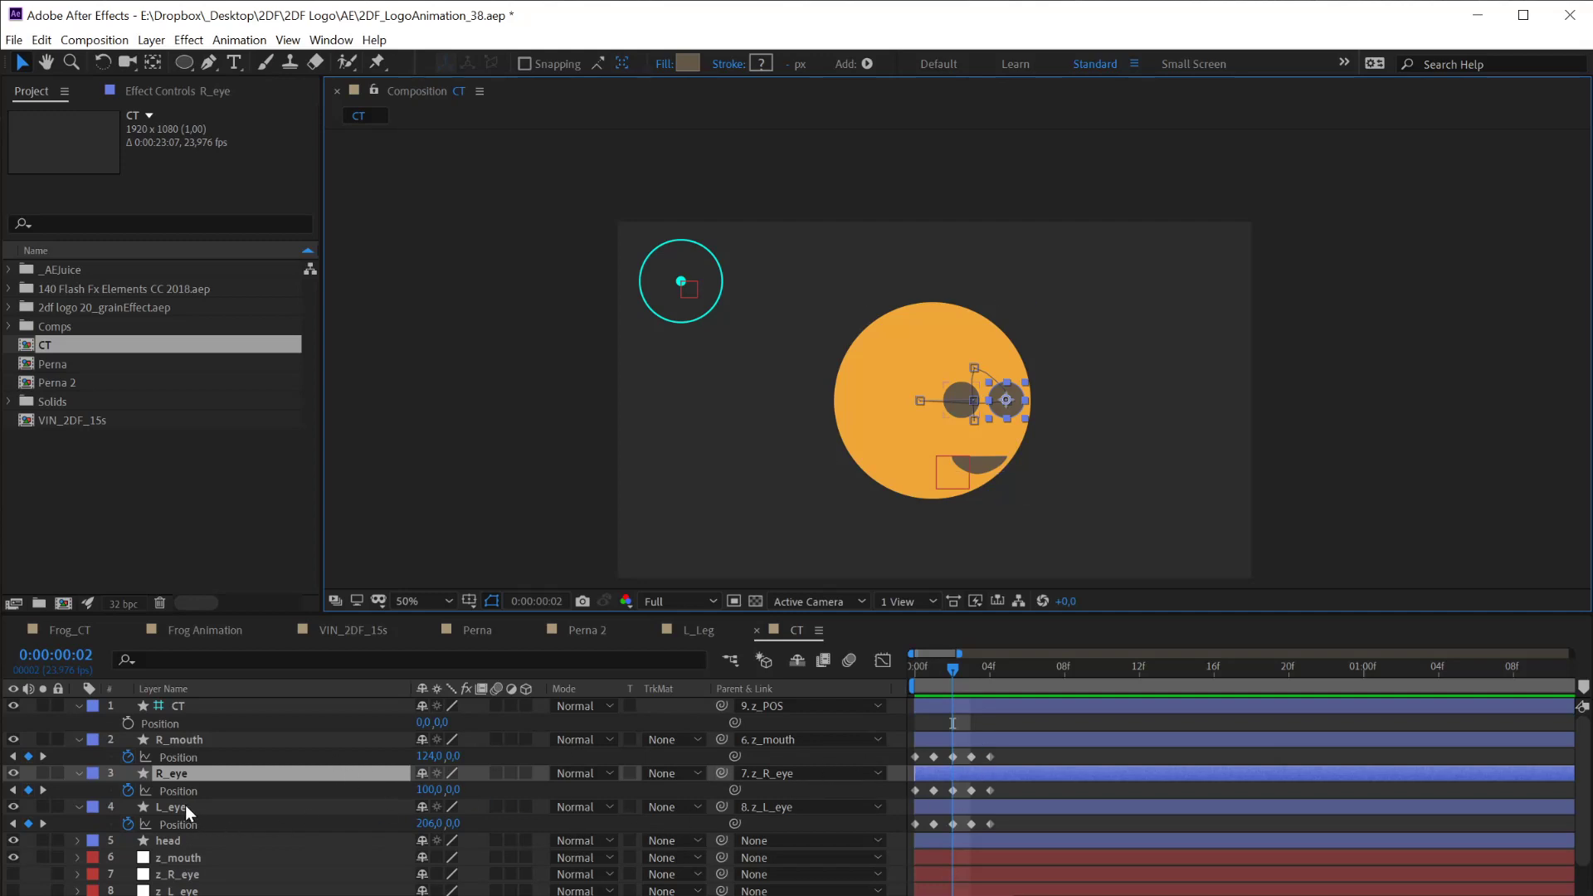
Return to frame 0 and add an expression to the Position property of L_eye
click(236, 807)
click(181, 707)
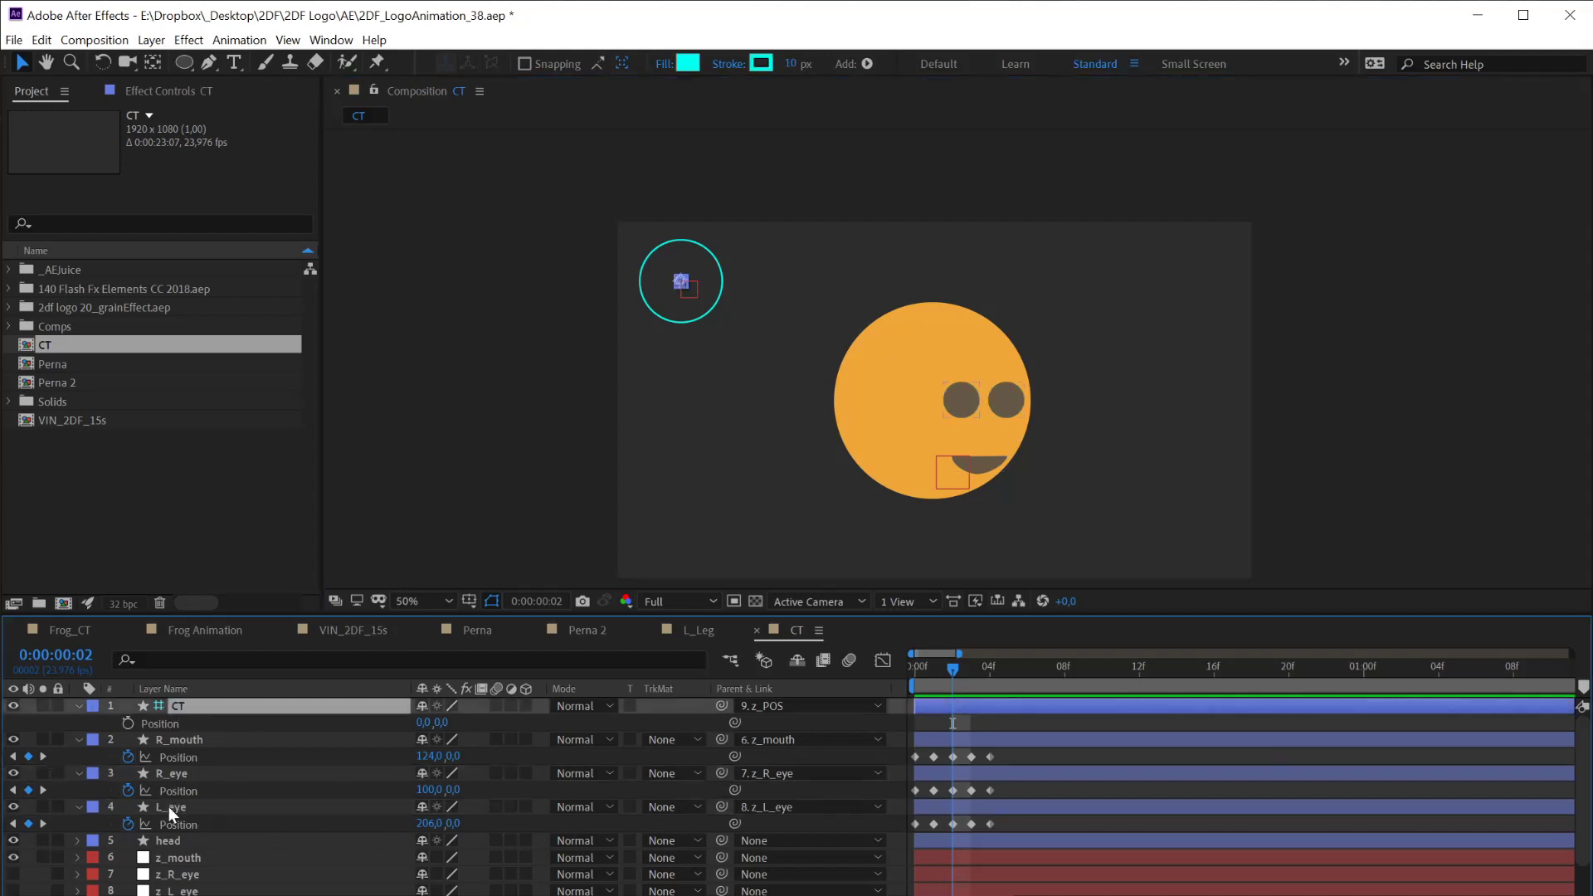
click(169, 807)
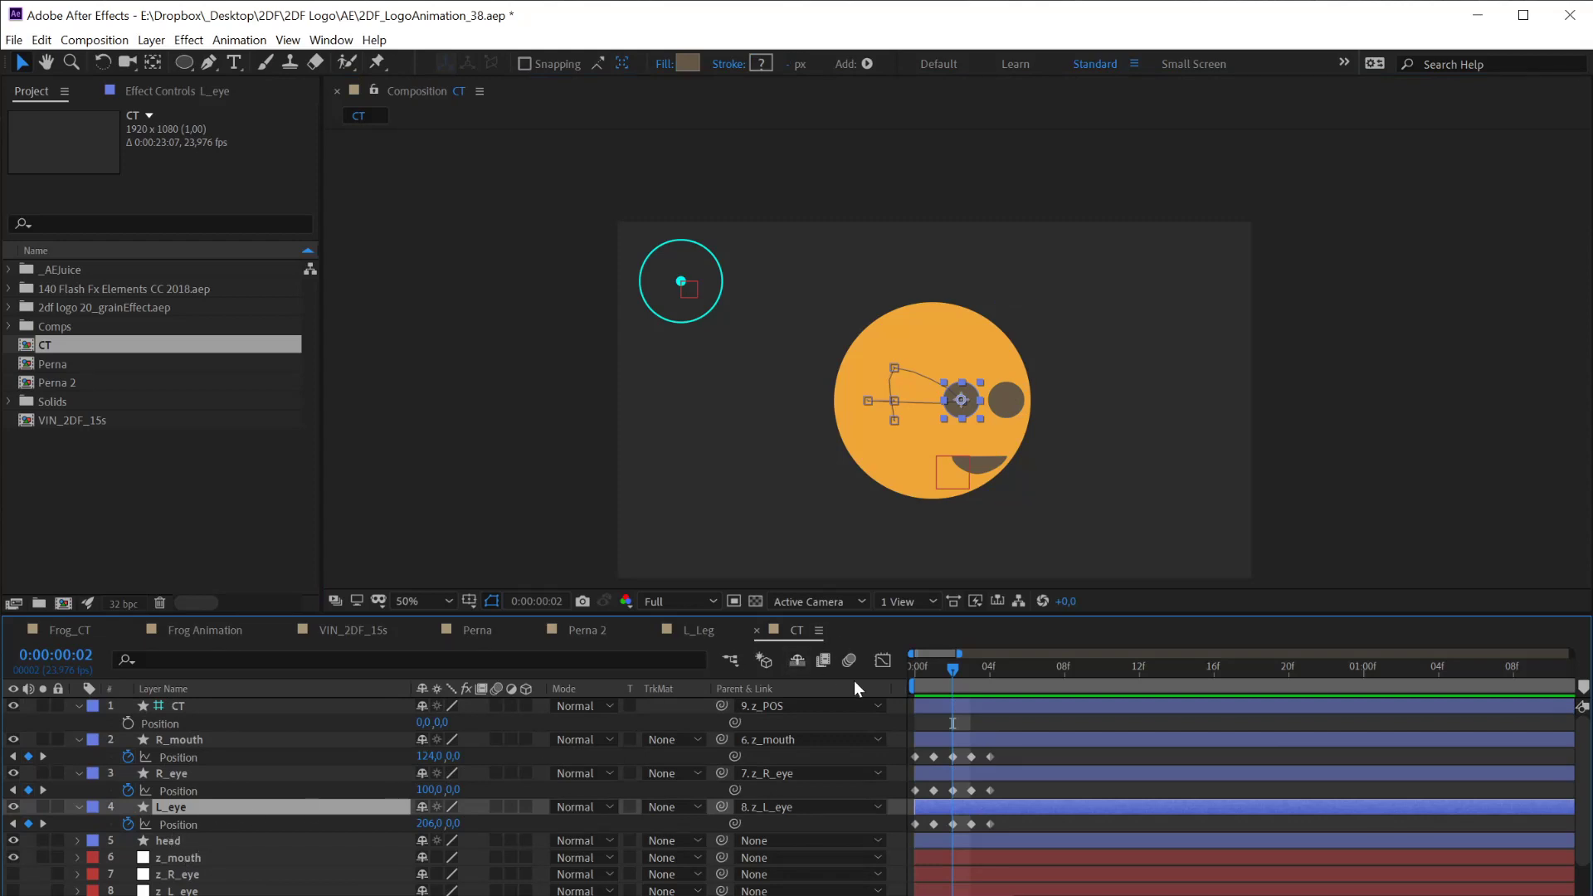
click(913, 670)
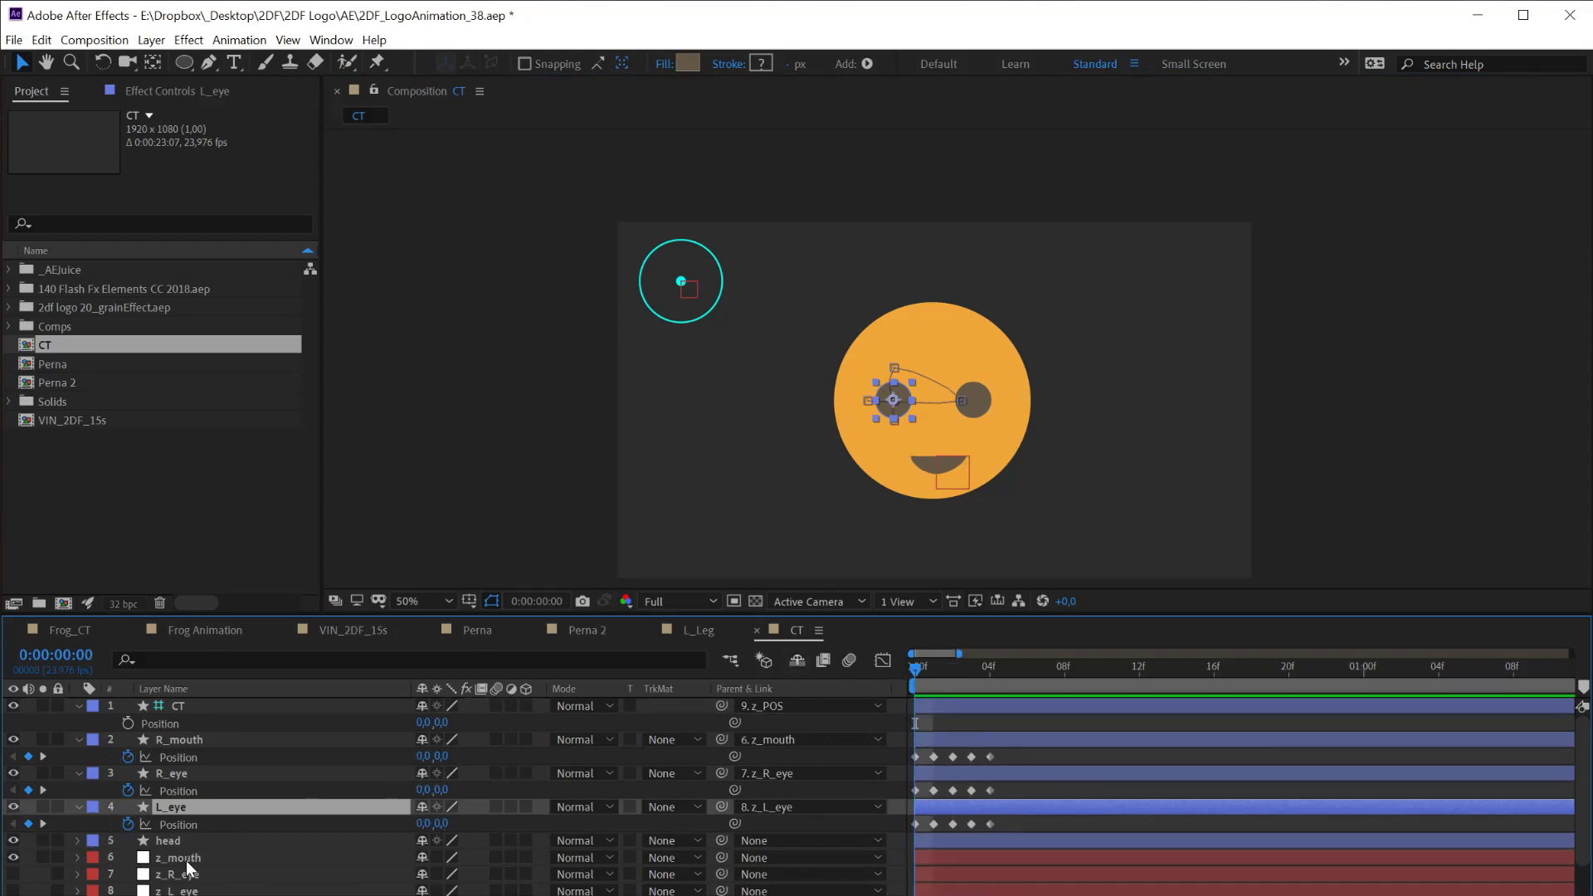
alt+click(126, 825)
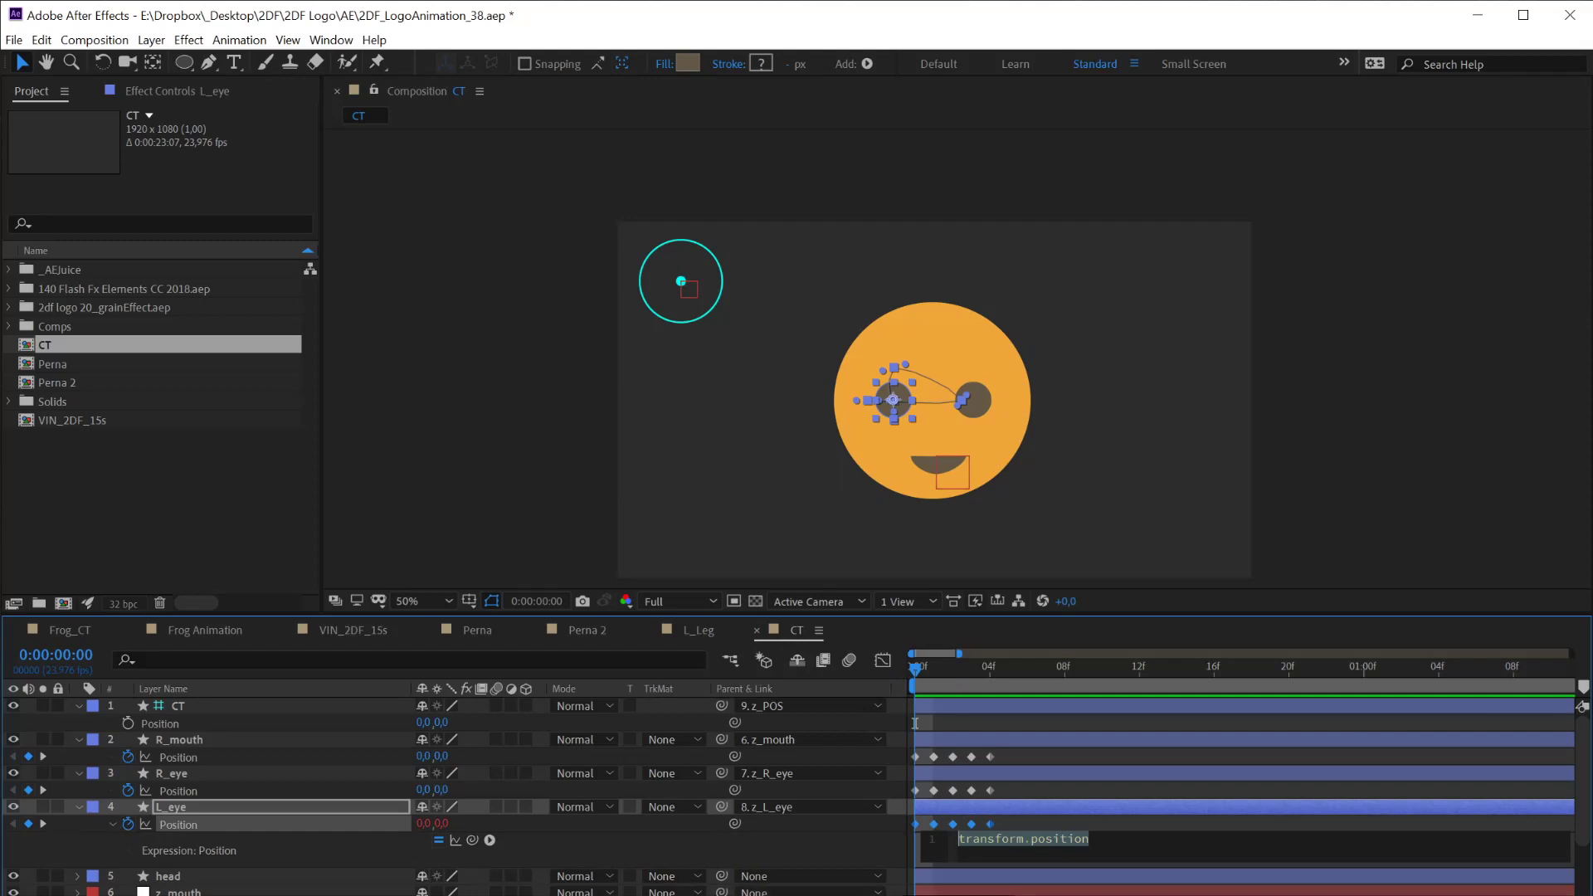
click(1035, 876)
drag(1034, 875, 1035, 895)
mouse_move(1580, 789)
mouse_down()
mouse_move(1580, 813)
mouse_move(1585, 767)
mouse_up()
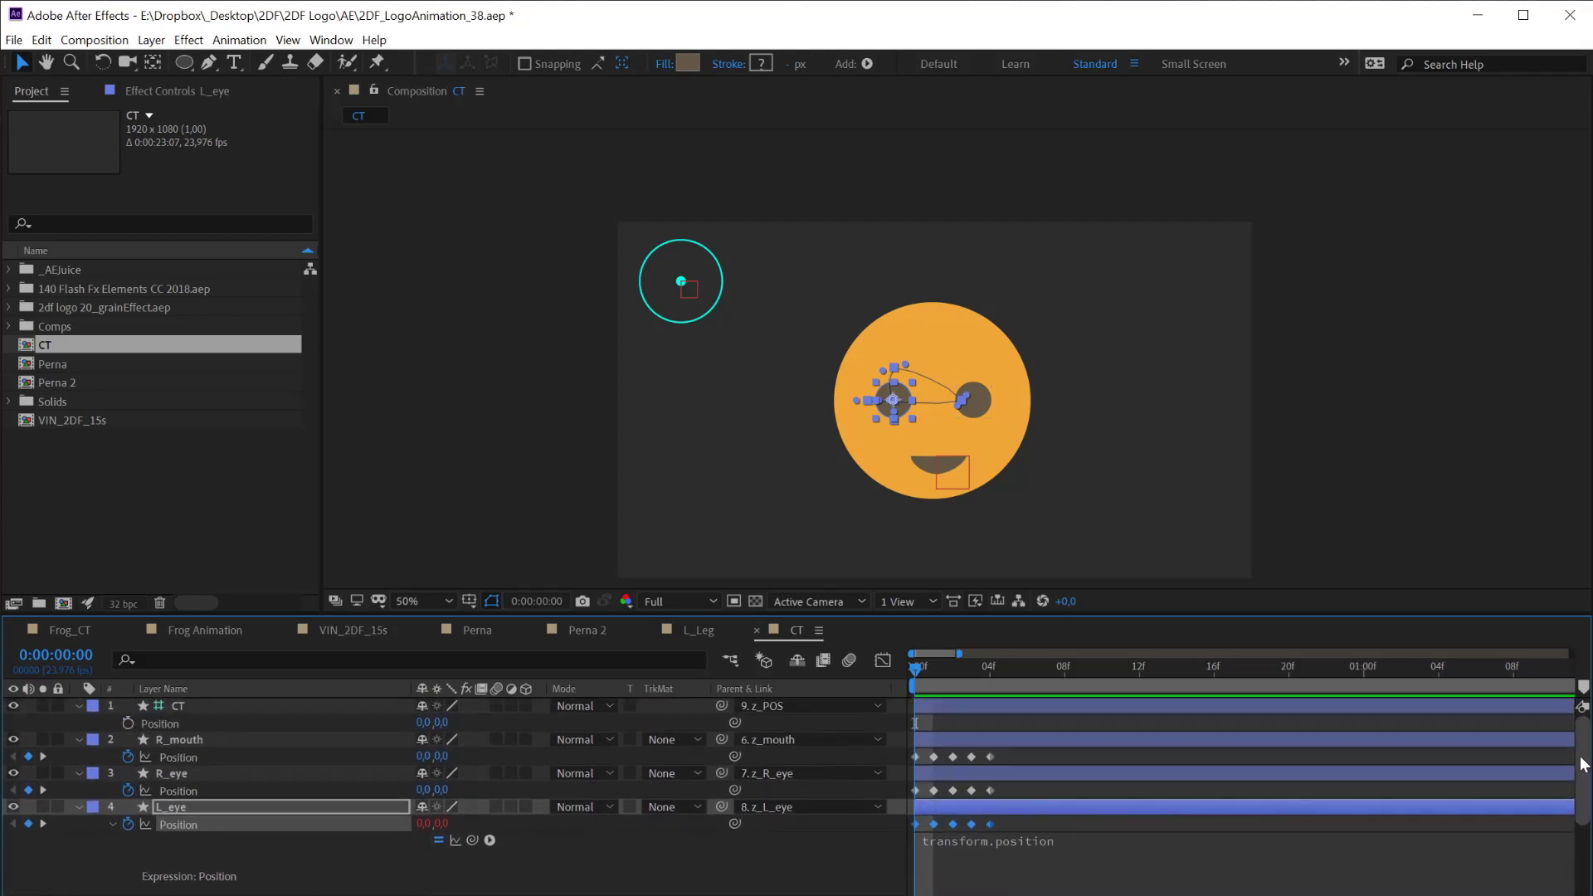
click(1130, 859)
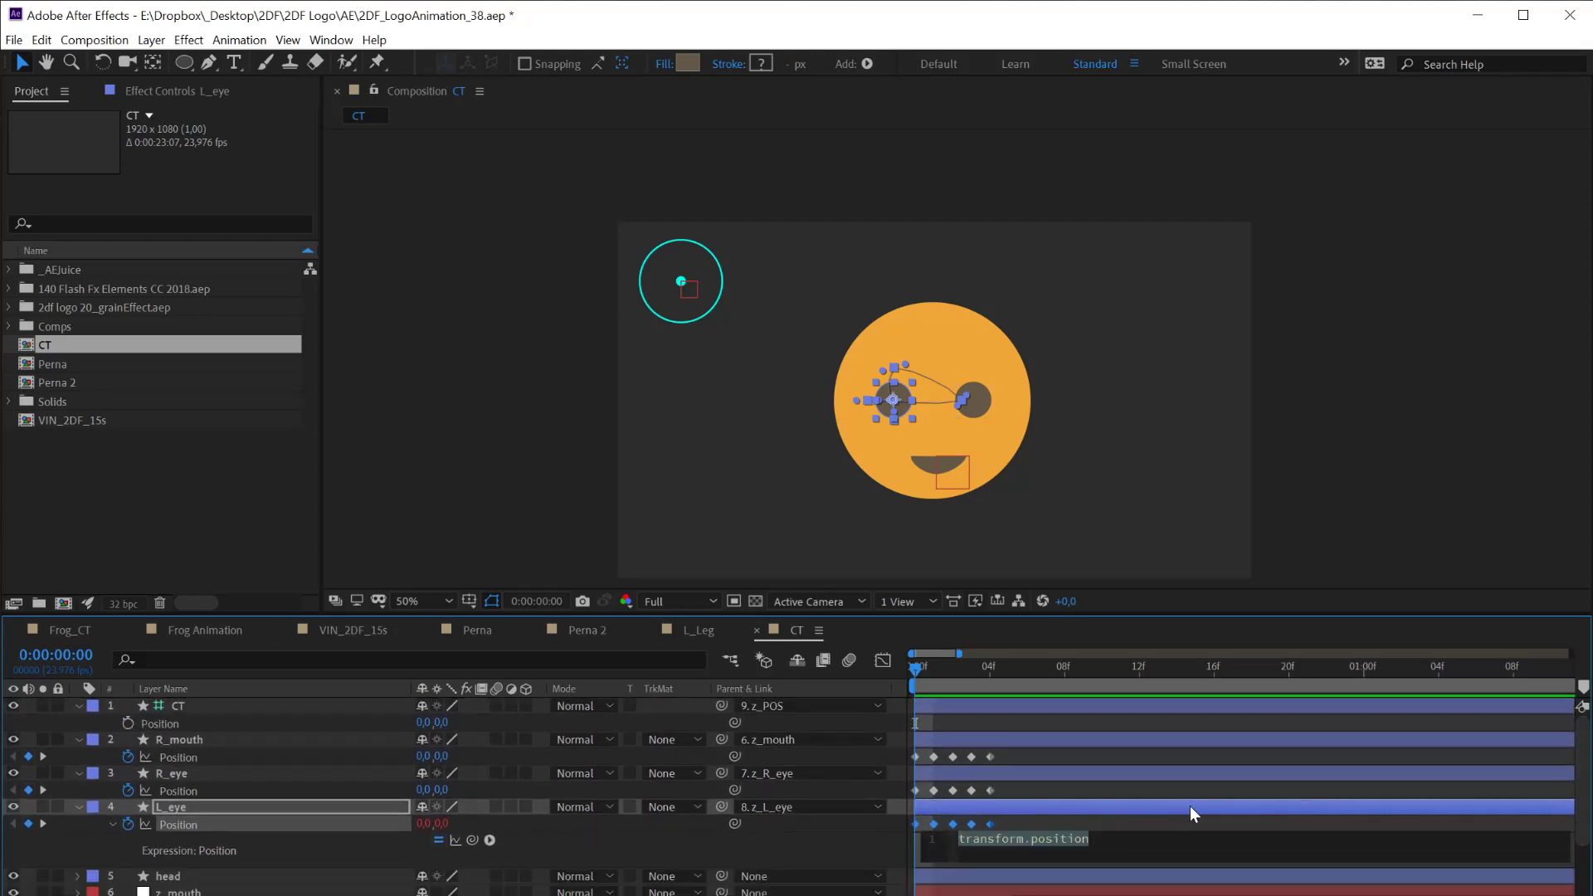
Define variable ctX in the L_eye expression as the CT layer's X position: var ctX = thisComp.layer("CT").transform.position[0];
text(var)
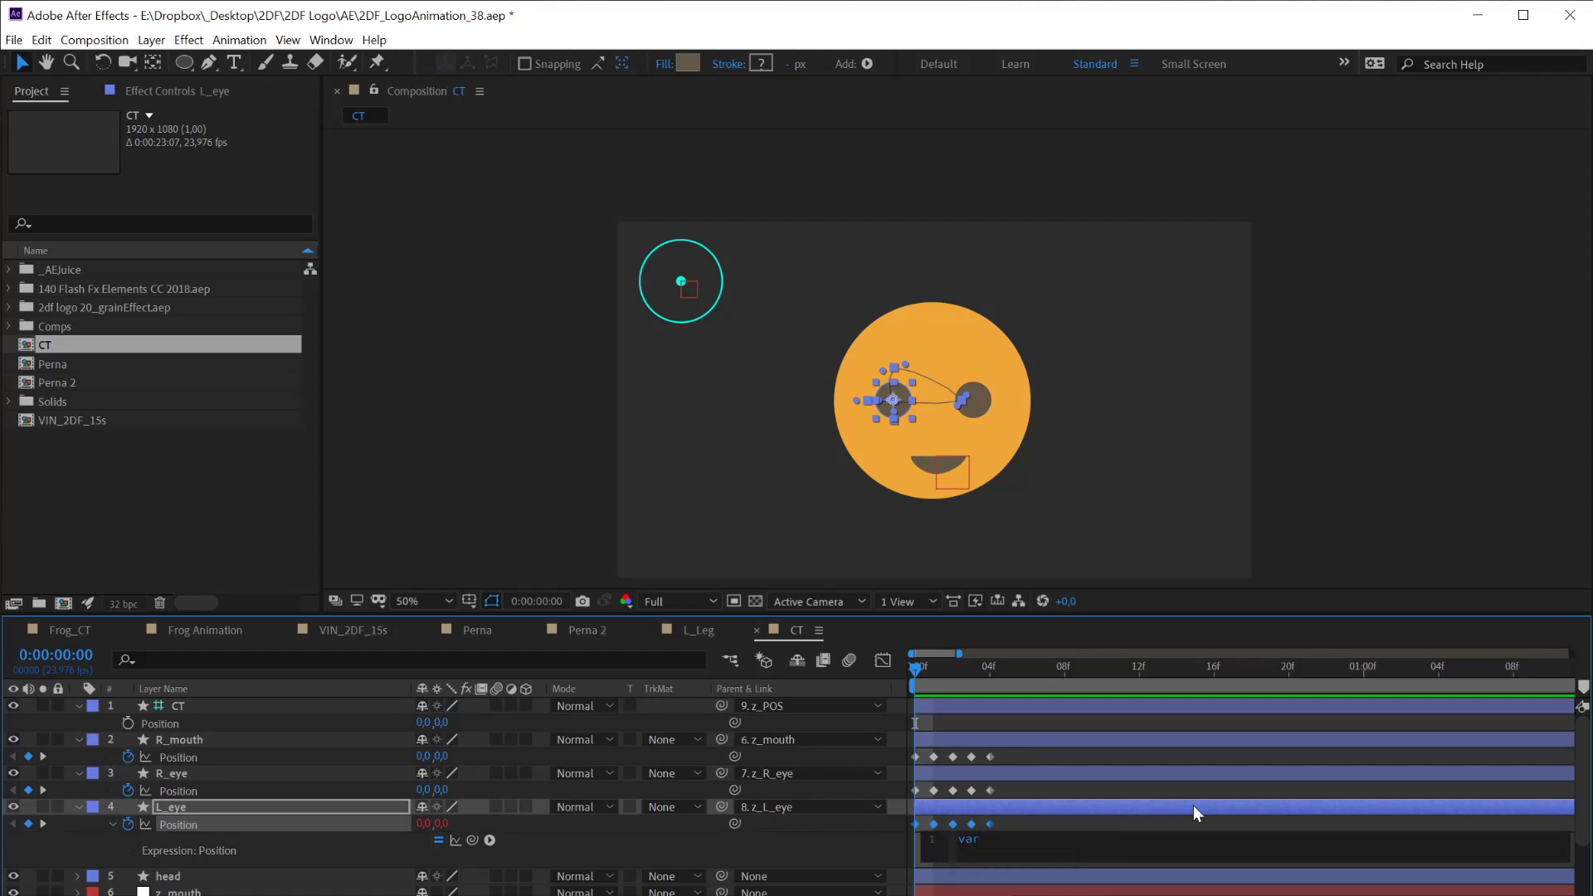
text( CT =)
drag(471, 841, 424, 723)
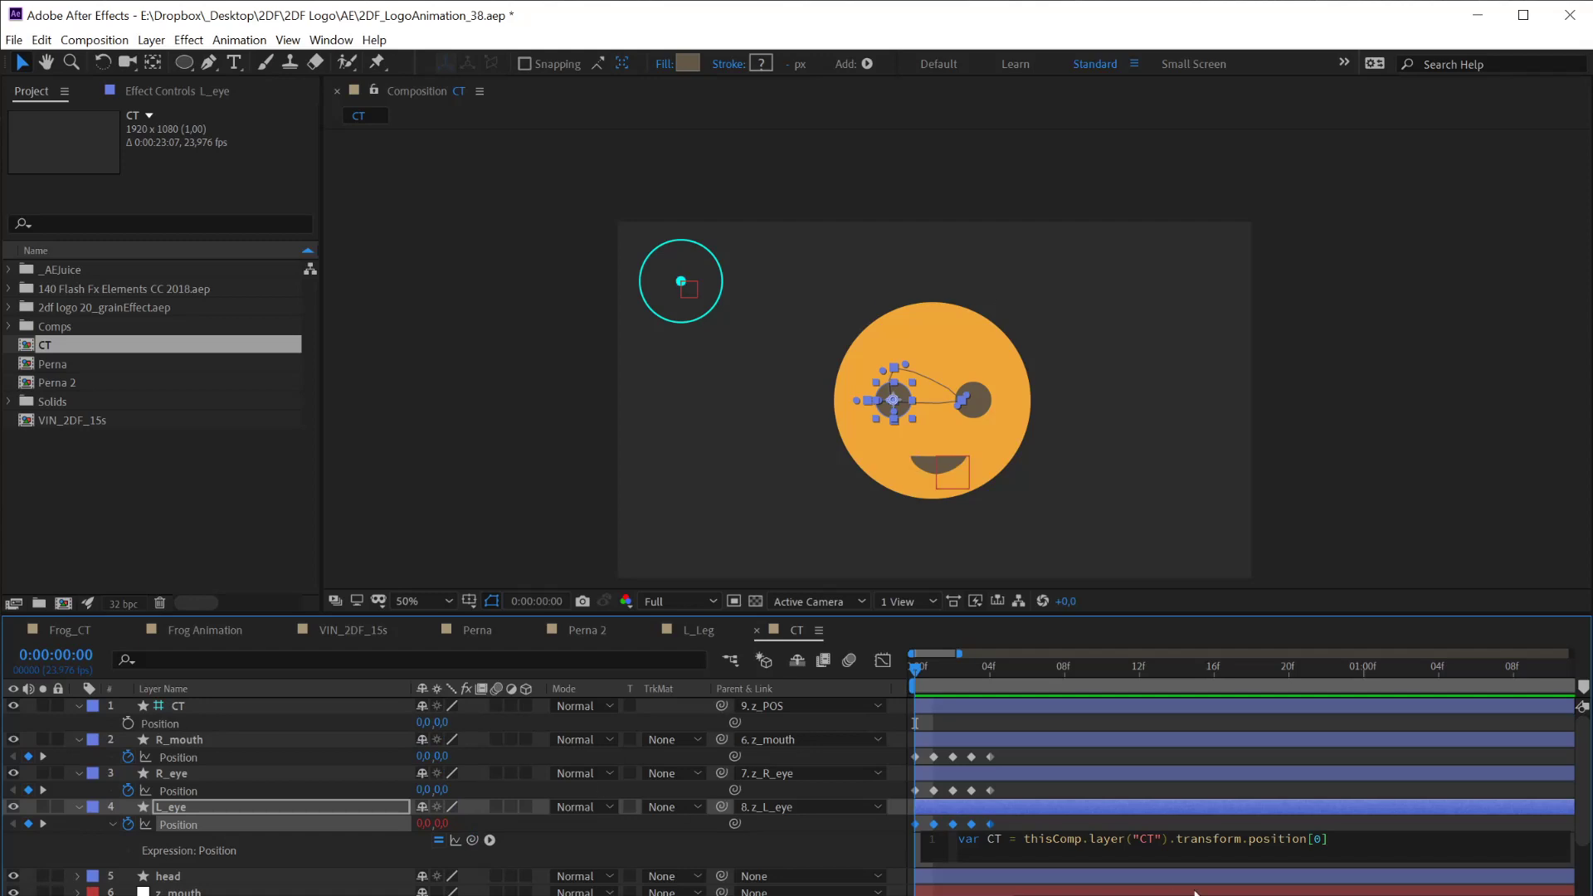
text(;)
text(ctX)
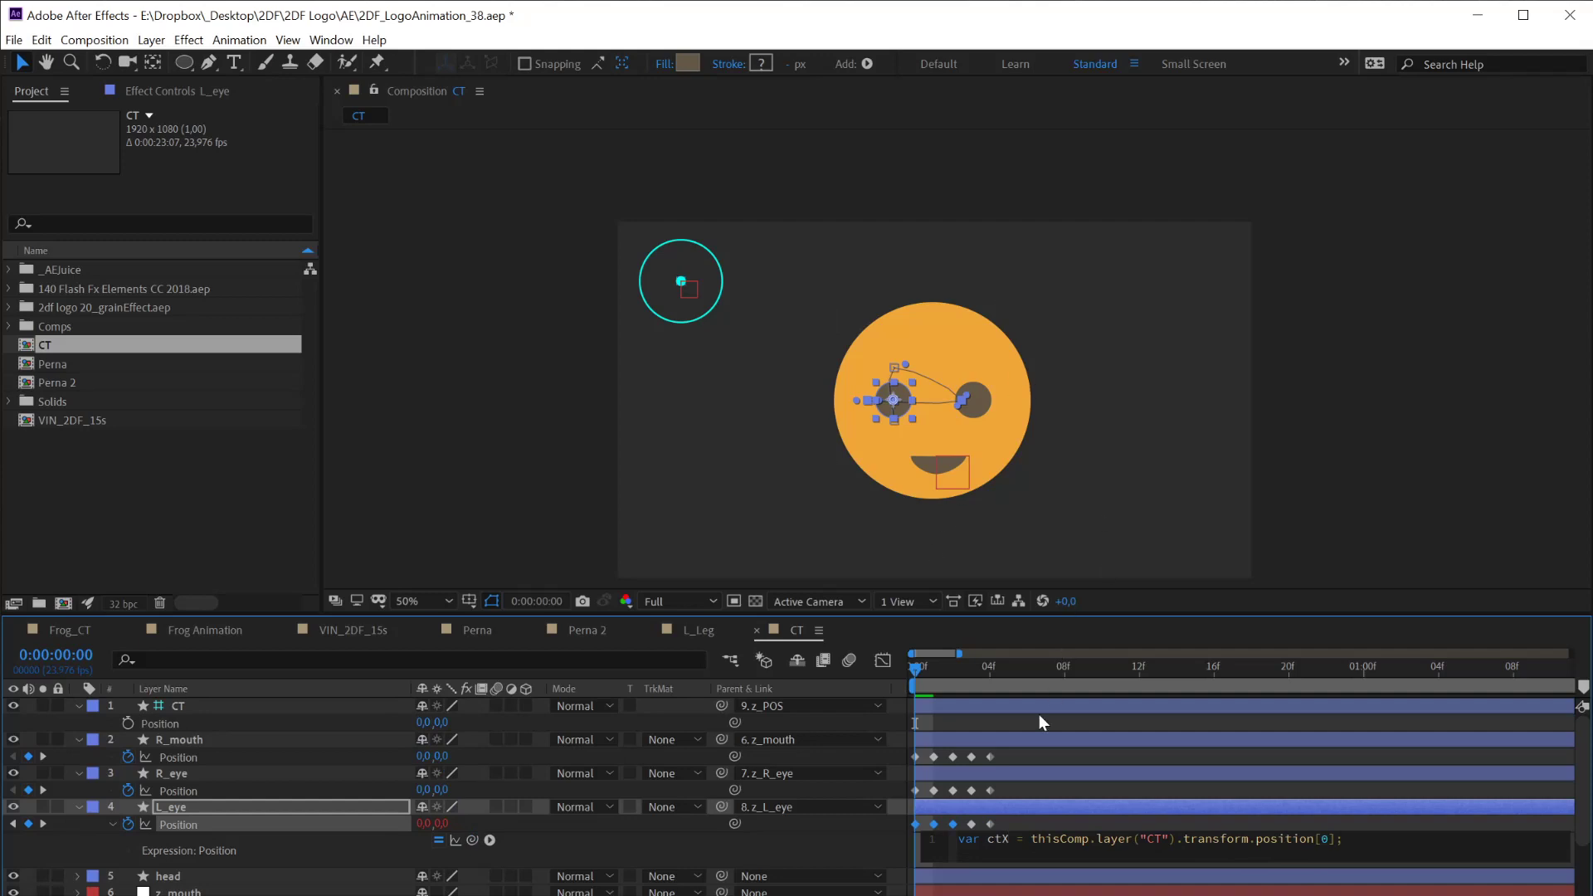
Start a second line in the L_eye Position expression that declares pX as a linear() function
key(Return)
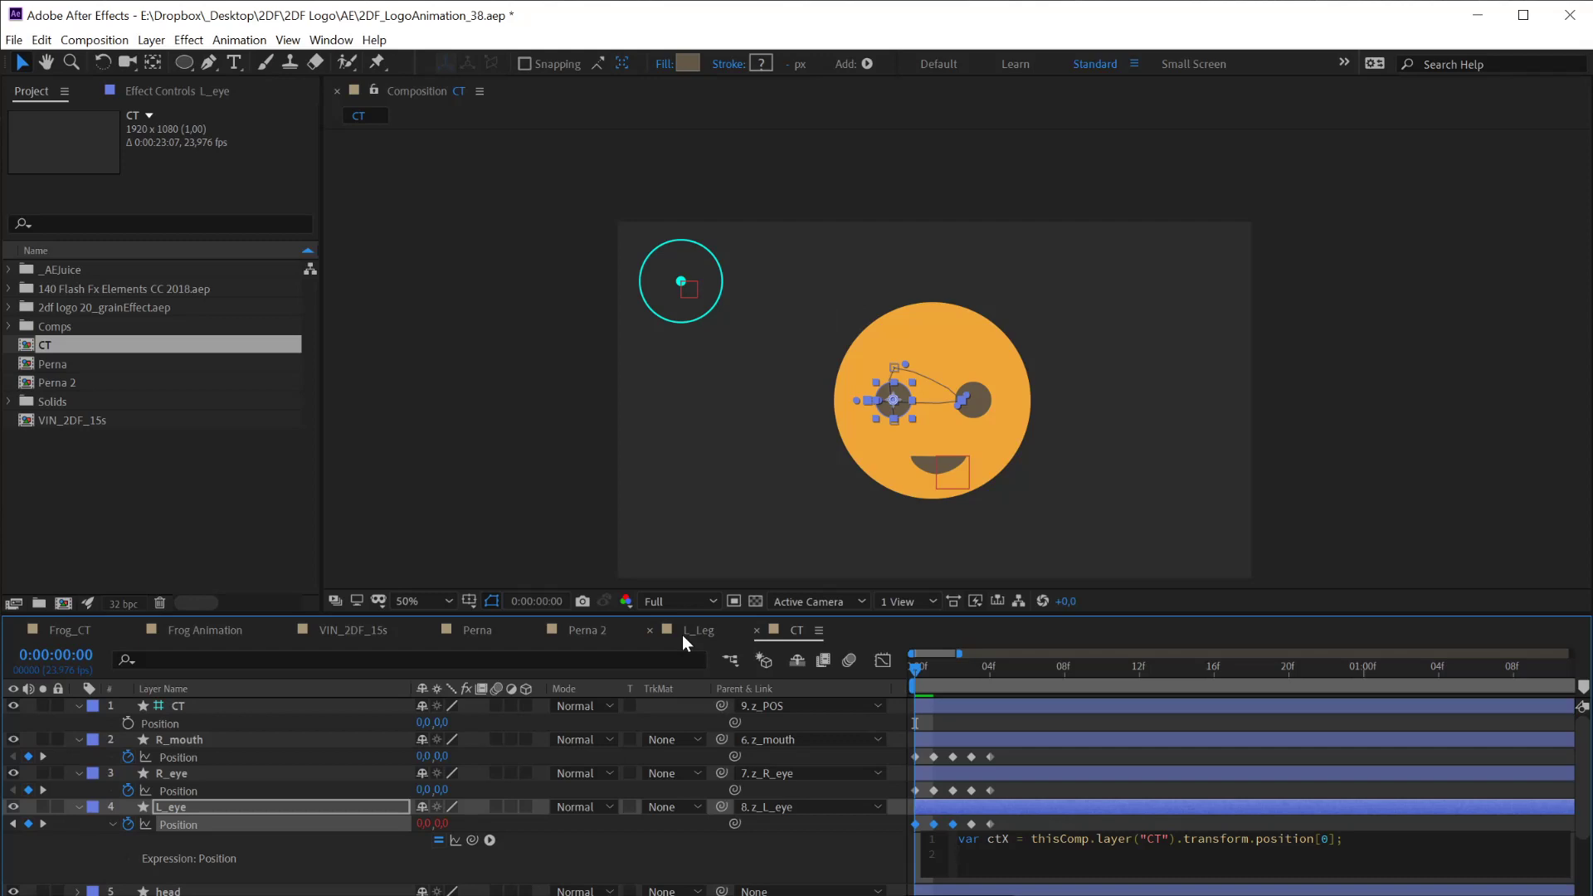
text(linear()
text(p)
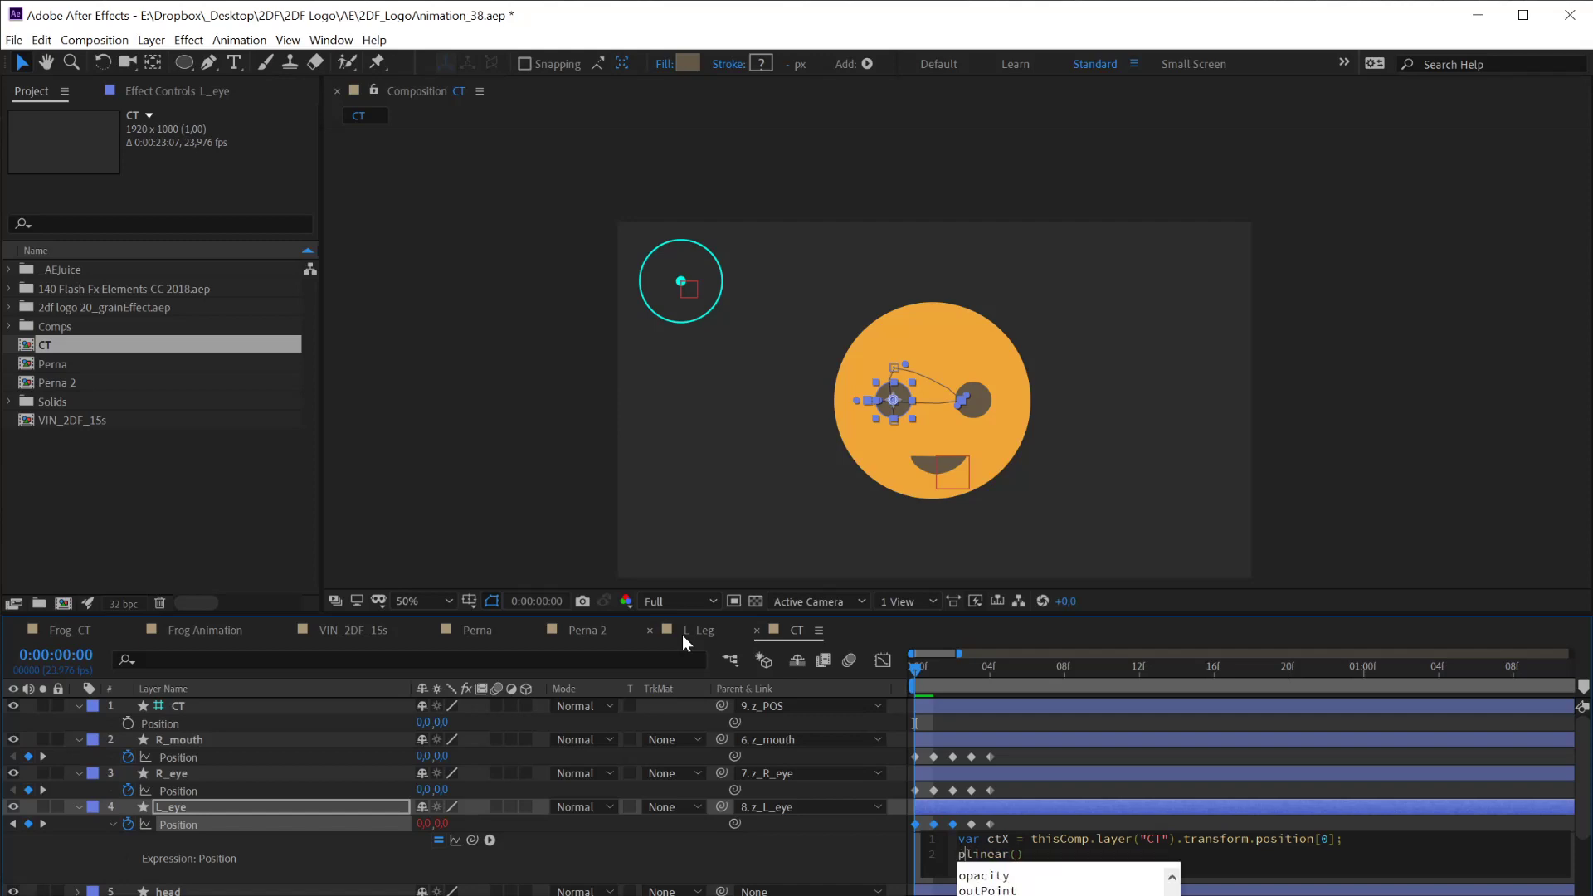
key(BackSpace)
text(var p)
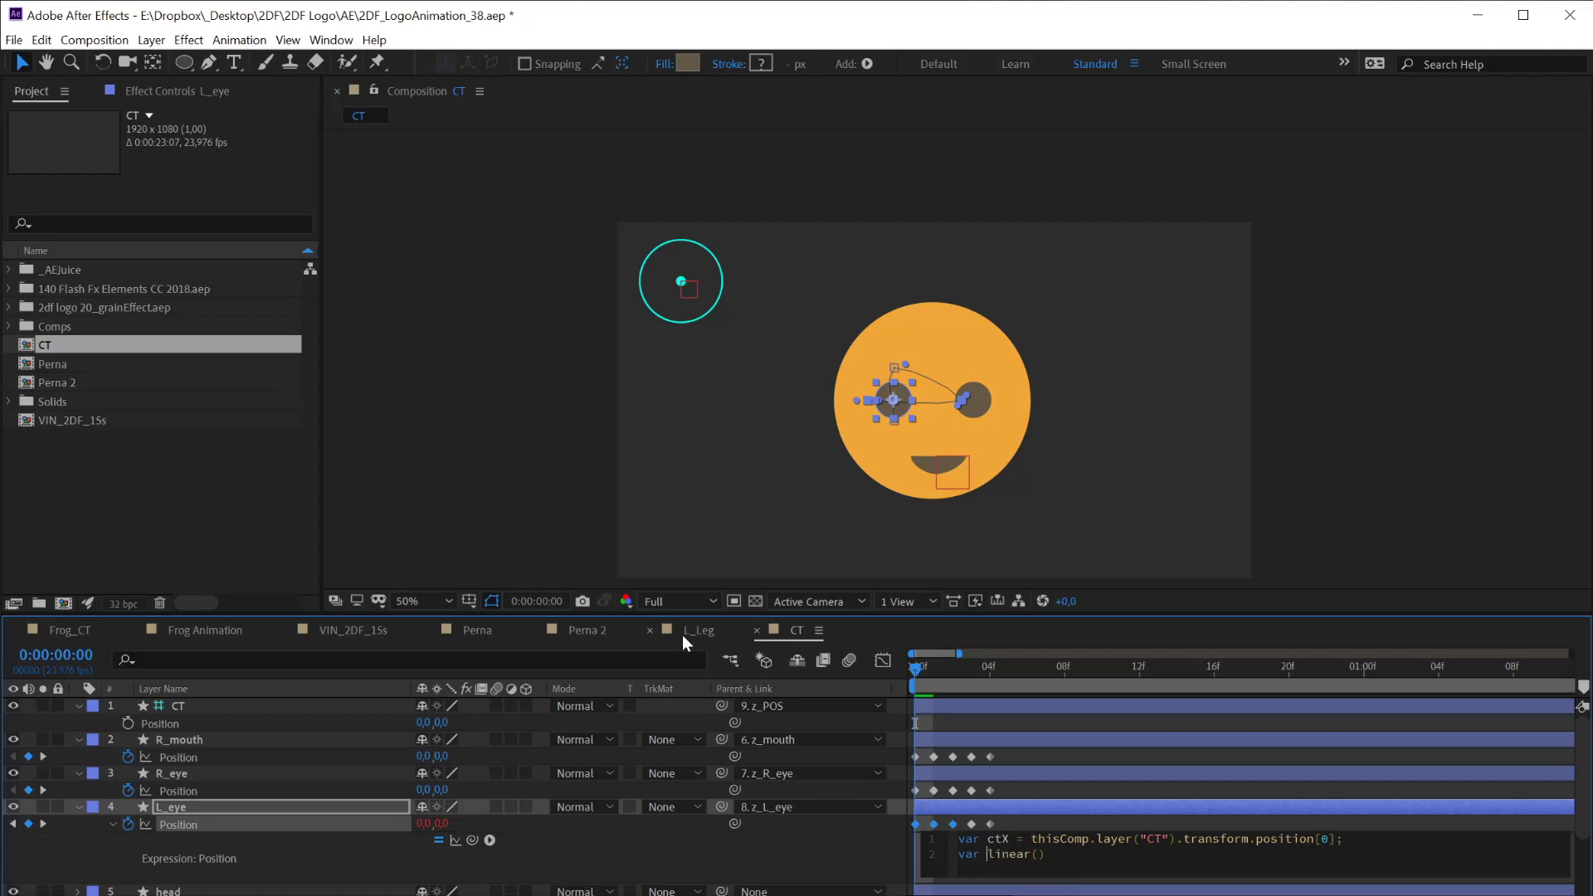
text(X =)
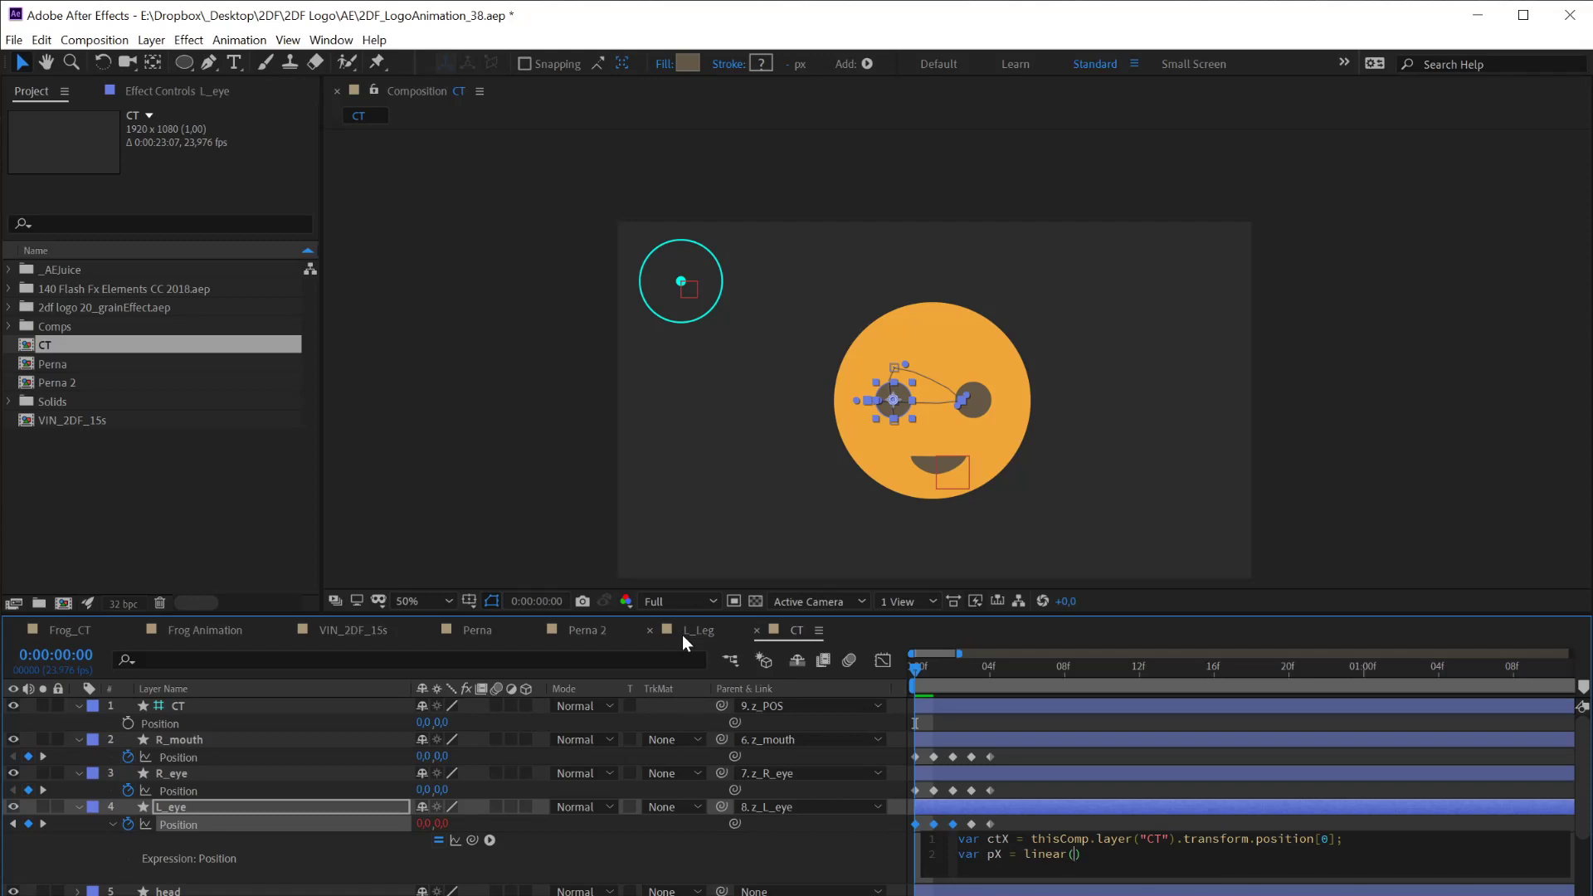
Fill in the linear() arguments for pX as (ctX, -250, 250, -80, 100) and close the line with a semicolon
text(ct)
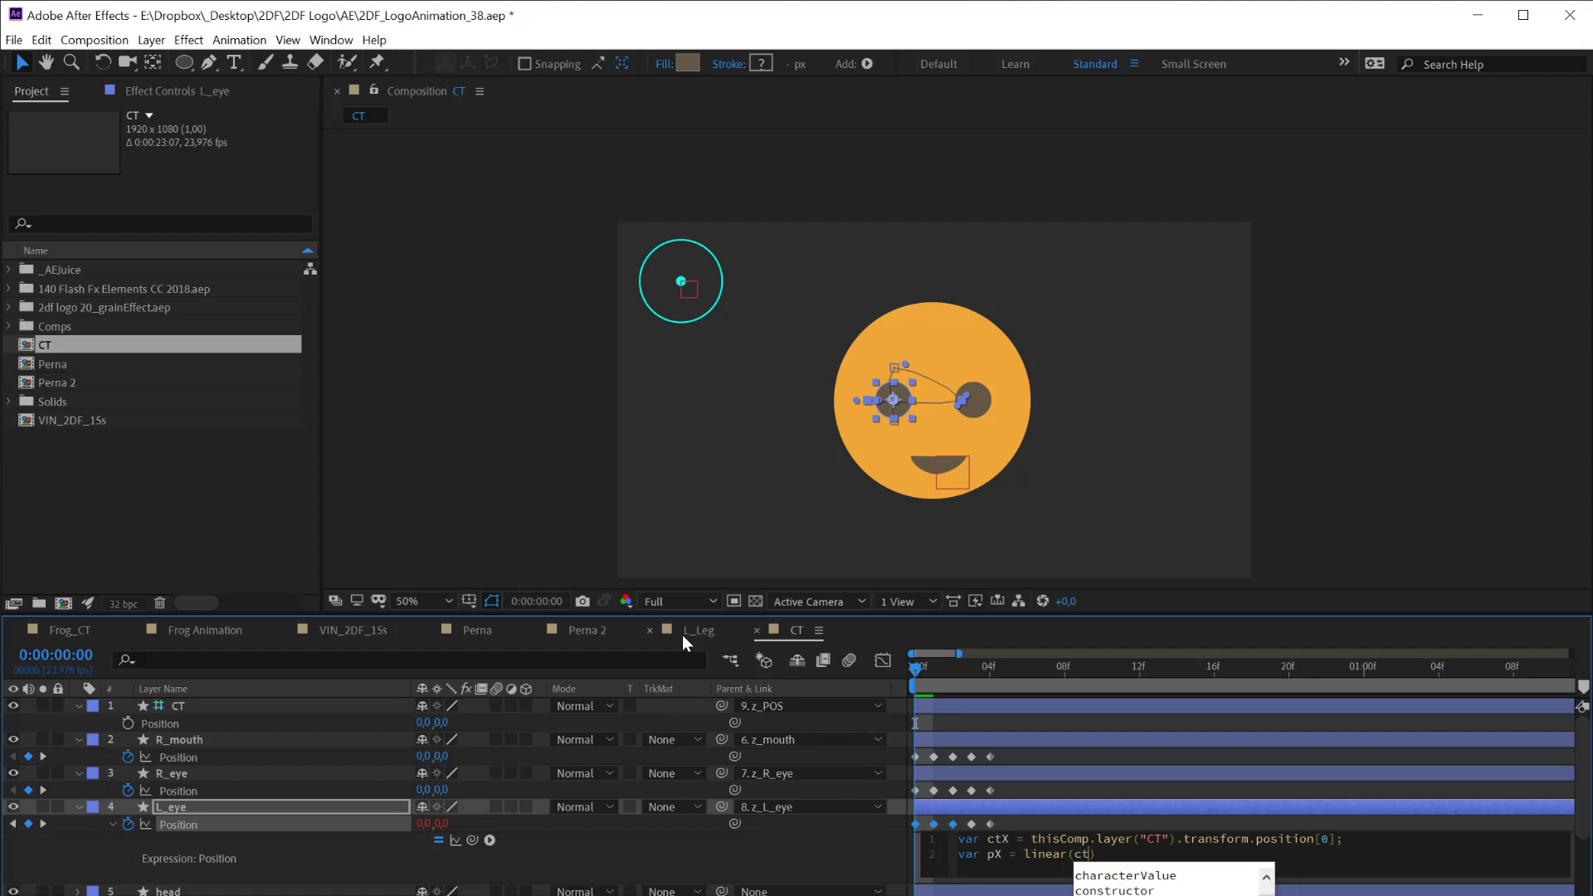
text(X)
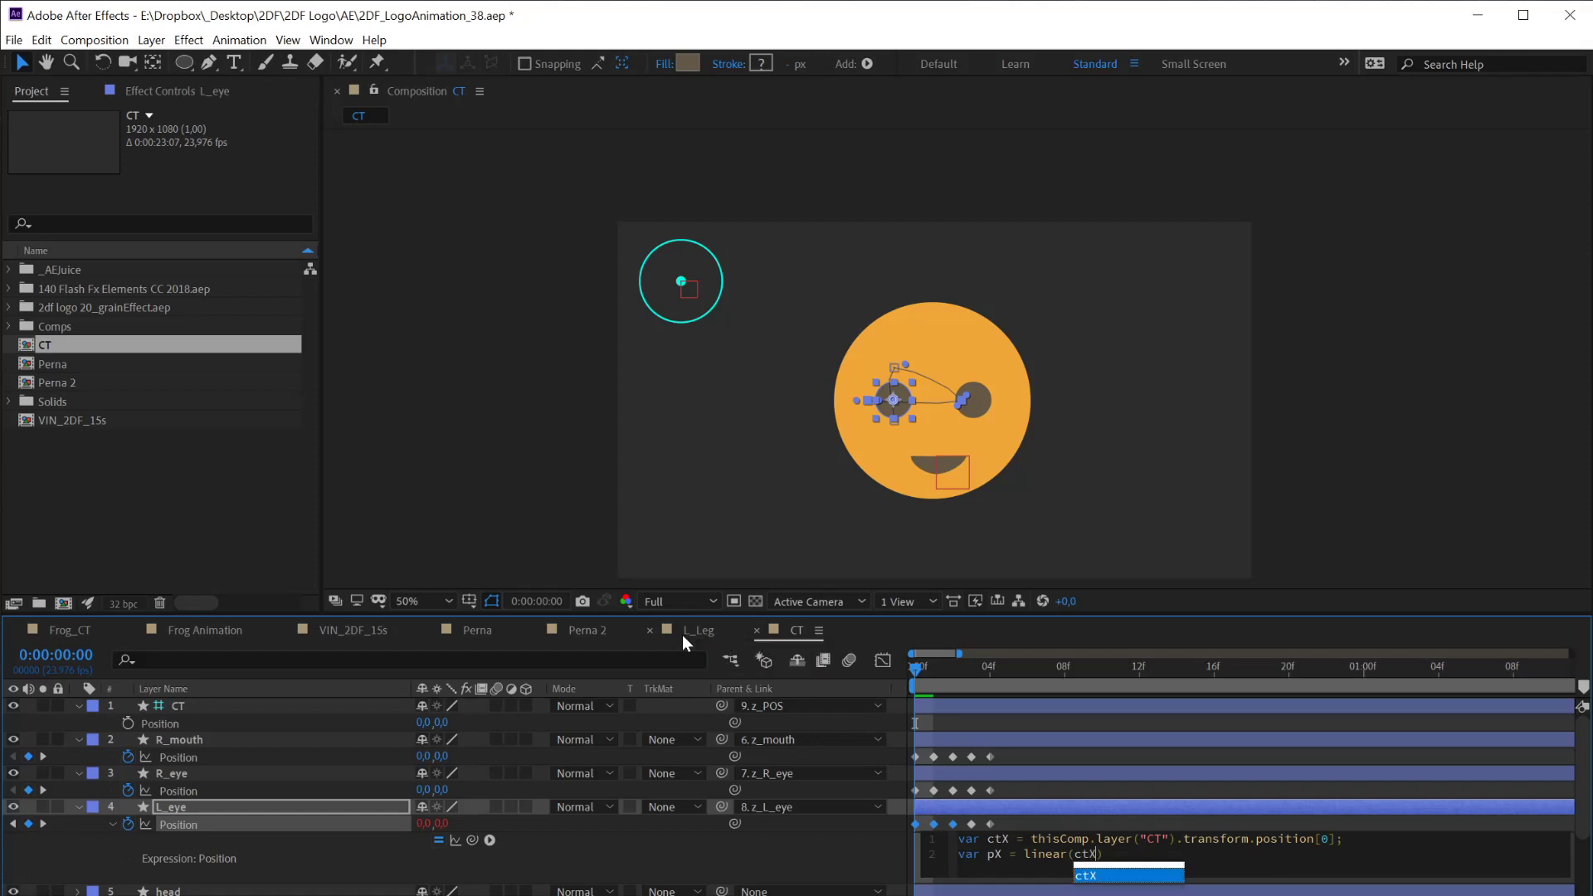
text(,)
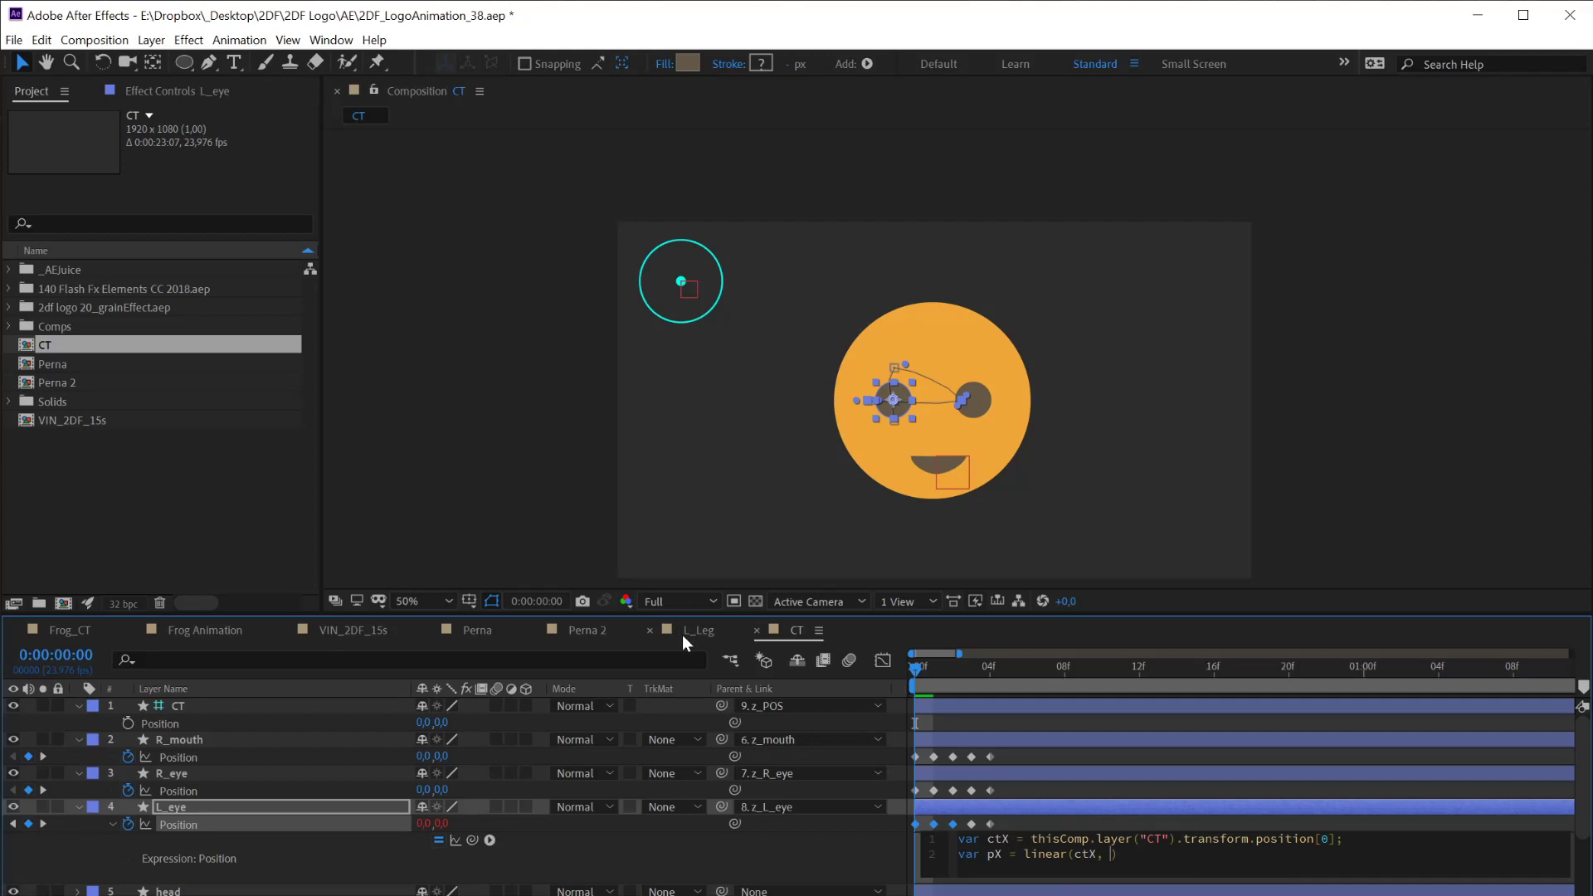
text(-250, 250)
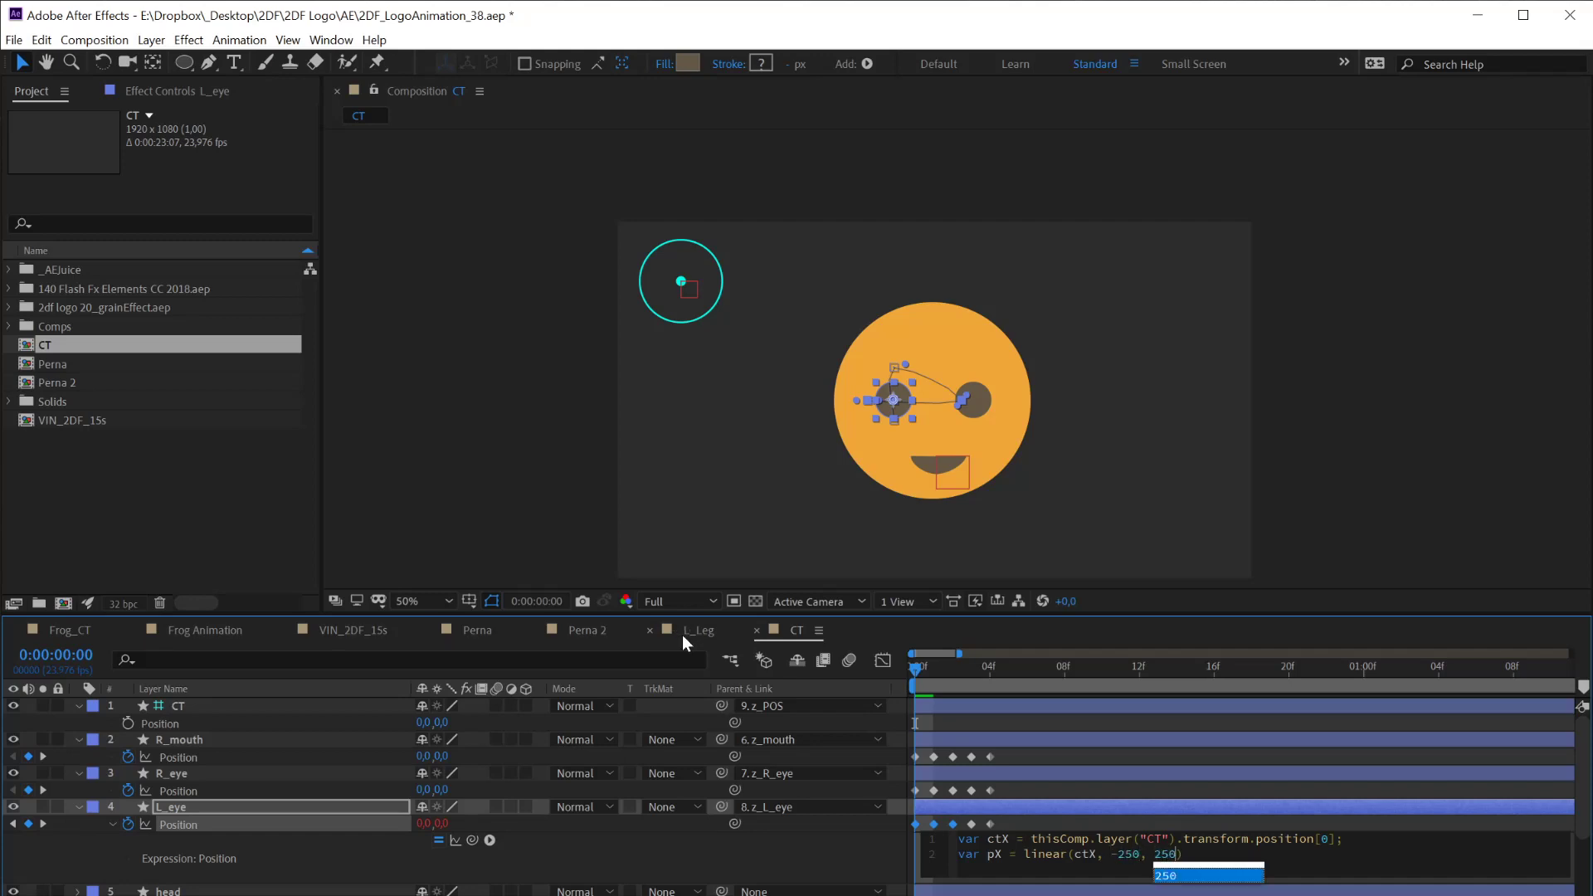
text(, )
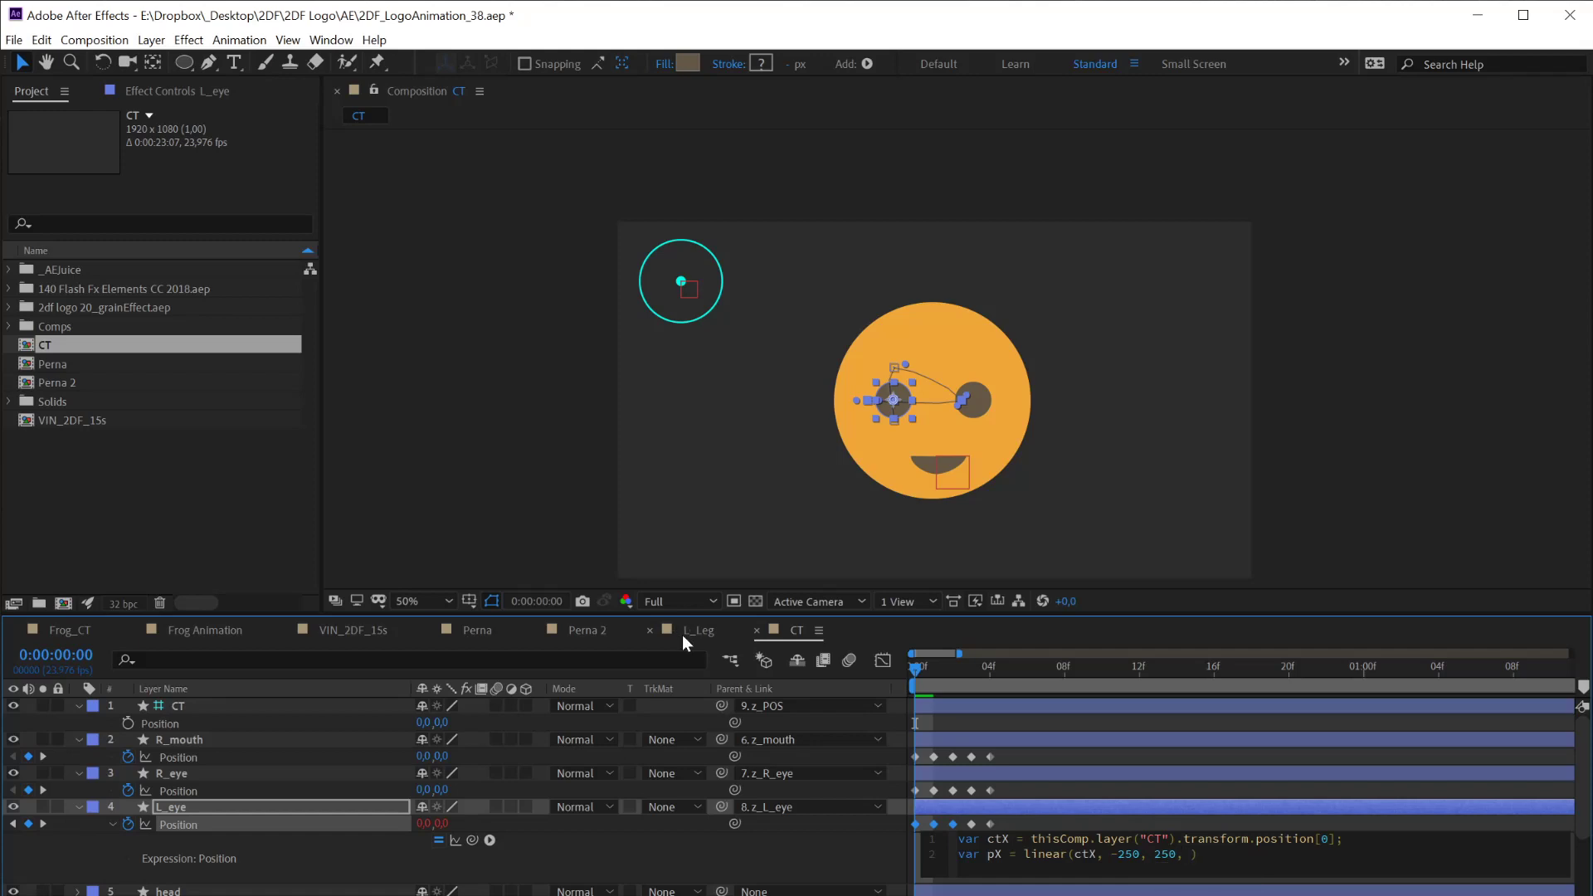
text(-)
text(80, 100);)
End the L_eye expression with the output line [pX, value[1]]; and apply it
key(Return)
text([)
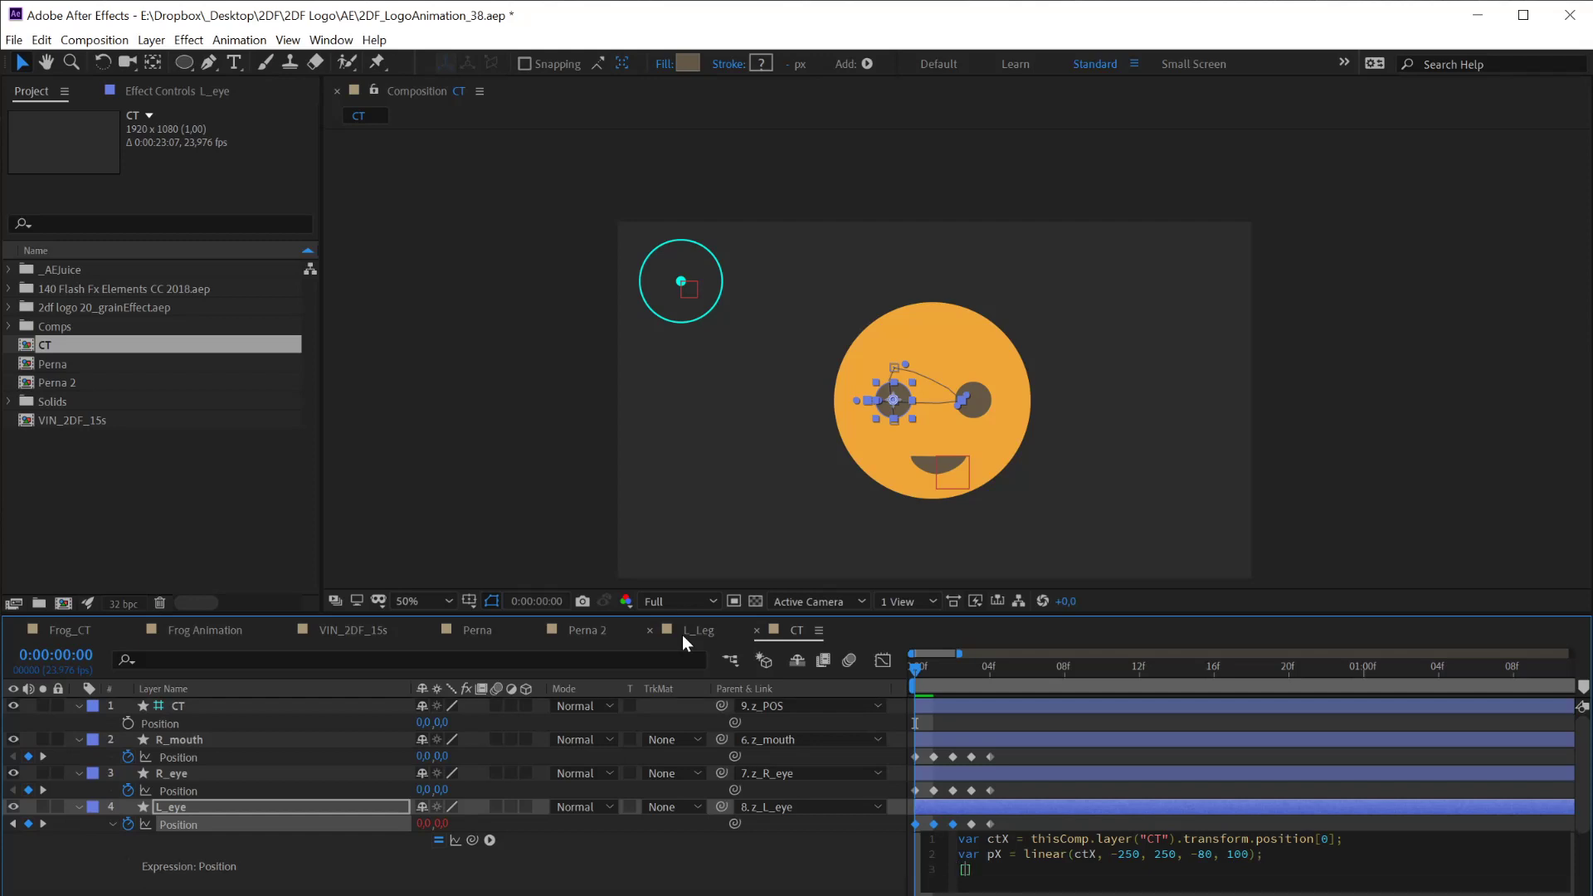
text(pX,)
text( value)
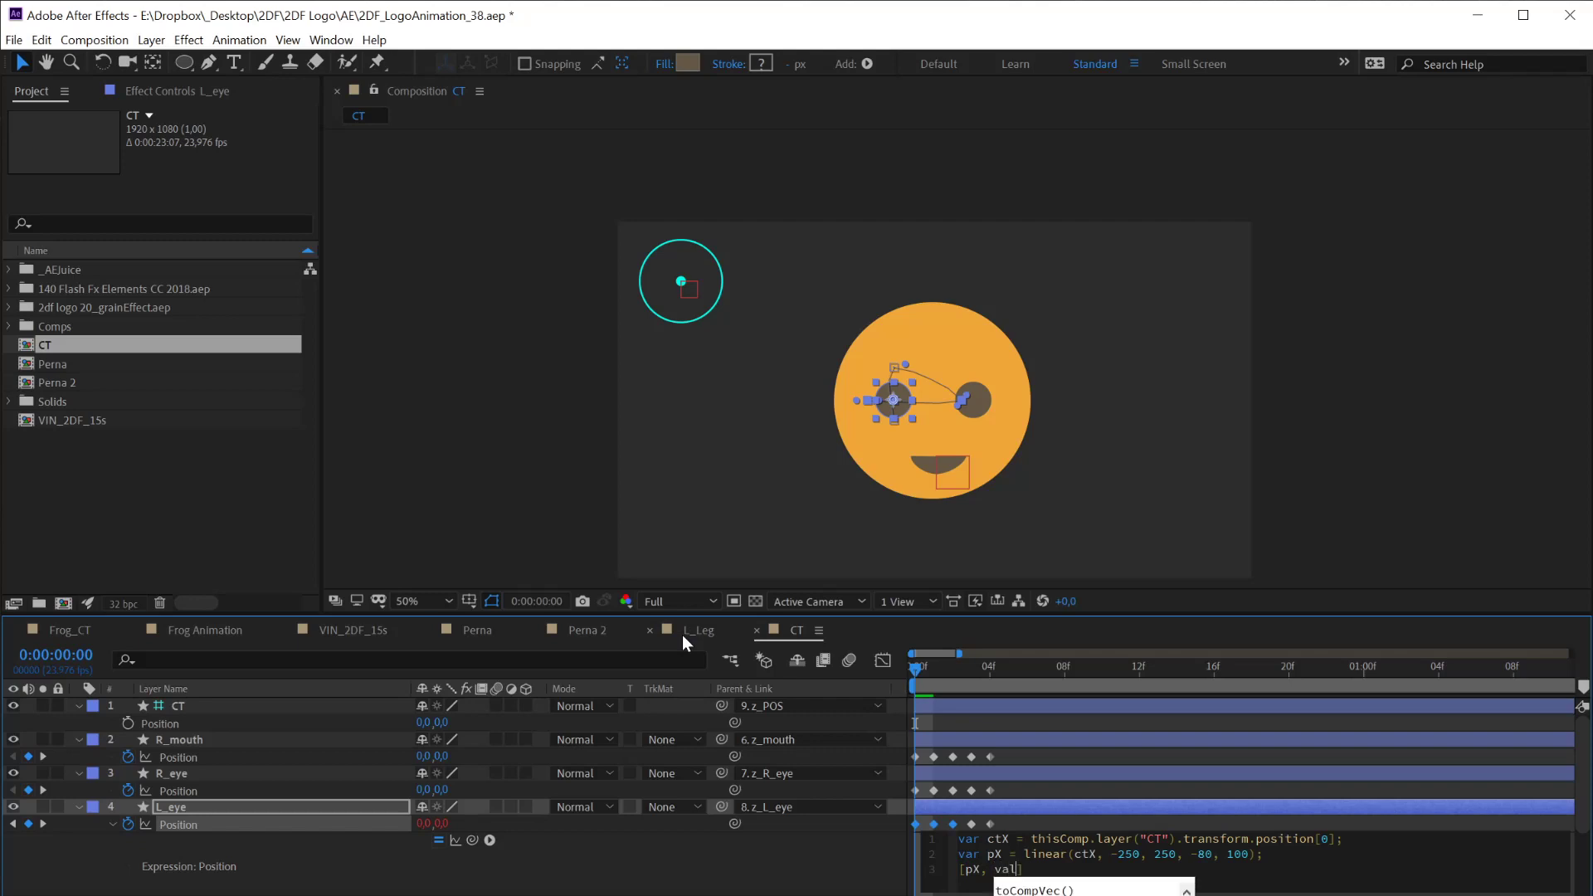
text([)
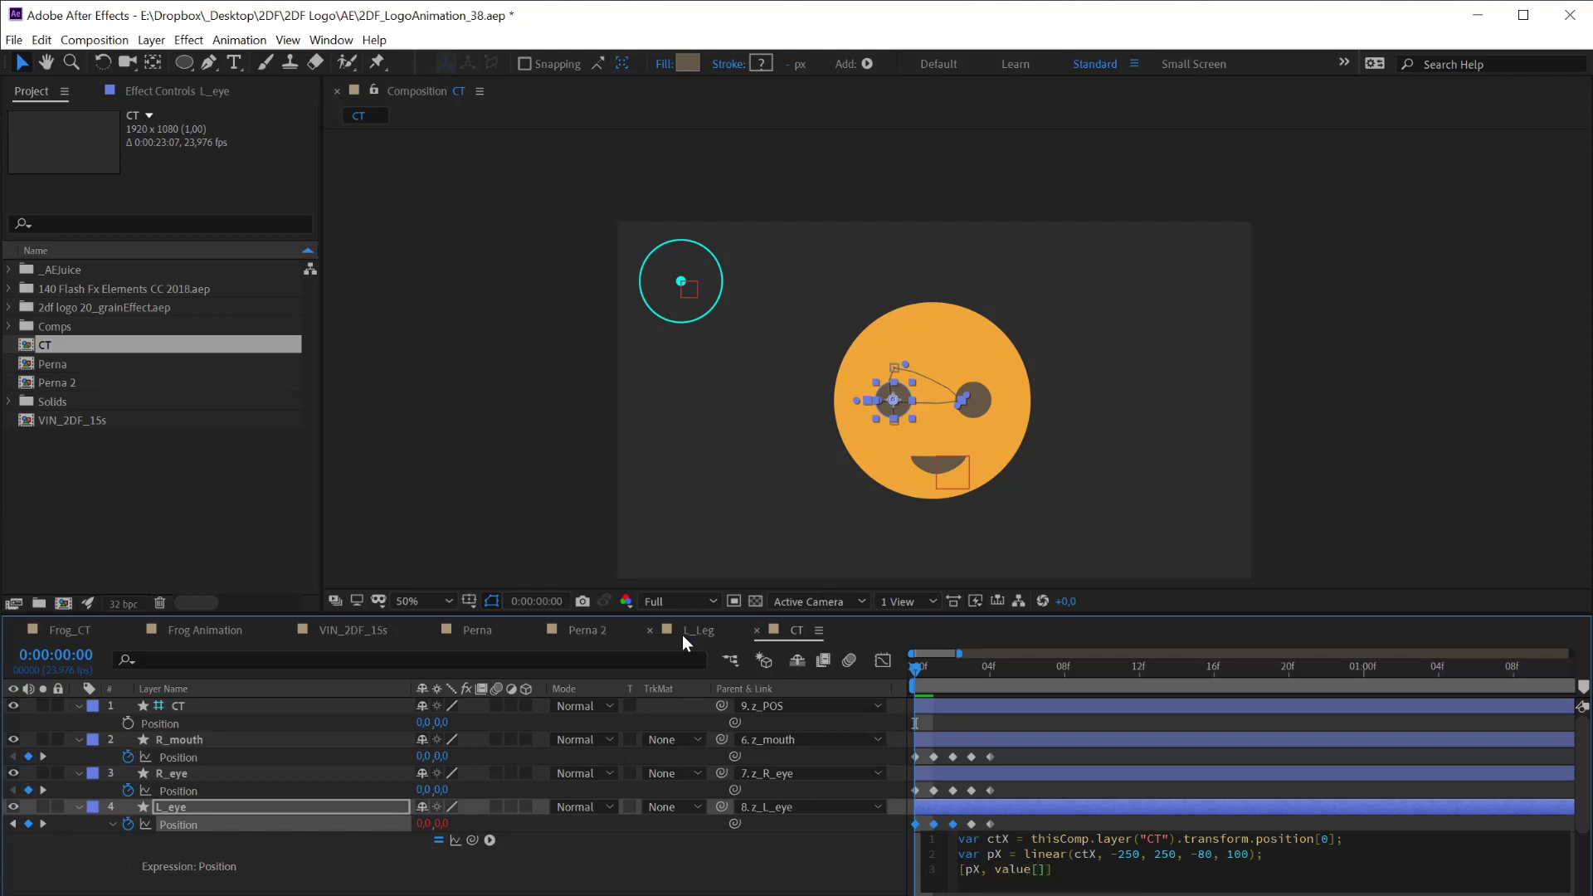
text(1)
key(Right)
key(Right)
key(KP_Enter)
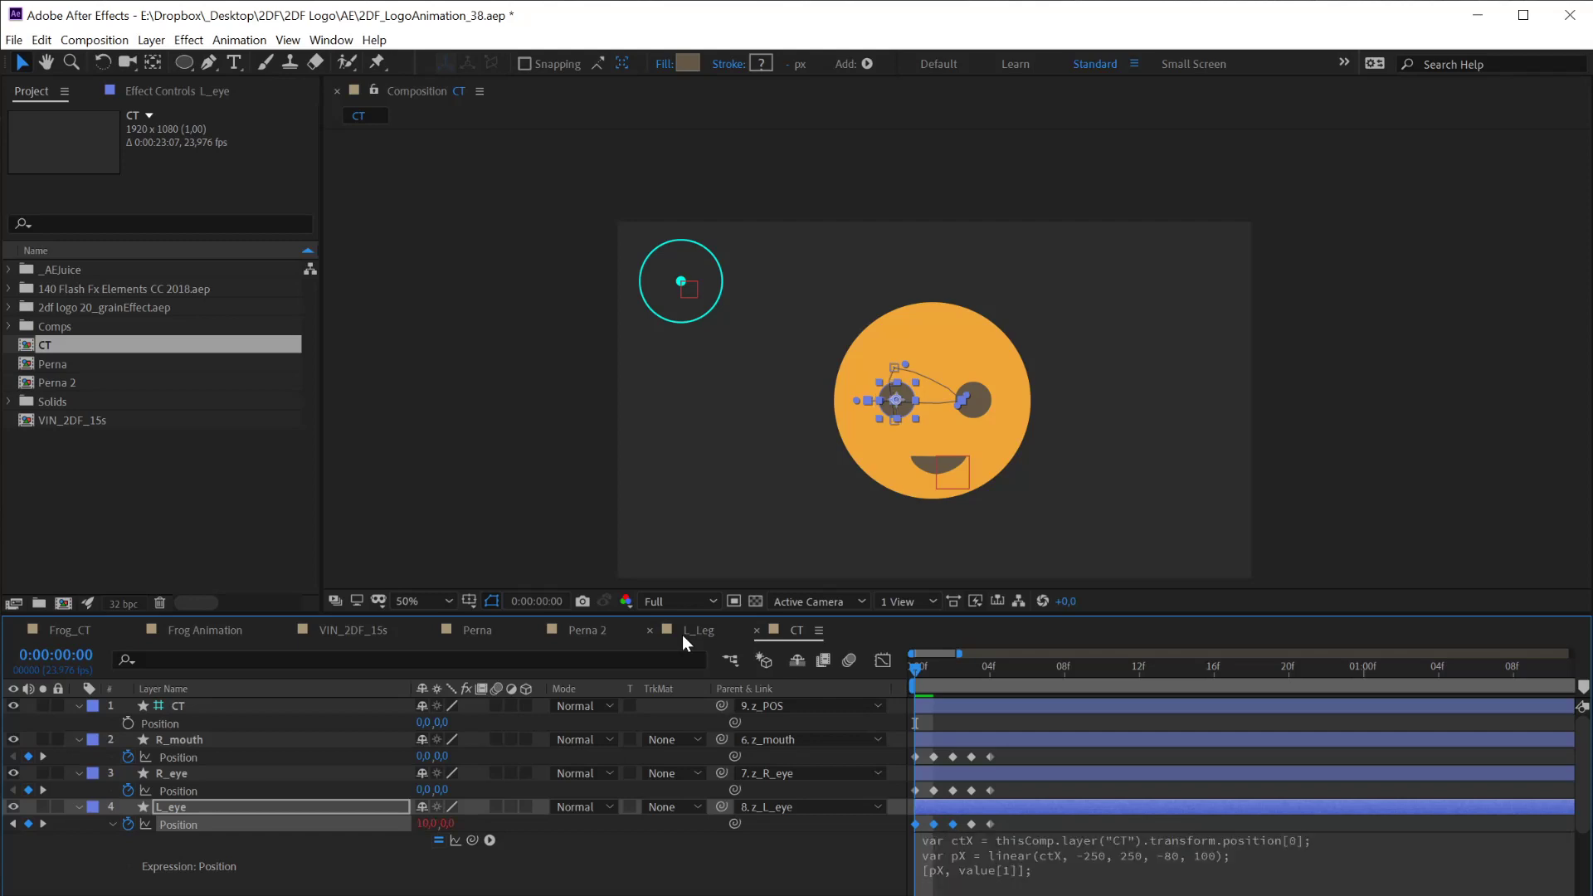
click(1385, 395)
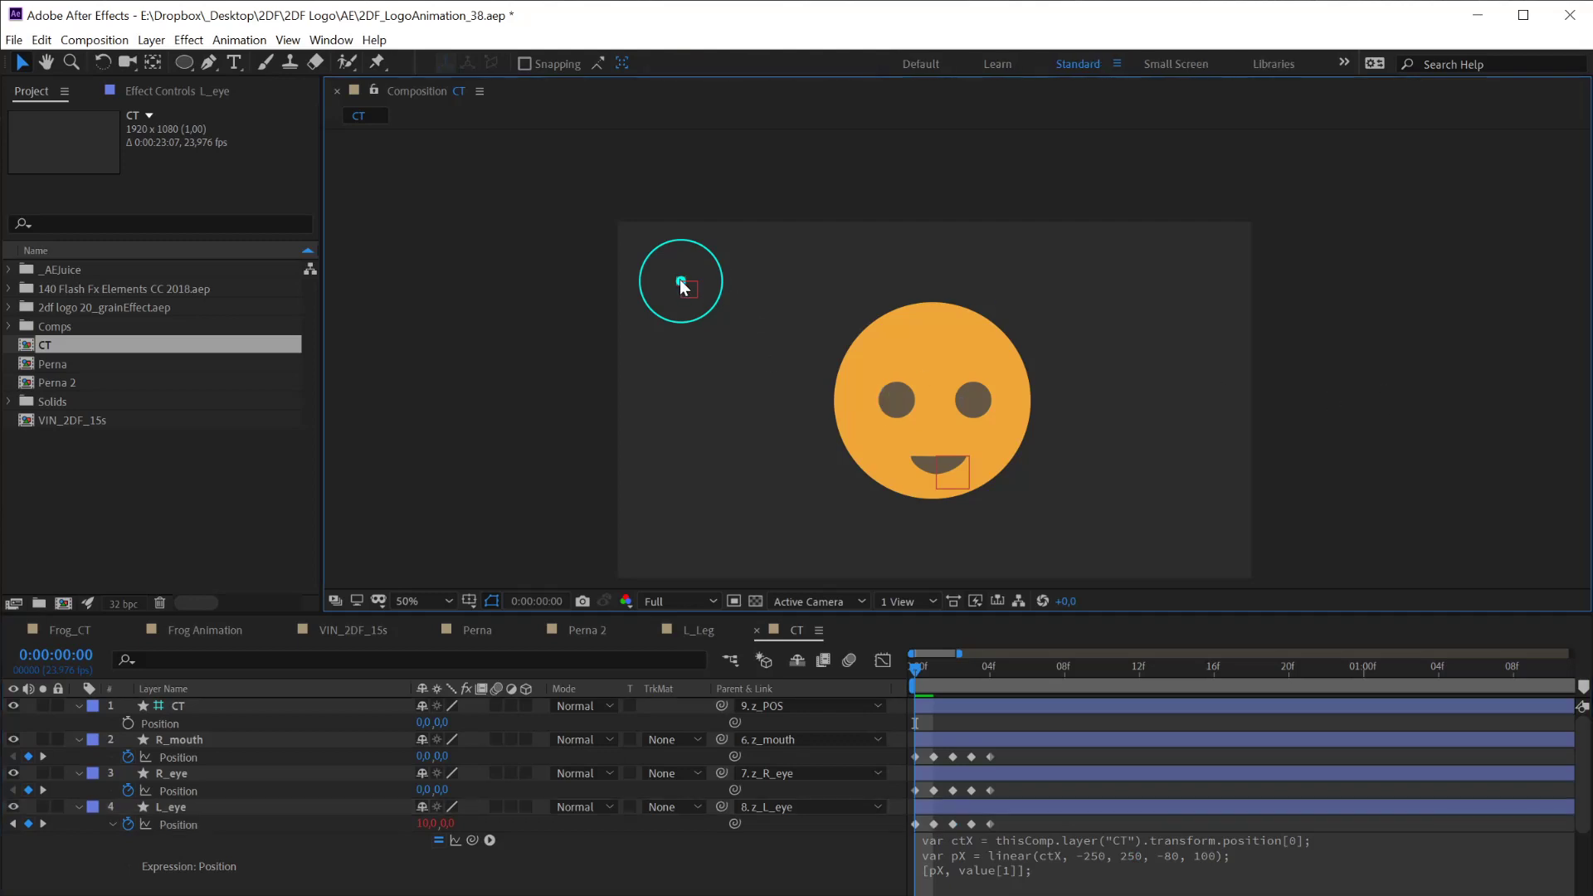
Test the L_eye expression by moving the CT controller horizontally to the right beyond its circle, and undo the move
scroll(197, 828, down, 2)
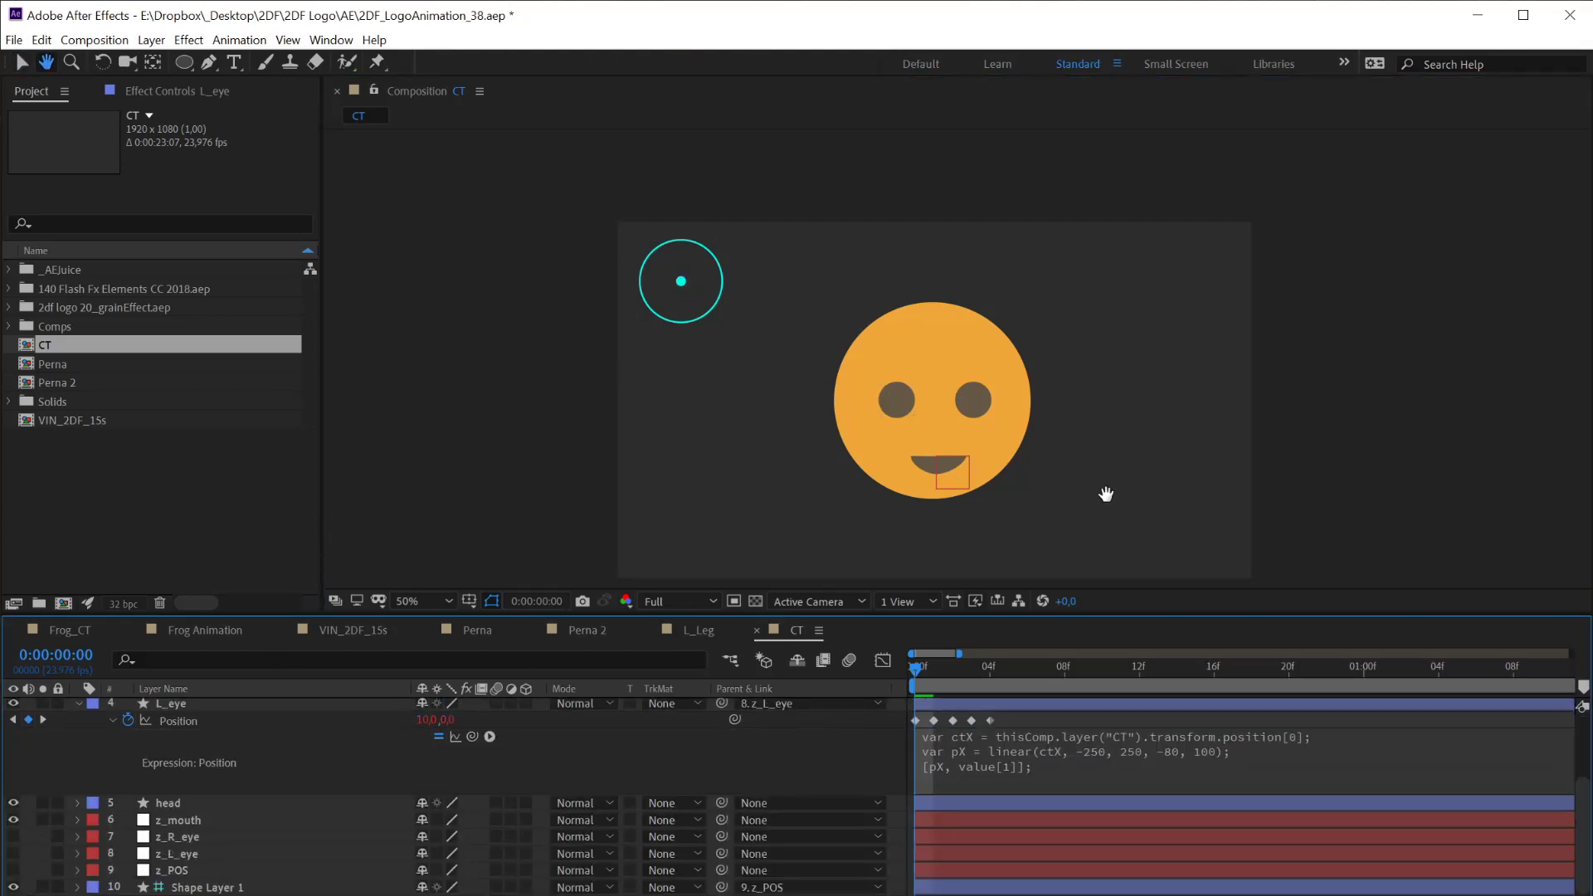
key(h)
drag(613, 218, 612, 241)
key(v)
drag(678, 304, 767, 304)
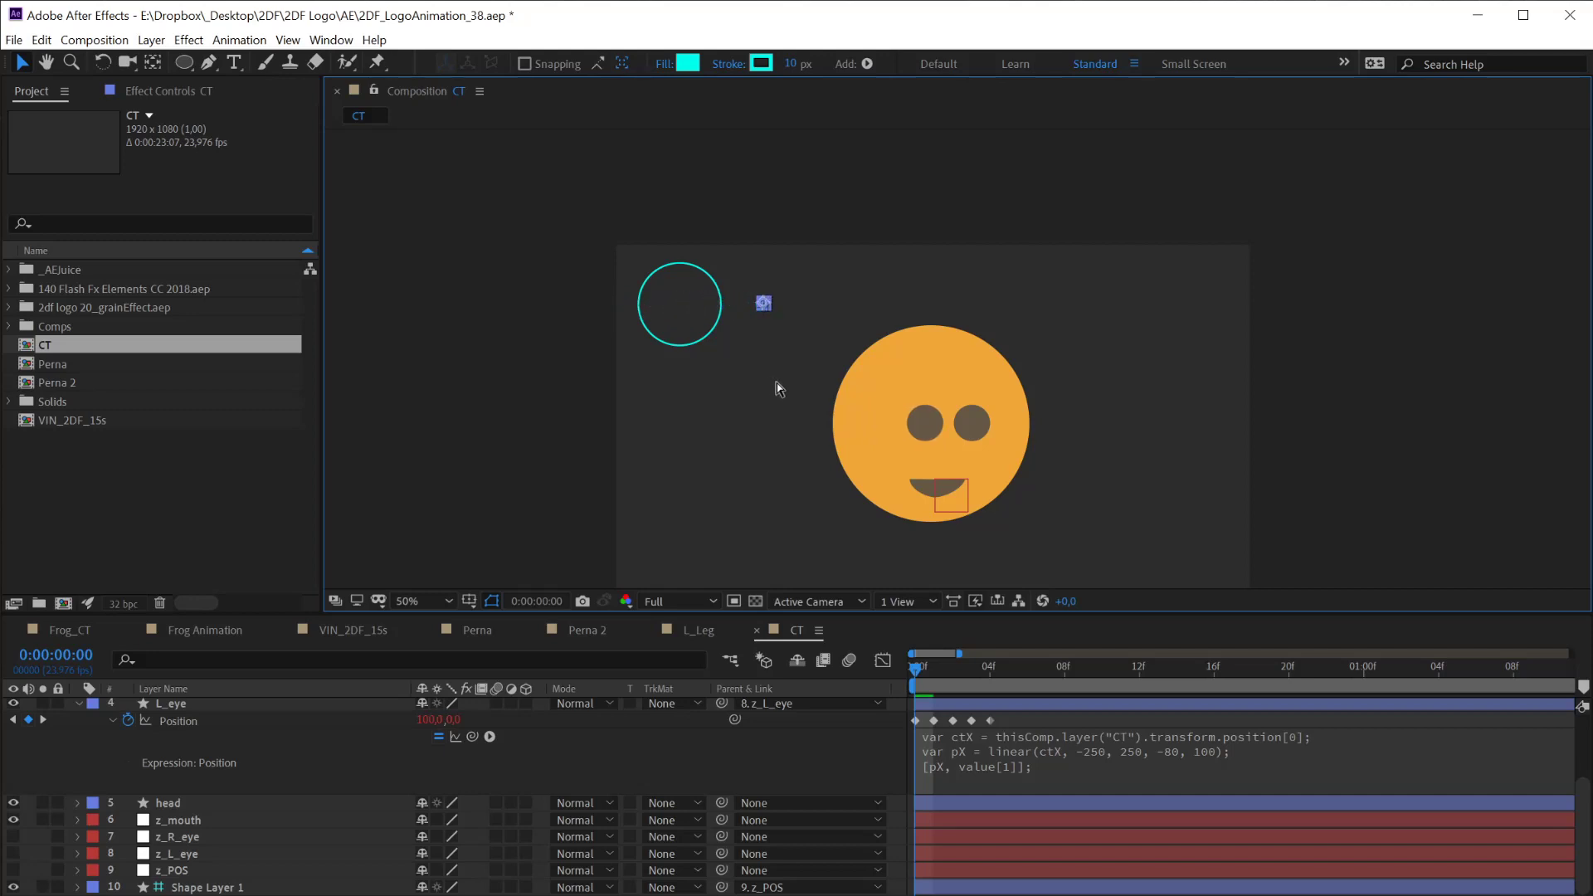
key(ctrl+z)
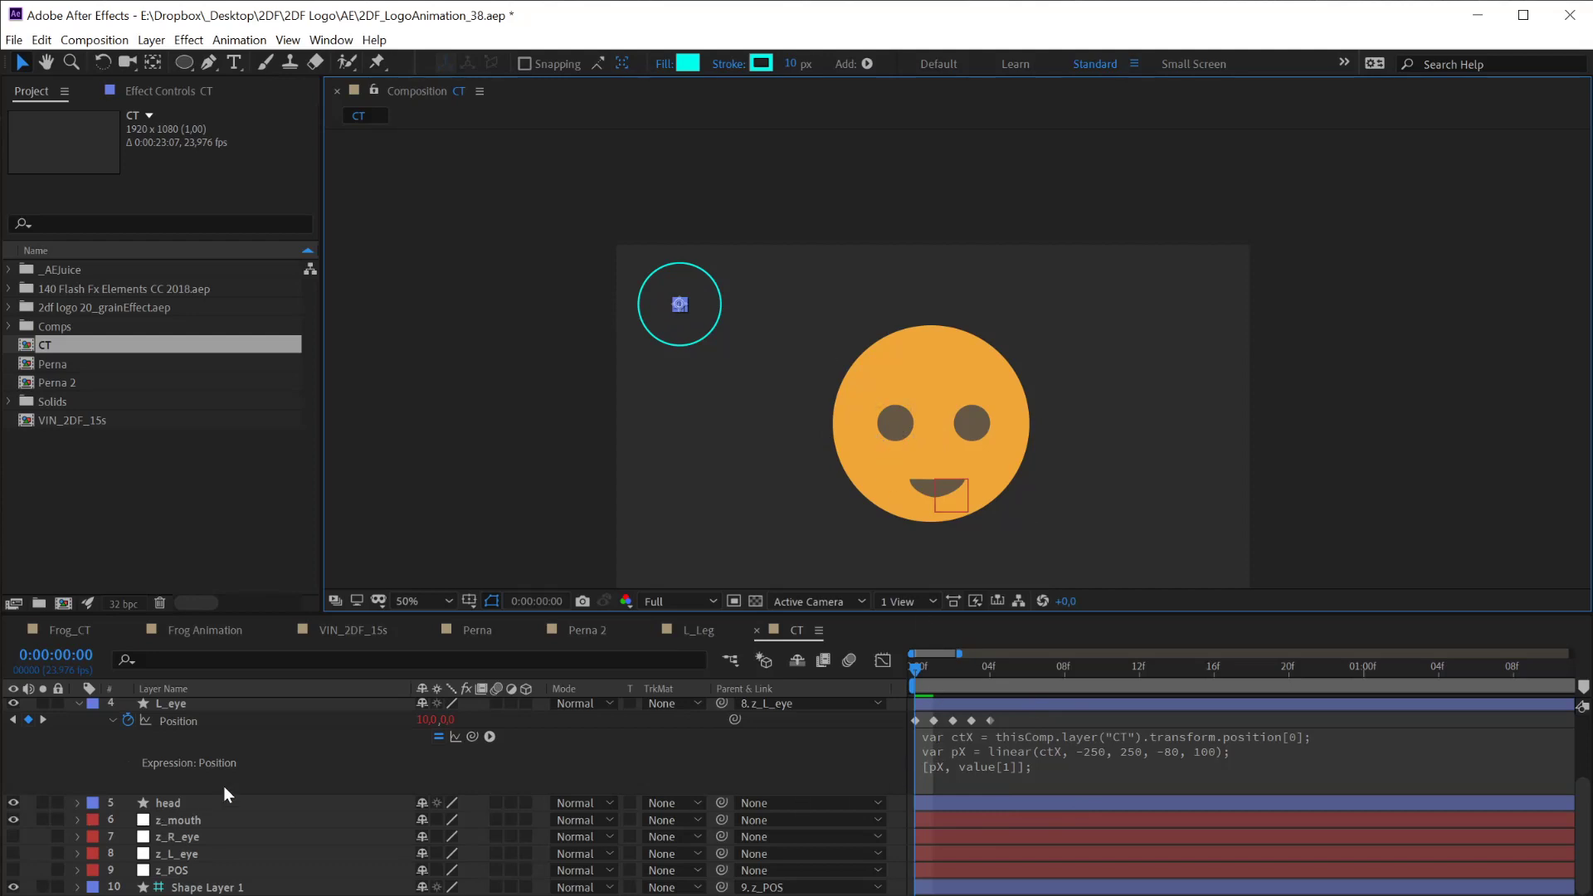
Step through the keyframed poses and disable the Position expression on L_eye
scroll(223, 785, up, 5)
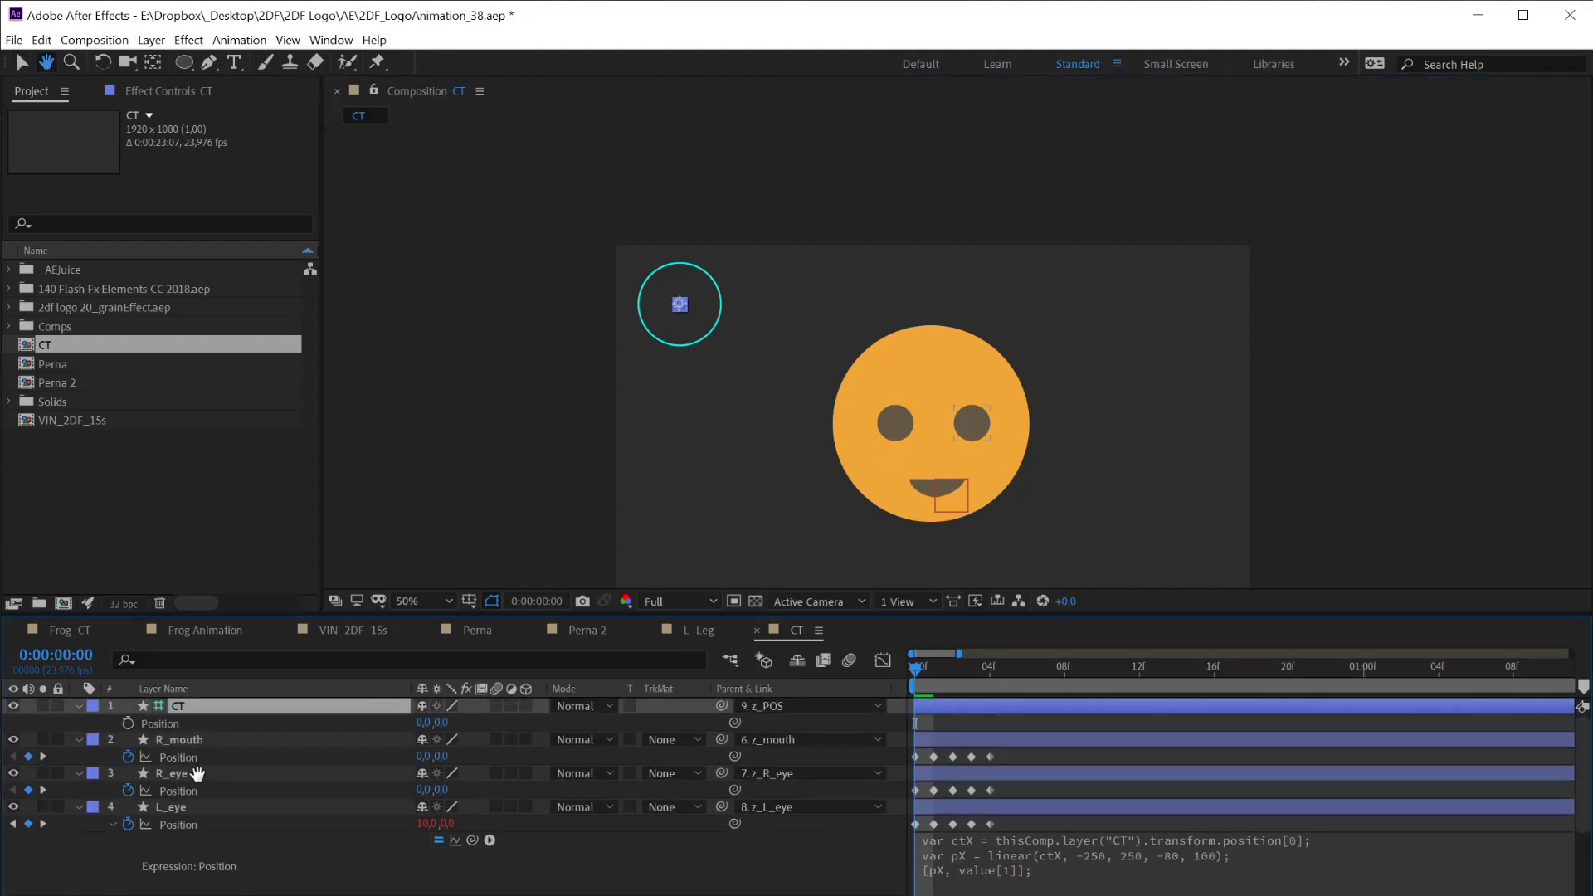
click(172, 810)
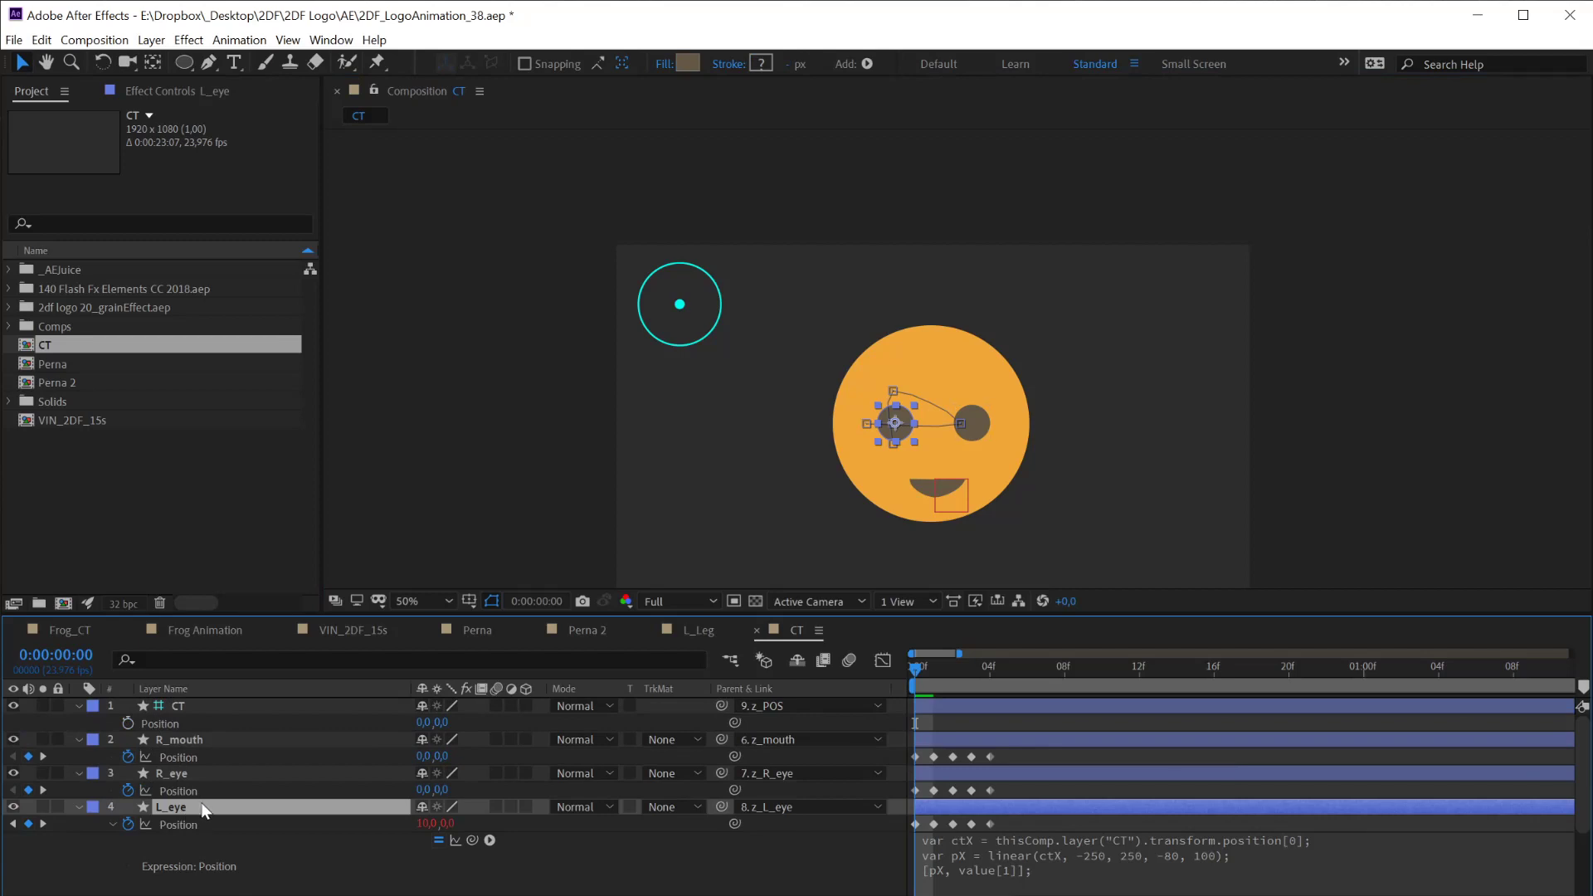
key(space)
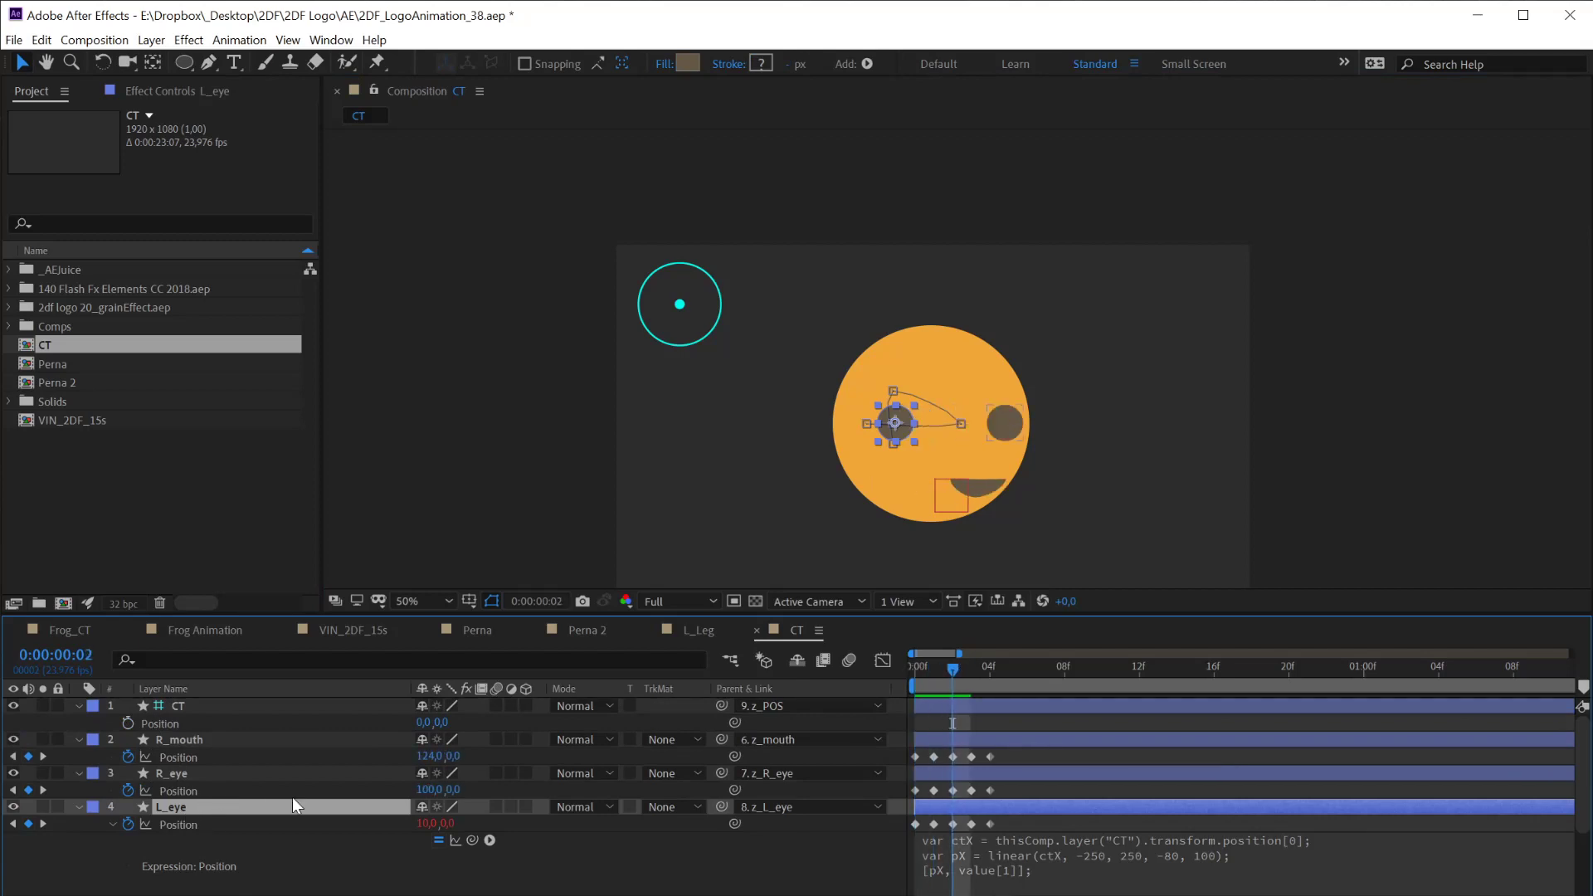
click(438, 840)
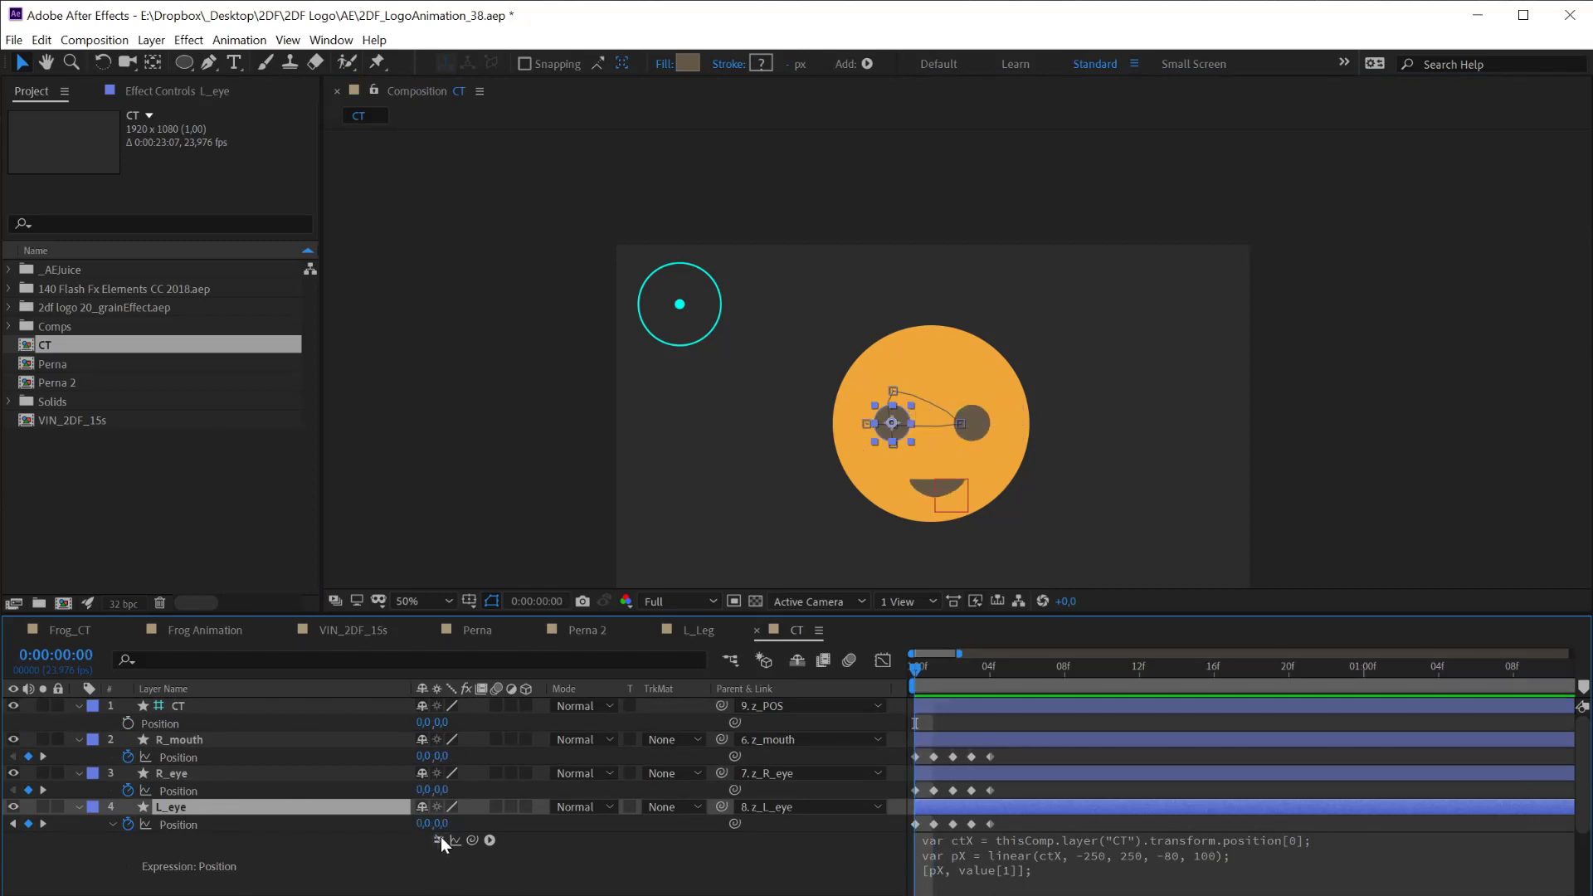
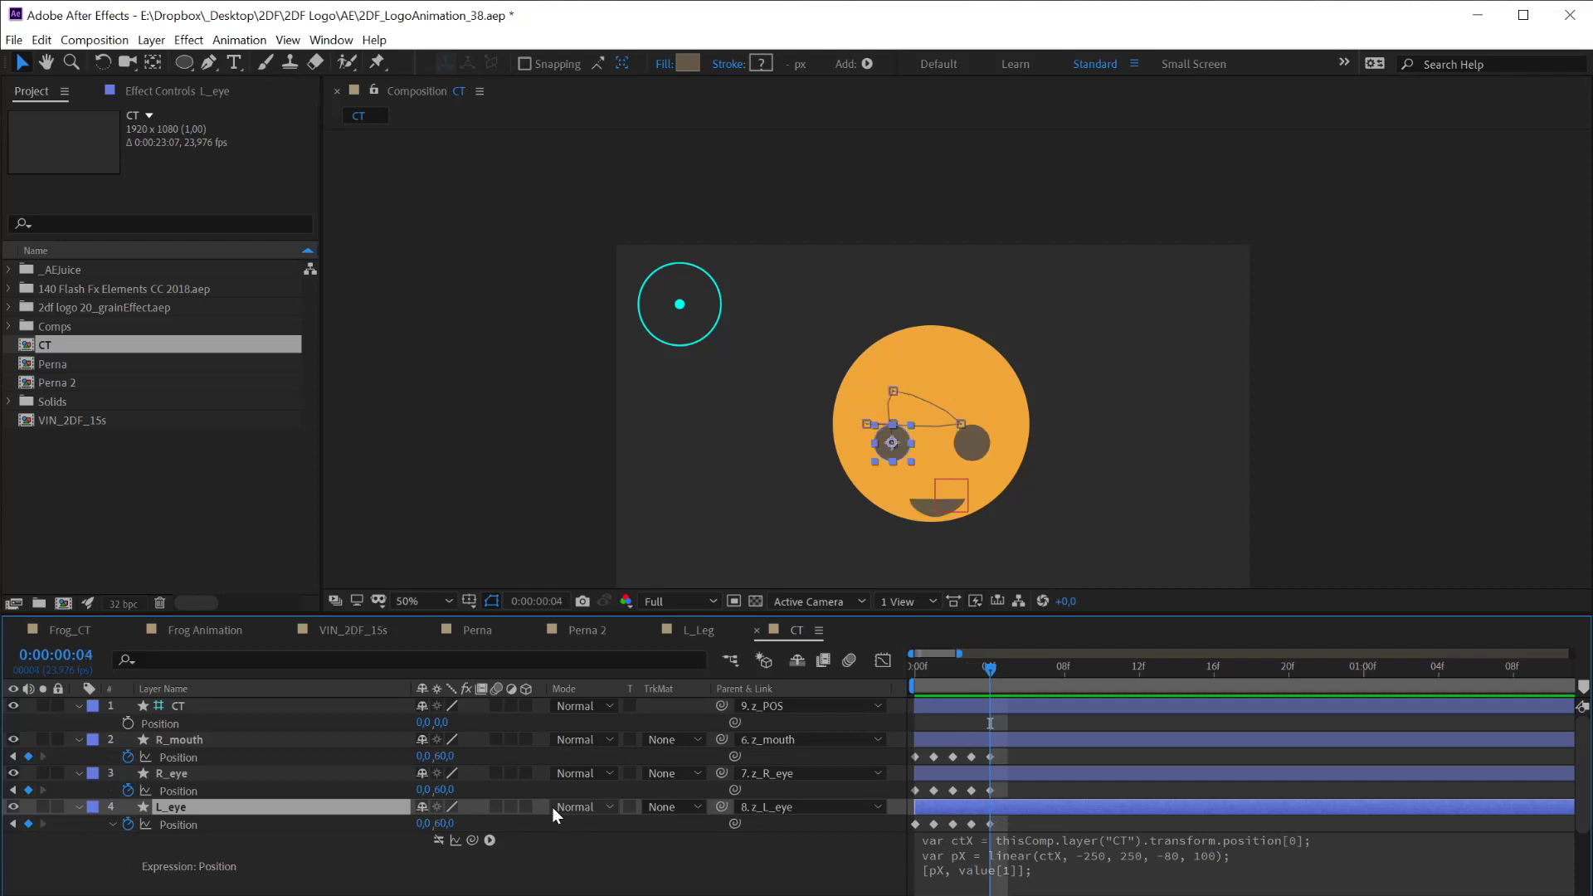
Duplicate the pX line of the L_eye Position expression directly below itself
click(1076, 876)
click(1076, 874)
drag(1264, 856, 958, 854)
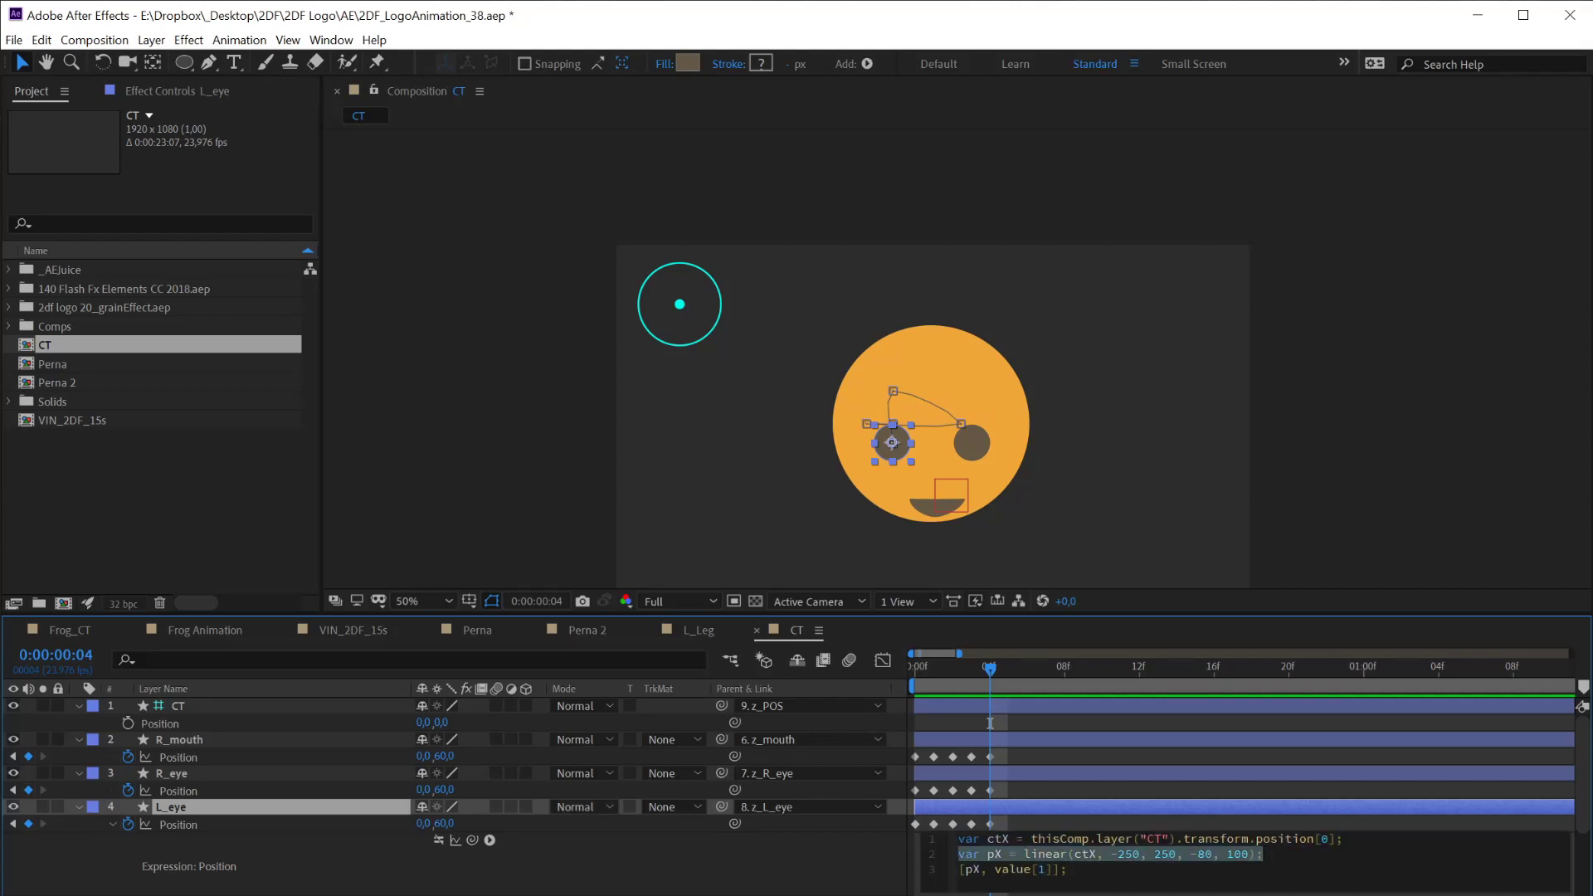
key(ctrl+c)
click(1266, 855)
key(Return)
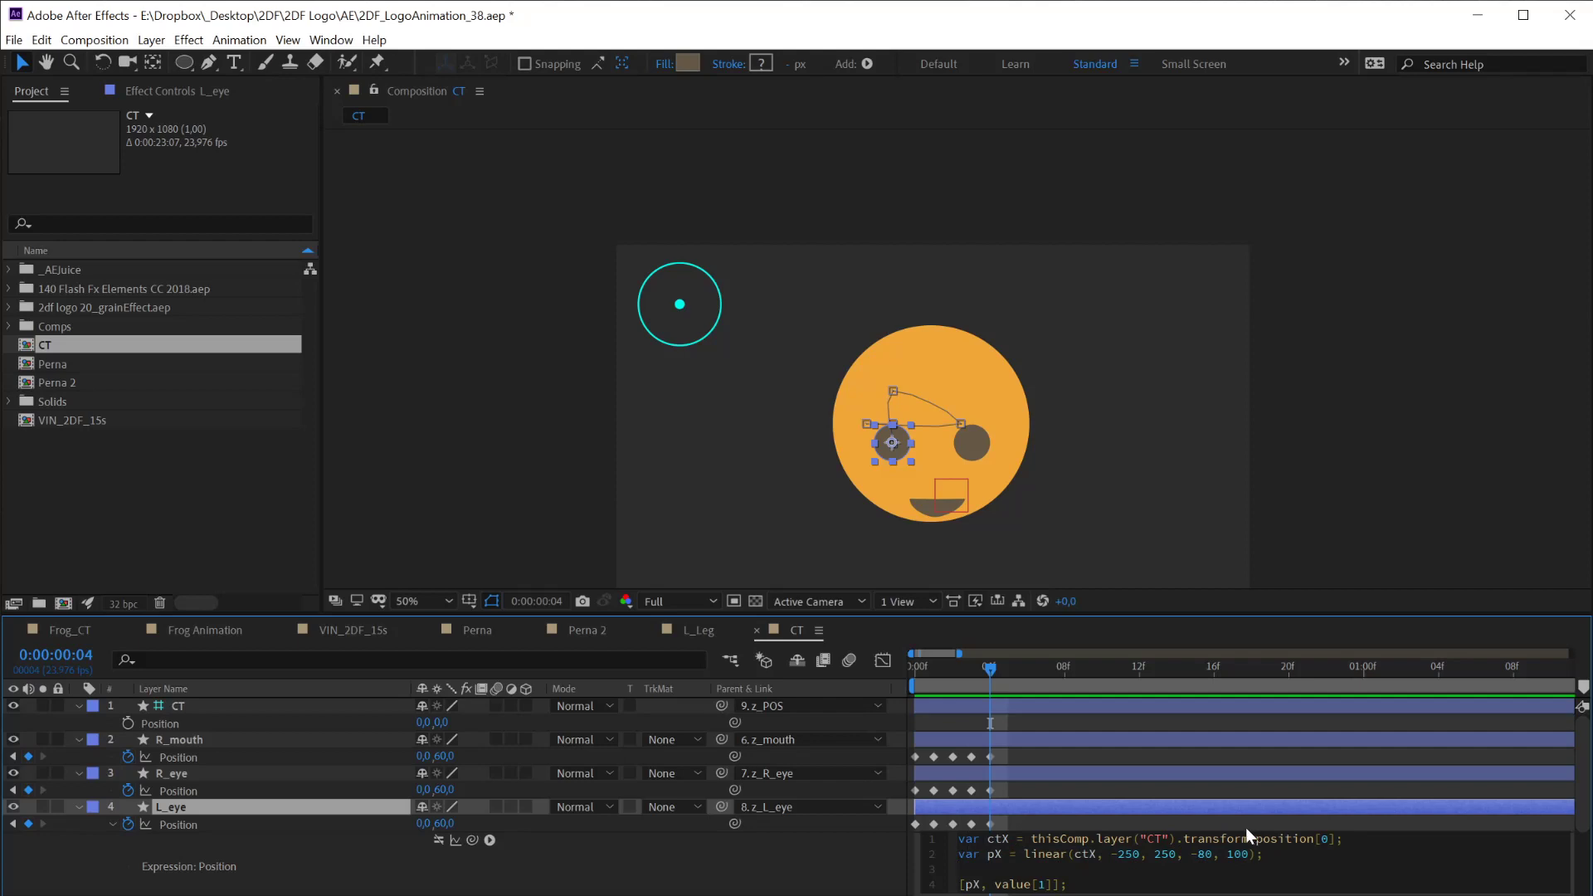
key(ctrl+v)
In the duplicated line, rename the variable to pY and change the linear() input to ctY
drag(993, 869, 1002, 868)
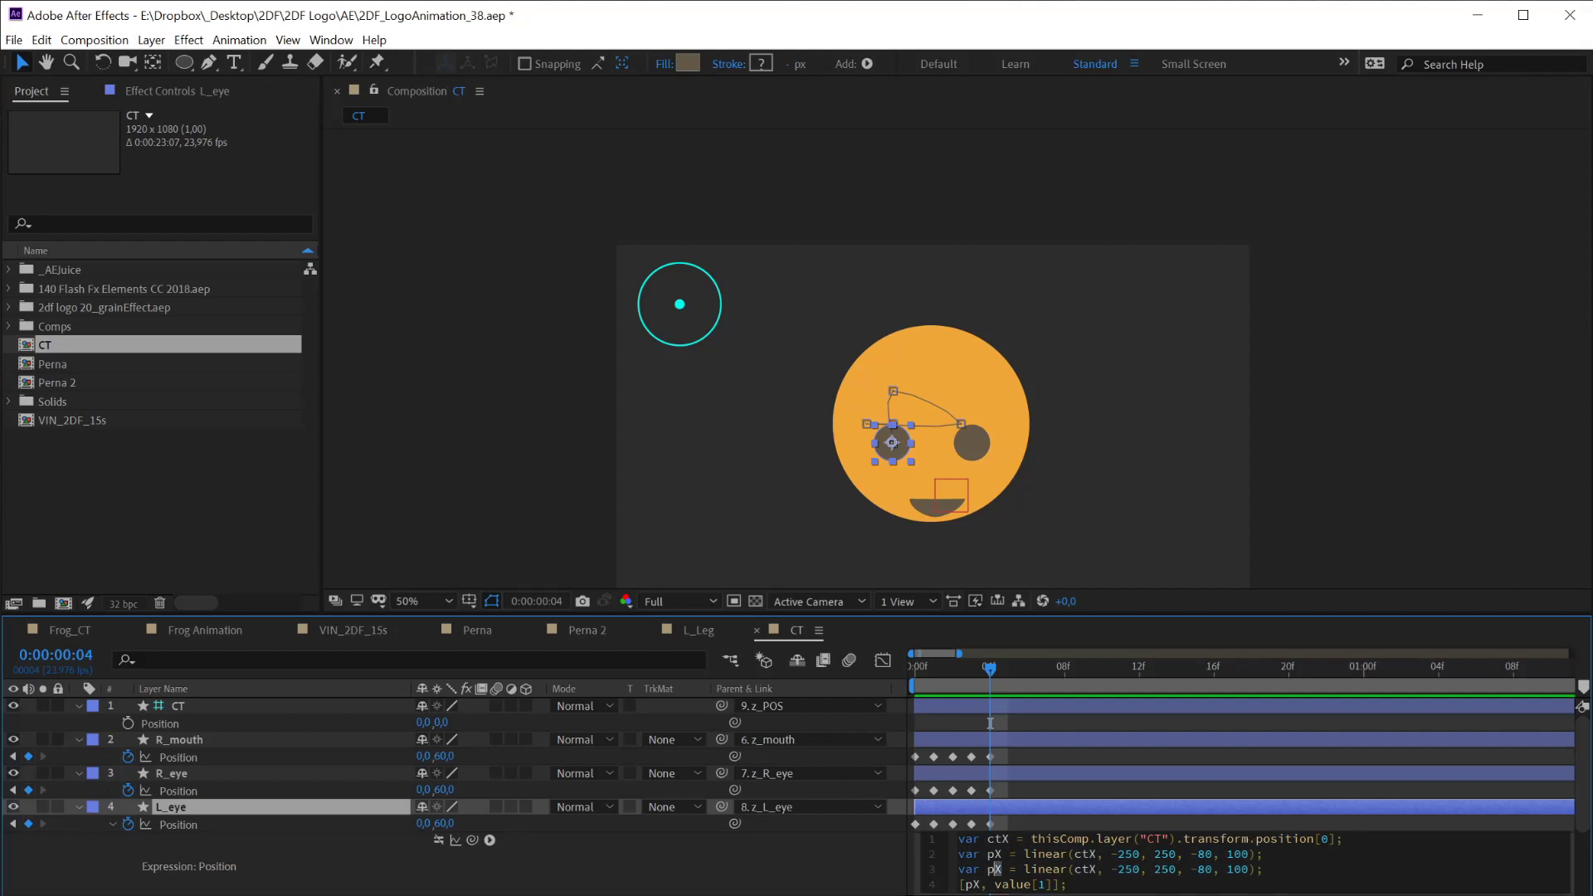
text(Y)
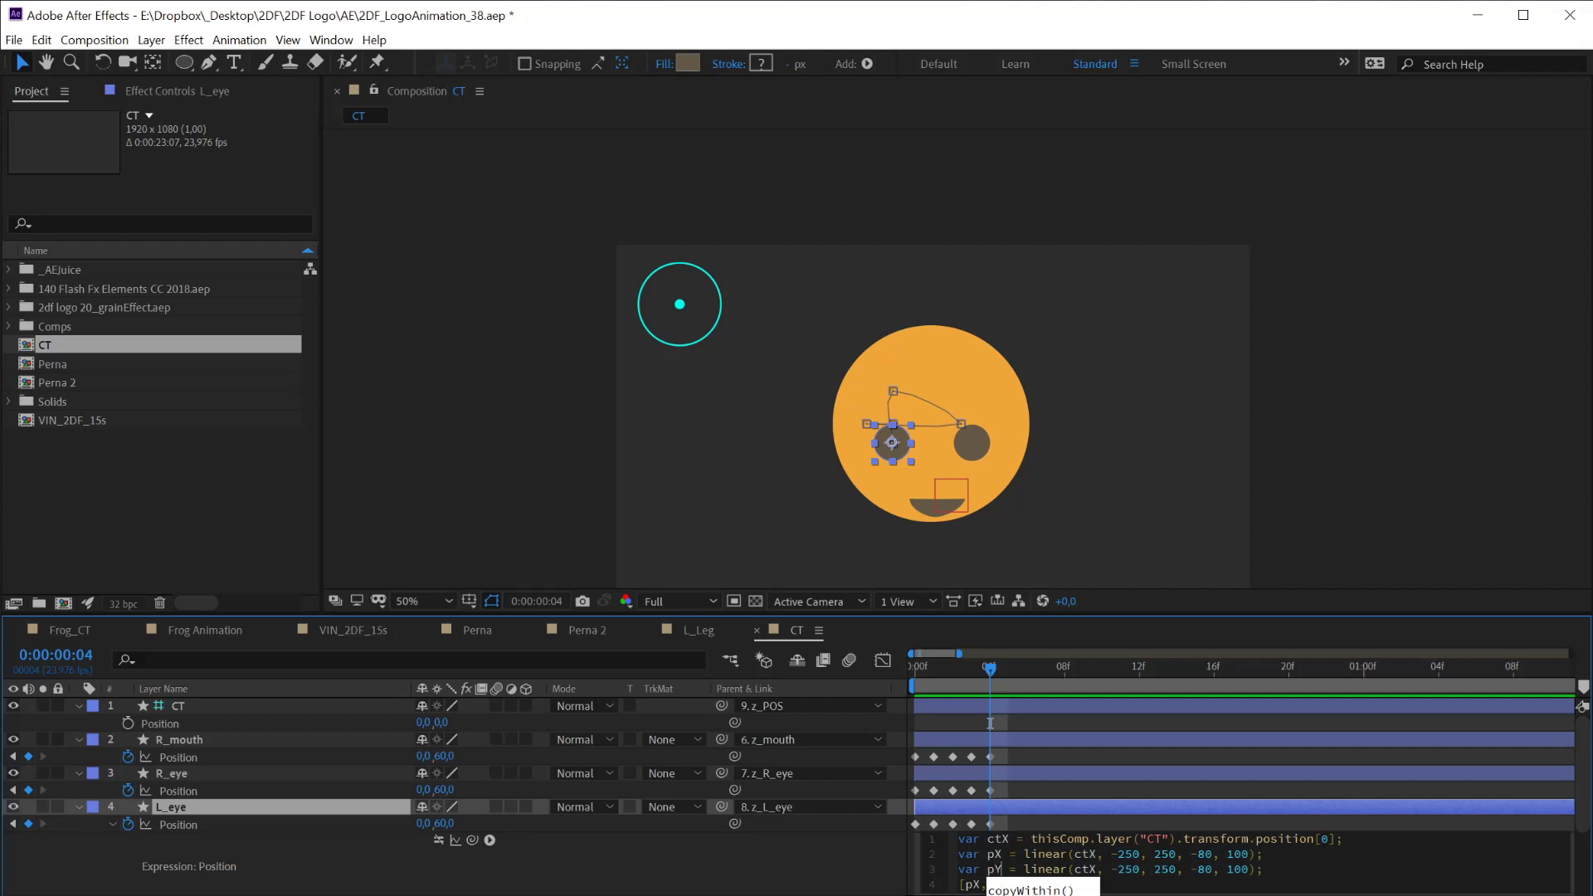
drag(1088, 869, 1097, 869)
text(Y)
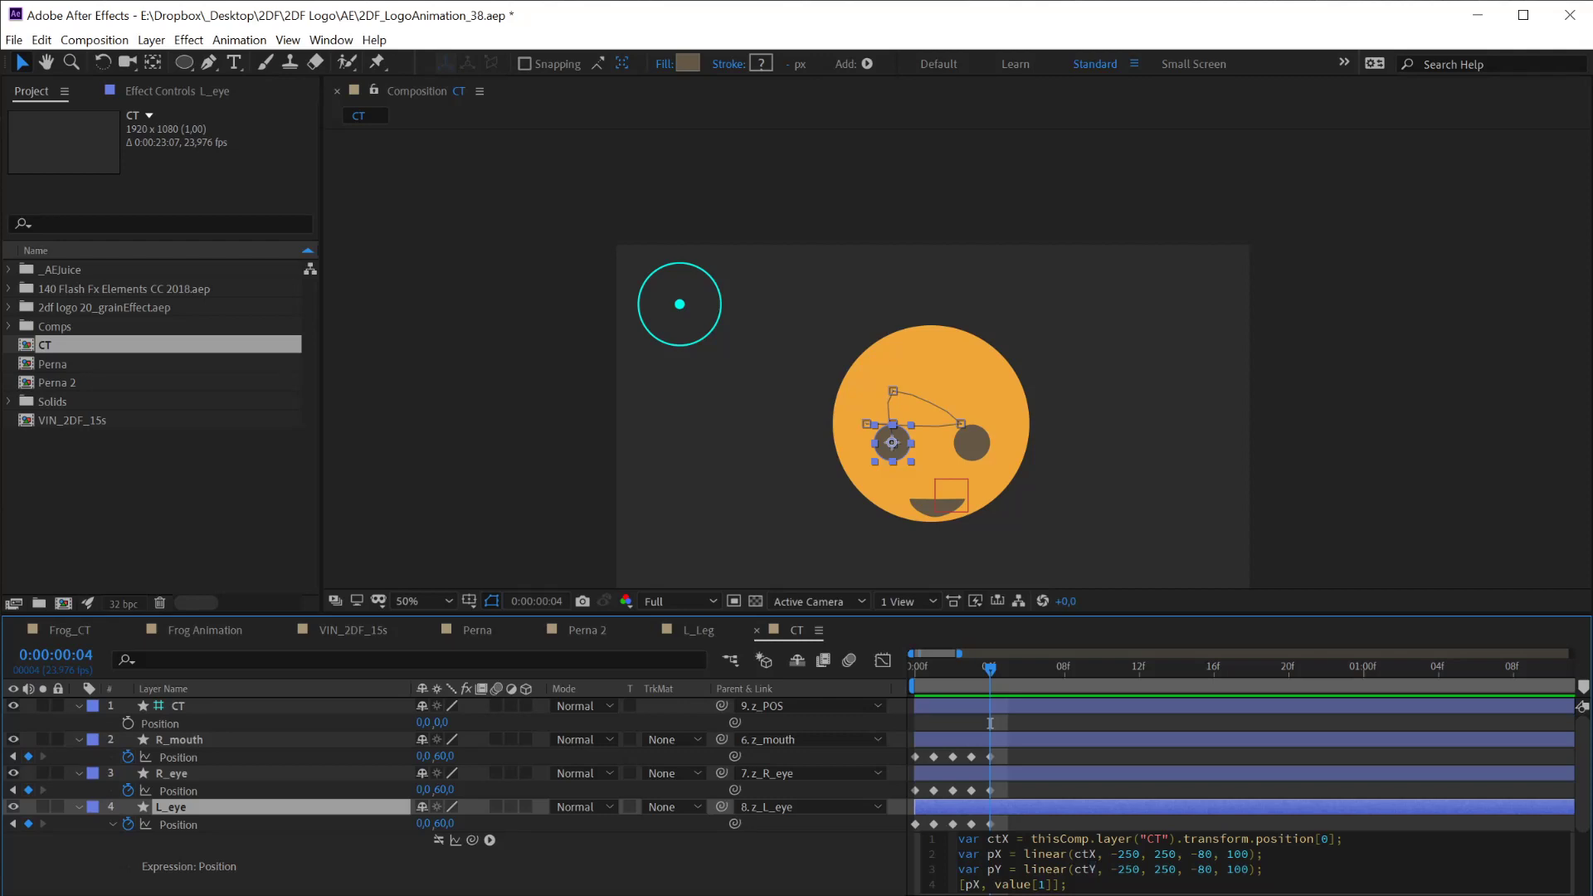
Duplicate the ctX definition line below itself and change the copy's position index to 1
key(Up)
key(Up)
key(End)
key(shift+Home)
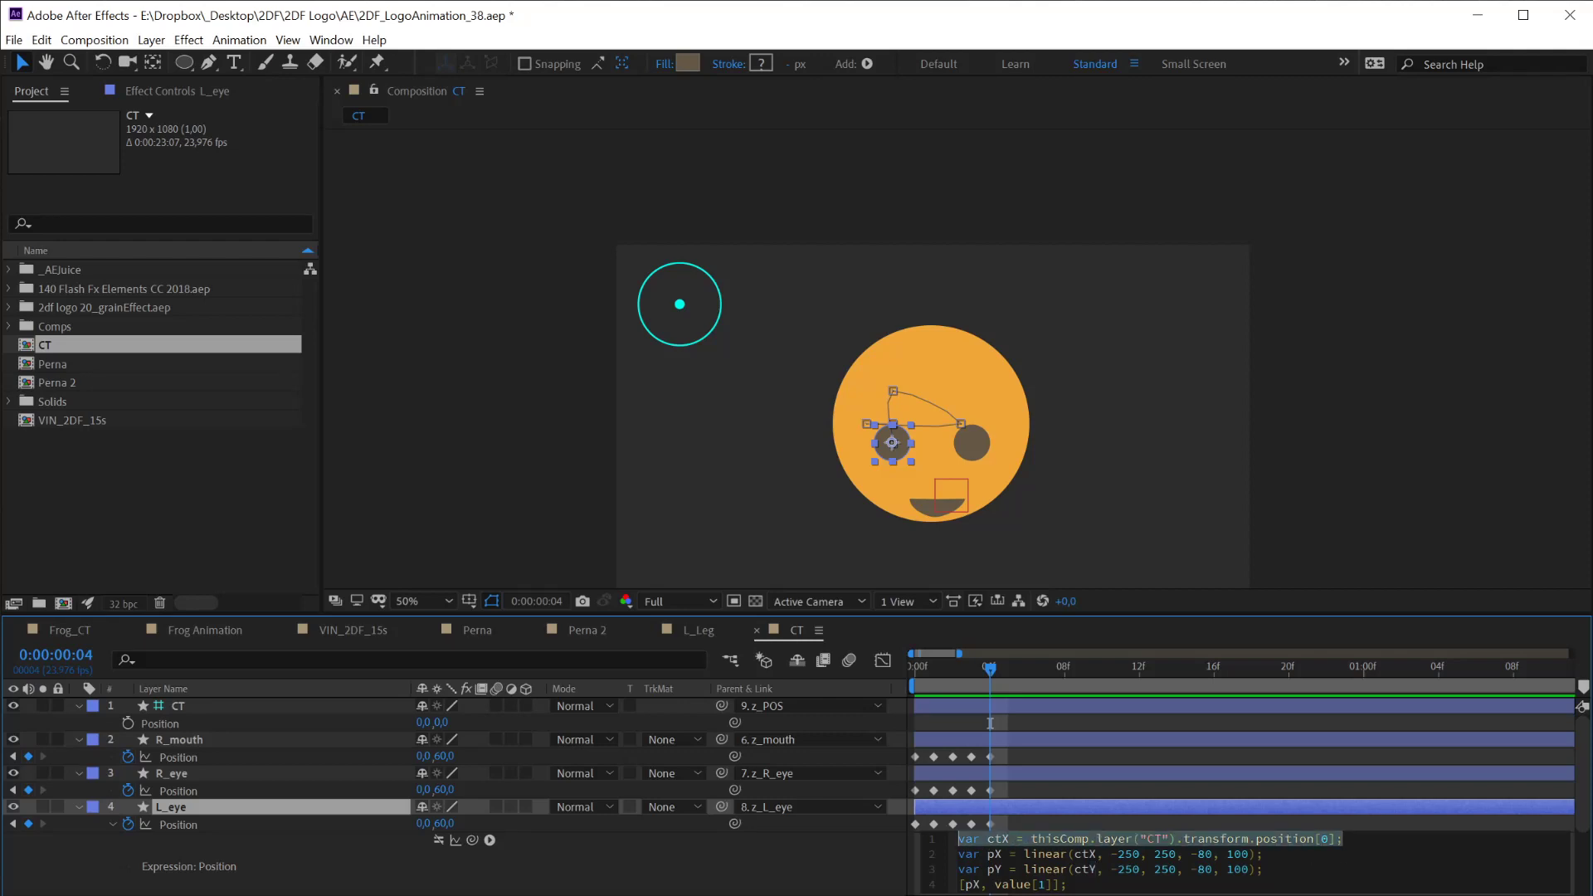
key(End)
key(Return)
key(ctrl+v)
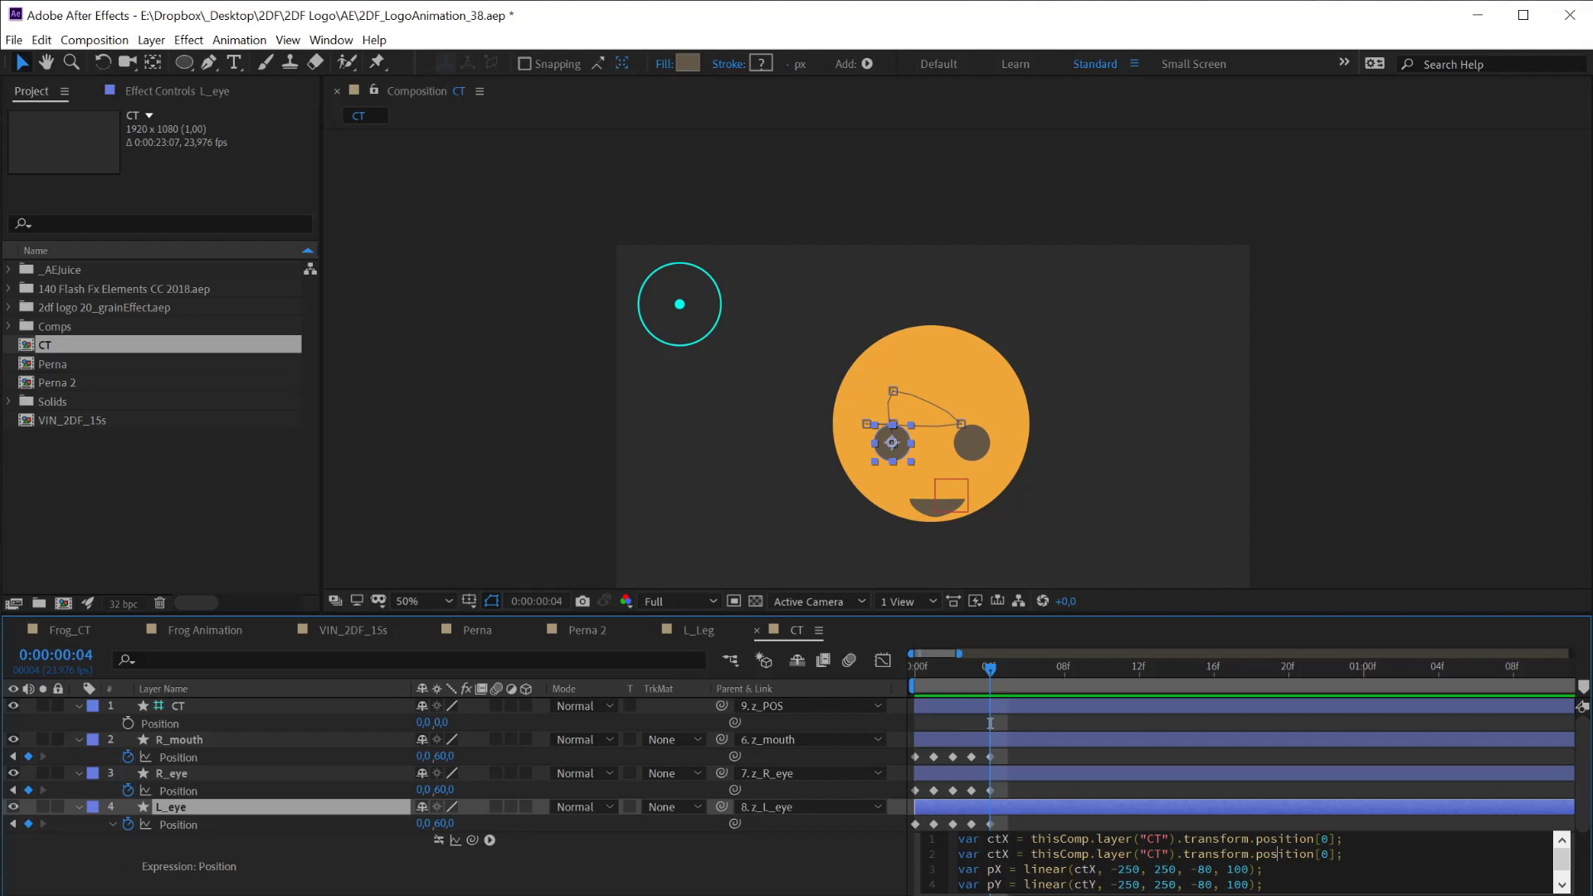
key(Left)
key(Delete)
text(1)
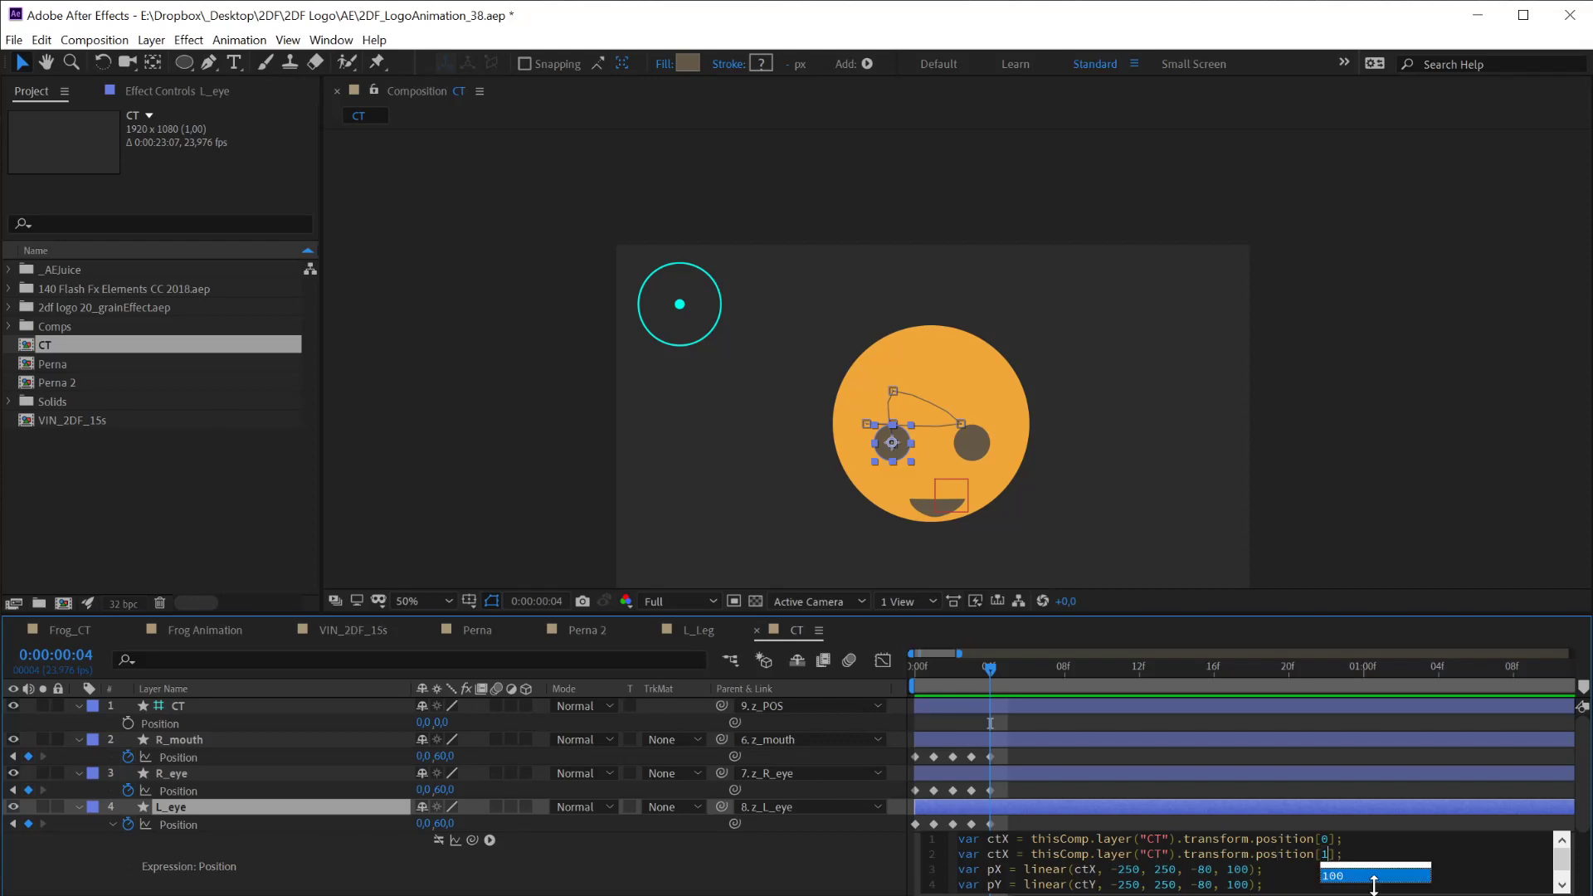
double_click(1060, 854)
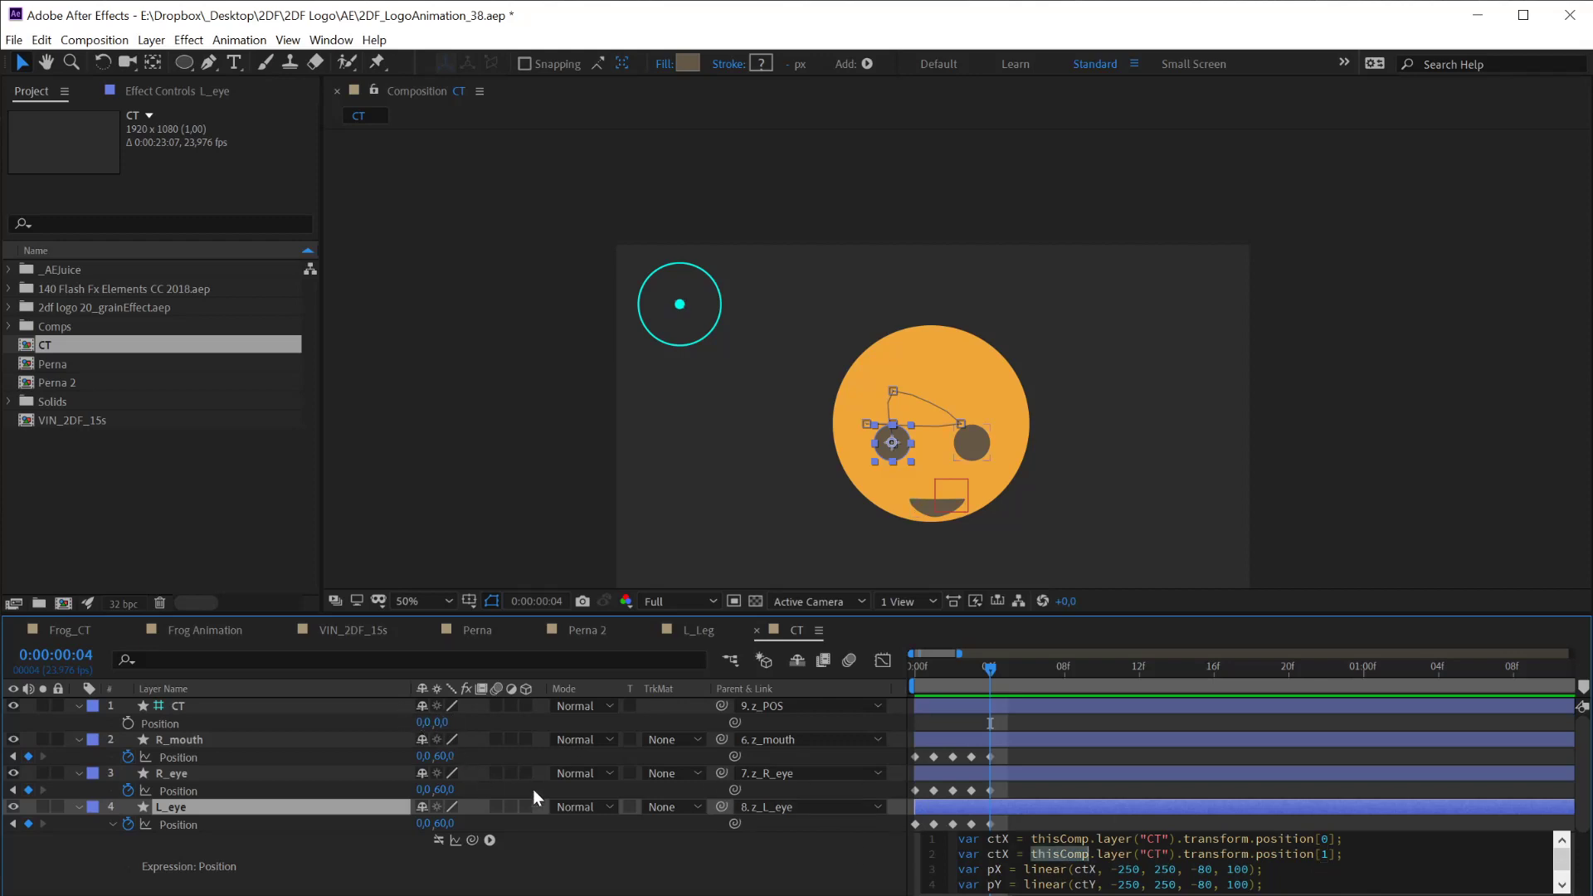
Change the output minimum in the pY linear() line to -100
key(ctrl+End)
key(Right)
key(Right)
key(Right)
key(Right)
key(BackSpace)
key(BackSpace)
text(100)
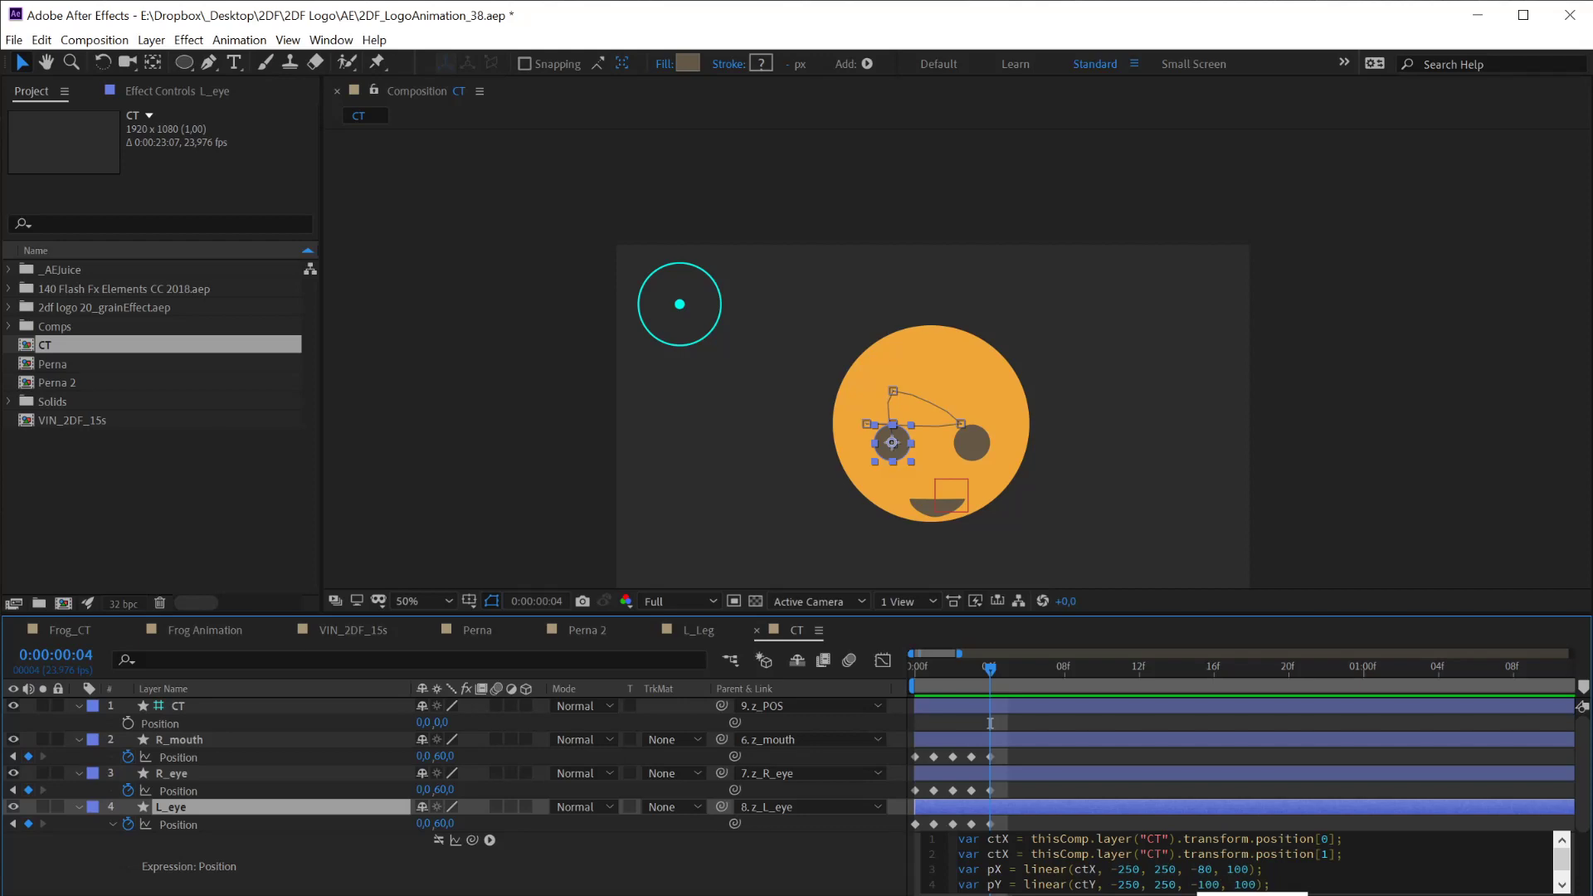
Change the output maximum in the pY linear() line to 60 and apply the L_eye expression
key(Right)
key(Right)
key(shift+Right)
key(shift+Right)
key(shift+Right)
text(60)
key(KP_Enter)
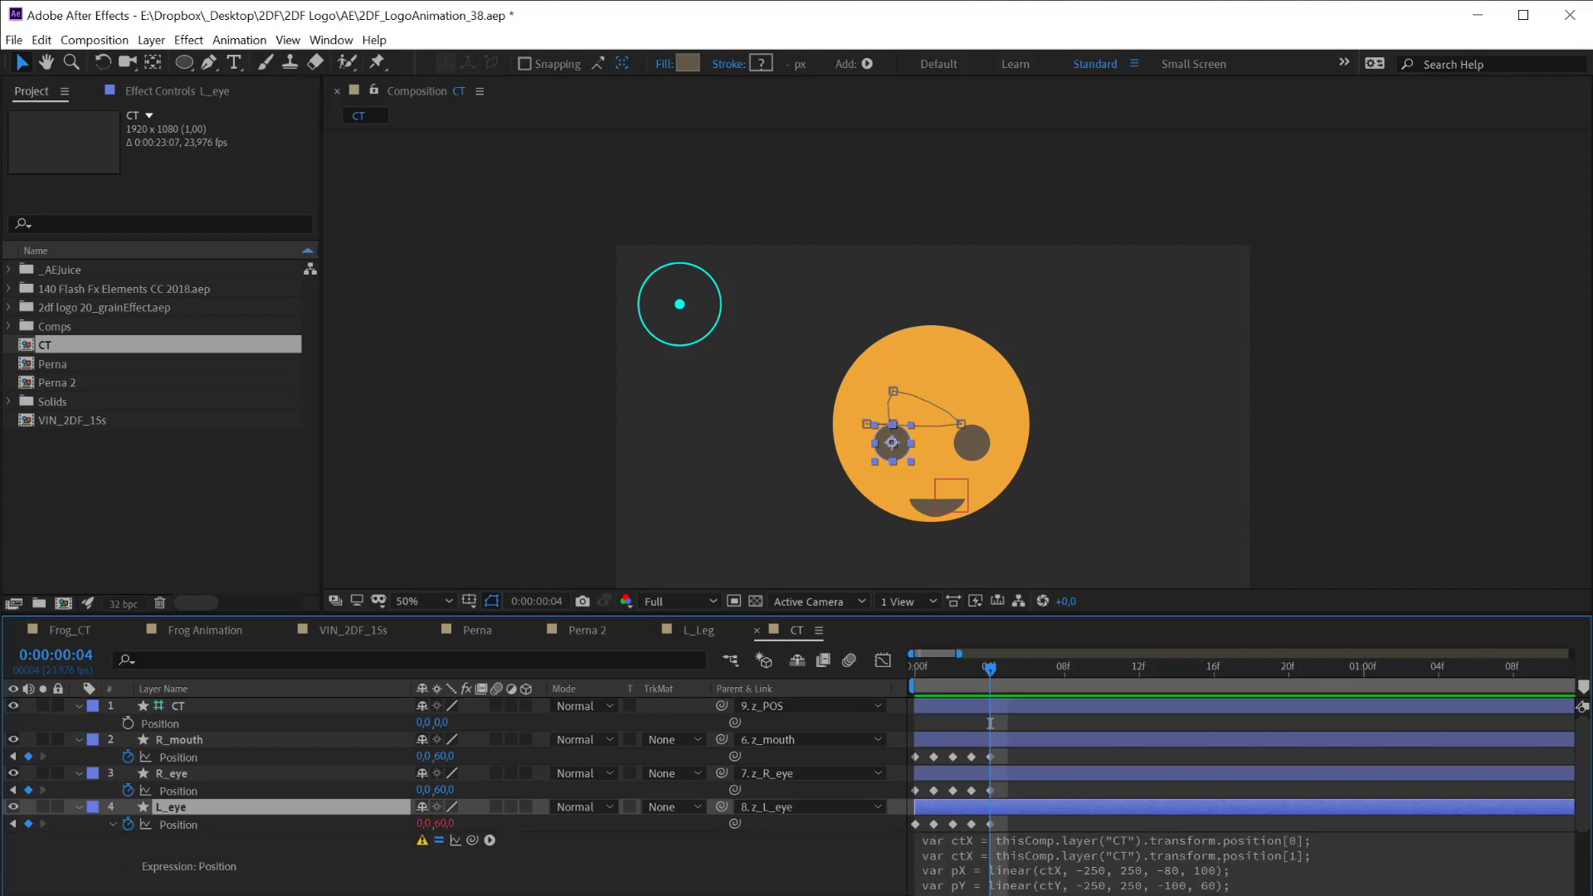
Test the vertical link by moving the CT controller up to about 20, -124 and back to centre, and disable the L_eye Position expression
mouse_move(684, 310)
mouse_down()
mouse_move(650, 306)
mouse_move(695, 279)
mouse_up()
drag(682, 282, 683, 286)
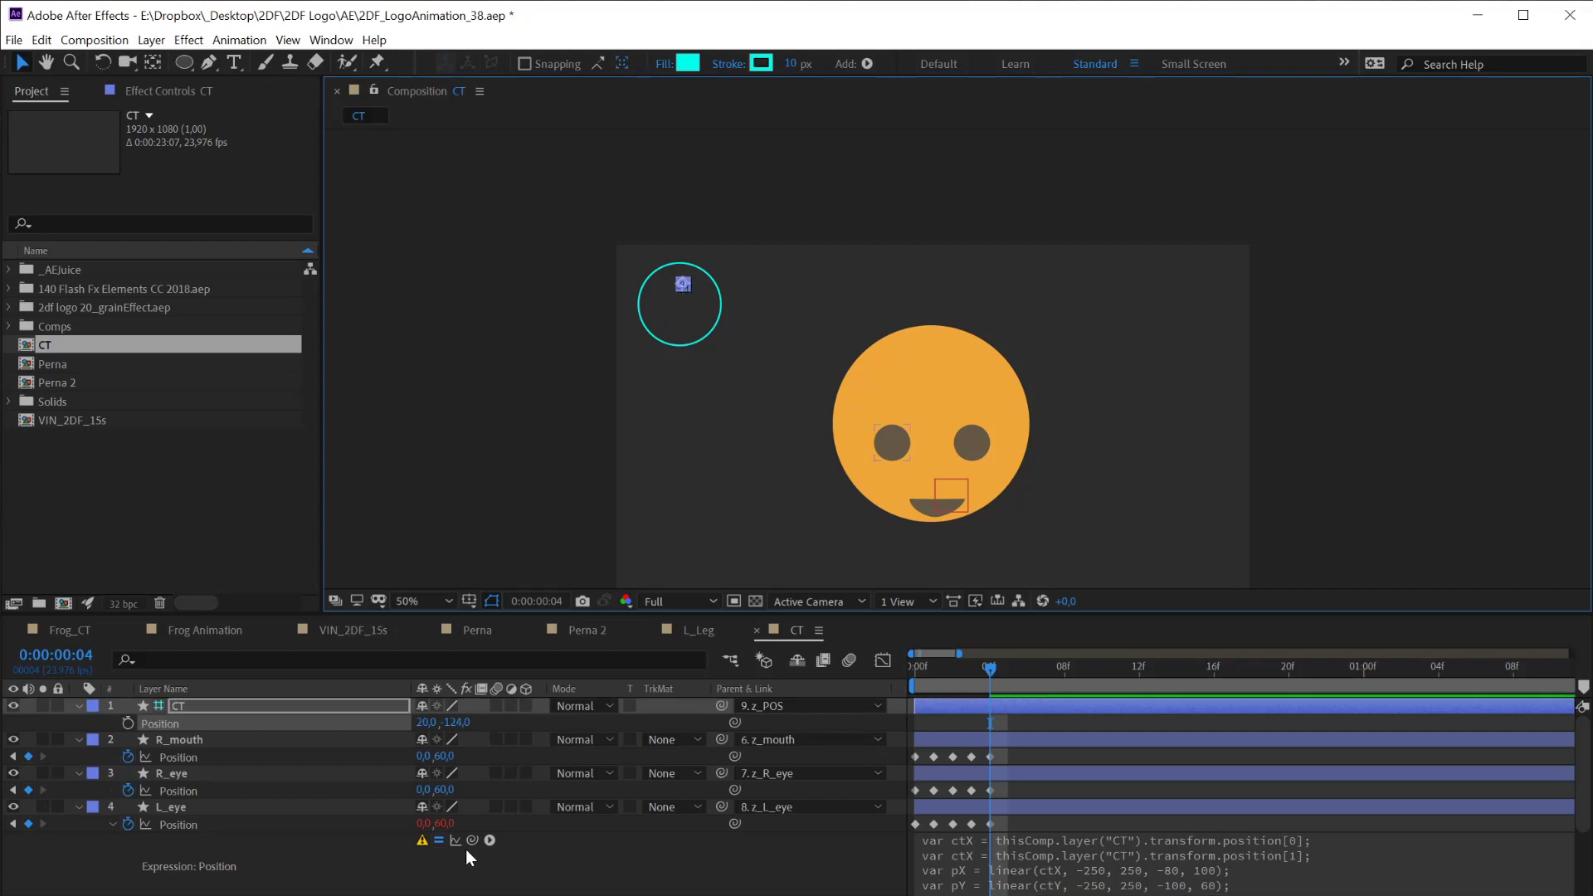
click(438, 841)
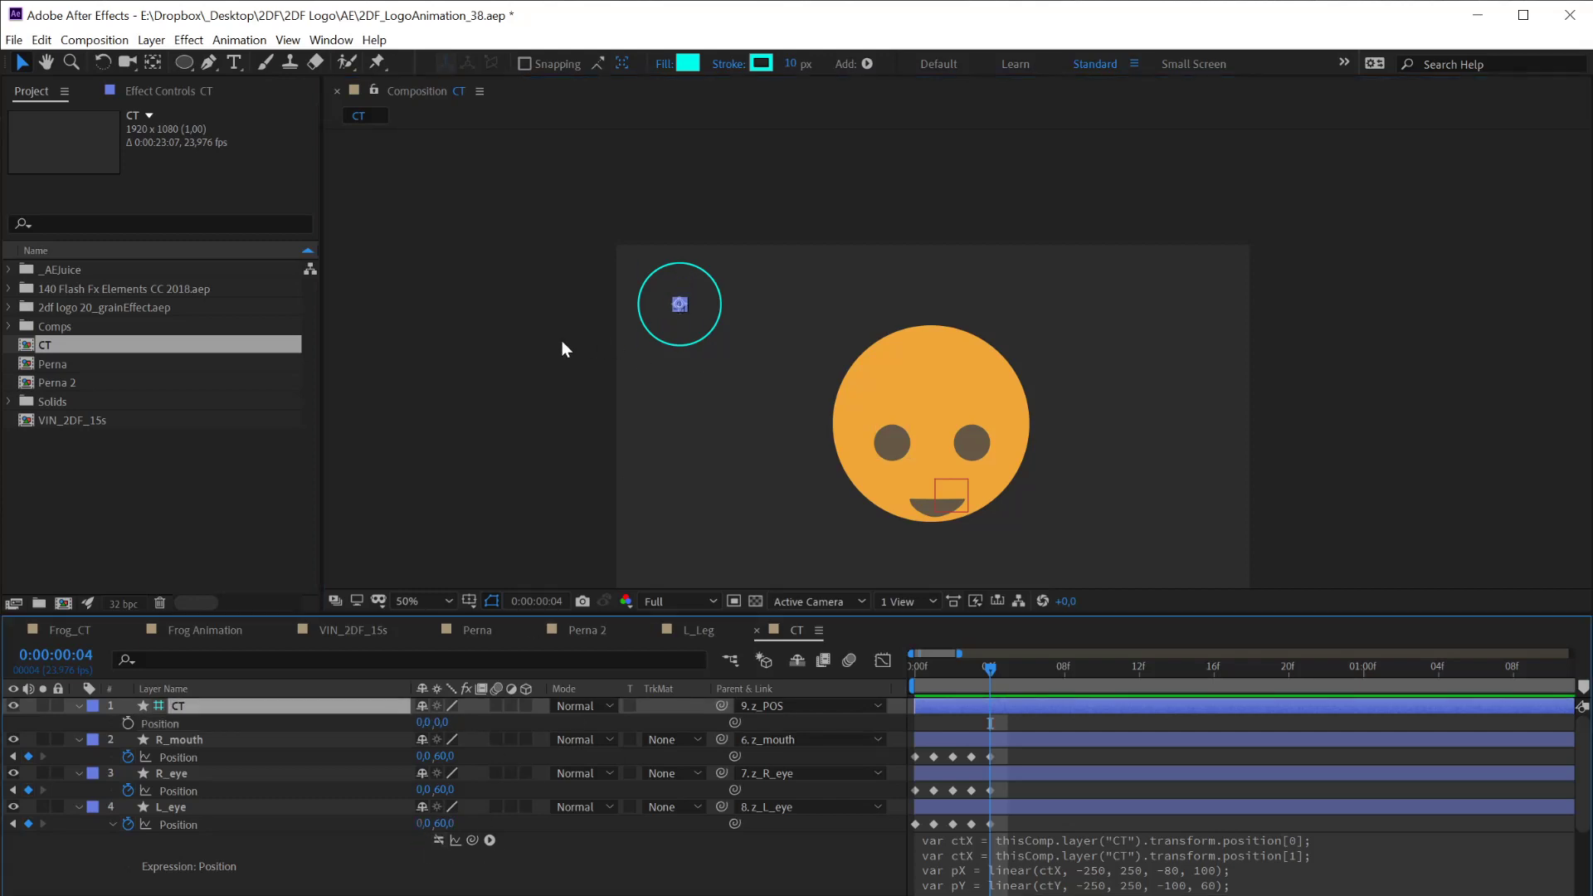
Make the L_eye Position expression return [pX, pY] by replacing value[1] with pY, and apply it
drag(680, 304, 711, 309)
key(ctrl+z)
click(1172, 892)
click(1195, 888)
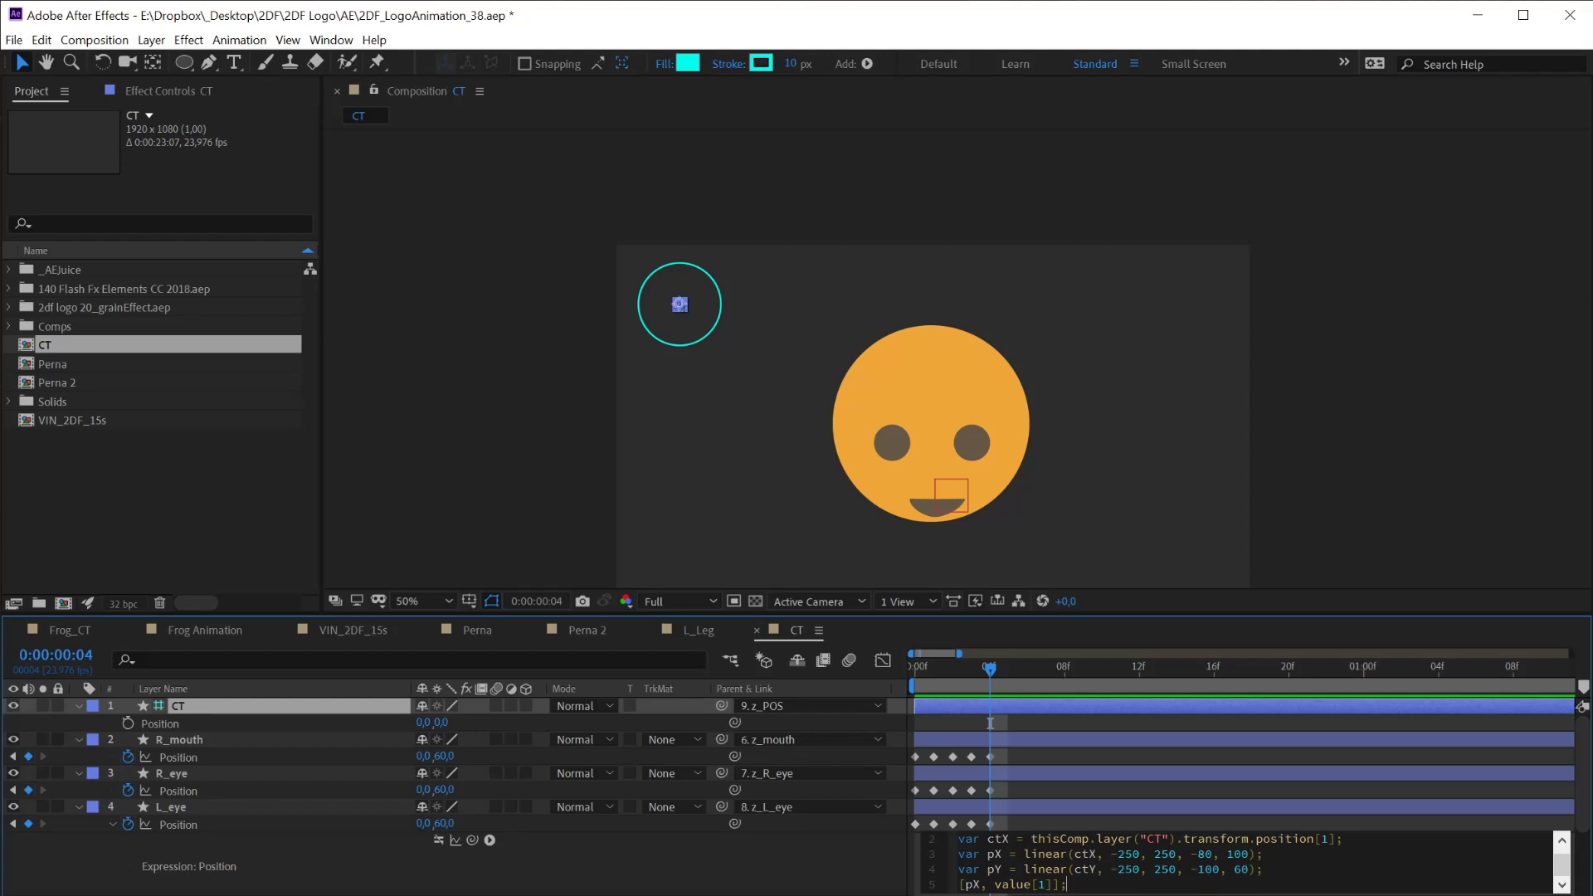
key(ctrl+Left)
key(ctrl+Left)
key(ctrl+Left)
key(ctrl+Left)
key(ctrl+shift+Right)
key(ctrl+shift+Right)
key(ctrl+shift+Right)
key(ctrl+shift+Right)
text(pY)
click(817, 864)
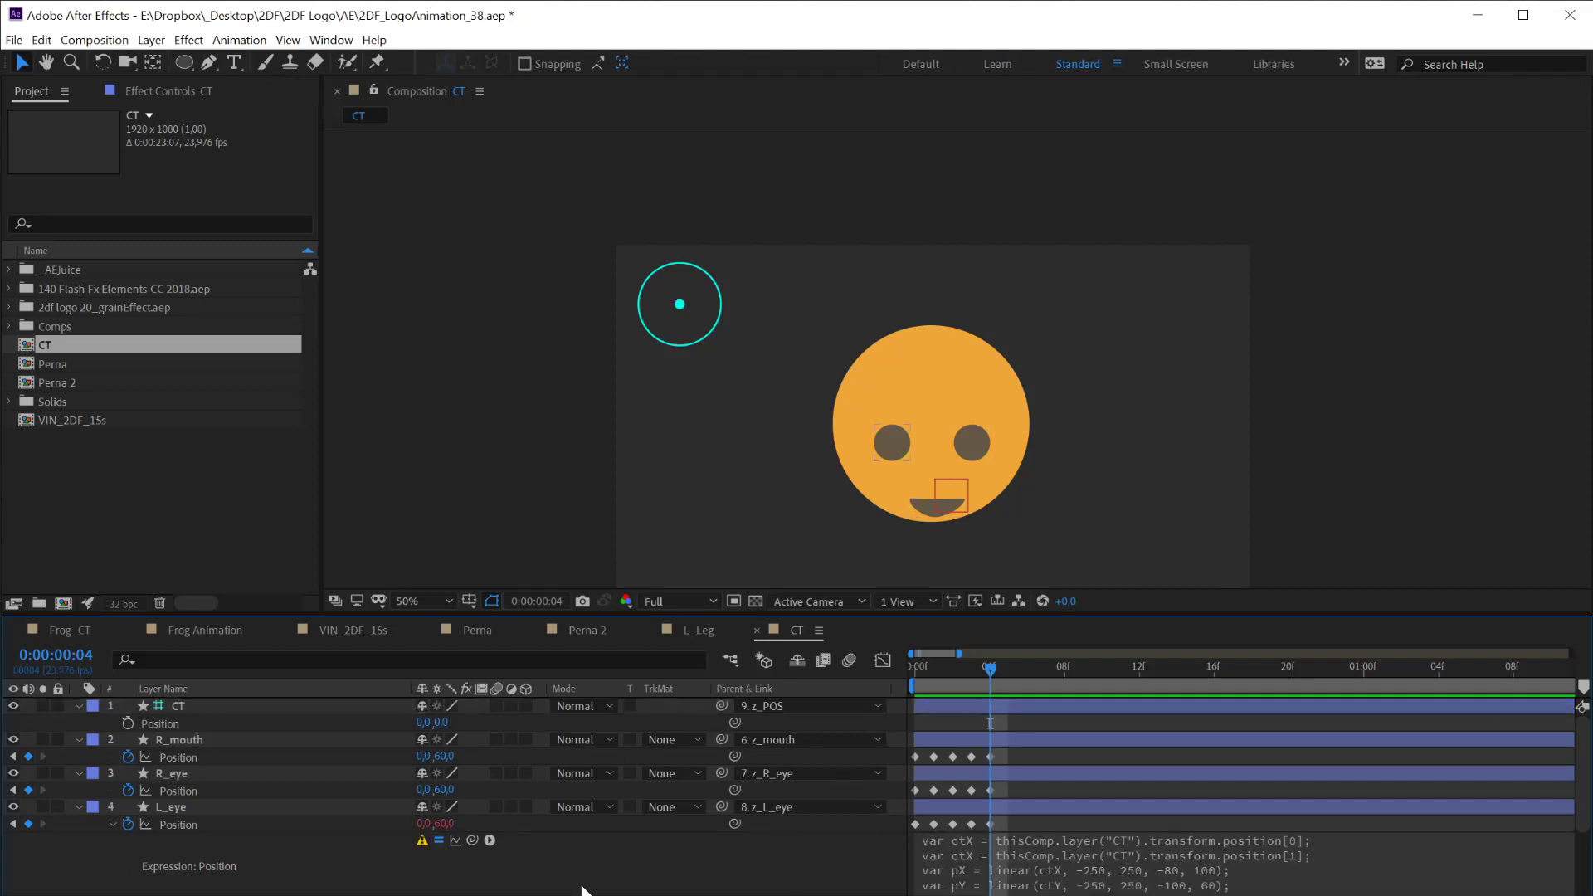
Check the L_eye expression error, rename the second ctX variable to ctY on line 2, and apply the expression
click(421, 839)
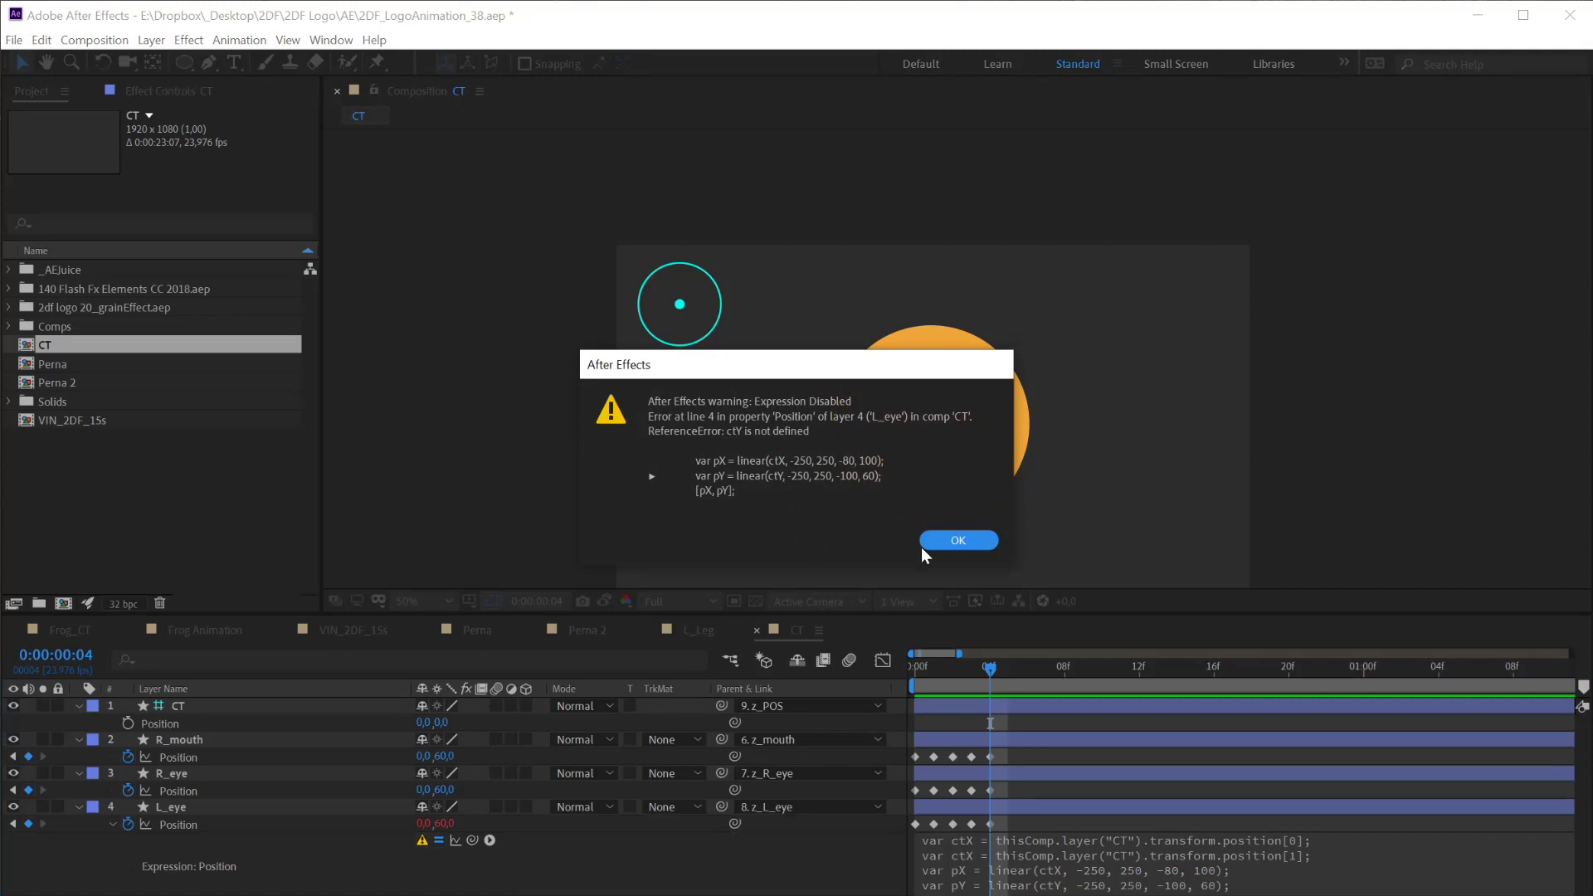
click(954, 541)
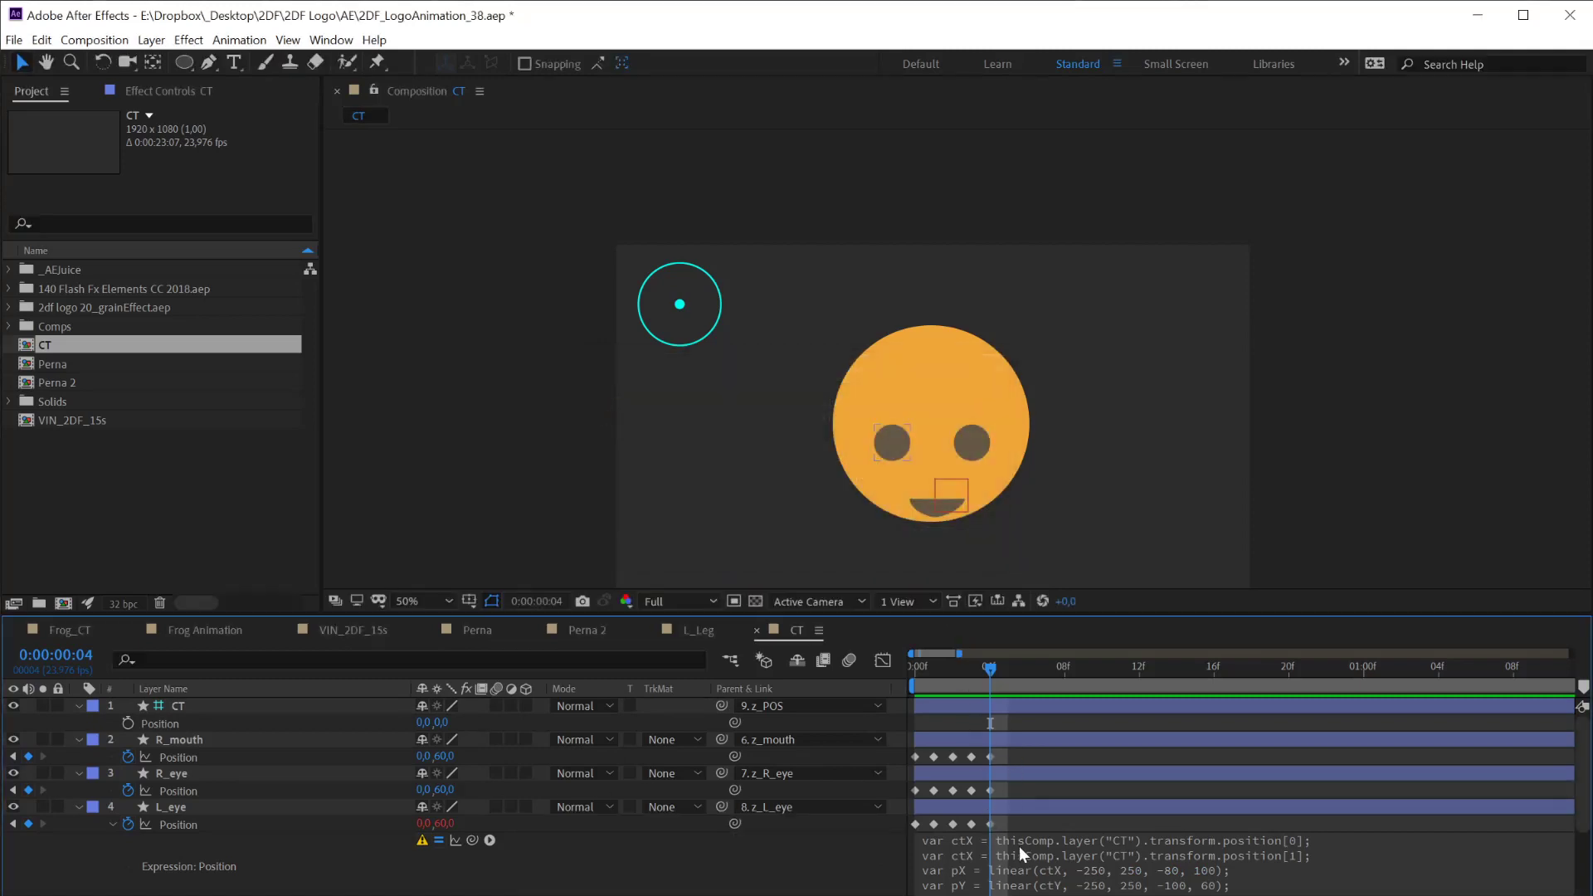
click(971, 879)
click(1009, 854)
key(shift+Left)
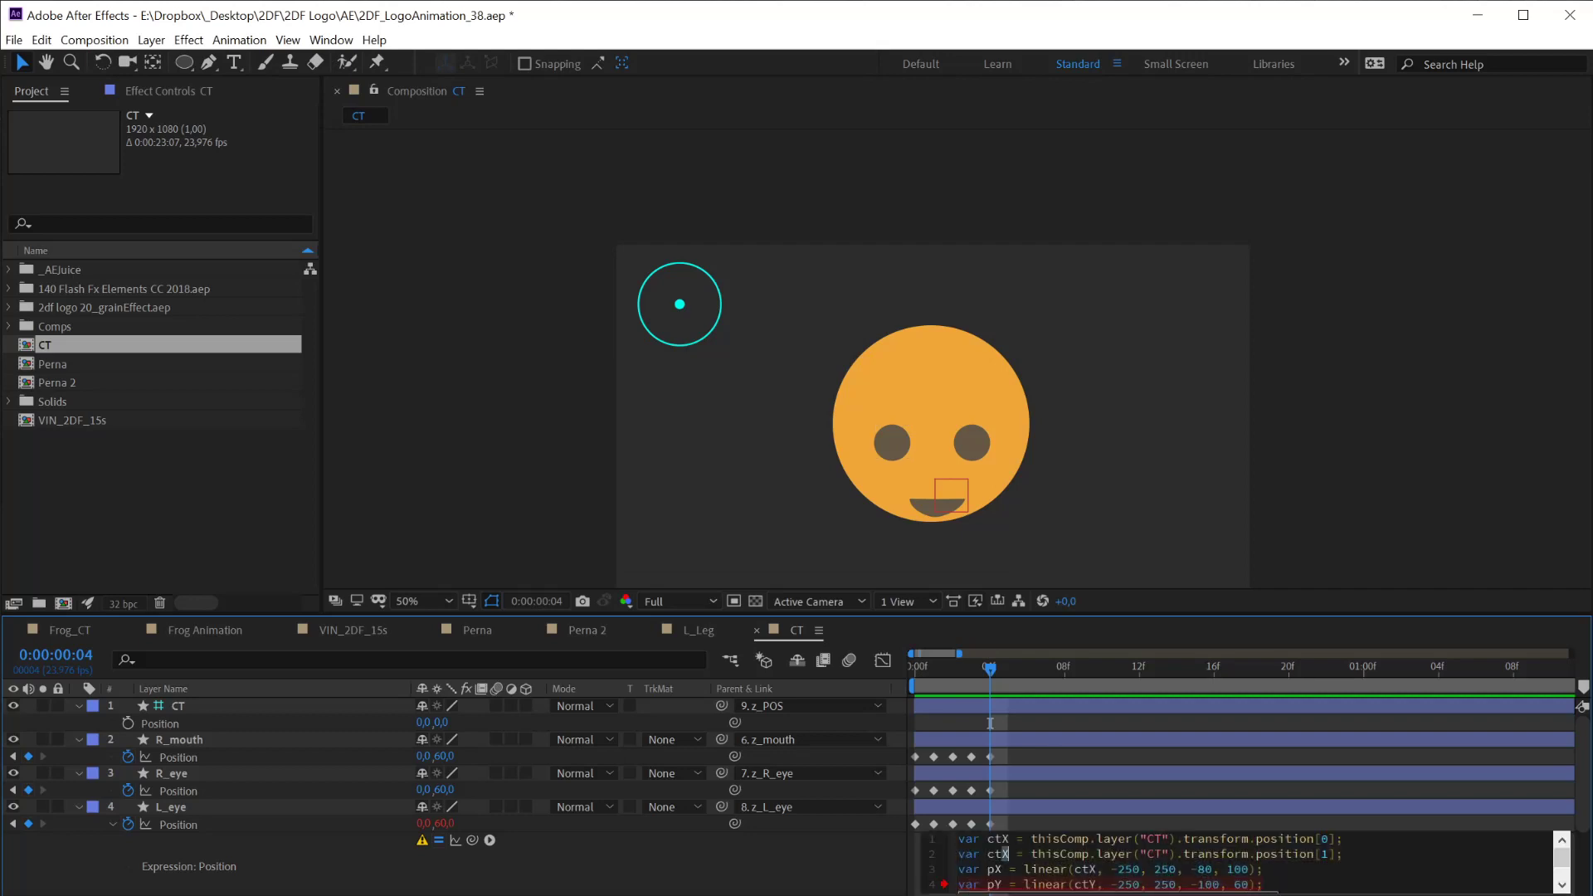
text(Y)
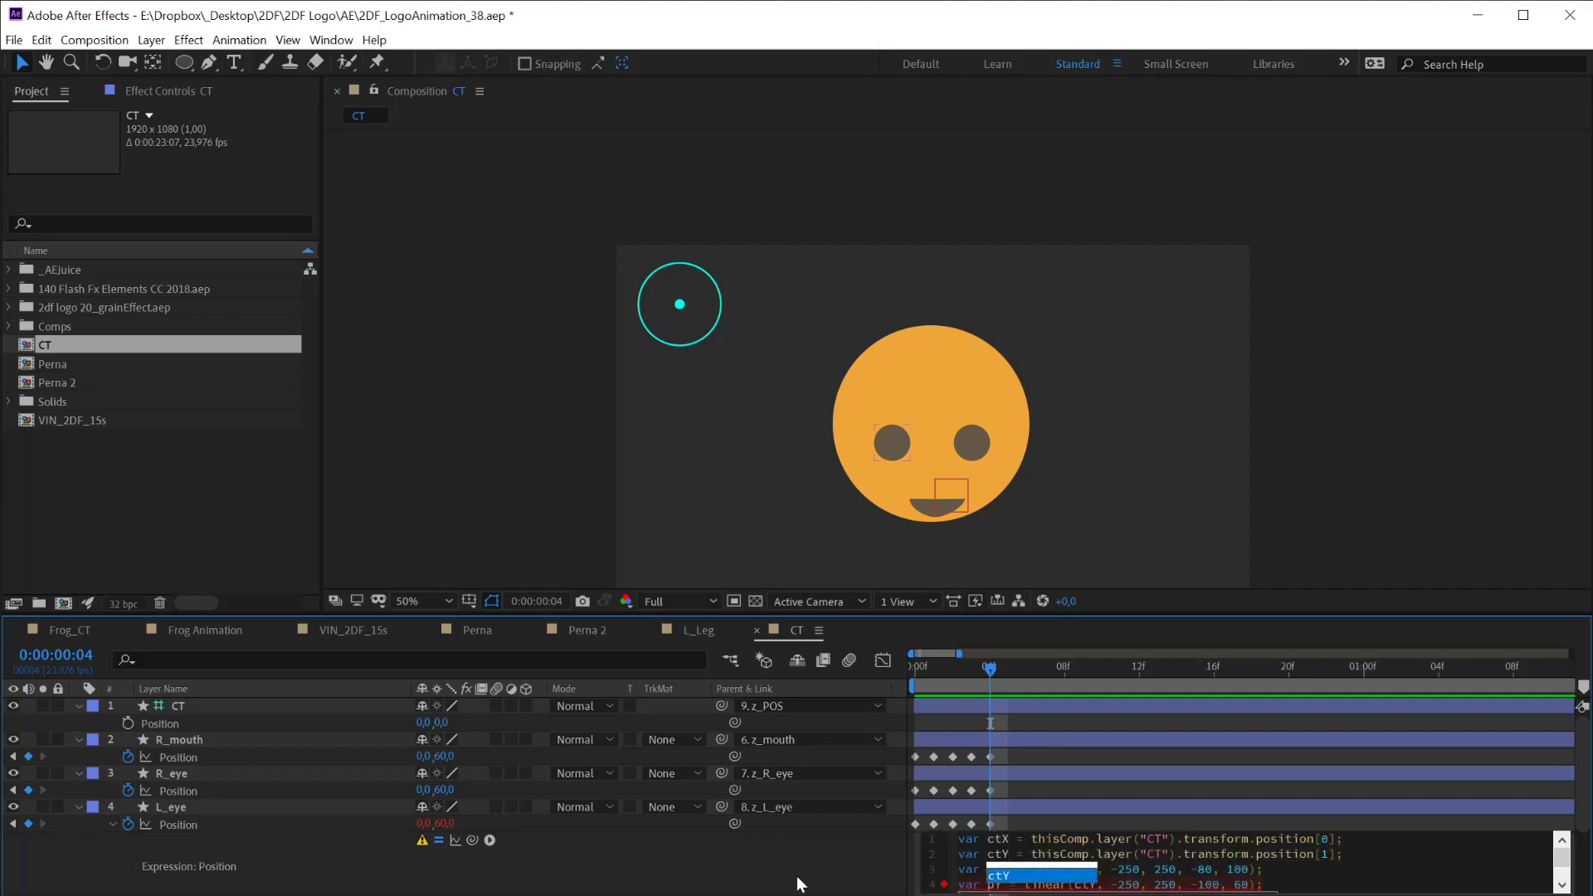
click(770, 864)
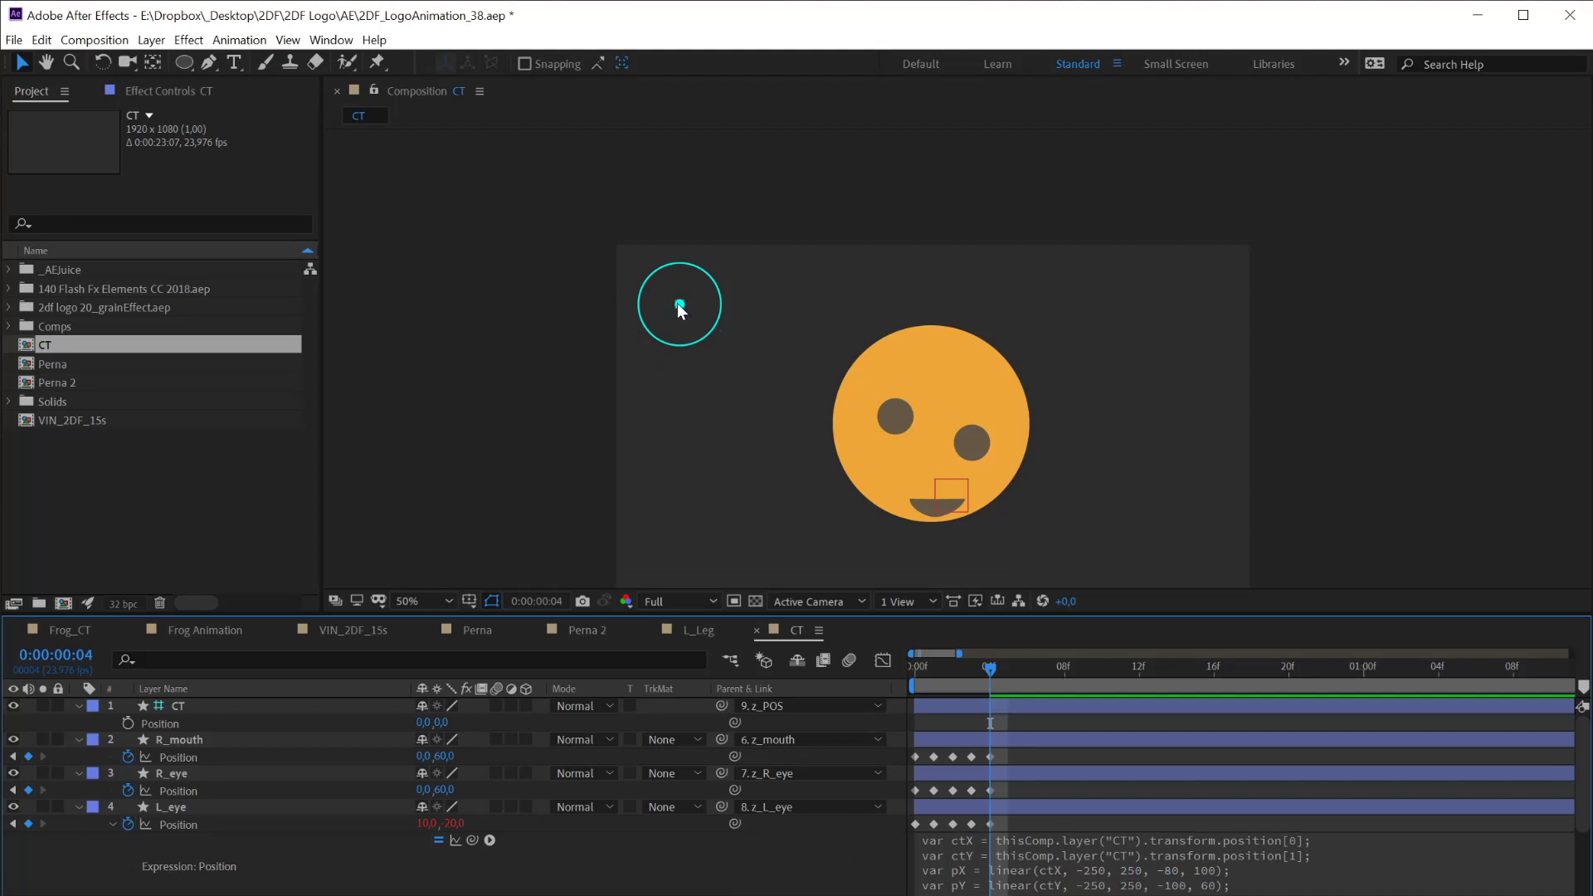
Test the L_eye link by moving the CT controller to about -192, 16 and, on frame 0, to about 204, -220, undoing each move
drag(678, 309, 644, 306)
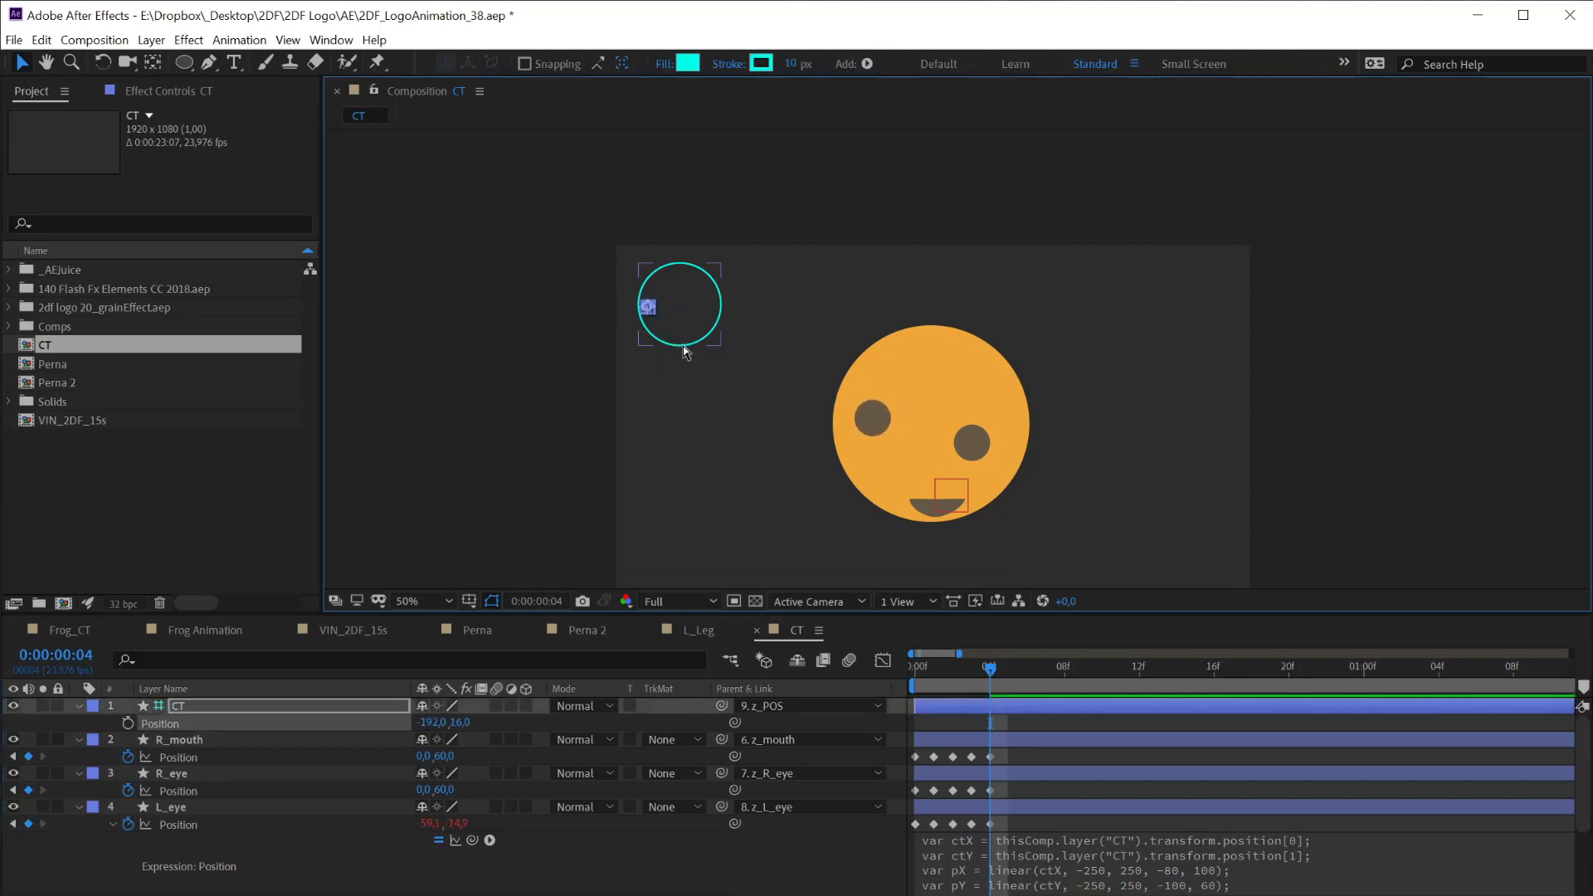
key(ctrl+z)
key(Home)
click(524, 360)
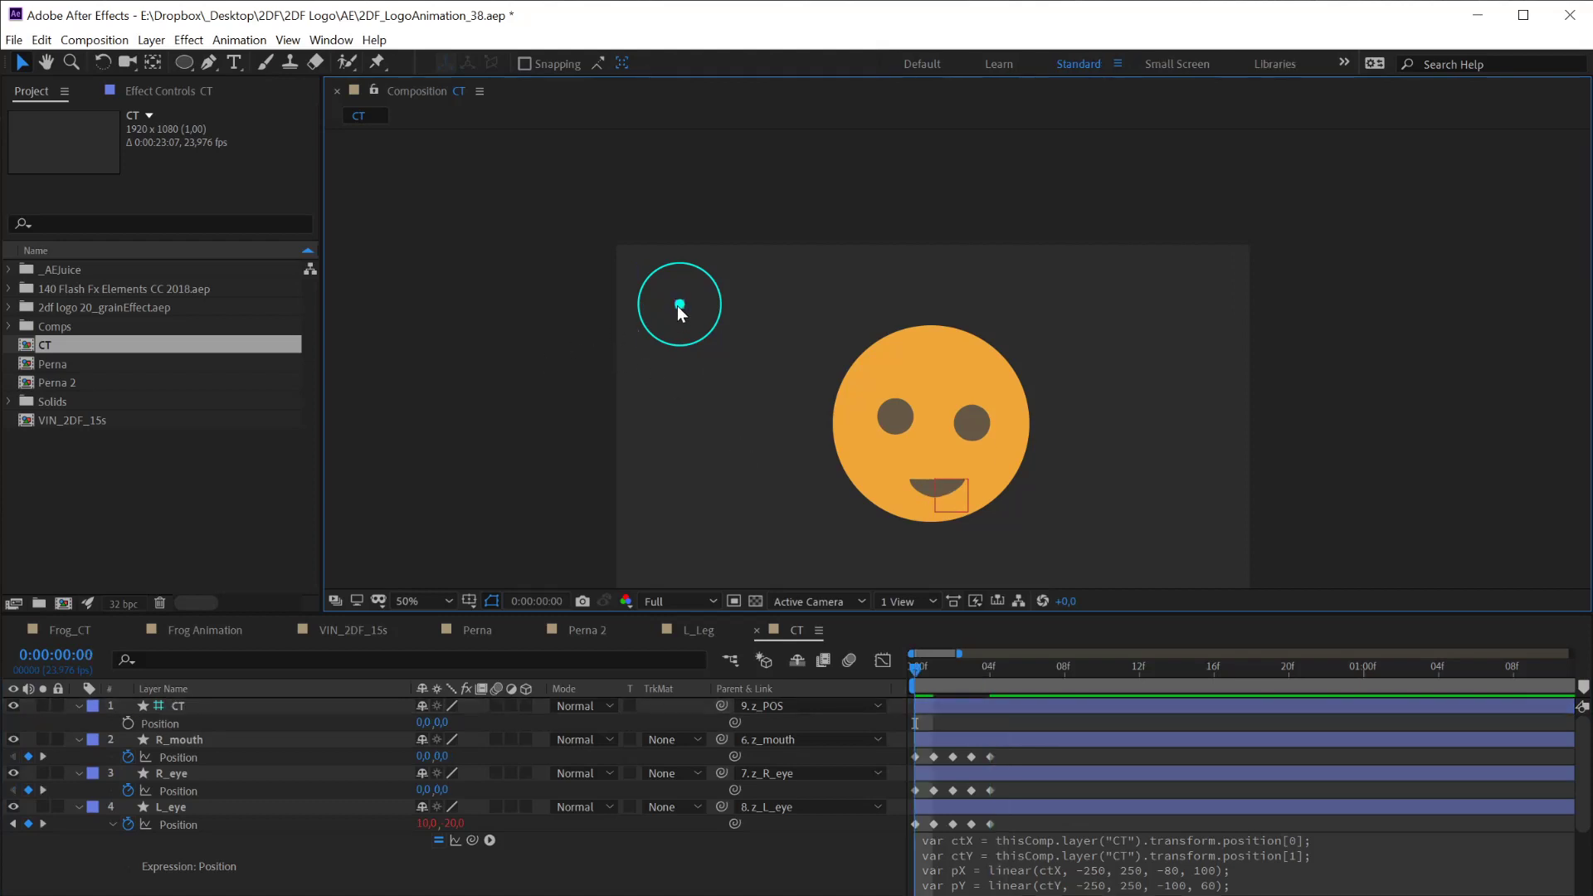
drag(680, 306, 727, 268)
key(ctrl+z)
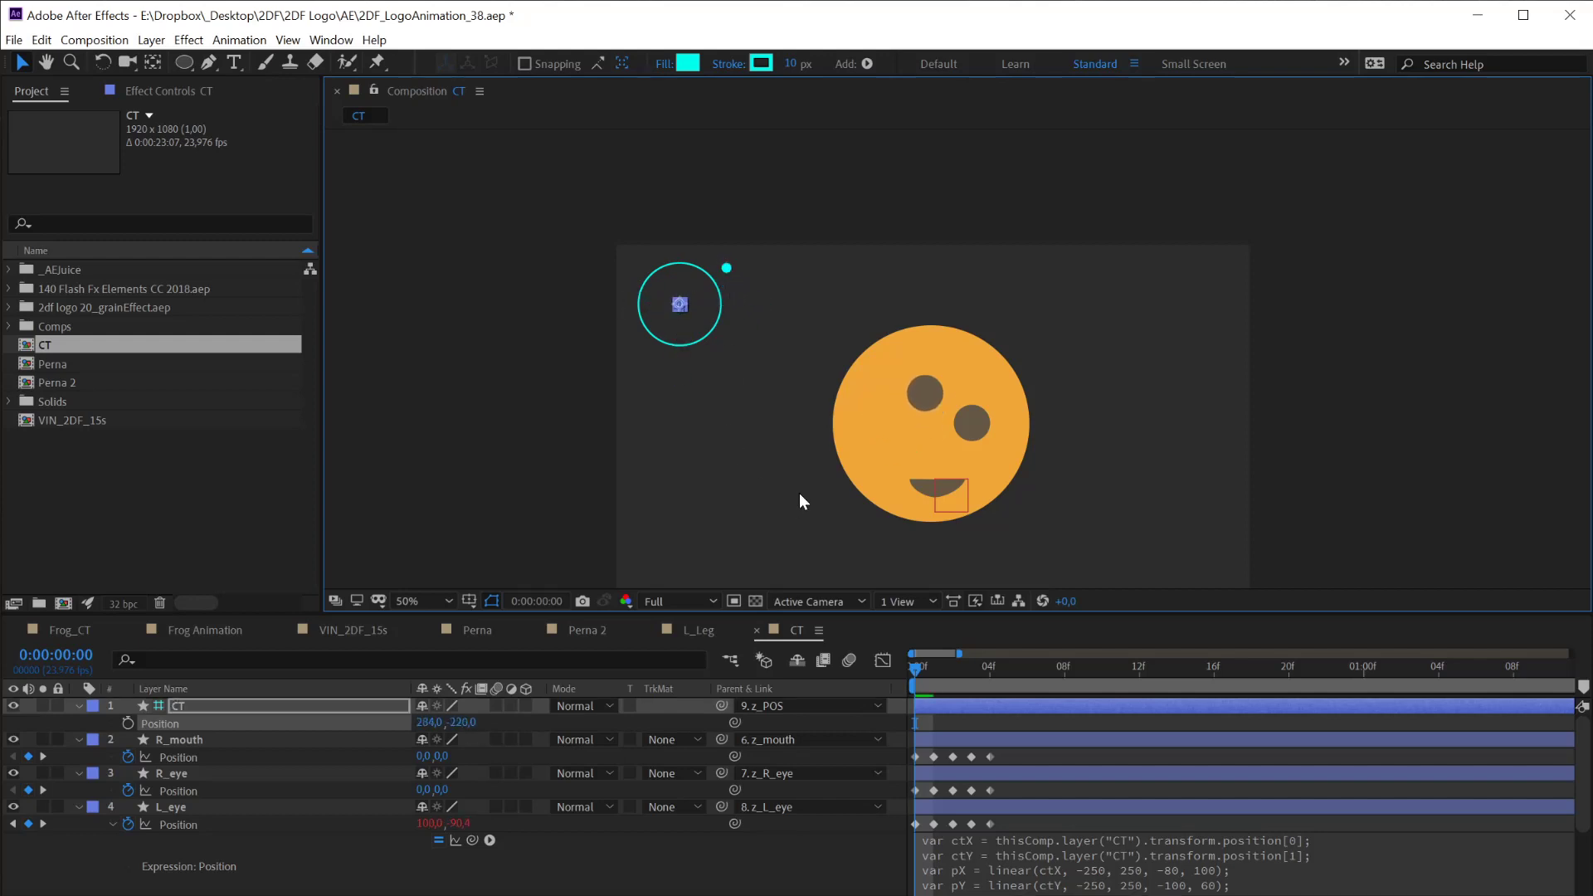
Step through the keyframed poses on frames 0 to 4 and examine R_eye's Position values for each extreme
key(Page_Down)
key(Page_Up)
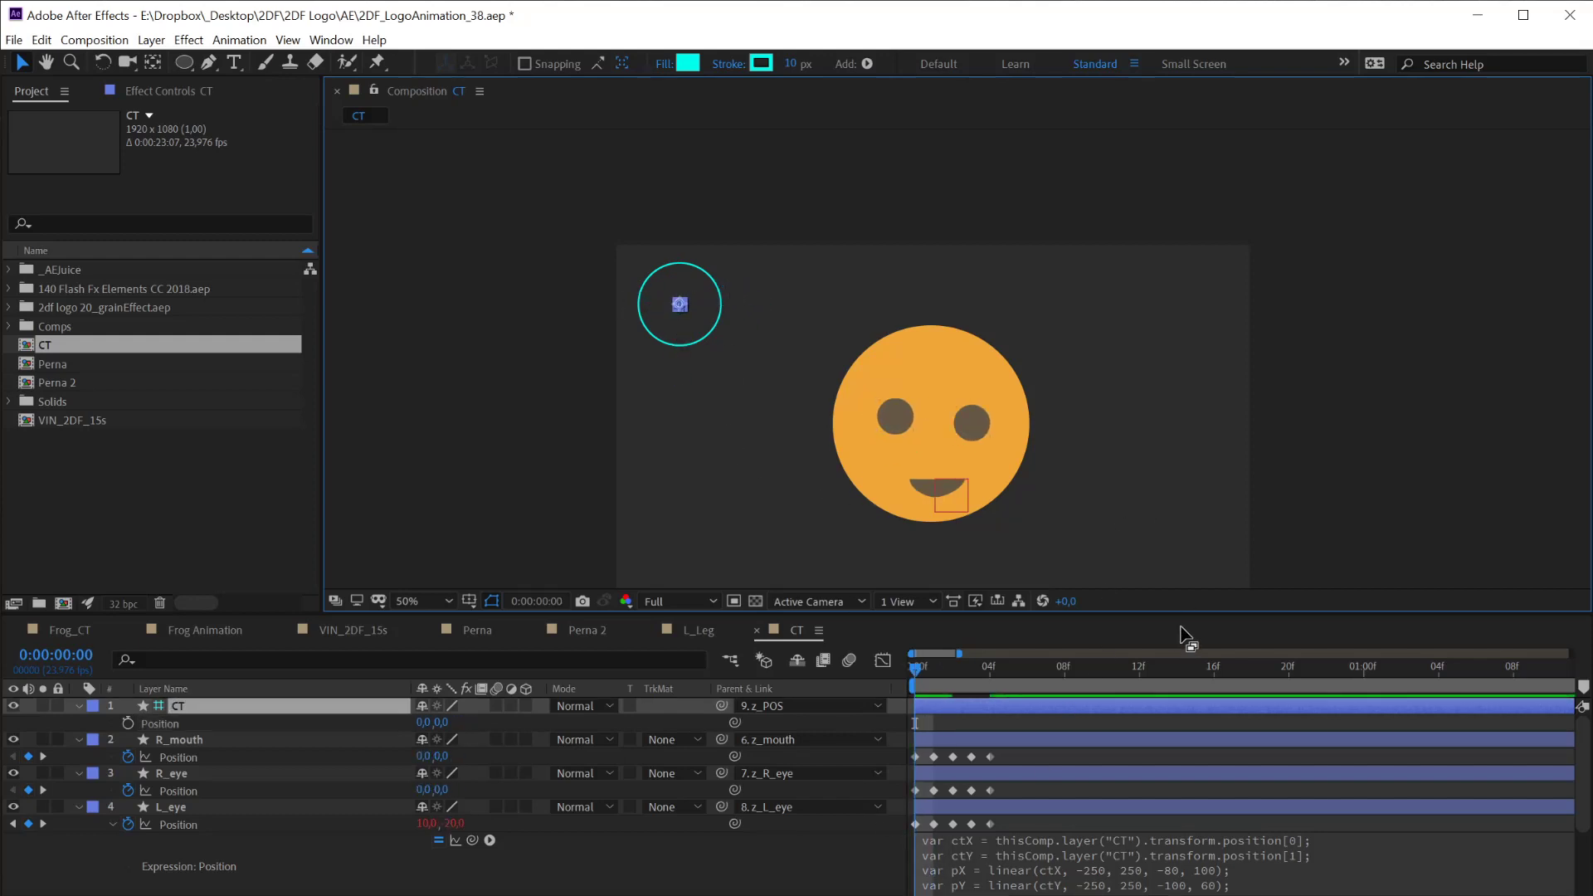
key(Page_Down)
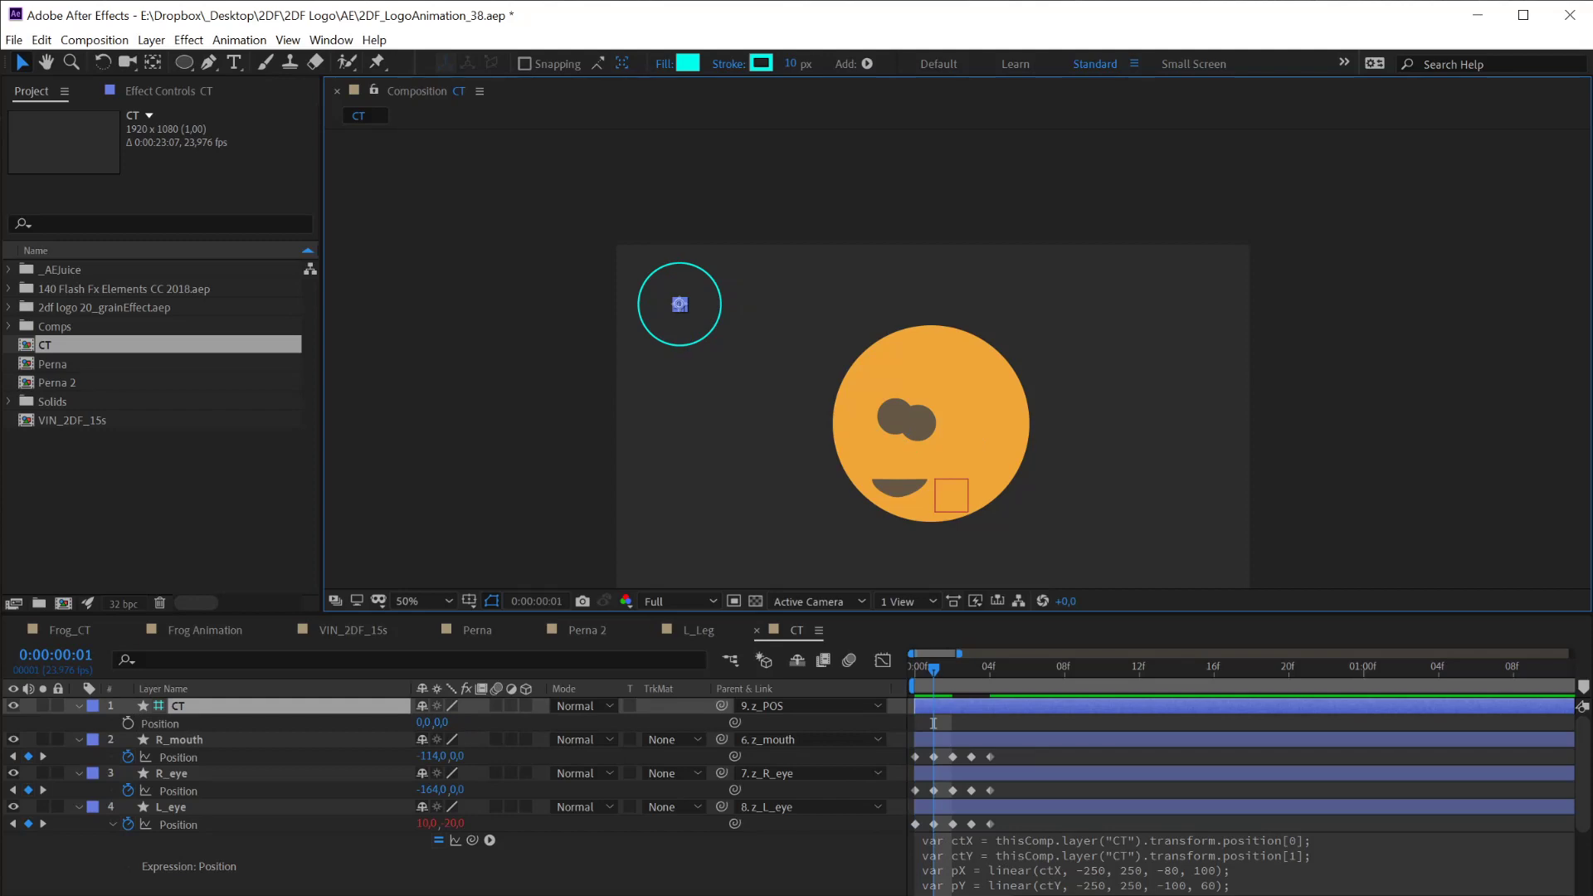
key(Page_Up)
key(Page_Down)
key(Page_Up)
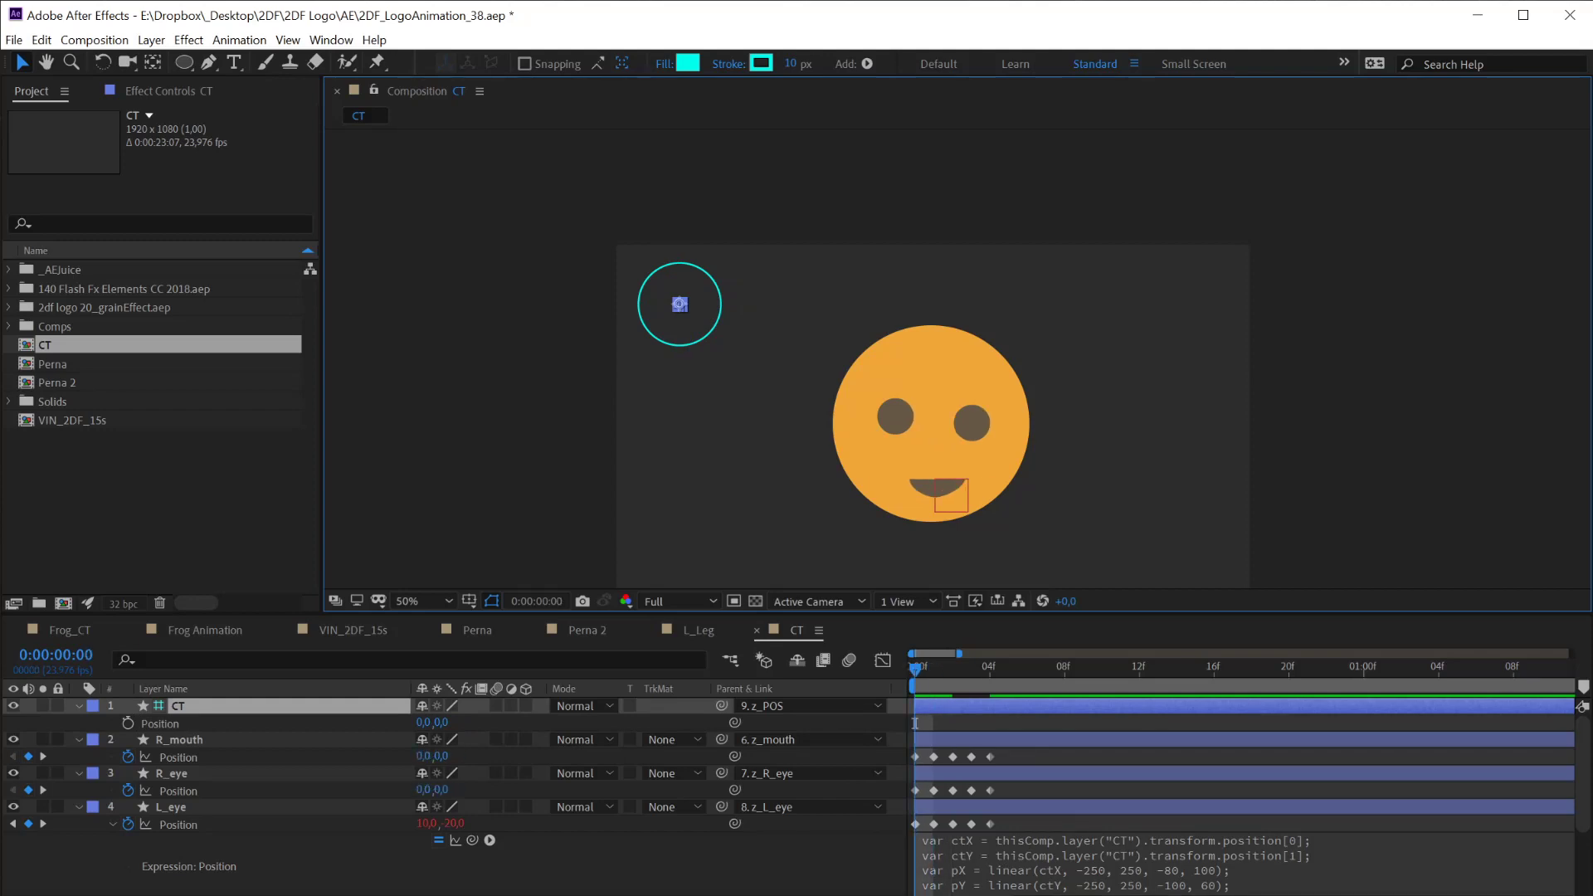
key(Page_Down)
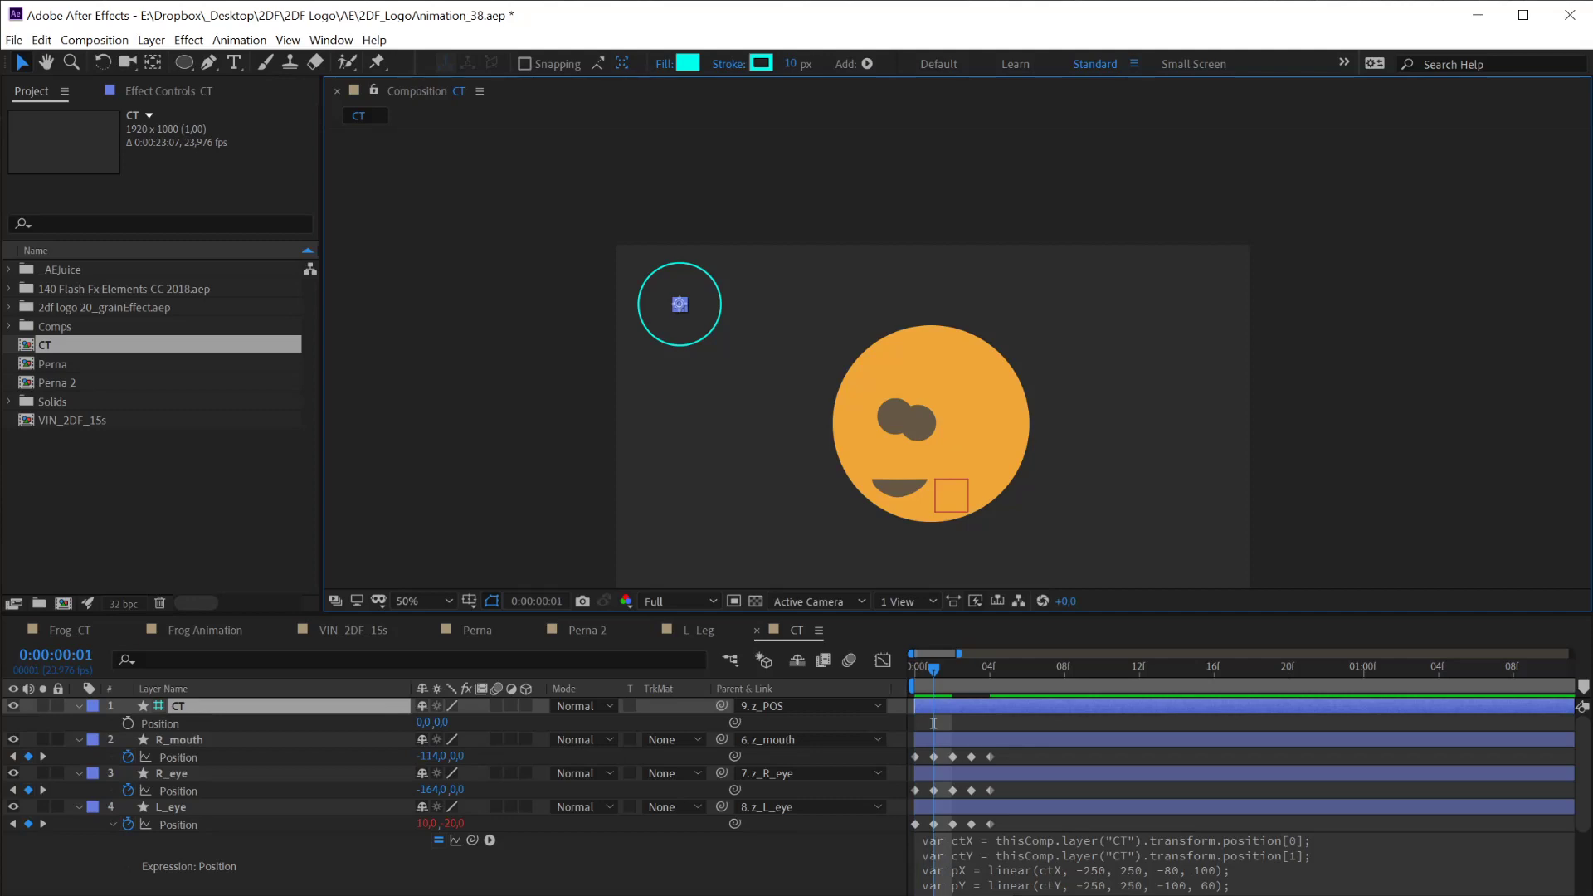
key(Page_Up)
key(Page_Down)
key(Page_Up)
key(Page_Down)
drag(933, 723, 953, 723)
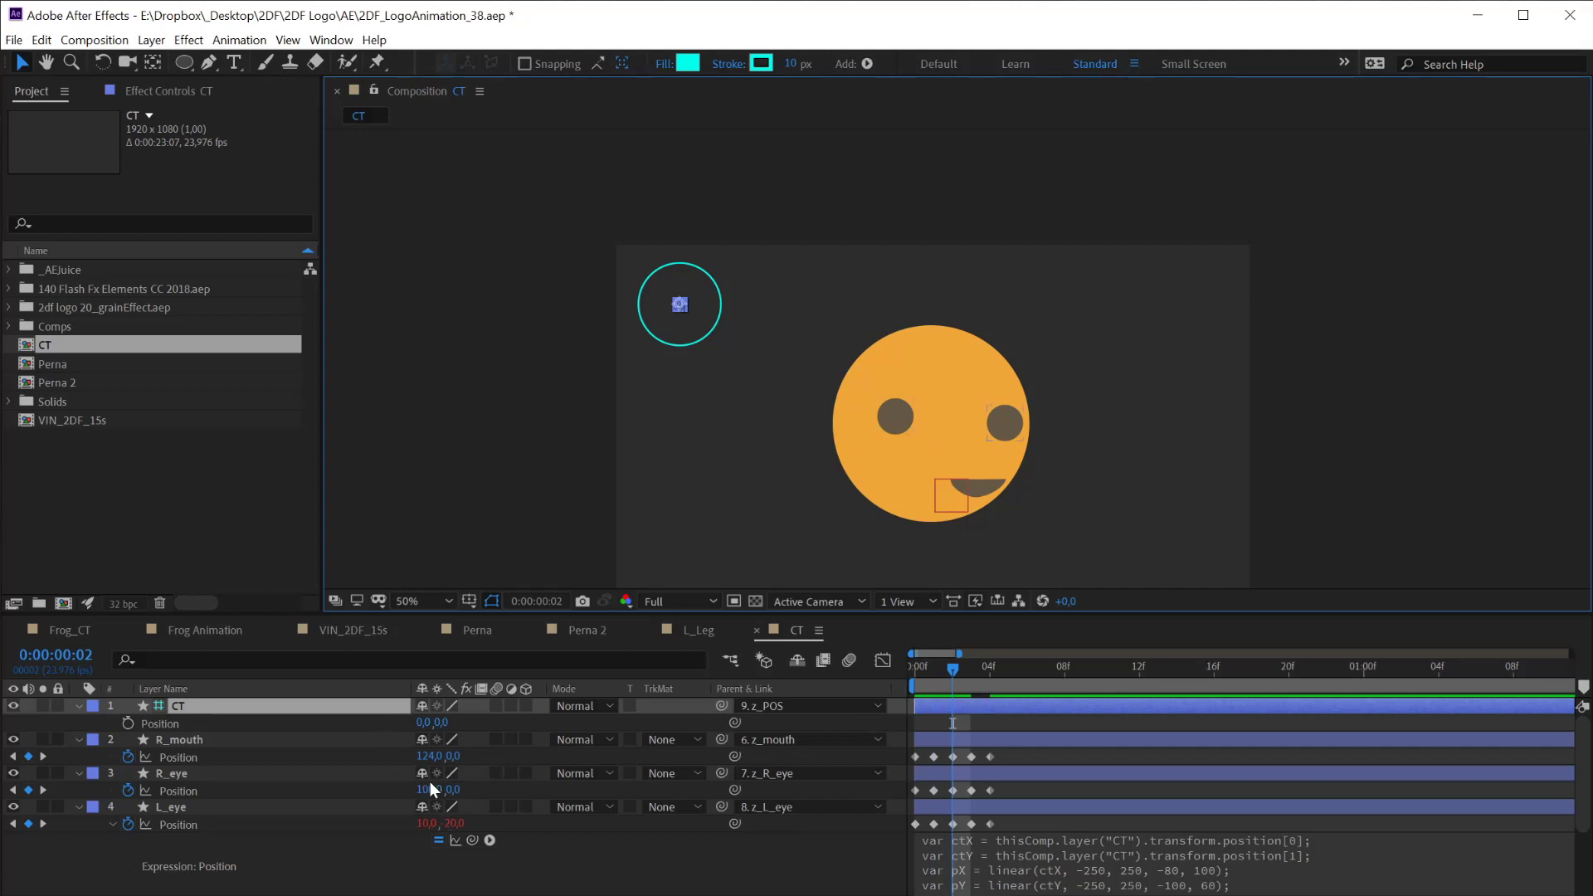
key(Page_Down)
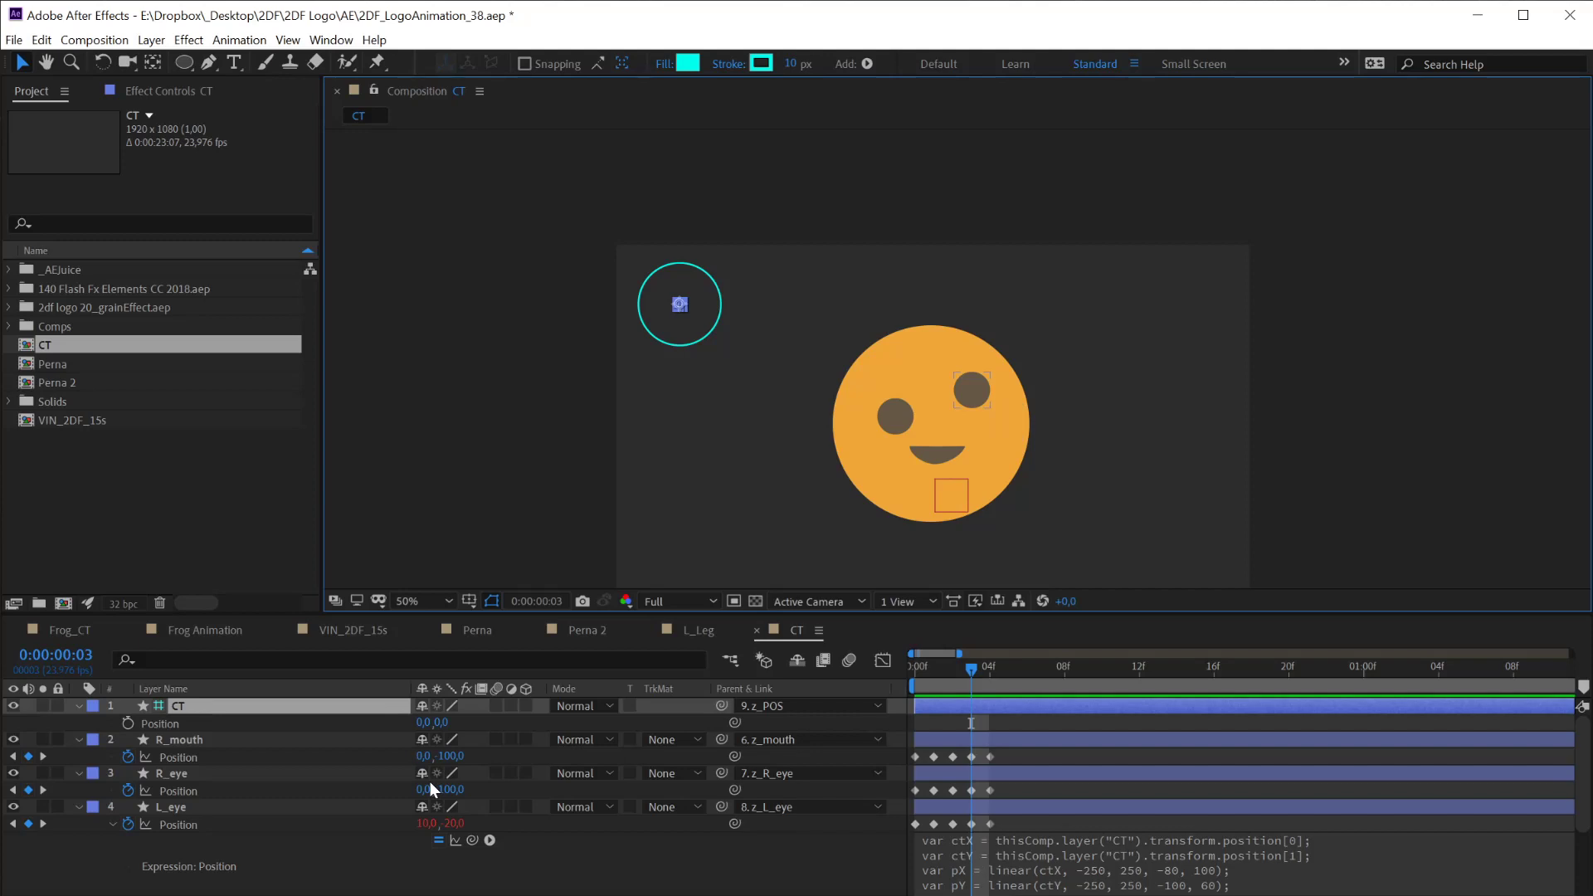
key(Page_Down)
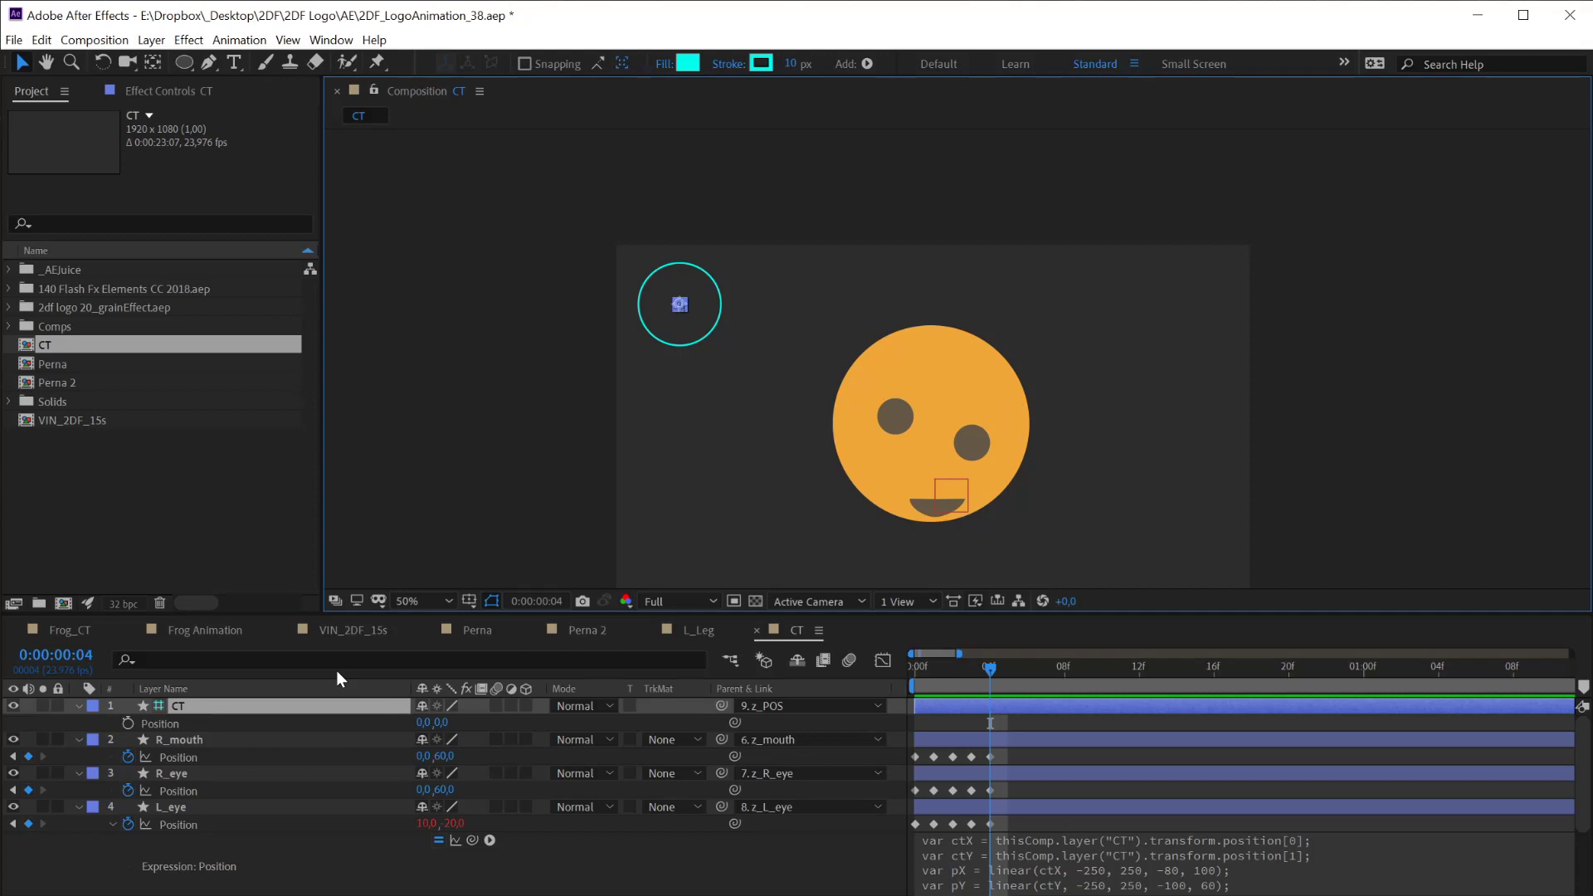
Copy the whole L_eye Position expression into a new expression on R_eye's Position and enlarge its field to show all lines
click(1262, 884)
key(ctrl+c)
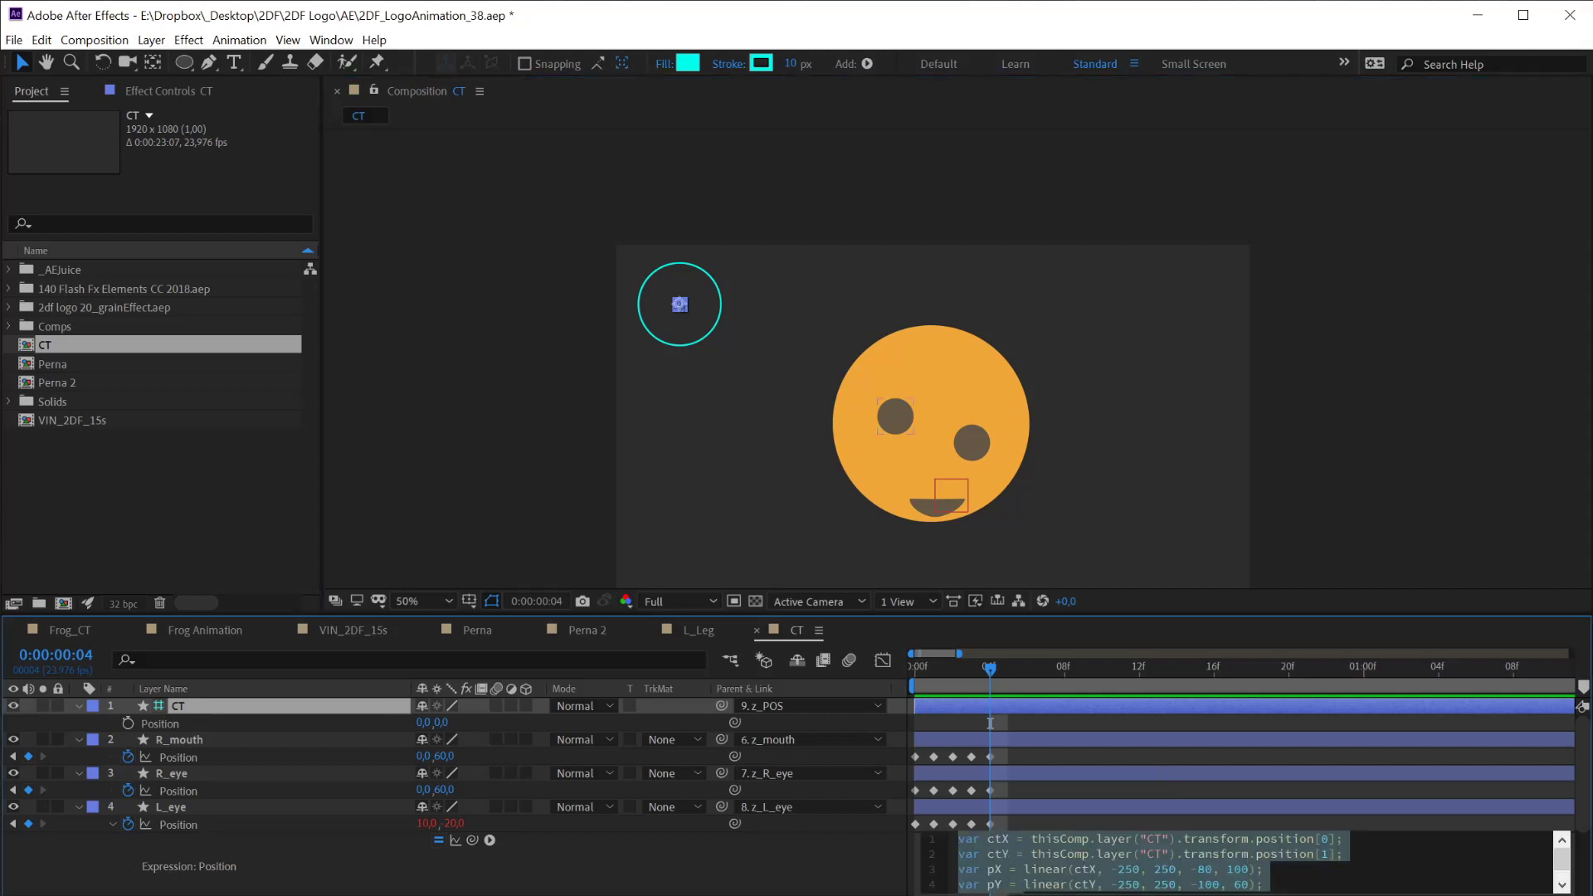
click(171, 808)
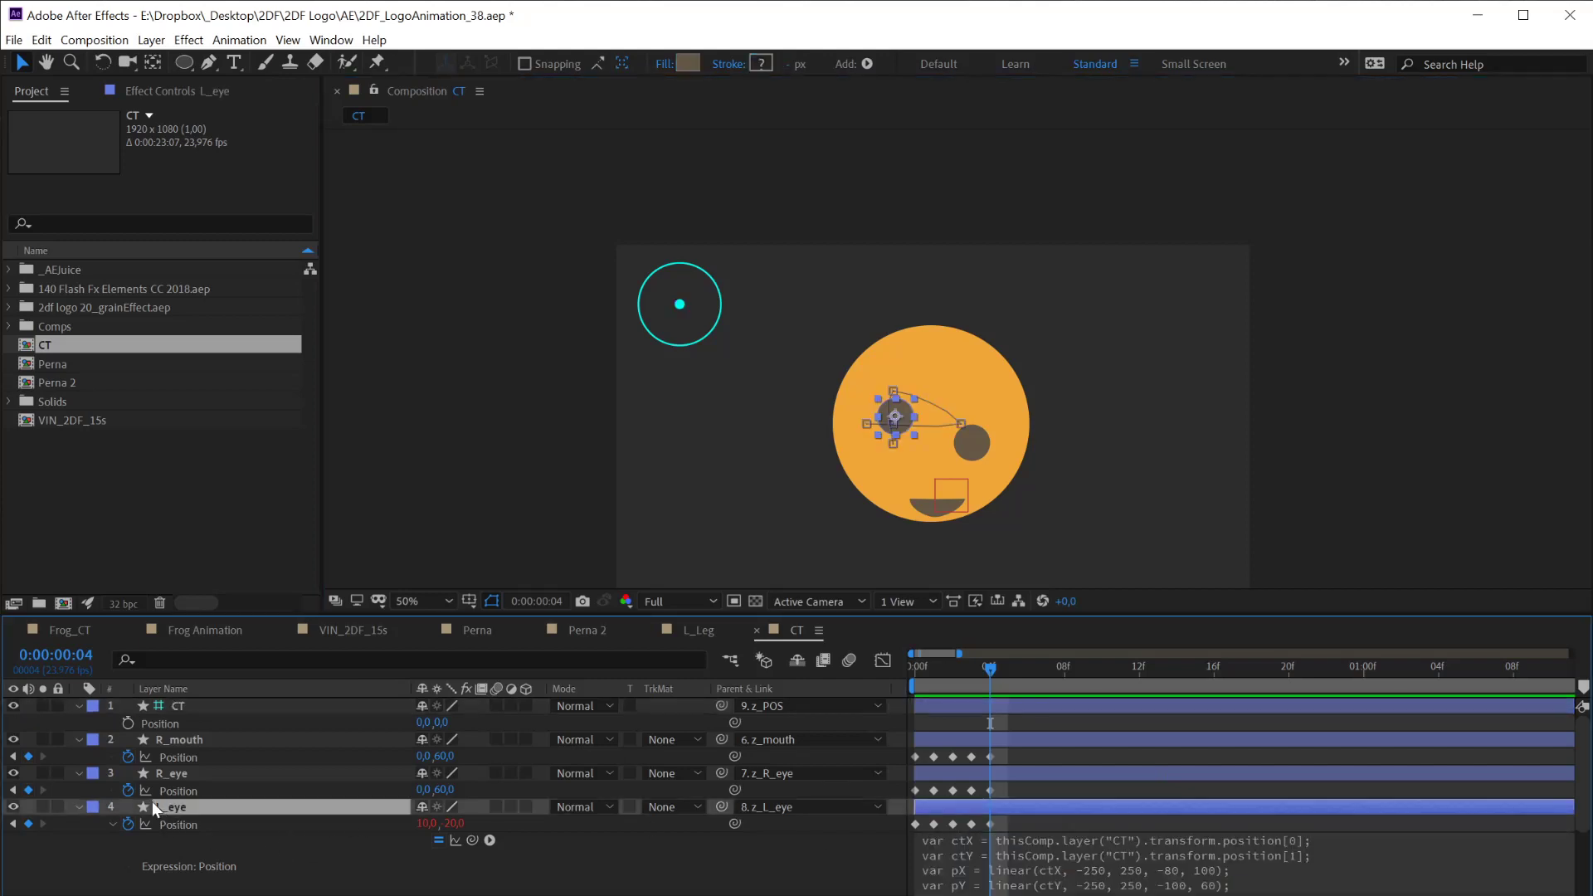
alt+click(129, 790)
key(ctrl+v)
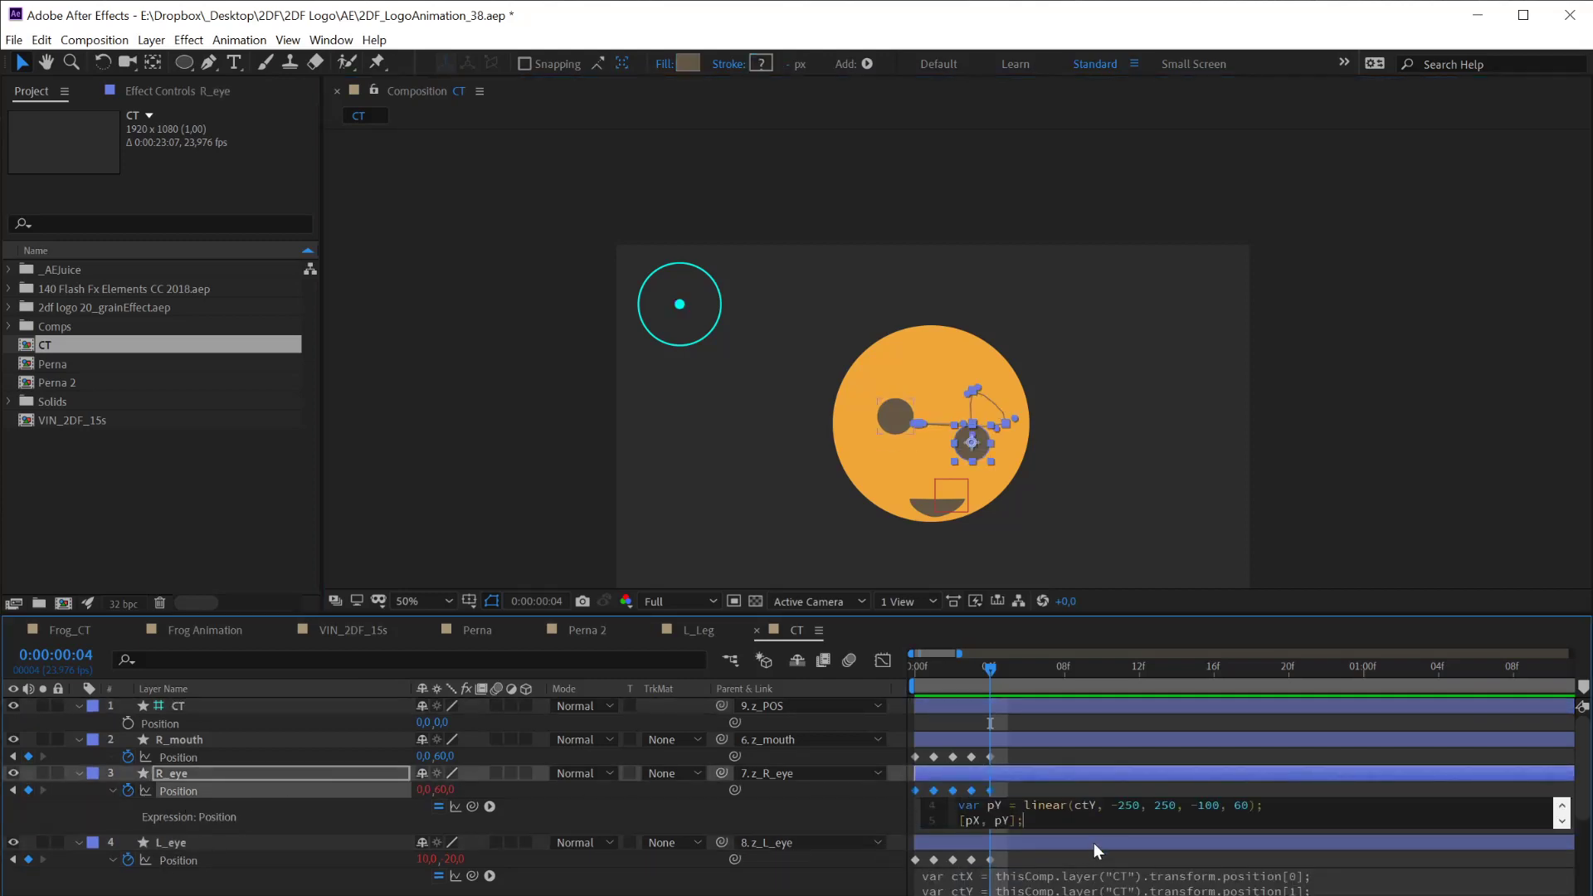
drag(1092, 828, 1092, 894)
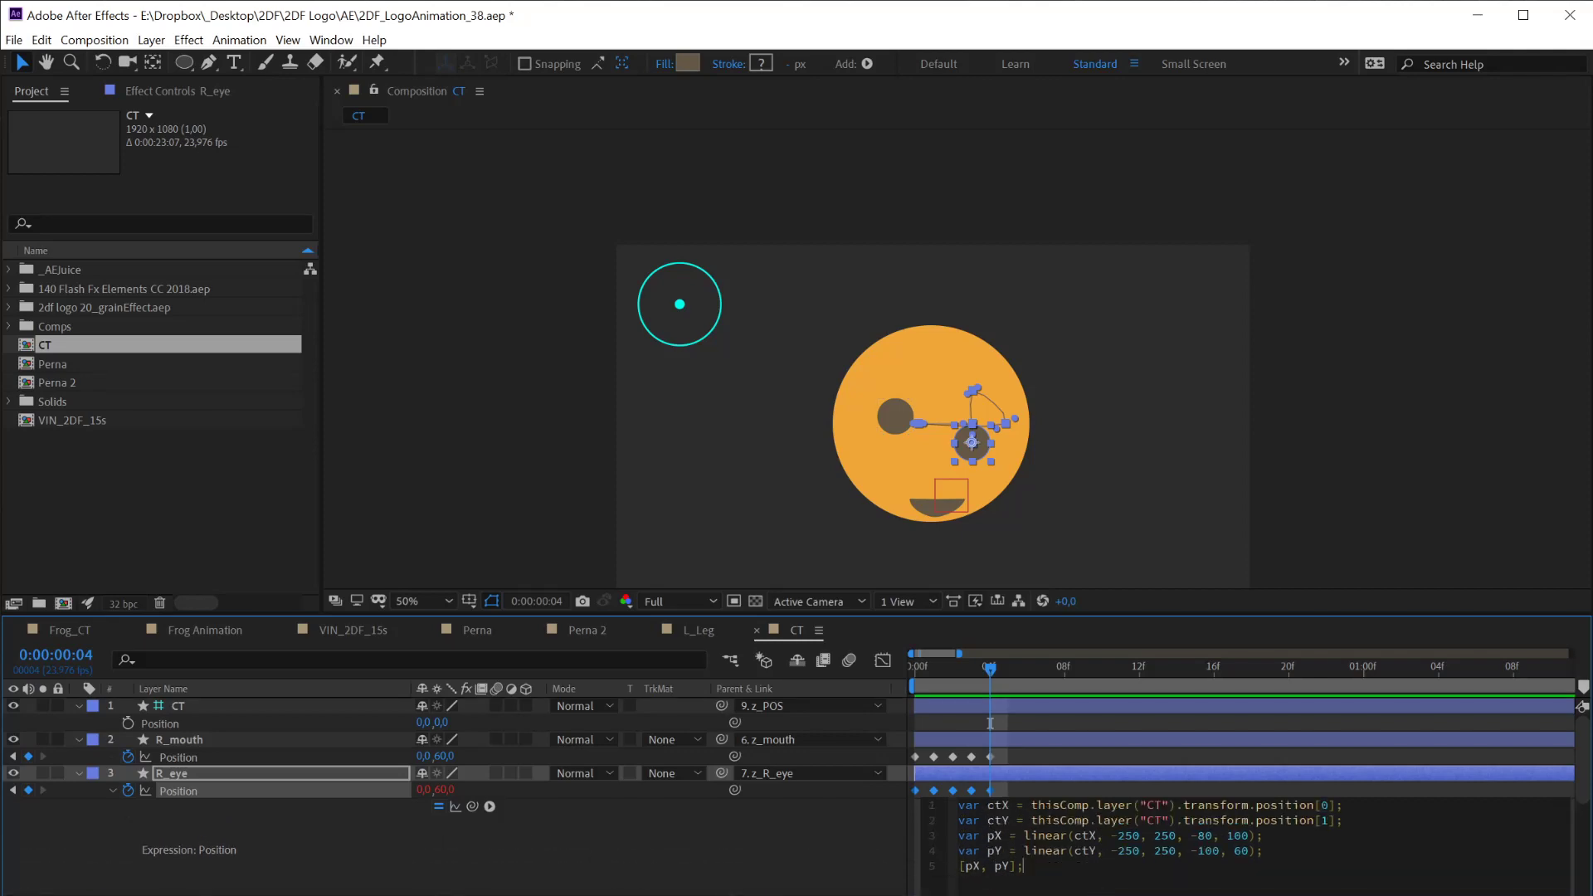
In the R_eye expression, set the output minimum to -164 for pX and to 100 for pY, and apply it
click(1118, 835)
click(1198, 835)
key(shift+Right)
key(shift+Right)
text(164)
key(Down)
key(Left)
key(Left)
key(Left)
key(BackSpace)
key(KP_Enter)
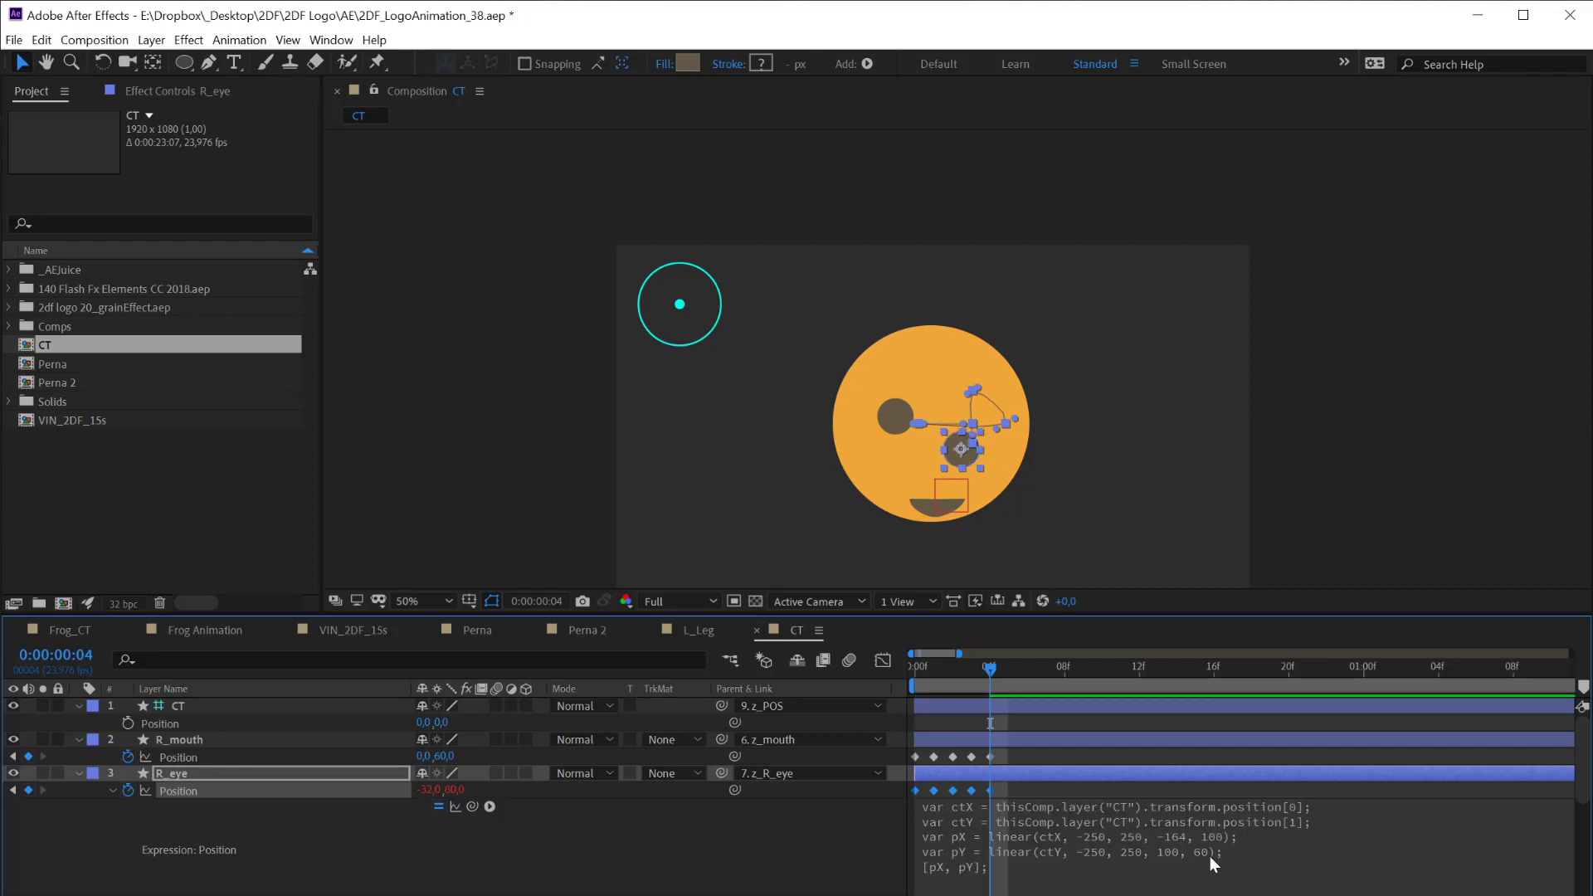
Correct the output minimum in R_eye's pY linear() line to -100 and apply the expression
click(1163, 853)
text(-)
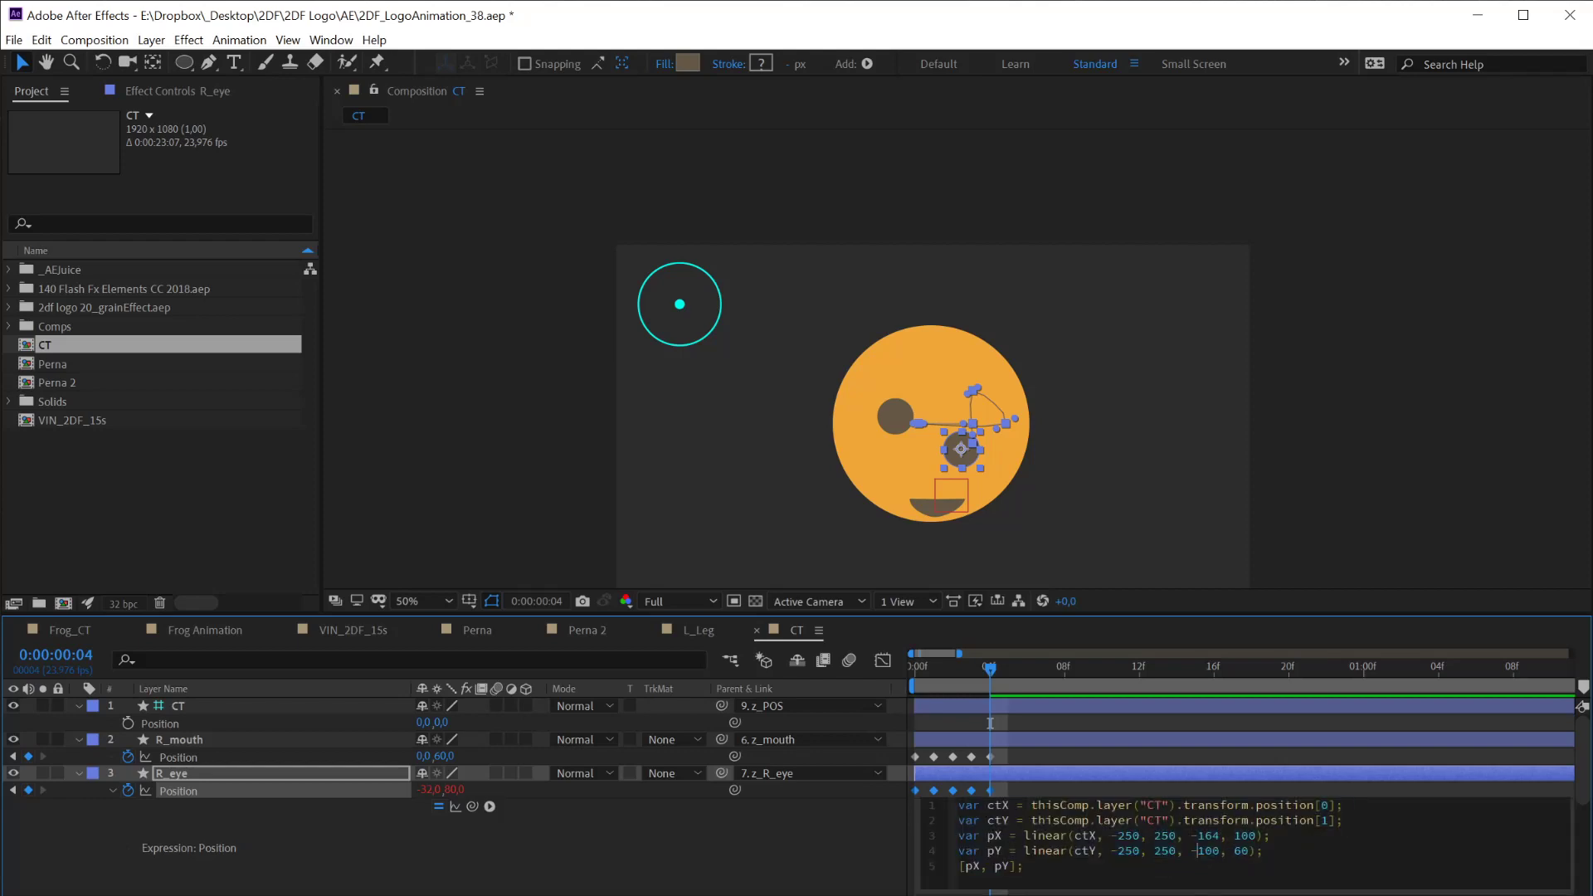
key(KP_Enter)
Test both eye links by moving the CT controller to about -20, 48
click(1375, 561)
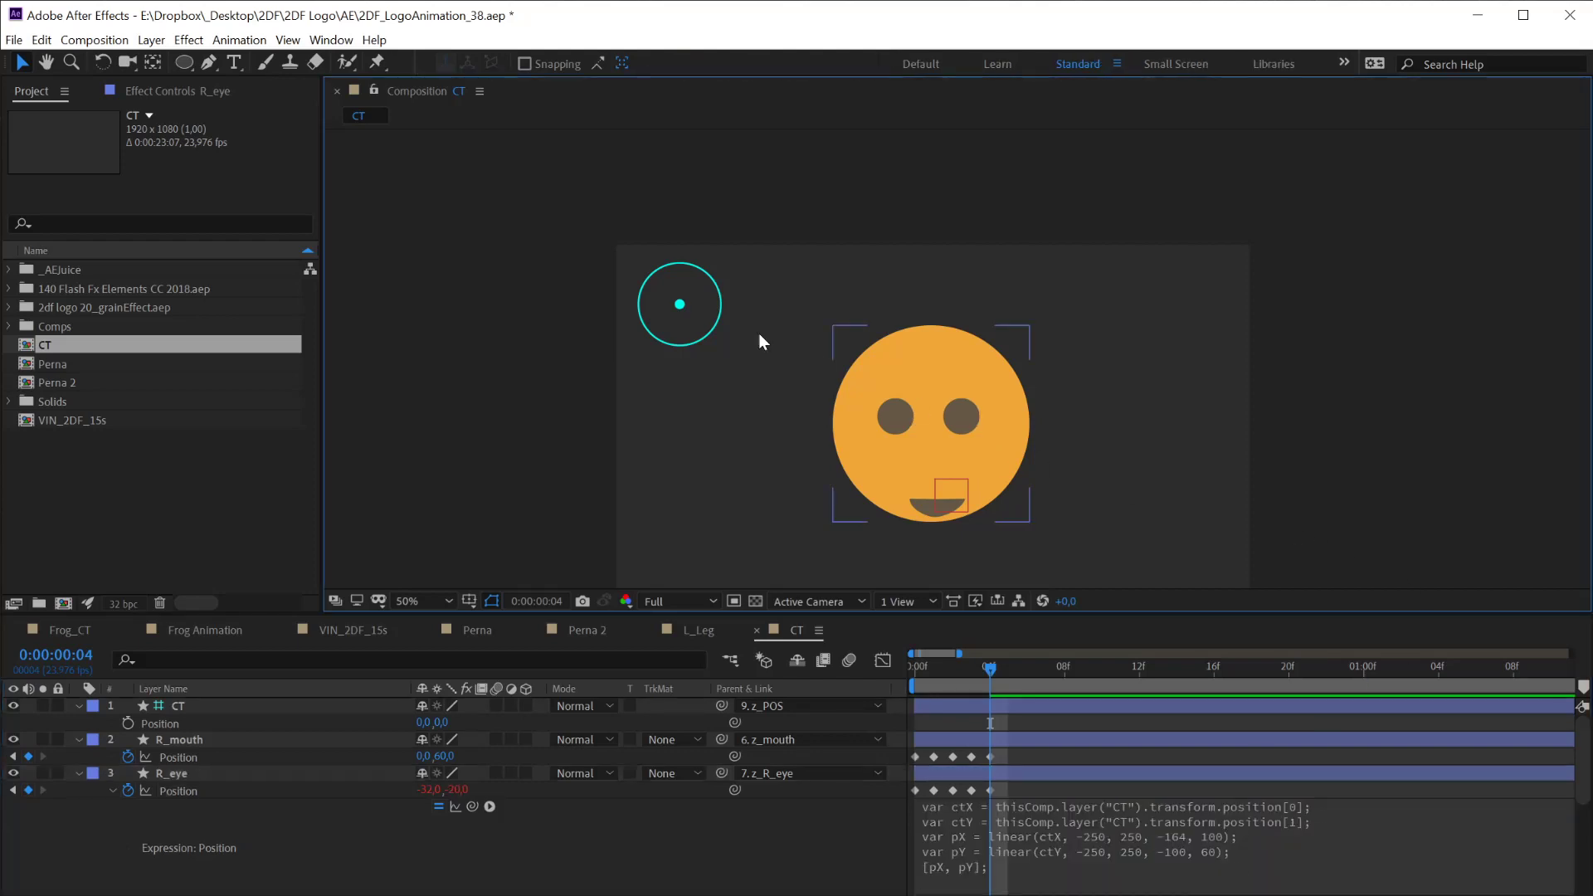
mouse_move(674, 303)
mouse_down()
mouse_move(615, 313)
mouse_move(750, 324)
mouse_move(665, 318)
mouse_up()
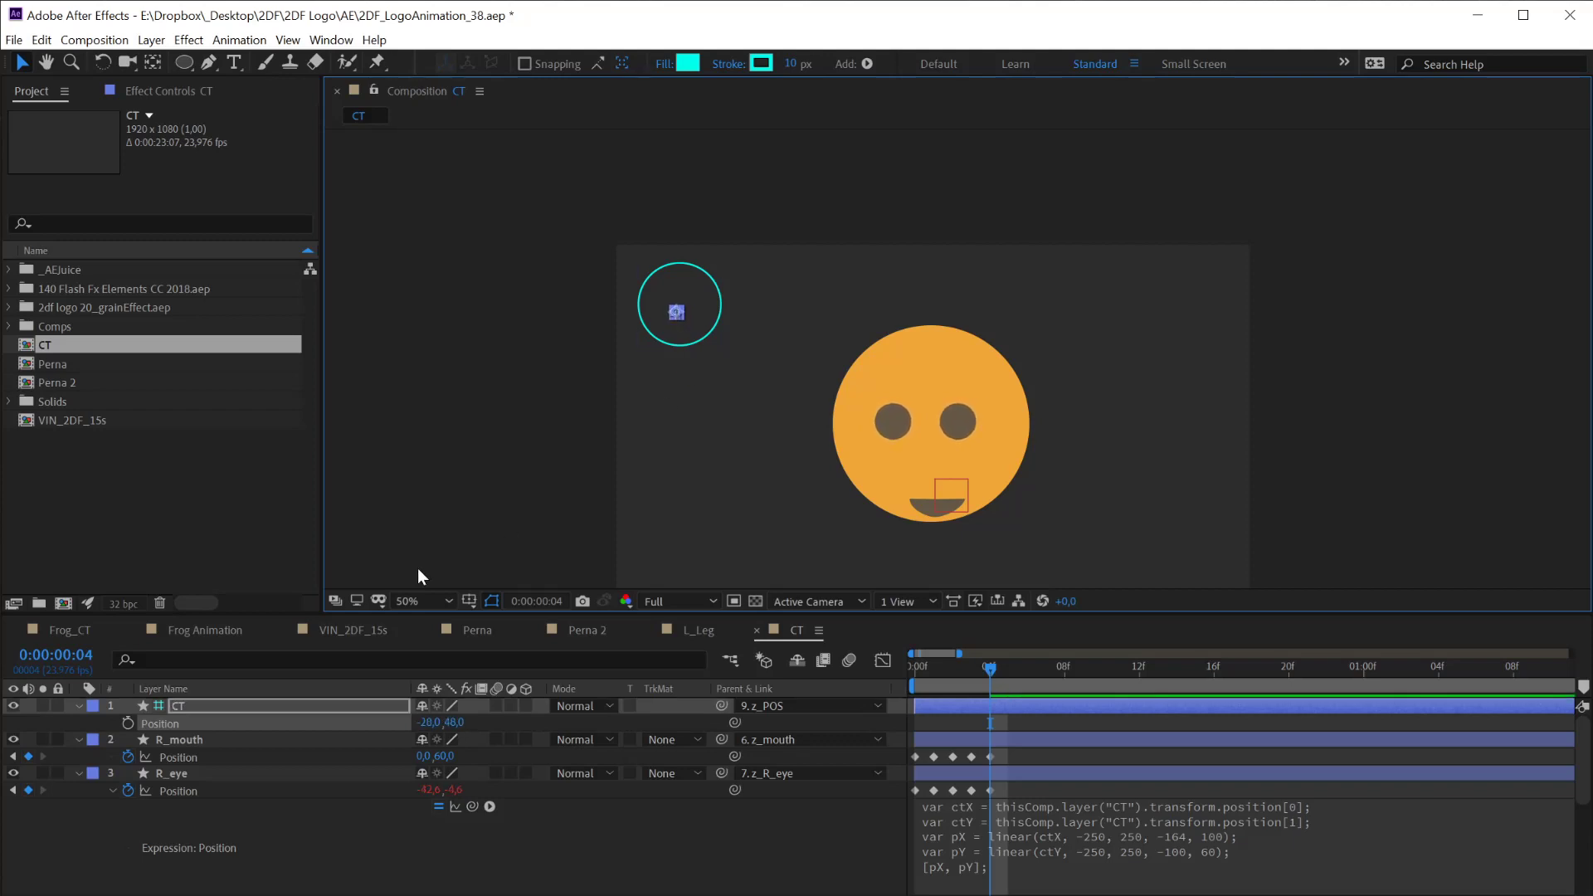
Temporarily disable R_eye's Position expression and compare its keyframed extremes on frames 1 to 4 with the linear() output ranges
click(167, 773)
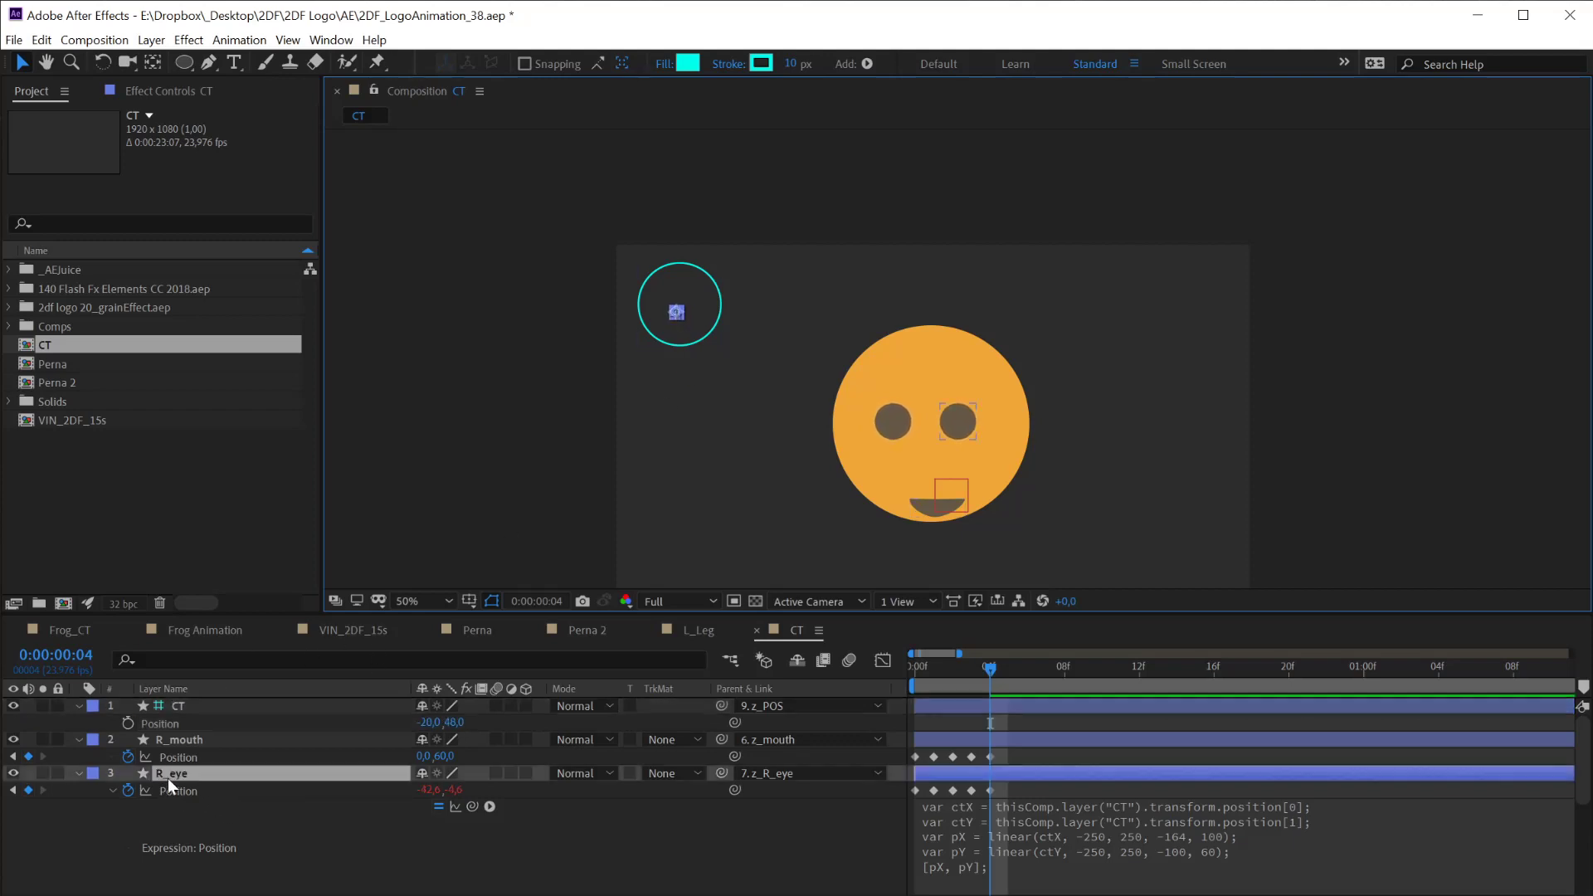
click(437, 806)
key(Page_Up)
key(Page_Up)
key(Page_Up)
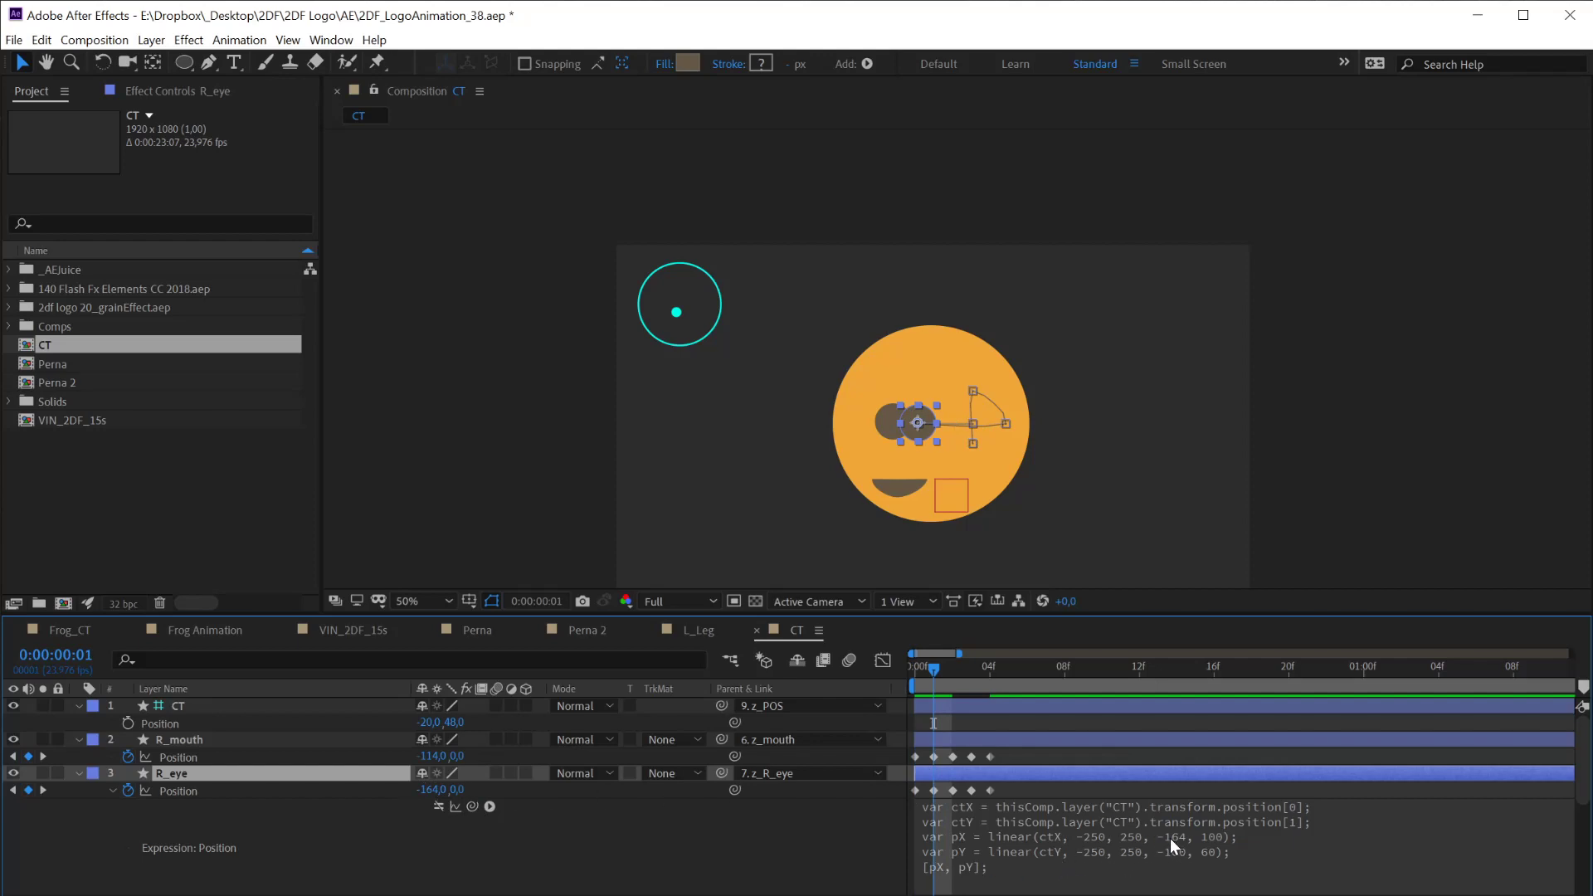
key(Page_Down)
key(Page_Up)
key(Page_Down)
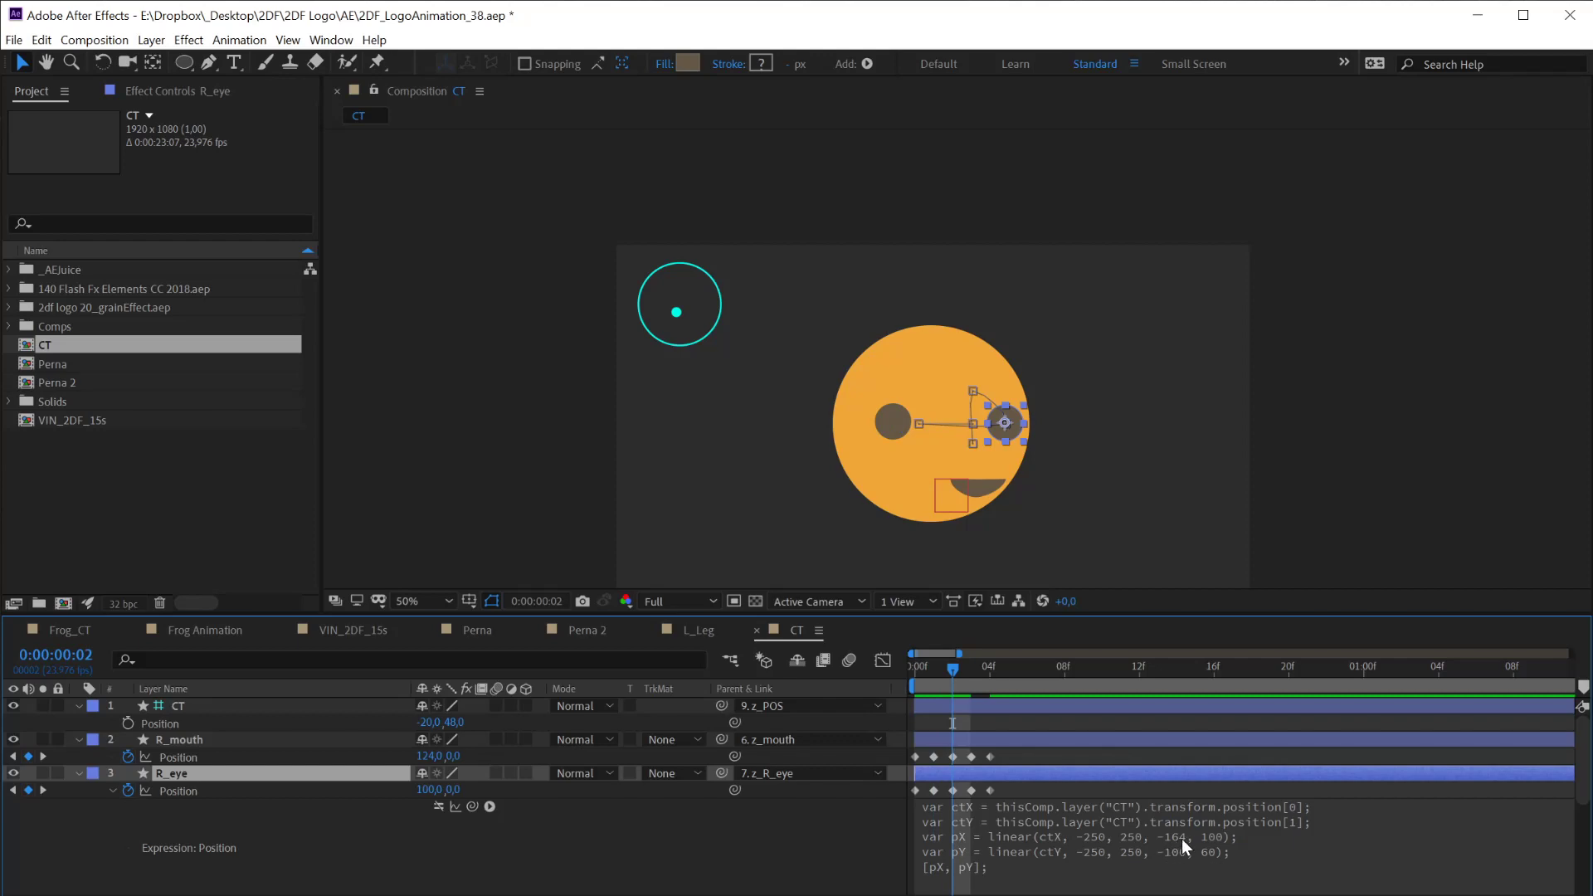
key(Page_Up)
key(Page_Down)
key(Page_Down)
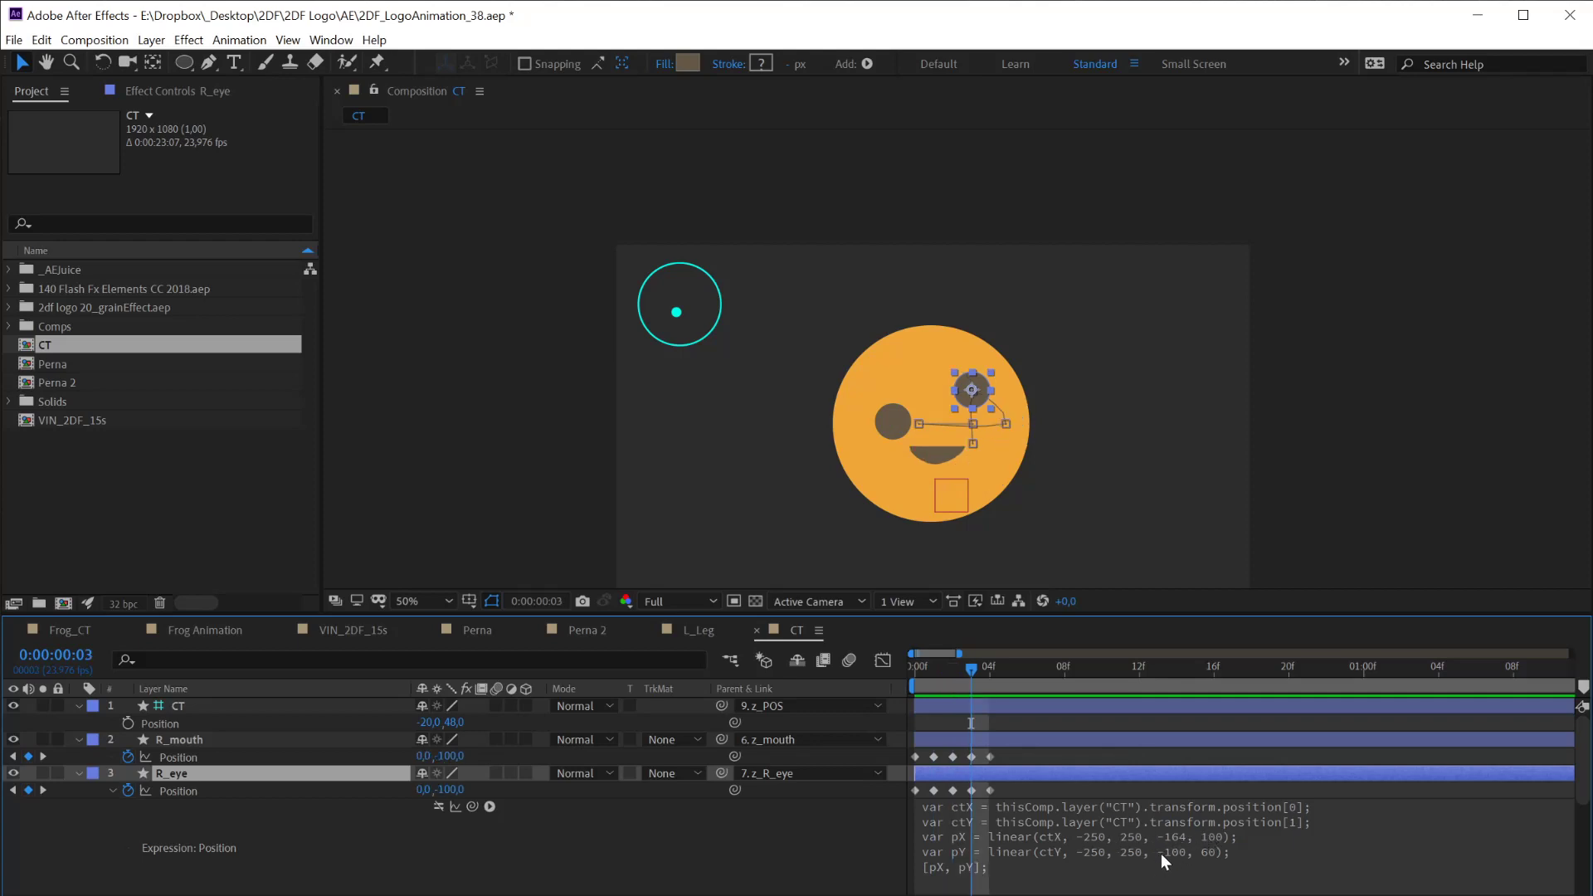
key(Page_Down)
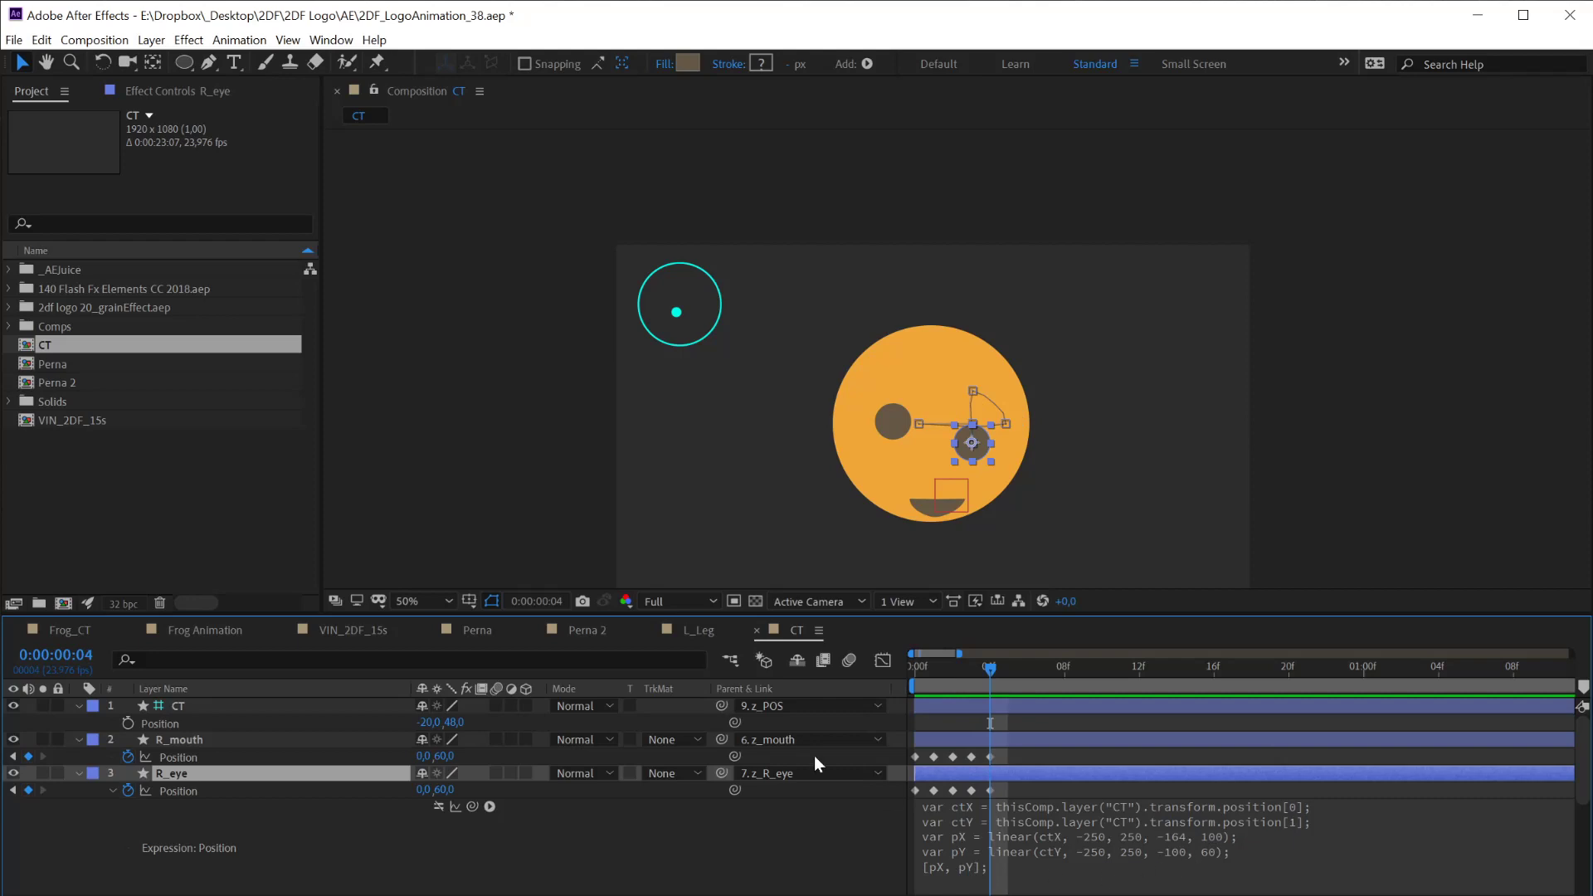
click(438, 806)
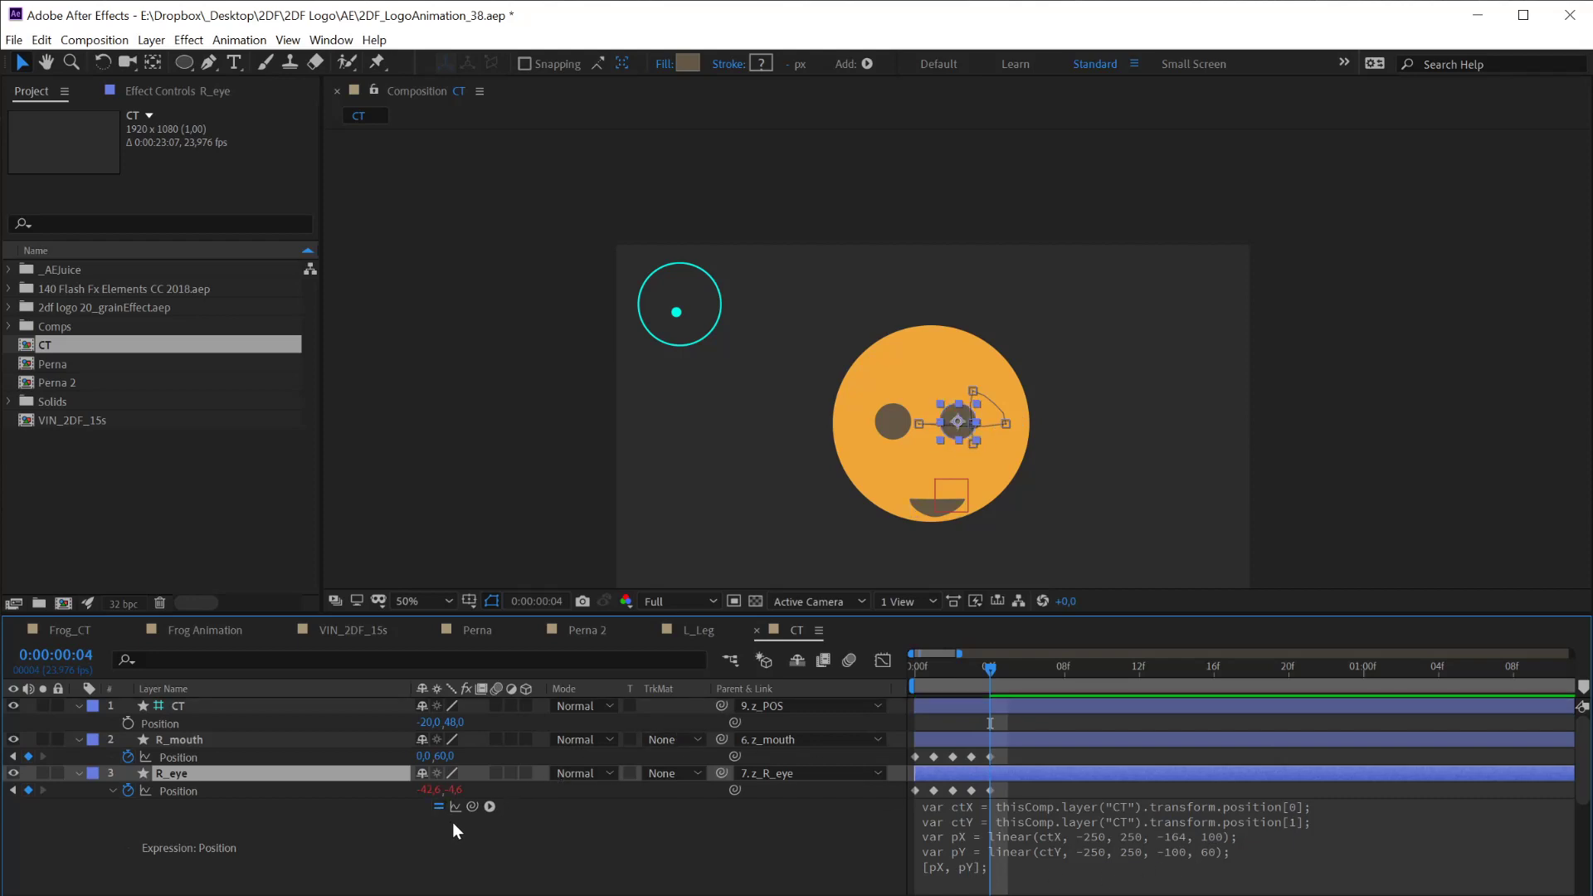
Return to frame 0 and test the eye links by moving the CT controller to about 192, 4
key(Home)
click(514, 420)
mouse_move(676, 312)
mouse_down()
mouse_move(622, 307)
mouse_move(746, 313)
mouse_move(630, 307)
mouse_move(729, 306)
mouse_move(658, 311)
mouse_move(710, 305)
mouse_up()
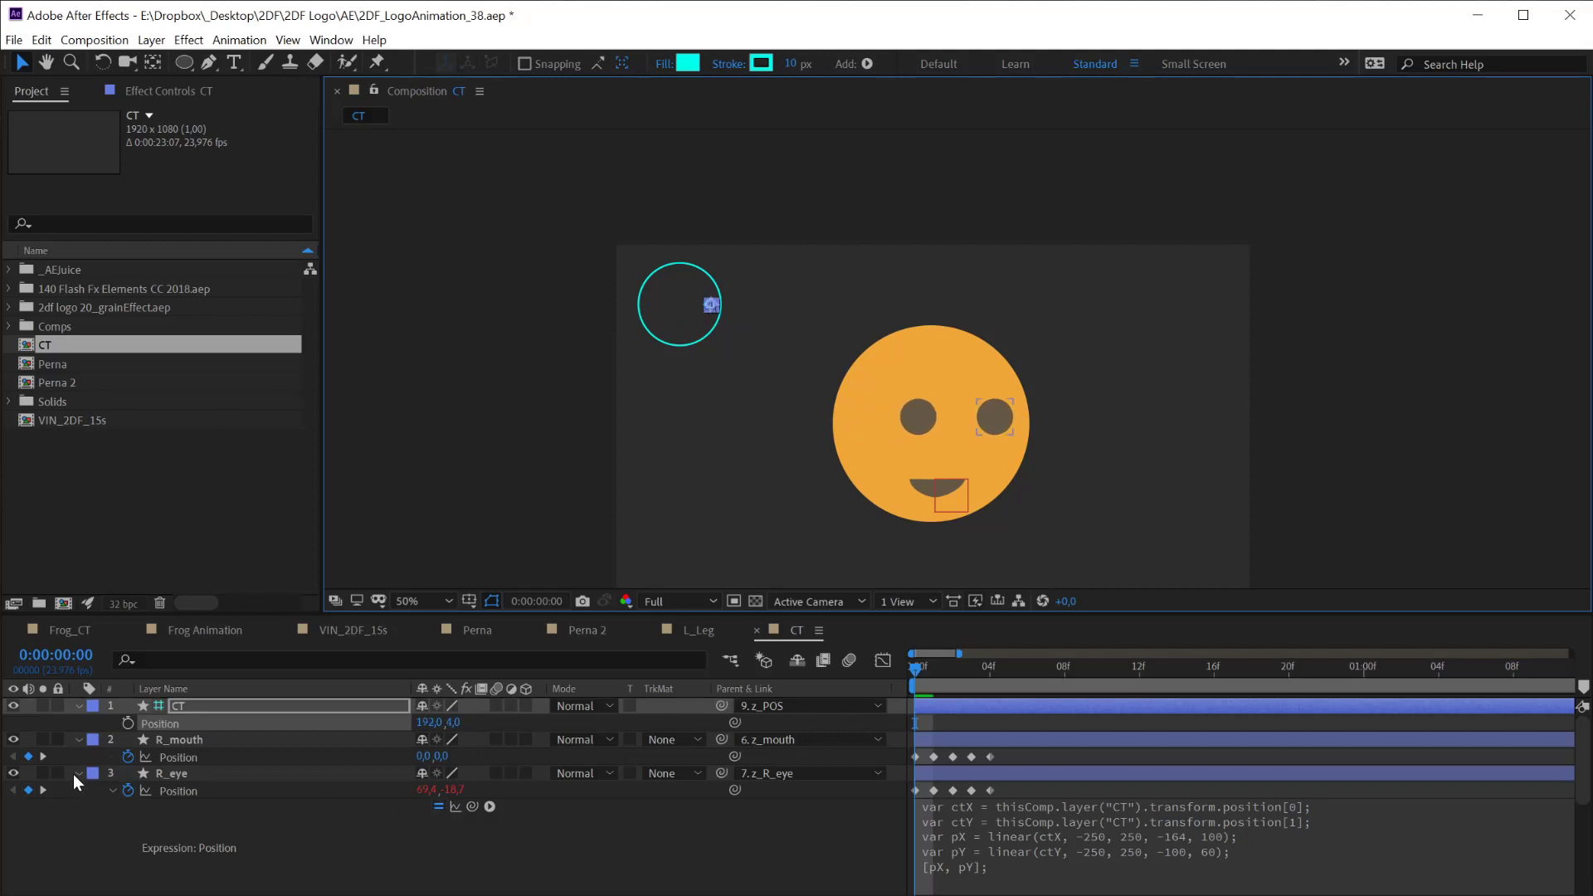
Disable the Position expressions on R_eye and L_eye, collapsing R_eye's properties
click(438, 807)
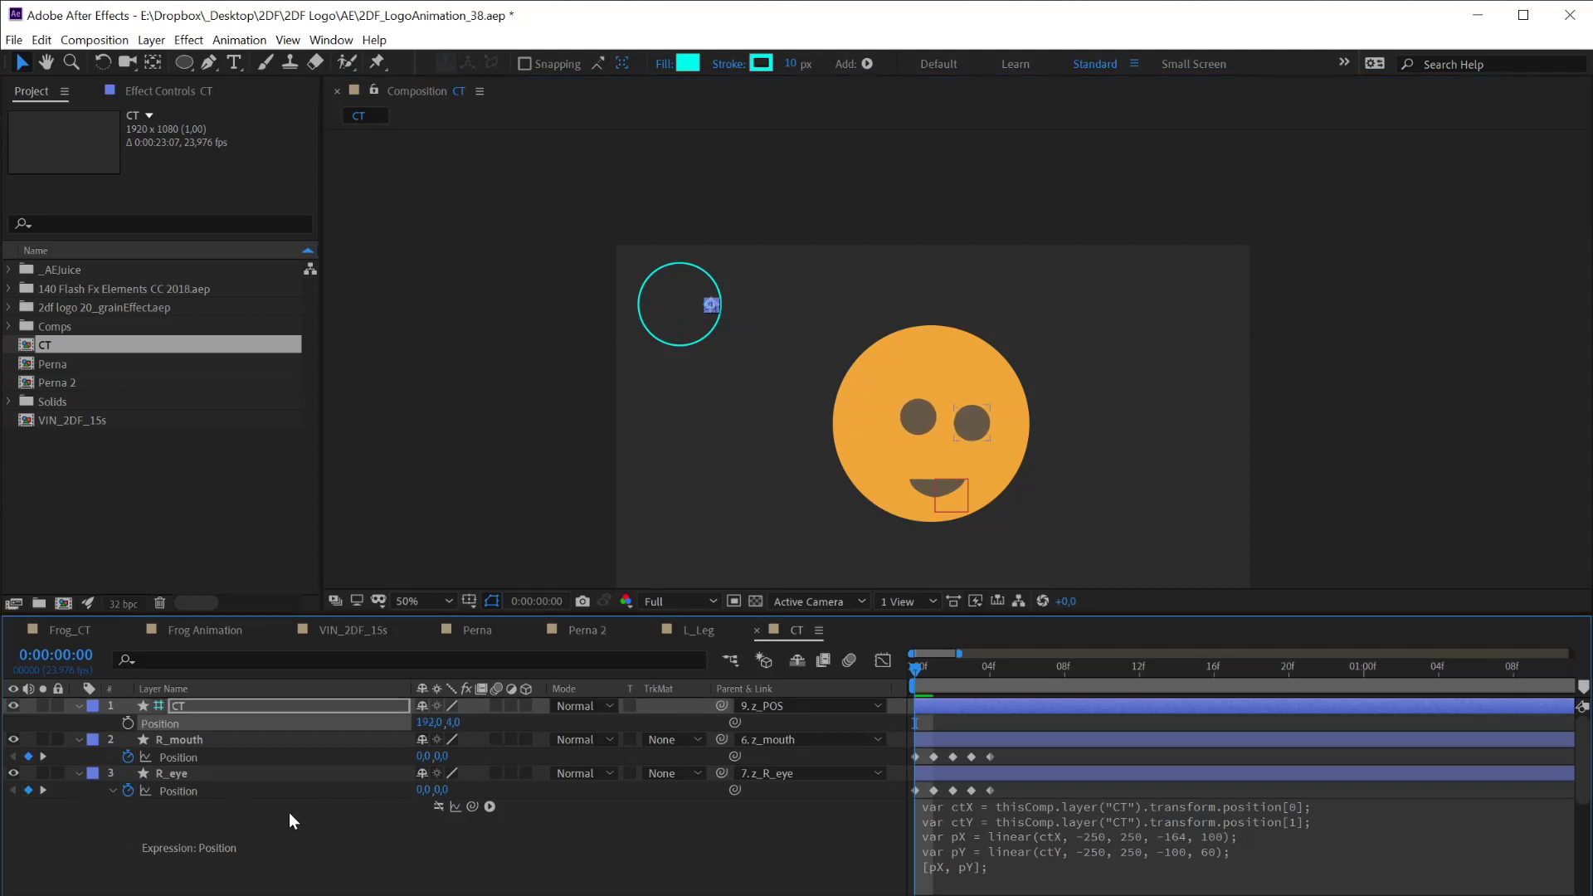
click(76, 773)
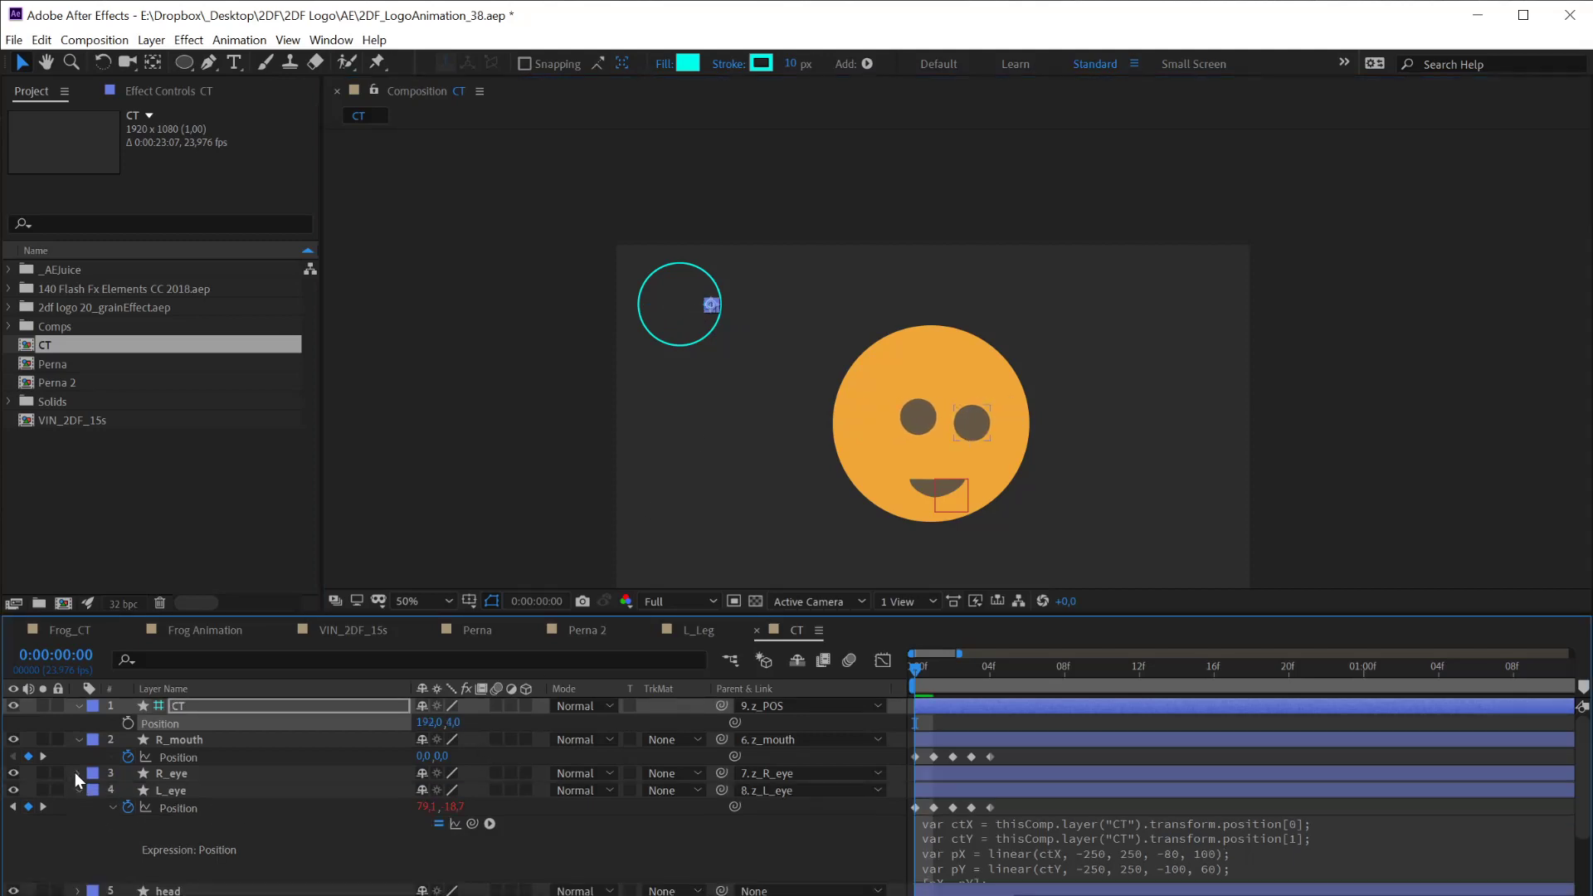
click(438, 824)
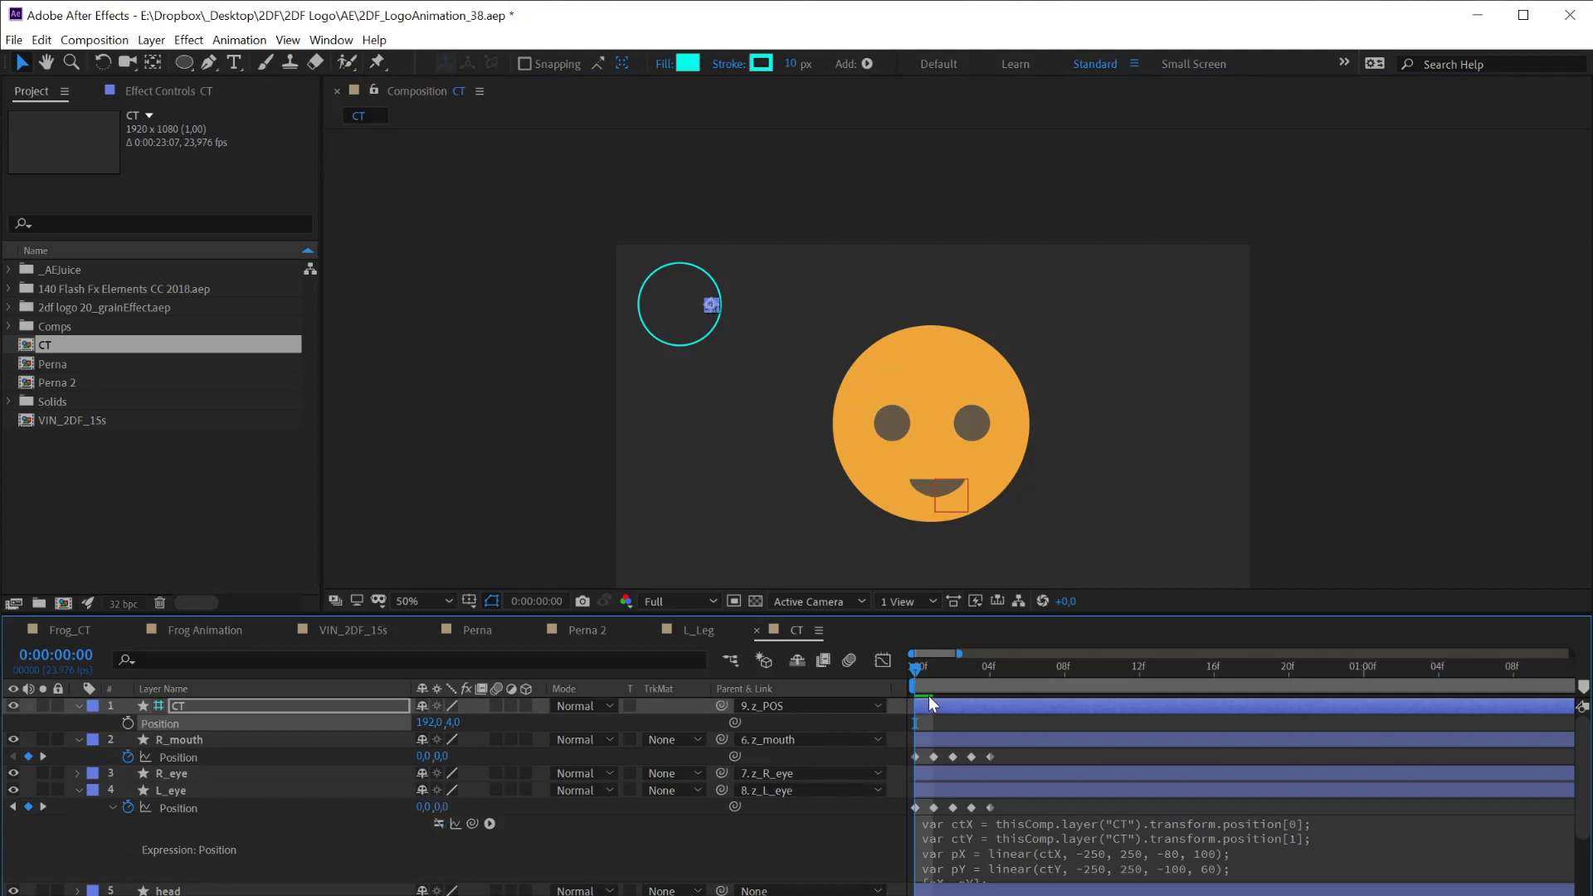
Check L_eye's keyframed Position on frames 1 and 2 and set the pX output maximum in its expression to 206
key(Page_Down)
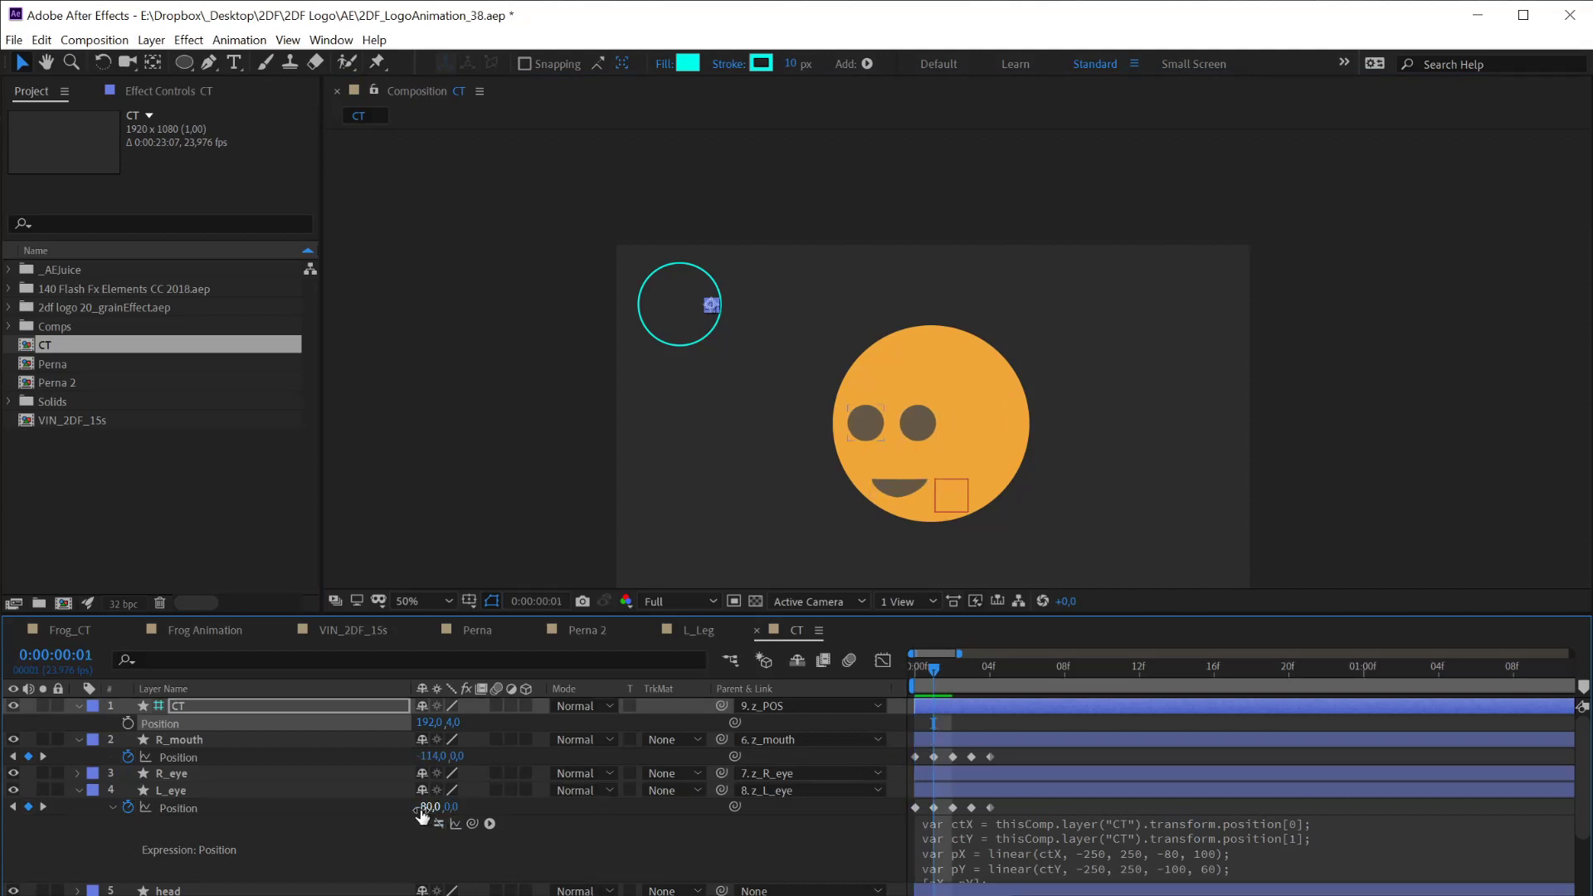
key(Page_Down)
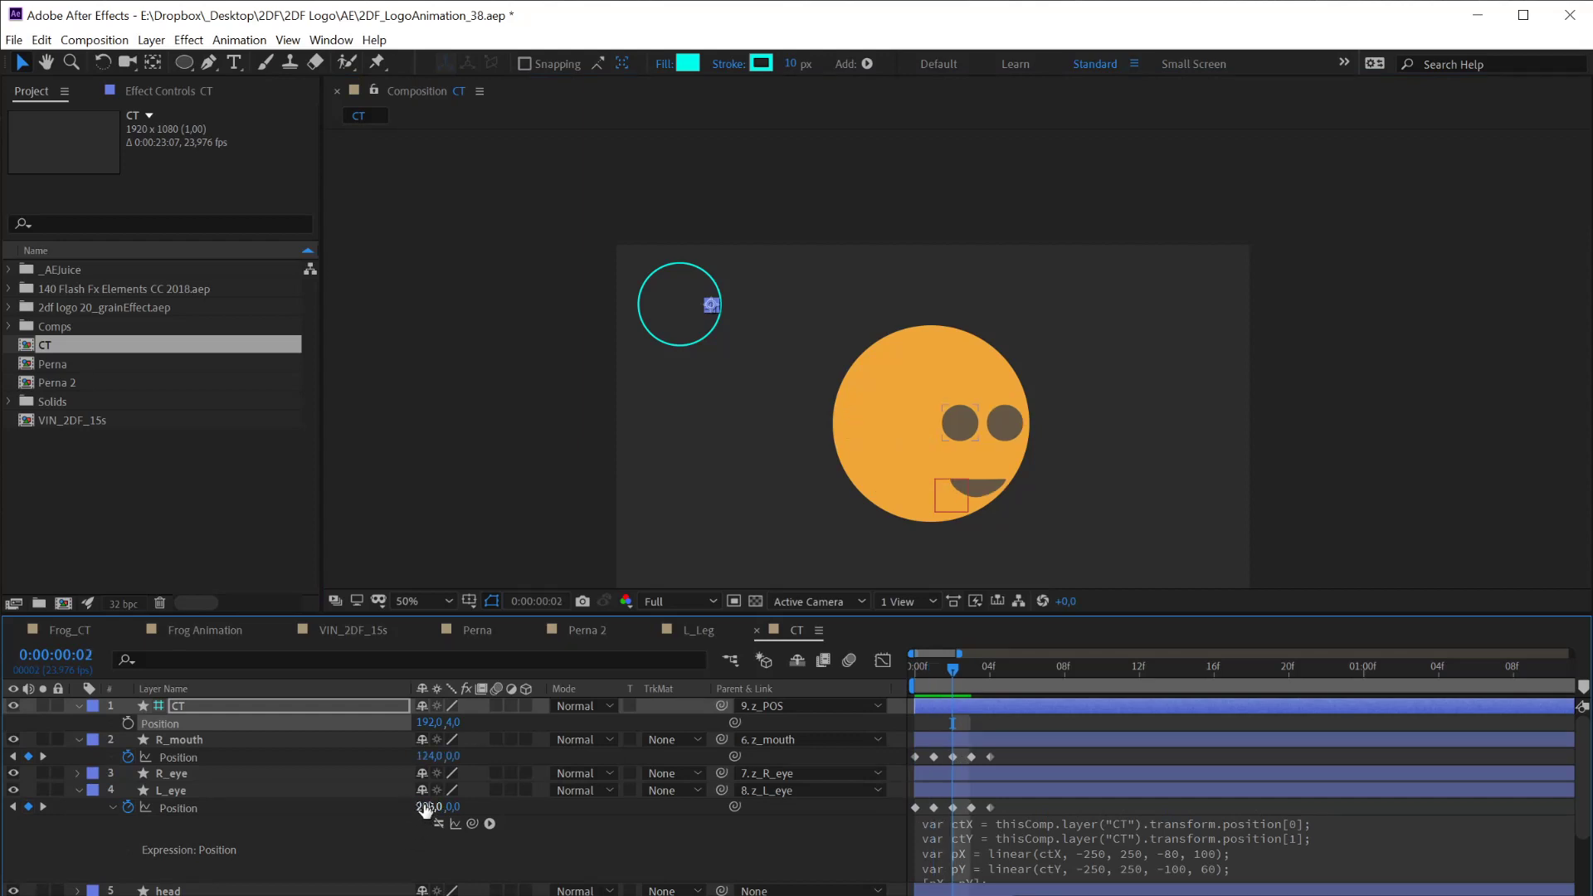
click(1216, 868)
drag(1226, 852, 1249, 852)
text(206)
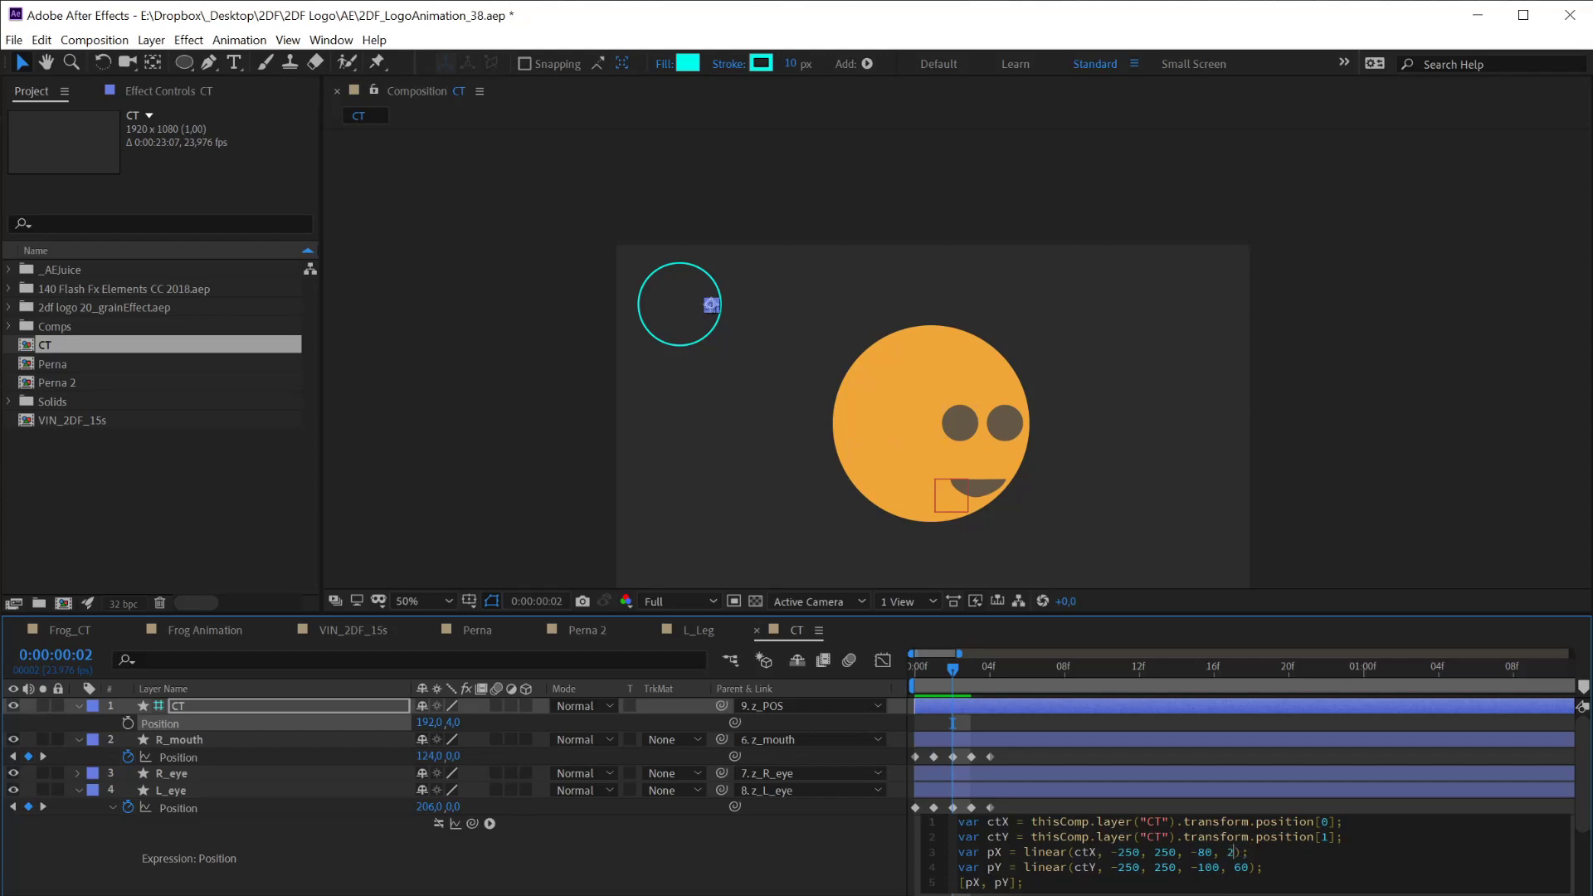
key(KP_Enter)
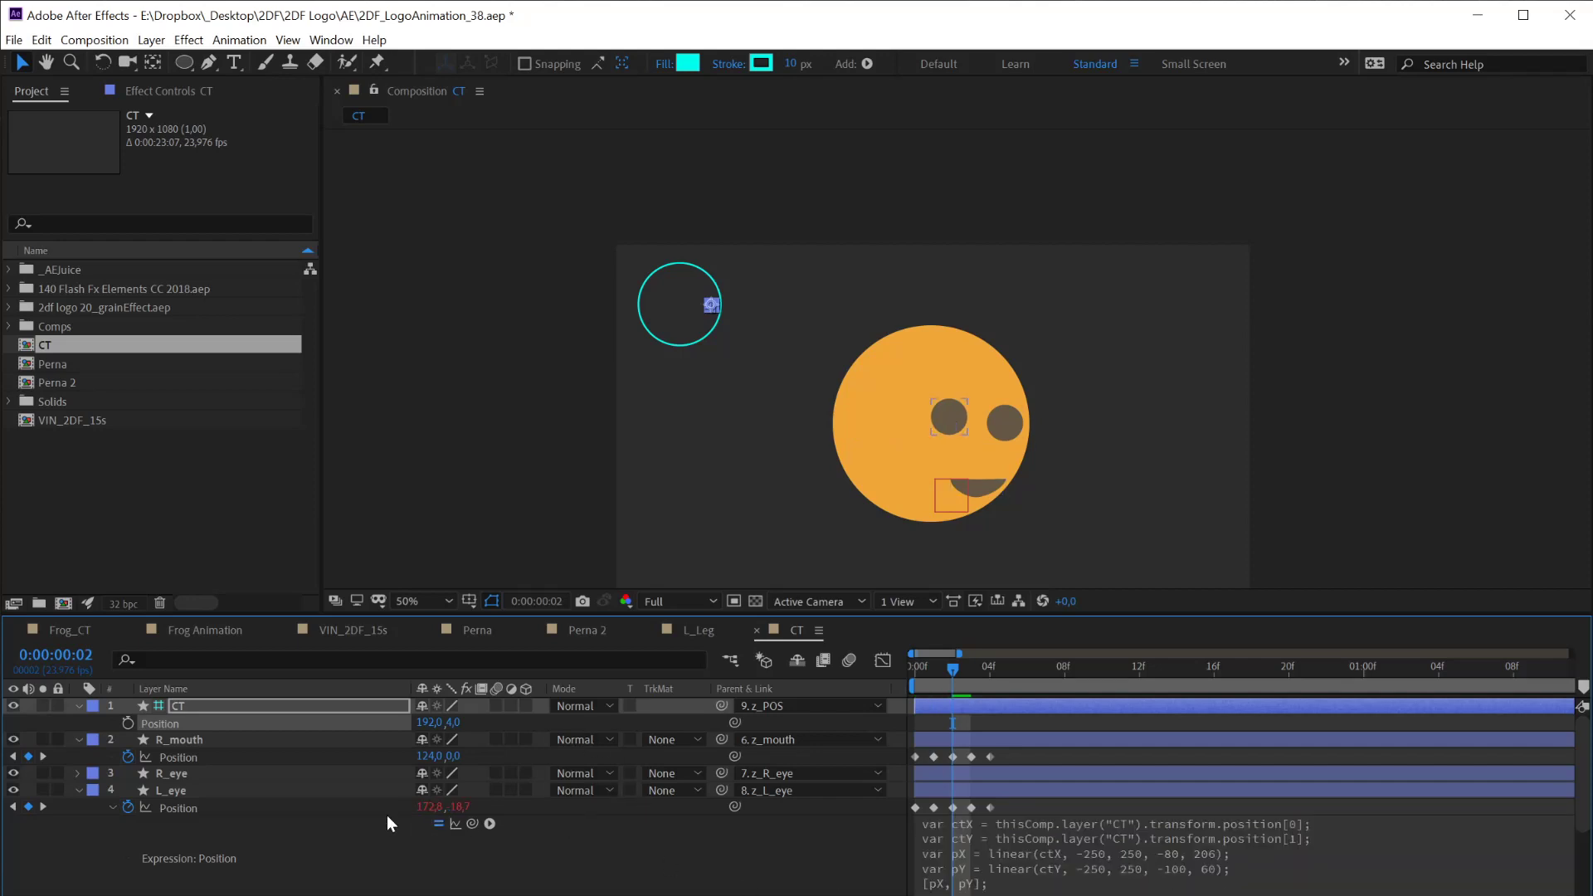
Re-enable R_eye's Position expression and return to frame 0
click(77, 775)
scroll(161, 784, down, 2)
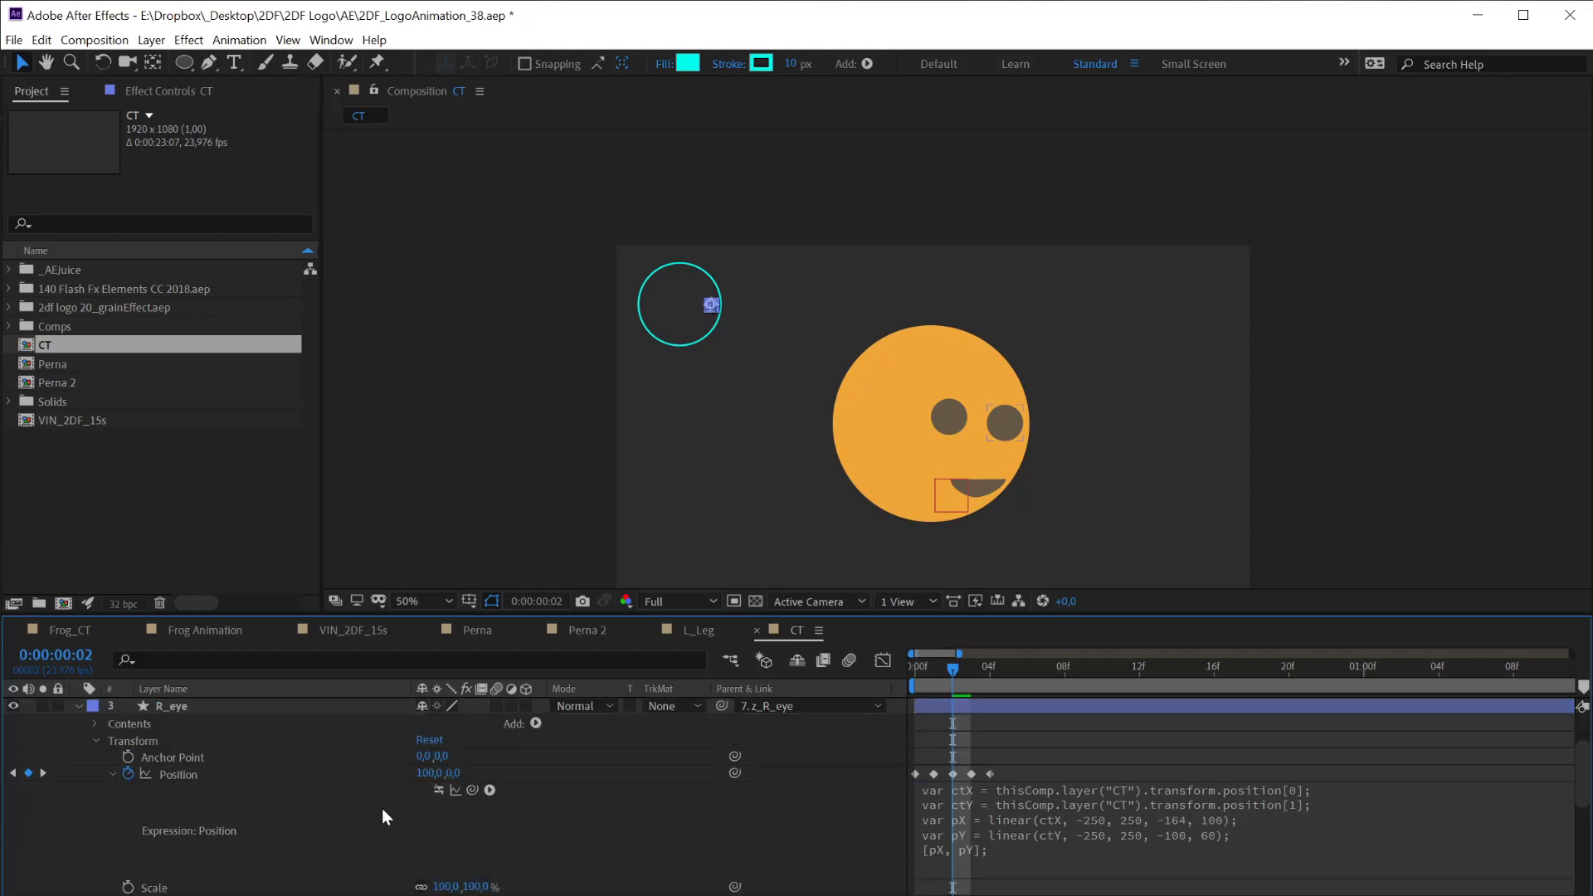
click(437, 790)
key(Home)
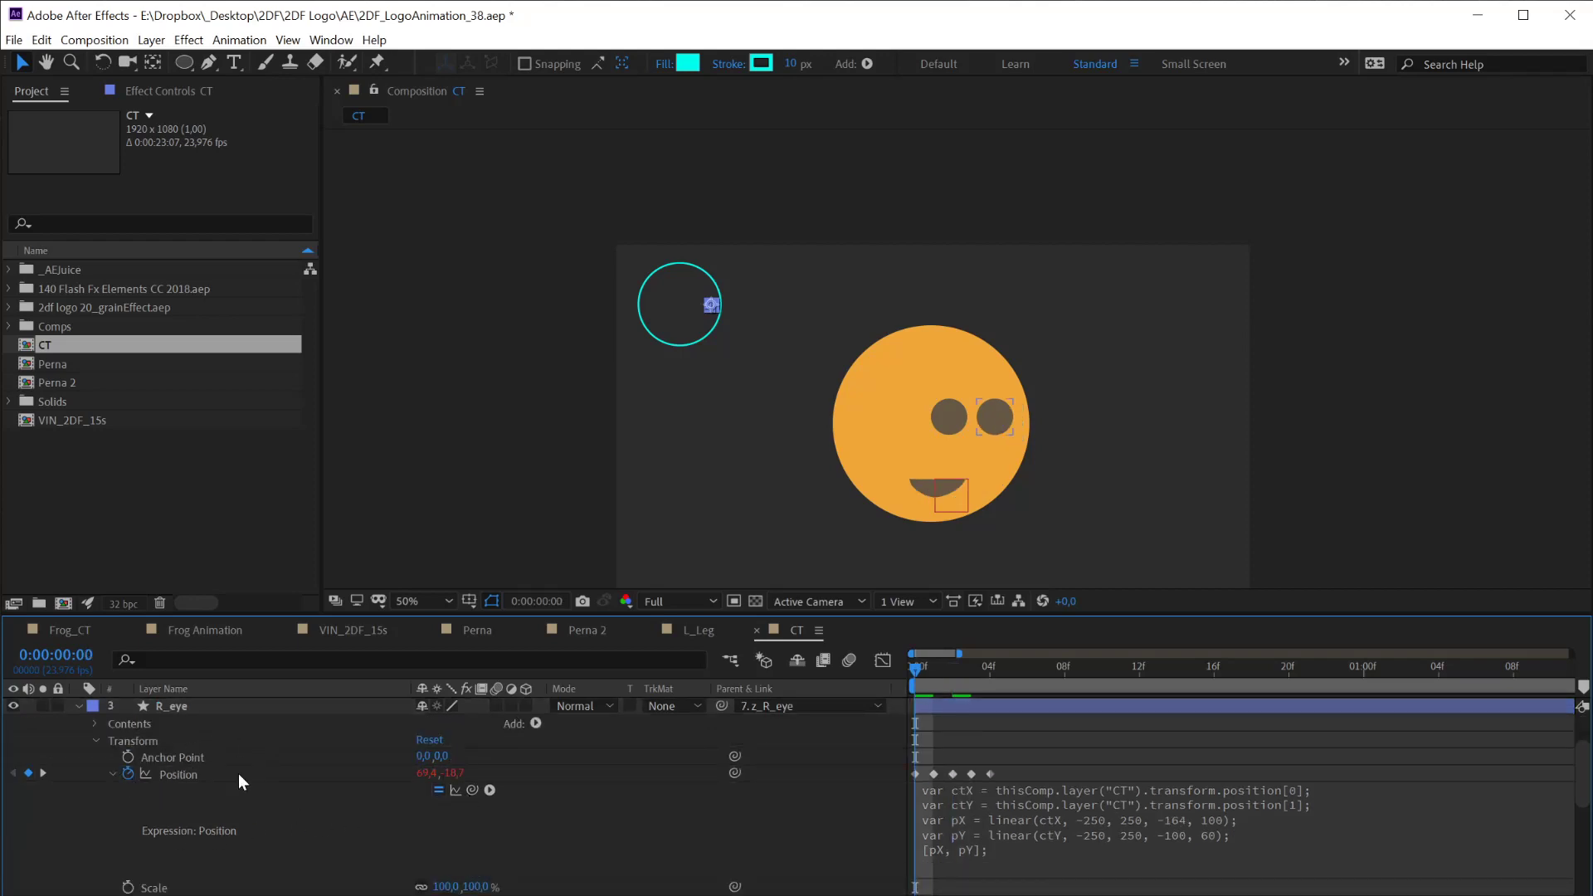
Collapse the expanded properties of the eye, mouth and CT layers and clear the layer selection
click(78, 707)
click(80, 725)
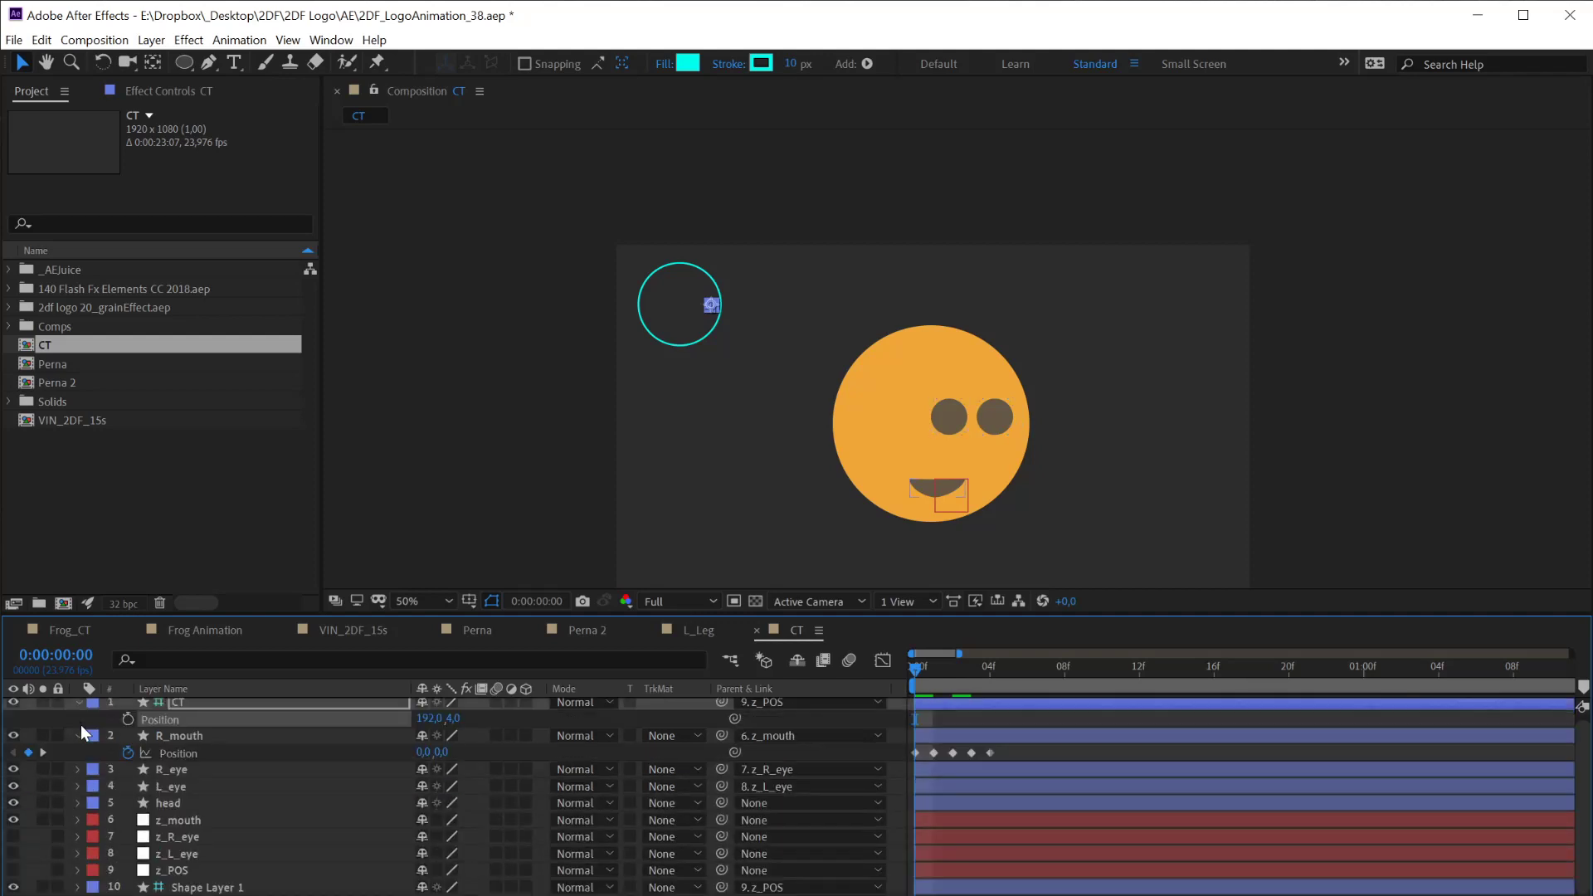
click(79, 736)
click(77, 705)
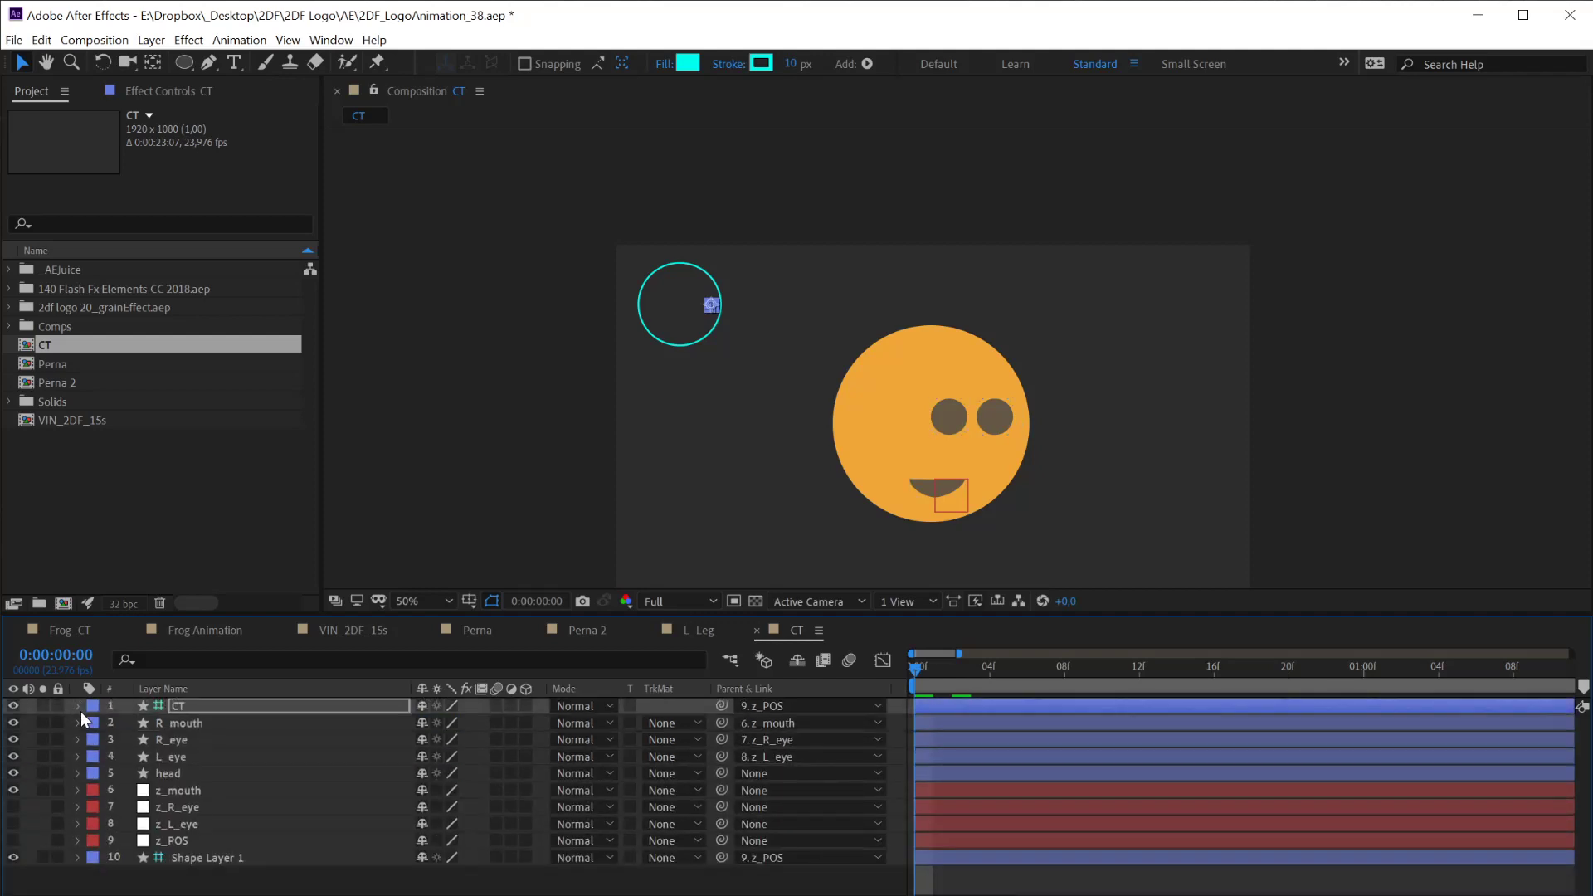
click(187, 884)
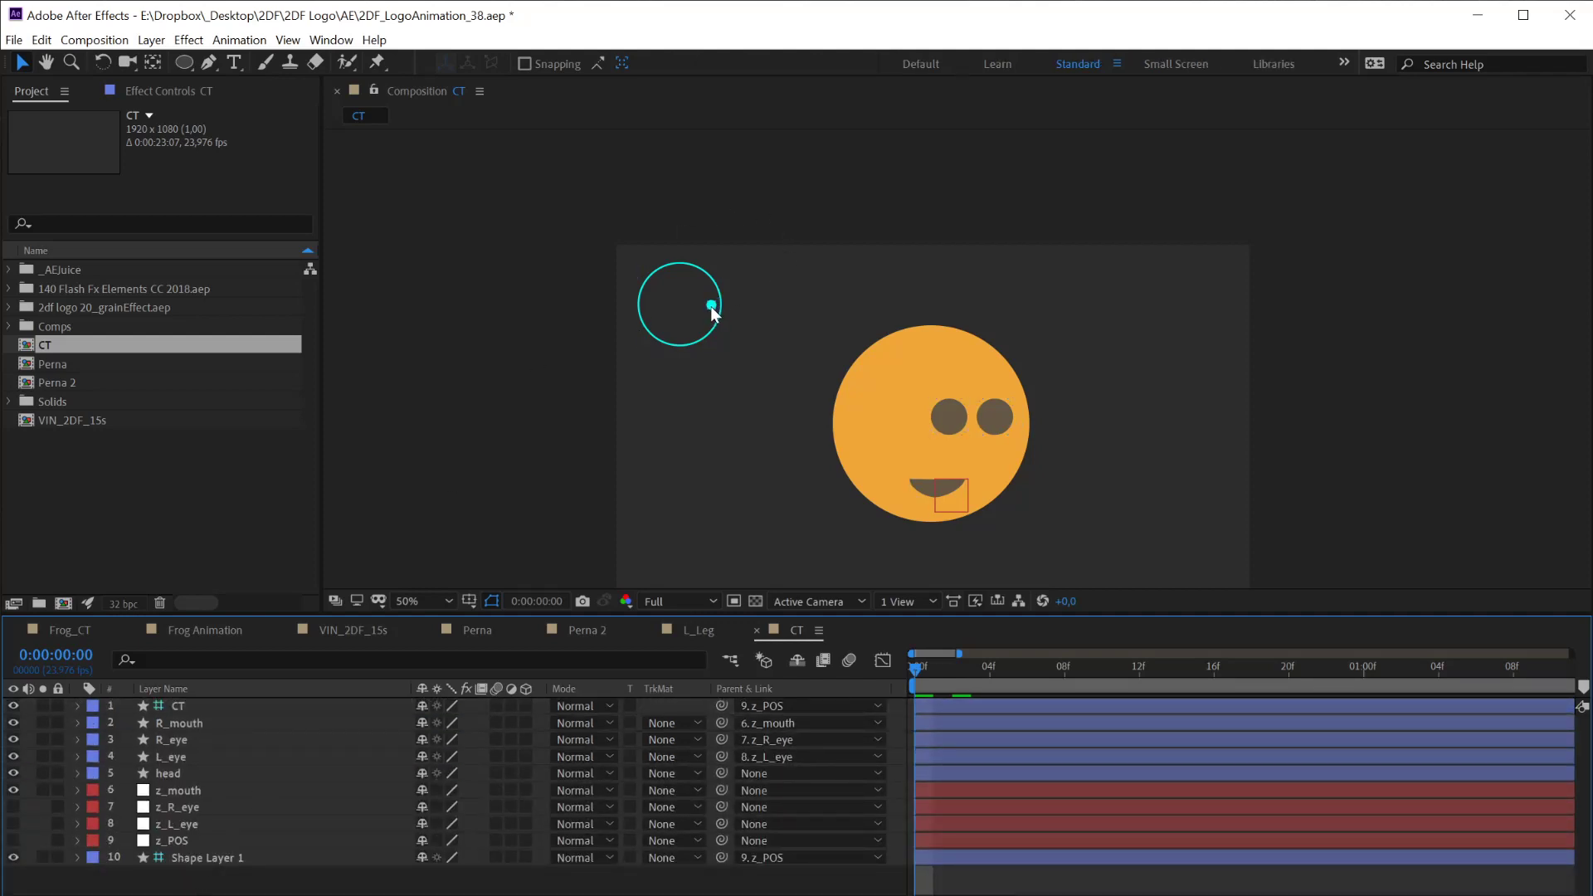
Test the eye links by moving the CT controller around its circle, ending near the circle's centre
mouse_move(712, 306)
mouse_down()
mouse_move(632, 310)
mouse_move(733, 307)
mouse_move(648, 304)
mouse_move(671, 351)
mouse_move(670, 254)
mouse_up()
mouse_move(672, 321)
mouse_down()
mouse_move(674, 371)
mouse_move(674, 277)
mouse_move(683, 320)
mouse_move(638, 321)
mouse_move(705, 309)
mouse_move(637, 302)
mouse_move(710, 318)
mouse_move(644, 301)
mouse_move(674, 309)
mouse_up()
click(699, 549)
click(664, 350)
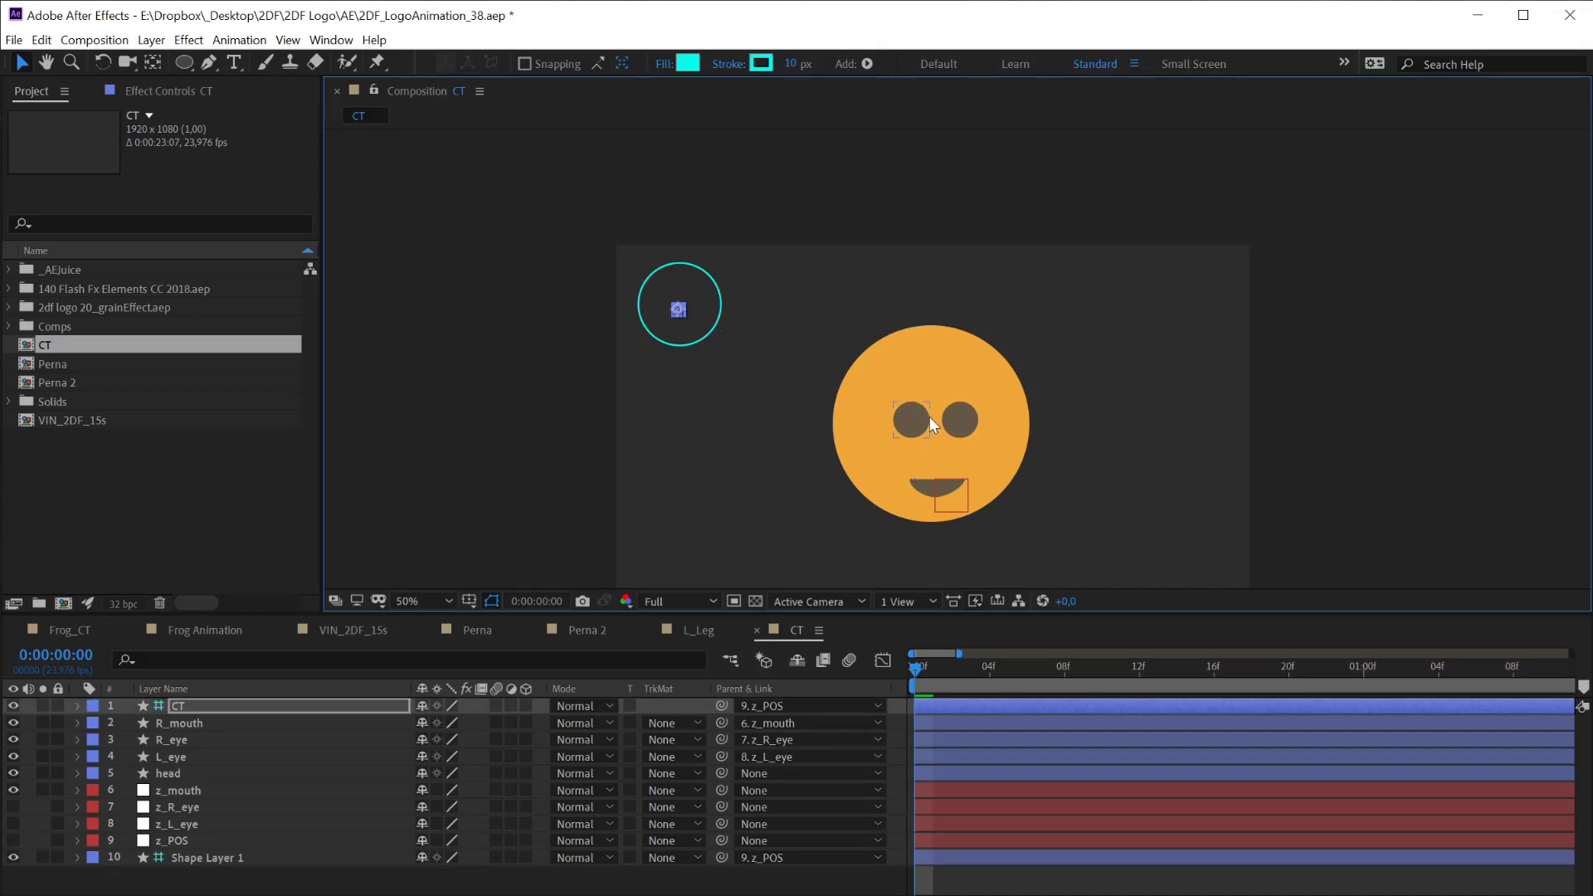
click(573, 309)
drag(679, 309, 671, 318)
Reveal L_eye's Position expression and enlarge its editor to make room for more lines
click(172, 773)
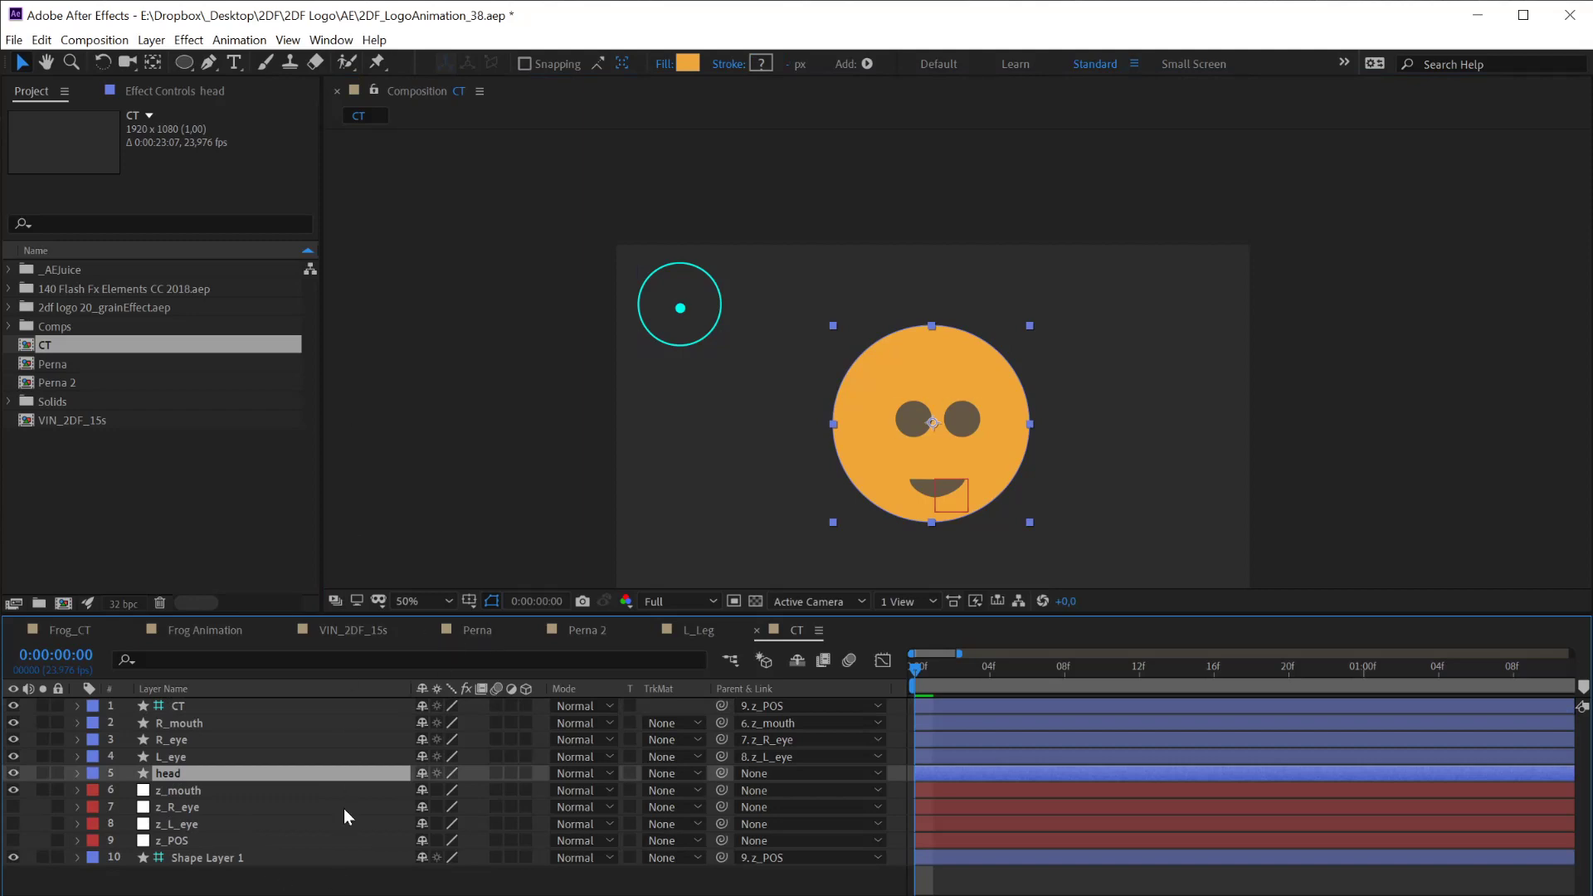
click(169, 758)
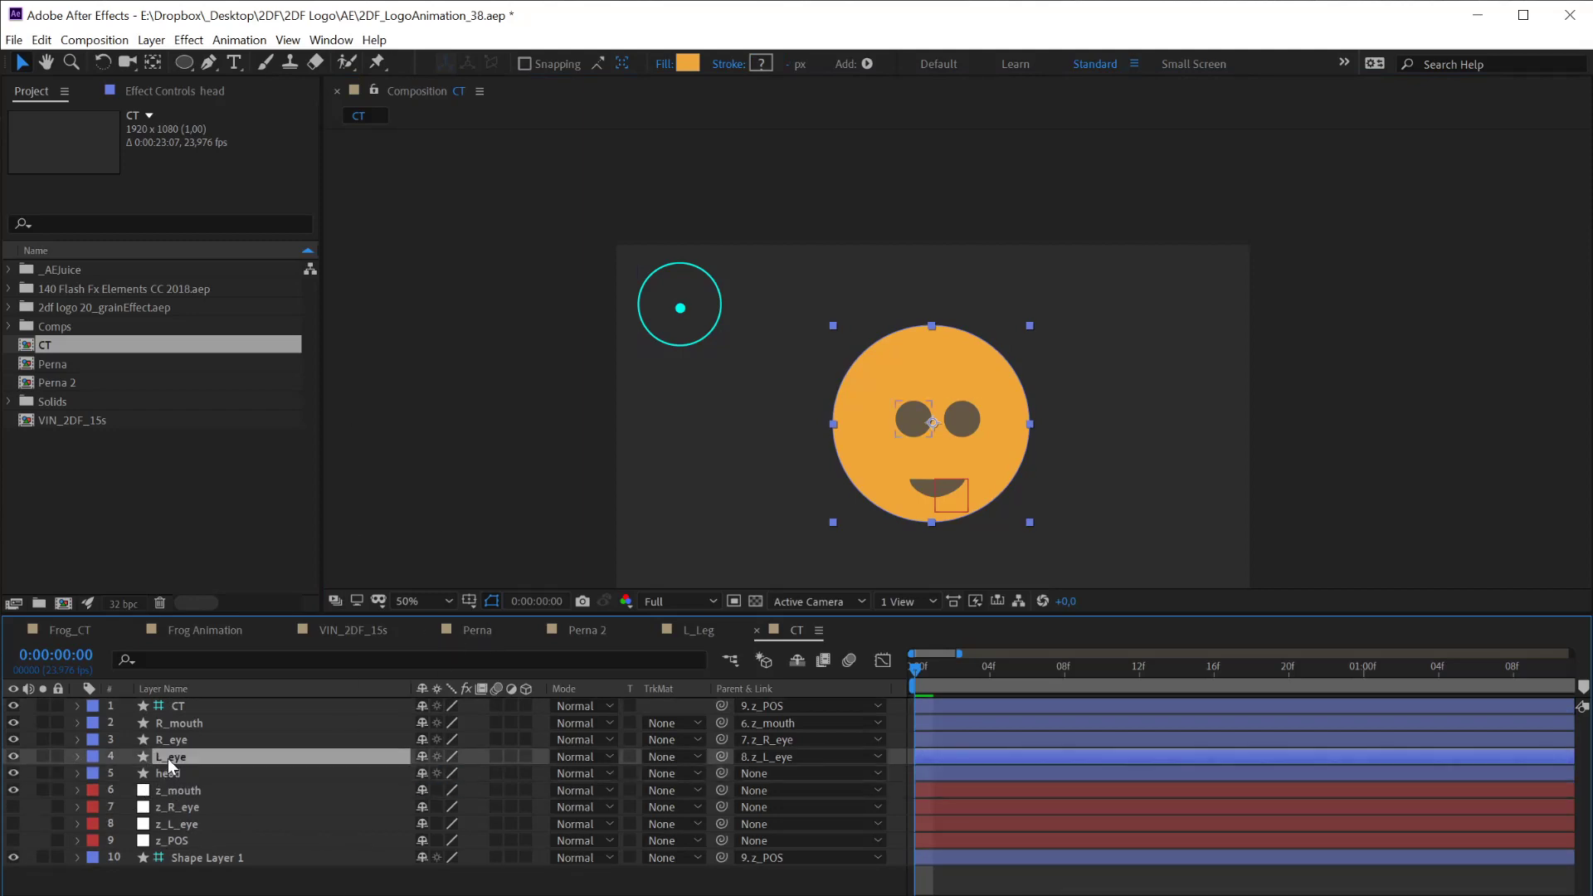
key(p)
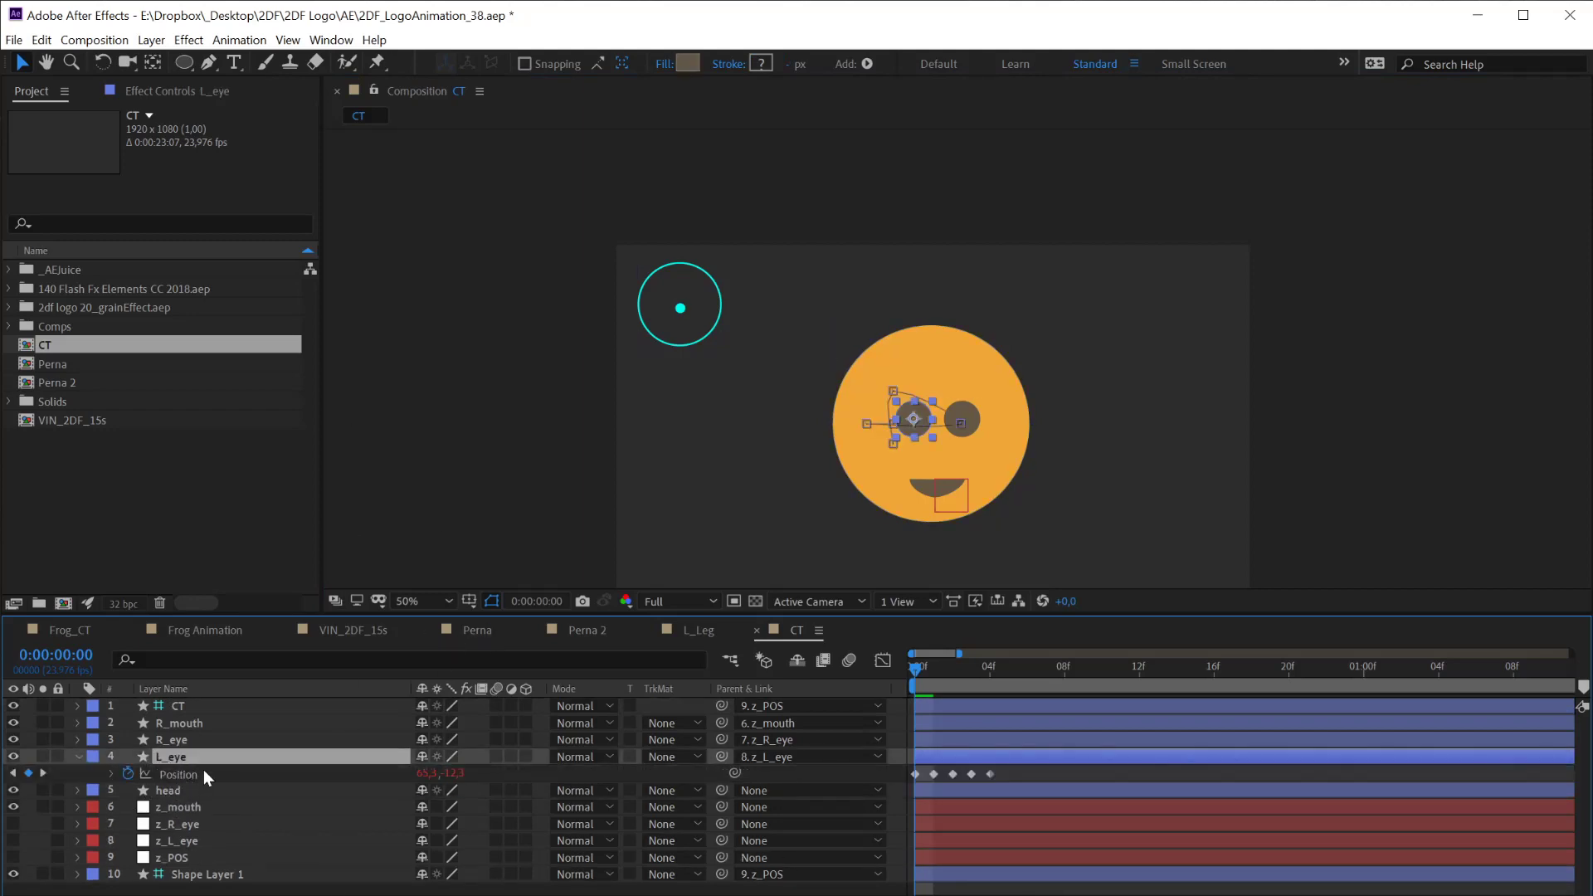
click(112, 776)
click(948, 855)
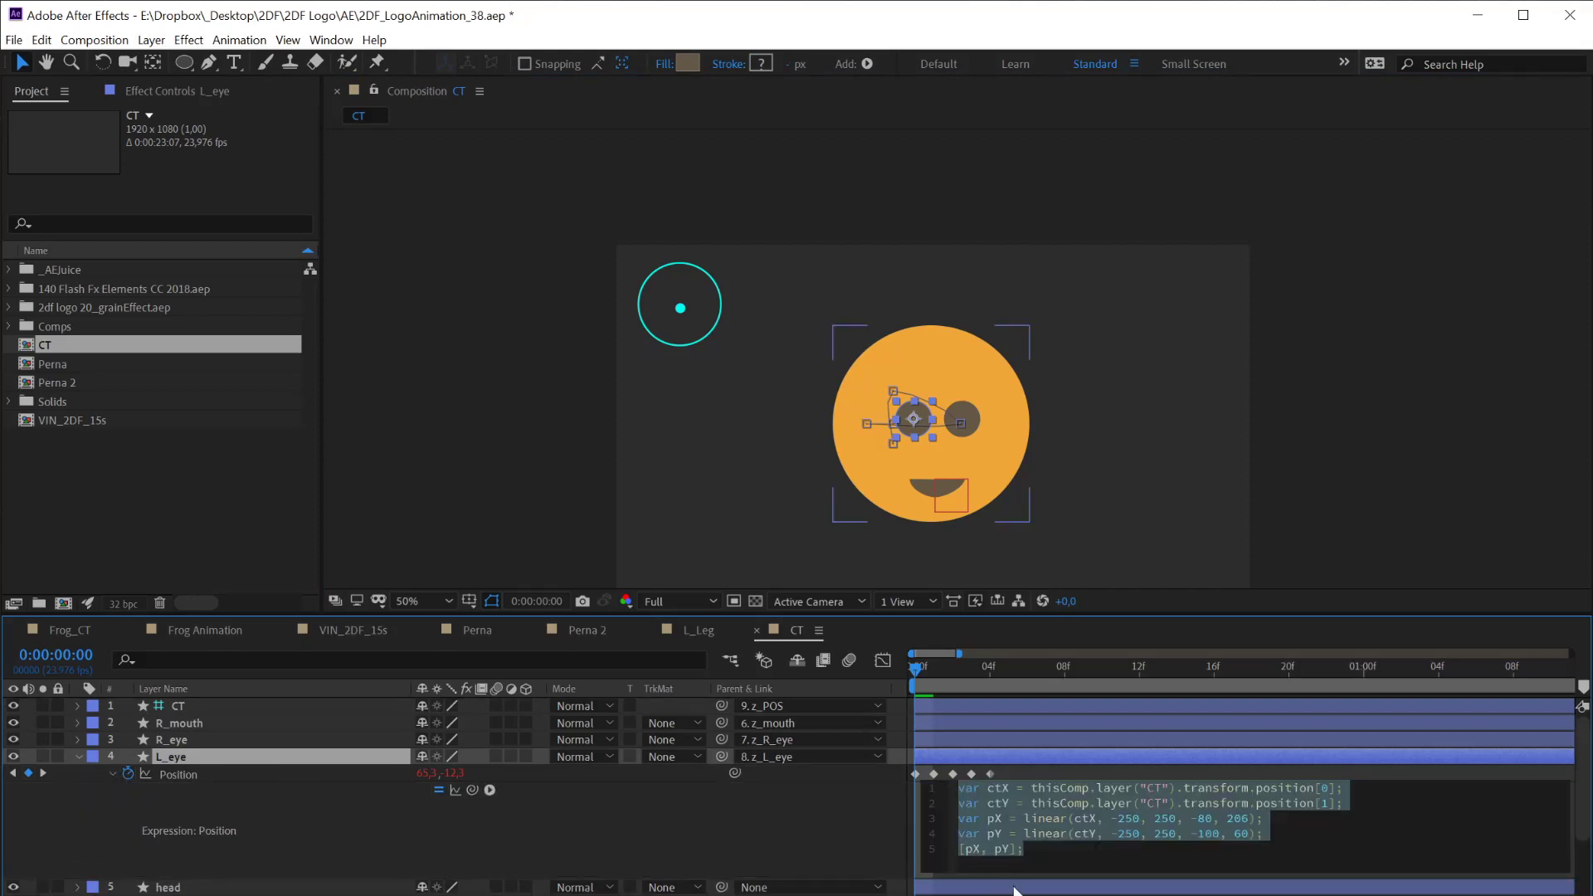
drag(1017, 891, 1019, 895)
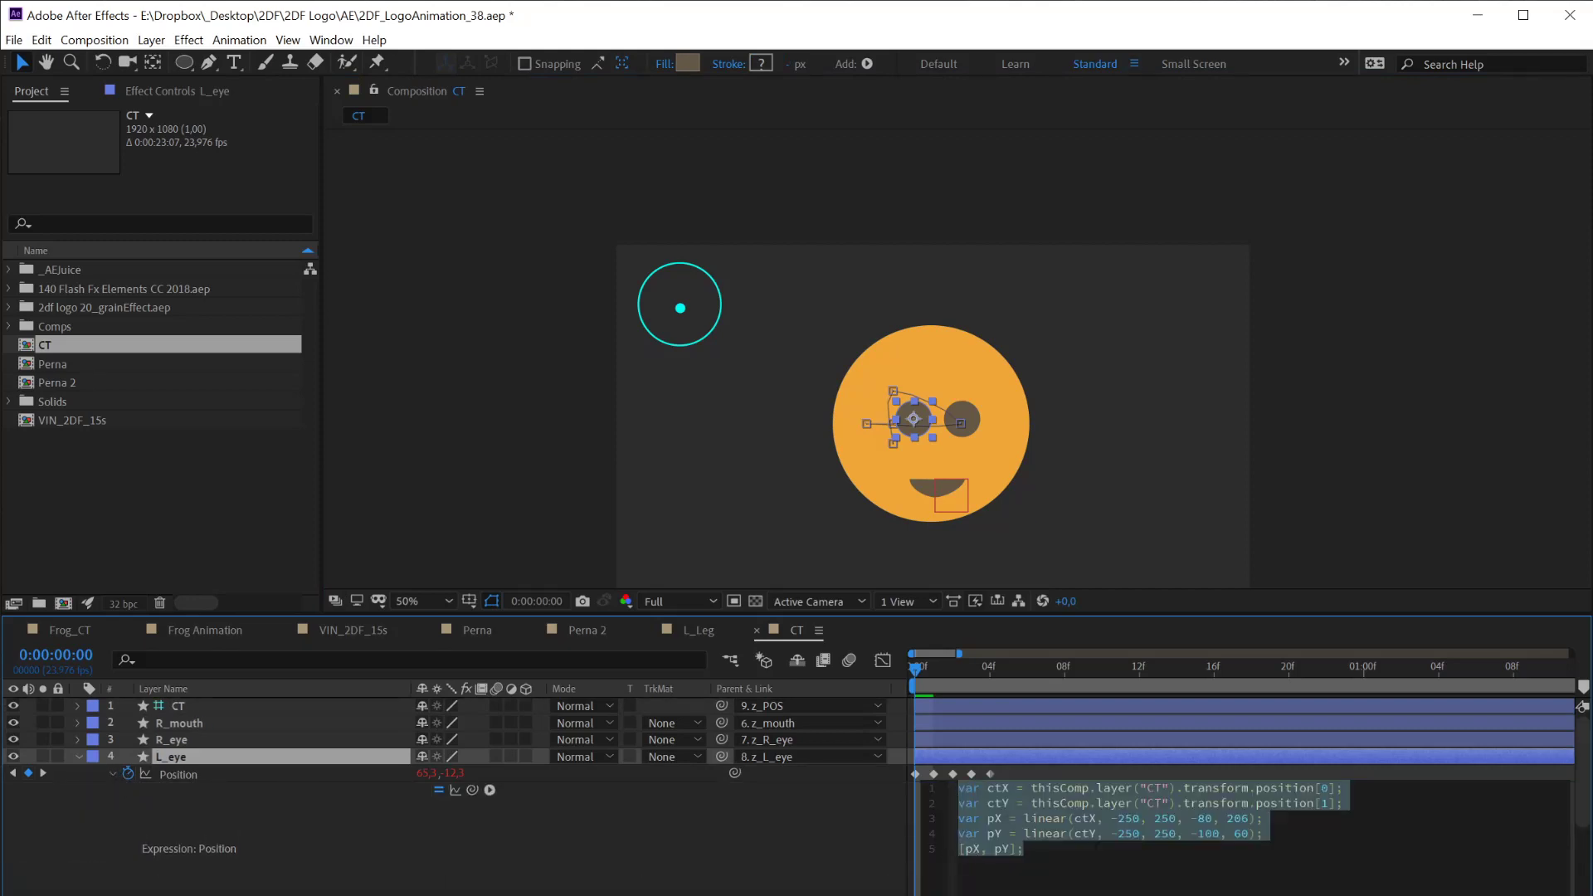
drag(1583, 811, 1584, 818)
scroll(1580, 811, up, 1)
scroll(1254, 840, down, 2)
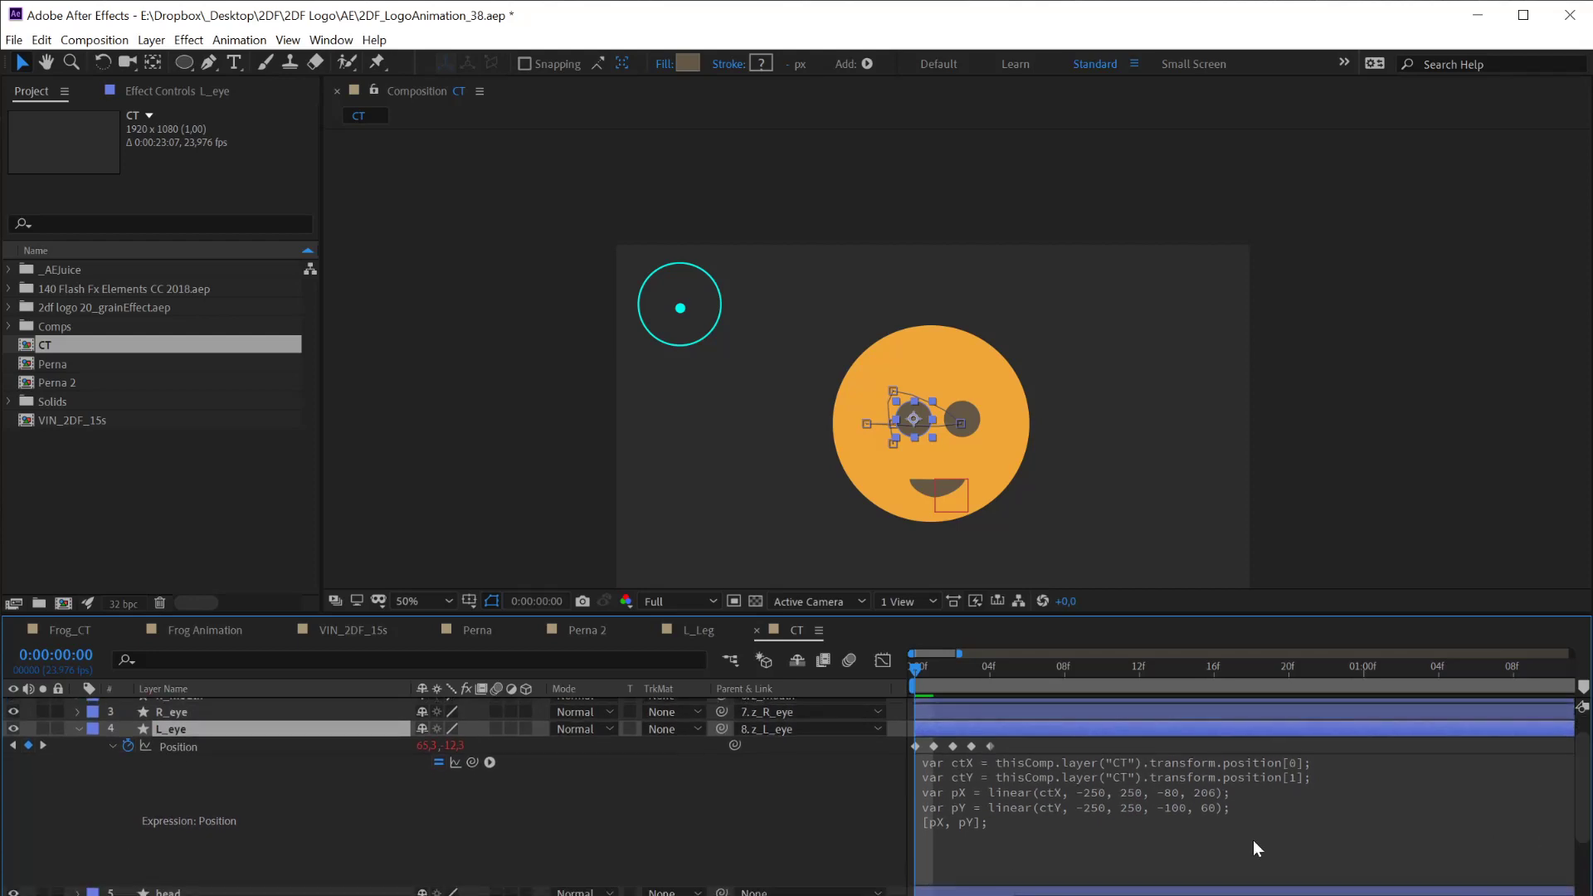
Below the [pX, pY]; line of L_eye's expression, start an if block with the condition ctX > 0
click(1041, 817)
click(1038, 821)
key(Return)
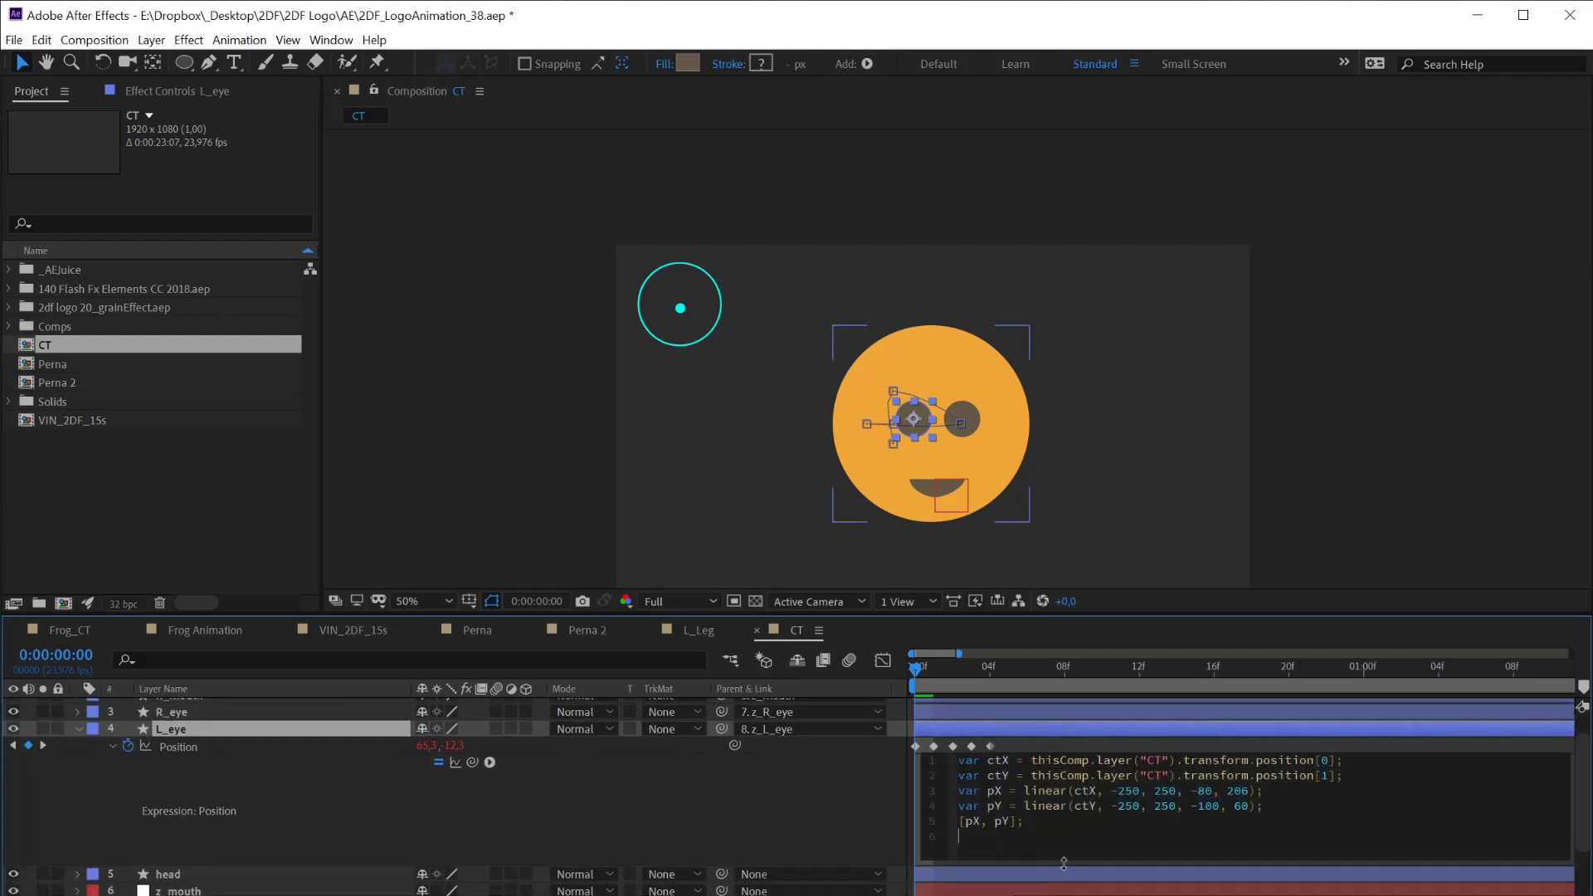
key(Return)
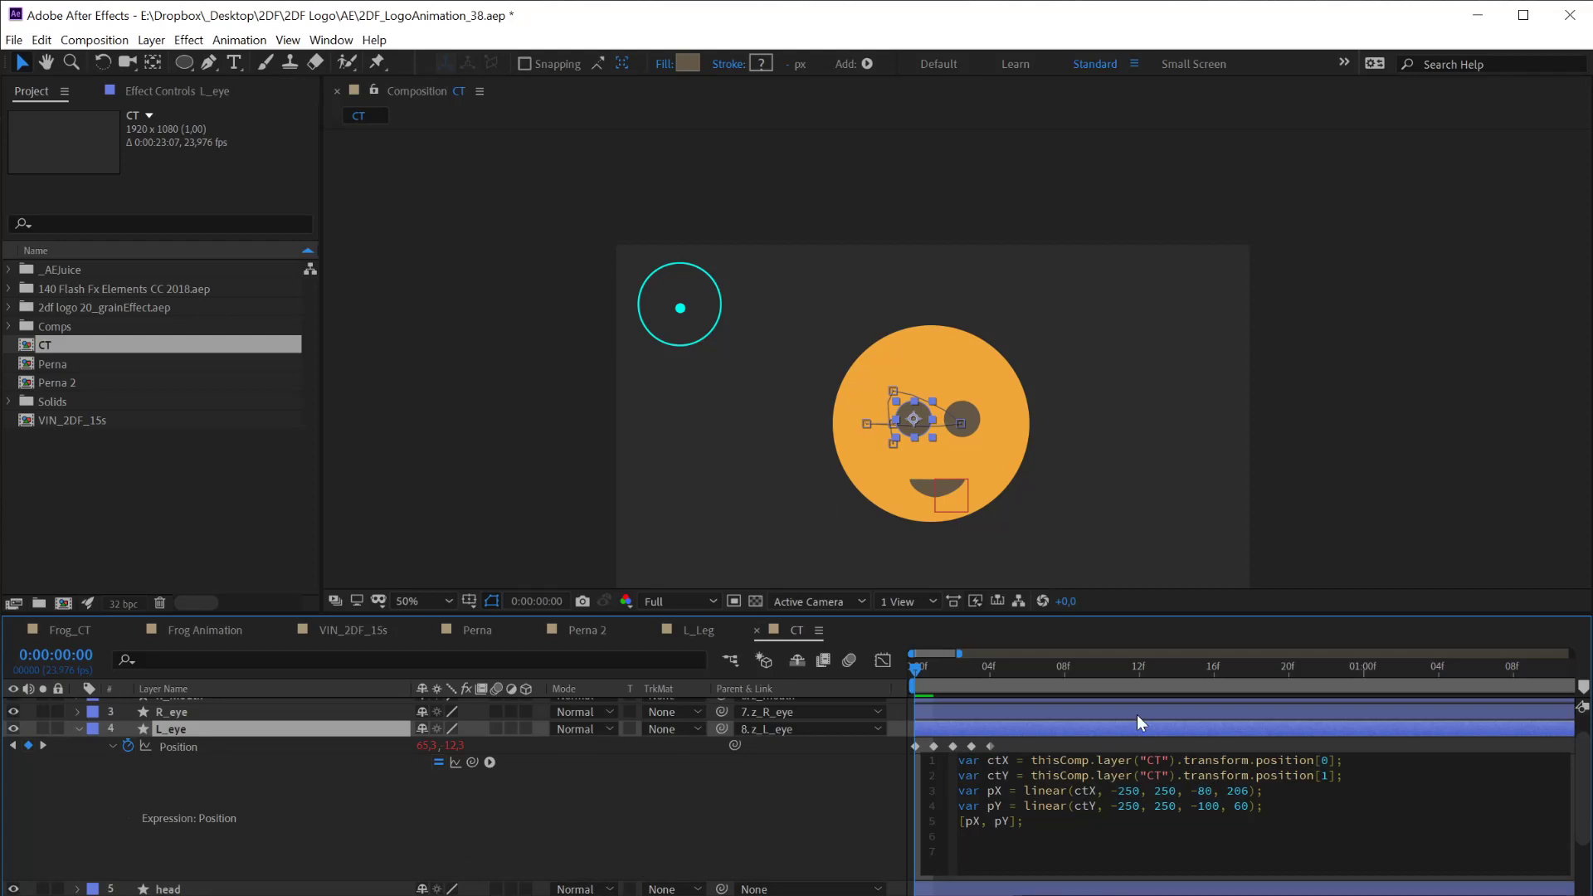
text(if)
text(()
text(ct)
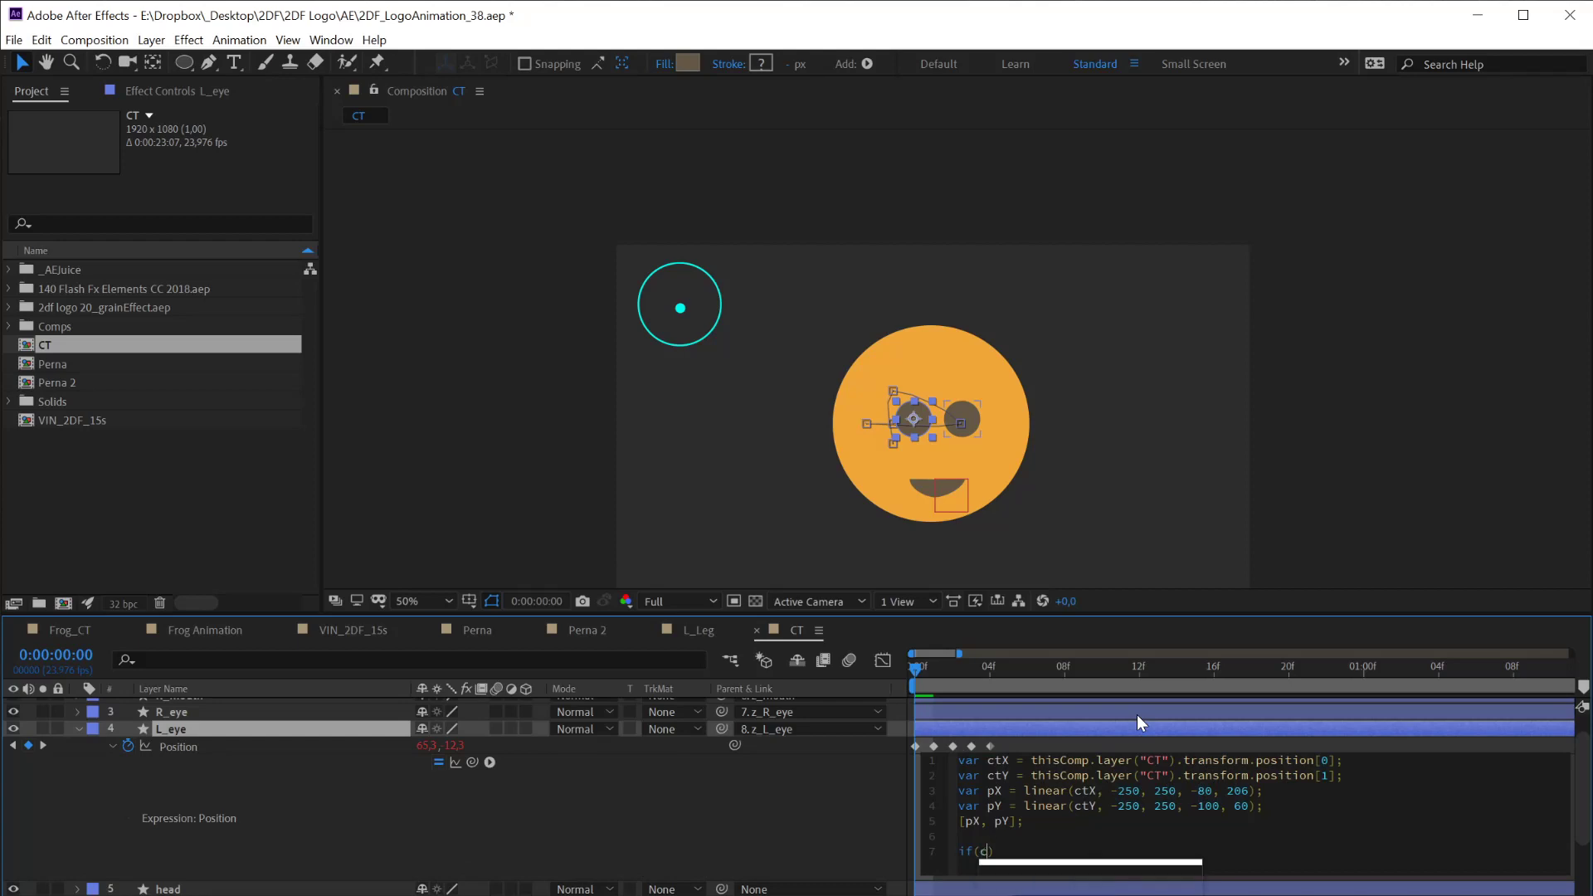
text(X)
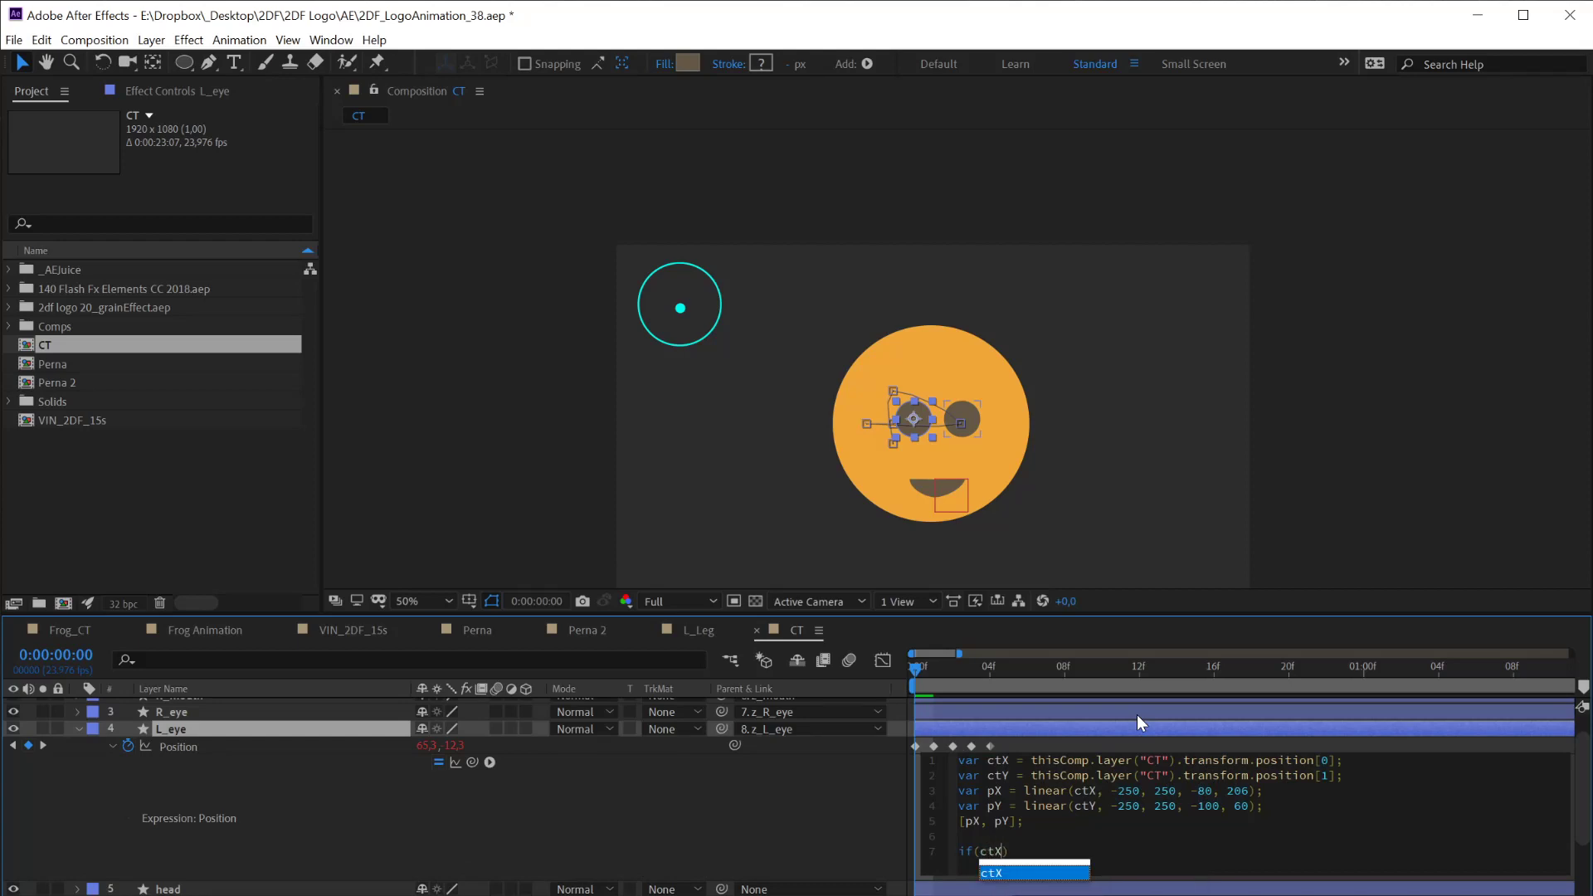
text( >)
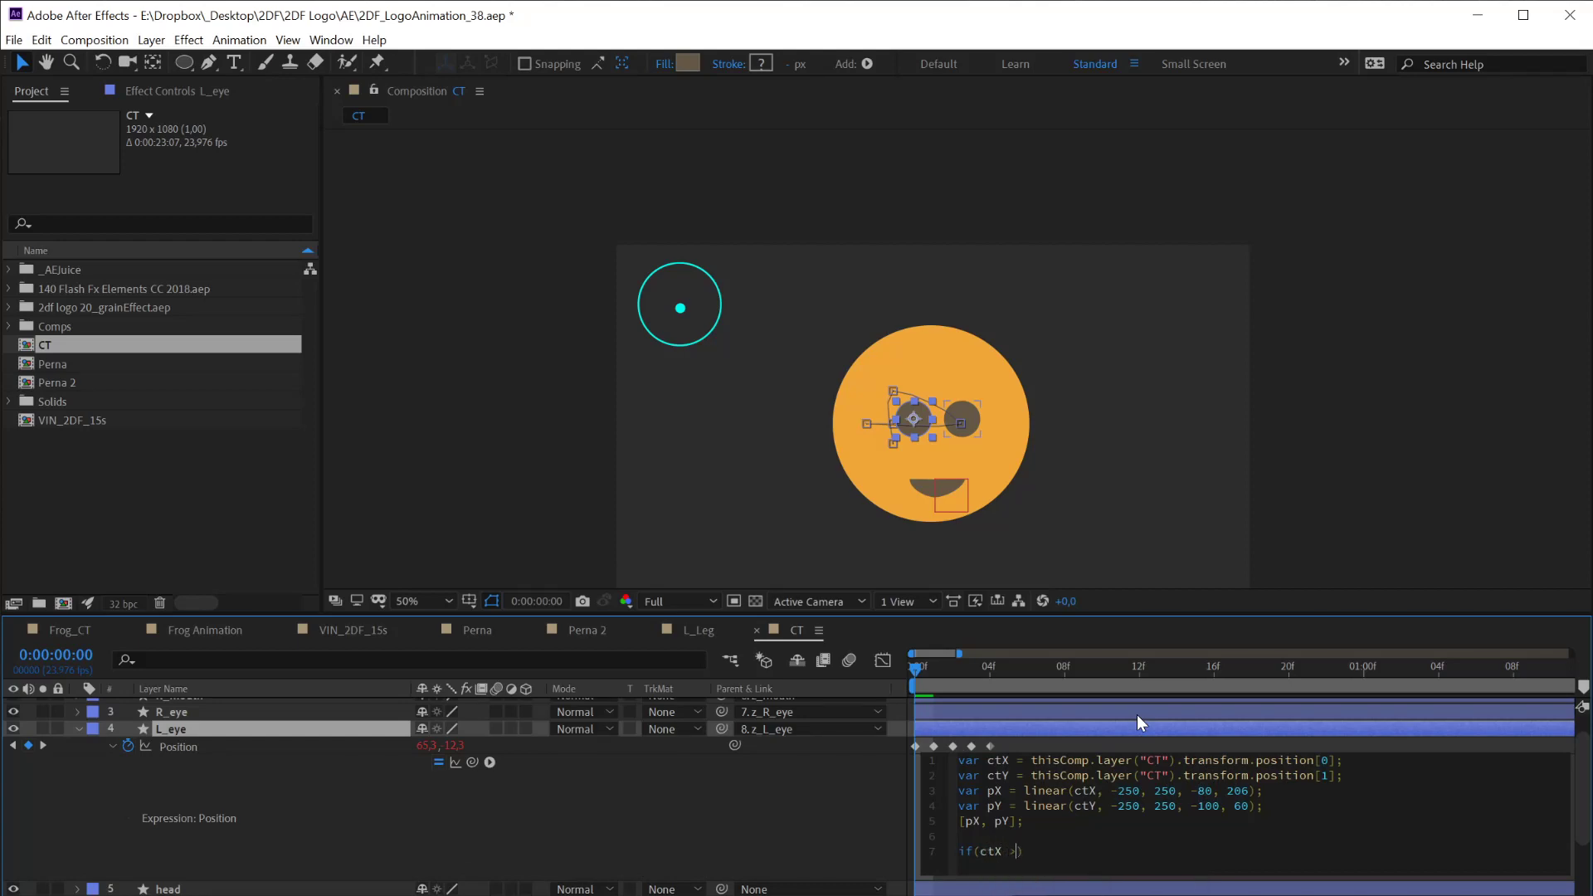
text( 0)
text({)
key(Return)
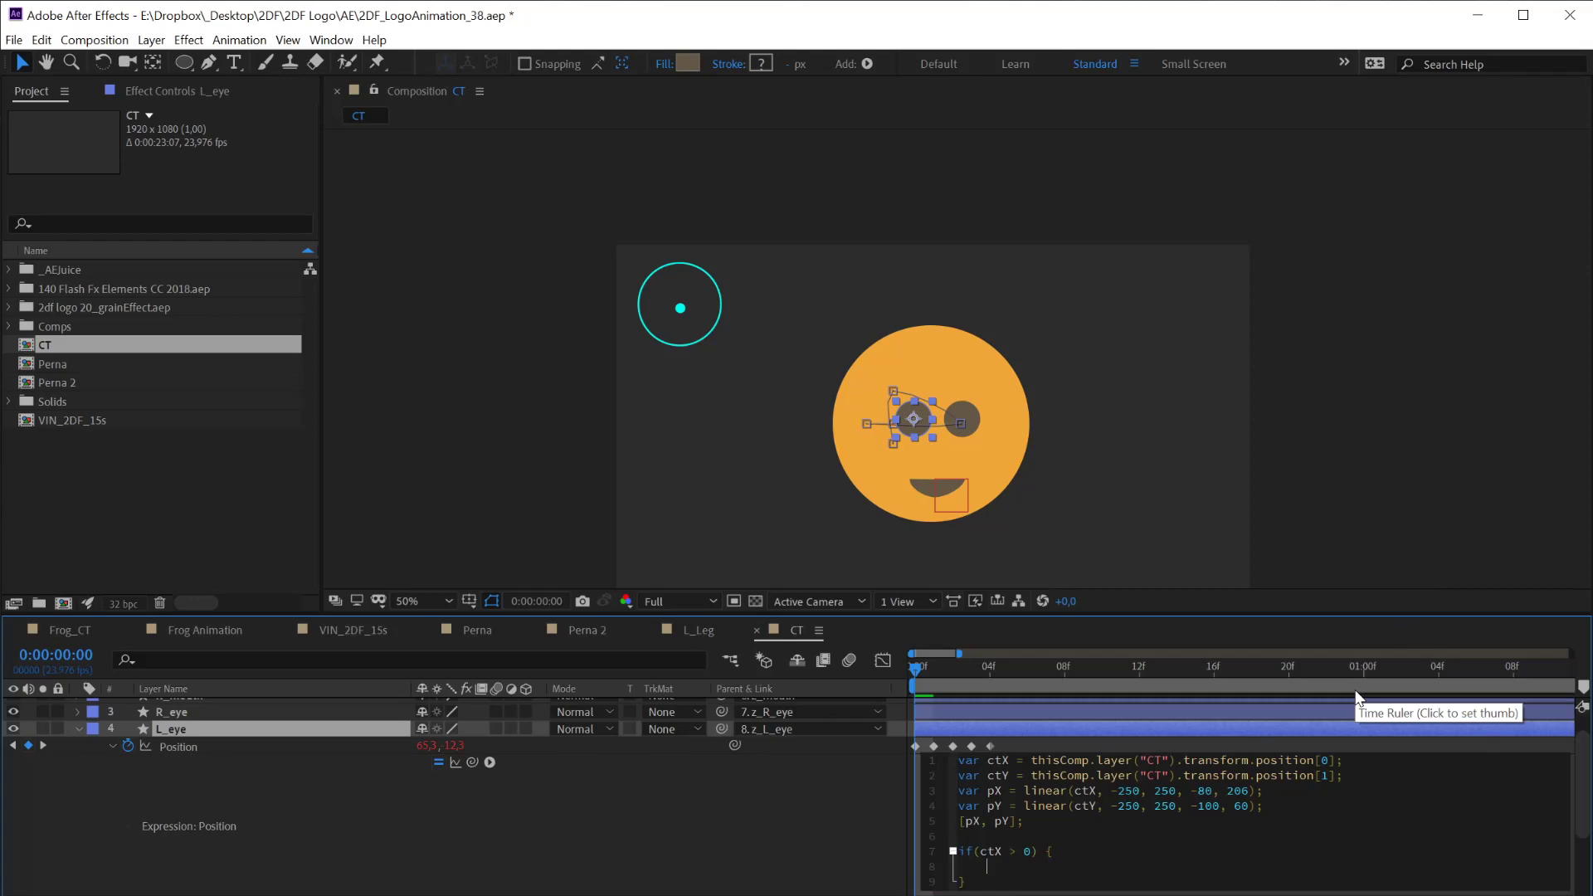
Copy the pX line into the if block and edit it to var pX = linear(ctX, 0, 250, 0, 206);
text(pX)
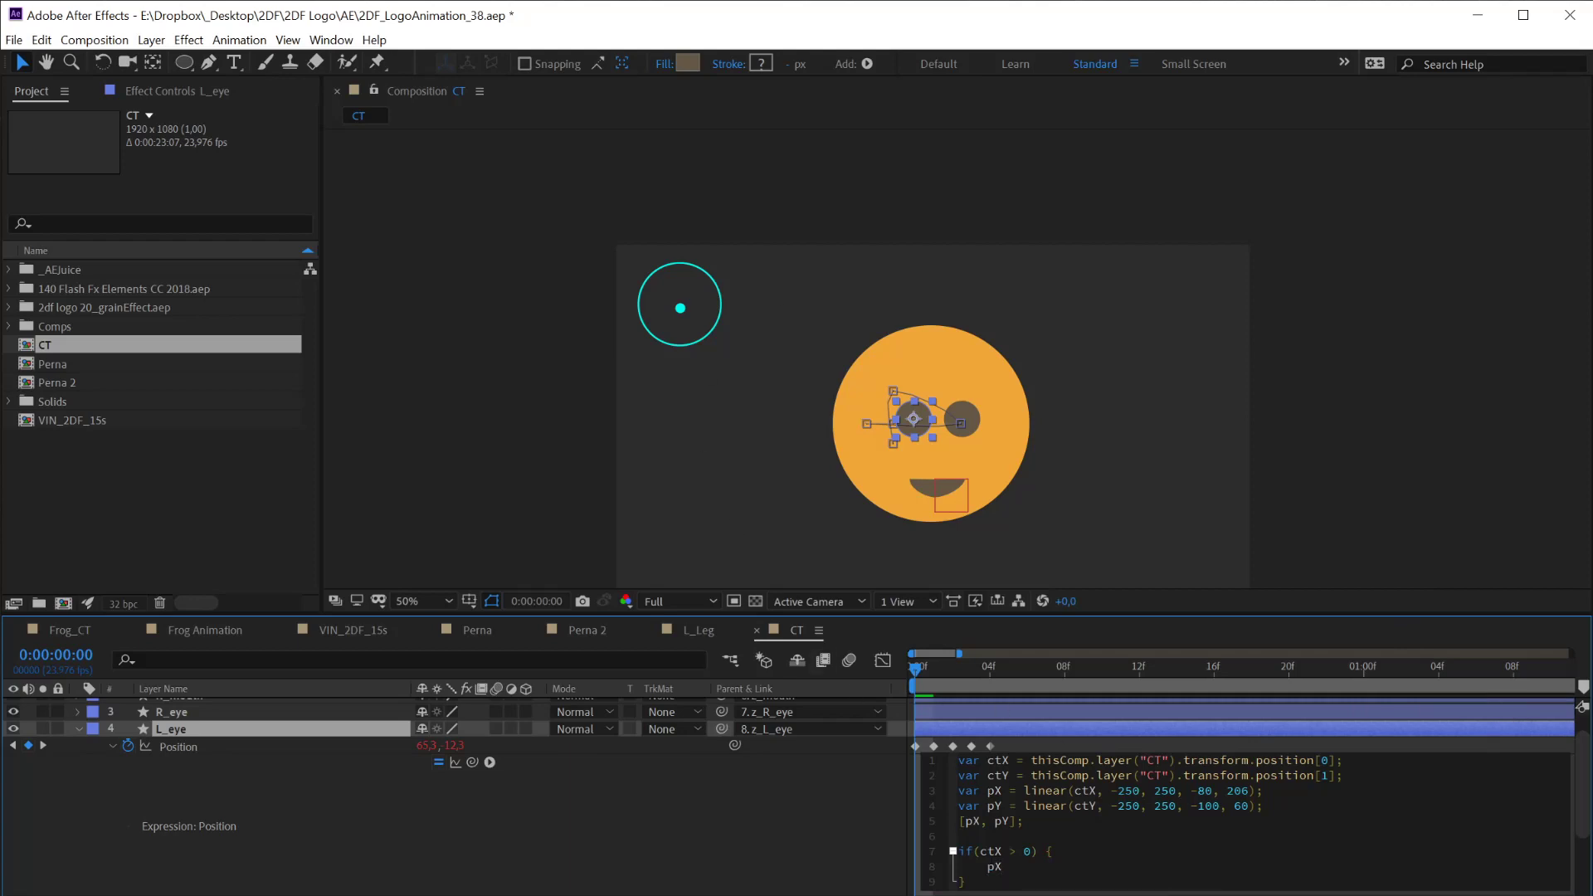
drag(1262, 791, 958, 791)
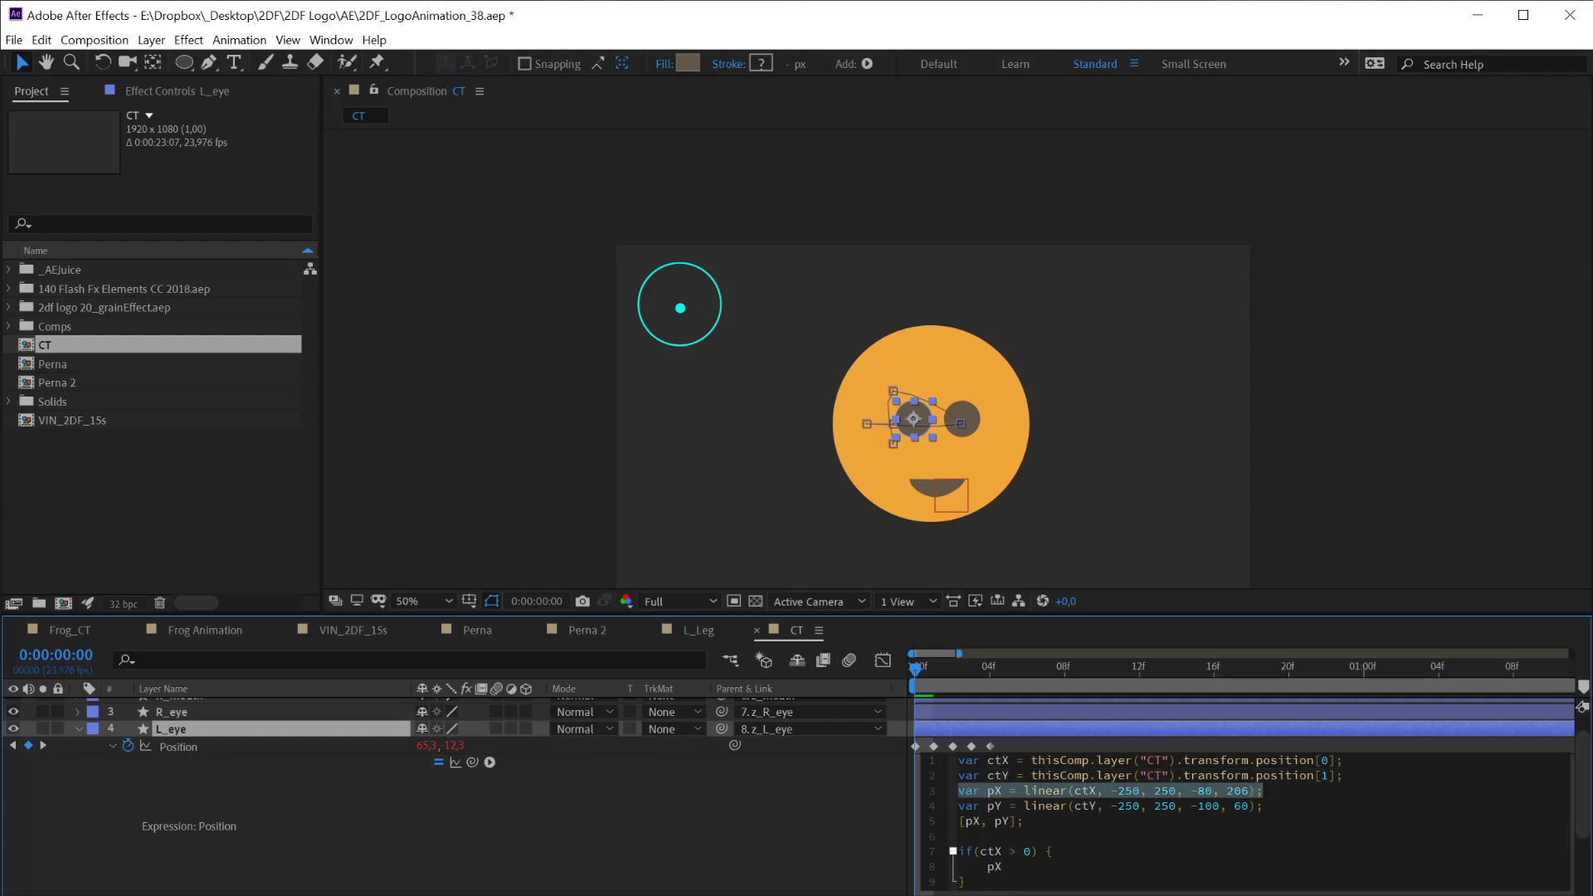
key(ctrl+c)
double_click(994, 867)
key(ctrl+v)
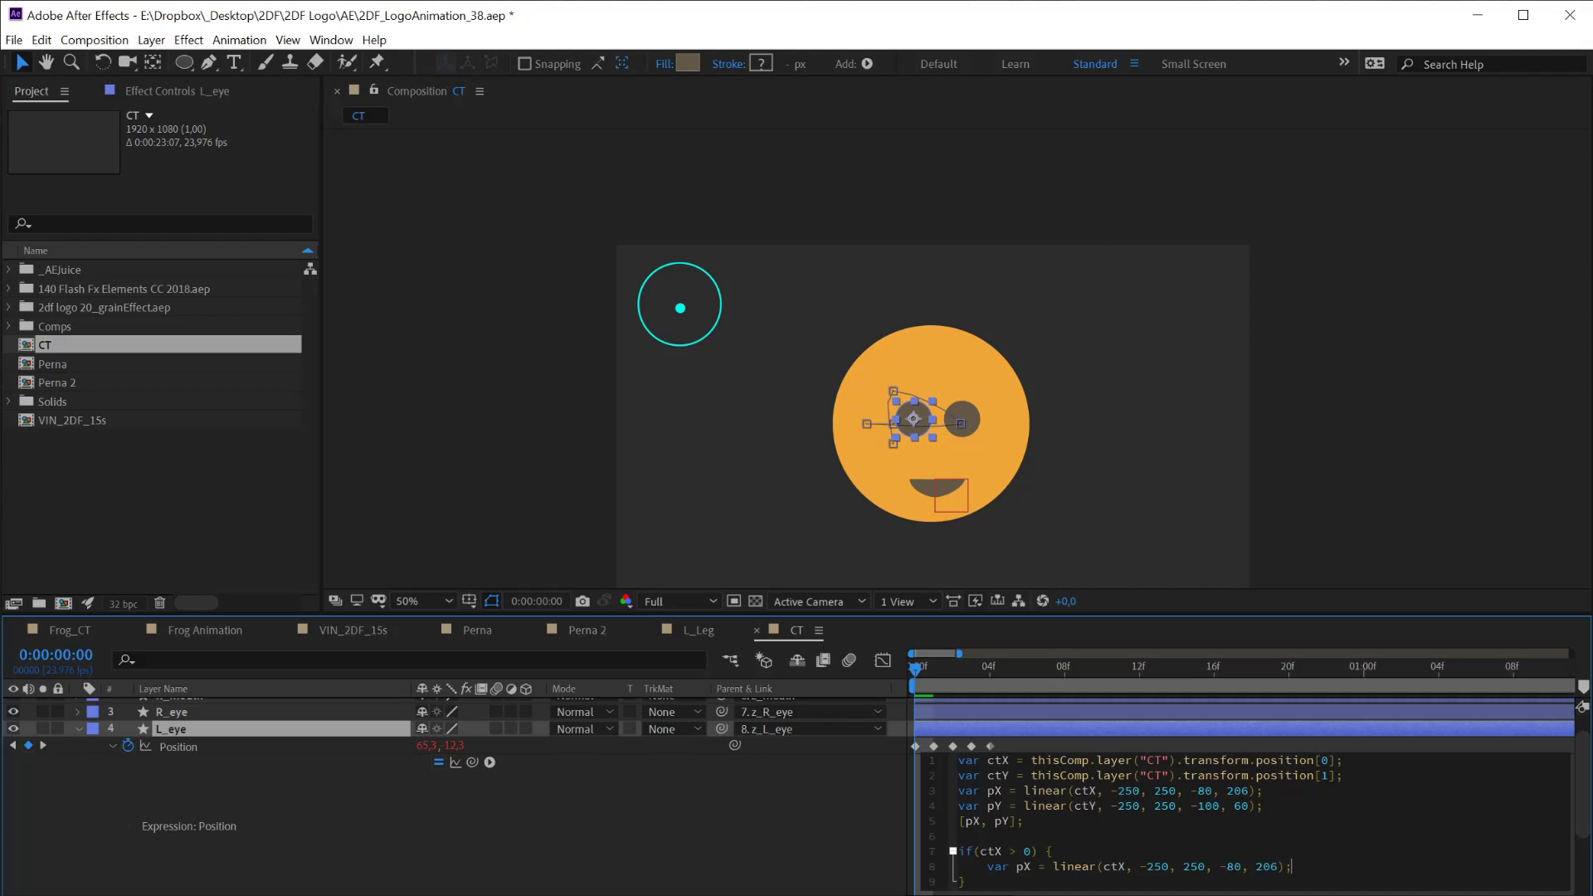
drag(1140, 867, 1170, 867)
text(0)
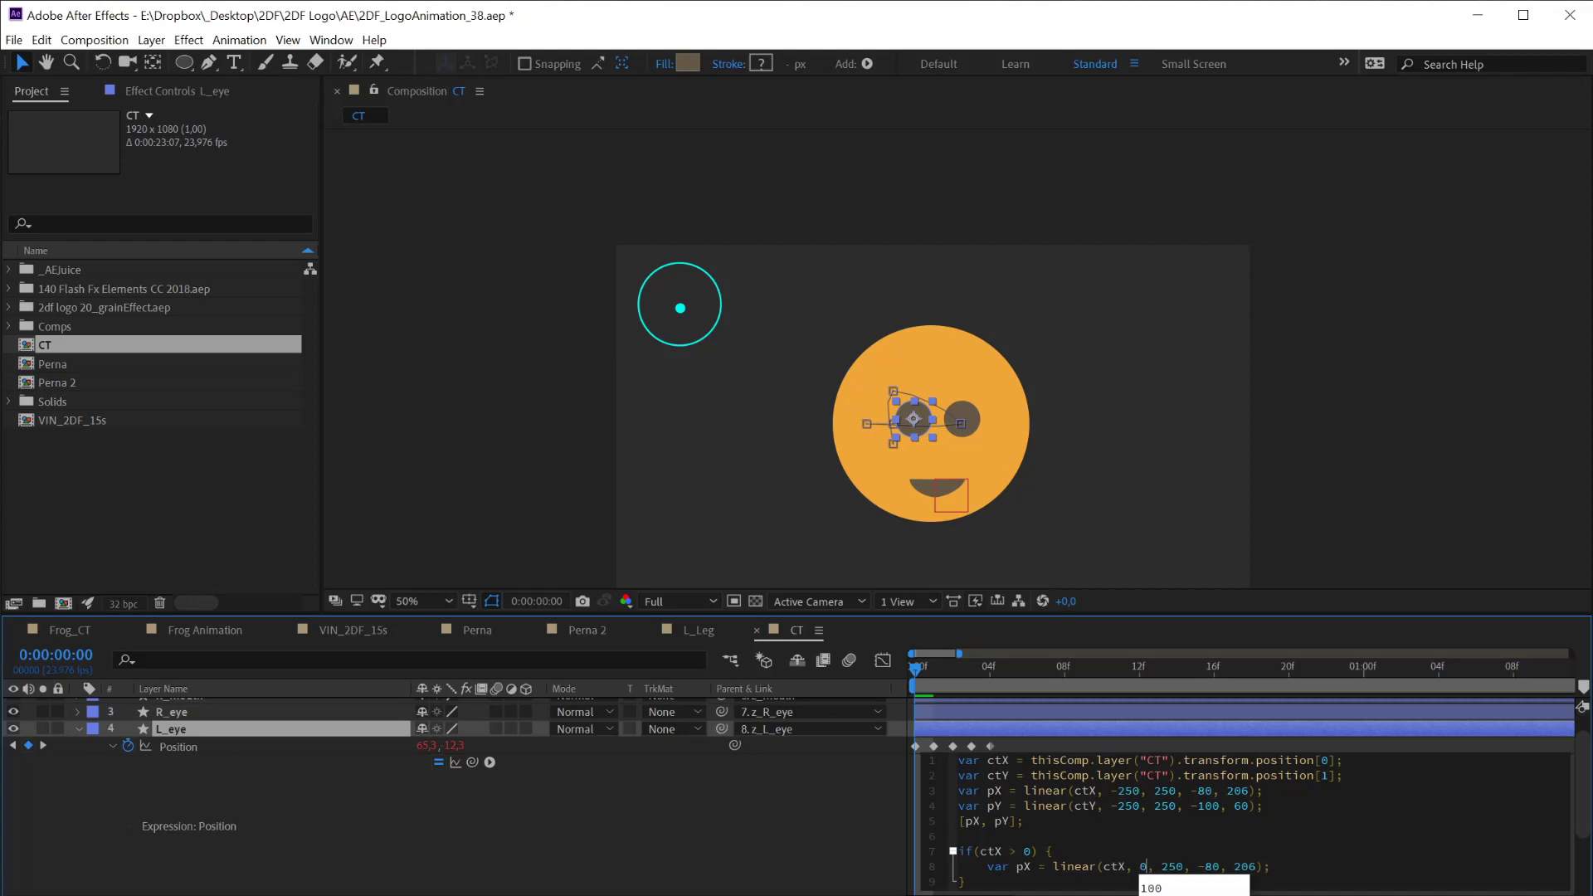
drag(1197, 867, 1219, 867)
text(0)
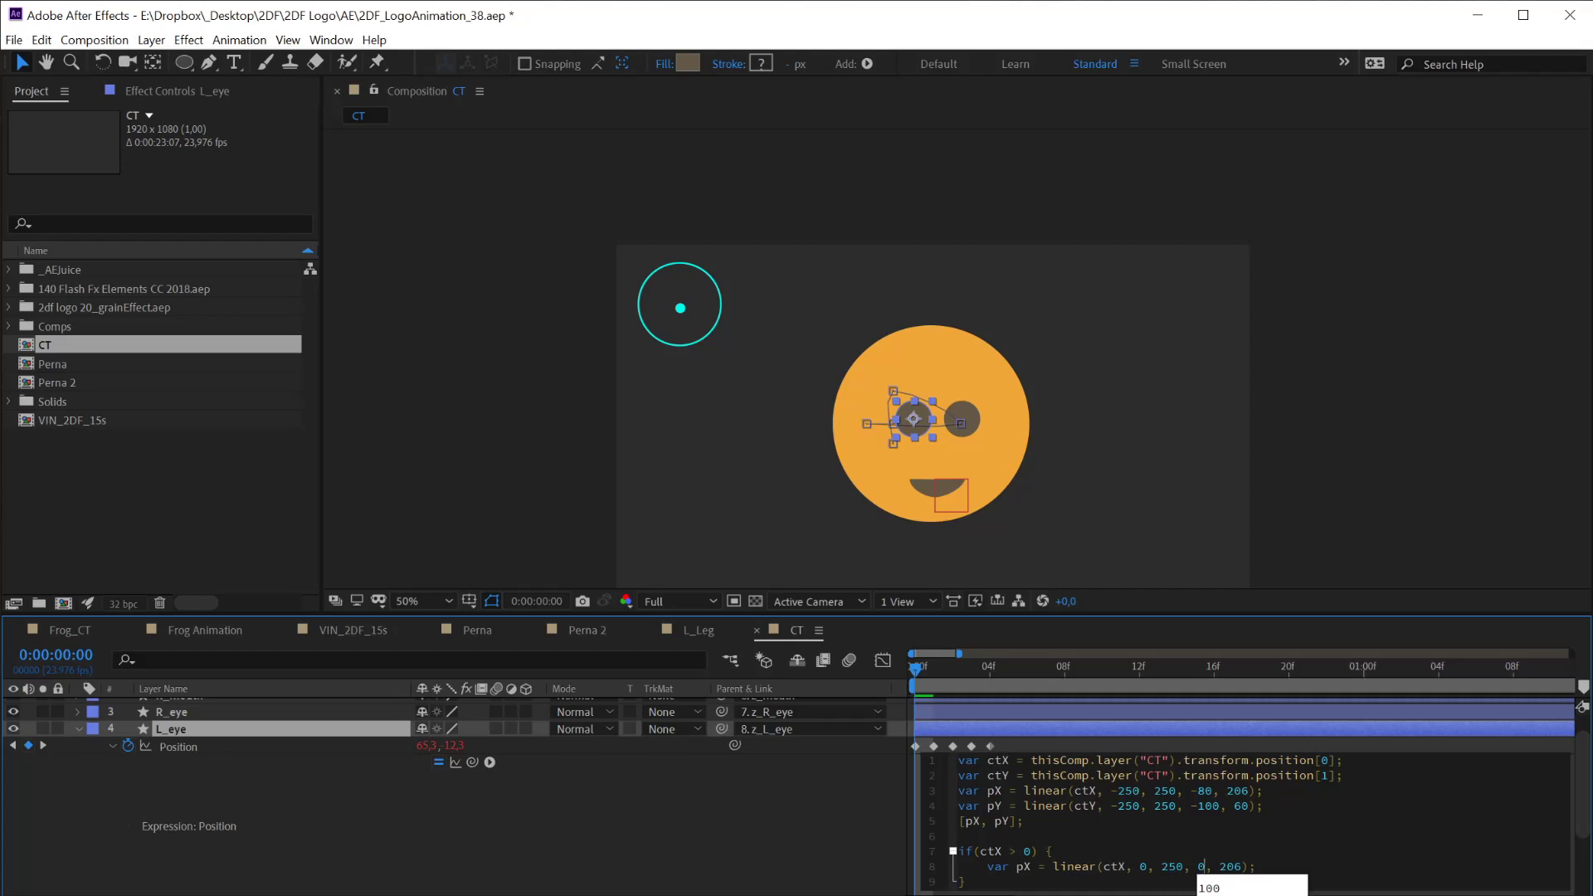
Add an else block containing a copy of the original pX line, var pX = linear(ctX, -250, 250, -80, 206);
click(966, 882)
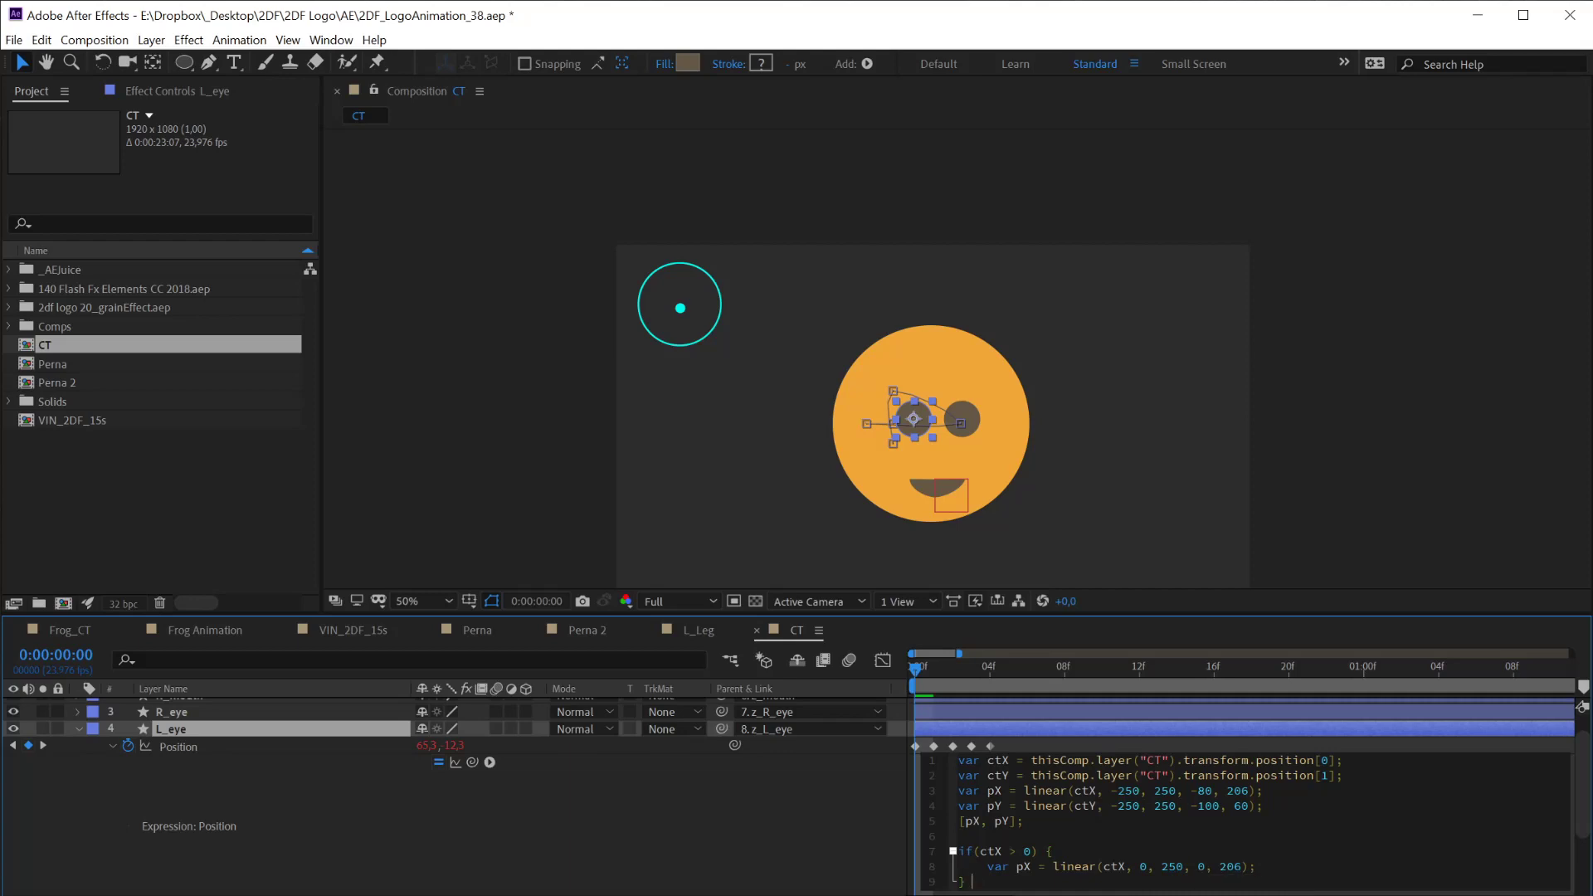
text(else {)
key(Return)
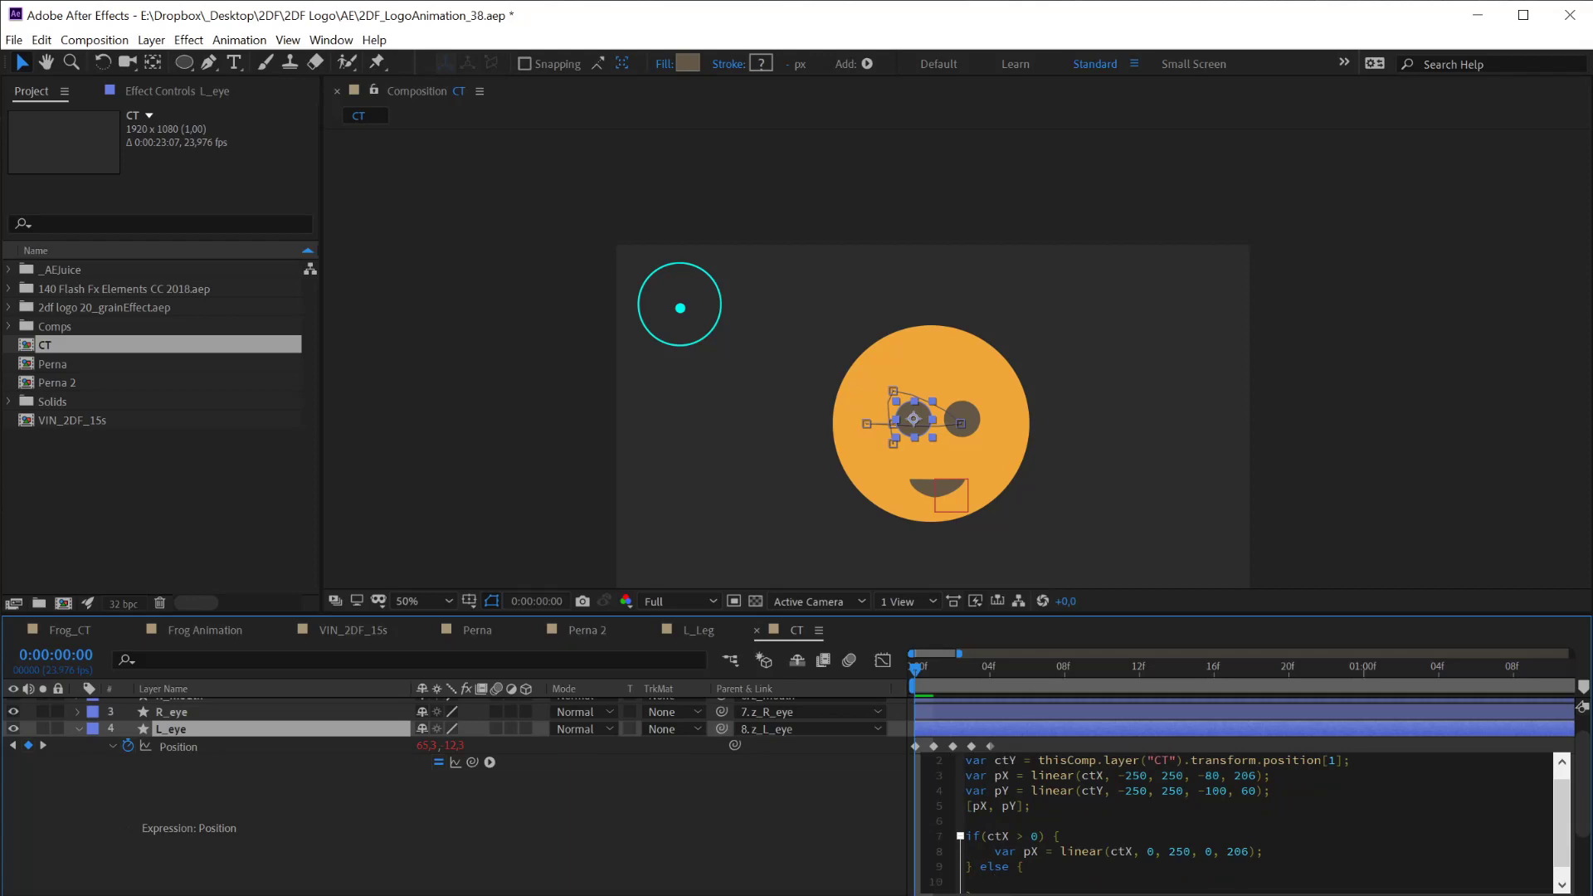
drag(965, 775, 1270, 776)
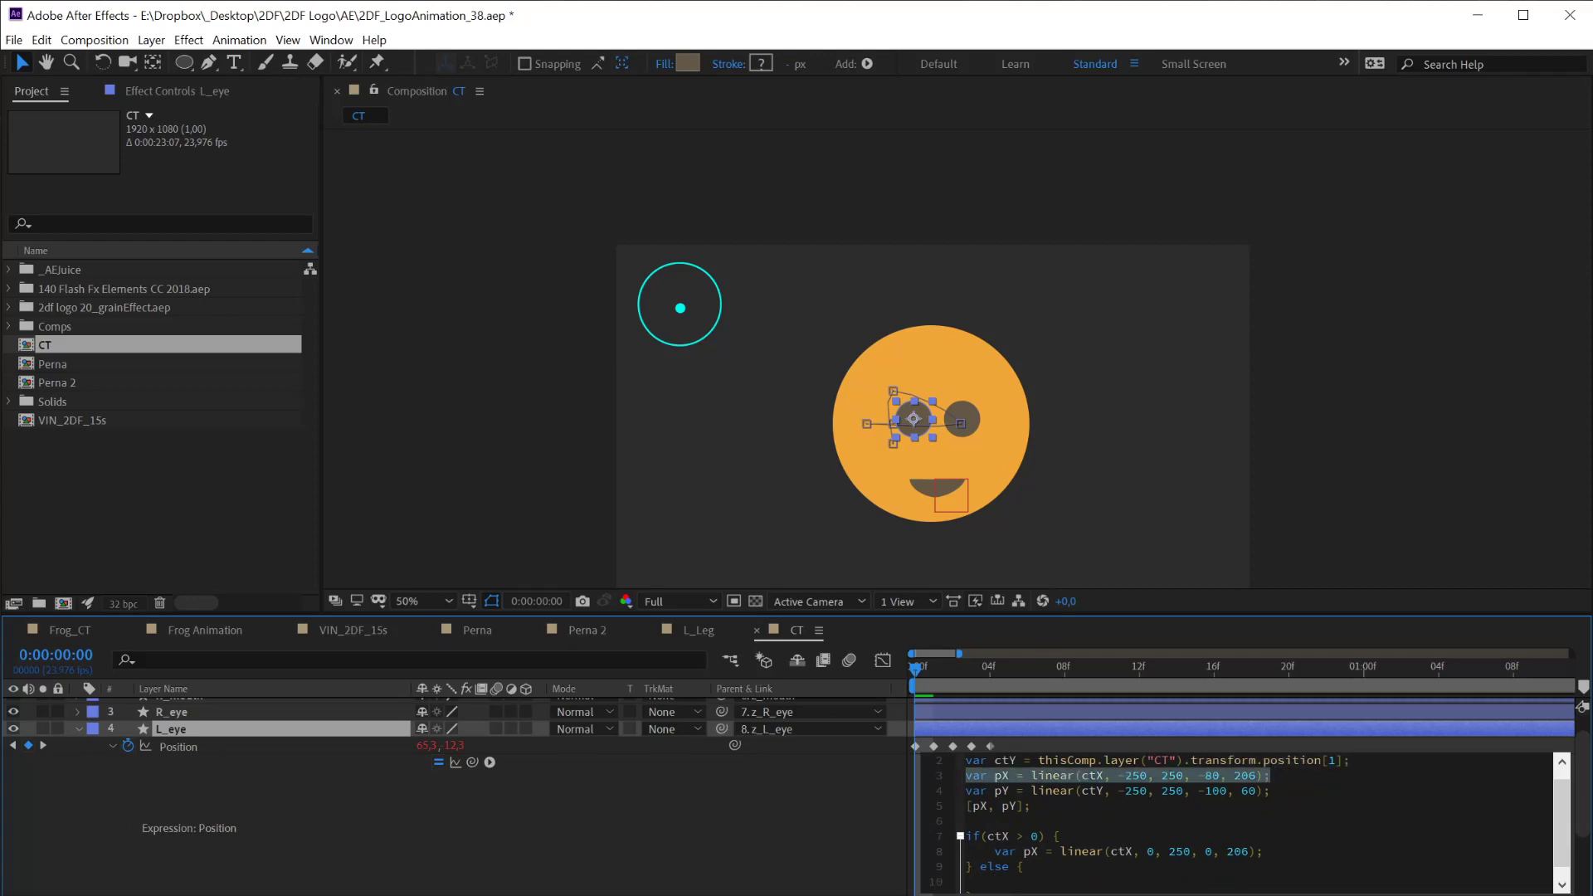
key(ctrl+c)
click(1012, 881)
key(ctrl+v)
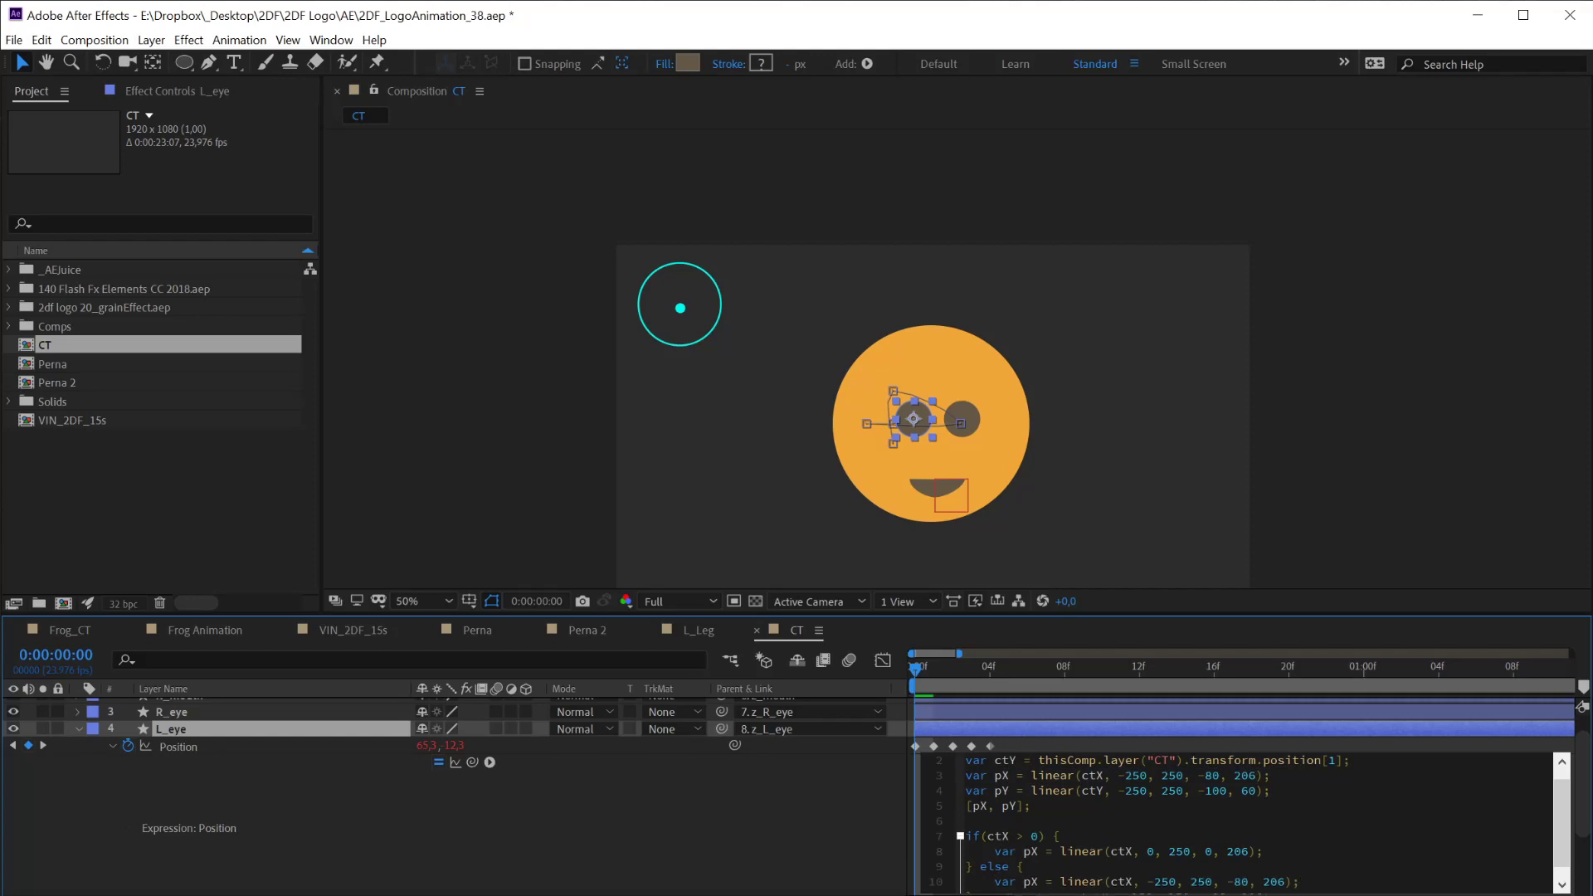
Set the else block's linear() ranges to -250, 0, -80, 0 and change the if condition to ctX => 0
scroll(1564, 830, down, 1)
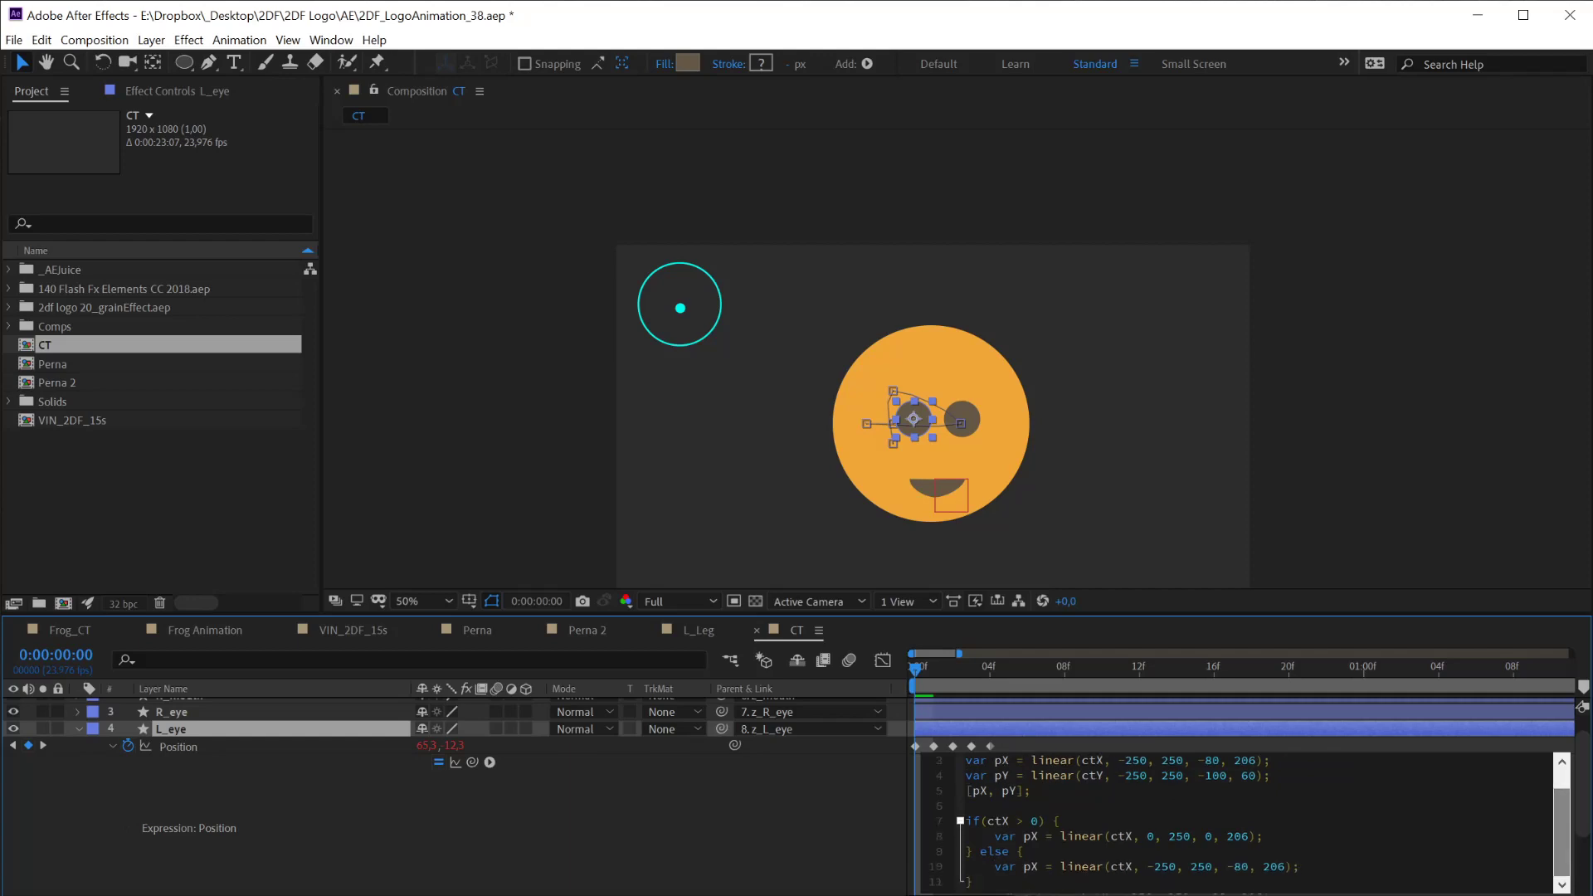
double_click(1201, 866)
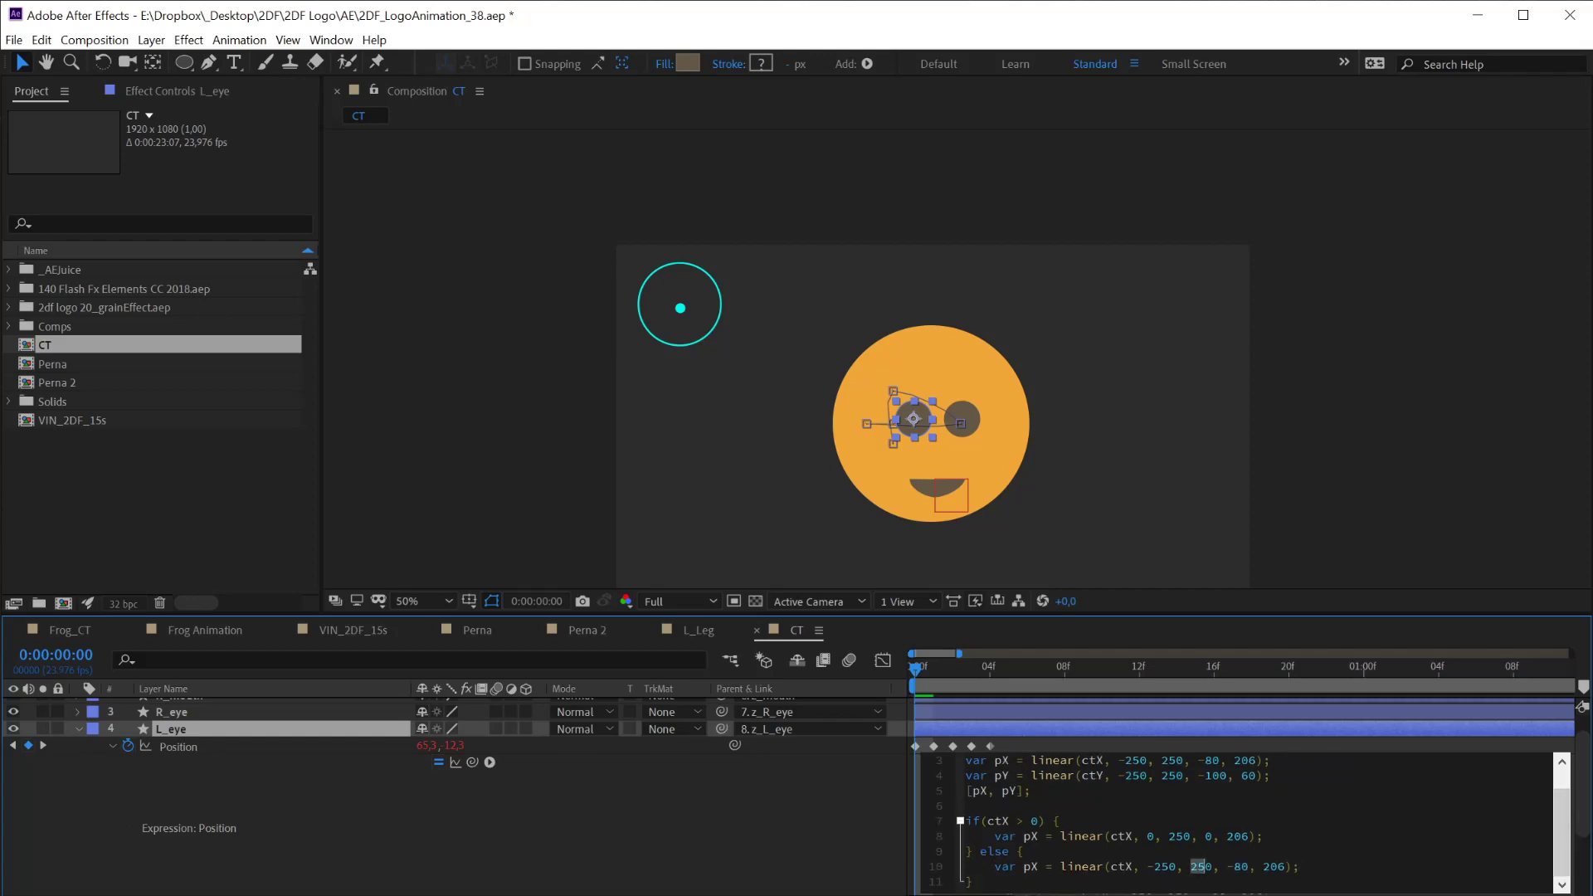
text(0)
click(1017, 820)
text(=)
drag(1248, 866, 1271, 867)
text(0)
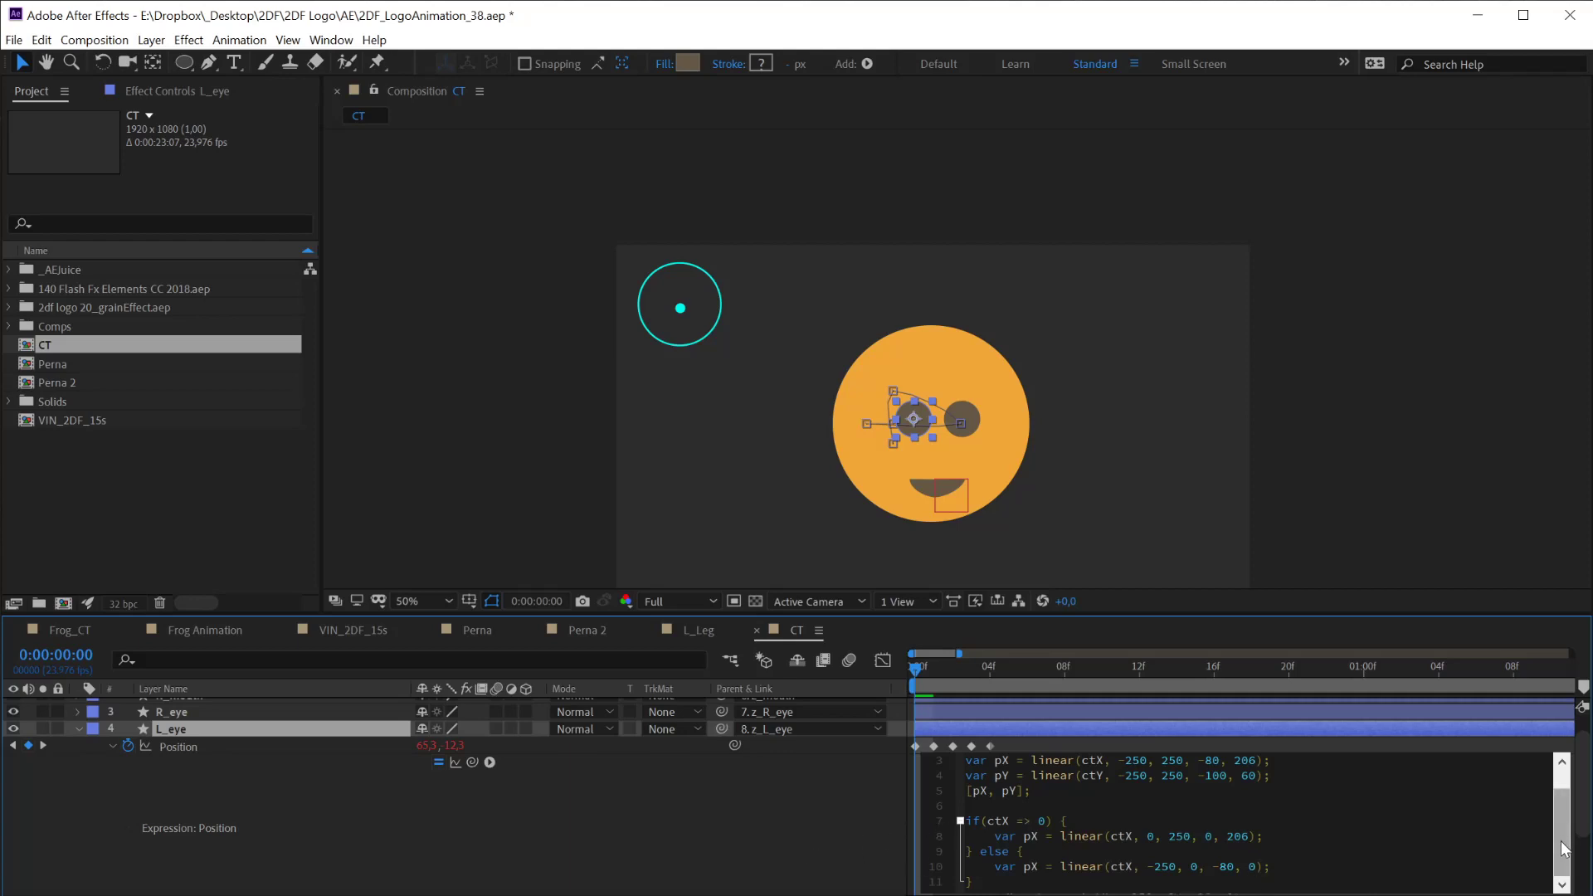
Move the [pX, pY]; line below the if/else block in L_eye's Position expression
drag(1031, 791, 964, 792)
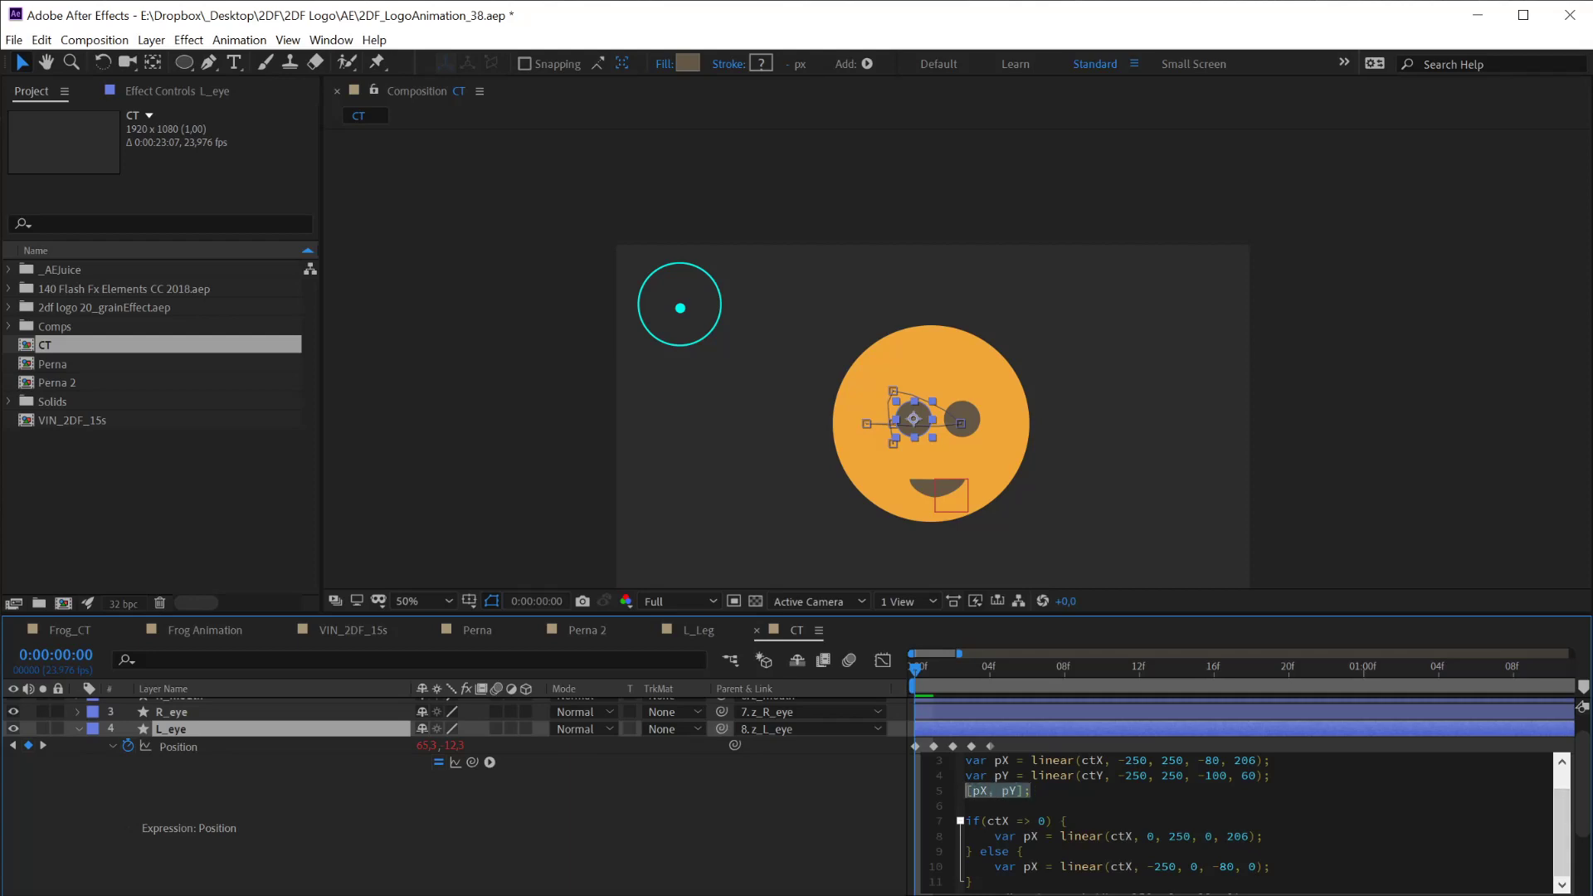
key(ctrl+x)
key(Return)
key(Return)
key(ctrl+v)
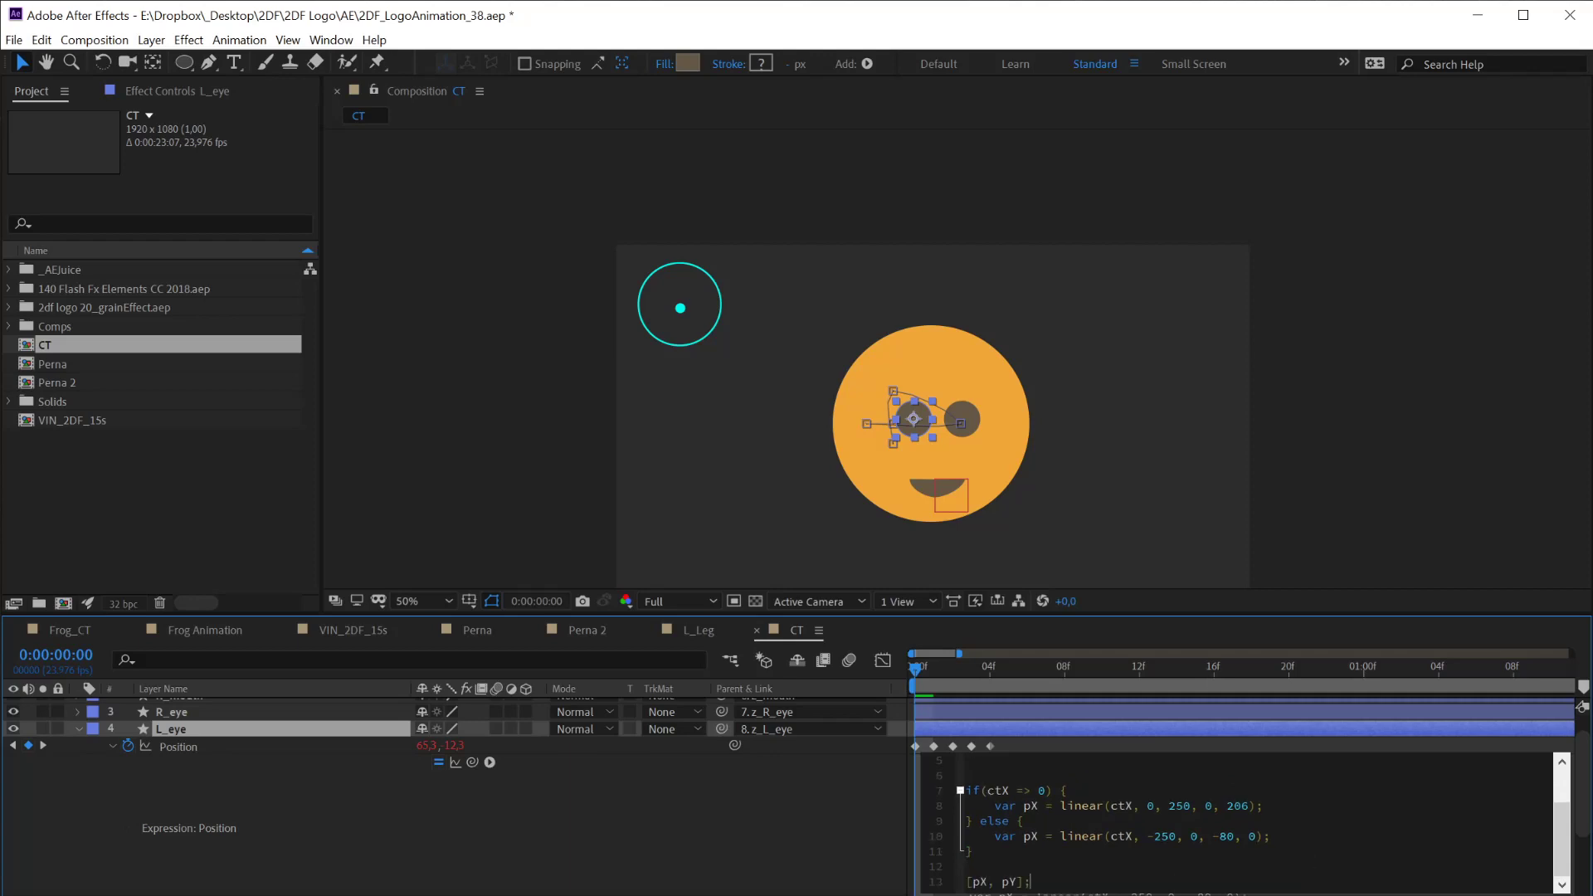
Delete the original var pX line above the if/else block from L_eye's expression and apply the expression
scroll(1236, 822, up, 2)
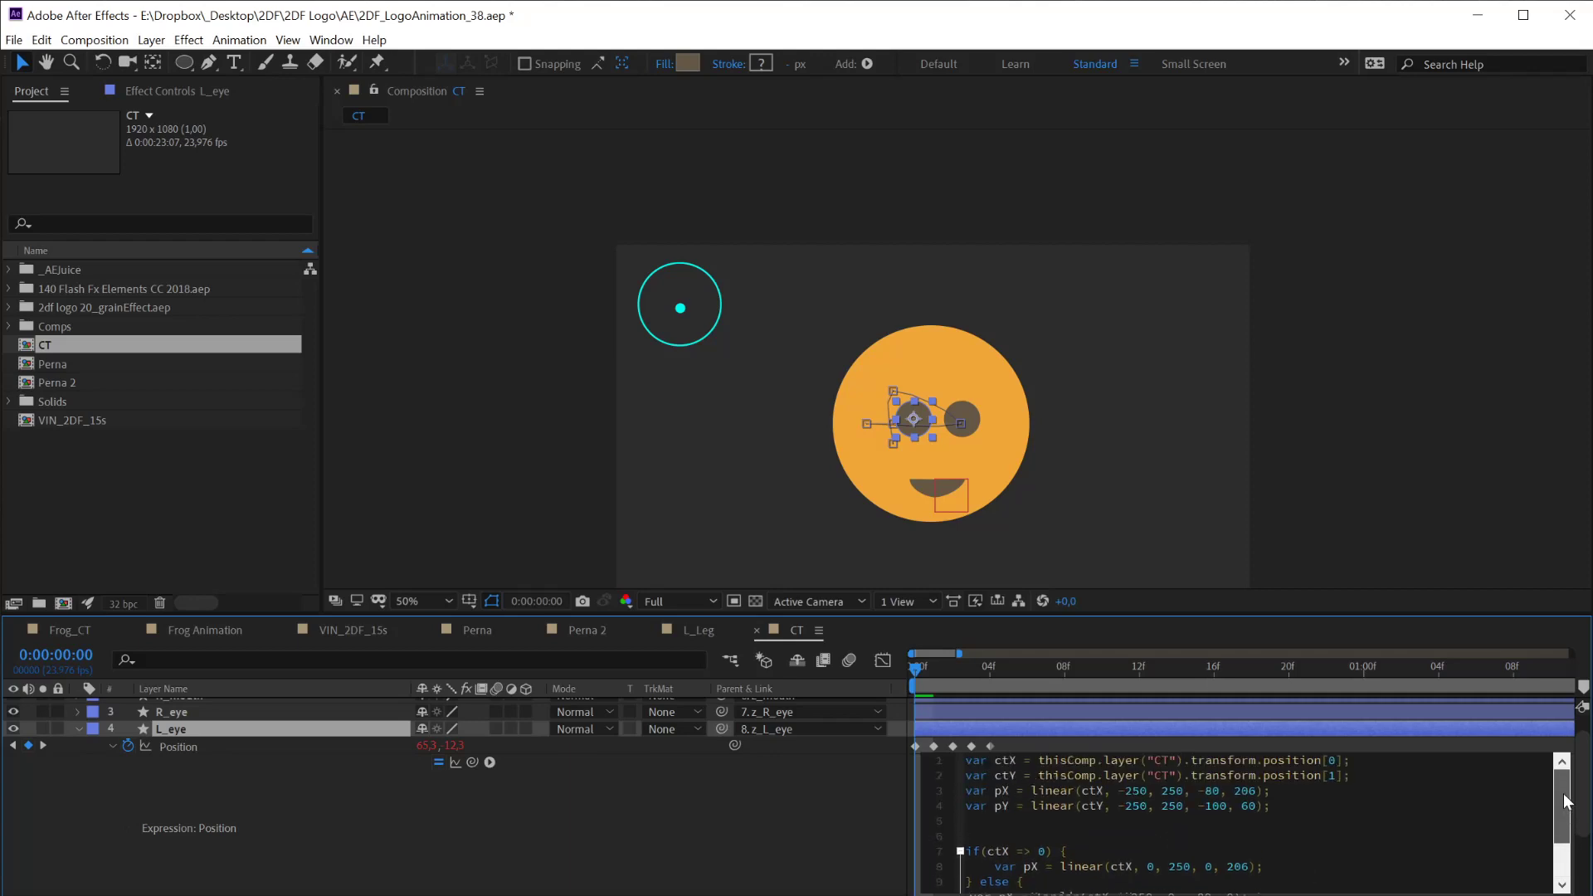
click(1350, 775)
key(shift+Down)
key(BackSpace)
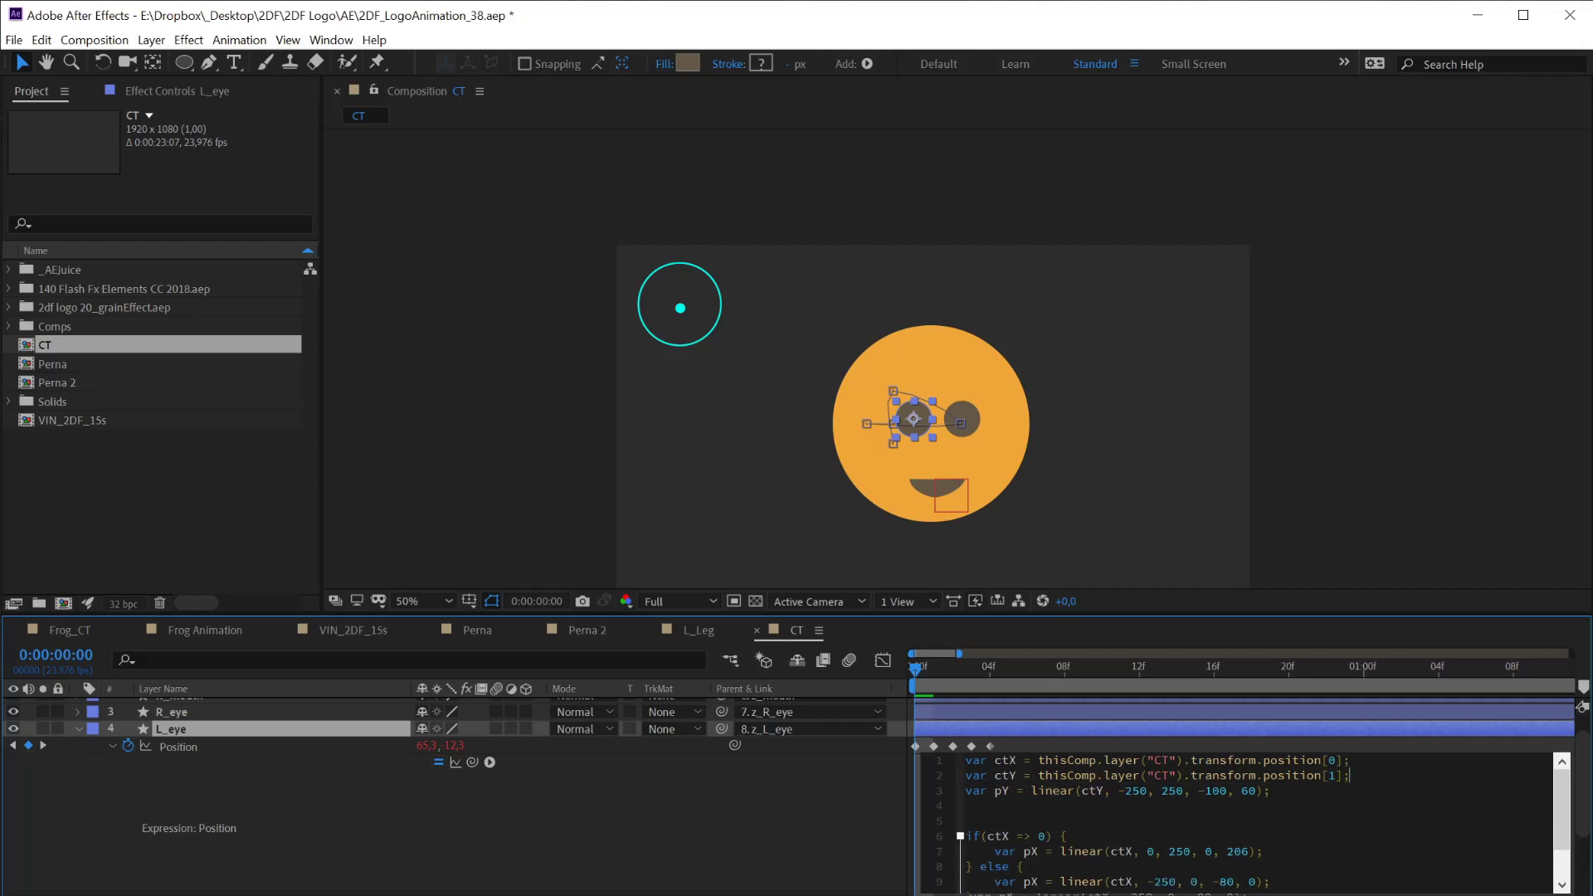
click(793, 825)
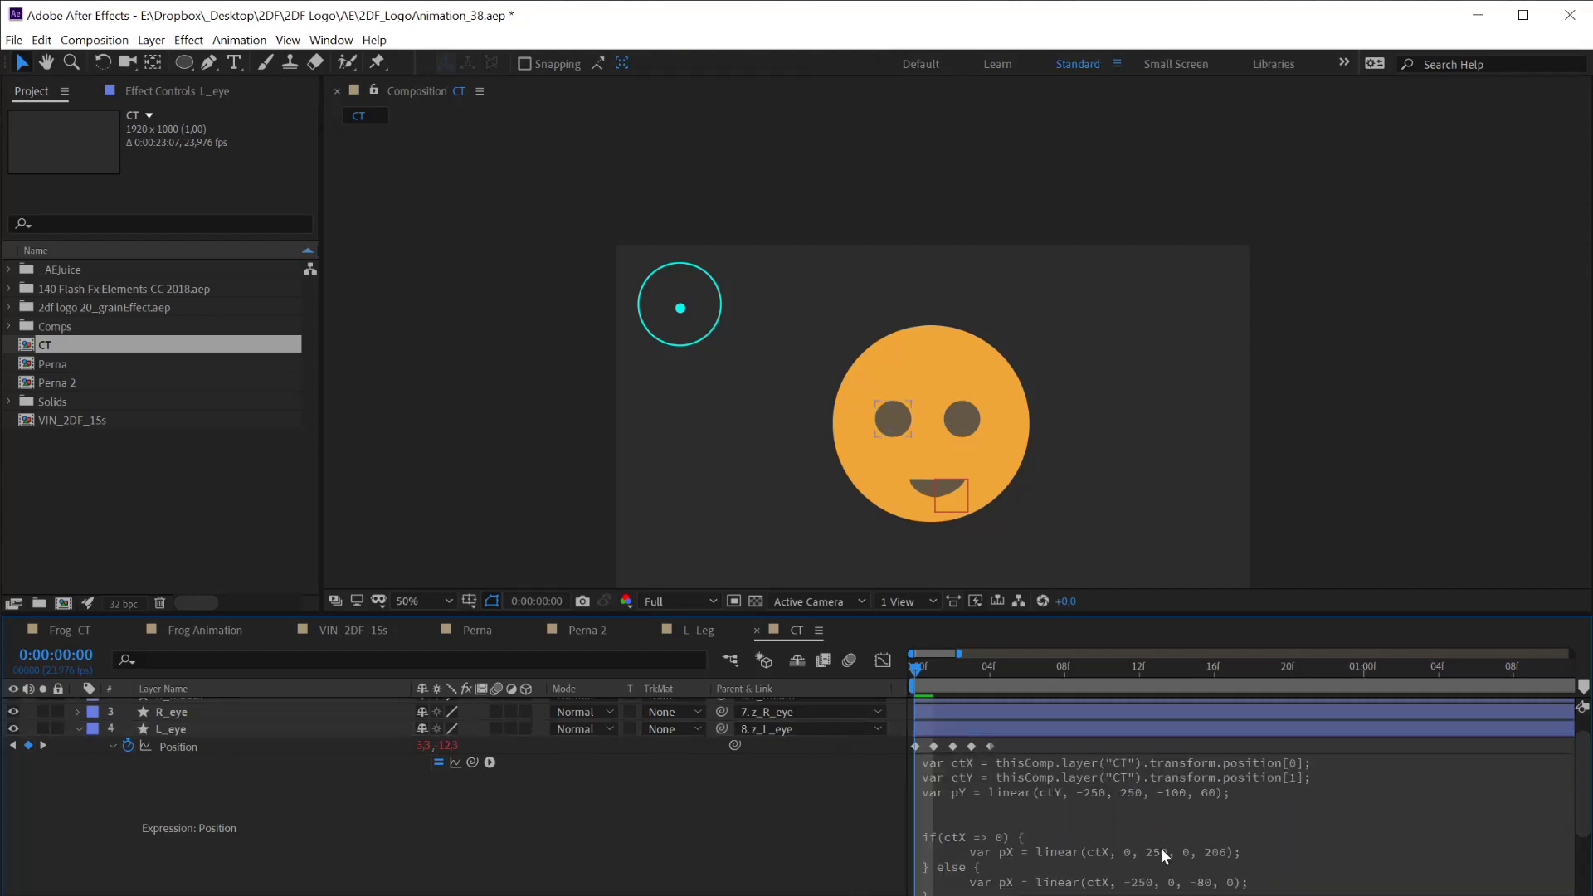
Copy L_eye's if/else block with its [pX, pY]; line and paste it below the pY line in R_eye's Position expression
click(956, 813)
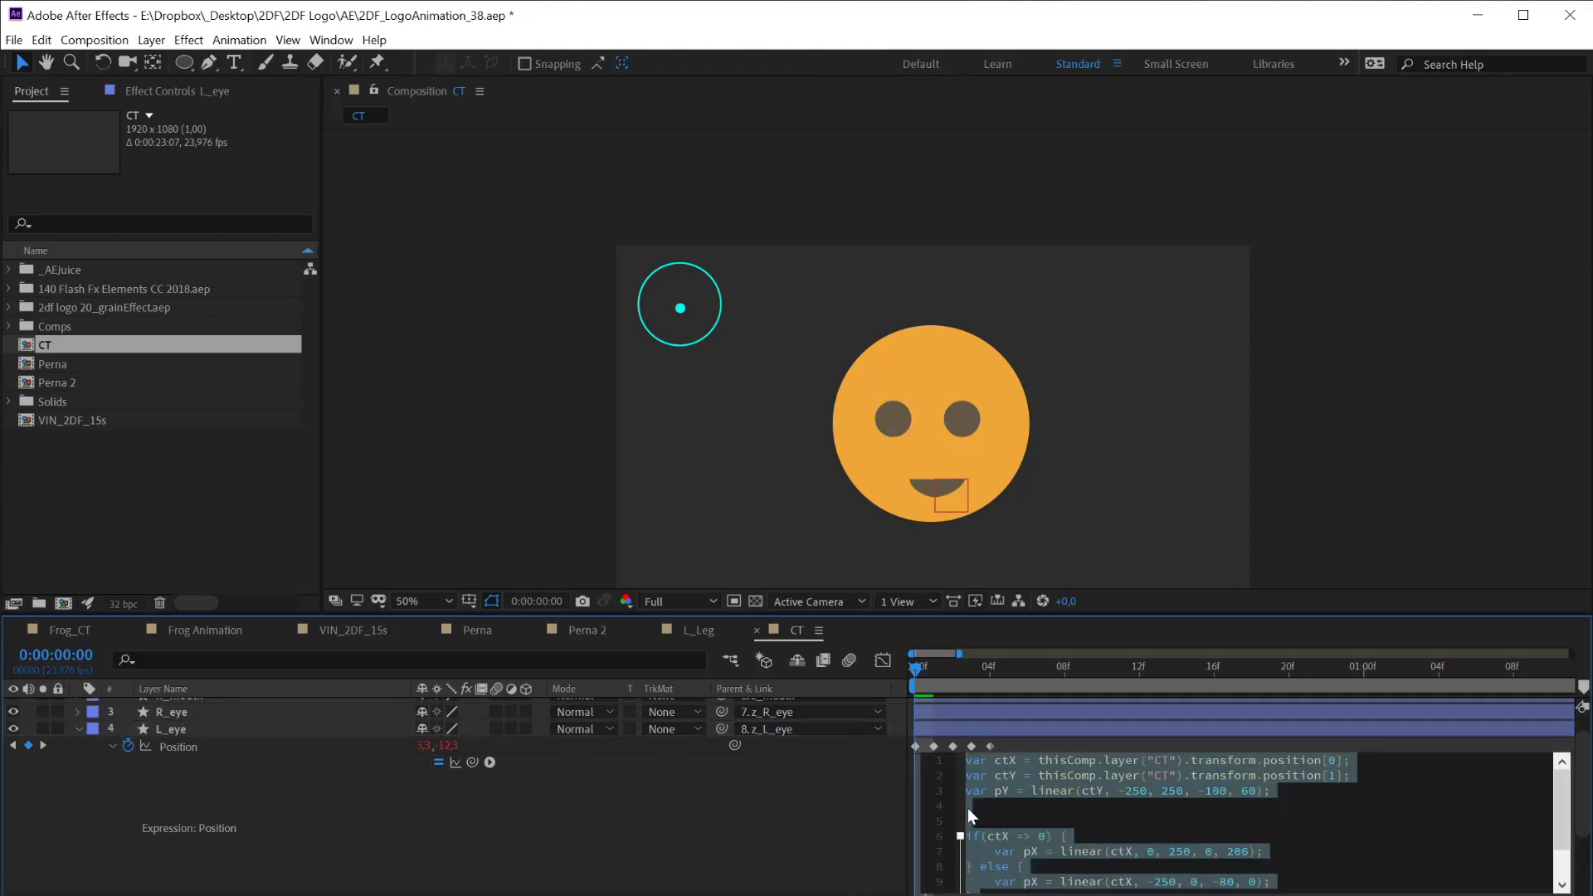
click(998, 790)
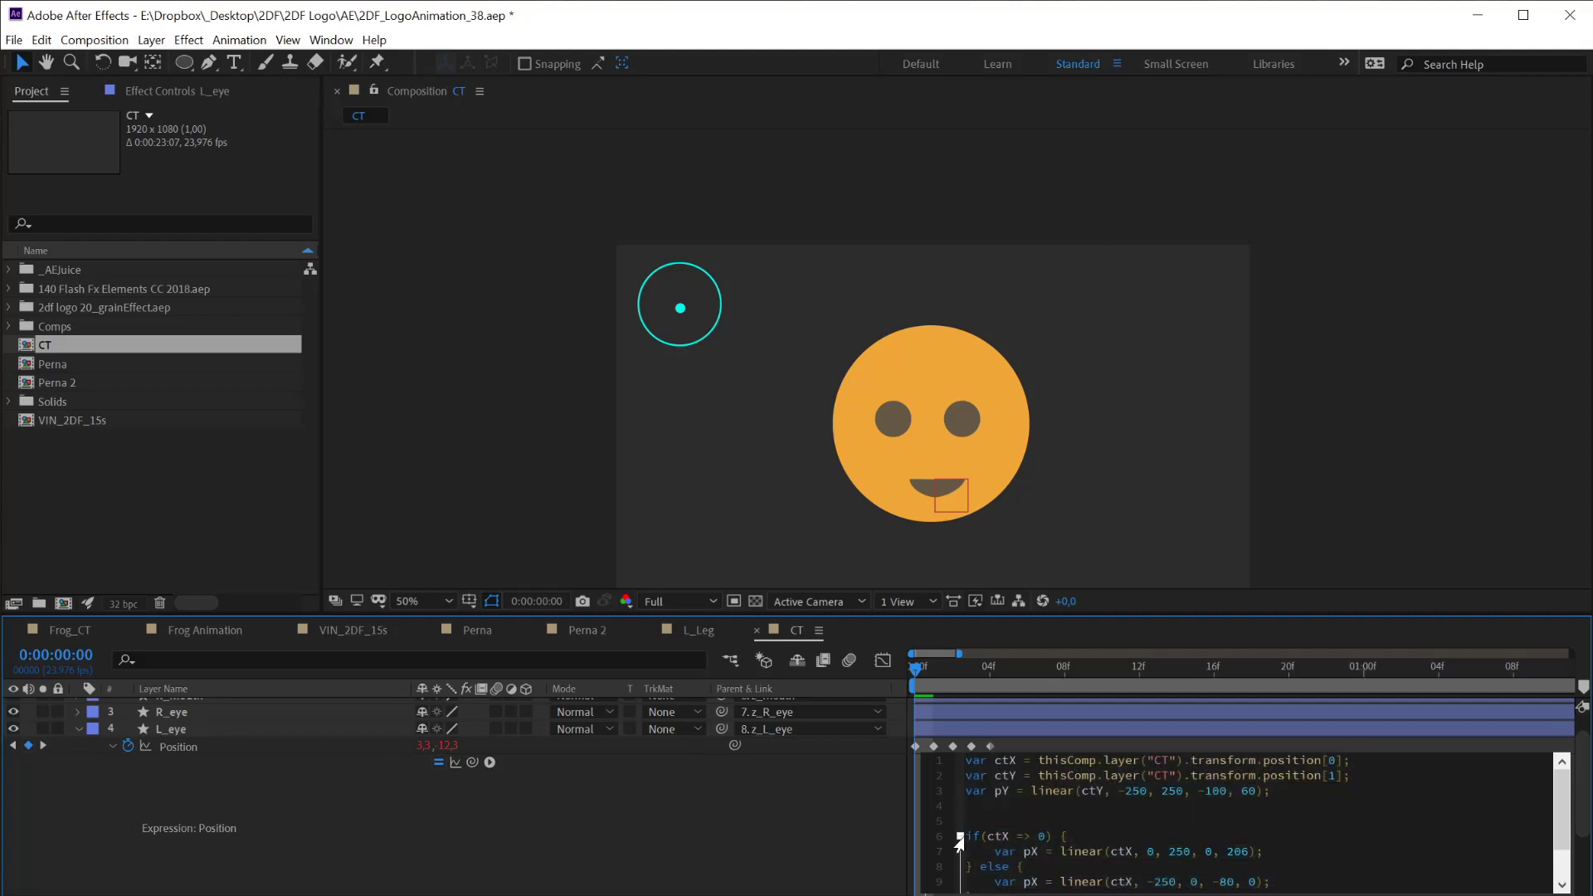
drag(967, 835, 1031, 888)
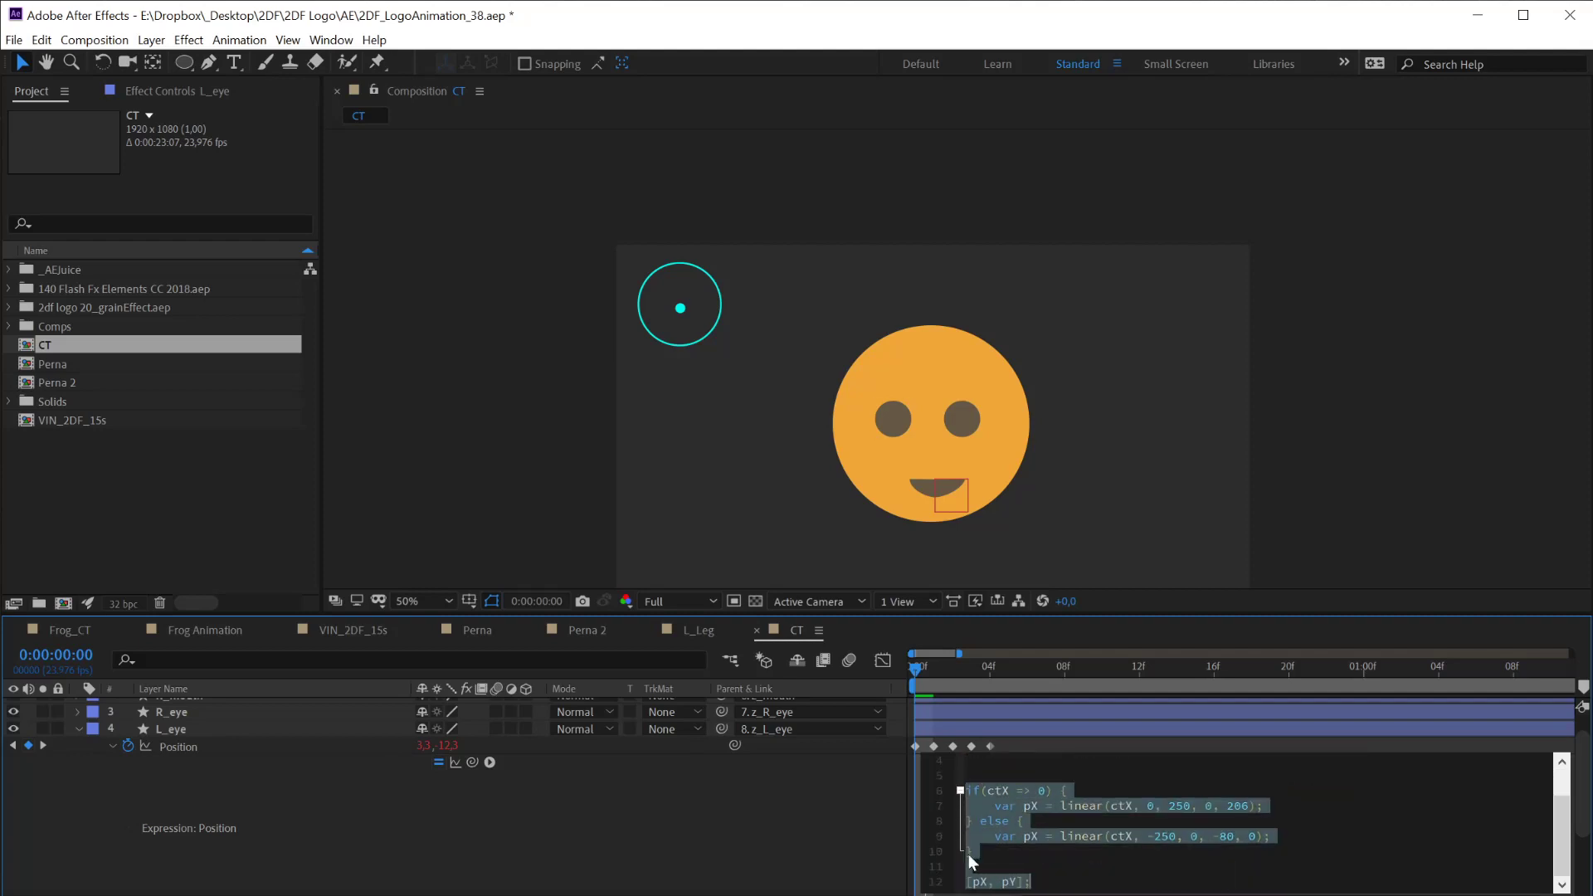
click(80, 712)
click(969, 850)
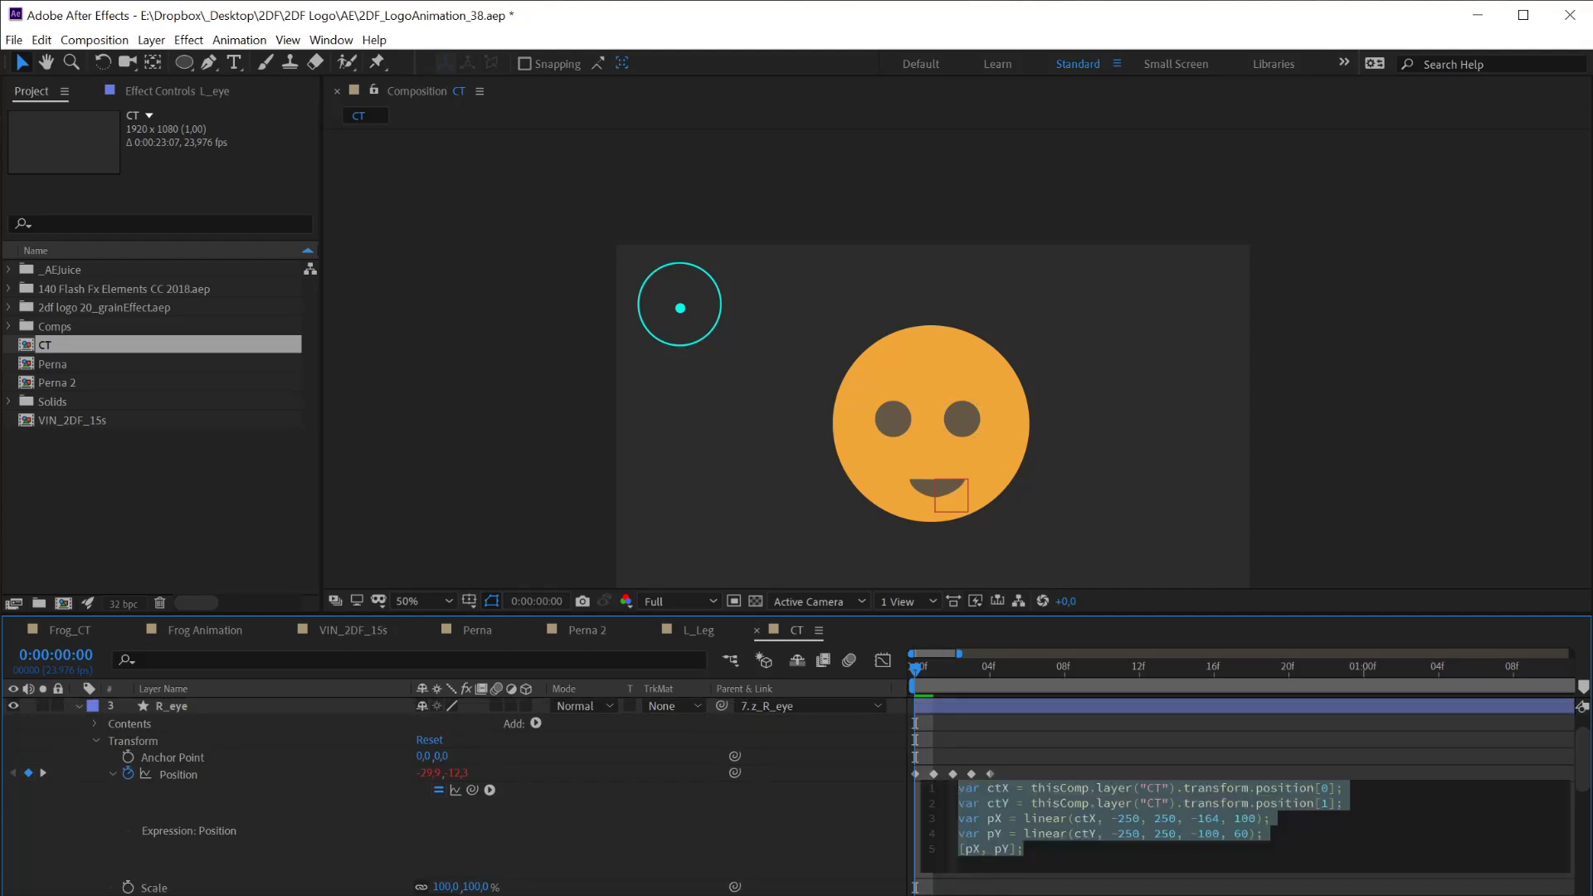
click(1267, 833)
key(Return)
key(Return)
key(Return)
key(Return)
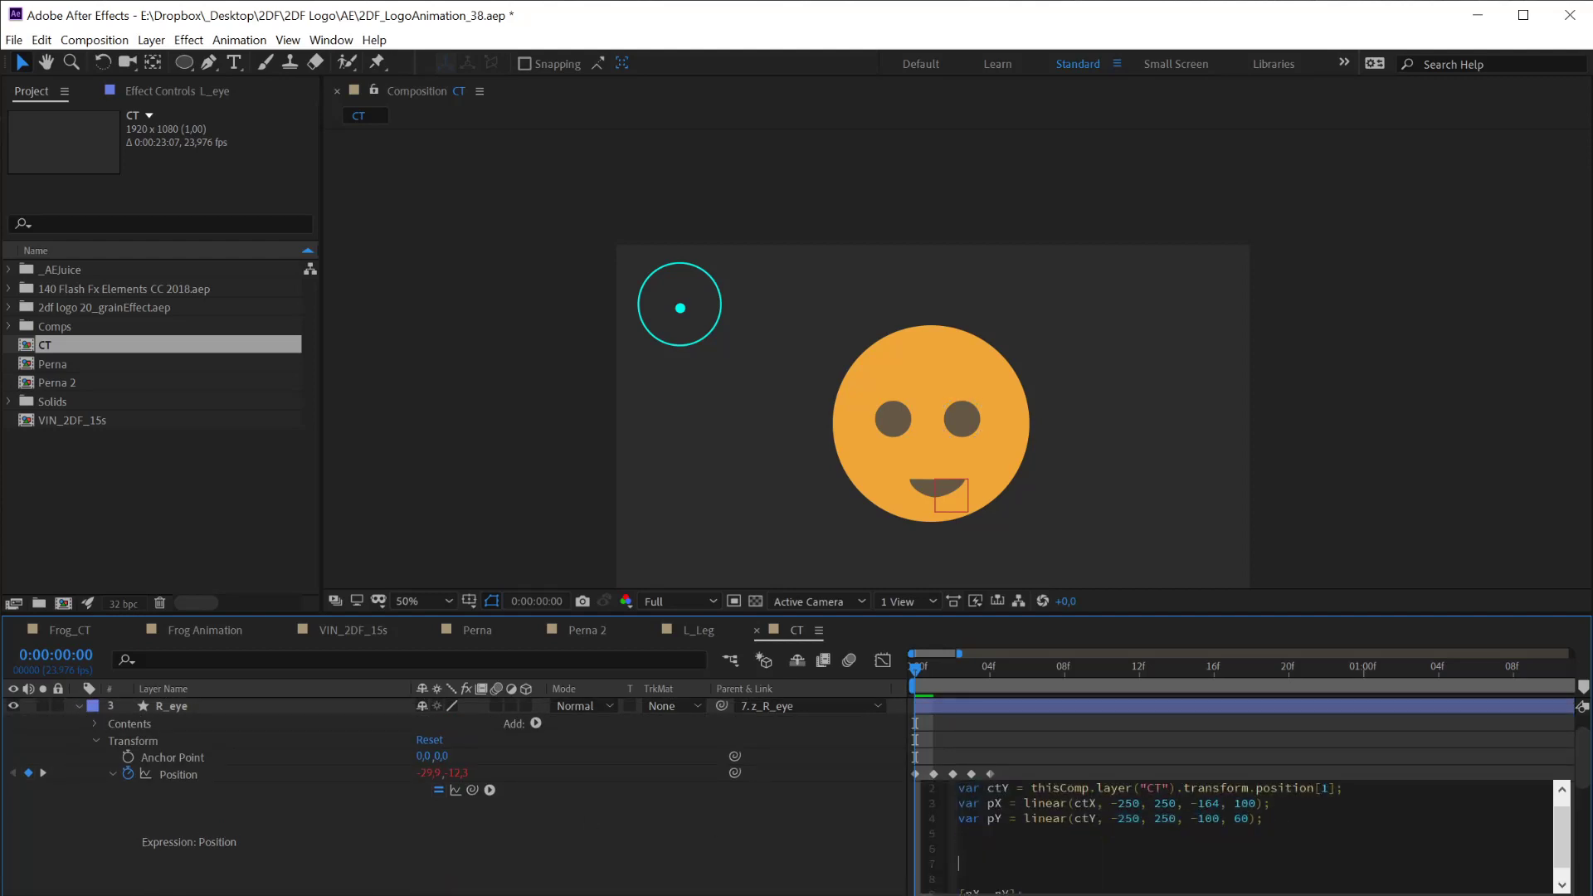
key(ctrl+v)
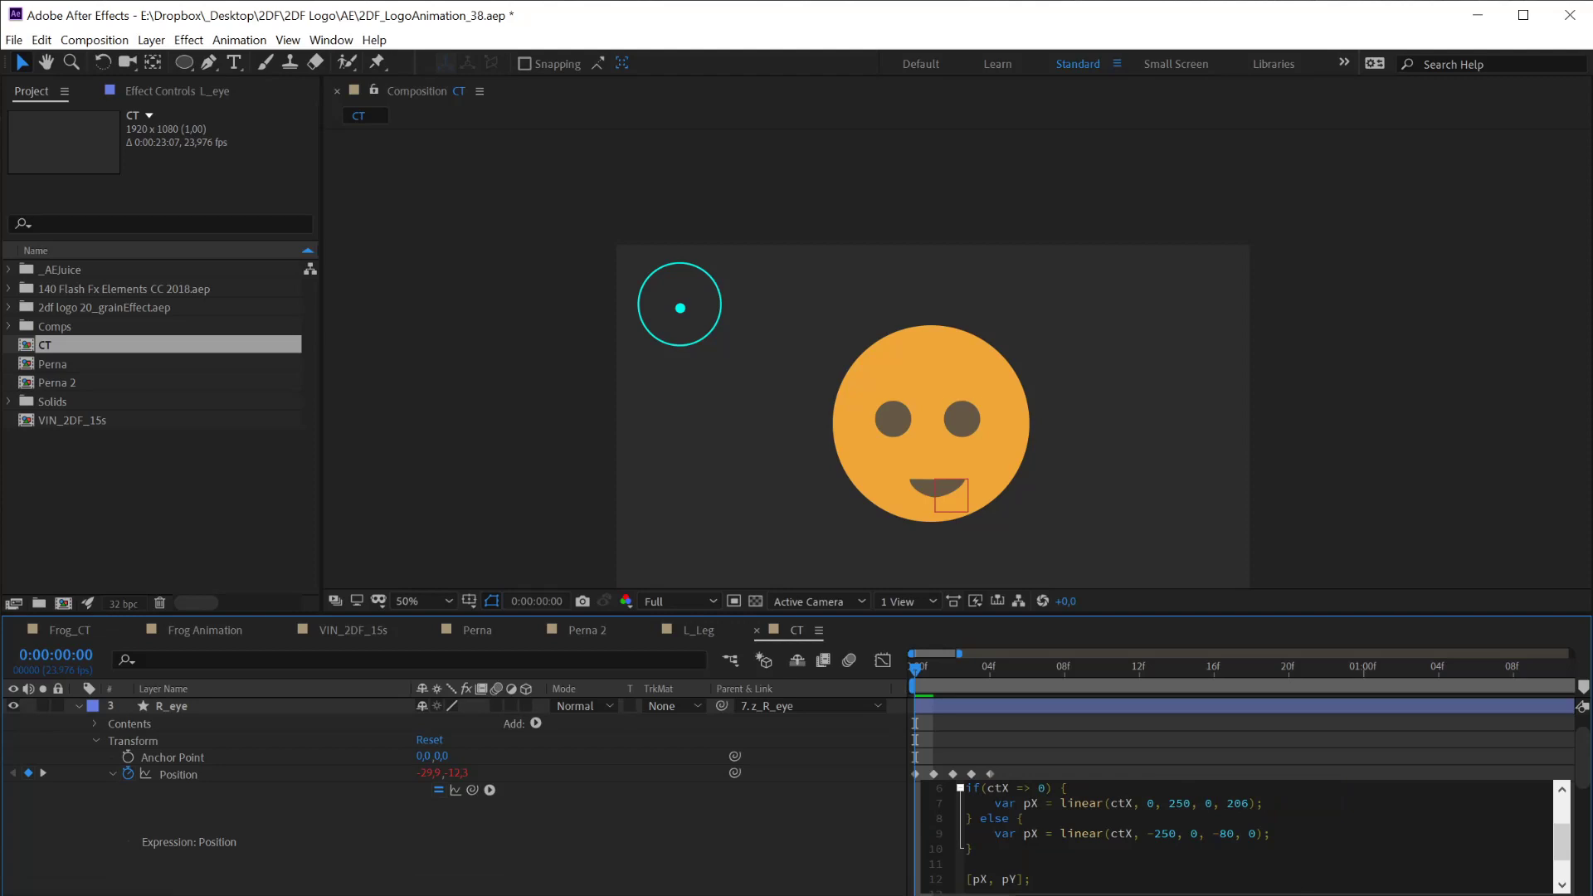
In R_eye's expression, set the if block's output range to 0, 100 and the else block's to -164, 0, and apply it
scroll(1560, 839, up, 2)
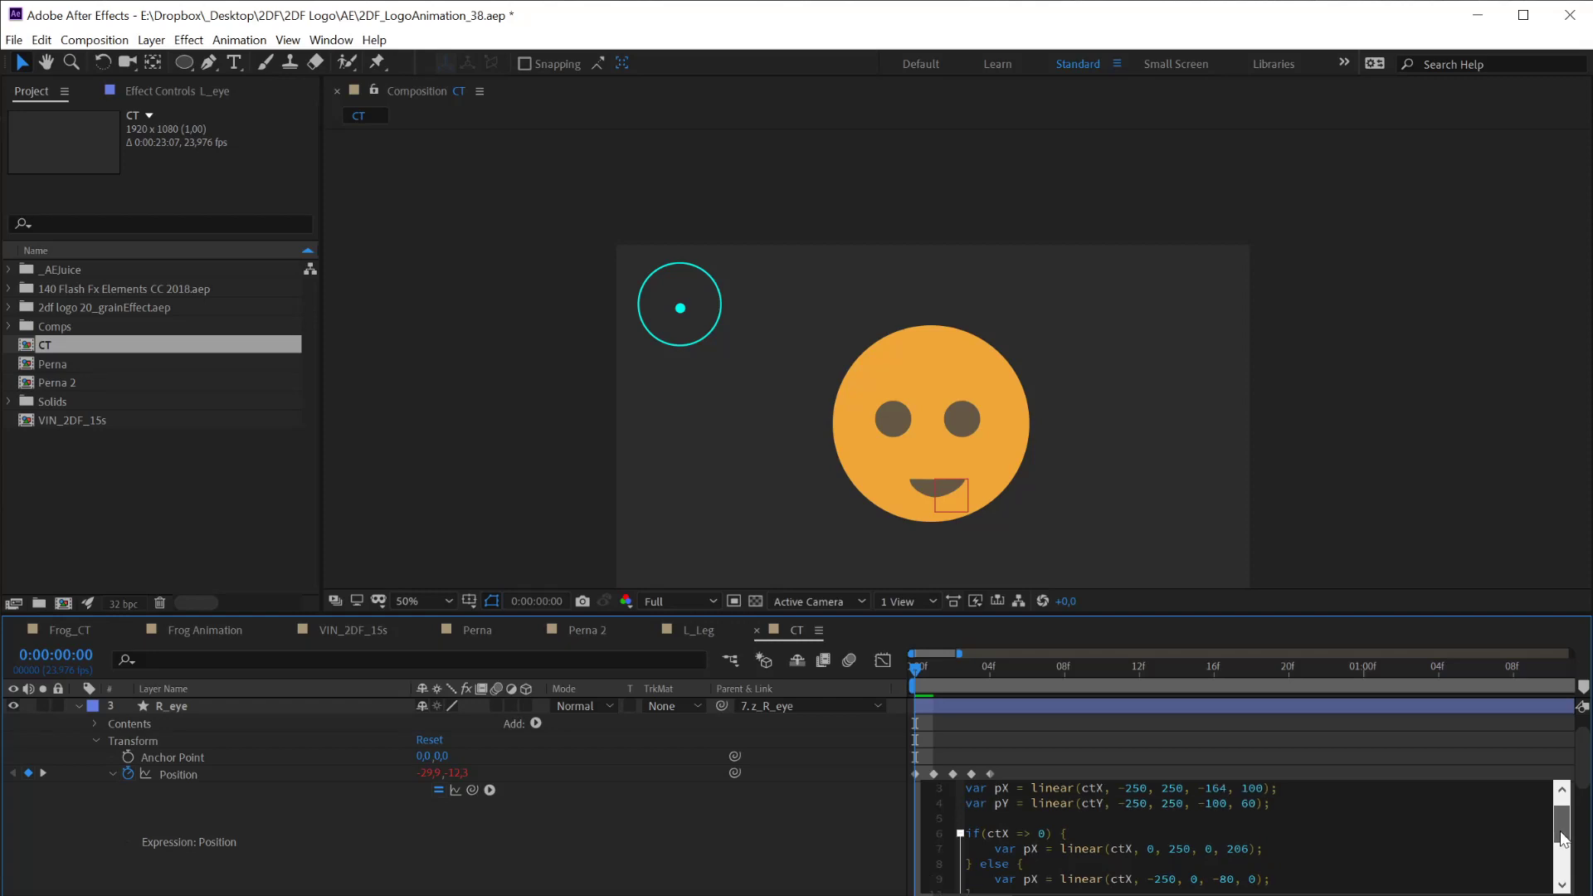
scroll(1560, 830, up, 3)
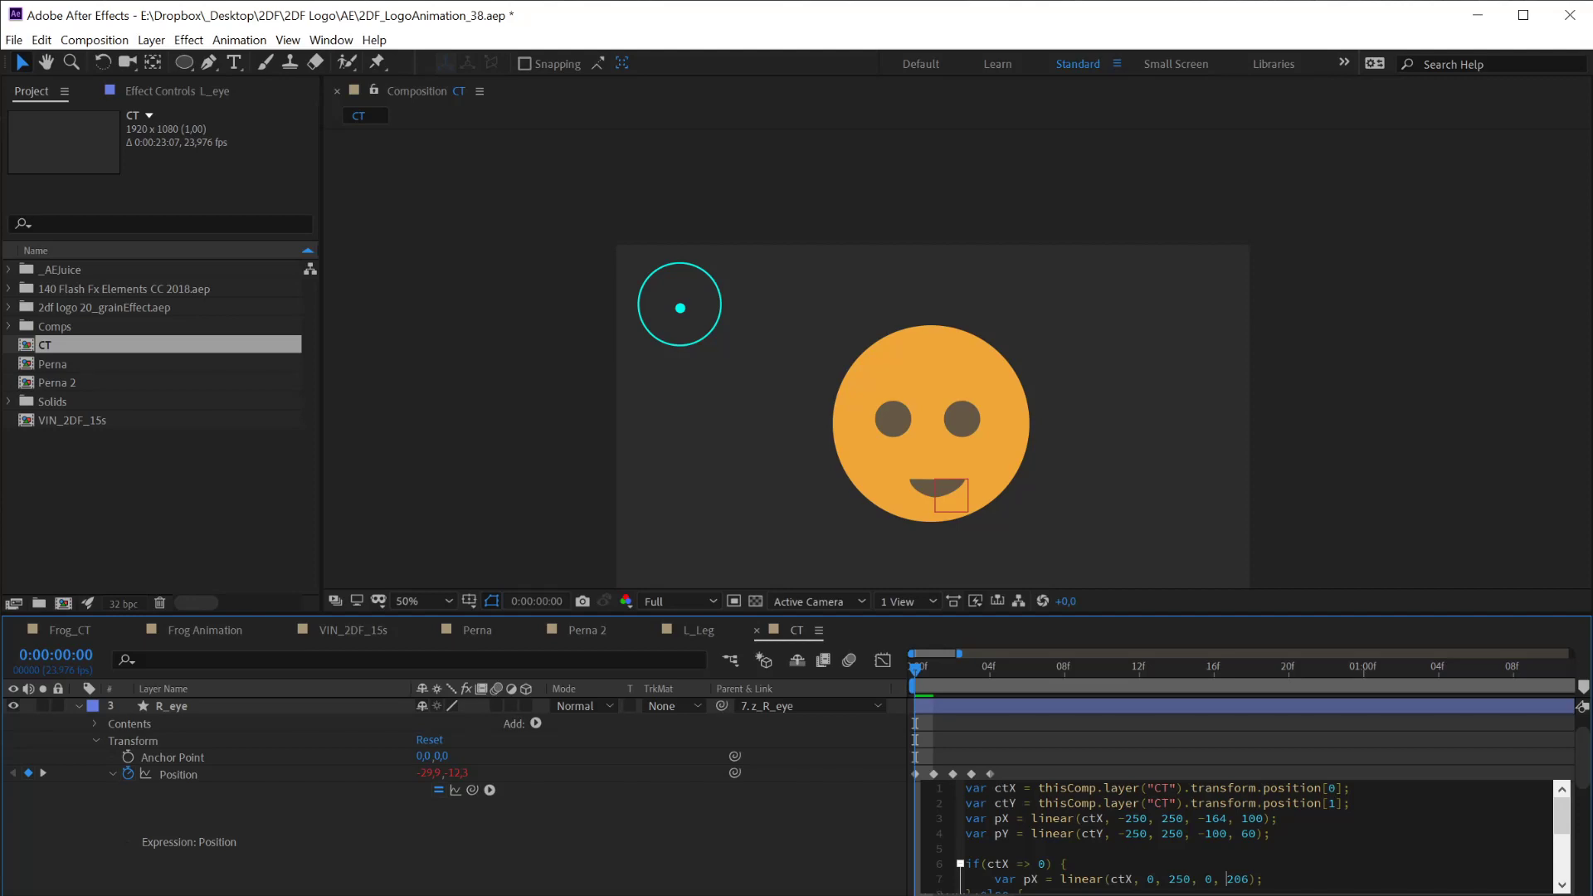
drag(1227, 879, 1249, 879)
text(100)
drag(1567, 820, 1566, 836)
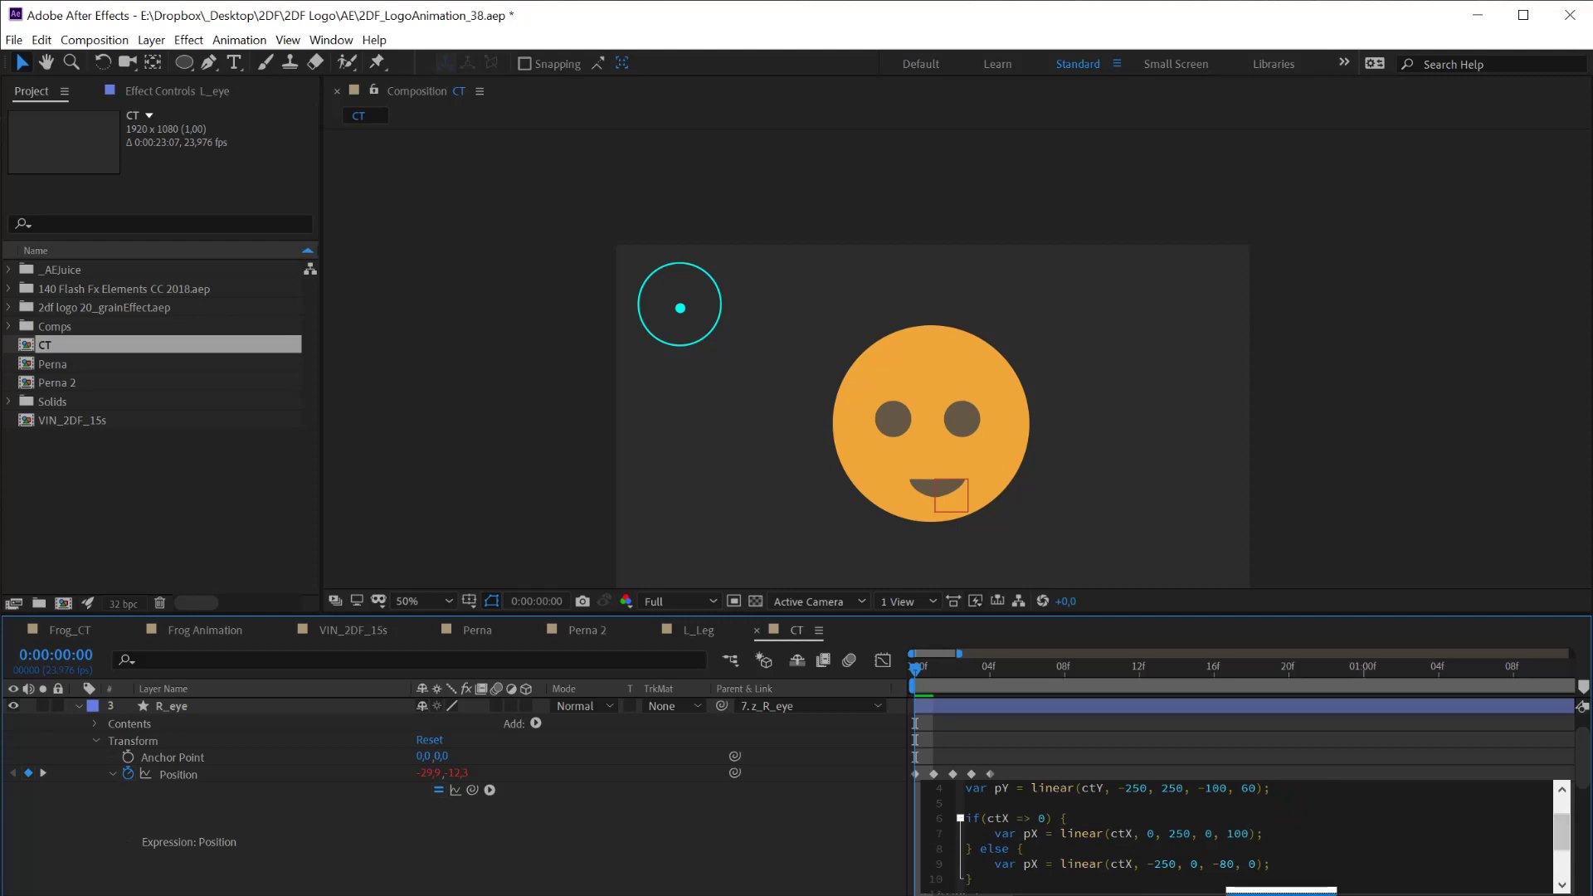
double_click(1231, 864)
text(164)
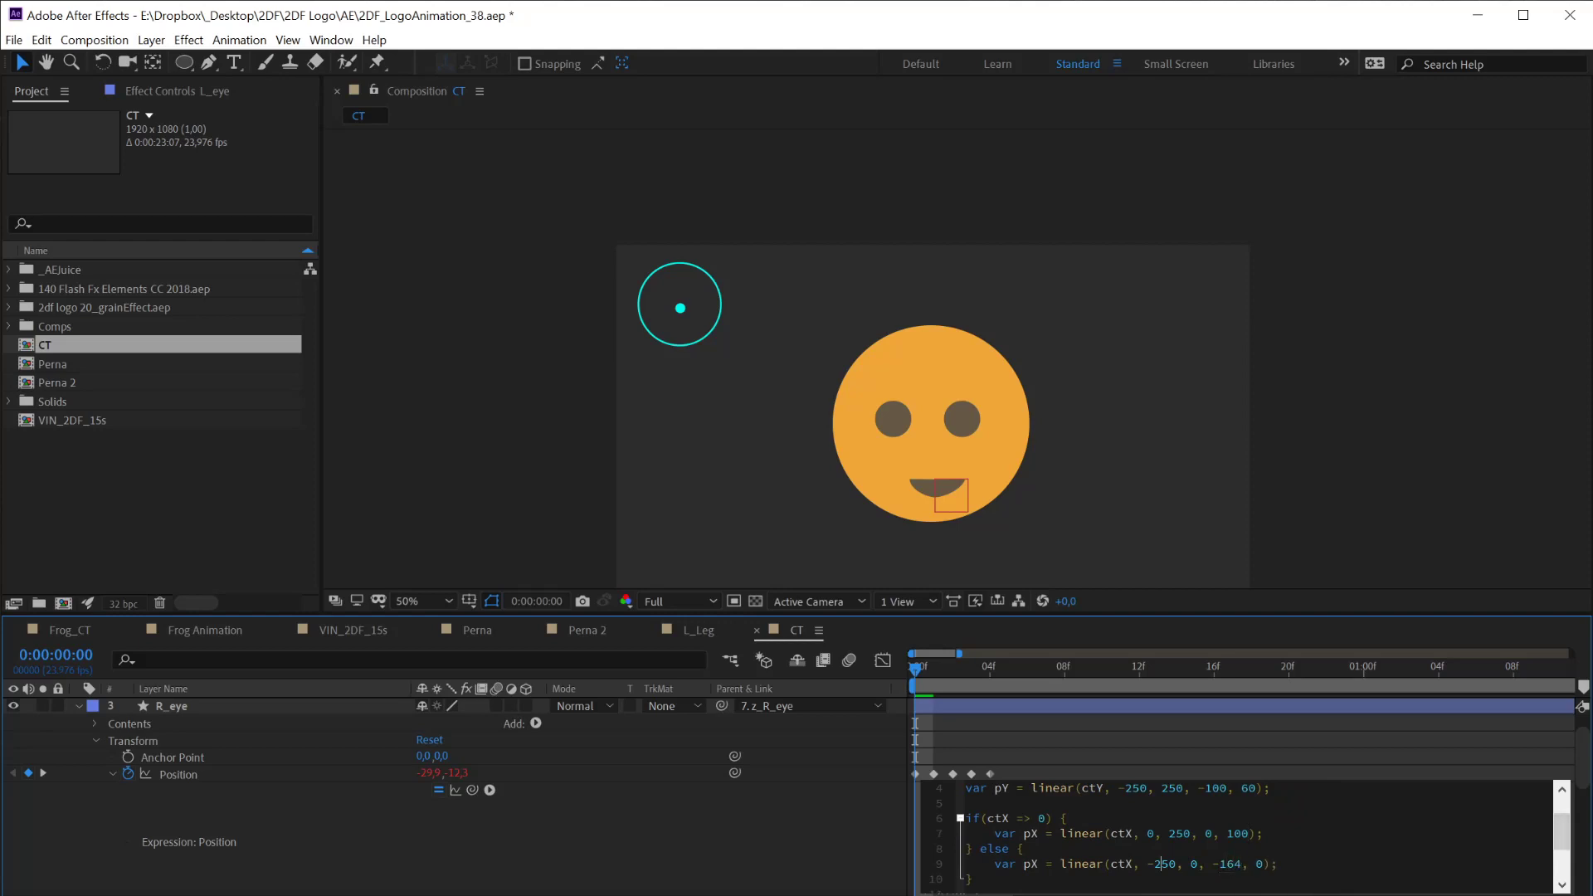
key(KP_Enter)
Test the eyes by moving the CT joystick point to the right edge of its circle, and undo the move
click(609, 326)
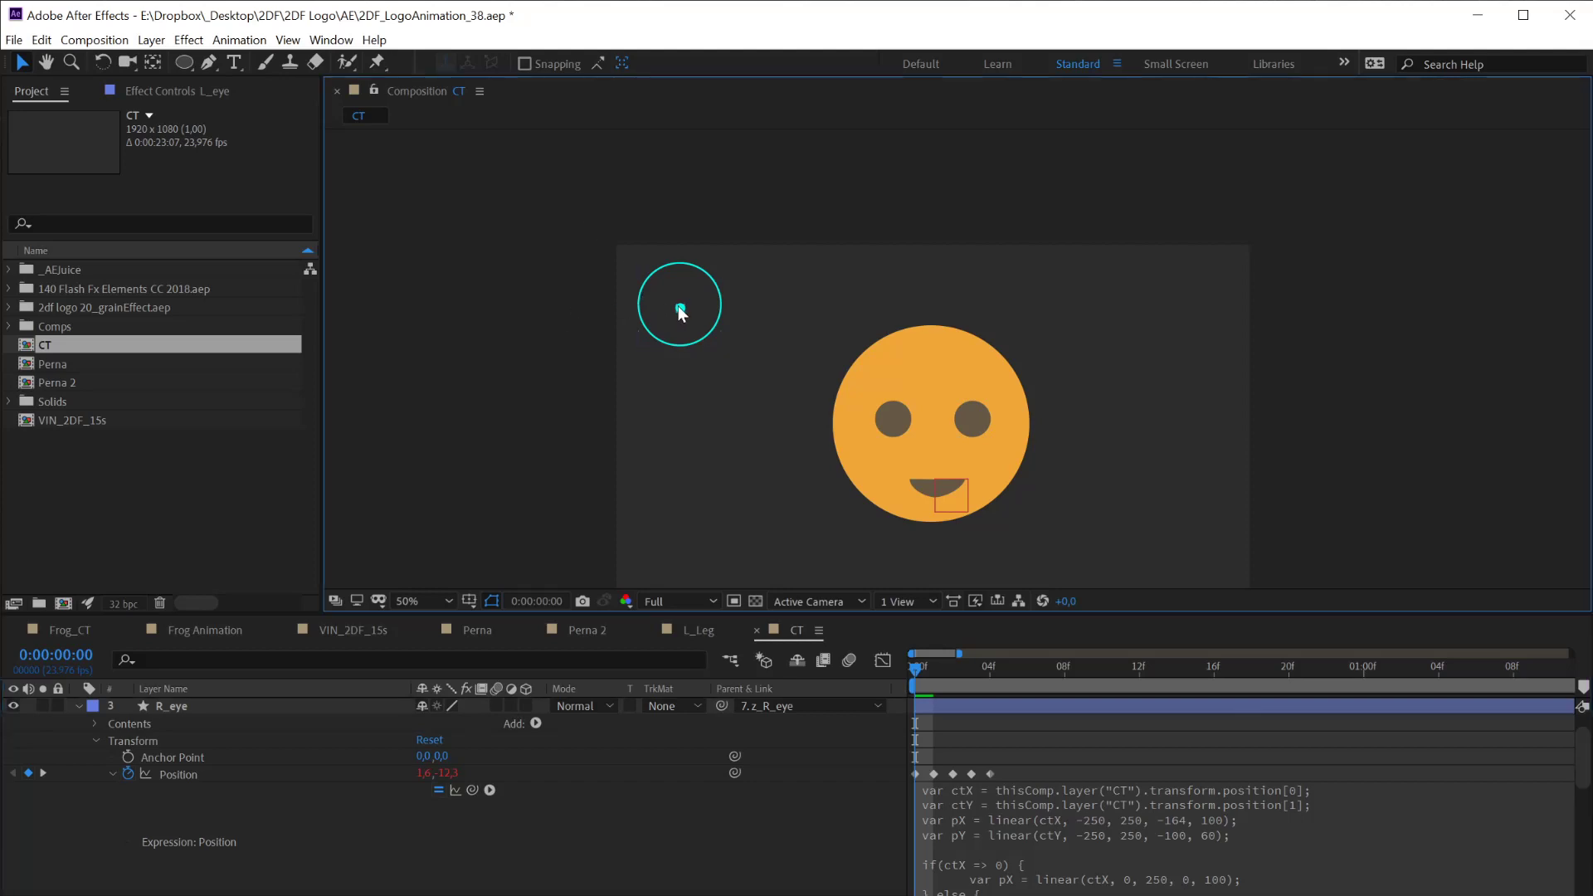
drag(679, 312, 719, 311)
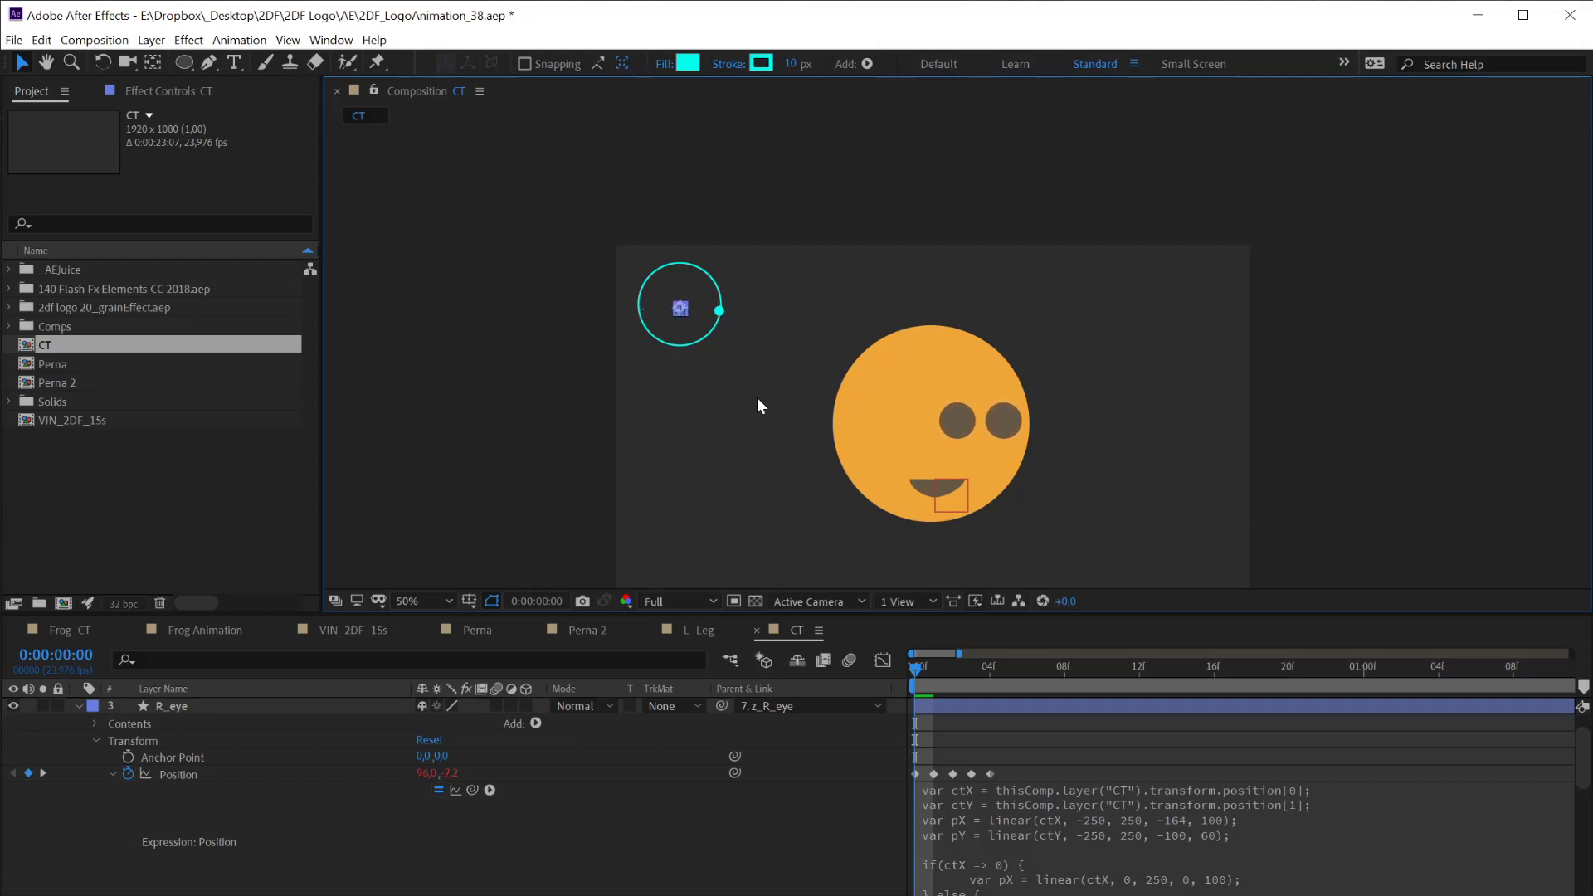
key(ctrl+z)
Check the if condition in R_eye's Position expression and open L_eye's expression for editing
scroll(1148, 828, down, 1)
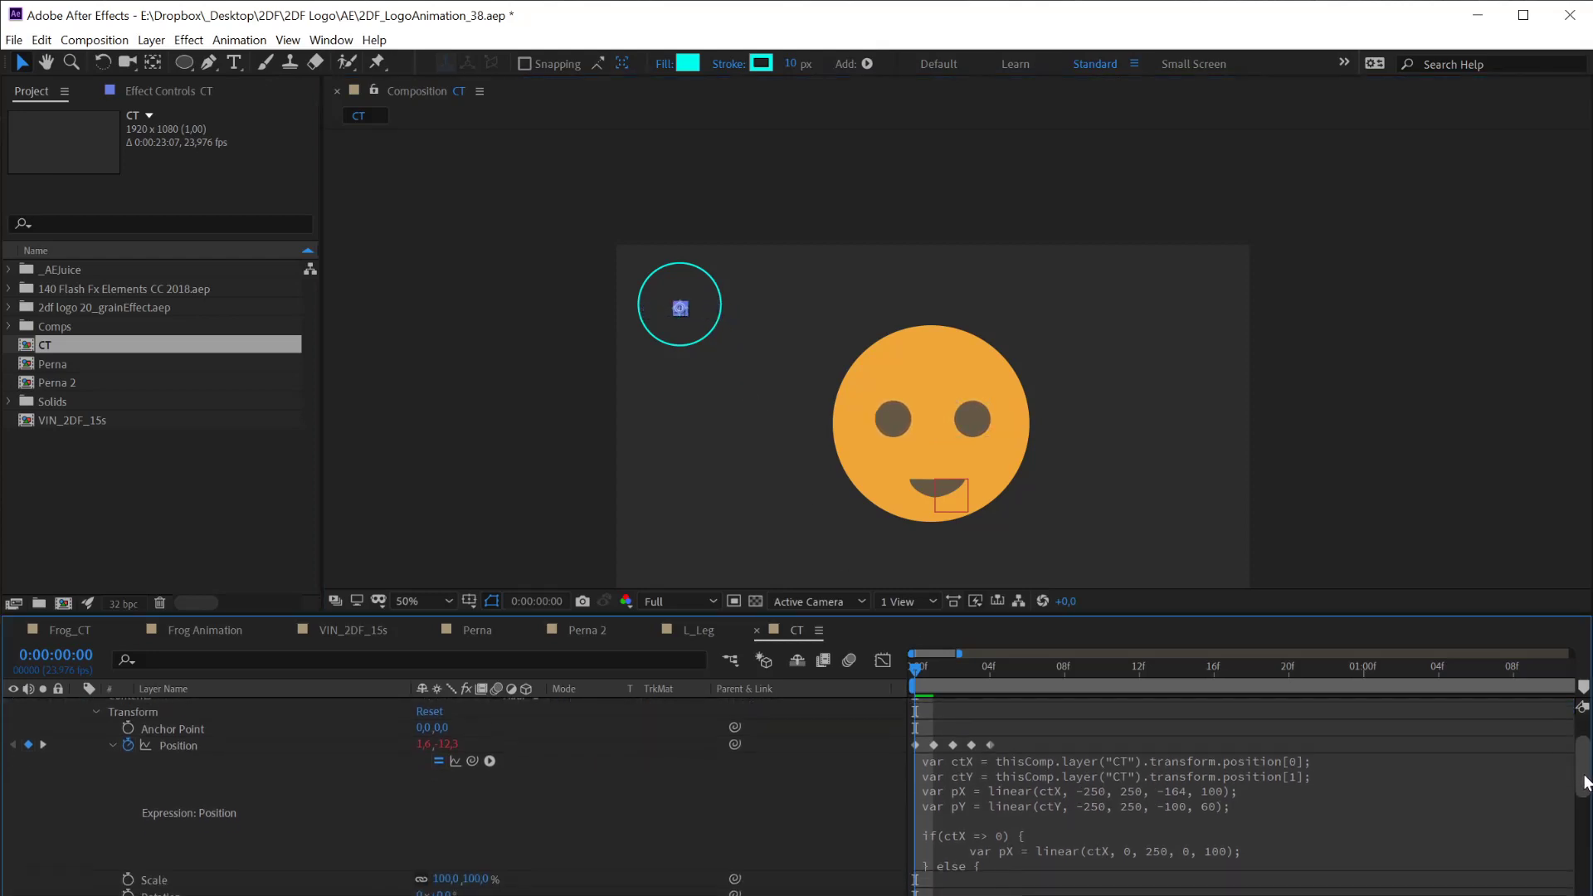
click(984, 843)
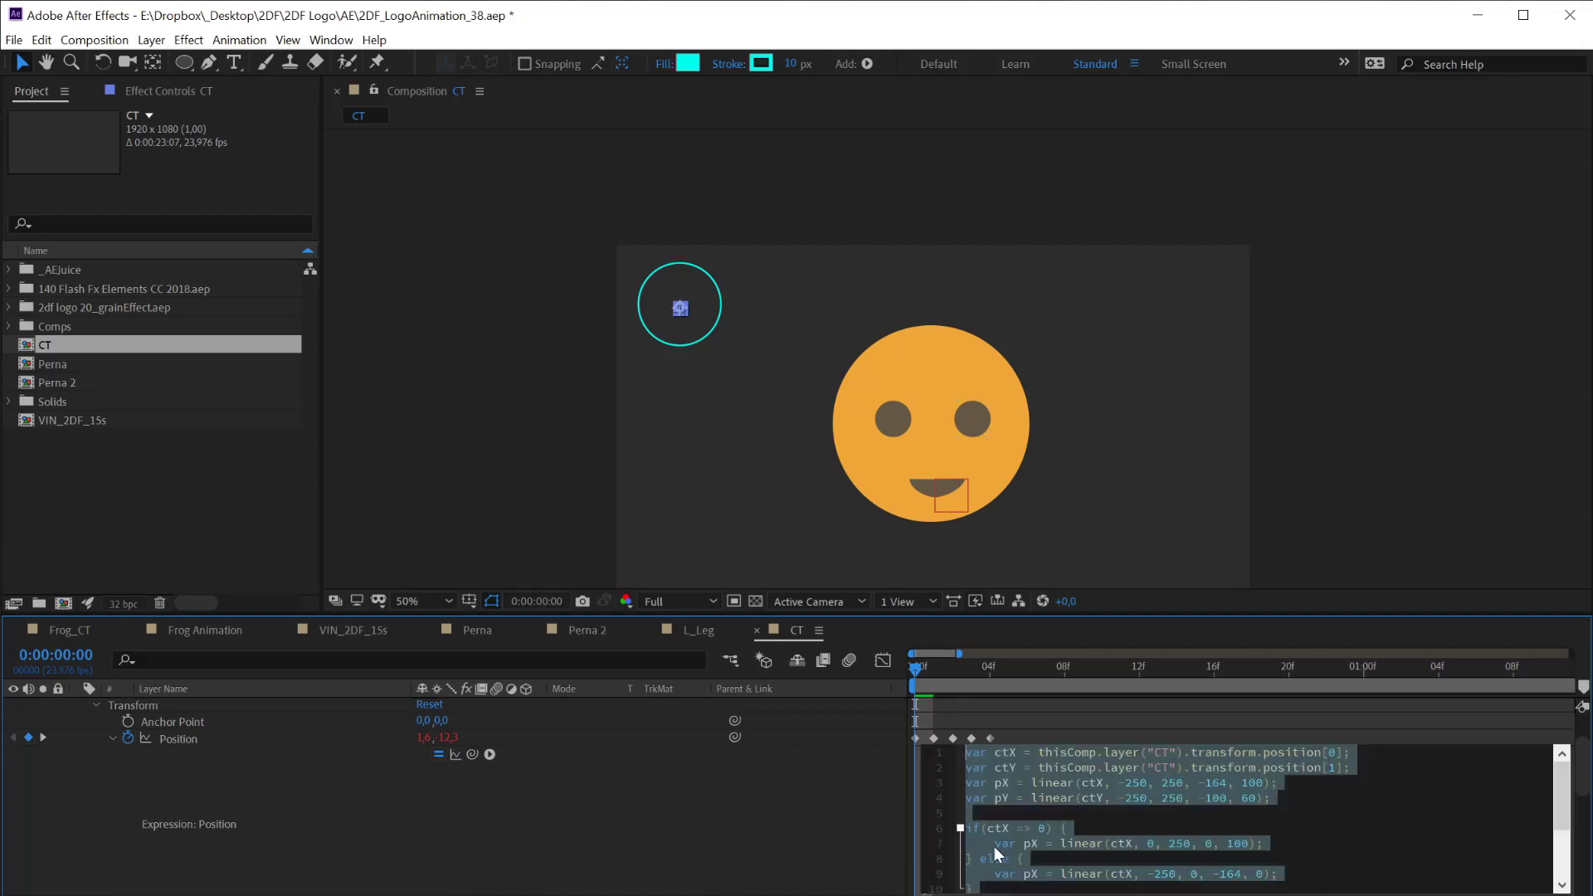
click(1016, 828)
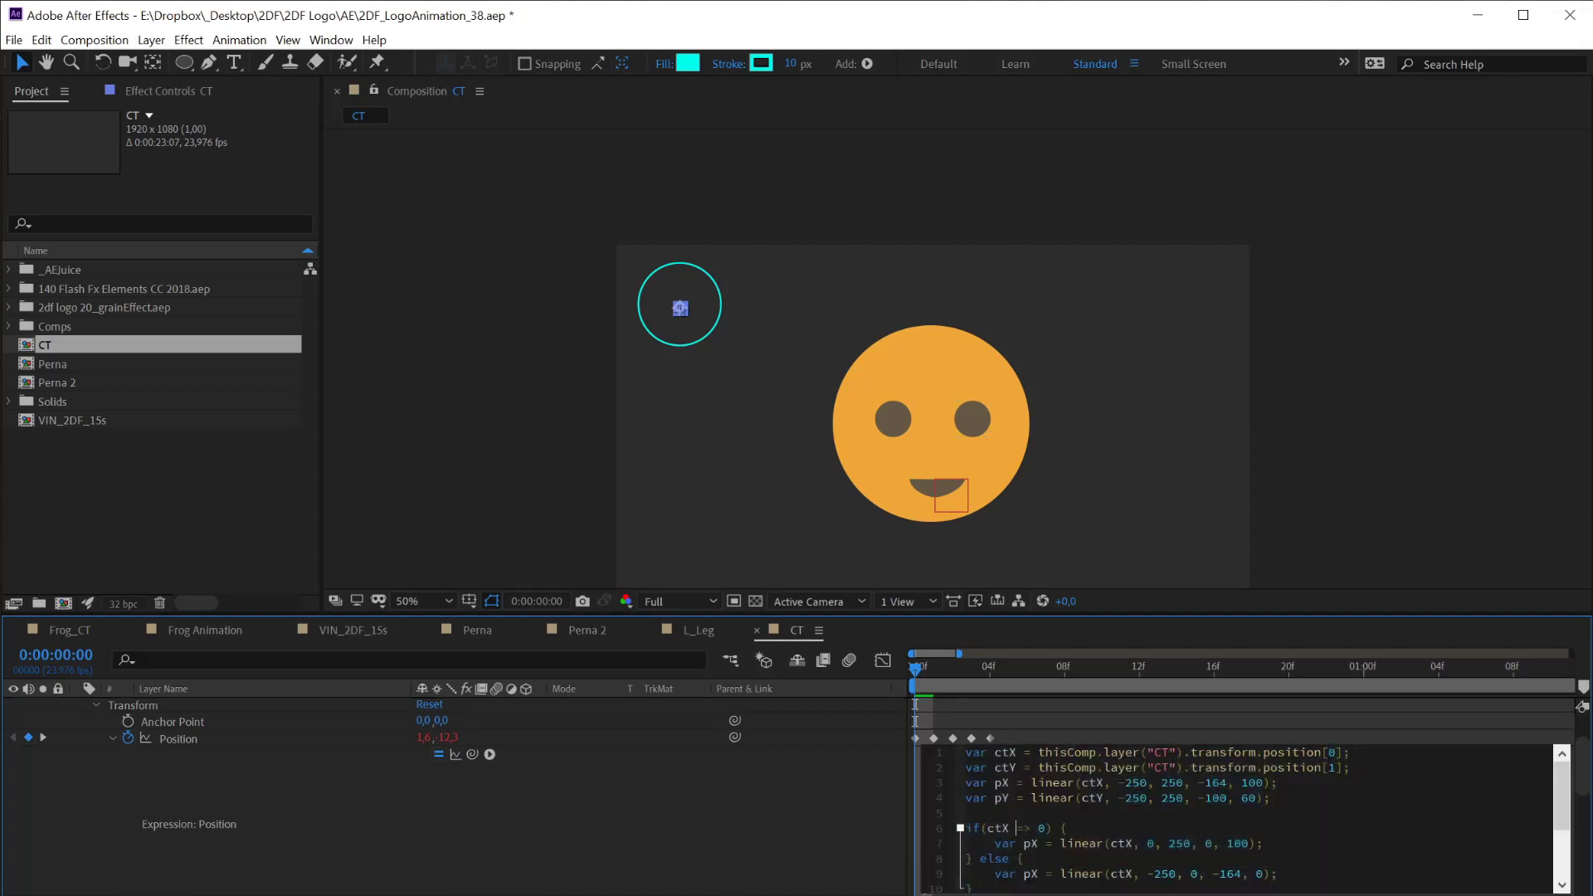
click(819, 837)
drag(1585, 768, 1585, 842)
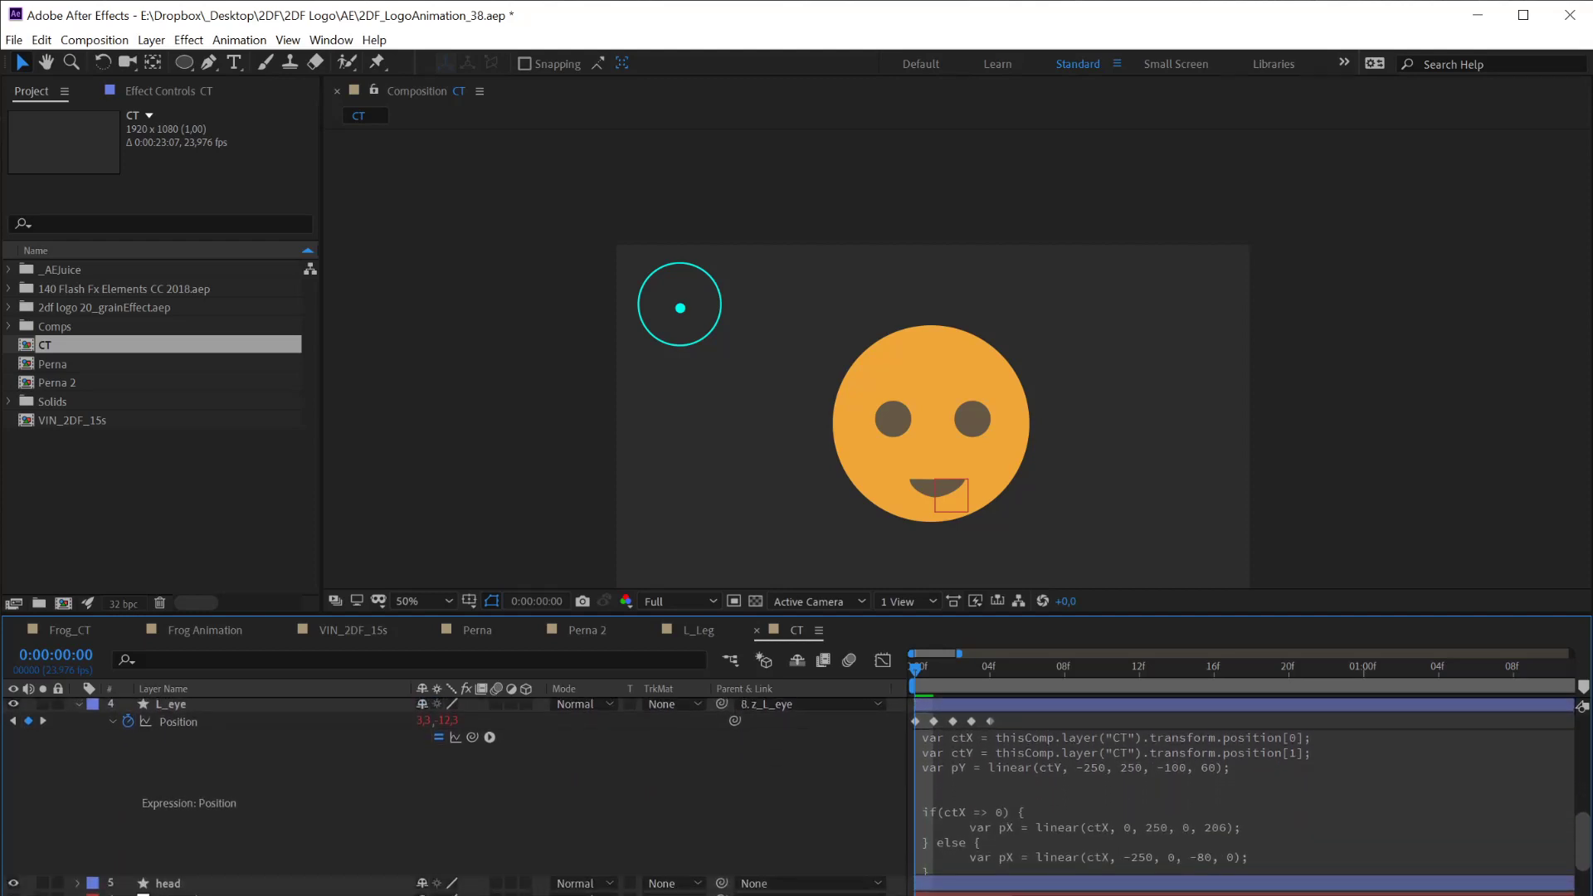
click(974, 850)
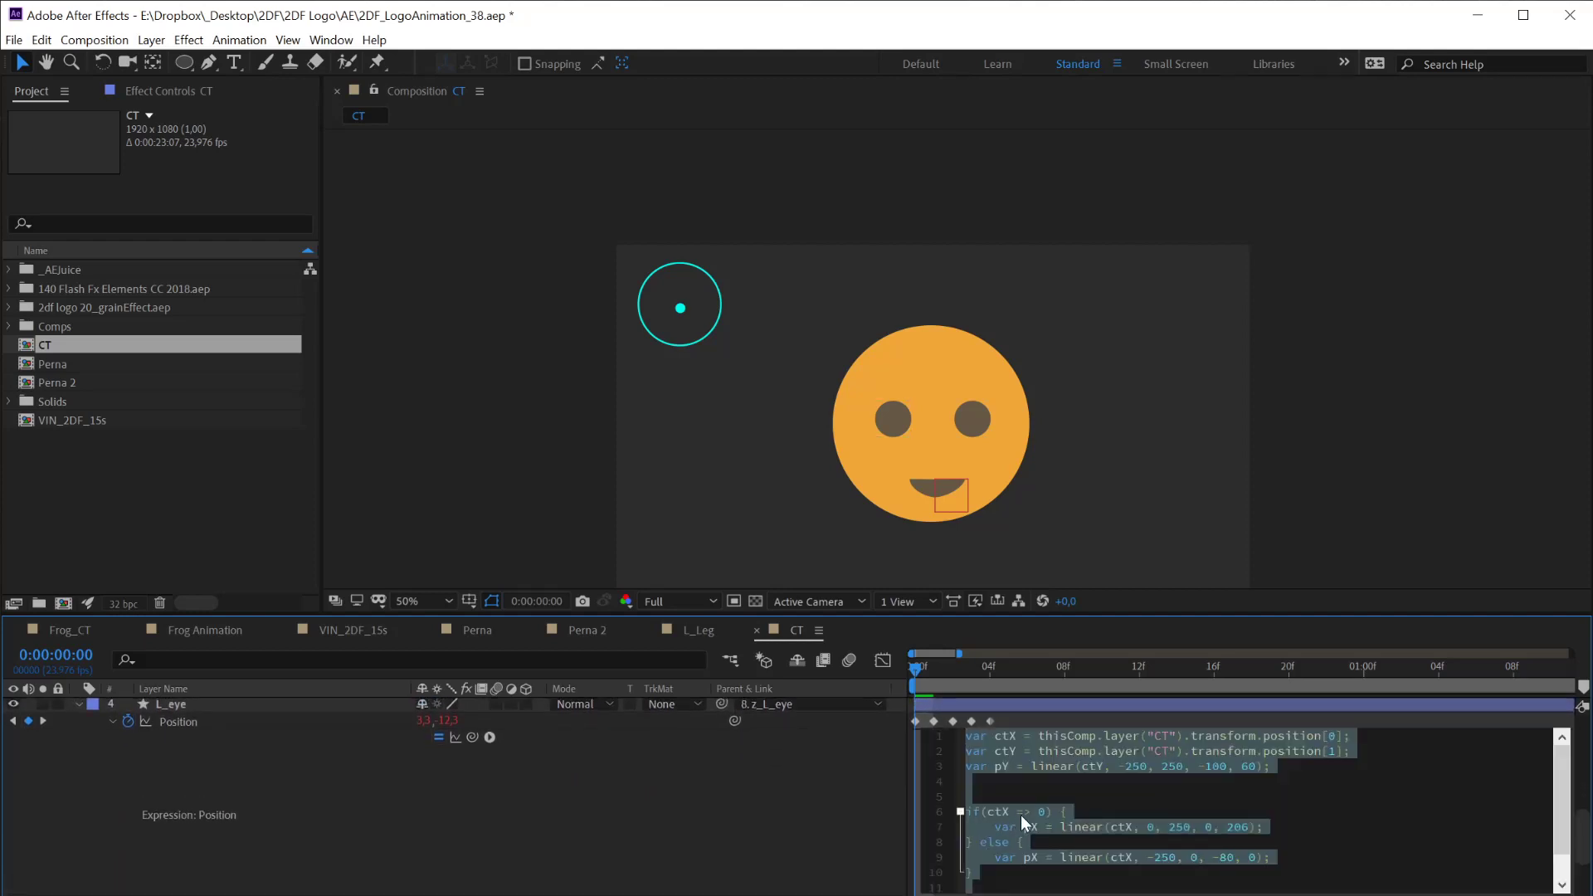
Test the eye rig in the CT composition by moving the CT controller dot around inside its circle
click(1019, 812)
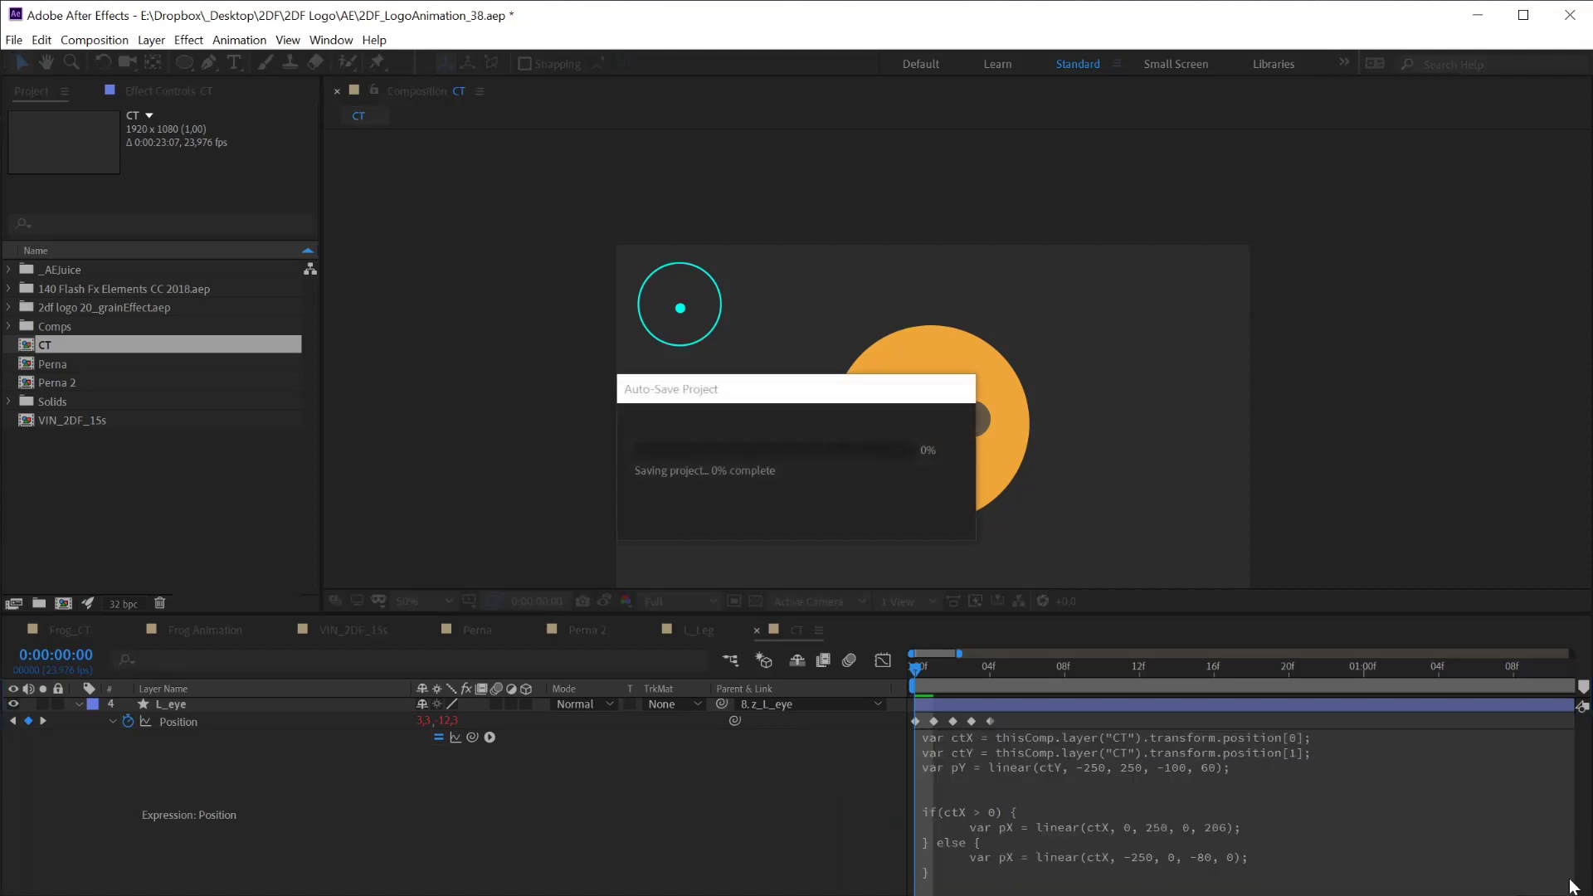
drag(1579, 839, 1565, 779)
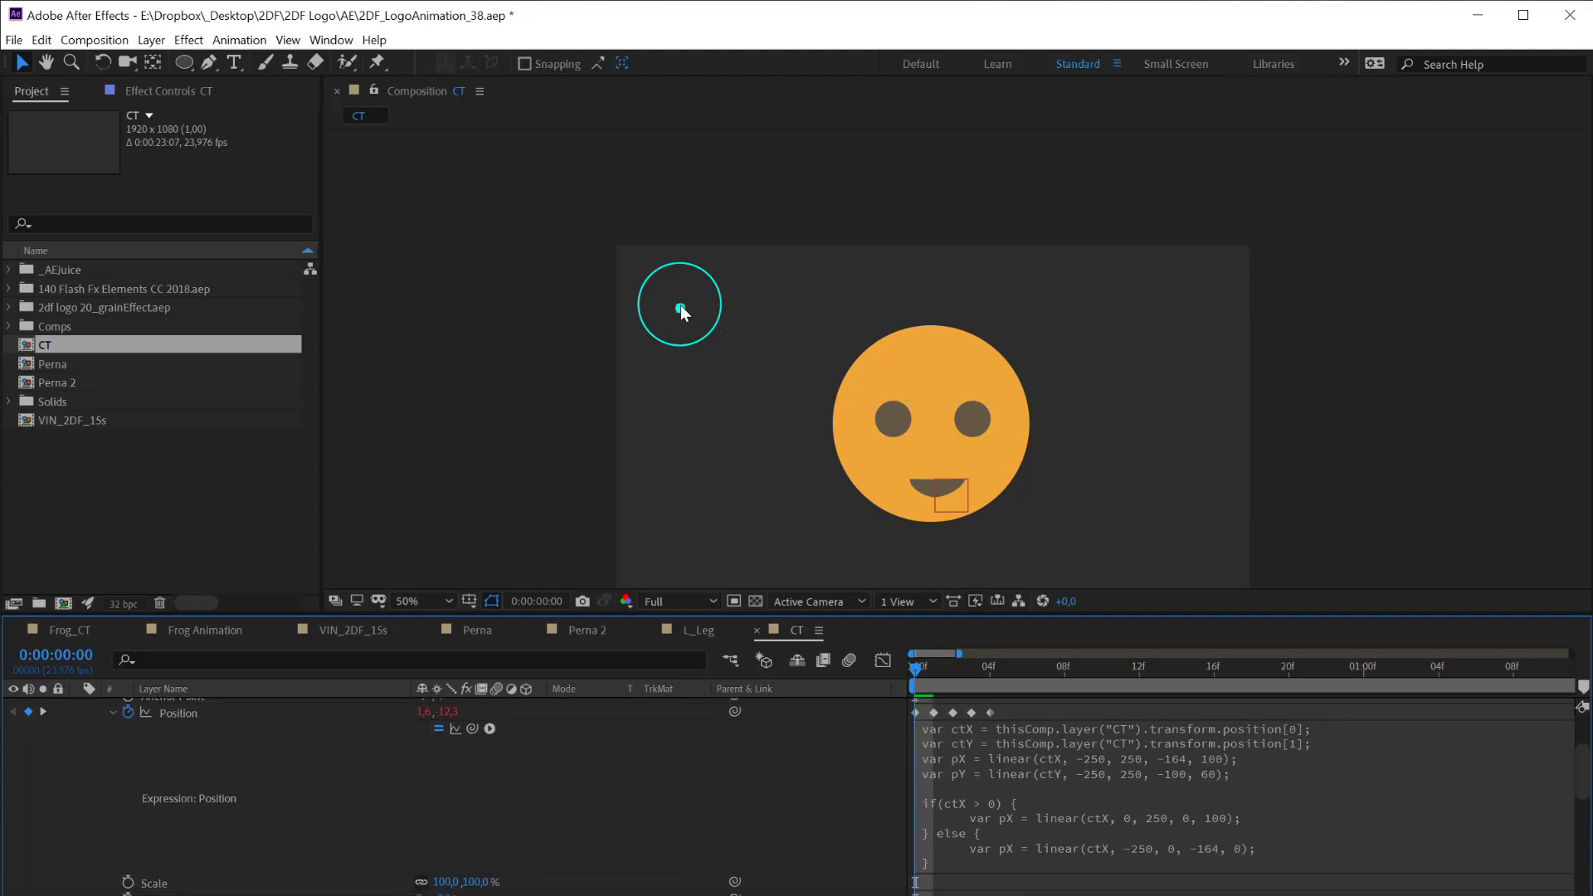
mouse_move(682, 312)
mouse_down()
mouse_move(641, 300)
mouse_move(741, 300)
mouse_move(633, 309)
mouse_move(725, 311)
mouse_move(688, 314)
mouse_up()
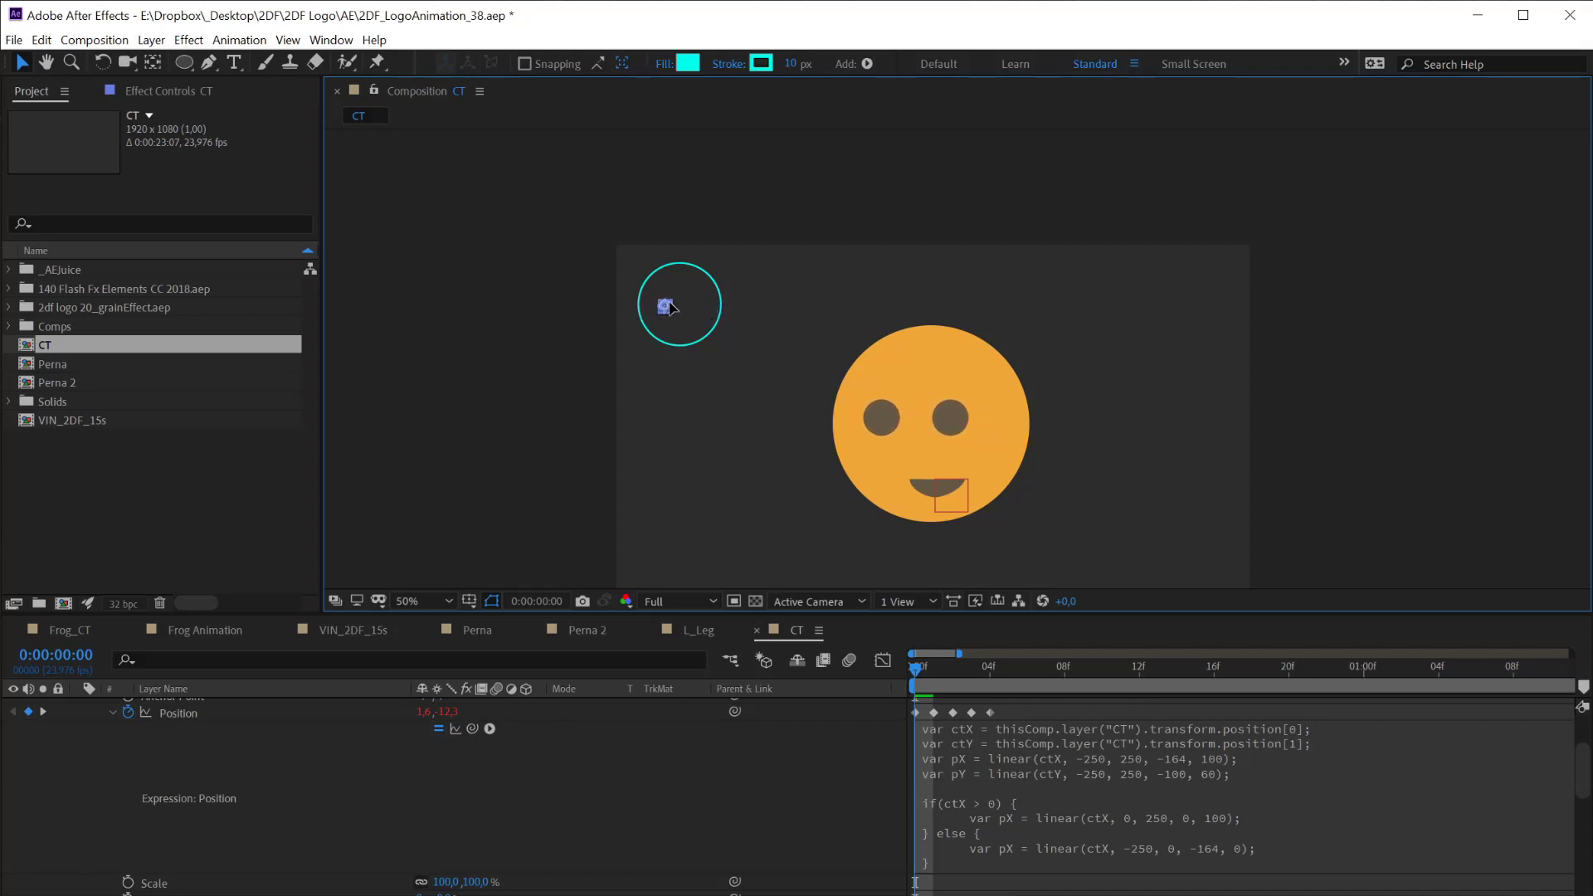
mouse_move(689, 308)
mouse_down()
mouse_move(715, 313)
mouse_move(640, 318)
mouse_move(722, 320)
mouse_move(636, 313)
mouse_move(662, 314)
mouse_up()
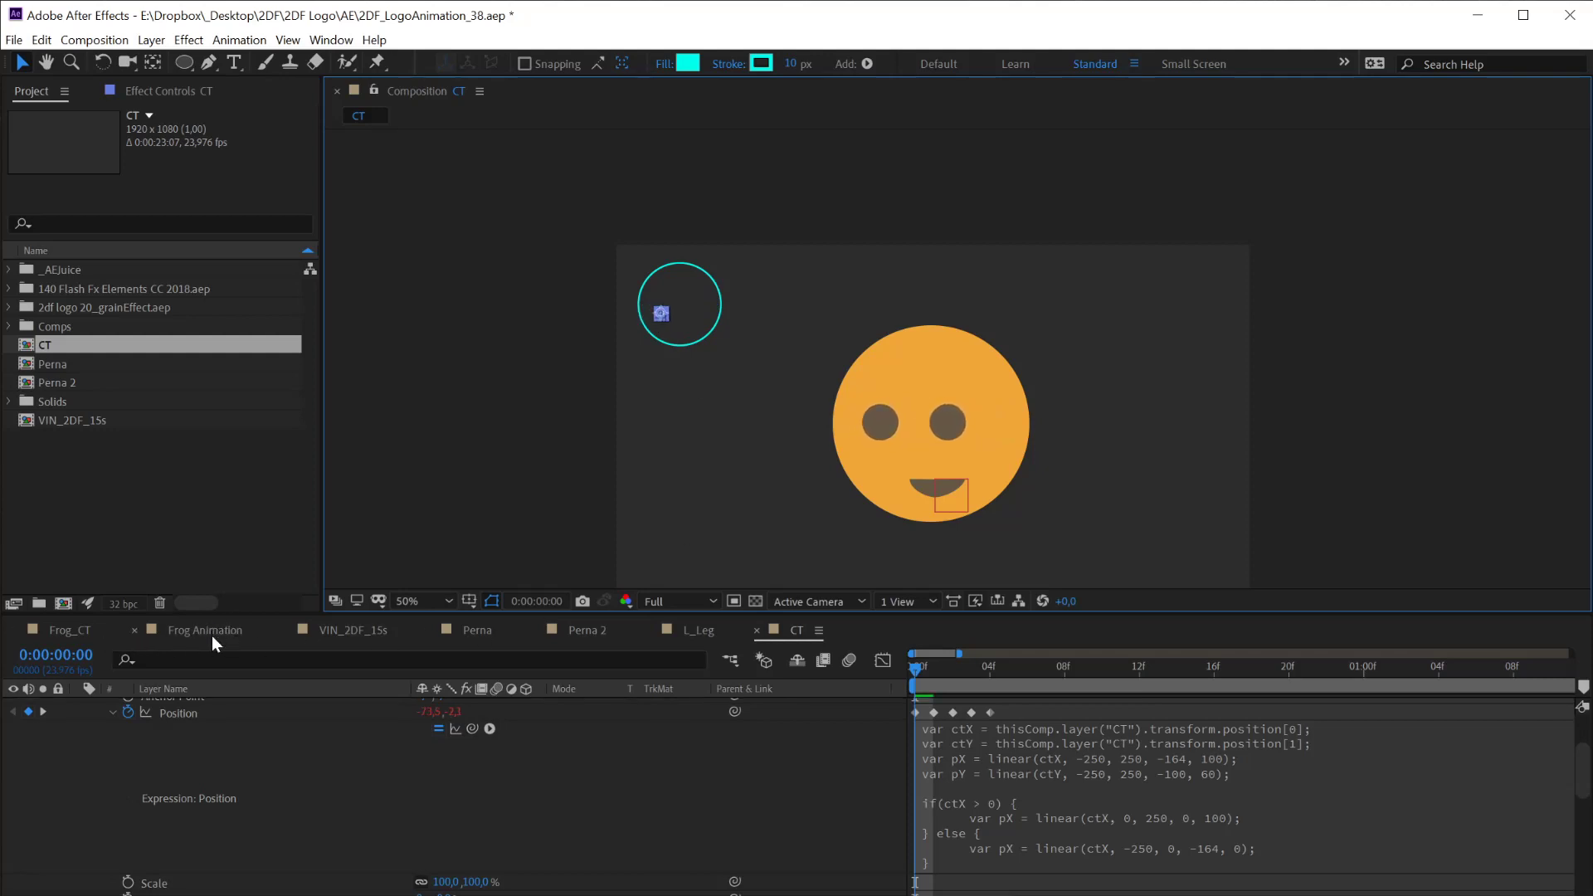
Turn the frog's head in the Frog_CT composition by moving its yellow head controller up and to the left, and return to the CT composition
click(76, 636)
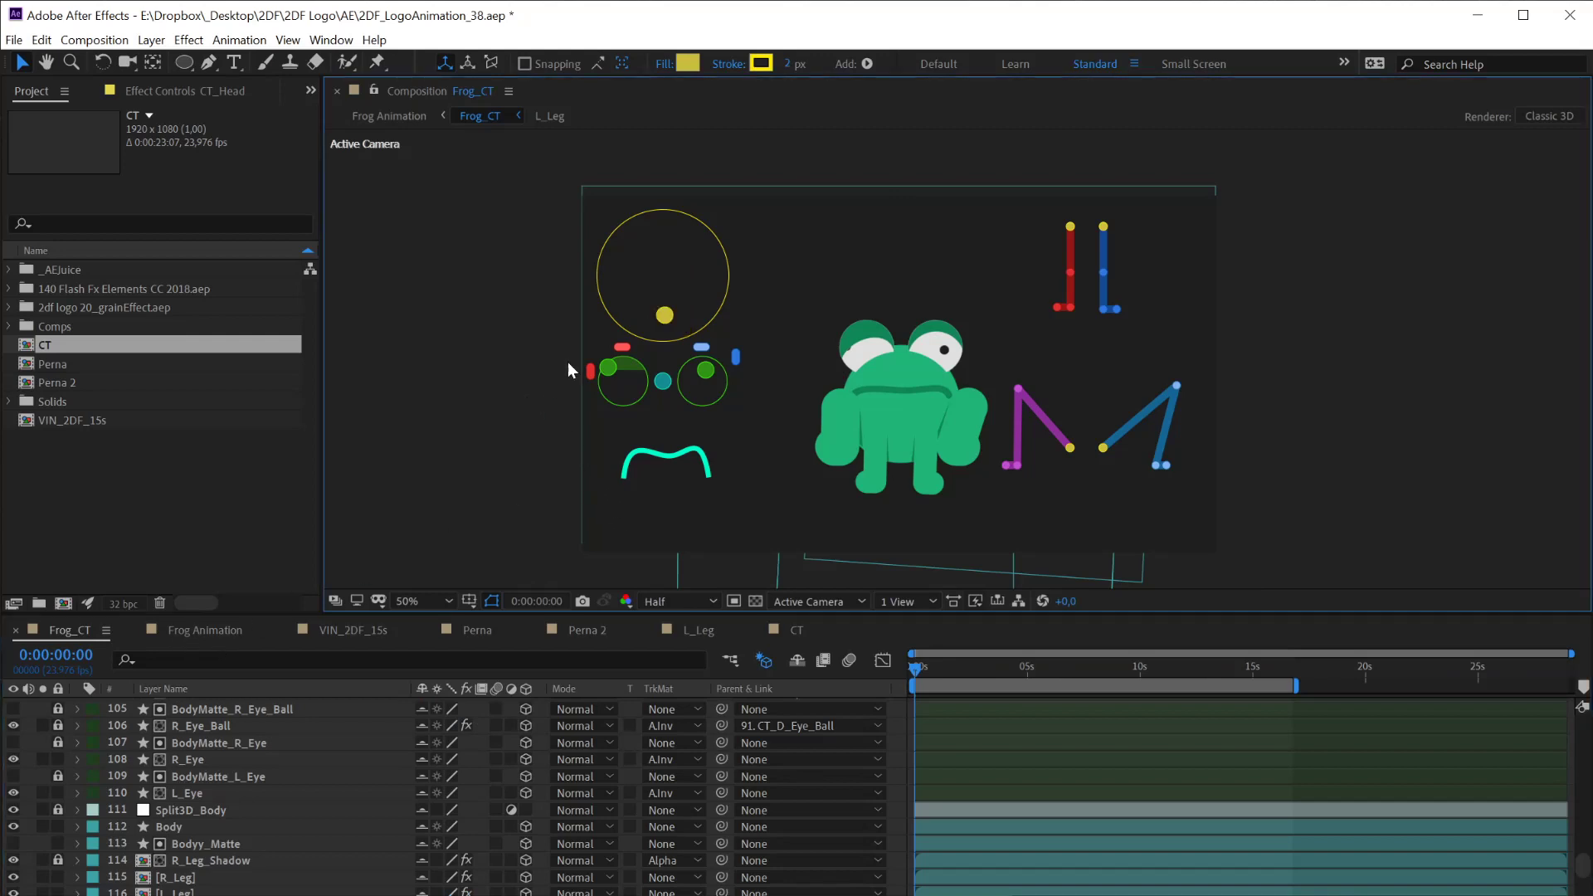
drag(664, 315, 621, 289)
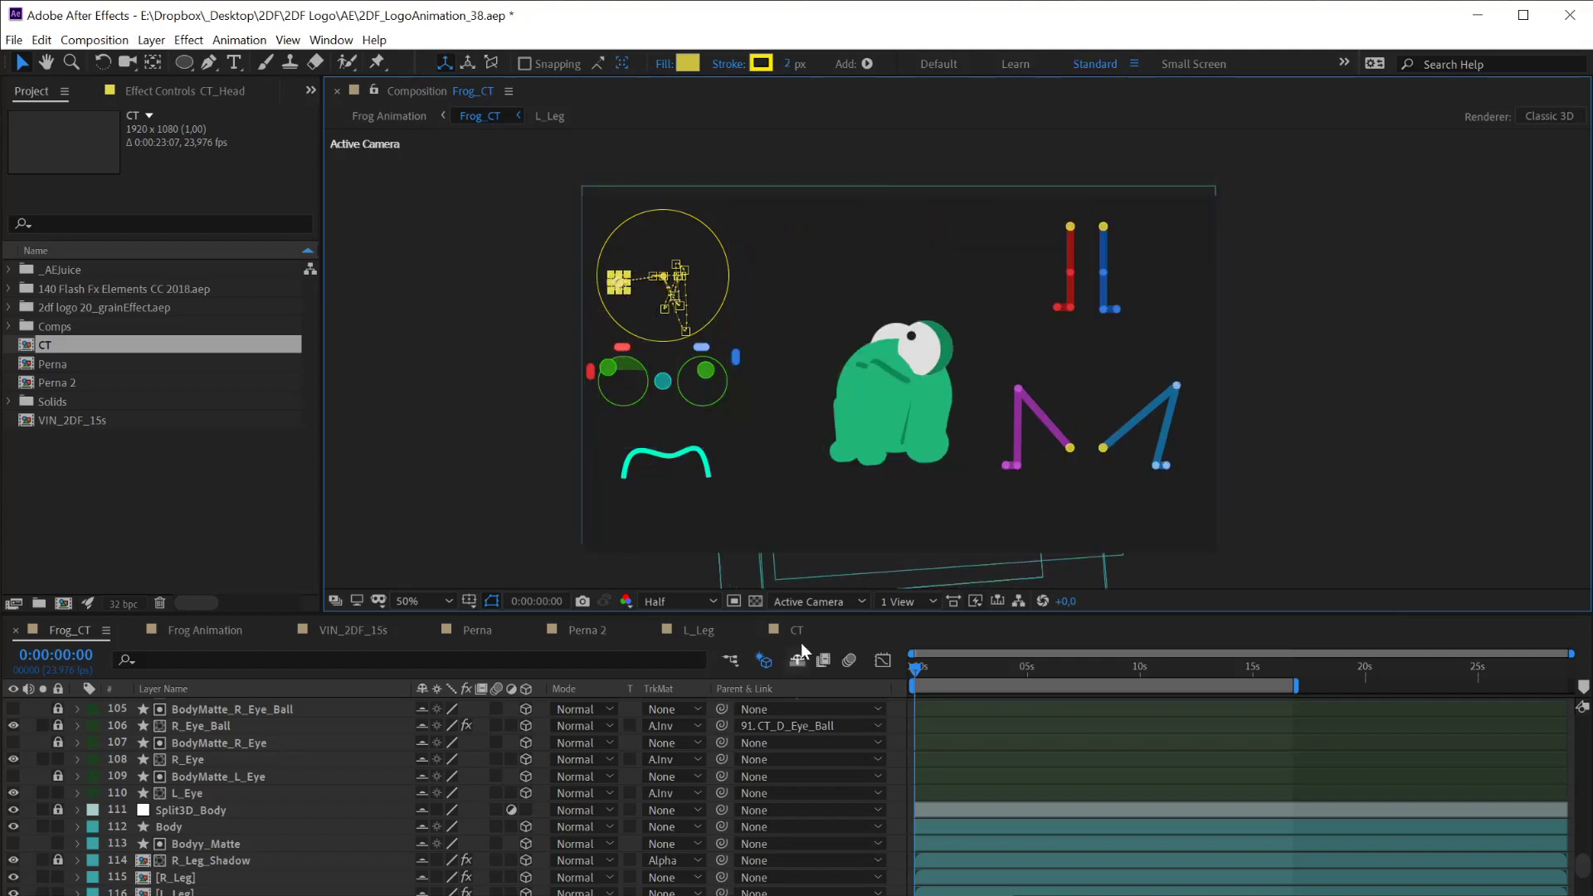
click(796, 631)
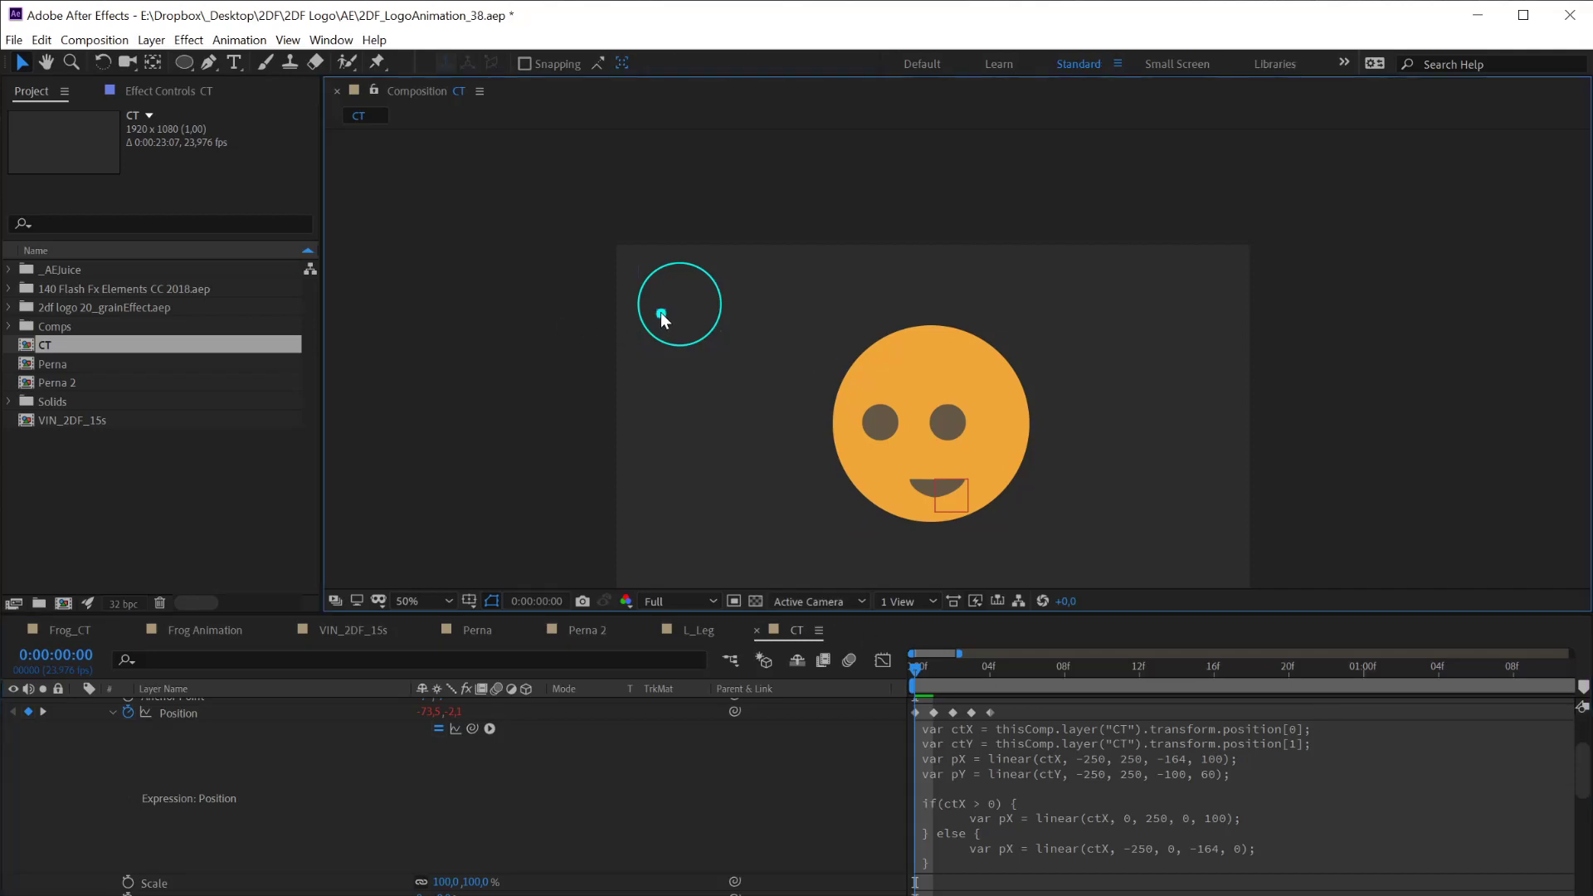
Move the CT controller dot to the lower part of its circle and collapse the open properties of R_eye and L_eye
drag(661, 313, 686, 333)
click(322, 712)
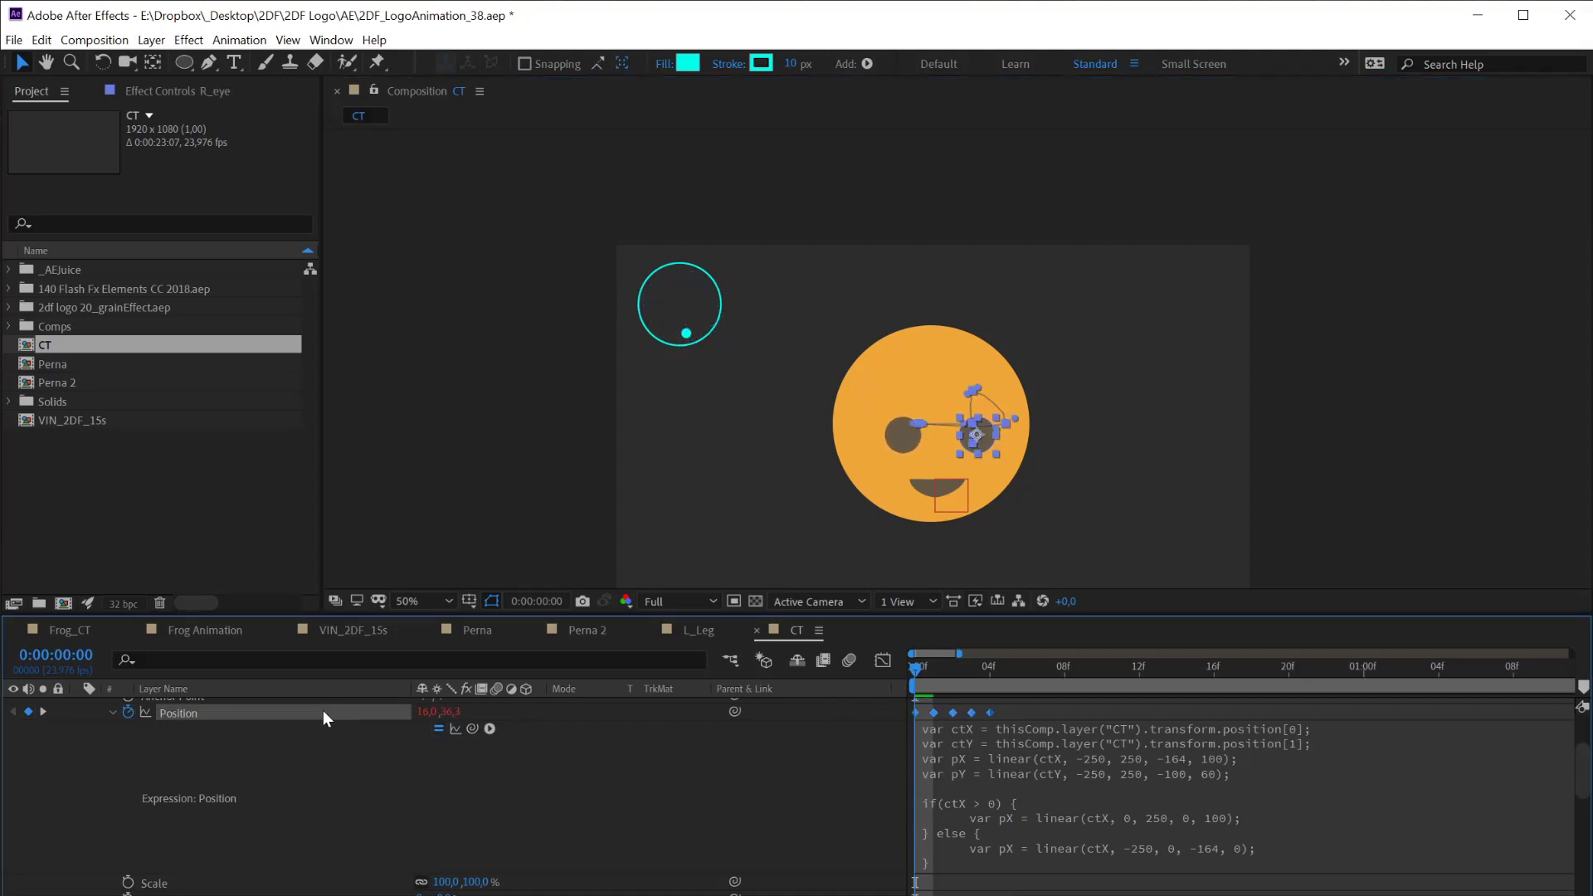
key(p)
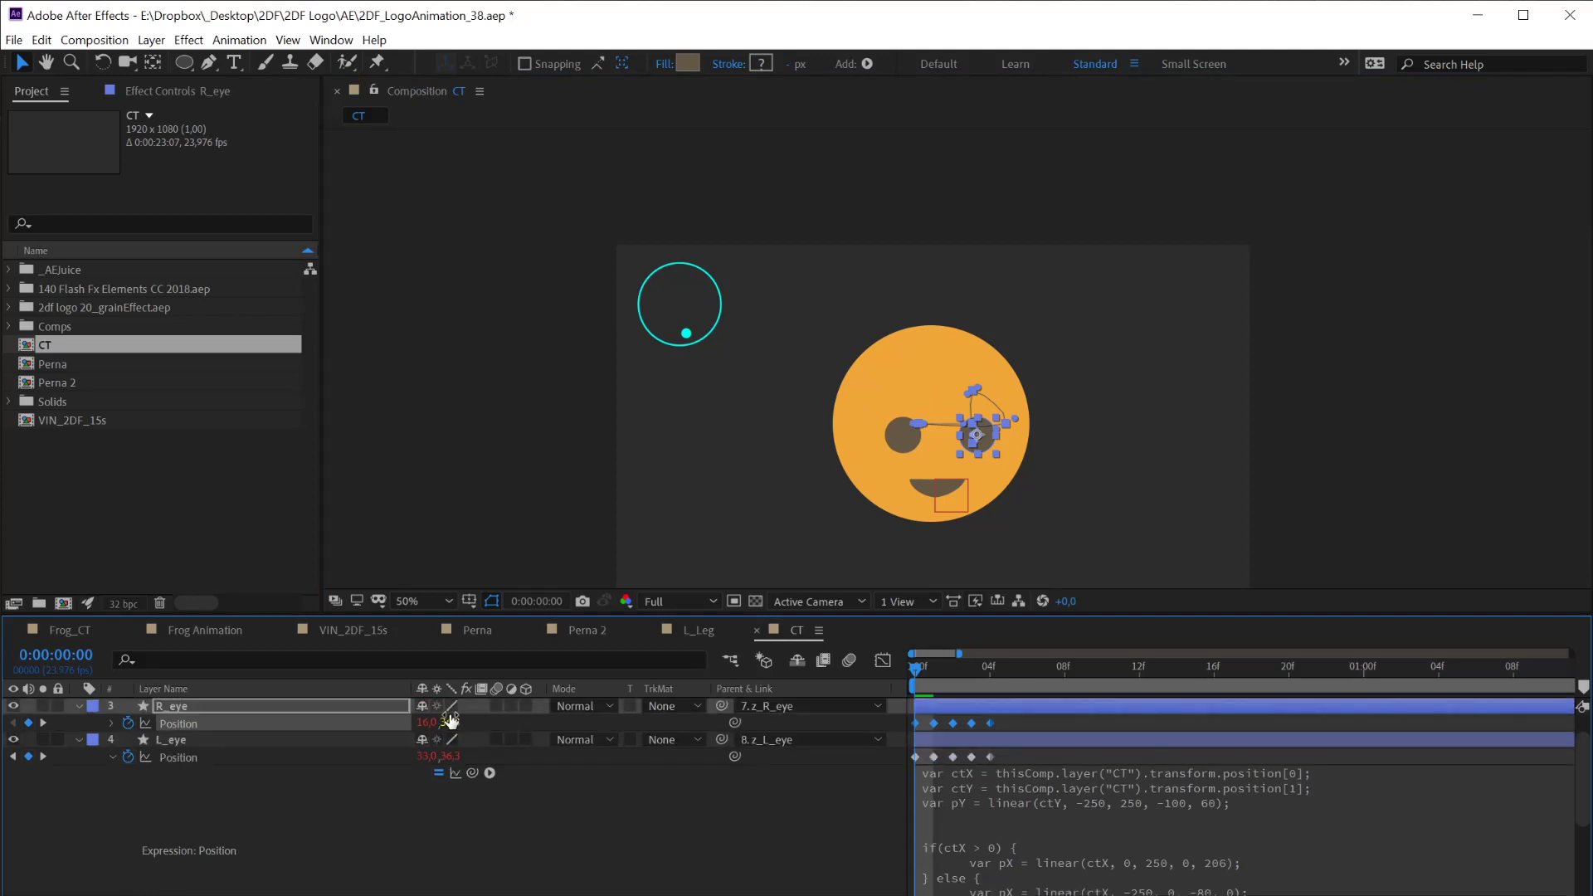
key(p)
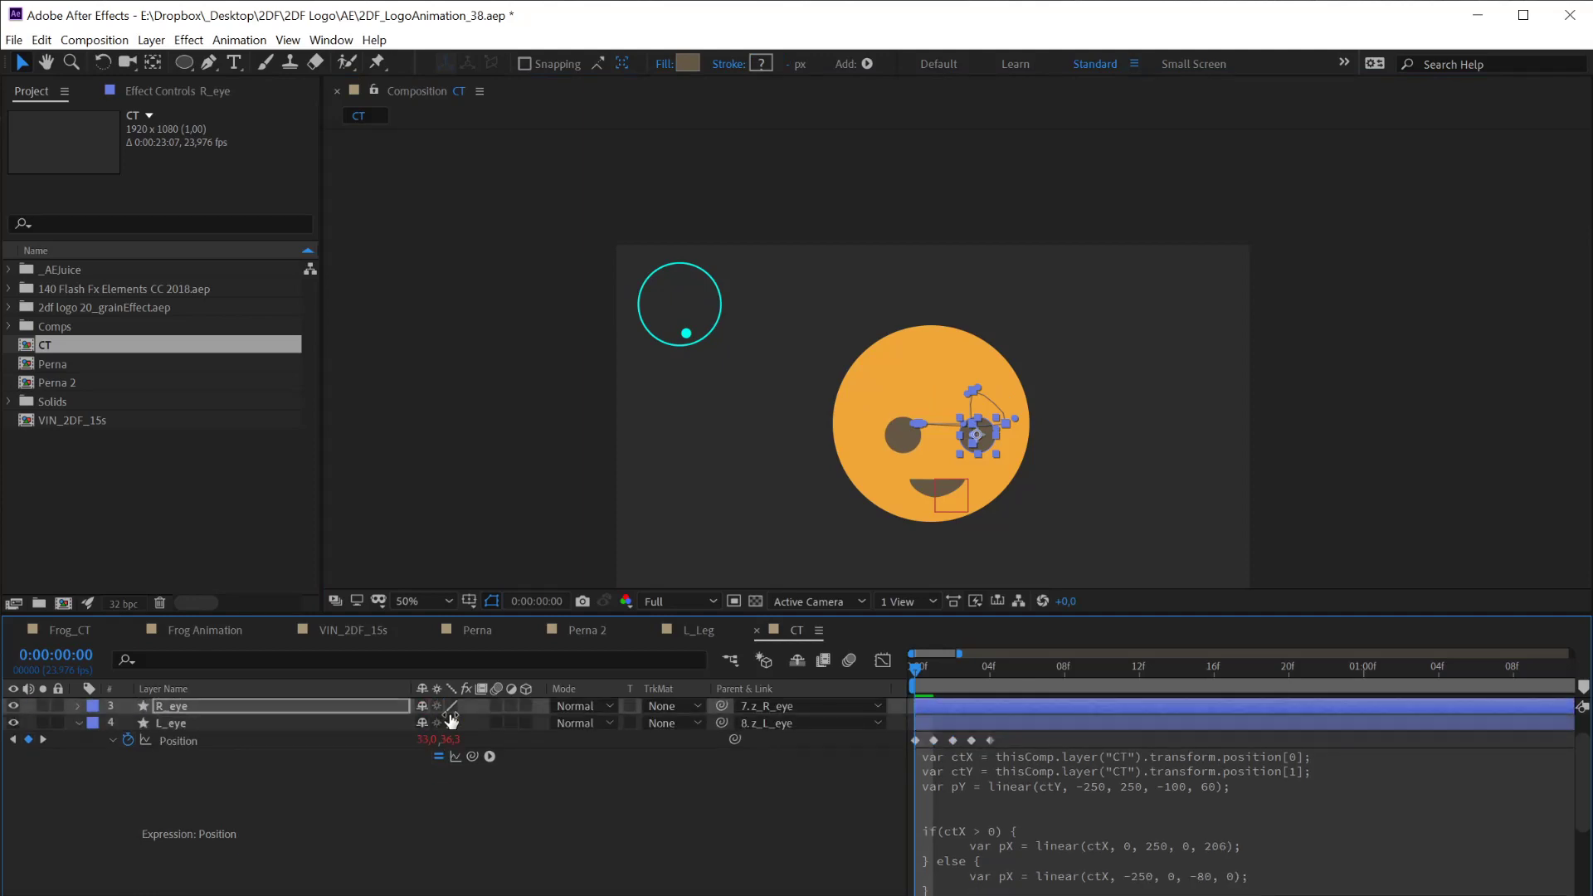
click(79, 723)
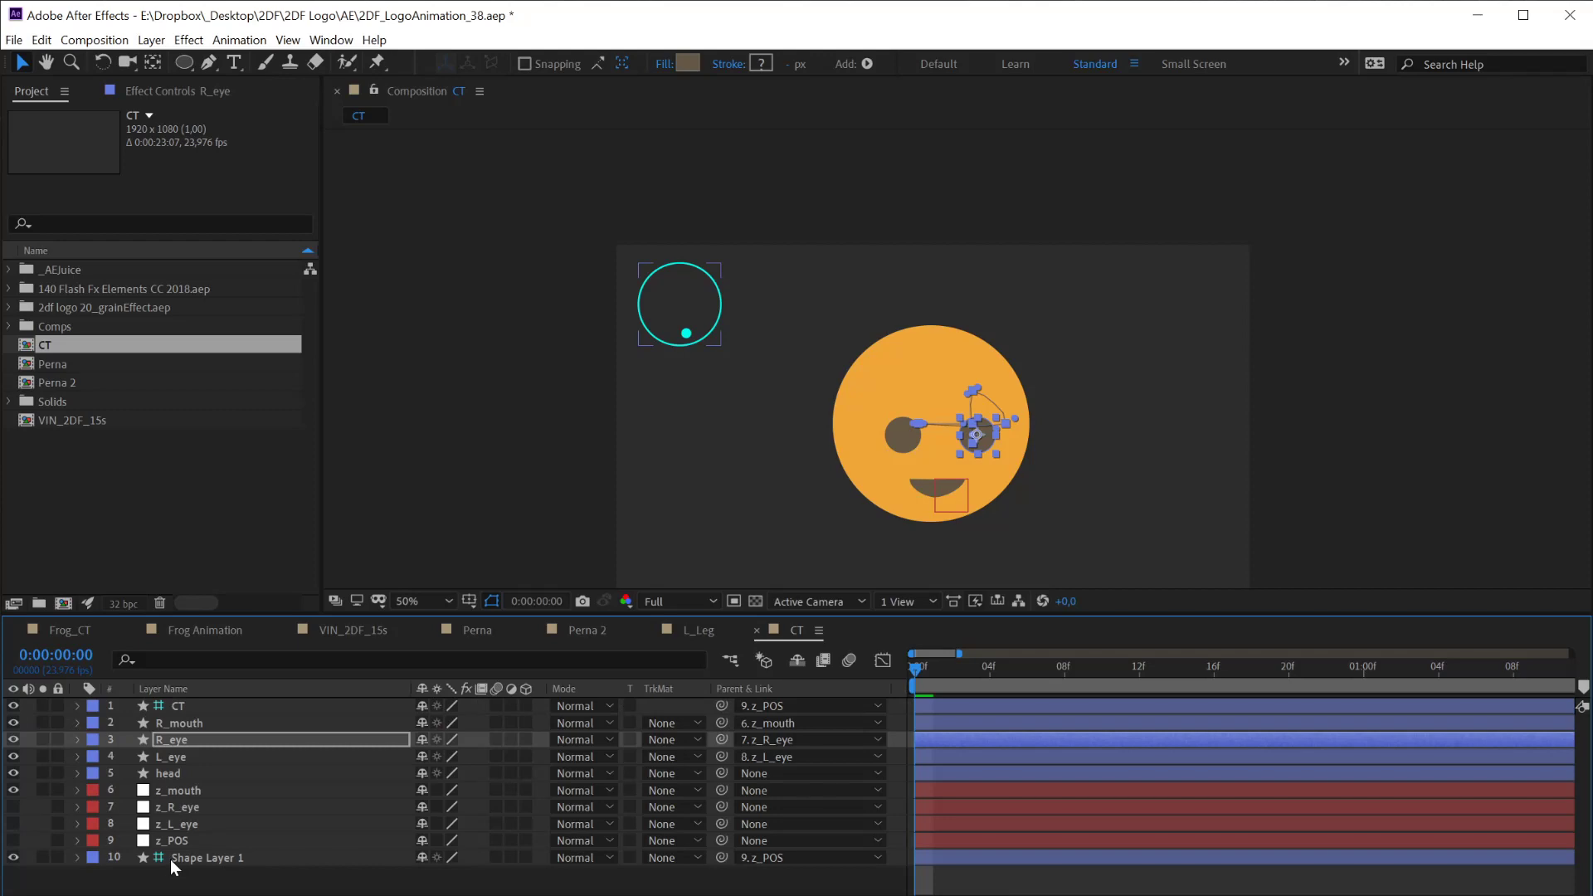
Mark all layers from R_mouth to Shape Layer 1 as shy and hide the shy layers, leaving only CT listed
click(199, 857)
shift+click(164, 711)
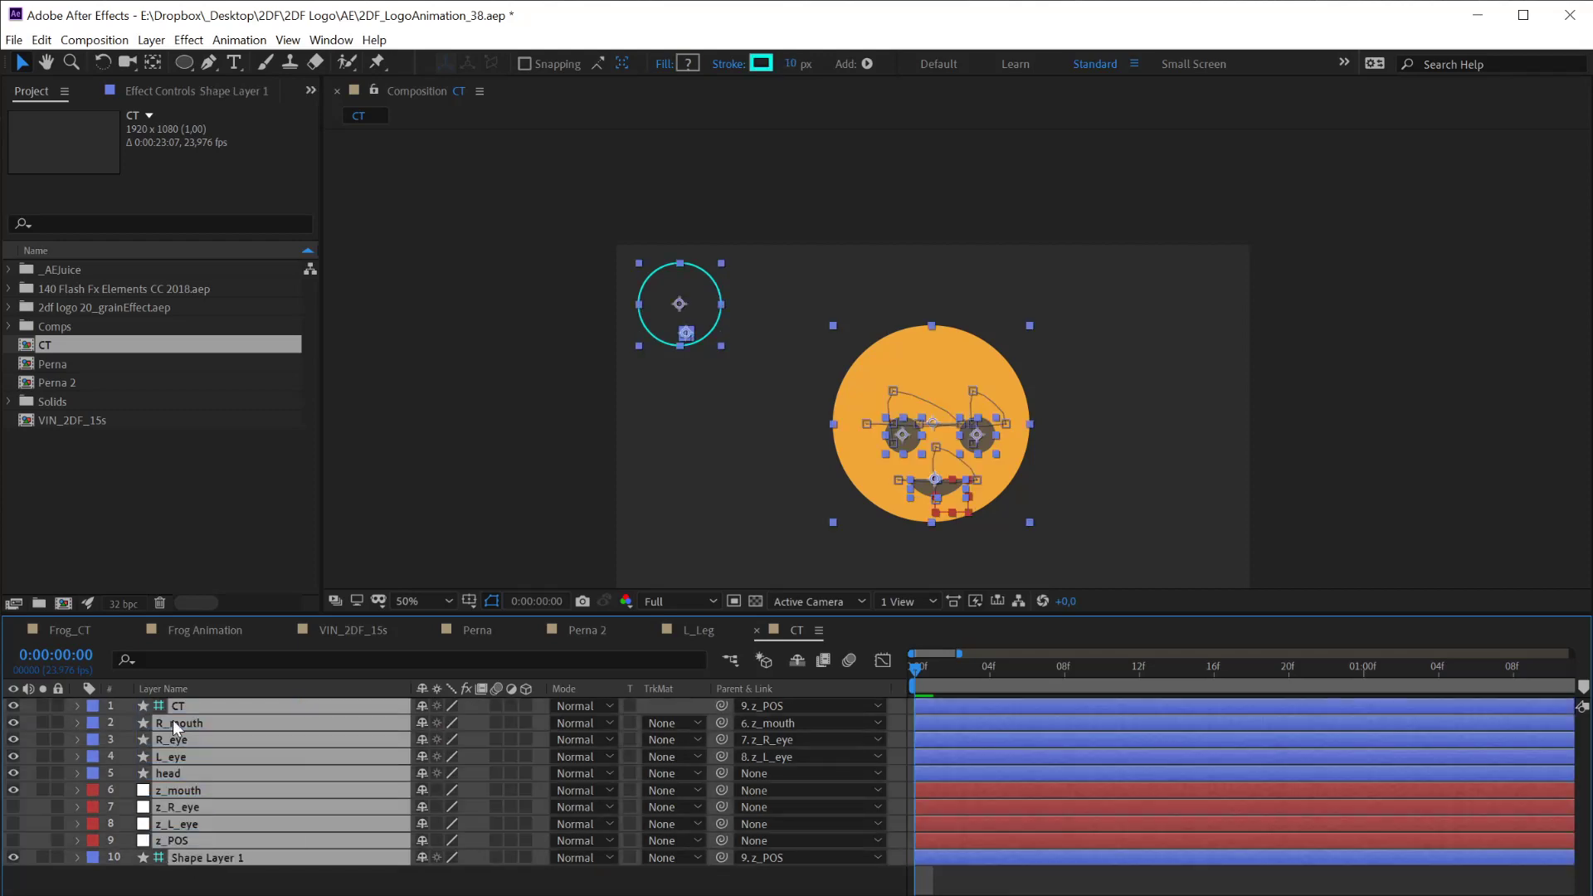
shift+click(171, 723)
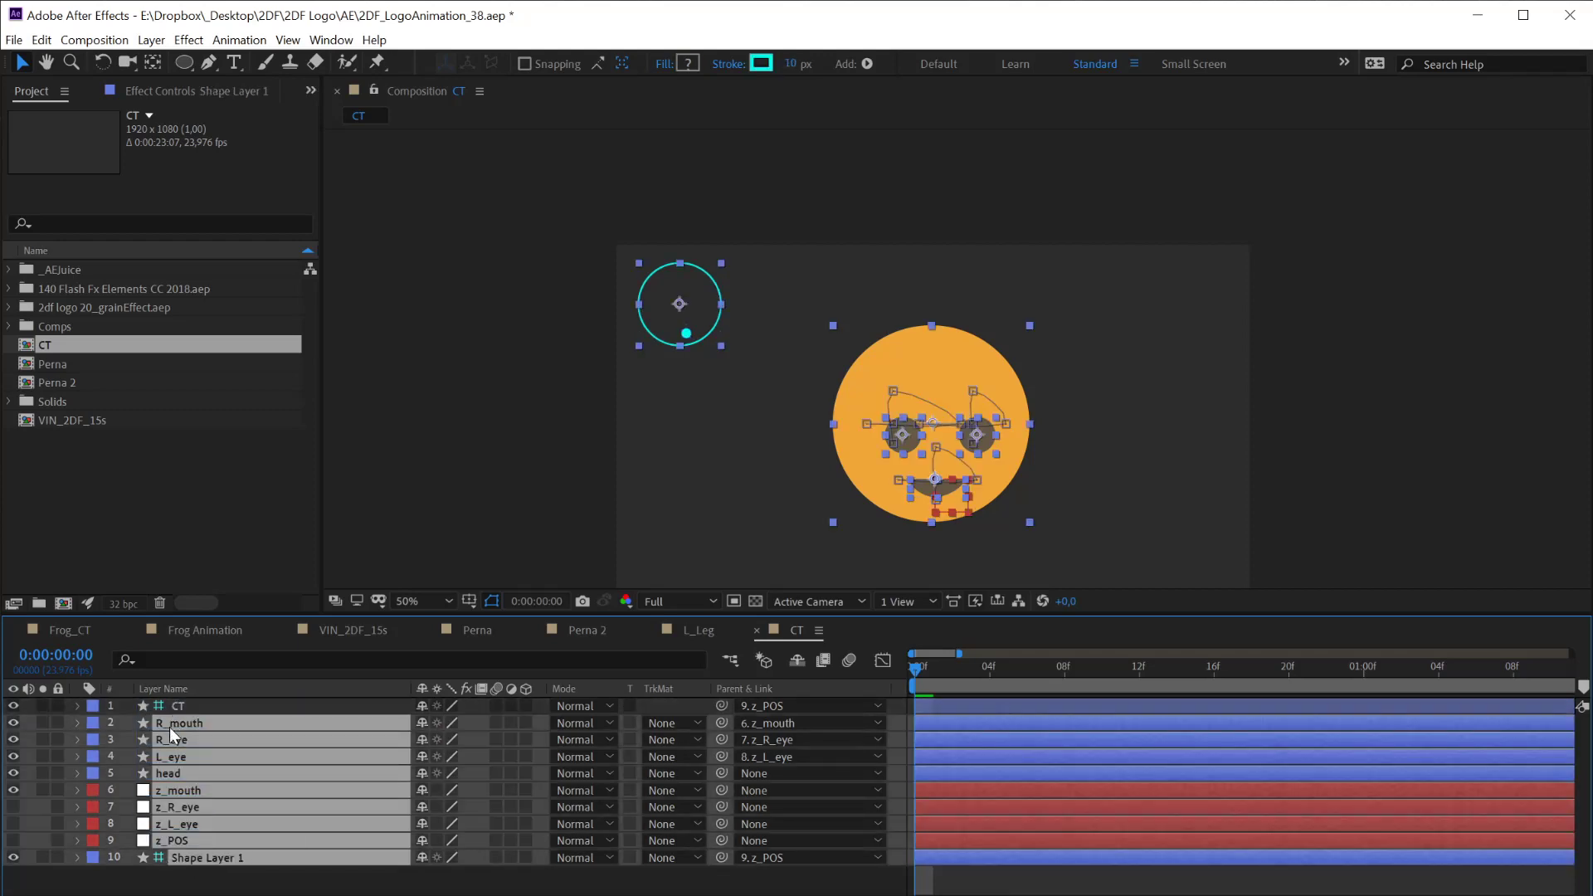
click(422, 739)
click(798, 660)
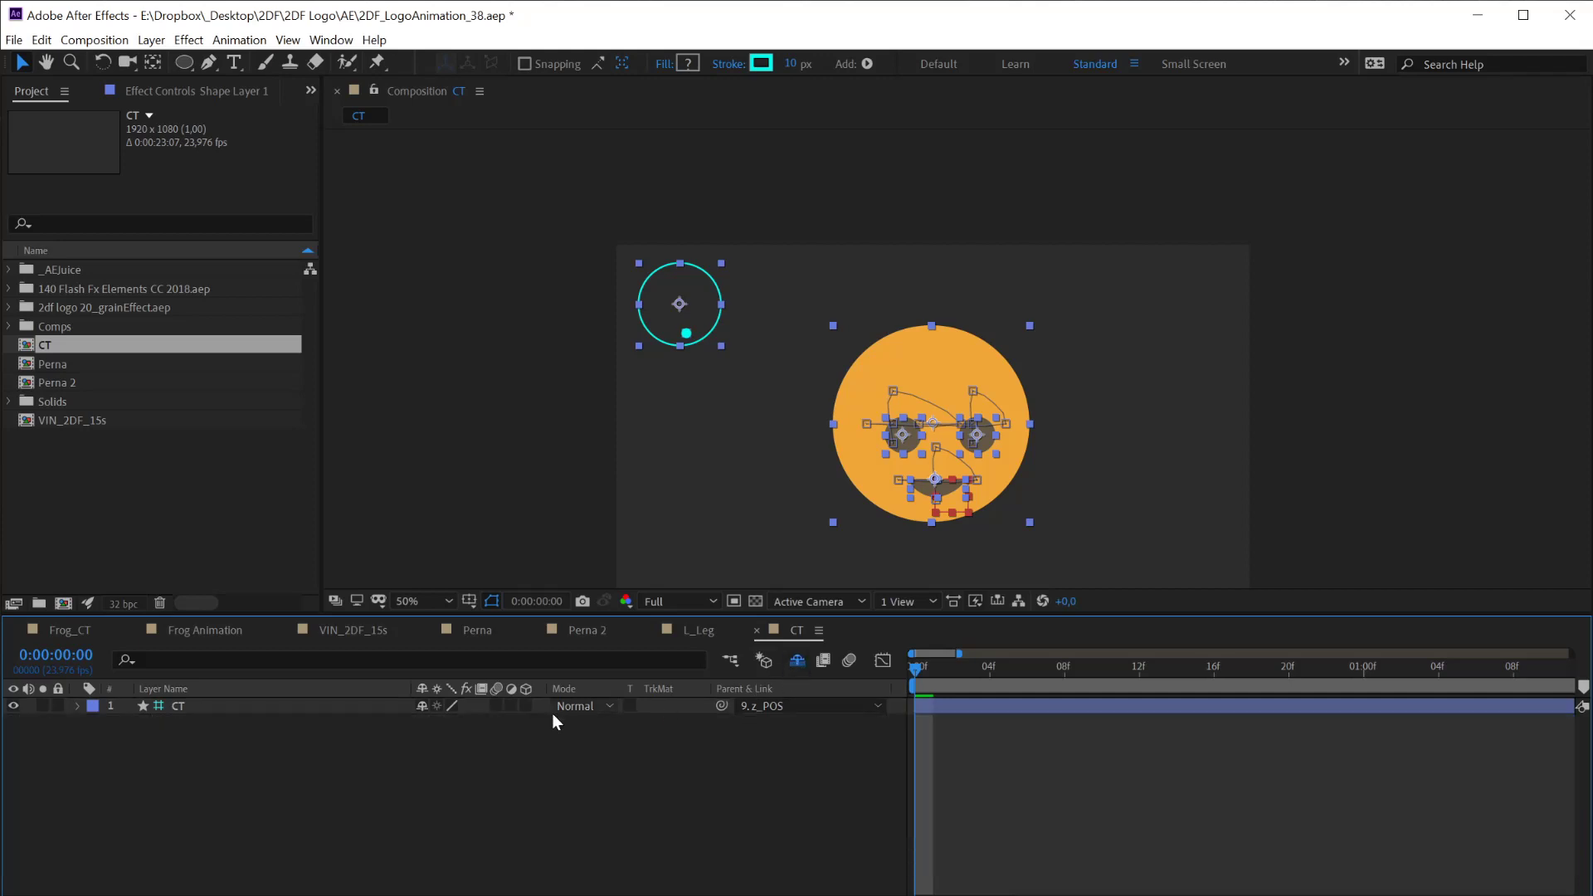
Show the shy layers to lock the layers below CT, and hide the shy layers again
click(796, 661)
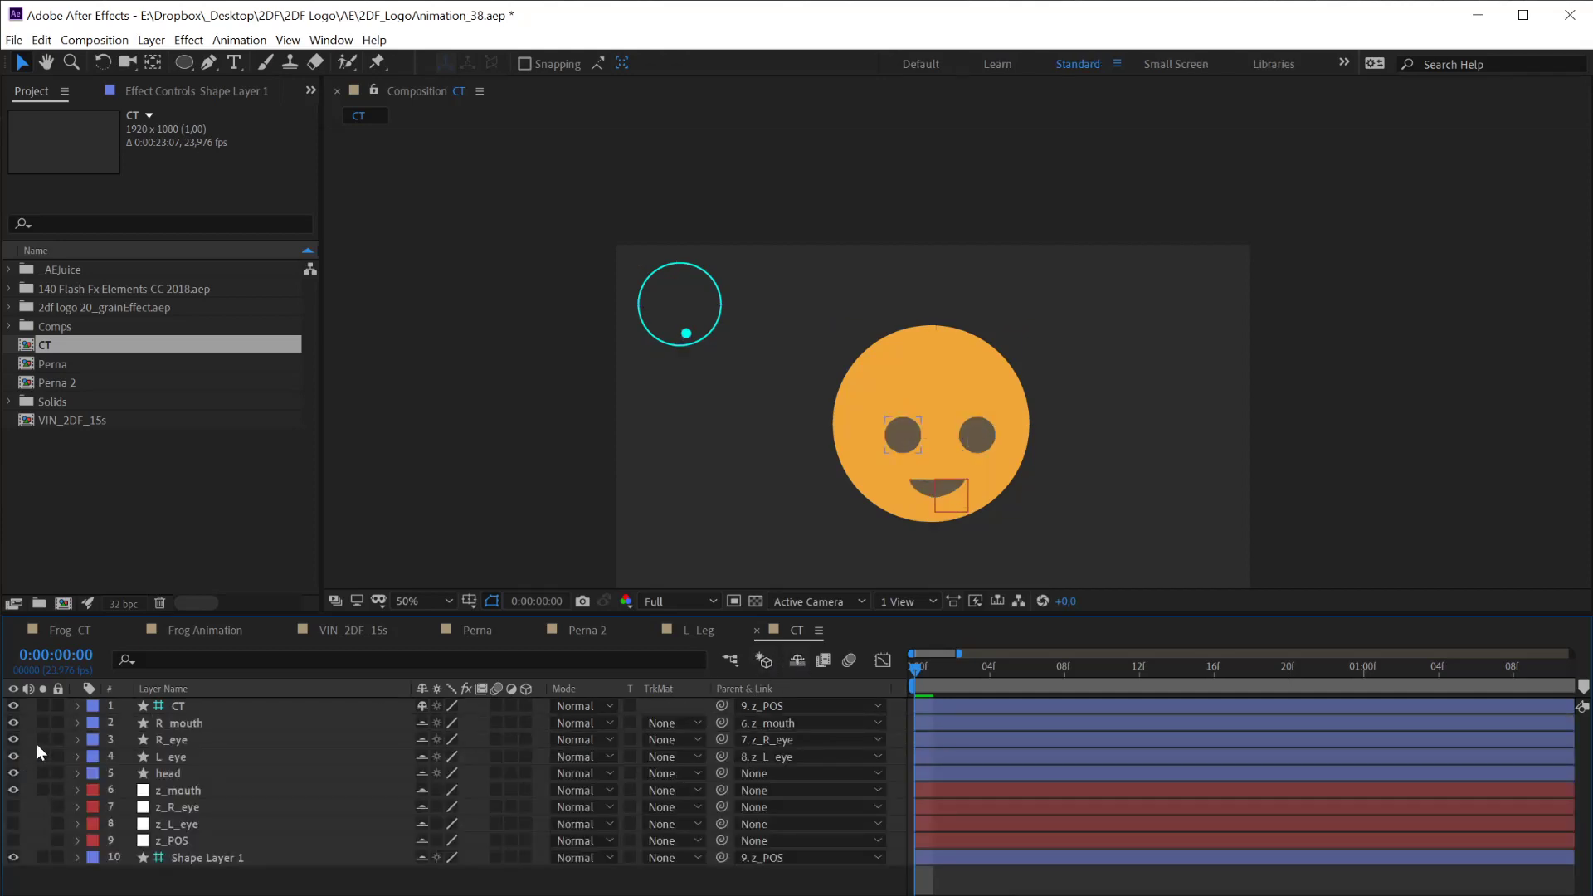
drag(53, 722, 57, 824)
click(797, 659)
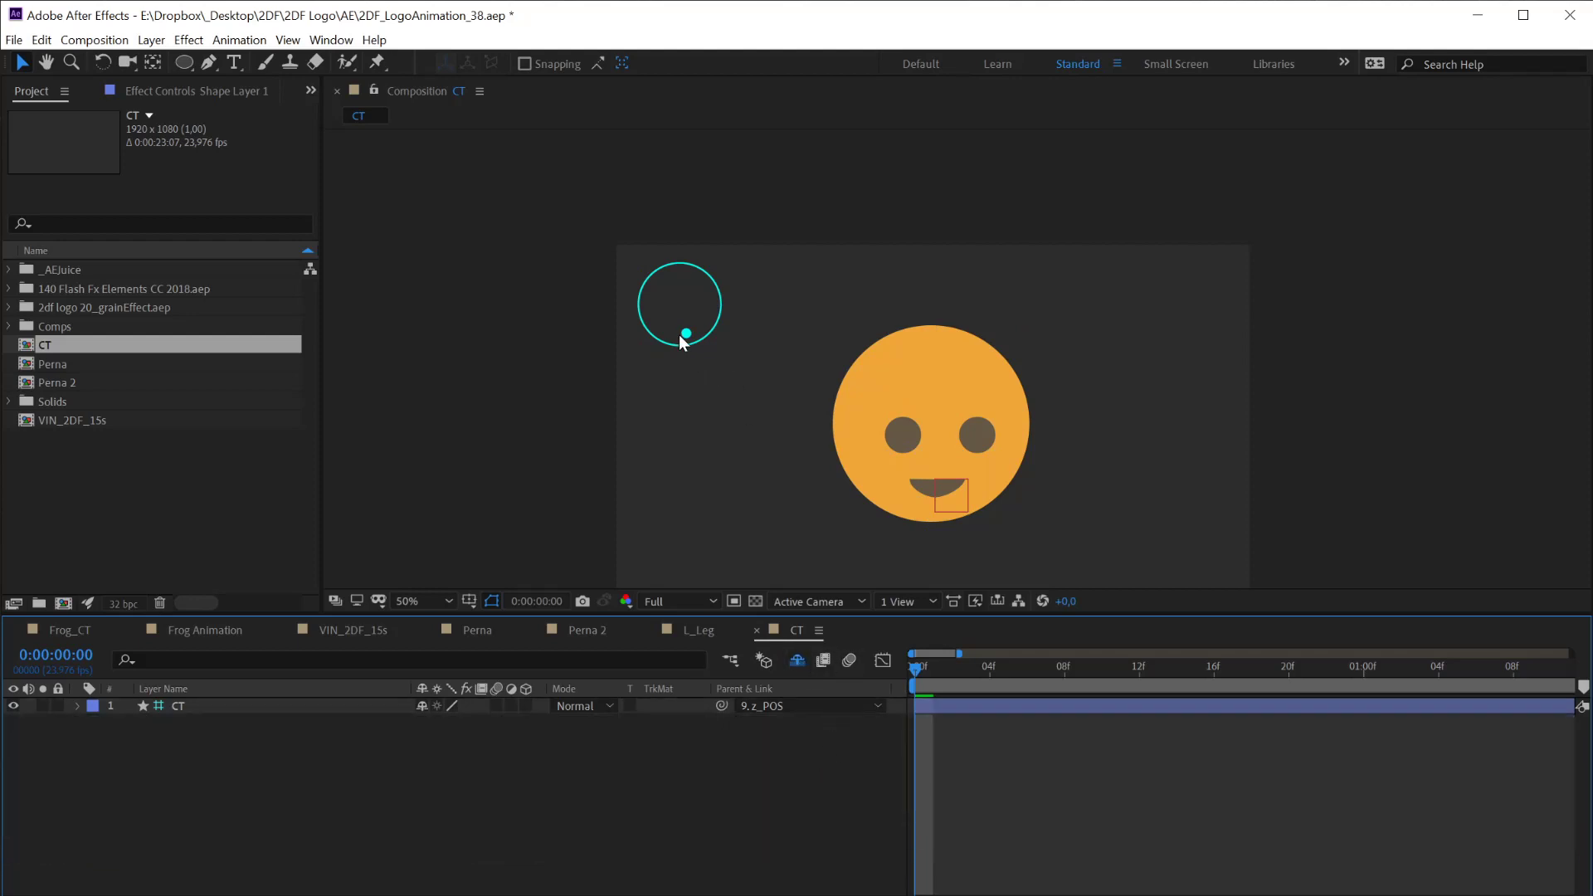
Move the CT controller dot up to just above and left of its circle's centre to test the face
mouse_move(681, 342)
mouse_down()
mouse_move(644, 270)
mouse_move(689, 306)
mouse_move(682, 276)
mouse_move(633, 279)
mouse_move(675, 296)
mouse_up()
click(698, 215)
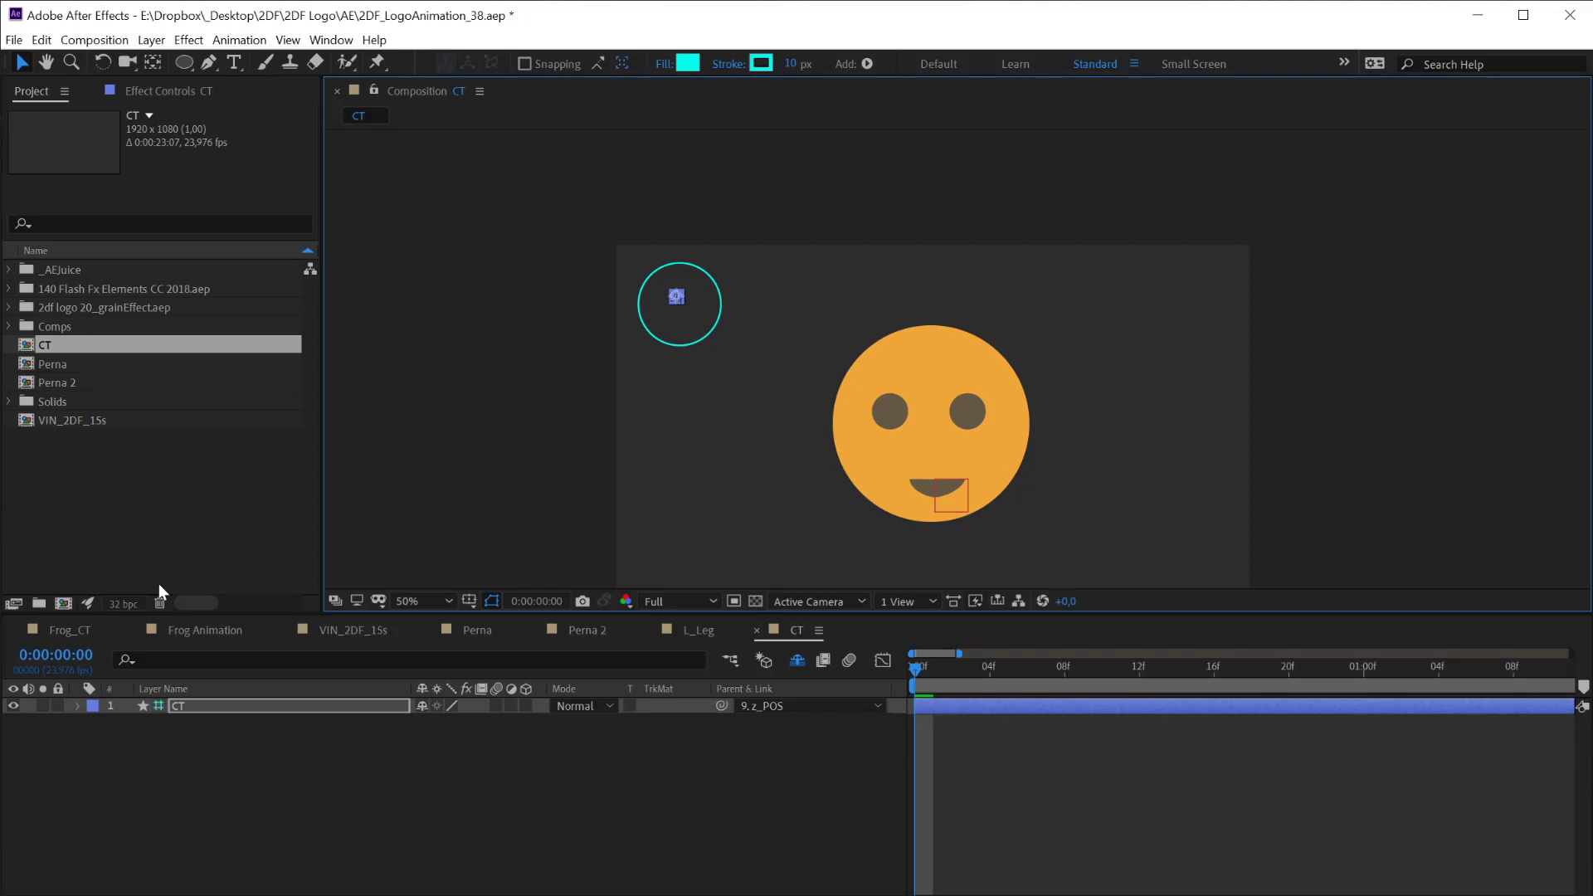
Create a new composition with the default 1920 x 1080, 23,976 fps settings and rename it Boca
click(131, 526)
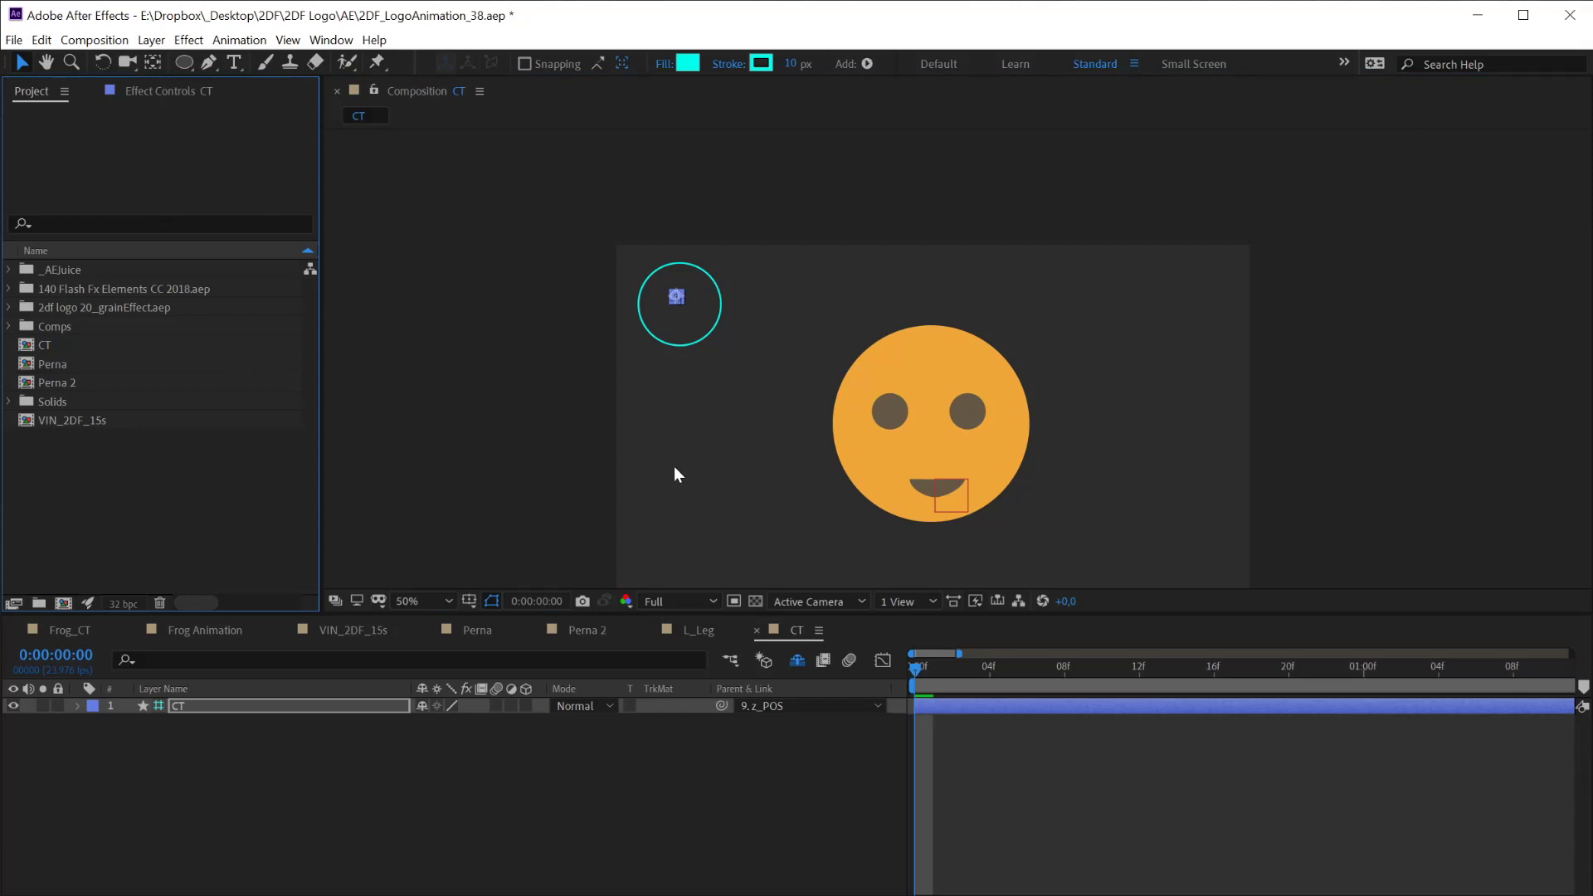
click(66, 604)
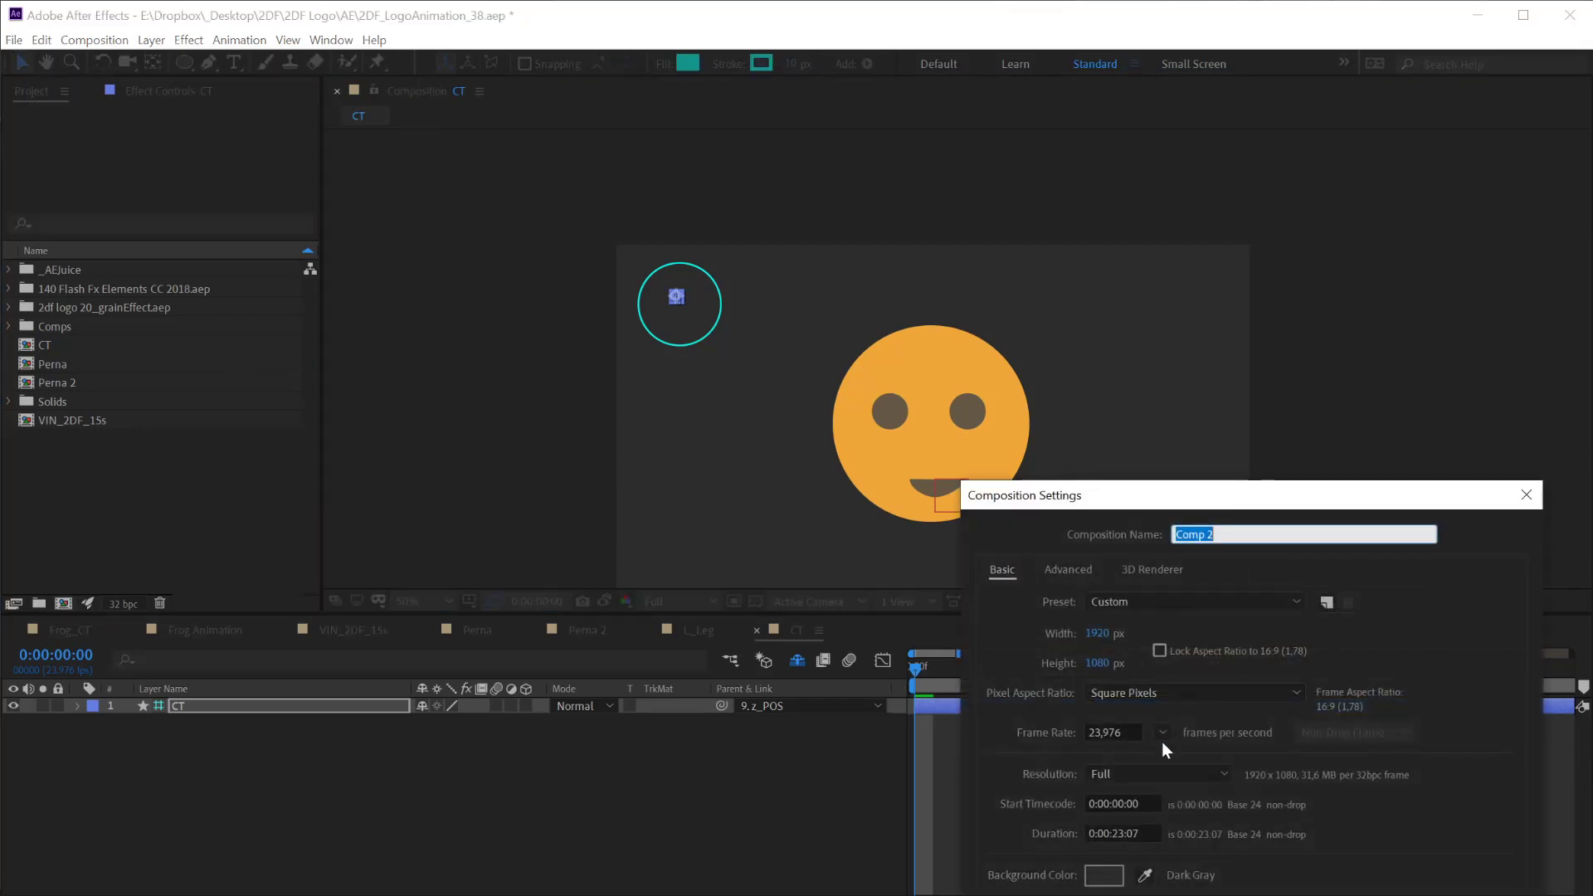
key(Return)
click(58, 327)
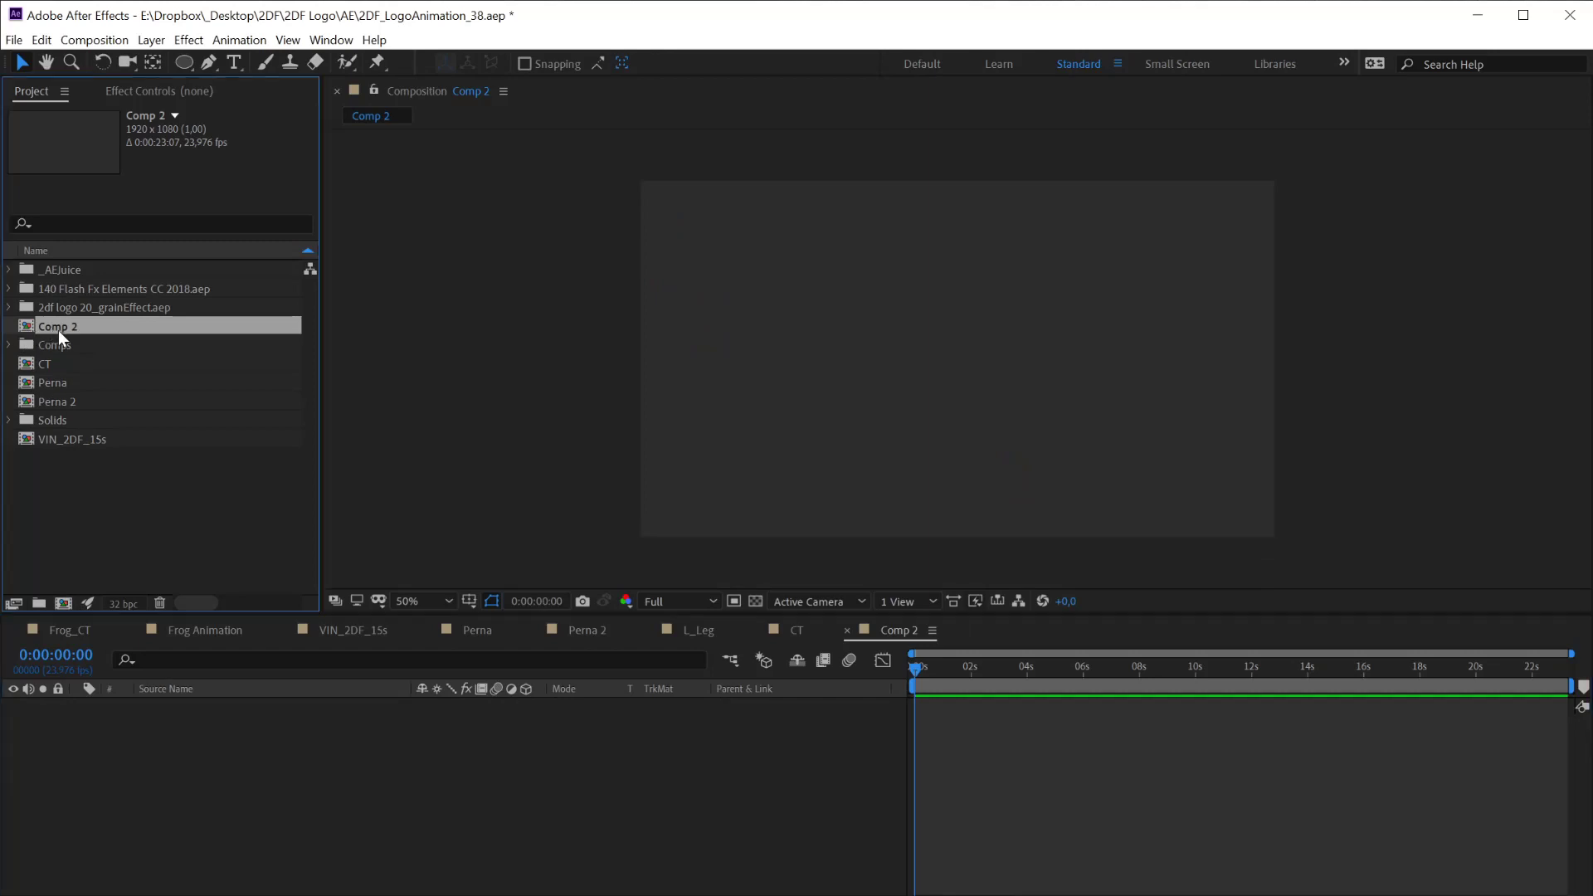
key(Return)
text(Boca)
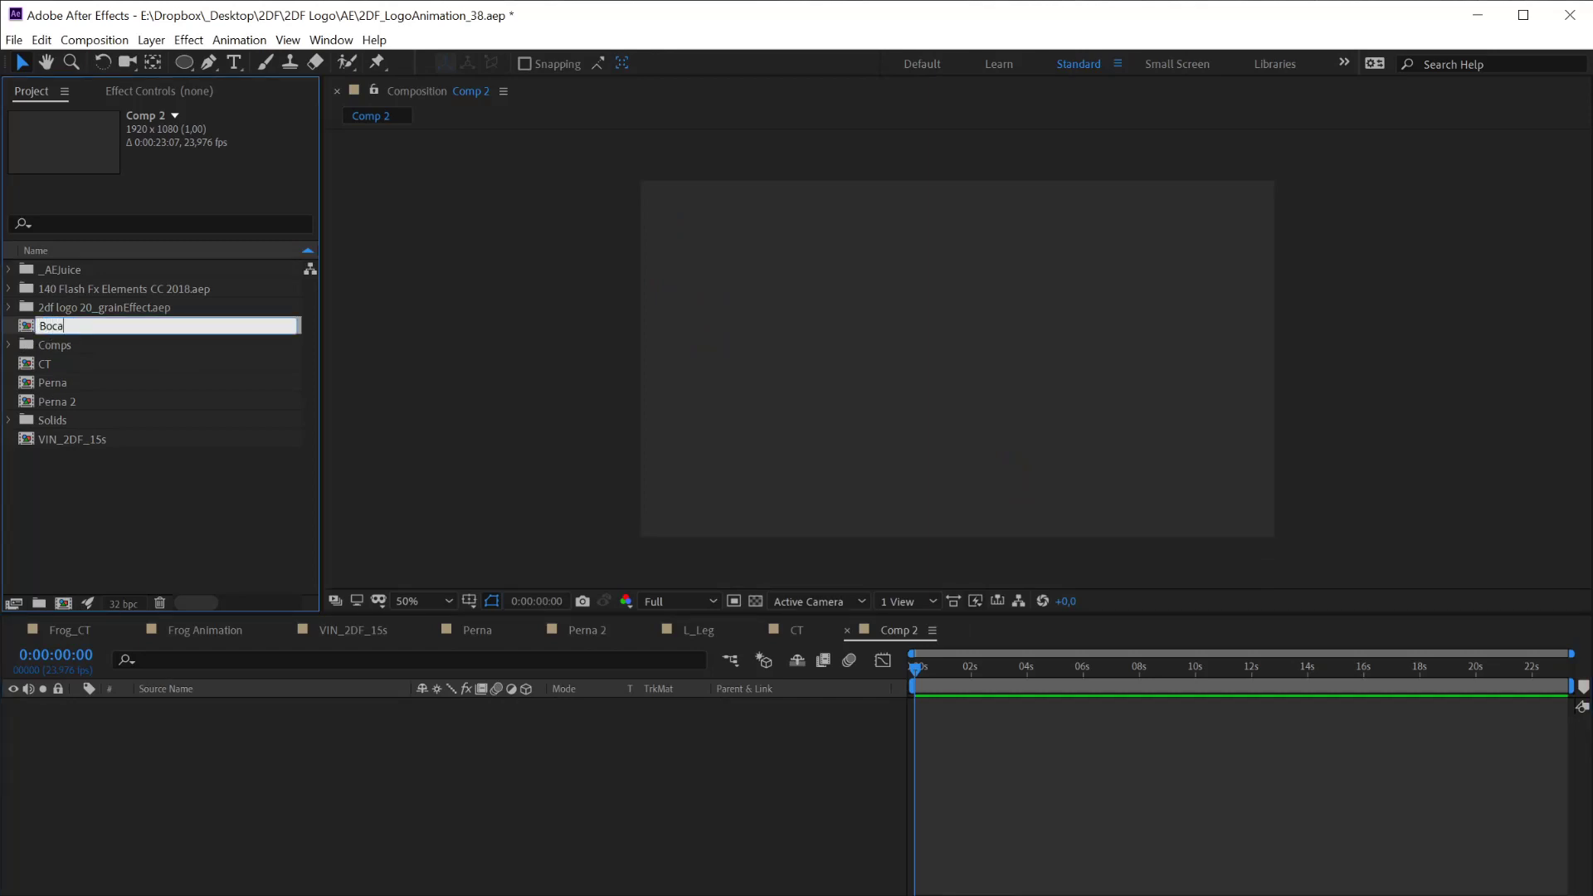
key(Return)
click(501, 815)
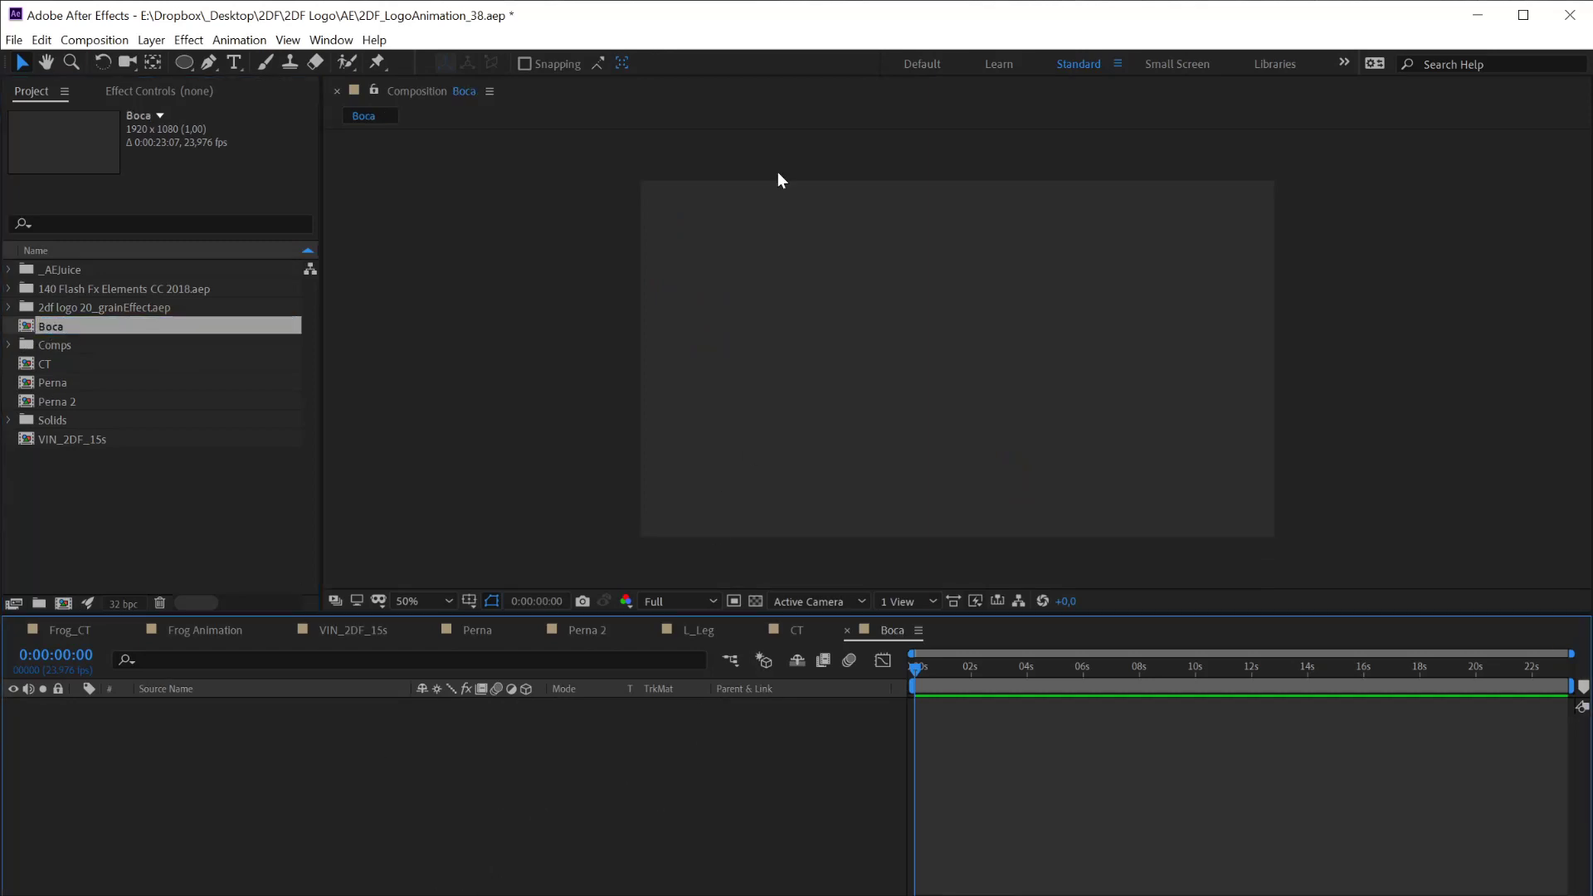
Draw an open three-point arch for the mouth with the Pen tool in Boca, using a smooth top point and level ends
key(apostrophe)
key(apostrophe)
click(211, 66)
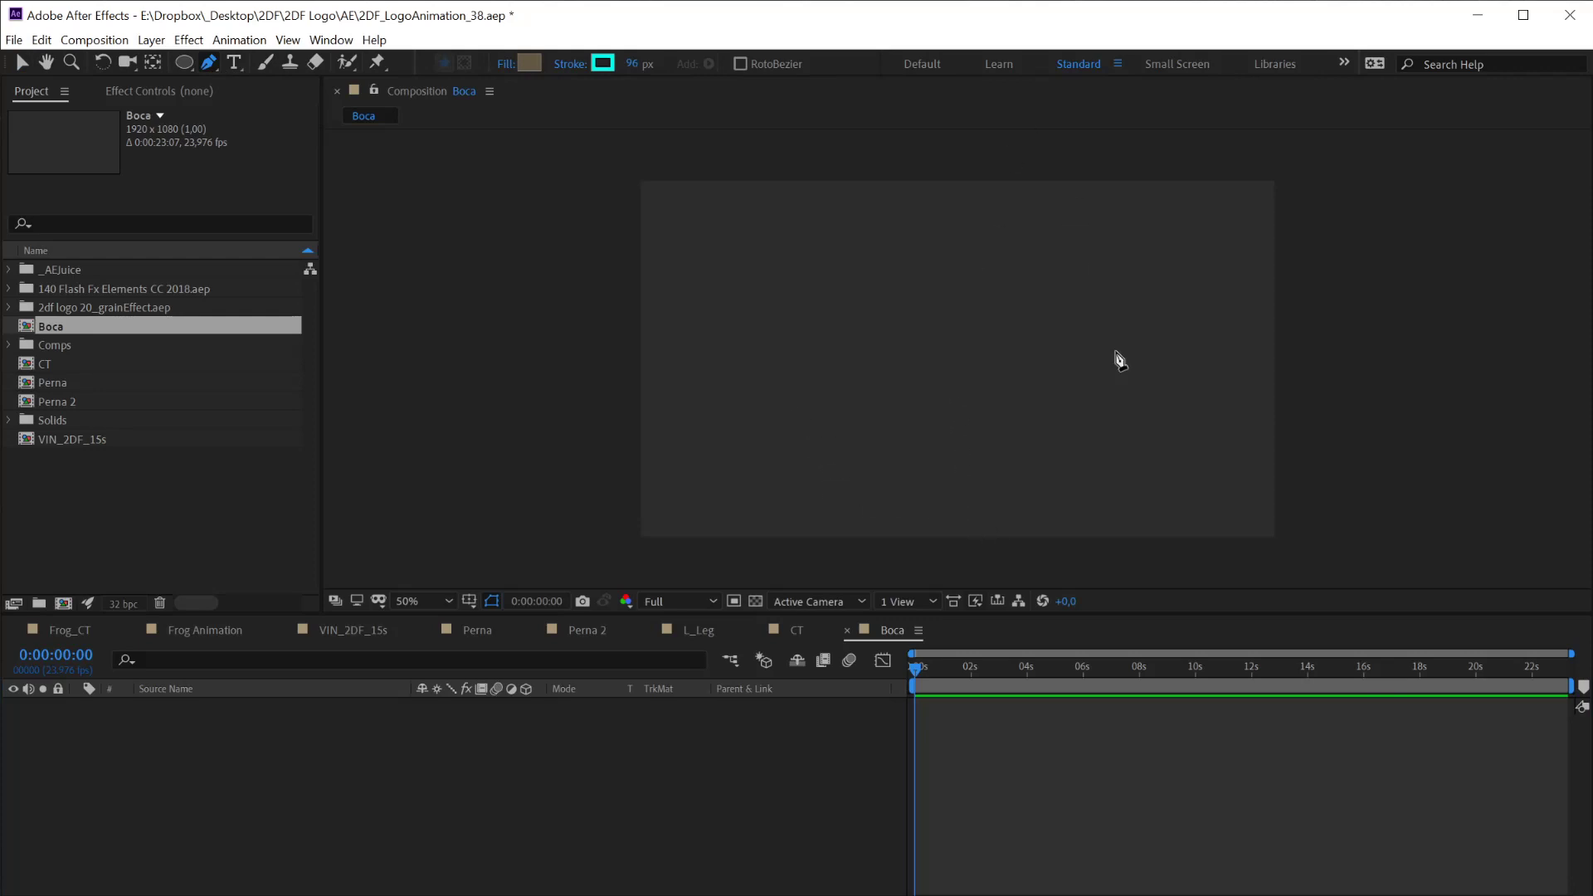
click(810, 424)
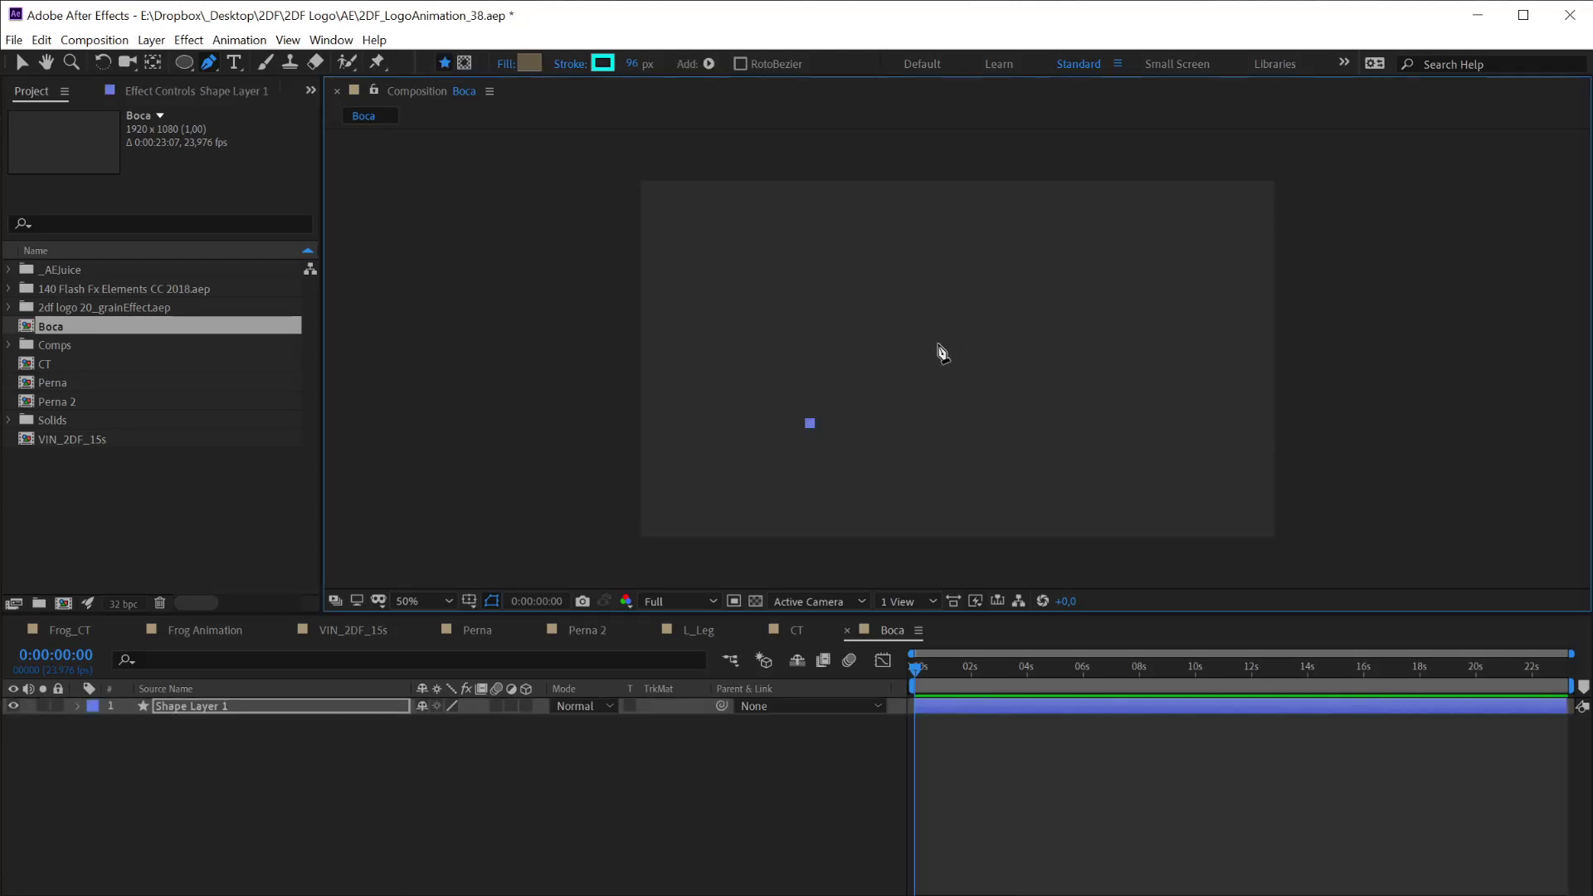
drag(935, 319, 1037, 327)
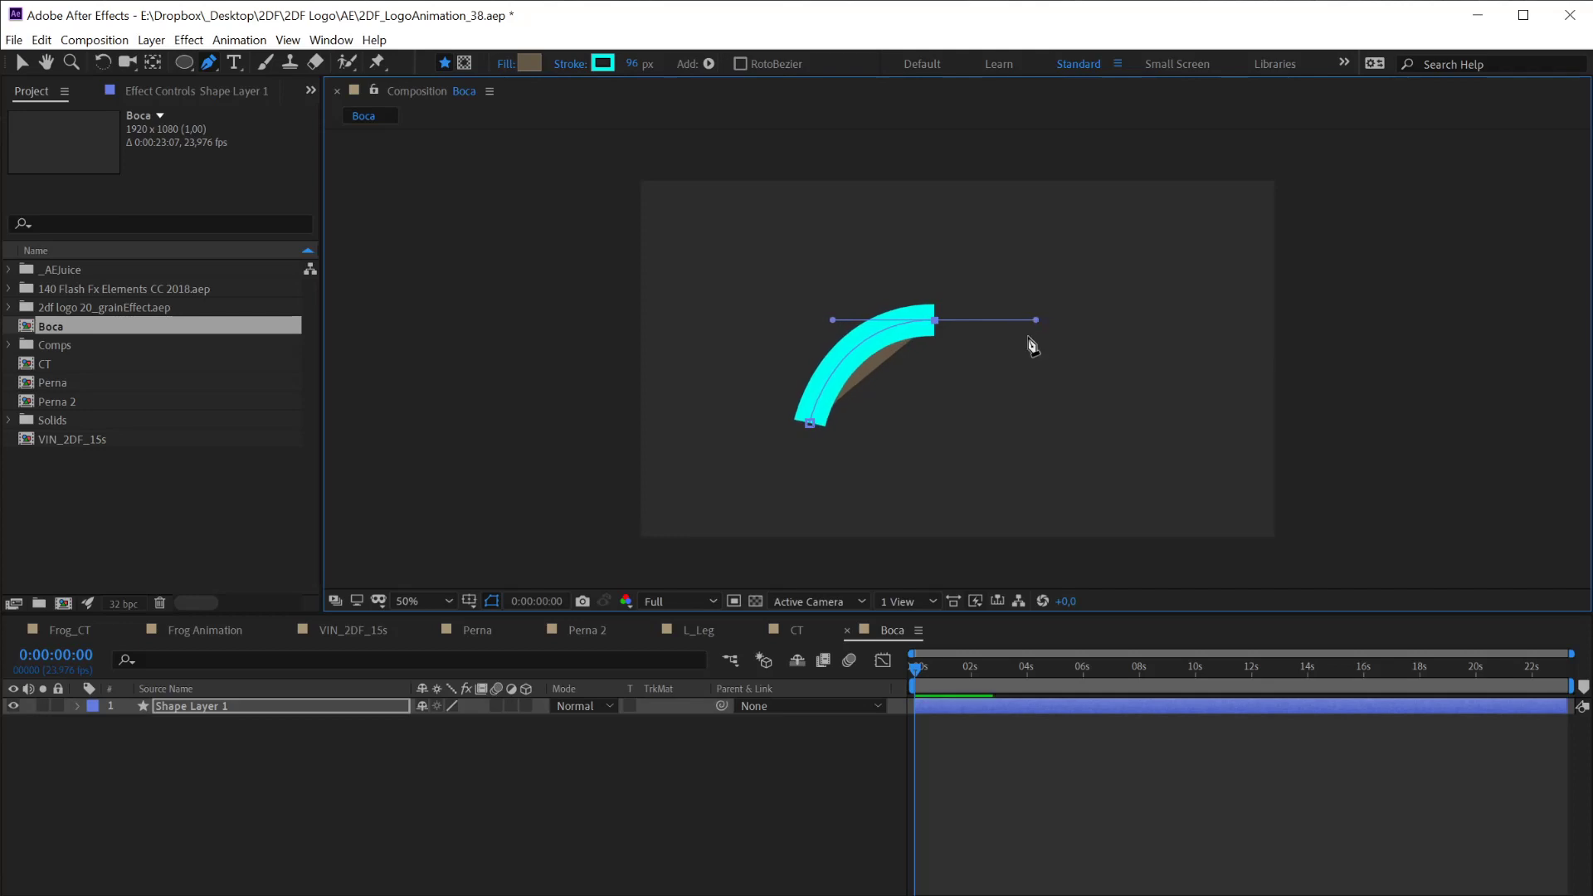
click(1049, 448)
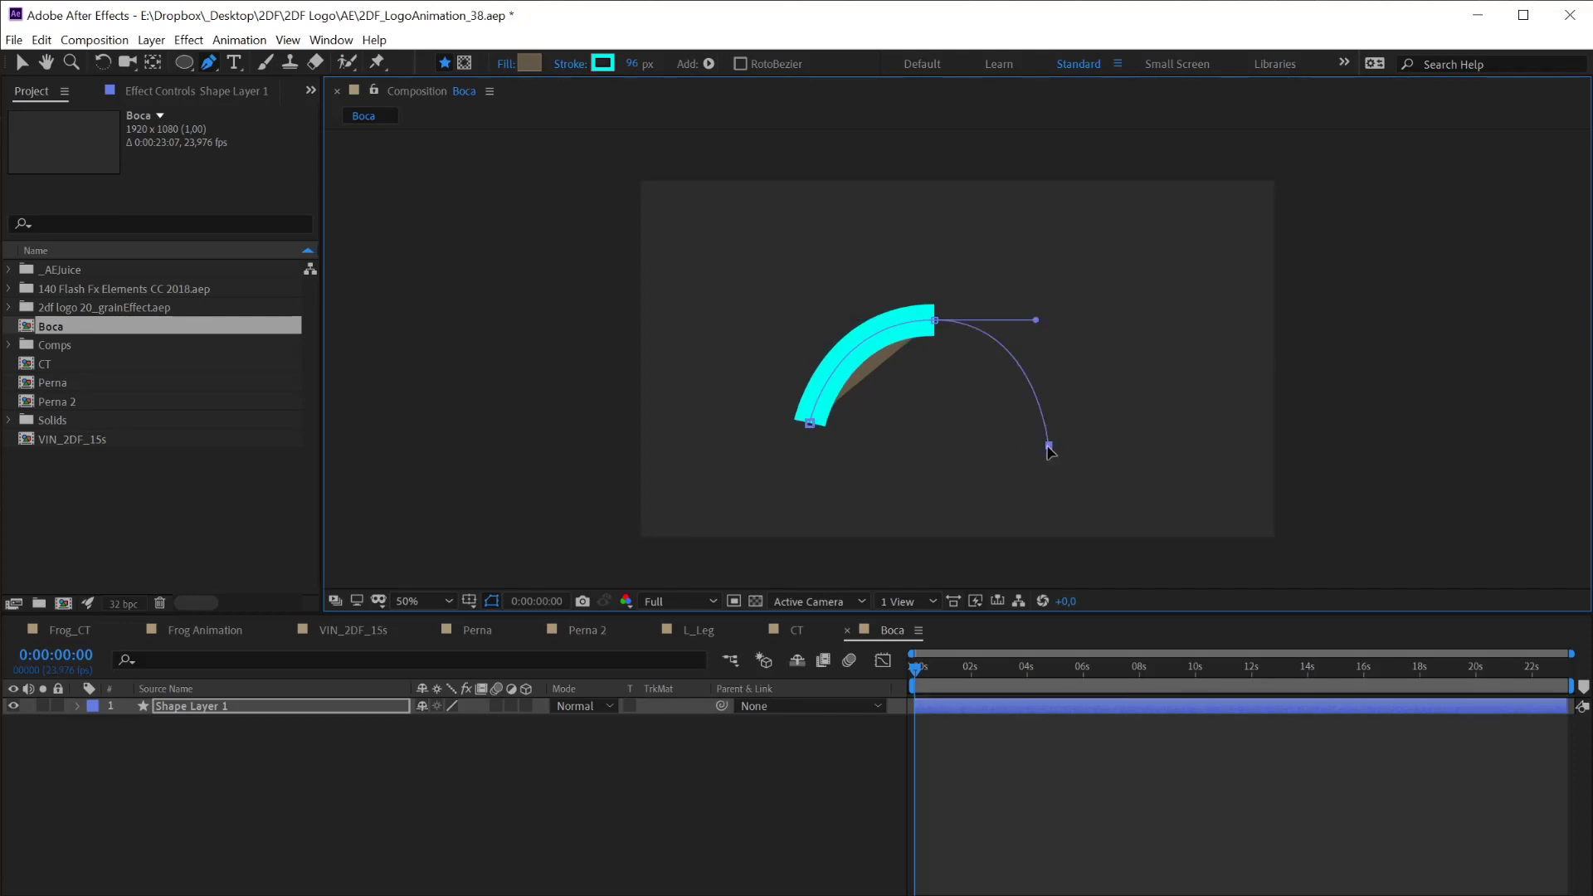
drag(1050, 448, 1050, 428)
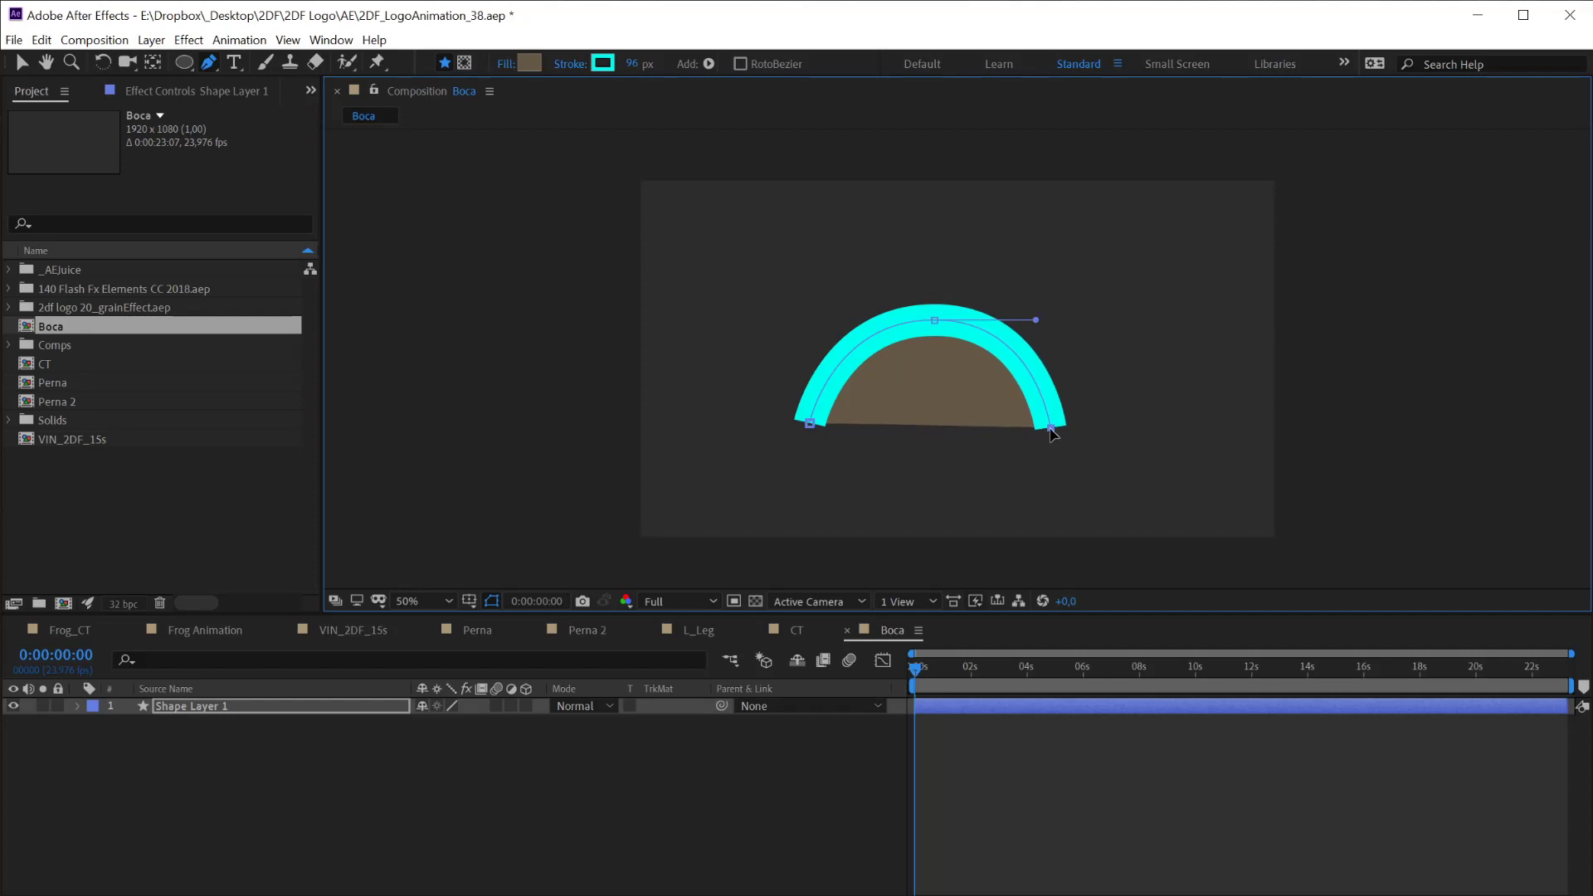
Expand the contents of Shape 1 and move the arch path's right end point slightly outward
click(77, 706)
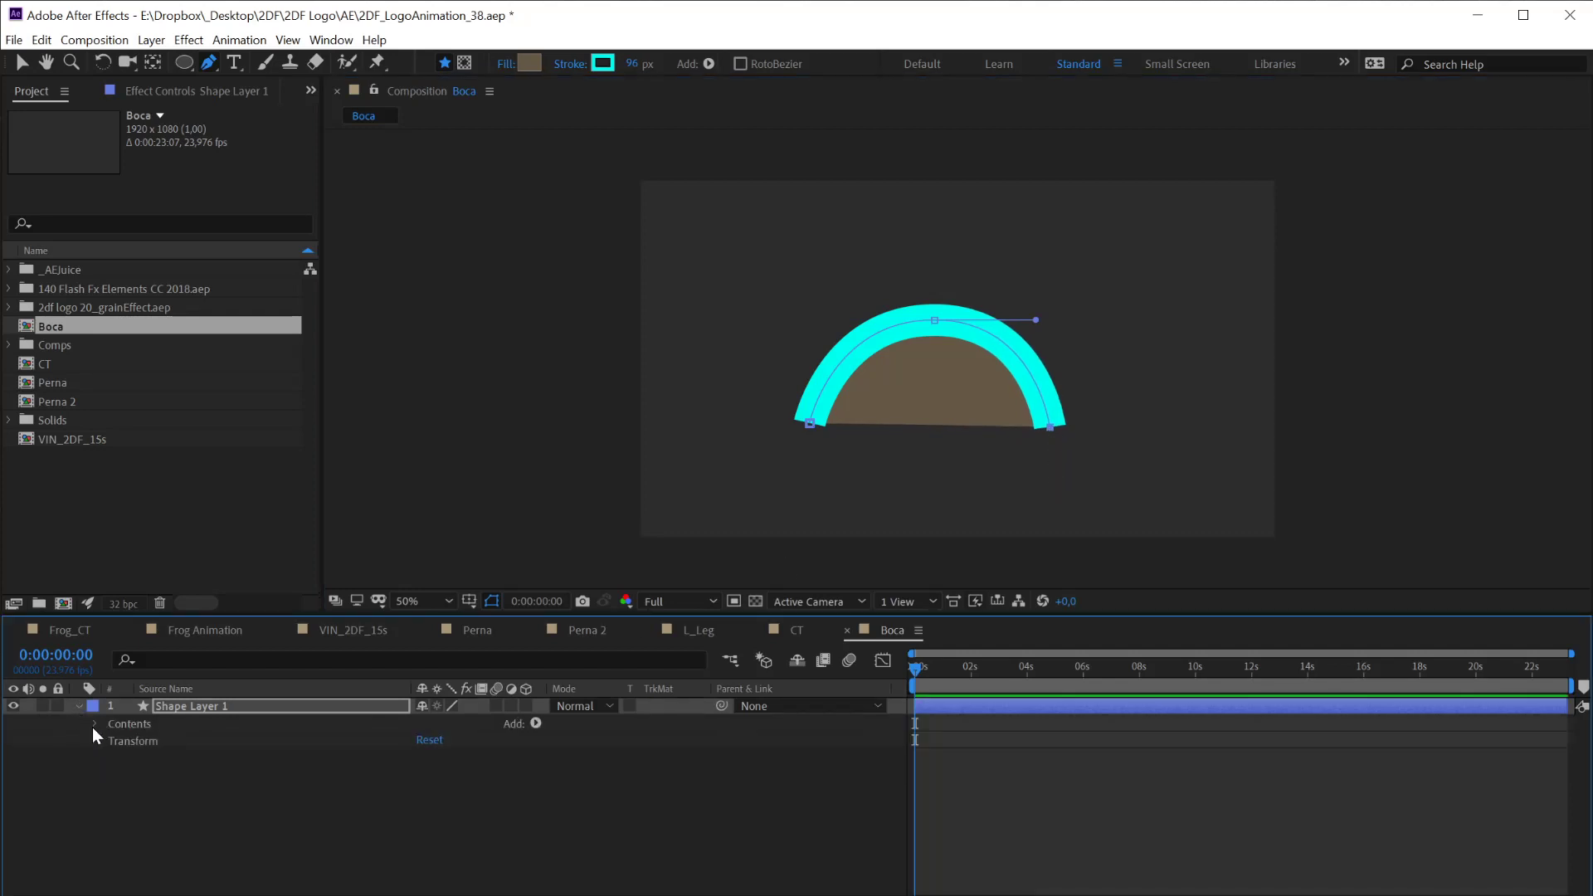
click(95, 724)
click(112, 740)
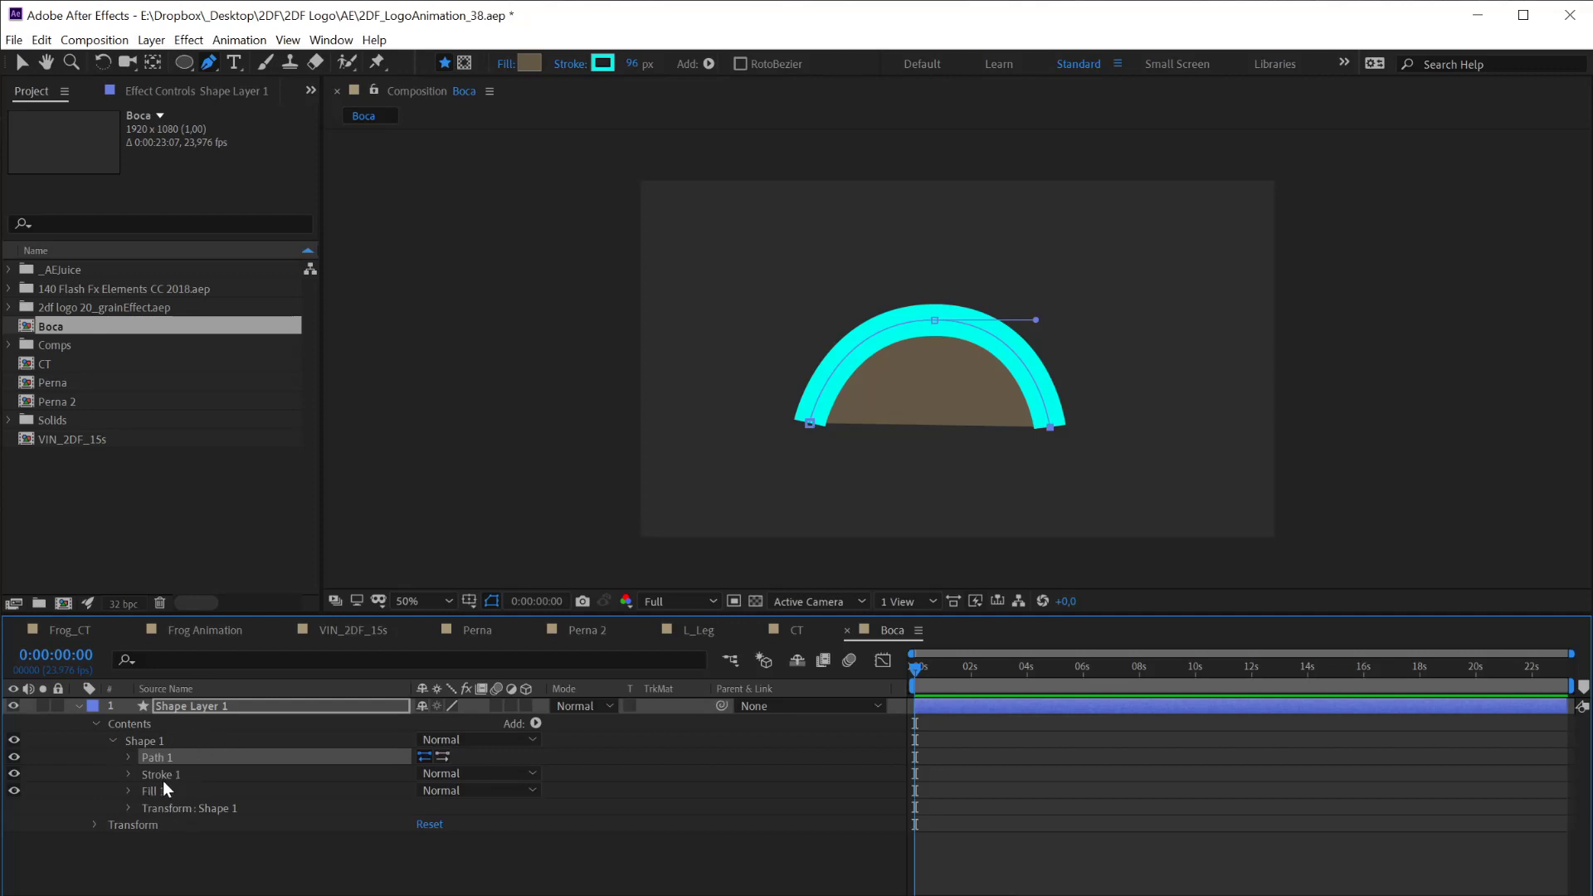
drag(1050, 427, 1061, 428)
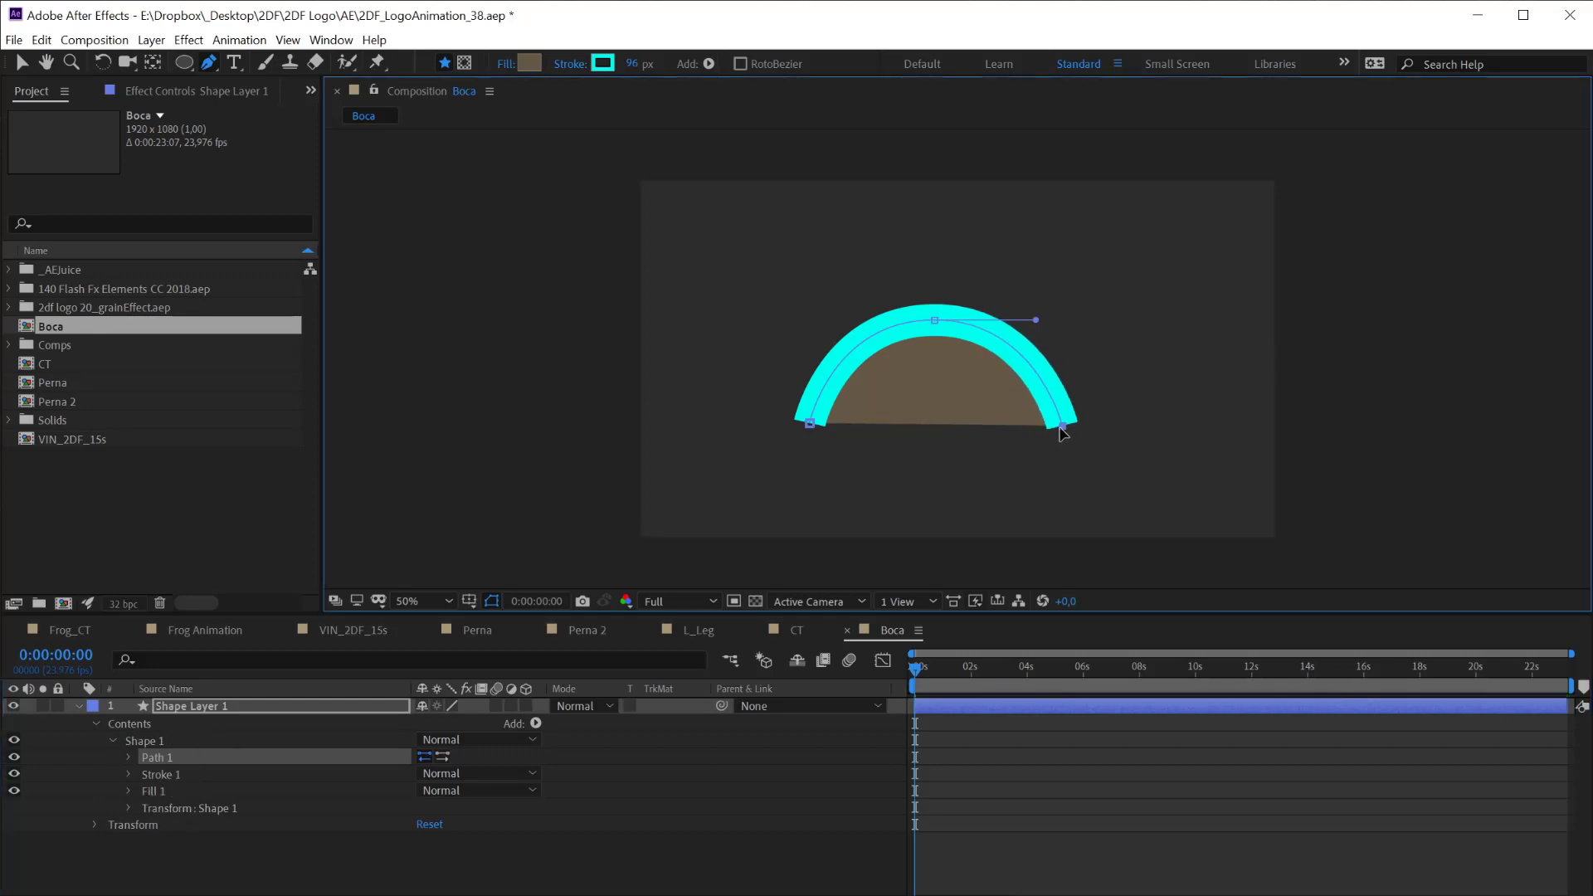
Delete Fill 1 from Shape 1 so the arch keeps only its stroke
click(176, 849)
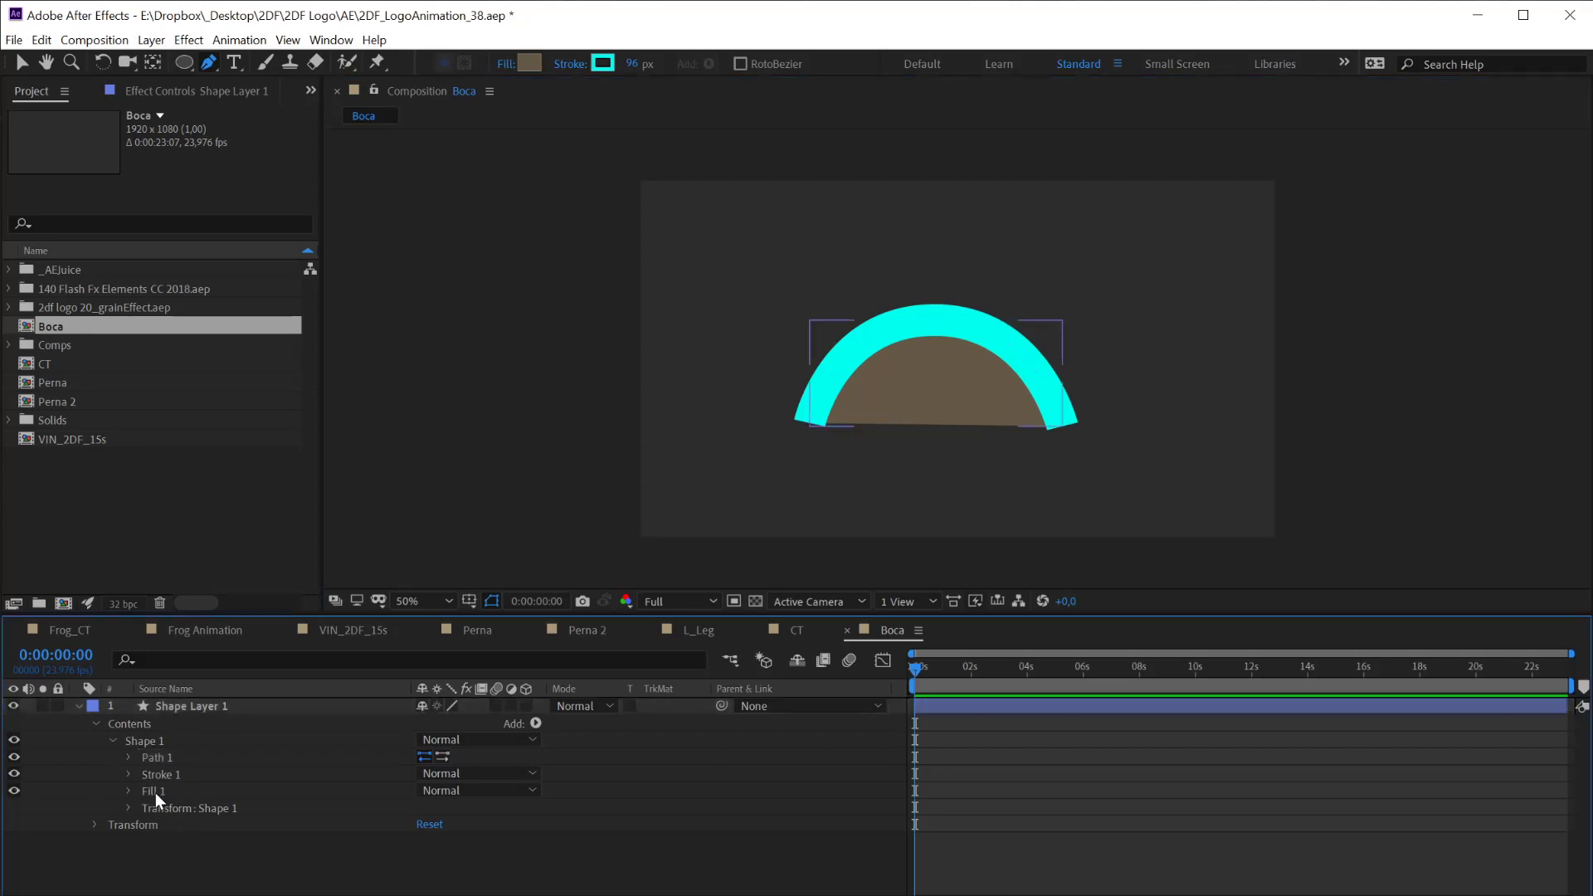
click(152, 793)
key(Delete)
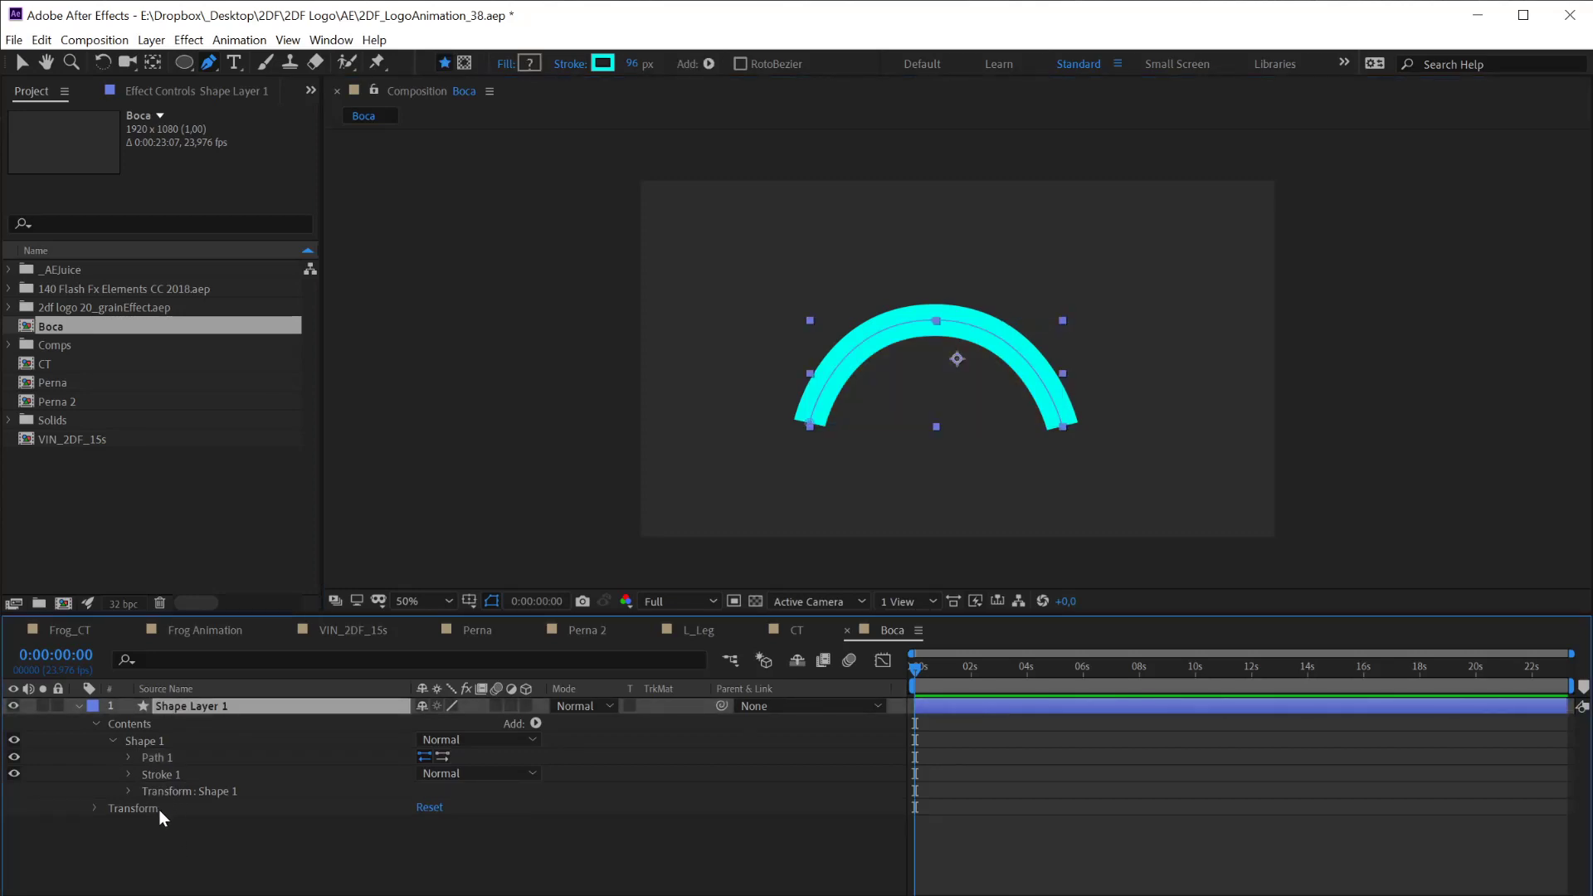
Set the line cap of the arch's Stroke 1 to Round Cap and collapse the shape's properties
click(128, 791)
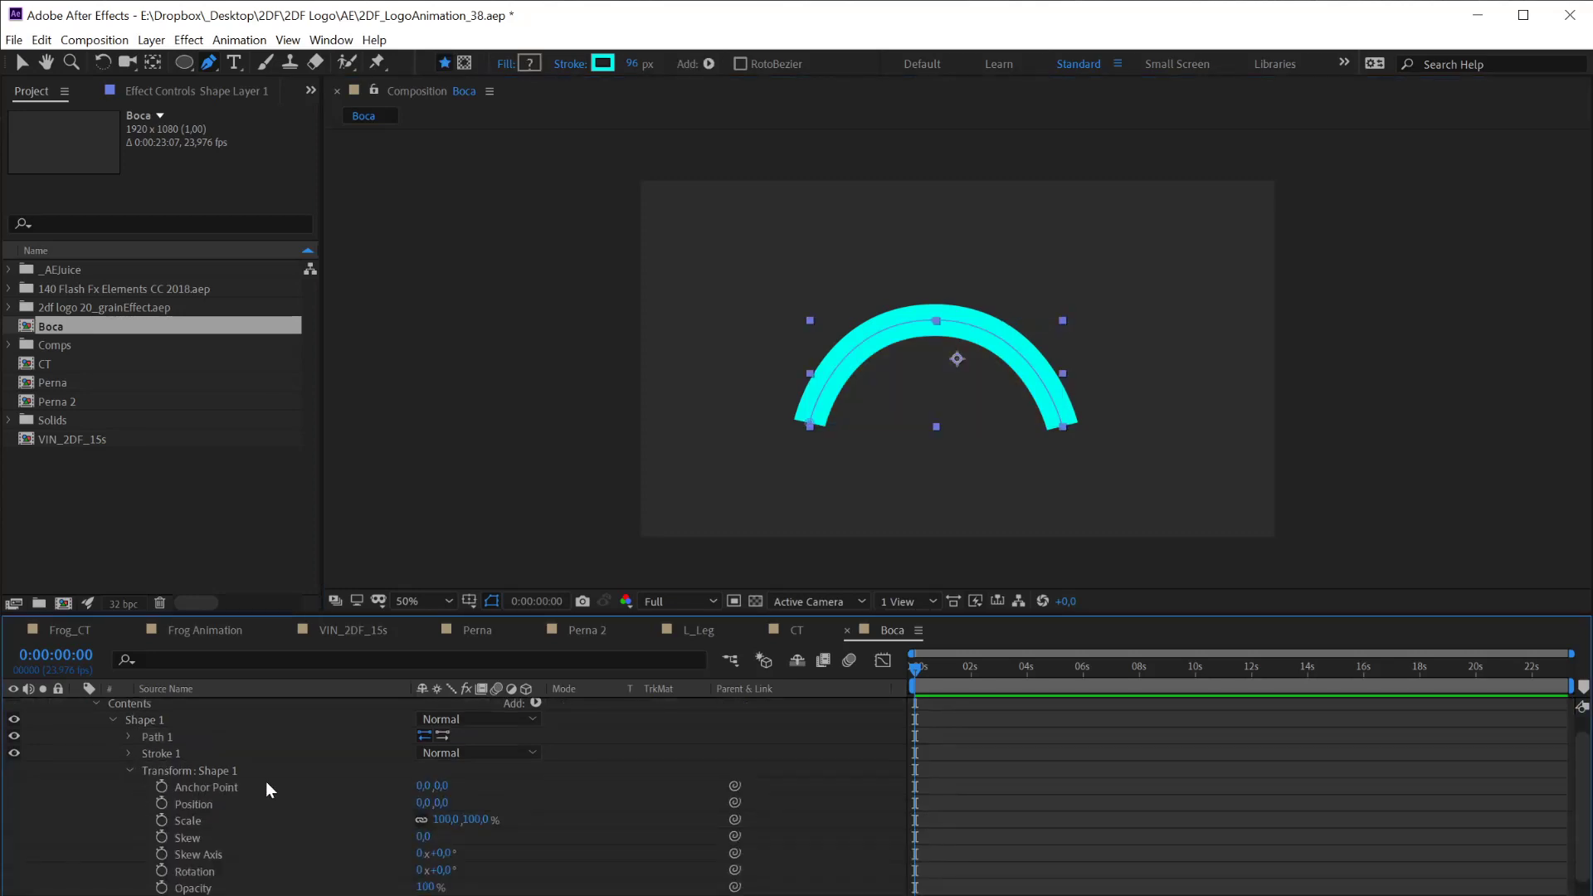
click(447, 752)
click(130, 771)
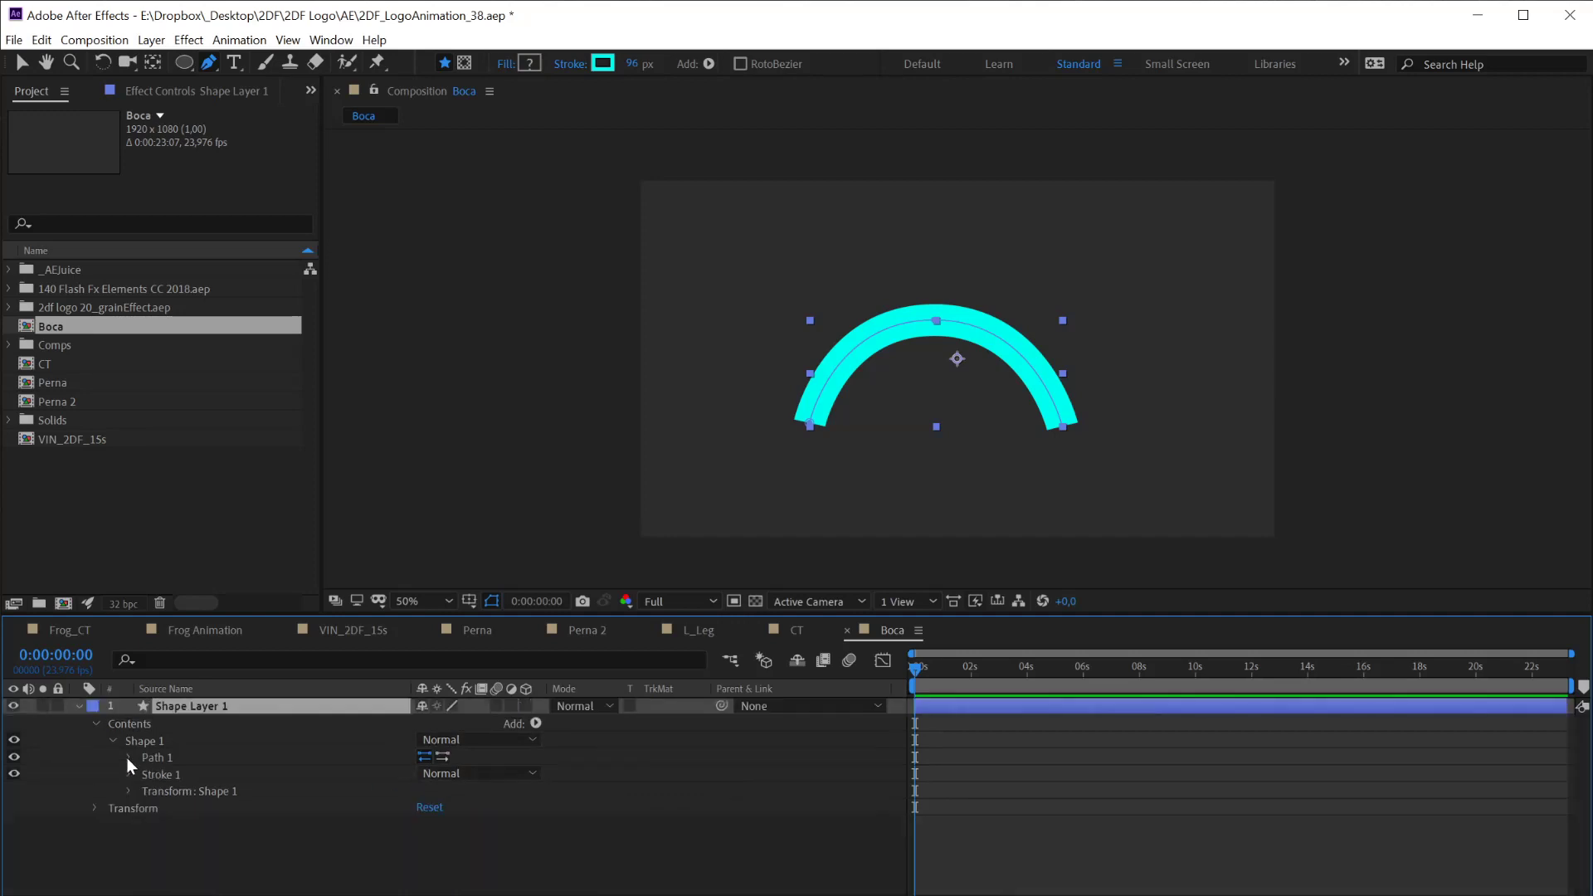
click(127, 757)
click(128, 756)
click(128, 770)
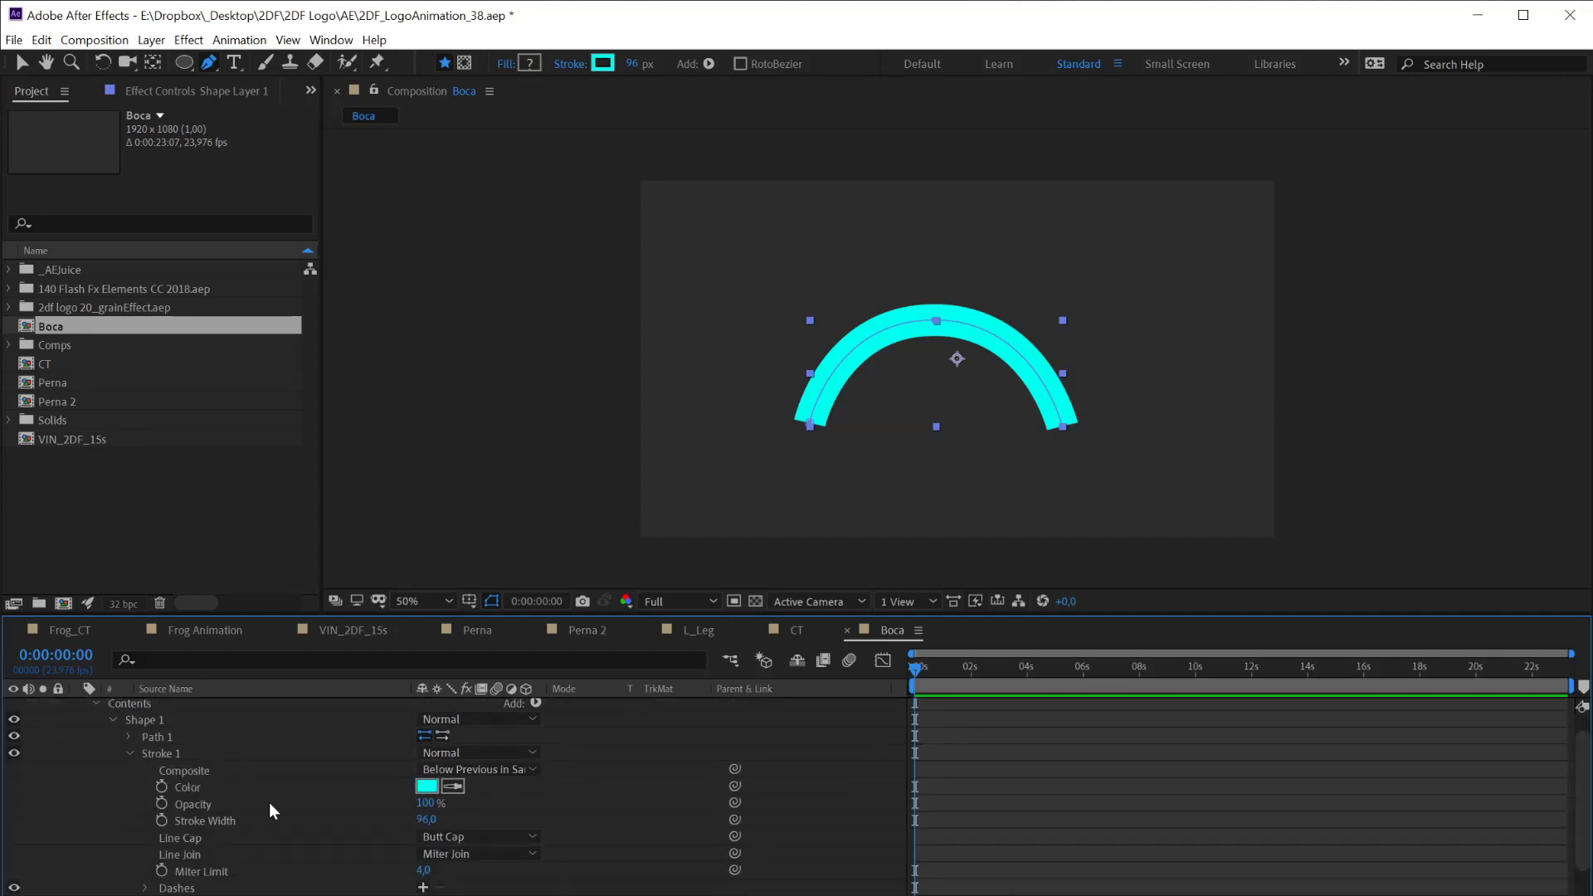
click(445, 836)
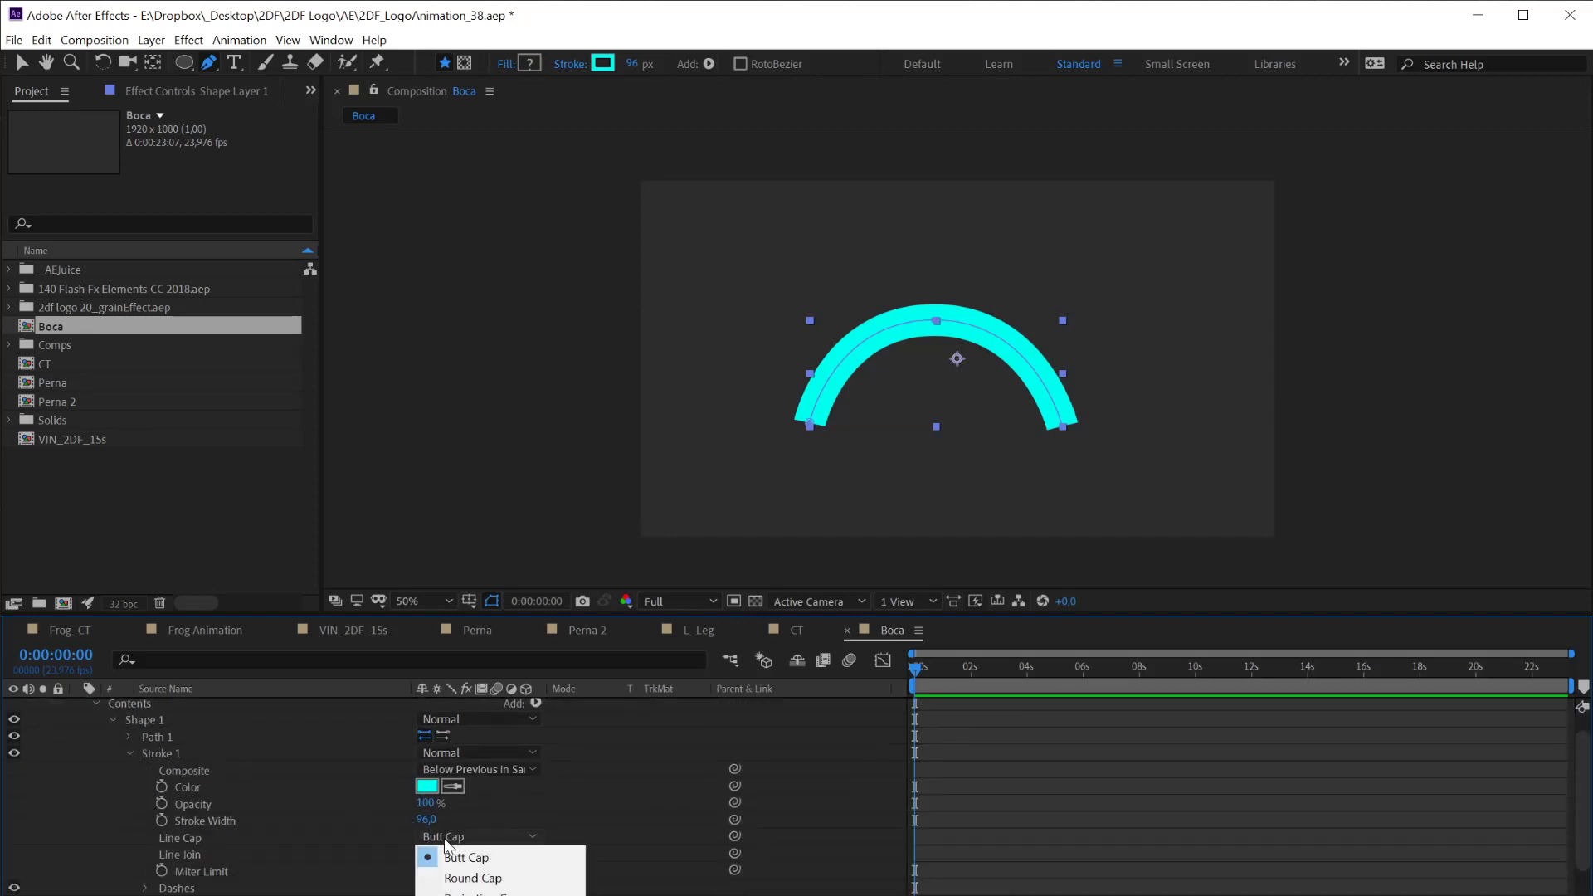
click(475, 883)
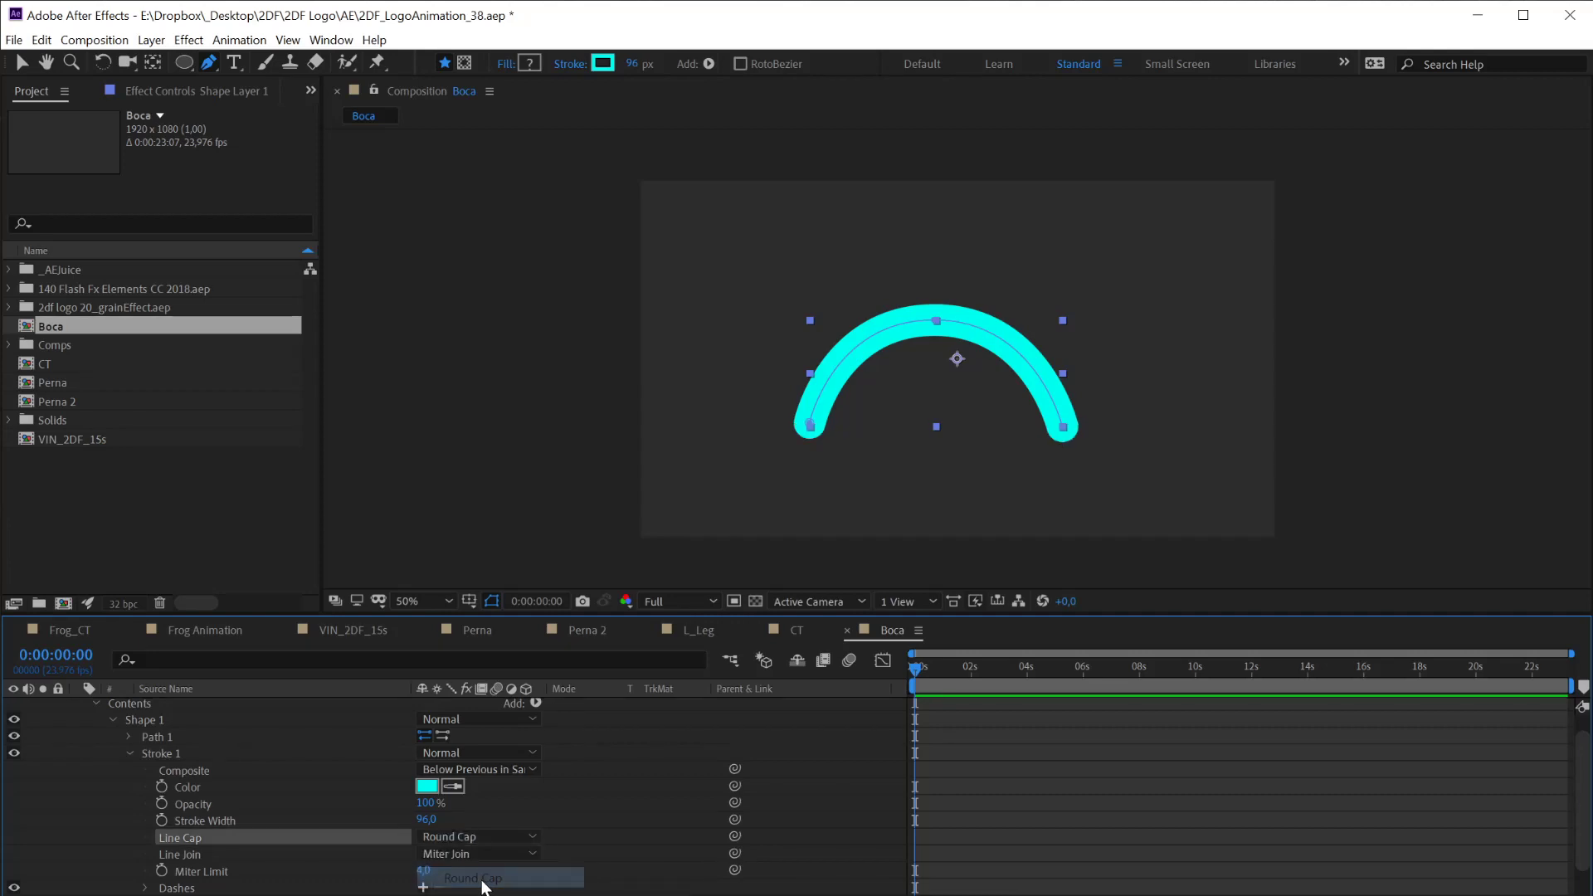
click(114, 722)
click(196, 775)
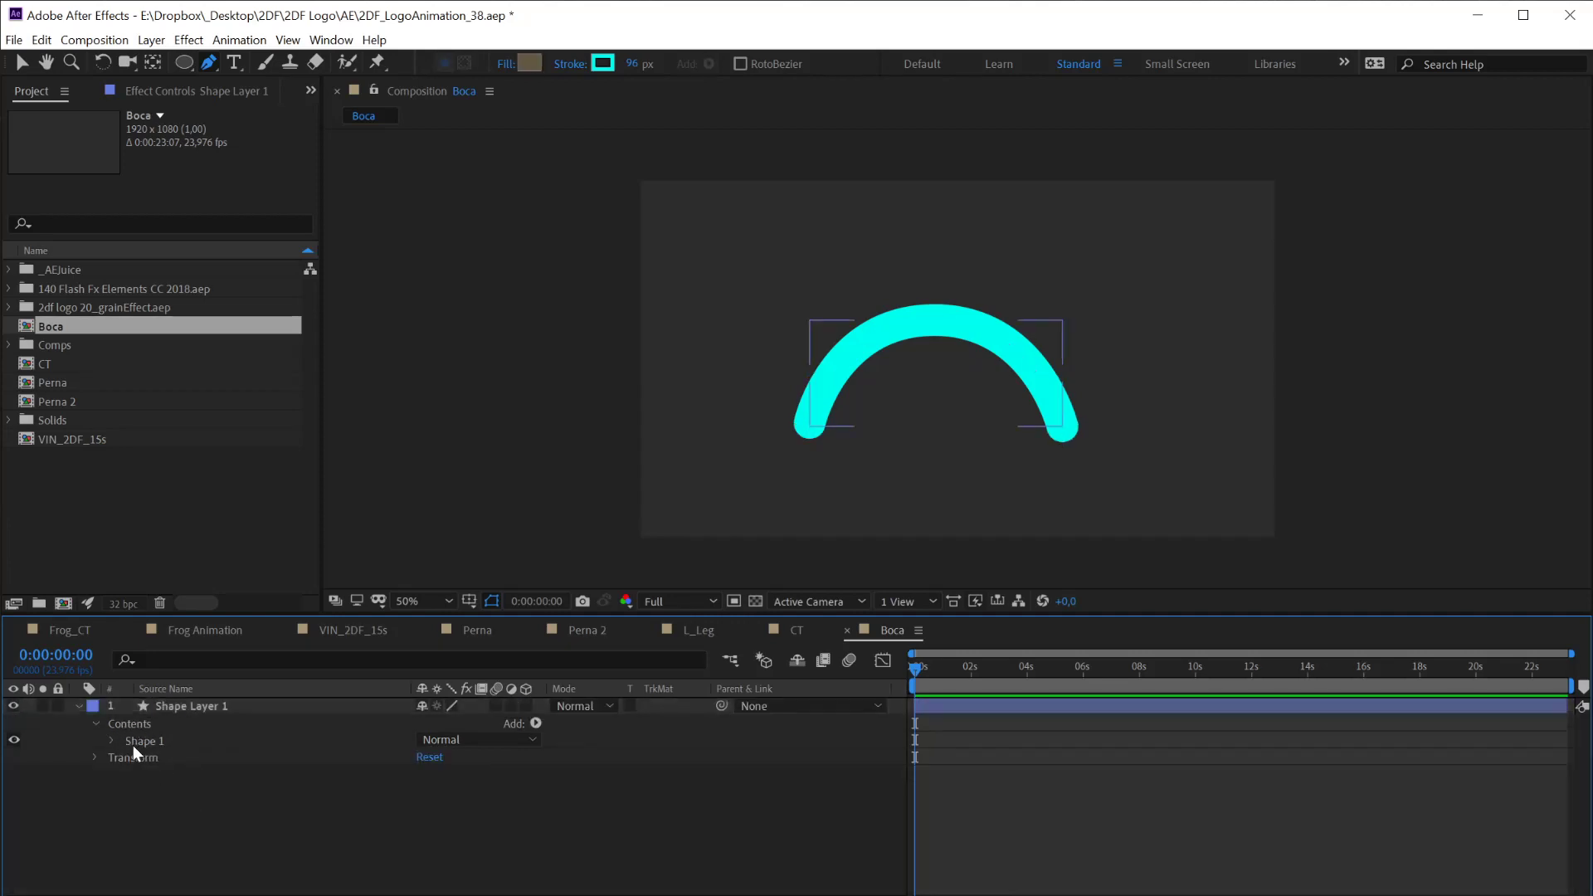
Select Path 1 inside Shape 1 and open the Create Nulls From Paths script
click(114, 741)
scroll(141, 739, down, 1)
scroll(140, 772, up, 1)
click(129, 774)
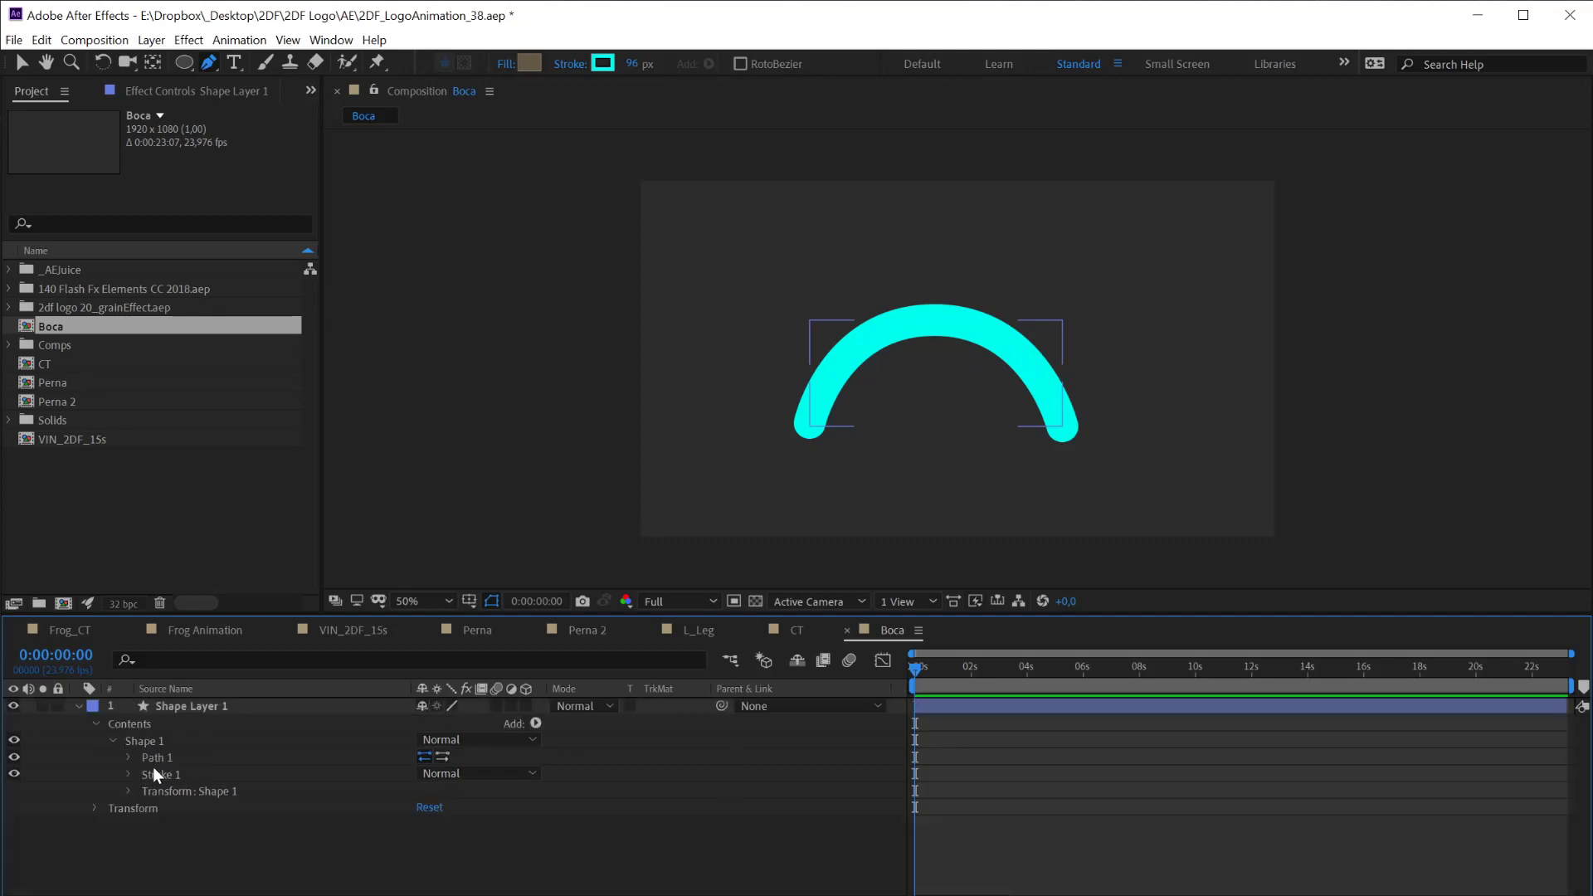
click(156, 758)
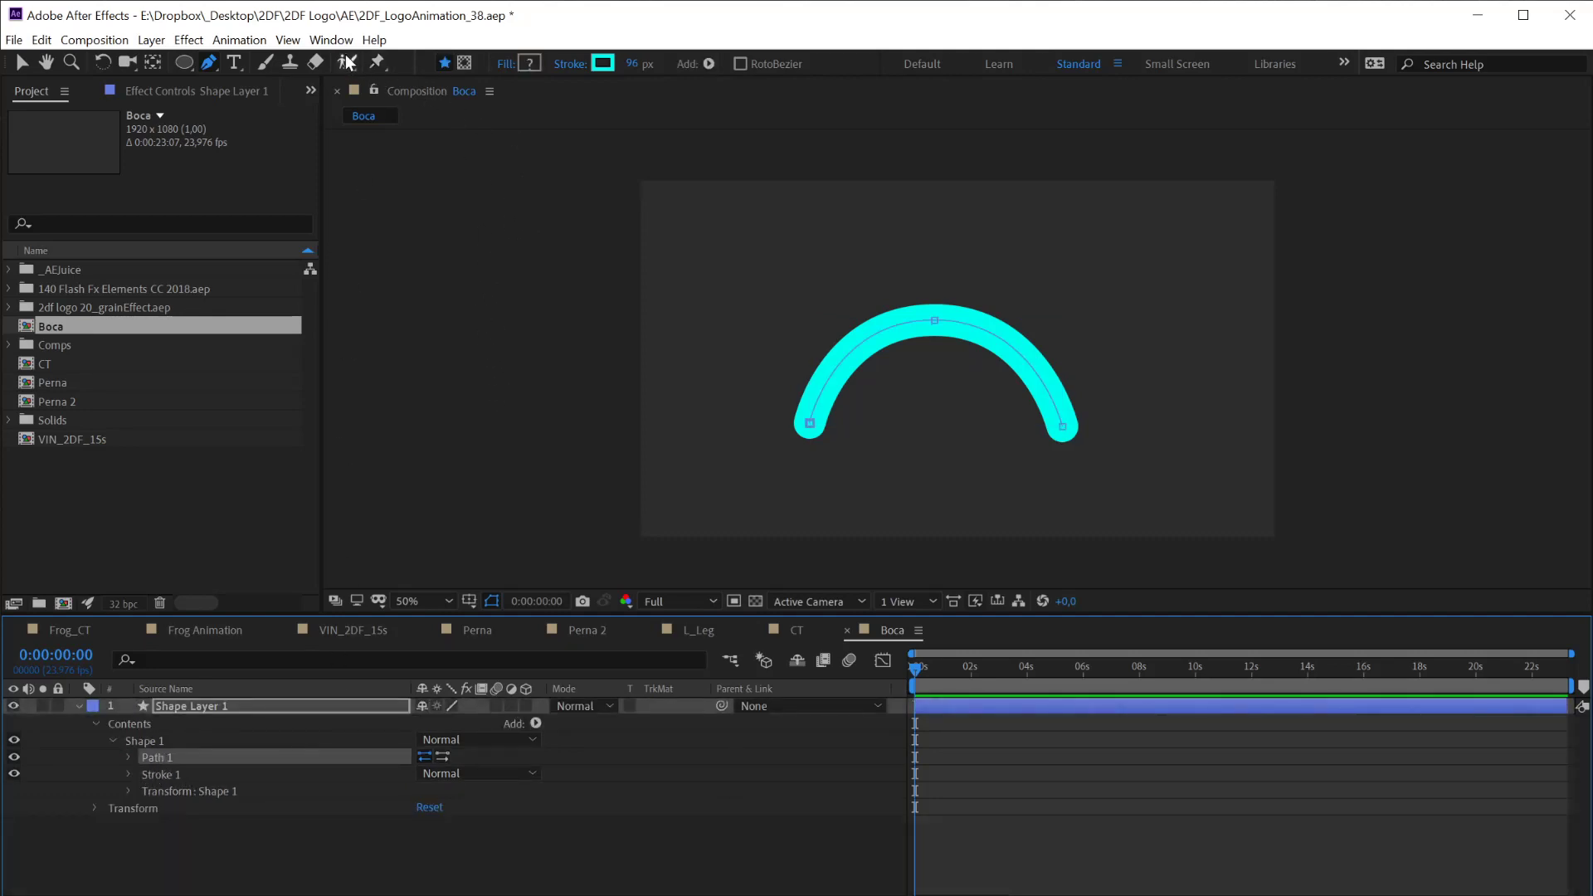
click(323, 40)
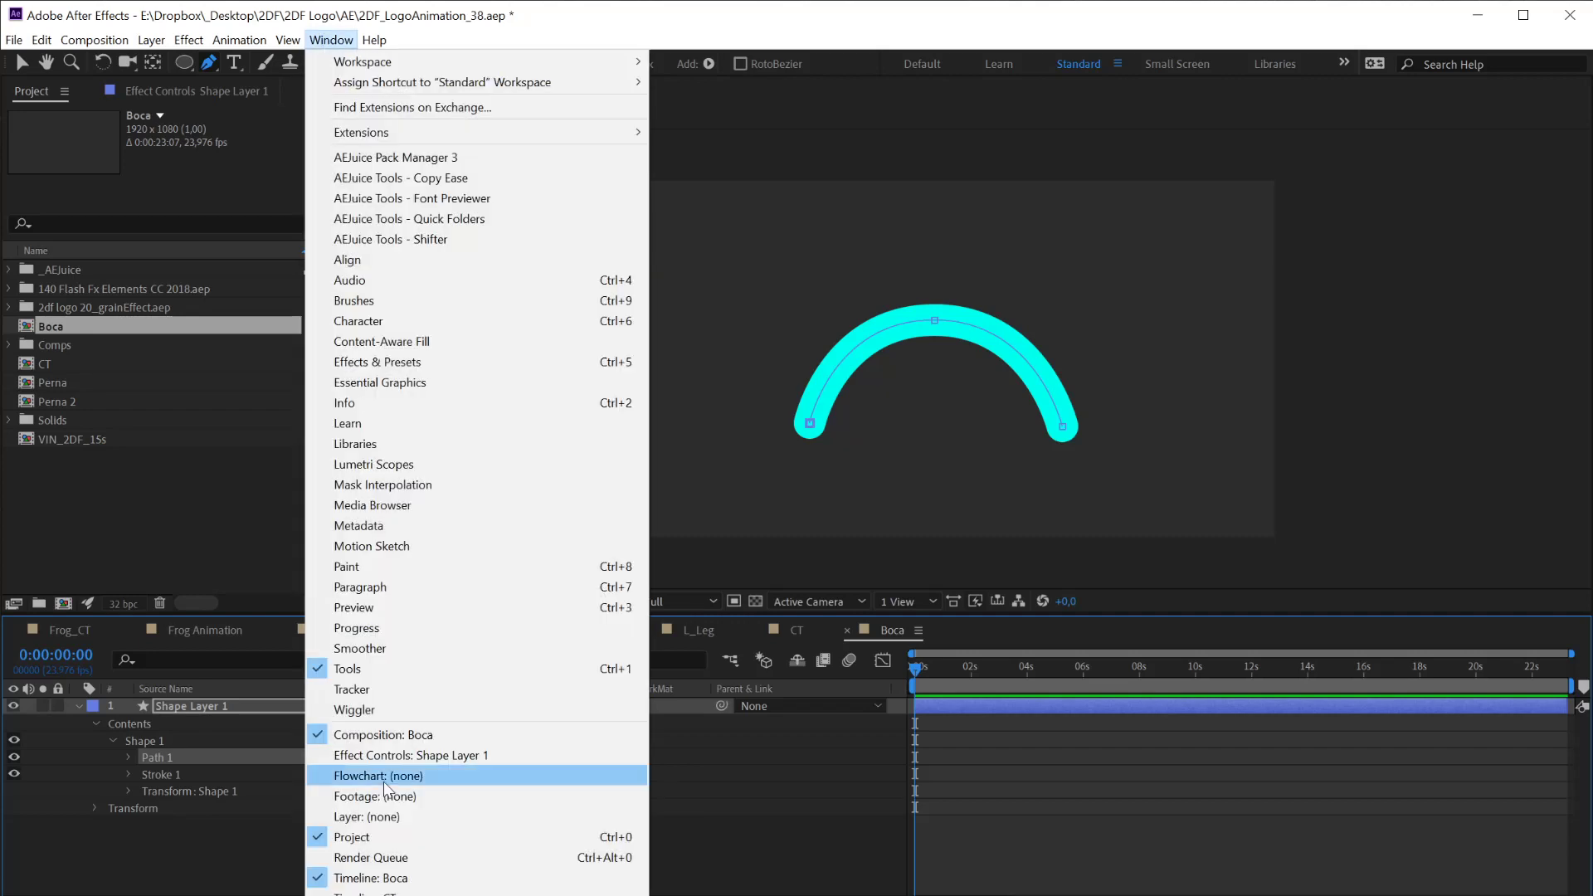
click(390, 895)
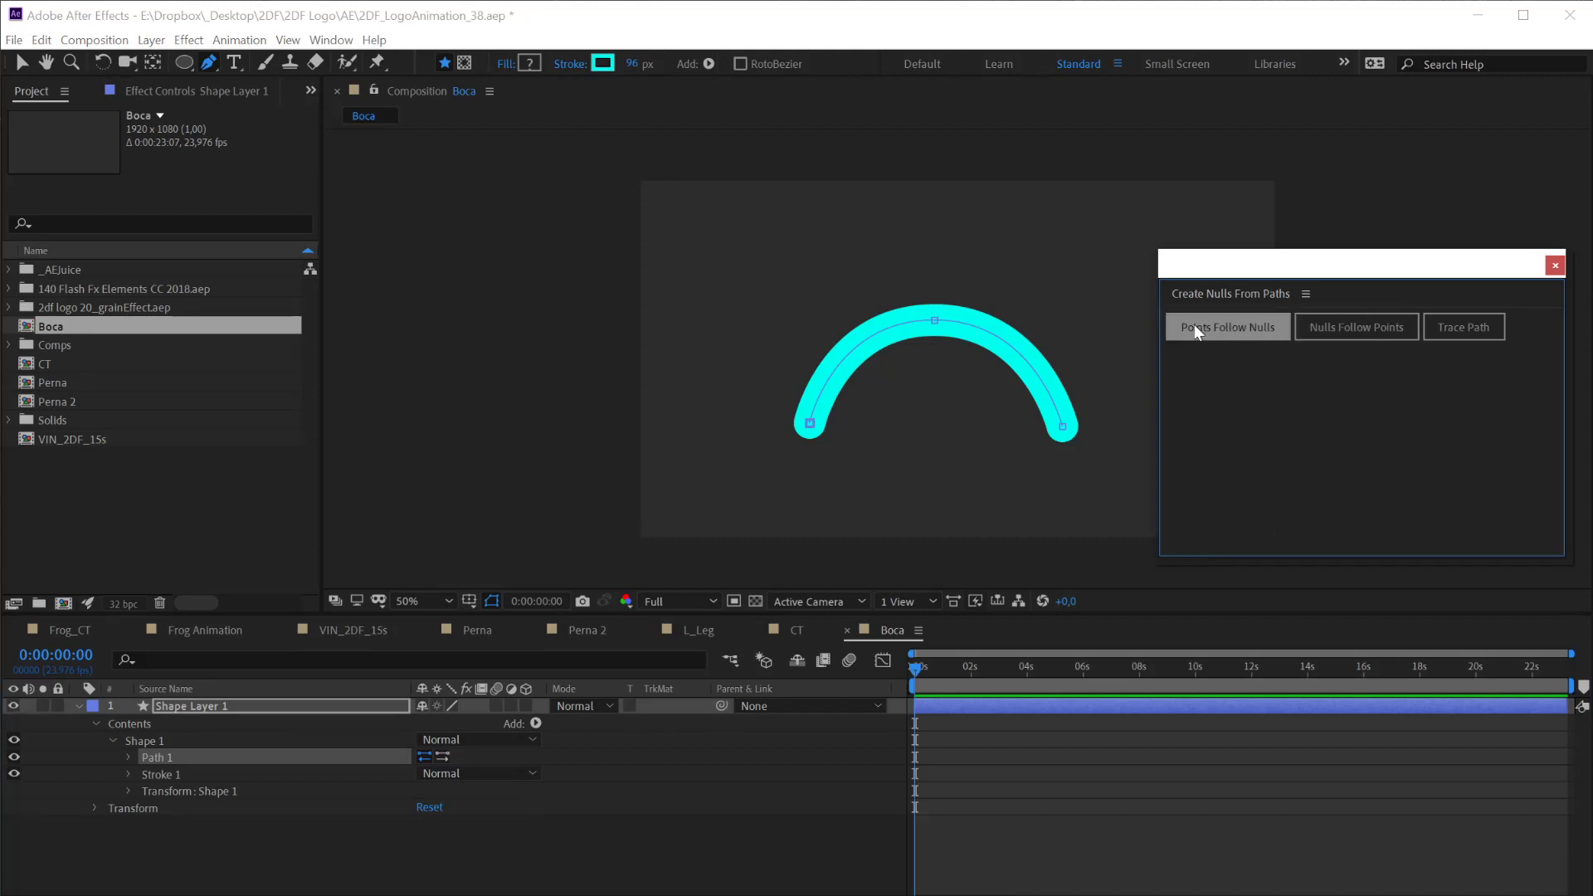
Create nulls that control the arch's points by applying Points Follow Nulls to the Path property inside Path 1
click(1217, 319)
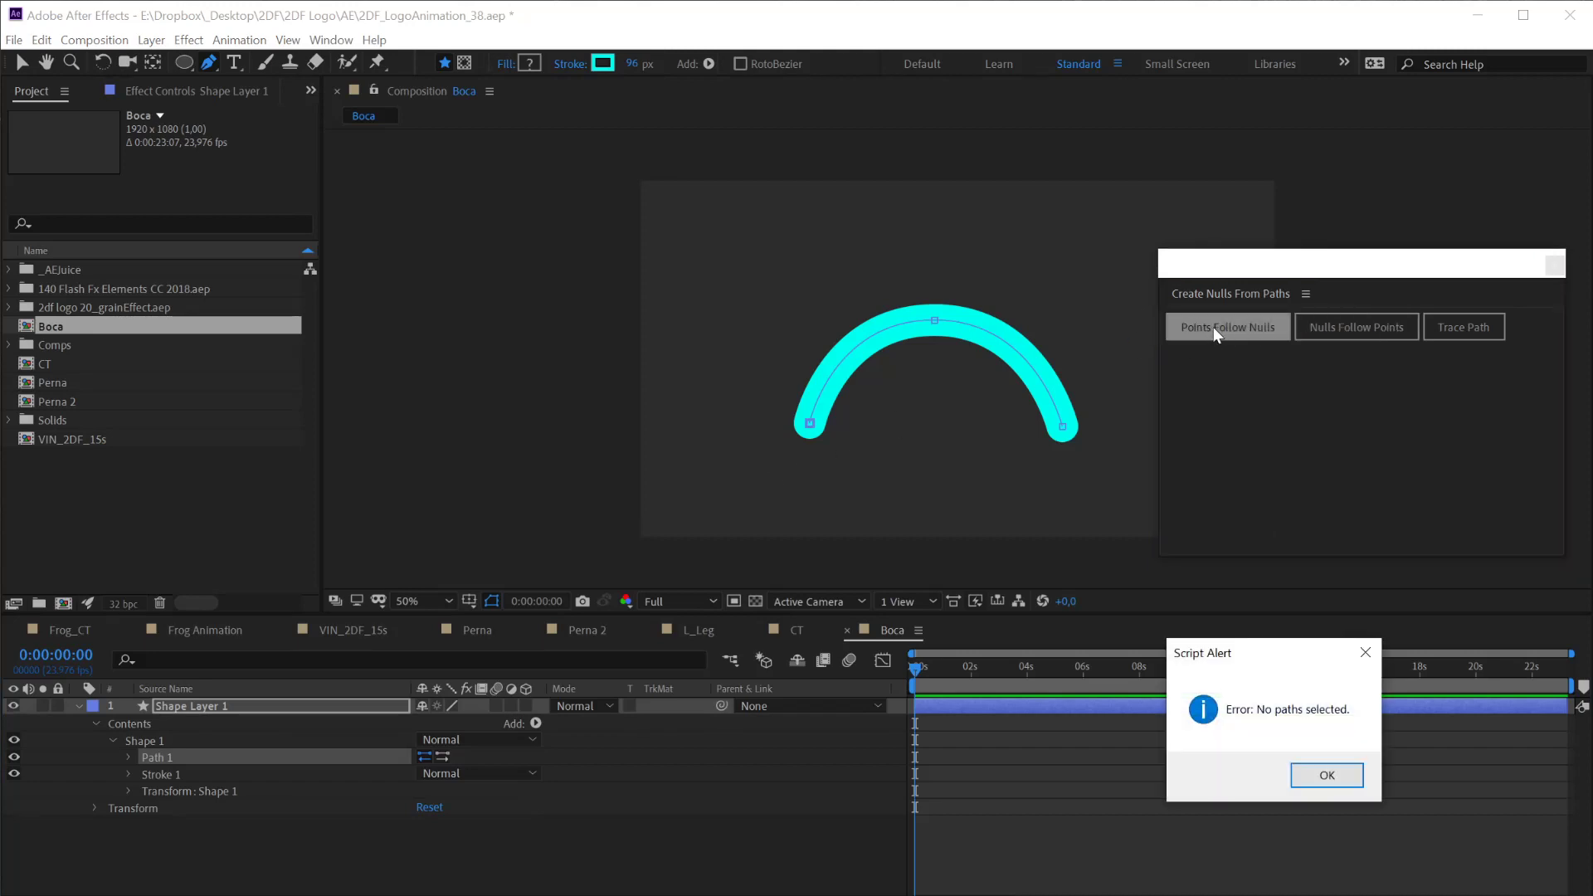
click(1294, 780)
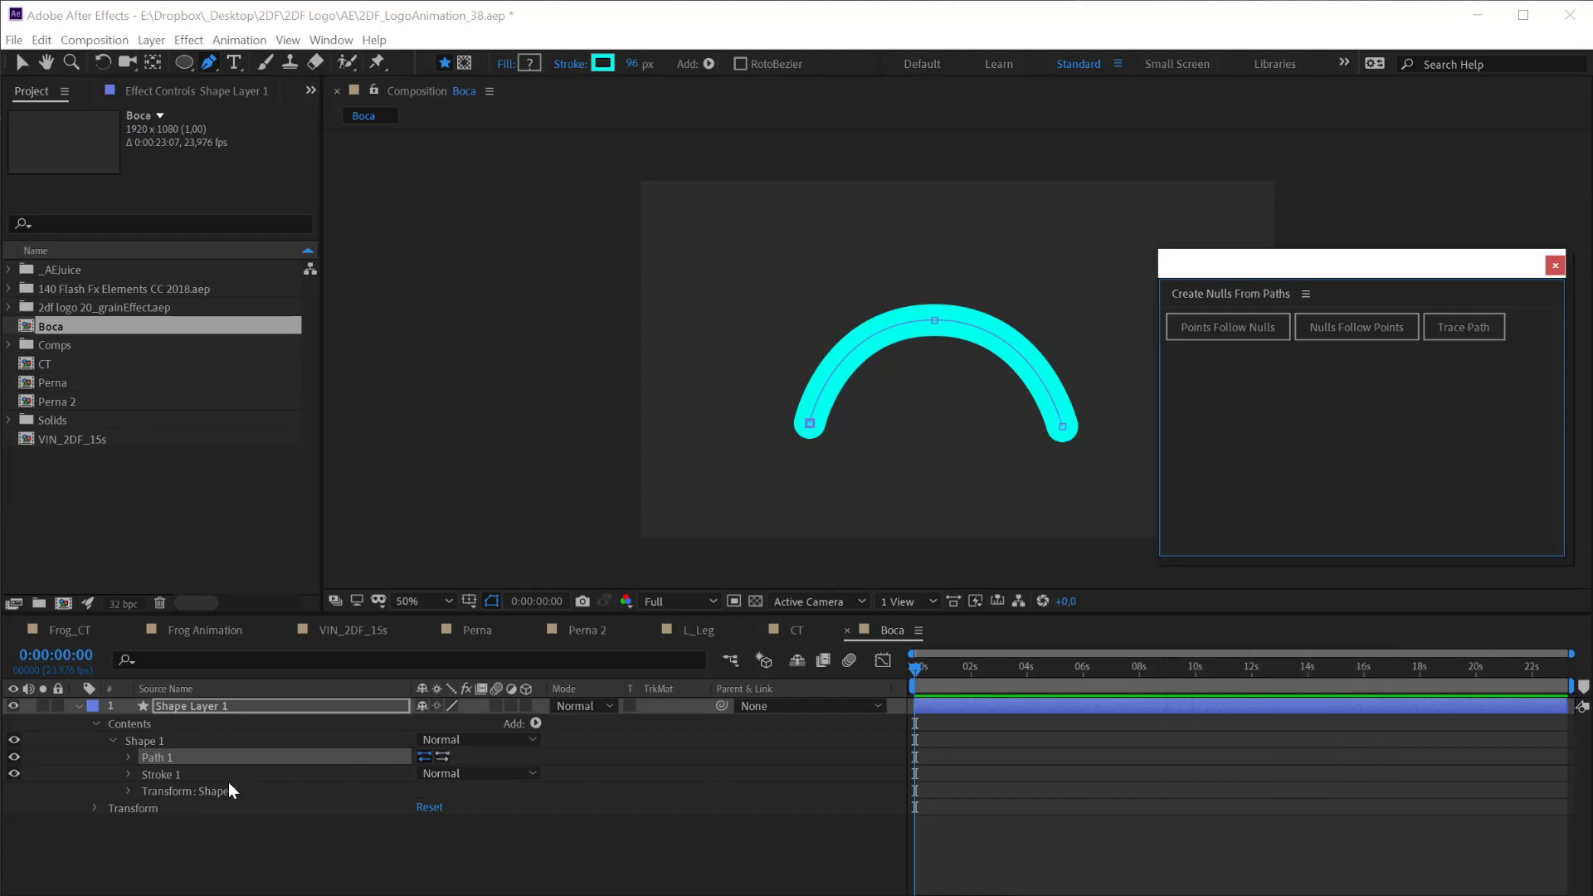
click(127, 760)
click(176, 780)
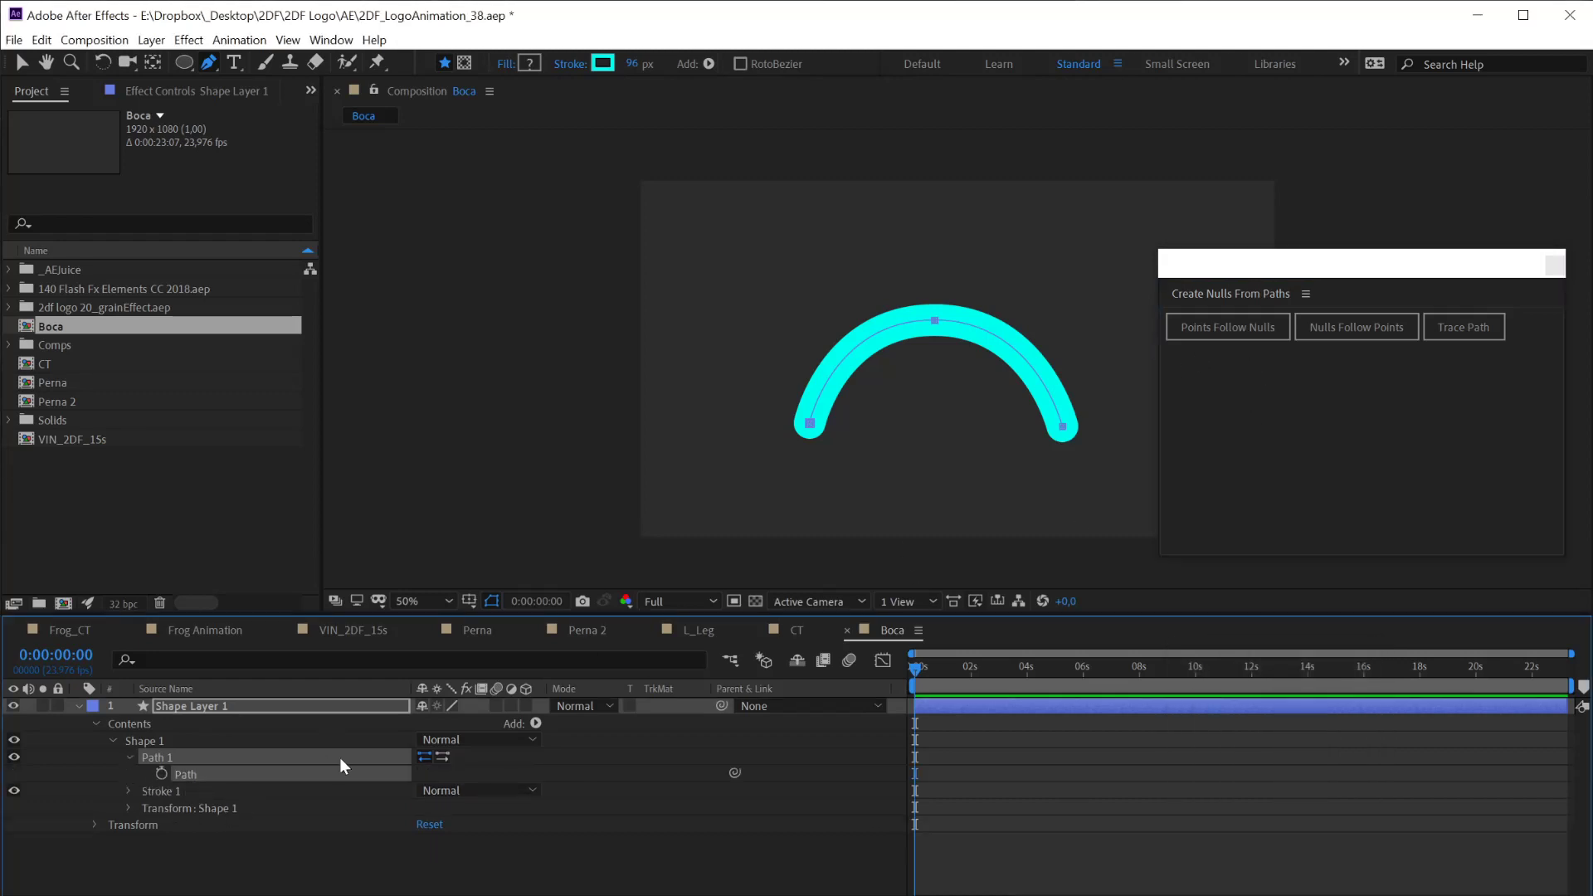
click(1254, 344)
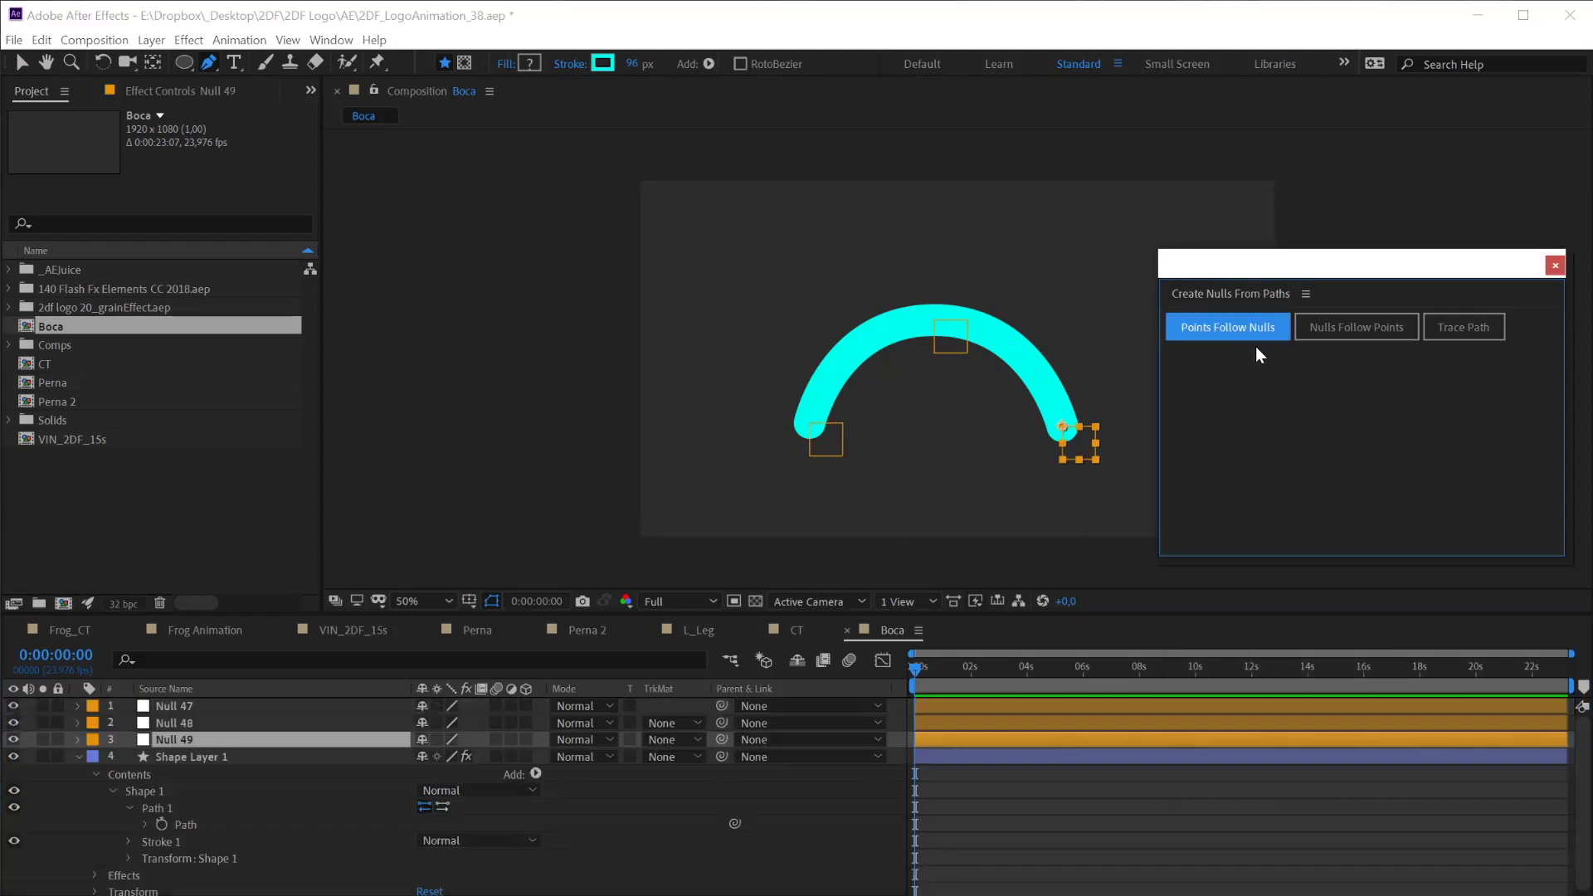
click(79, 757)
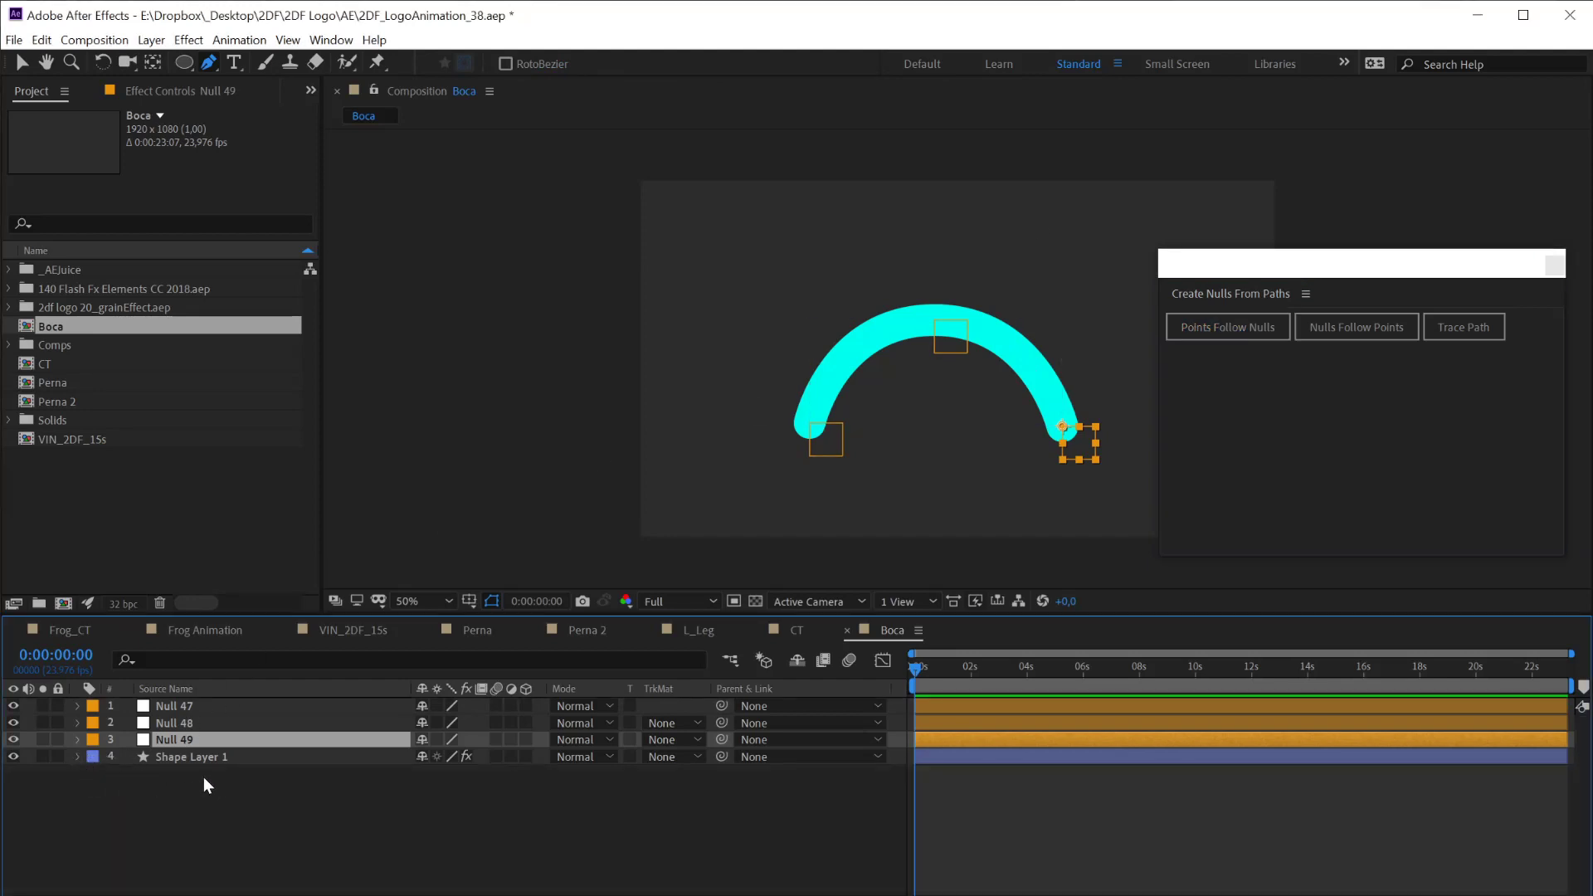
Turn all three path-point nulls into 3D layers
click(186, 706)
shift+click(189, 739)
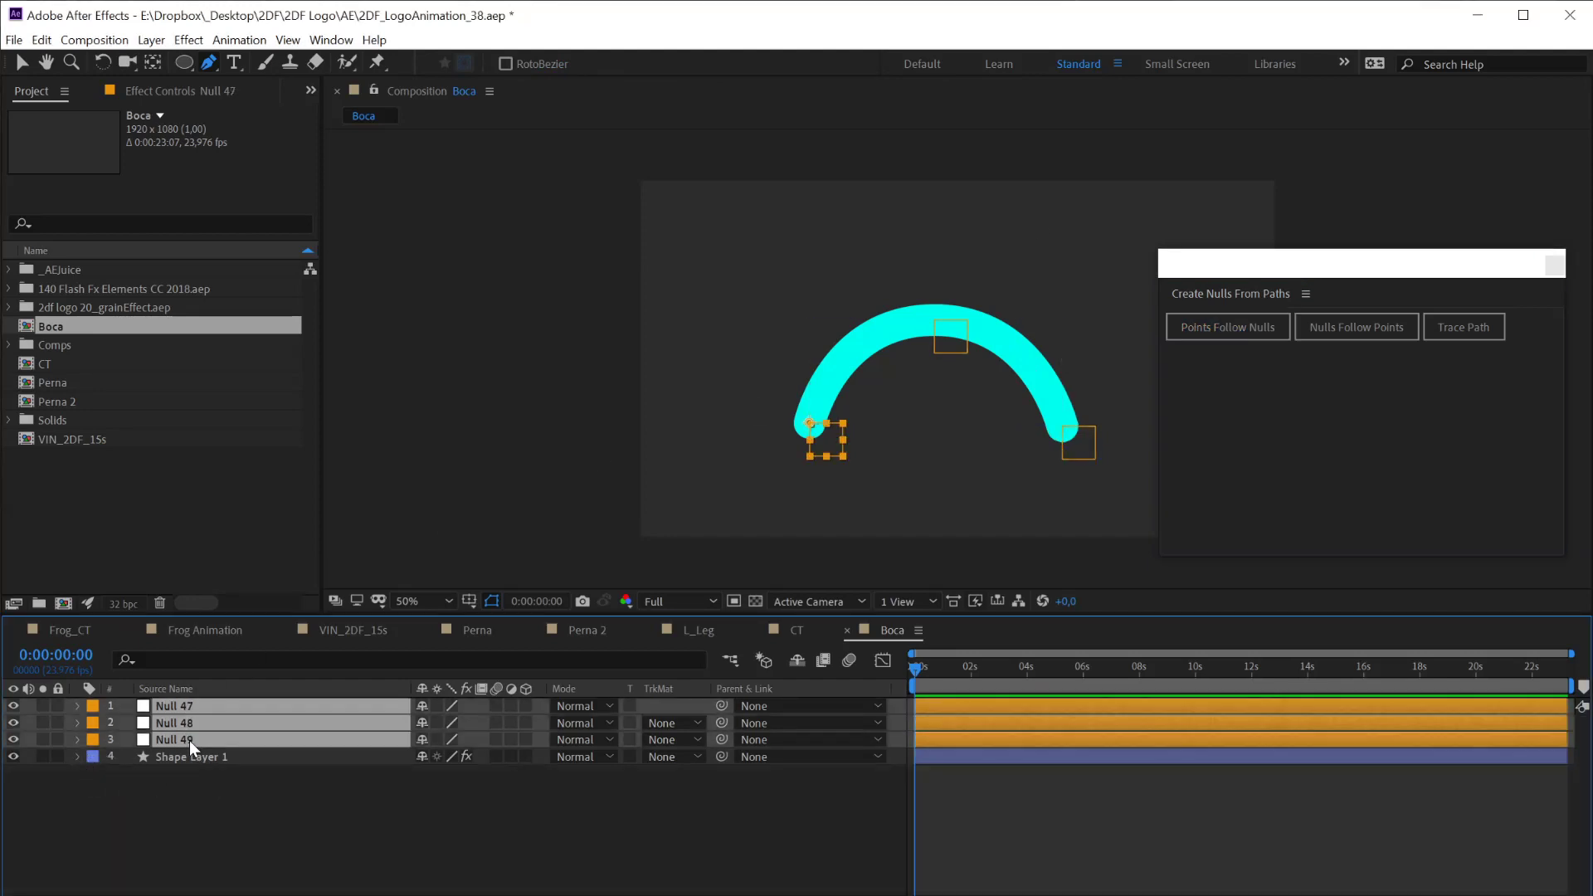
click(630, 739)
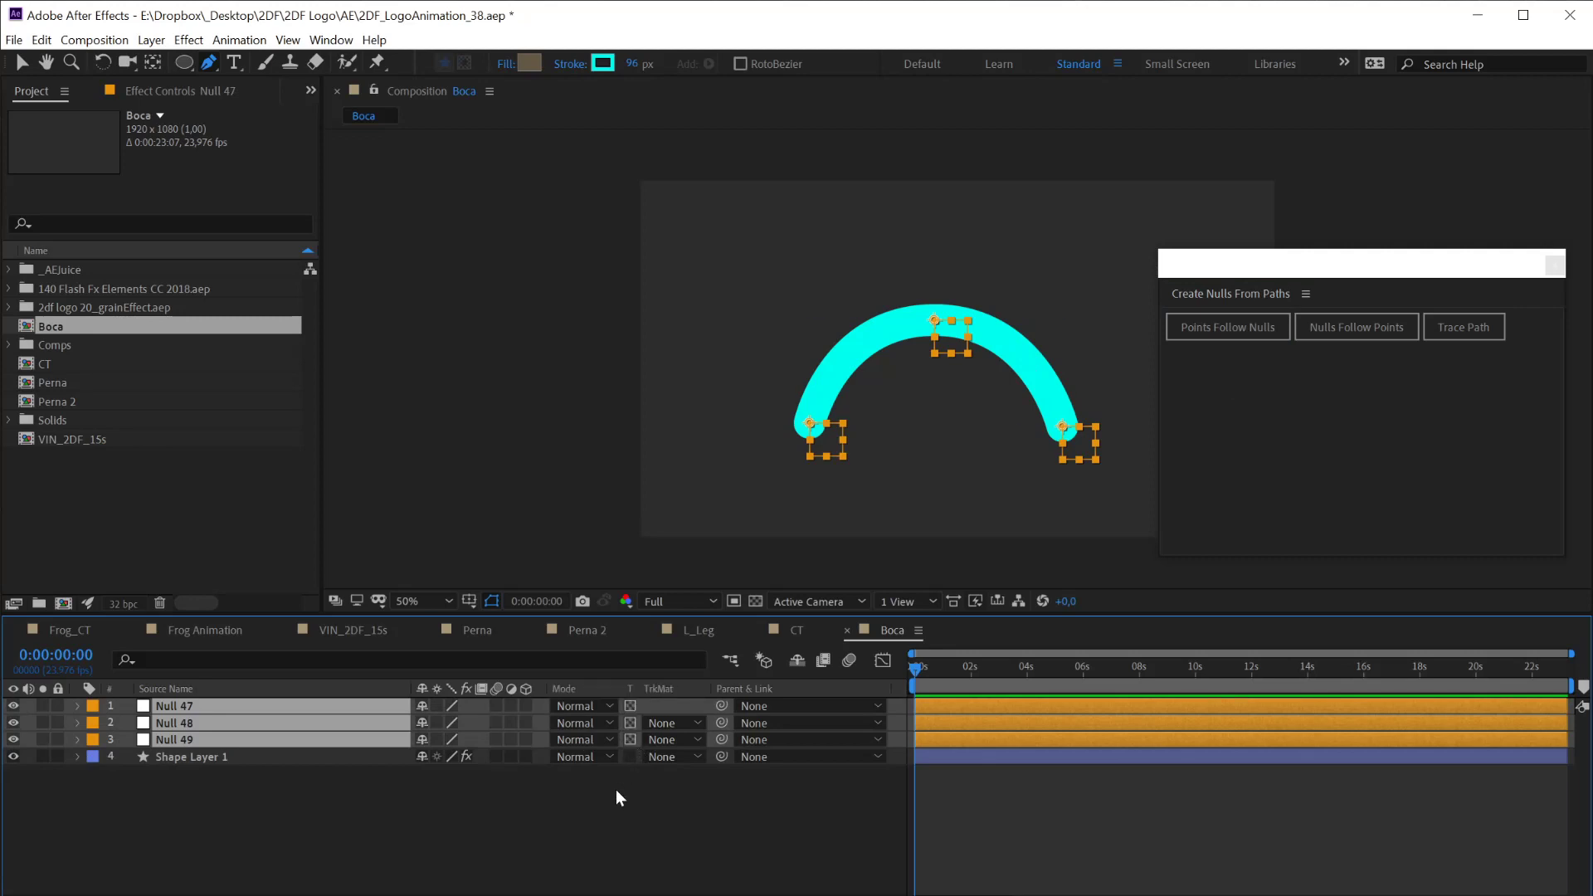
click(526, 739)
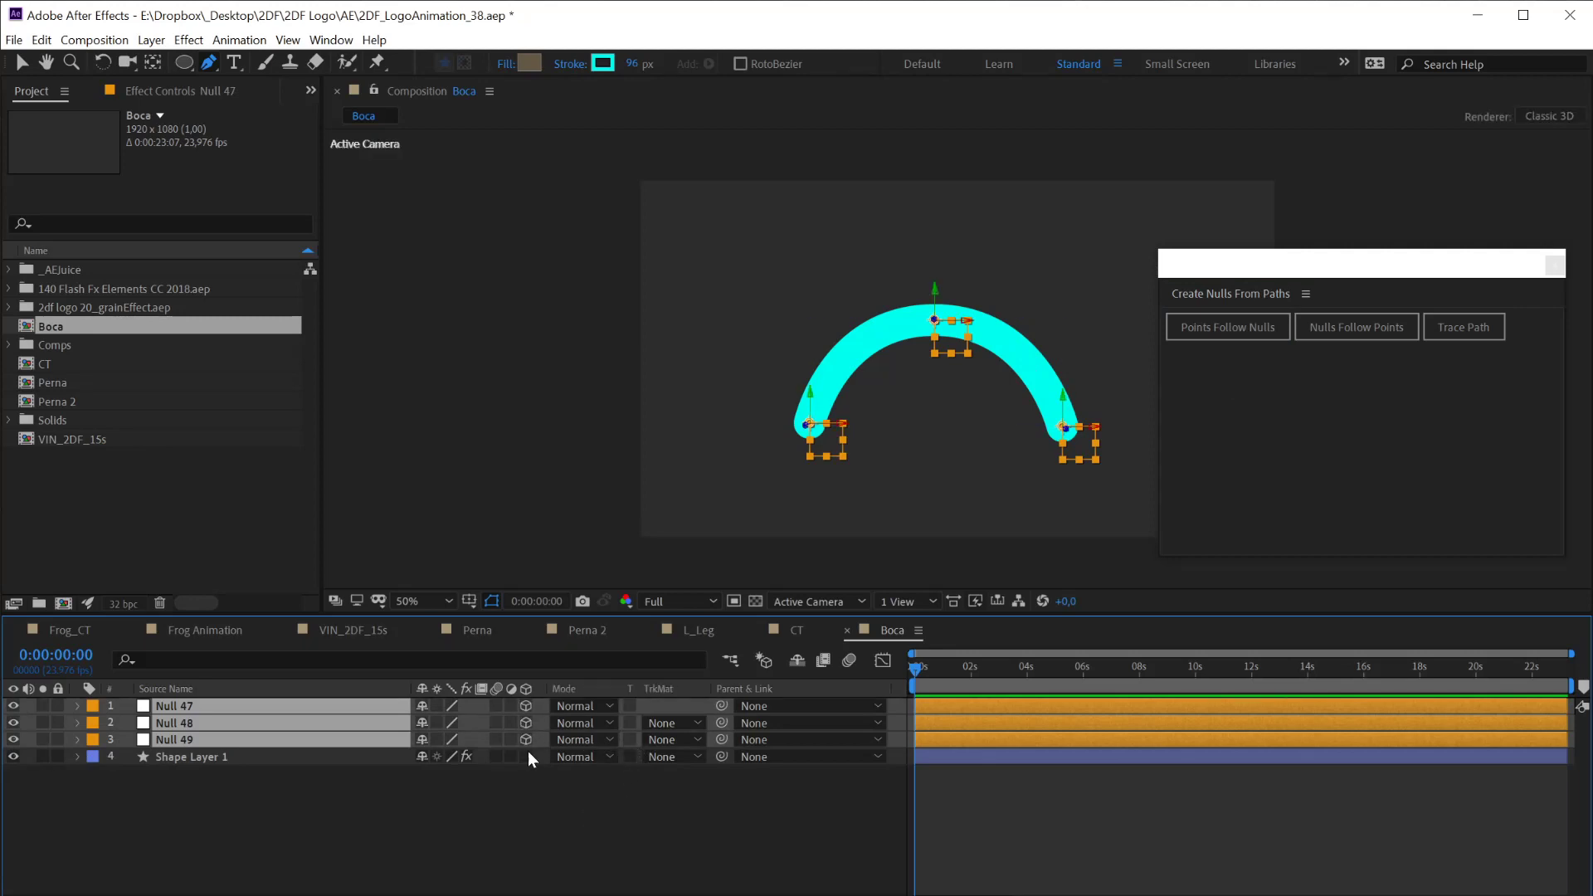
drag(539, 807, 614, 859)
Add a new null object, rename it CT and make it a 3D layer
key(ctrl+alt+shift+y)
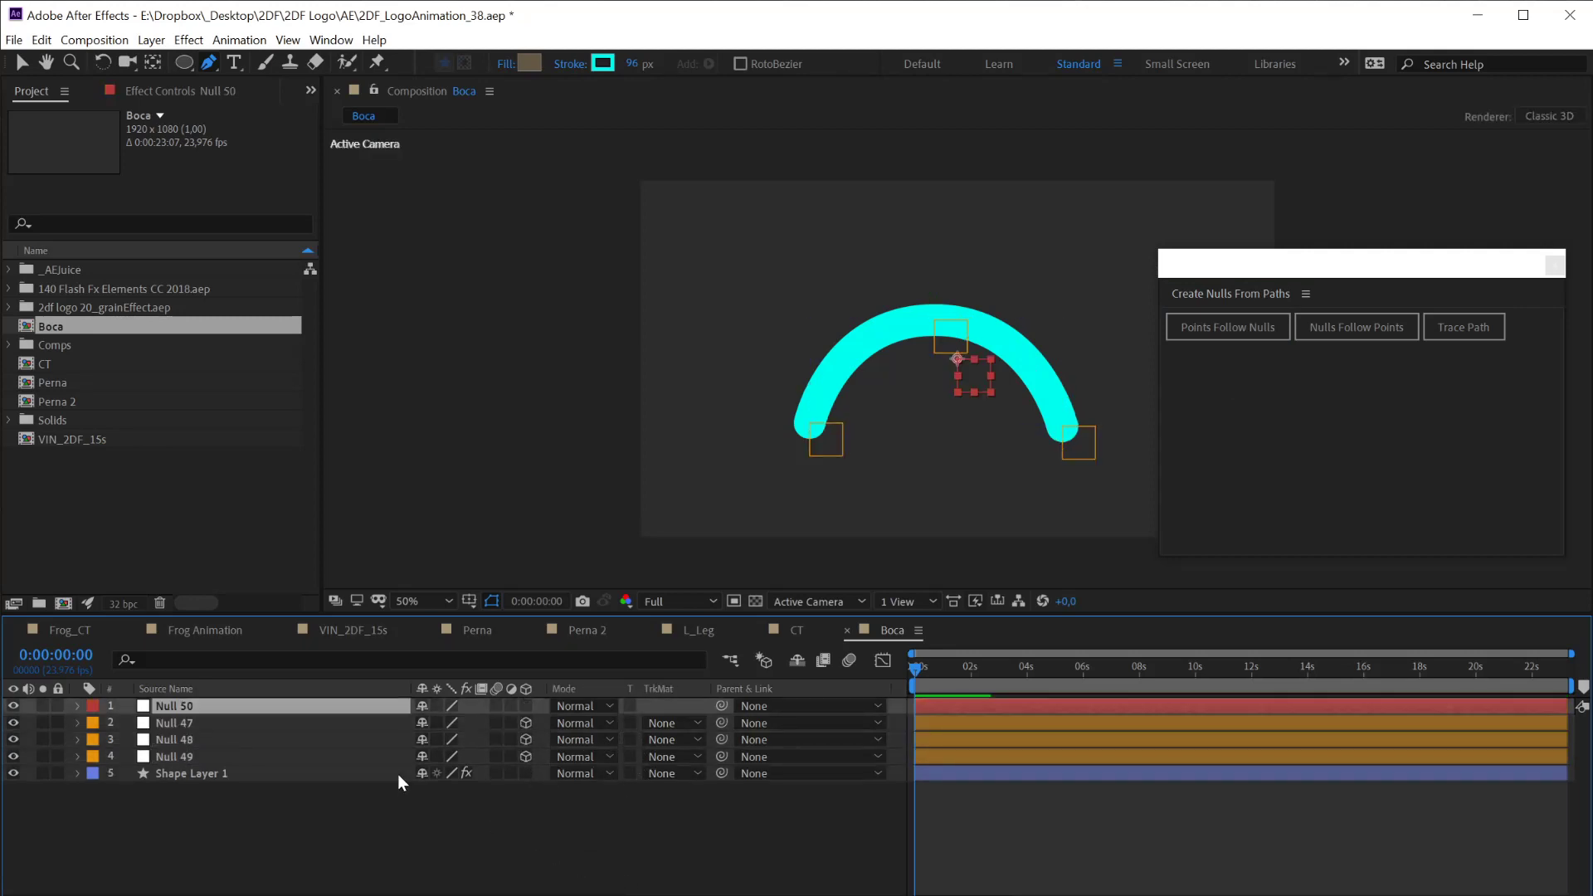
key(Return)
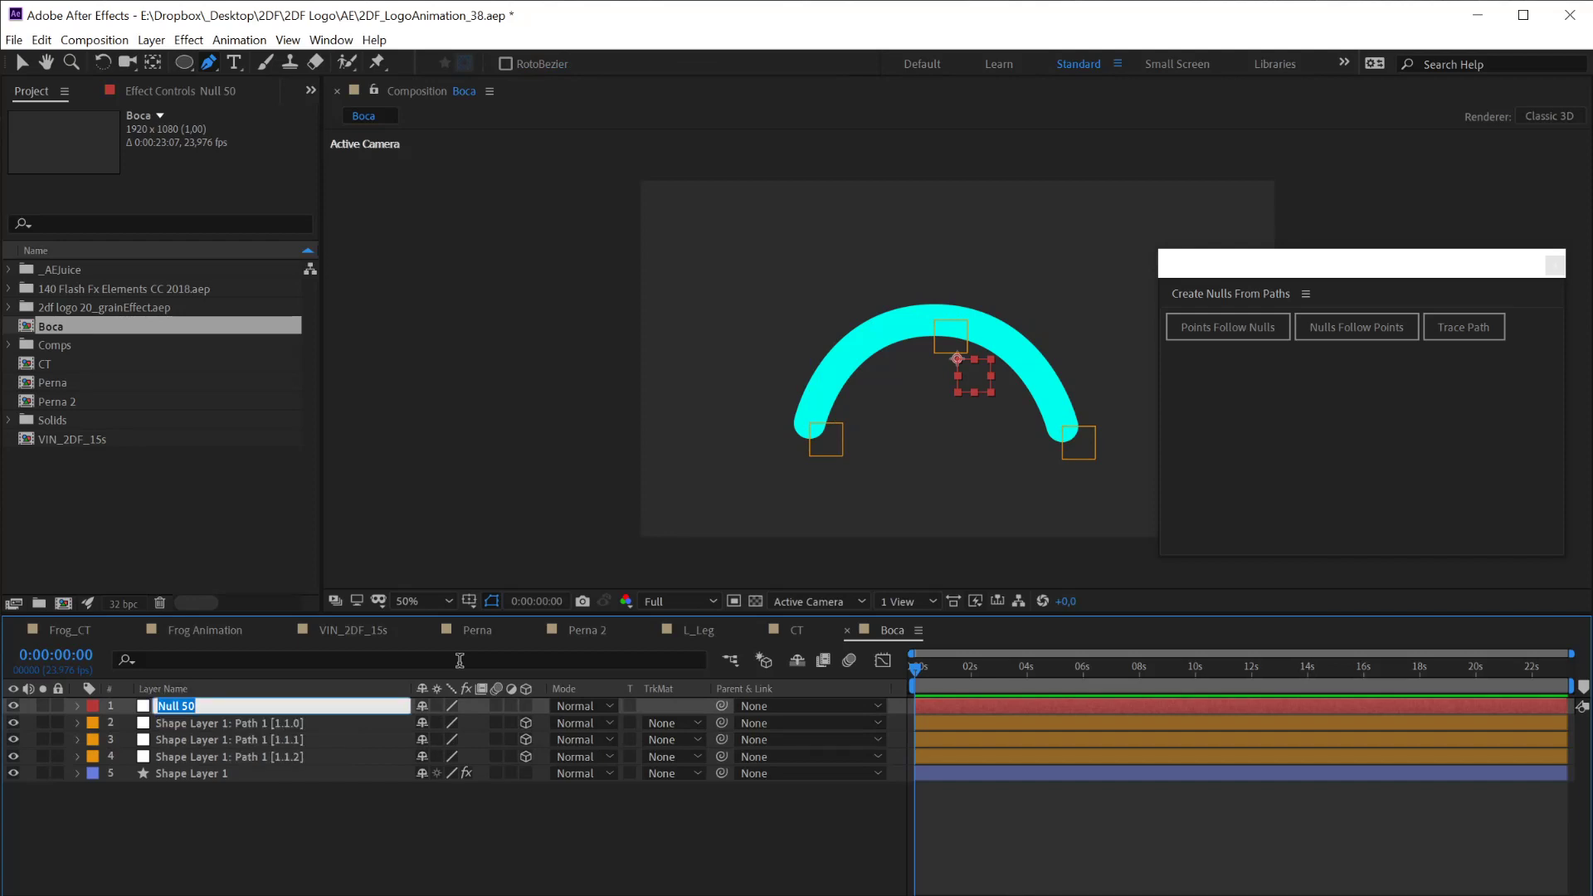
text(TCT)
key(Return)
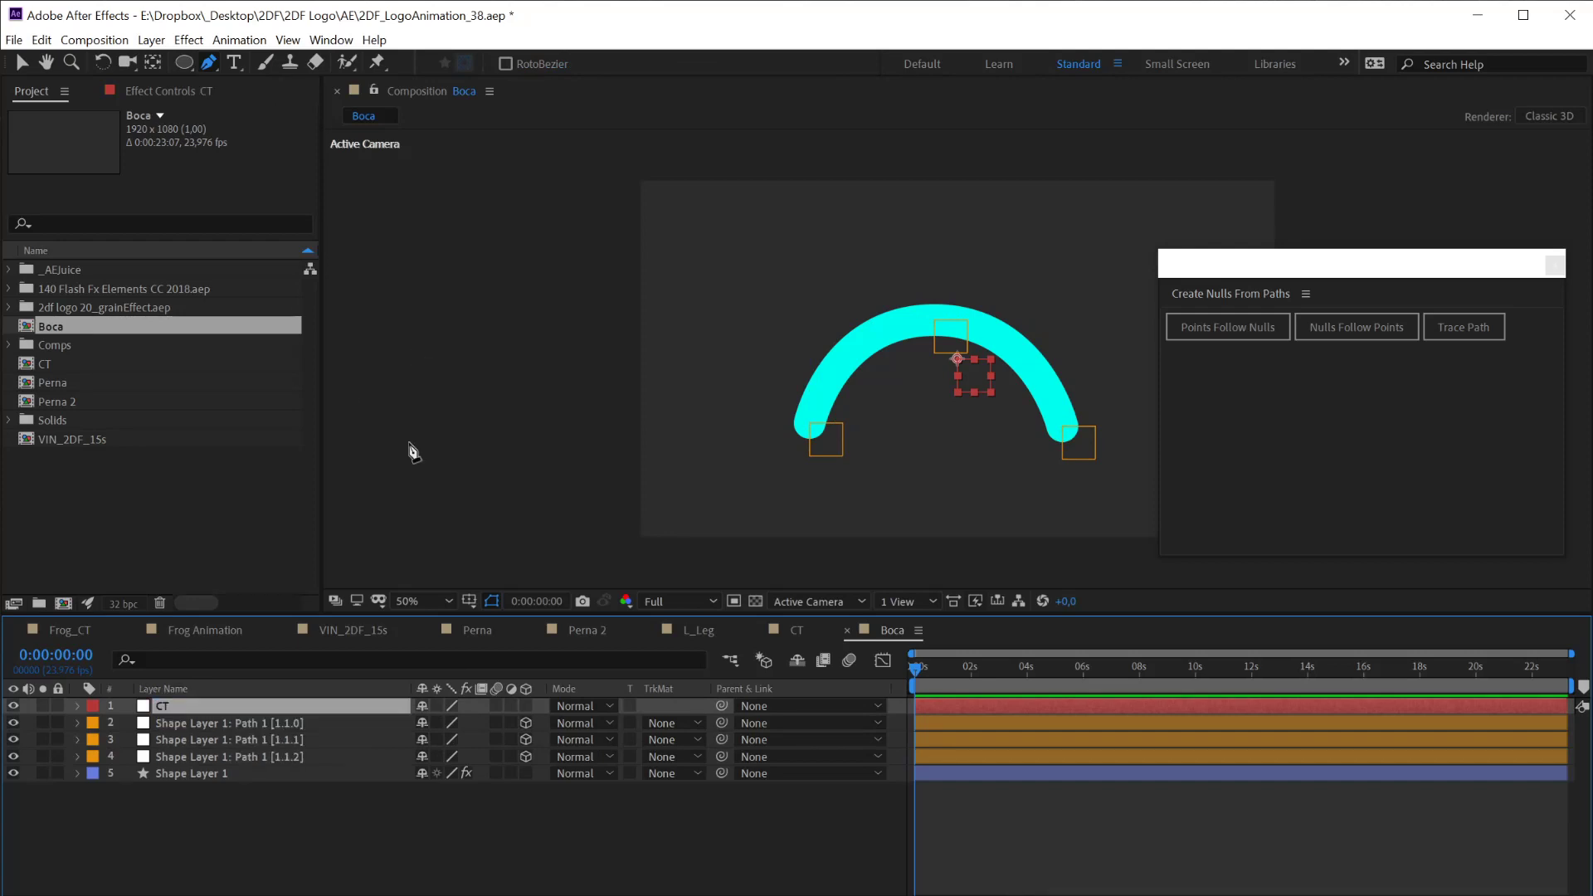
click(526, 705)
Parent the three path-point nulls to the CT null
click(247, 756)
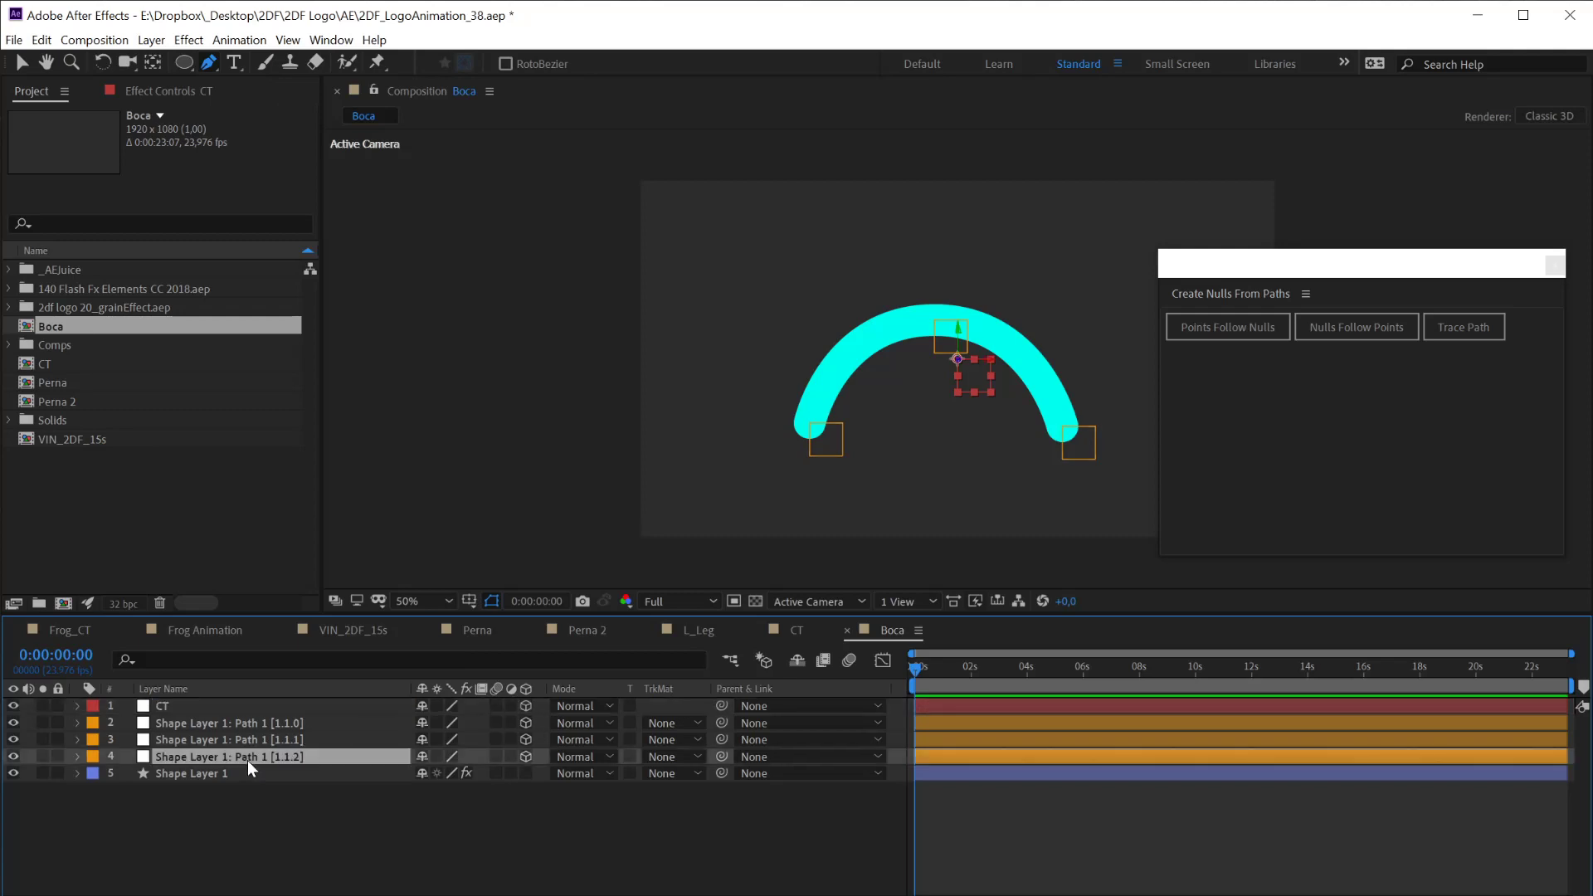
shift+click(251, 727)
drag(722, 723, 716, 701)
click(297, 820)
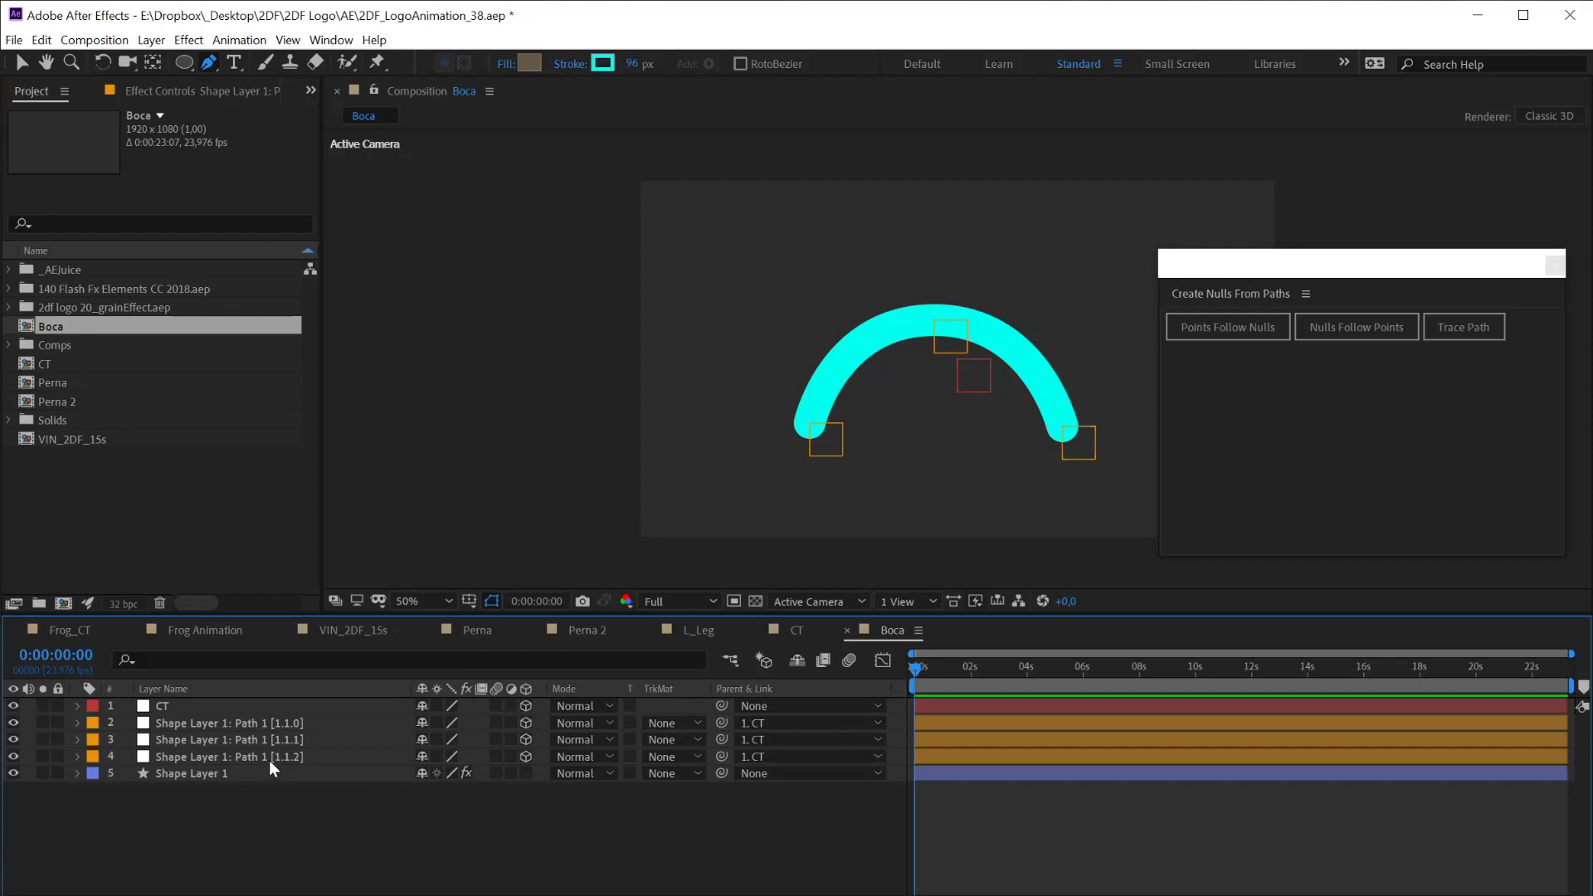
Set the Z position of the arch's two end-point nulls, Path 1 [1.1.0] and Path 1 [1.1.2], to 150
click(271, 760)
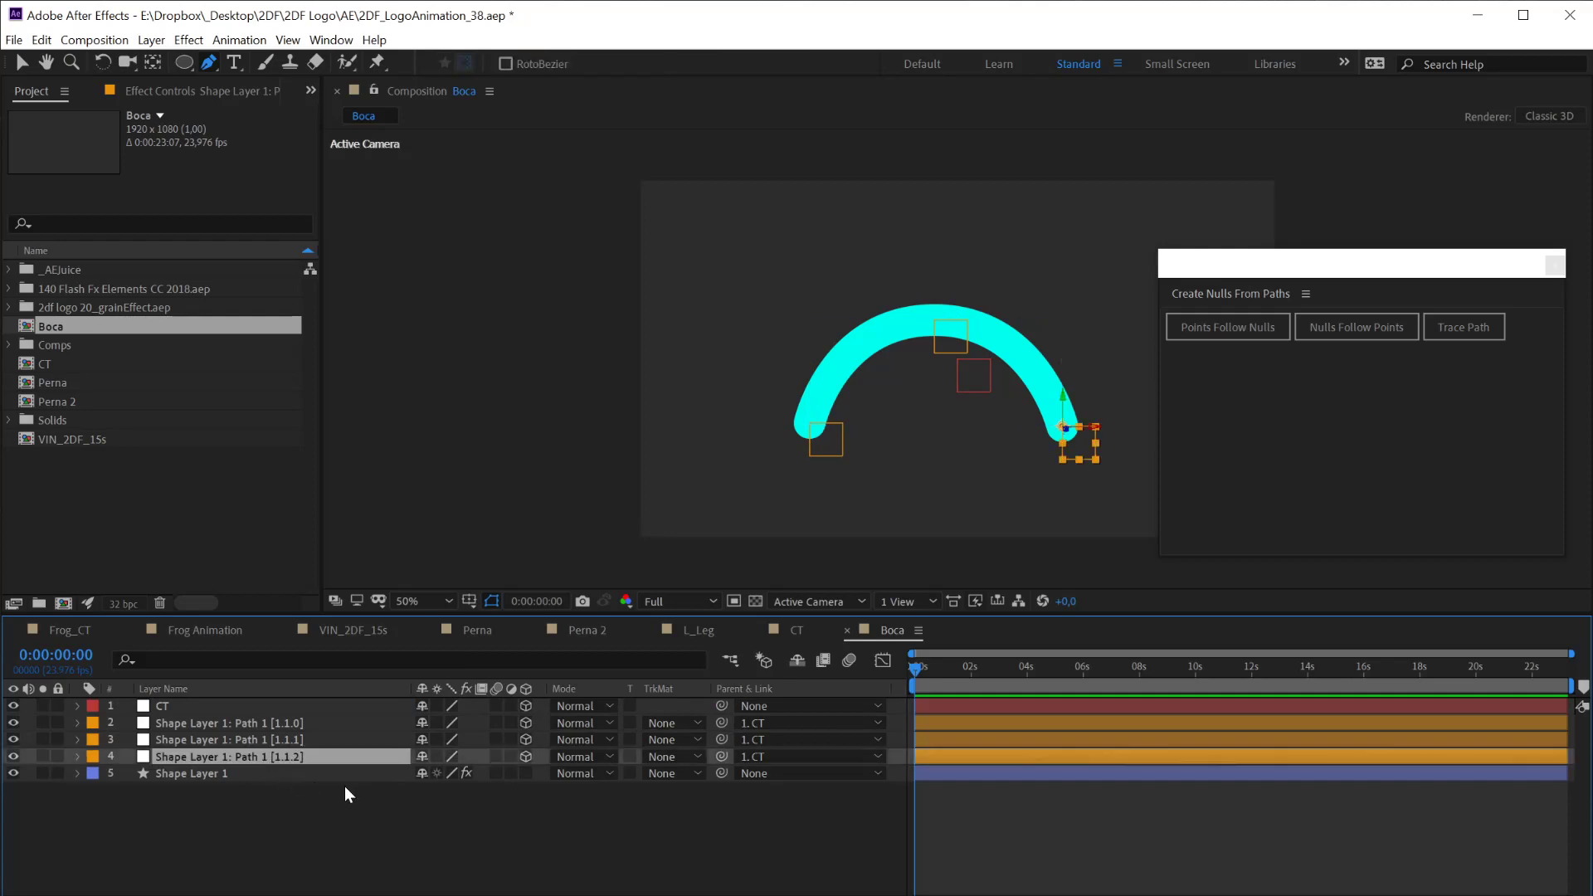
ctrl+click(286, 723)
key(p)
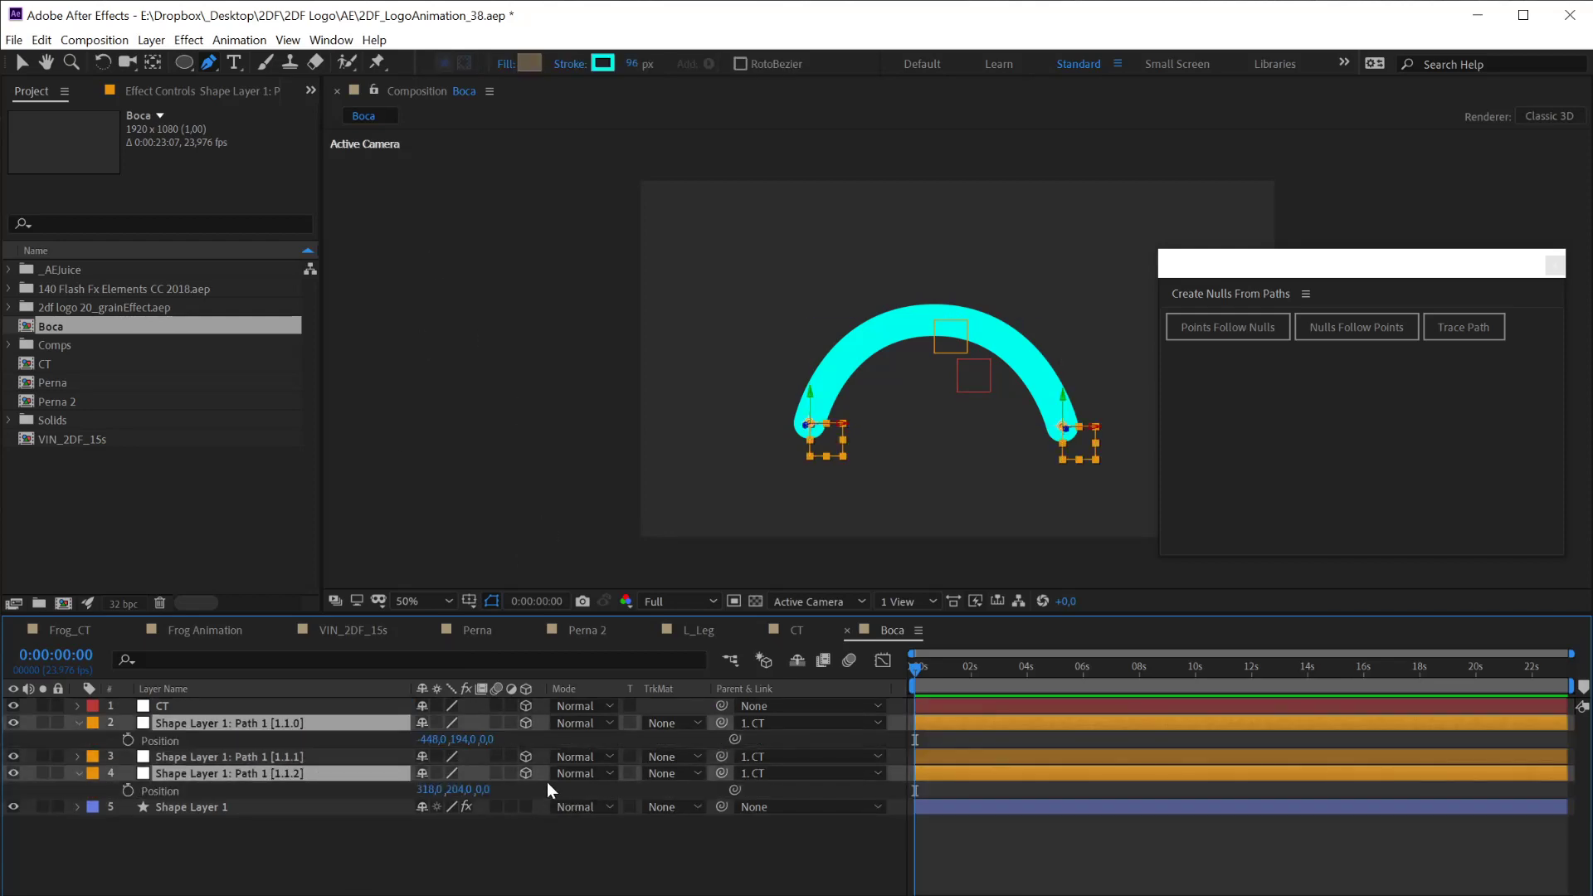
drag(484, 746, 605, 775)
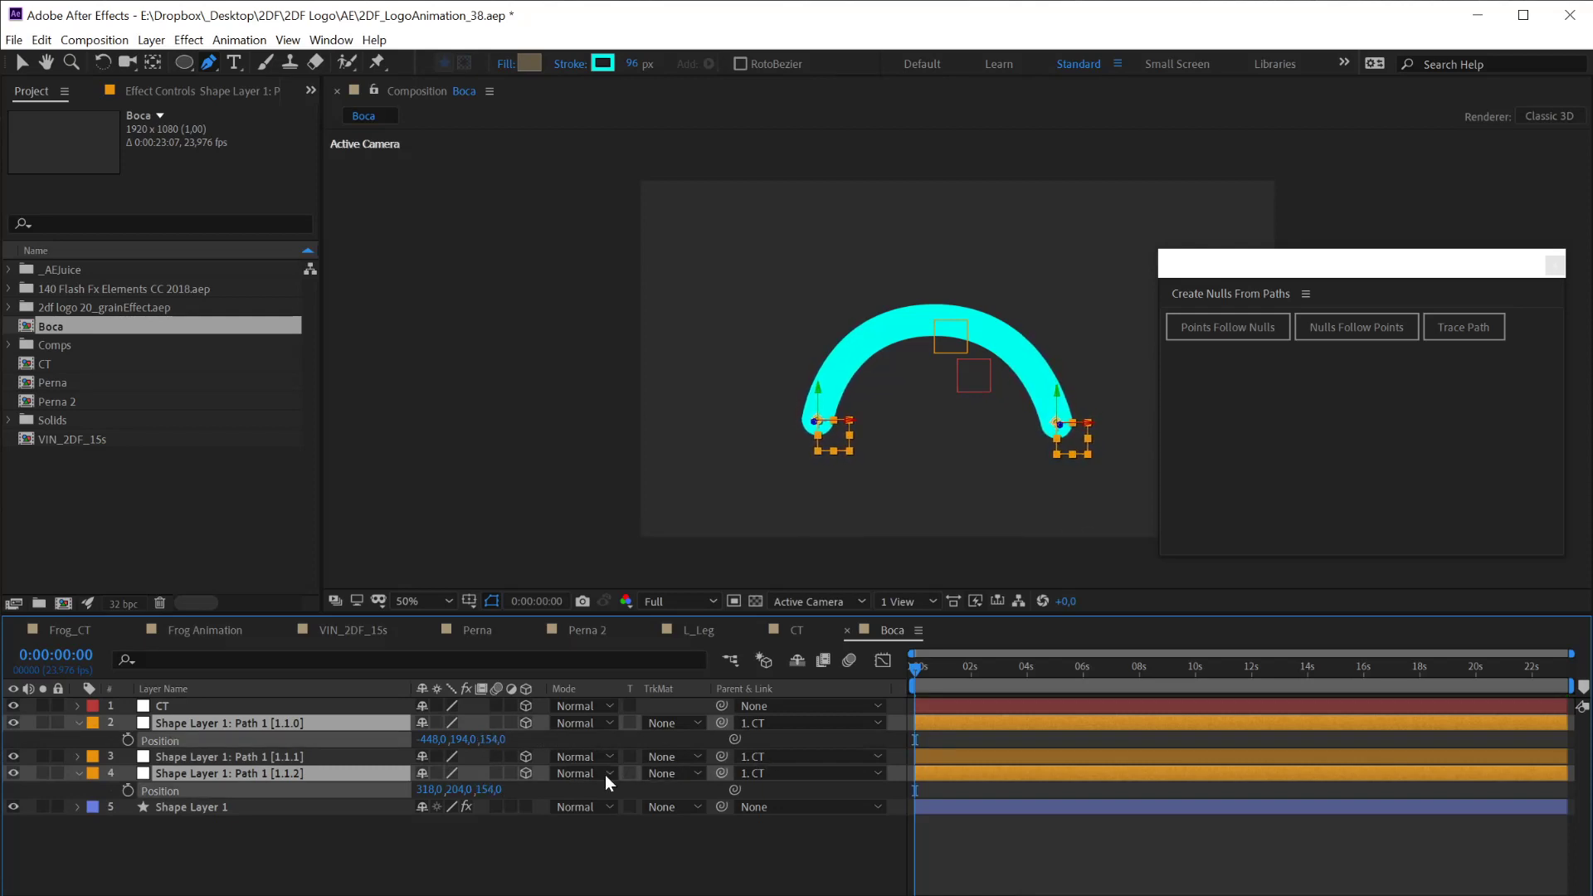
click(495, 751)
text(15)
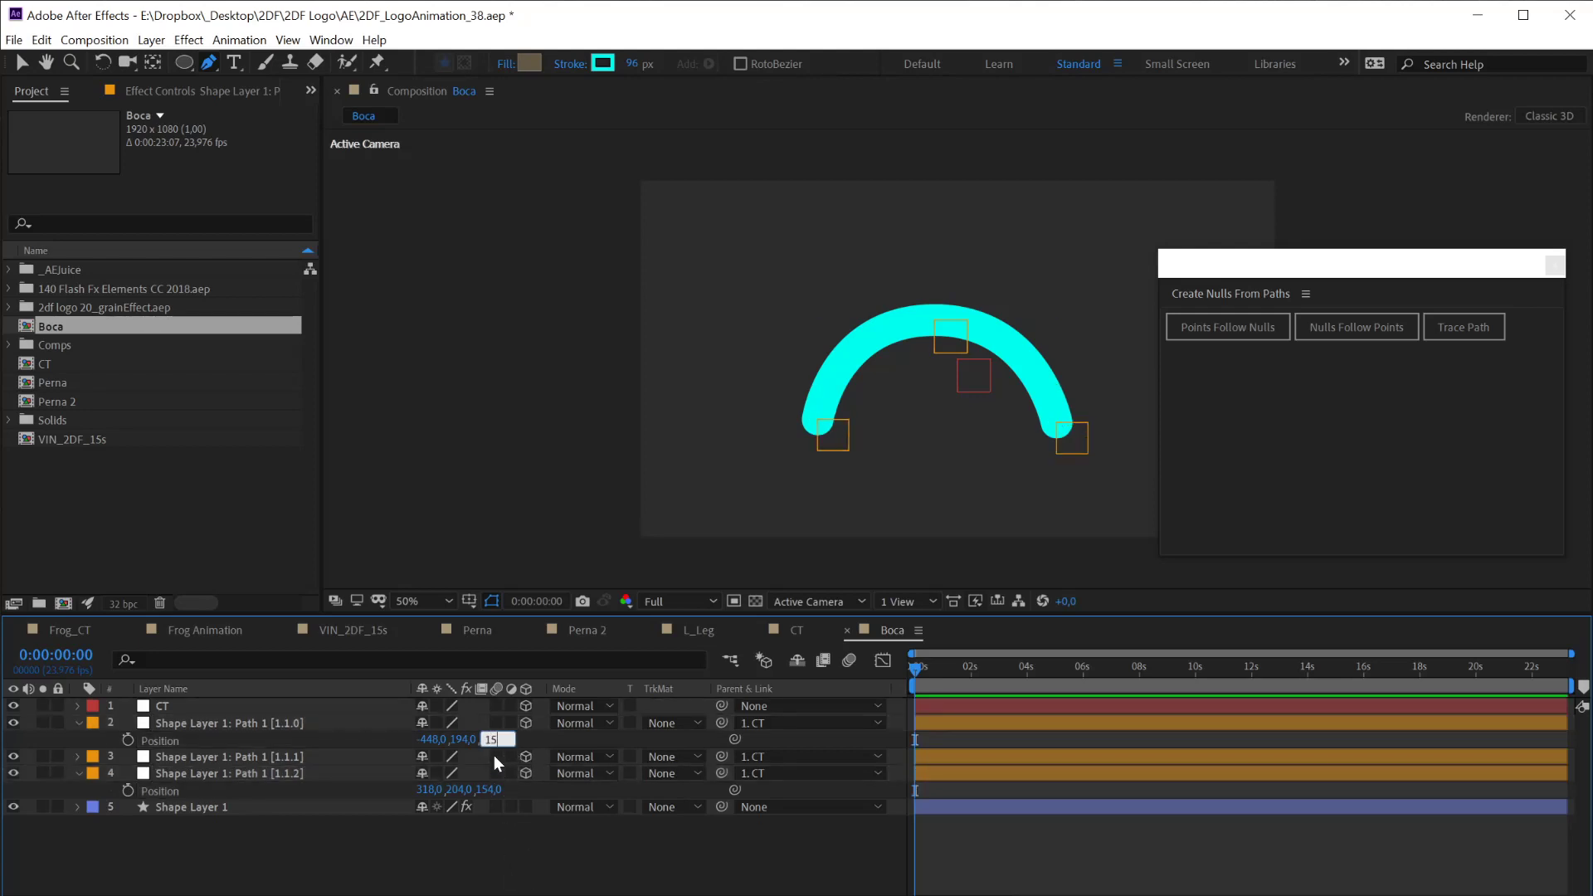
text(0)
key(Return)
click(488, 789)
text(150)
key(Return)
click(485, 844)
Test the mouth rig by swinging CT's Y Rotation between about -62° and 63°, and undo the rotation
click(196, 706)
key(r)
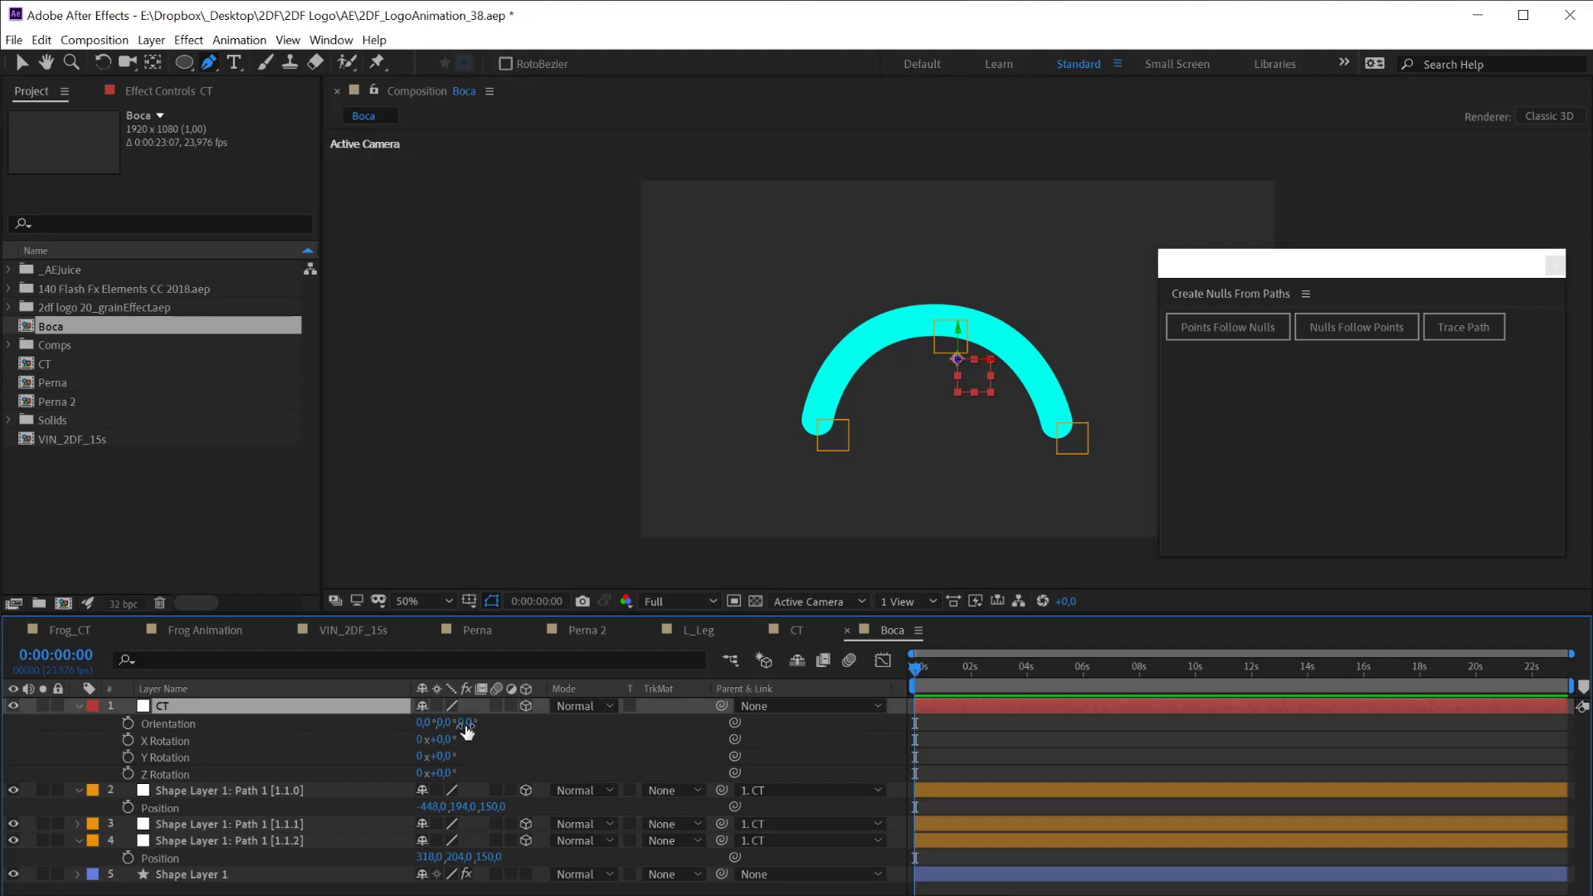
drag(440, 756, 542, 839)
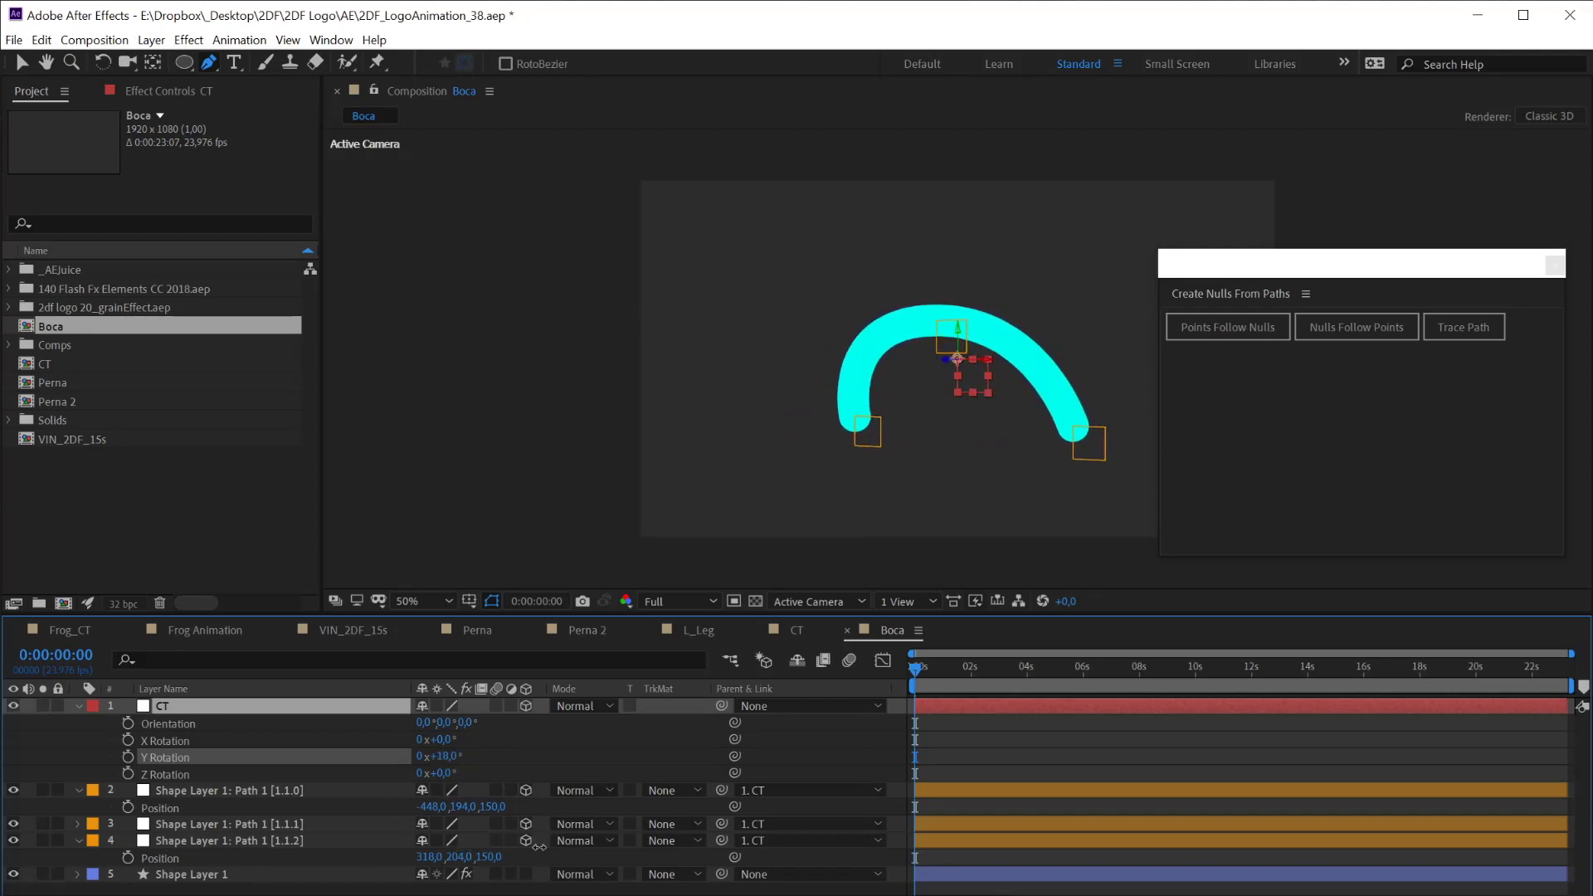
drag(509, 844, 533, 838)
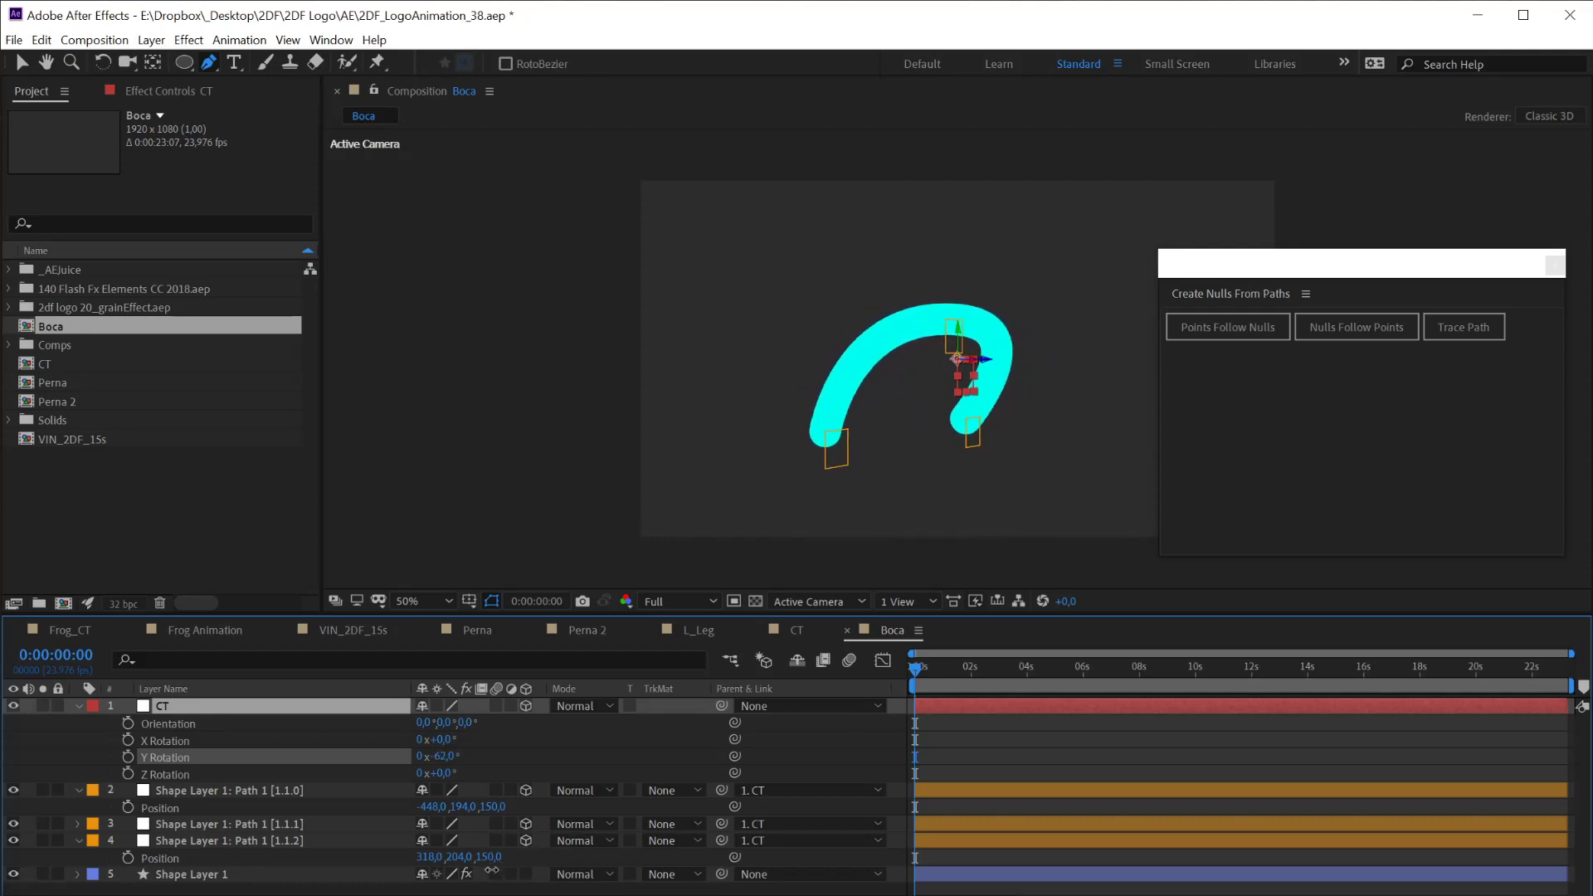
drag(529, 854, 541, 849)
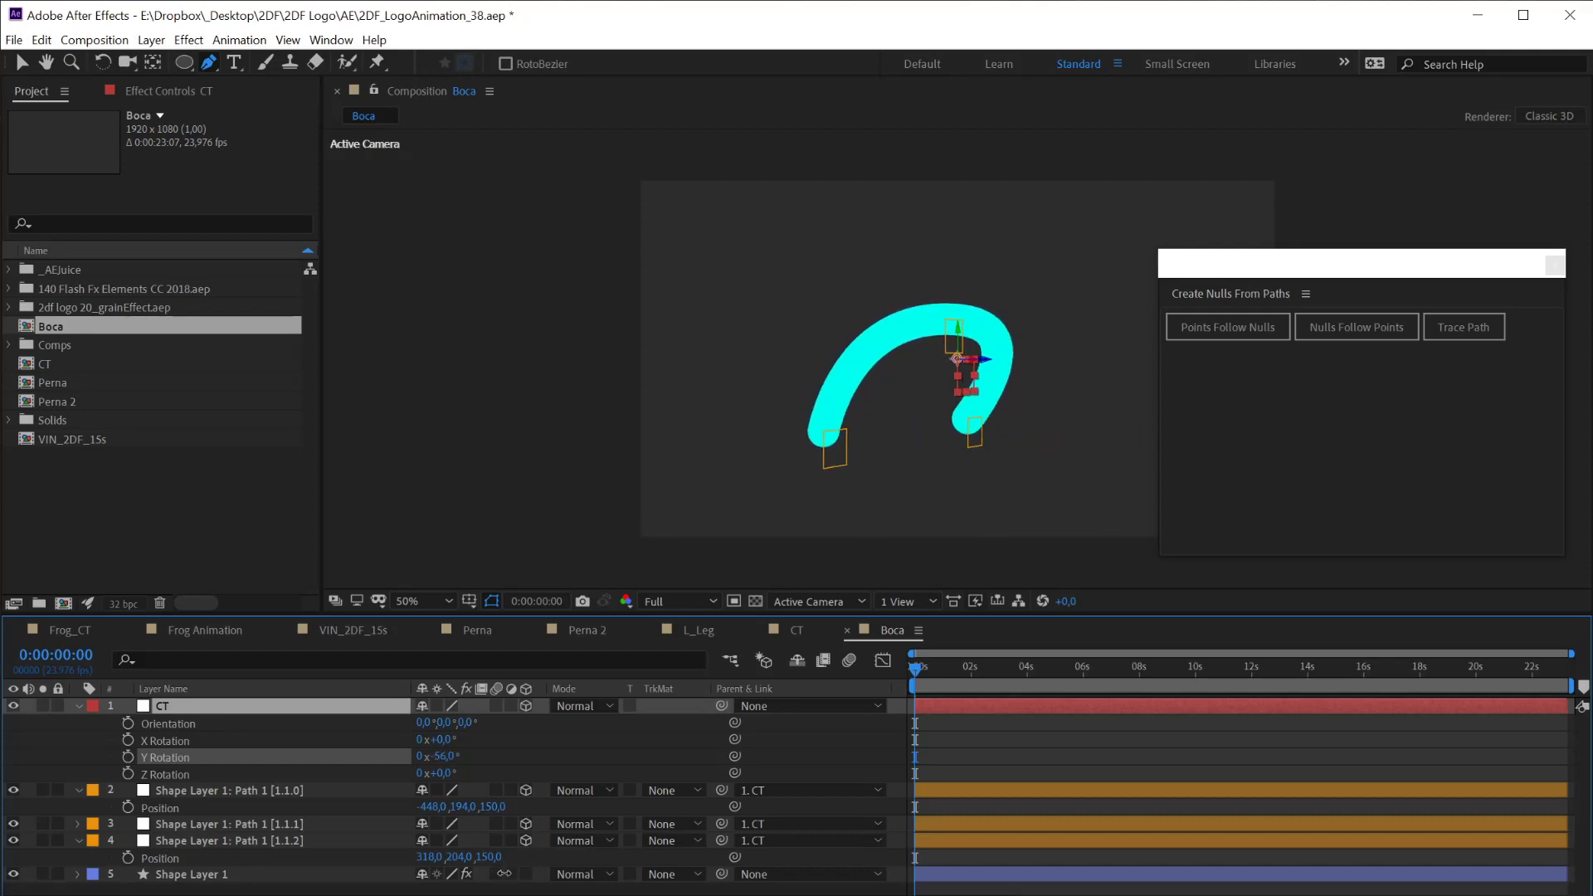
mouse_move(503, 874)
mouse_down()
mouse_move(587, 855)
mouse_move(489, 867)
mouse_up()
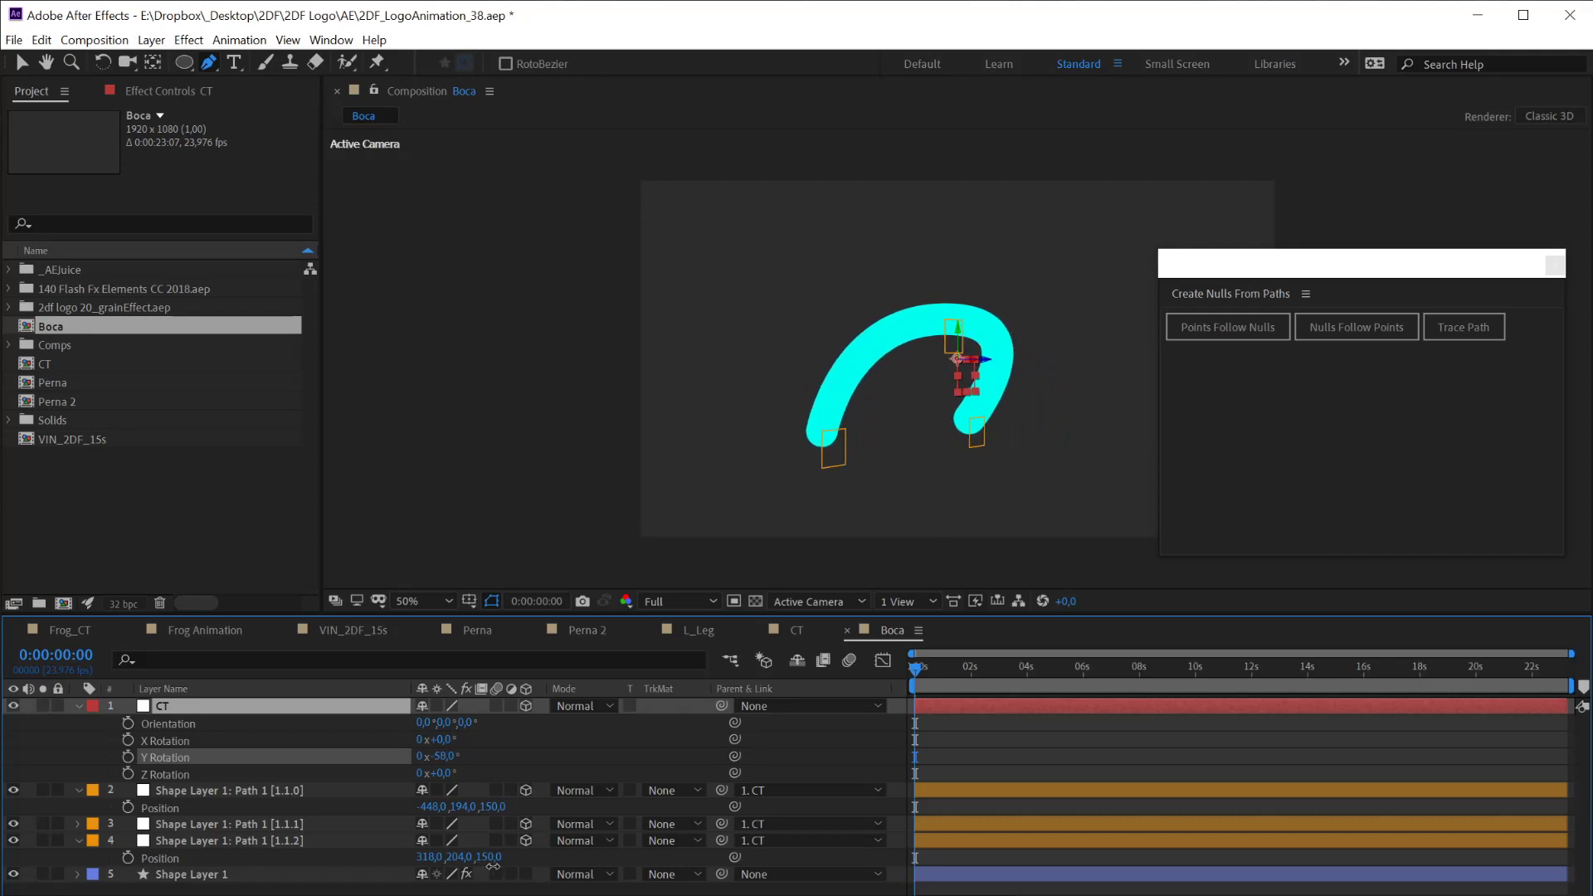
drag(493, 866, 601, 855)
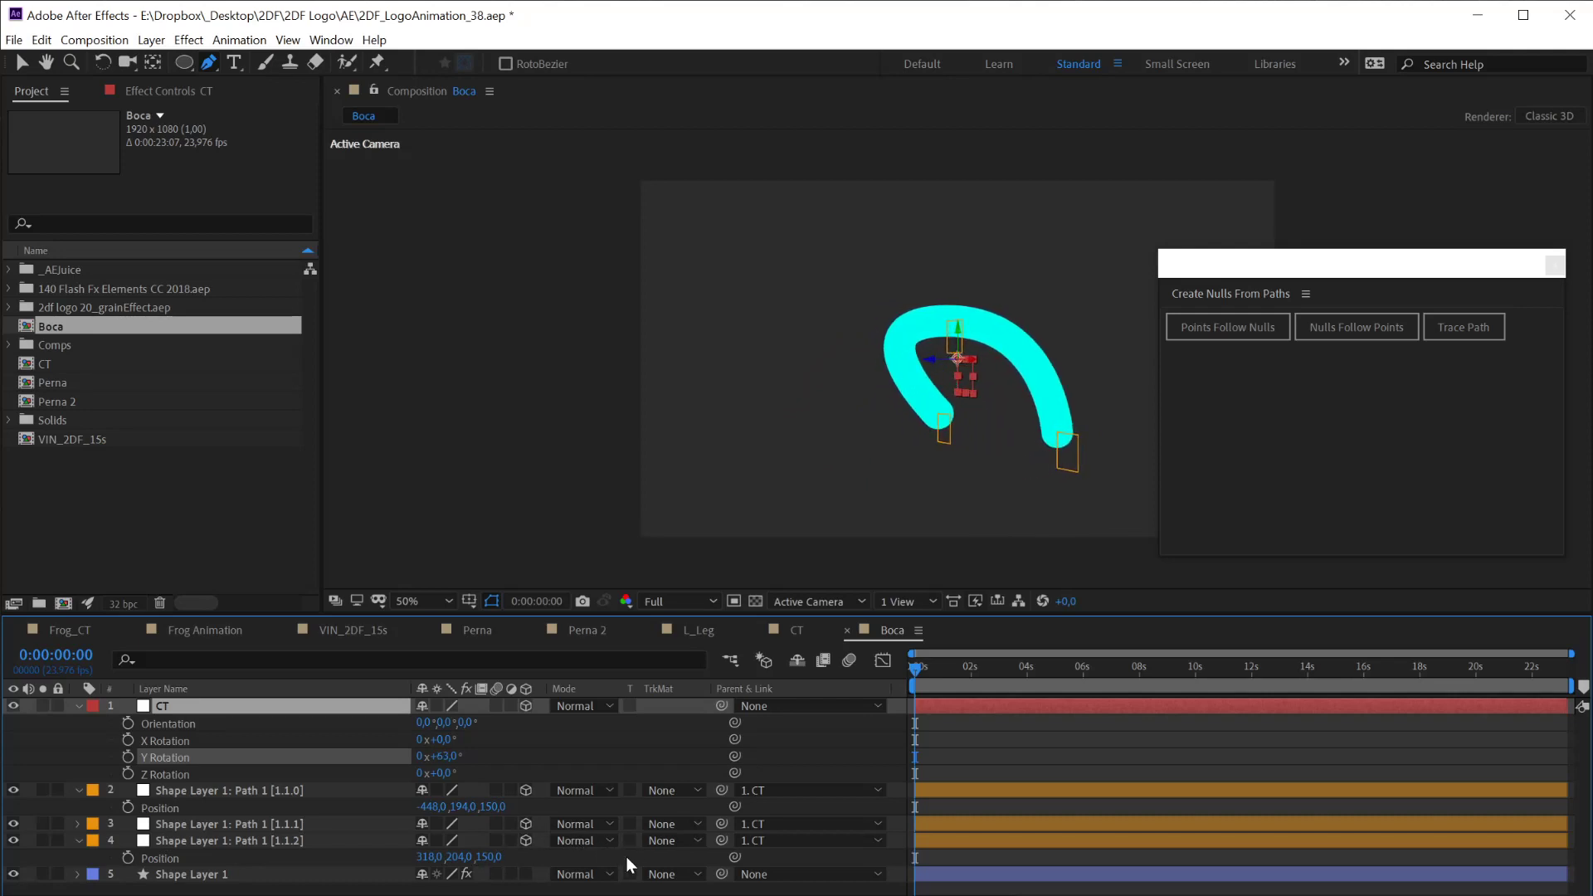
key(ctrl+z)
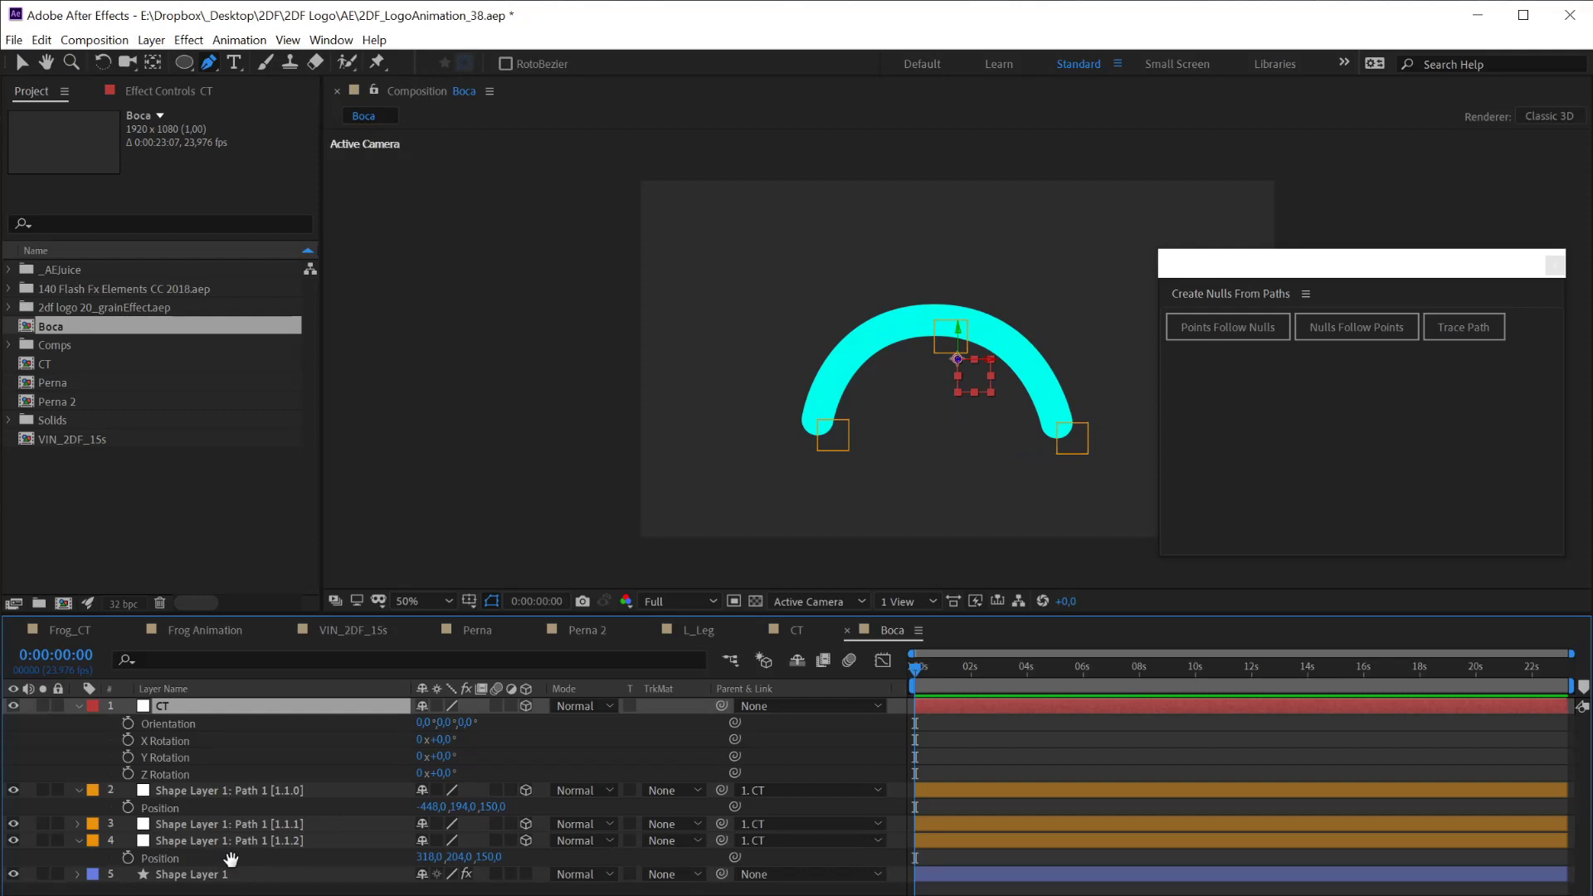
key(h)
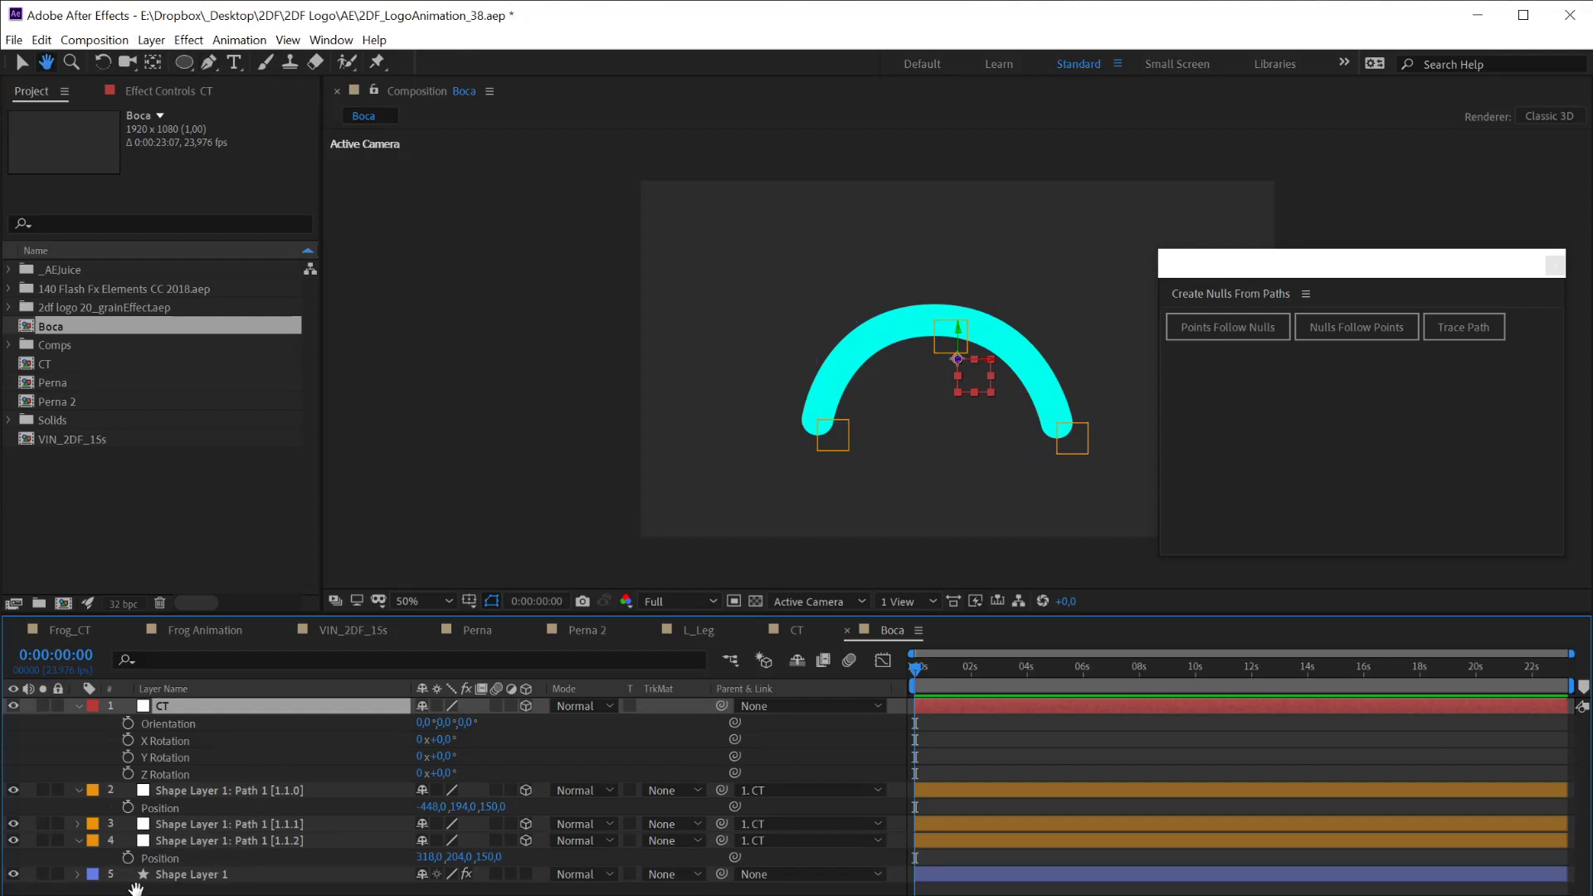
Switch to the Frog_CT composition, find the Mouth Mask layer in its layer stack and unlock it
key(g)
click(90, 631)
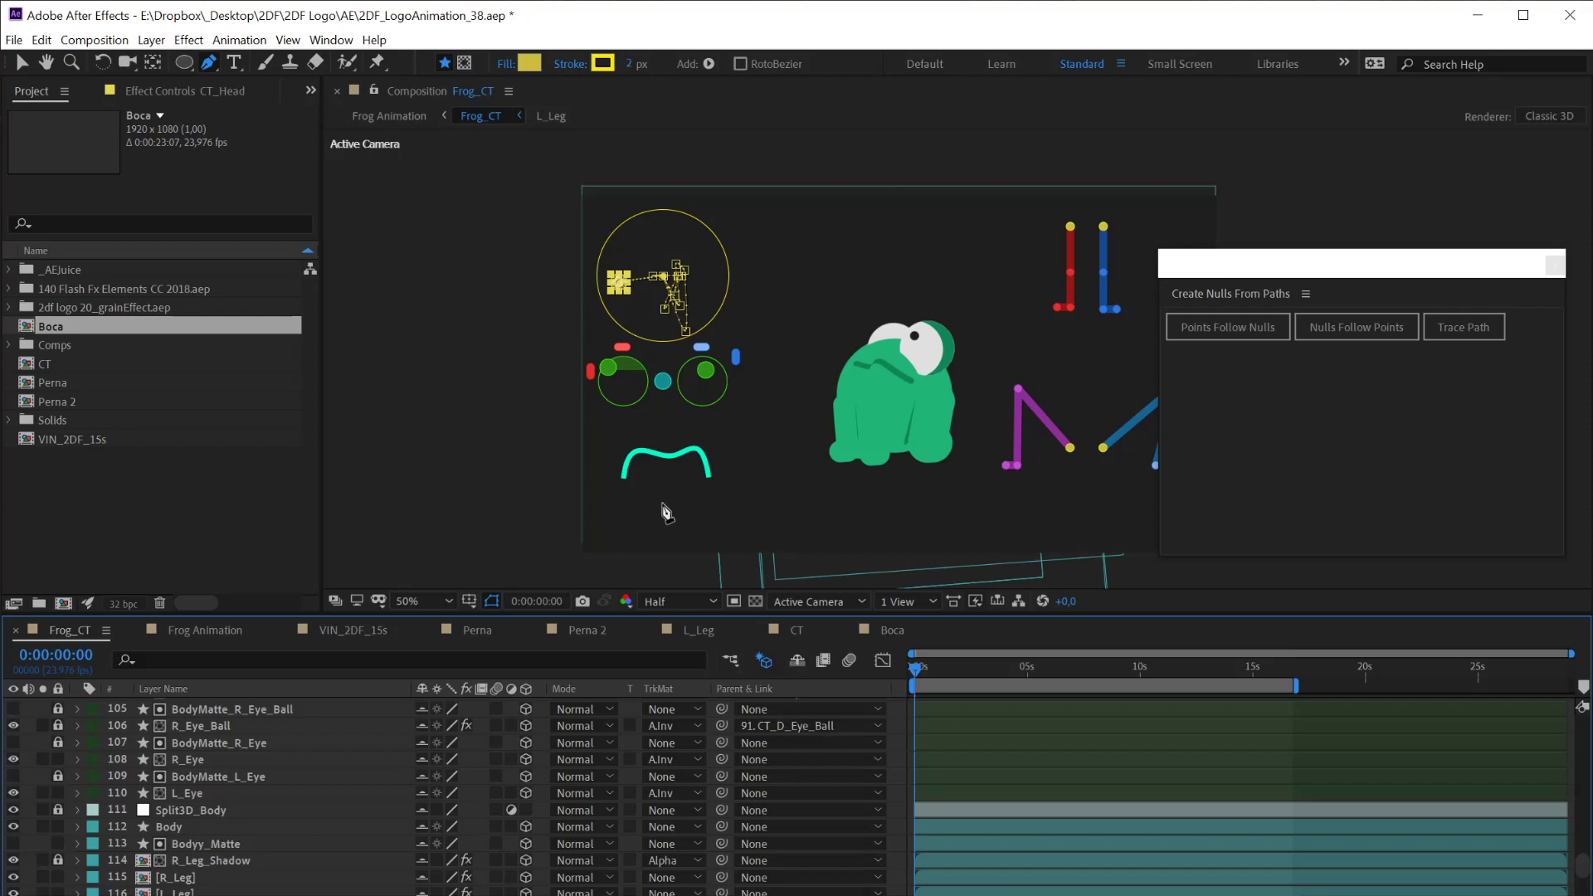
key(h)
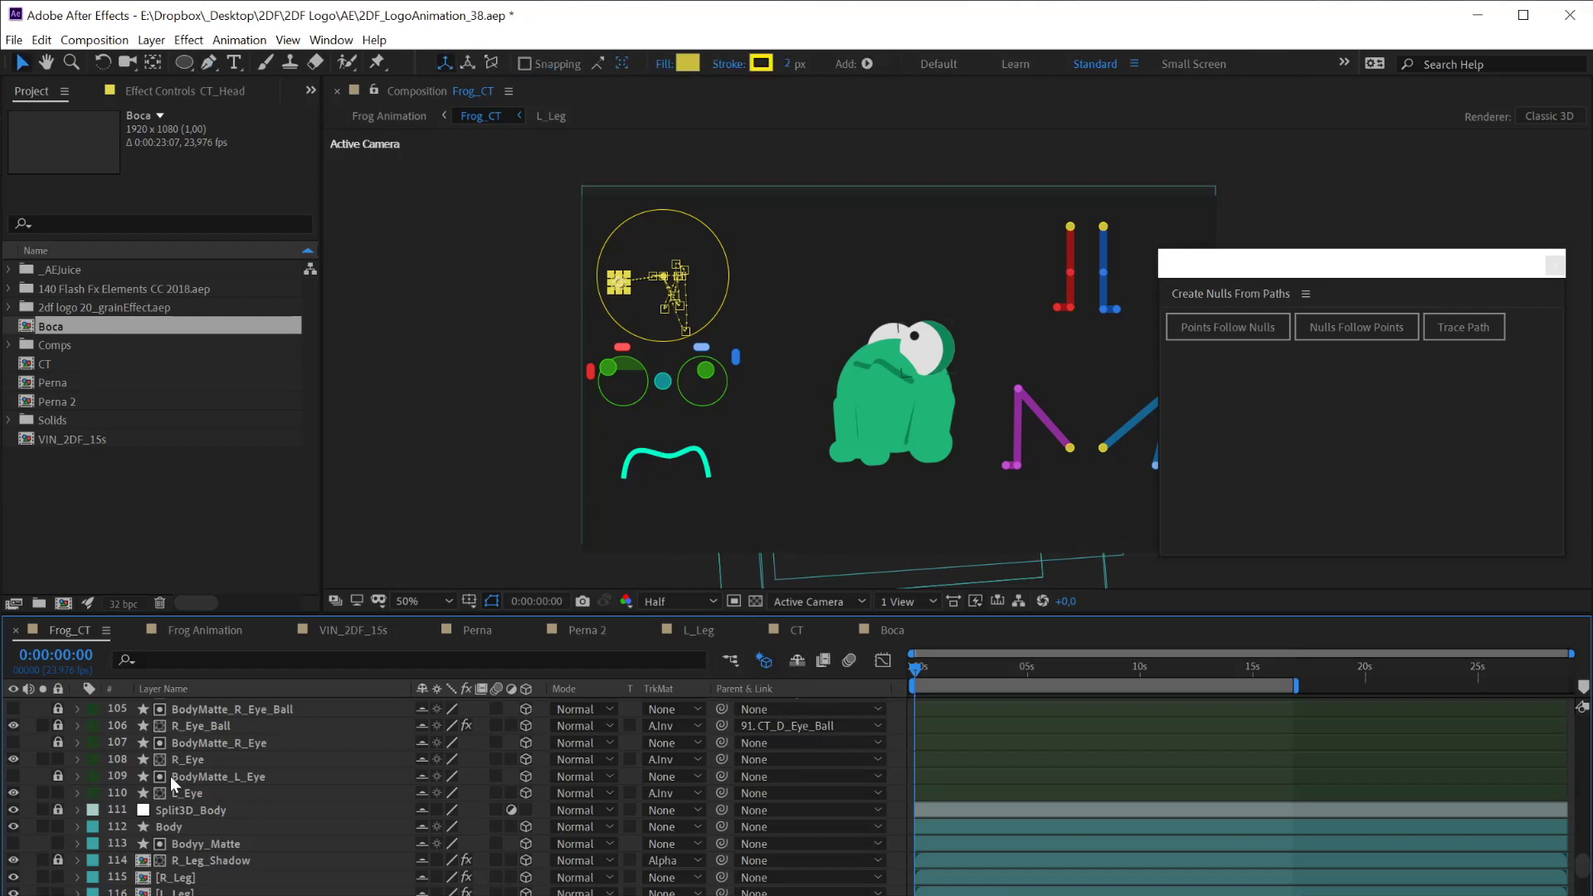
scroll(183, 863, down, 2)
scroll(272, 695, down, 2)
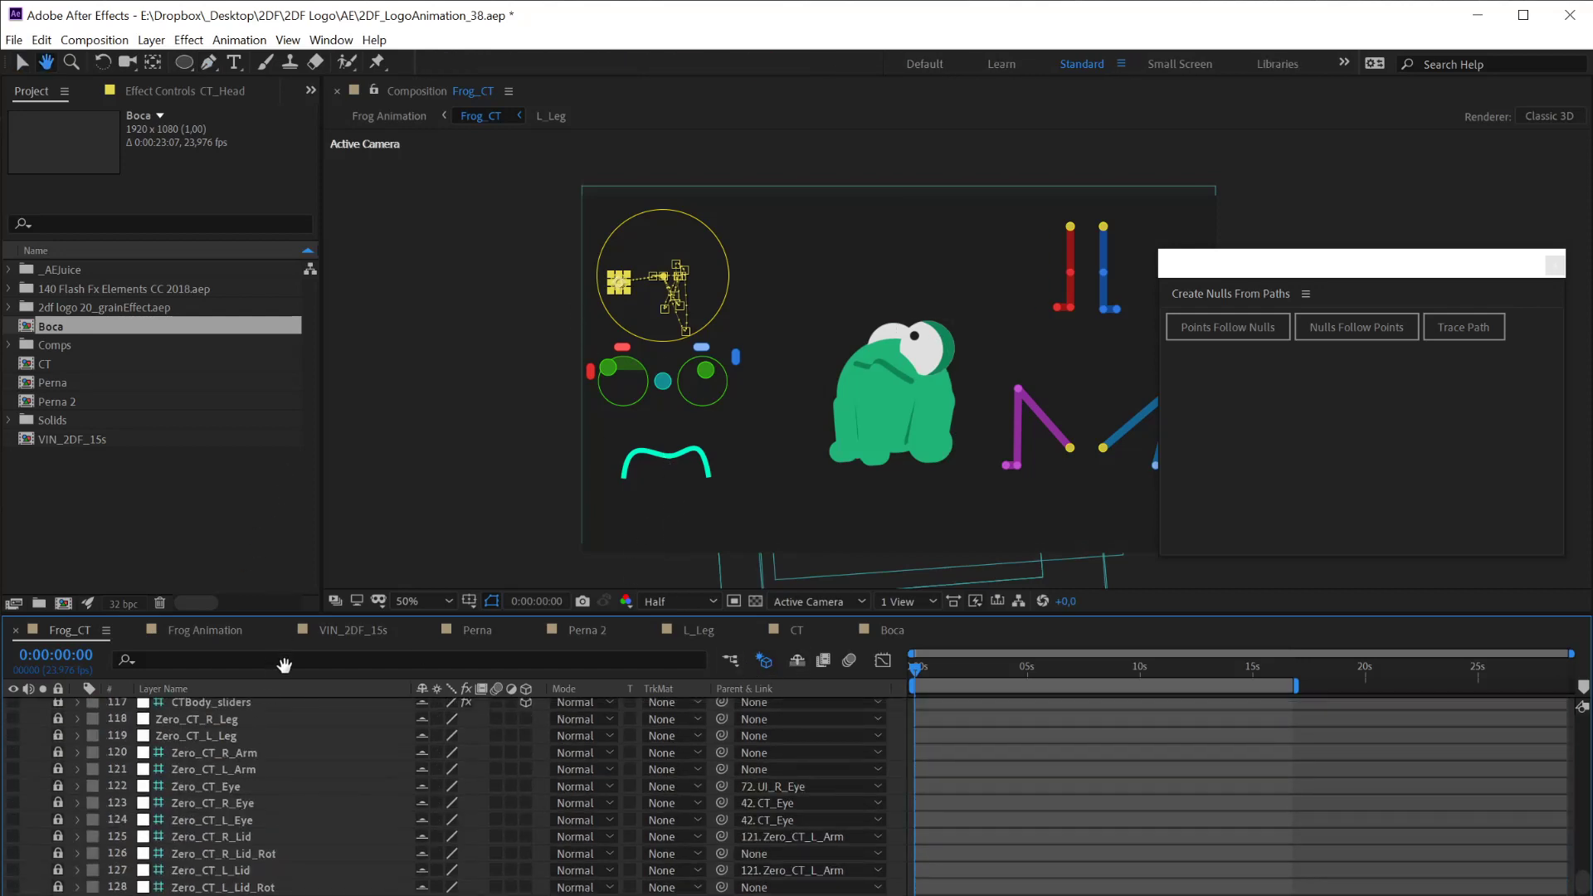
scroll(230, 818, up, 5)
scroll(230, 818, up, 8)
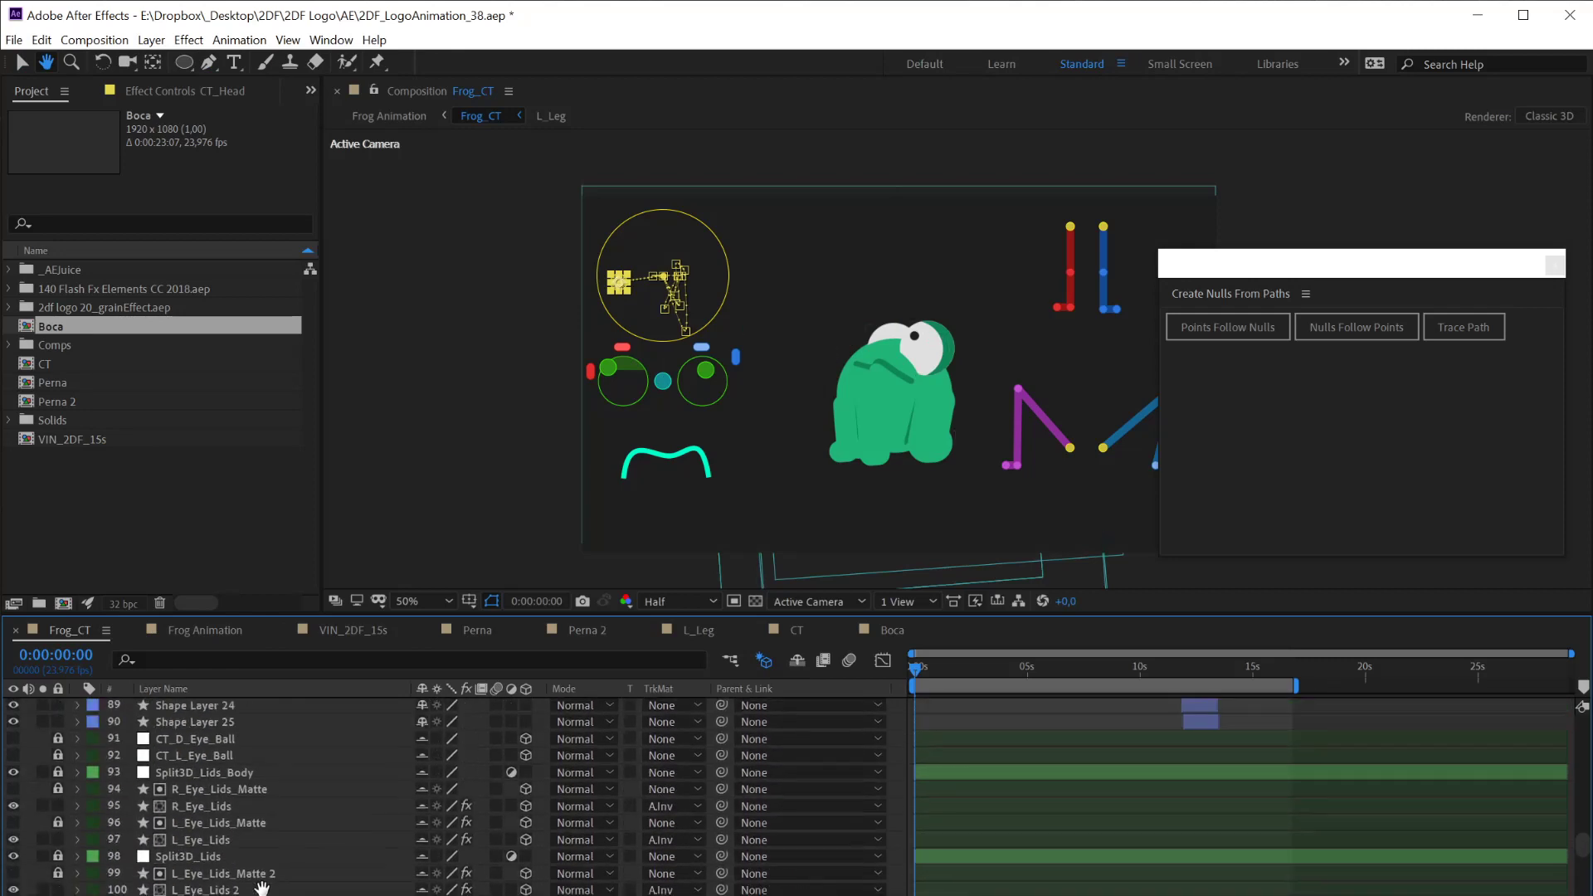
key(v)
click(58, 758)
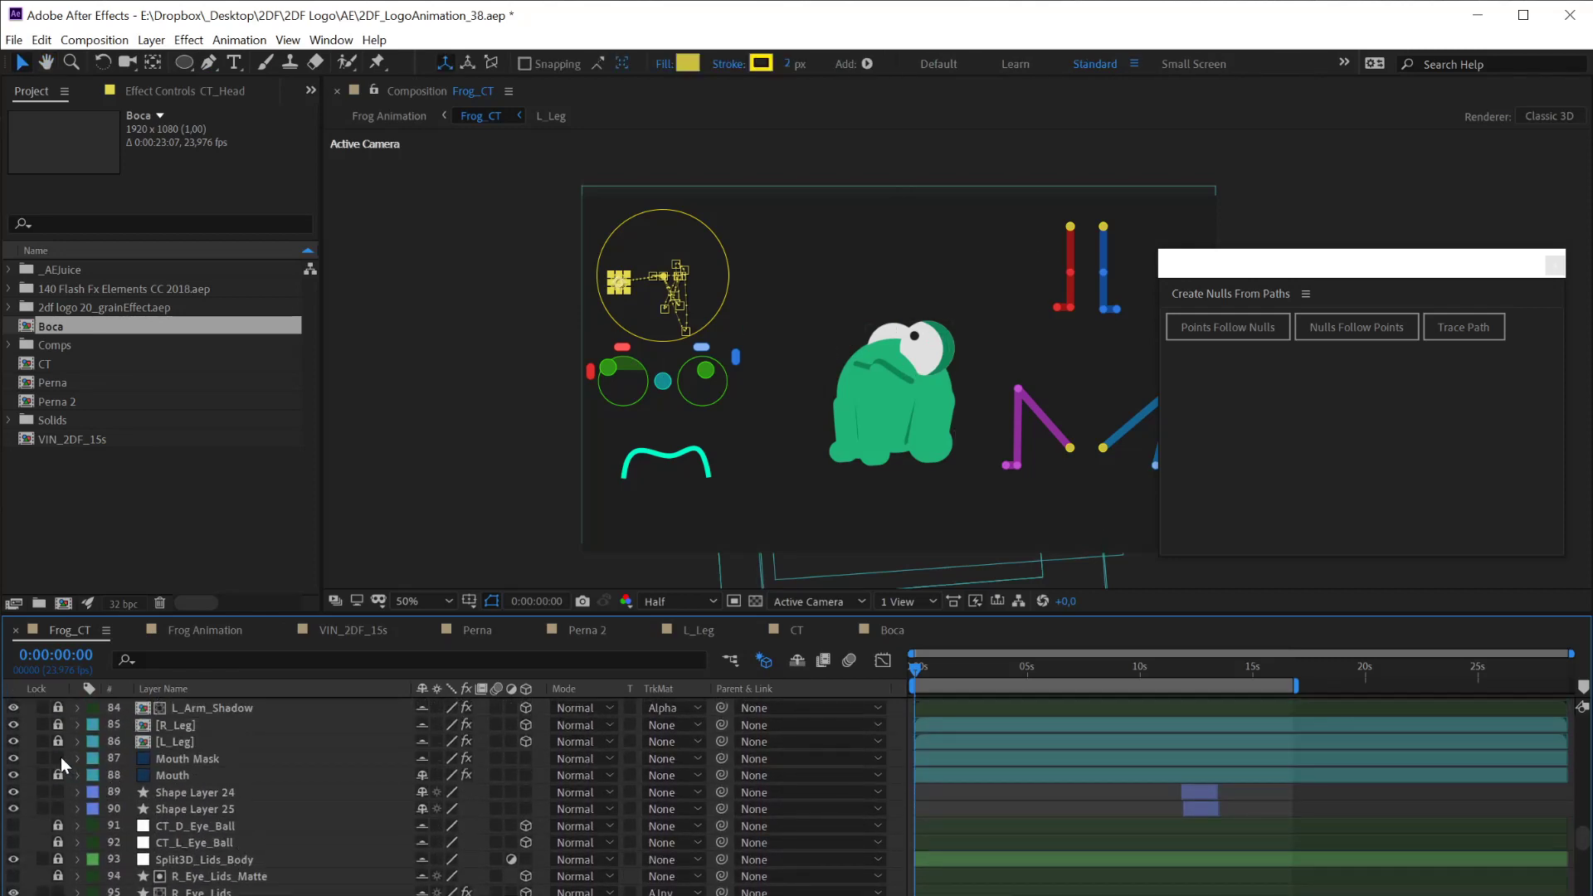
Reveal the Mouth Mask layer's modified properties to inspect its Mask Path expression, then collapse and relock the layer
click(162, 760)
key(u)
key(u)
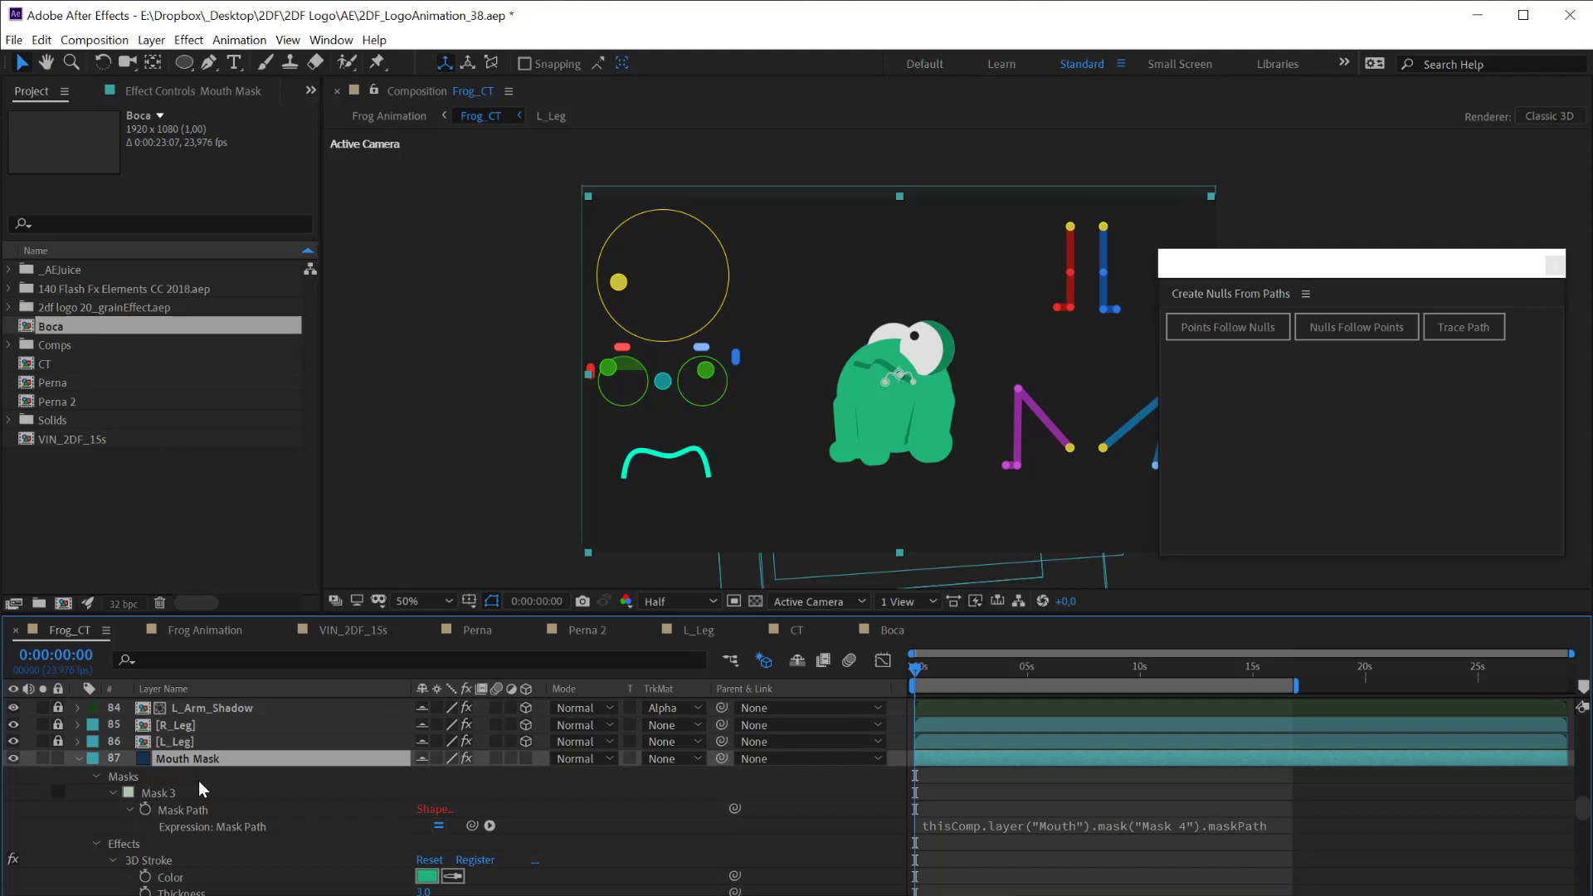
click(157, 794)
click(78, 758)
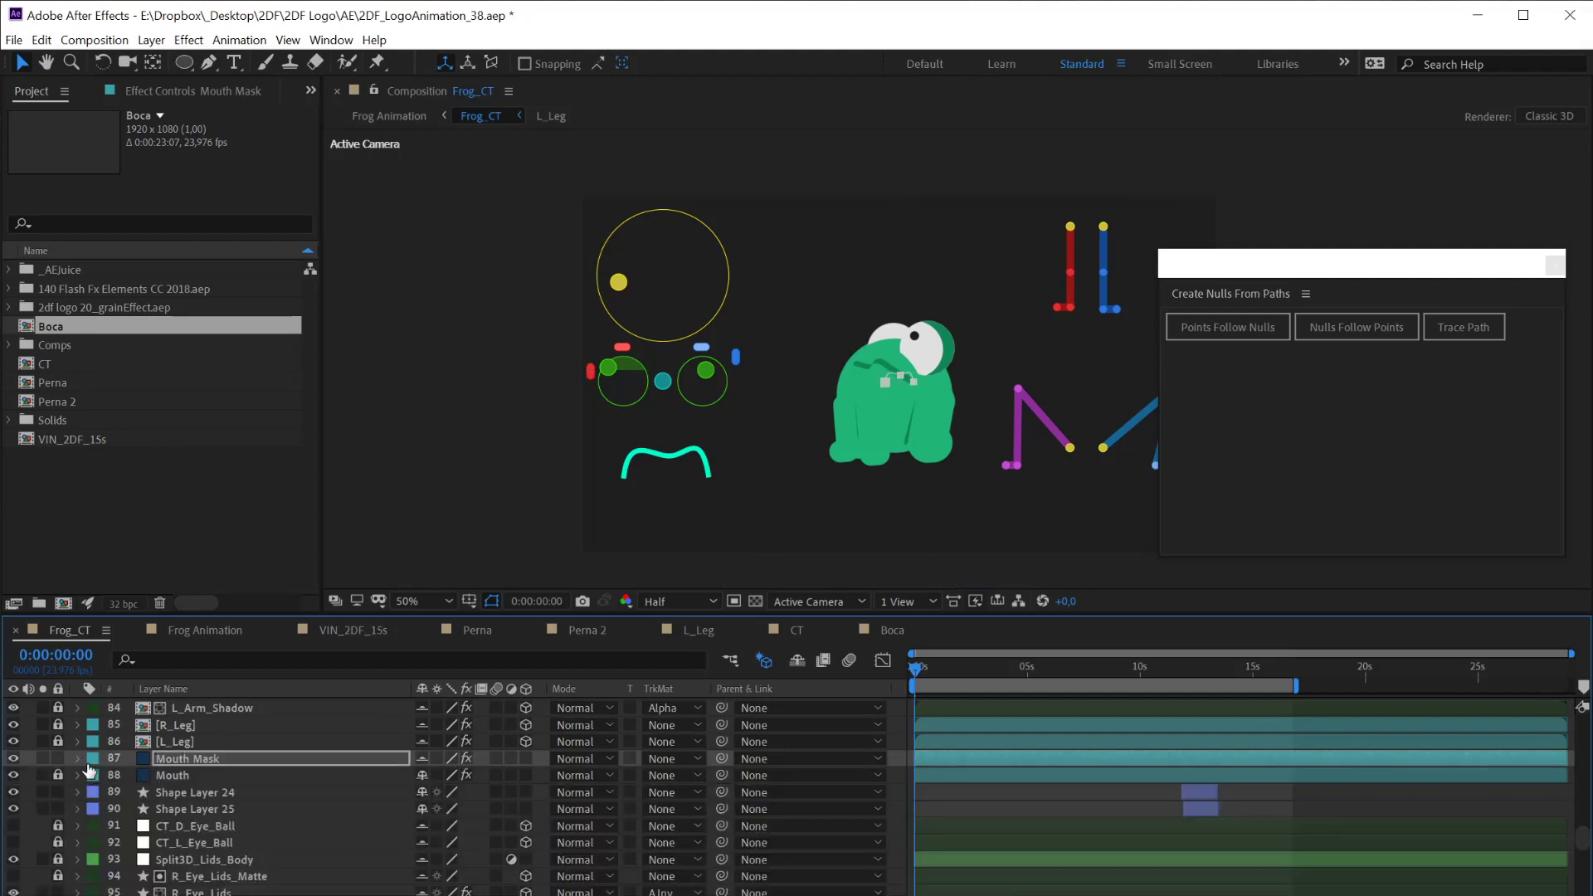
click(57, 758)
scroll(77, 770, up, 5)
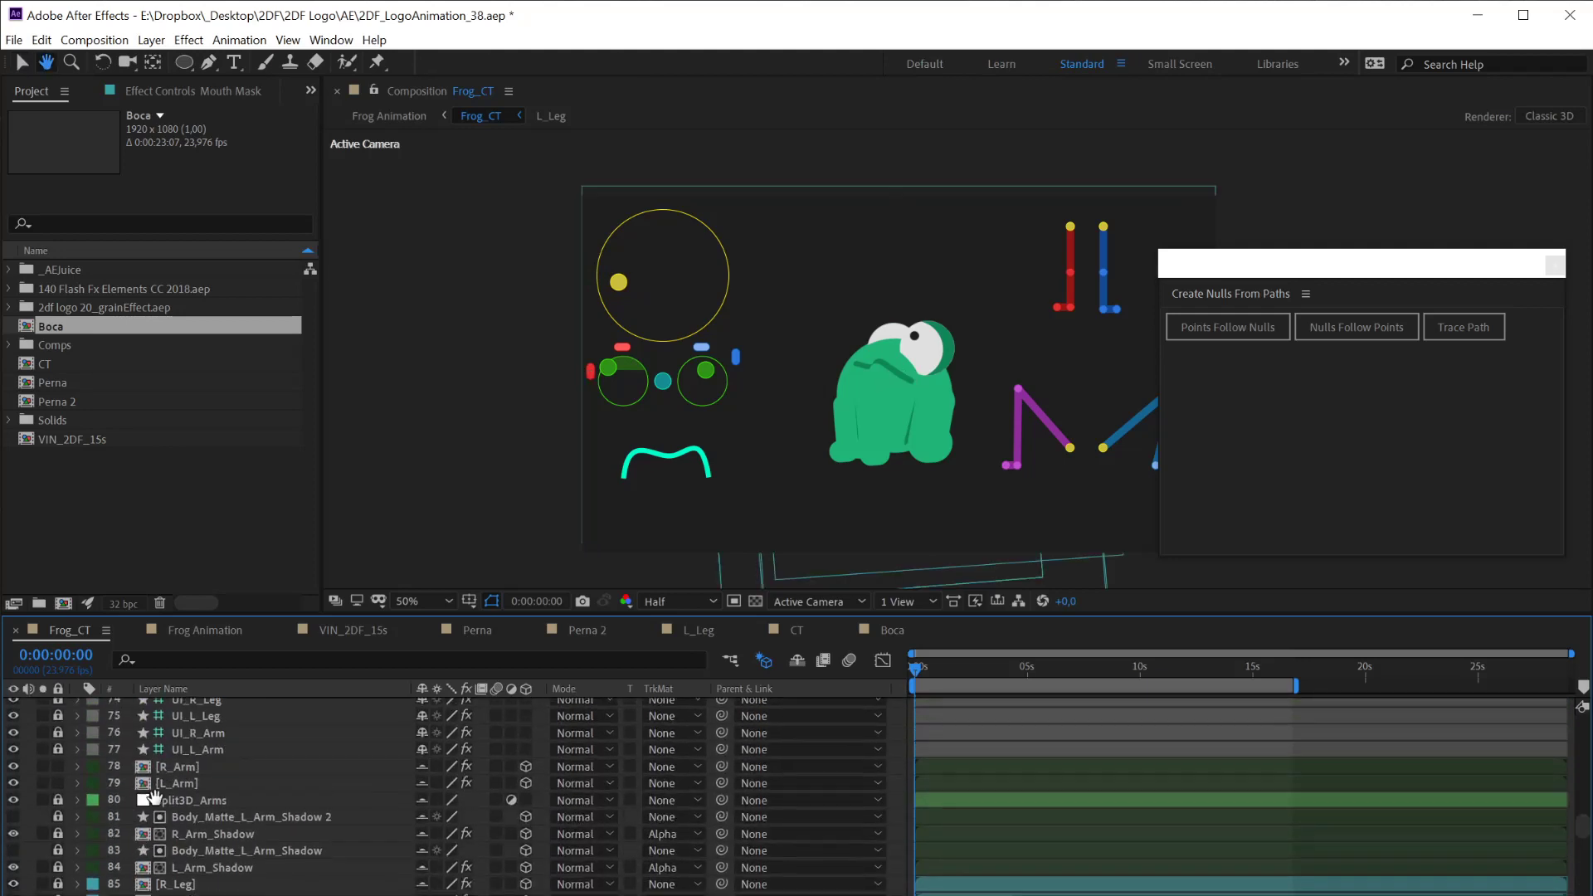
Select the cyan mouth curve in the frog controls, locate its Mouth_Path layer and expand its contents to the Path property
click(664, 463)
click(666, 464)
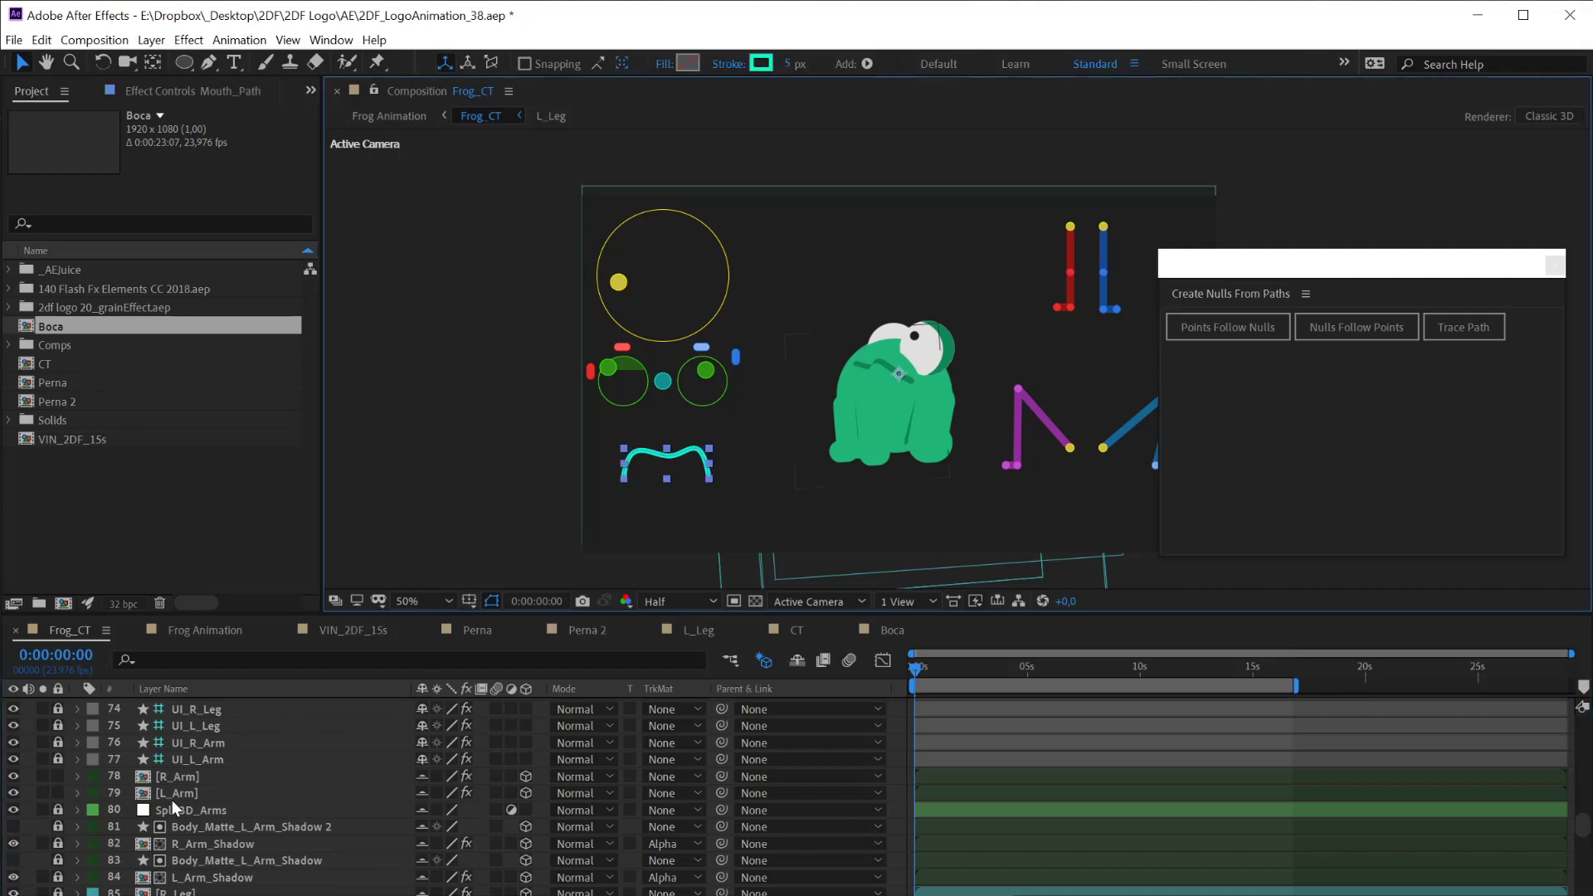
key(h)
scroll(191, 788, up, 9)
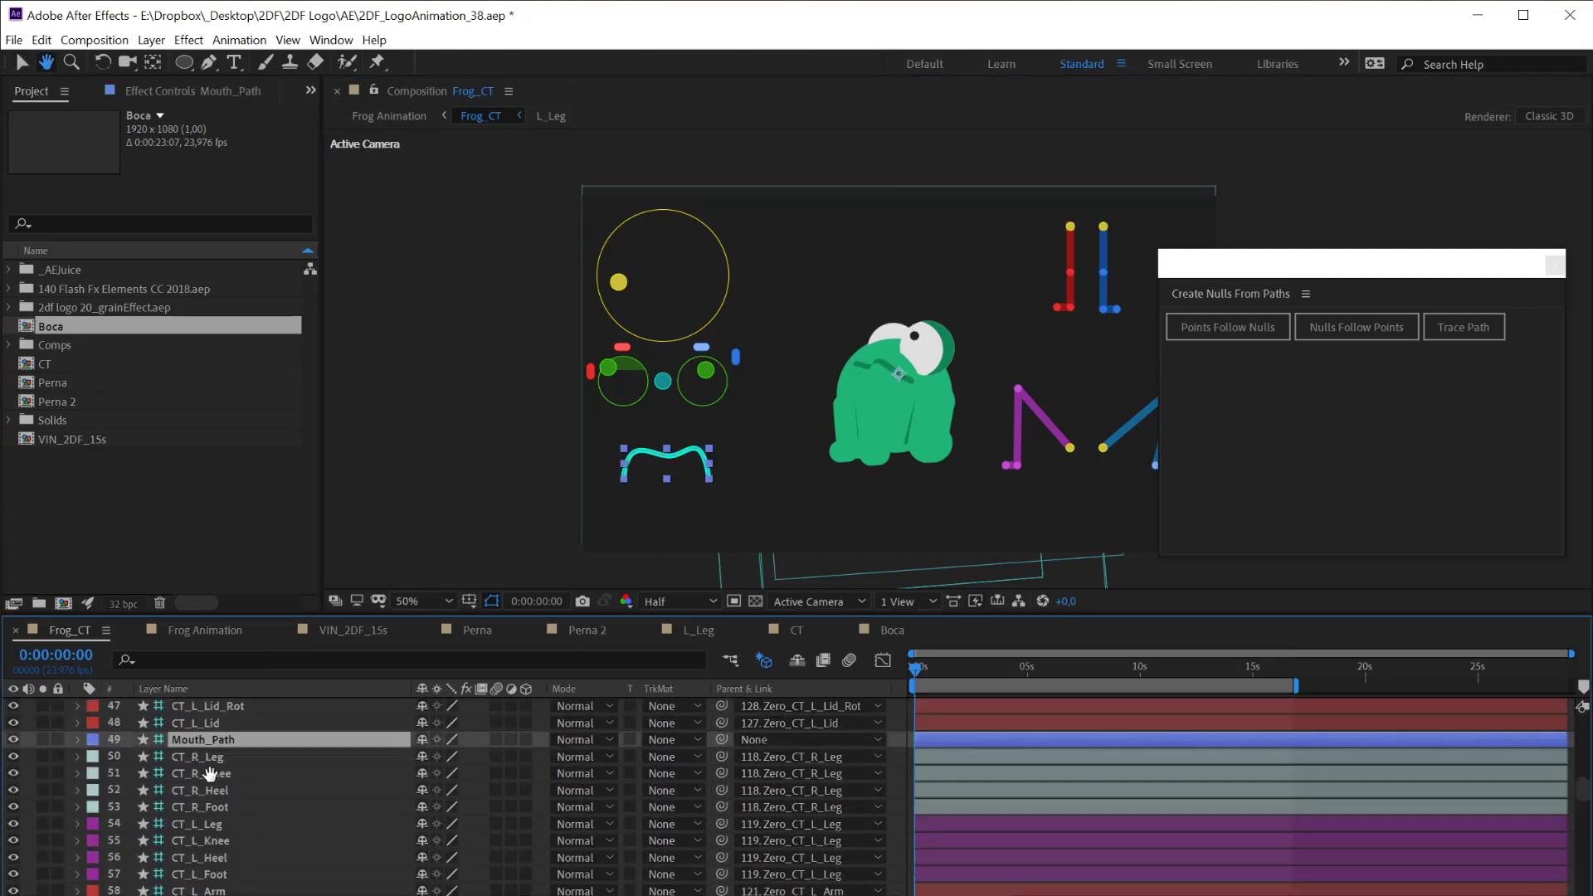
scroll(210, 773, up, 1)
key(v)
click(77, 792)
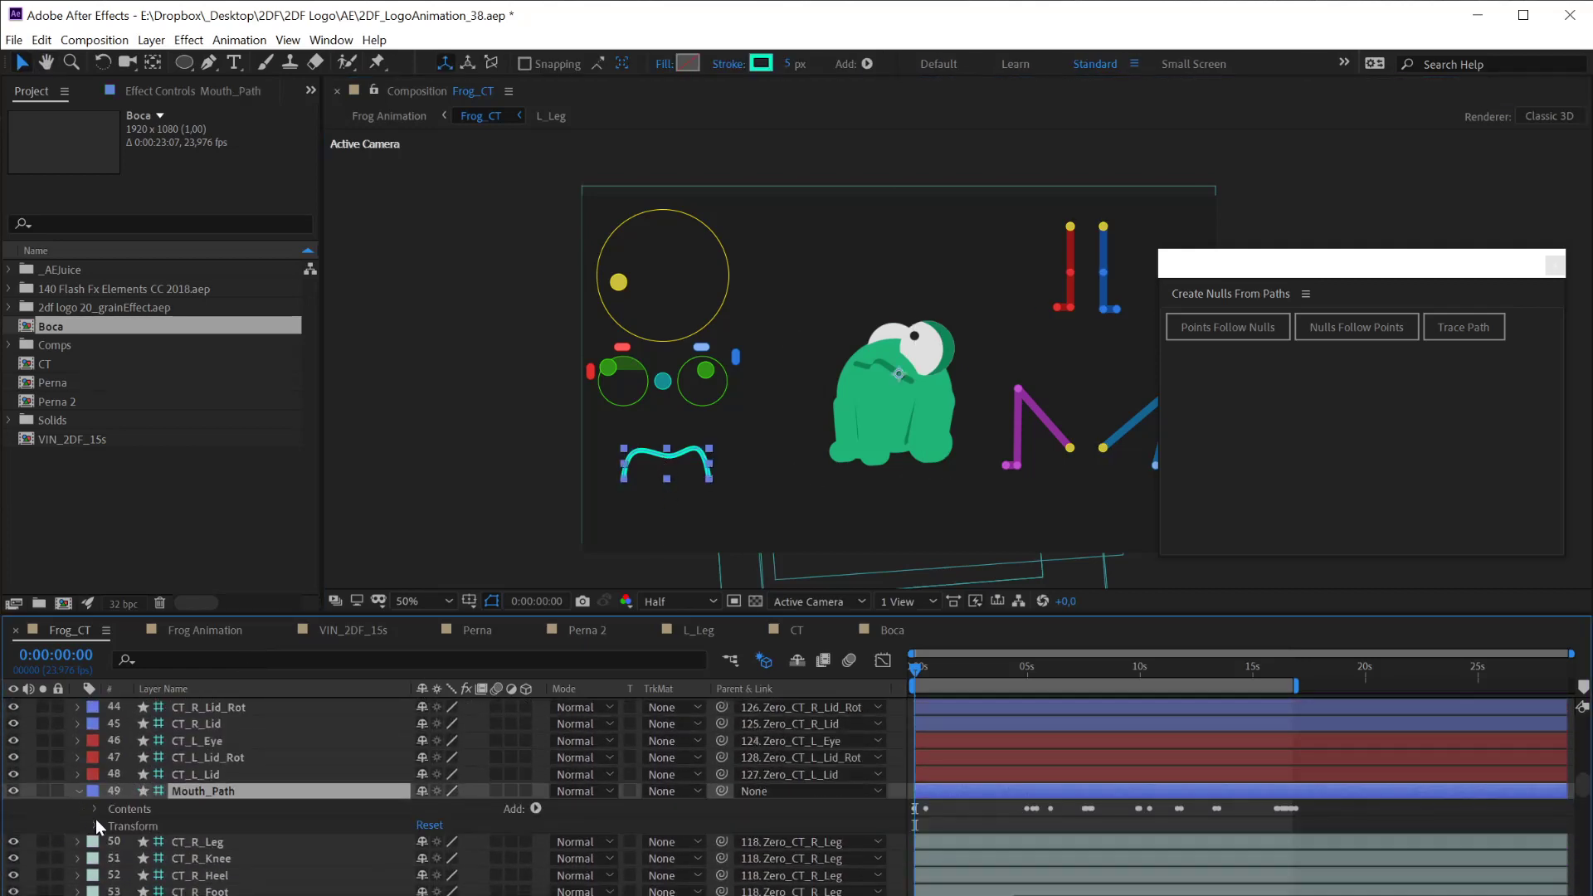
click(96, 809)
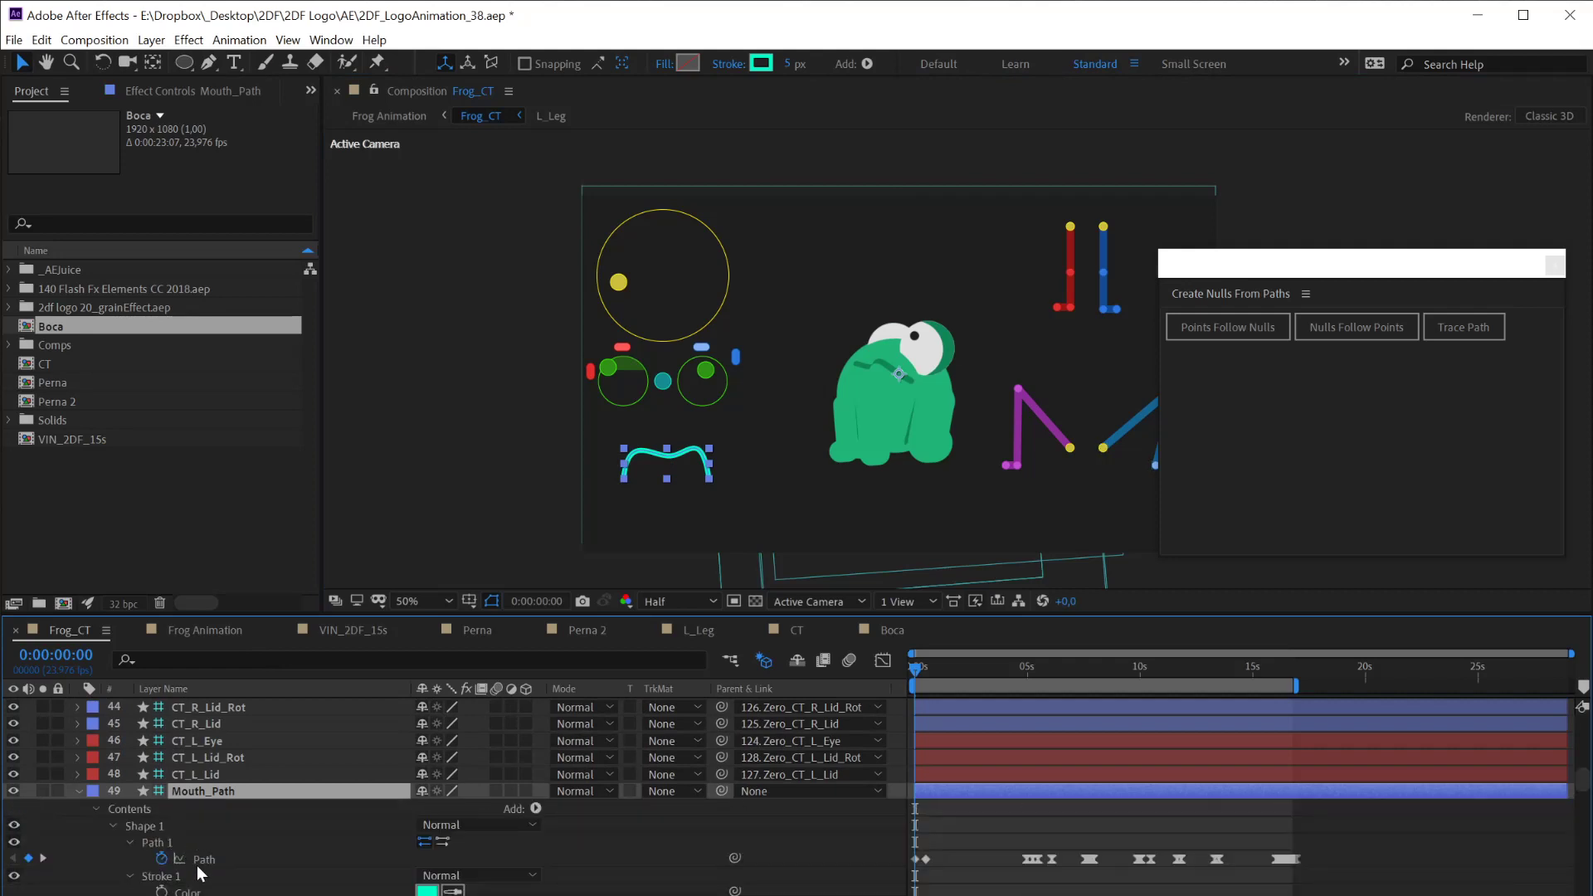
Raise the middle point of the Mouth_Path curve so the mouth forms a single smooth arch
click(196, 863)
click(679, 468)
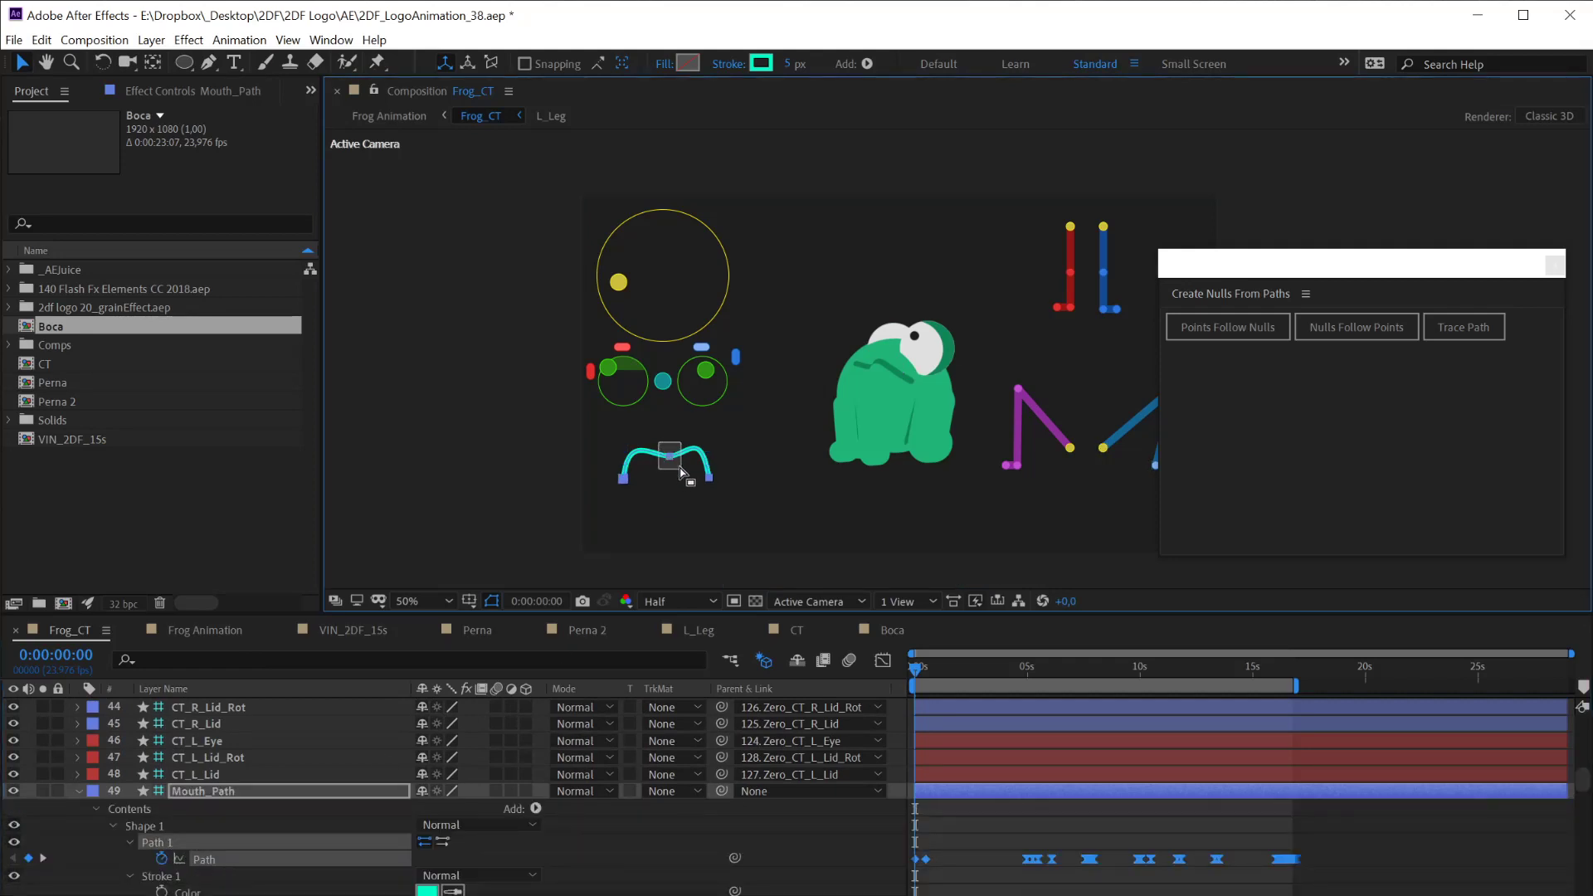
drag(669, 455, 670, 431)
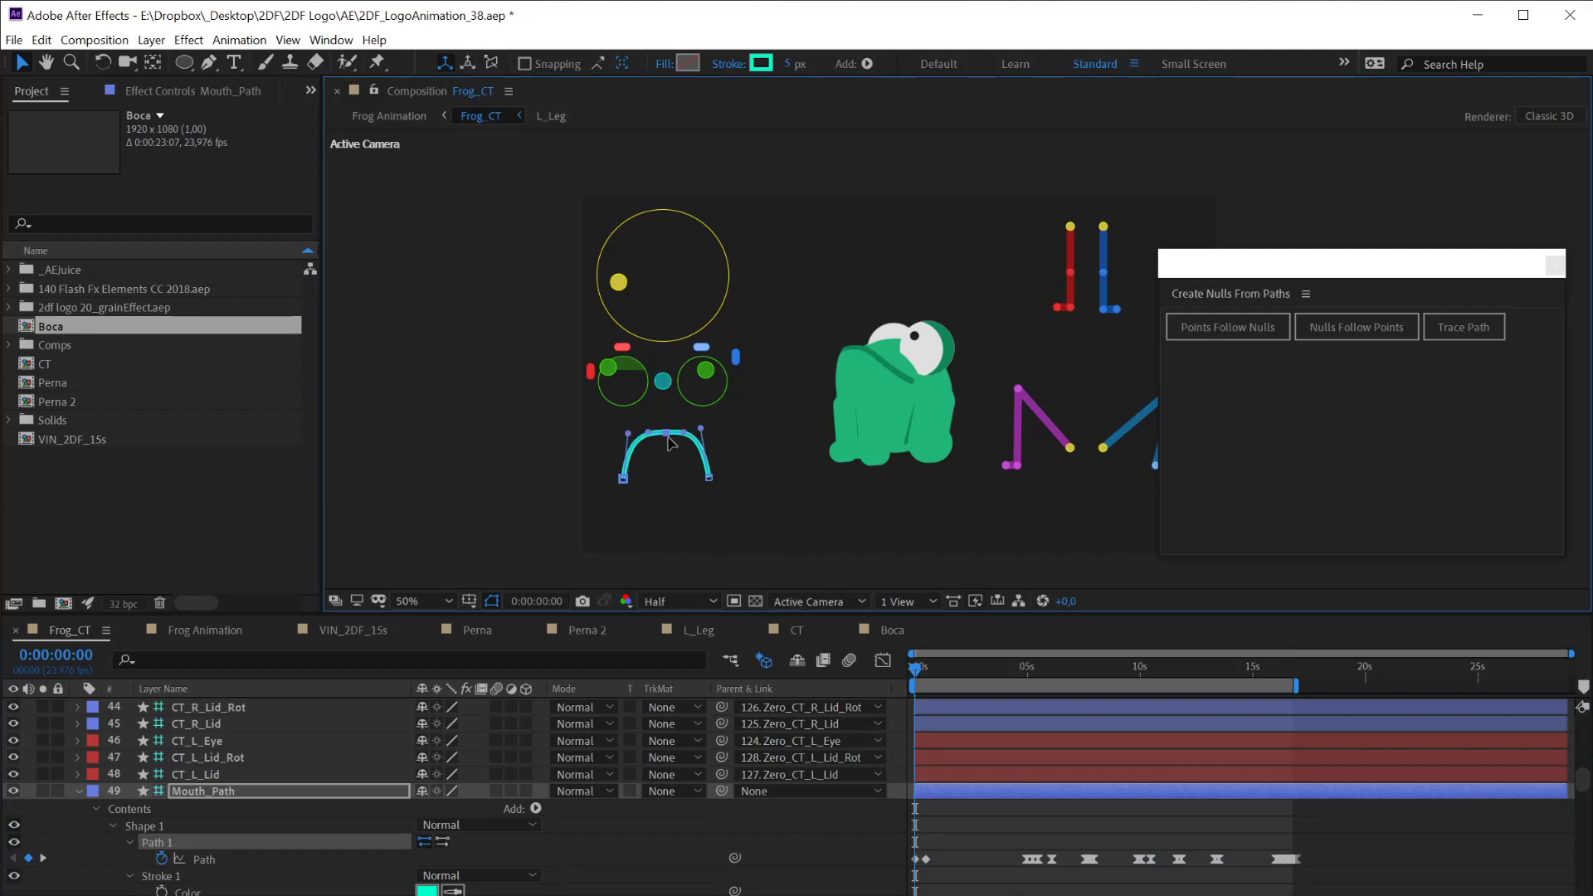
Select the CT_Head controller and move it around its yellow circle to turn the head, leaving it near the centre
click(455, 352)
click(617, 287)
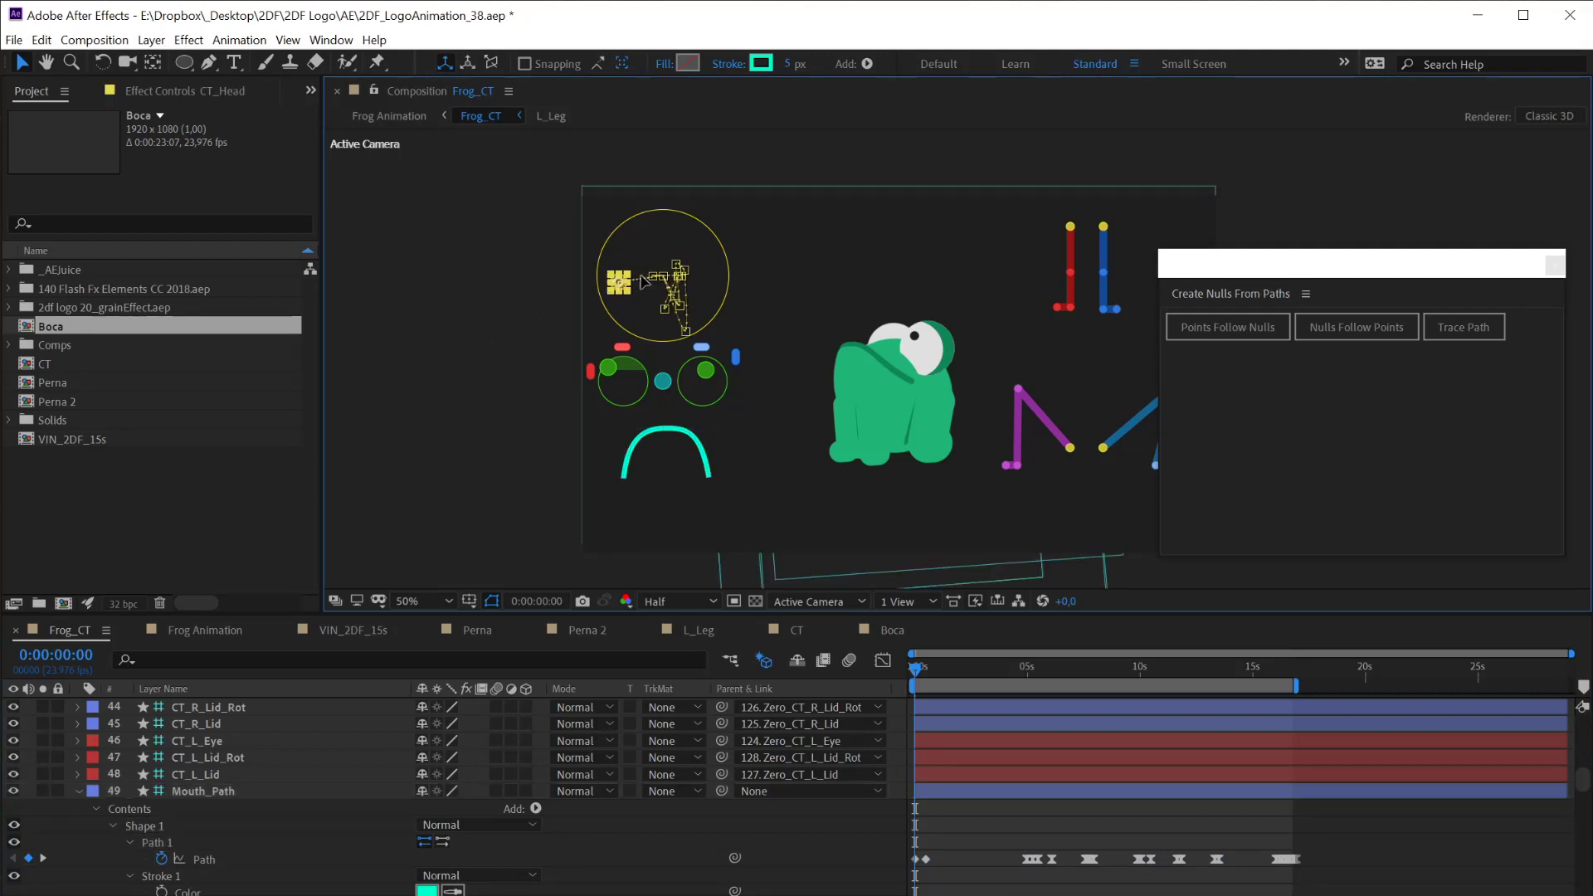
mouse_move(664, 275)
mouse_down()
mouse_move(672, 294)
mouse_move(713, 295)
mouse_move(608, 283)
mouse_move(695, 279)
mouse_move(682, 282)
mouse_up()
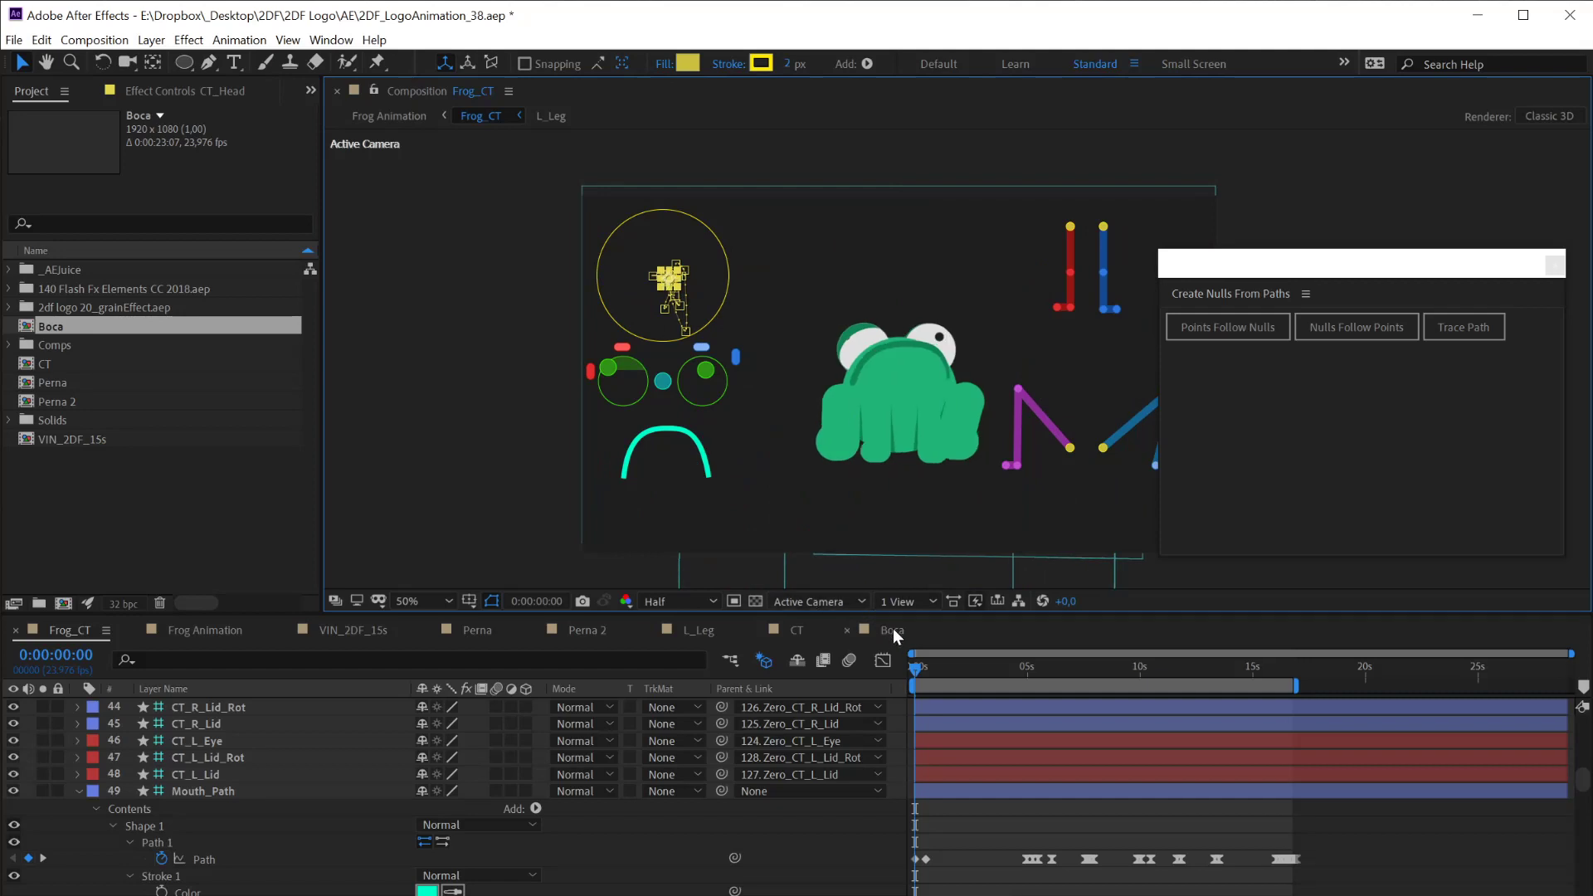
Return to the Boca composition, test CT's rotation, restore it to 0°, and collapse the rotation and Path 1 [1.1.0] properties
click(893, 630)
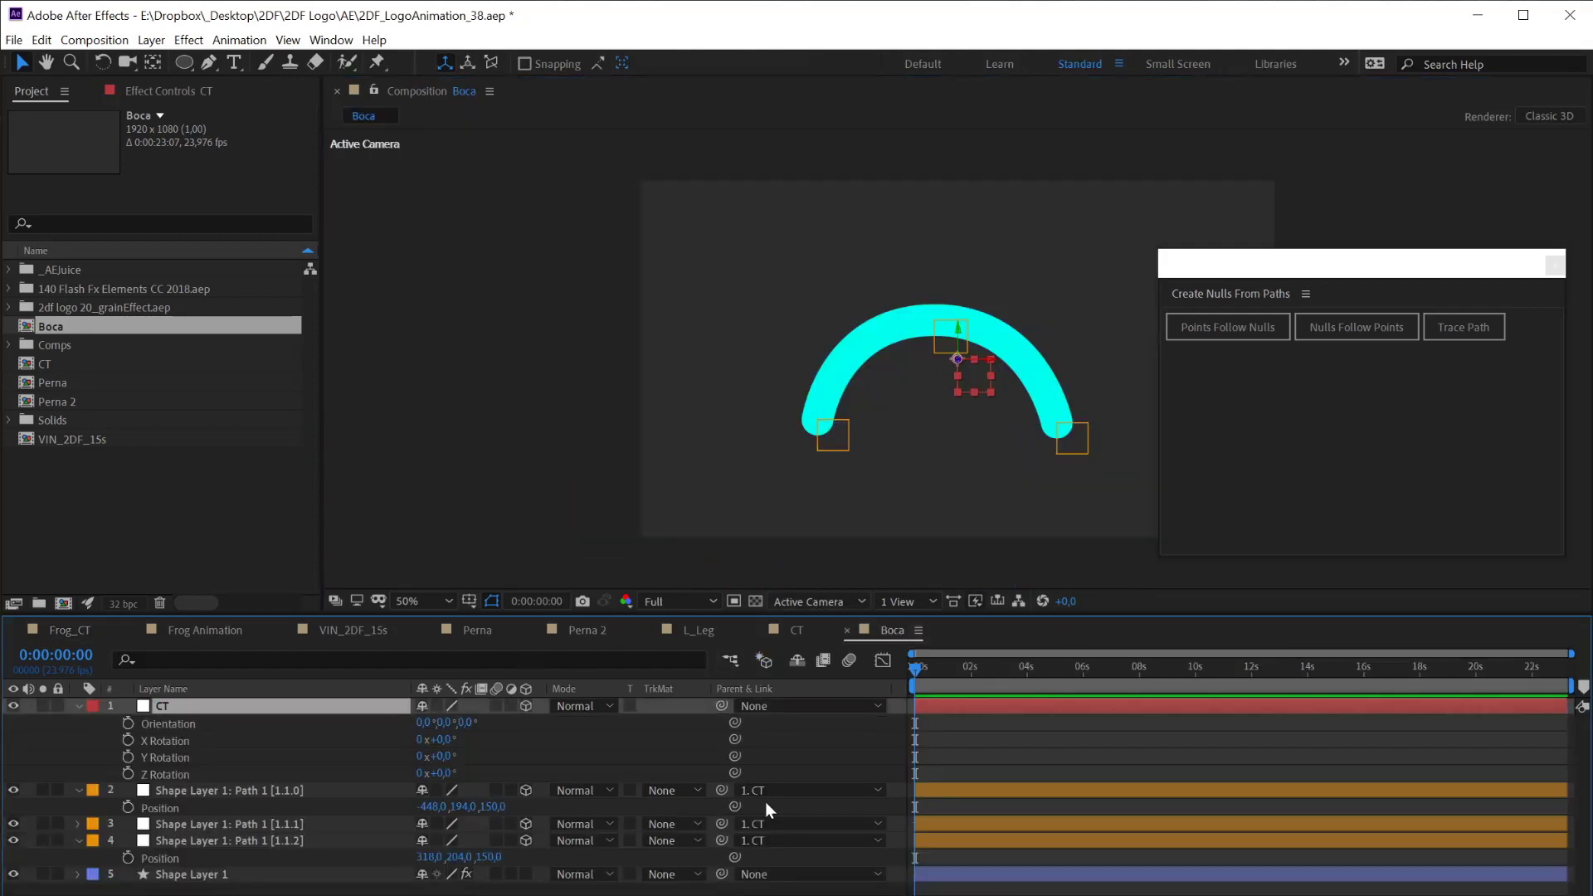
drag(490, 762, 407, 745)
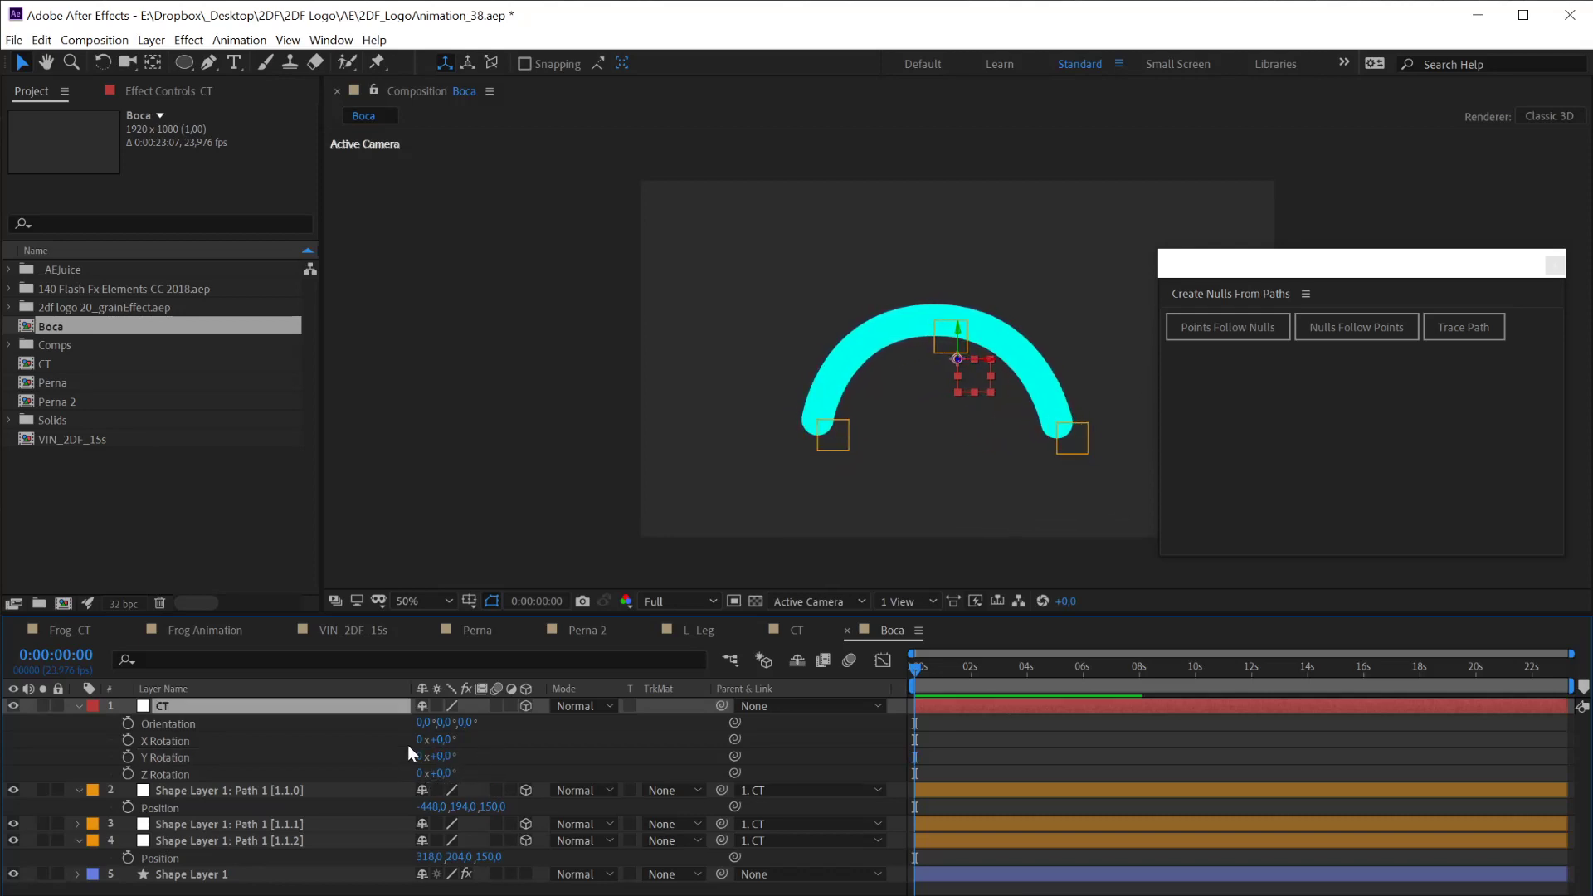
key(r)
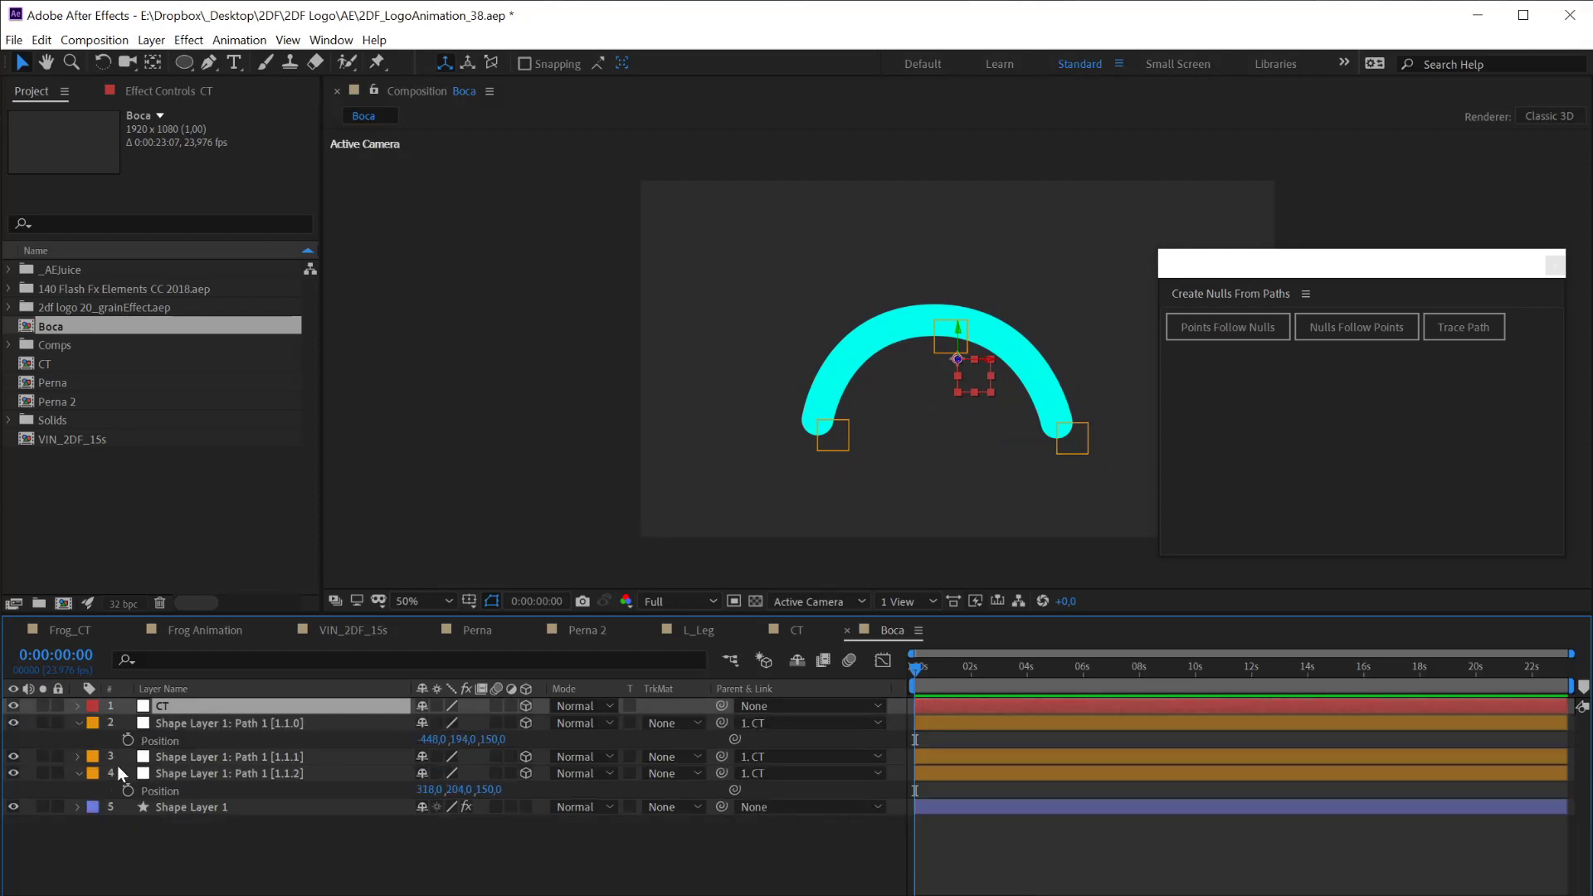
click(79, 723)
Duplicate the Shape Layer 1 arch and select the original layer below the copy
click(215, 792)
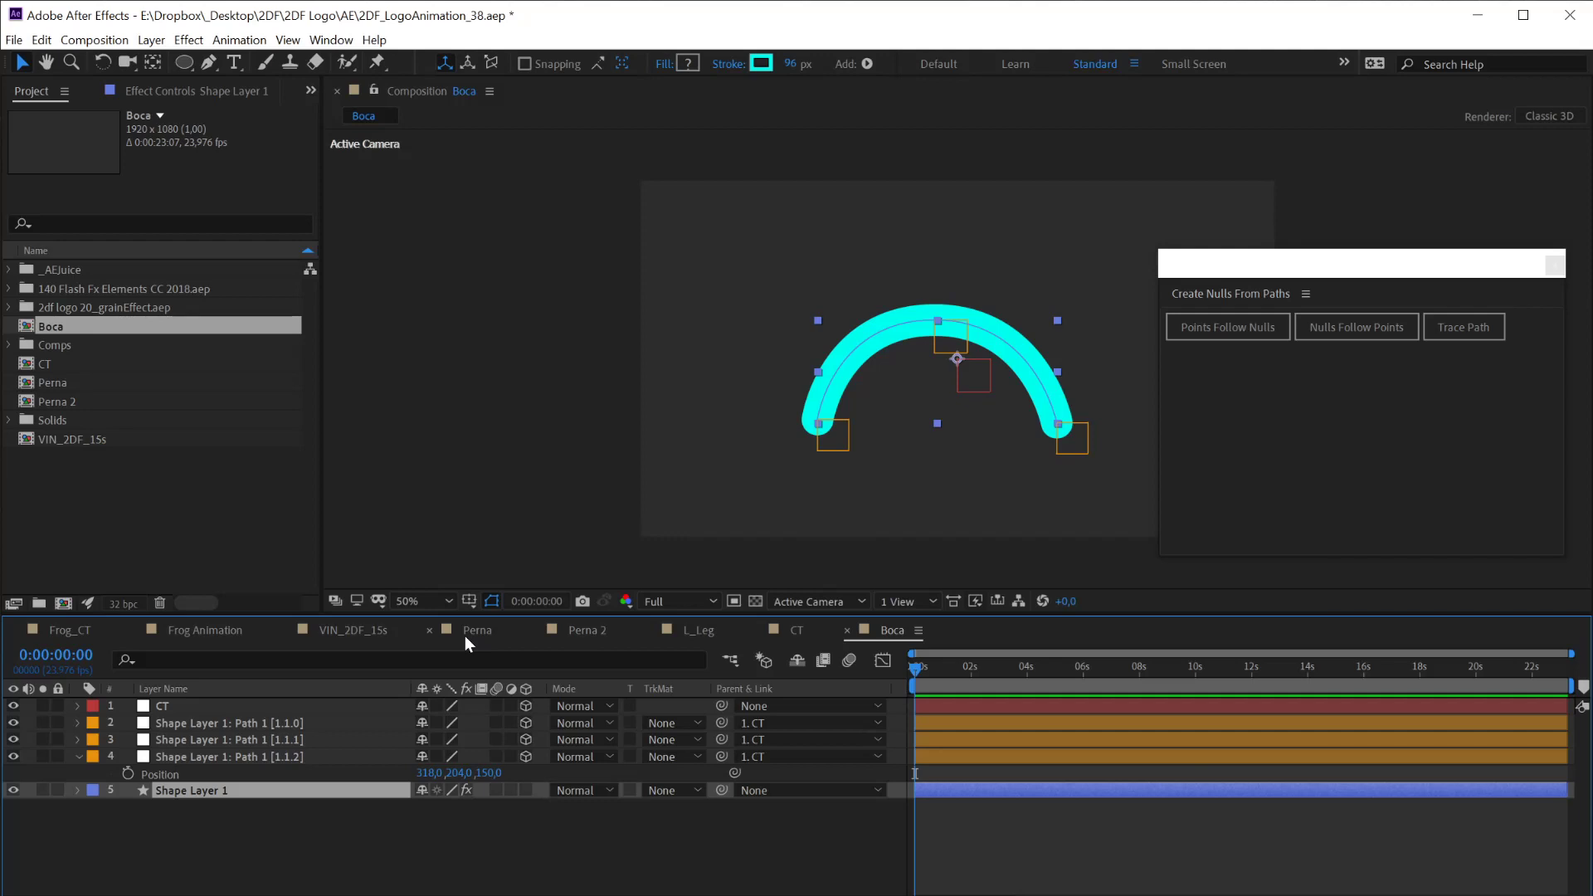
key(ctrl+d)
click(193, 807)
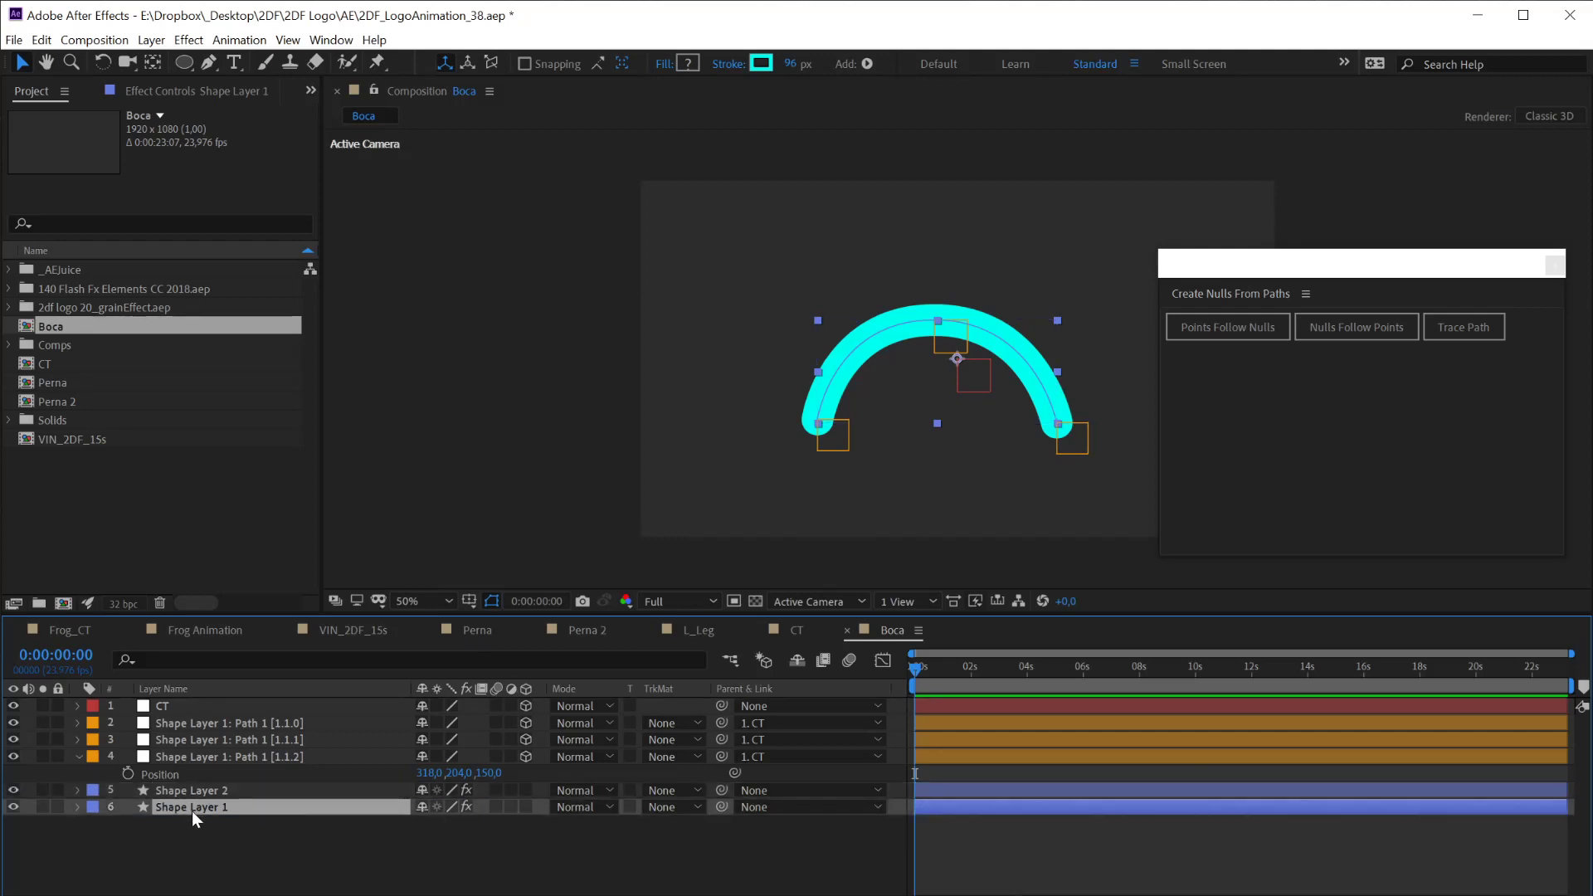
Expand Shape Layer 1 down to Stroke 1 and change its stroke color to dark gray
click(76, 807)
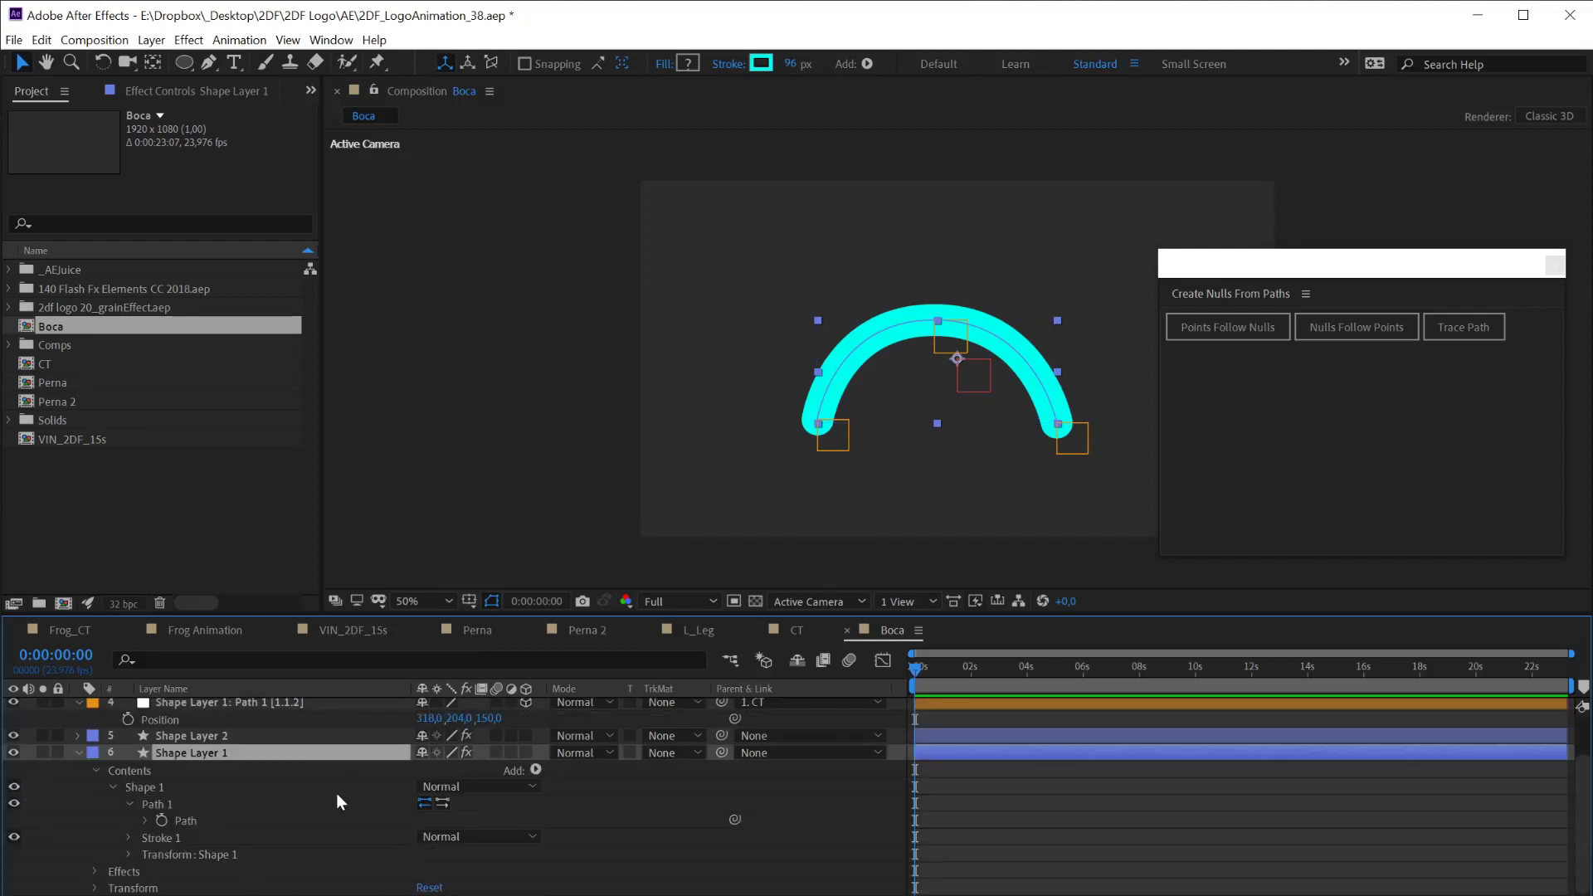
key(h)
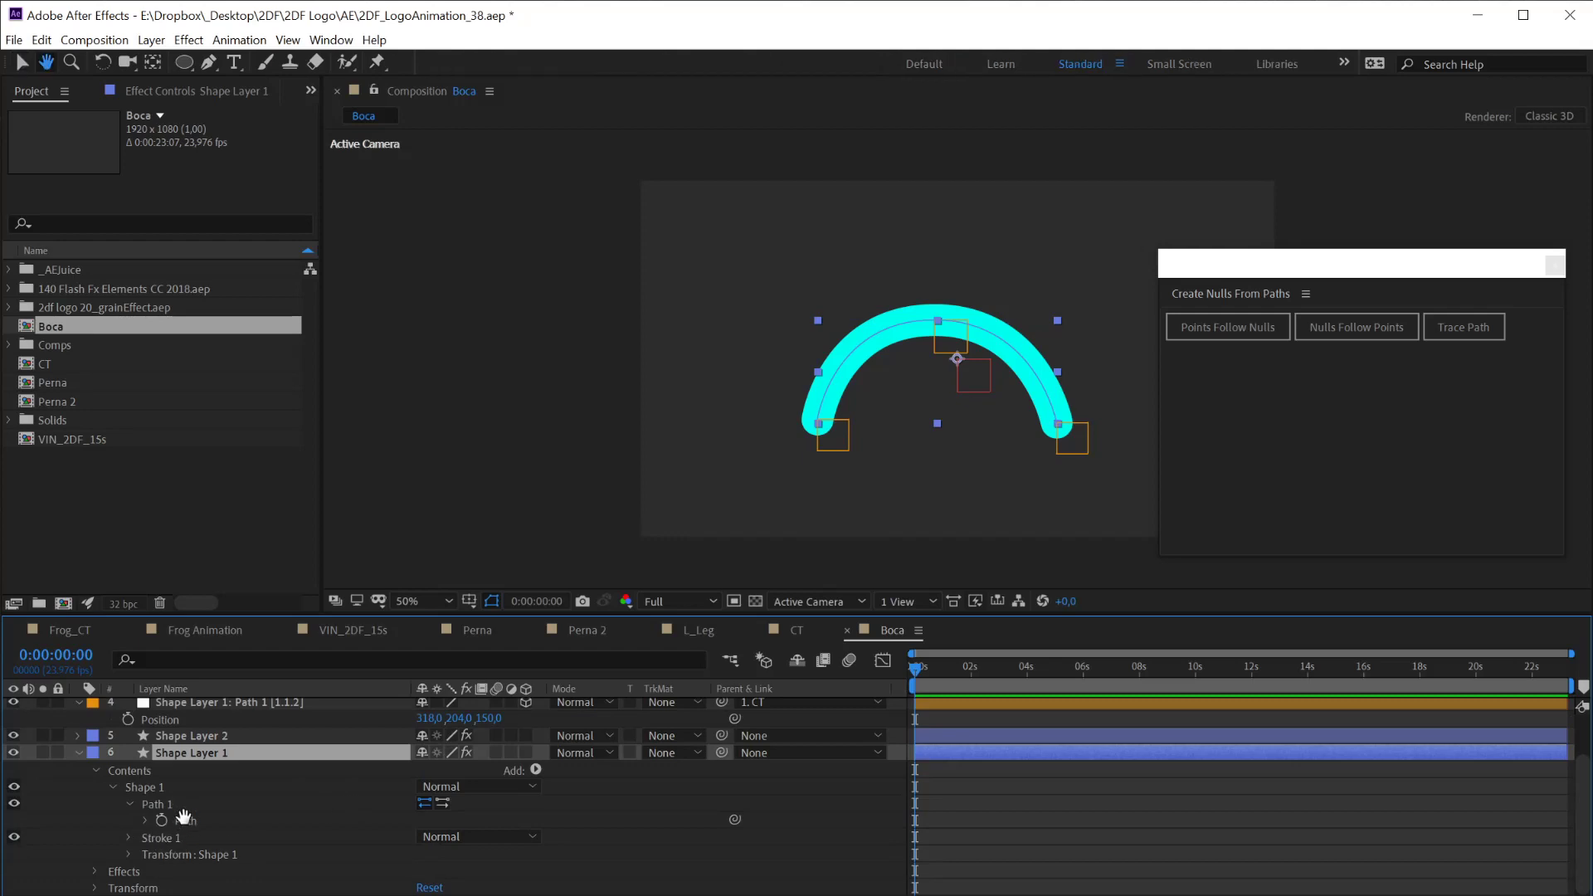
key(v)
click(128, 837)
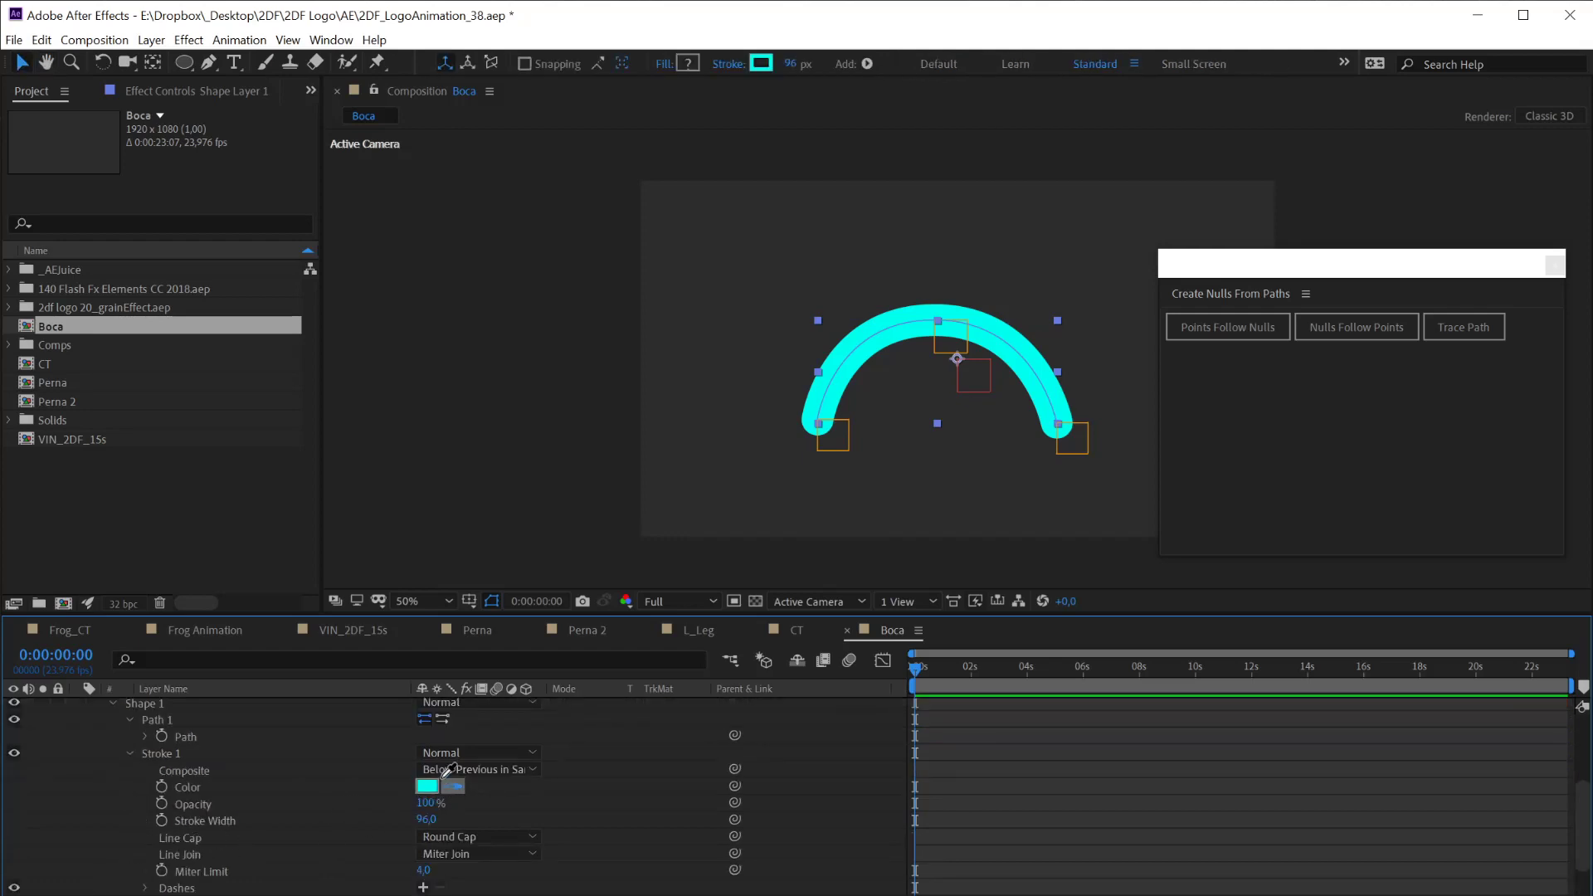
click(423, 786)
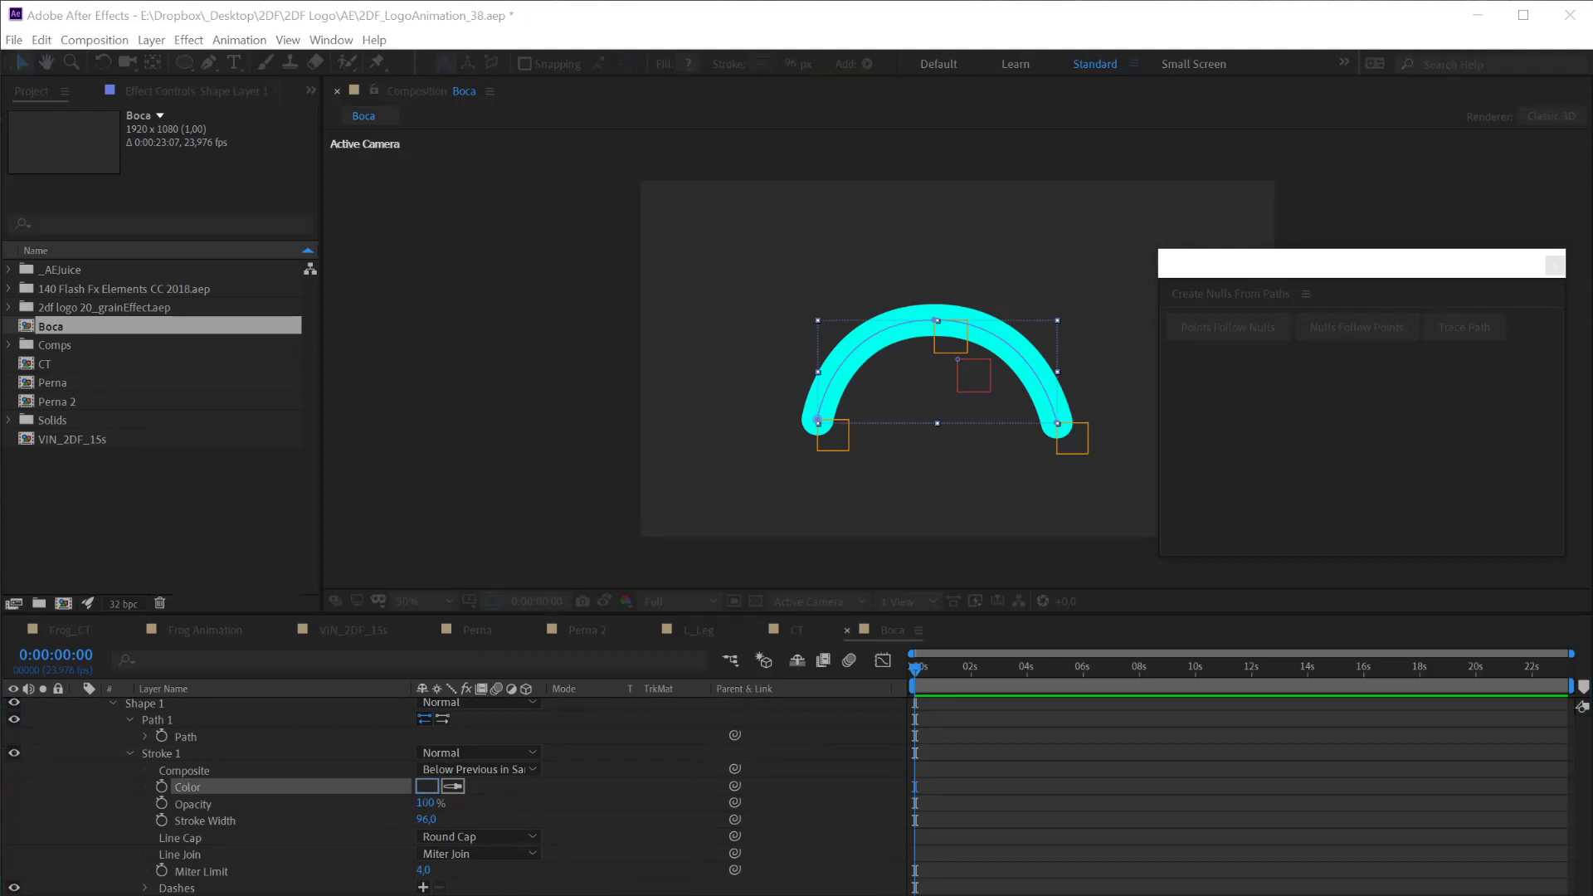
key(Escape)
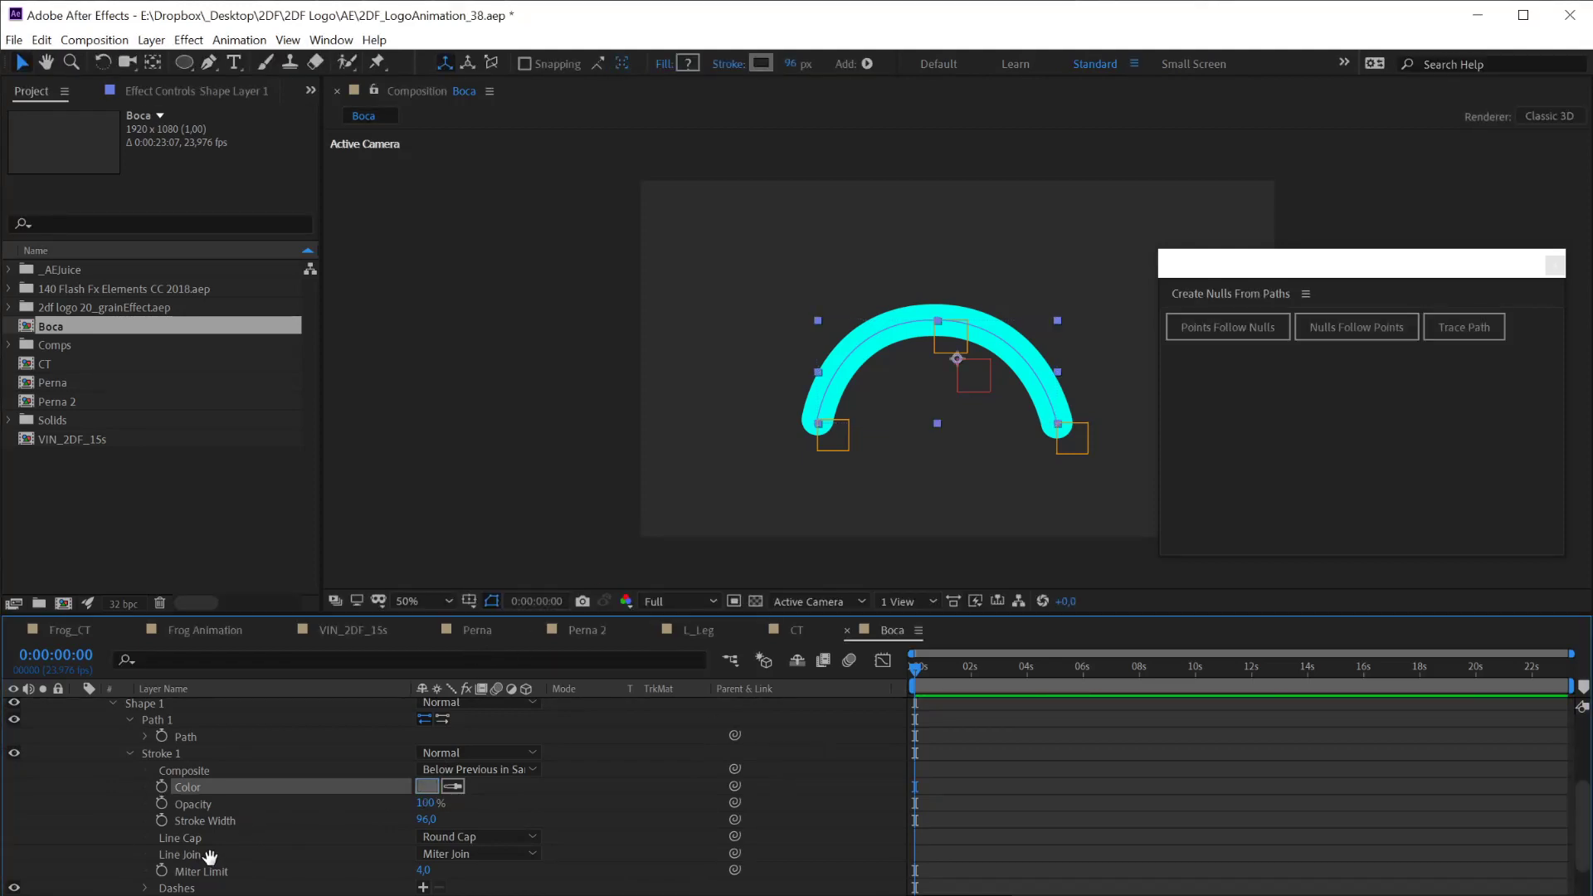
In Shape 1's transform on Shape Layer 1, set Position to 0, 99 and, with proportions unlinked, Scale to 83, 100%
drag(210, 857, 227, 754)
click(132, 855)
drag(181, 880, 239, 783)
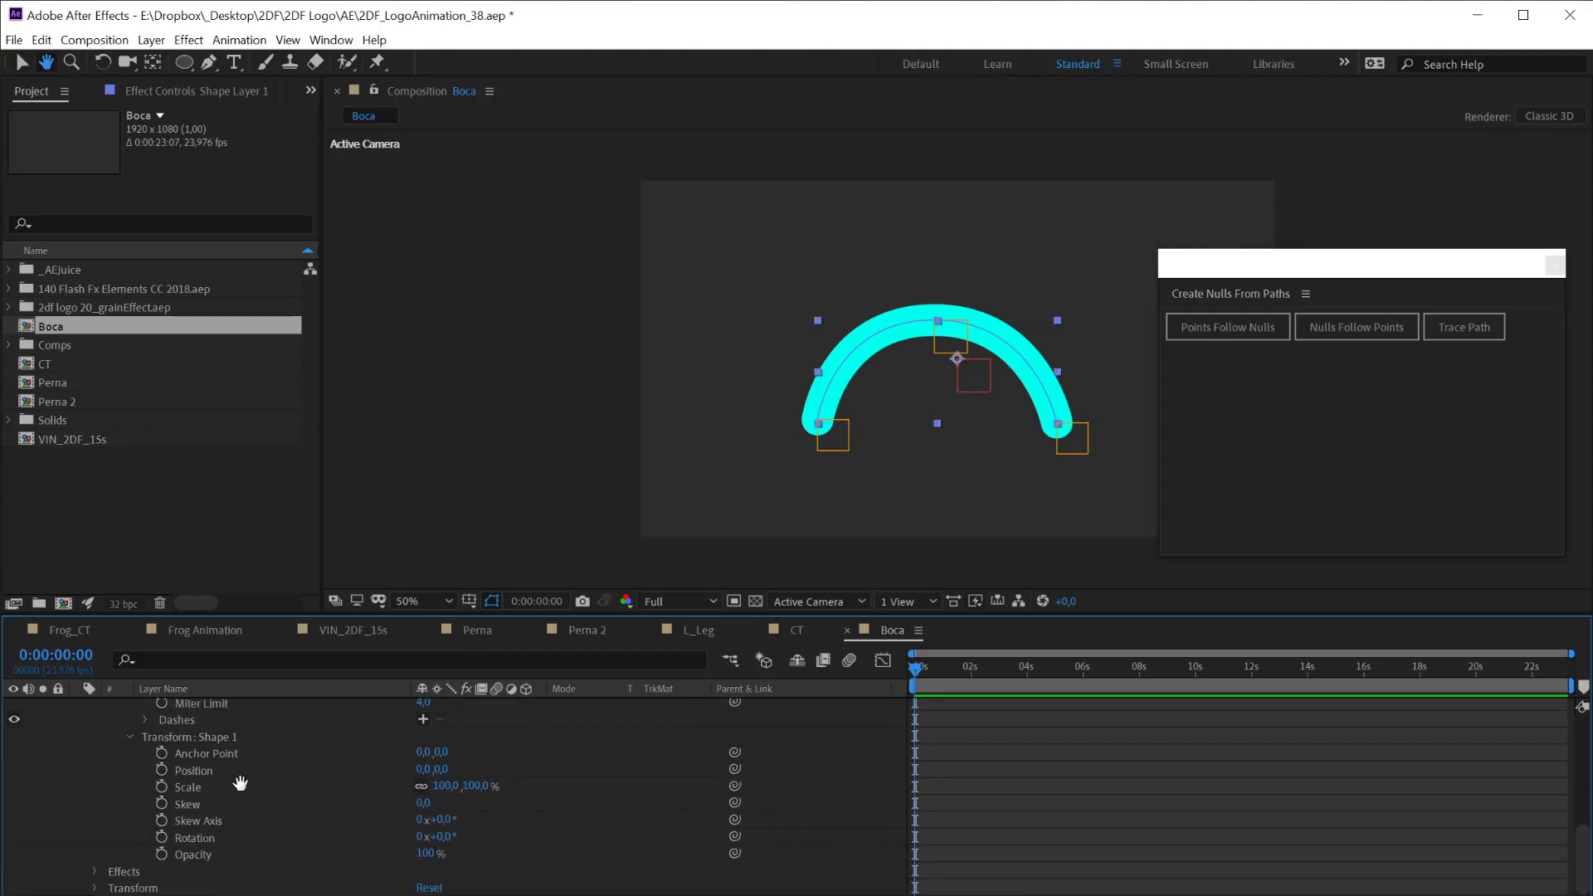
key(v)
mouse_move(442, 769)
mouse_down()
mouse_move(520, 786)
mouse_move(419, 786)
mouse_move(438, 786)
mouse_up()
click(421, 785)
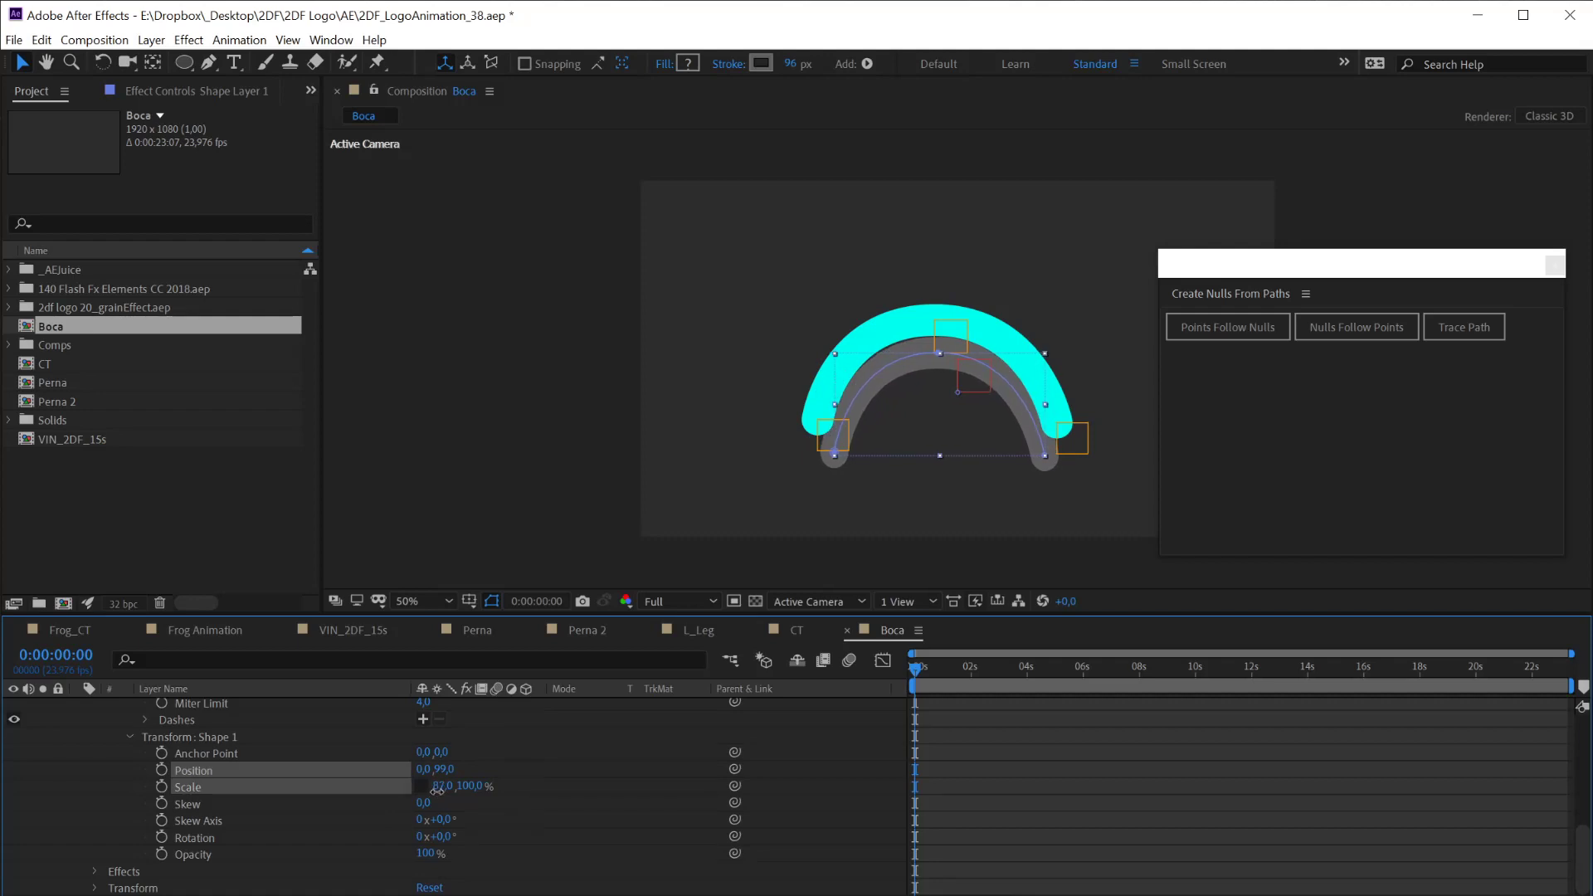
Move Stroke 1 out of the Shape 1 group on Shape Layer 1 and order it below Shape 1 in Contents
click(130, 737)
key(space)
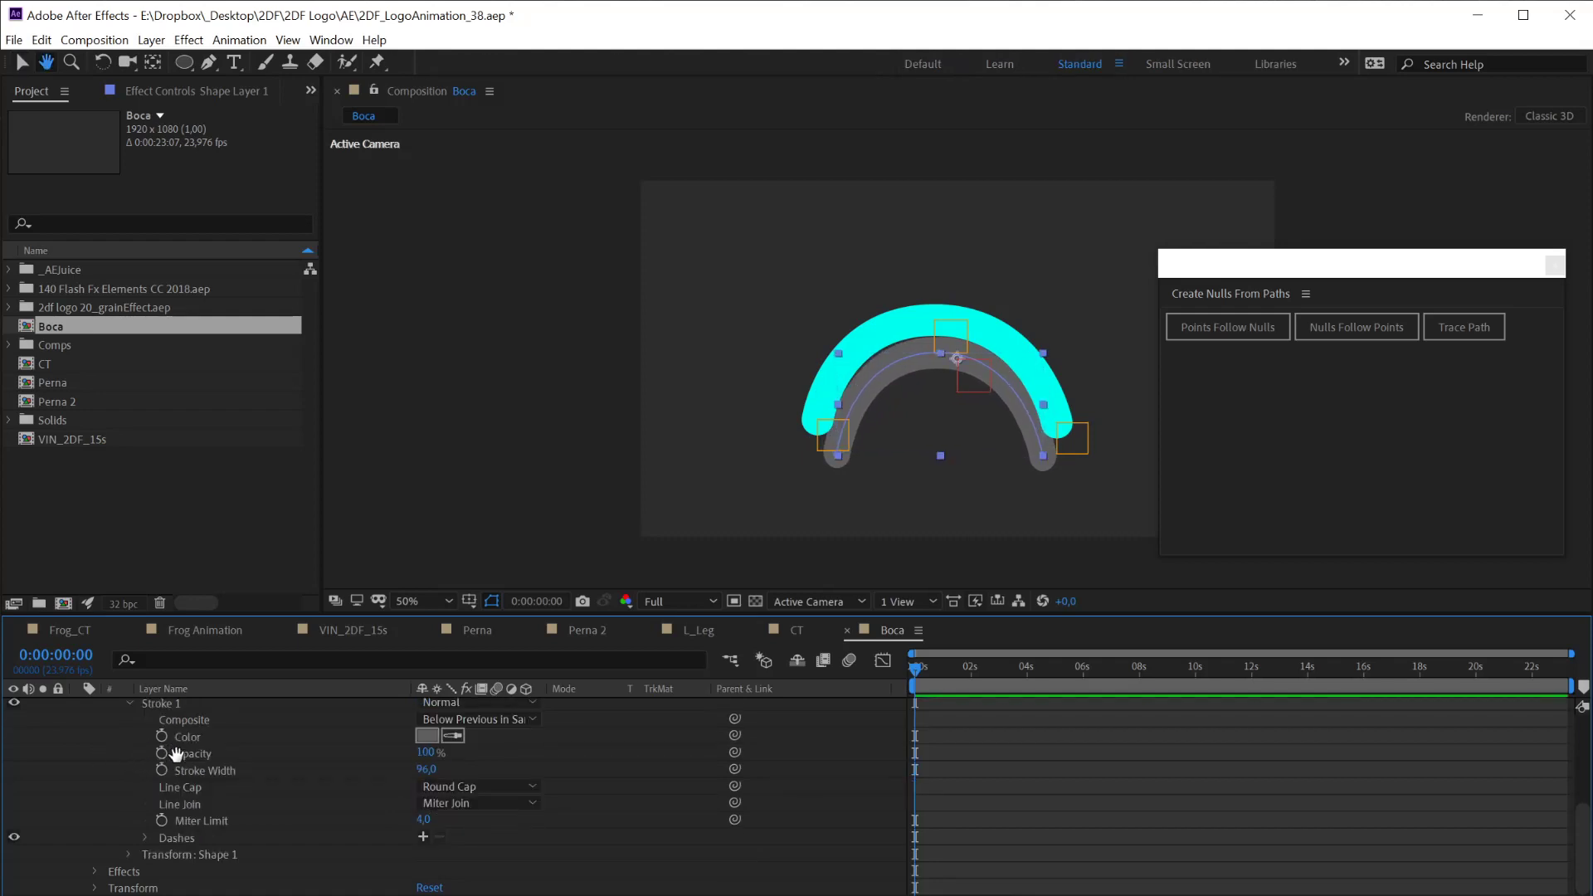
scroll(166, 751, up, 3)
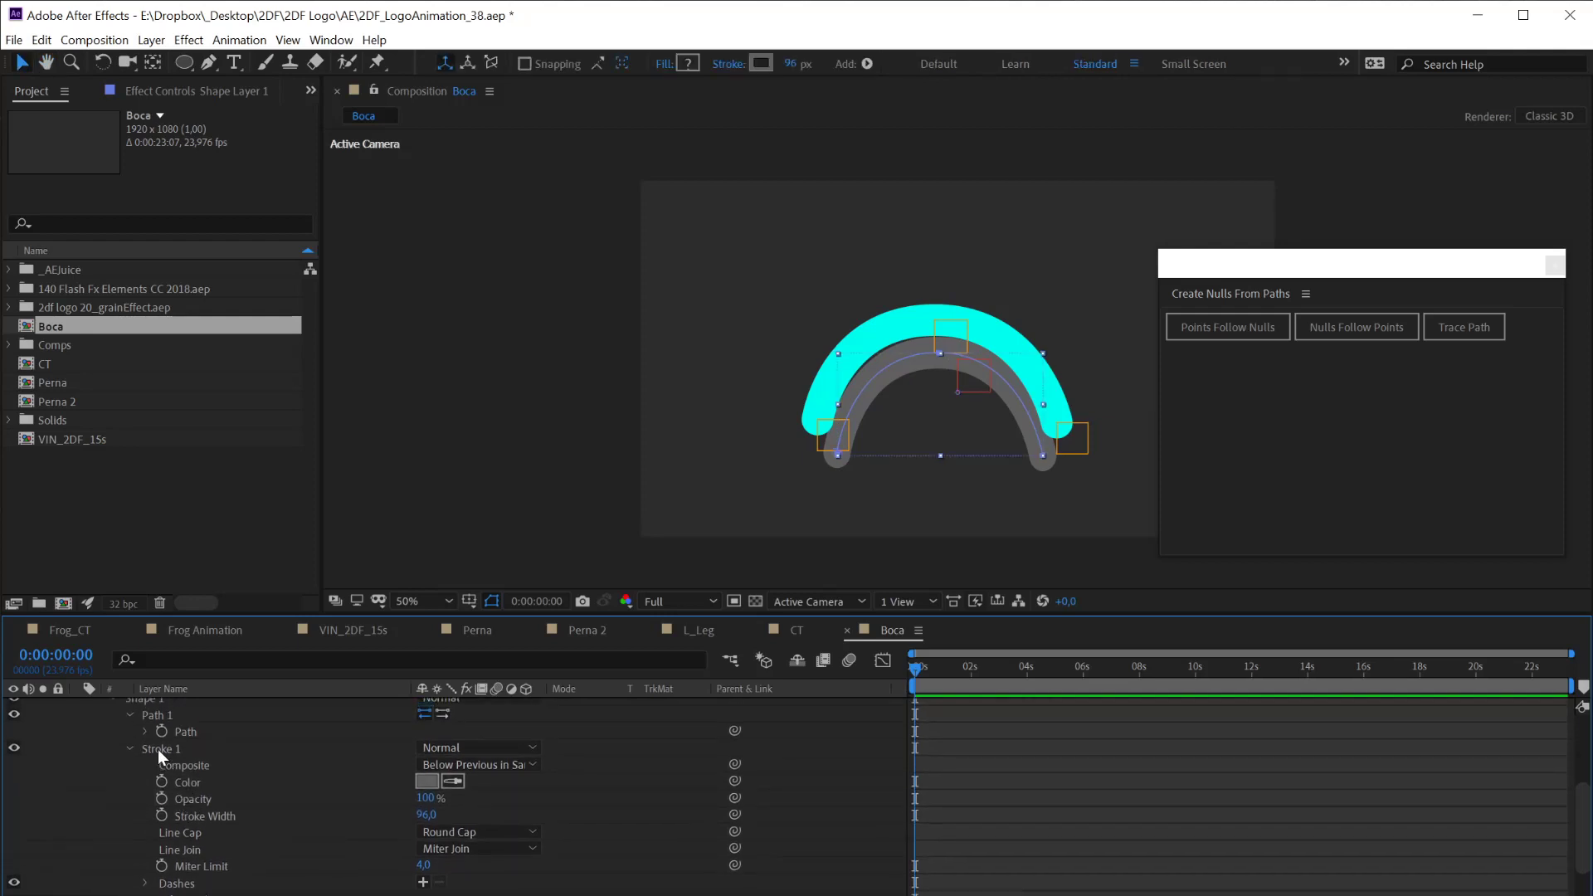
mouse_move(158, 749)
mouse_down()
mouse_move(166, 889)
mouse_move(165, 736)
mouse_move(171, 809)
mouse_move(138, 764)
mouse_move(149, 722)
mouse_up()
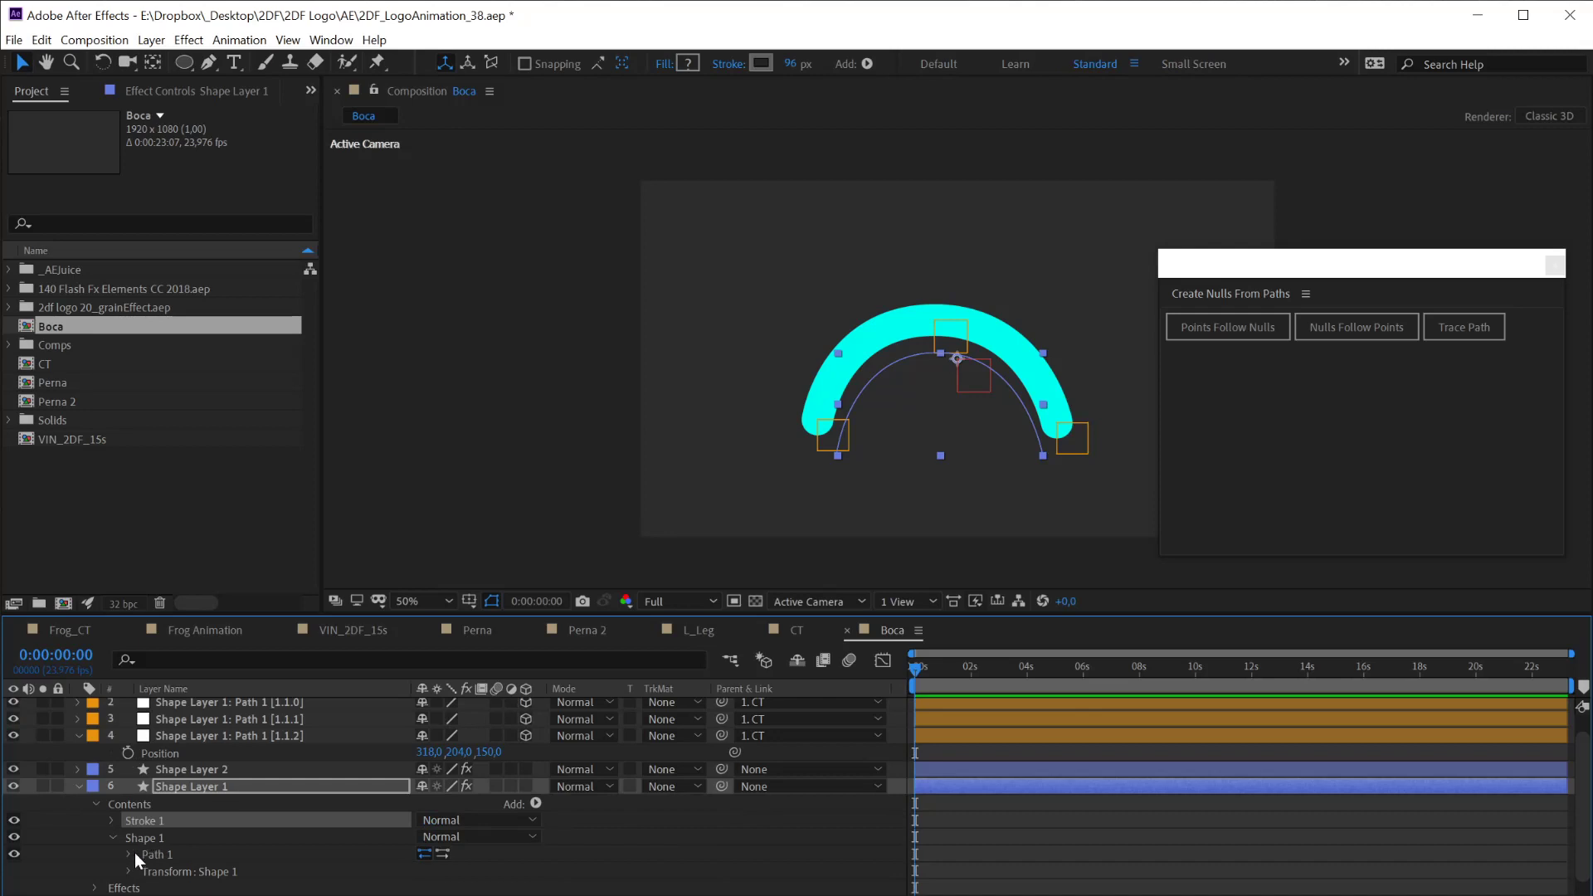
drag(141, 838, 146, 819)
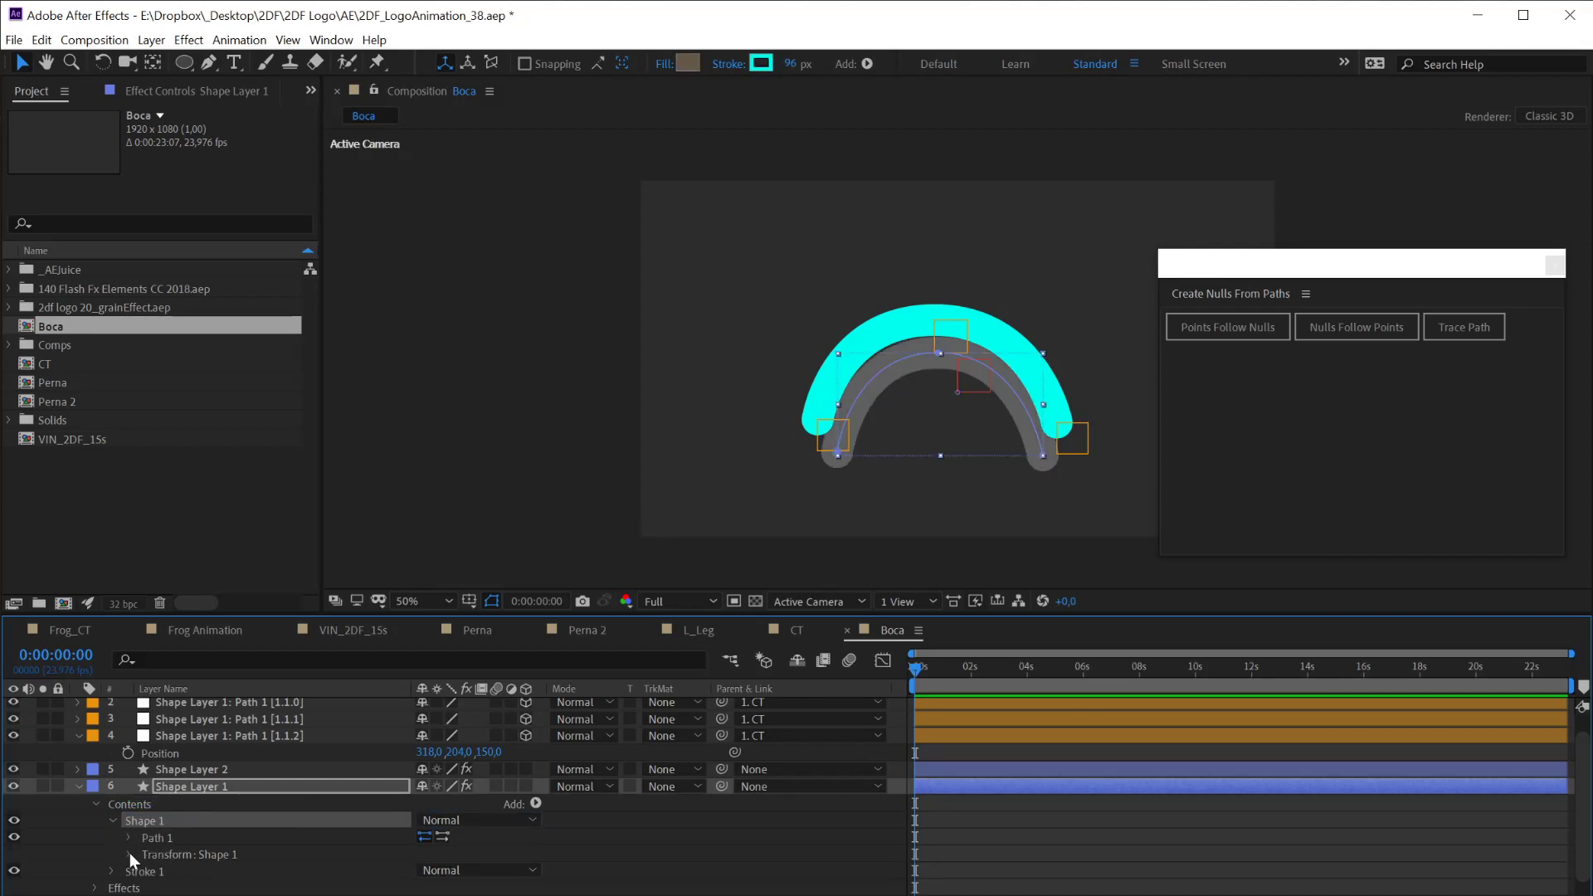
Set the Y position in Shape 1's transform on Shape Layer 1 to 91
click(127, 854)
scroll(167, 854, down, 3)
drag(439, 805, 402, 817)
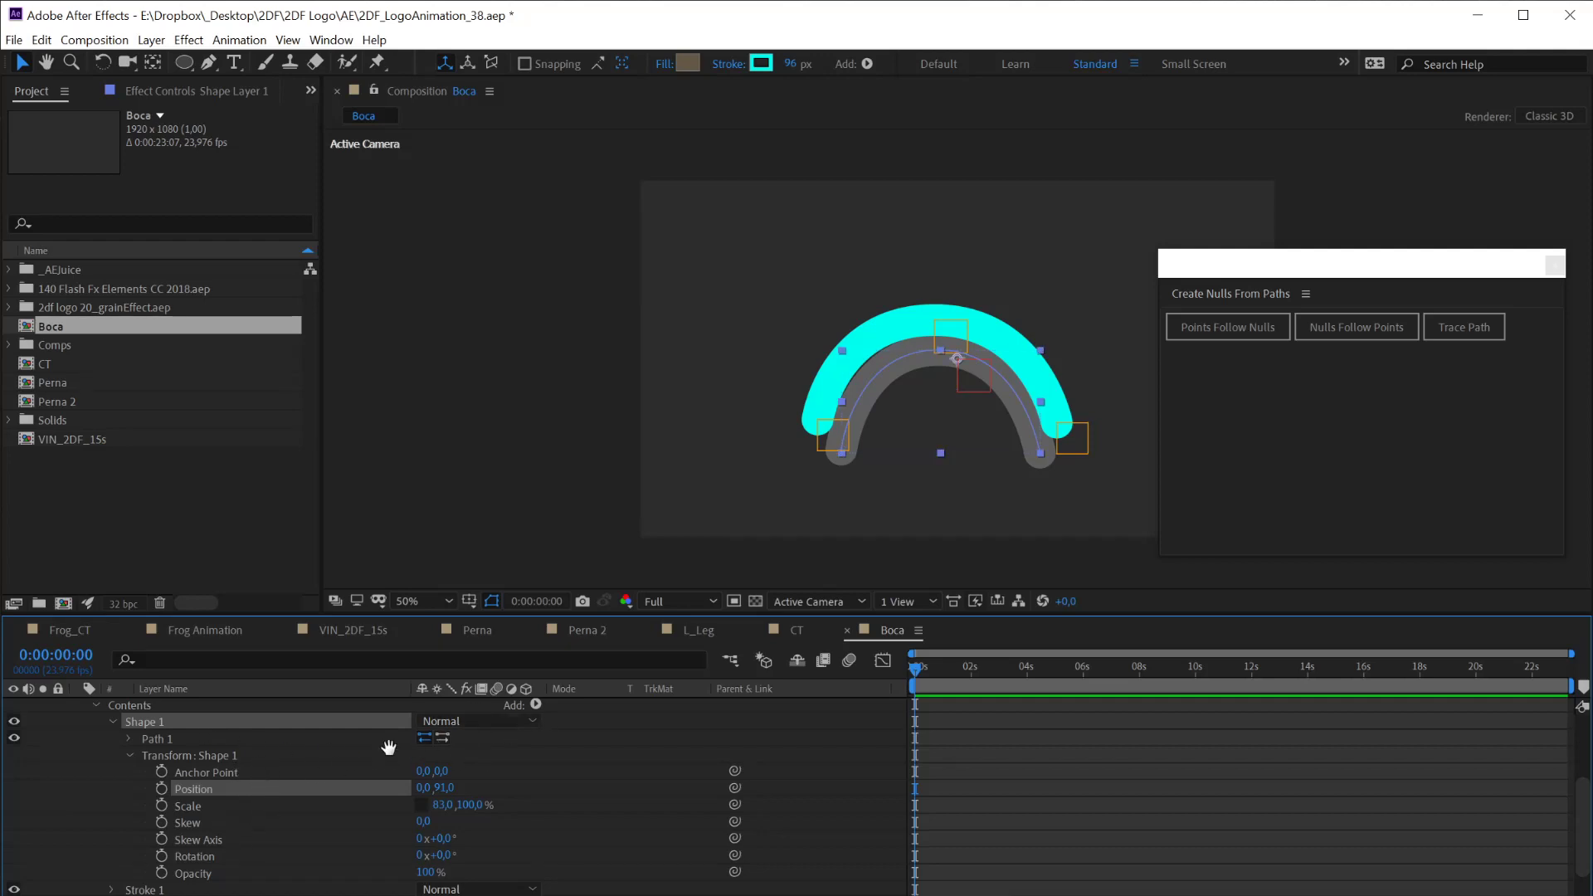
Add a Repeater to the Shape 1 group of Shape Layer 1
scroll(389, 748, up, 1)
click(539, 719)
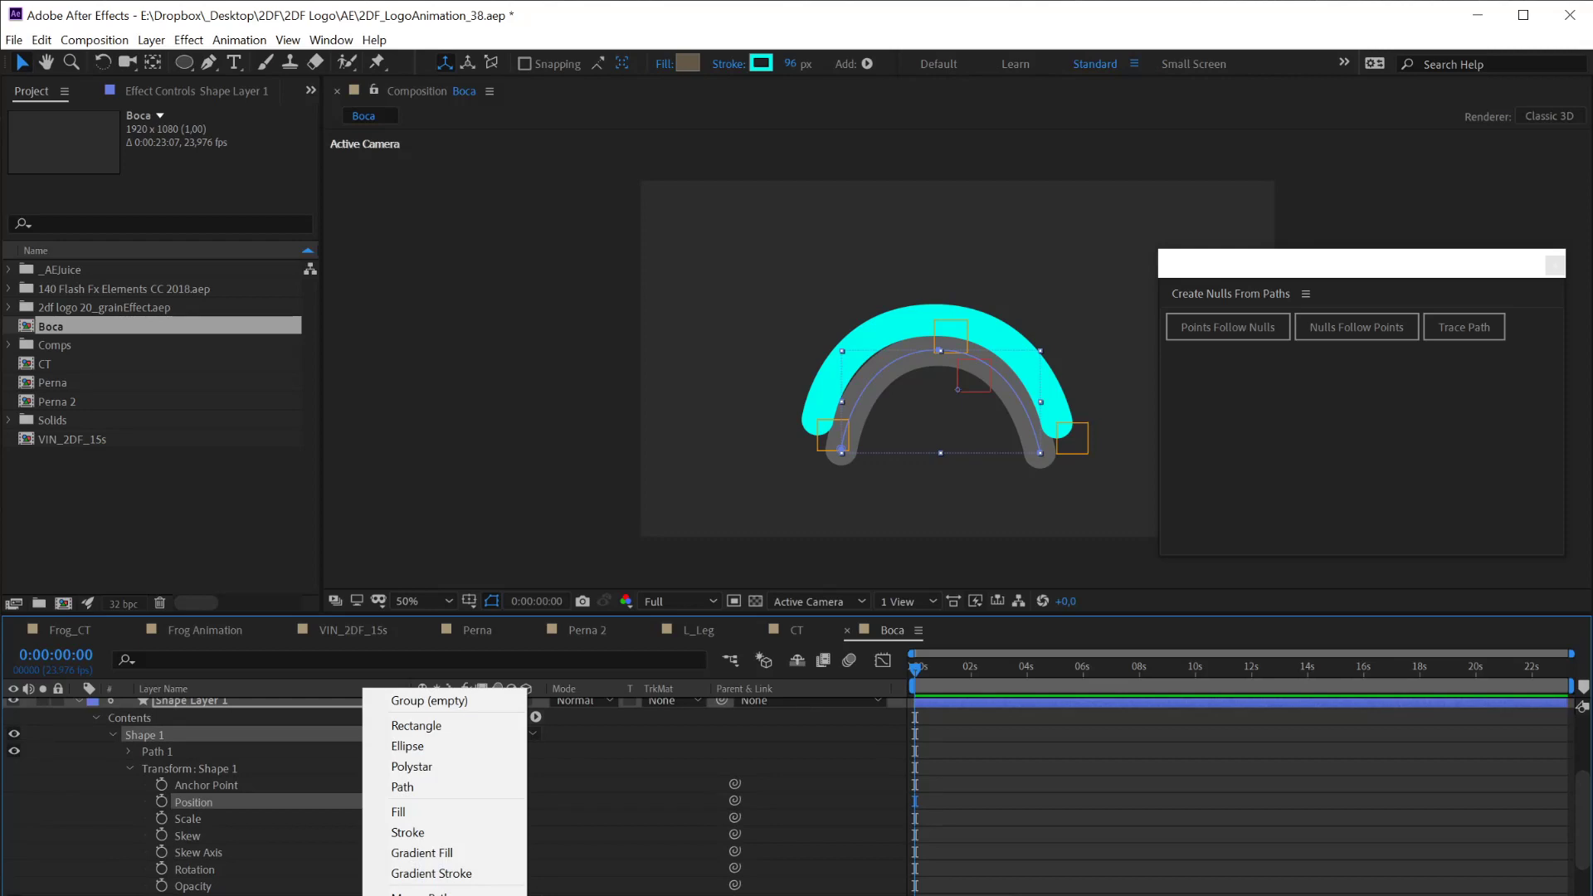
click(415, 895)
drag(309, 817, 303, 776)
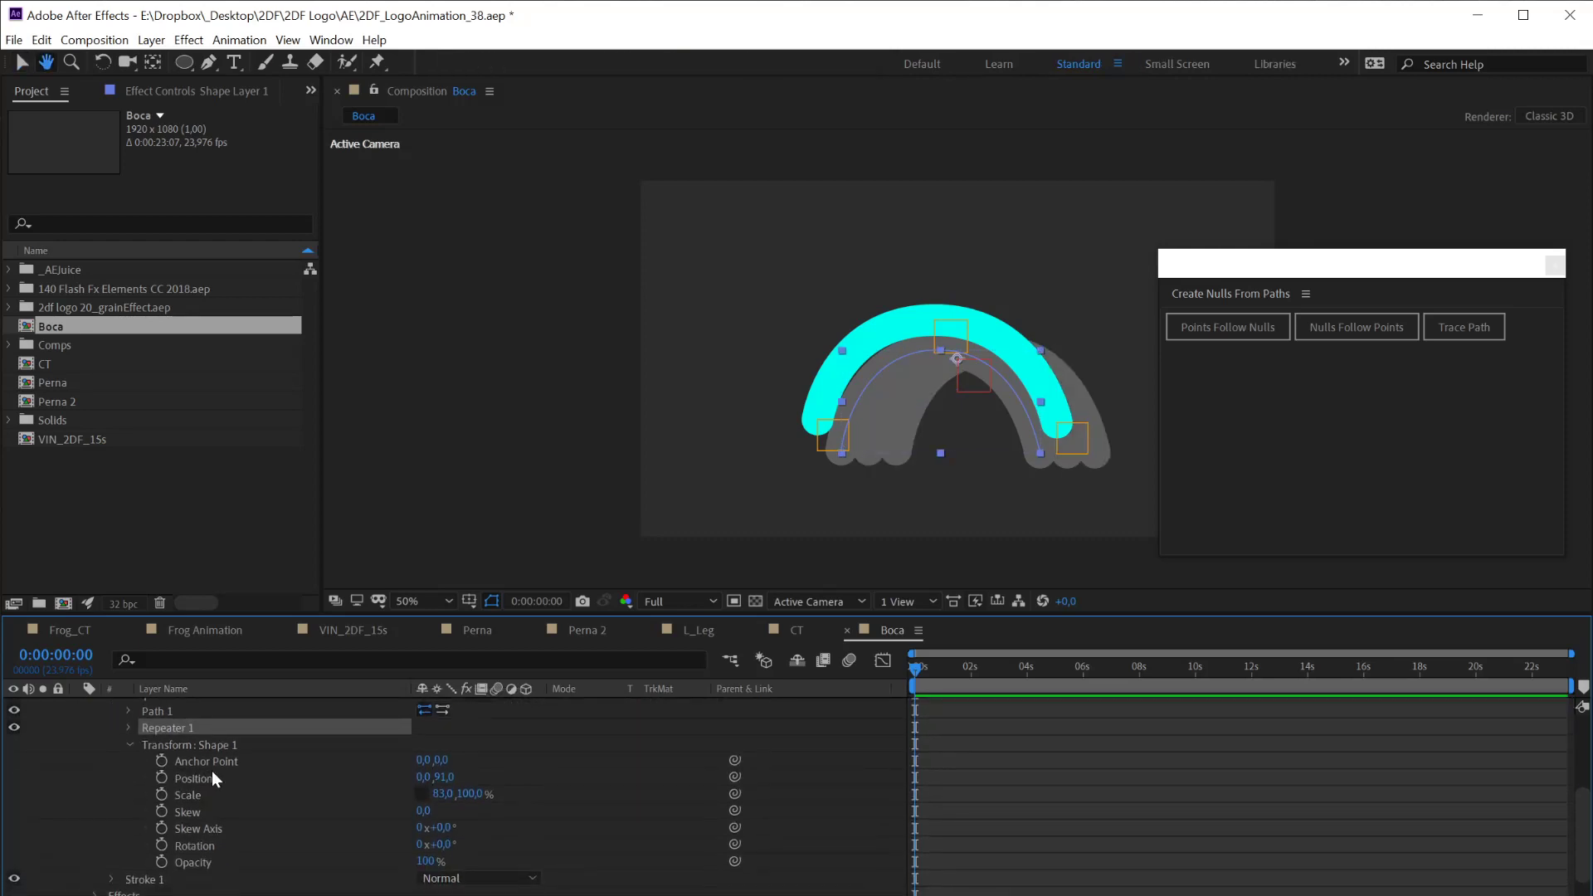
Set Repeater 1 on Shape Layer 1 to 6 copies, with transform Position 0, 49 and Scale 74%
click(132, 729)
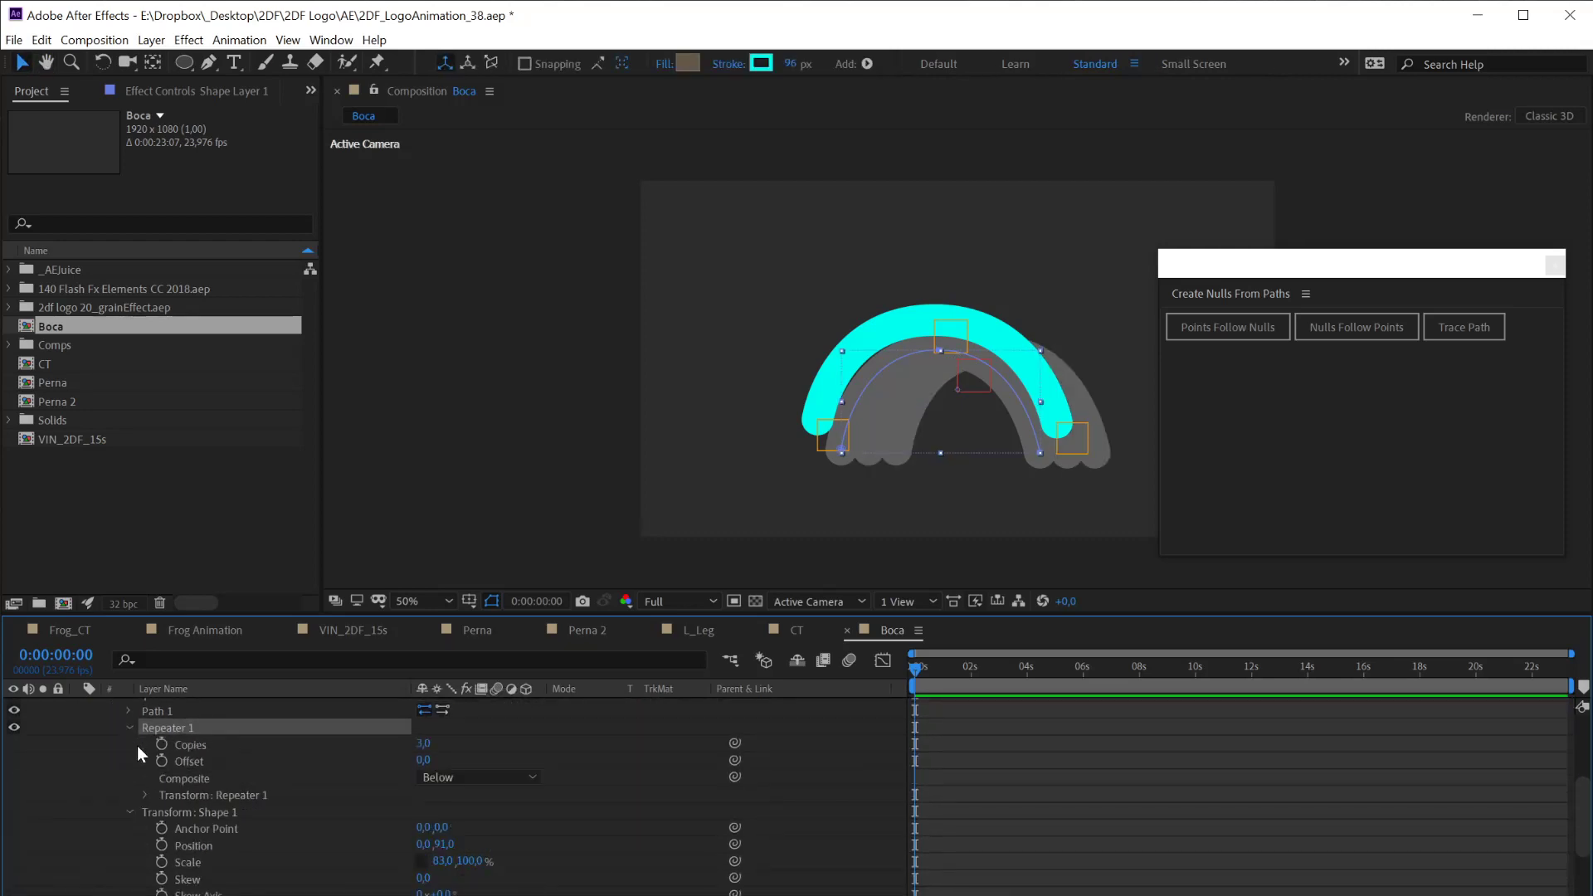
click(147, 795)
click(432, 820)
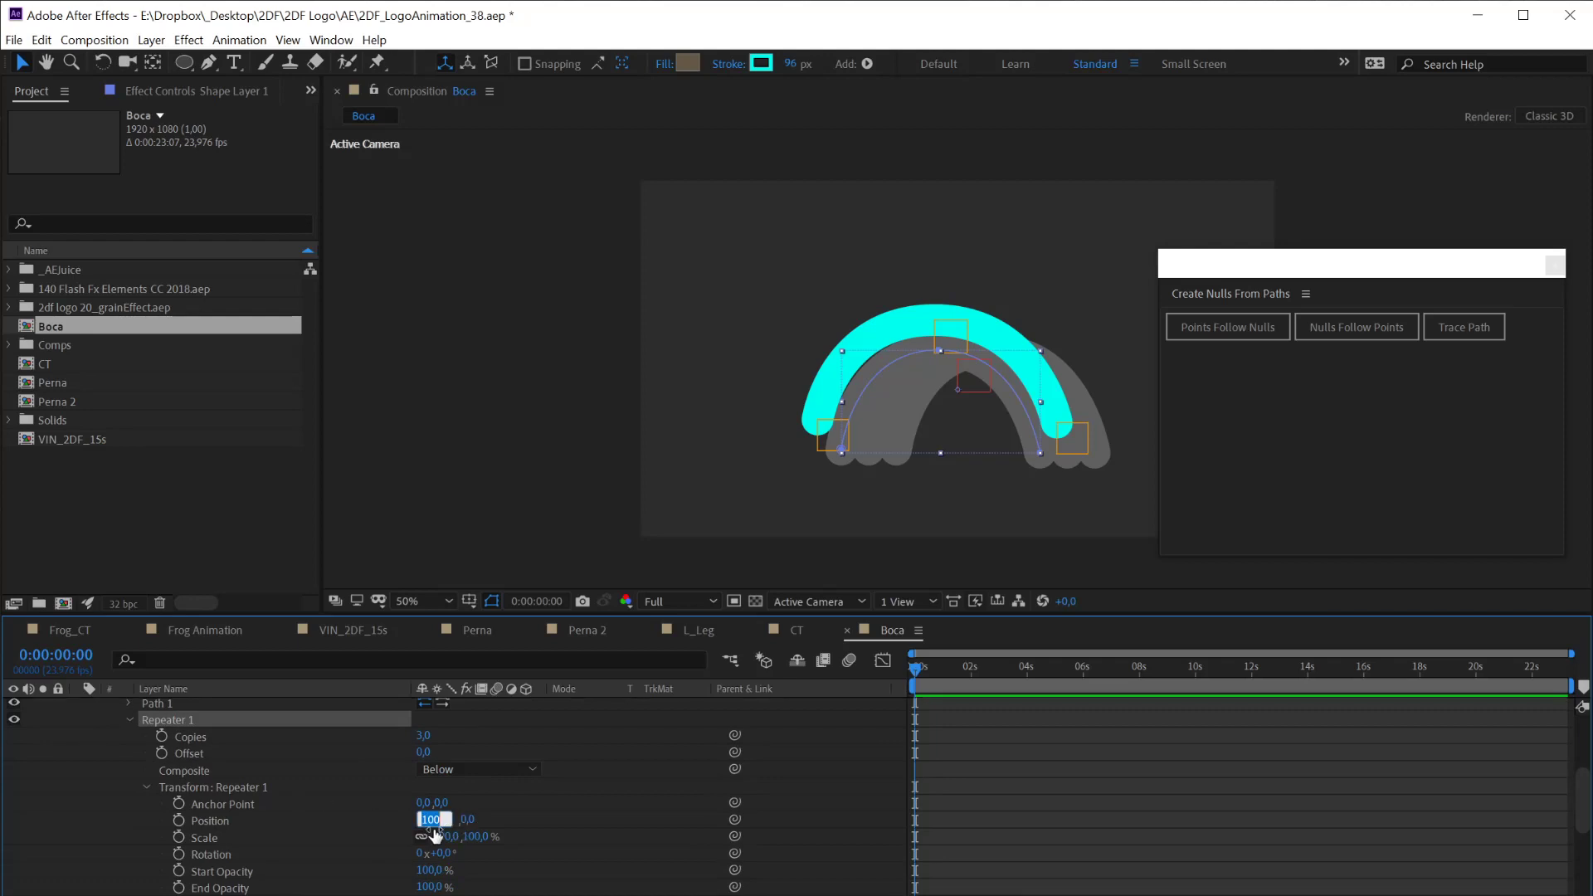
key(Return)
drag(459, 819, 380, 845)
drag(419, 745, 423, 744)
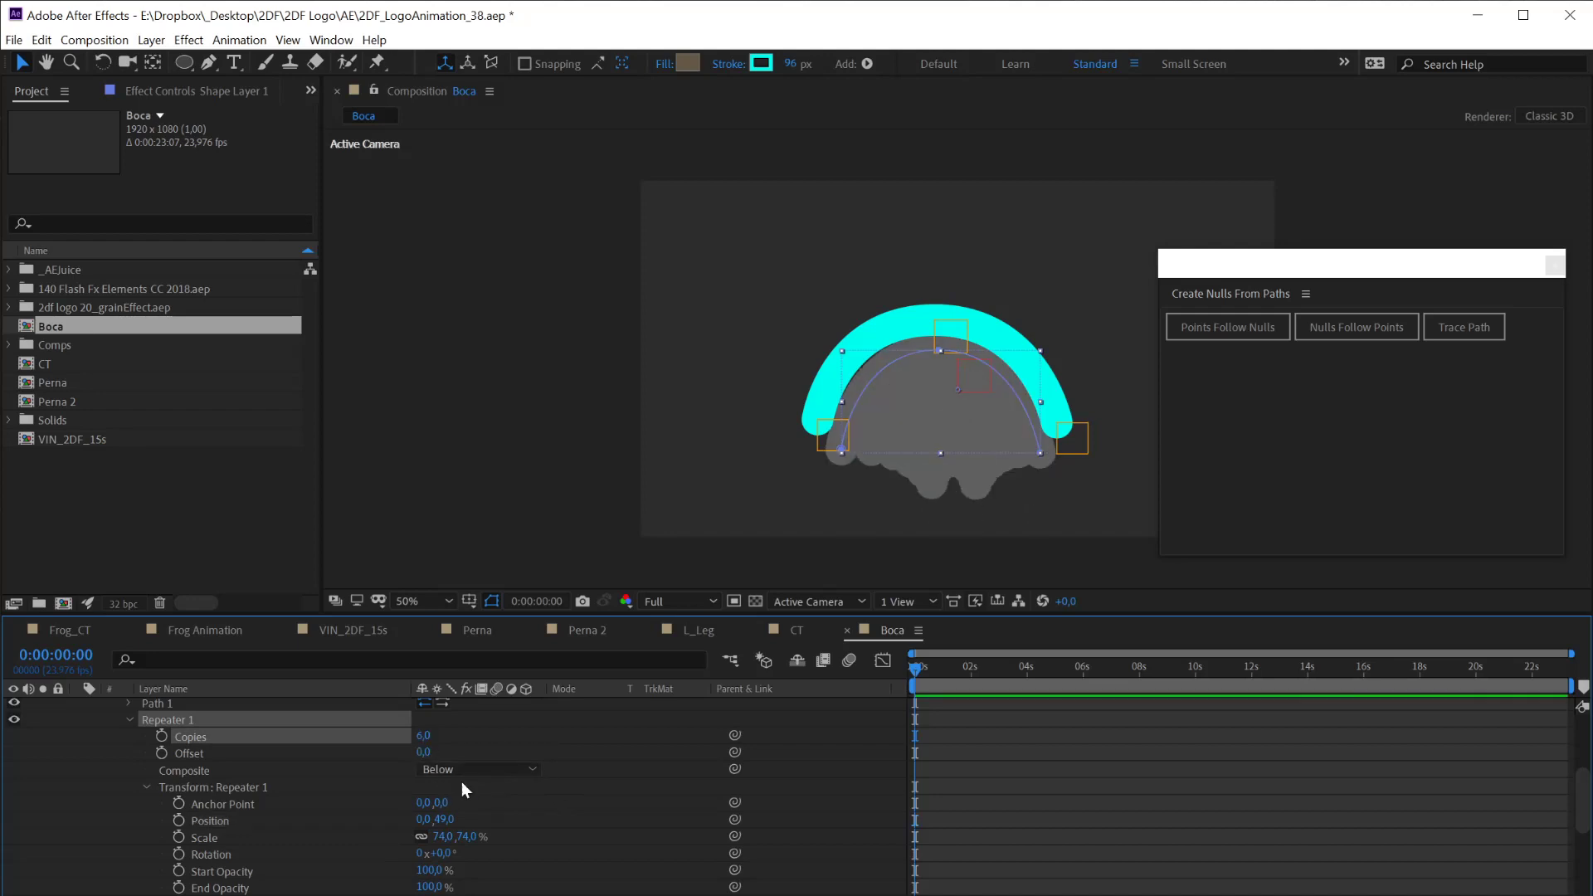
Try a Y Rotation of 64° on the CT controller and undo it
click(98, 793)
drag(287, 789, 300, 830)
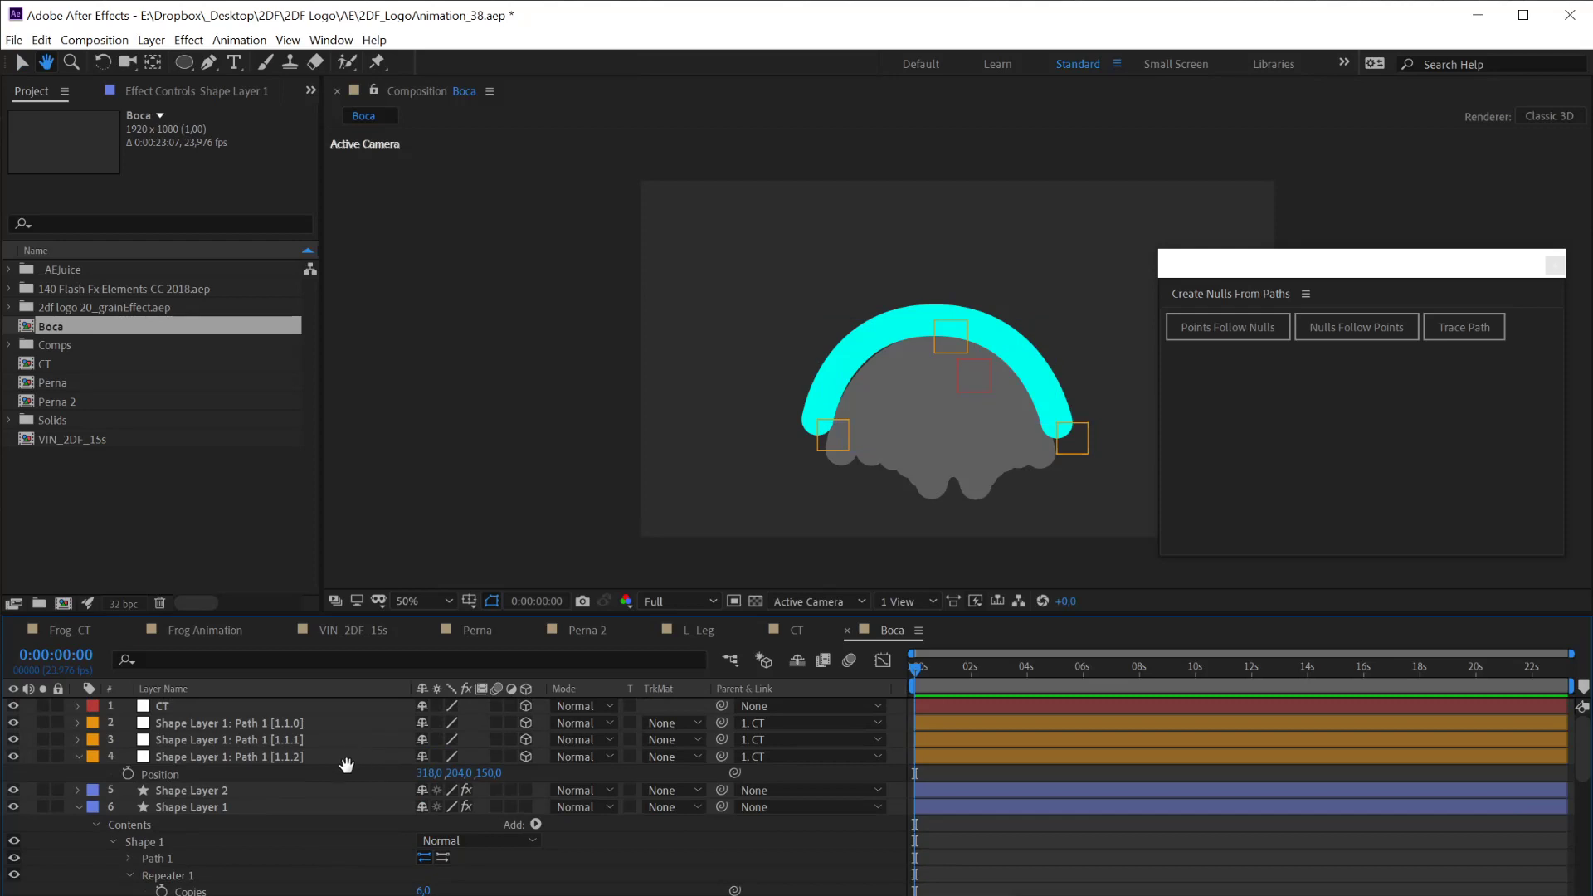
click(167, 705)
key(r)
drag(437, 756, 366, 788)
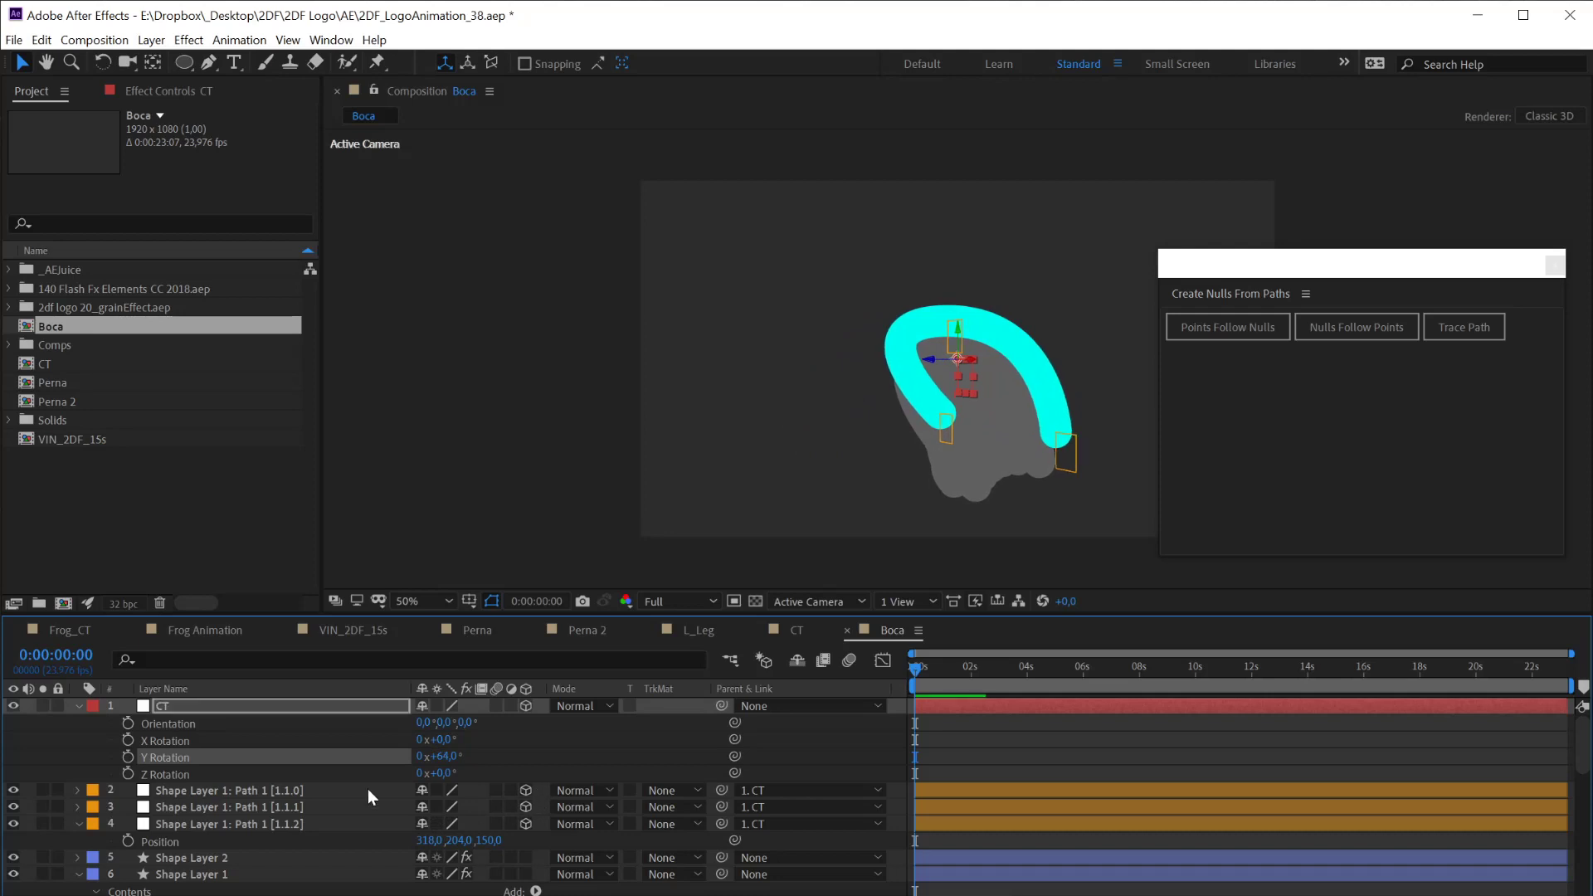
key(ctrl+z)
Move Shape Layer 1 above Shape Layer 2 in the layer stack and set the CT controller's Y Rotation to -74°
drag(178, 877, 185, 859)
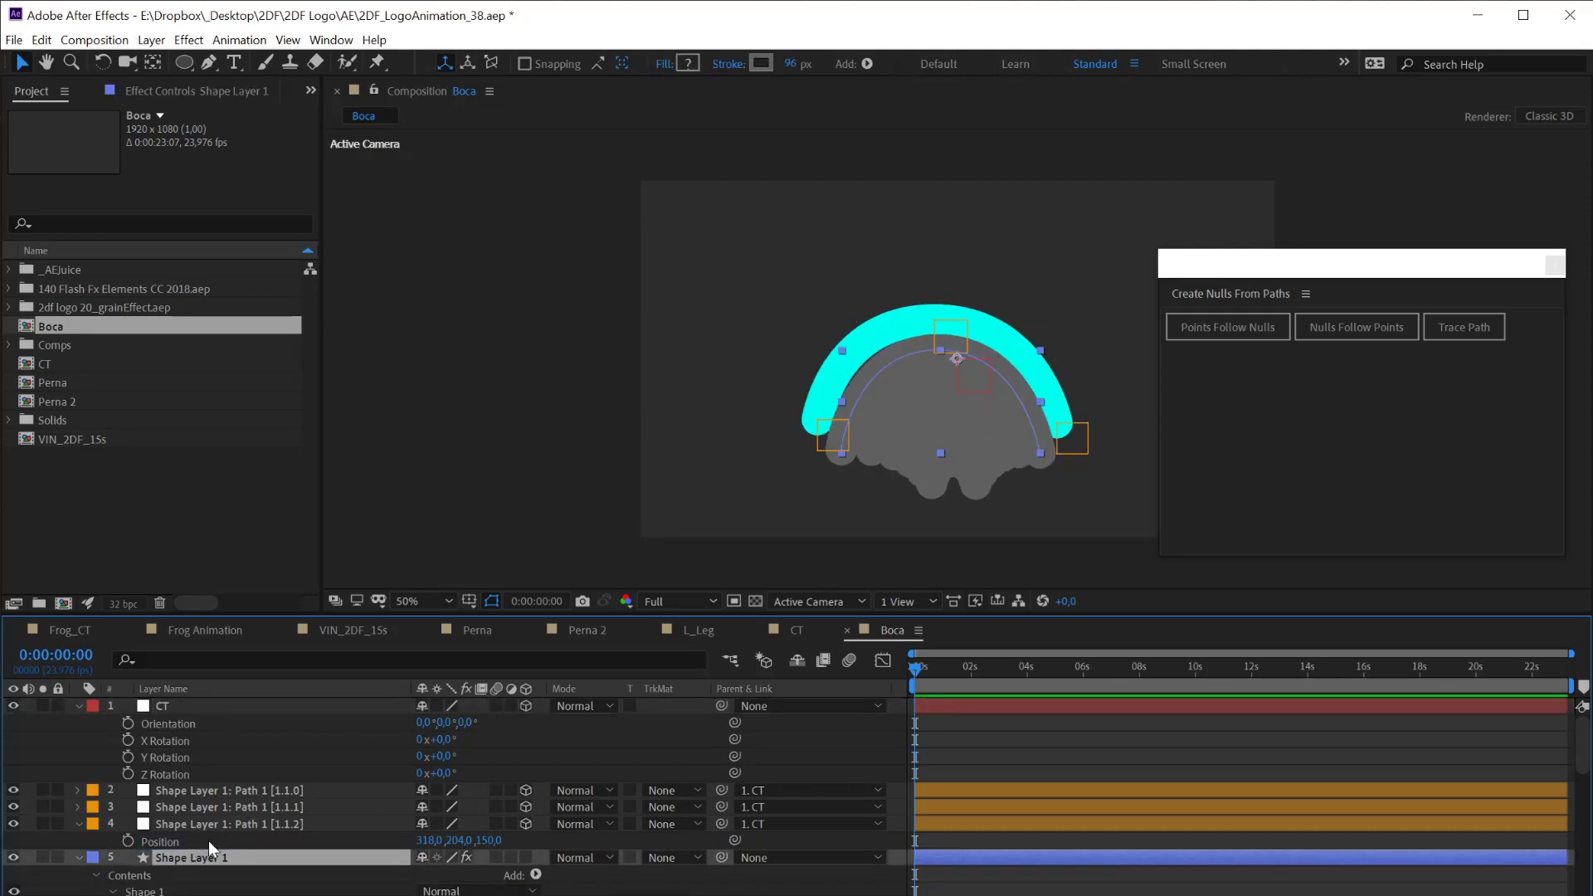
key(space)
drag(192, 853, 302, 764)
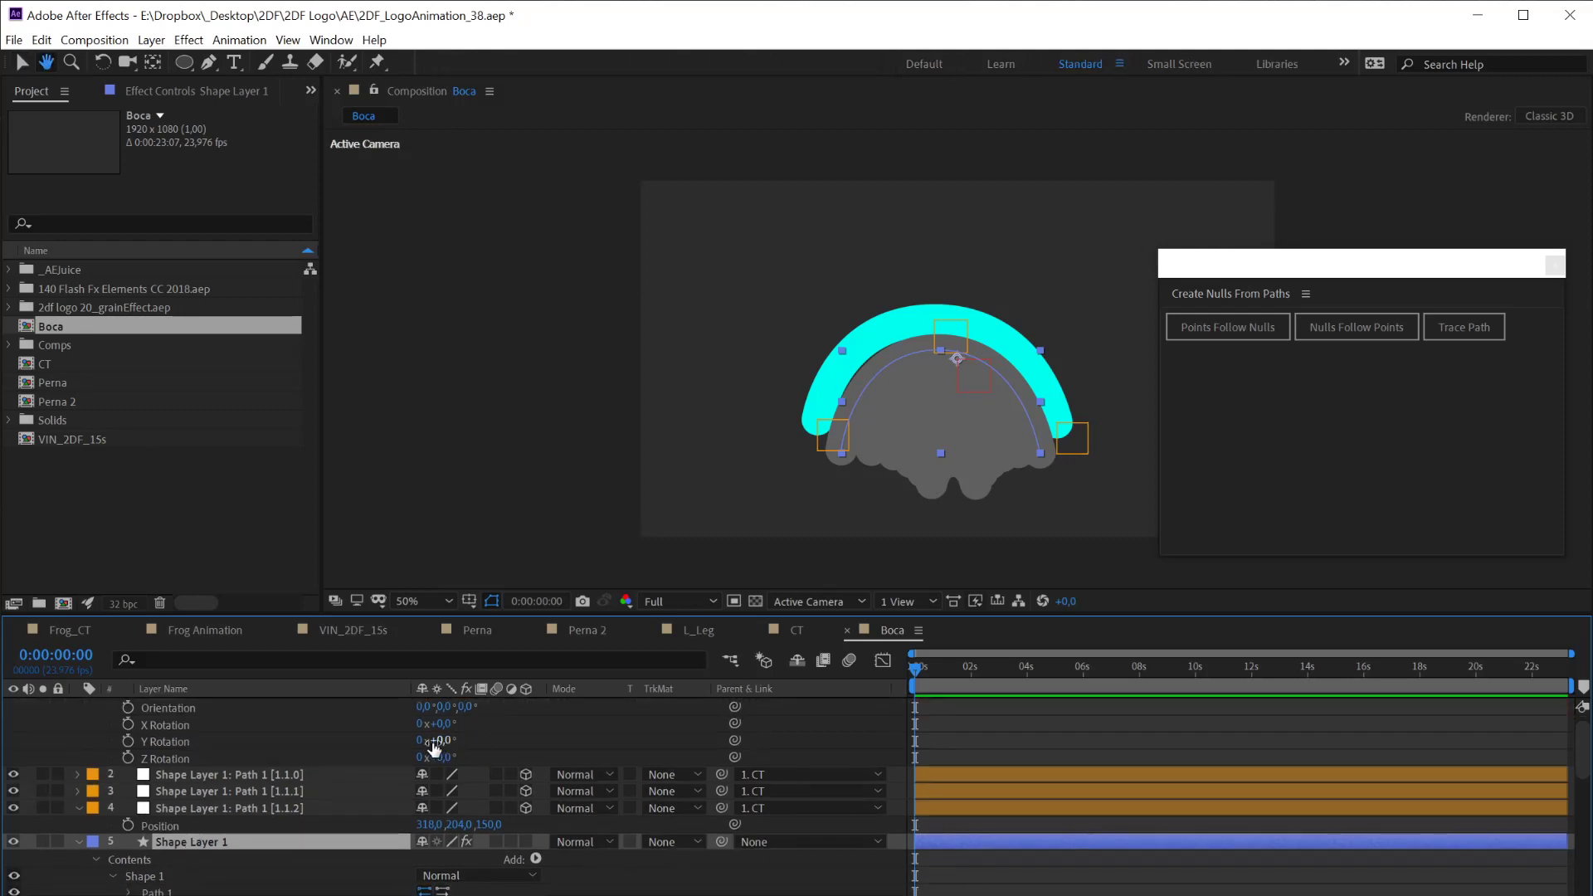
drag(433, 740, 421, 800)
In Repeater 1's transform, set Position X to 22, Scale to 77% and Rotation to 8°
key(space)
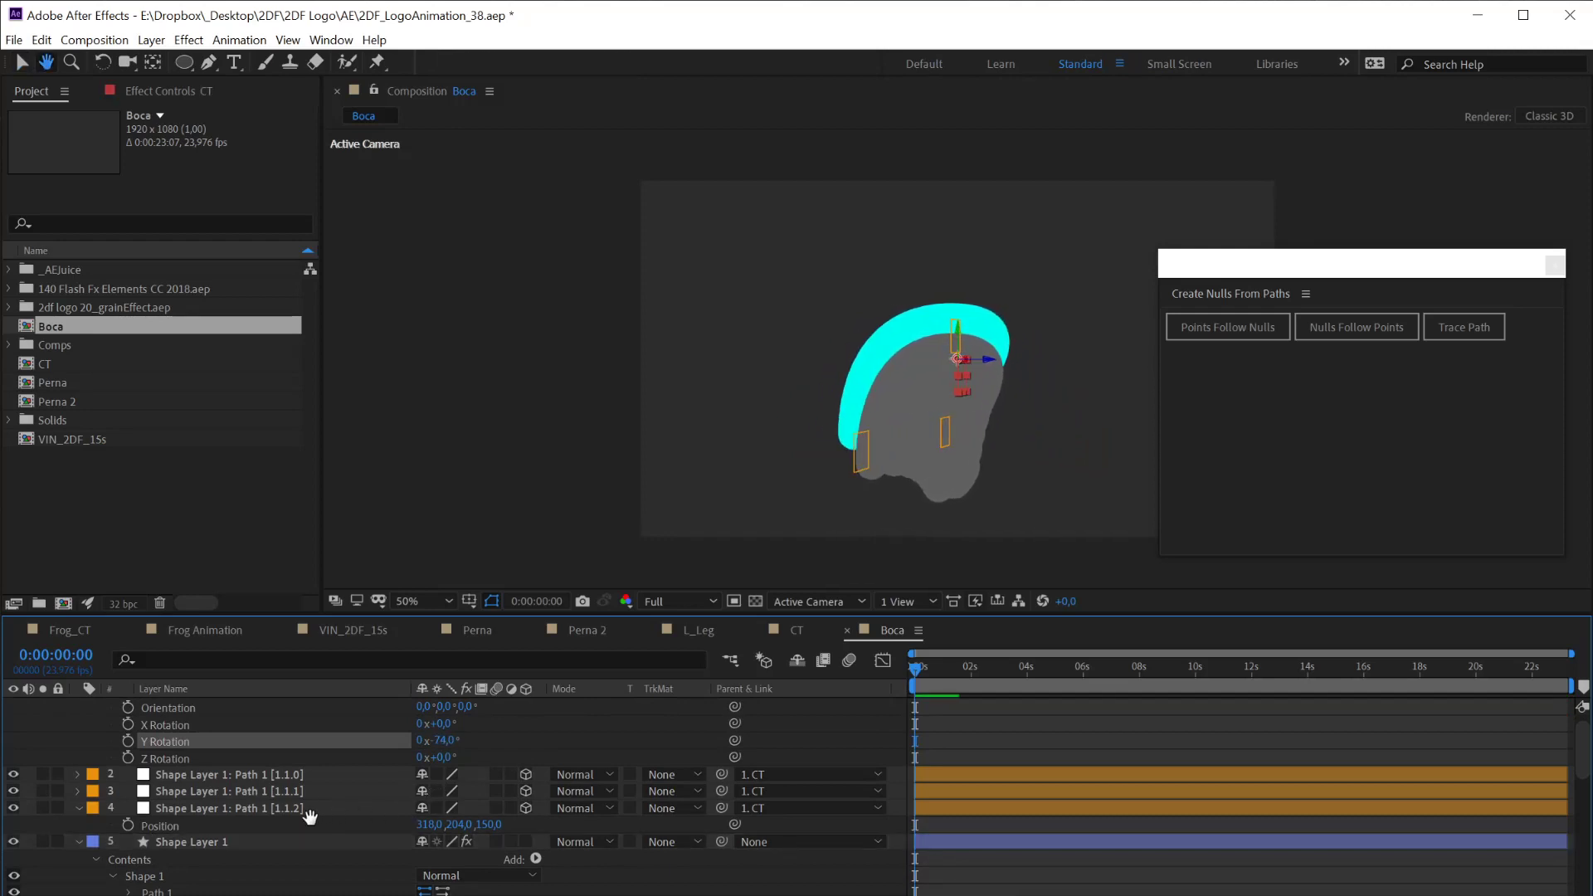
scroll(310, 818, down, 8)
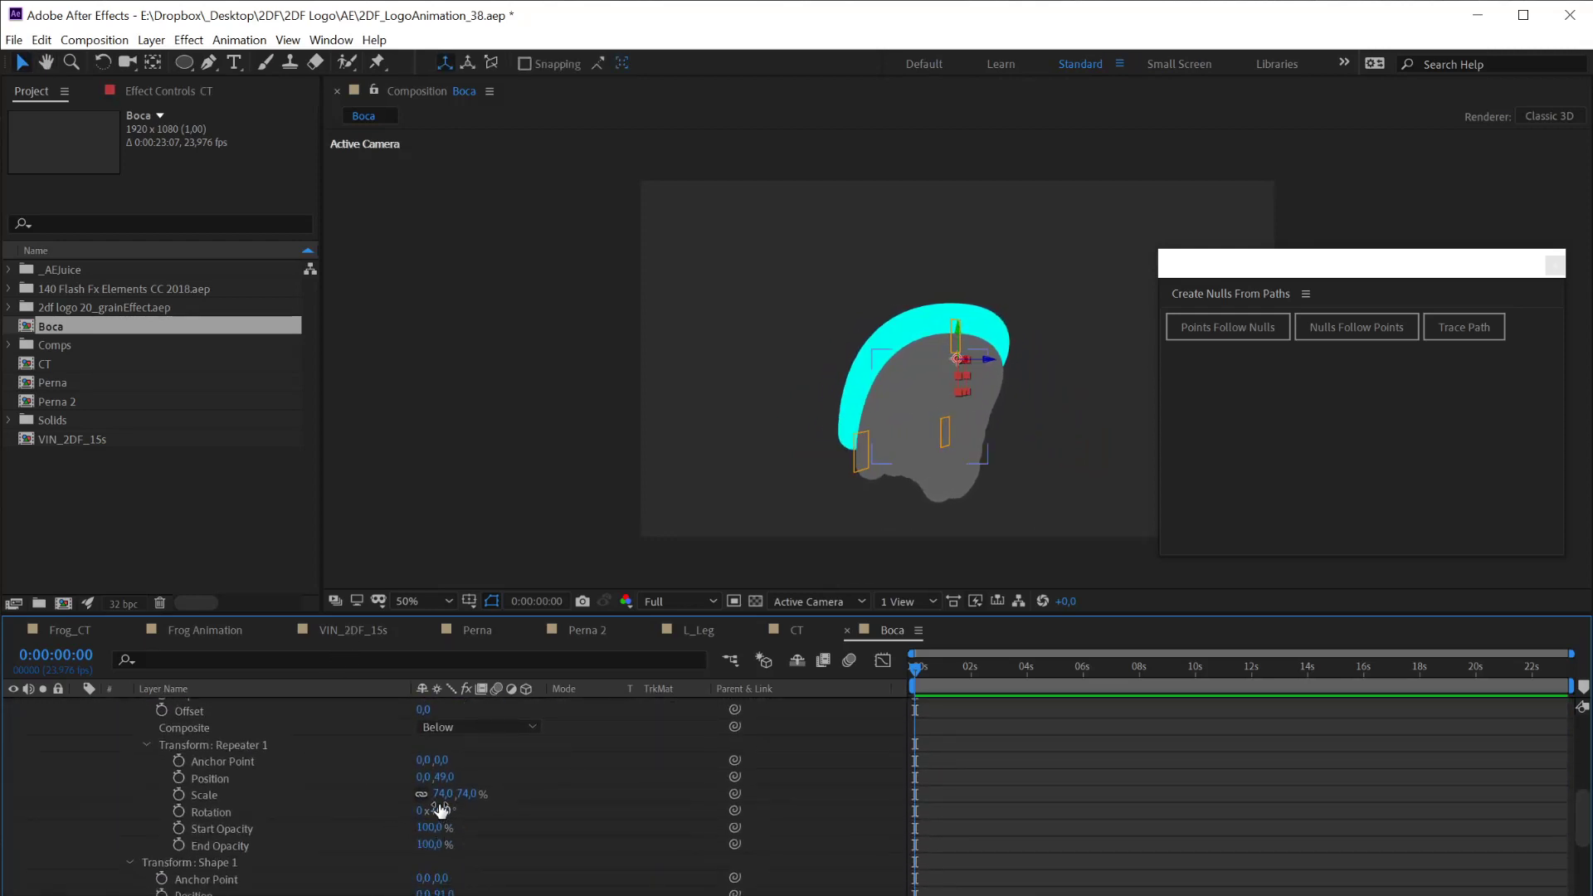
mouse_move(440, 815)
mouse_down()
mouse_move(456, 820)
mouse_move(438, 779)
mouse_move(455, 782)
mouse_move(439, 811)
mouse_move(449, 799)
mouse_up()
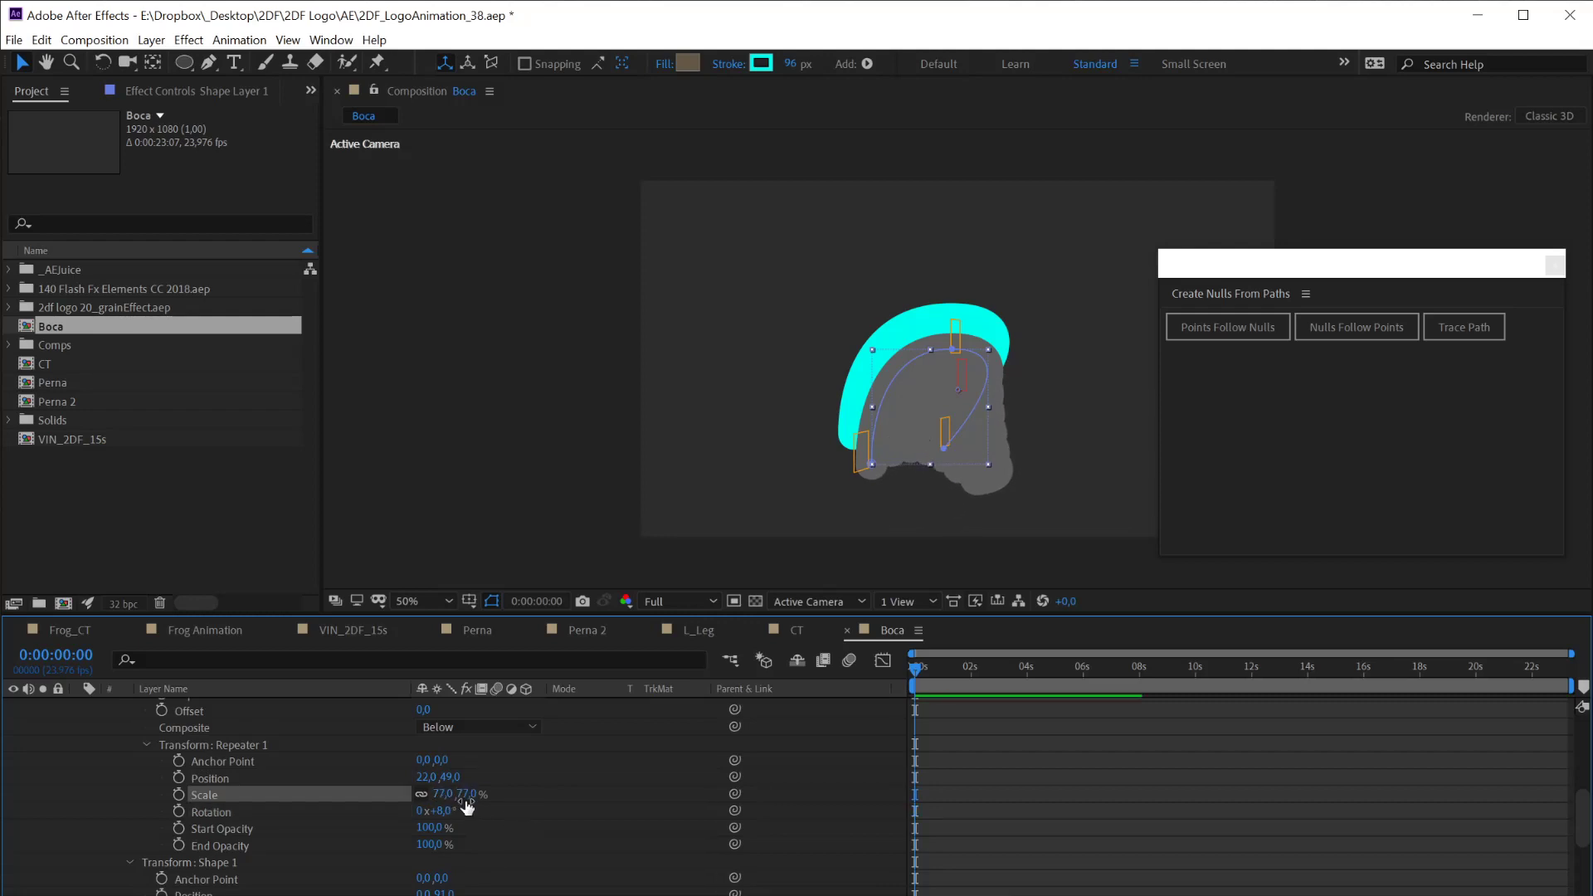
Set the CT controller's Y Rotation to -57°
click(106, 750)
key(space)
drag(127, 811, 294, 795)
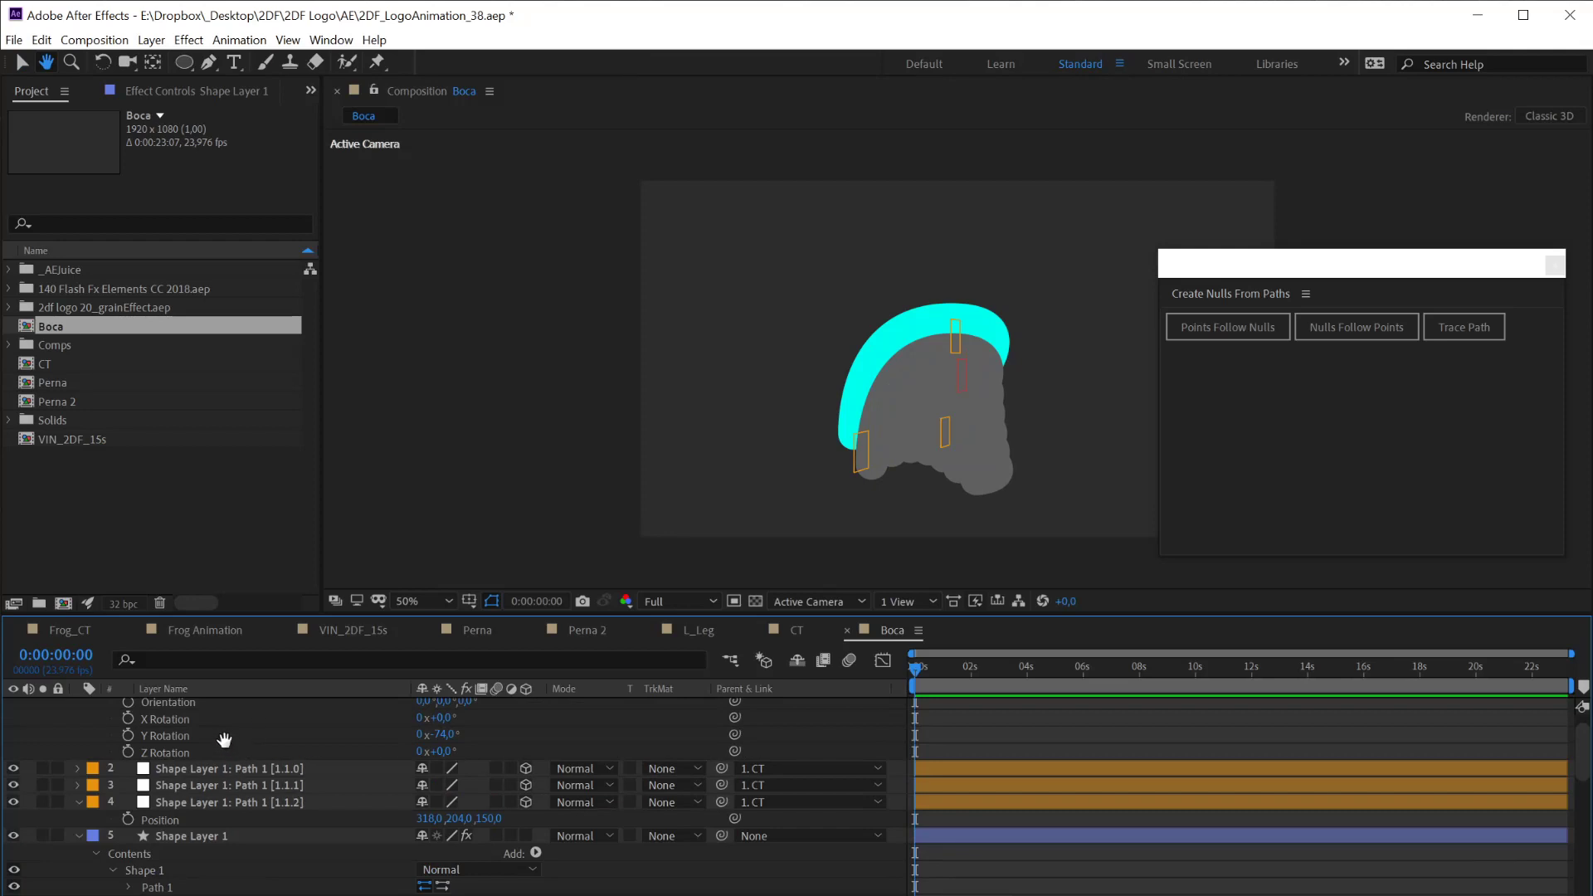
scroll(224, 739, up, 1)
drag(442, 755, 543, 838)
Set Position X in Repeater 1's transform on Shape Layer 1 to 49
scroll(497, 797, down, 5)
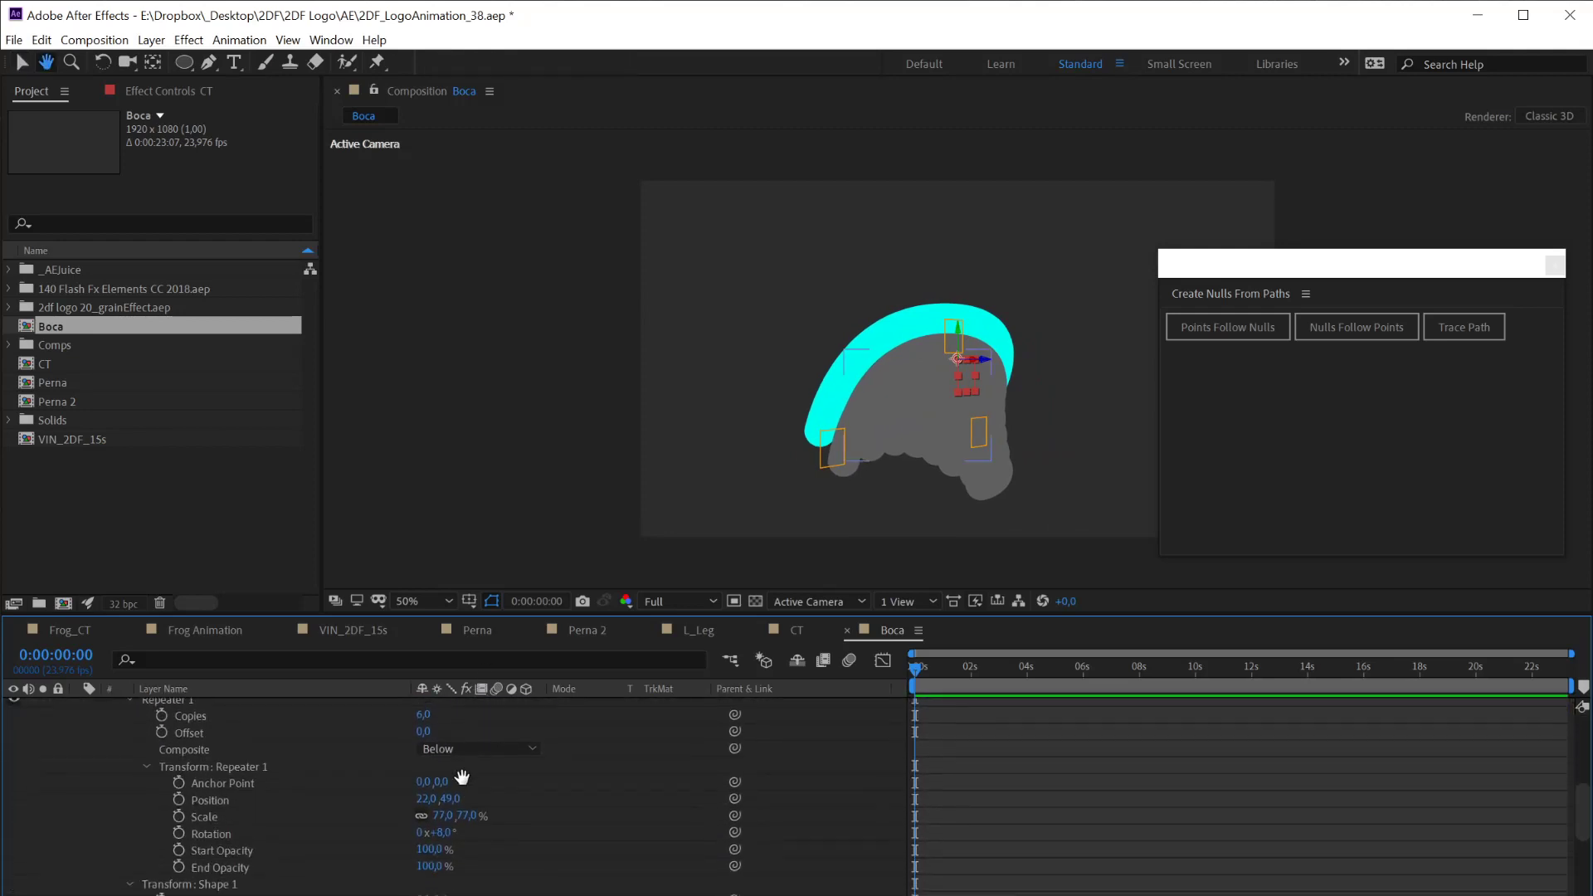
scroll(447, 828, down, 1)
scroll(431, 813, down, 1)
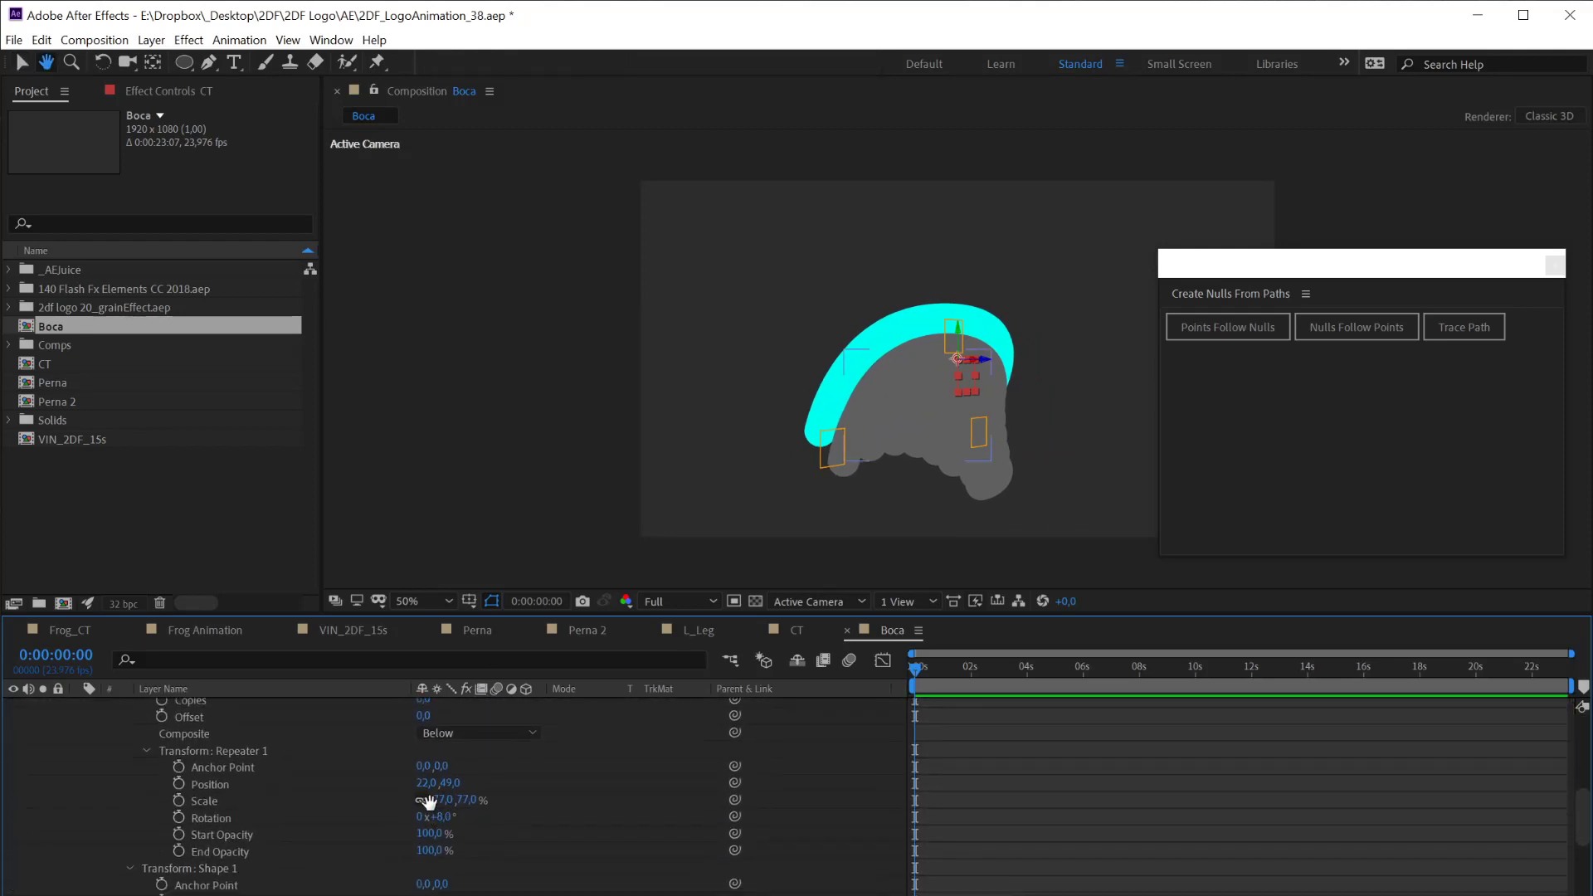
drag(421, 791, 449, 784)
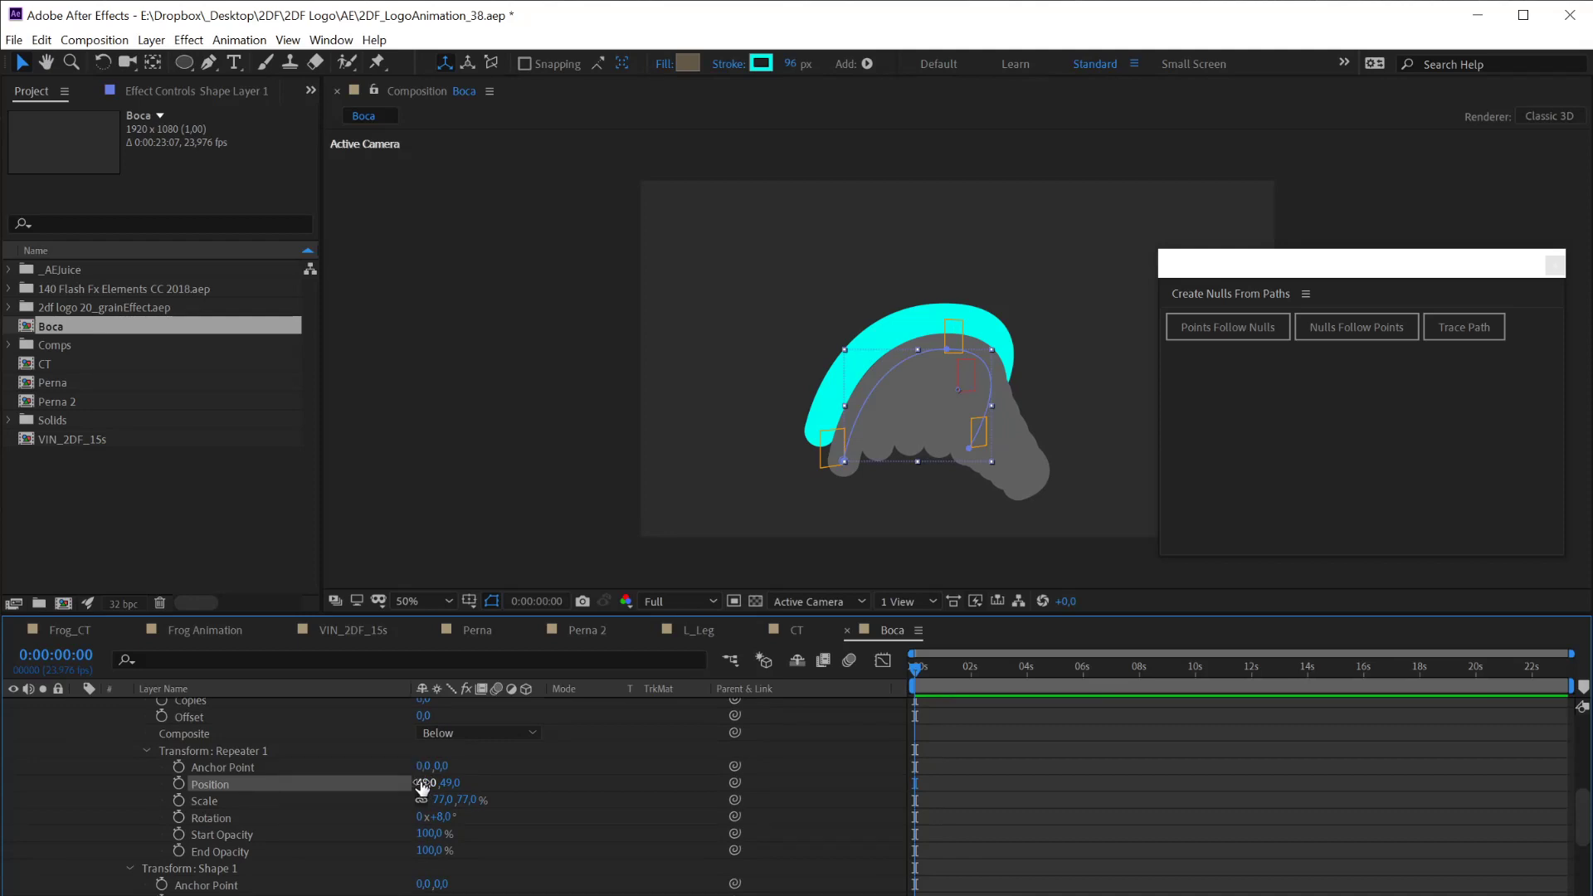
mouse_move(421, 786)
mouse_down()
mouse_move(305, 779)
mouse_move(405, 788)
mouse_up()
key(space)
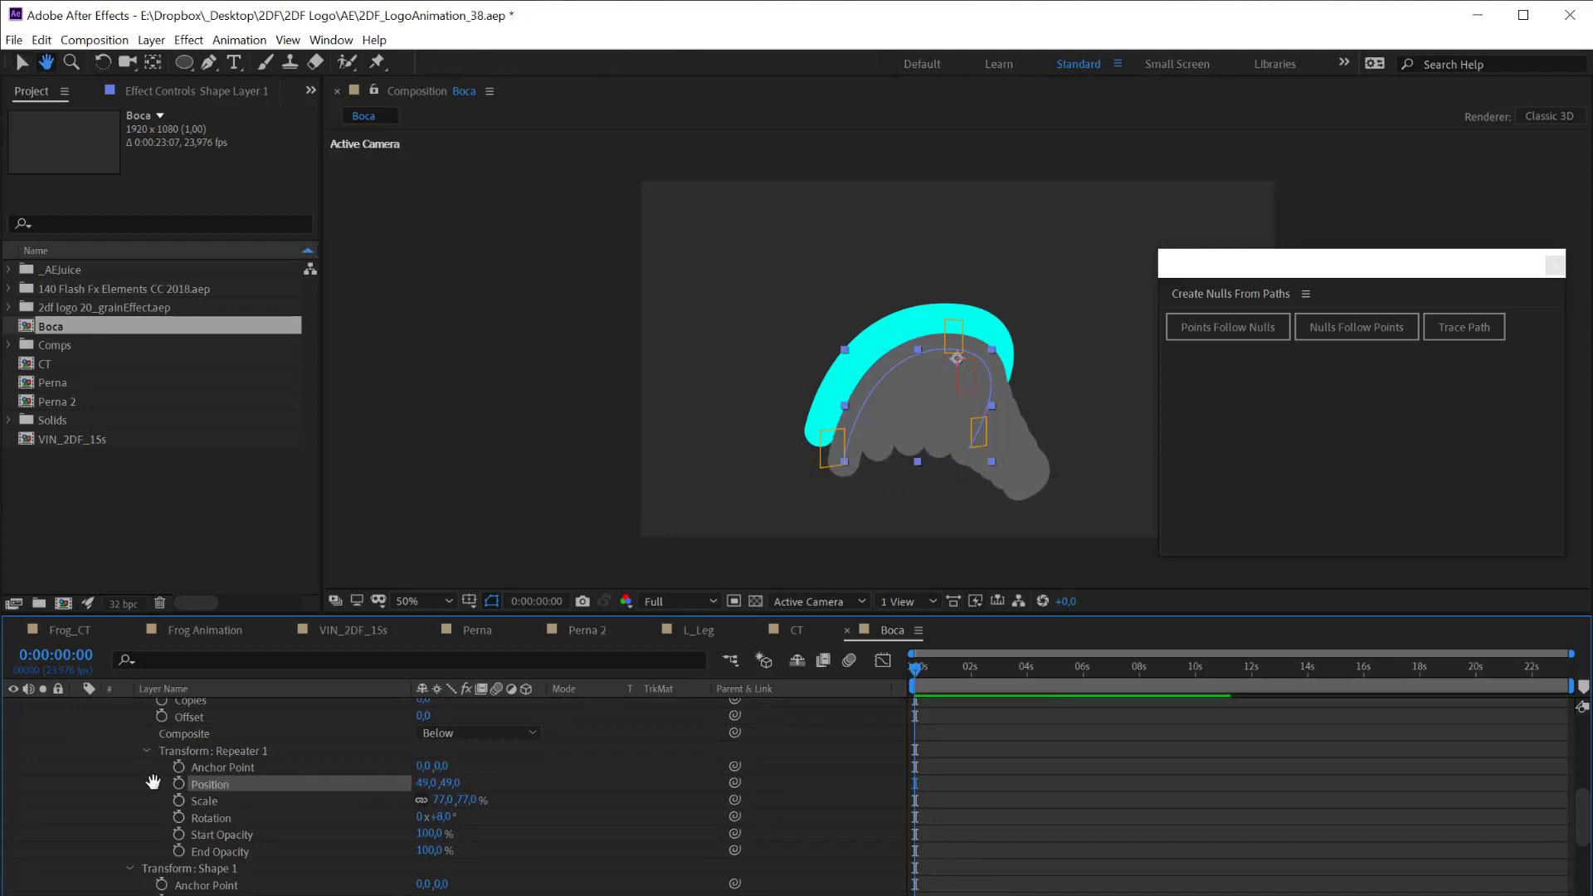
Set the CT controller's Y Rotation to -22°
scroll(153, 782, up, 6)
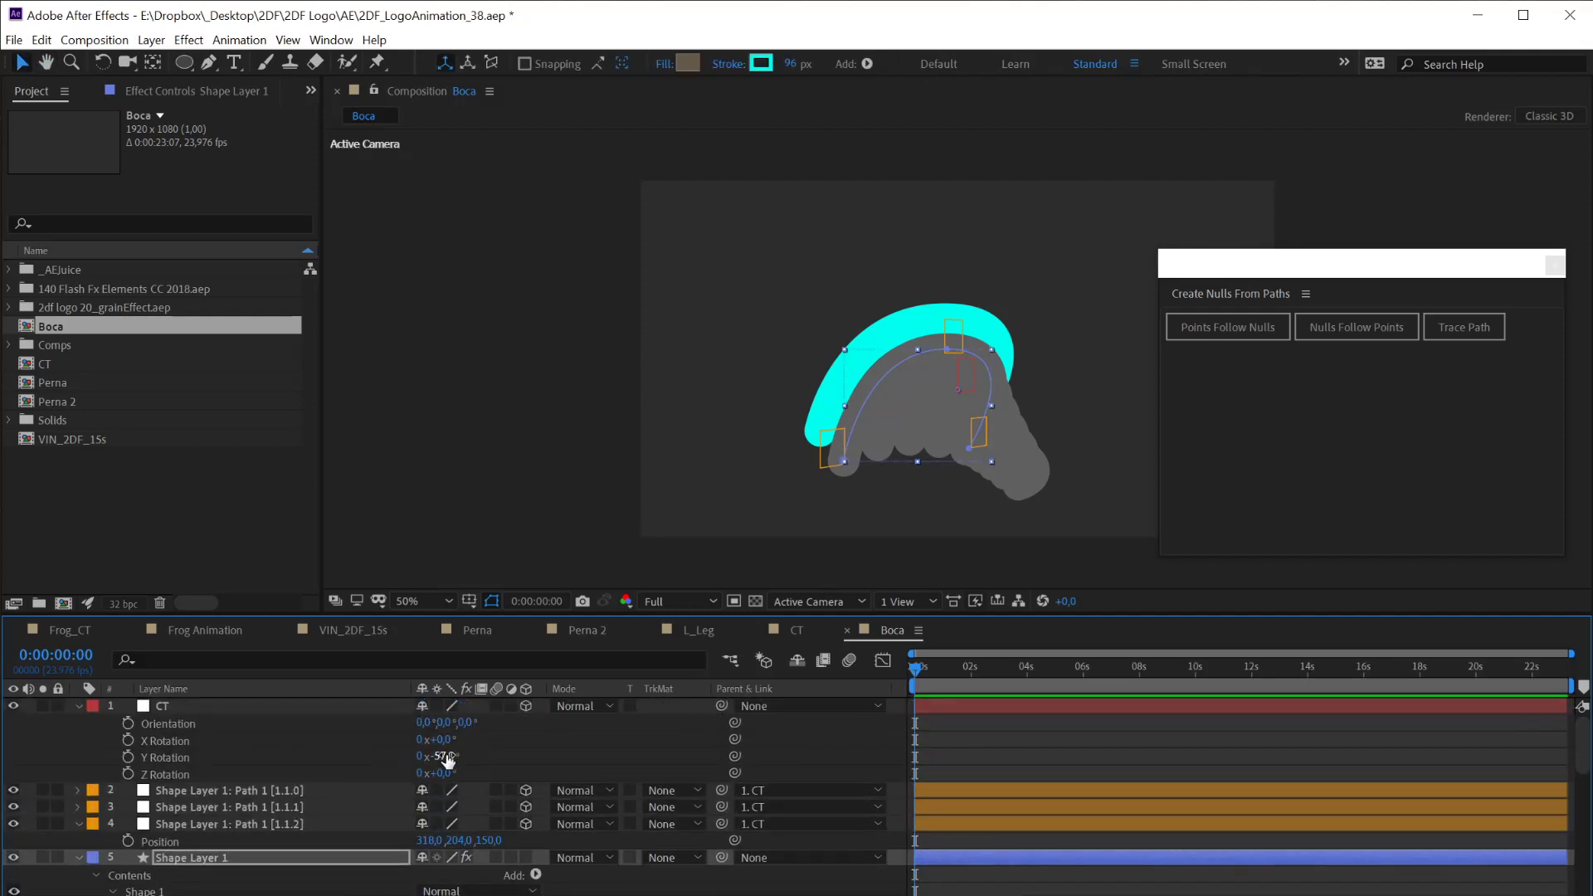
drag(446, 758, 480, 805)
mouse_move(502, 792)
mouse_down()
mouse_move(475, 801)
mouse_move(519, 785)
mouse_move(488, 797)
mouse_up()
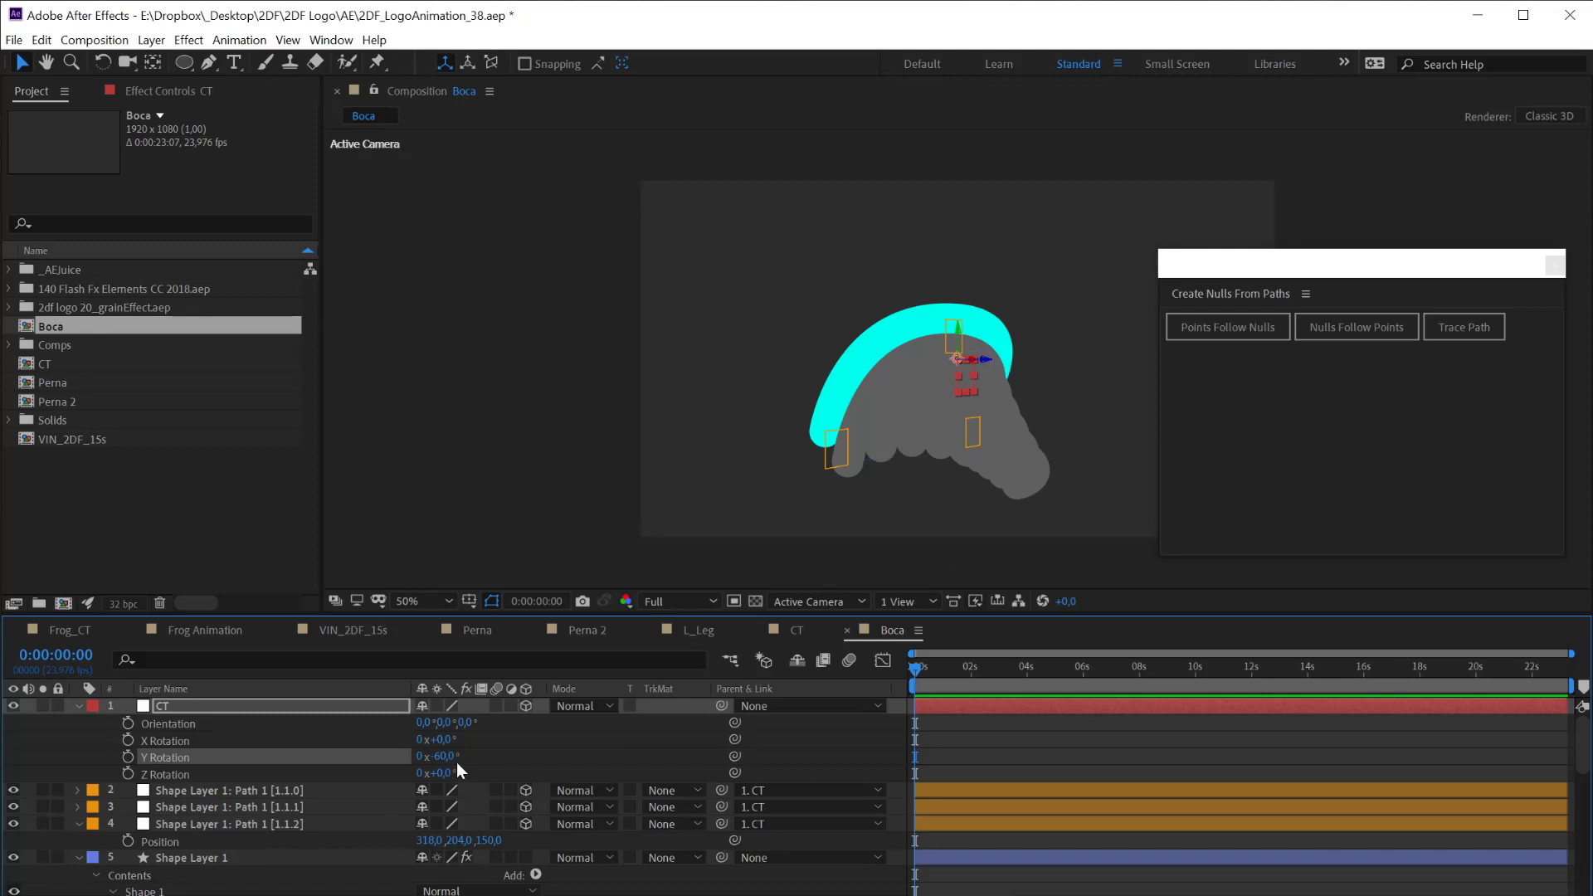
drag(445, 756, 514, 788)
Look up the Boca composition's background color in its Composition Settings, leaving the settings unchanged
click(207, 859)
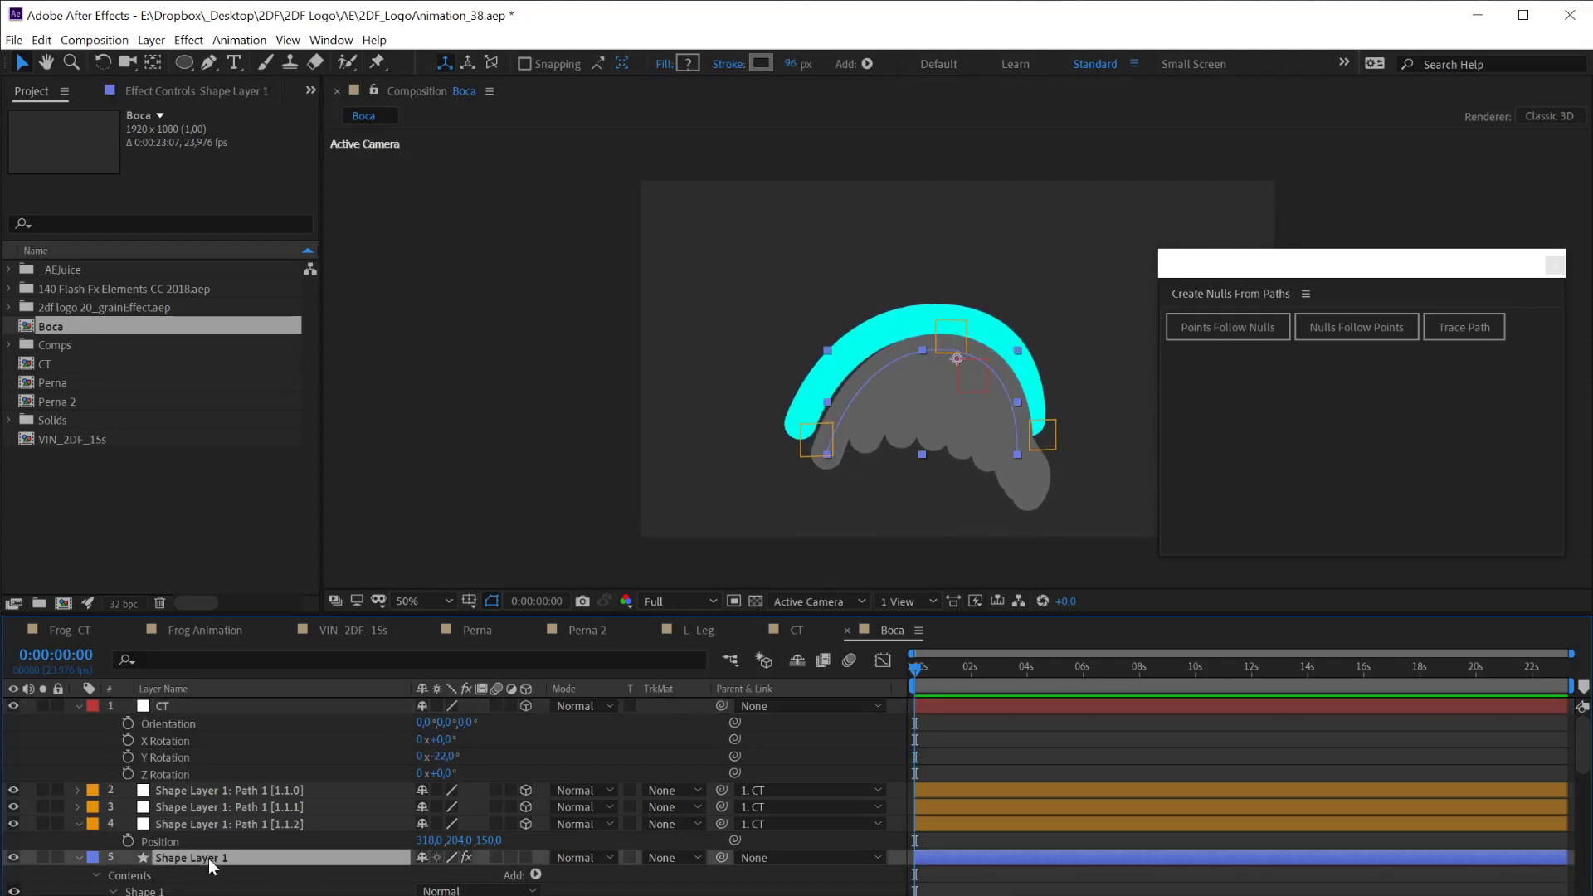
scroll(232, 813, down, 6)
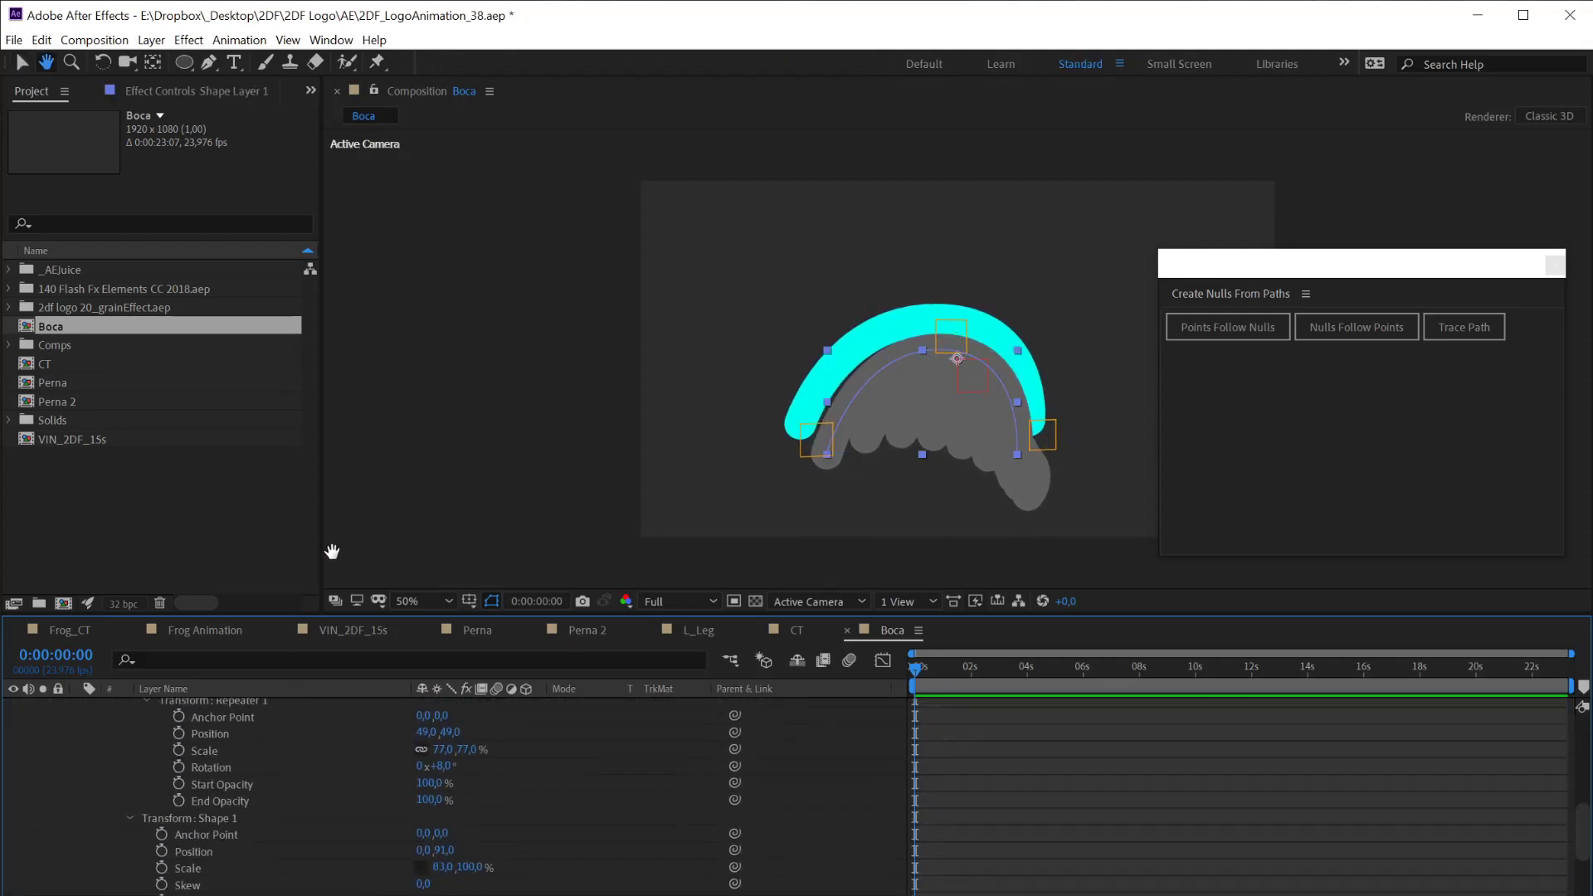
key(h)
scroll(374, 757, up, 6)
scroll(373, 758, down, 3)
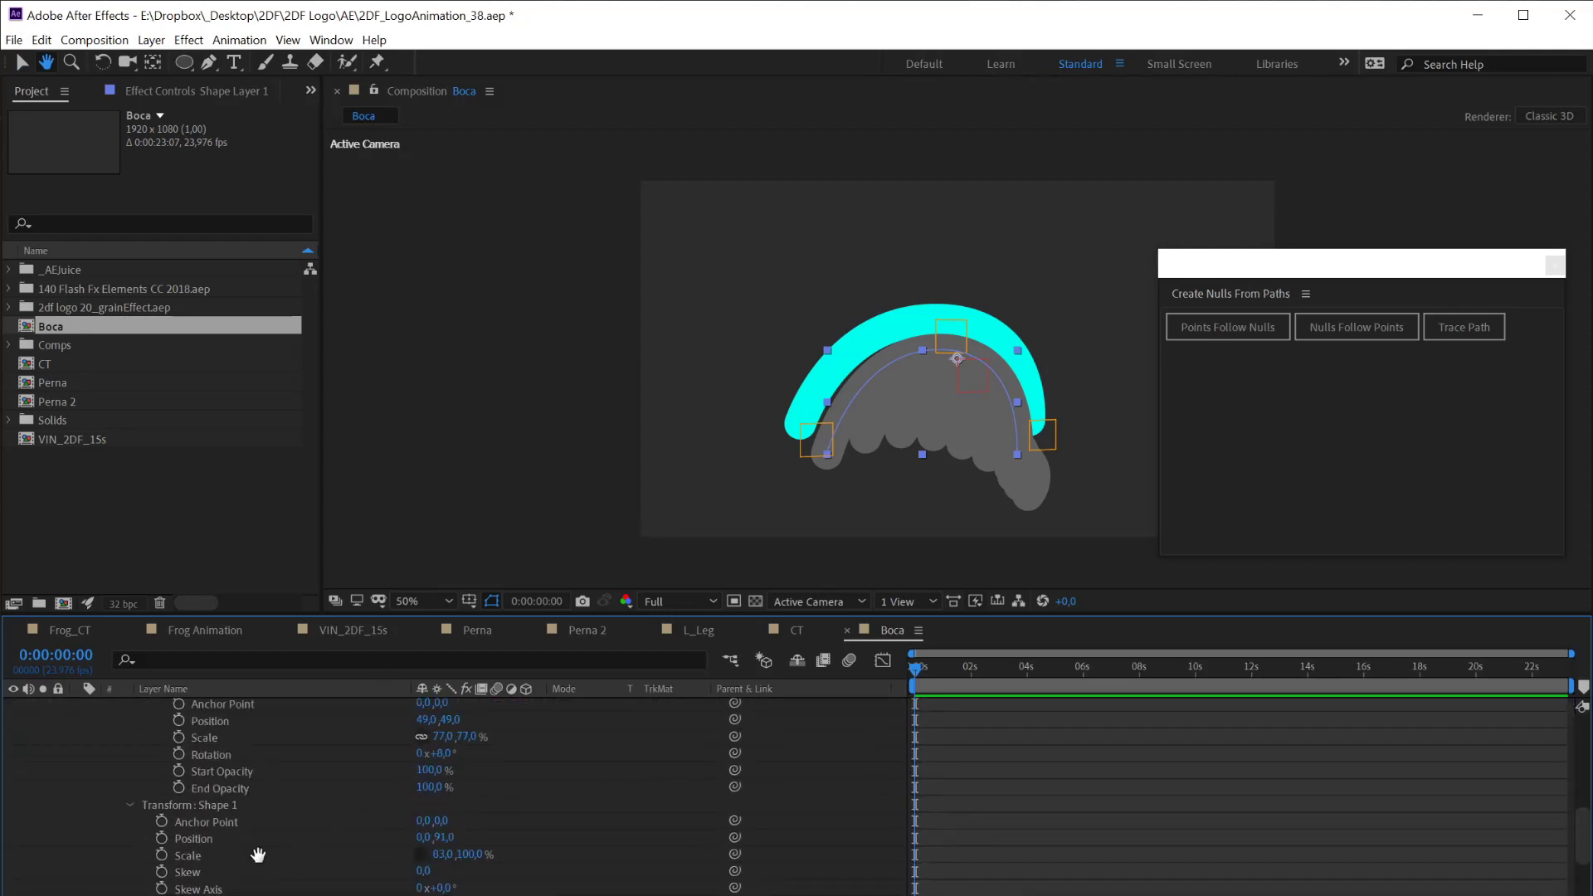
scroll(257, 810, up, 1)
key(v)
key(ctrl+k)
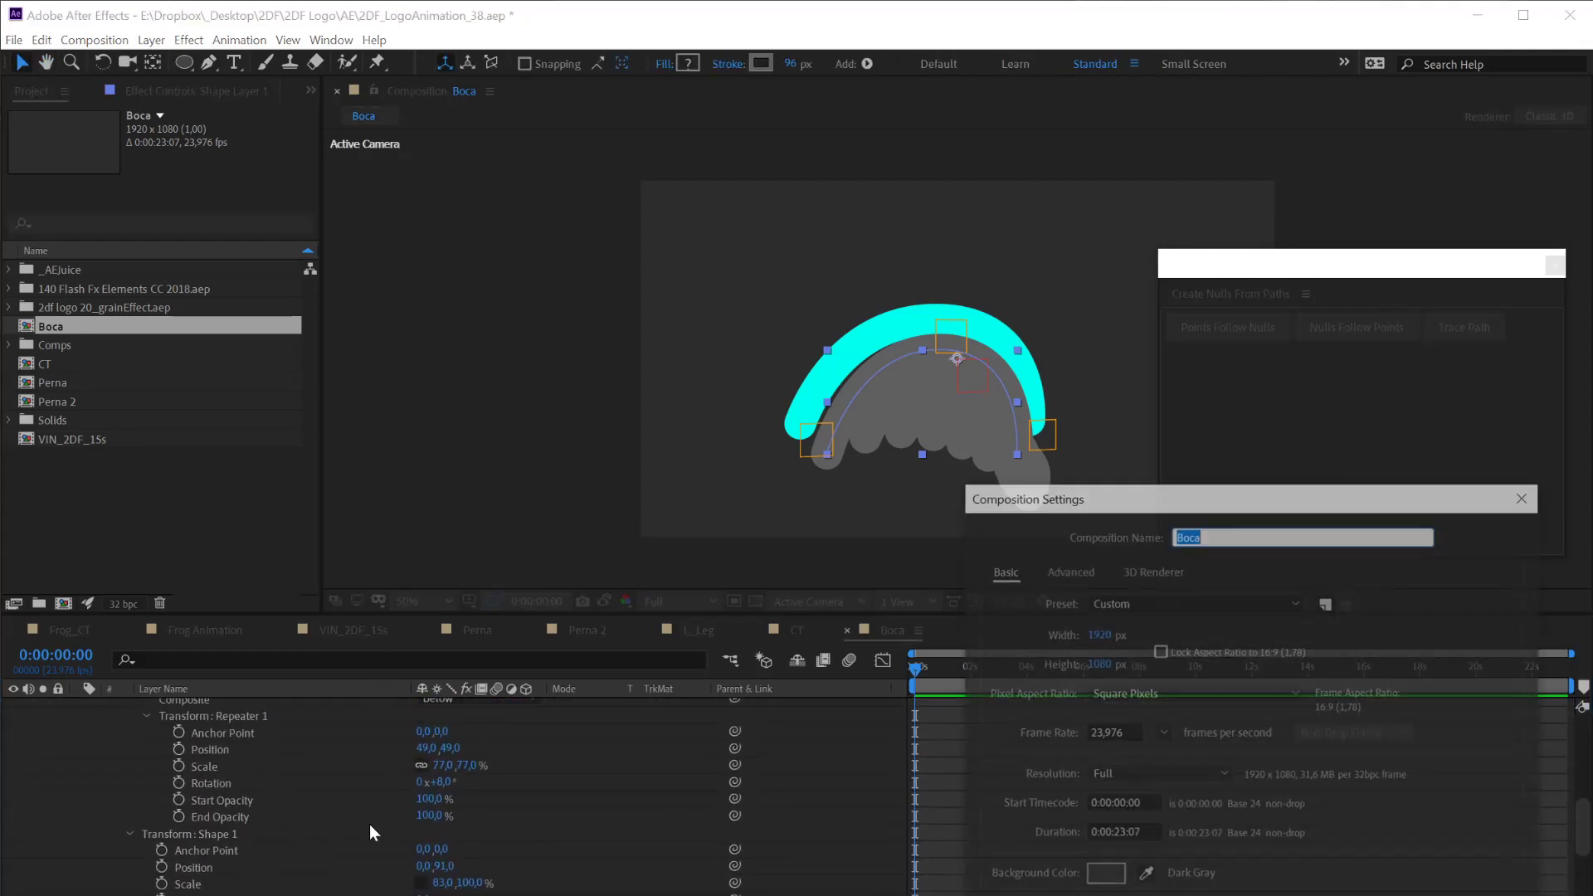
click(1113, 880)
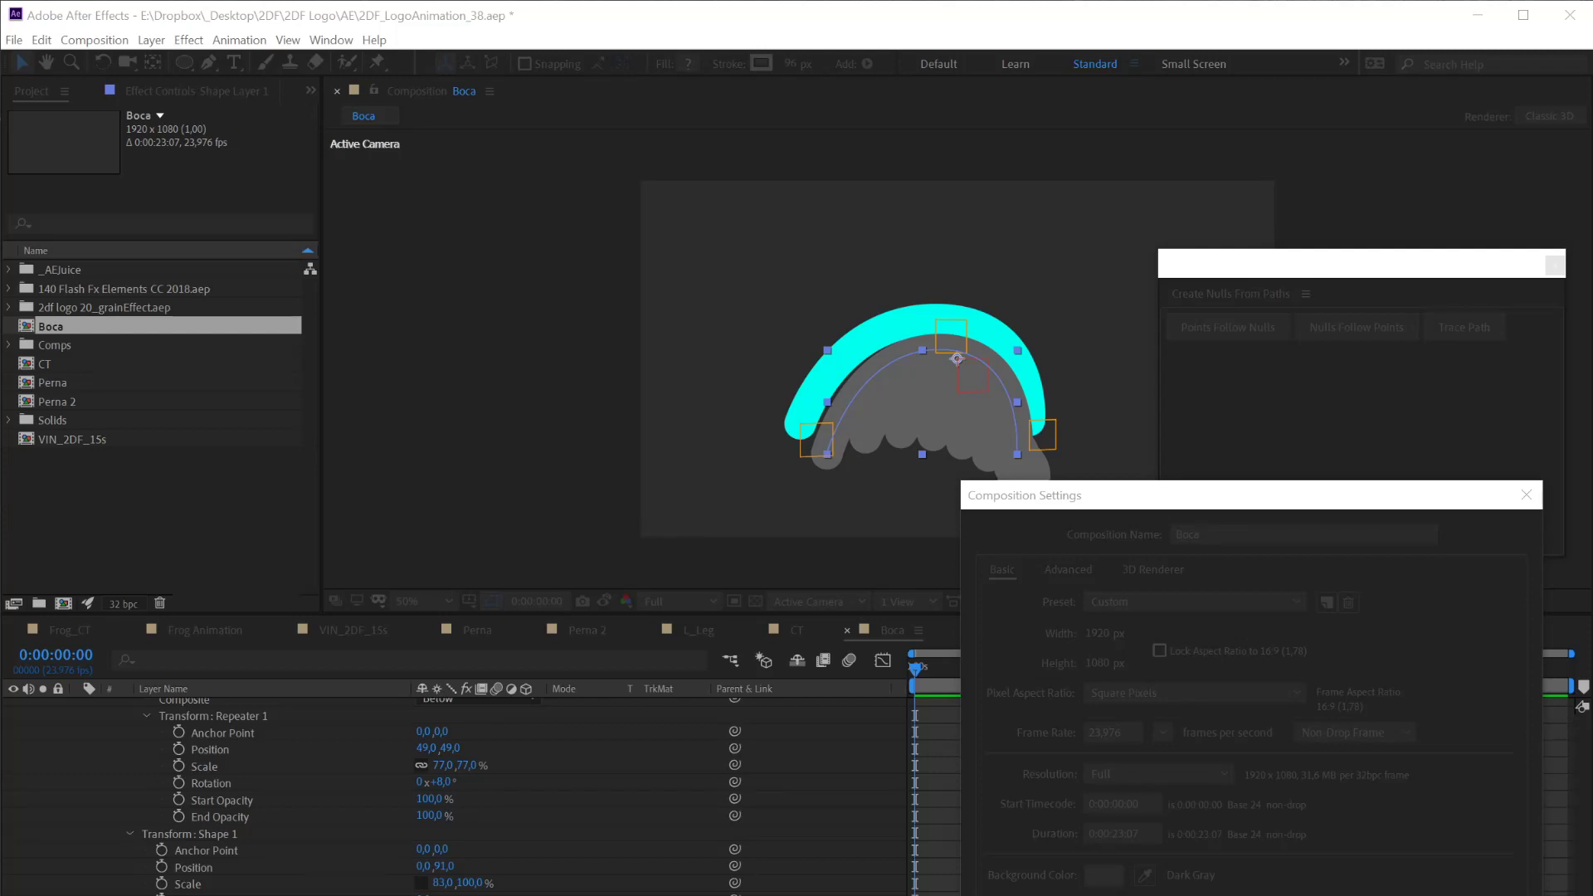
key(Escape)
key(Escape)
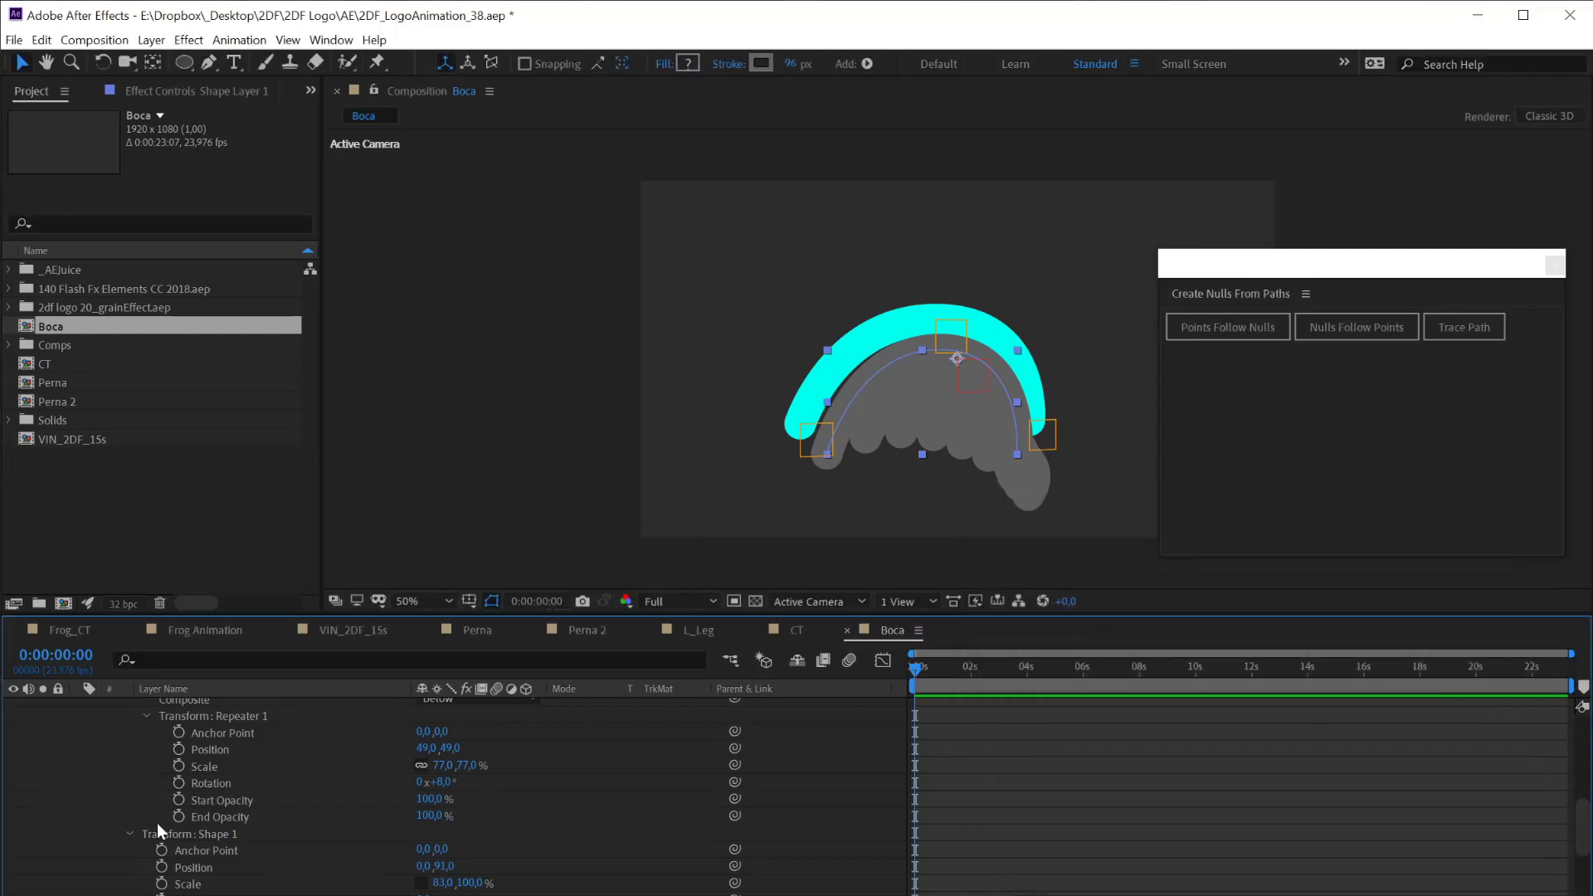
Collapse Shape Layer 1's properties and recolor the layer to match the composition's dark gray background
click(179, 837)
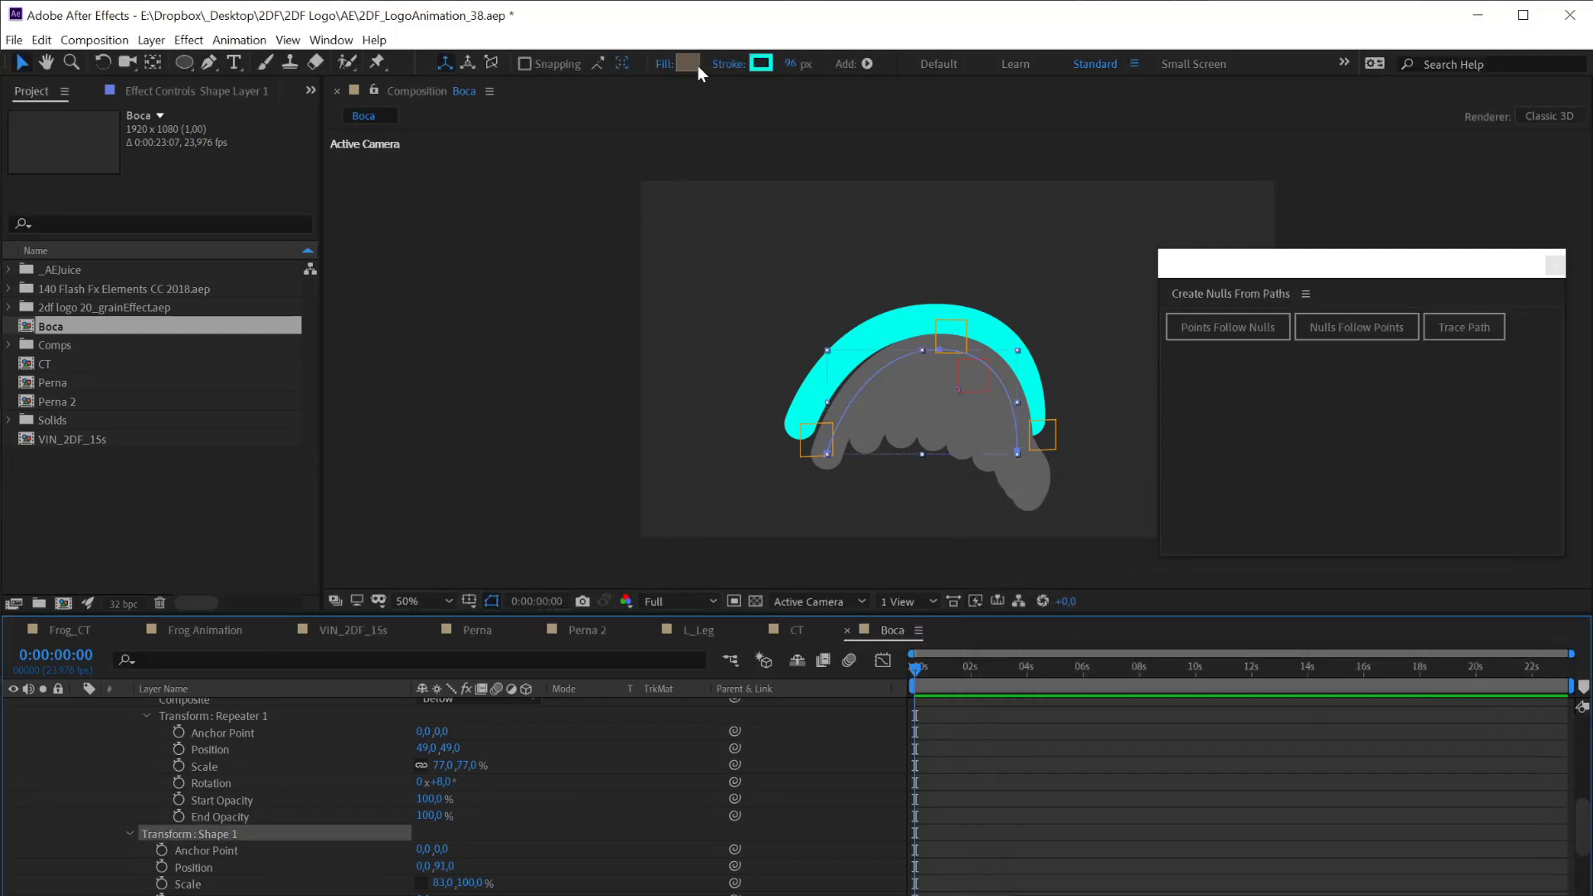
scroll(172, 801, up, 4)
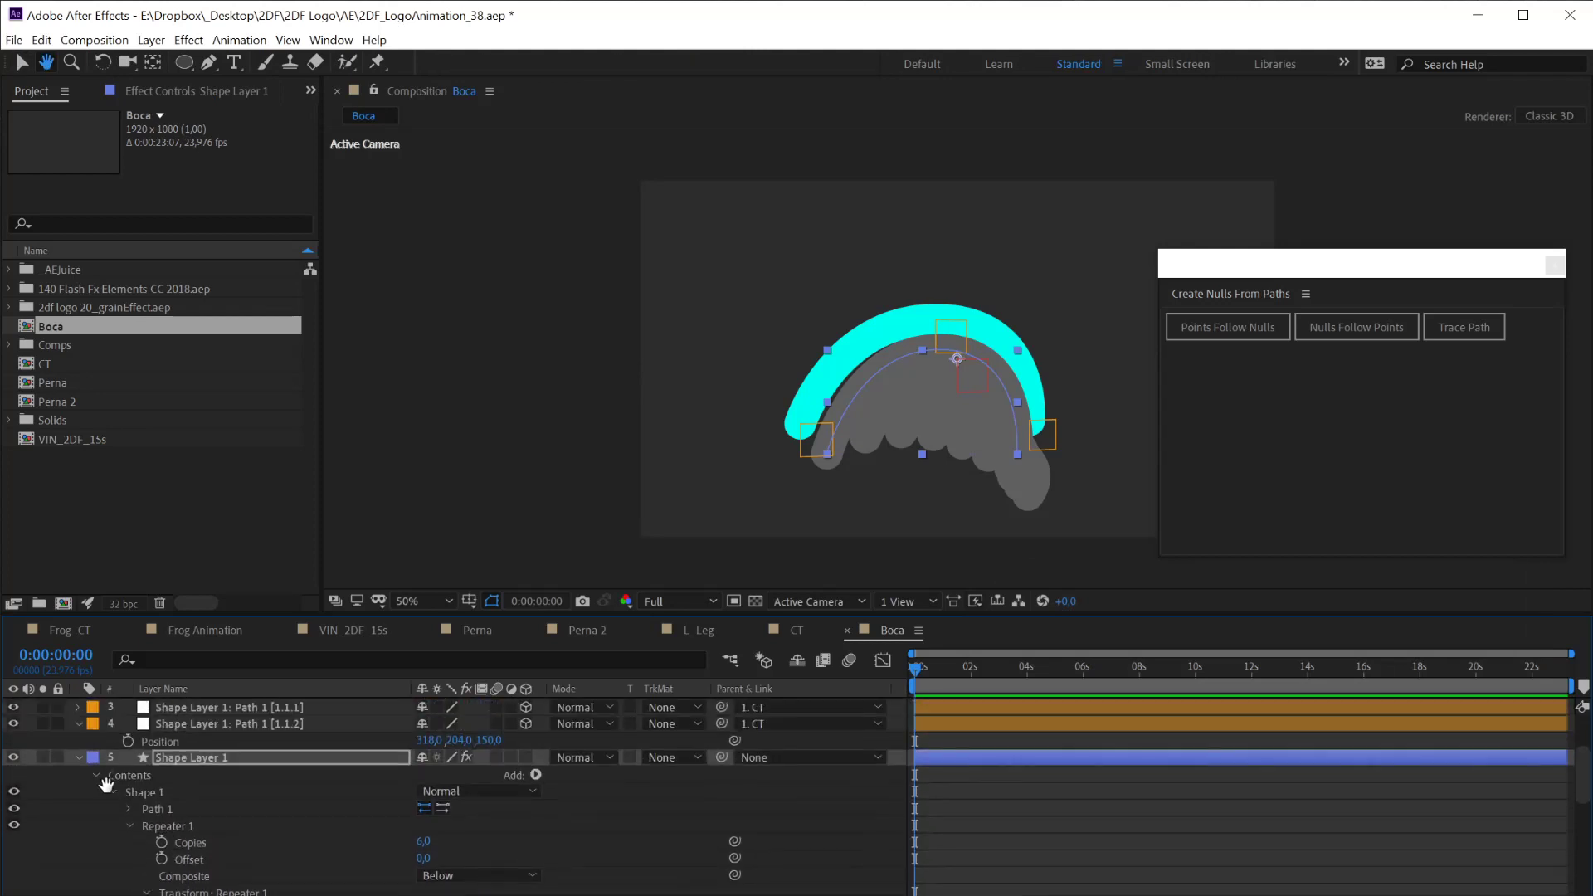
click(80, 744)
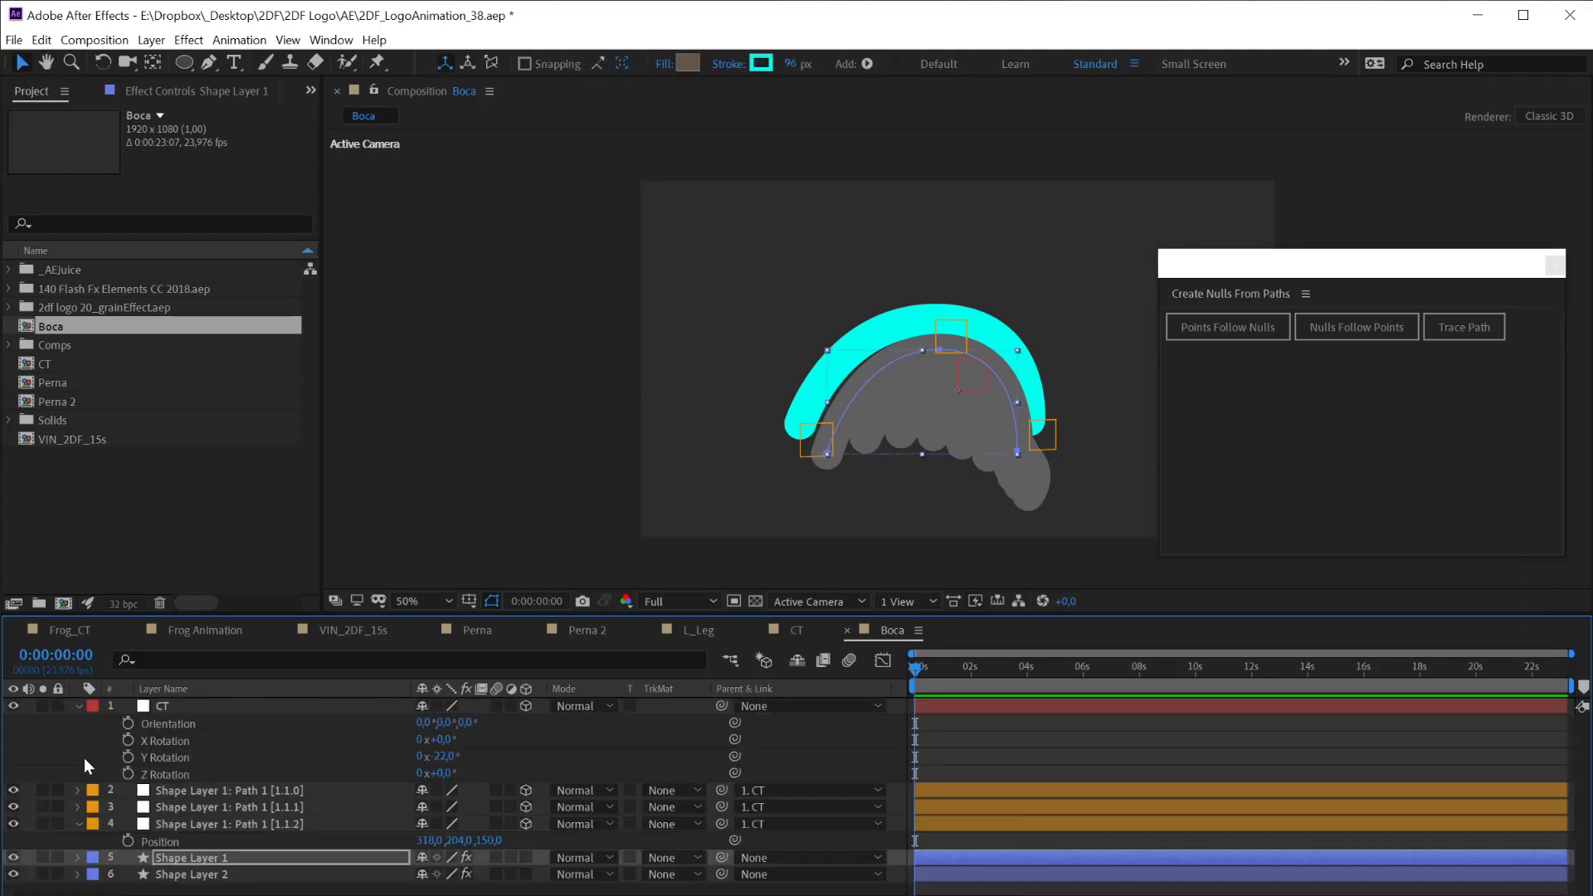
click(189, 875)
click(197, 861)
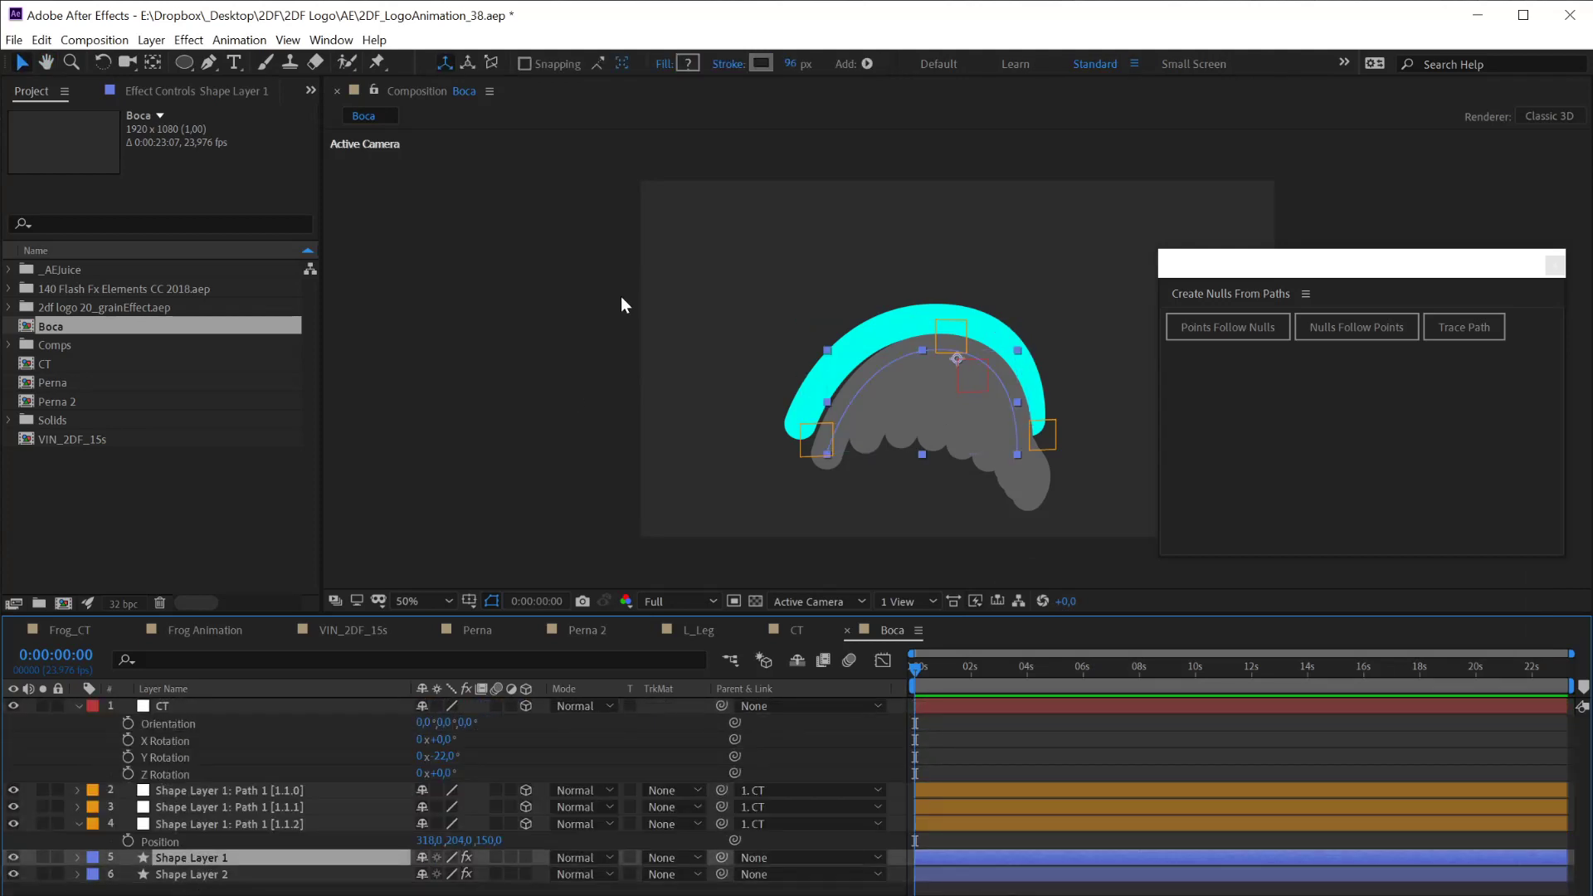
key(Return)
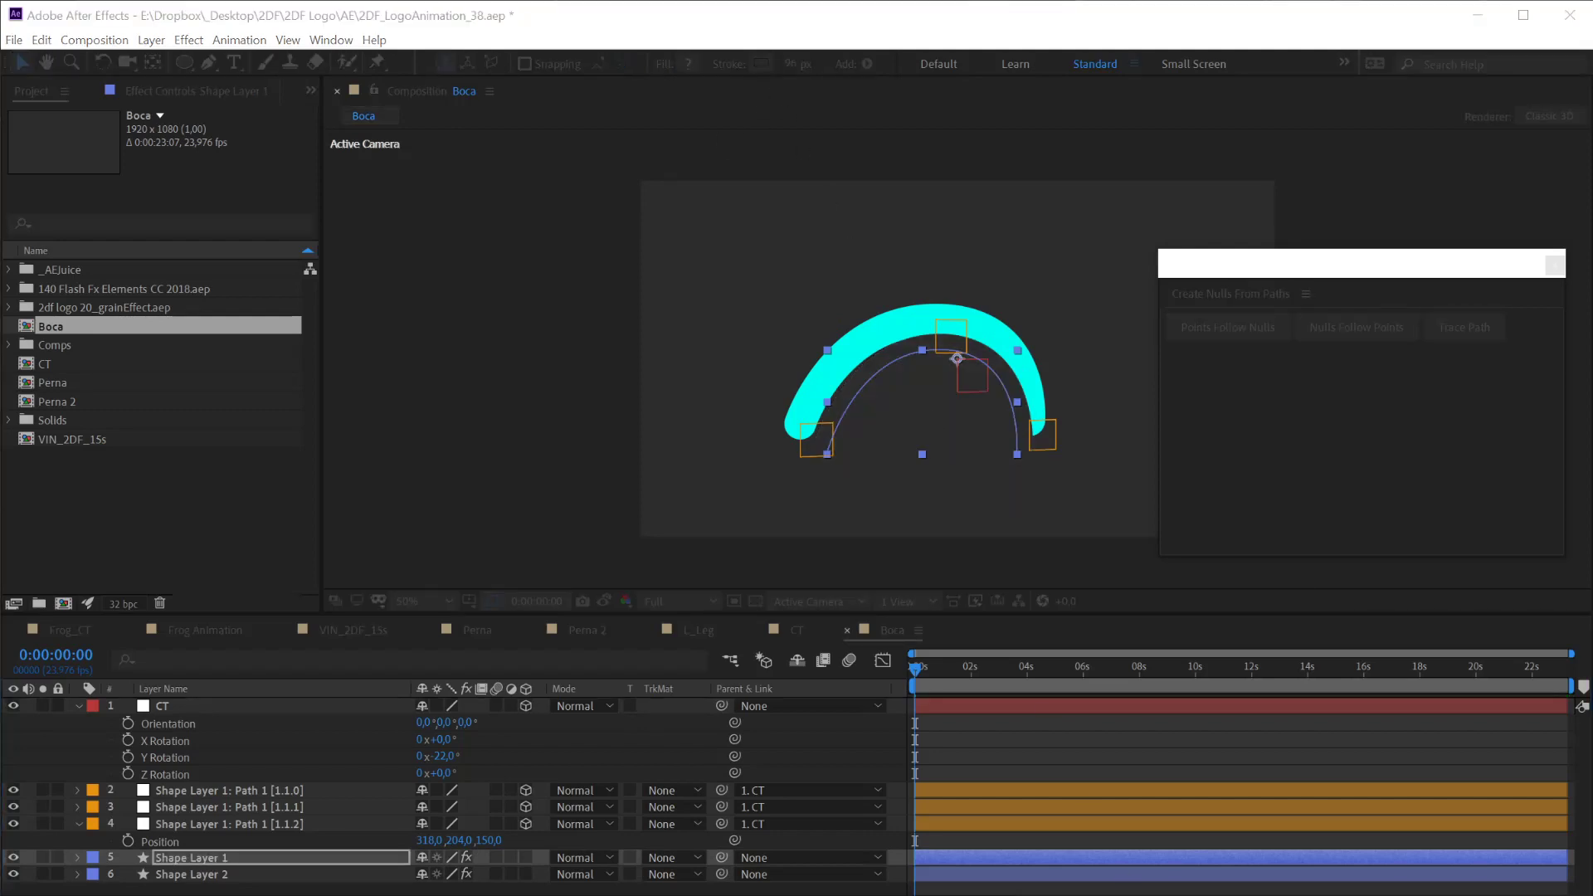
click(95, 754)
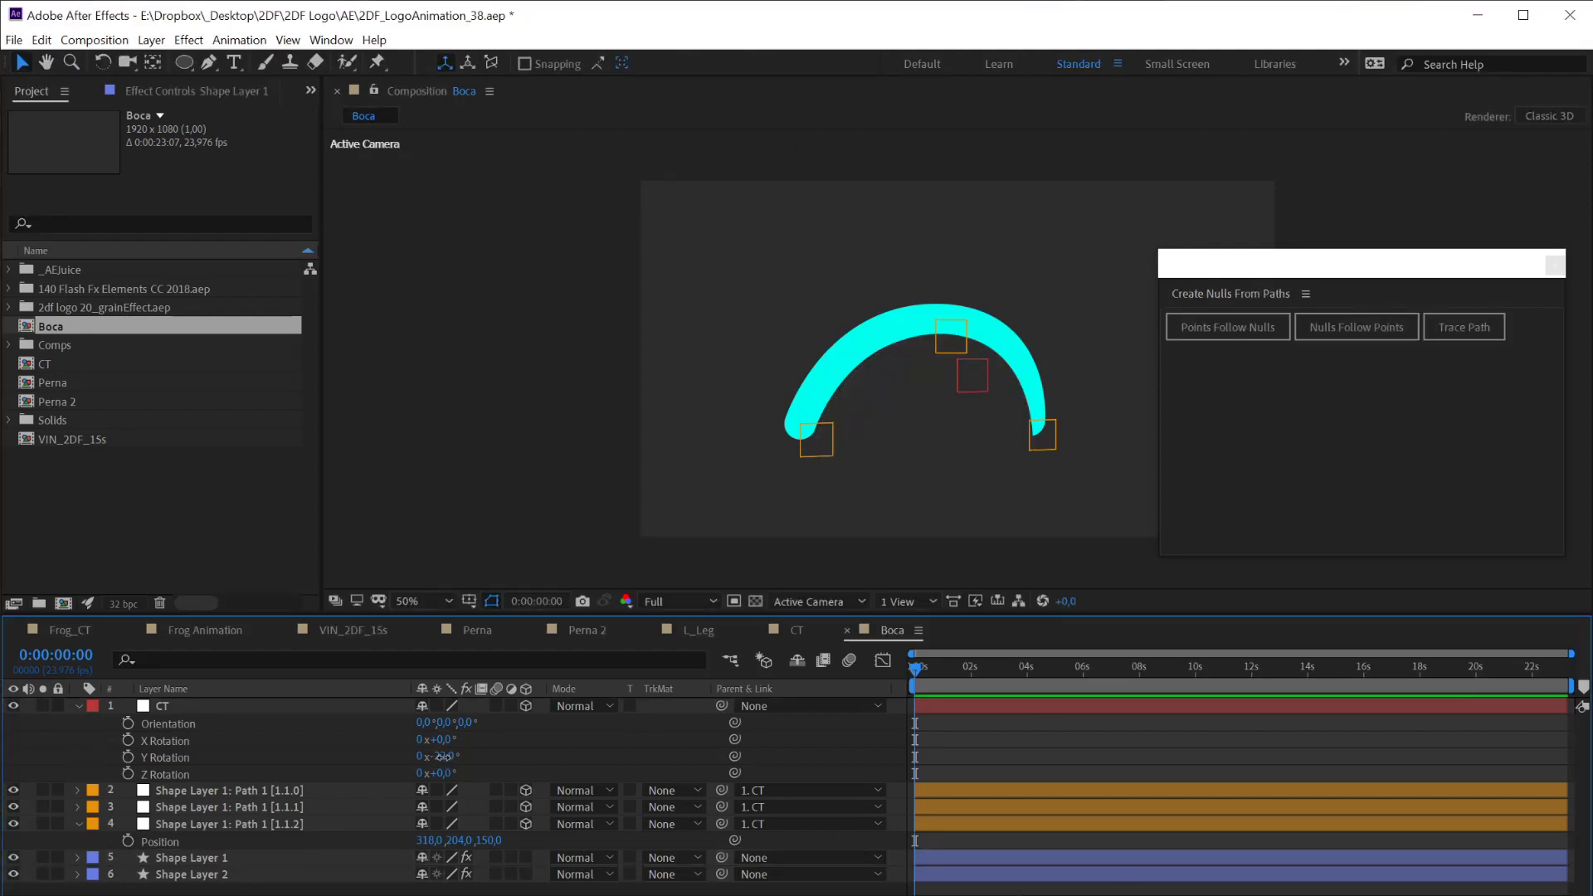
Set the CT controller's Y Rotation to -6° to test how Shape Layer 1 masks the cyan arch
drag(444, 757, 488, 813)
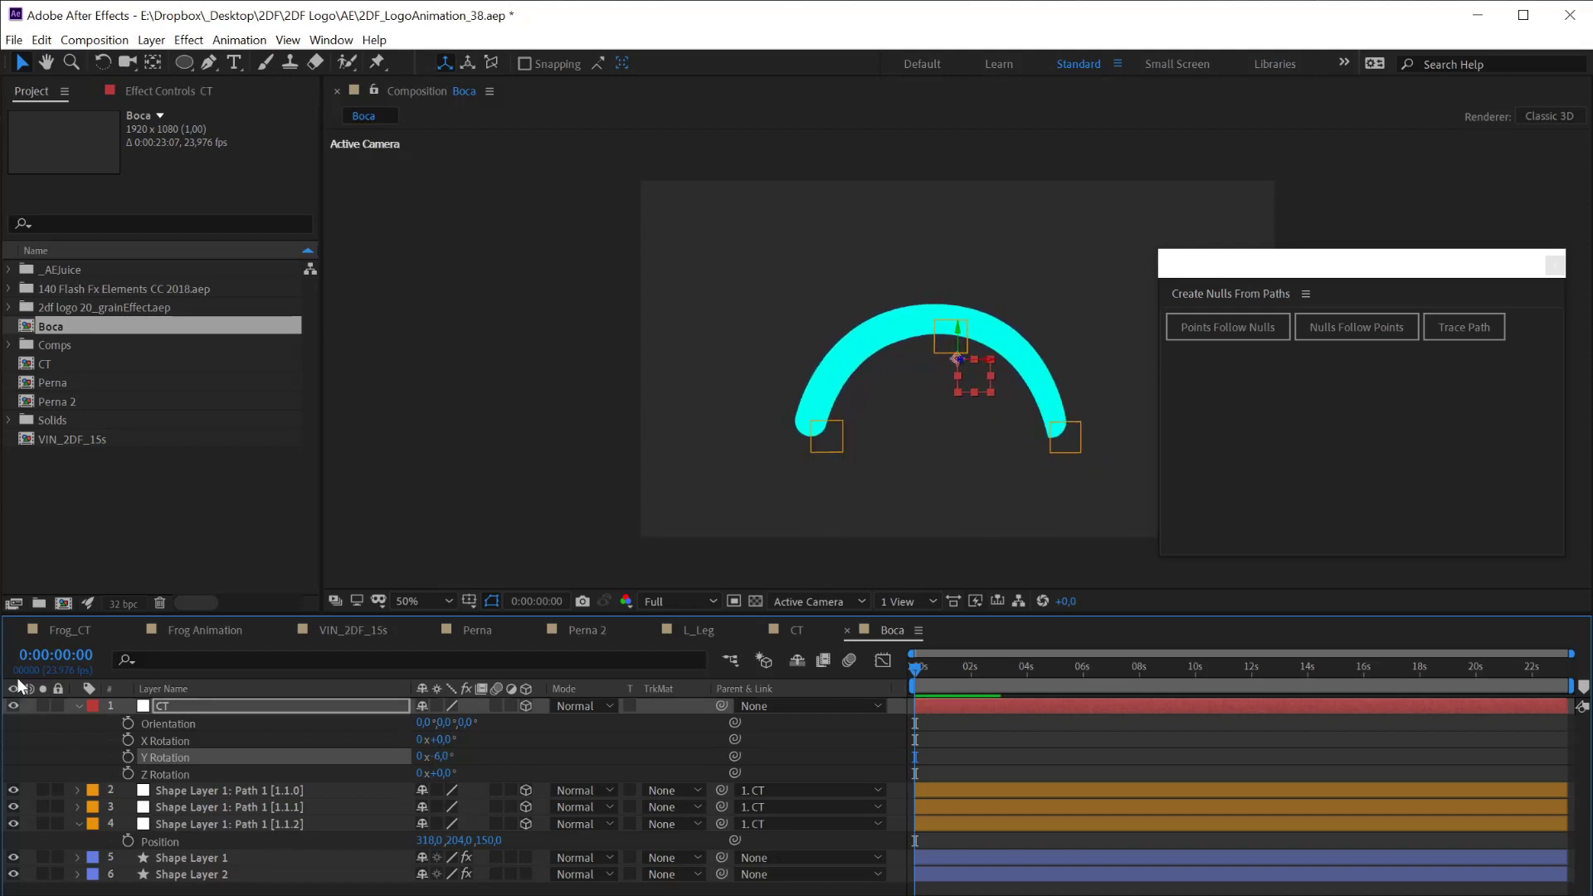
Open the Frog_CT composition and move the CT_Head controller toward the right edge of its yellow circle
click(60, 629)
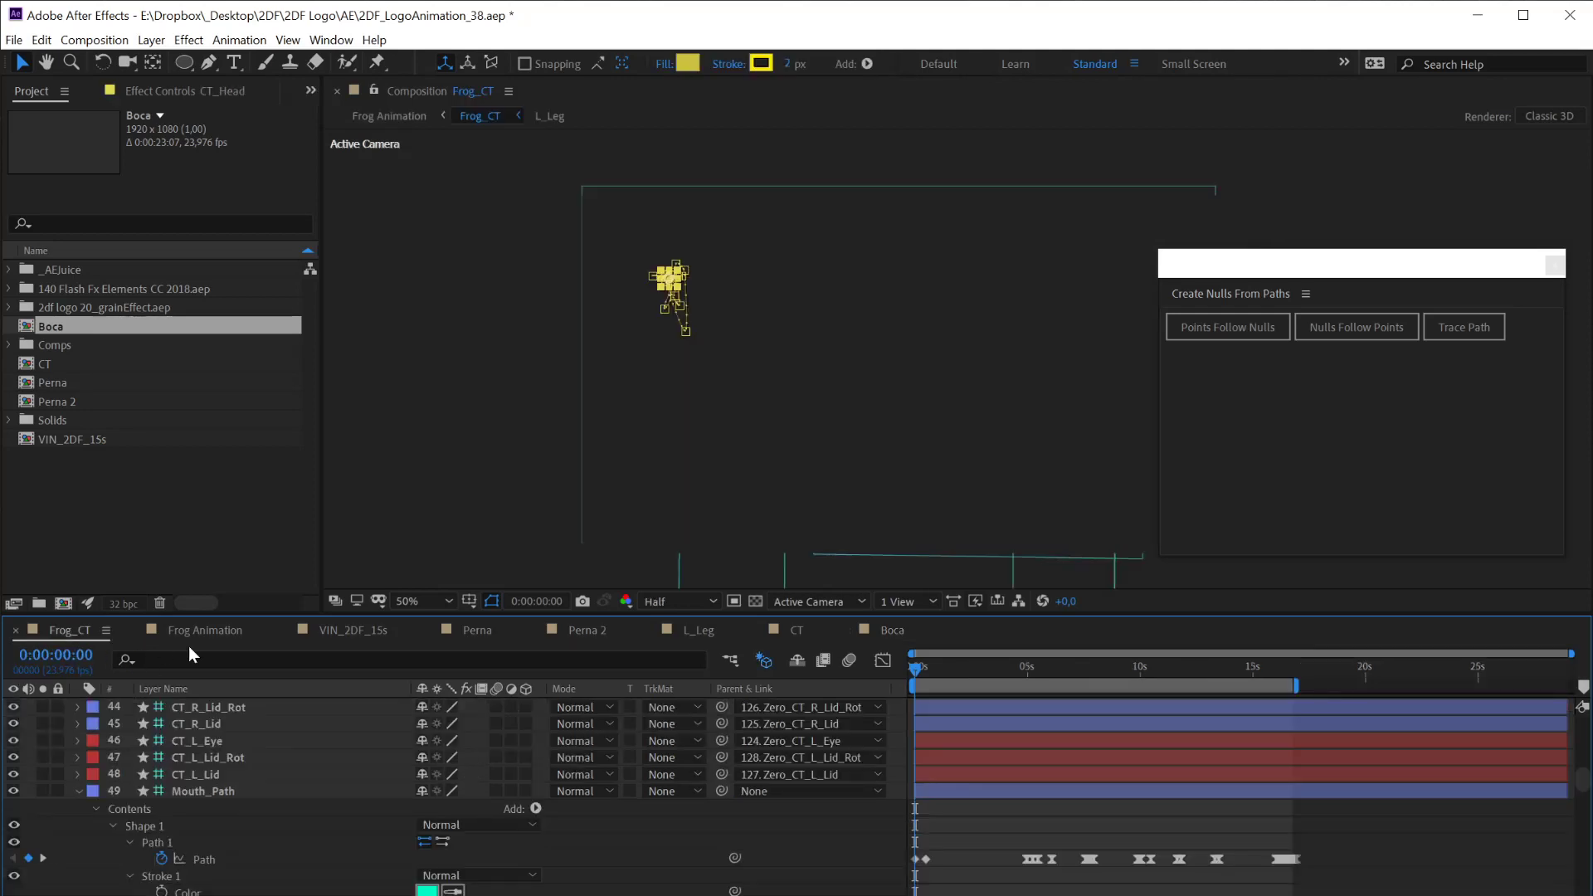
click(522, 337)
drag(668, 279, 710, 286)
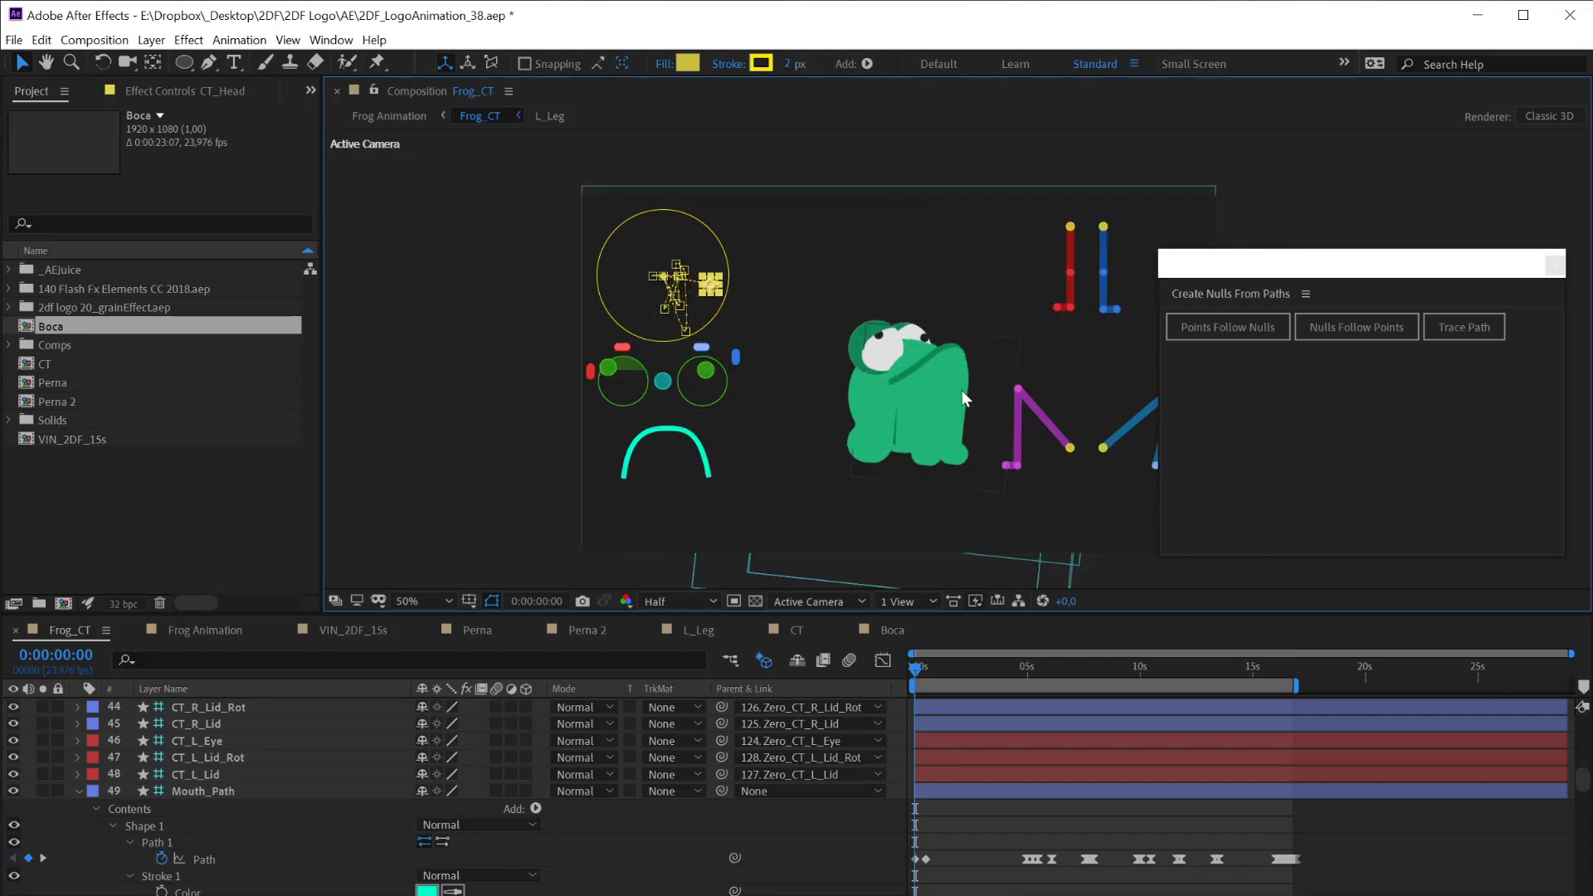
Find the Mouth Mask layer in Frog_CT and solo it
scroll(1583, 784, down, 1)
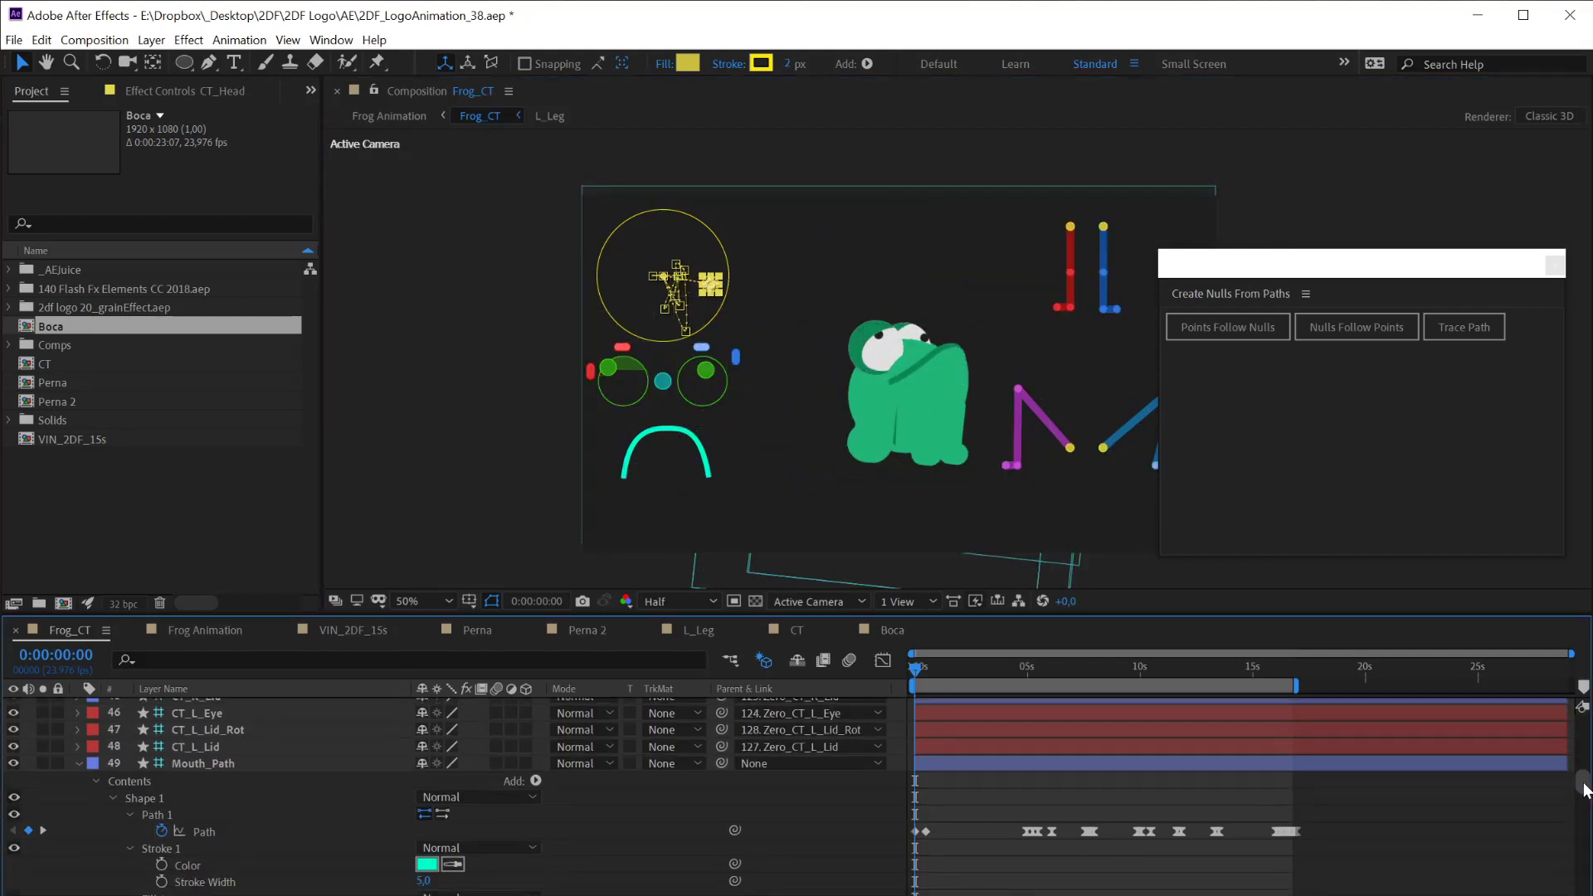
drag(1583, 788, 1583, 850)
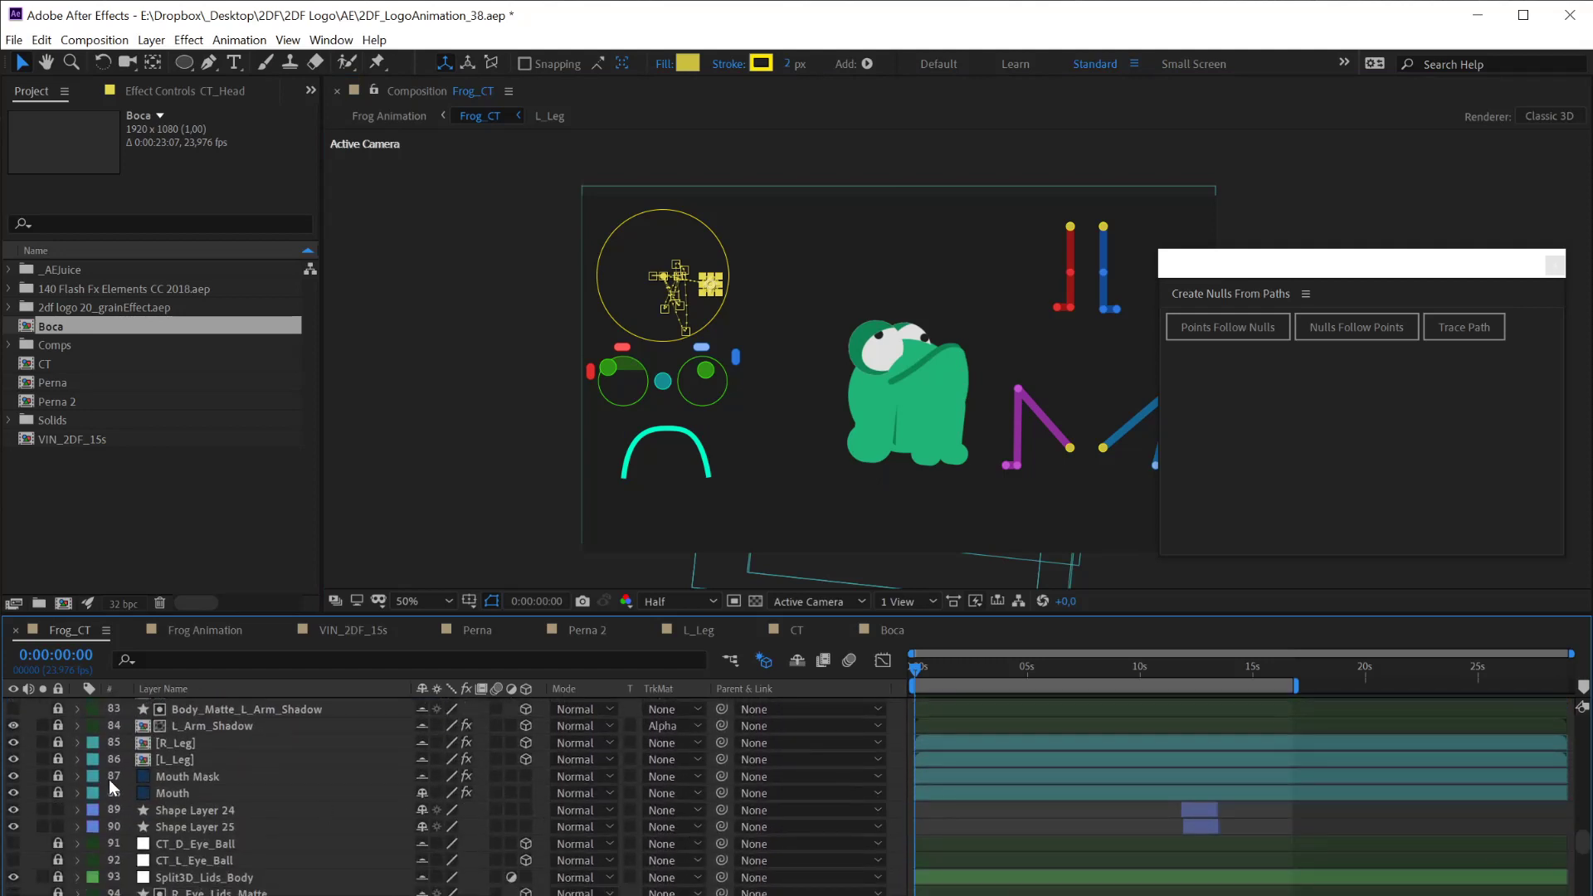
click(41, 775)
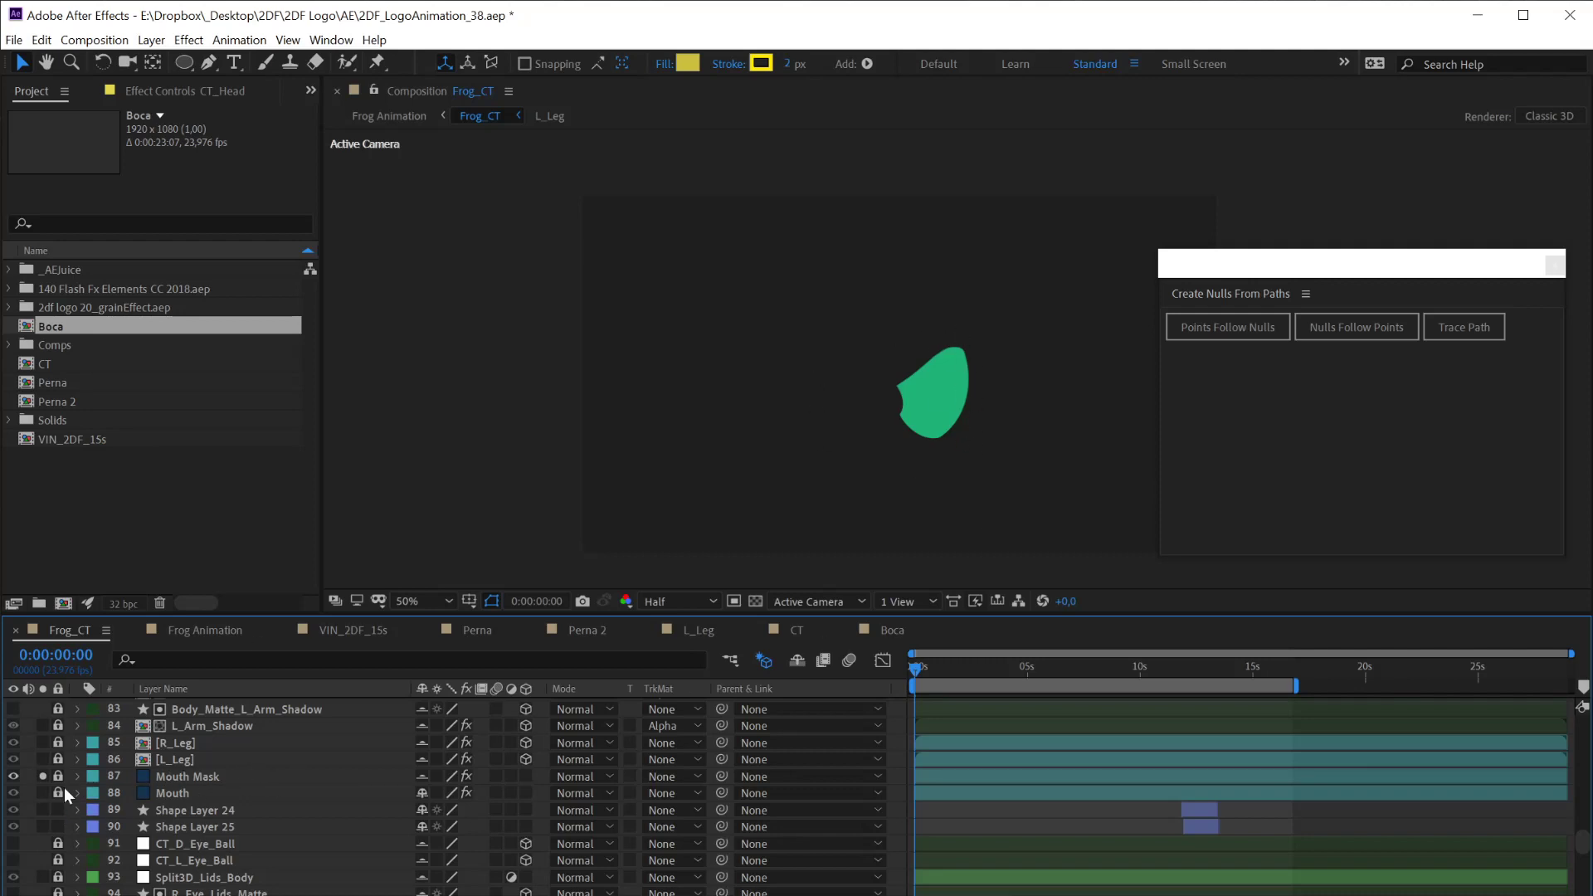
Solo the Mouth layer in Frog_CT in place of Mouth Mask, and clear the solos to compare both against the full frog
click(40, 775)
click(41, 793)
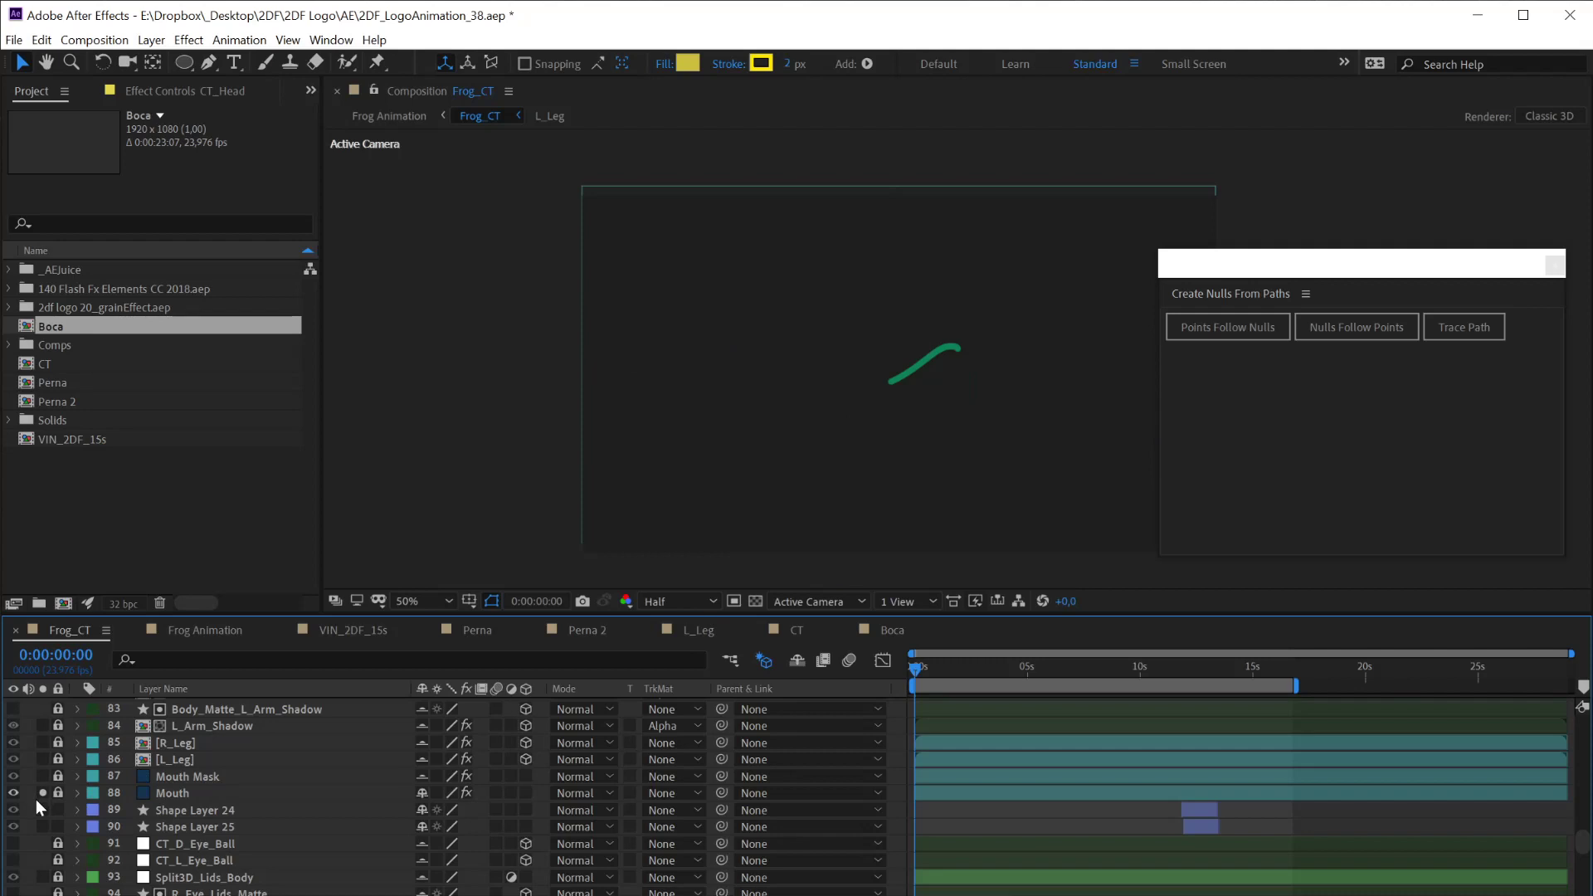
click(41, 793)
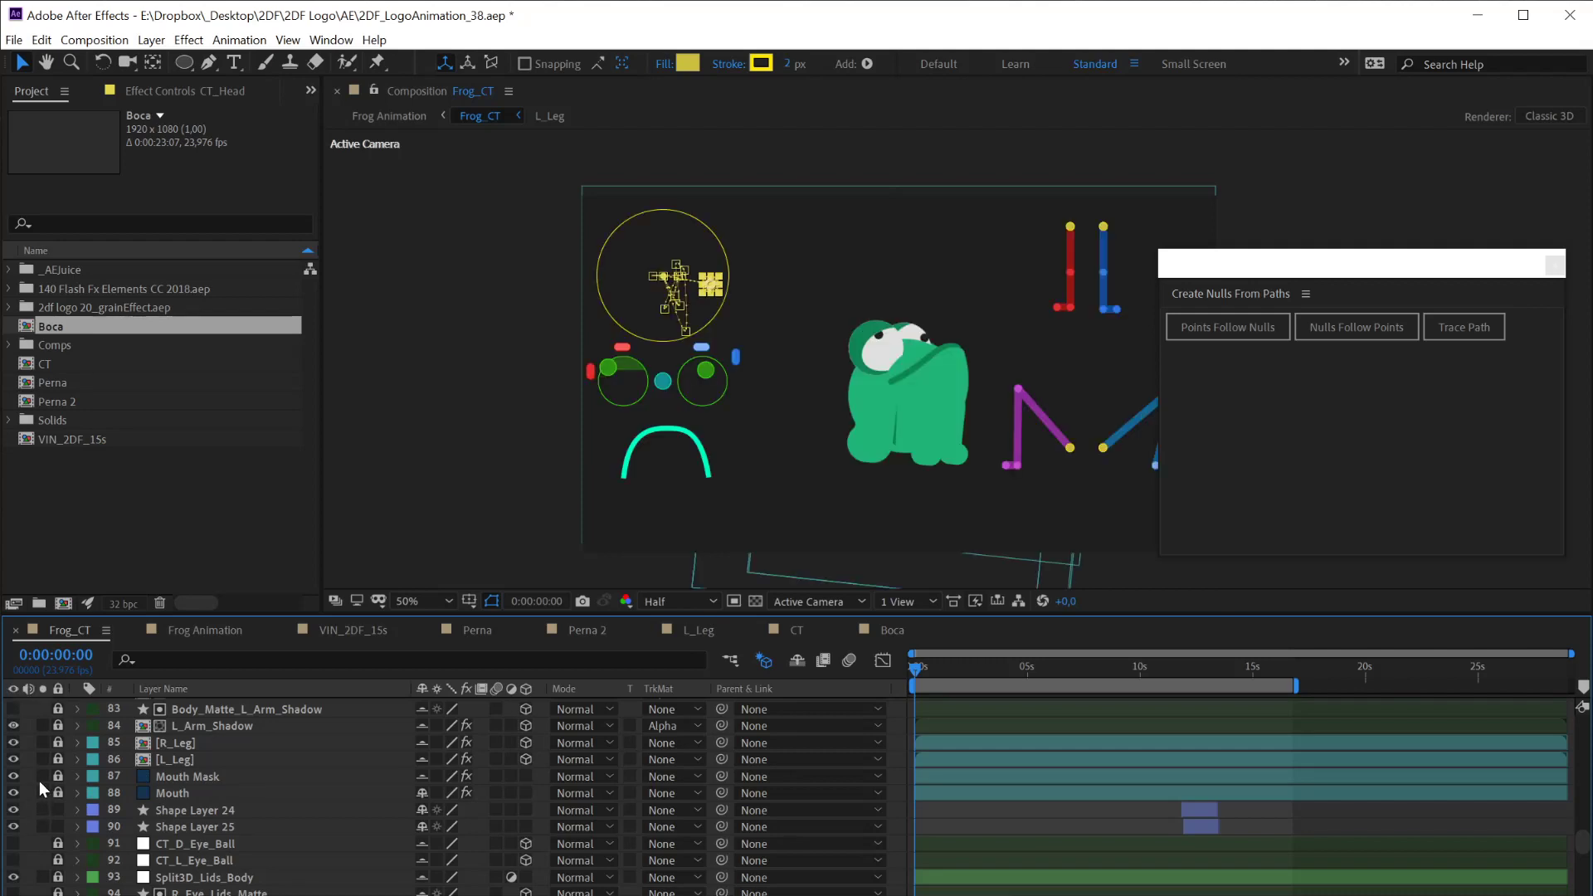
click(41, 776)
click(41, 777)
Return to the Boca composition and swing the CT controller's Y Rotation to 22°, ending at -2°
click(884, 625)
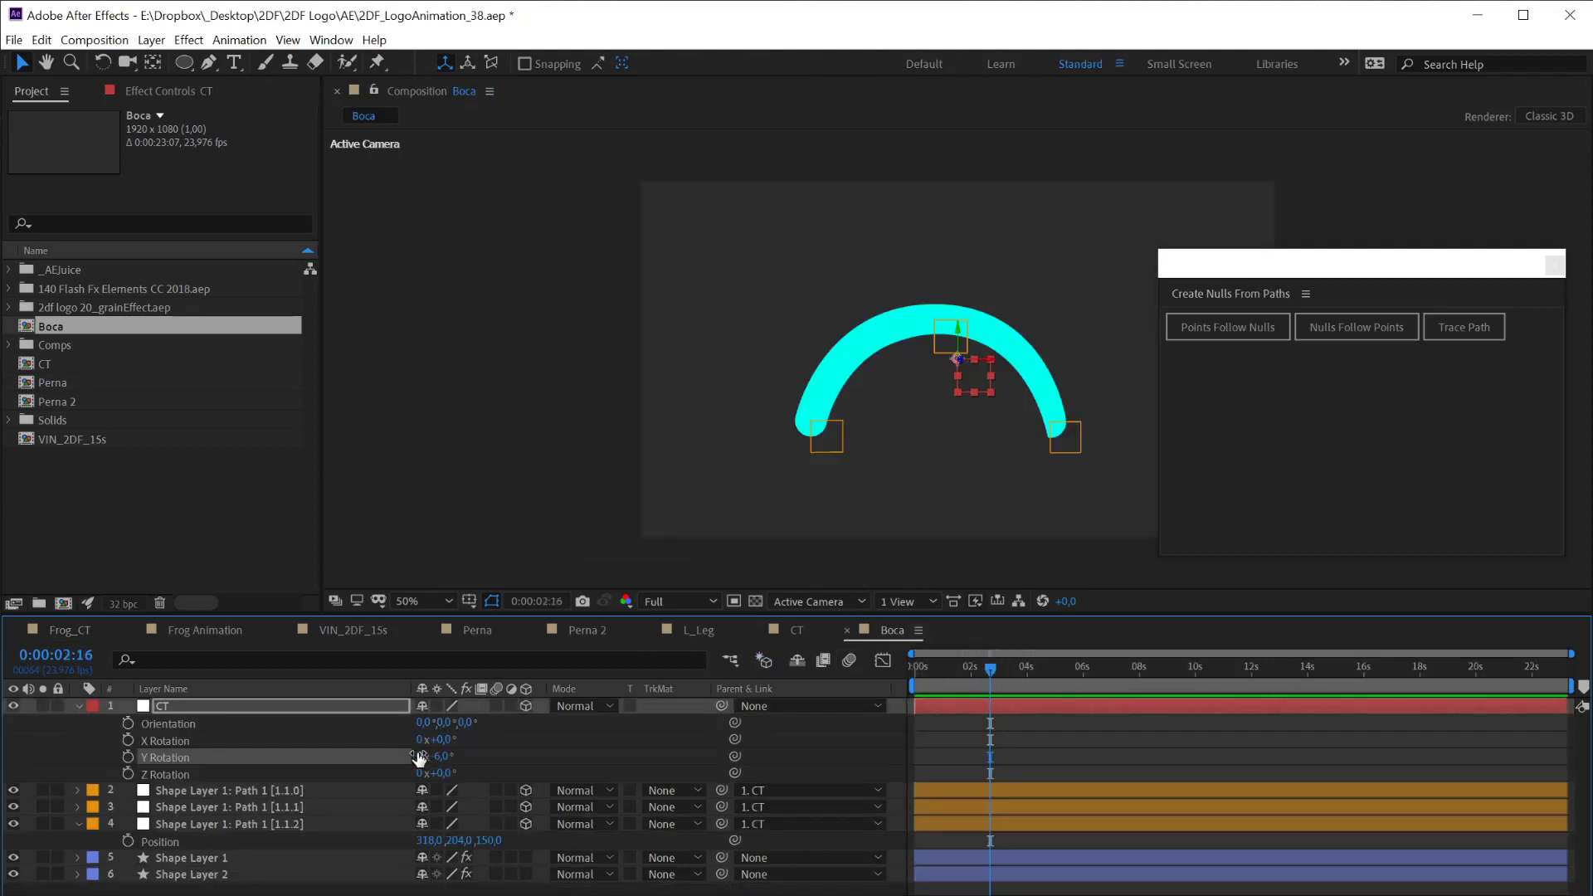
drag(437, 759, 506, 809)
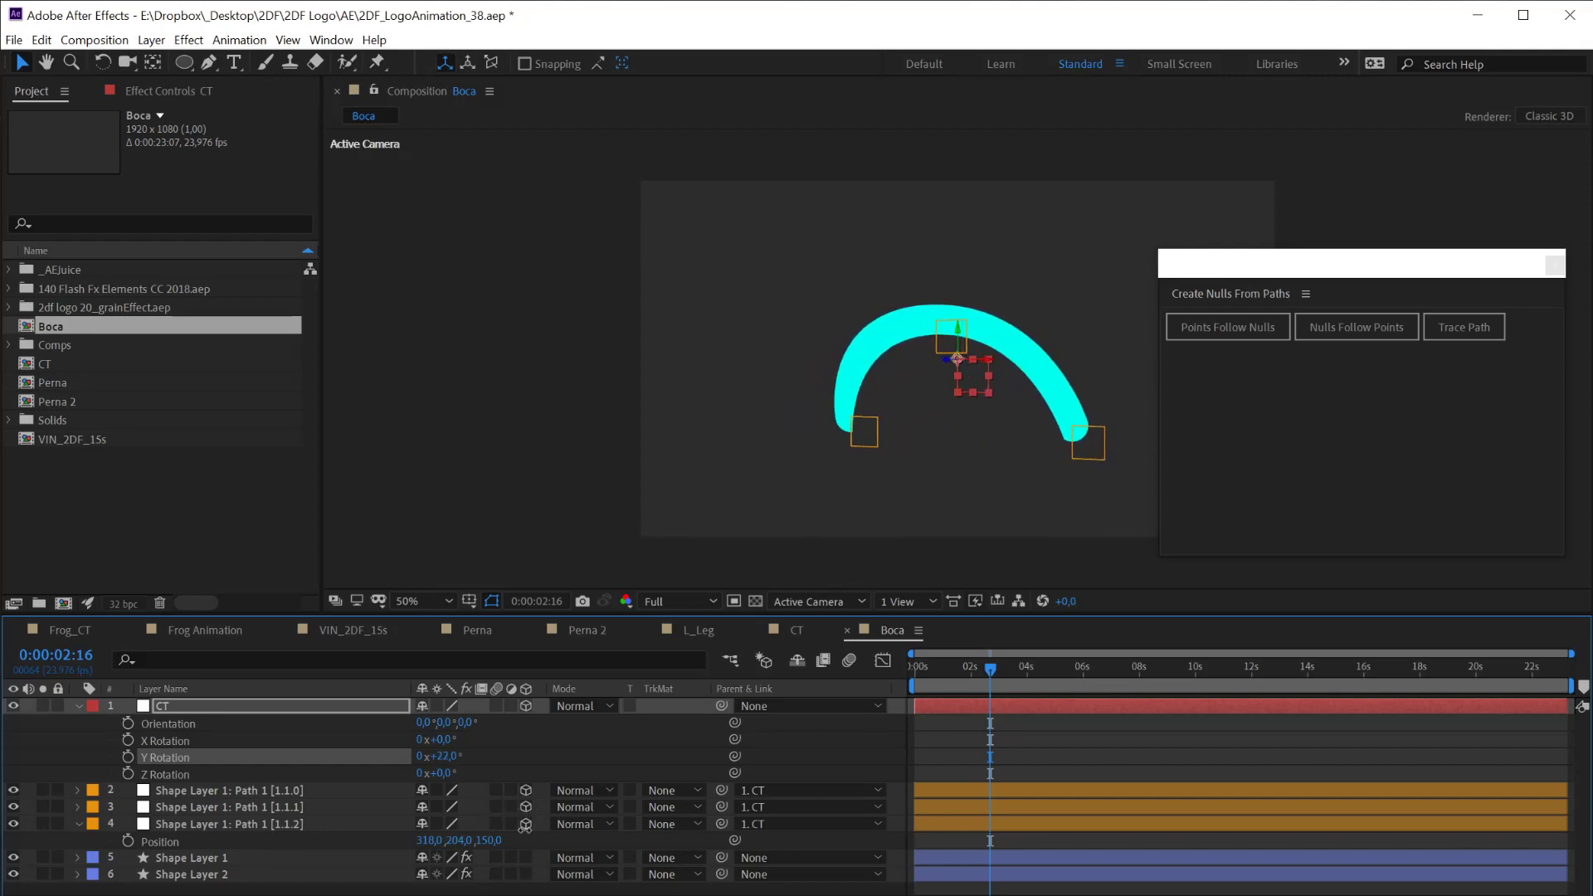
mouse_move(524, 827)
mouse_down()
mouse_move(563, 823)
mouse_move(535, 848)
mouse_up()
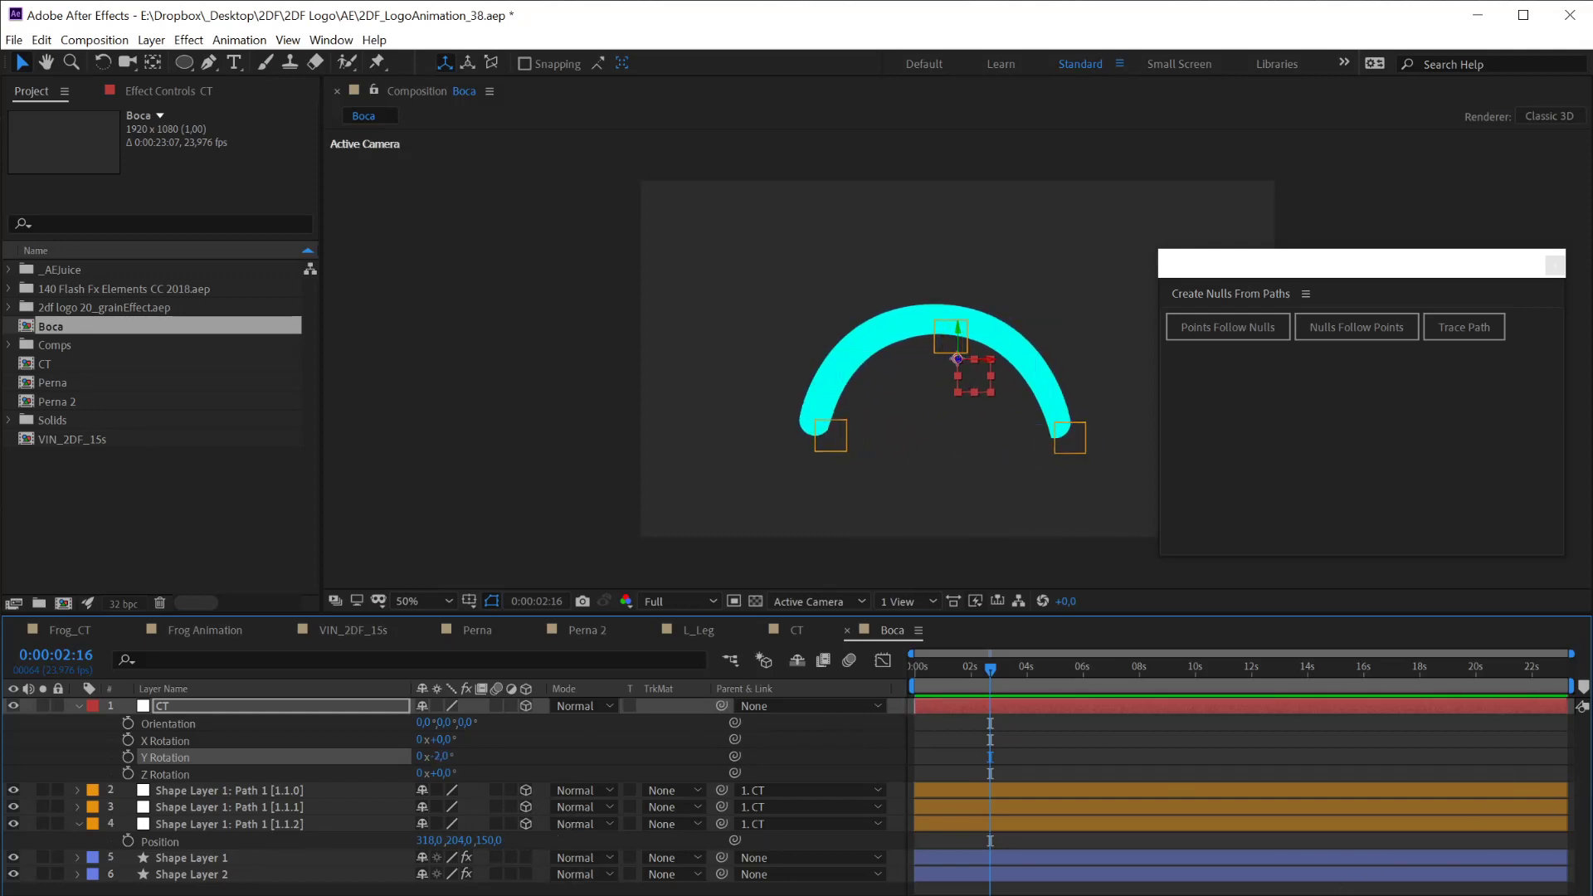
Disable the Path expression of Shape Layer 1's Path 1 and select the curve's top vertex
click(162, 858)
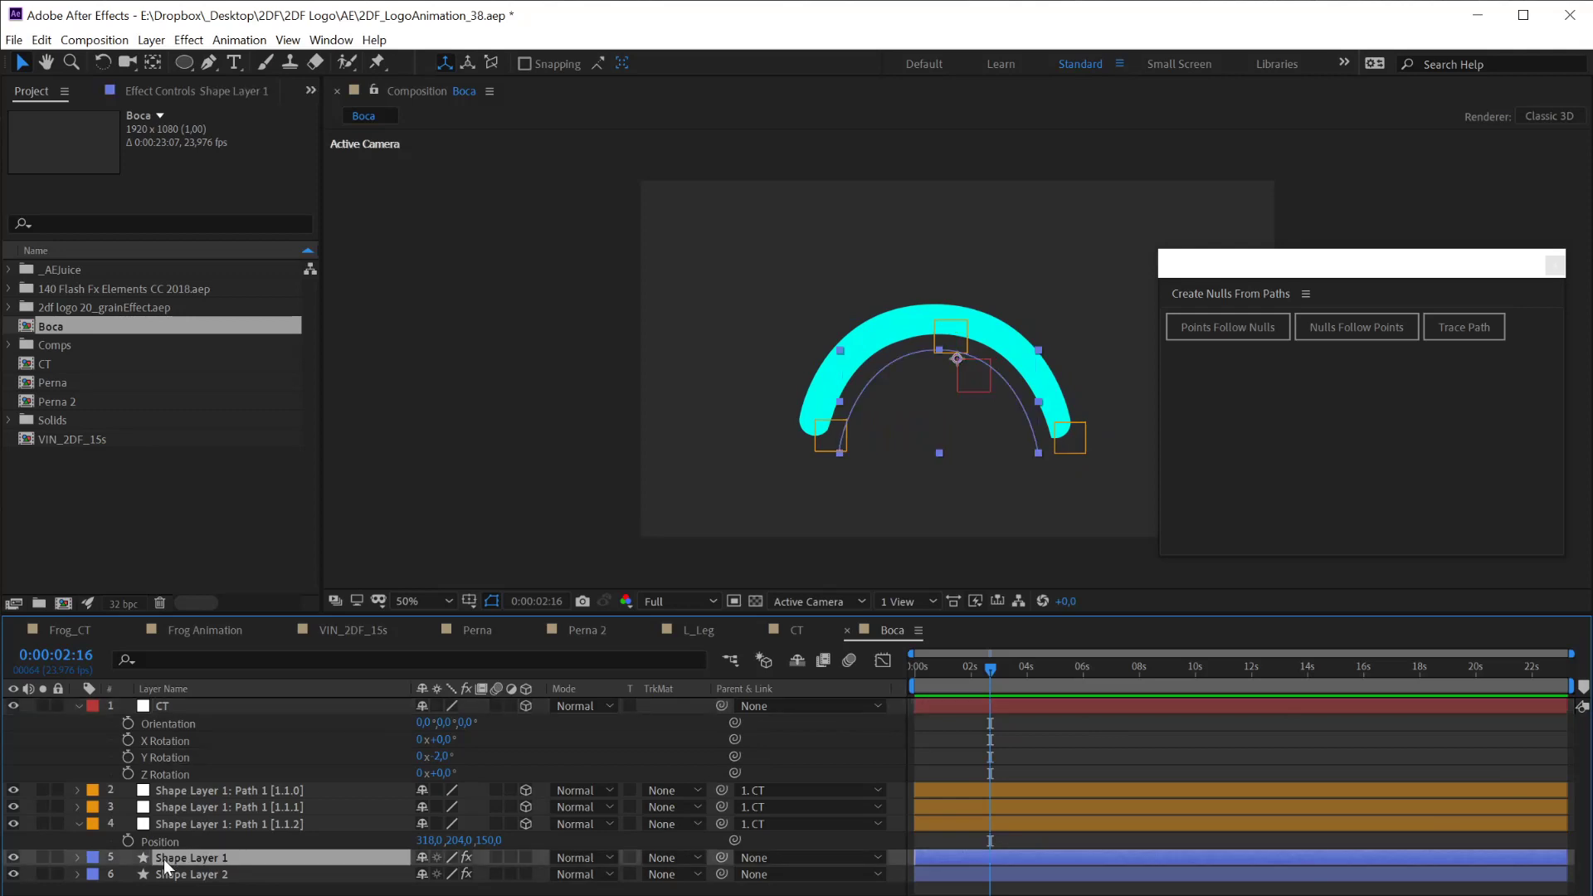
click(76, 857)
scroll(209, 855, down, 3)
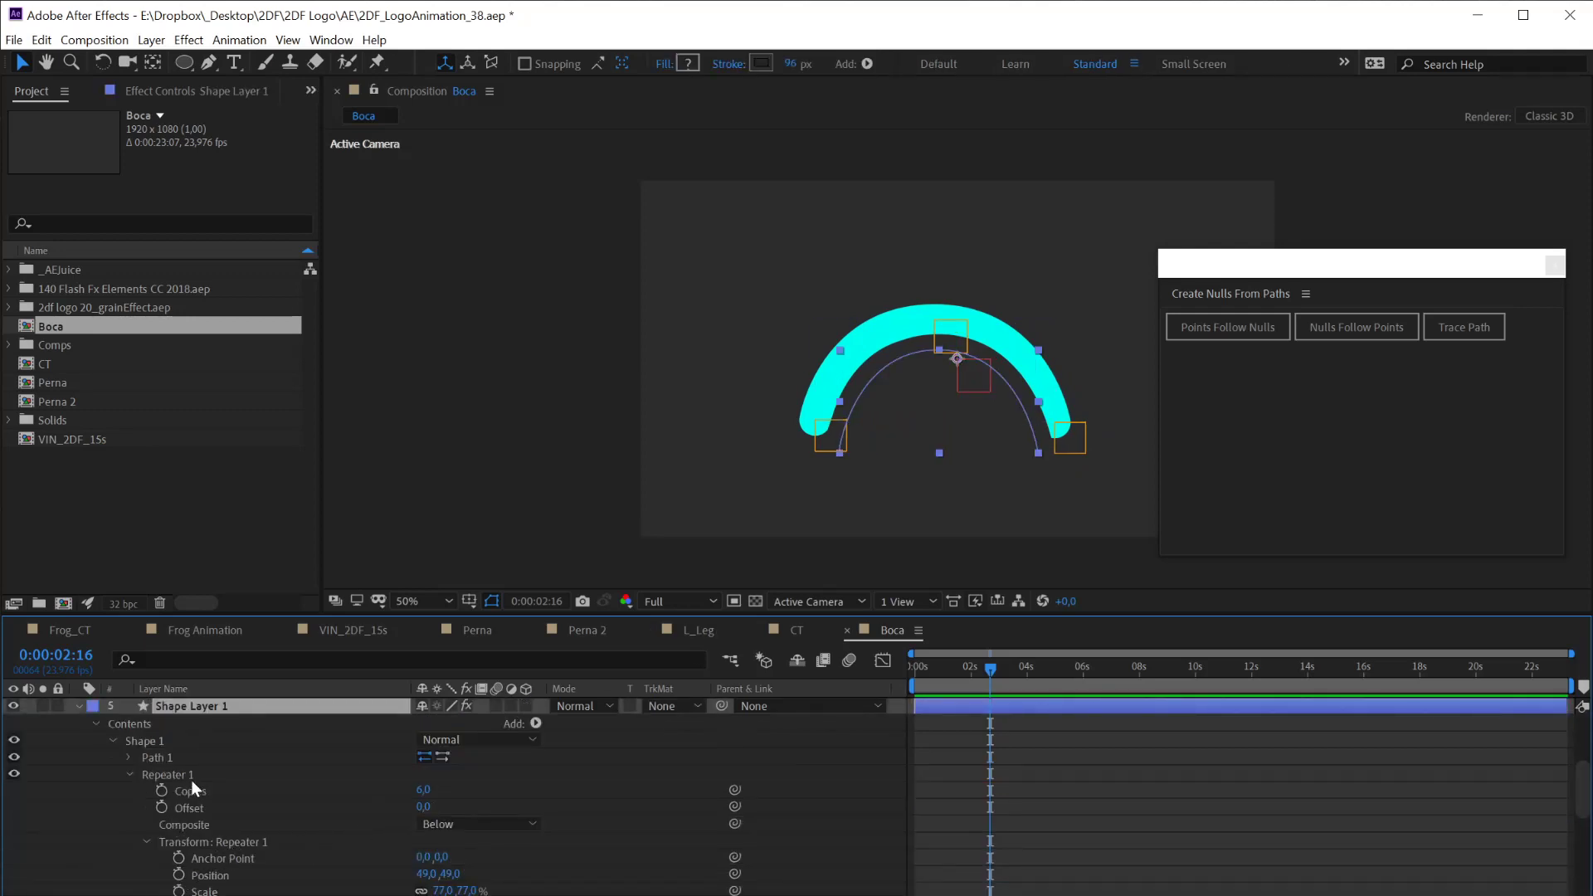
click(158, 758)
click(130, 757)
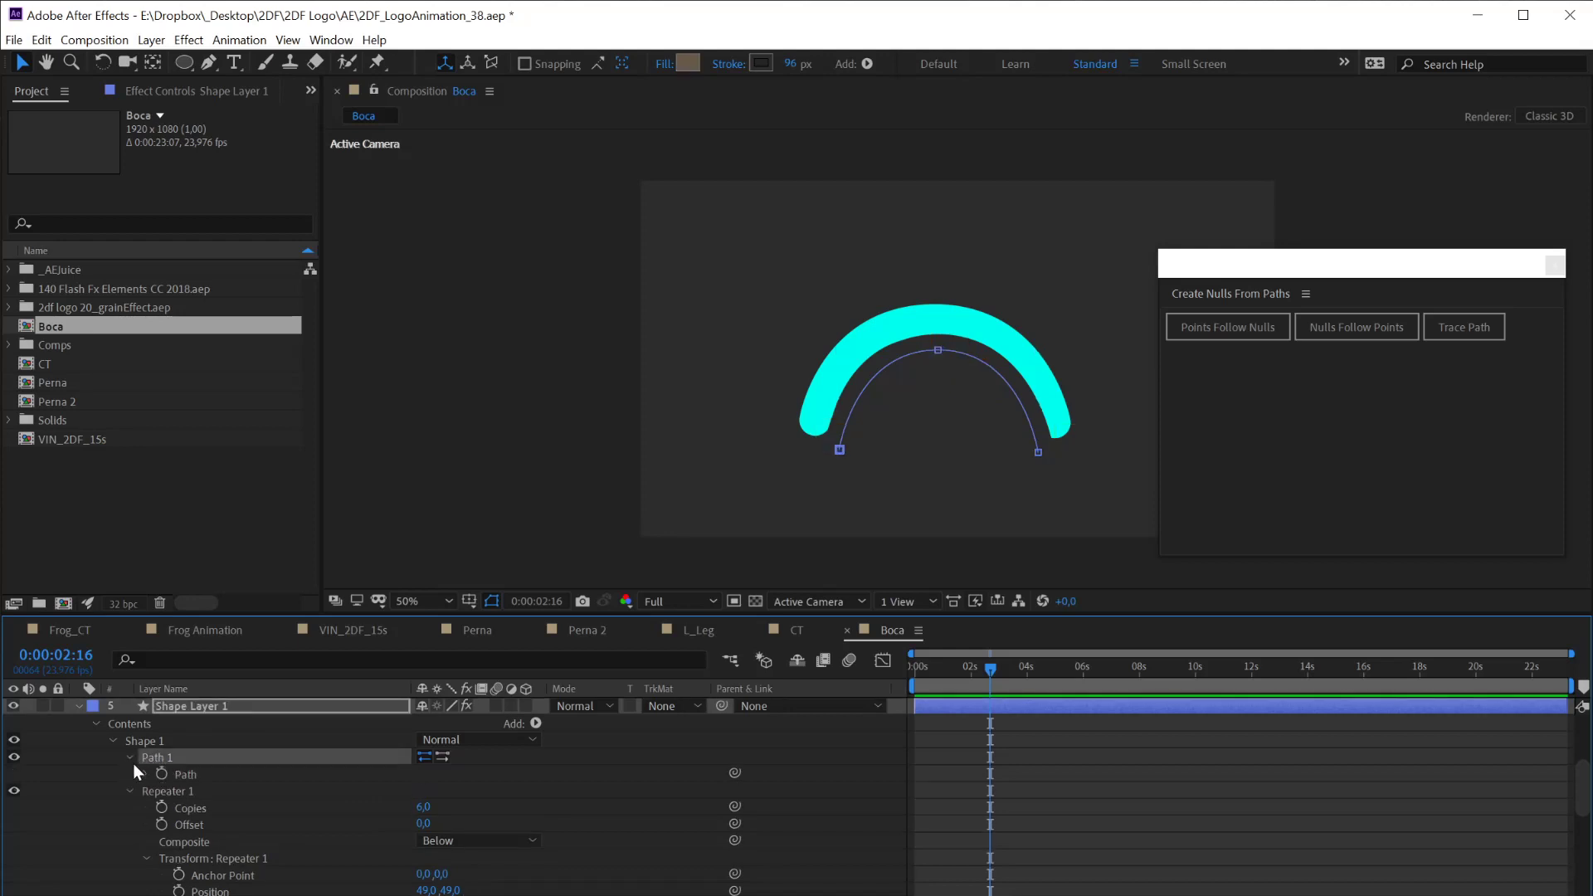
click(145, 775)
click(438, 790)
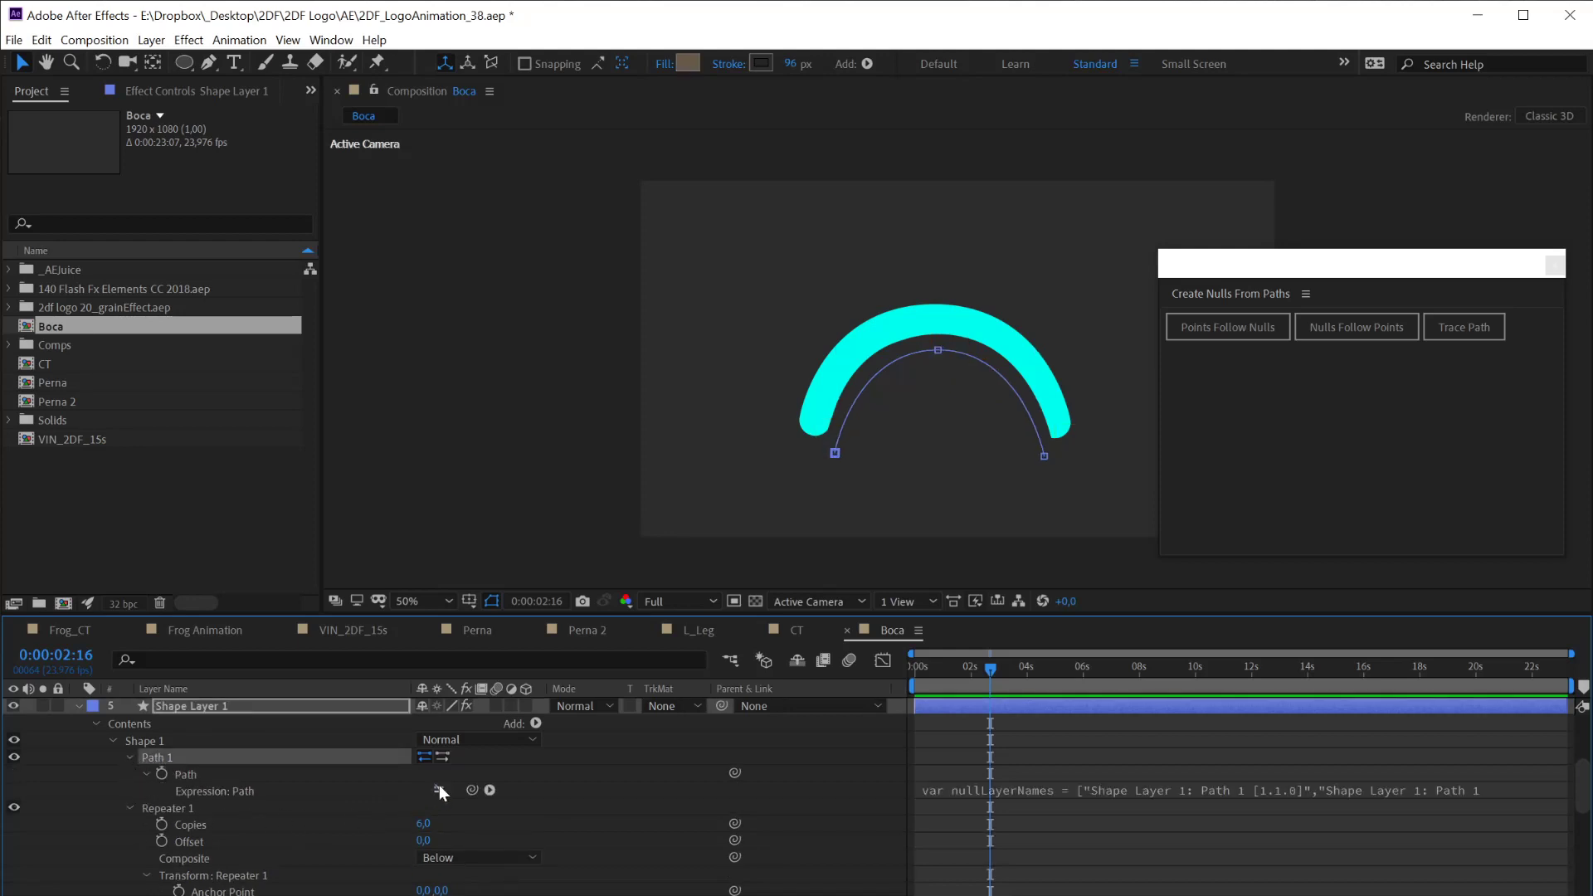
click(936, 351)
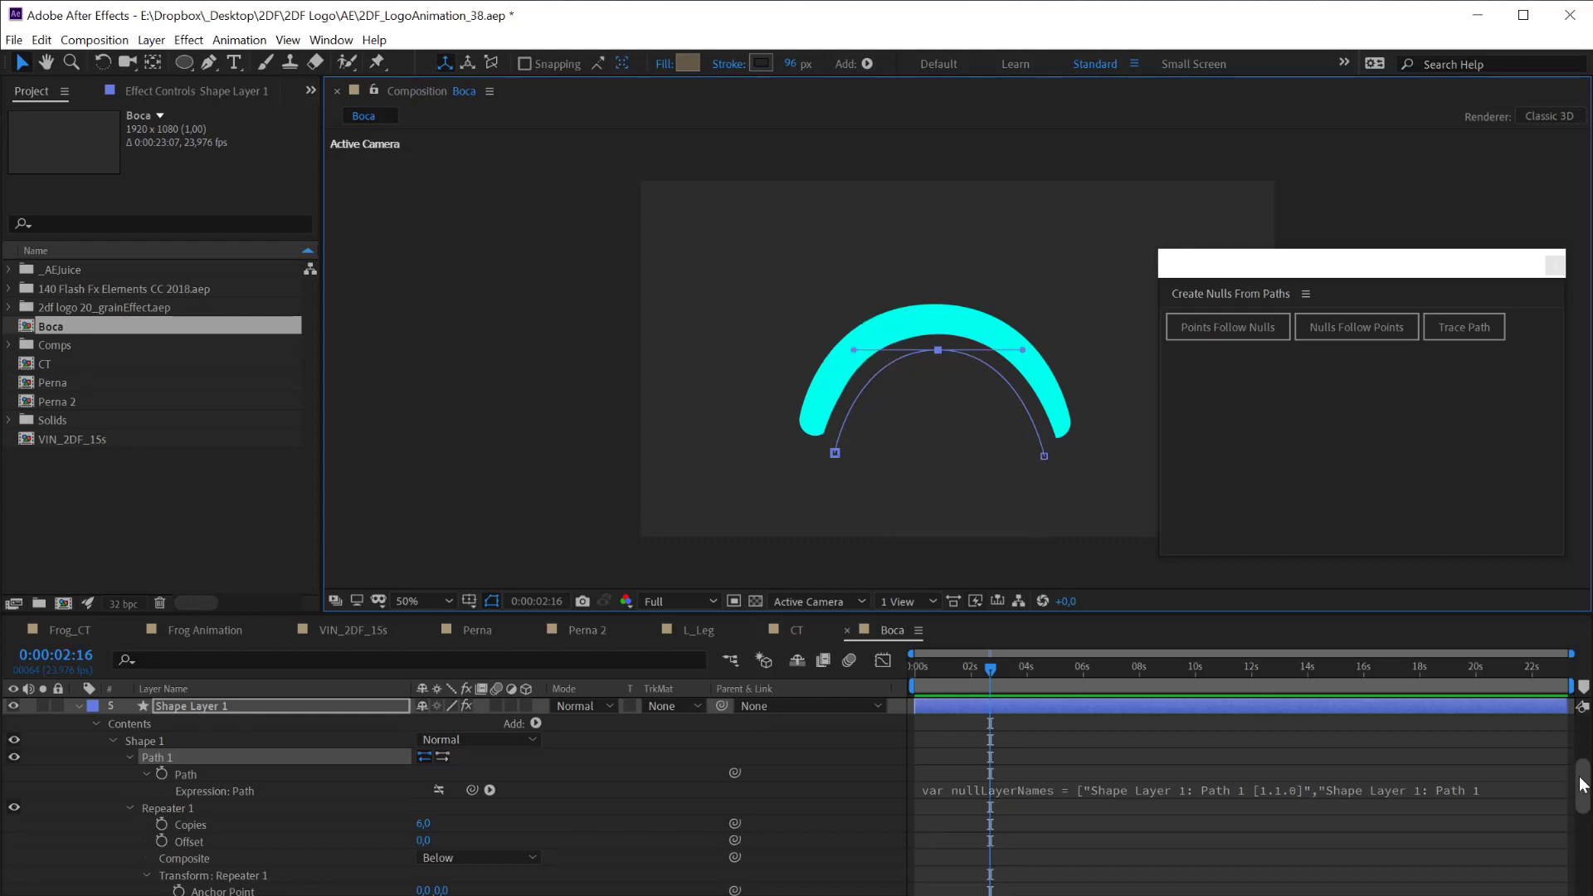
Select the three Shape Layer 1 path nulls, Path 1 [1.1.0] through Path 1 [1.1.2]
drag(1581, 793, 1524, 685)
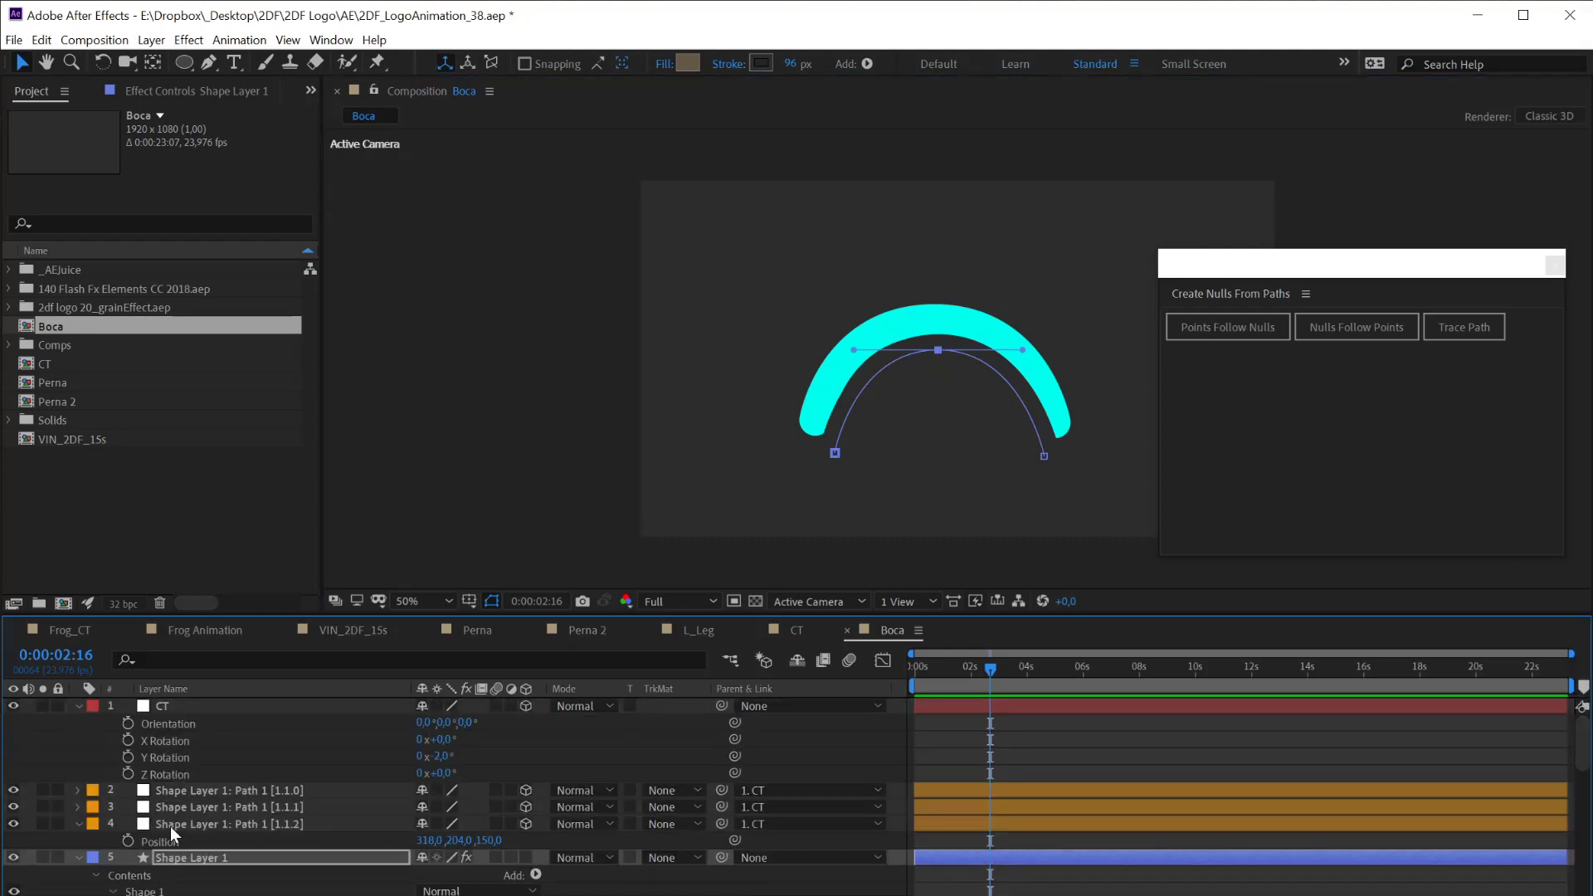
click(191, 793)
click(196, 824)
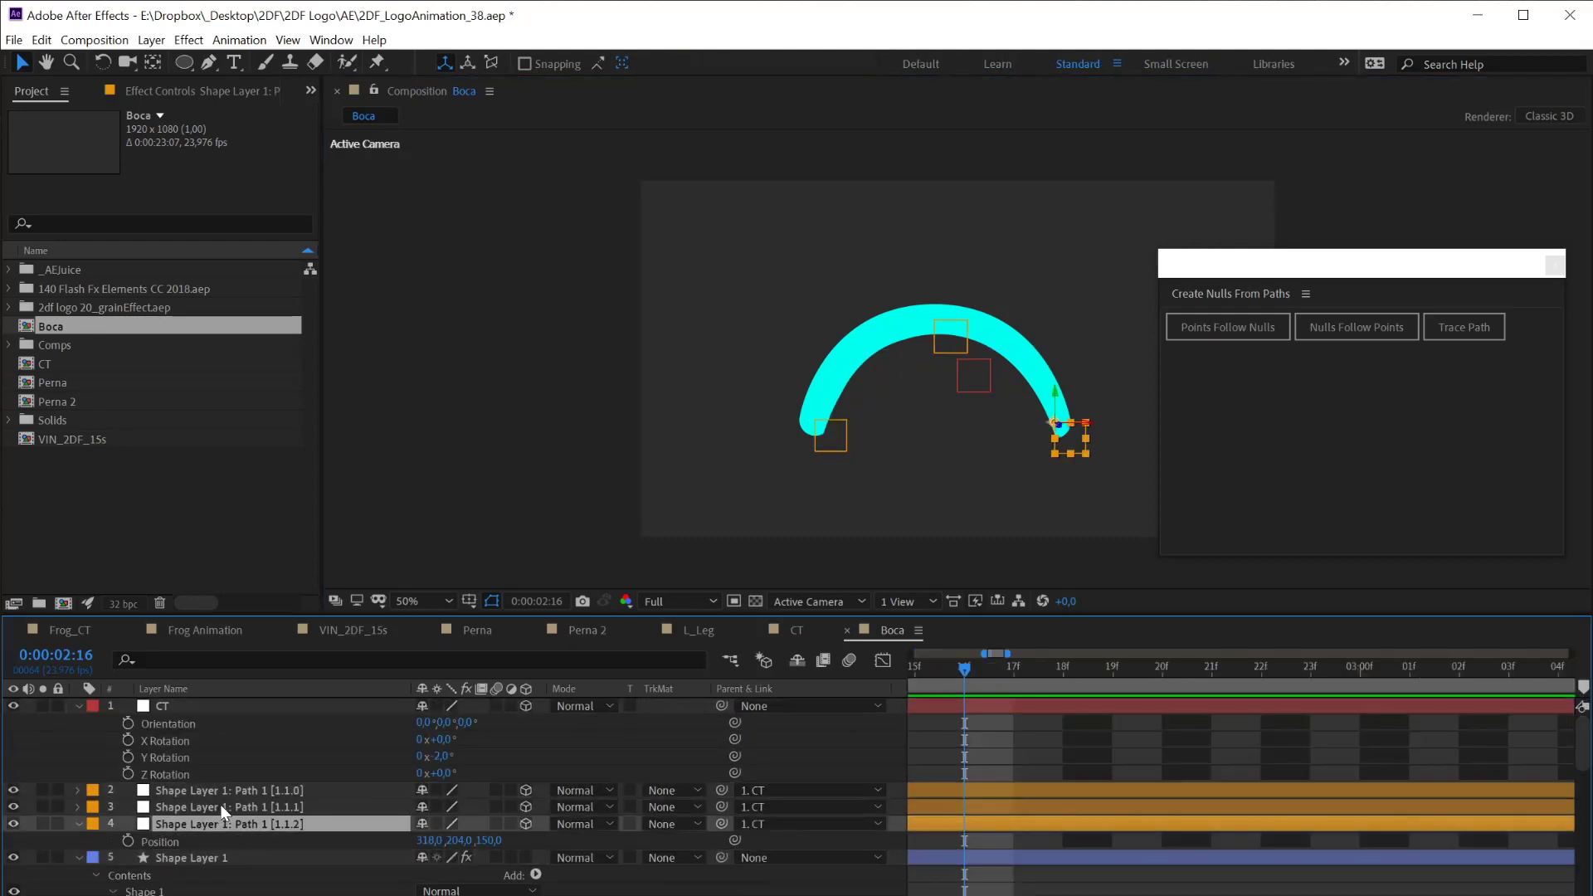
click(235, 793)
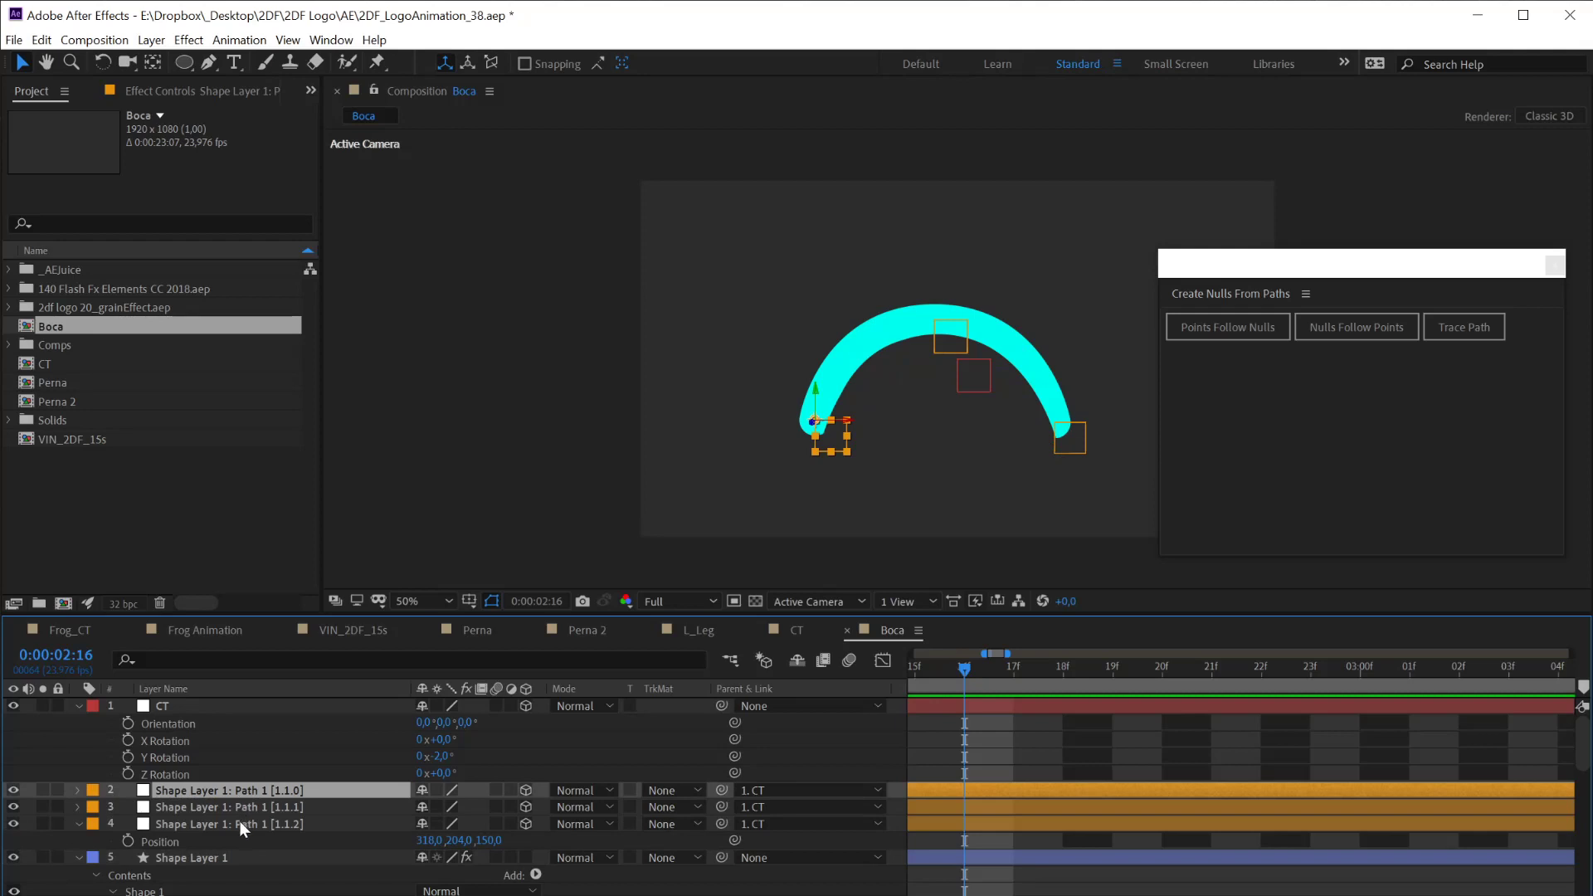
shift+click(239, 821)
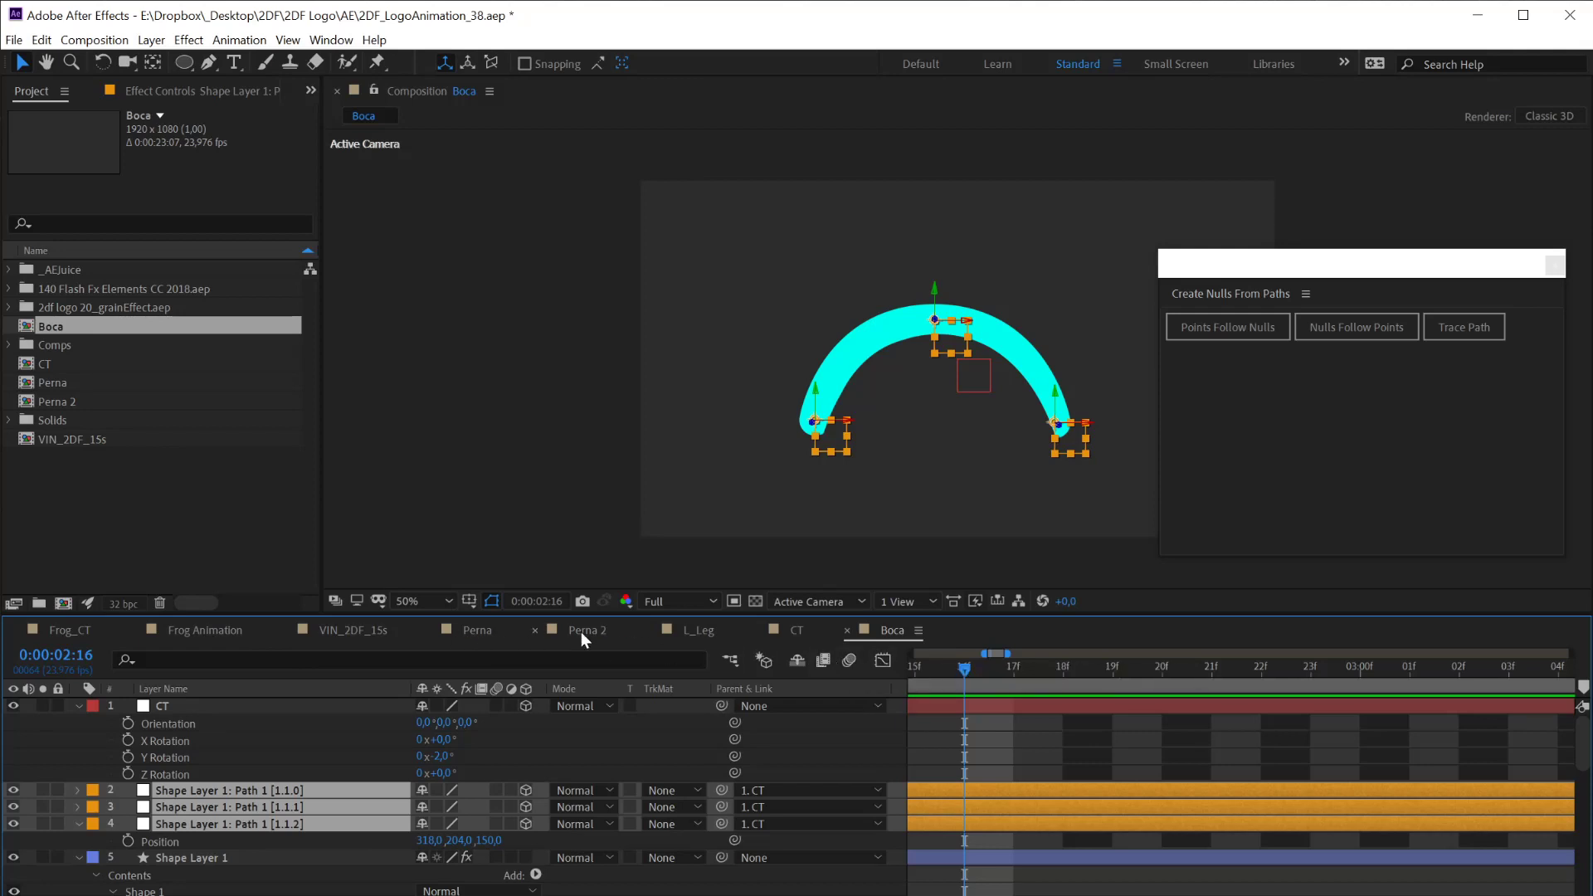
Open the Frog_CT composition and move the current time to 0:00:05:12, where the frog shoots out its tongue
click(66, 630)
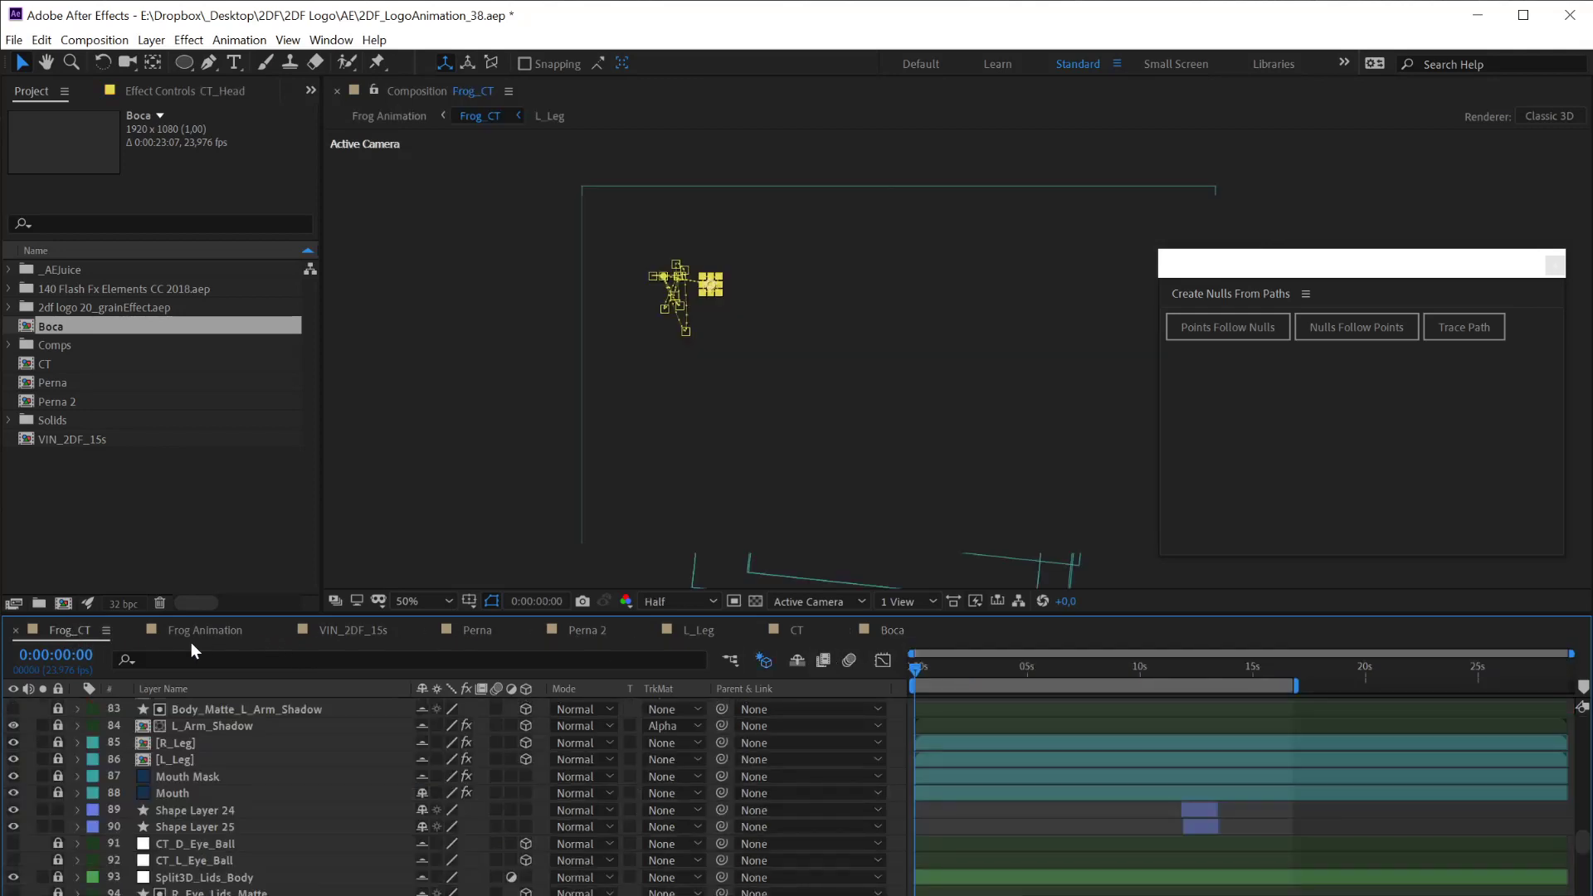
mouse_move(1585, 851)
mouse_down()
mouse_move(1583, 759)
mouse_move(1579, 860)
mouse_up()
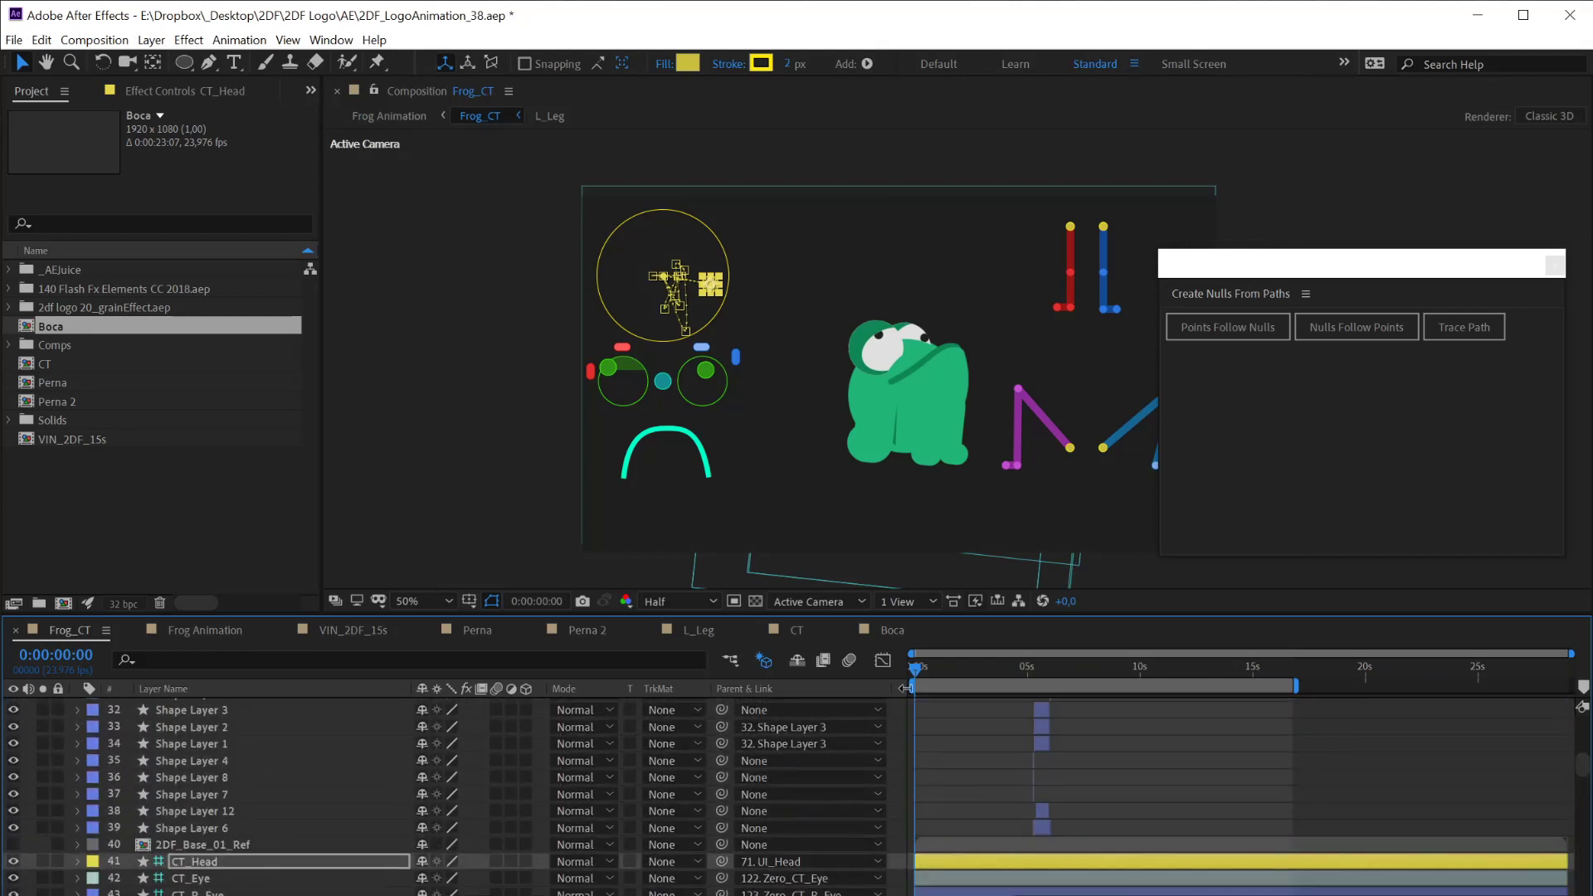
drag(942, 672, 1031, 714)
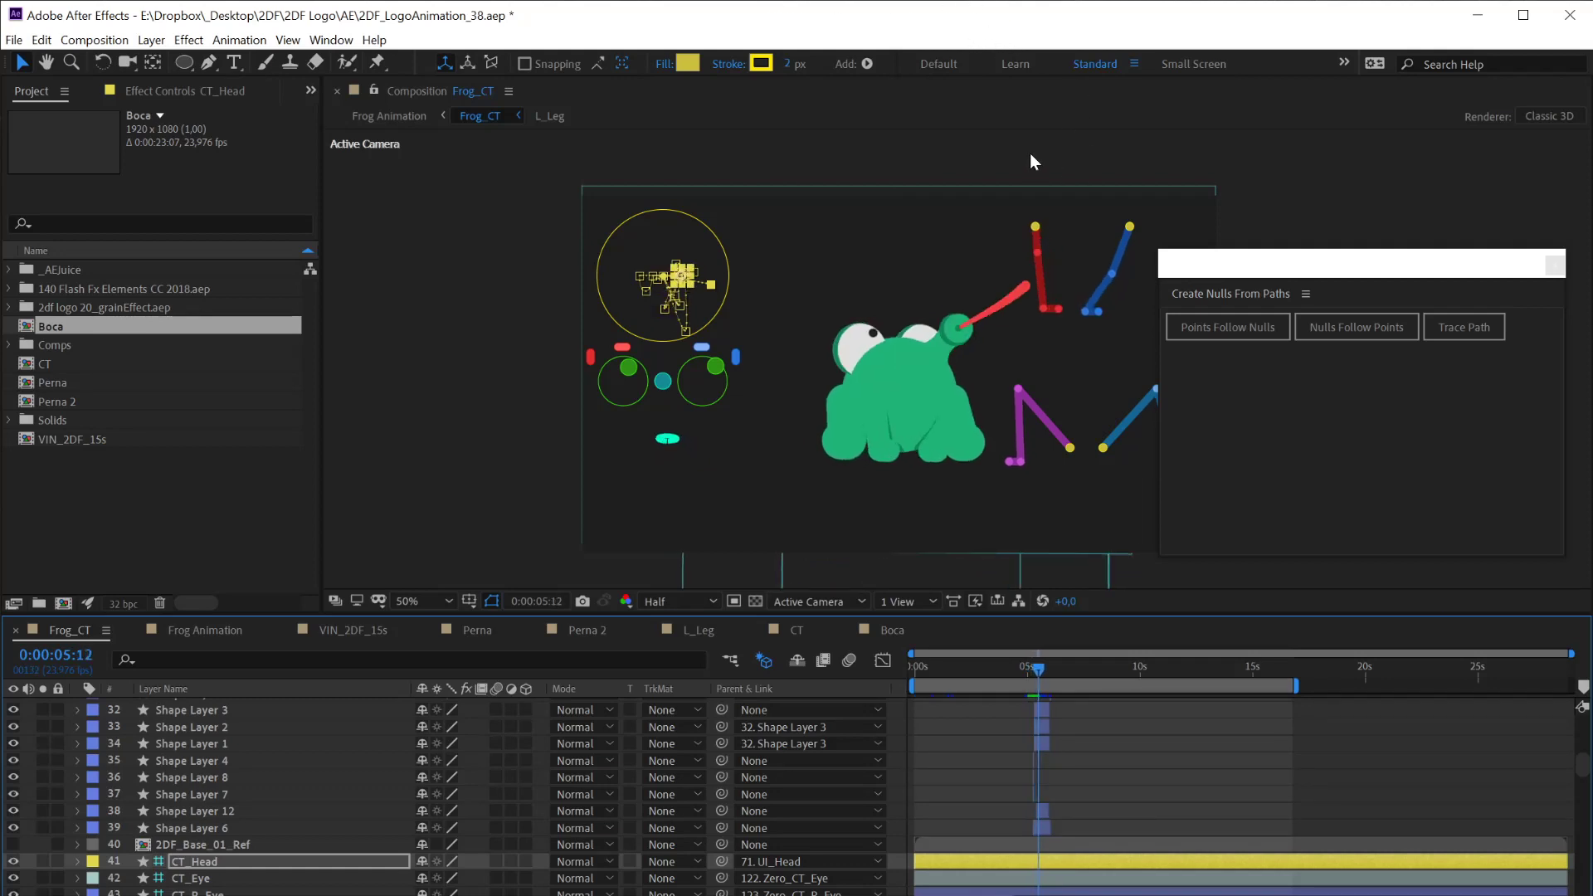
Advance Frog_CT frame by frame to 0:00:05:17 and close the floating Create Nulls From Paths window
key(Page_Down)
key(Page_Down)
click(1556, 270)
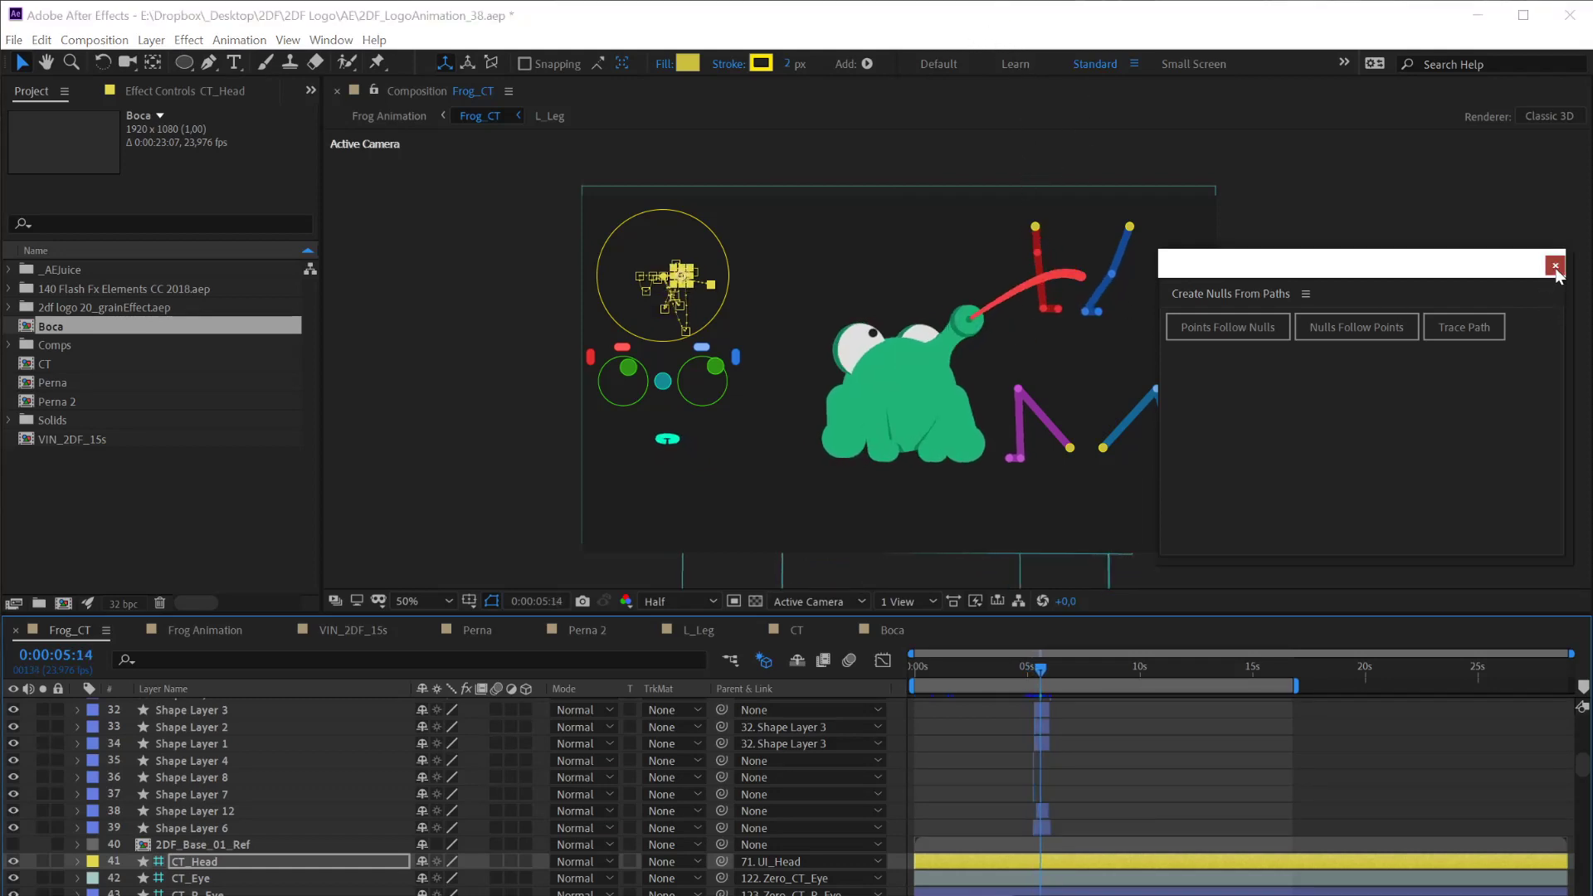
key(Page_Down)
key(Page_Down)
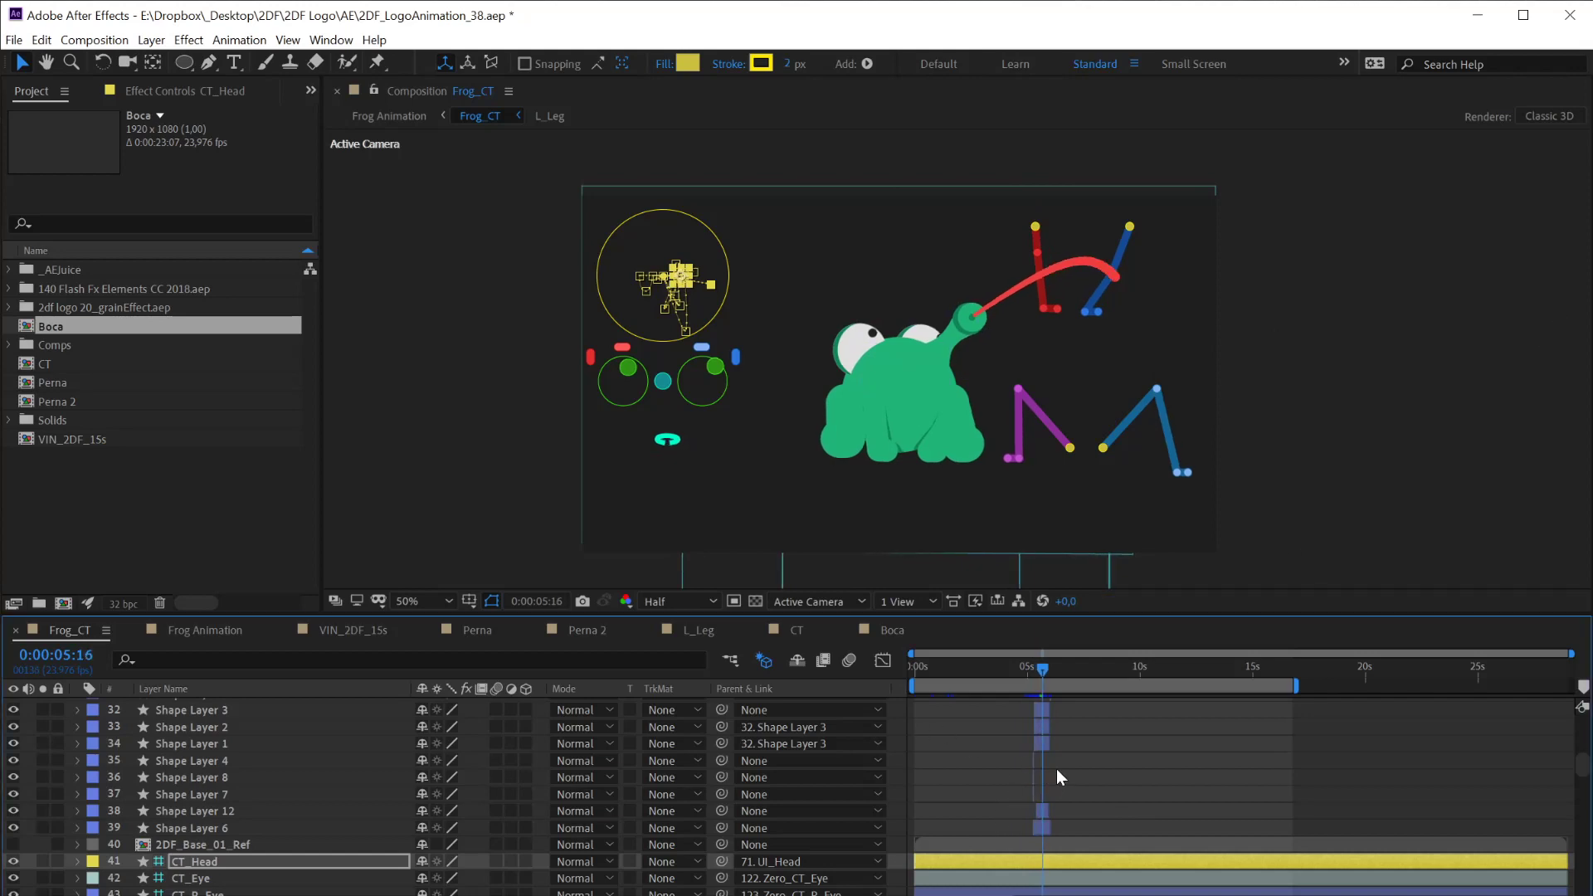
key(Page_Down)
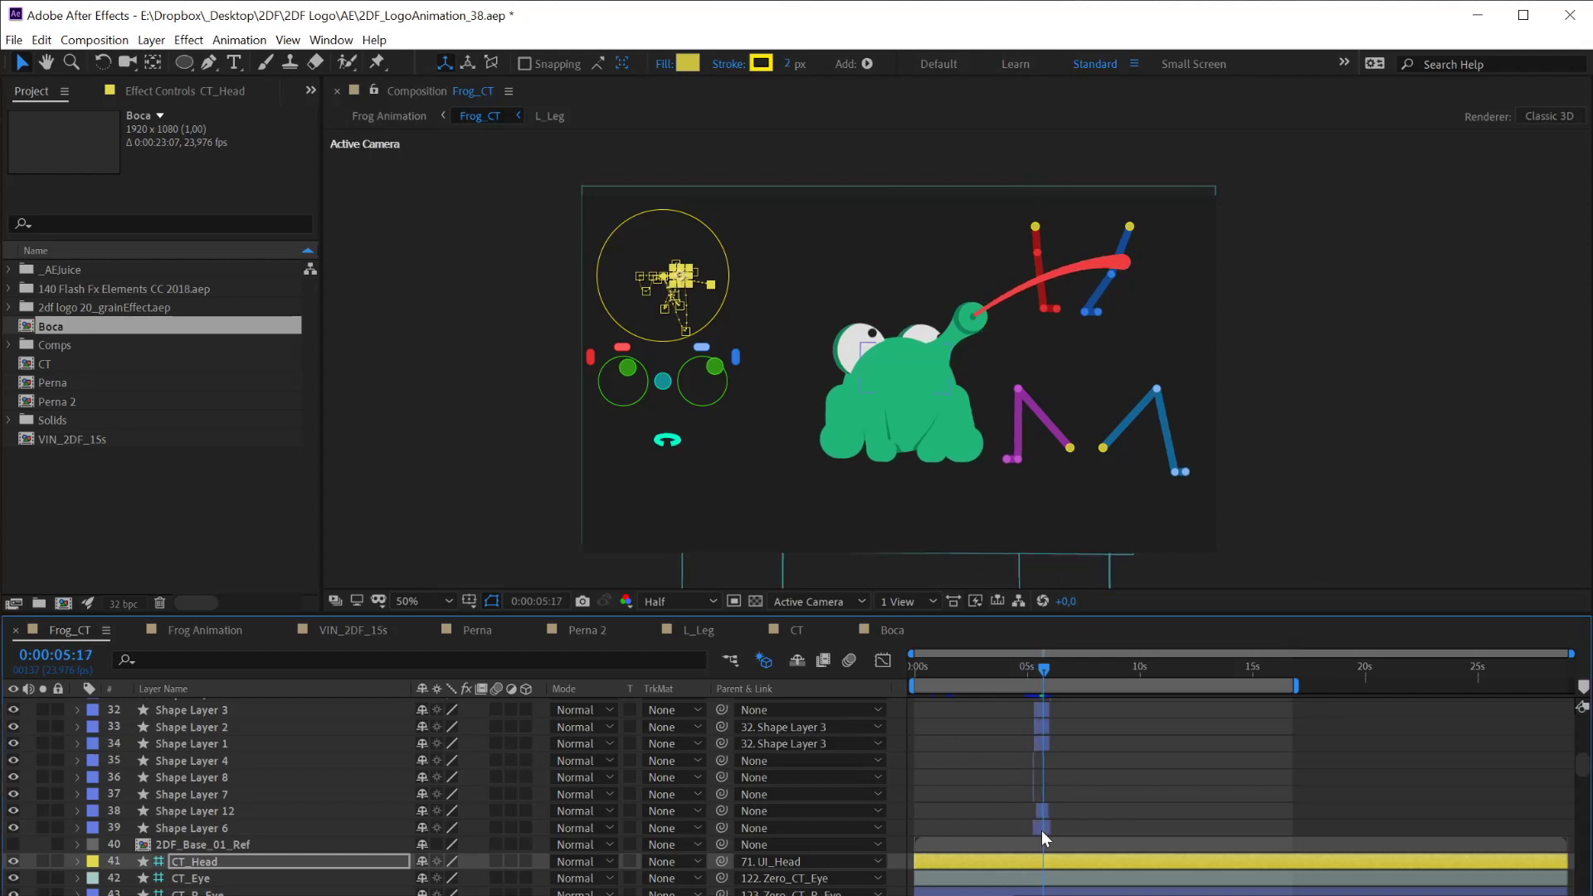
Select the mouth shape layers from Shape Layer 6 up to Shape Layer 9 and solo them together
click(1042, 830)
drag(1022, 726, 1029, 822)
shift+click(155, 779)
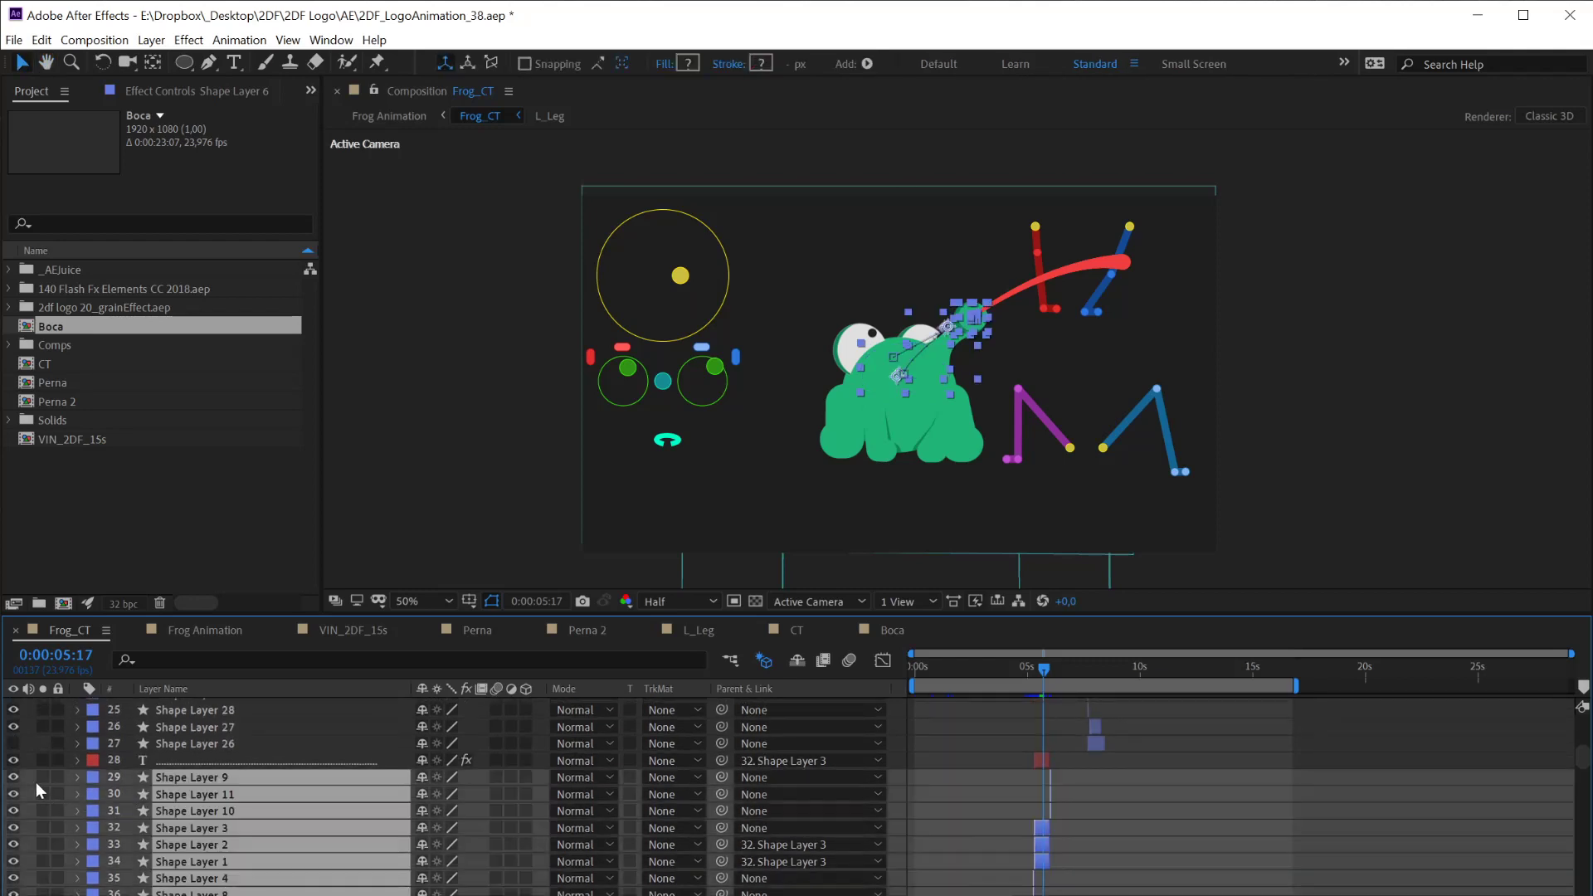
click(45, 783)
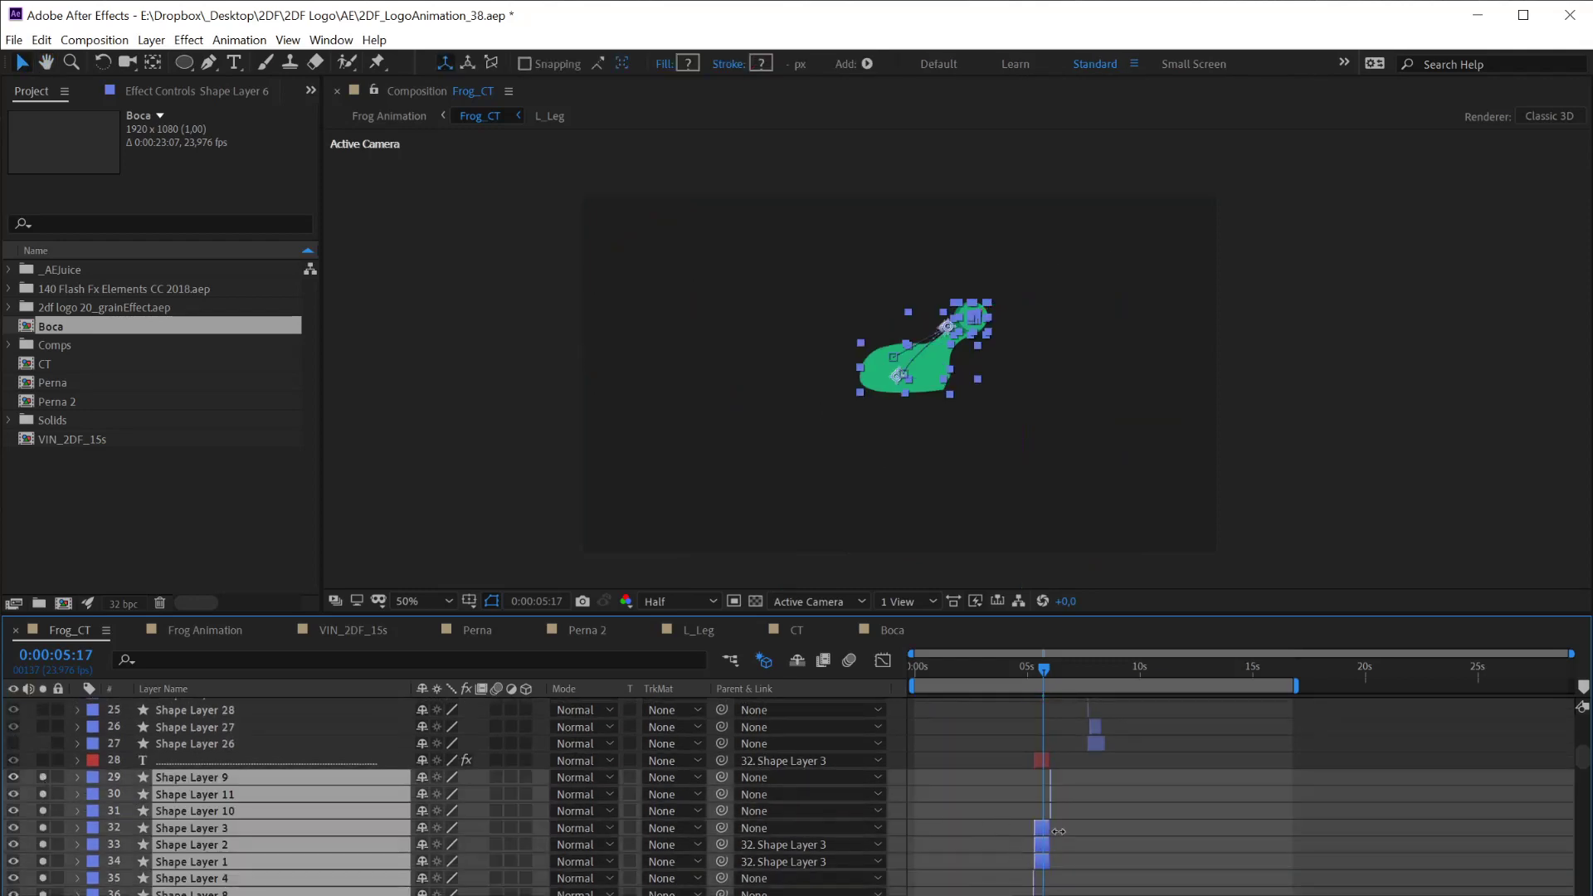
Set the work area around the soloed mouth shapes, from Shape Layer 7's start at 0:00:05:07 to 0:00:06:01
key(i)
key(b)
key(o)
key(n)
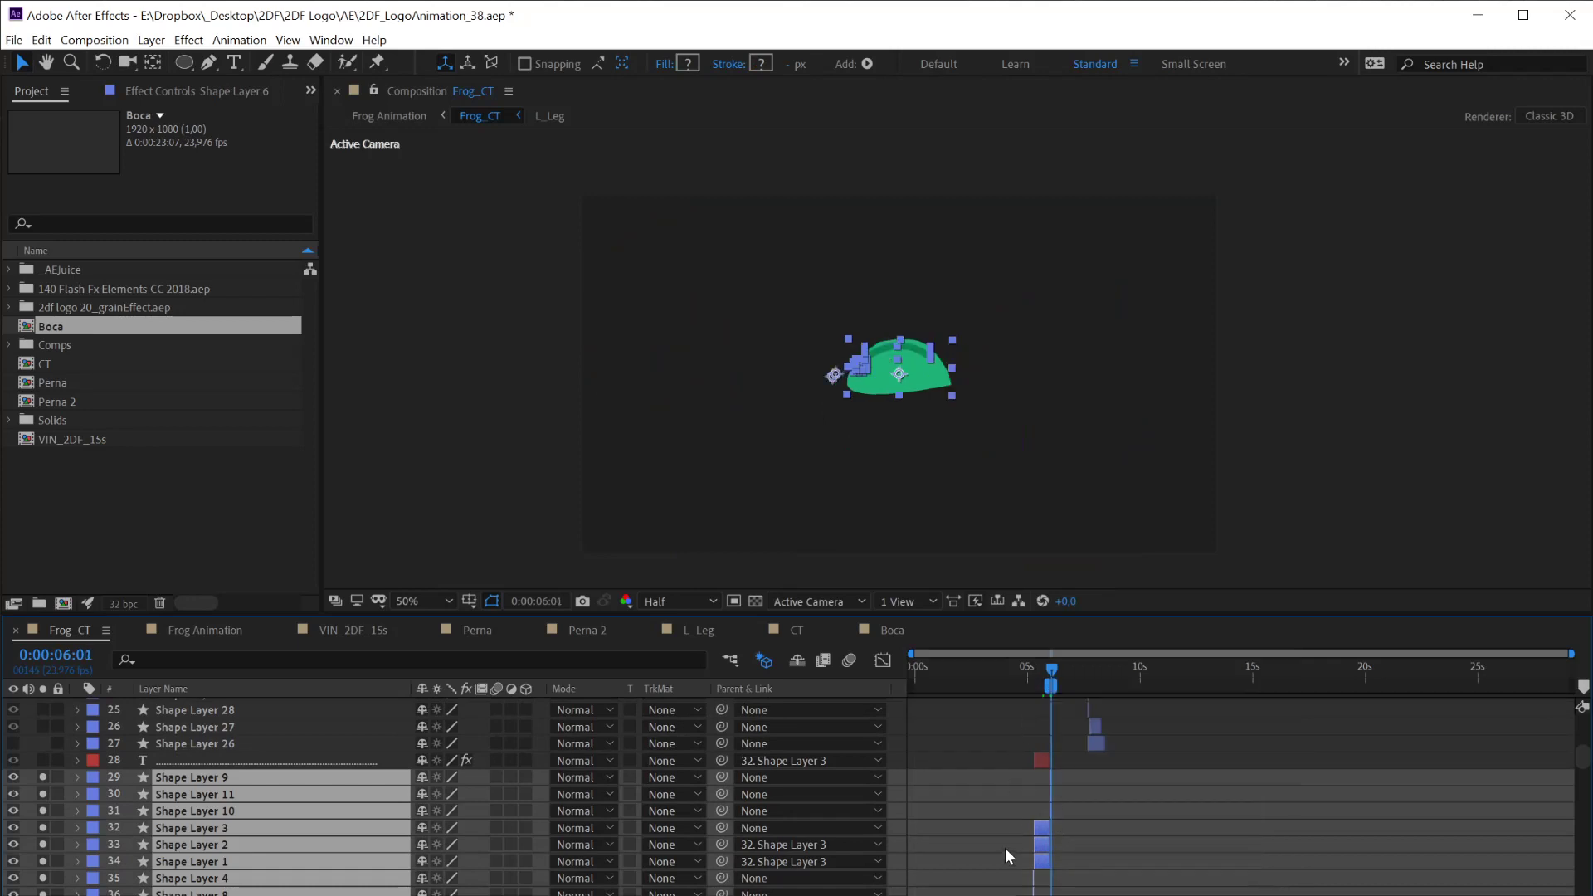
drag(1004, 789, 1004, 757)
scroll(1004, 757, down, 3)
click(1008, 798)
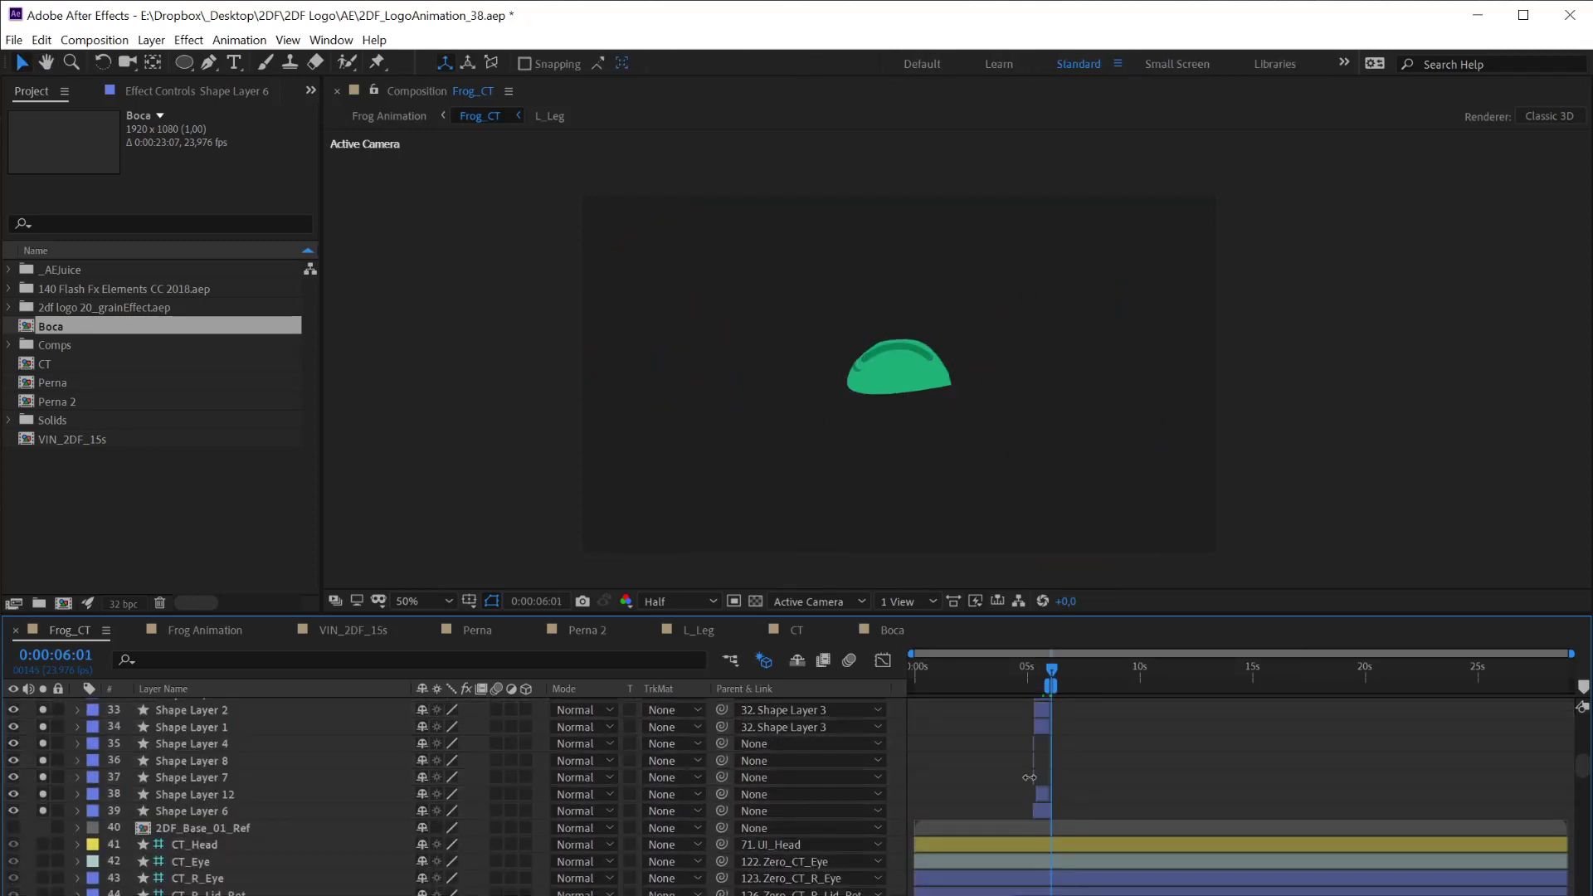
click(1030, 779)
key(i)
key(b)
Preview the soloed mouth animation and park the current time at 0:00:05:15
key(space)
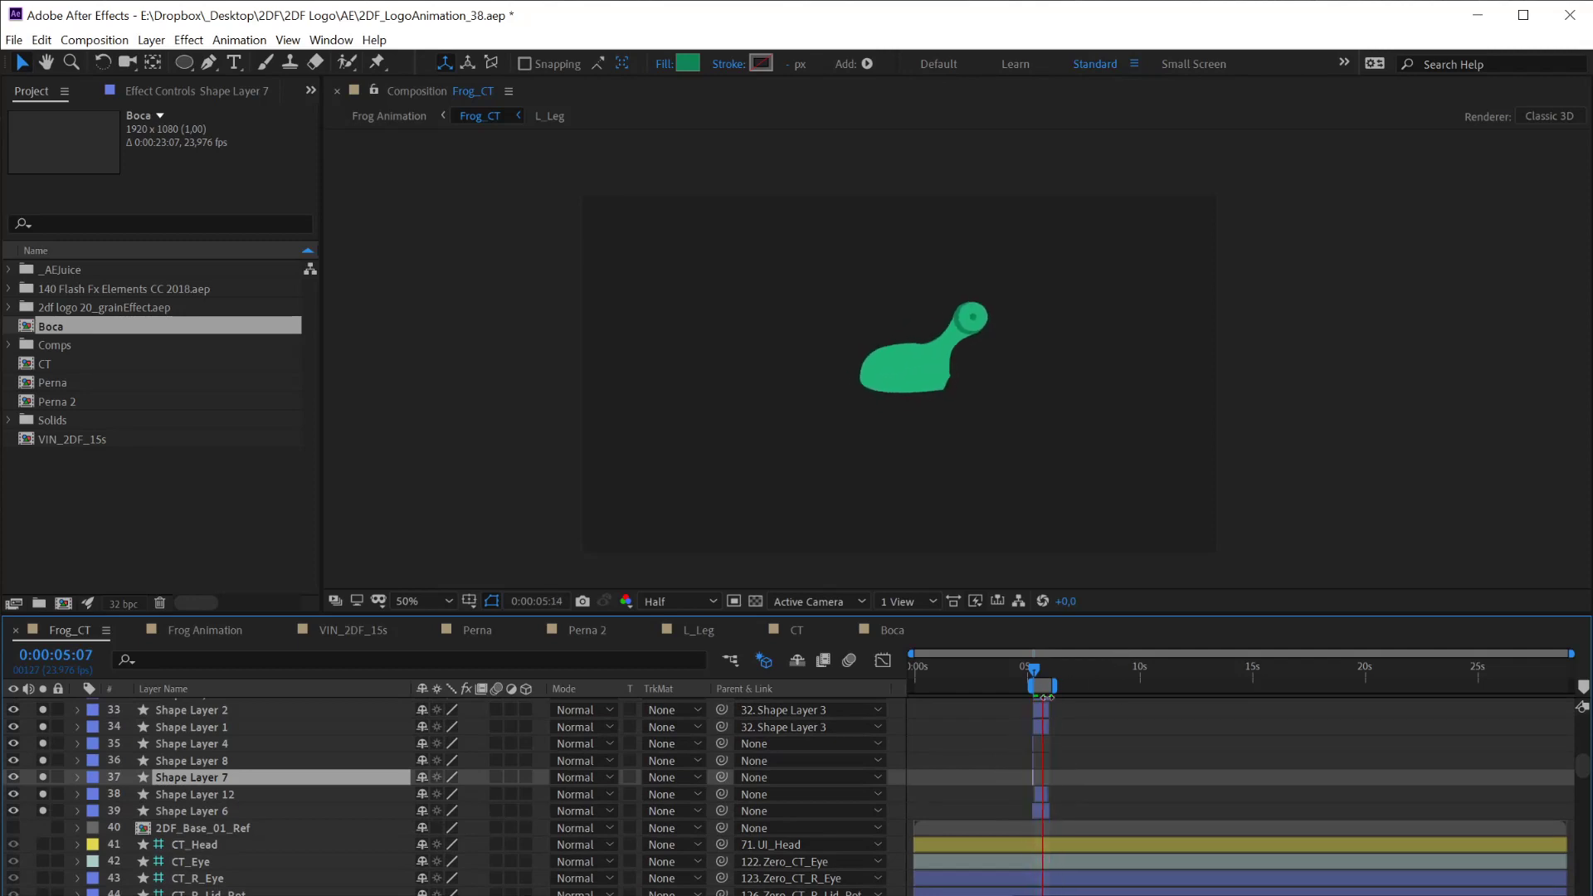
key(space)
drag(1037, 669, 1043, 671)
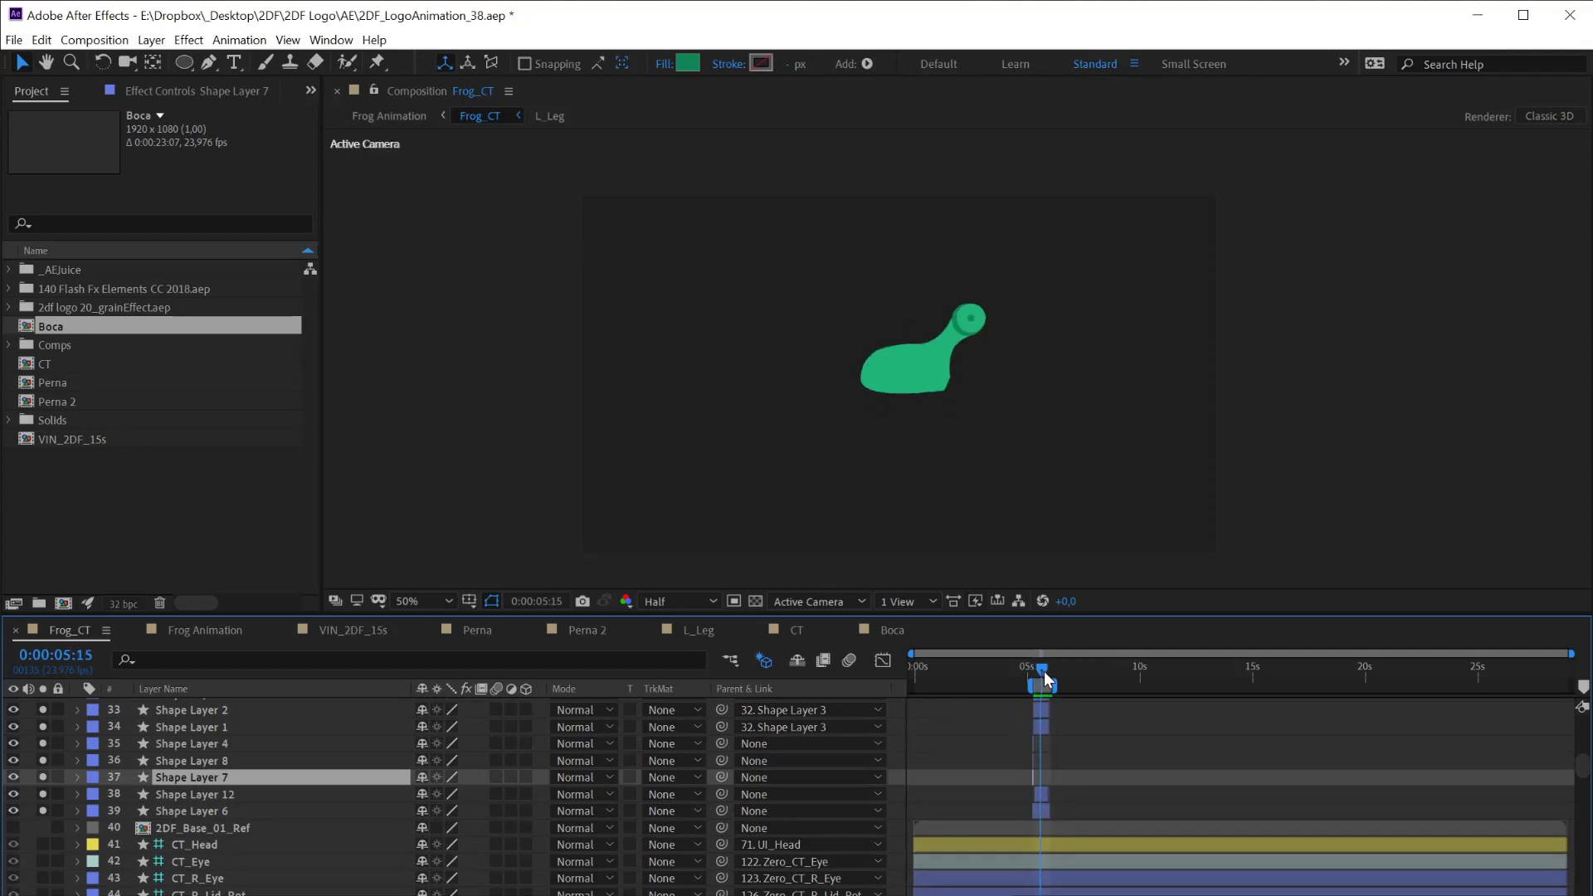
Select all the soloed mouth shapes again, from Shape Layer 9 through Shape Layer 6
click(968, 323)
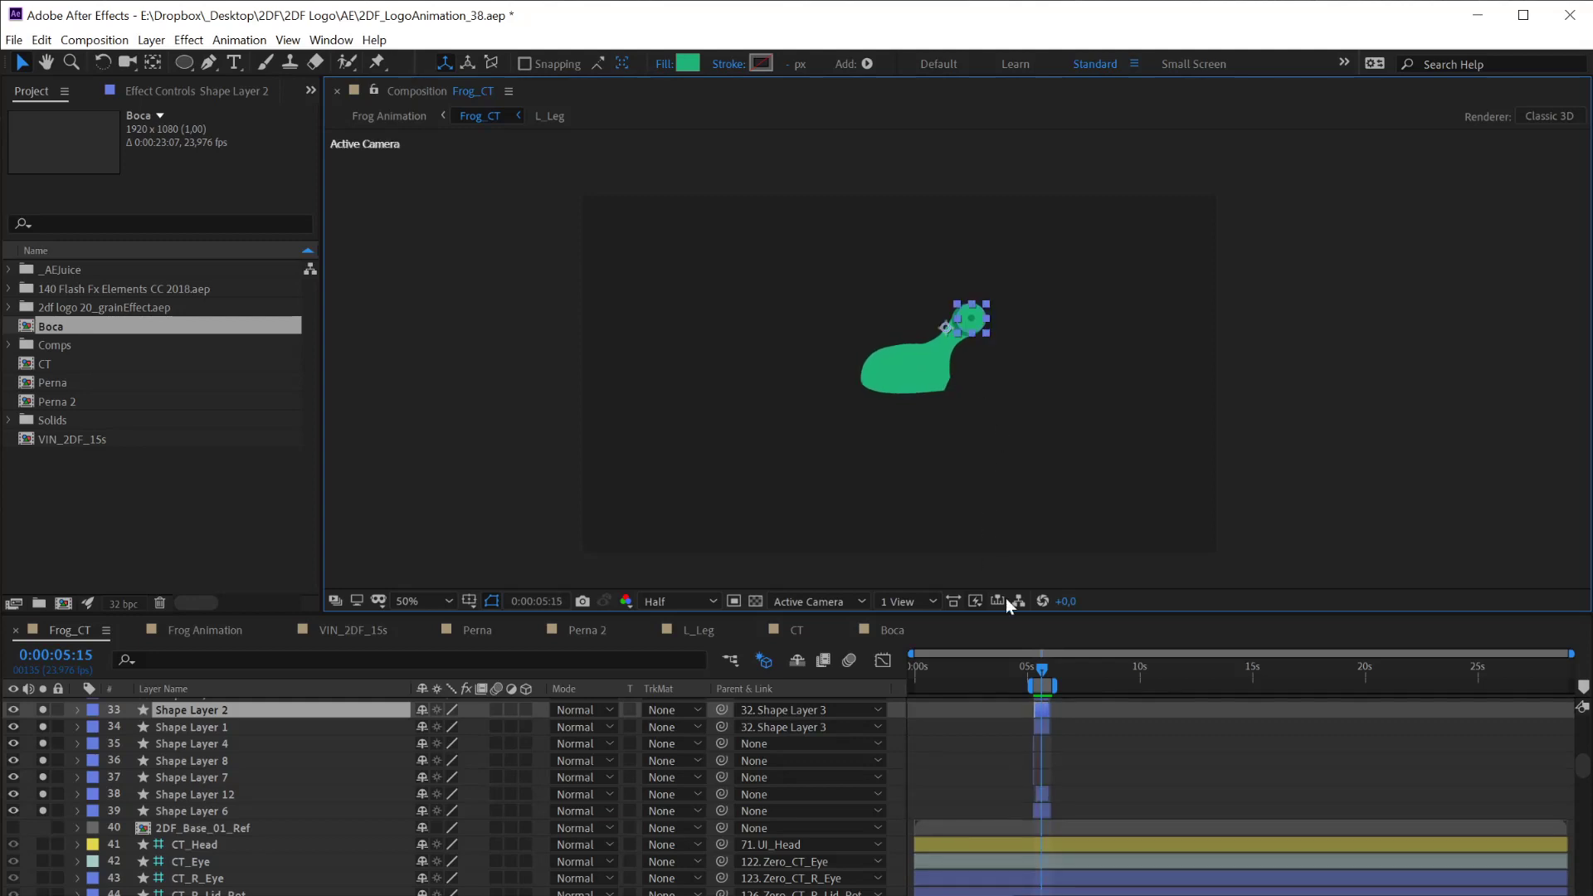
shift+click(1039, 813)
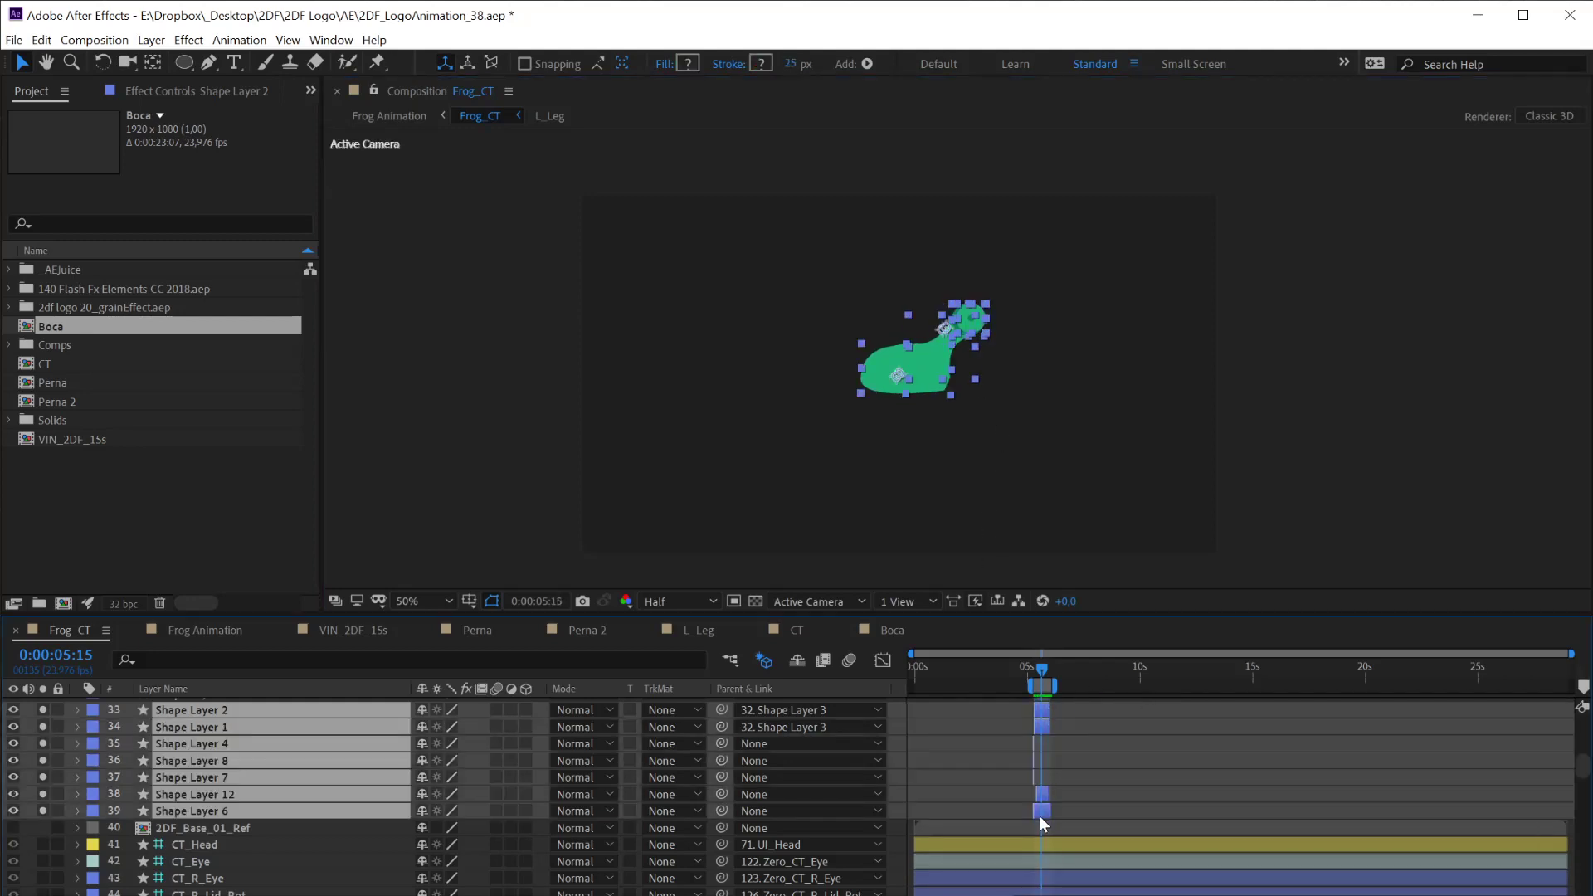
scroll(1557, 761, up, 5)
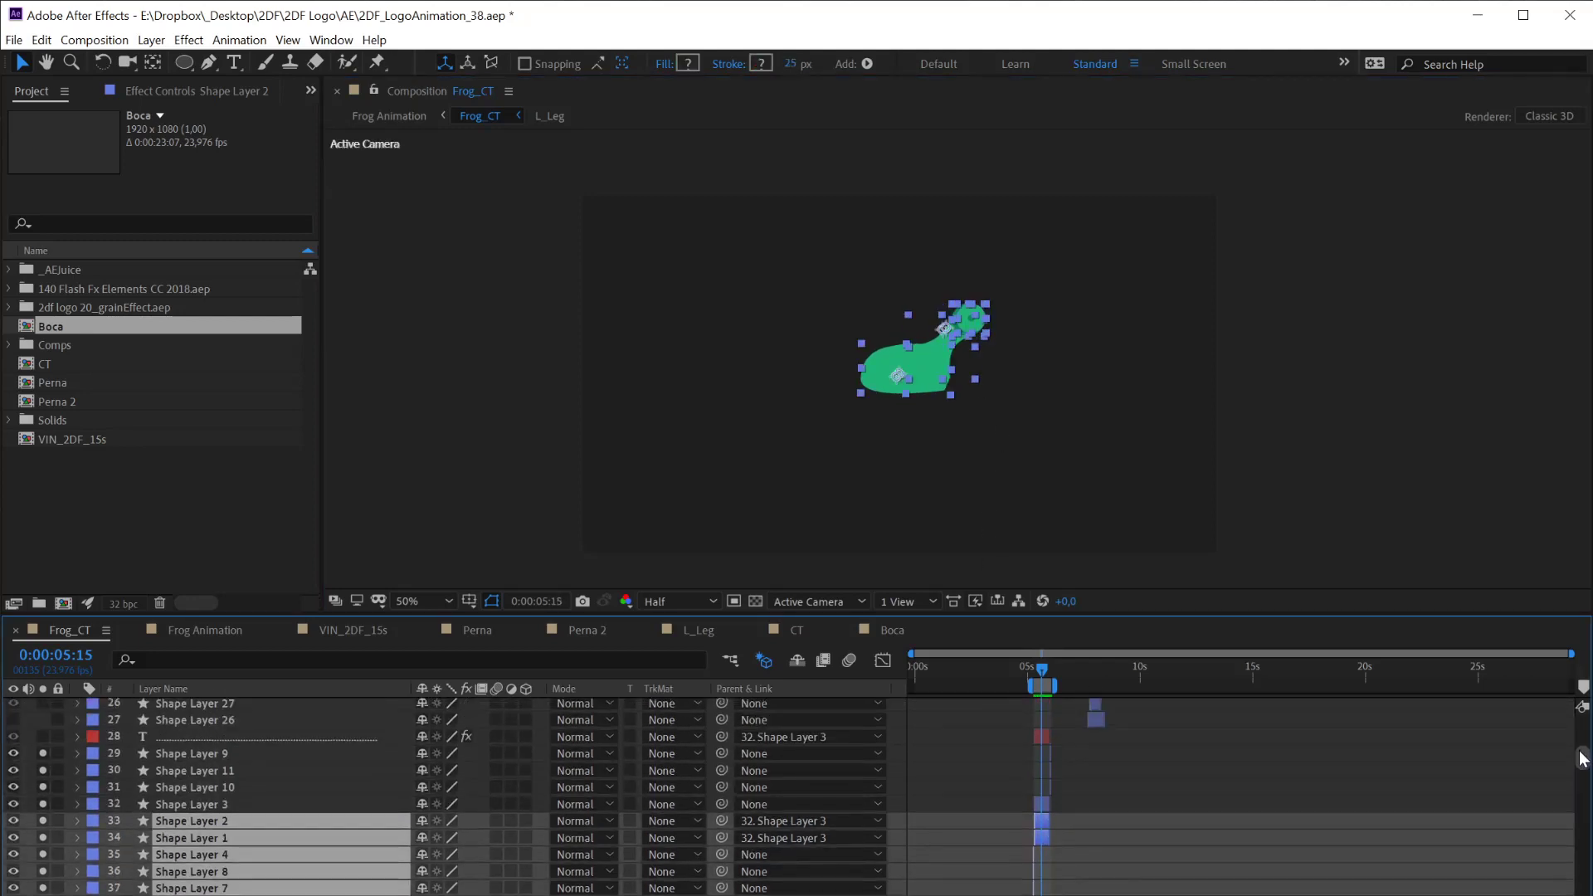
click(157, 788)
key(h)
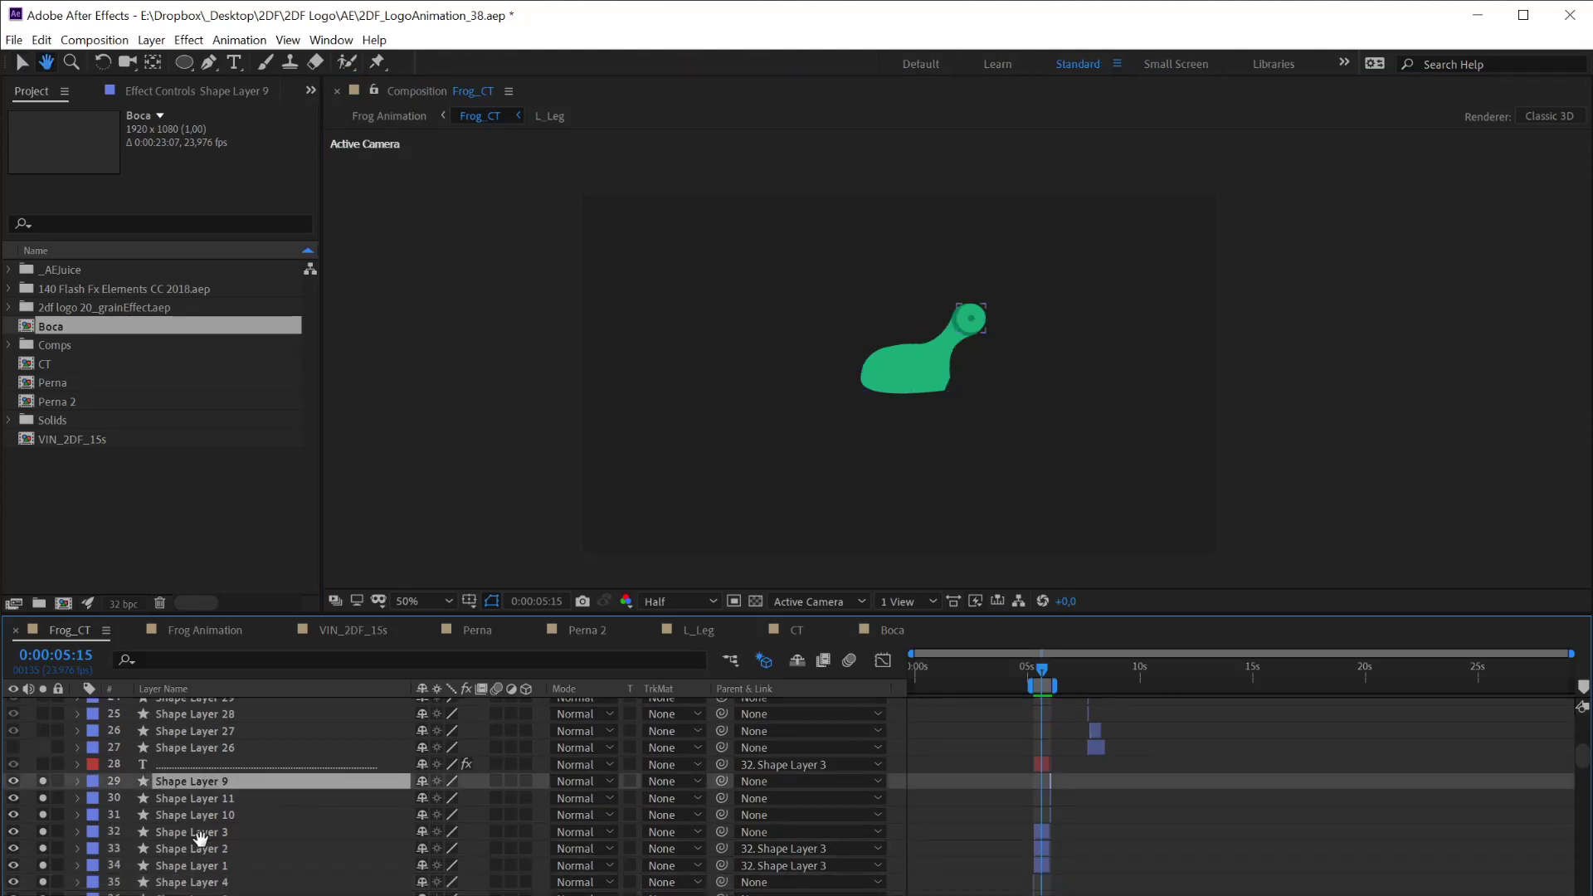
scroll(183, 821, down, 3)
key(v)
shift+click(195, 852)
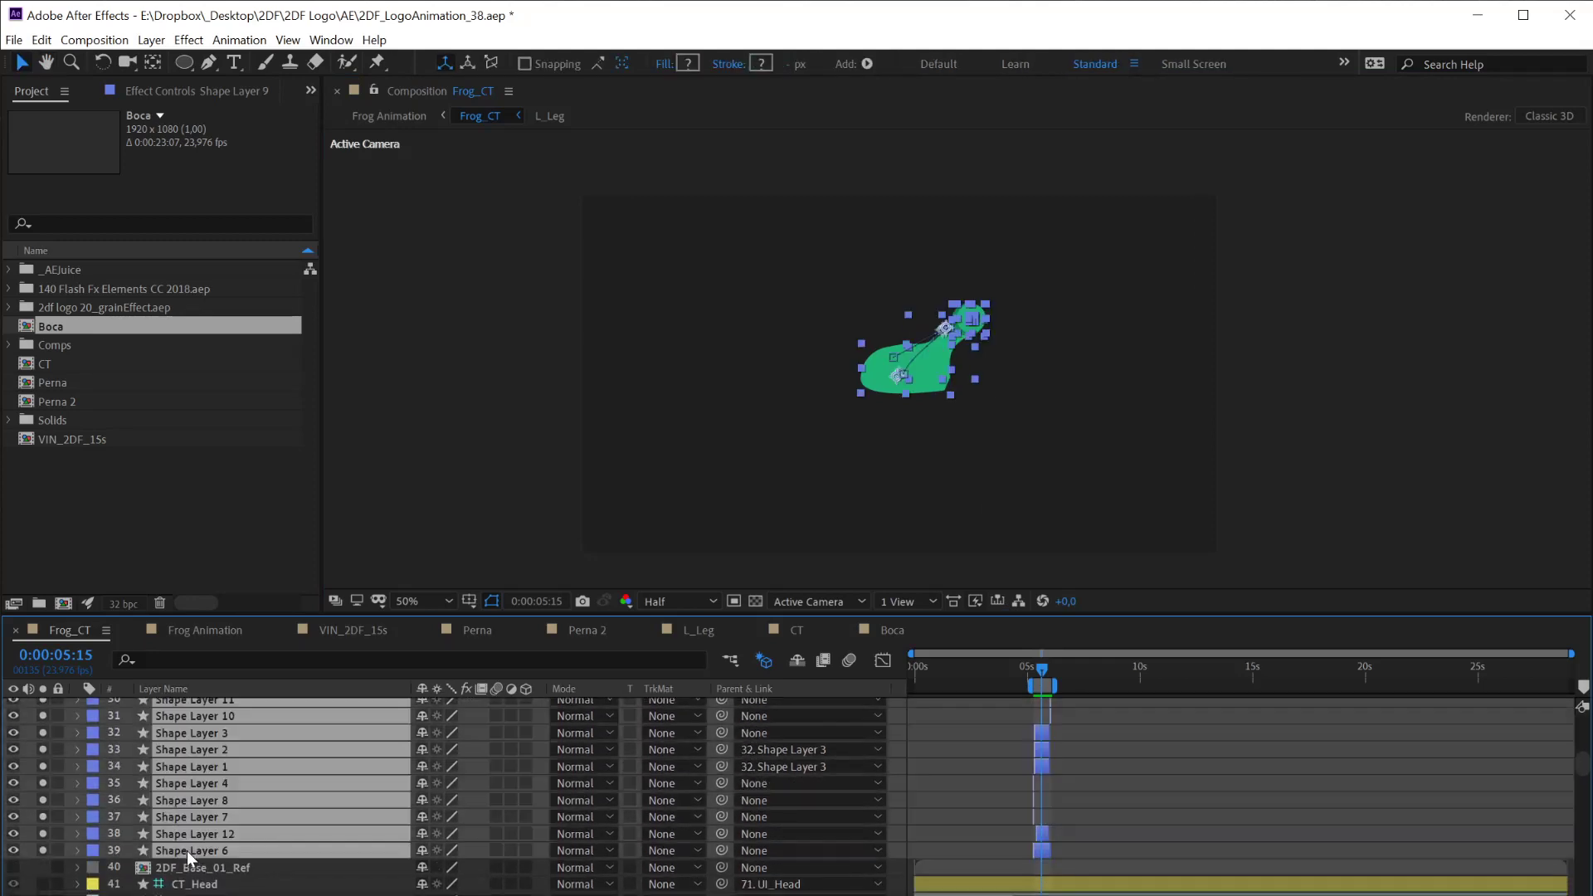
Show the Preview settings and play the work area with overlays and layer controls included
click(331, 39)
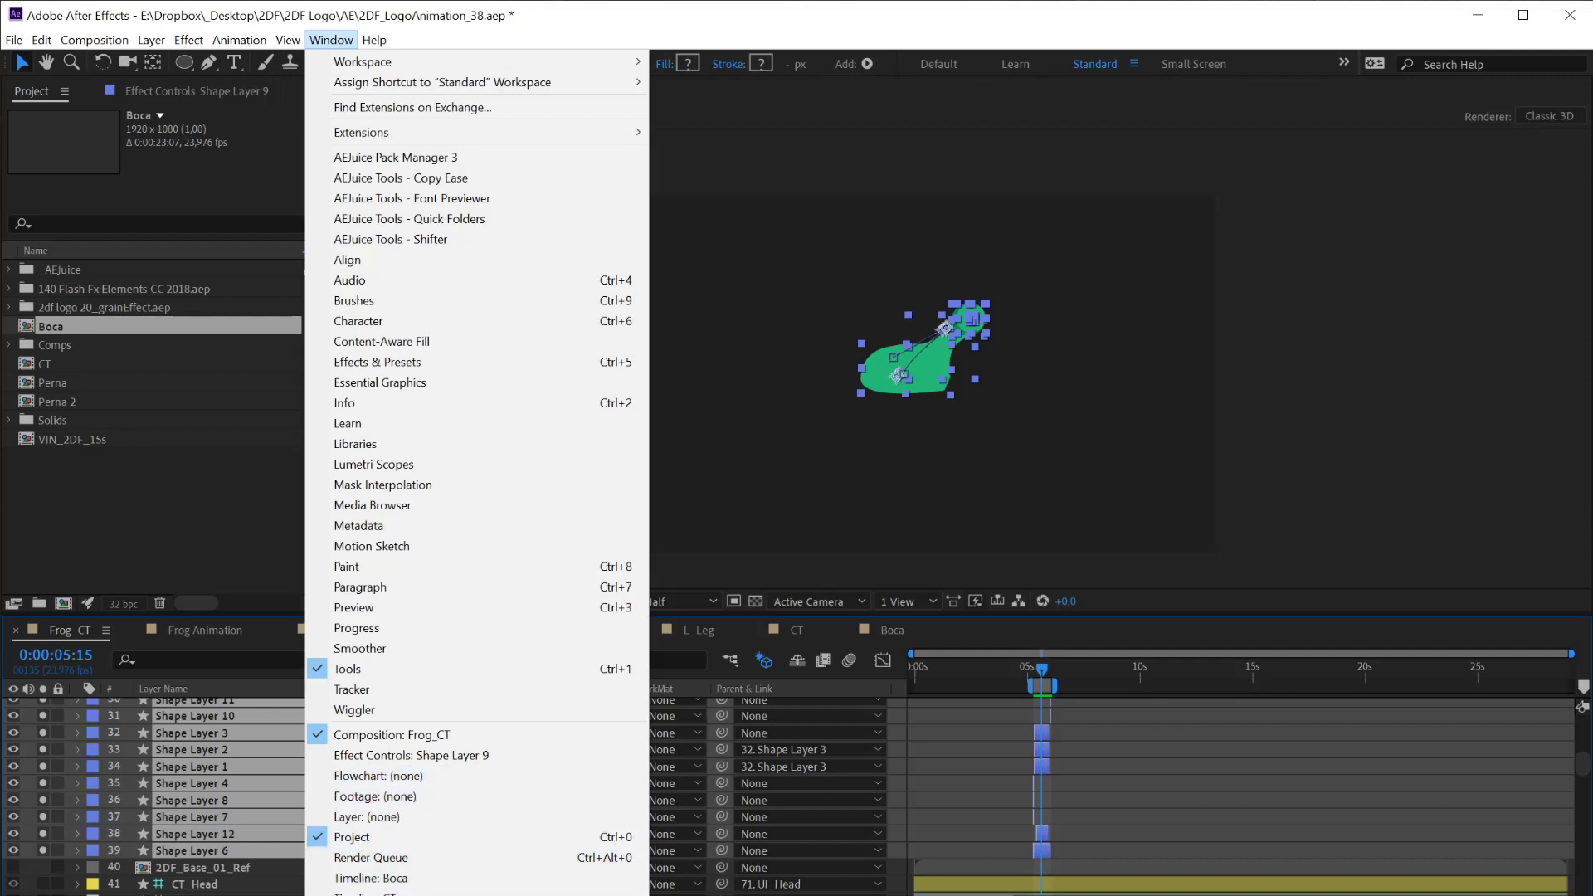
click(362, 608)
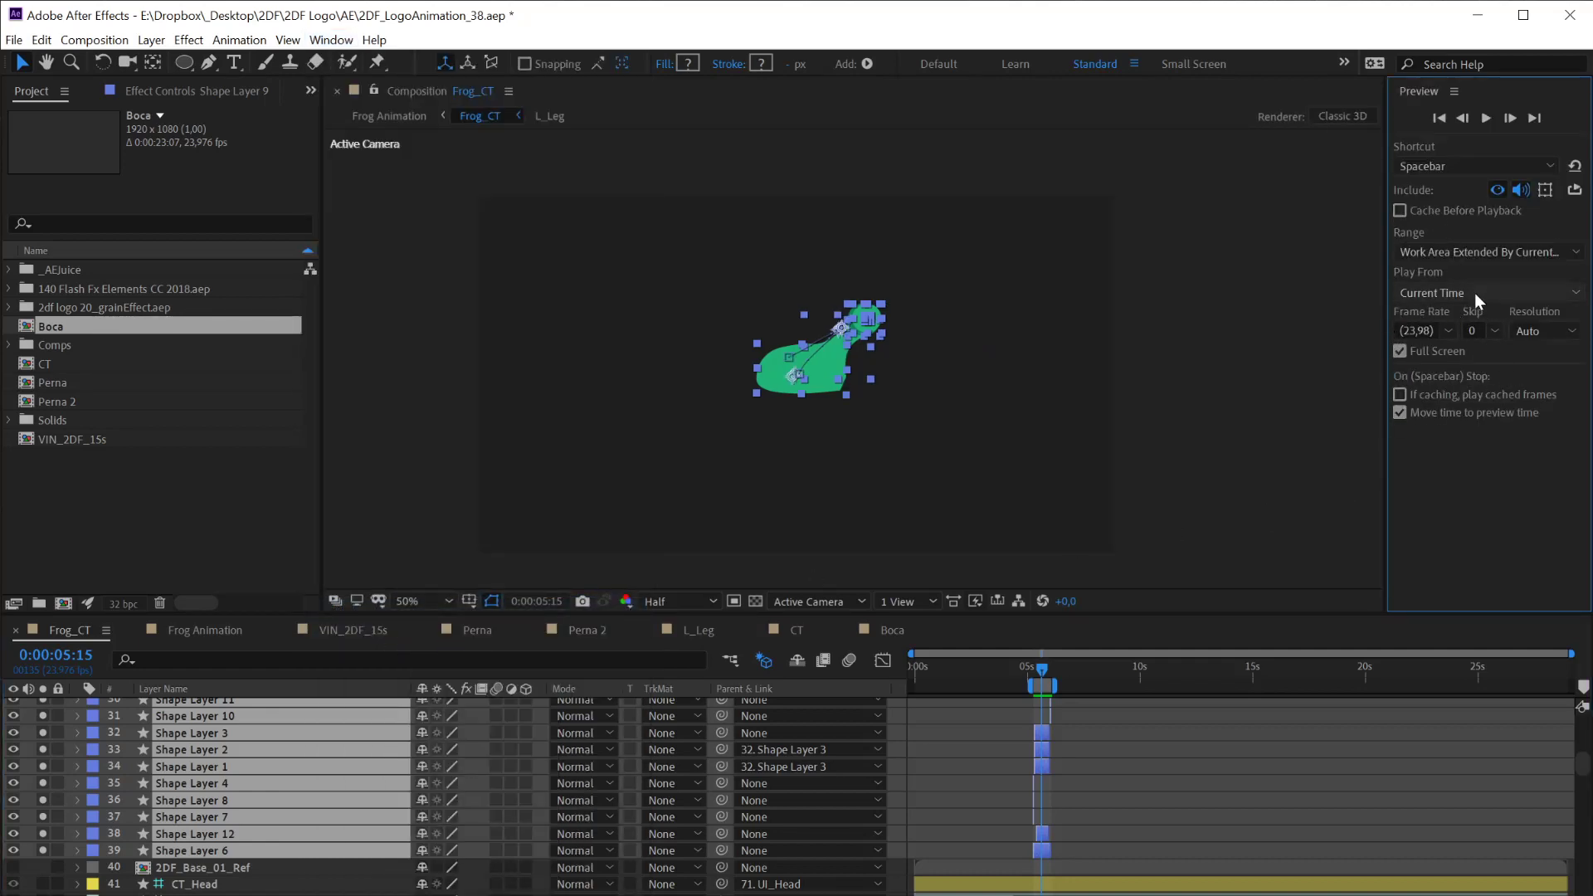
key(space)
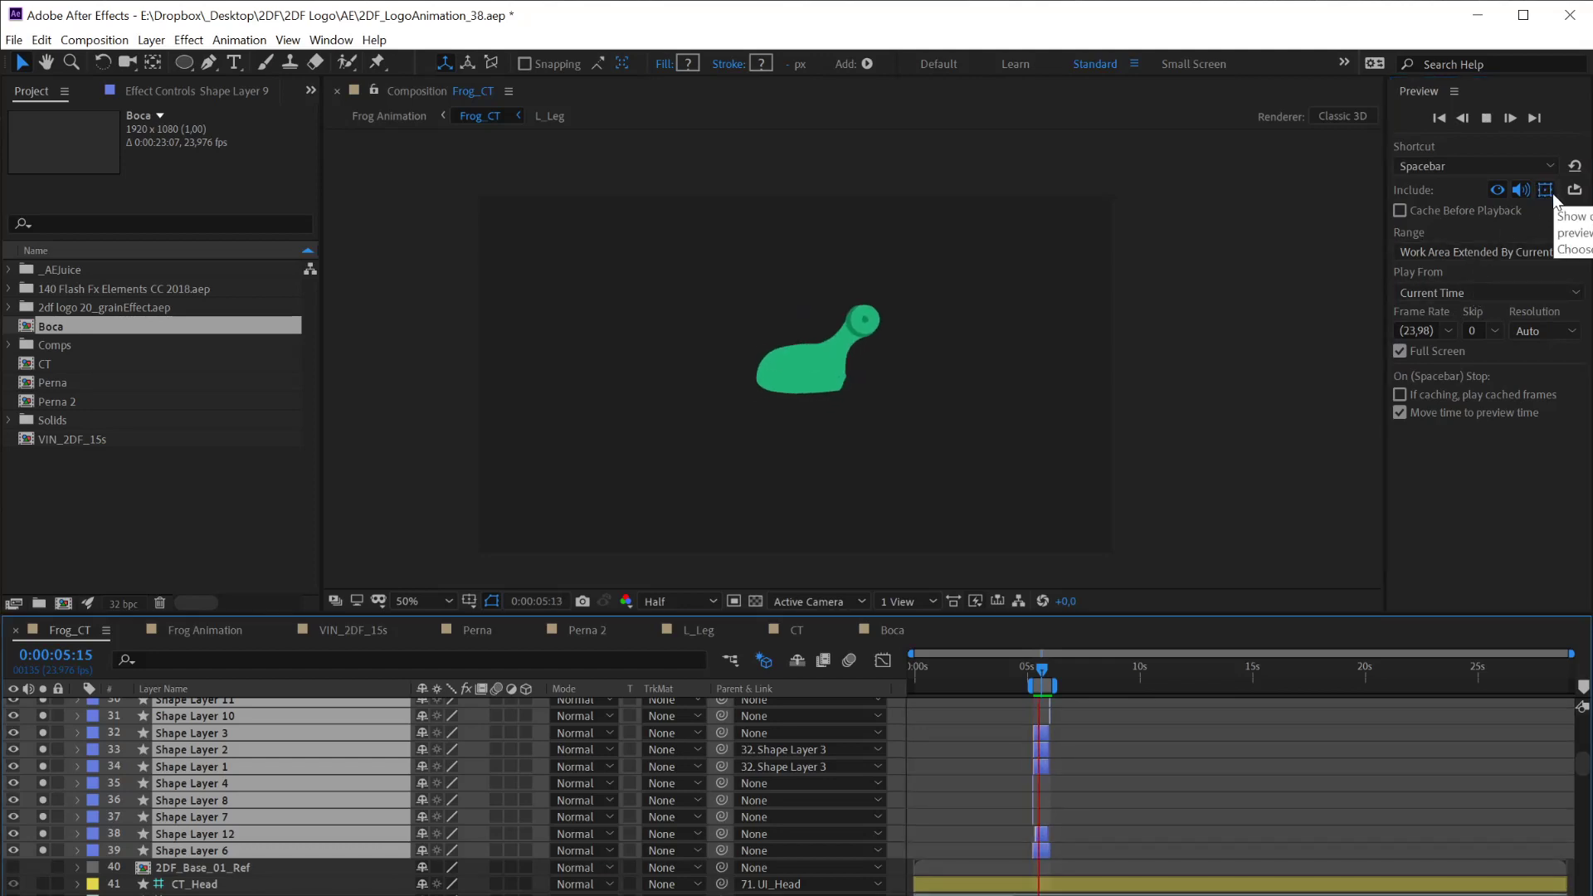
click(1462, 165)
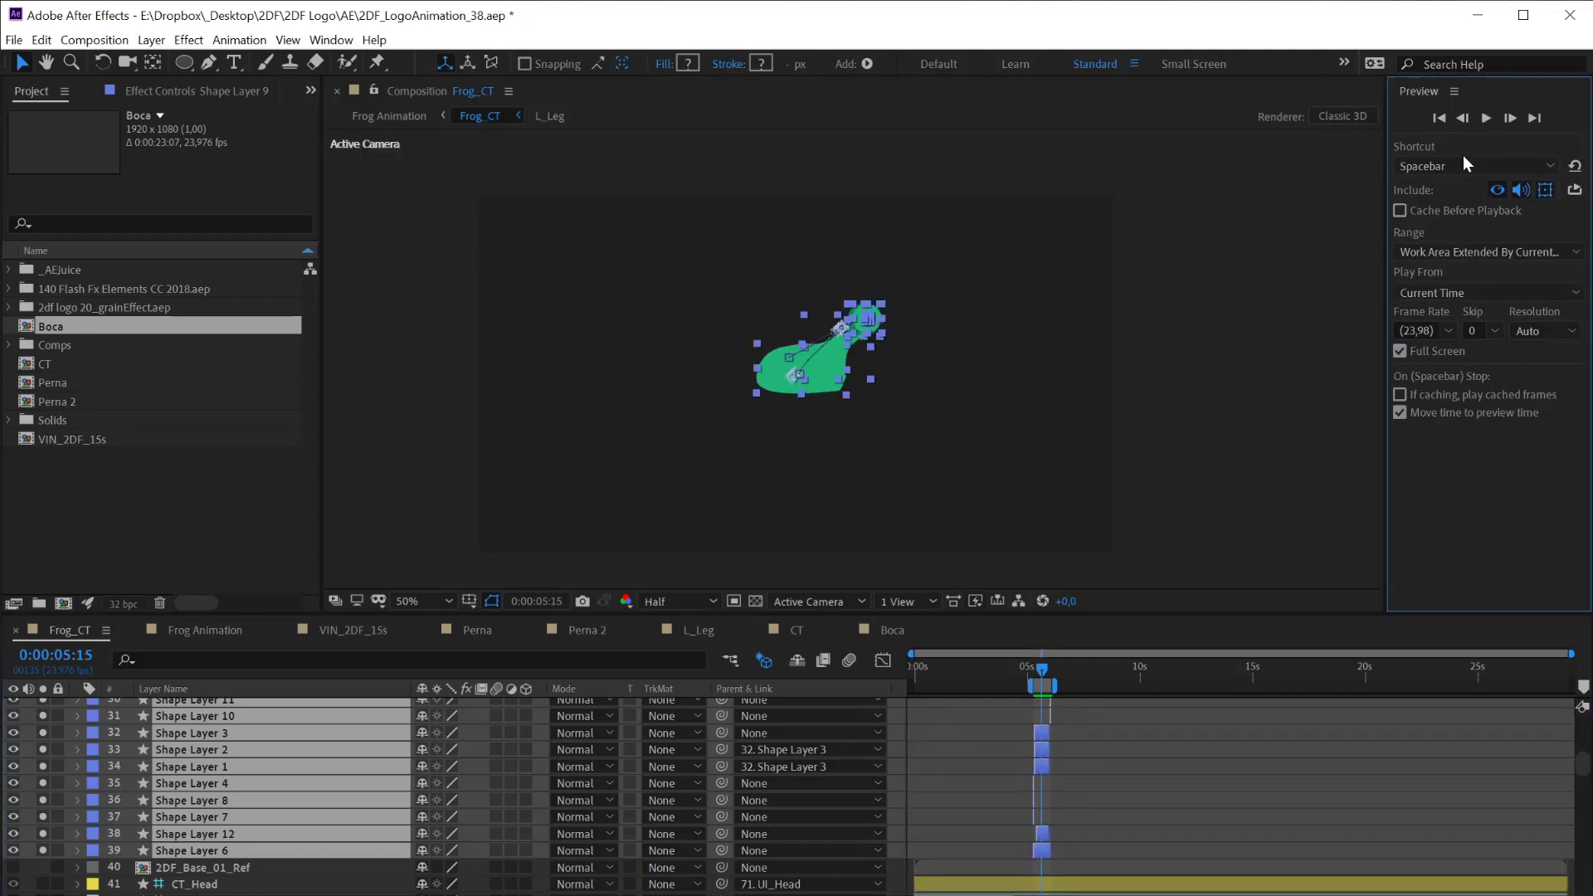
Set the preview shortcut to Numpad 0 and play the work area with layer controls included
click(1452, 166)
click(1445, 199)
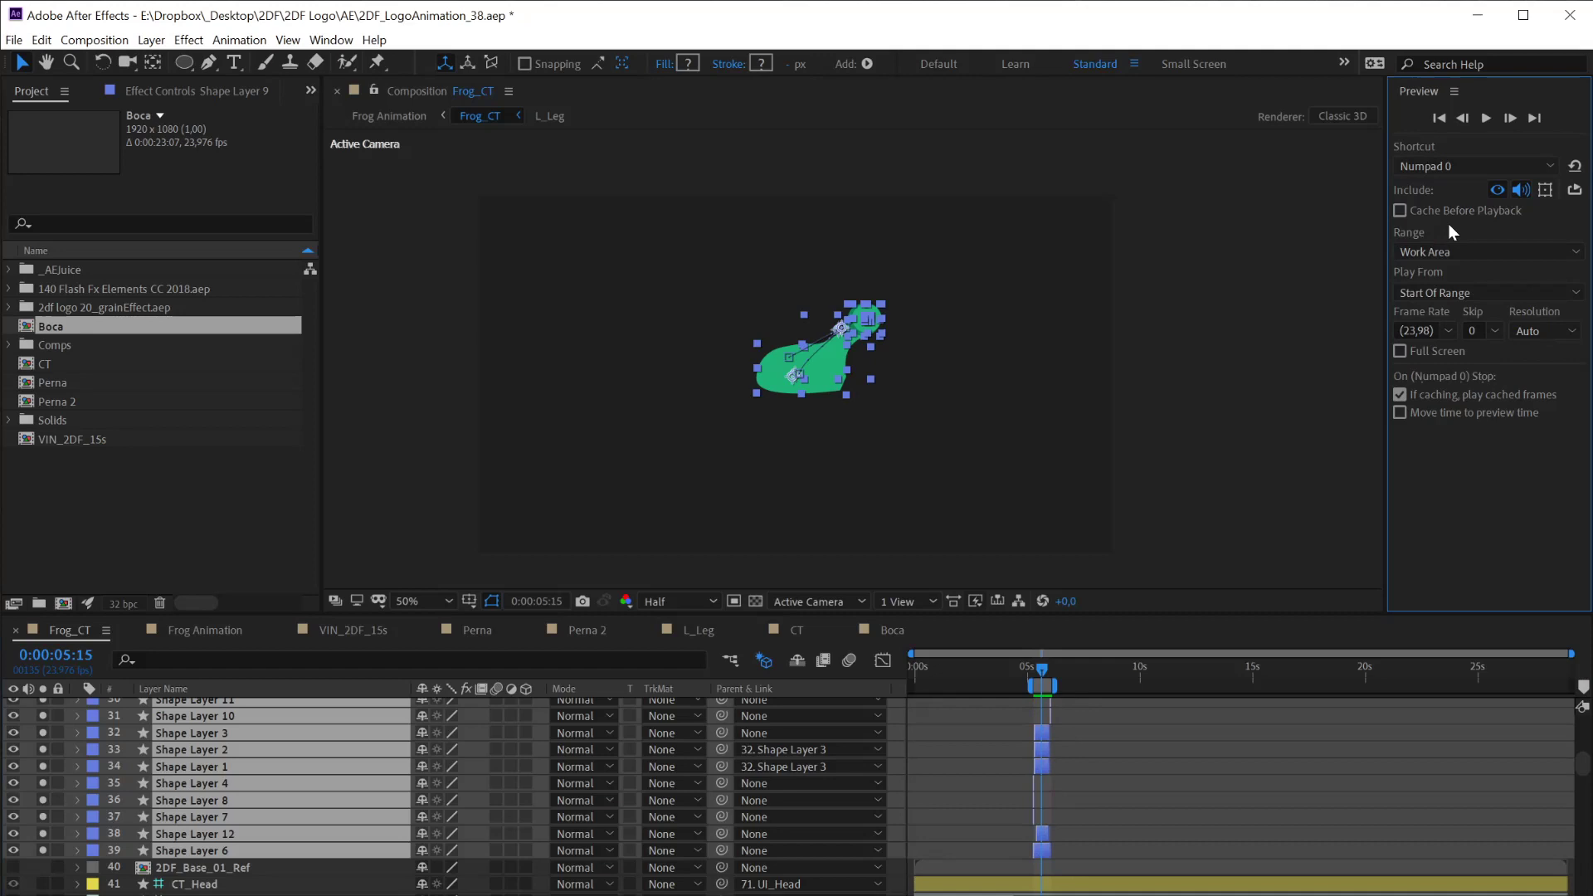
click(1545, 190)
key(KP_0)
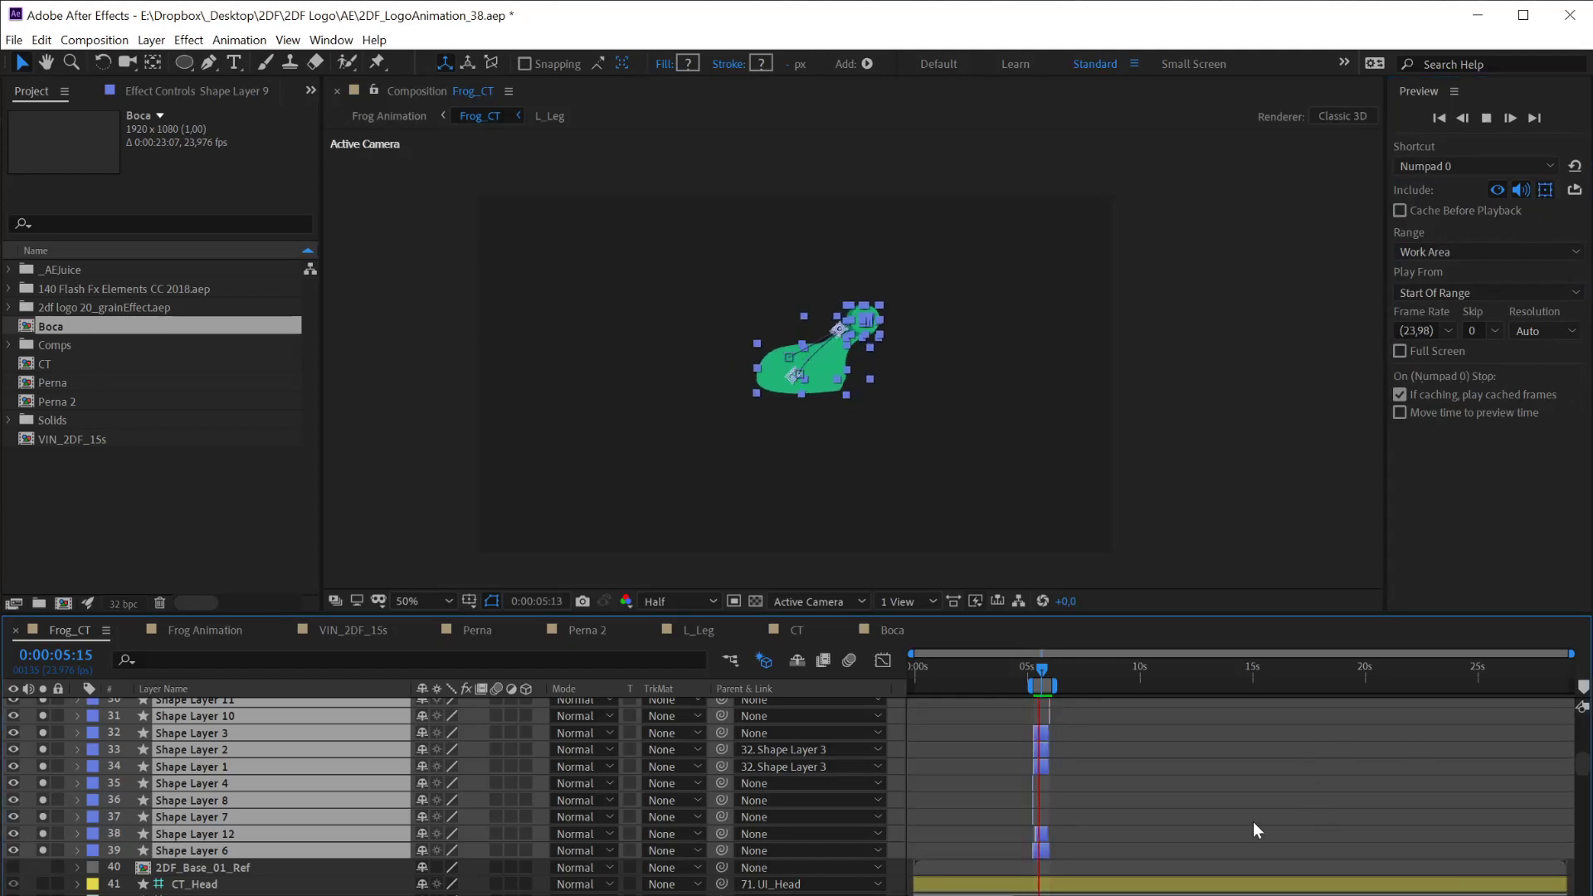
Exclude layer controls from the preview and play the work area, first with the soloed shapes and again with the whole frog unsoloed
click(1551, 190)
key(KP_0)
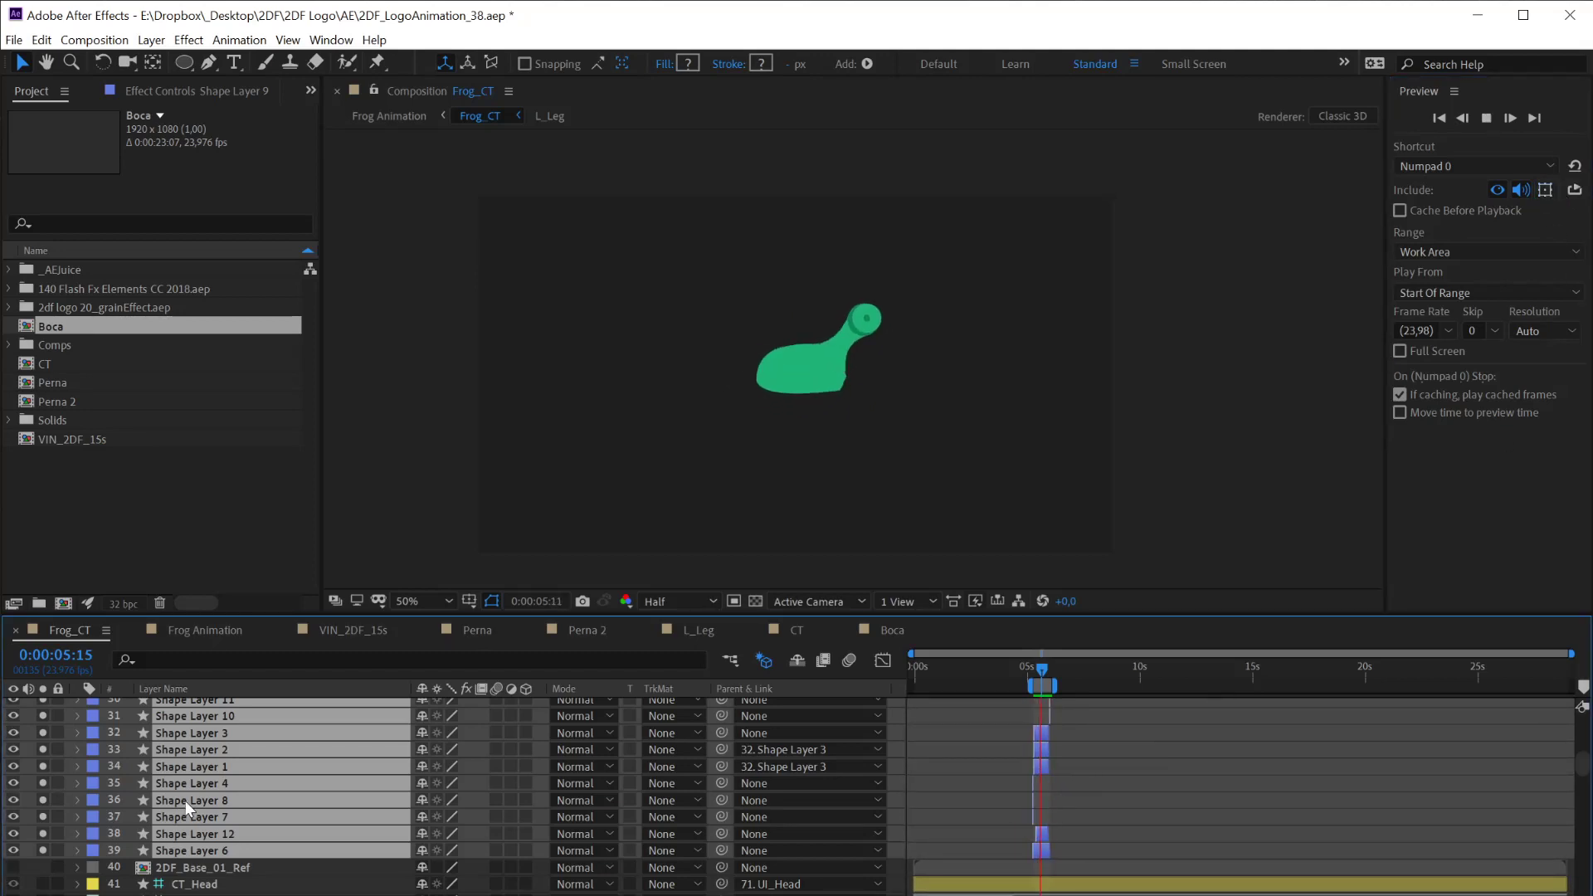
key(KP_0)
key(KP_0)
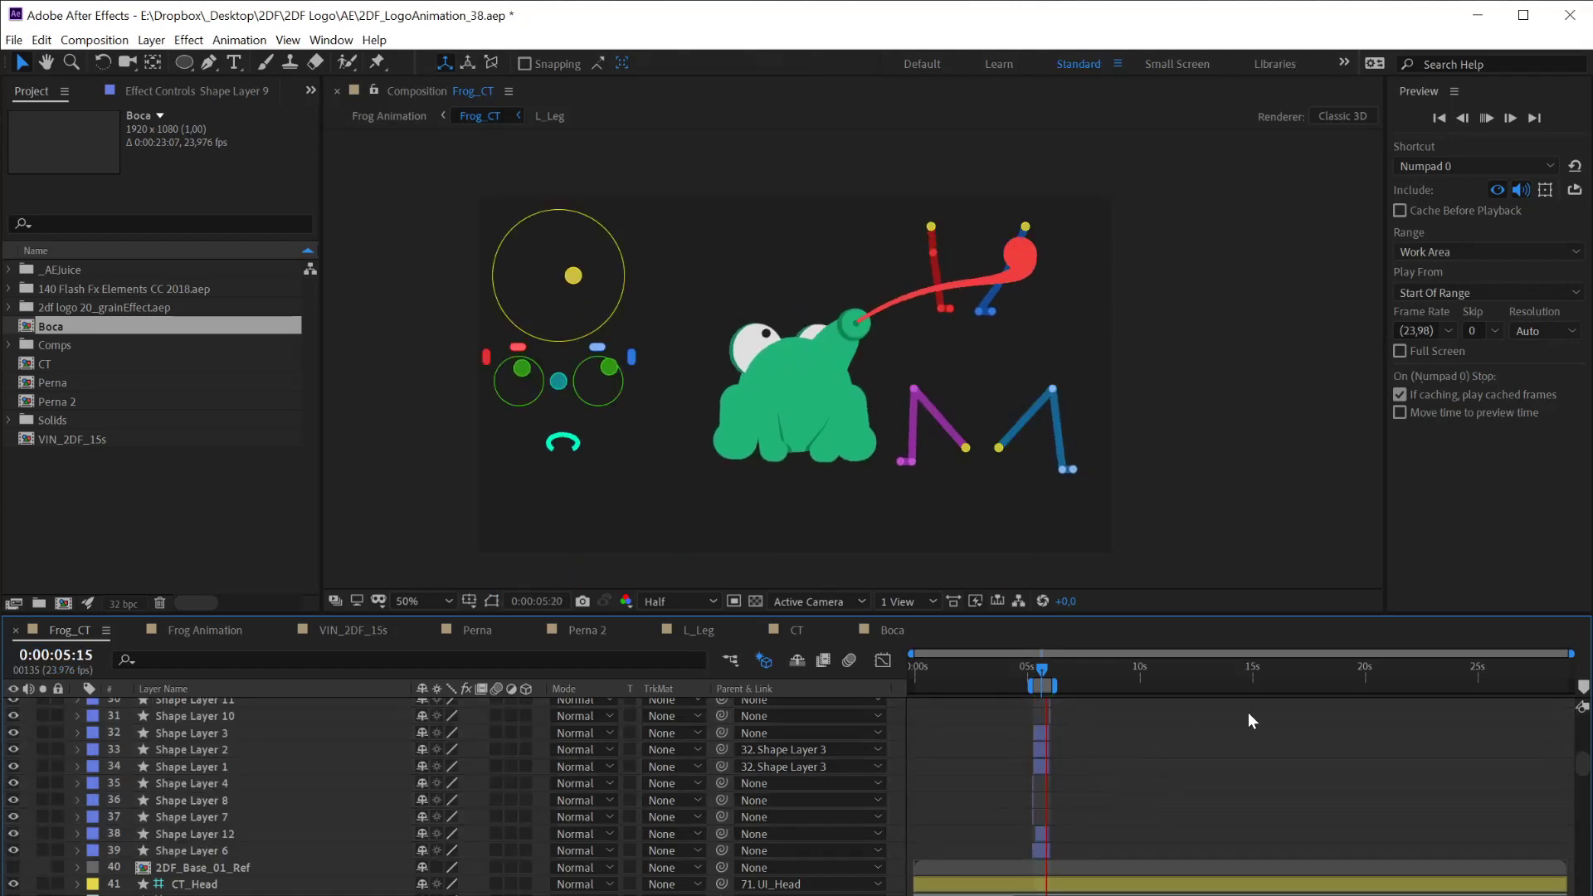
key(KP_0)
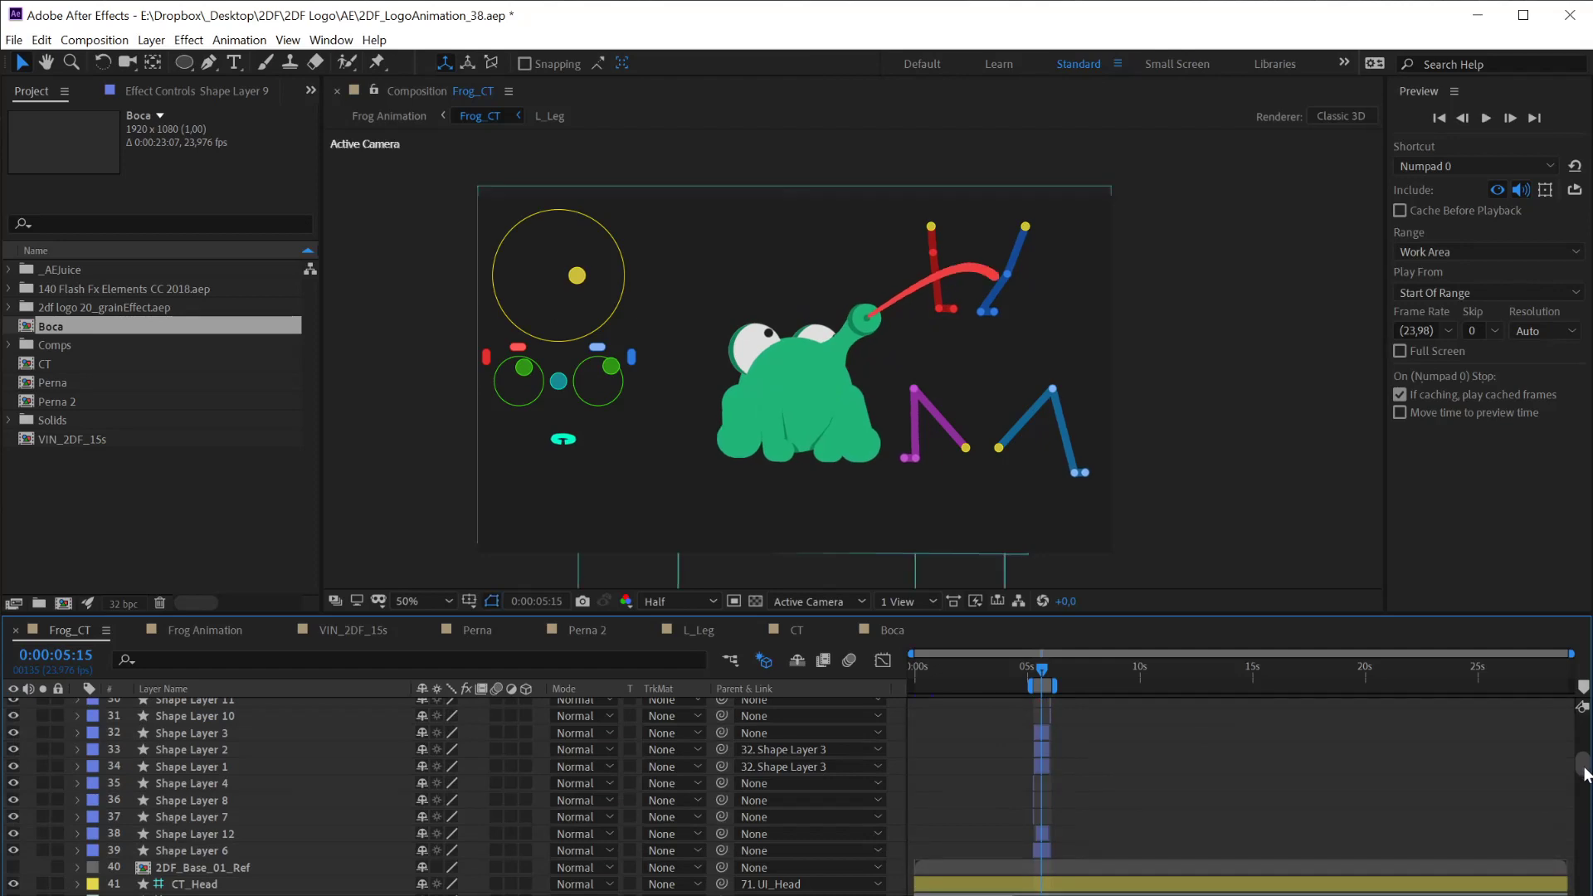
Select the tongue's dotted text layer in Frog_CT for reference, and create a new composition named Lingua
drag(1586, 768, 1586, 758)
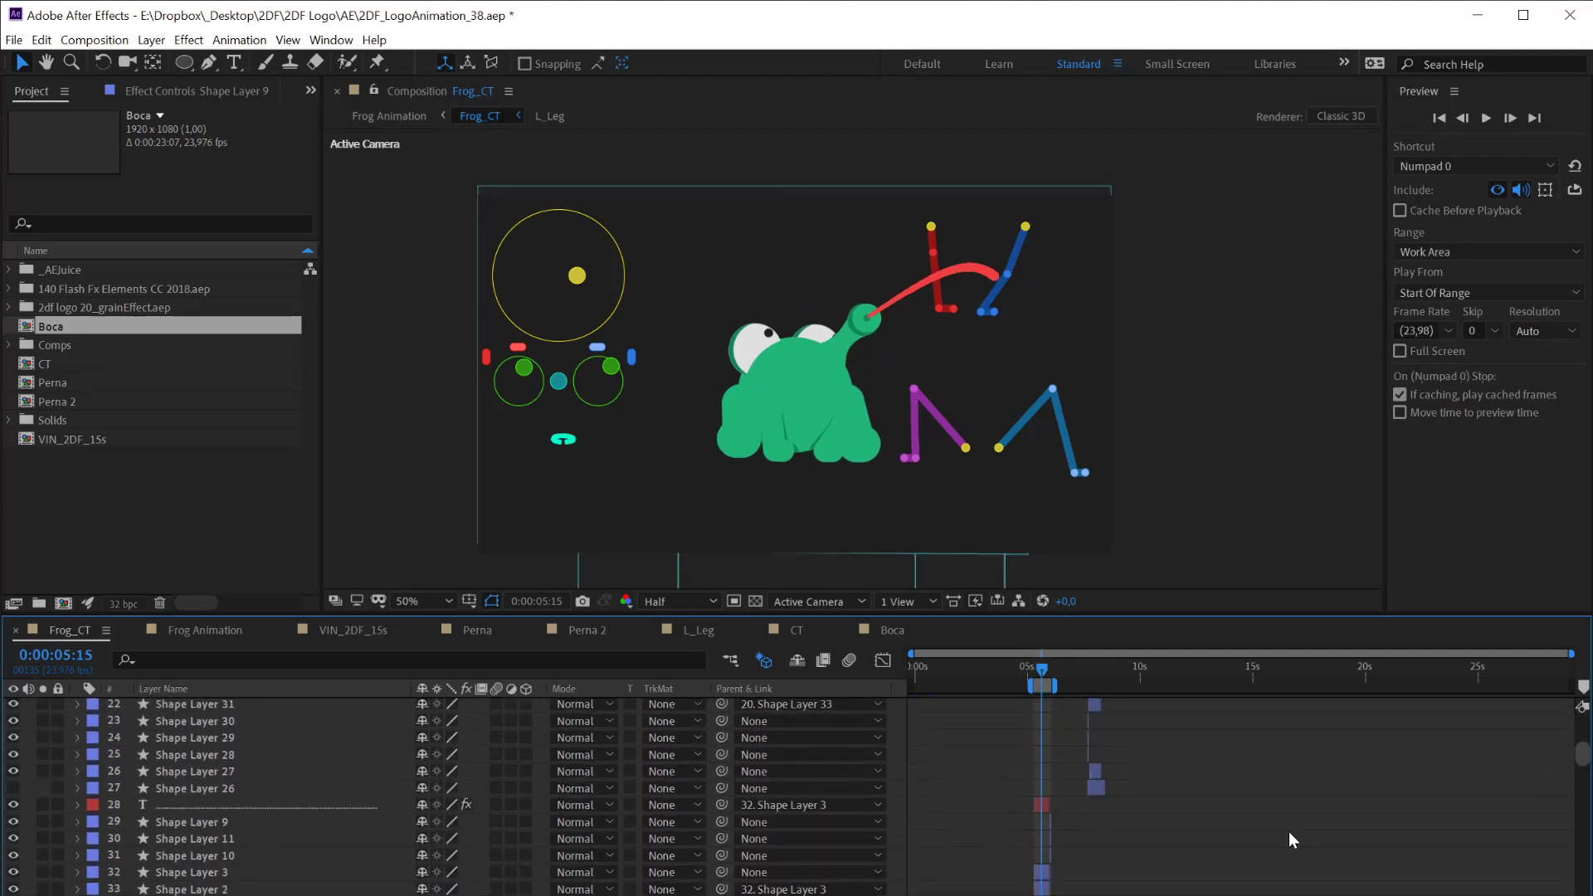
click(1037, 804)
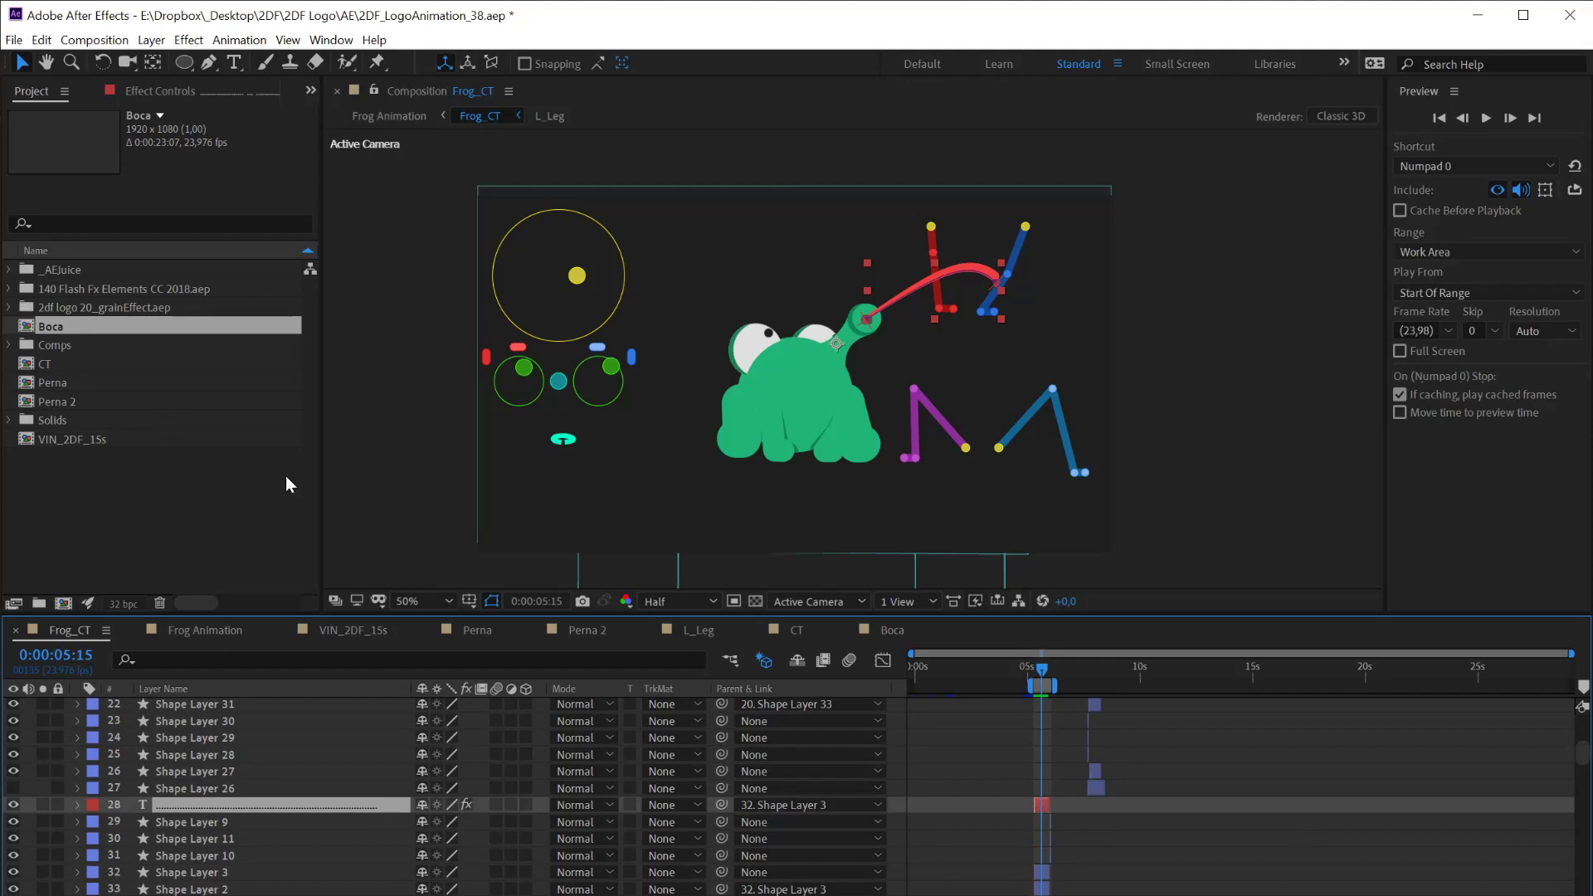
click(87, 544)
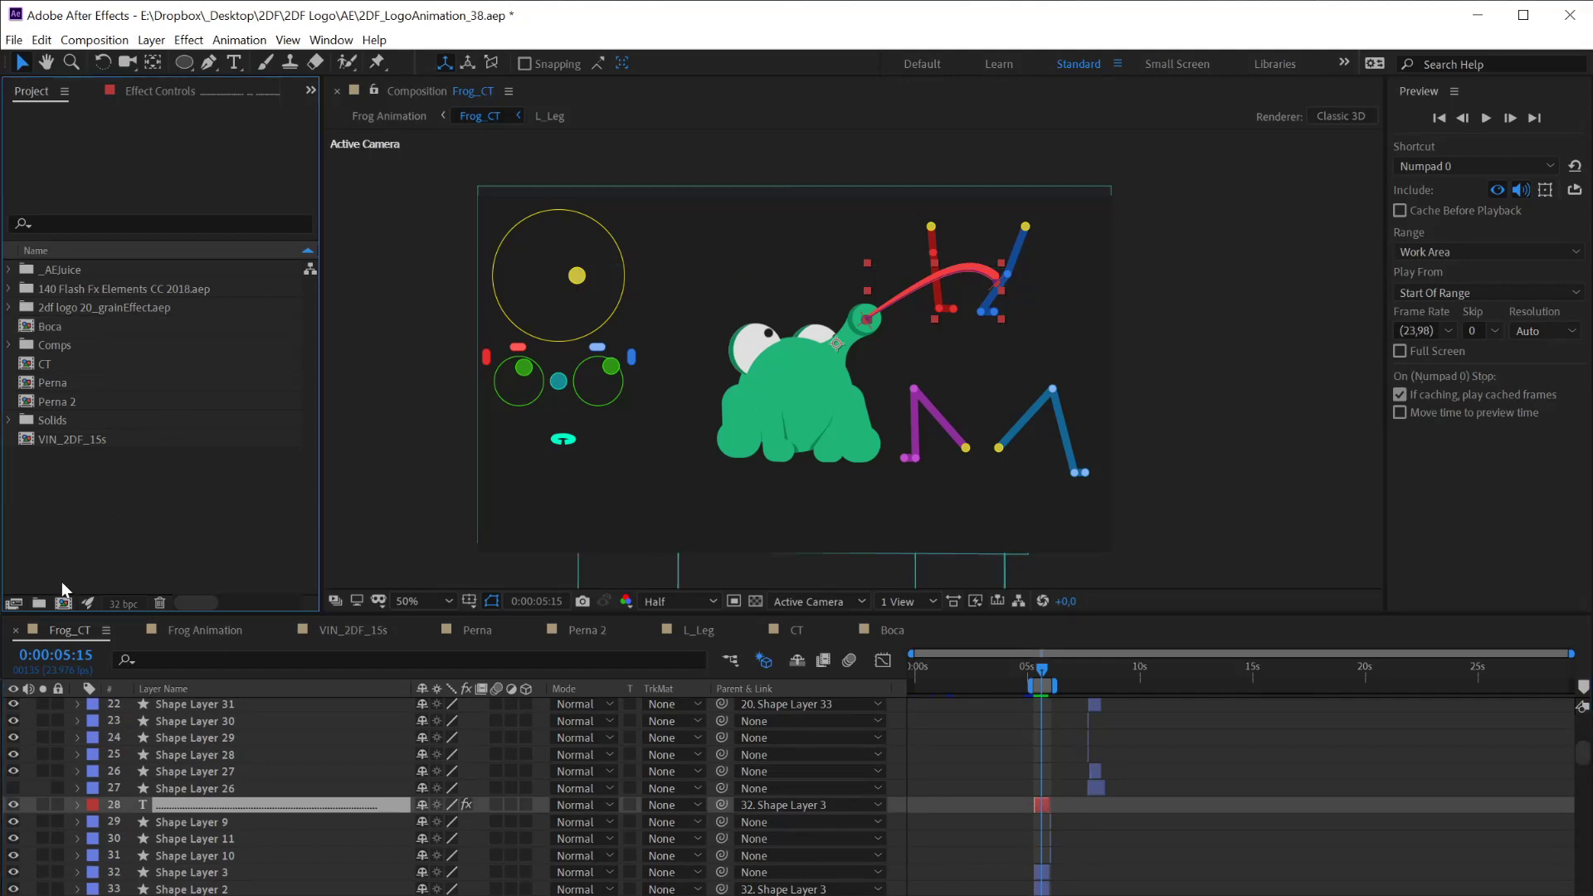
click(63, 604)
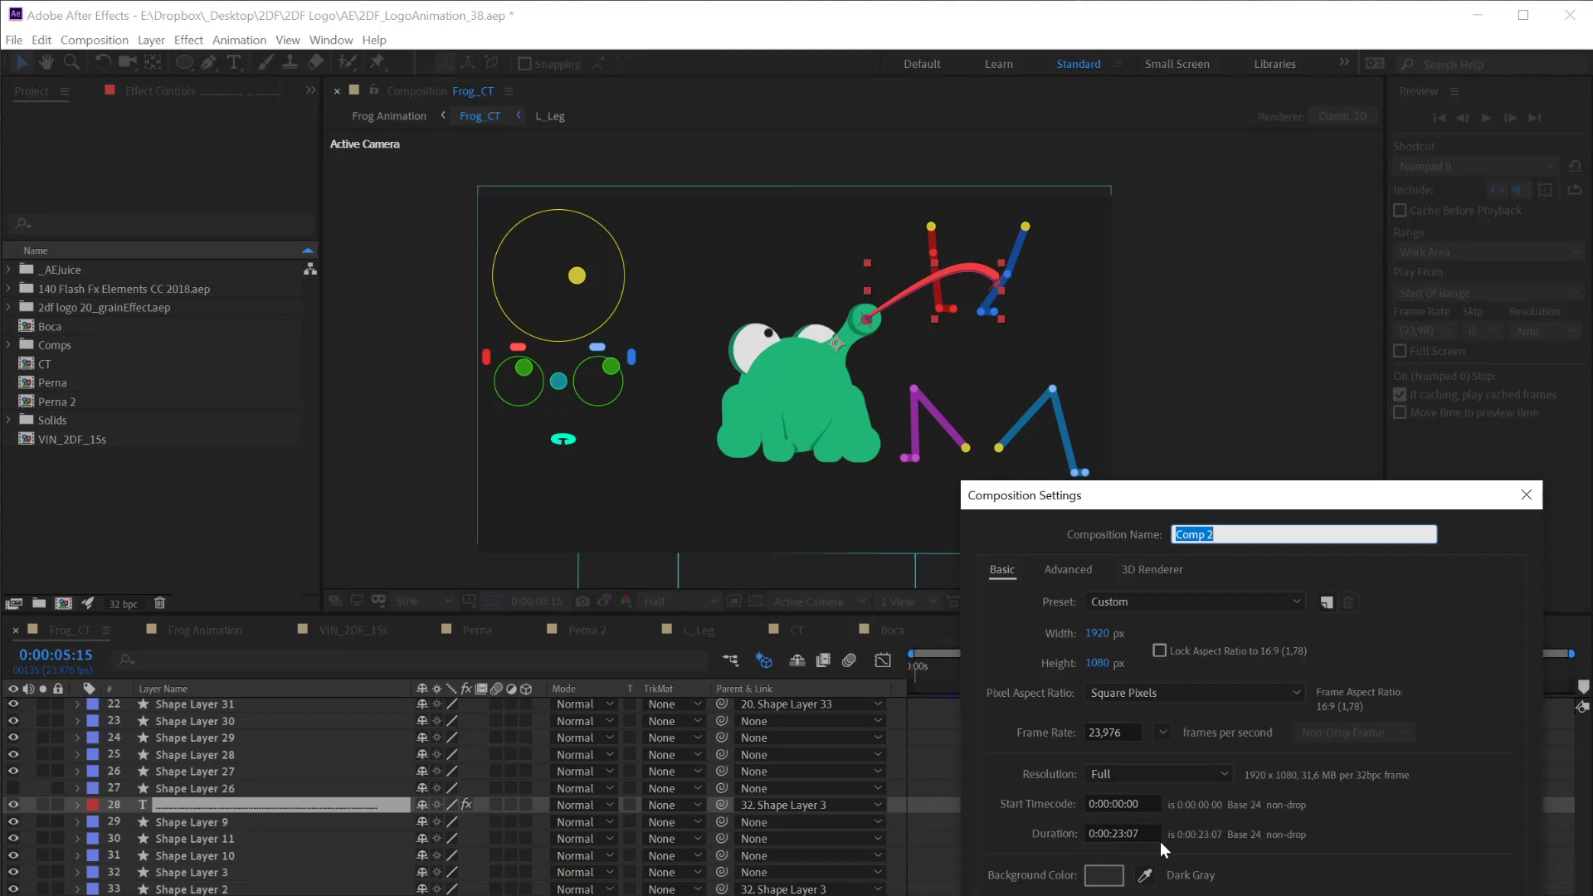
text(Lingua)
key(Return)
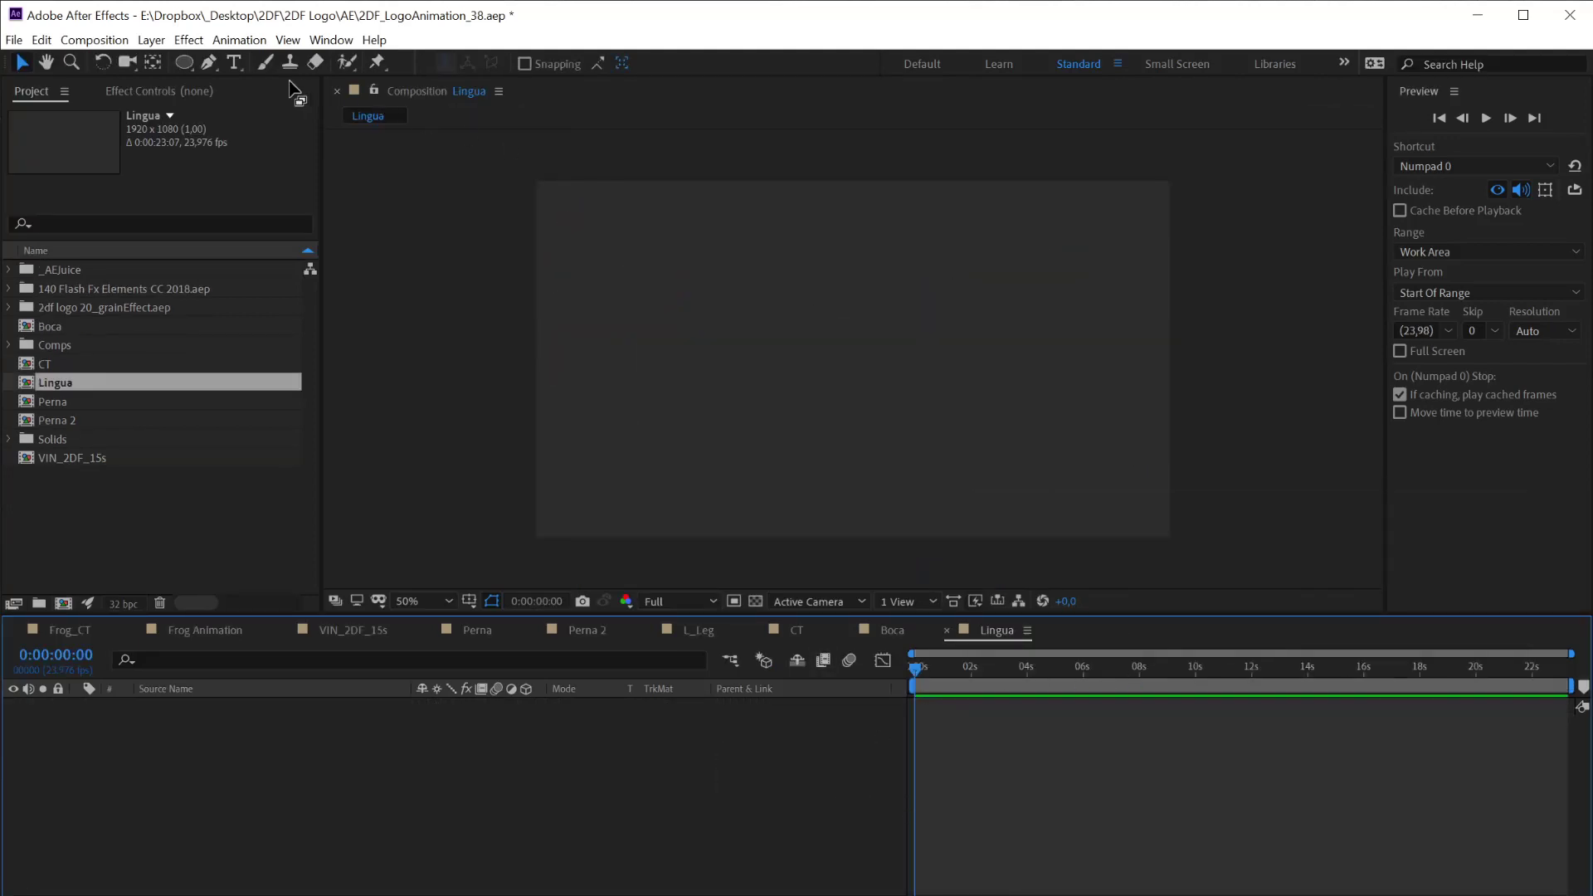
Add a text layer at the centre of the Lingua composition containing a short row of periods
click(234, 63)
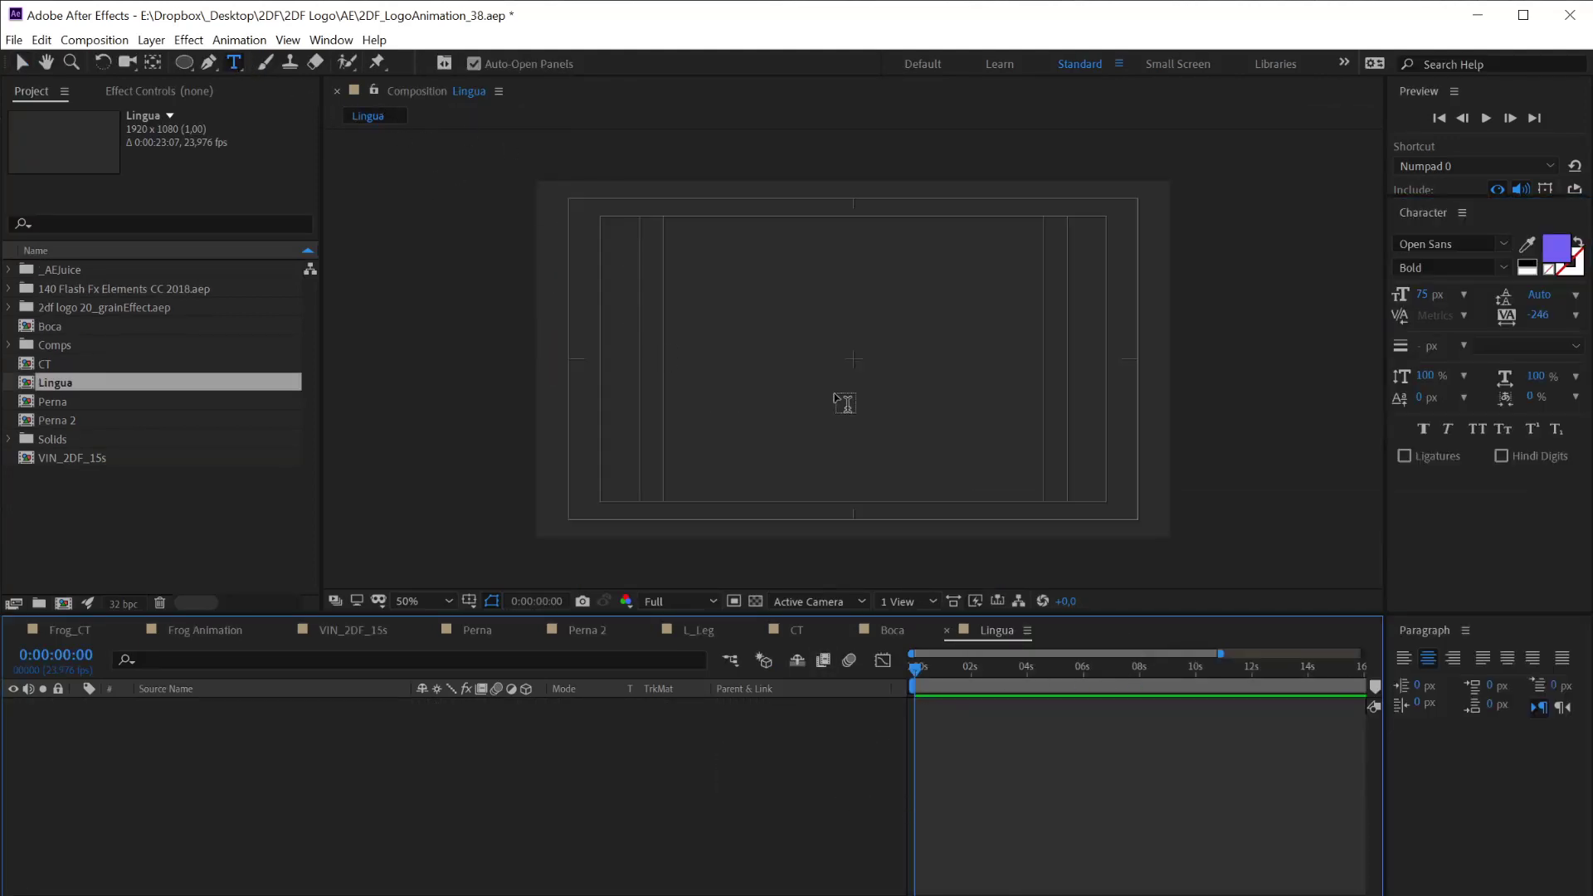
click(859, 358)
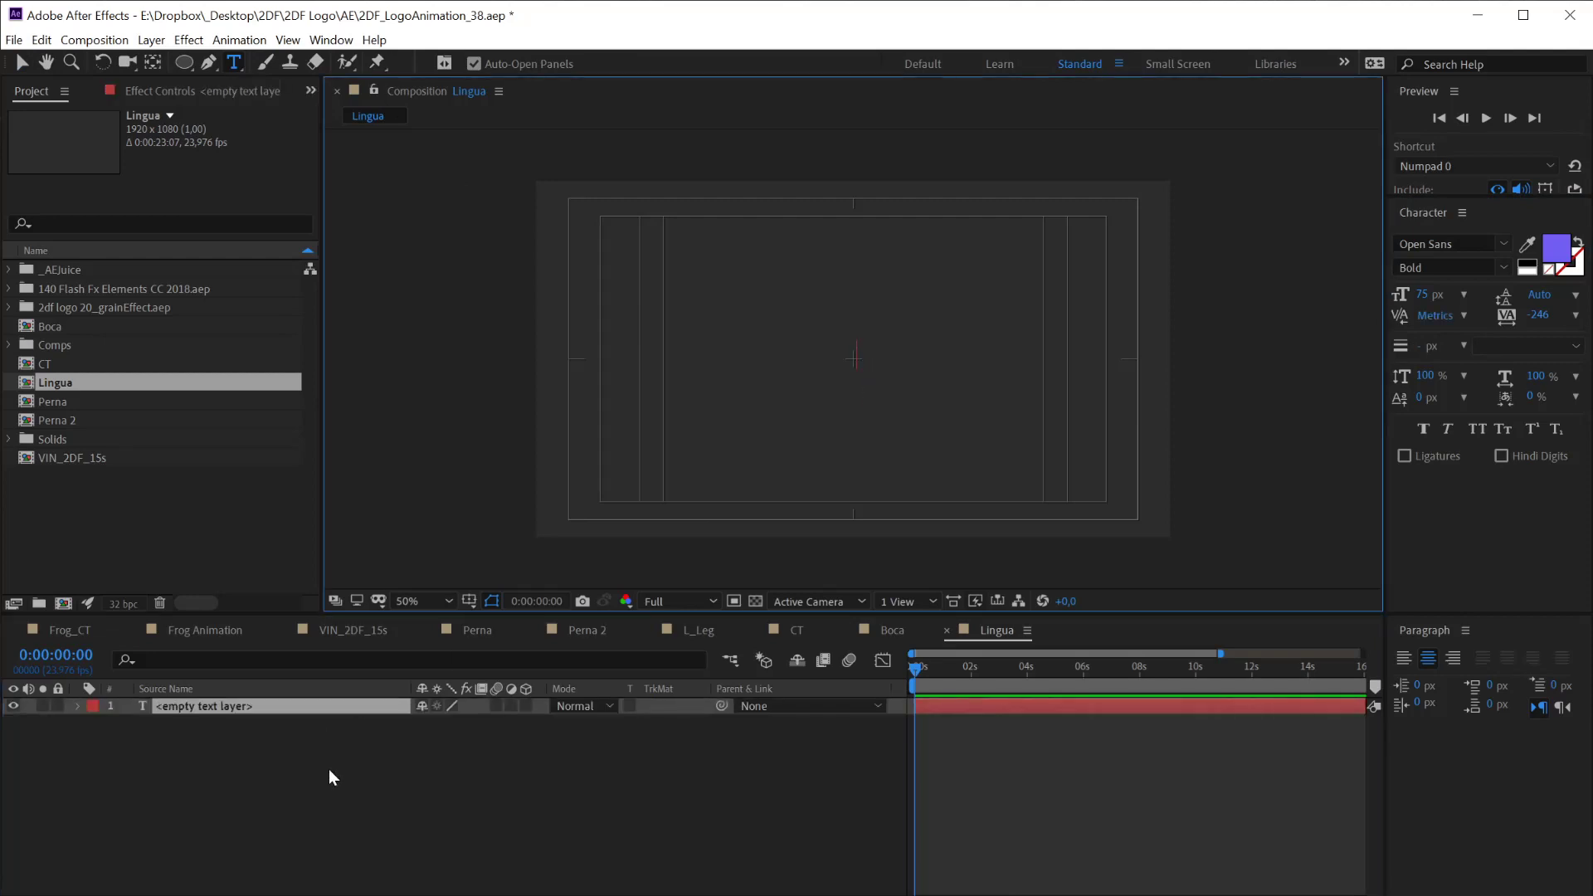
click(229, 704)
text(....)
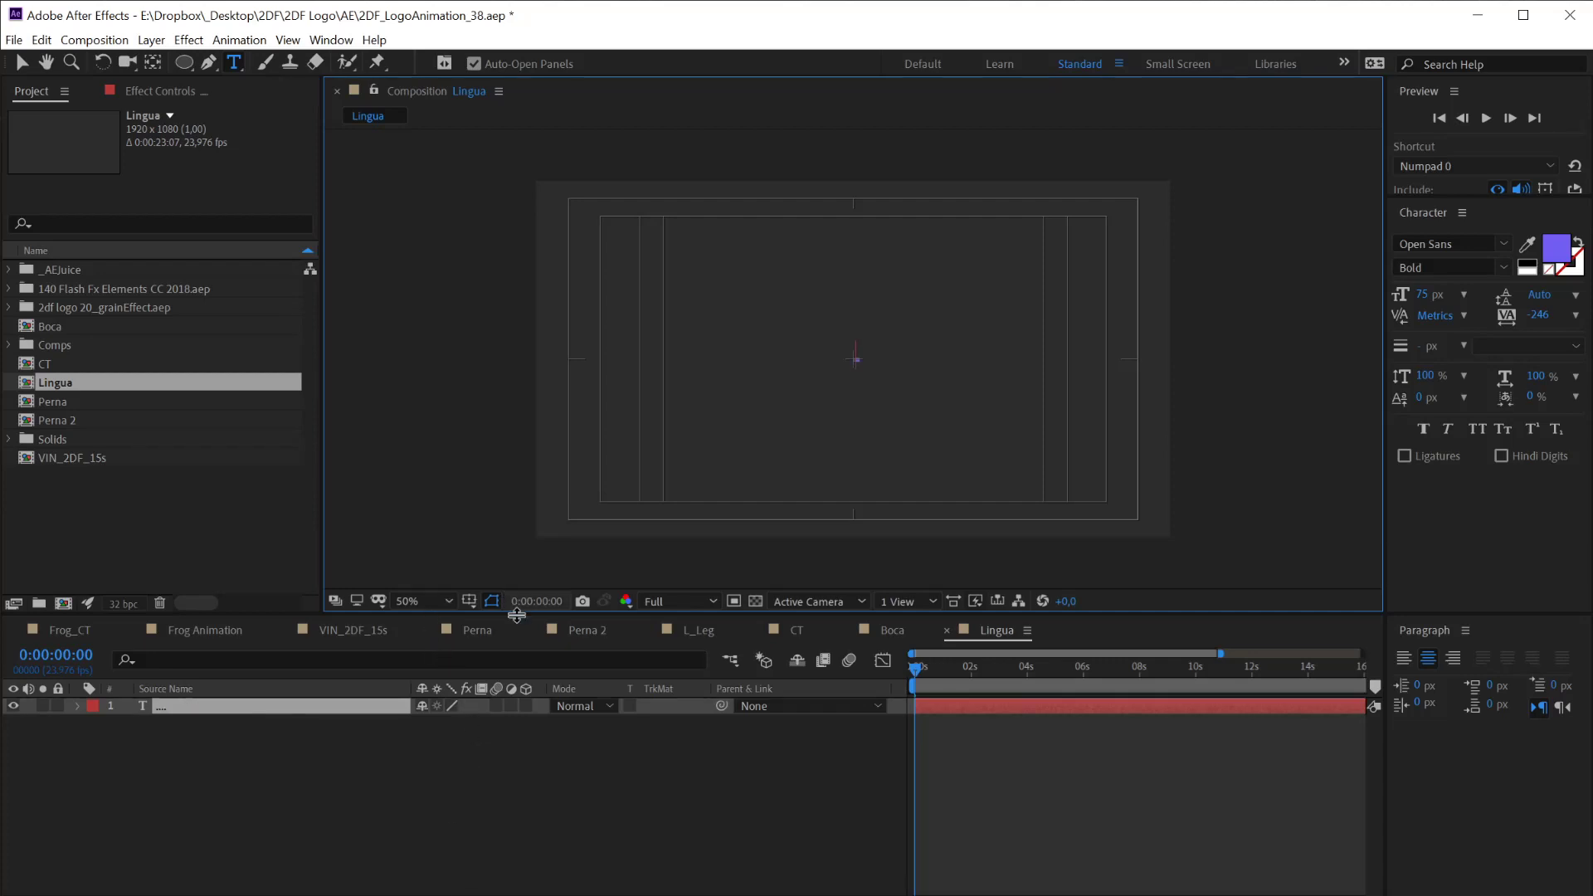
text(.....)
Set the dotted text's tracking to 0 and hide the title and action safe guides
click(1539, 316)
text(0)
key(Return)
click(297, 815)
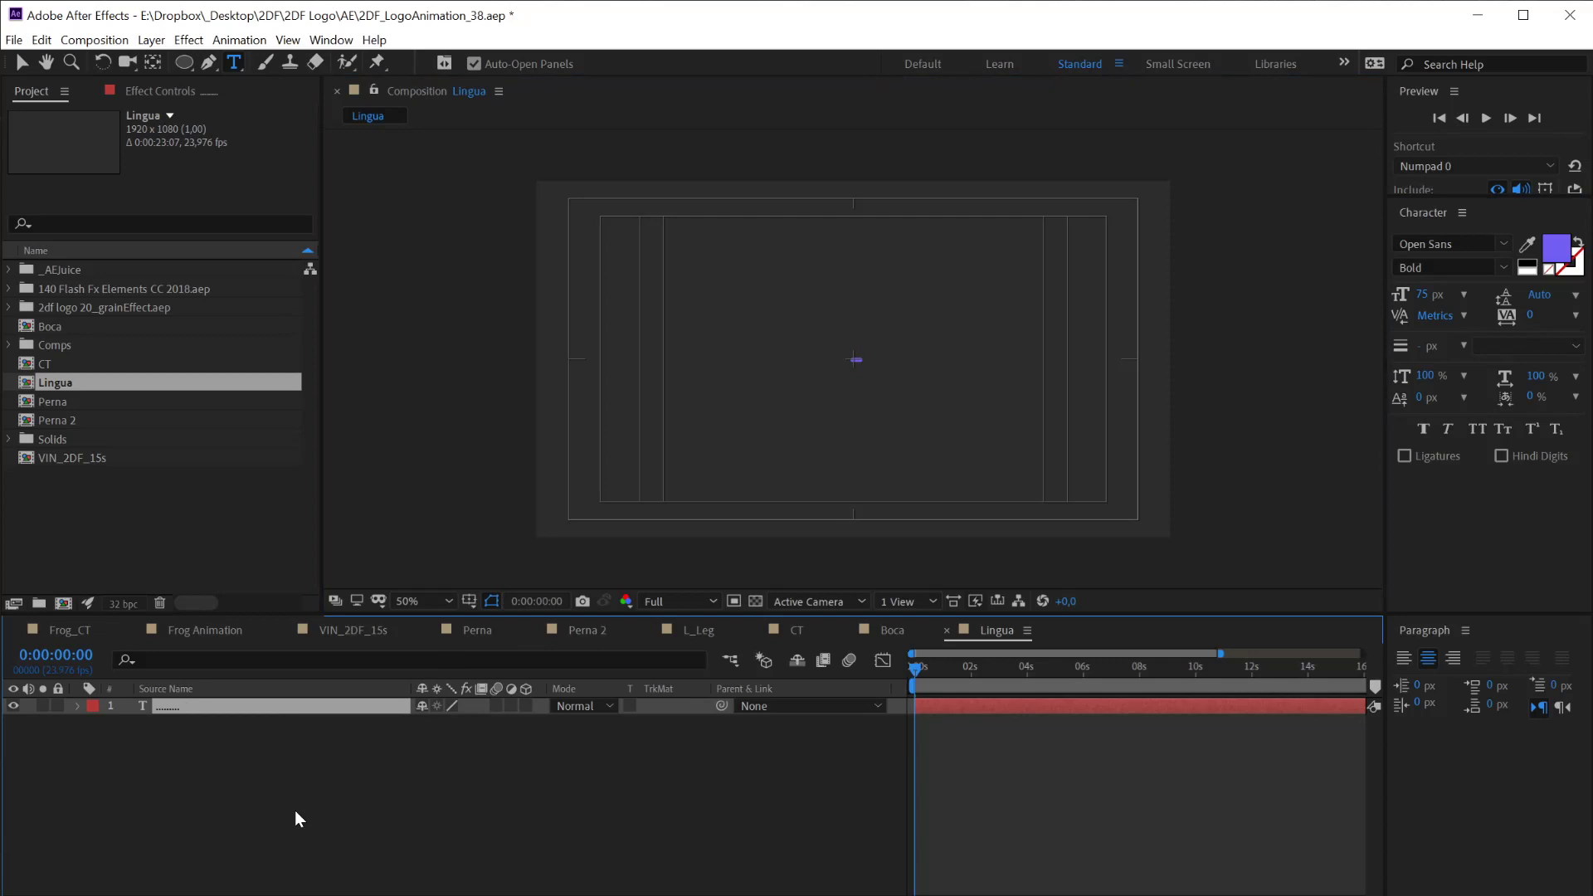
click(245, 706)
click(1535, 316)
text(0)
key(Return)
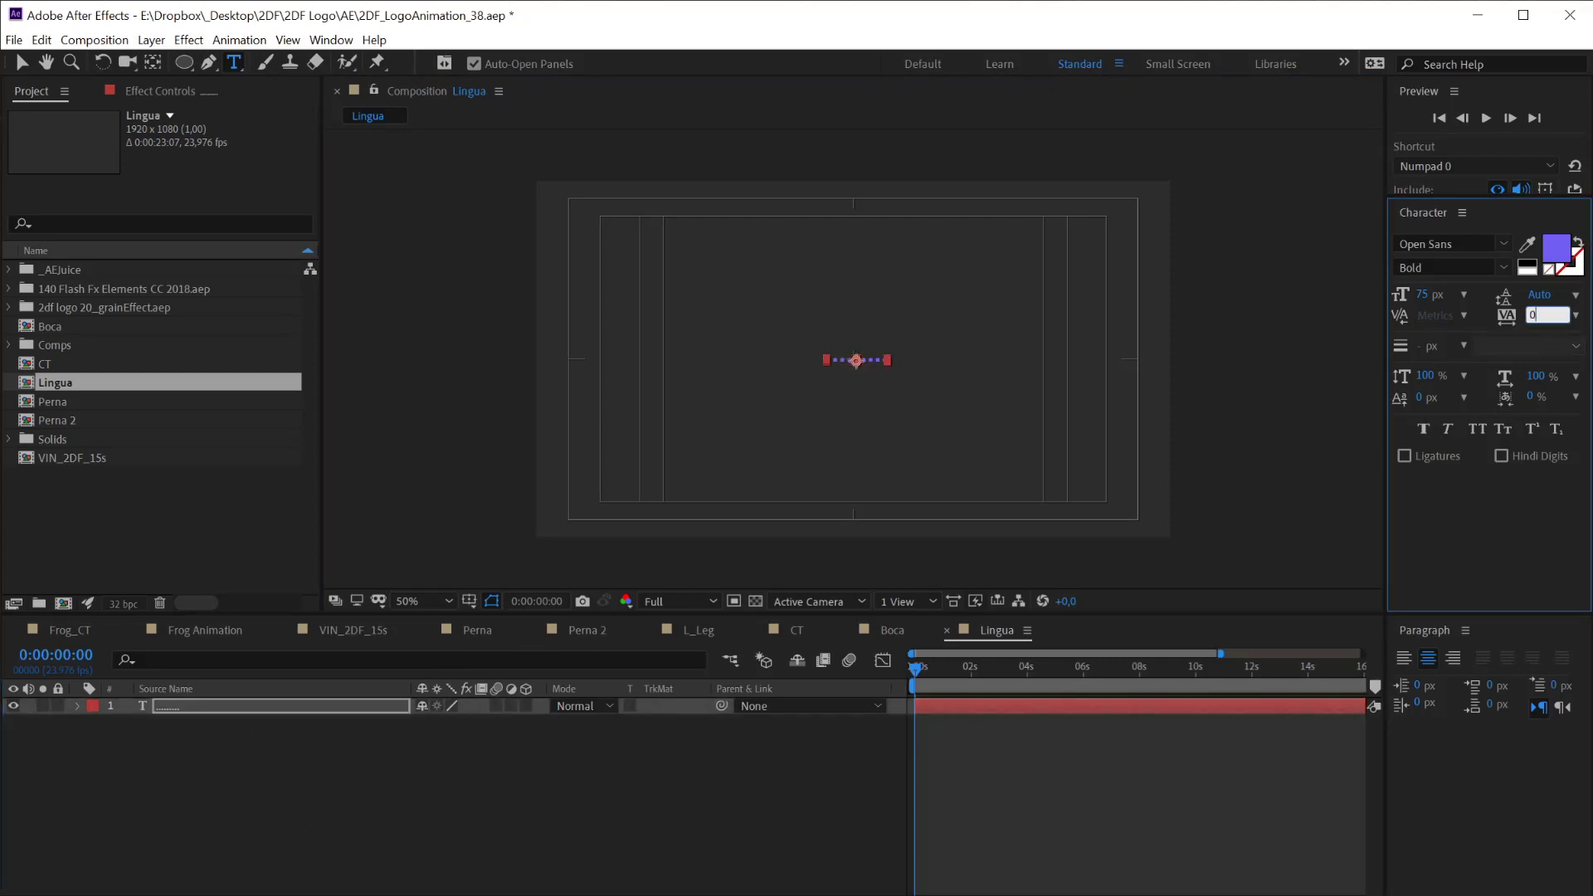
click(535, 833)
key(apostrophe)
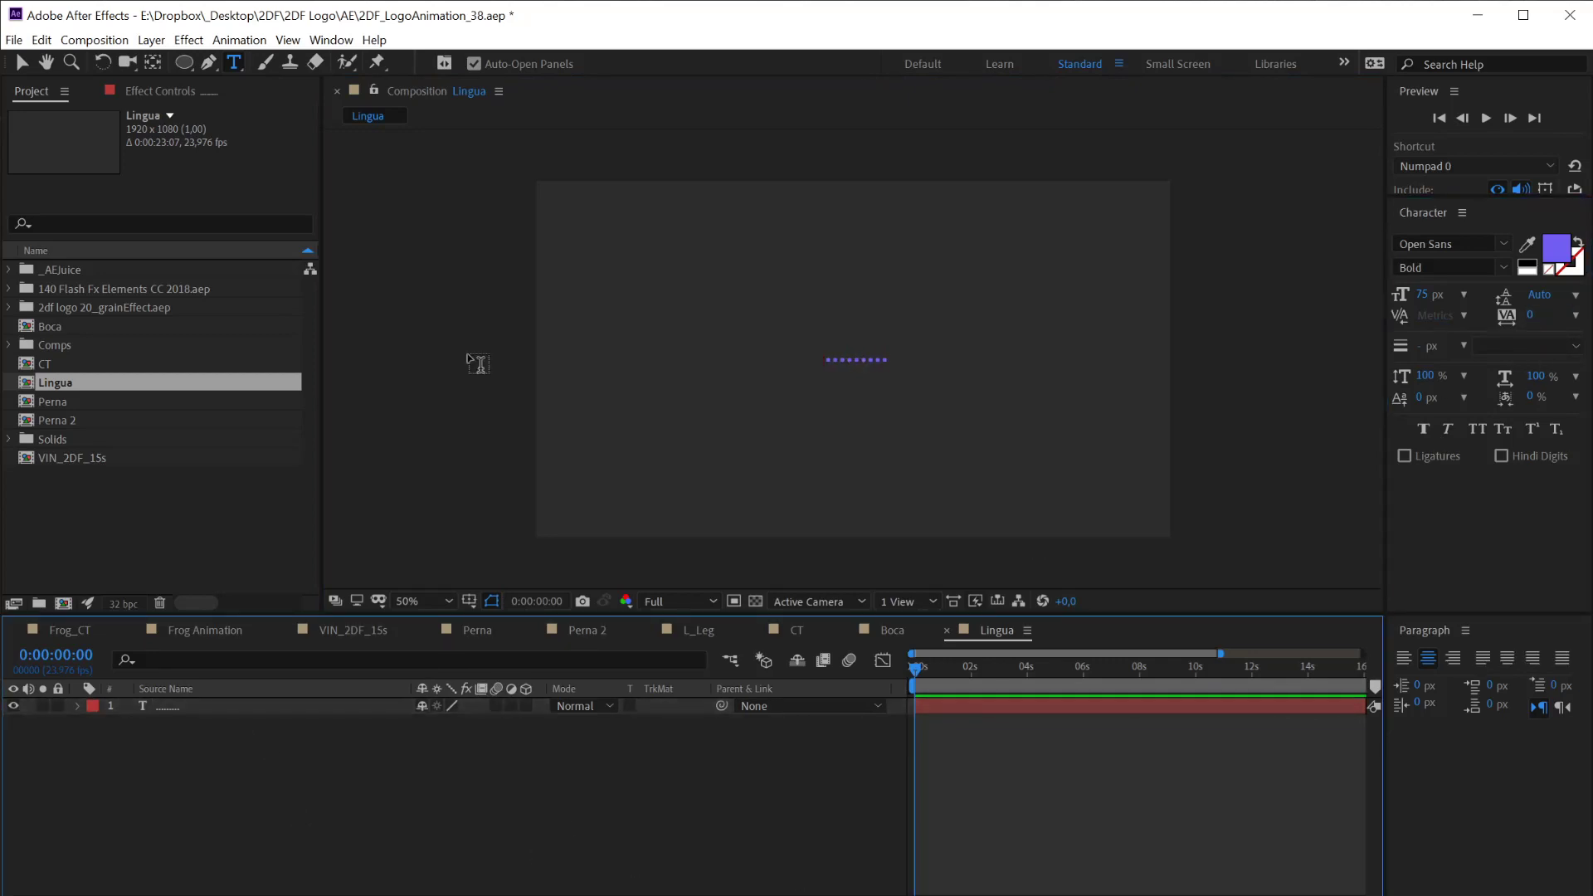
Replace the layer's text with a longer row of periods spanning most of the frame's width
click(229, 708)
double_click(227, 713)
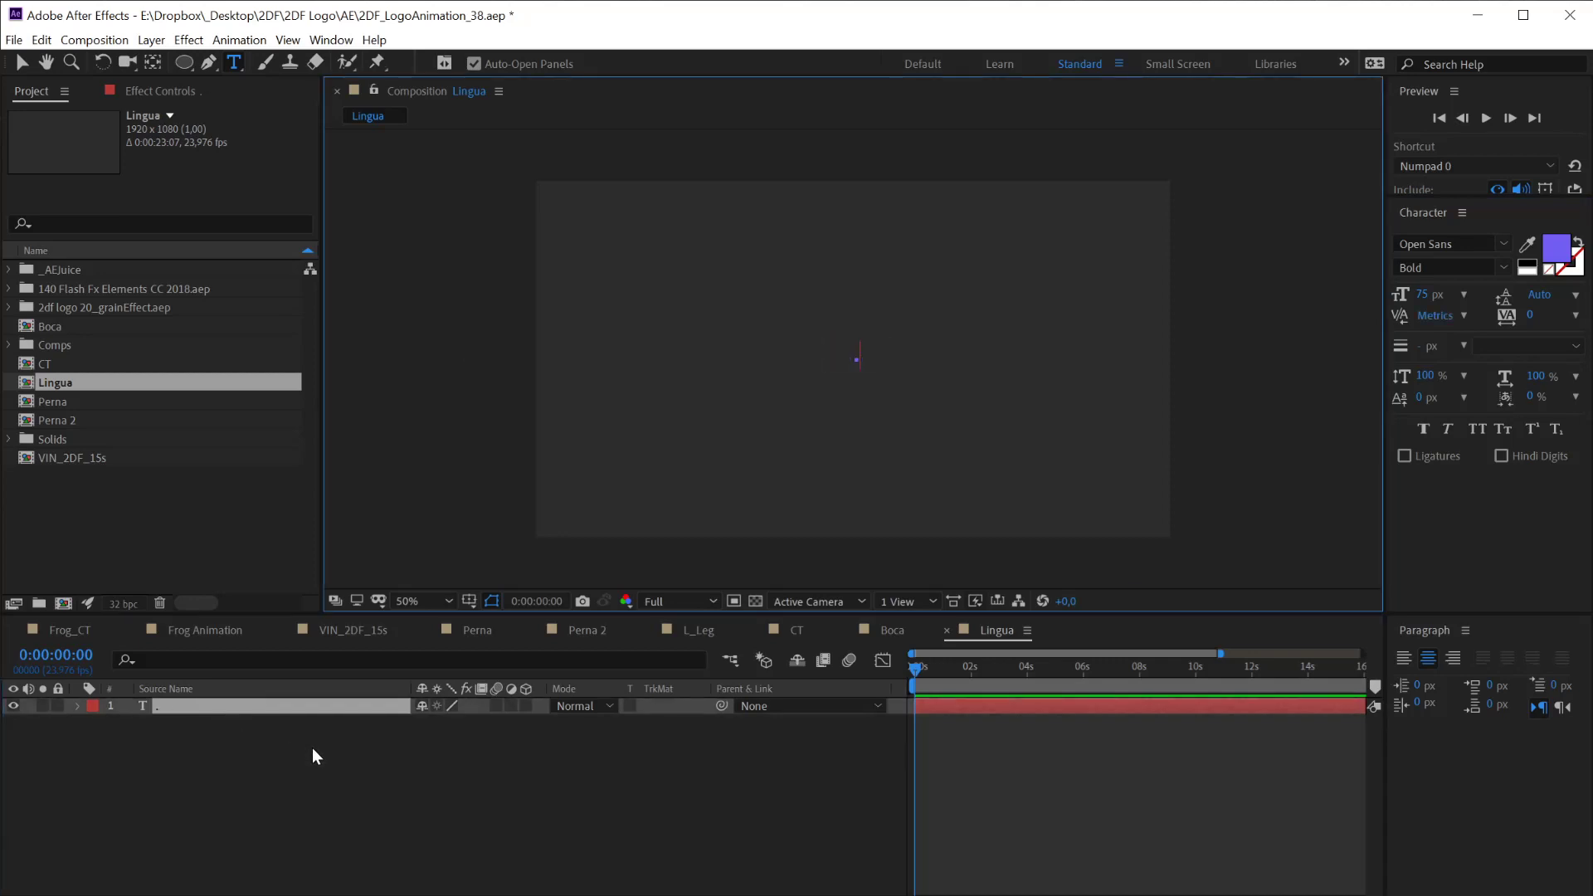
text(...........)
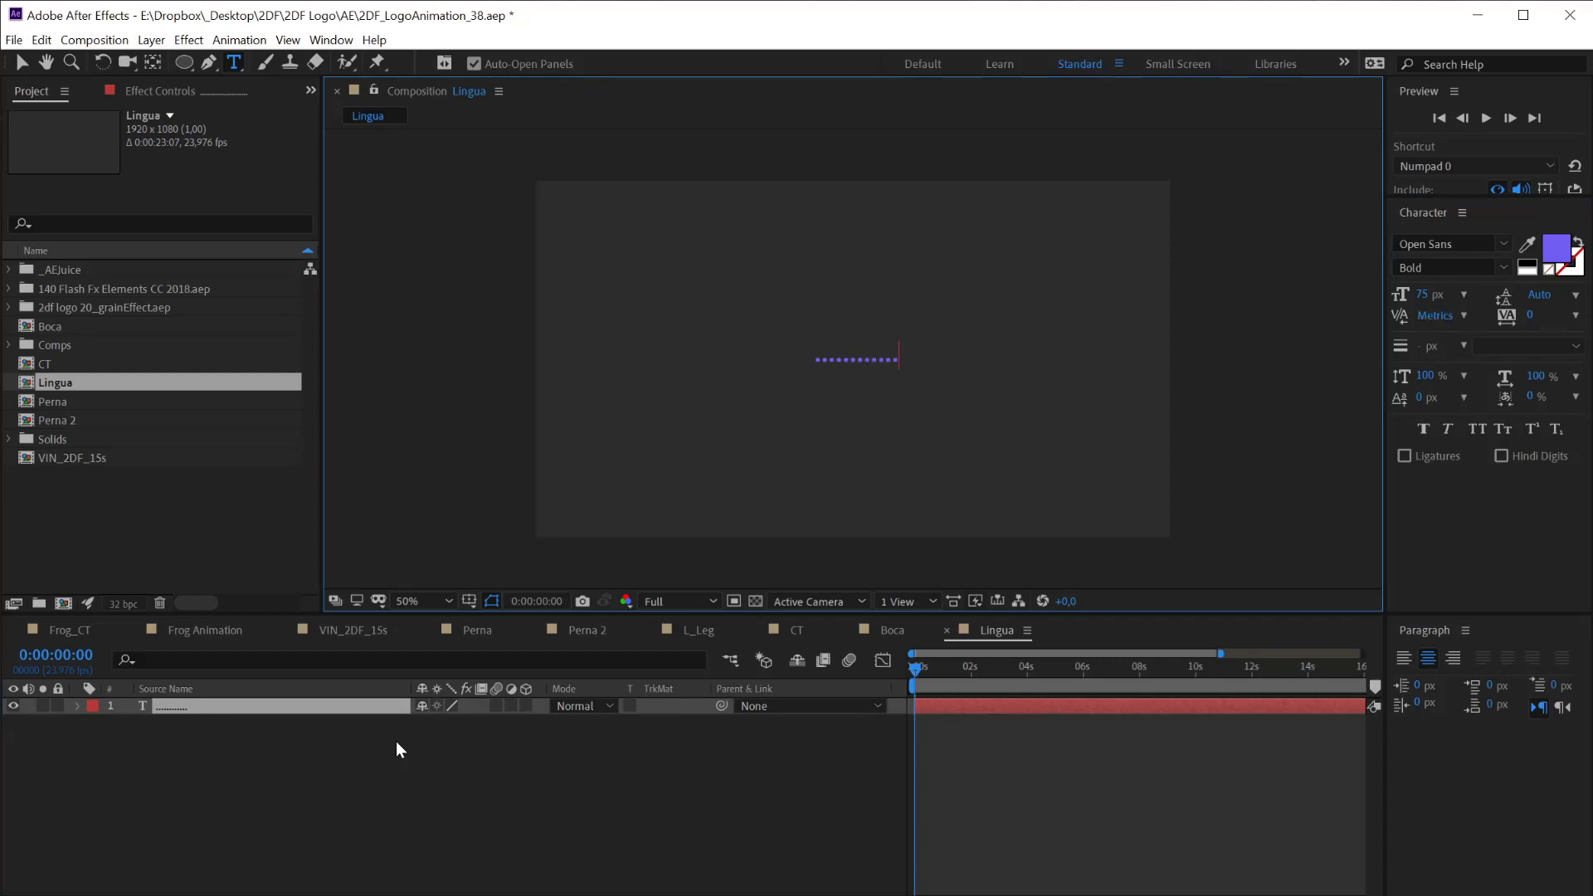
text(..........................................................)
click(312, 798)
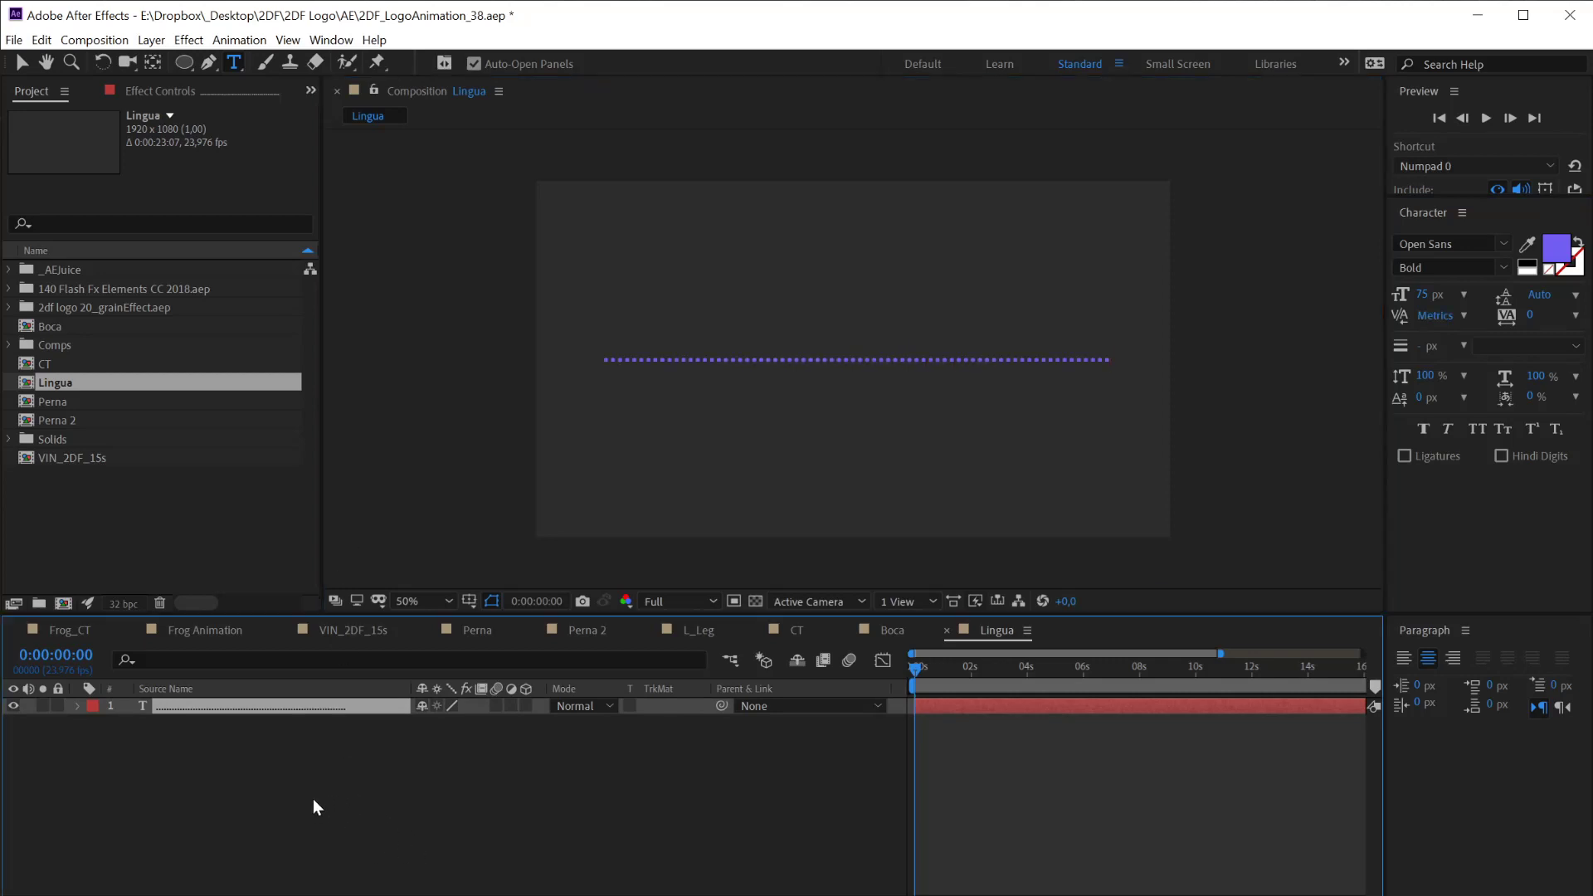
Extend the row of periods until it runs beyond both sides of the frame
click(293, 706)
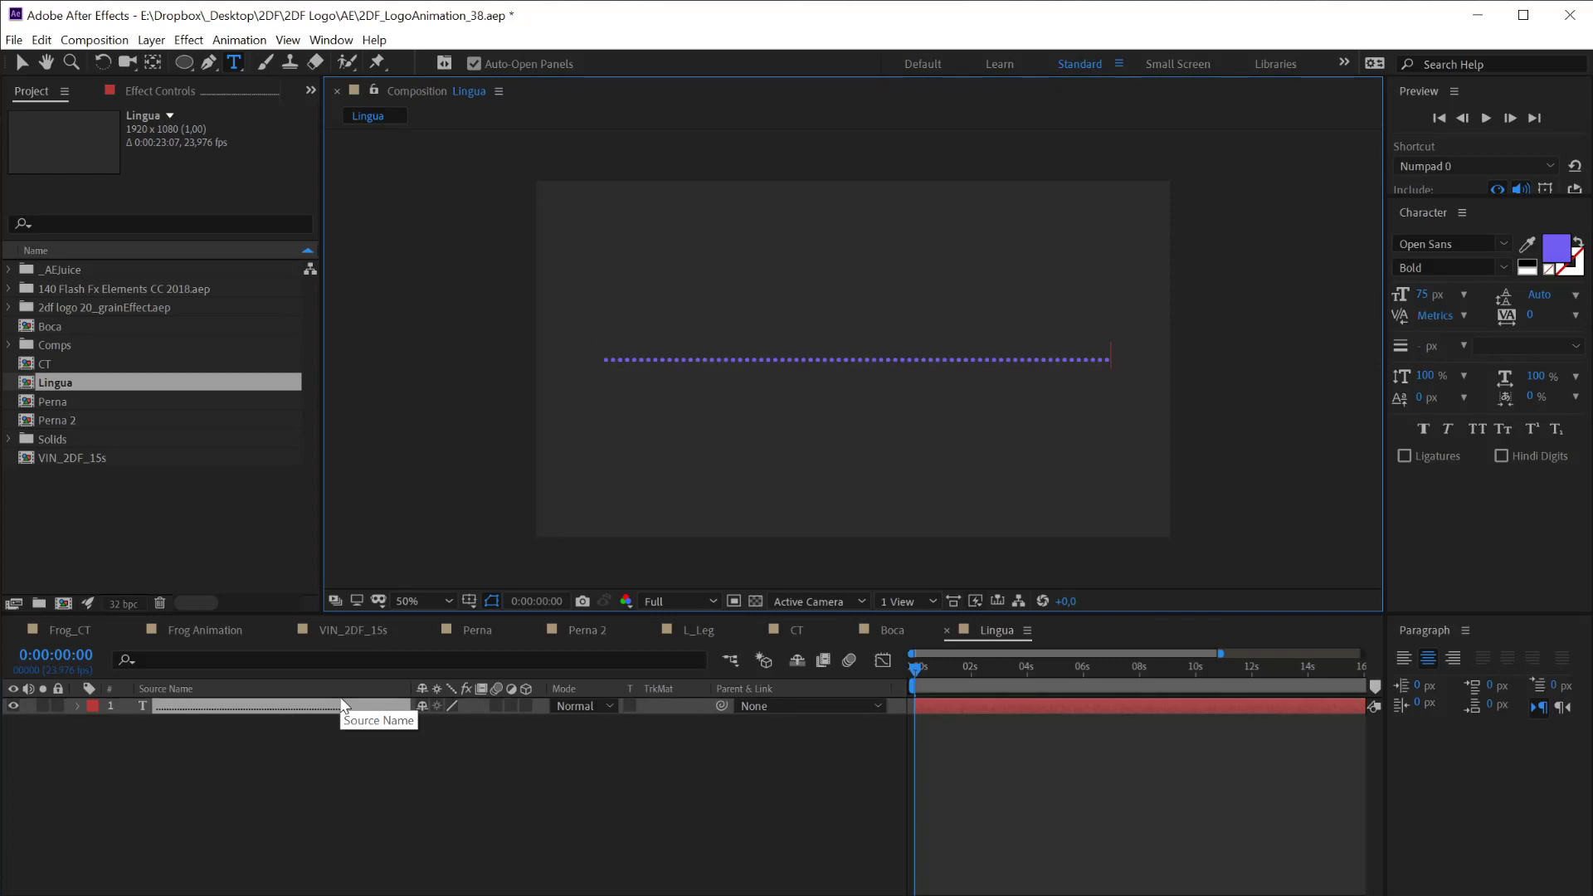
click(248, 792)
double_click(253, 706)
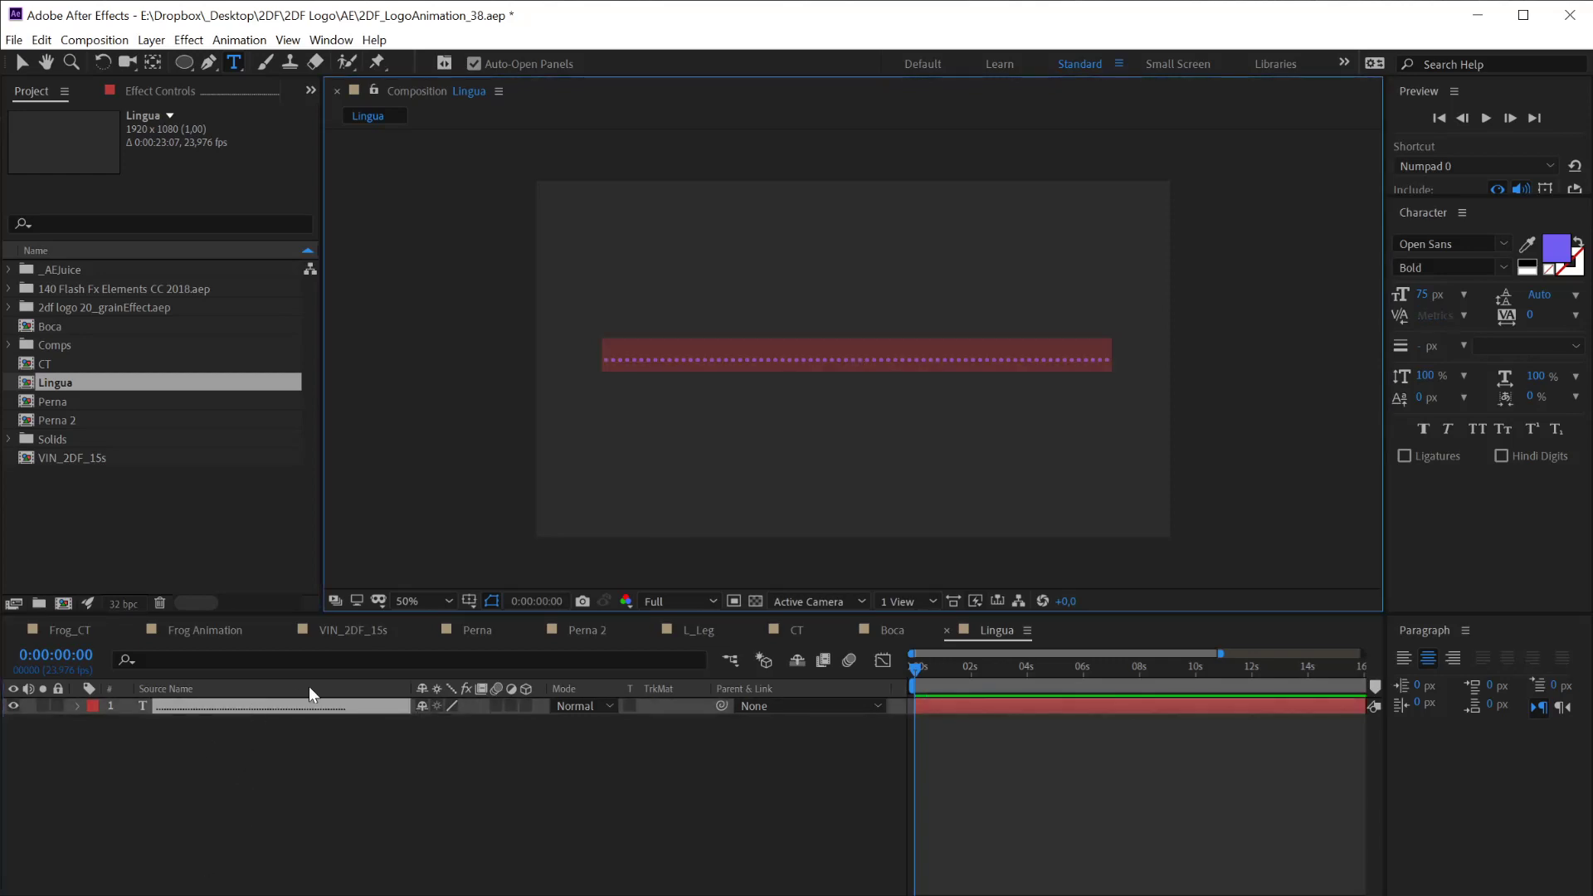
key(Right)
key(Escape)
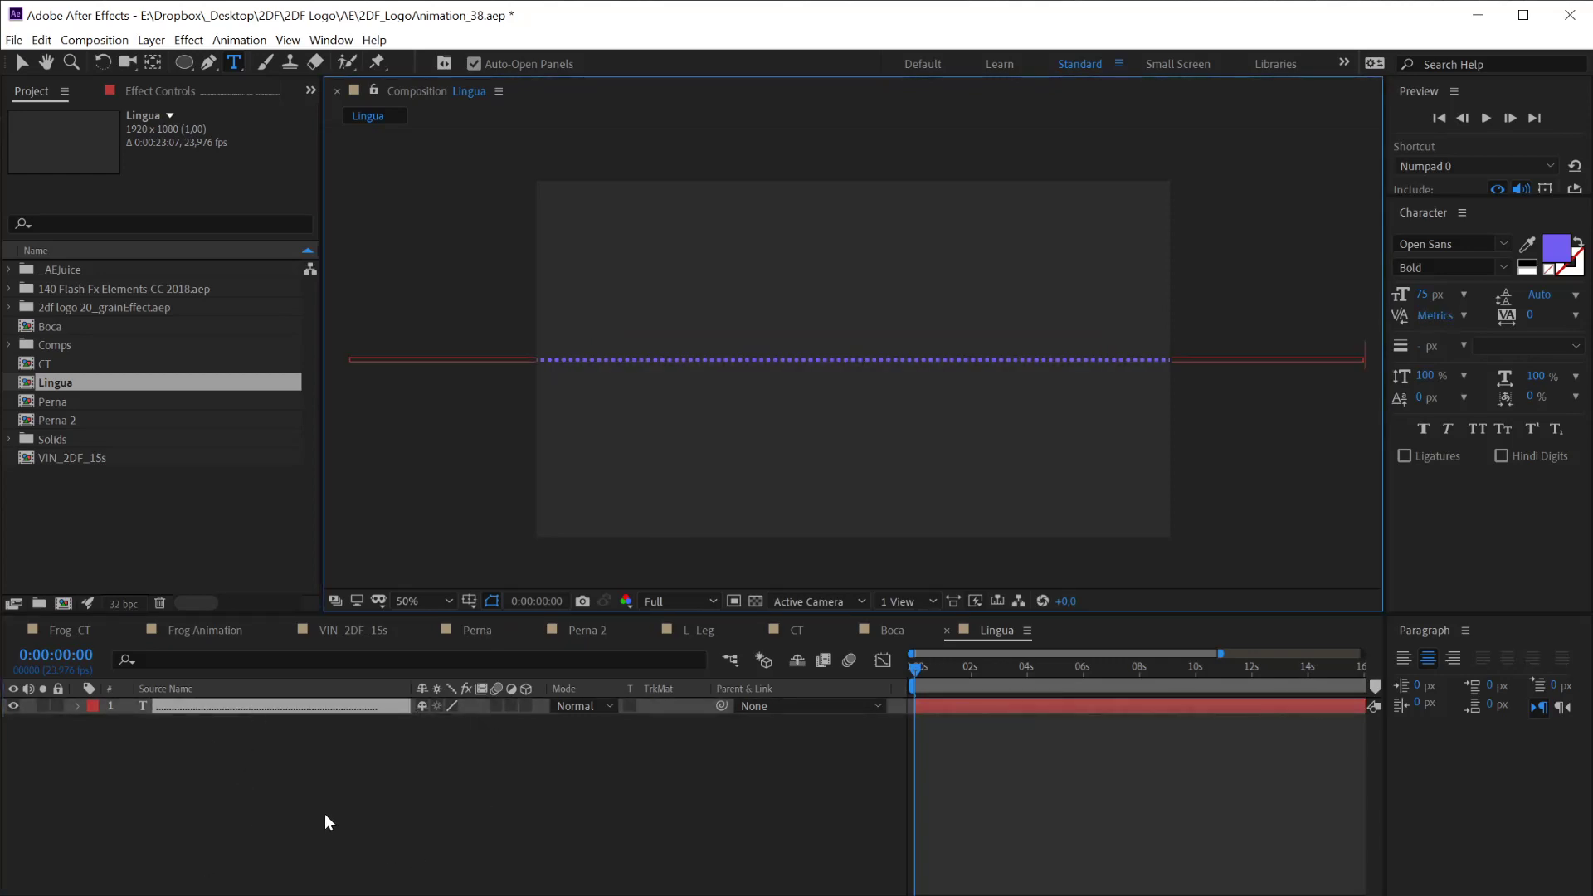
Set the dotted text's tracking to -207 so the periods merge into one continuous line
click(281, 709)
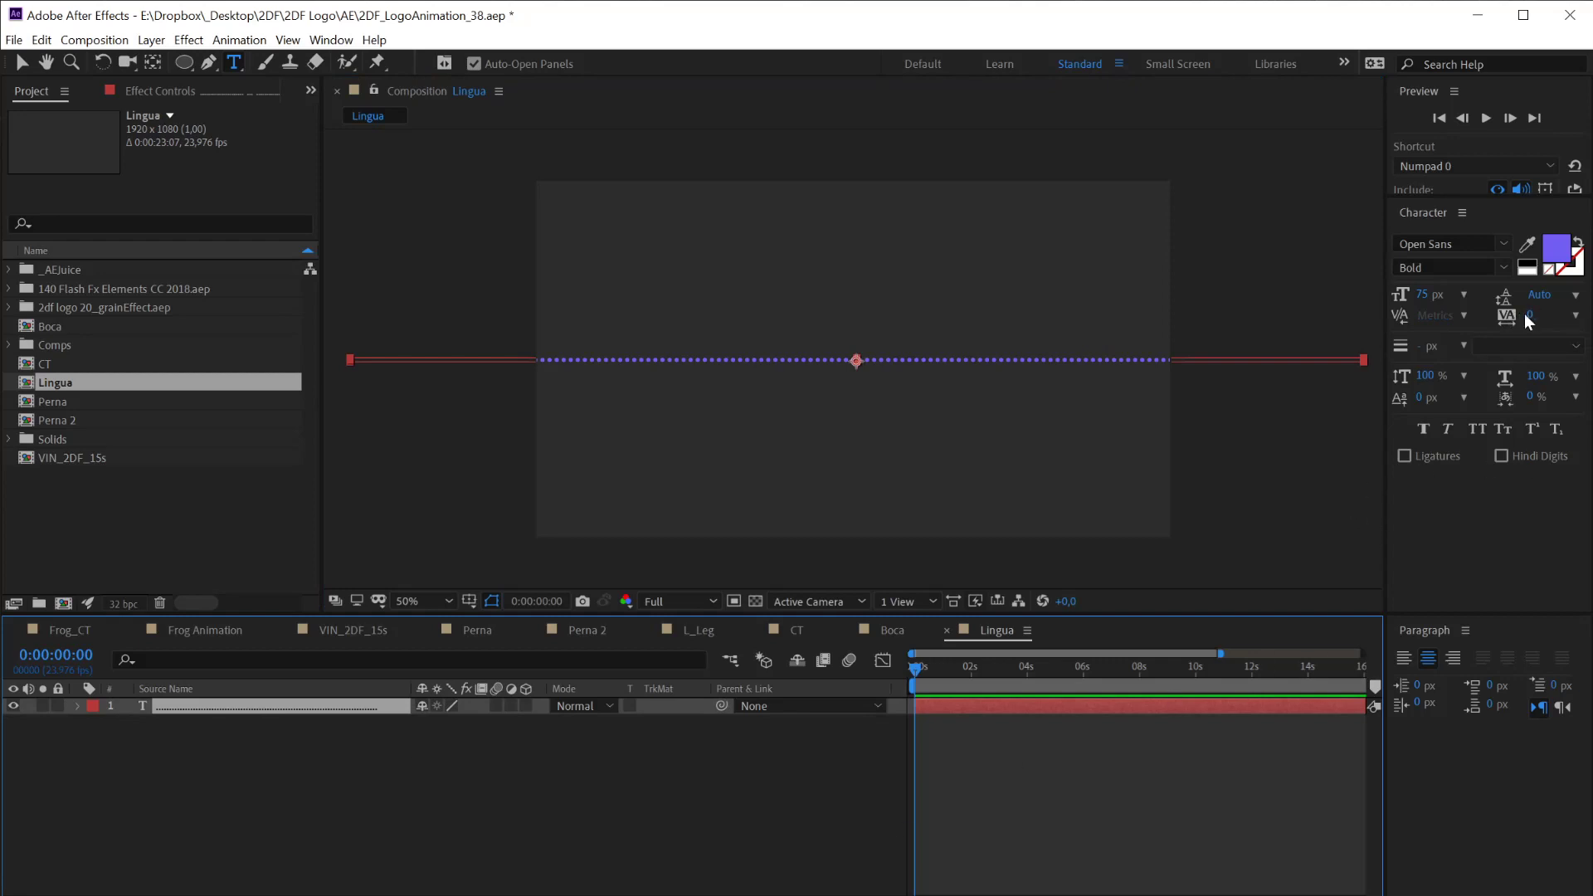
drag(1525, 314, 1350, 344)
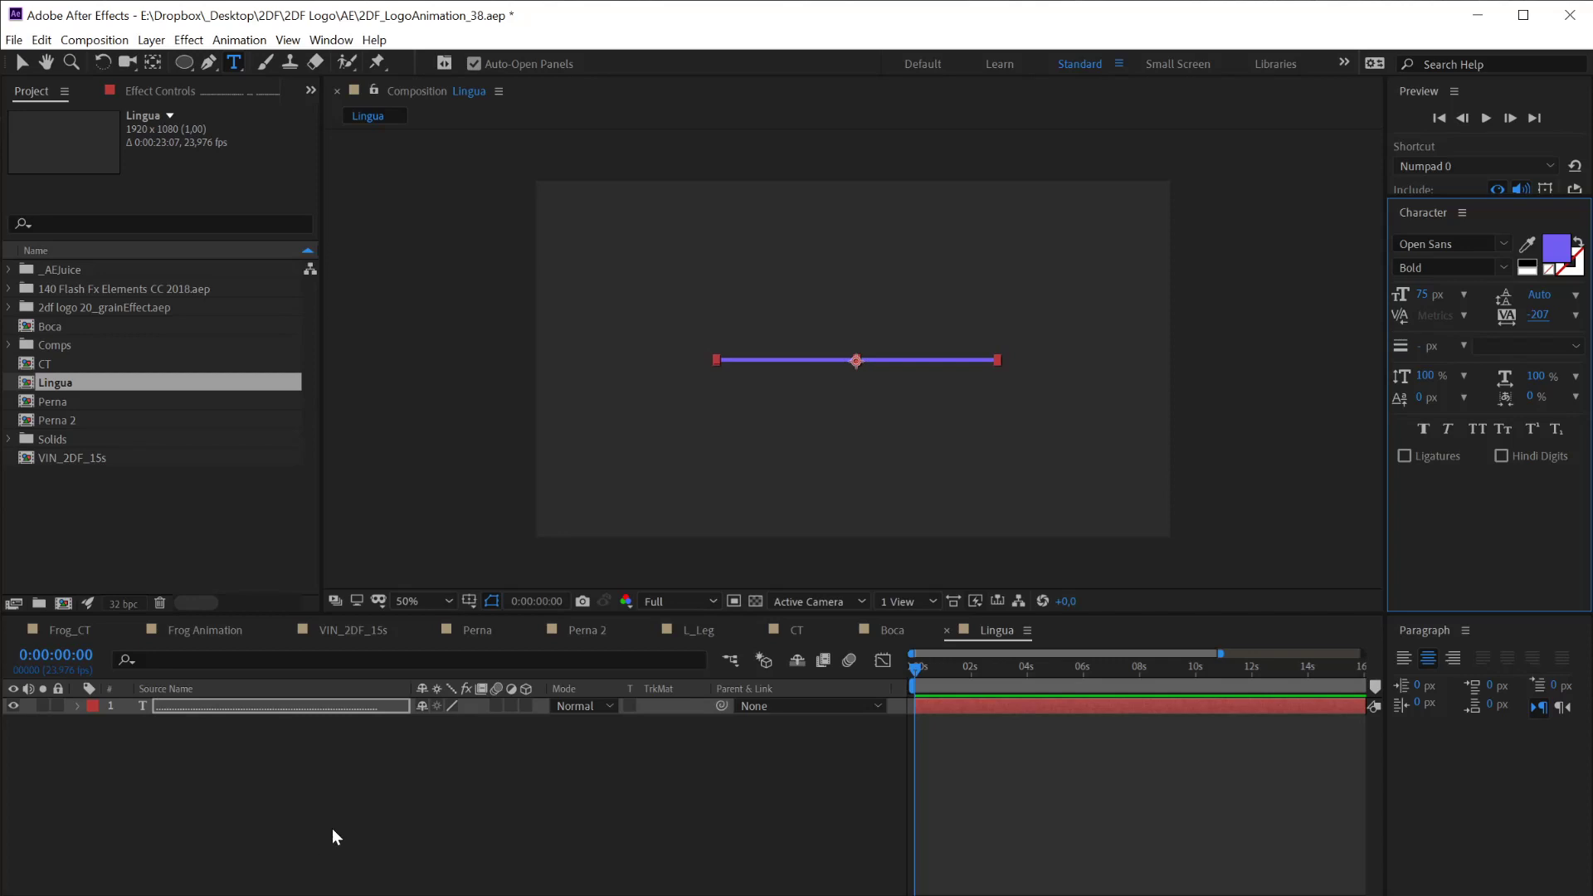
key(v)
click(246, 798)
Draw an open S-curved mask on the text layer with the Pen tool, from one end of the line to the other
click(220, 710)
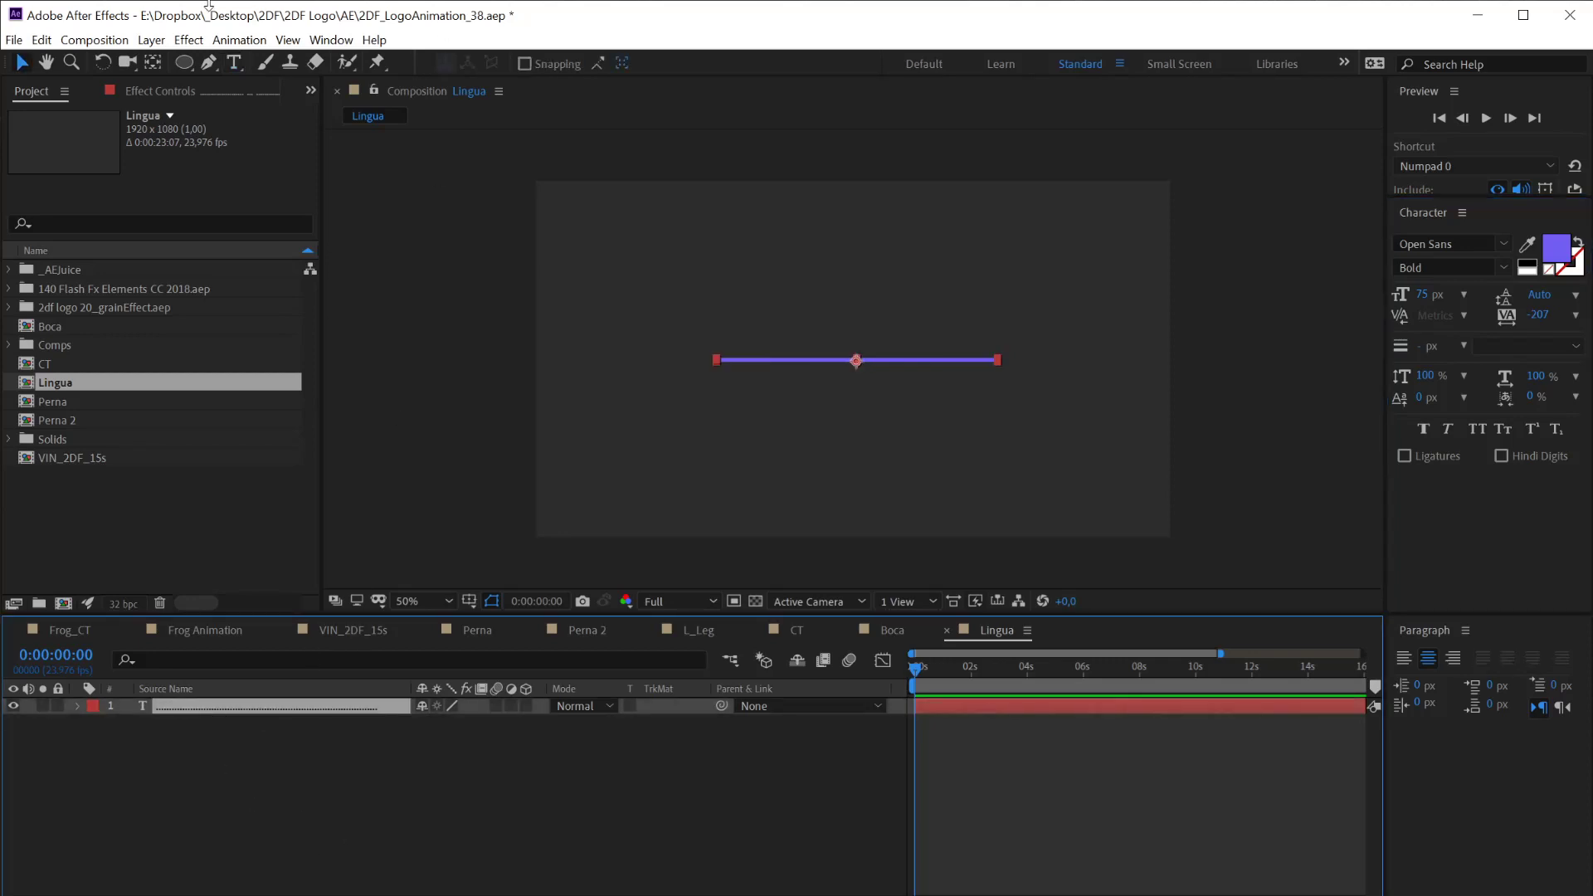
click(210, 62)
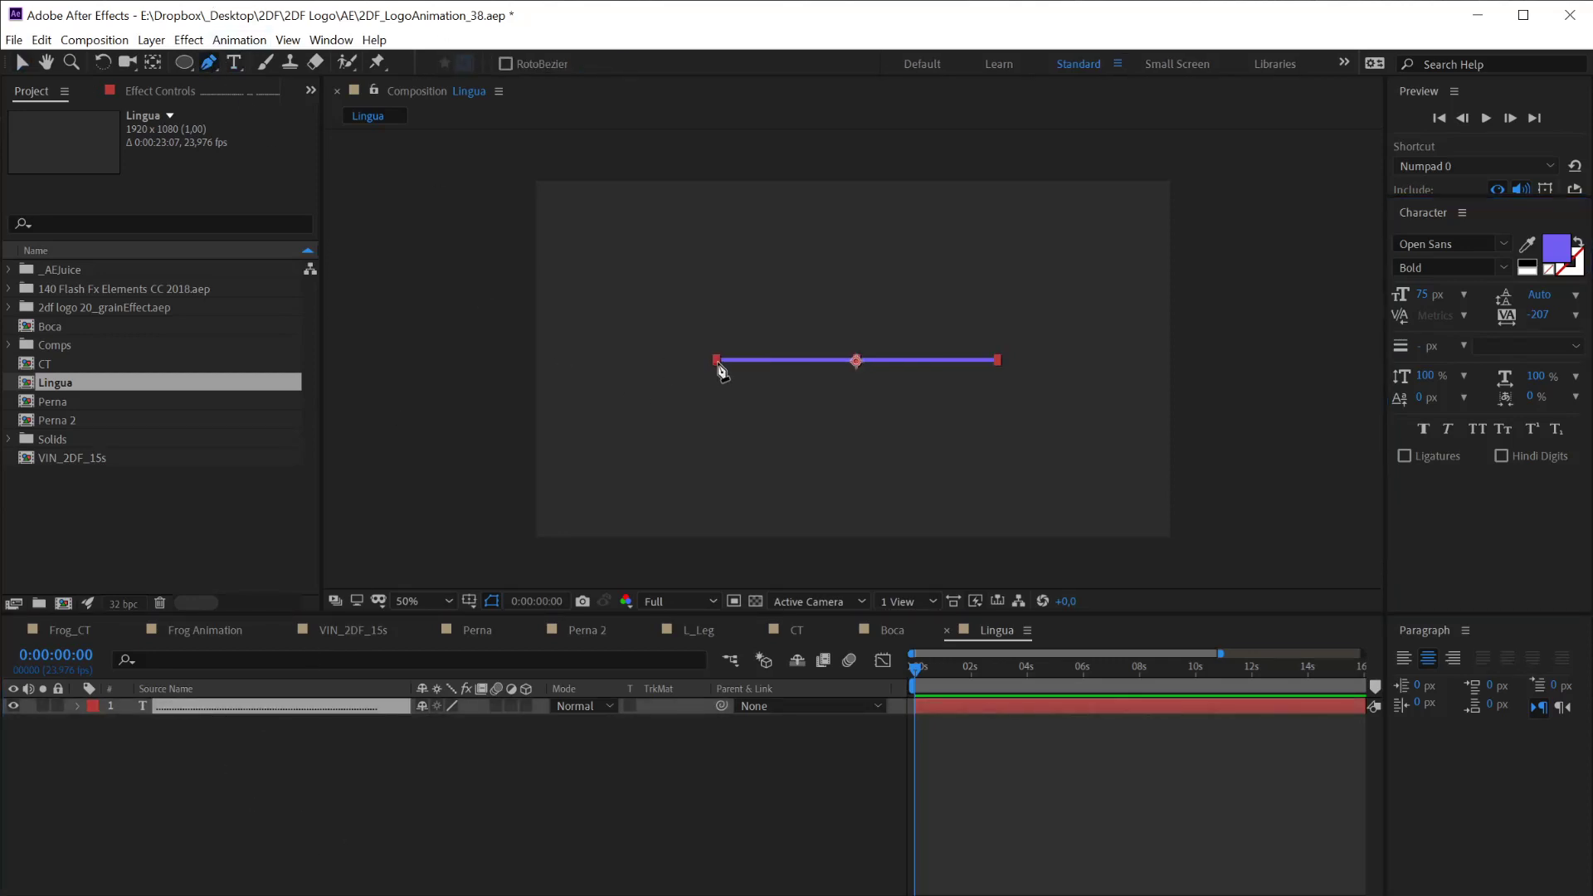
drag(717, 361, 842, 319)
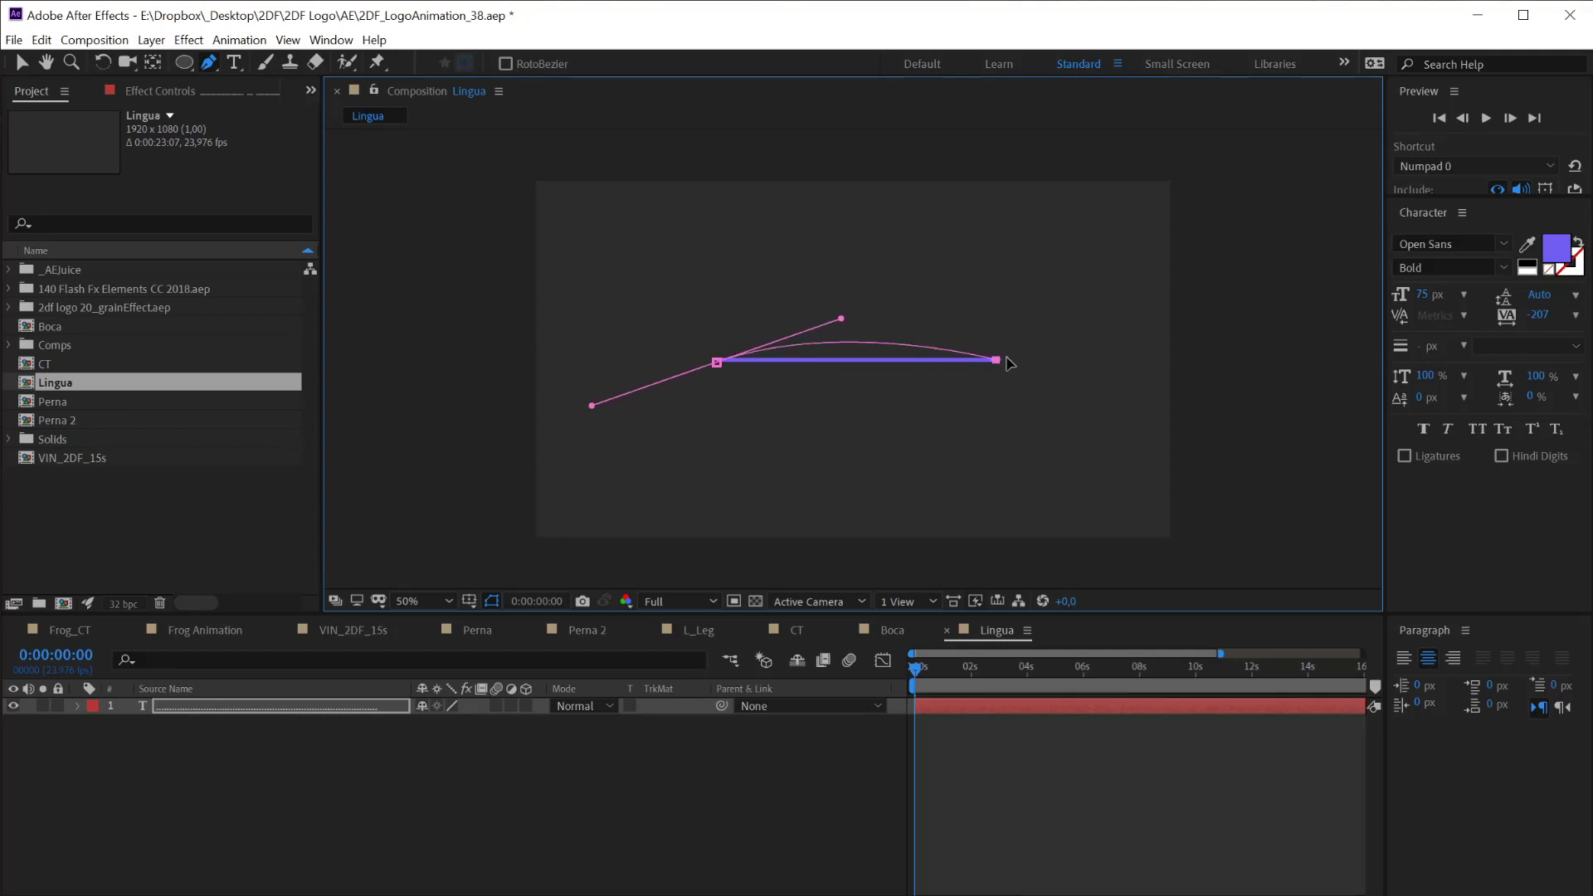
drag(1008, 359, 1100, 319)
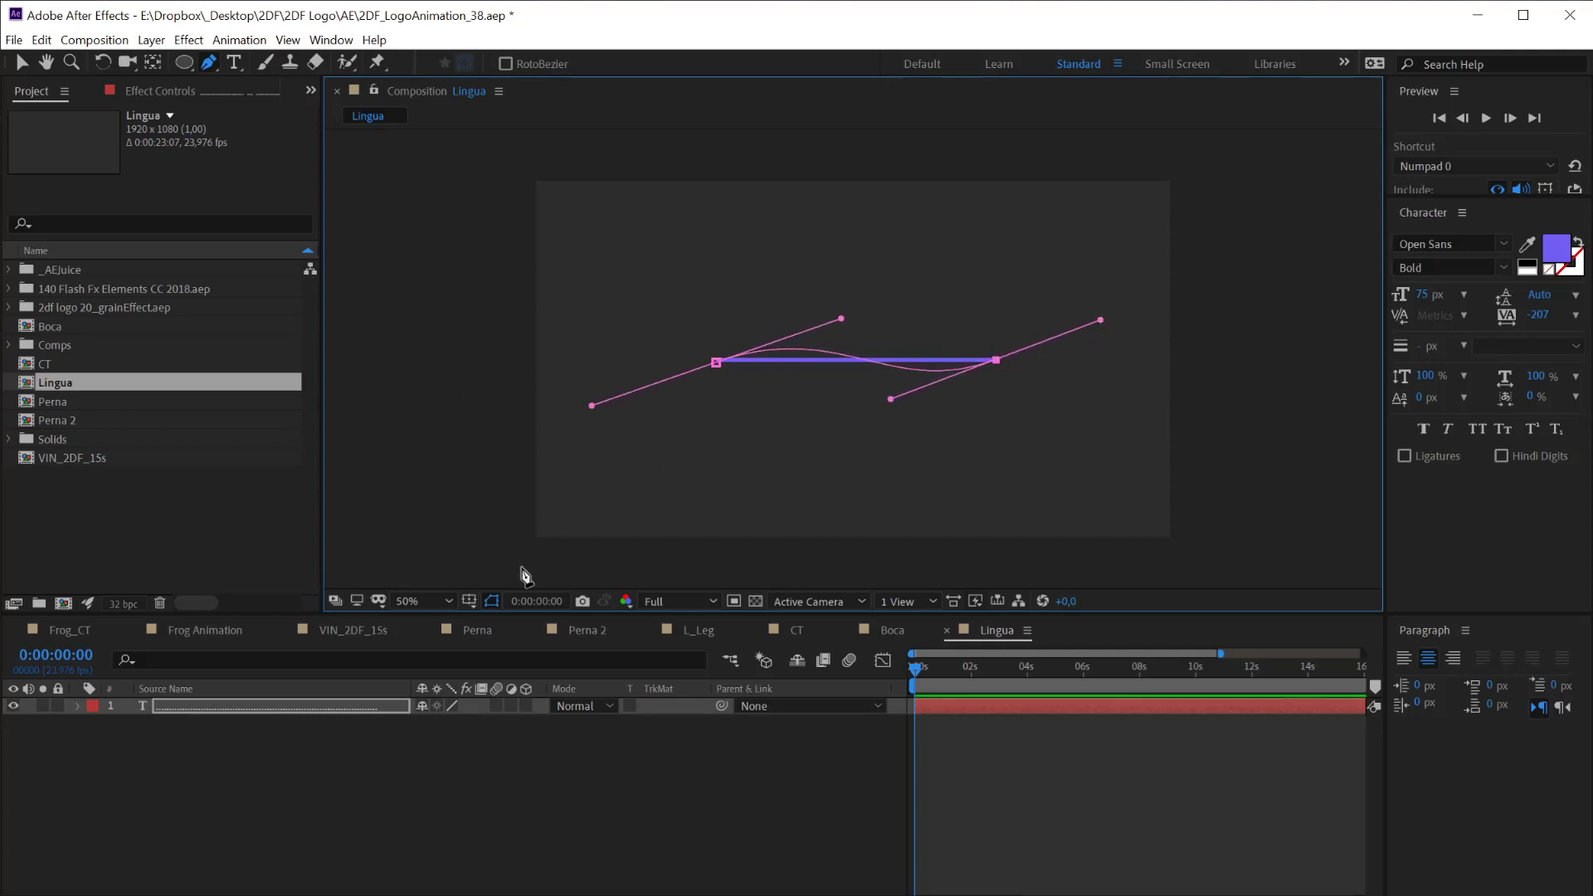
Make the dotted text follow Mask 1 as its path and turn on Force Alignment
click(77, 706)
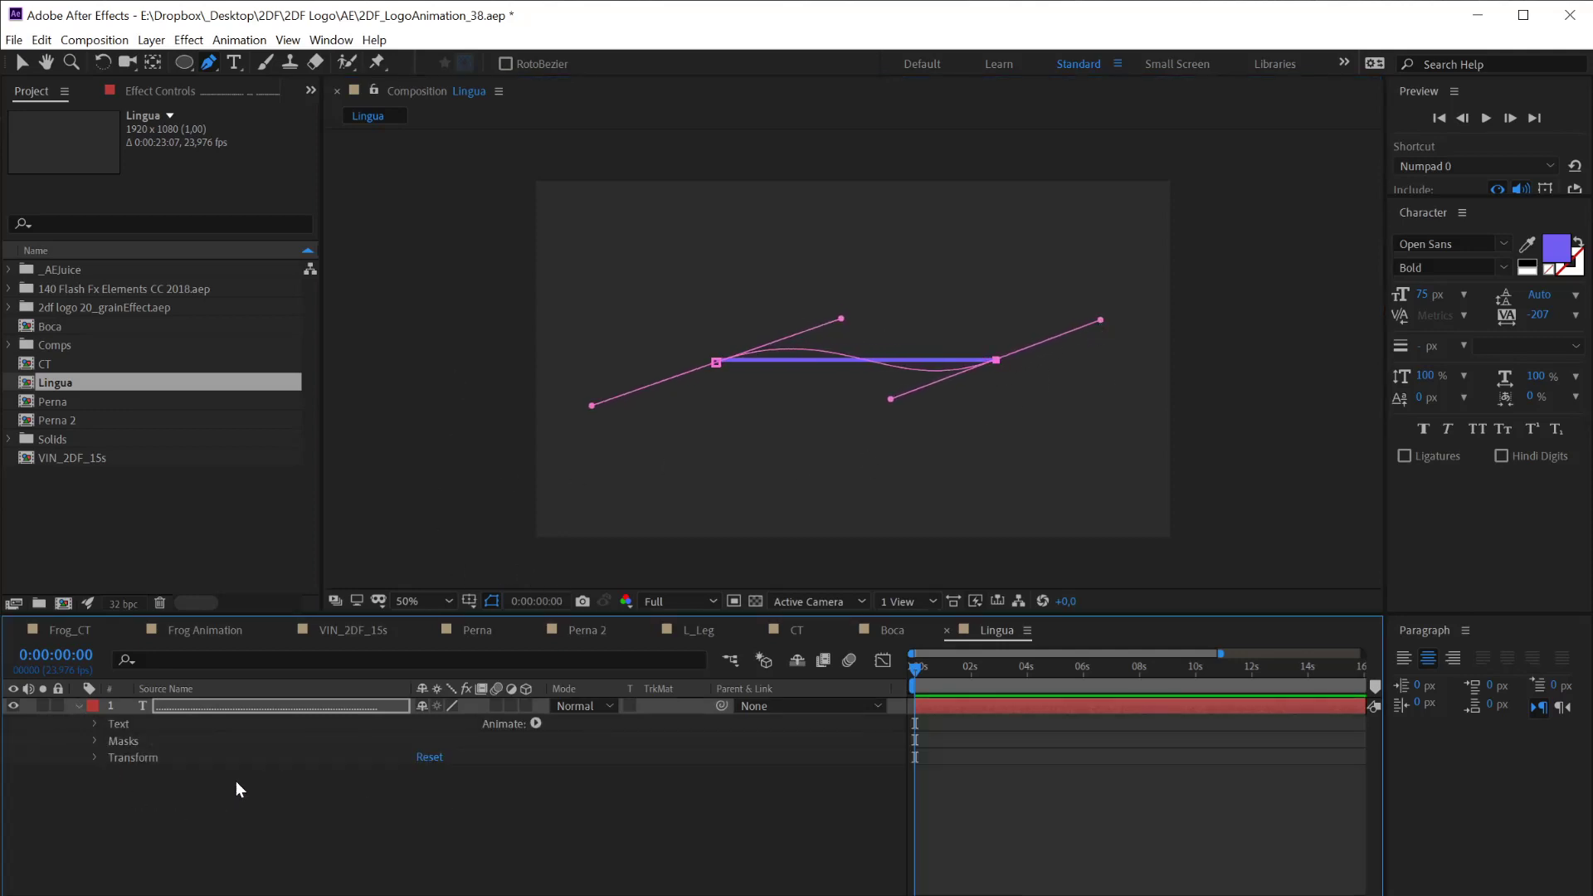
click(101, 739)
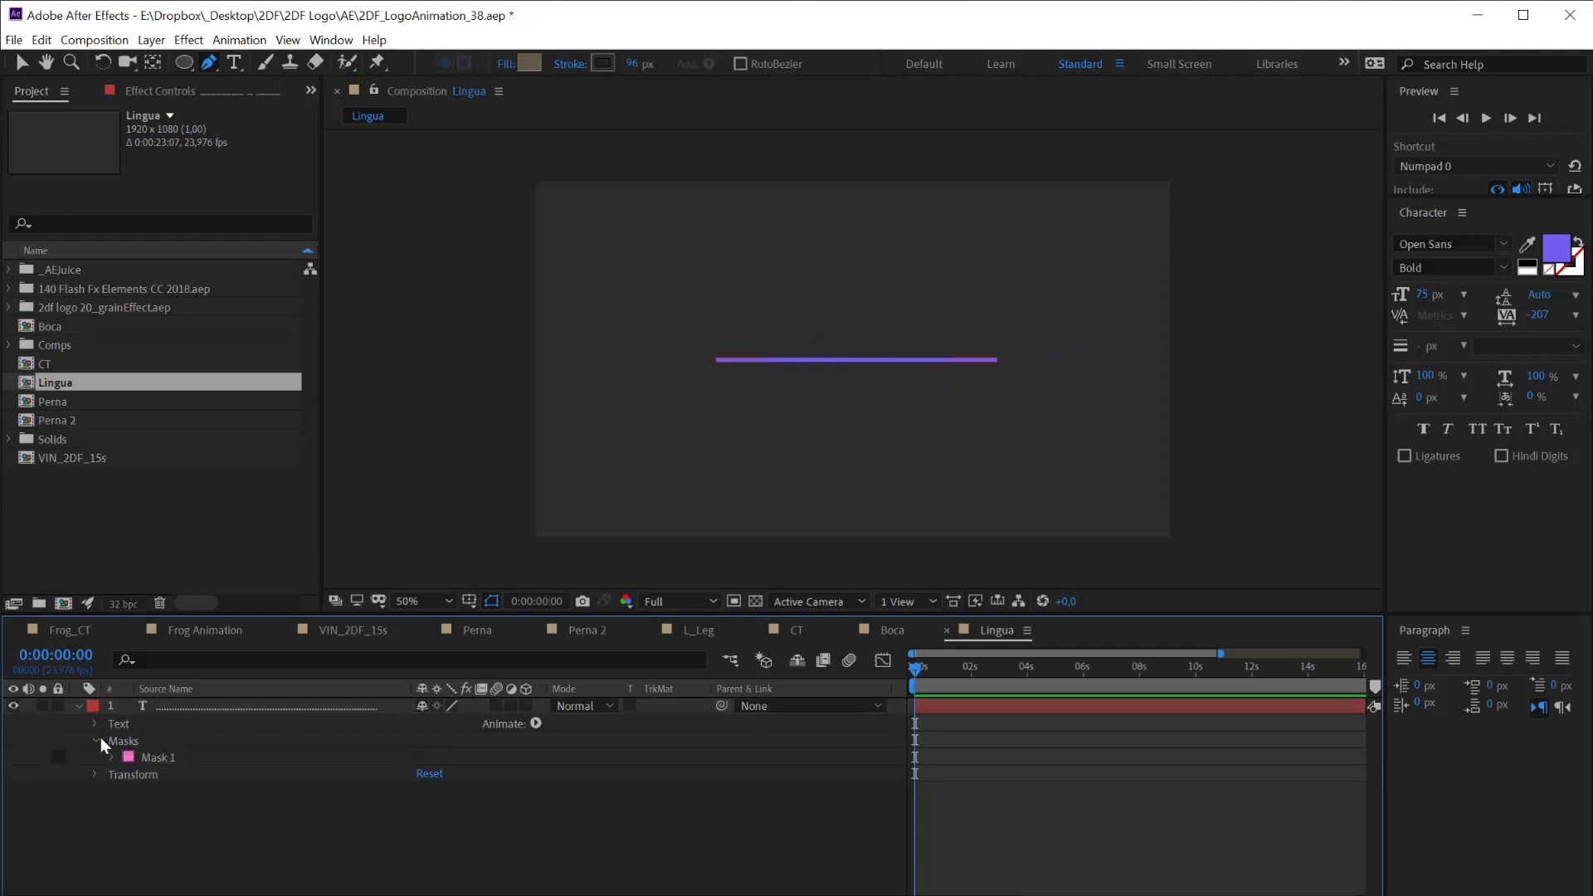
click(94, 723)
click(112, 757)
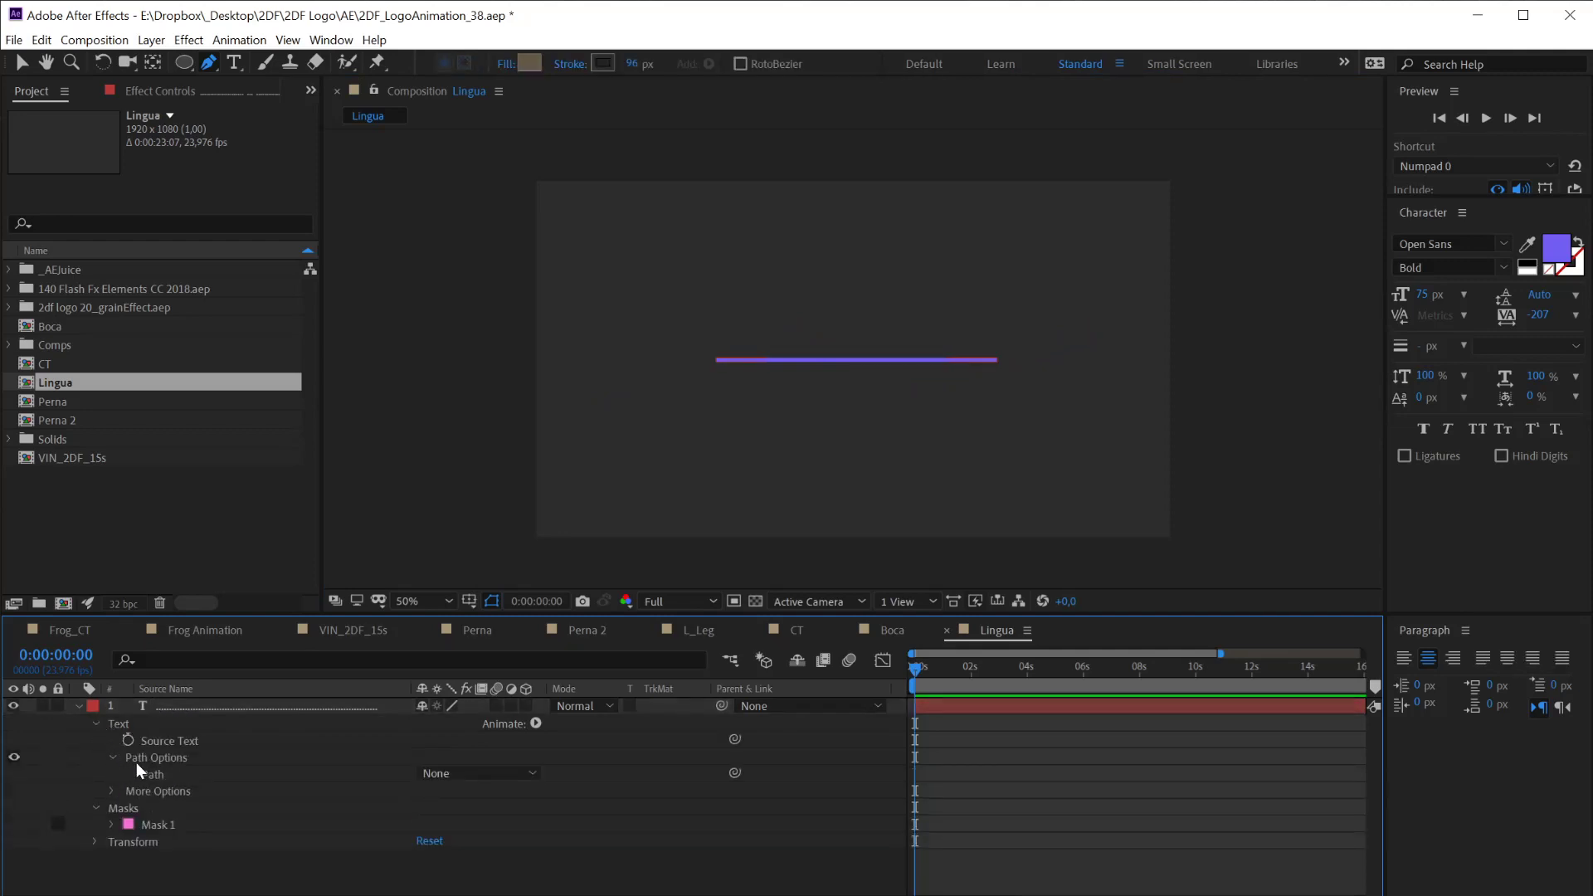
click(430, 773)
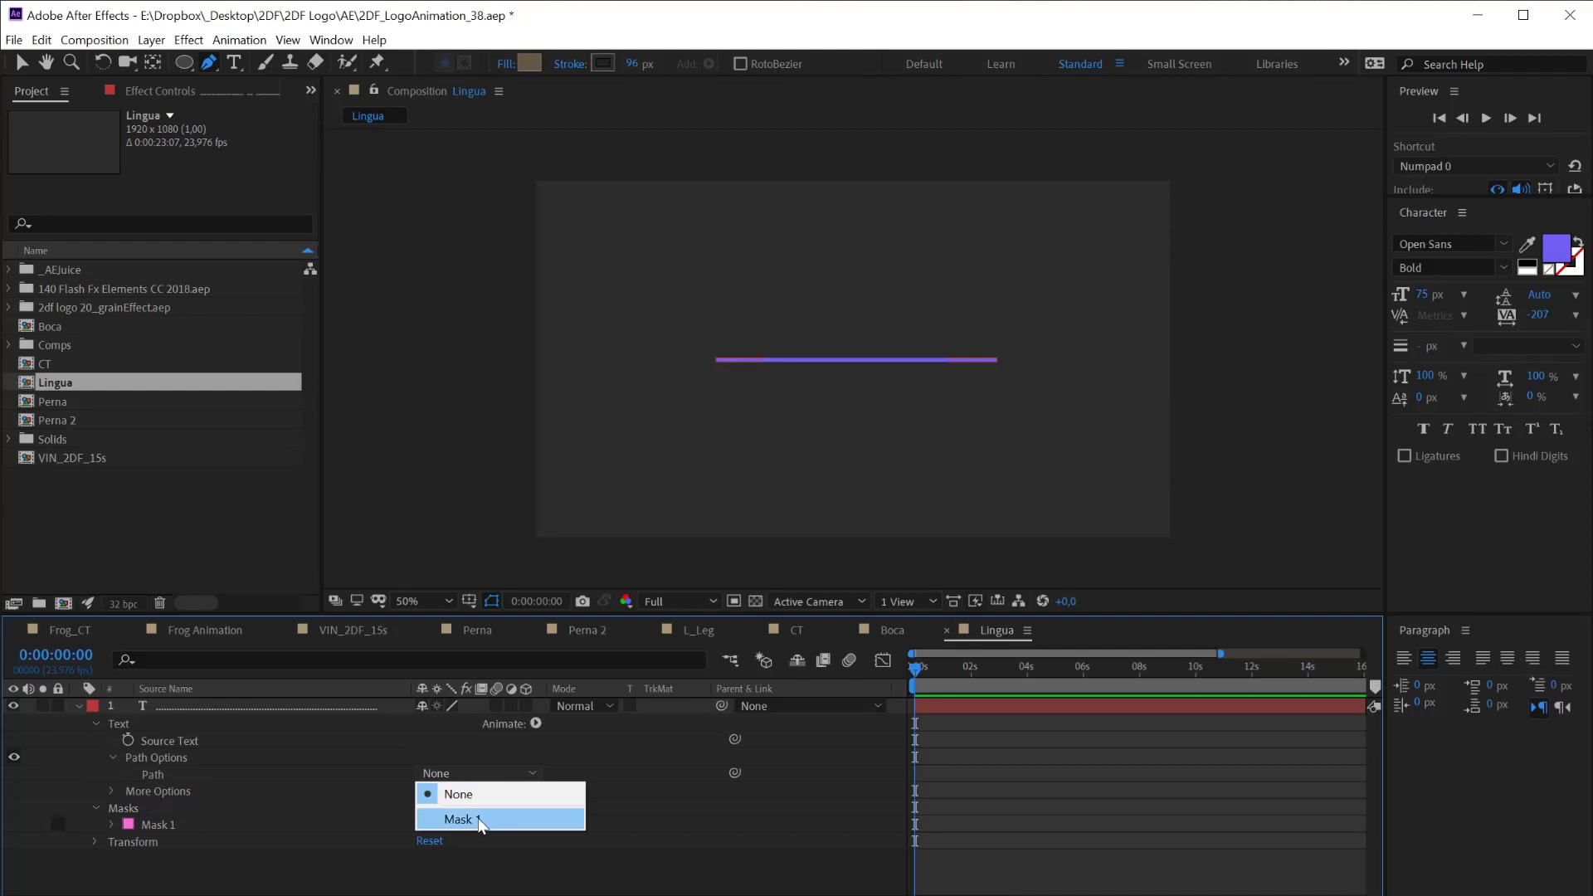
click(486, 820)
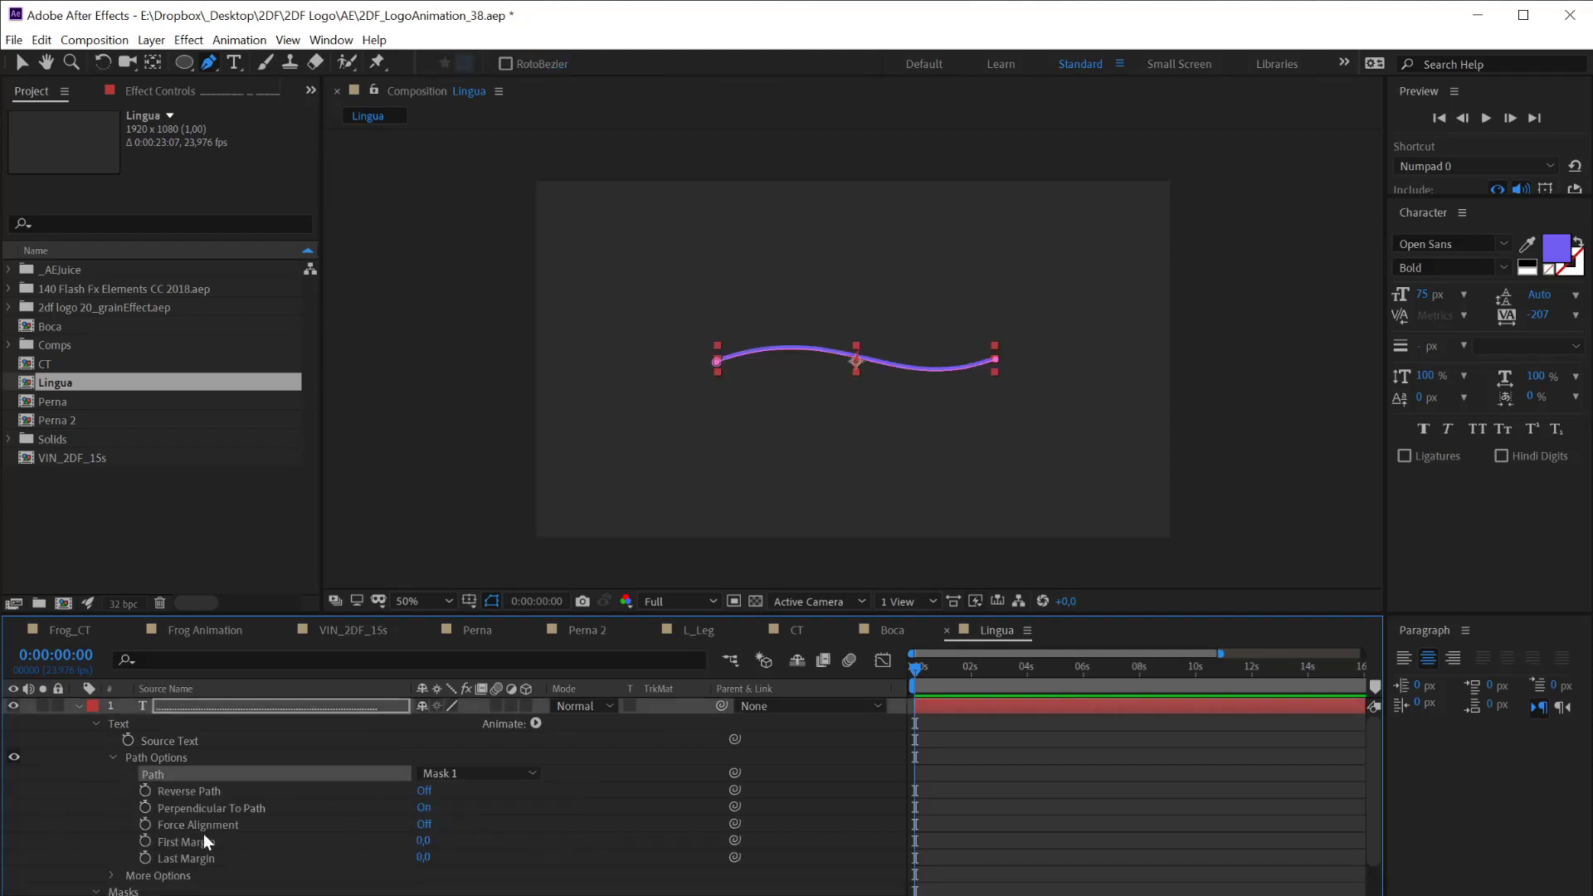
click(425, 826)
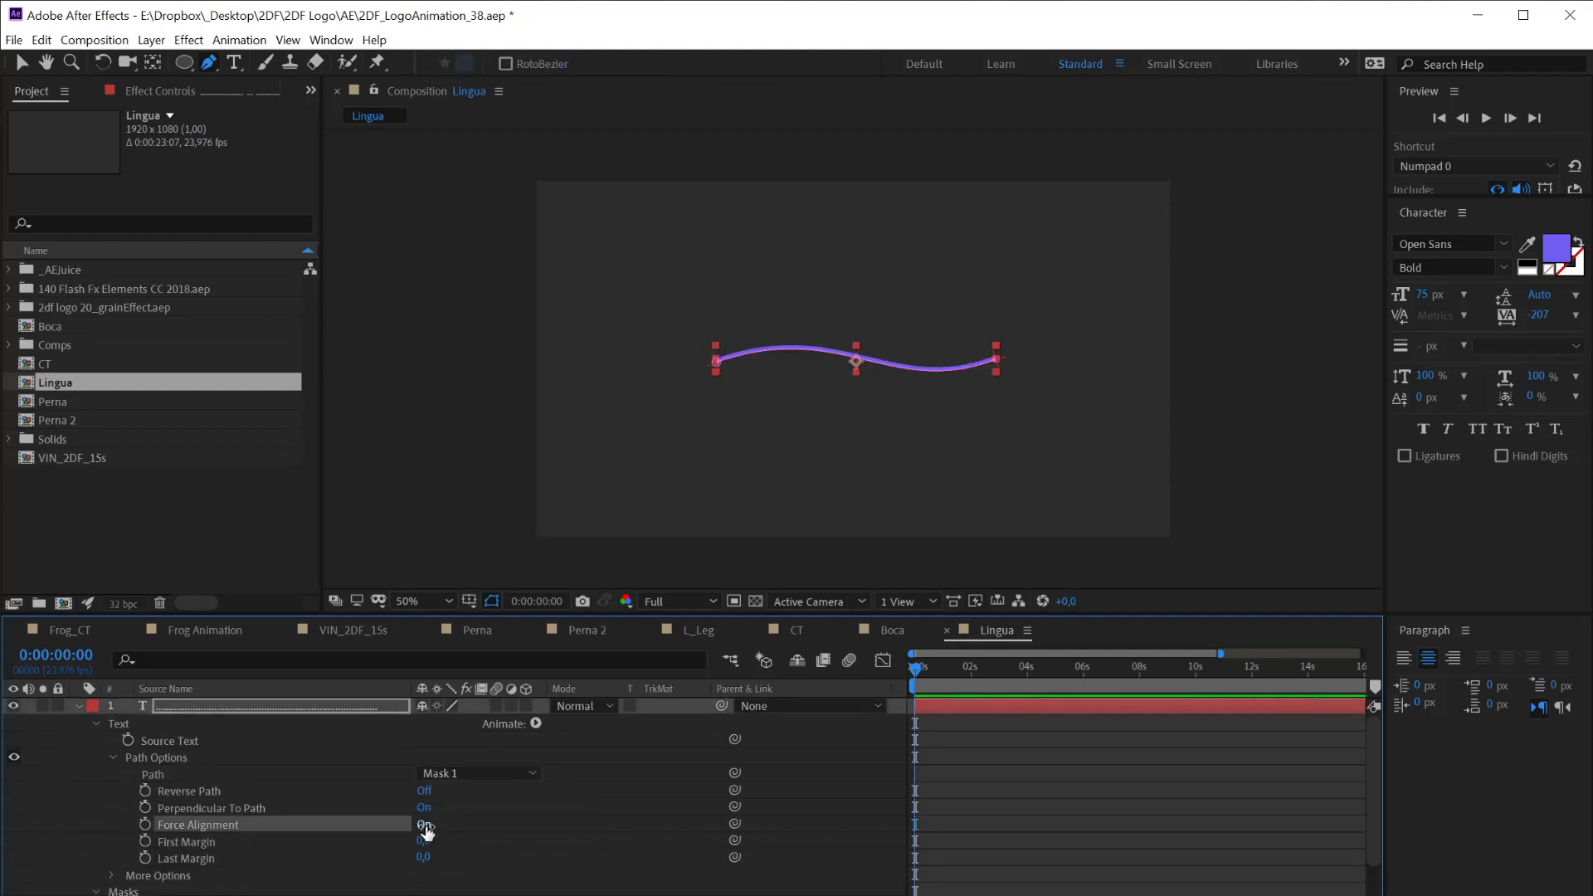
click(161, 773)
key(v)
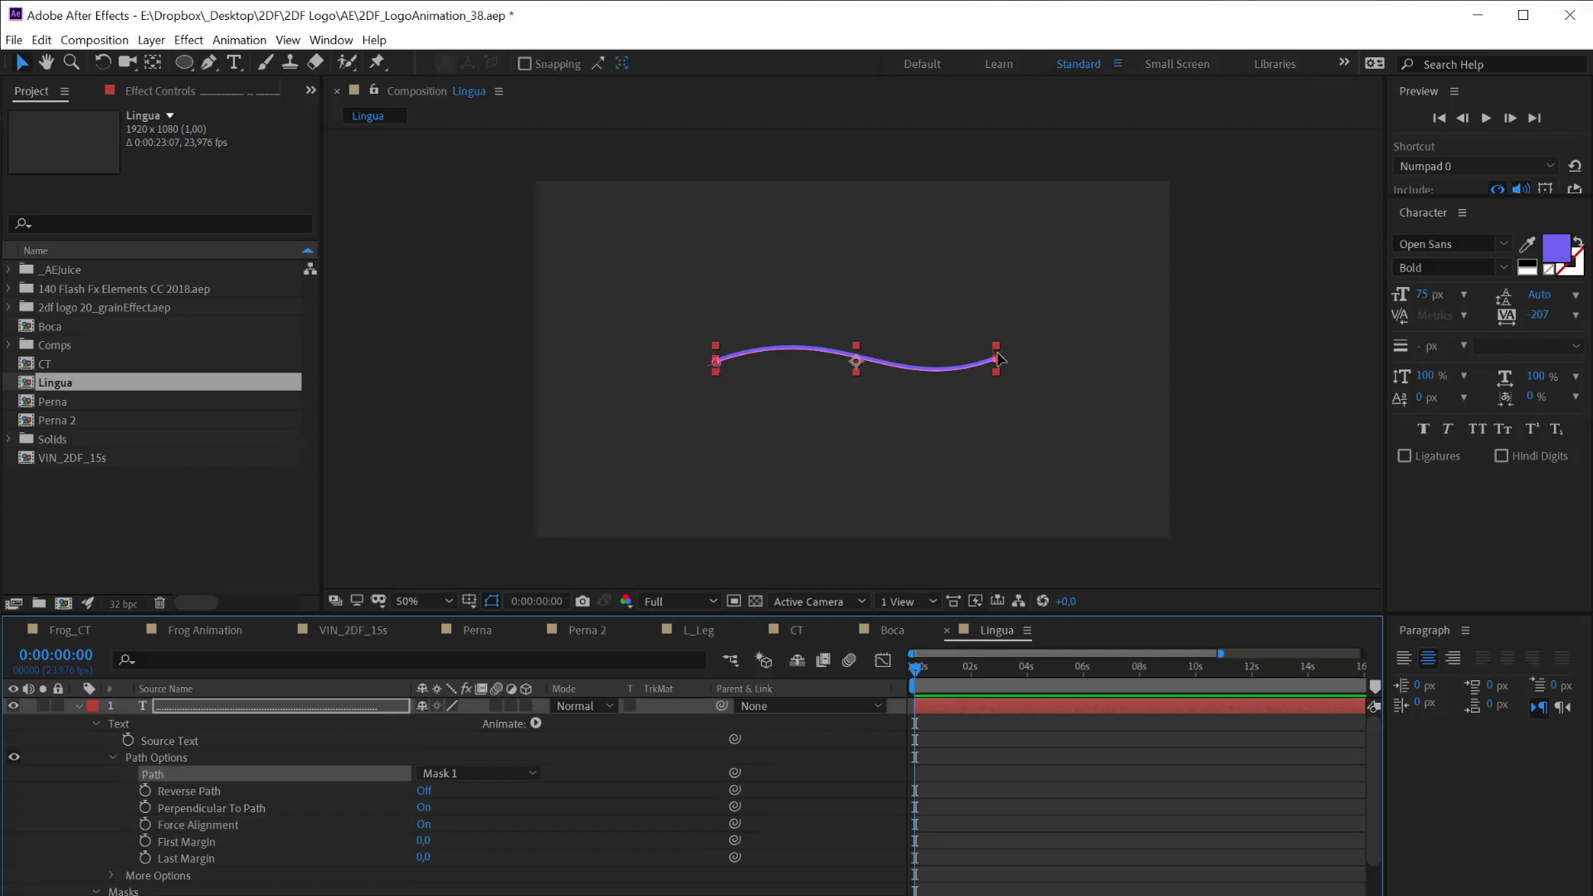
Select Mask 1 and move its right end point slightly outward and down, stretching the dotted line
scroll(208, 883, down, 1)
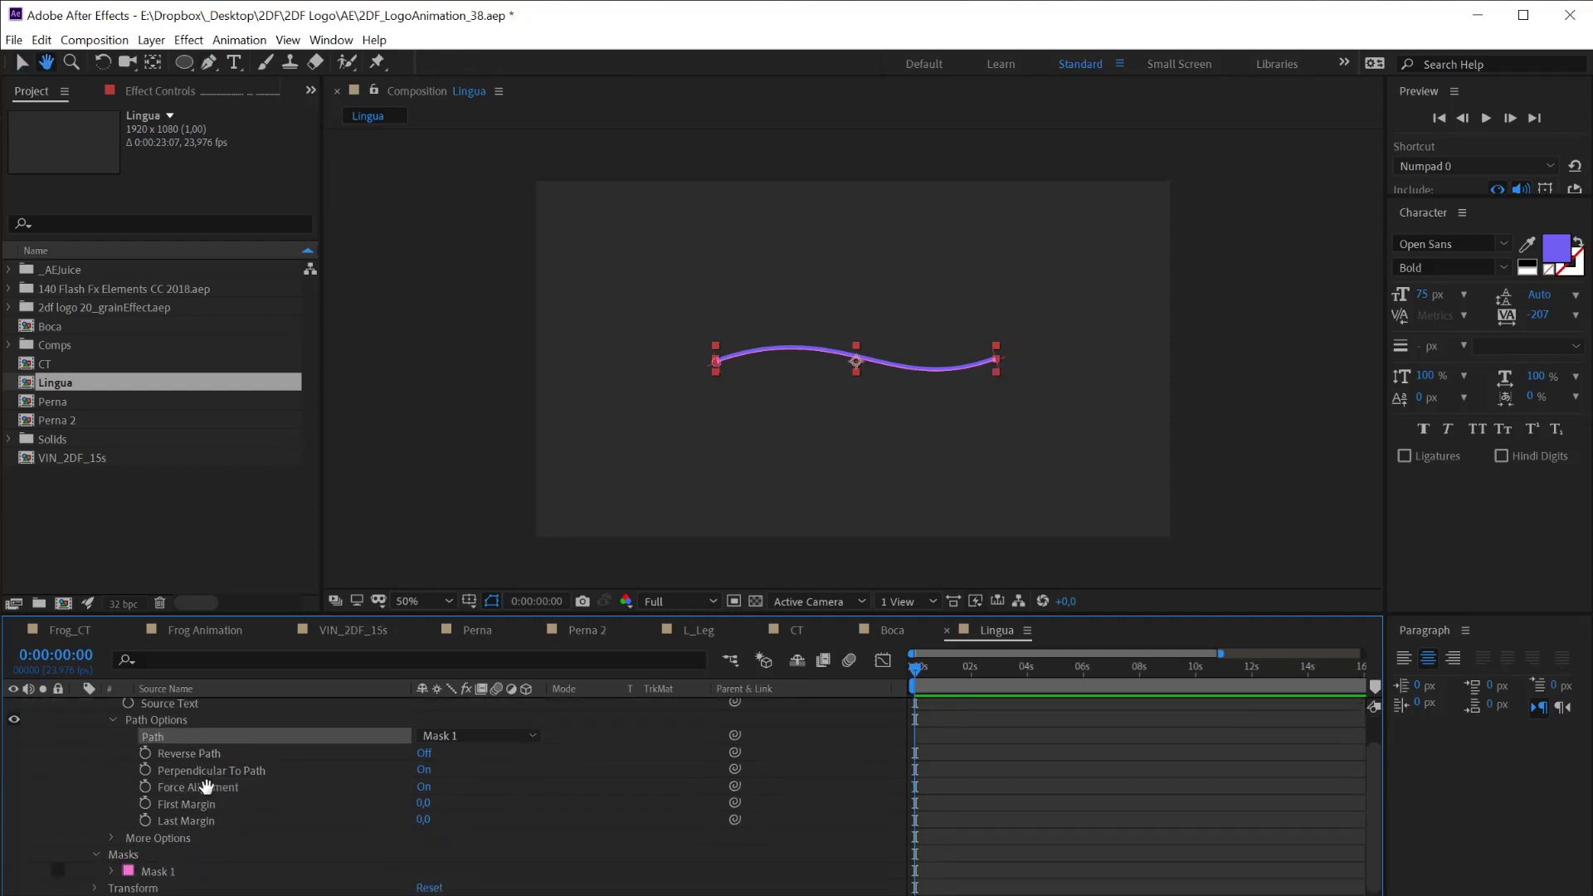
click(154, 886)
click(192, 871)
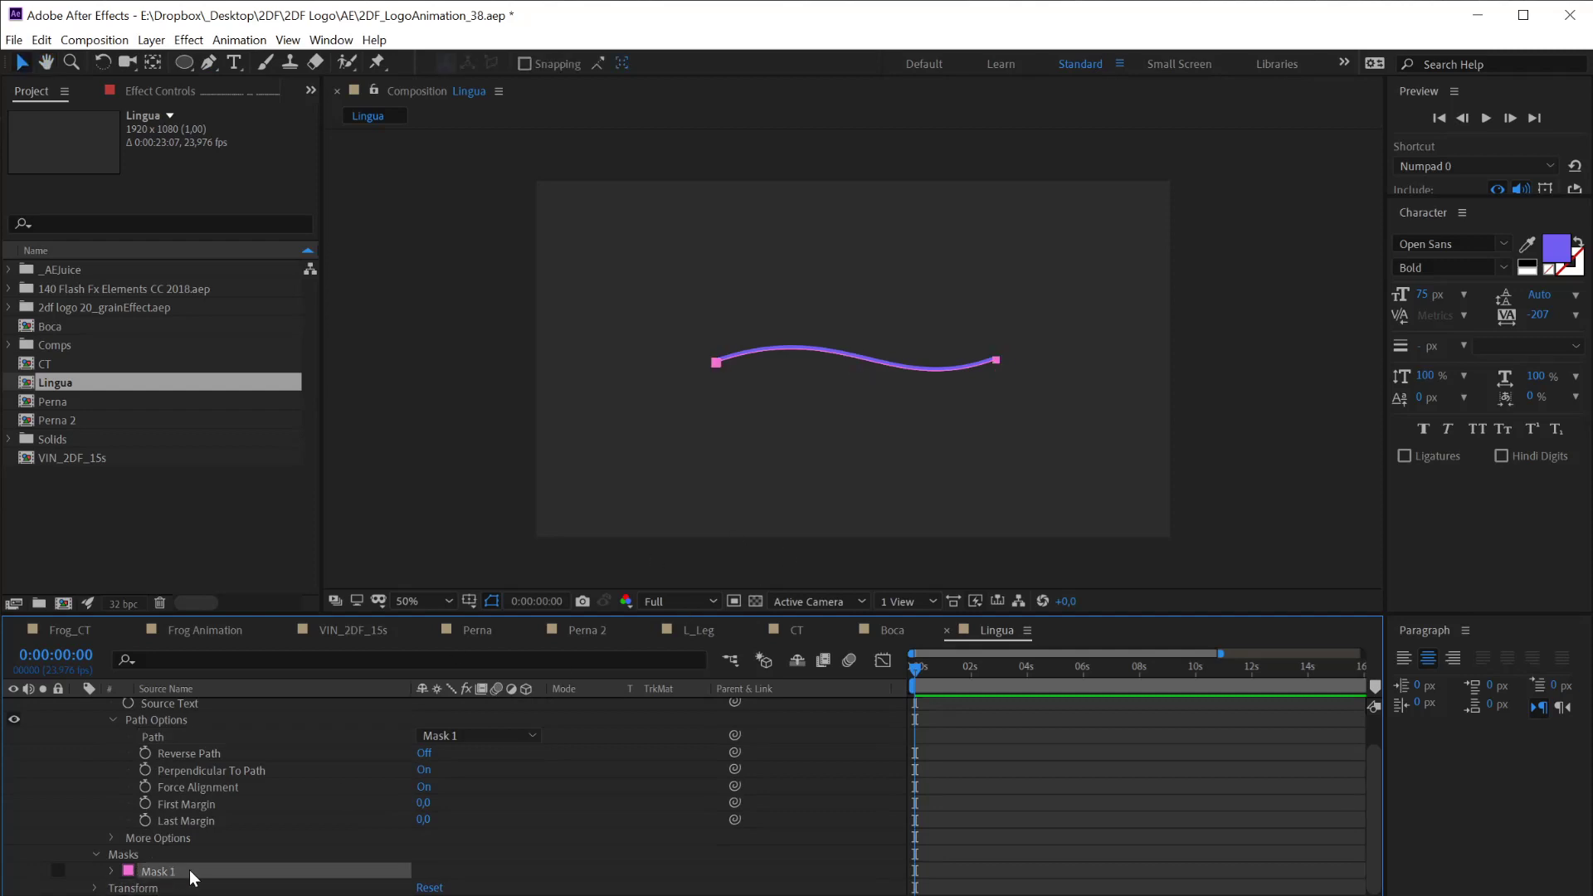
drag(982, 343, 1015, 382)
drag(996, 360, 1027, 374)
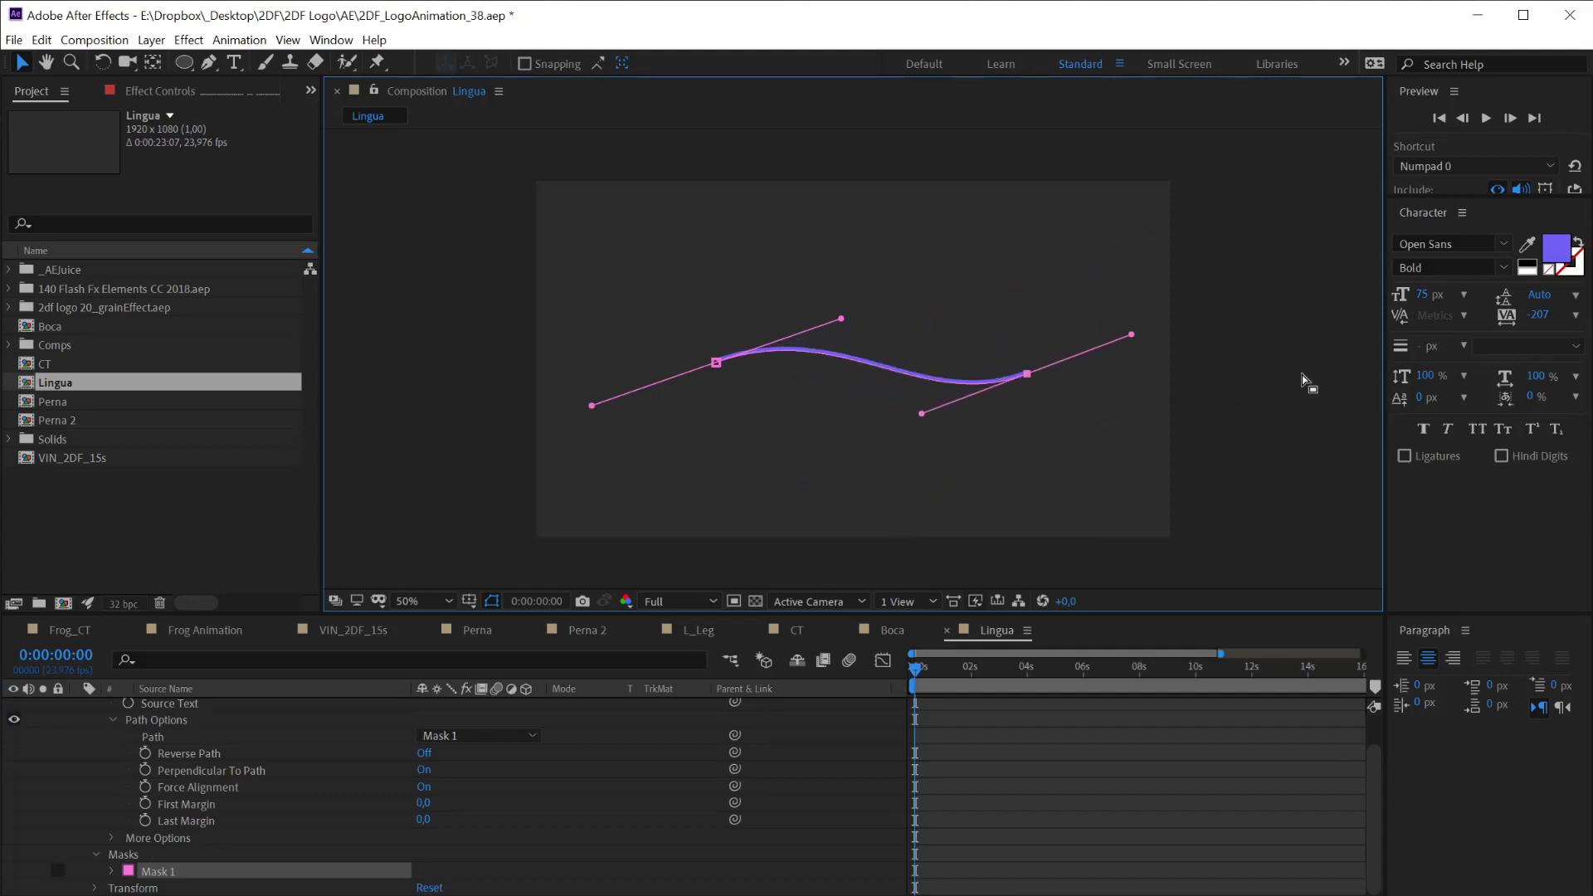
Set the dotted text's font size to 196 px and bend the right end of Mask 1 steeply upward
click(1428, 294)
drag(1429, 294, 1541, 279)
click(133, 867)
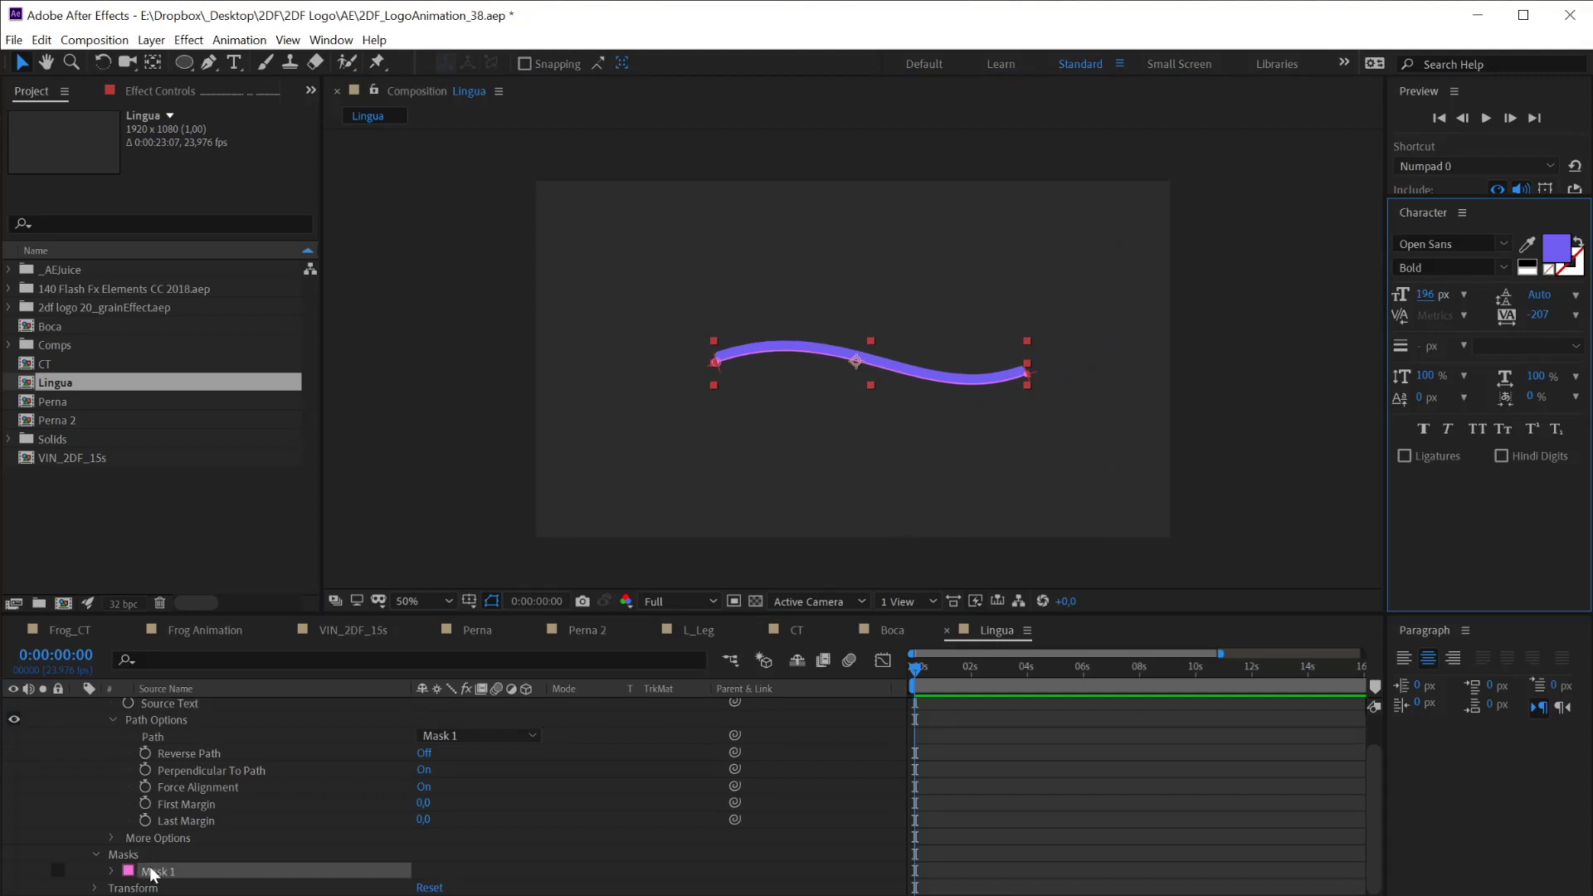
mouse_move(1010, 358)
mouse_down()
mouse_move(1038, 381)
mouse_move(1043, 282)
mouse_move(1050, 302)
mouse_up()
drag(947, 343, 986, 411)
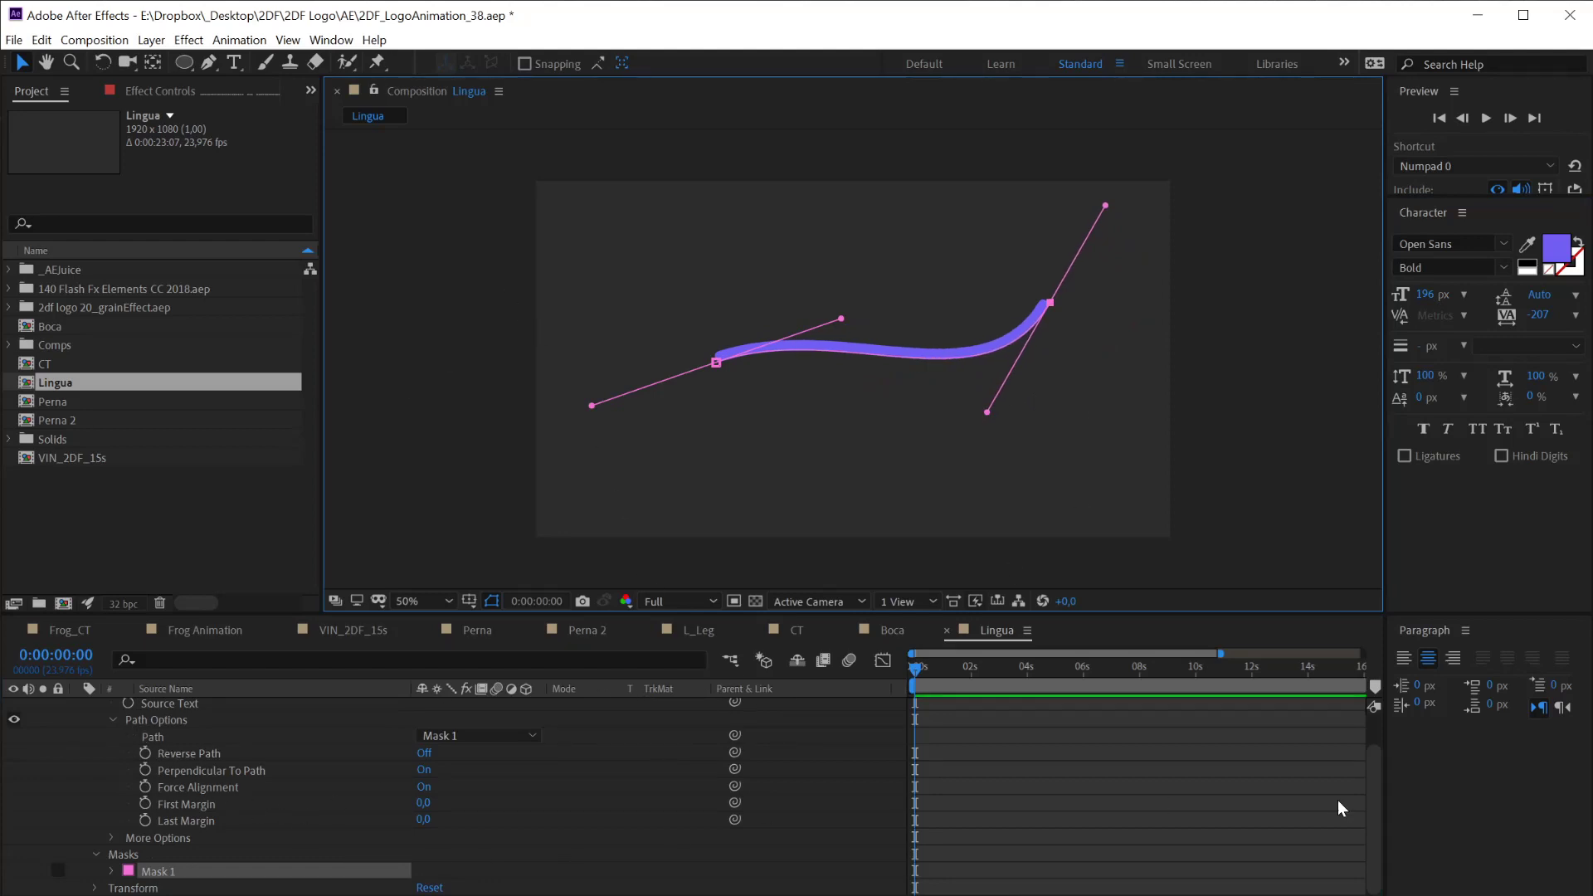
Add a Scale animator to the dotted text and set its scale to 350%
drag(1376, 794, 1376, 747)
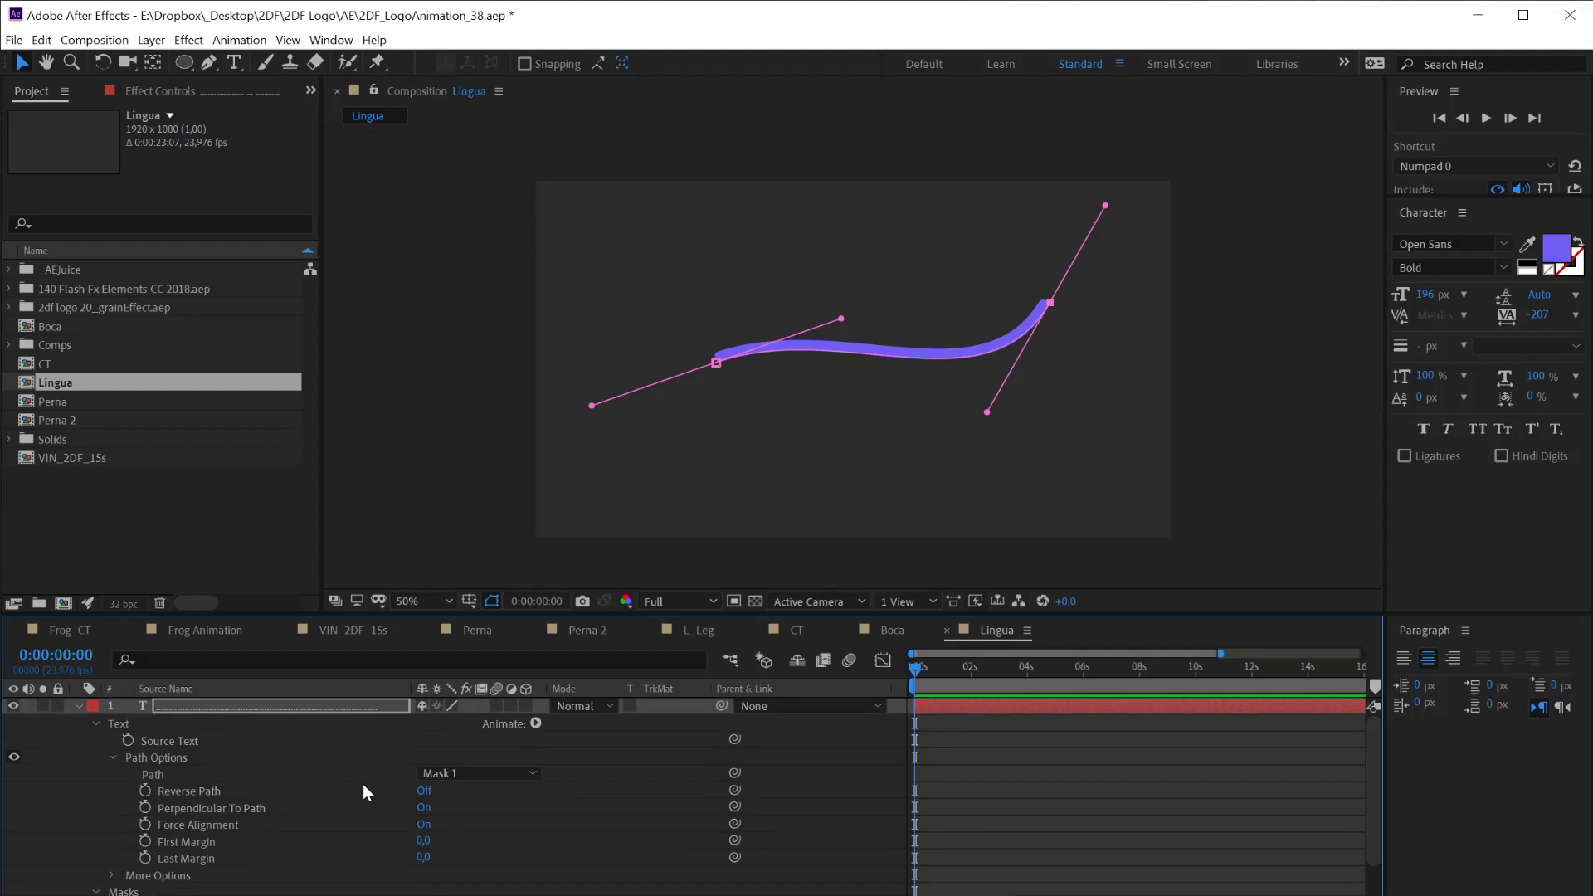
click(112, 758)
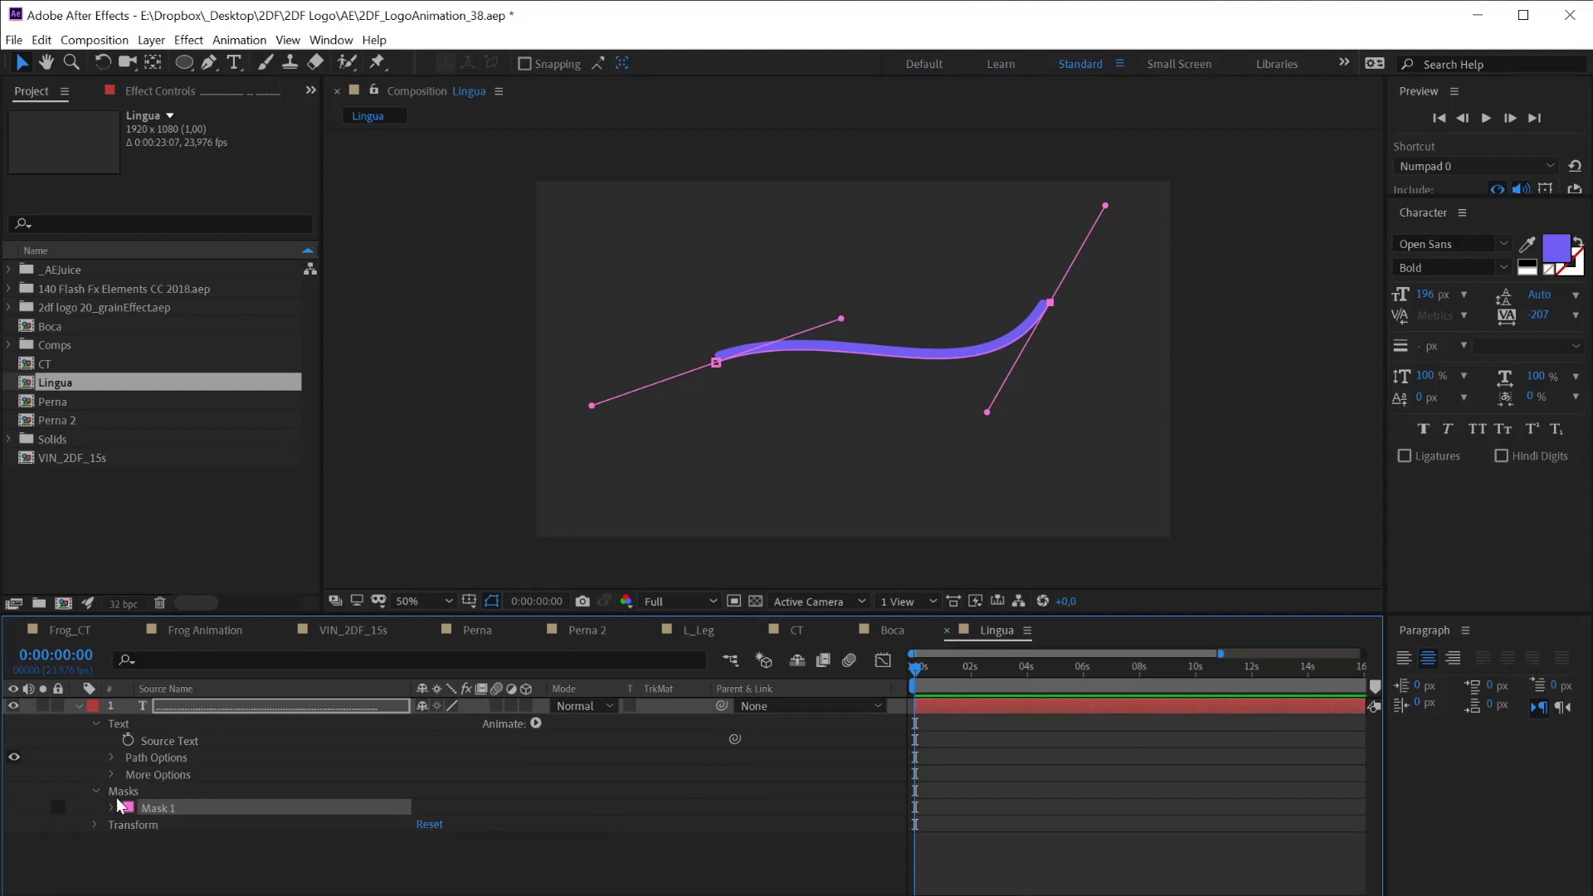
click(536, 725)
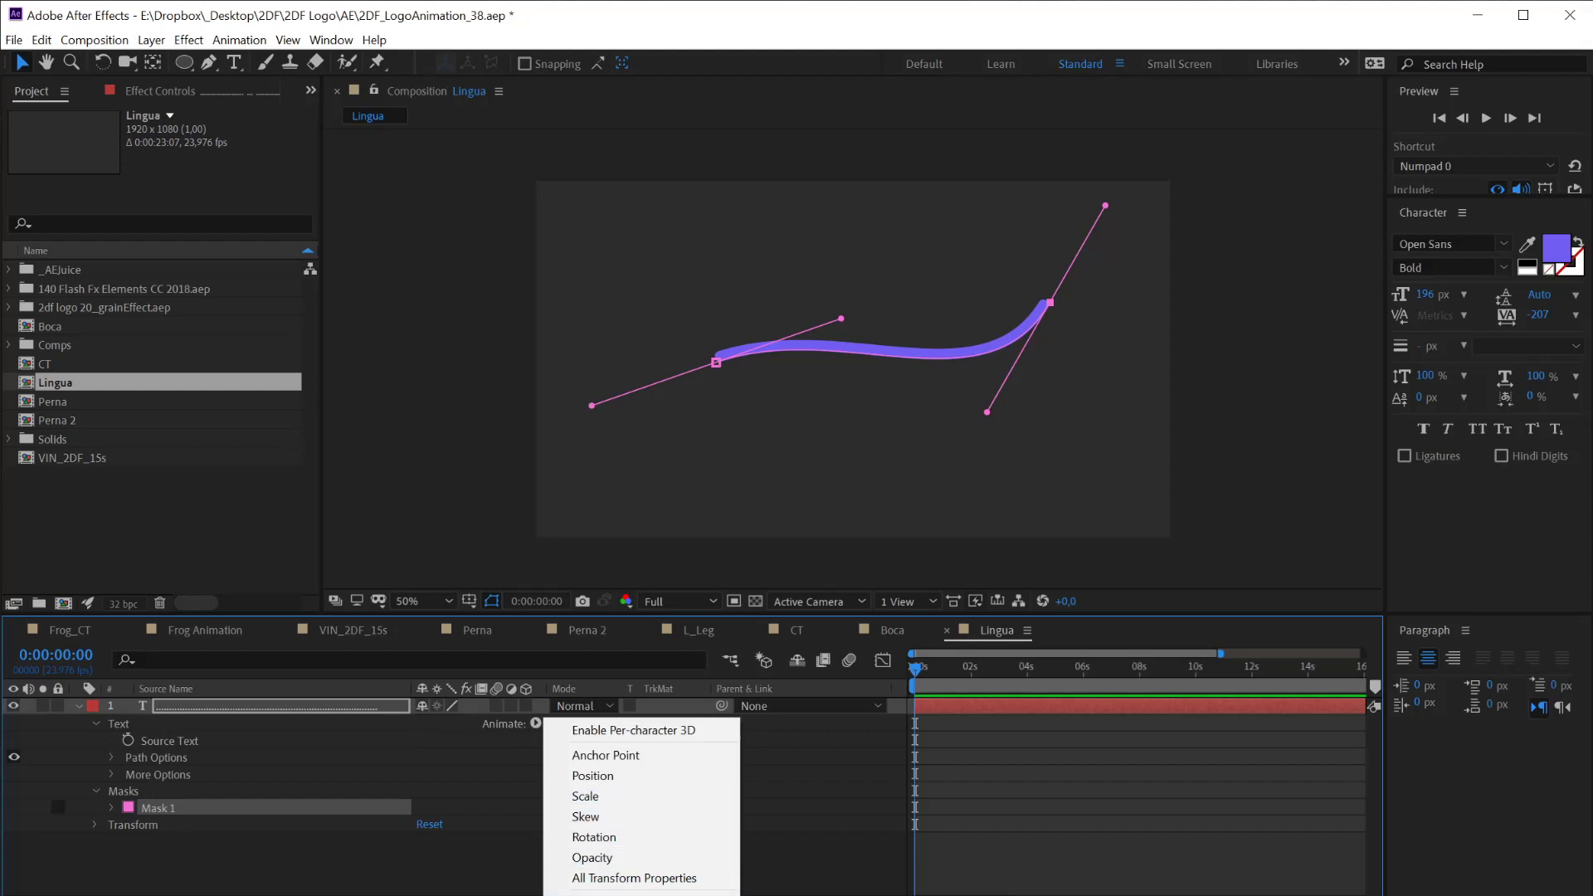
click(586, 796)
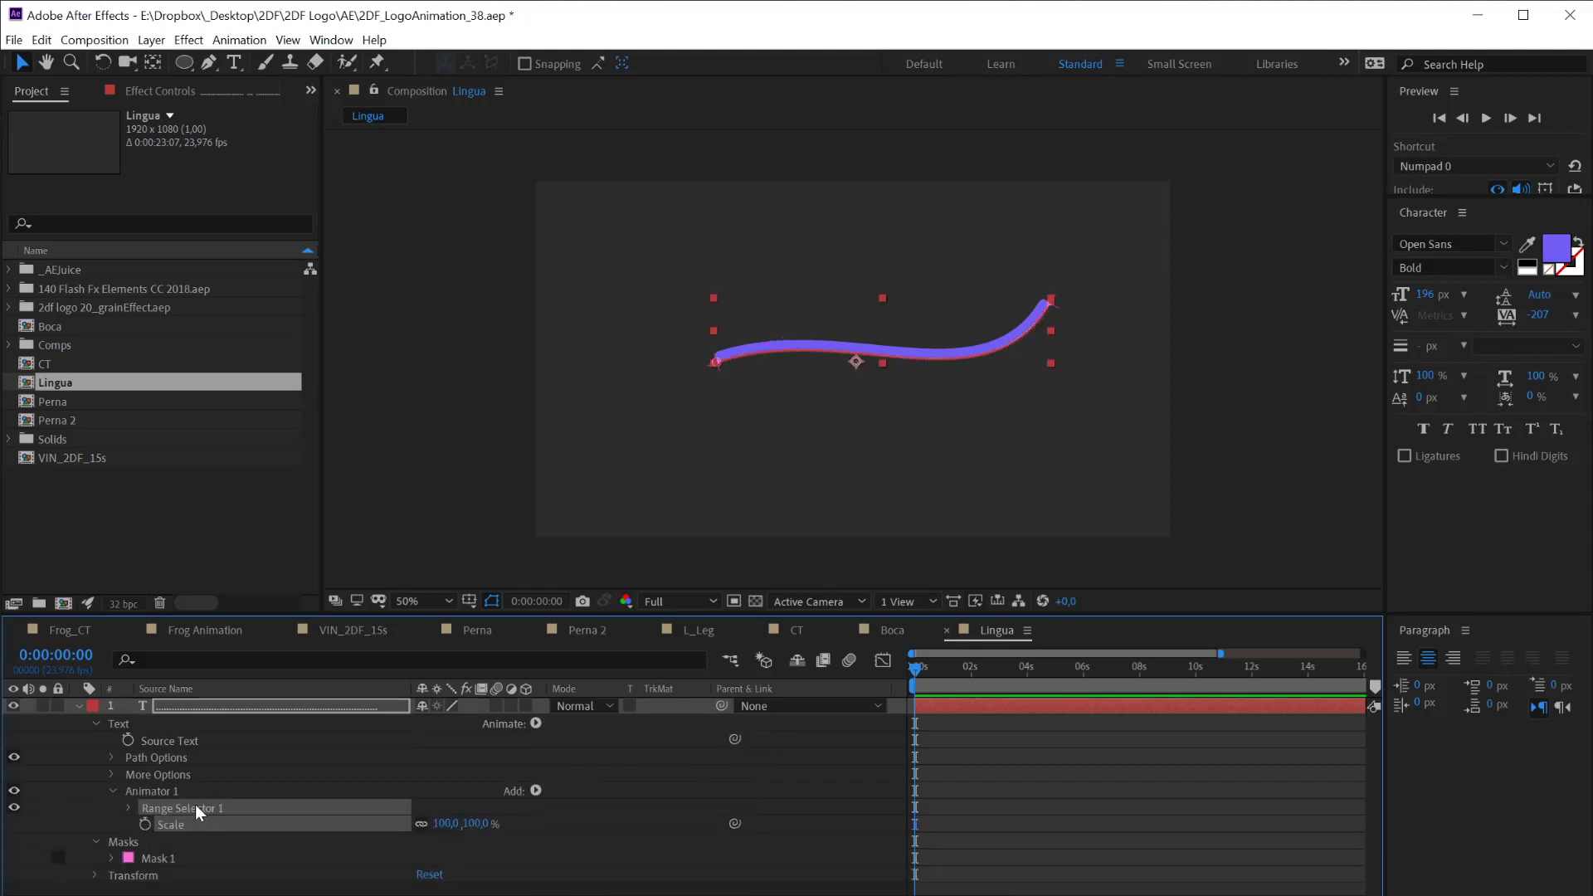
drag(446, 824, 664, 807)
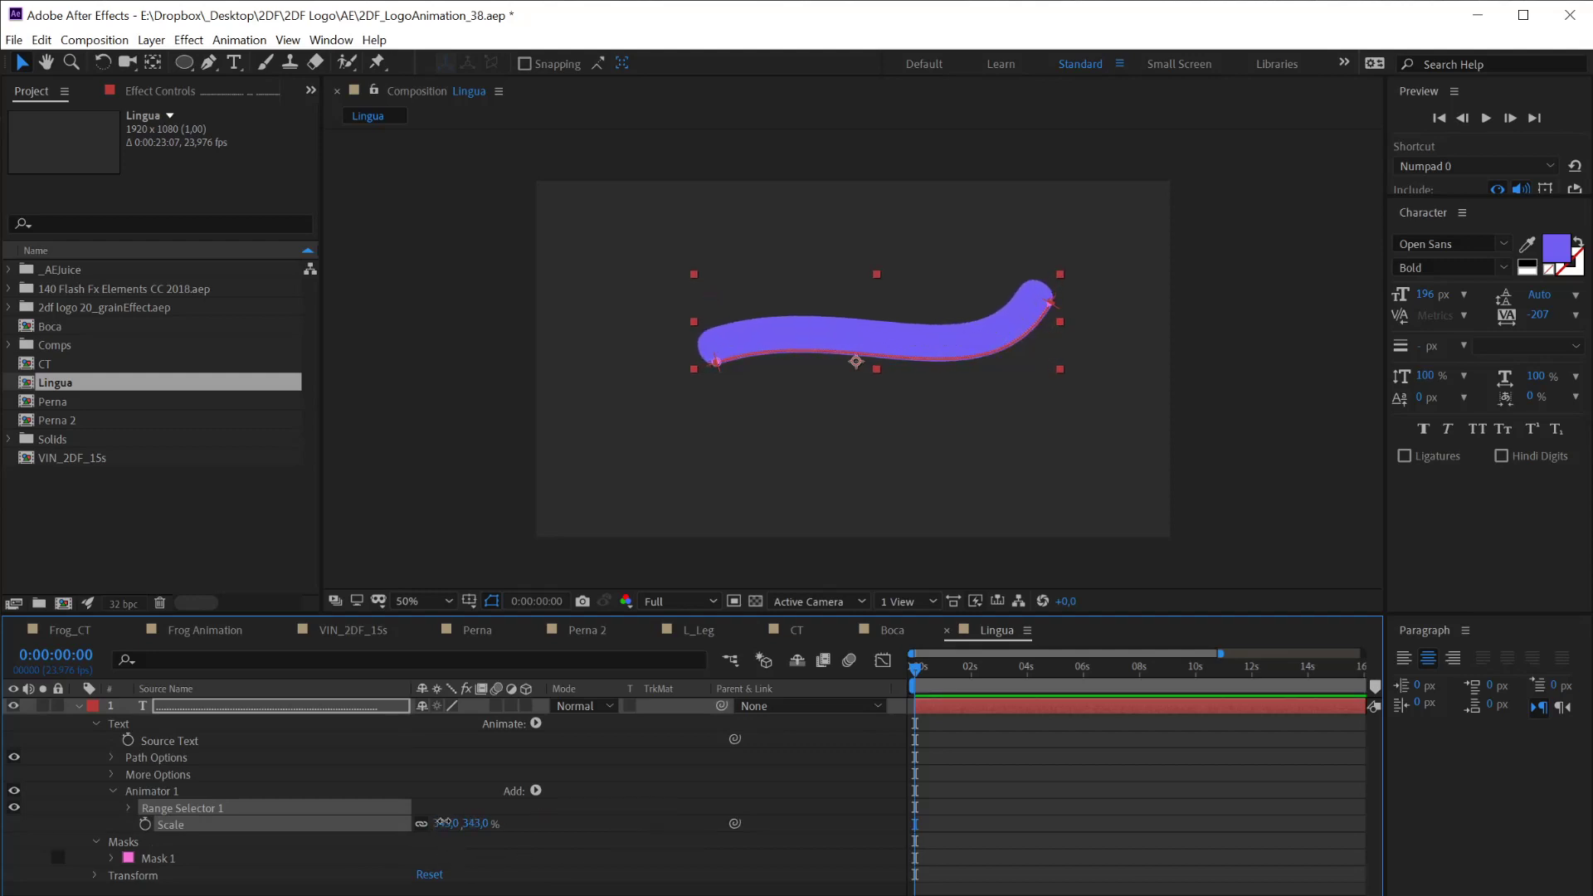
click(446, 823)
text(350)
key(Return)
Add a Slider Control effect to the dotted text layer
click(191, 93)
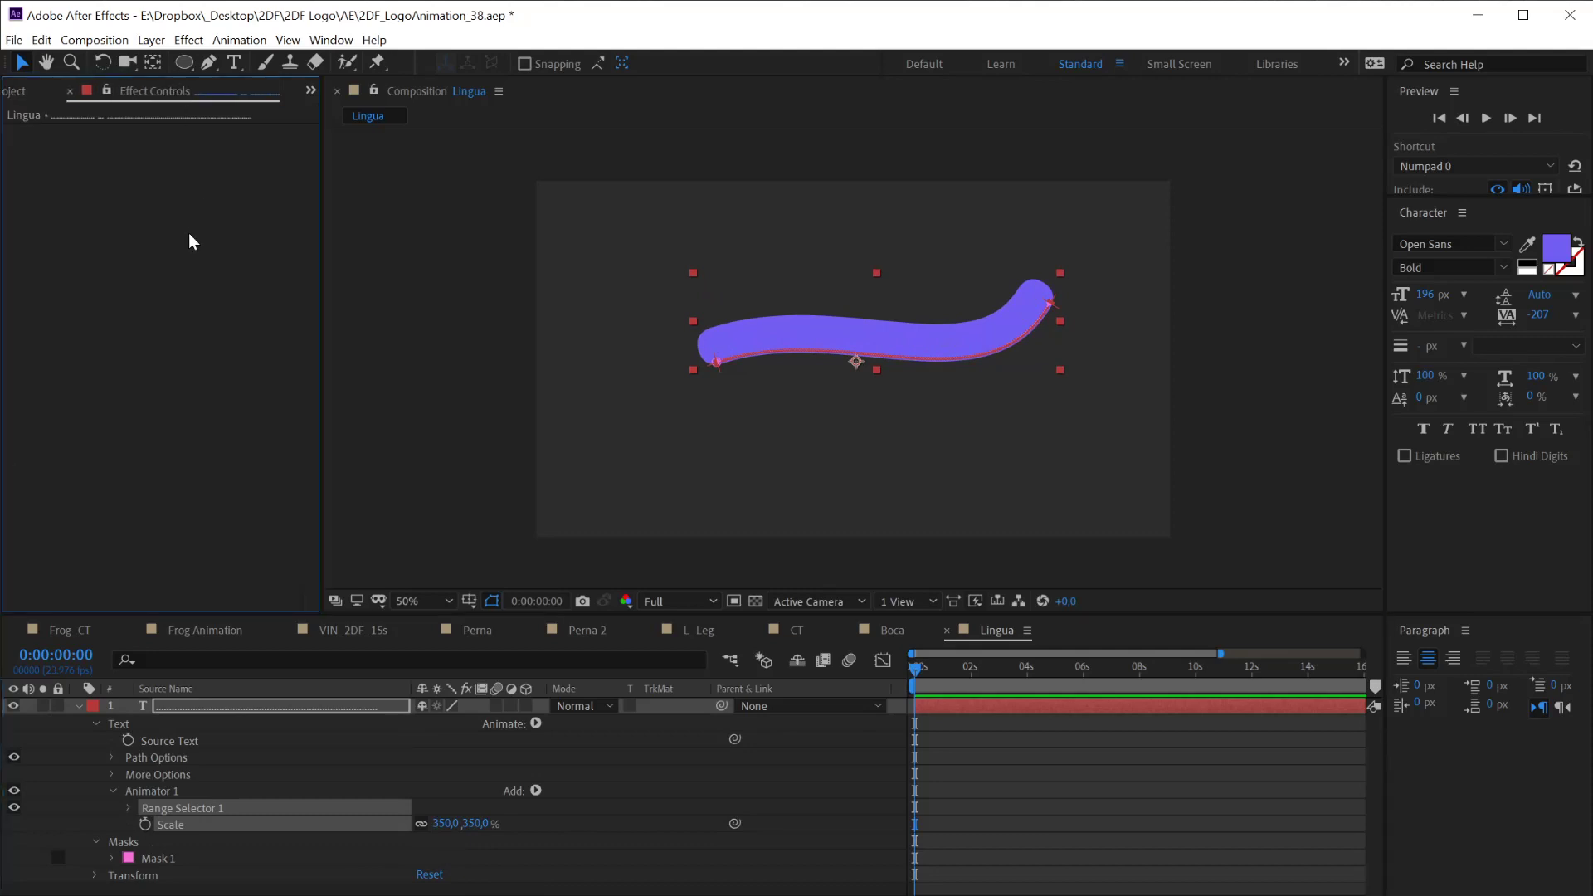
key(ctrl+space)
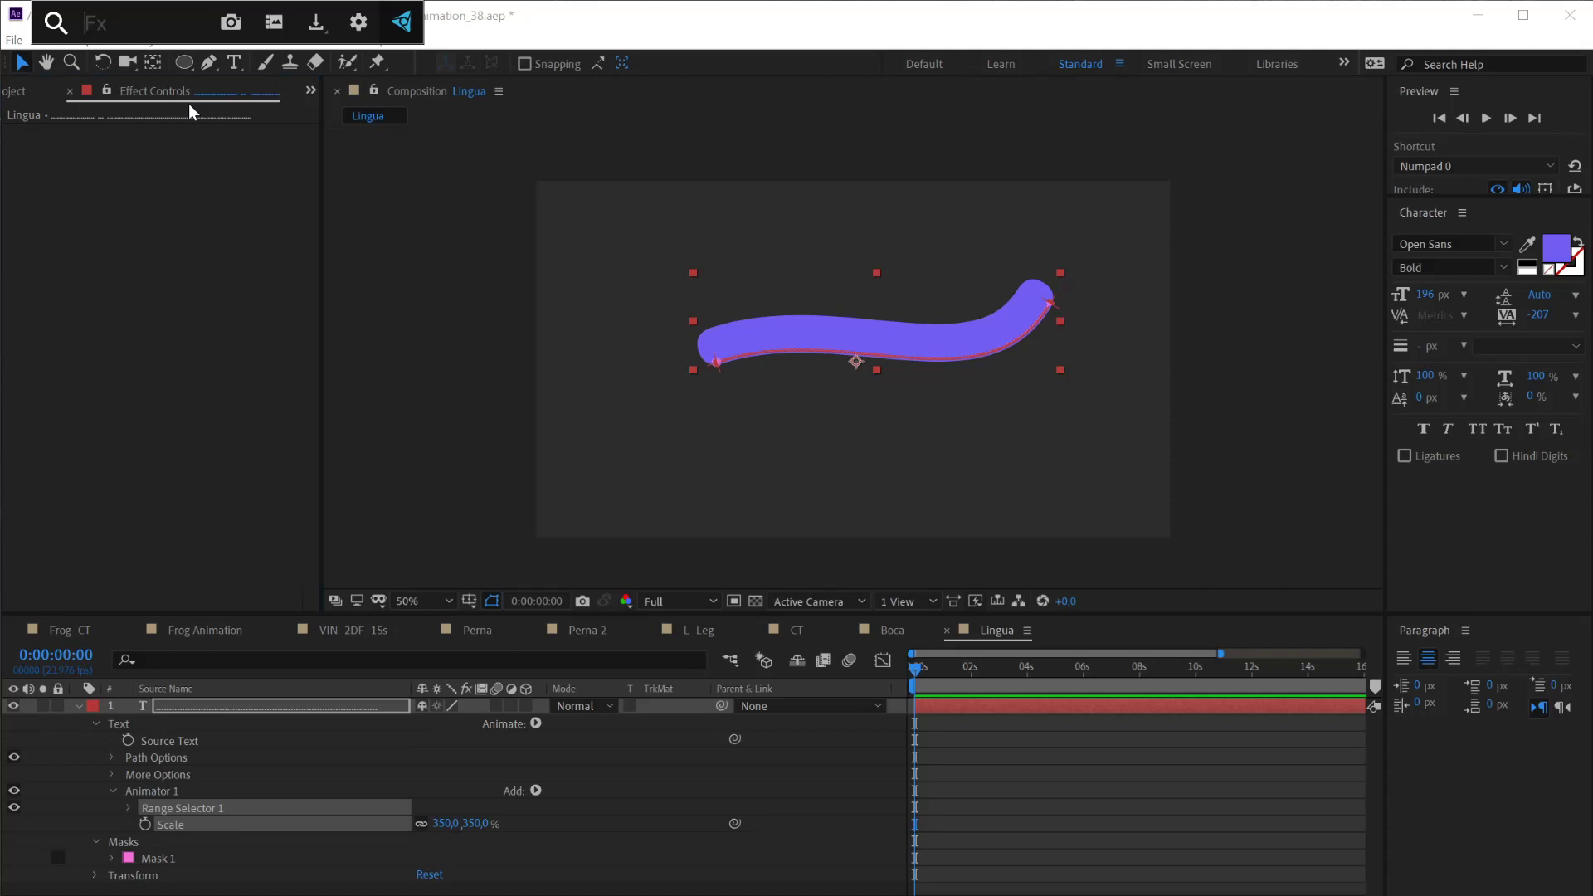
text(slider)
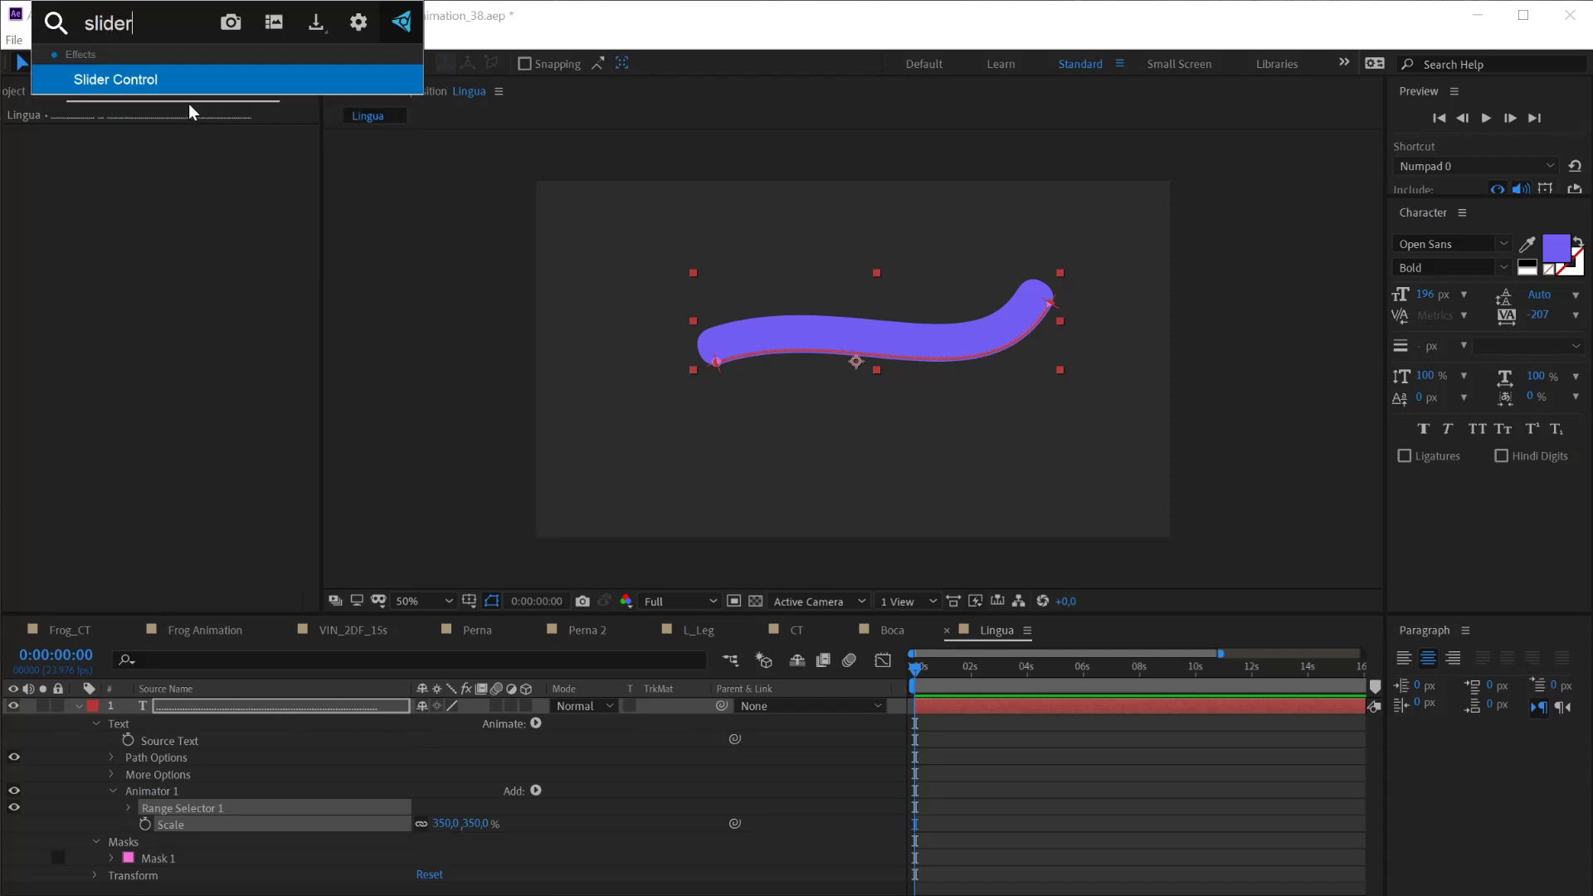
key(Return)
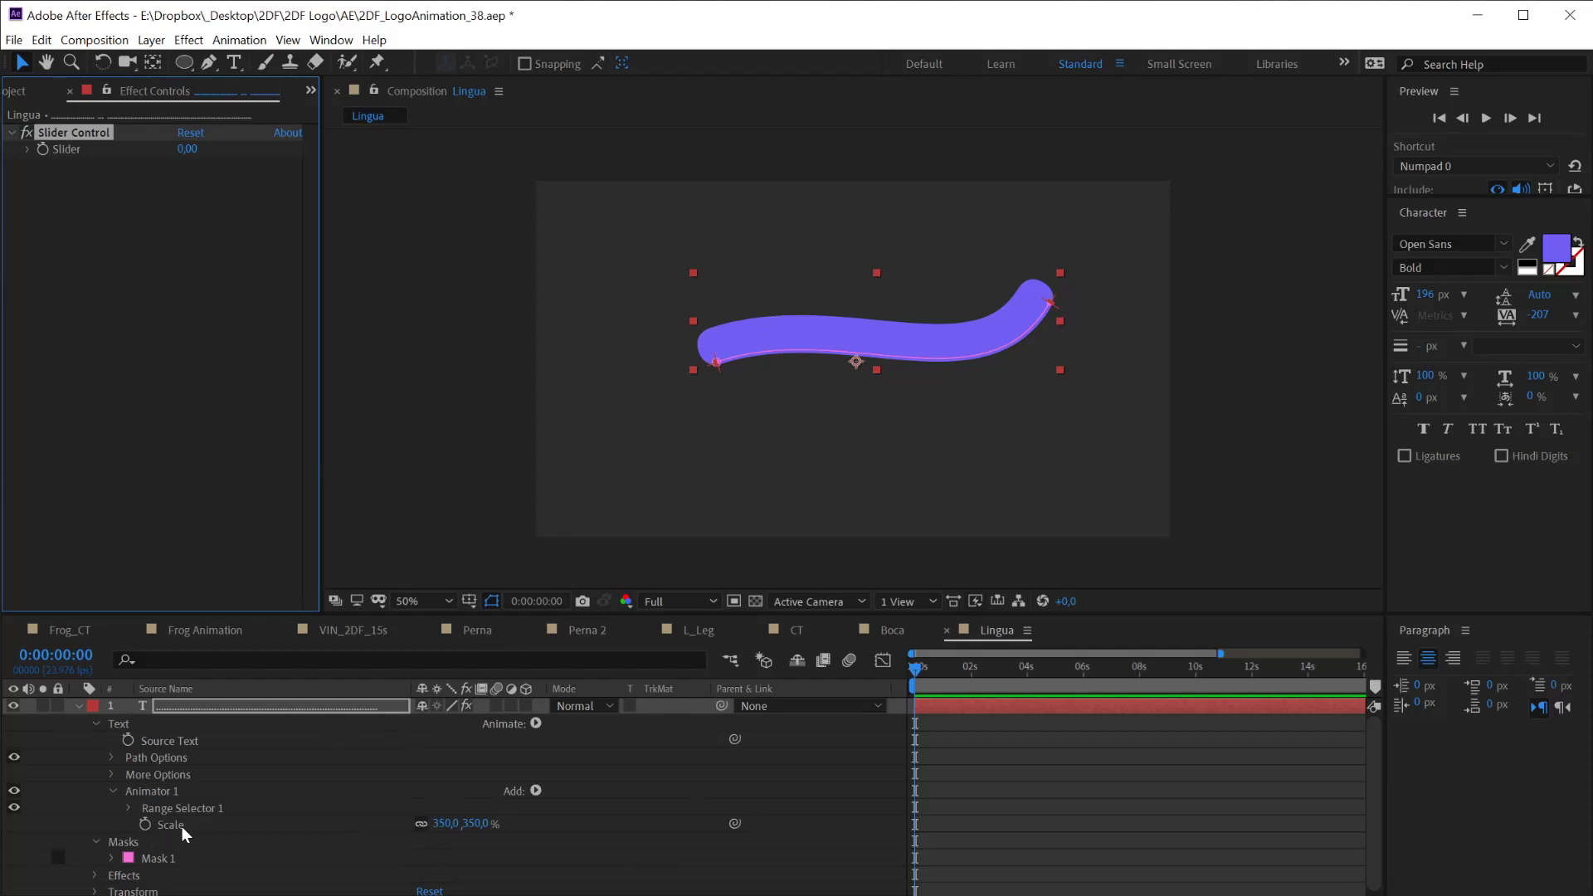
Link the animator's Scale to the Slider Control and set the slider to 350
drag(734, 824, 83, 153)
click(186, 150)
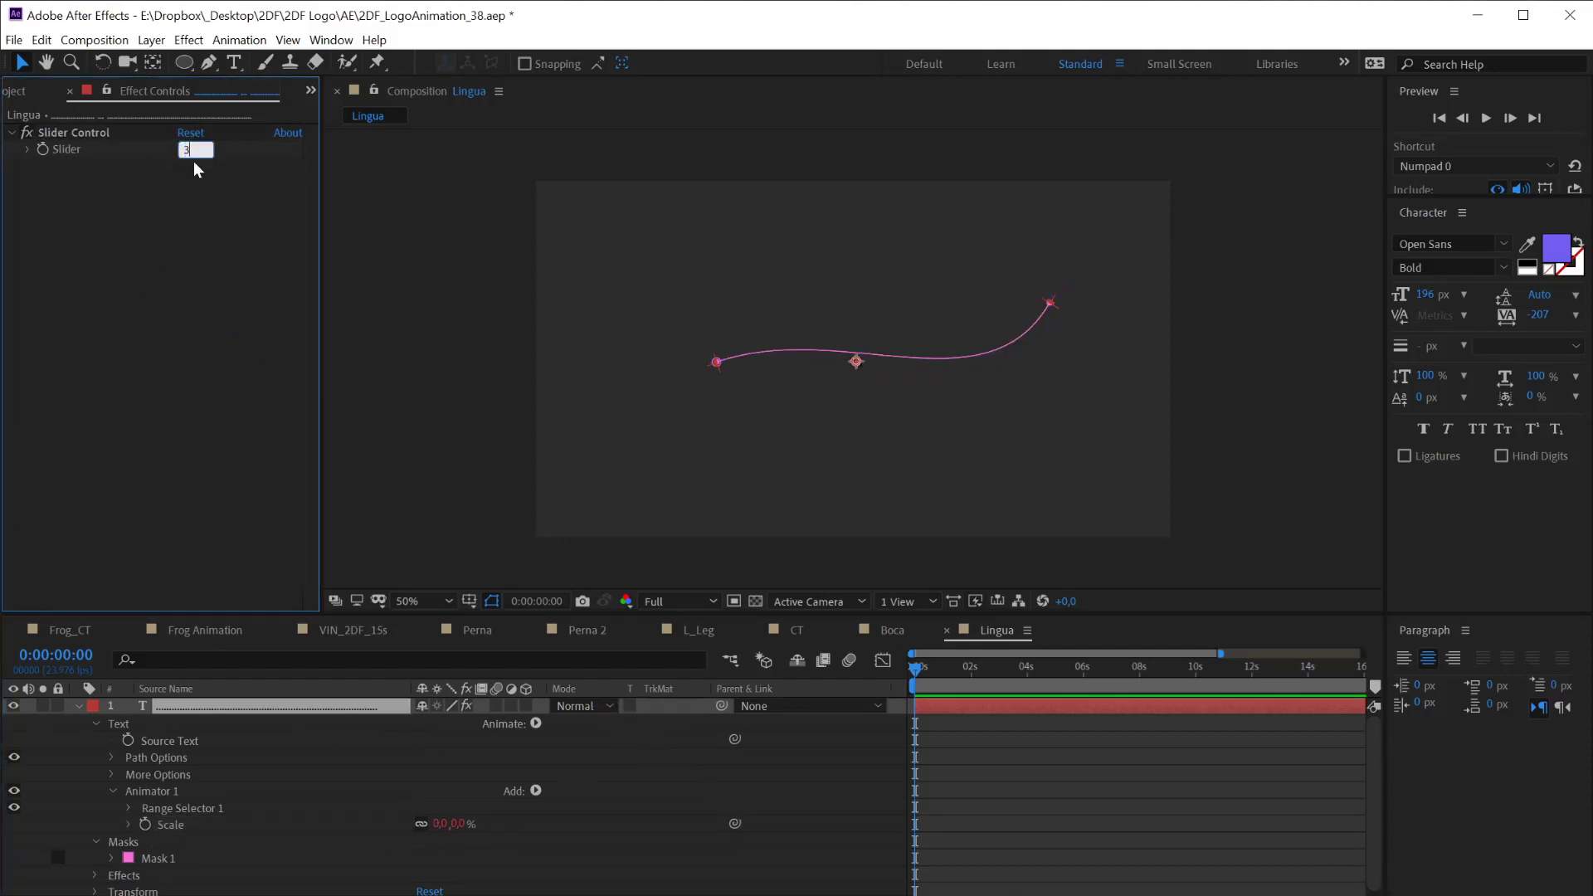
text(350)
key(Return)
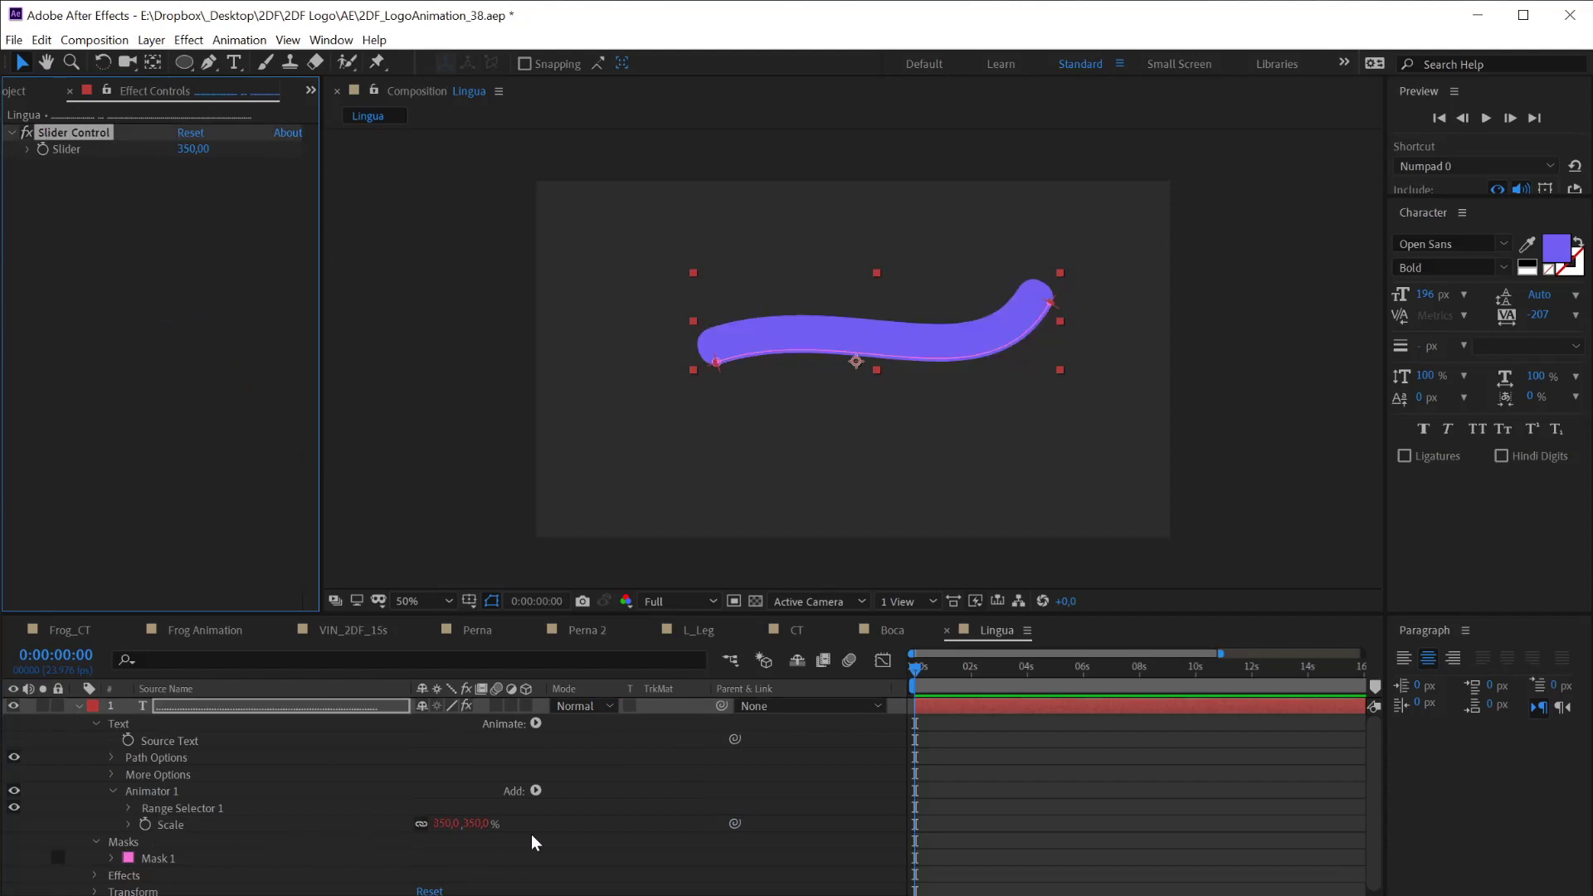
Set the Shape of Range Selector 1 to Ramp Up in its advanced options
click(128, 808)
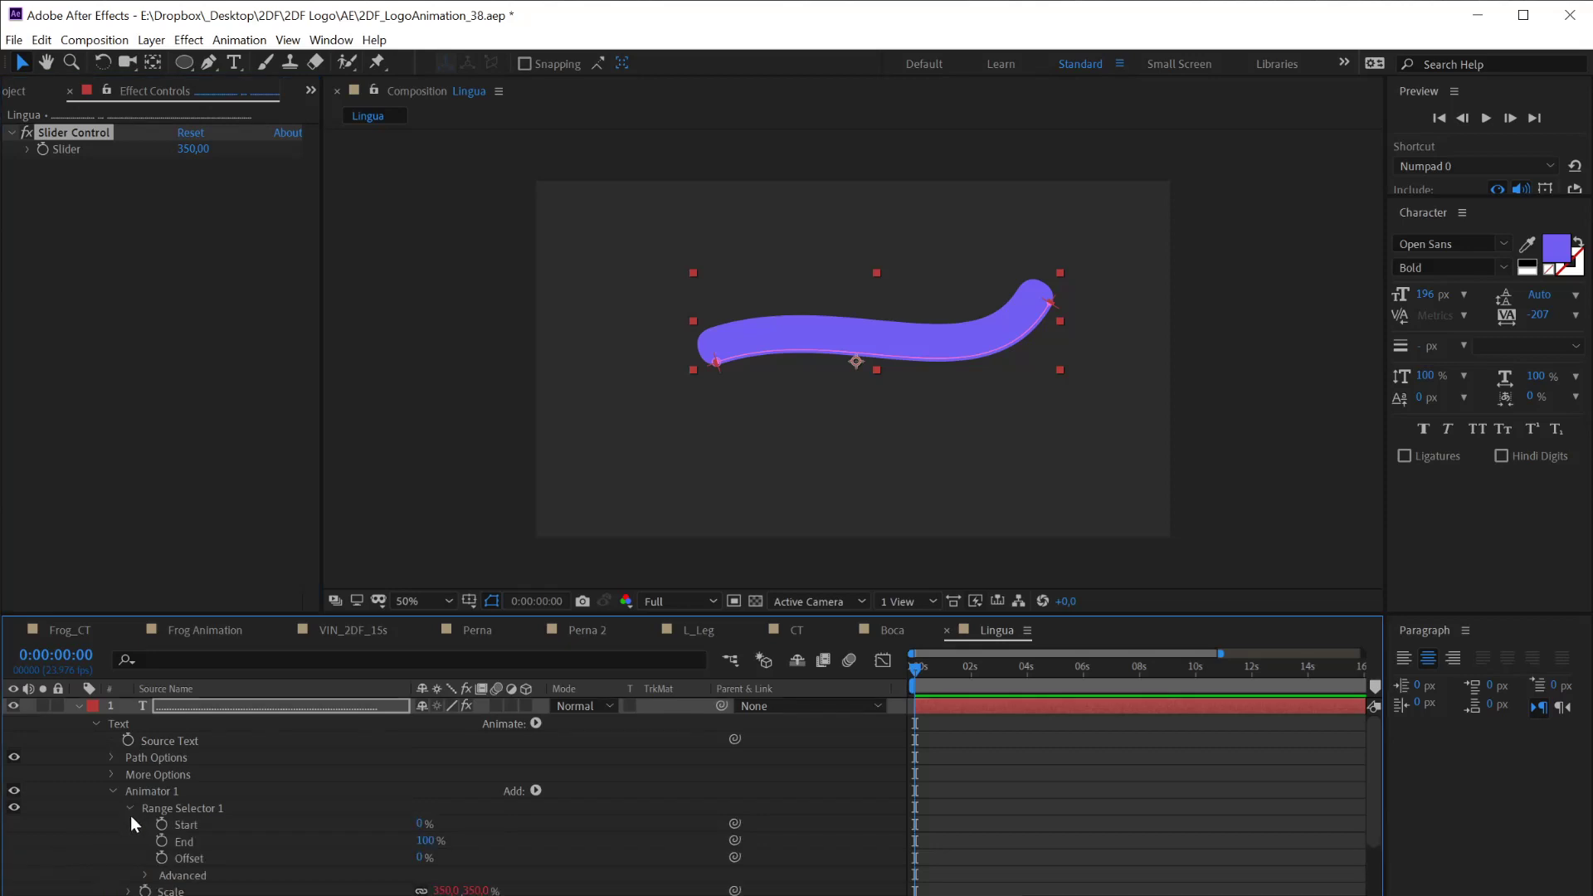
scroll(236, 824, down, 5)
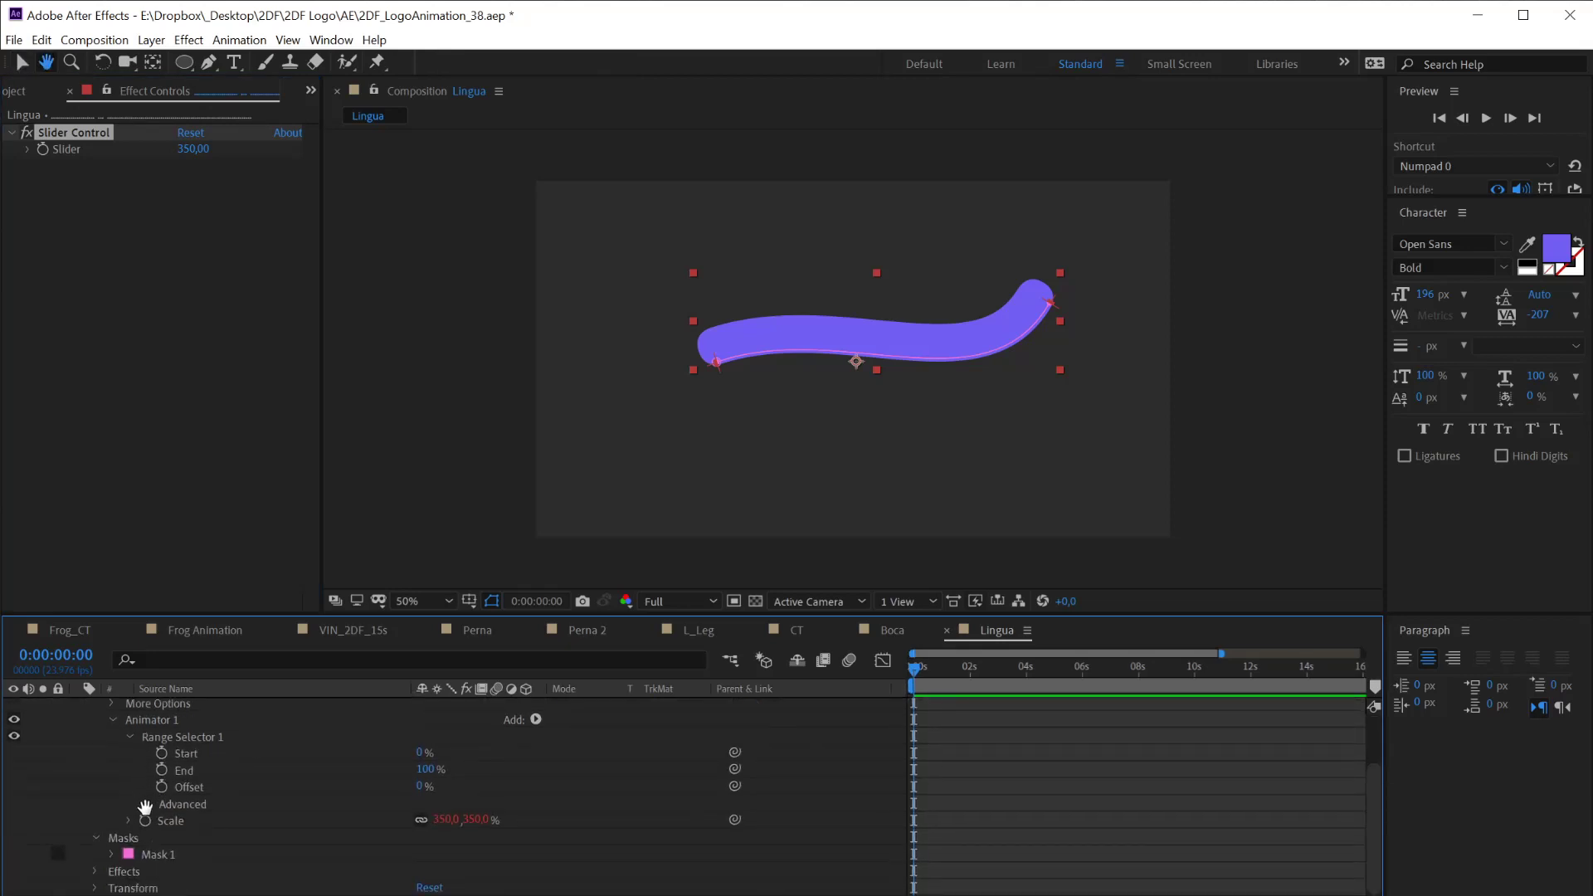
click(147, 809)
scroll(249, 821, down, 2)
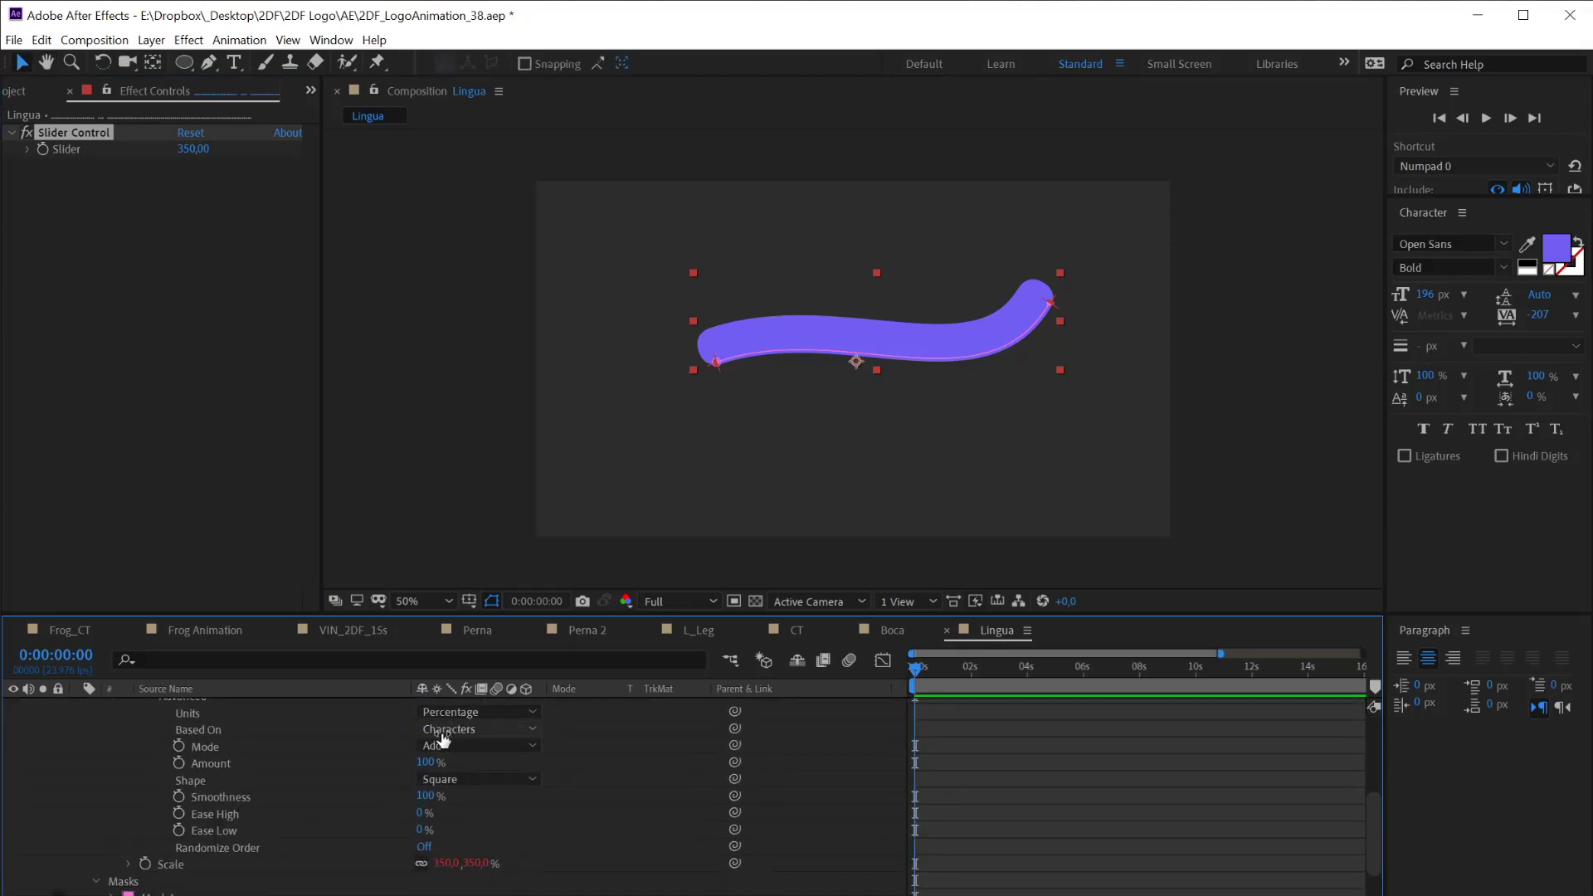
click(448, 779)
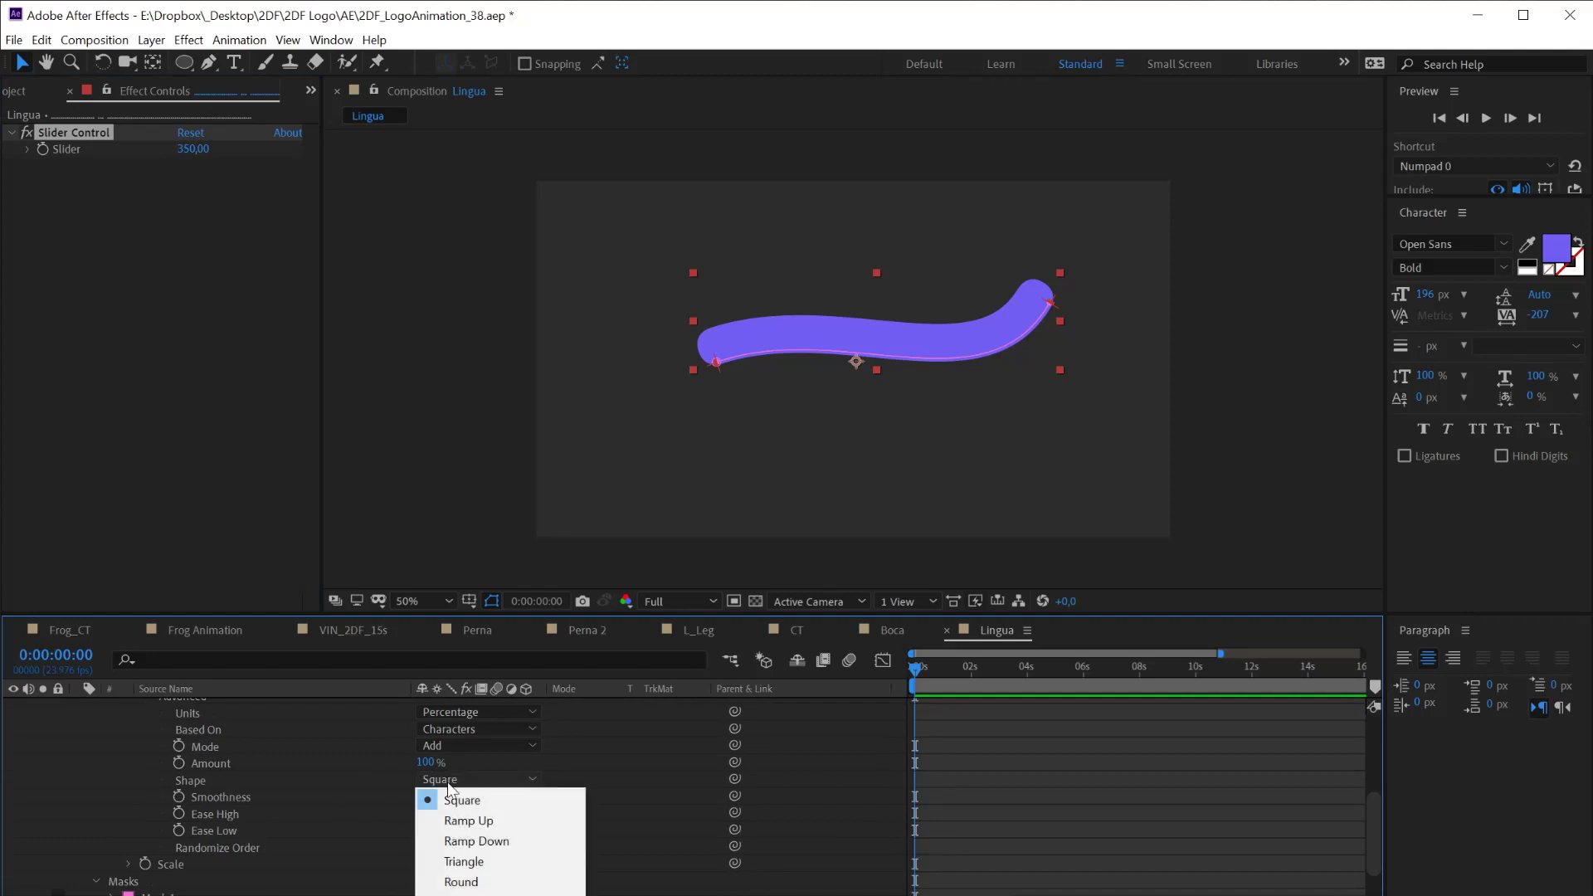
click(473, 820)
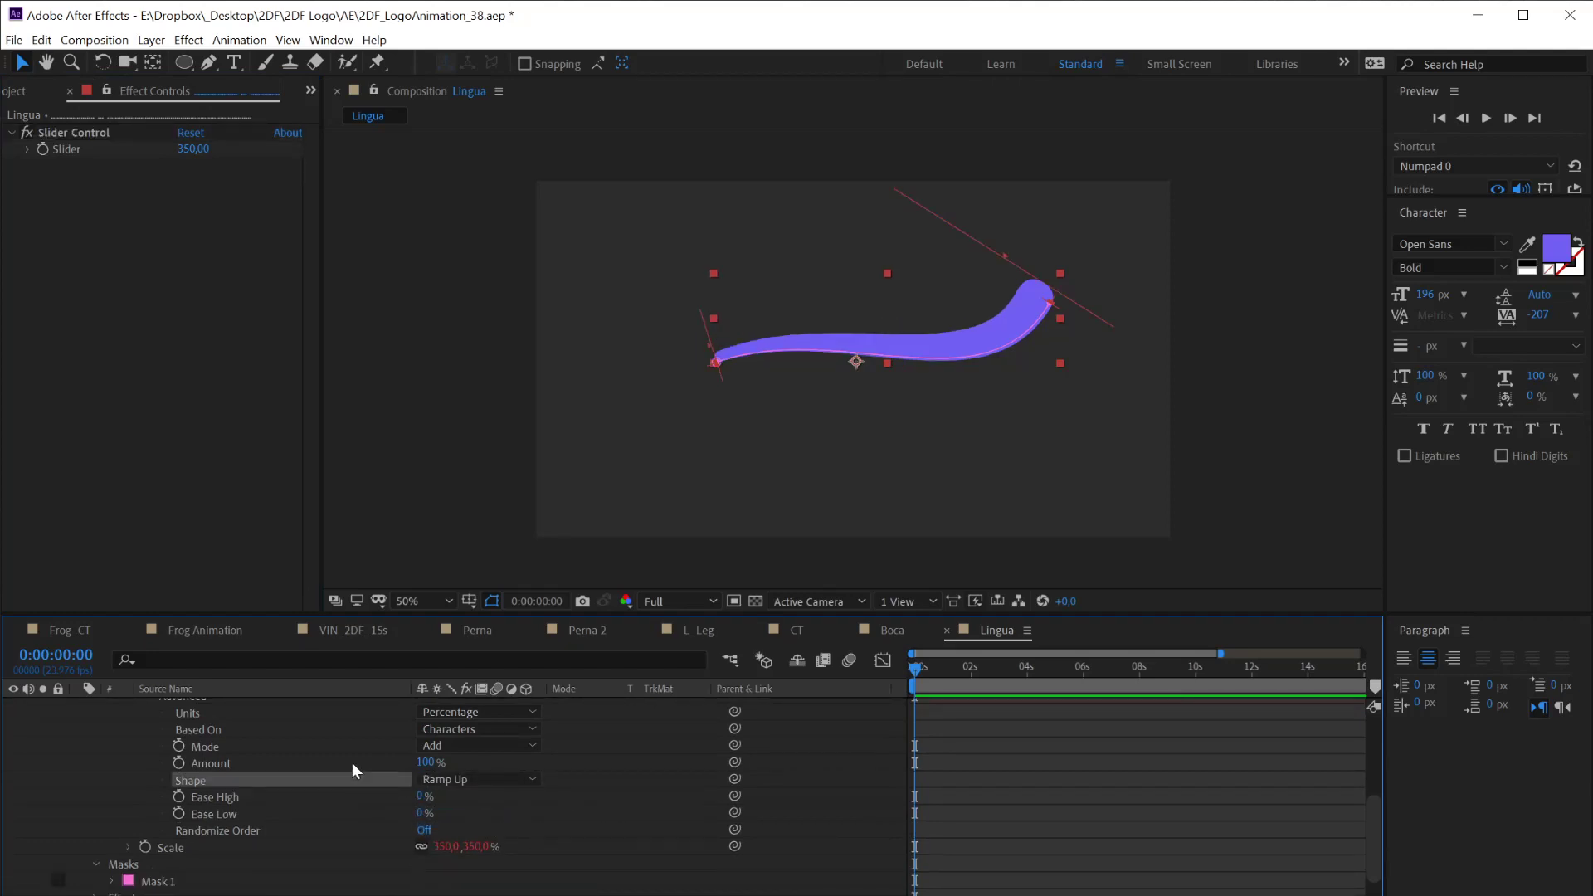
Add a second Slider Control effect to the dotted text layer
key(space)
drag(351, 763, 341, 843)
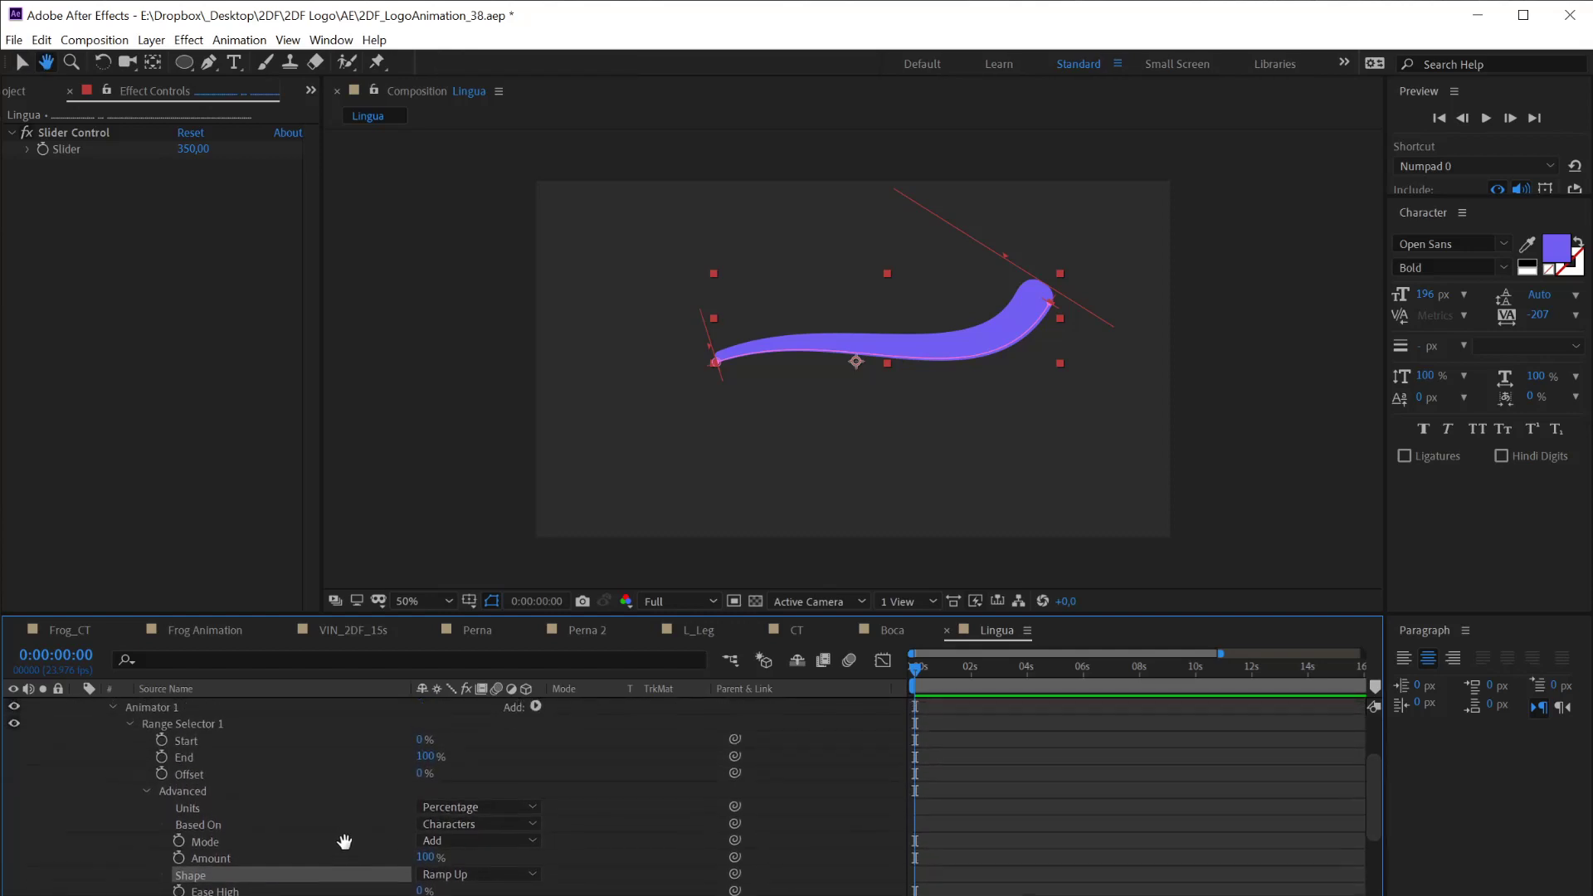
key(ctrl+space)
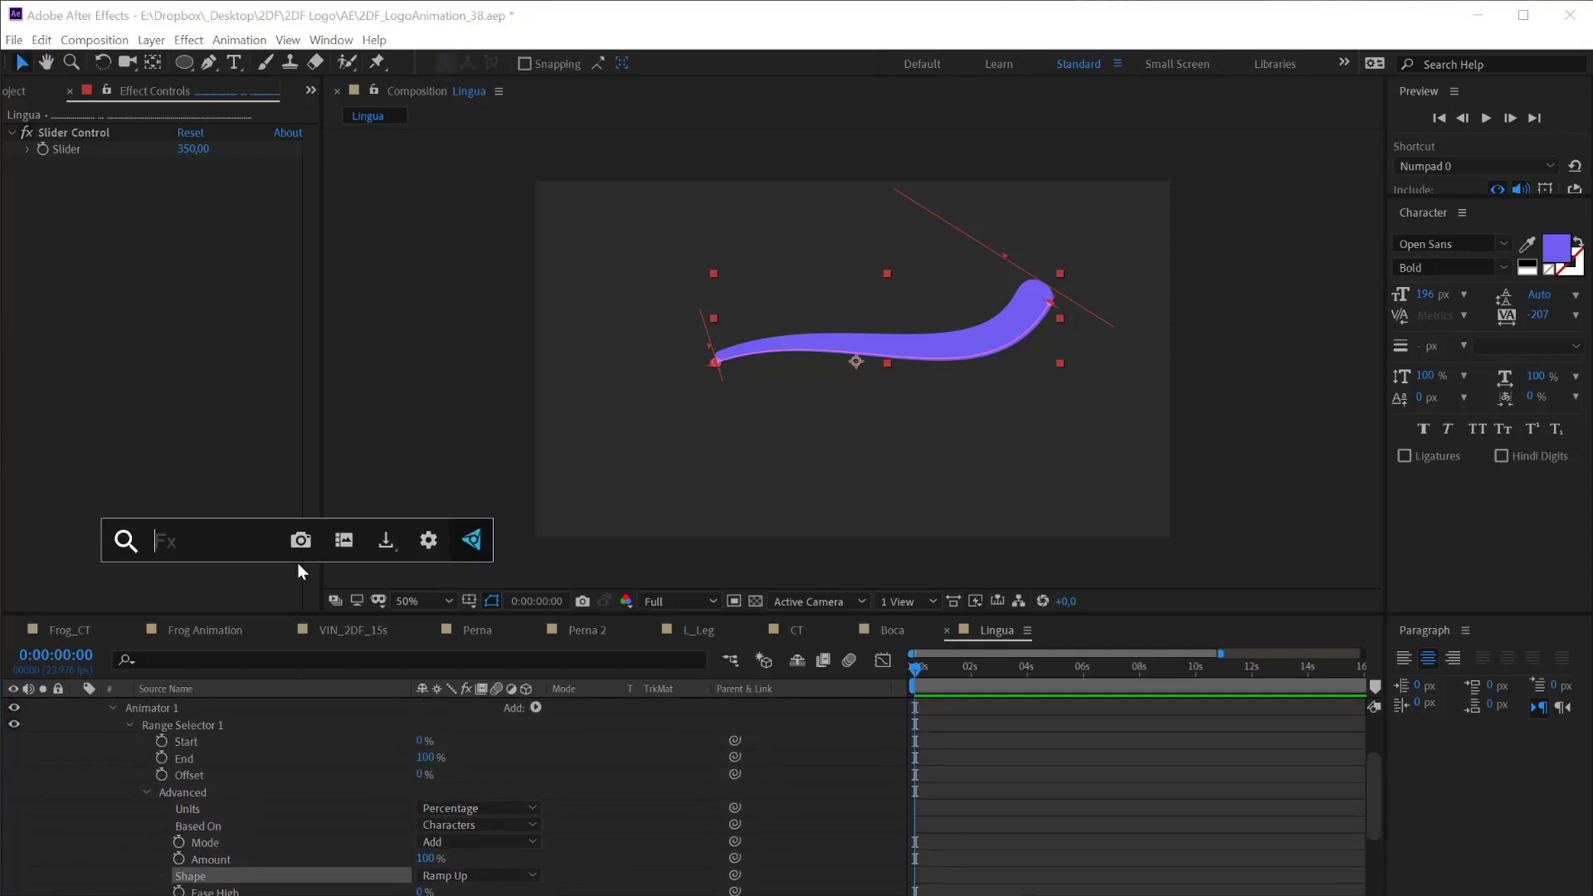
text(slid)
key(Return)
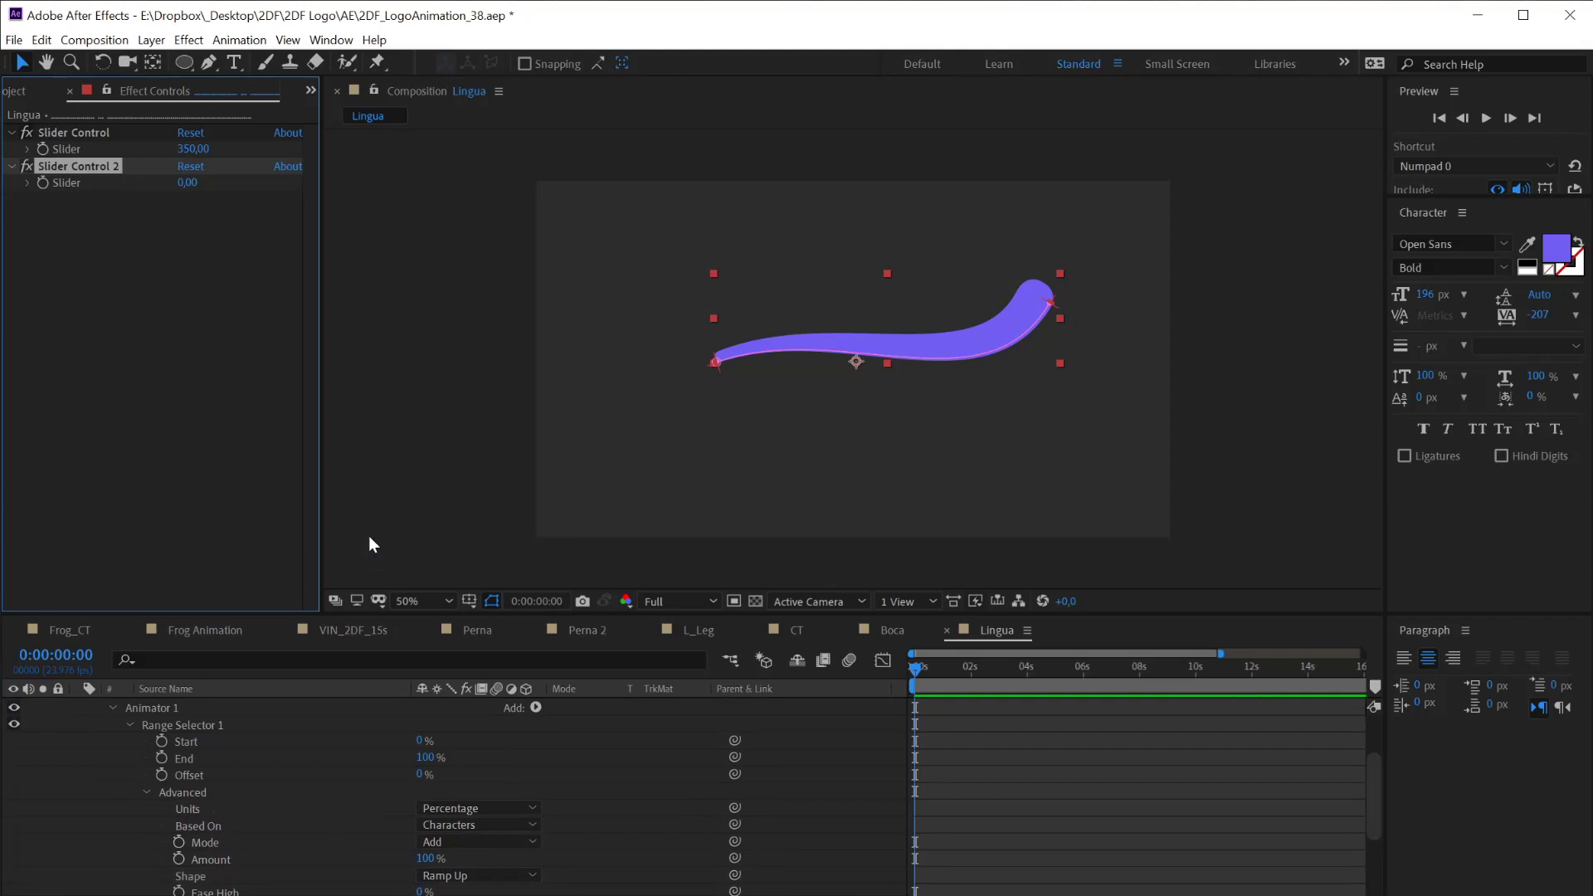
Rename the first Slider Control, which drives the scale, as Grossura
click(90, 134)
key(Return)
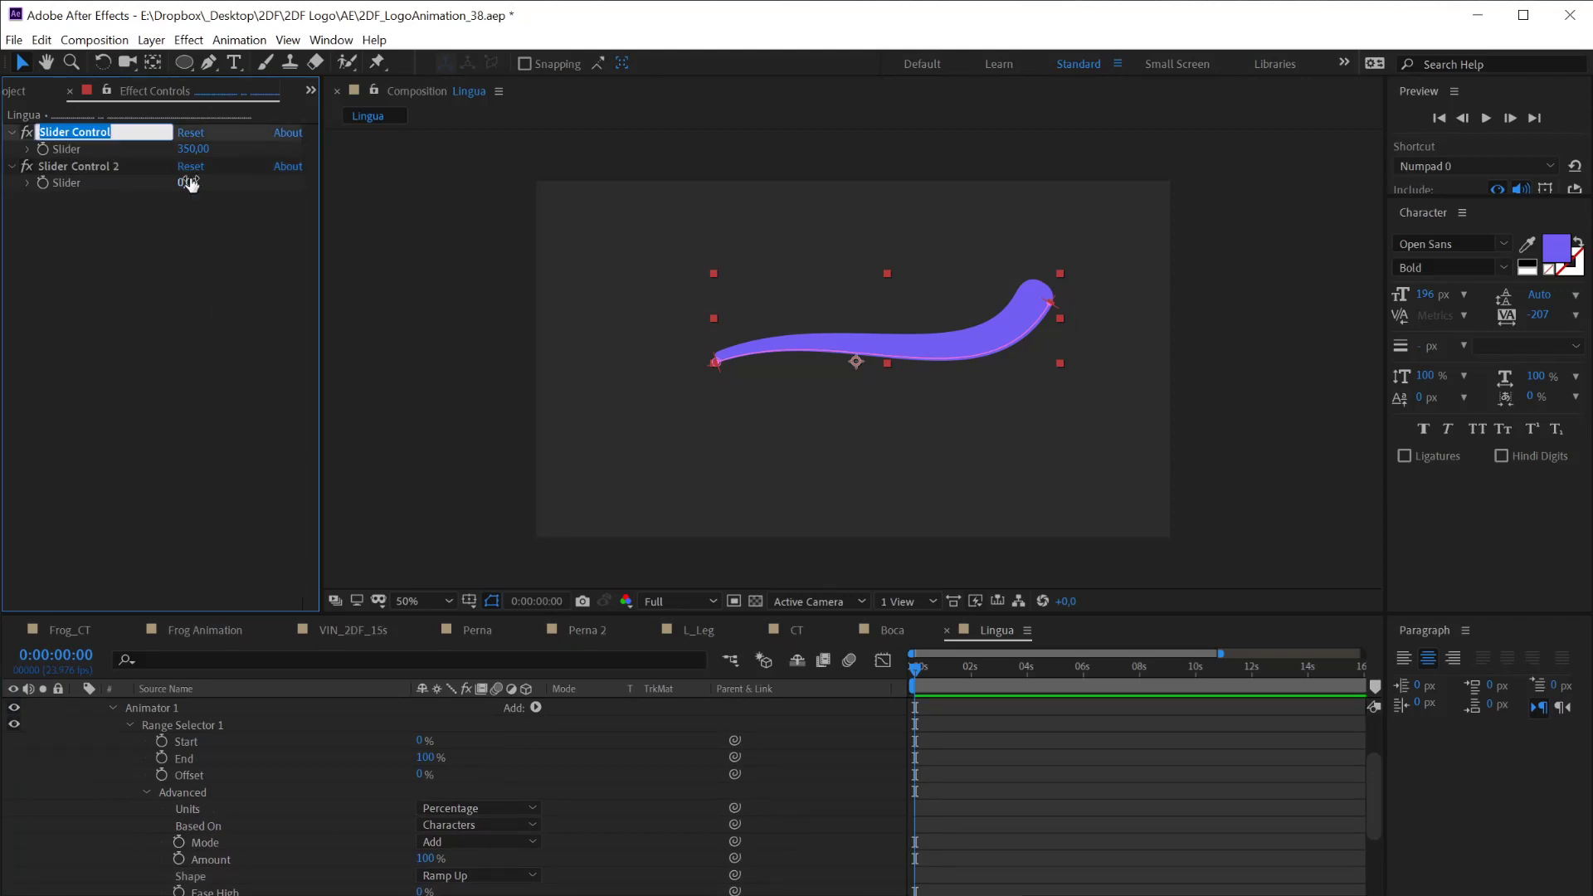
text(Espe)
key(BackSpace)
key(BackSpace)
key(BackSpace)
key(BackSpace)
text(Grosusra)
key(ctrl+a)
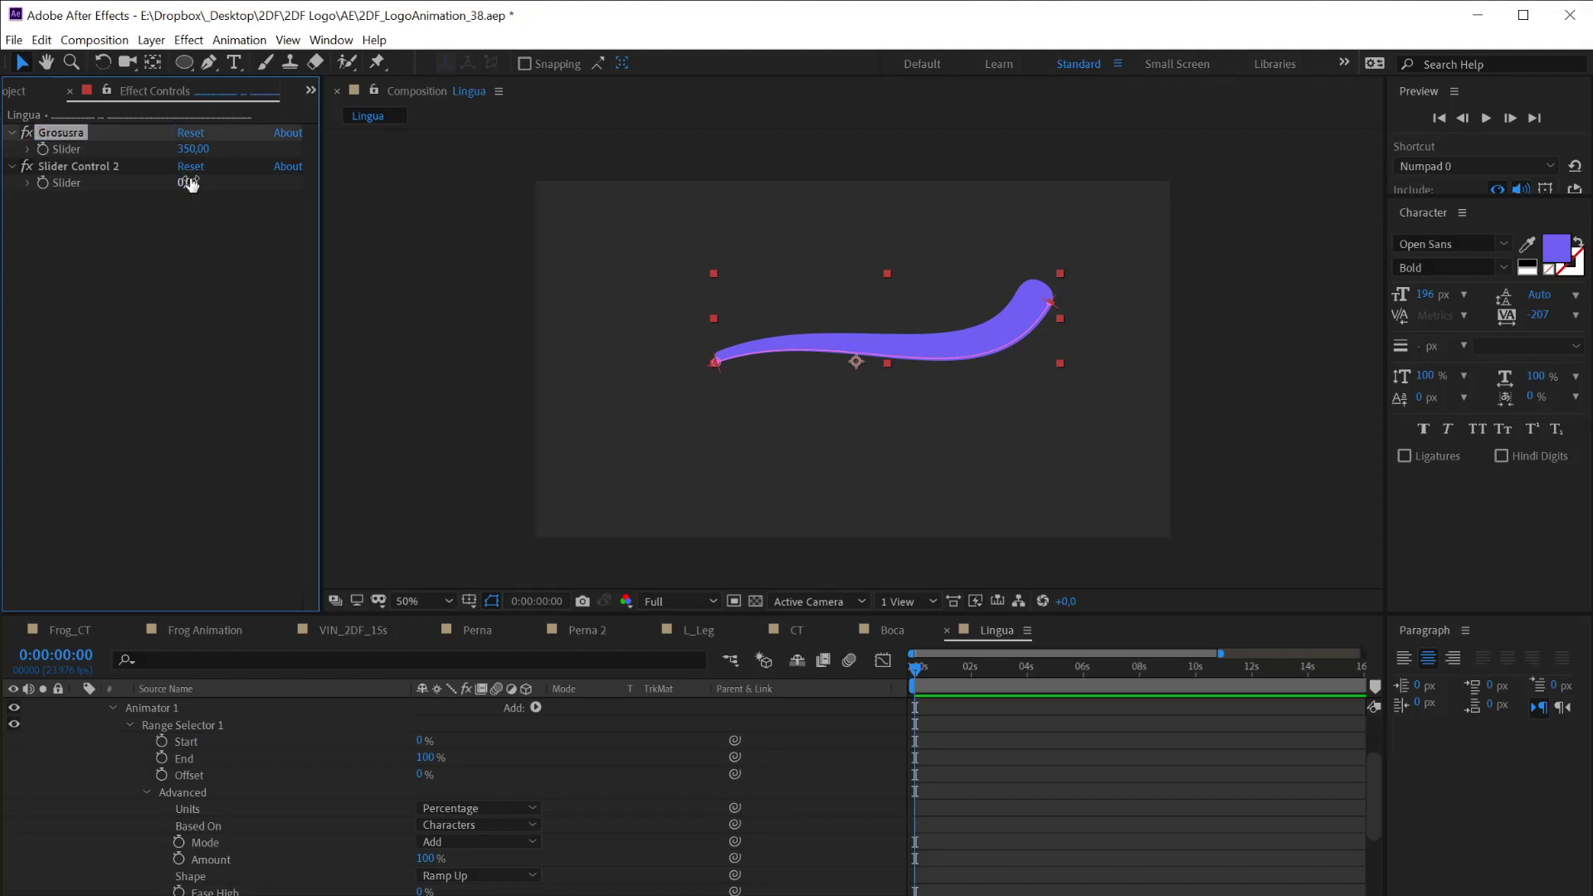
text(G)
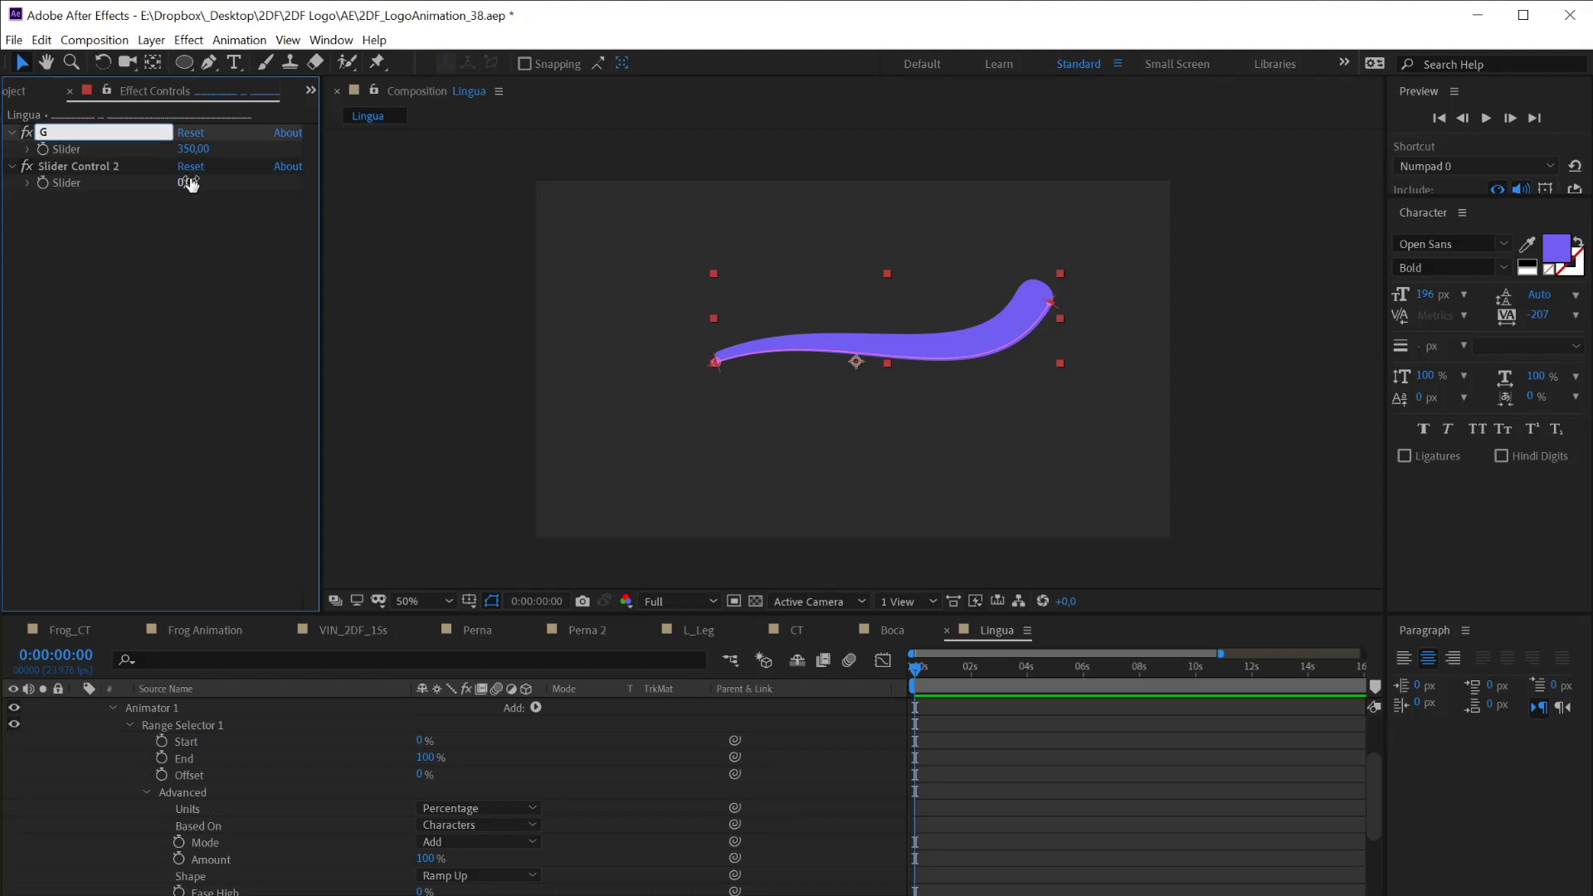
key(Return)
Rename the second Slider Control as Comprimento
click(75, 167)
key(Return)
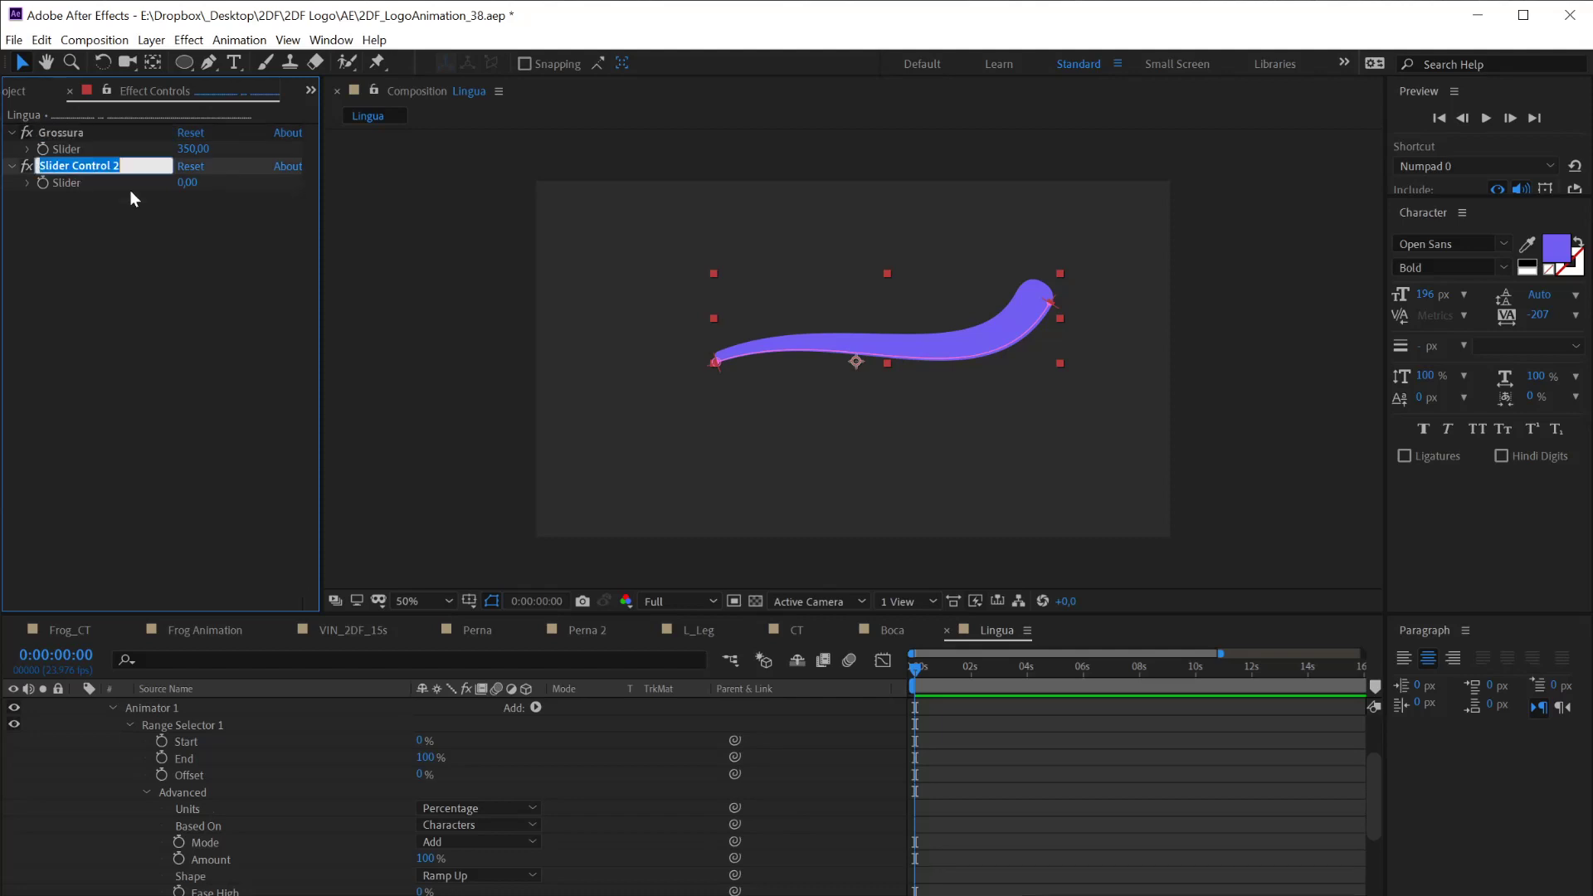
text(Comprimento)
key(Return)
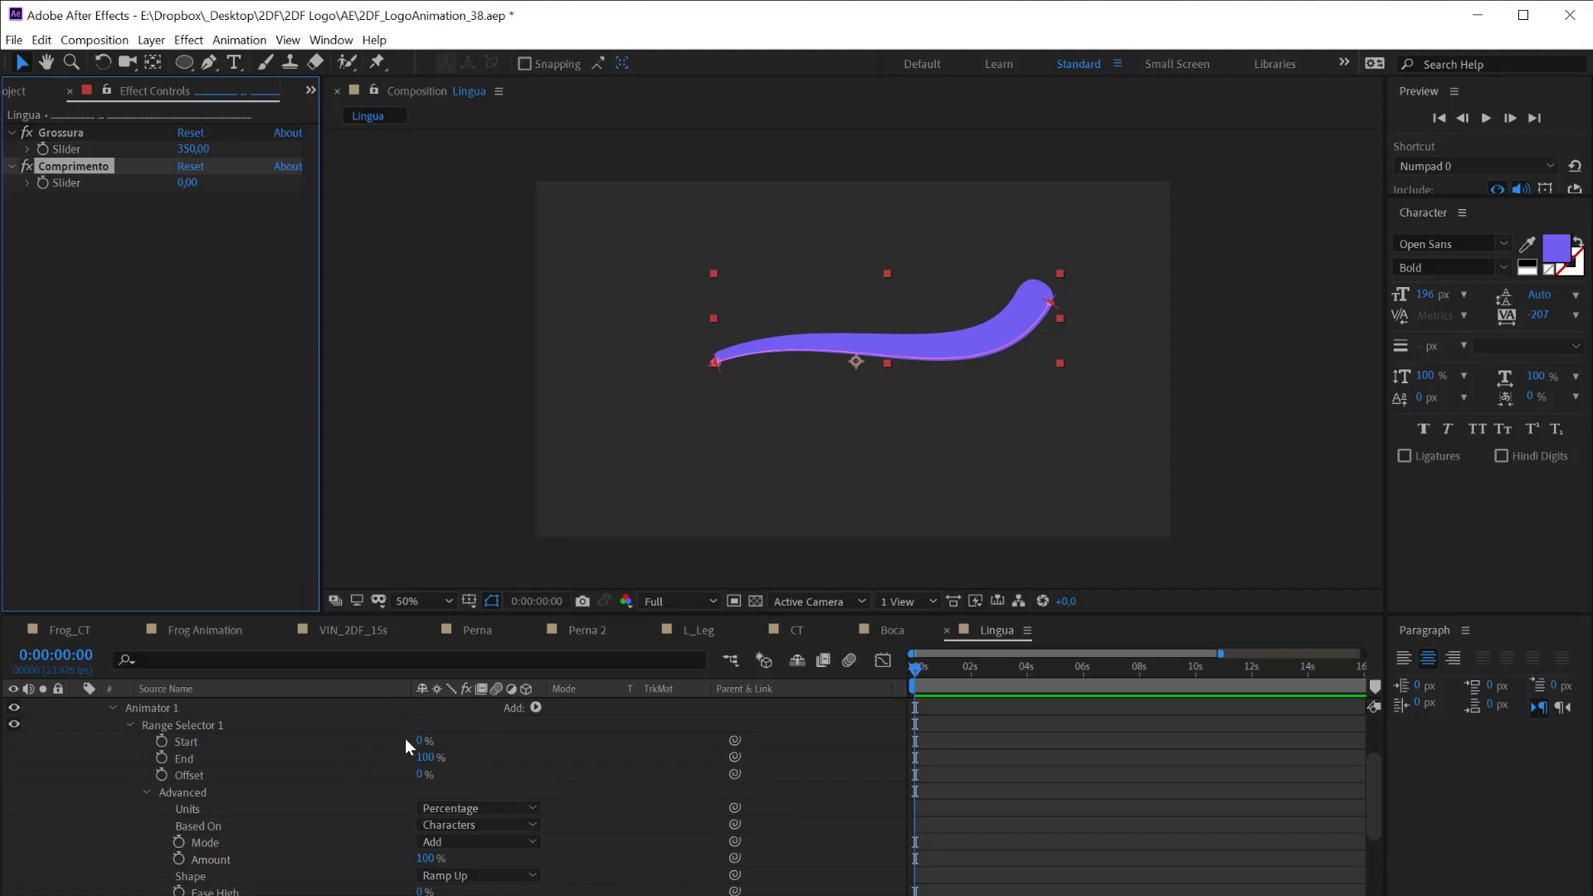
Link Range Selector 1's Start to the Comprimento slider, and set Grossura to 723 and Comprimento to 54
mouse_move(734, 740)
mouse_down()
mouse_move(235, 257)
mouse_move(181, 170)
mouse_move(266, 176)
mouse_move(247, 177)
mouse_move(230, 147)
mouse_move(658, 216)
mouse_move(341, 221)
mouse_up()
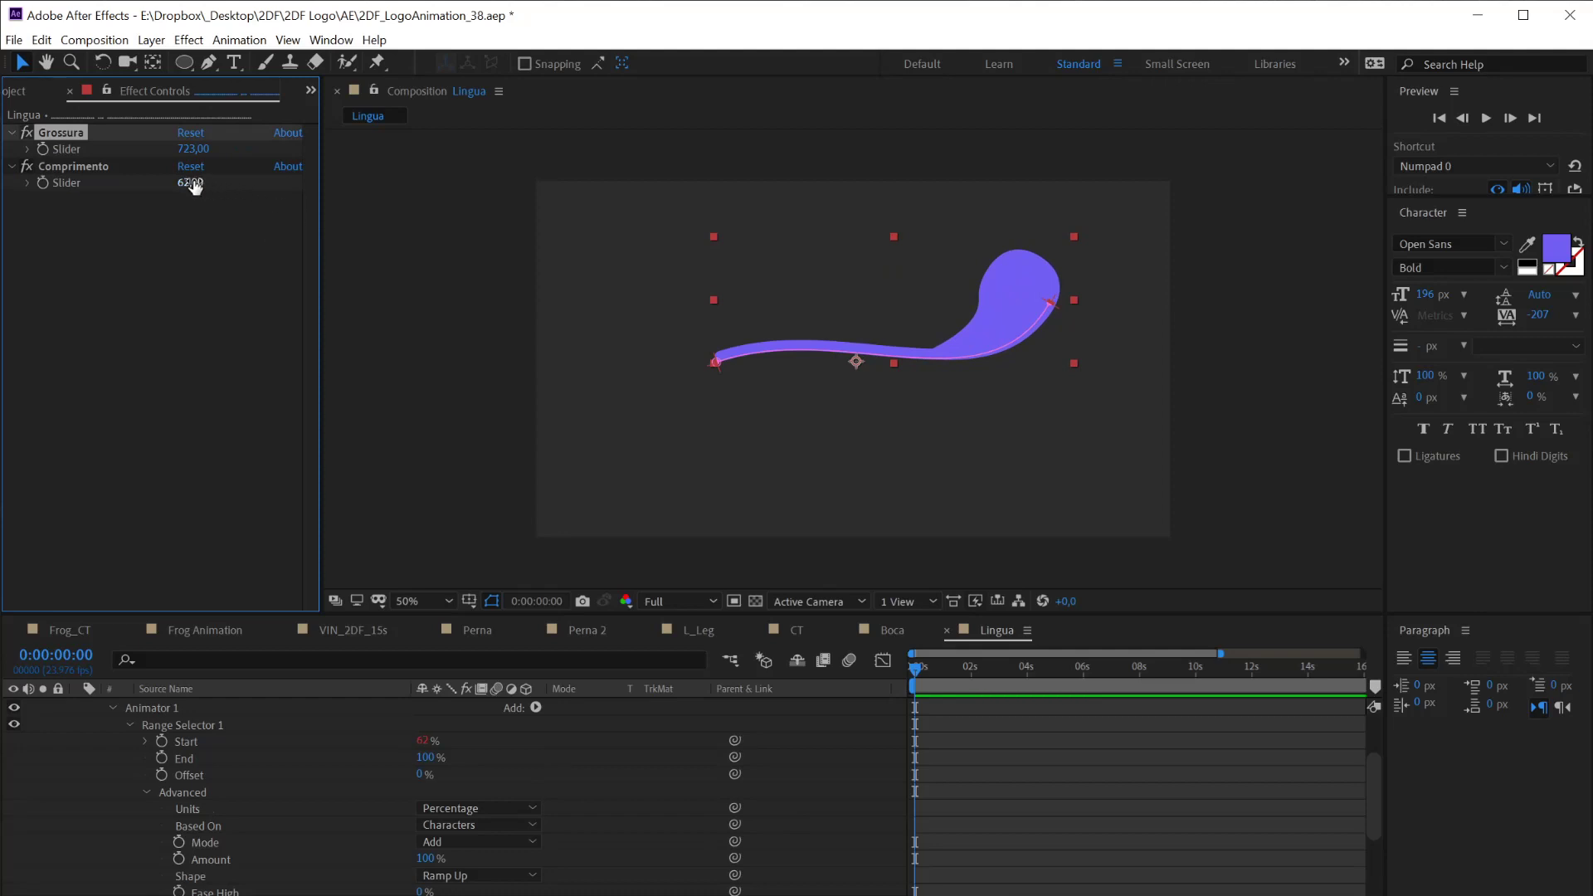
mouse_move(190, 182)
mouse_down()
mouse_move(241, 187)
mouse_move(182, 209)
mouse_move(223, 210)
mouse_move(204, 210)
mouse_up()
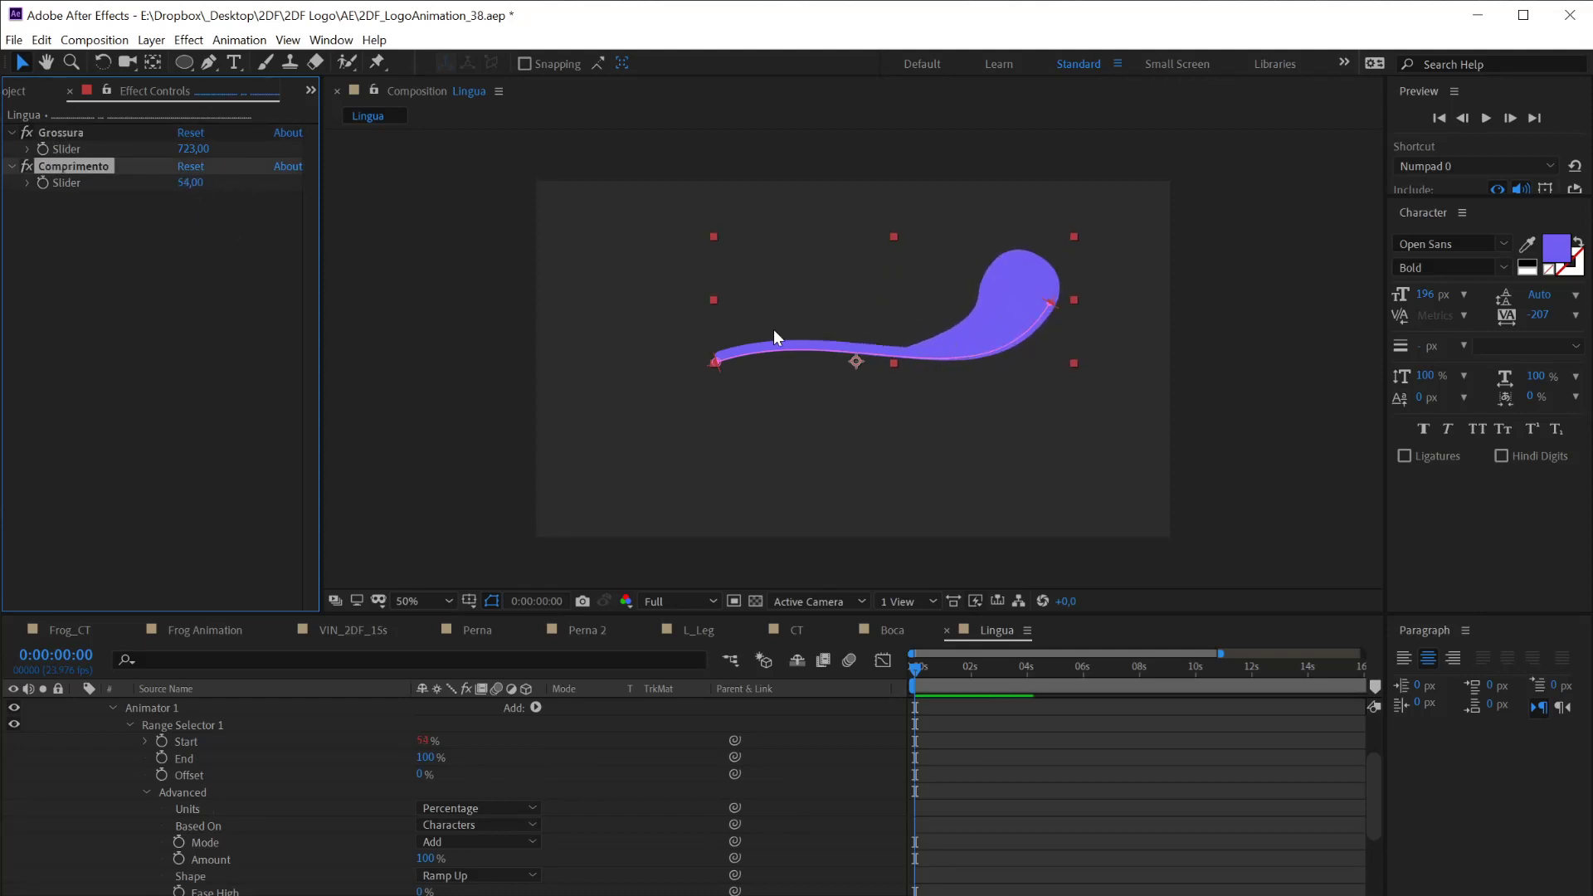
Set Range Selector 1's Ease Low to 53%, leaving Ease High at 0%
scroll(299, 867, down, 5)
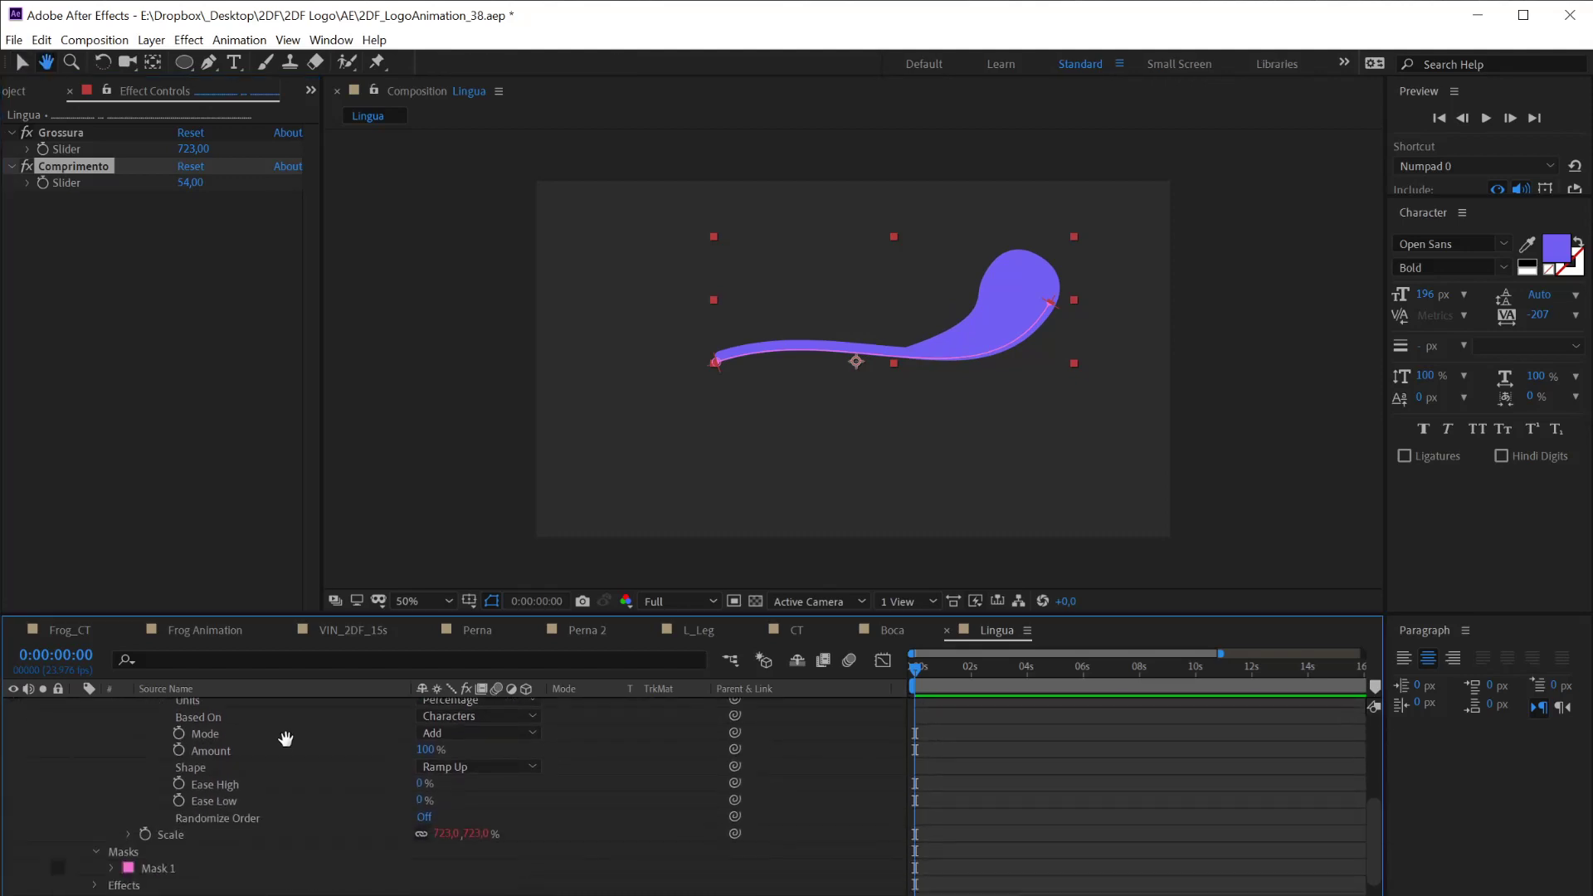
drag(420, 782, 529, 799)
key(ctrl+z)
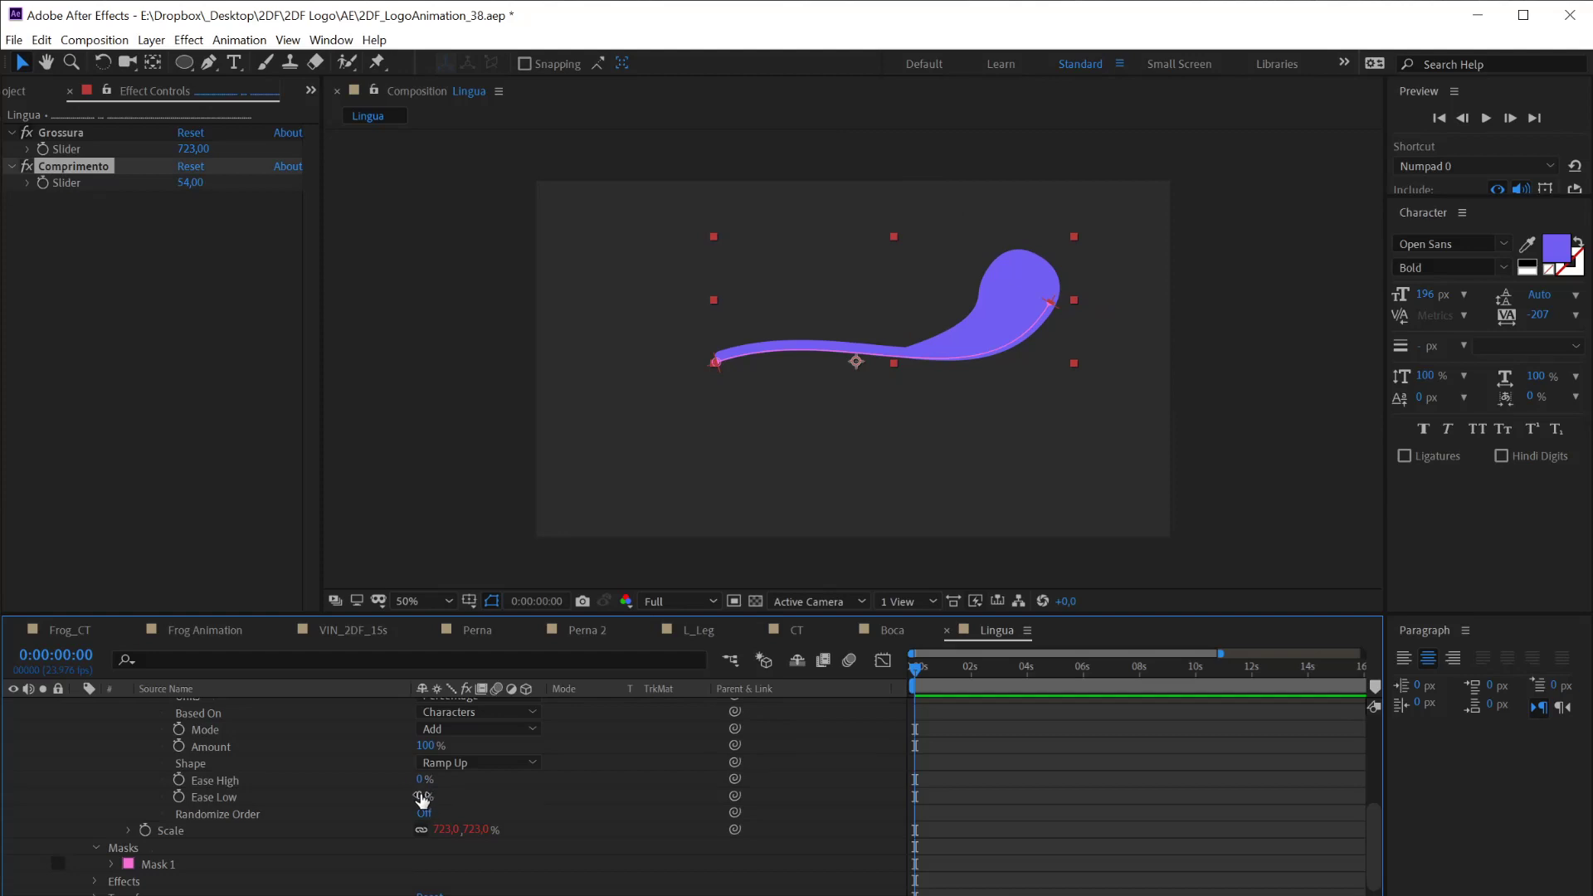
mouse_move(425, 796)
mouse_down()
mouse_move(498, 805)
mouse_move(446, 816)
mouse_move(522, 825)
mouse_up()
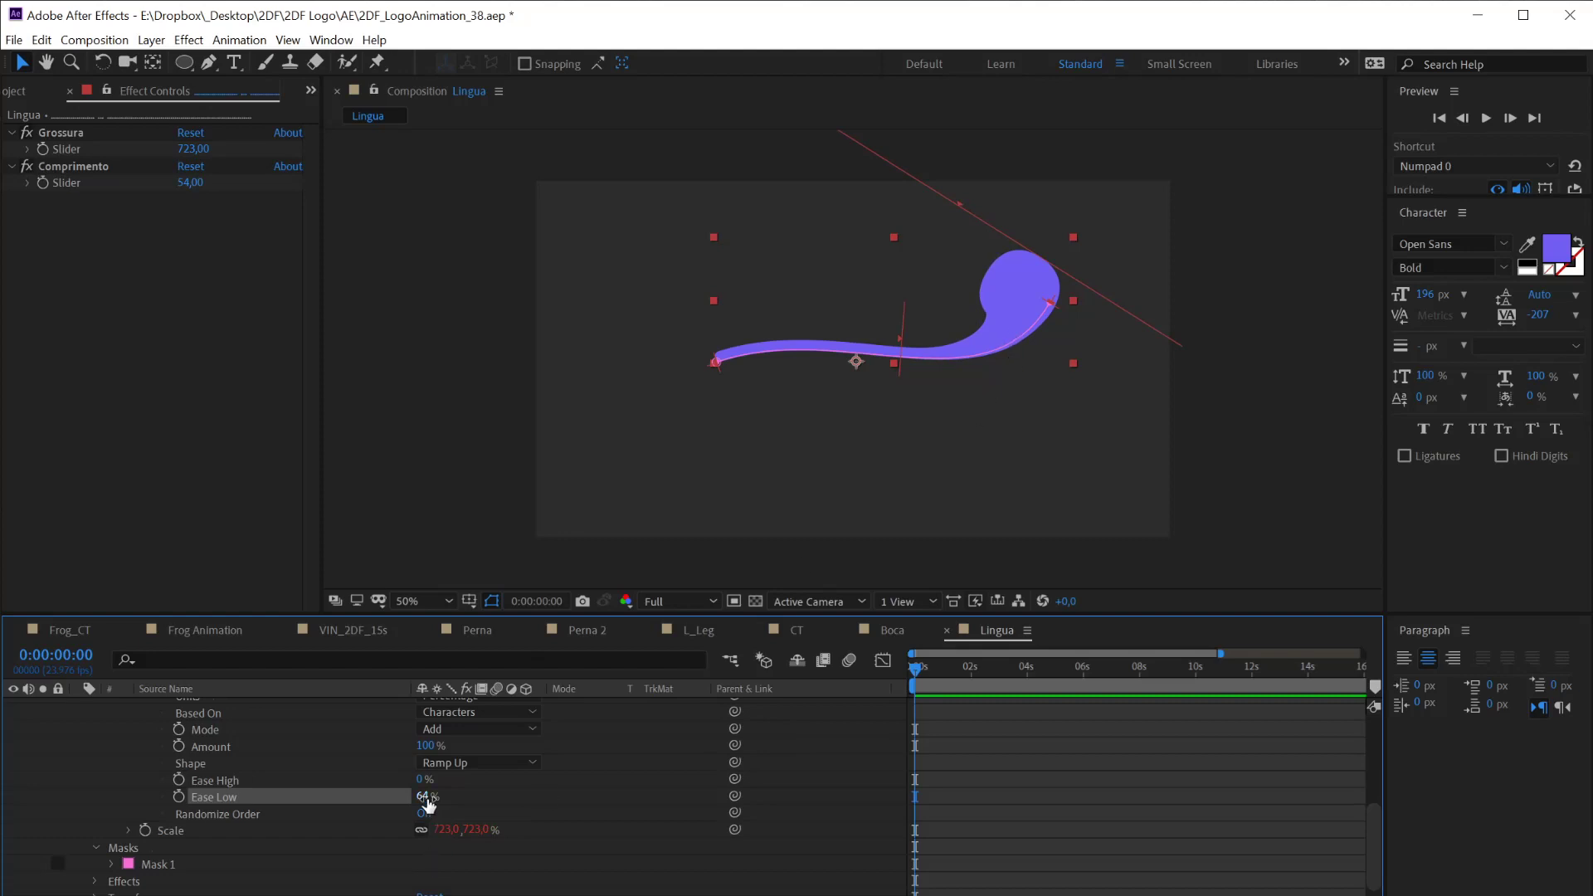
drag(425, 796, 415, 797)
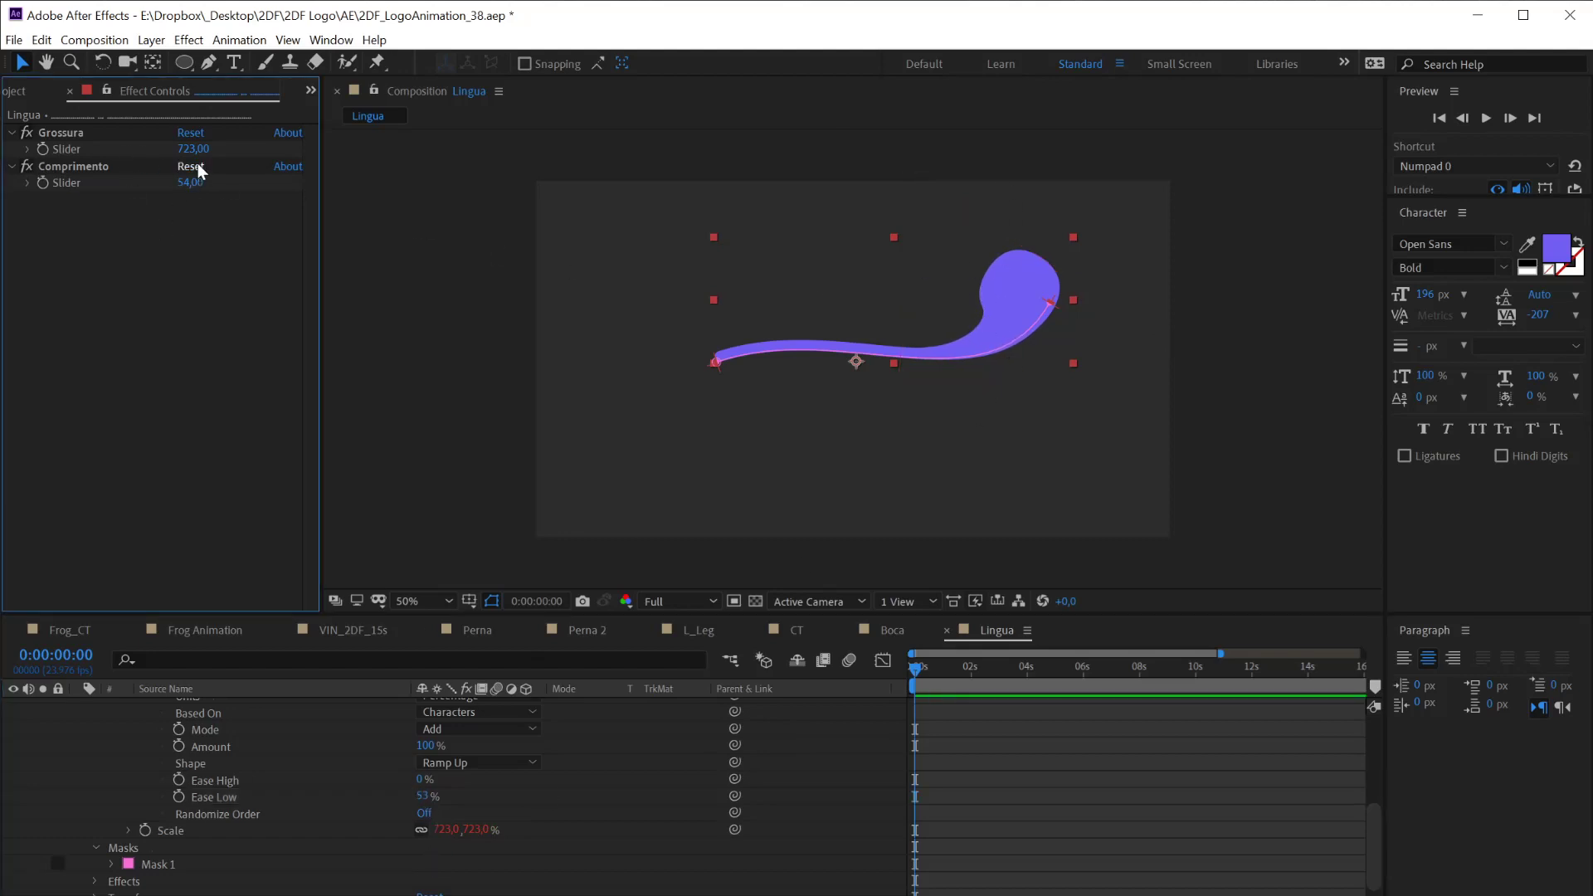
Adjust the tongue's thickness and length by setting Grossura to 589 and Comprimento to 47
drag(193, 148, 33, 197)
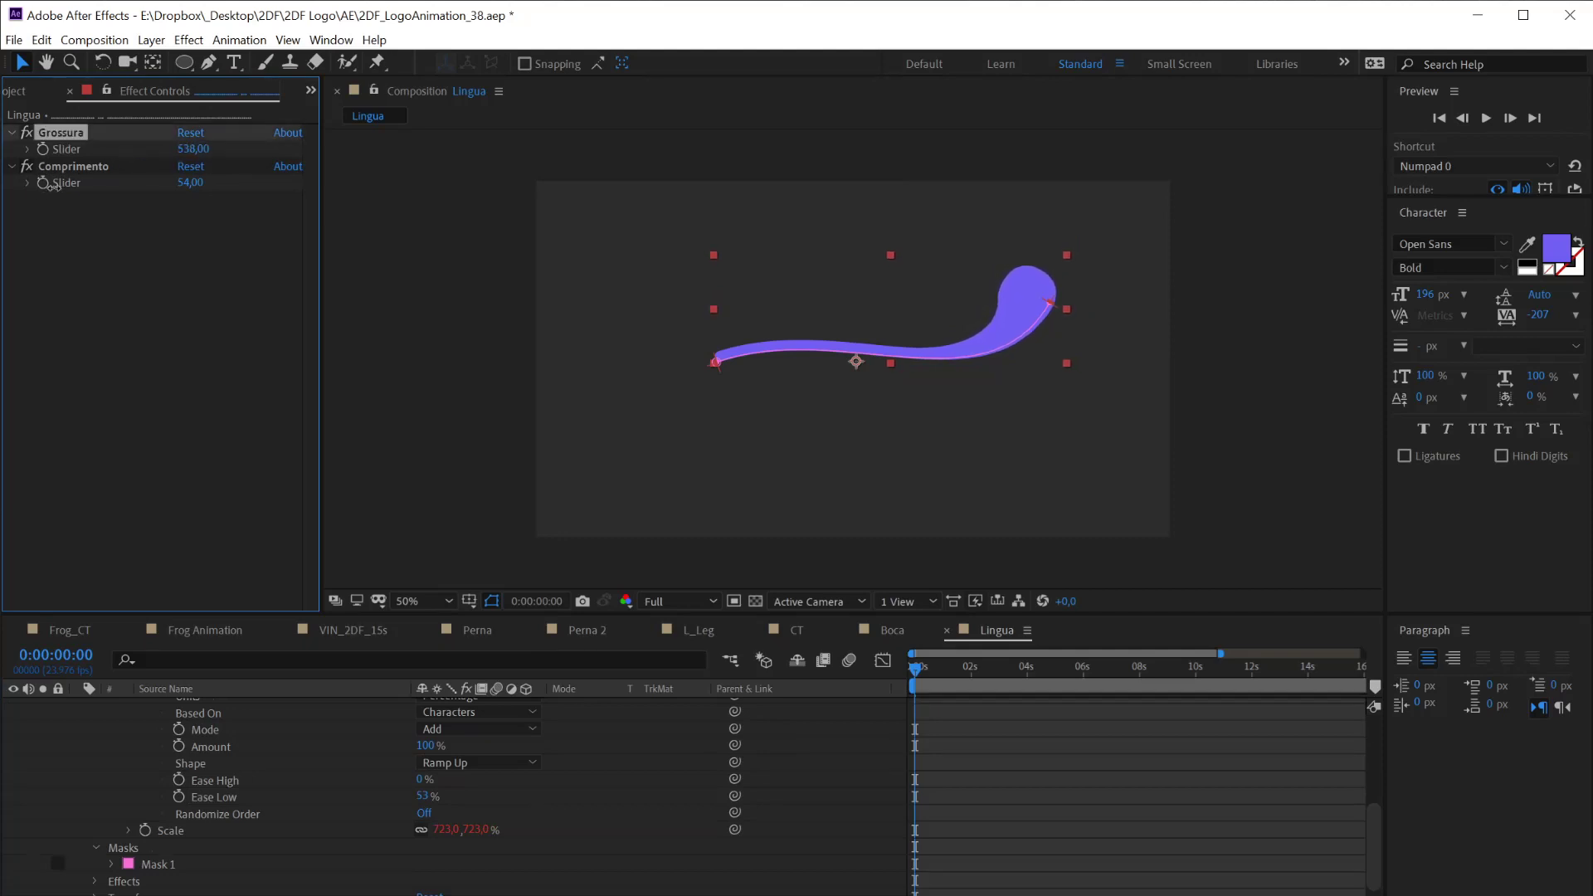
drag(190, 182, 220, 205)
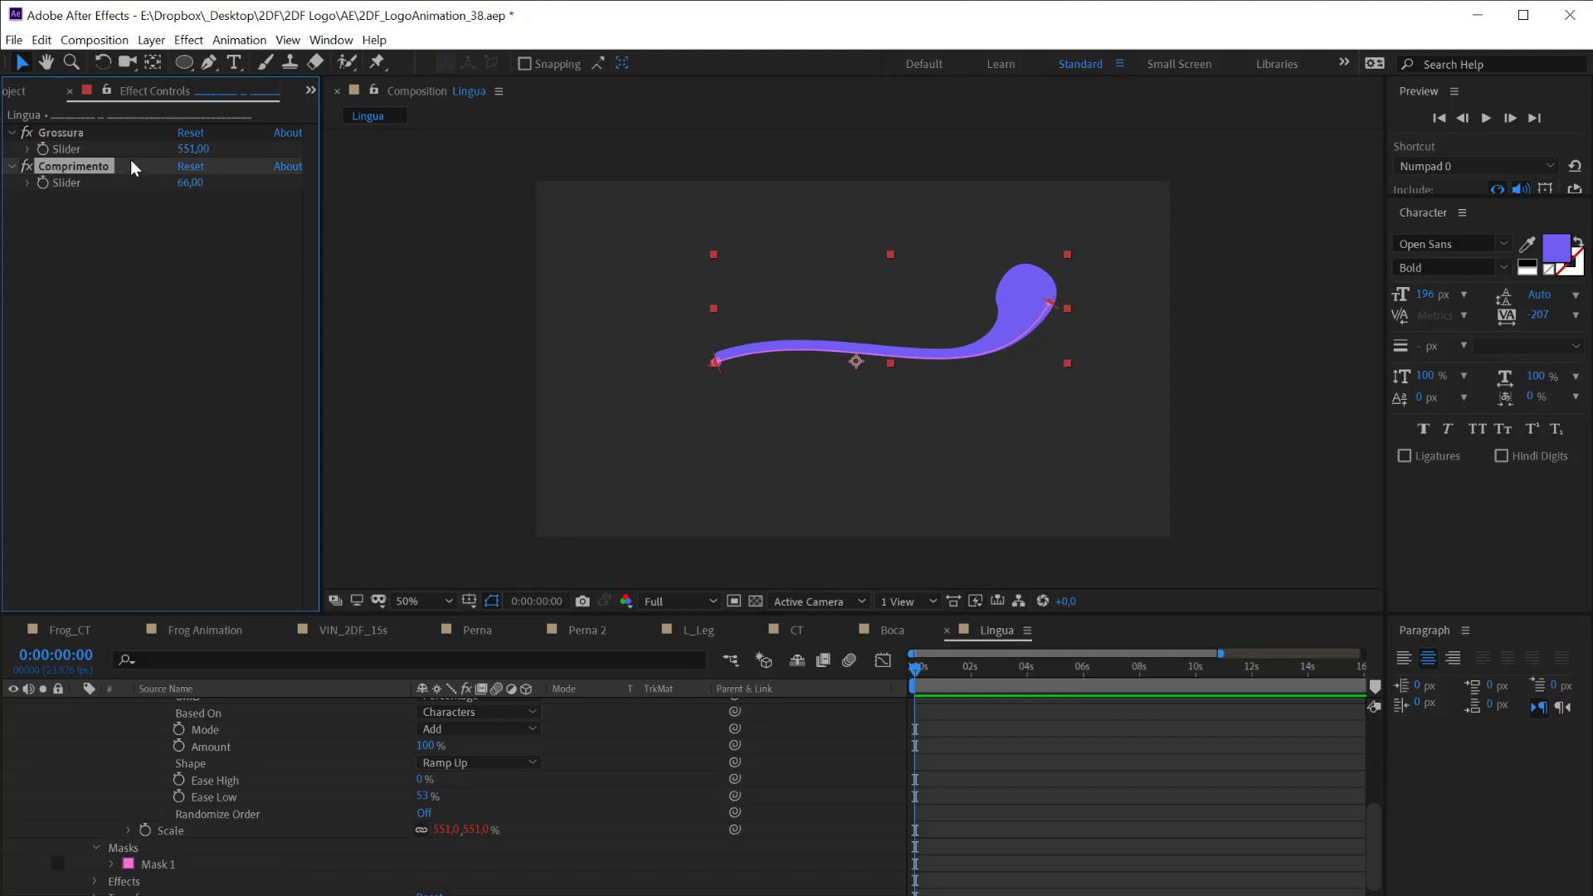
drag(206, 150, 196, 199)
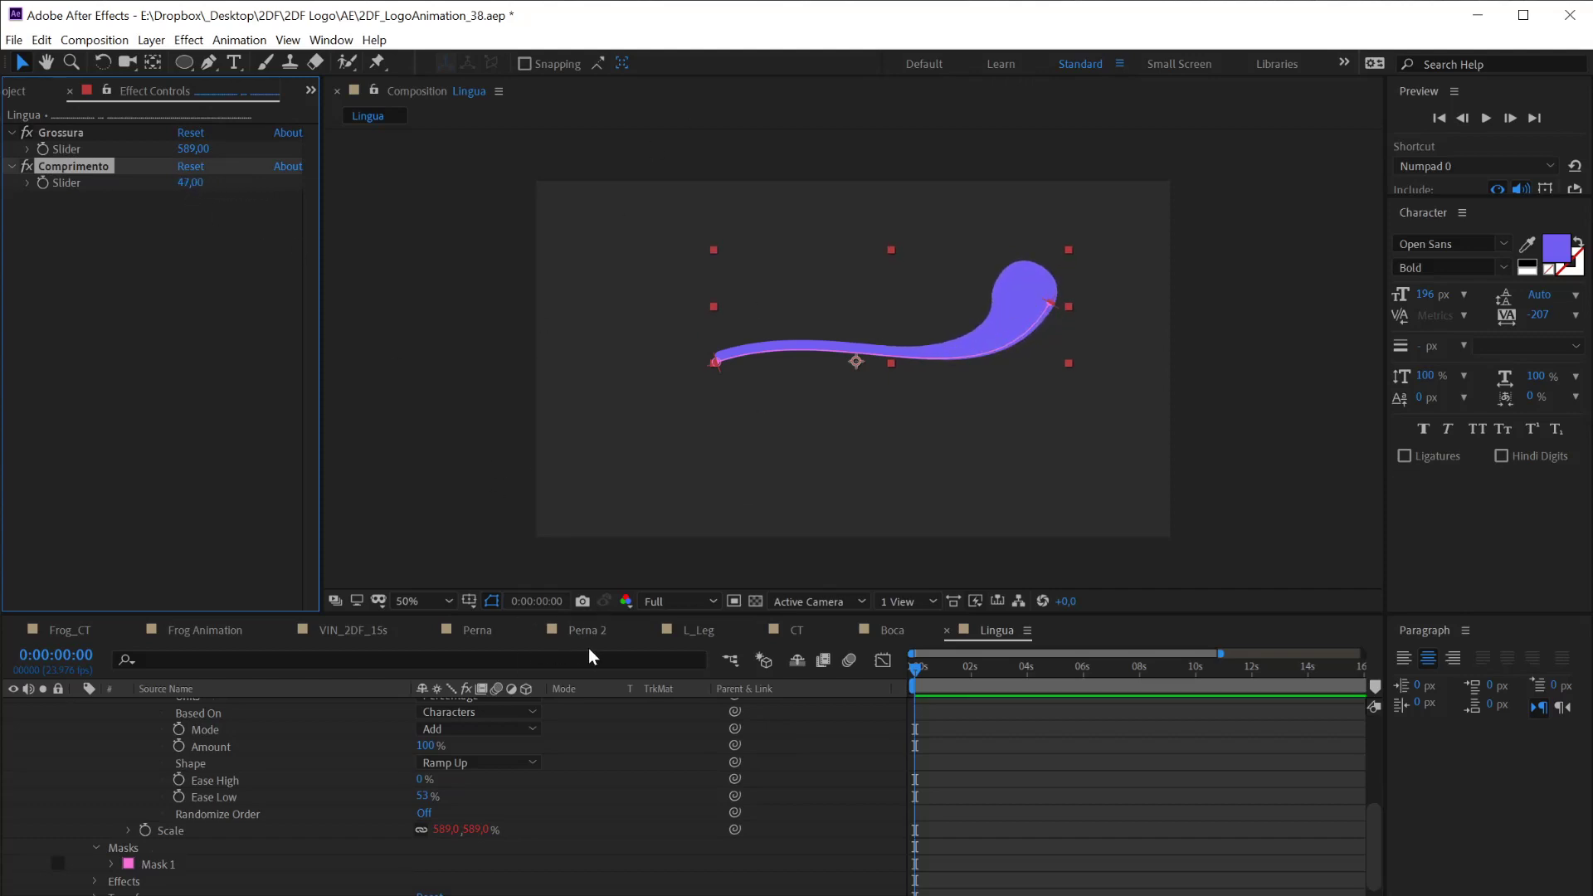
Open the Frog_CT composition, solo the red tongue text layer, and preview how its thickness and length animate
click(181, 634)
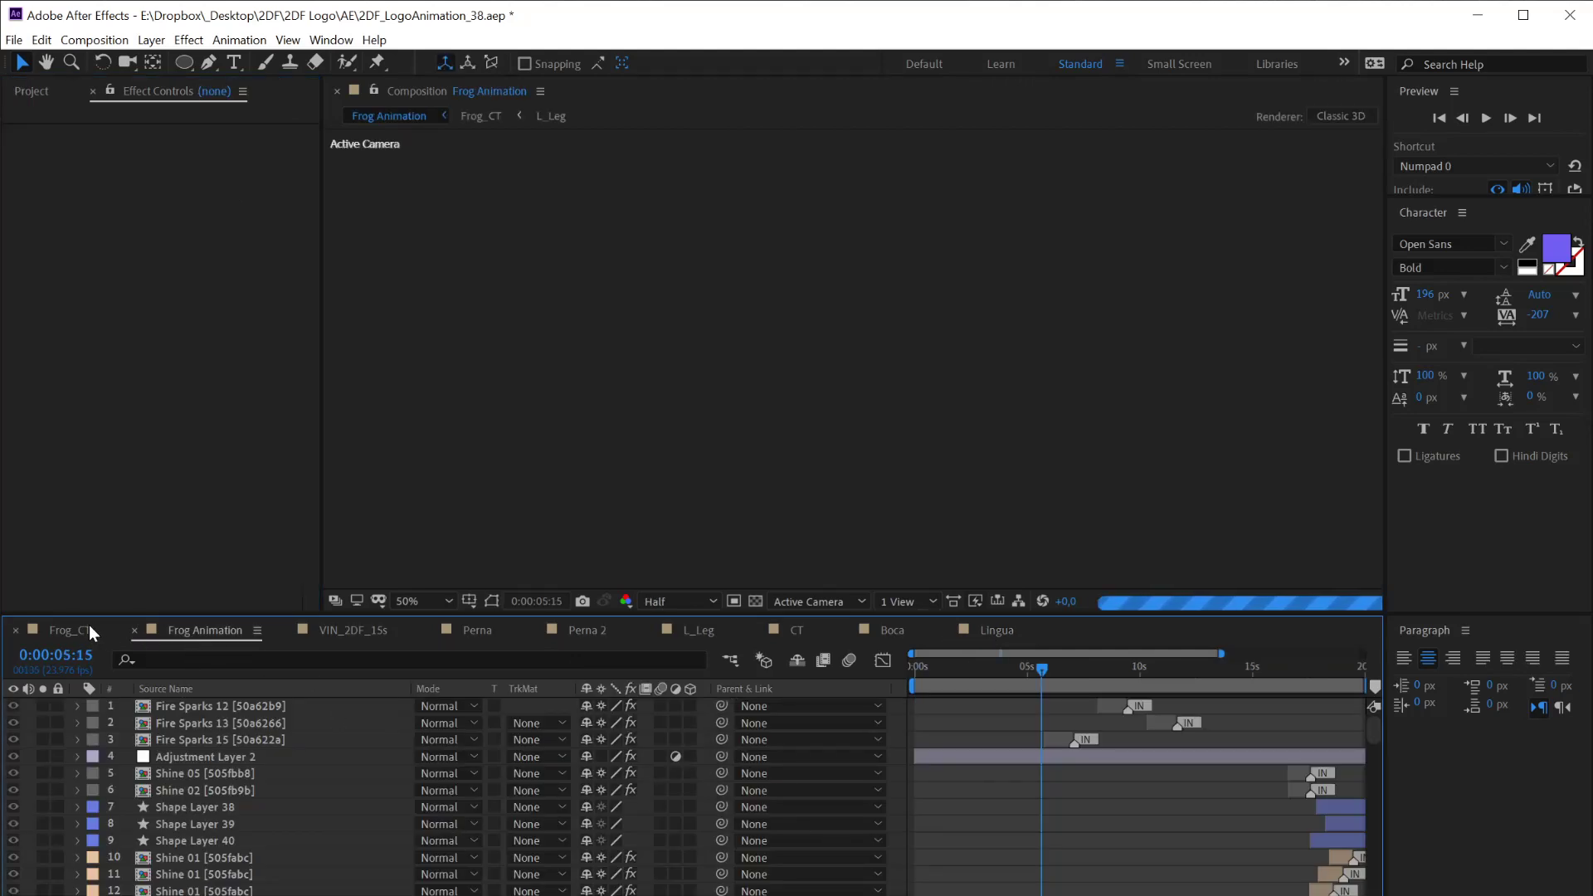
click(90, 632)
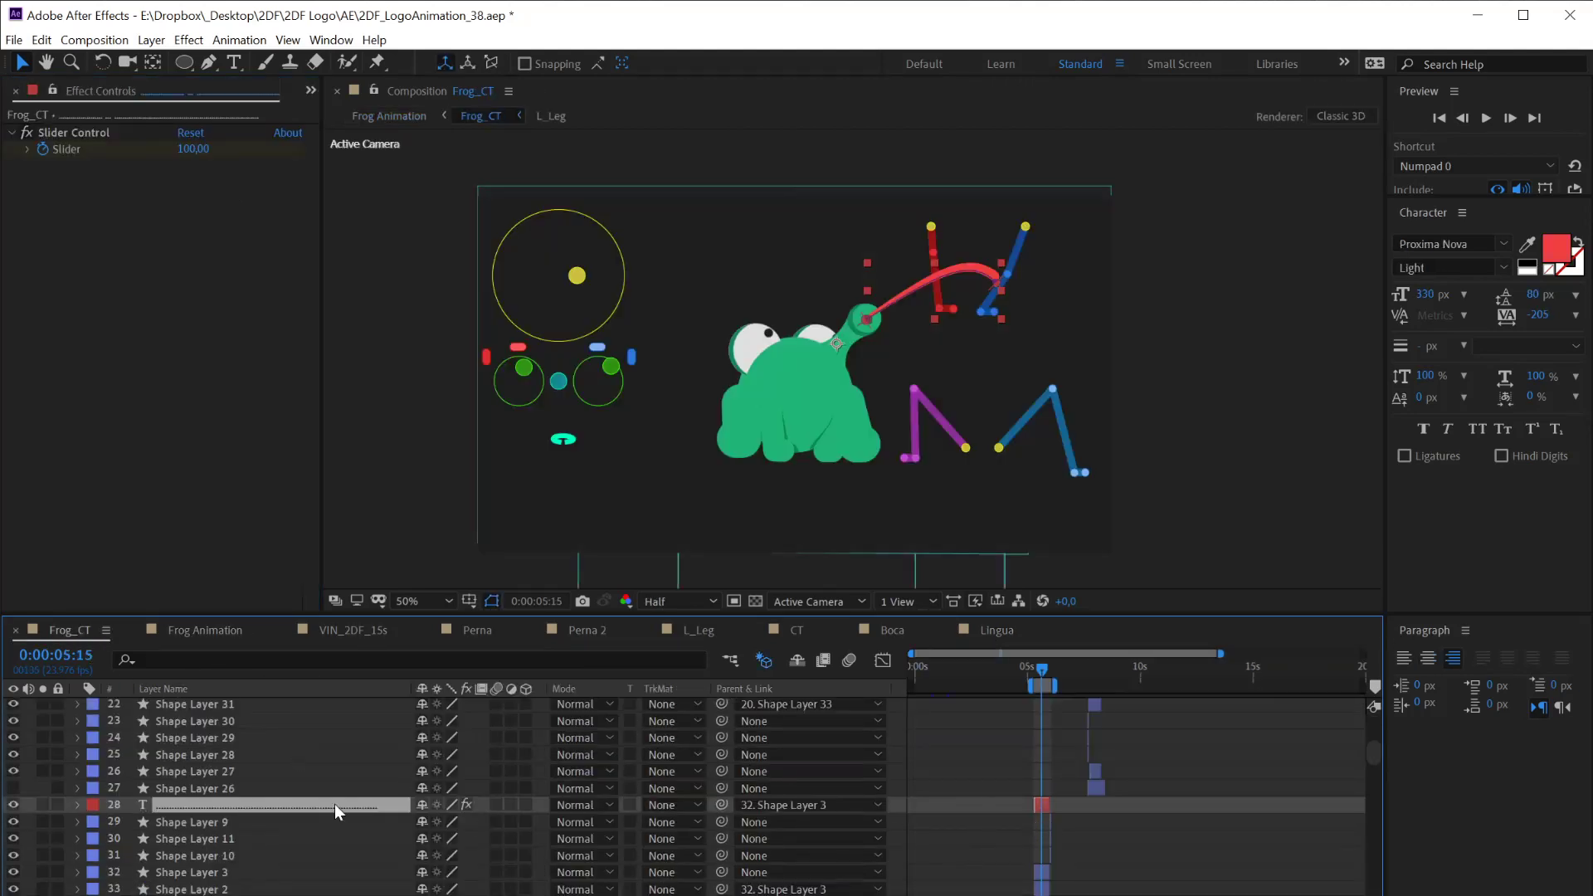
click(42, 804)
key(space)
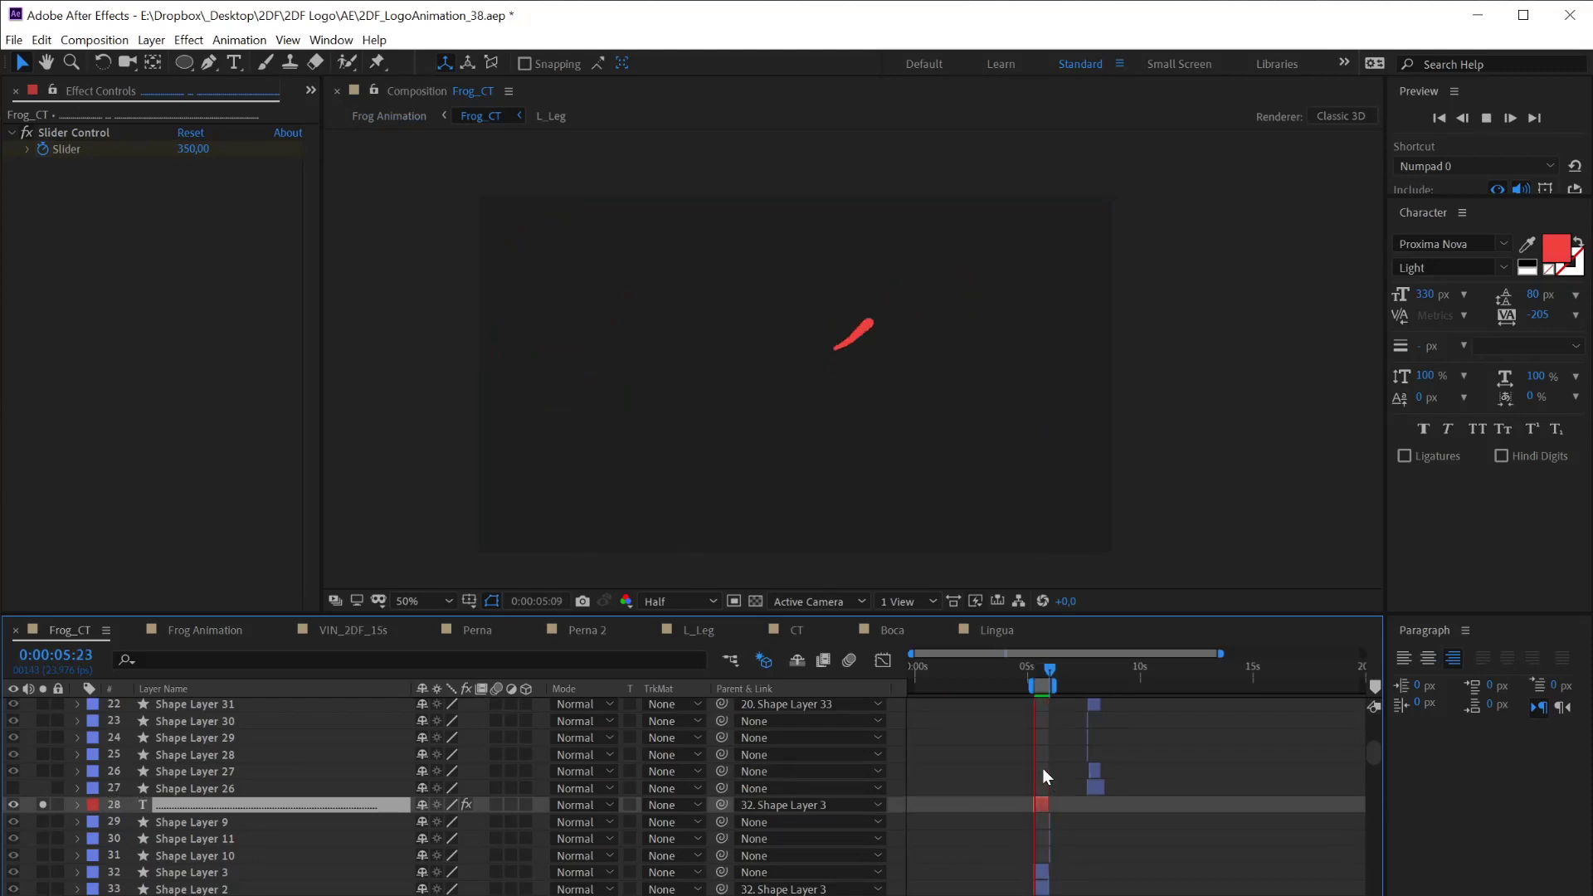
key(space)
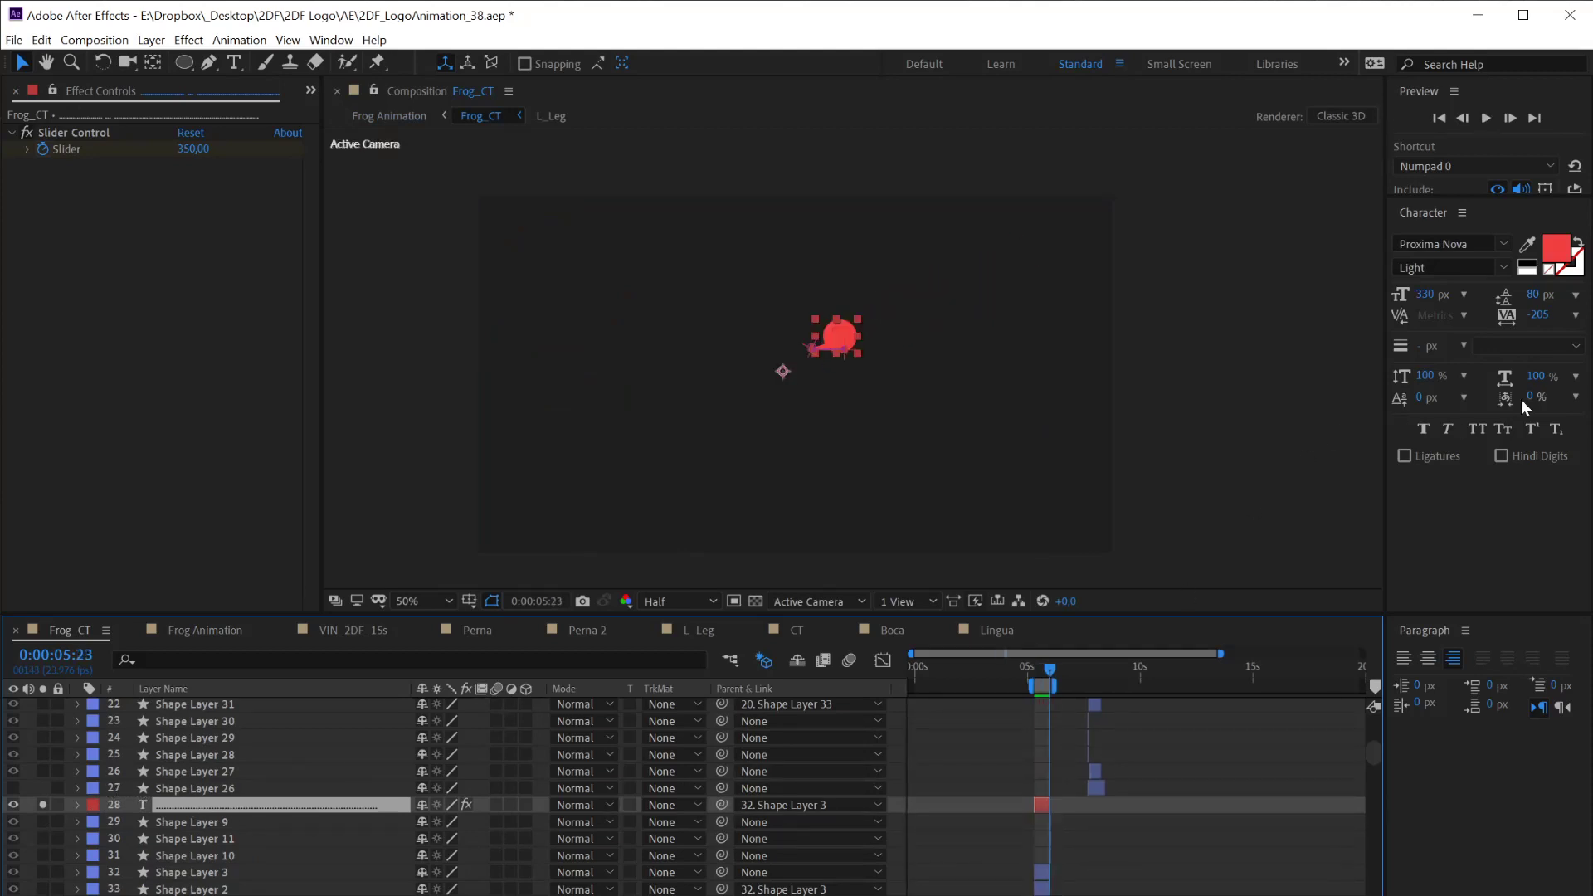
key(space)
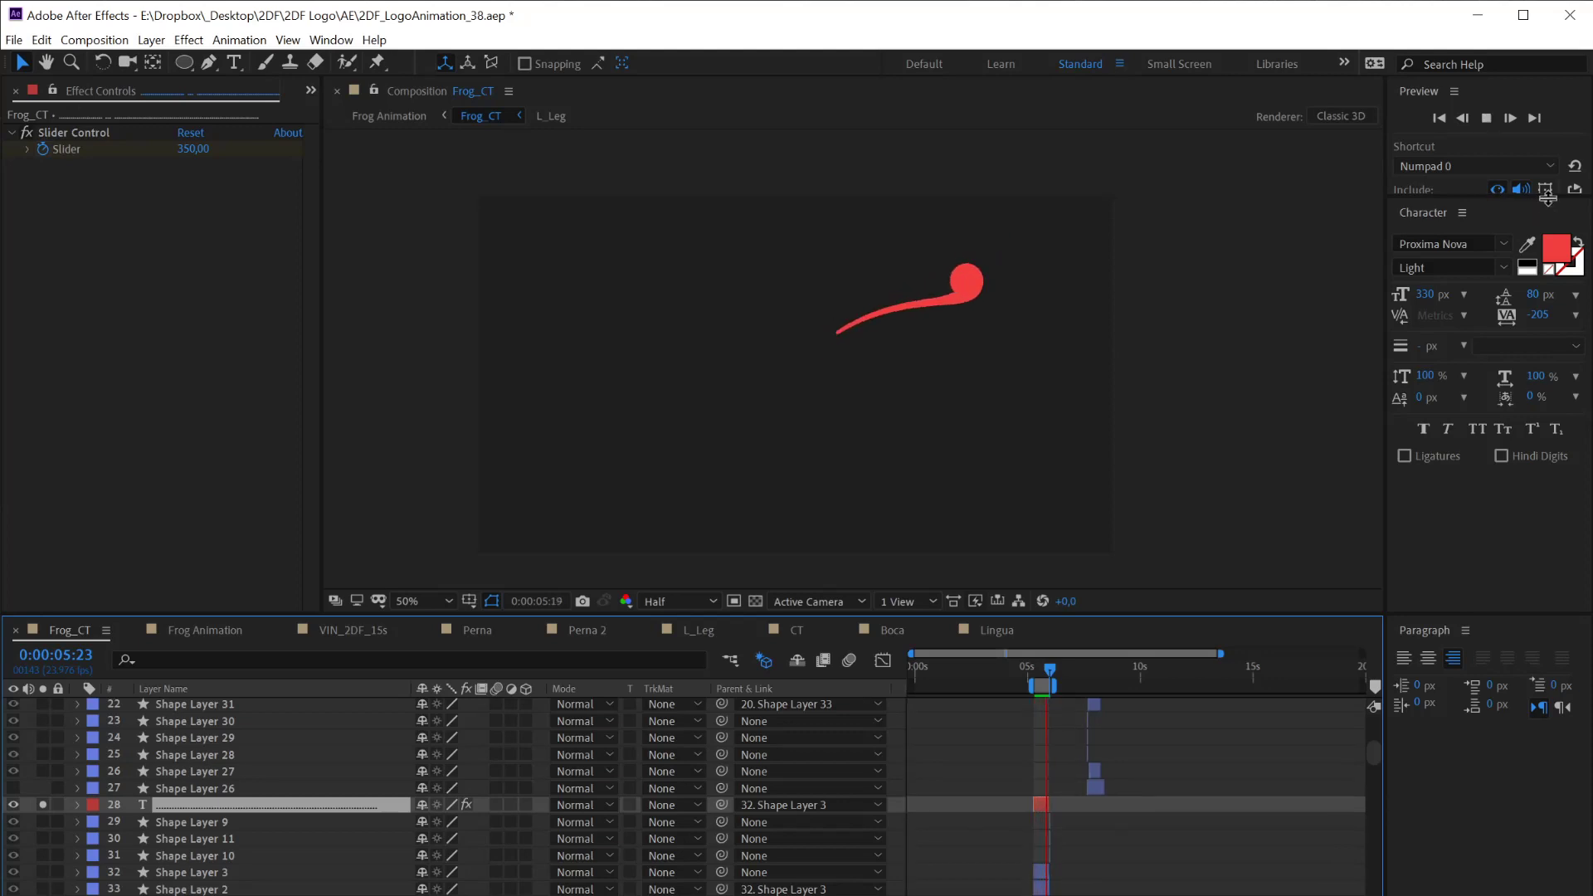
click(1546, 191)
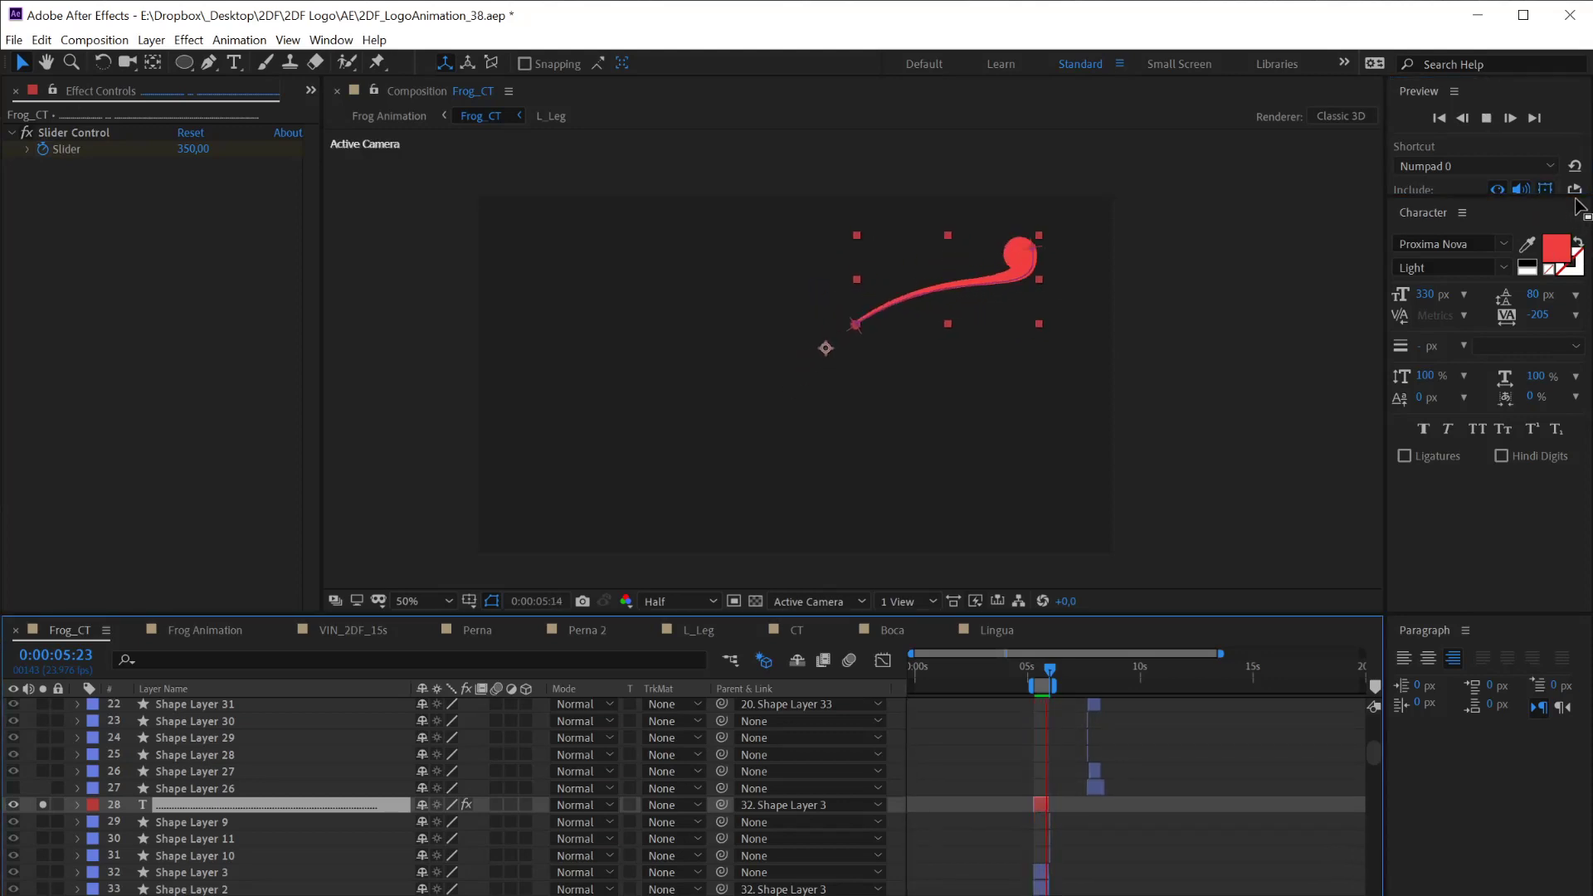
click(998, 751)
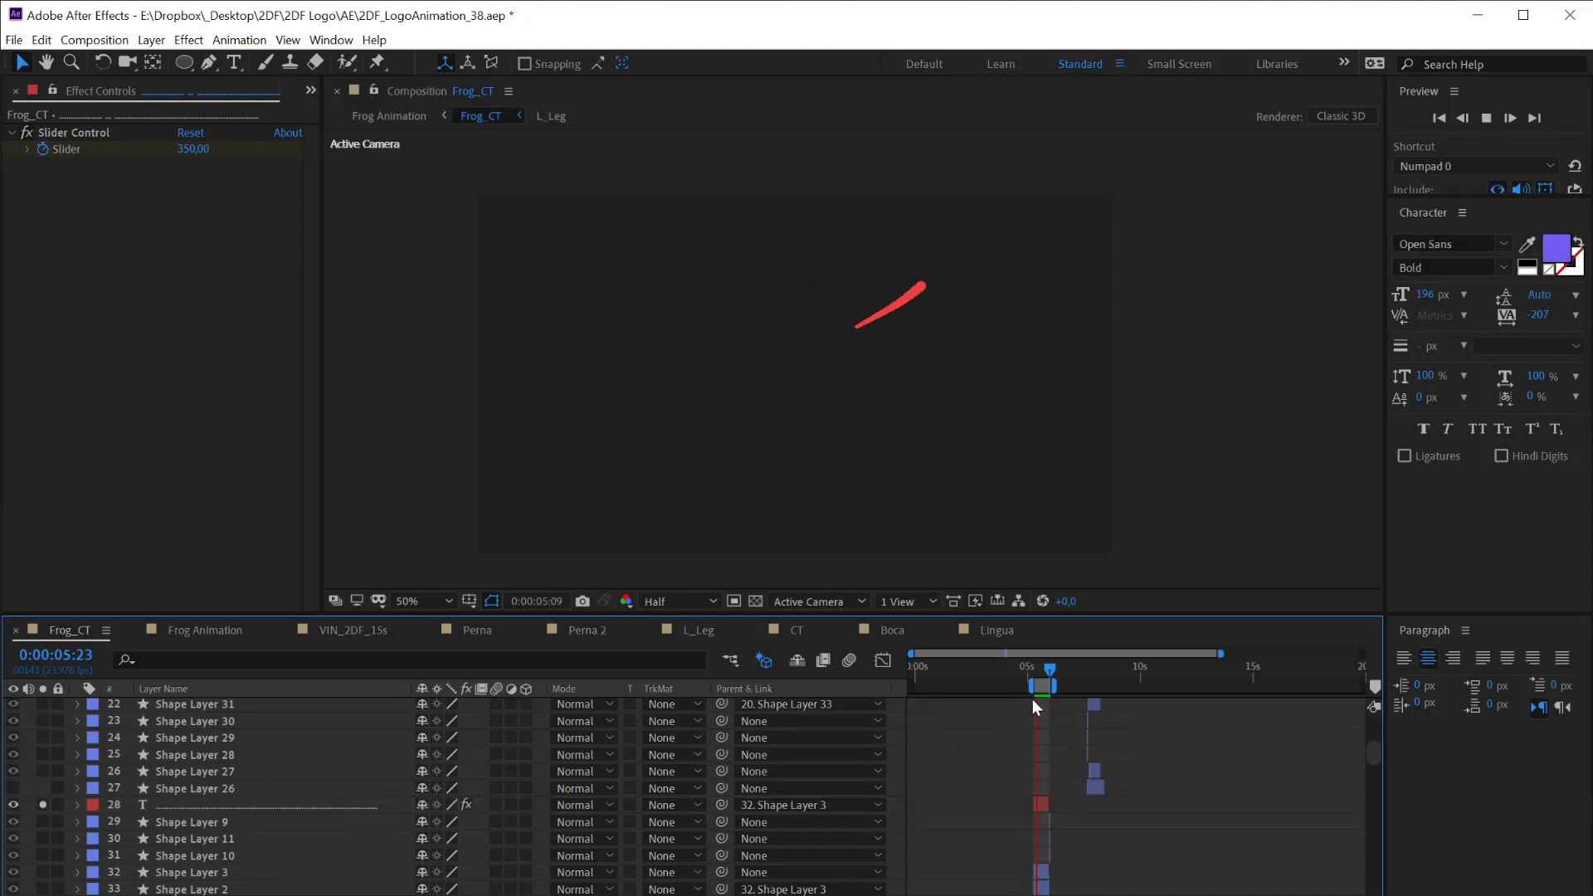
key(space)
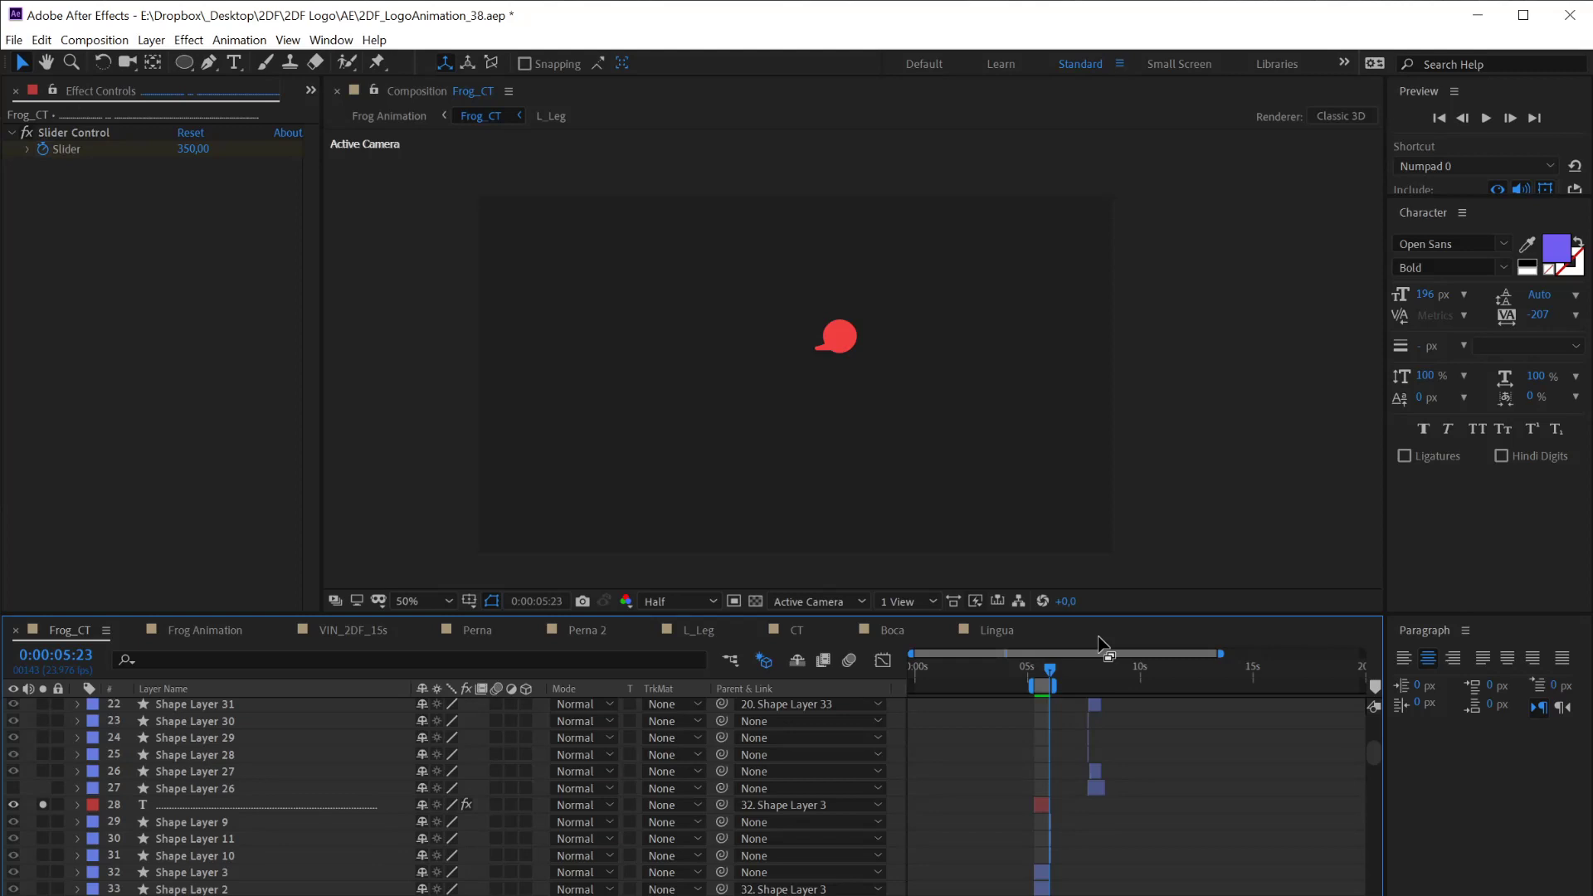
From Frog Animation at 0:00:06:18, open the Frog_CT layer's composition and turn off solo on the tongue text layer
click(188, 631)
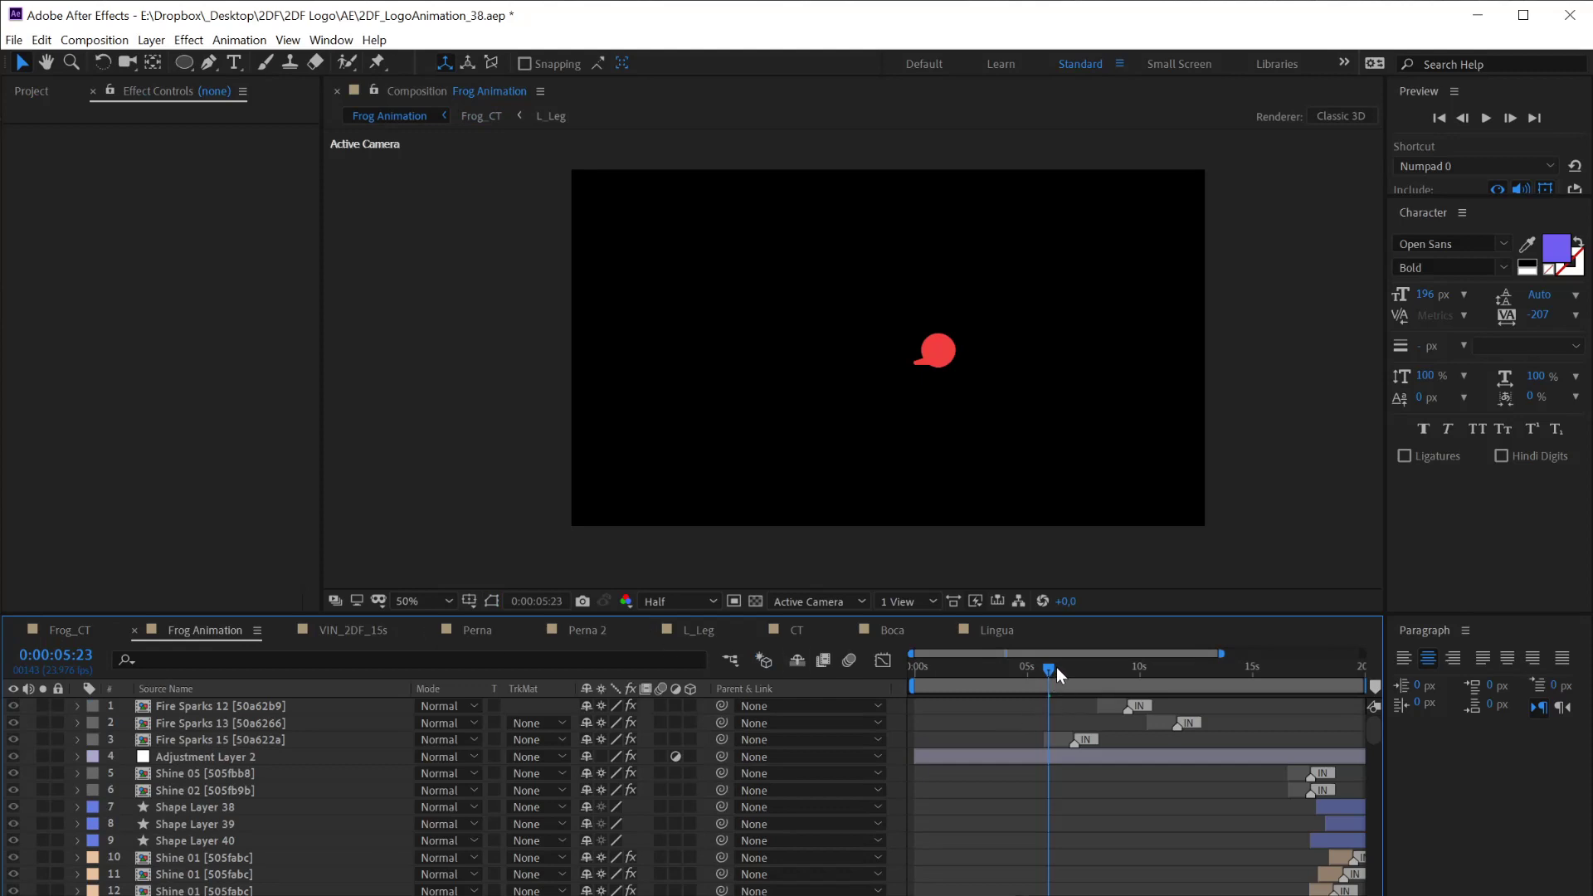
drag(1058, 671, 1067, 671)
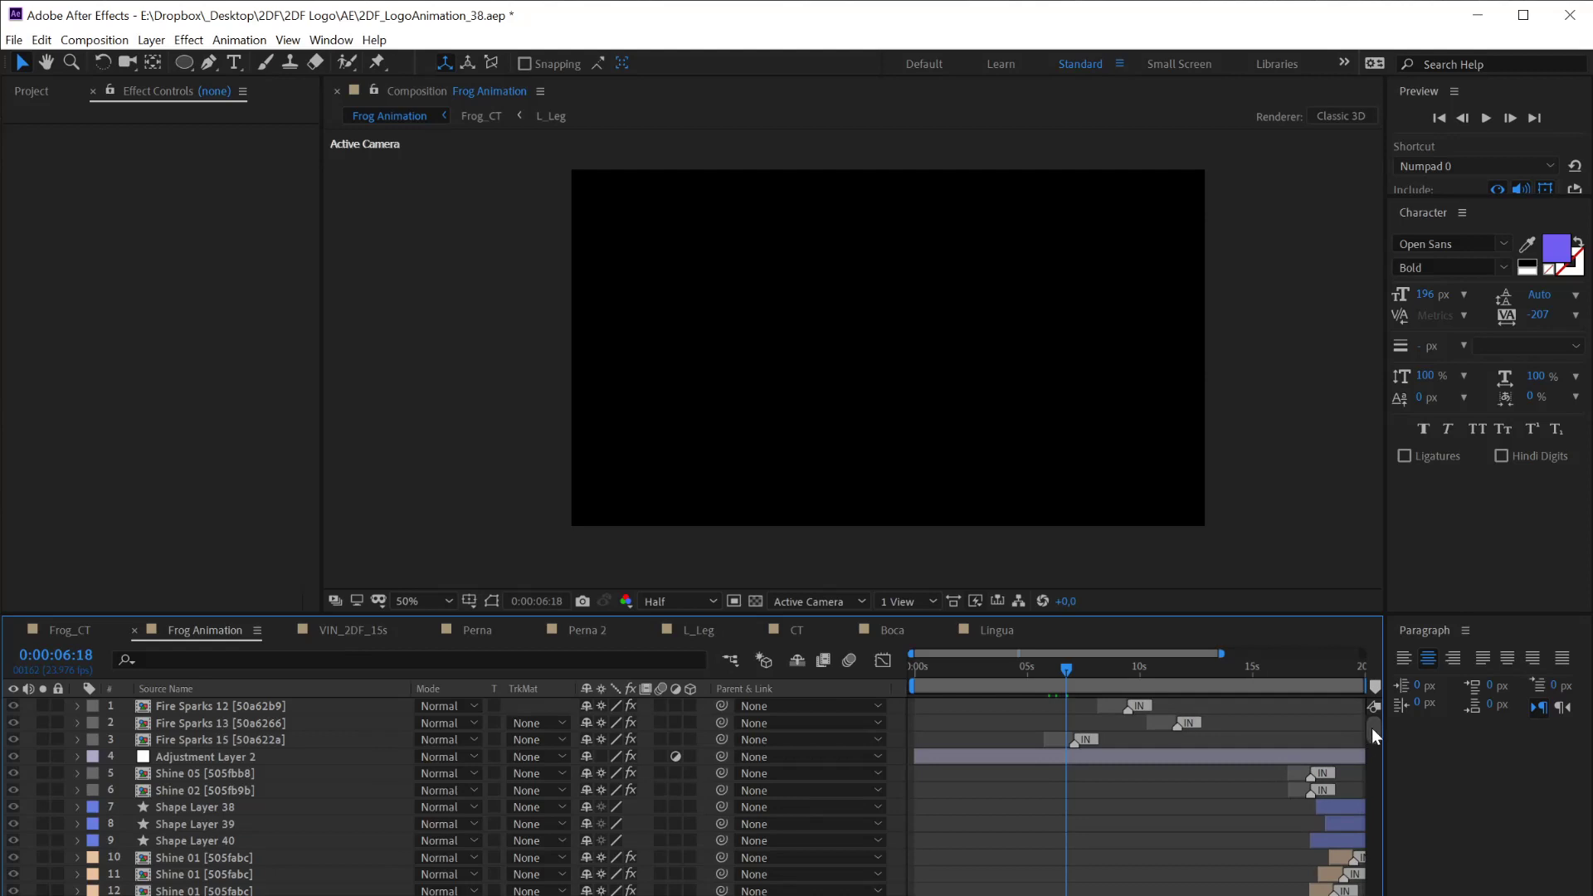
scroll(1371, 728, down, 2)
drag(1374, 749, 1378, 848)
double_click(163, 773)
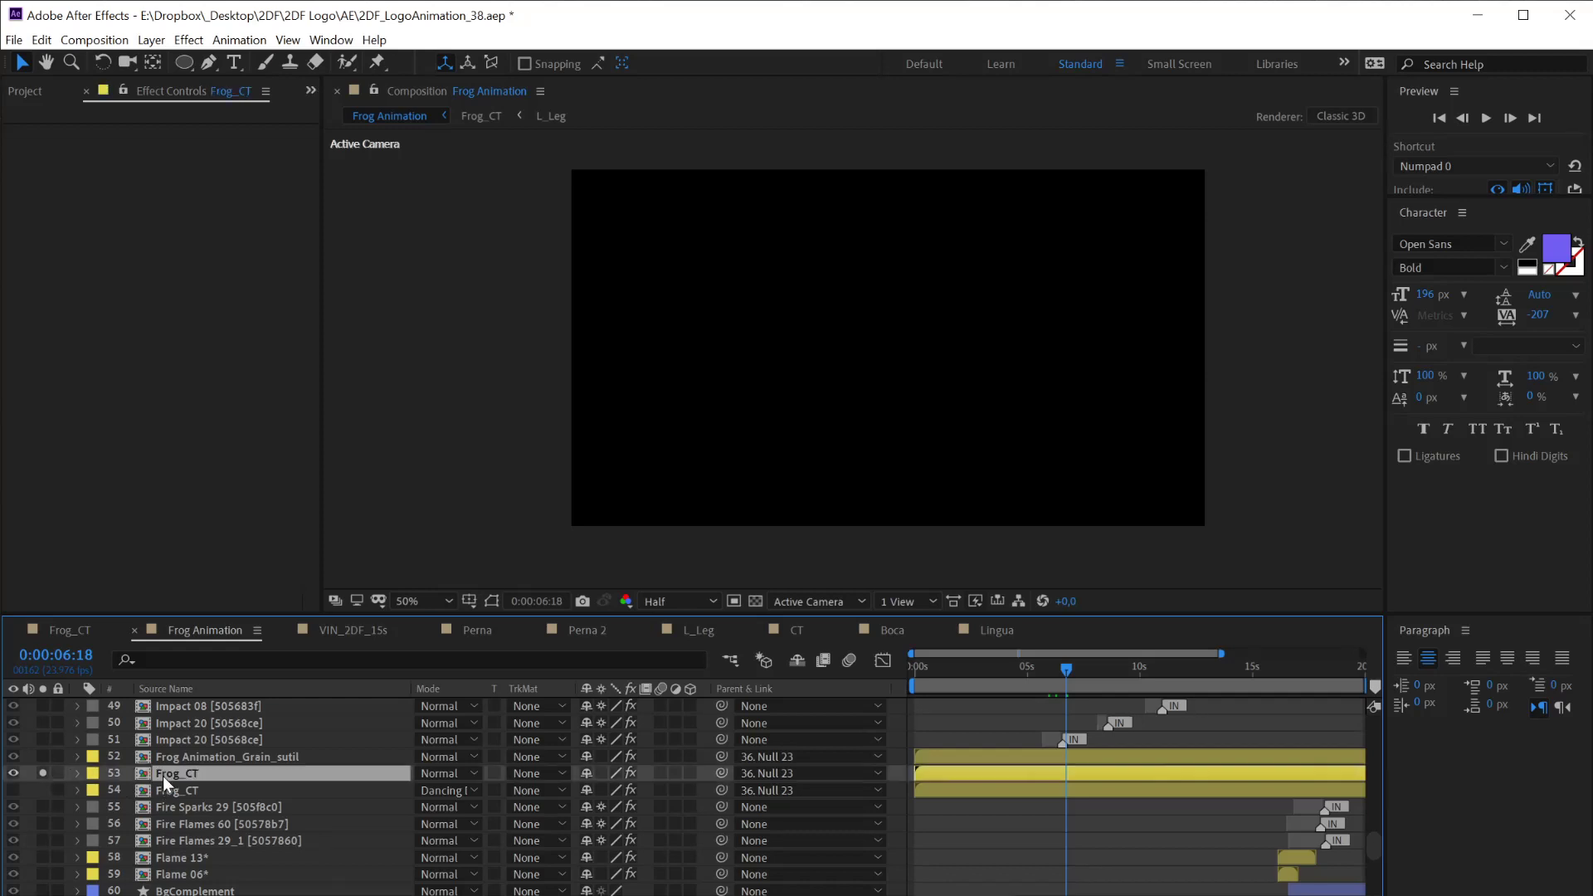
click(46, 806)
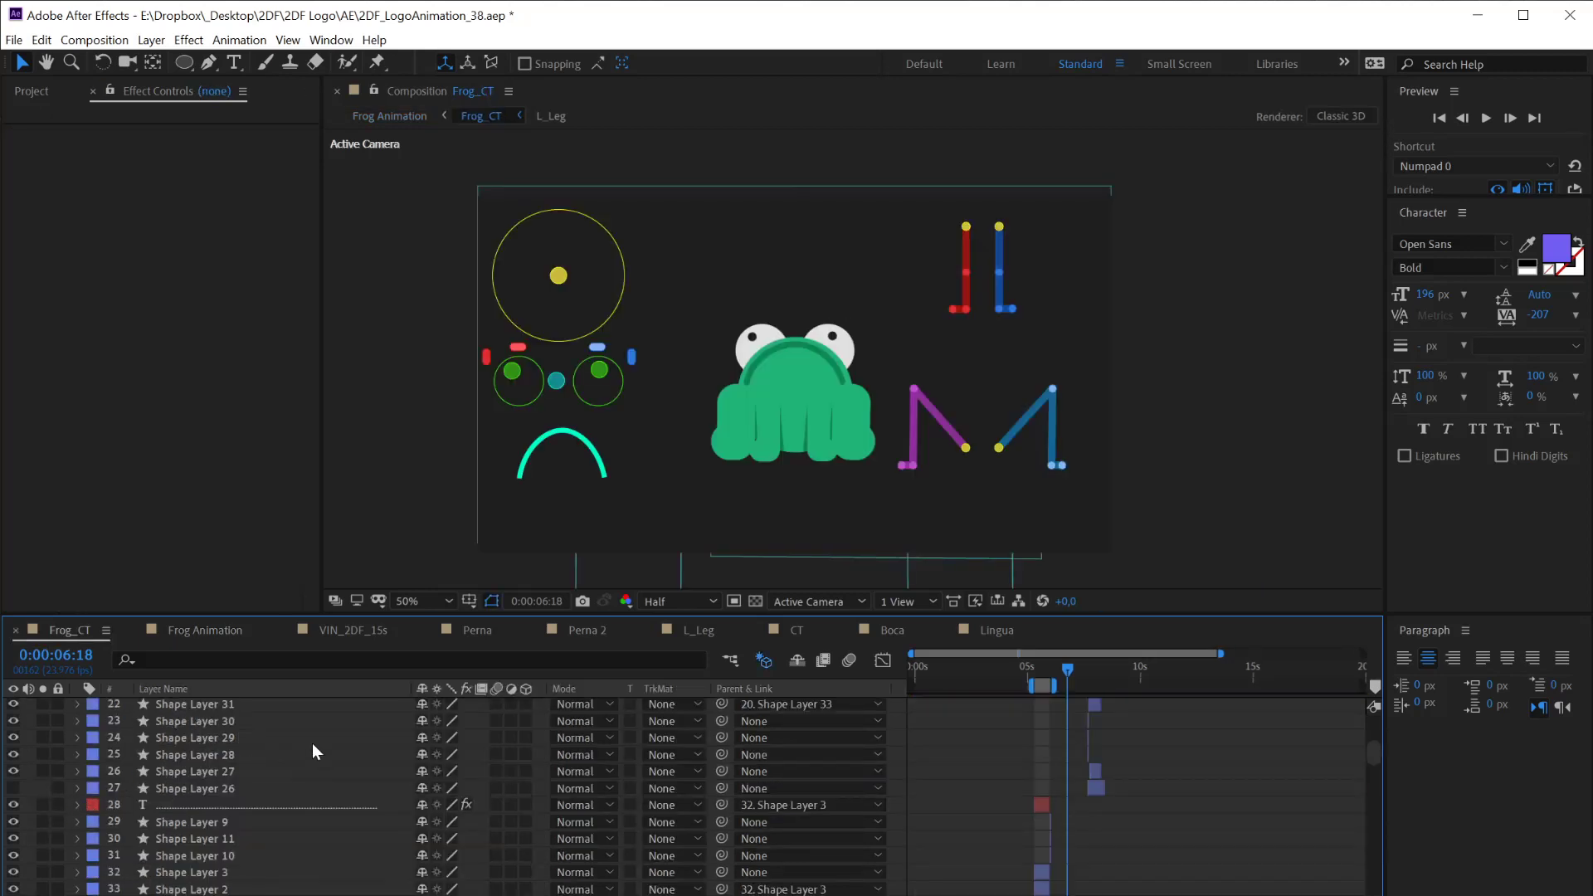
In Frog Animation, turn off solo on the visible Frog_CT layer and hide the Frog Animation_Grain_sutil layer
key(Tab)
click(496, 714)
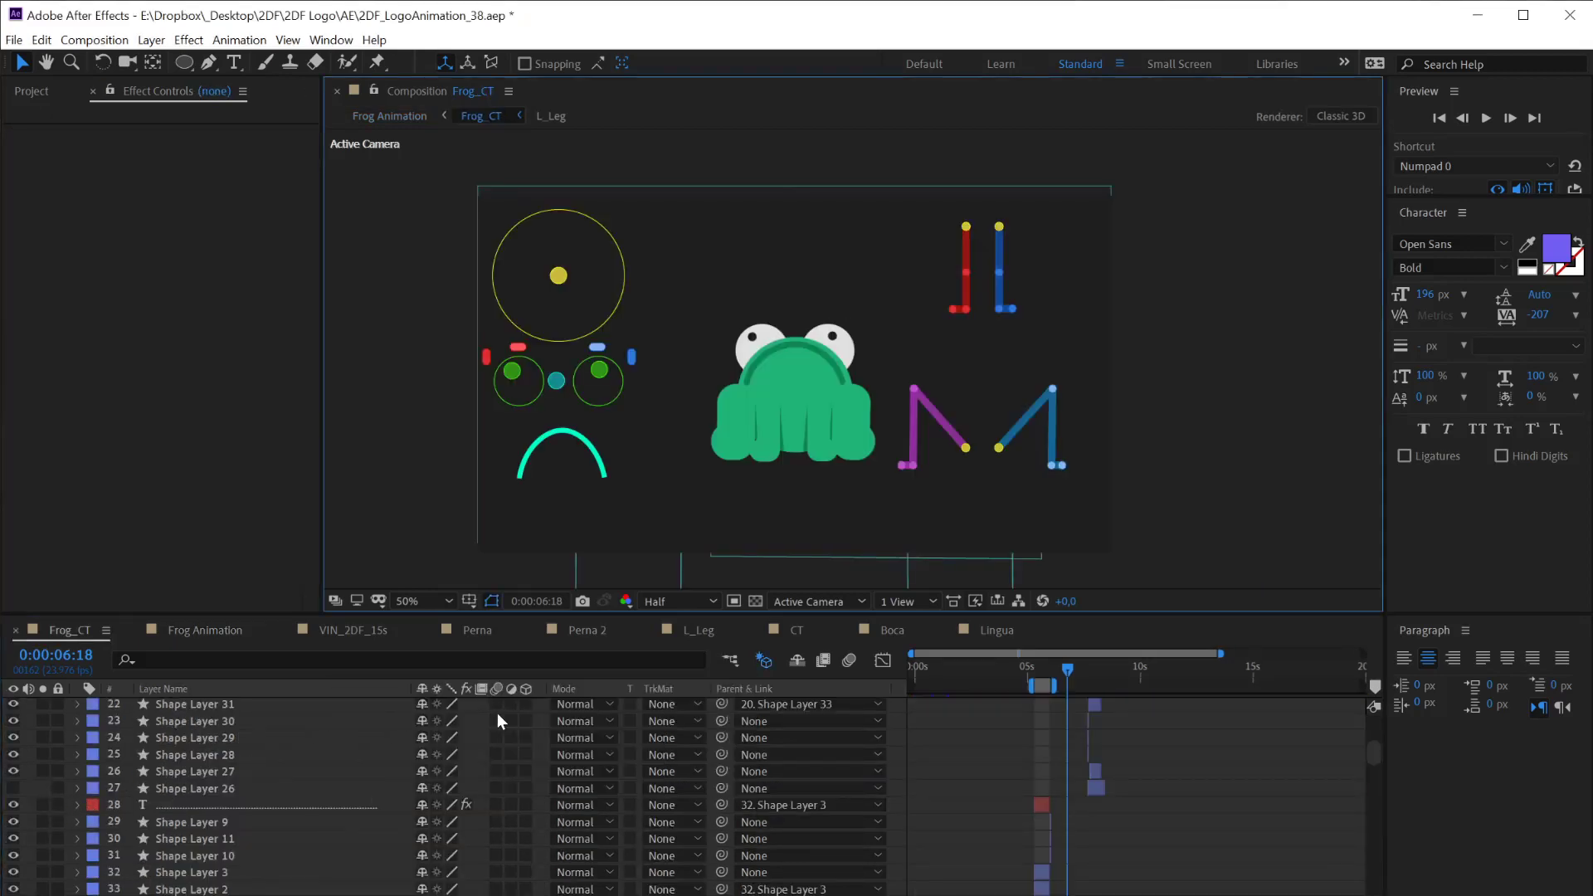
click(43, 774)
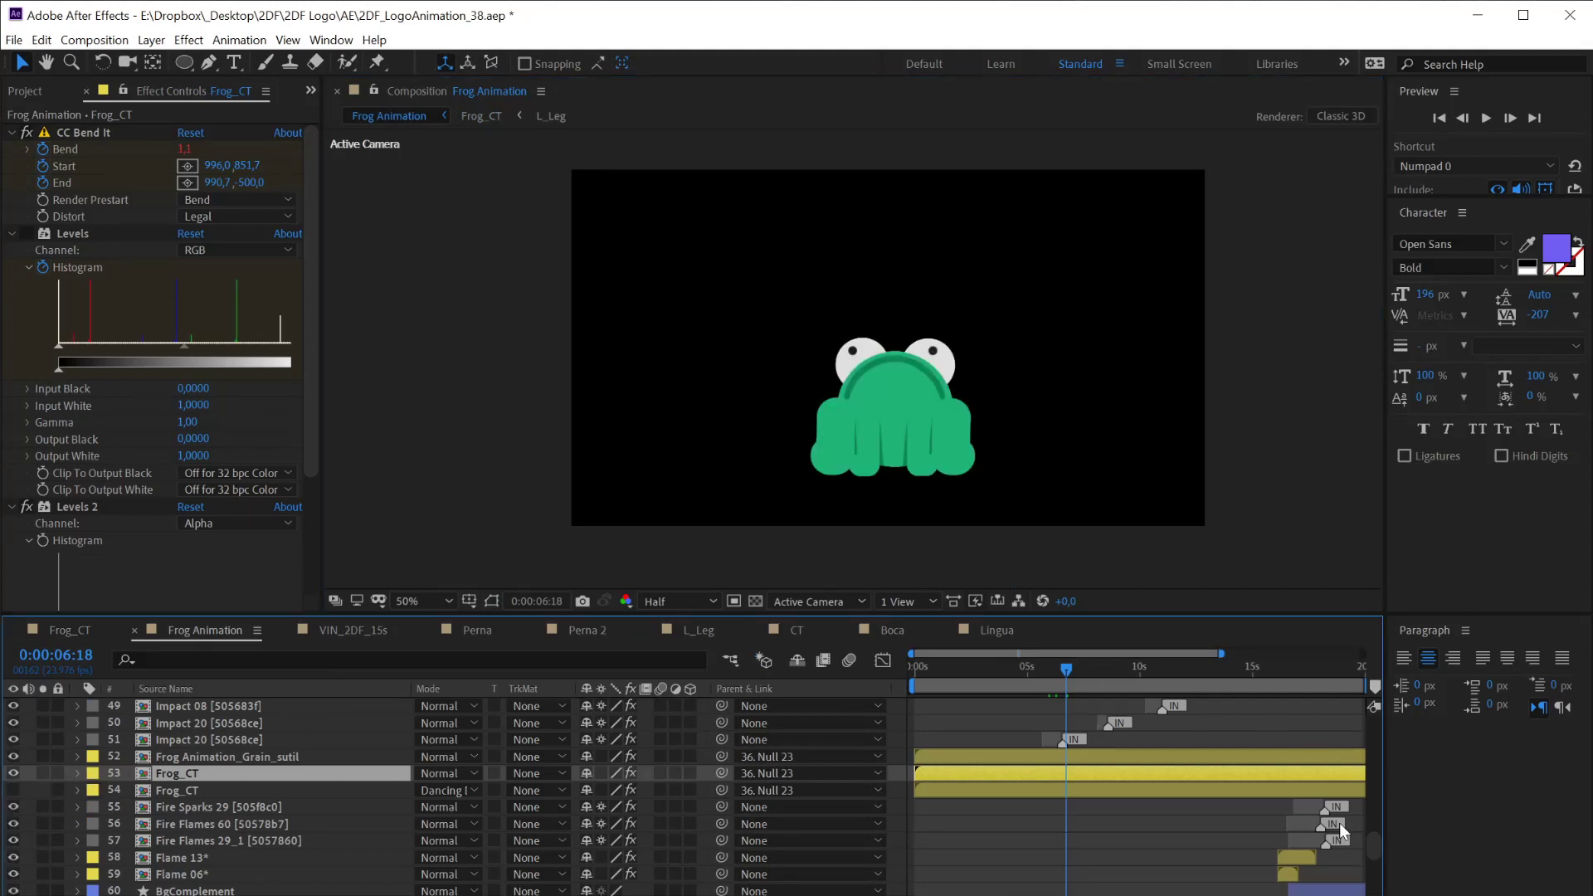
drag(1372, 833, 1372, 839)
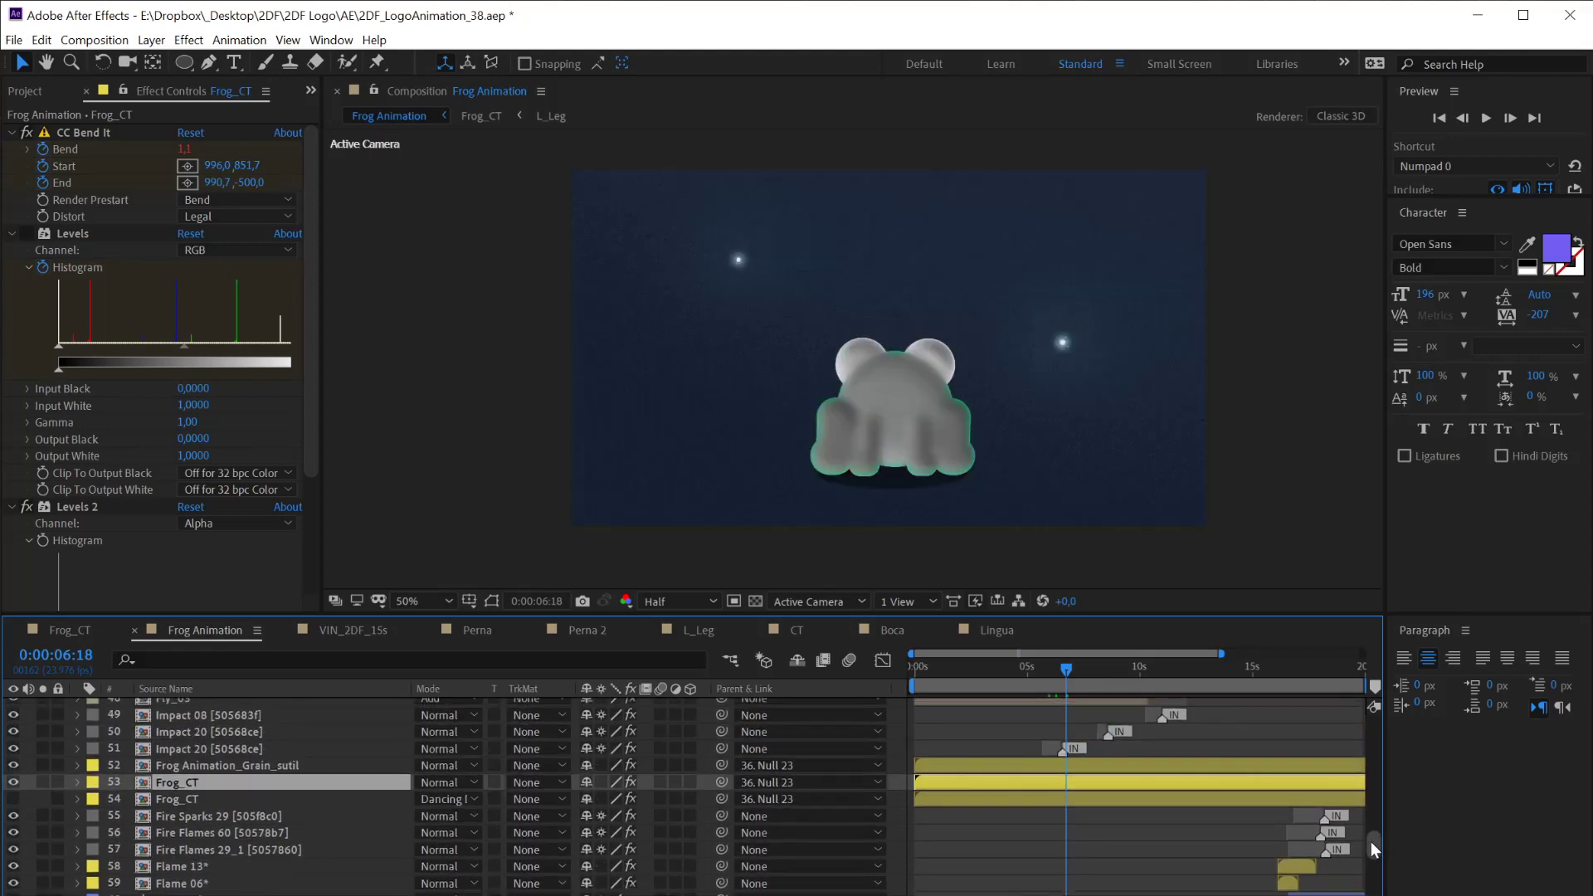
click(13, 765)
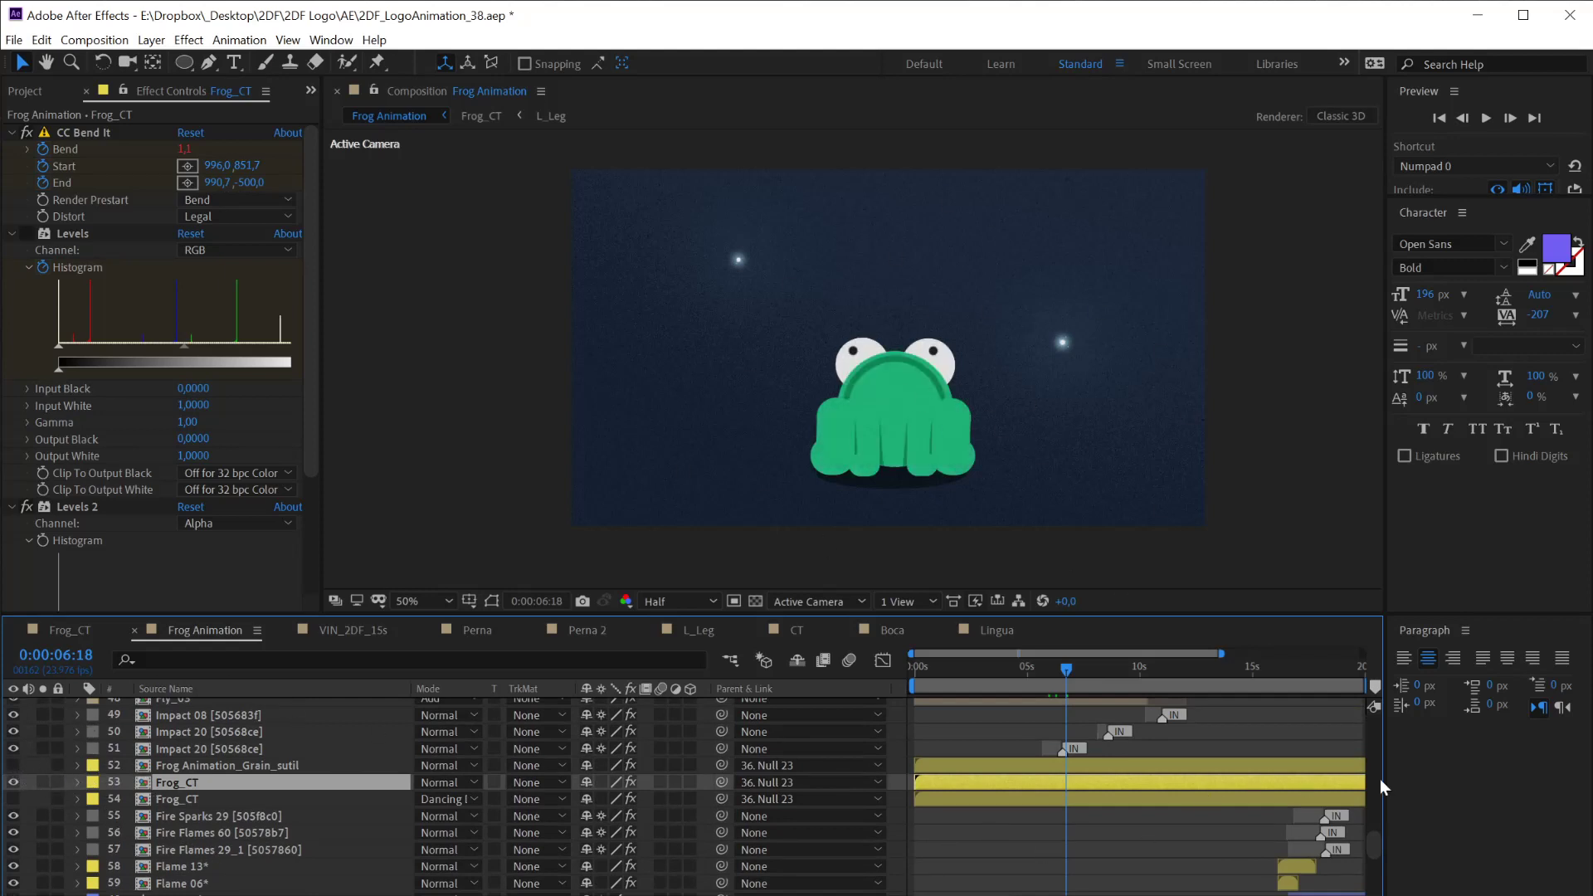
Examine the fire effects around the frog in Frog Animation, going frame by frame from 0:00:16:18 back to 0:00:16:11
drag(1373, 849, 1372, 770)
click(1309, 670)
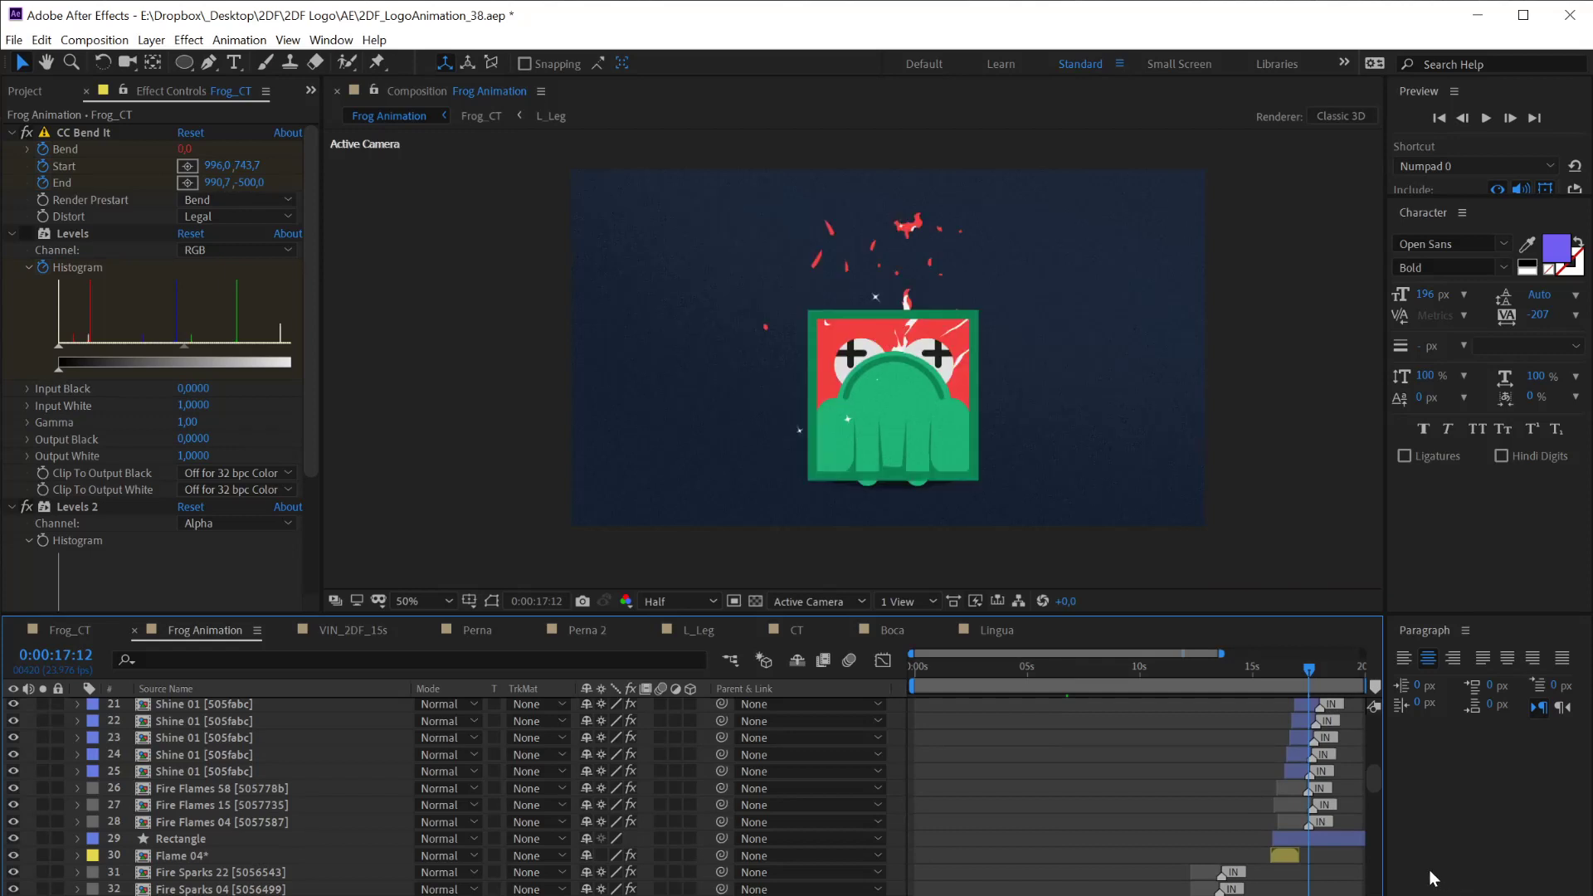
click(1292, 669)
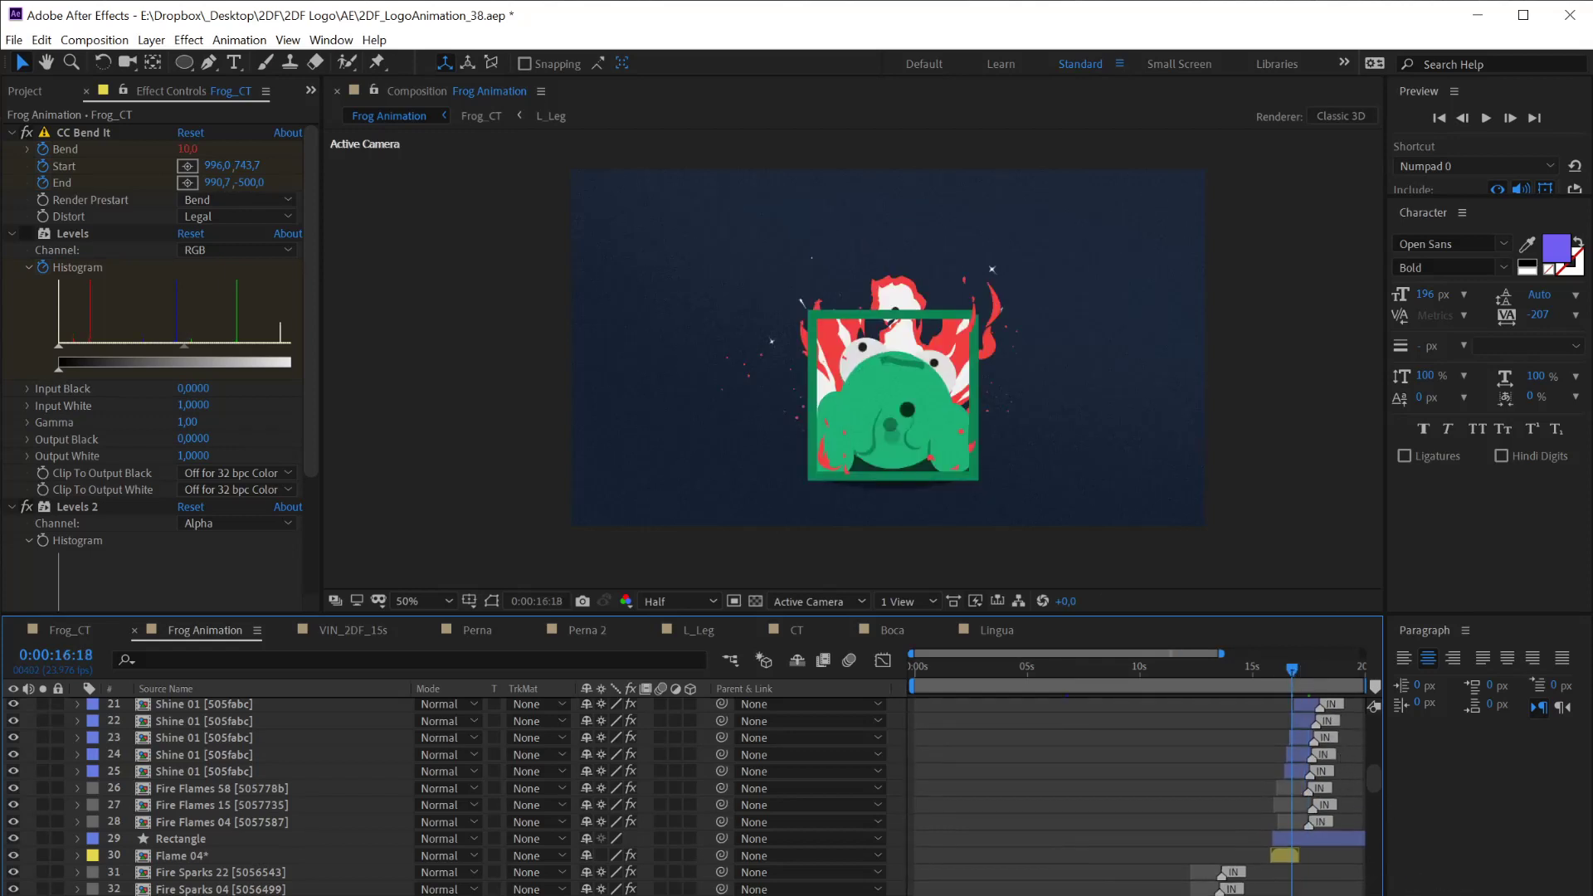
key(Page_Up)
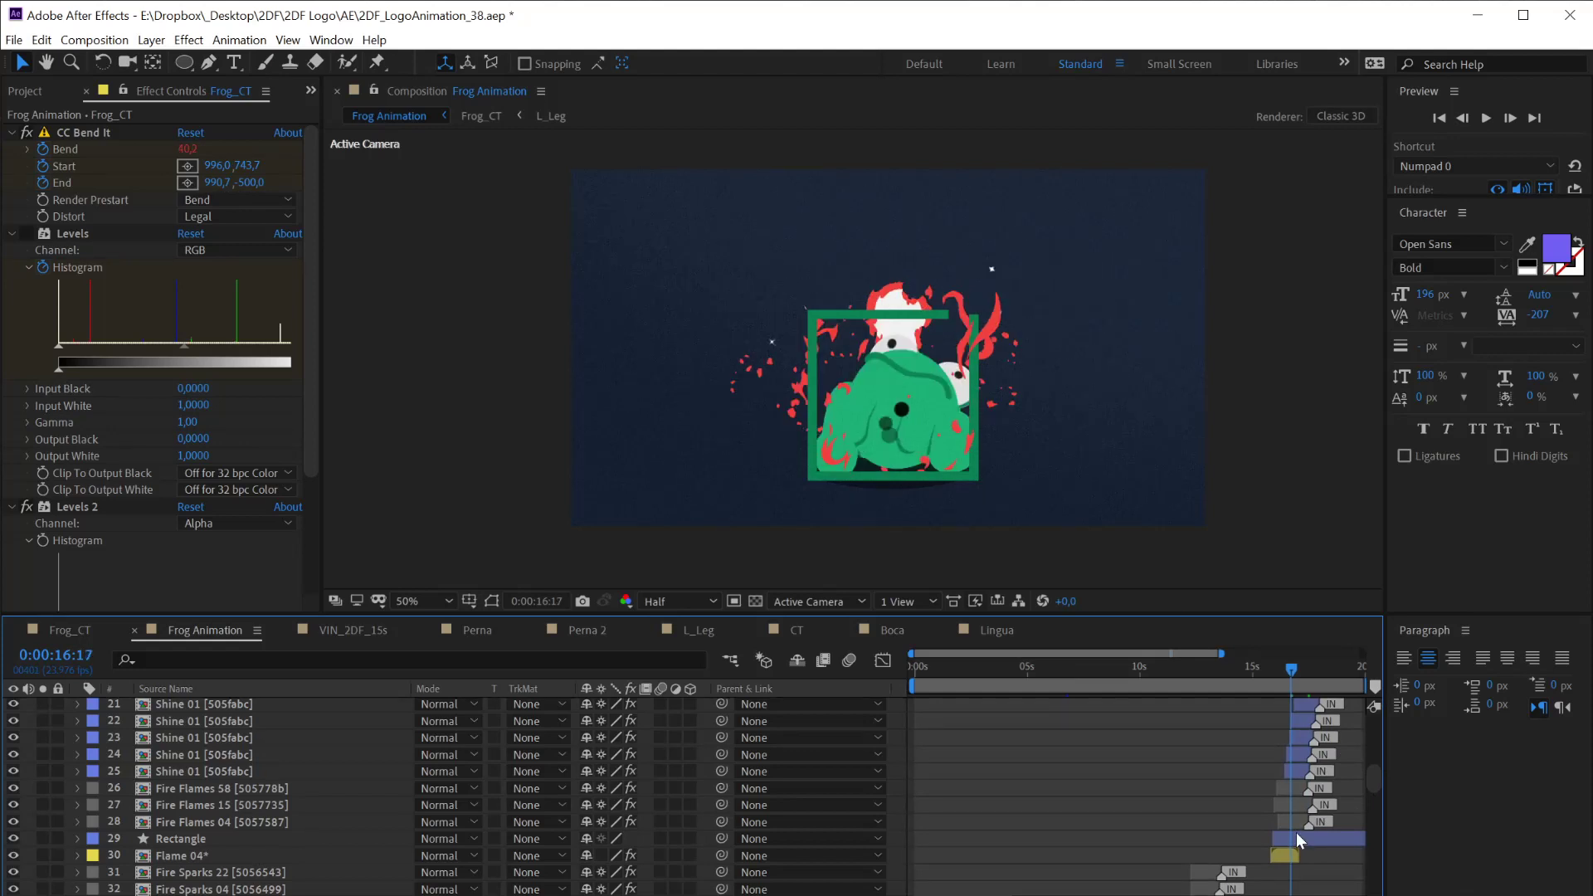
key(Page_Up)
key(Page_Up)
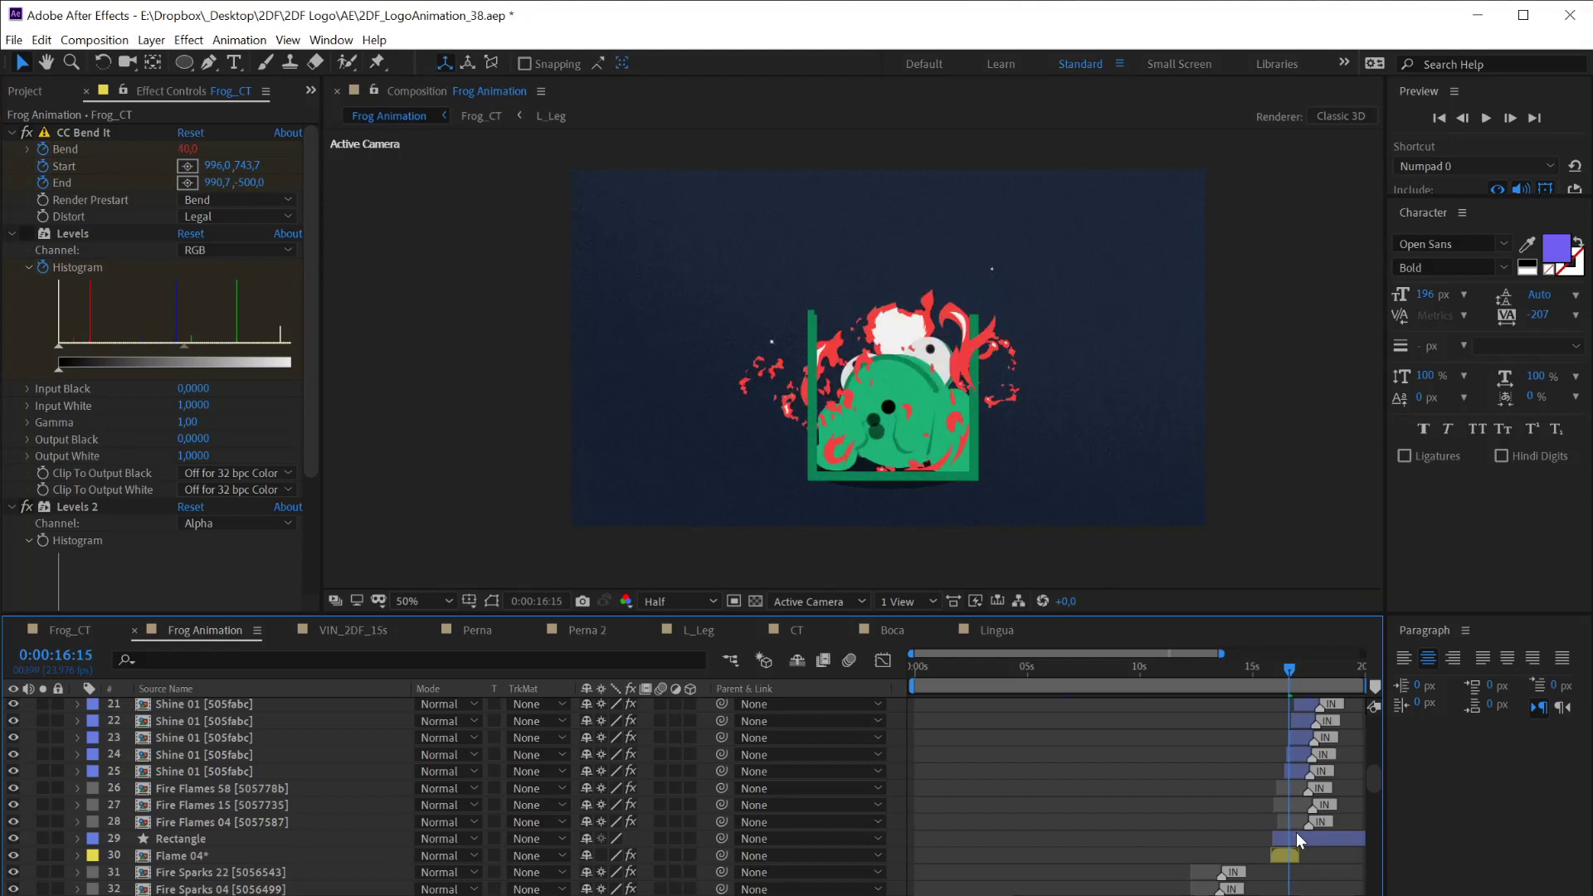
key(Page_Up)
key(Page_Up)
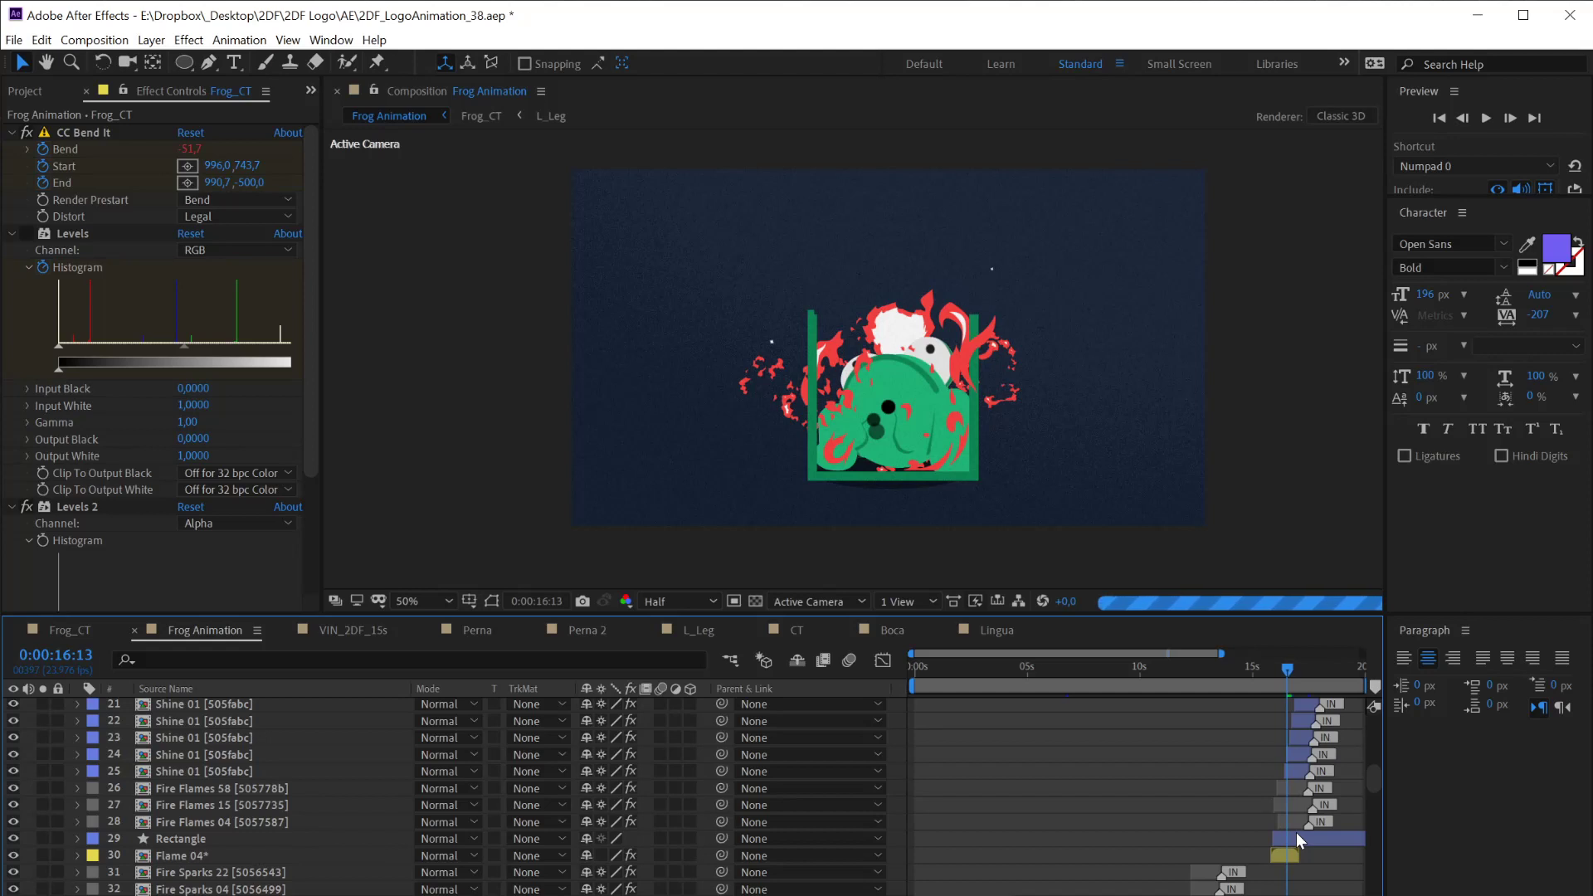
key(Page_Up)
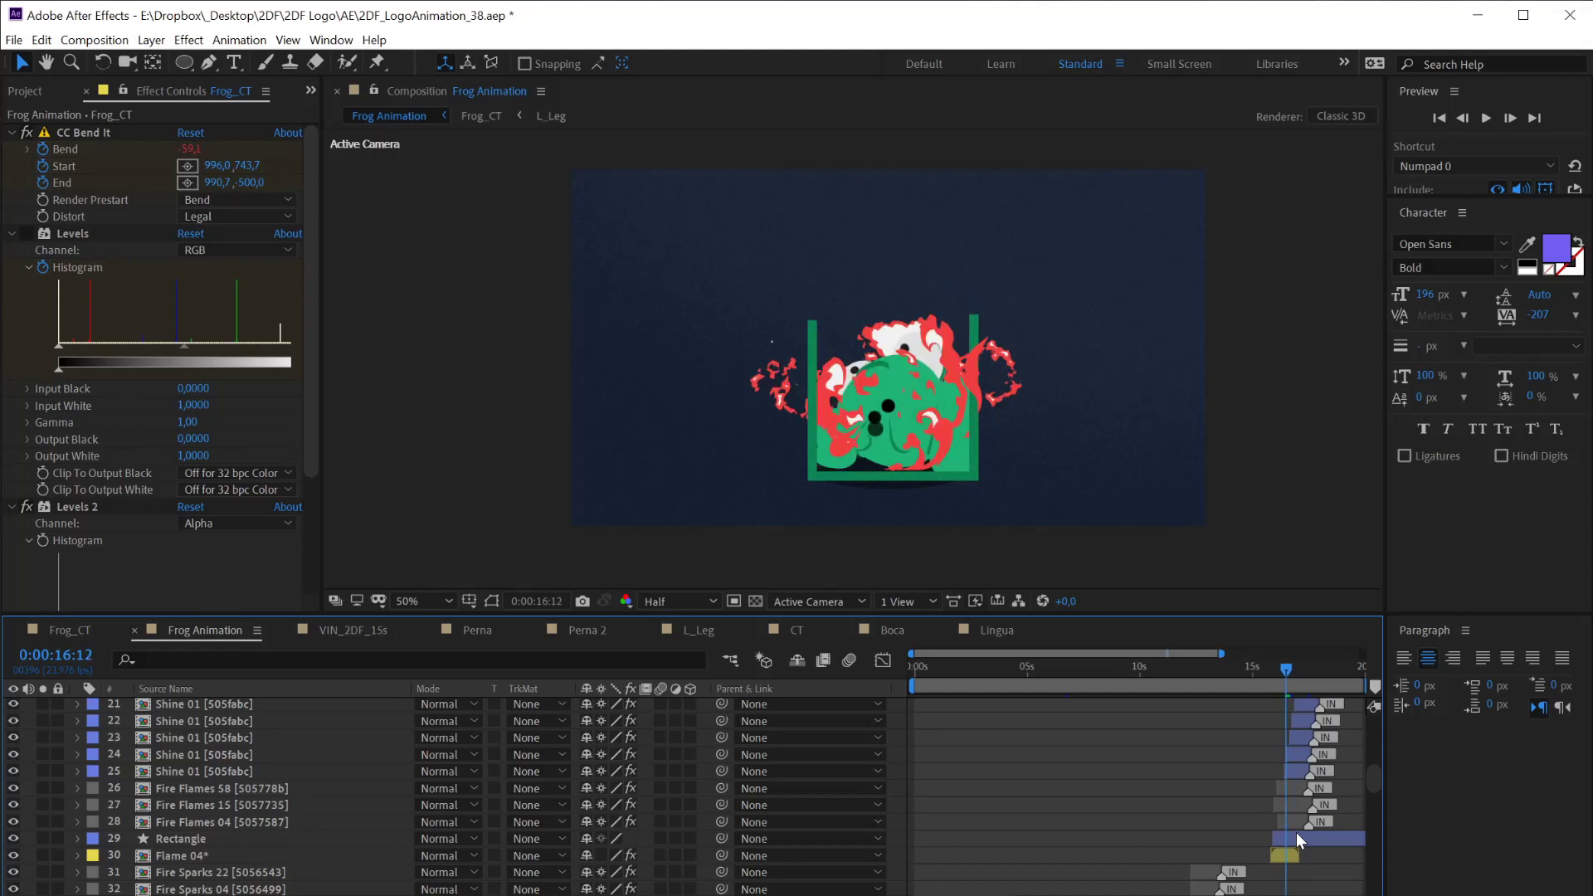
key(Page_Up)
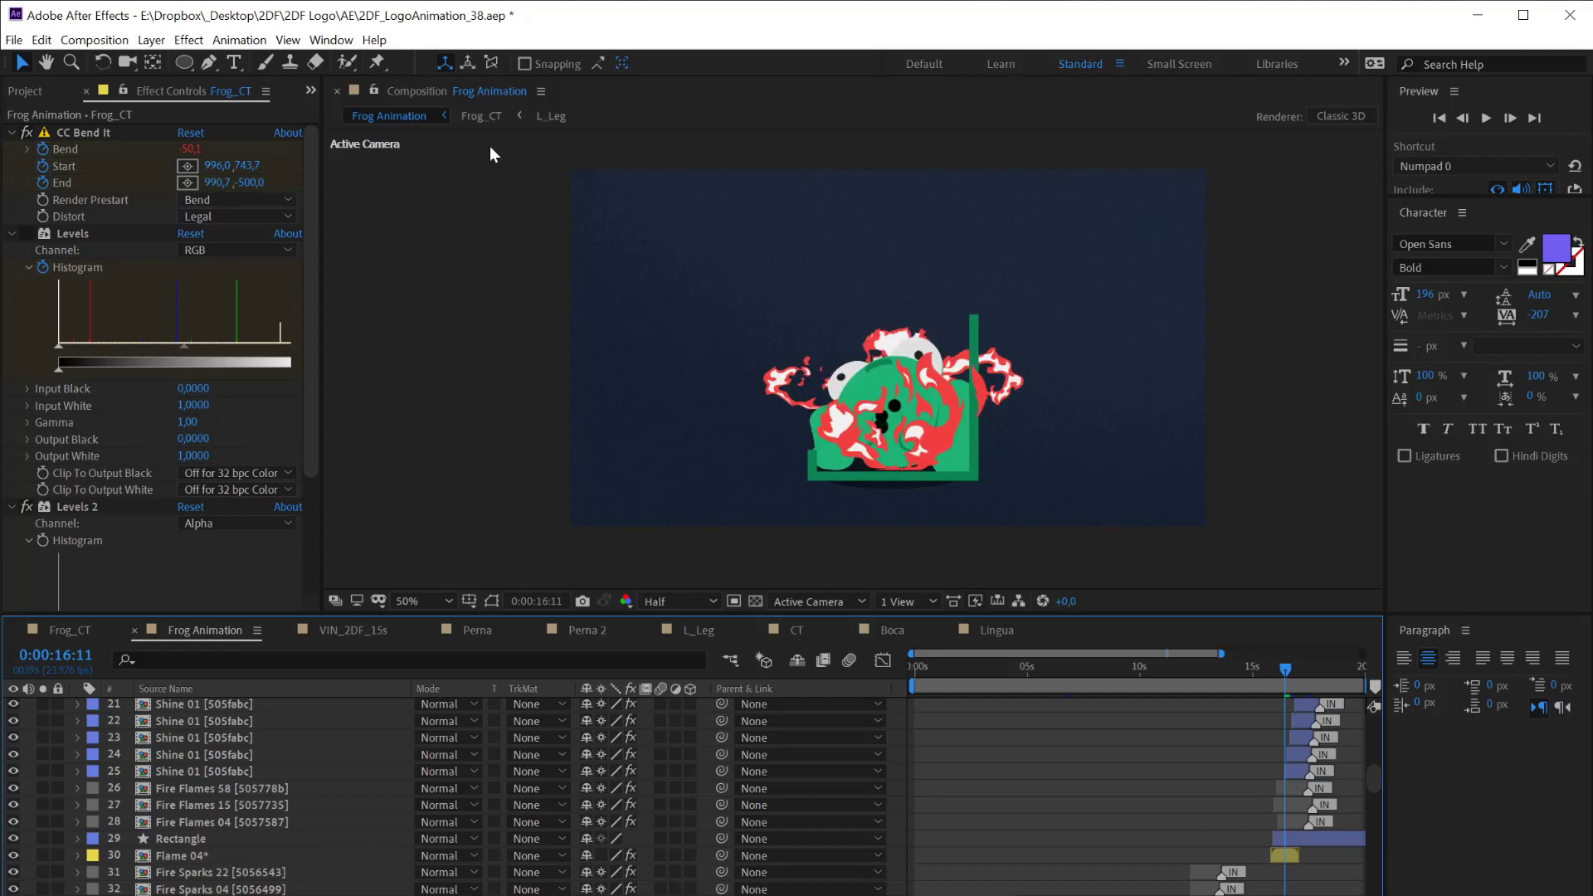
Open AEJuice Pack Manager 3 in an enlarged window and load the Liquid Elements pack
click(331, 40)
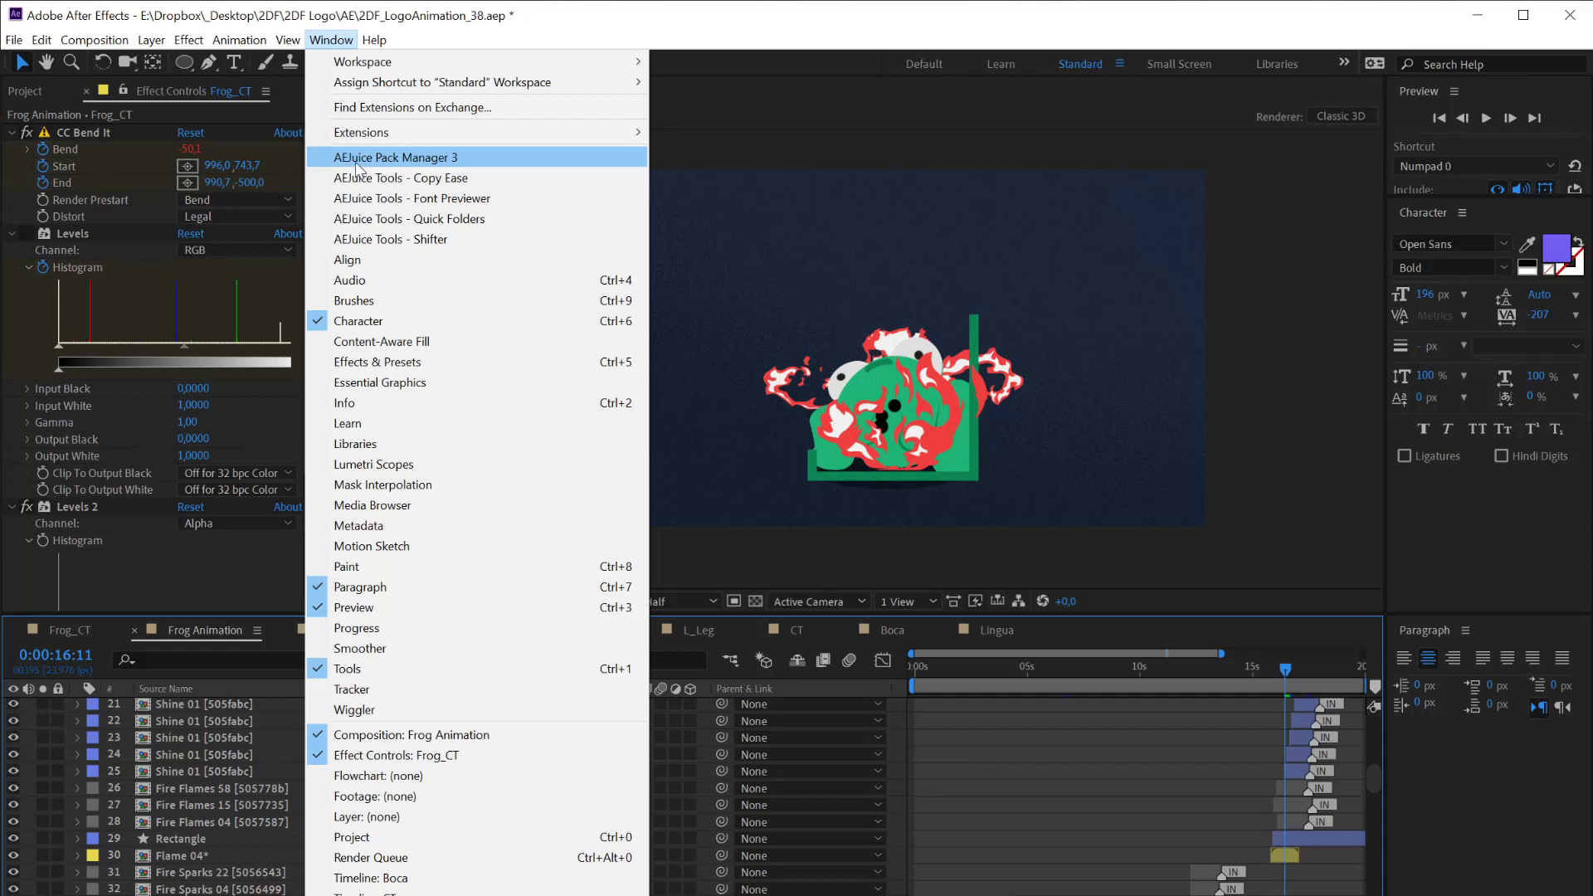
click(359, 159)
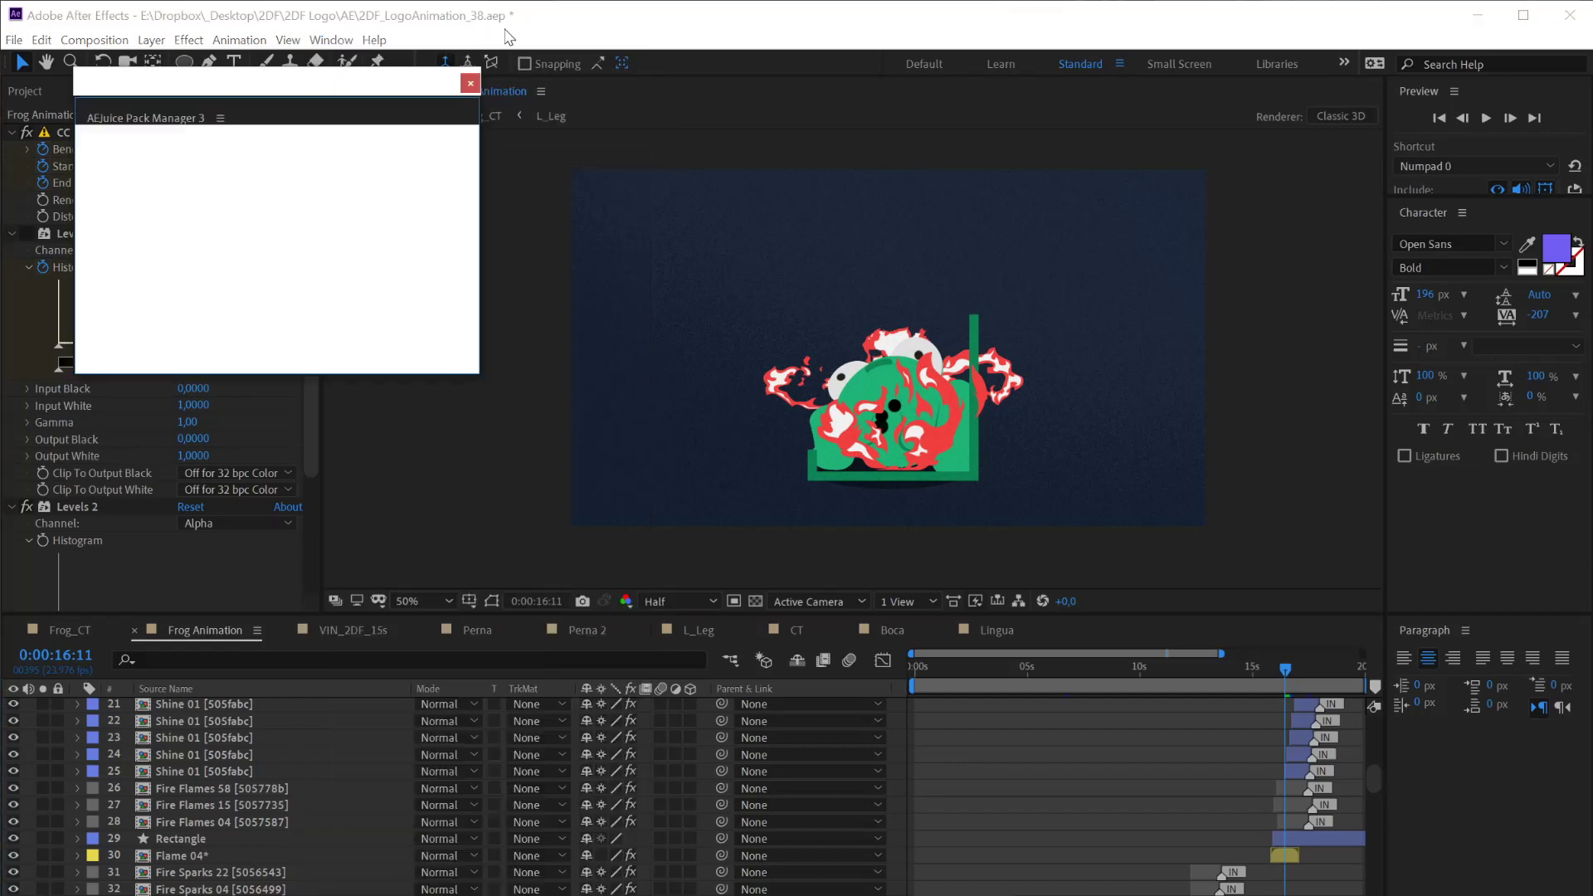
drag(313, 85, 1114, 157)
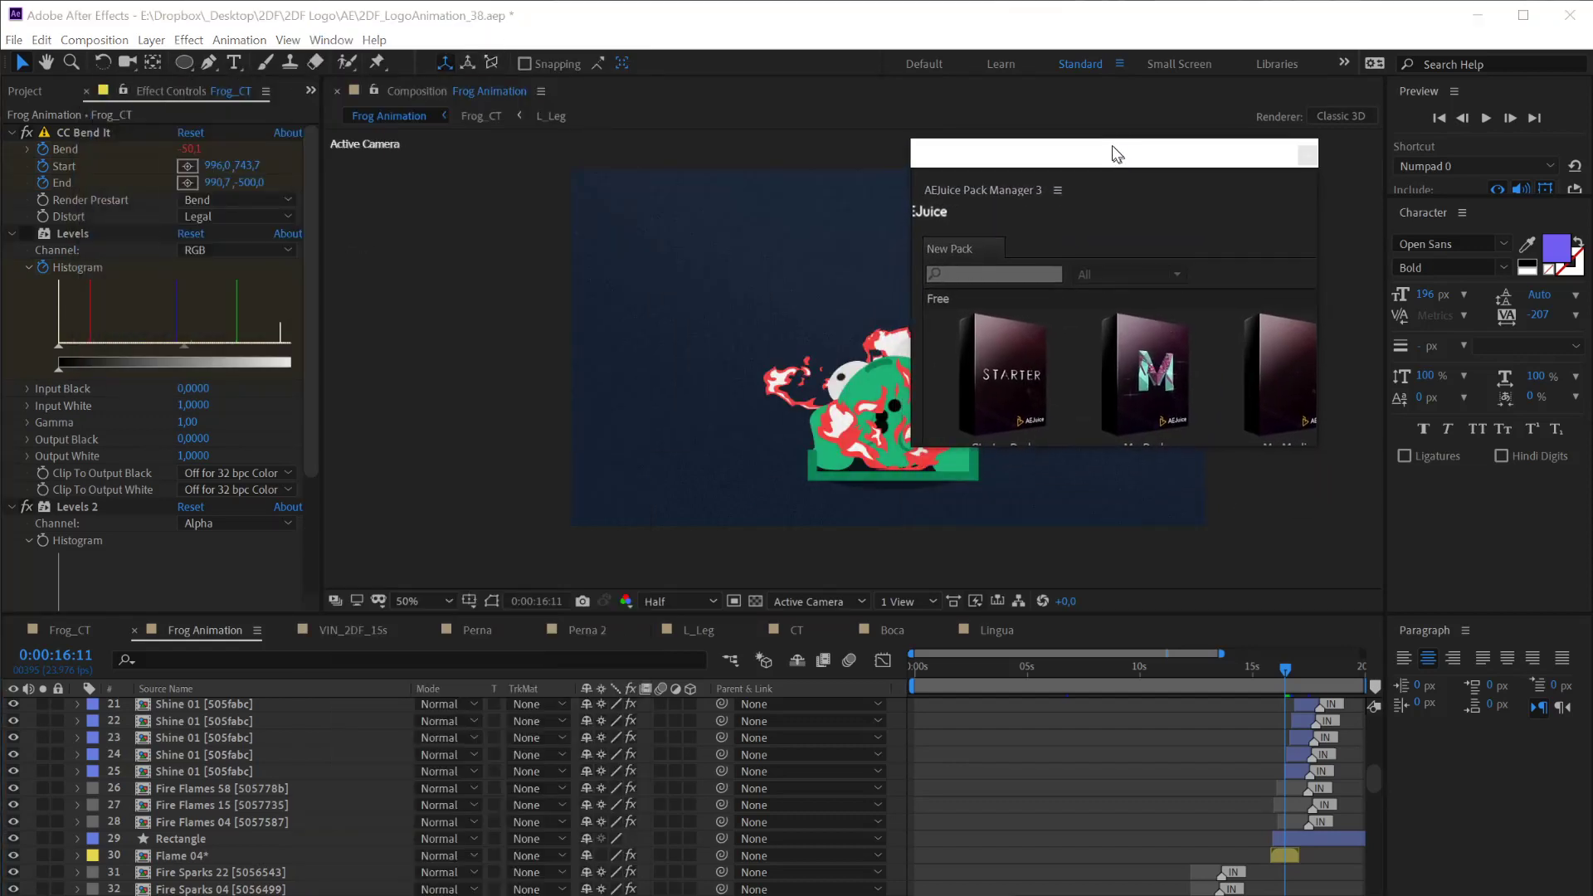
drag(1315, 452, 1526, 833)
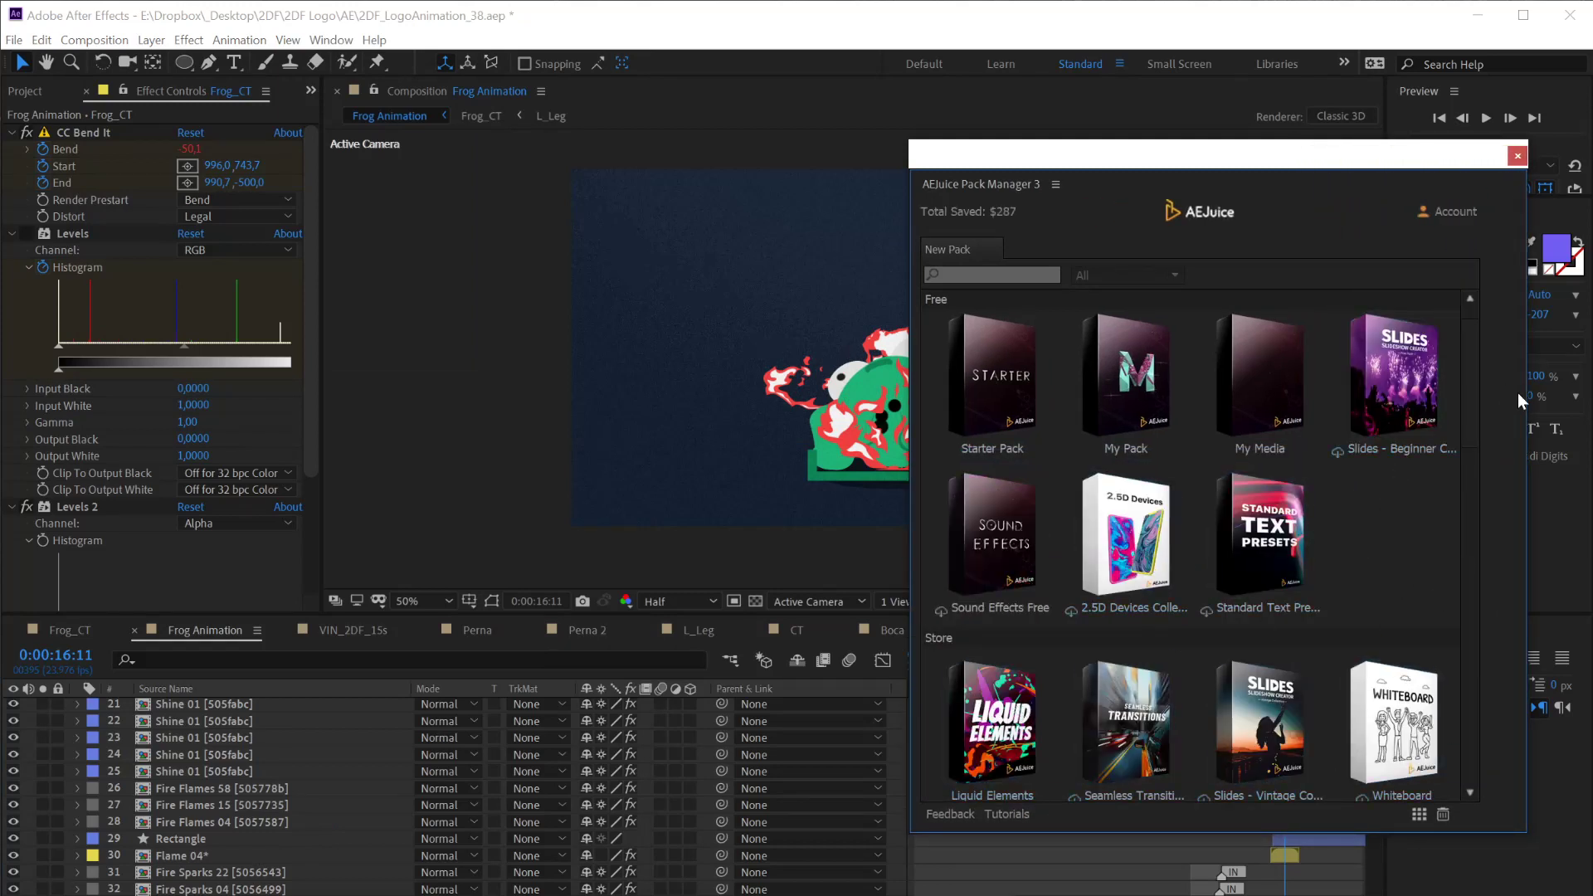
drag(1465, 398, 1003, 564)
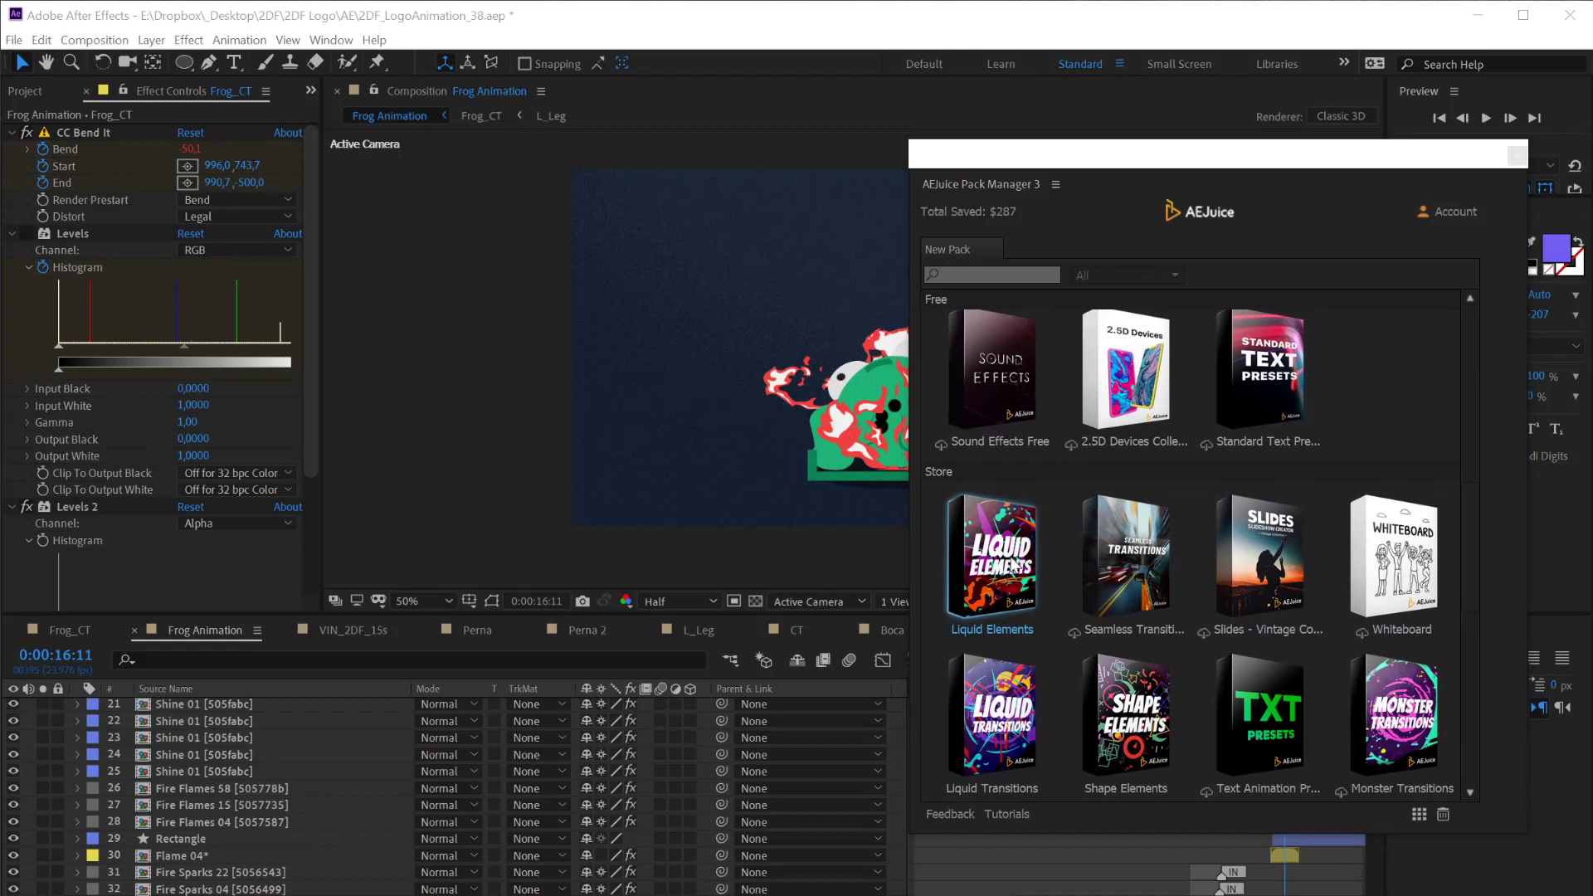
click(1012, 566)
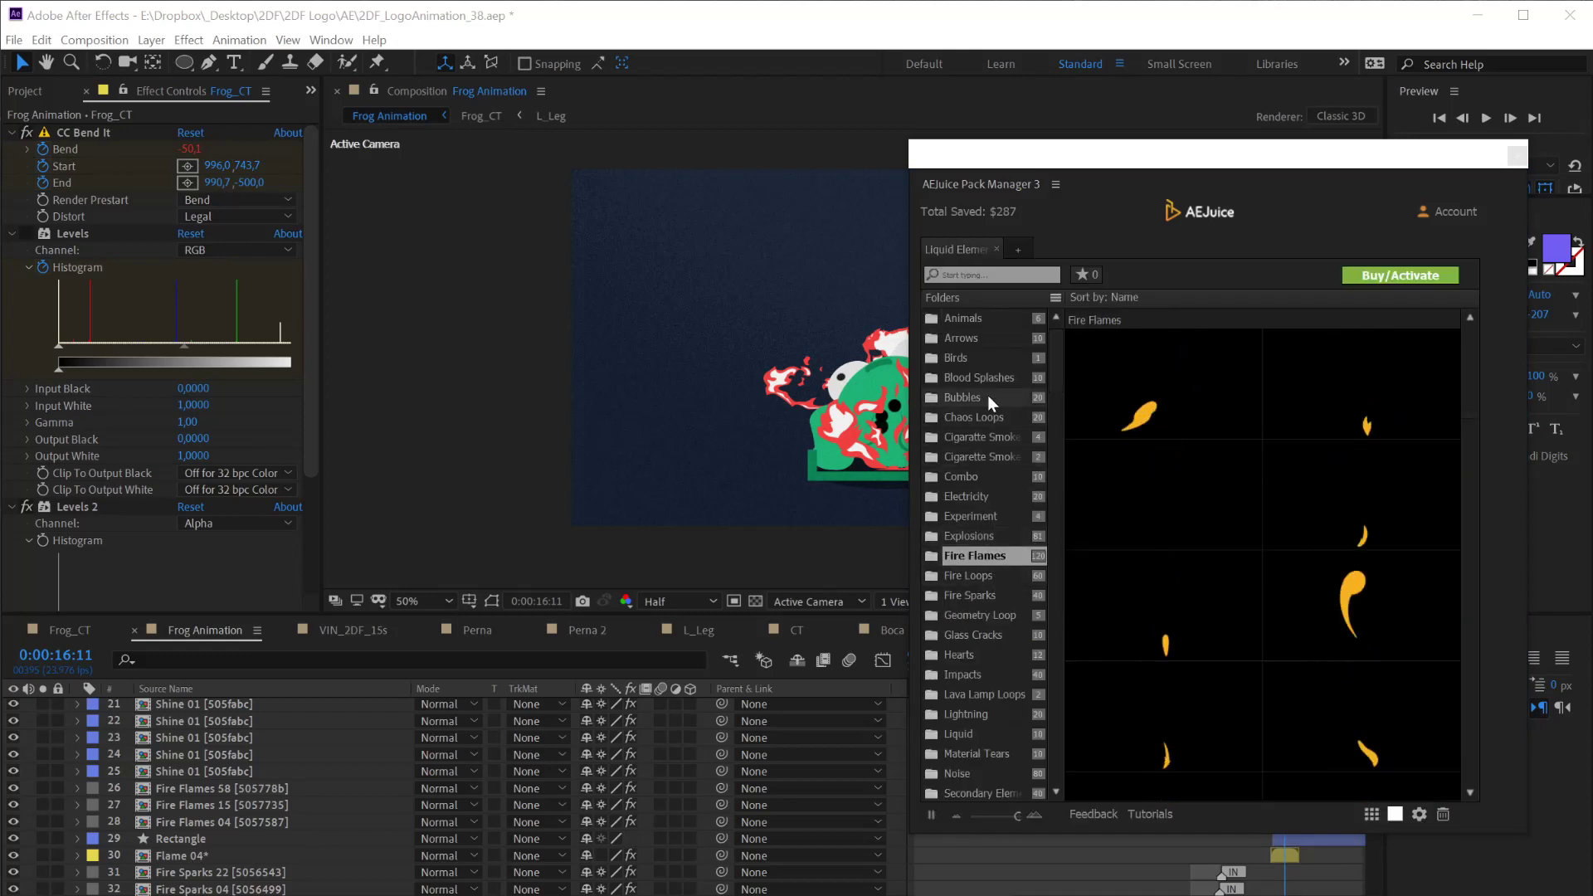
Preview the Liquid Elements categories from Animals, Arrows and Blood Splashes through Bubbles and Chaos Loops to Fire Loops
click(959, 328)
click(957, 342)
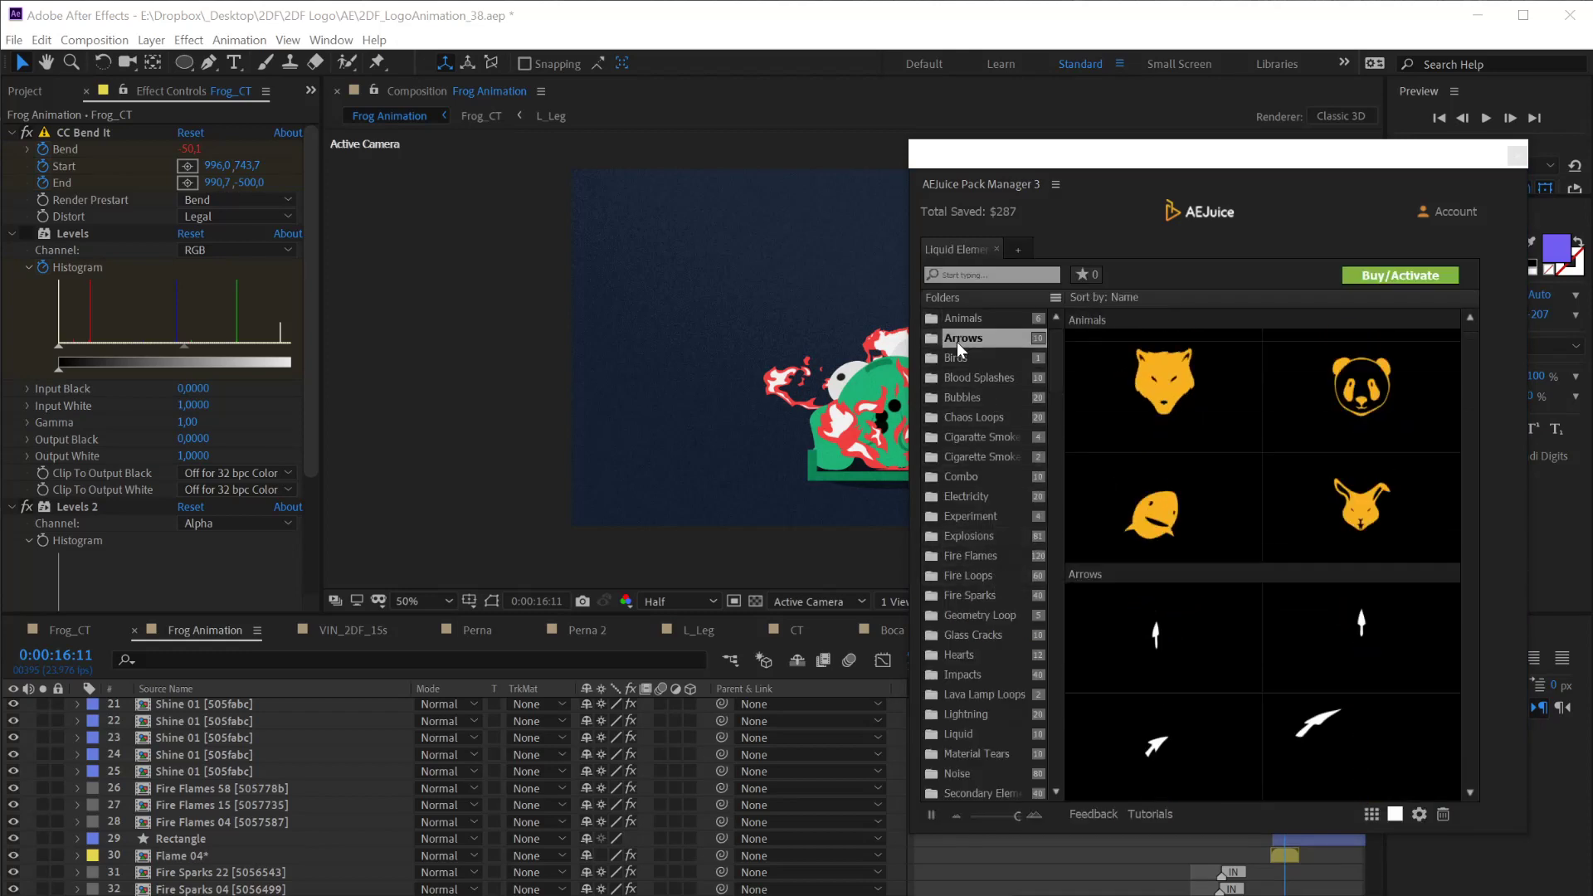
click(958, 356)
click(961, 378)
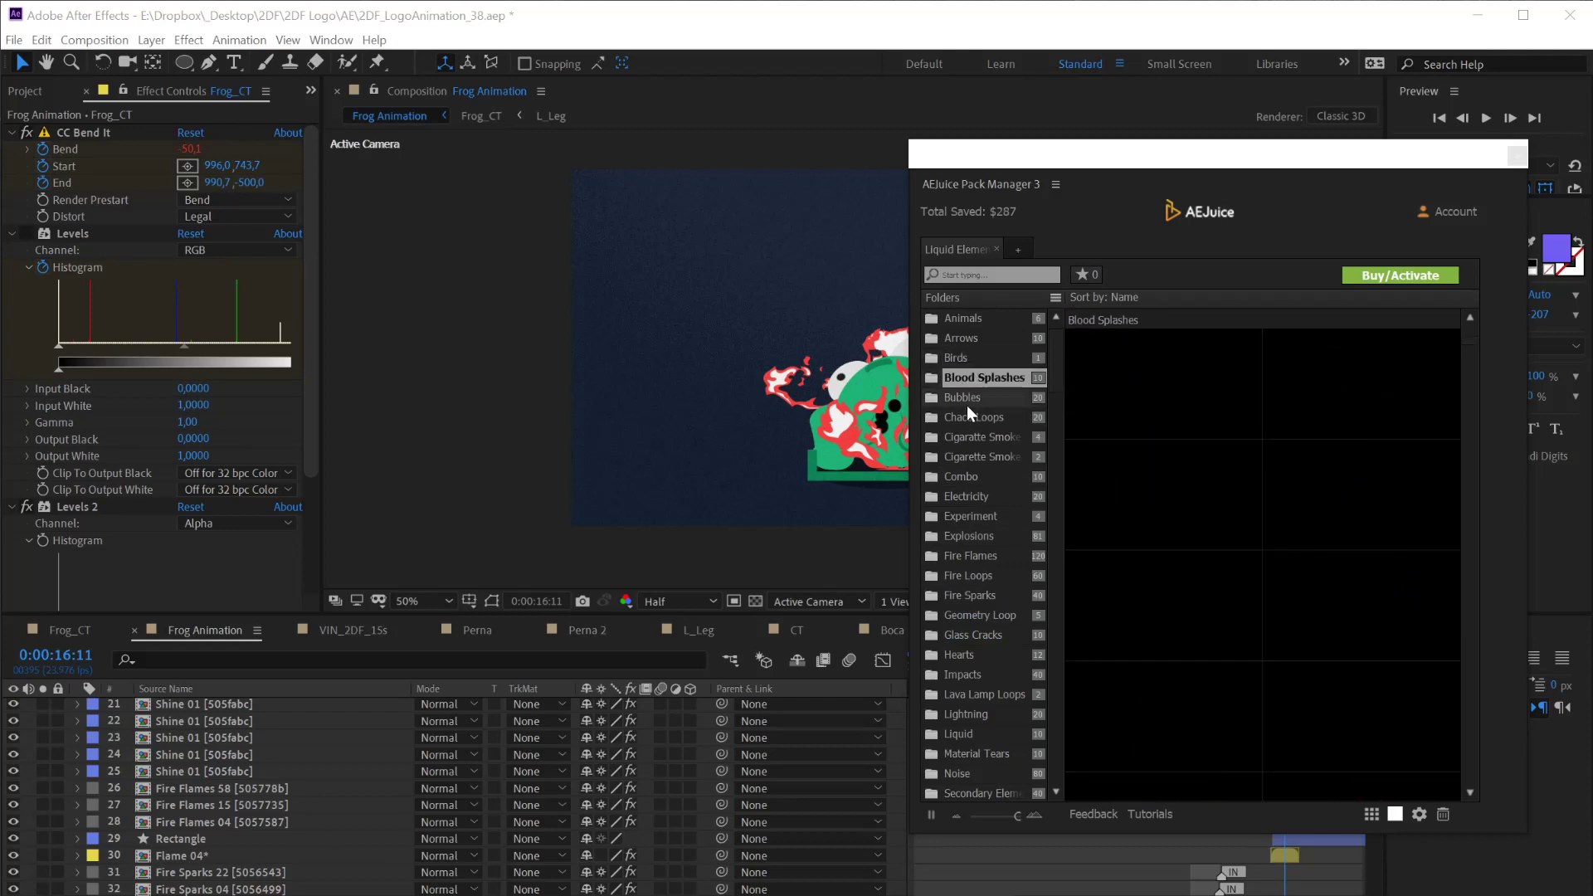
click(968, 399)
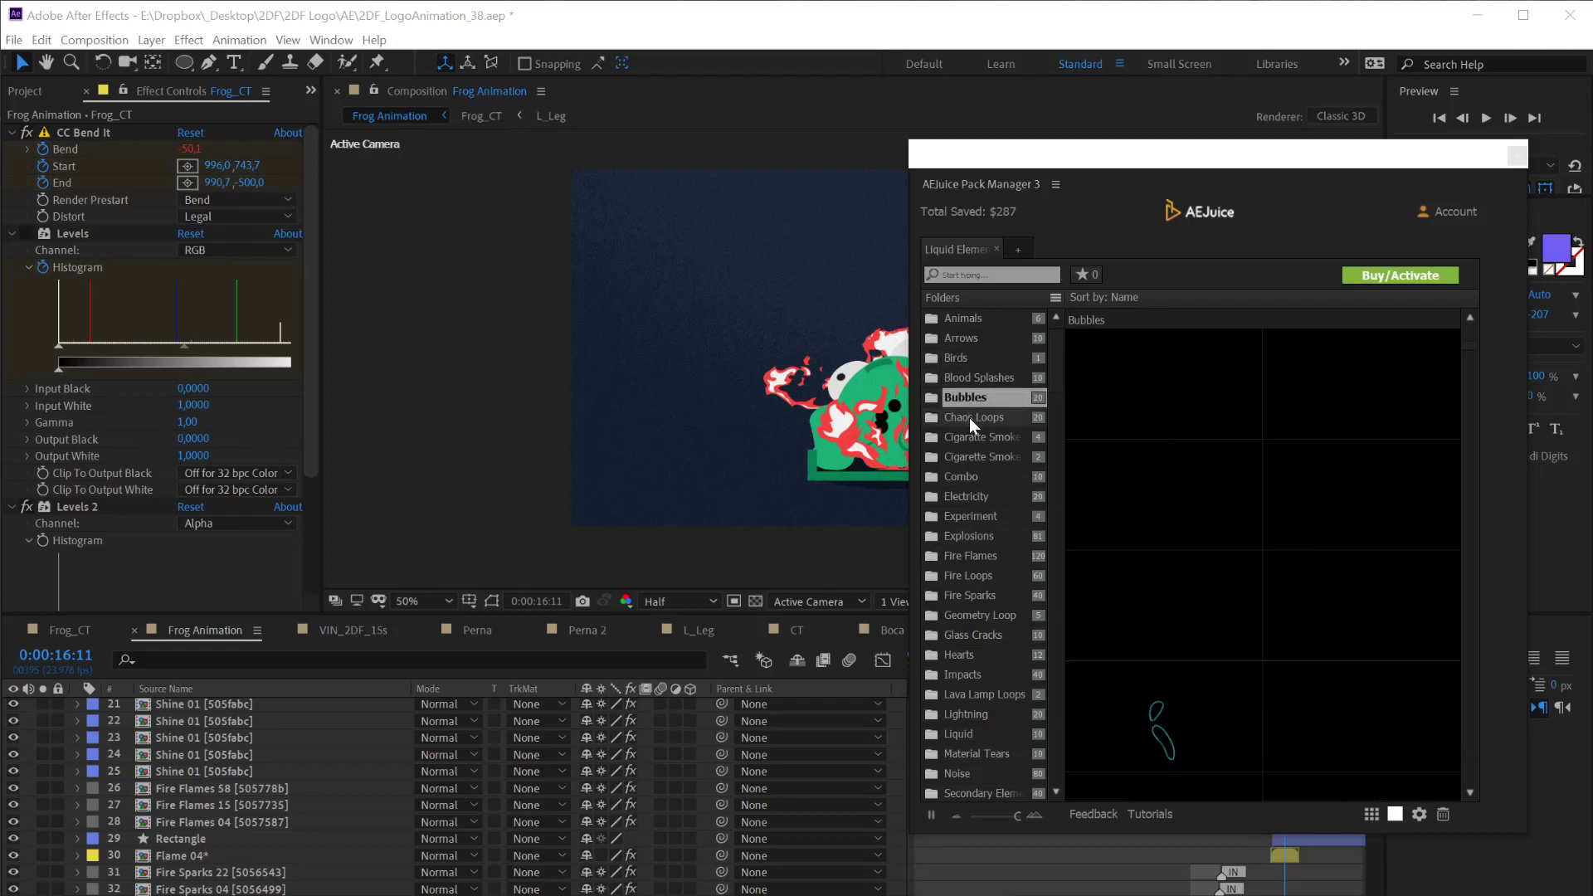
click(969, 416)
click(973, 577)
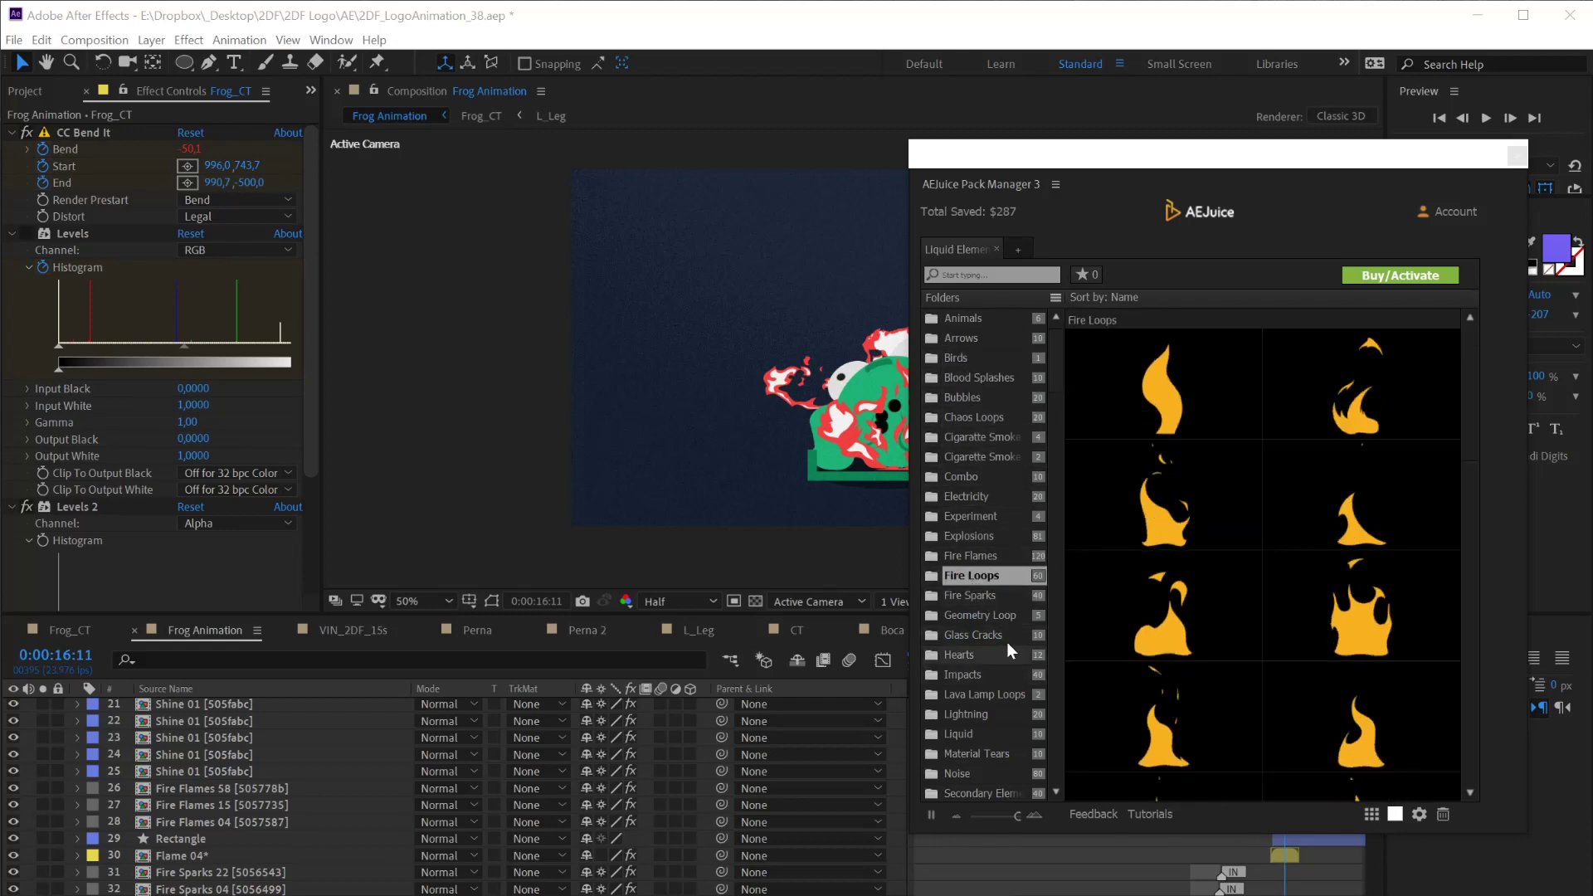
Browse the Fire Flames category of the Liquid Elements pack and select one of its flame elements
click(959, 553)
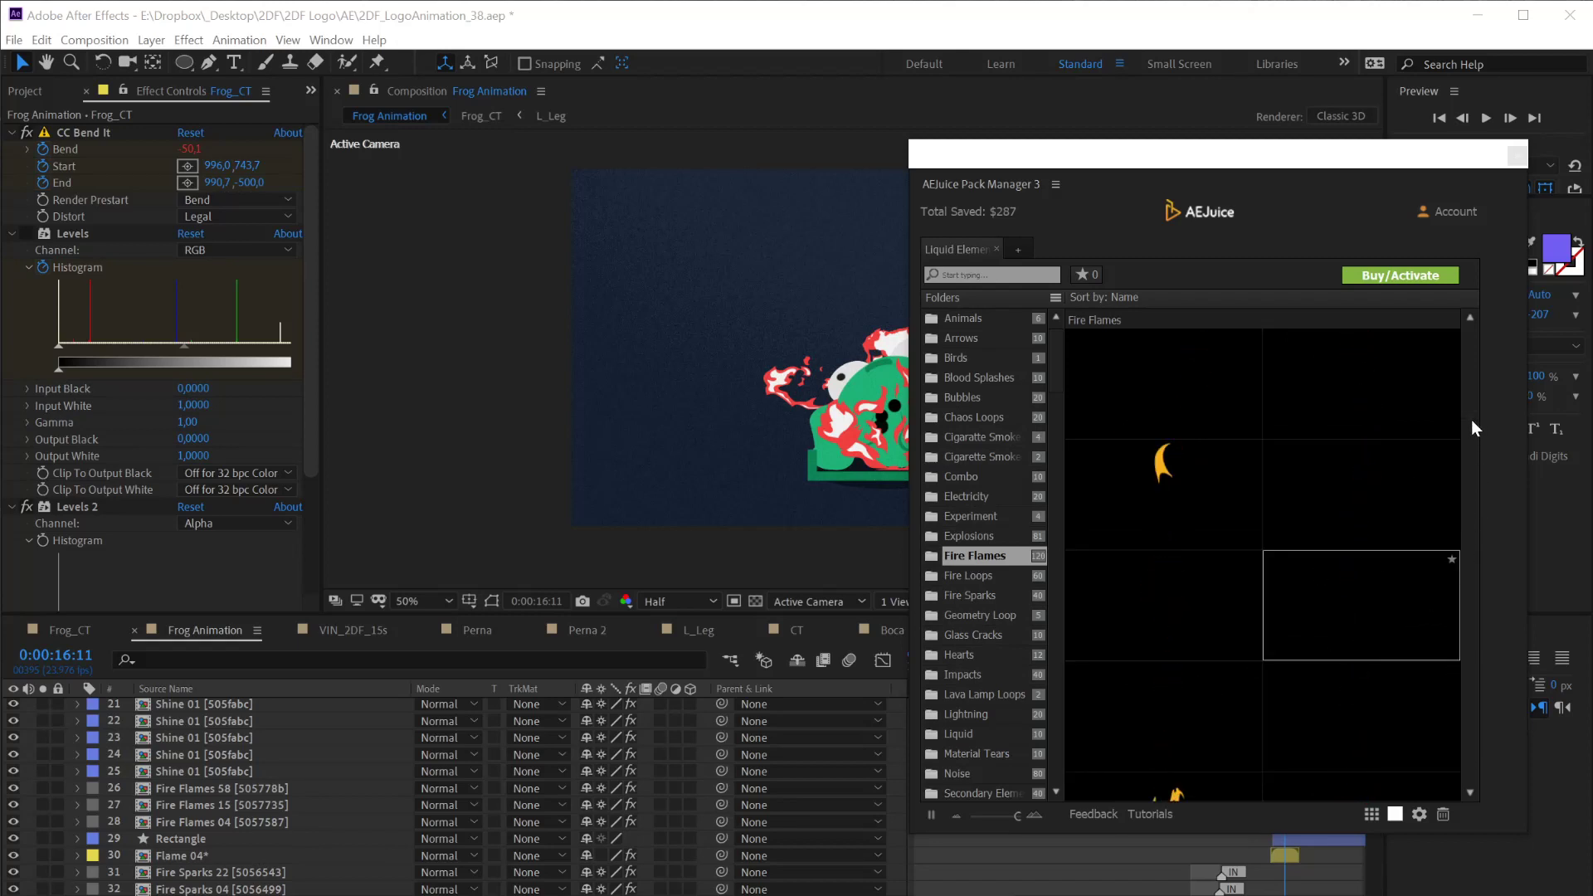
scroll(1471, 420, down, 2)
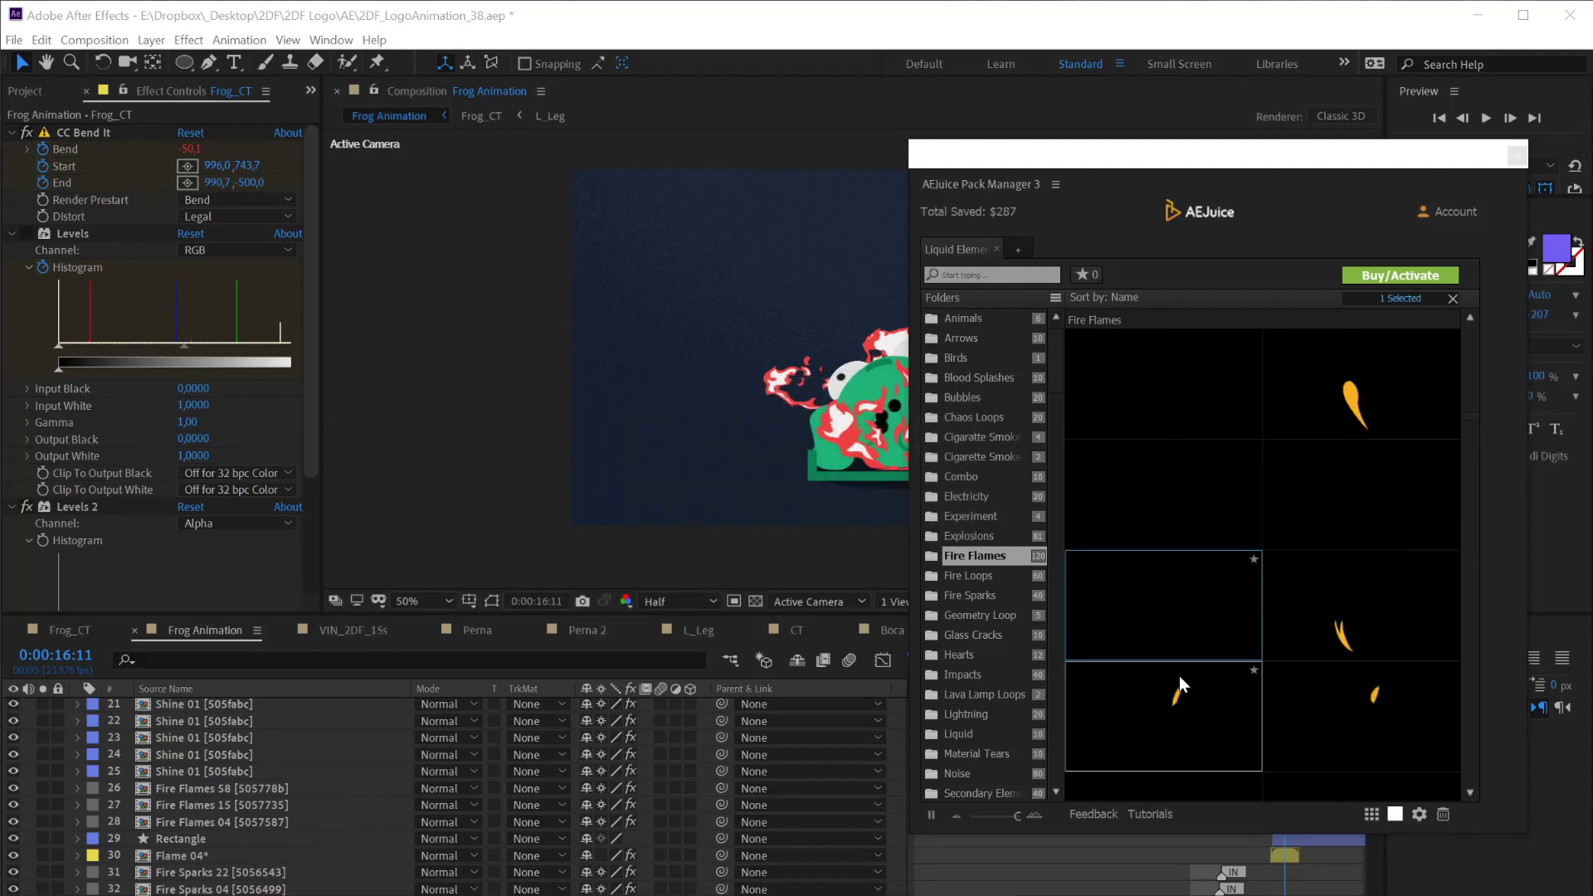
drag(1178, 675, 1195, 692)
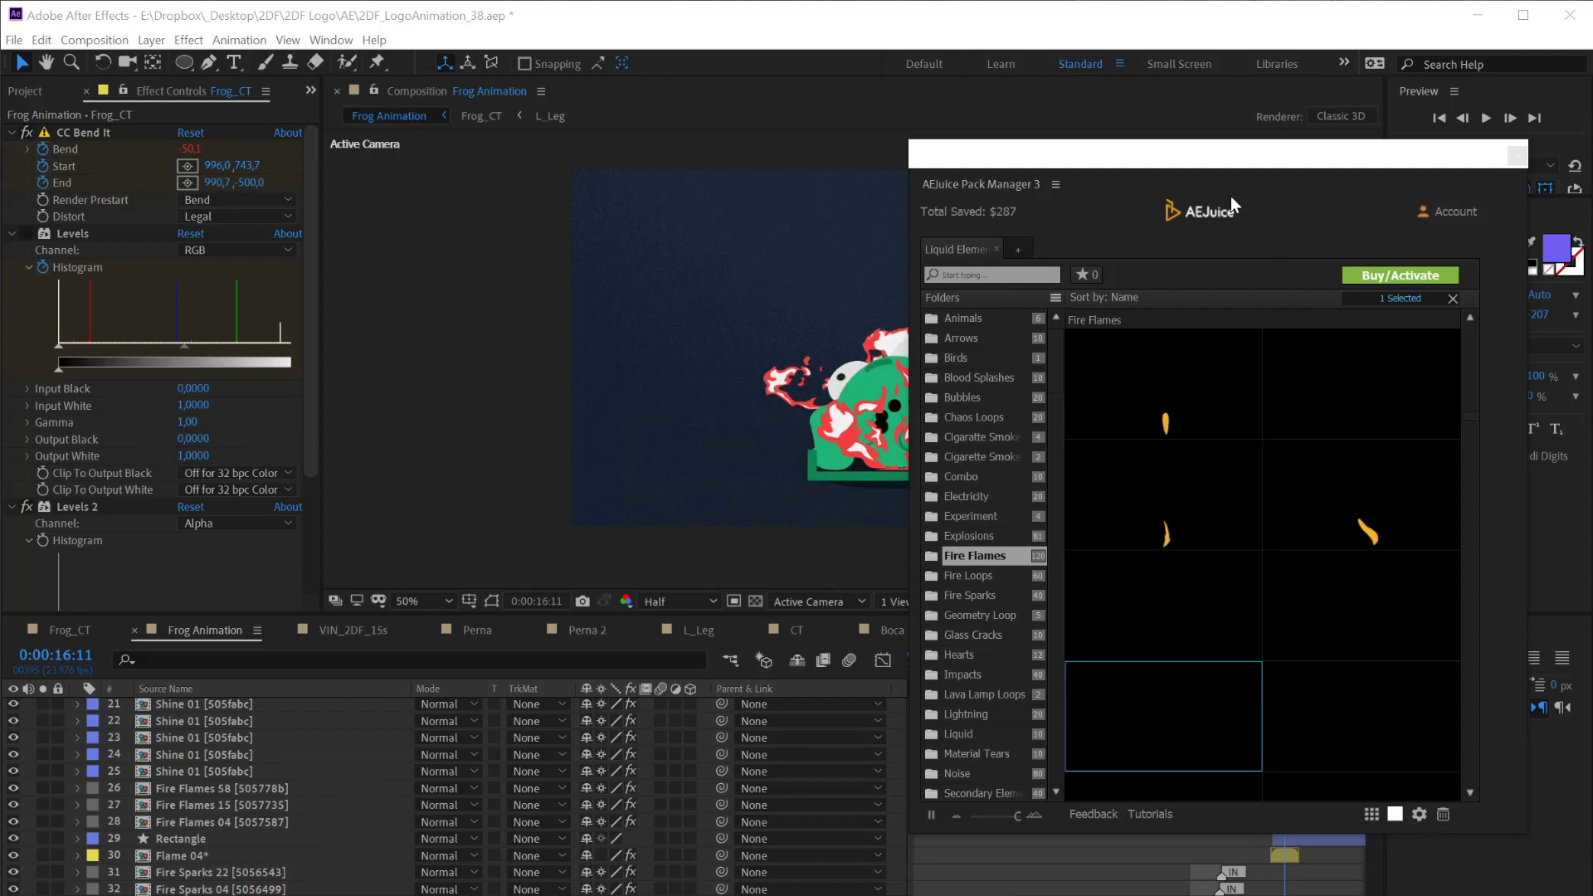
Try to add a Fire Flames element to the Frog Animation composition, and close the licence dialog and Pack Manager
drag(1204, 162, 1238, 186)
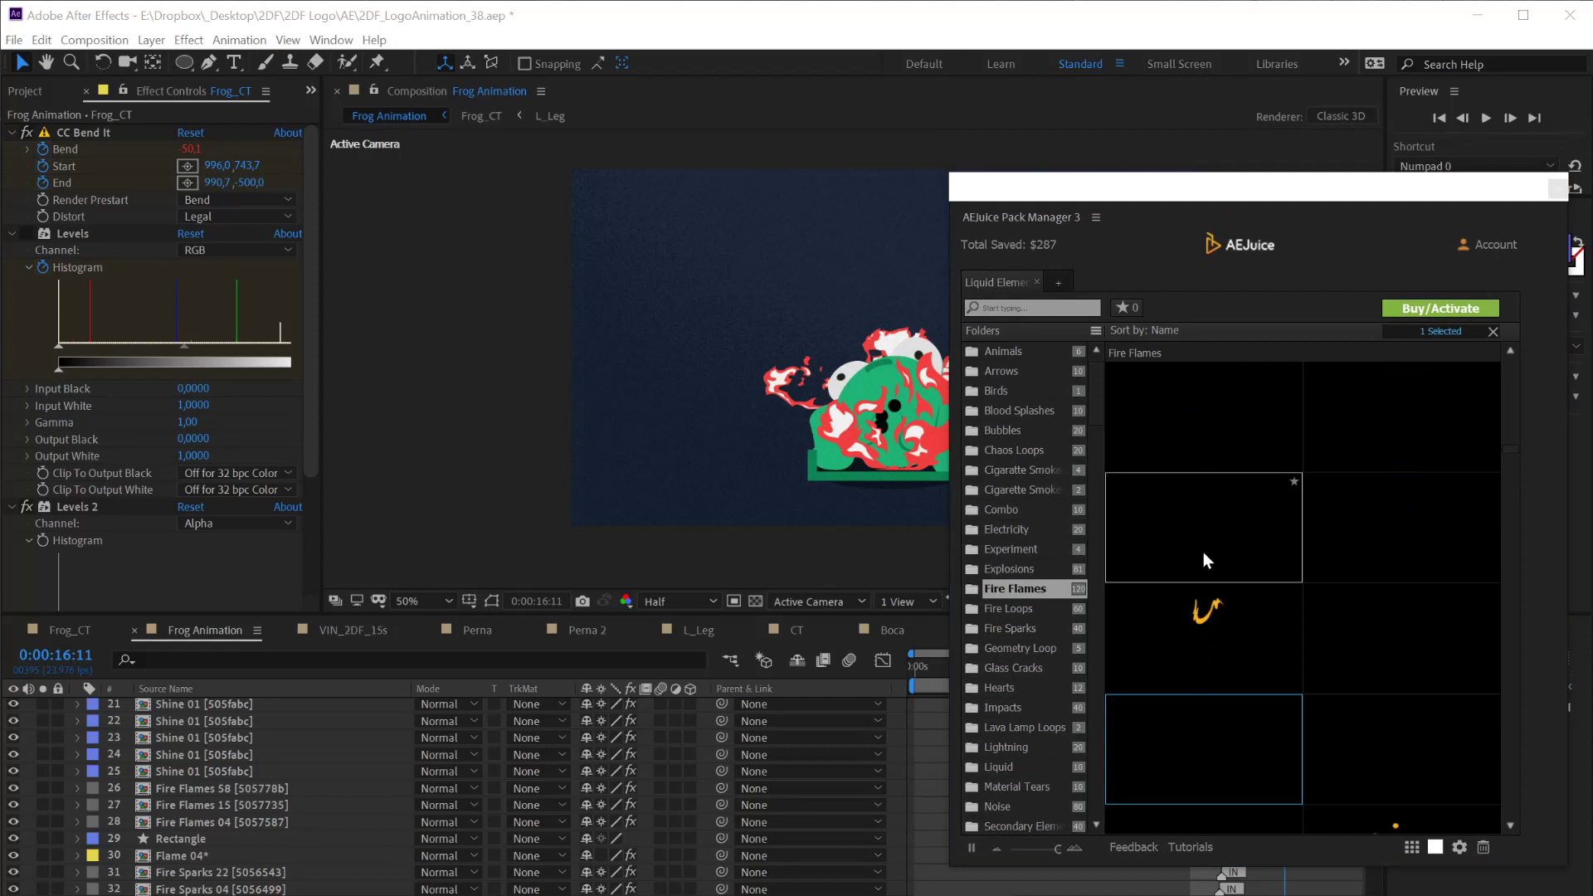
drag(1203, 551, 655, 309)
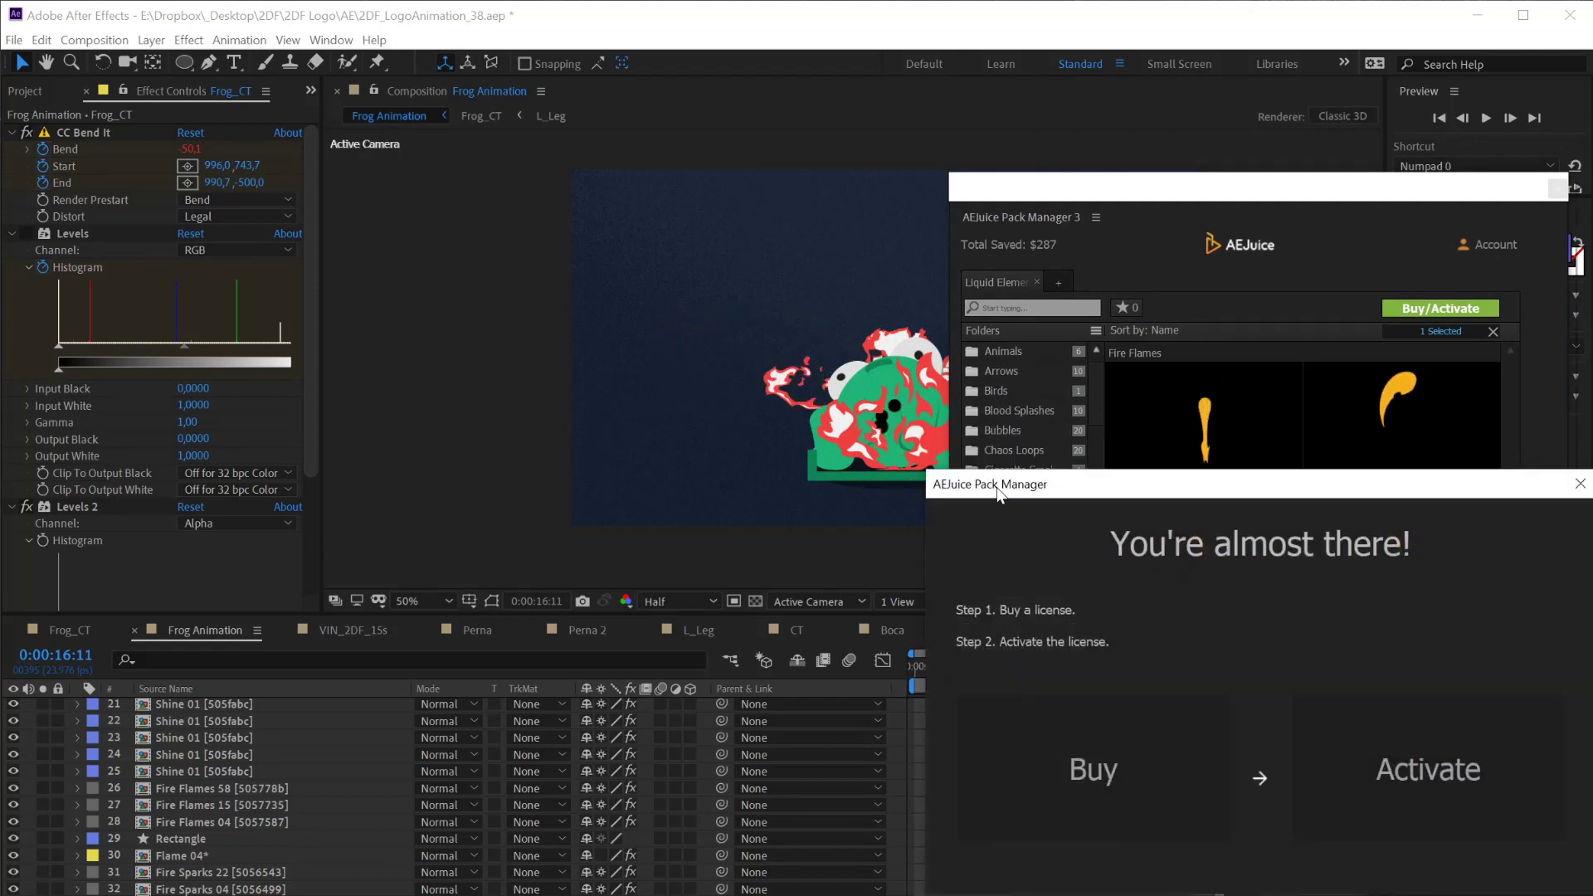
drag(998, 495, 945, 427)
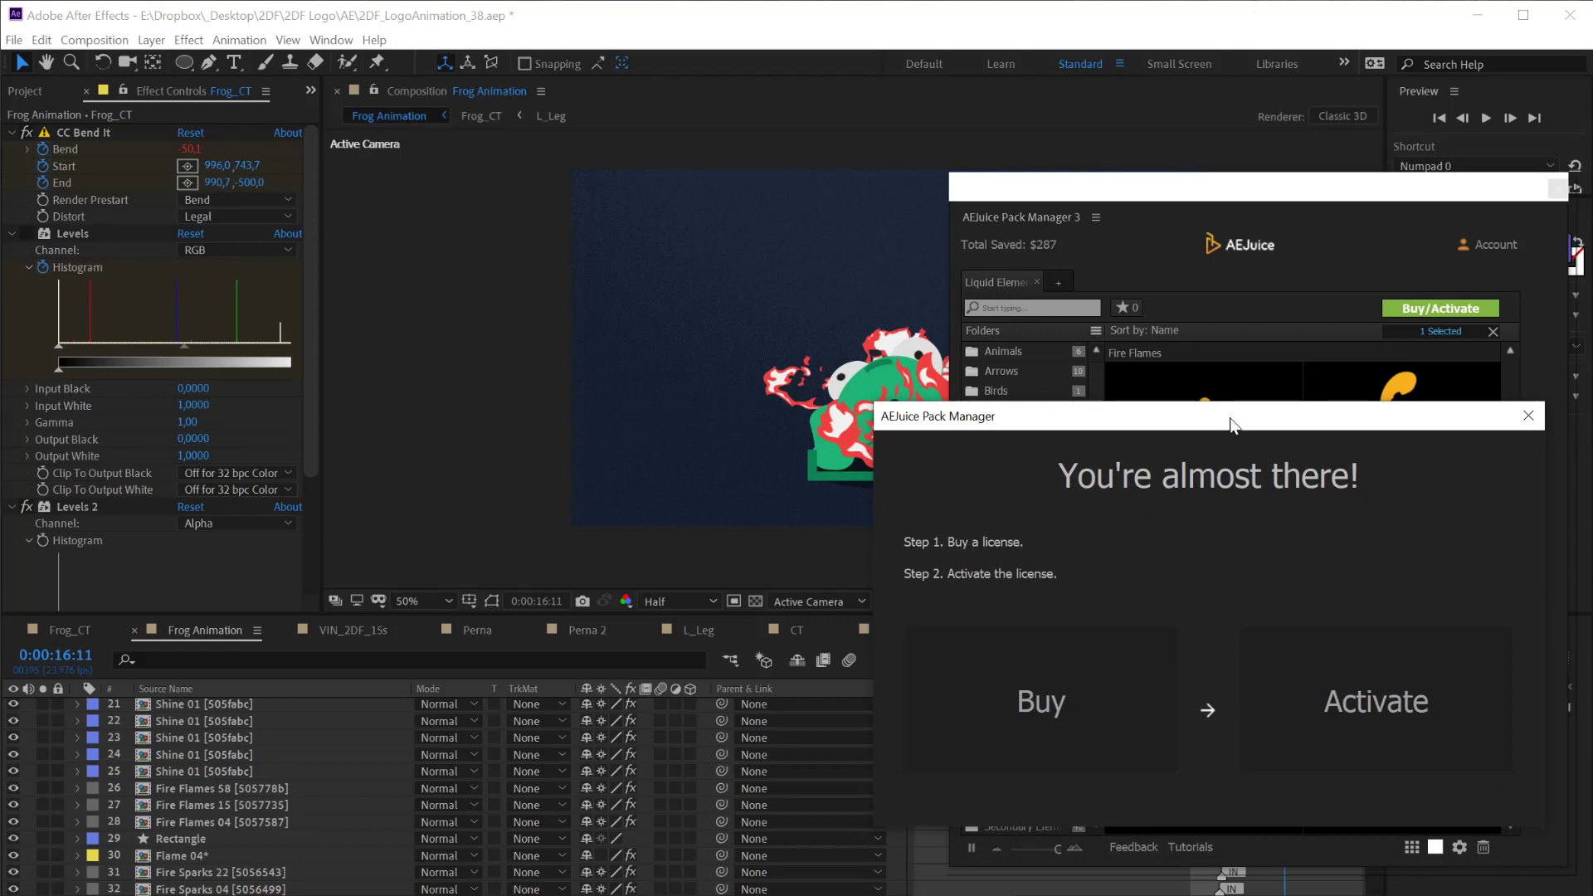
drag(1232, 425, 1202, 391)
click(1322, 673)
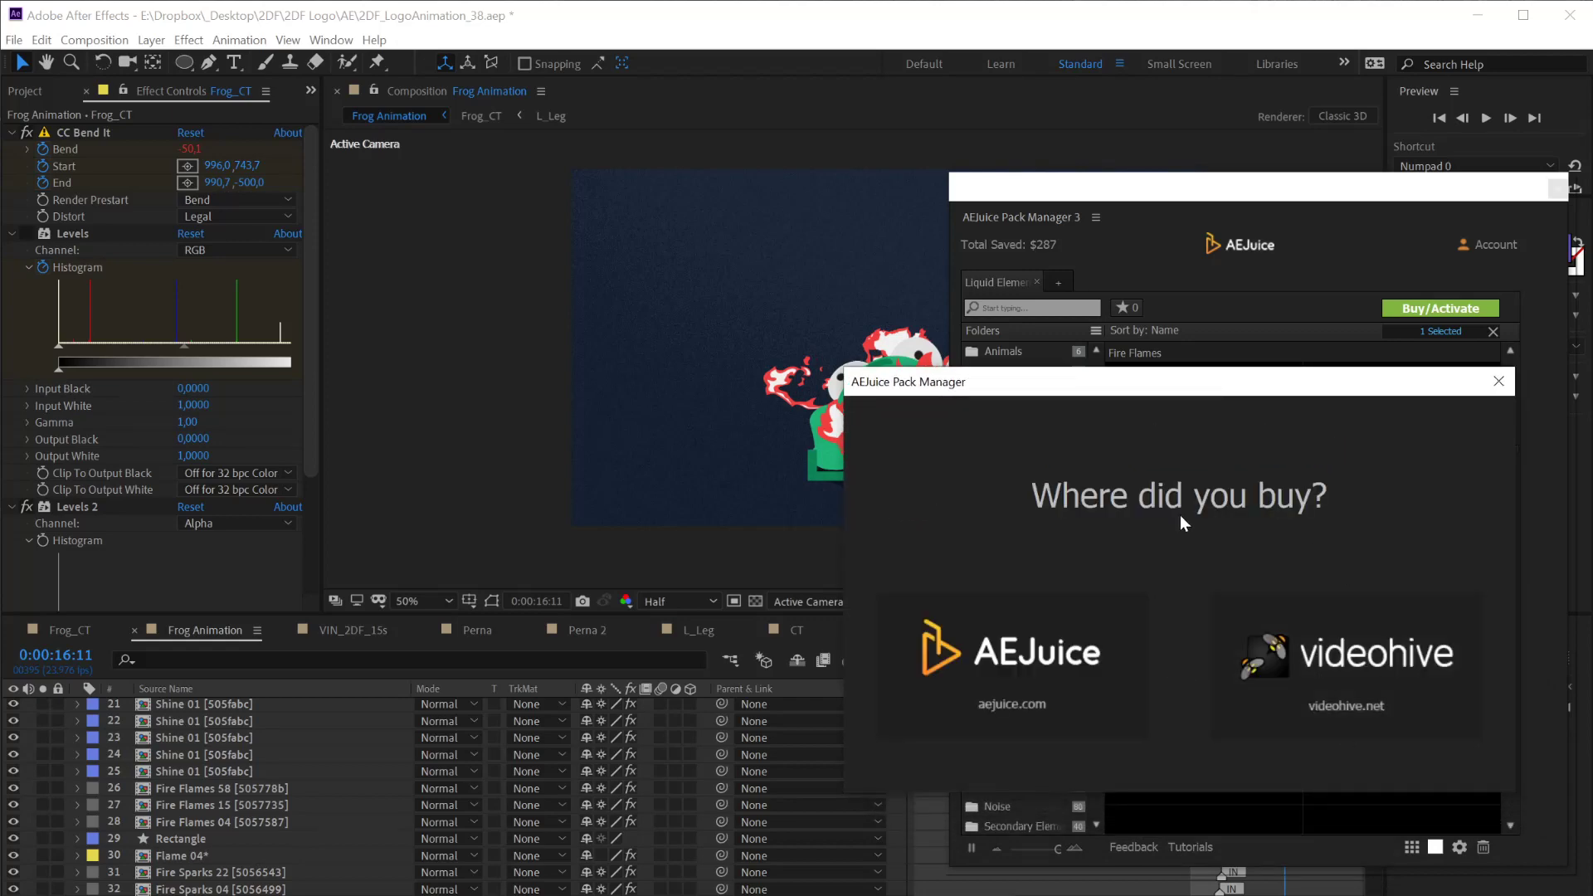
click(1497, 384)
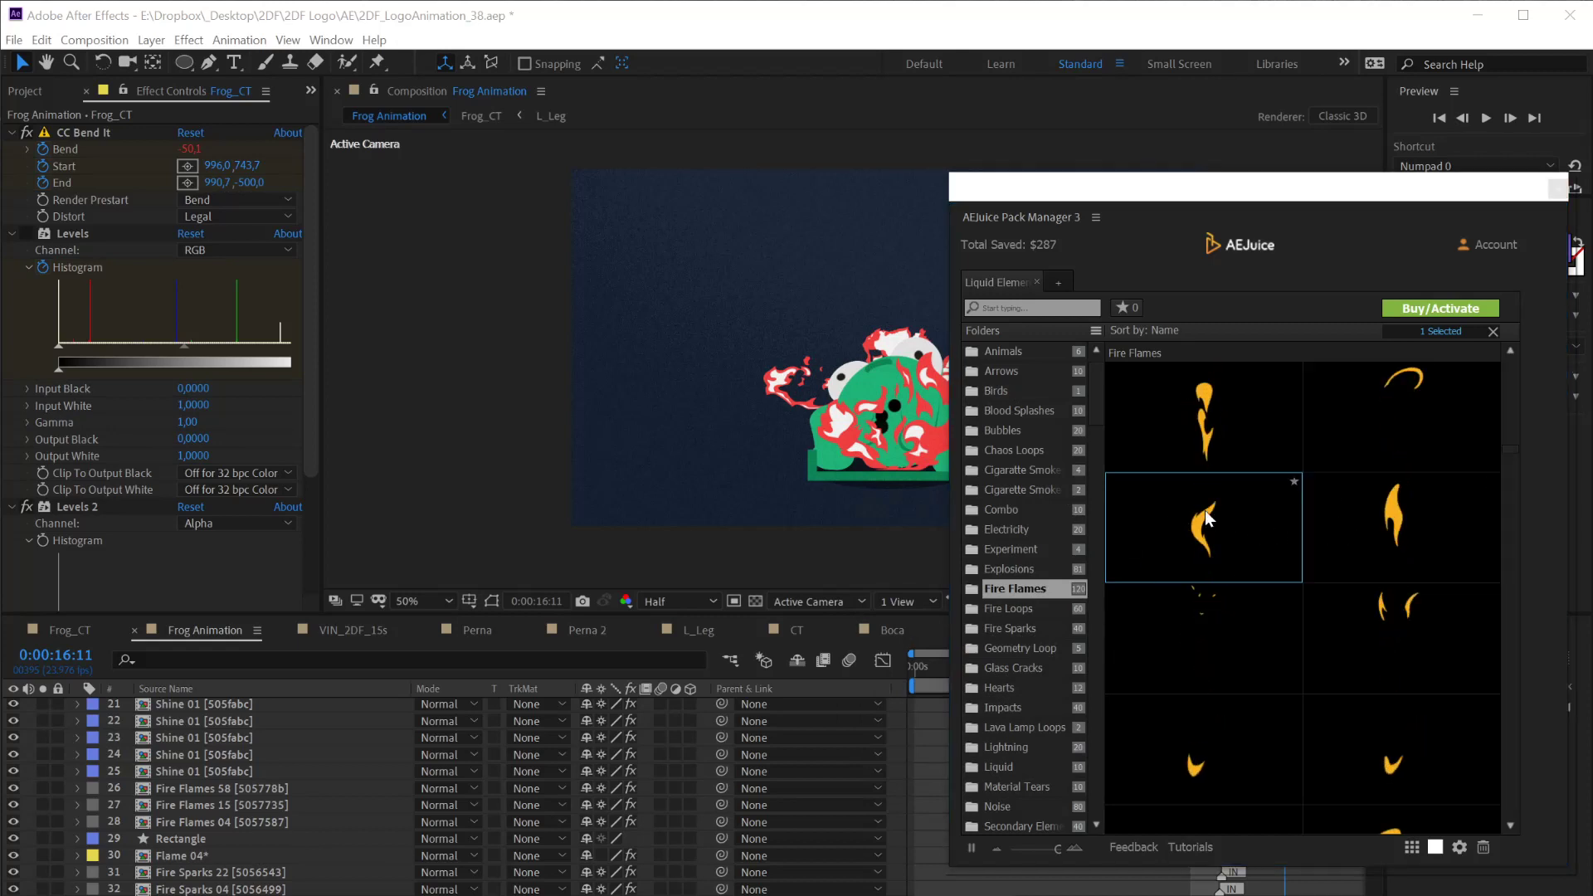
click(1557, 188)
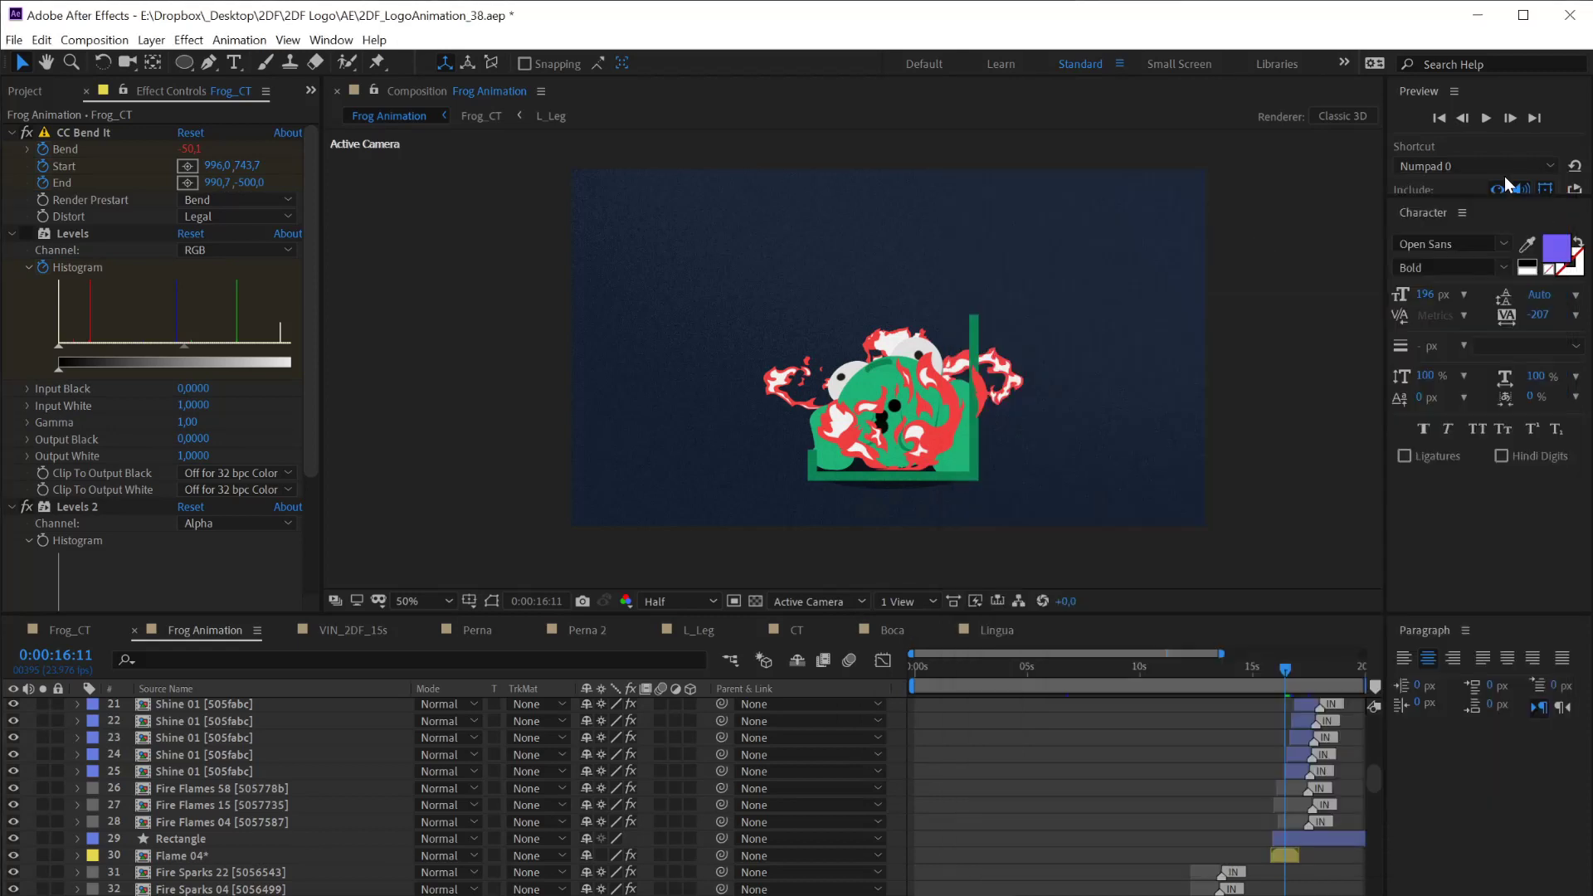
Show the project's contents and expand the 140 Flash Fx Elements CC 2018.aep folder
click(311, 147)
click(31, 91)
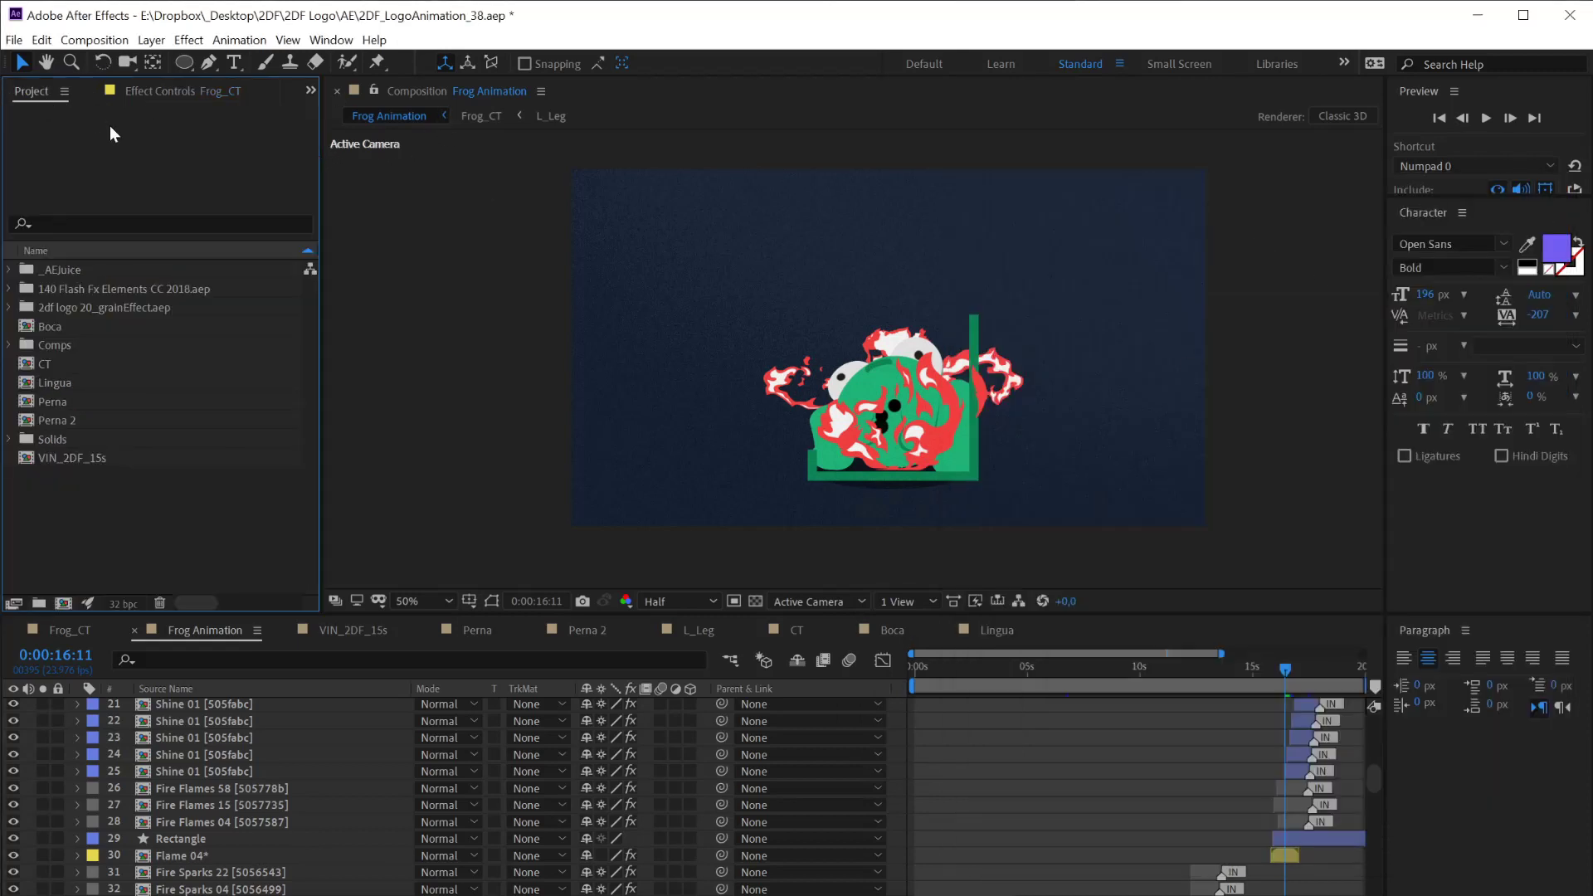
click(74, 290)
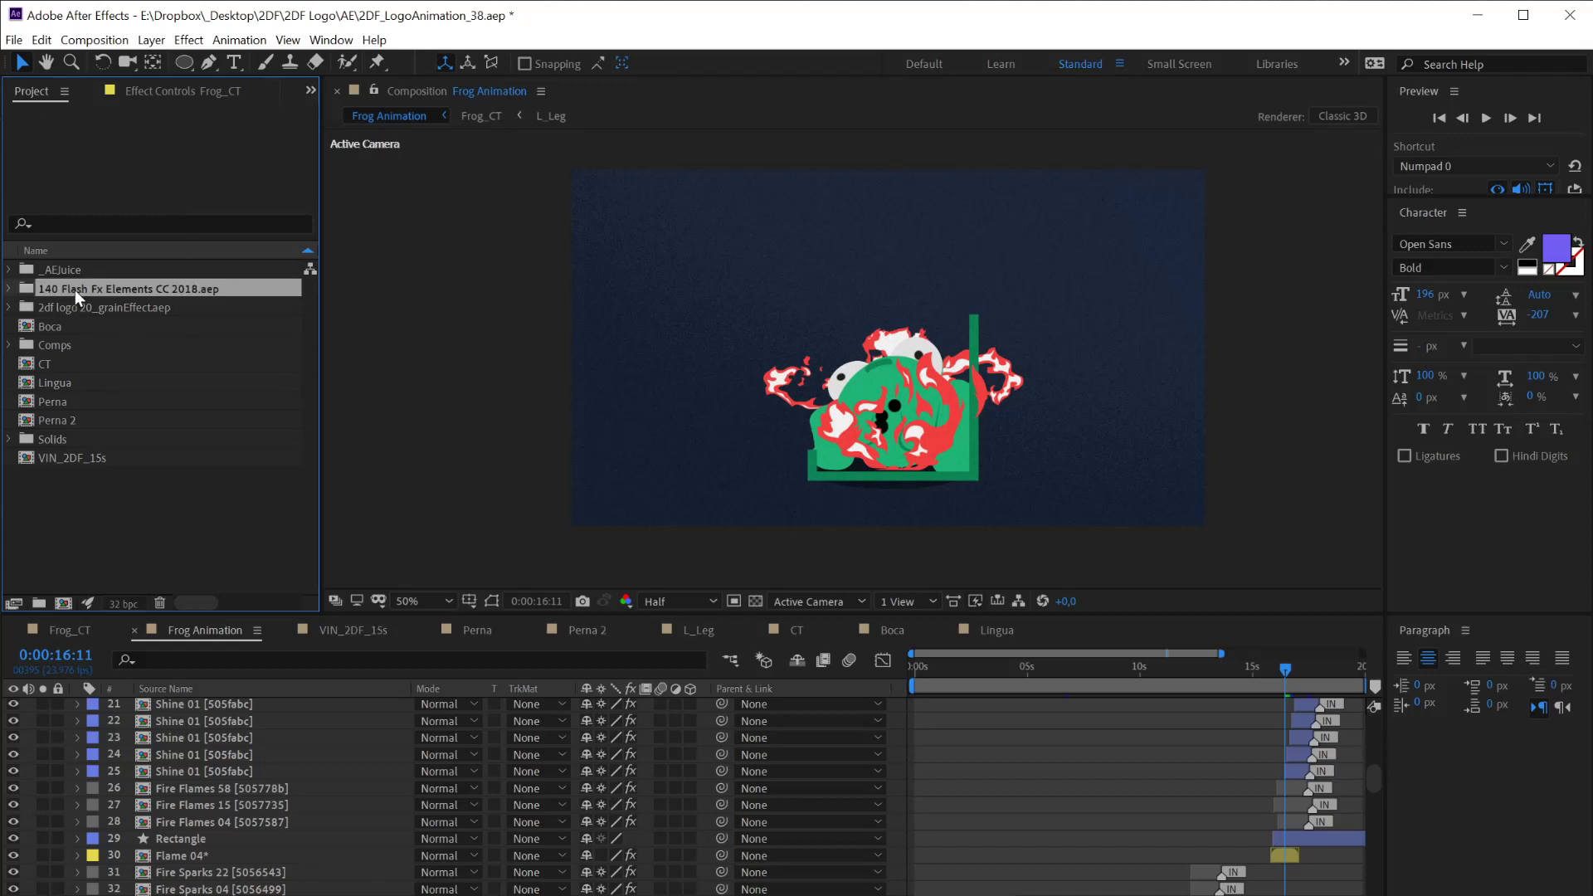
click(10, 288)
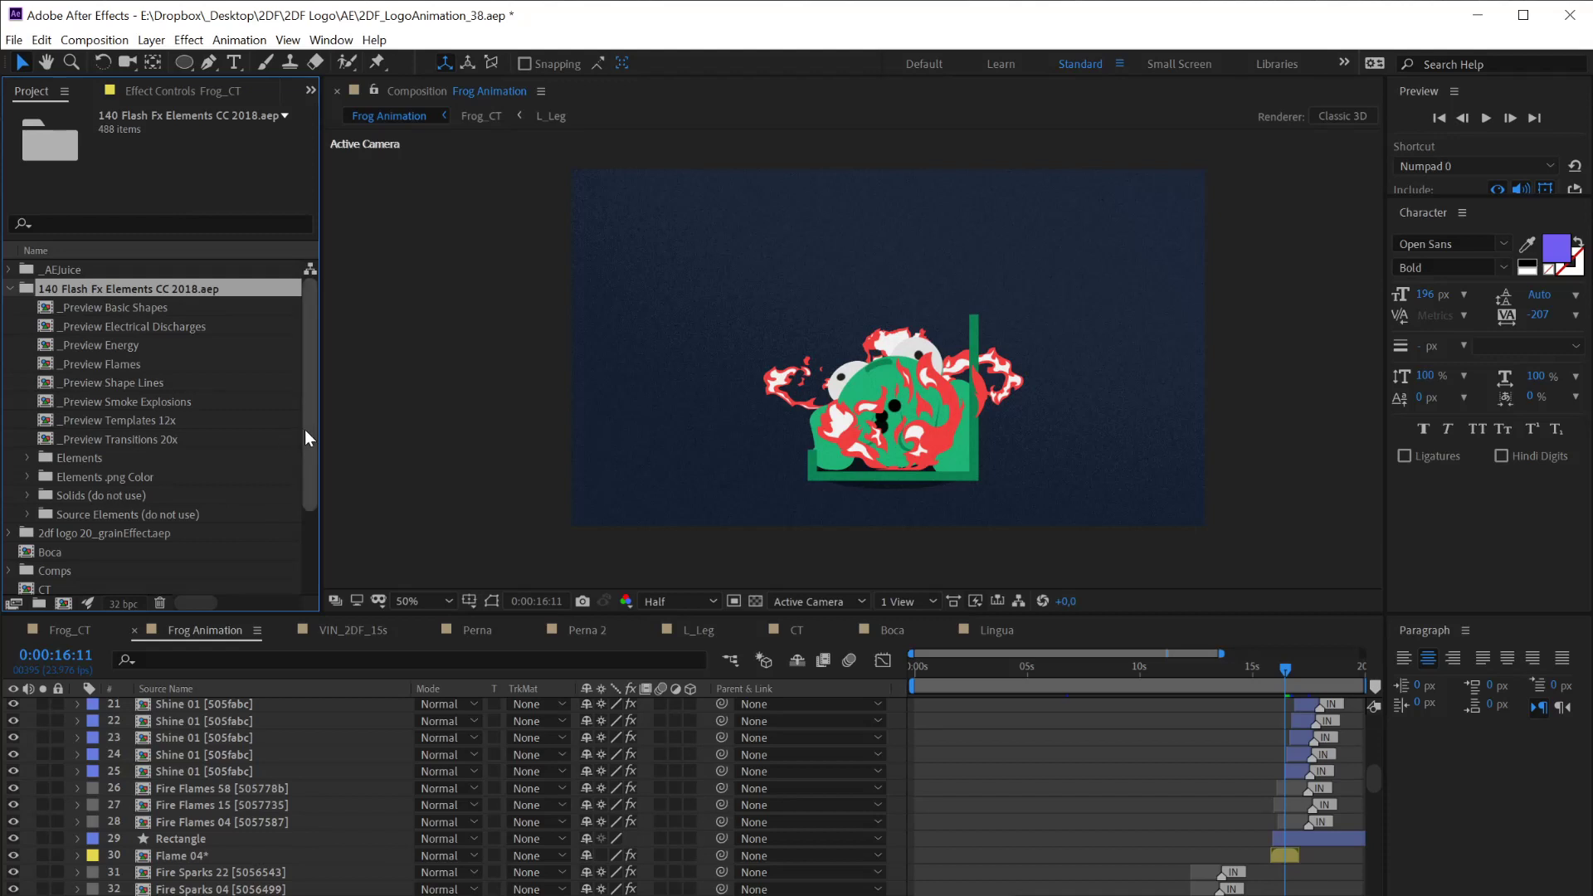
mouse_move(305, 422)
mouse_down()
mouse_move(318, 465)
mouse_move(325, 417)
mouse_up()
Look over the Flash Fx preview compositions, open _Preview Flames and go to frame 0:00:00:07
click(97, 346)
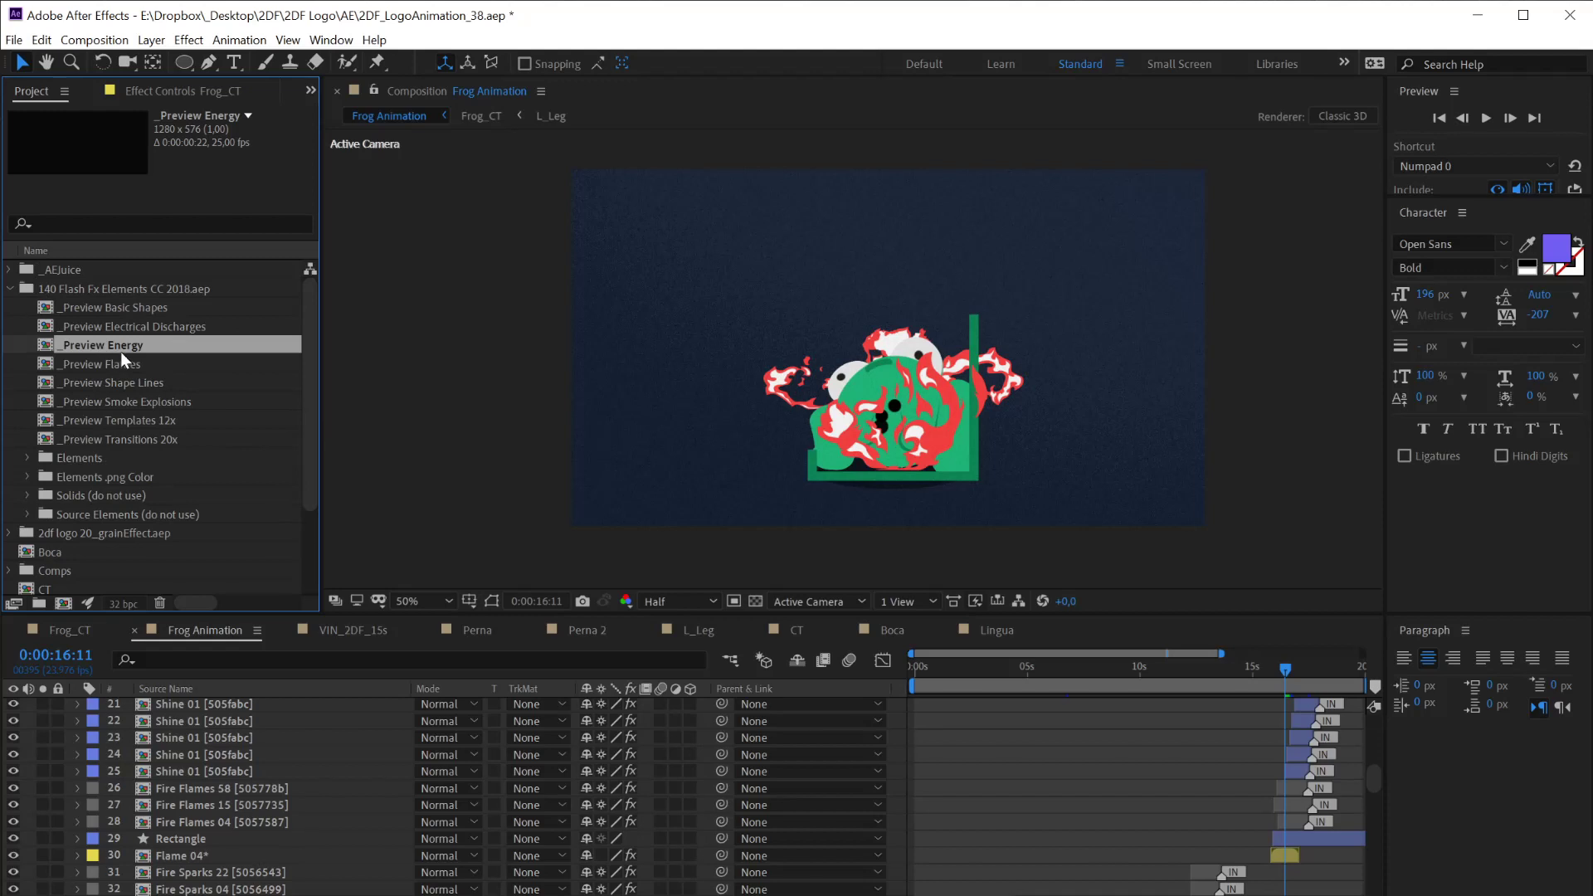
click(93, 438)
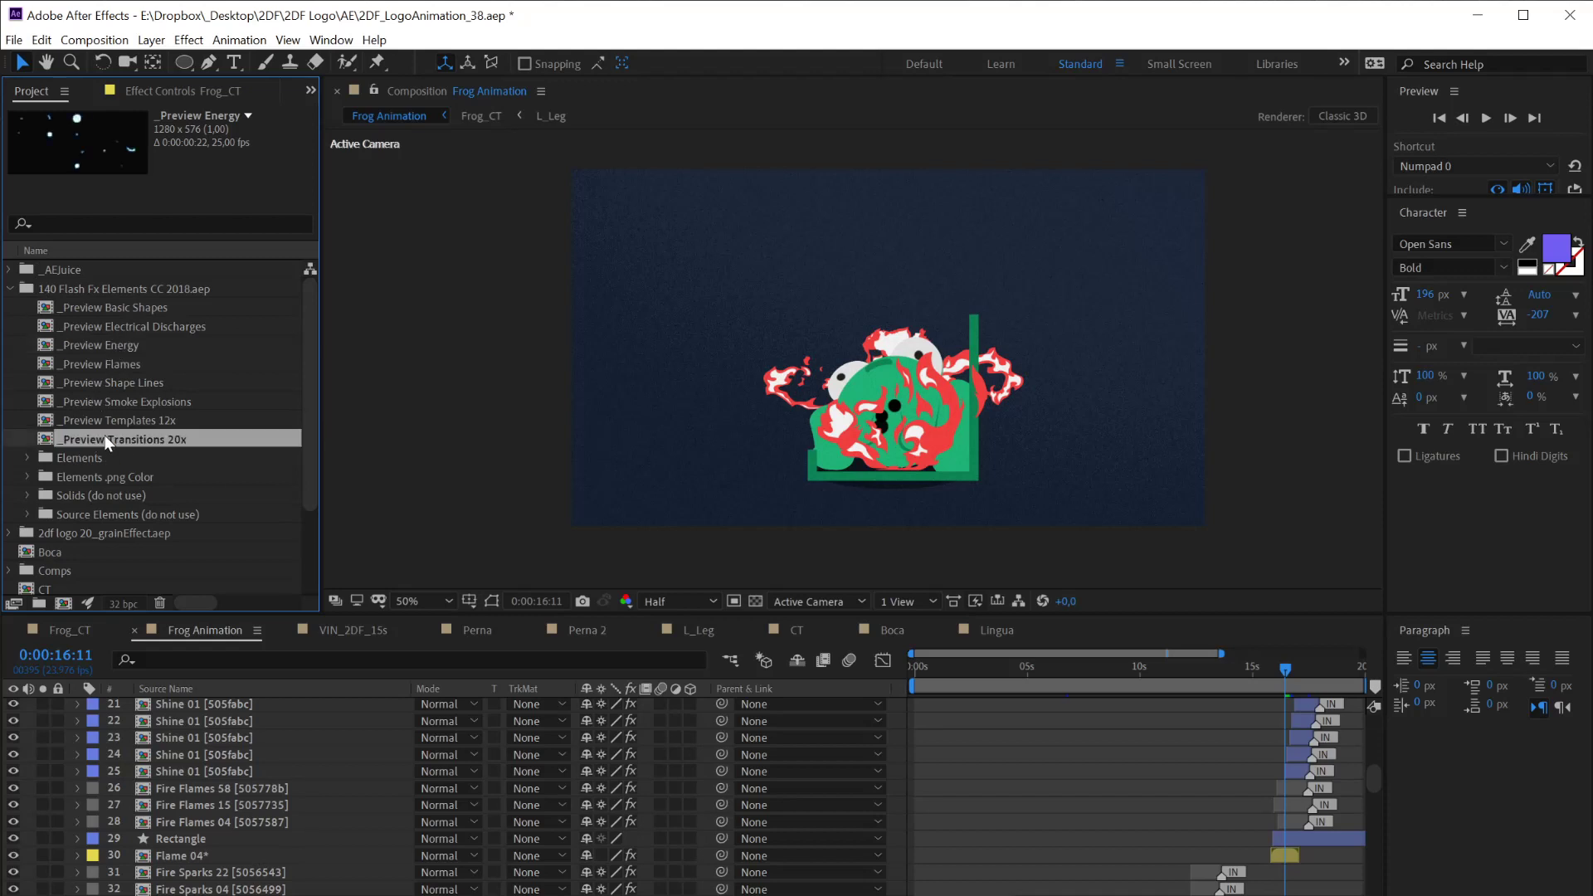
click(121, 379)
click(112, 362)
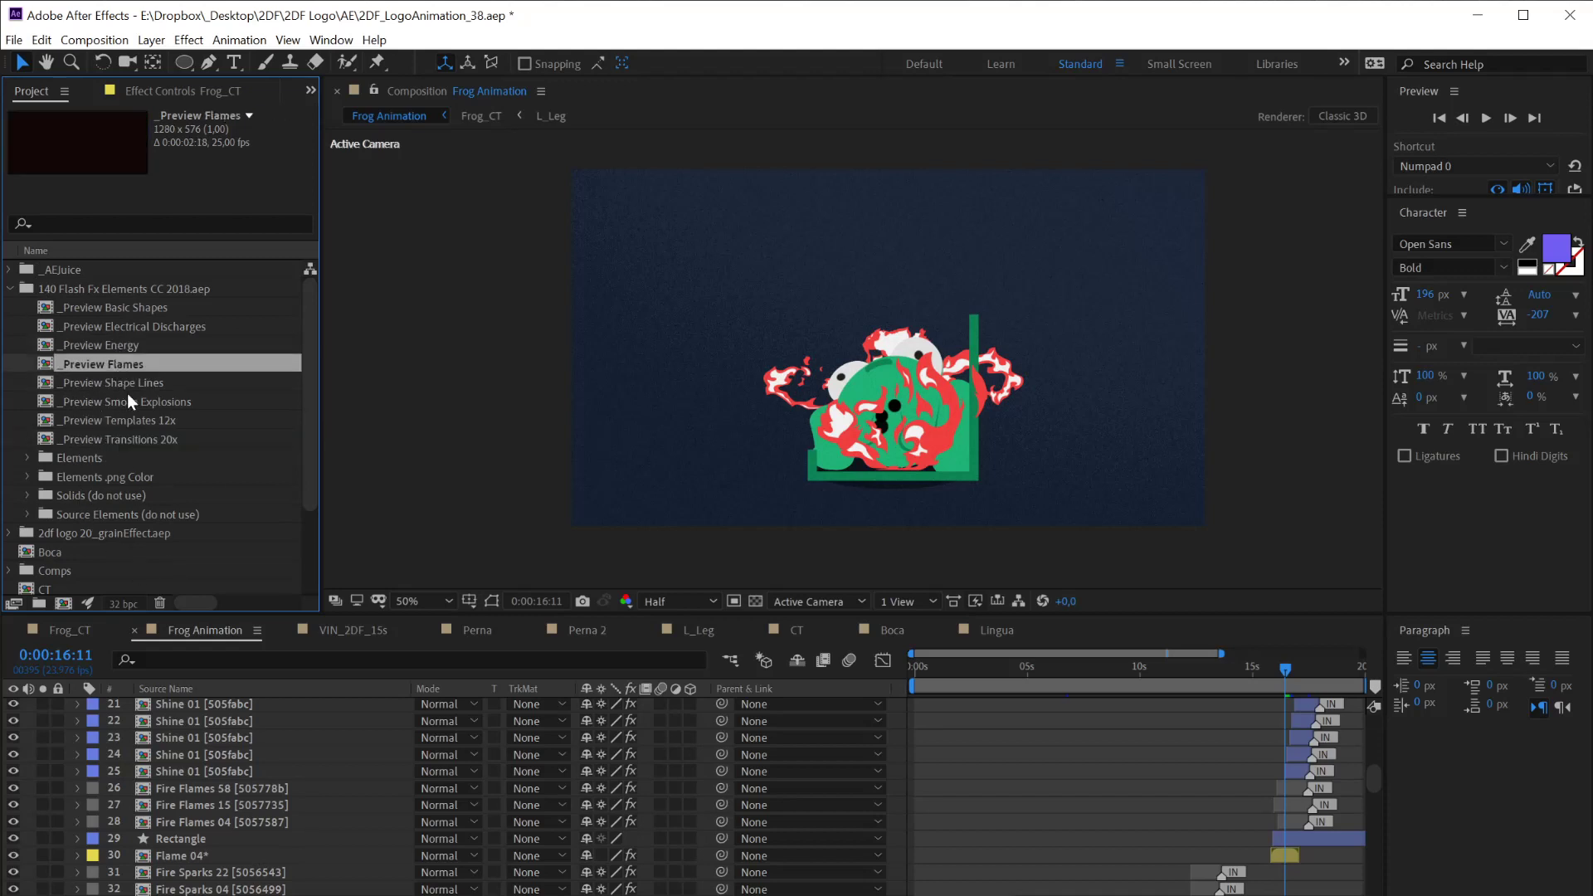
double_click(47, 367)
click(796, 665)
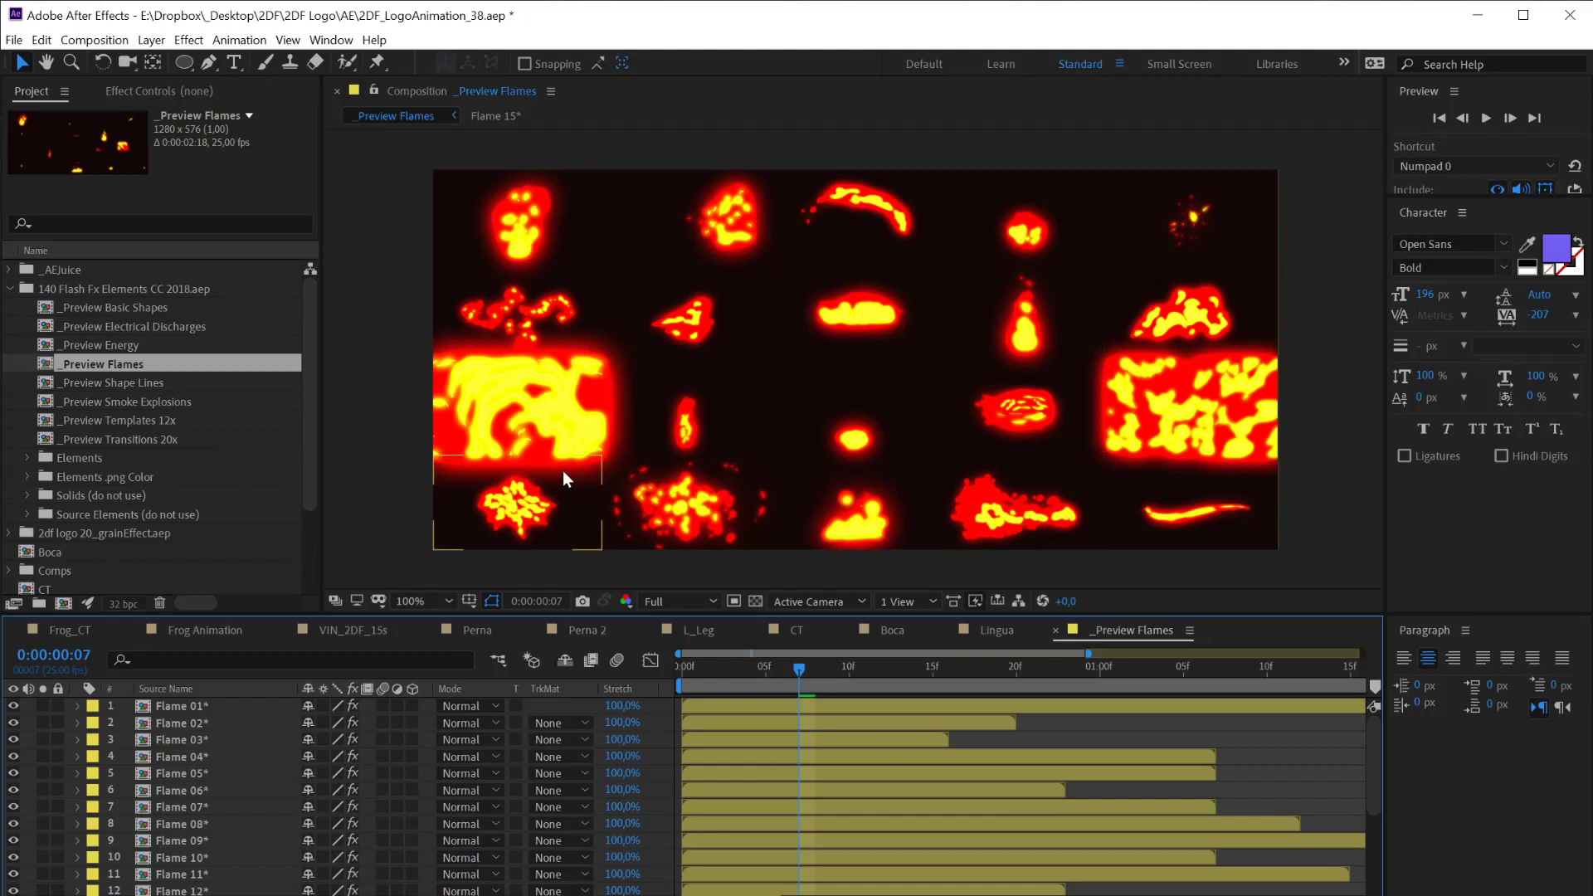
Select the arc-shaped Flame 03* layer in _Preview Flames and turn off its Tint 1 effect
click(727, 215)
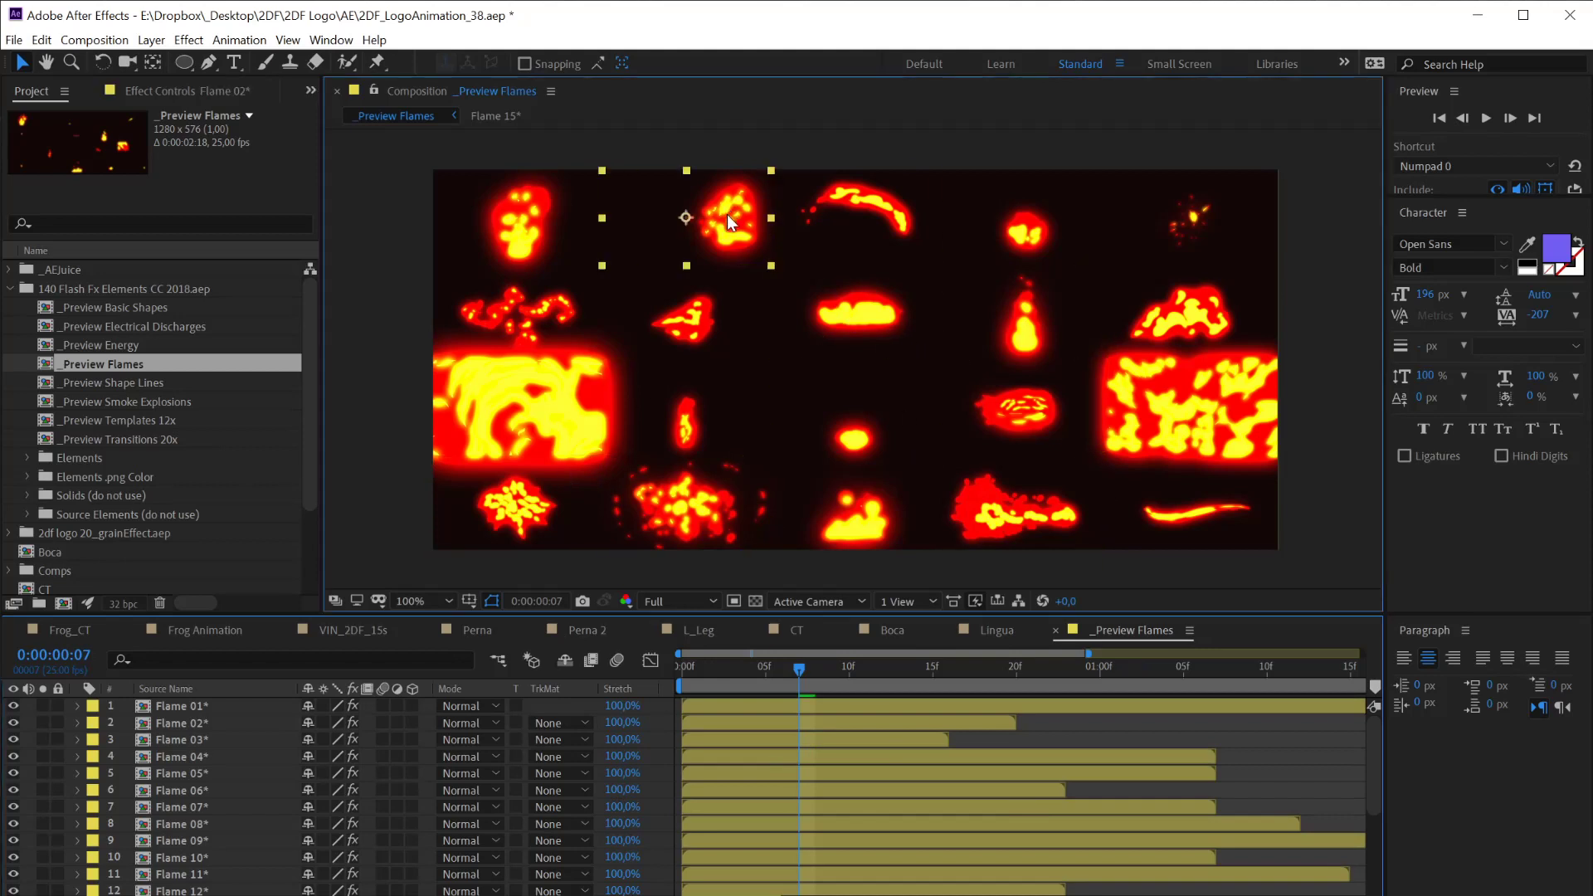
click(852, 226)
click(196, 95)
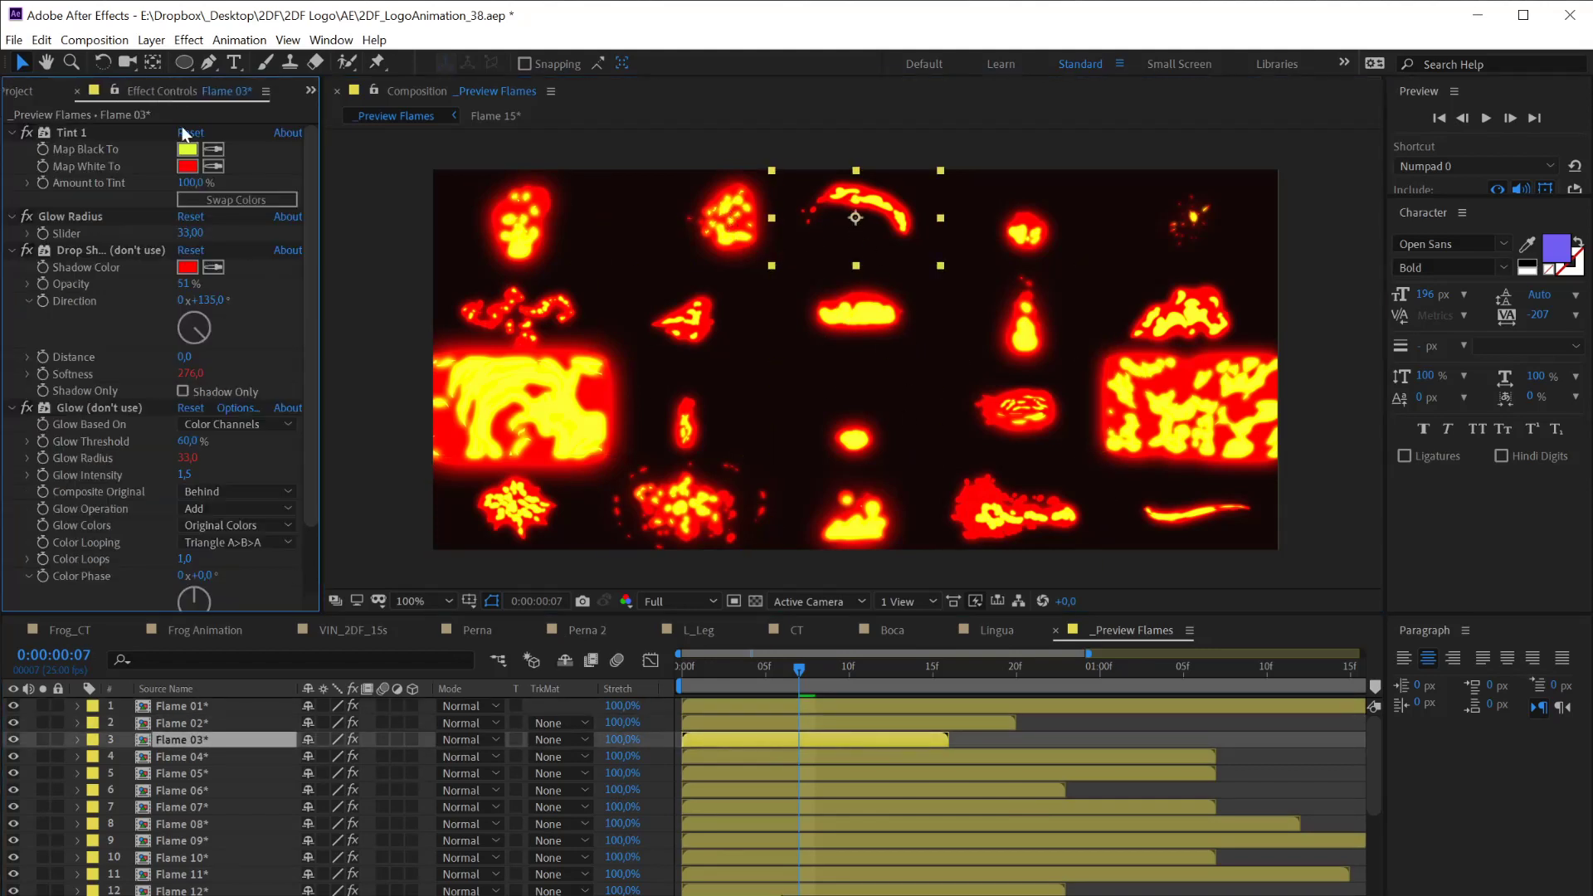
click(25, 132)
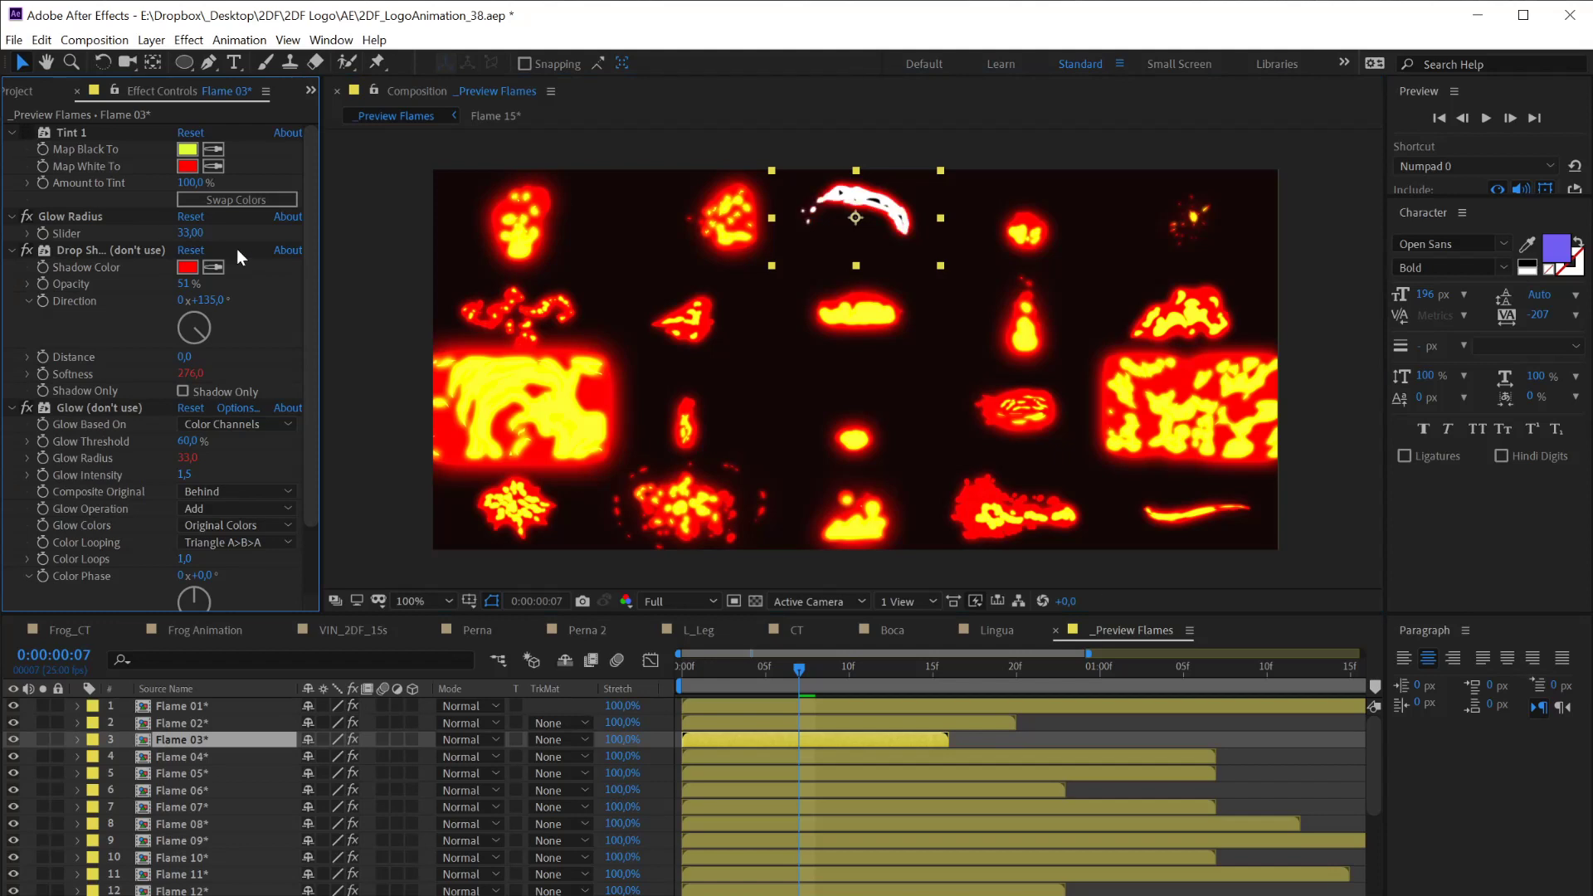
Open the Flame 03* layer's composition and play back its black-and-white flame animation
double_click(804, 736)
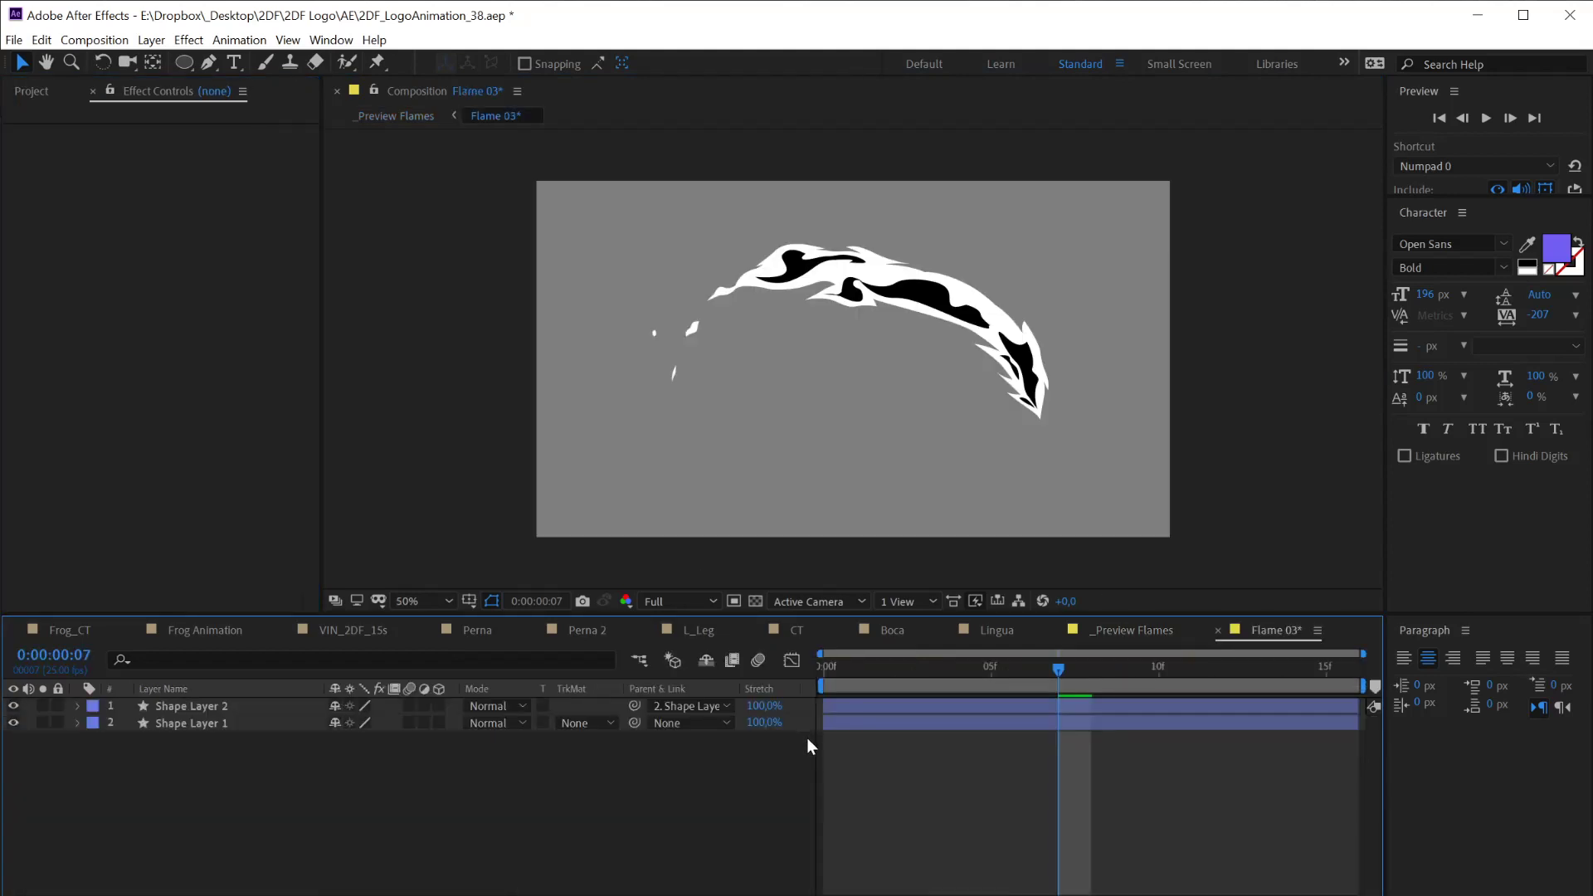
key(space)
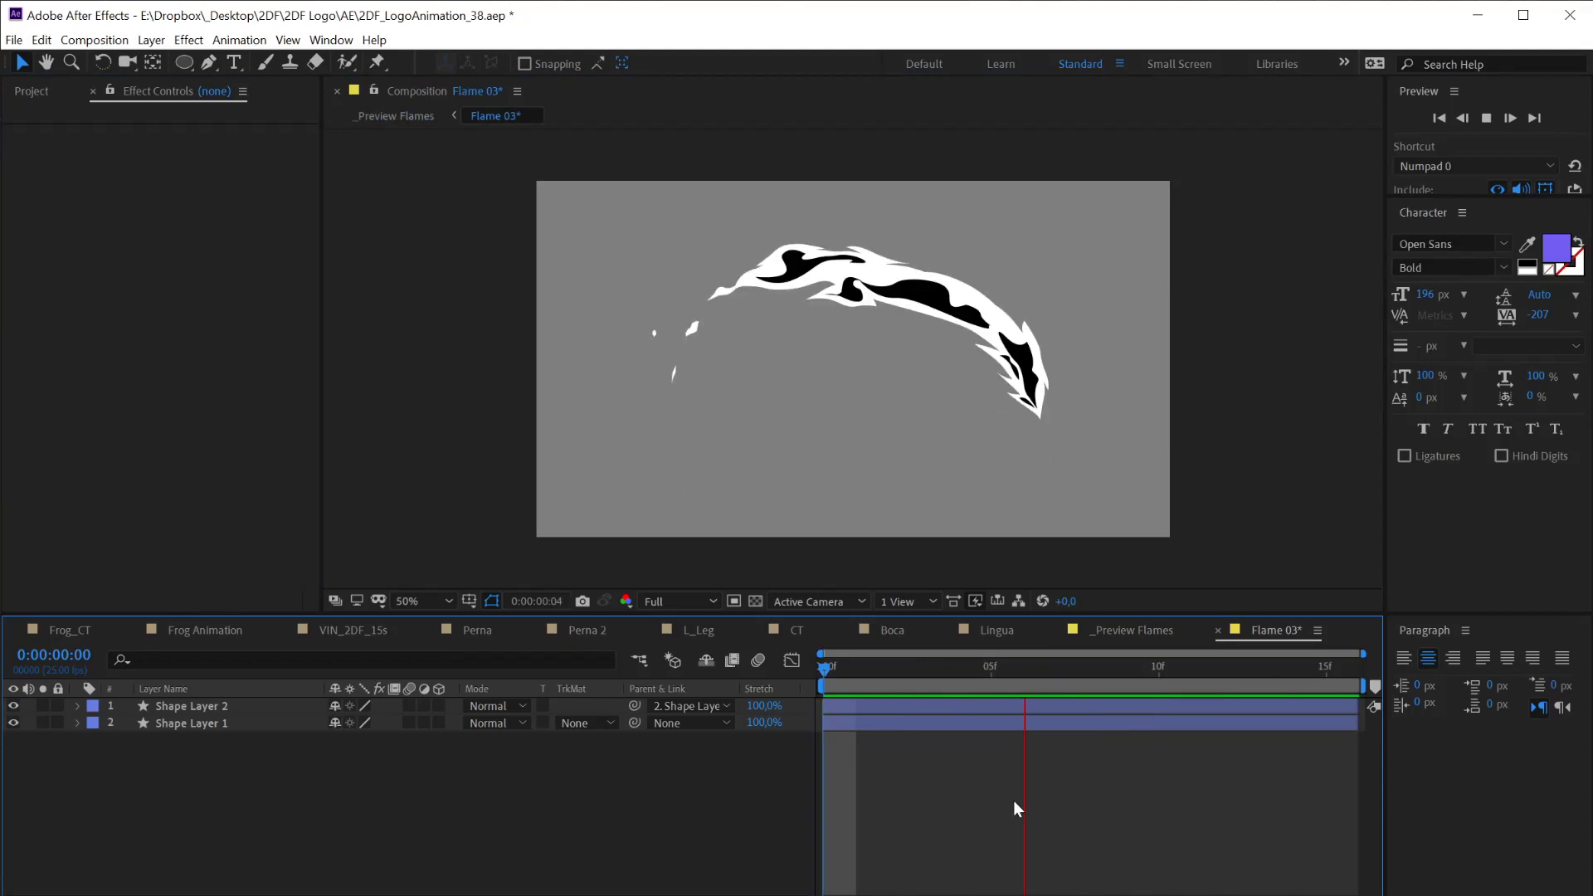
key(space)
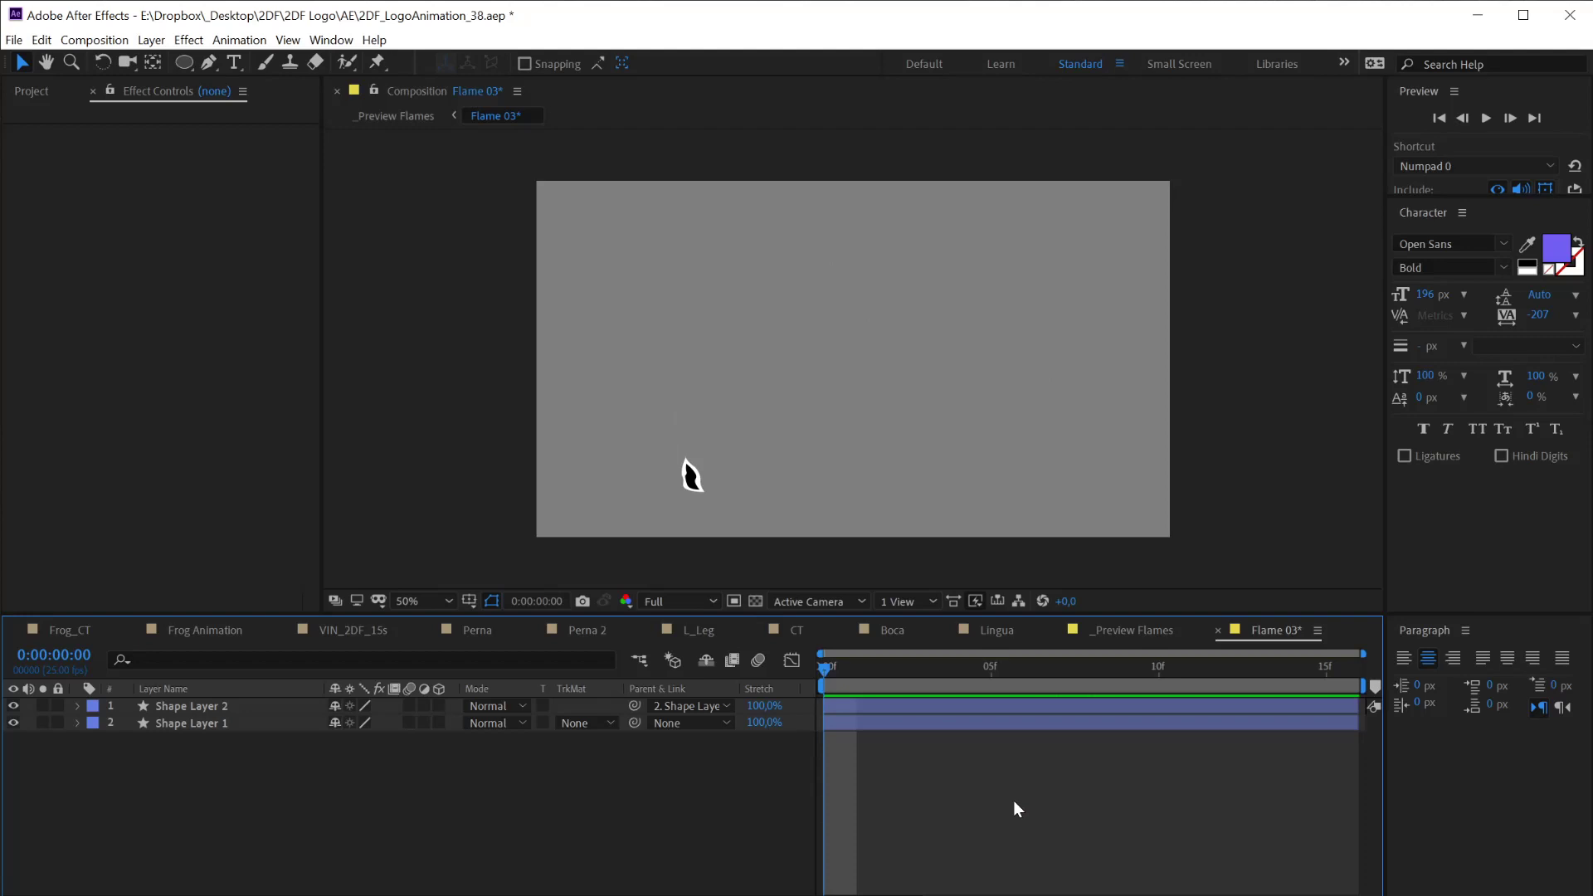